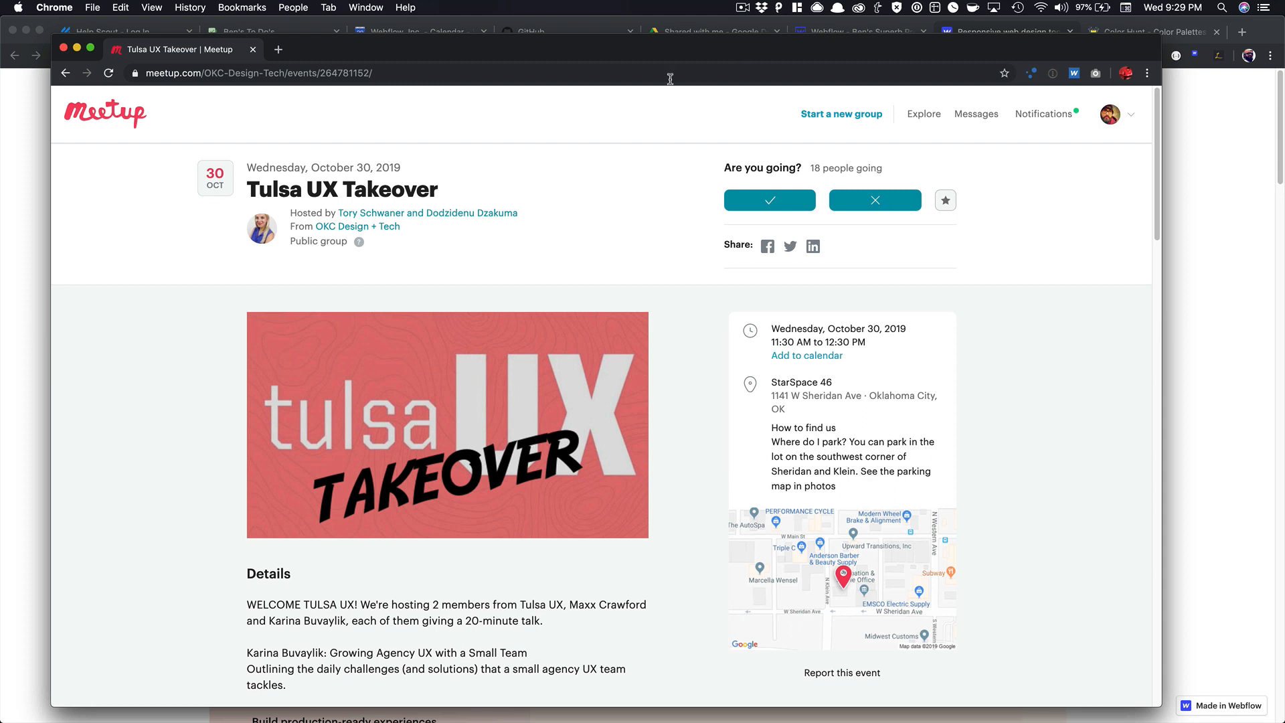
Scroll through the Meetup event page to review it.
scroll(436, 247, down, 7)
scroll(437, 249, up, 7)
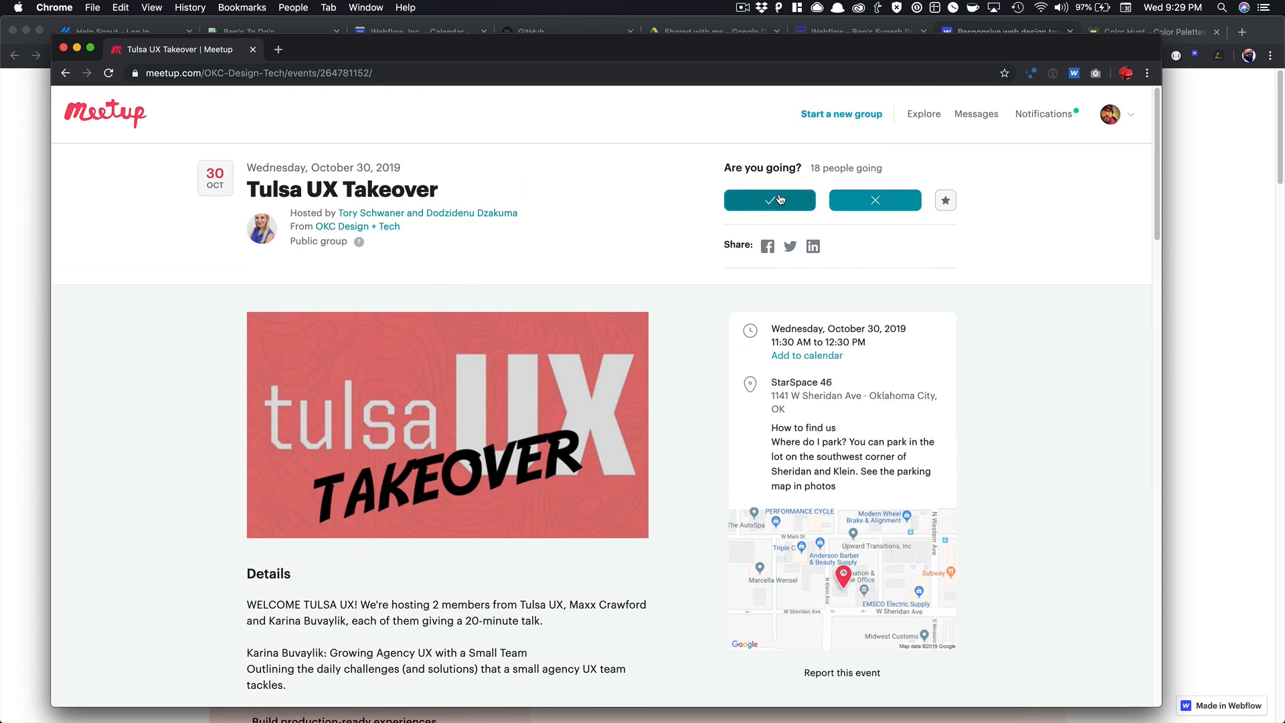
scroll(819, 370, down, 1)
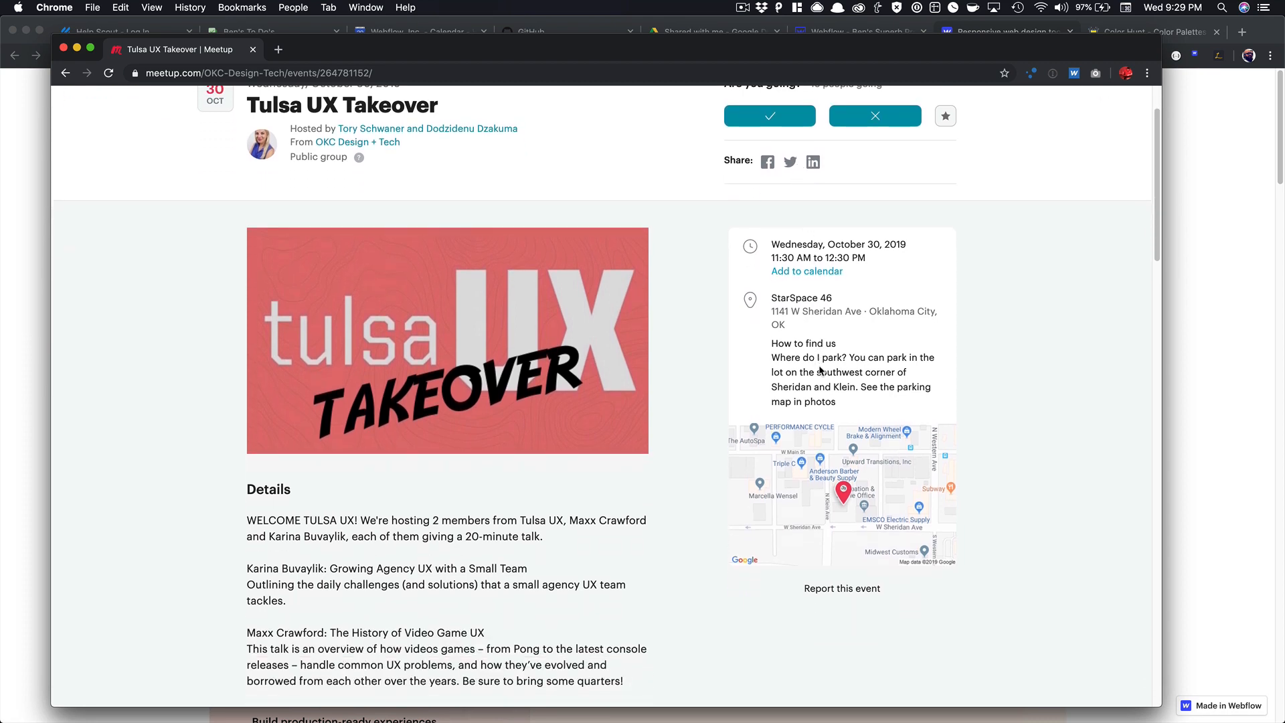
scroll(821, 367, down, 4)
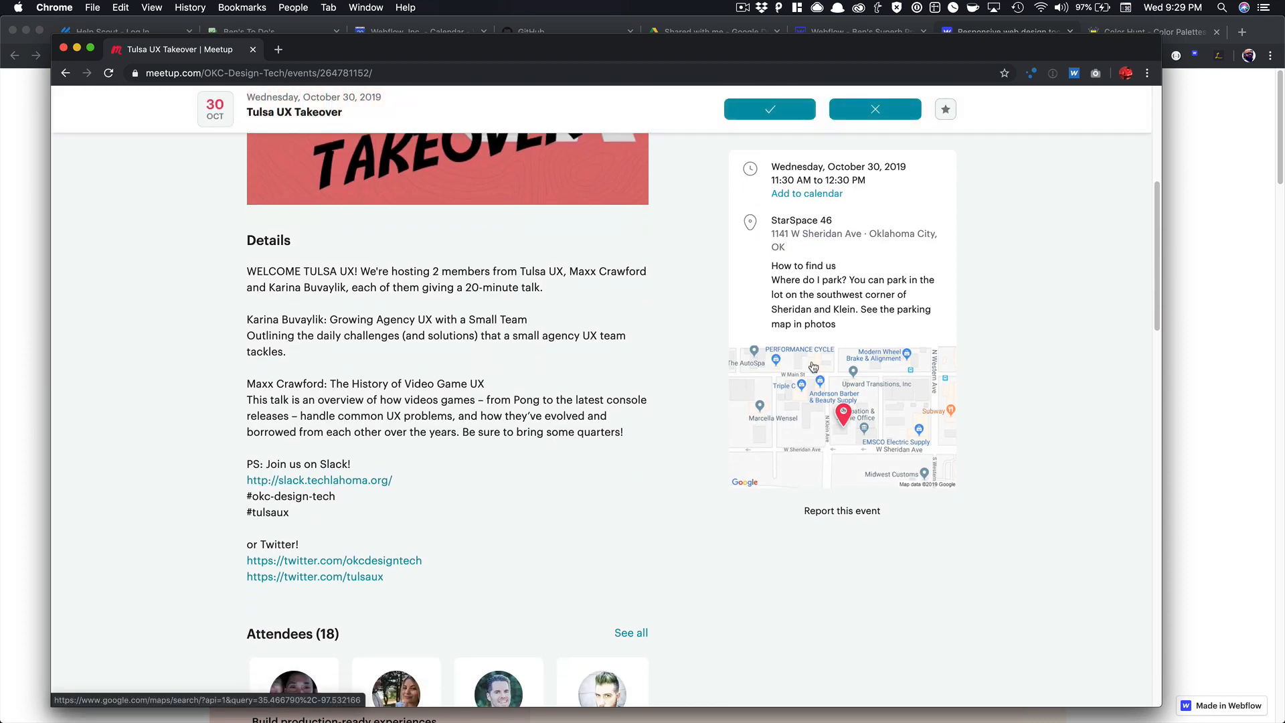
scroll(404, 316, down, 3)
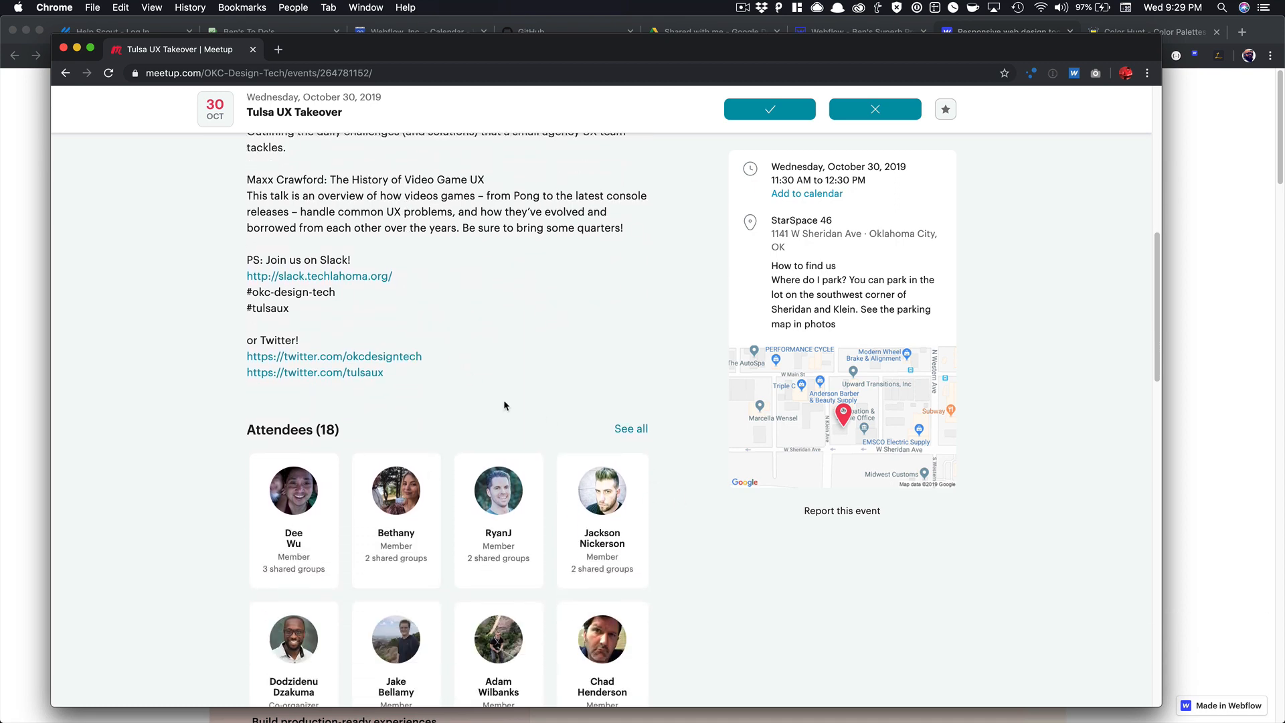
scroll(505, 406, down, 4)
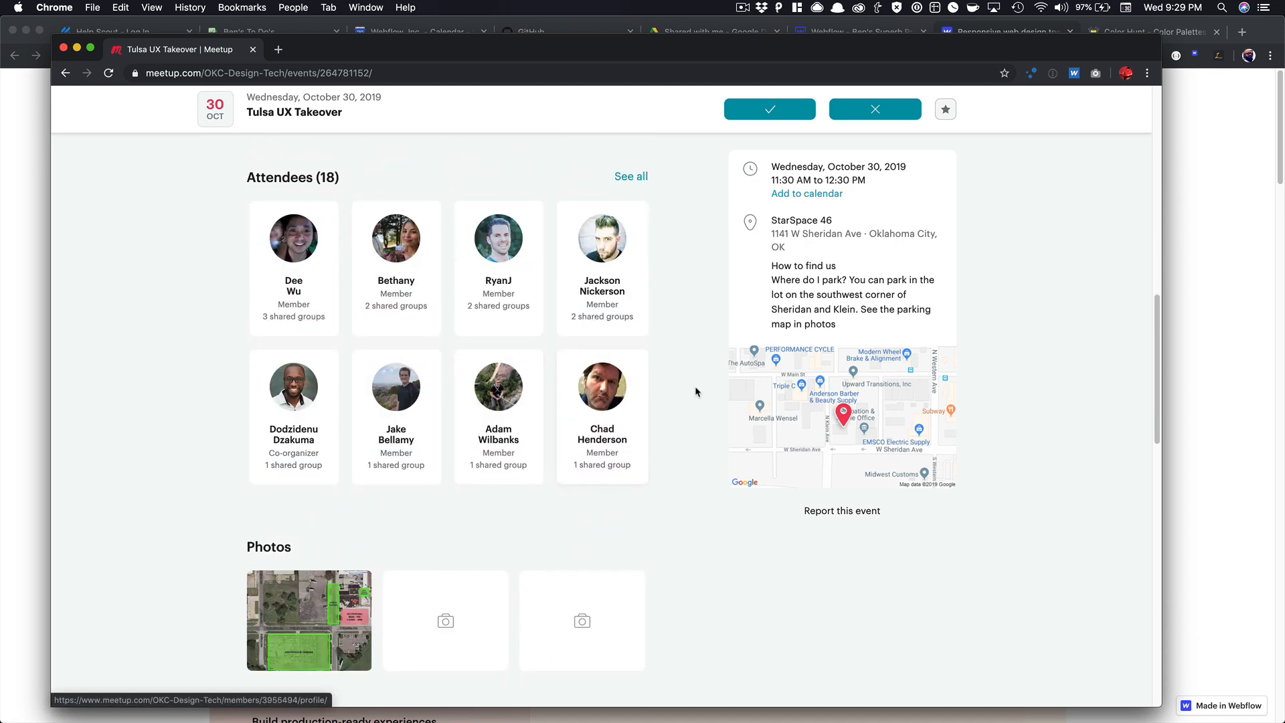
scroll(681, 389, up, 10)
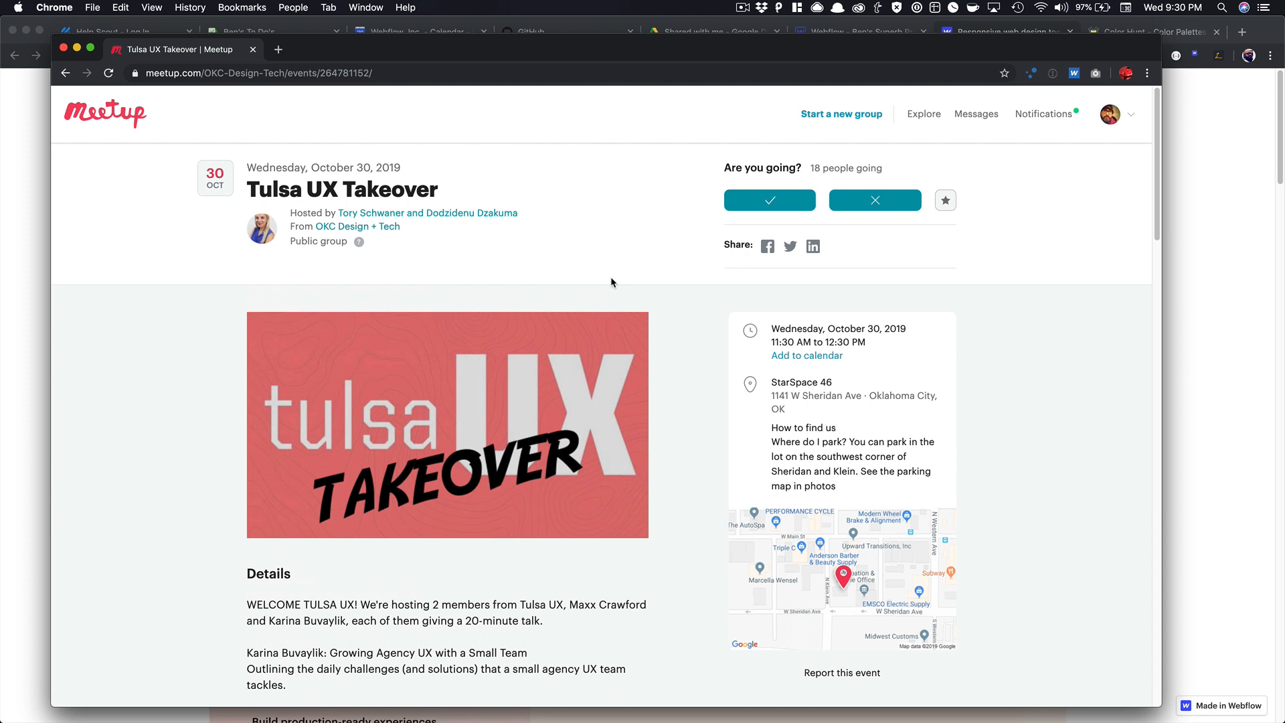
Close the Meetup event window with Cmd+W and go to the Webflow All Projects dashboard.
click(1197, 147)
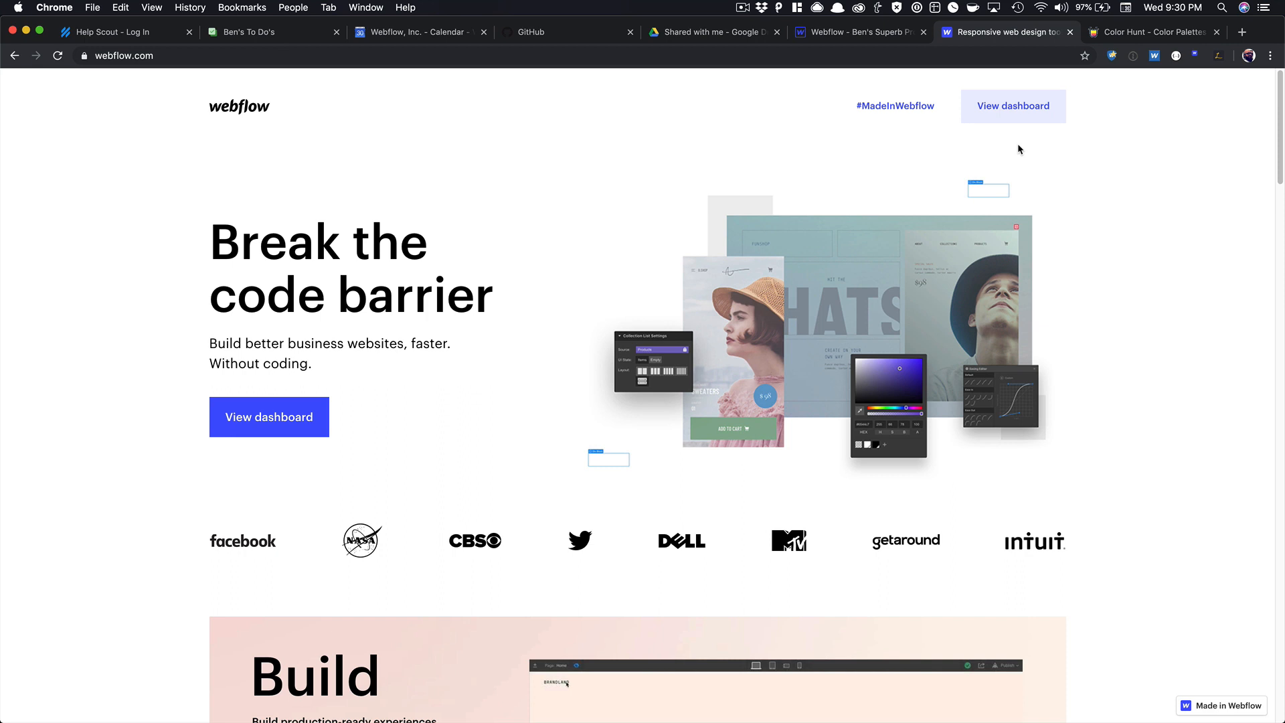
key(super+grave)
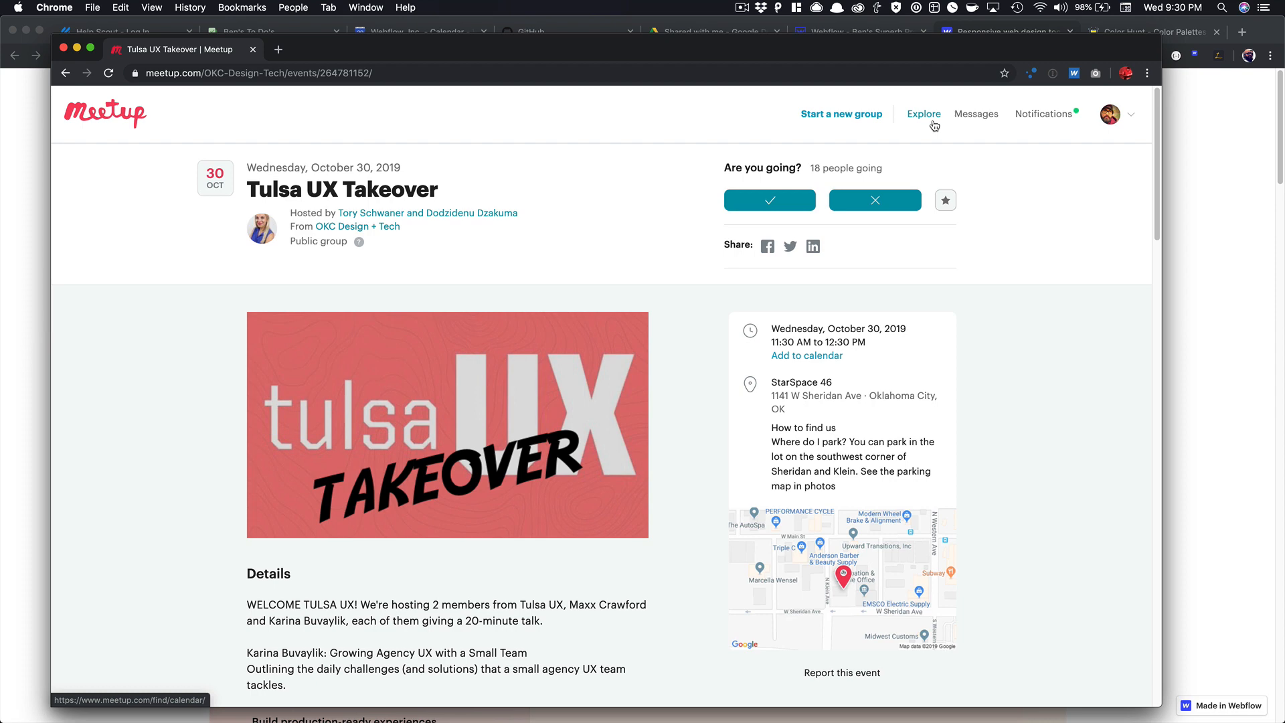
key(super+w)
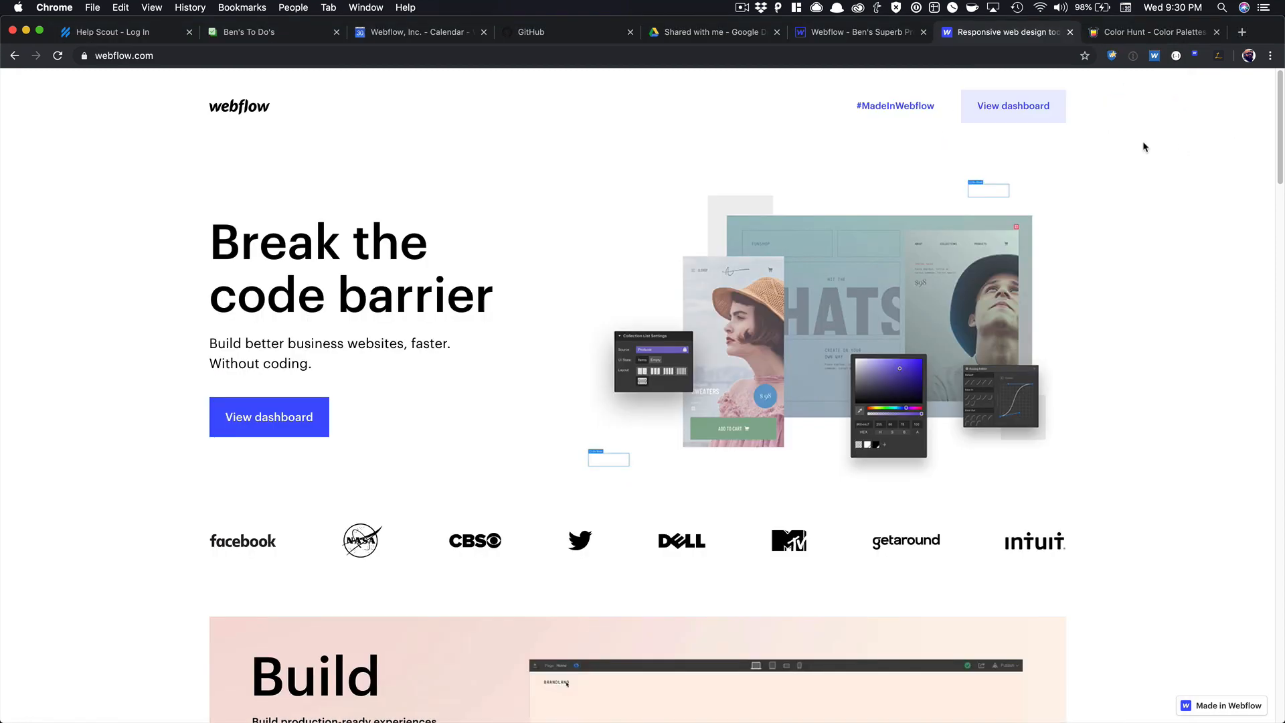
click(1040, 105)
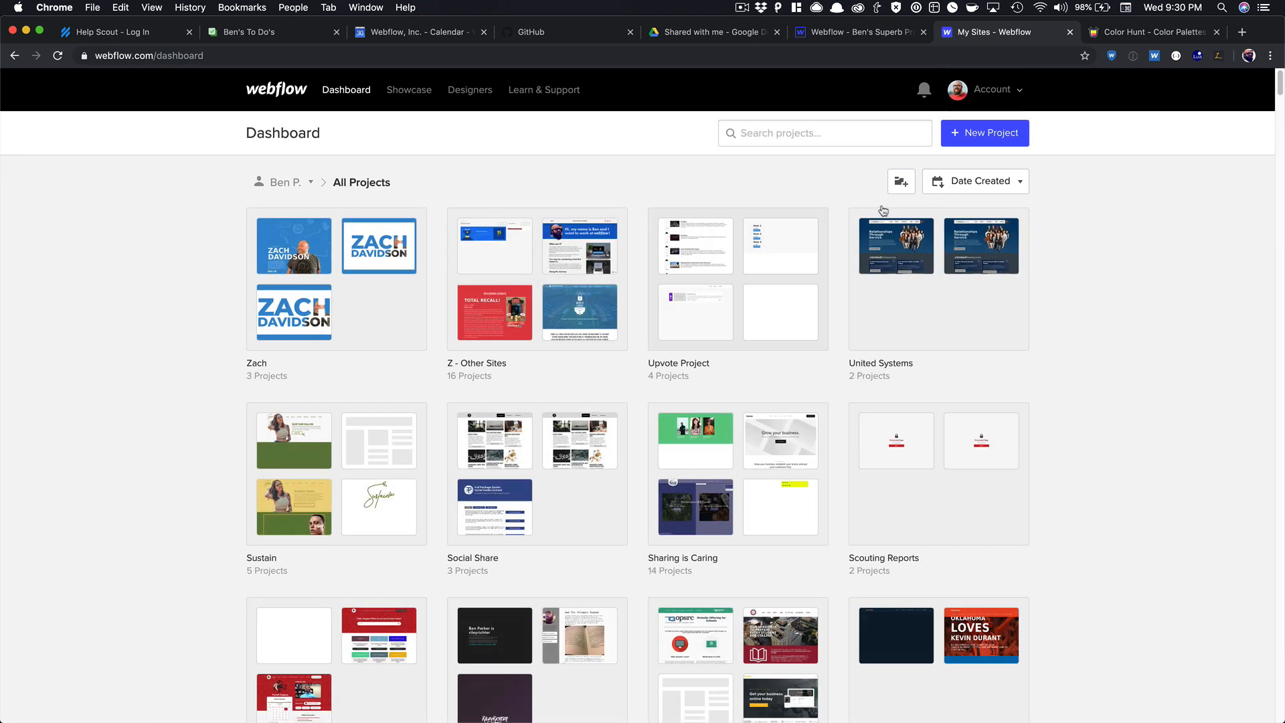
Create a new Blank Site project named 'Meetup in Webflow'.
click(998, 132)
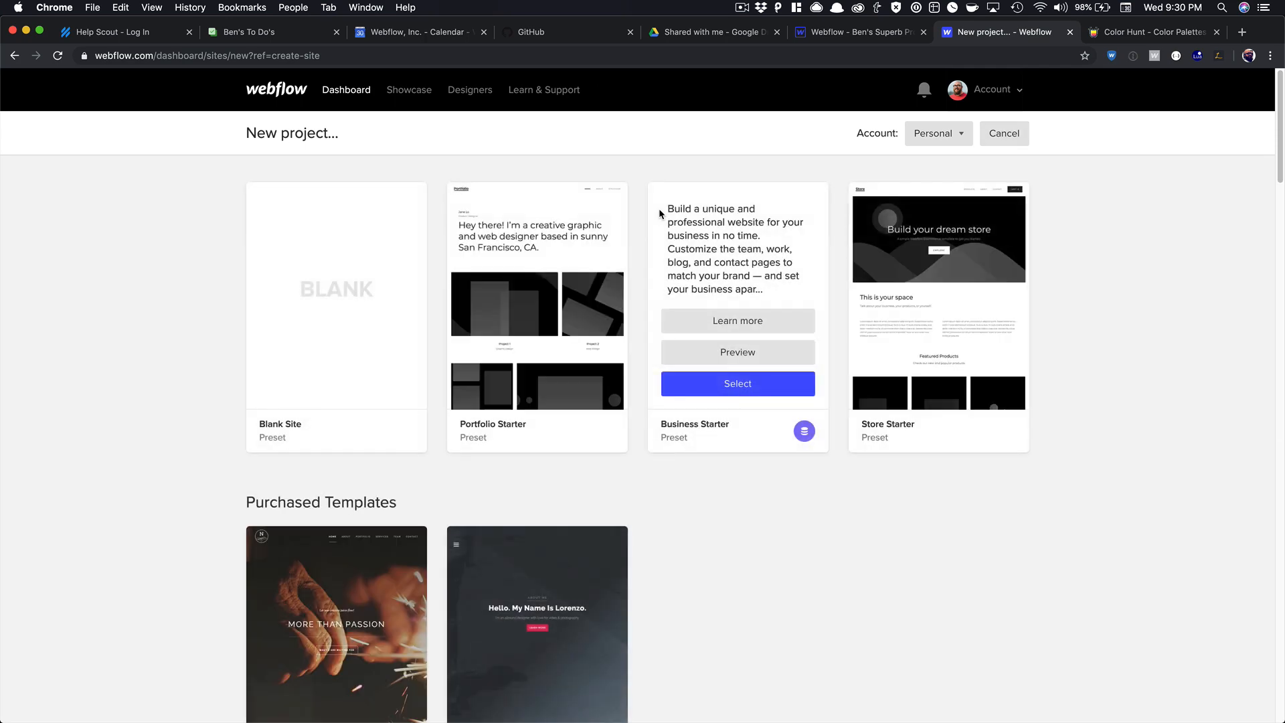
click(348, 382)
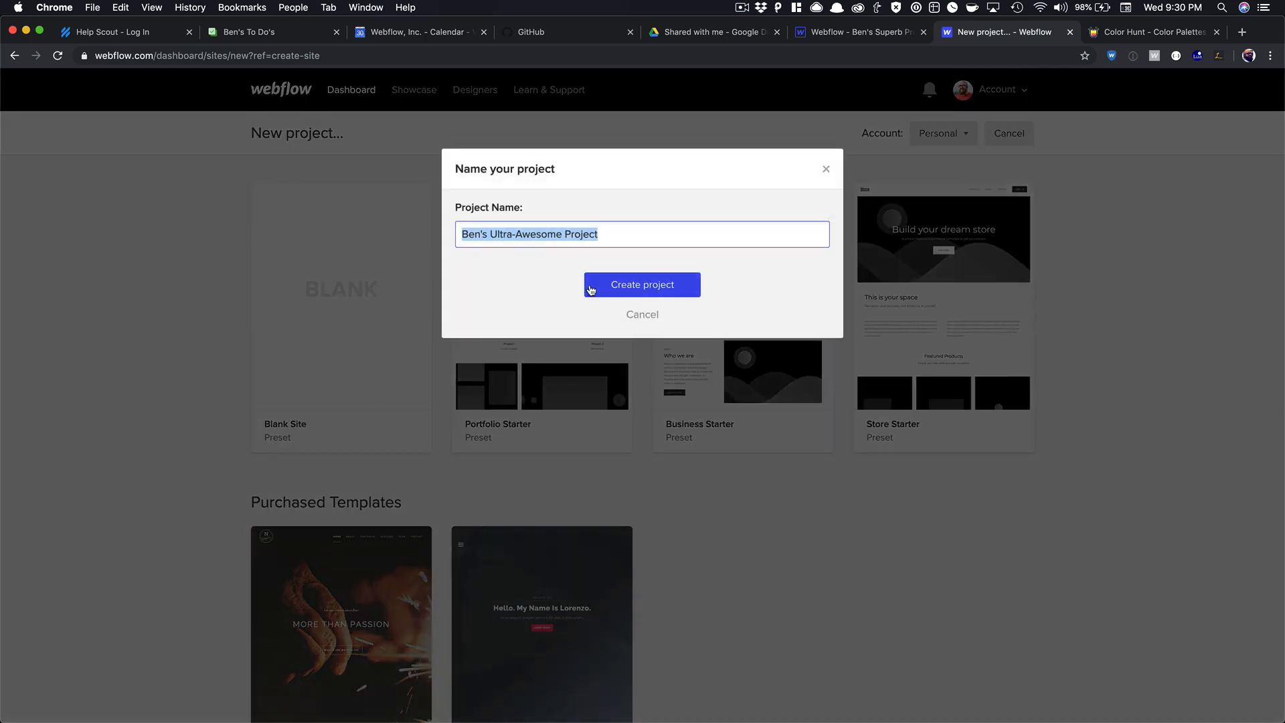
text(Meetup )
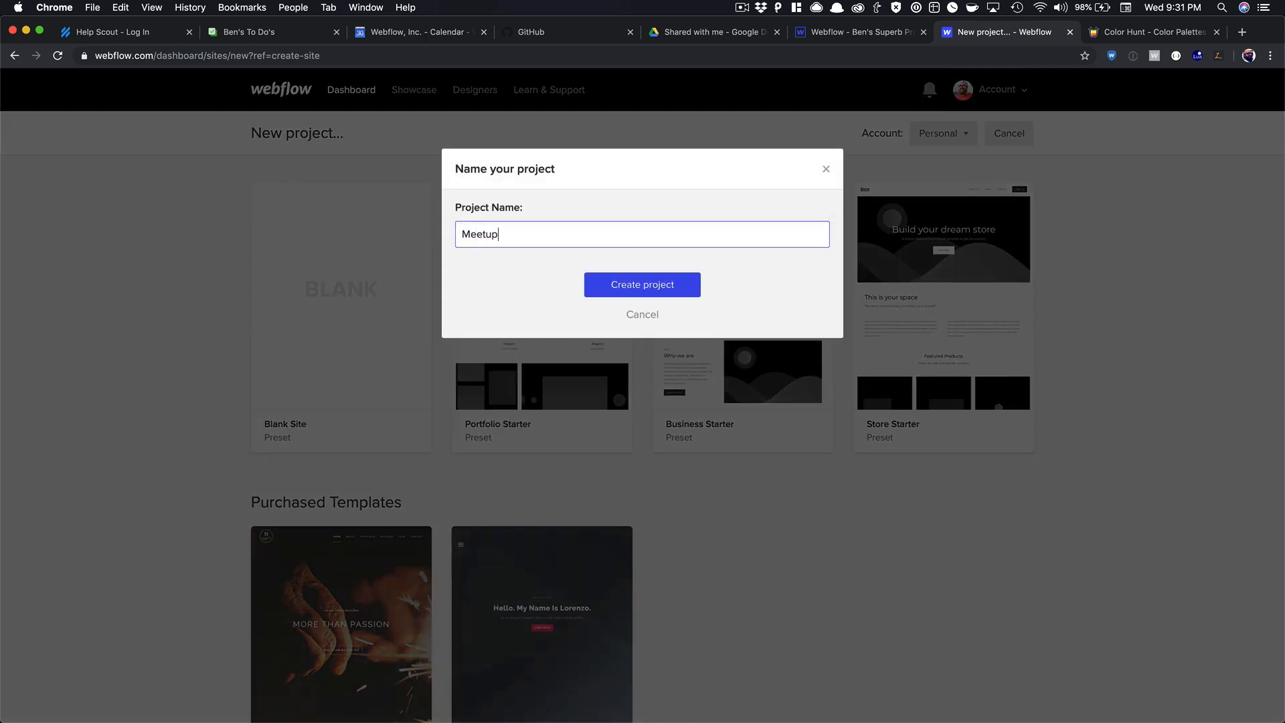
text(in Webflow)
key(Return)
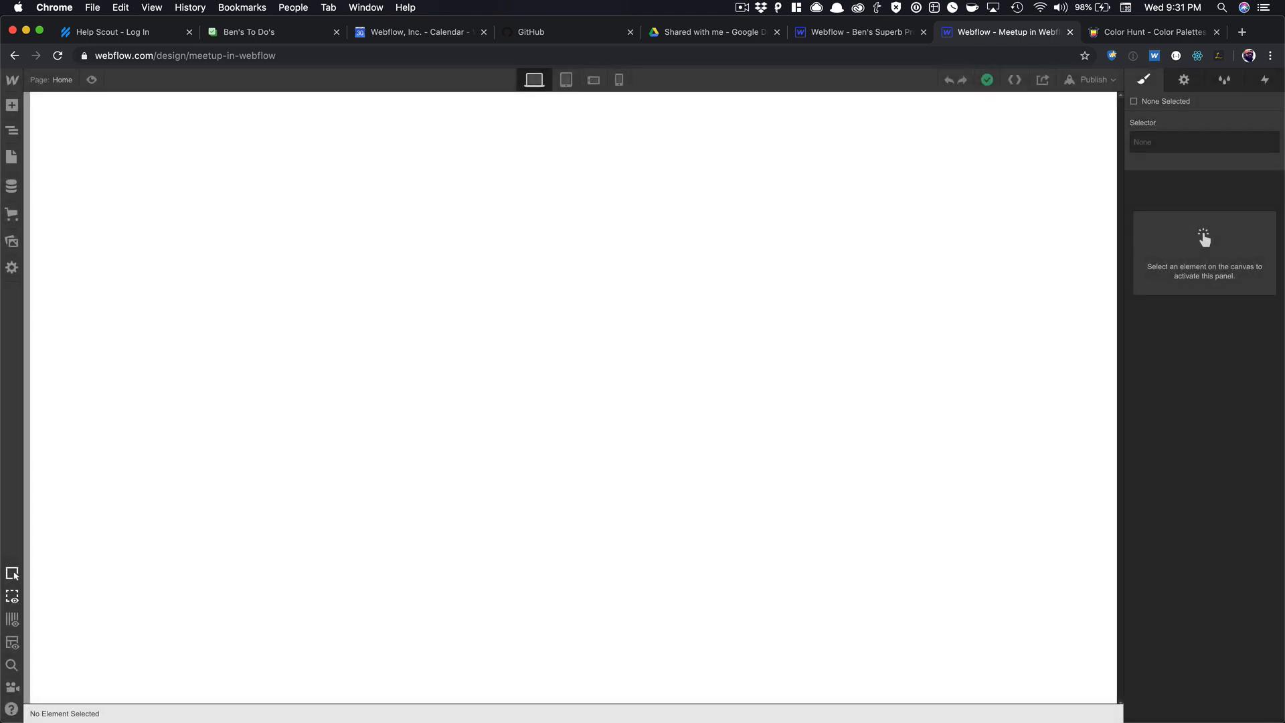
Open the project's font settings and search Google Fonts for 'roboto'.
click(133, 109)
mouse_move(12, 79)
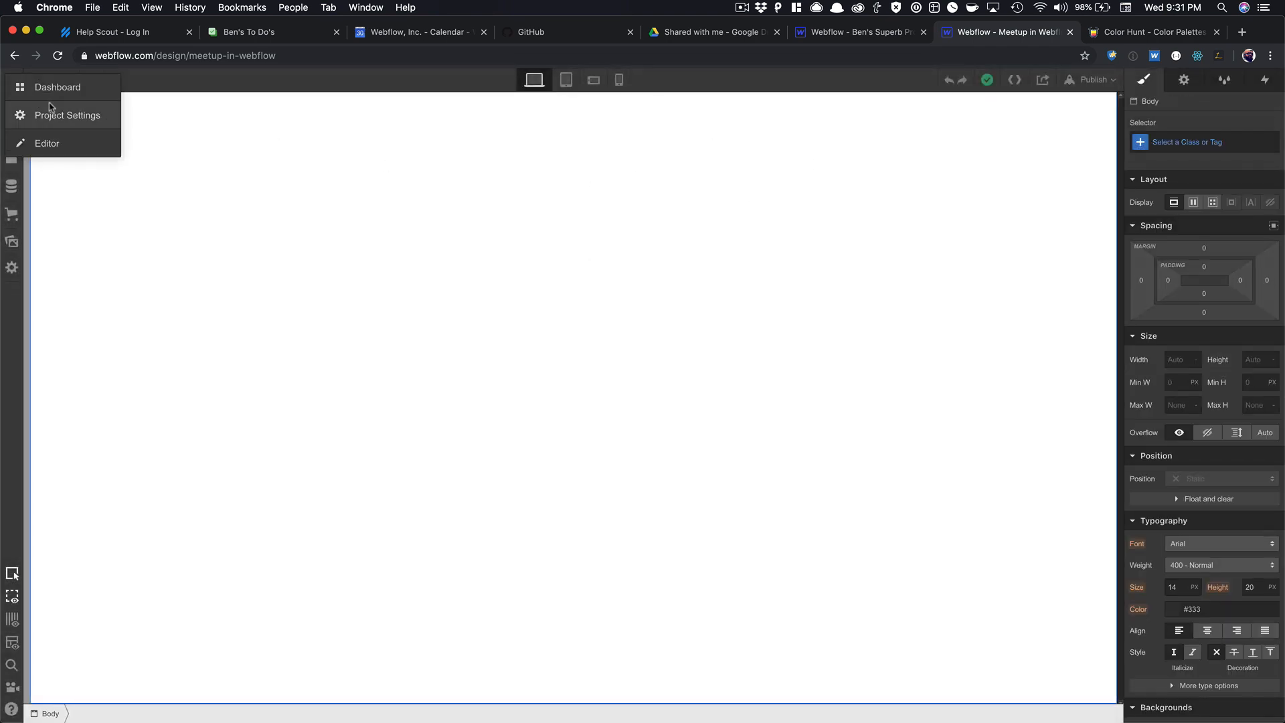
click(47, 119)
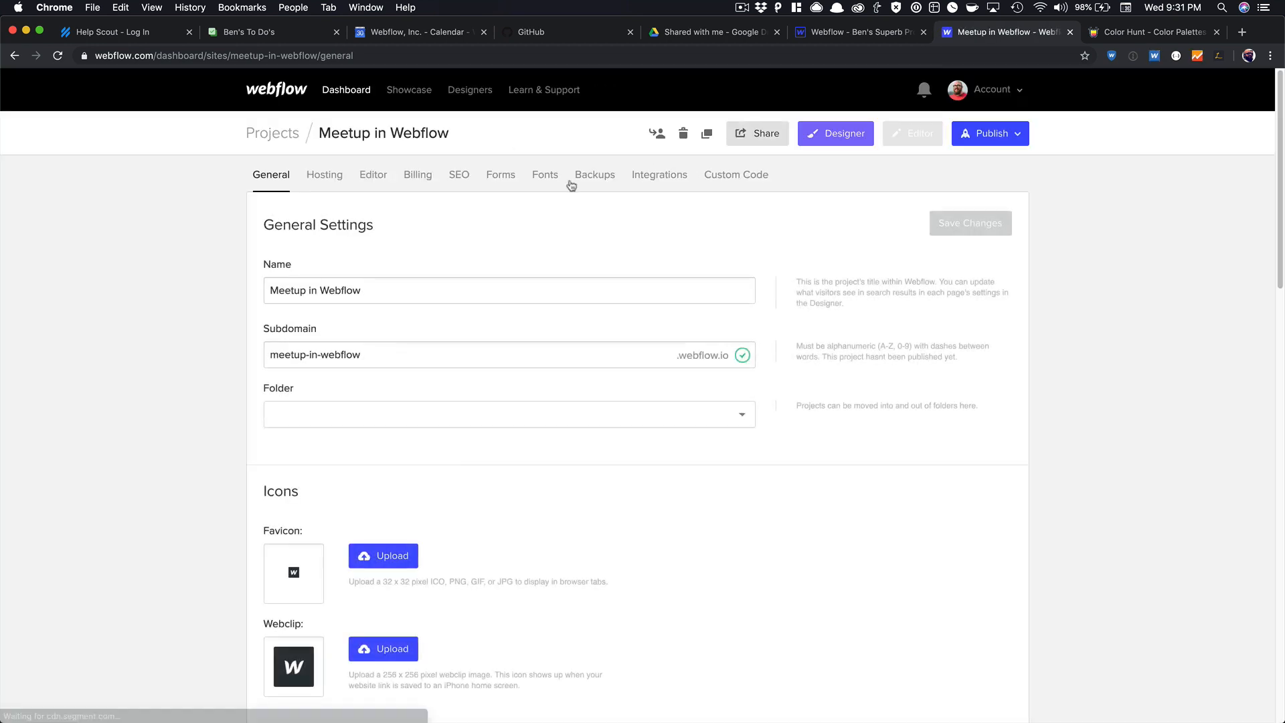
click(545, 176)
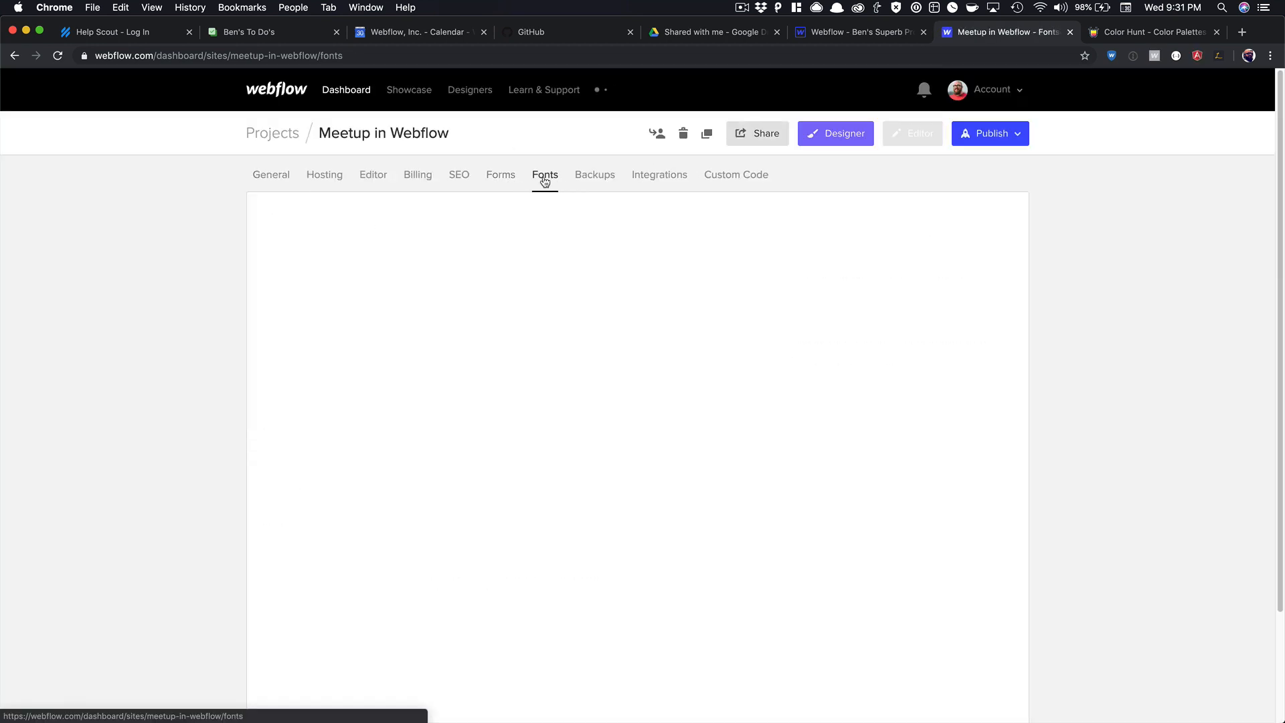
click(386, 290)
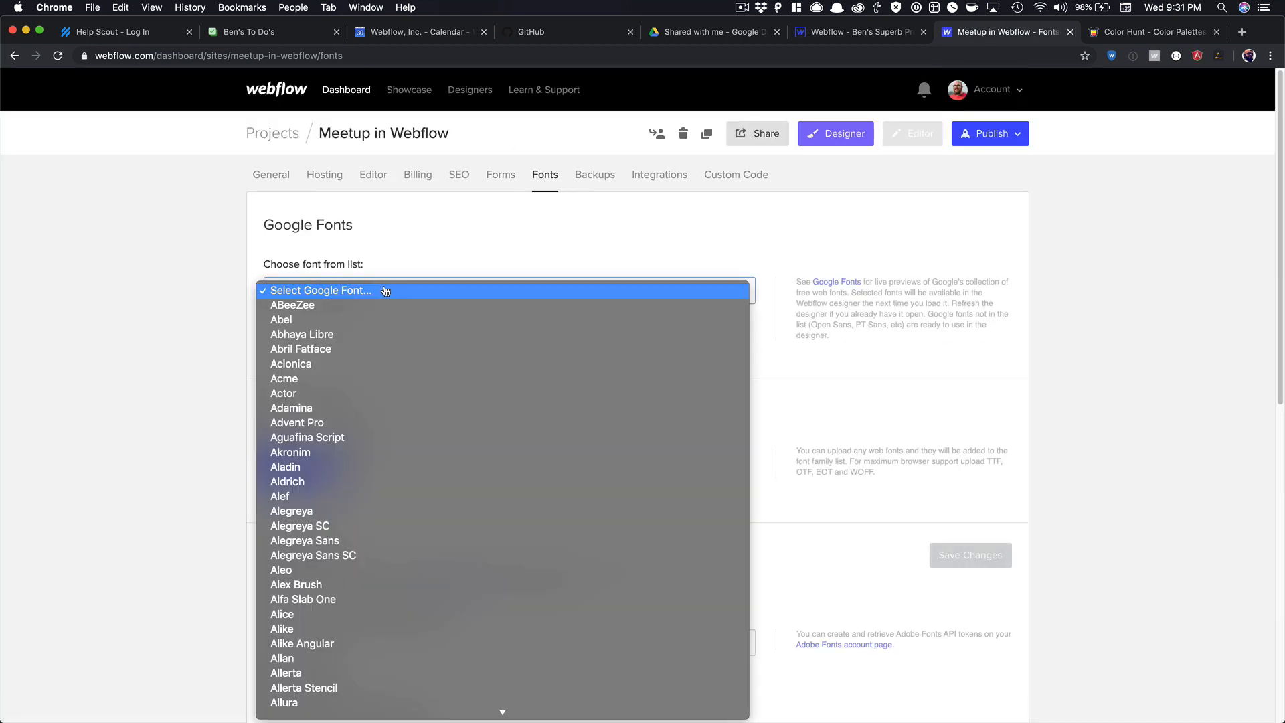
text(roboto)
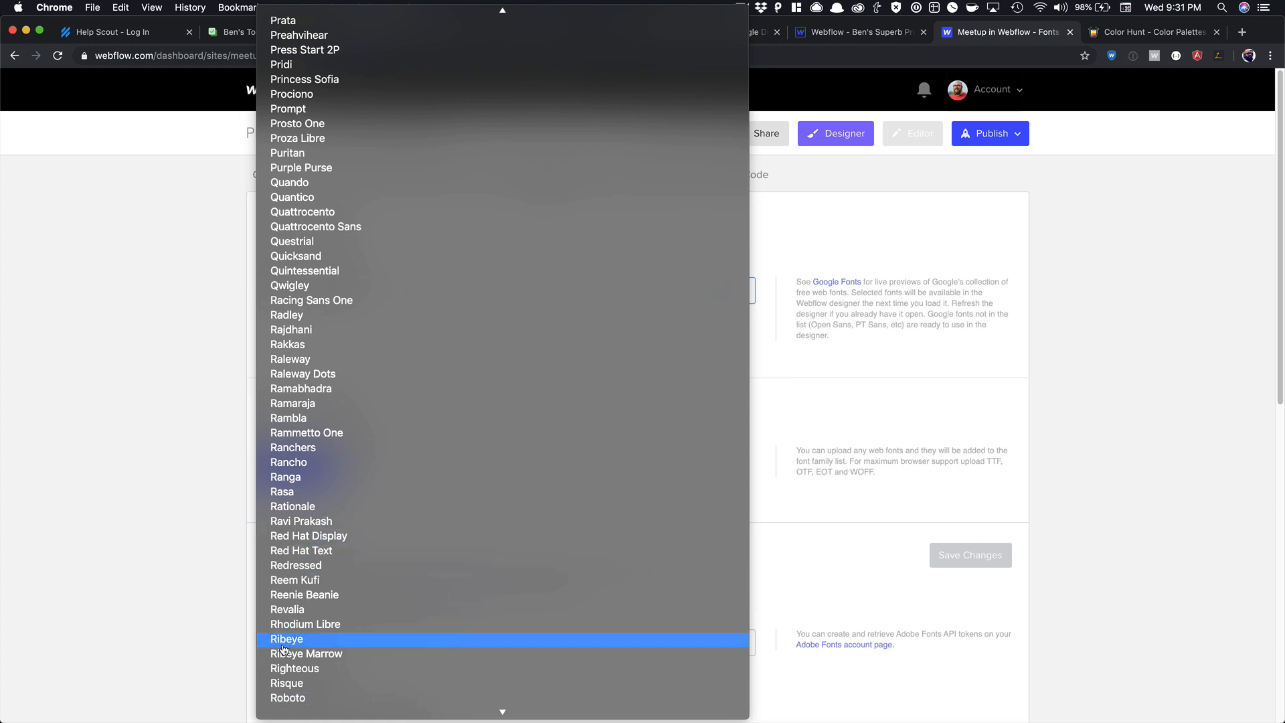
Add Roboto with weights 100 through 900 and their italic variants.
click(325, 699)
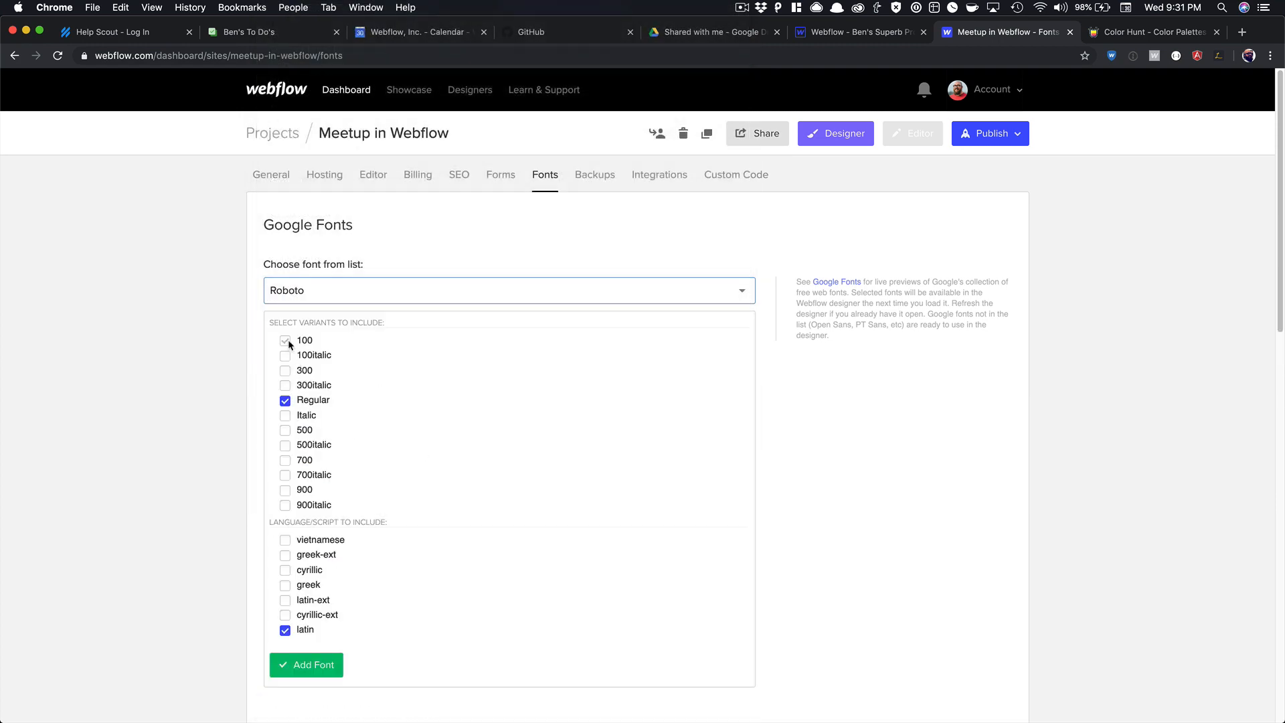
click(285, 341)
click(286, 355)
click(286, 370)
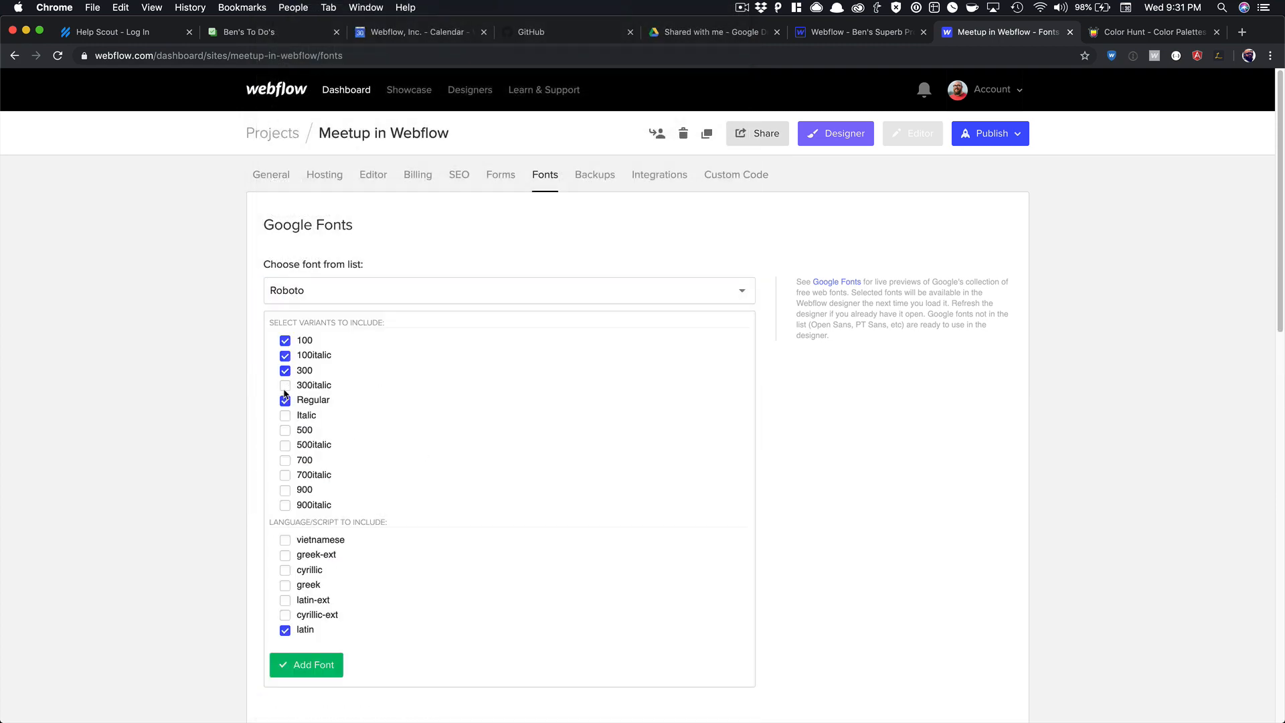
click(285, 385)
click(285, 416)
click(286, 430)
click(285, 445)
click(285, 460)
click(285, 476)
click(285, 490)
click(285, 506)
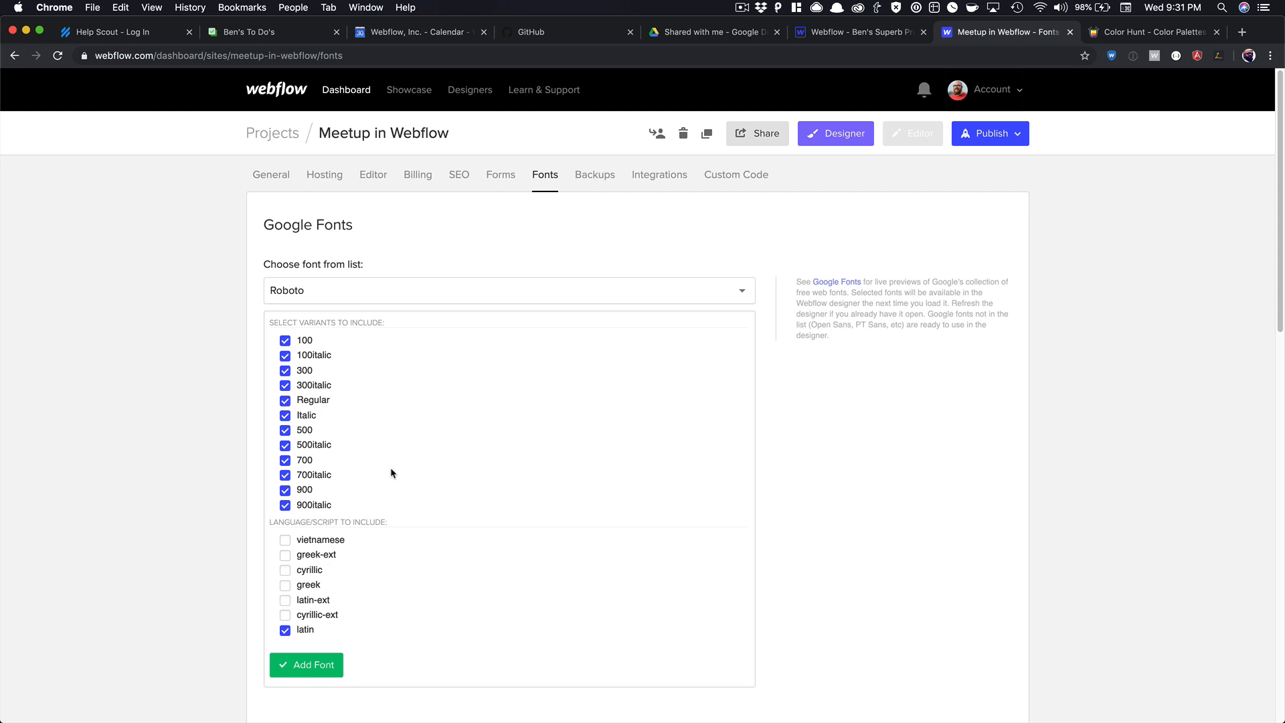
scroll(391, 472, down, 1)
click(333, 595)
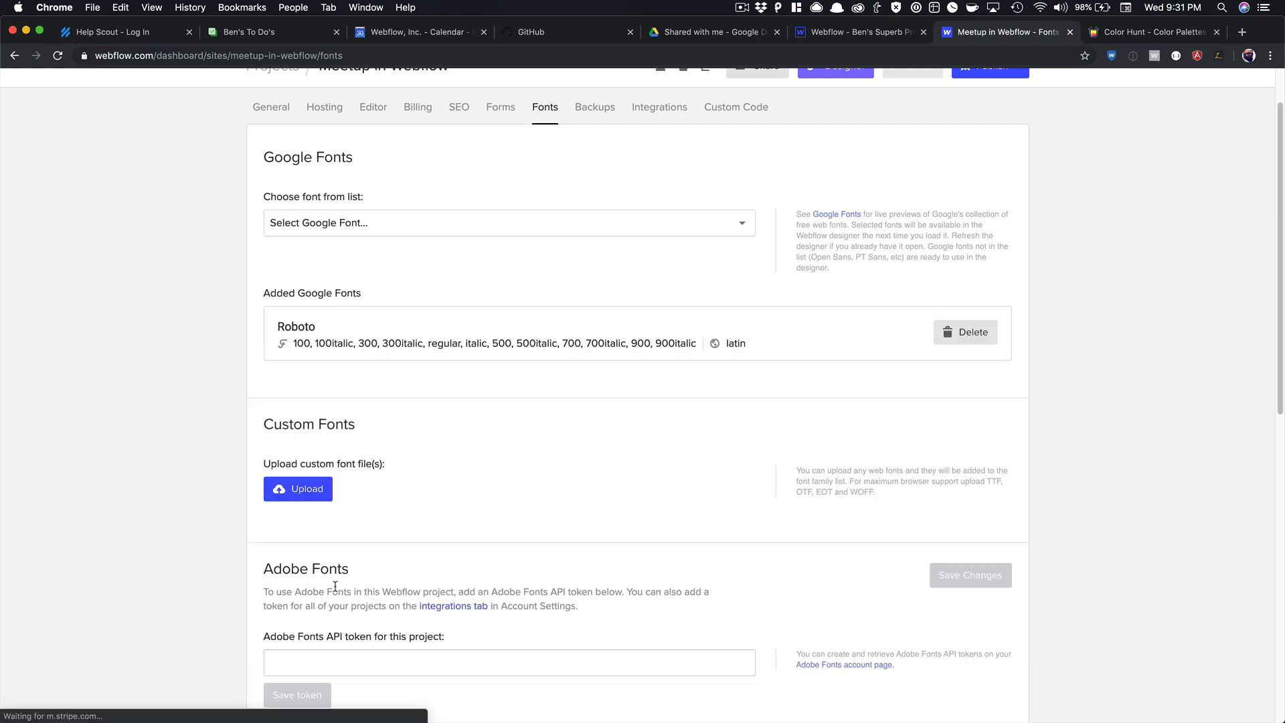
Add Roboto Mono with 100, 300, 500 and 700 weights, then return to the Designer.
click(412, 232)
text(ro)
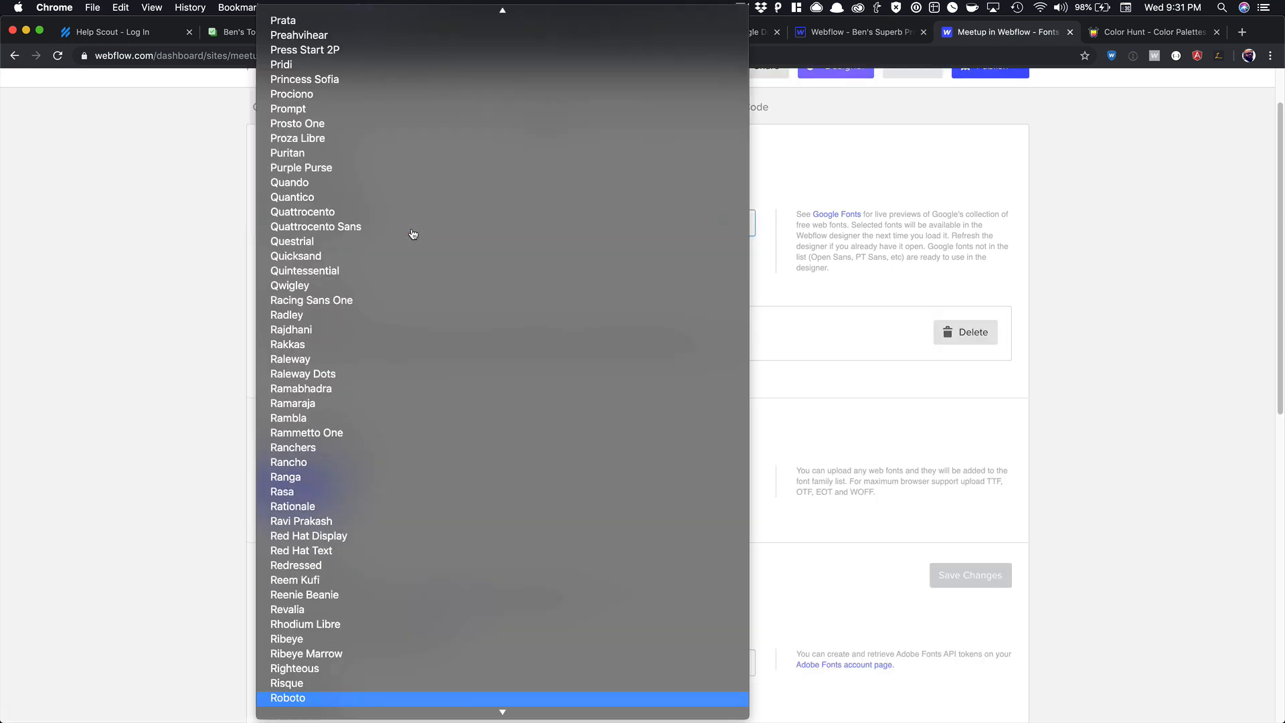
scroll(367, 611, down, 2)
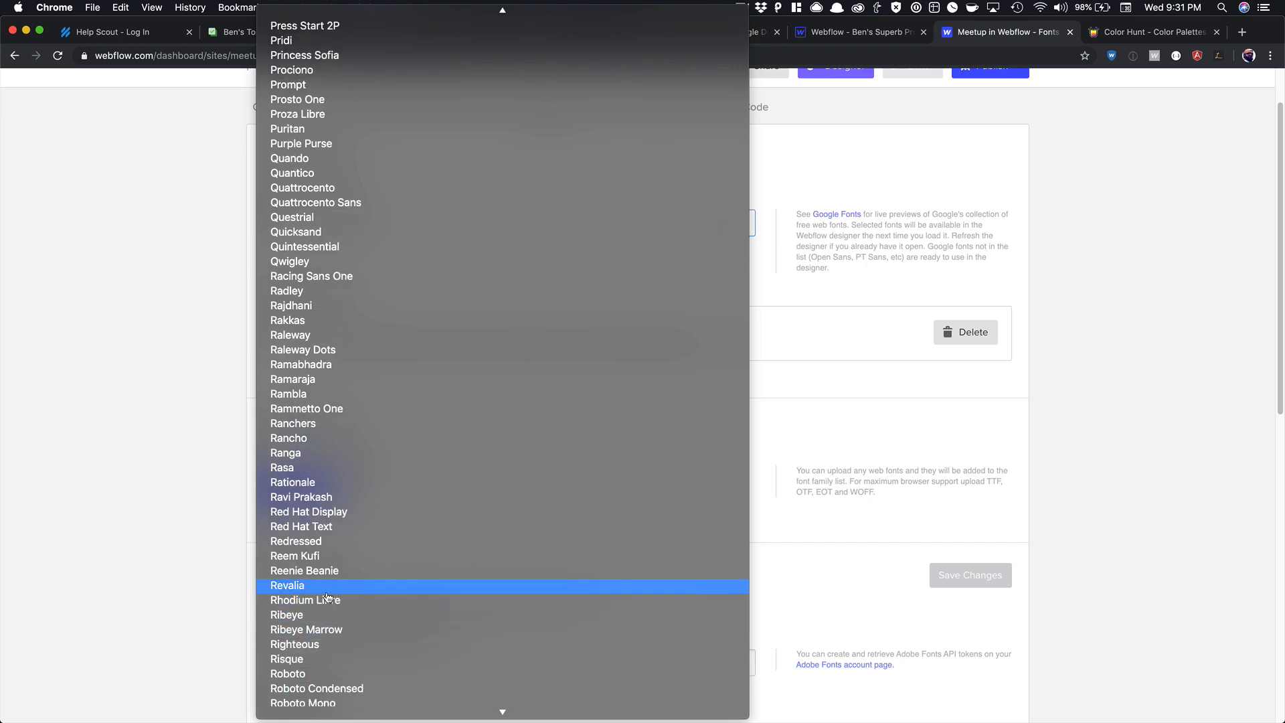
scroll(328, 599, down, 2)
click(315, 679)
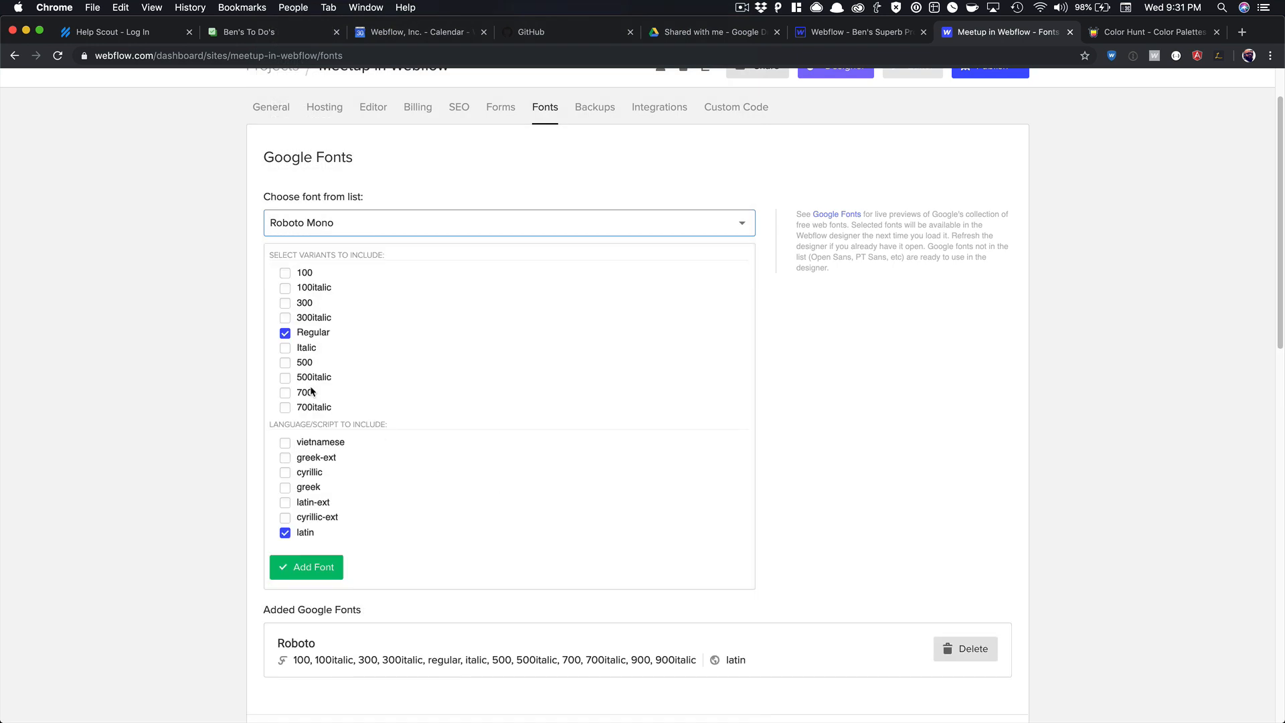
click(285, 302)
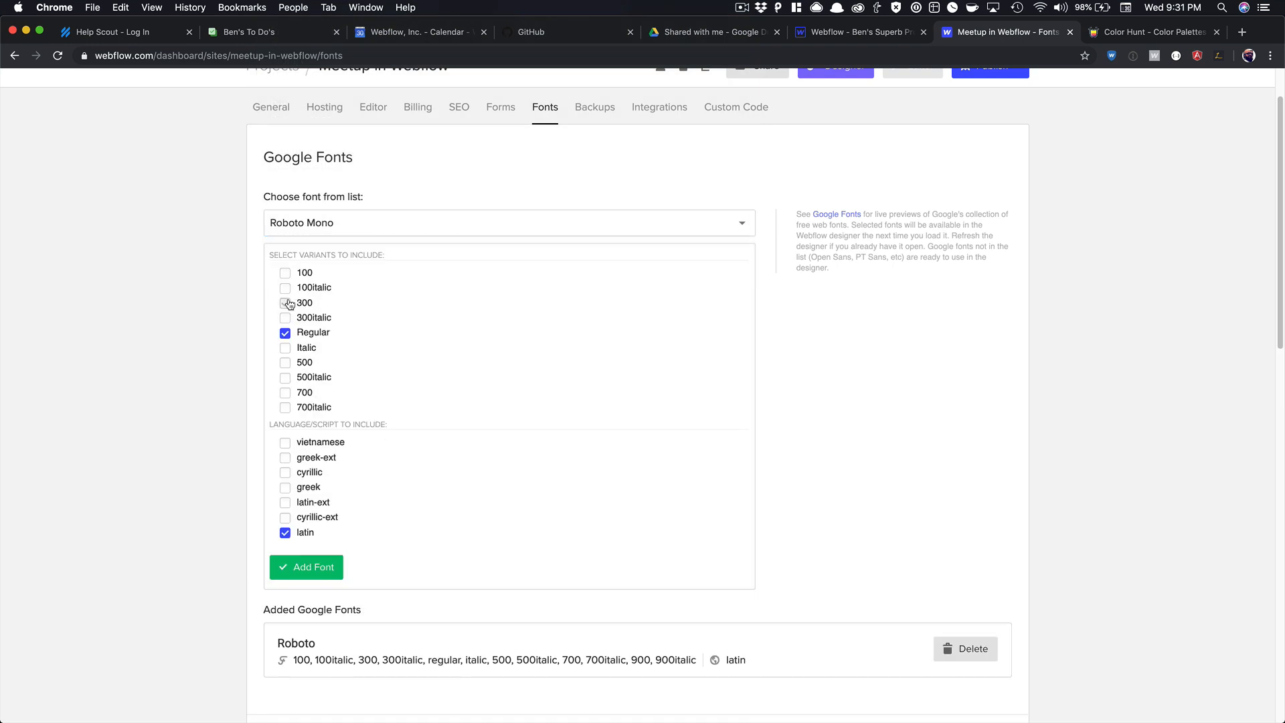
click(285, 273)
click(286, 362)
click(286, 392)
click(316, 575)
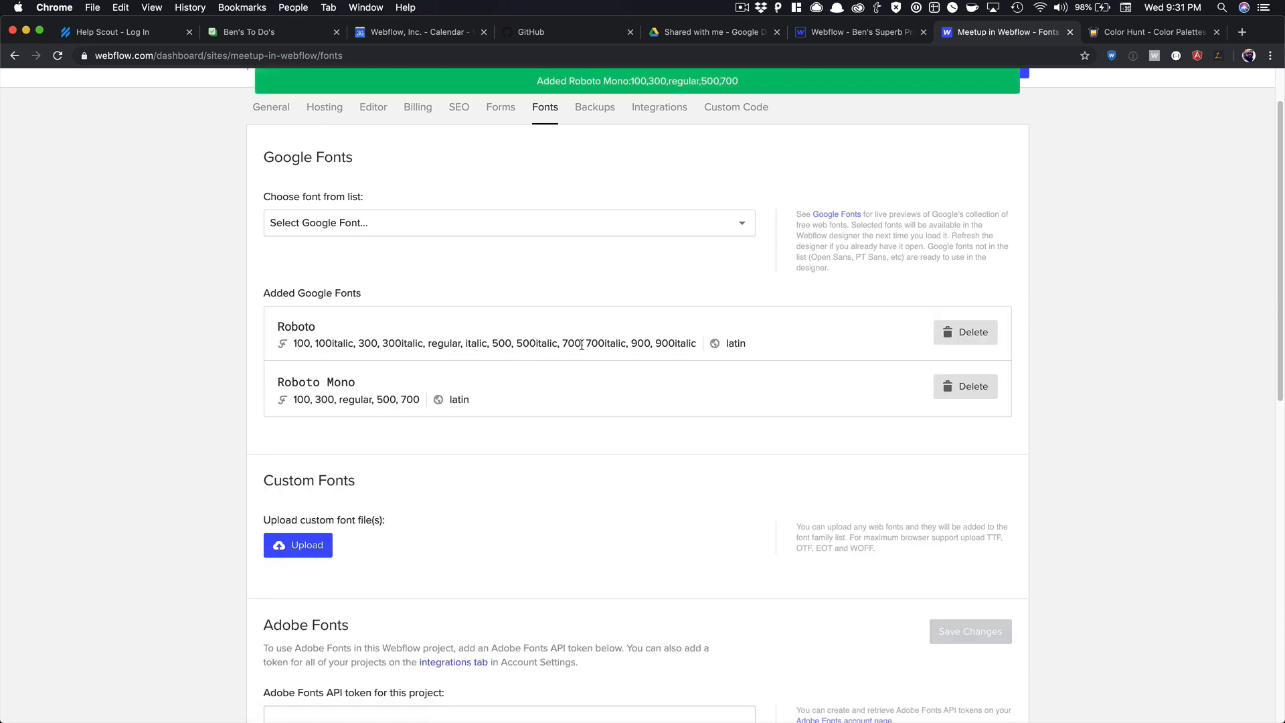
scroll(670, 349, up, 2)
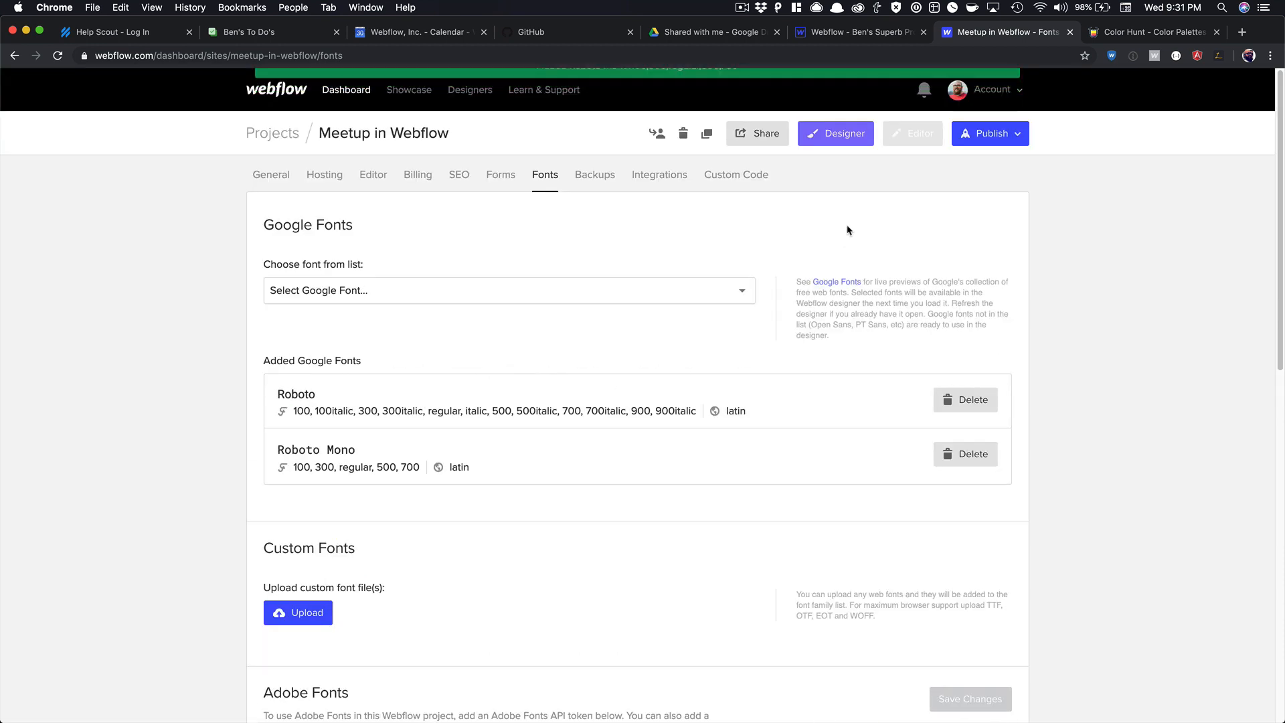
click(830, 137)
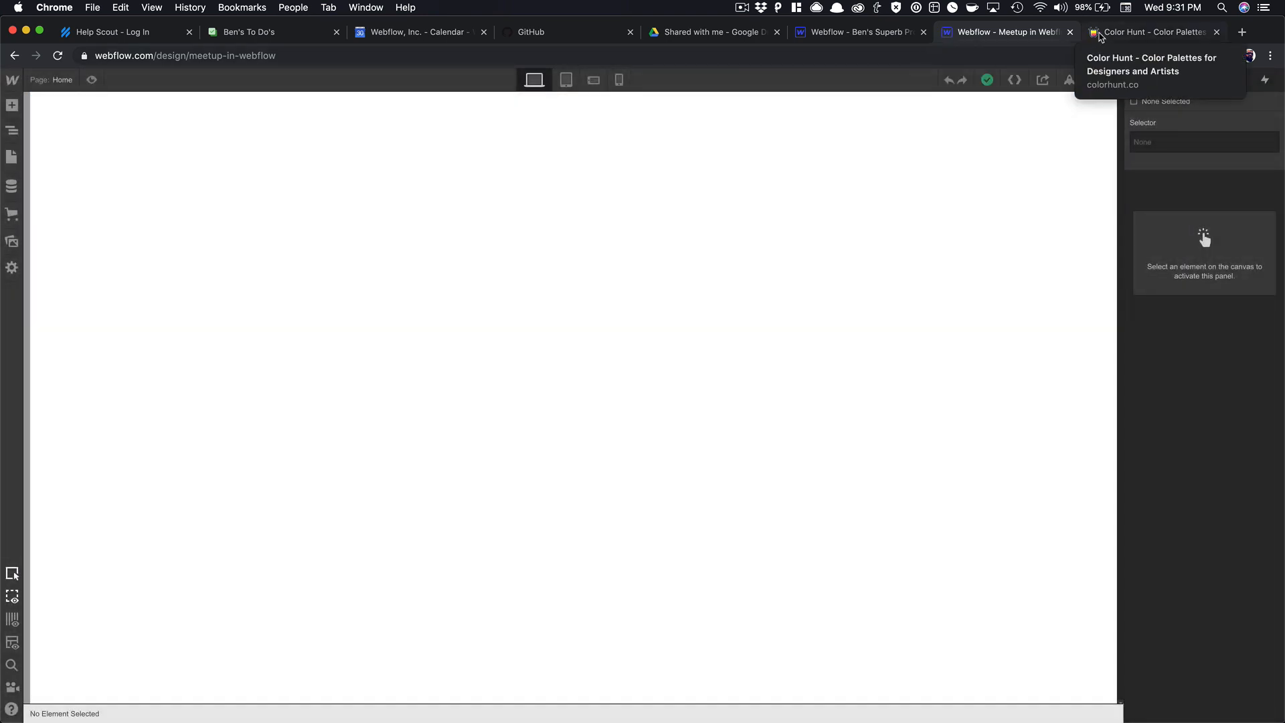
Switch to Color Hunt and scroll through the newest palettes.
click(1101, 33)
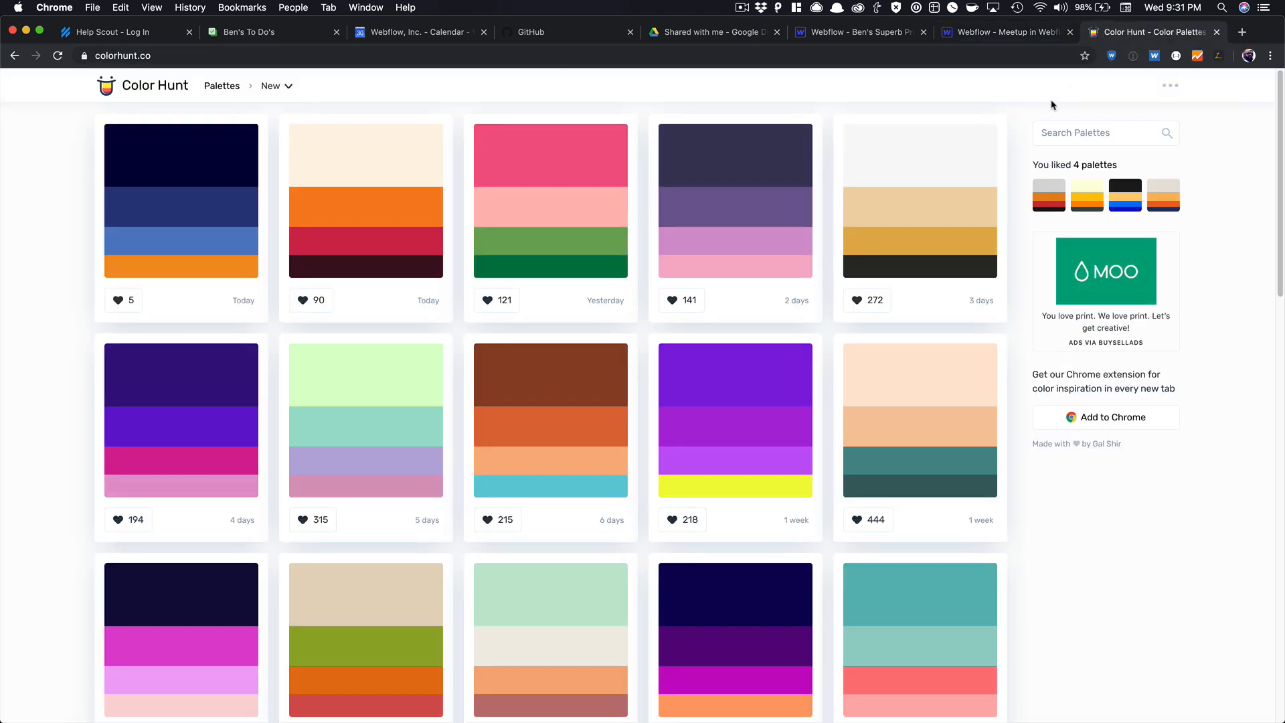
scroll(964, 365, down, 4)
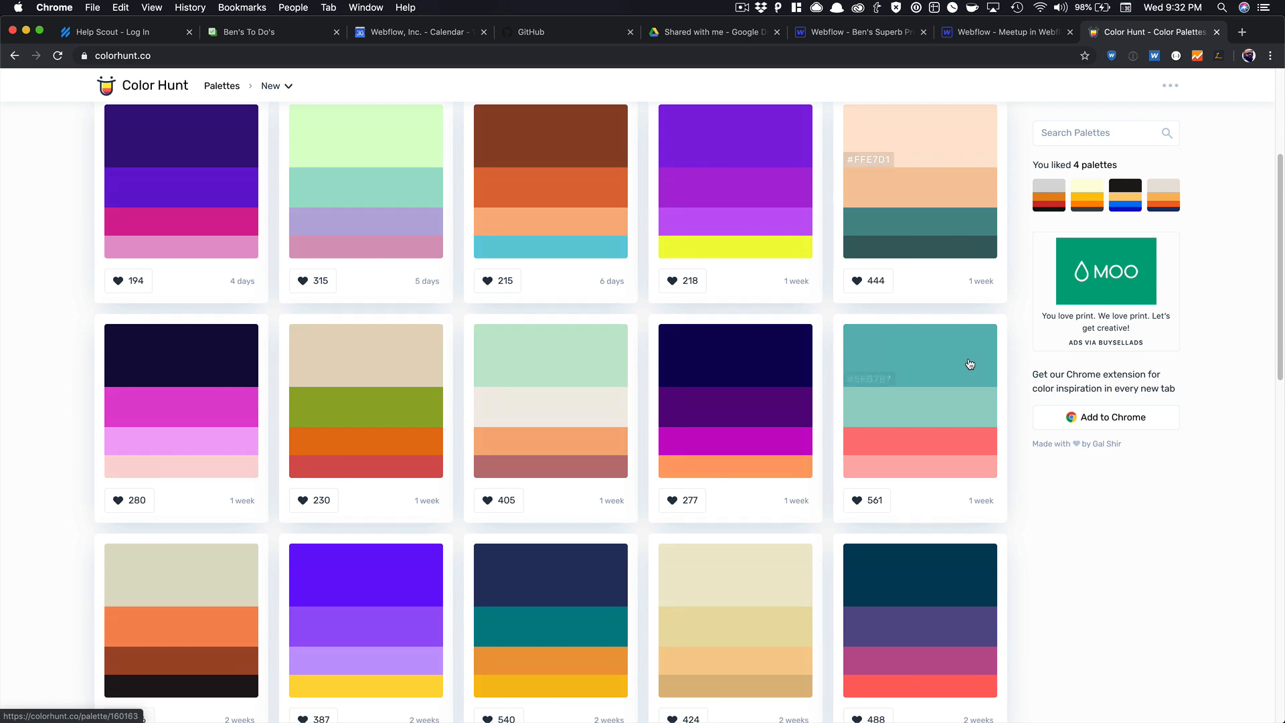
scroll(970, 364, down, 1)
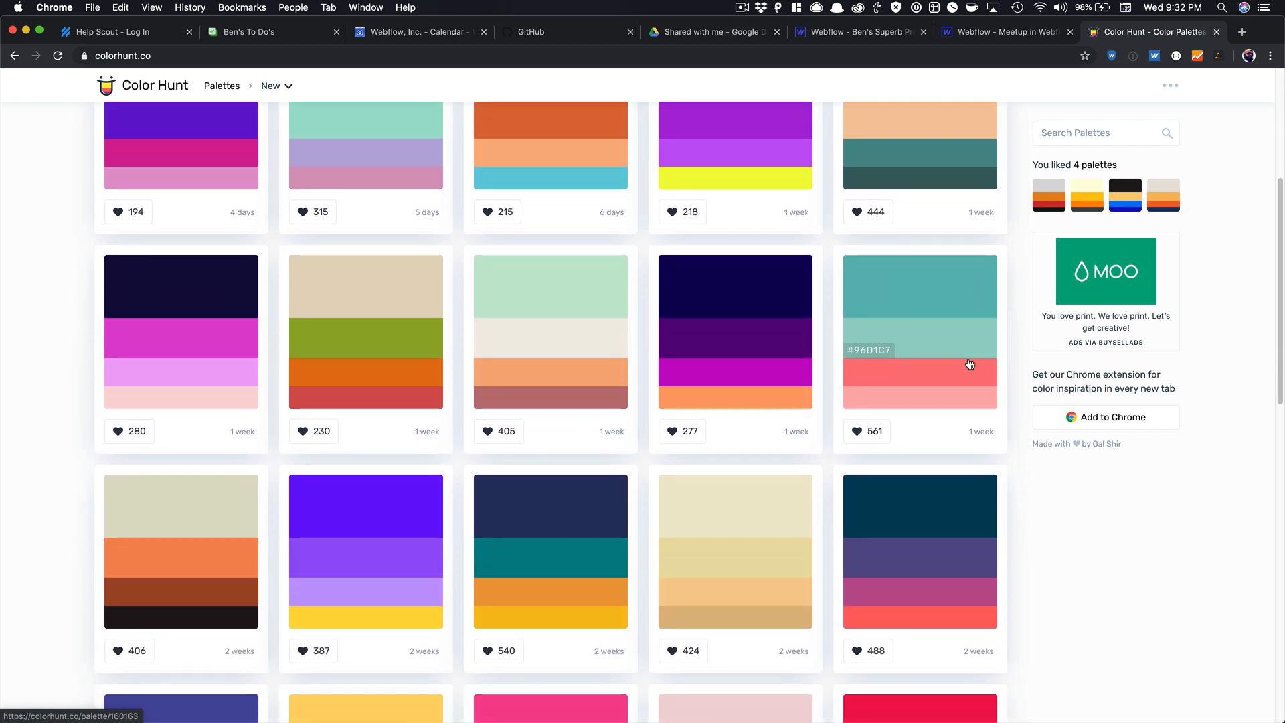
scroll(970, 364, up, 3)
scroll(970, 364, down, 10)
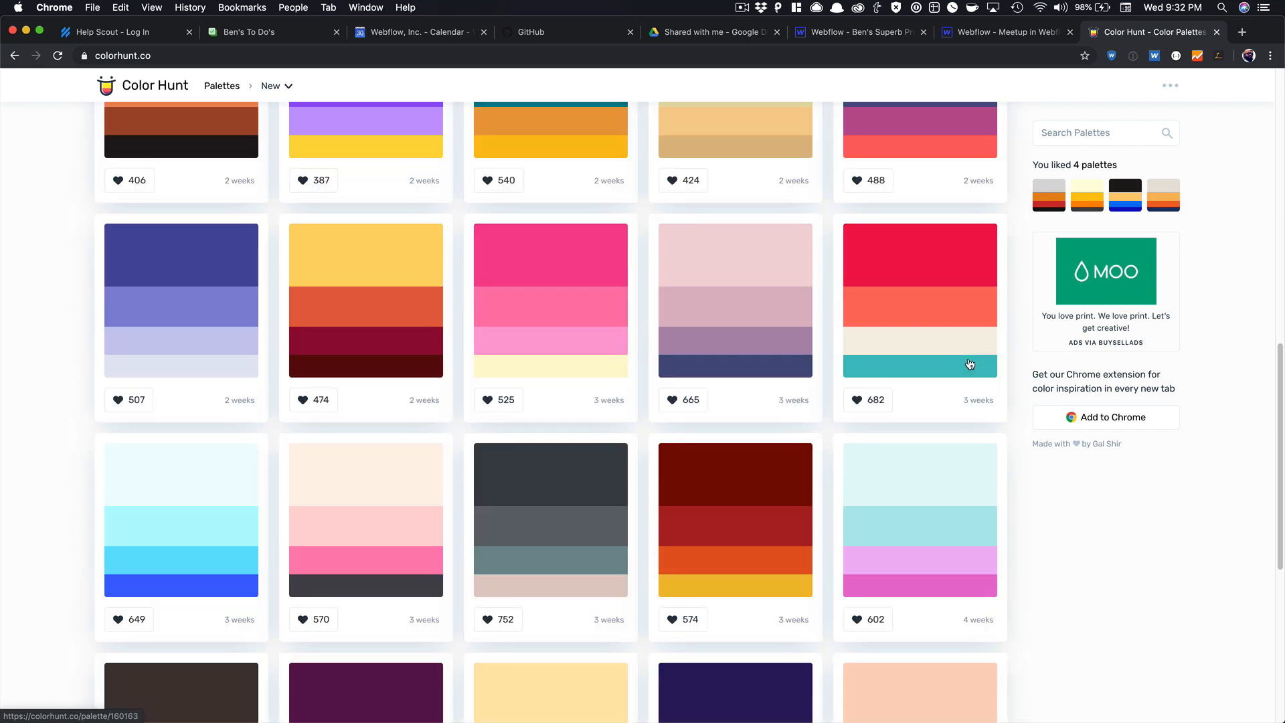
scroll(970, 364, down, 3)
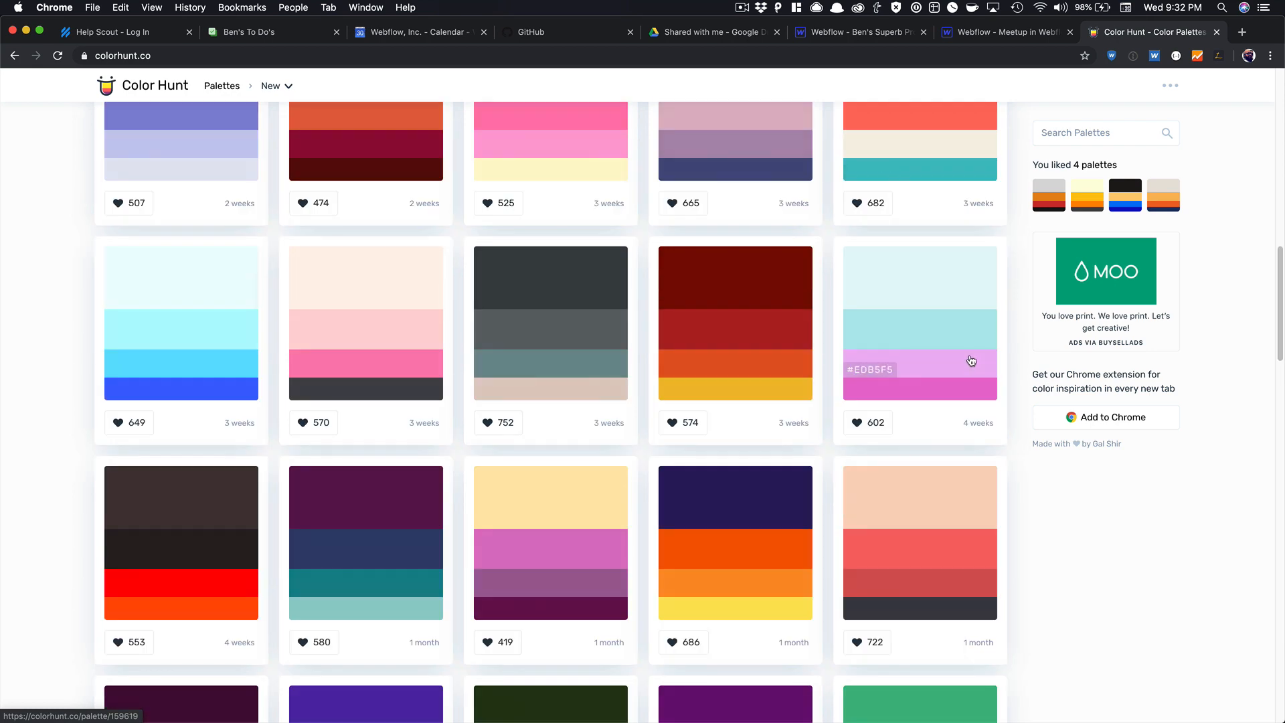
scroll(972, 361, down, 4)
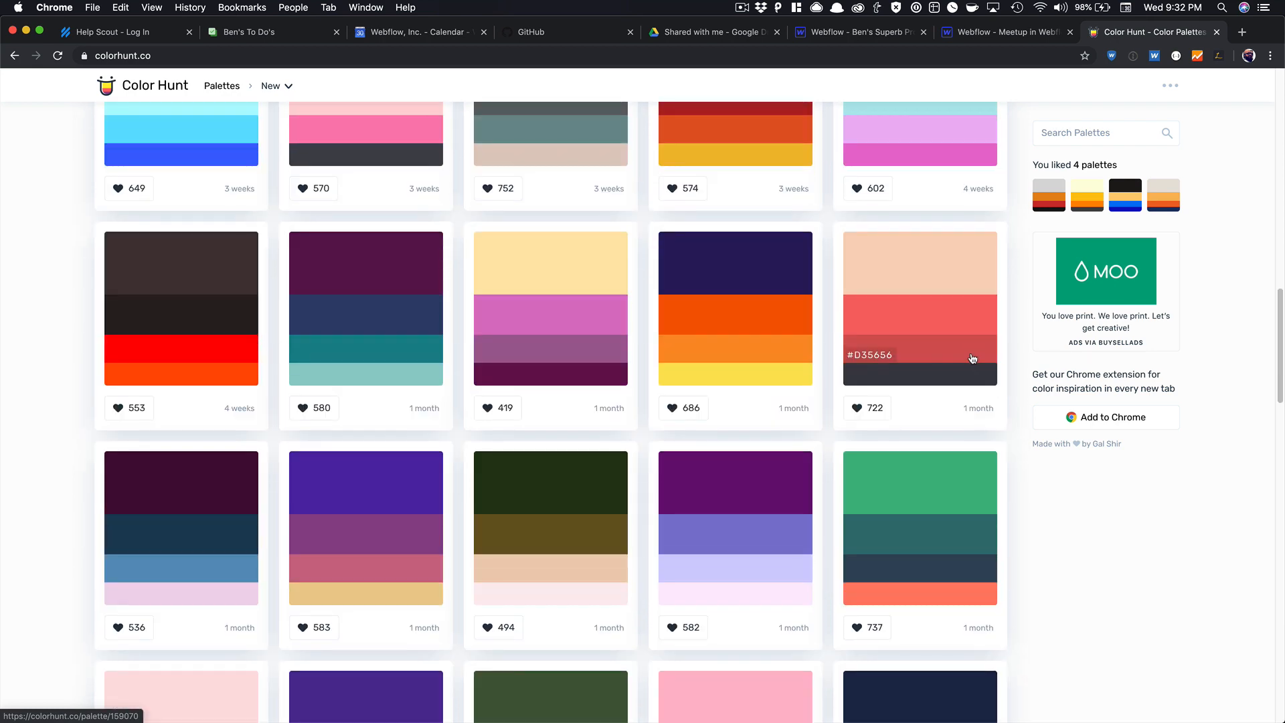
scroll(973, 359, down, 9)
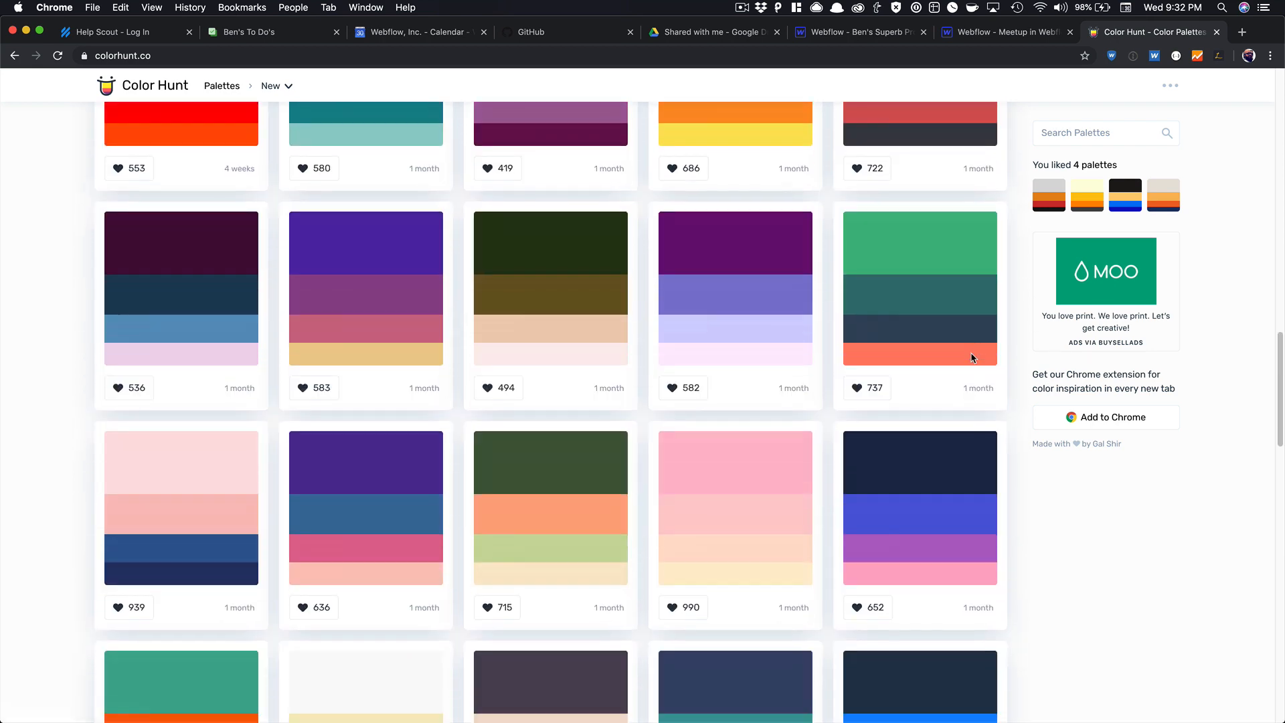
scroll(972, 352, down, 6)
scroll(971, 353, up, 20)
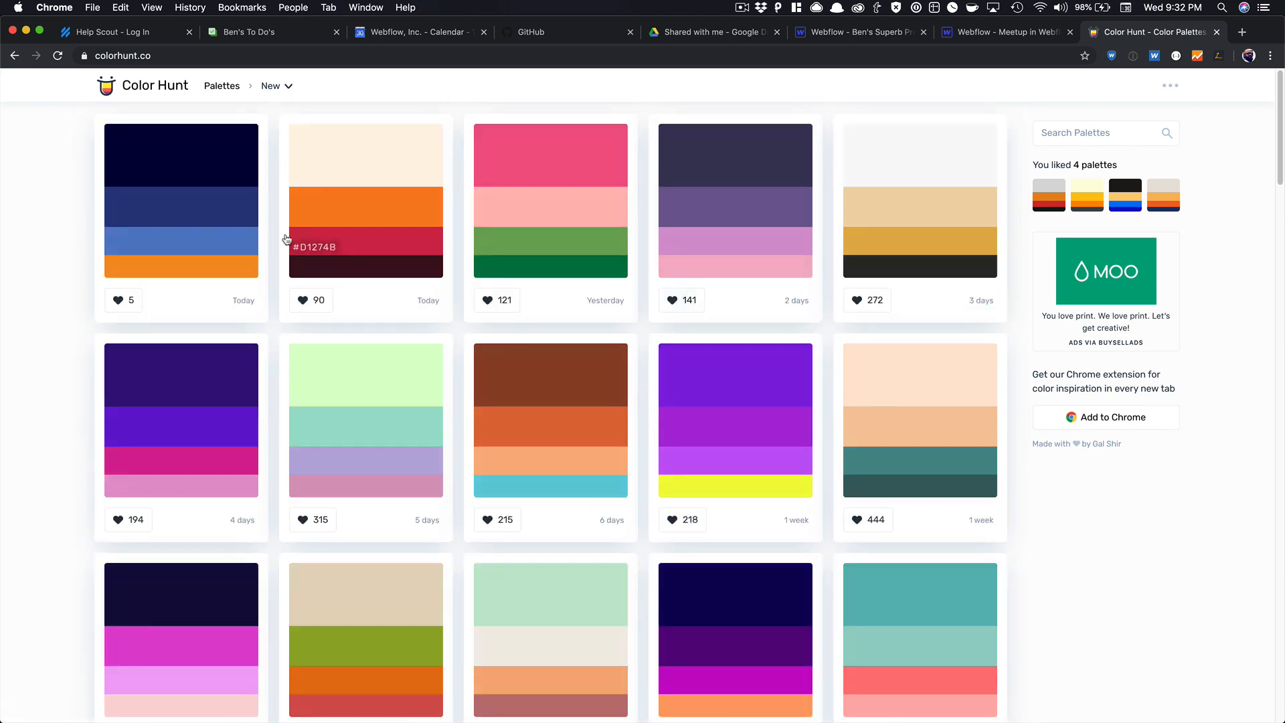
Toggle the Color Hunt sorting between Trendy and Popular palettes.
click(279, 86)
click(285, 132)
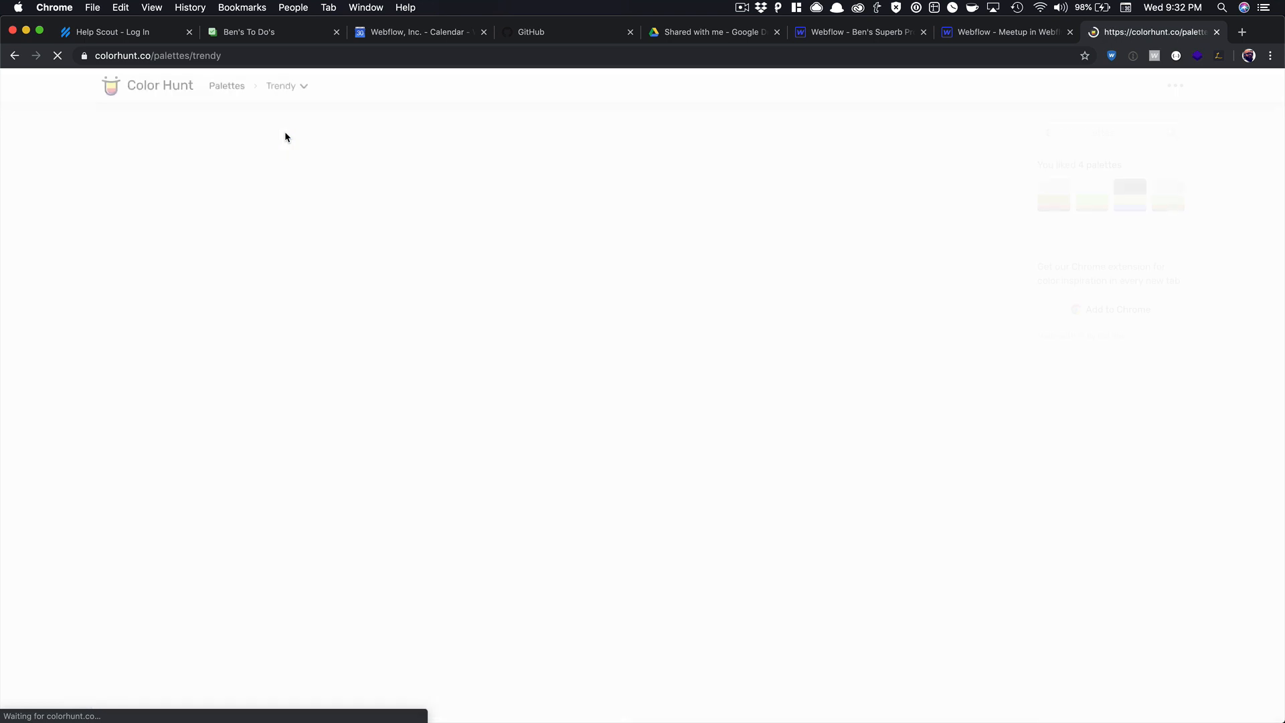
click(289, 87)
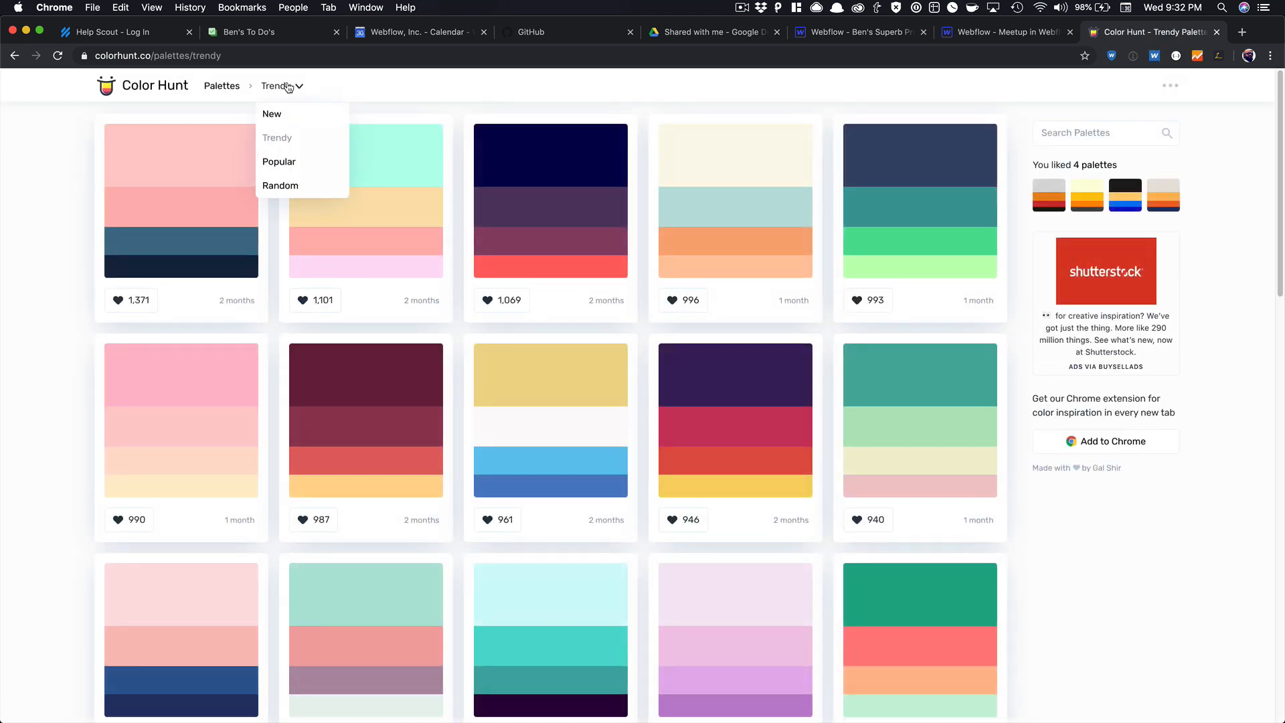
click(298, 164)
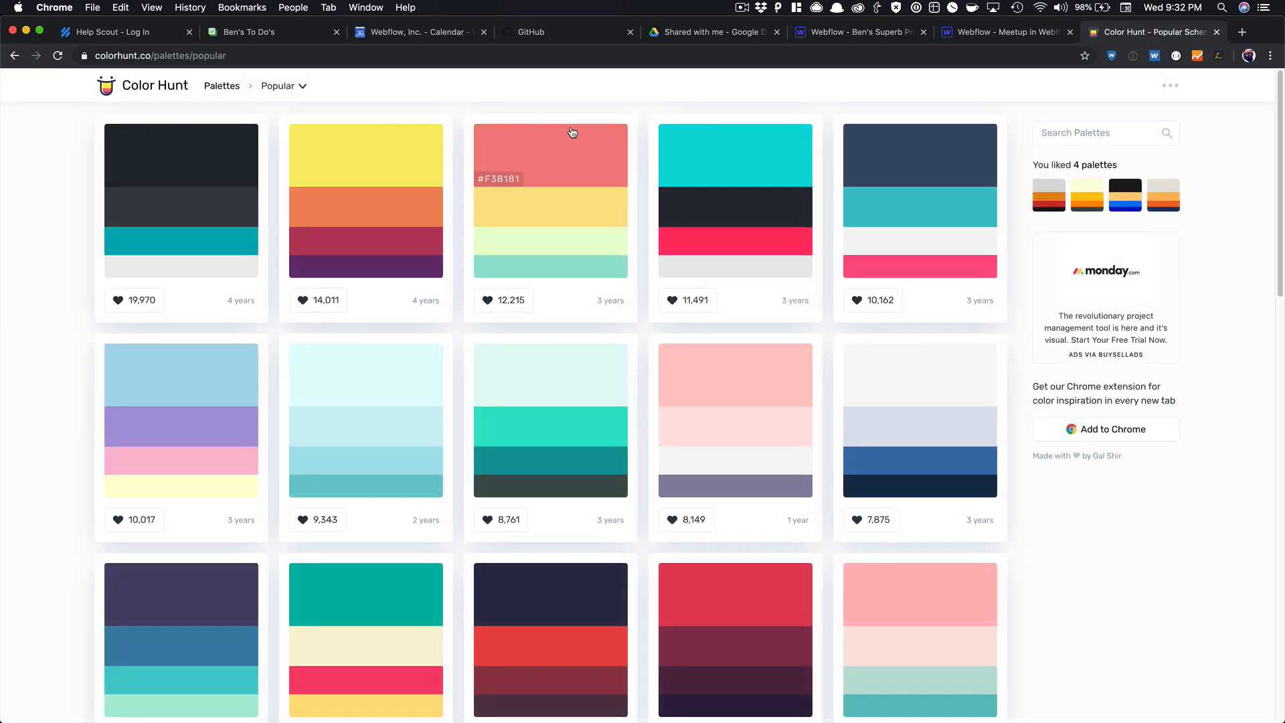
click(288, 84)
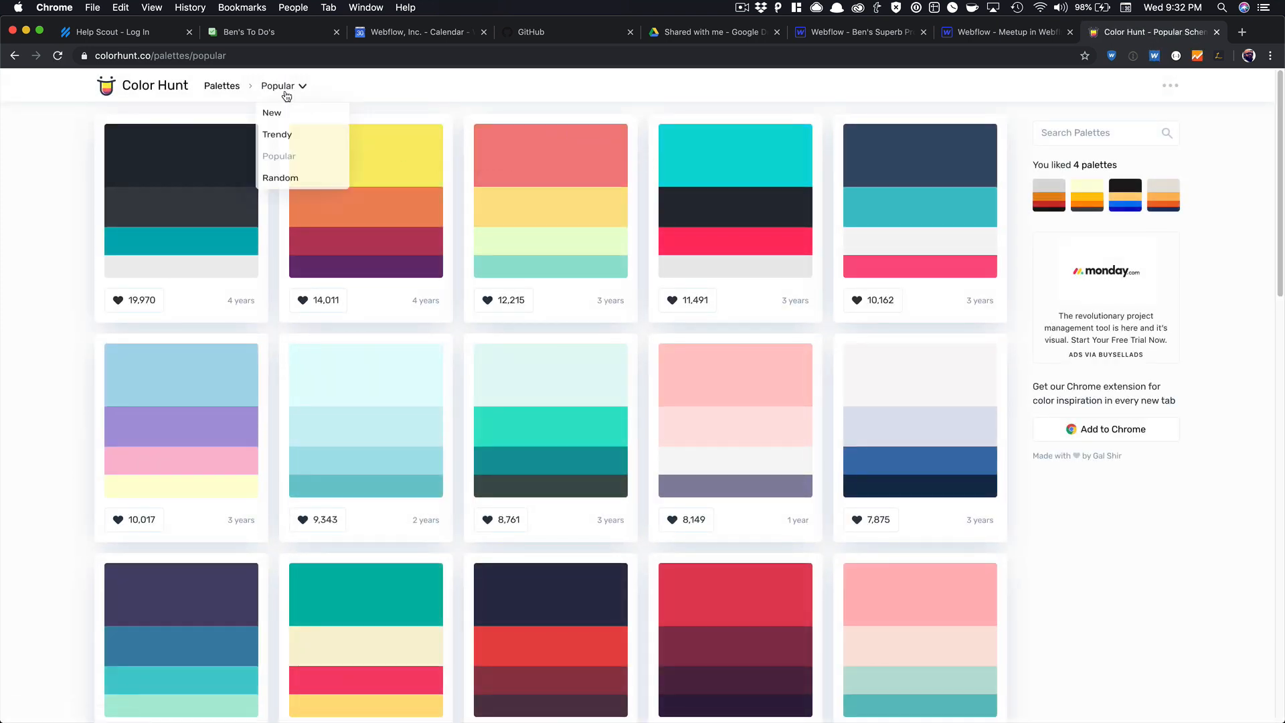
click(299, 136)
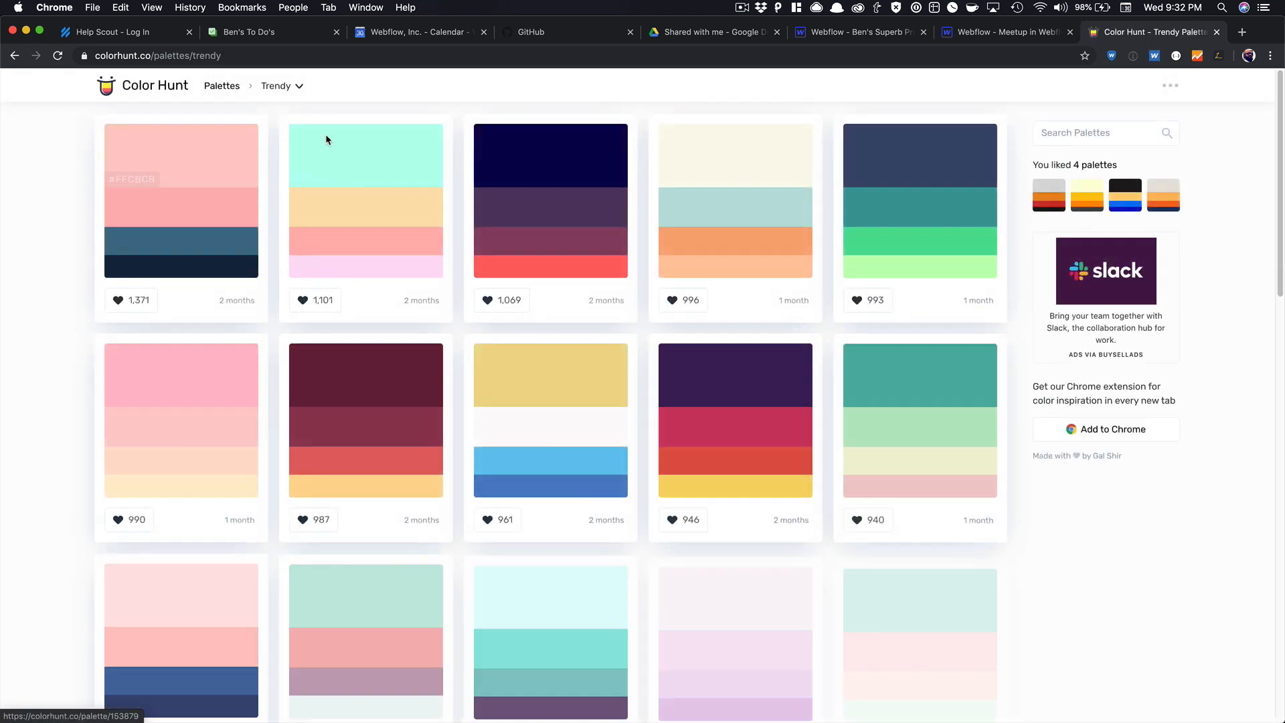
click(298, 87)
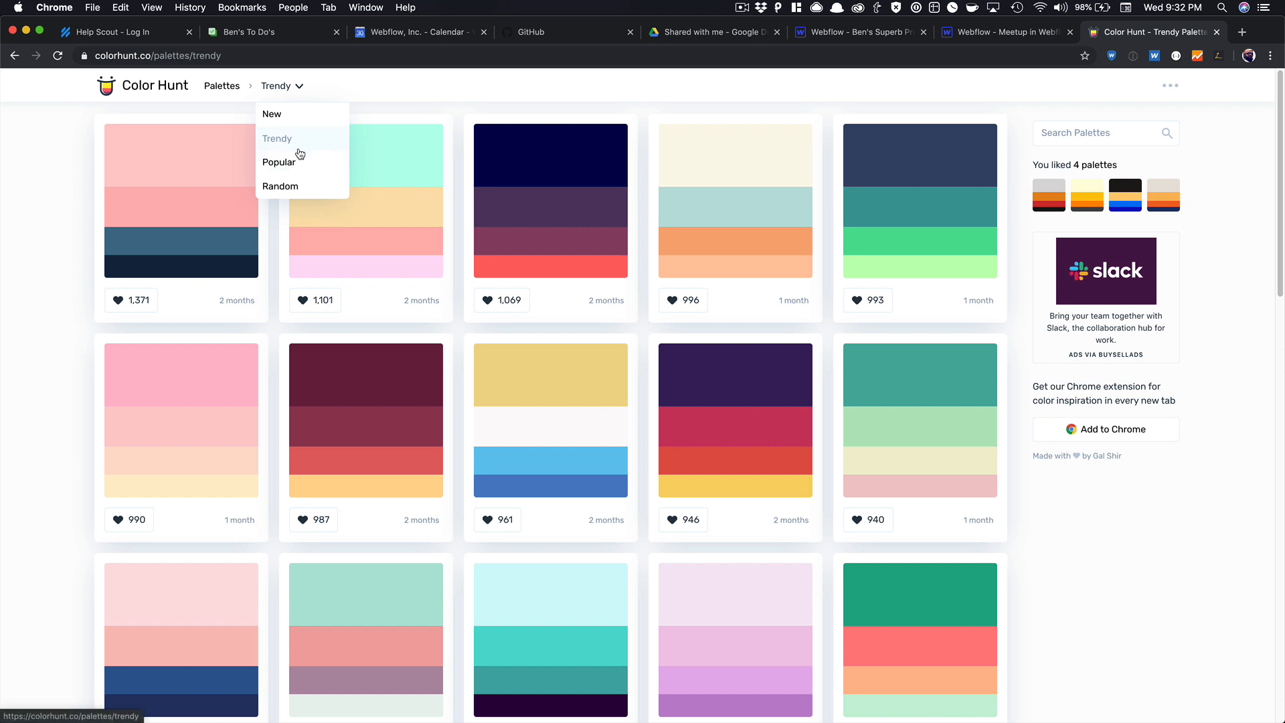
click(295, 139)
click(288, 88)
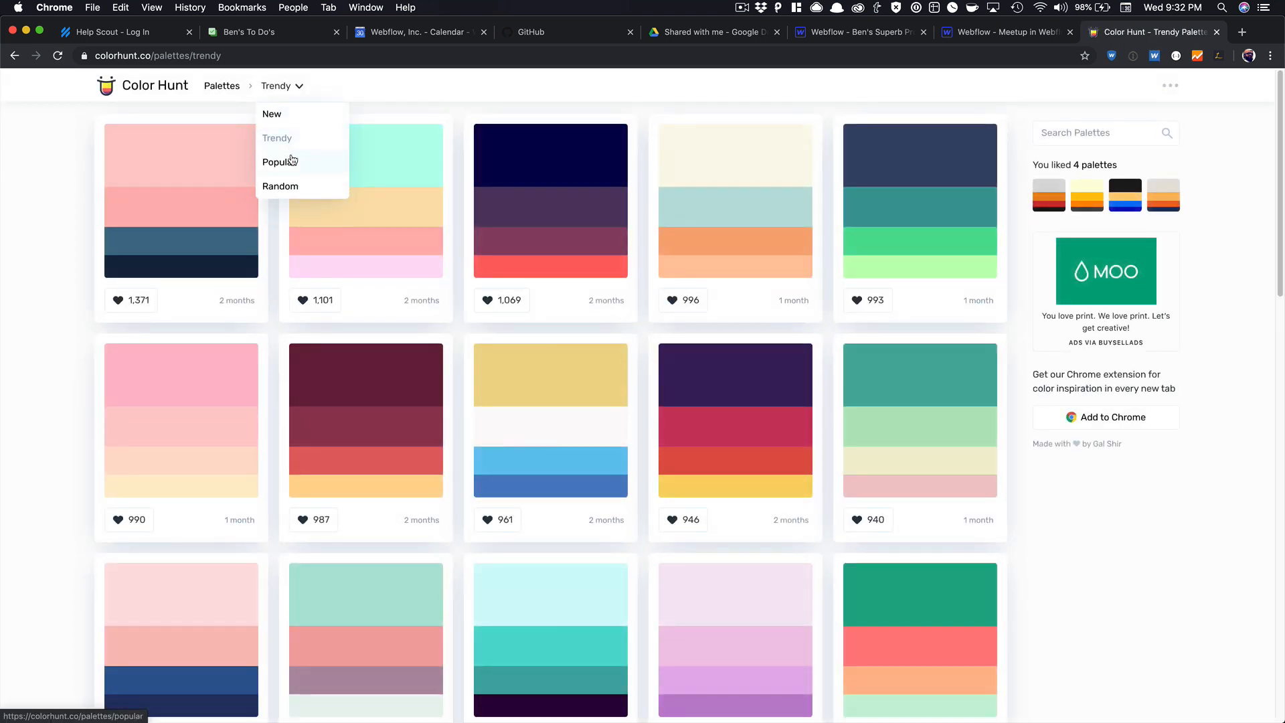
click(288, 161)
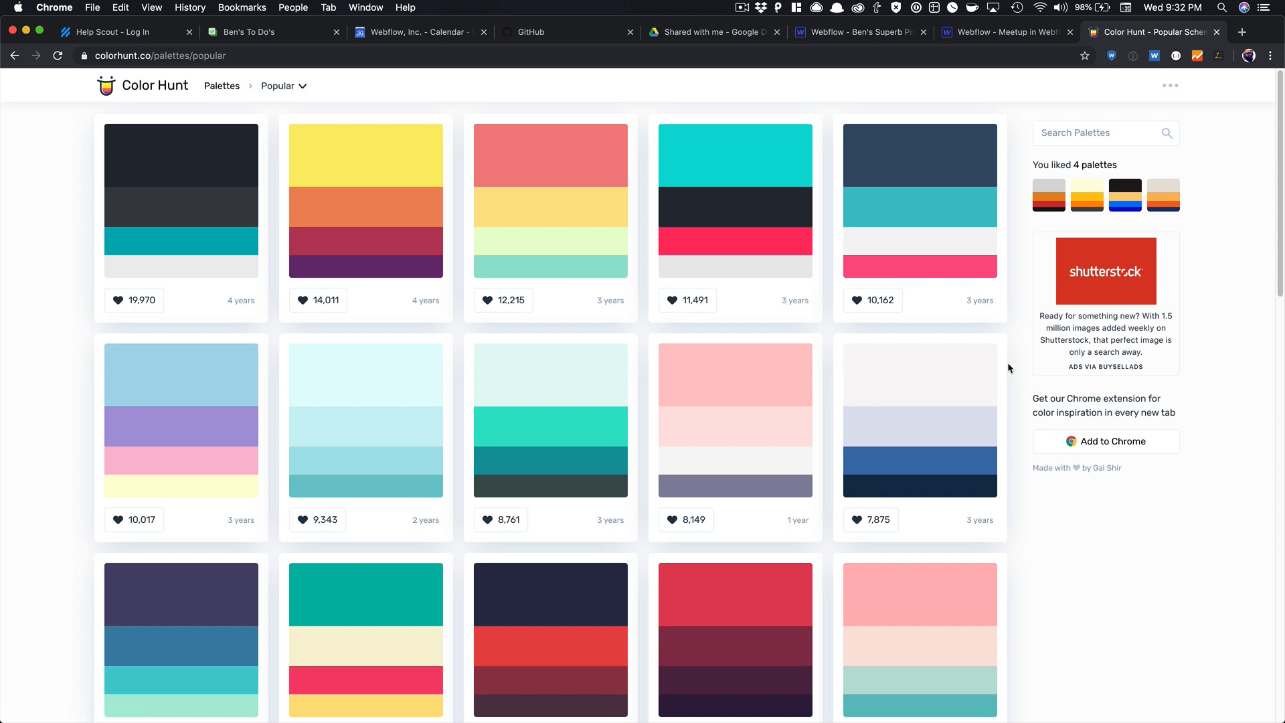
Filter by Blue and open palette 157118 (#23374D navy, bright blue, greys), then return to Webflow.
scroll(1008, 368, down, 1)
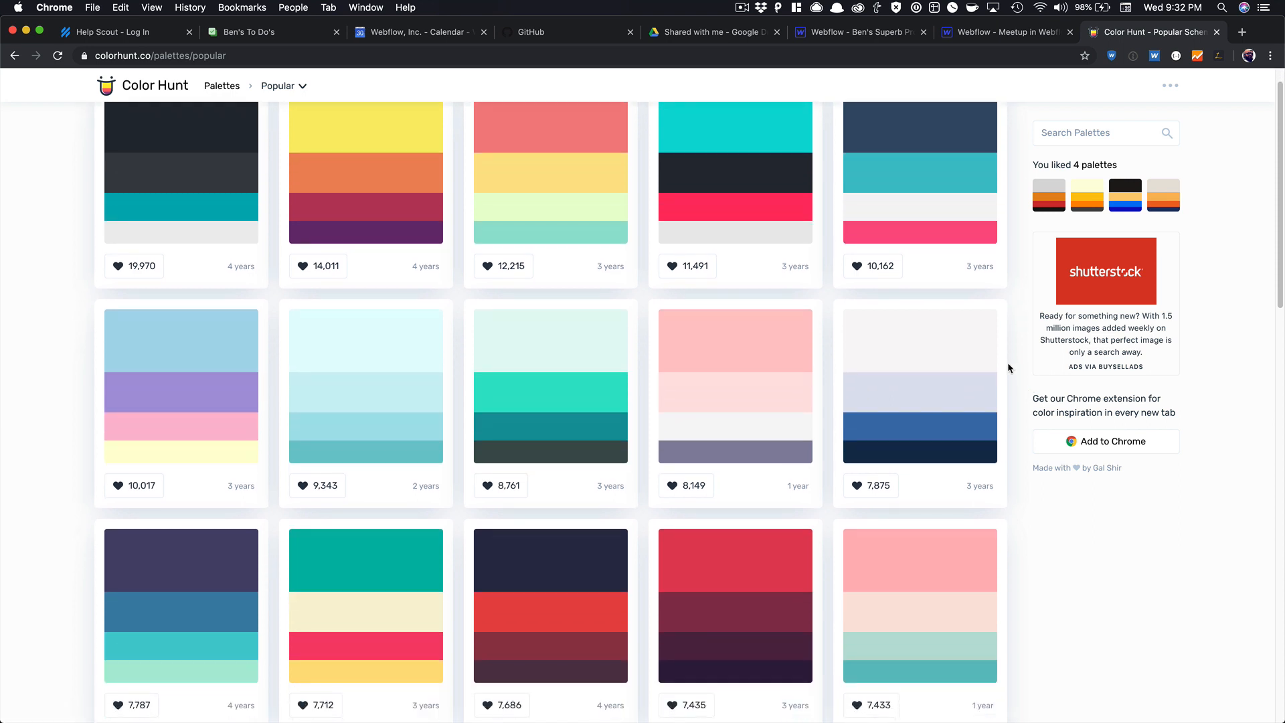
scroll(1007, 365, down, 2)
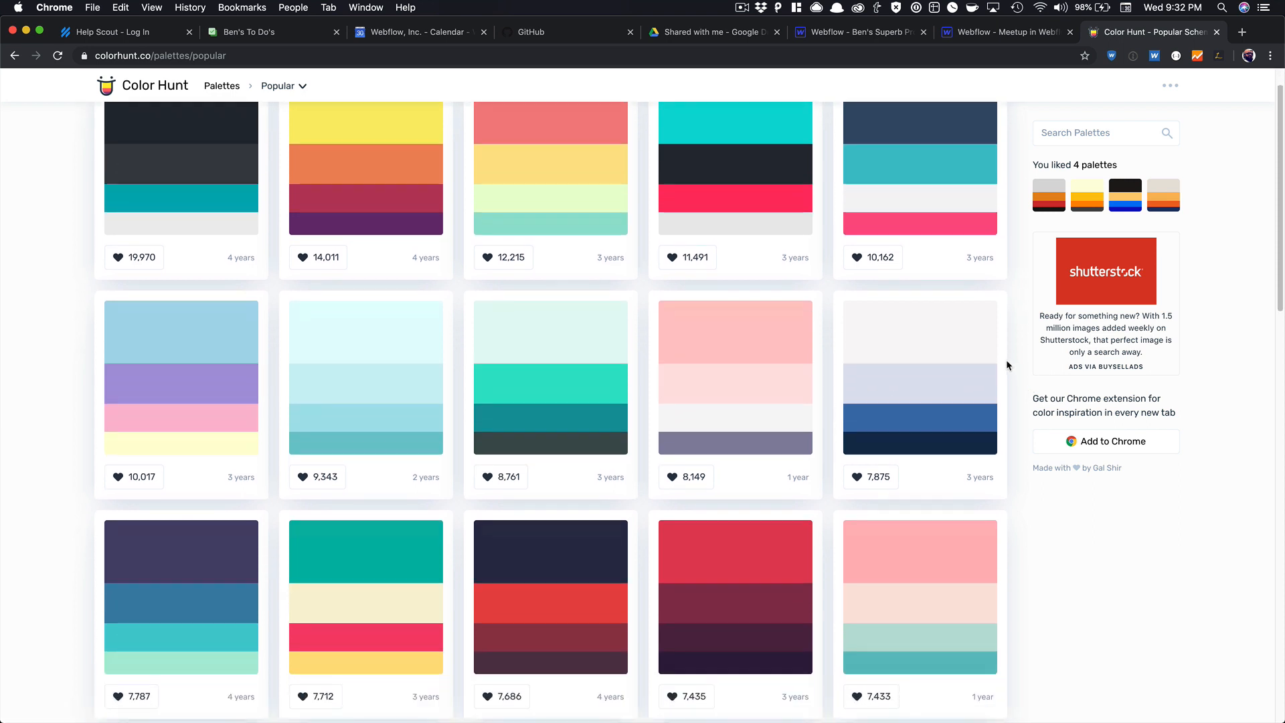
scroll(1008, 365, down, 3)
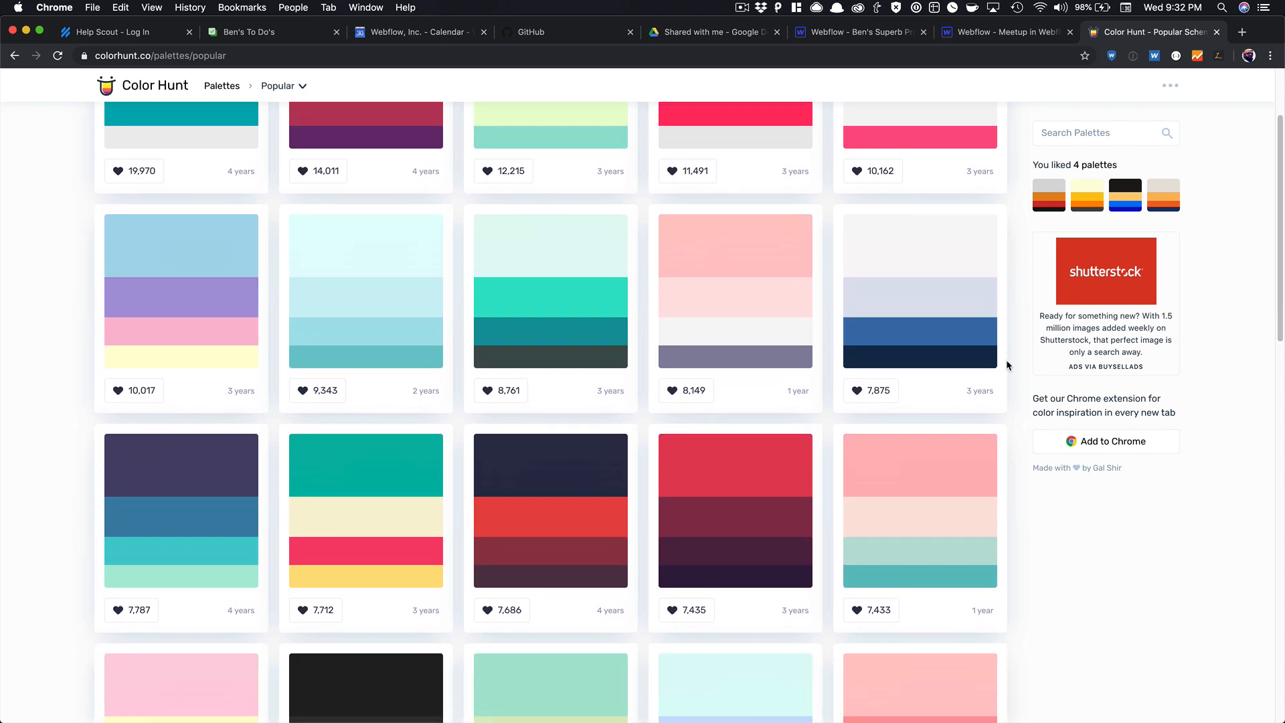
scroll(1005, 355, down, 1)
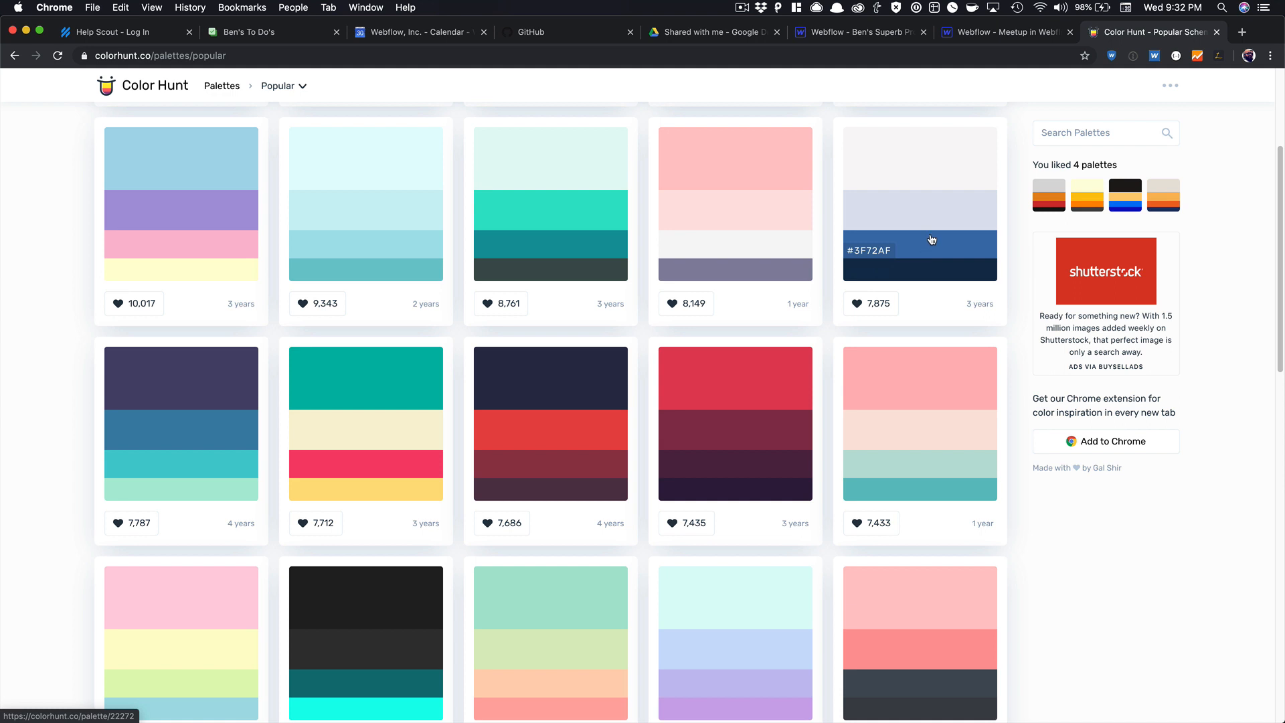
scroll(928, 249, down, 1)
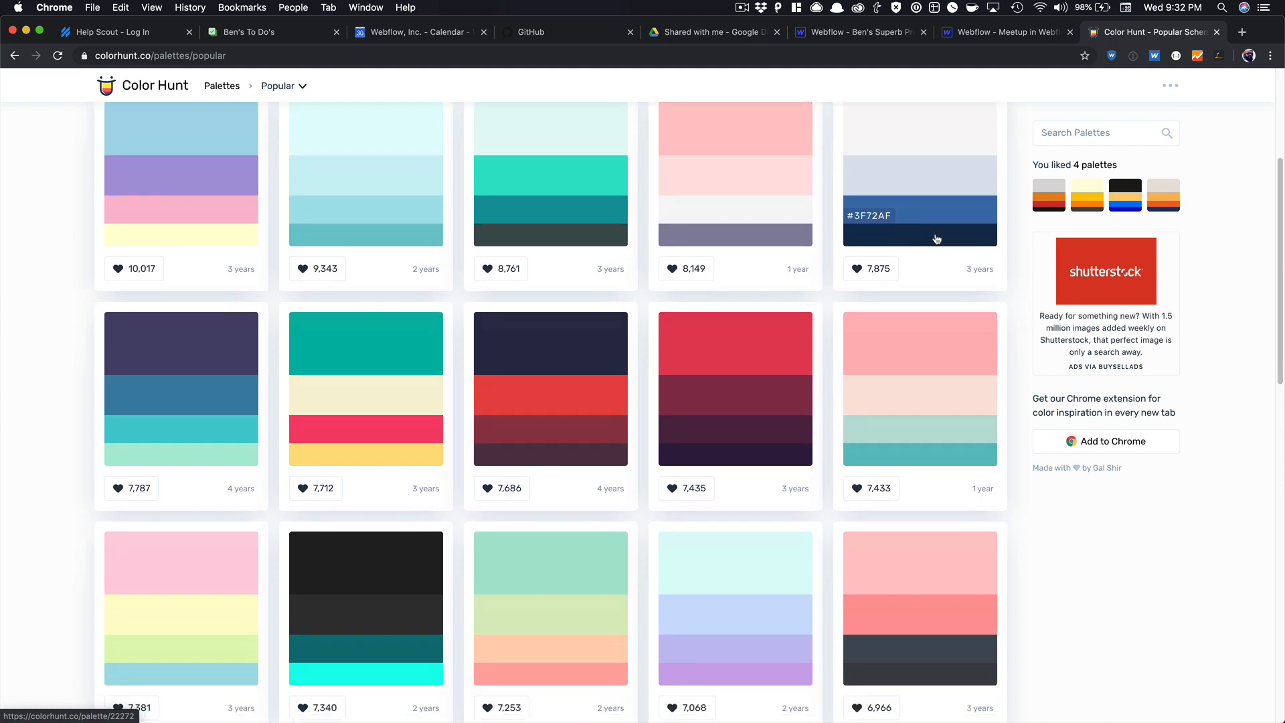
click(1058, 128)
scroll(1071, 273, down, 3)
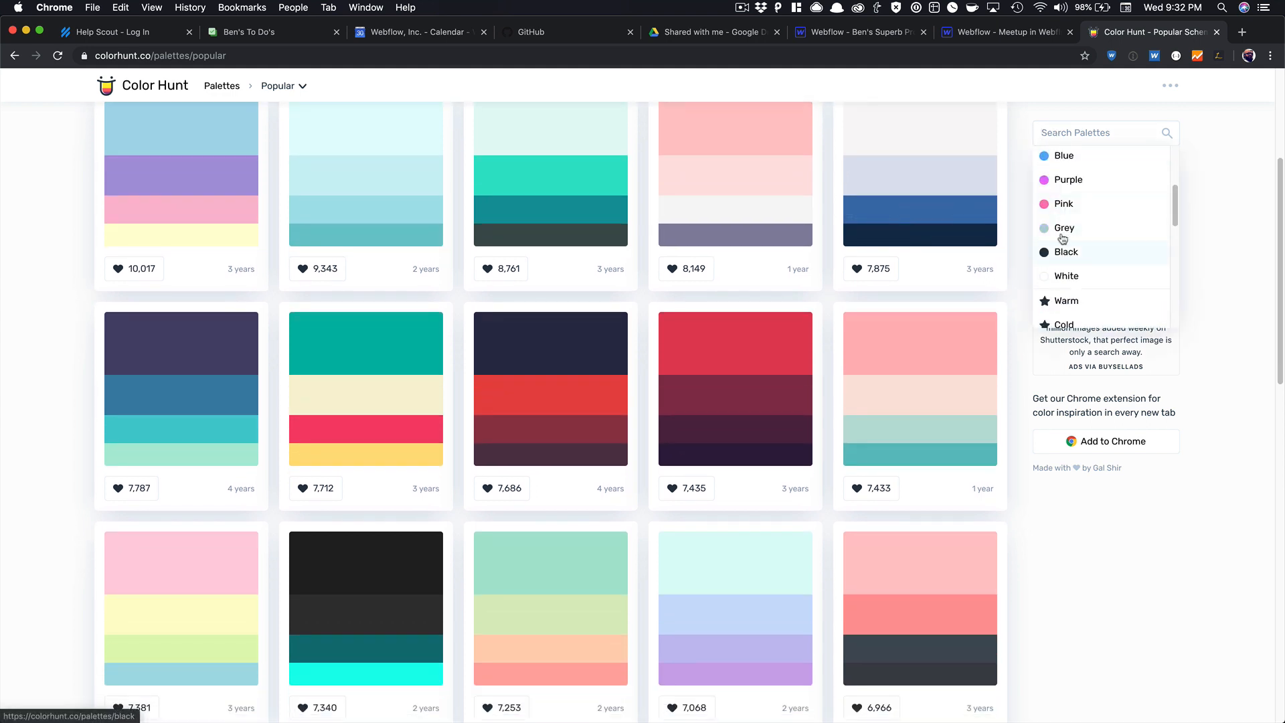
click(1059, 161)
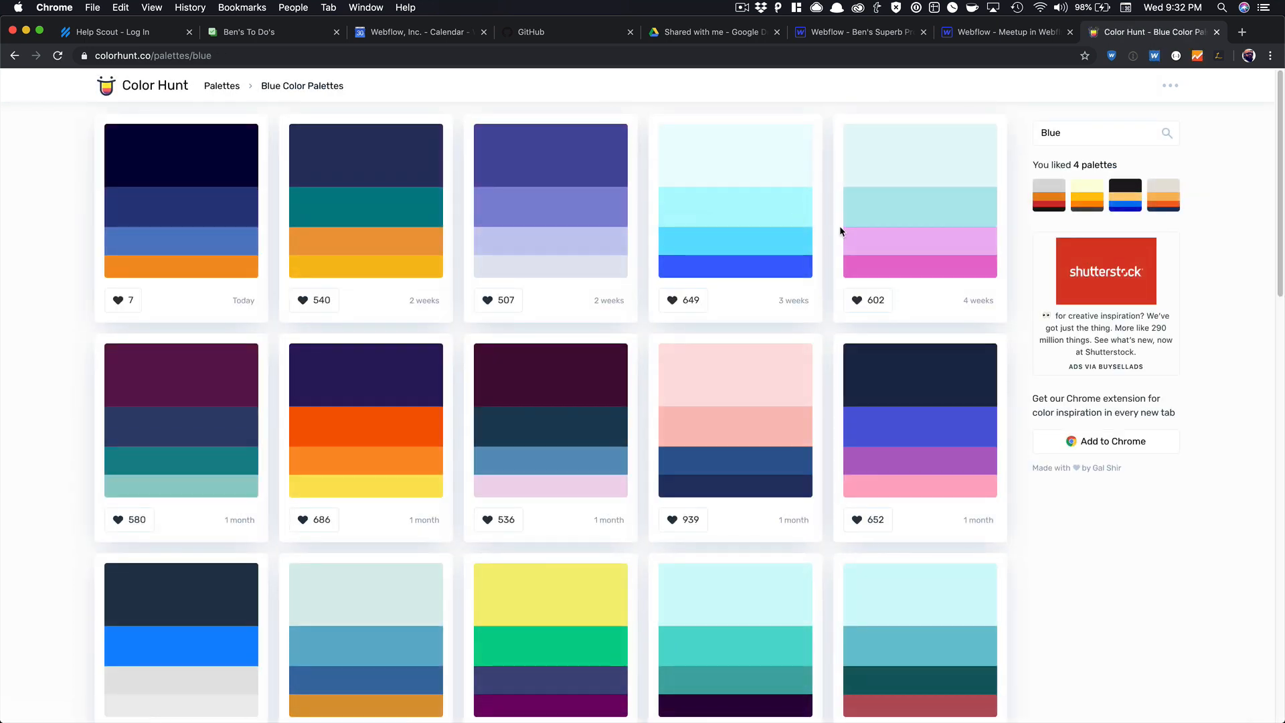
scroll(840, 226, down, 5)
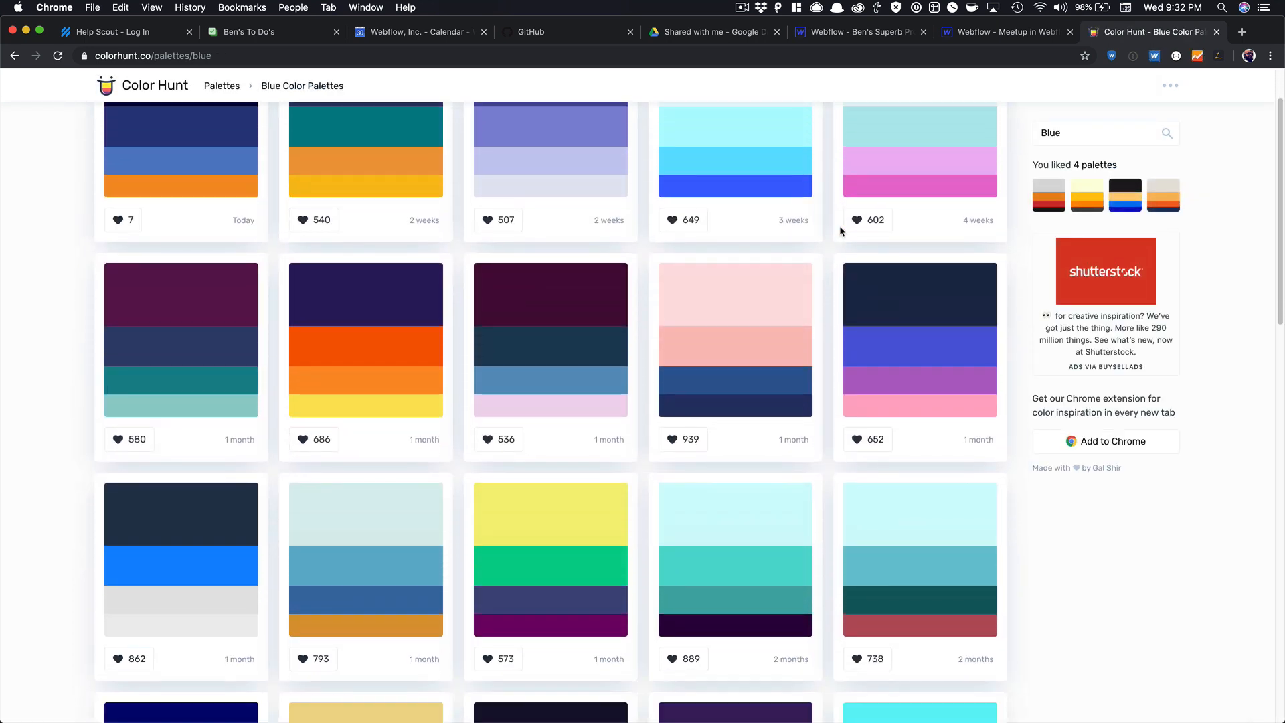
scroll(840, 226, down, 1)
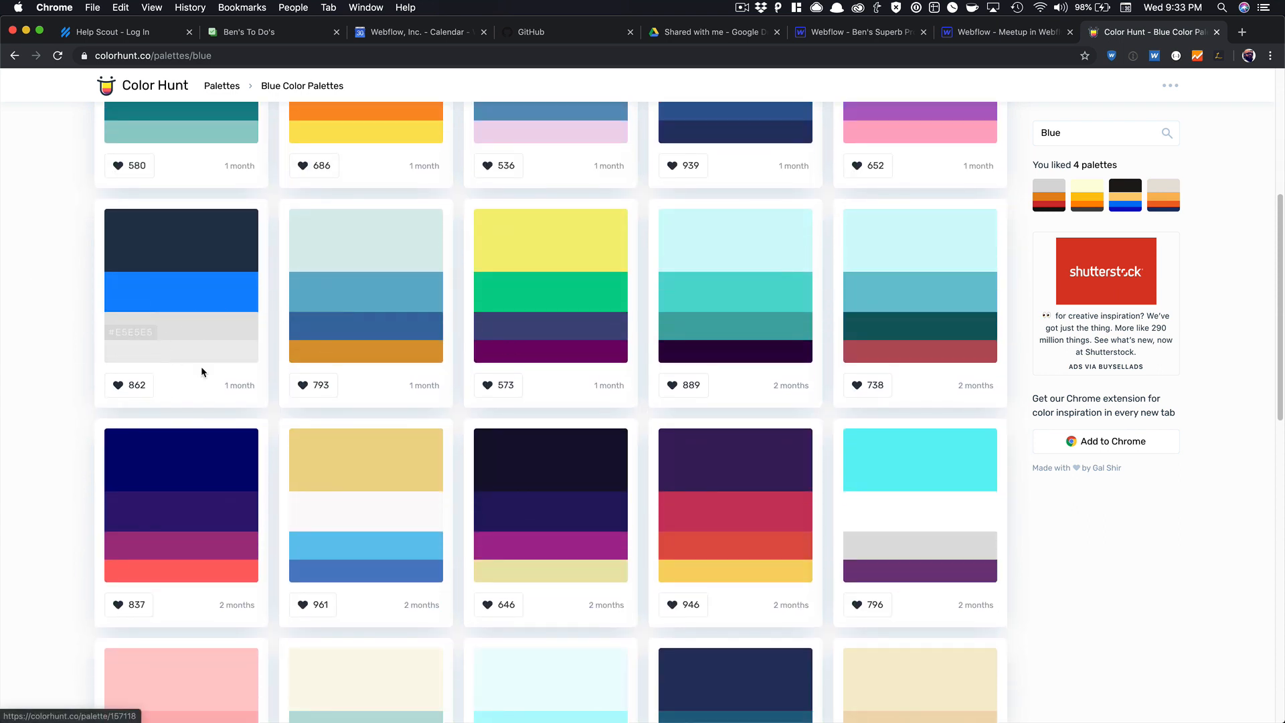
click(178, 286)
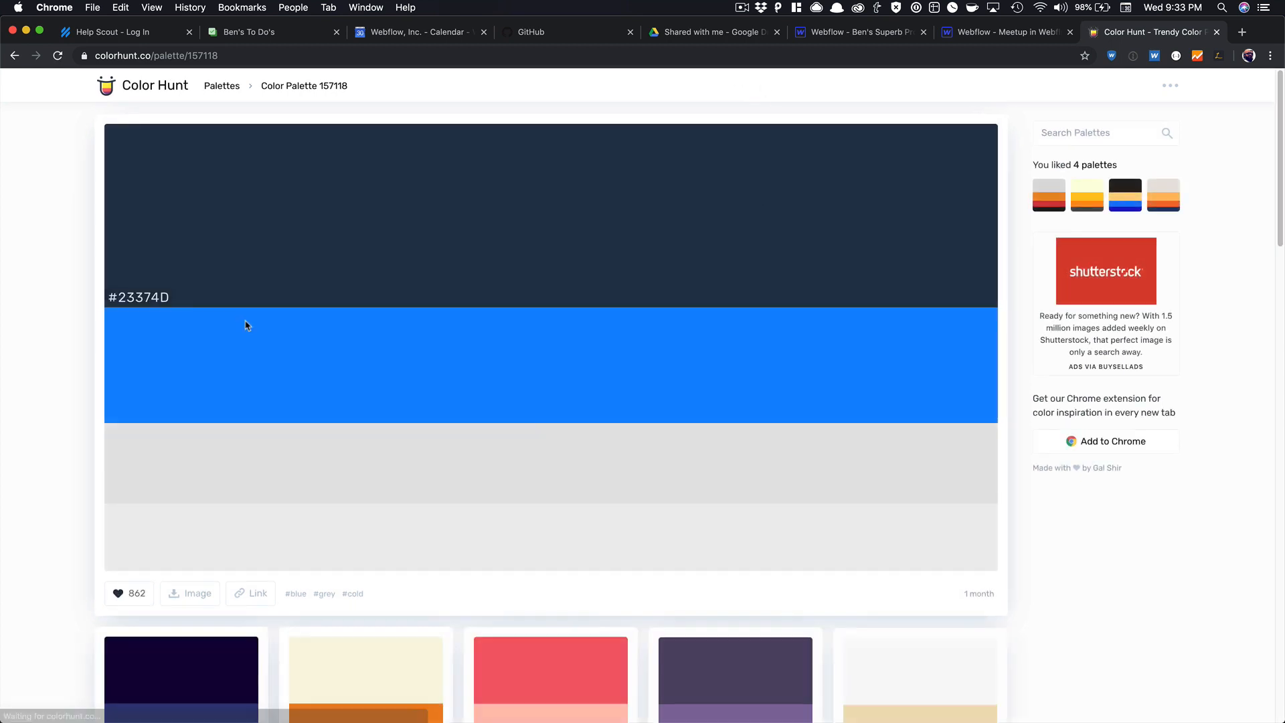
click(1004, 32)
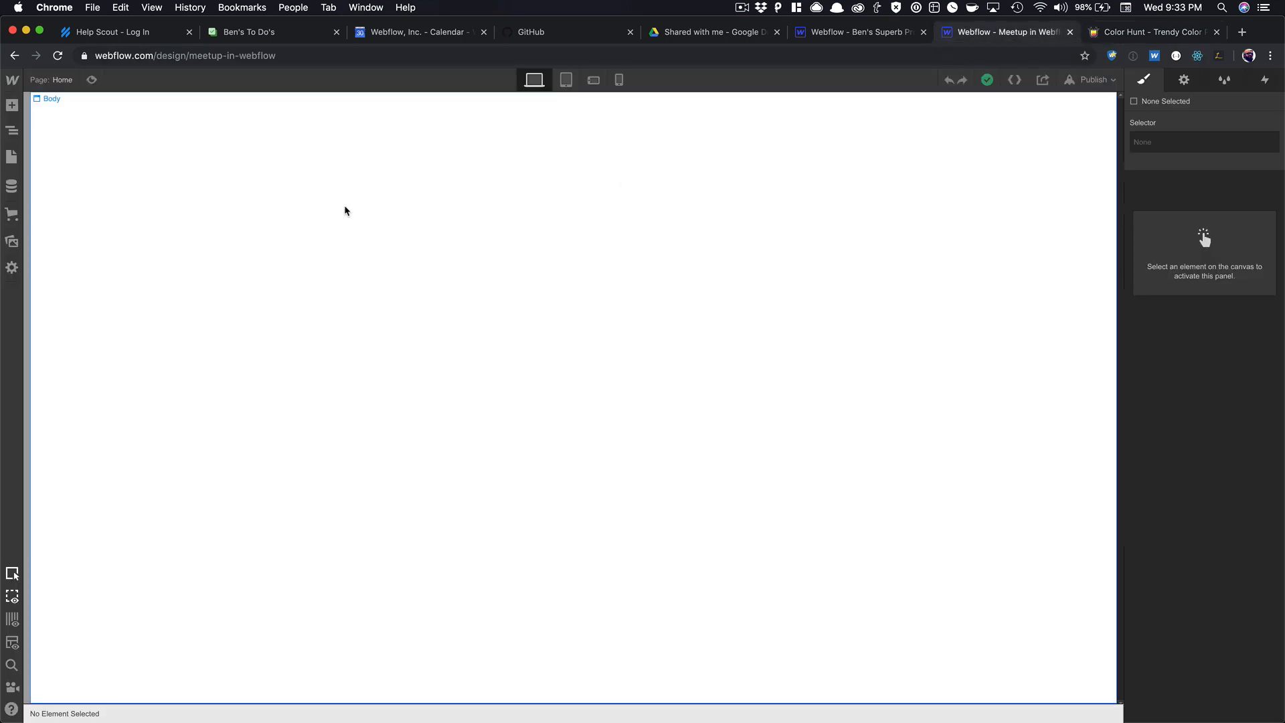
Add a draft page named 'Style guide' (slug style-guide) and open it.
click(11, 105)
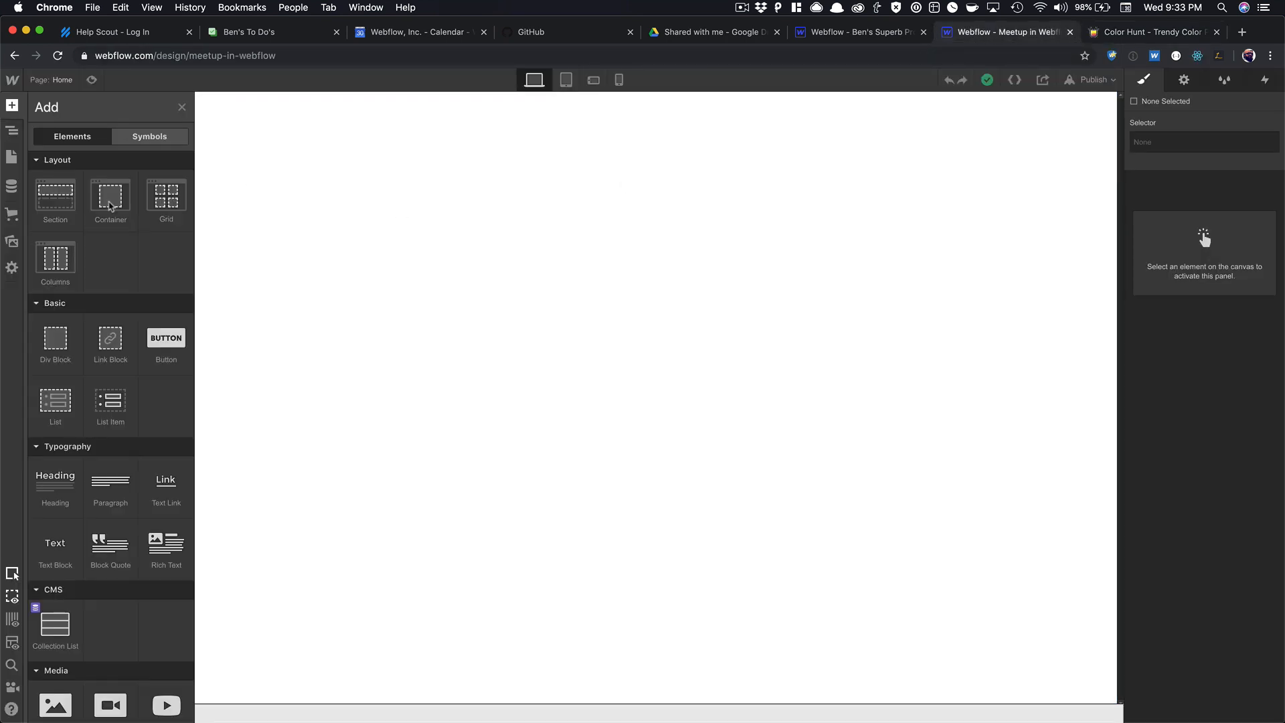
click(12, 156)
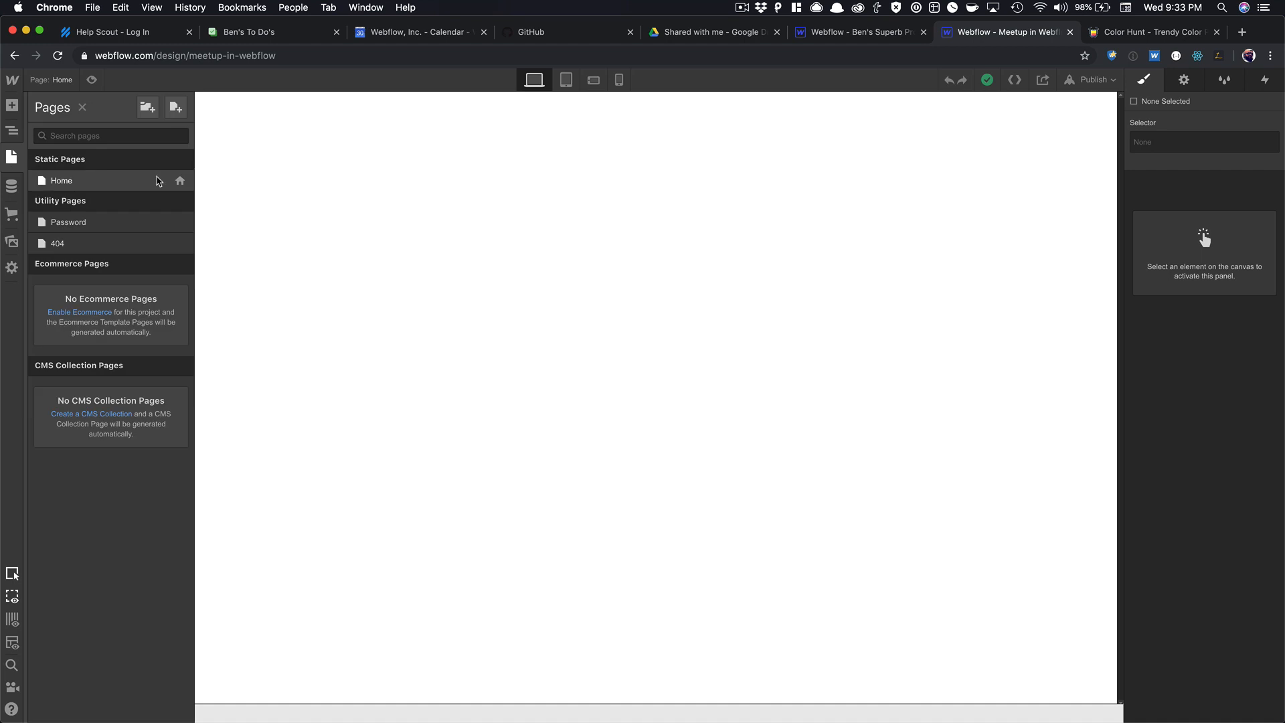
click(175, 107)
text(Sty)
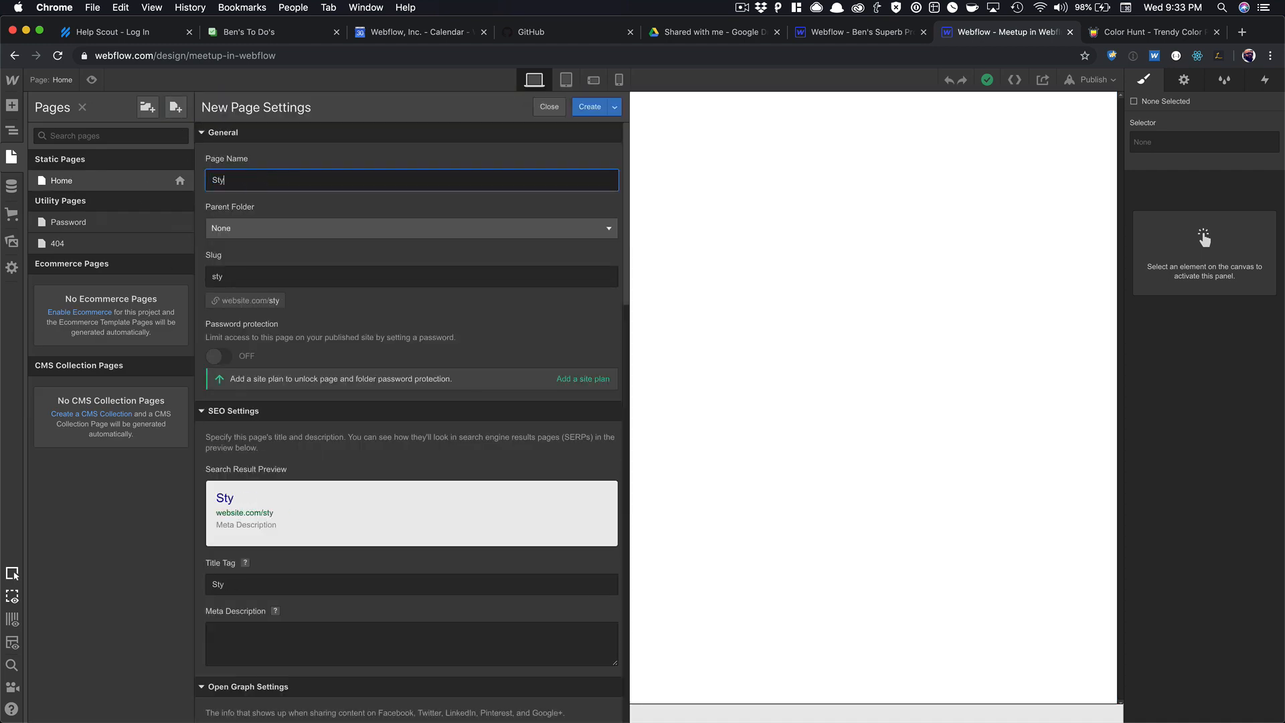
text(le guide)
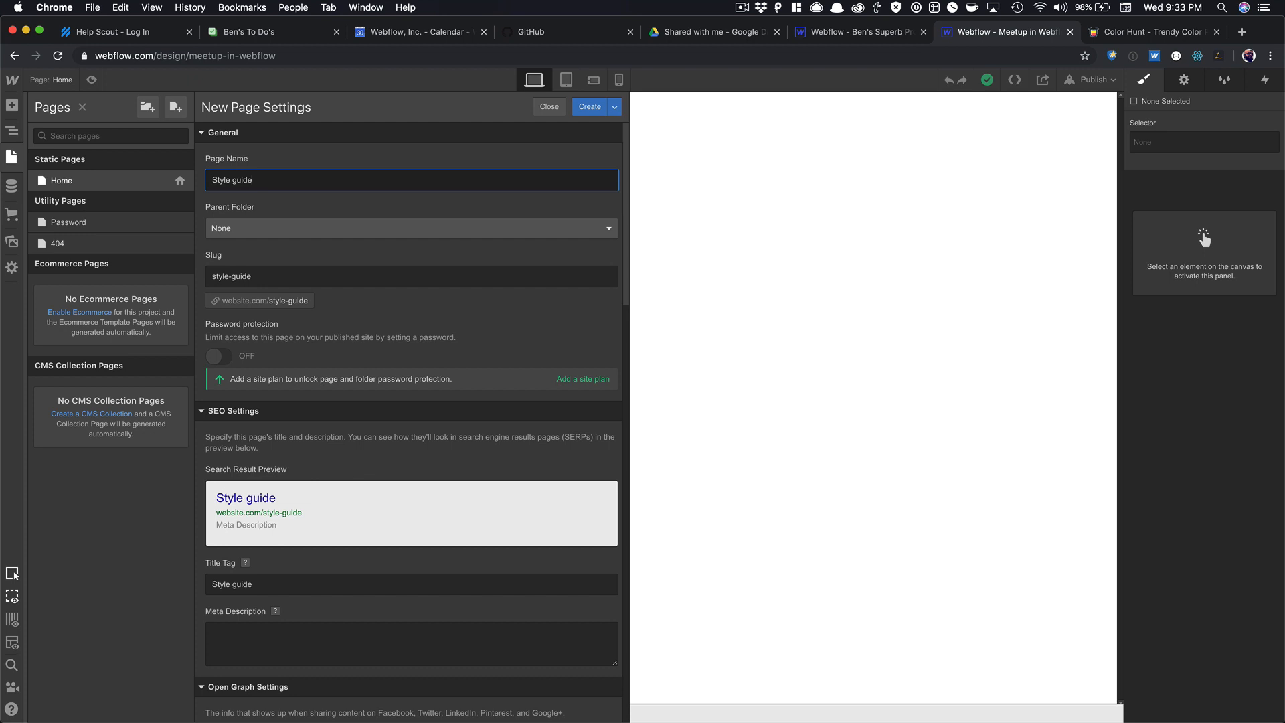
click(614, 107)
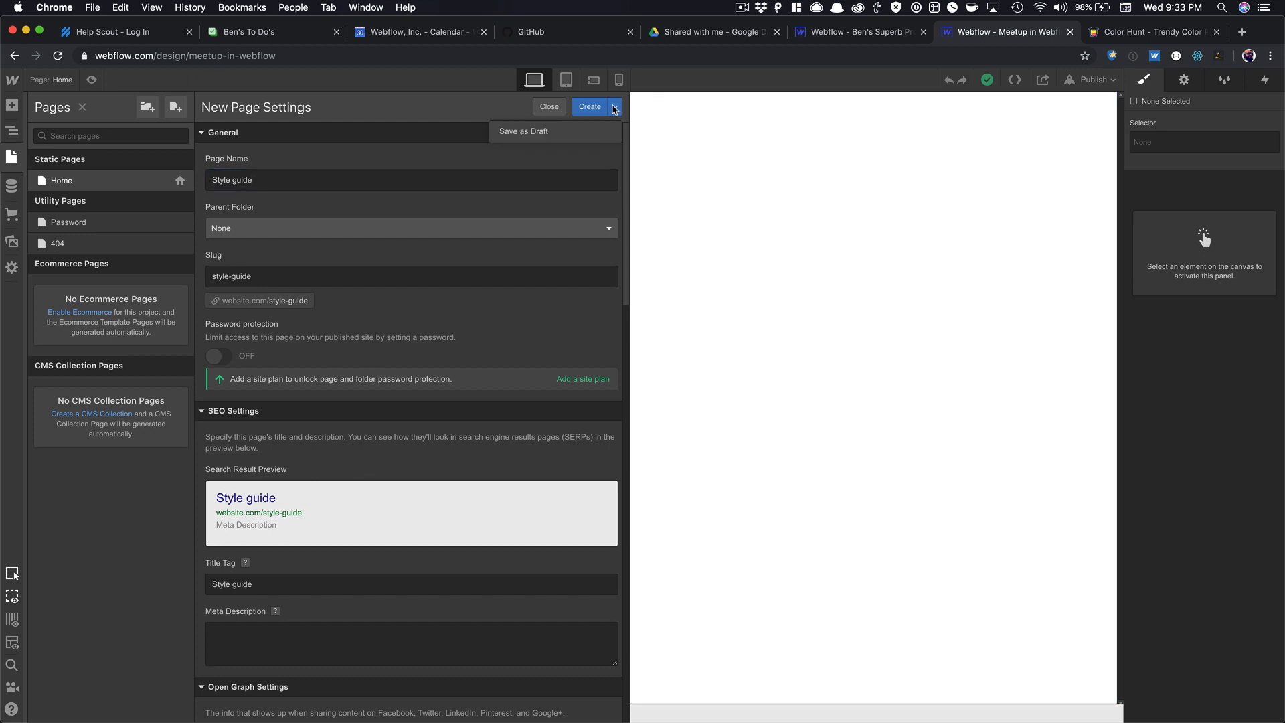
click(546, 139)
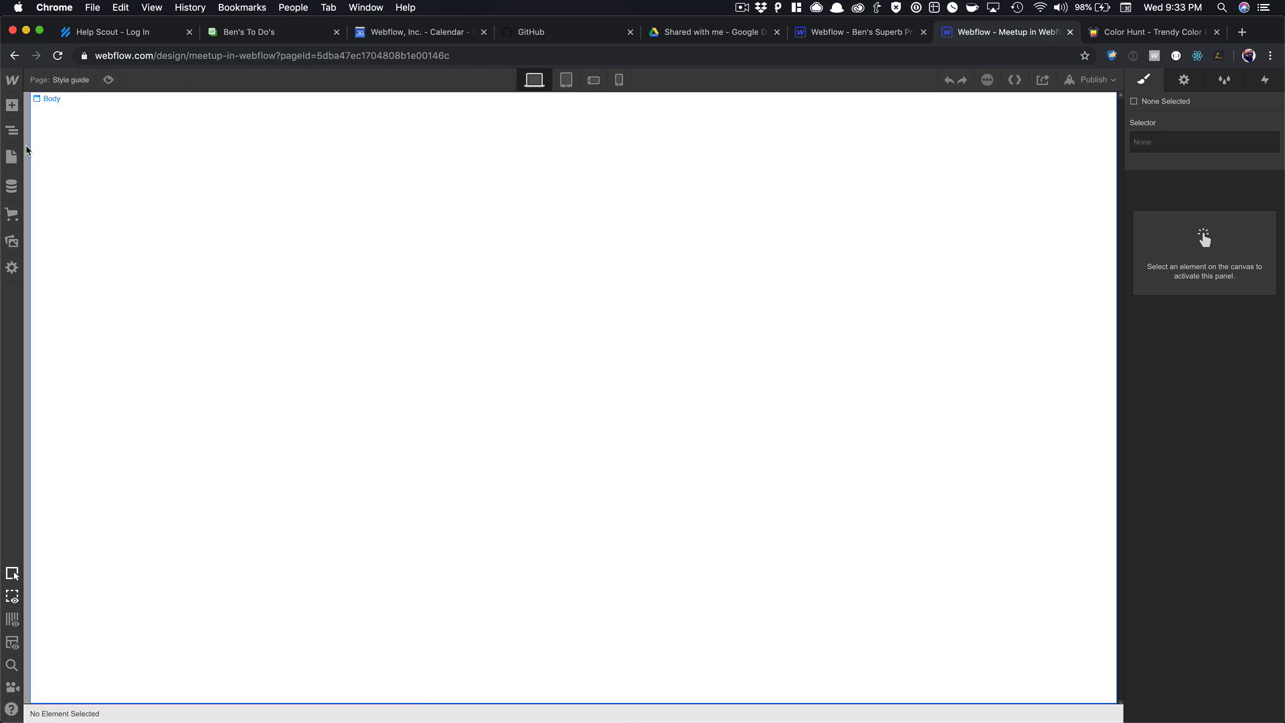
click(12, 156)
Select the Body and switch to the Body (All Pages) tag selector.
click(411, 194)
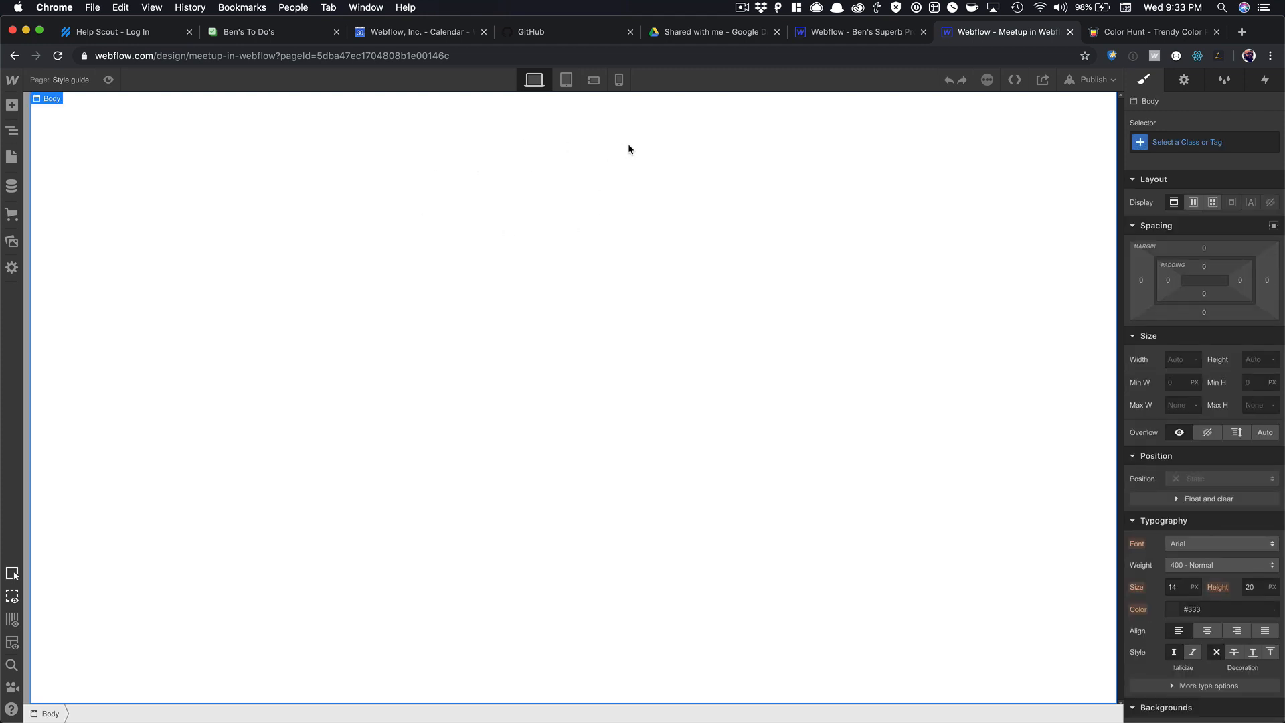
key(super+e)
text(sec)
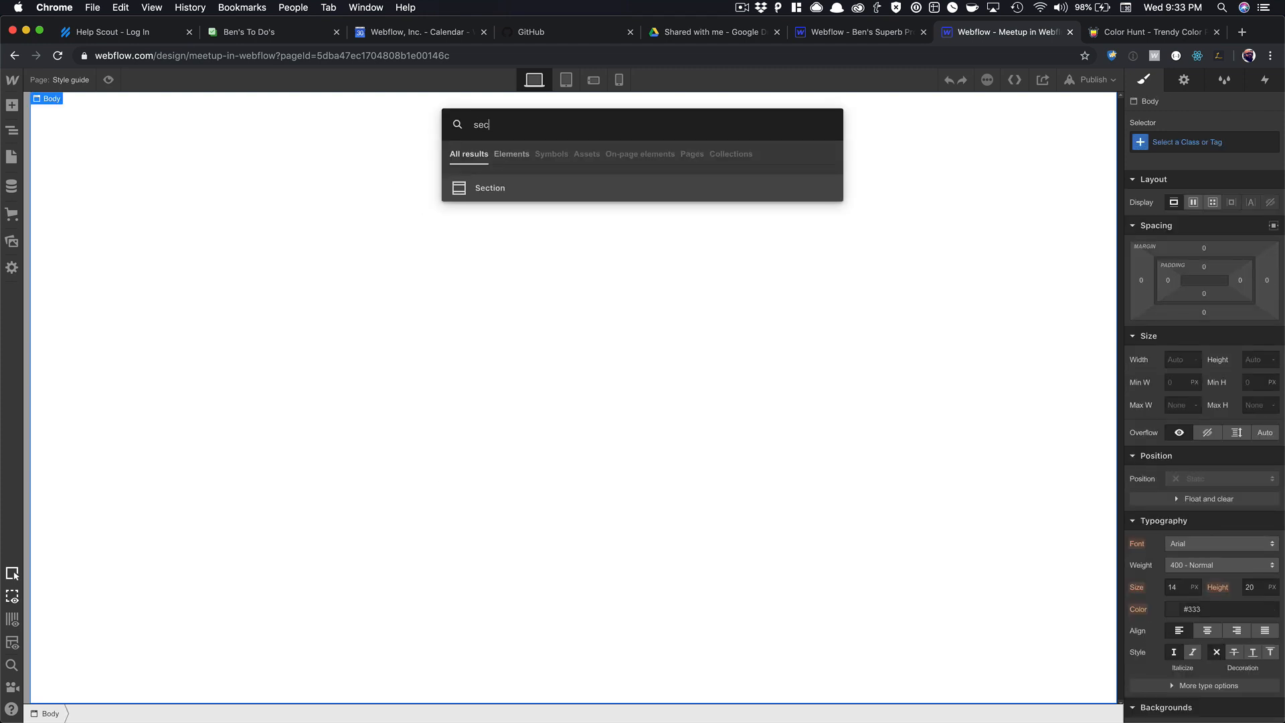
click(493, 258)
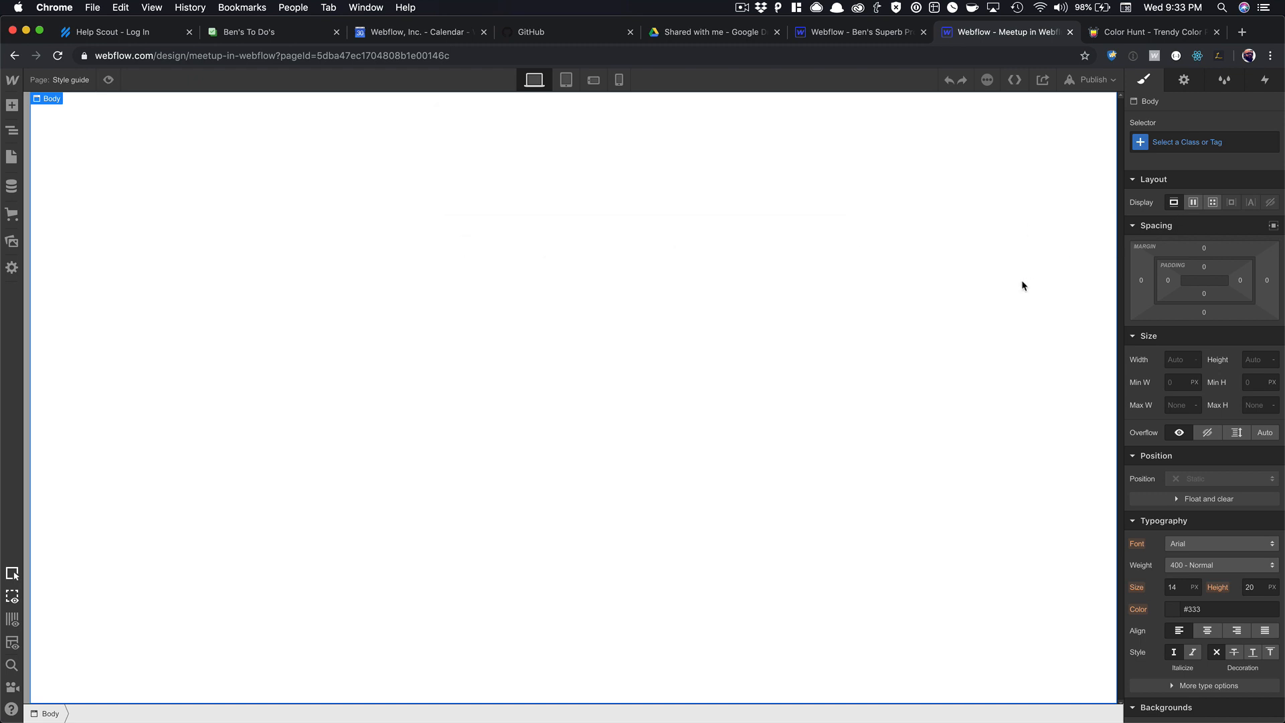
scroll(1164, 242, down, 5)
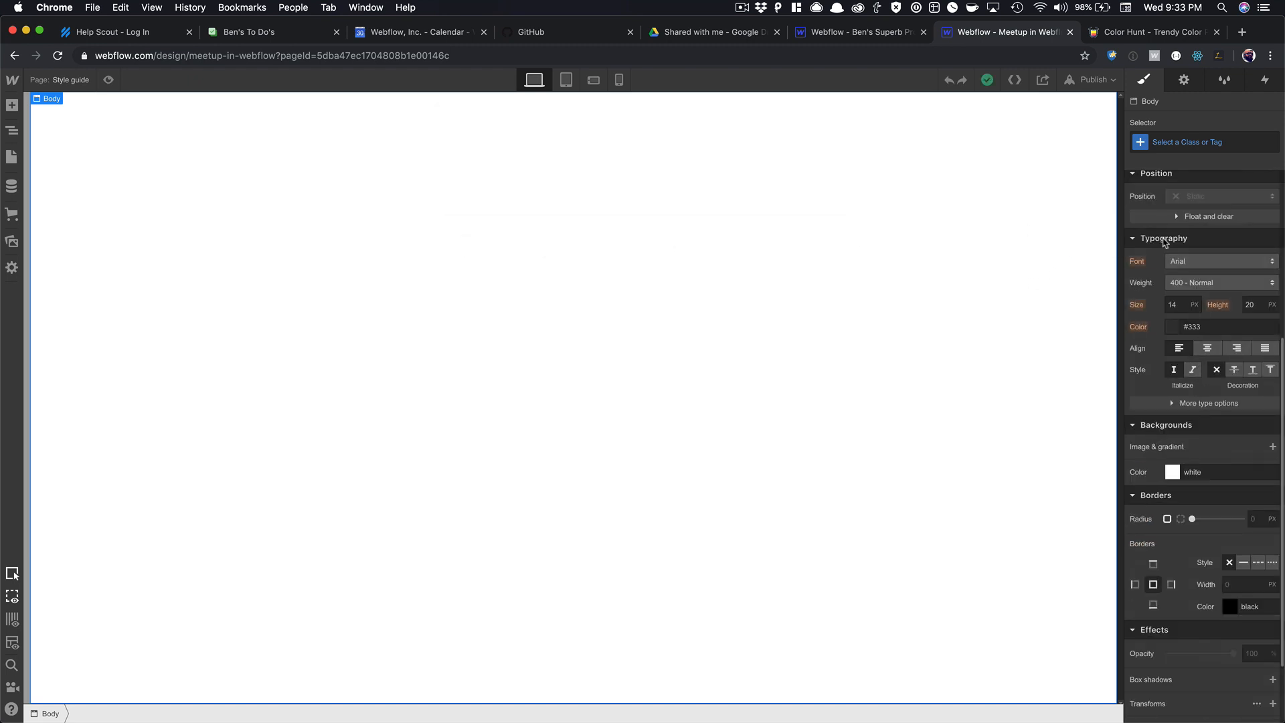
click(1178, 142)
click(1178, 215)
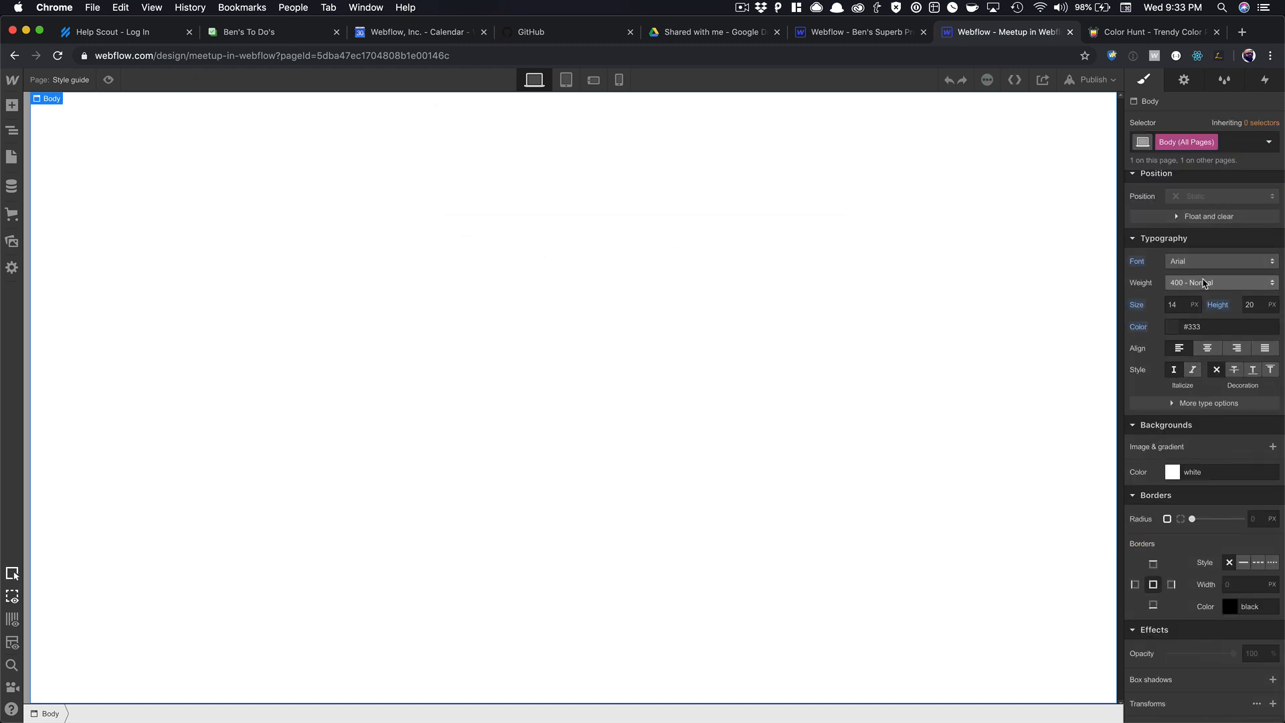
Set the body font to Roboto, 16 px size, with a unitless 1.5 line height.
click(1201, 270)
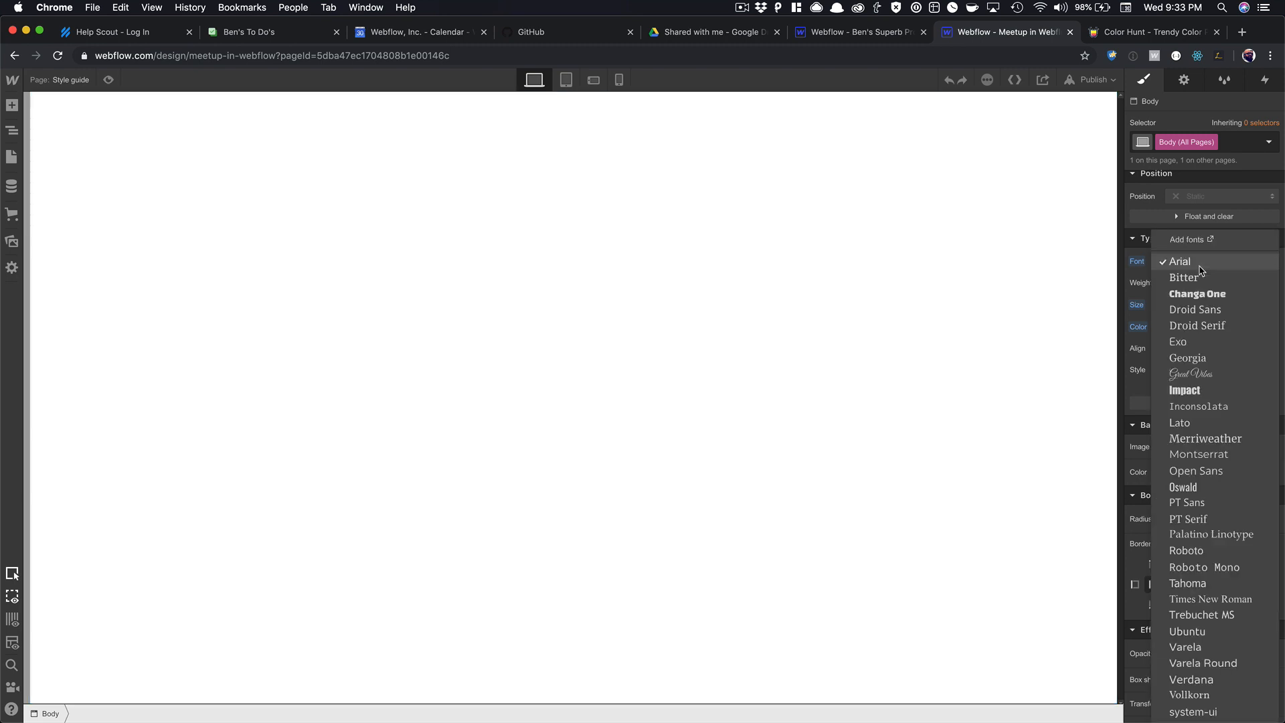
click(1186, 550)
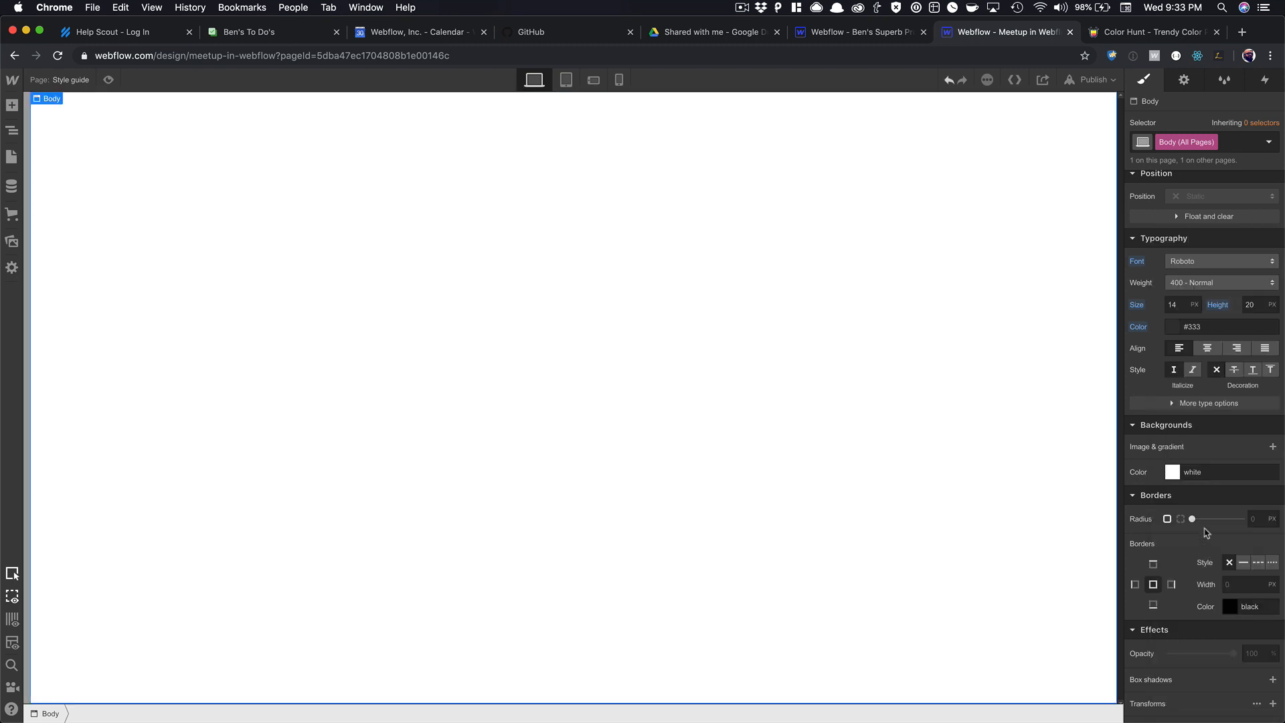
click(1183, 308)
text(16)
click(1271, 305)
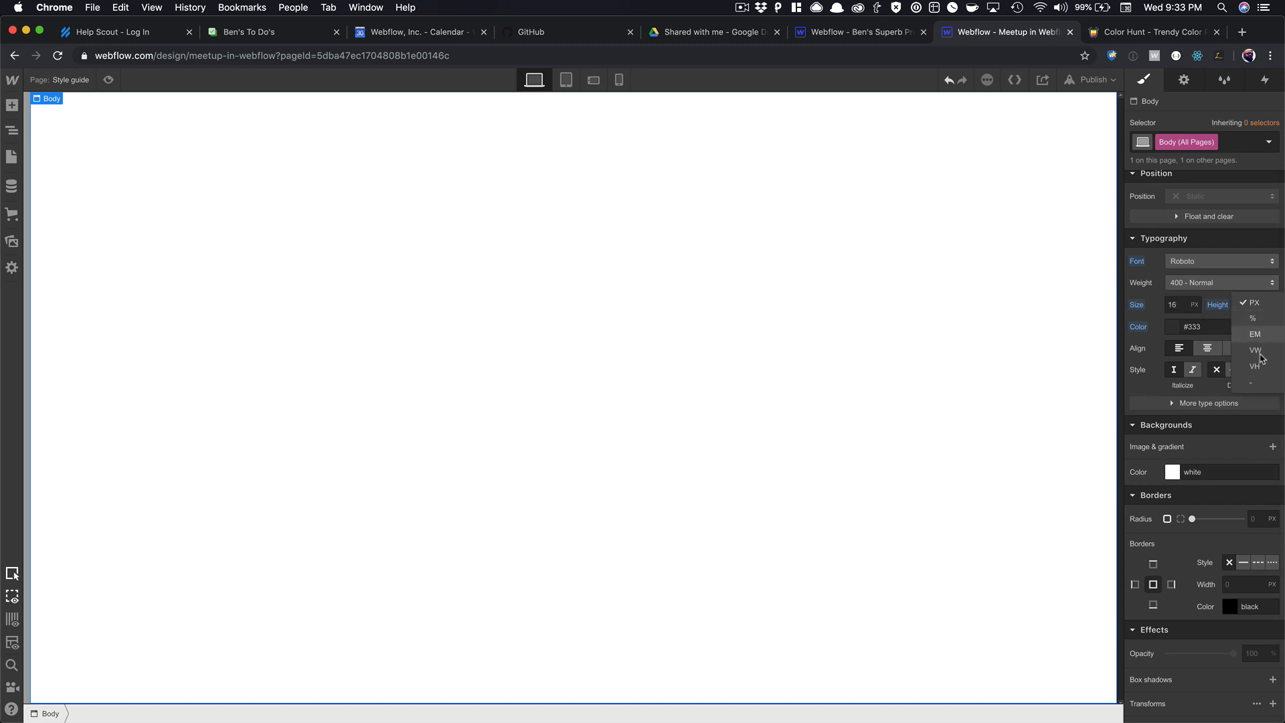
click(1251, 383)
click(1249, 306)
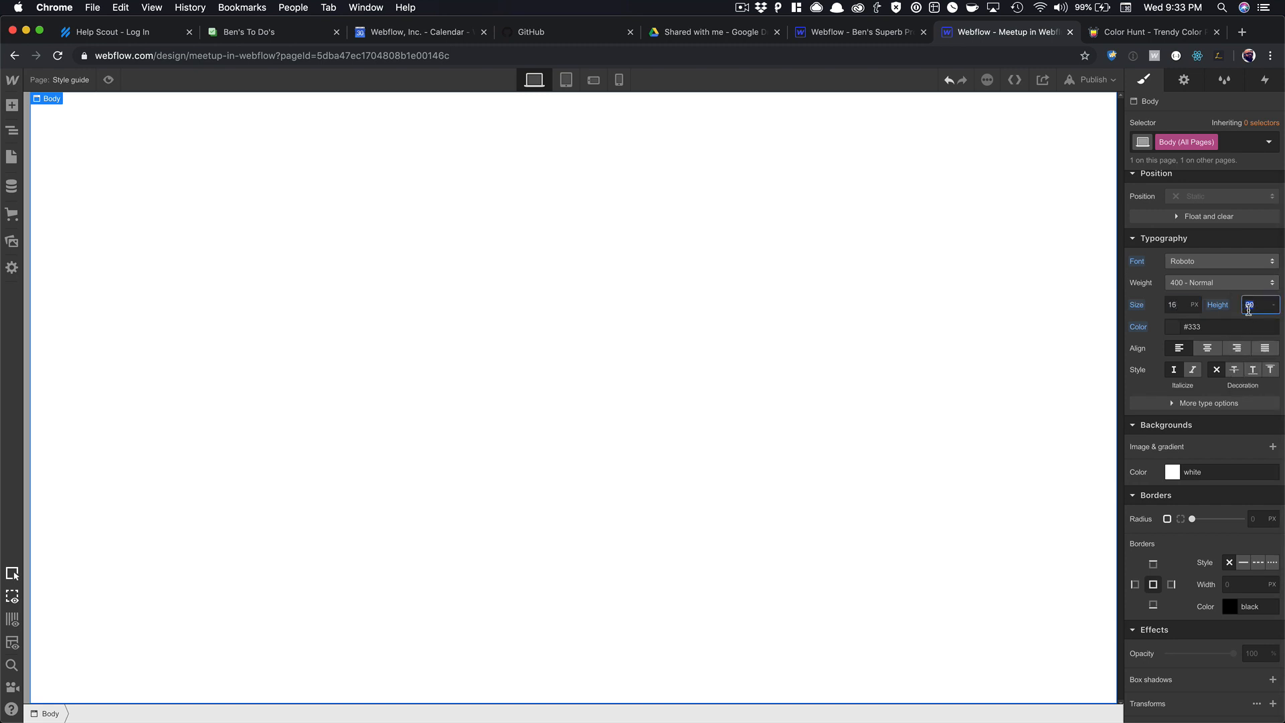
text(1.5)
key(Tab)
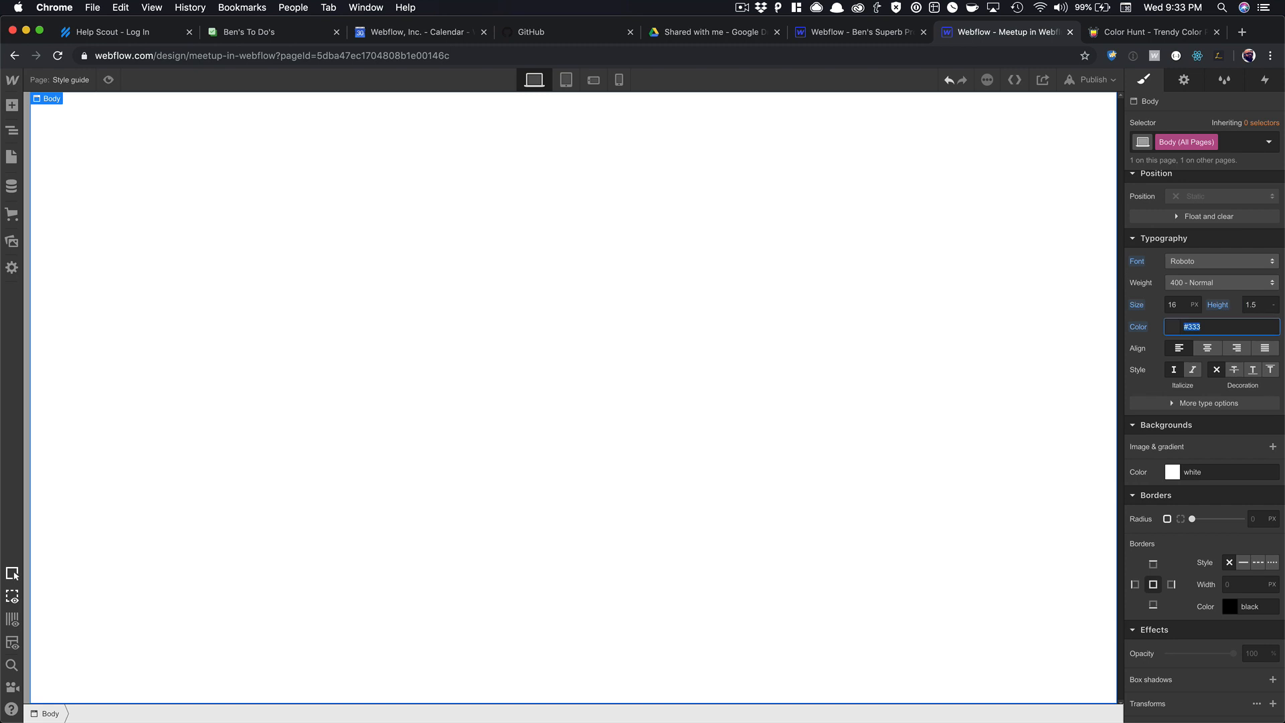
click(1153, 326)
click(984, 278)
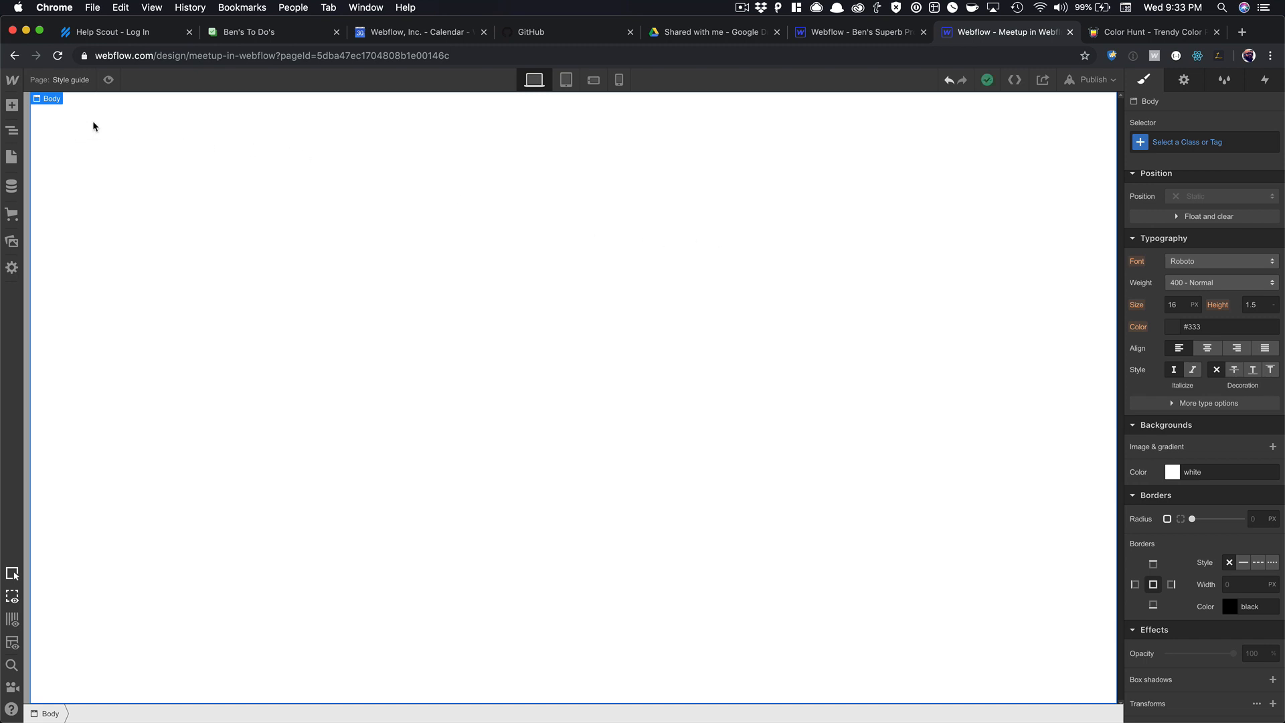
key(super+e)
Add a Section, give it the class 'Section' and drag in its padding.
text(sec)
key(Return)
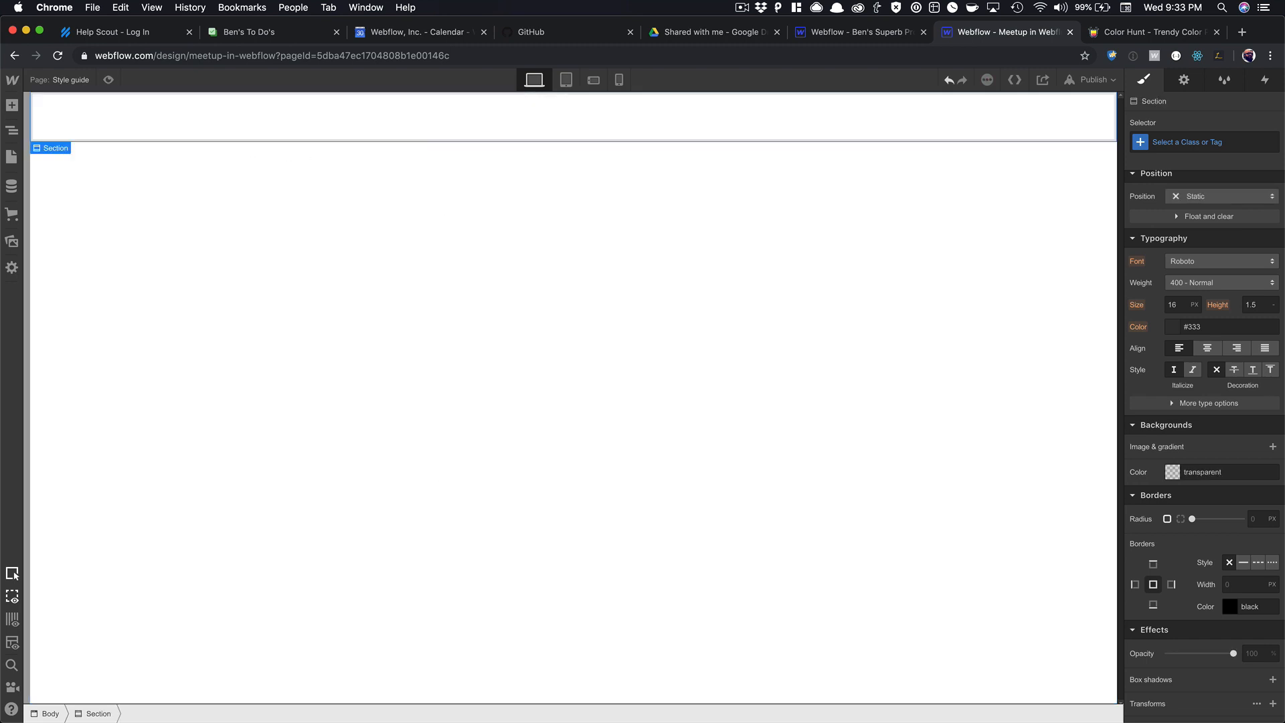
click(1203, 142)
text(Se)
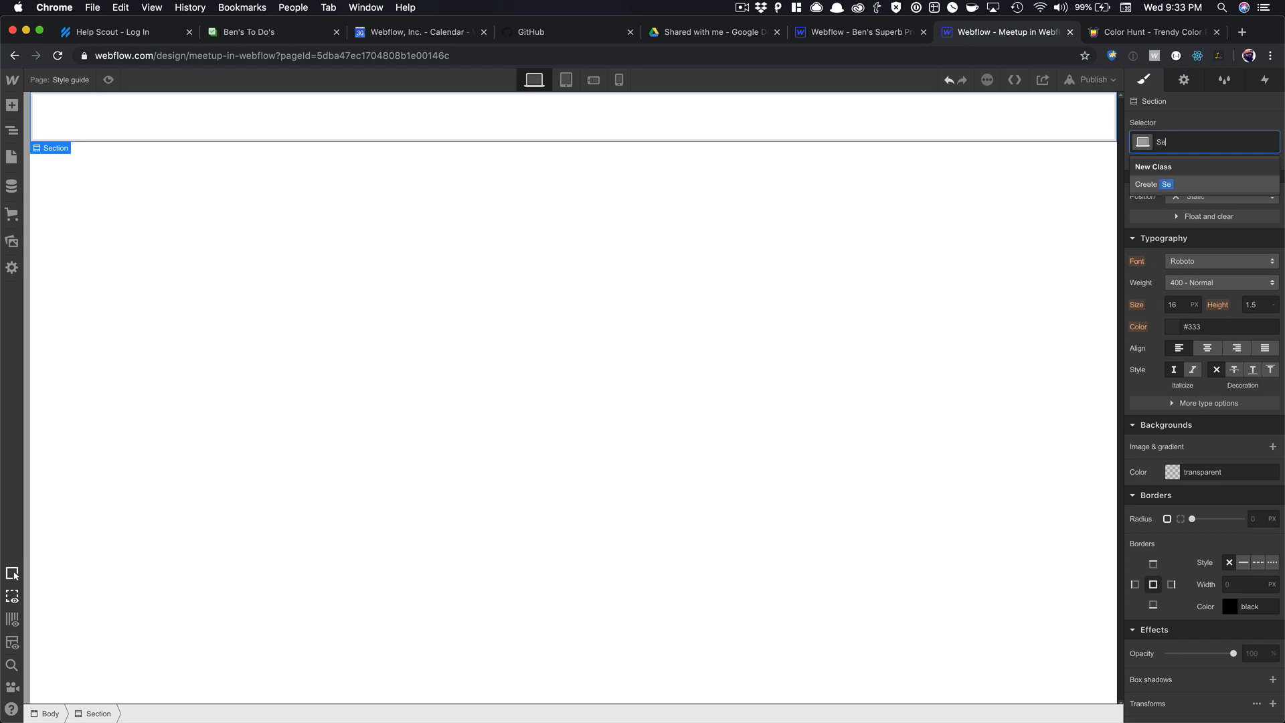
text(ction)
key(Return)
scroll(1205, 335, up, 5)
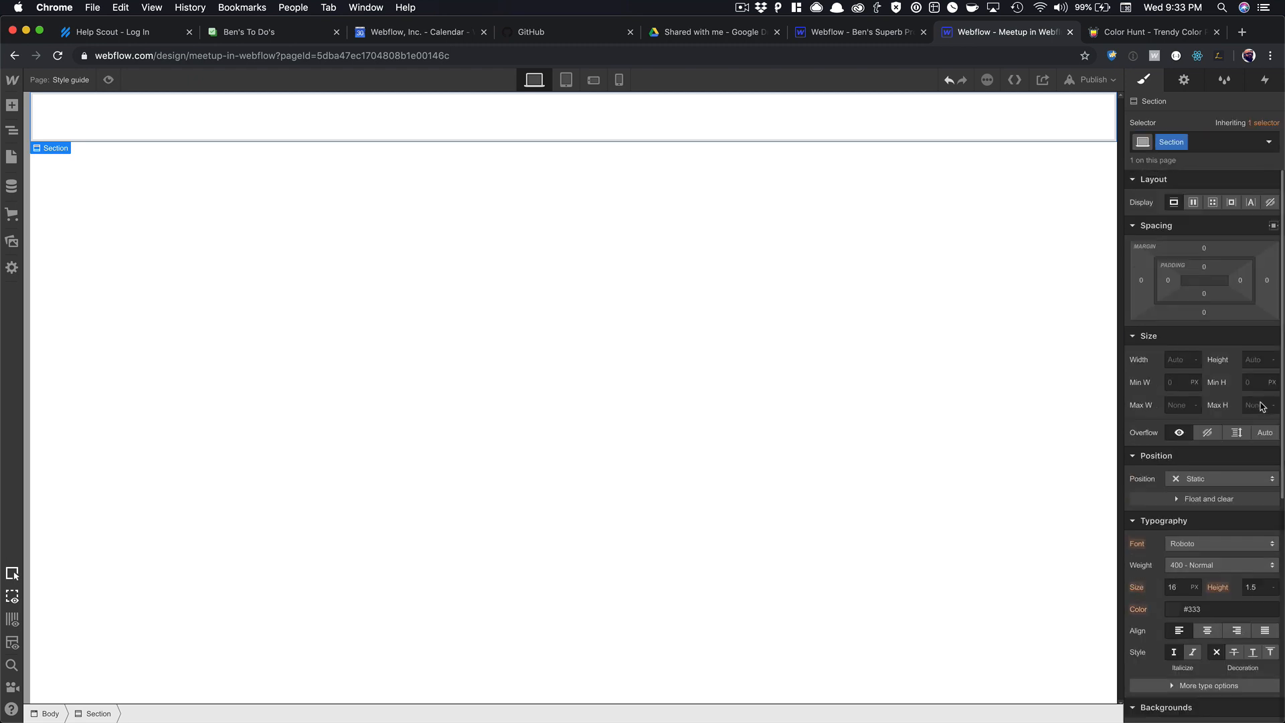
drag(1204, 267, 1207, 161)
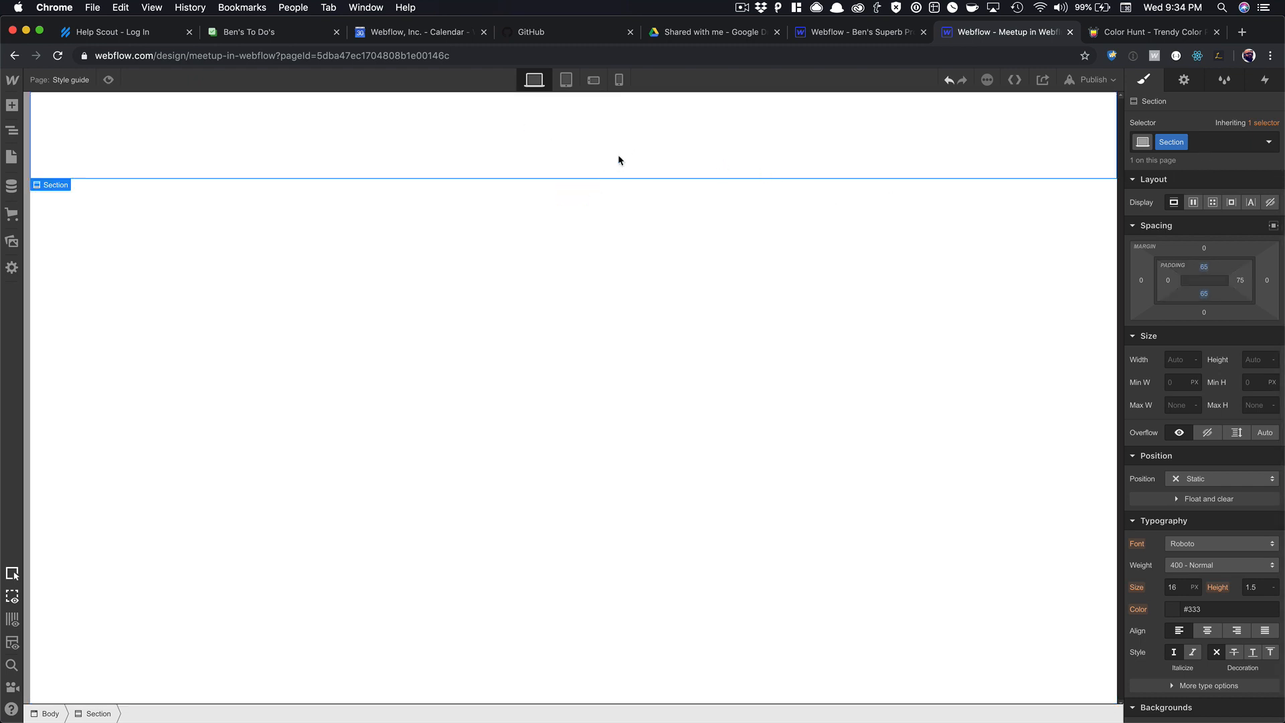
Add a Div Block classed 'Container' with 1200 max width and auto side margins.
key(super+e)
text(div)
key(Return)
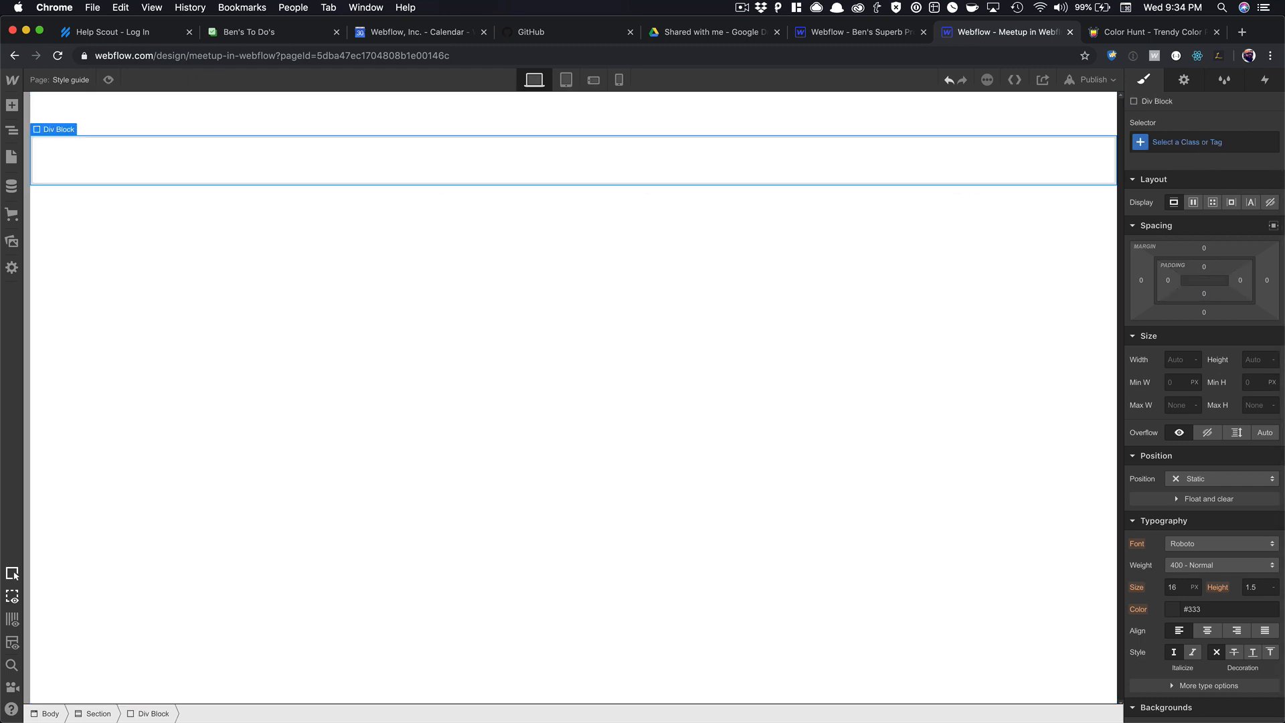
click(581, 196)
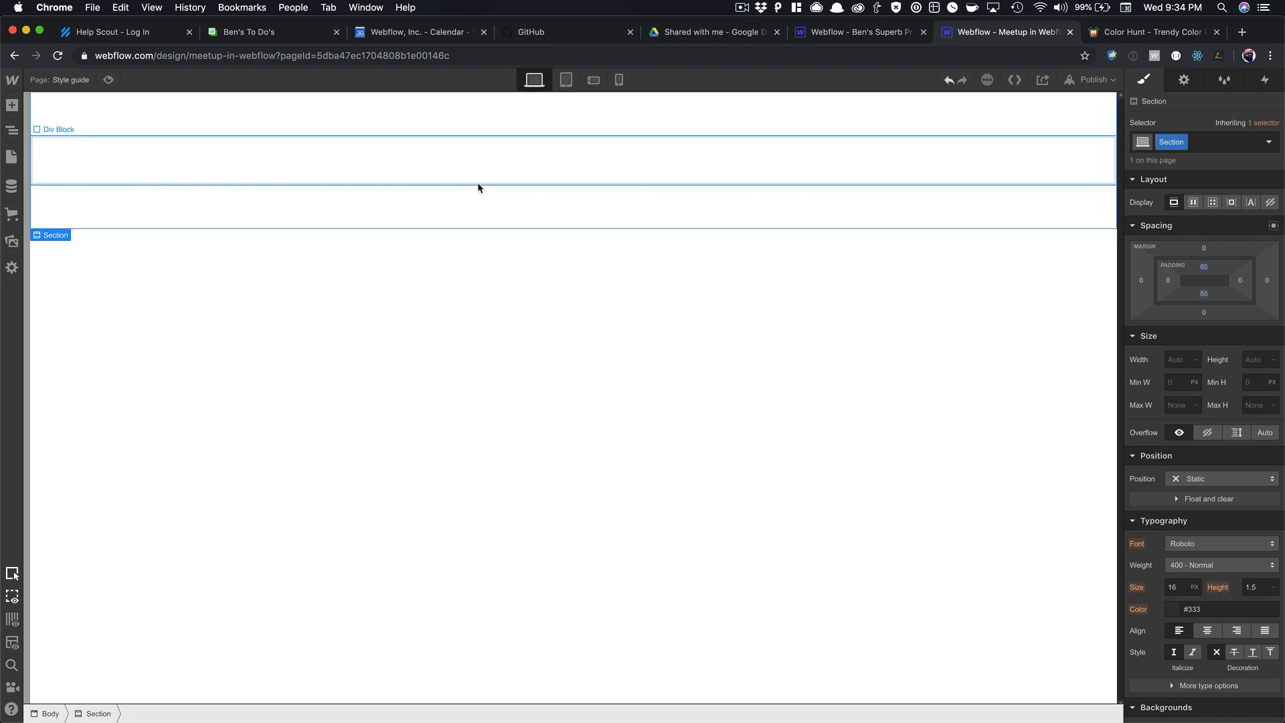
click(474, 161)
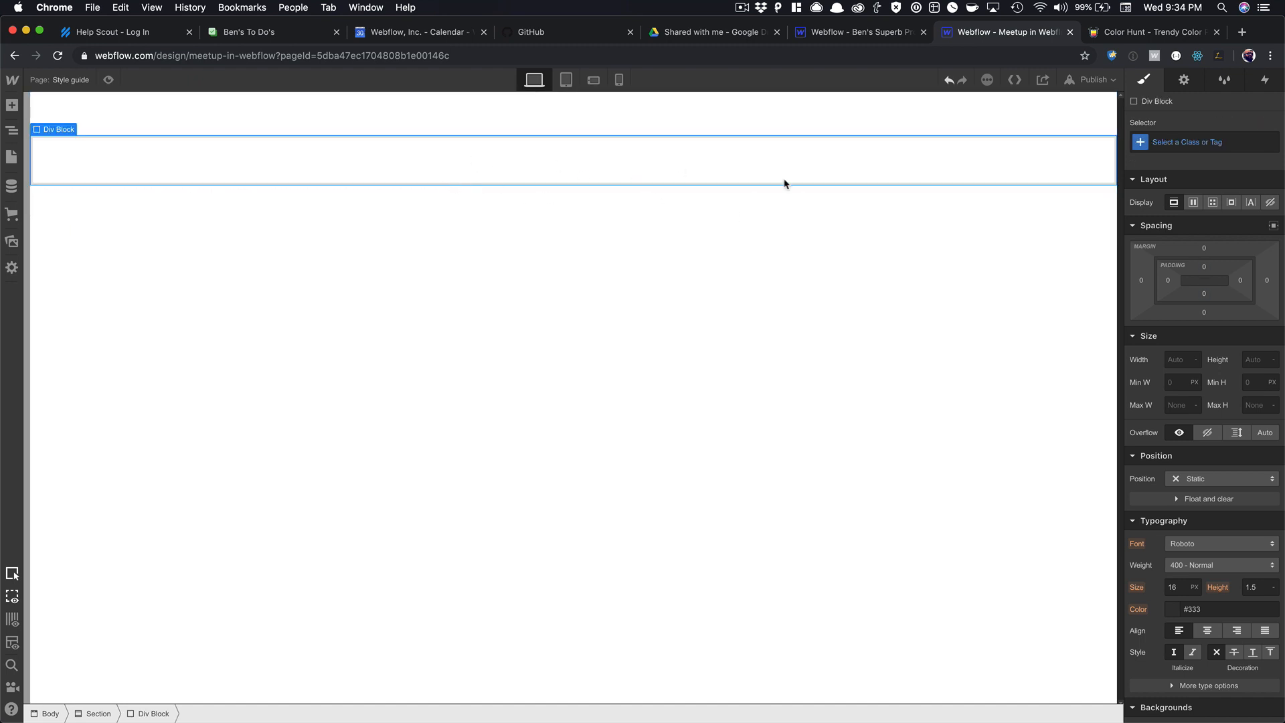
click(1181, 143)
text(Container)
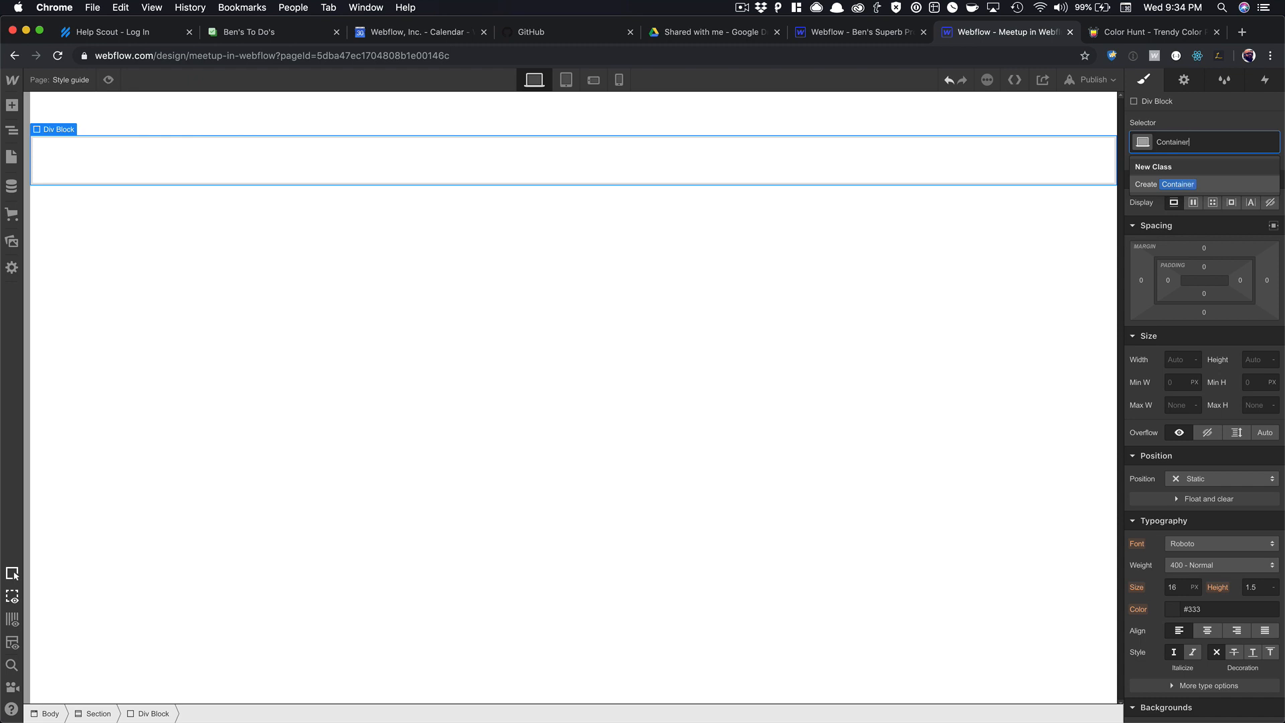
key(Return)
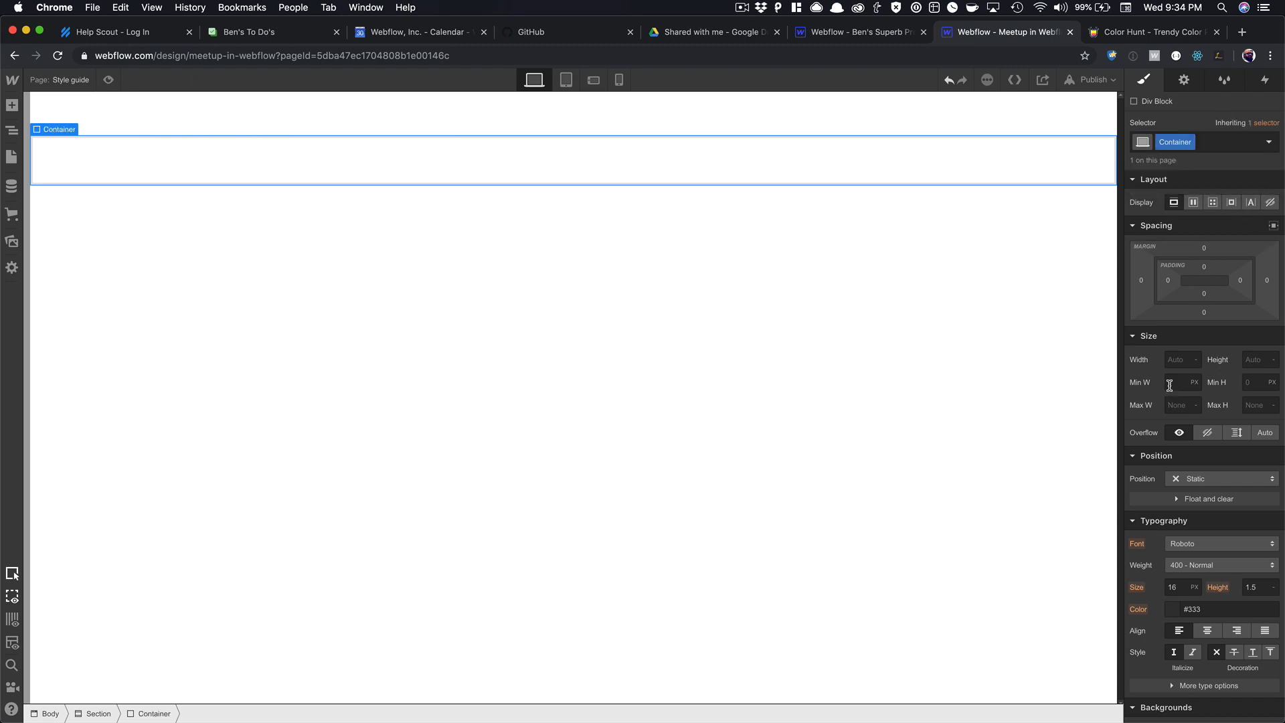
click(1180, 405)
text(1200)
key(Return)
click(1274, 226)
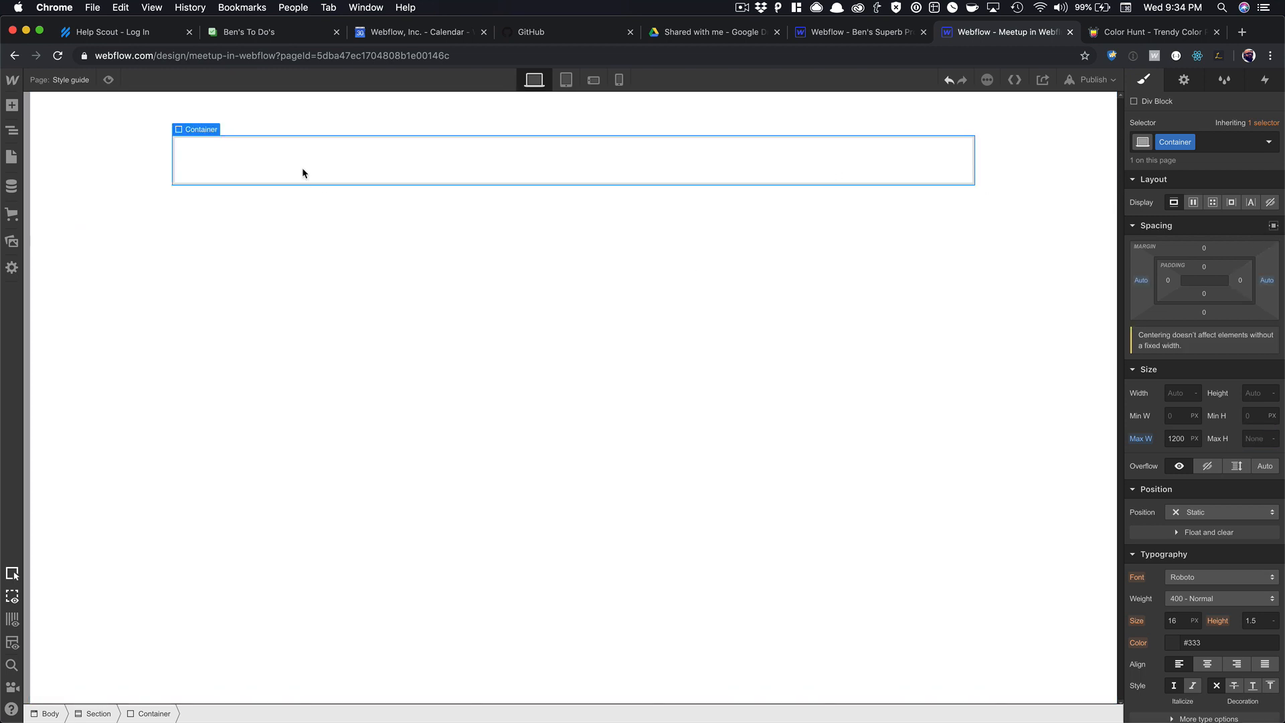
Compare the Section and Container styles, then insert a new Div Block inside the Container.
click(152, 168)
click(186, 164)
click(921, 186)
click(309, 164)
click(123, 209)
click(238, 150)
key(super+e)
text(div)
key(Return)
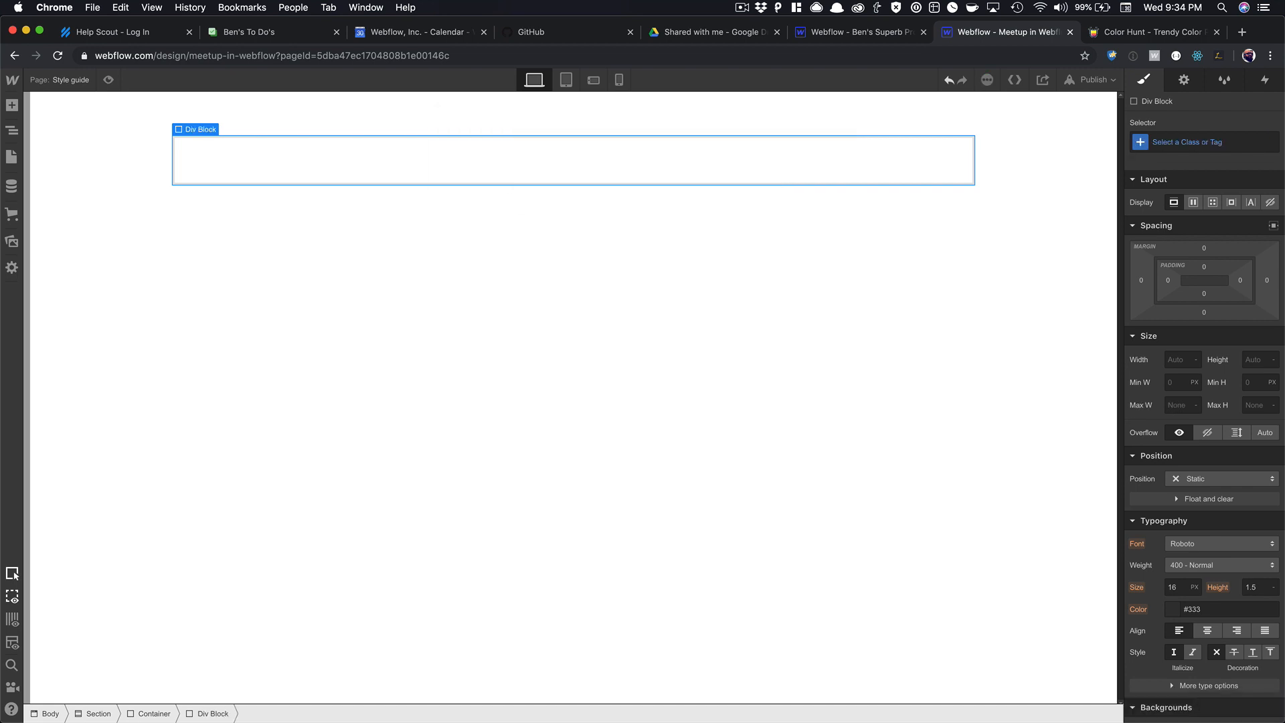
Give the wrapper div the Style Wrapper class and a flex layout spacing its children evenly.
click(1194, 143)
text(Sty)
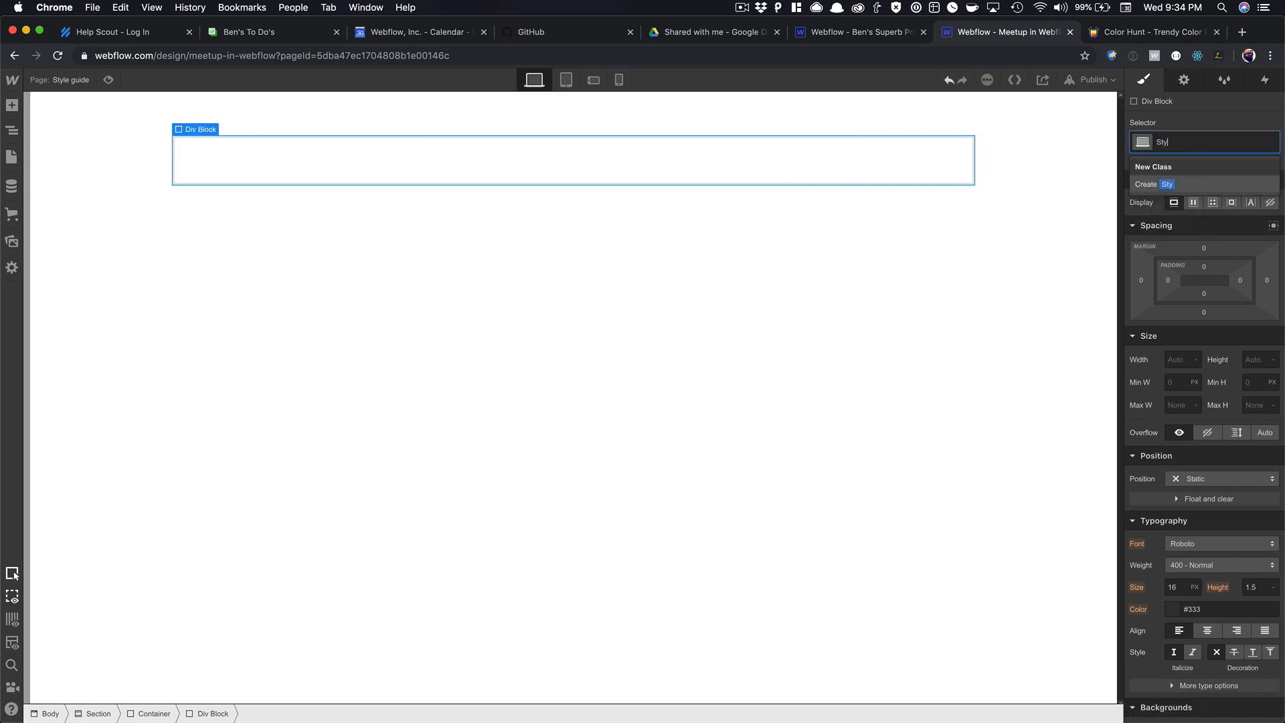
text(le Wrapper)
key(Return)
click(1236, 141)
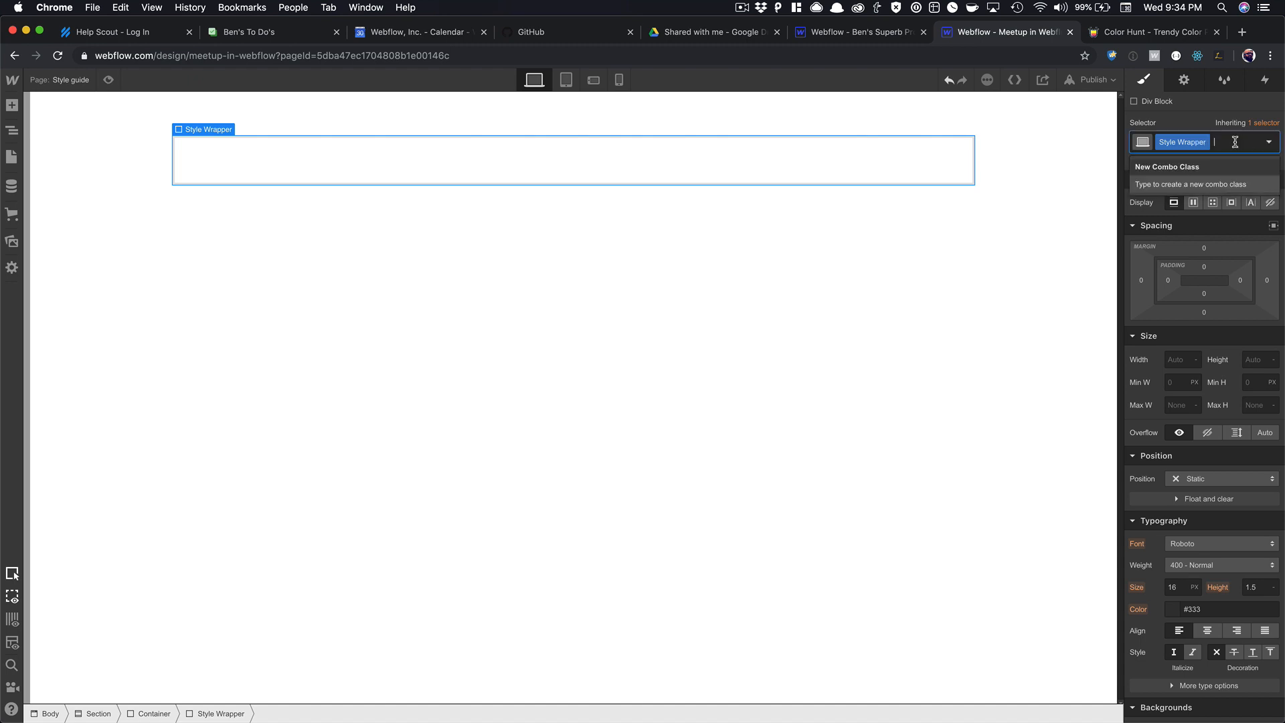
text(Col)
key(BackSpace)
key(BackSpace)
key(BackSpace)
click(1193, 202)
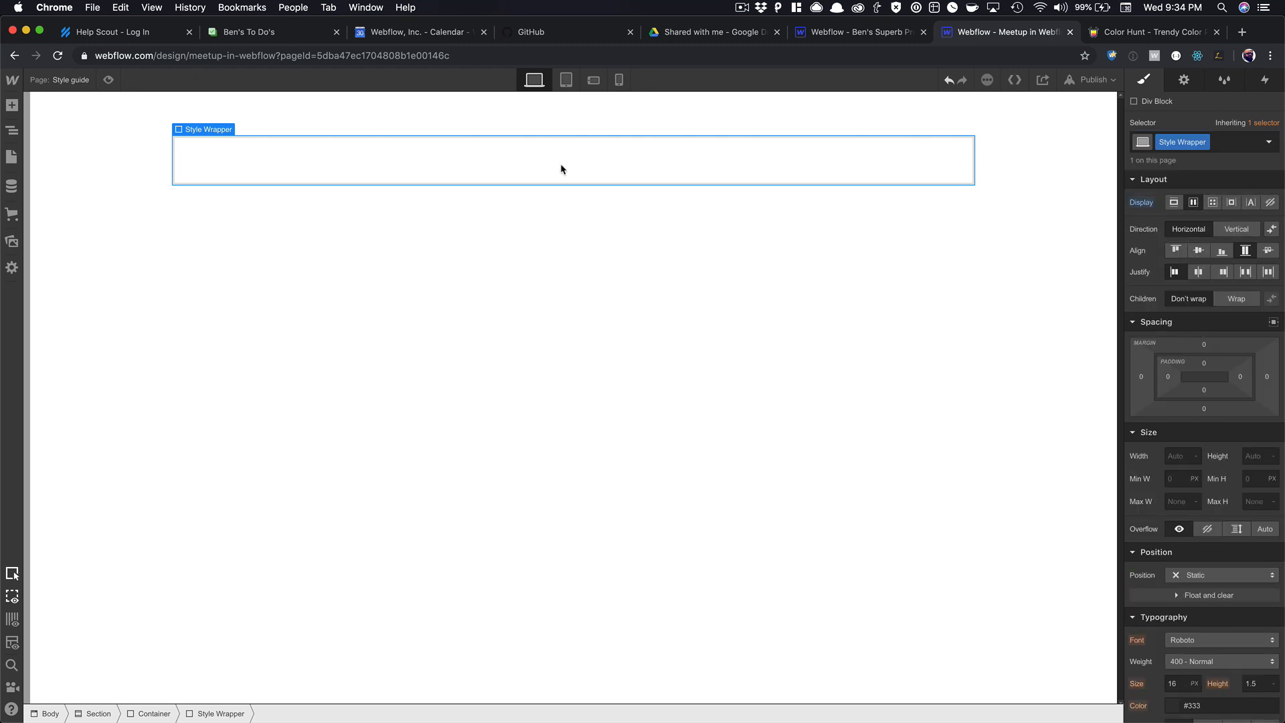
click(1238, 273)
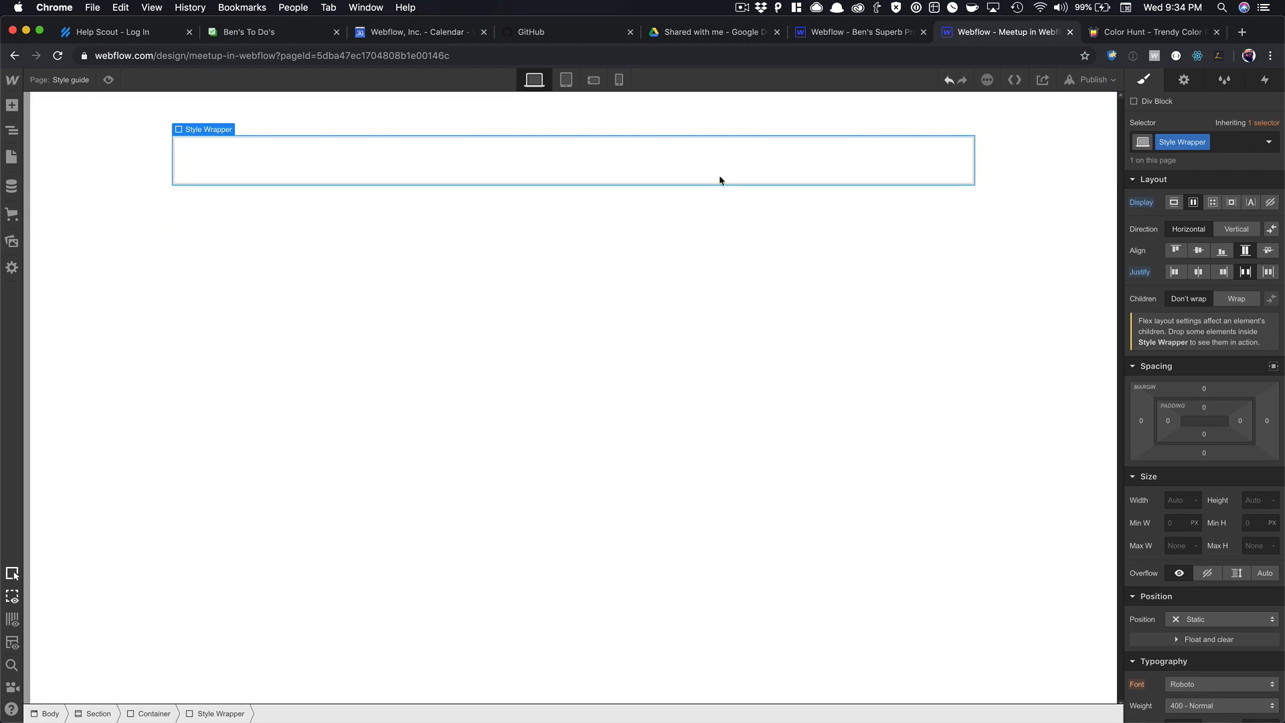
Insert a Div Block inside the Style Wrapper and give it the Color Block class.
key(super+e)
text(di)
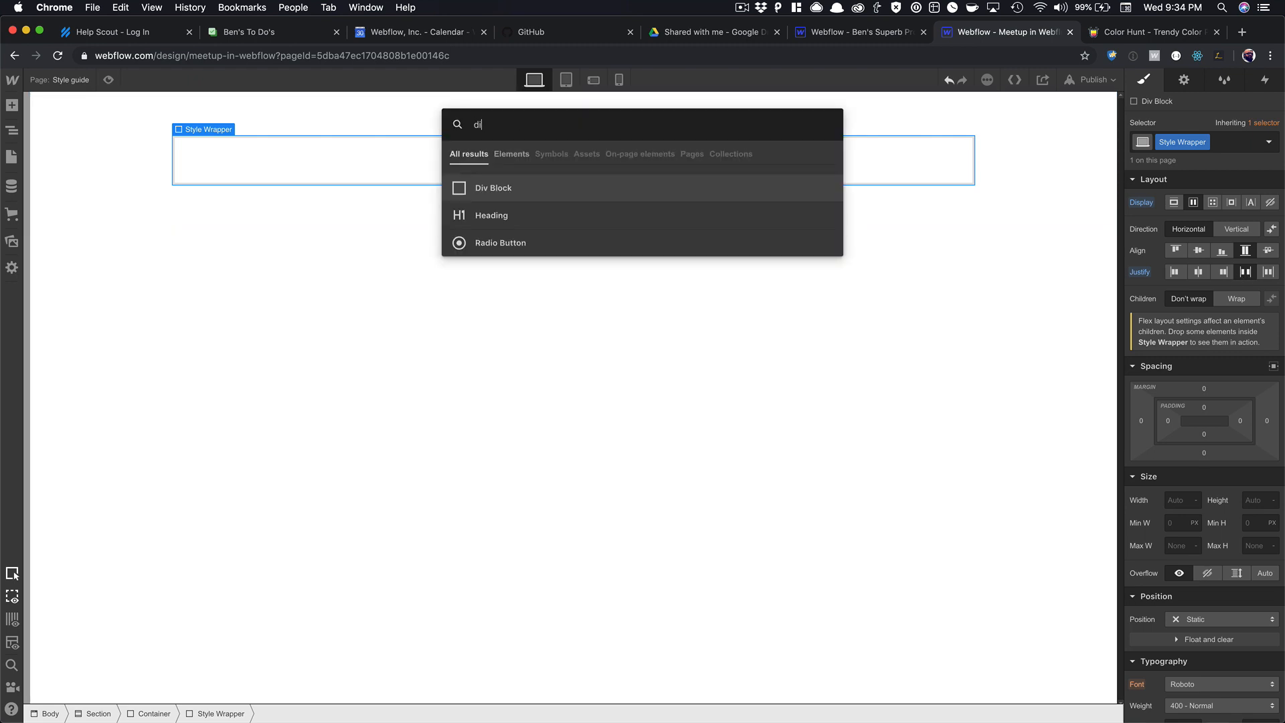
key(Return)
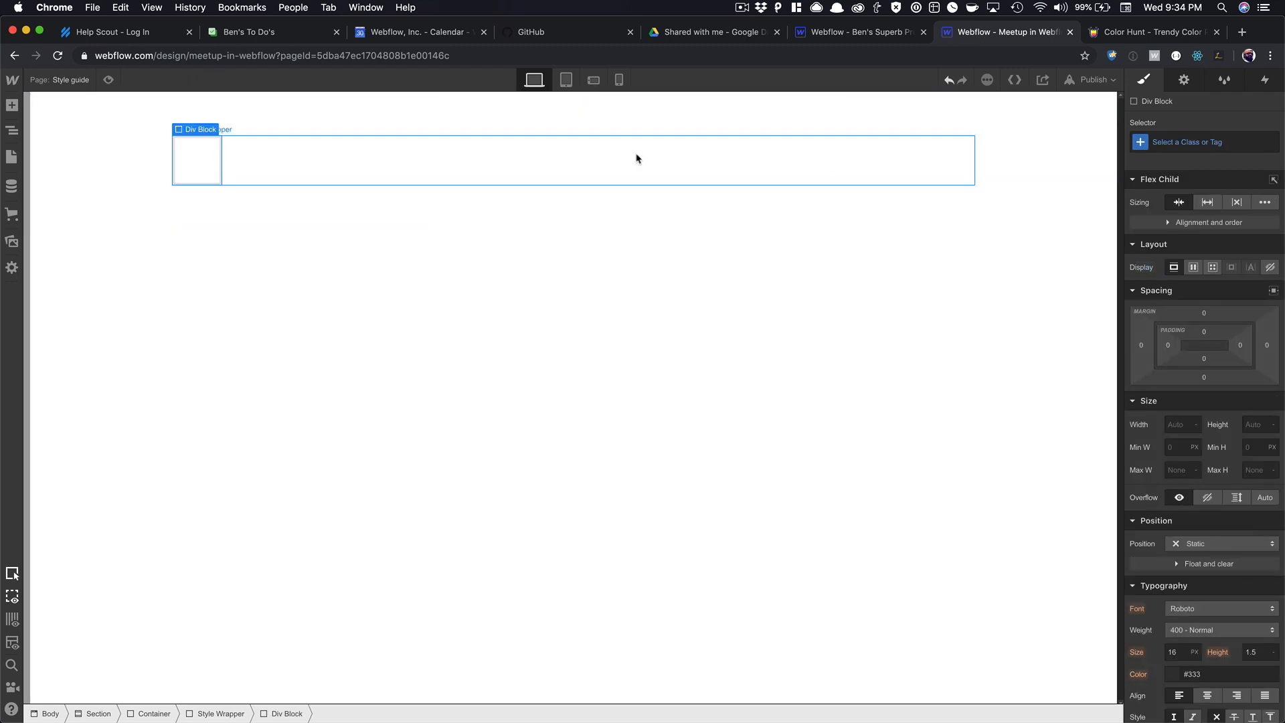
key(super+Return)
text(Color B)
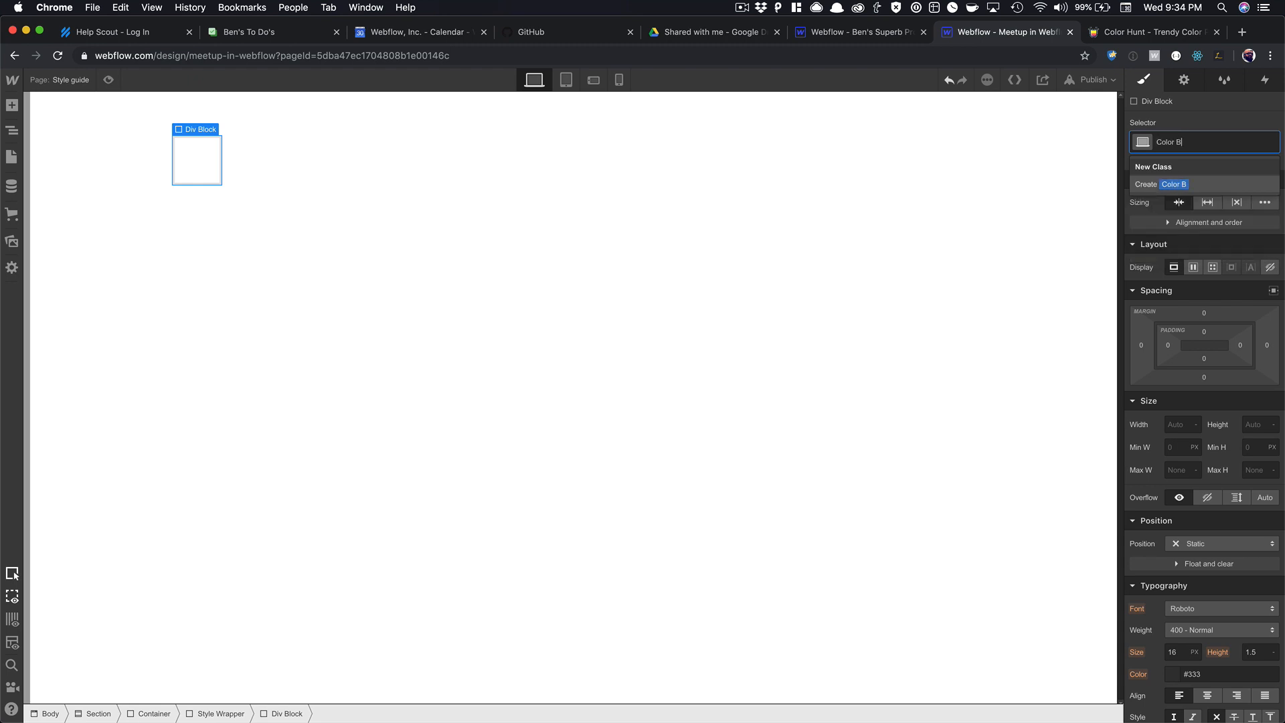
text(lock)
key(Return)
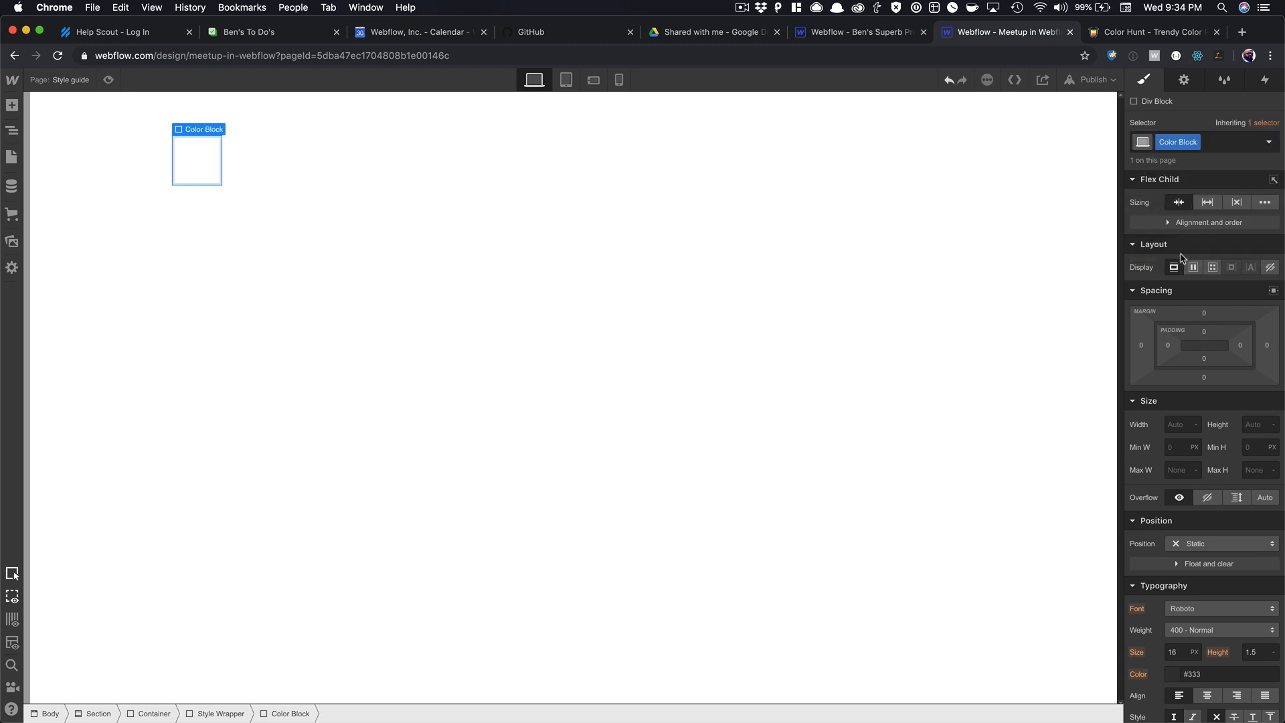
Set the Color Block's width and height to 200 px.
click(1182, 428)
key(Tab)
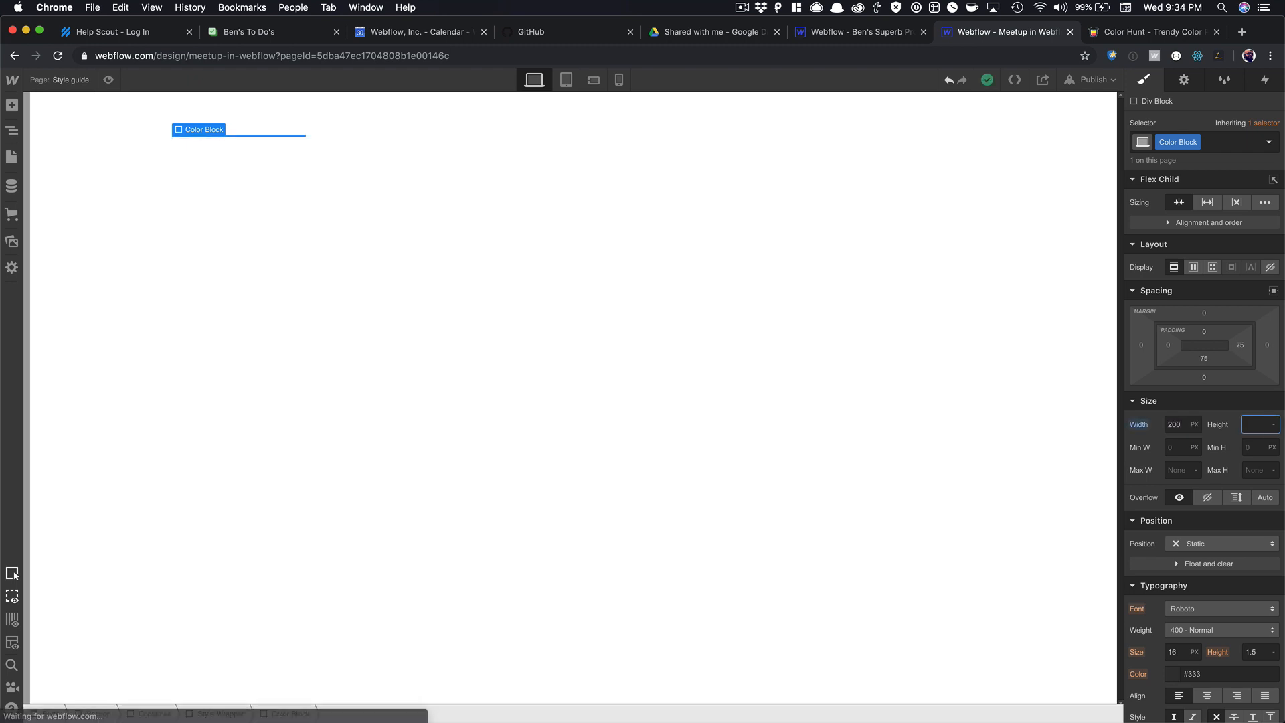
text(200)
key(Tab)
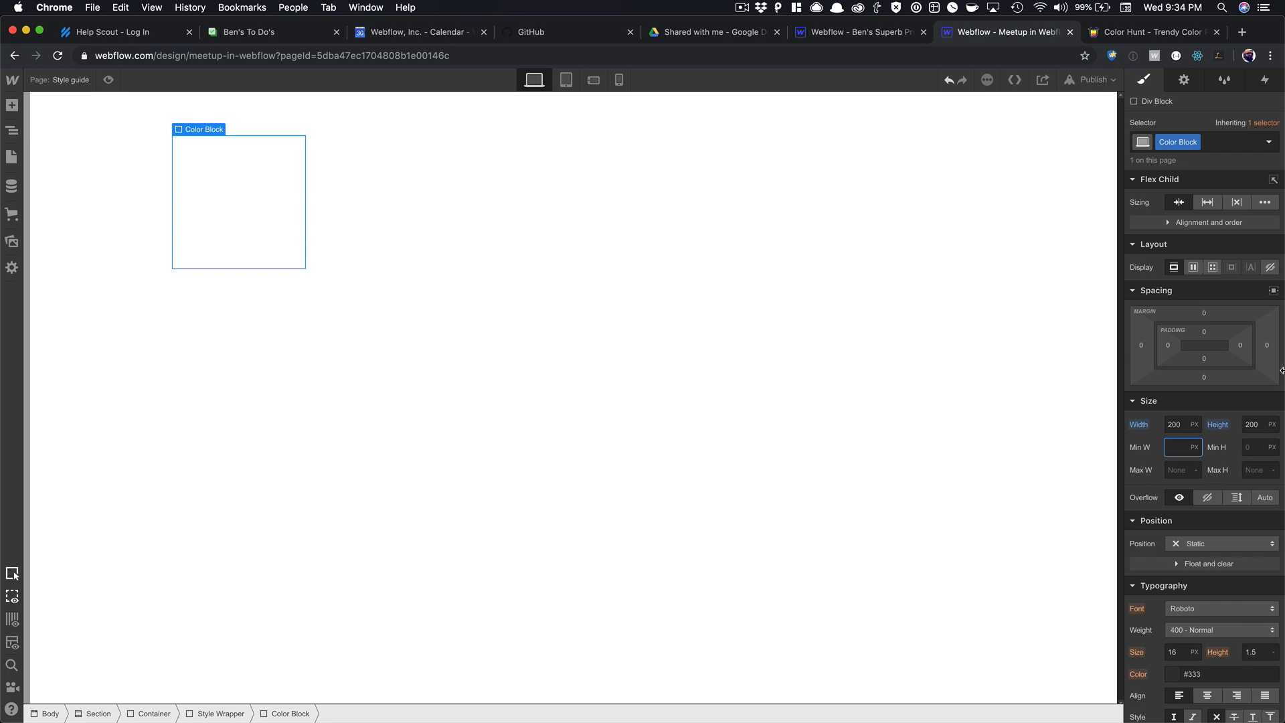
click(281, 181)
Give the Color Block a light grey #e7e7e7 background.
scroll(1188, 491, down, 5)
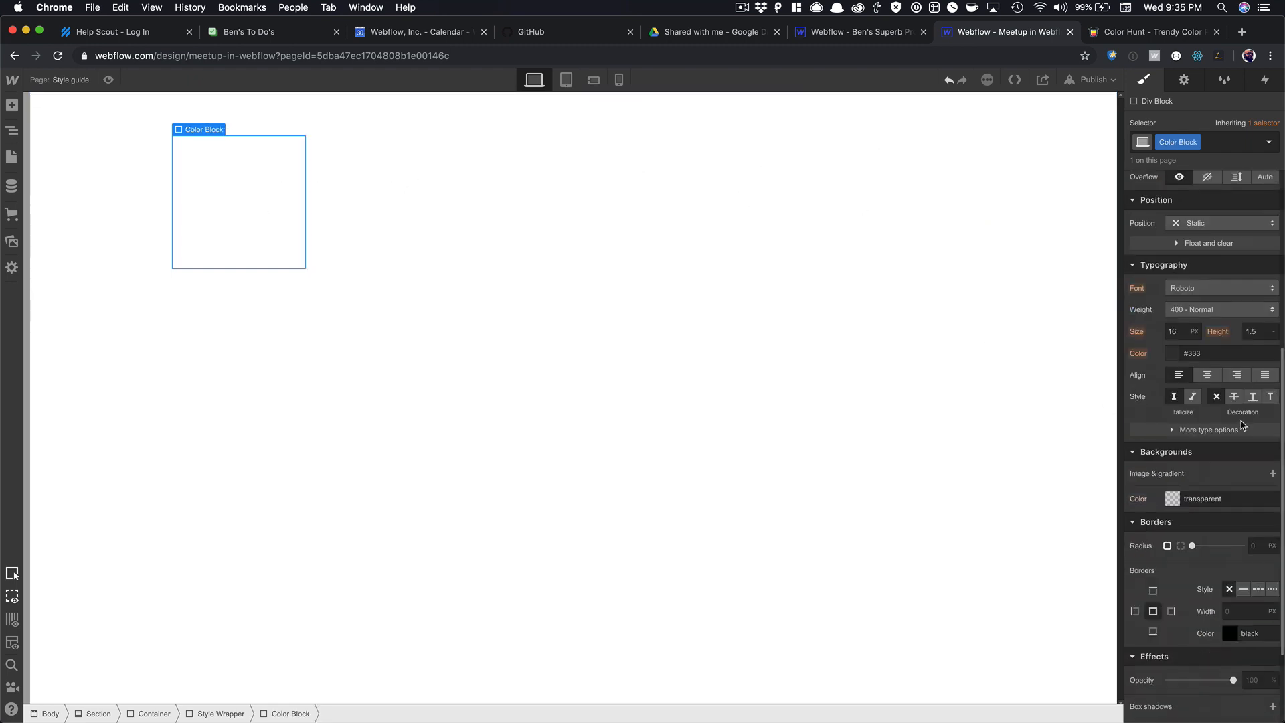
click(1172, 499)
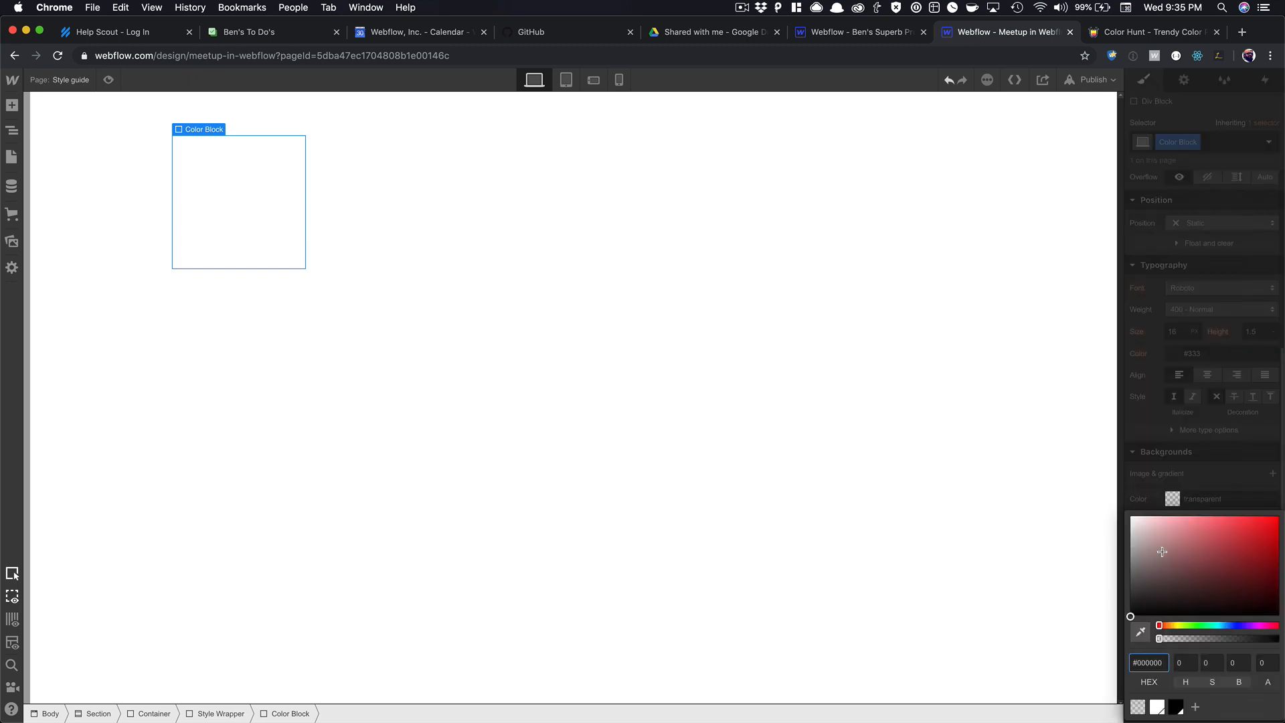
drag(1162, 552, 1129, 526)
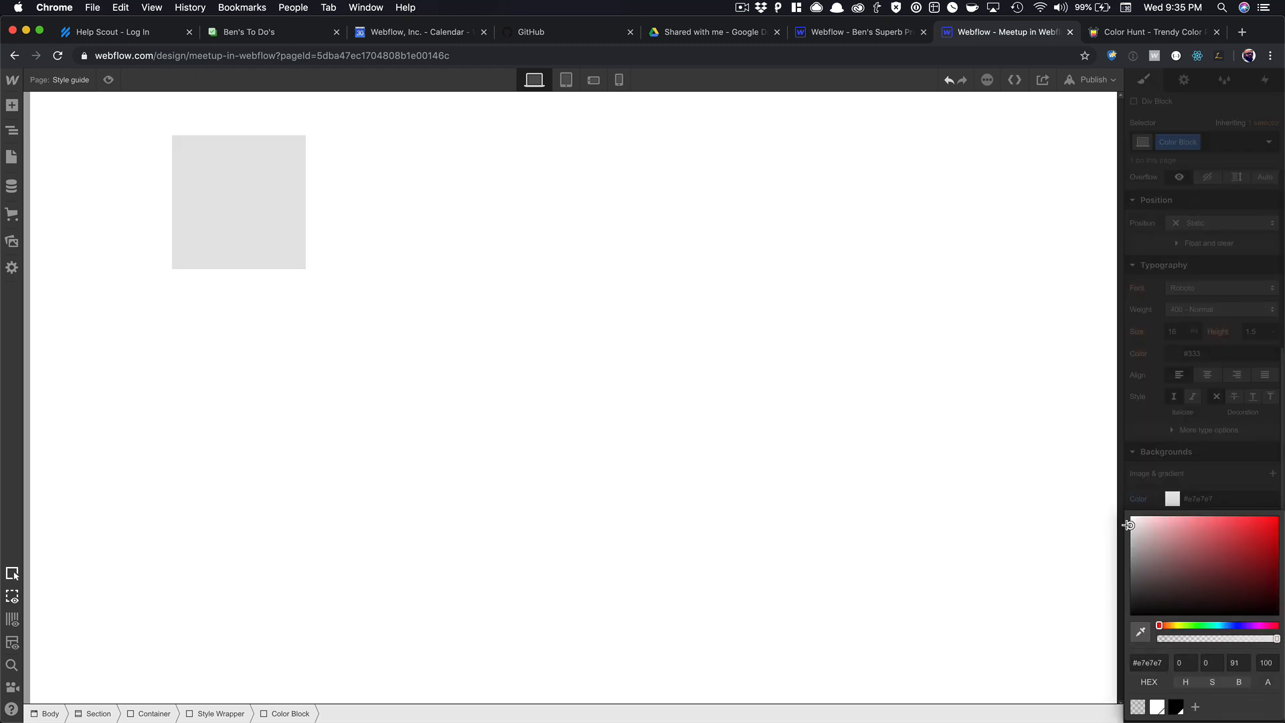
click(308, 141)
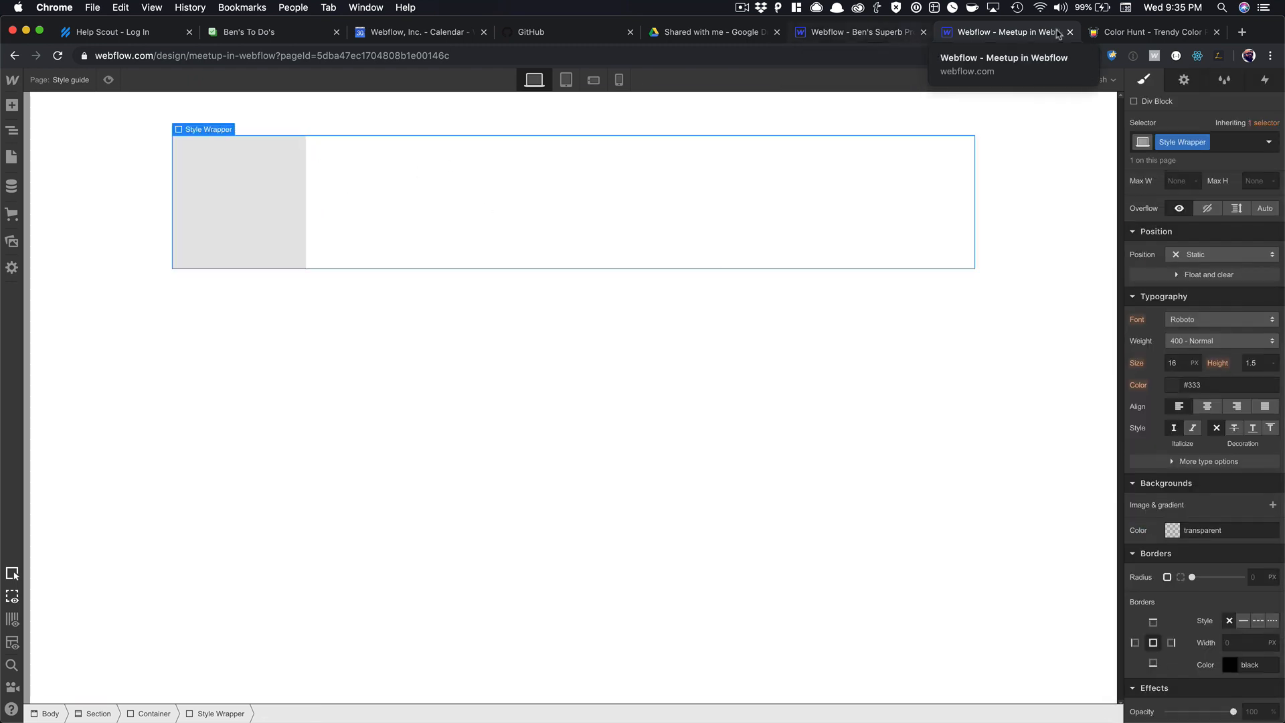
click(1146, 32)
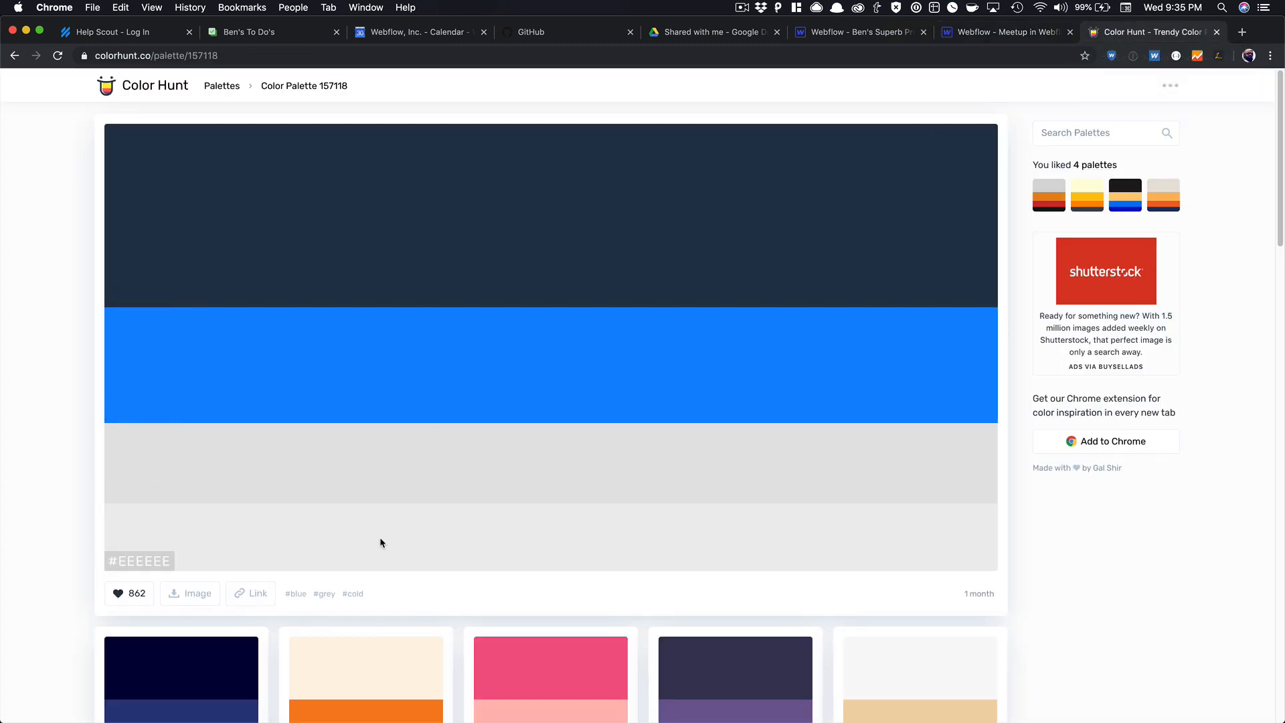
click(991, 32)
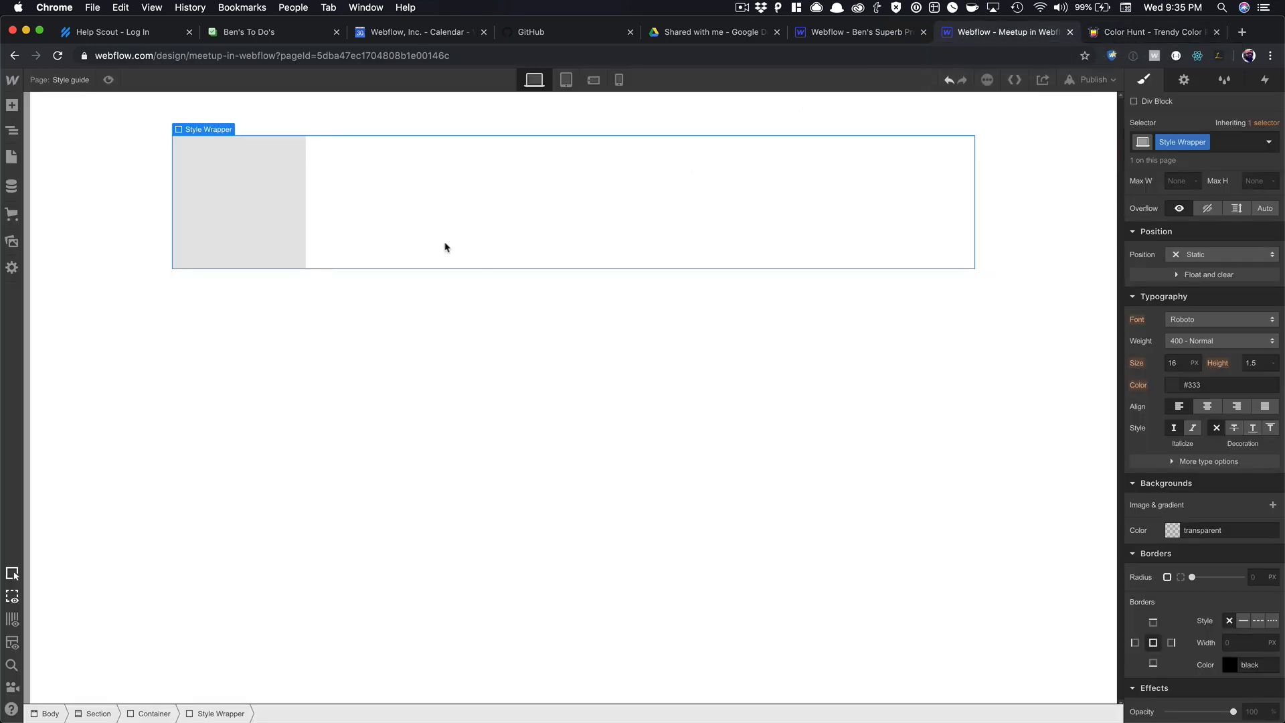
click(289, 199)
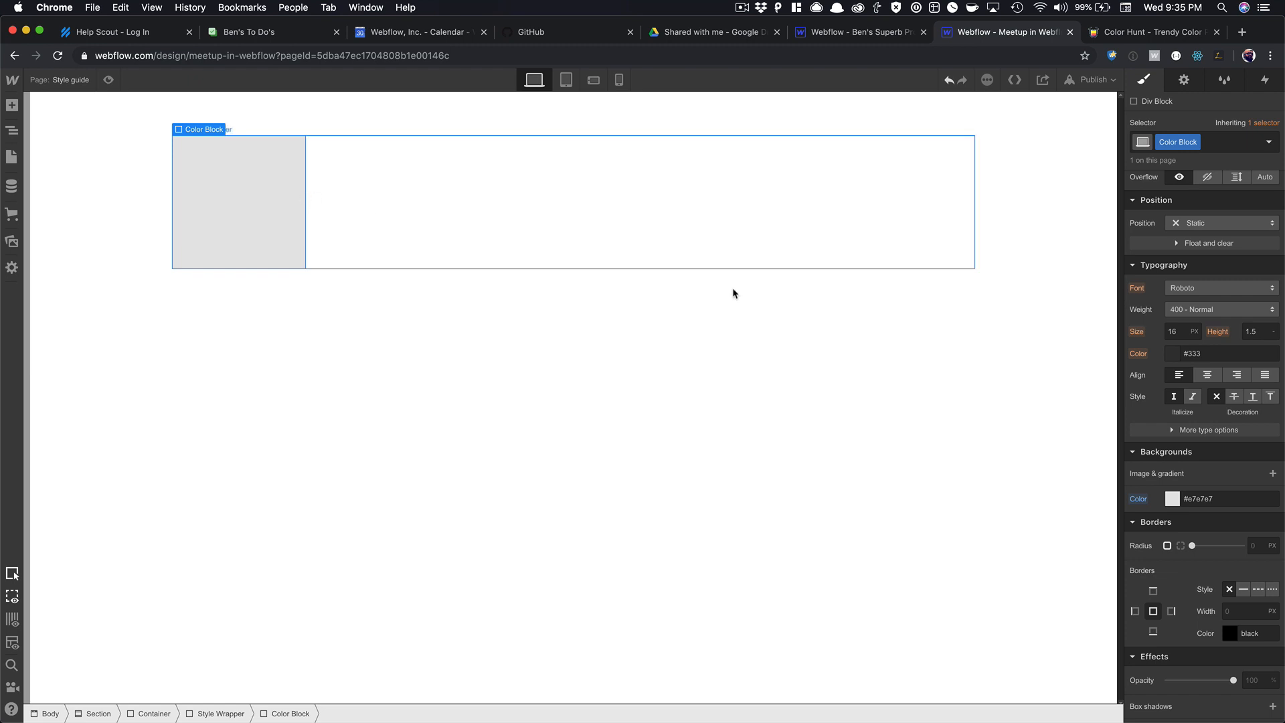
scroll(1205, 339, up, 5)
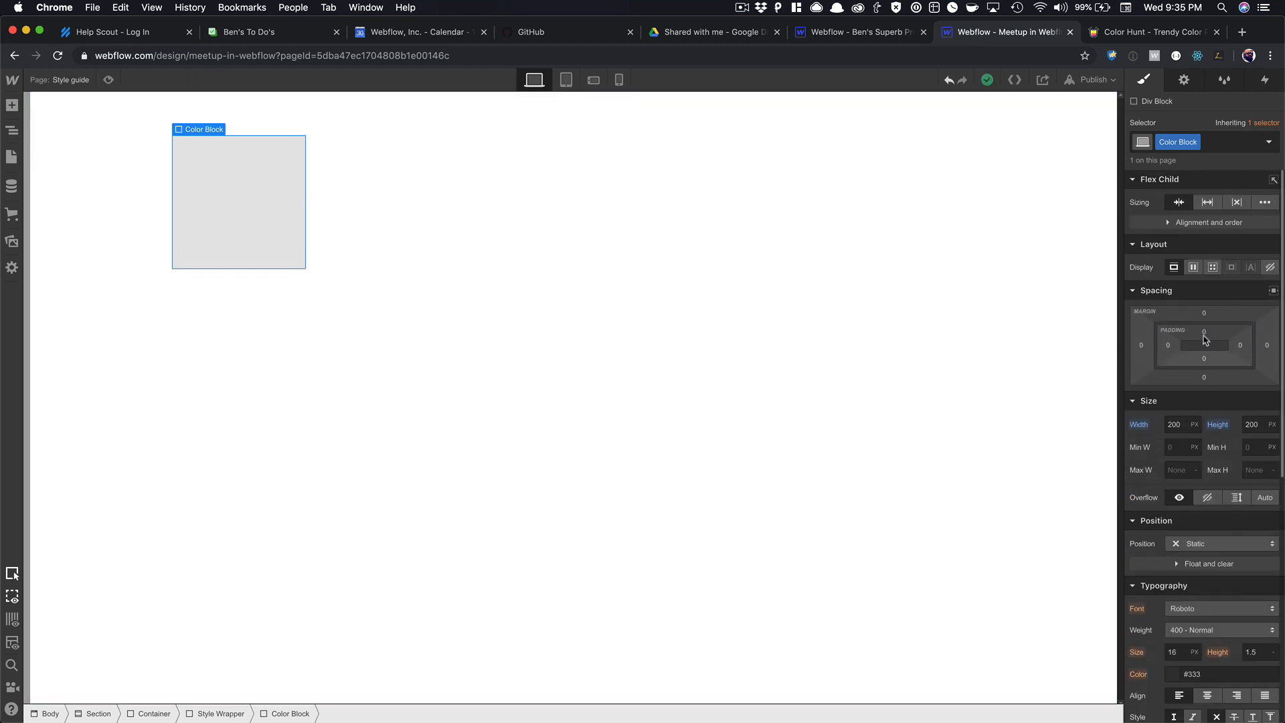
Change the Color Block's width to 20%.
click(1194, 424)
click(1198, 440)
click(1173, 426)
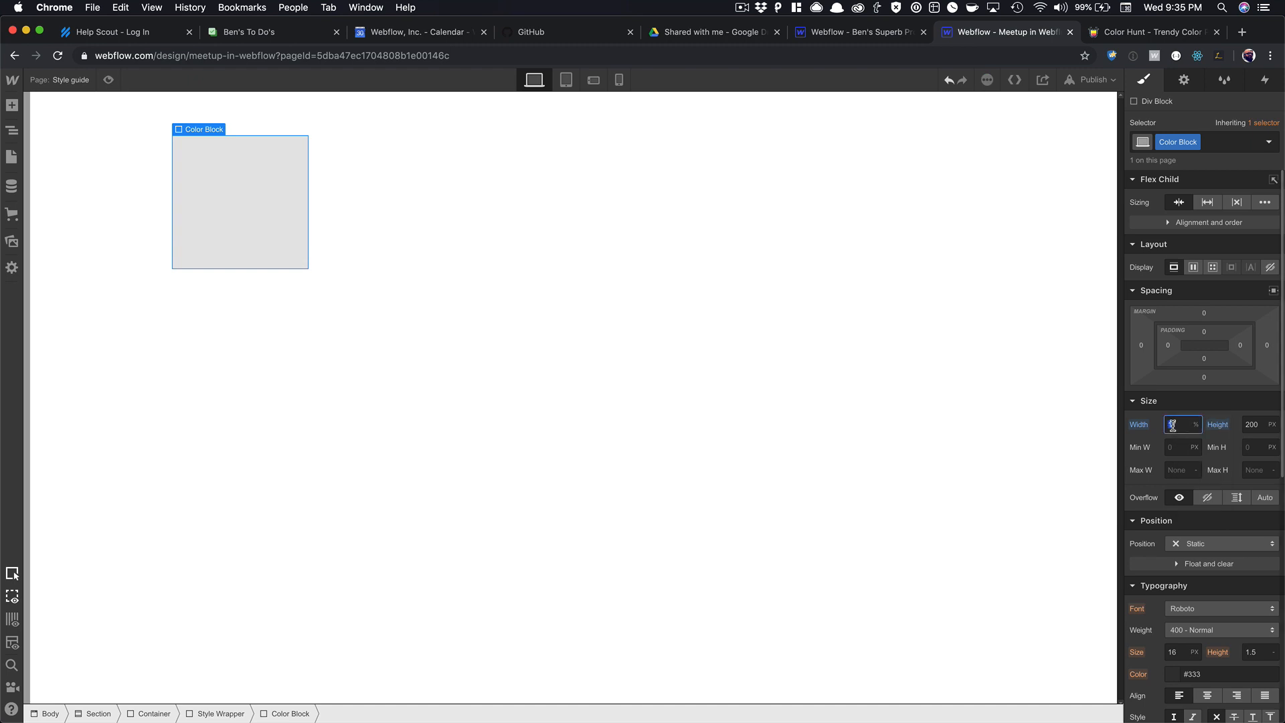
text(207)
key(Tab)
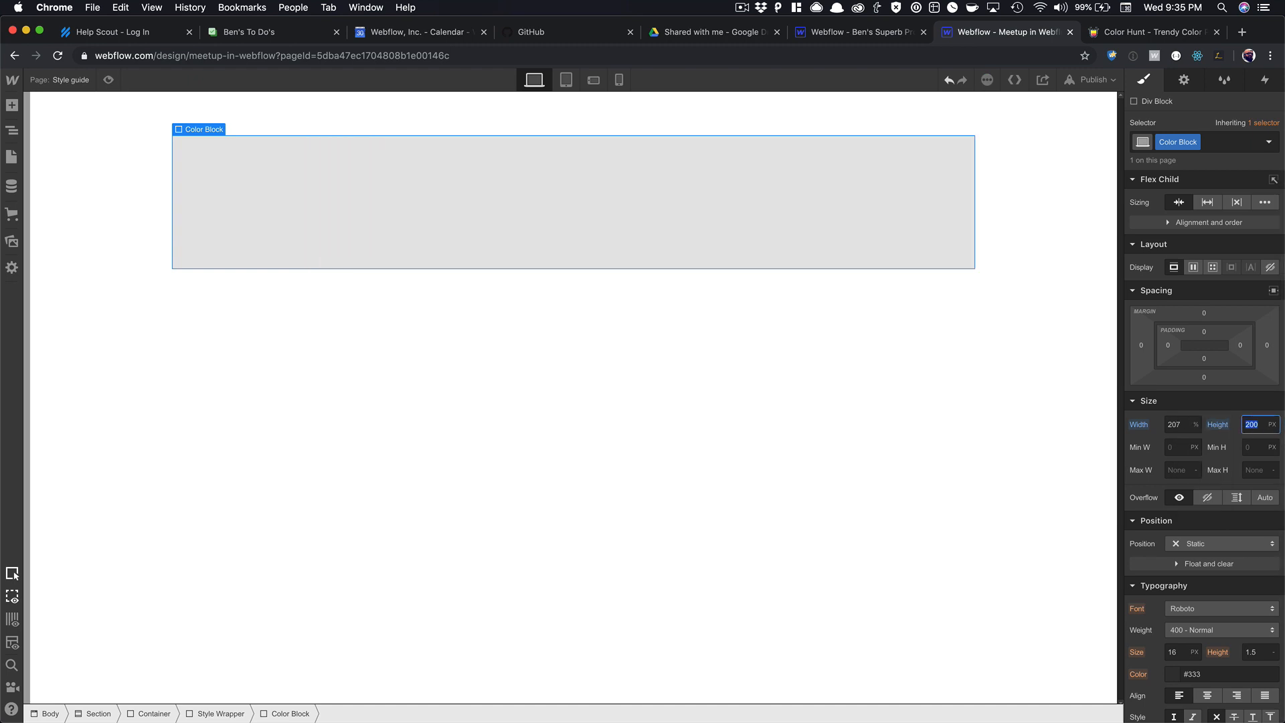
click(1175, 424)
text(20)
key(Tab)
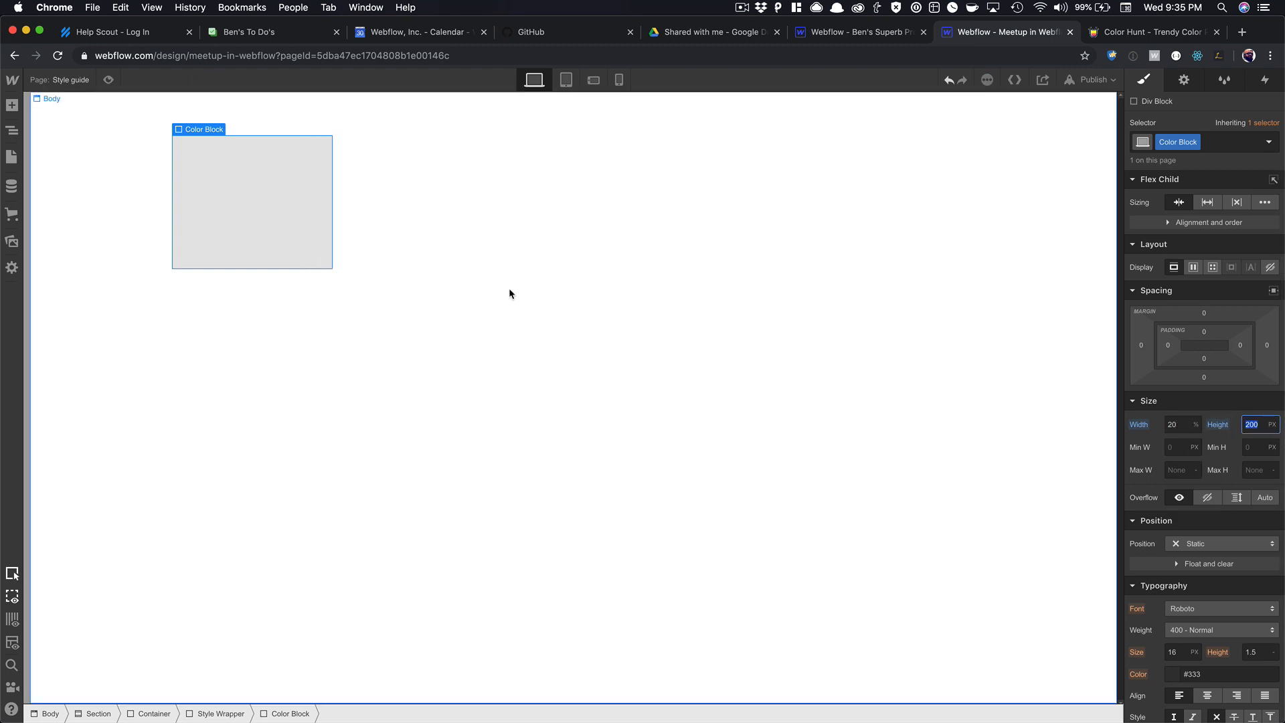
Raise the Color Block's height to 220 px.
click(375, 235)
click(280, 205)
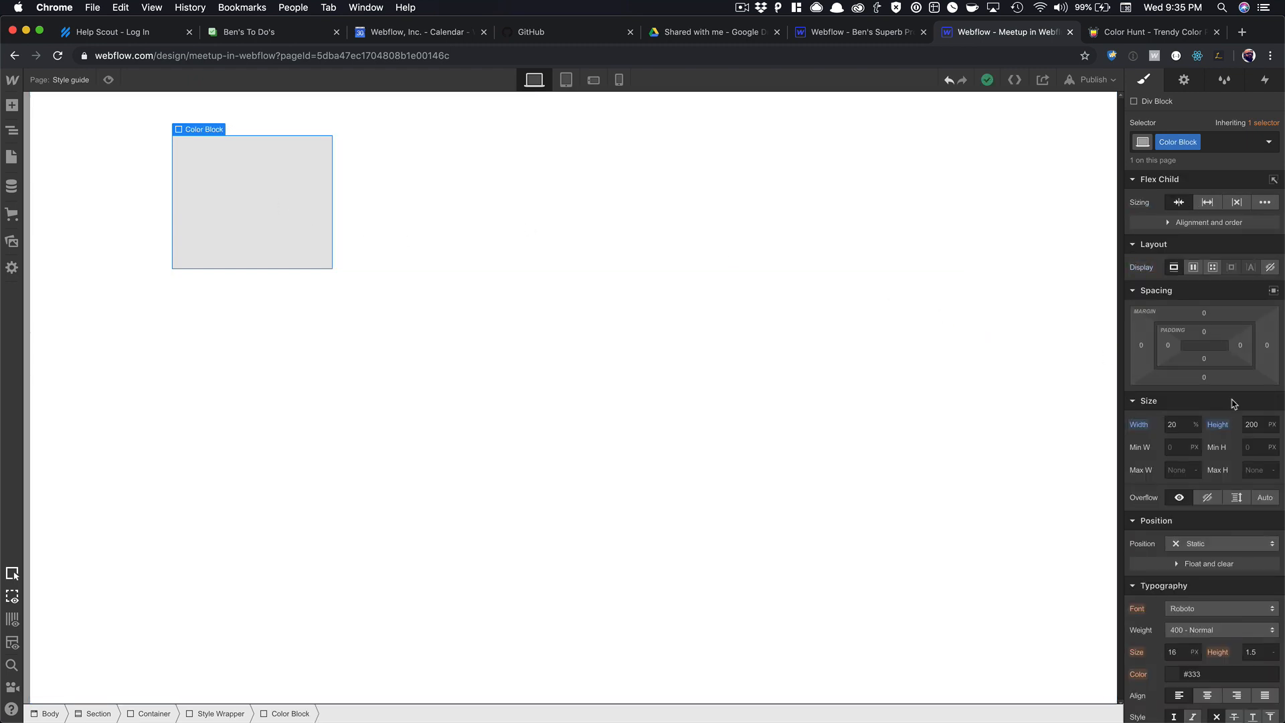
click(1254, 423)
key(shift+Up)
key(shift+Up)
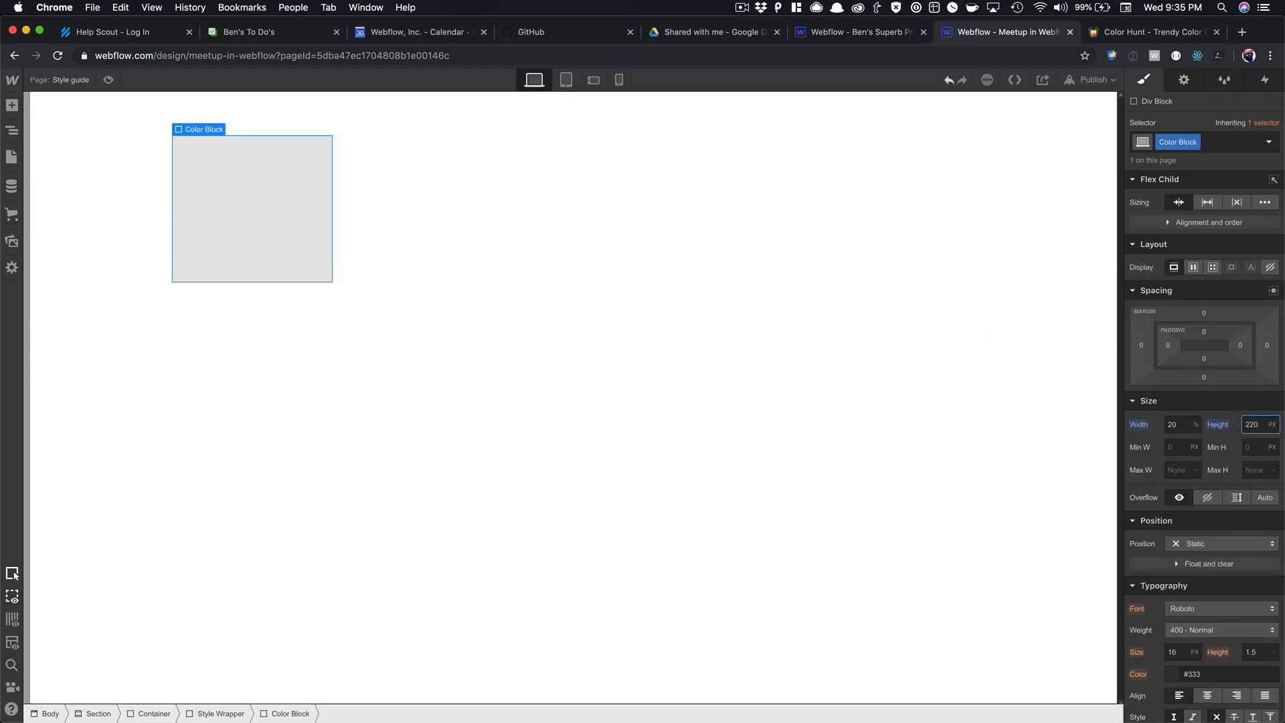
click(580, 279)
click(251, 209)
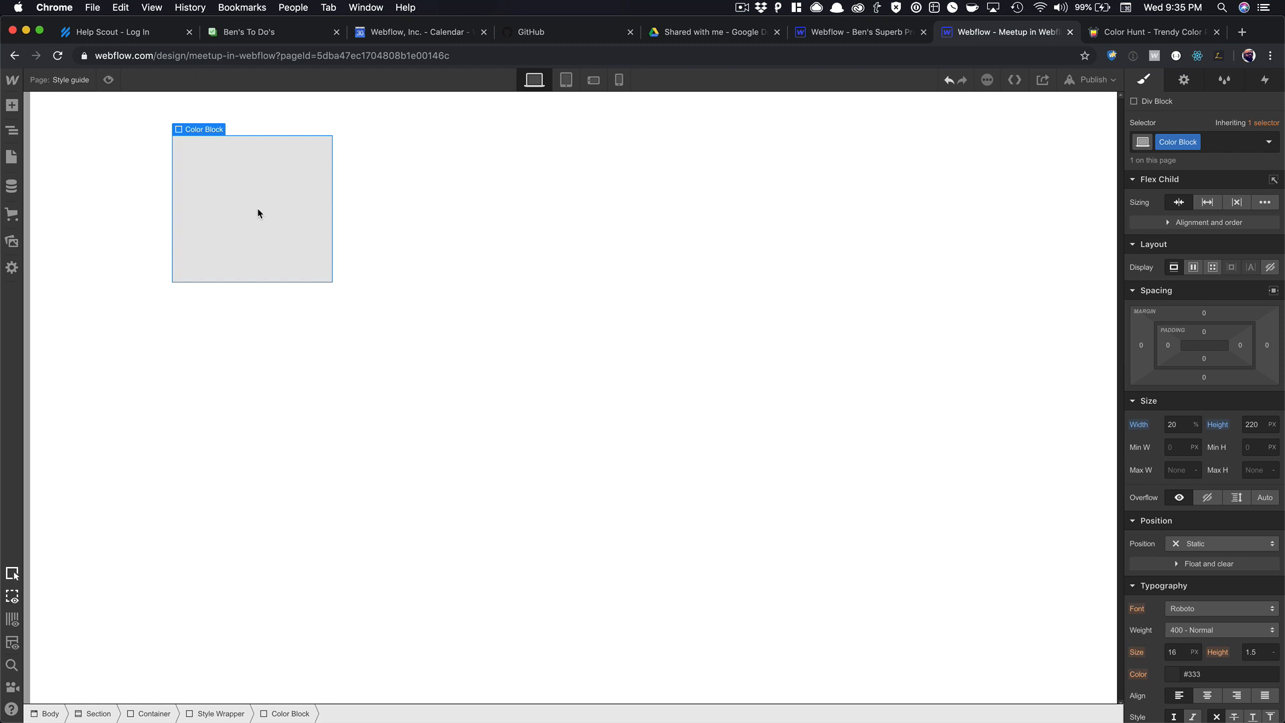
click(398, 198)
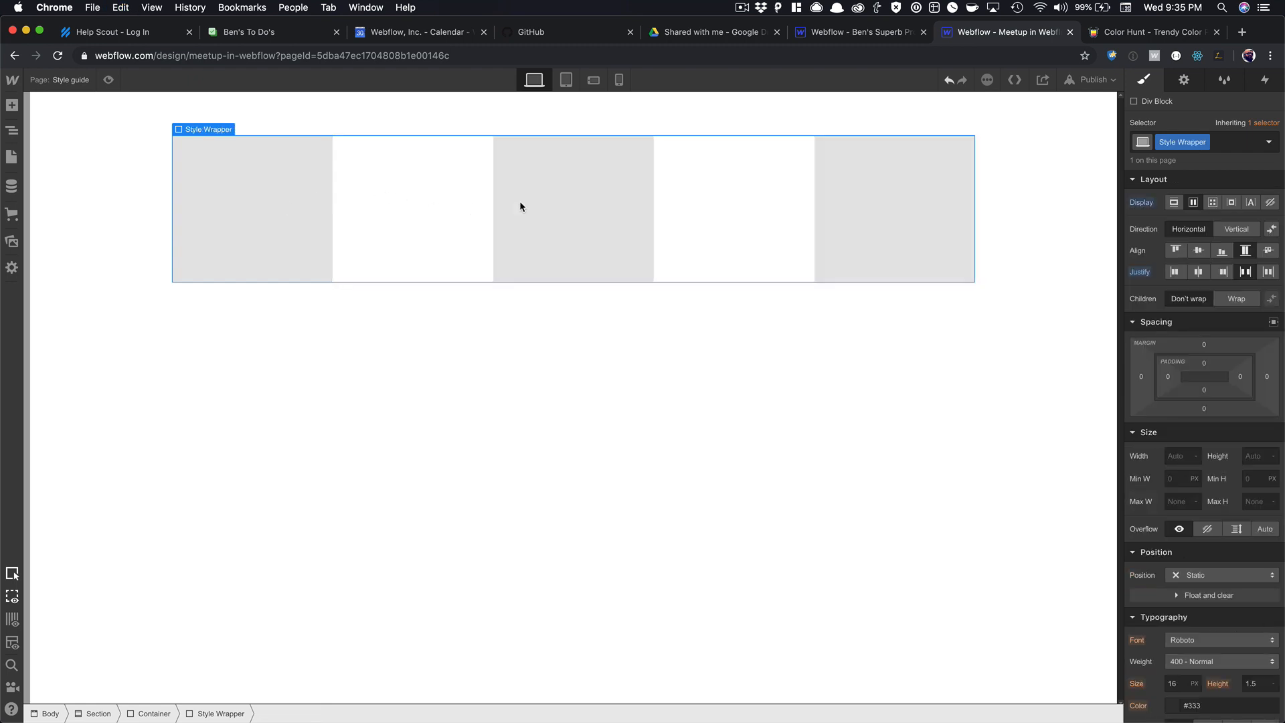
click(331, 213)
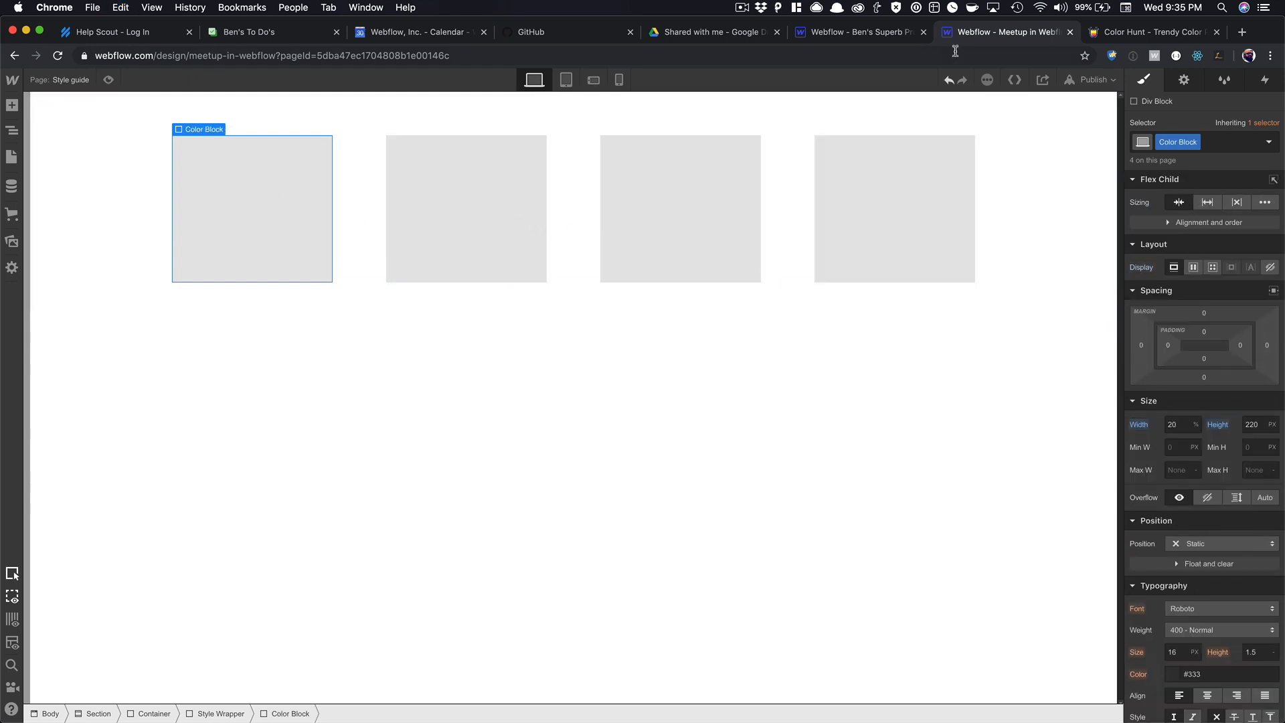
Copy #23374D from Color Hunt and add a Dark Blue combo class to the first block.
click(1148, 33)
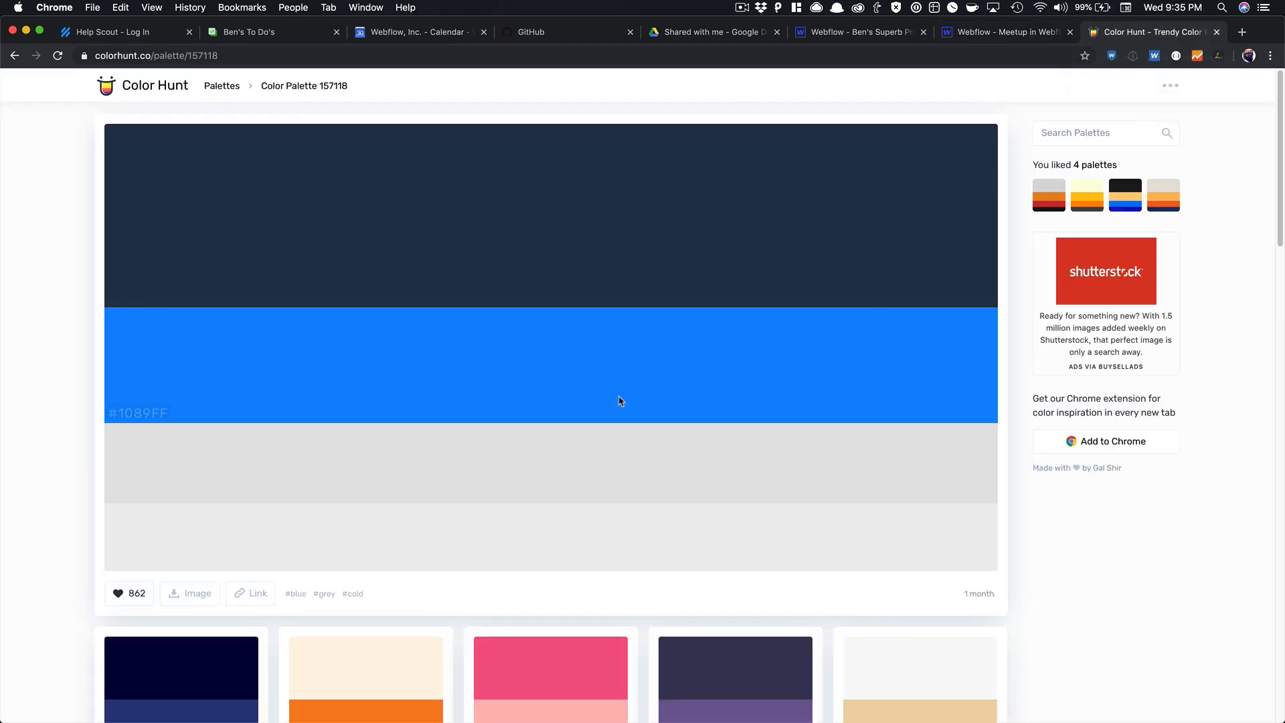
click(152, 297)
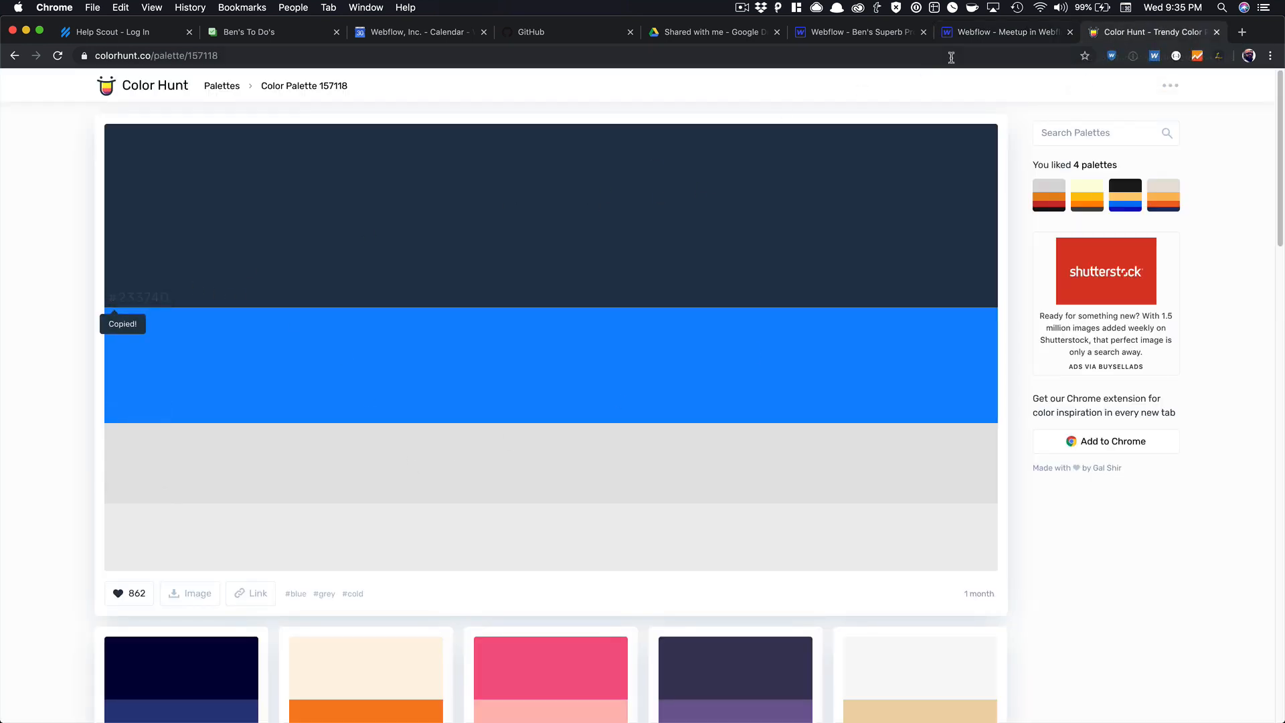
click(981, 34)
key(super+Return)
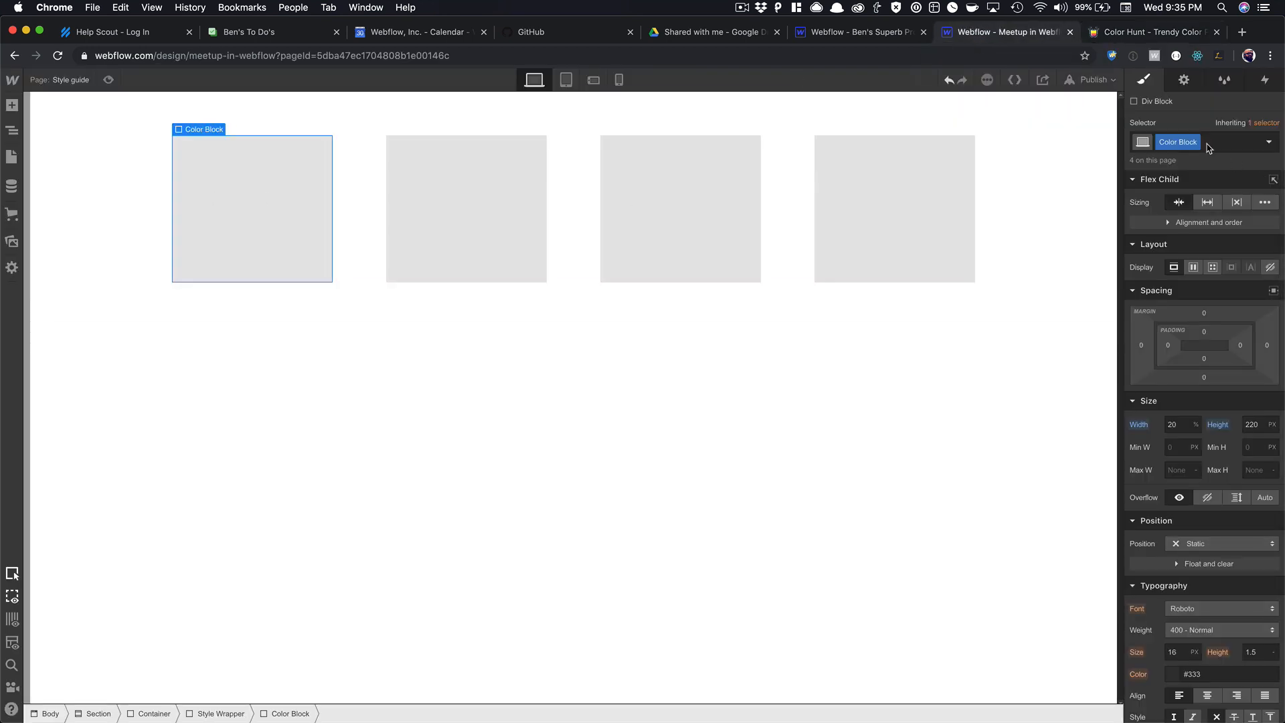
text(Dark)
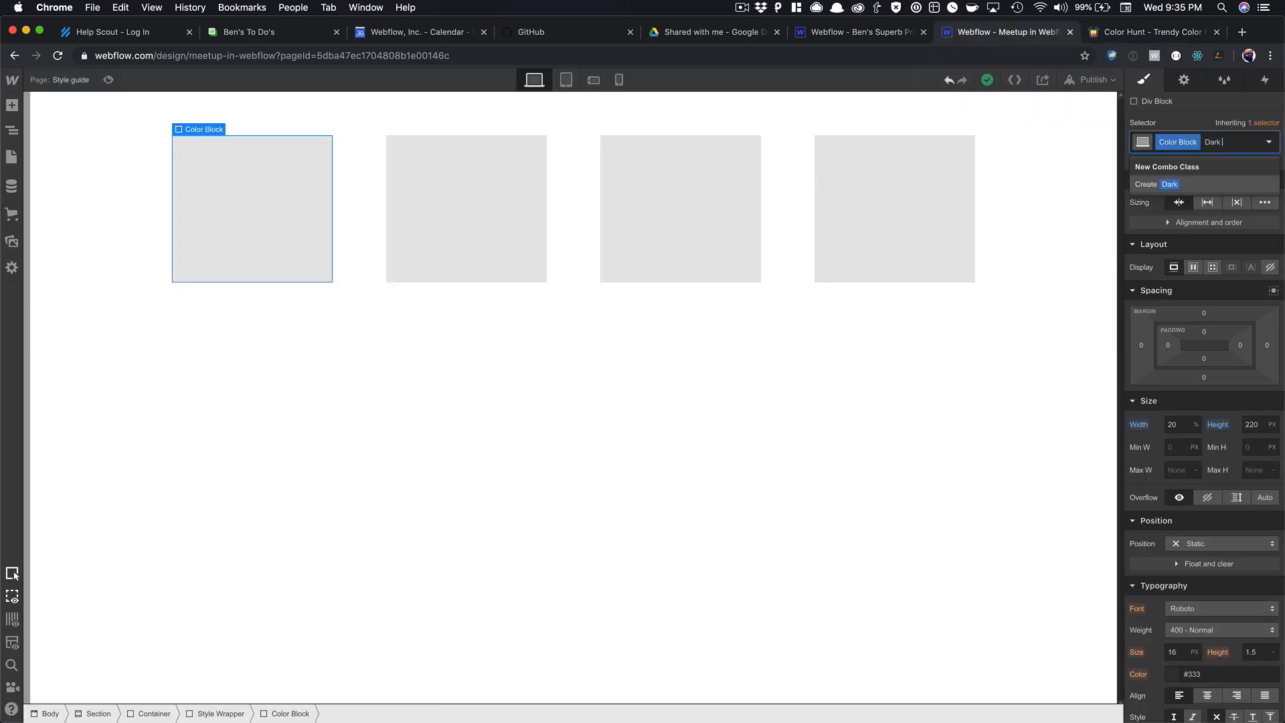
text( Bluy)
key(Return)
Set the block's background to #23374d and save it as the Midnight Blue swatch.
scroll(1178, 604, down, 5)
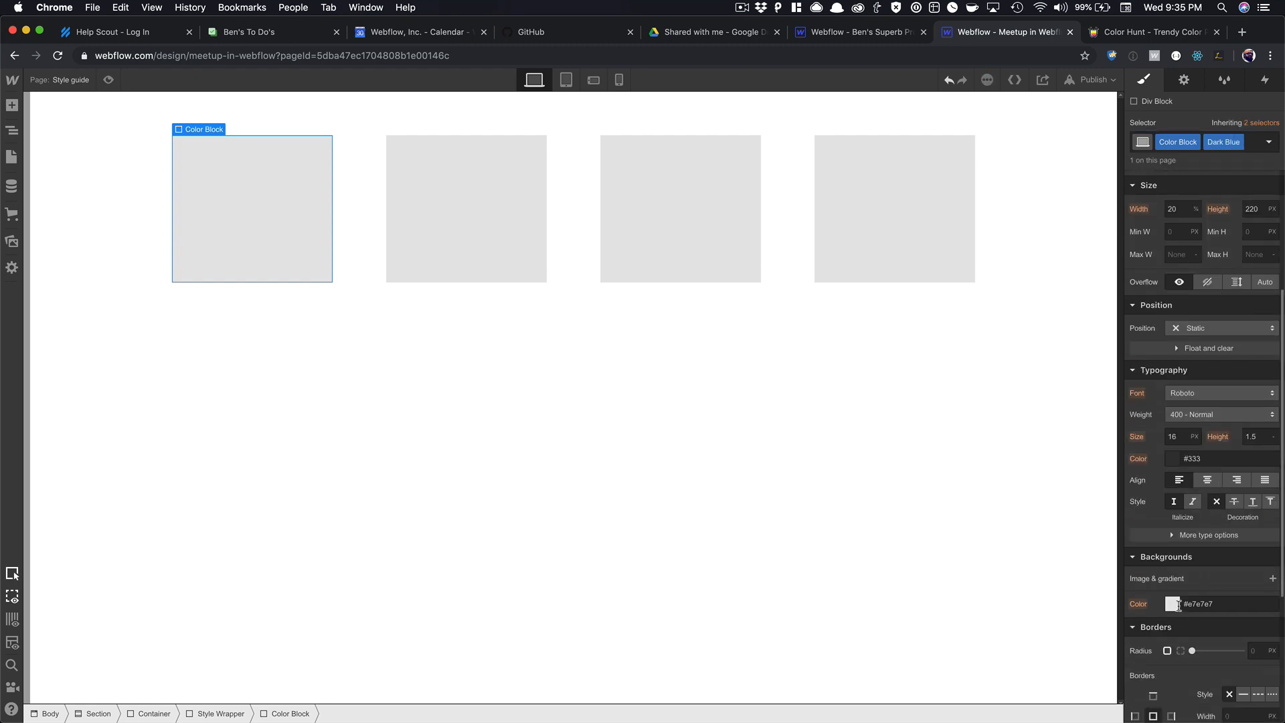
click(1173, 604)
key(super+v)
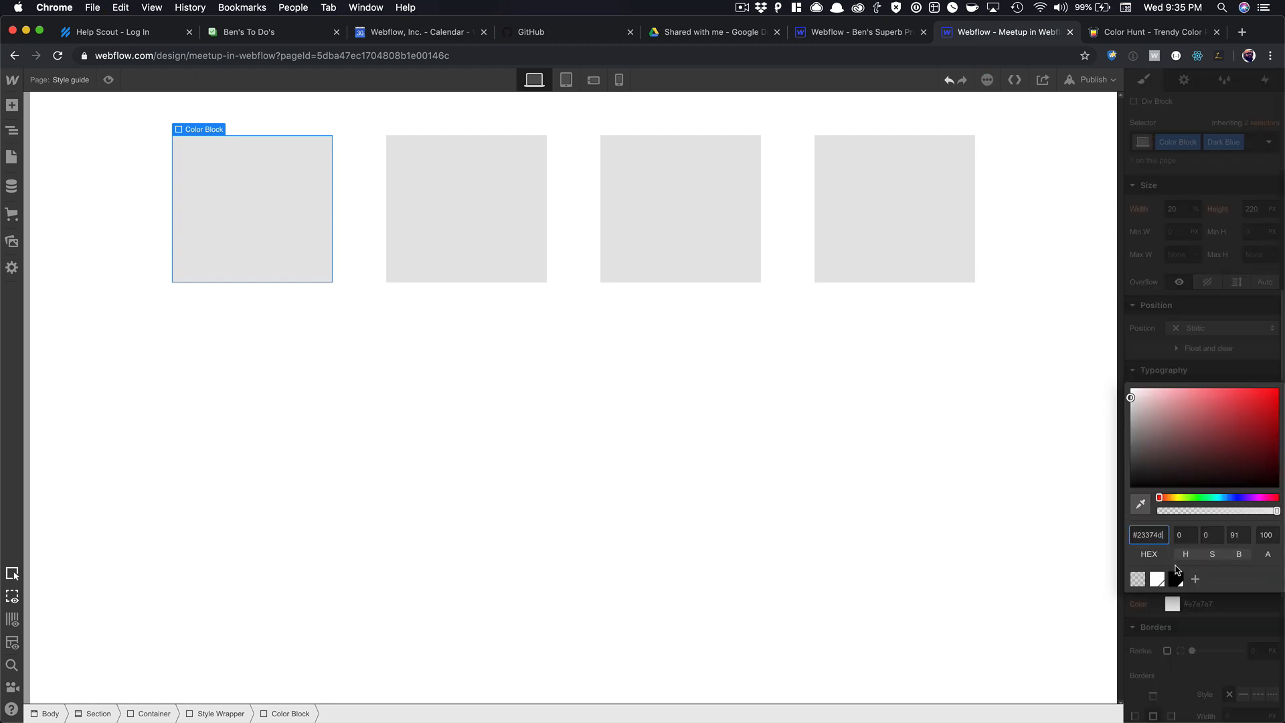
key(Return)
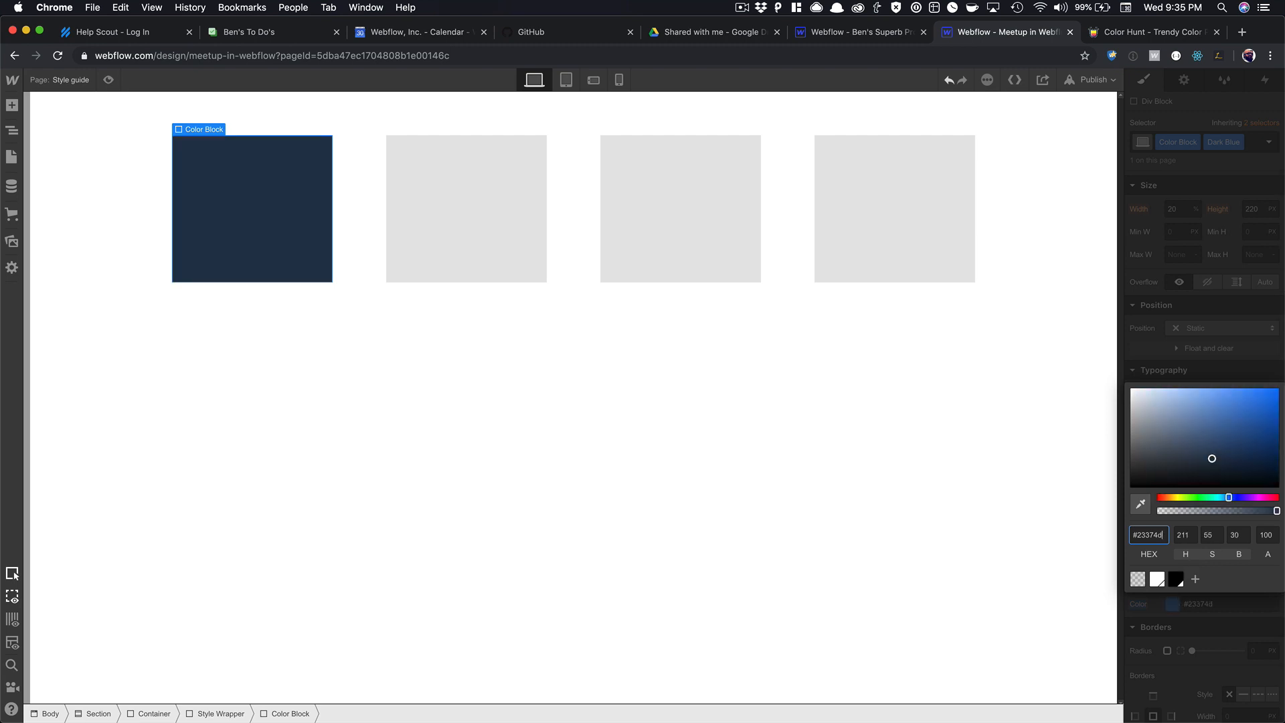
click(1196, 579)
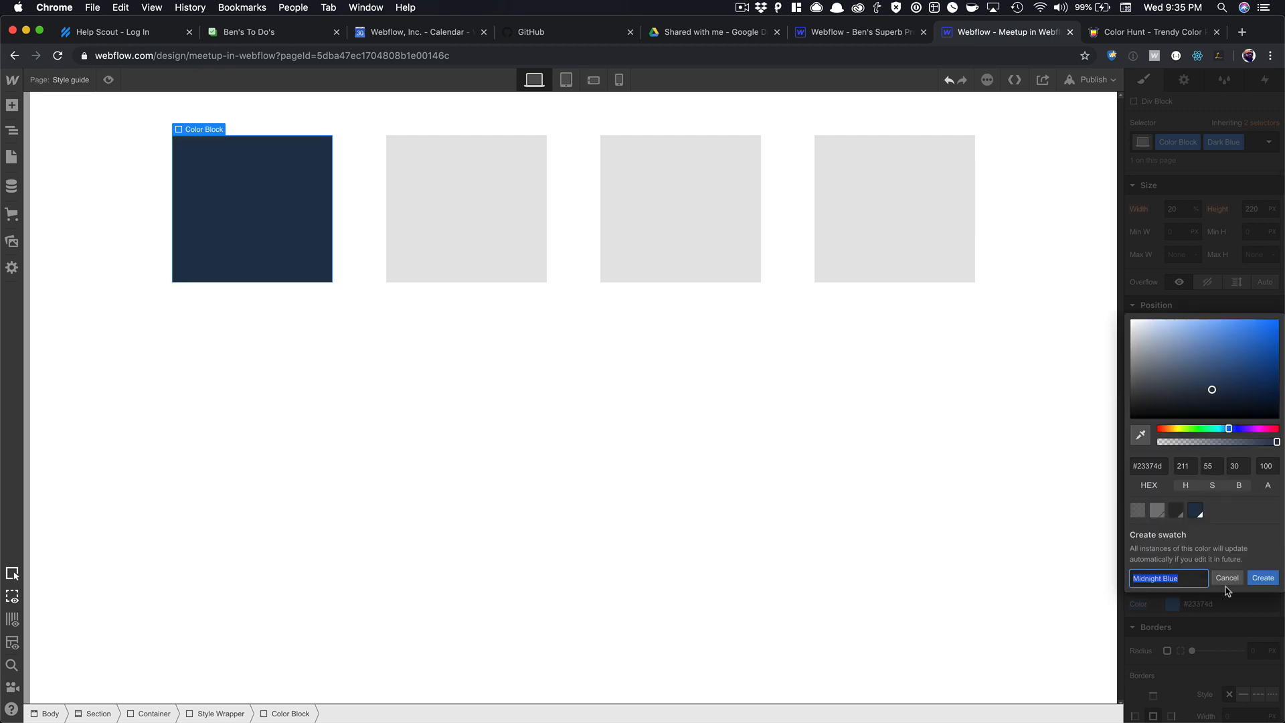
click(1262, 580)
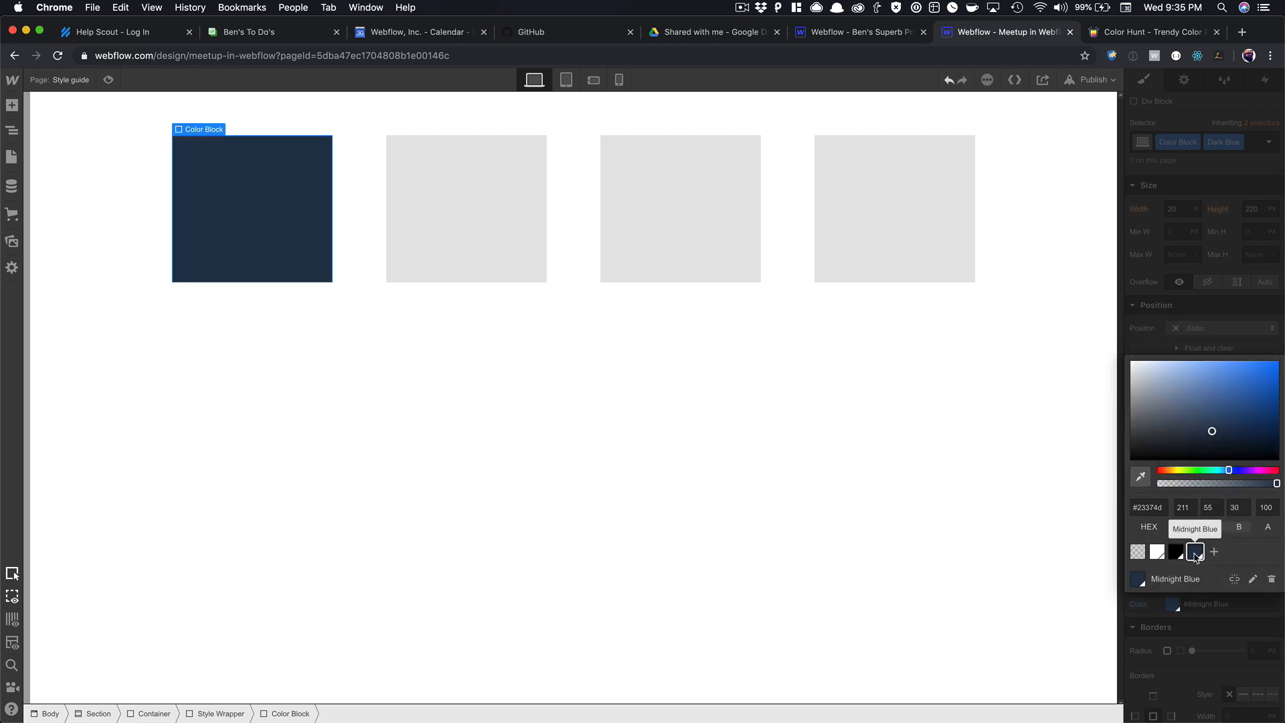
click(1173, 313)
Copy #1089FF from Color Hunt and select the second colour block.
click(1148, 31)
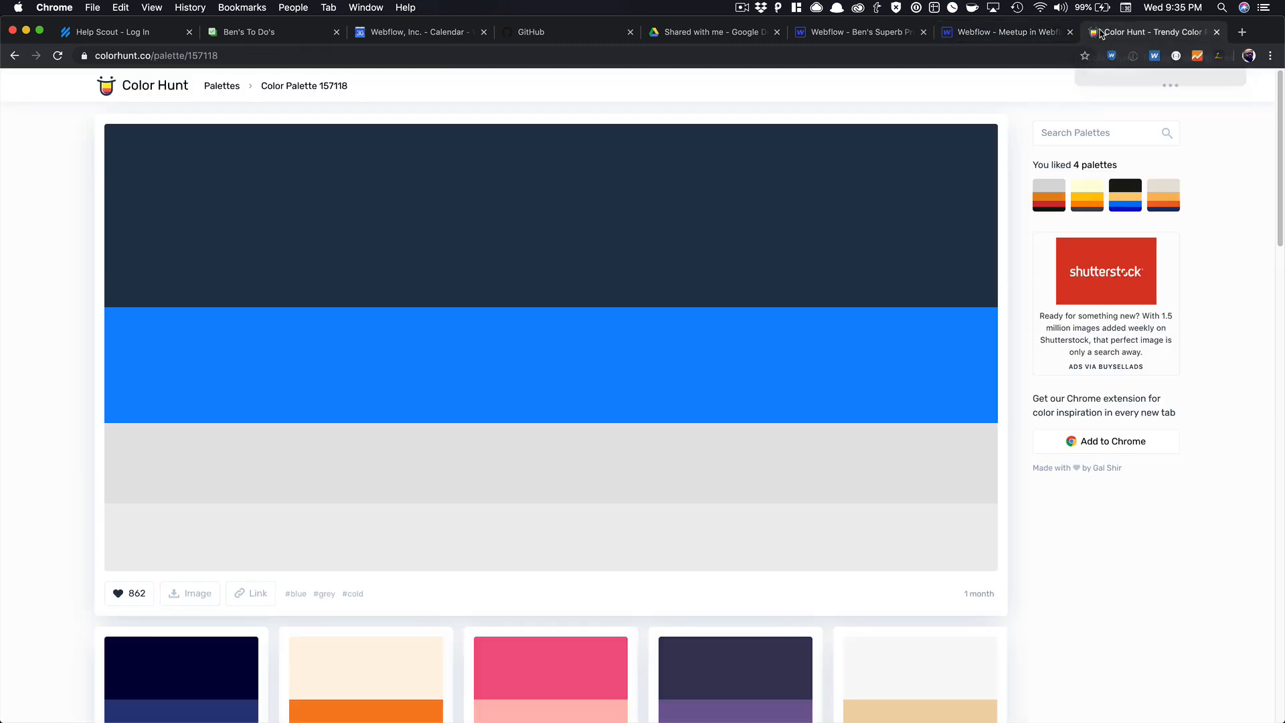
click(157, 415)
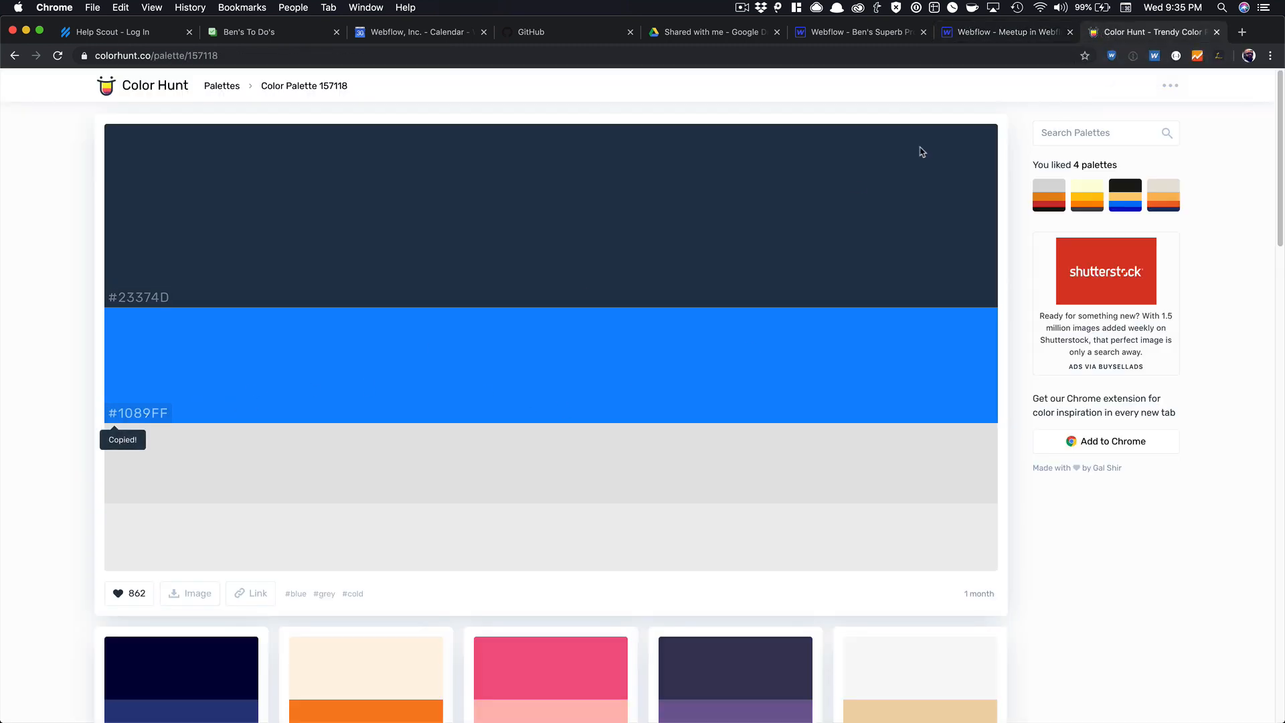
click(1004, 32)
click(521, 207)
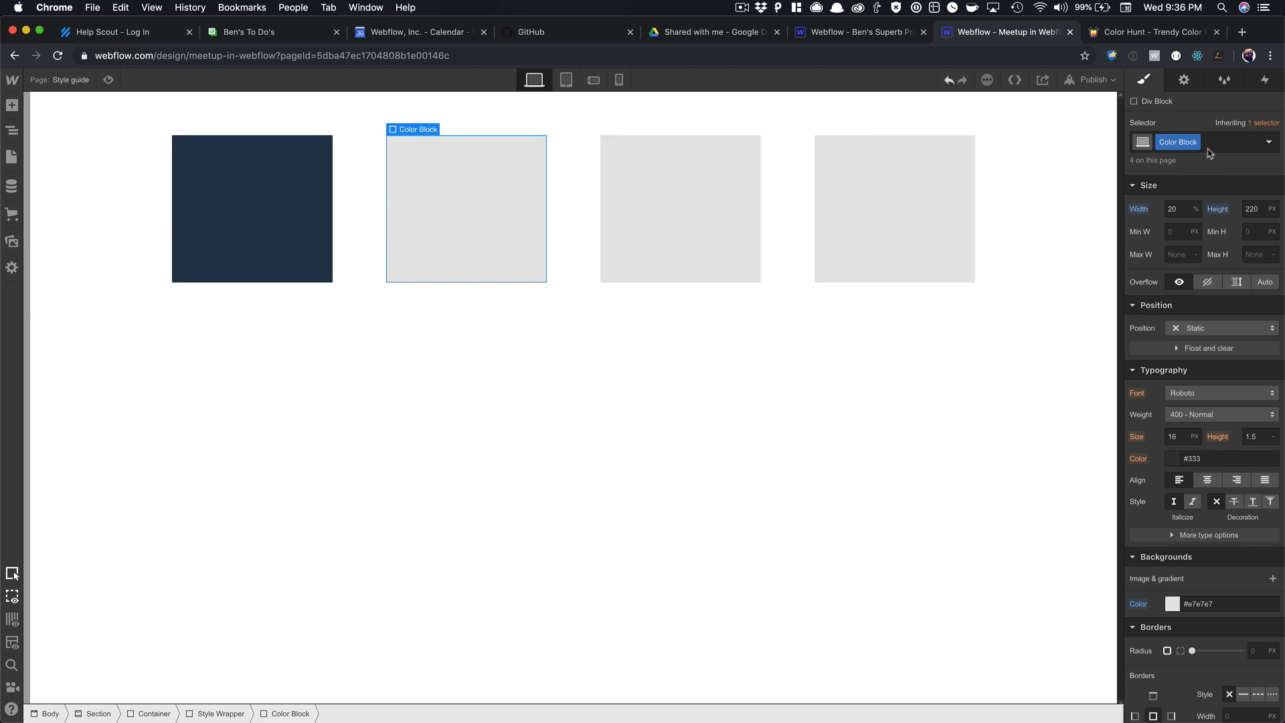
Add a Primary Color combo class with a #1089ff background, saved as the Dodger Blue swatch.
click(1218, 141)
text(Primary Color)
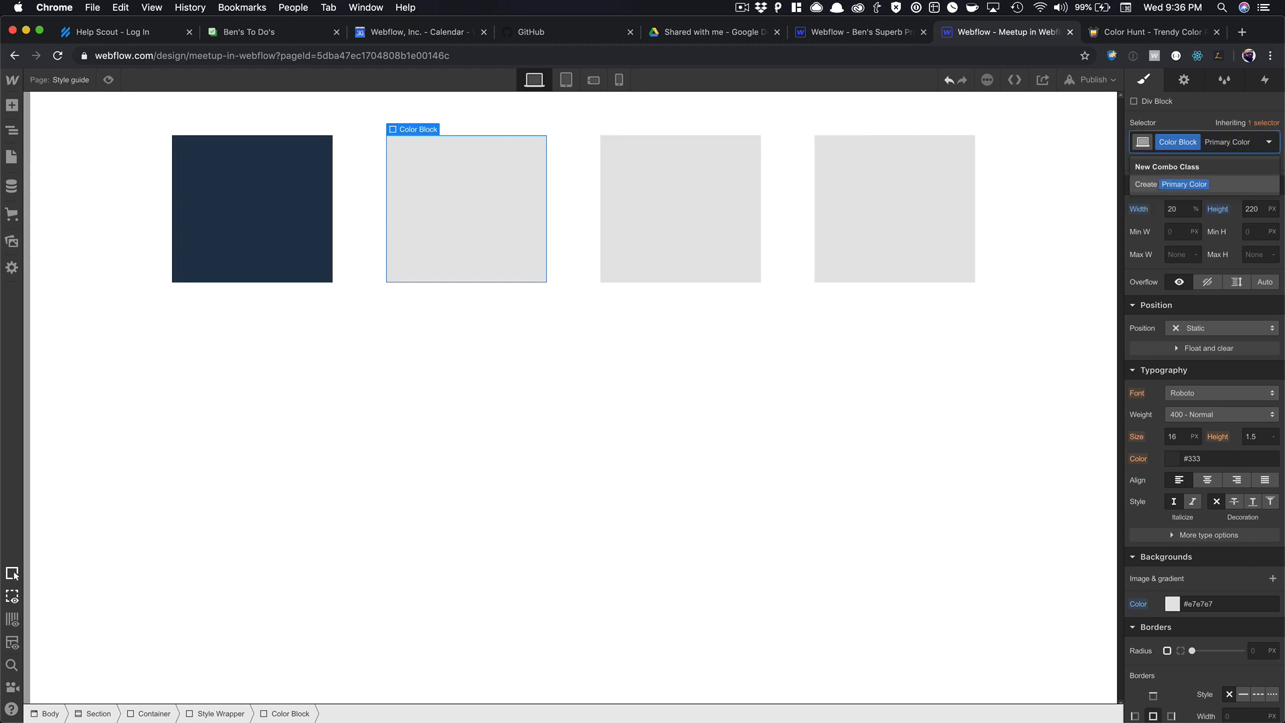
key(Return)
scroll(1140, 356, down, 5)
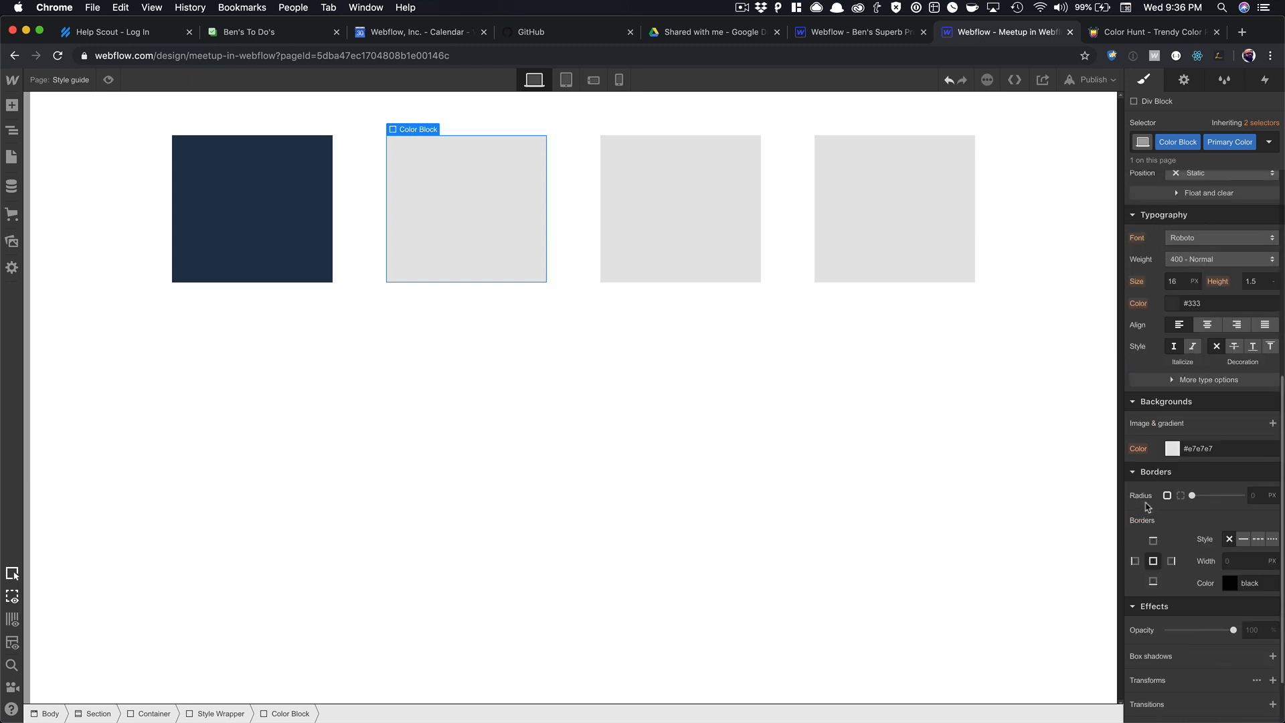
click(1205, 446)
text(10898)
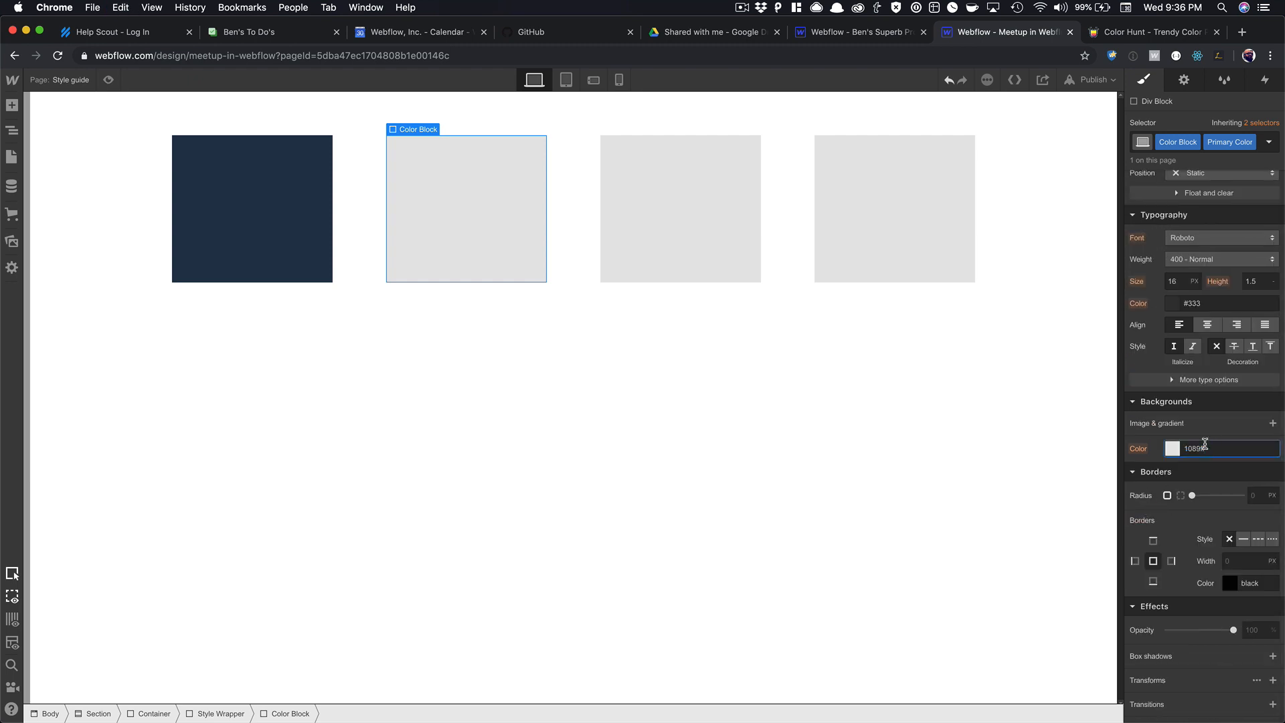
text(f)
click(1172, 455)
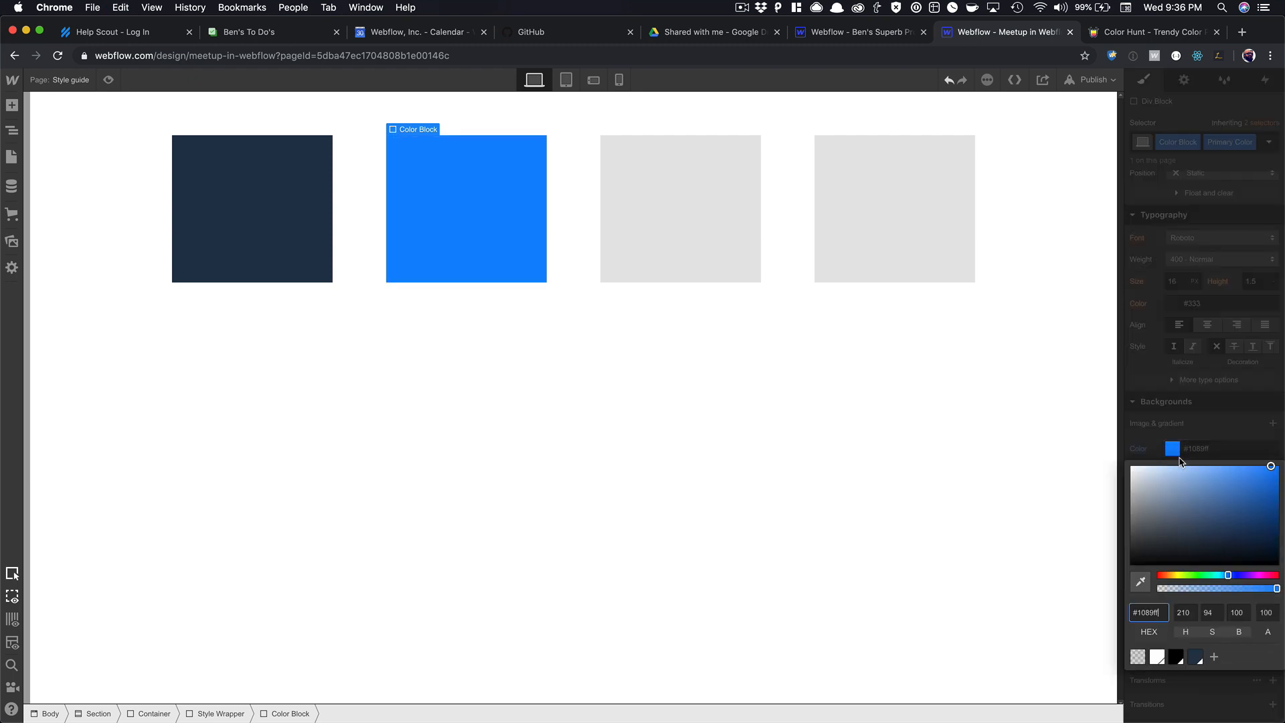
click(1215, 659)
click(1265, 708)
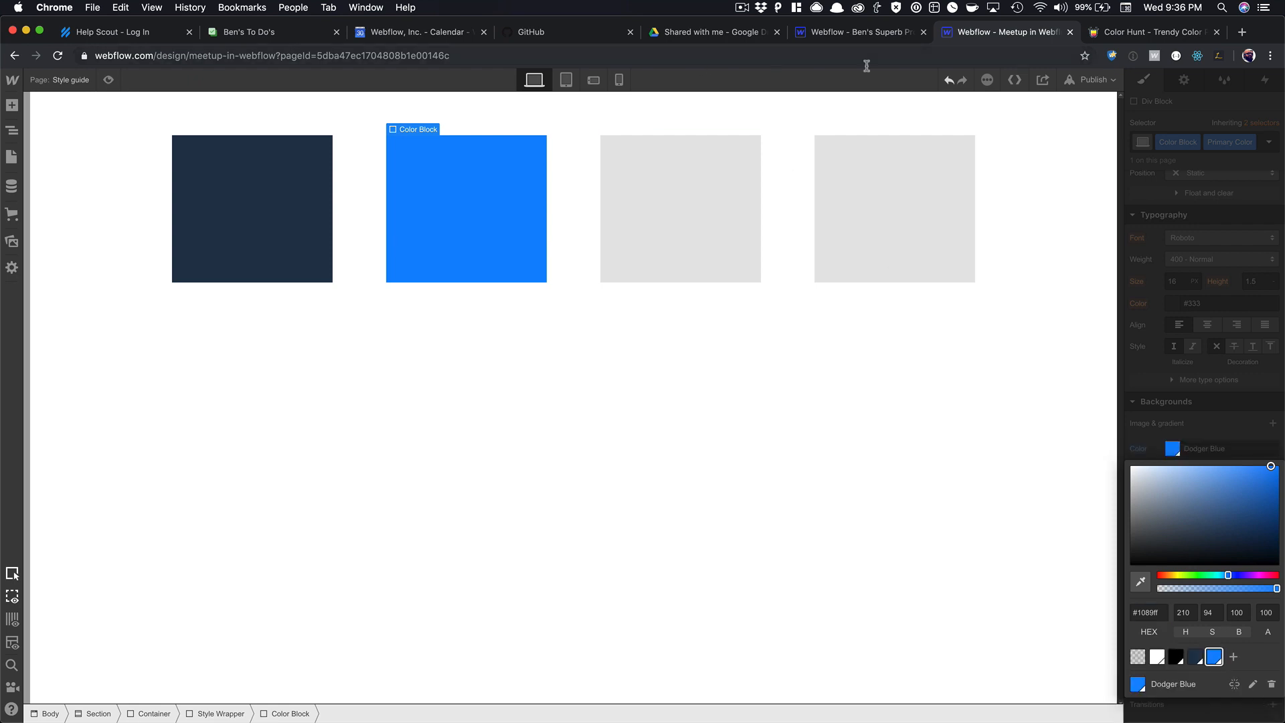
Copy #E5E5E5 from Color Hunt and select the third colour block.
click(1148, 31)
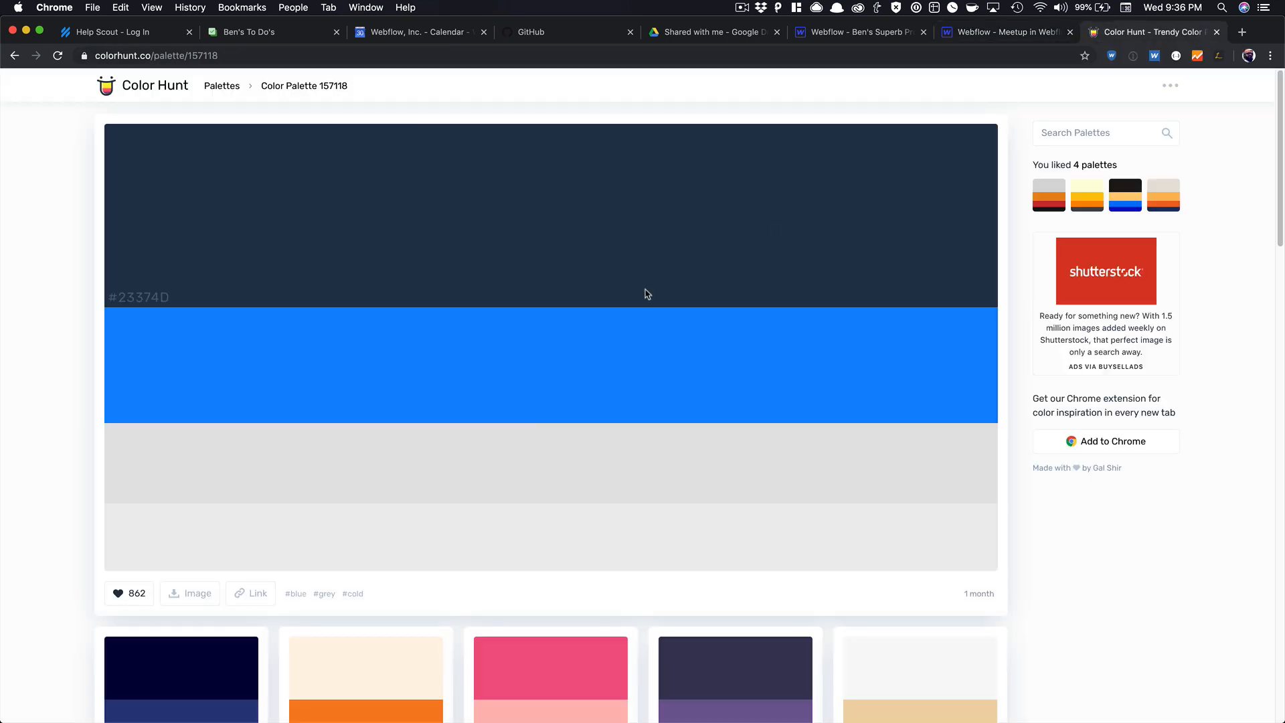
click(160, 492)
click(1059, 32)
click(721, 232)
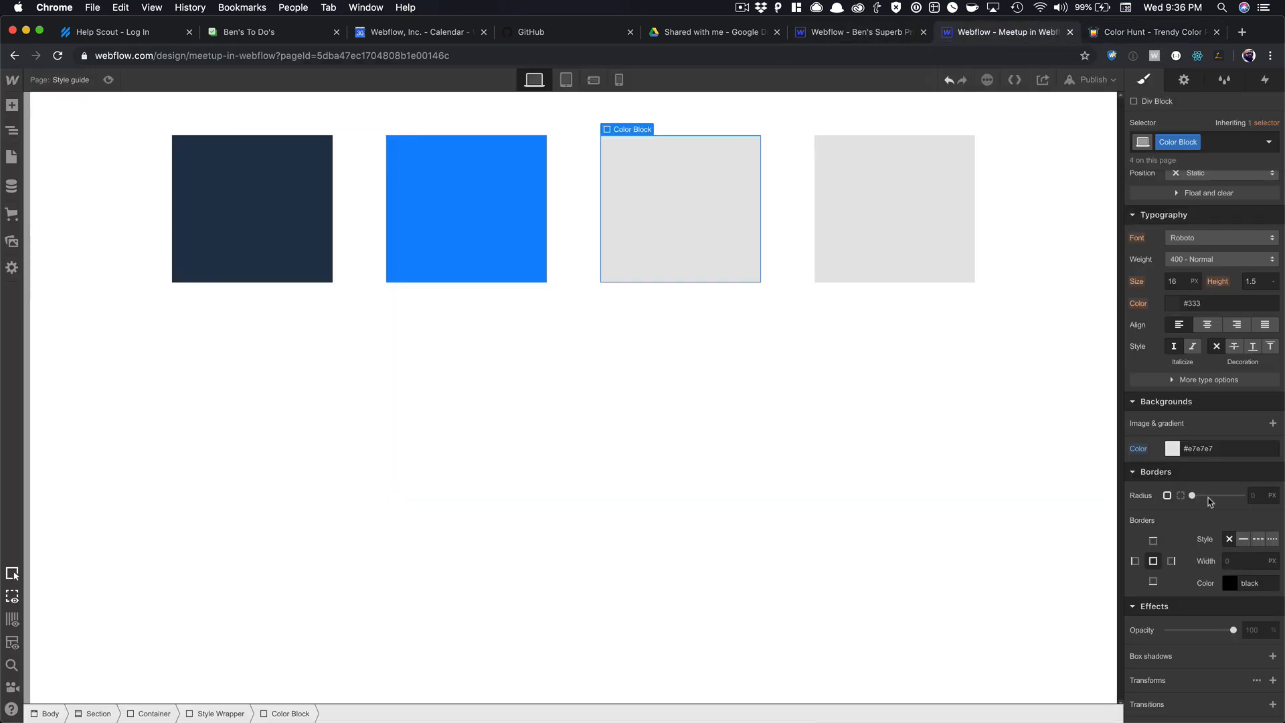
Paste the grey into the third block's background and add a Dark Gray combo class.
click(1198, 451)
key(super+v)
click(1172, 450)
click(1195, 427)
click(1218, 141)
click(1138, 34)
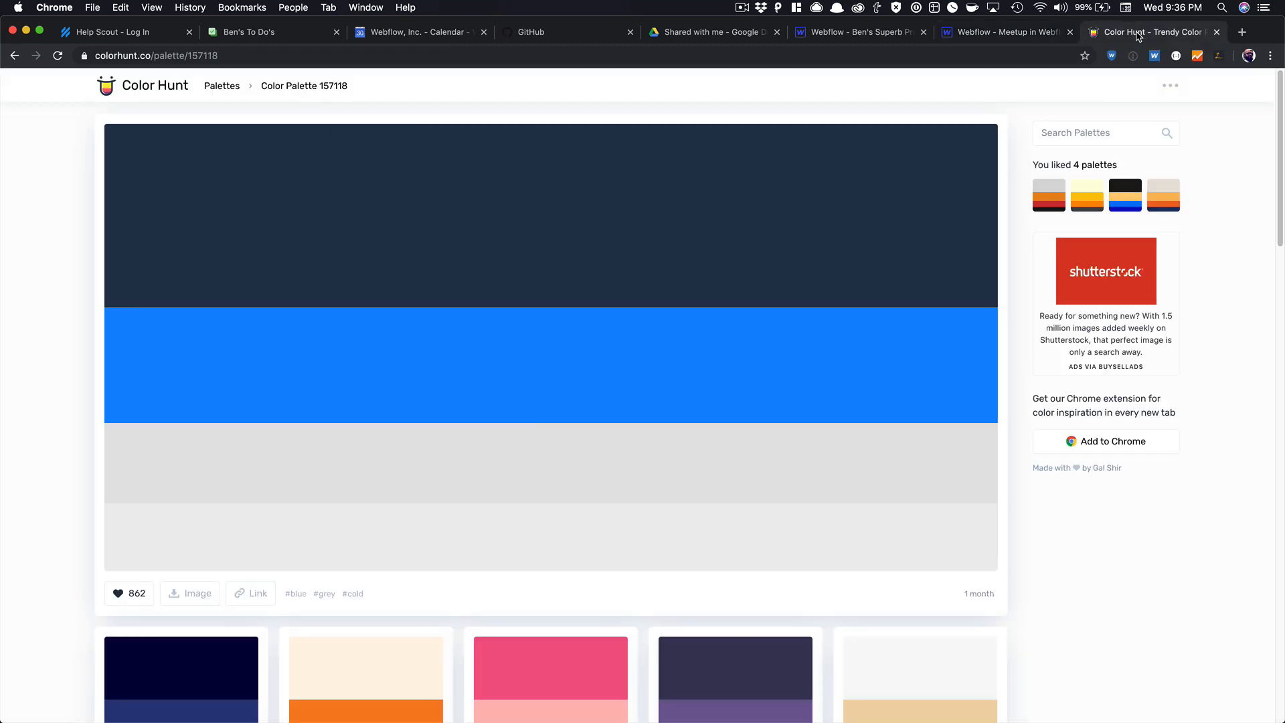
click(995, 40)
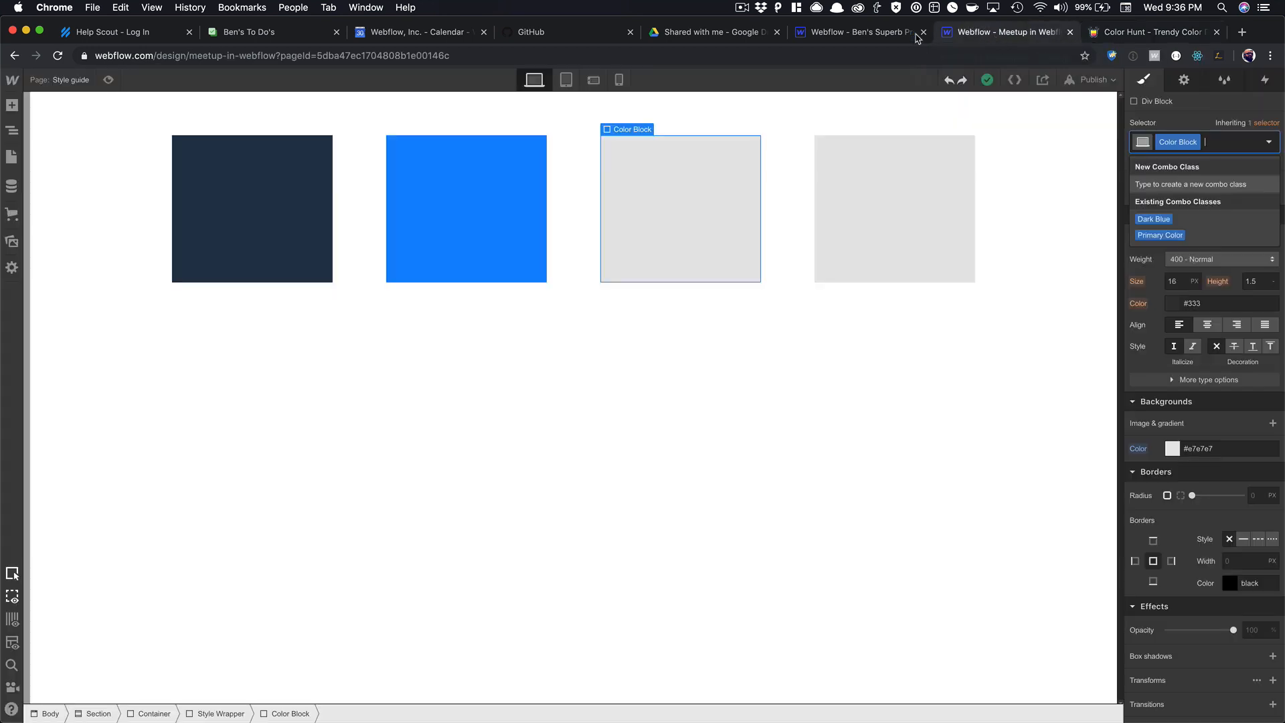
click(885, 35)
click(964, 42)
text(Dark)
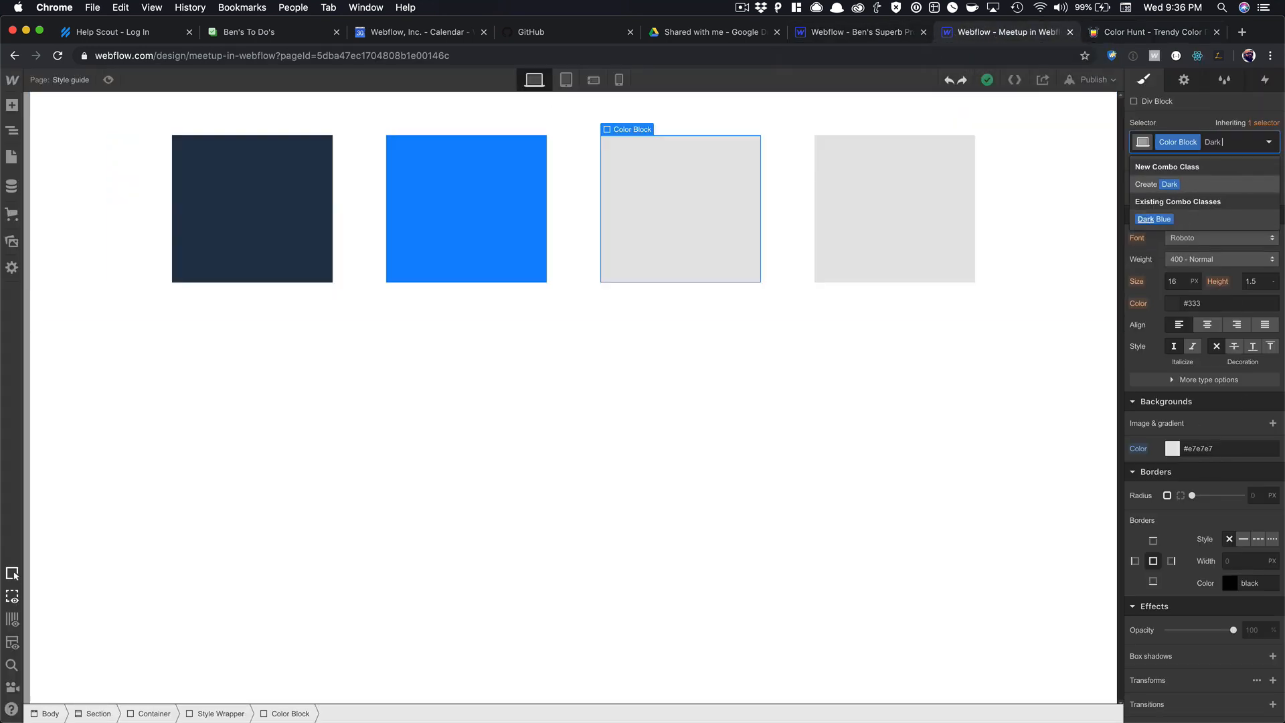
text( Gray)
key(Return)
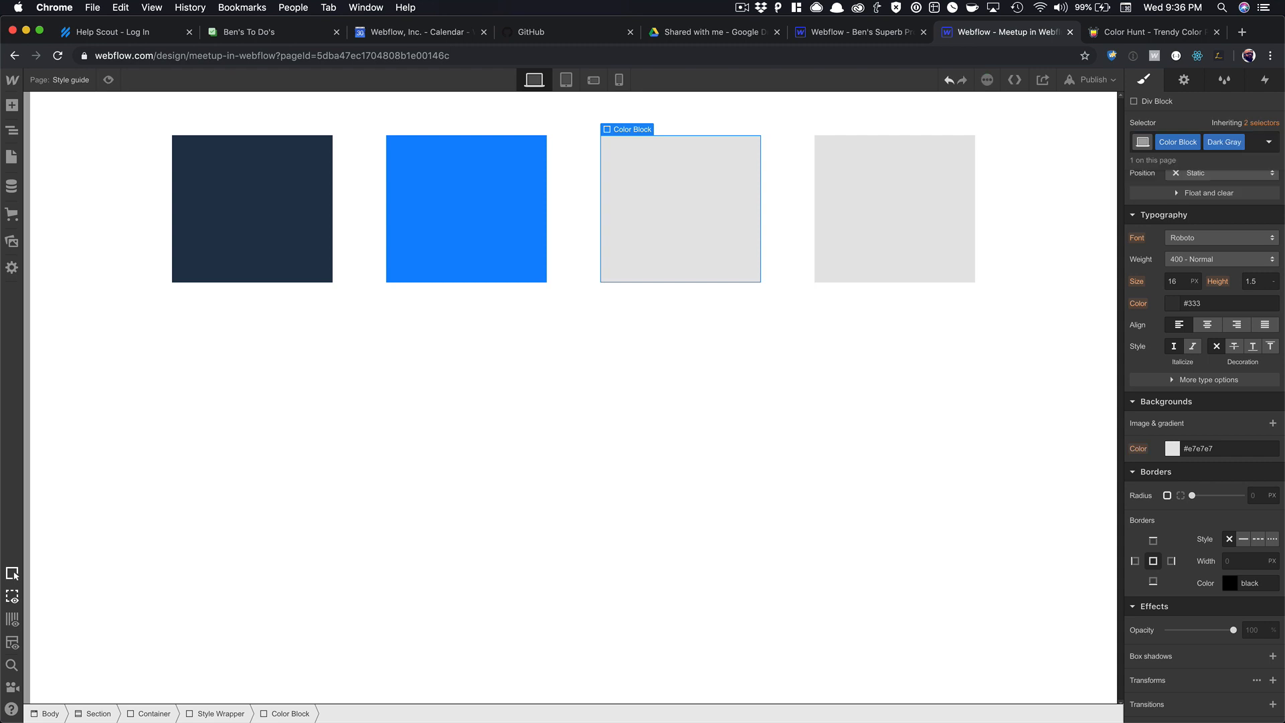
Set the background to #e5e5e5 and save it as the Gainsboro swatch.
double_click(1203, 450)
text(e5e5e5)
click(1172, 449)
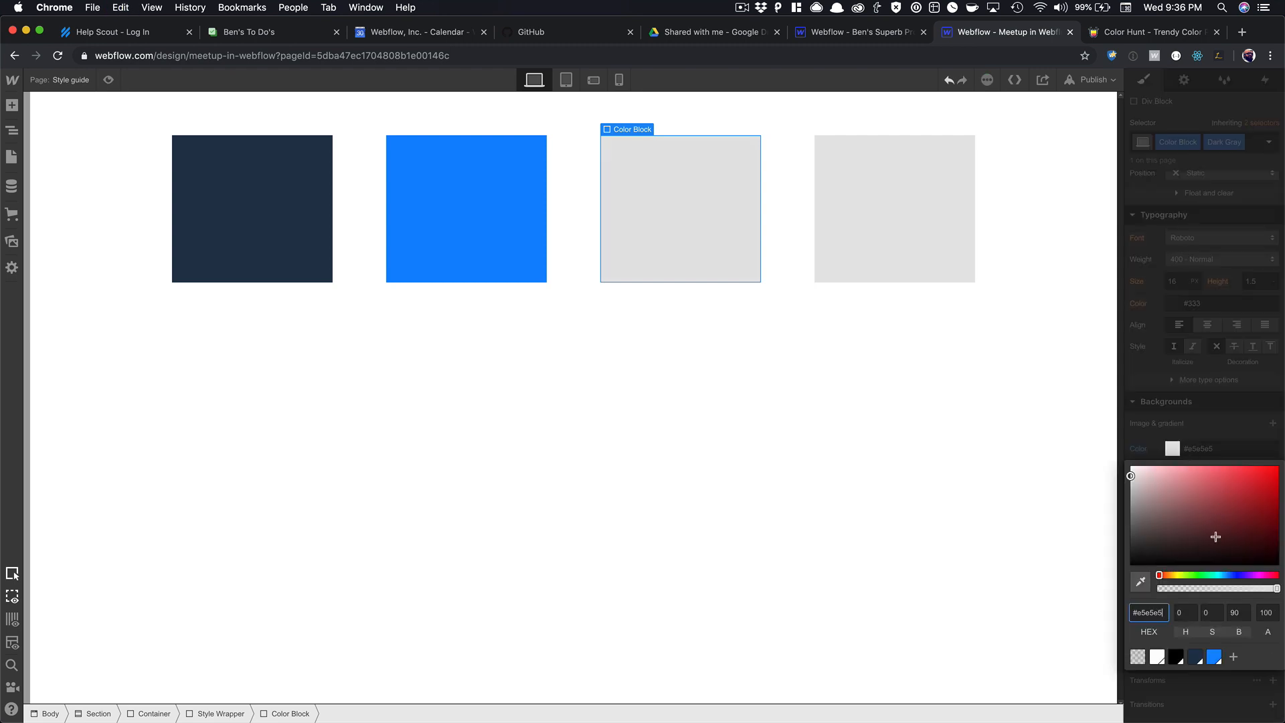
click(1235, 658)
click(1264, 708)
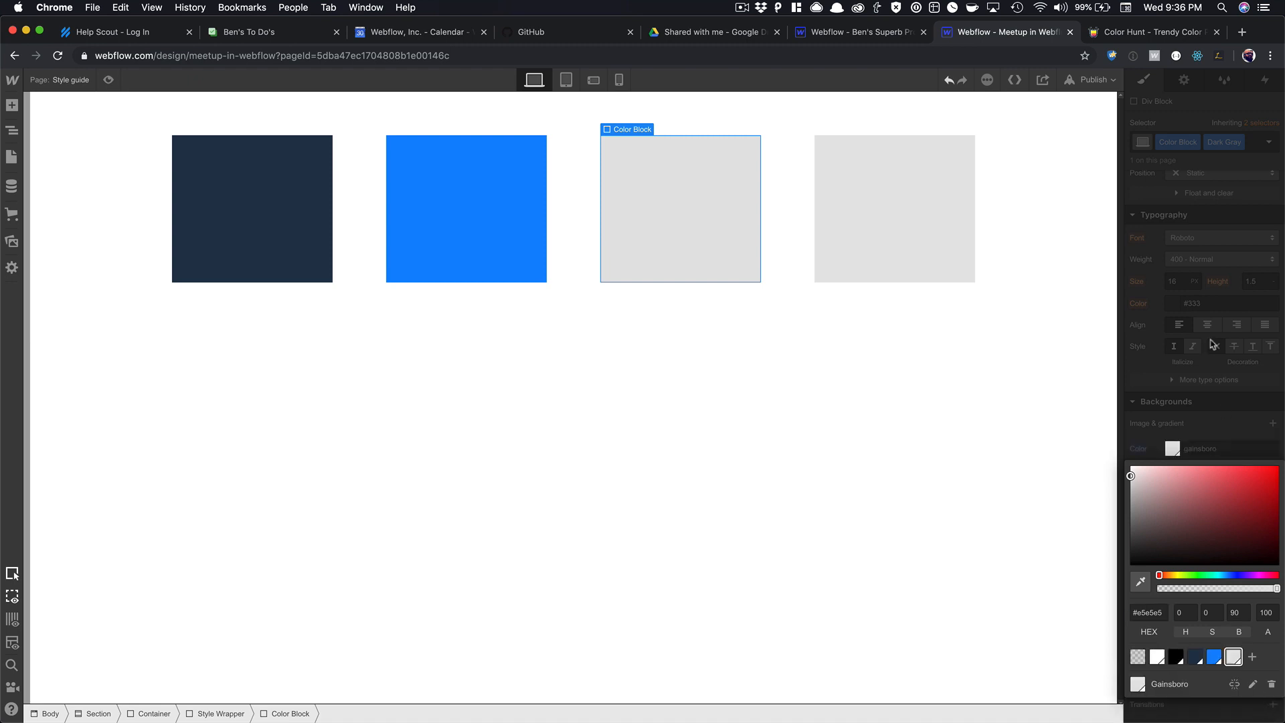
click(1092, 102)
Copy the #EEEEEE hex value from Color Hunt.
click(1138, 31)
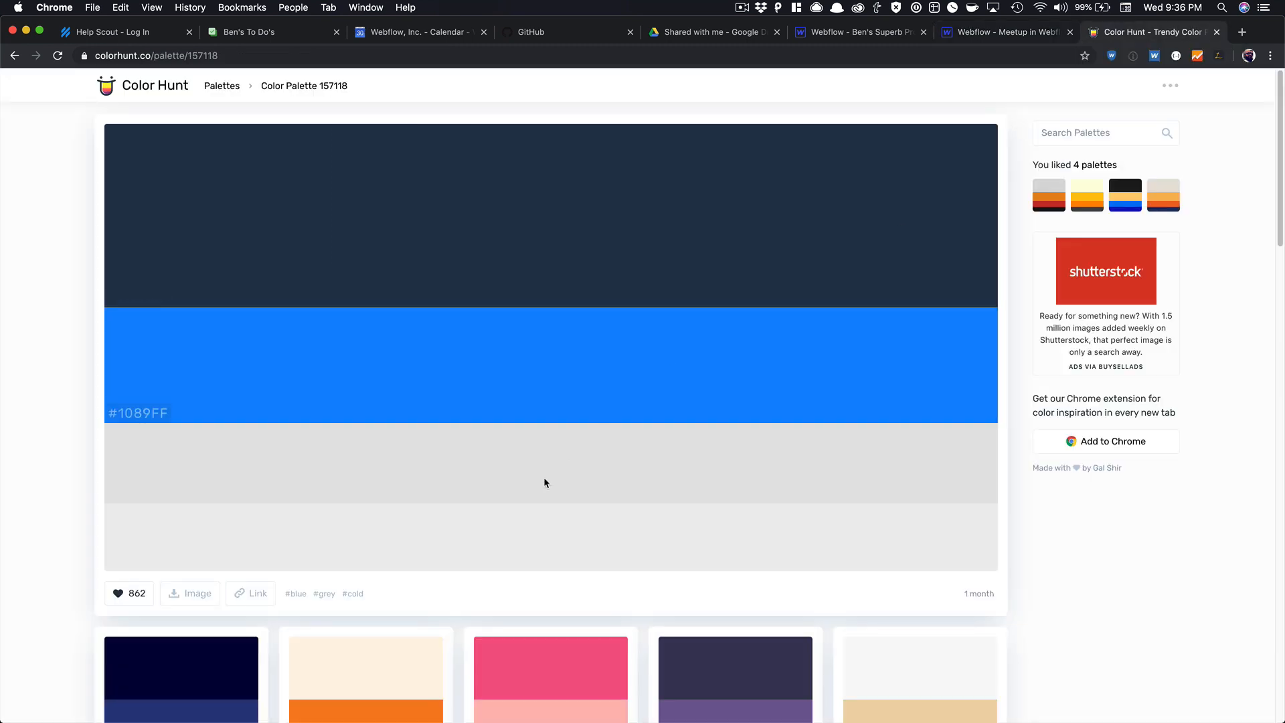
click(190, 547)
click(978, 32)
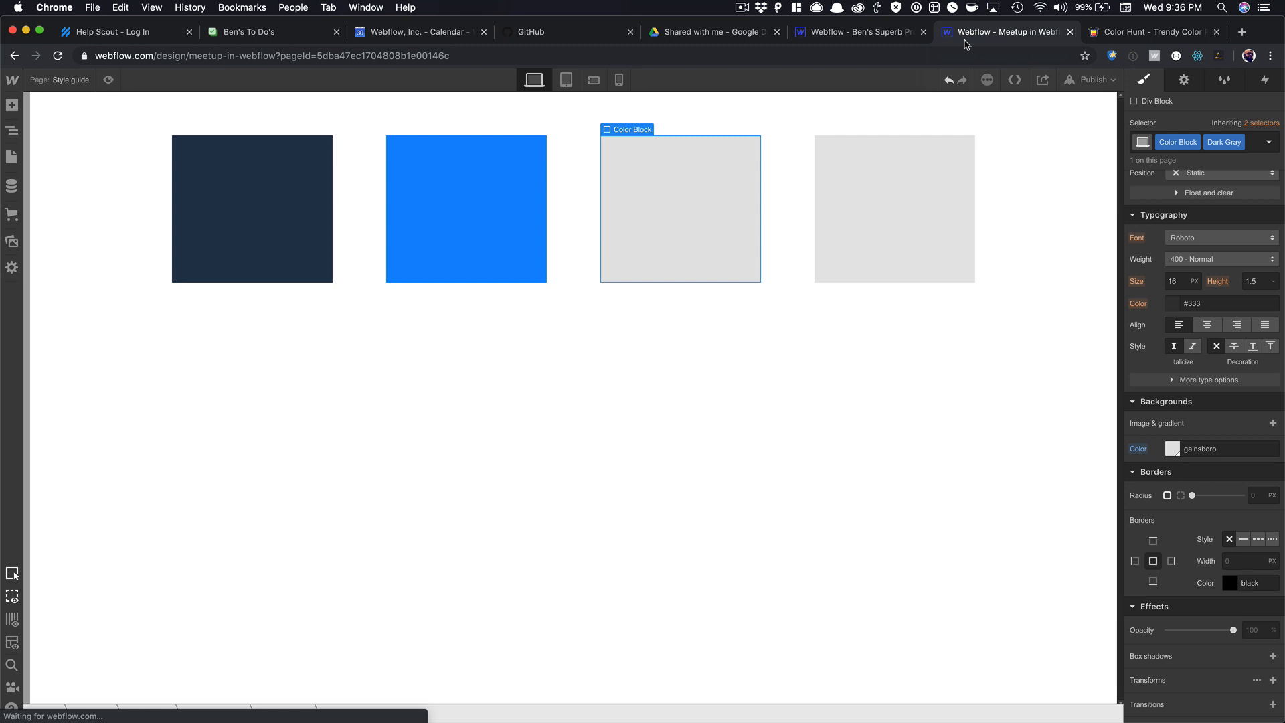
Select the fourth colour block and add a Light Gray combo class.
click(938, 221)
click(1246, 143)
text(Light Gray)
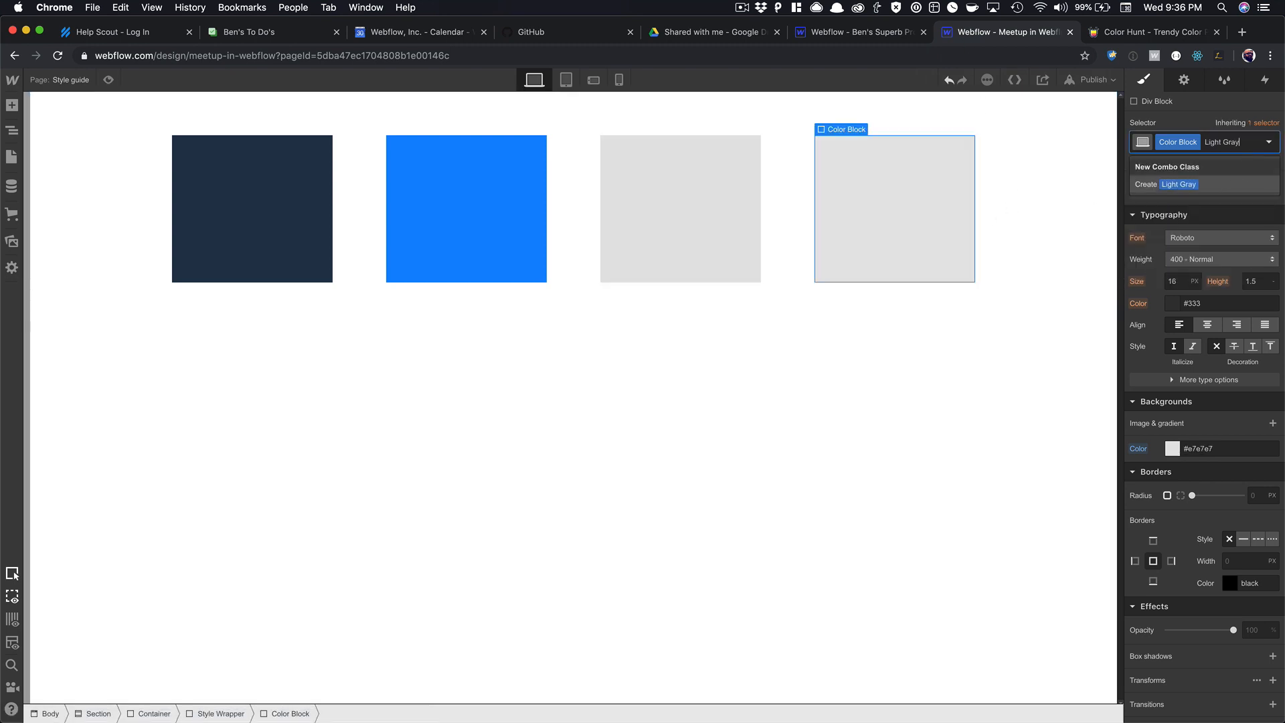
key(Return)
Set its background to #eeeeee and save it as the White Smoke swatch.
click(1202, 448)
key(super+a)
key(super+v)
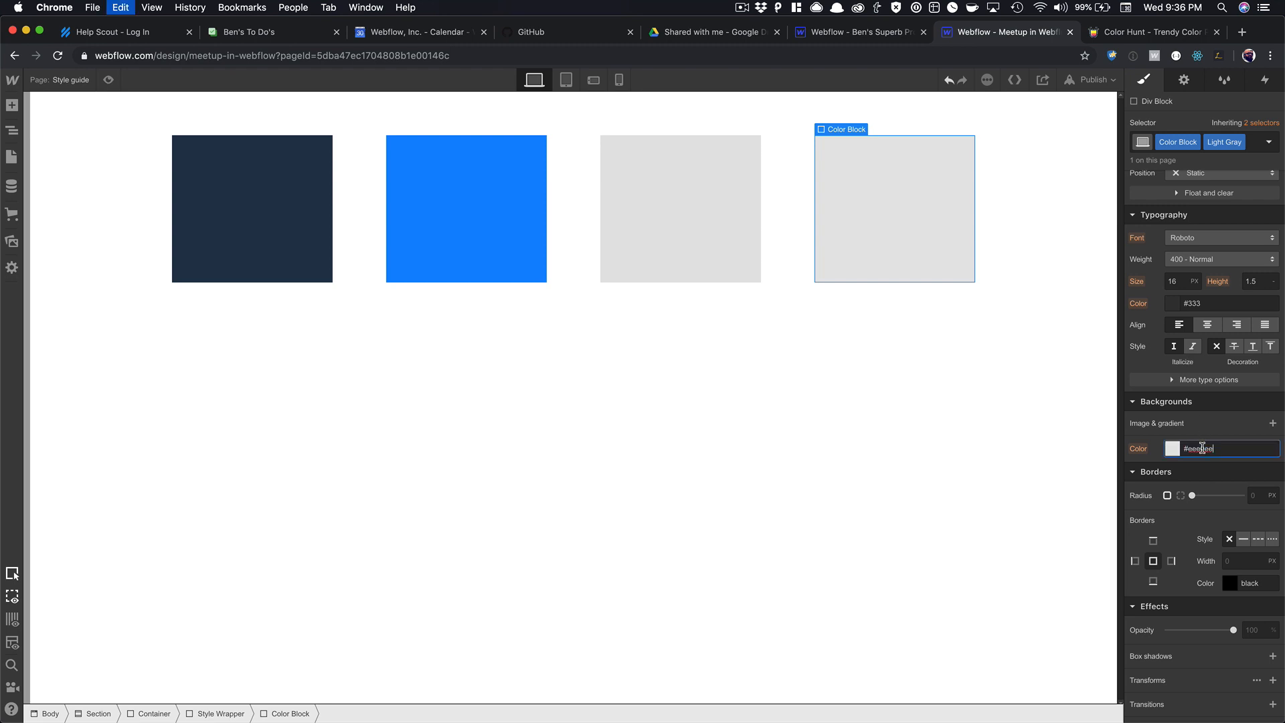
key(BackSpace)
key(BackSpace)
key(BackSpace)
click(1172, 450)
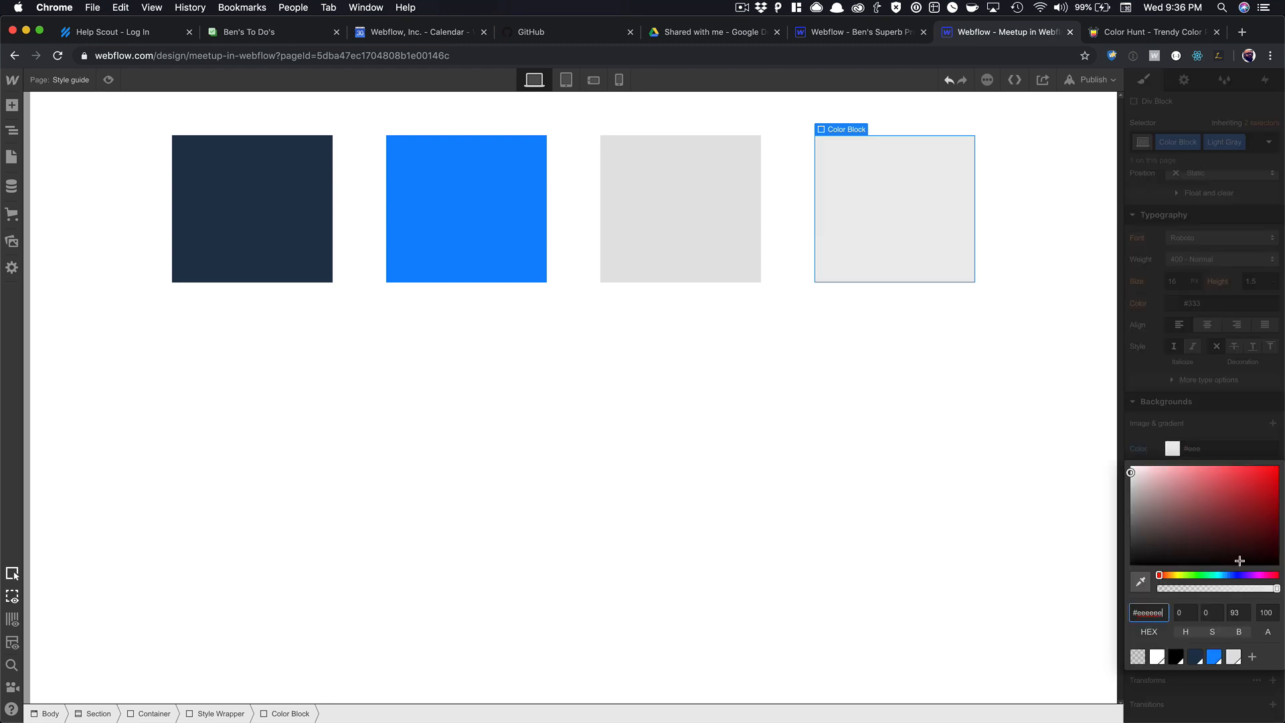
click(1258, 657)
click(1261, 708)
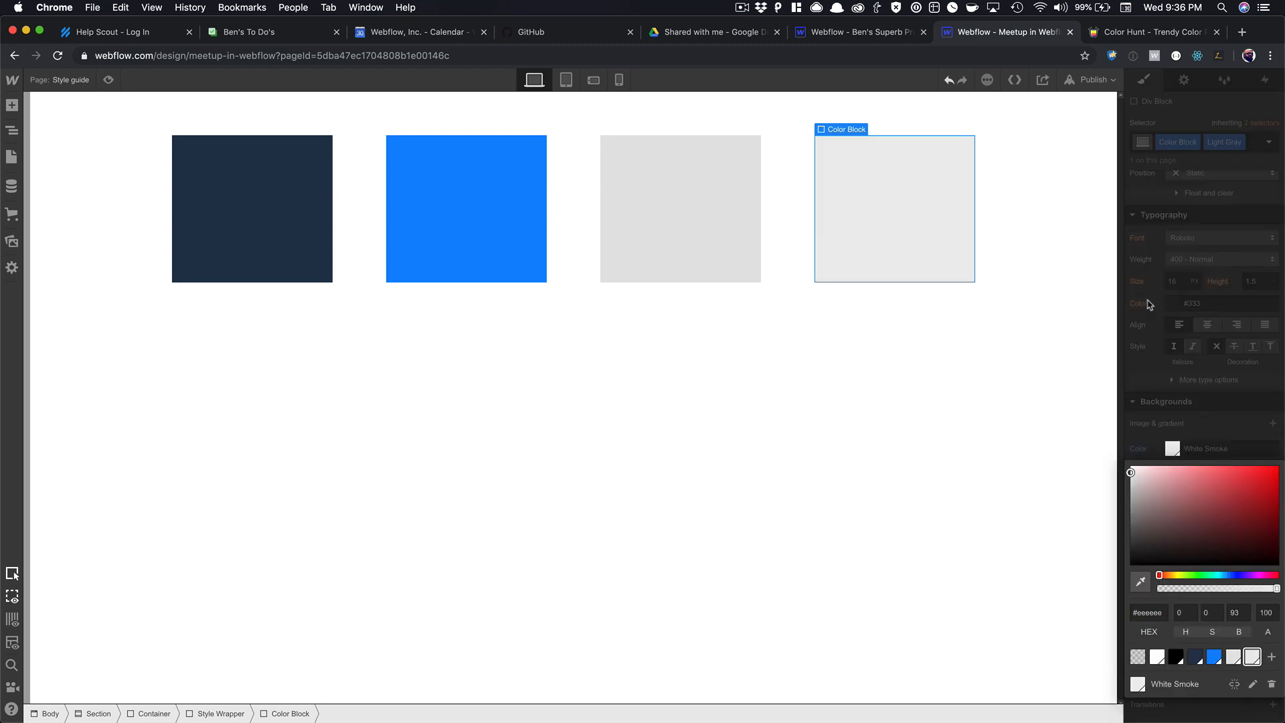
click(864, 301)
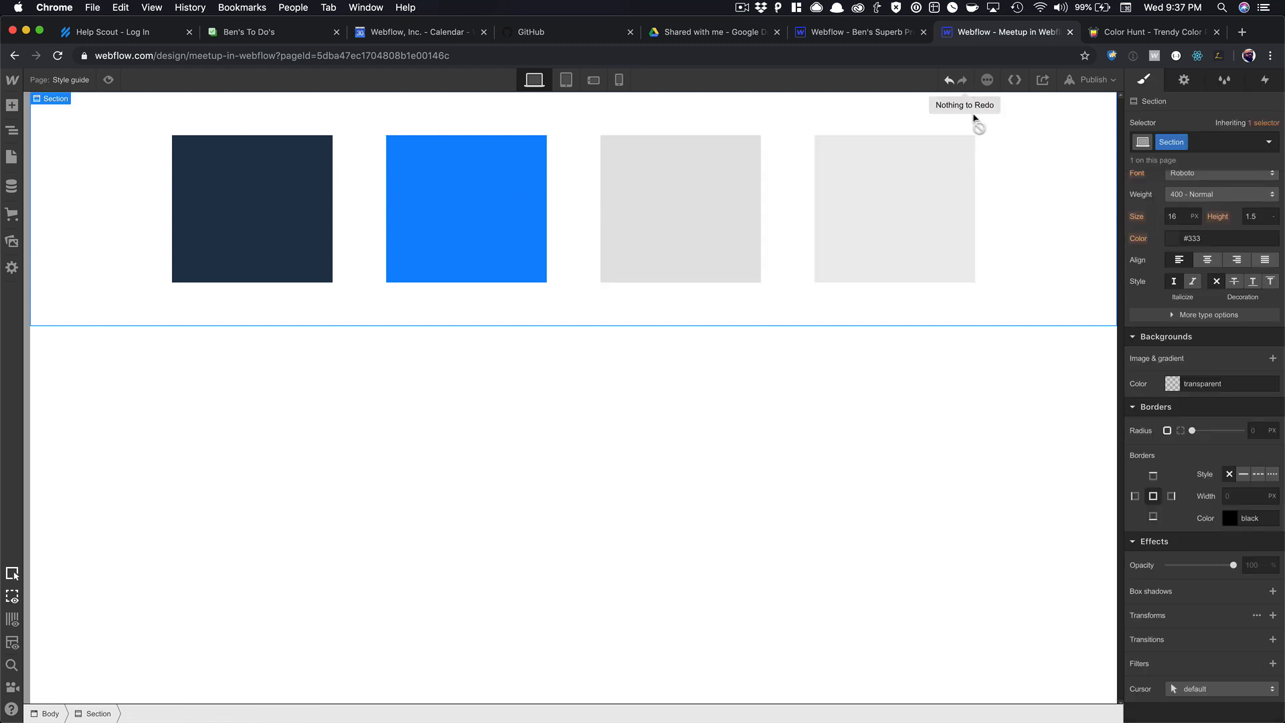
Switch to the base Color Block class and change its width from 20% to 15%.
click(959, 180)
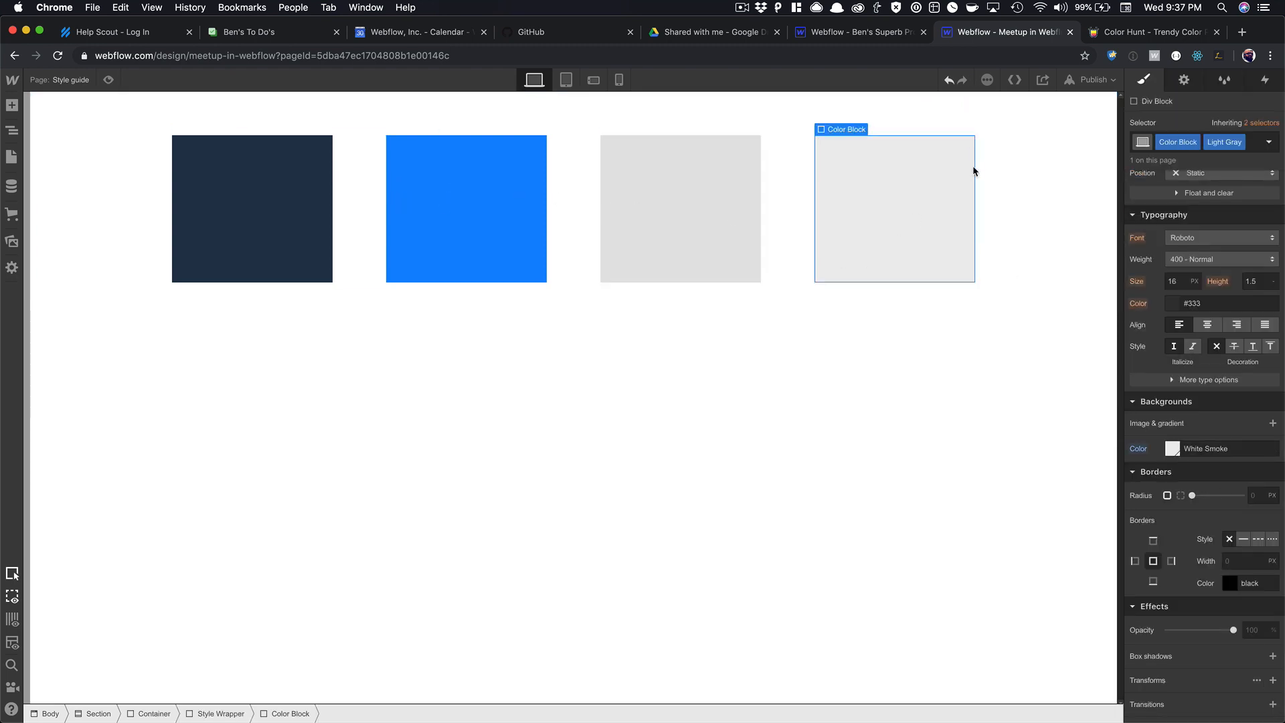
click(1269, 142)
click(1254, 123)
click(1188, 208)
scroll(1188, 215, up, 5)
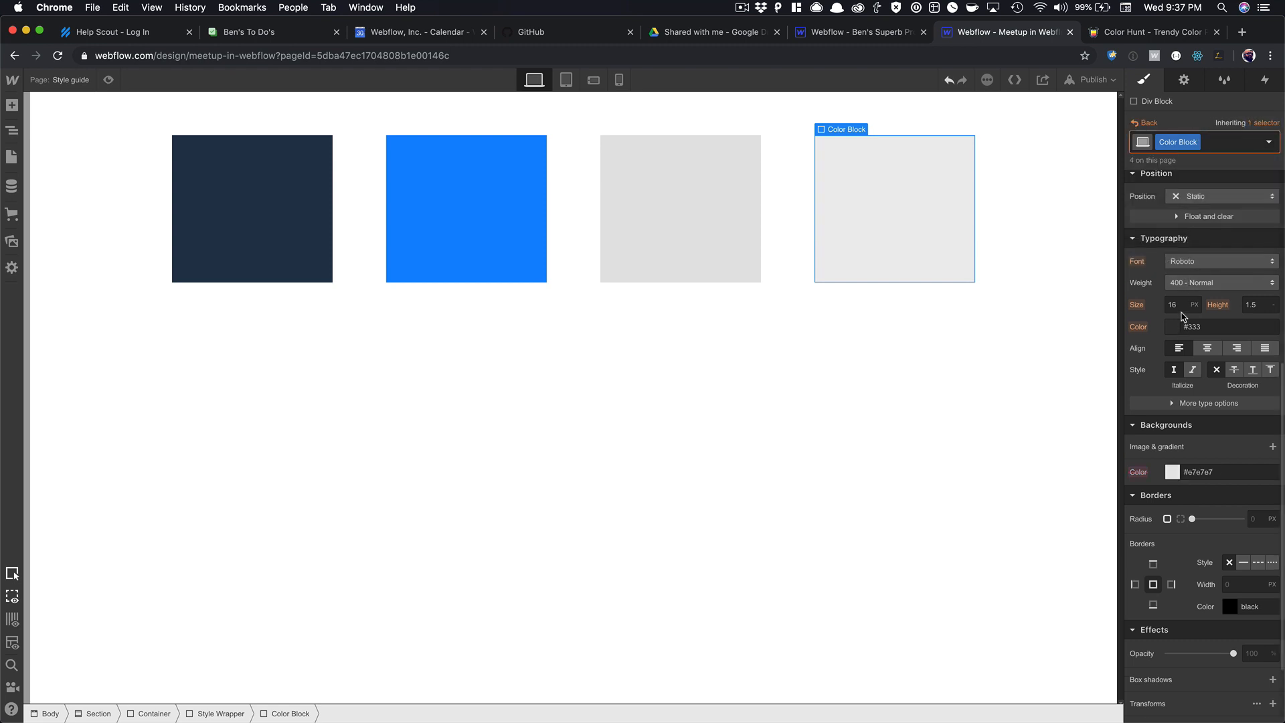
click(1175, 400)
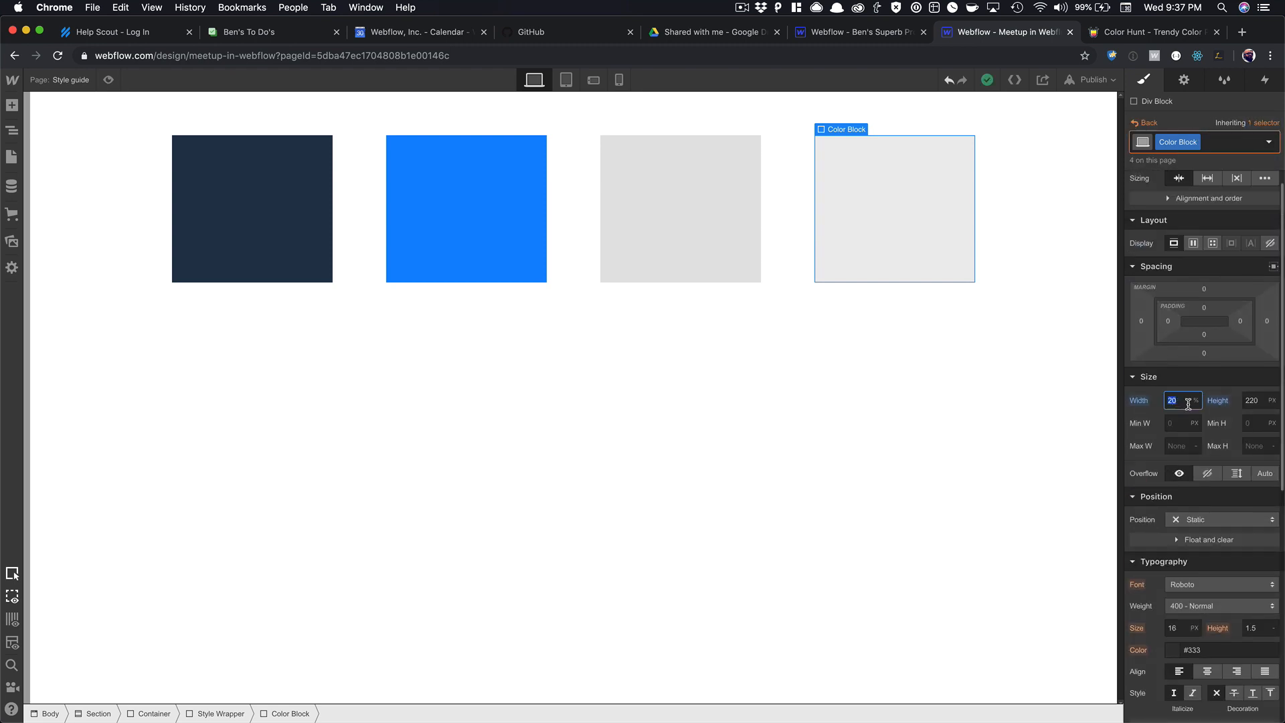
text(15)
key(Tab)
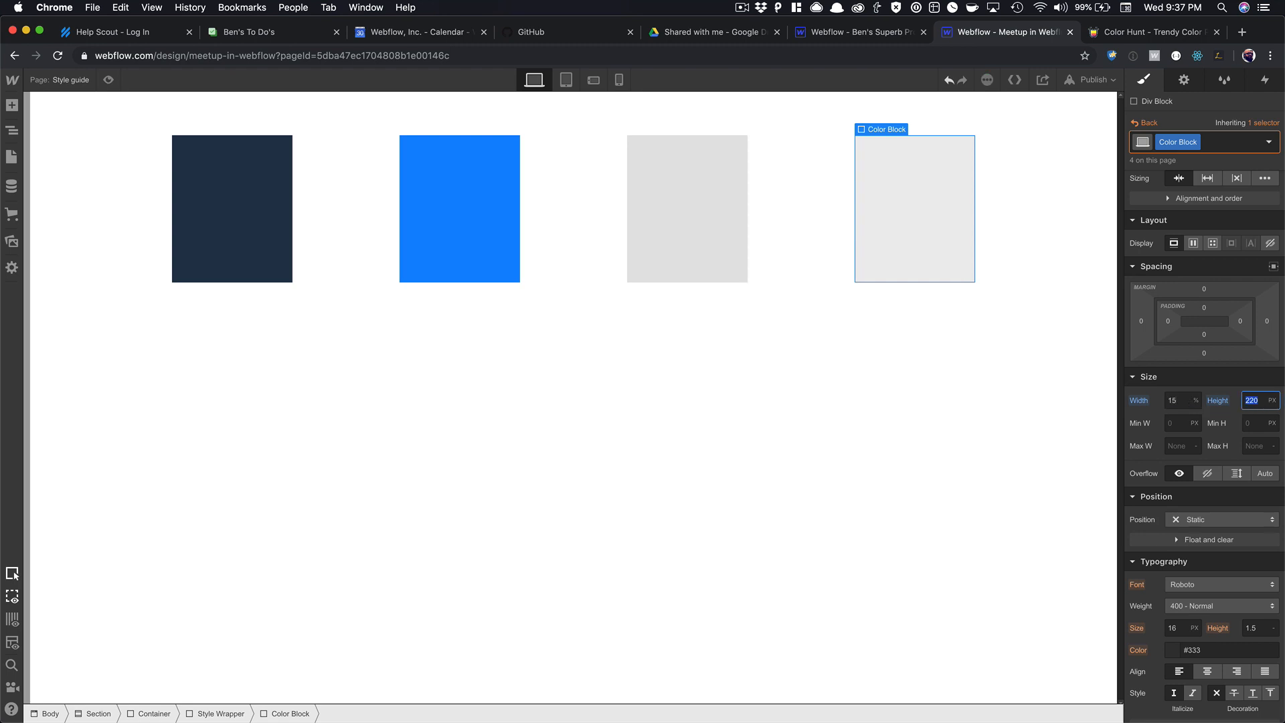
click(921, 173)
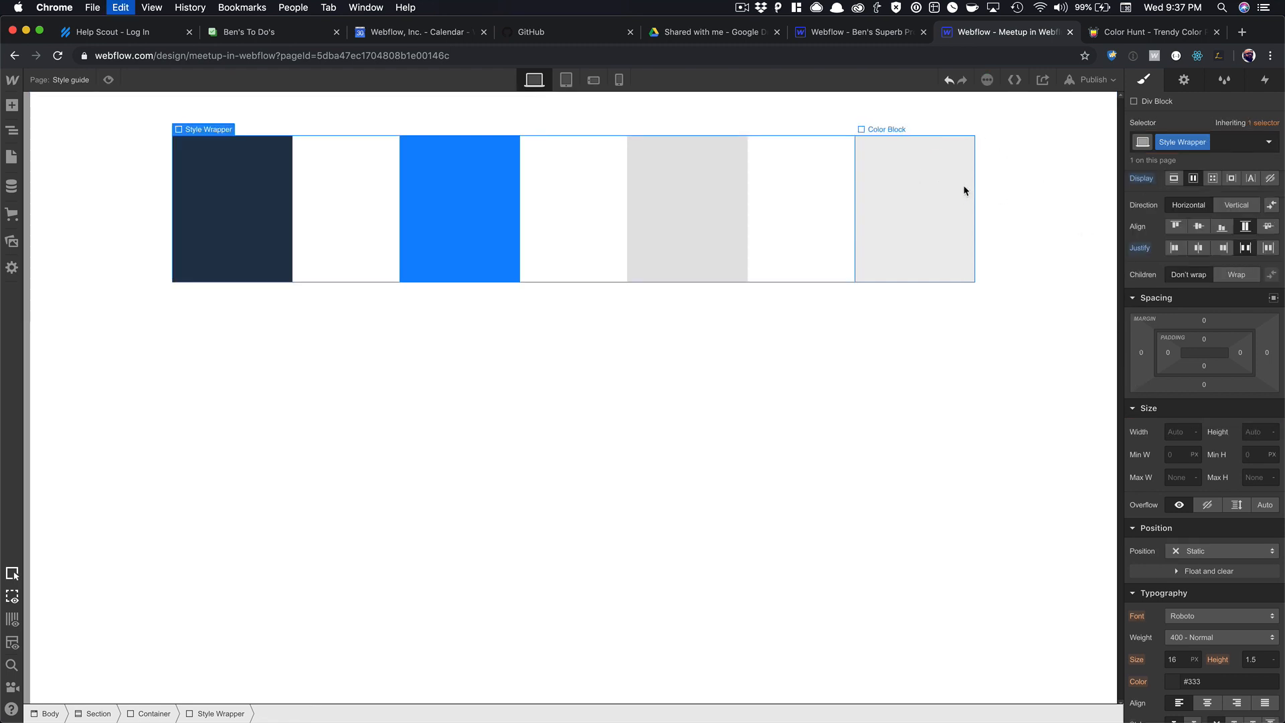
Duplicate the light grey block and swap its Light Gray combo class for Accent.
key(super+d)
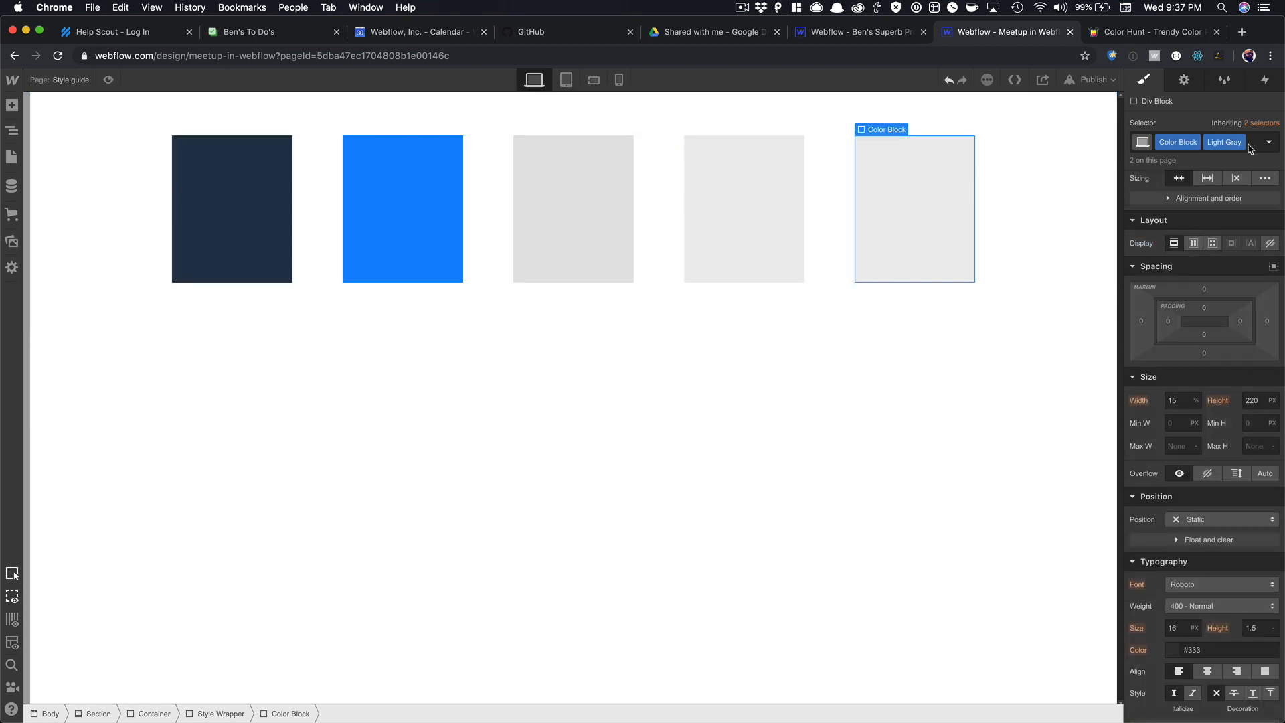
click(1250, 146)
key(BackSpace)
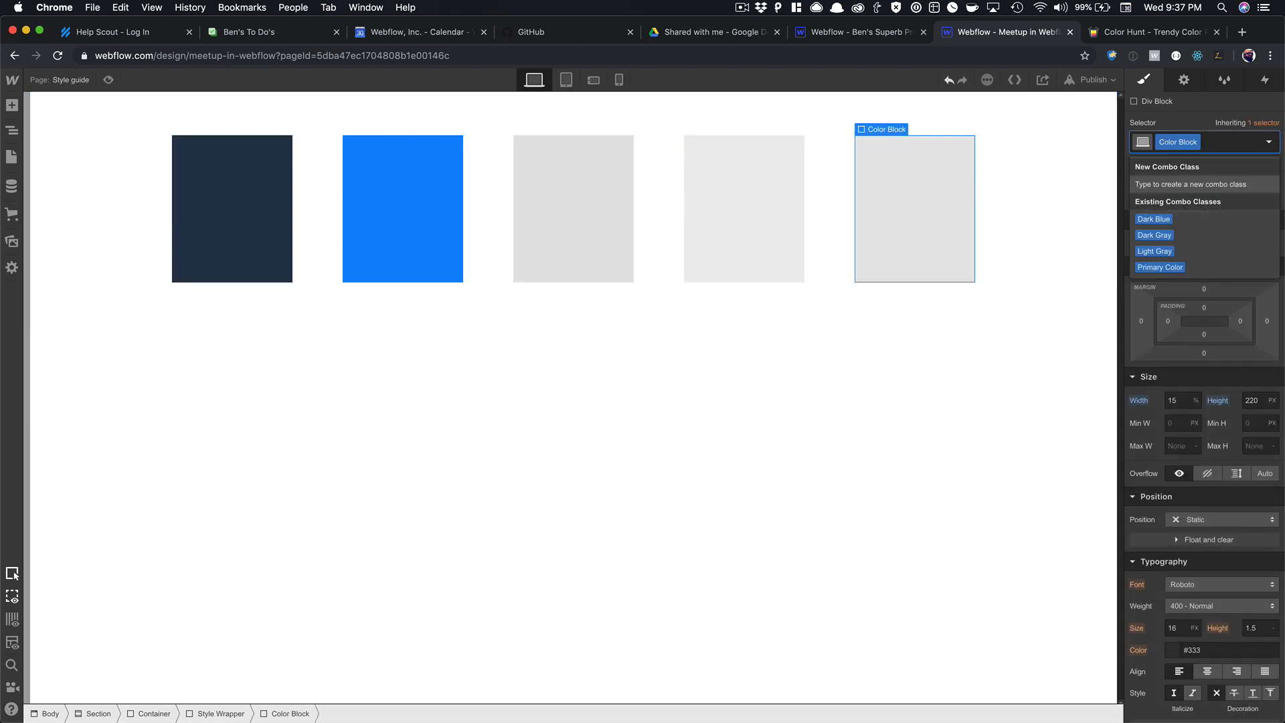
text(Accent)
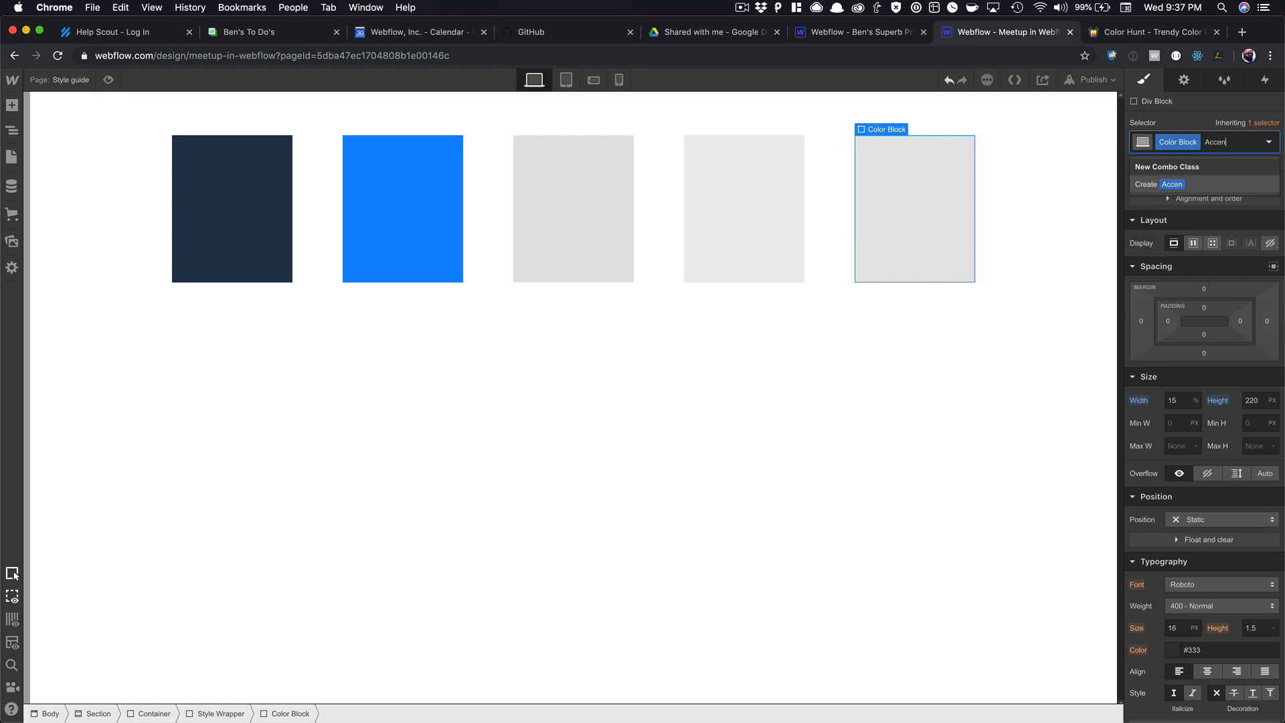
key(Return)
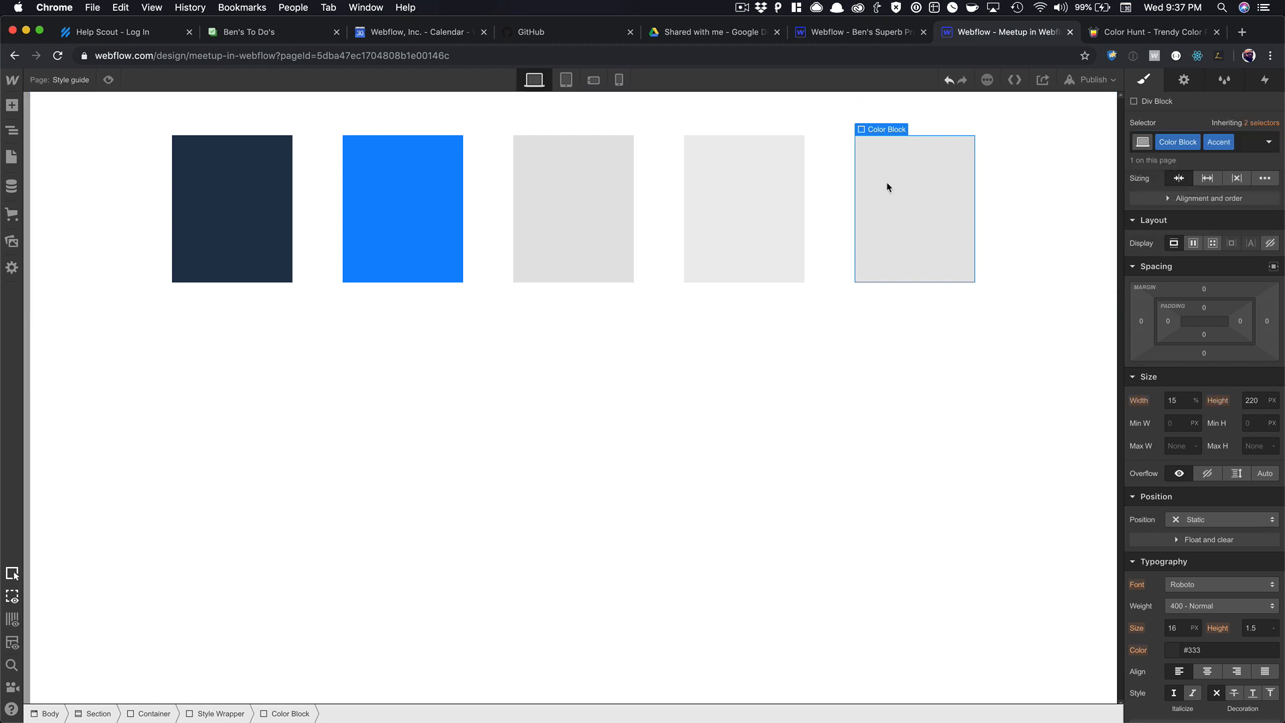
Set the base Color Block class height to 170 px.
click(1262, 123)
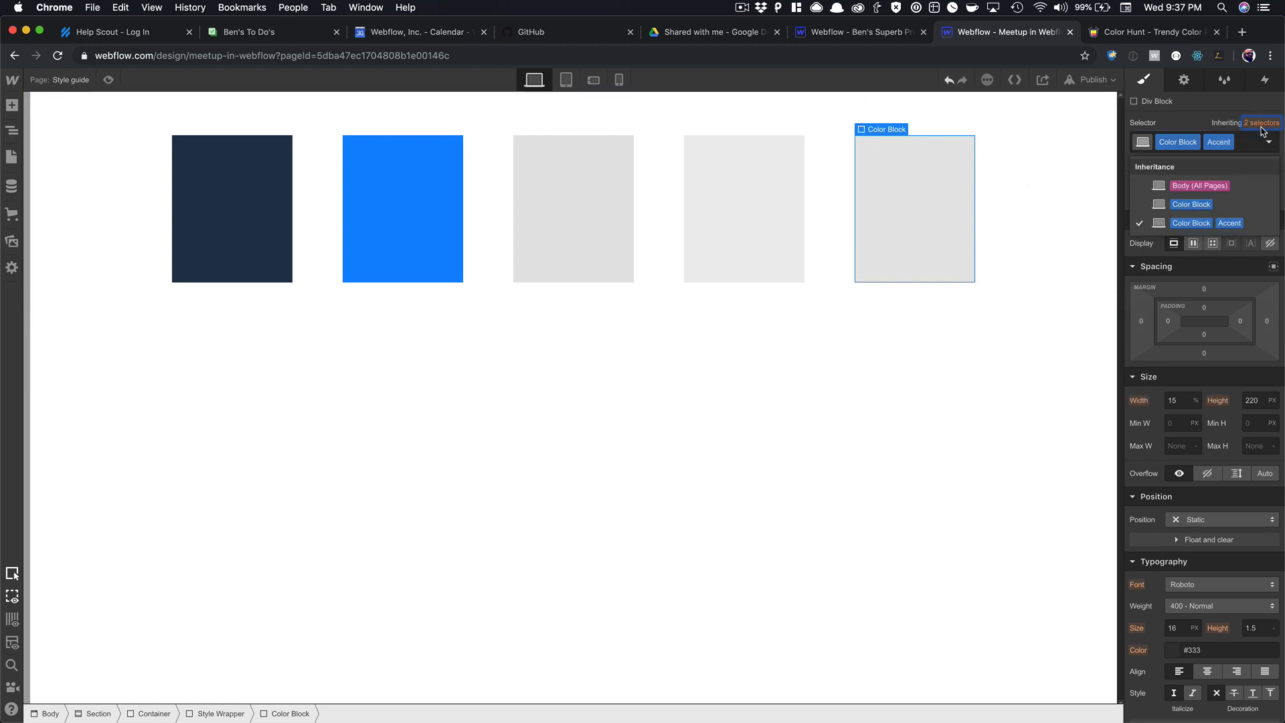
click(1191, 204)
click(1252, 400)
text(210)
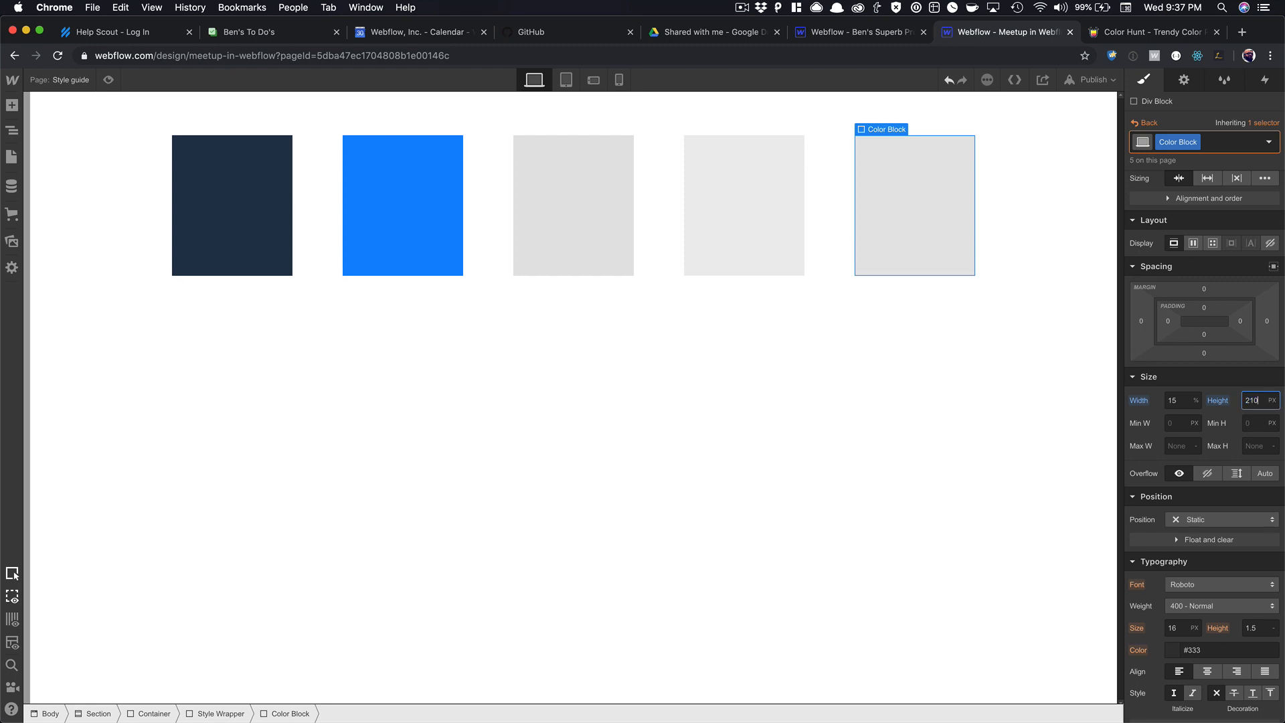
key(shift+Down)
key(shift+Down)
key(shift+Down)
key(shift+Down)
key(shift+Down)
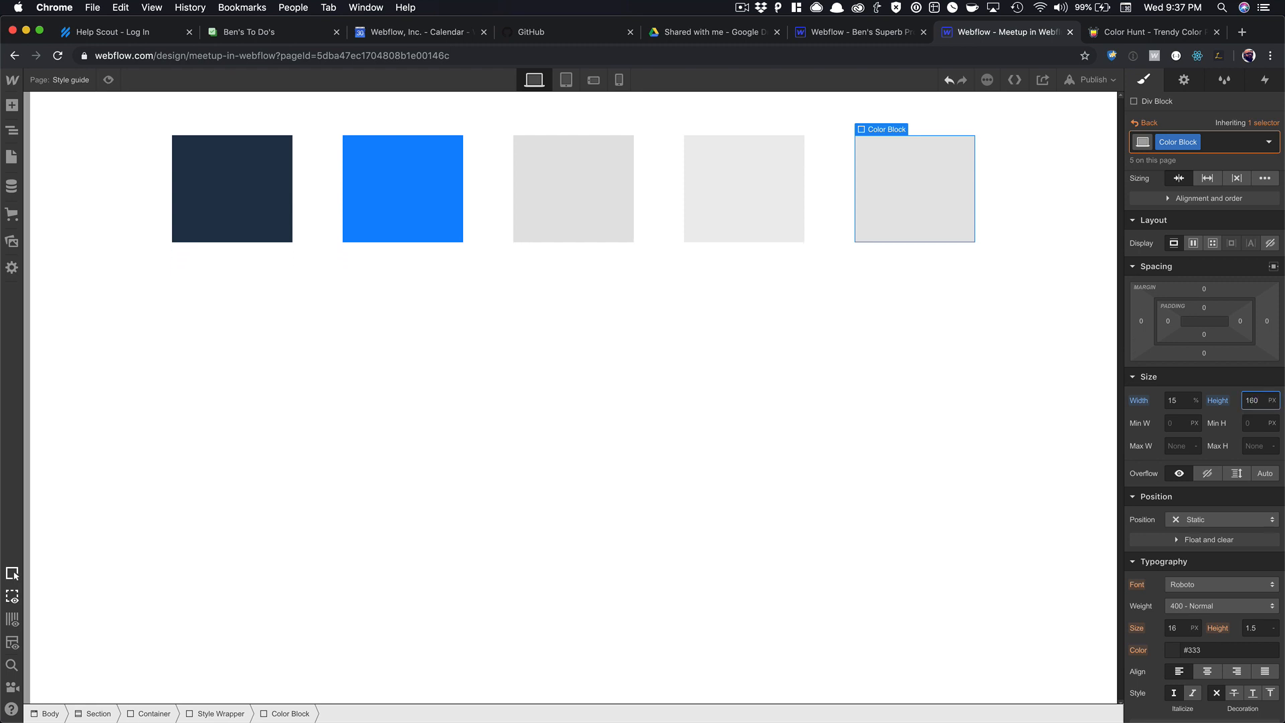
key(shift+Up)
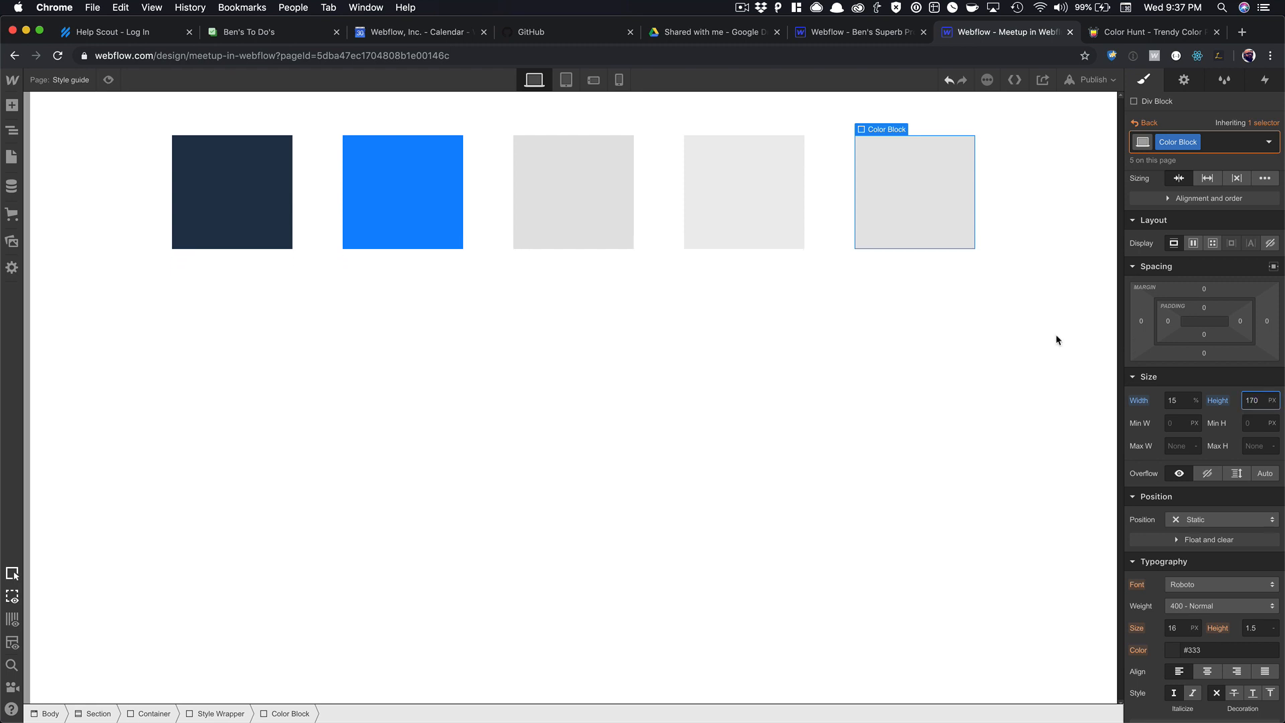
click(887, 191)
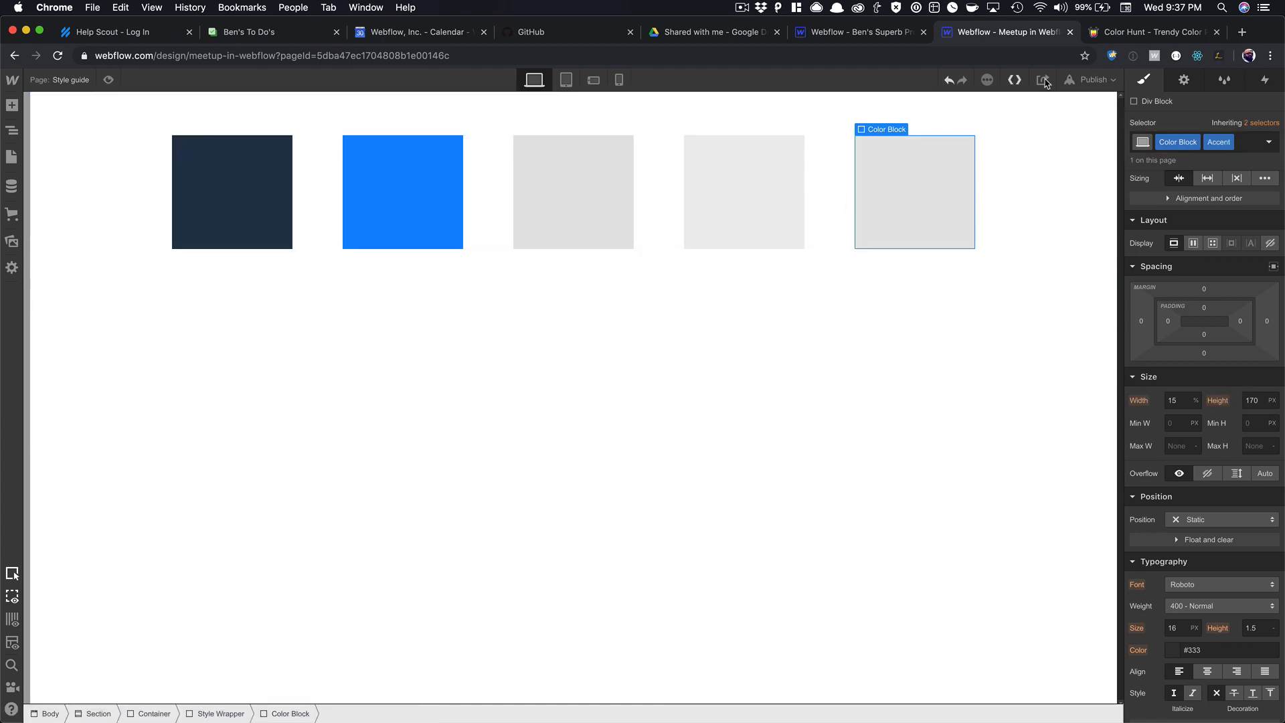
Open the liked black, yellow and blue palette in Color Hunt and copy #FFCE76.
click(1127, 35)
scroll(931, 279, down, 8)
scroll(931, 279, up, 8)
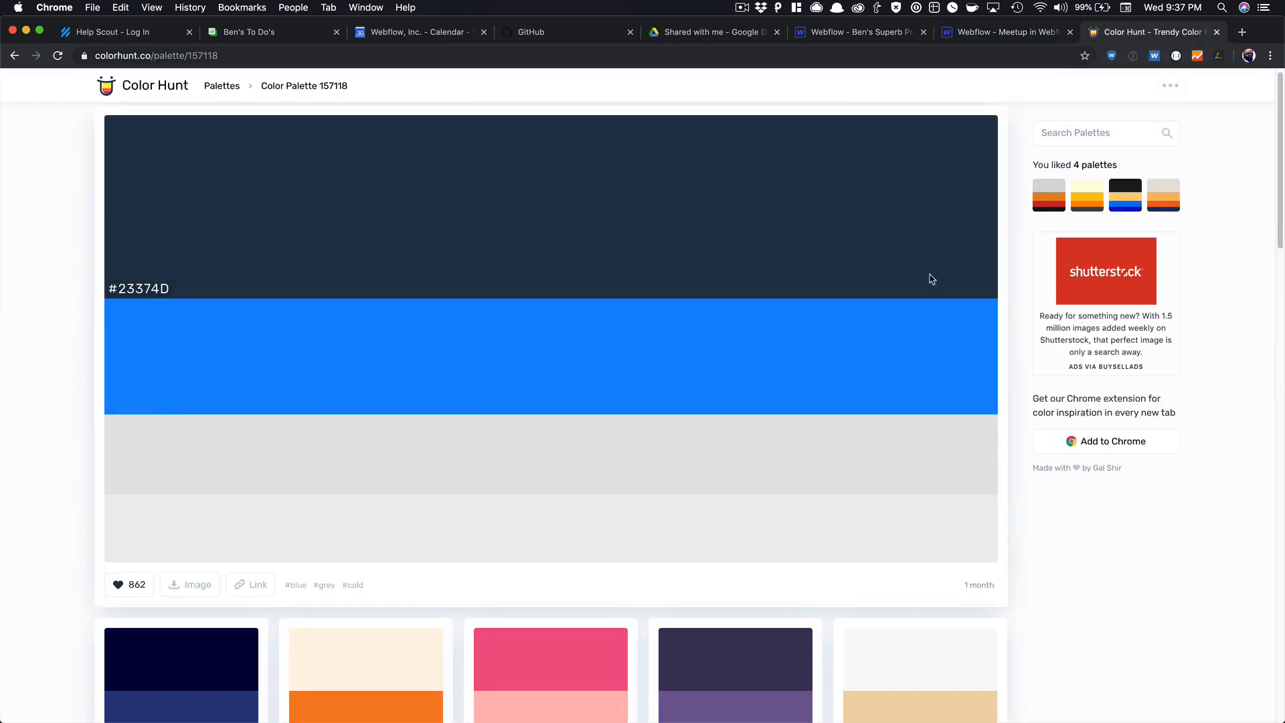
click(1130, 204)
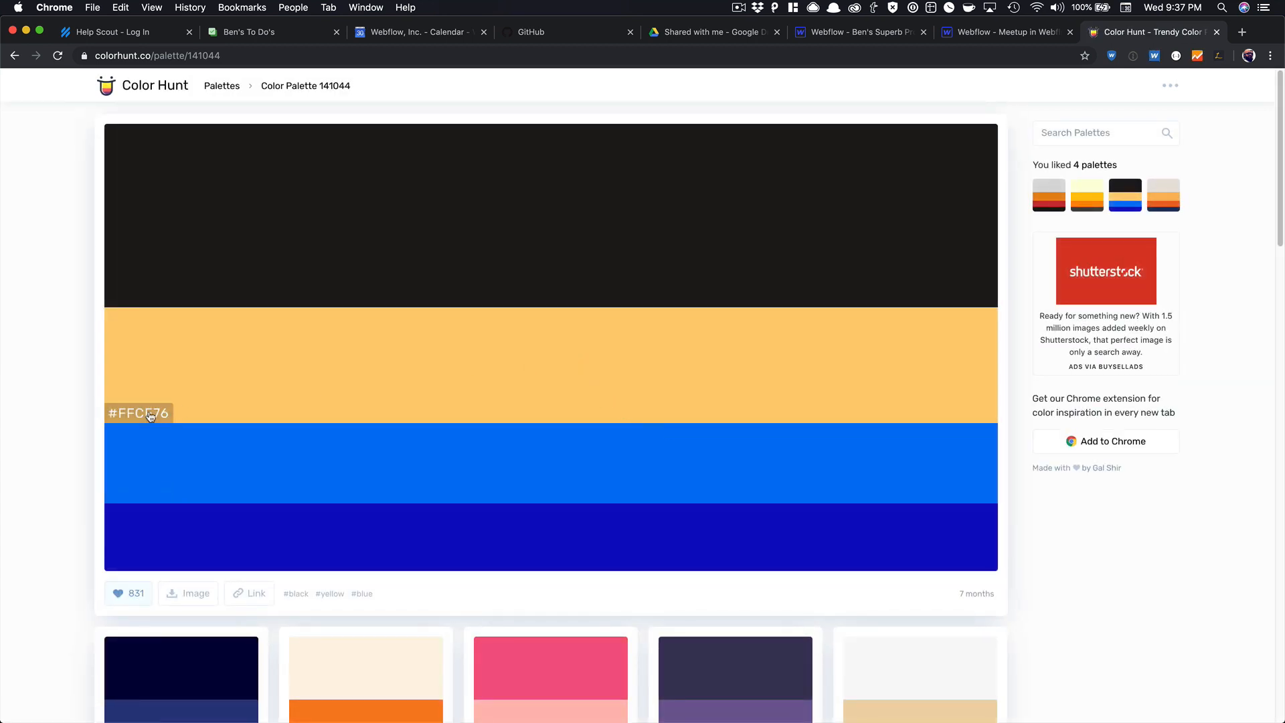
click(150, 415)
click(972, 35)
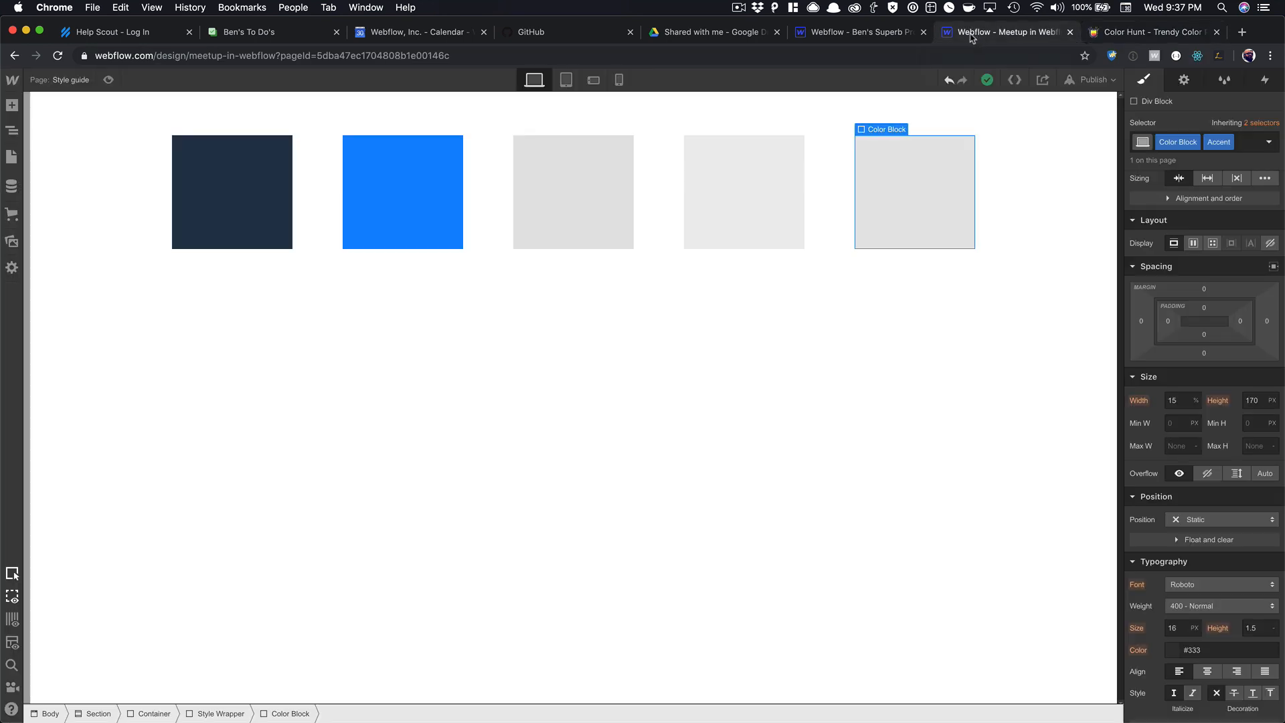
Paste #ffce76 as the Accent block's background and save it as the Navajo White swatch.
scroll(1222, 346, down, 6)
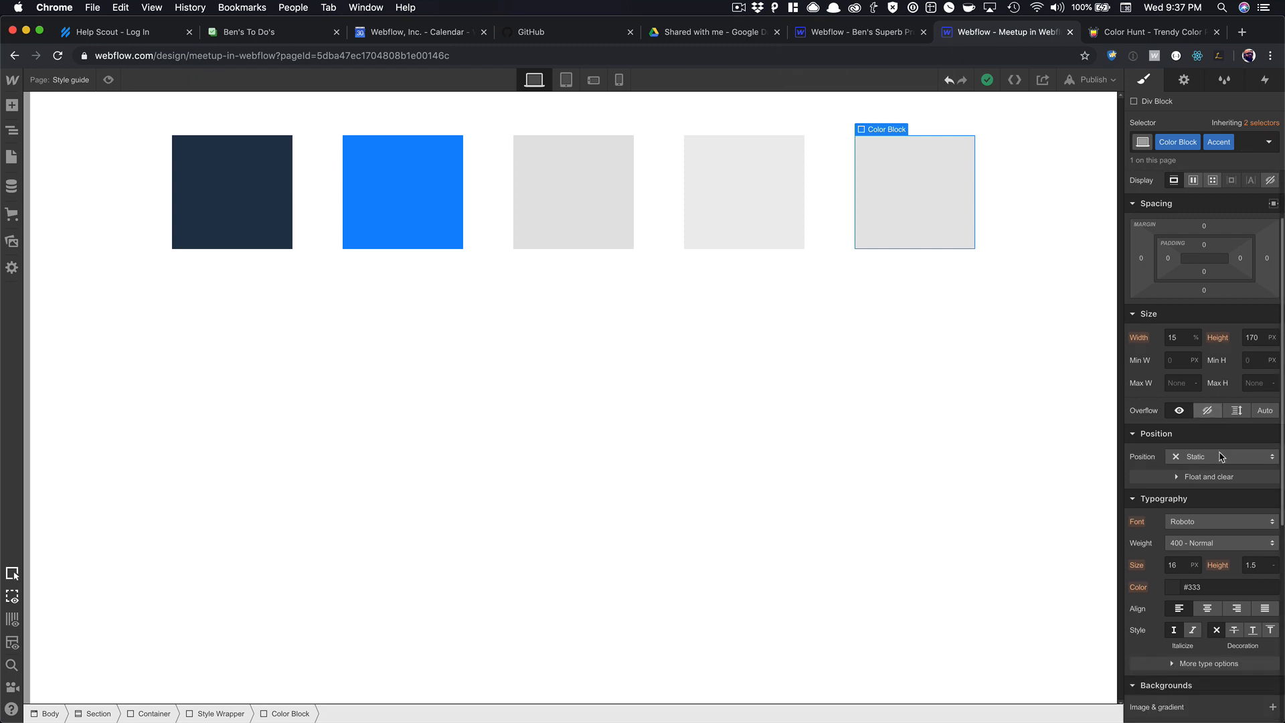
click(1199, 377)
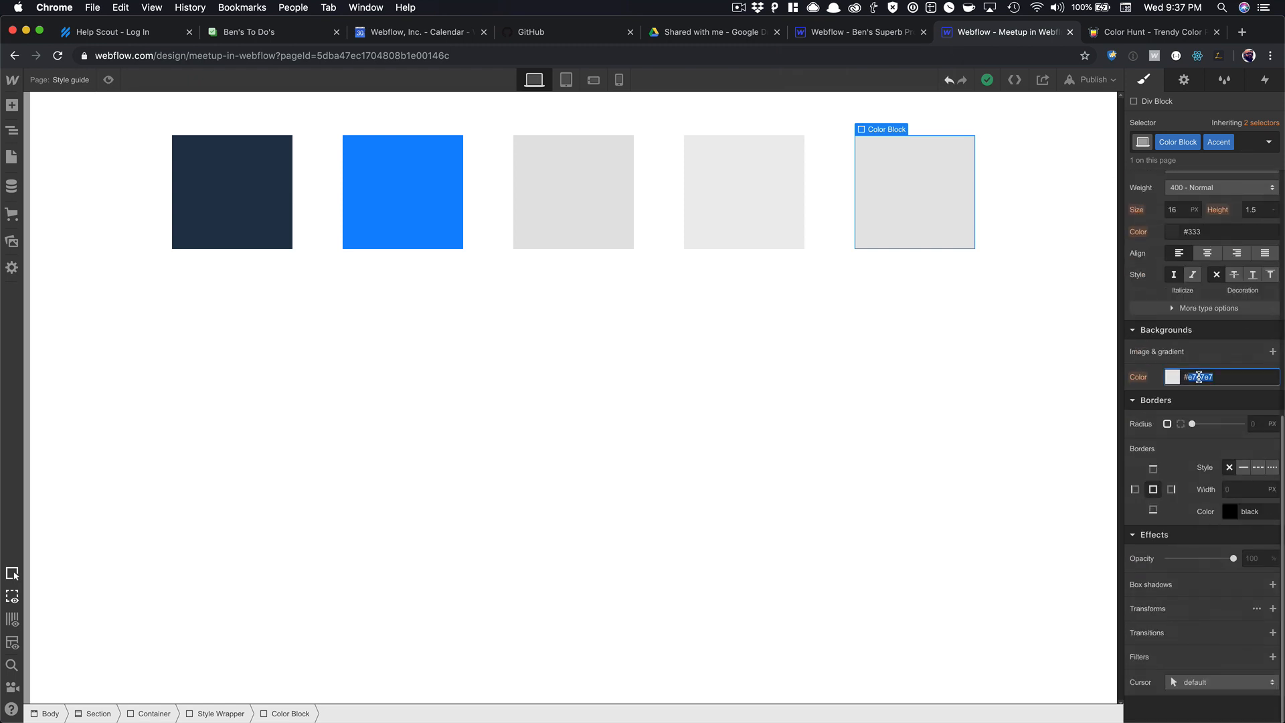
key(super+v)
click(1172, 381)
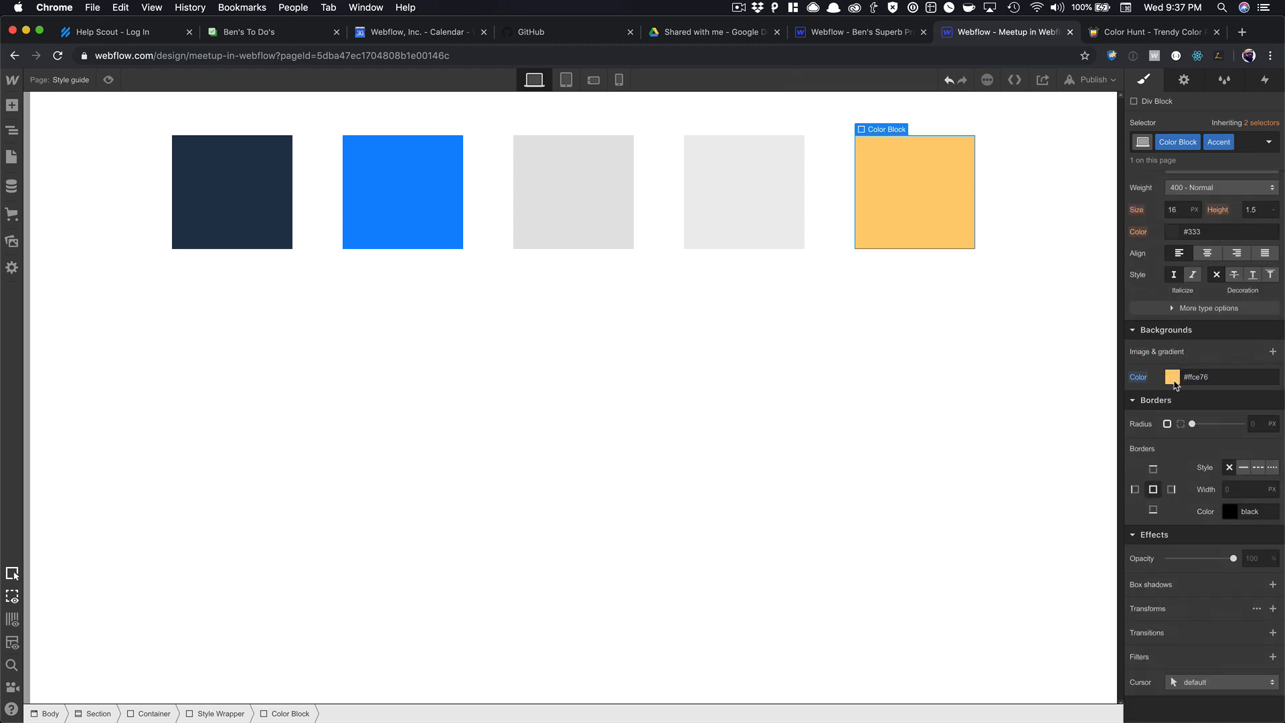
click(1272, 586)
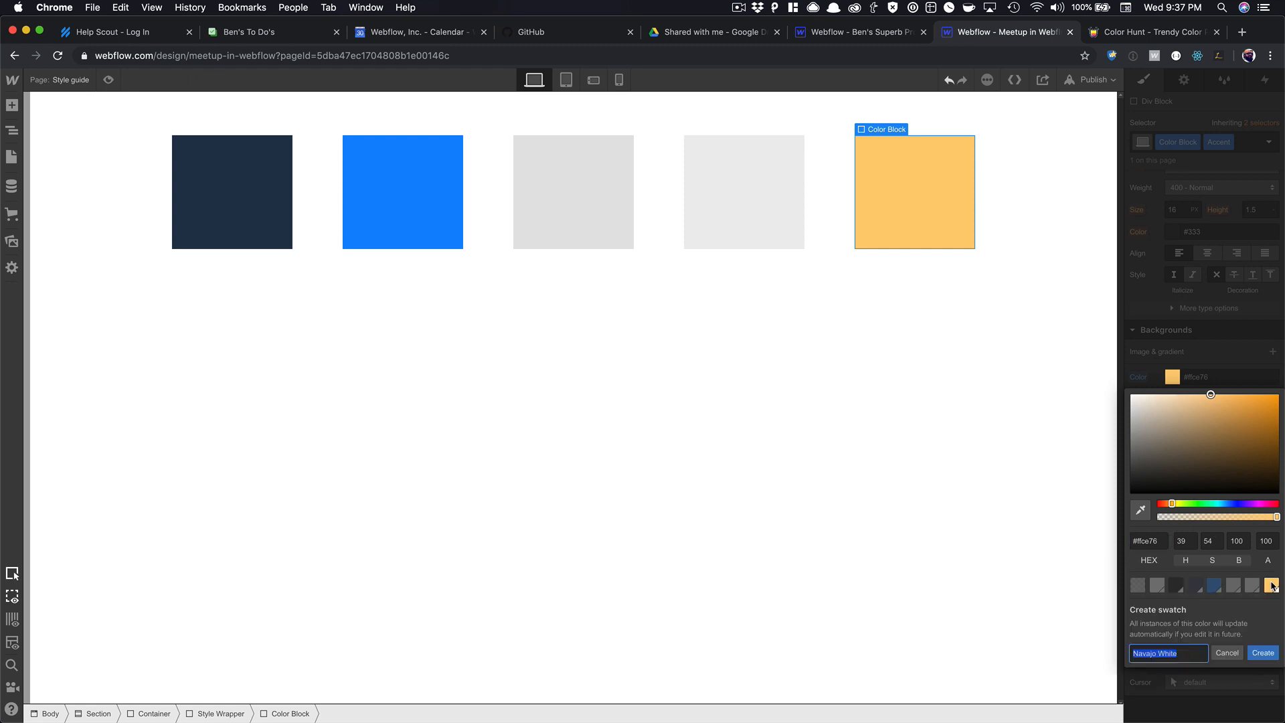
click(1247, 652)
click(1031, 228)
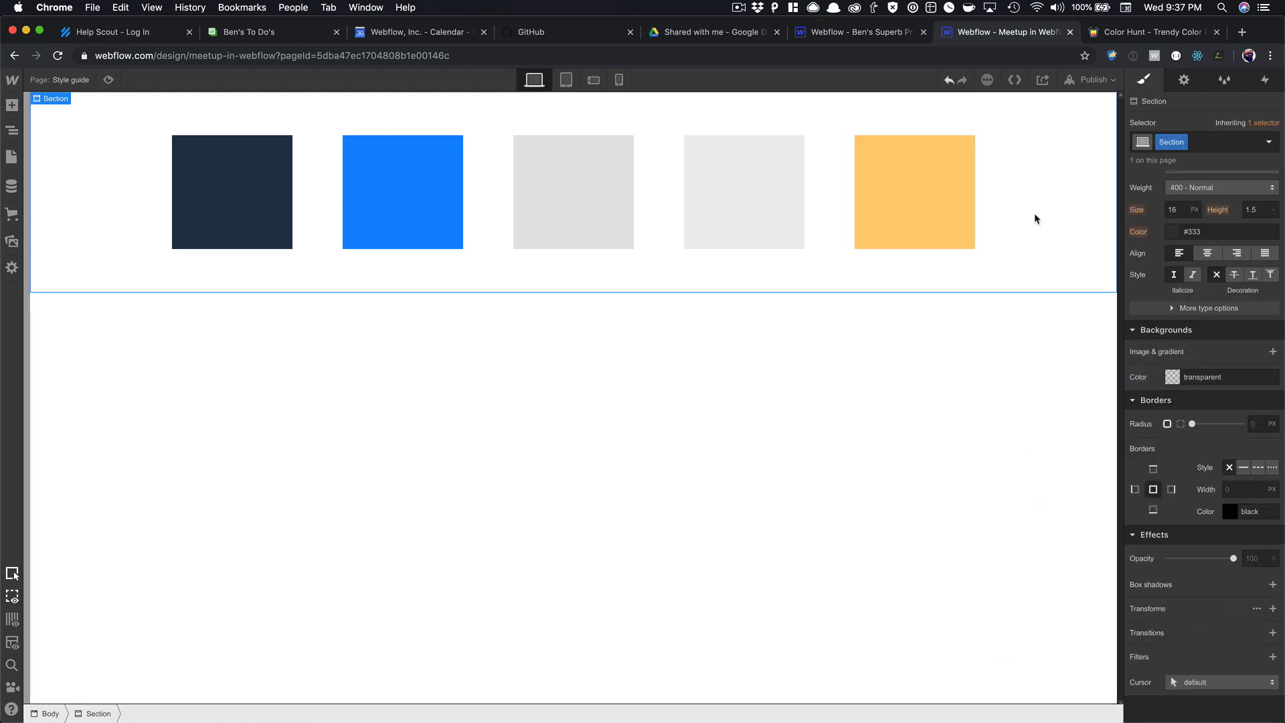
Click through the swatch row's colour blocks, then select the page body below them.
click(824, 182)
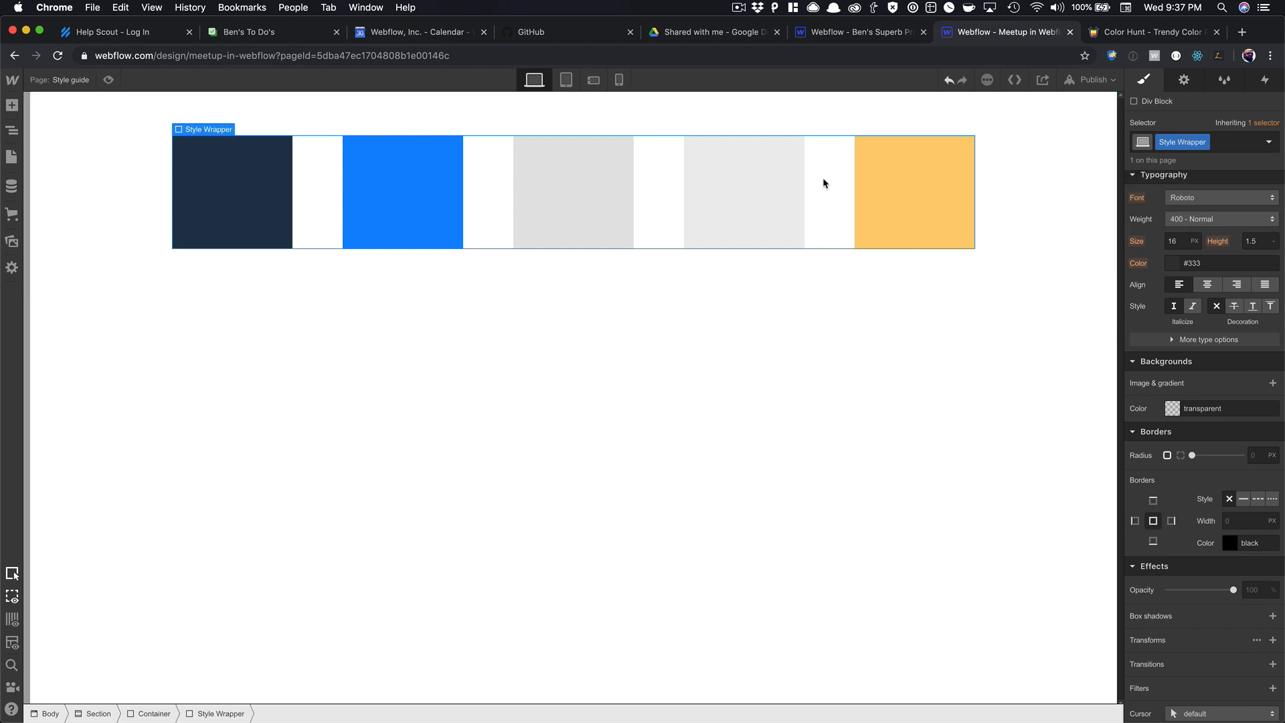
click(918, 178)
click(769, 218)
click(602, 197)
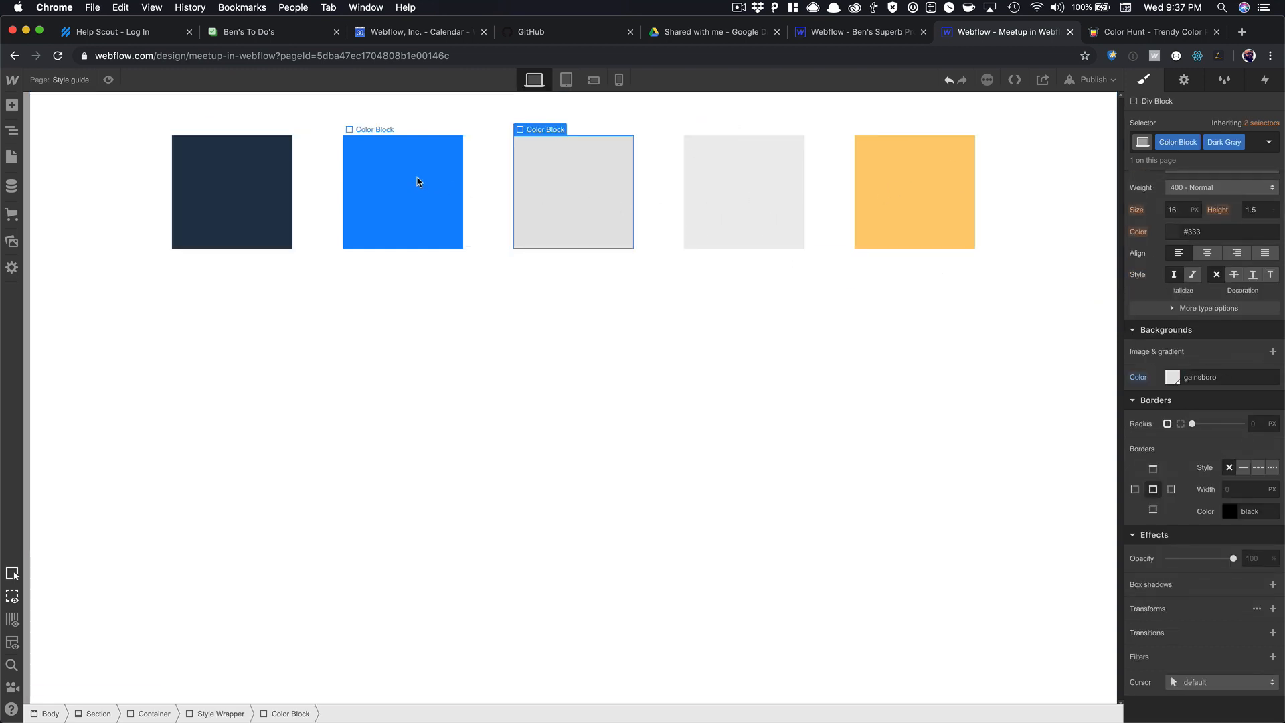
click(417, 181)
click(148, 333)
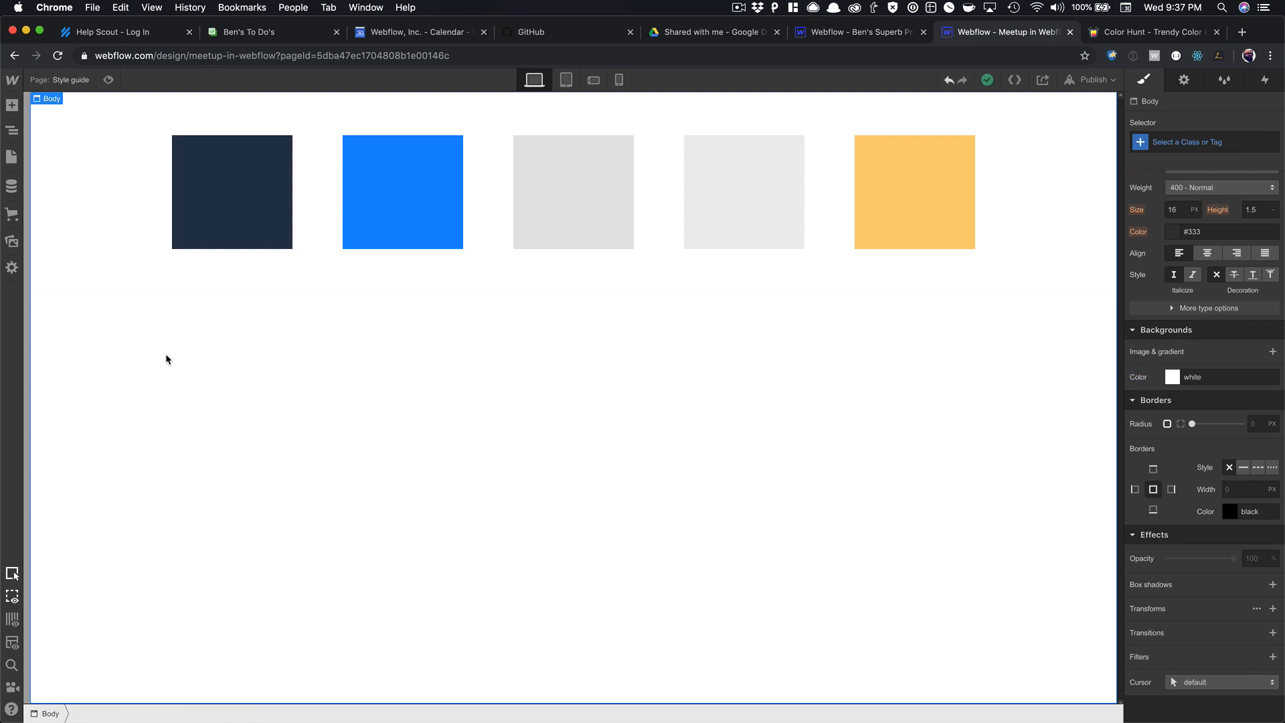
Insert a Section below the swatches with a Div Block inside it.
key(super+e)
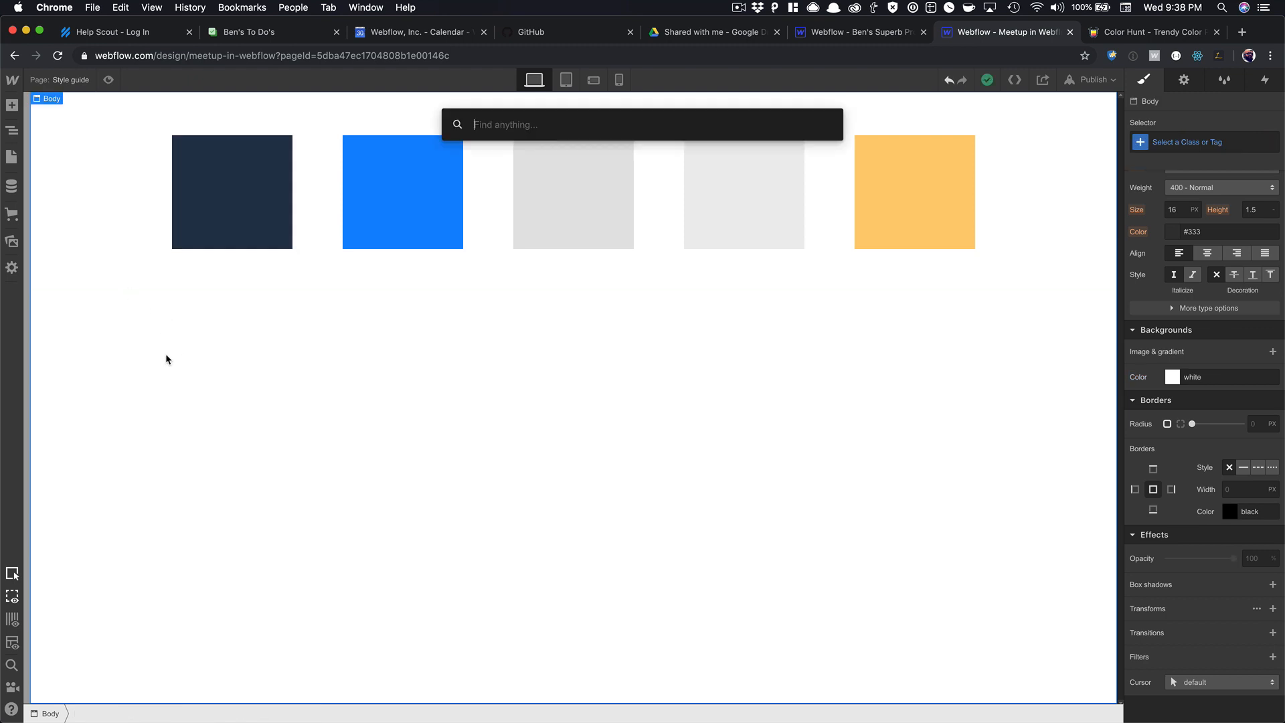
text(sec)
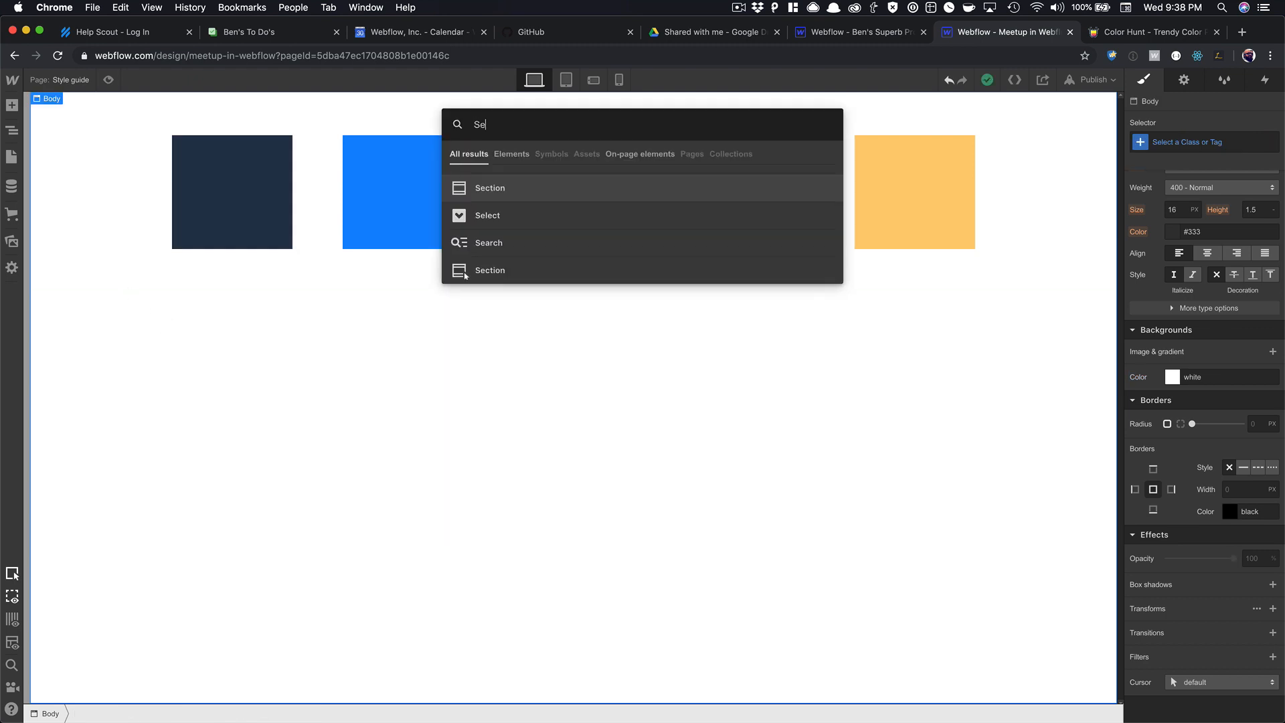
key(Return)
key(super+e)
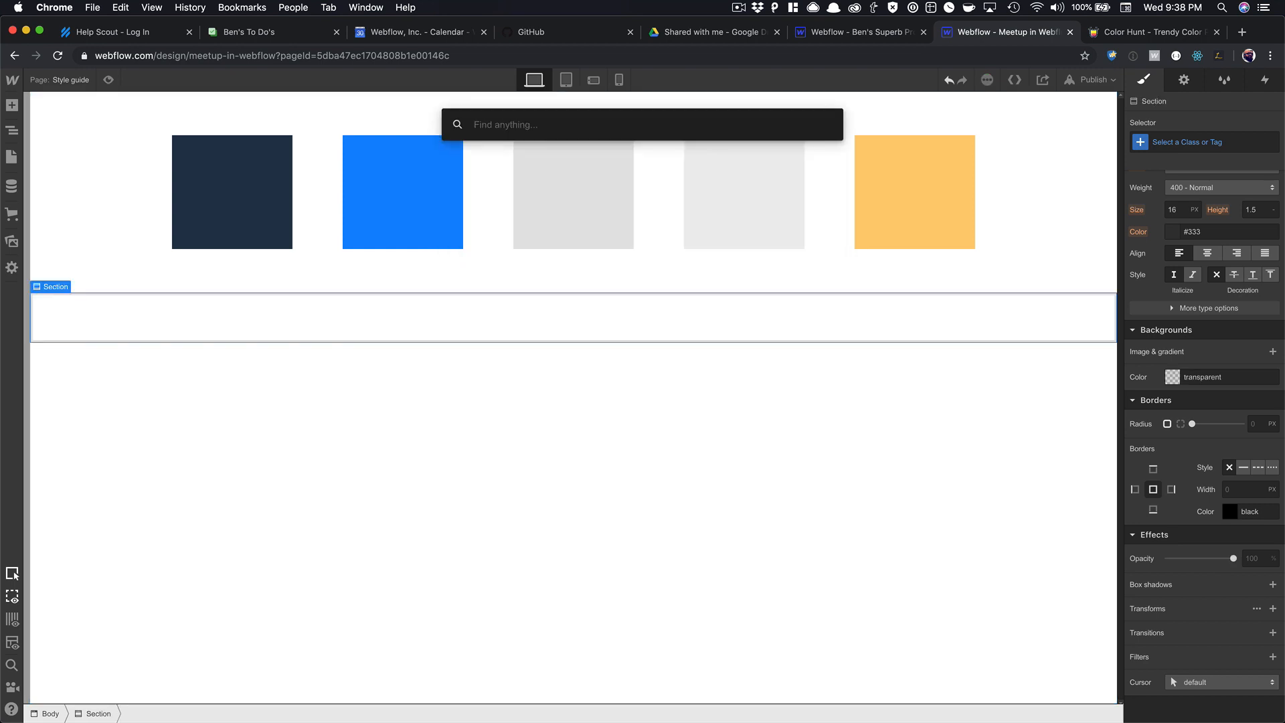
text(div)
key(Return)
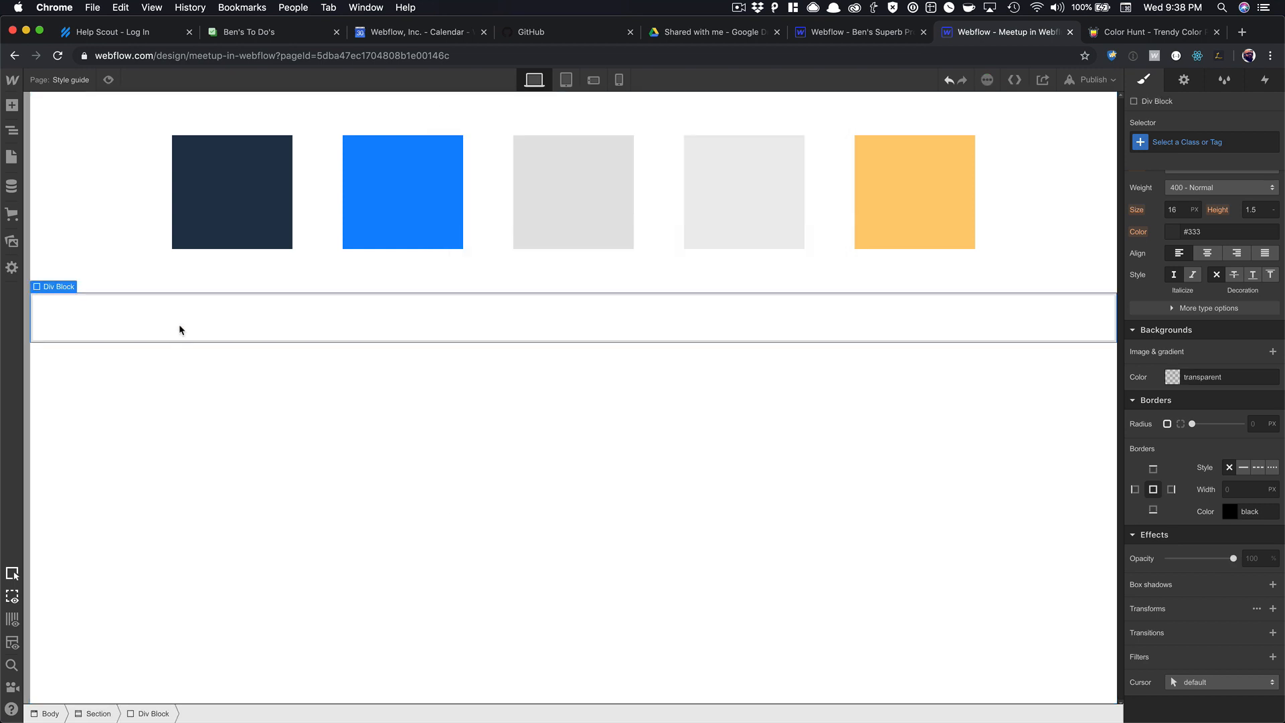
Give the Div Block the Container class and the Section the Section class, then choose Create Symbol.
click(1206, 141)
text(Contain)
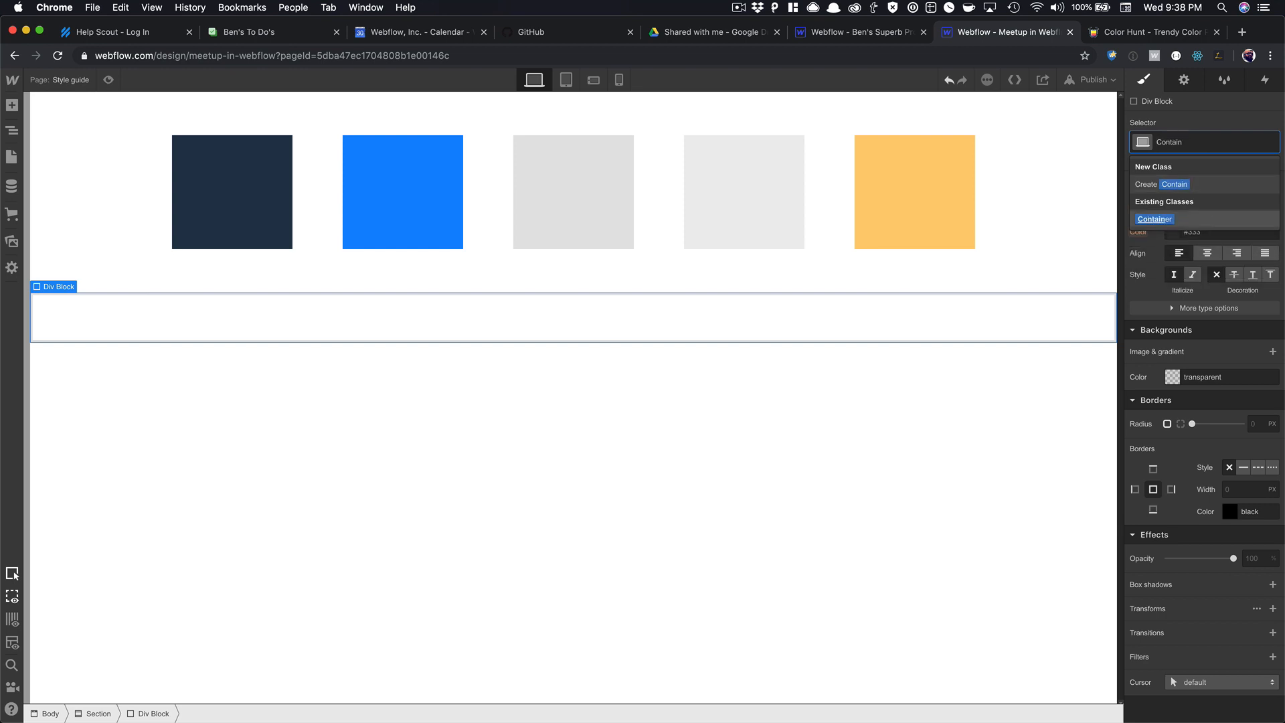
key(Return)
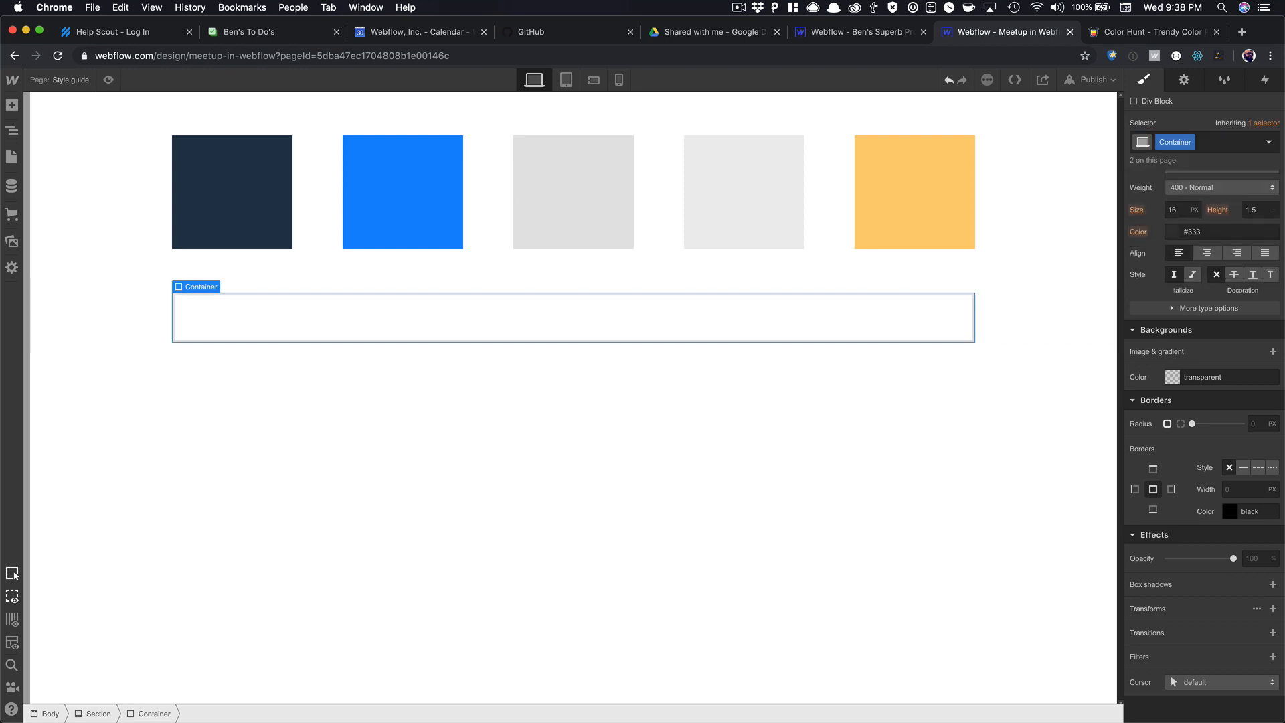
click(1085, 304)
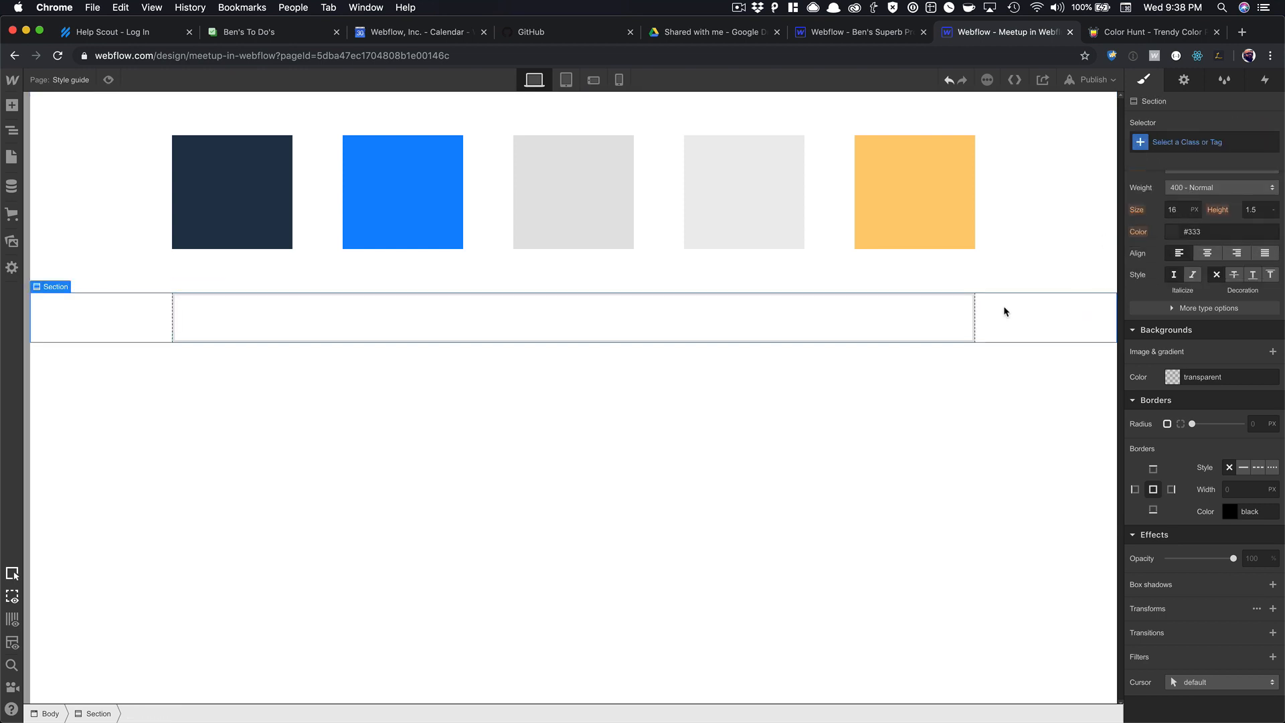
click(1178, 141)
text(Sec)
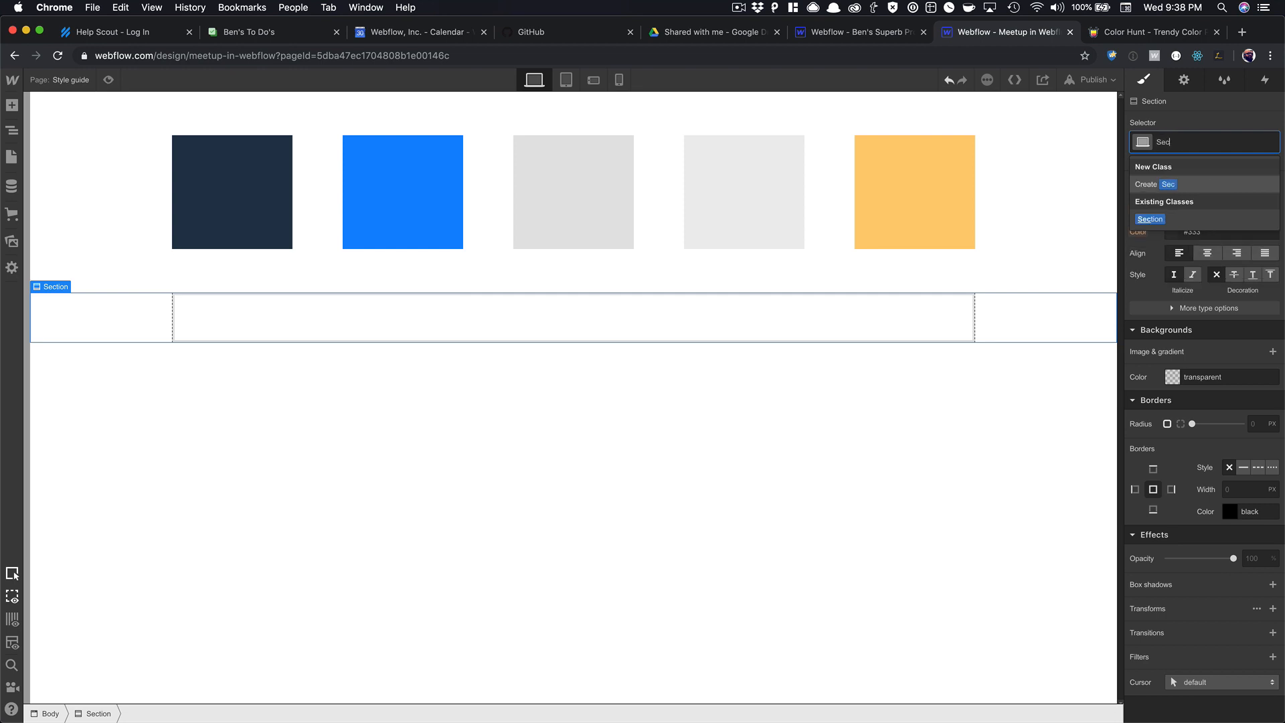
key(Return)
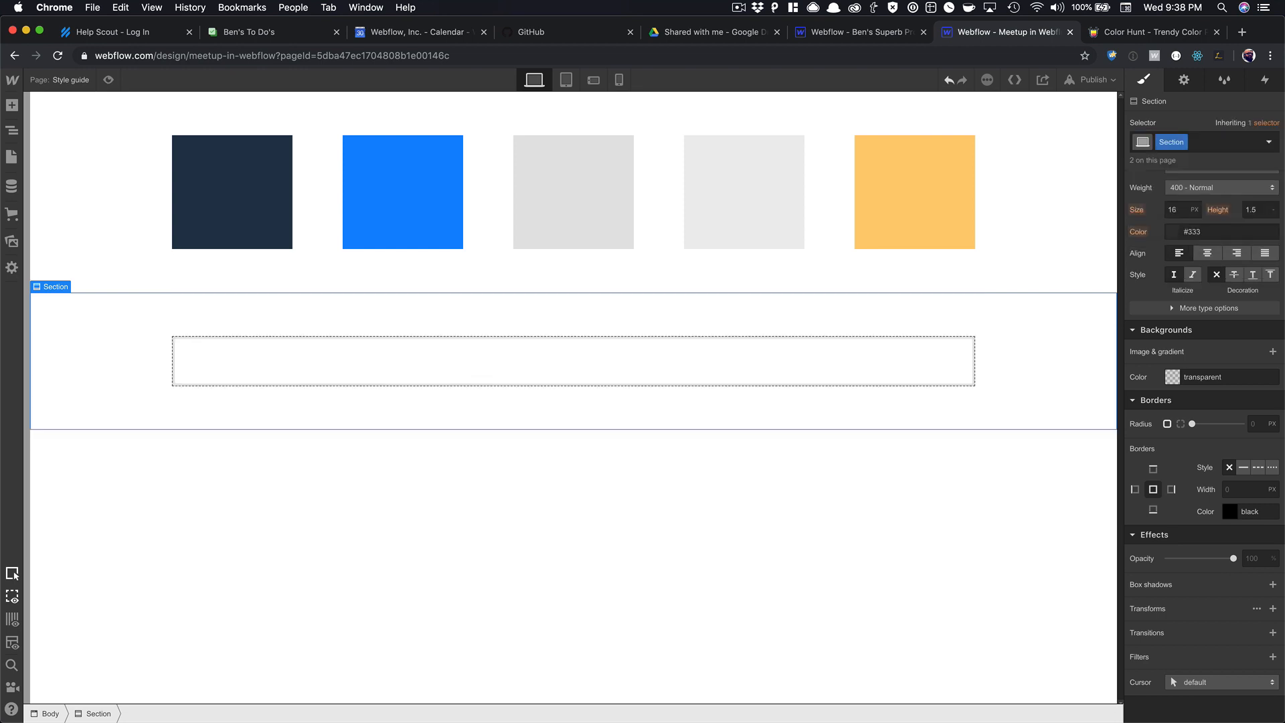
right_click(1024, 318)
click(943, 551)
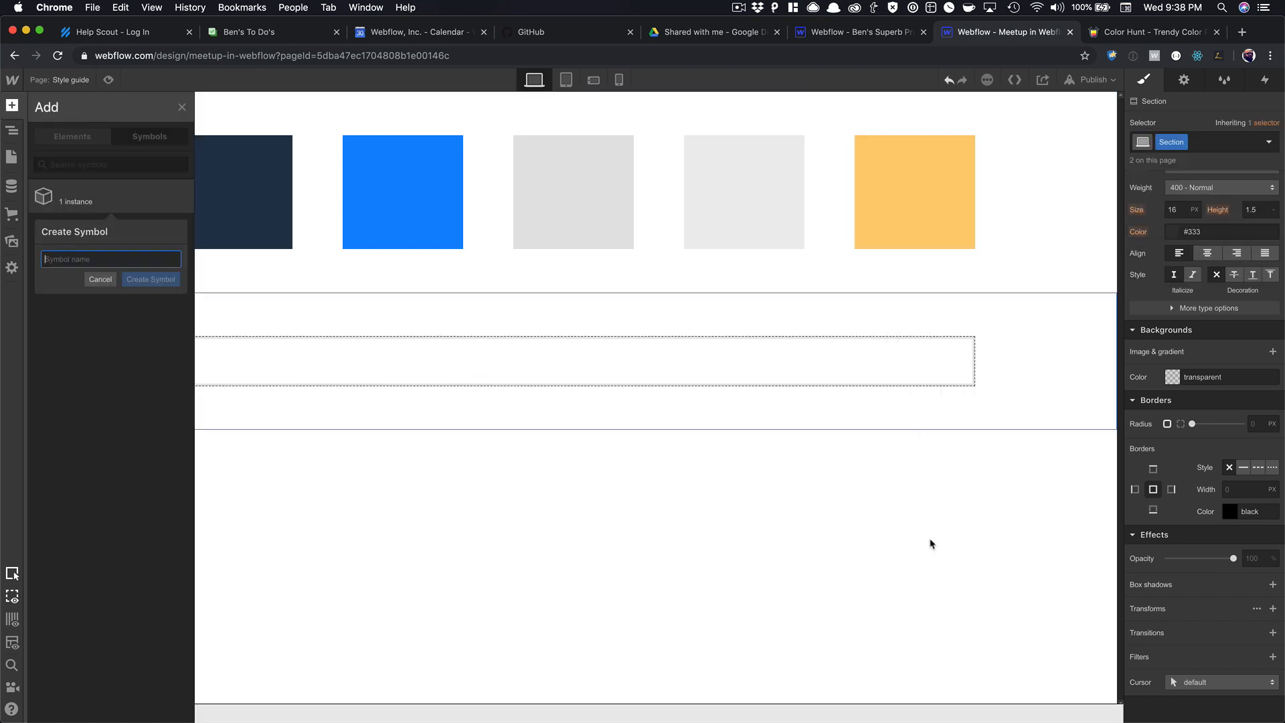
Create the 'Section' symbol, then unlink the page's instance back into a regular Section.
text(S)
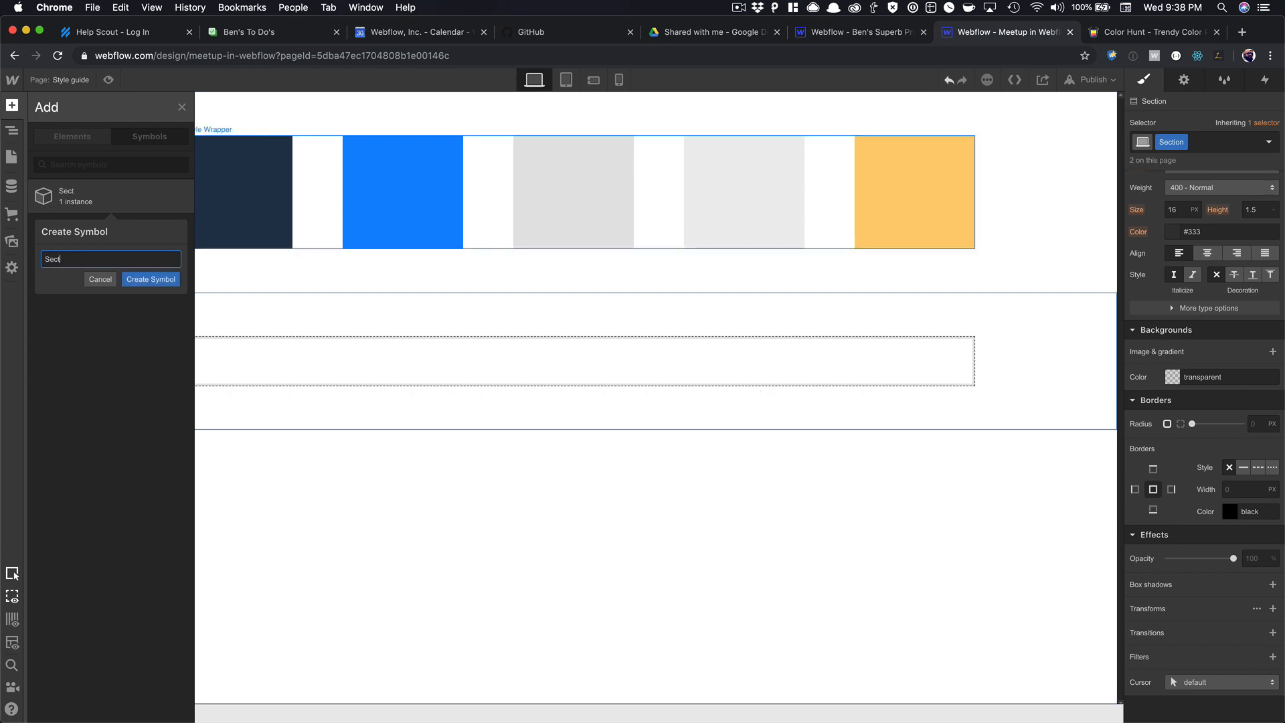
text(ect)
key(Return)
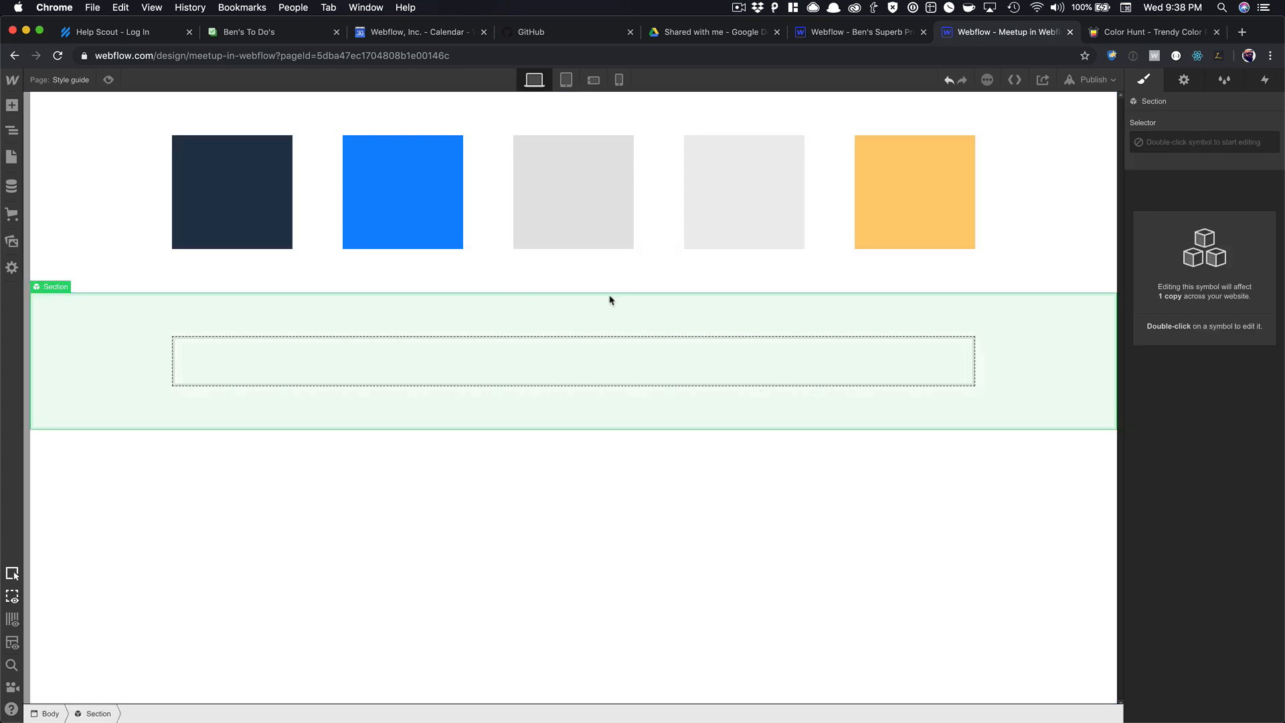
right_click(759, 309)
click(835, 542)
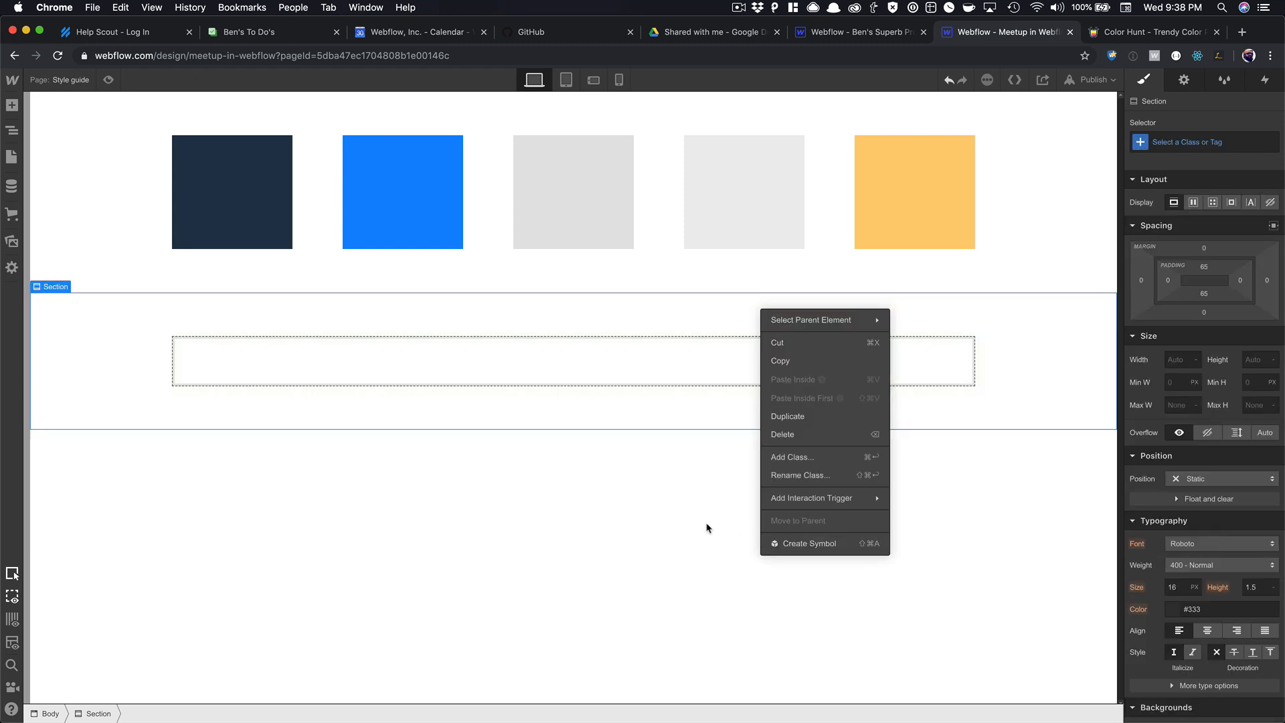
key(Escape)
Insert a copy of the Section symbol to confirm it exists, then delete that copy.
click(647, 456)
key(super+e)
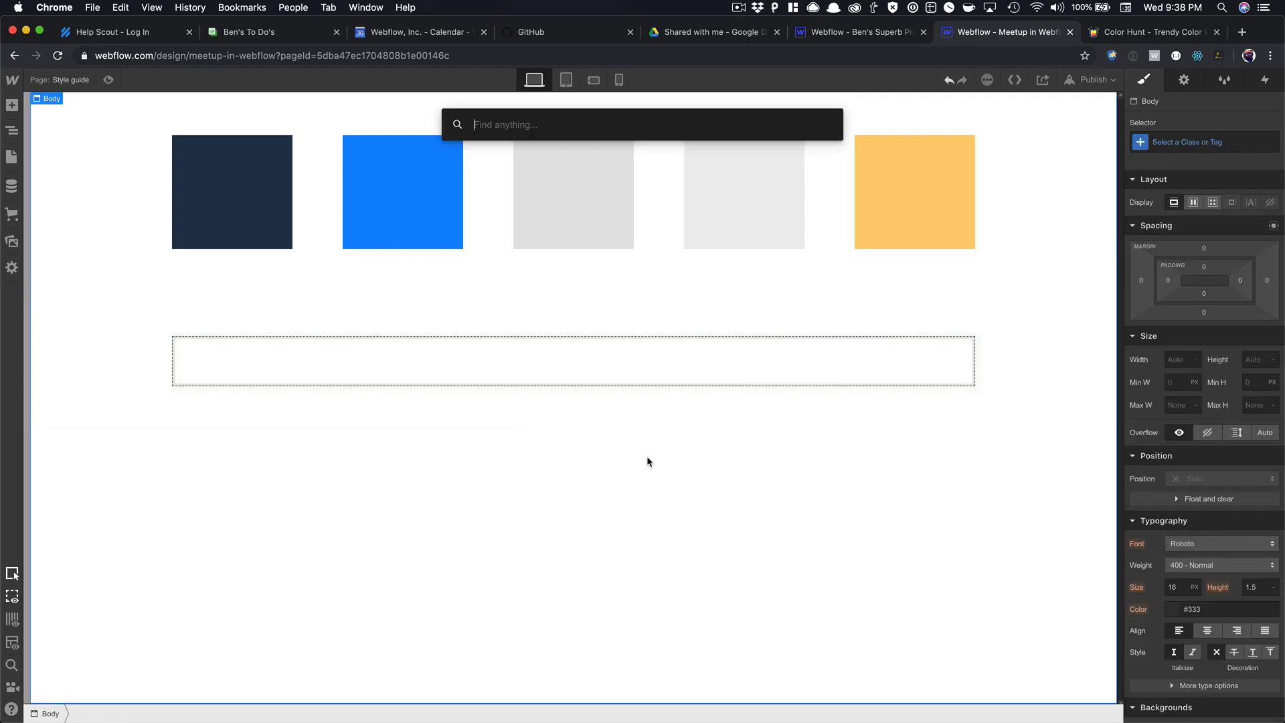
text(sec)
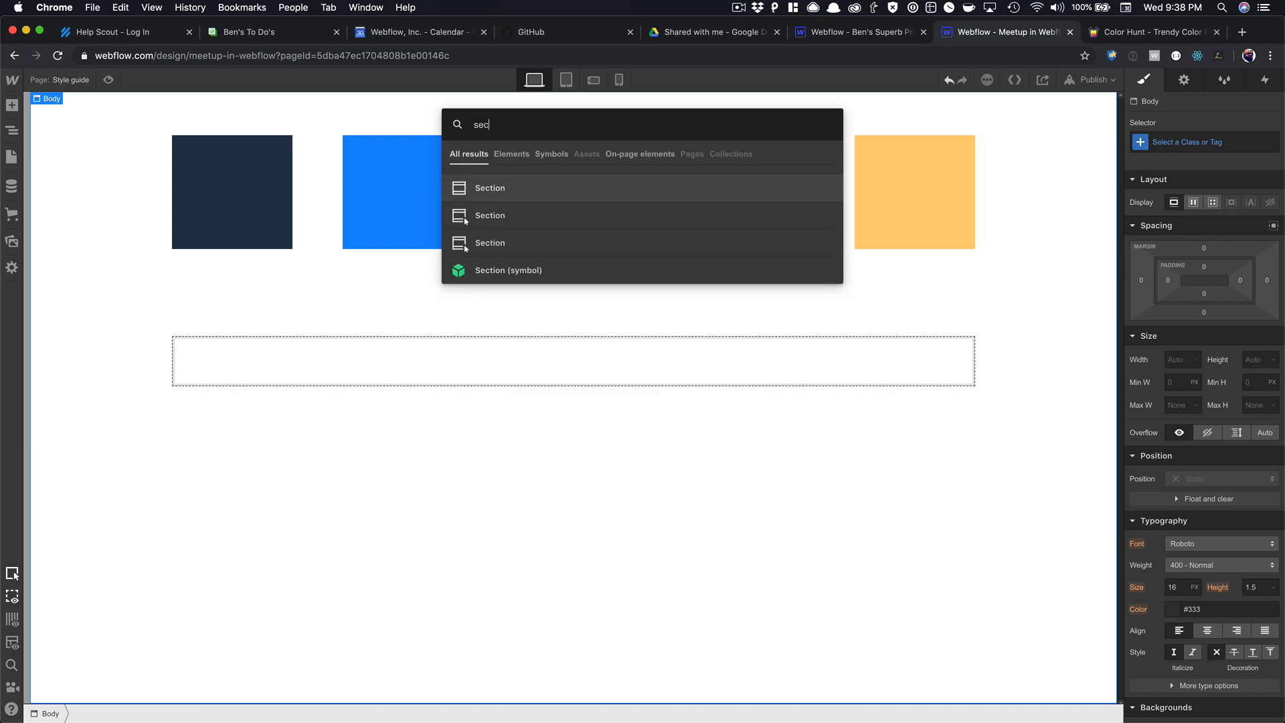
click(495, 270)
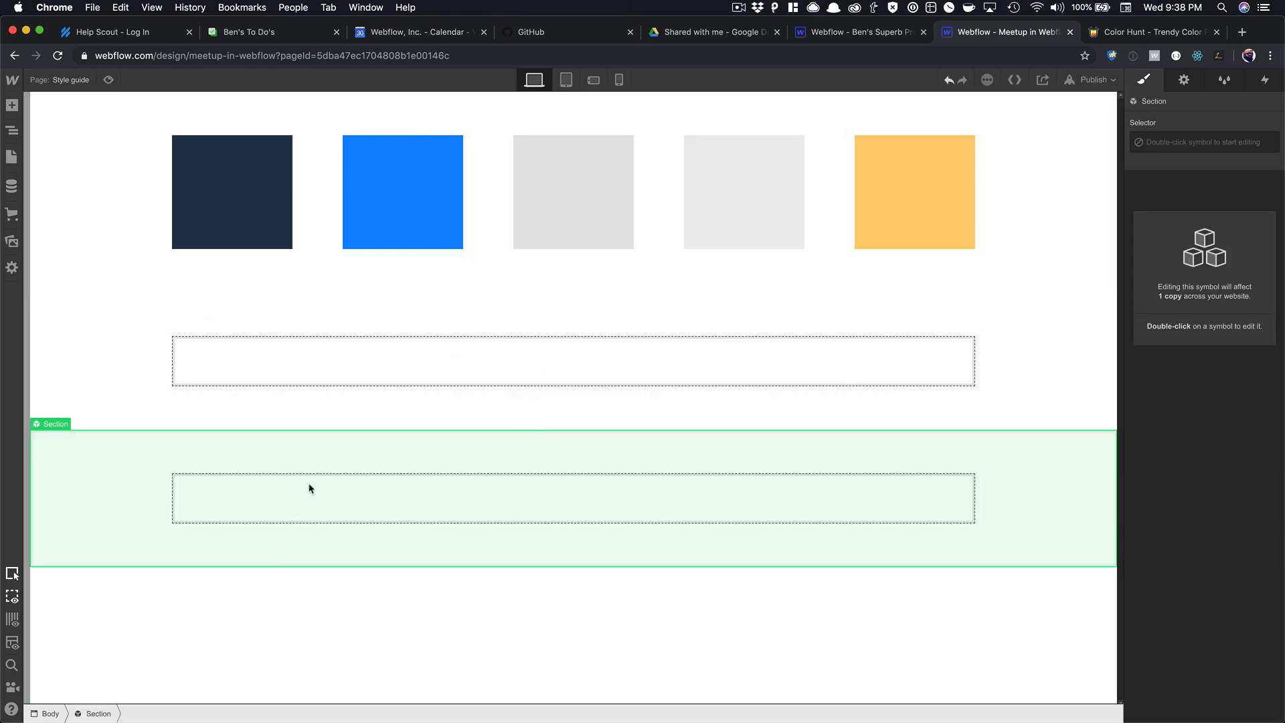
key(Delete)
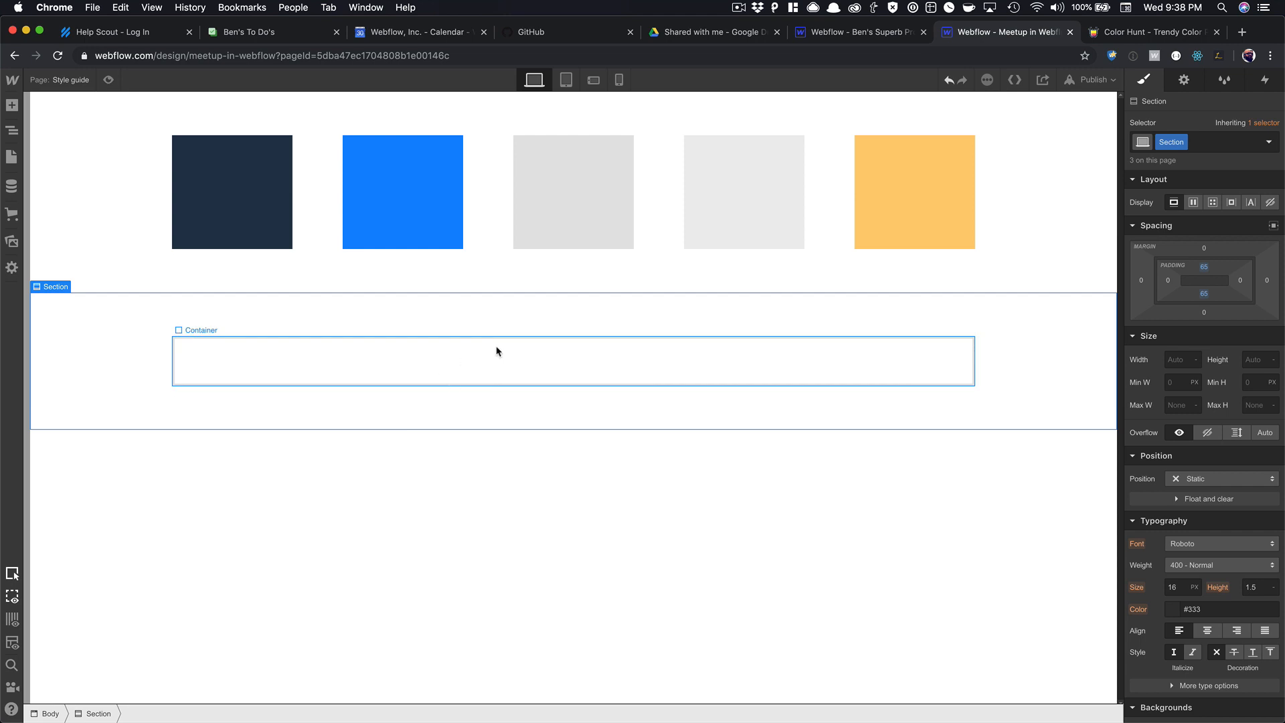
Insert an H1 'Heading' into the empty Container and paste copies of it below.
click(448, 357)
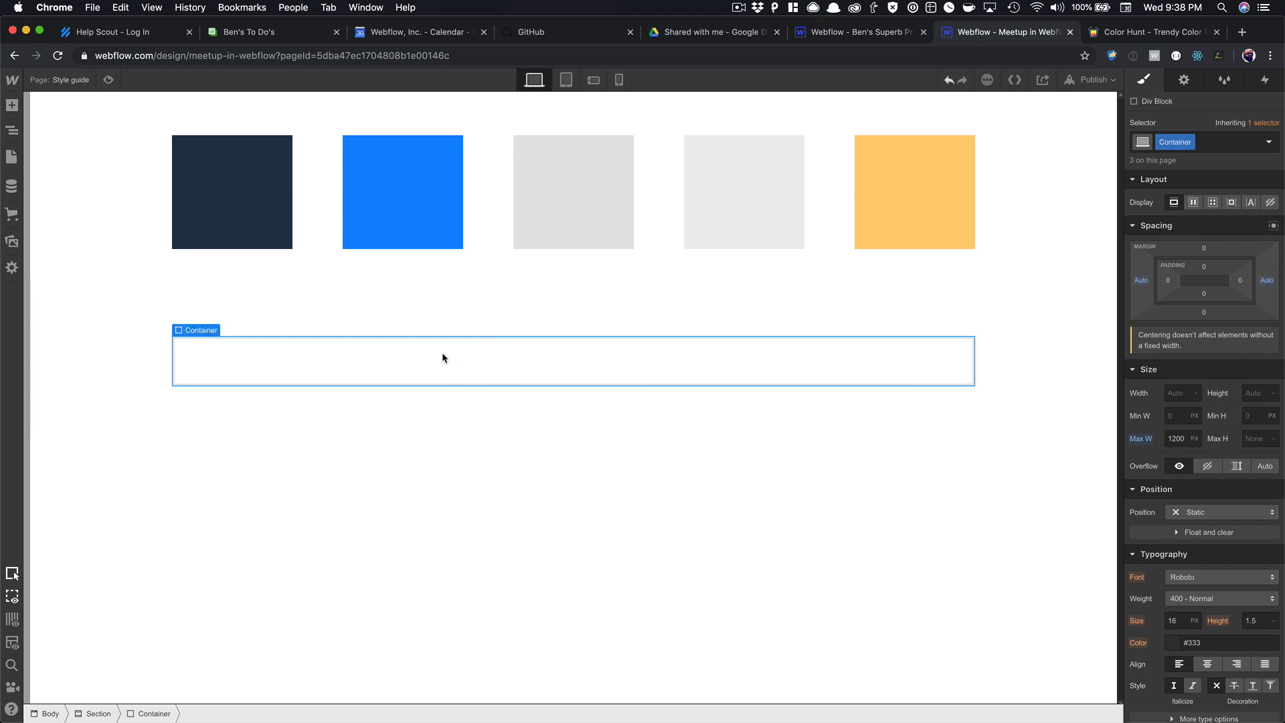
key(super+e)
text(pa)
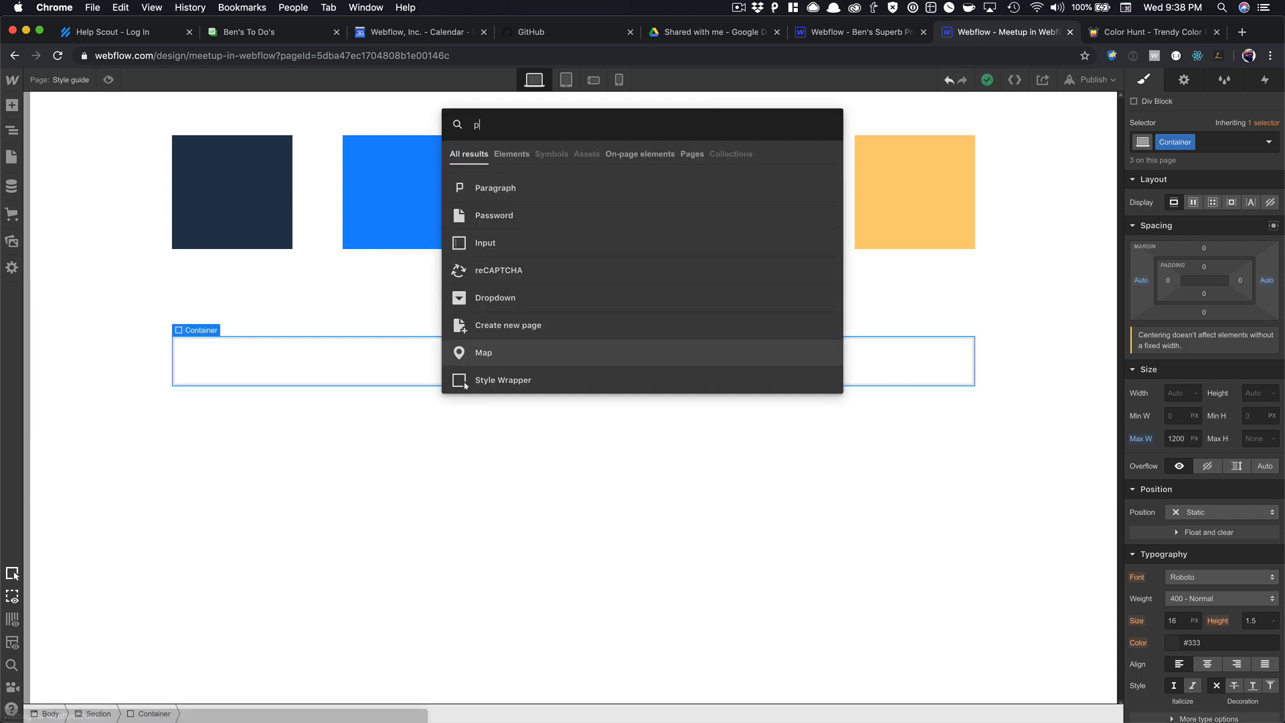
key(BackSpace)
key(BackSpace)
text(head)
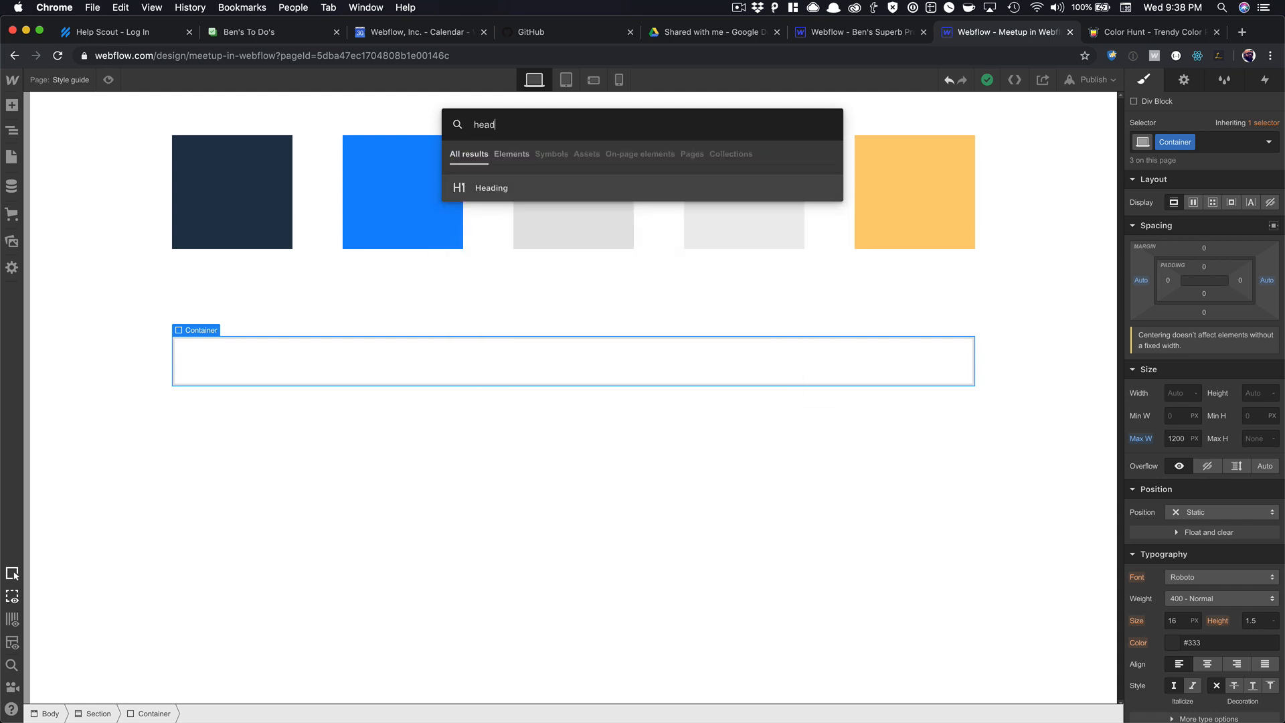
key(Return)
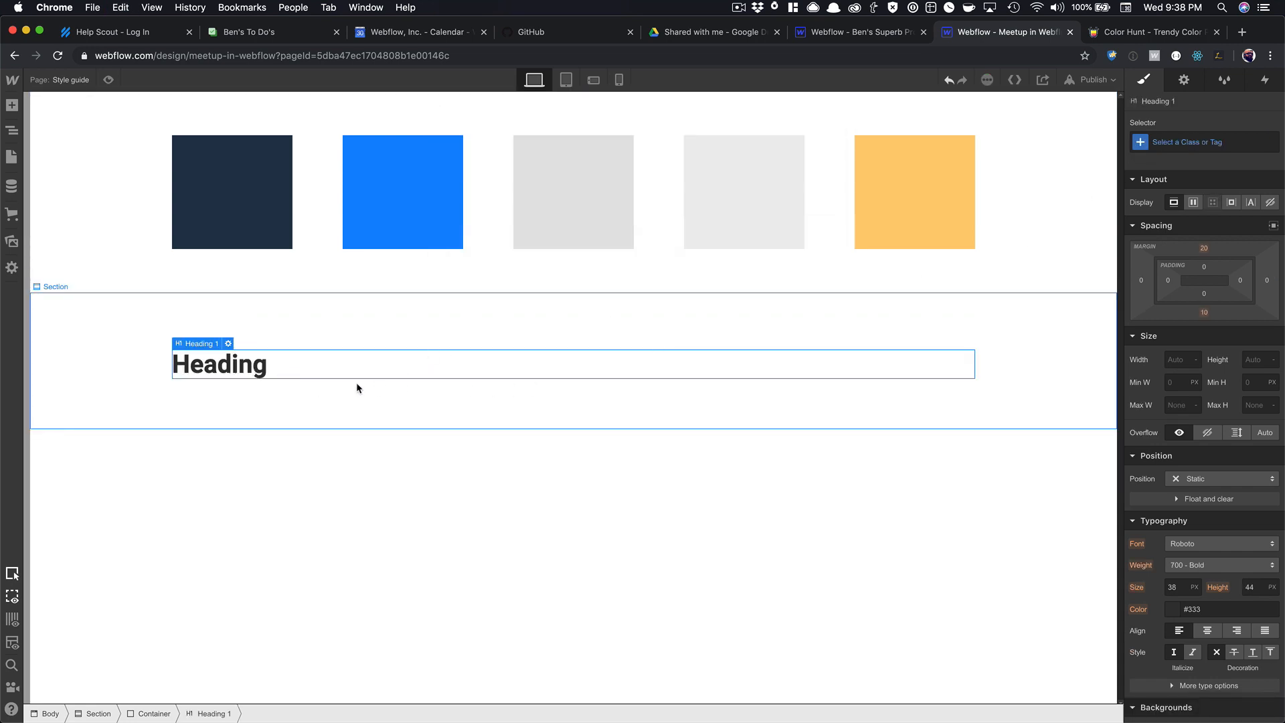
key(super+v)
key(super+v)
key(super+v)
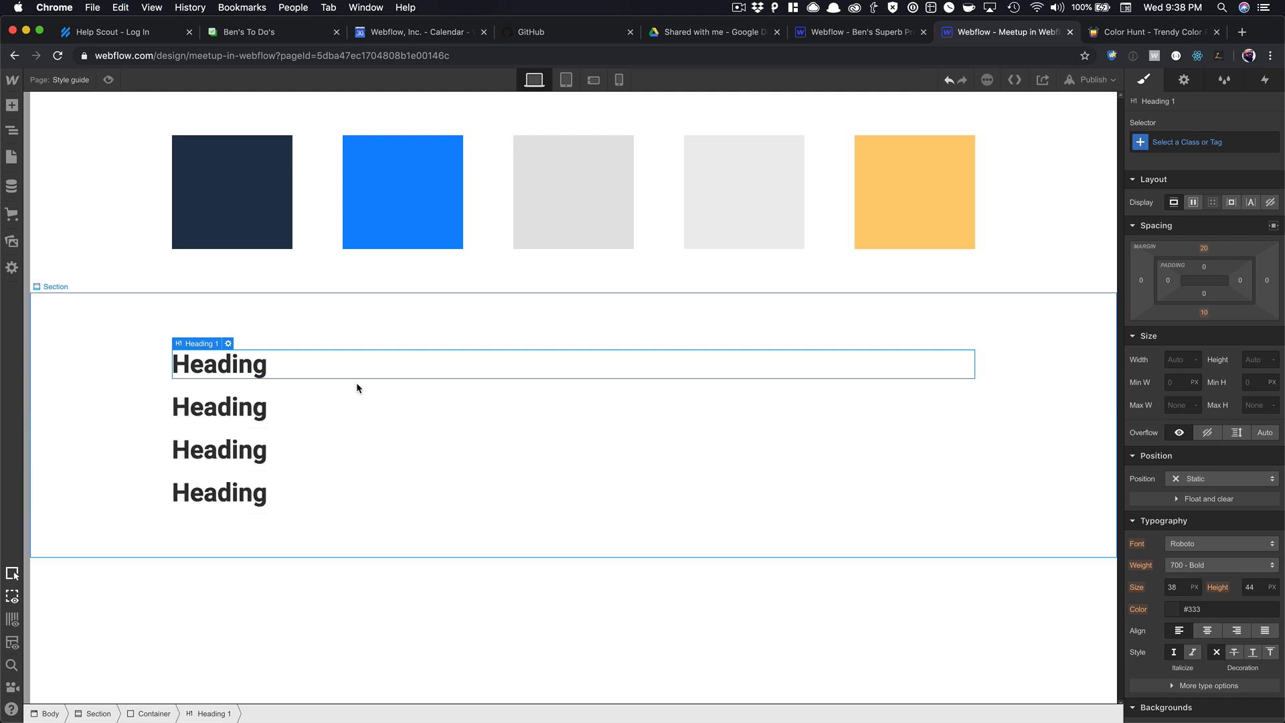
key(super+v)
key(super+v)
Target All H1 Headings and set their font to Roboto Mono.
click(269, 407)
click(257, 450)
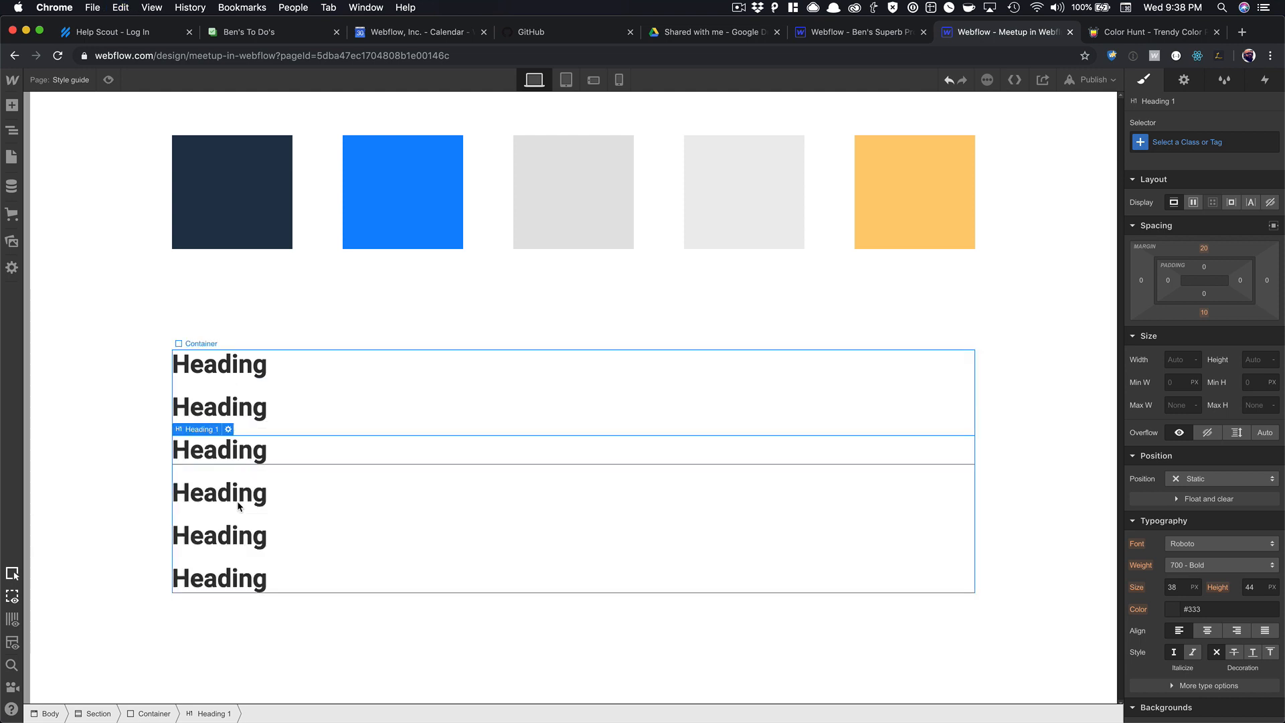
click(239, 507)
click(251, 541)
click(253, 578)
click(255, 367)
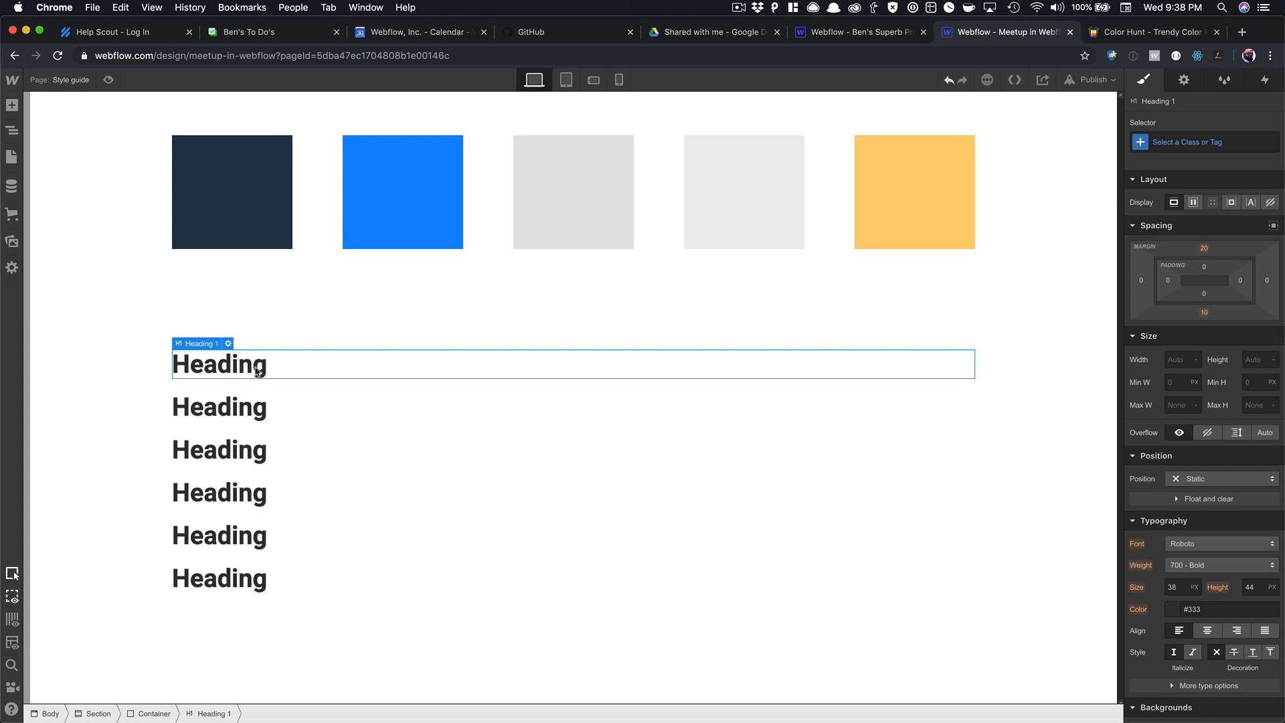
click(1173, 142)
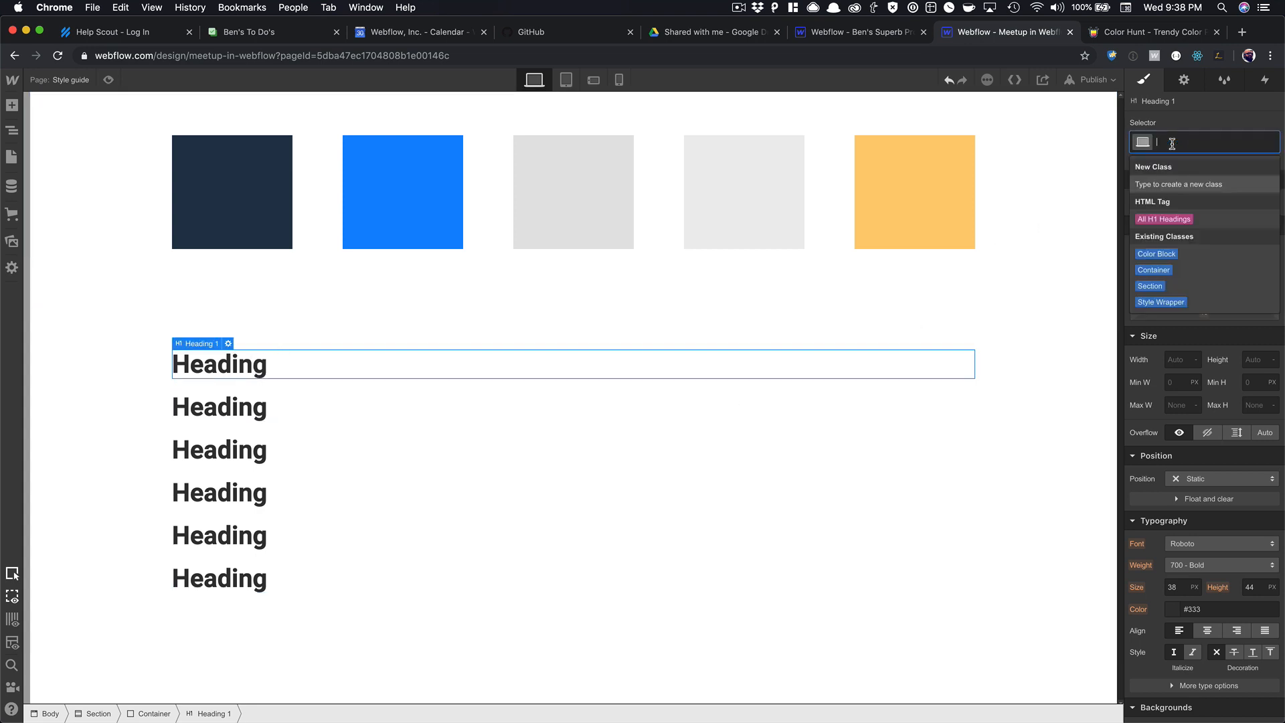
click(1164, 219)
scroll(1205, 449, down, 5)
click(1211, 247)
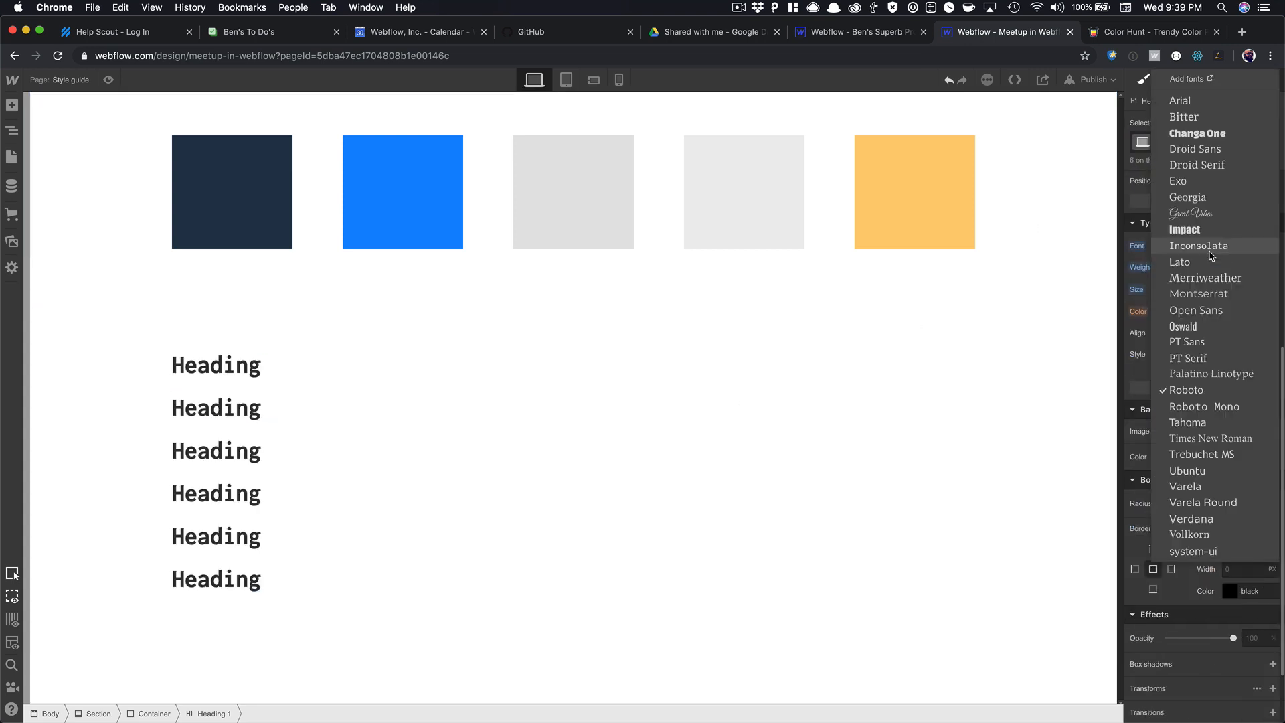
click(1205, 406)
Change the second heading to an H2.
click(257, 396)
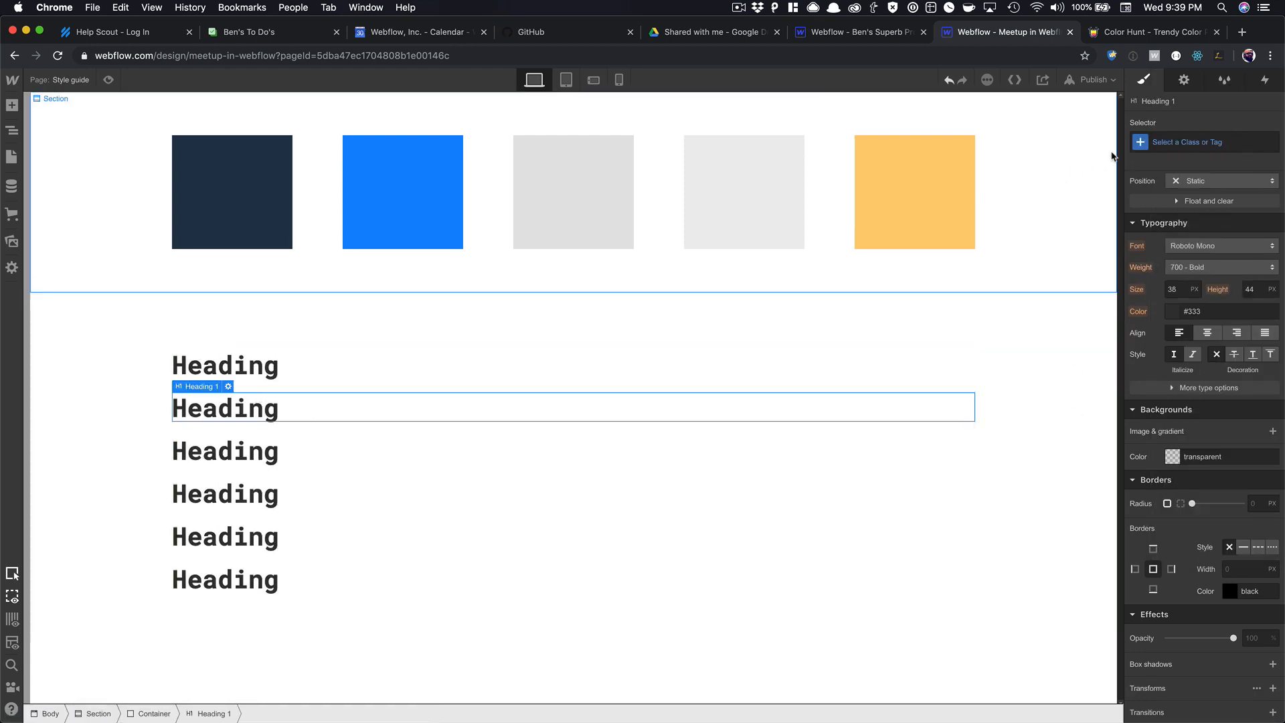
click(229, 387)
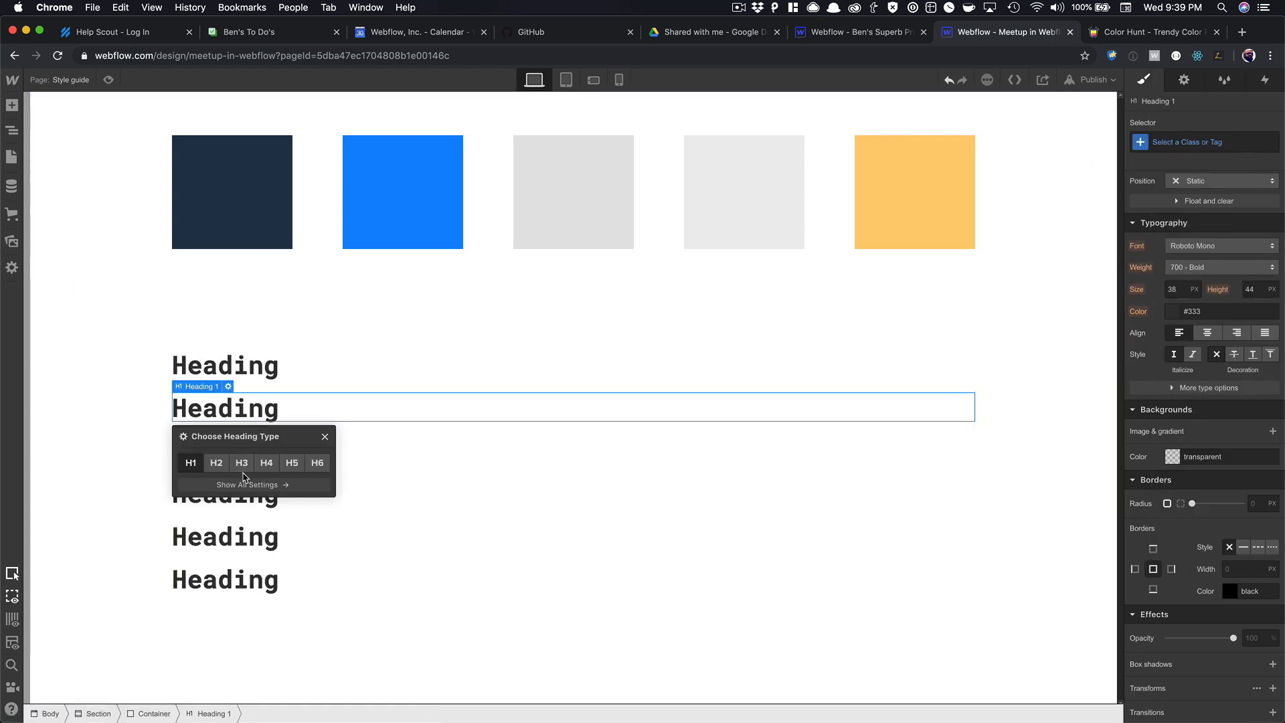
click(216, 463)
Give All H1 Headings a unitless 1.5 line height.
click(225, 367)
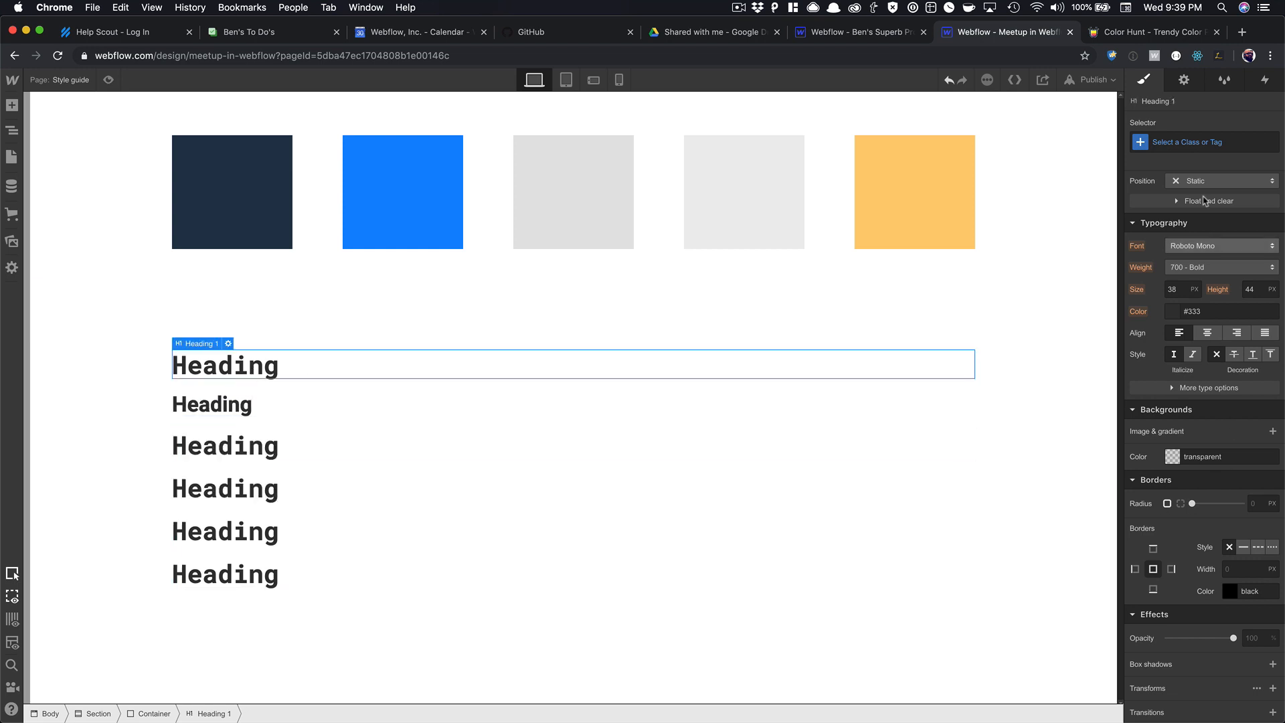
click(1185, 142)
click(1180, 218)
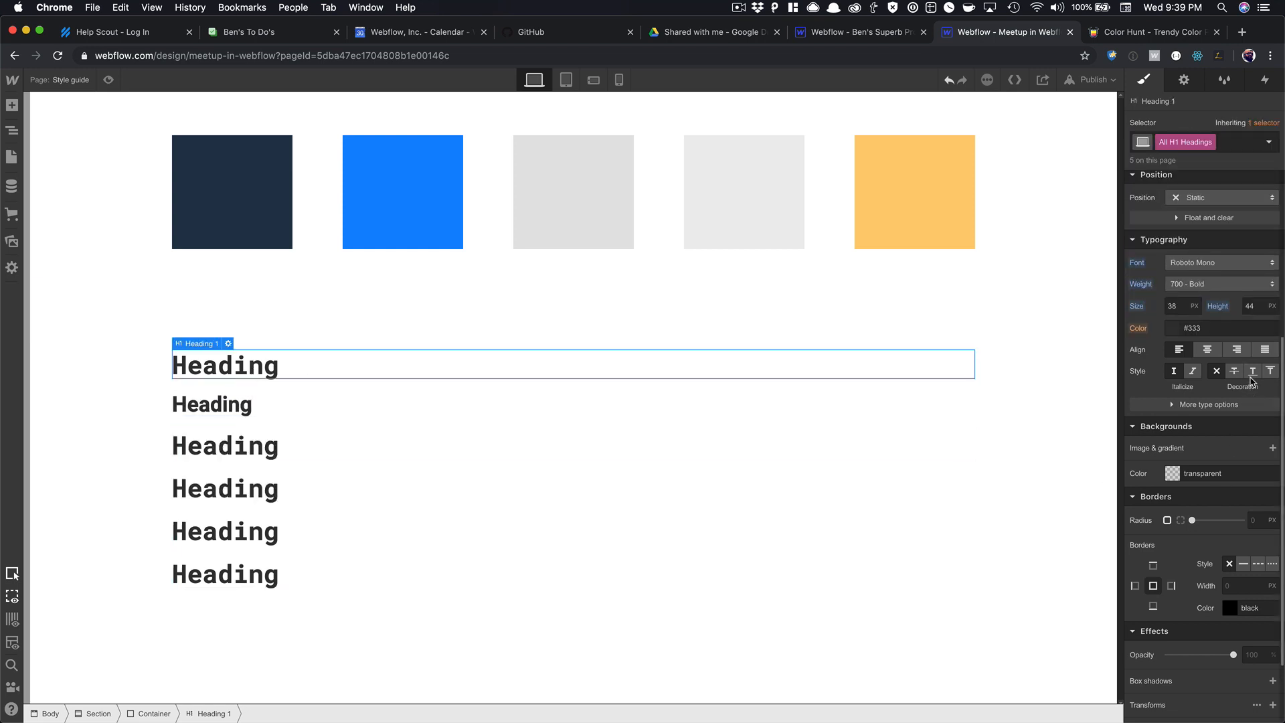
click(1273, 314)
click(1269, 401)
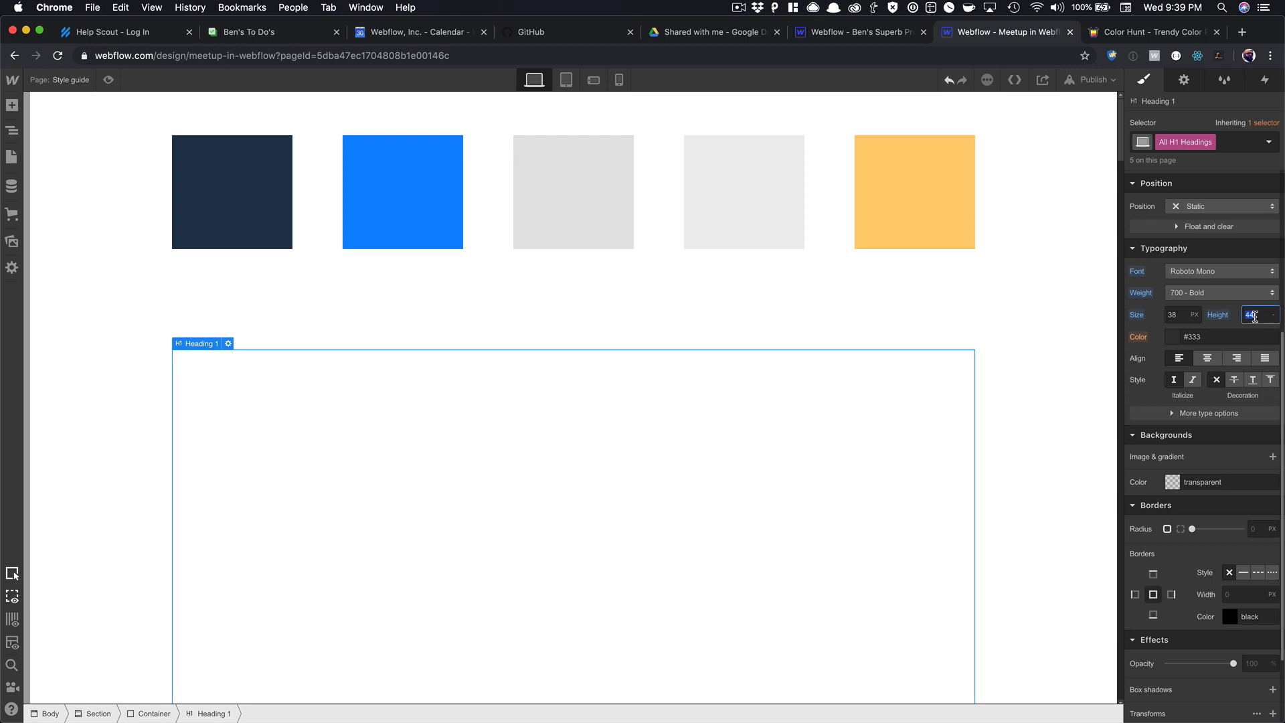
text(1.5)
key(Tab)
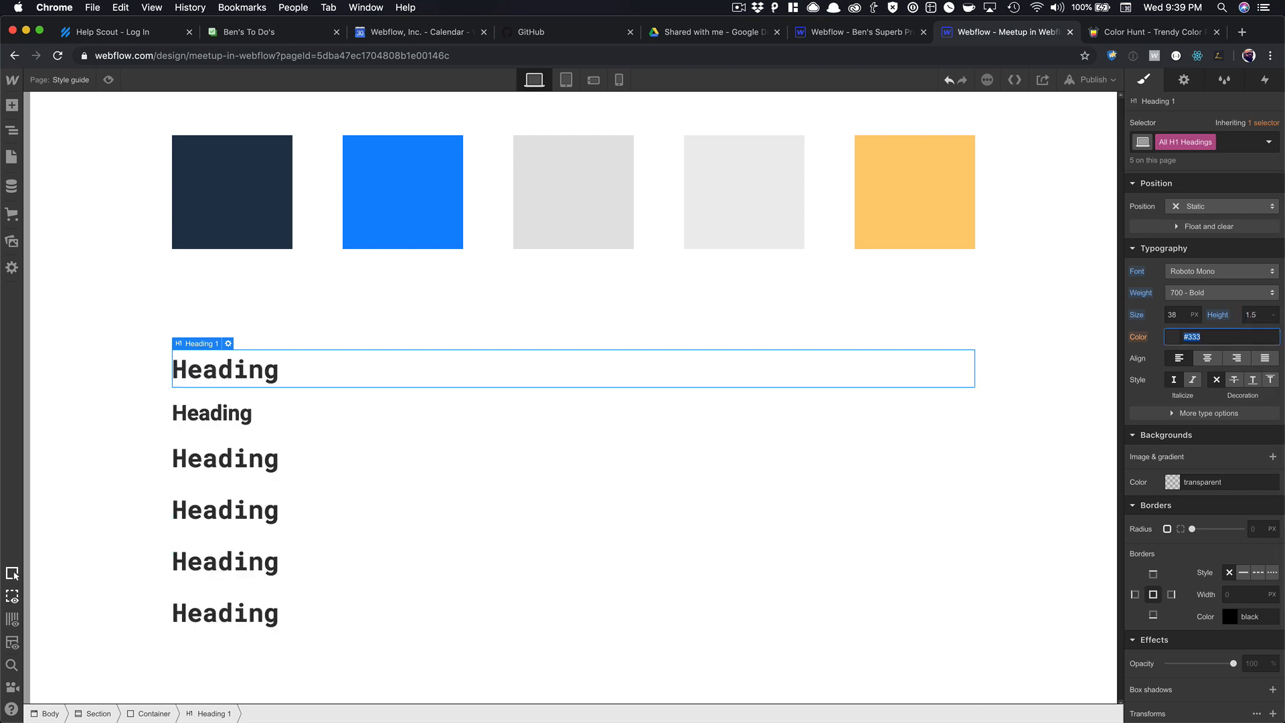
click(921, 418)
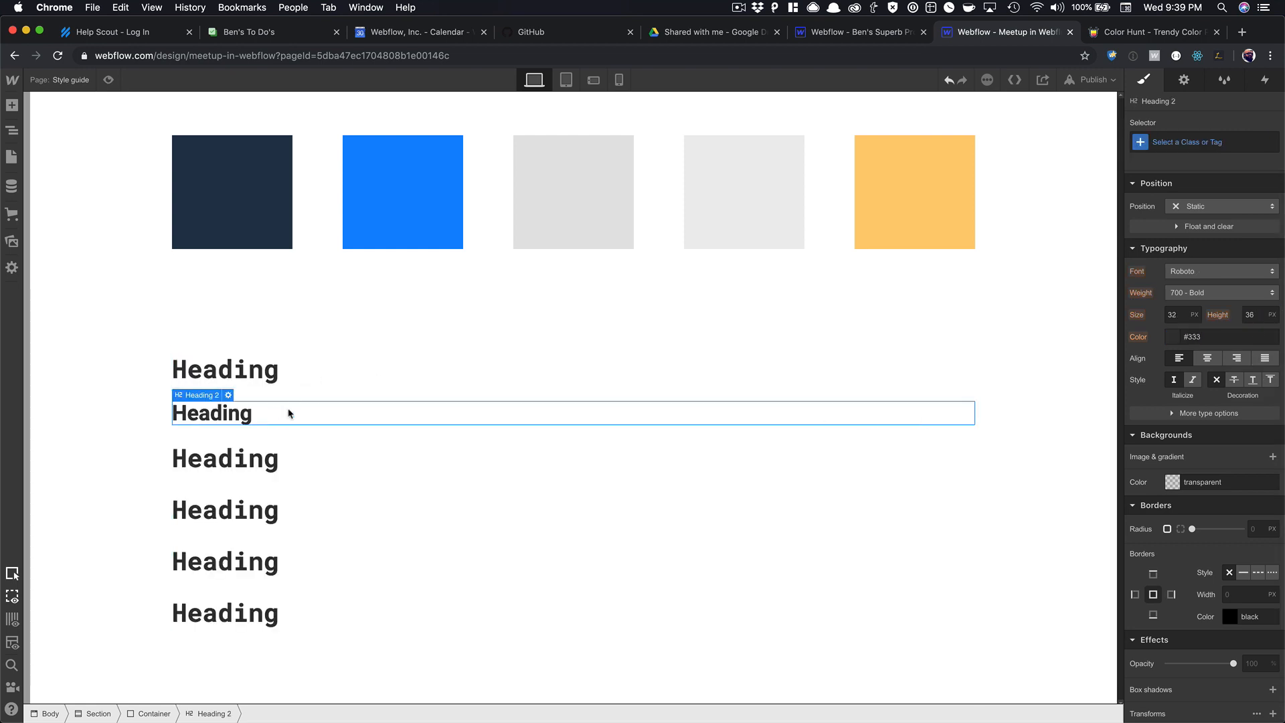
Style All H2 Headings in Roboto Mono with a unitless 1.5 line height.
click(1185, 141)
click(1180, 216)
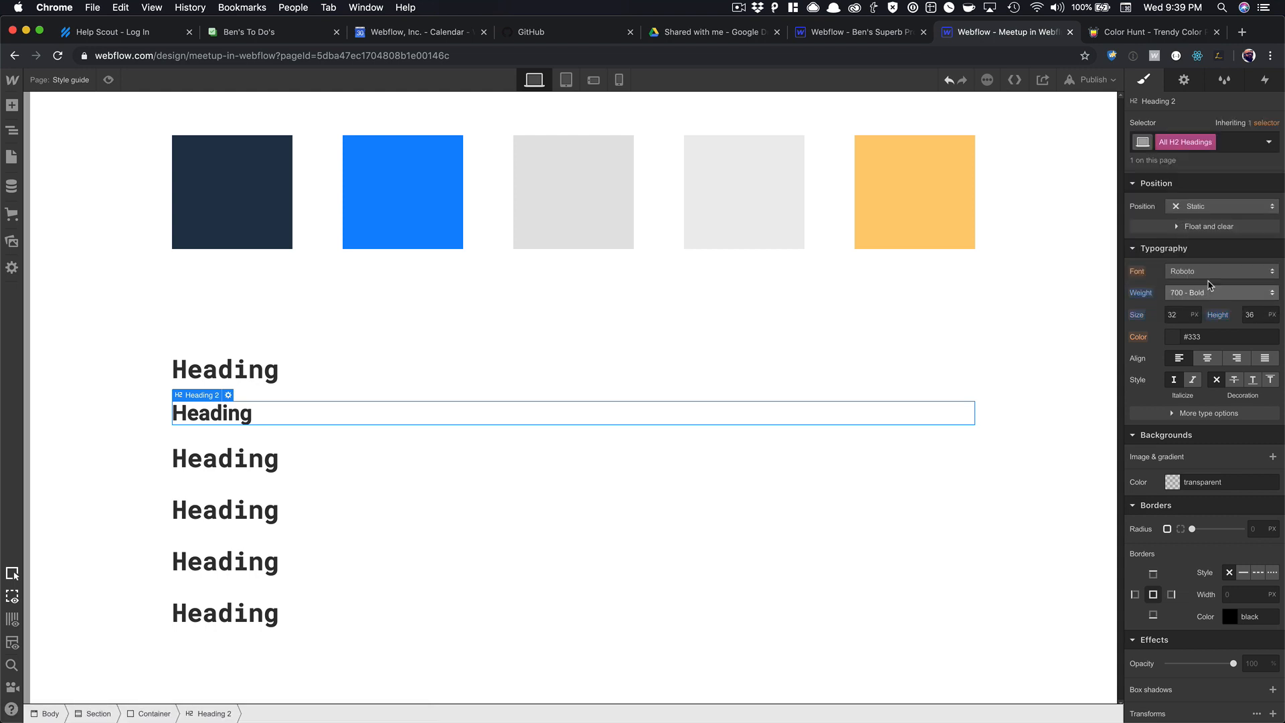
click(1209, 272)
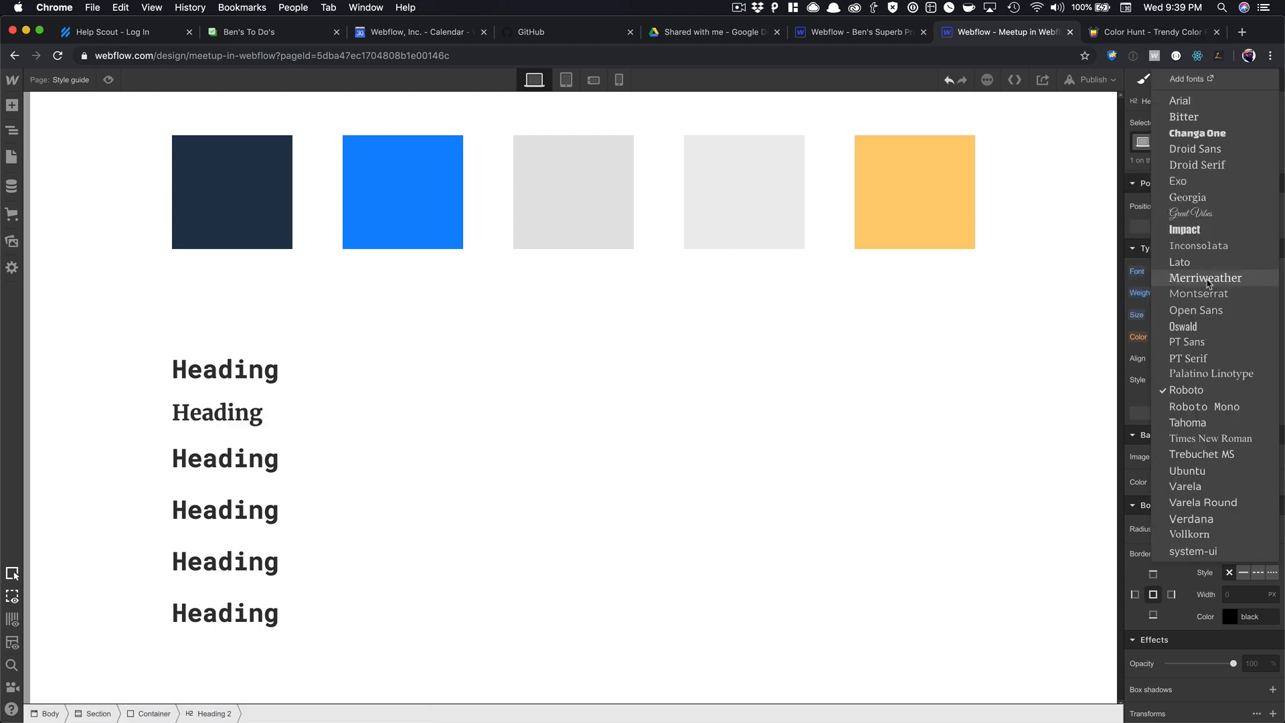
click(1203, 406)
click(1270, 315)
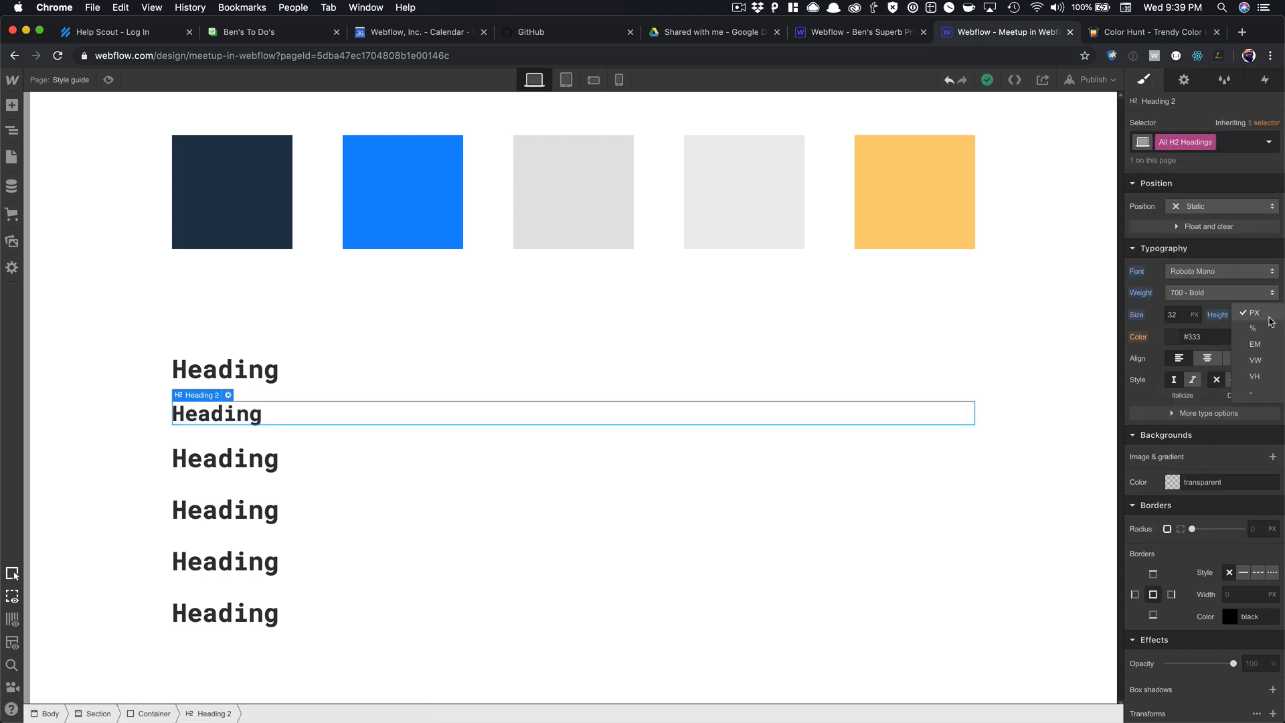
click(1263, 391)
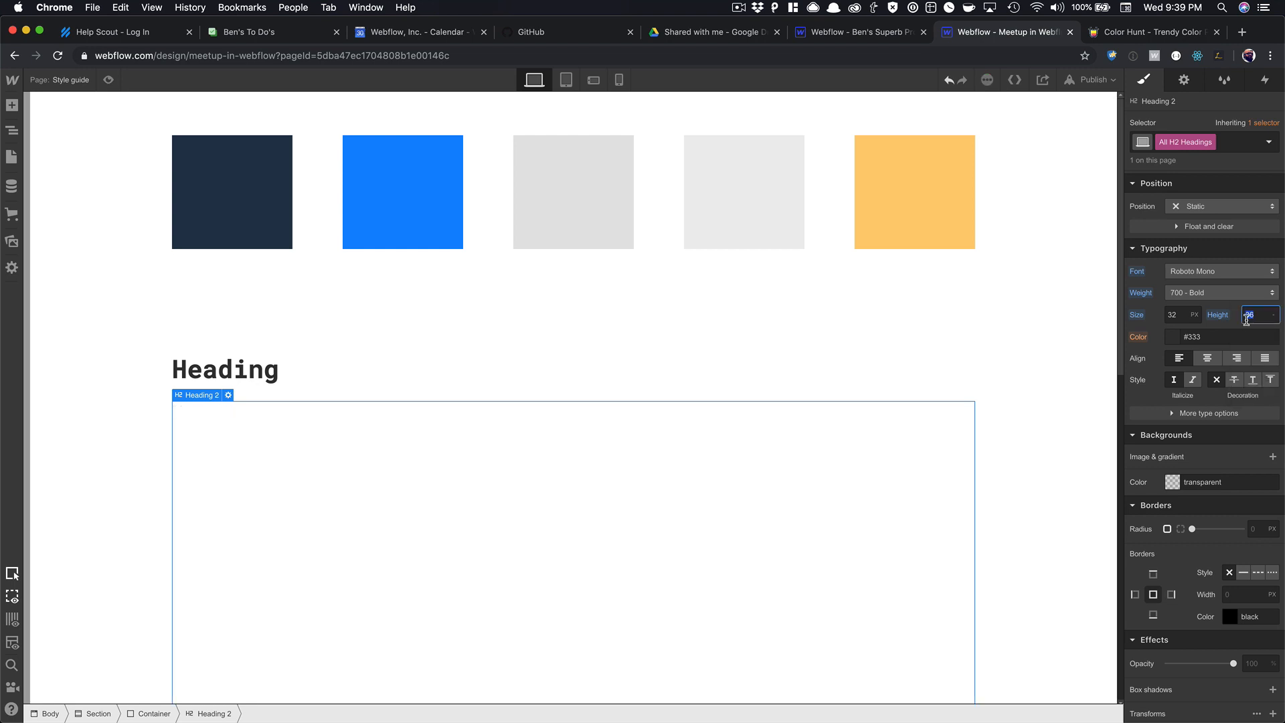
text(1.5)
key(Tab)
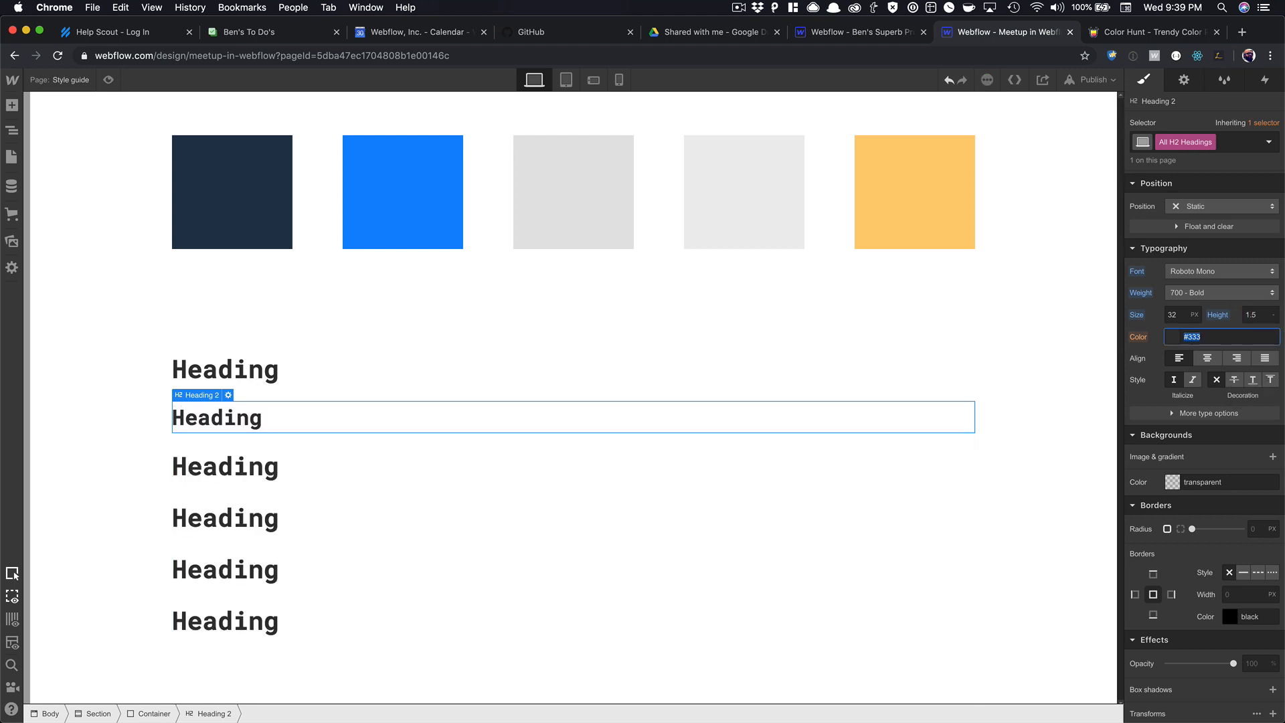
Make the third heading an H3 and give All H3 Headings a unitless 1.5 line height.
click(212, 463)
click(229, 440)
click(244, 528)
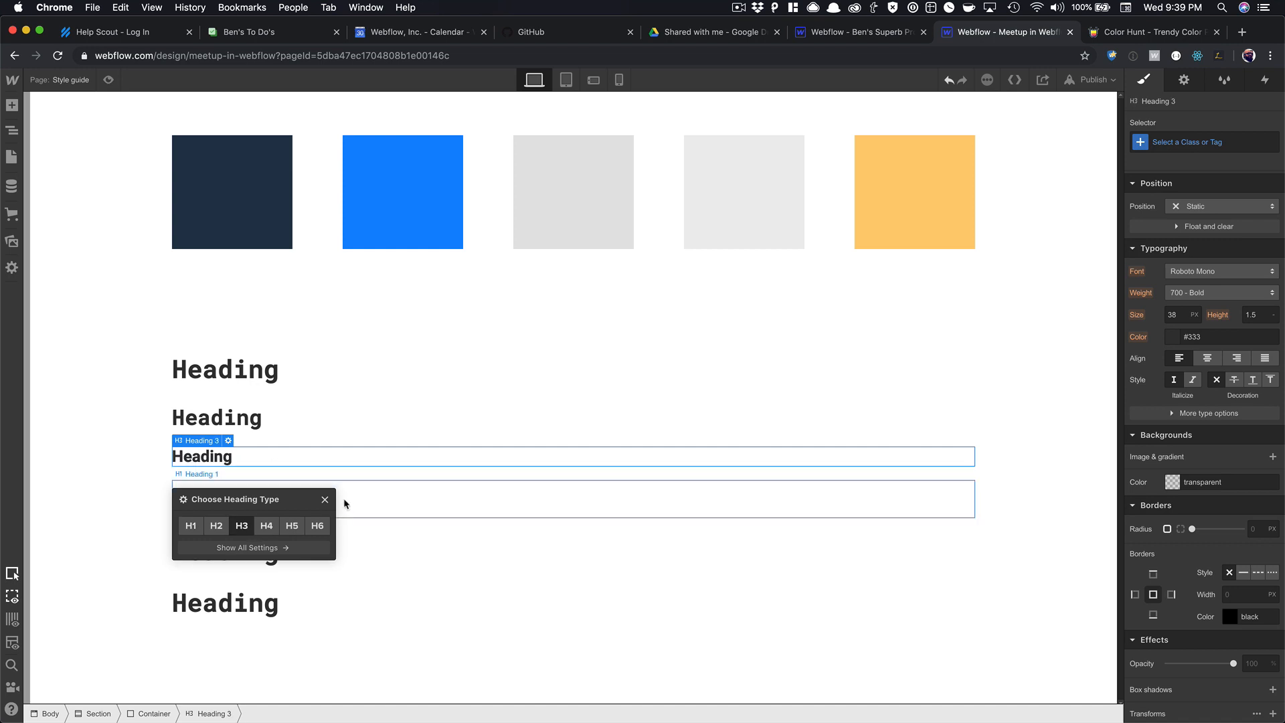
click(1208, 143)
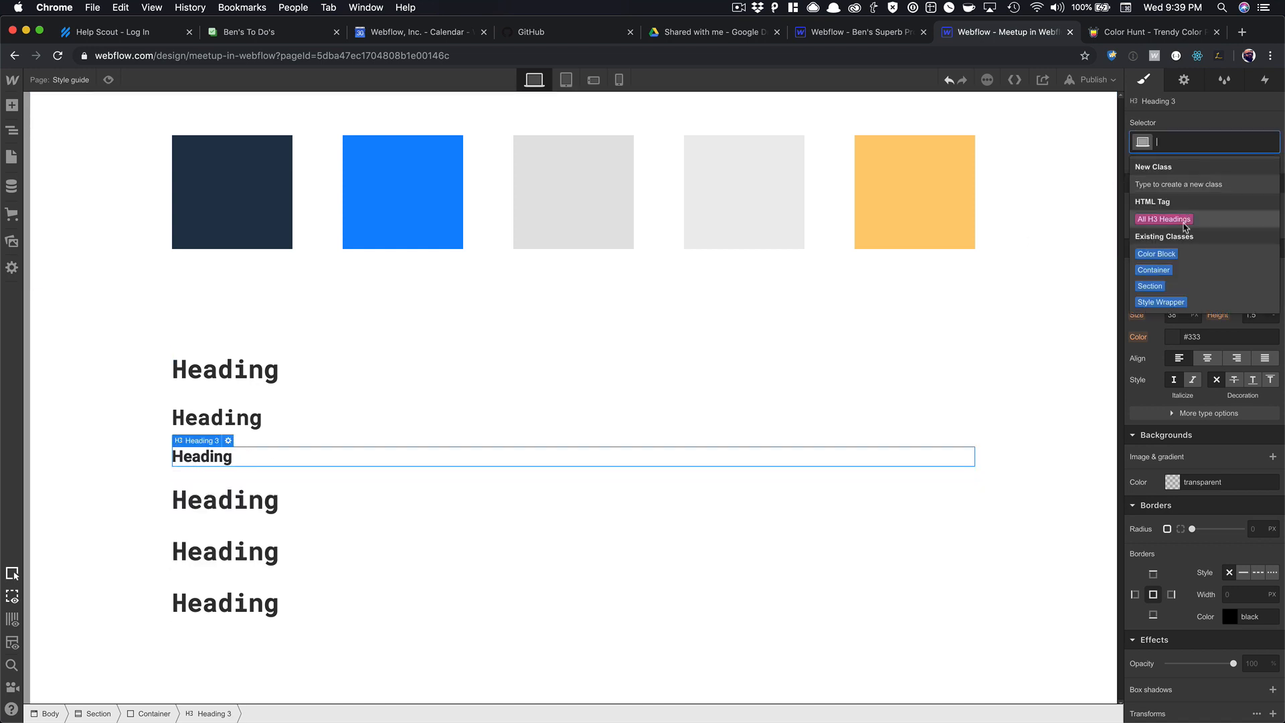
click(1181, 220)
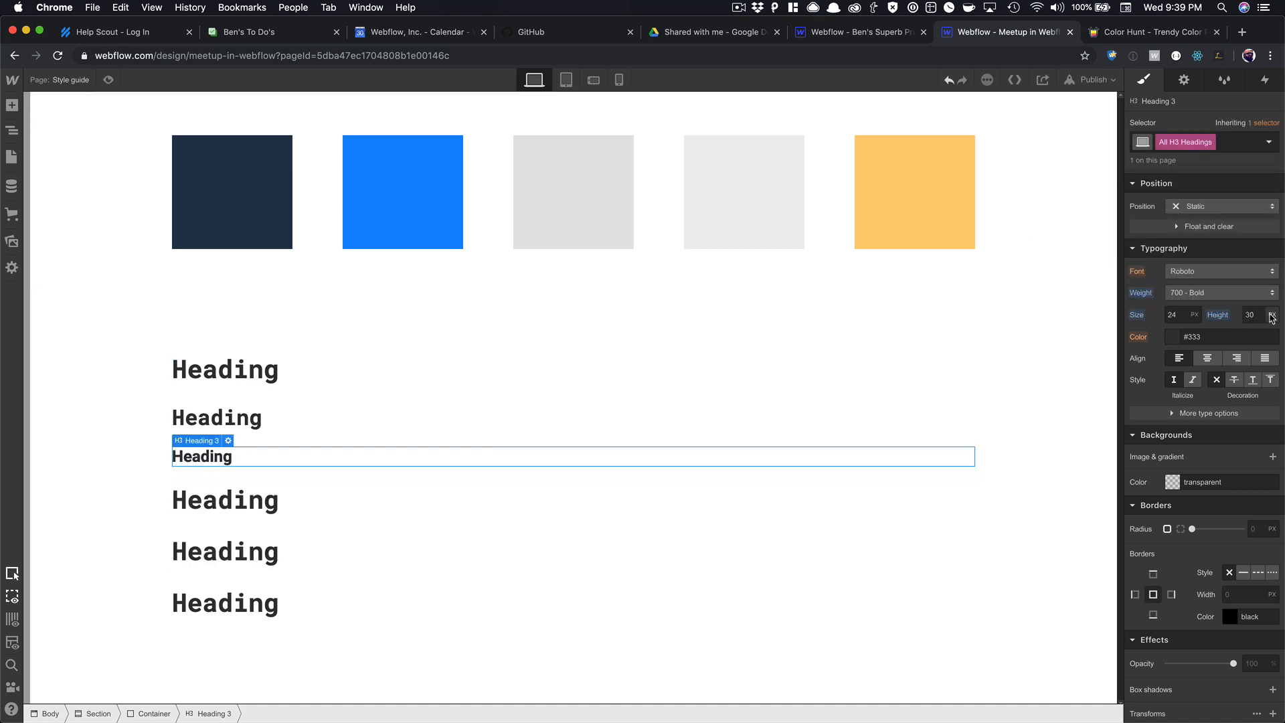
click(1272, 315)
click(1259, 391)
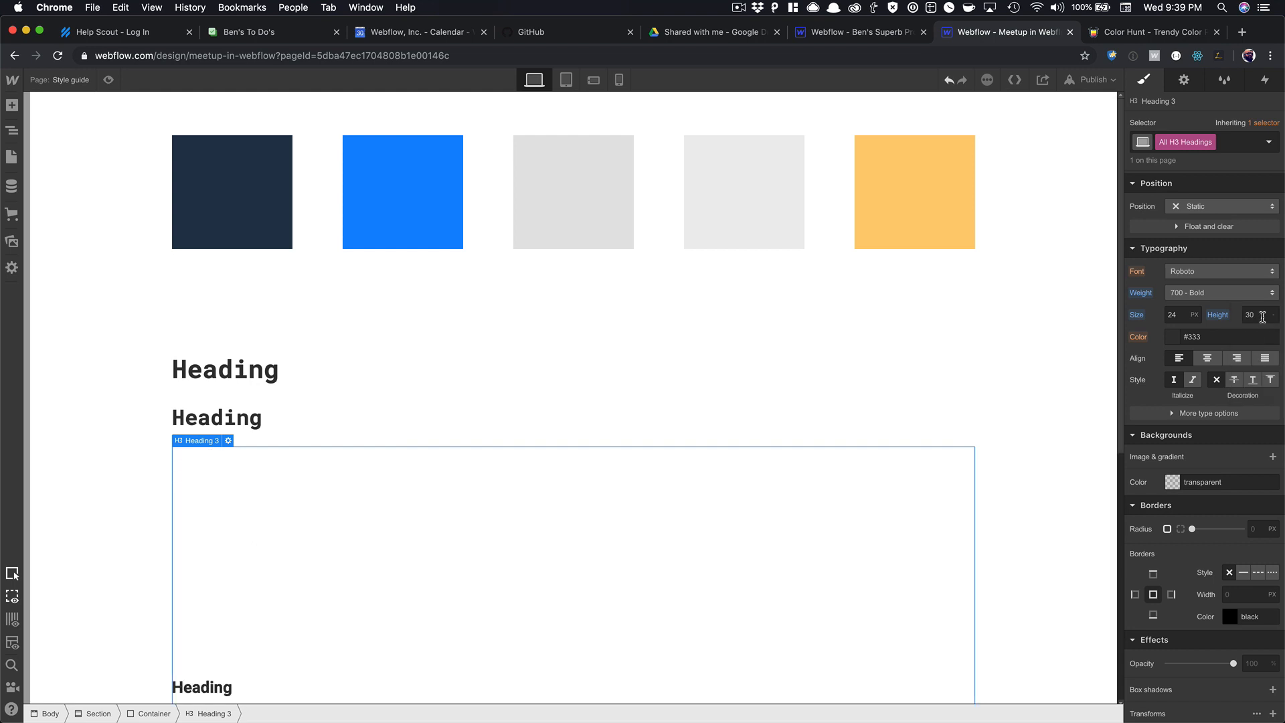
click(1259, 316)
text(1.5)
key(Return)
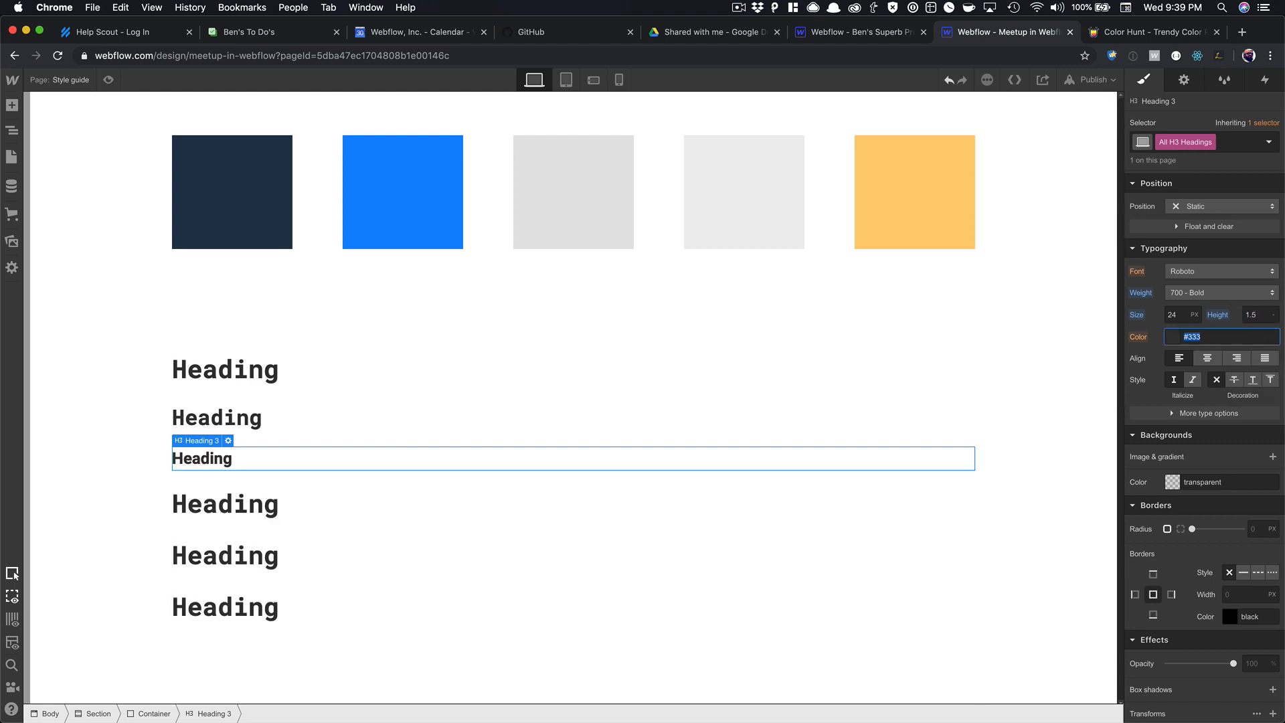
click(402, 495)
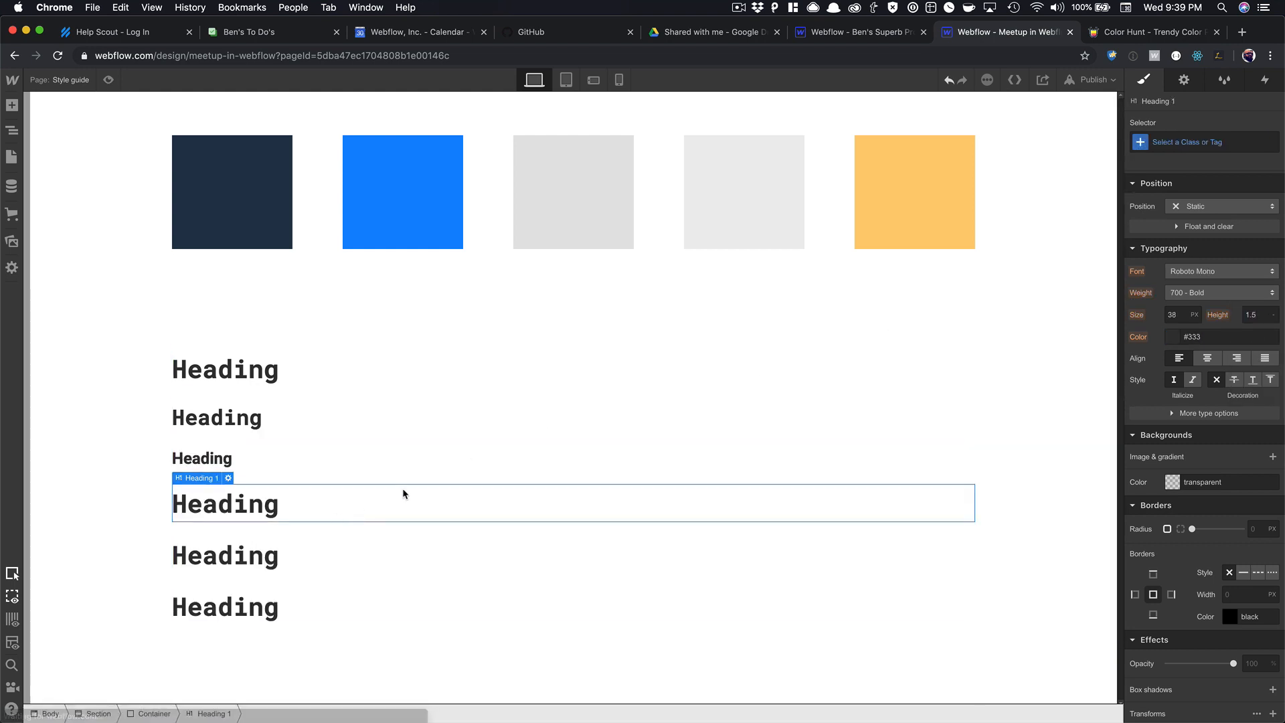
Make the fourth heading an H4 and give All H4 Headings a unitless 1.5 line height.
click(228, 478)
click(267, 563)
click(324, 538)
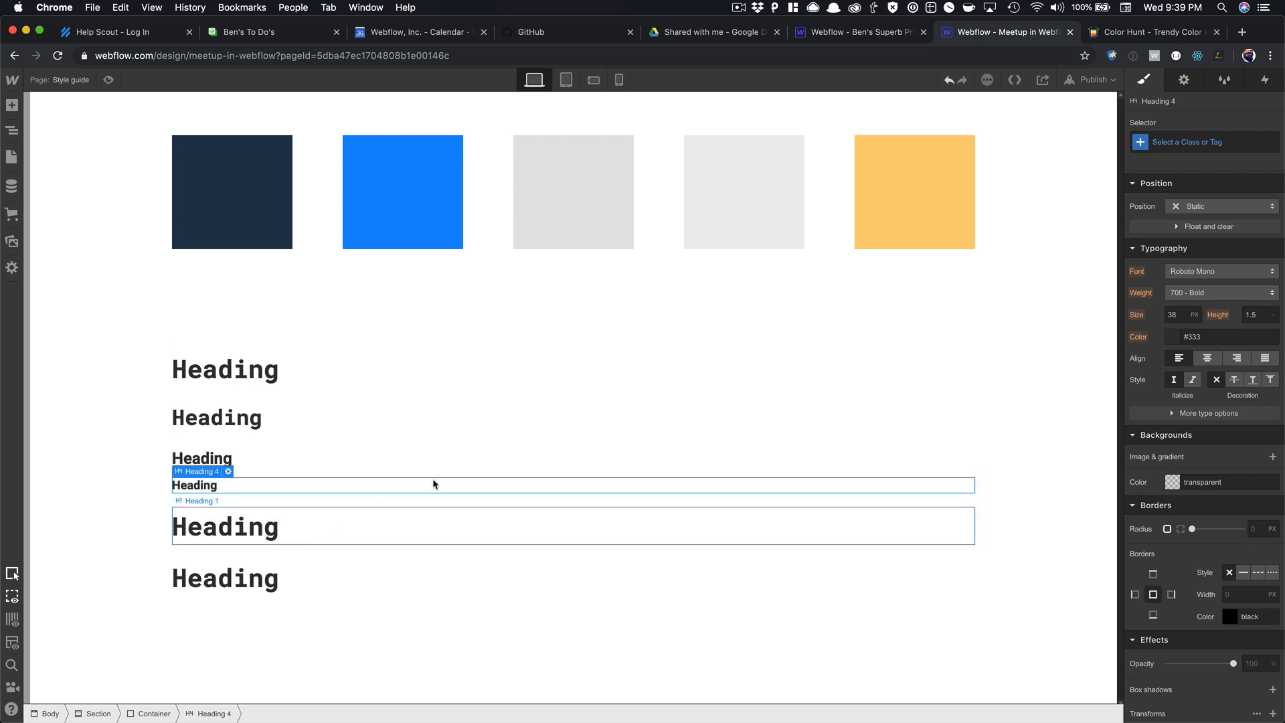
click(1198, 142)
click(1176, 225)
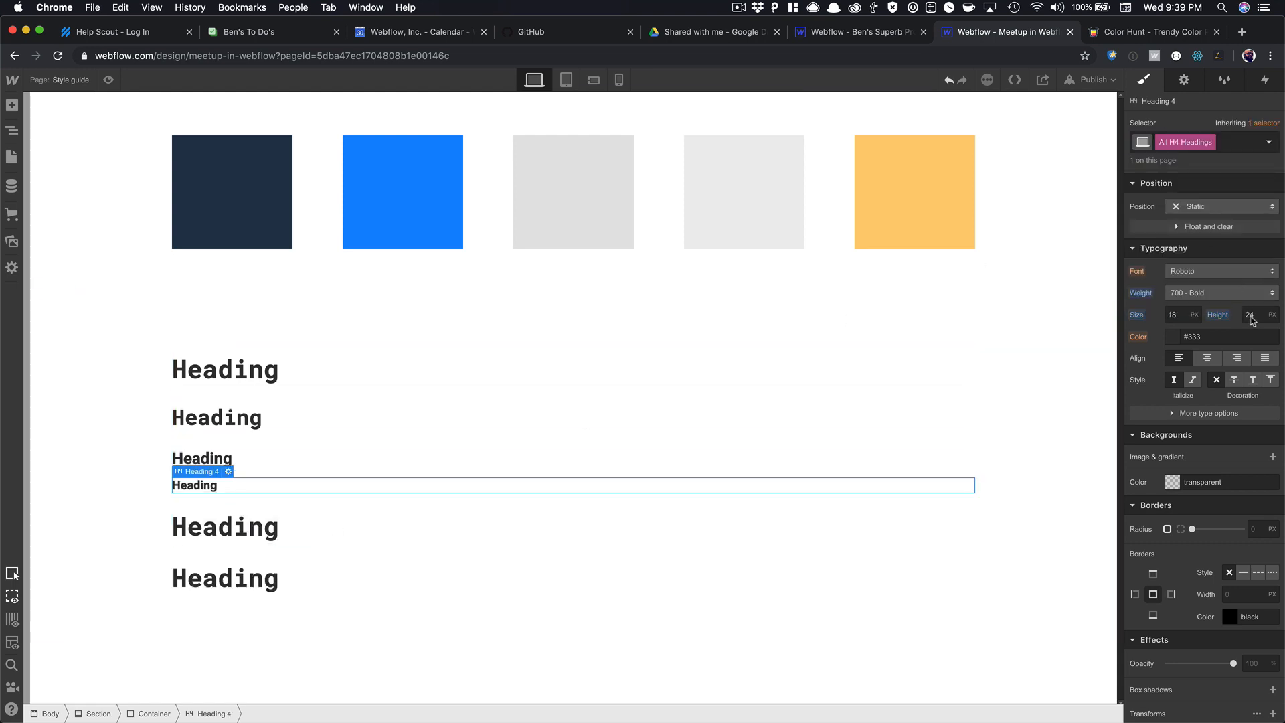
click(1273, 315)
click(1268, 394)
click(1255, 319)
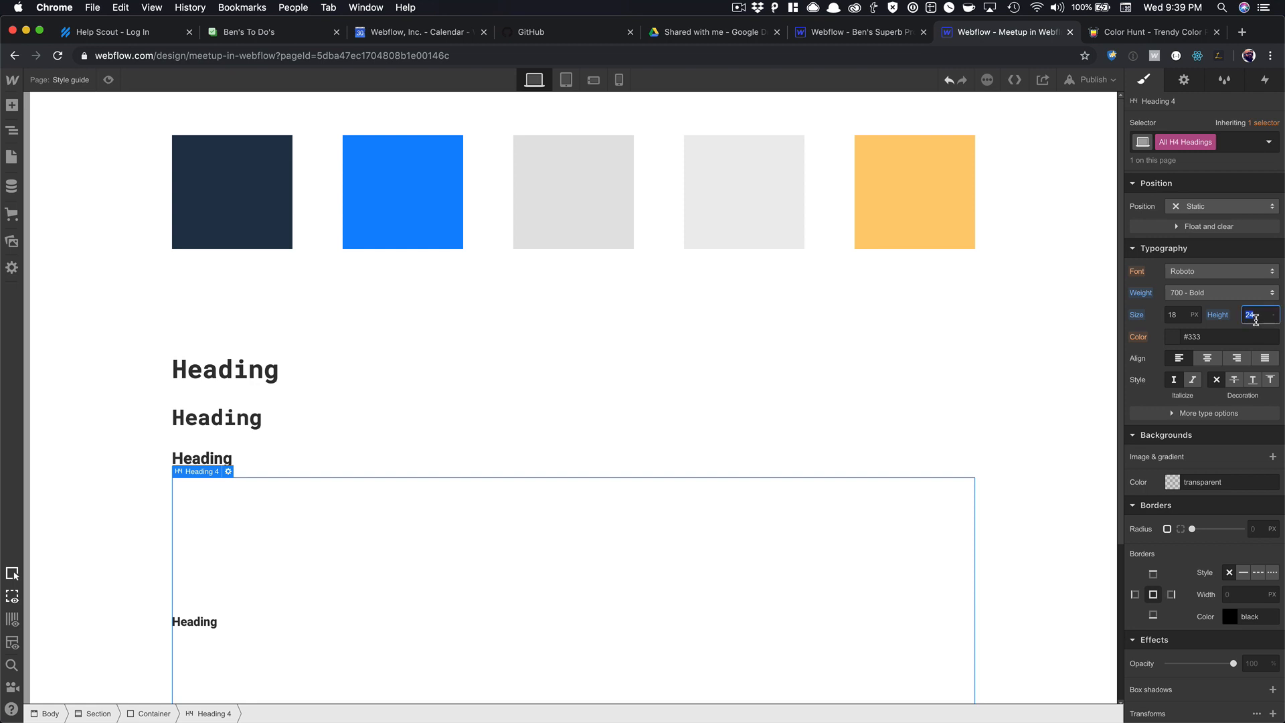
text(1.5)
key(Tab)
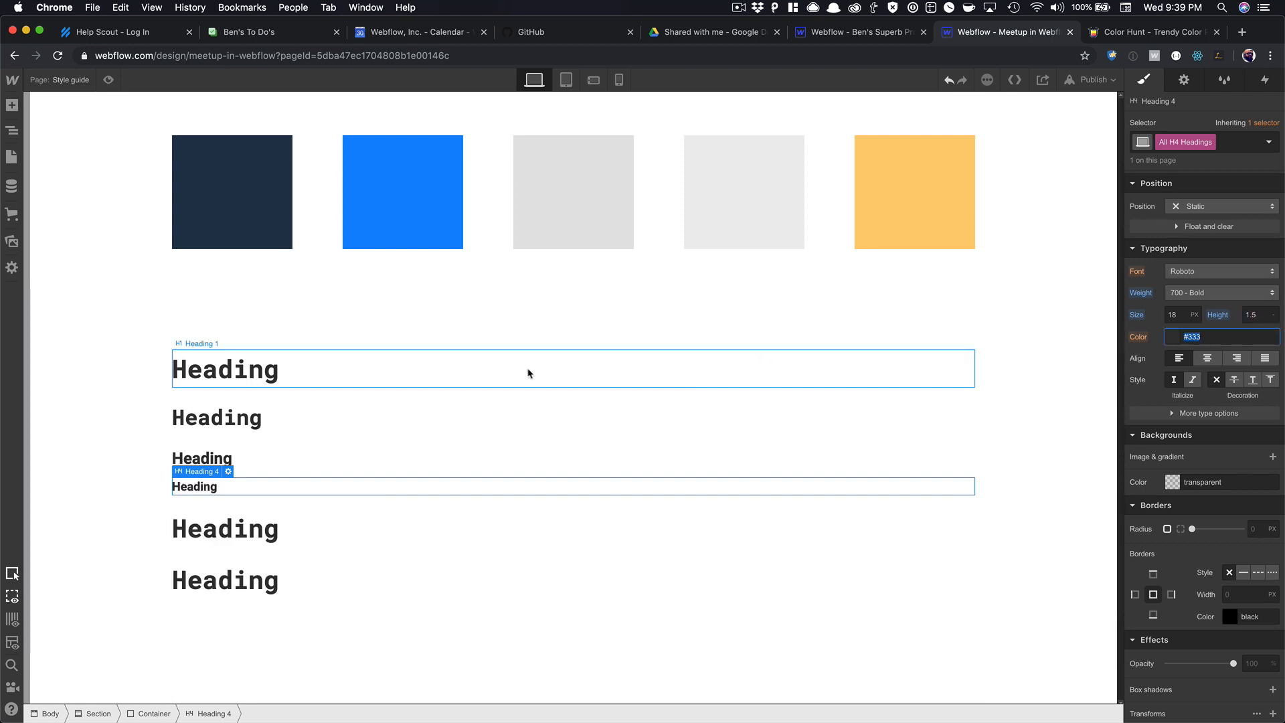
Make the fifth heading an H5 and give All H5 Headings a unitless 1.5 line height.
click(239, 521)
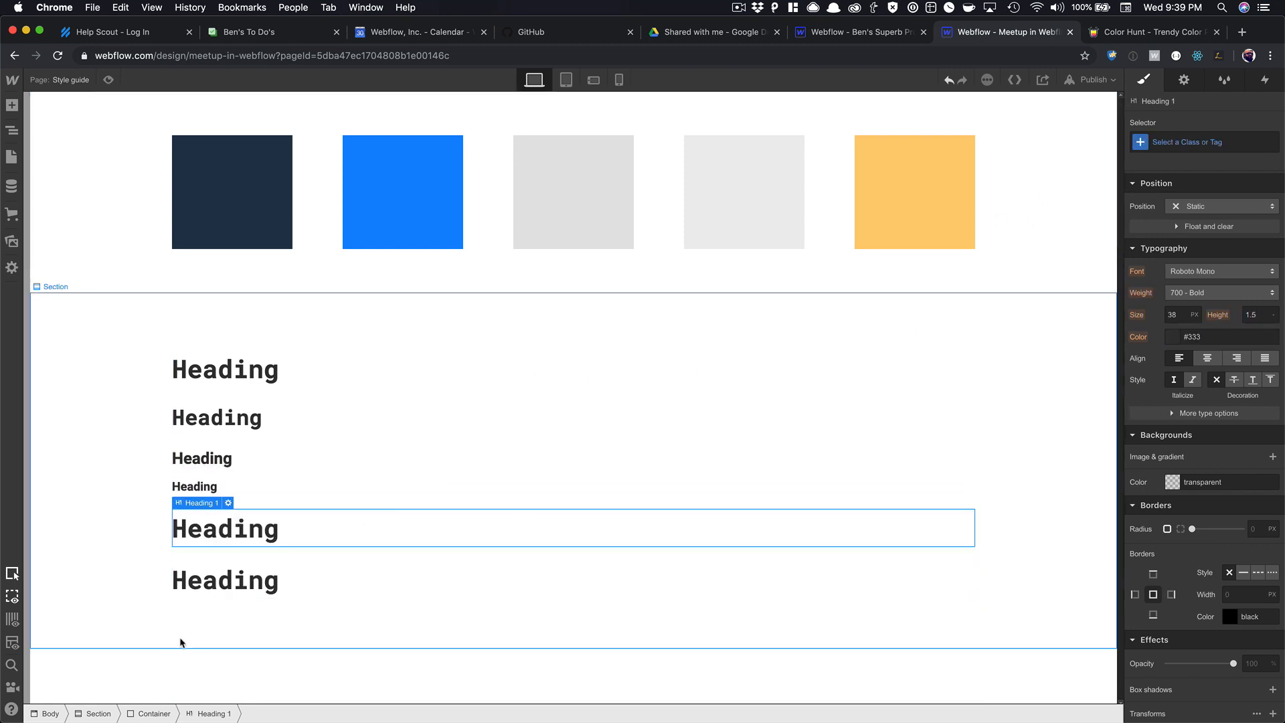
click(228, 504)
click(302, 587)
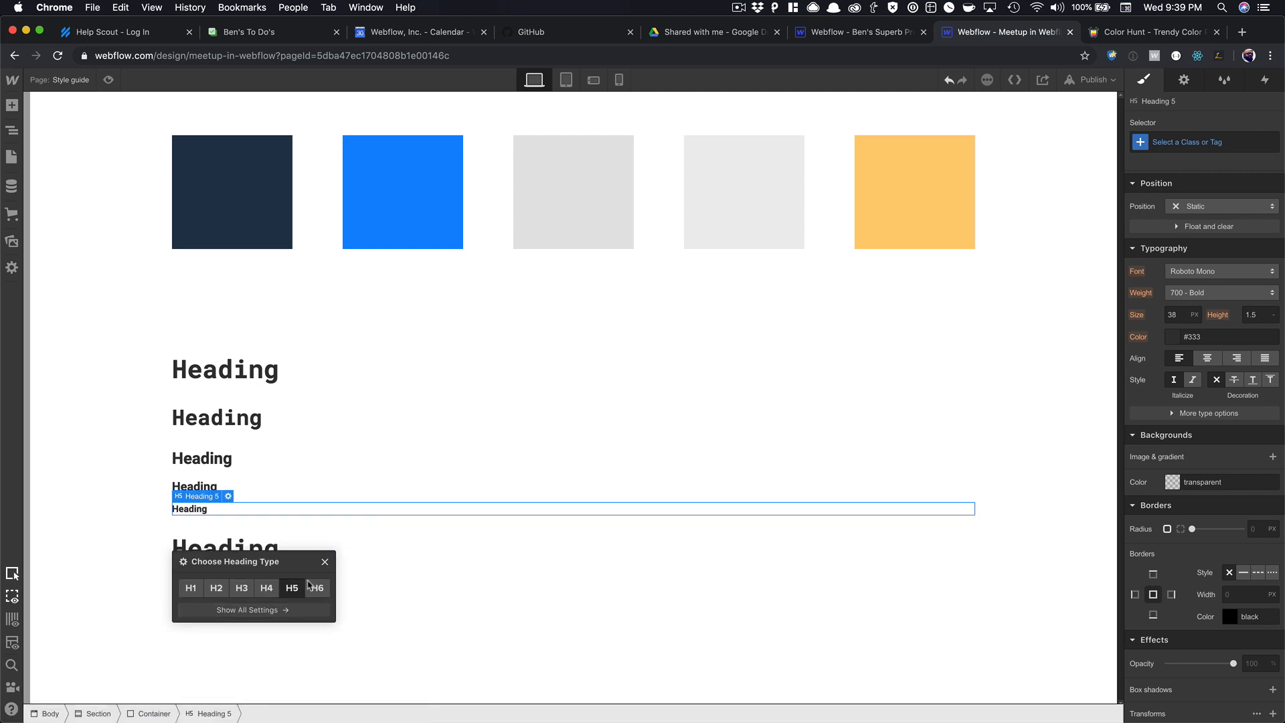
click(324, 561)
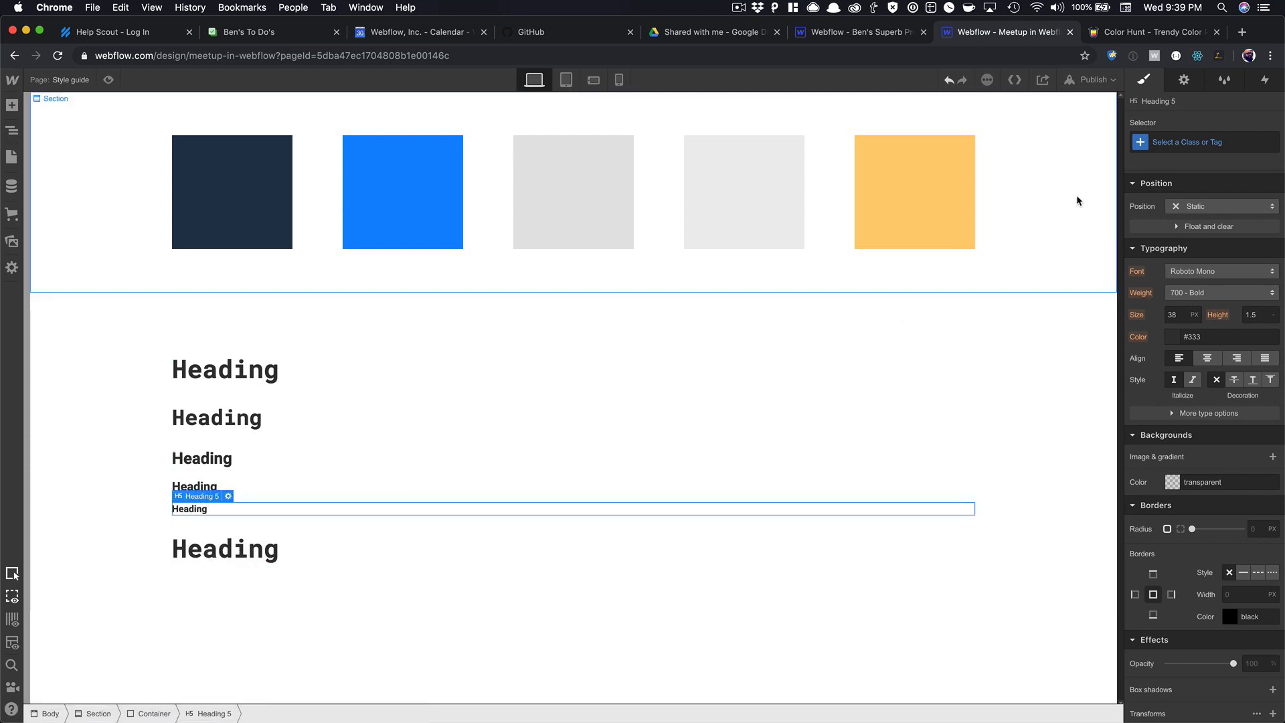
click(1198, 141)
click(1182, 215)
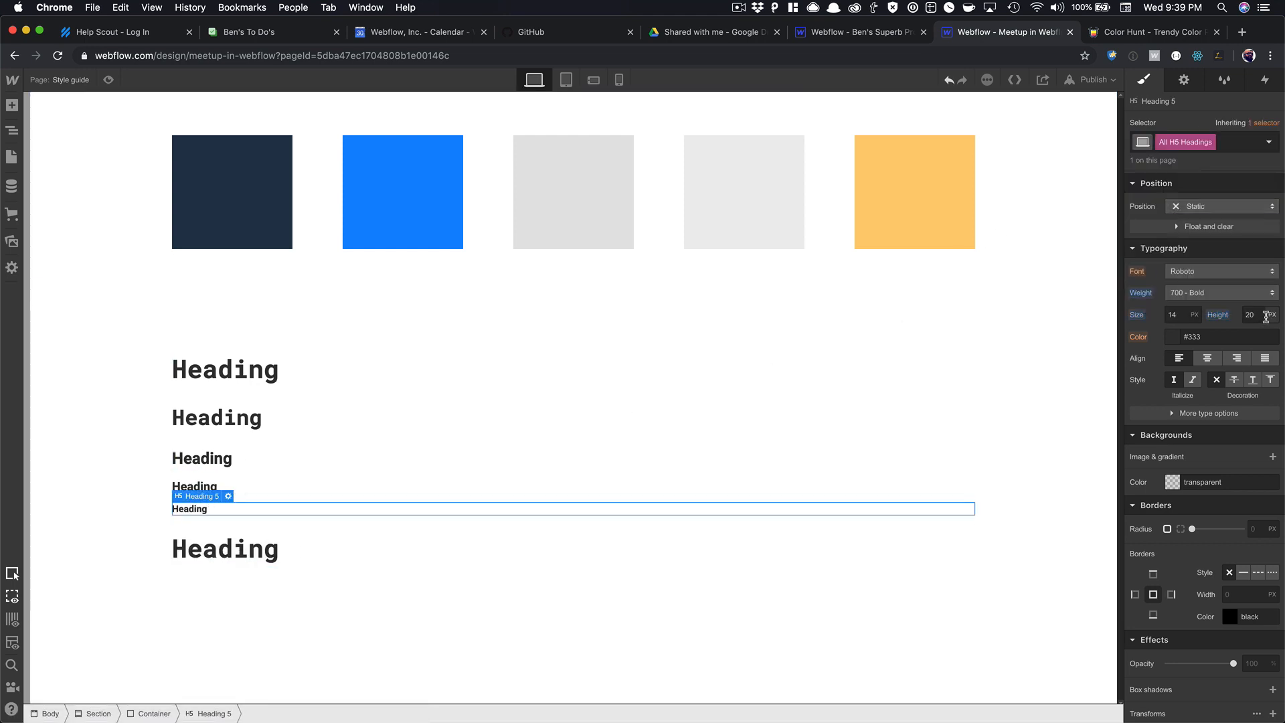
click(1271, 315)
click(1252, 393)
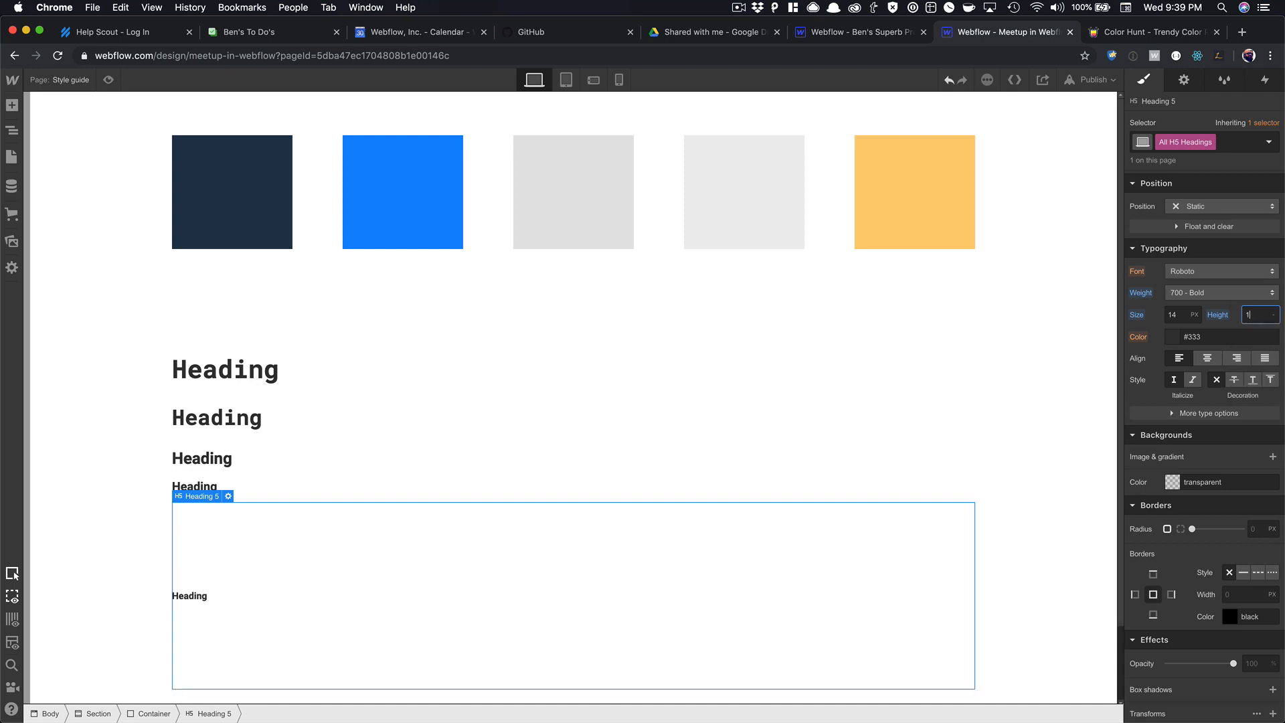
text(1.5)
key(Tab)
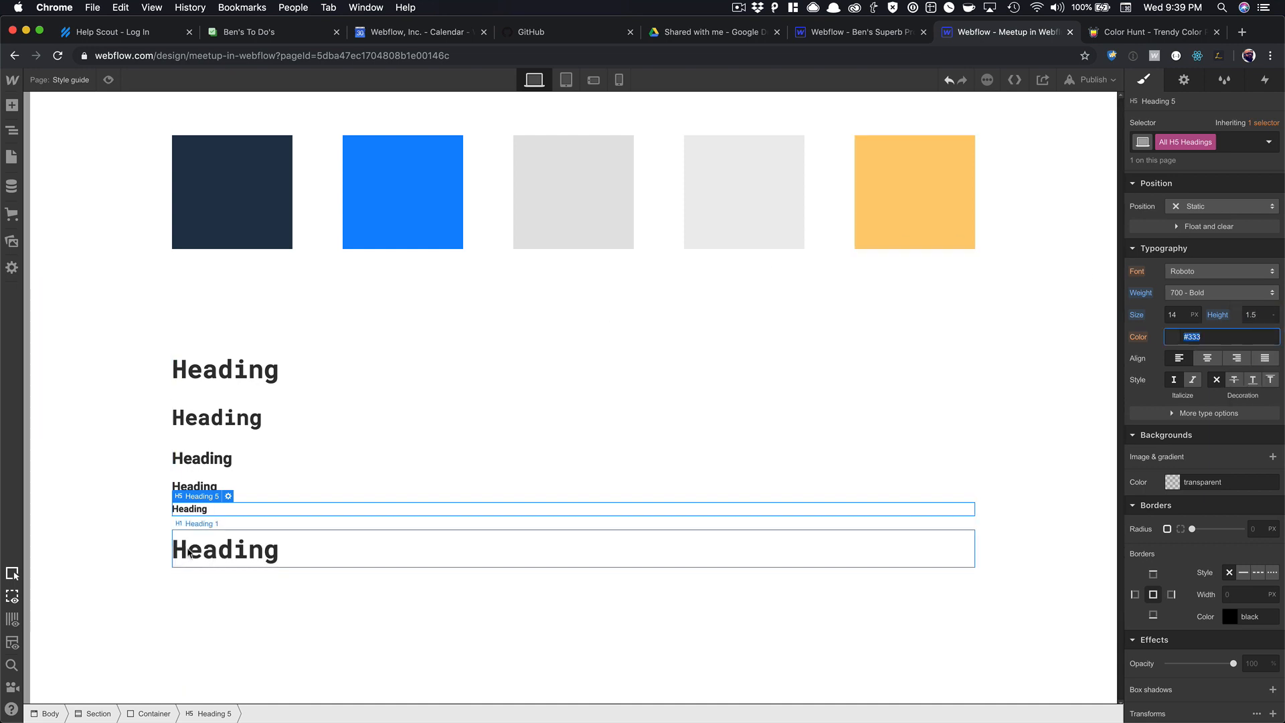
click(435, 549)
click(229, 526)
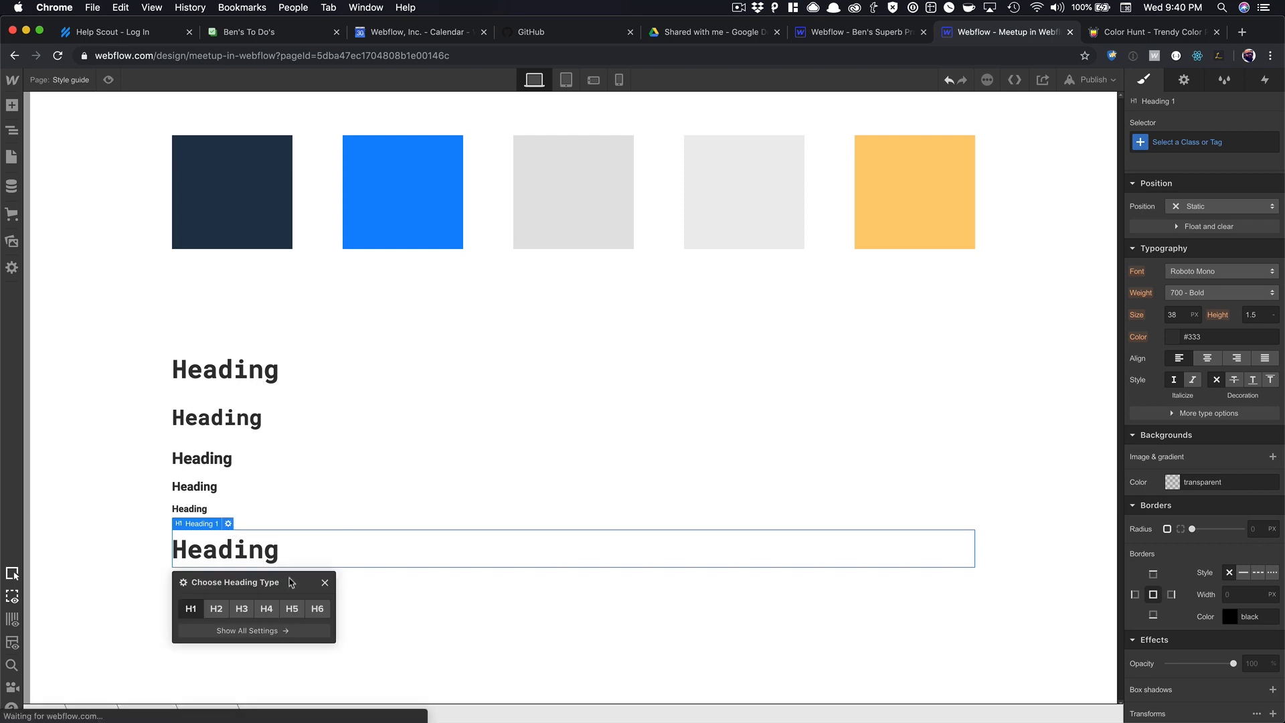
Make the last heading an H6 and style All H6 Headings in Roboto Mono with 1.5 line height.
click(316, 610)
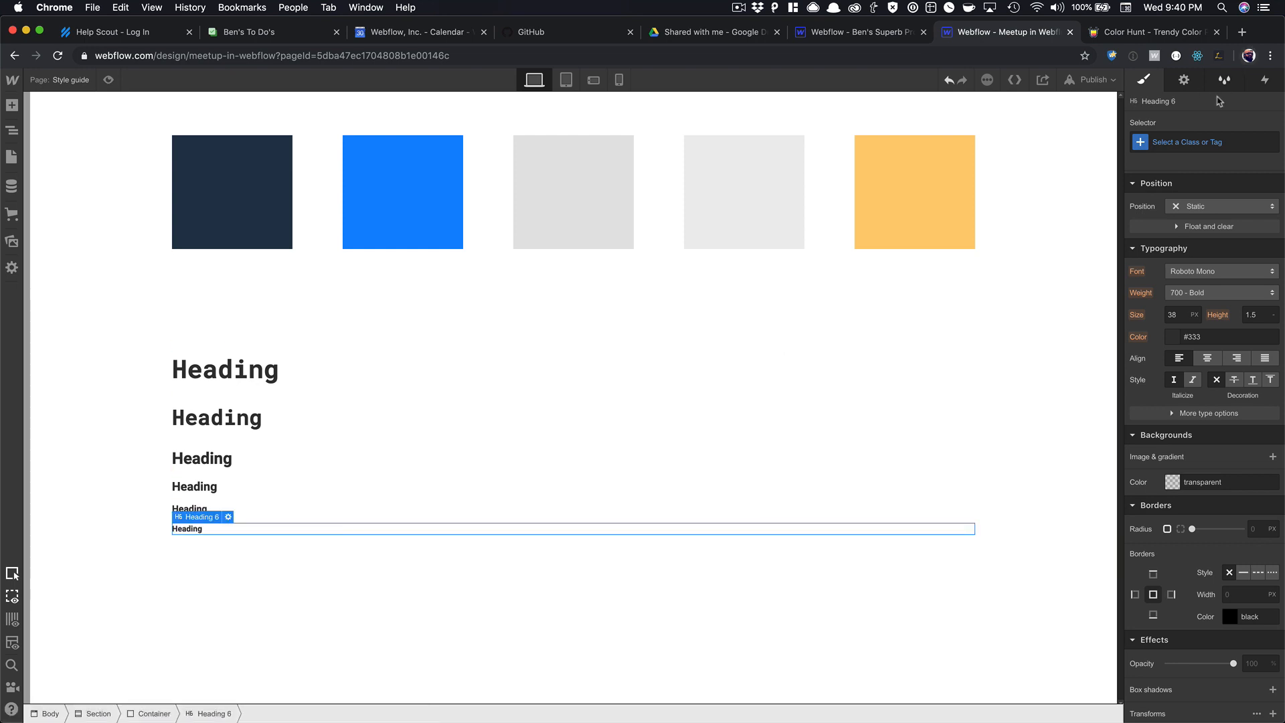
click(1197, 143)
click(1179, 218)
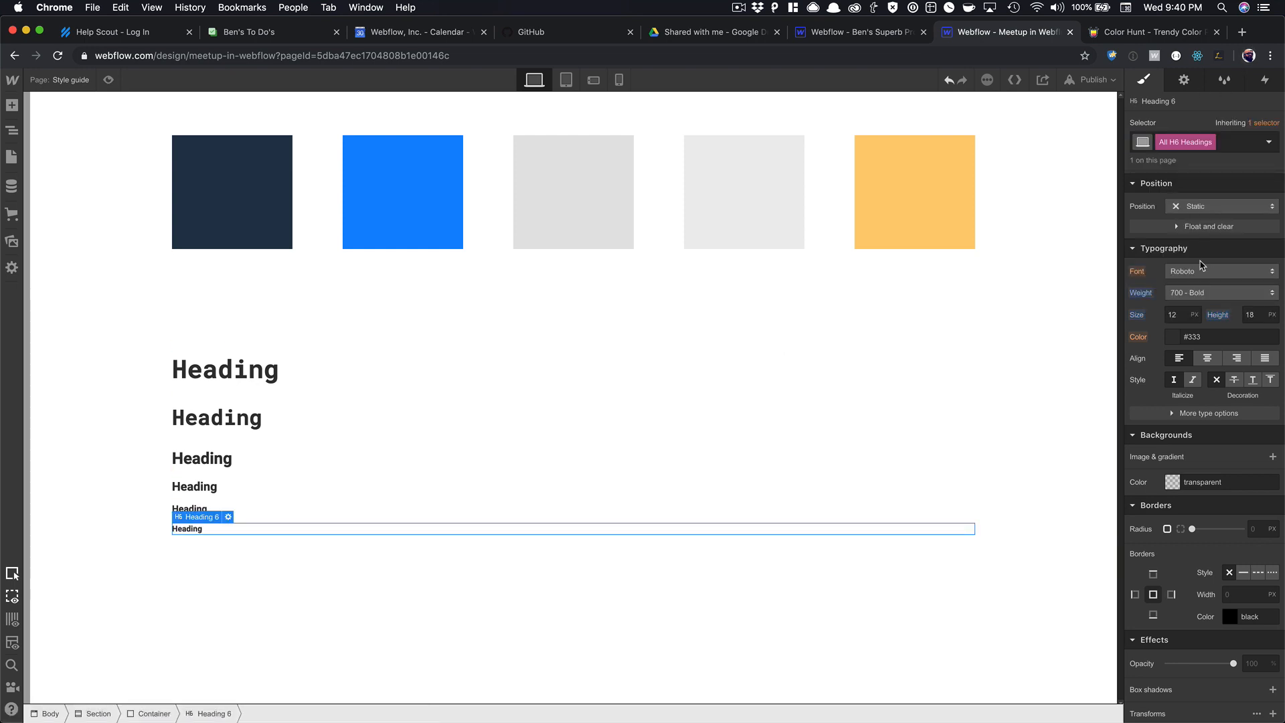
click(1200, 267)
click(1196, 410)
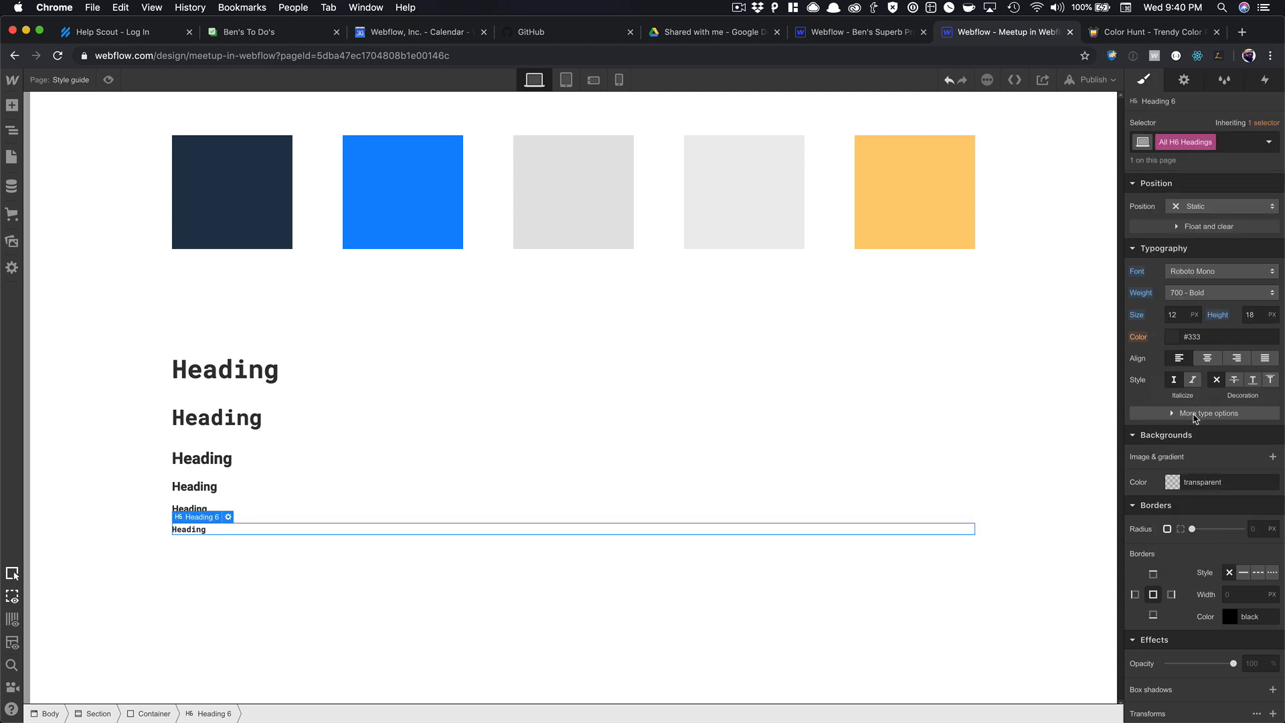
click(1273, 316)
click(1256, 395)
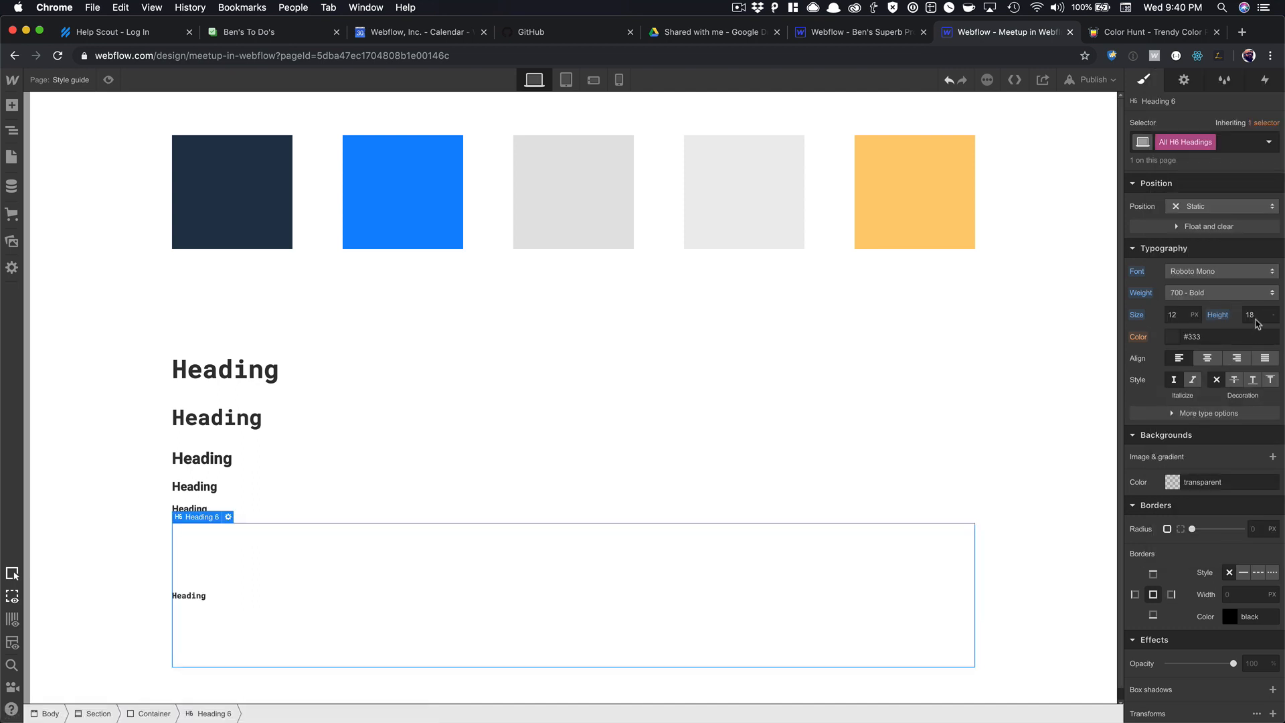
text(1.5)
key(Tab)
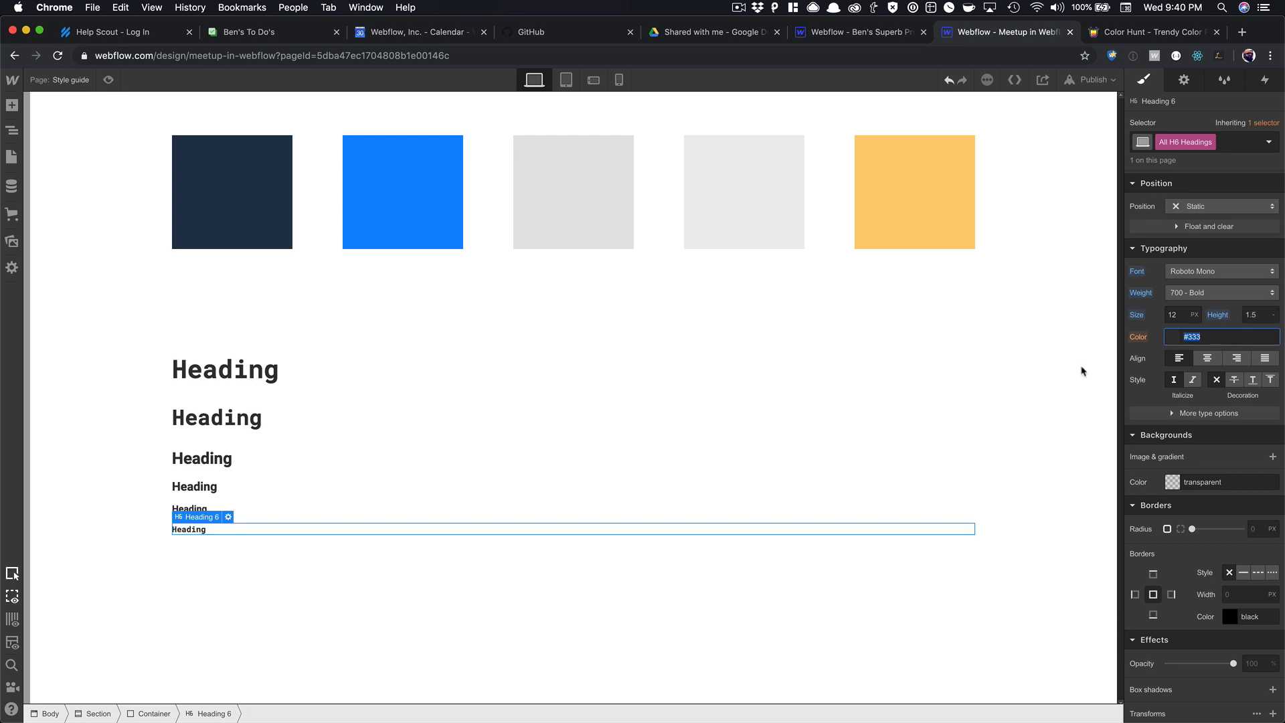
Check each heading's styles, then select the Container holding the headings.
click(607, 593)
click(225, 378)
click(218, 427)
click(211, 460)
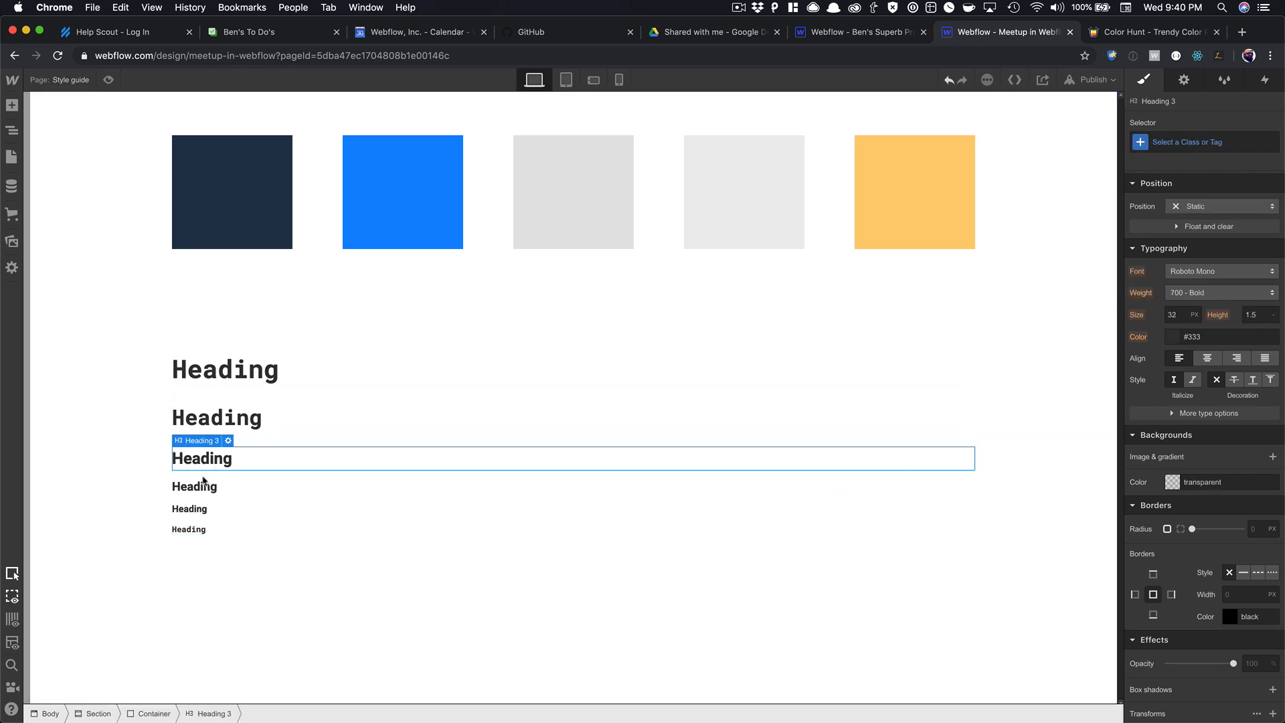
click(195, 509)
click(190, 529)
click(200, 429)
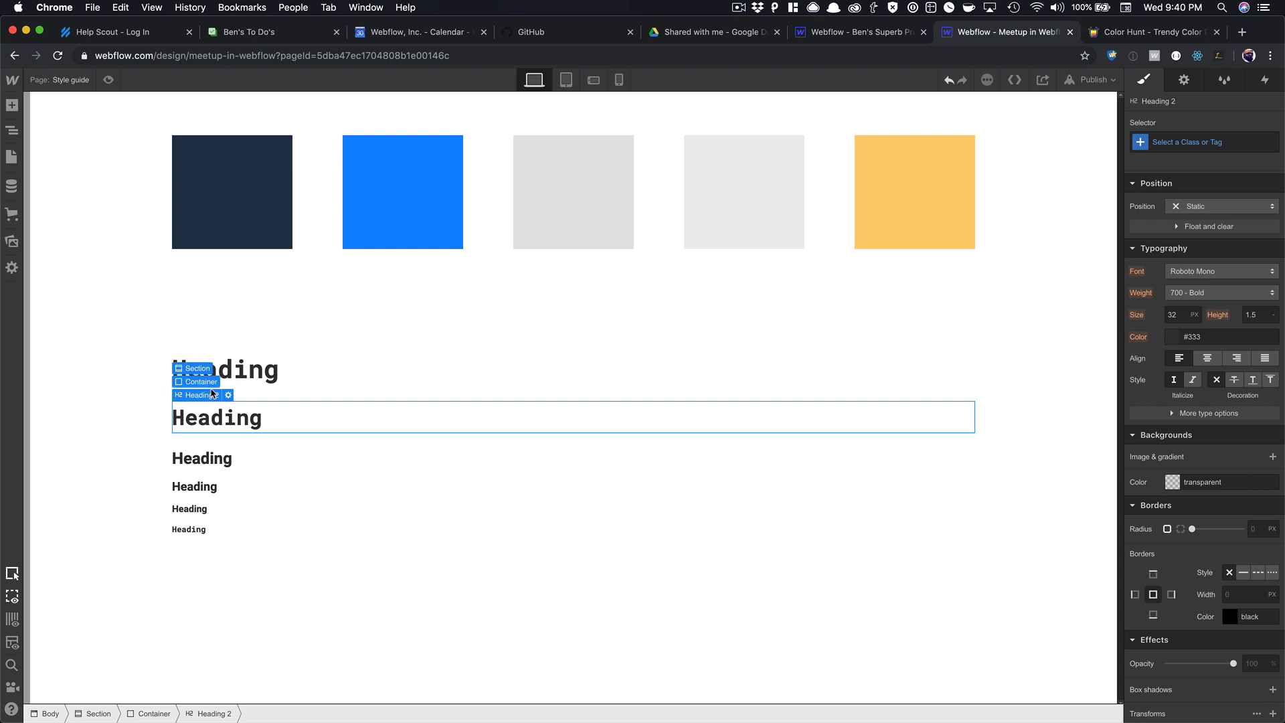
click(281, 510)
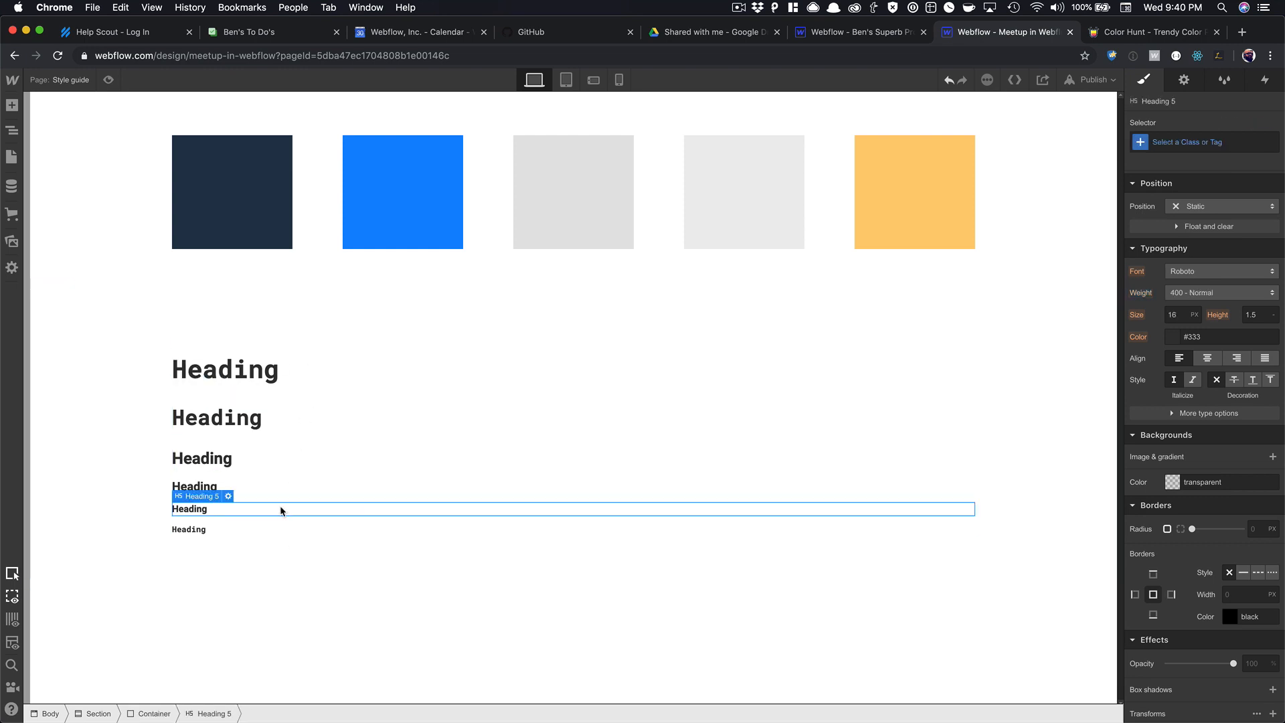
key(Up)
key(Up)
key(Down)
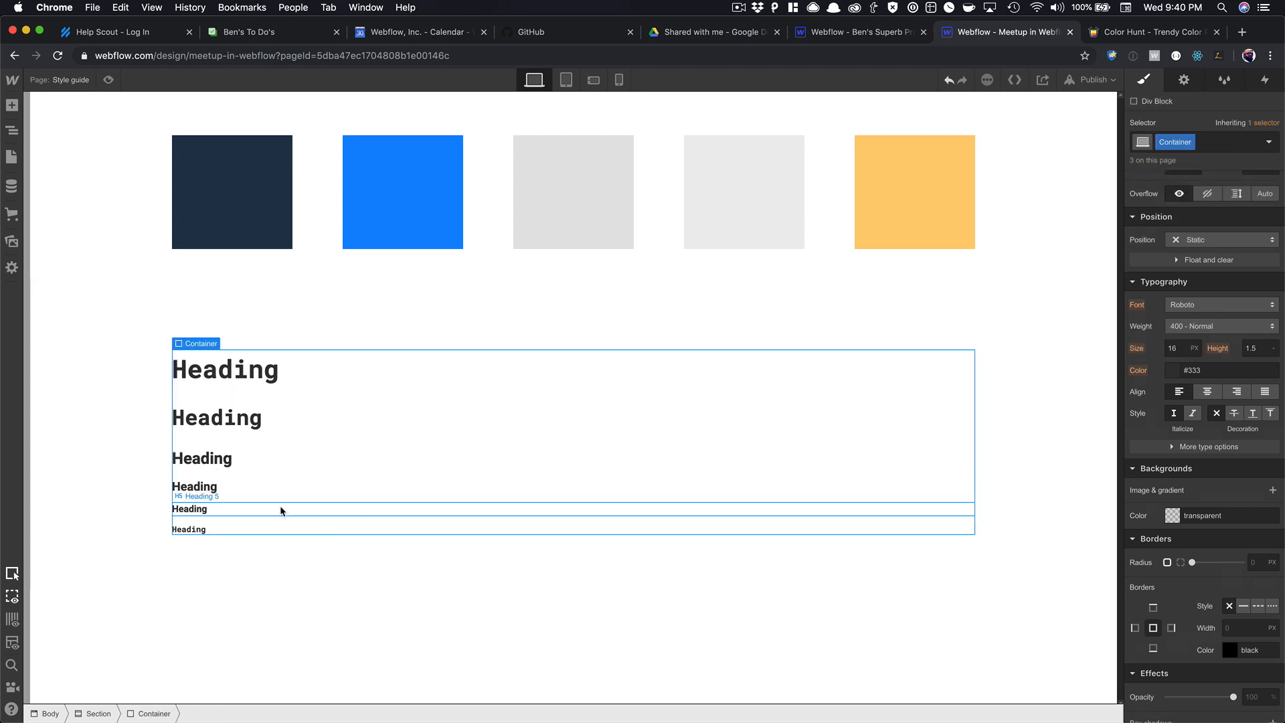
Add a lorem ipsum Paragraph and then a 'Button Text' Button to the Container.
key(super+e)
text(par)
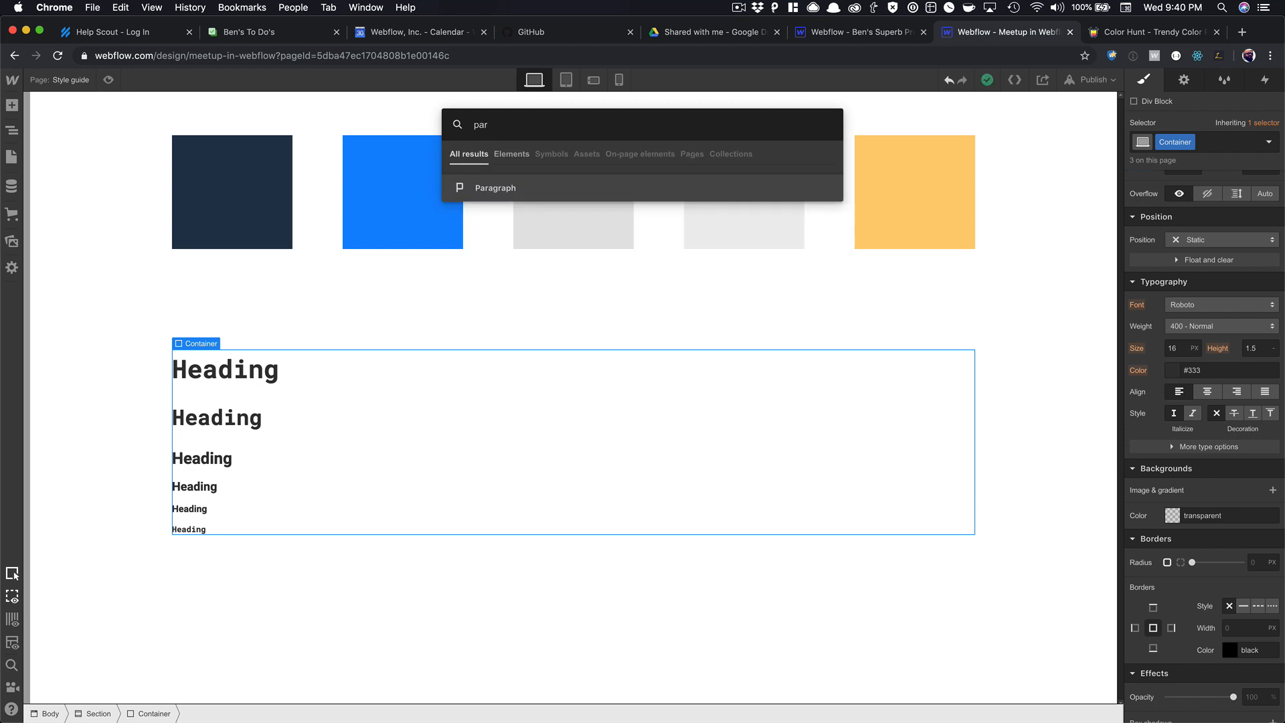
key(Return)
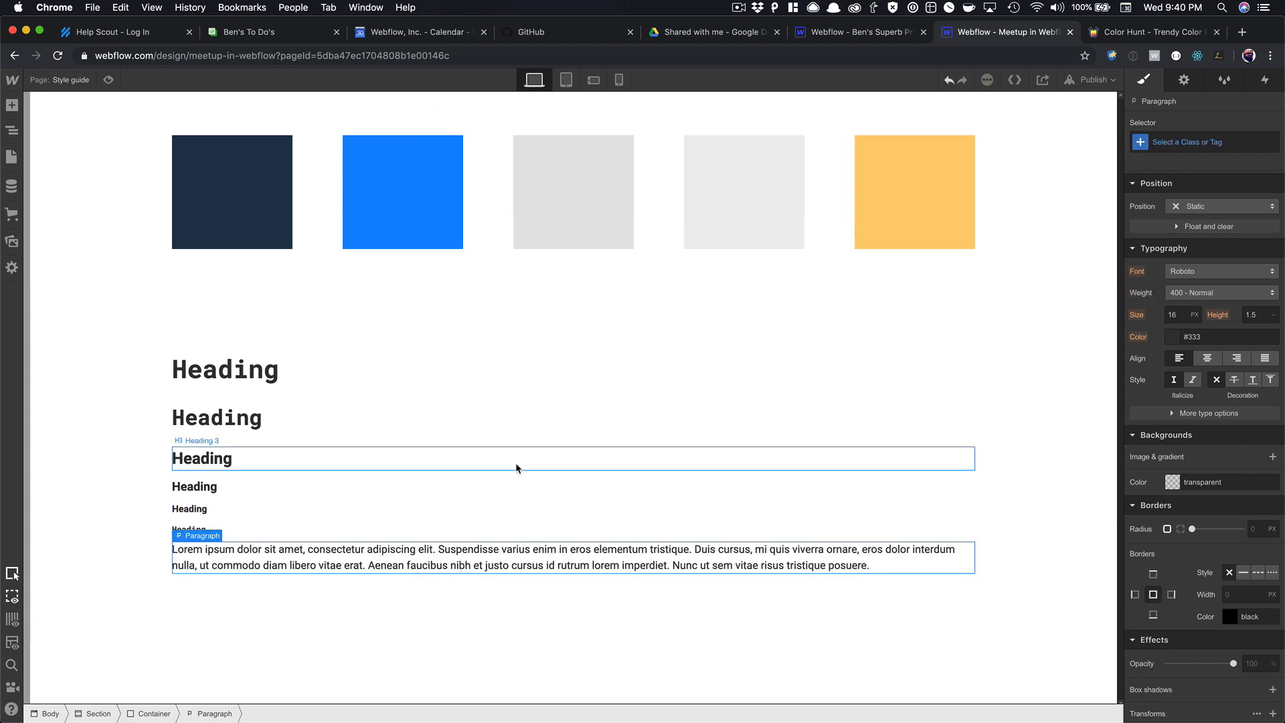
key(super+e)
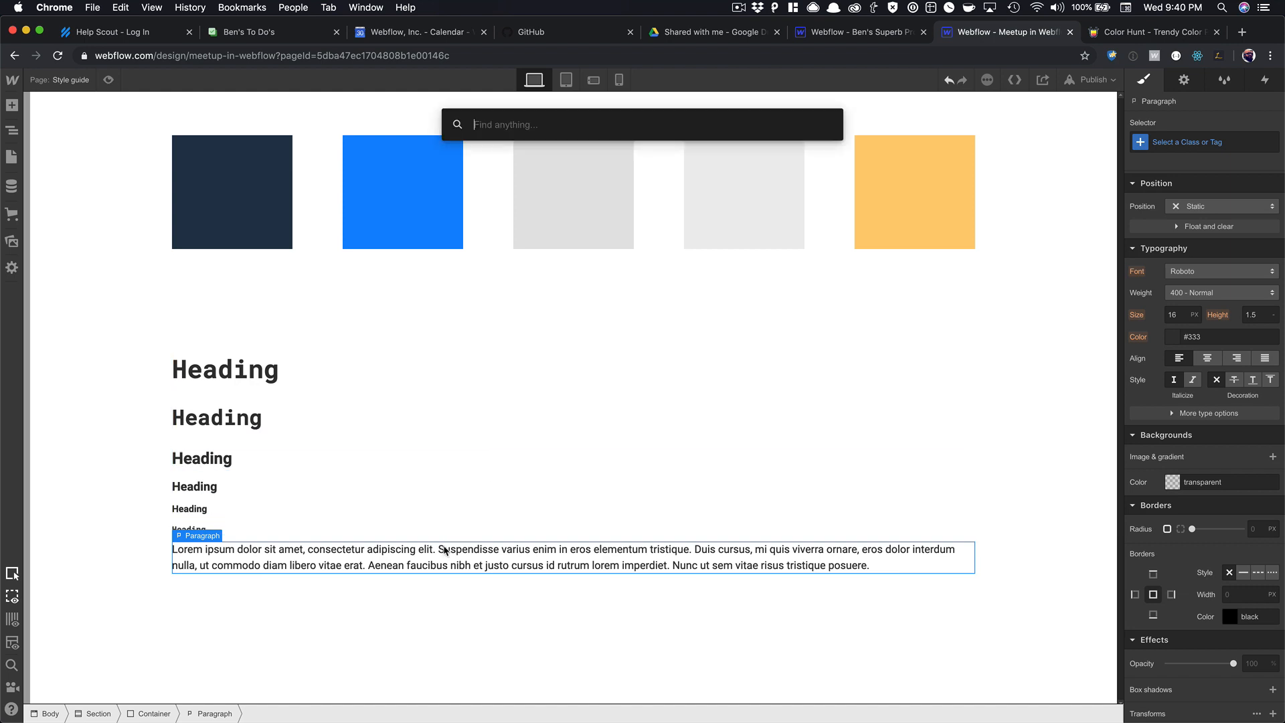
text(but)
key(Return)
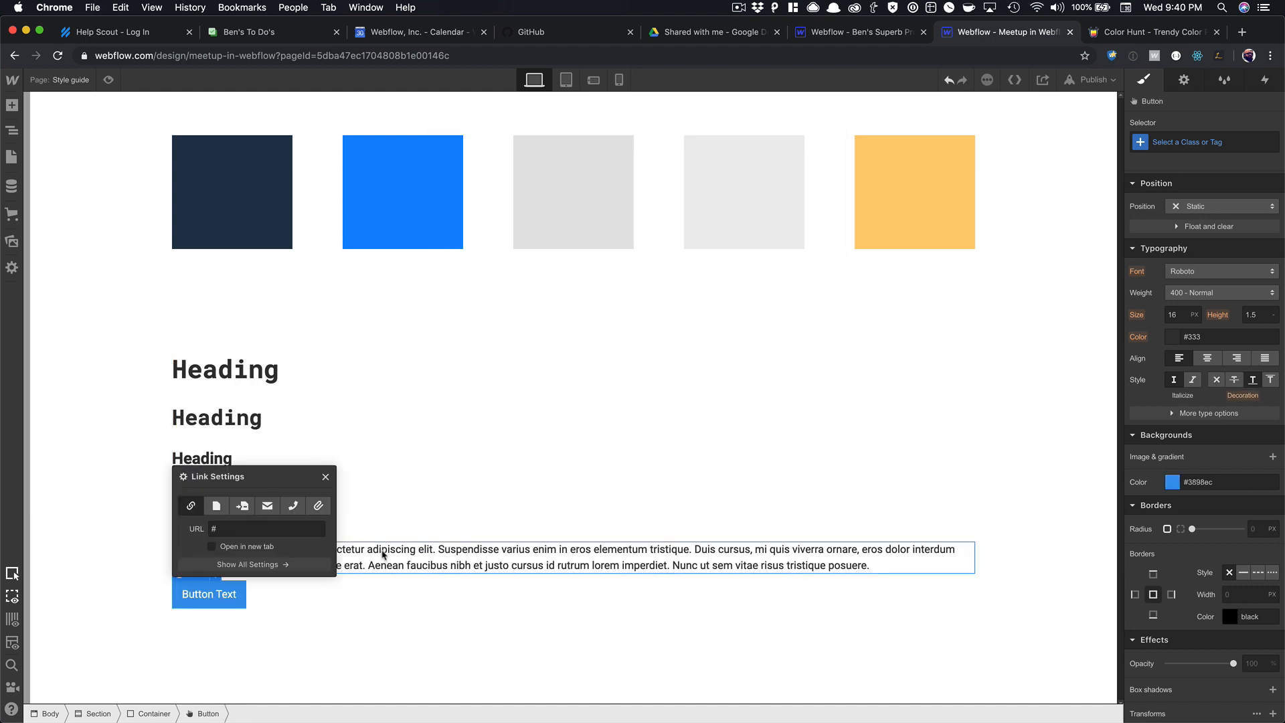
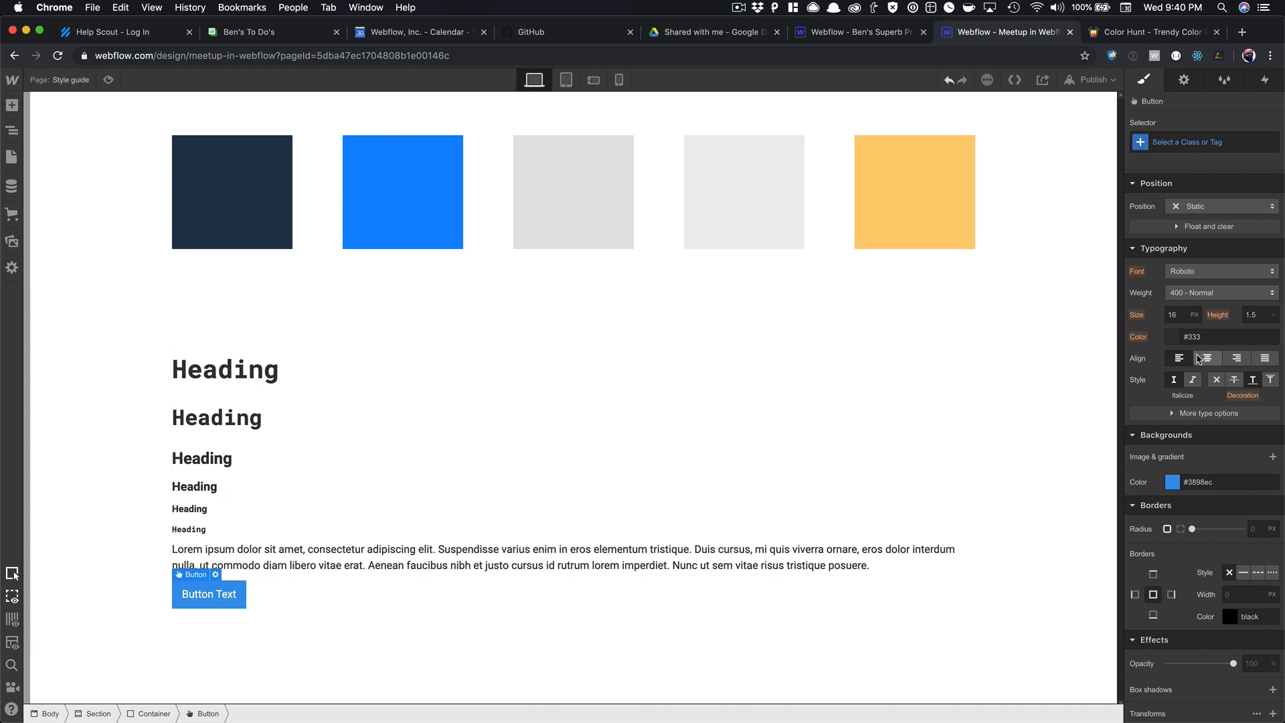
Give the style-guide button a 'Button' class with a 10px corner radius.
click(1178, 139)
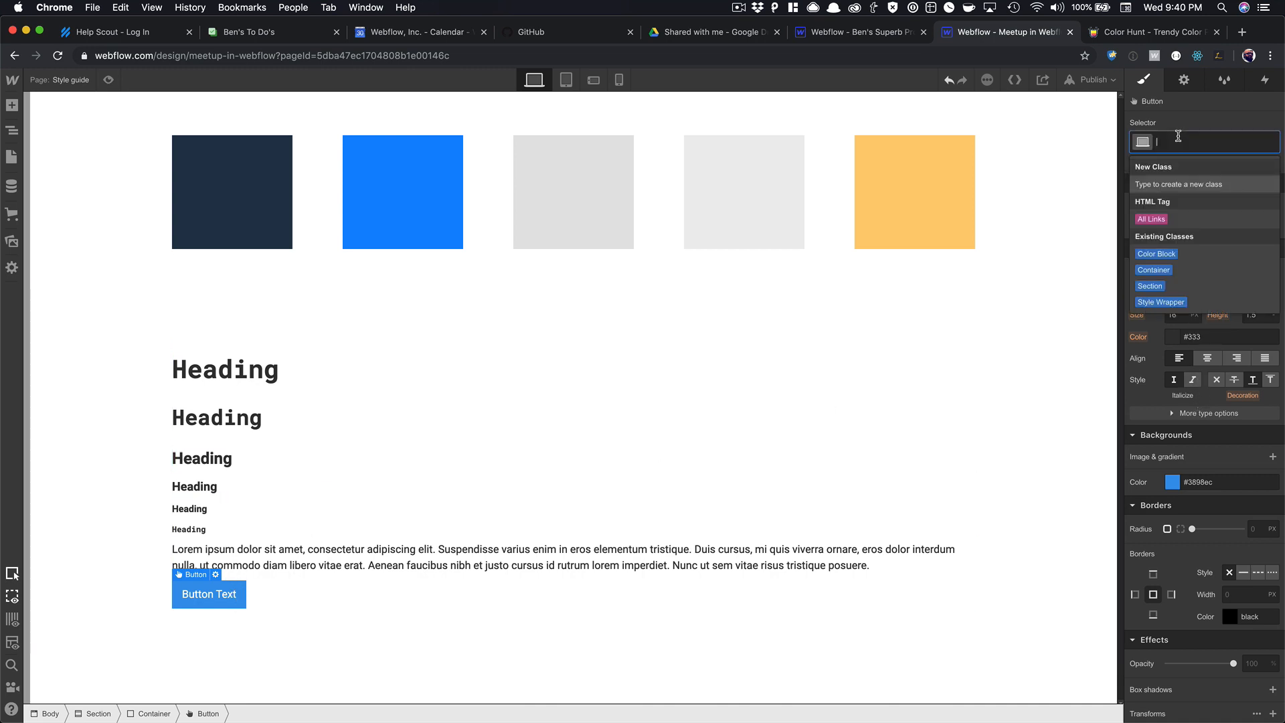
text(Button)
key(Return)
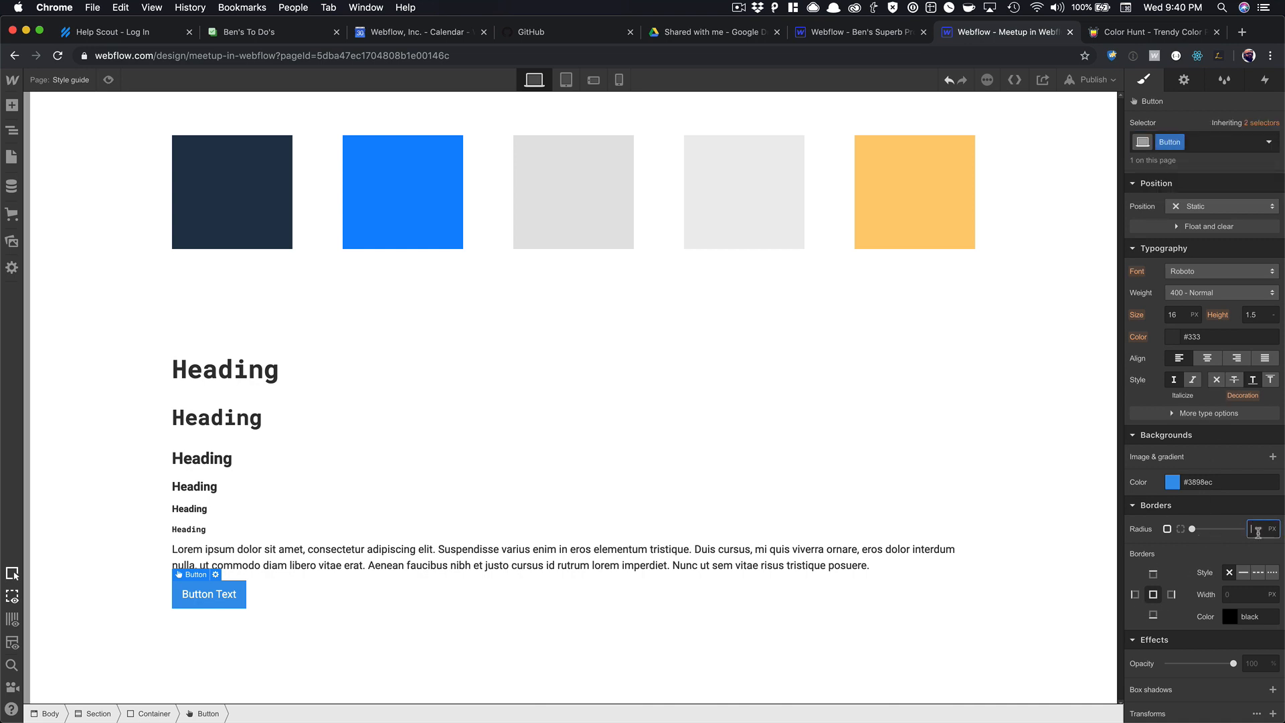
text(5)
key(Tab)
click(541, 648)
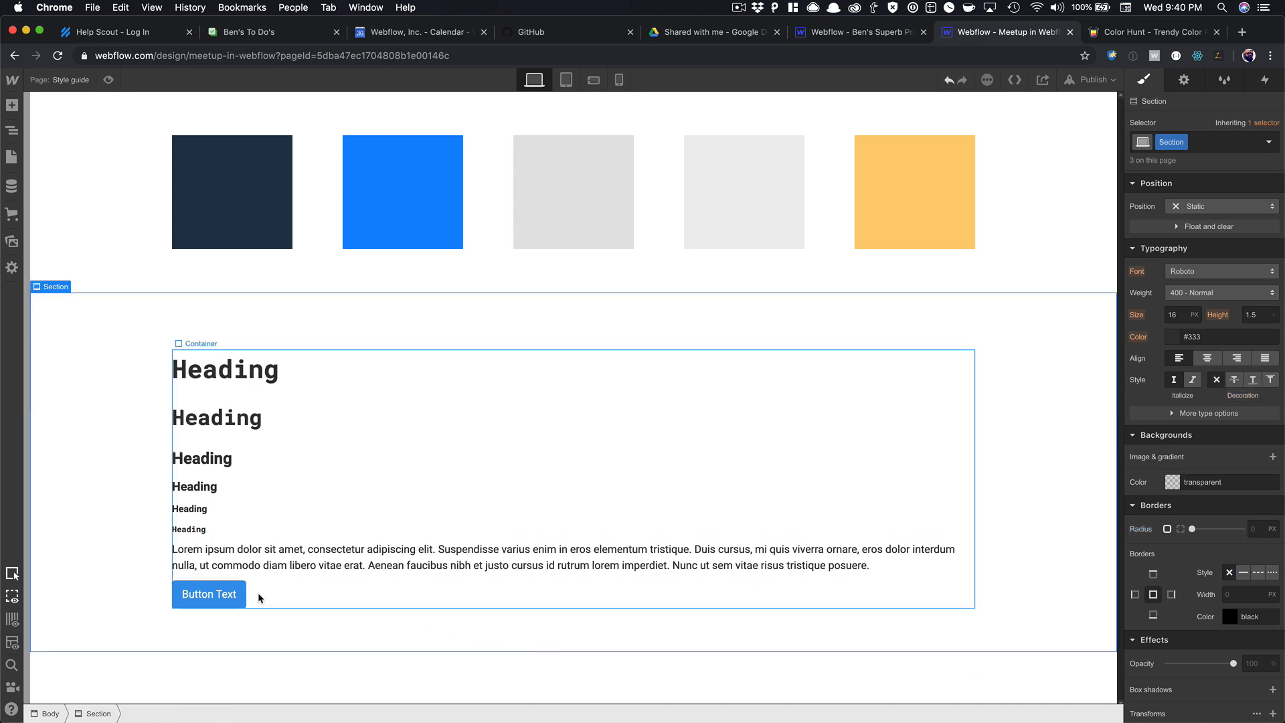
click(242, 598)
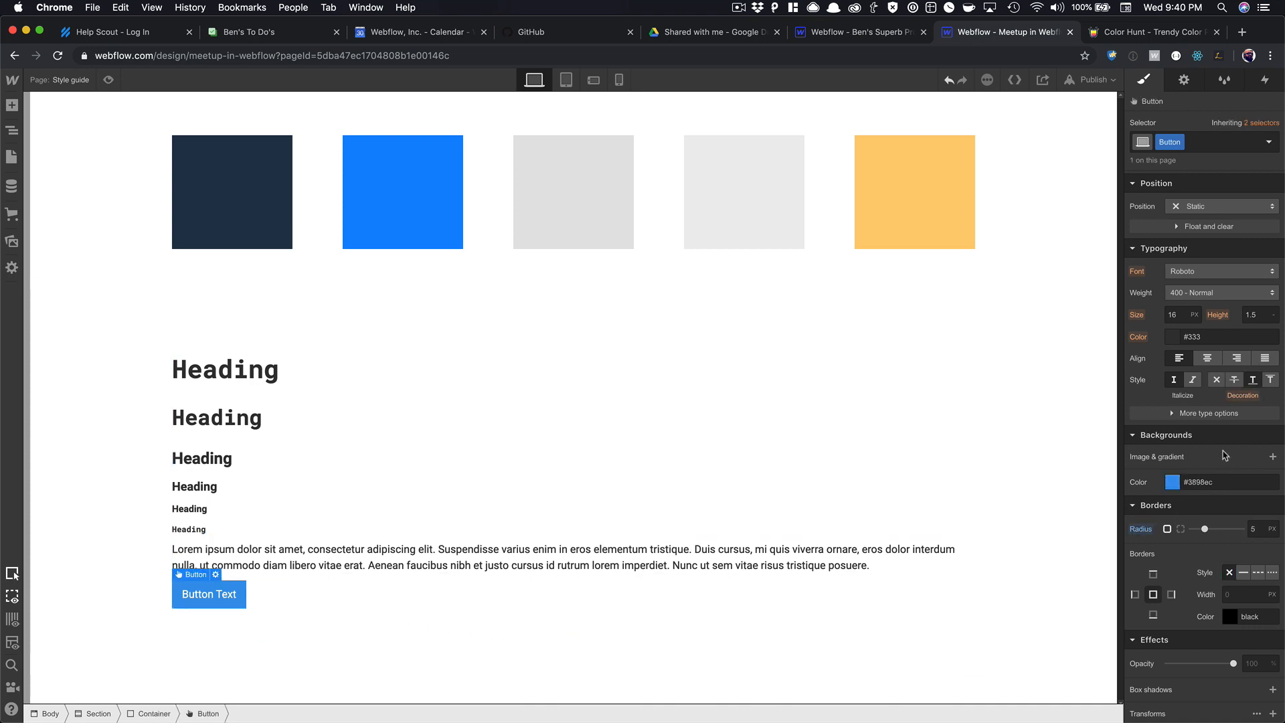
click(1258, 531)
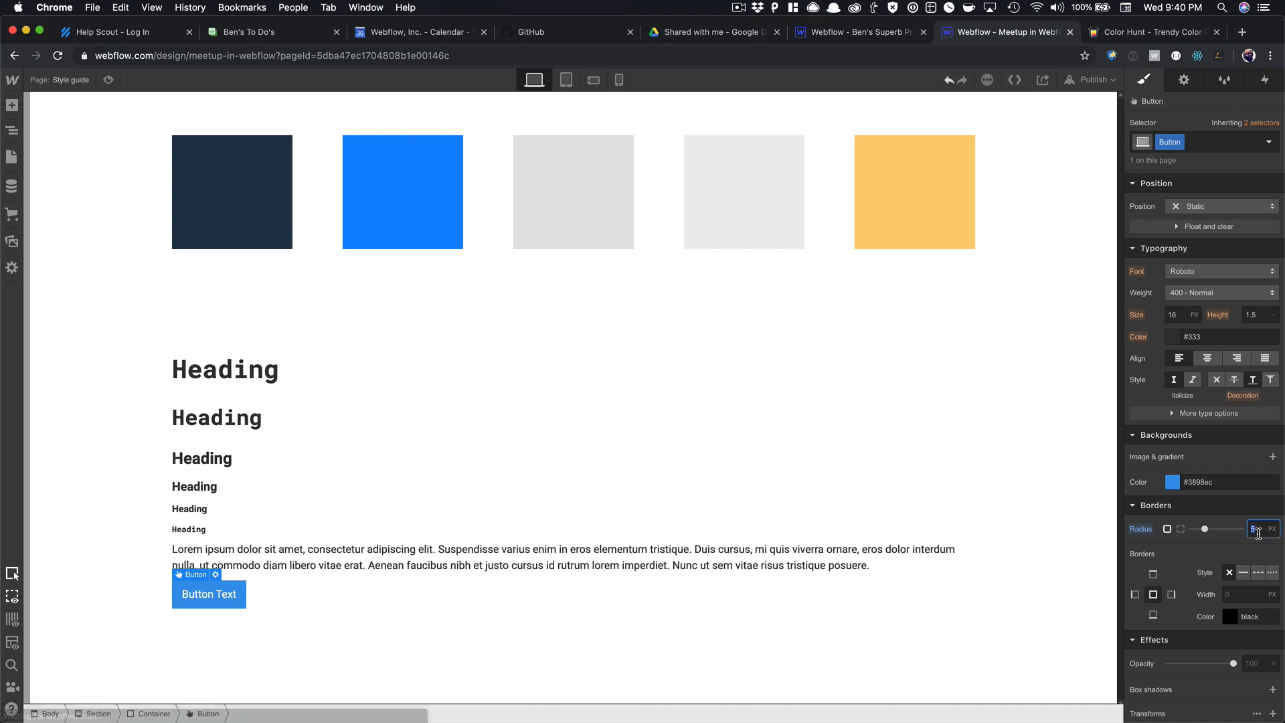
text(10)
key(Return)
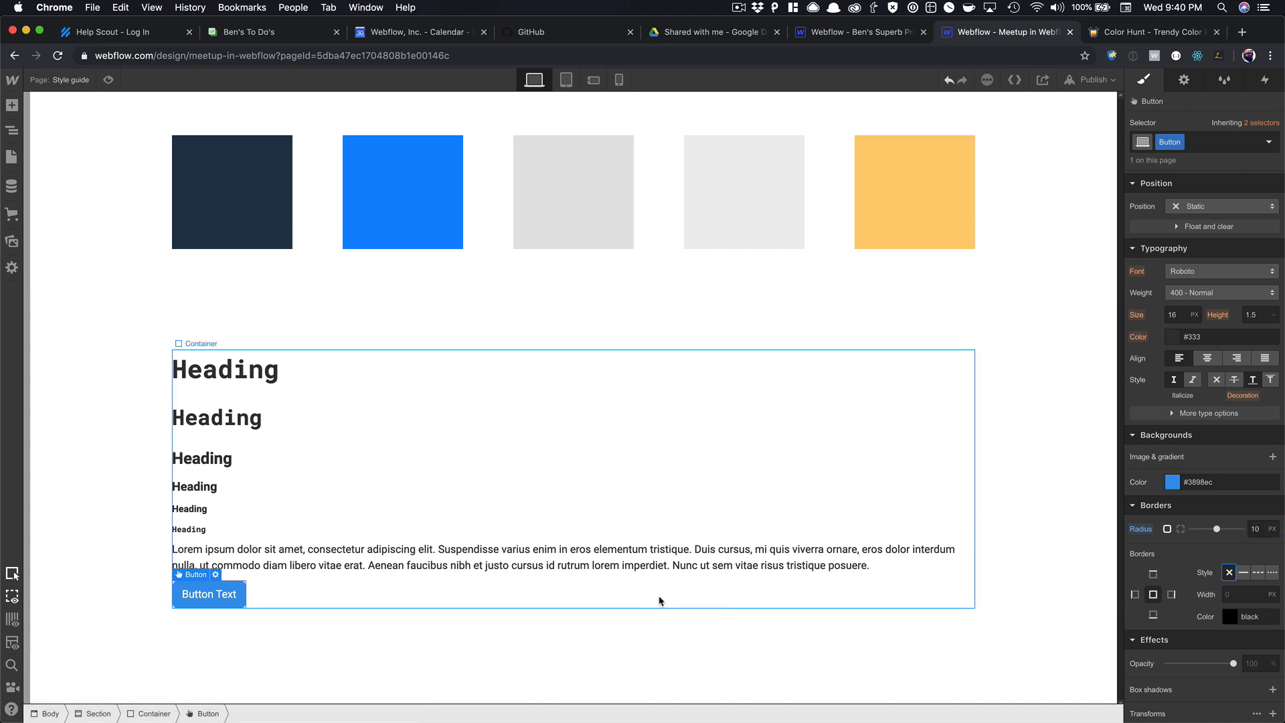
click(646, 598)
click(241, 598)
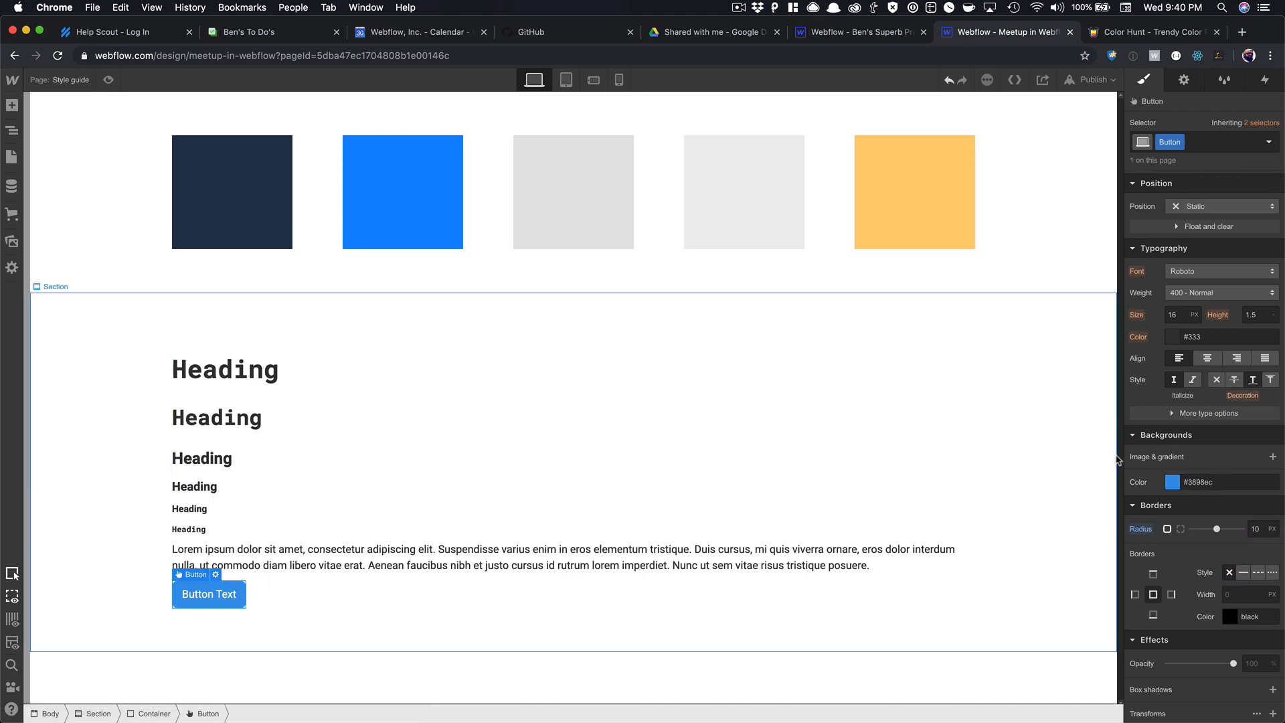
Set the Button background to Dodger Blue and its font to Roboto Mono.
click(1172, 483)
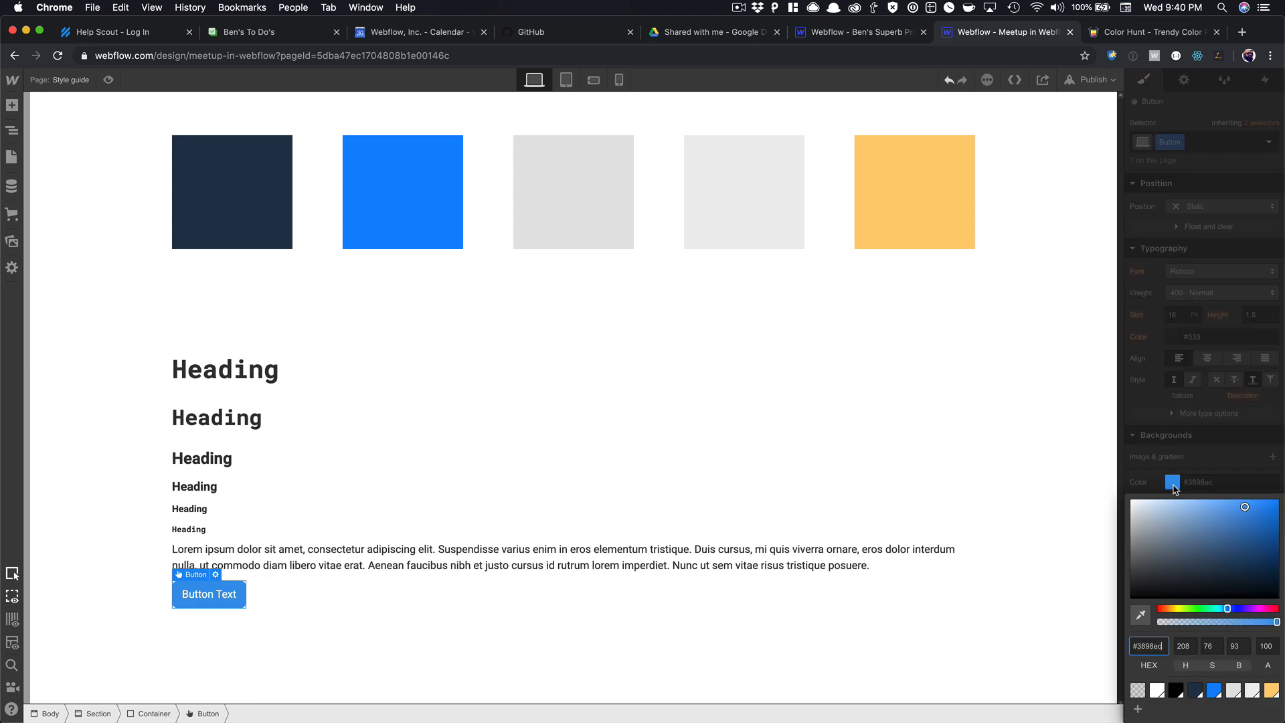
click(1215, 692)
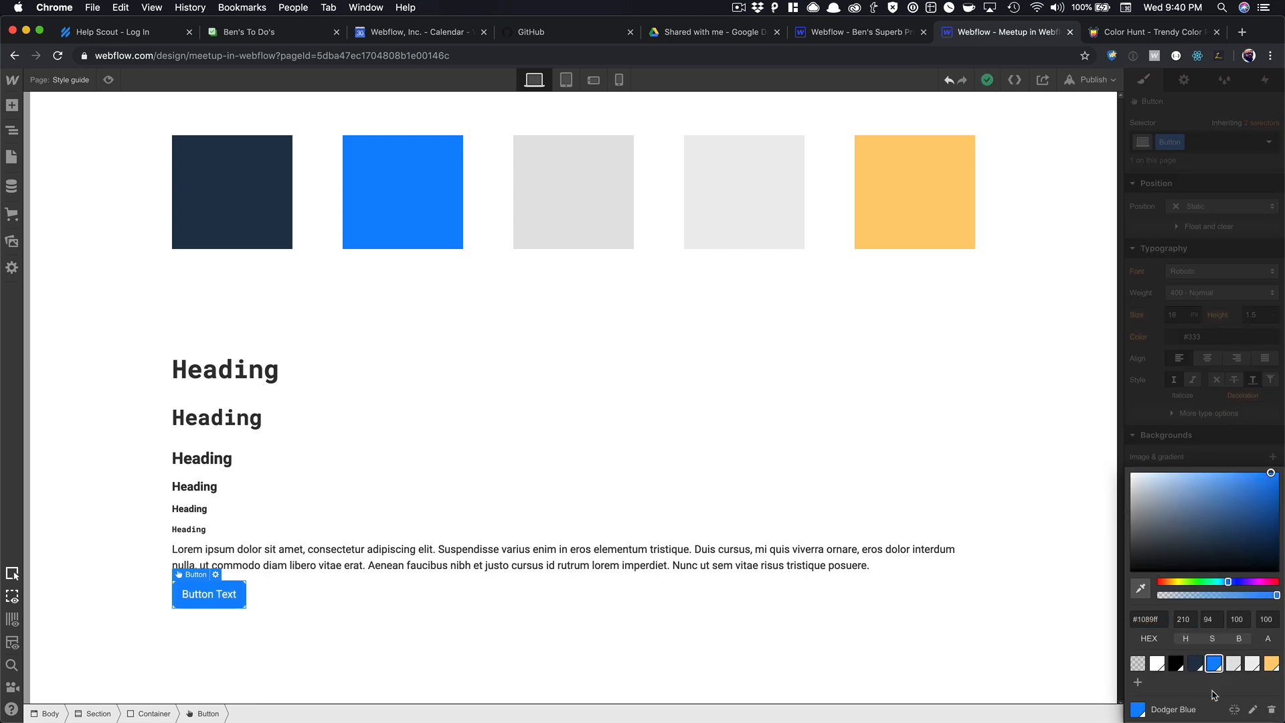
click(1217, 411)
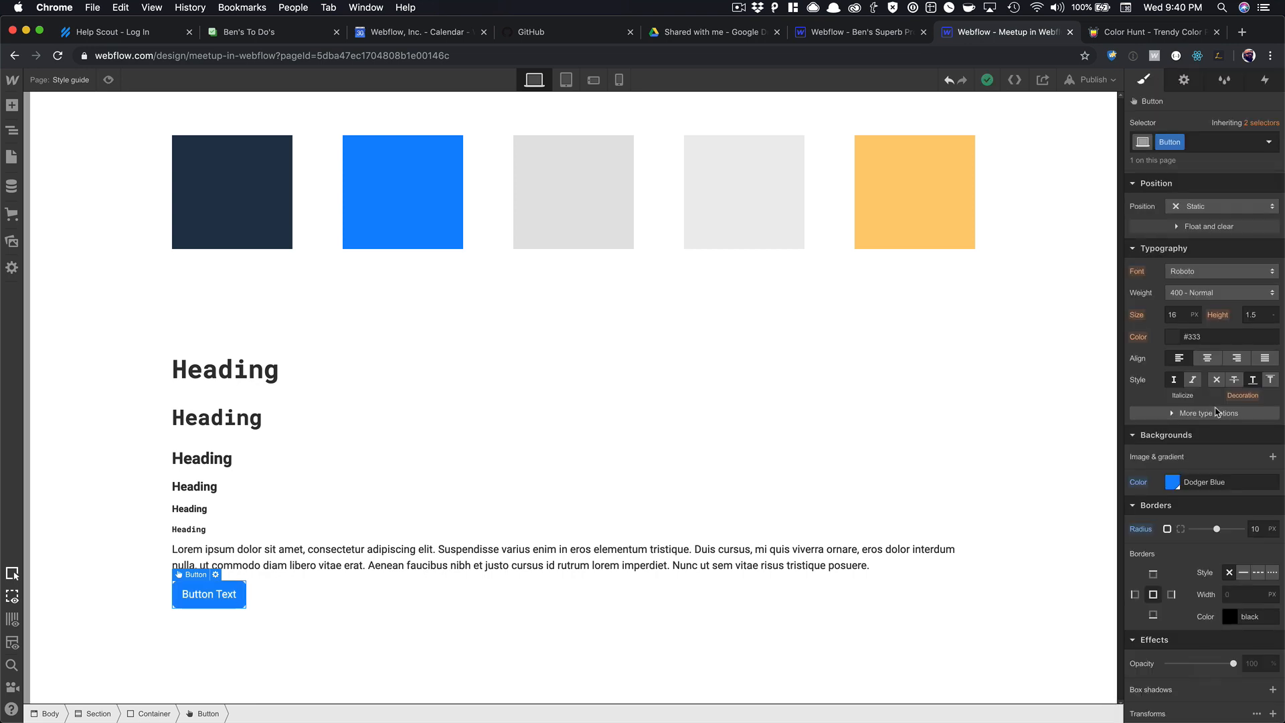
click(1183, 270)
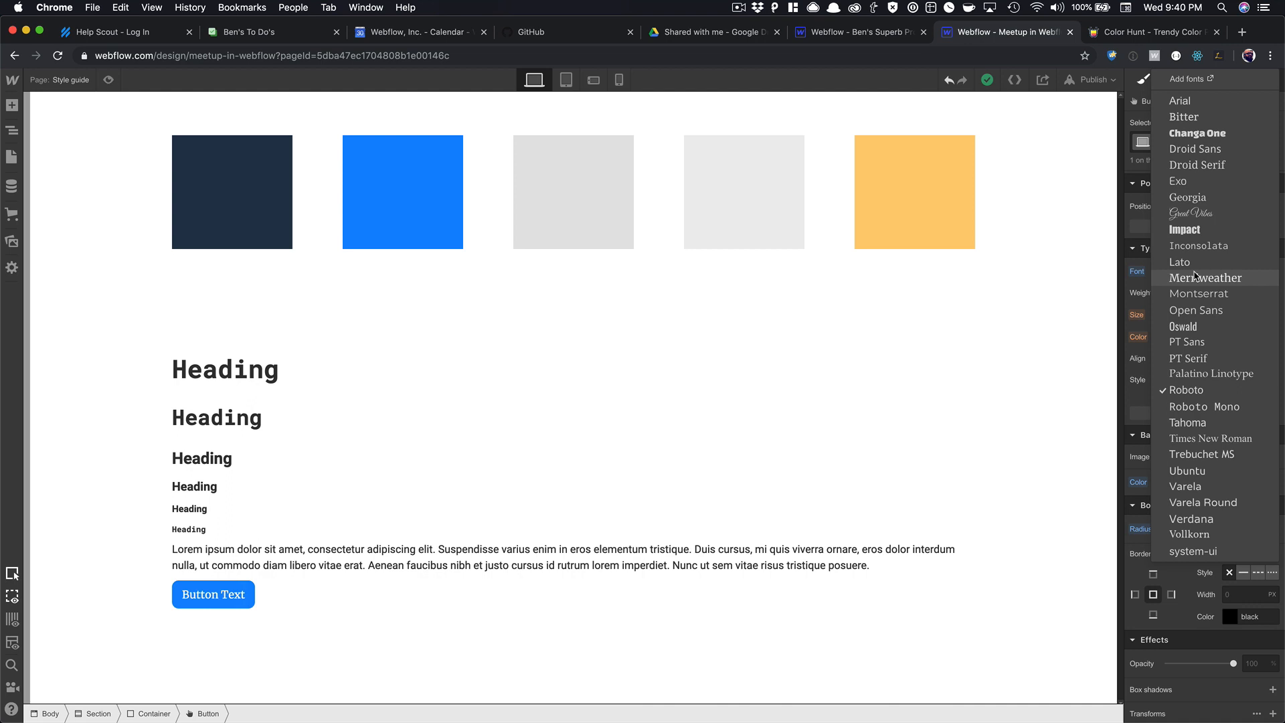
click(1199, 407)
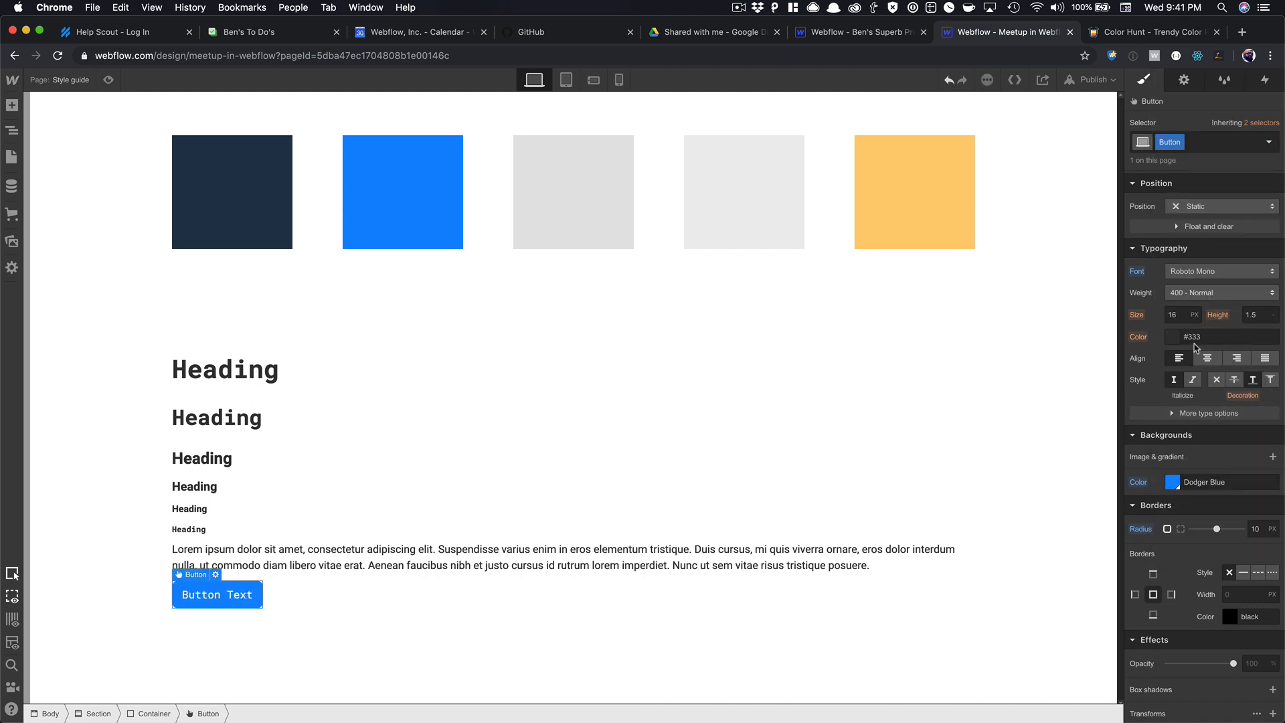
scroll(1195, 326, up, 5)
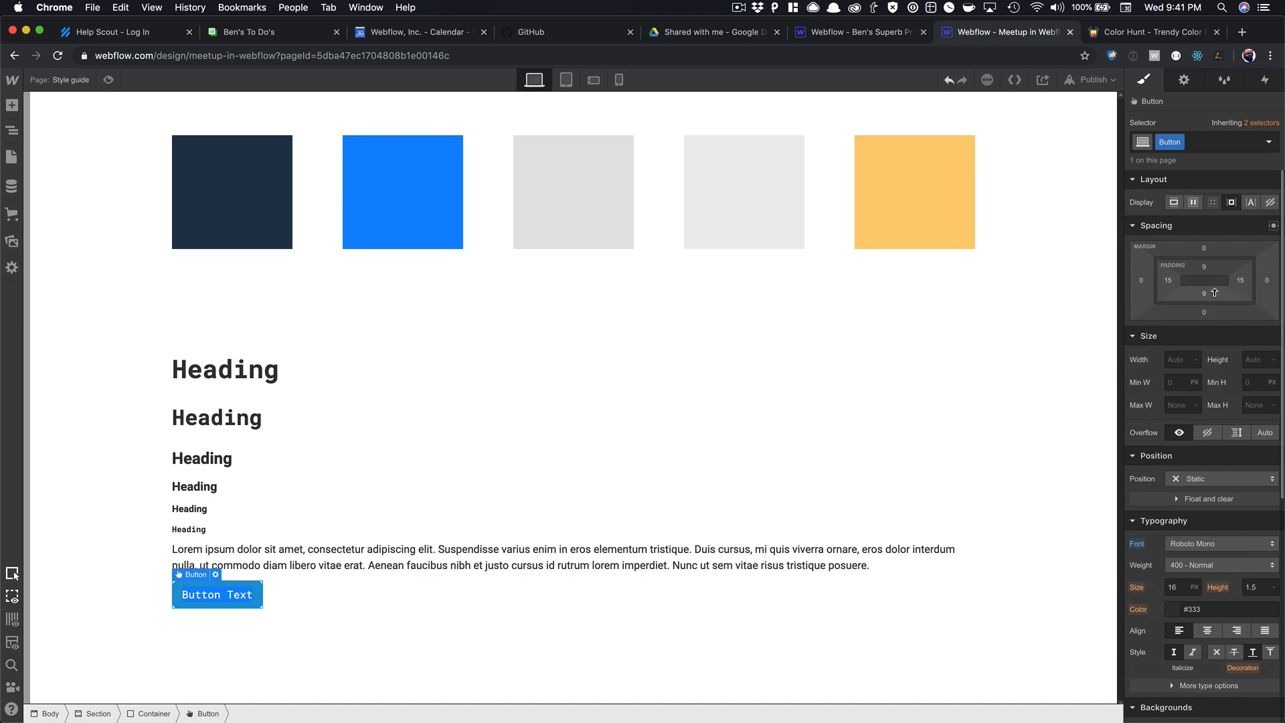
Drag the button's padding out to 14px top and bottom, 24px left and right.
mouse_move(1214, 287)
mouse_down()
mouse_move(1184, 281)
mouse_move(1200, 281)
mouse_up()
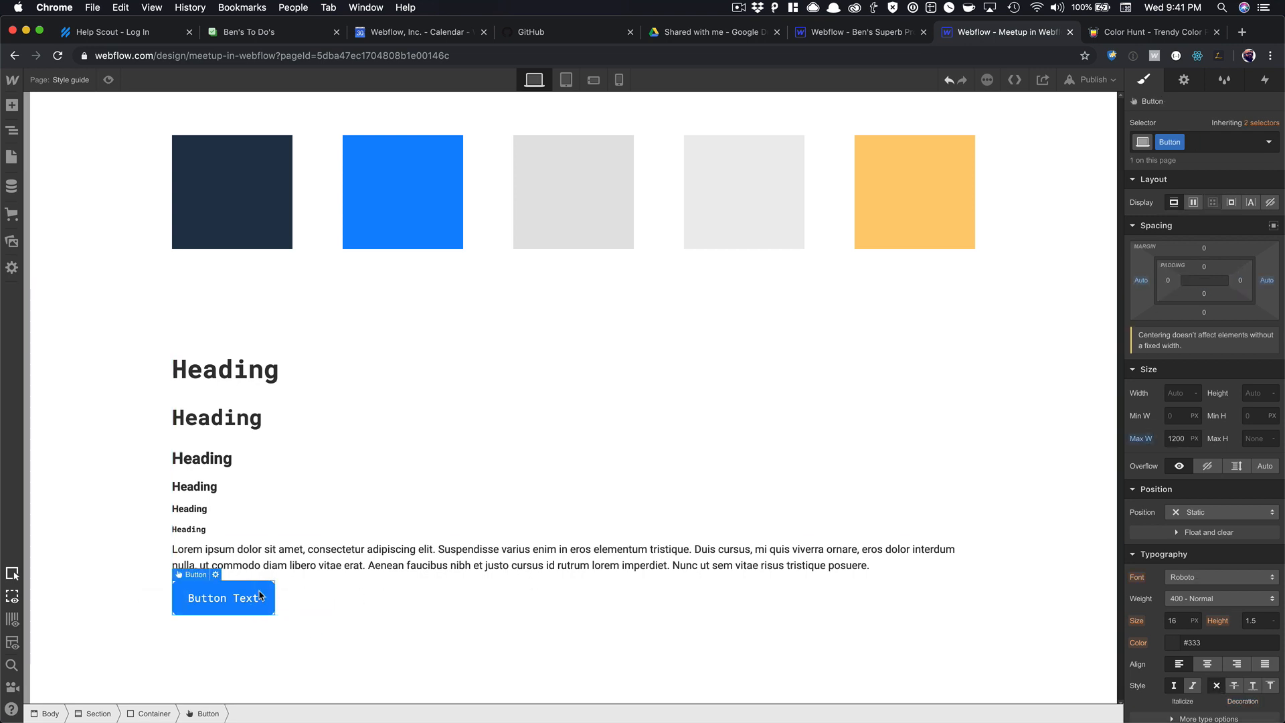
click(1269, 142)
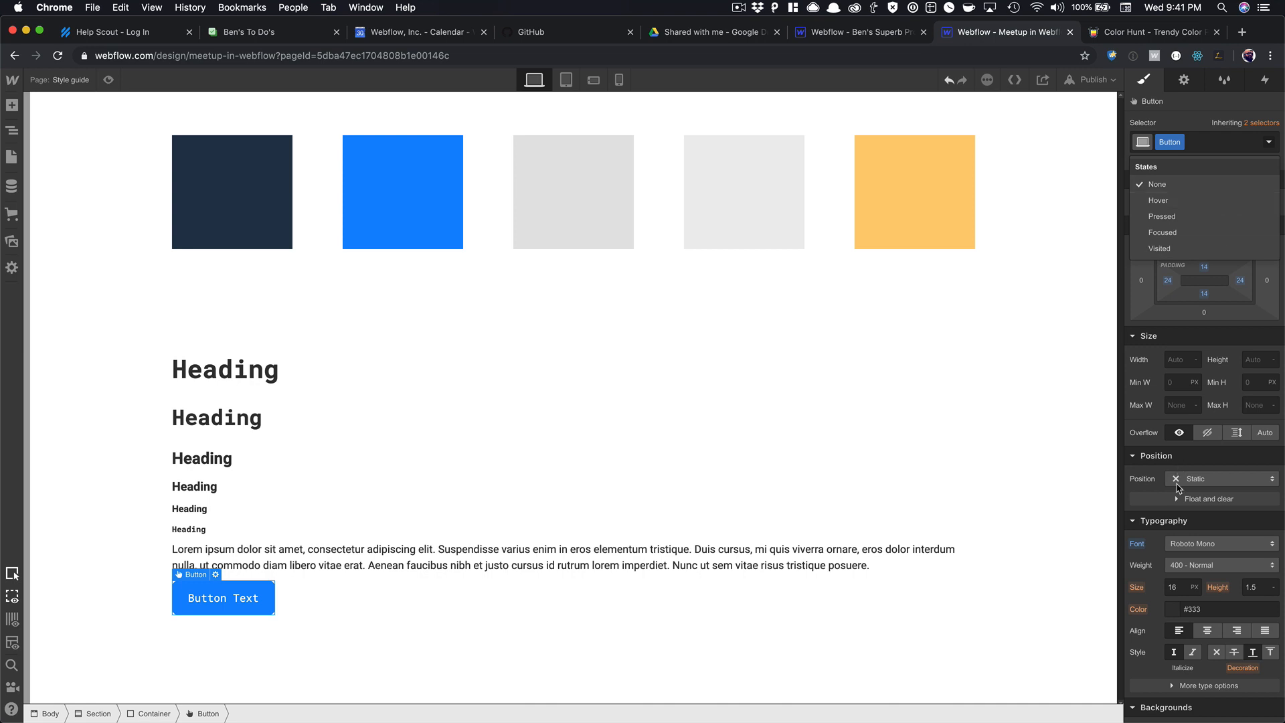
Try a Midnight Blue hover background on the button and preview it.
click(1158, 200)
scroll(1185, 499, down, 5)
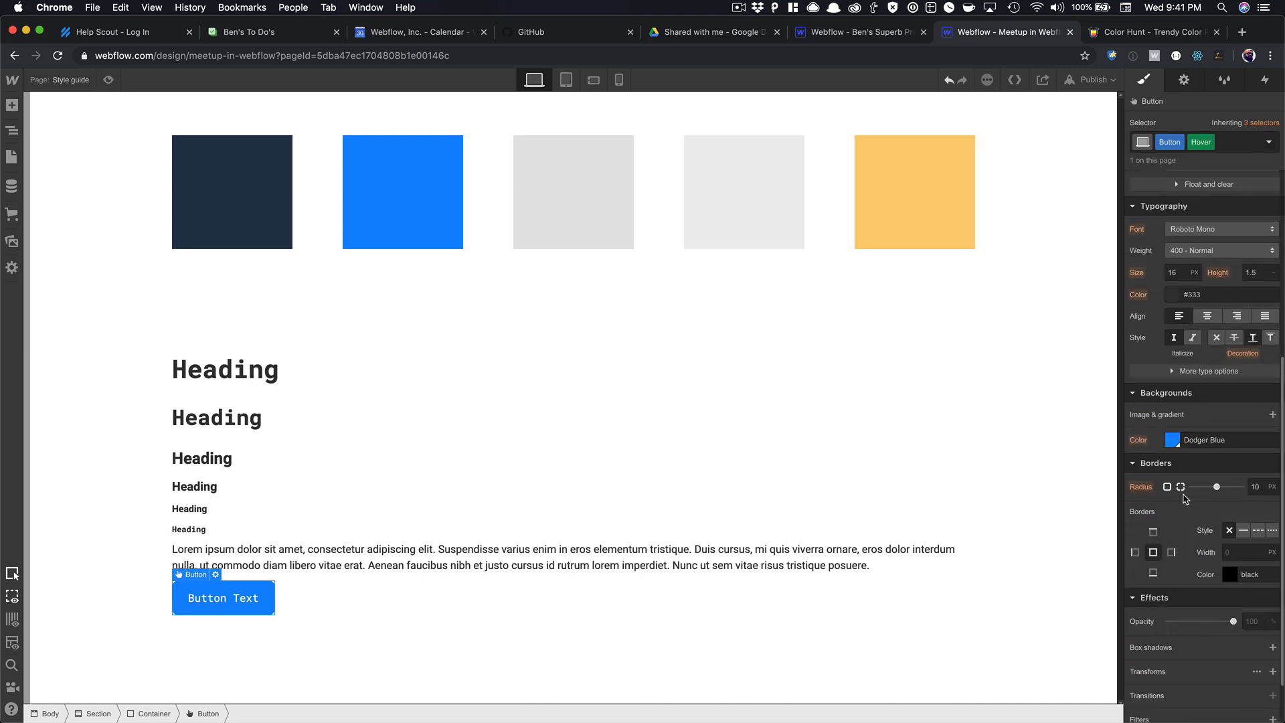
click(1172, 440)
click(1194, 650)
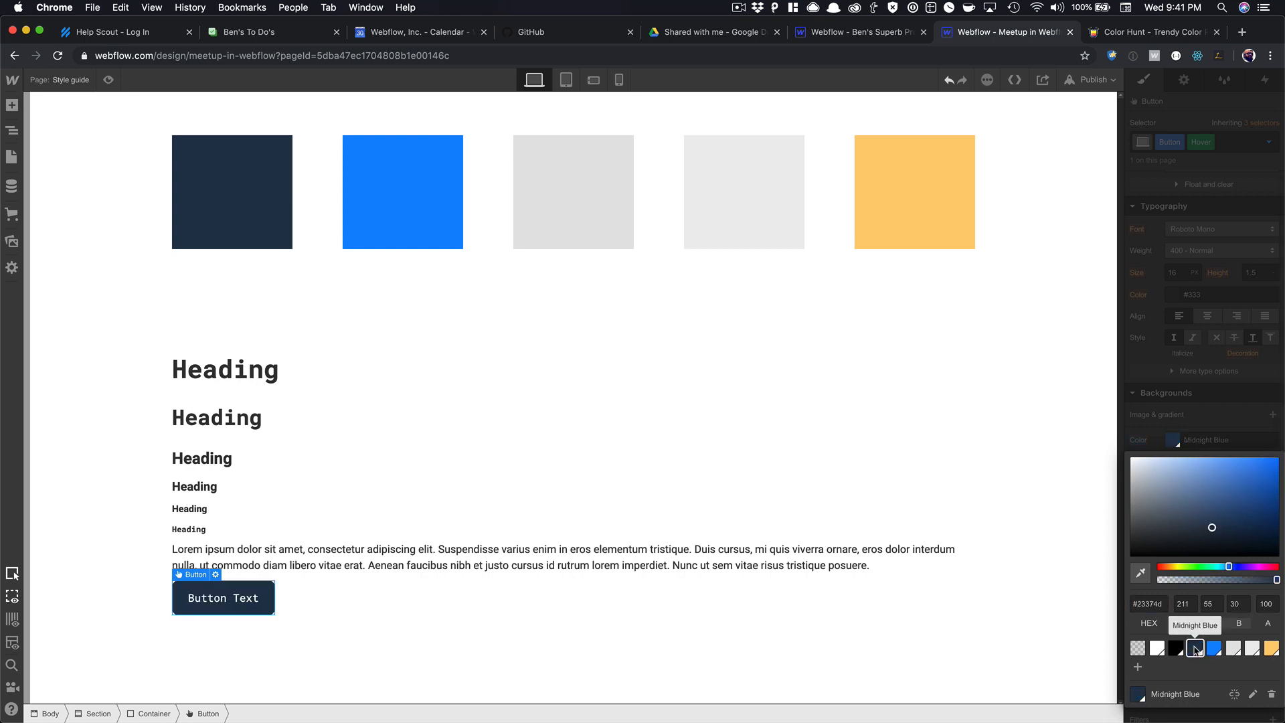
click(803, 556)
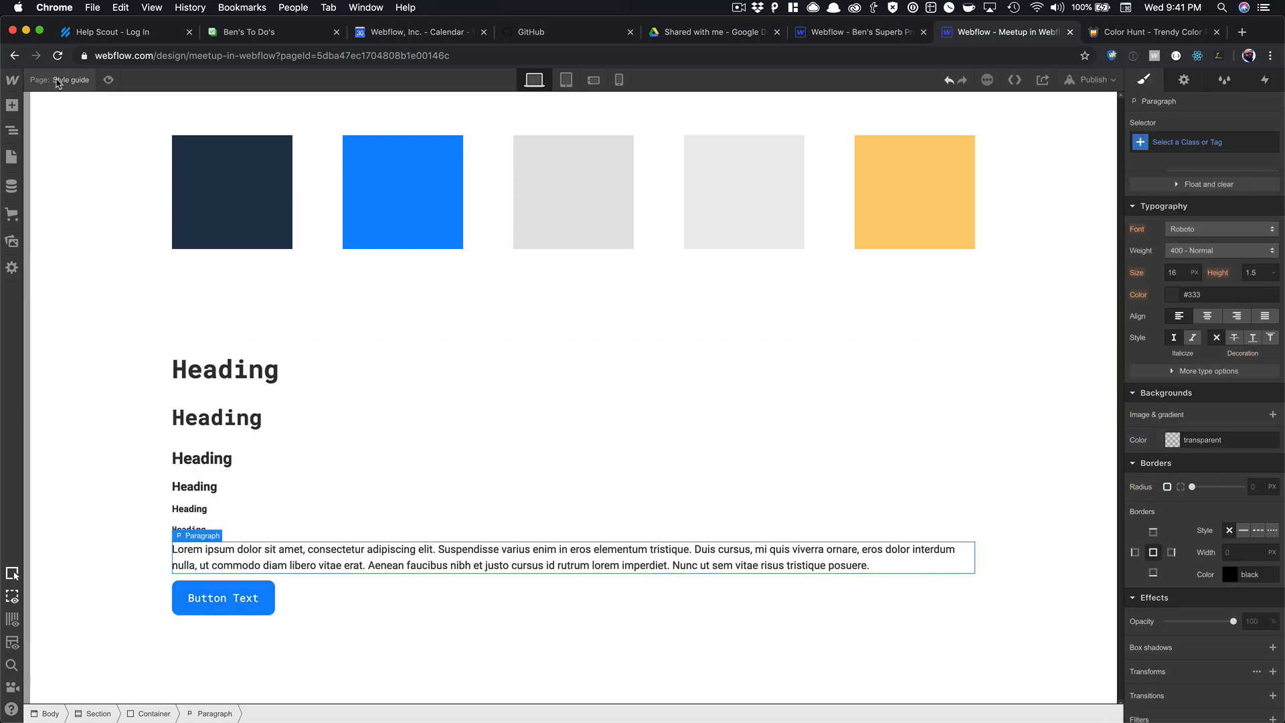
click(108, 80)
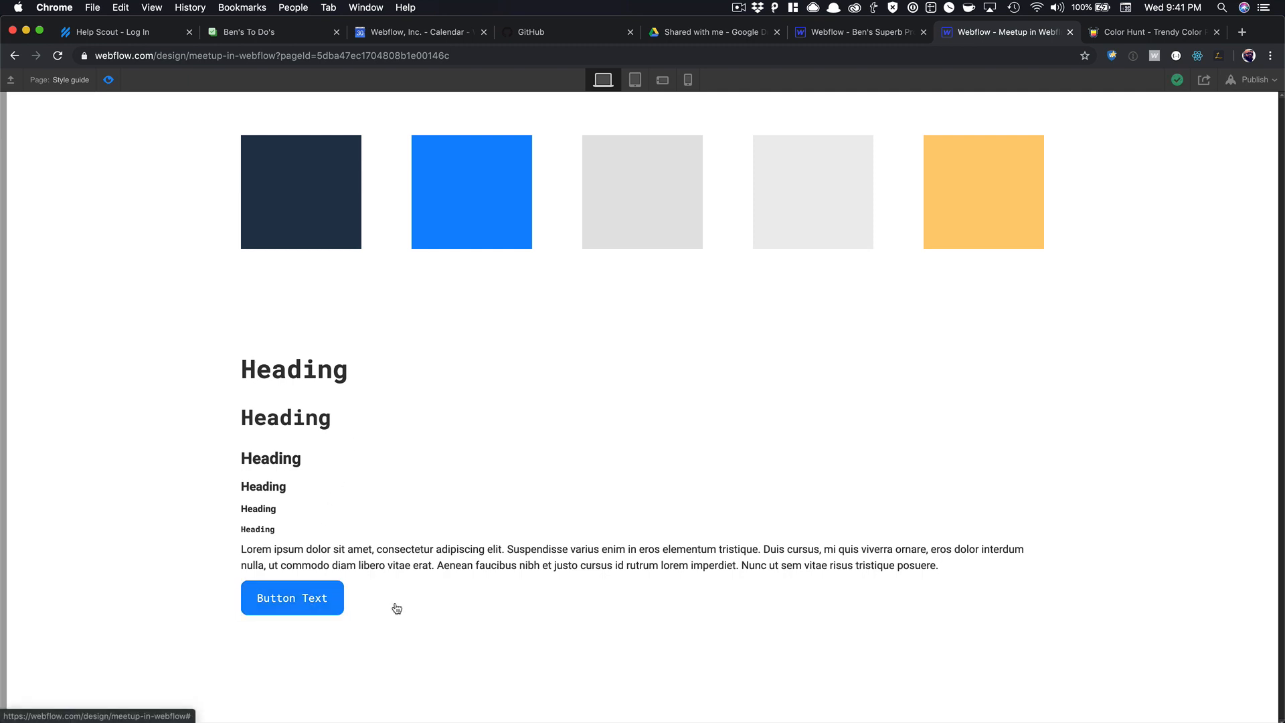
click(111, 80)
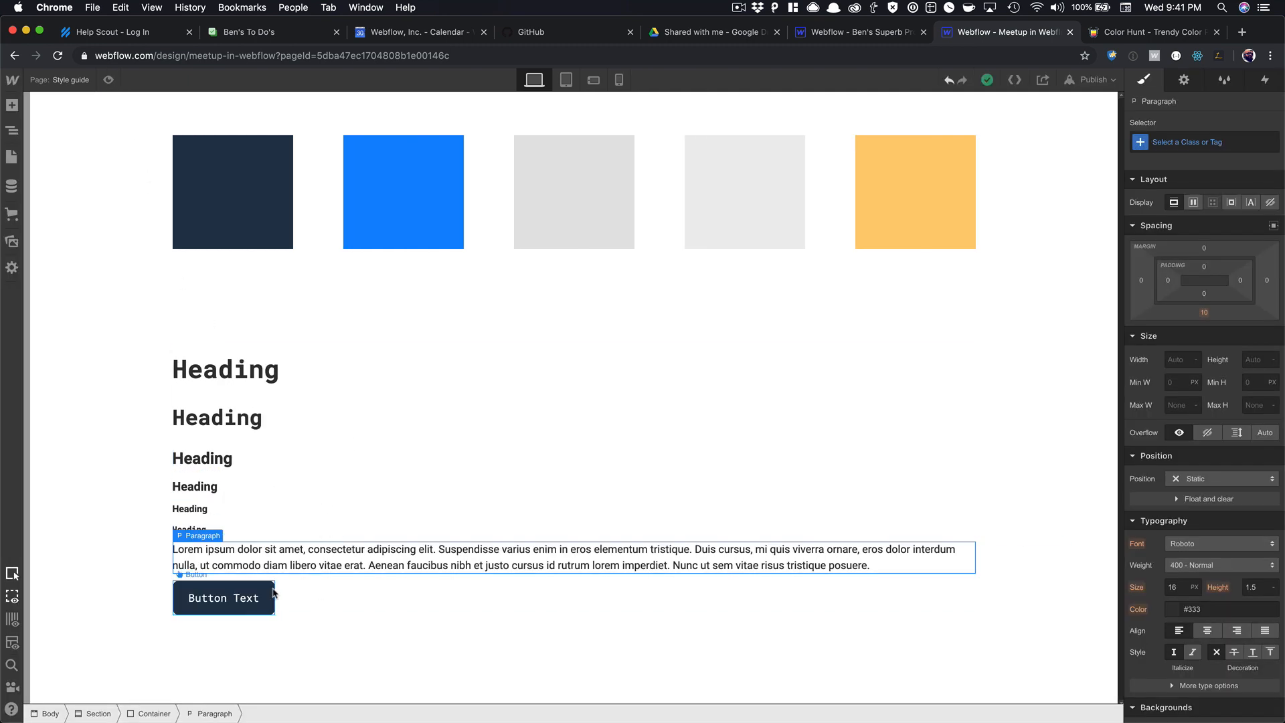
Restyle the Hover state with a Navajo White background and Midnight Blue text, then preview it.
click(225, 598)
click(1267, 143)
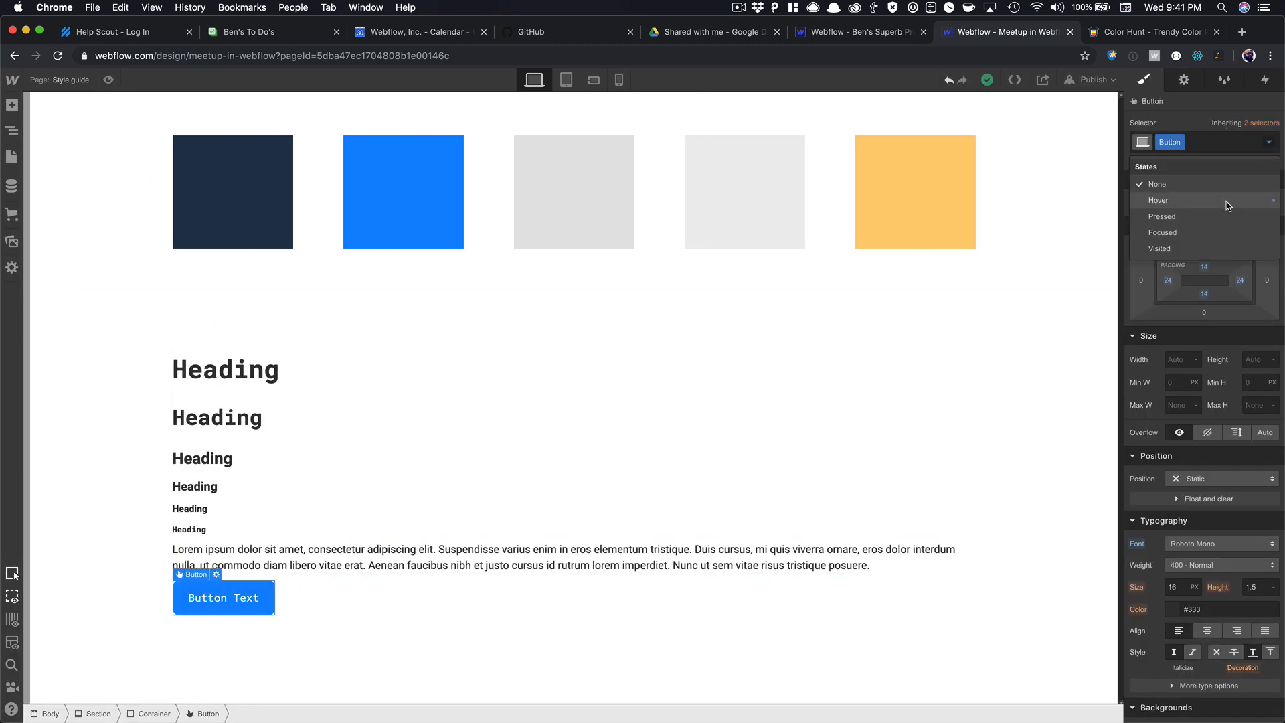
click(1249, 178)
scroll(1197, 494, down, 5)
click(1173, 377)
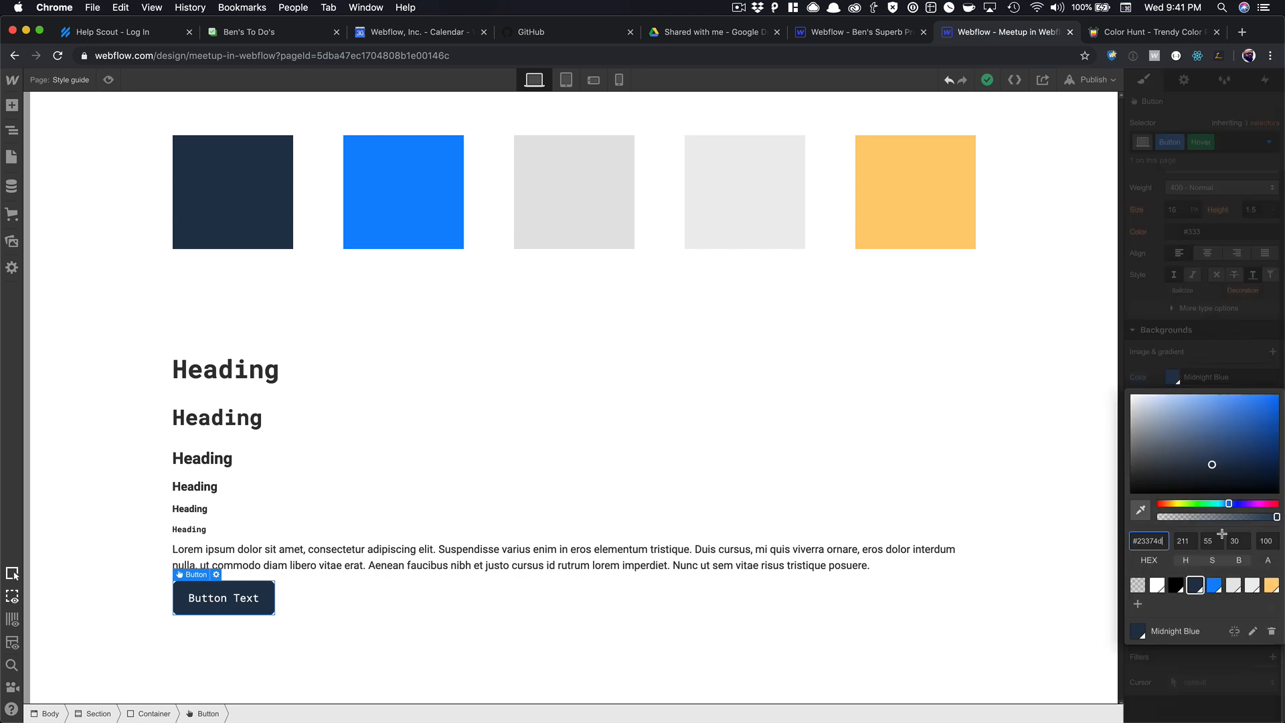
click(1269, 586)
click(1166, 266)
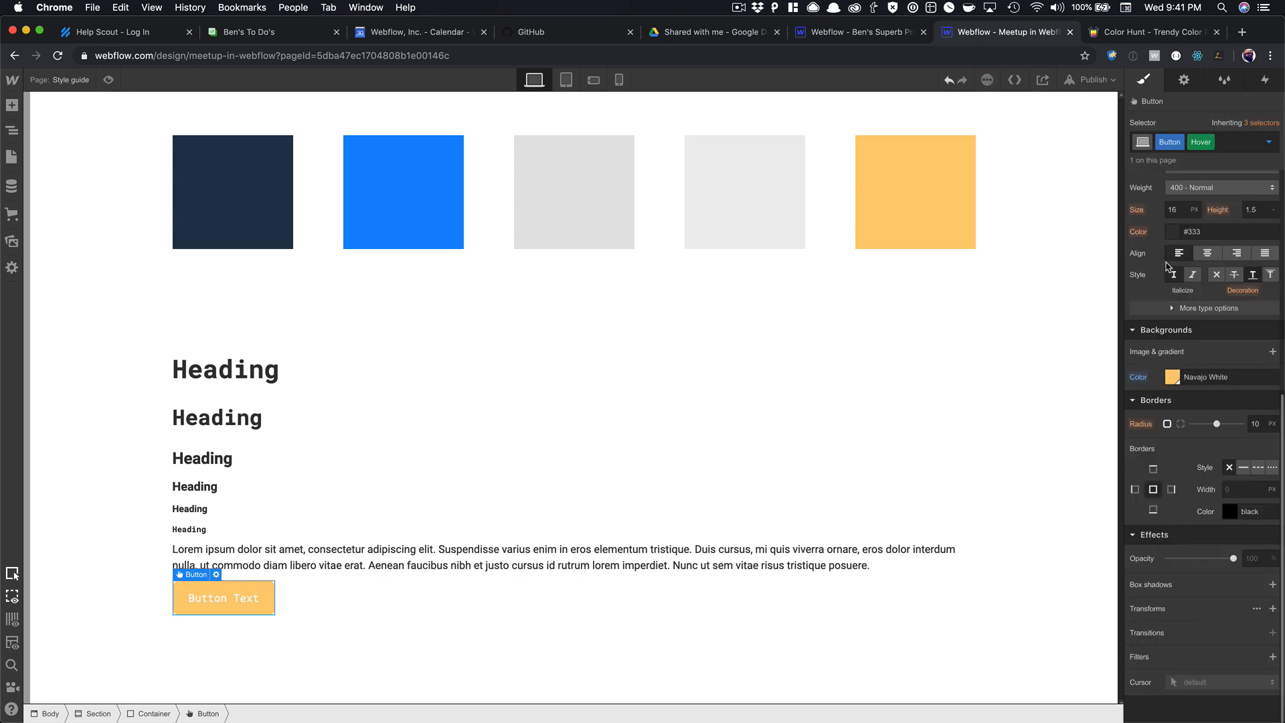
click(1176, 233)
click(1196, 440)
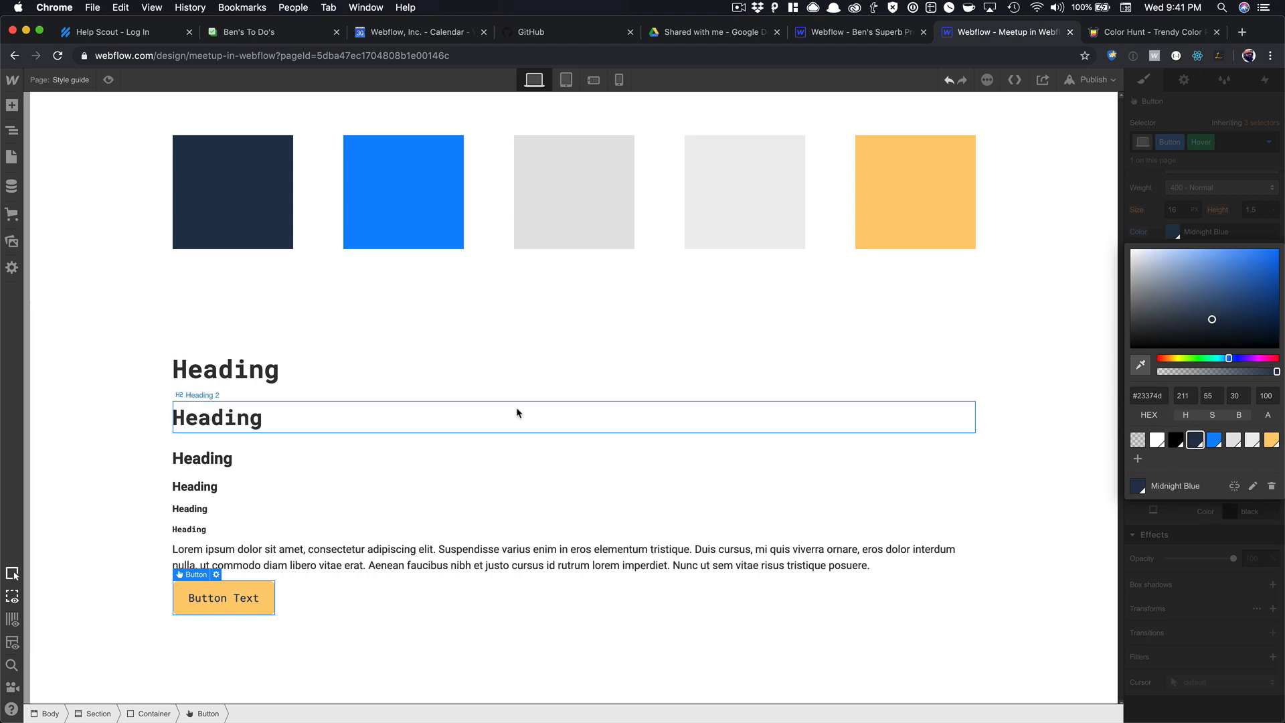
click(516, 413)
key(super+shift+p)
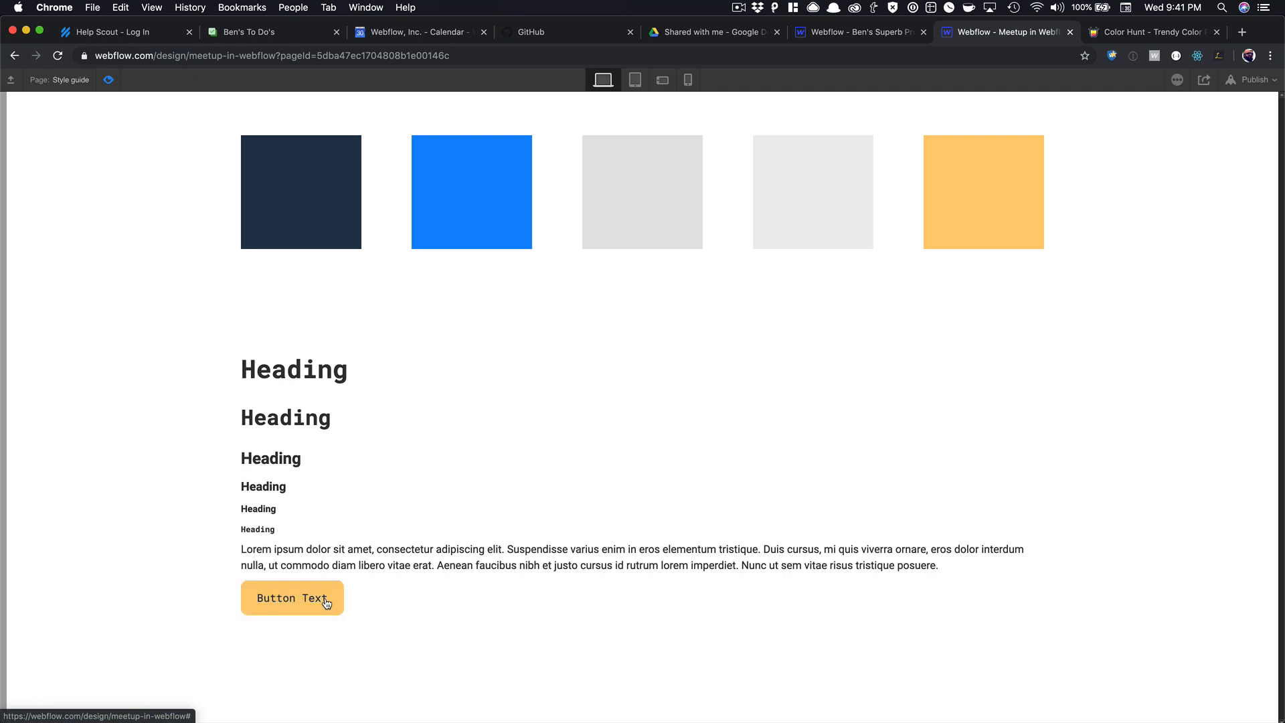
click(109, 79)
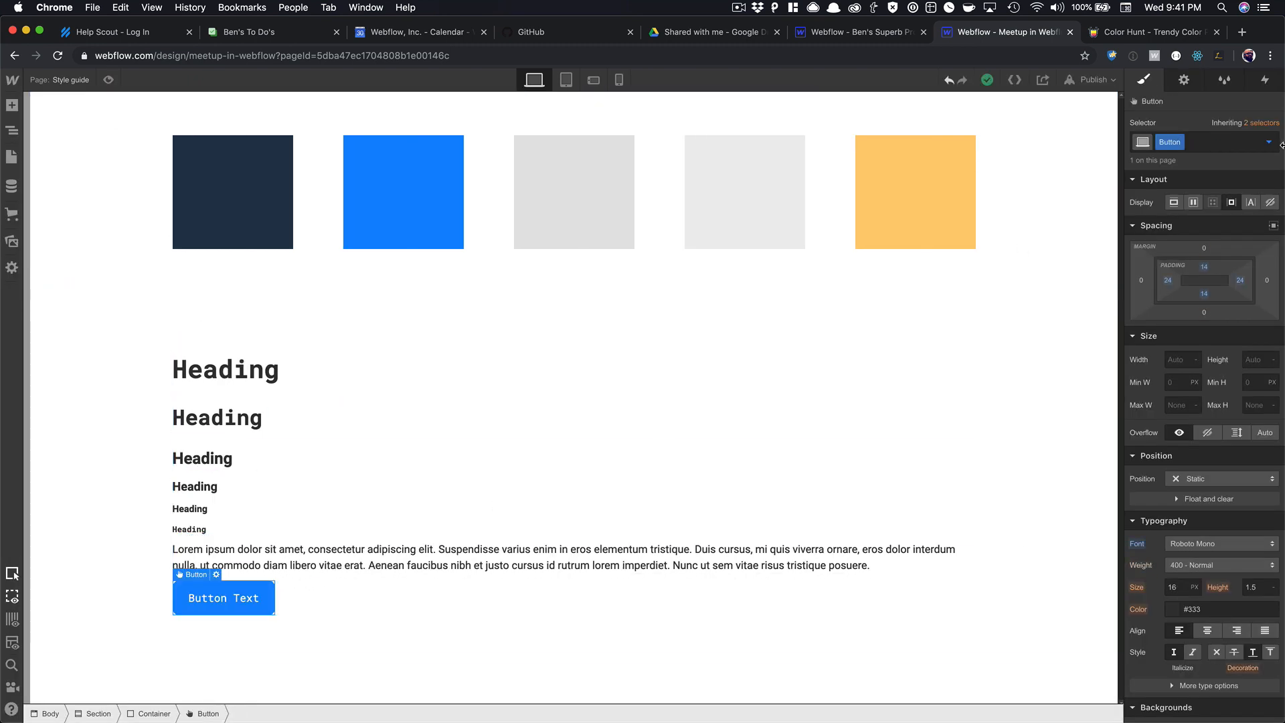
Try a Midnight Blue hover background with white hover text.
click(1270, 143)
click(1159, 200)
scroll(1186, 370, down, 5)
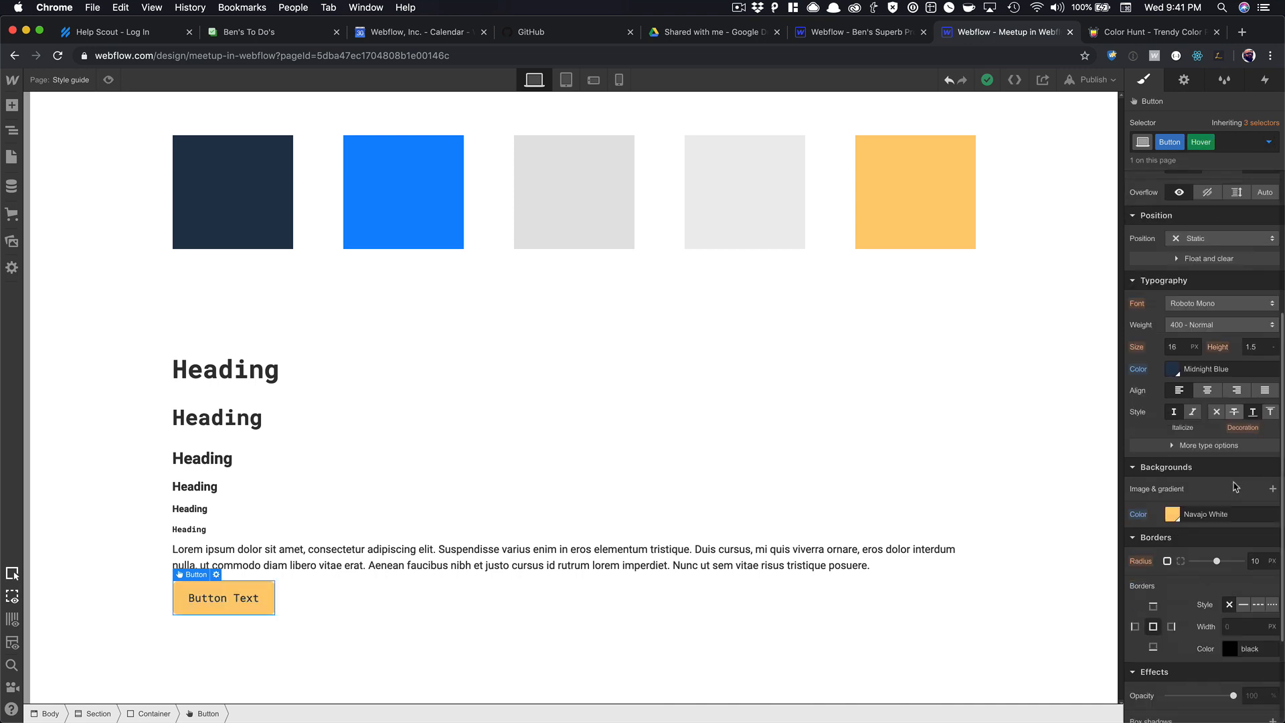
click(1173, 377)
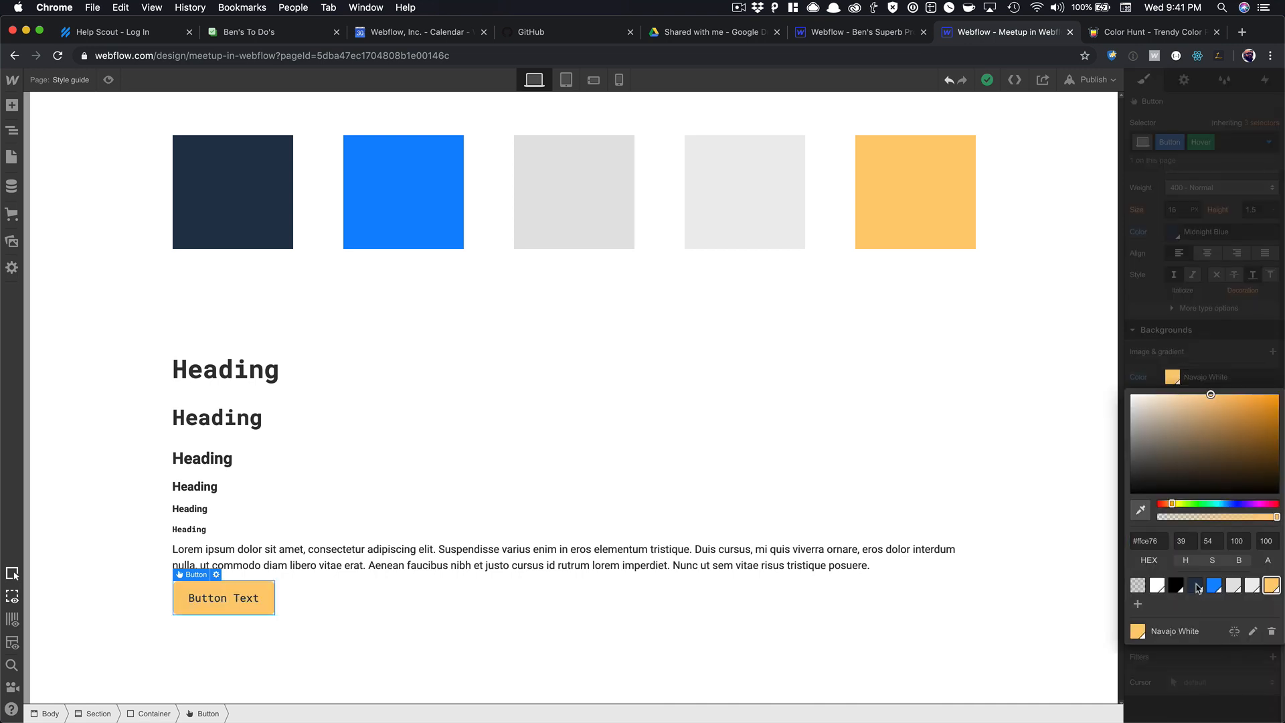
click(1199, 596)
click(1176, 232)
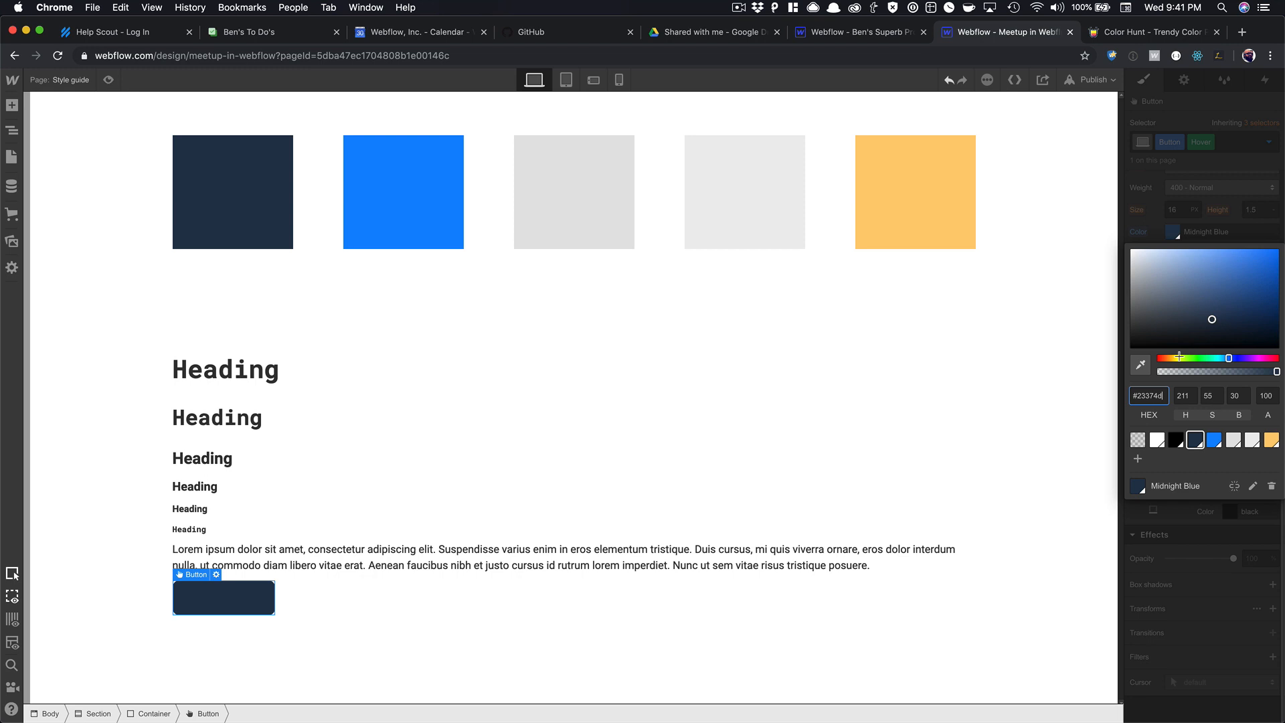
click(1158, 440)
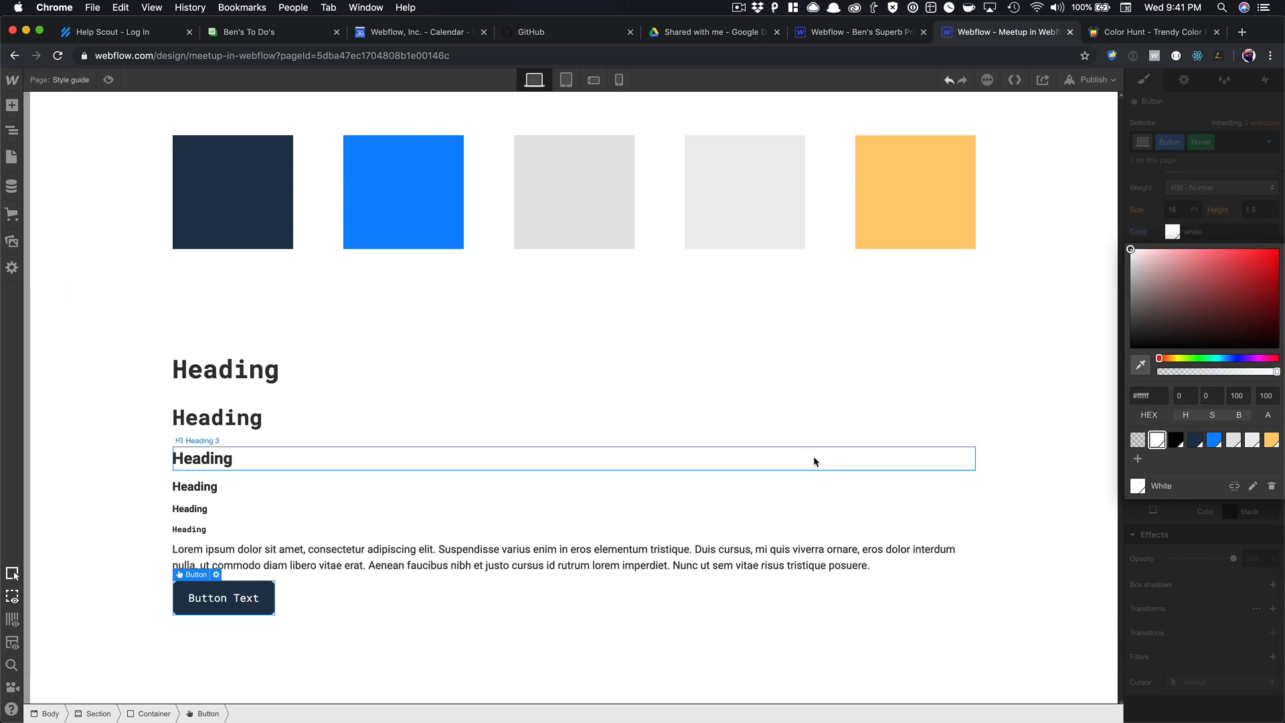
click(799, 412)
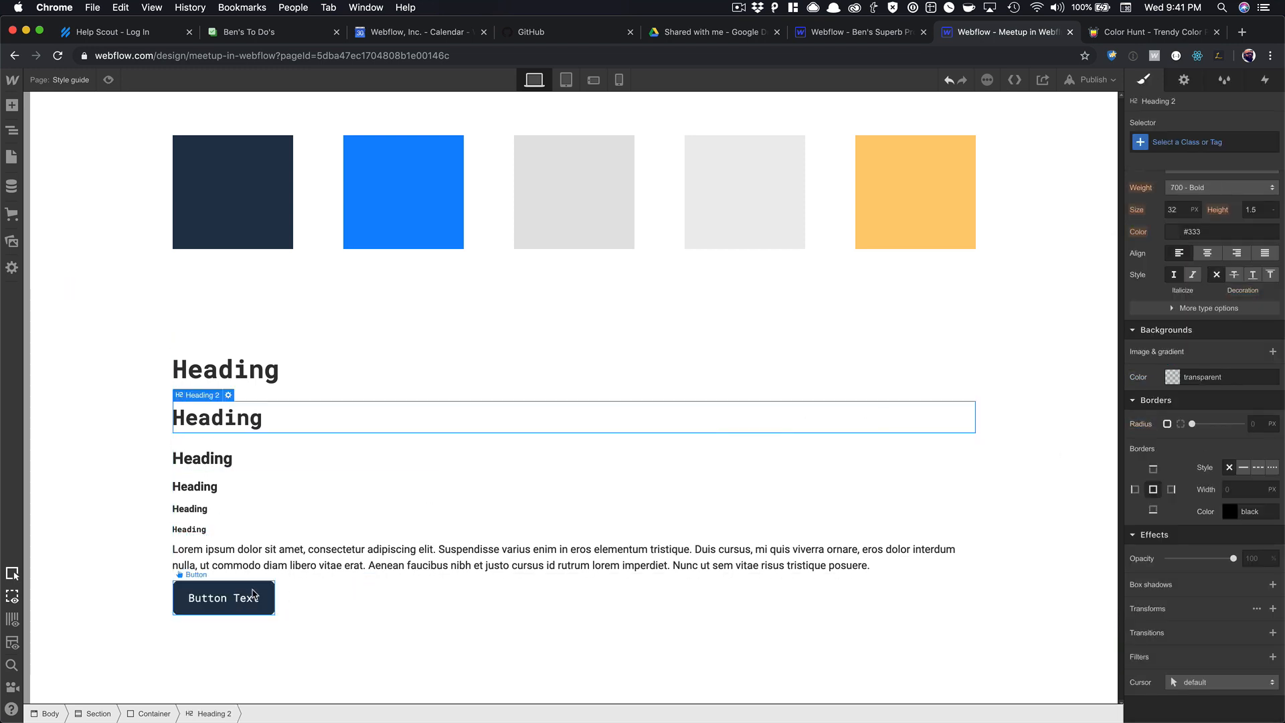
Make the hover background a slightly darker Dodger Blue (#0e72d3) and save it as swatch 'Secondary Blue'.
click(1269, 142)
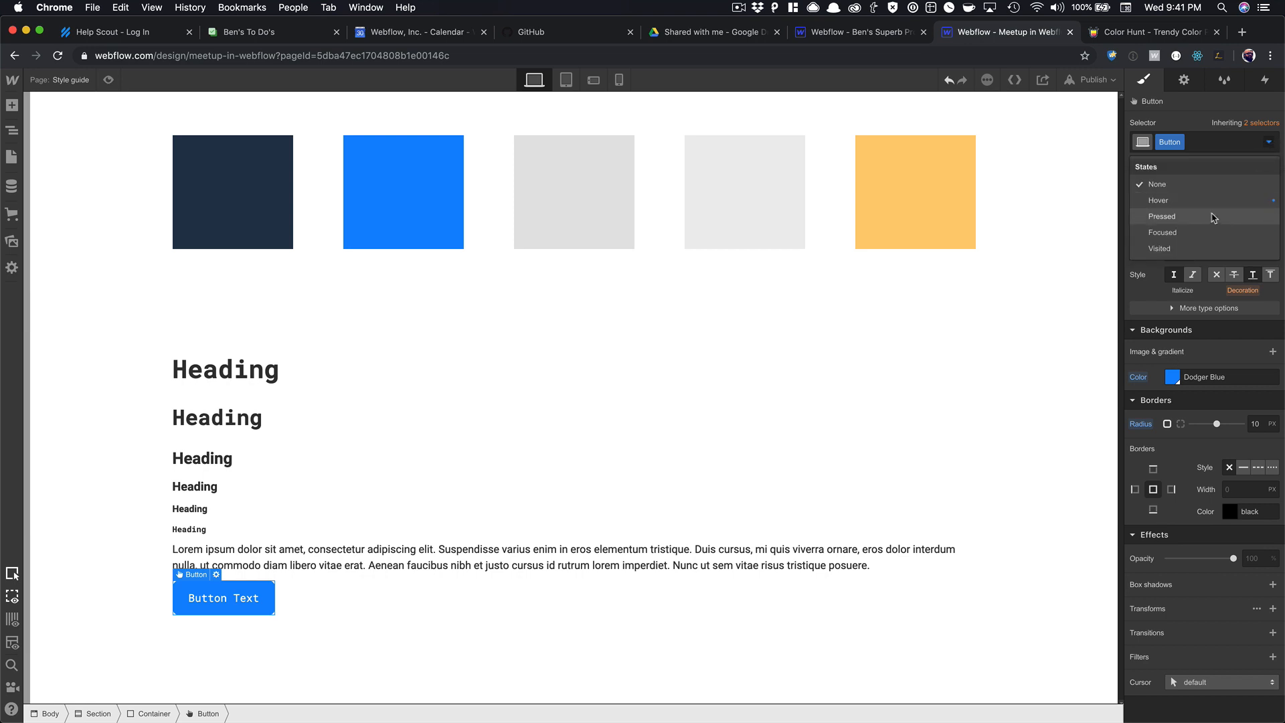
click(1152, 198)
click(1173, 377)
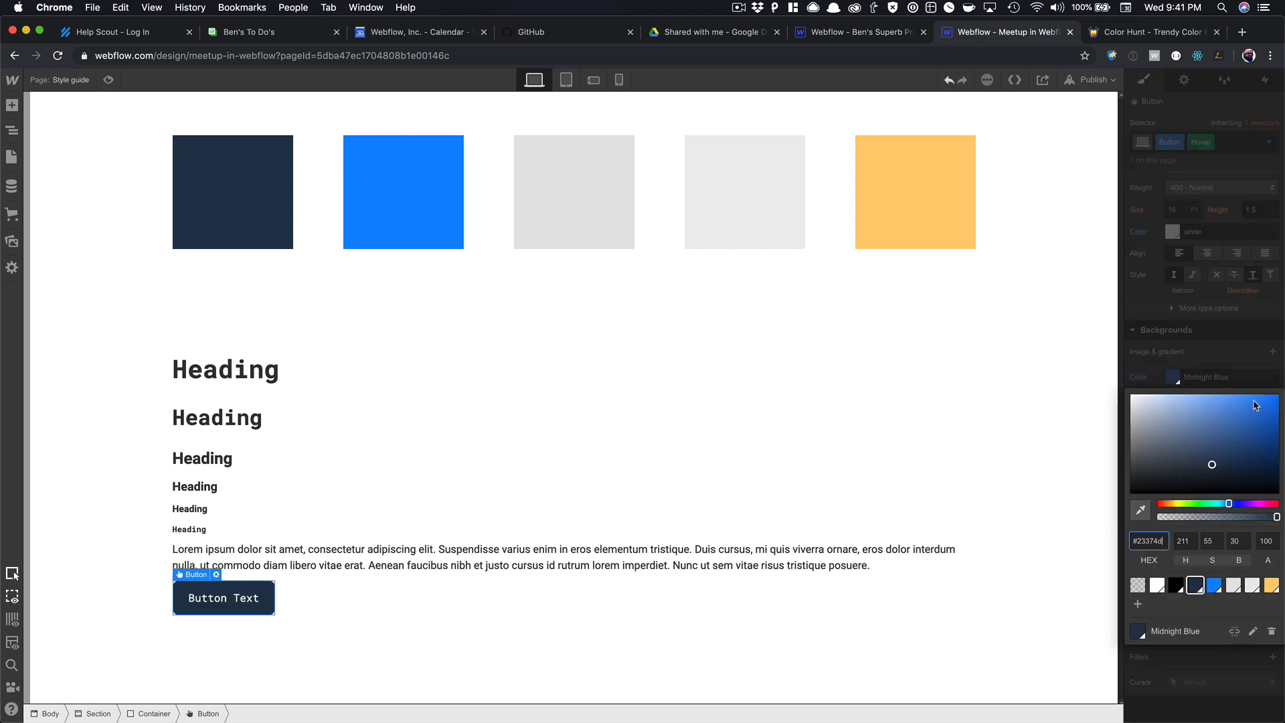
click(1214, 586)
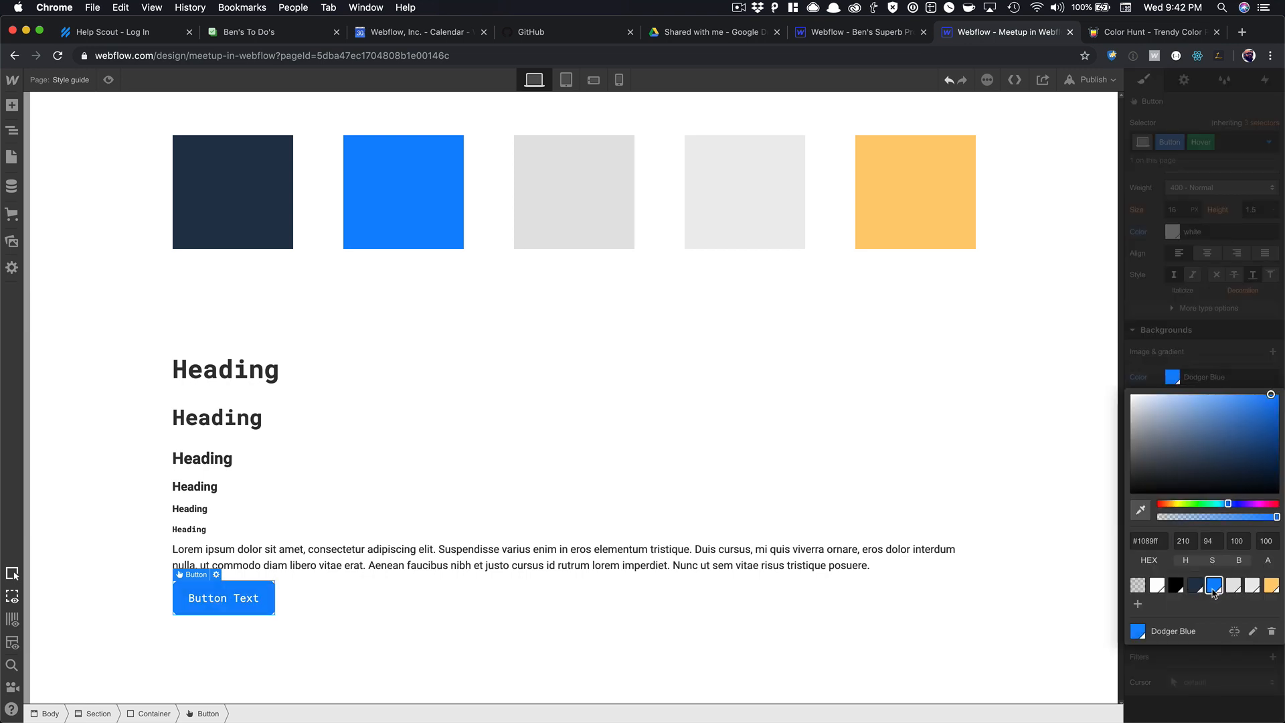
click(1270, 396)
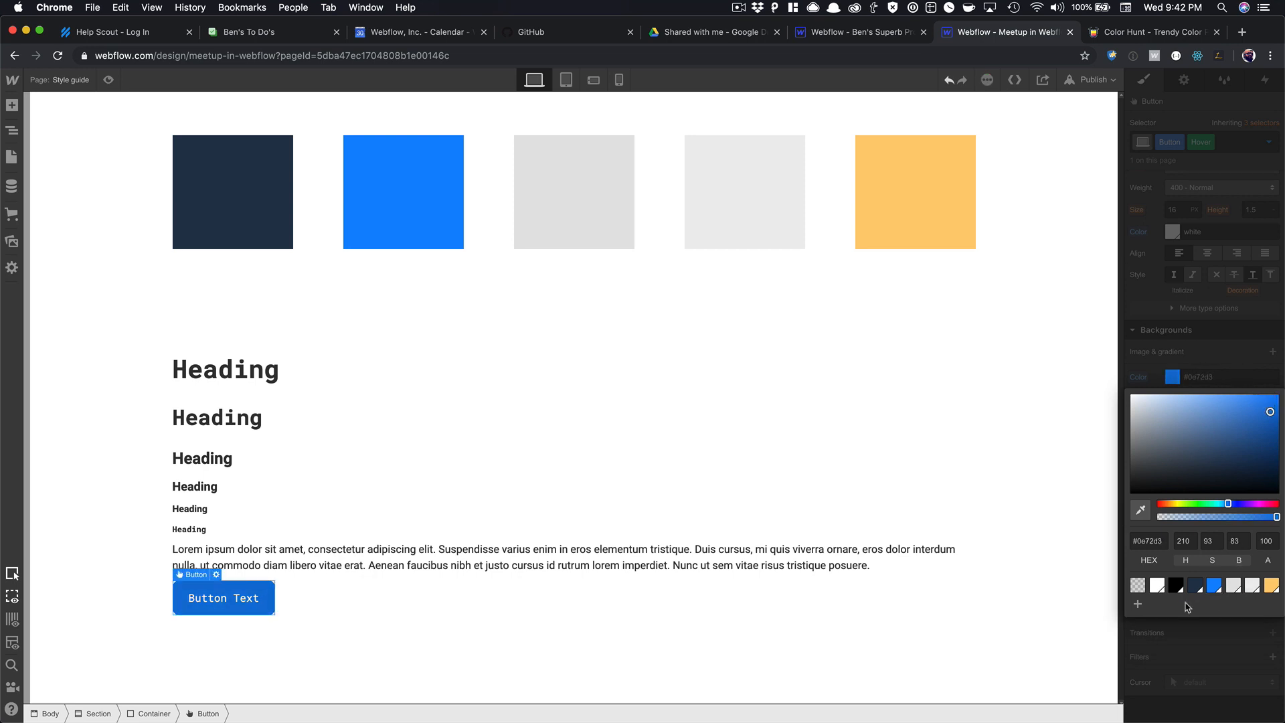
click(1139, 605)
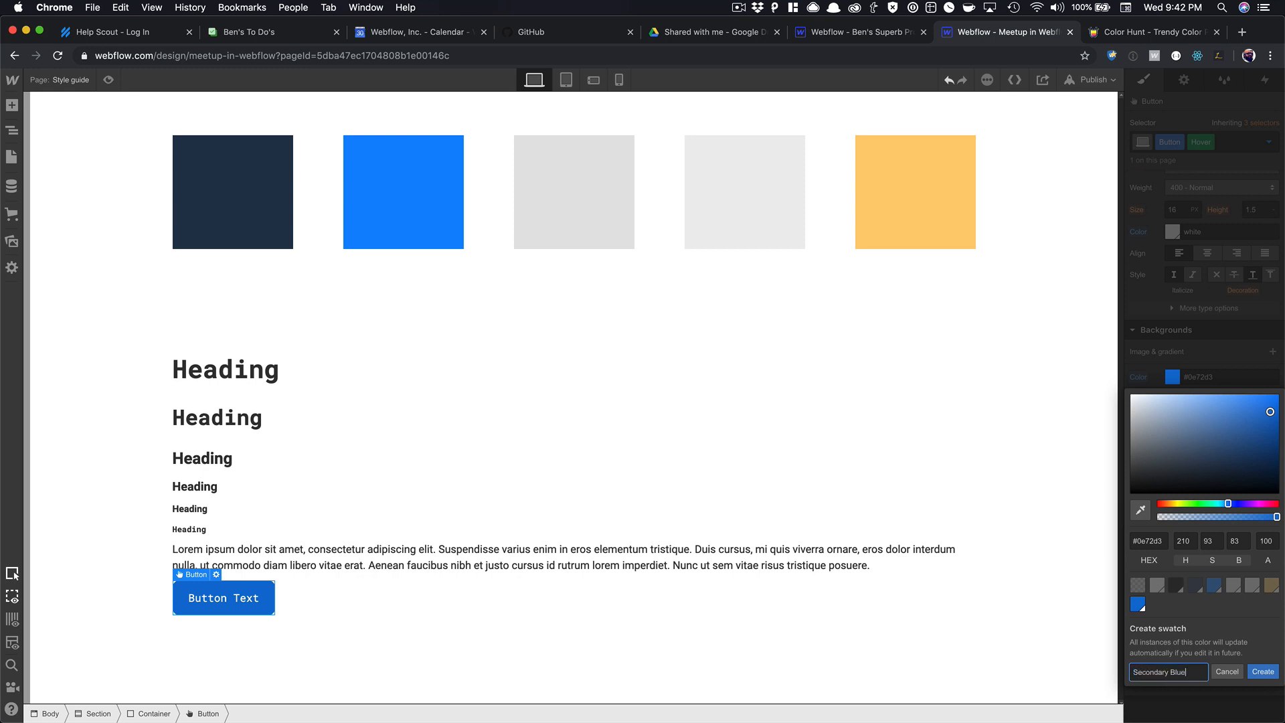
key(Return)
Add a Form Block to the style-guide container using Quick Find.
click(727, 570)
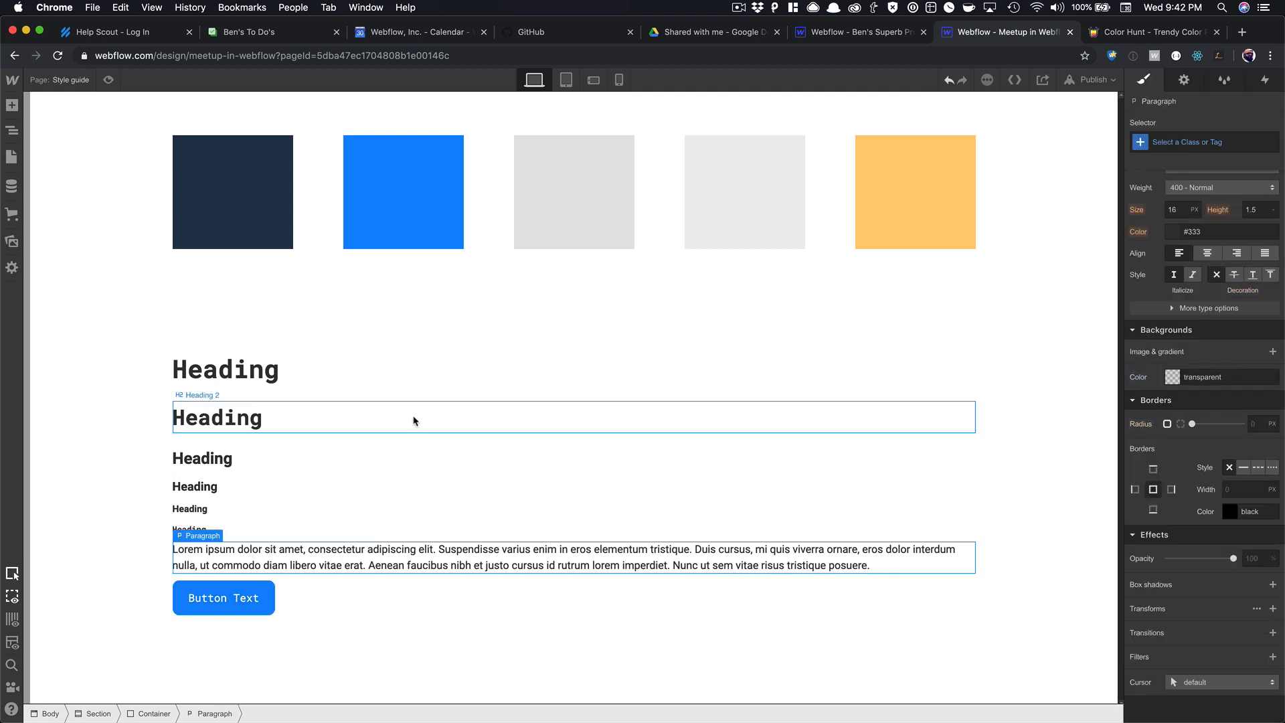
click(225, 606)
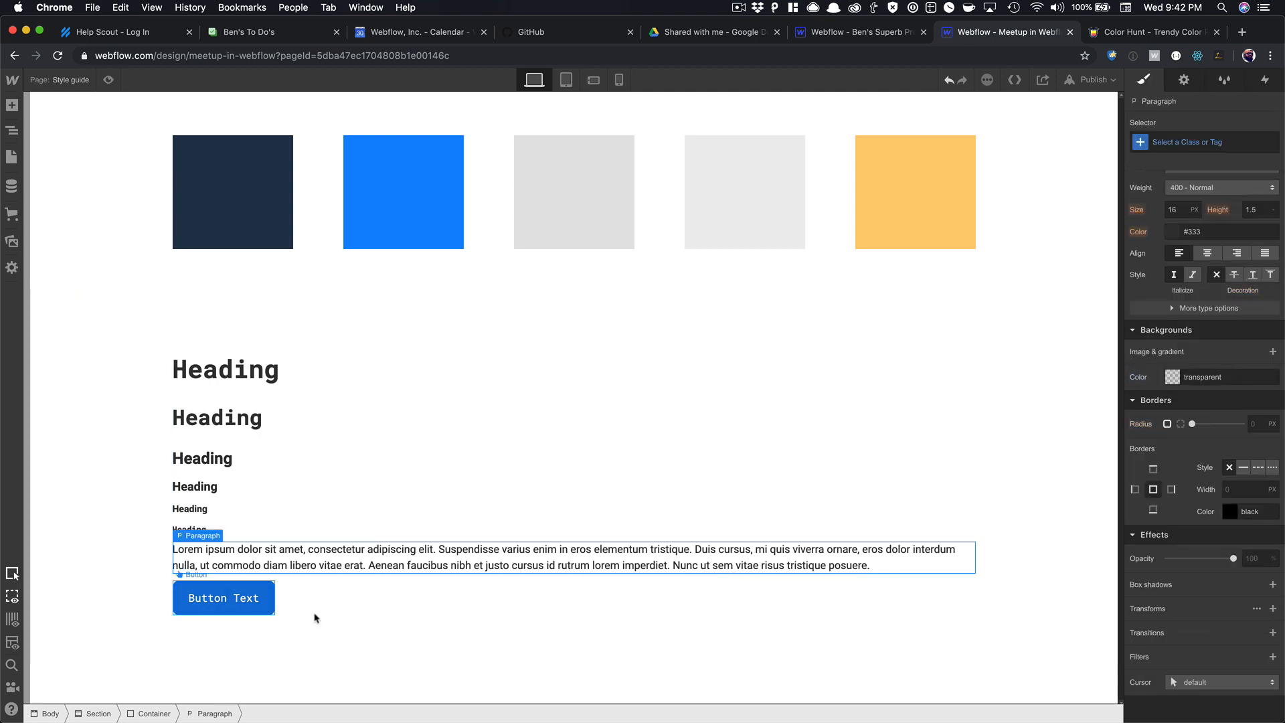
click(327, 439)
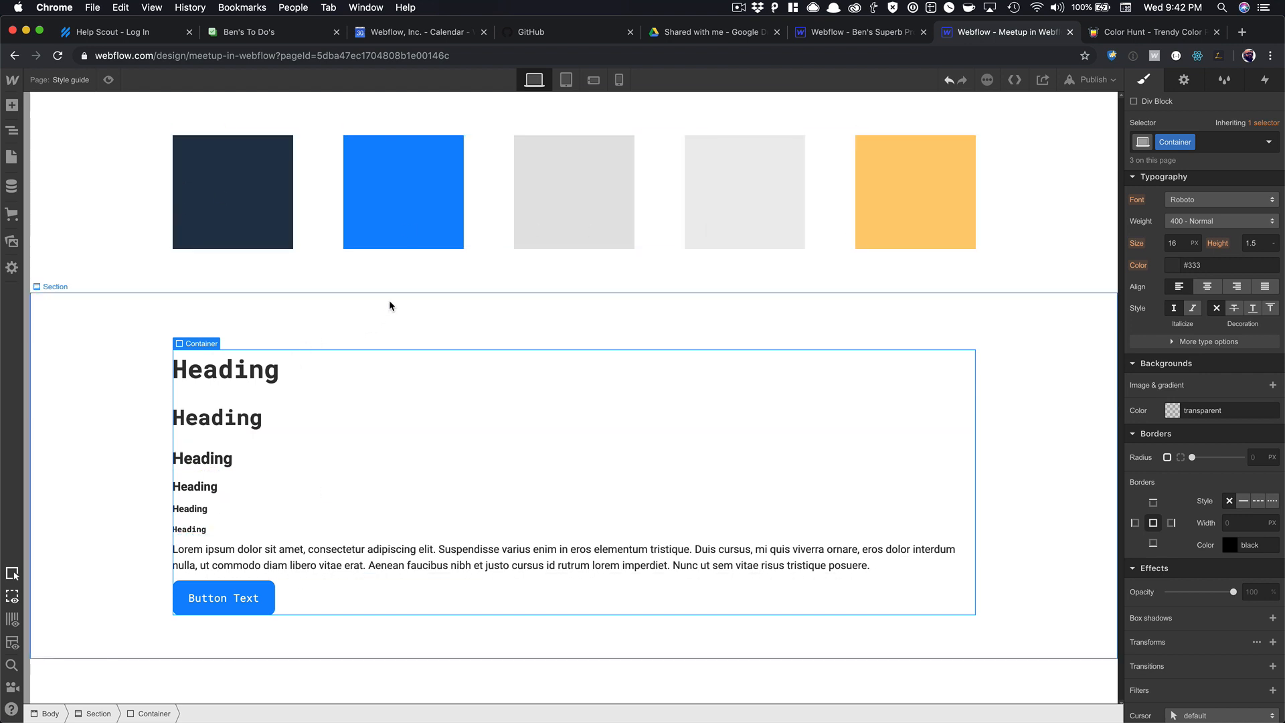
key(super+e)
text(form)
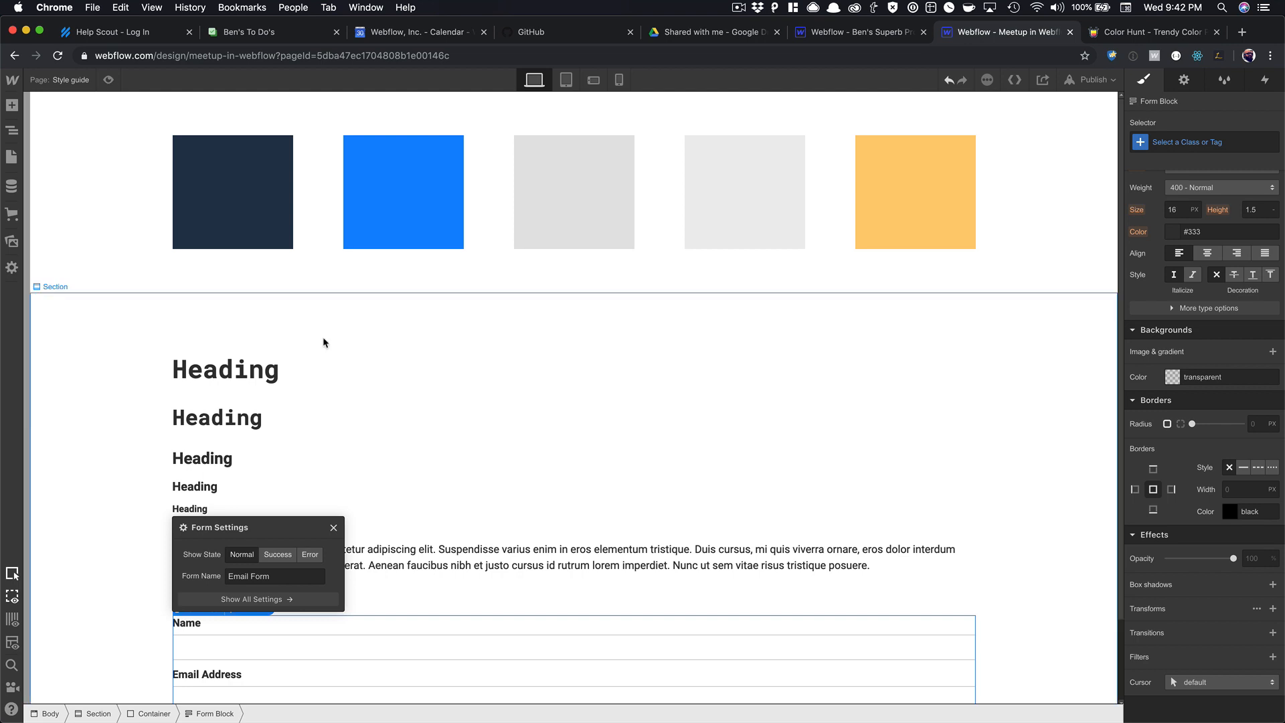
click(333, 527)
scroll(333, 526, down, 3)
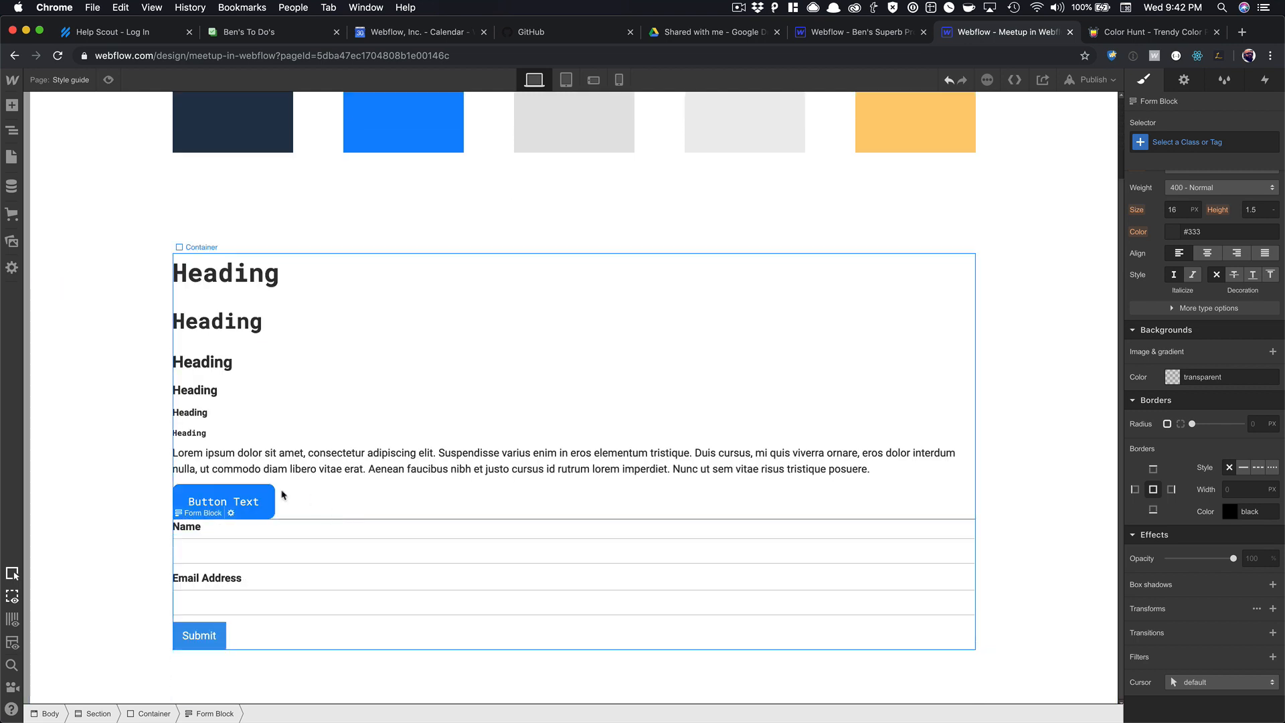
Style All Labels in Roboto Mono at 400 Normal weight.
click(199, 532)
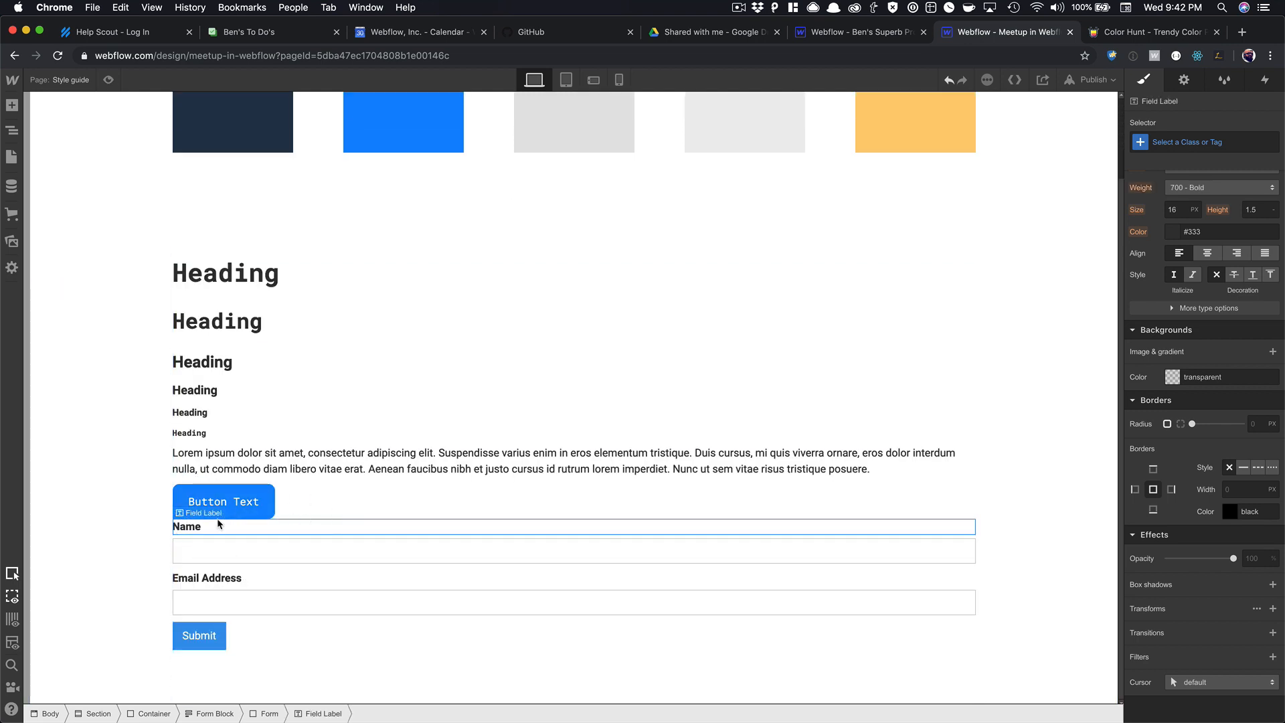
click(1178, 144)
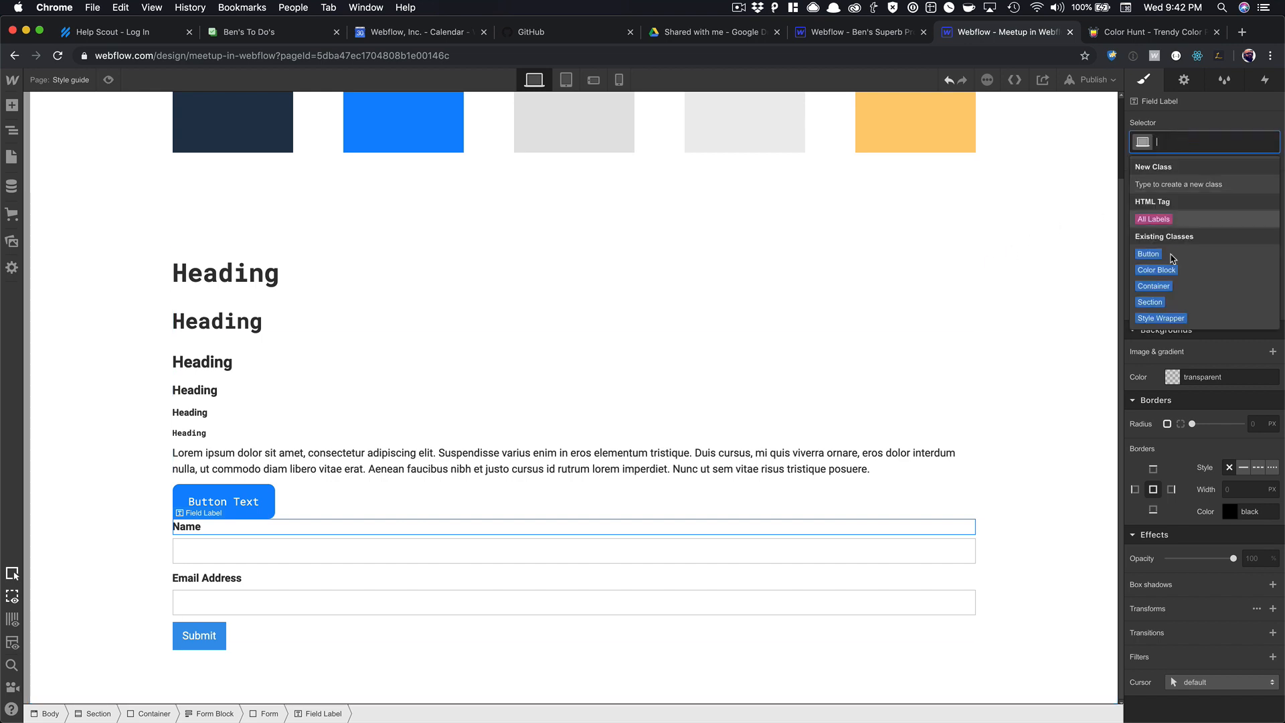
click(1165, 221)
scroll(1203, 240, up, 3)
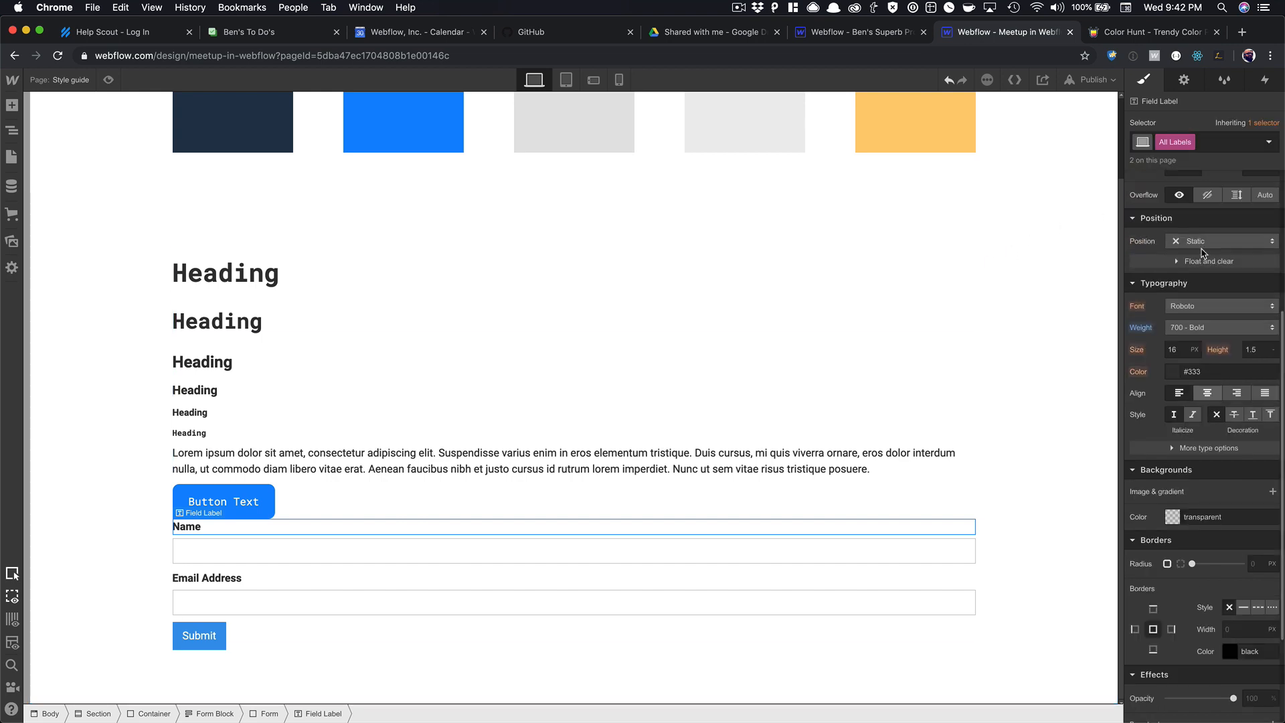
click(1211, 308)
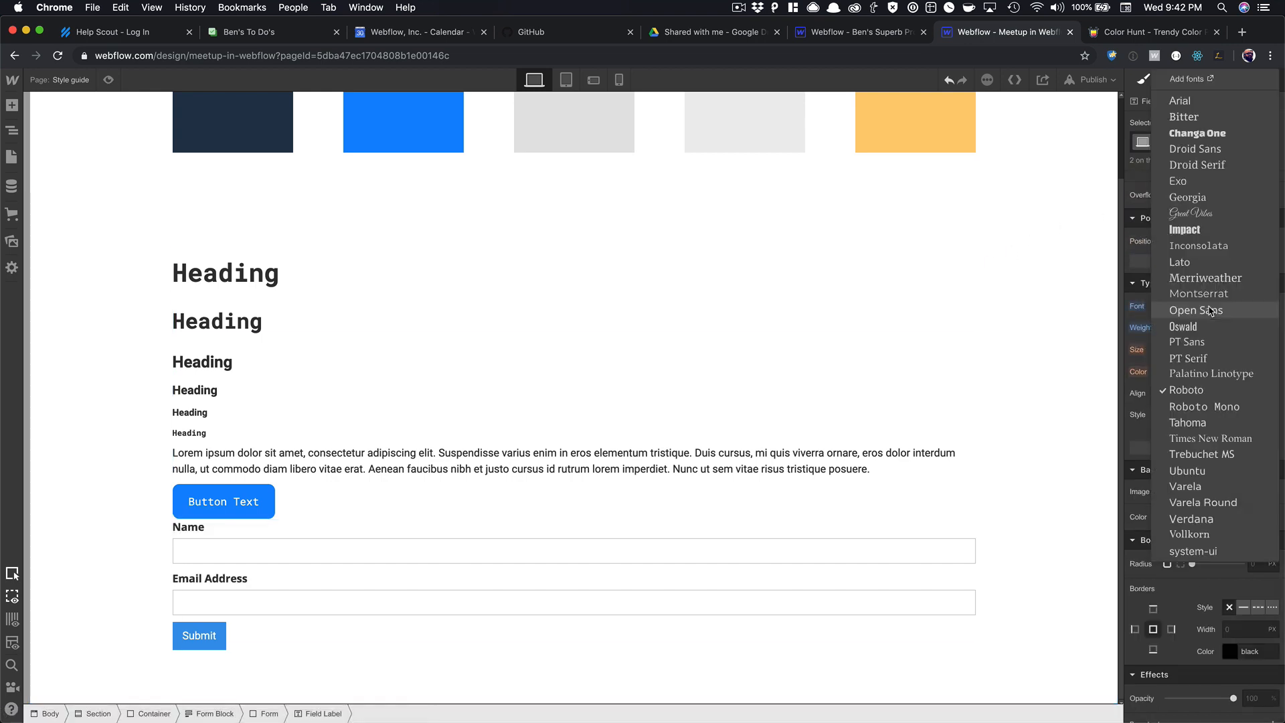
click(1201, 406)
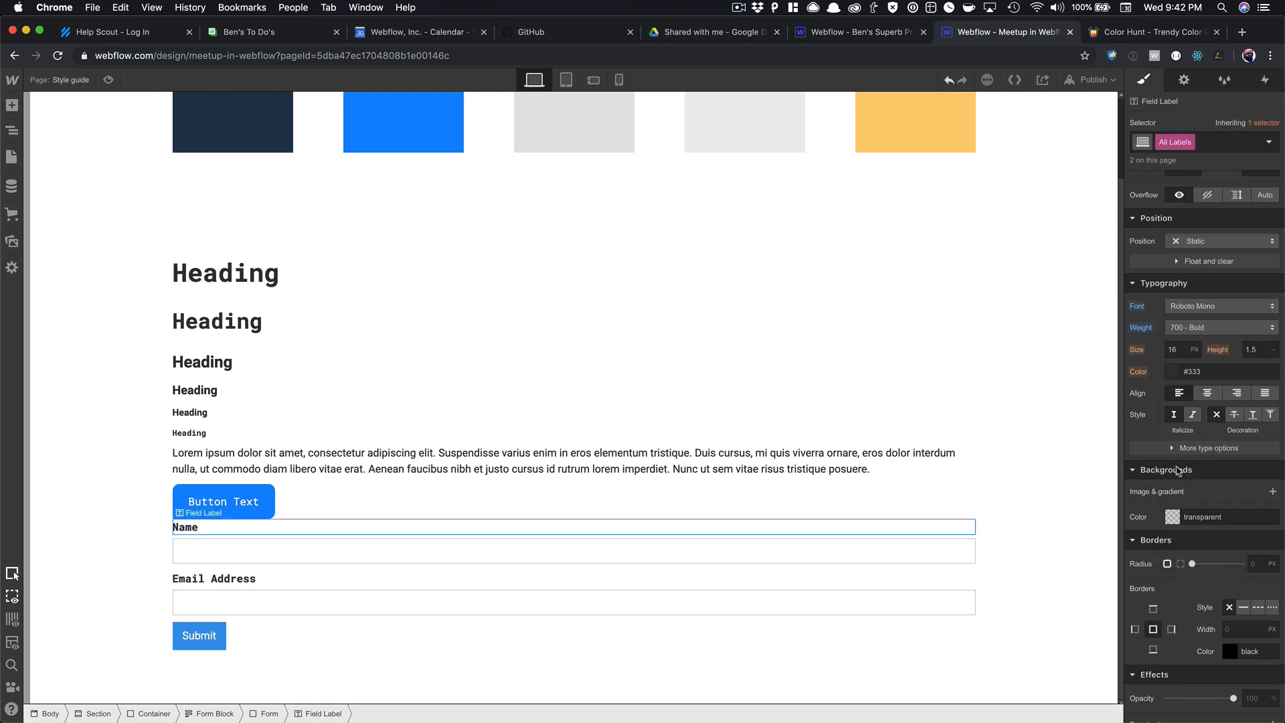
click(1202, 335)
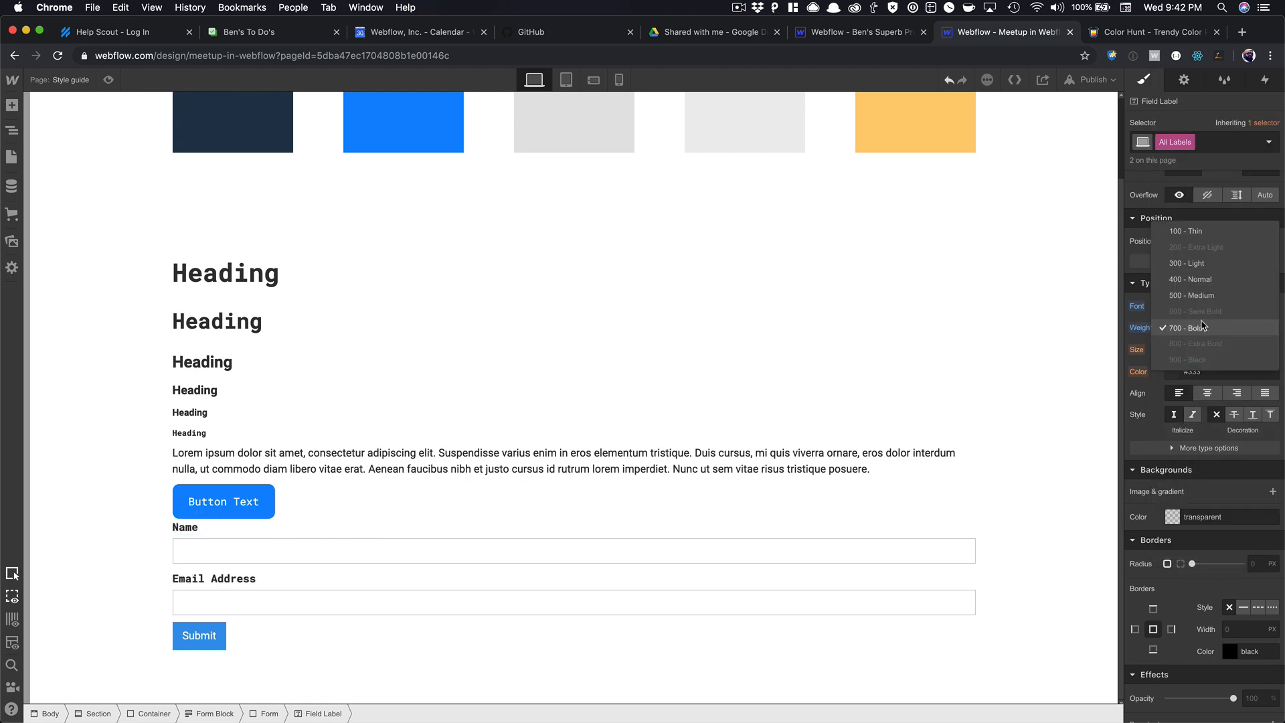
click(1199, 281)
click(393, 553)
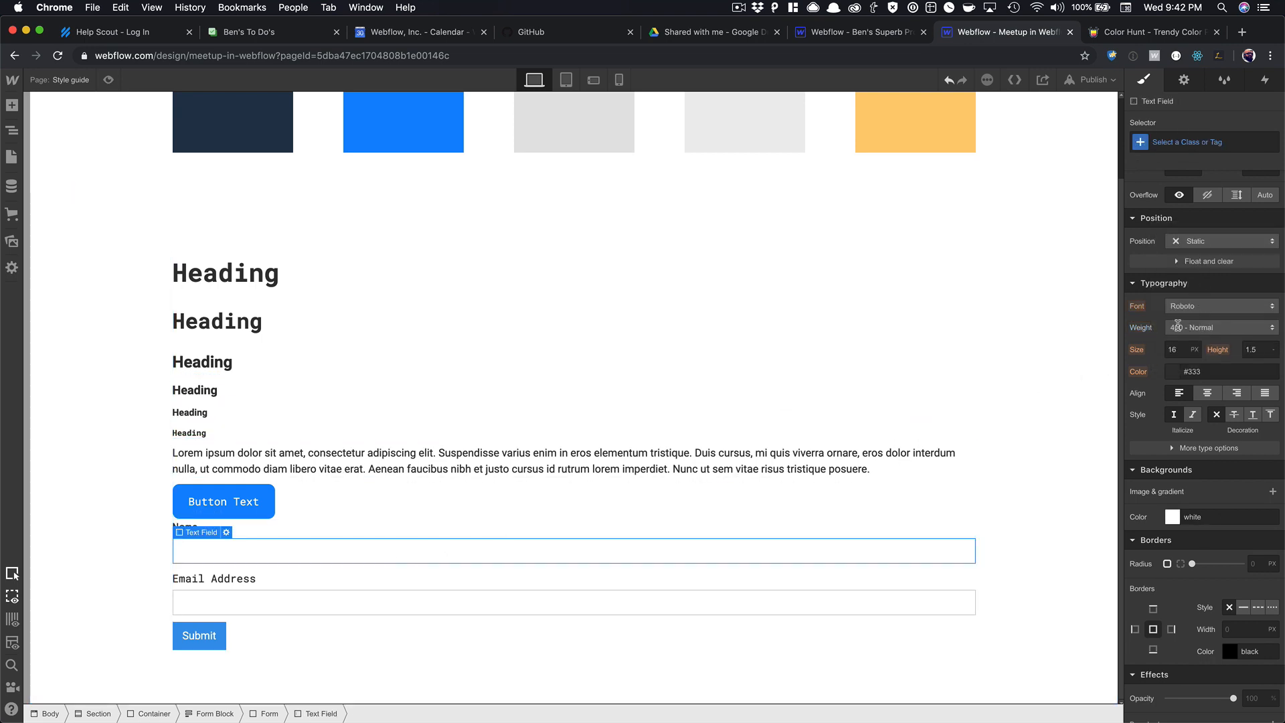
Give the Name field an 'input' class with 10px radius, Roboto font and black text.
click(1170, 142)
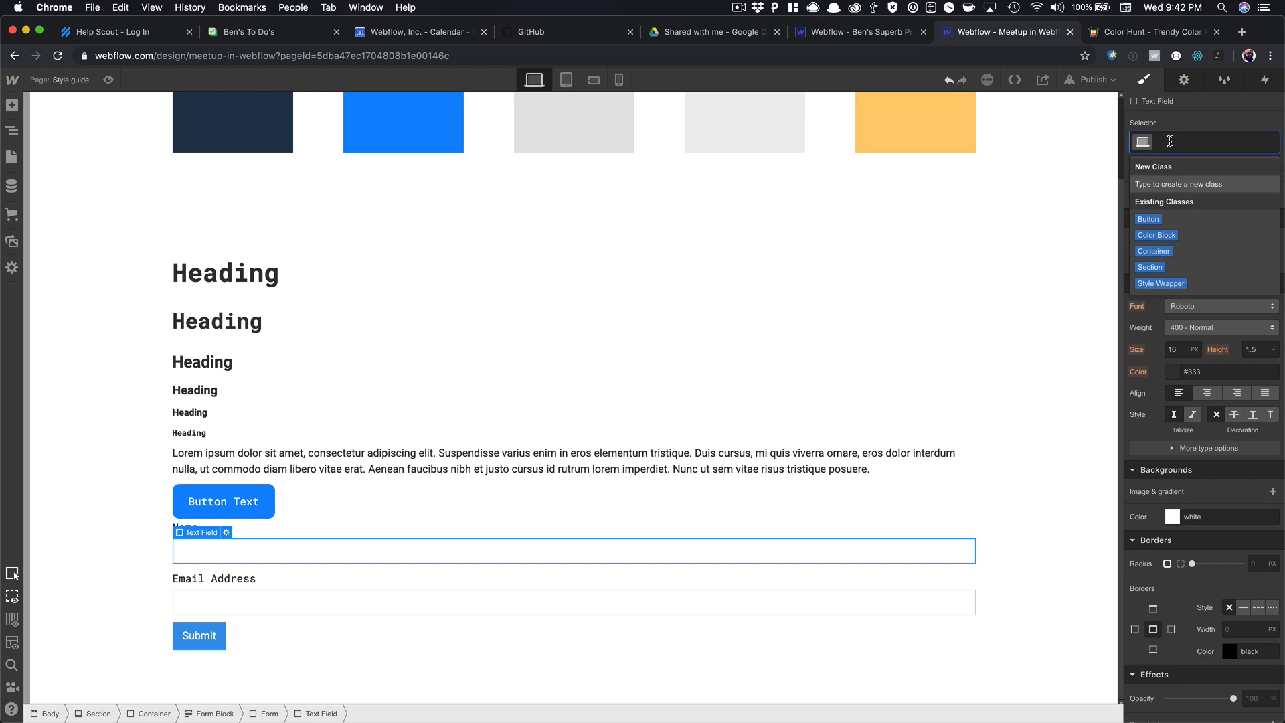
text(input)
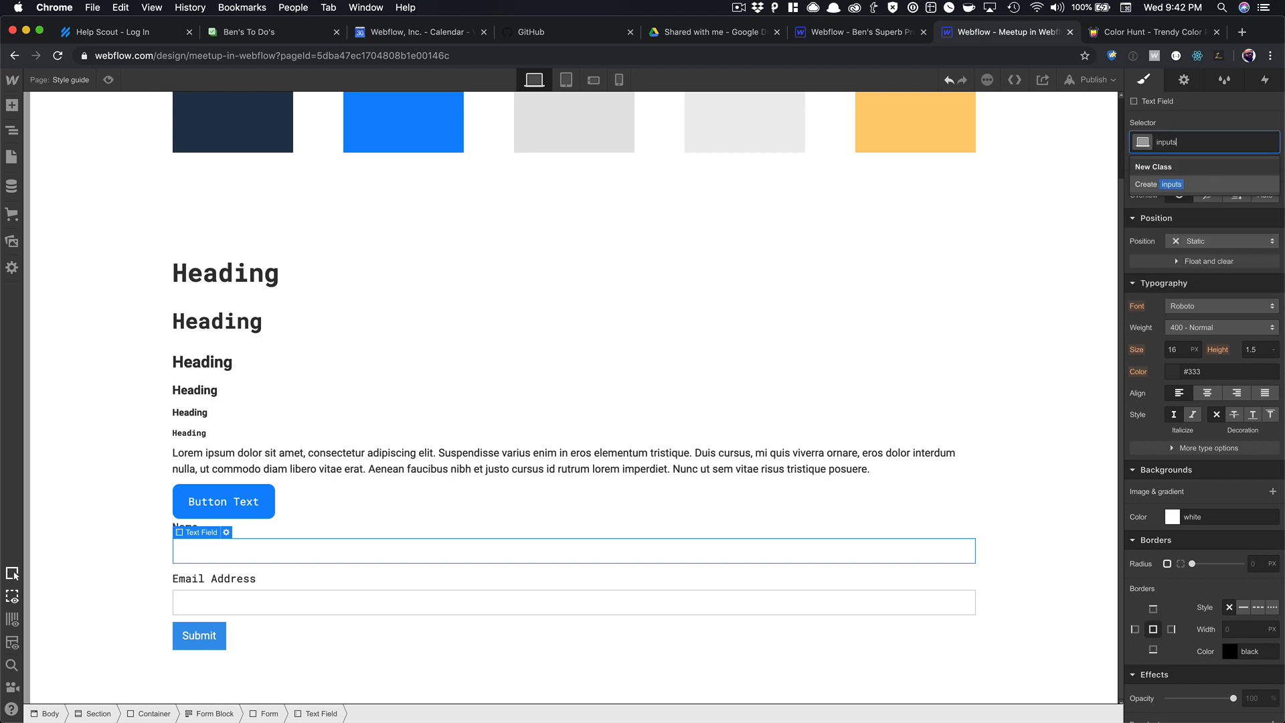
key(Return)
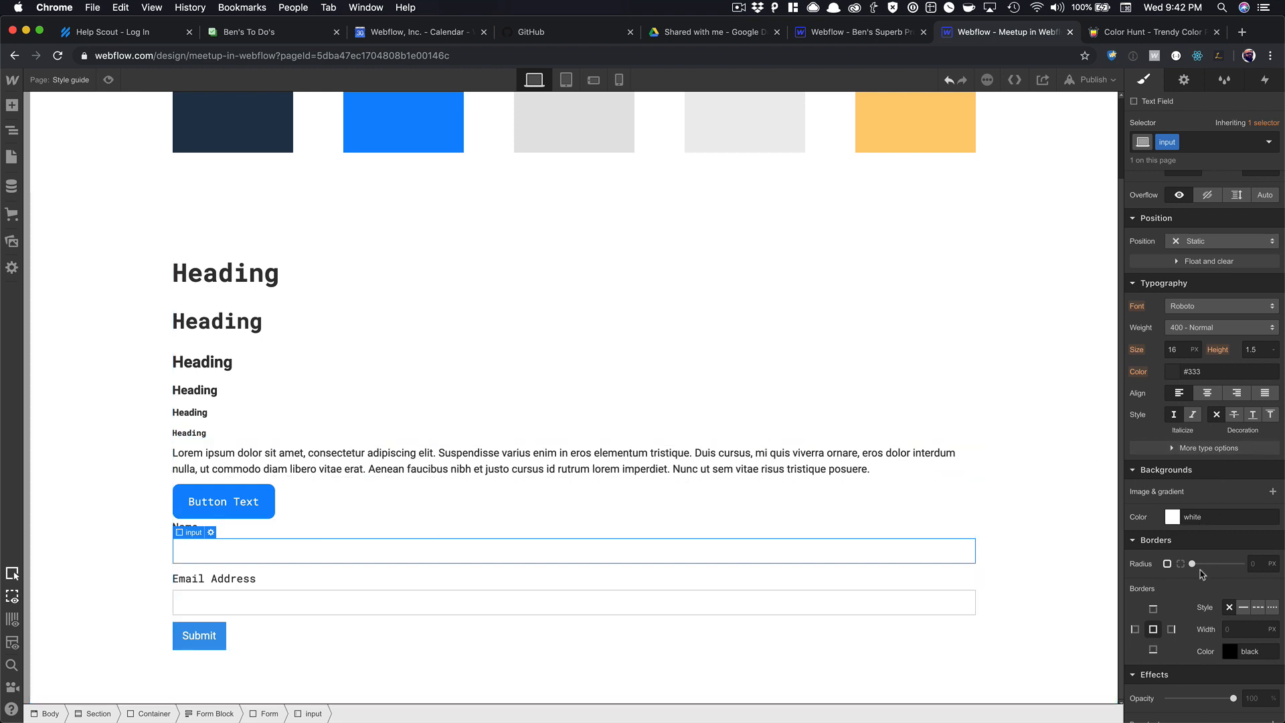
click(1252, 564)
text(10)
click(1212, 306)
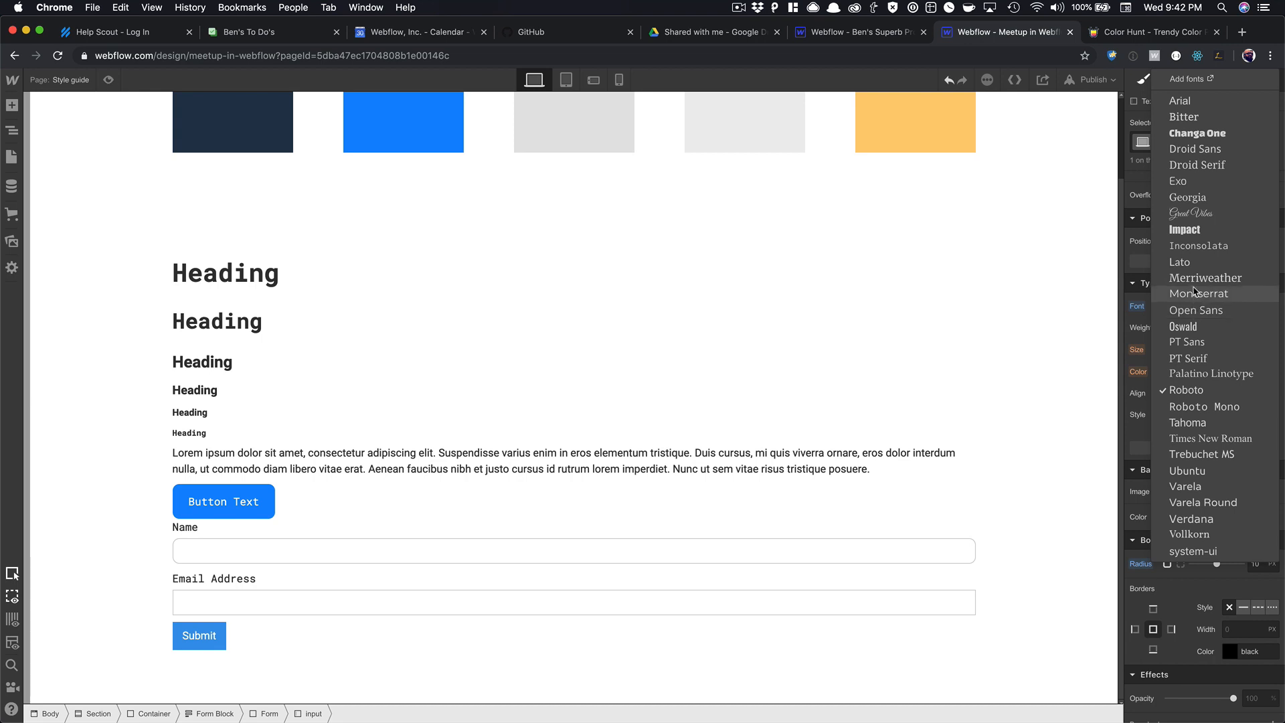
click(1198, 391)
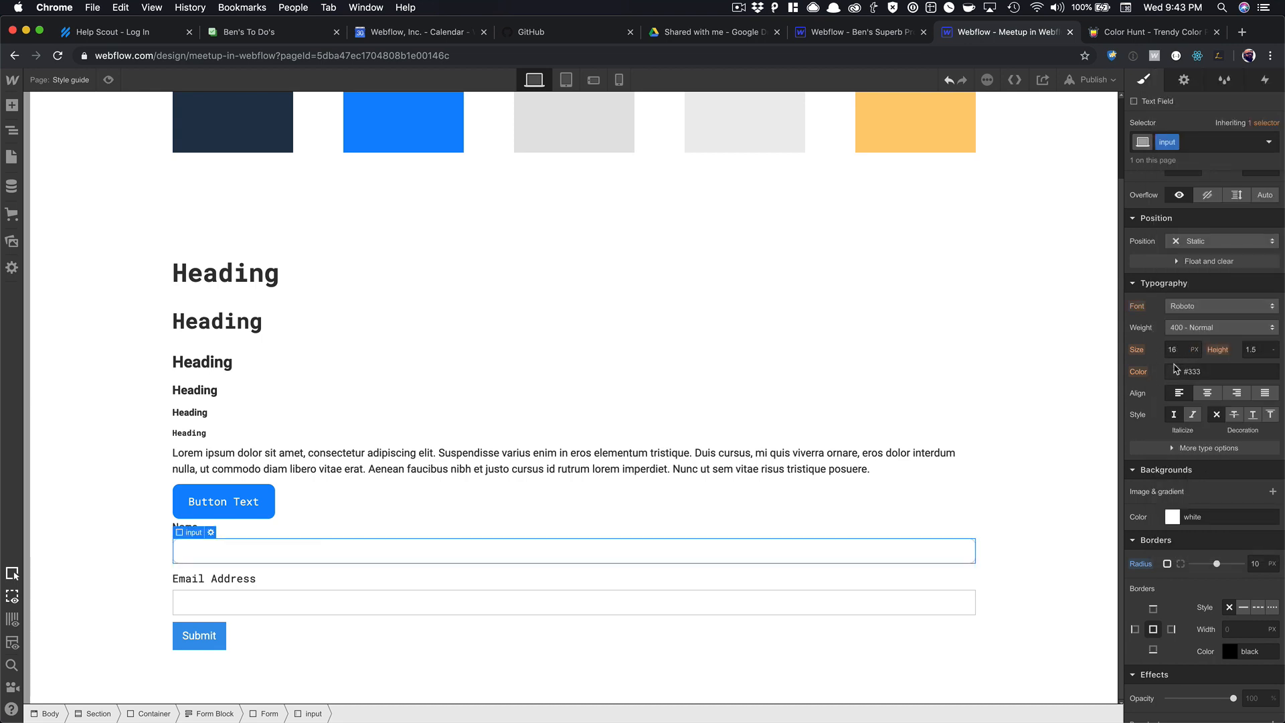
click(1175, 370)
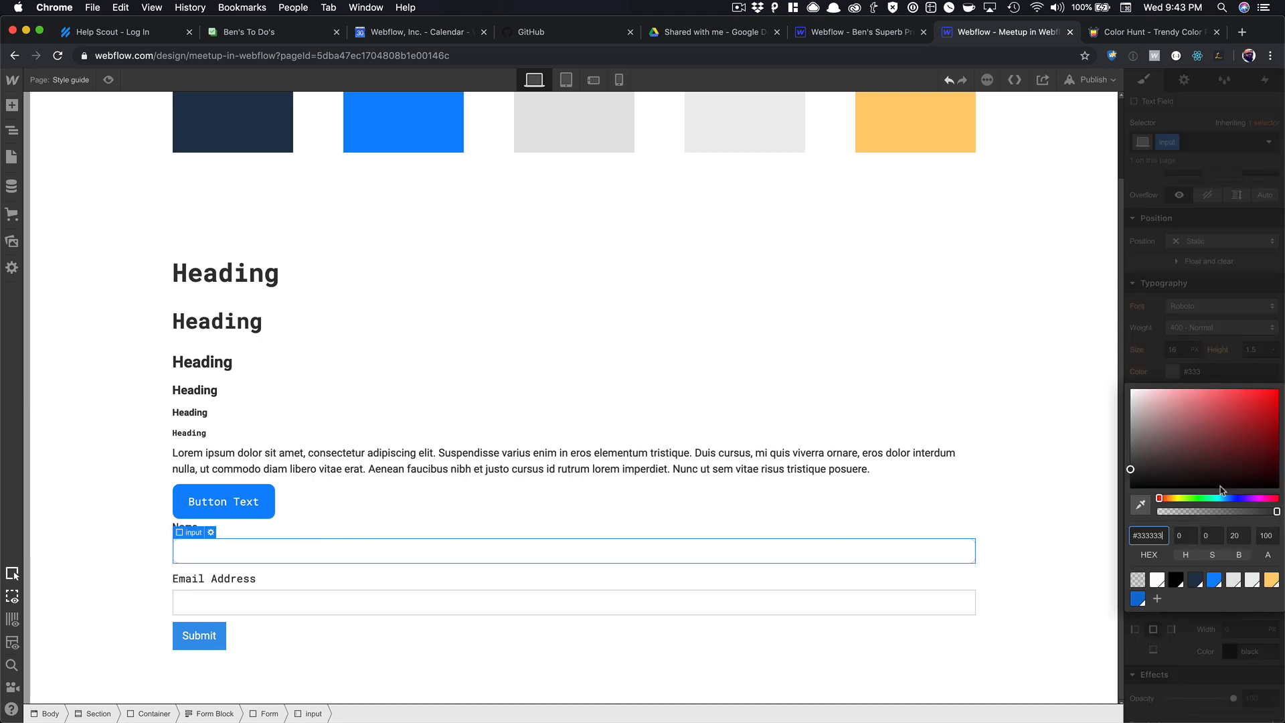
click(1176, 580)
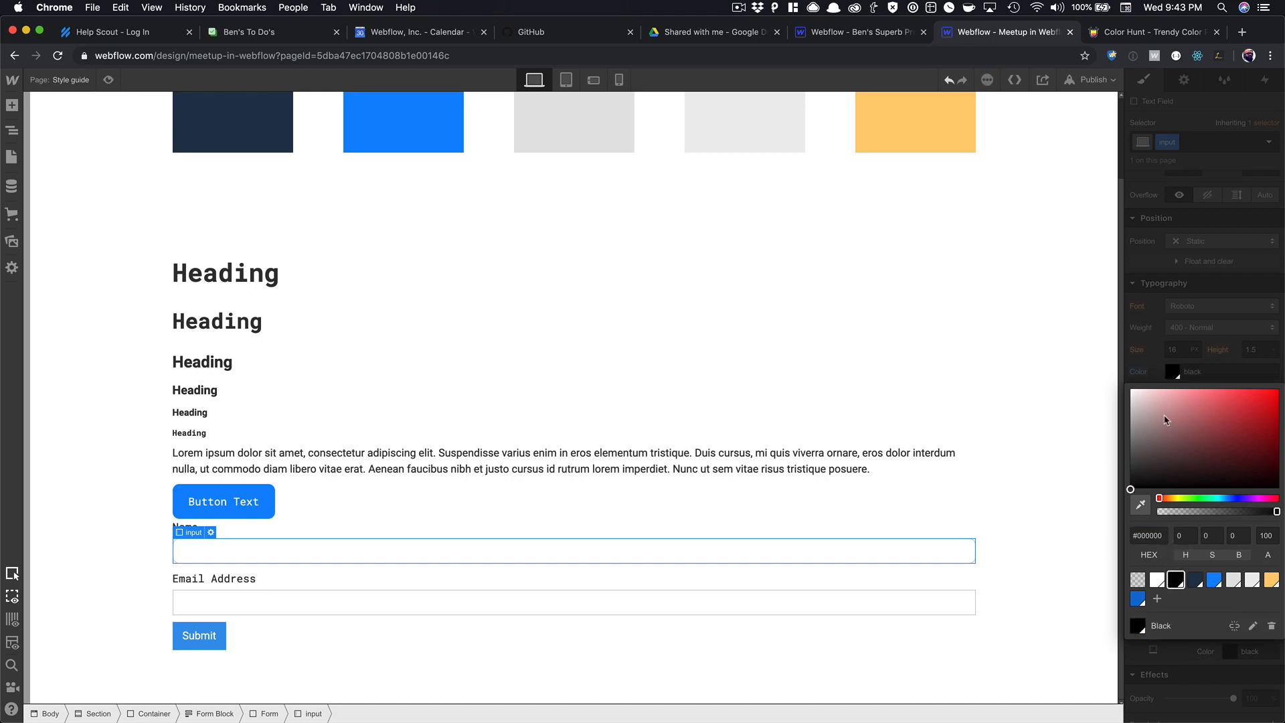
click(1167, 334)
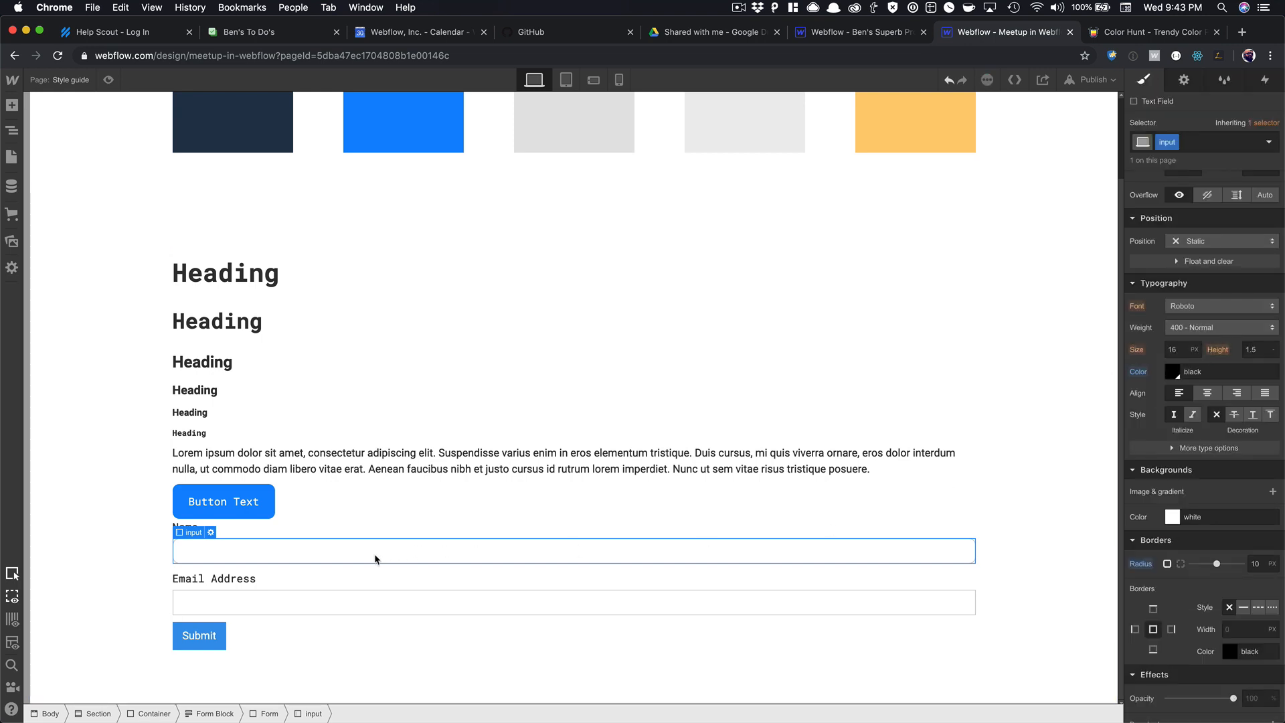
Set the Name field's placeholder text to 'Placeholder'.
click(212, 532)
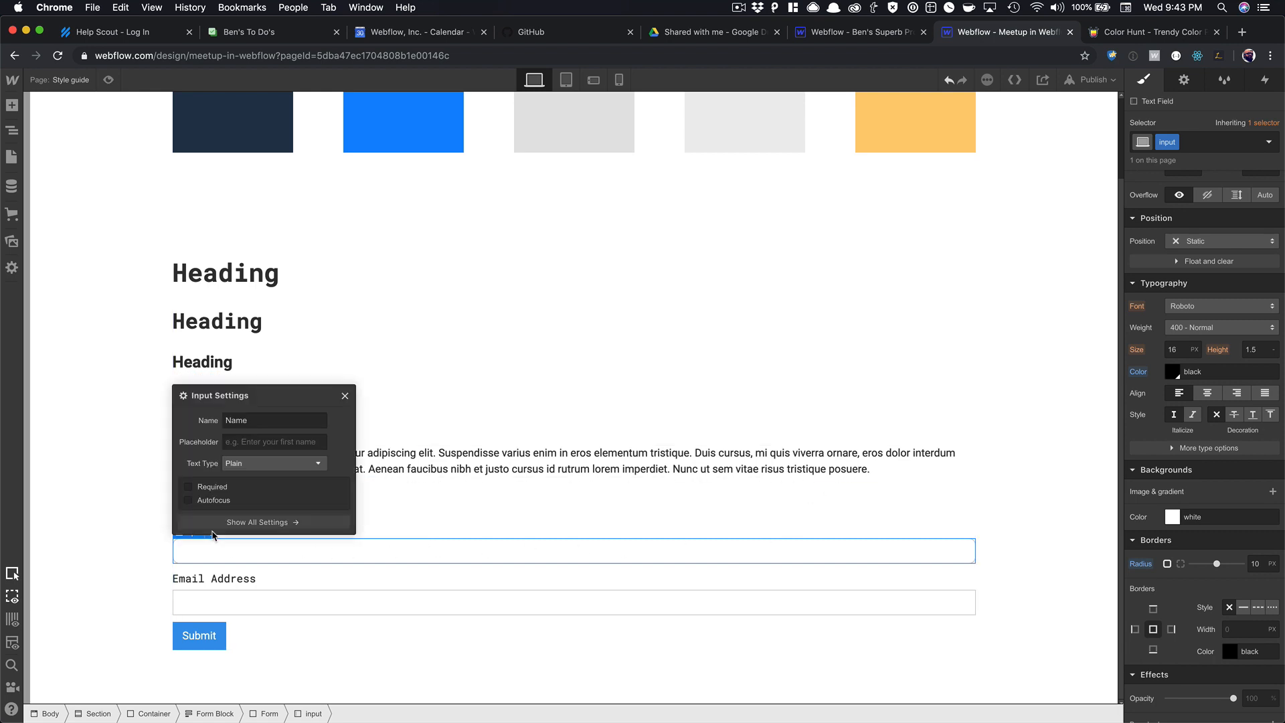
click(251, 442)
text(Placeholder)
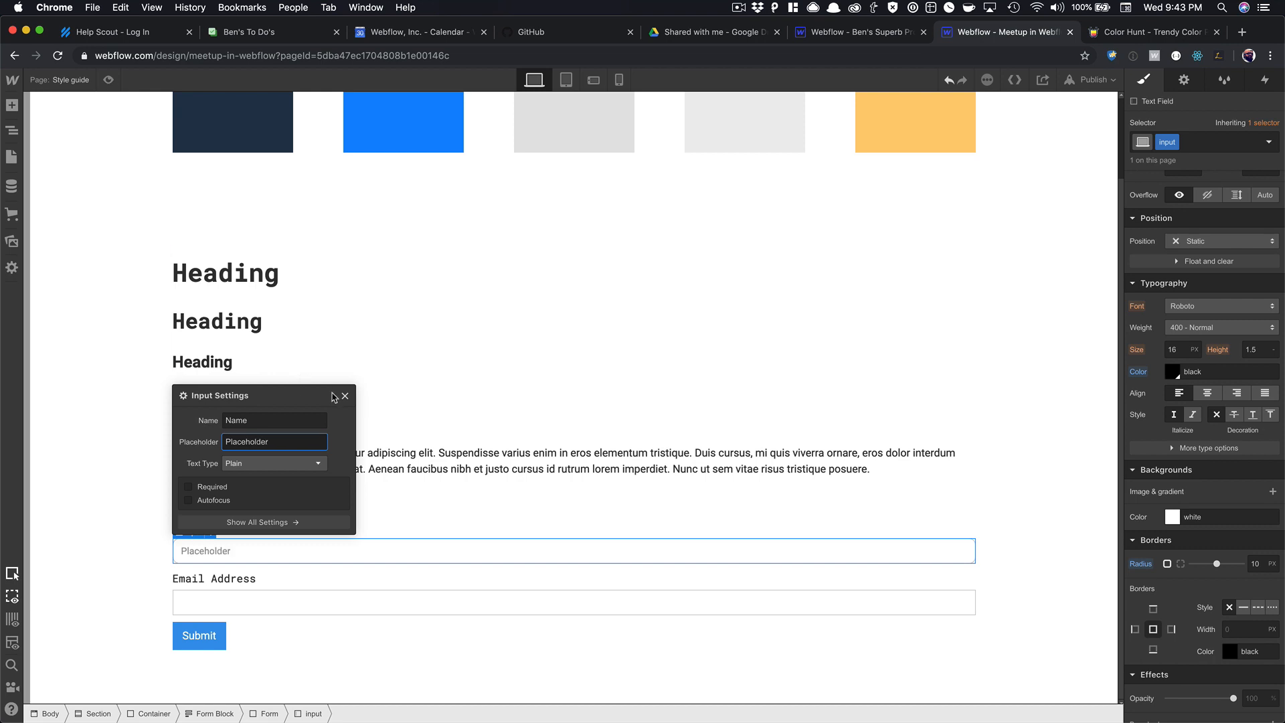
click(344, 396)
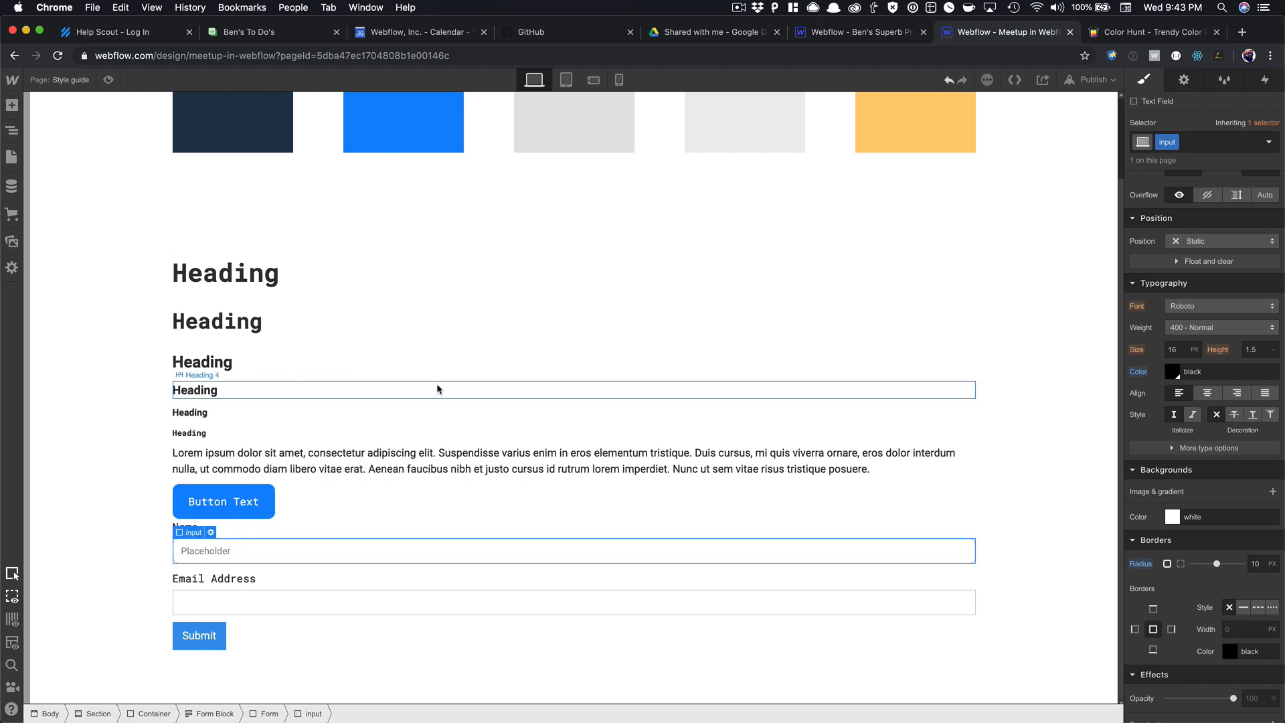
Reduce the input's top and bottom padding to 26px and check its height.
scroll(1281, 314, up, 5)
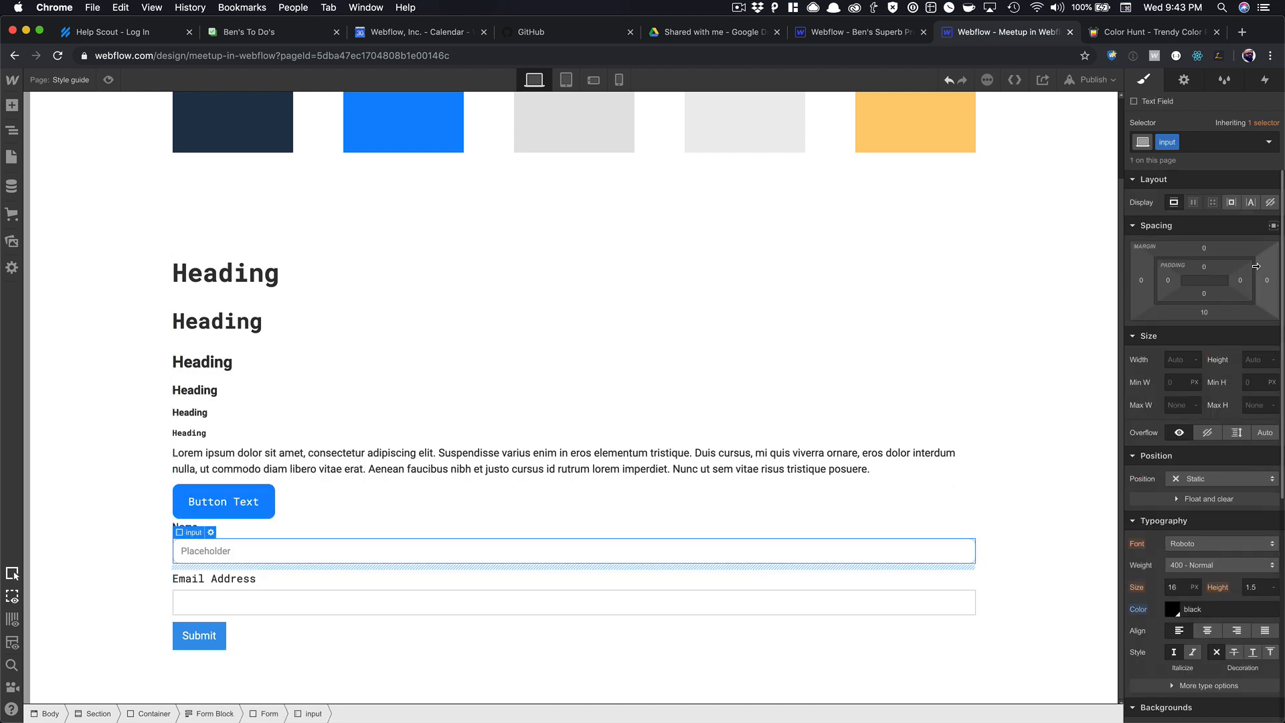
drag(1205, 267, 1219, 233)
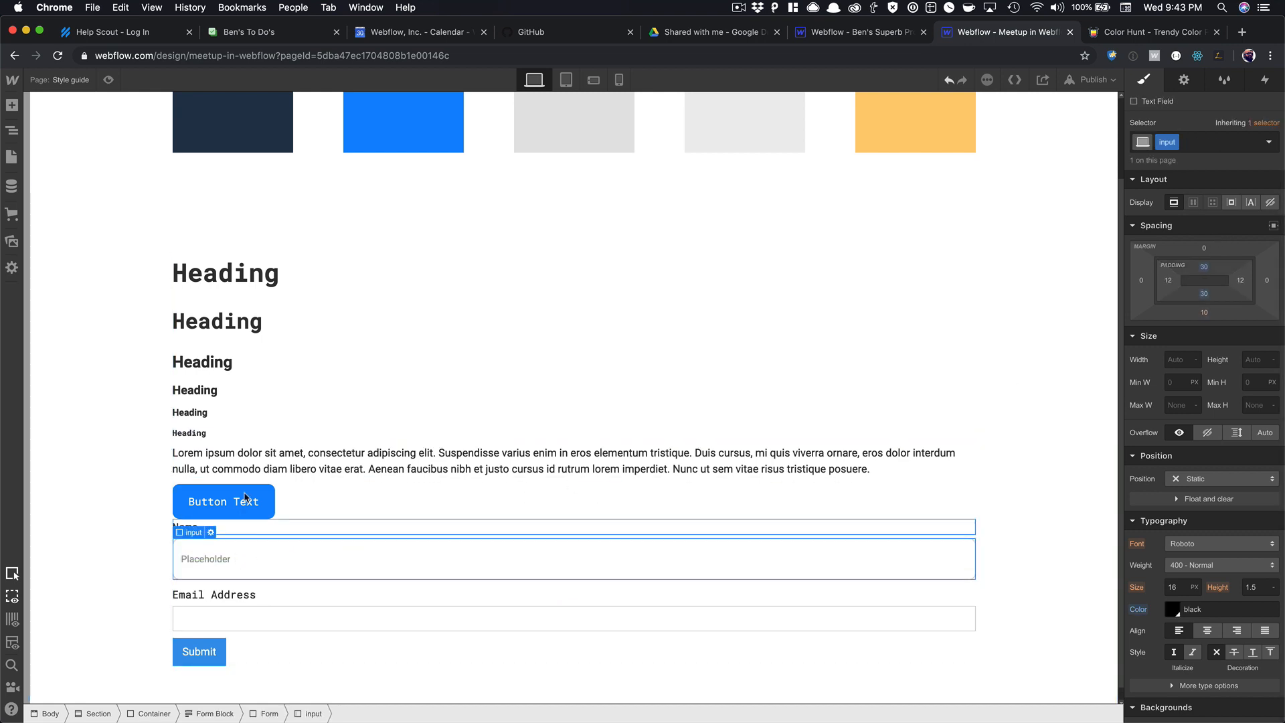
key(alt)
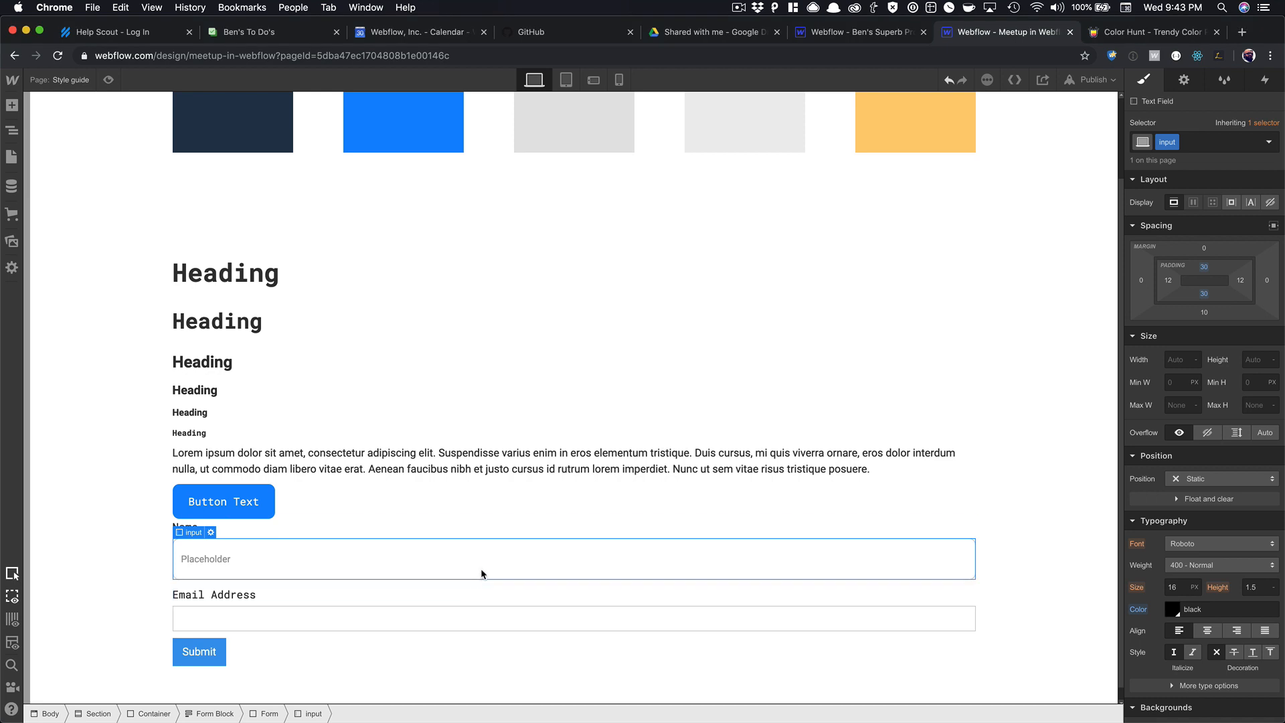
drag(1204, 298, 1204, 303)
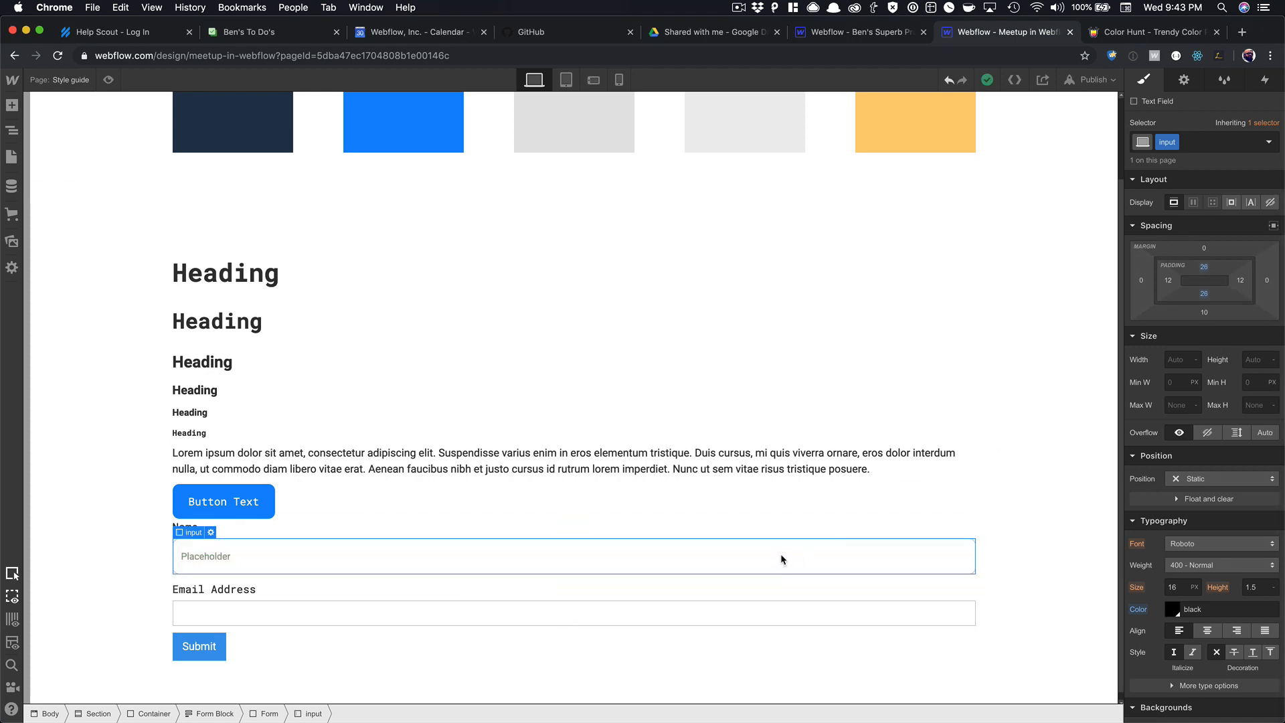
key(alt)
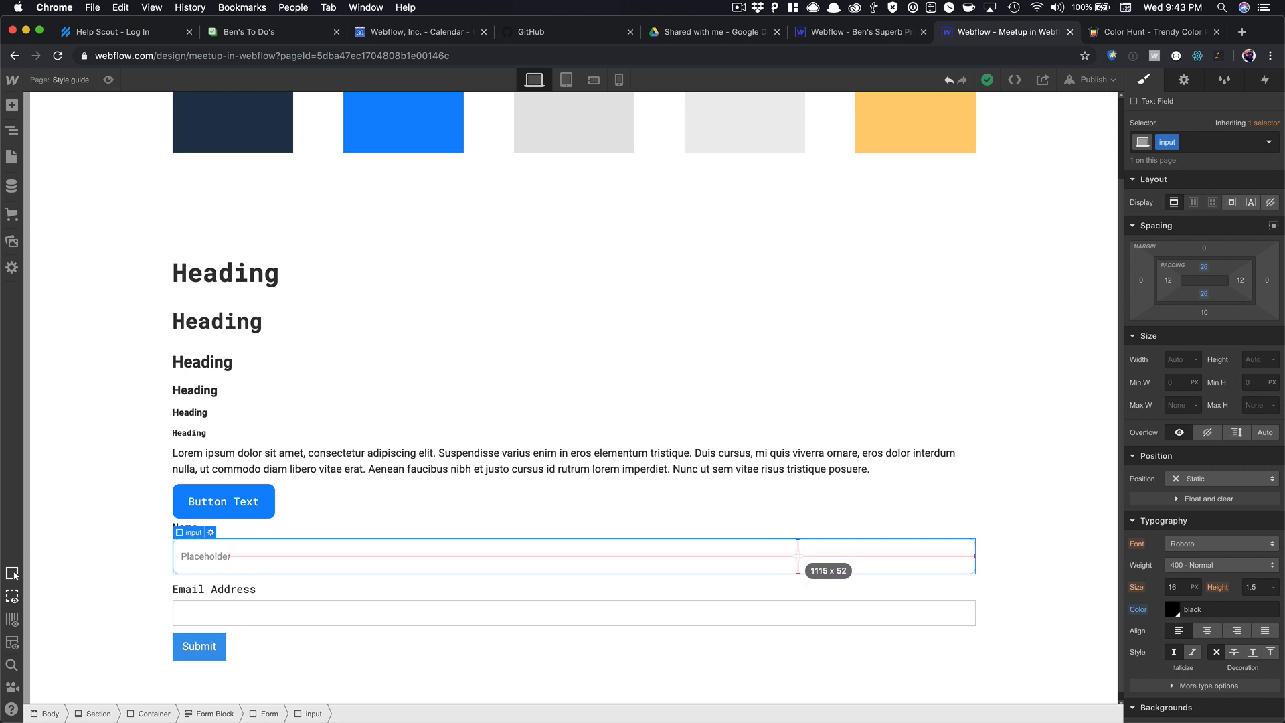
Set the Name input's font size to 18.
click(256, 502)
scroll(405, 537, down, 1)
click(462, 454)
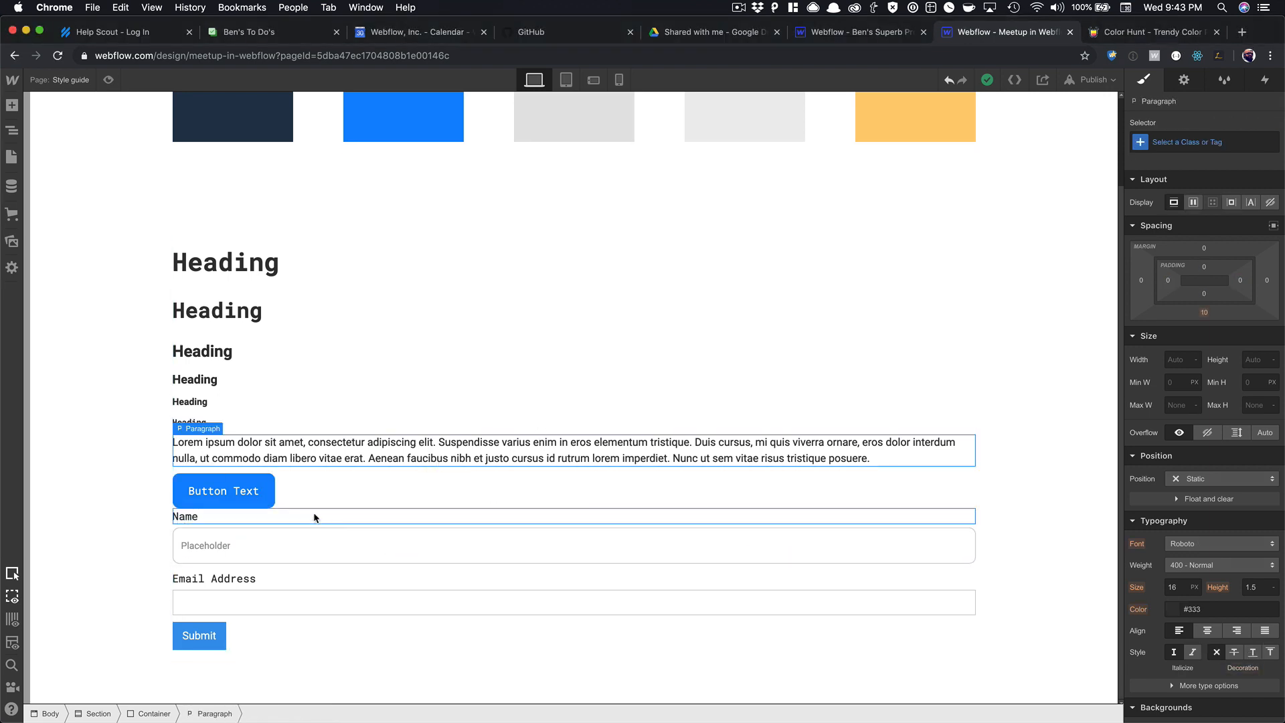
click(330, 545)
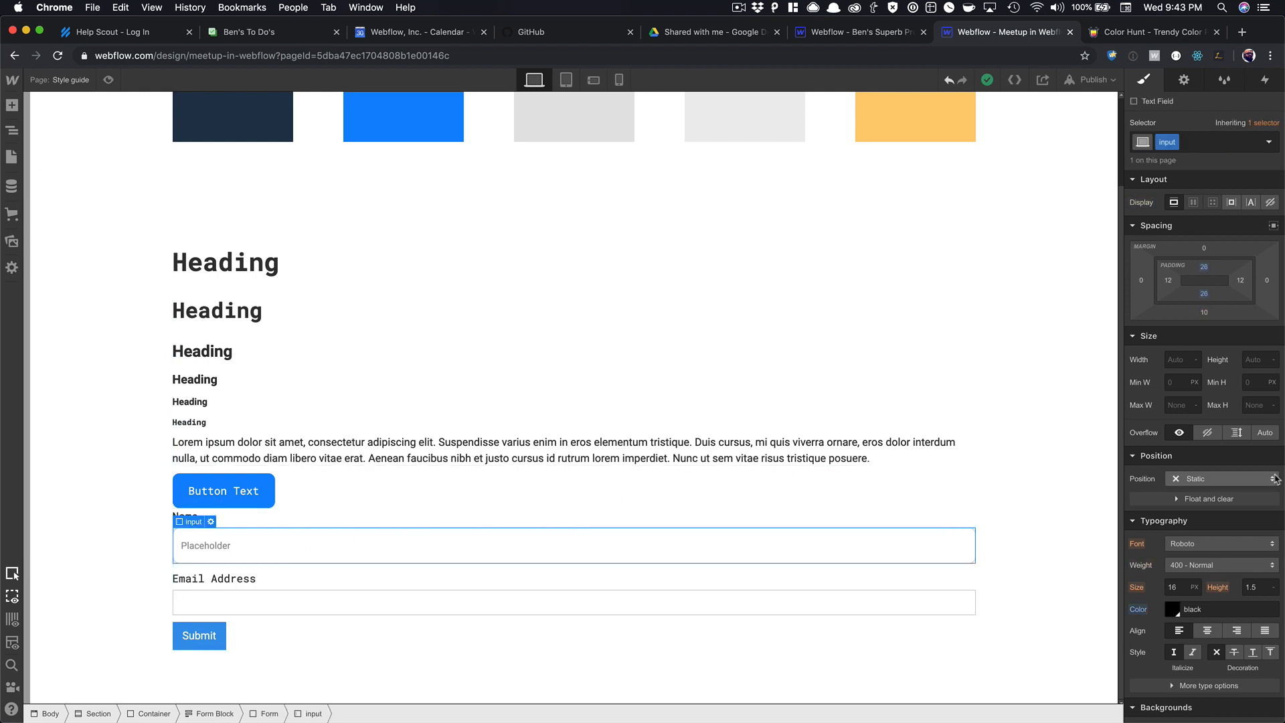
click(1178, 586)
text(18)
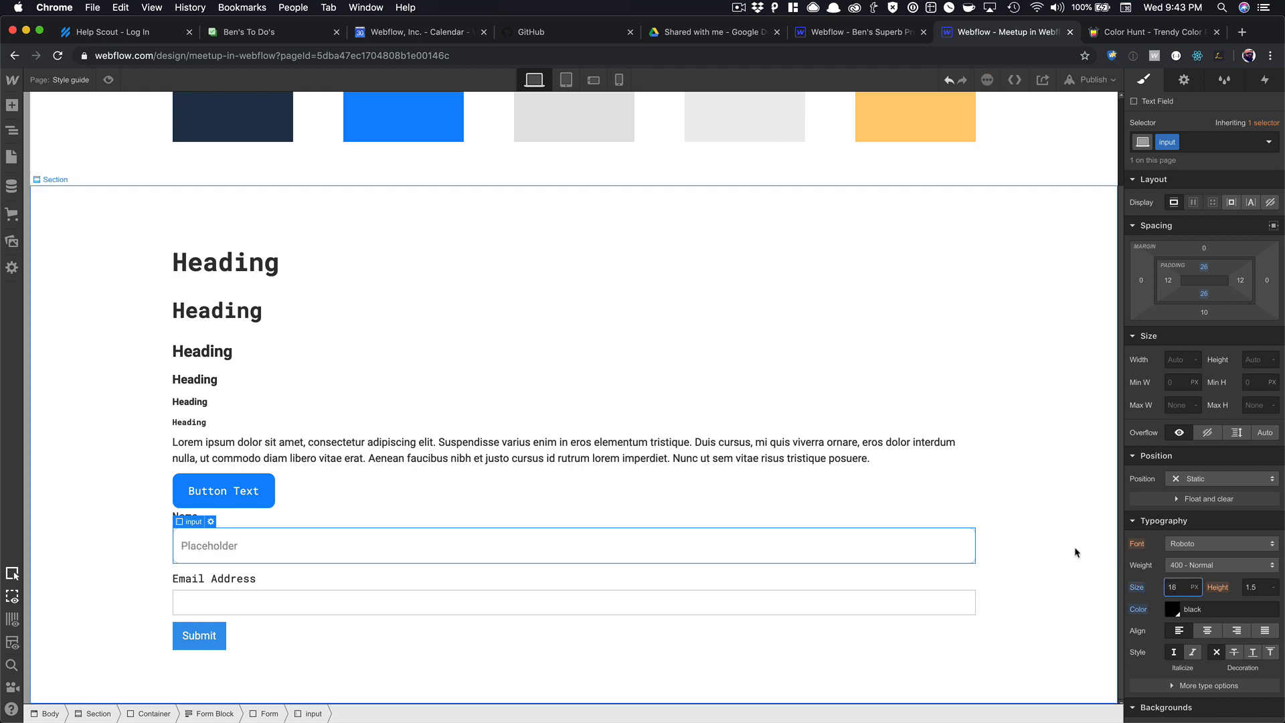
Give the Name input's Placeholder state a mid-grey (#9b9b9b) text colour.
click(959, 486)
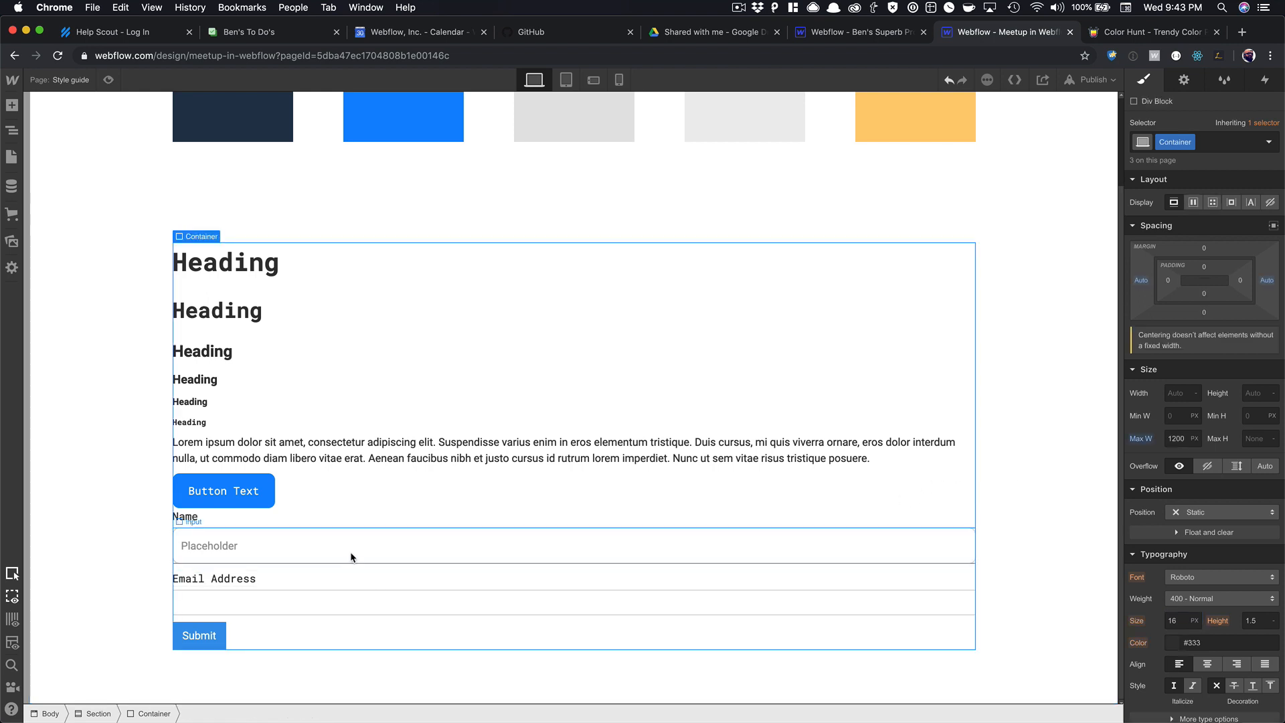
click(351, 556)
click(1267, 144)
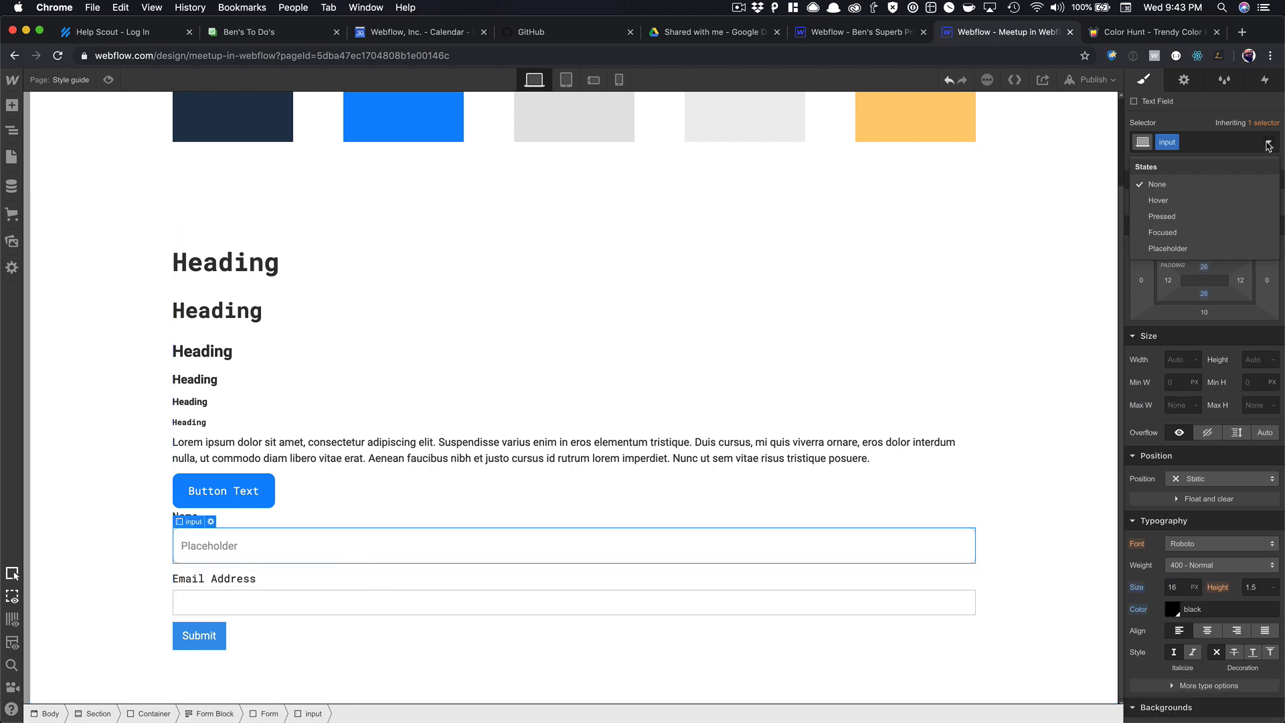
click(1189, 248)
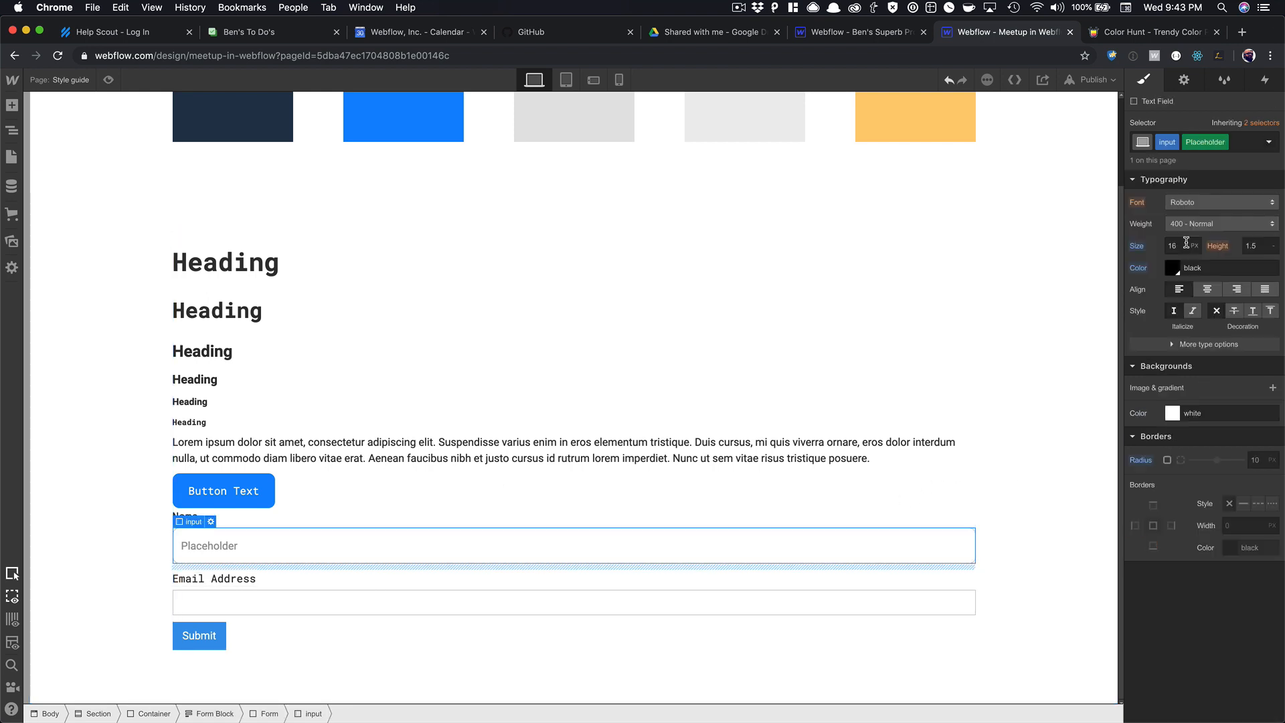
click(1172, 268)
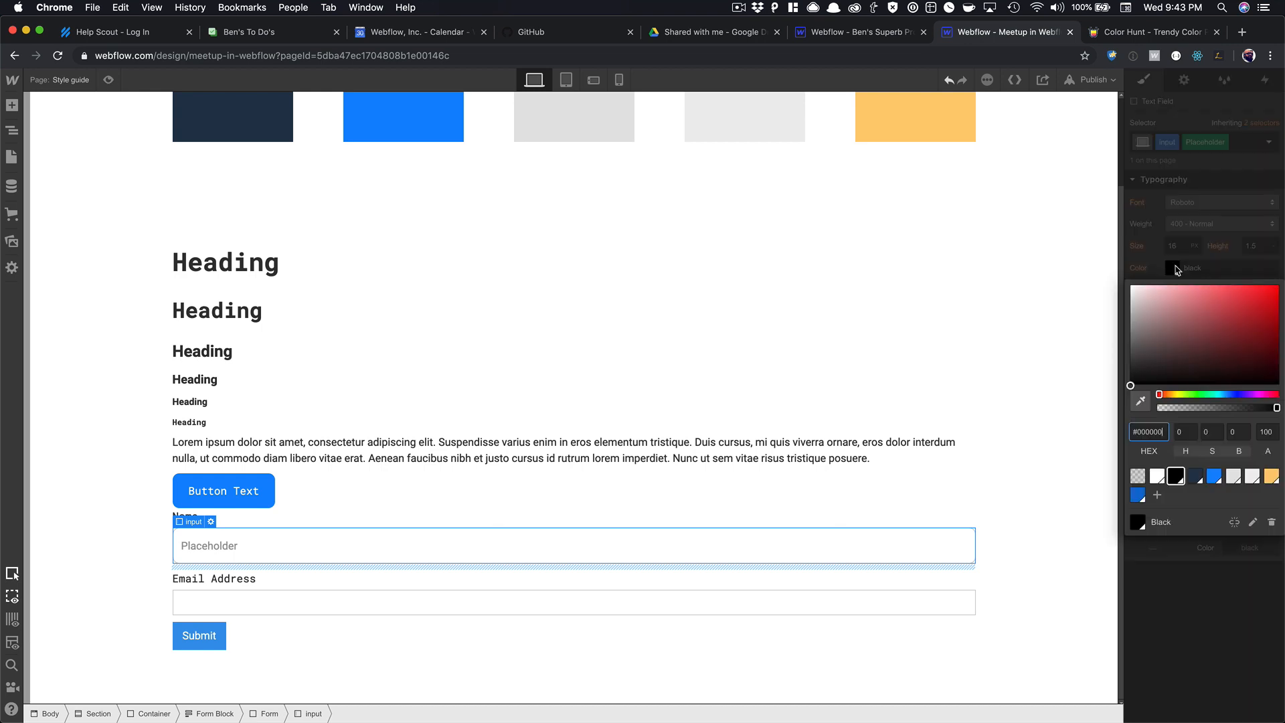
click(1214, 477)
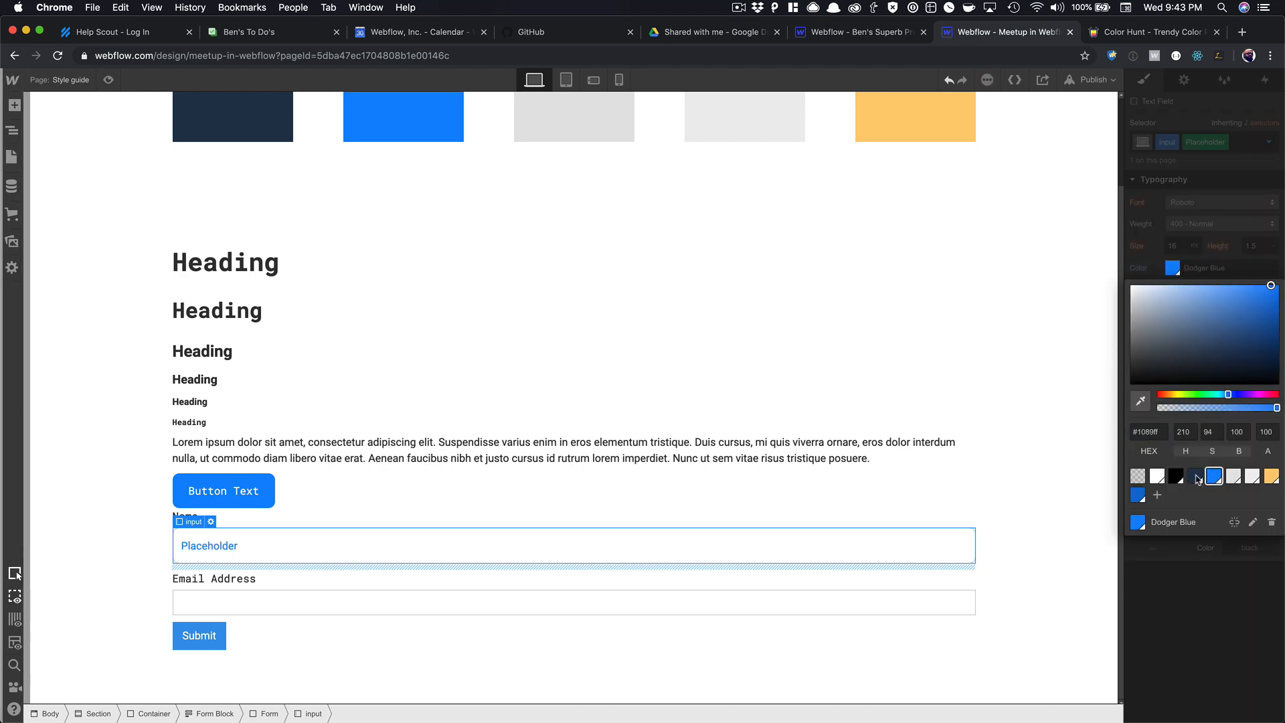
click(1175, 478)
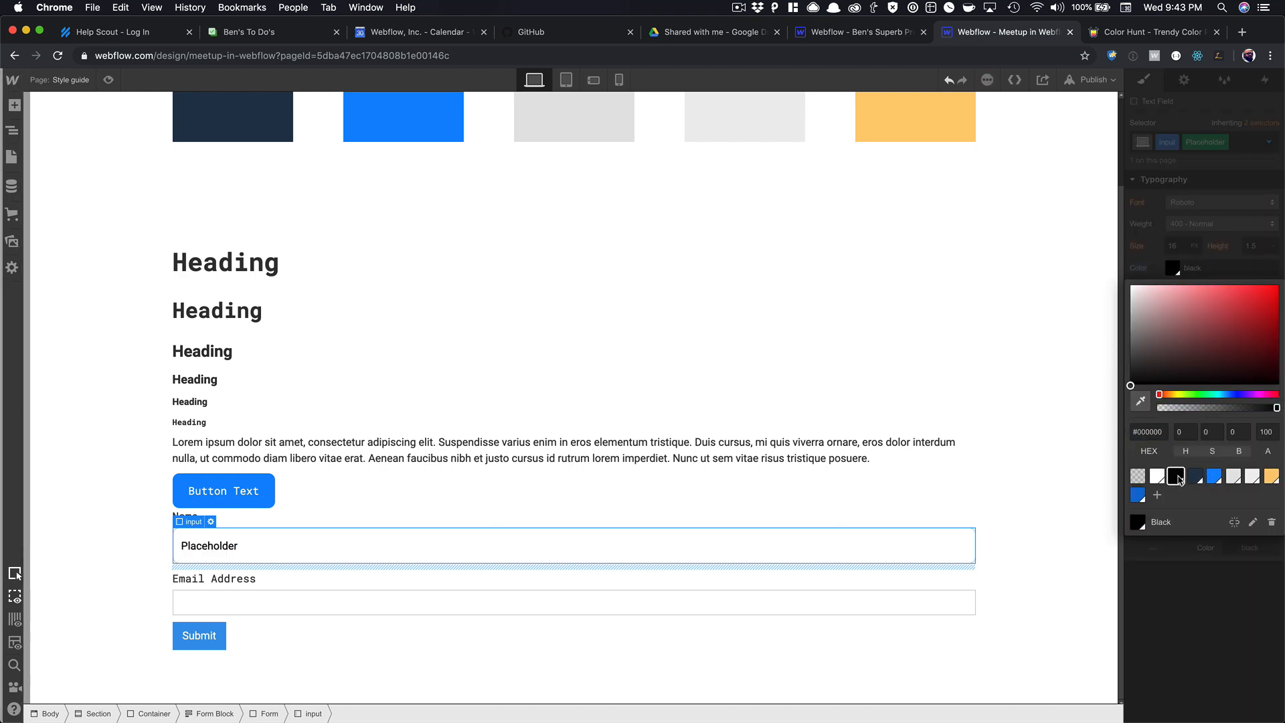
click(1232, 477)
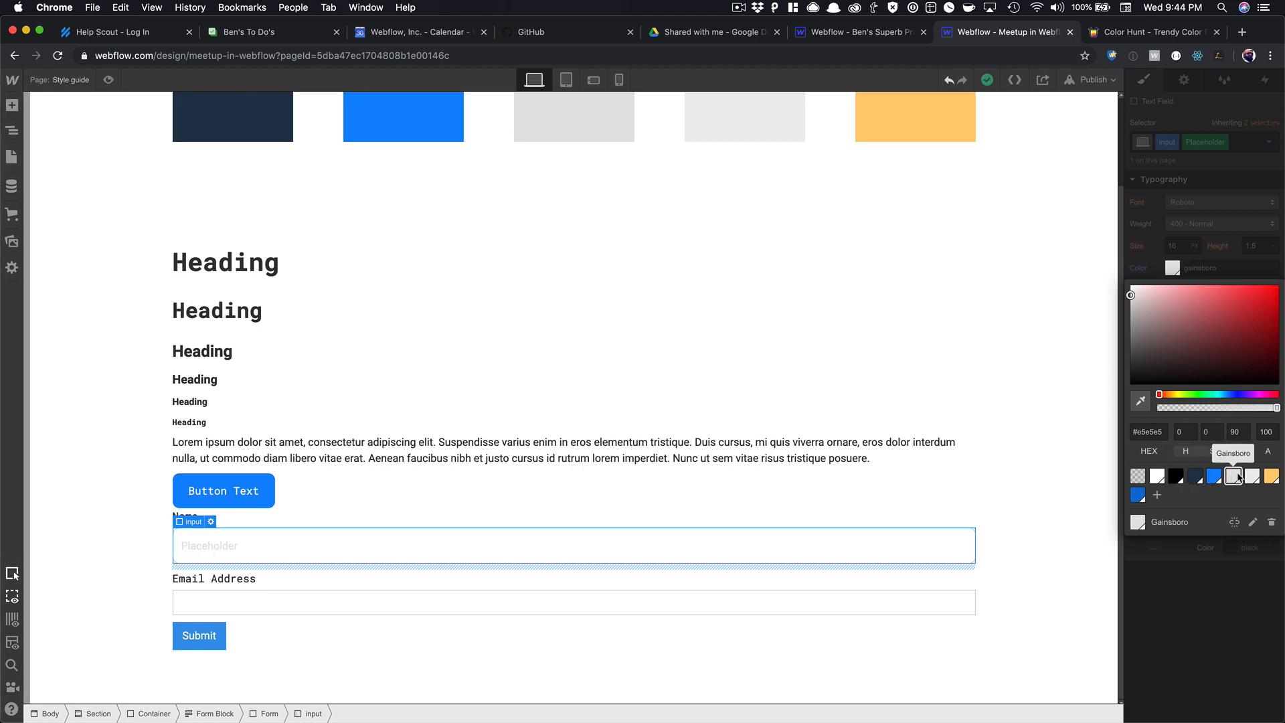
click(1176, 478)
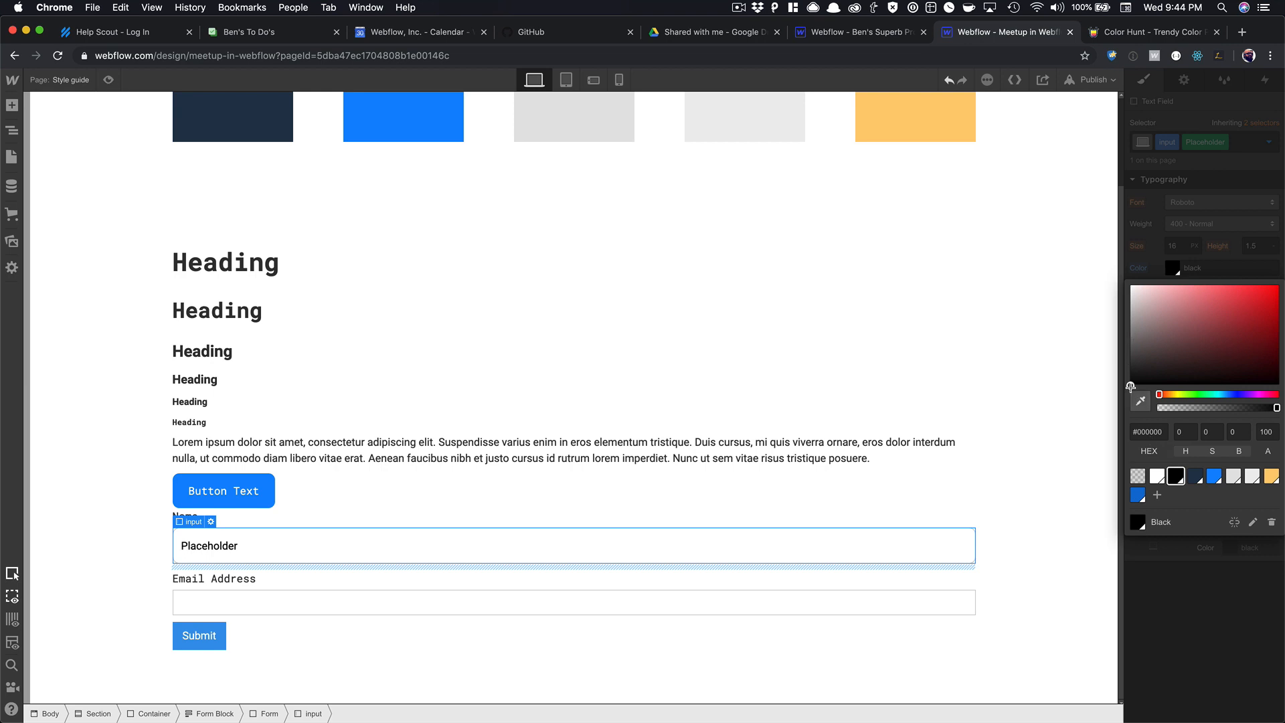
drag(1131, 385, 1109, 324)
click(1136, 243)
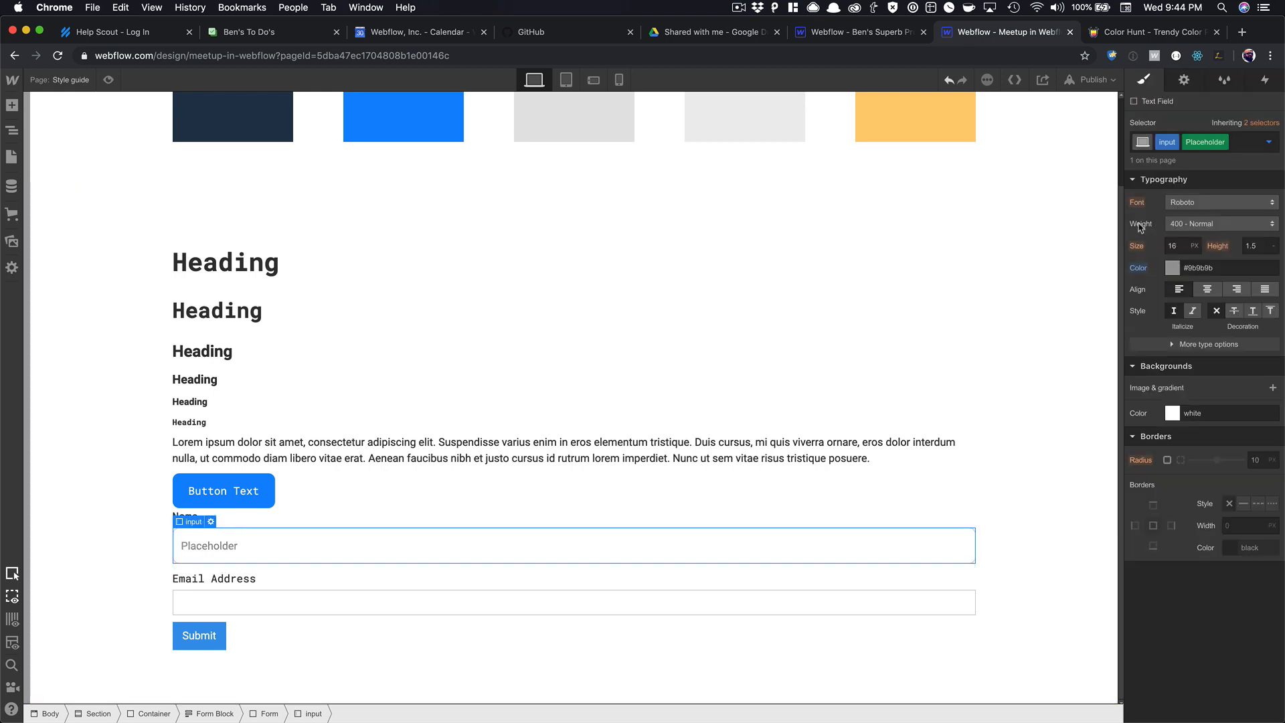
Return the selector to the normal state and select the outer section.
click(1269, 142)
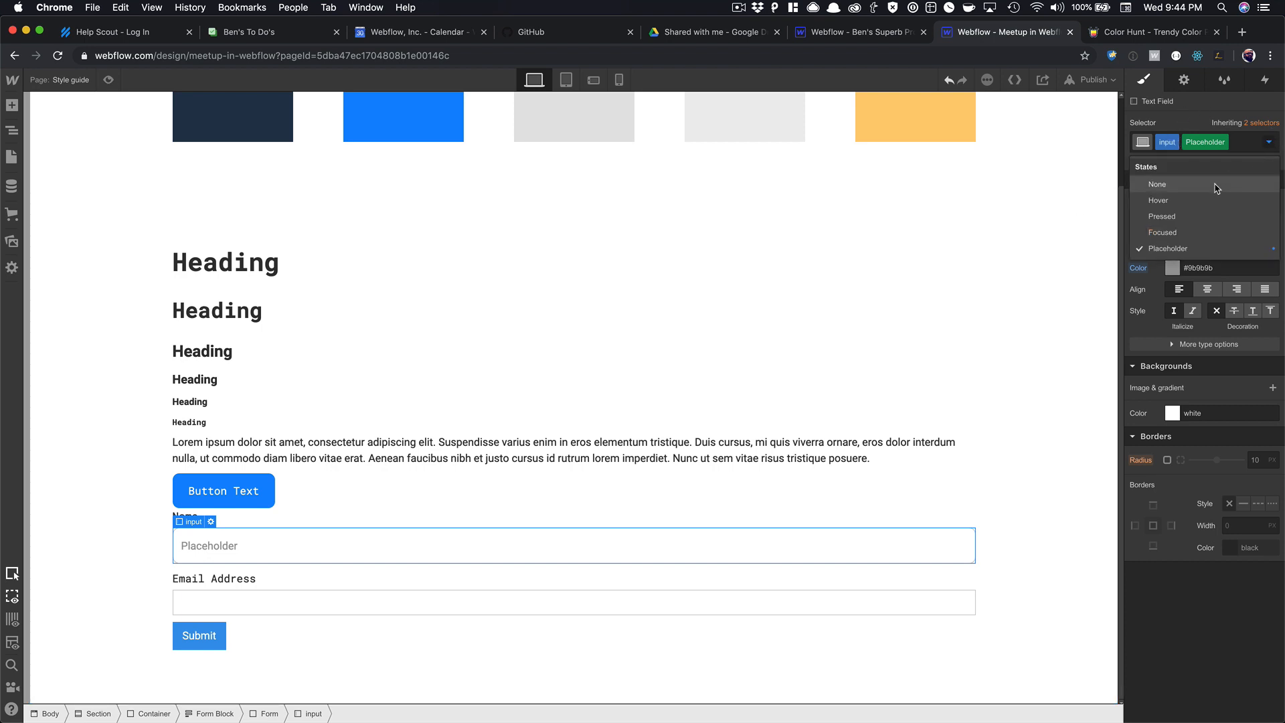
click(902, 370)
click(1010, 444)
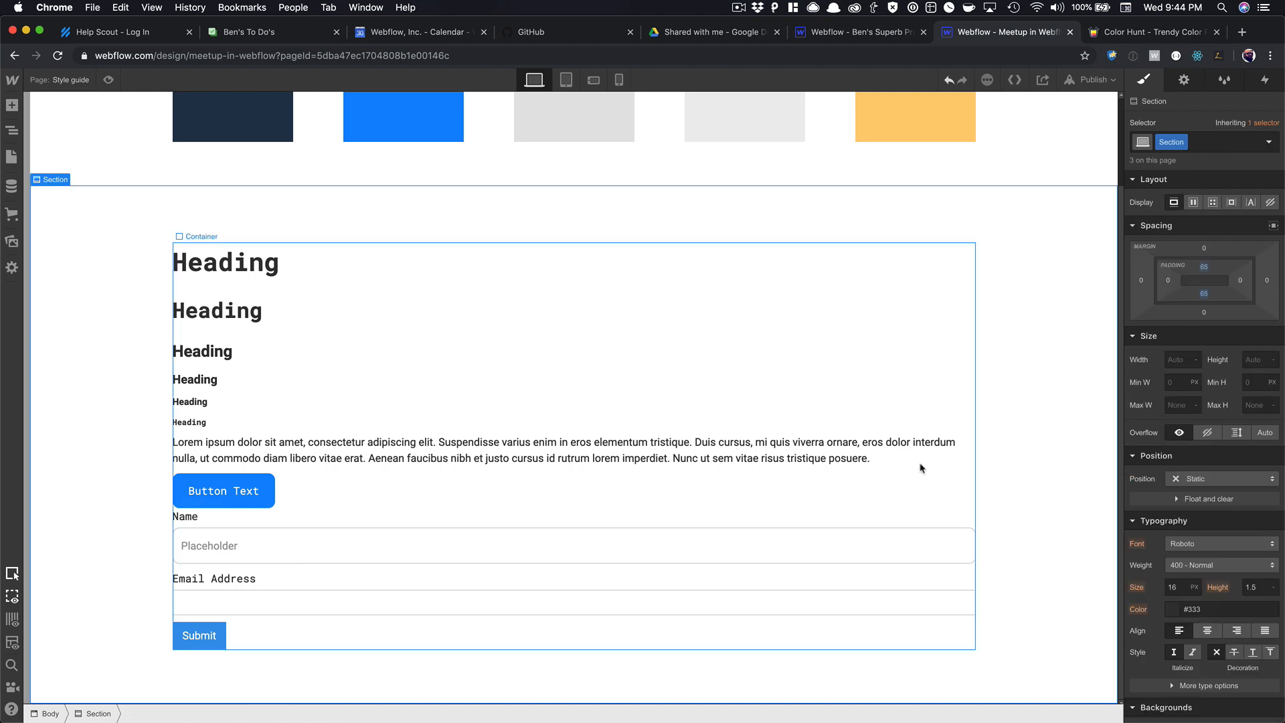
Preview the page to check the styled form.
click(877, 545)
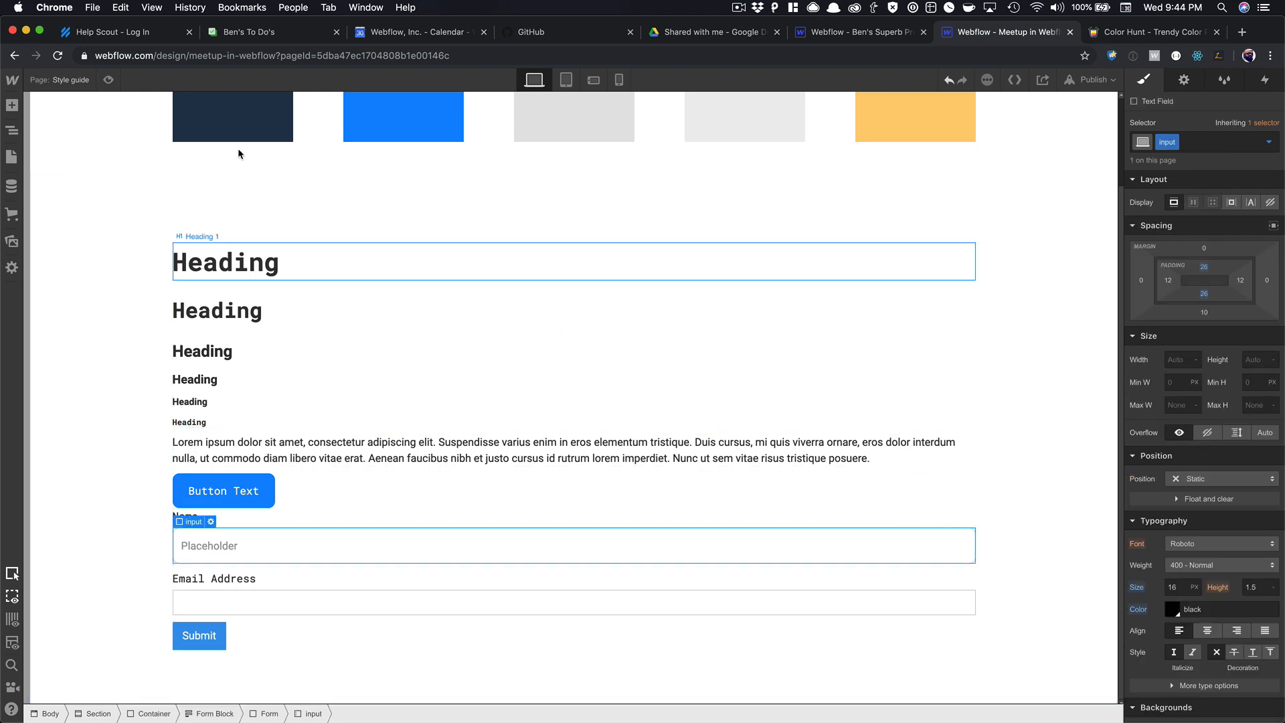
key(super+shift+p)
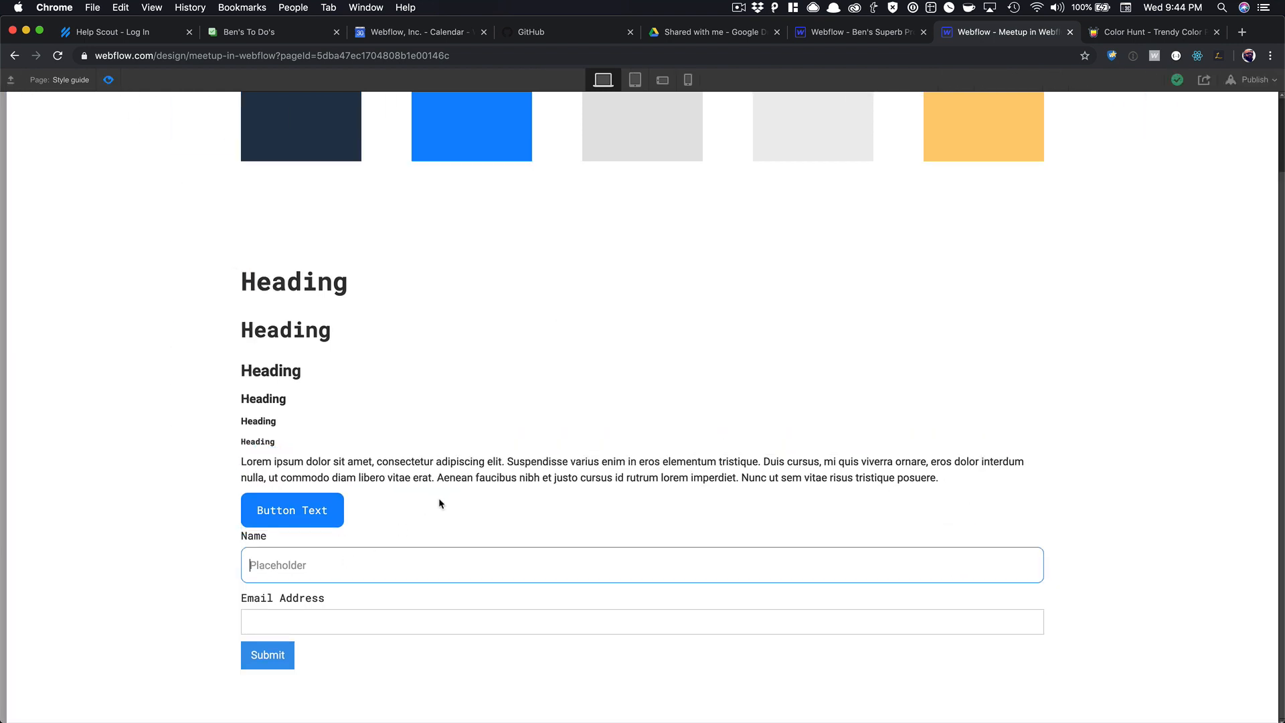
click(109, 80)
click(251, 606)
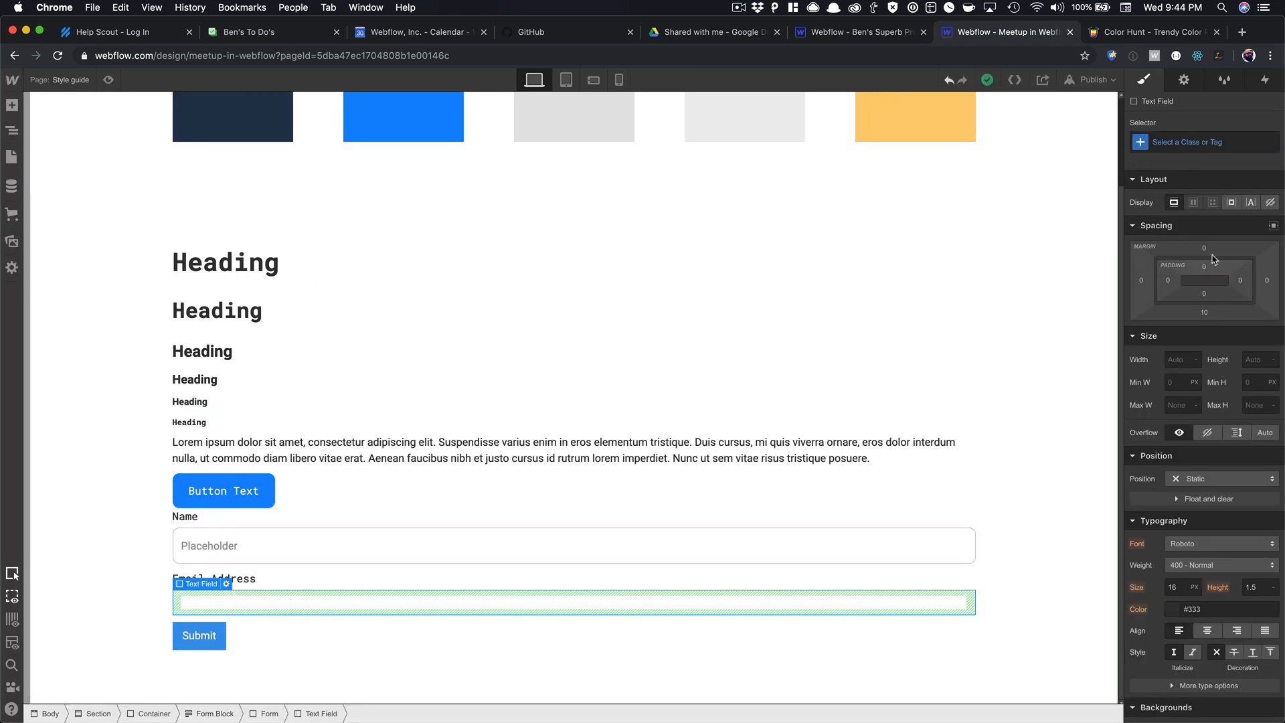
click(1190, 140)
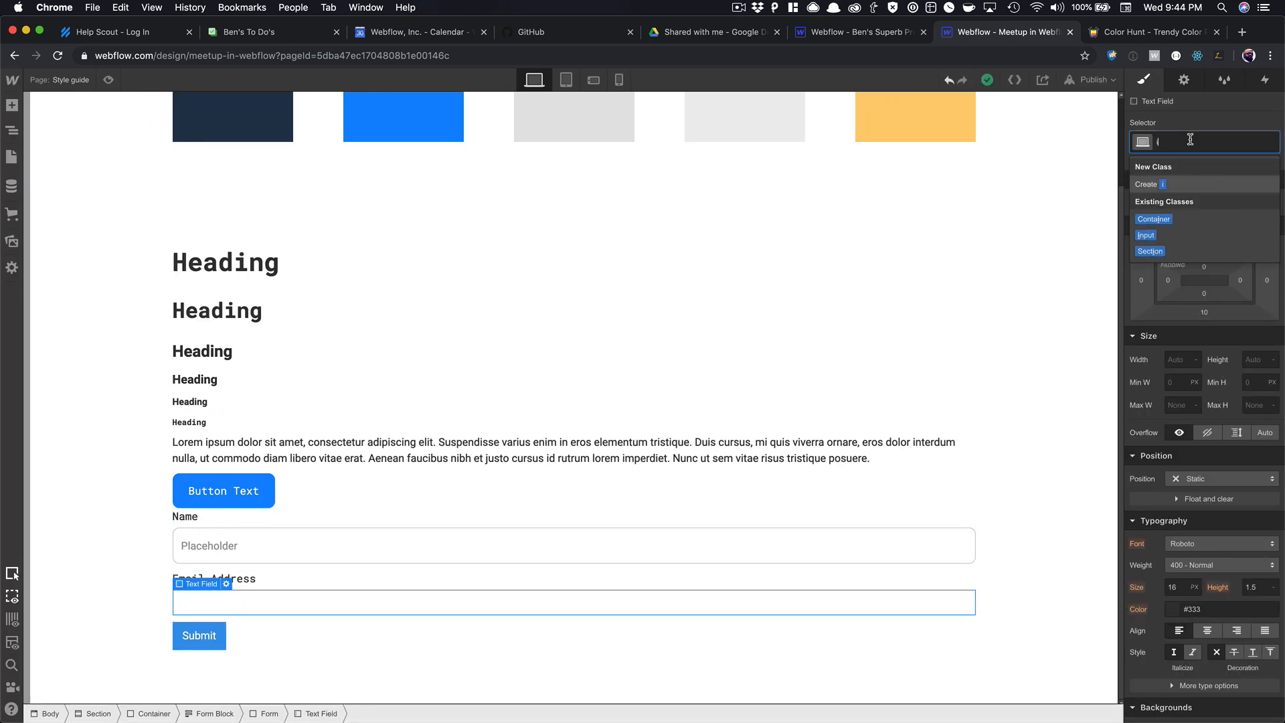
text(in)
key(Return)
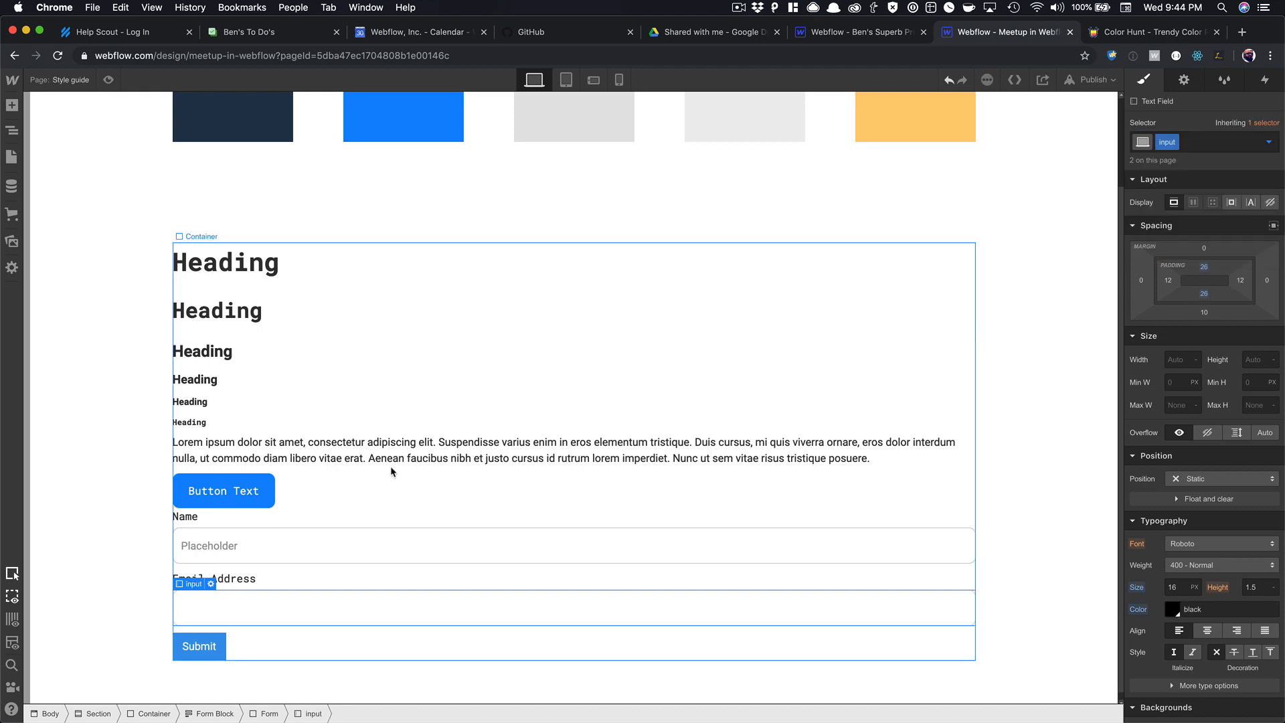
click(210, 585)
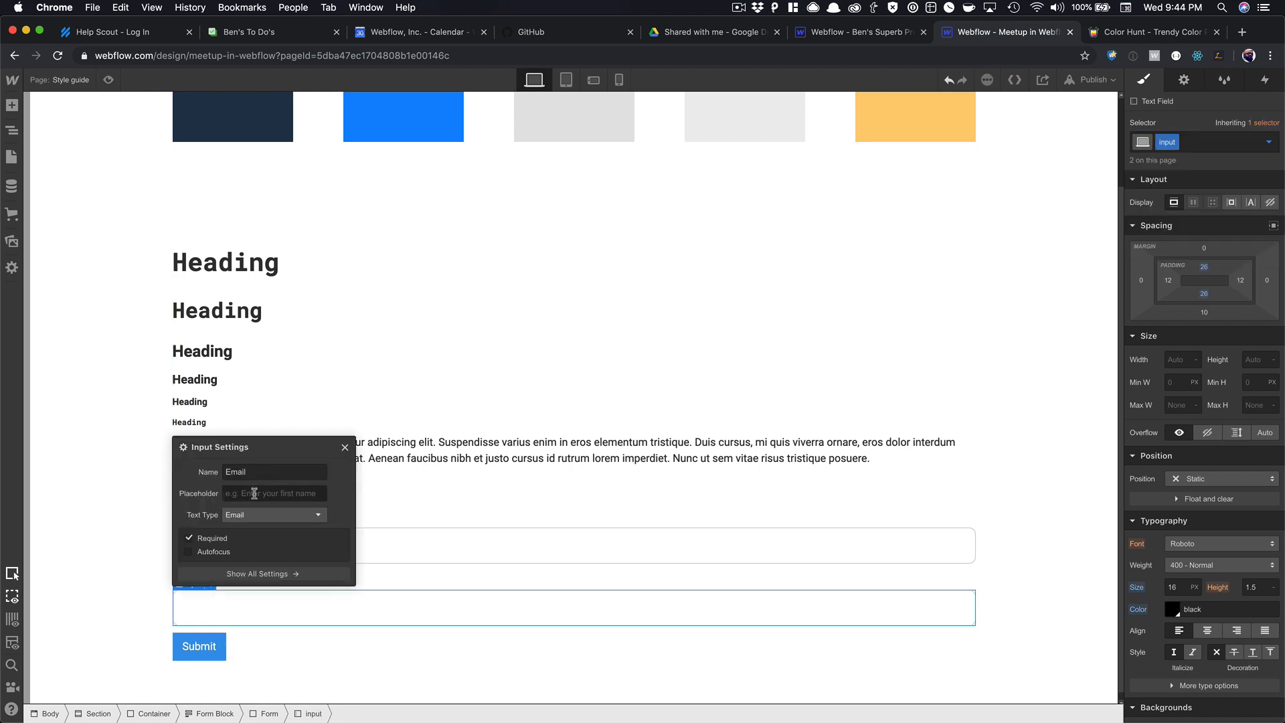
click(254, 494)
text(email)
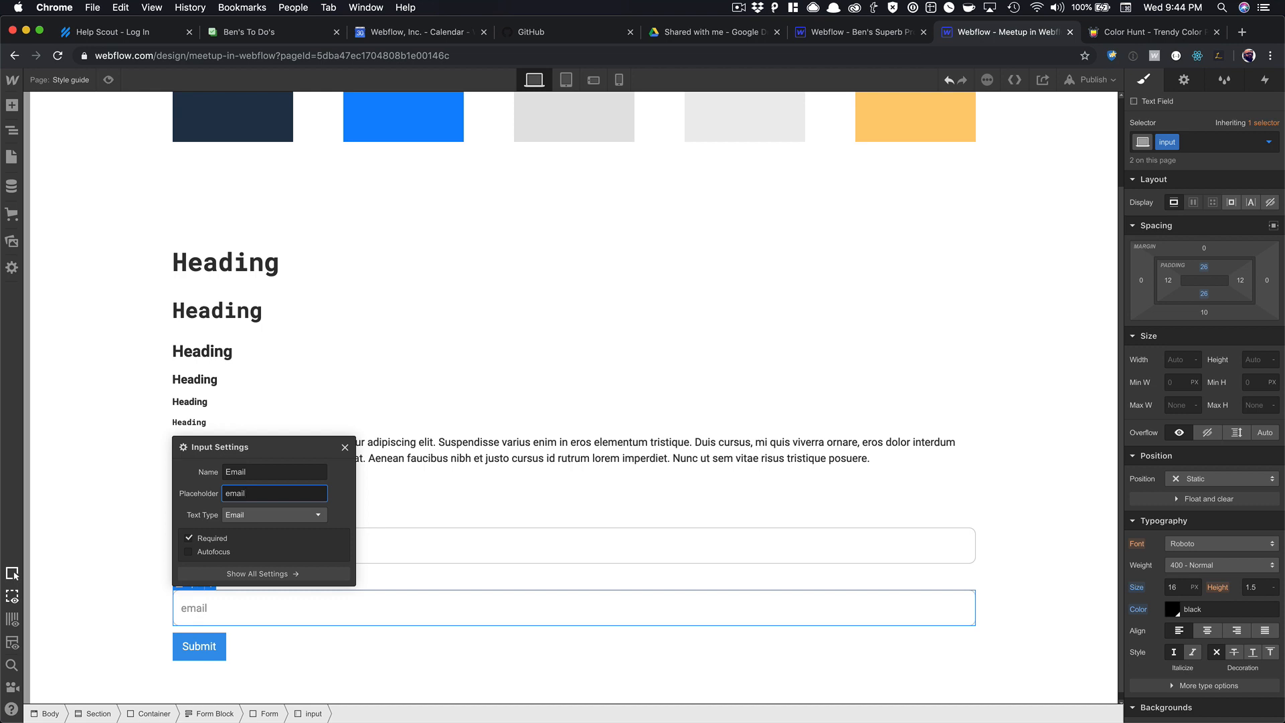
text(@domain.comn)
click(344, 447)
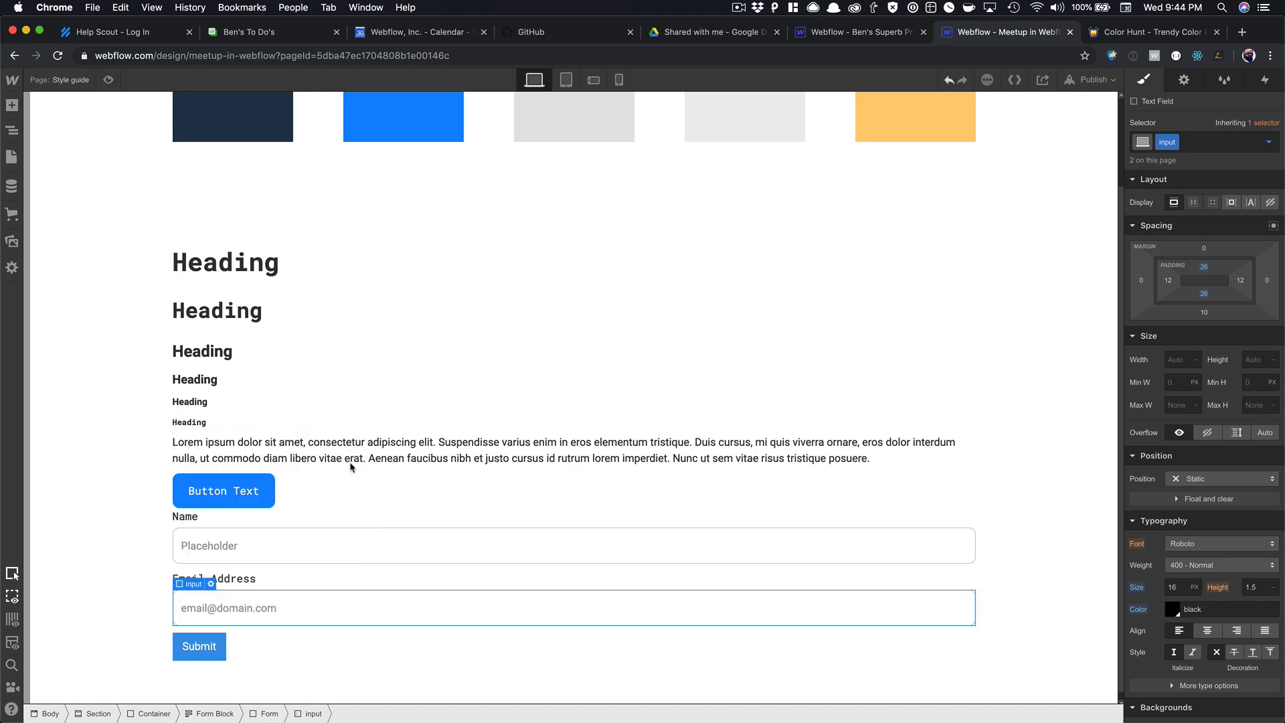
Apply the Button class to the form's Submit button.
click(244, 652)
click(214, 647)
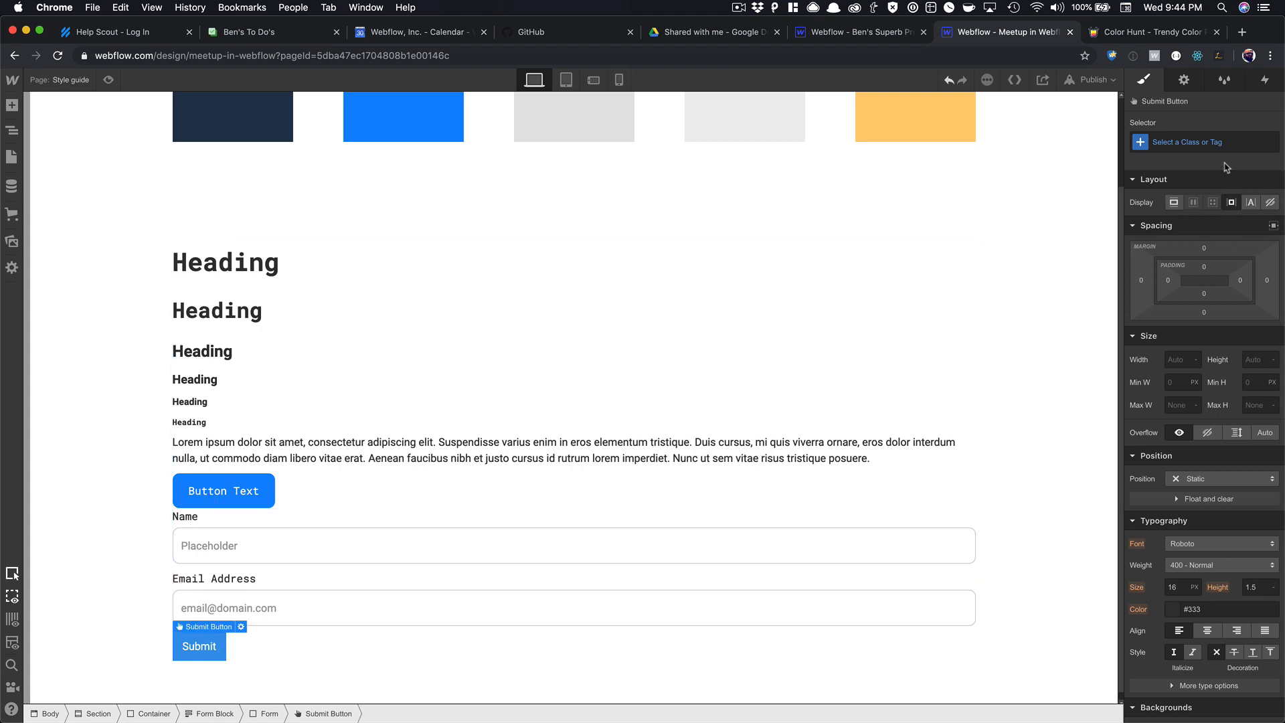
click(1207, 146)
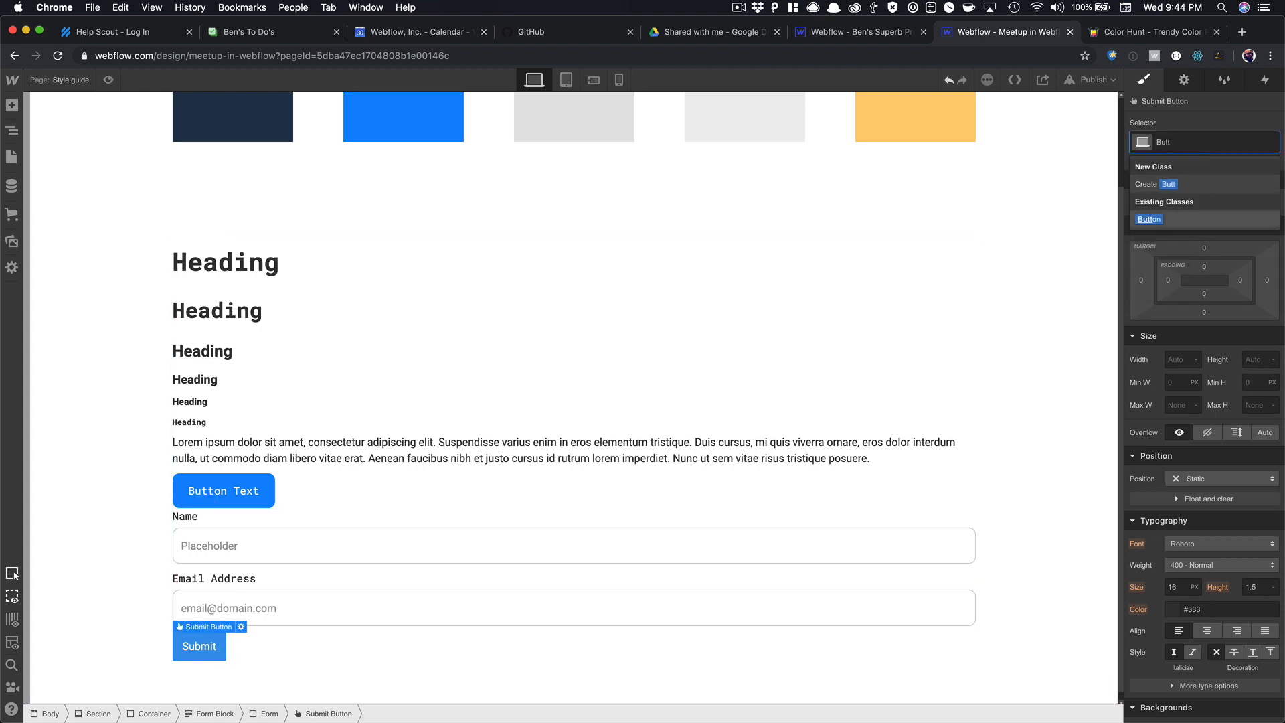
click(1149, 219)
click(516, 544)
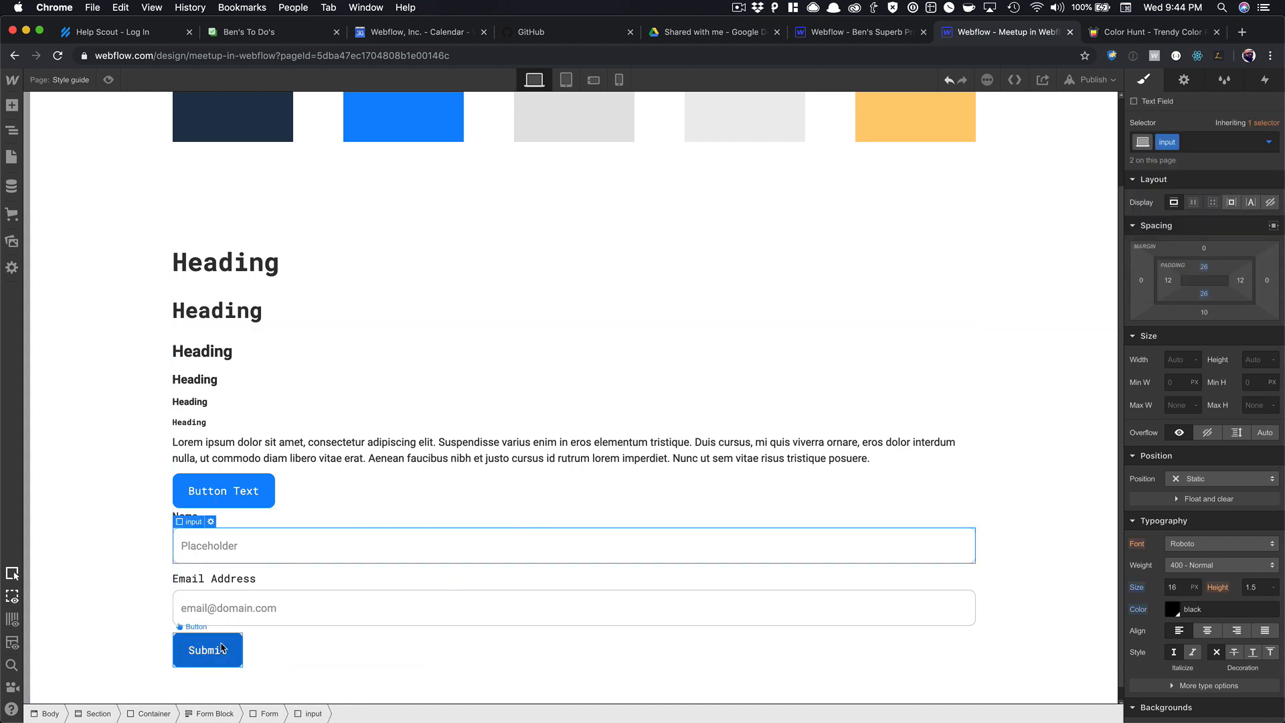
scroll(445, 467, up, 3)
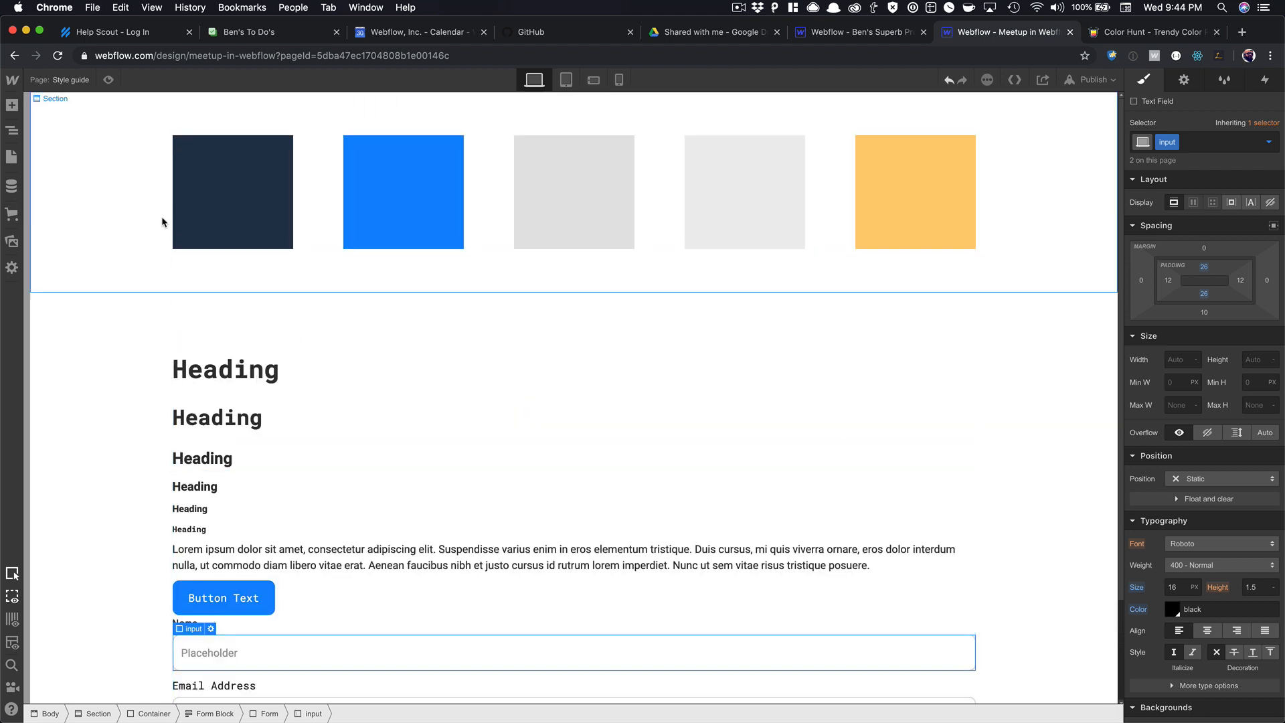
scroll(813, 342, down, 3)
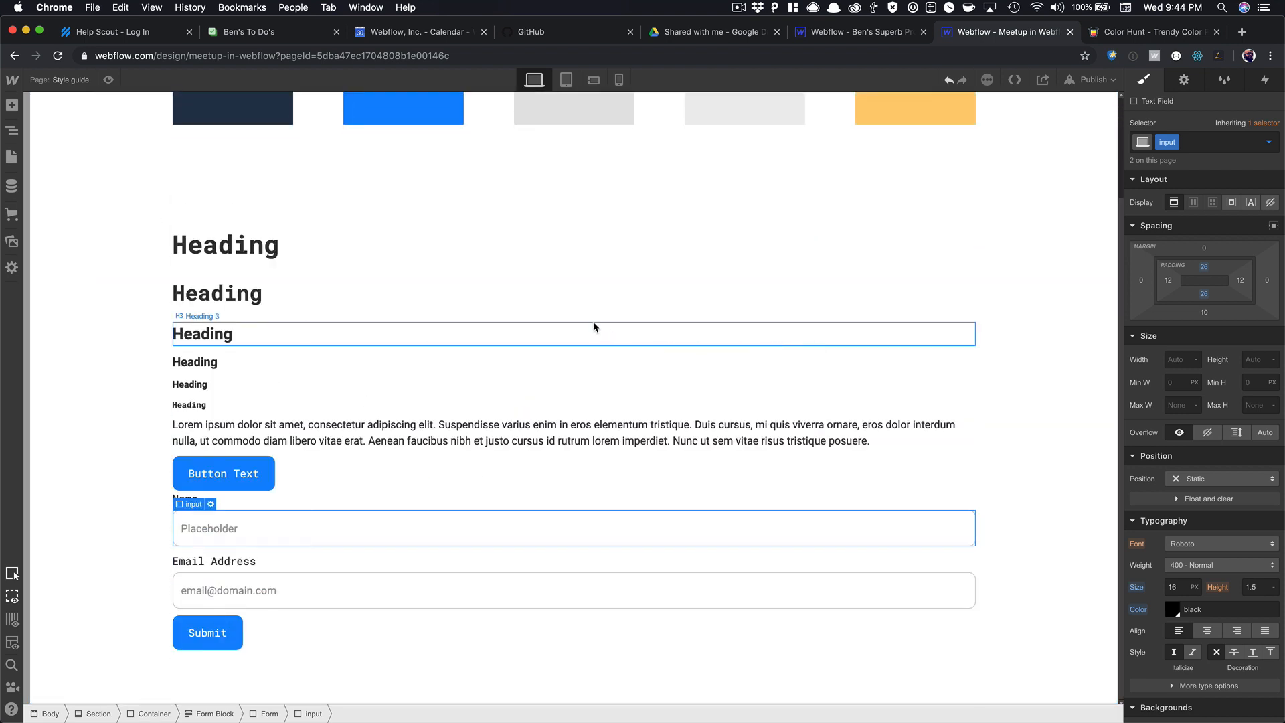
click(12, 106)
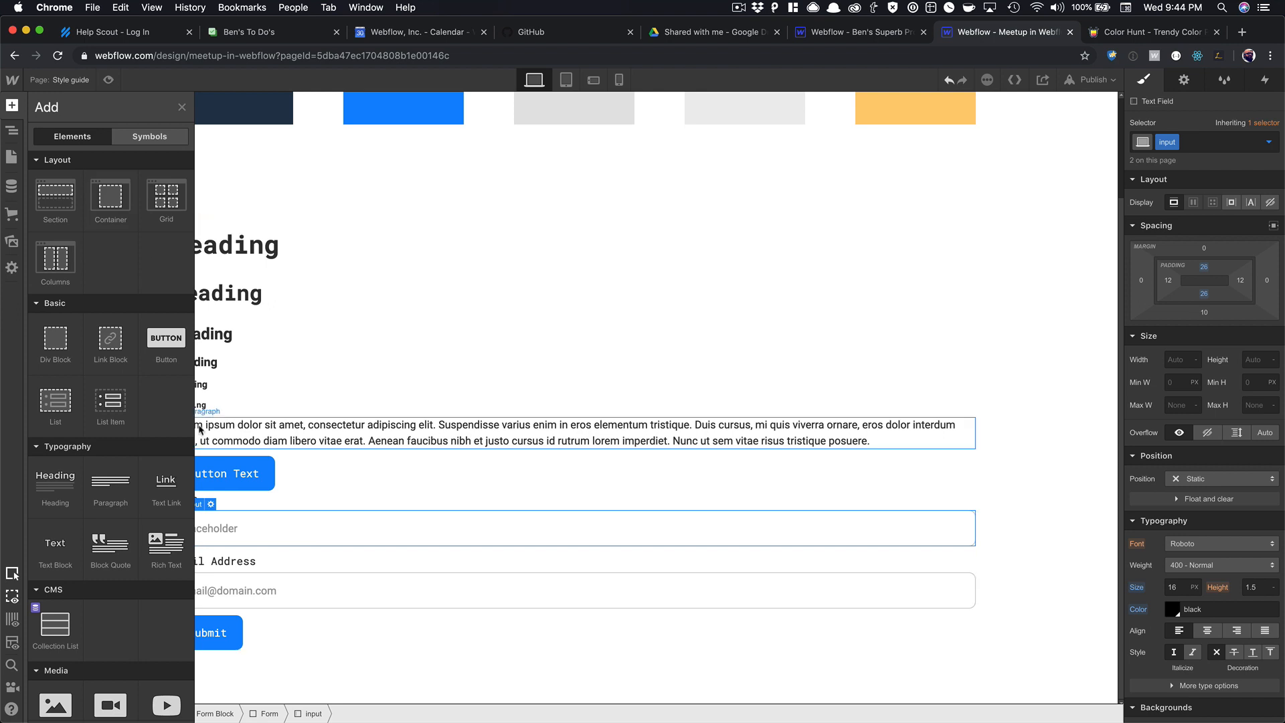
scroll(120, 428, down, 3)
scroll(131, 448, down, 2)
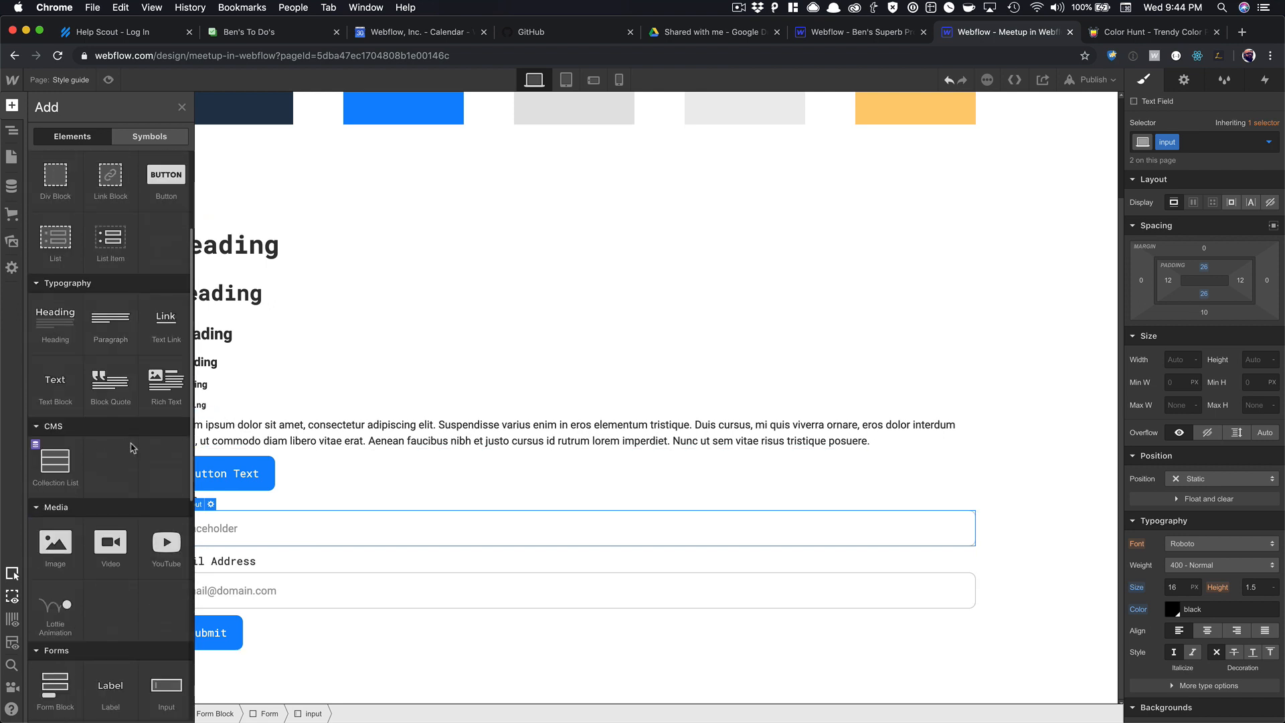
scroll(132, 448, down, 5)
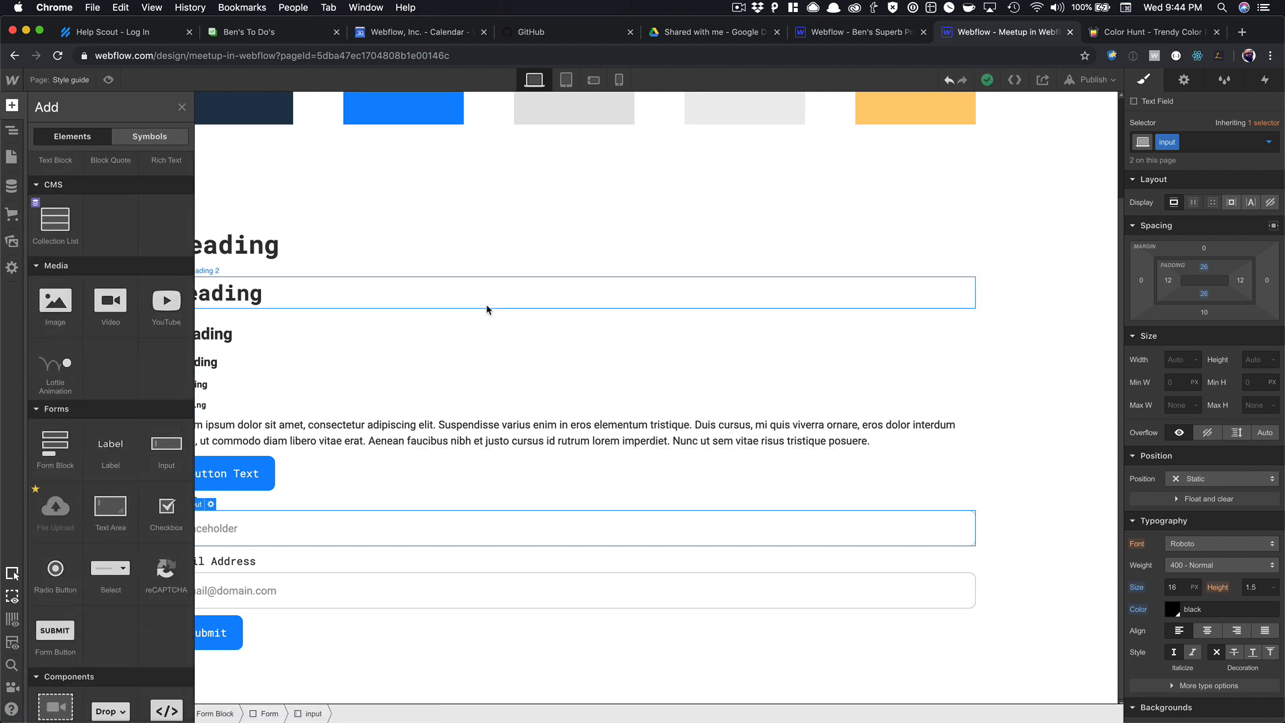
scroll(169, 419, down, 5)
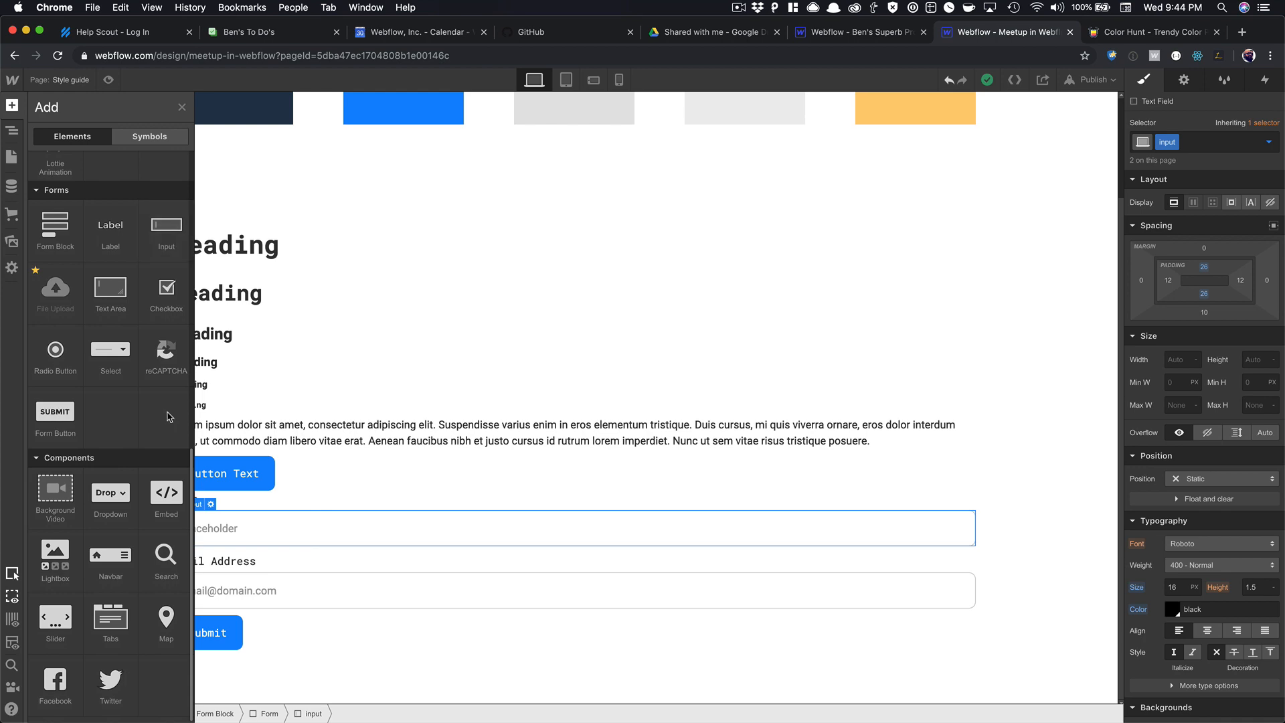
scroll(169, 416, up, 10)
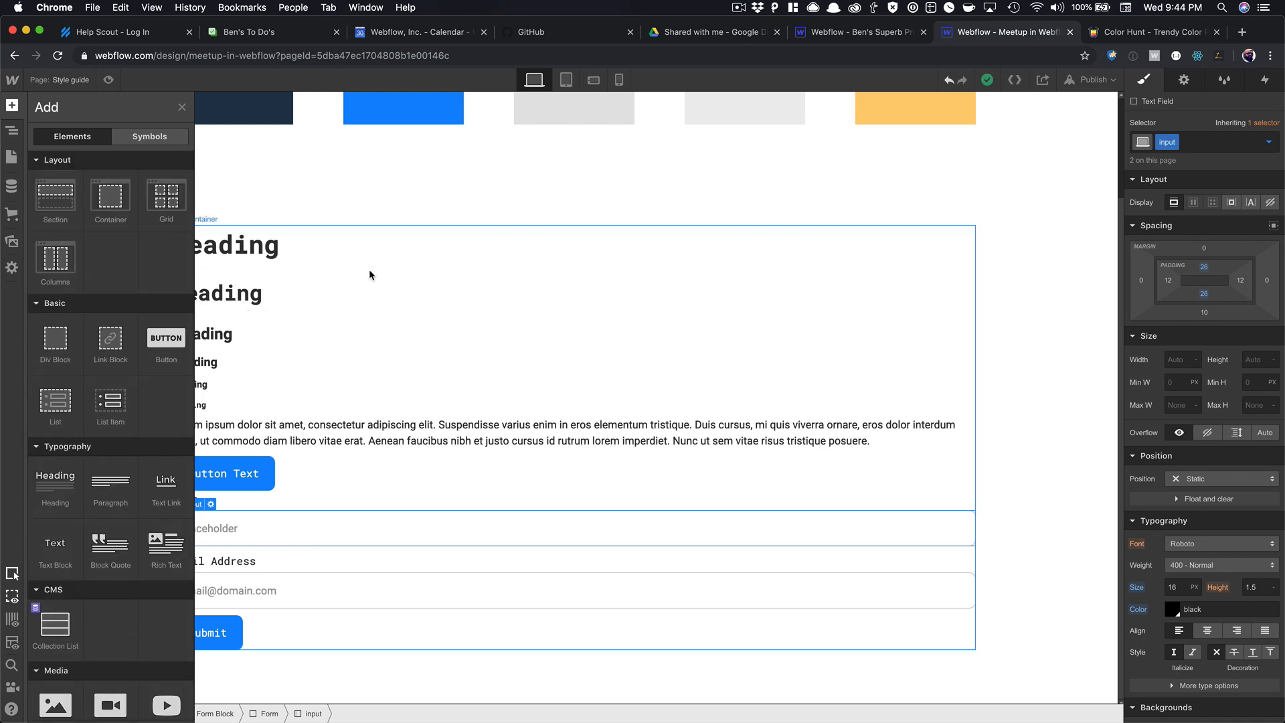
click(370, 273)
scroll(404, 264, up, 3)
scroll(576, 322, down, 3)
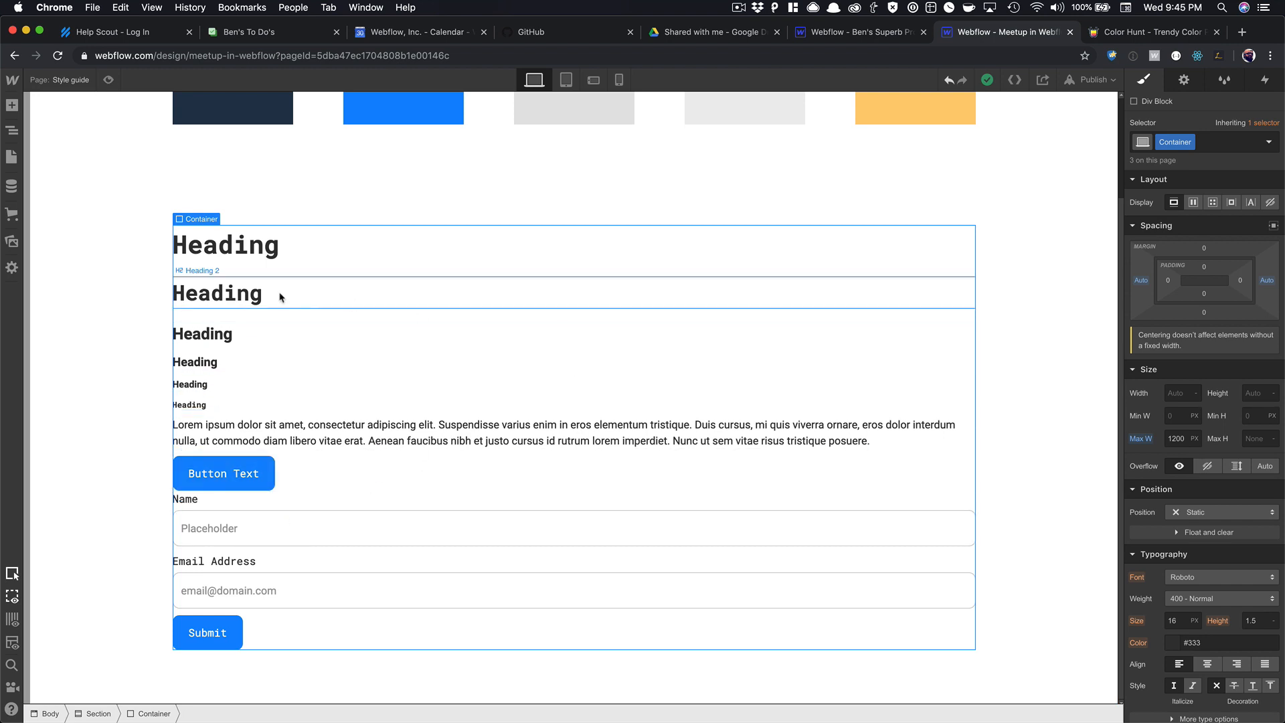
scroll(280, 297, up, 3)
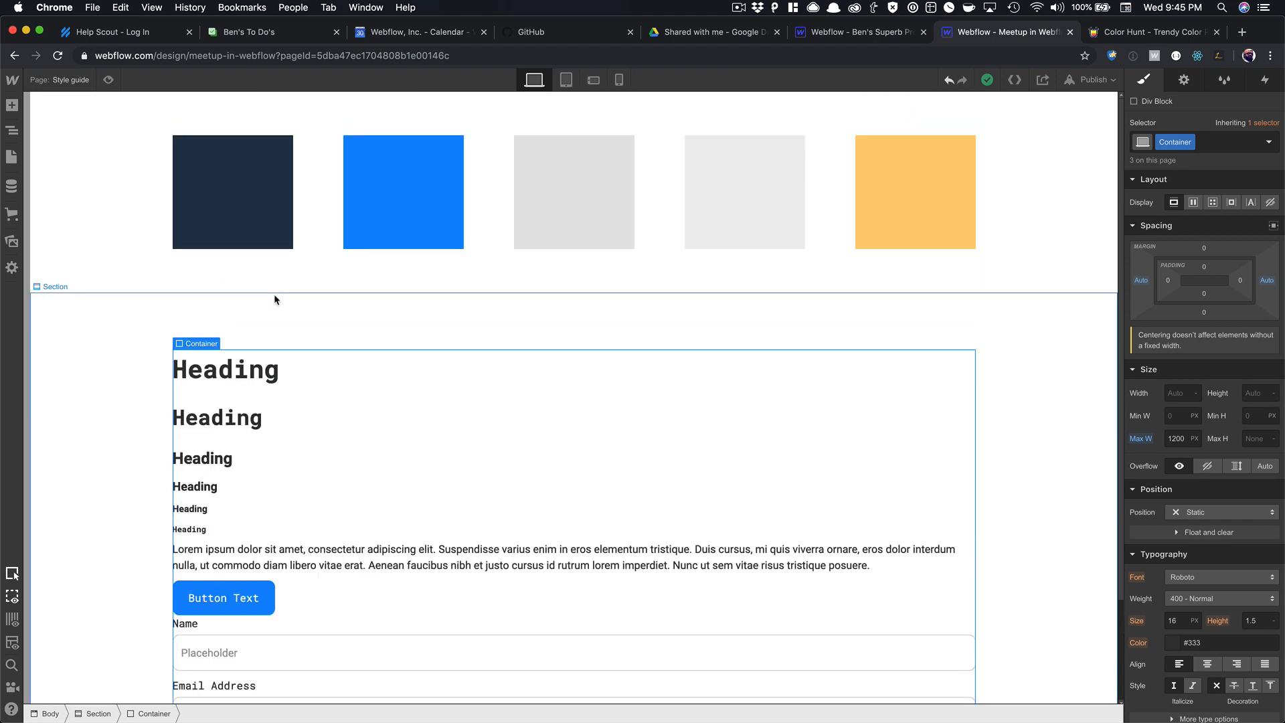
click(12, 156)
Open the Home page and create a 'Meetup' collection from the Events template with URL meetups.
click(82, 176)
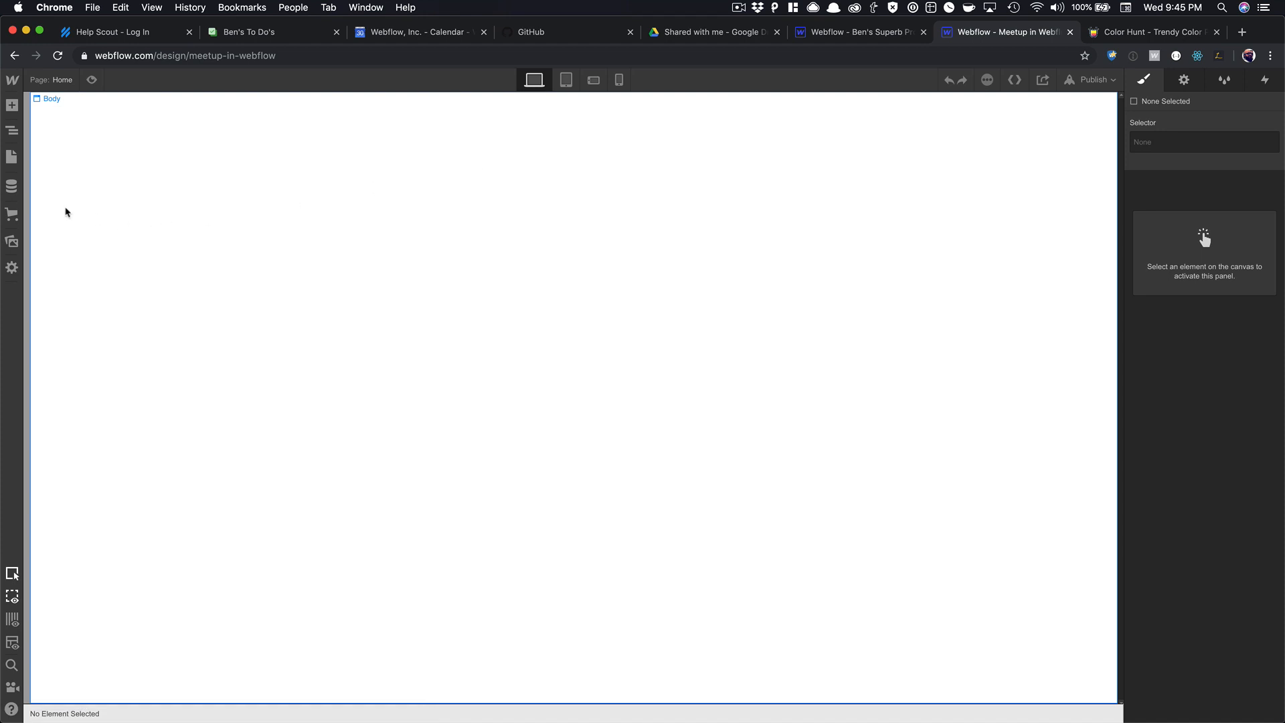
click(11, 186)
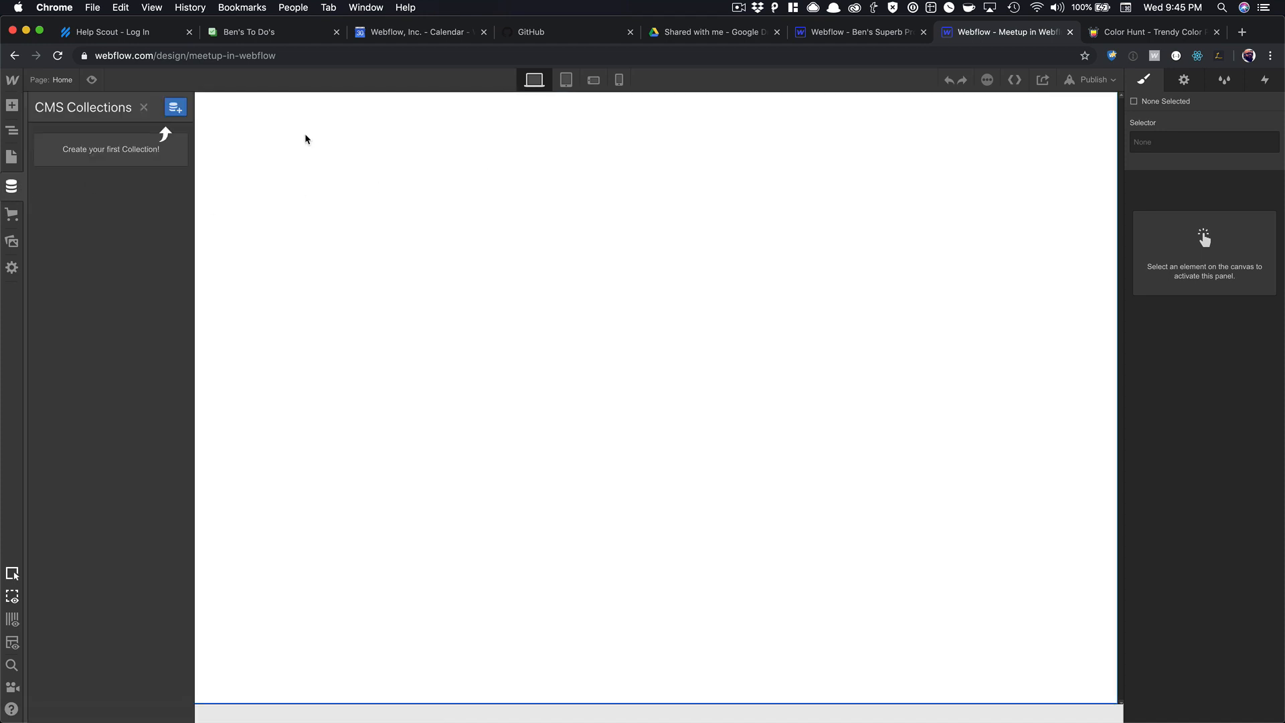
click(174, 108)
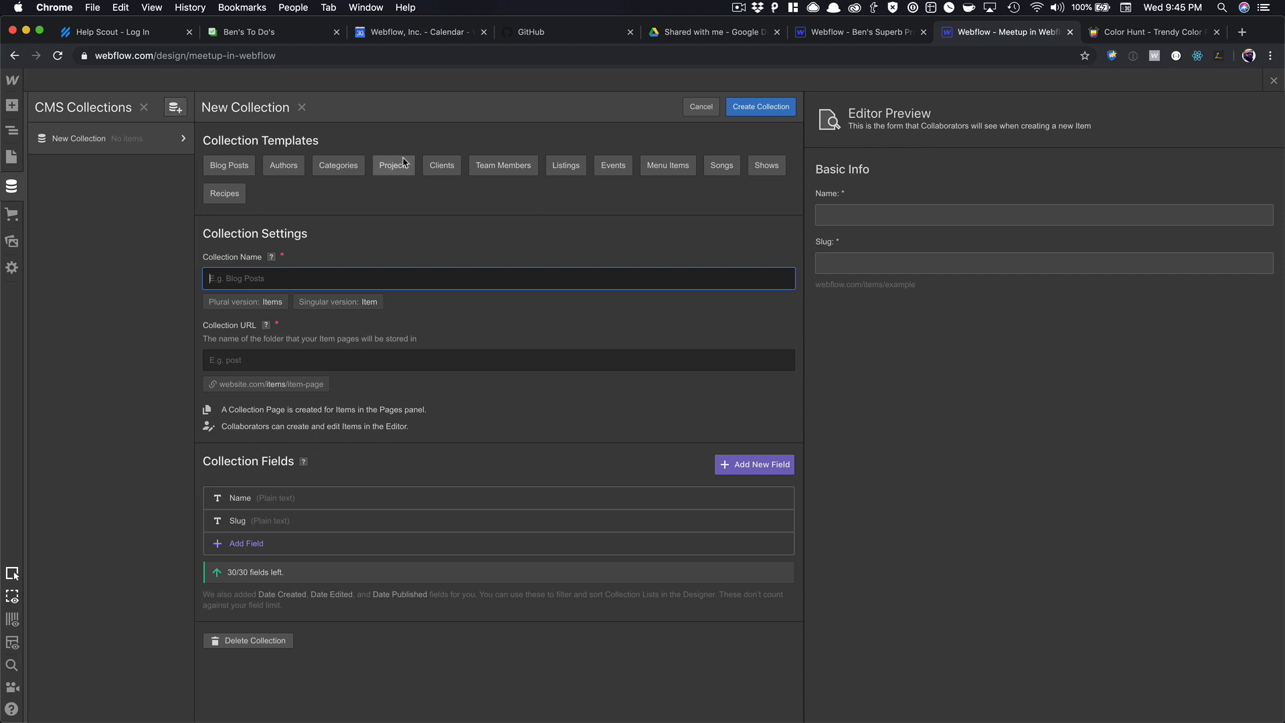
click(610, 171)
scroll(499, 263, down, 3)
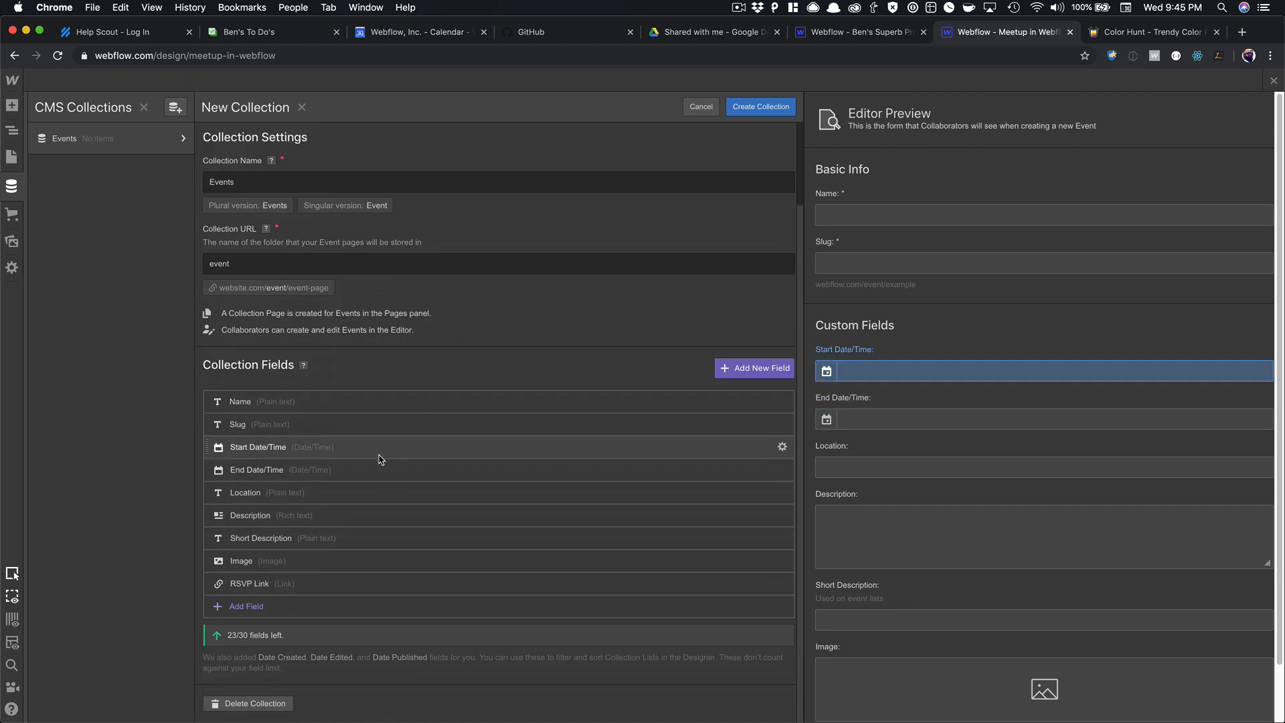
double_click(227, 182)
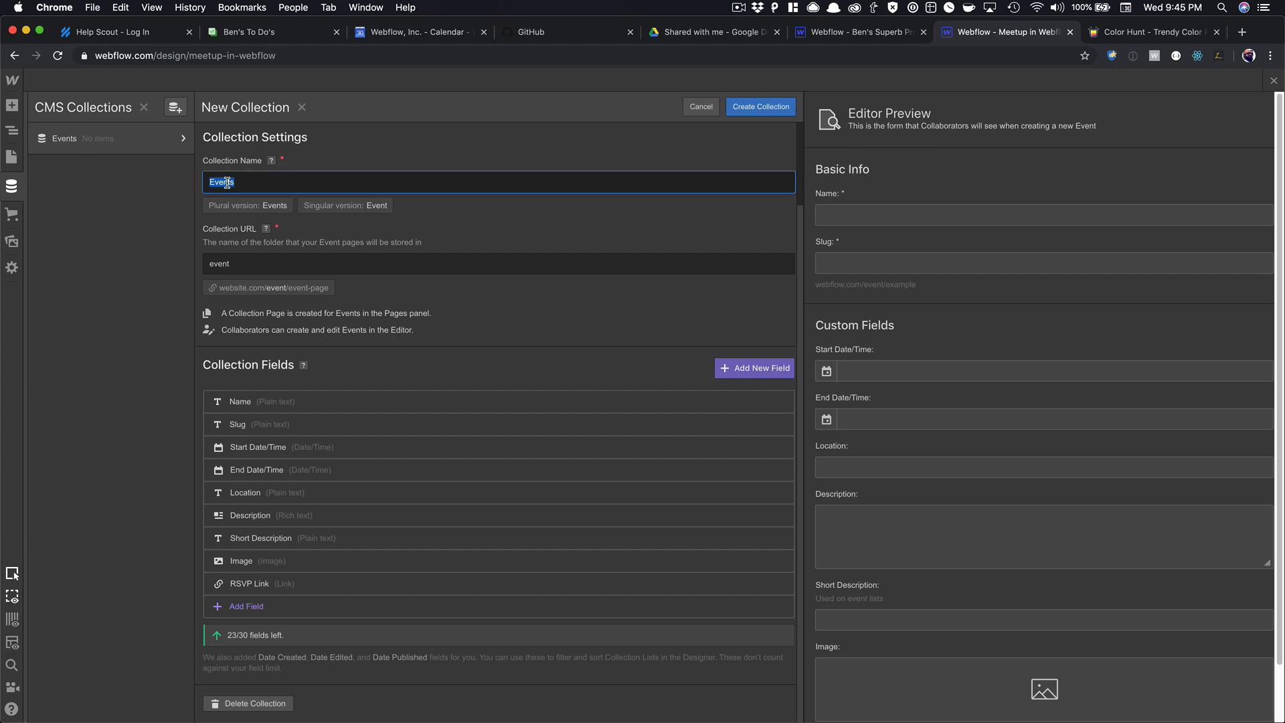
text(Meetup)
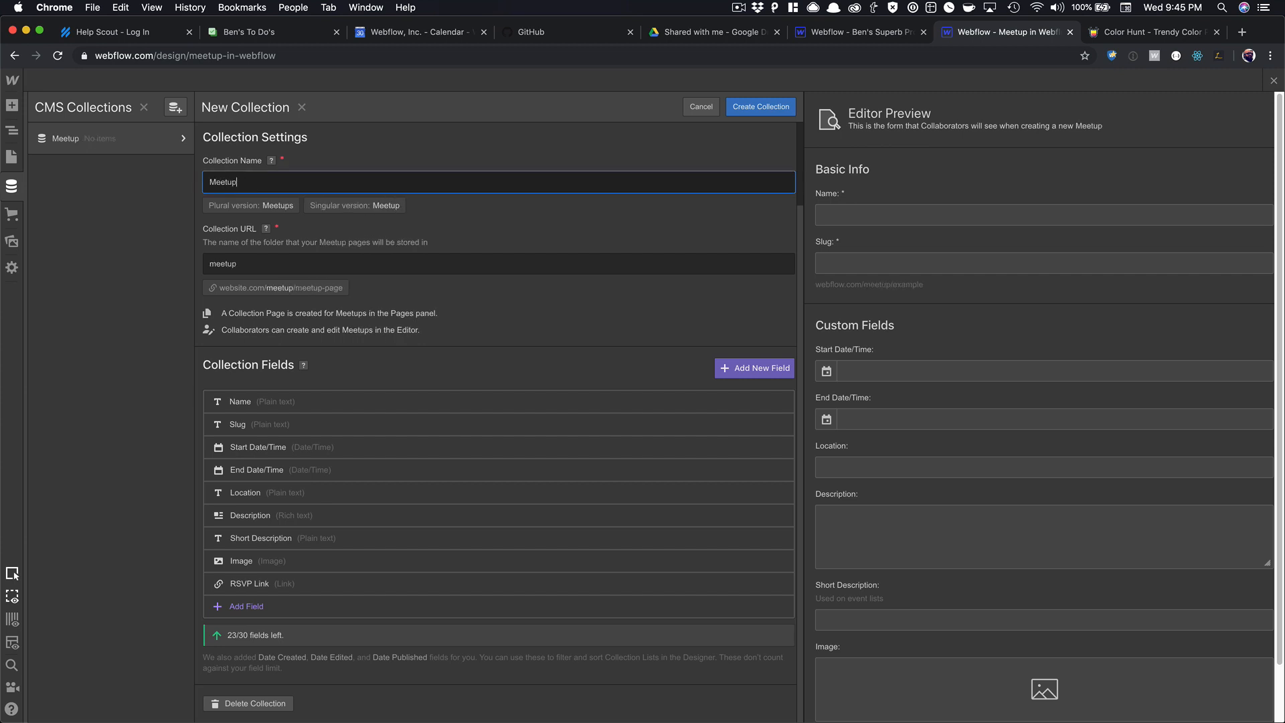
key(Tab)
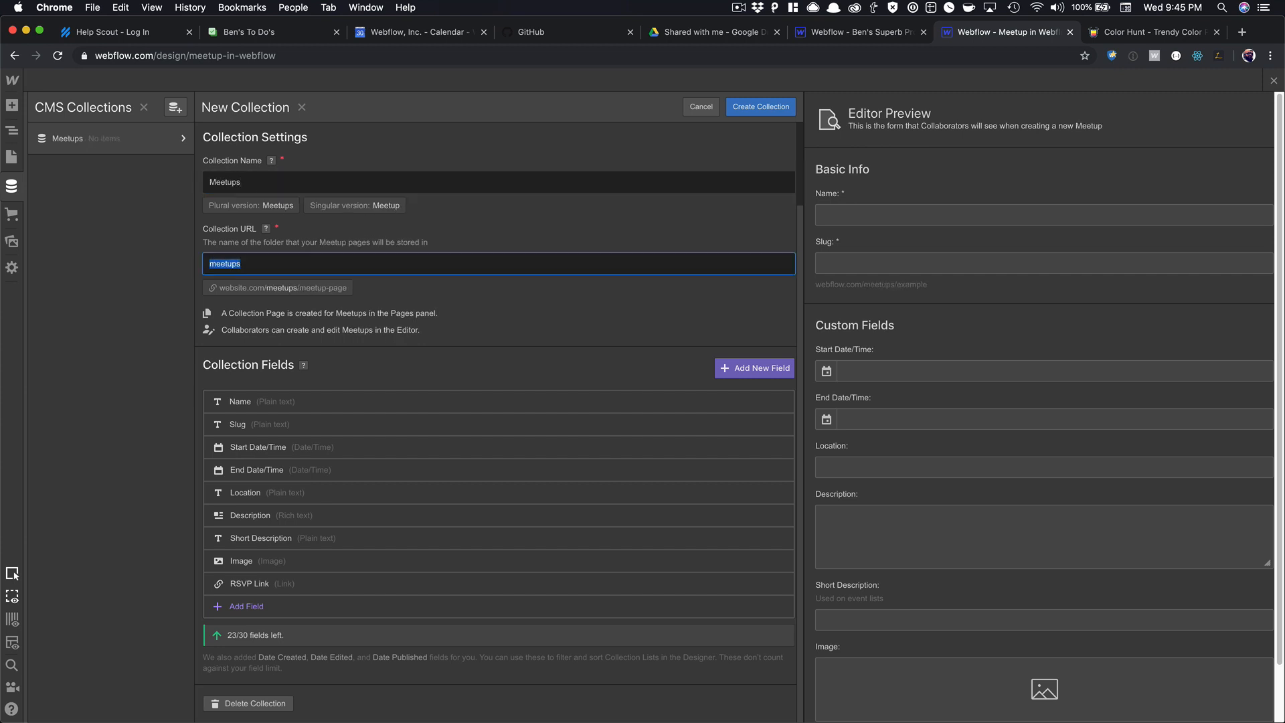
click(511, 215)
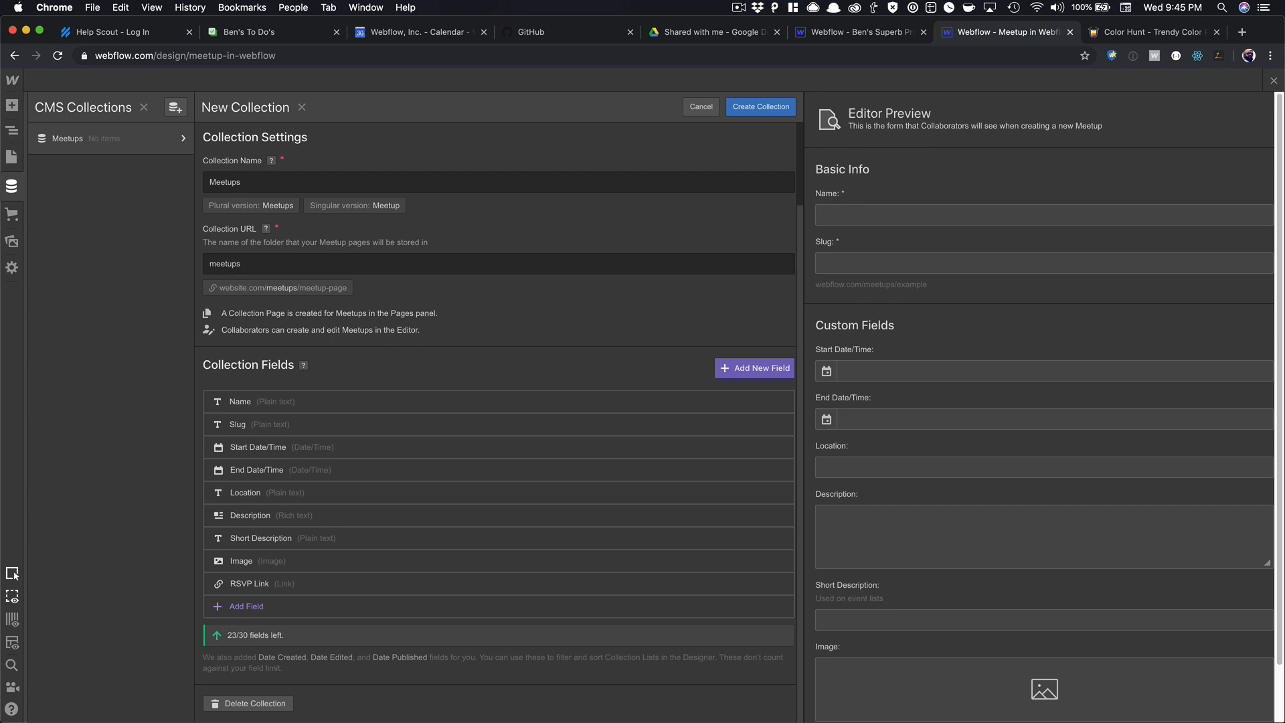
key(super+grave)
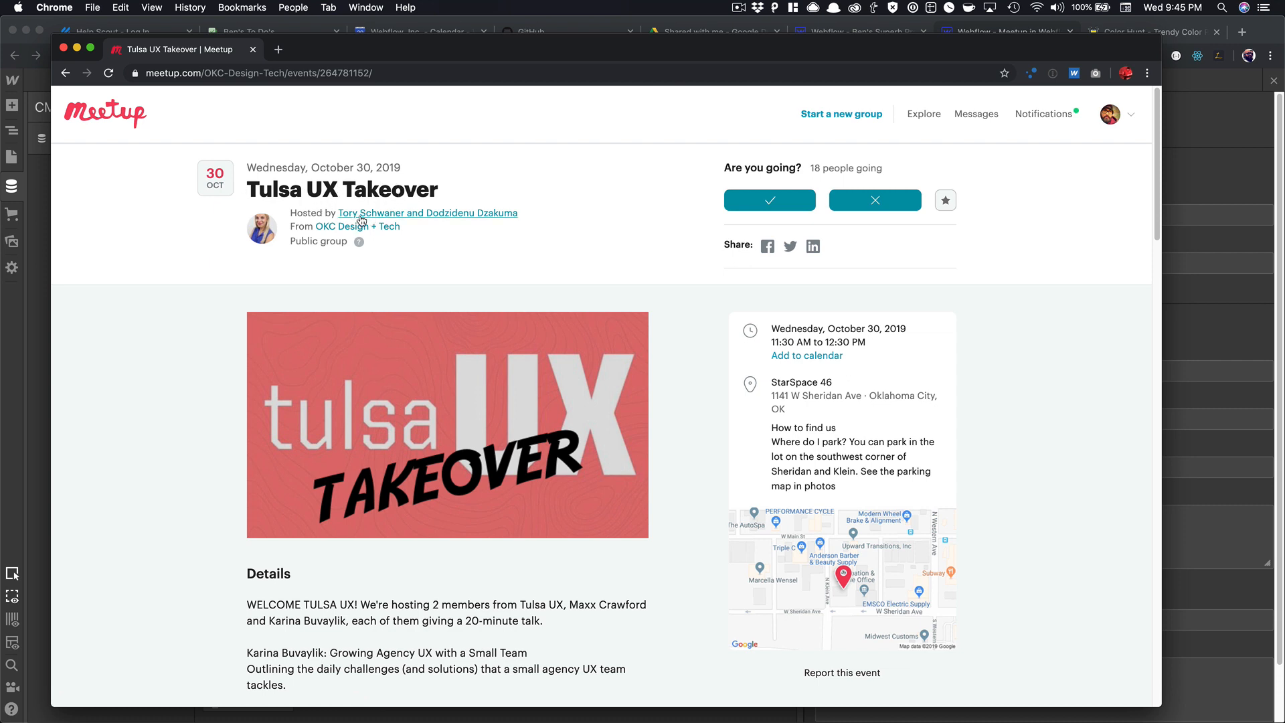
Bring the Webflow Meetups collection editor back to the front after reviewing the Tulsa UX Takeover event.
click(1183, 143)
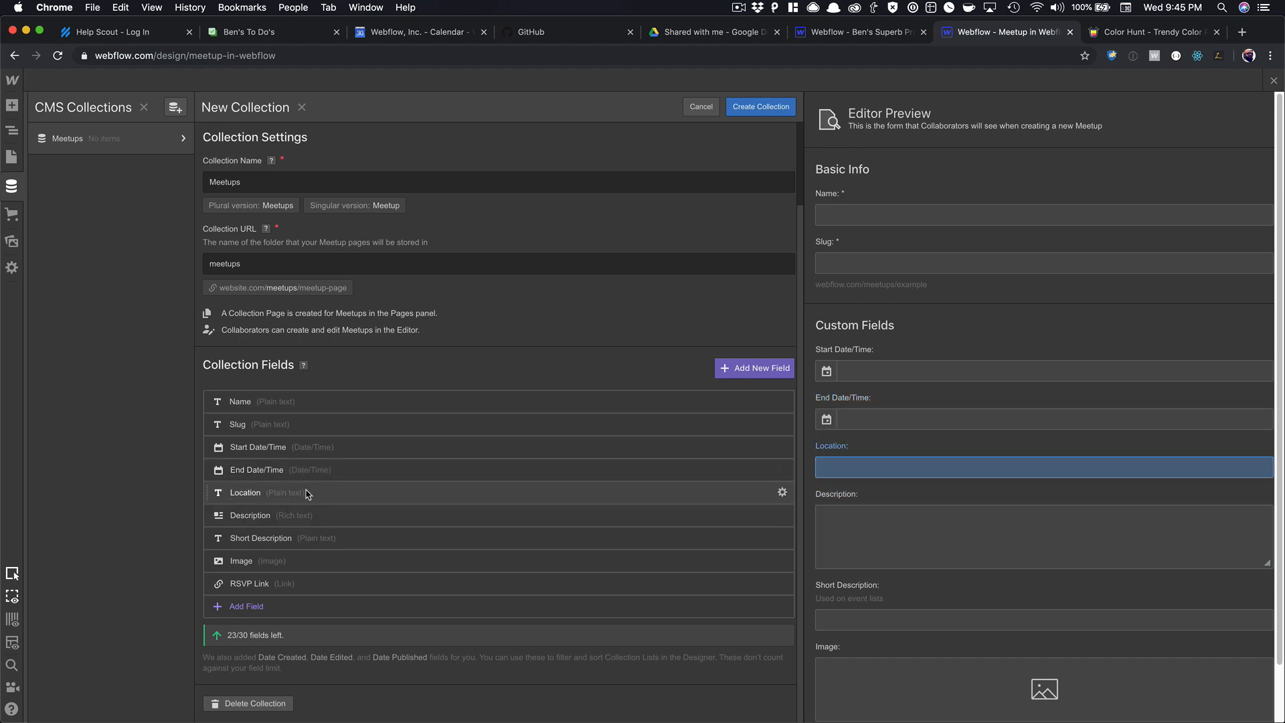
Check the Location field's settings without changing them, and begin adding a new Meetups field.
click(782, 493)
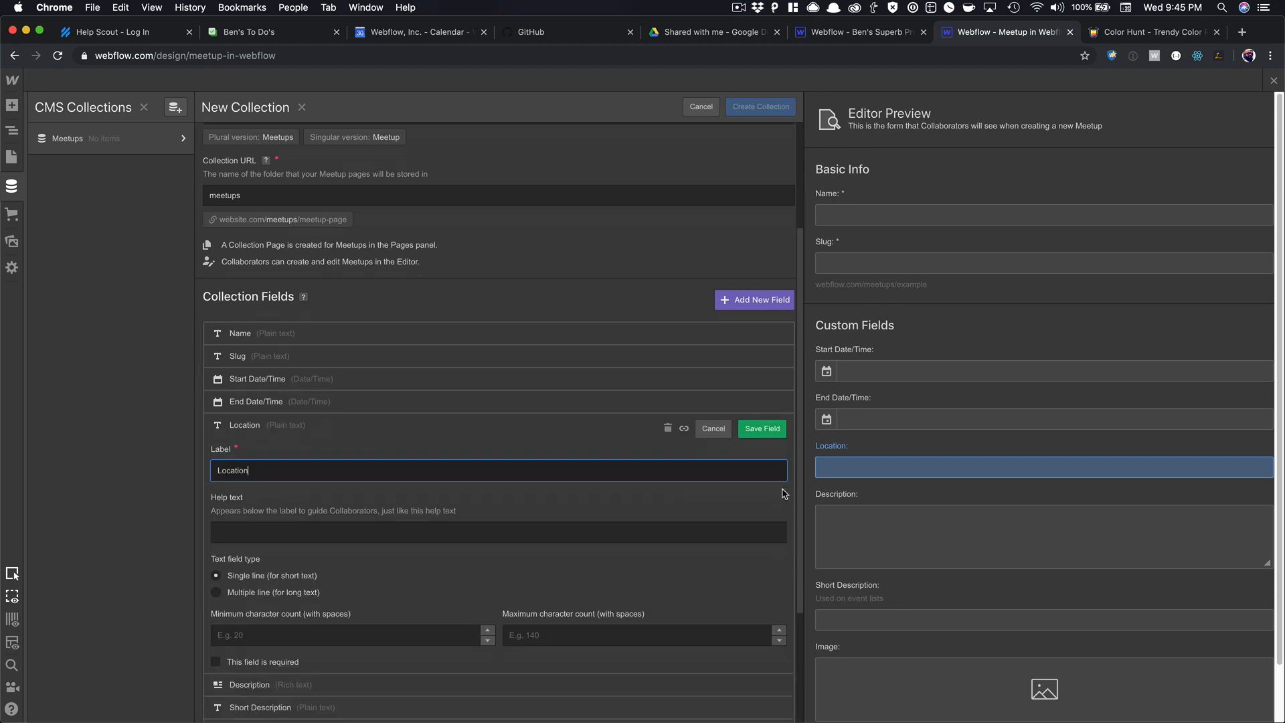
click(714, 259)
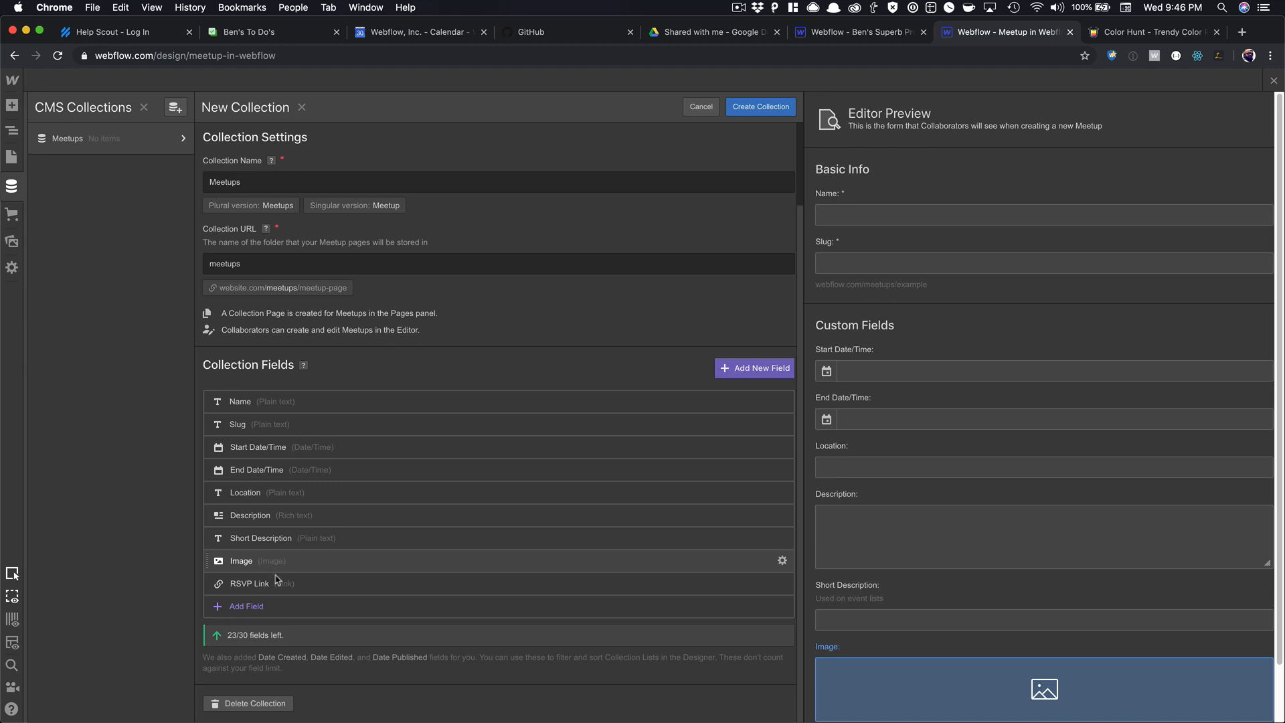
click(245, 606)
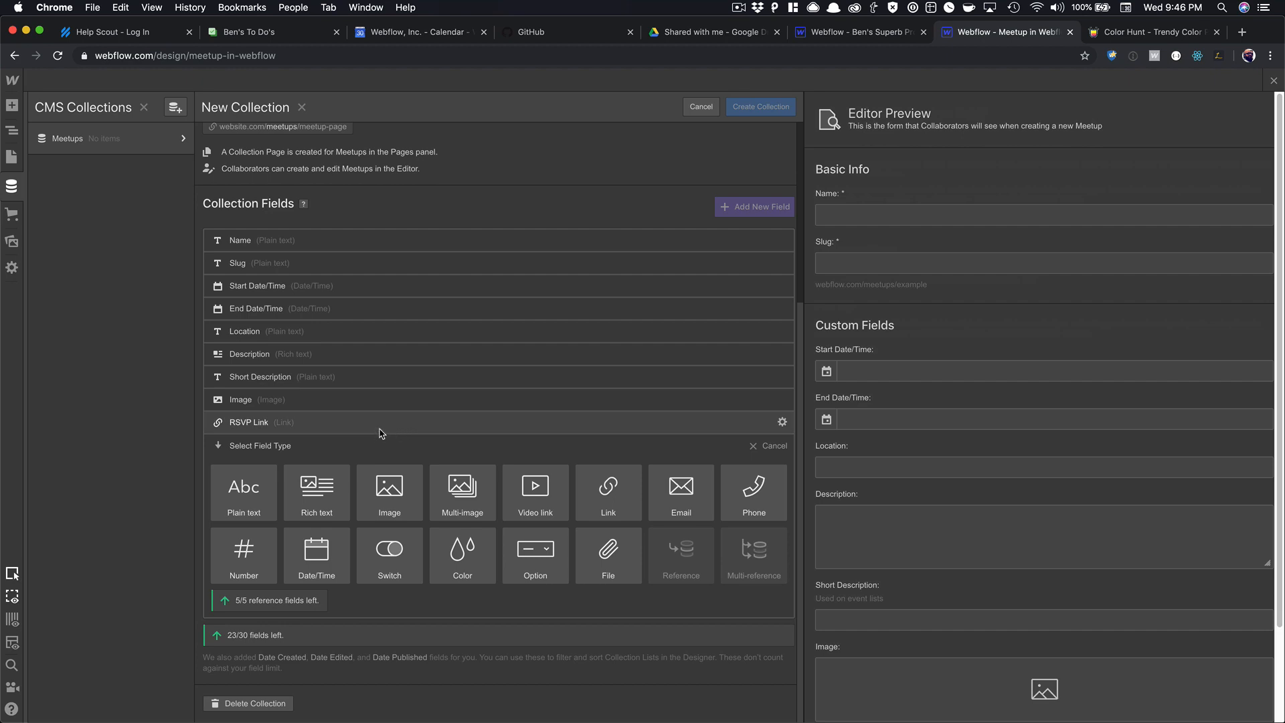
key(super+`)
Browse the Tulsa UX Takeover Meetup page's details, attendees and photos, then return to Webflow.
scroll(398, 414, down, 10)
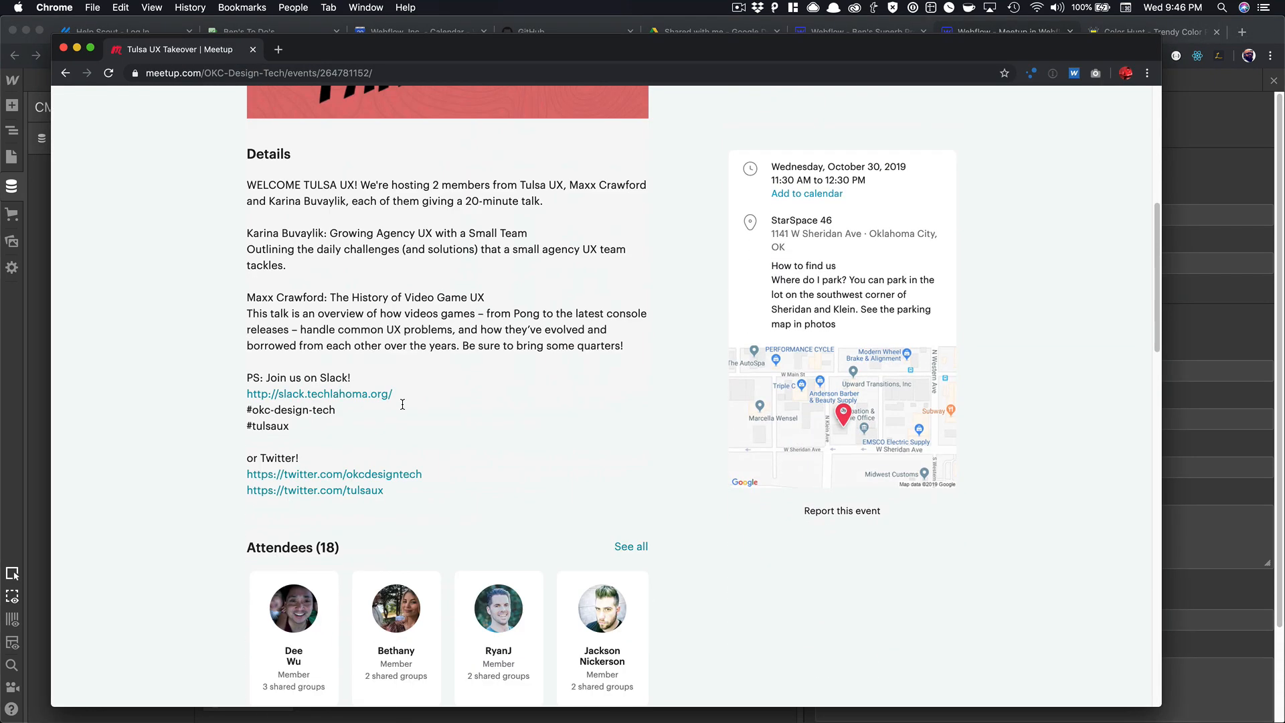
scroll(403, 405, down, 5)
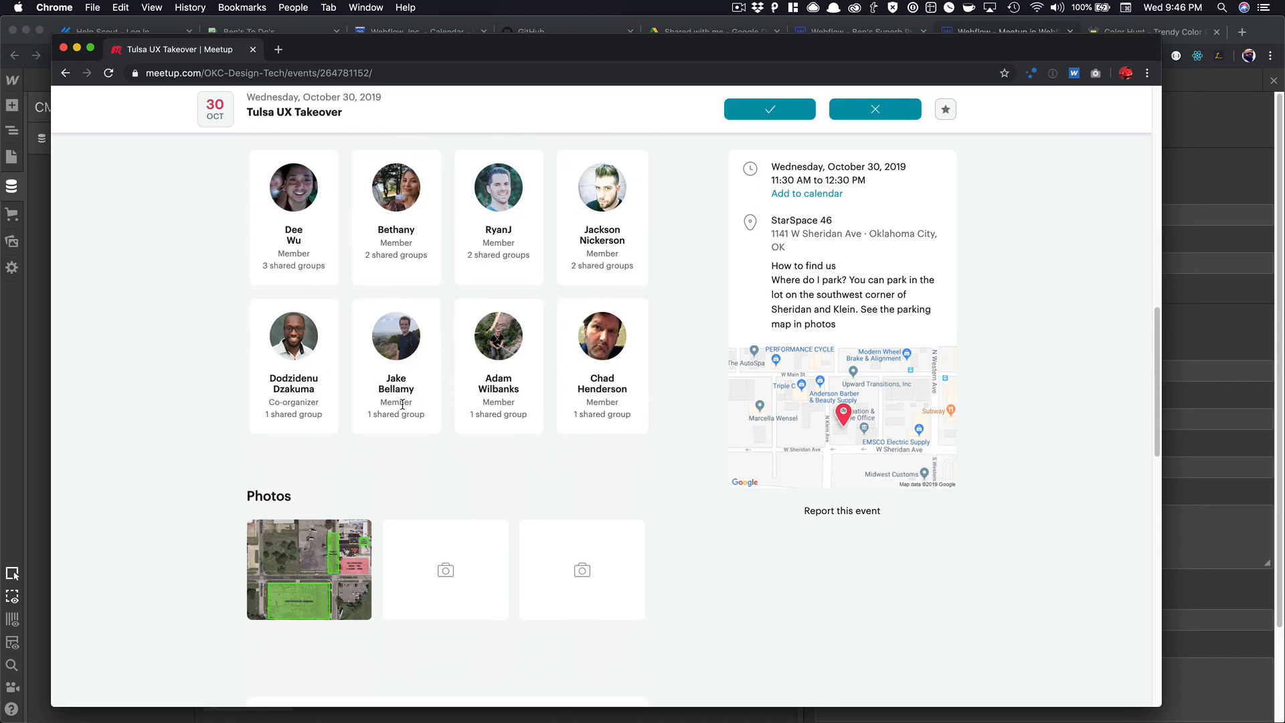
scroll(558, 436, up, 8)
scroll(558, 436, up, 4)
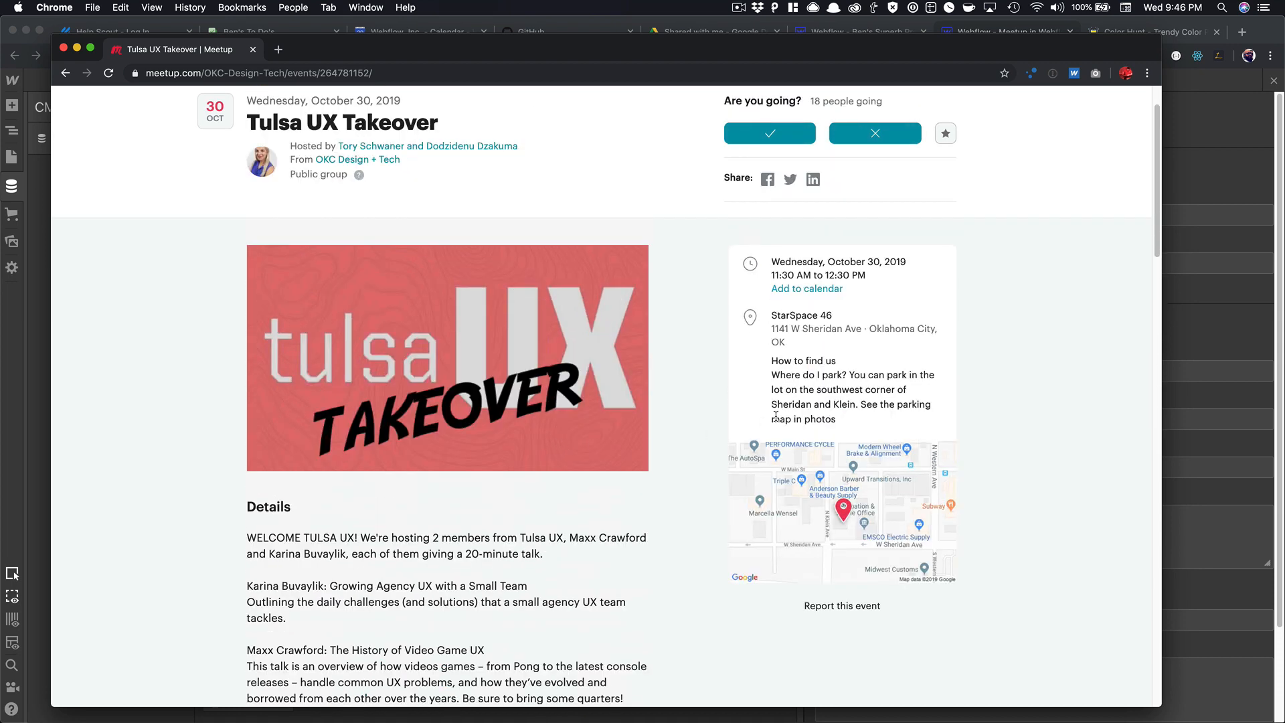
scroll(776, 415, down, 3)
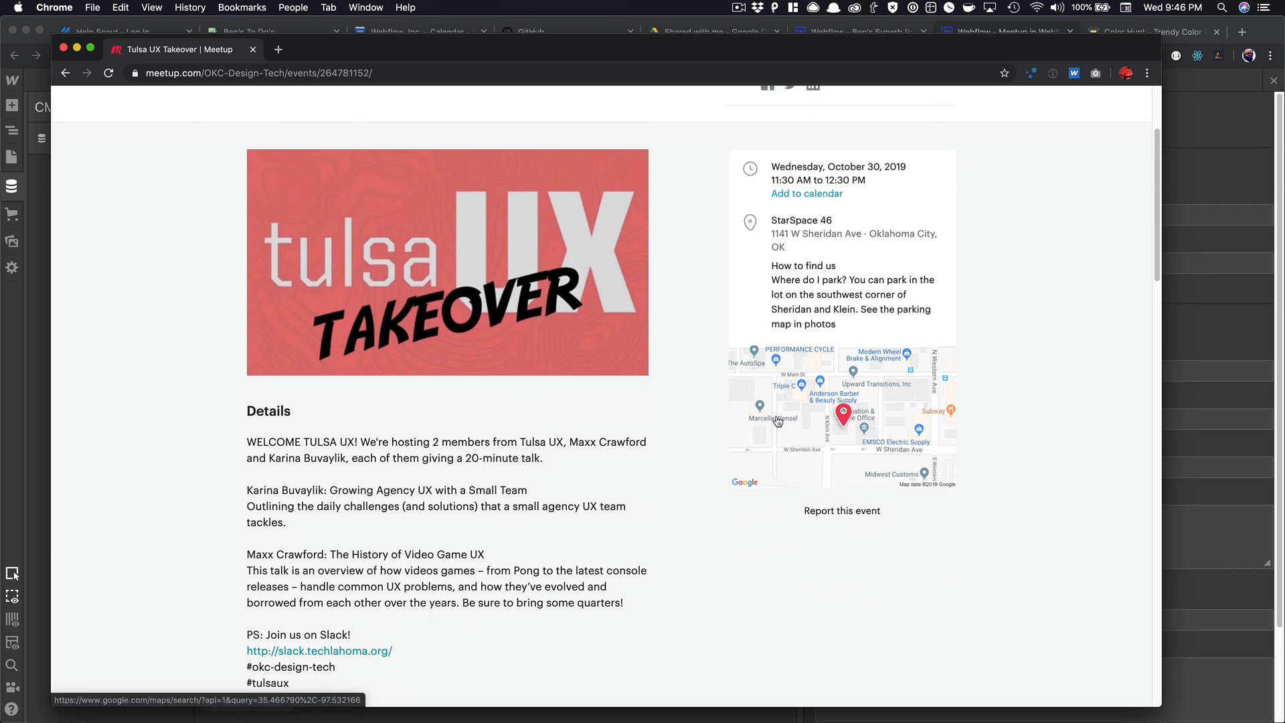
scroll(777, 420, up, 3)
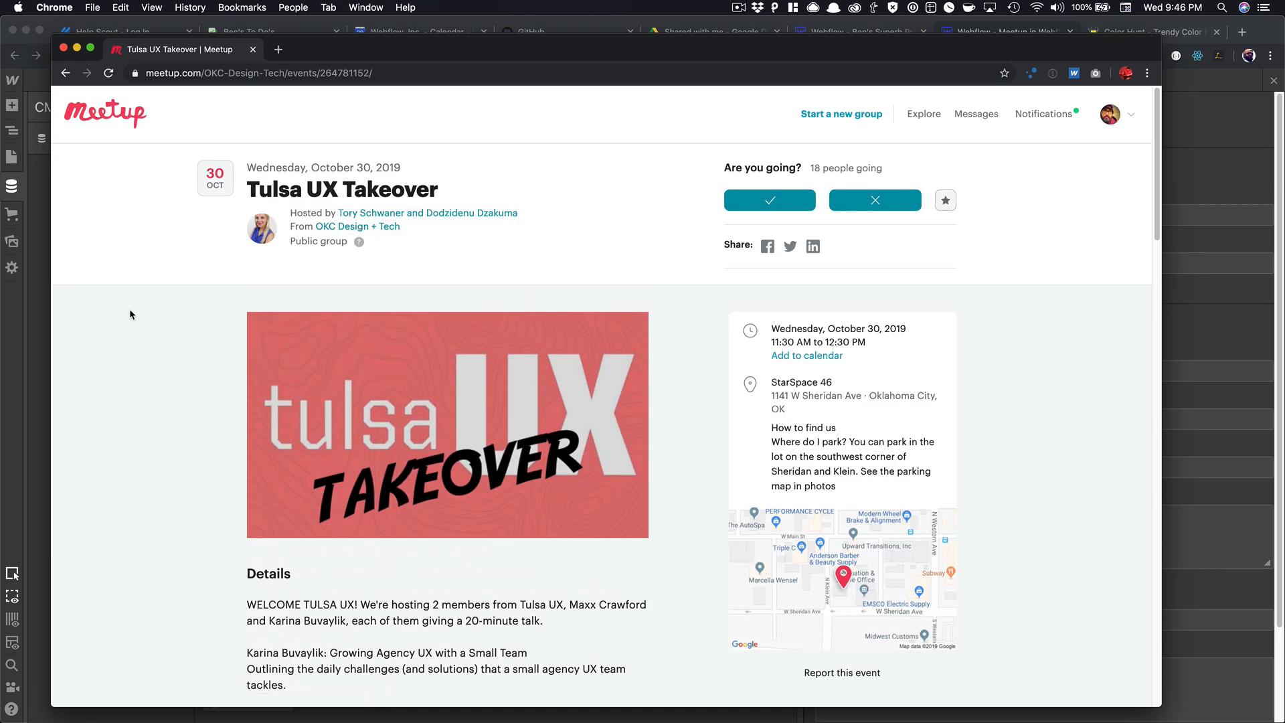
click(31, 298)
Create the Meetups collection with its nine fields, after cancelling an attempt to close the editor.
scroll(689, 255, up, 5)
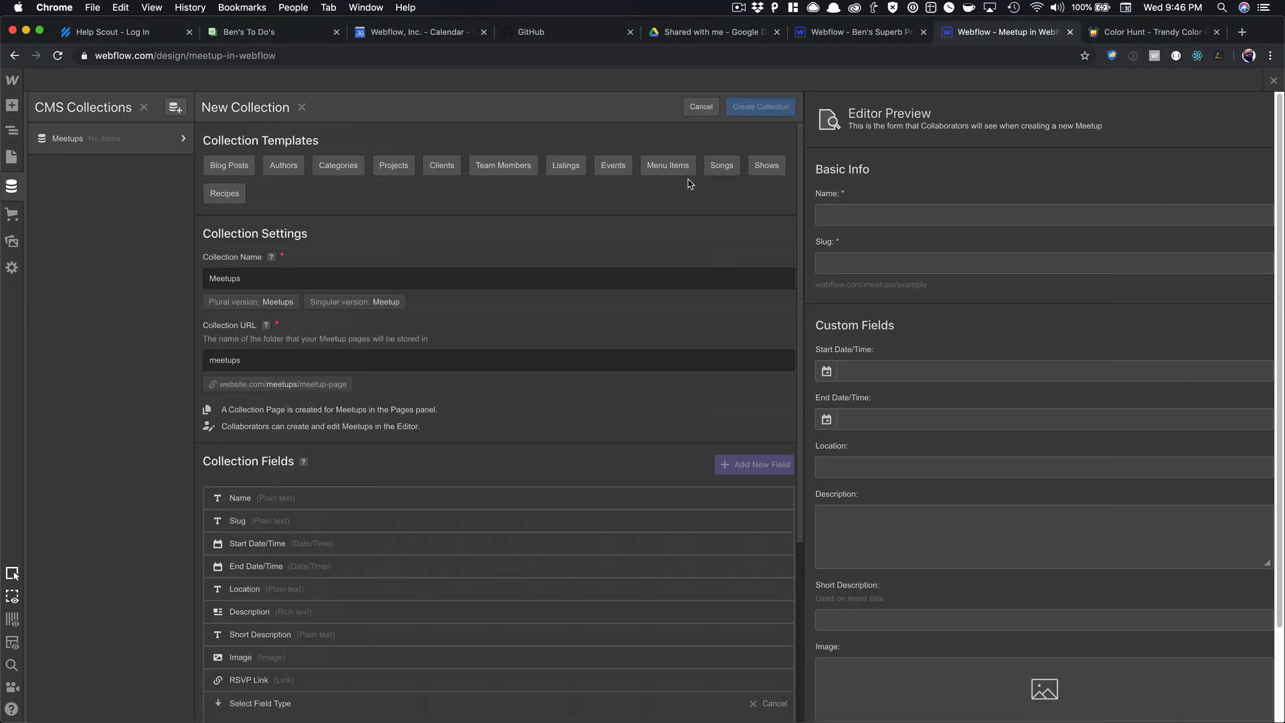
scroll(683, 221, down, 5)
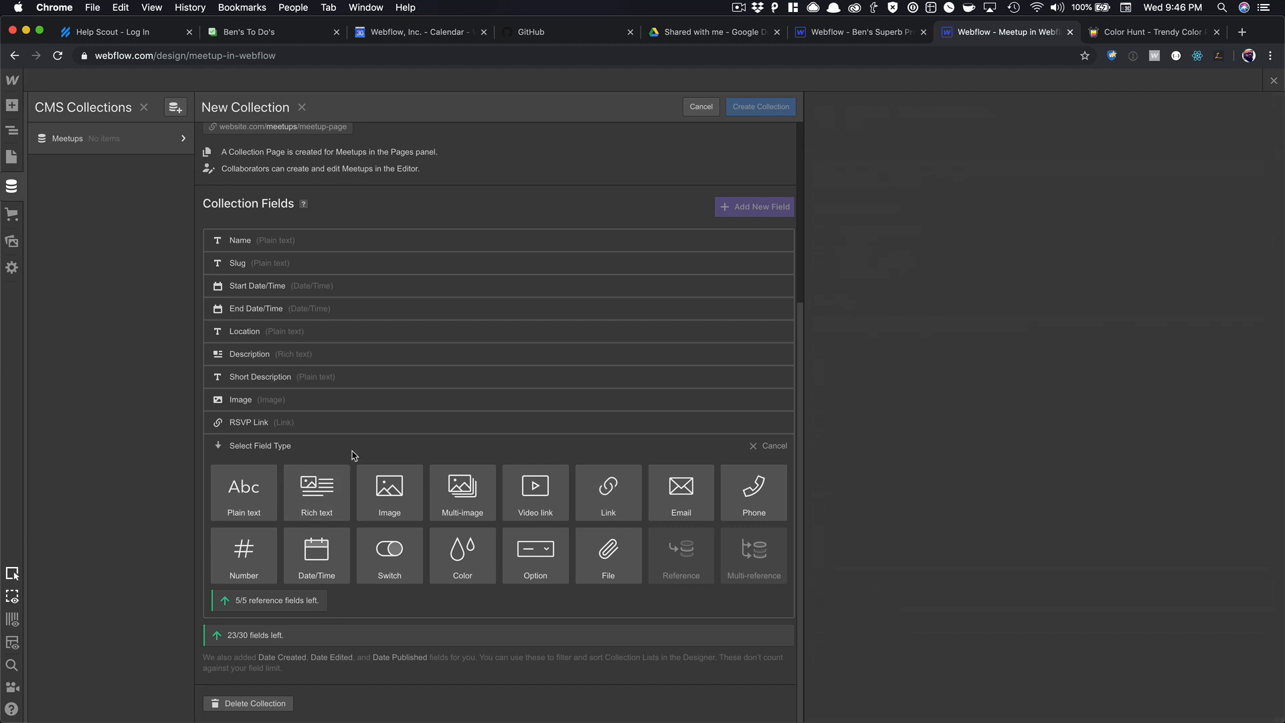
click(701, 108)
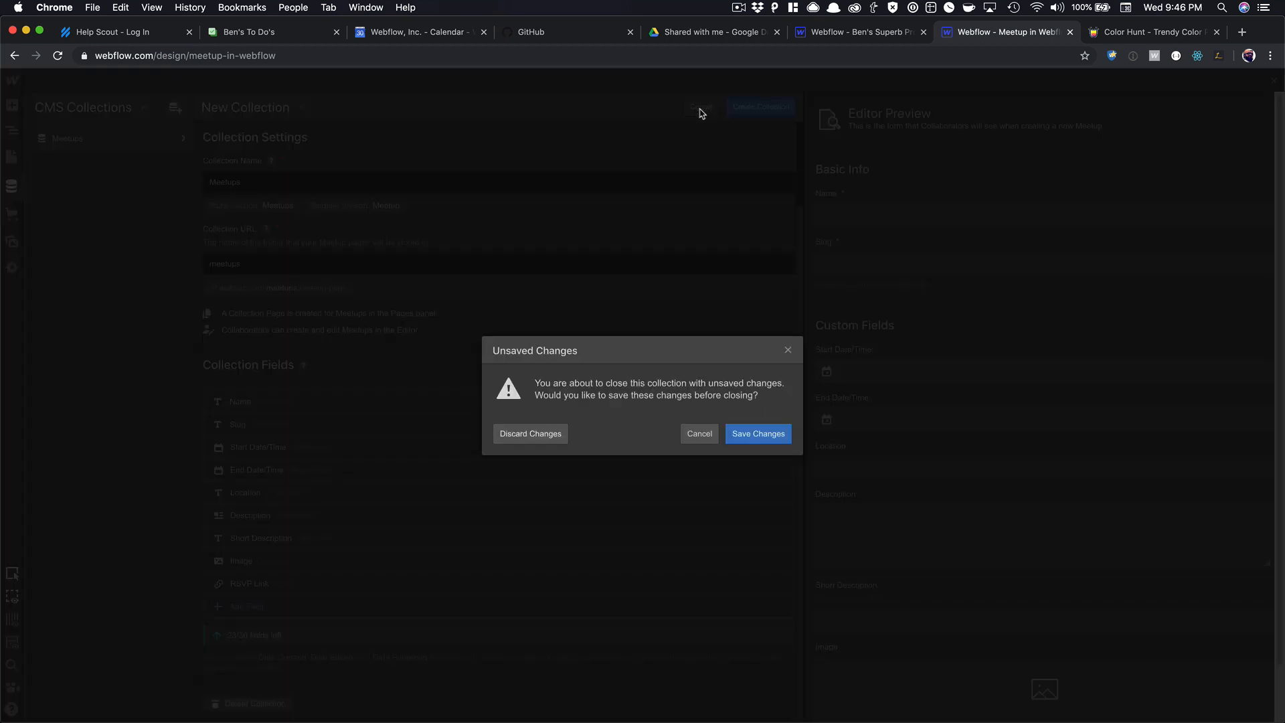
click(710, 435)
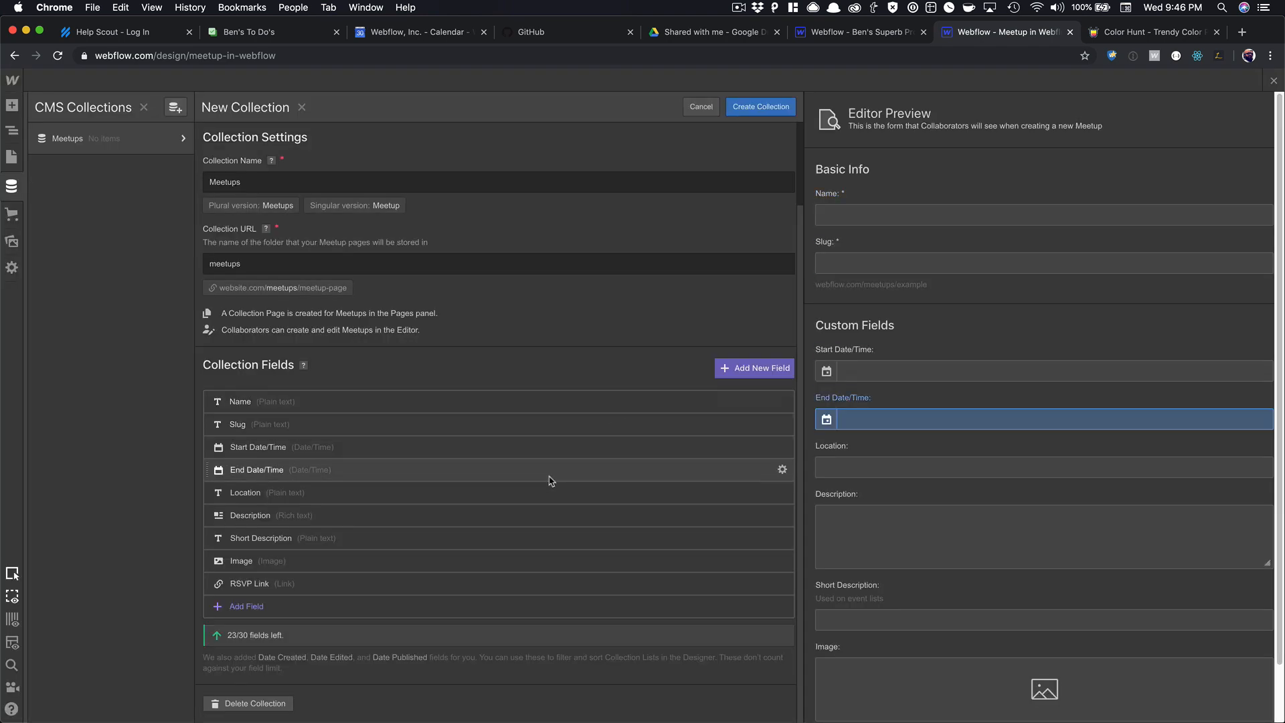
click(760, 109)
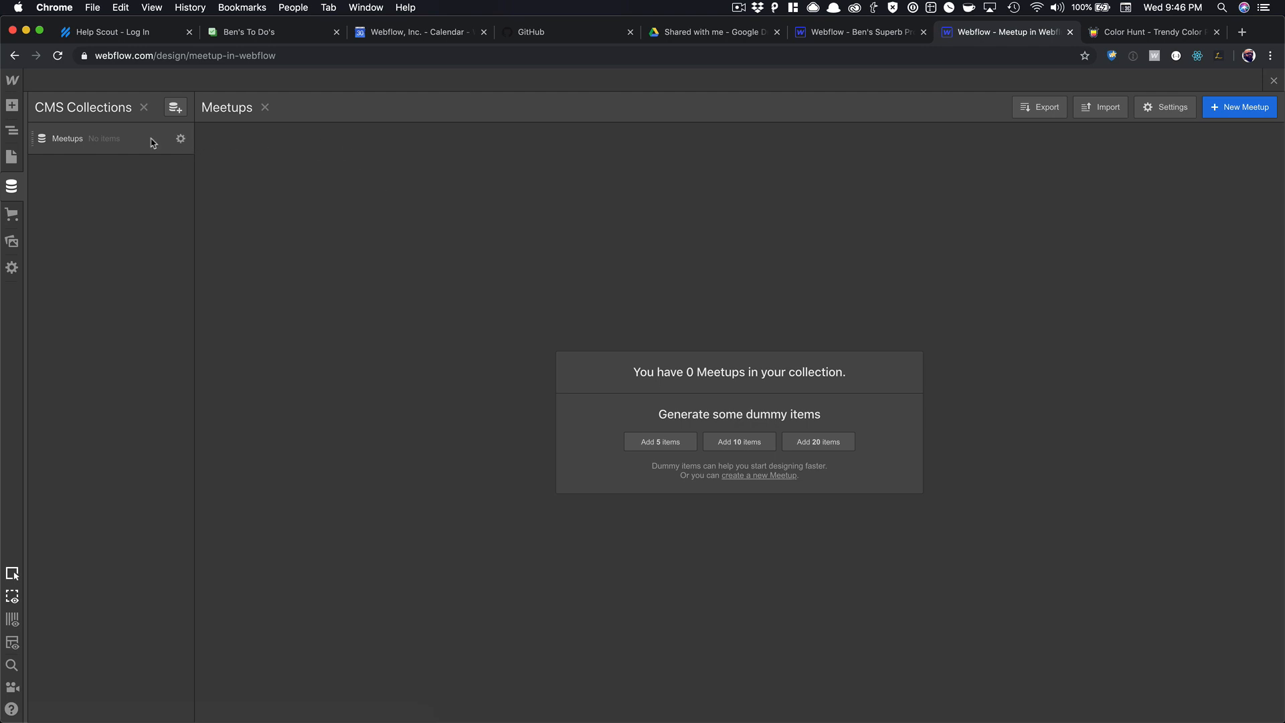
Start a new collection from the Authors template and name it 'Speakers and Hosts'.
click(174, 107)
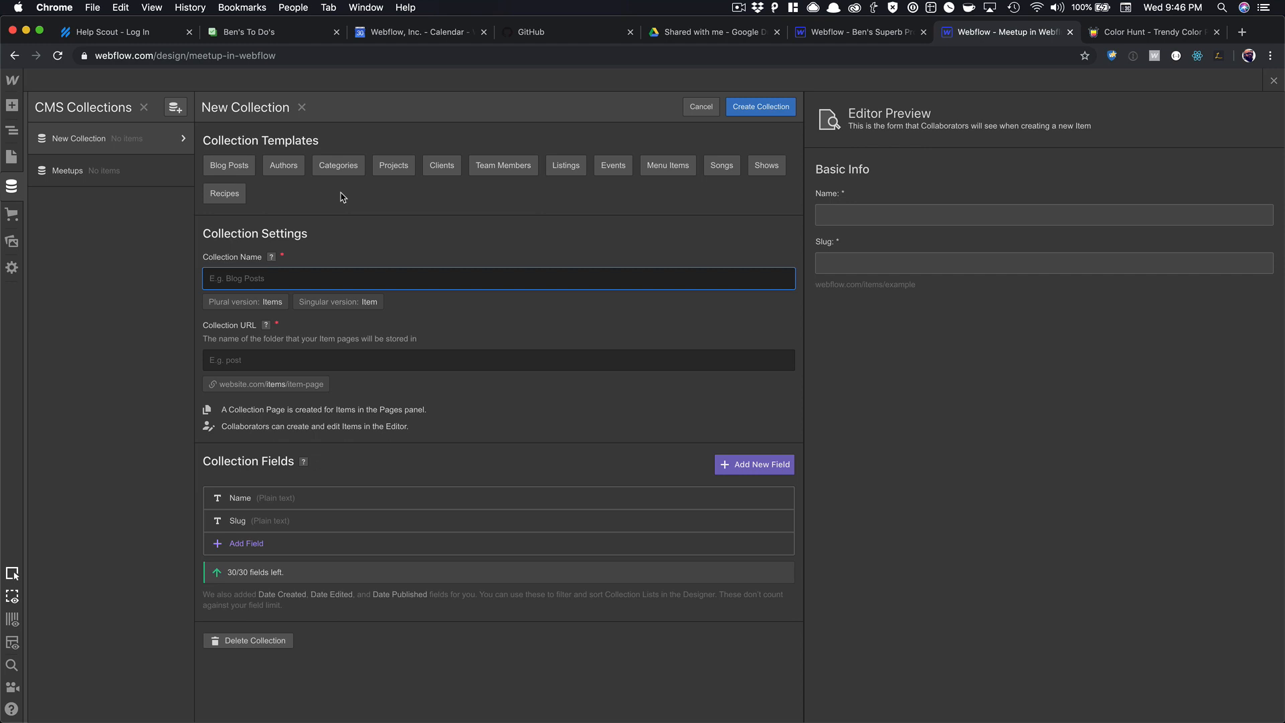
click(275, 168)
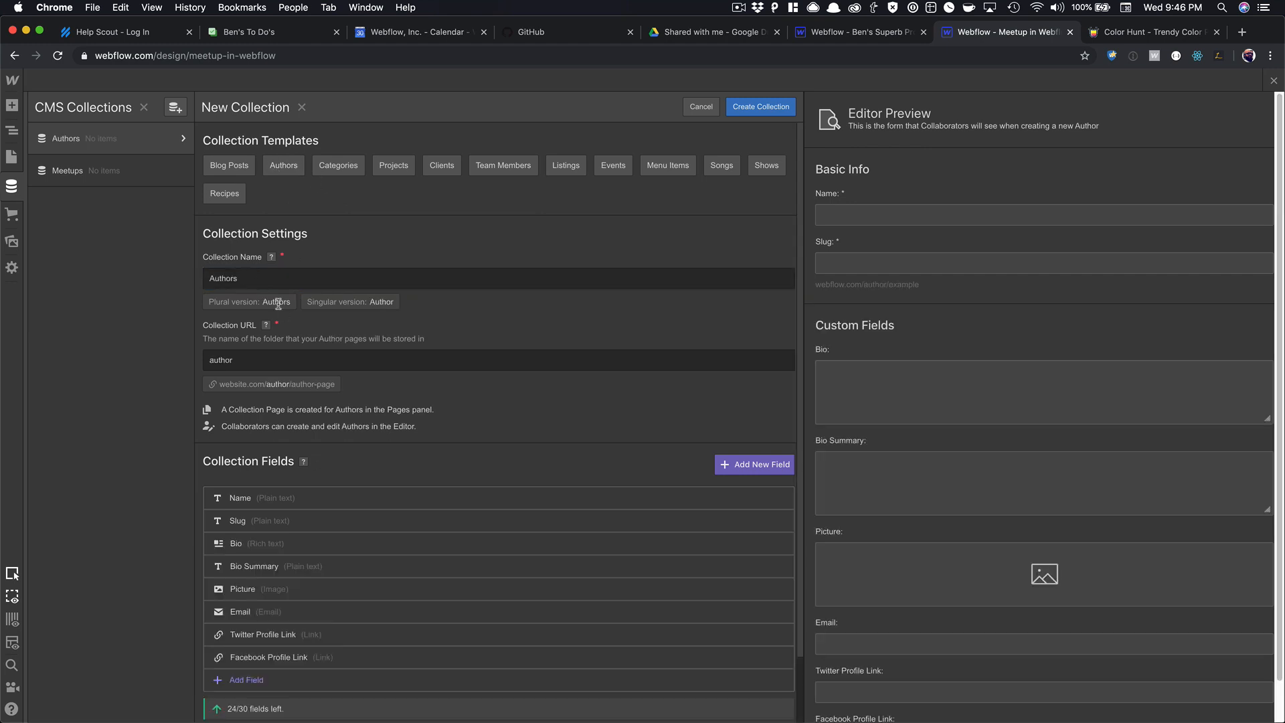
double_click(257, 277)
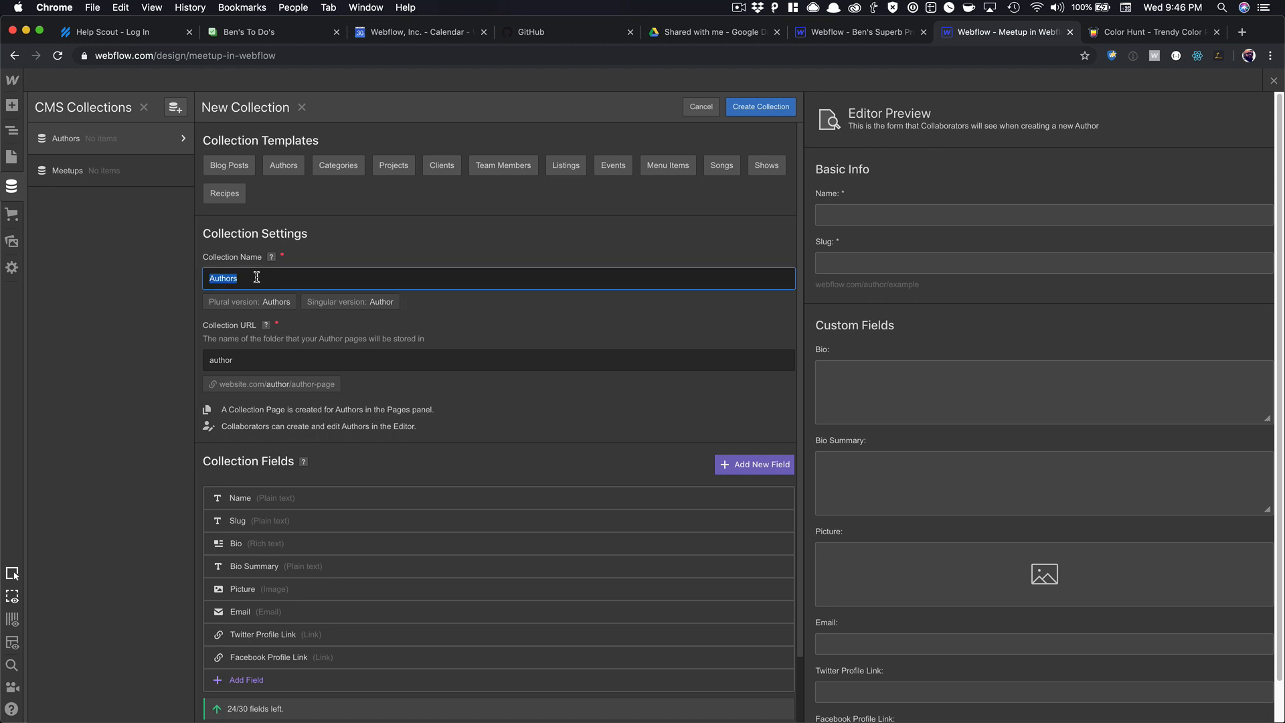
text(Sp)
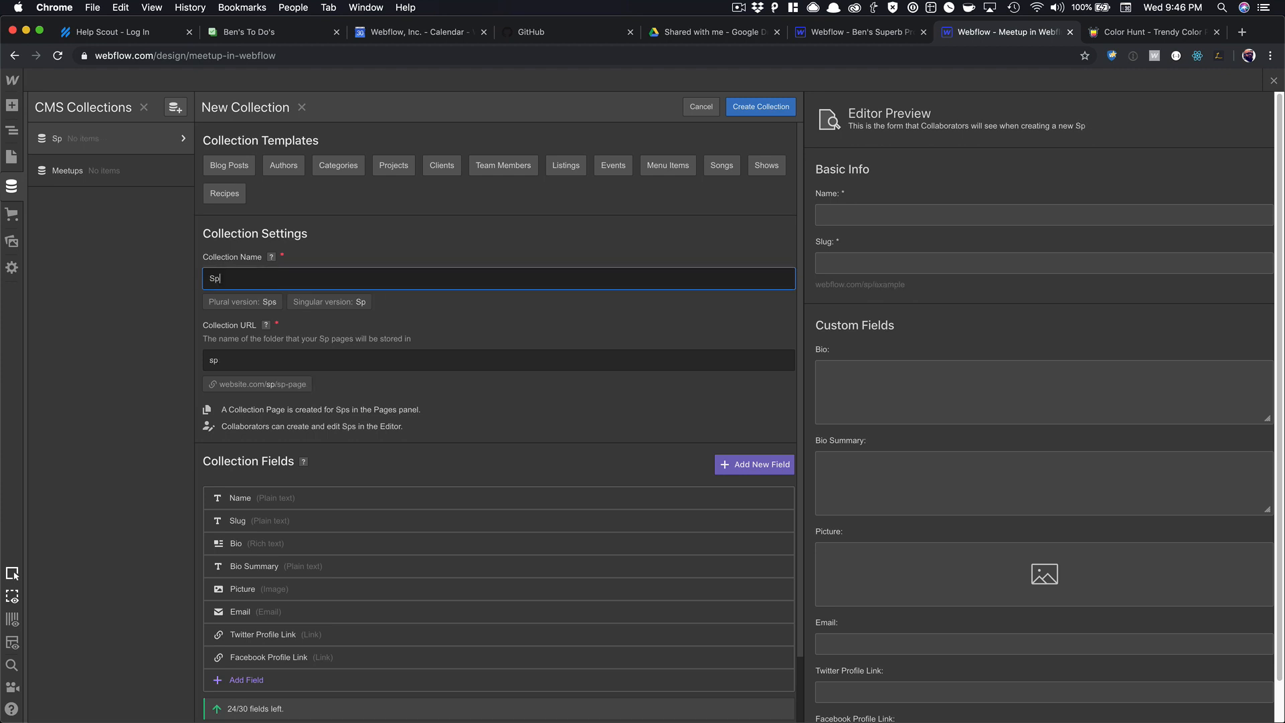
text(eakers and Ho)
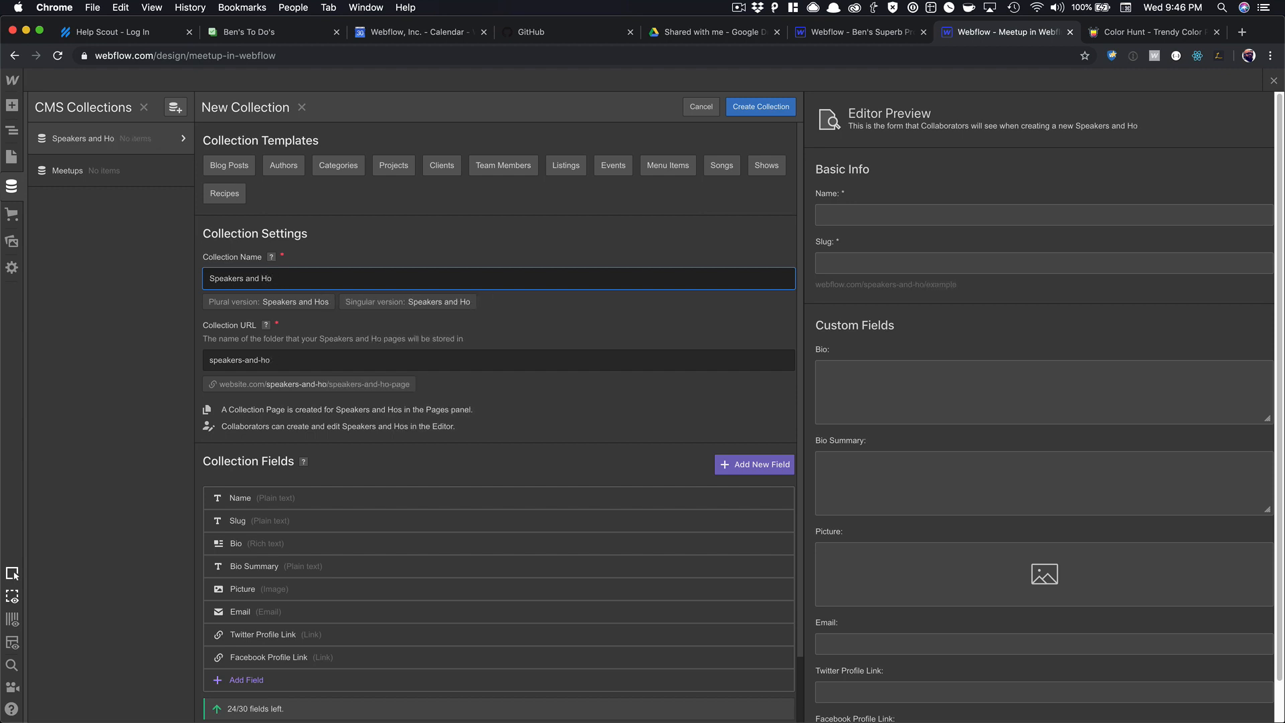
text(sts)
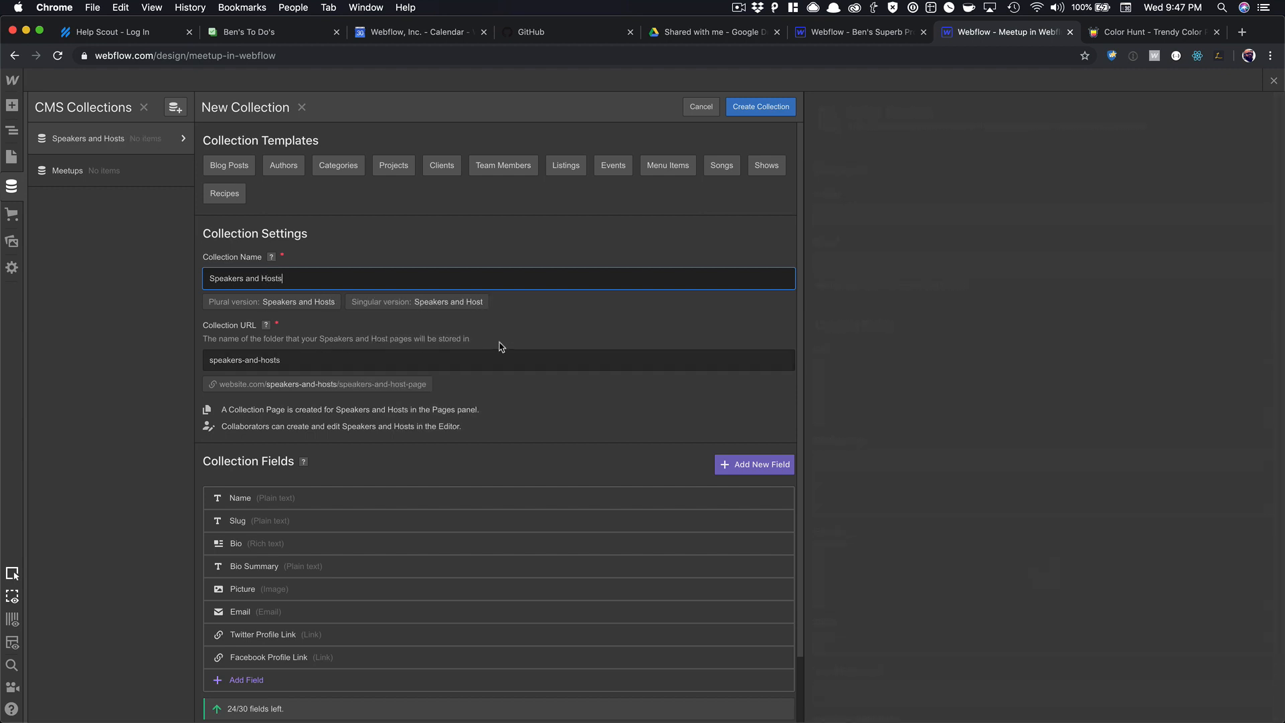
Confirm the collection name and add a 'Github Profile Link' link field.
click(605, 326)
scroll(604, 327, down, 2)
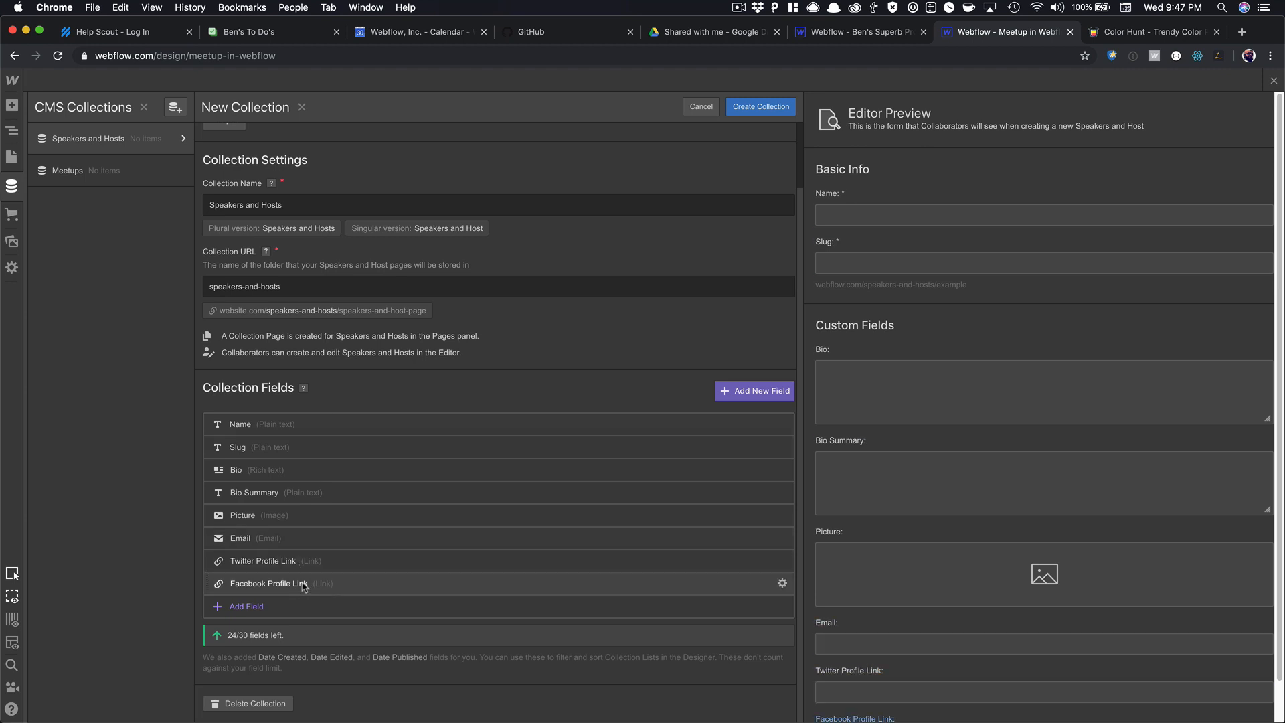
click(253, 607)
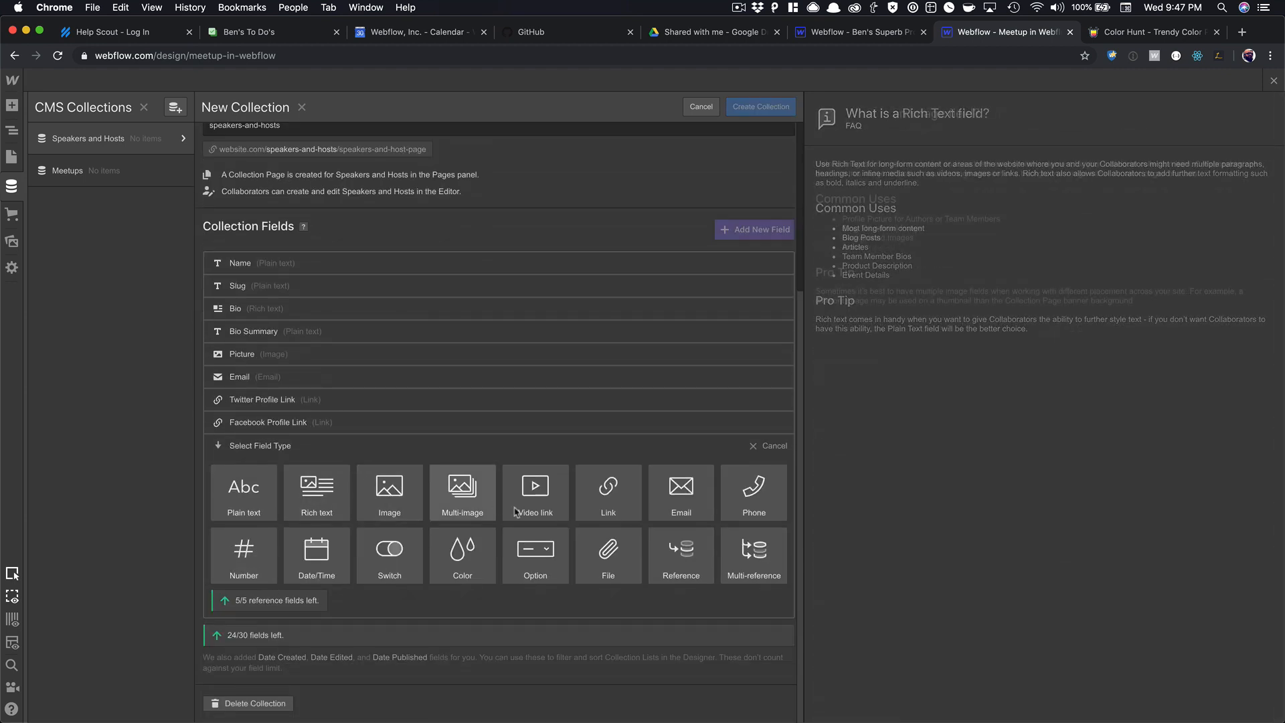
click(608, 492)
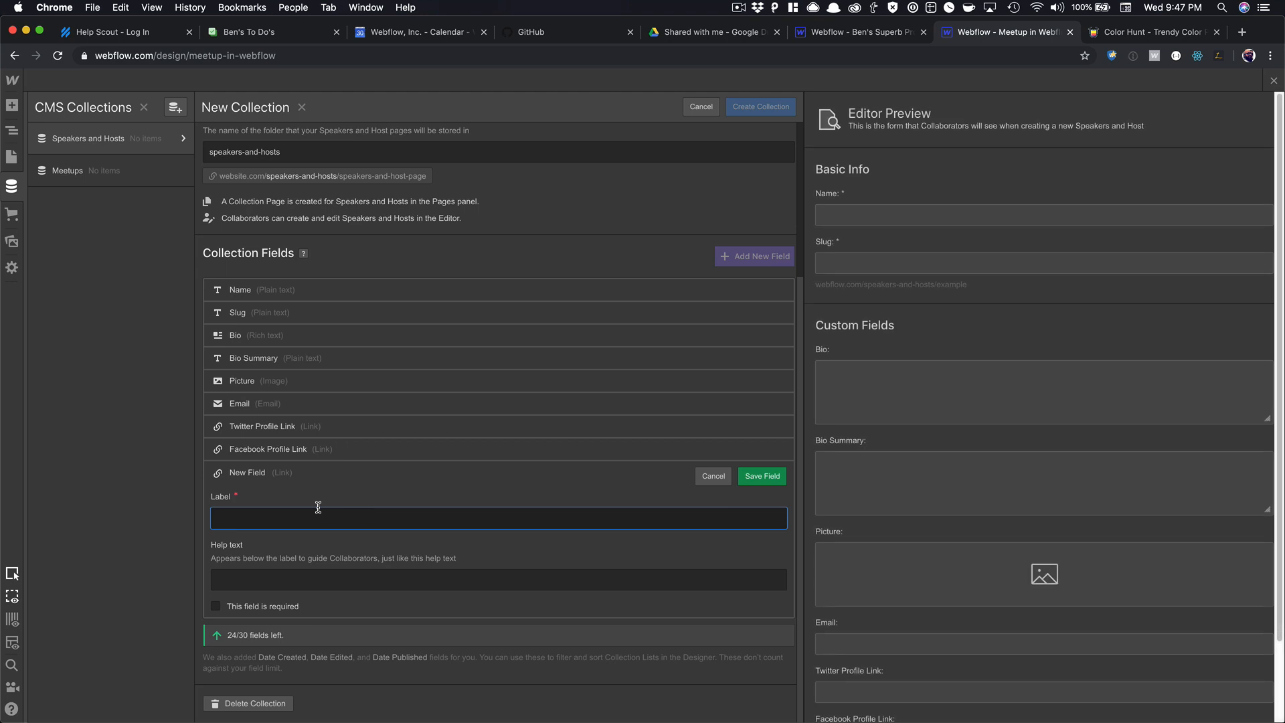
text(Github Profile Link)
key(Return)
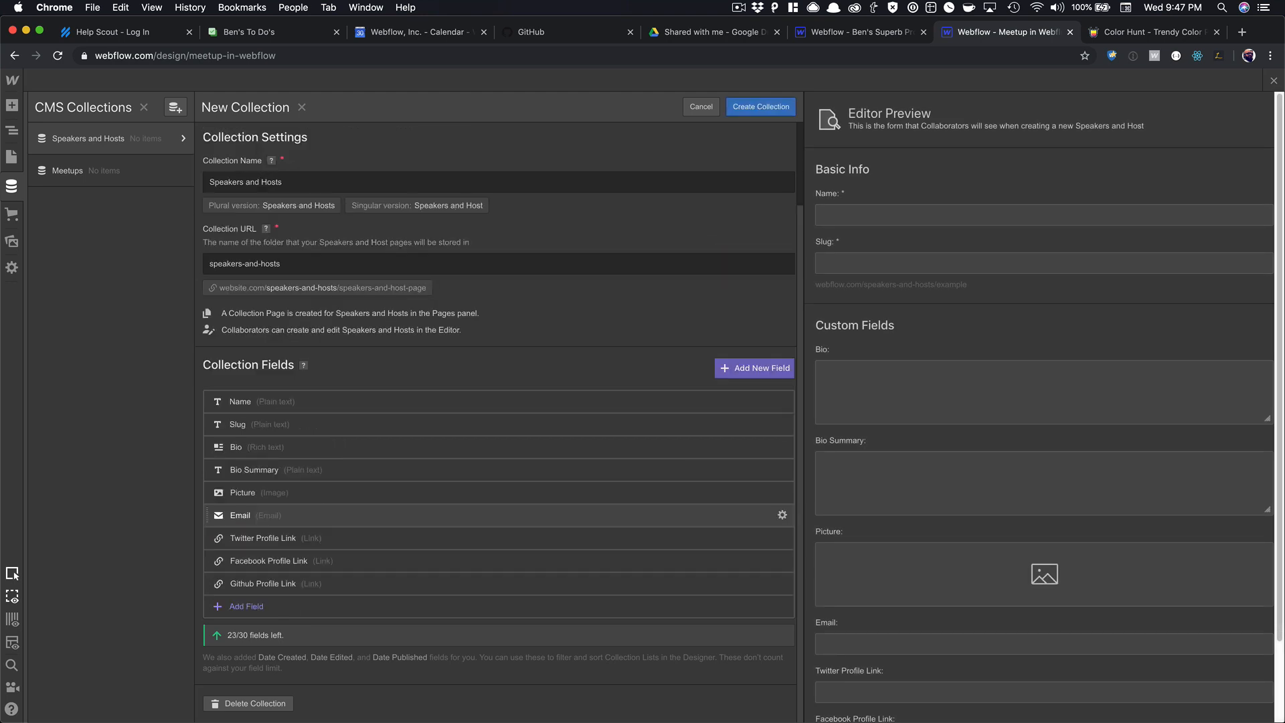
Add an 'Instagram Profile Link' link field to Speakers and Hosts.
click(242, 606)
click(598, 499)
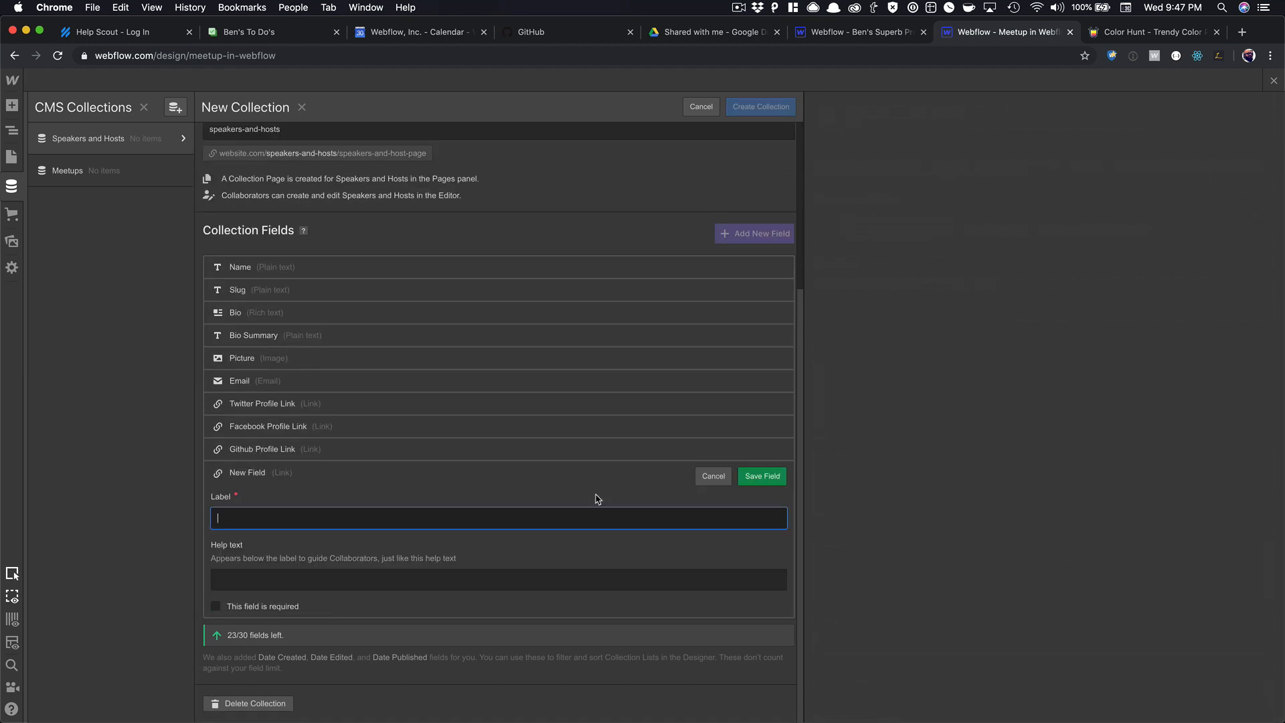
text(Instagram P)
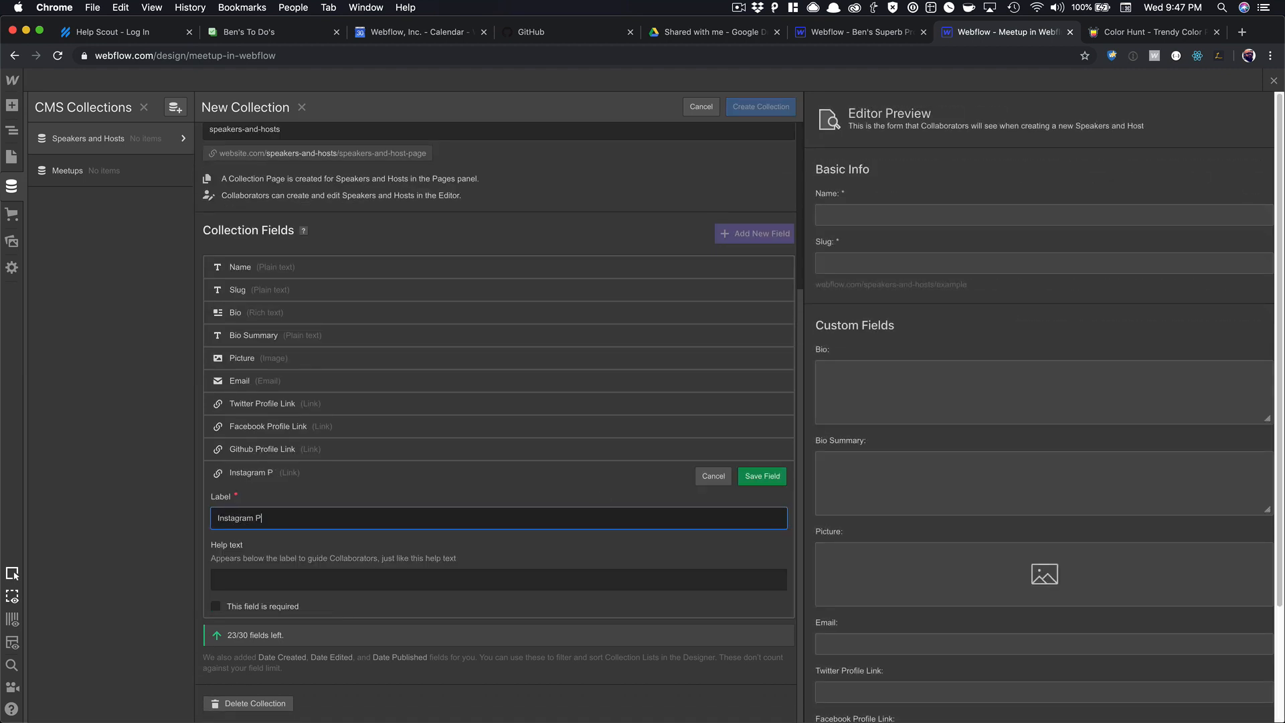
text(rofile Link)
key(Return)
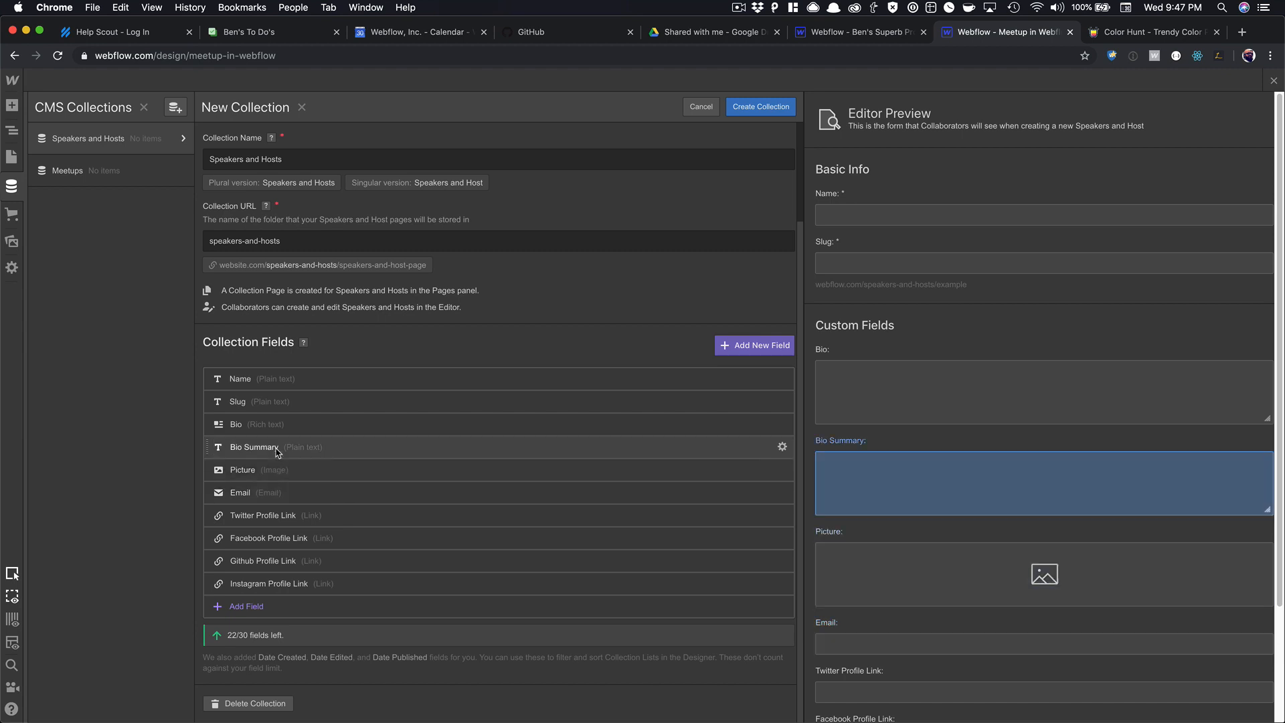
Create the Speakers and Hosts collection and add a multi-reference field to Meetups.
click(748, 109)
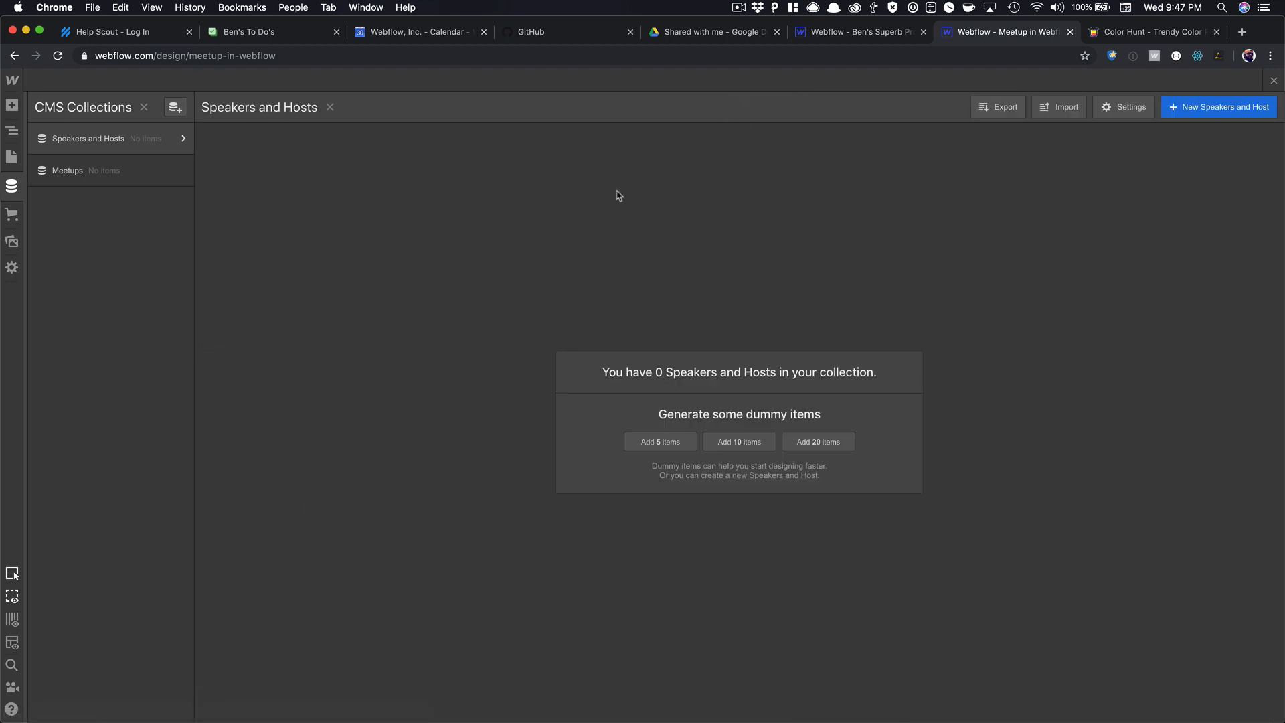
mouse_move(181, 141)
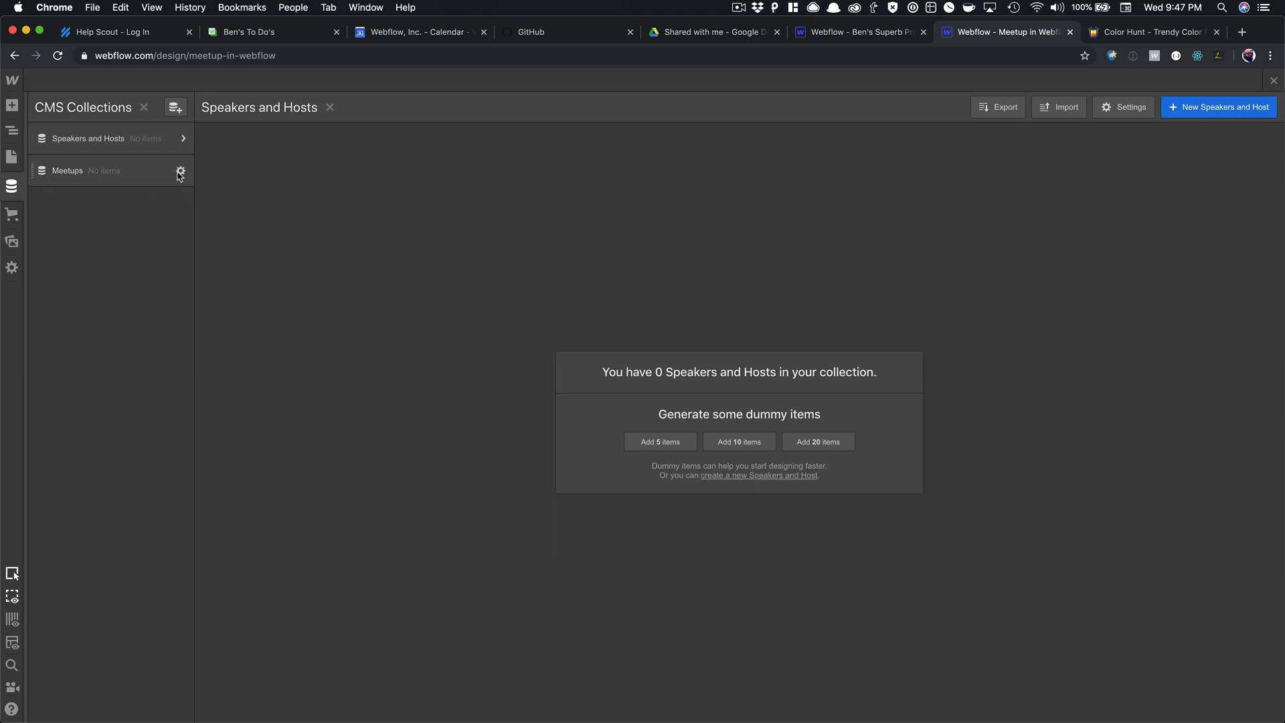
click(180, 173)
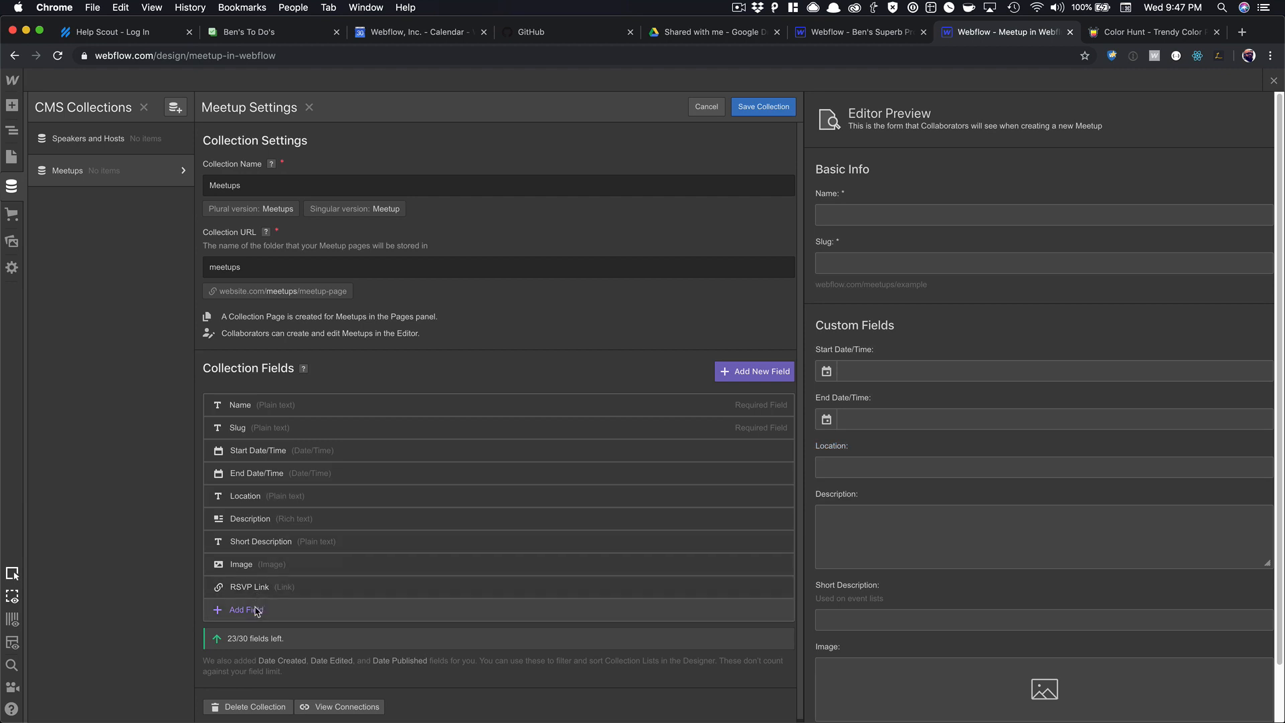
click(253, 609)
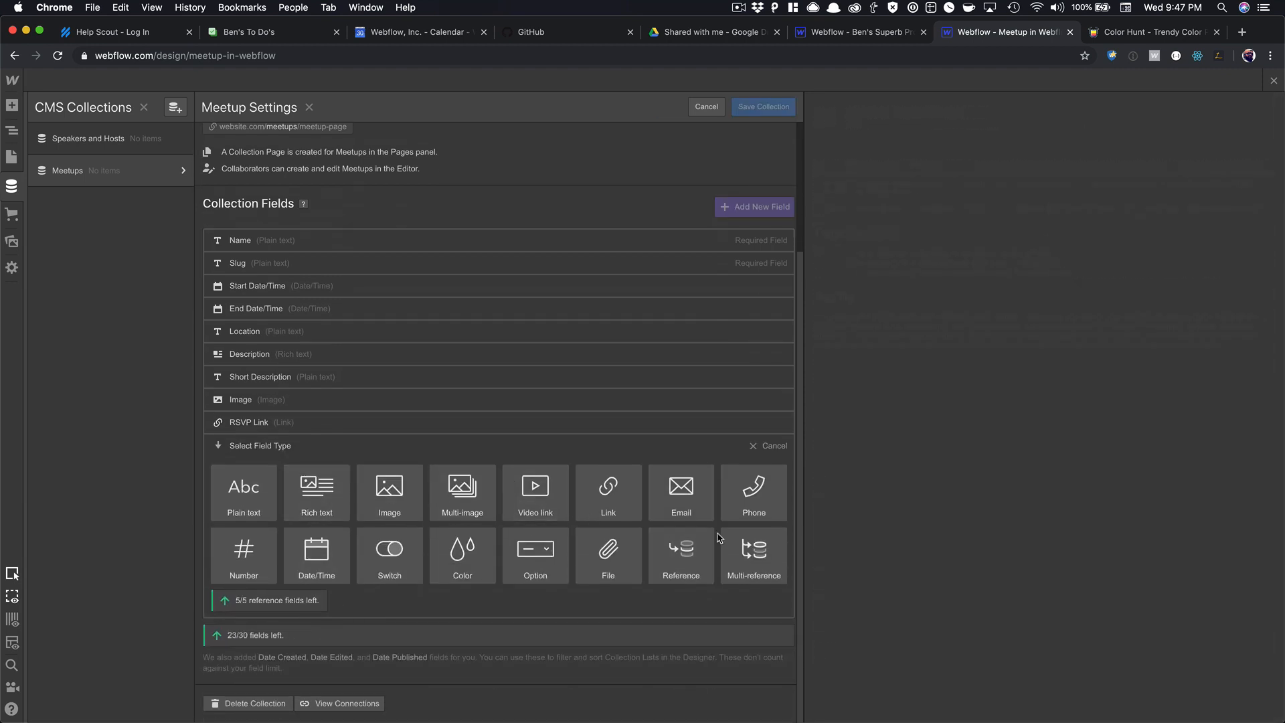
click(740, 553)
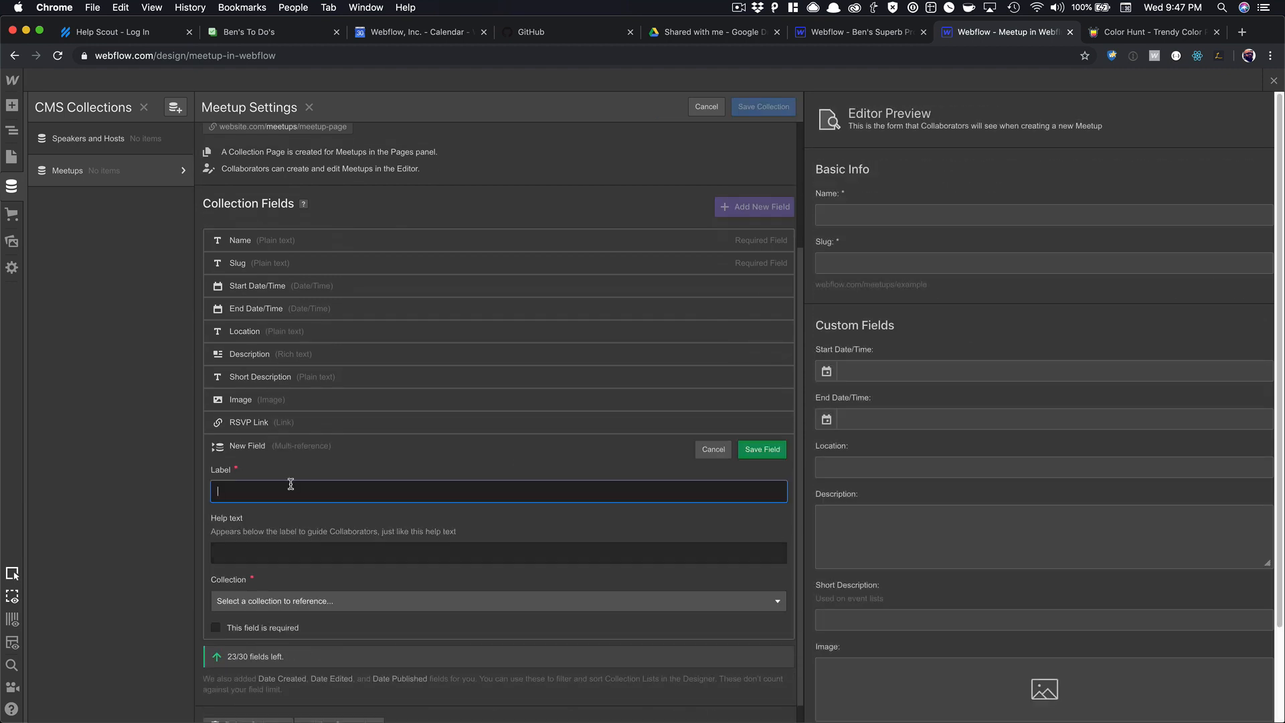
Label the field 'Hosted By', reference Speakers and Hosts, and save the field and collection.
text(Spe)
key(BackSpace)
text(Spe)
key(BackSpace)
key(BackSpace)
key(BackSpace)
text(Hosted B)
click(301, 601)
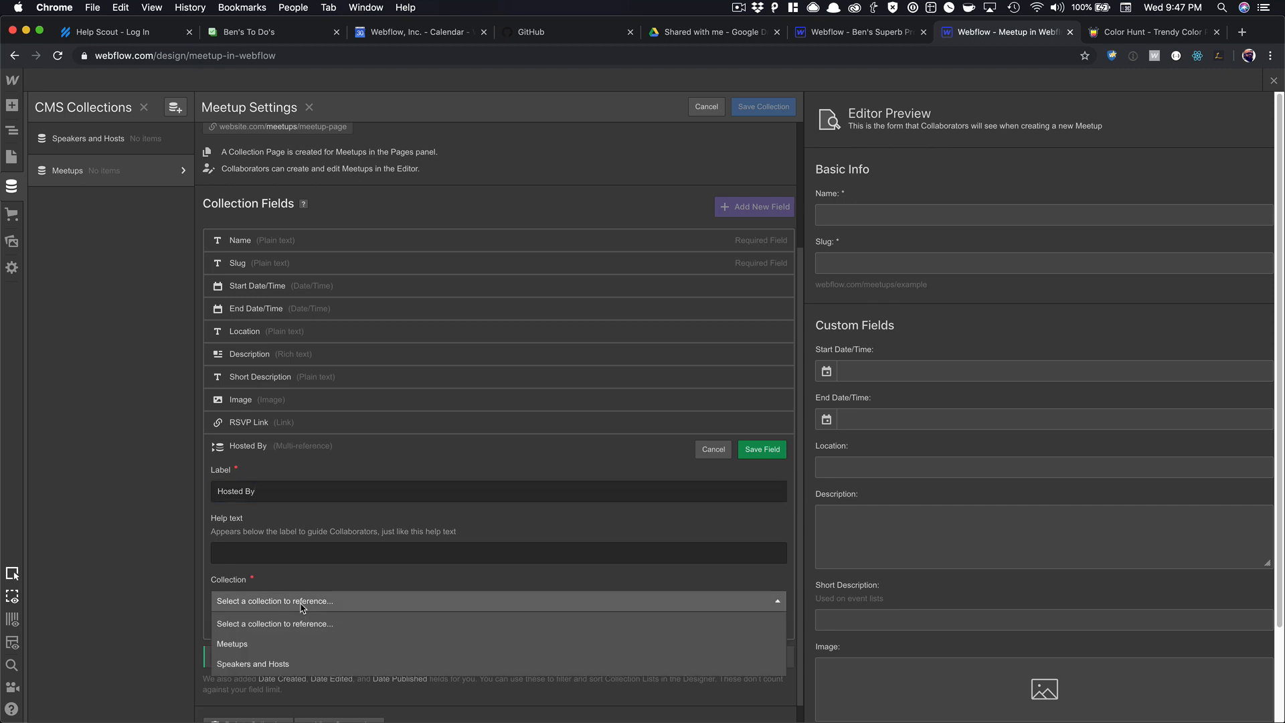
click(278, 664)
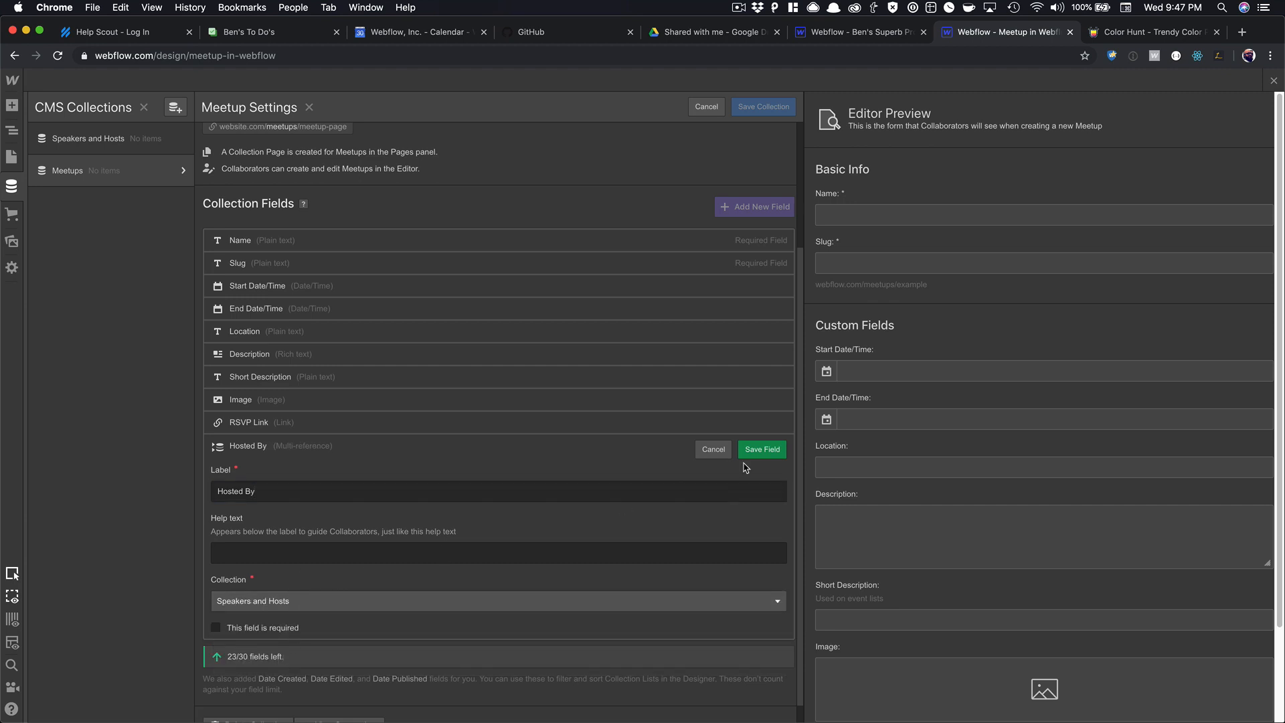
click(750, 451)
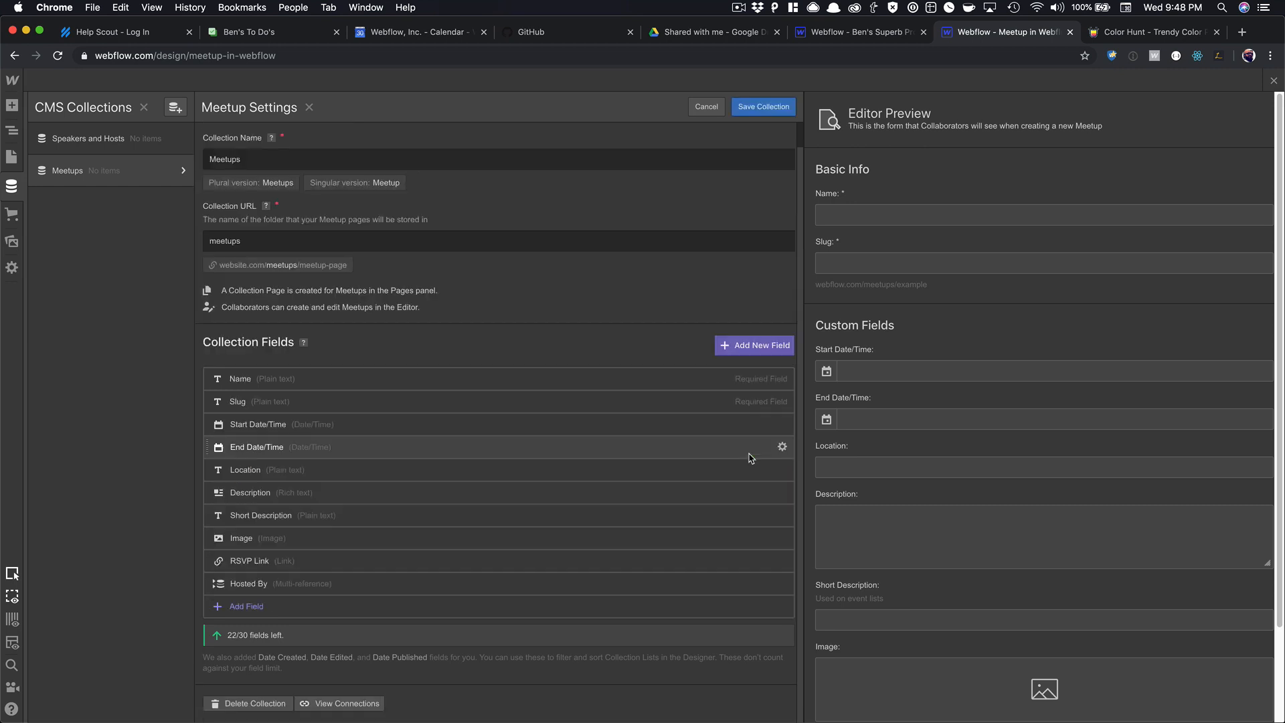
click(787, 107)
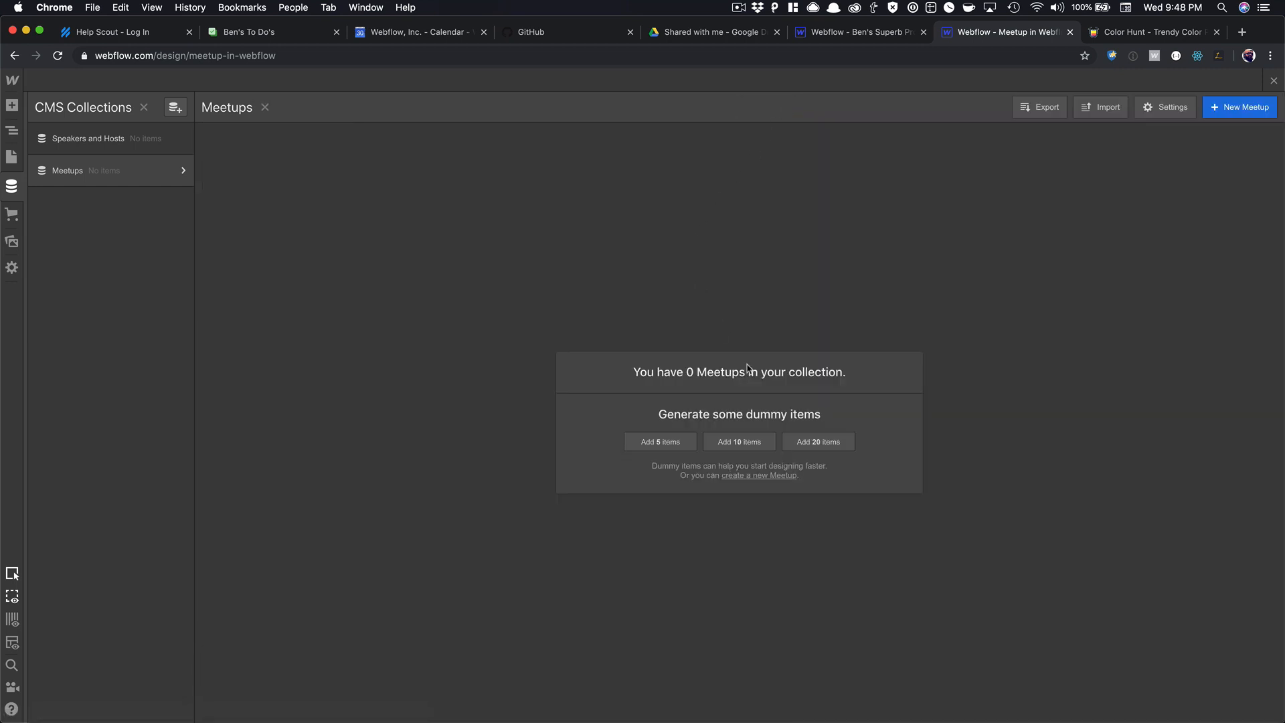
Check the Hosted By picker on a new Meetup item, then discard the item.
click(1207, 113)
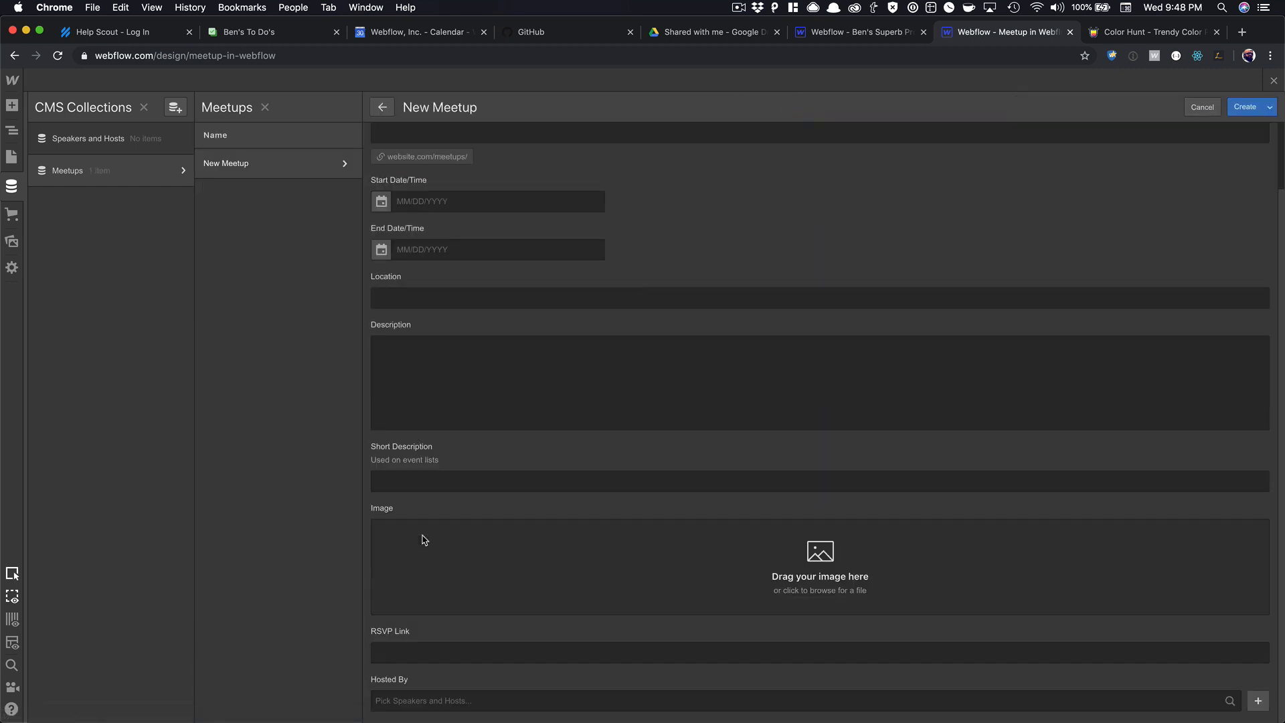
click(412, 706)
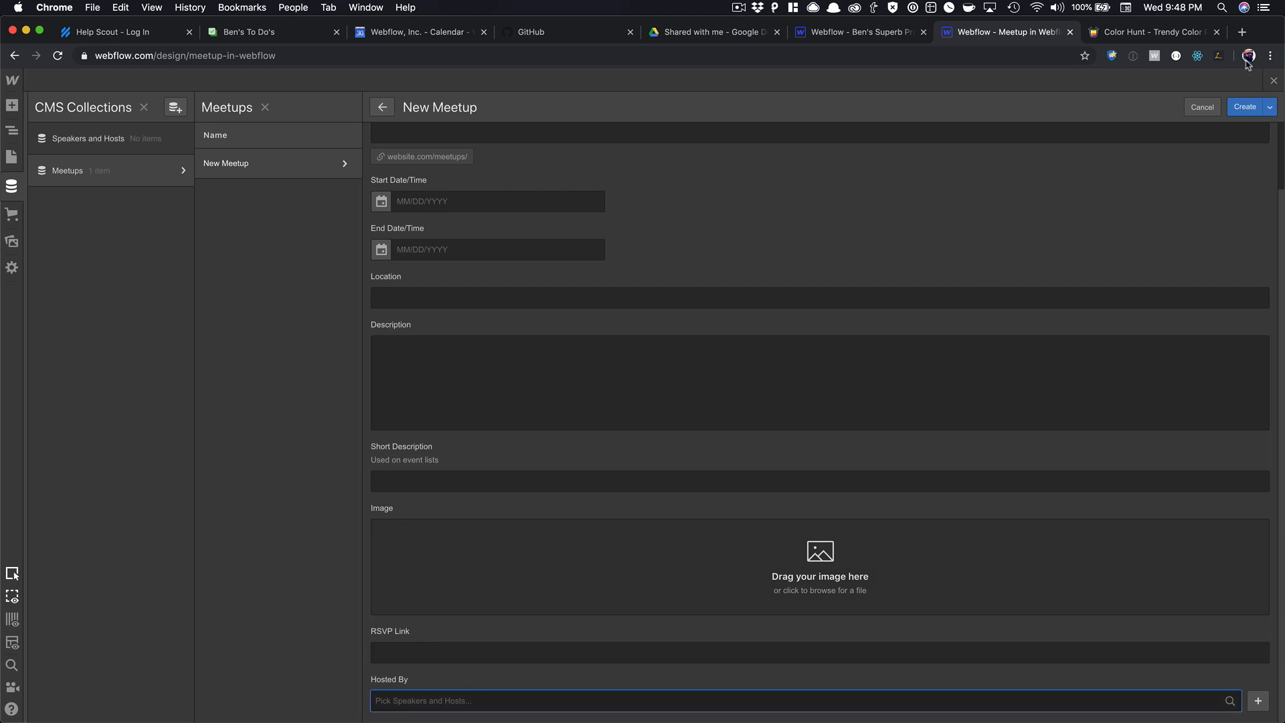
click(1202, 107)
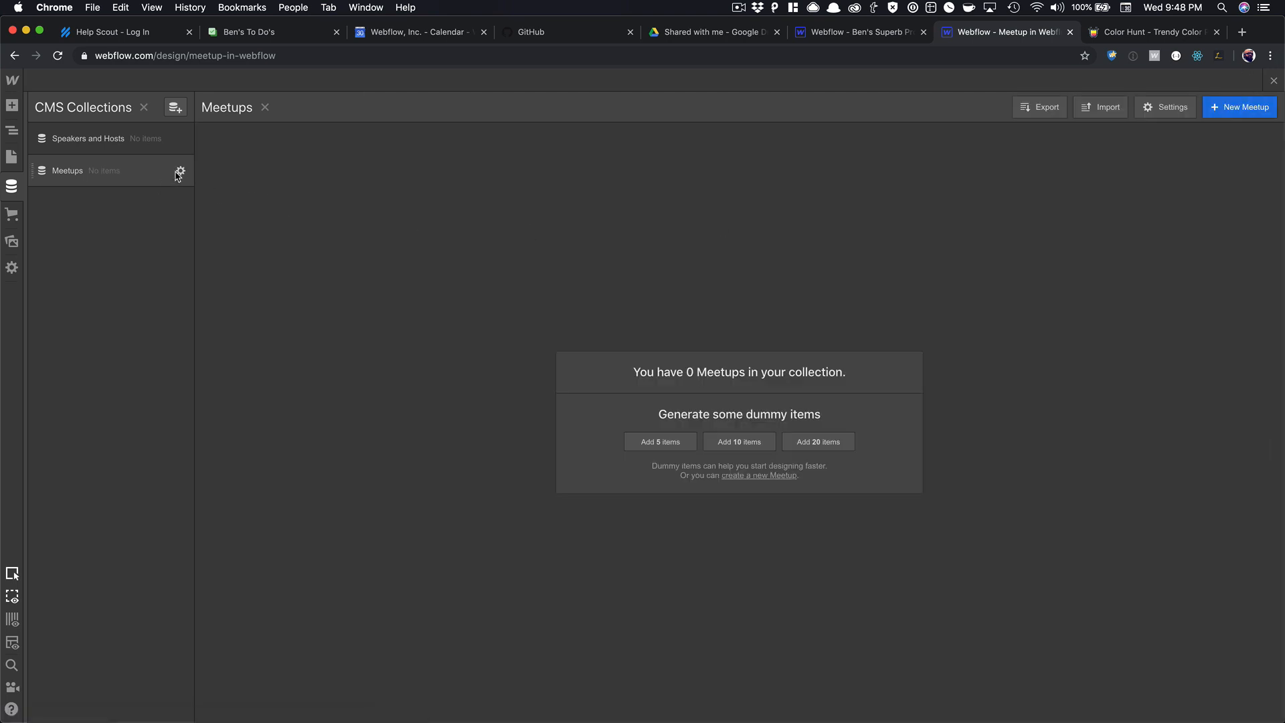
Add a 'Speakers' multi-reference field referencing Speakers and Hosts to Meetups and save.
click(181, 172)
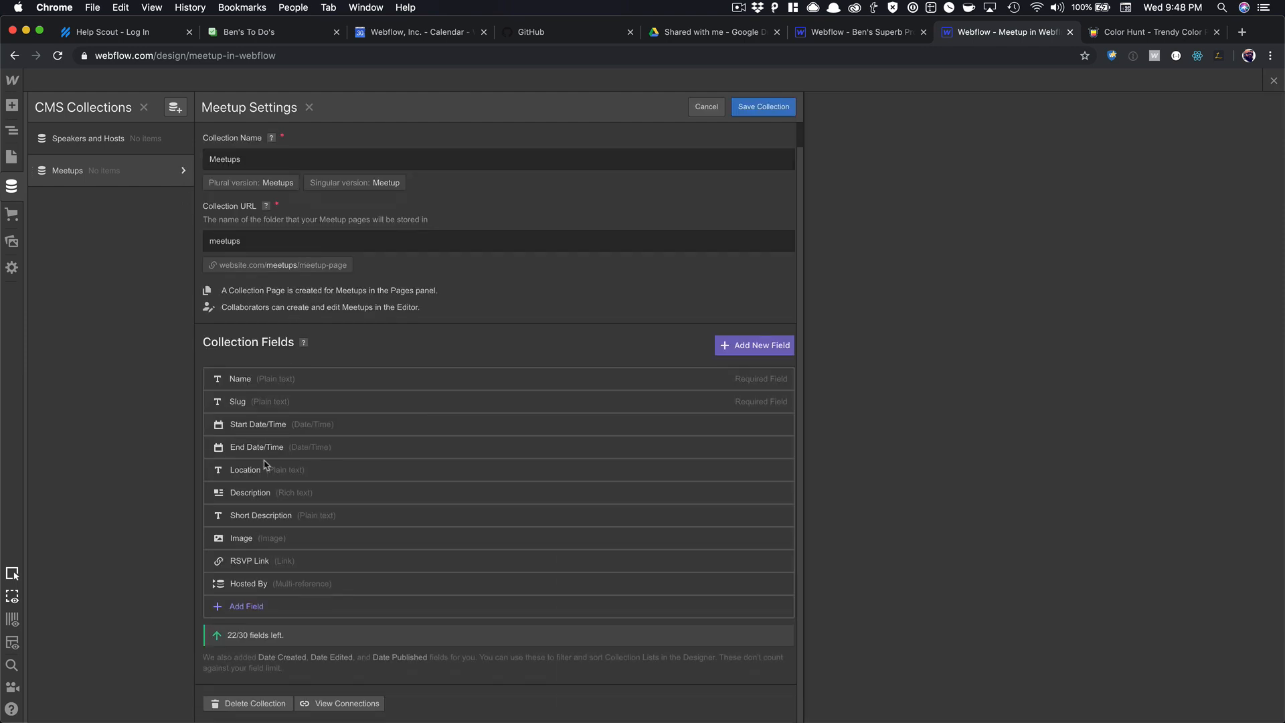
click(245, 606)
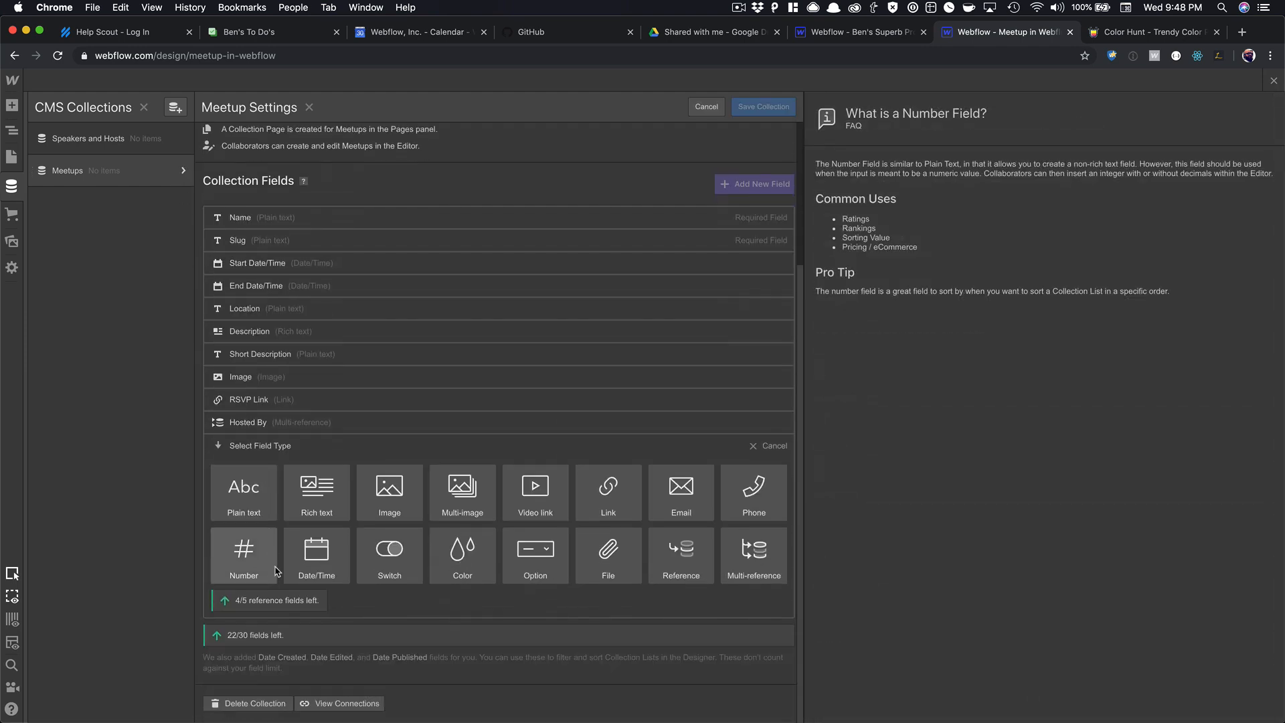
click(750, 561)
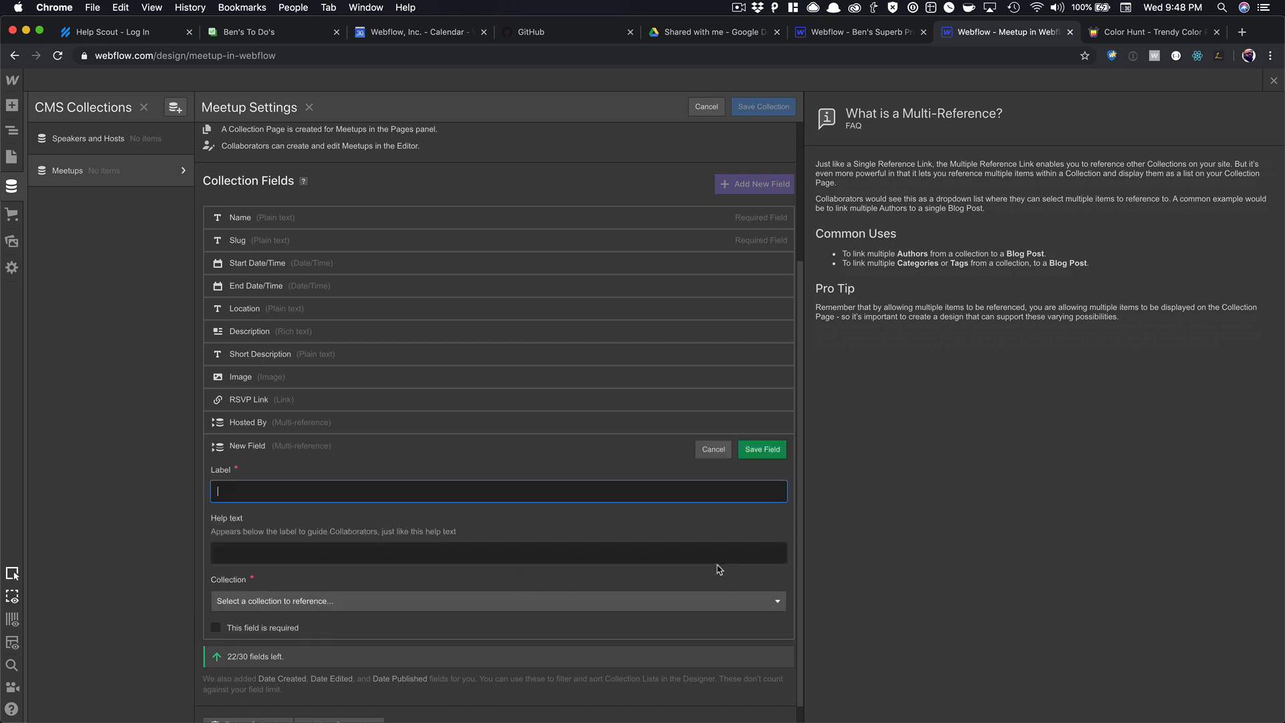
text(Speakers)
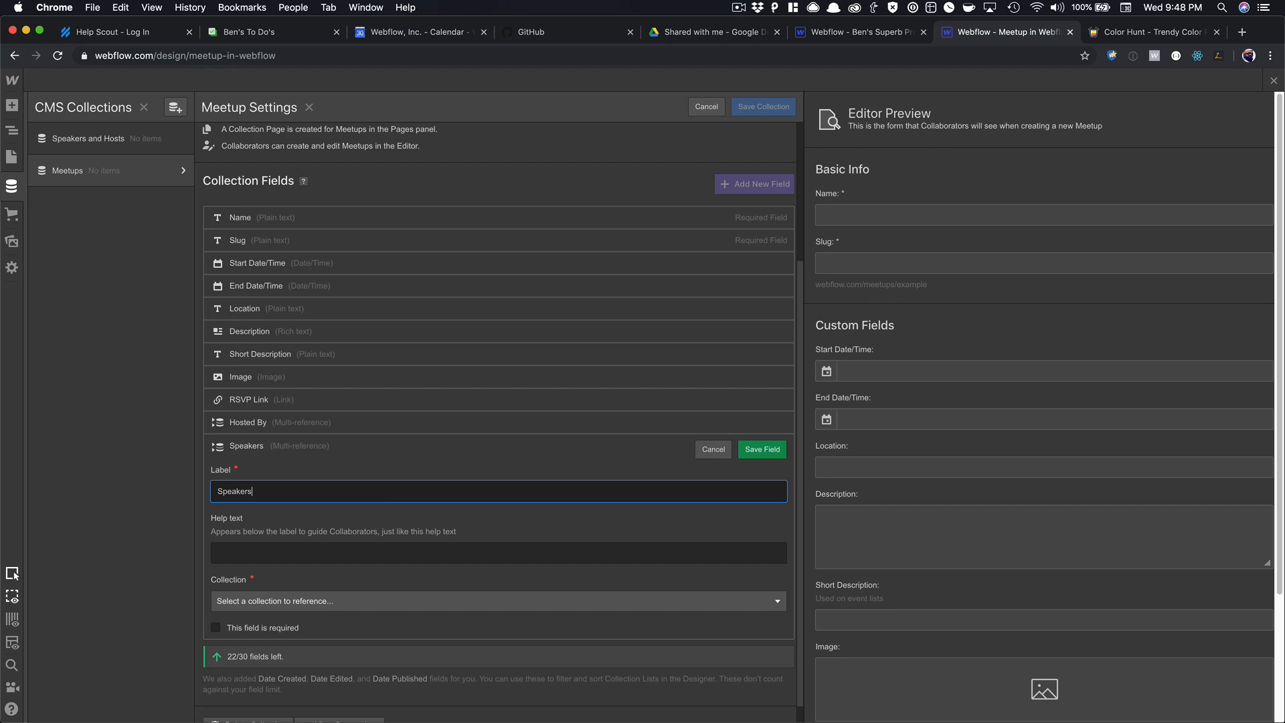
click(248, 601)
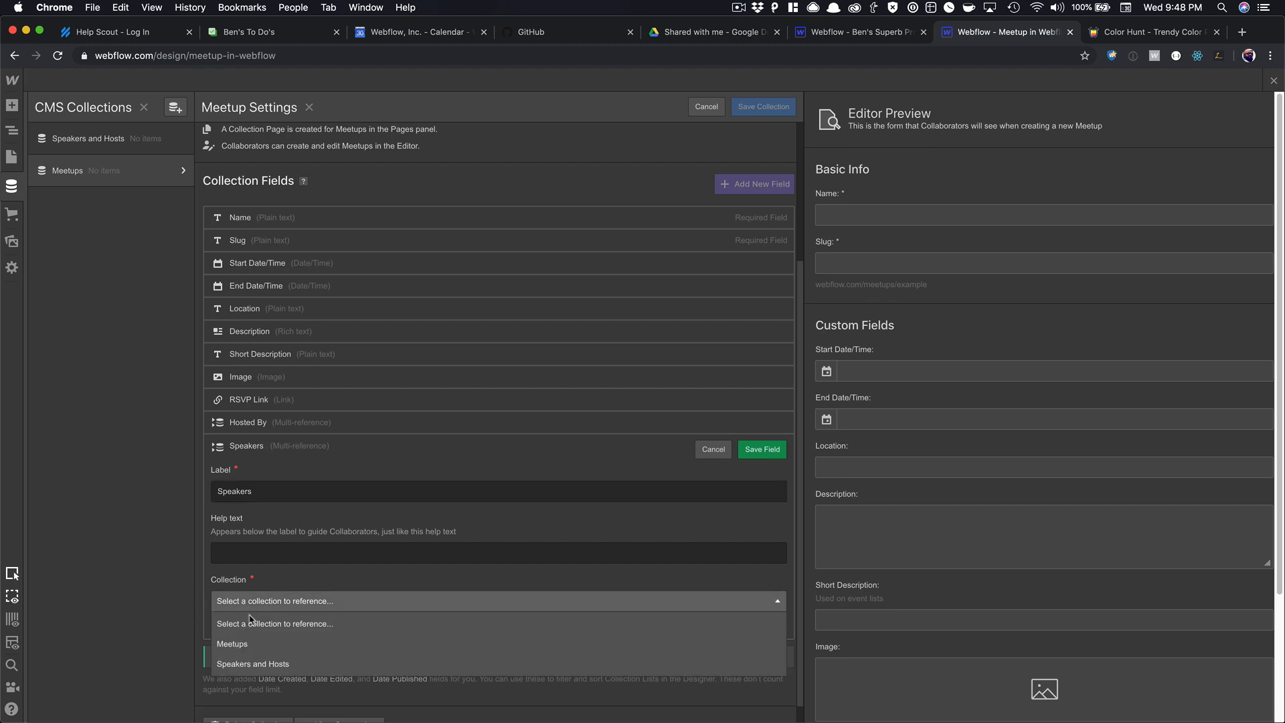
click(255, 662)
click(762, 449)
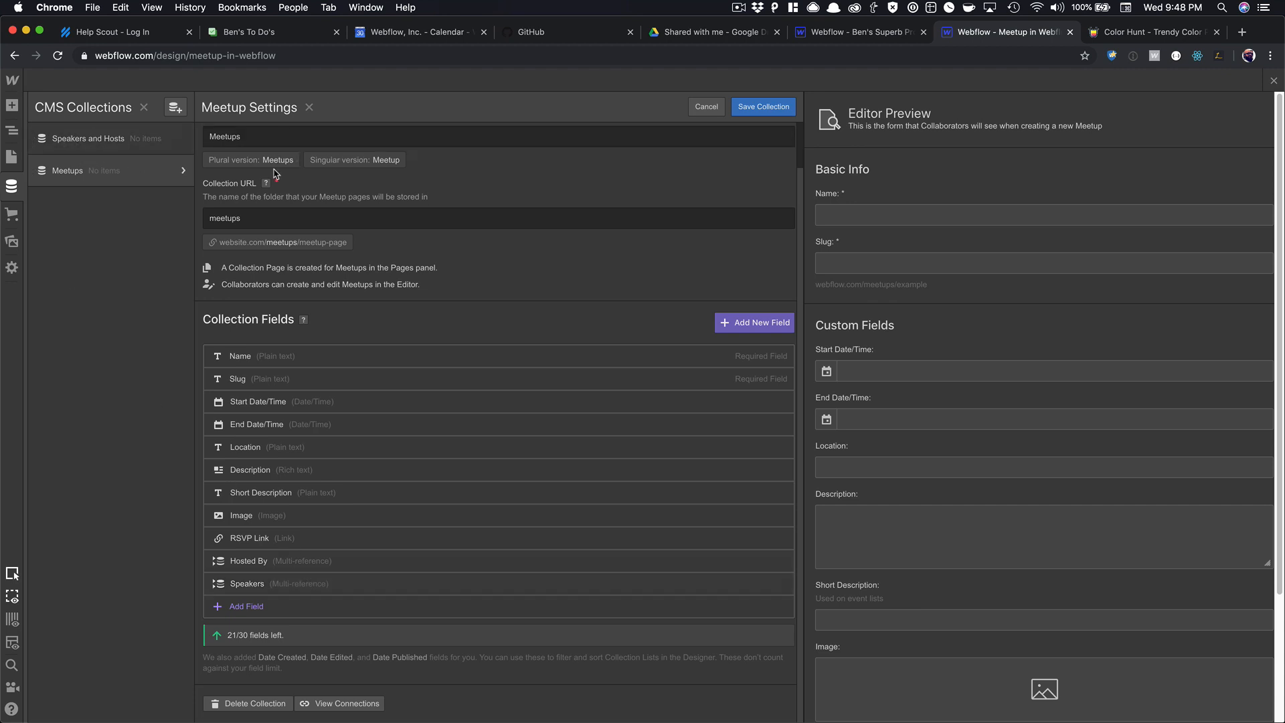
click(760, 109)
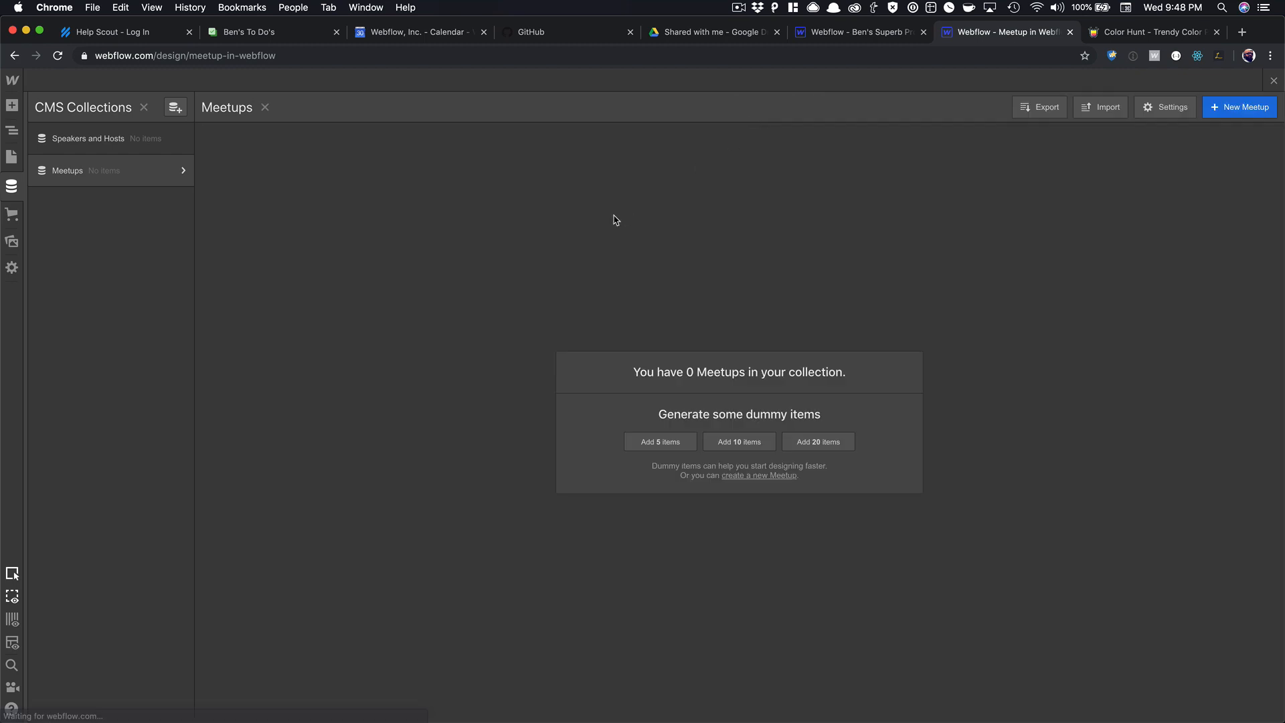
key(super+grave)
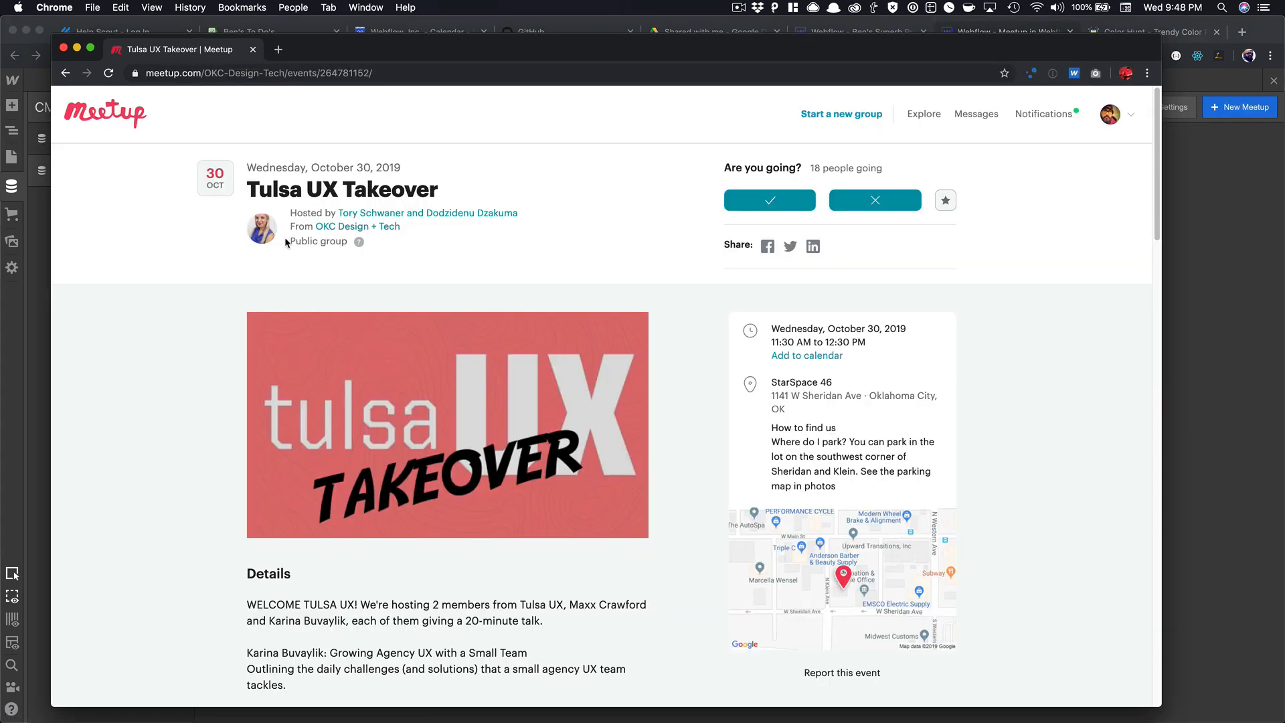
Scroll through the Tulsa UX Takeover event's hosts, talk details and attendees, then open a new tab.
scroll(375, 331, down, 10)
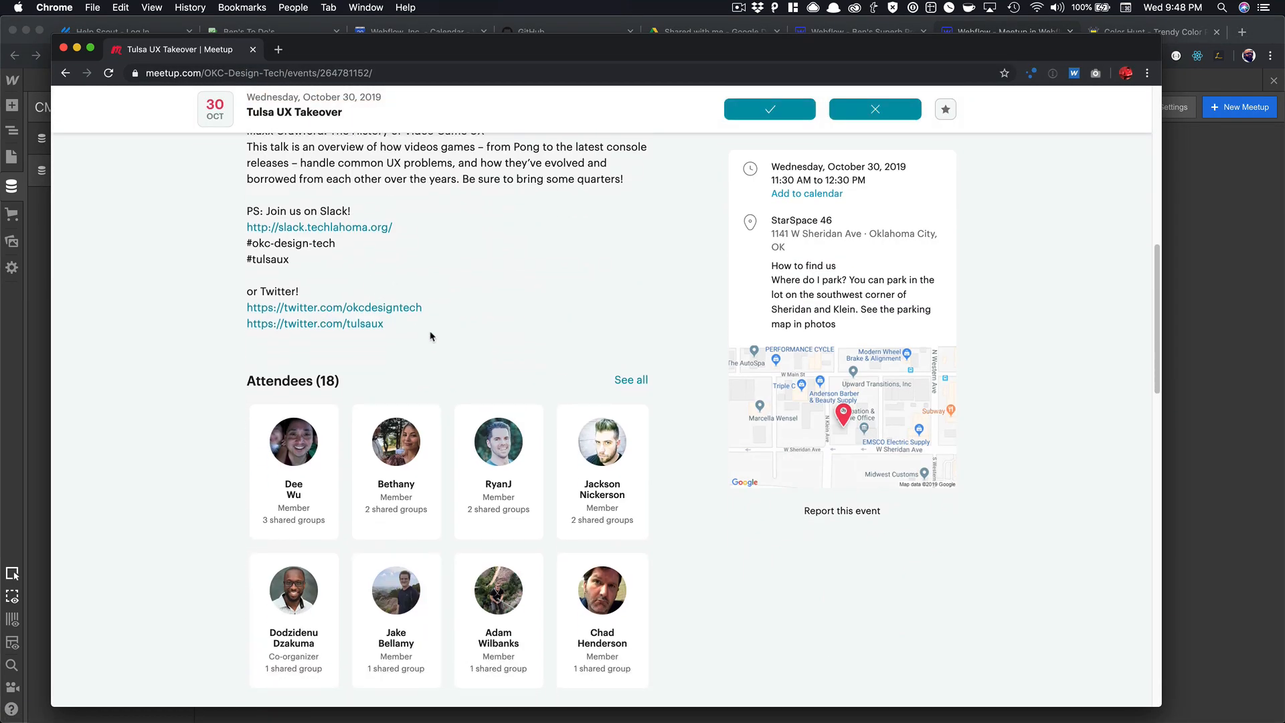
scroll(469, 344, up, 8)
scroll(346, 495, down, 3)
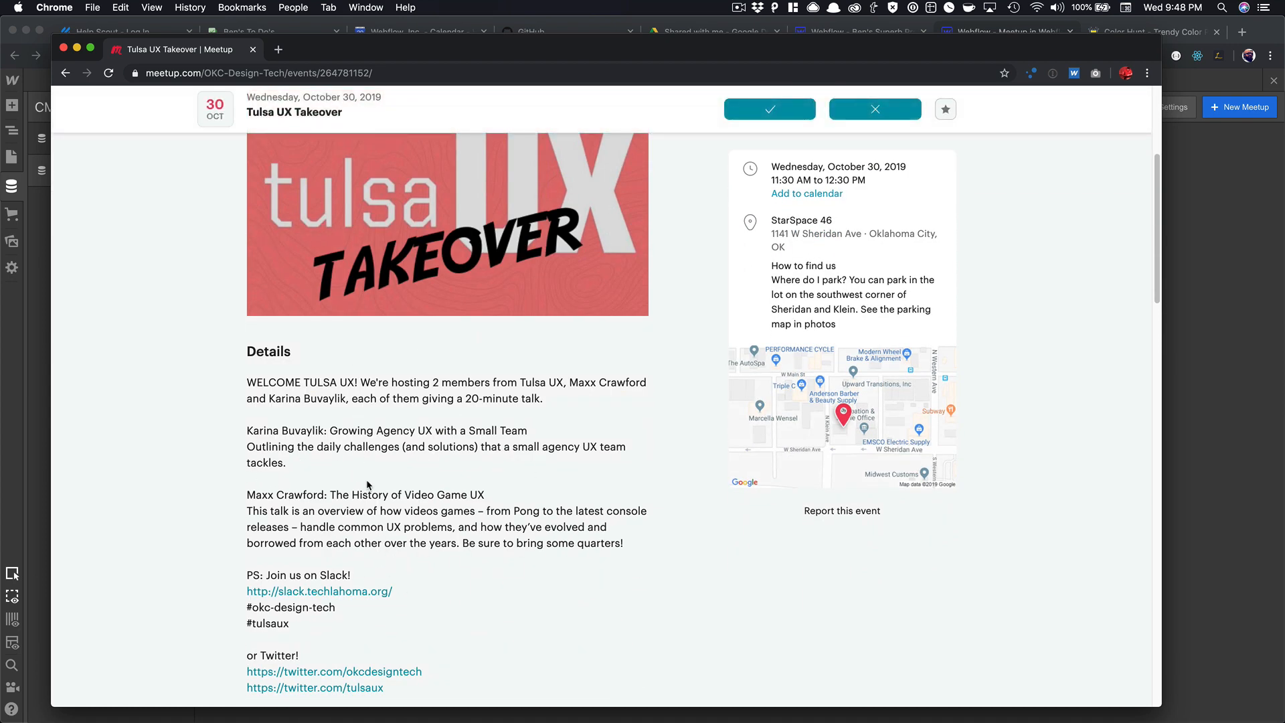
scroll(367, 480, up, 2)
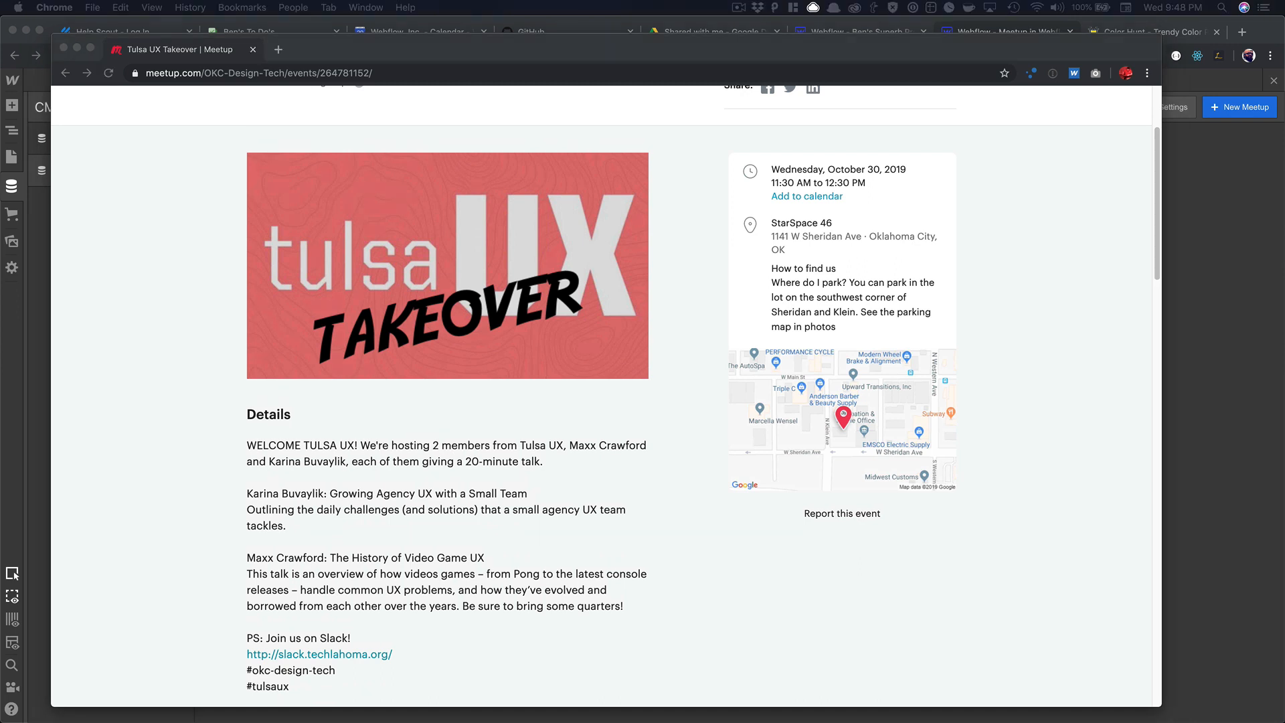
click(279, 48)
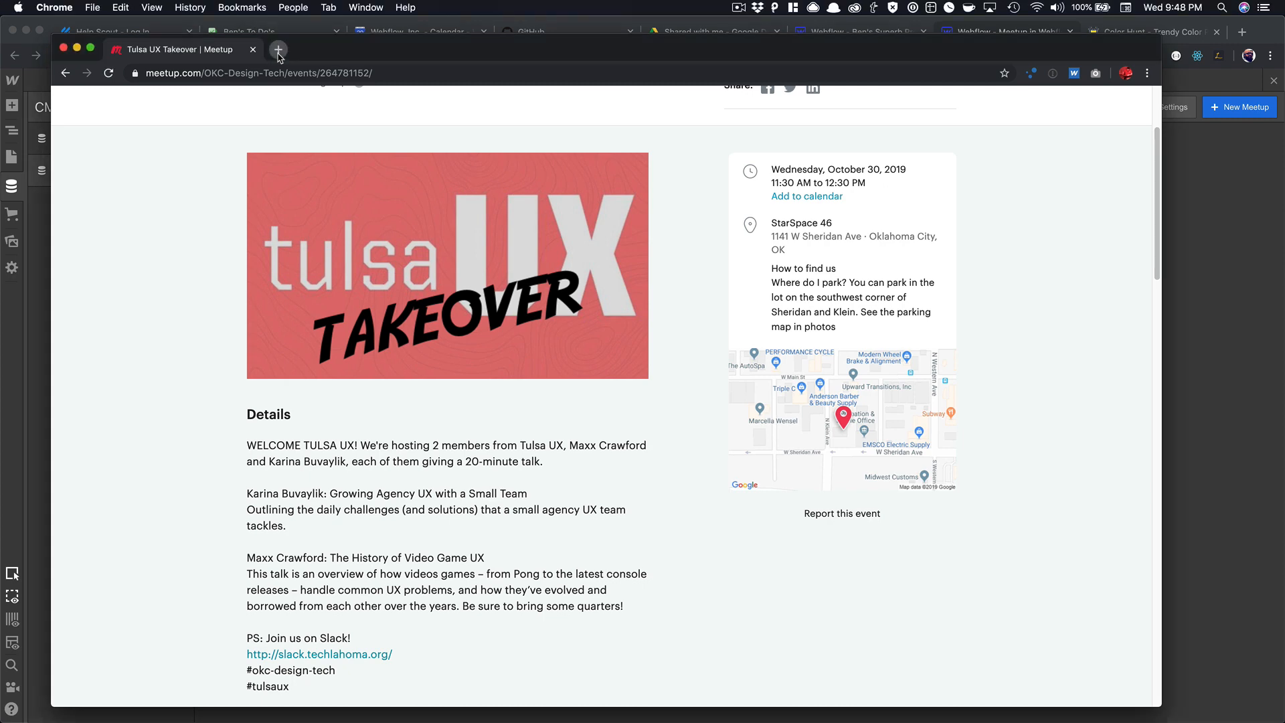
Load queerjs.com and open the Toronto meetup page.
text(queerjs.com)
key(Return)
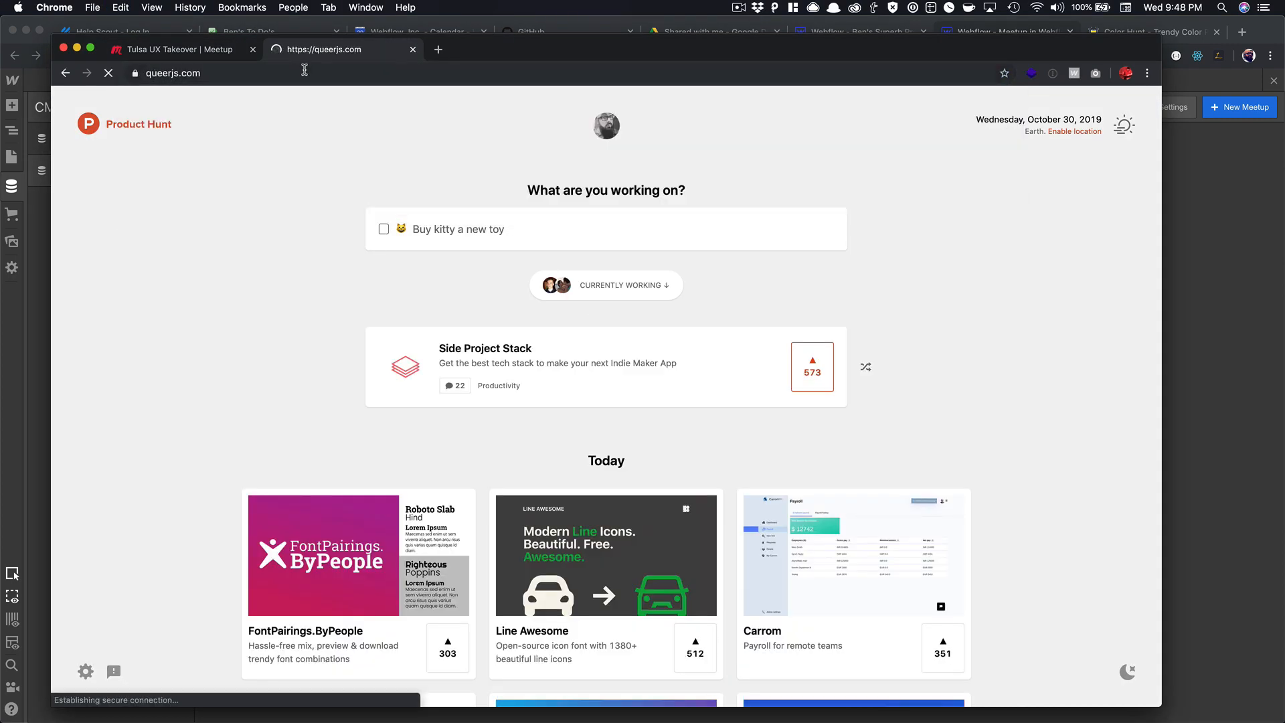
scroll(553, 206, down, 5)
scroll(552, 206, down, 3)
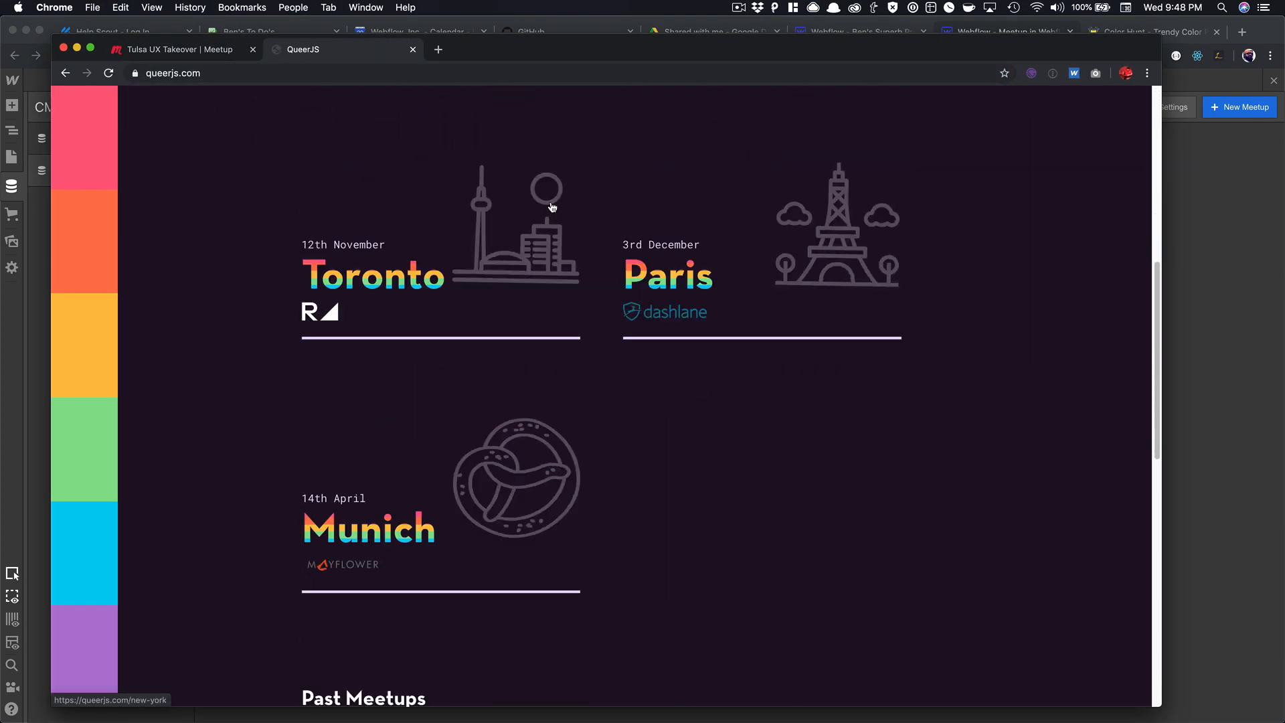
click(391, 280)
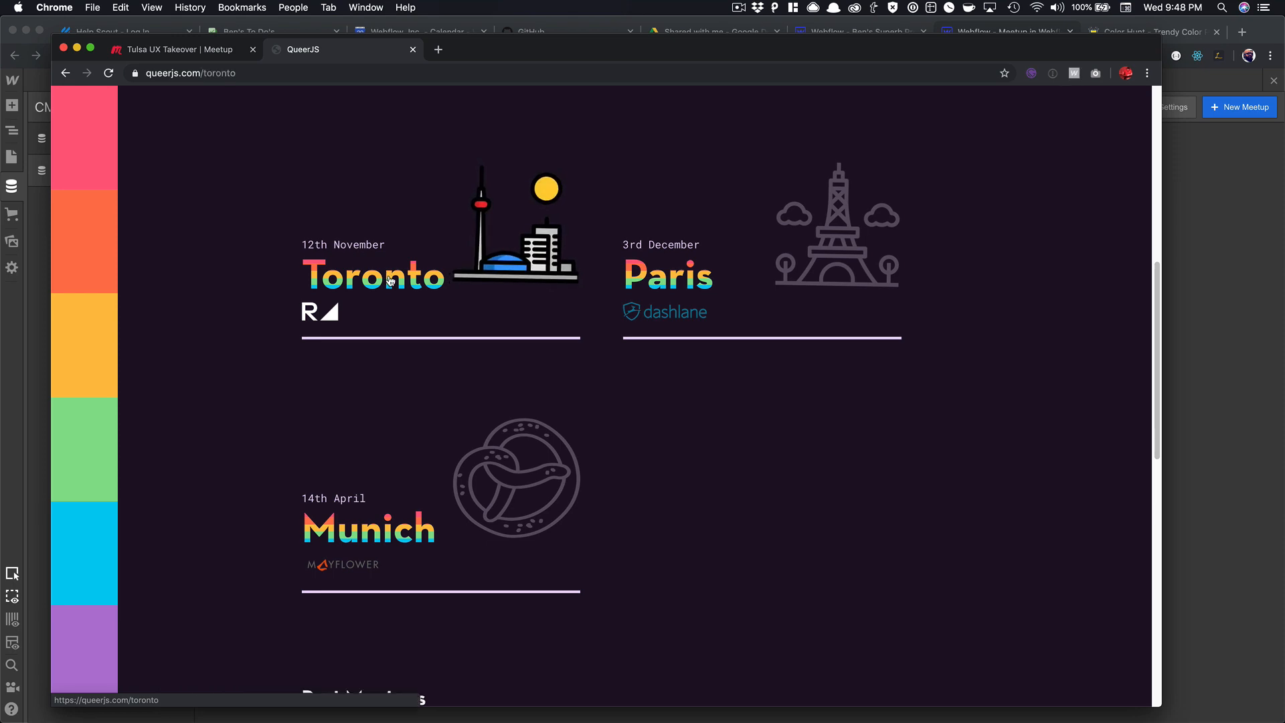
Review the Toronto meetup: Rangle location, 18:30 12th of November, three speakers, 86 attendees.
scroll(390, 281, down, 5)
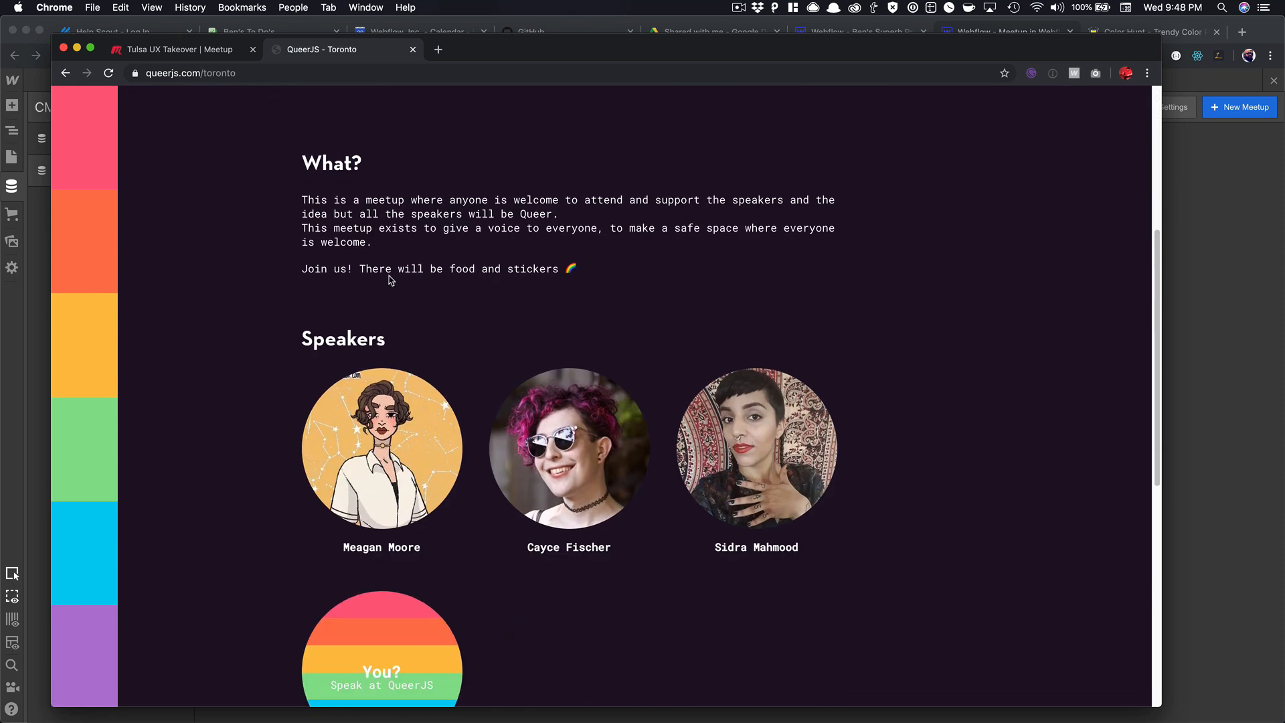
scroll(390, 280, down, 1)
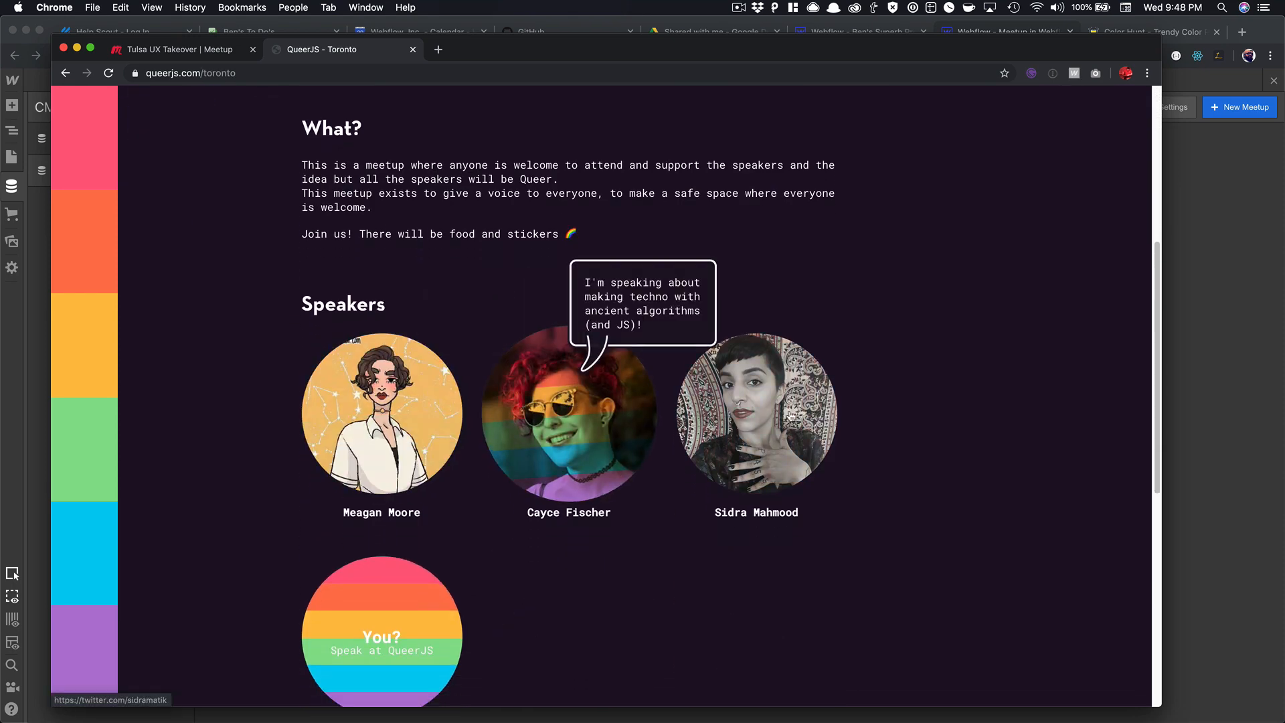
scroll(823, 415, down, 3)
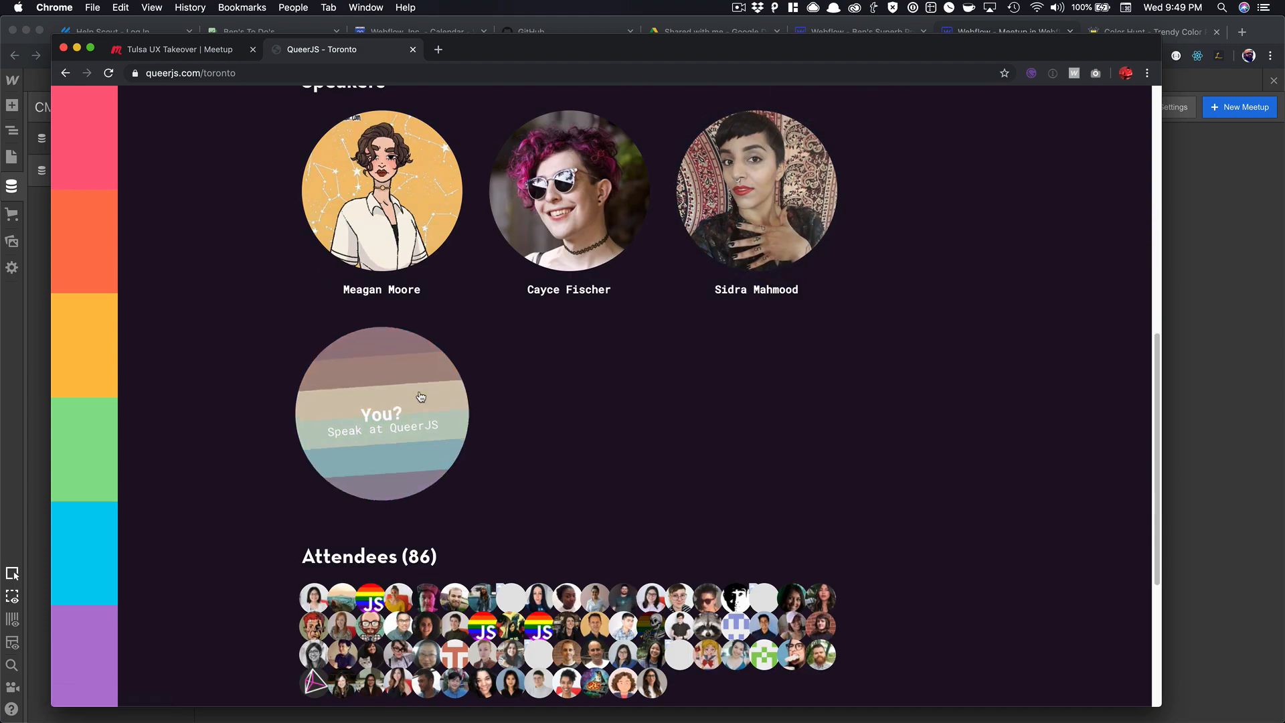
scroll(654, 384, down, 4)
scroll(566, 404, up, 15)
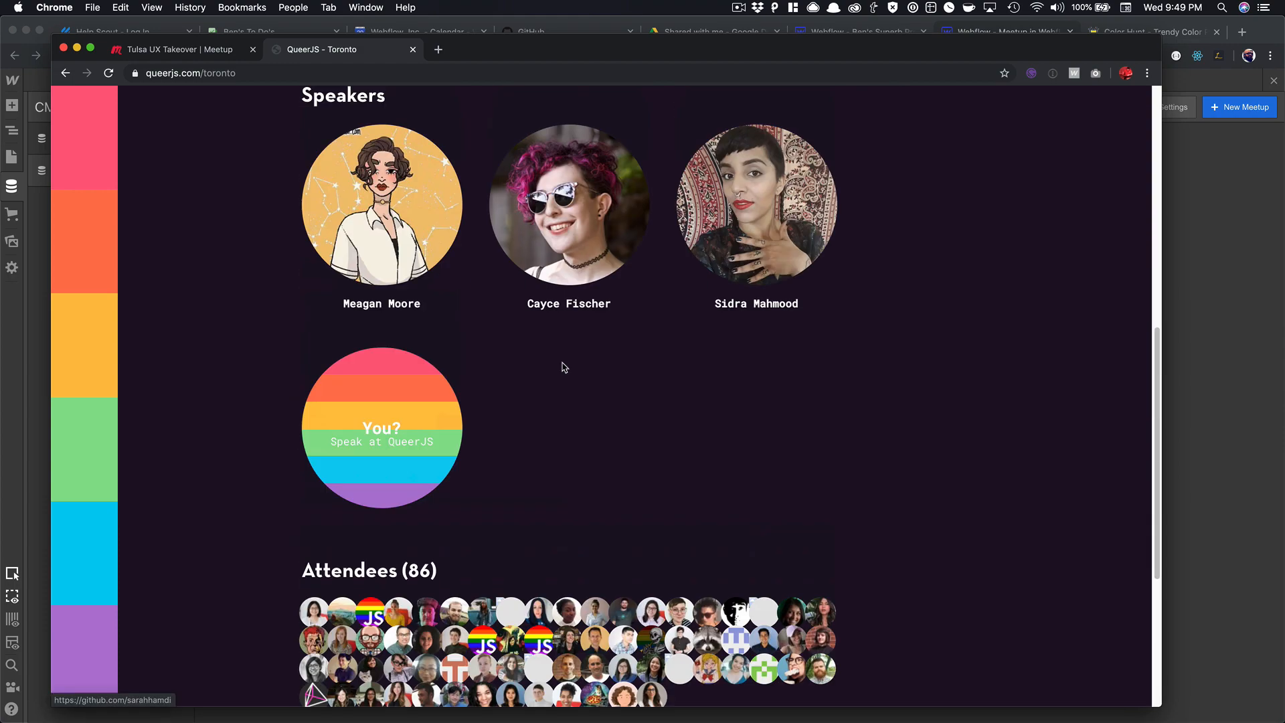
scroll(564, 331, up, 1)
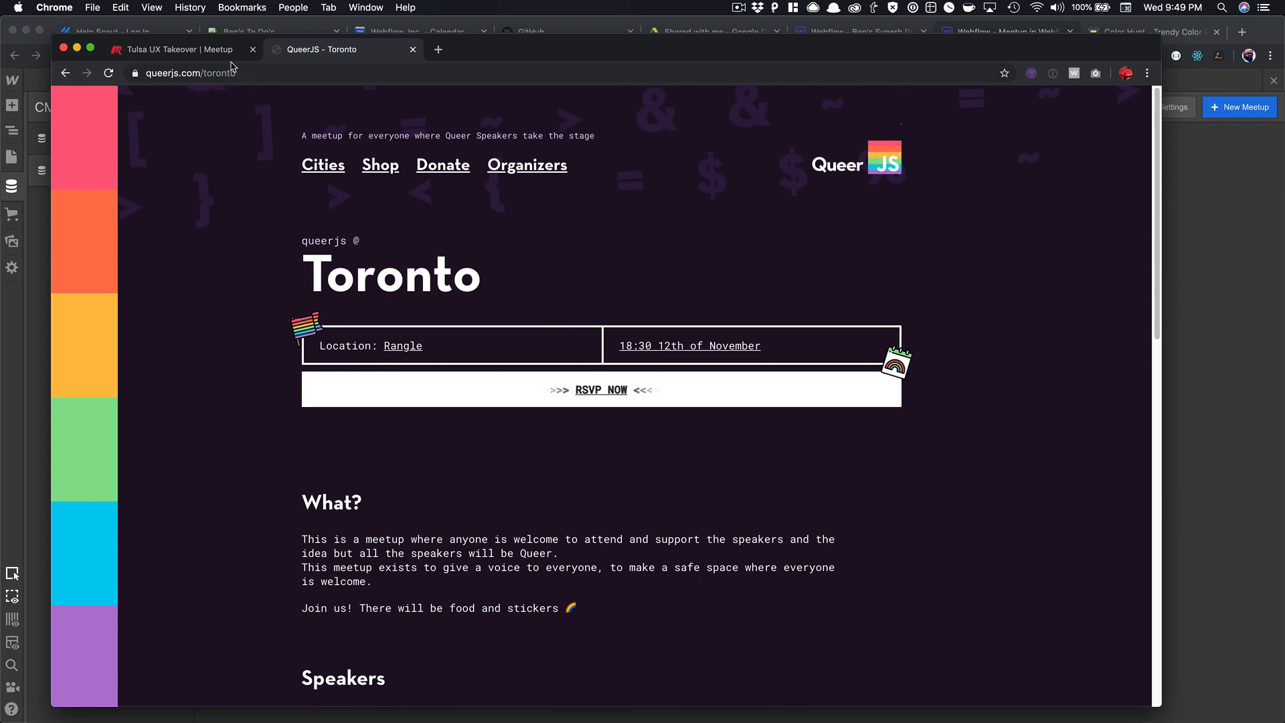
scroll(292, 215, down, 5)
scroll(292, 215, down, 2)
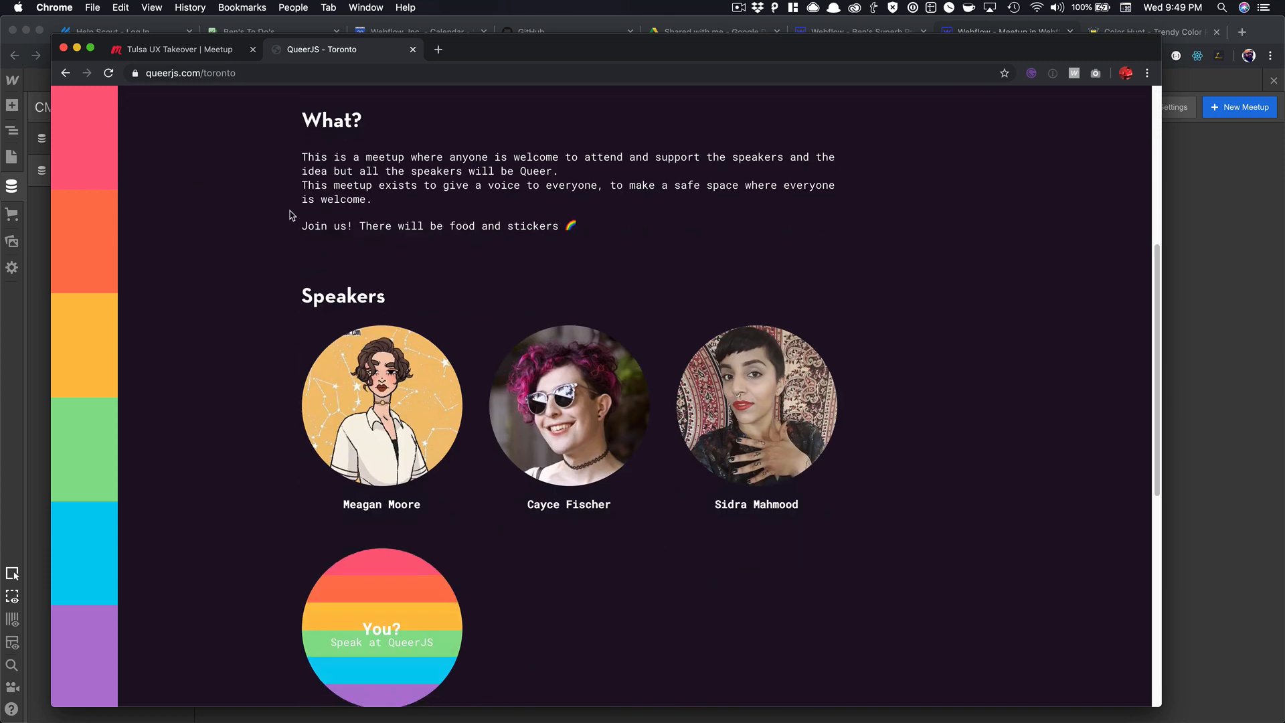
scroll(288, 208, up, 6)
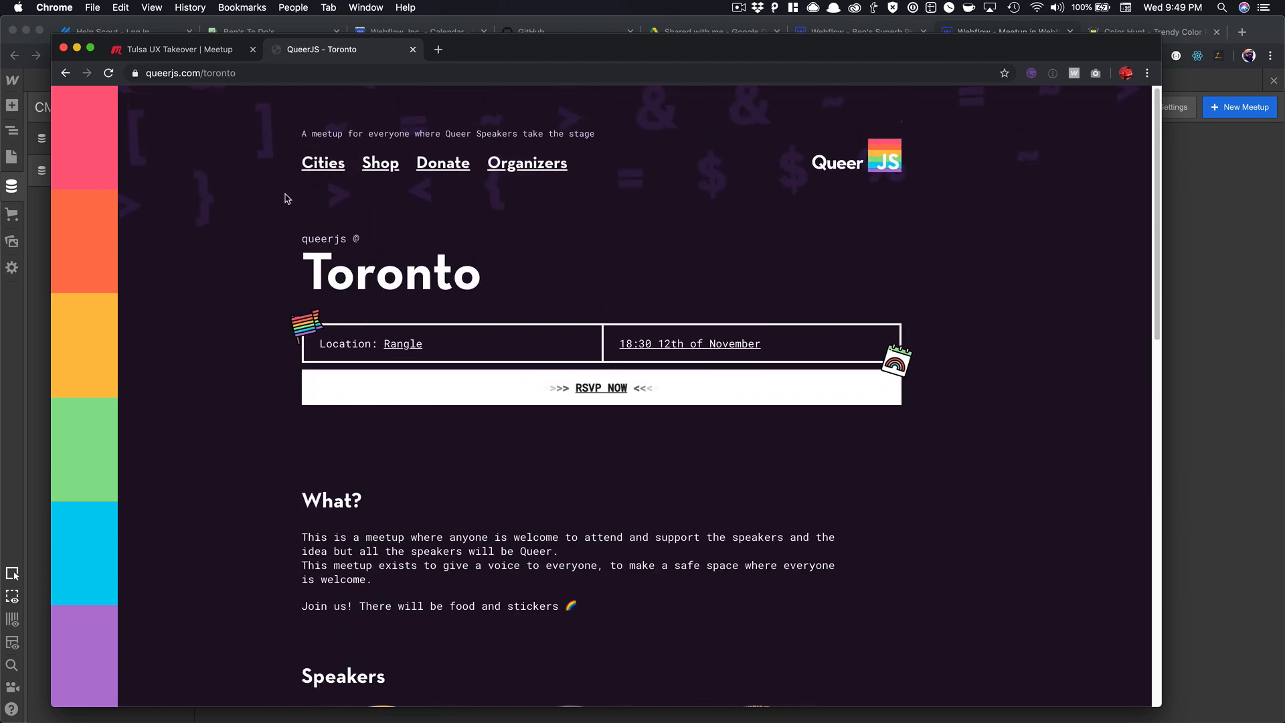
Review the Tulsa UX Takeover event page on Meetup.com, then bring the Webflow project back.
click(178, 50)
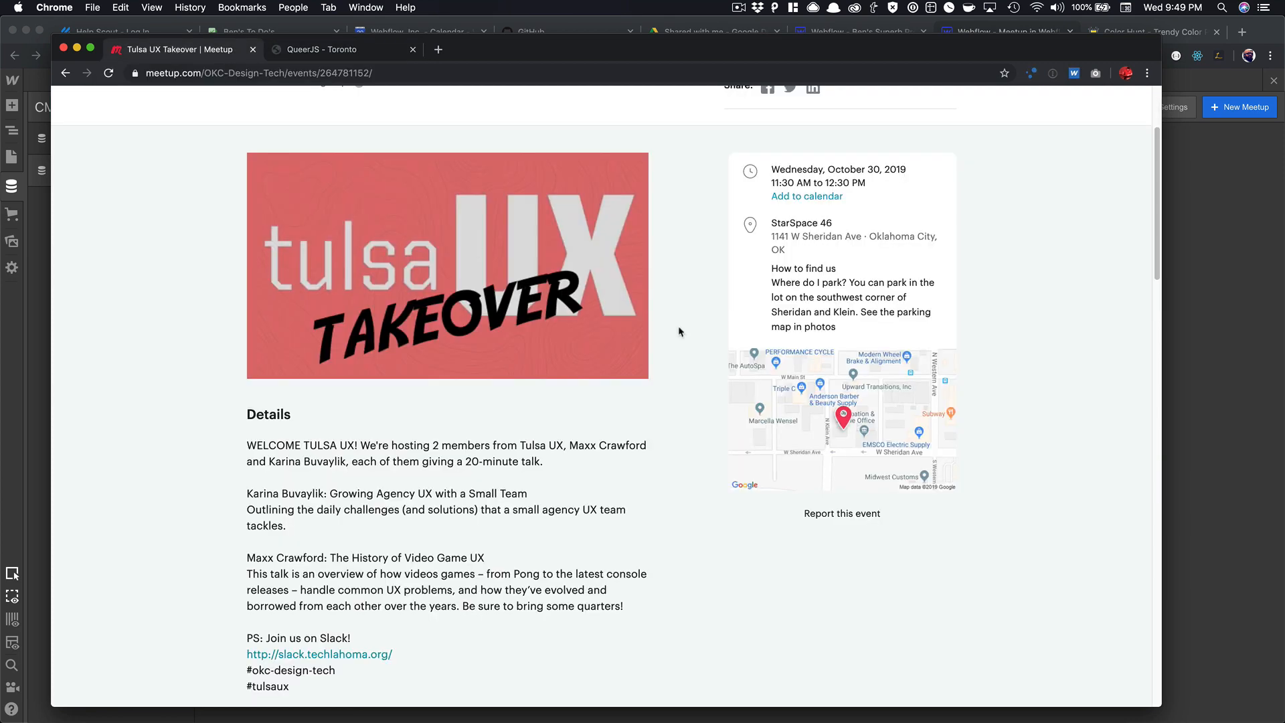
scroll(643, 348, down, 4)
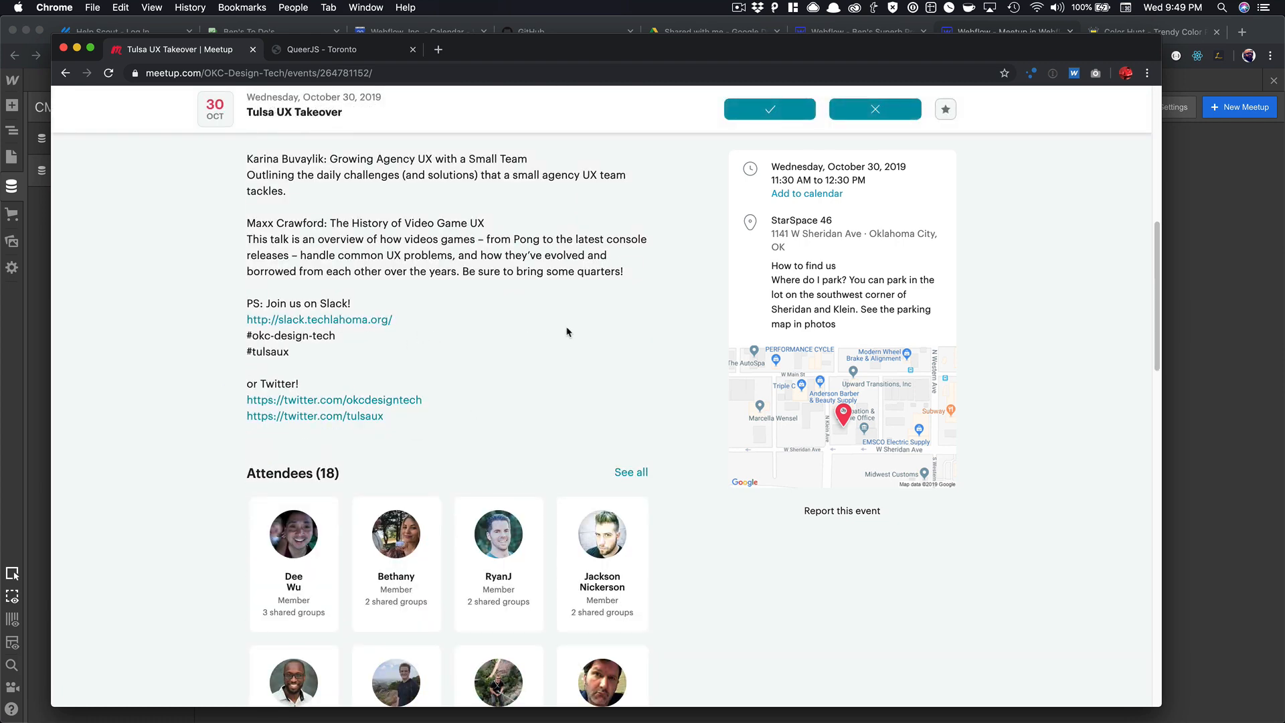
scroll(567, 328, down, 2)
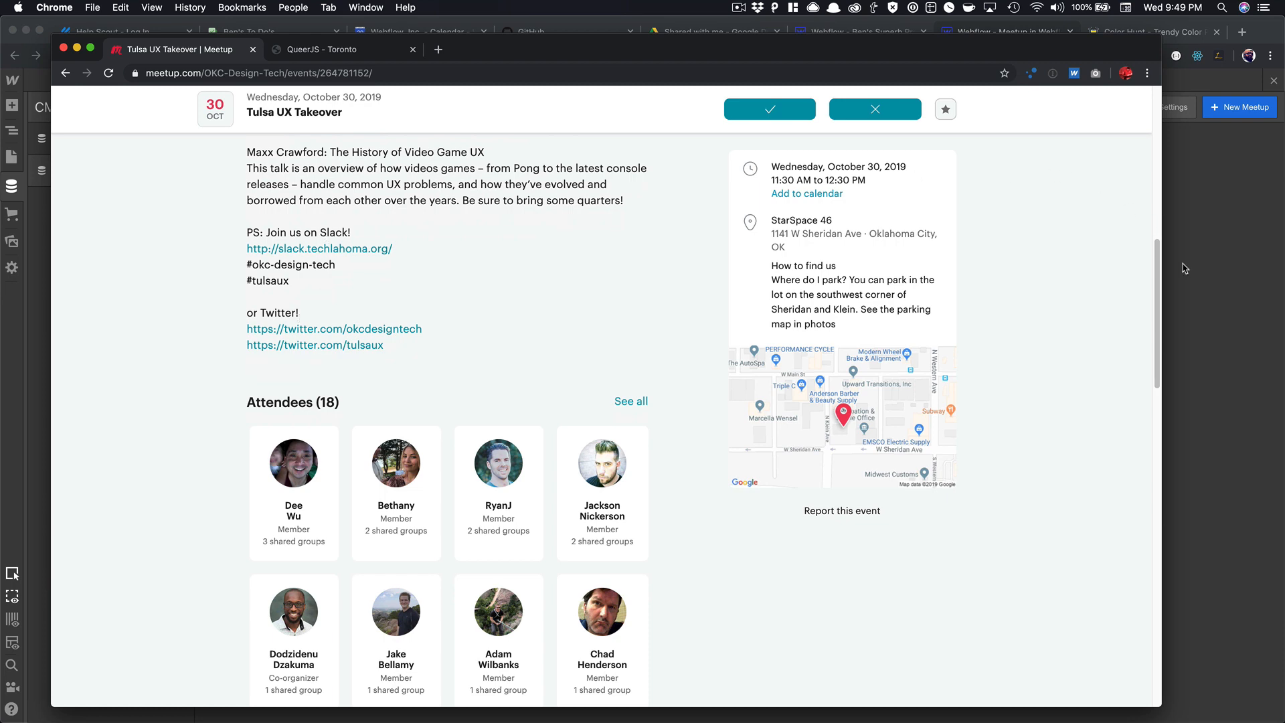
scroll(1003, 262, up, 10)
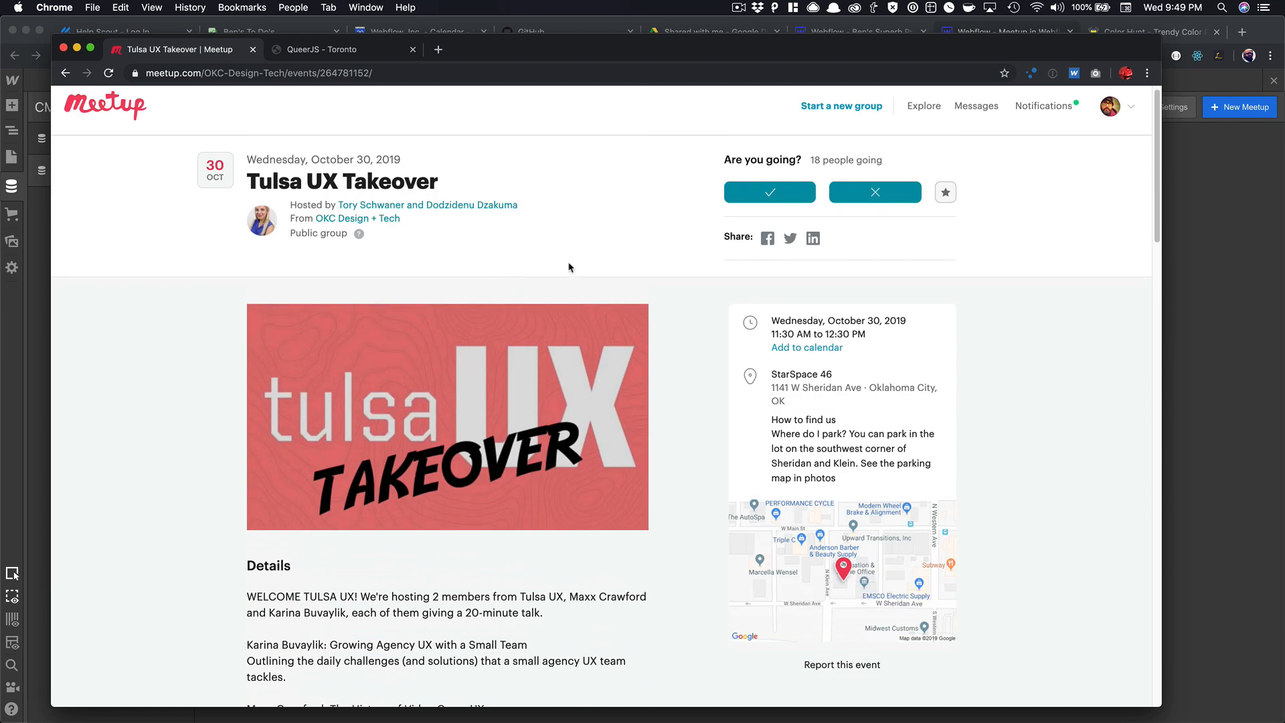
click(1183, 252)
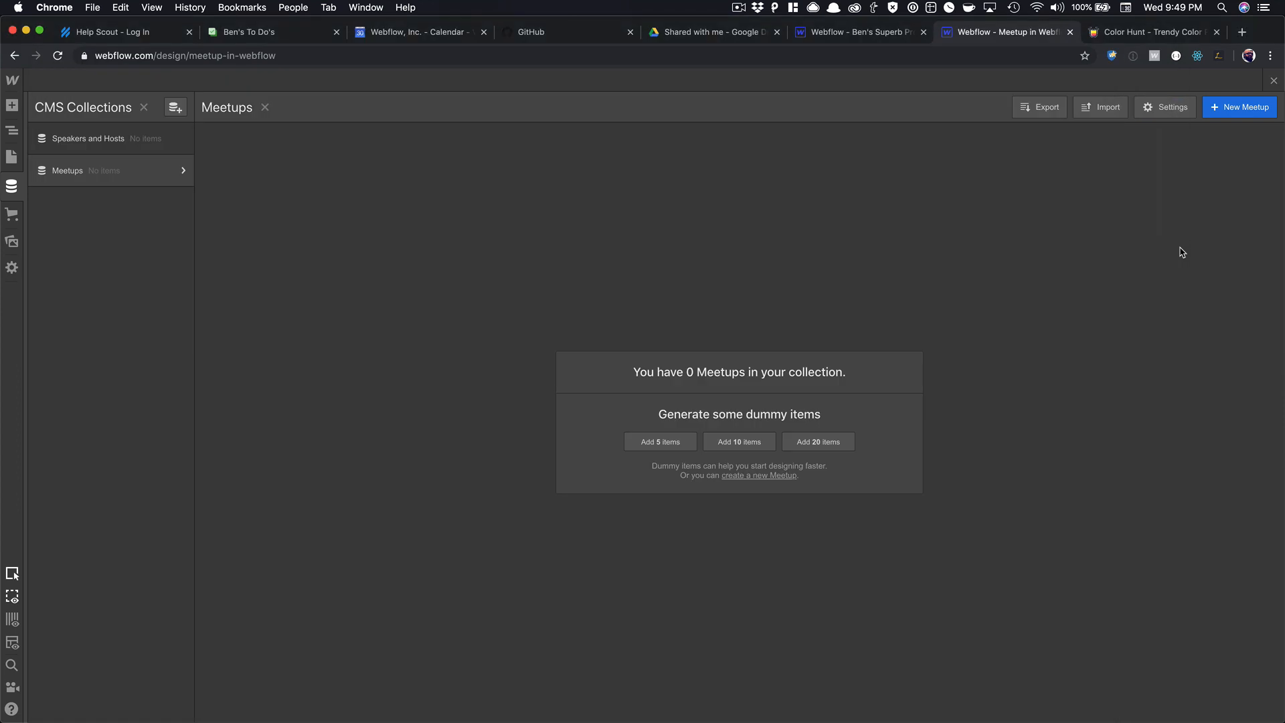
click(128, 175)
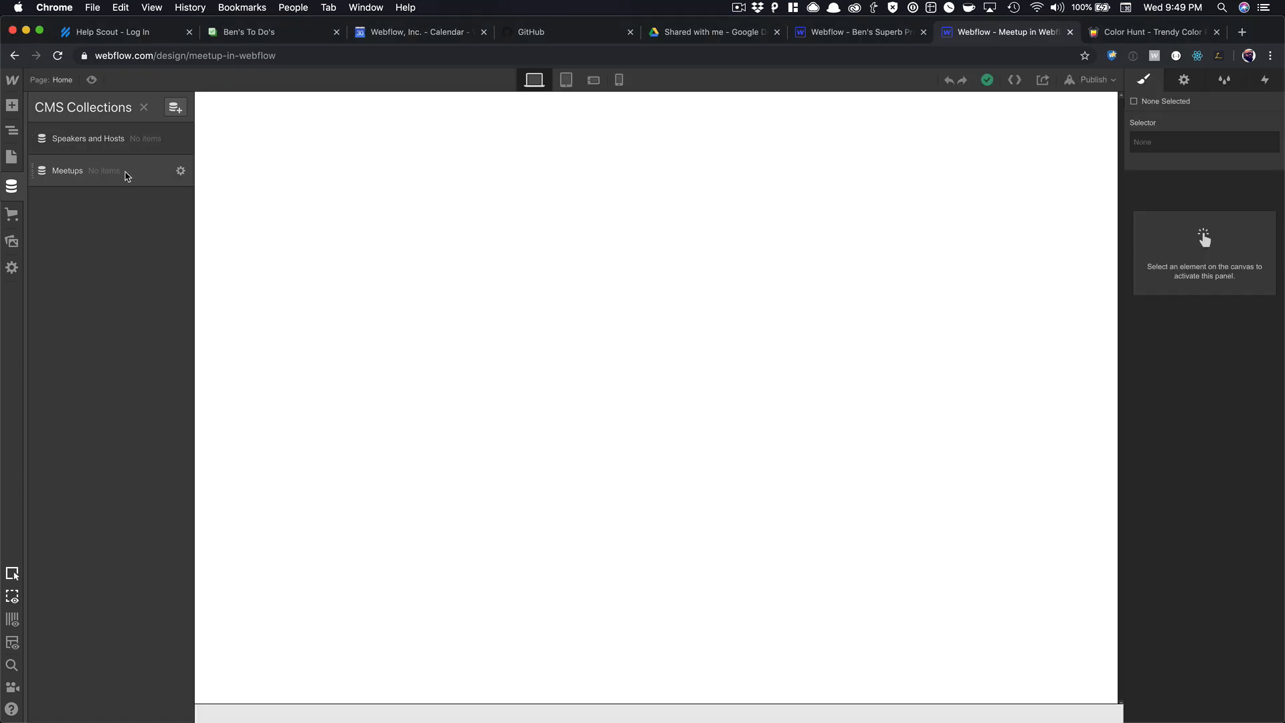
click(127, 172)
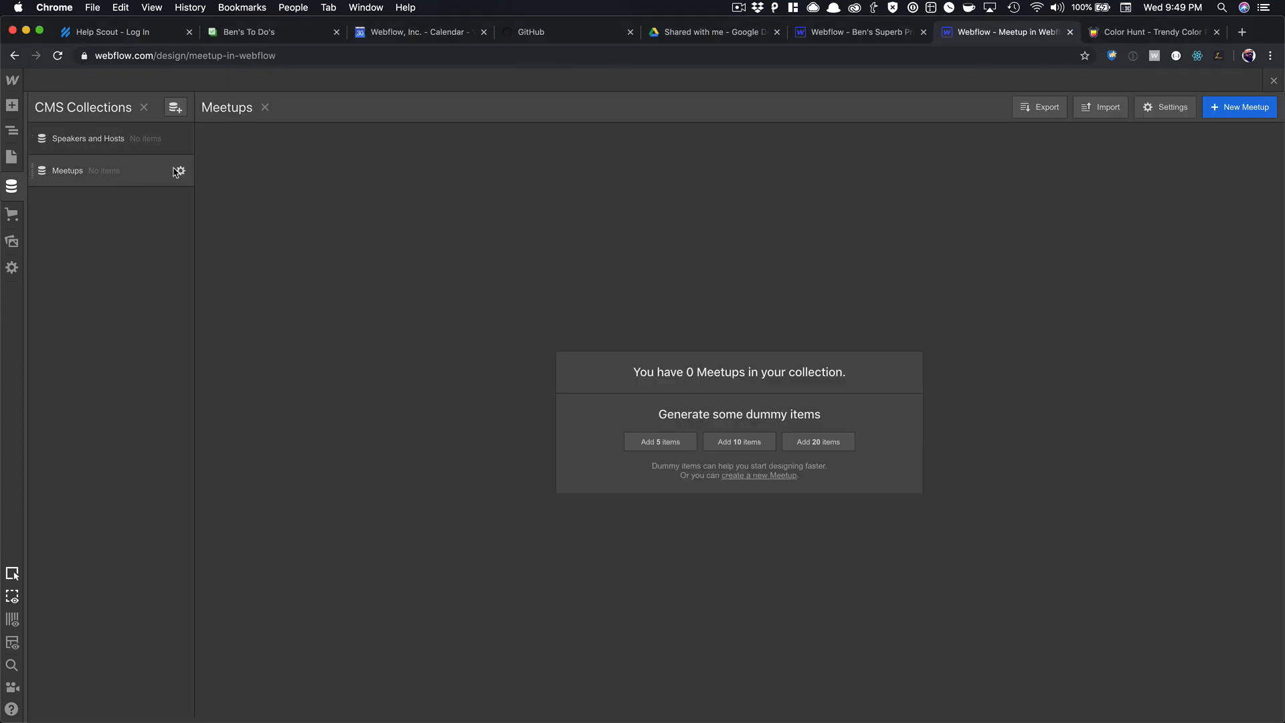
click(180, 172)
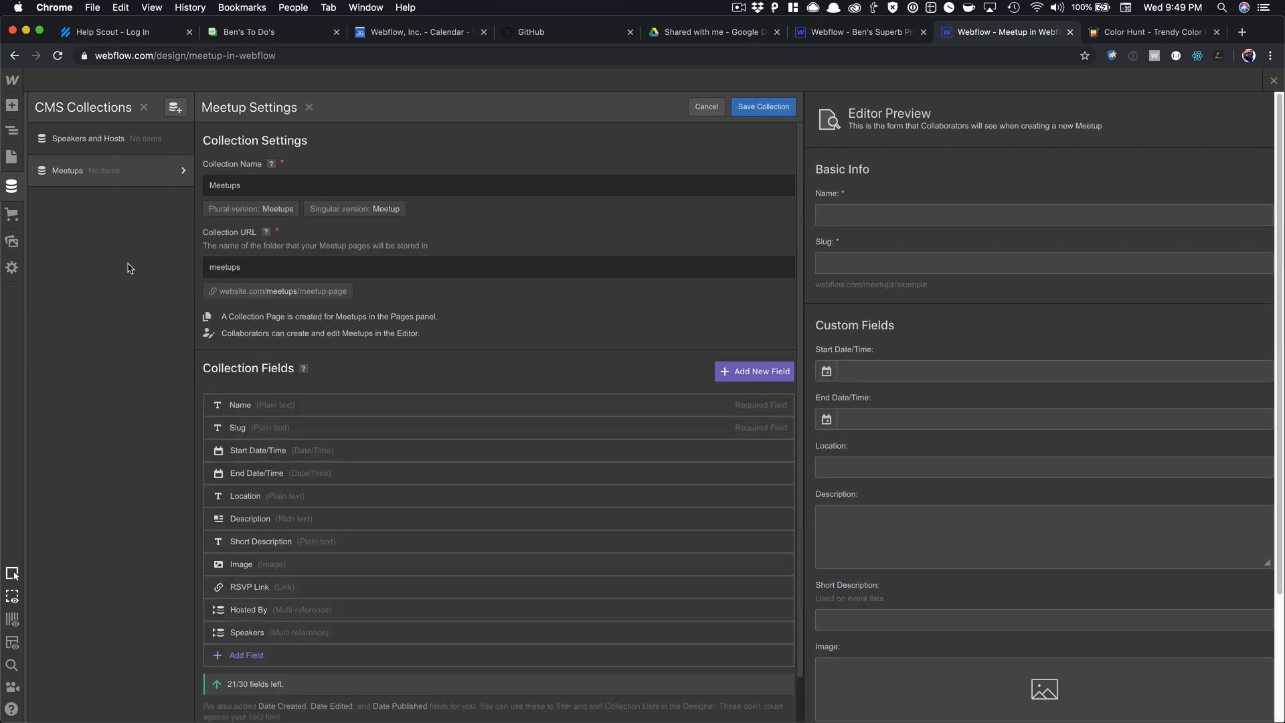
click(718, 107)
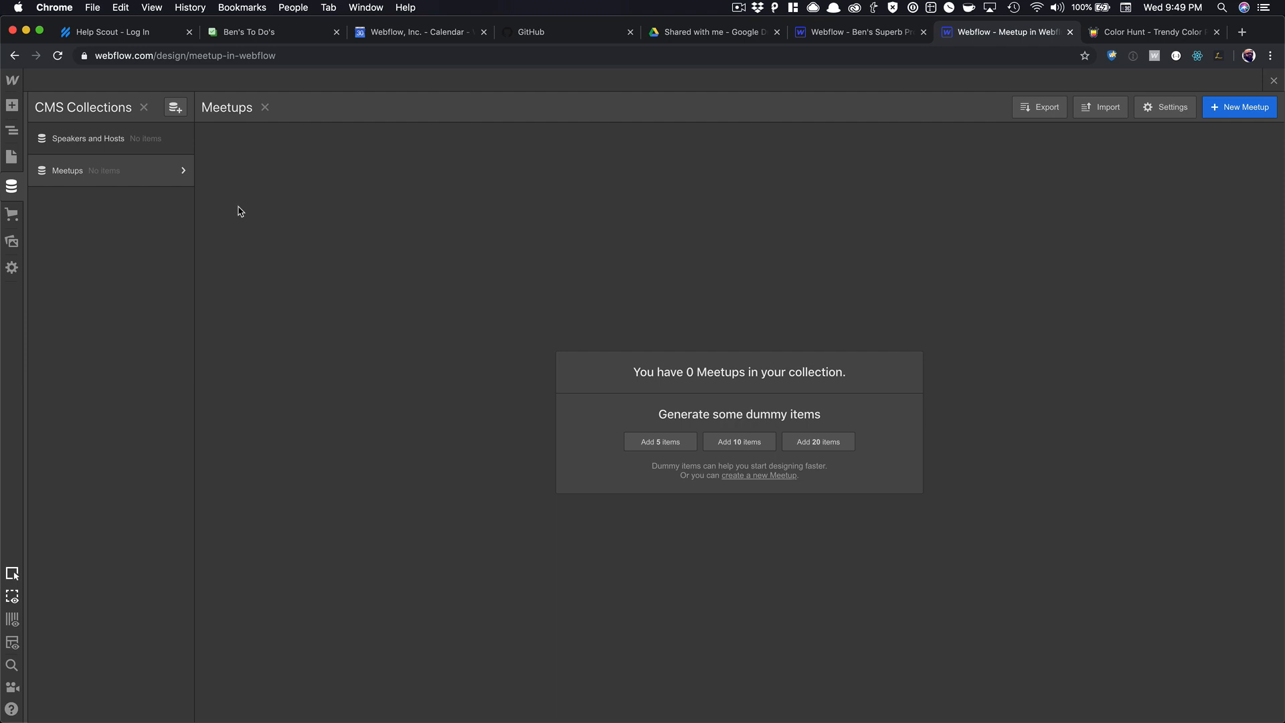
Generate 10 dummy Speakers and Hosts items and open Corrupti Voluptate Aperiam Ducimus.
click(161, 143)
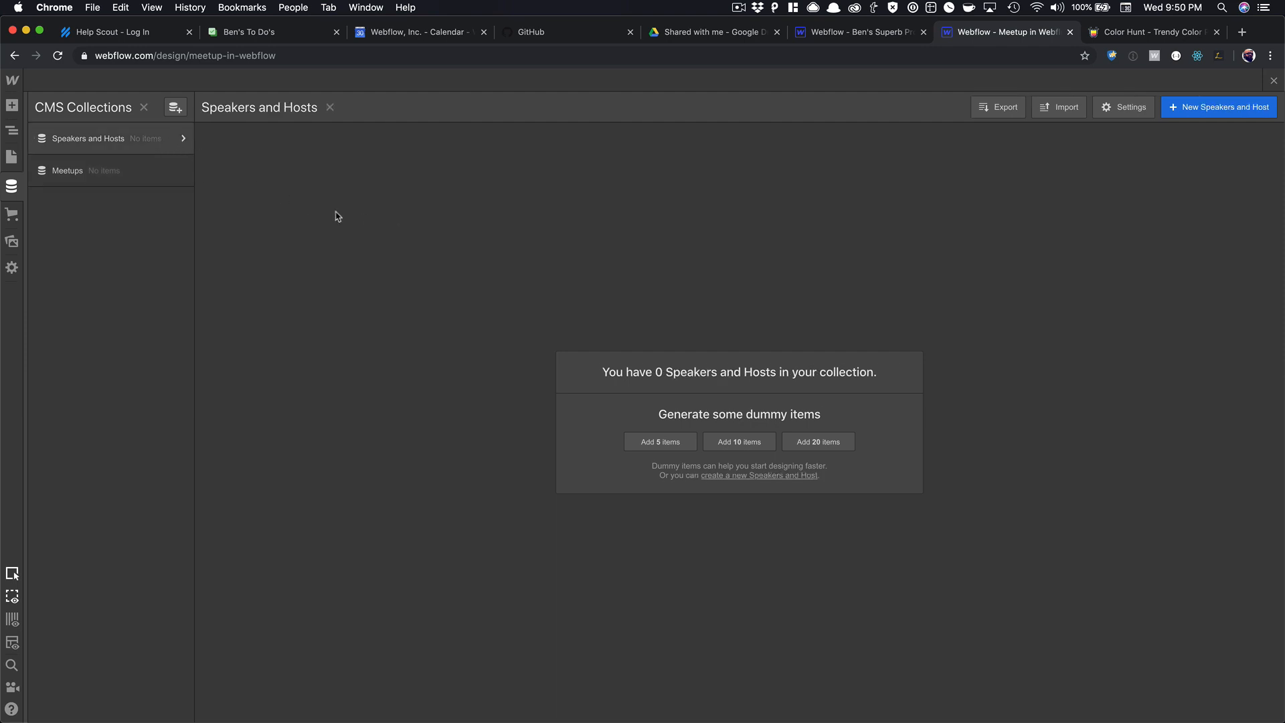
click(753, 443)
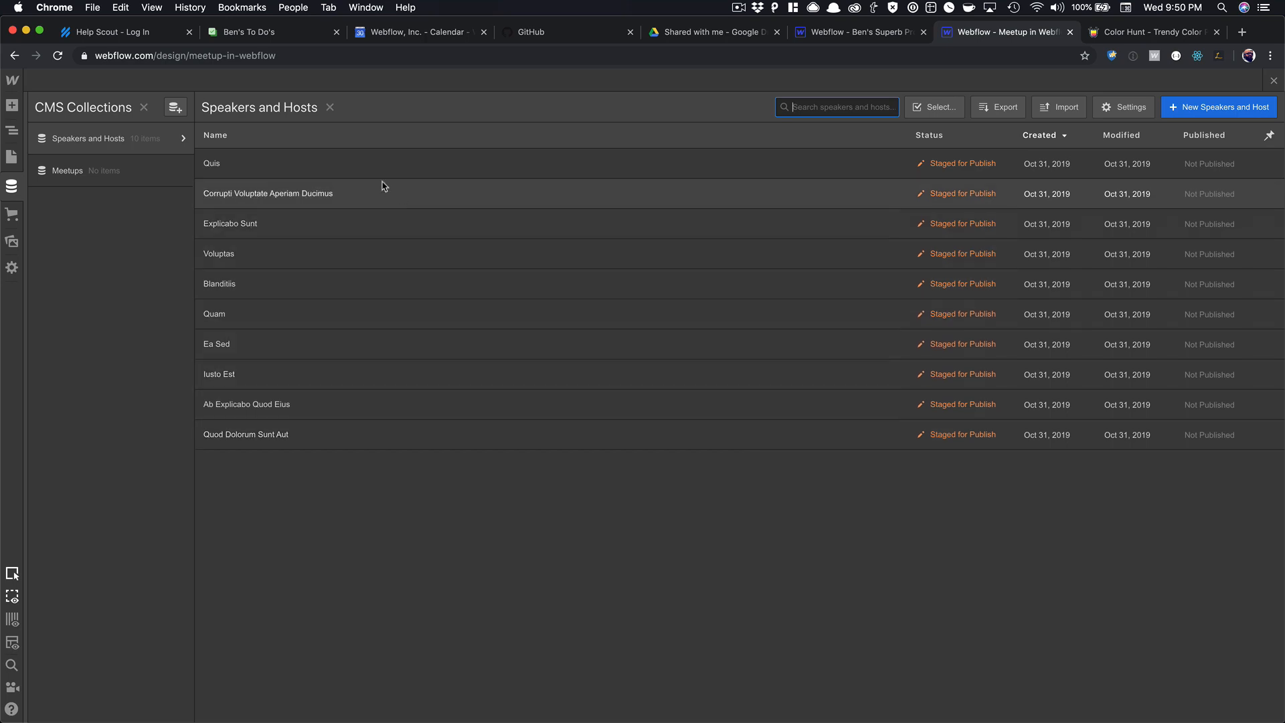
click(353, 195)
Inspect the Explicabo Sunt, Blanditiis, Ea Sed and Iusto Est items, then close the editor.
scroll(446, 266, down, 4)
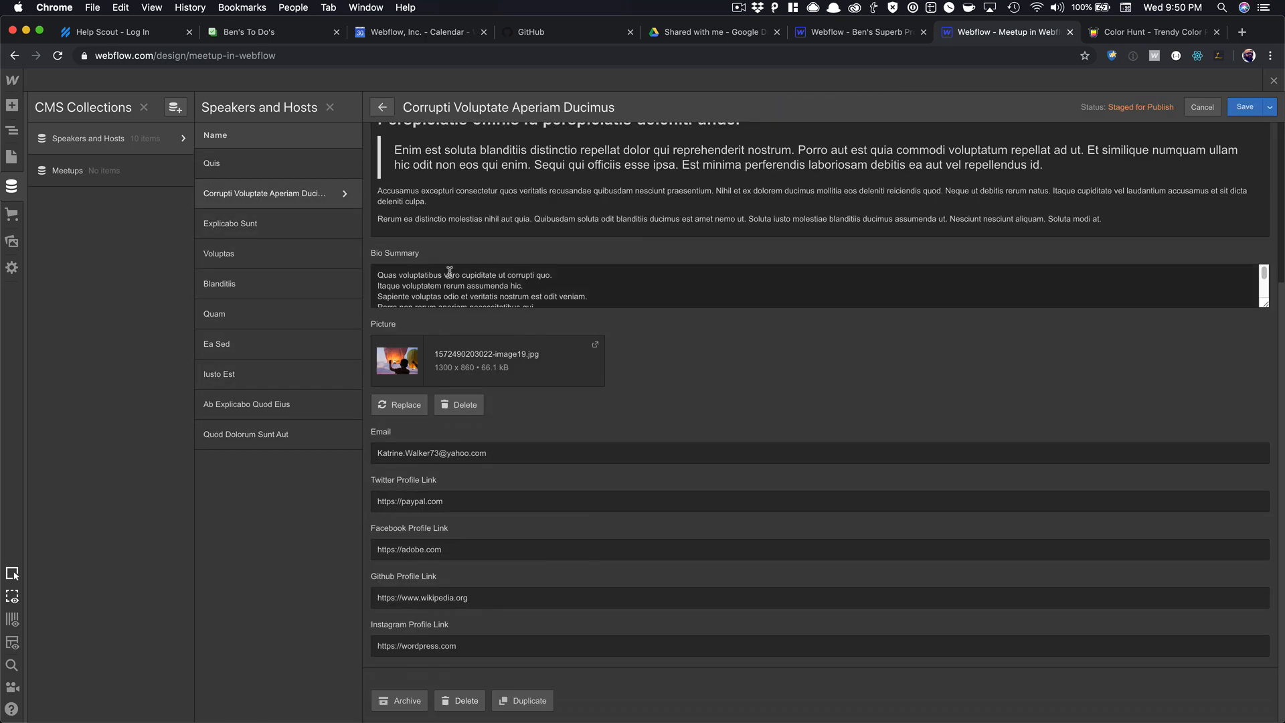
click(301, 234)
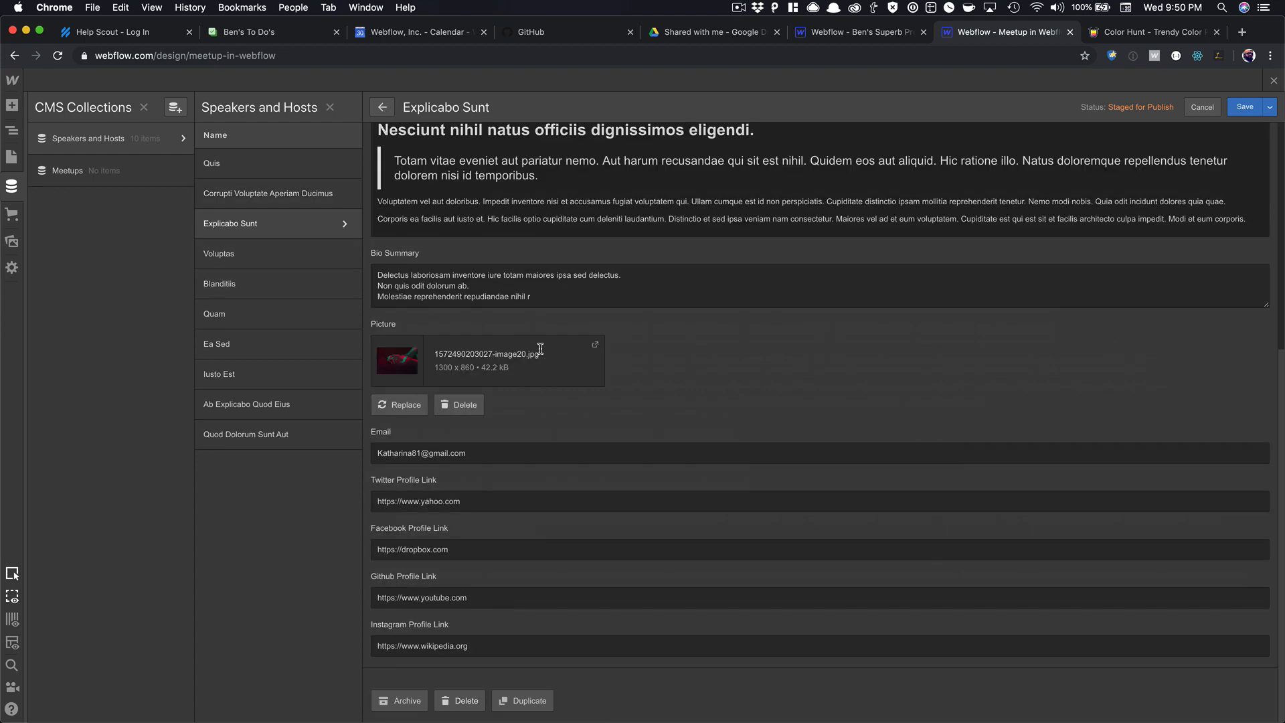
click(301, 288)
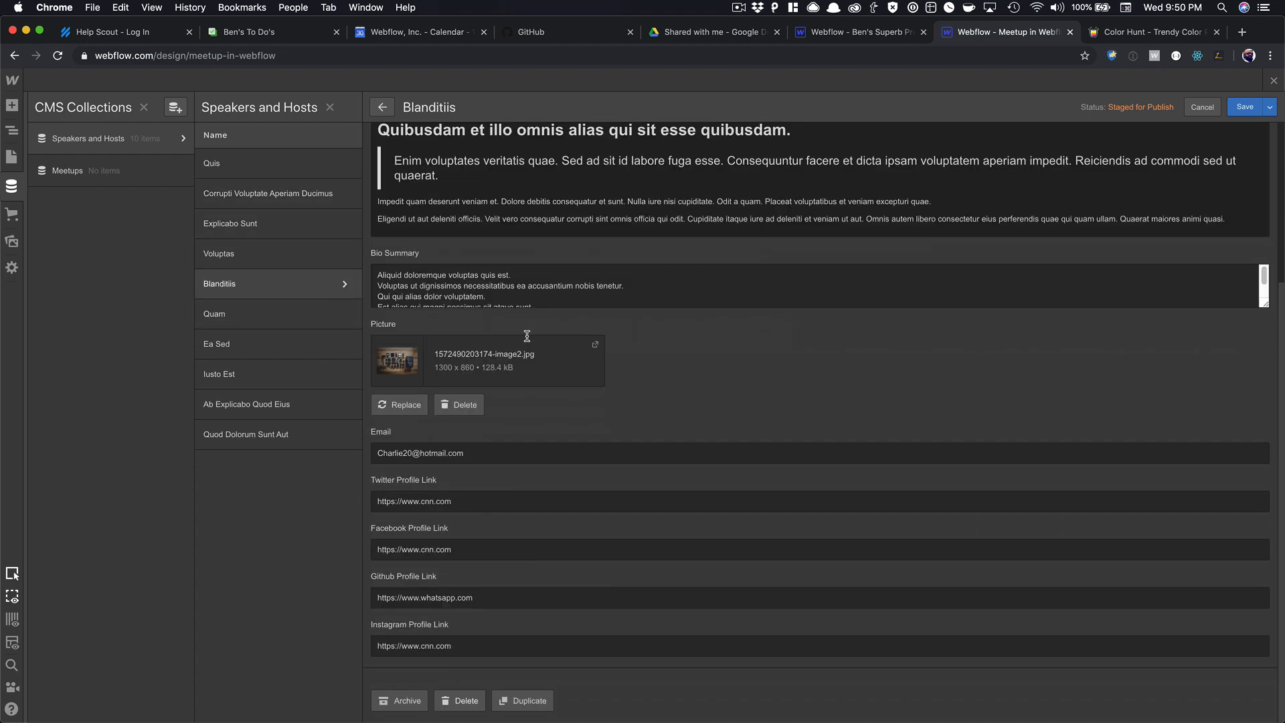
click(290, 340)
scroll(546, 327, down, 3)
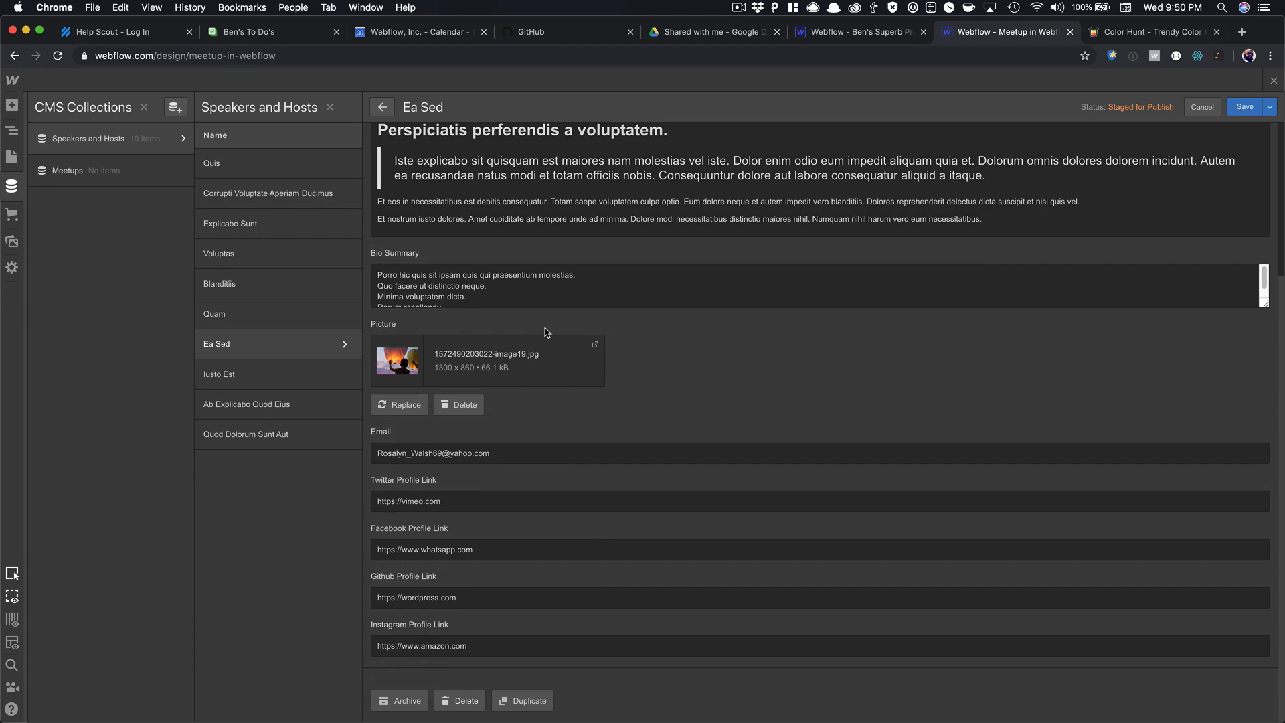
click(281, 373)
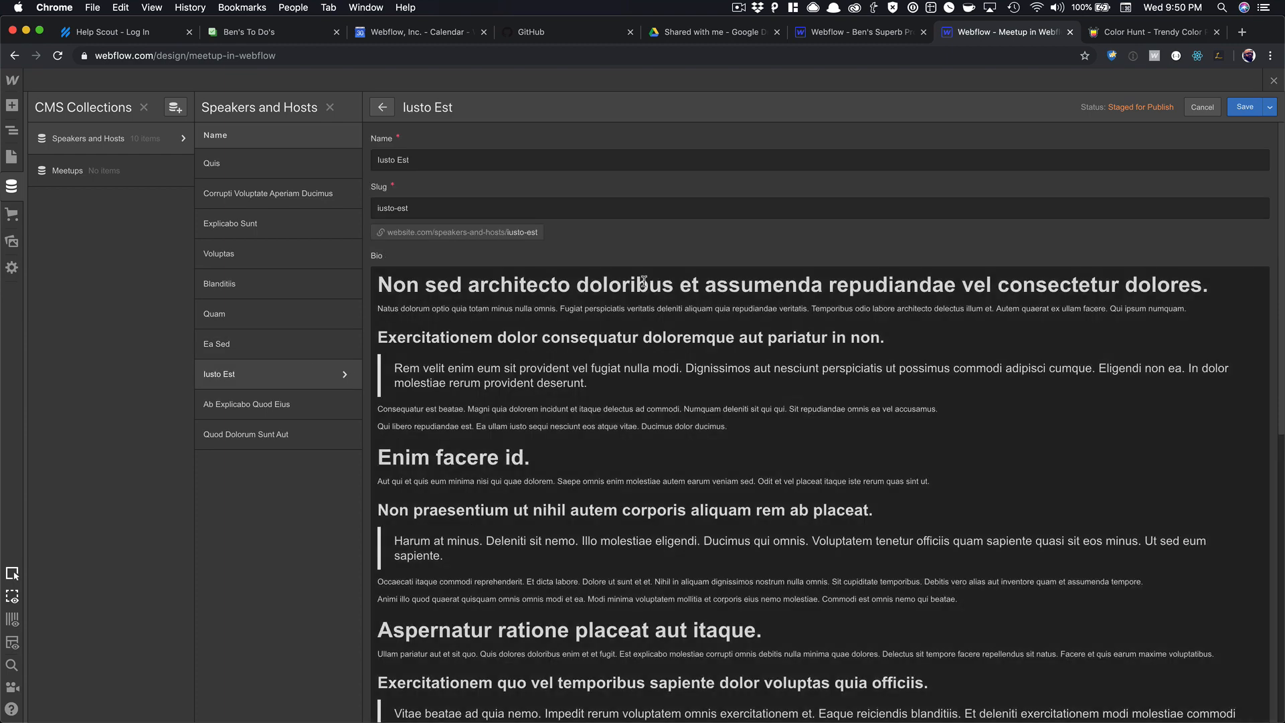
click(1201, 107)
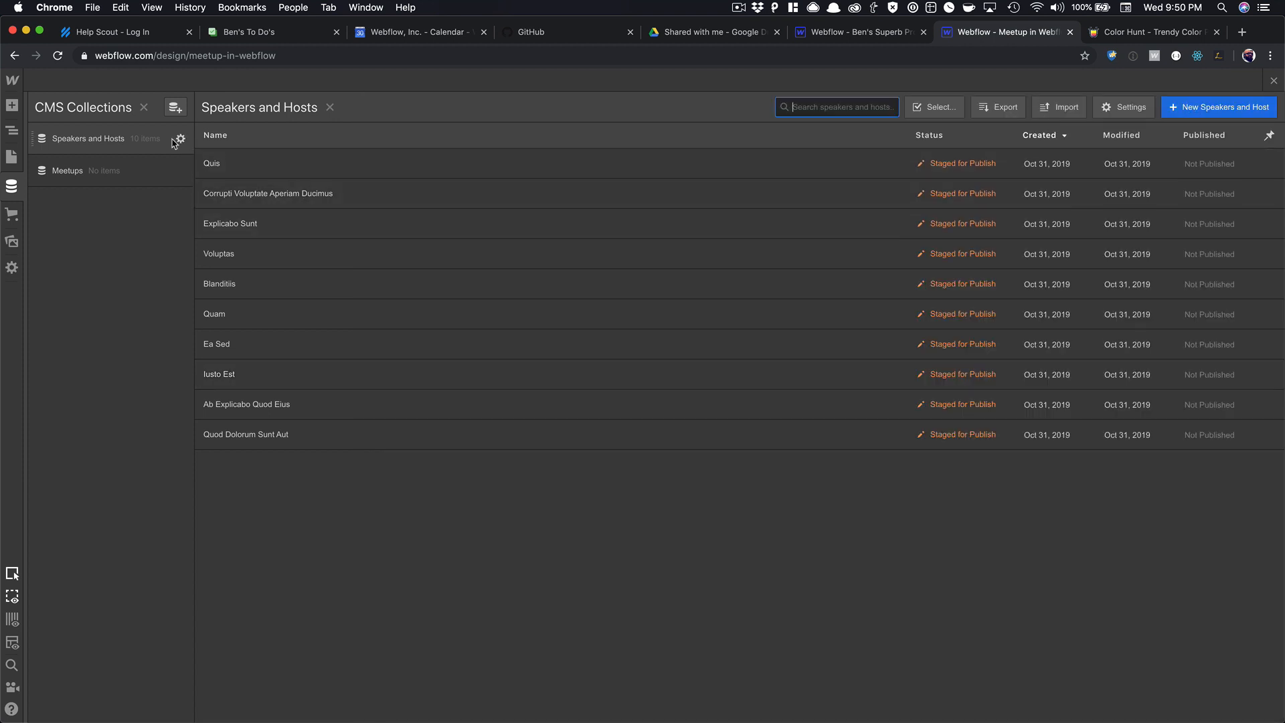
Permanently delete all ten Speakers and Hosts items.
click(934, 107)
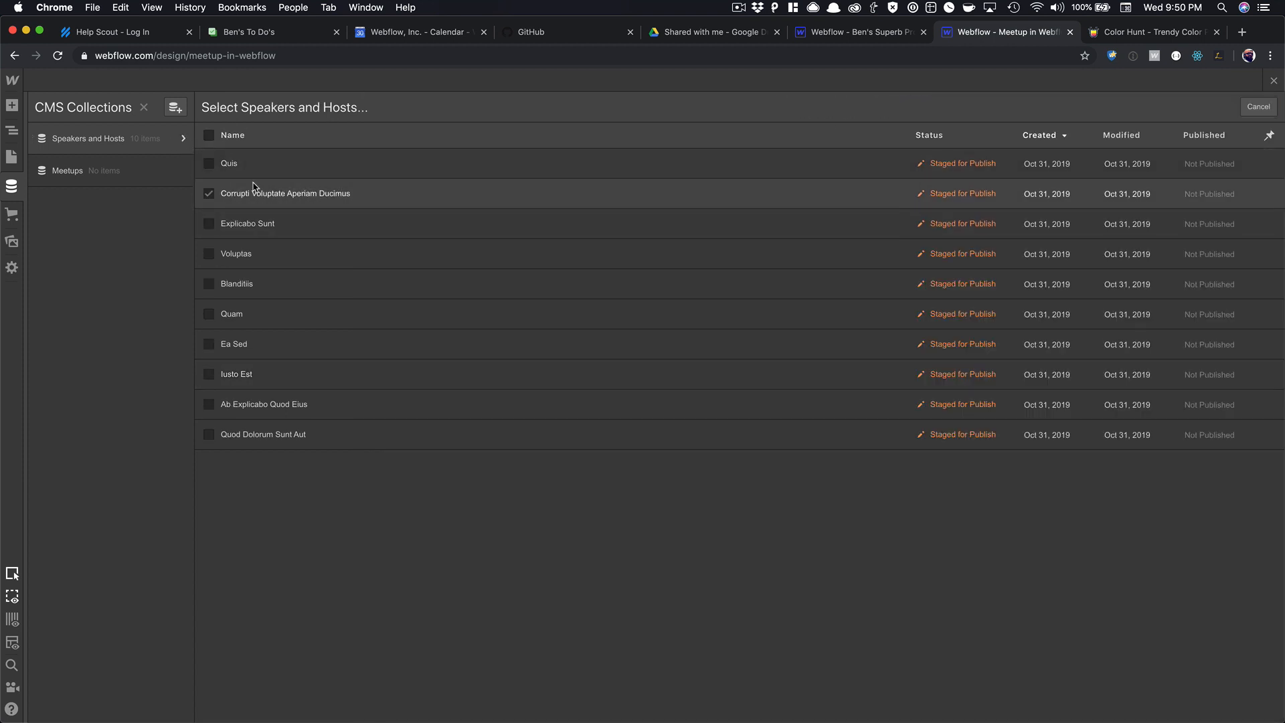
click(910, 141)
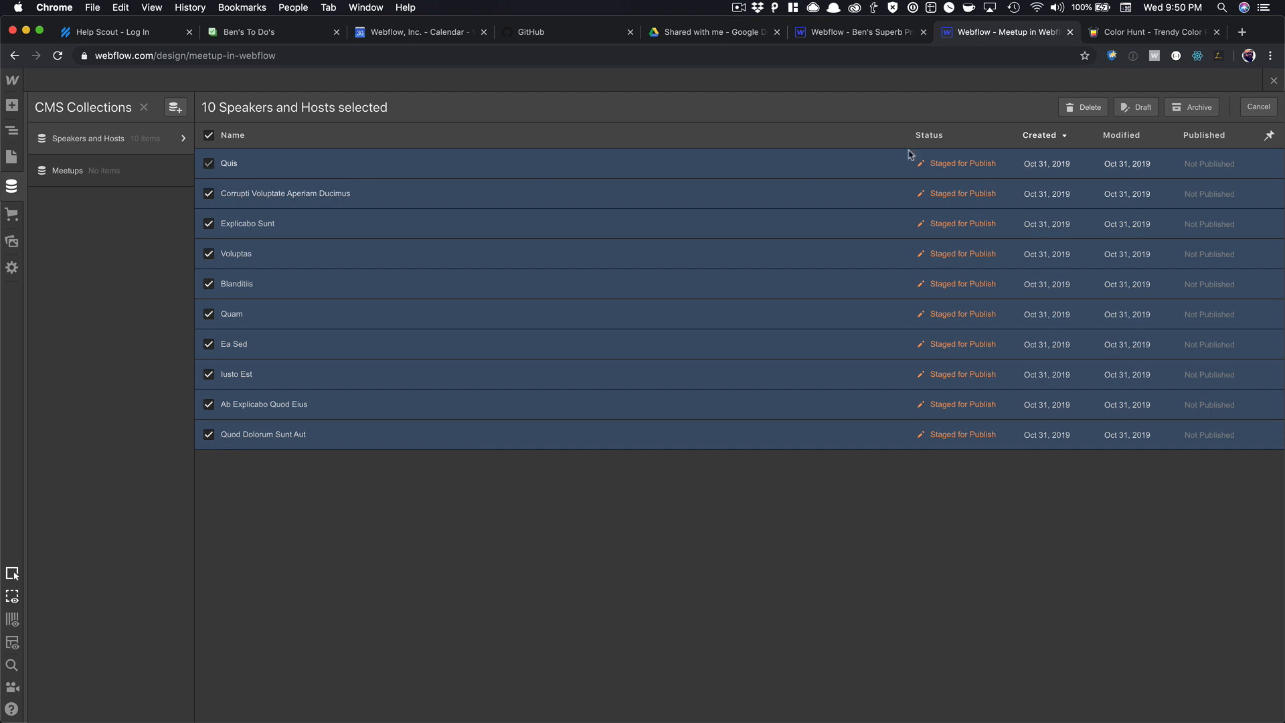
click(1082, 107)
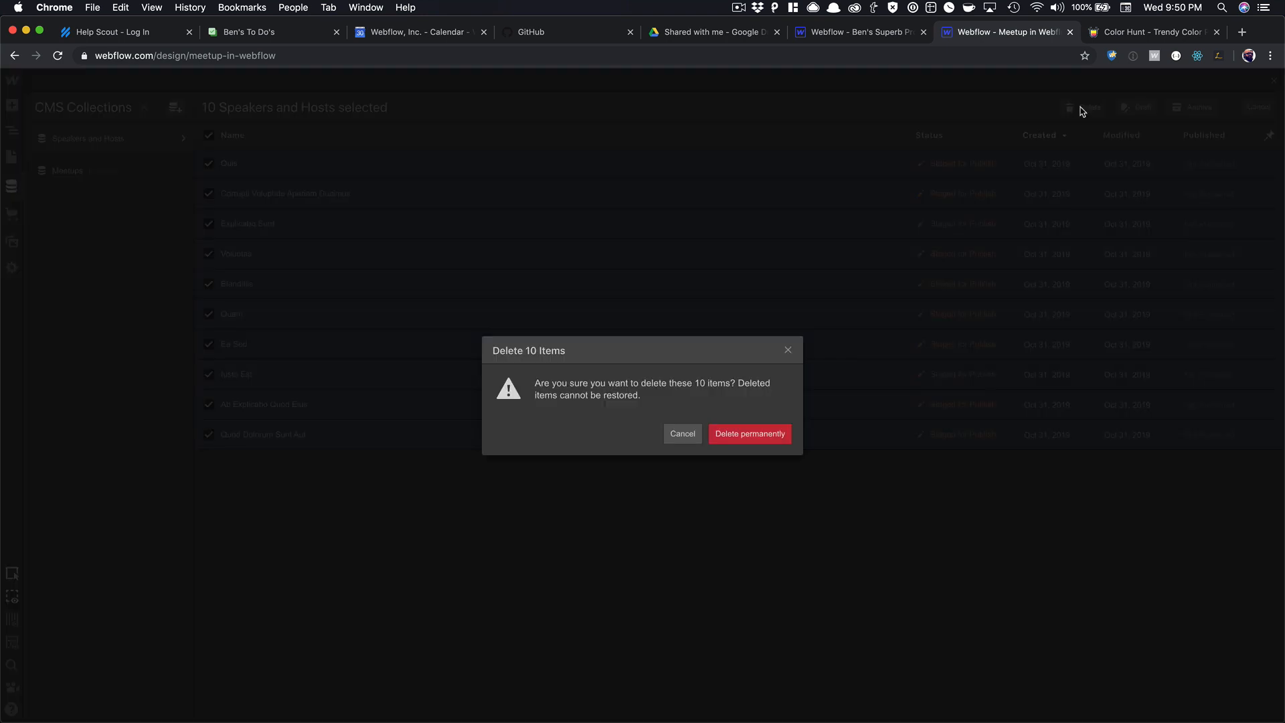
click(786, 434)
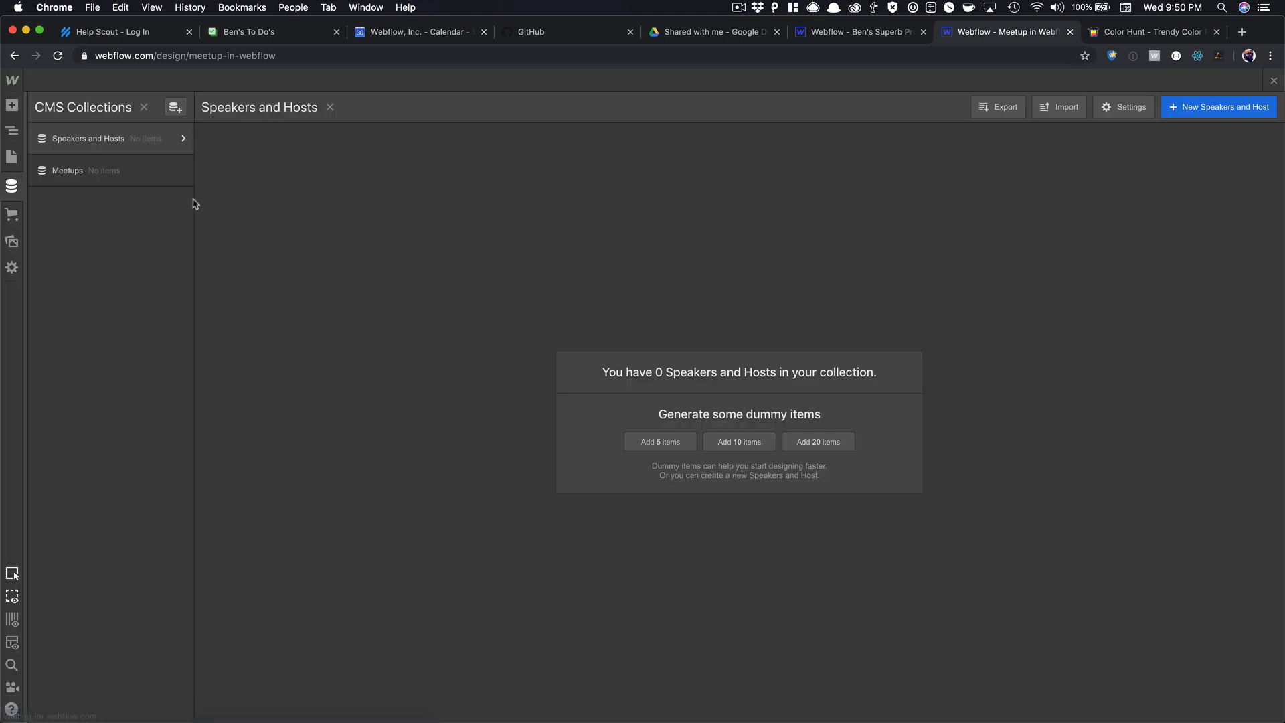
Remove the Hosted By and Speakers fields from Meetups and save the collection.
click(180, 170)
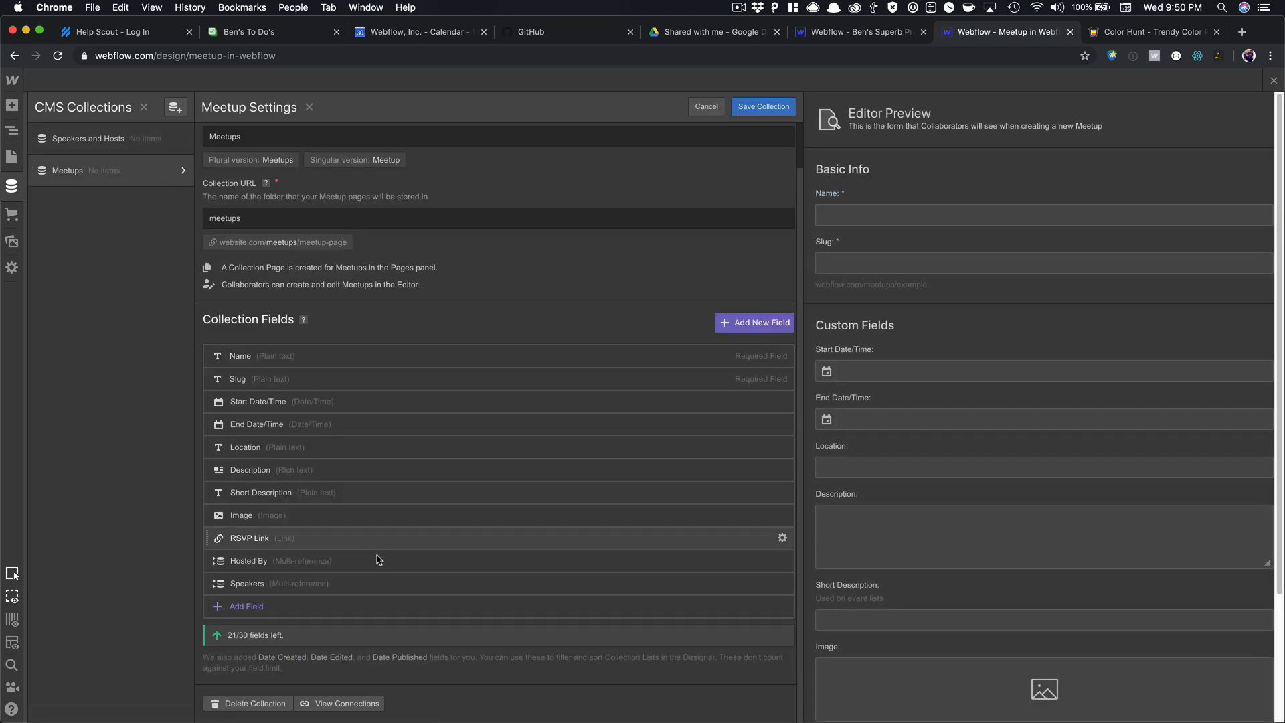
click(783, 561)
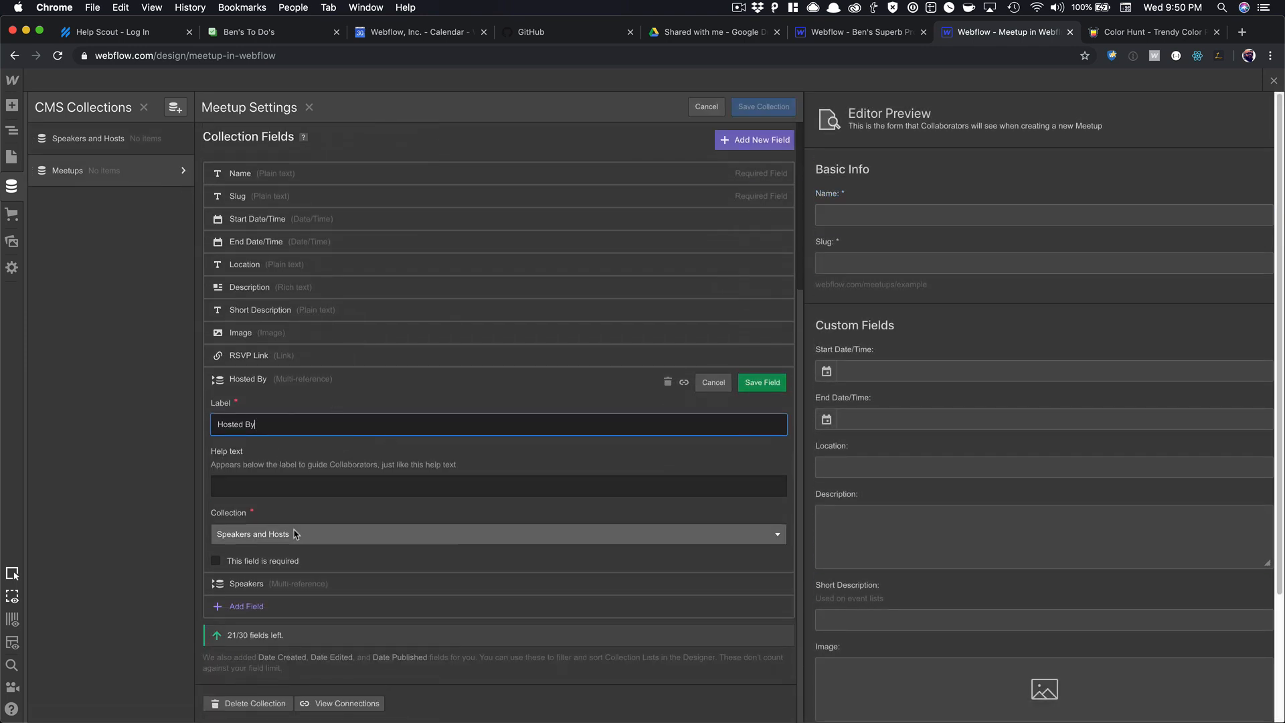
click(668, 382)
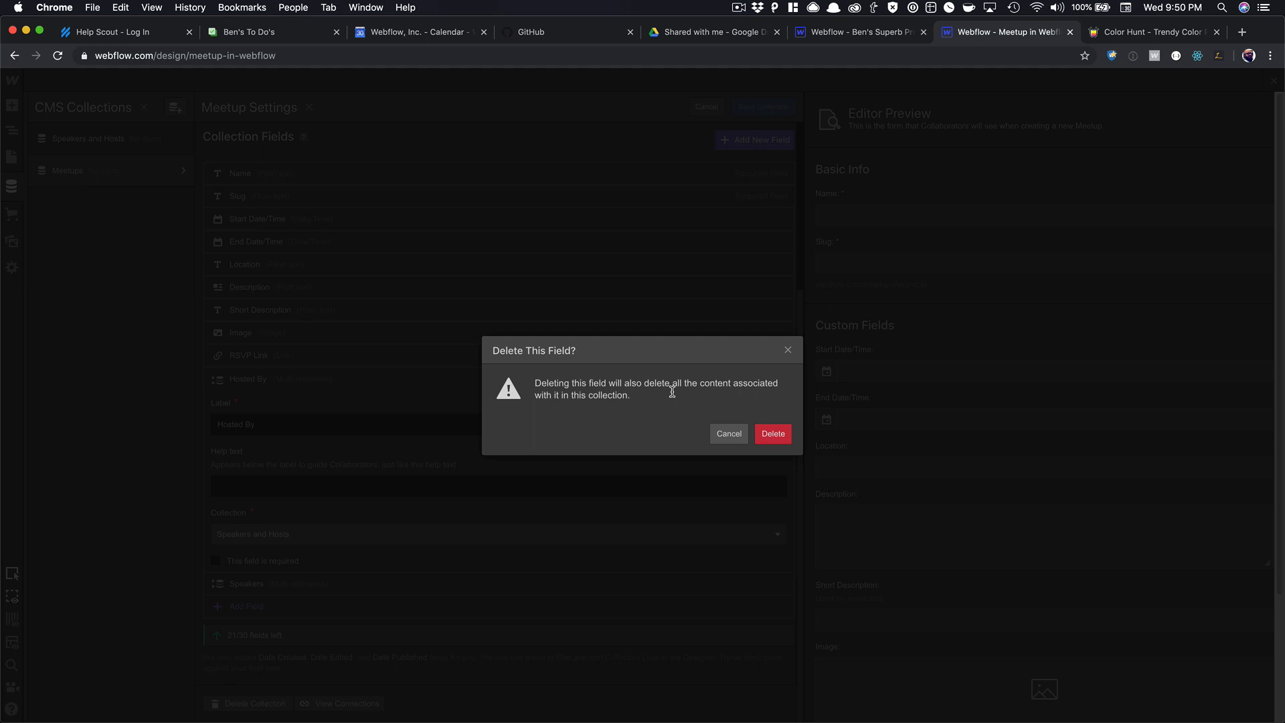
click(769, 437)
click(782, 584)
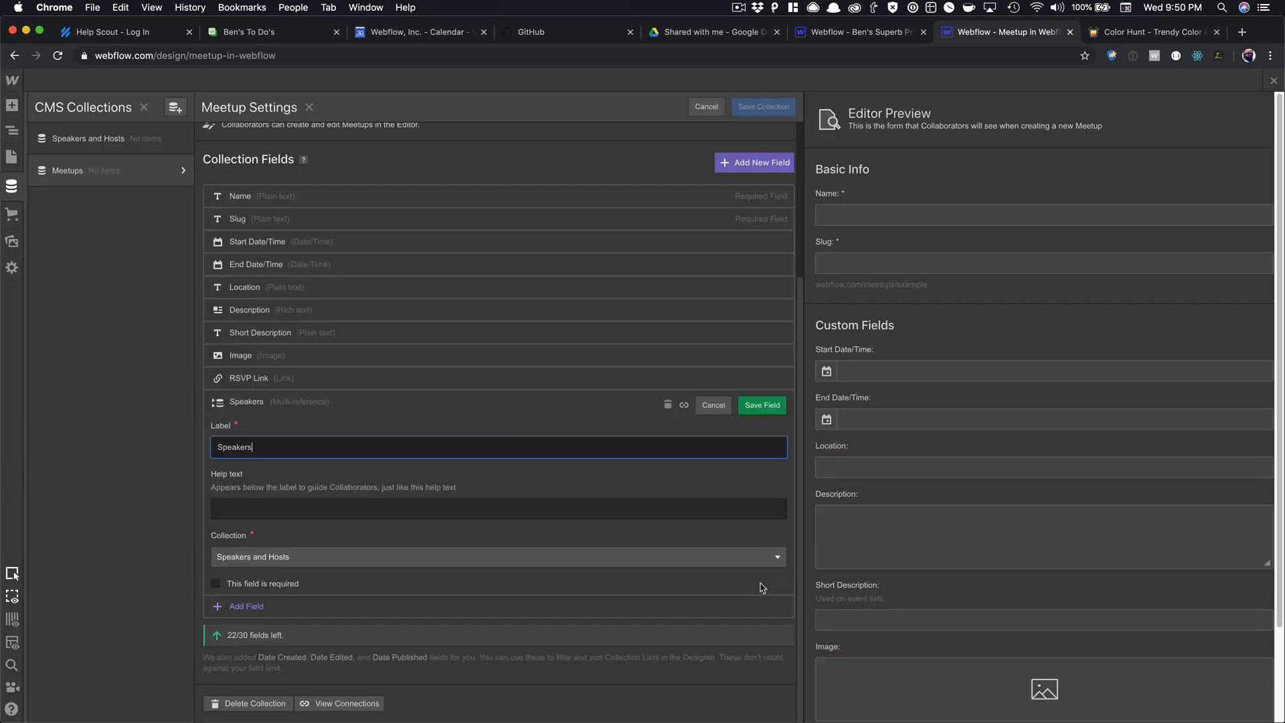
click(669, 411)
click(770, 435)
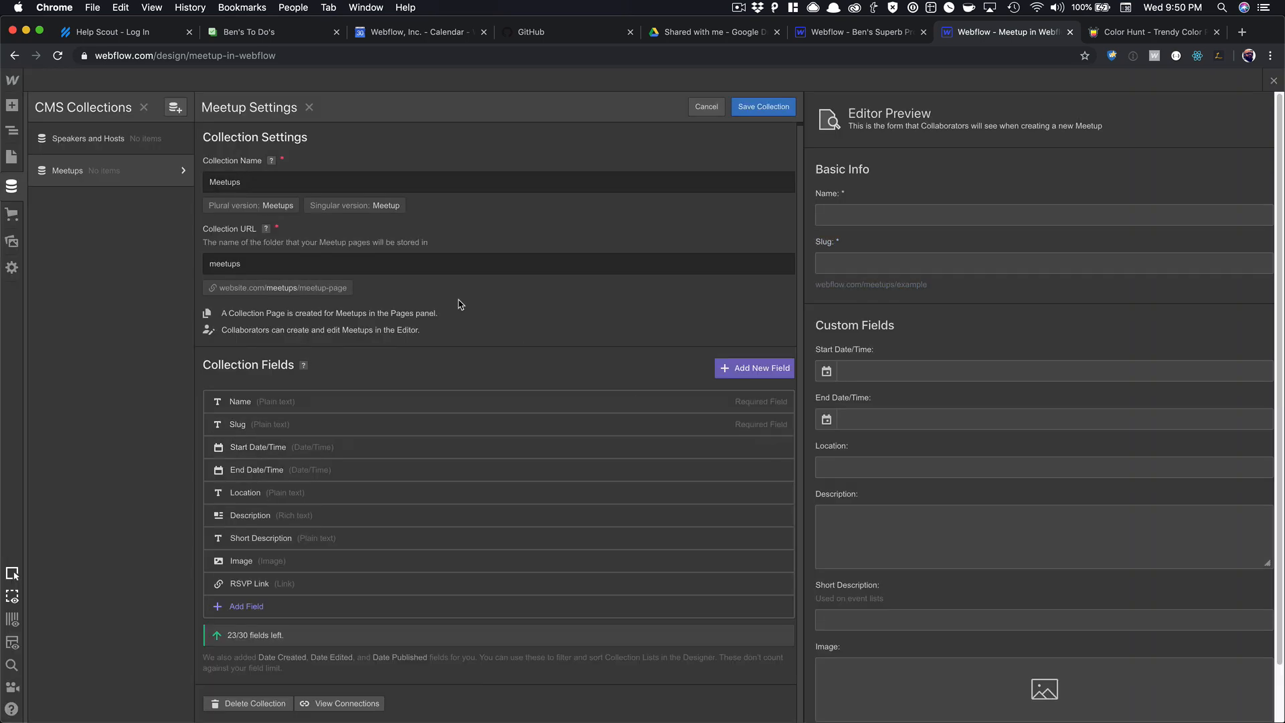
click(748, 113)
Delete the Speakers and Hosts collection.
click(178, 139)
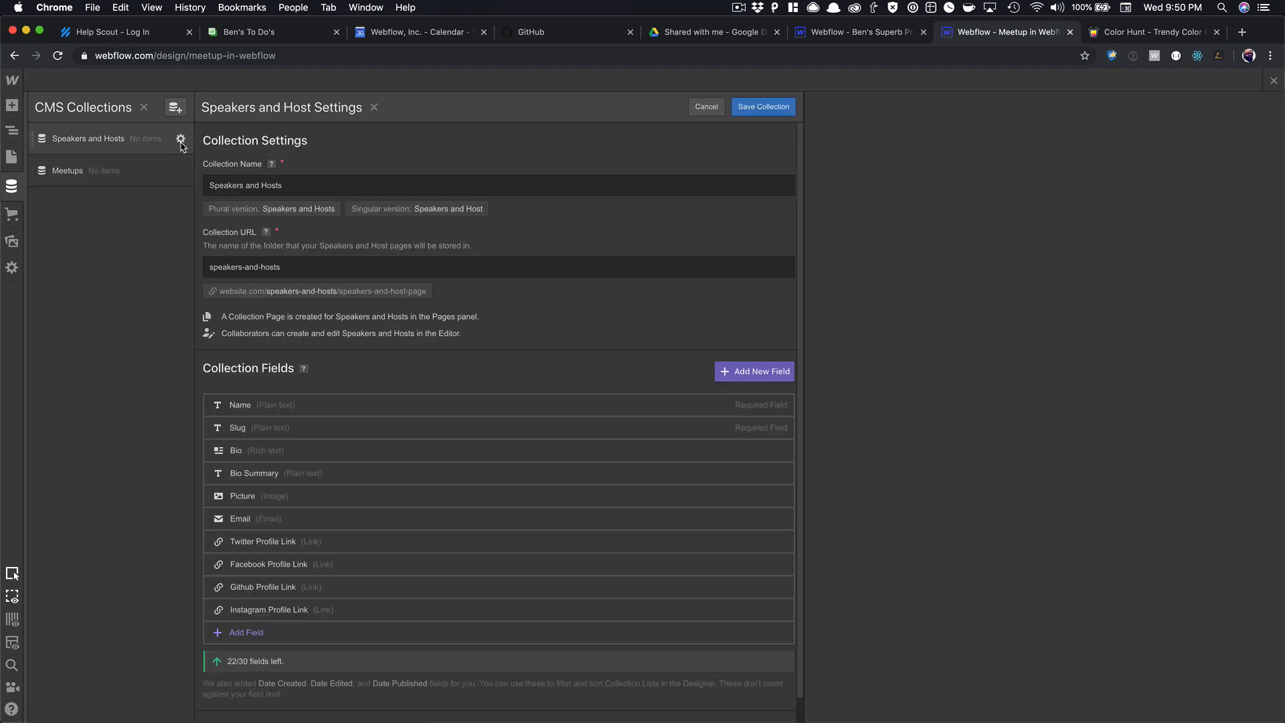
scroll(482, 401, down, 1)
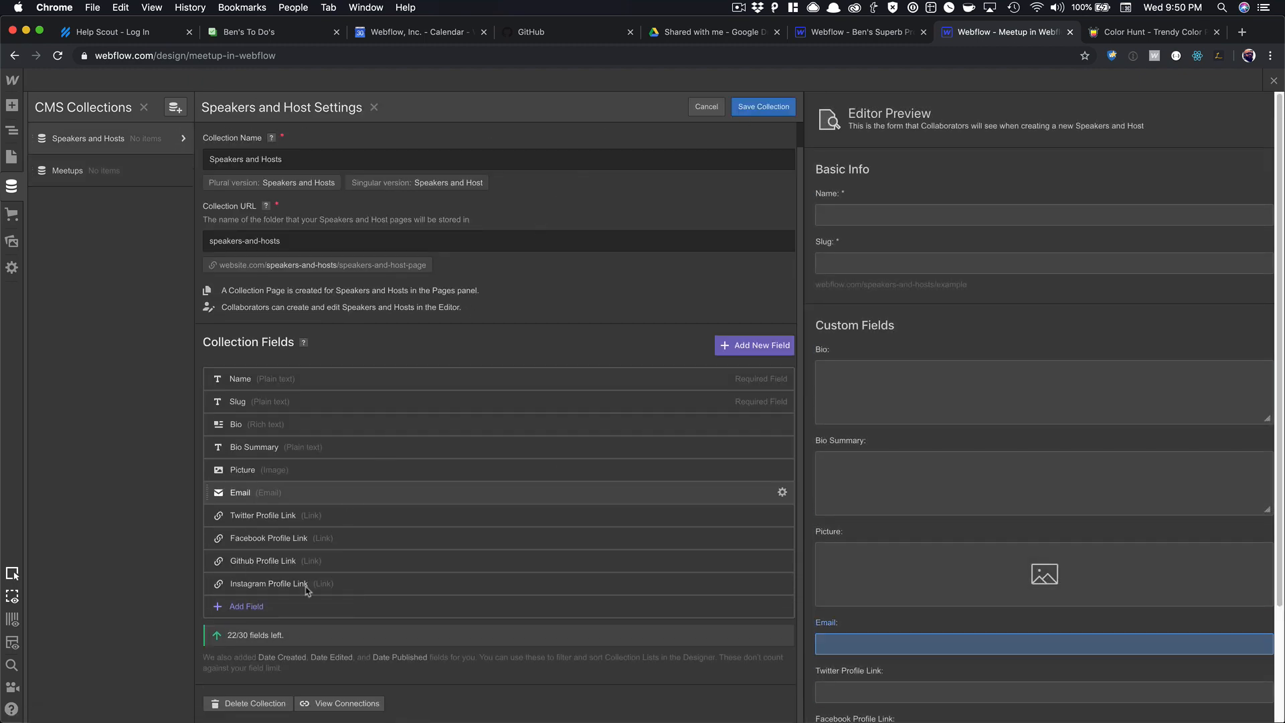
click(260, 704)
click(773, 434)
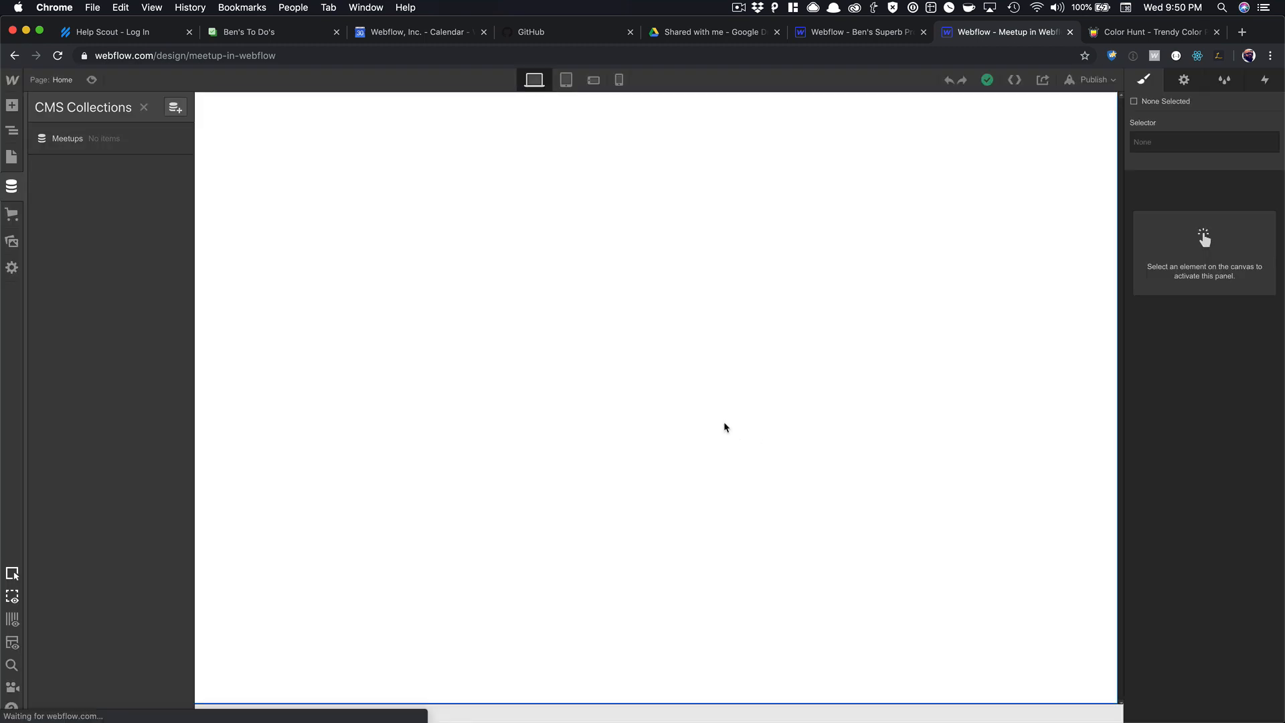
Start a new collection from the Team Members template and add a 'Github Link' link field.
click(182, 108)
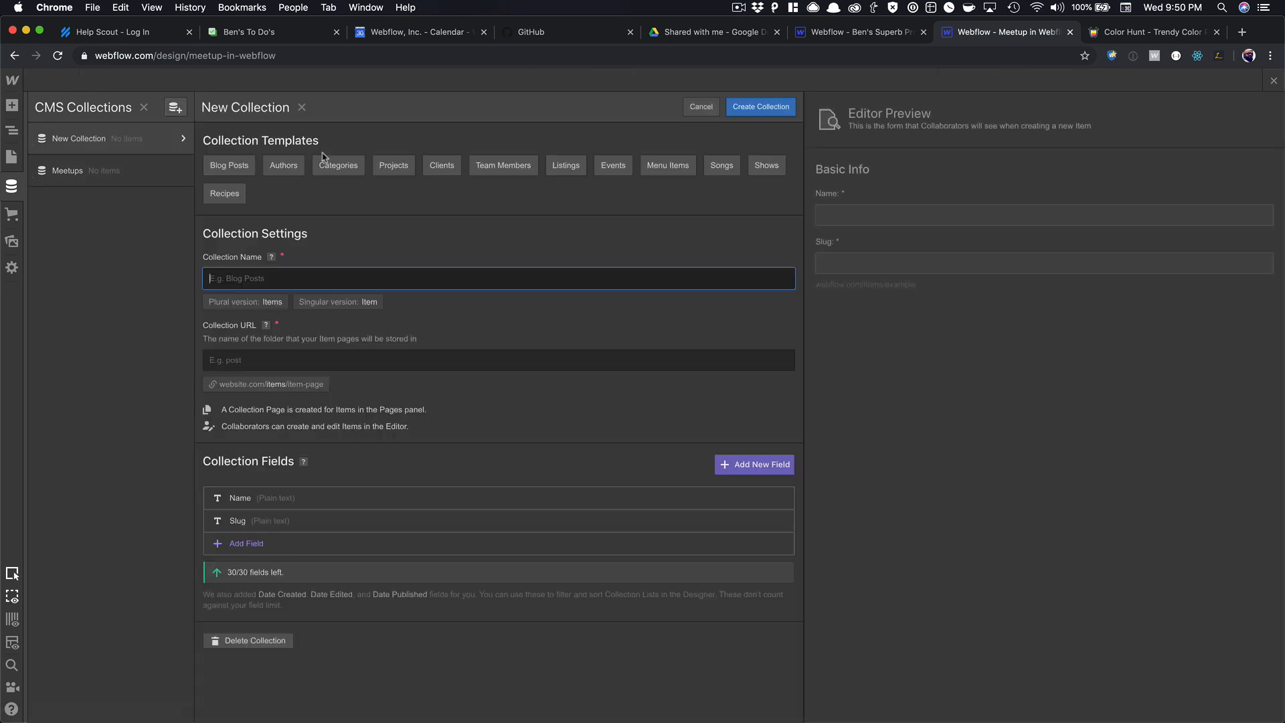
click(506, 166)
scroll(392, 340, down, 4)
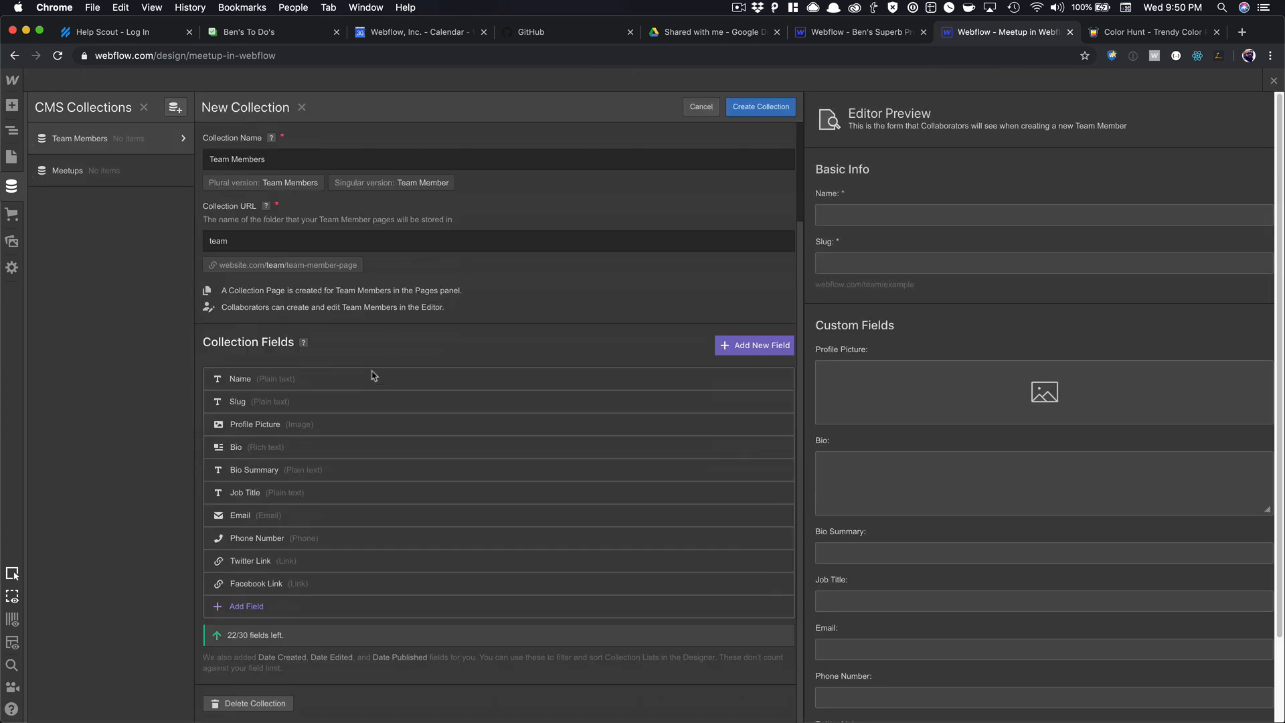
click(224, 607)
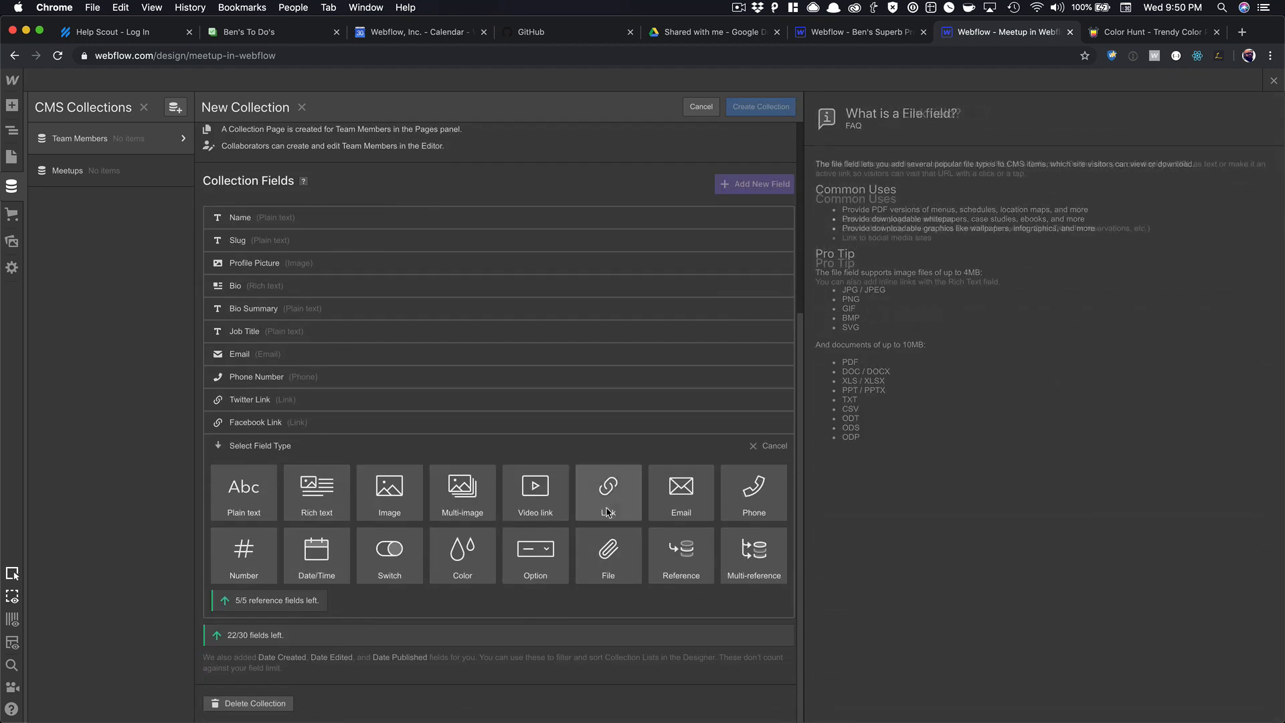
click(608, 512)
text(Githu)
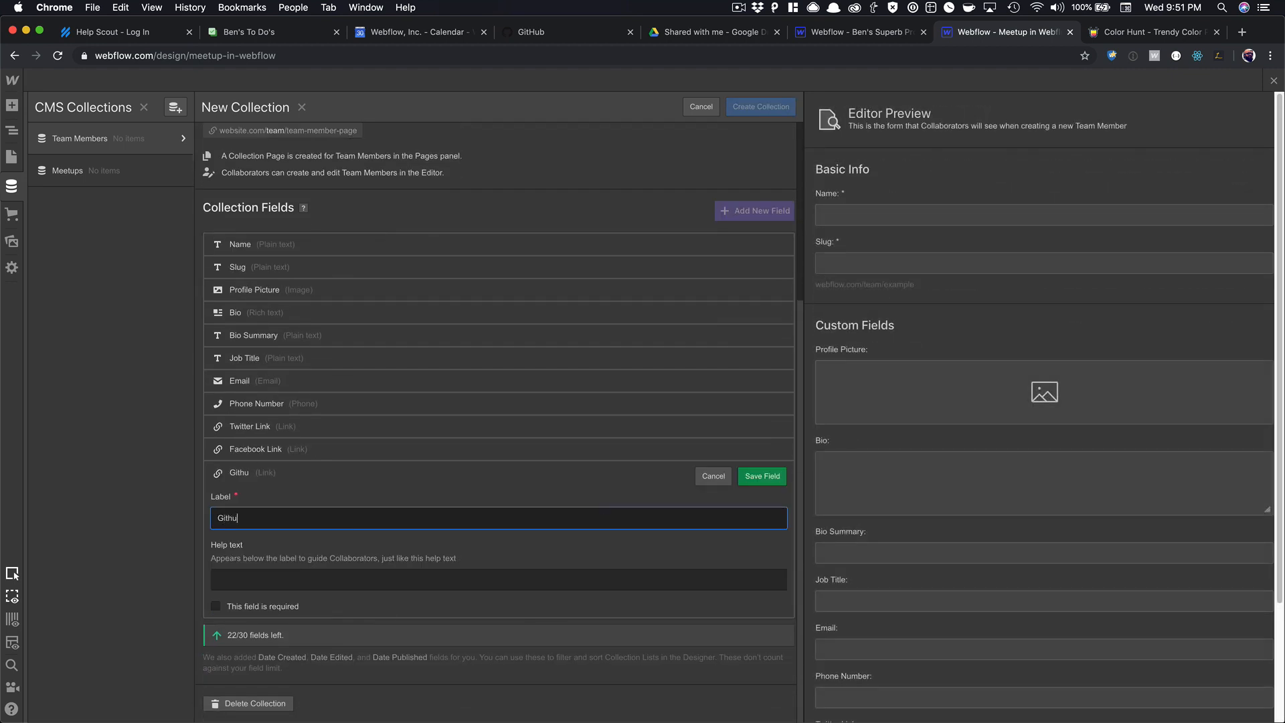
text(b Link)
click(762, 476)
Add an 'Instagram' link field to the collection.
click(254, 610)
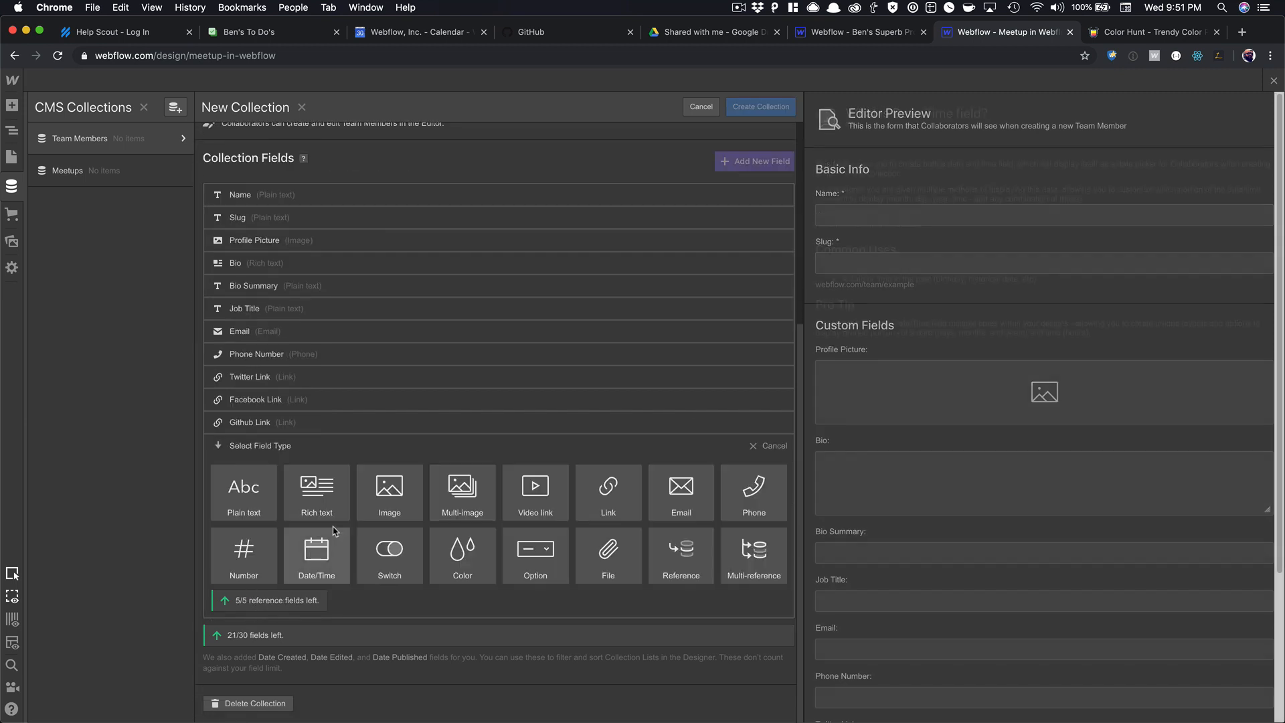
click(606, 507)
text(Instagr)
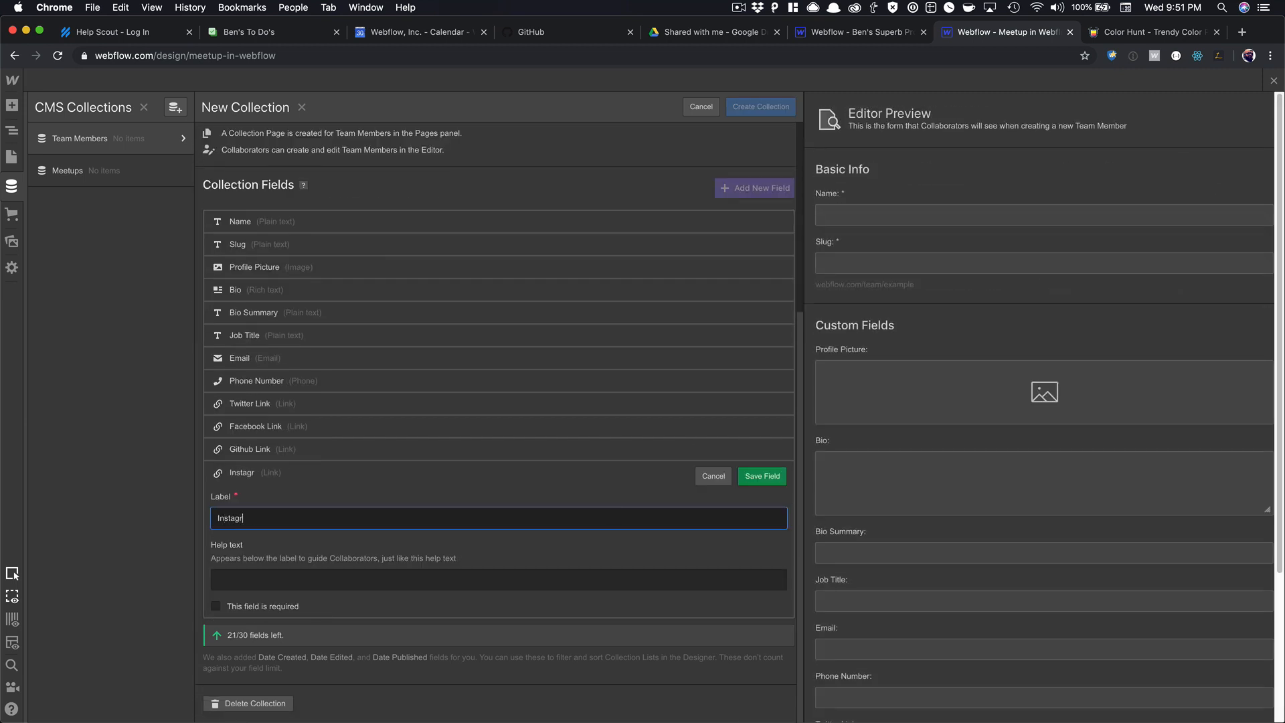
text(am Link)
key(Return)
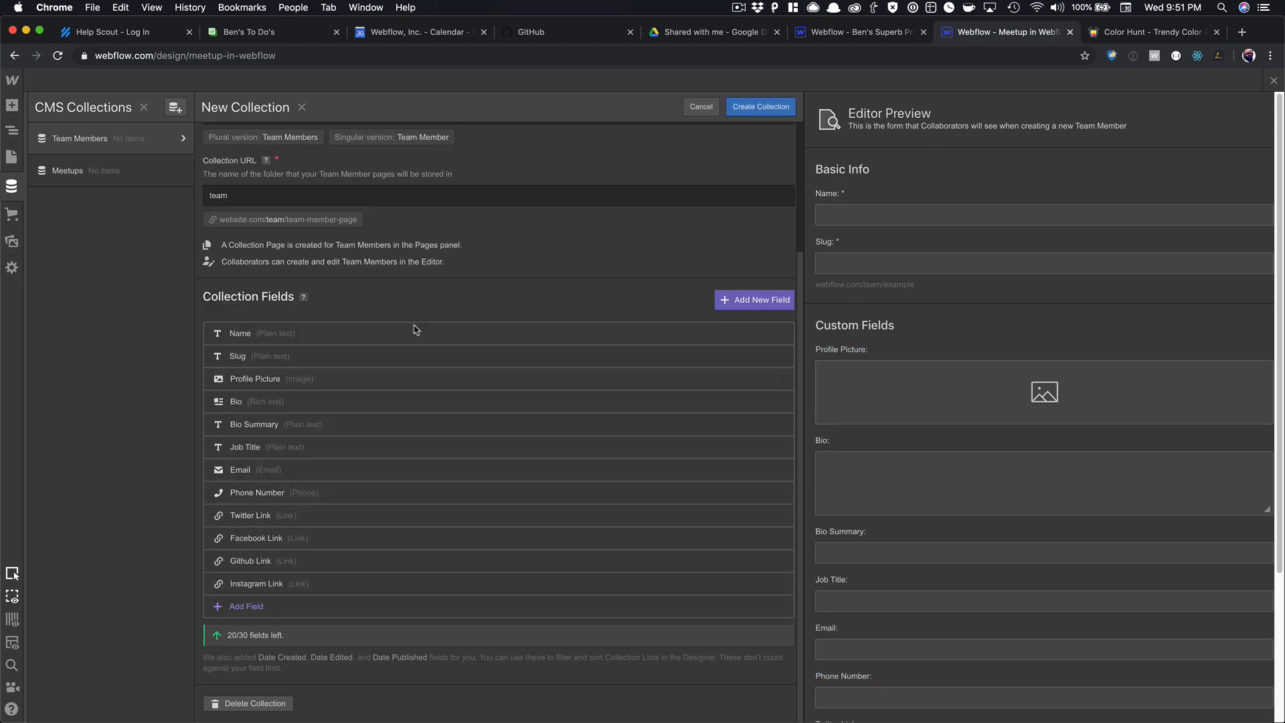
Rename the collection to 'Speakers and Hosts'.
scroll(398, 352, up, 3)
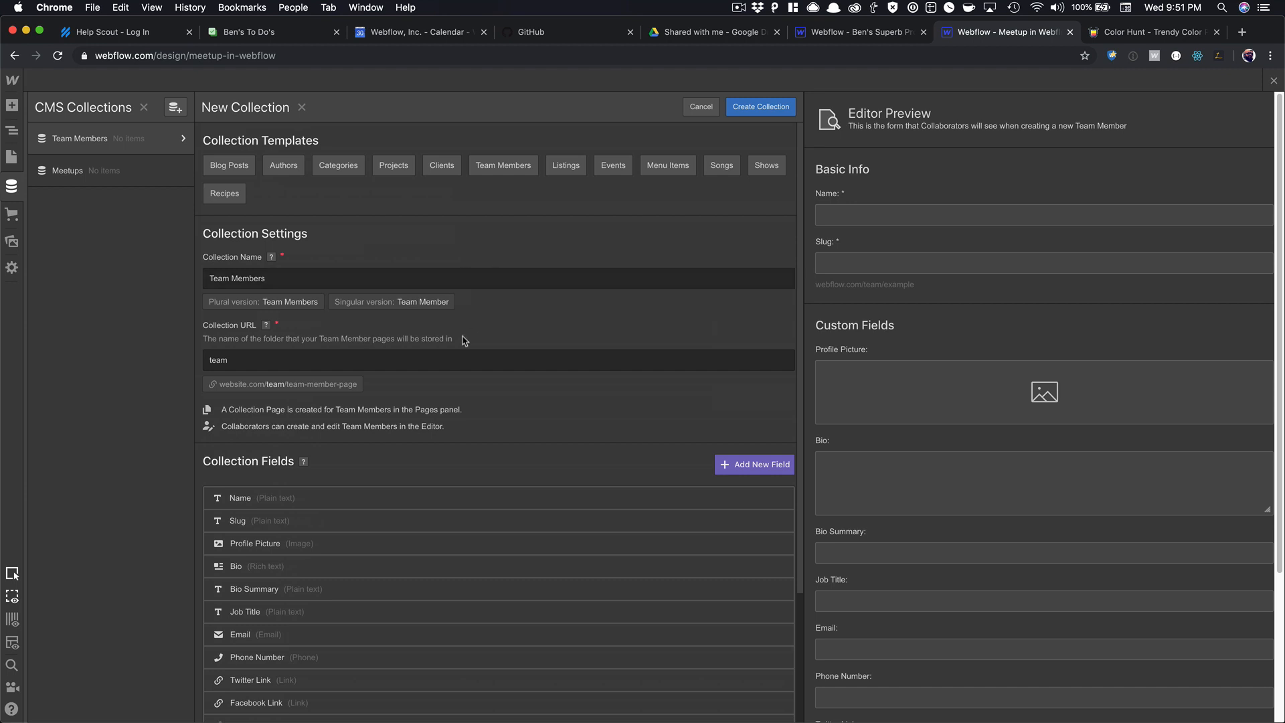
triple_click(254, 288)
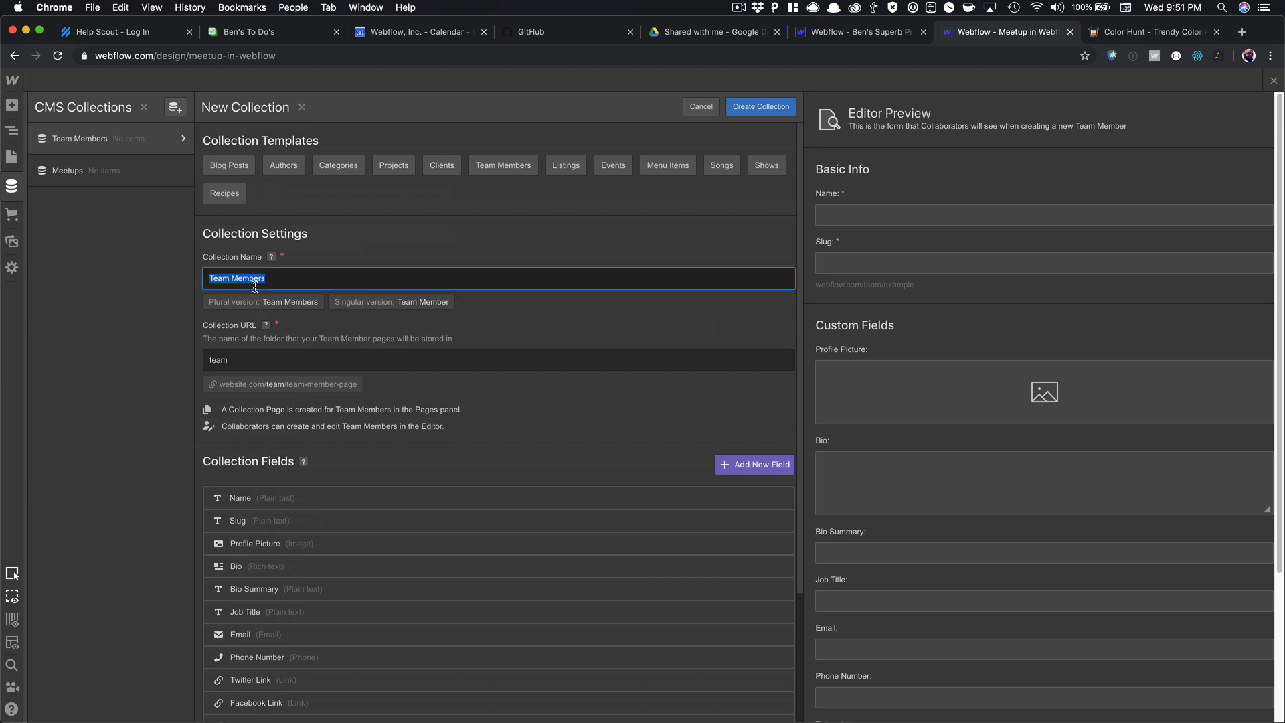
text(S)
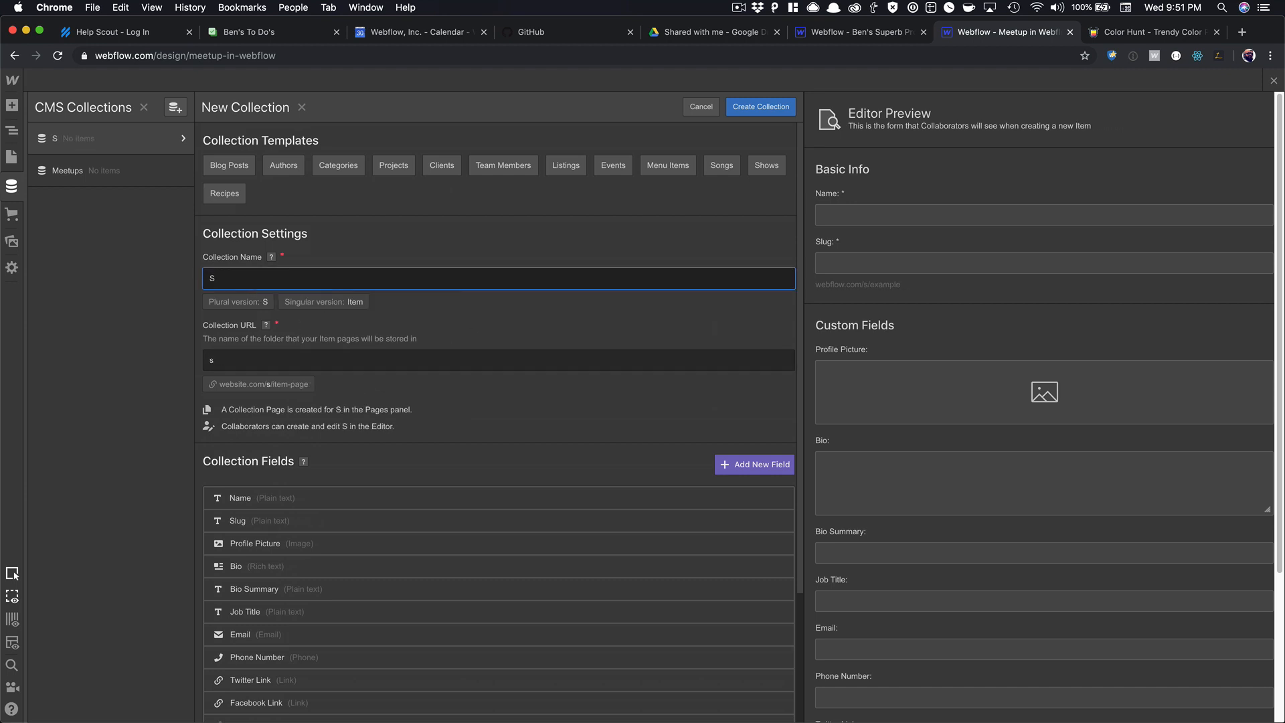
key(BackSpace)
text(The Crew)
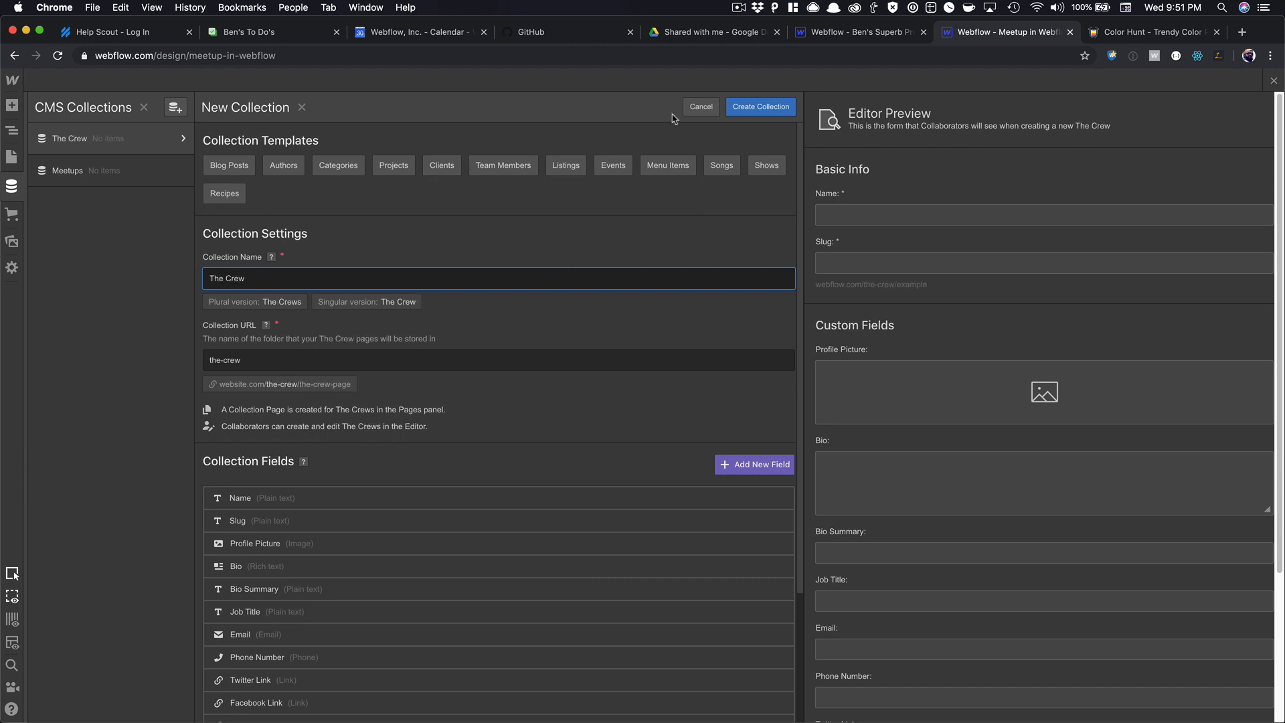
triple_click(242, 272)
text(Speakers and Host)
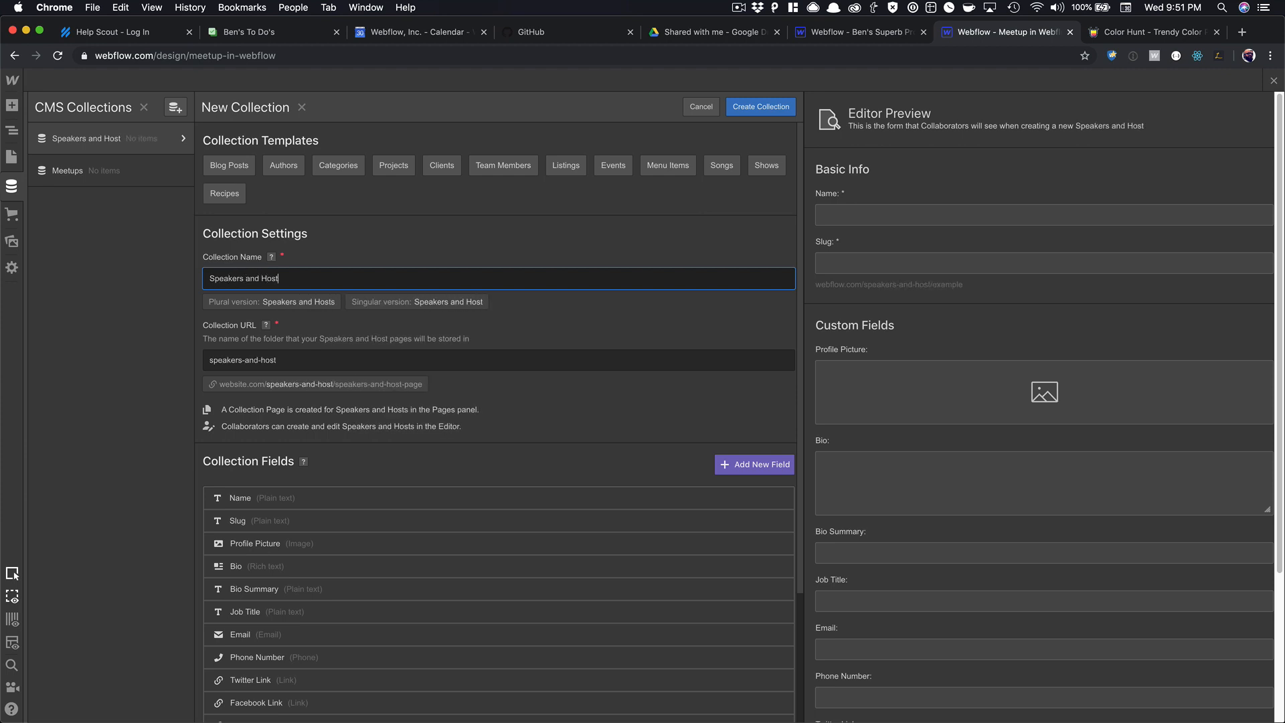
text(s)
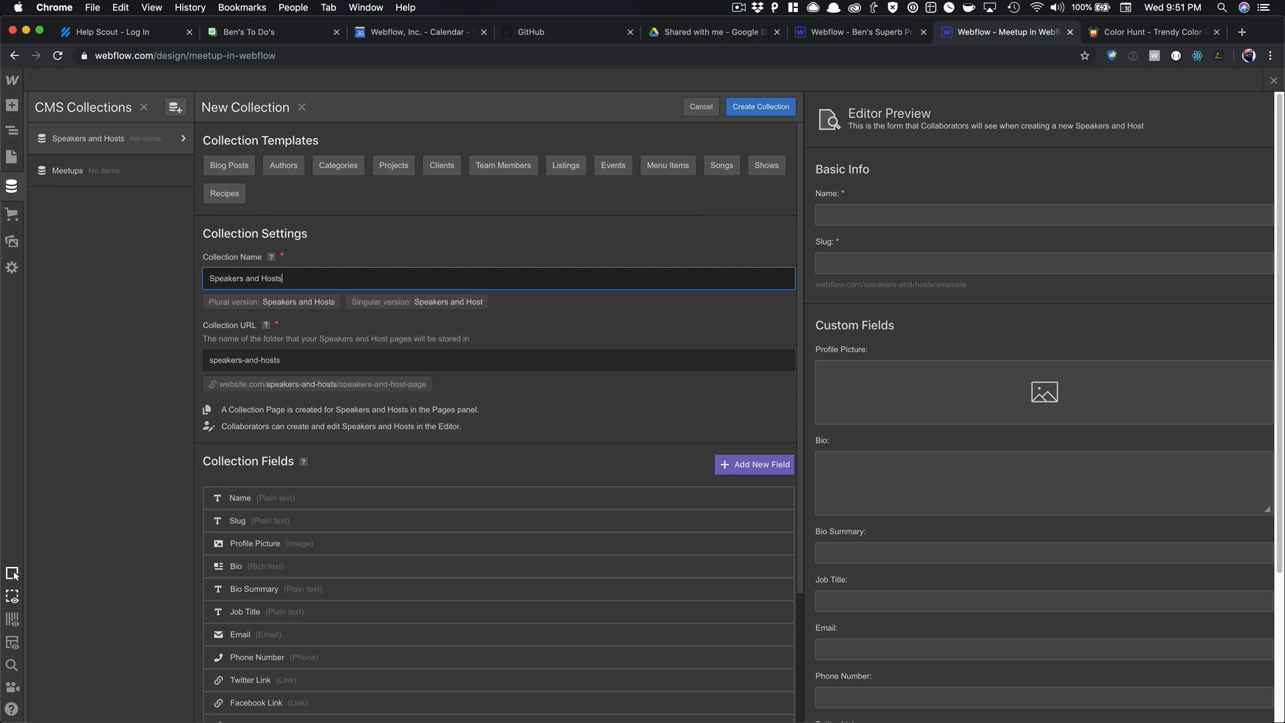
Create the Speakers and Hosts collection, generate ten dummy items and view the first one.
click(770, 108)
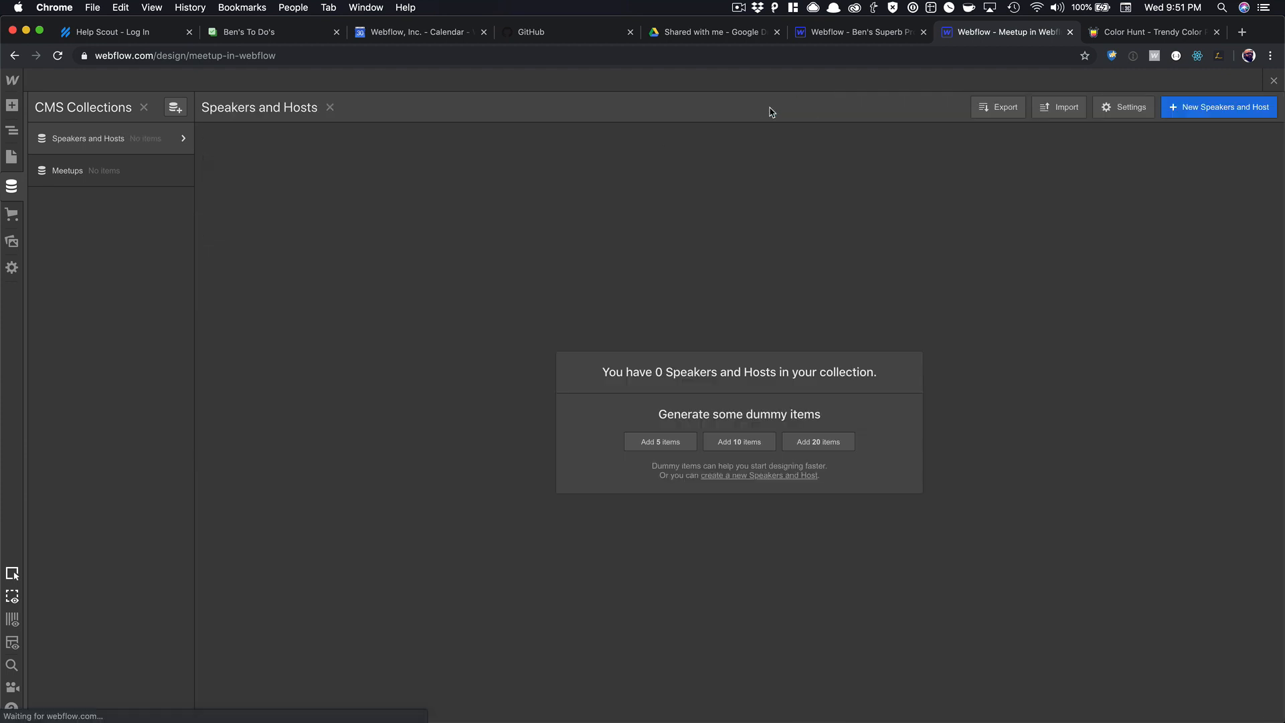
click(733, 447)
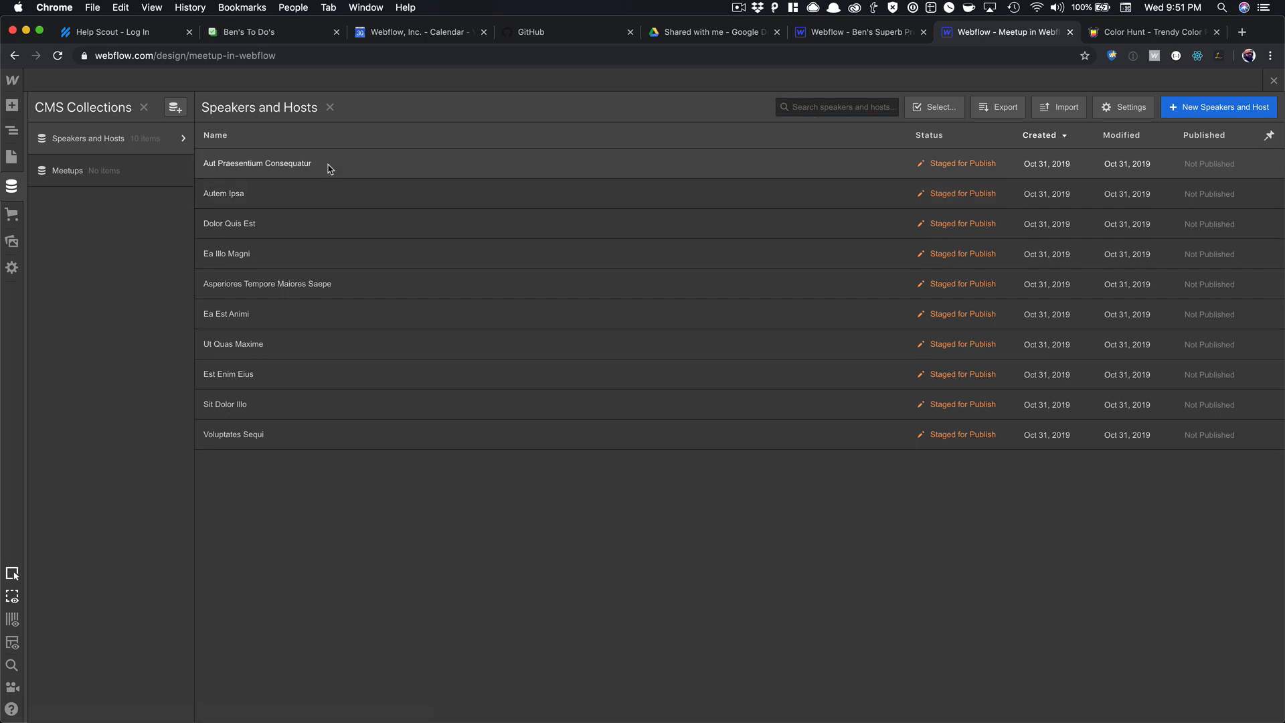
click(330, 166)
scroll(569, 465, down, 5)
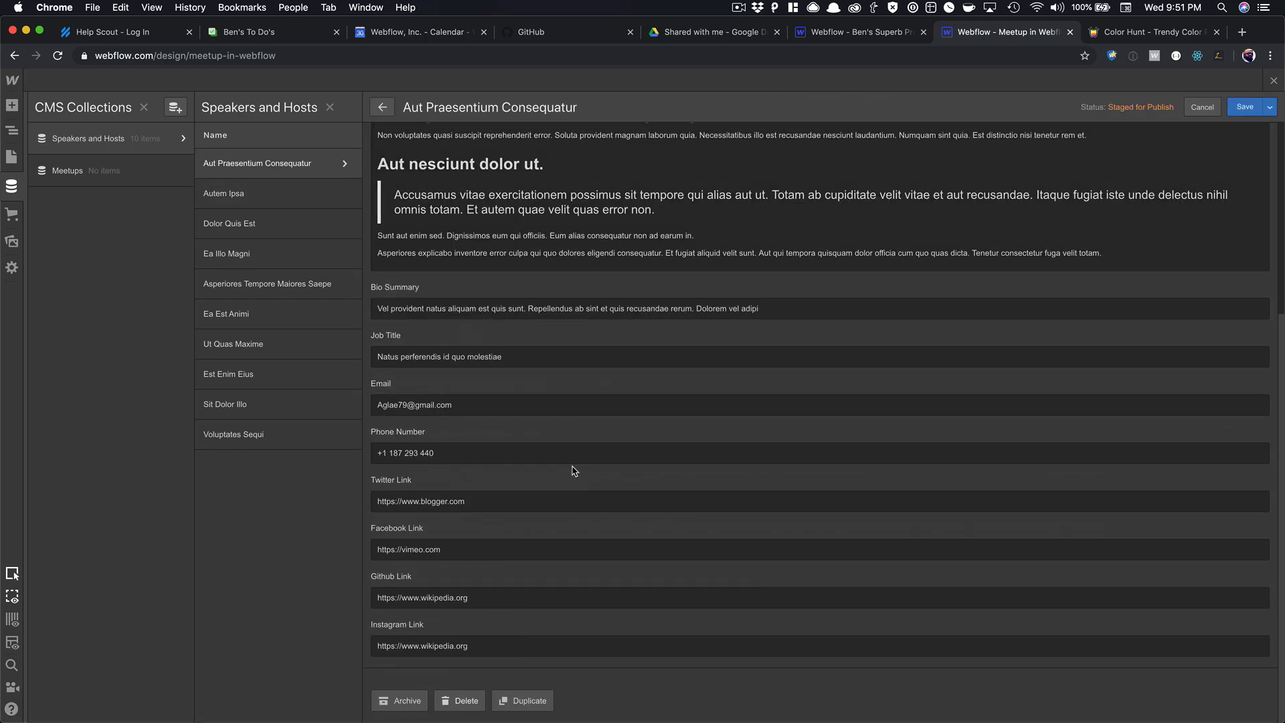
scroll(573, 470, up, 5)
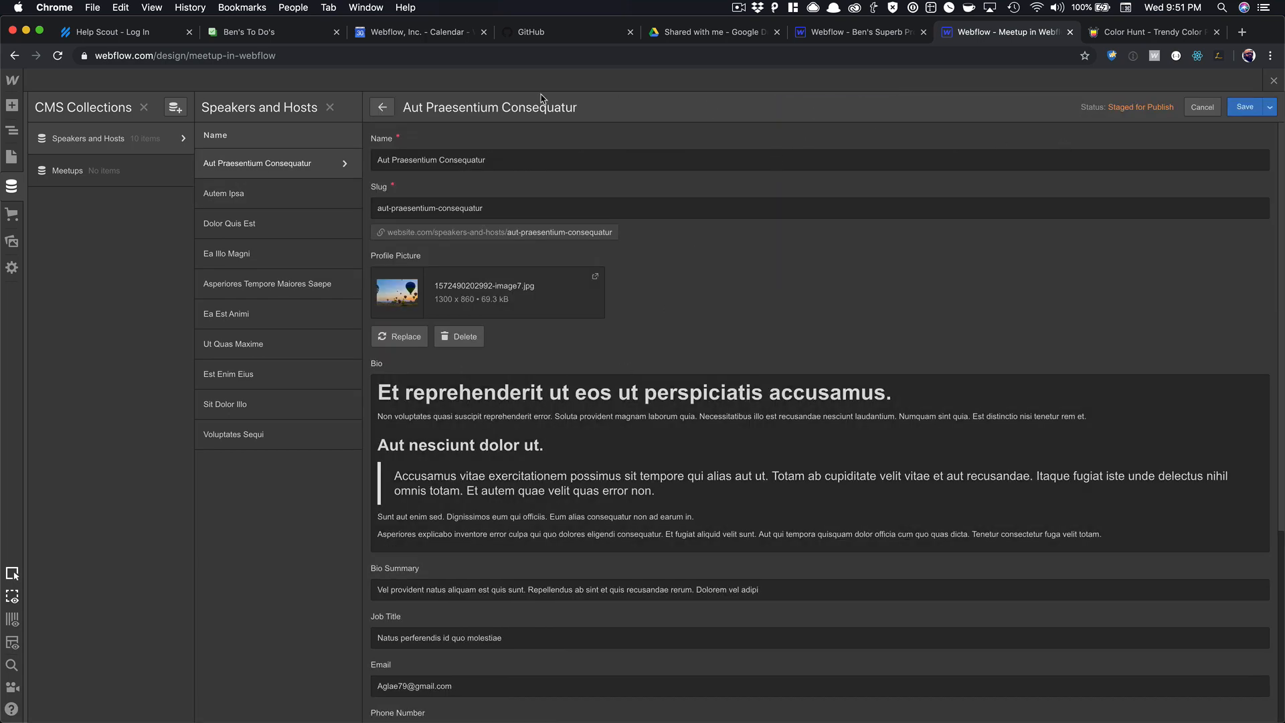
click(383, 108)
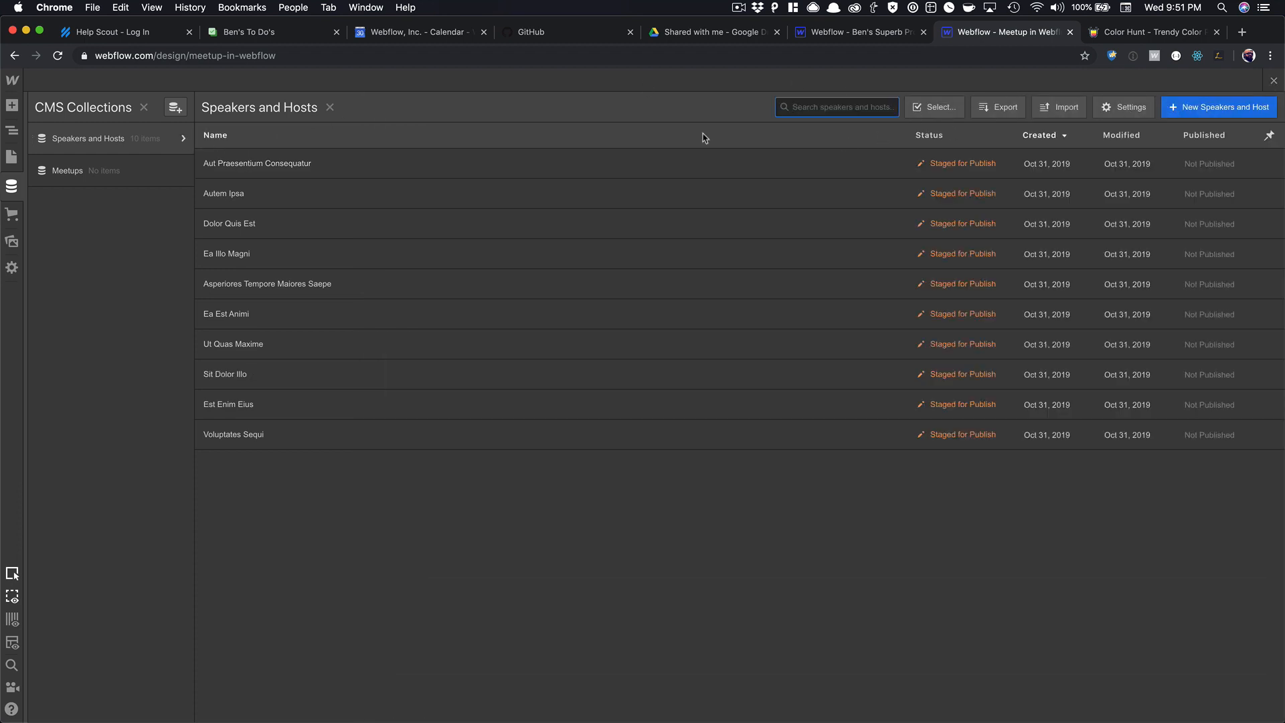
Permanently delete all ten dummy items.
click(935, 107)
click(208, 135)
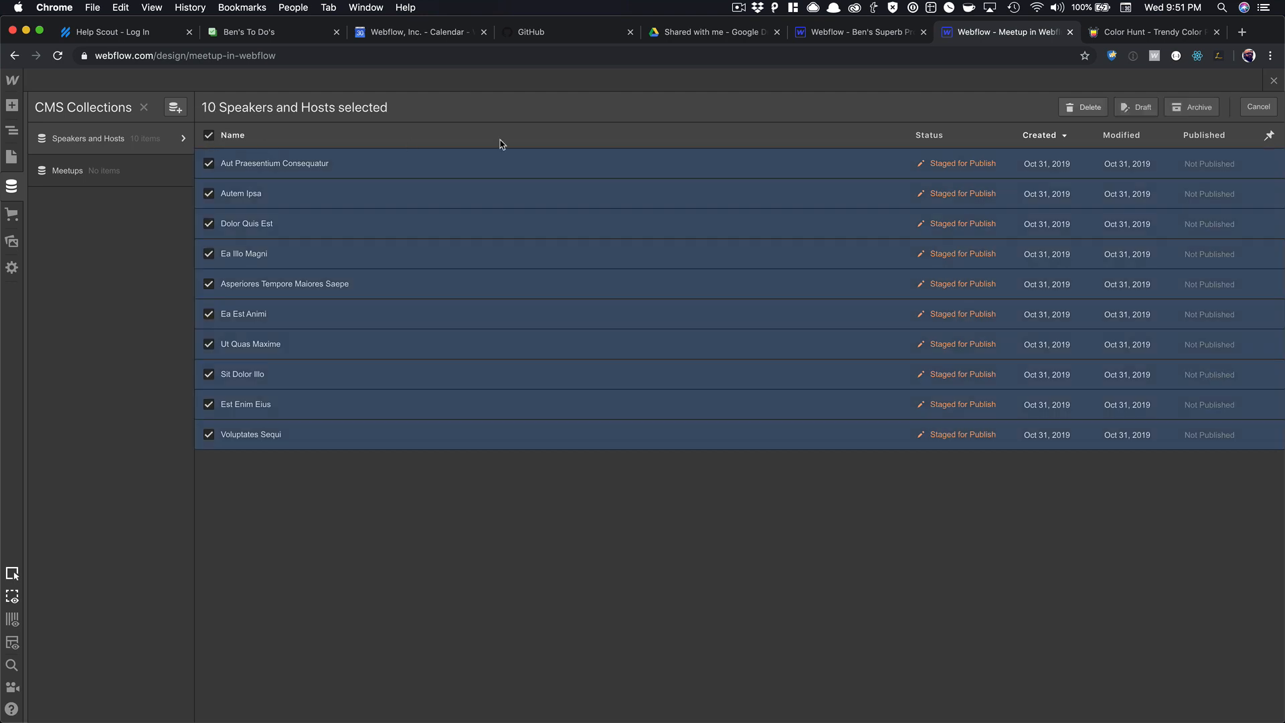
click(1091, 112)
click(750, 434)
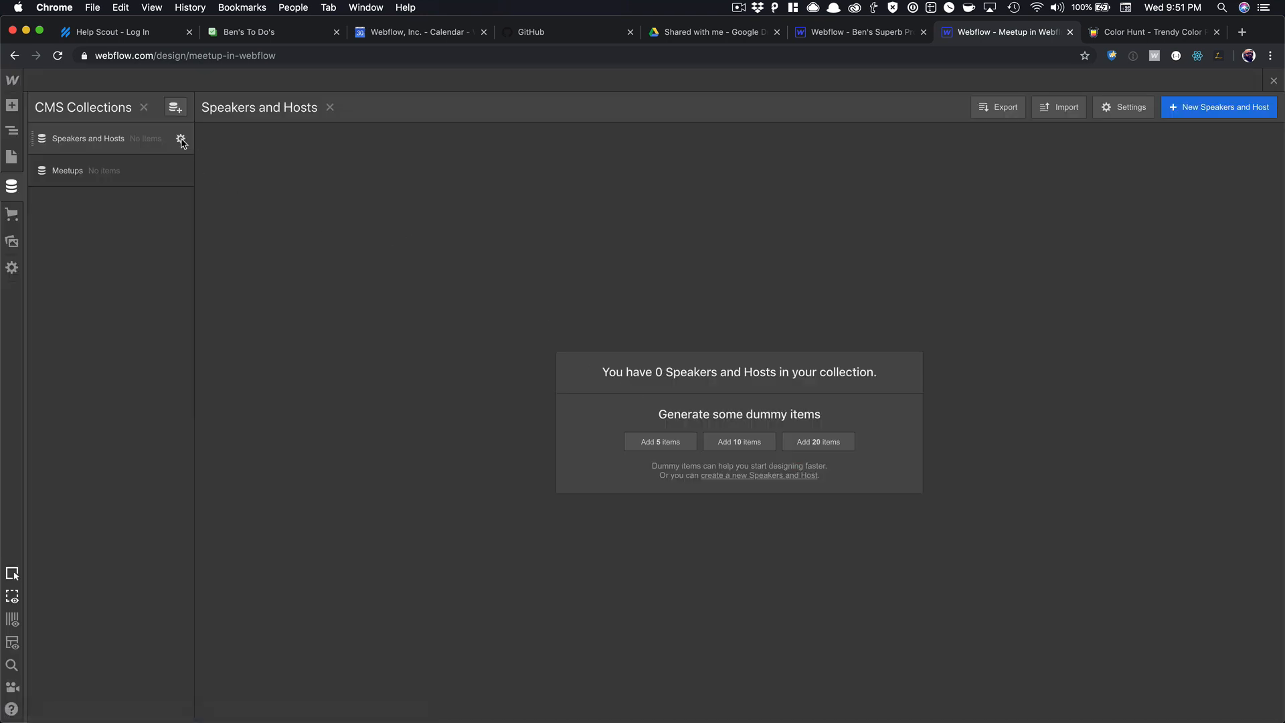
Delete the Speakers and Hosts collection from its settings.
click(181, 138)
scroll(407, 439, down, 2)
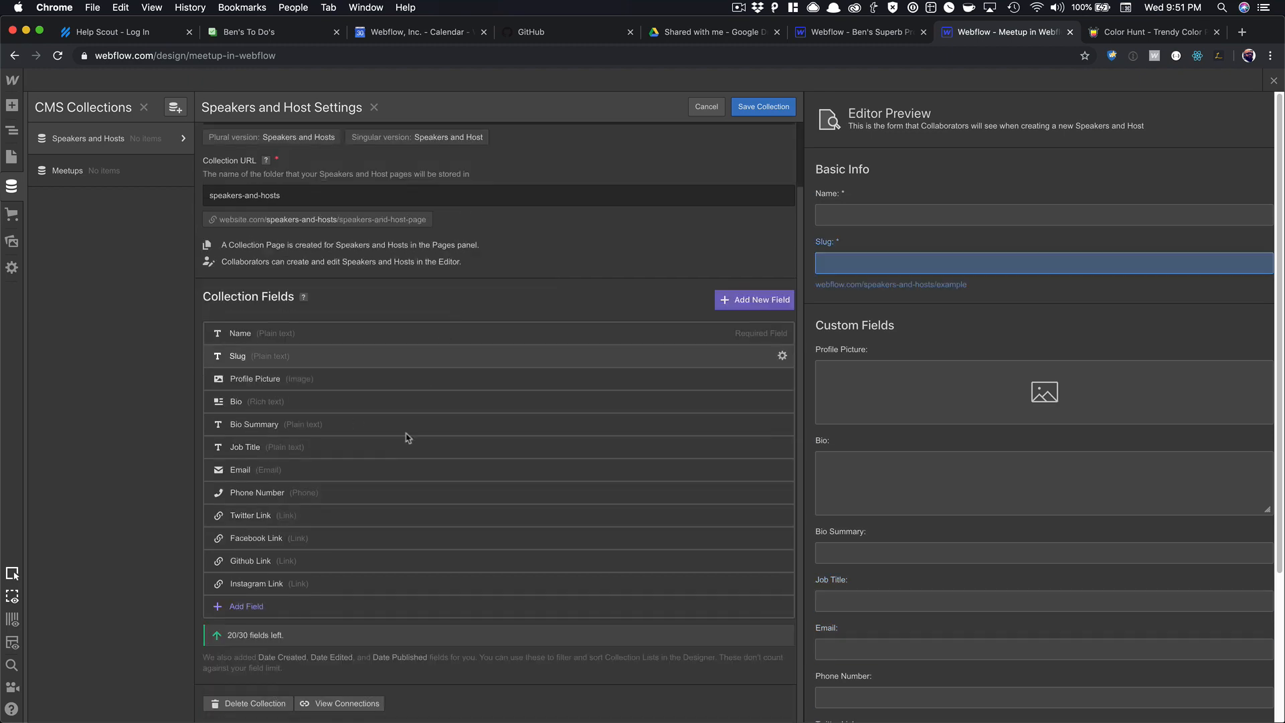
click(278, 702)
click(773, 433)
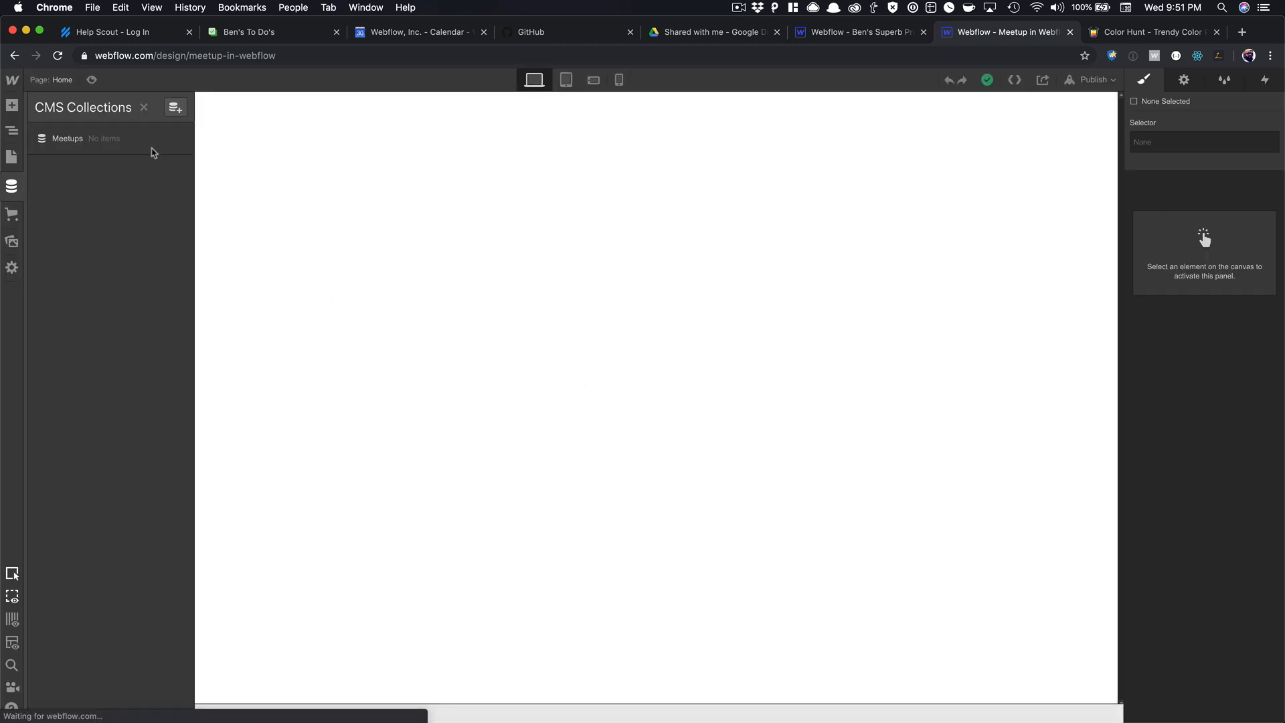
Start a new collection from the Team Members template with a 'Github Link' link field.
click(174, 107)
click(503, 166)
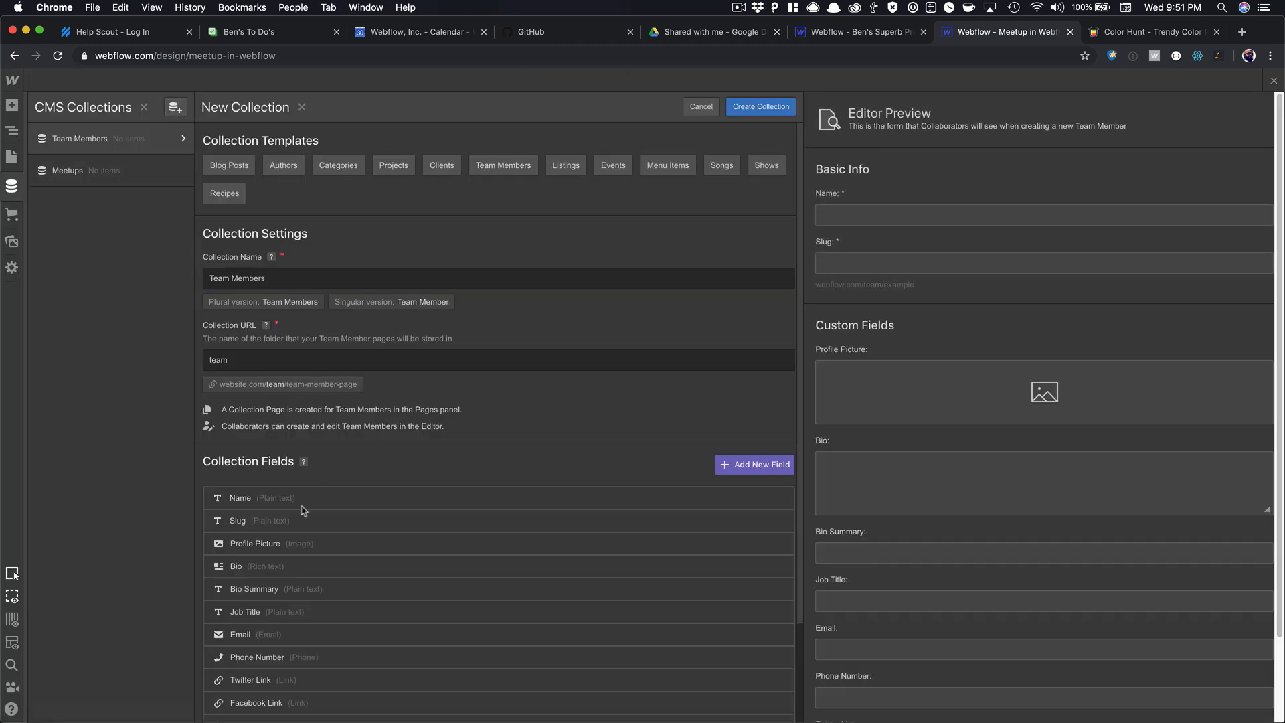
scroll(278, 584, down, 2)
click(248, 606)
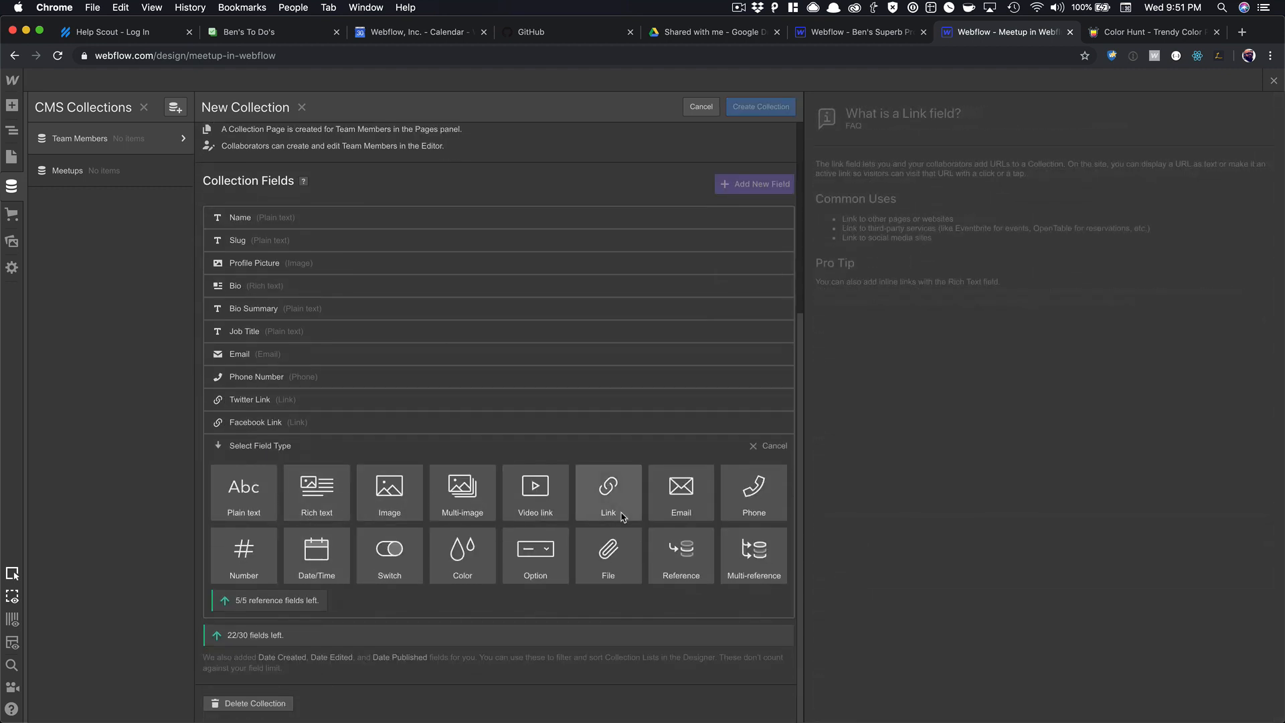
click(605, 485)
text(Github L)
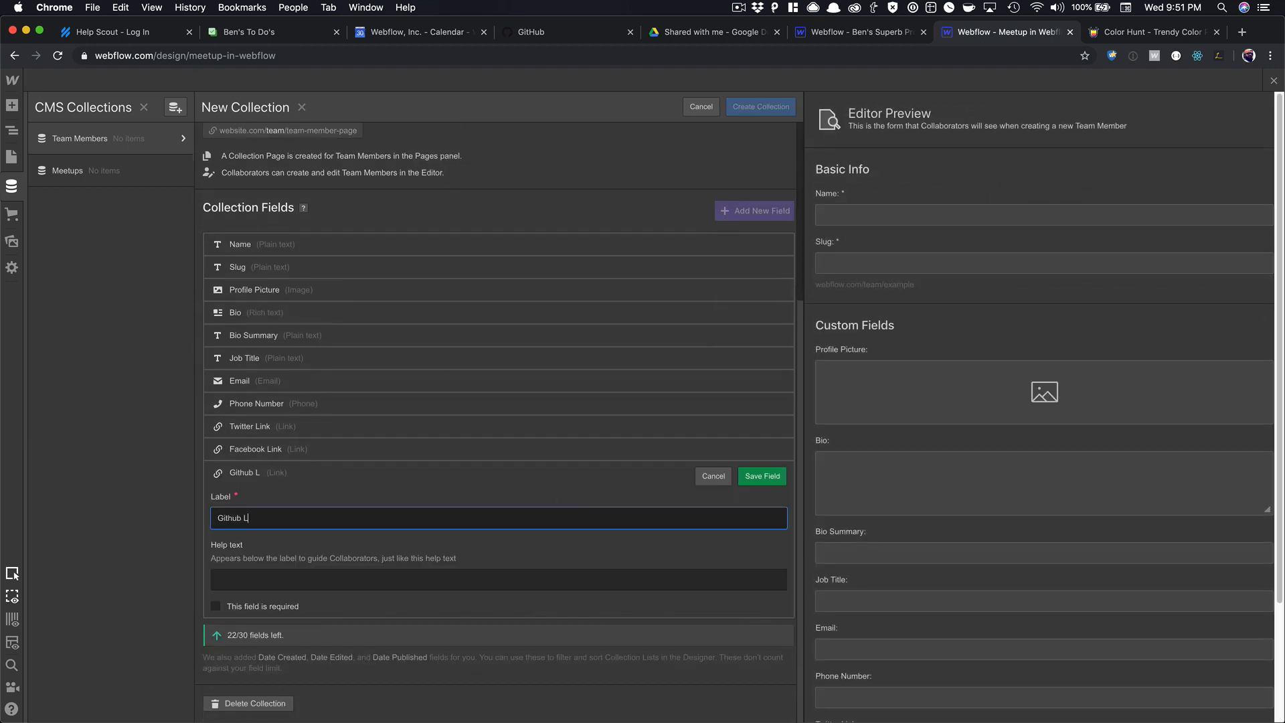
text(ink)
key(Return)
Add an 'Instagram Link' link field and create the Team Members collection.
click(326, 629)
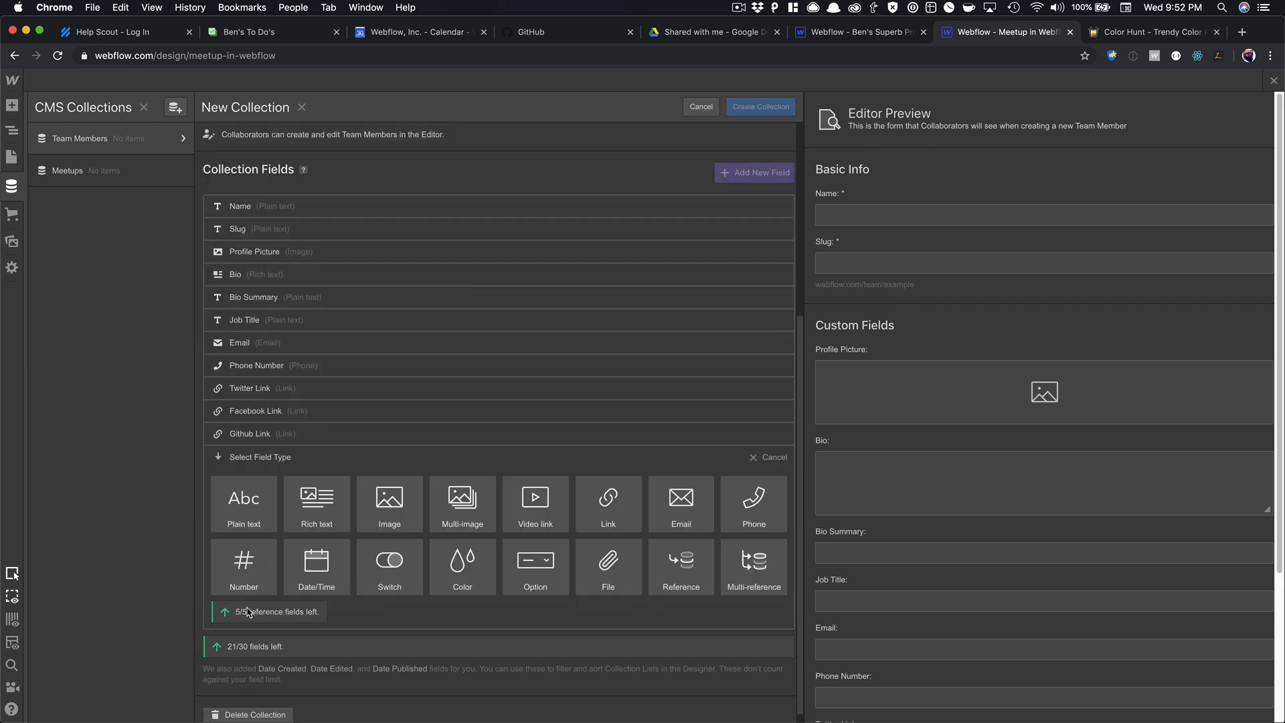
click(595, 502)
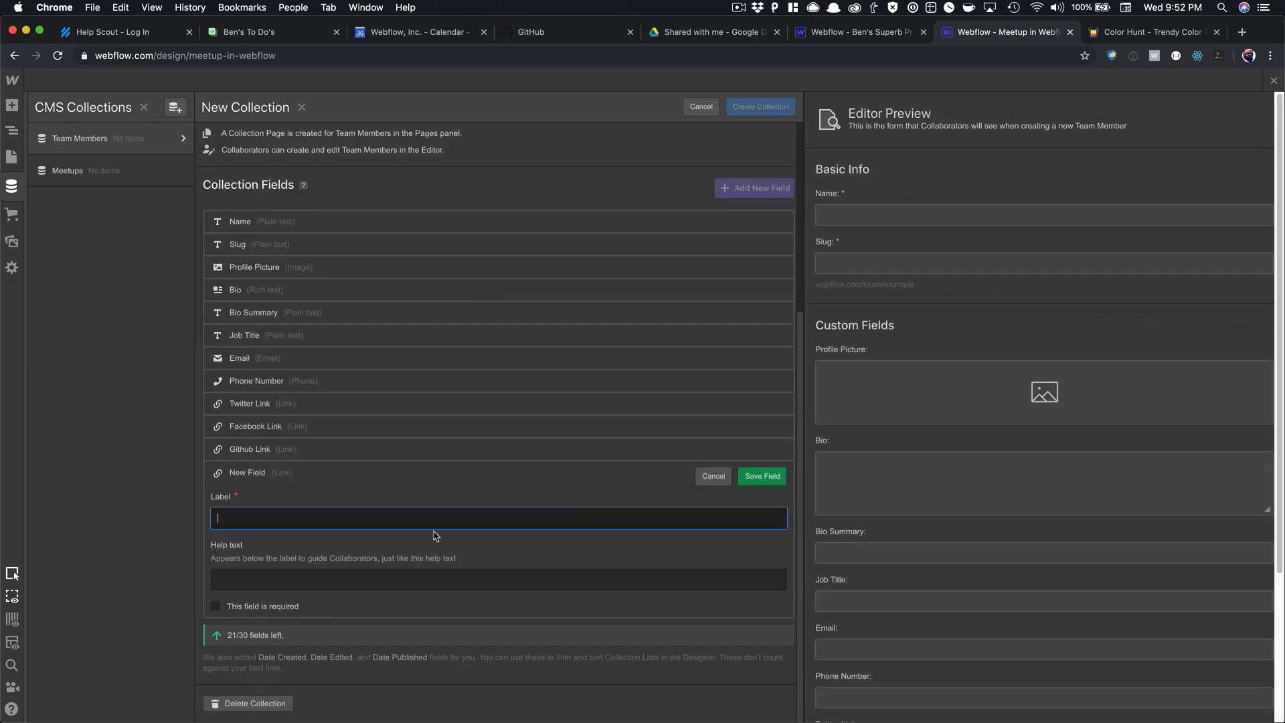
text(Instagram Link)
key(Return)
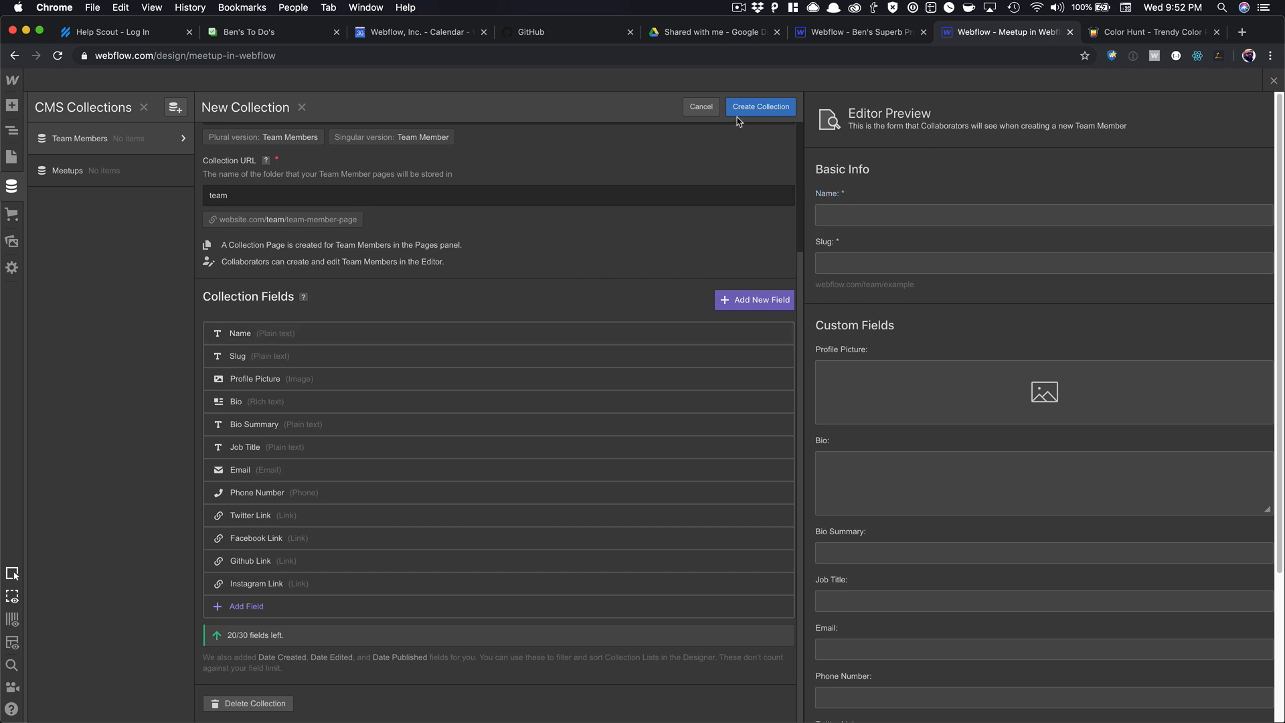
scroll(738, 121, up, 5)
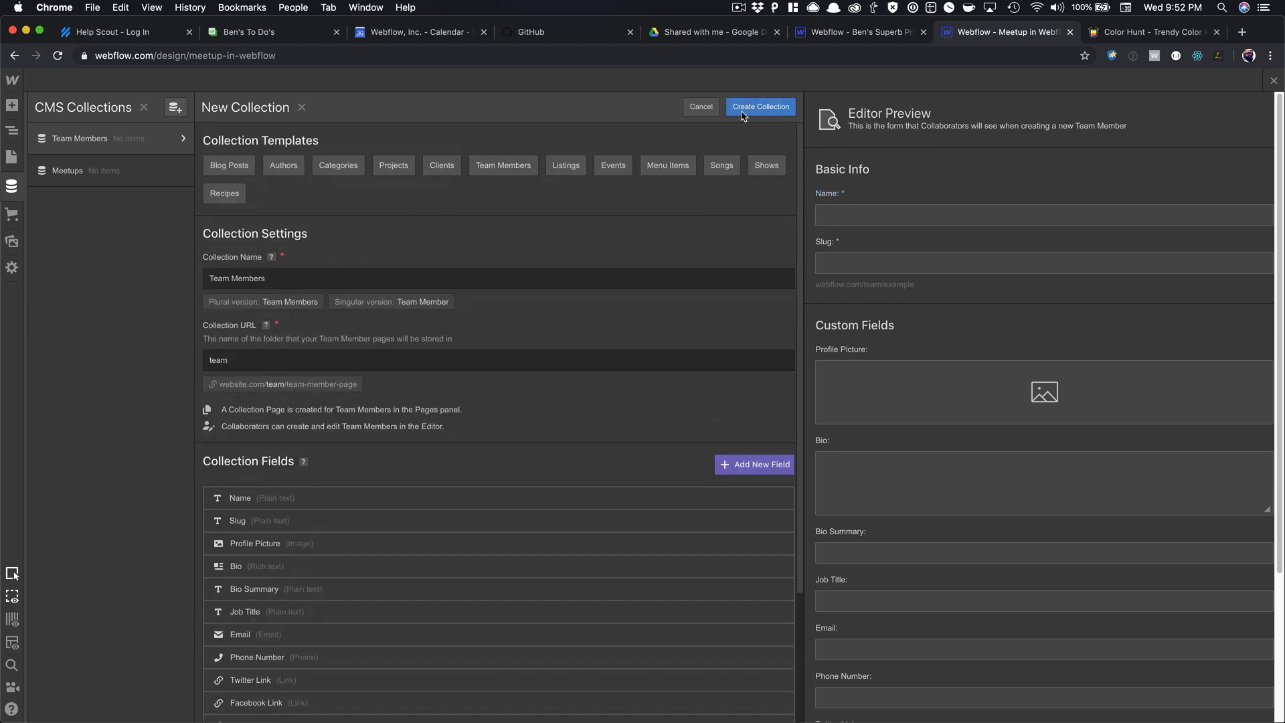
click(743, 114)
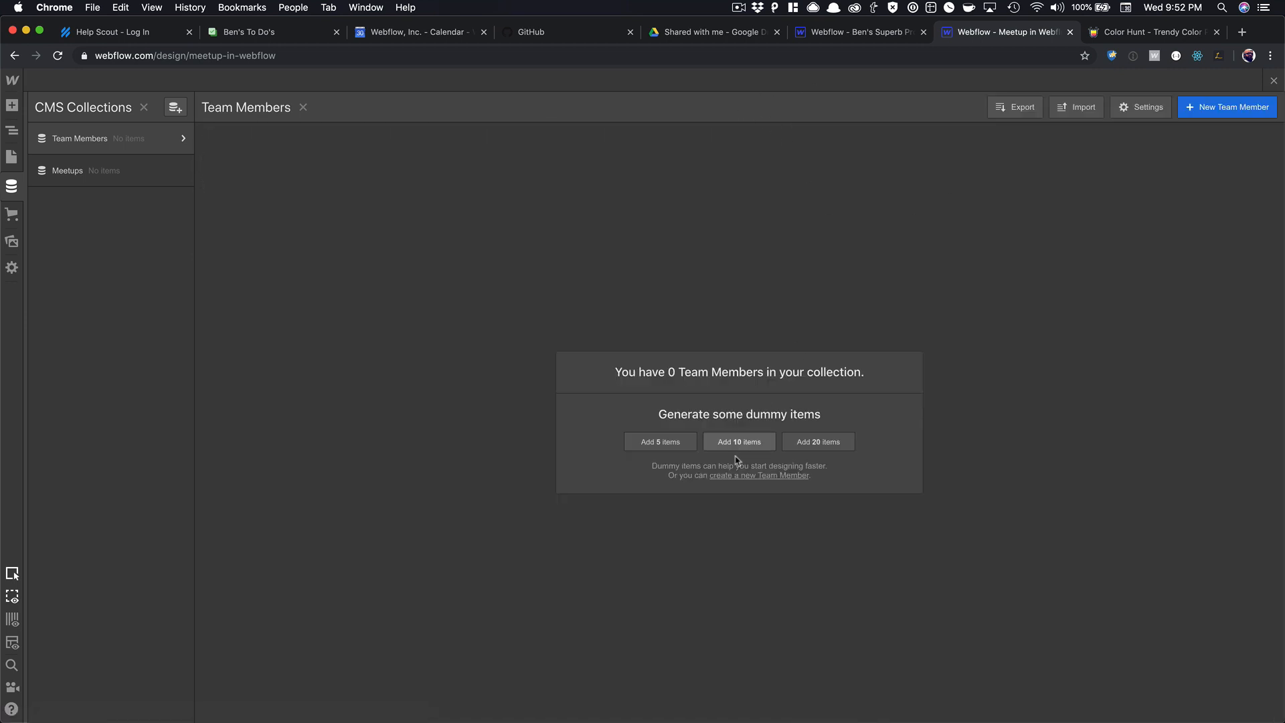
Generate ten dummy team members and inspect two of their item details.
click(738, 442)
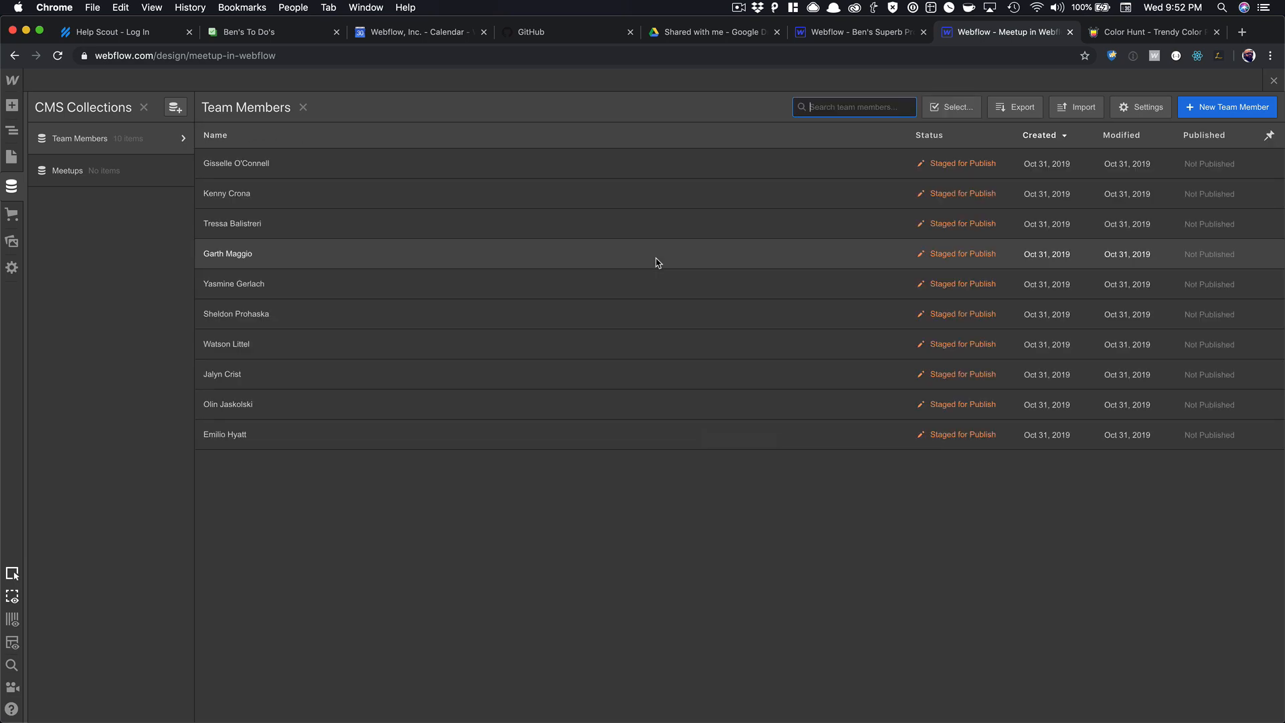
click(289, 165)
scroll(462, 298, down, 8)
scroll(482, 324, up, 8)
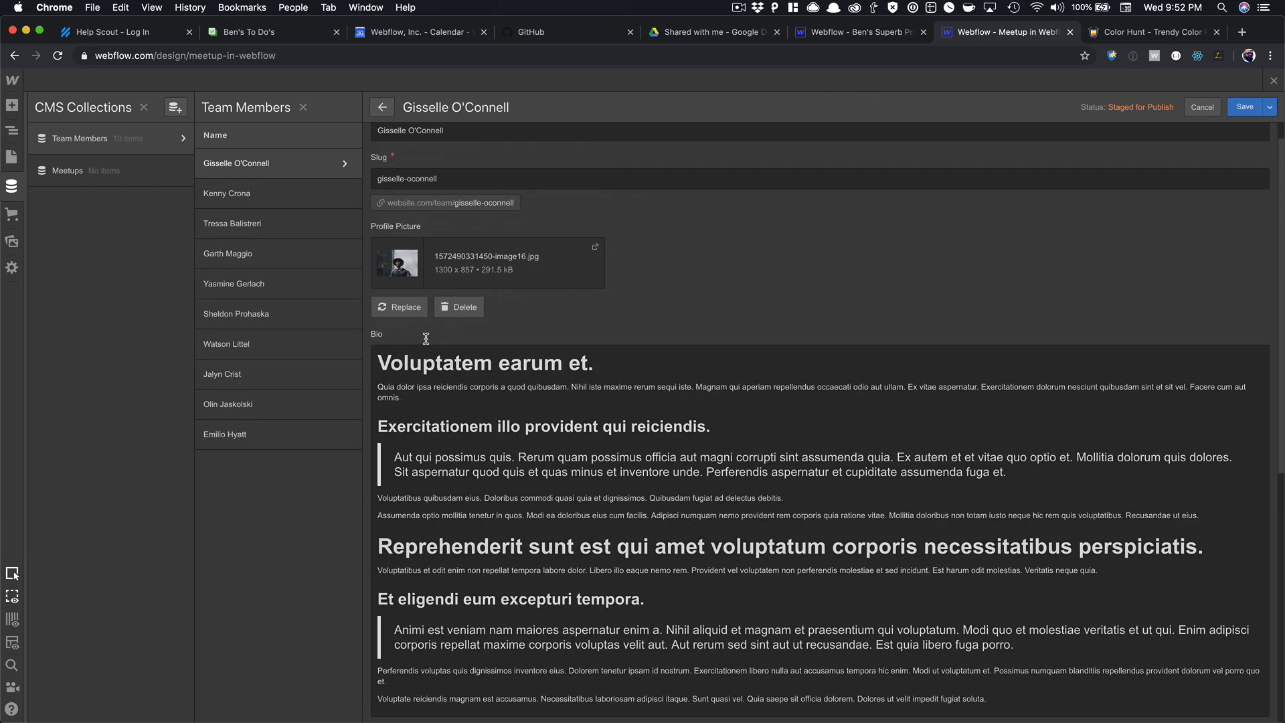
click(256, 228)
scroll(472, 299, down, 1)
scroll(423, 302, up, 1)
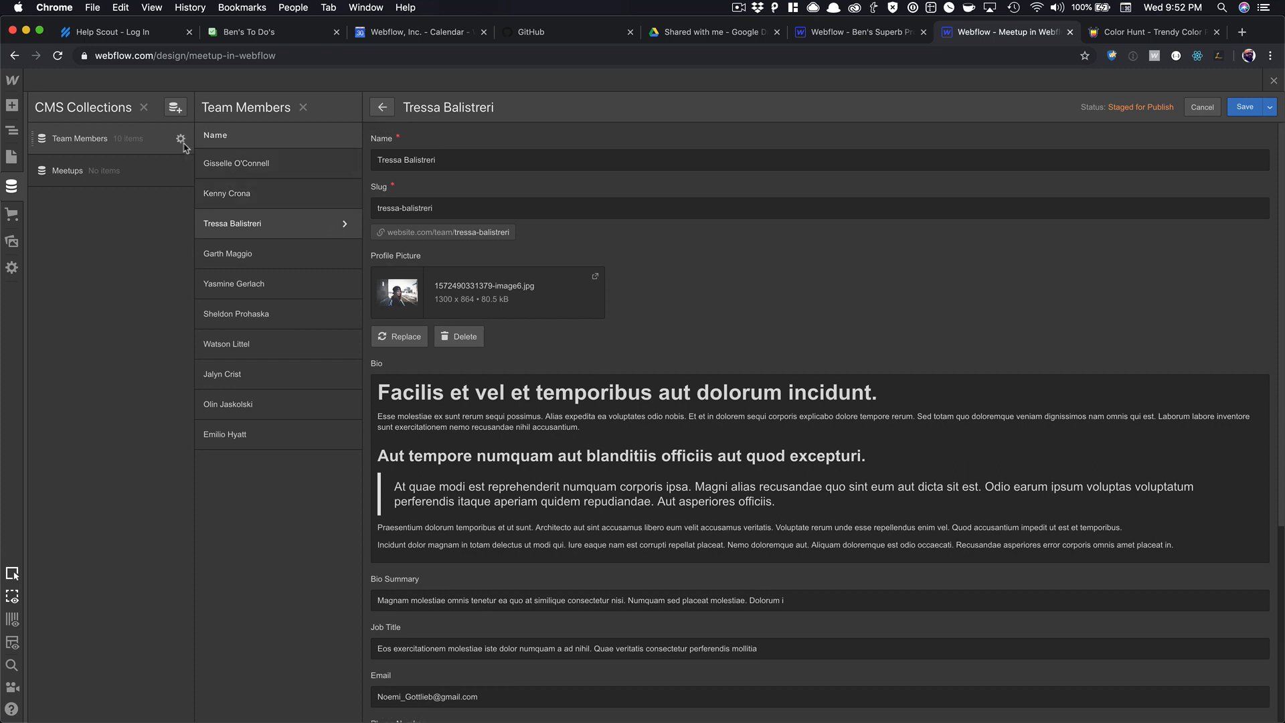
click(180, 140)
Rename the collection 'Speakers and Hosts' with URL speakers-and-hosts and save it.
click(234, 184)
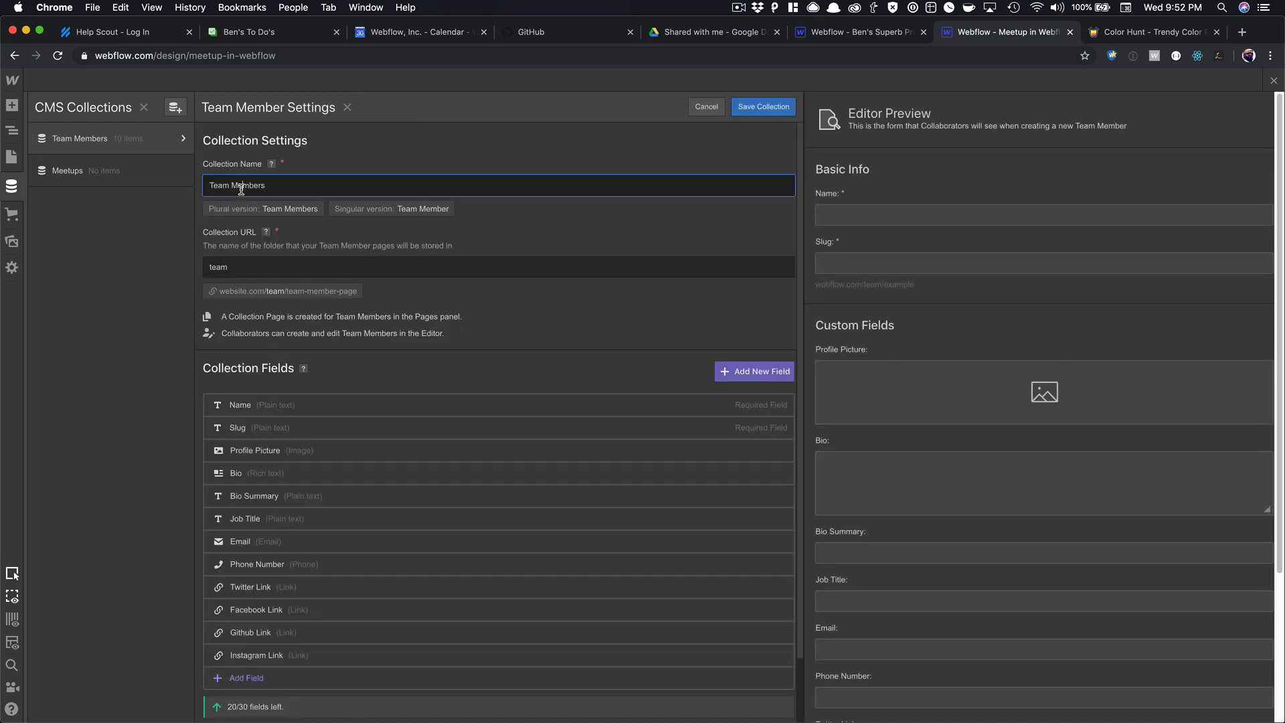
key(super+a)
text(Speajk)
key(BackSpace)
key(BackSpace)
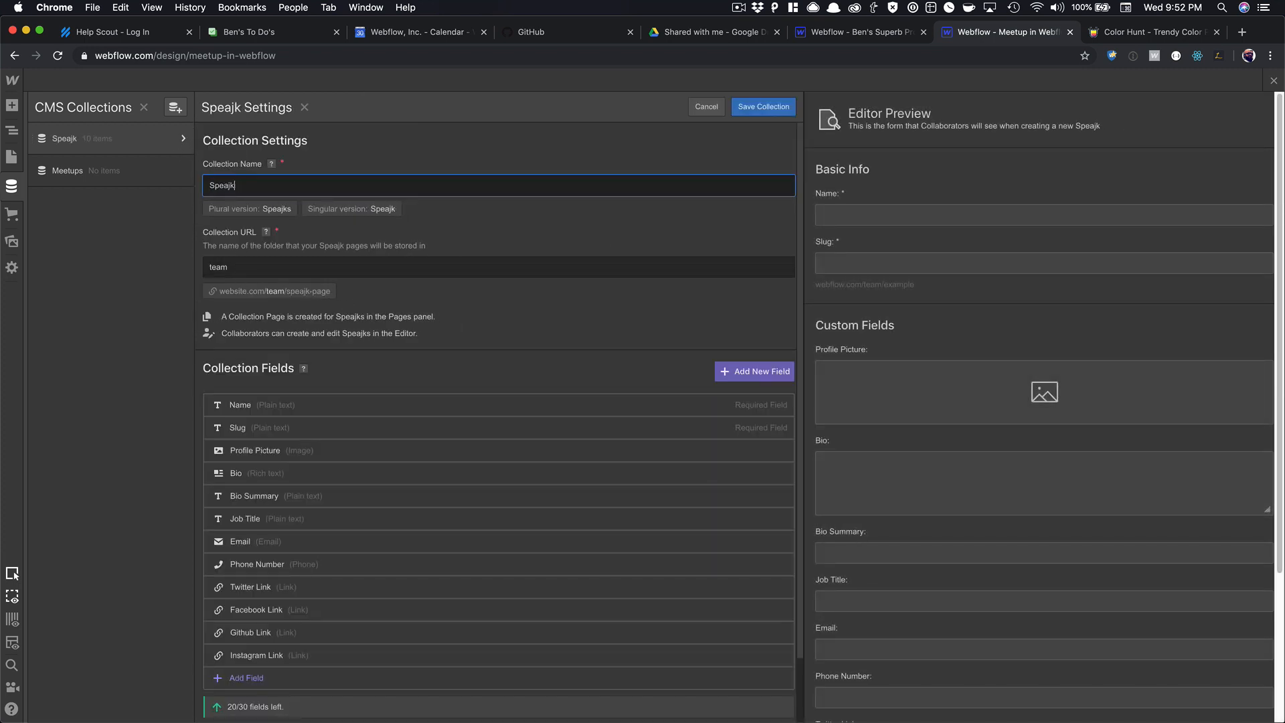
text(kers and Hosts)
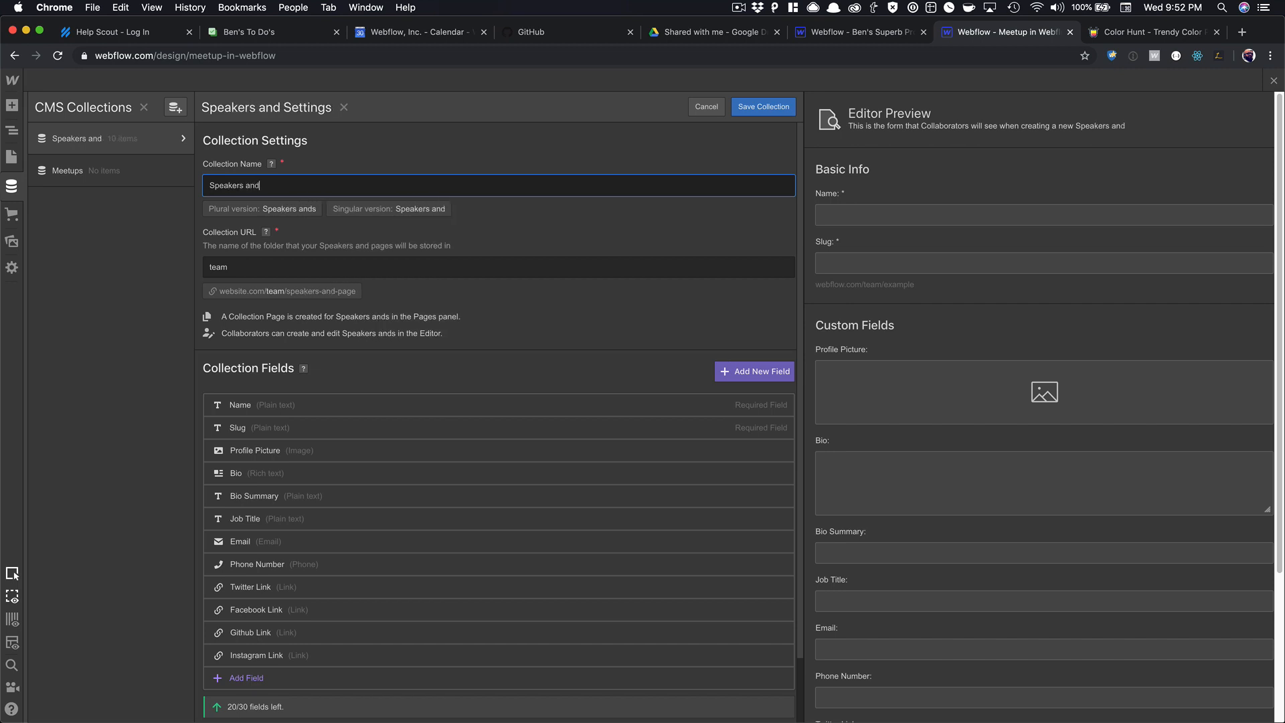
double_click(224, 268)
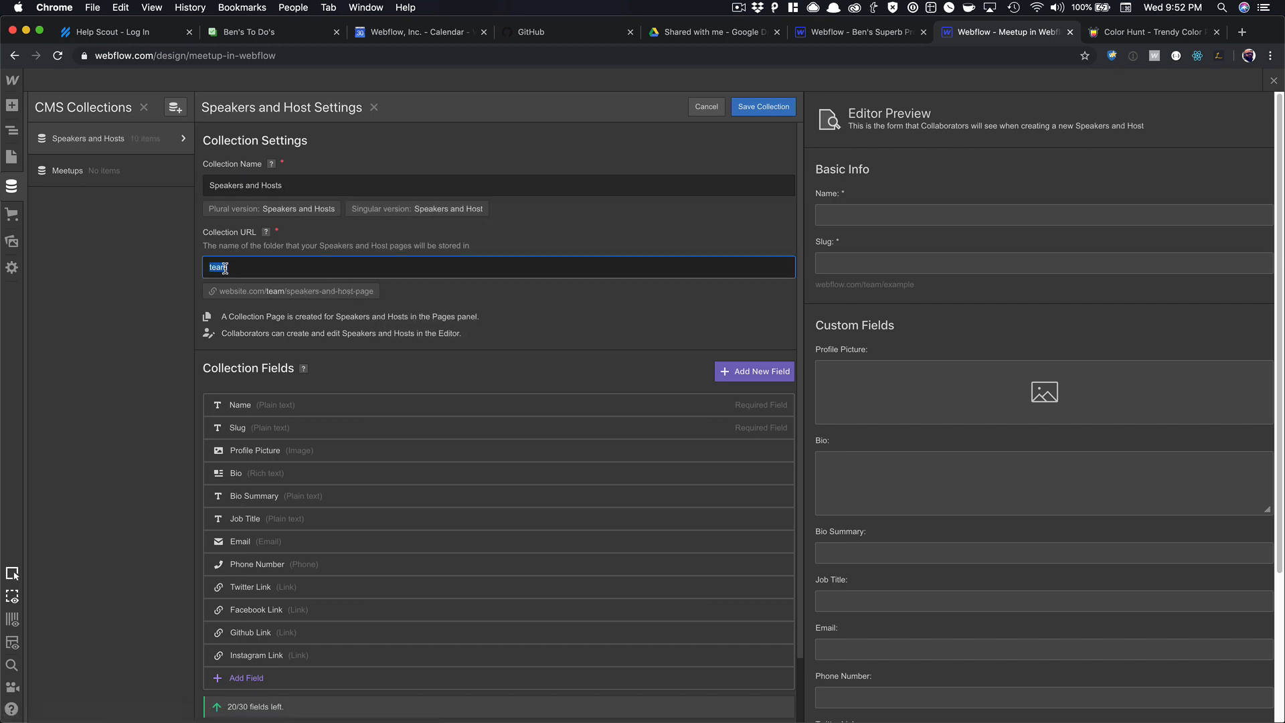
text(speak)
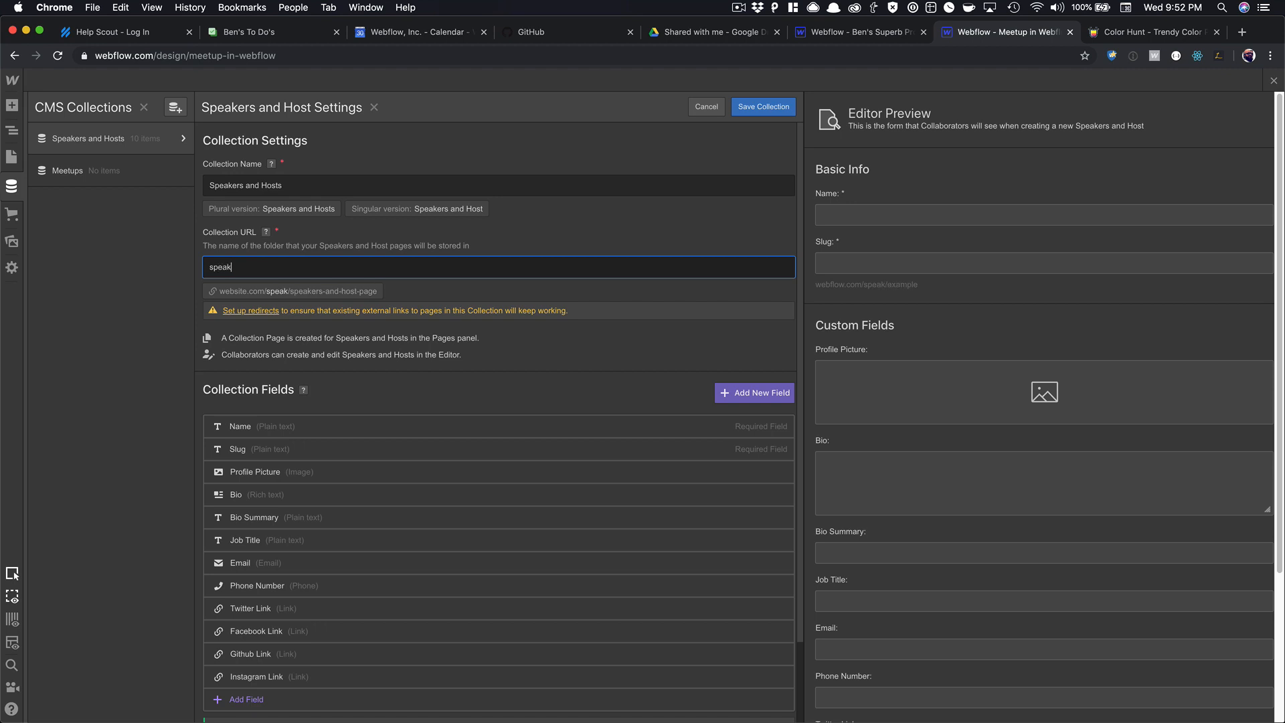
text(ers-and-hosts)
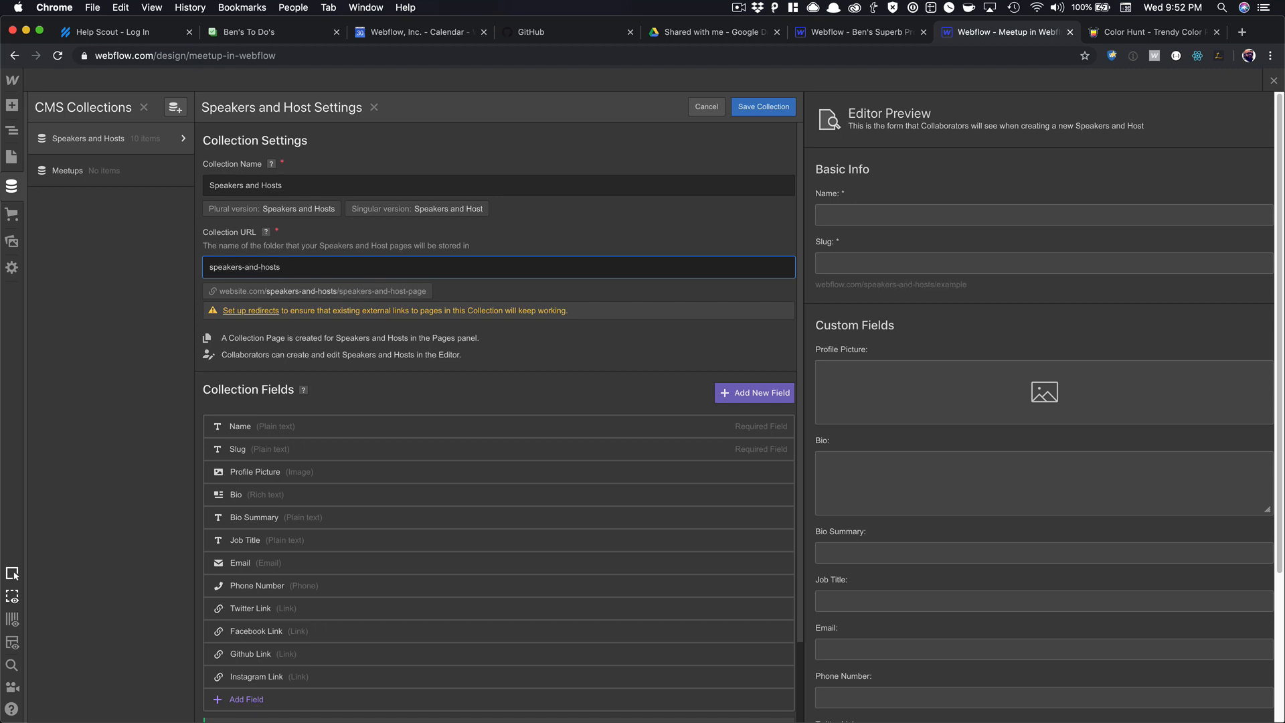
click(745, 108)
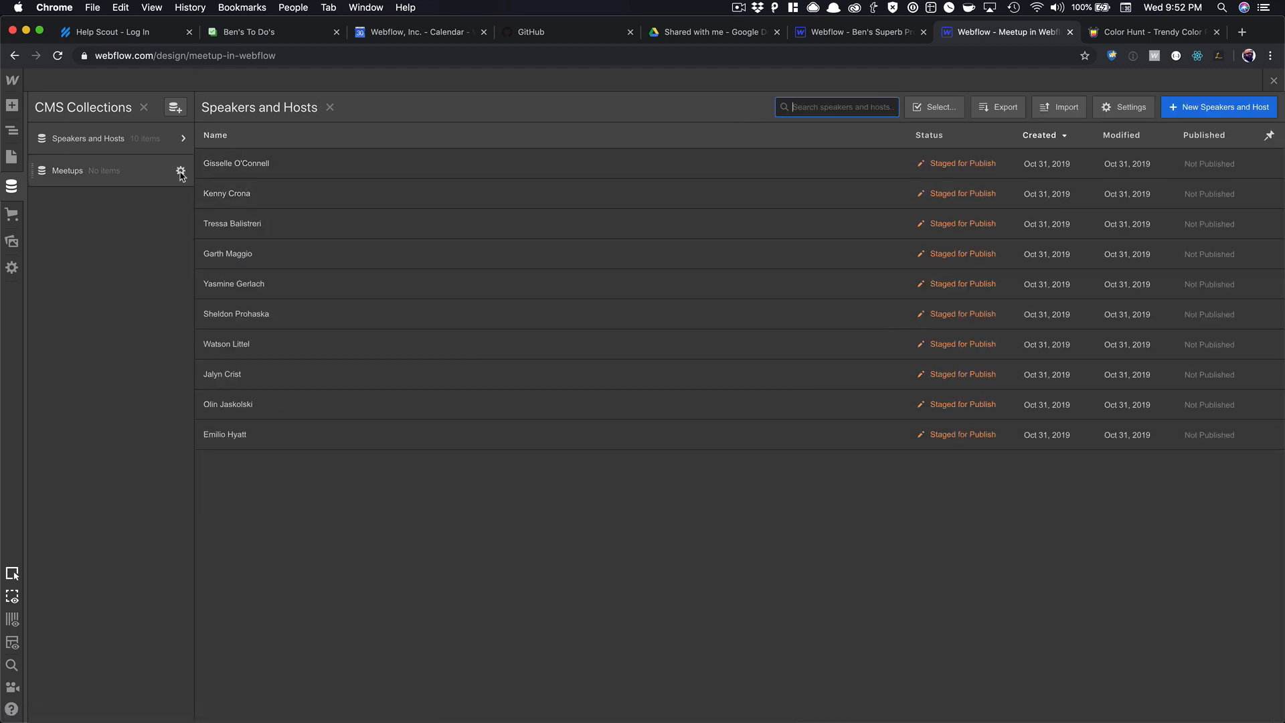
click(180, 171)
Add a 'Hosted By' multi-reference field to Meetups linked to Speakers and Hosts.
click(243, 607)
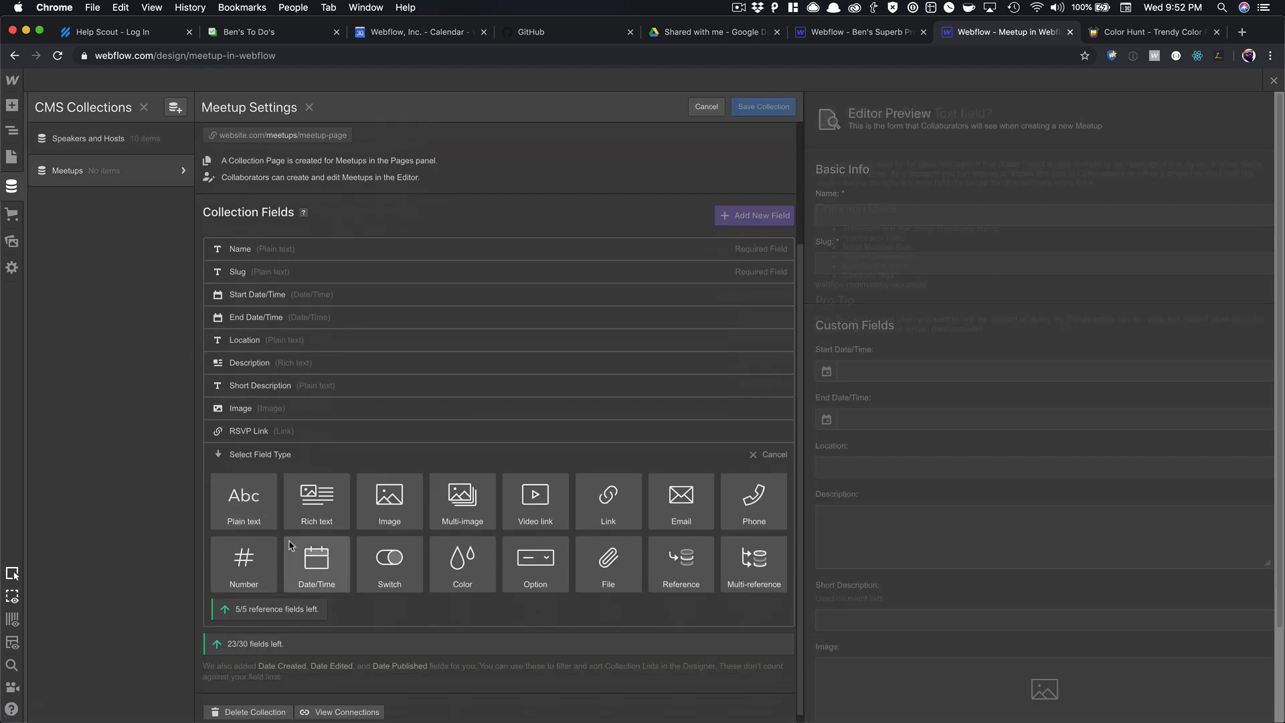
click(754, 557)
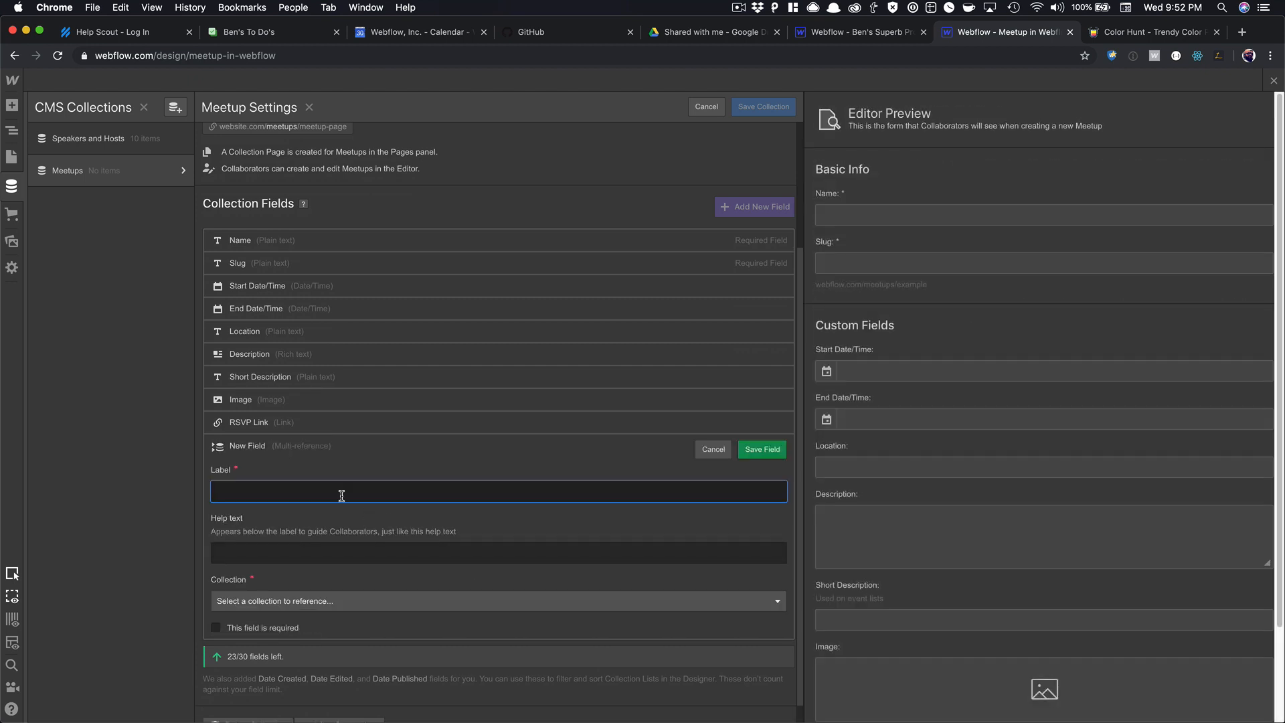
text(Hosted By)
click(330, 600)
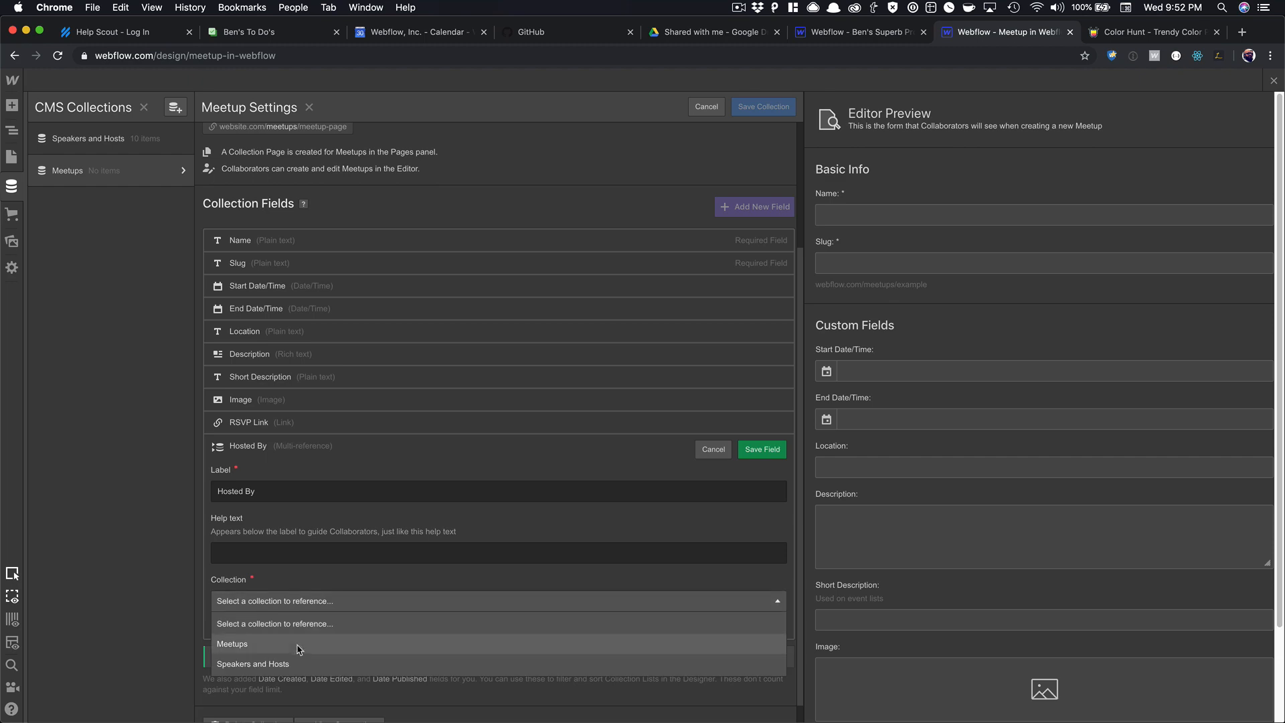
click(294, 645)
click(763, 449)
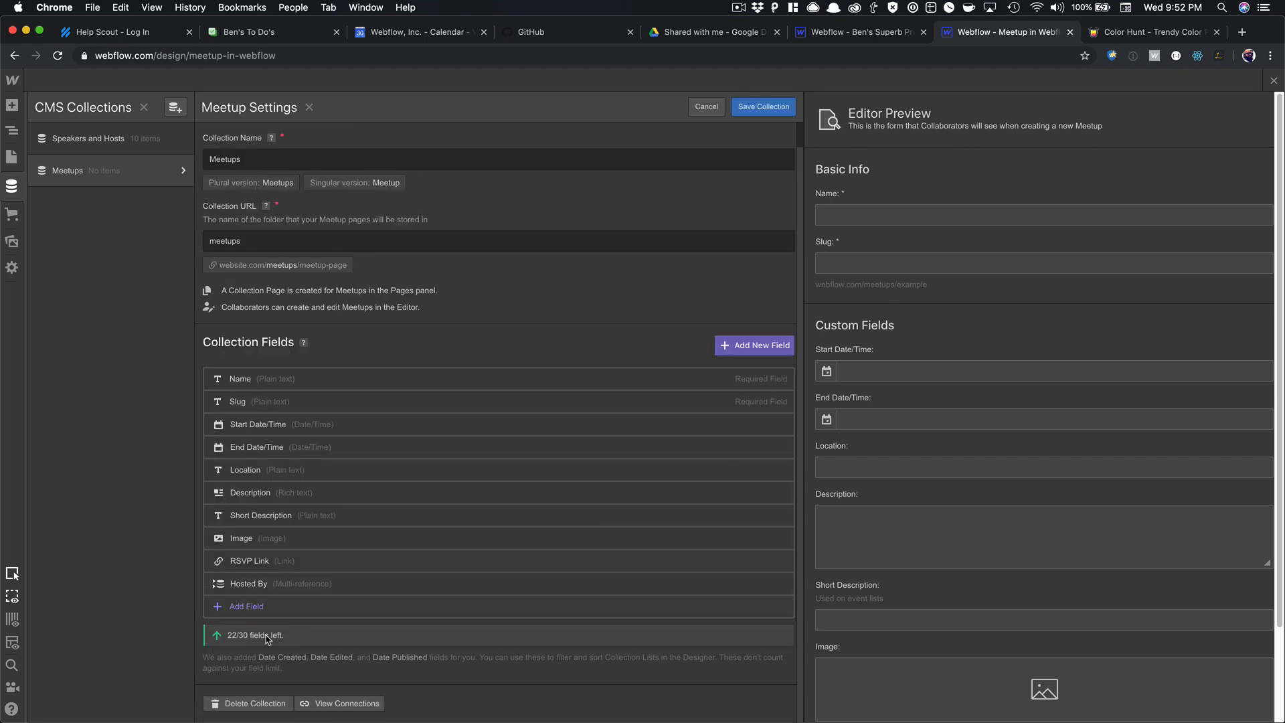
Add a 'Speakers' multi-reference field linked to Speakers and Hosts, then save Meetups.
click(243, 610)
click(753, 554)
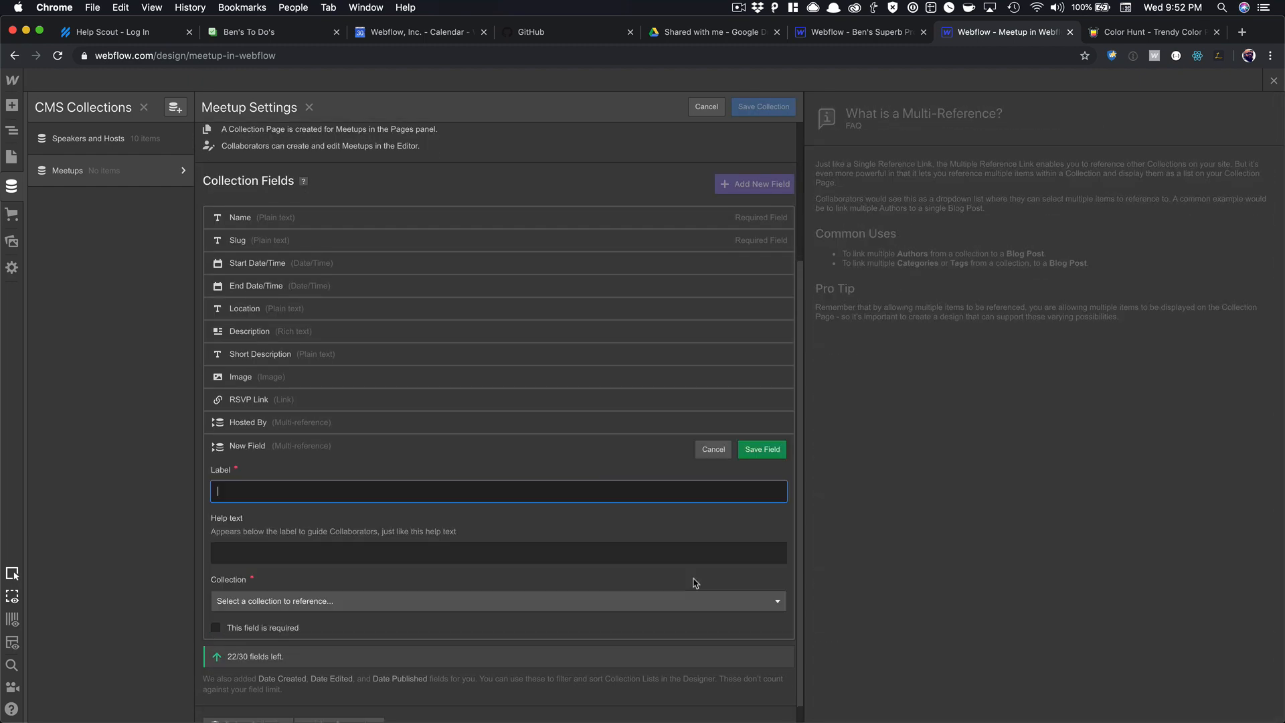
text(Speakers)
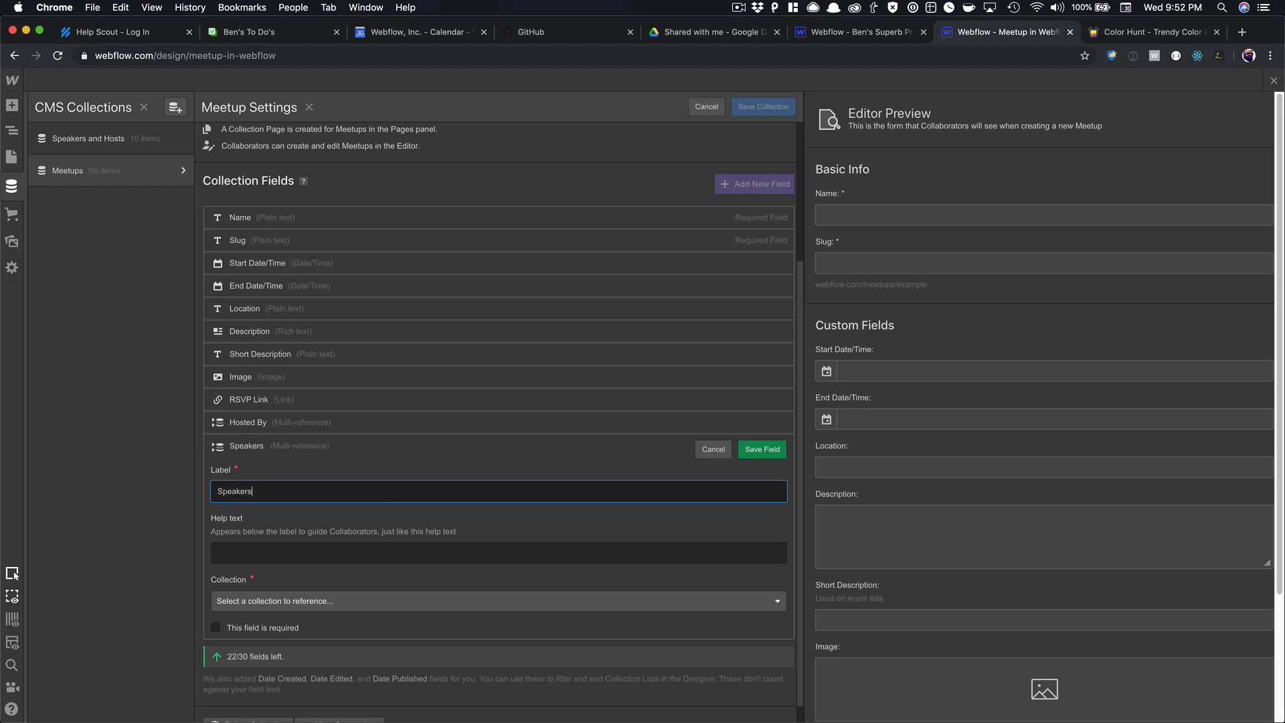
click(254, 600)
click(268, 665)
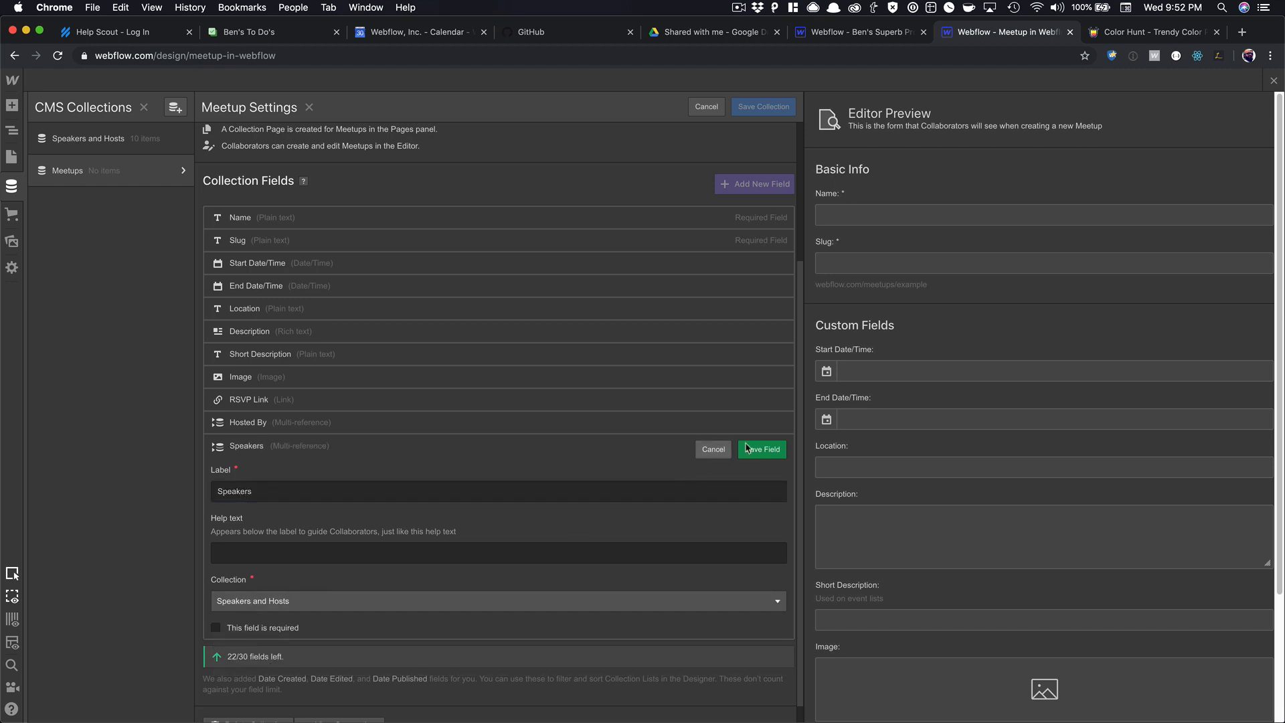
click(762, 449)
click(763, 107)
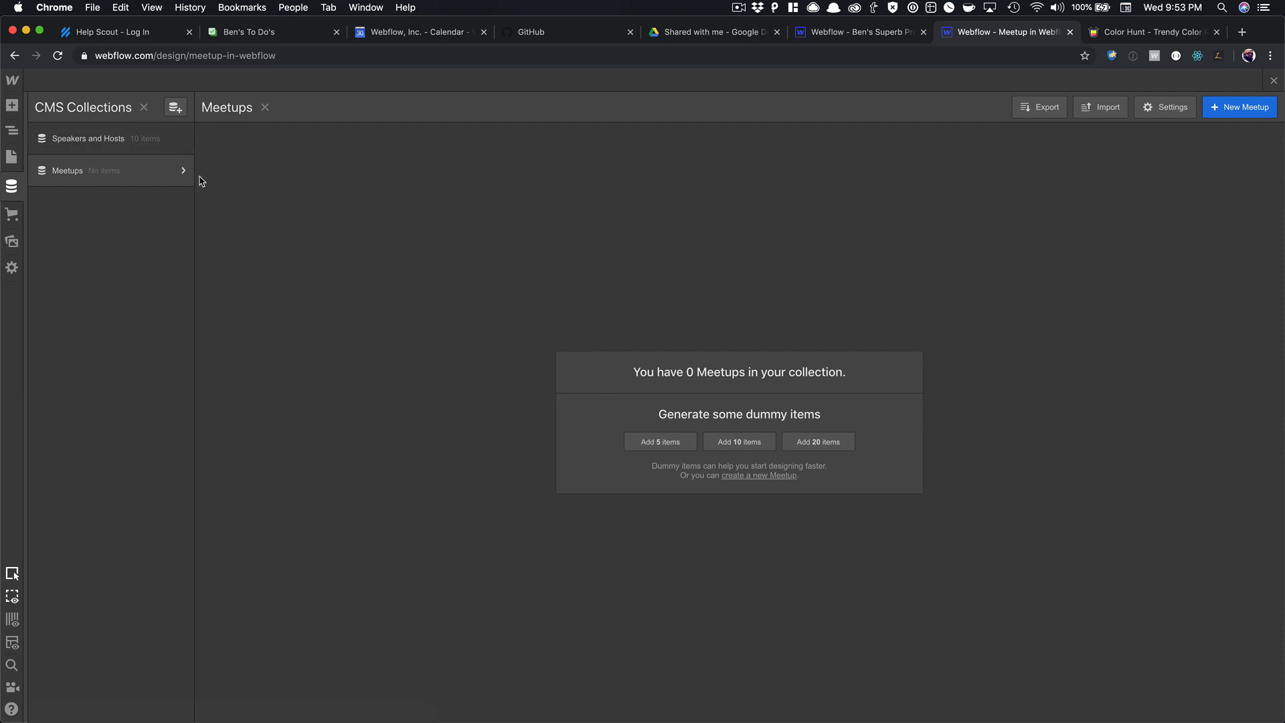
Generate 10 dummy meetups, inspect Nesciunt Consequatur, Sunt and Suscipit, then return to the Home canvas.
click(758, 442)
click(330, 196)
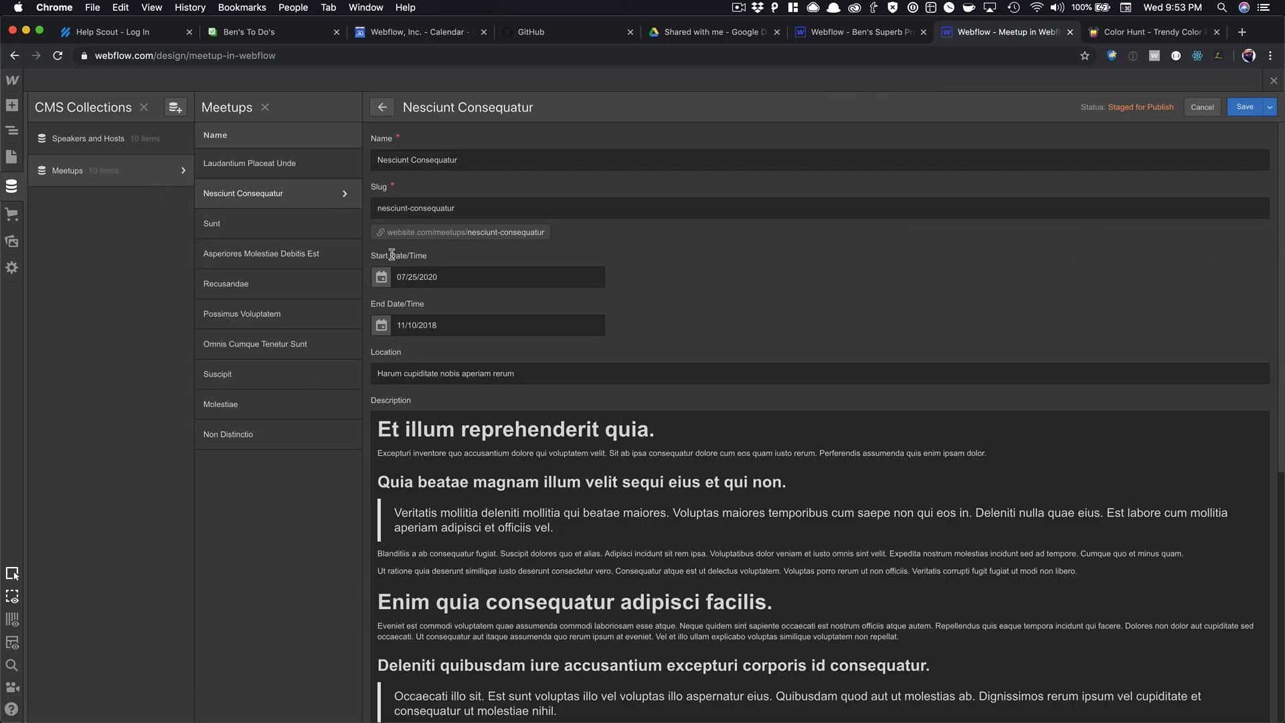
scroll(413, 281, down, 5)
click(305, 231)
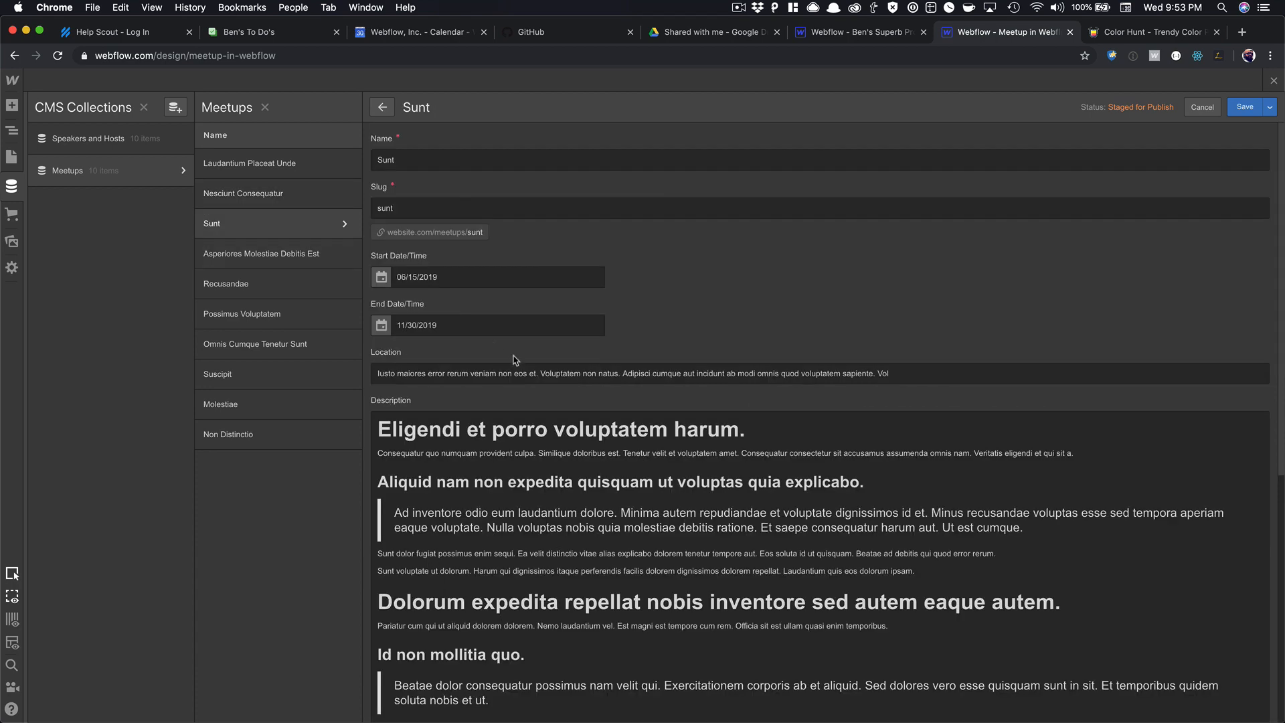
scroll(594, 358, down, 10)
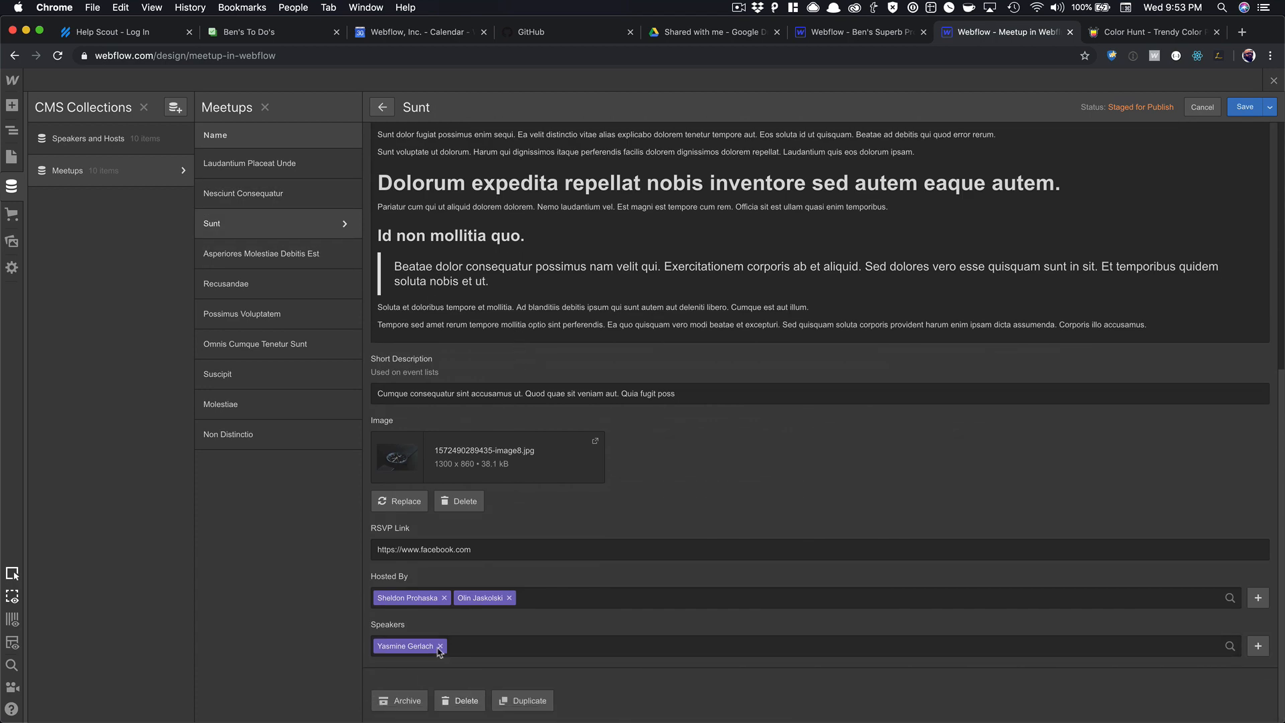
click(258, 384)
scroll(529, 458, down, 10)
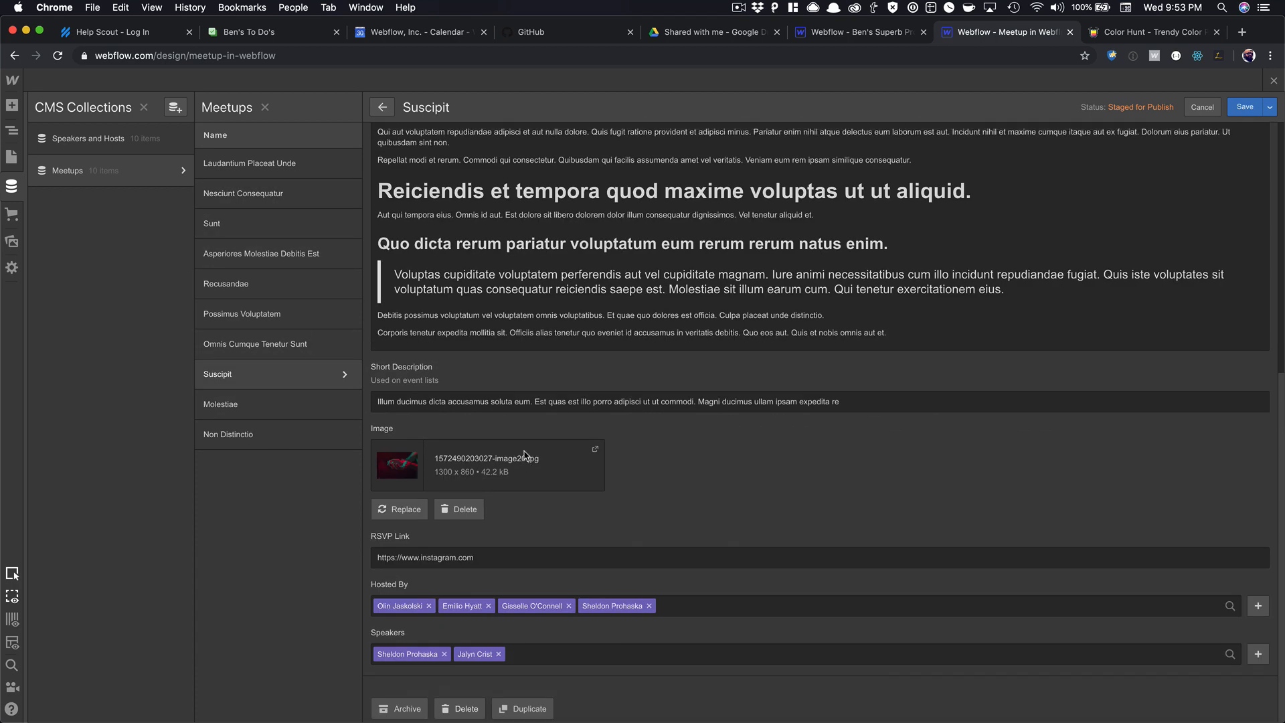
scroll(526, 455, up, 8)
click(1273, 80)
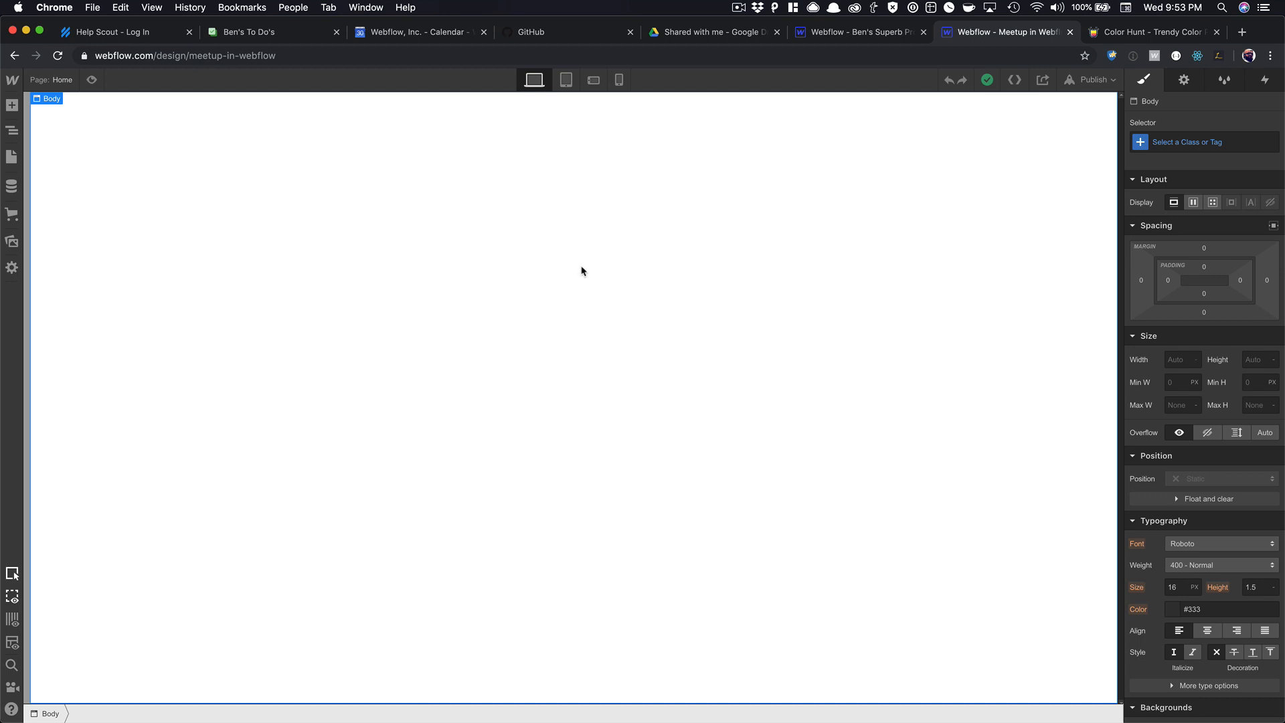
Insert a Section symbol from Quick Find and unlink it into a regular section.
key(super+e)
text(se)
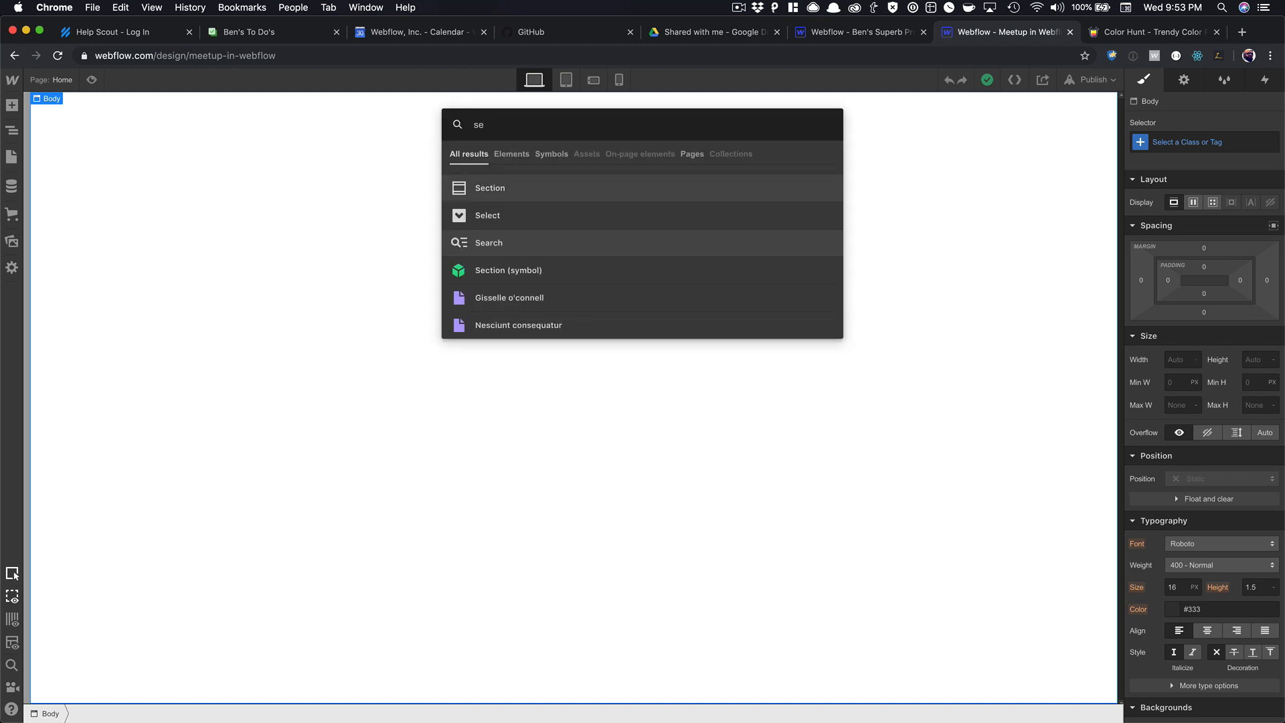
key(Down)
key(Return)
key(super+e)
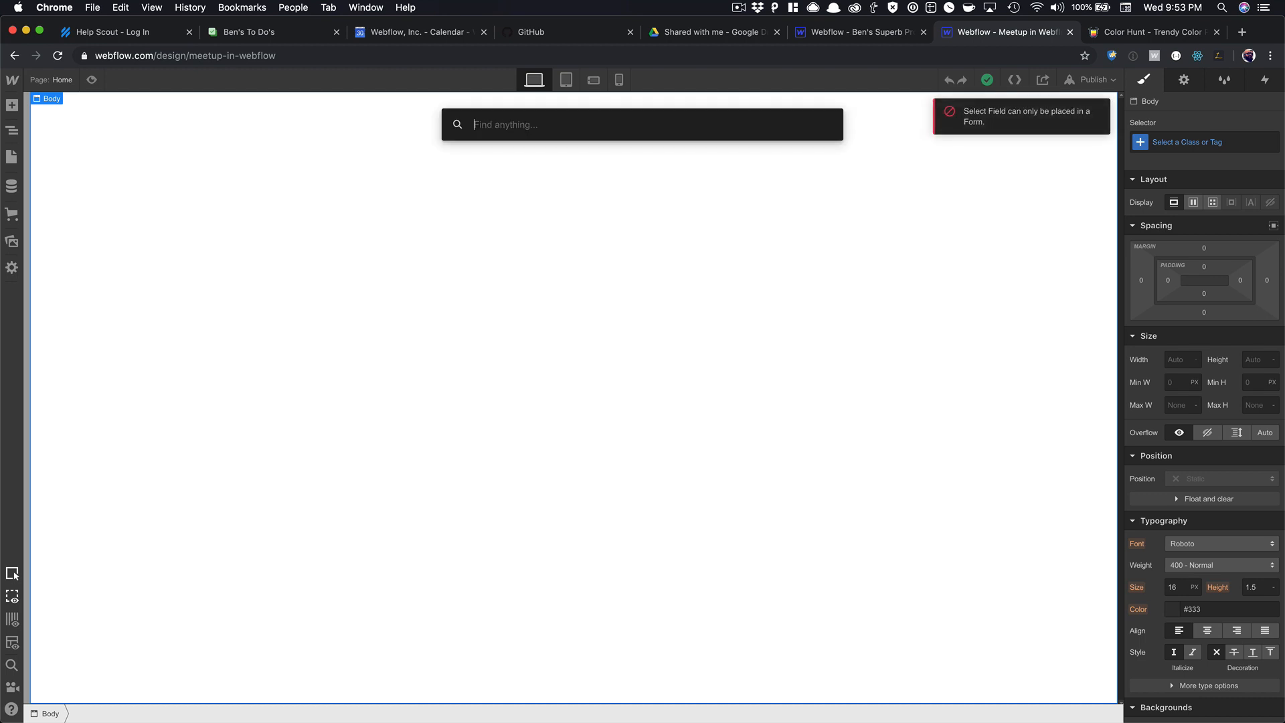
text(sec)
key(Down)
key(Return)
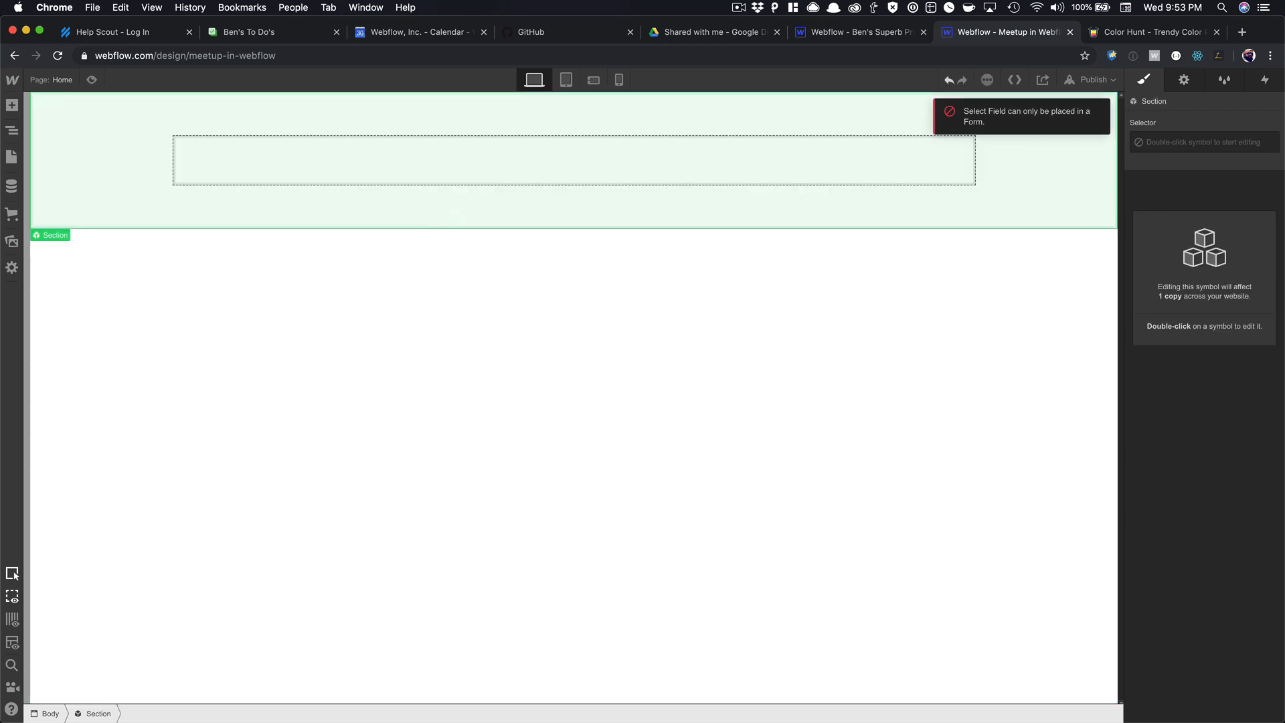
right_click(381, 217)
click(406, 445)
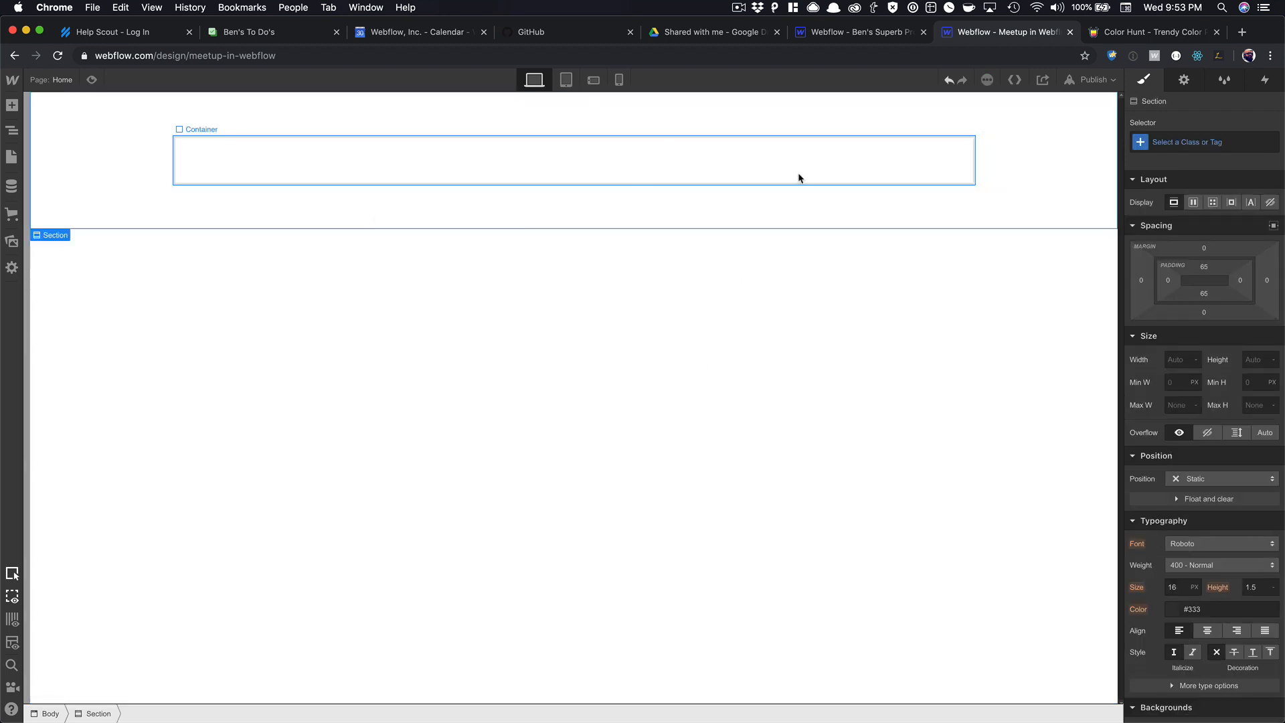
Give the section the combo class 'Hero Section'.
click(694, 182)
click(1027, 182)
click(1203, 141)
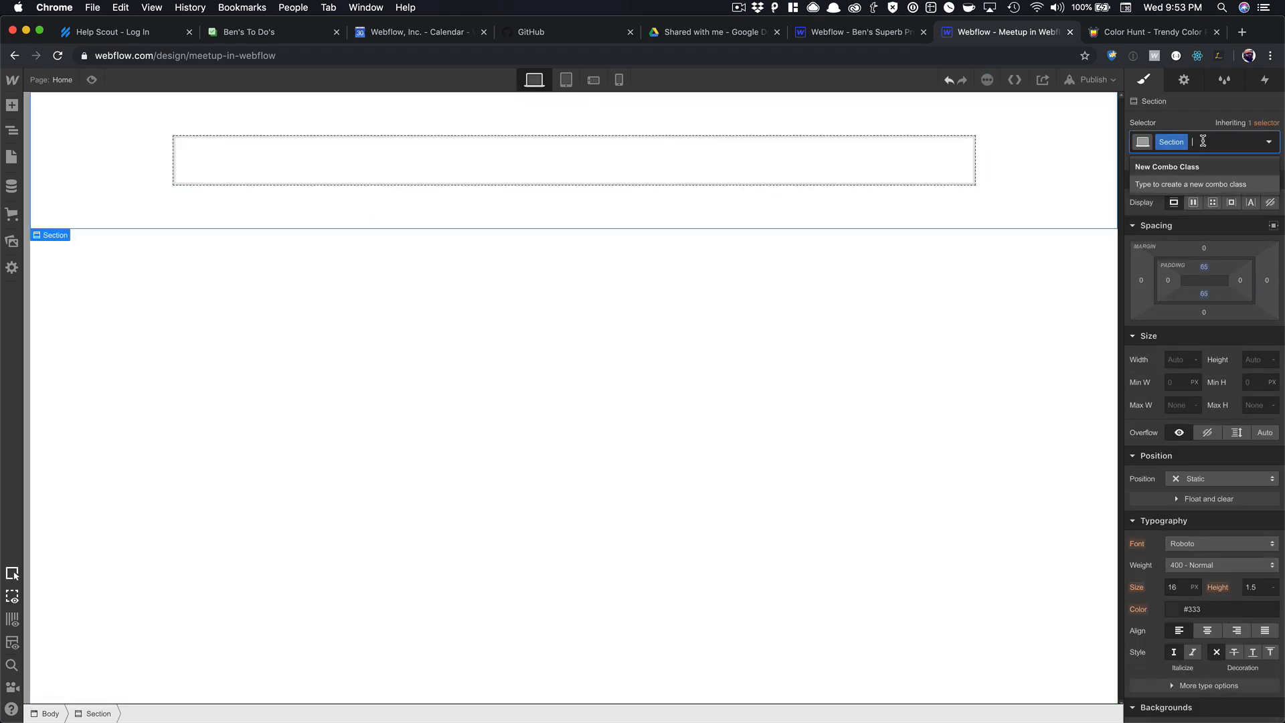
text(Hero Section)
key(Return)
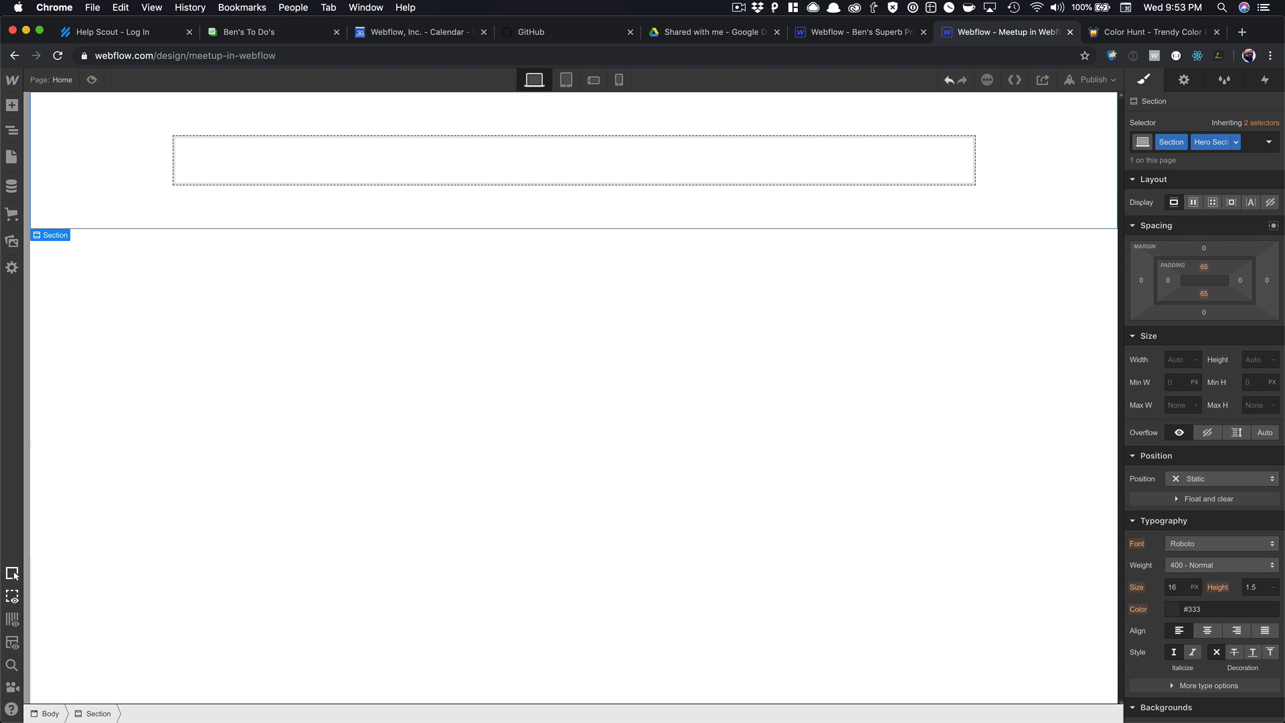
click(967, 231)
click(972, 211)
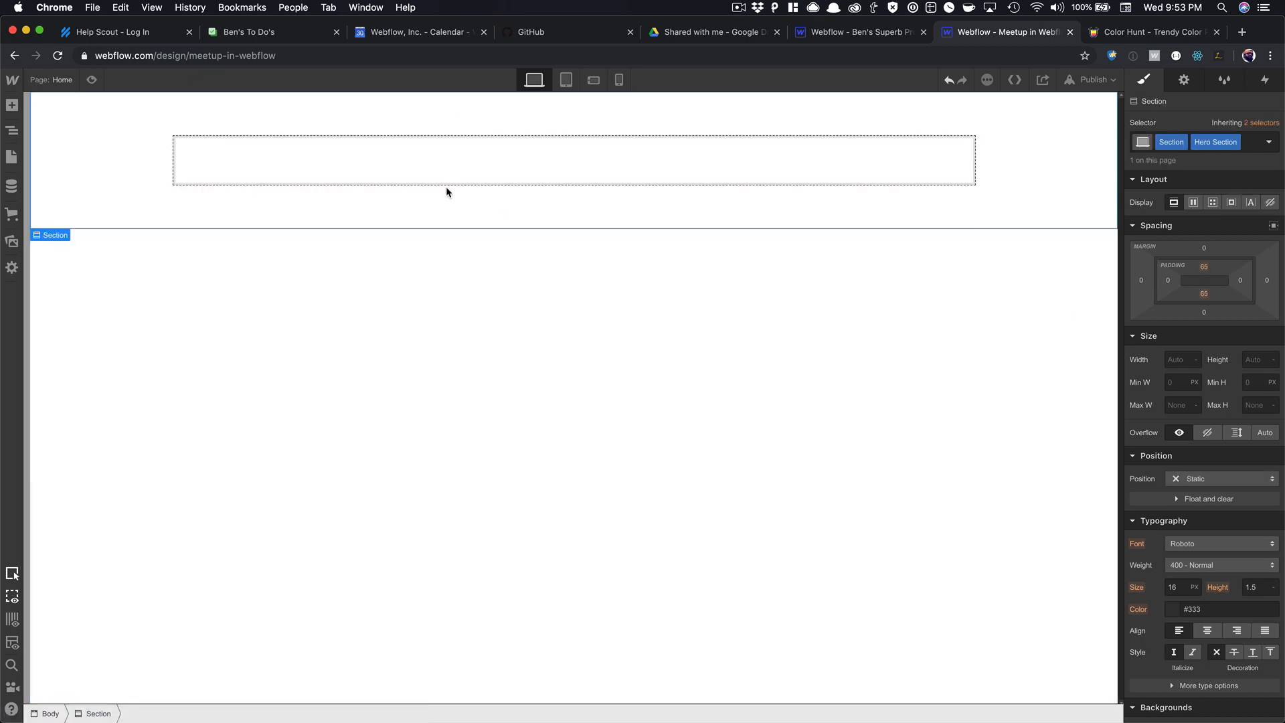
Add a new empty Section and move it above the Hero Section under Body.
click(14, 106)
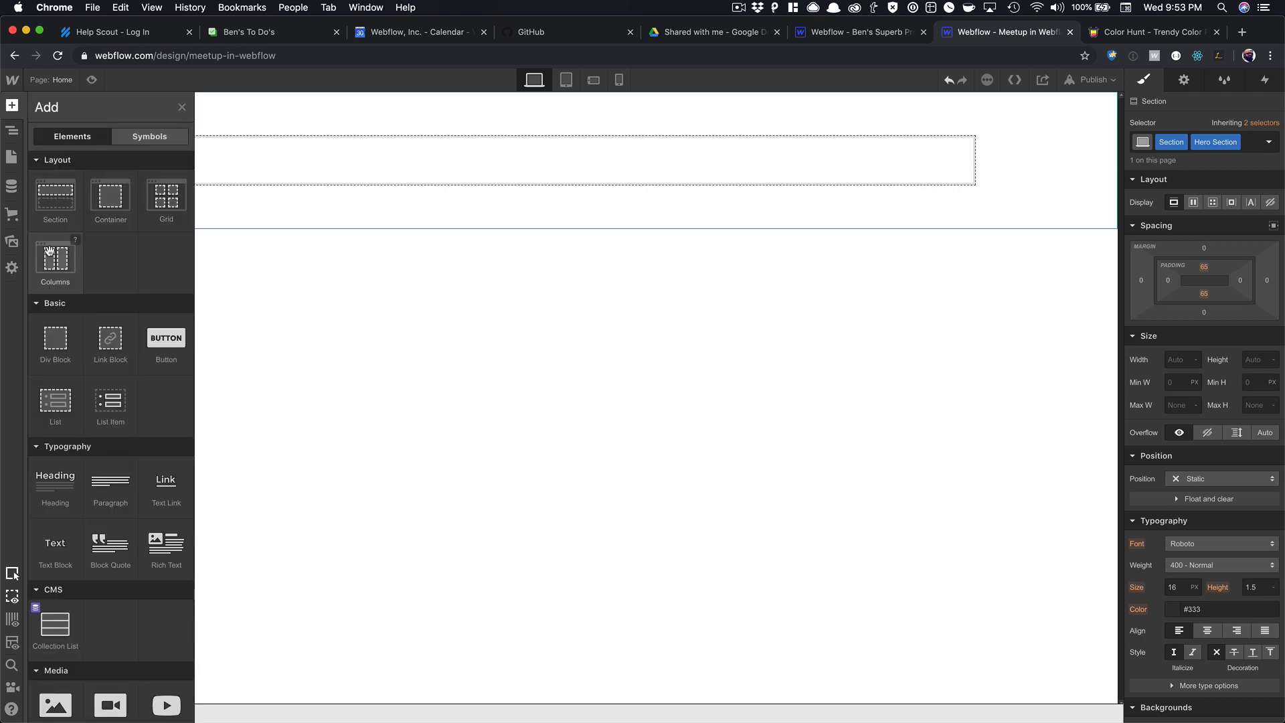
drag(55, 195, 579, 256)
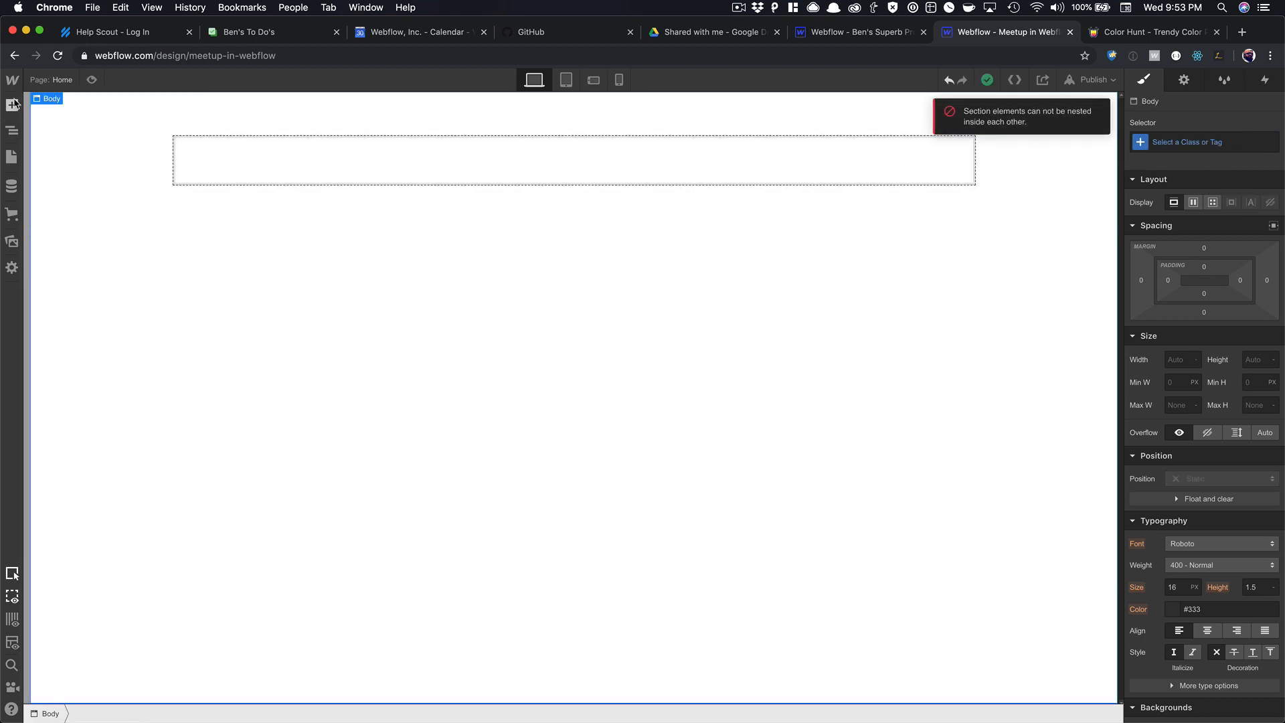
click(12, 106)
drag(67, 204, 223, 248)
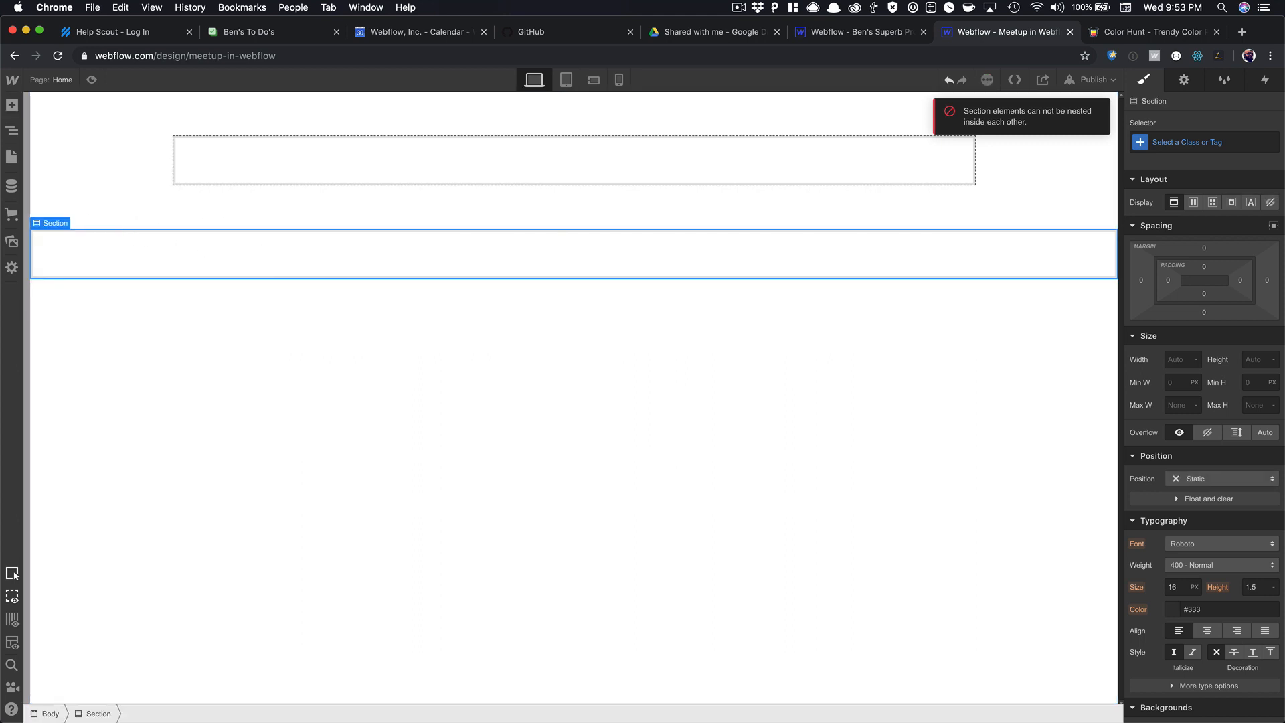
click(12, 130)
drag(75, 164, 67, 134)
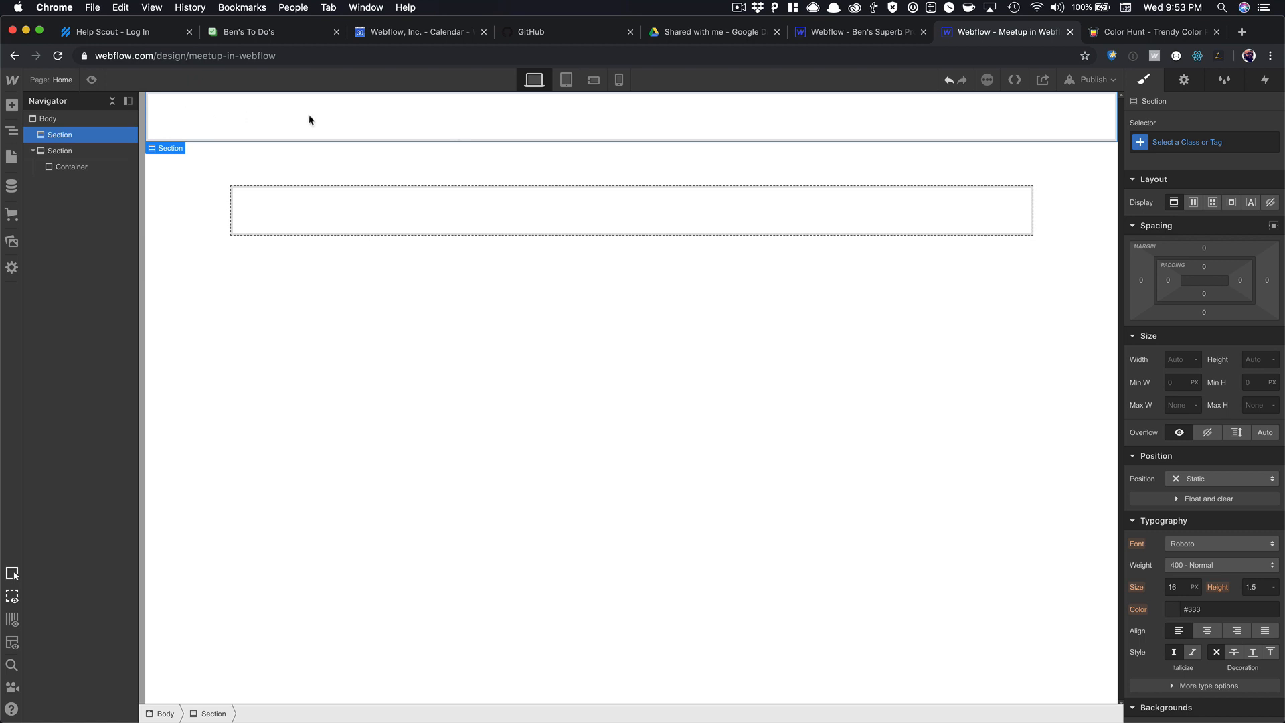
Set the new section's HTML tag to Nav.
click(1183, 80)
click(1178, 149)
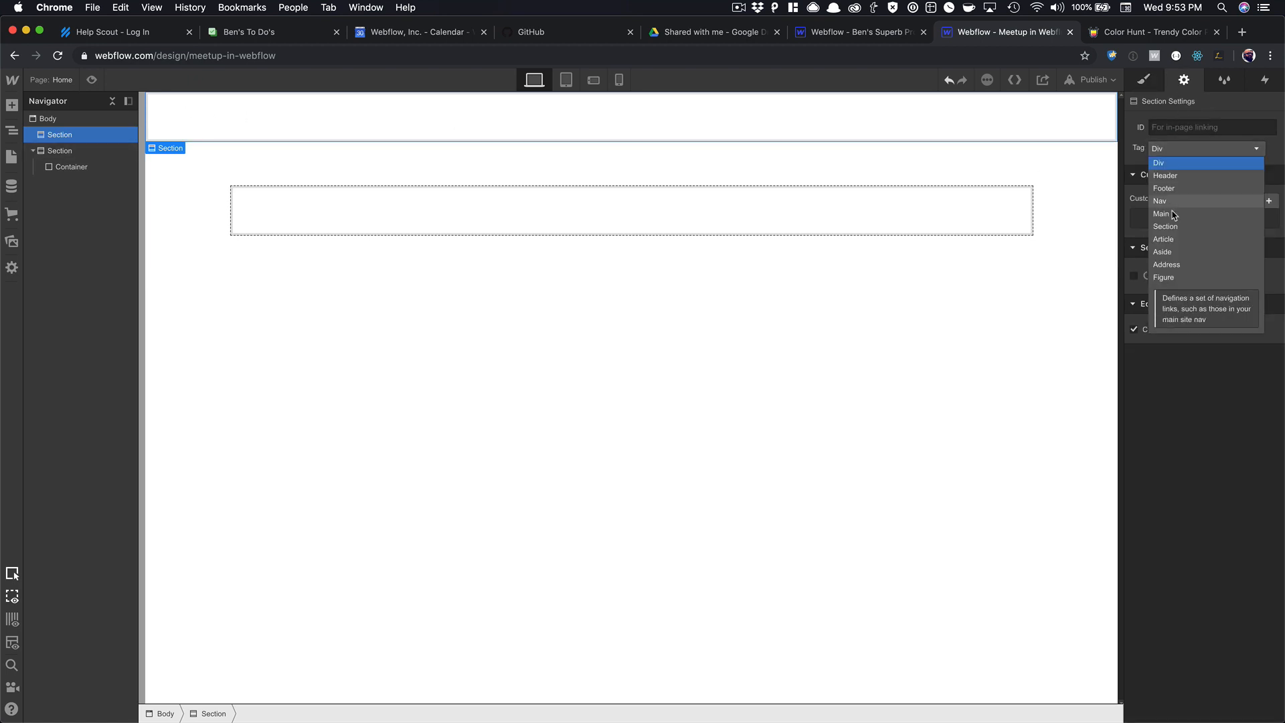
click(1166, 203)
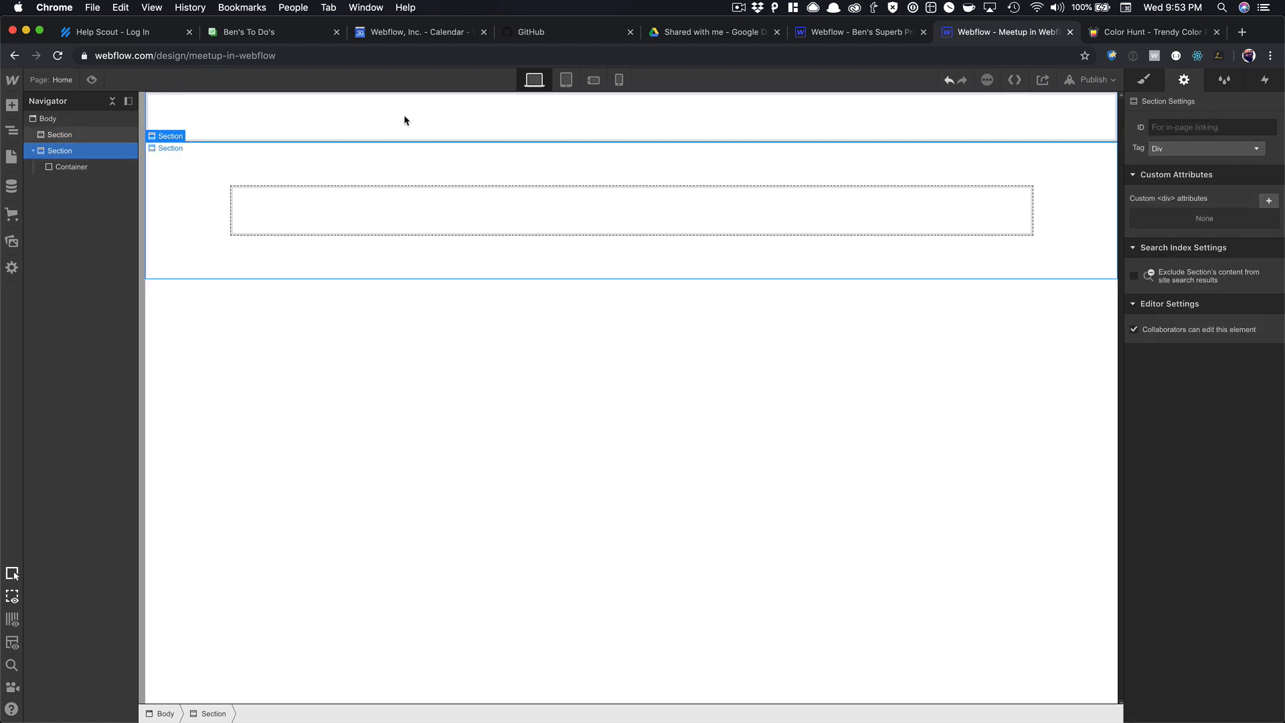
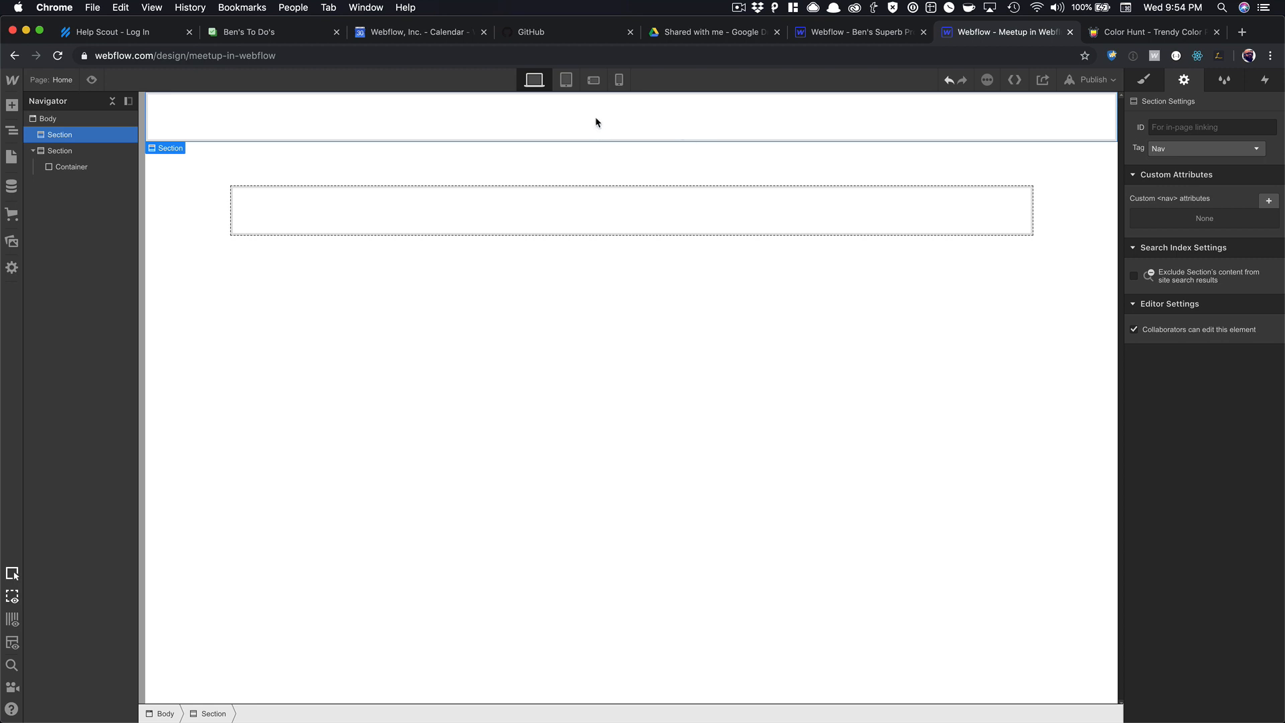
Insert a Div Block into the nav section's container.
click(540, 227)
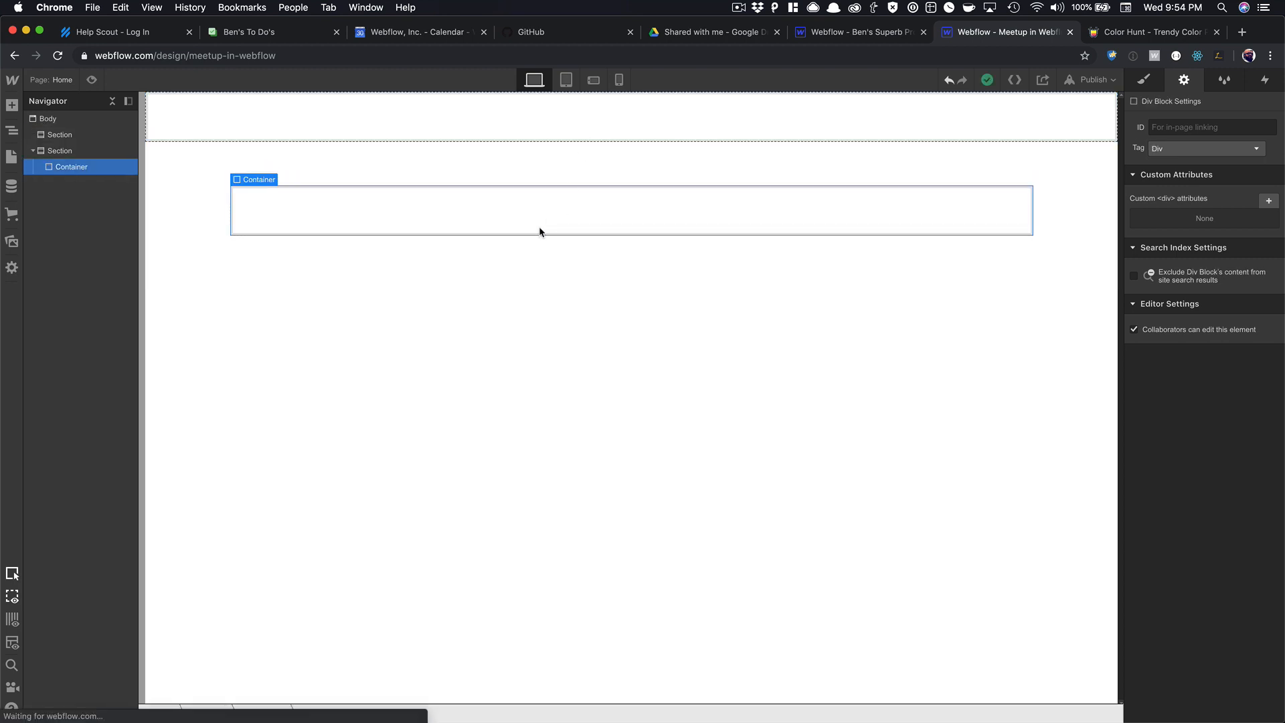
click(518, 122)
click(343, 126)
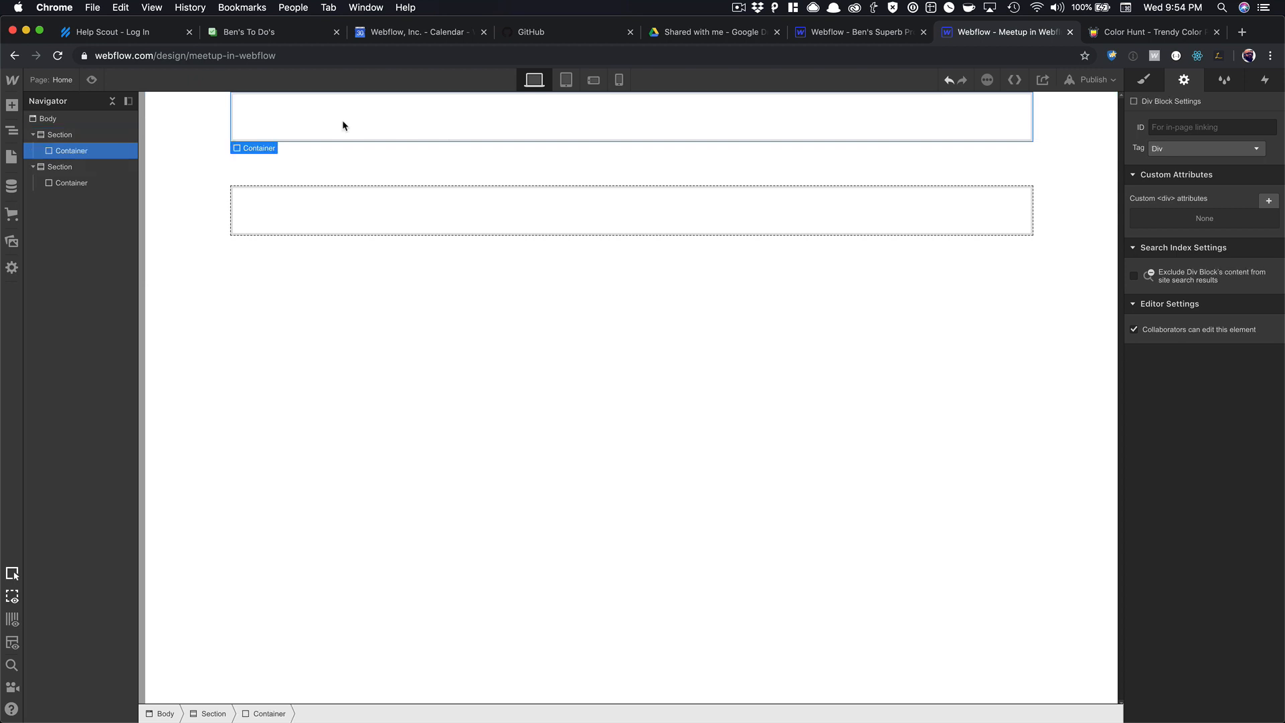
key(super+e)
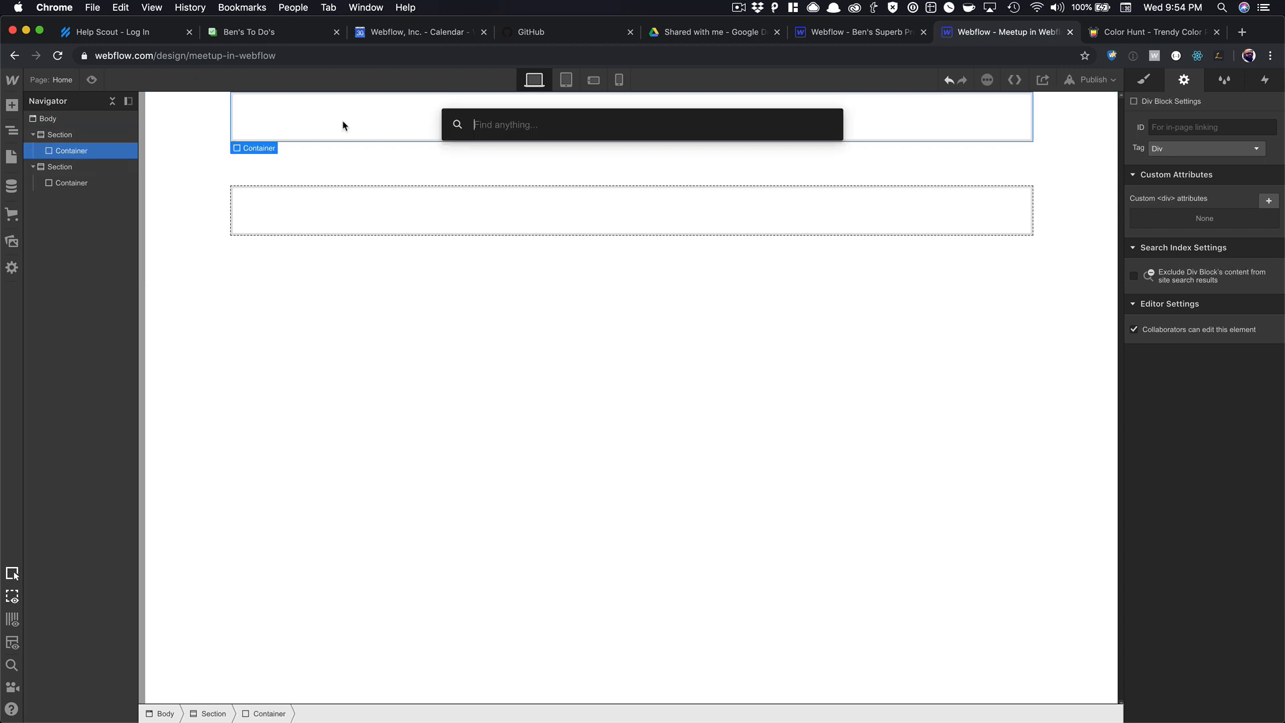
text(div)
key(Return)
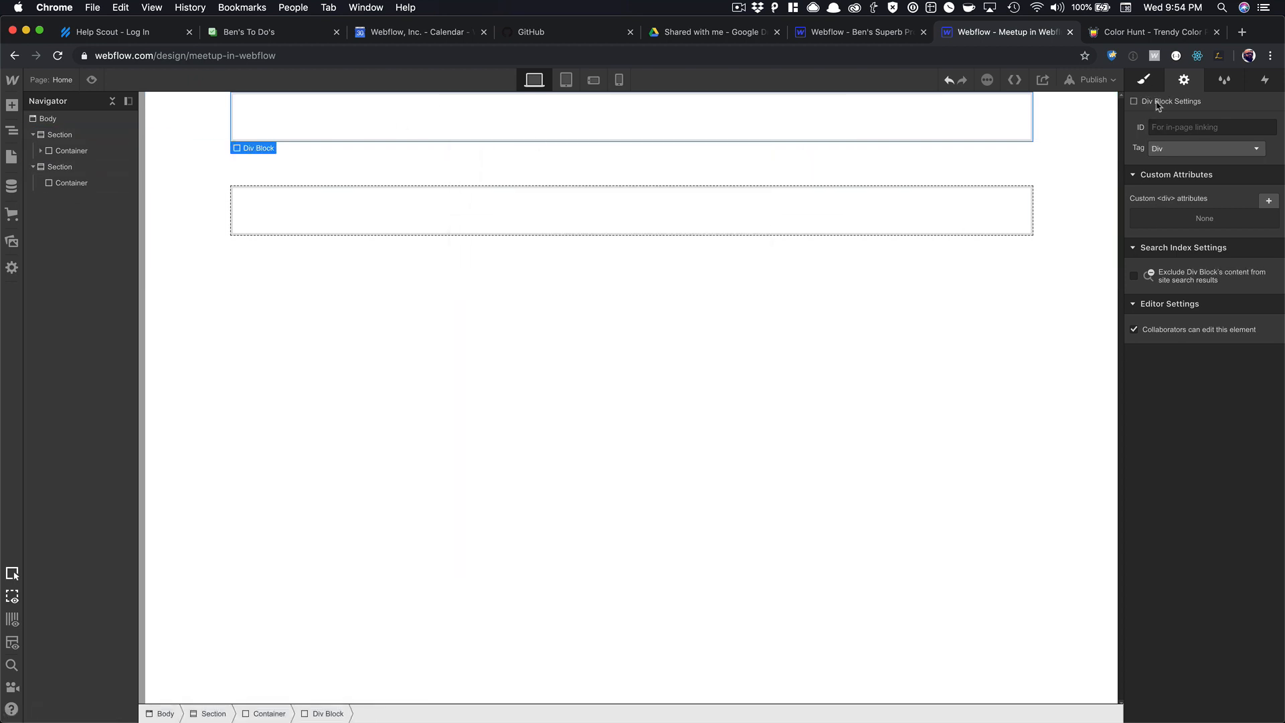
Class the div 'Nav Wrapper' and make it flex with space-between justification.
key(s)
click(1173, 138)
text(Nav)
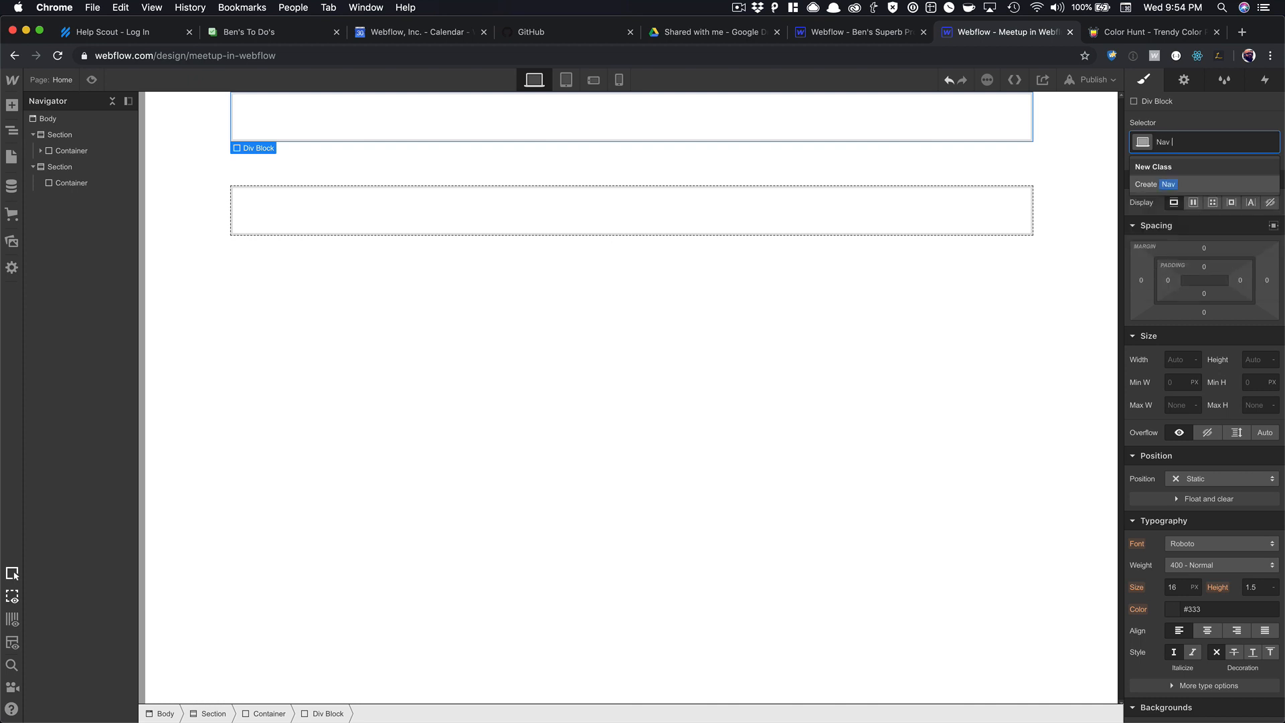
text( Wrapper)
key(Return)
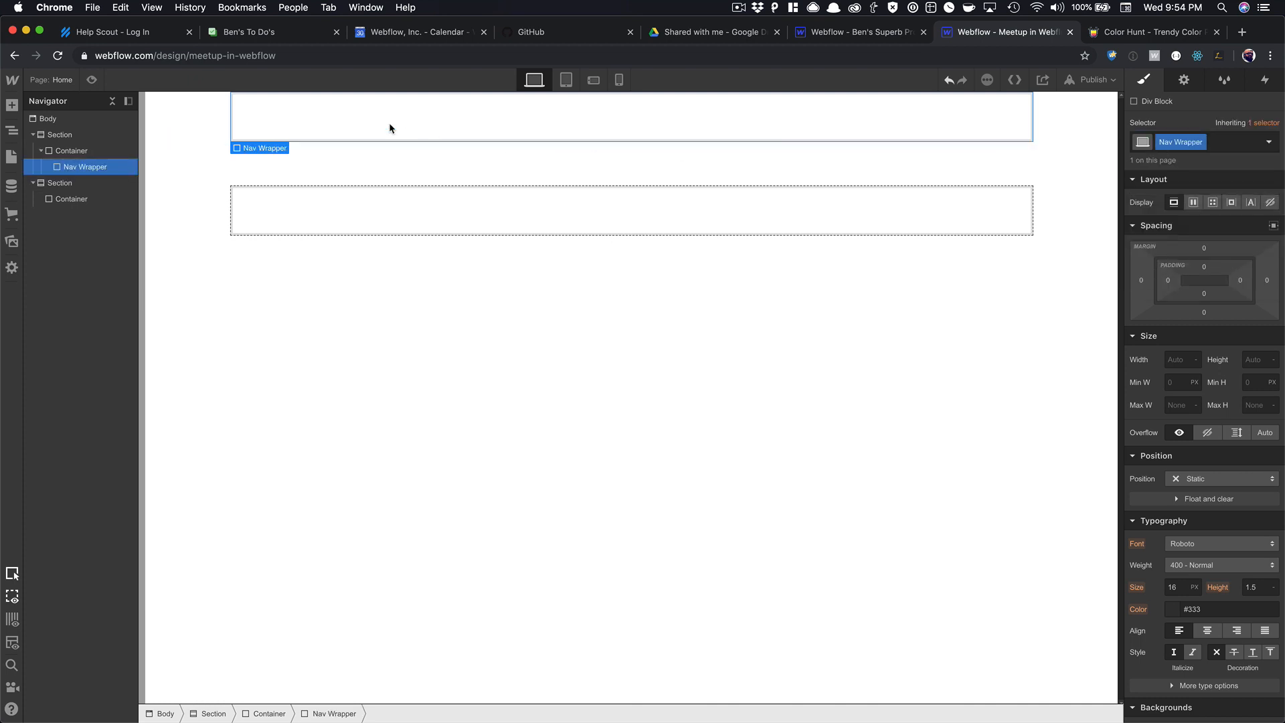
click(1194, 202)
click(1246, 272)
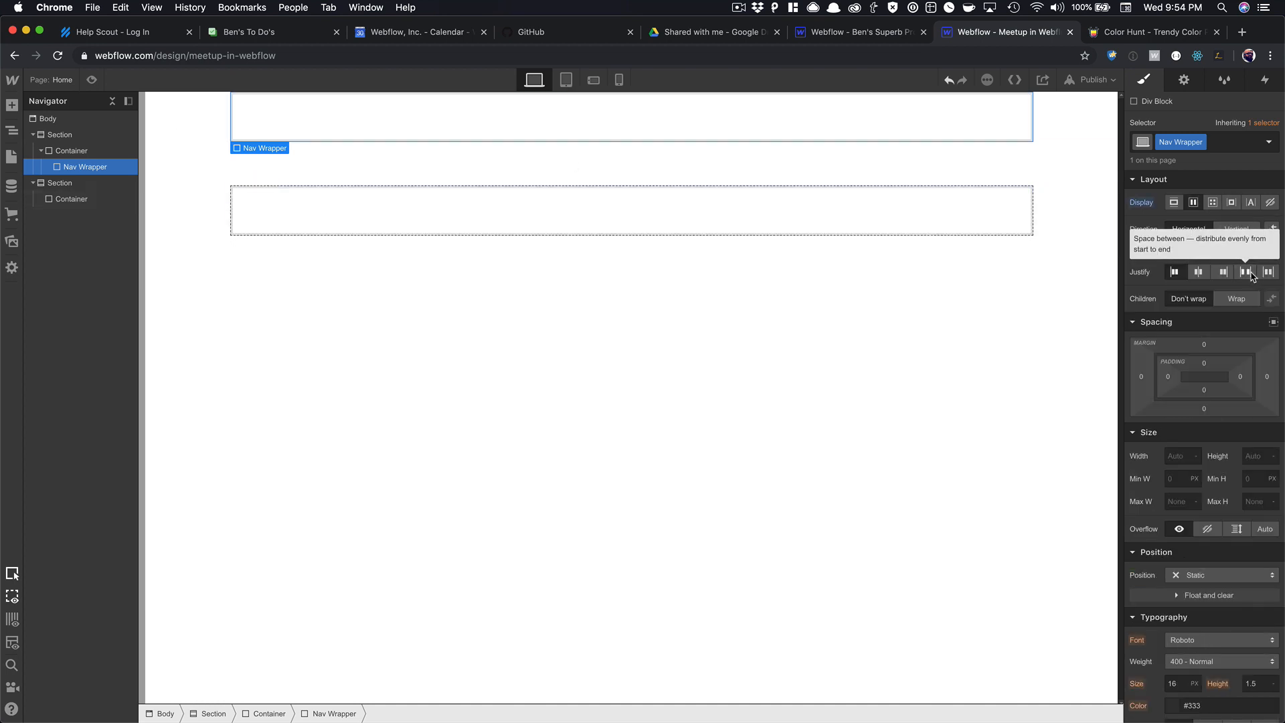
Add a Div Block inside the Nav Wrapper.
key(super+e)
text(div)
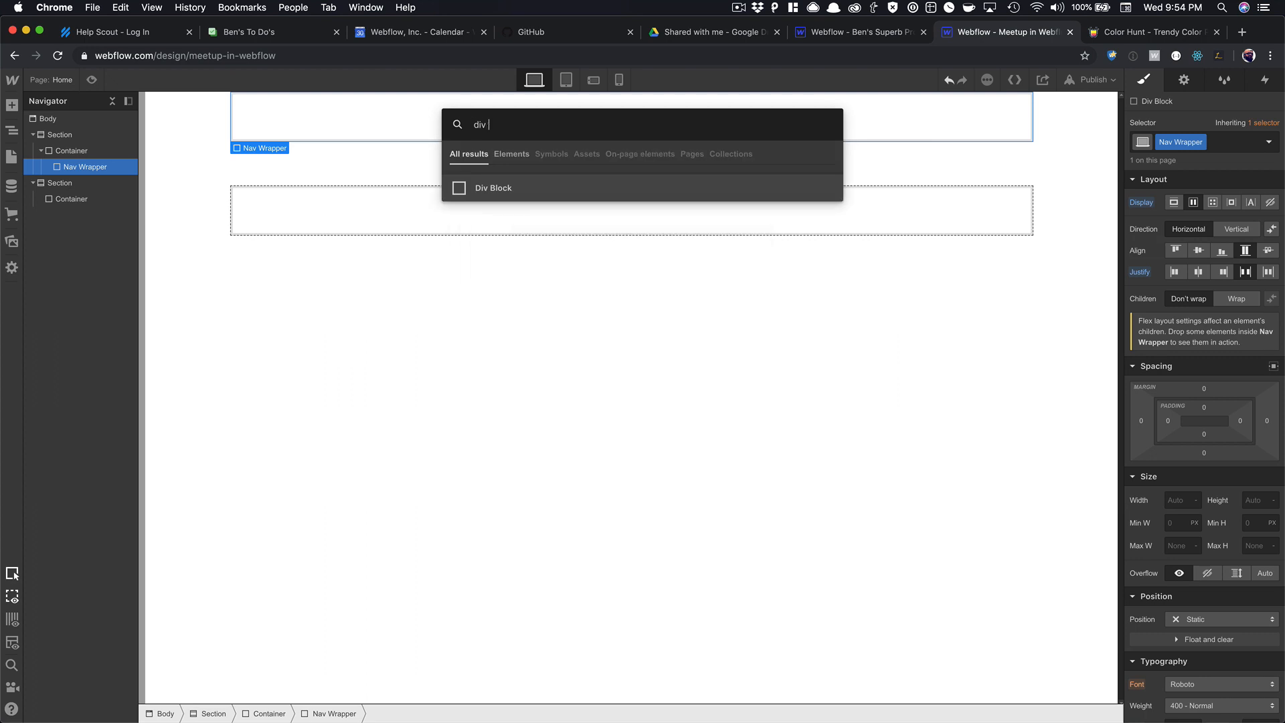
key(Return)
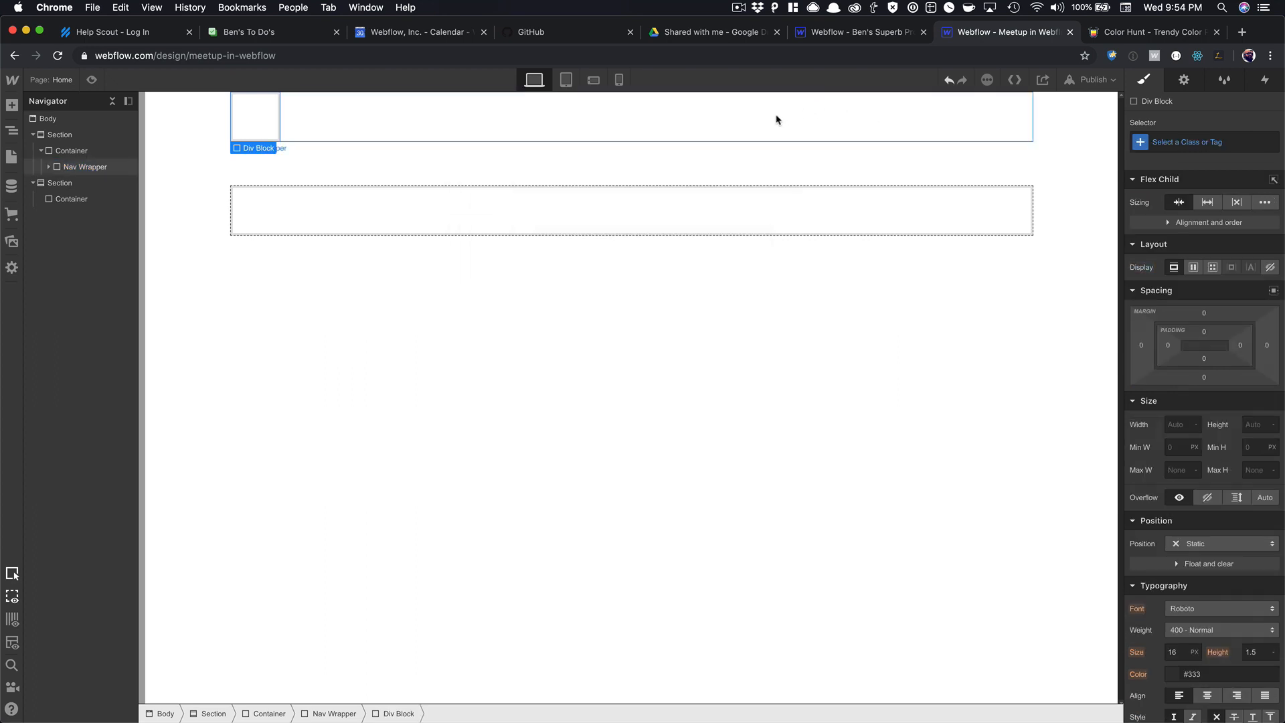
Add a second Div Block to the Nav Wrapper.
click(755, 126)
key(super+e)
text(div)
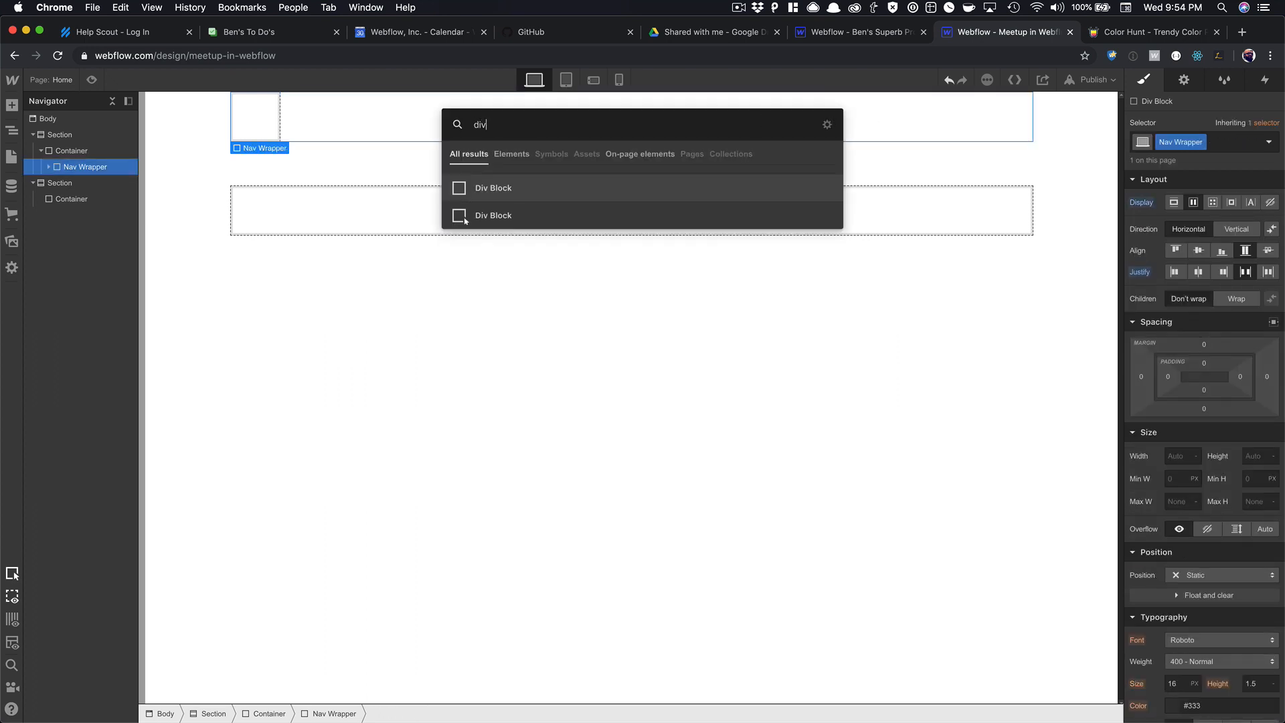
click(465, 217)
Insert a Link Block into the left div and class it 'Brand Wrapper'.
click(237, 118)
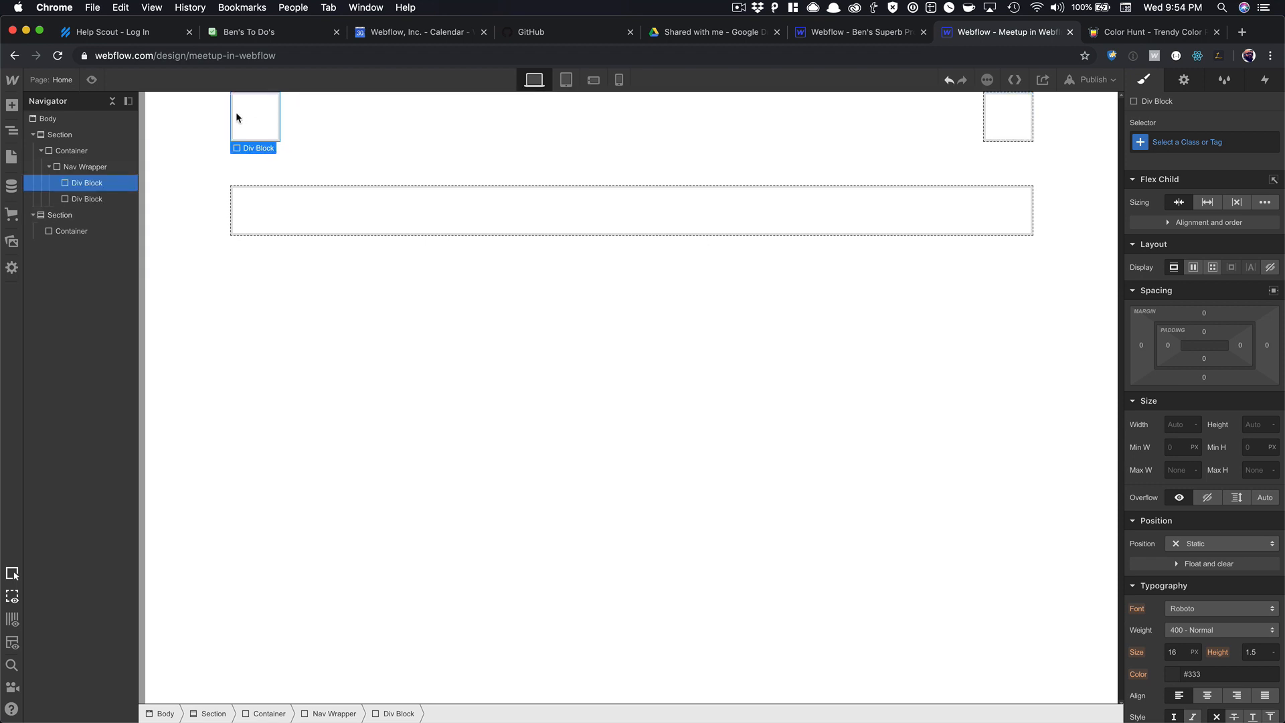
key(super+e)
text(link)
key(Return)
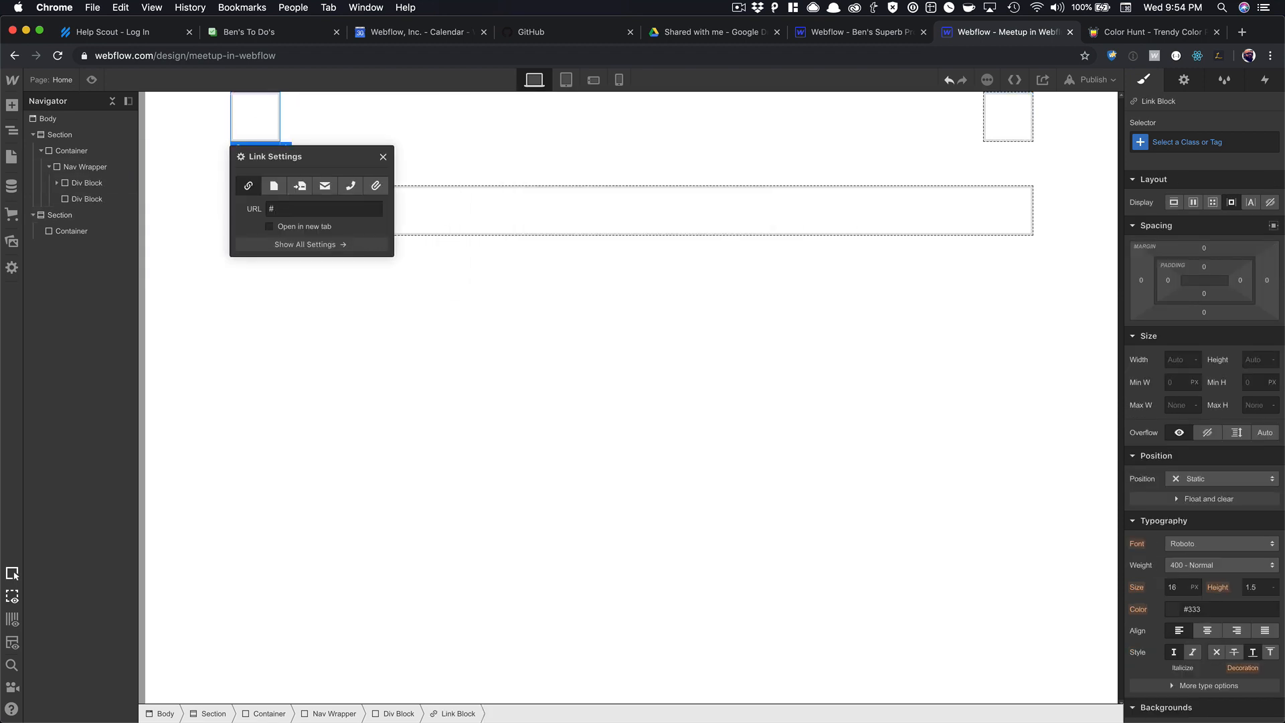
click(383, 156)
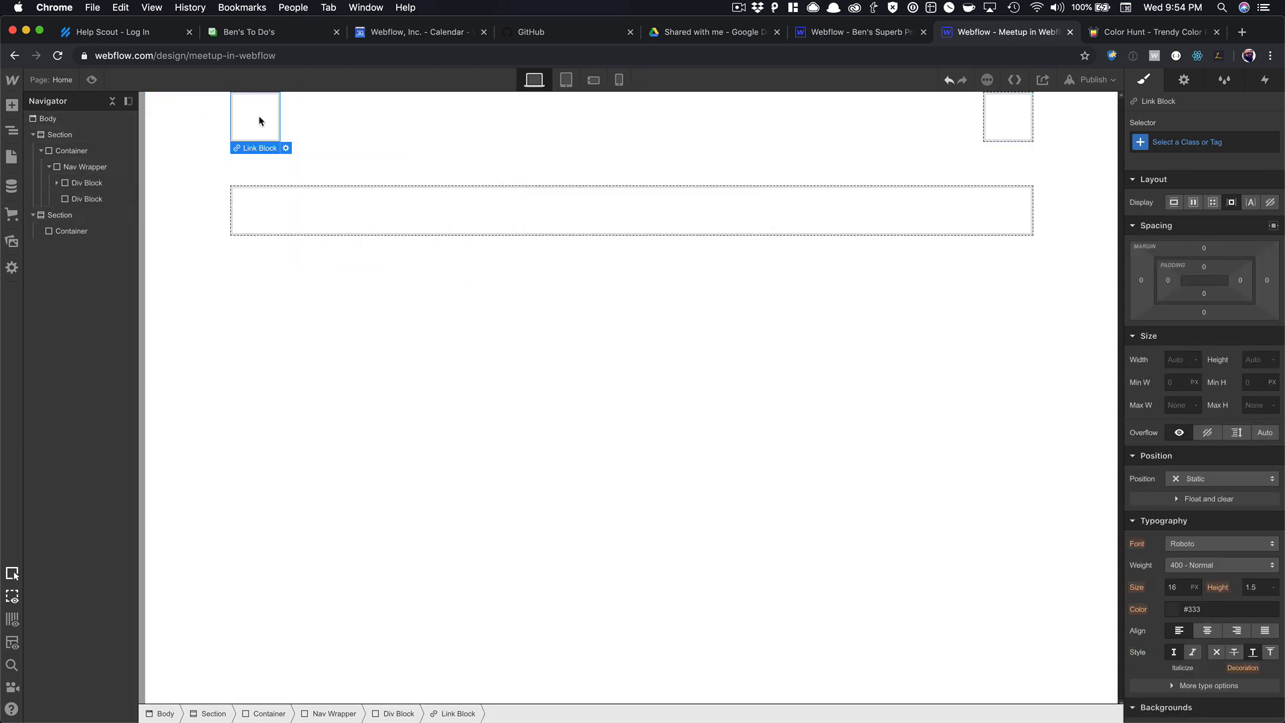
click(1199, 142)
text(Brand)
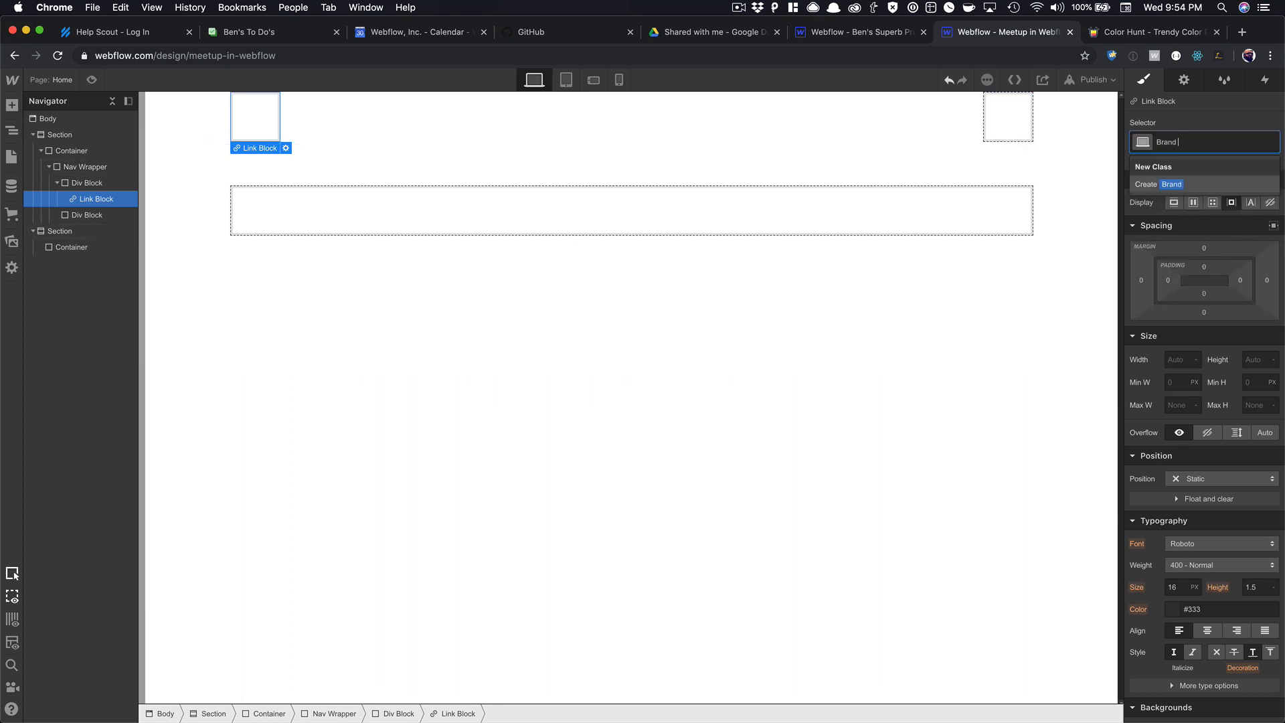
text( Wrapper)
key(Return)
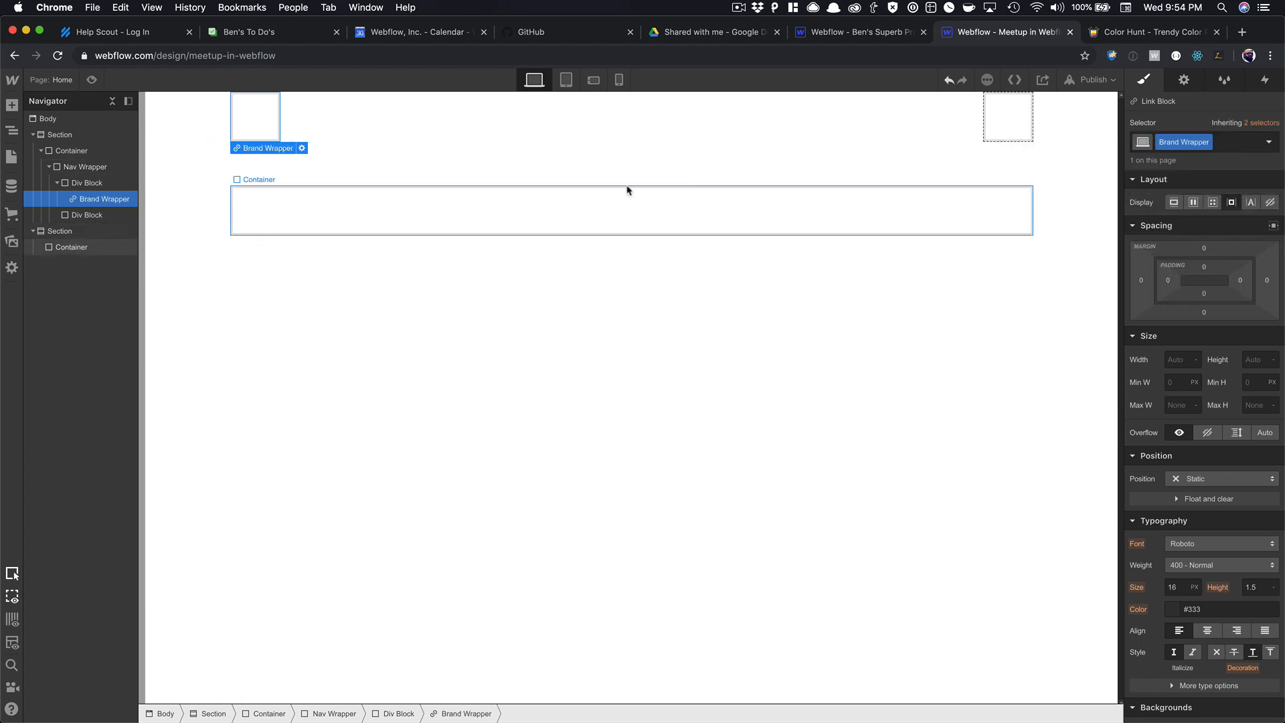
Insert an H1 heading into Brand Wrapper and class it 'Brand Name'.
key(super+e)
text(head)
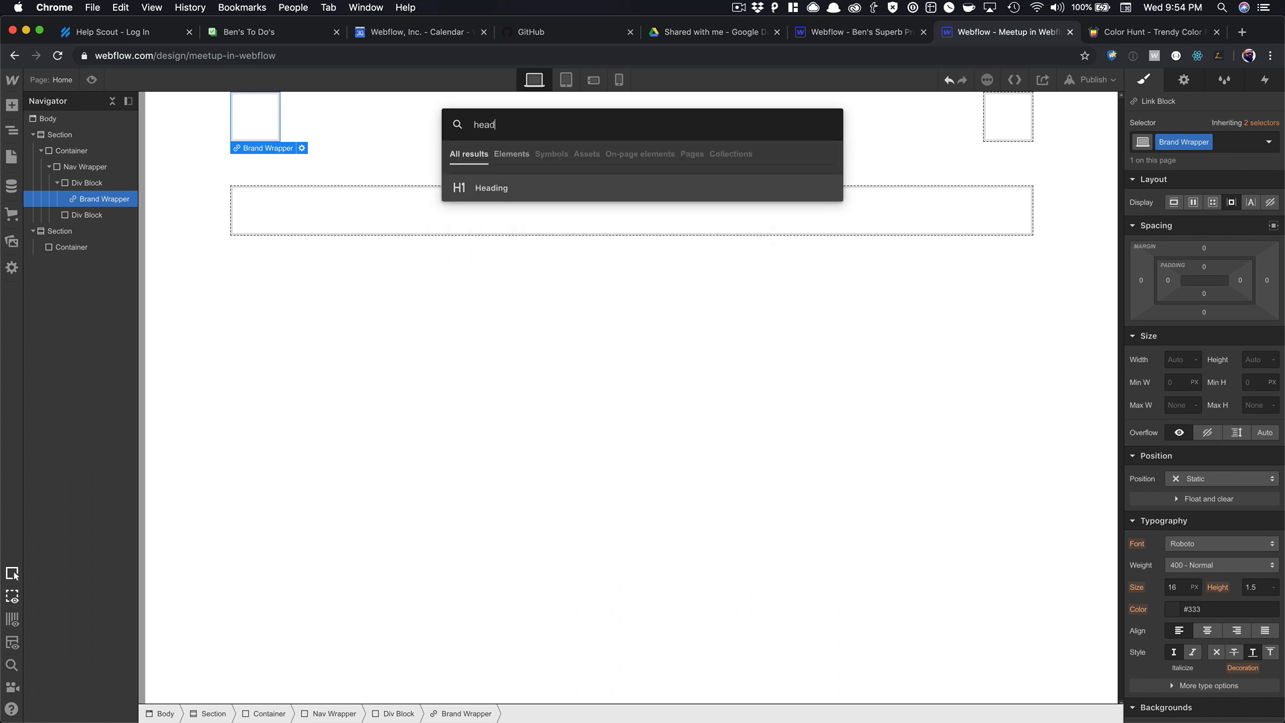
key(Return)
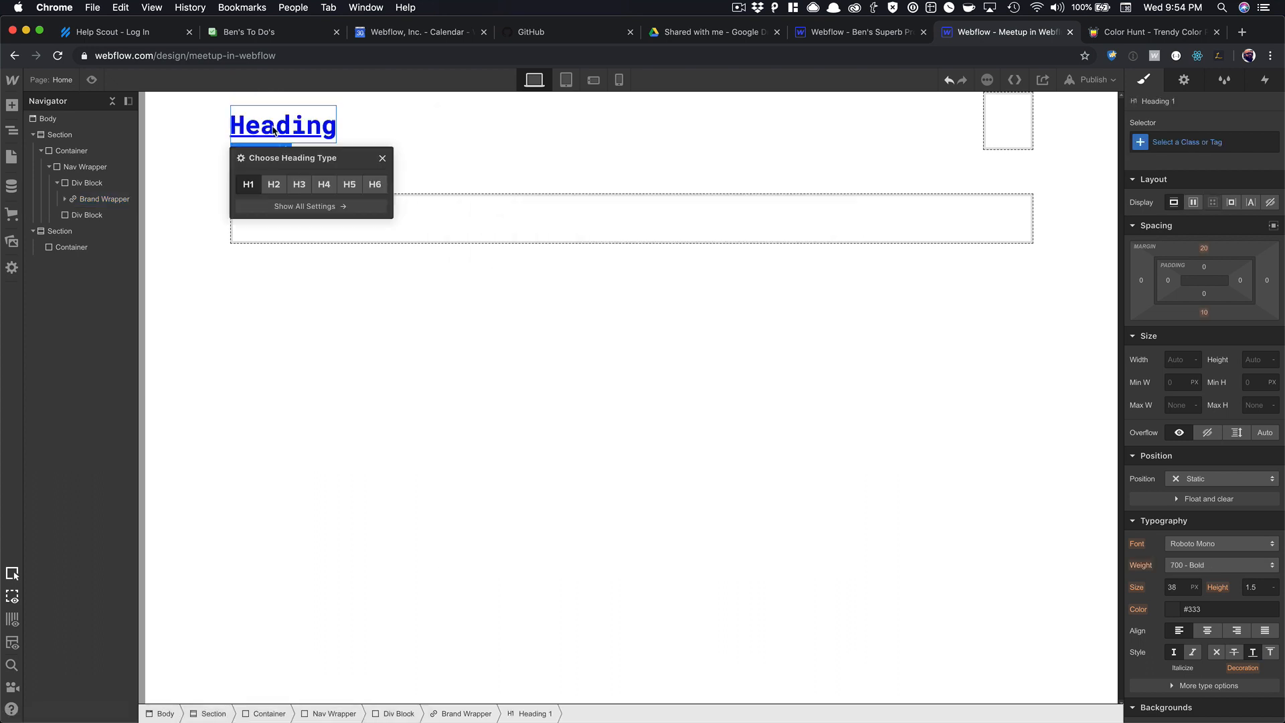
click(382, 158)
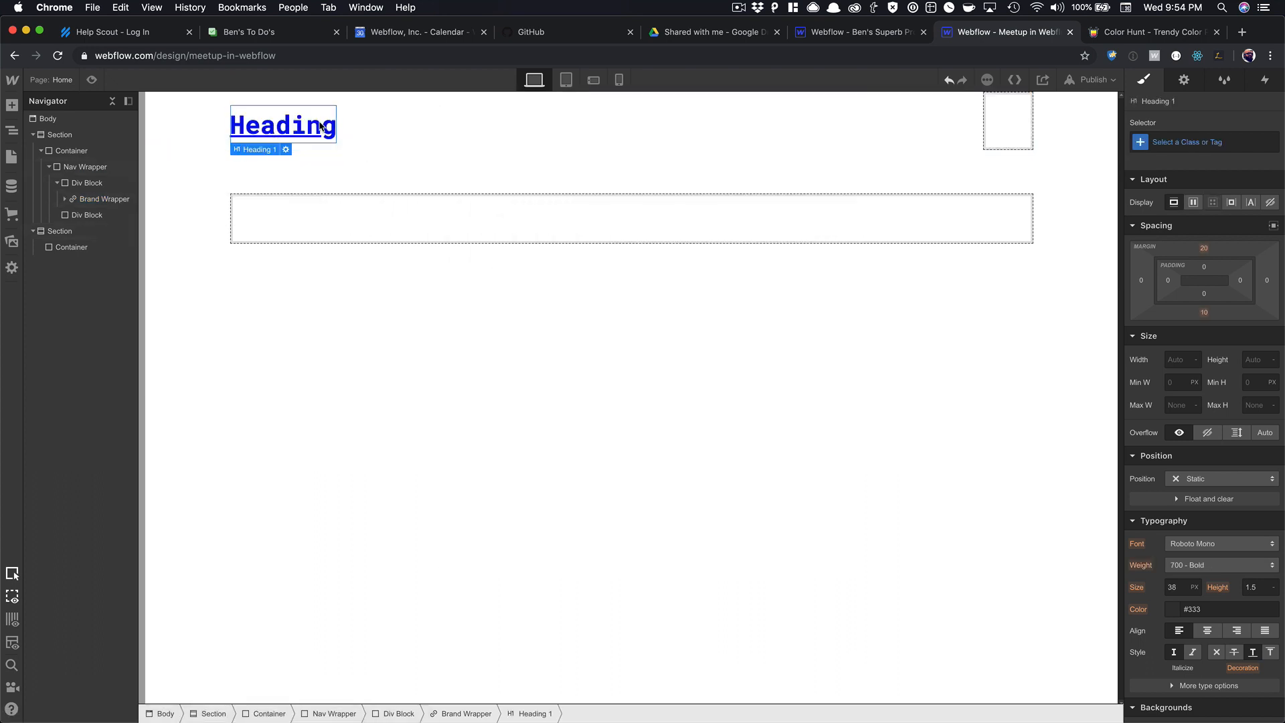
click(1187, 143)
text(Berand)
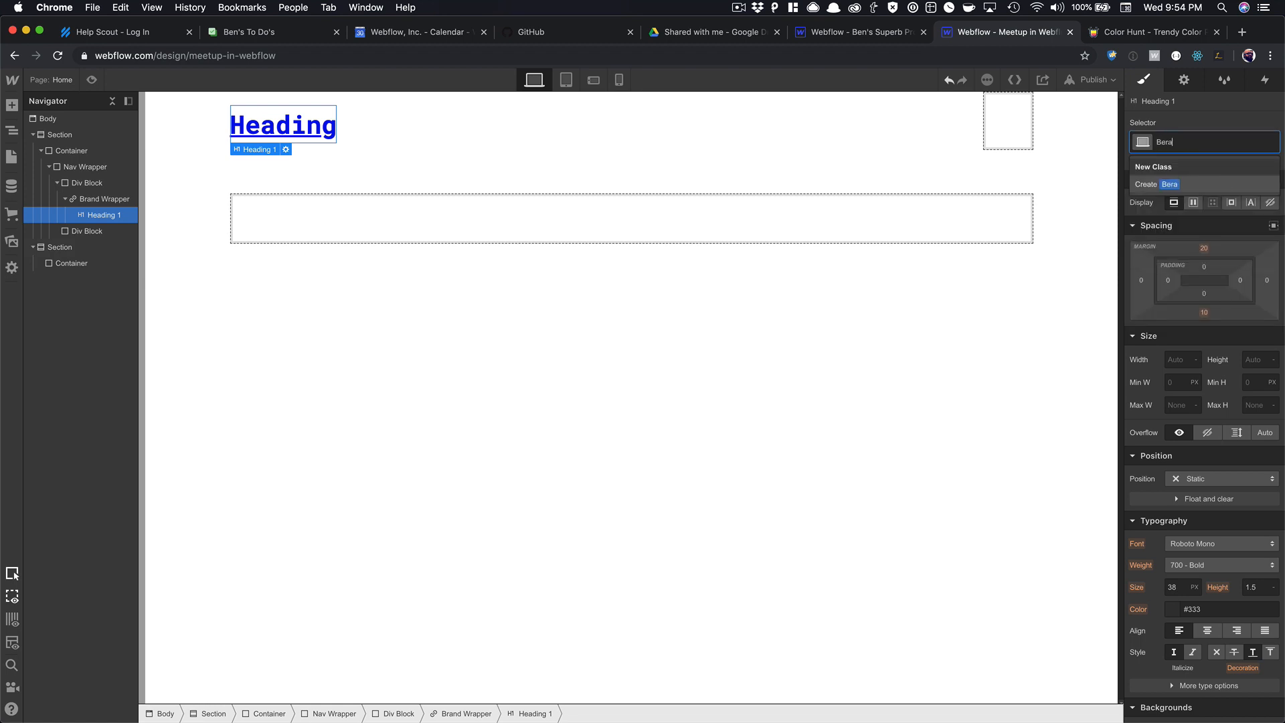
key(BackSpace)
key(BackSpace)
key(BackSpace)
key(BackSpace)
key(BackSpace)
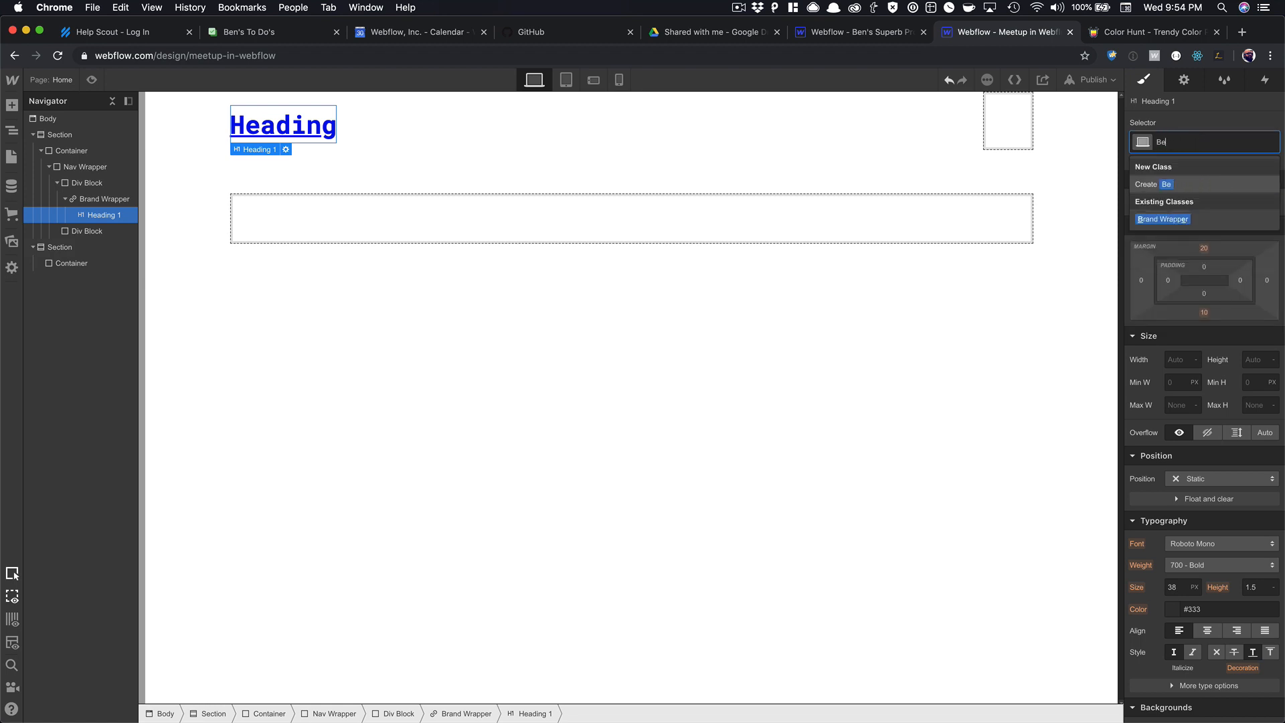
text(rand Name)
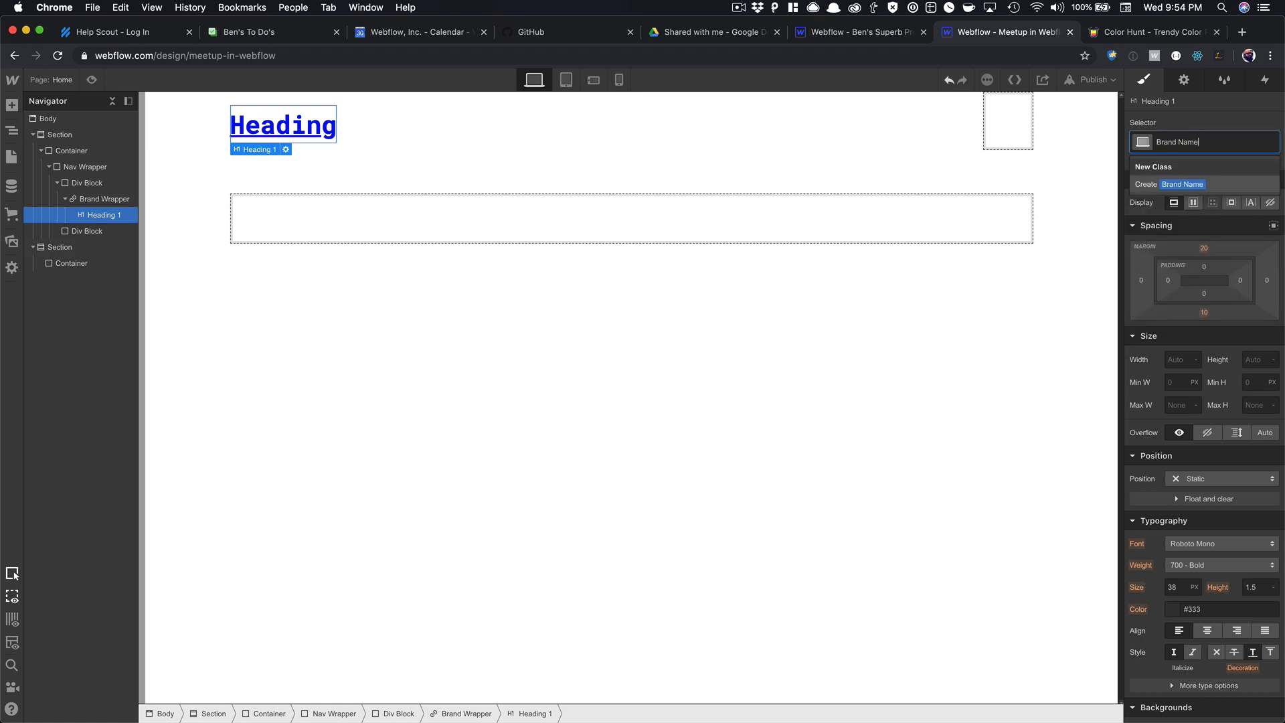
key(Return)
Set the Brand Name heading's top margin to 10 px.
click(1213, 256)
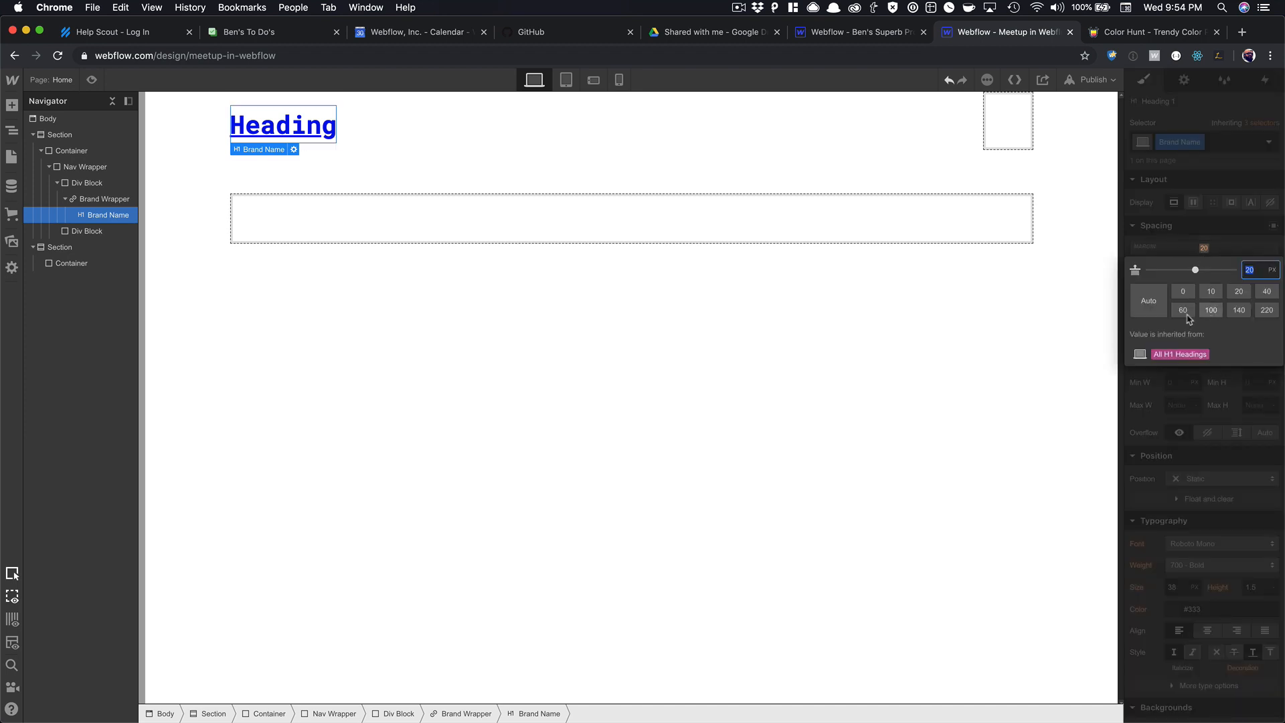
text(10)
click(810, 137)
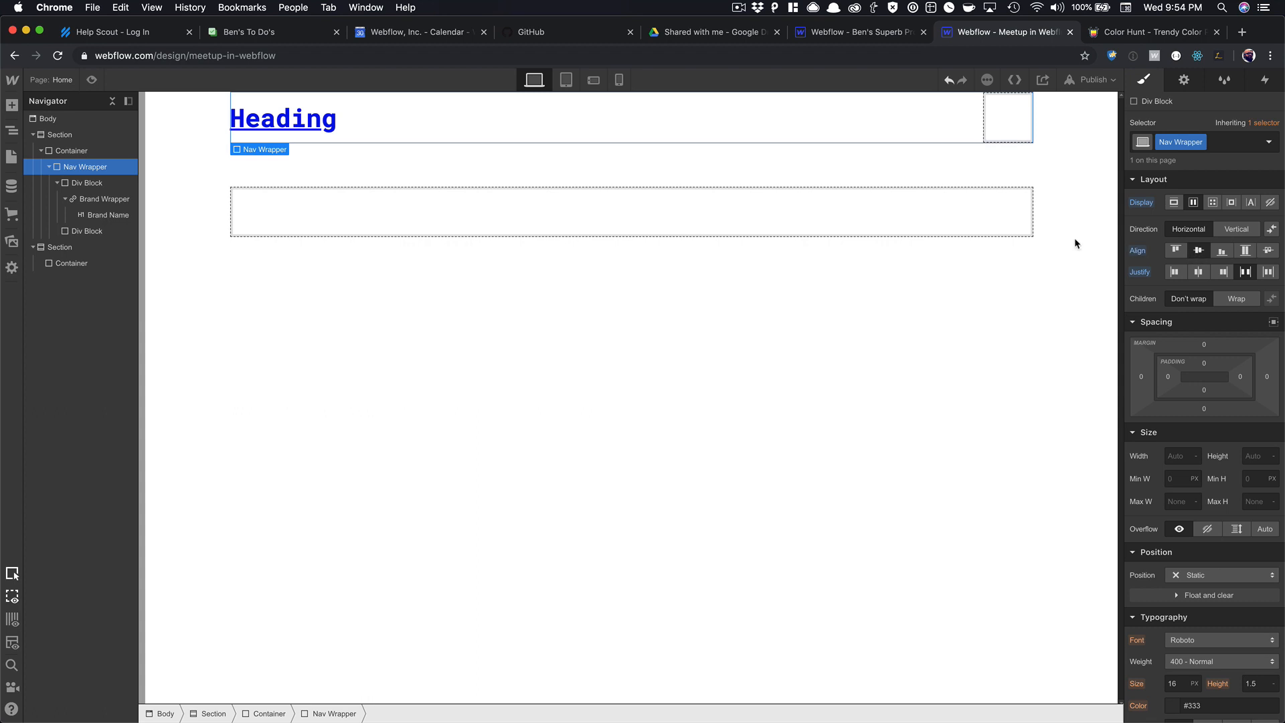
click(324, 118)
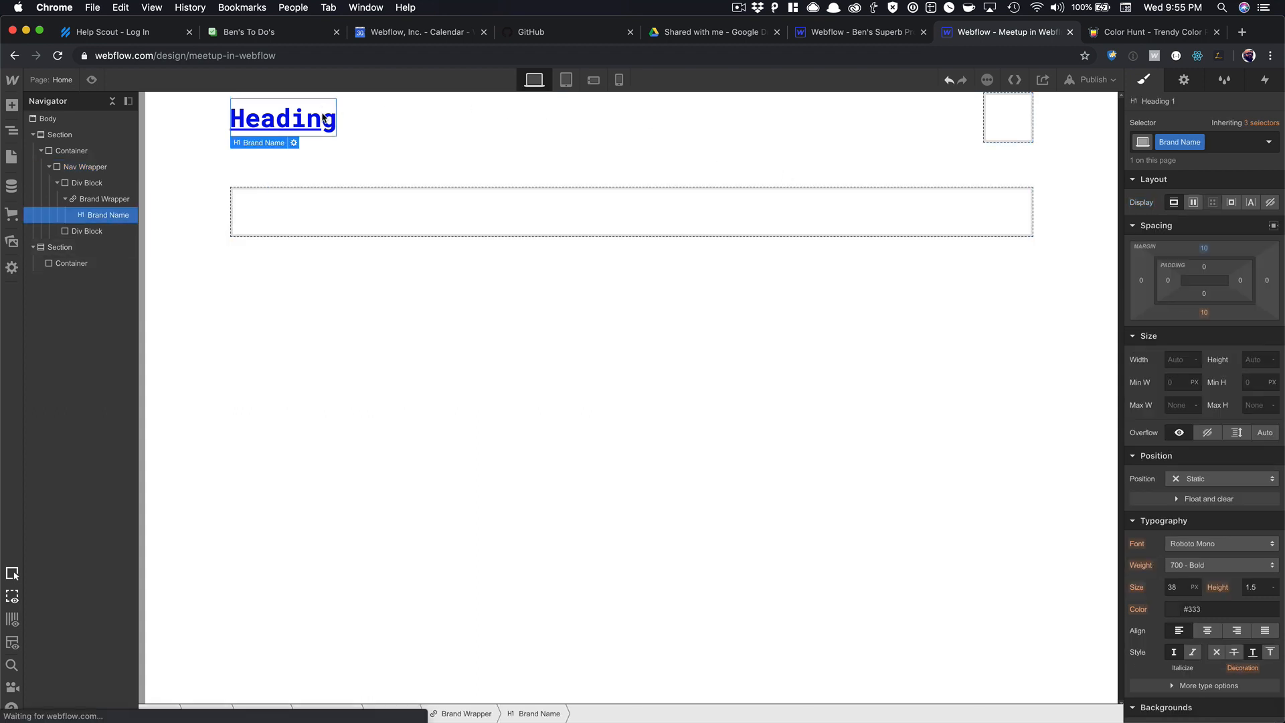
click(103, 199)
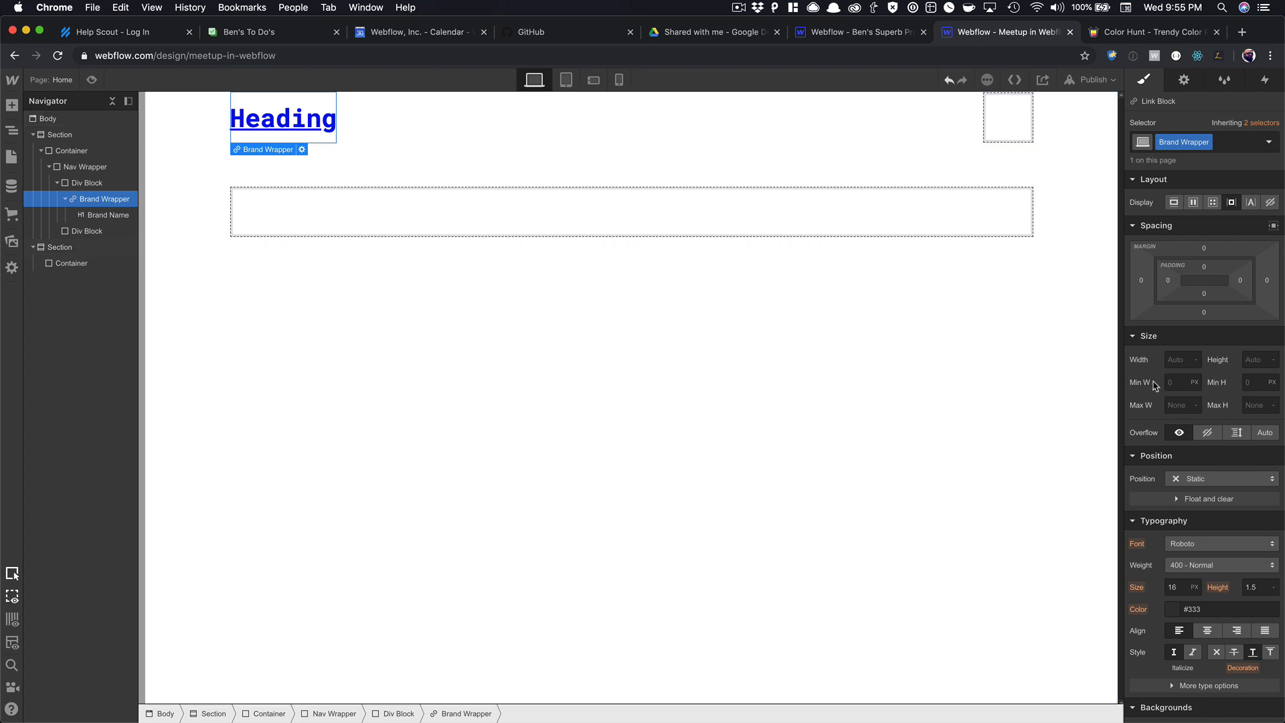
Remove the brand link's underline and make its text Dodger Blue.
scroll(1155, 385, down, 8)
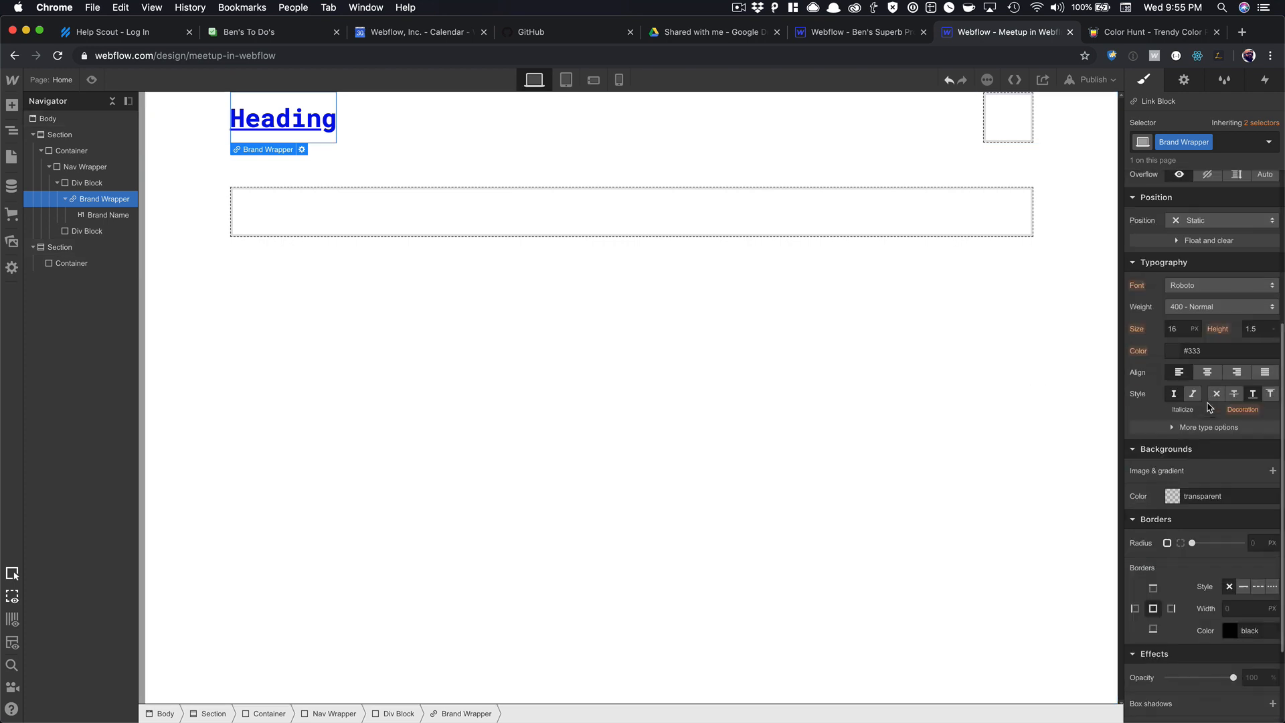
click(1216, 395)
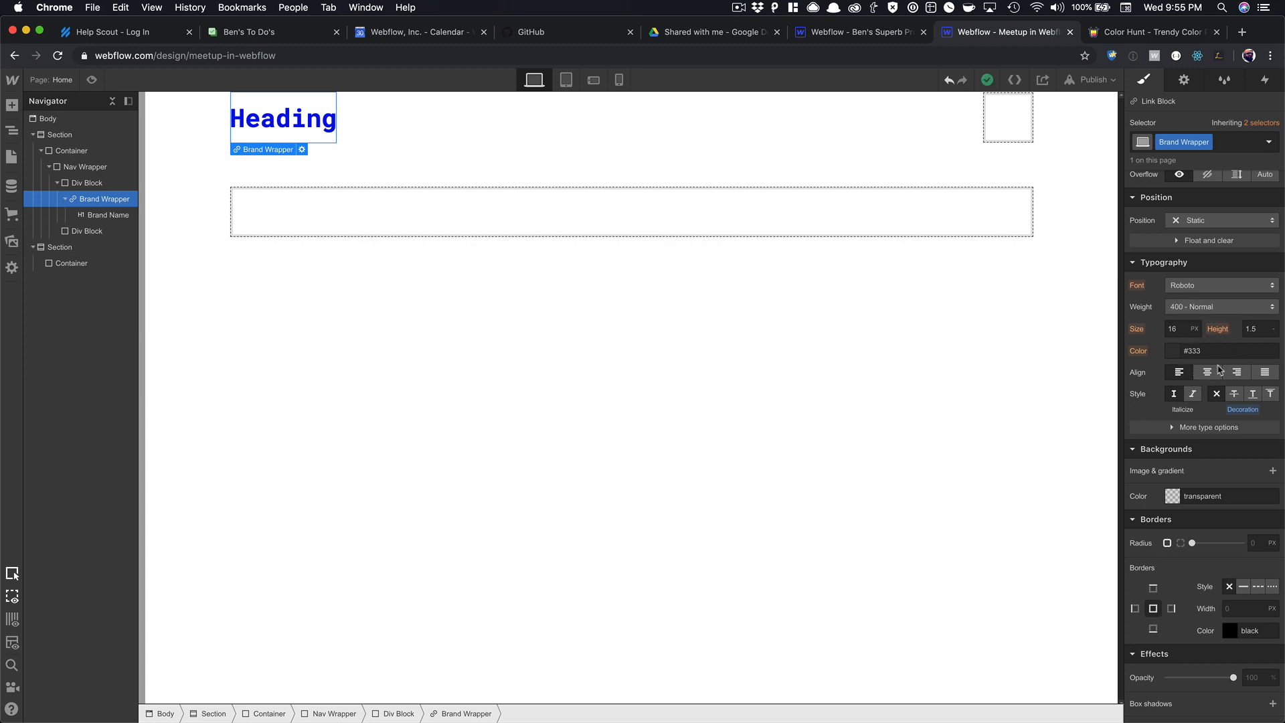
click(1170, 356)
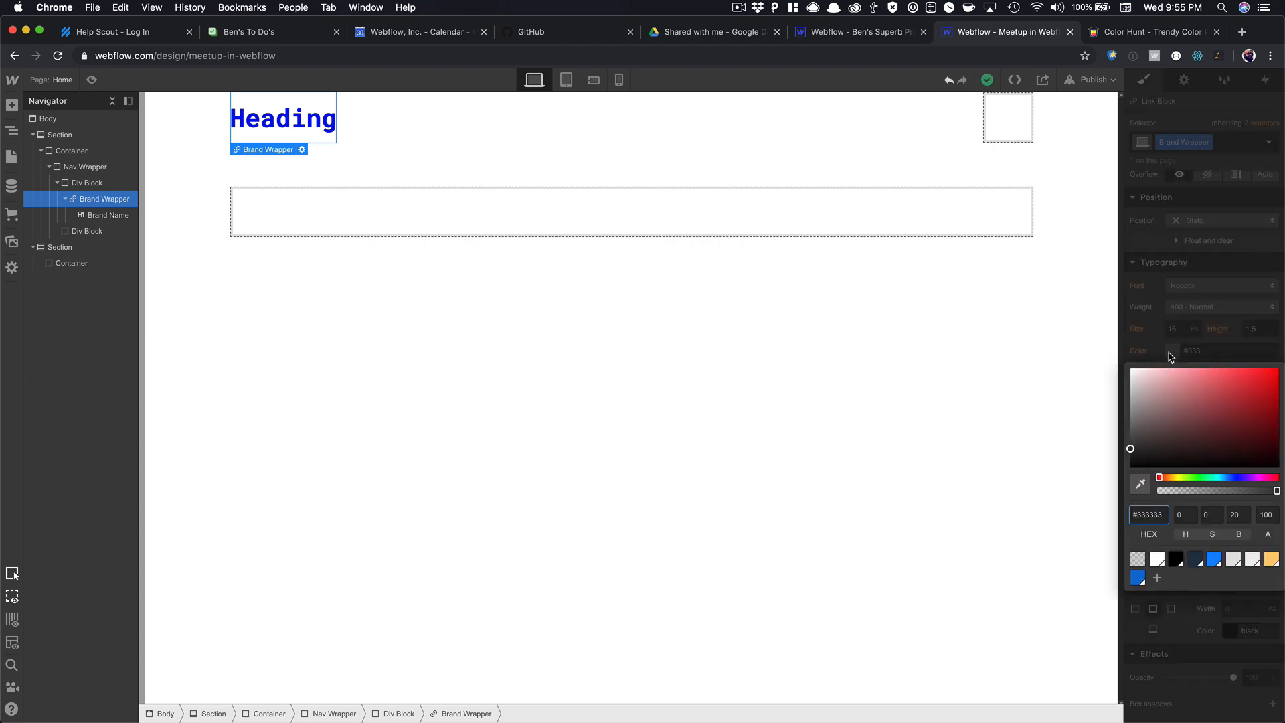
click(1212, 560)
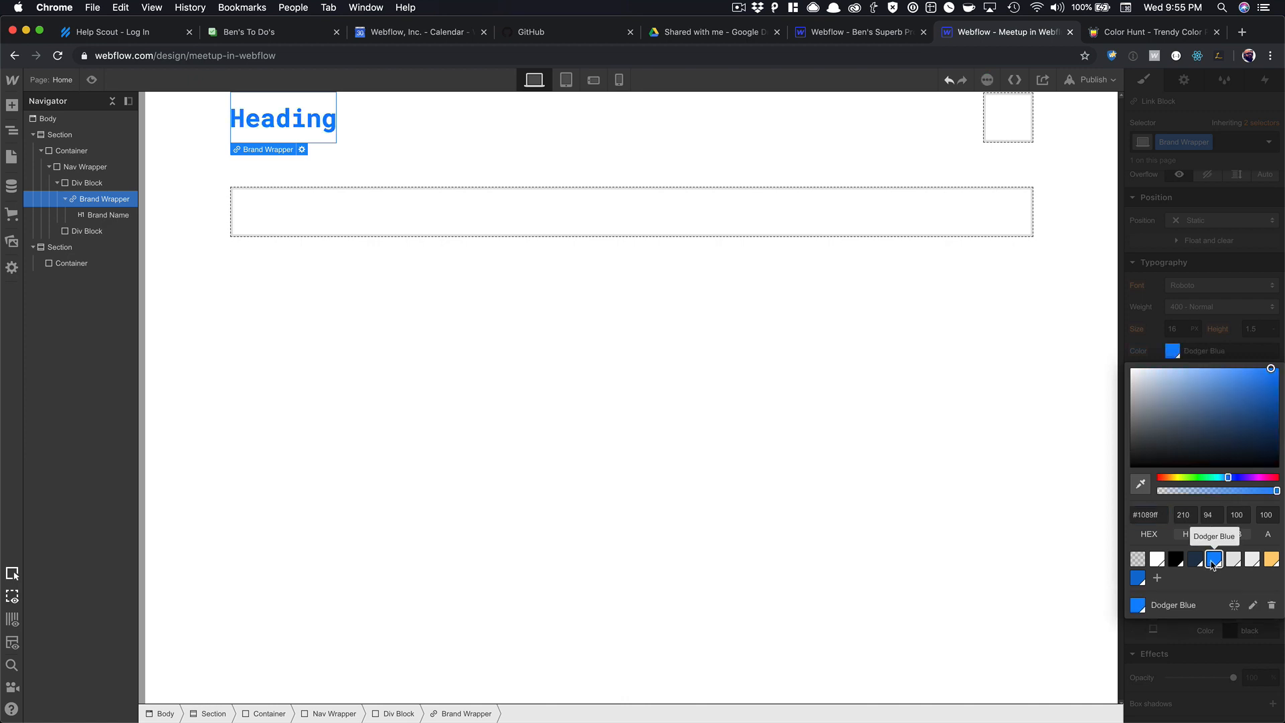
click(1270, 561)
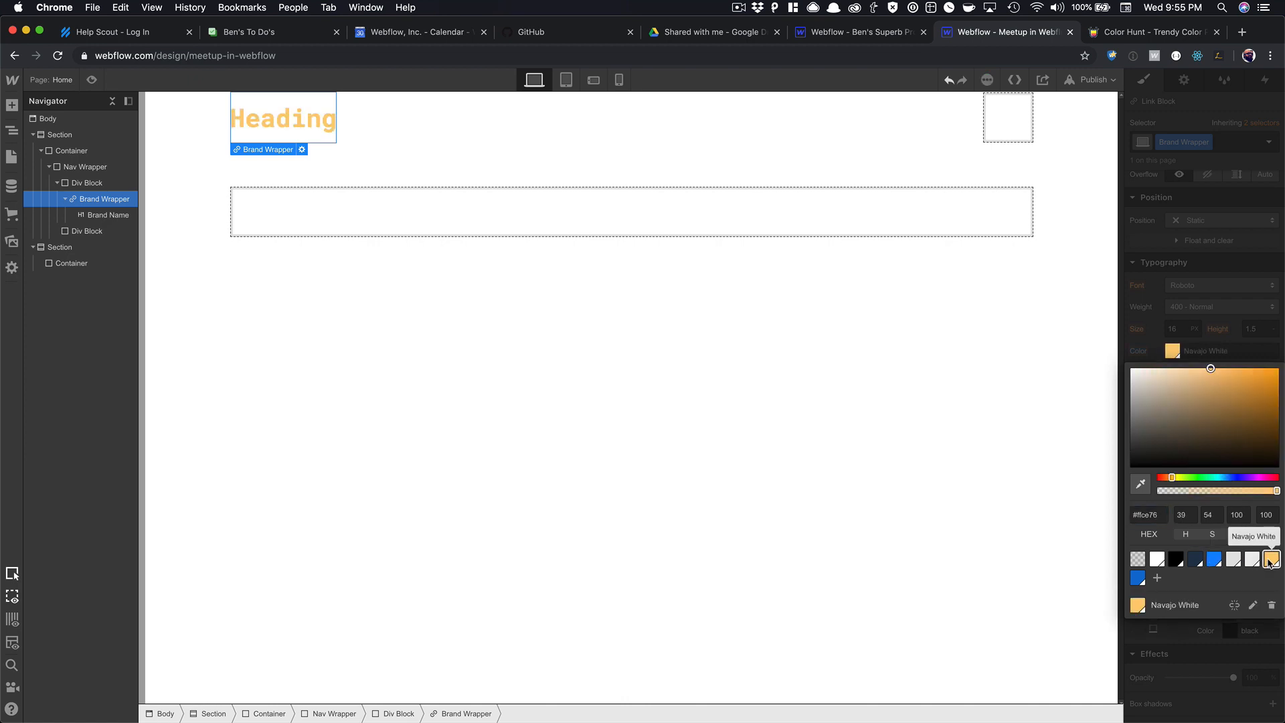
click(1195, 564)
click(1220, 563)
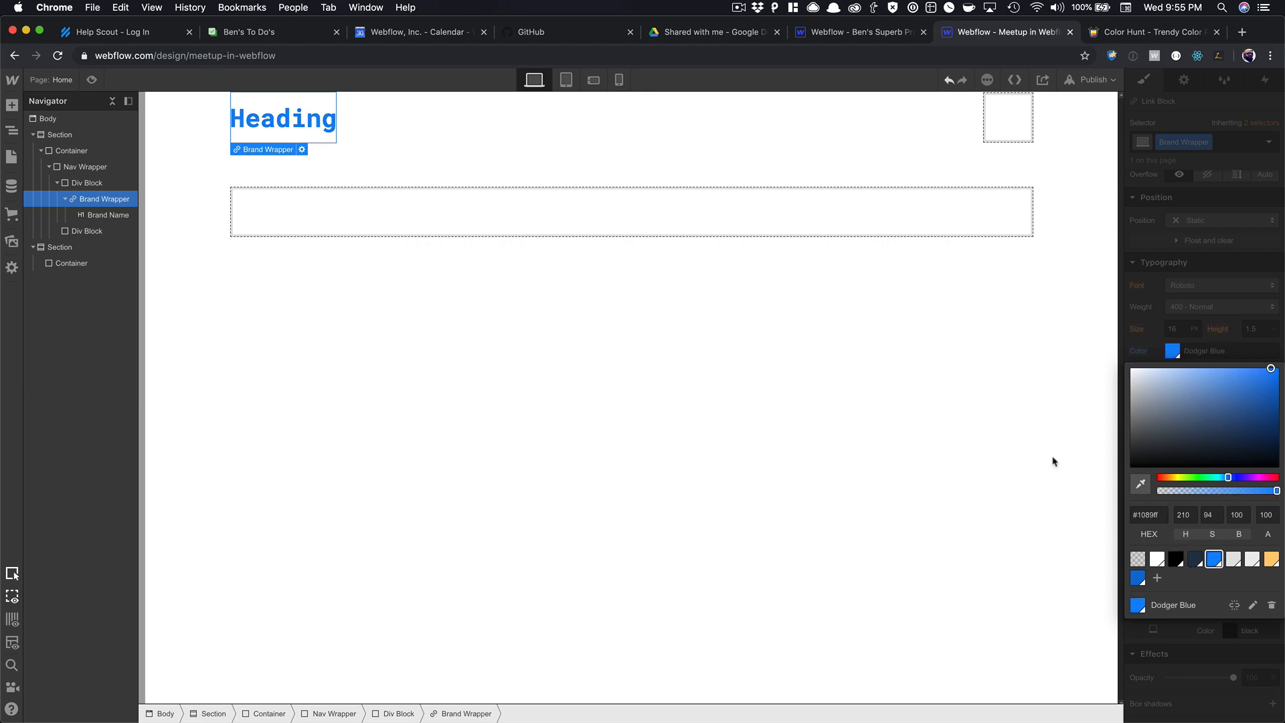
click(473, 147)
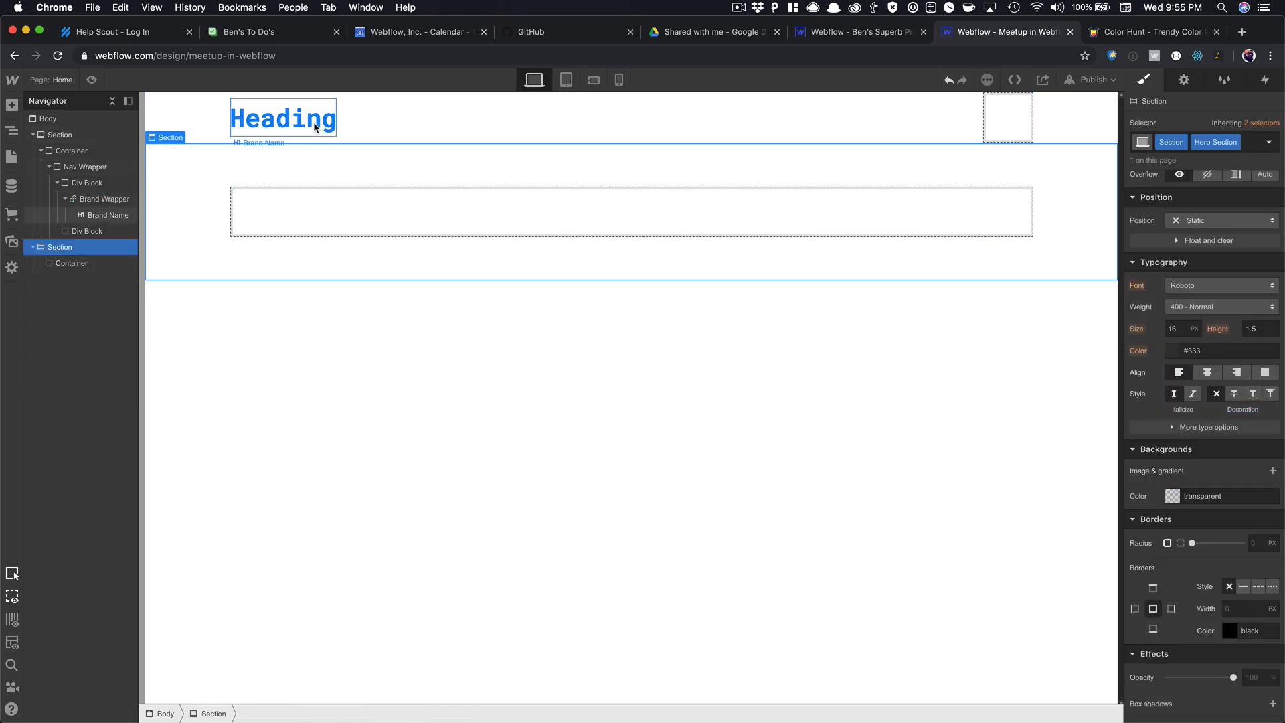
Change the brand heading text to 'Meetup'.
double_click(282, 119)
text(Meet)
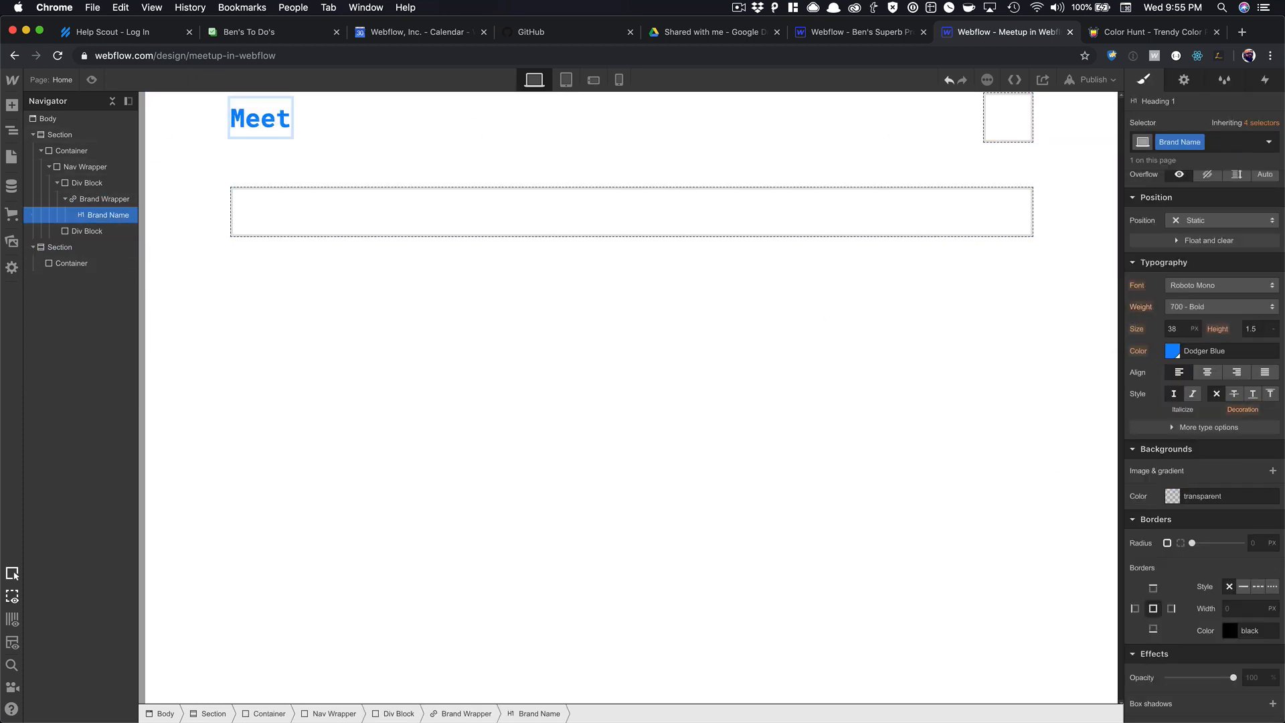
text(yp)
key(BackSpace)
key(BackSpace)
text(up)
click(471, 138)
click(912, 123)
click(997, 119)
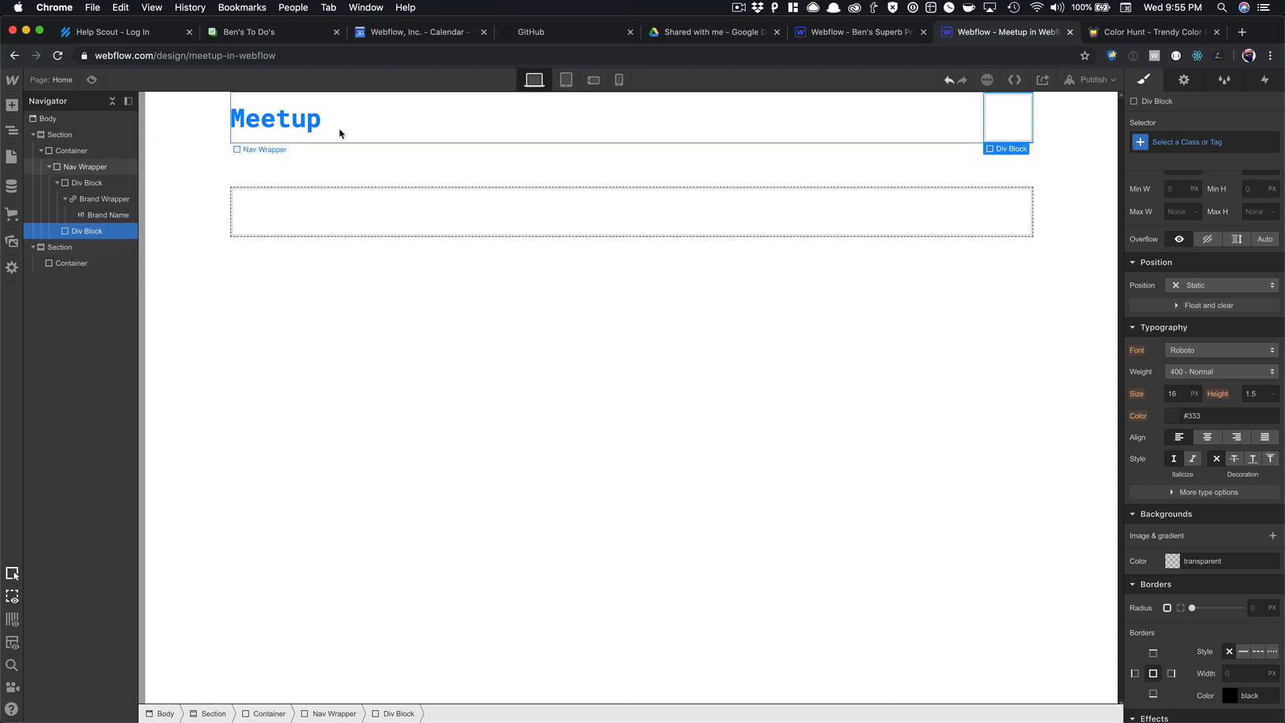
Give the top section the class 'Nav Section'.
click(179, 128)
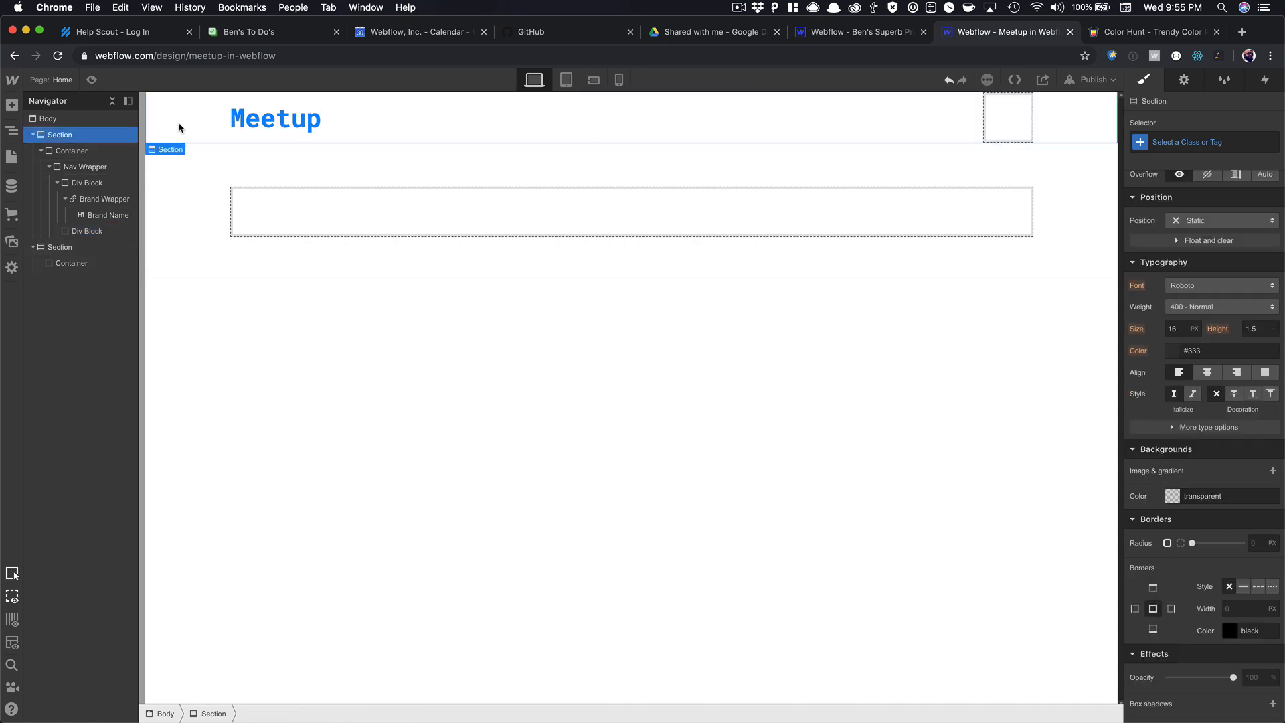
click(1177, 141)
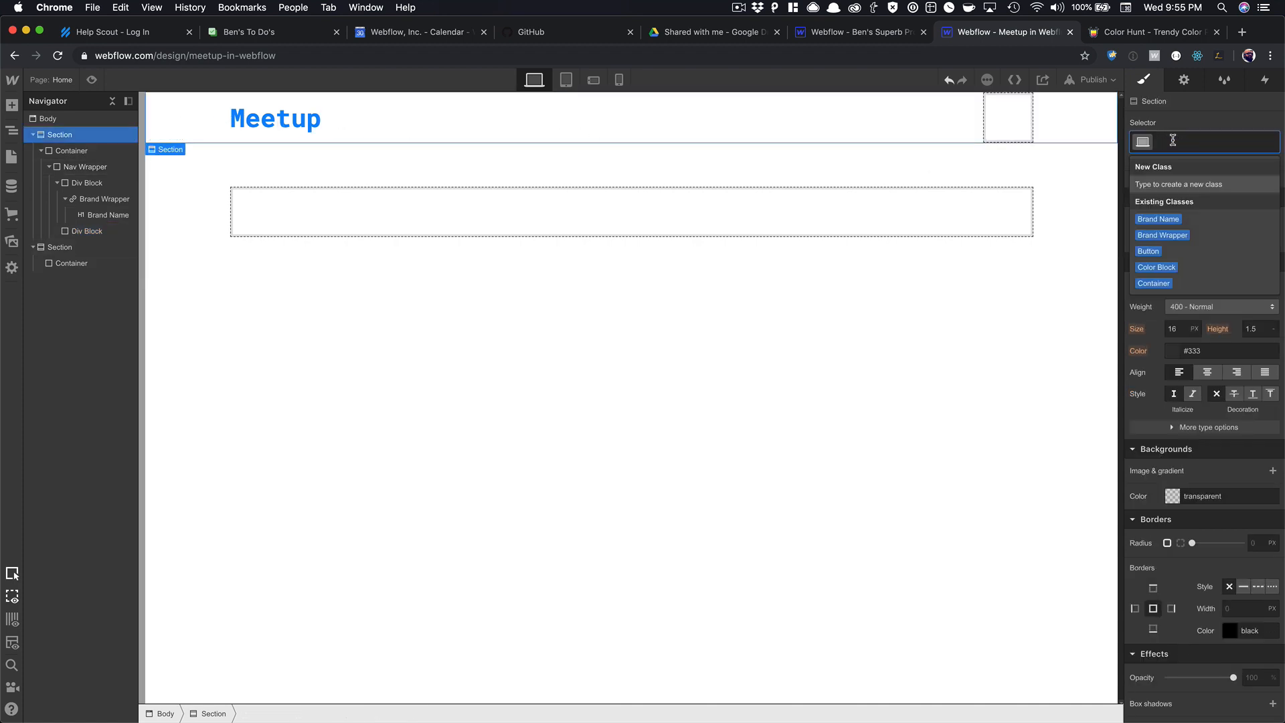
text(Nav Sectioo)
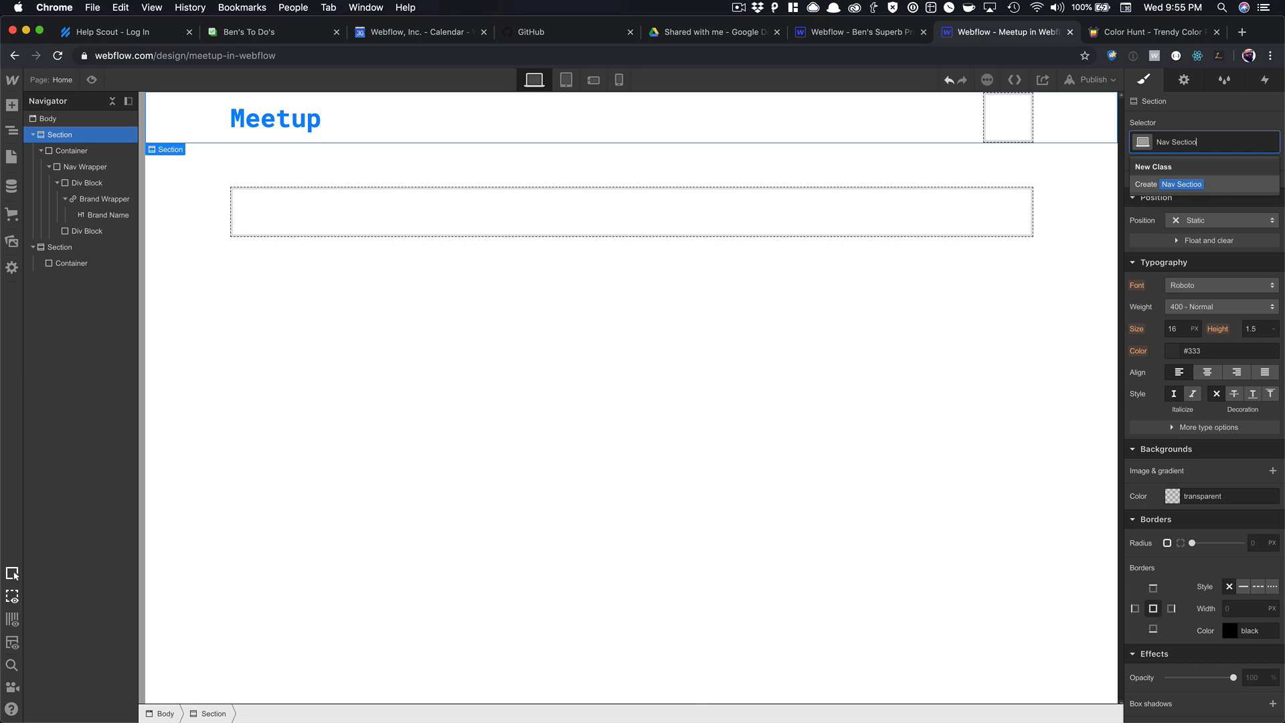
key(BackSpace)
text(n)
key(Return)
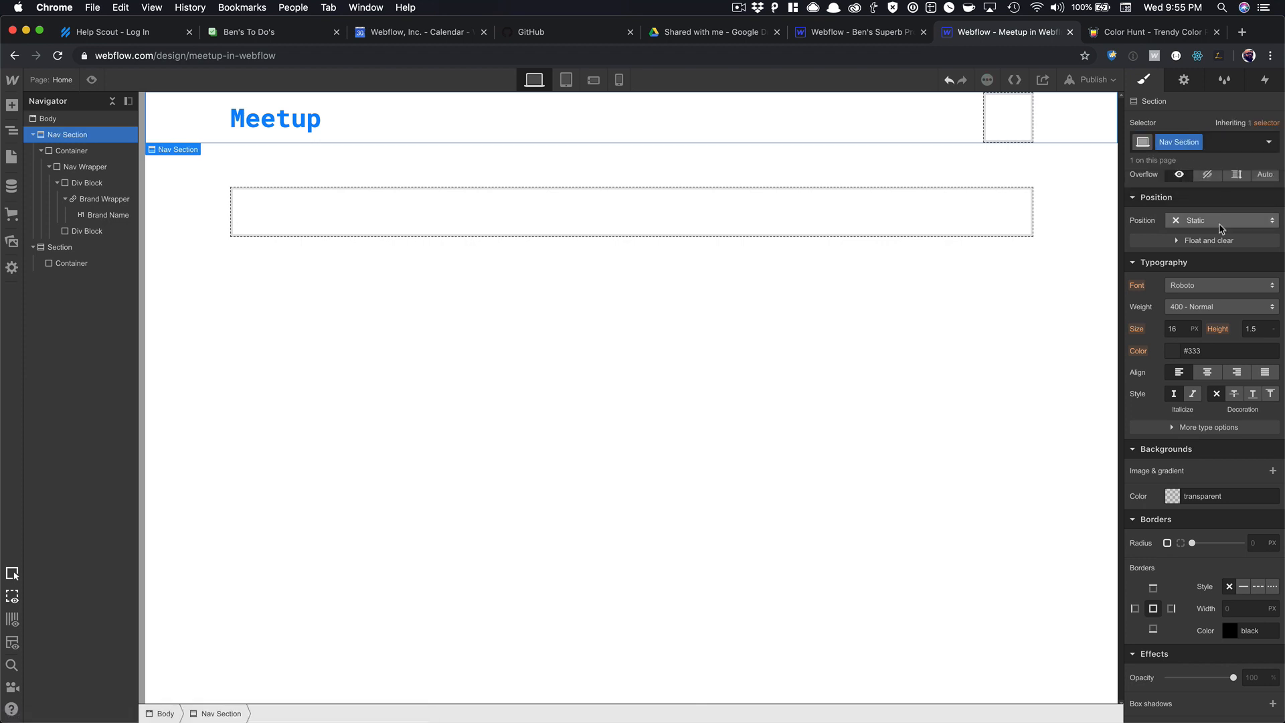
Add a solid Gainsboro bottom border at 45% opacity, then preview the page.
scroll(1212, 348, down, 3)
click(1155, 510)
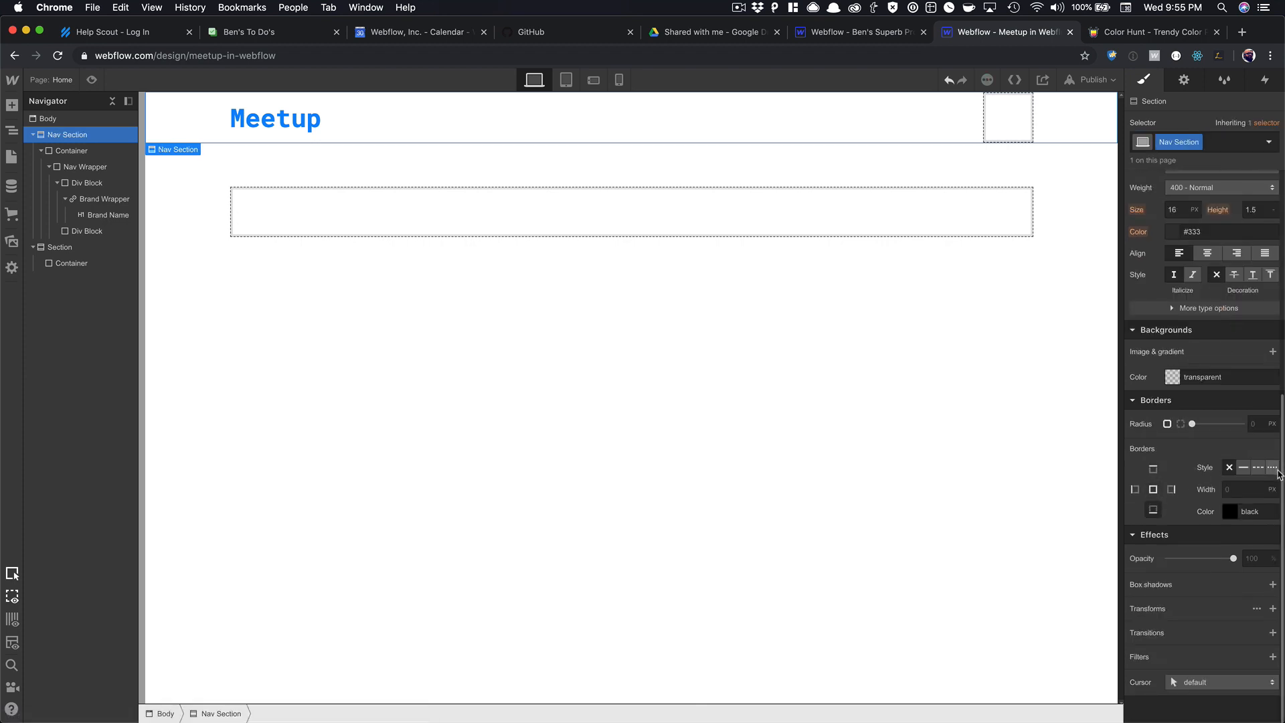
click(1243, 468)
click(1238, 513)
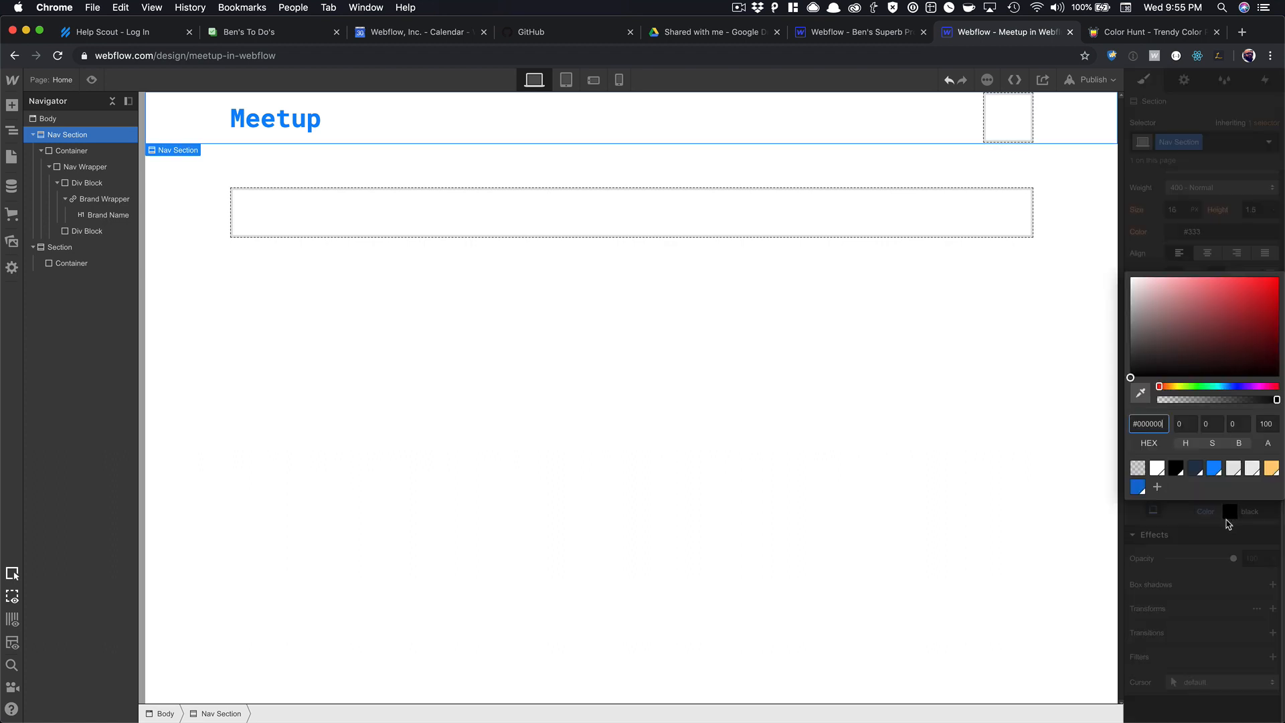
click(1235, 470)
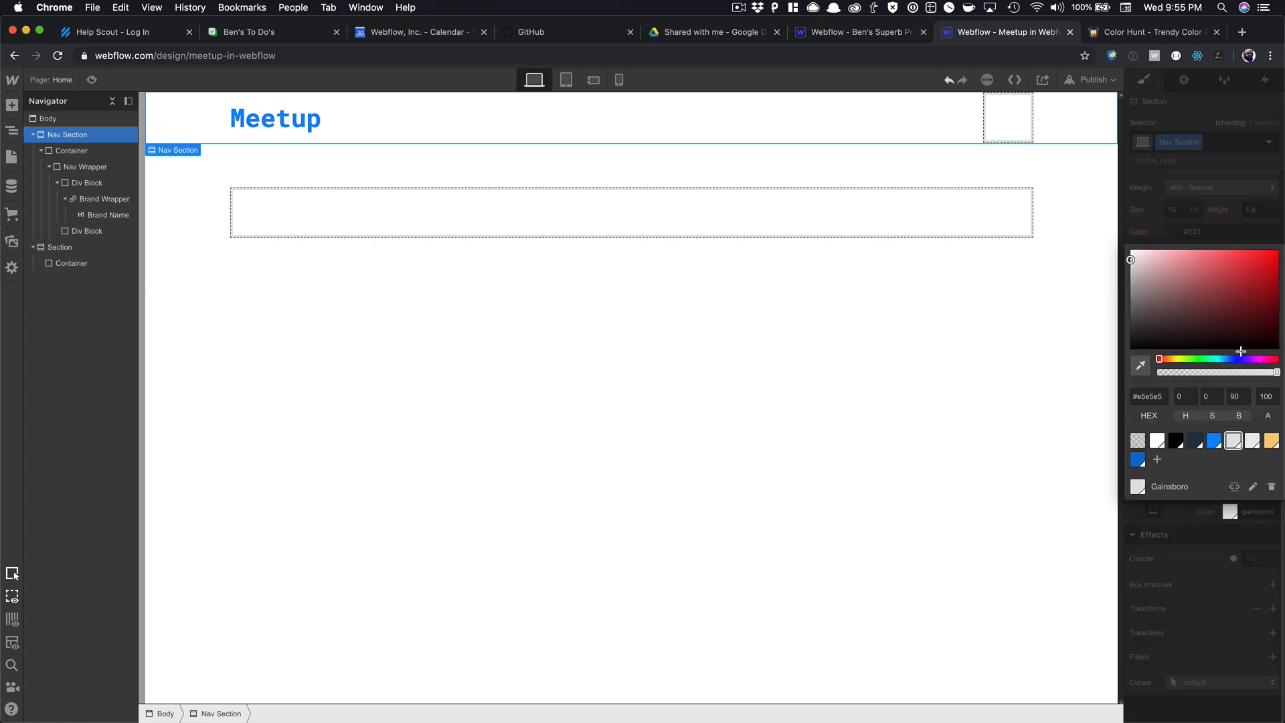
click(1275, 372)
drag(1255, 373, 1212, 384)
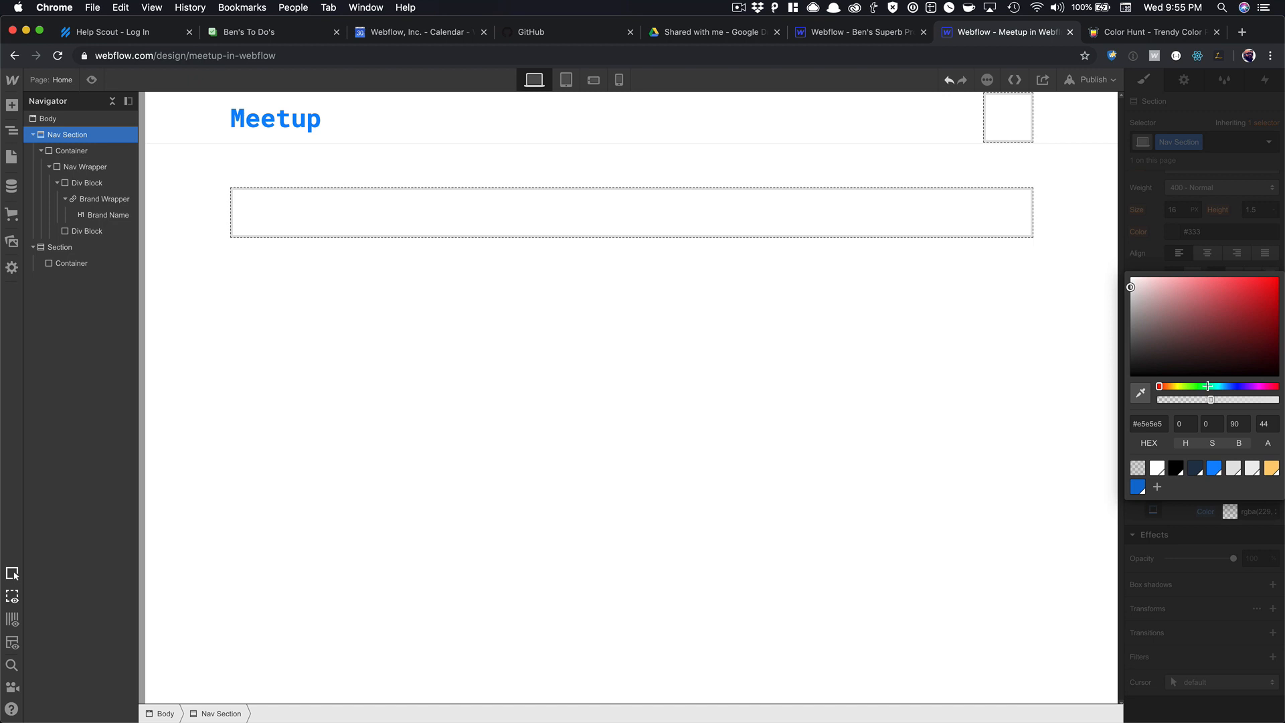
click(921, 321)
click(92, 80)
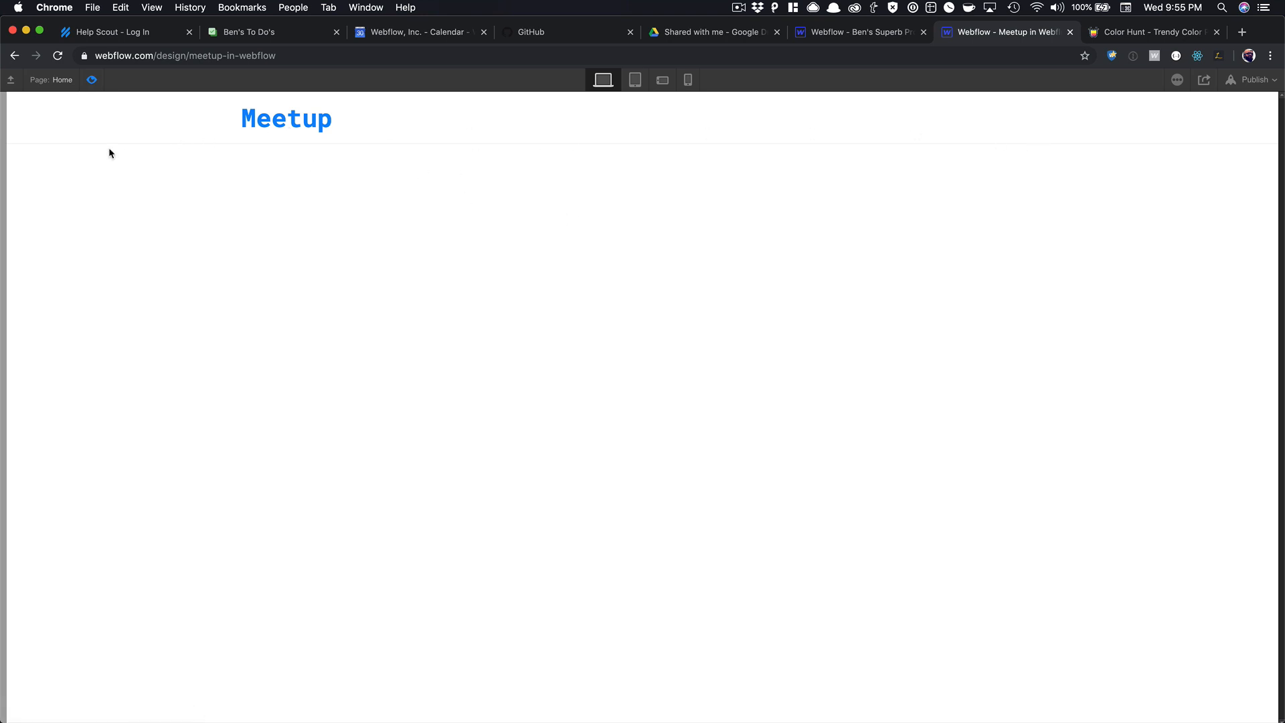
Replace the top-right block's Nav Wrapper class with a new 'Menu Wrapper' class.
click(93, 80)
click(991, 117)
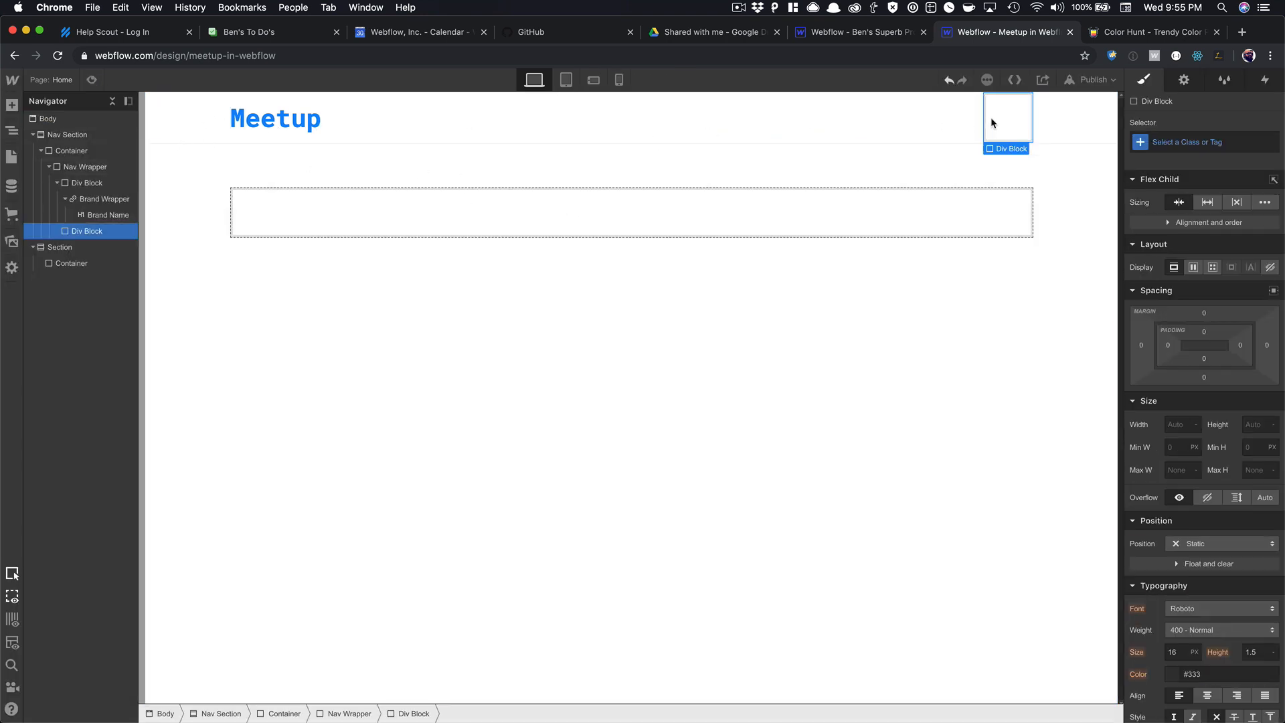
click(1188, 141)
text(Na)
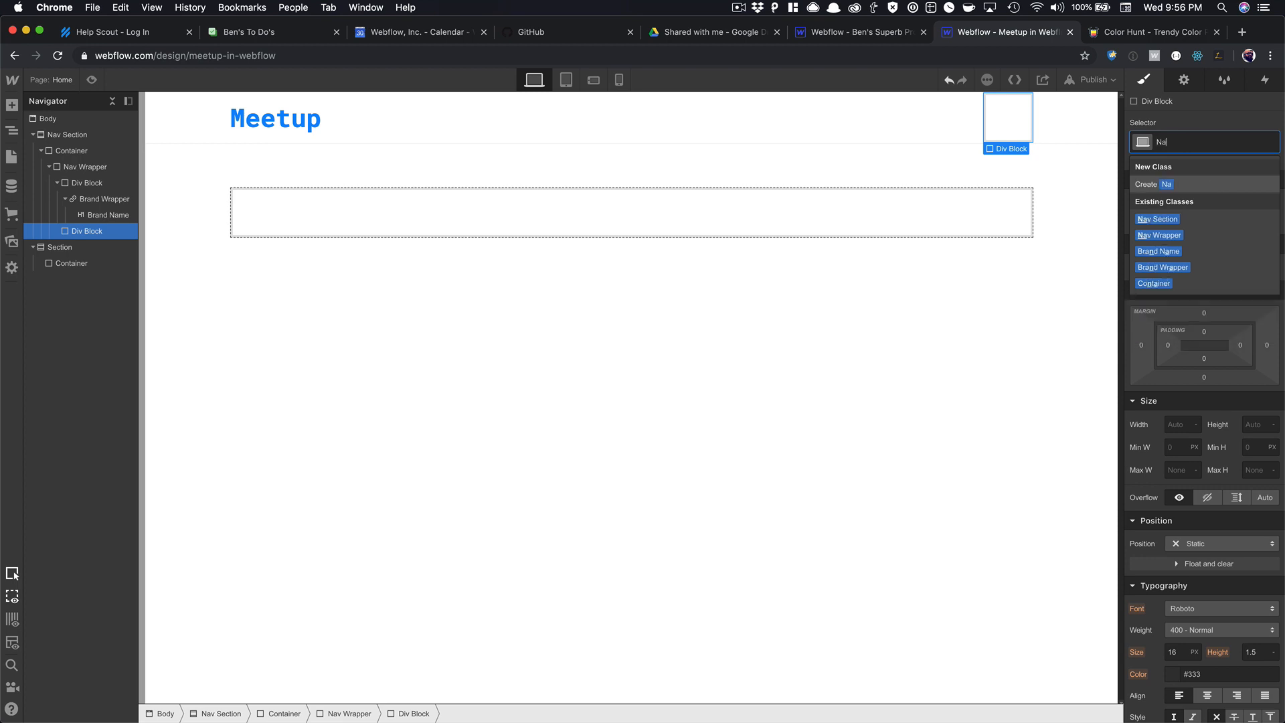
text(v Wrapp)
key(Return)
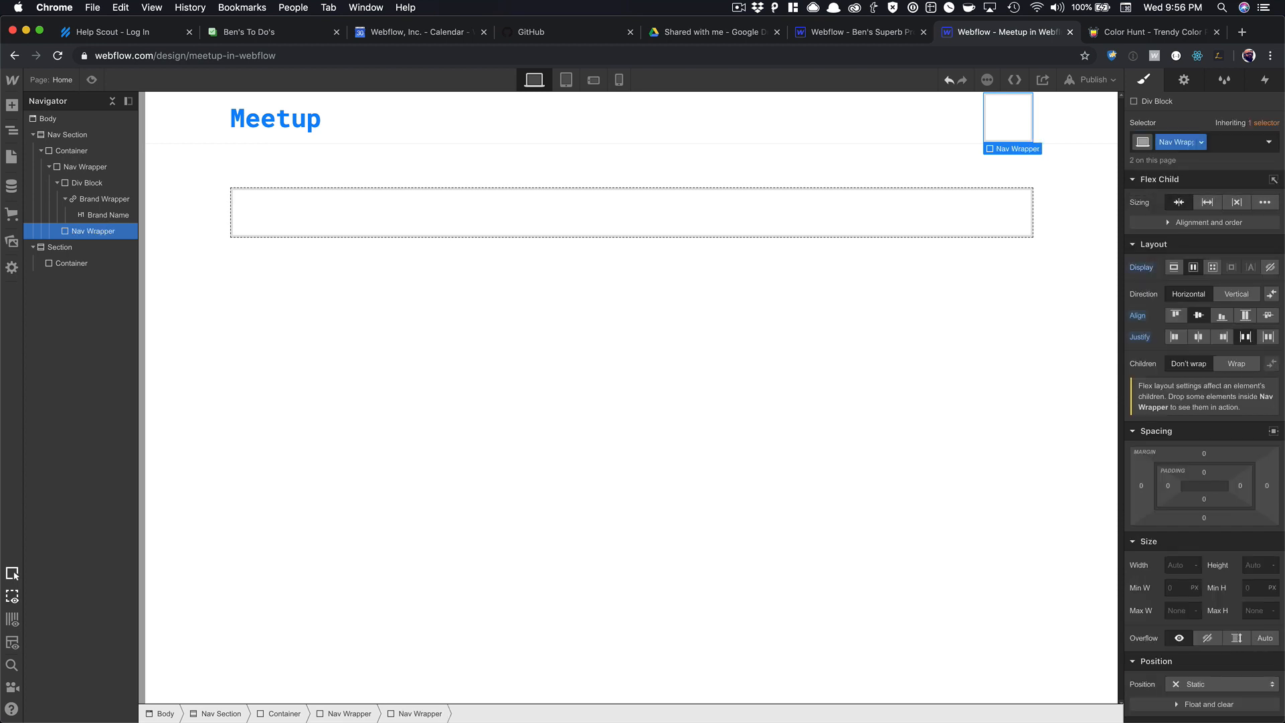
click(732, 138)
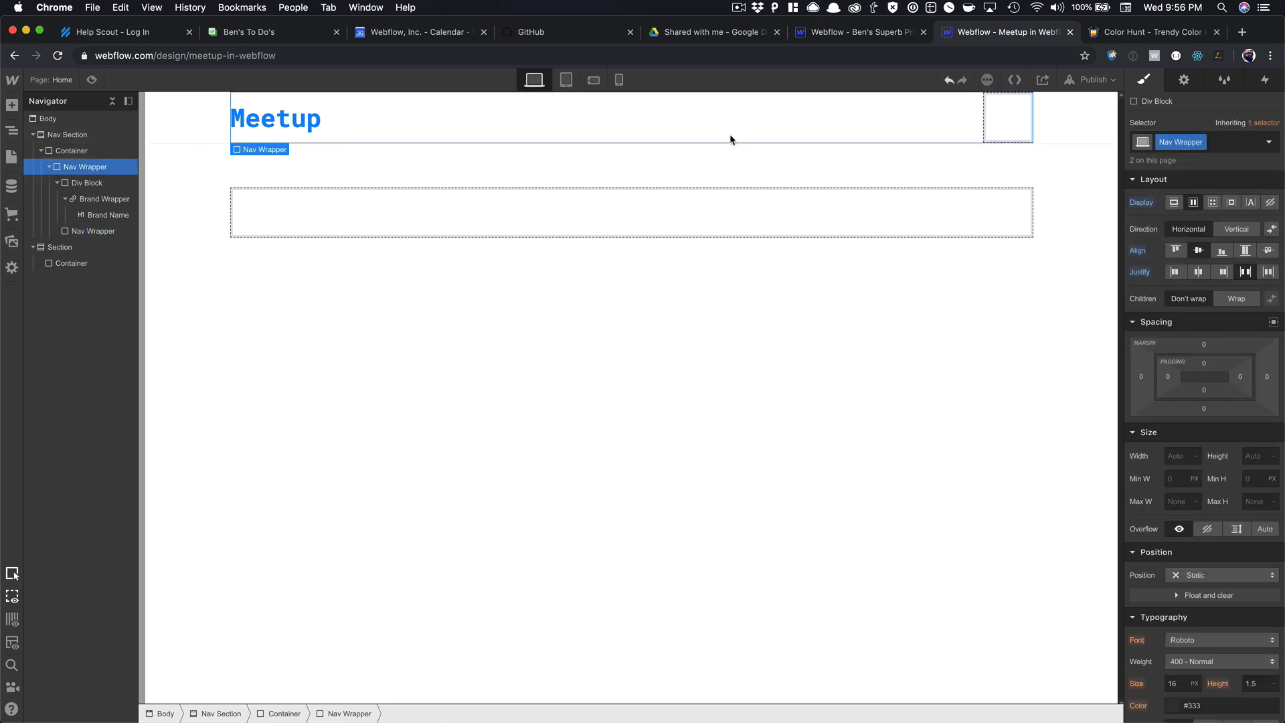
click(1010, 118)
click(1216, 142)
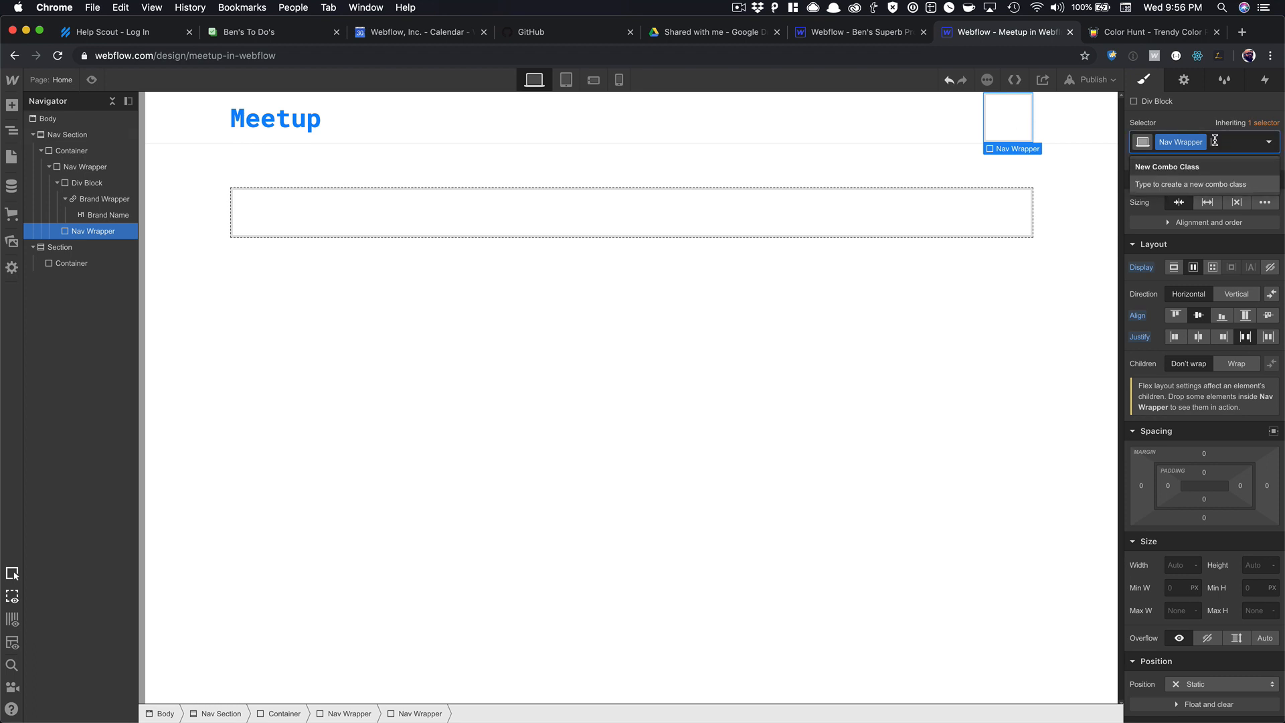
key(BackSpace)
text(Menu Wrapper)
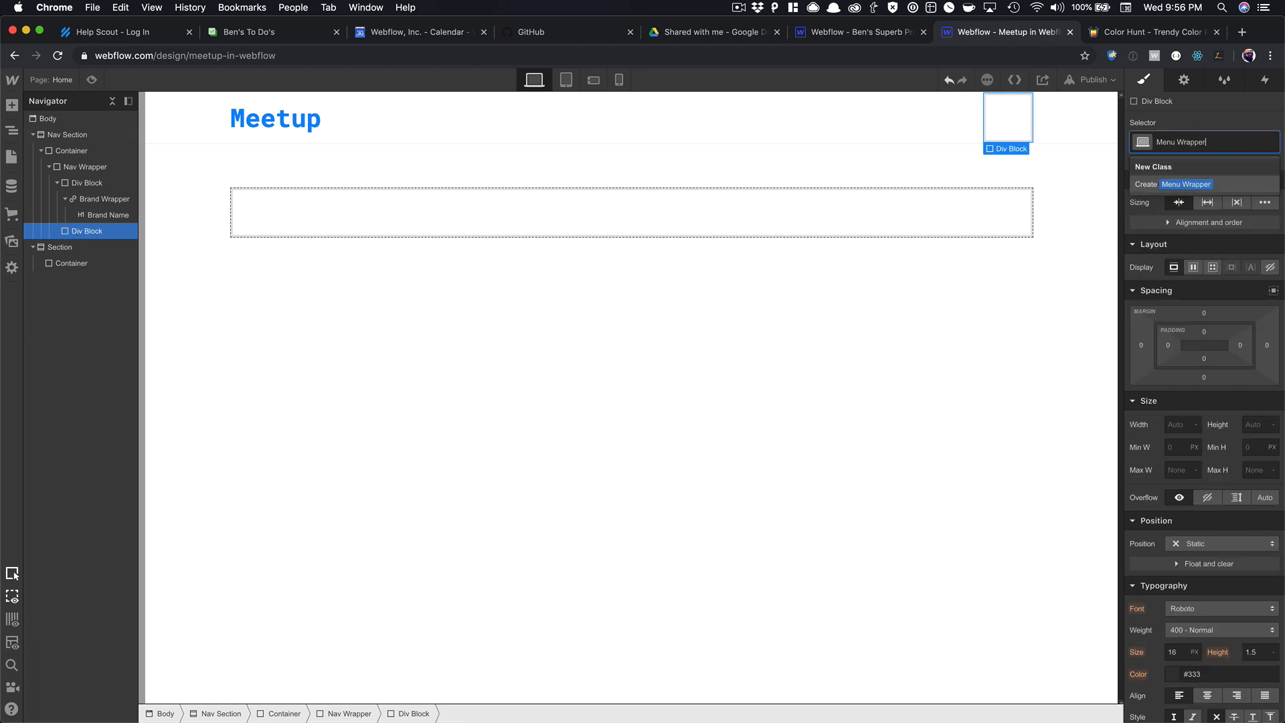
key(Return)
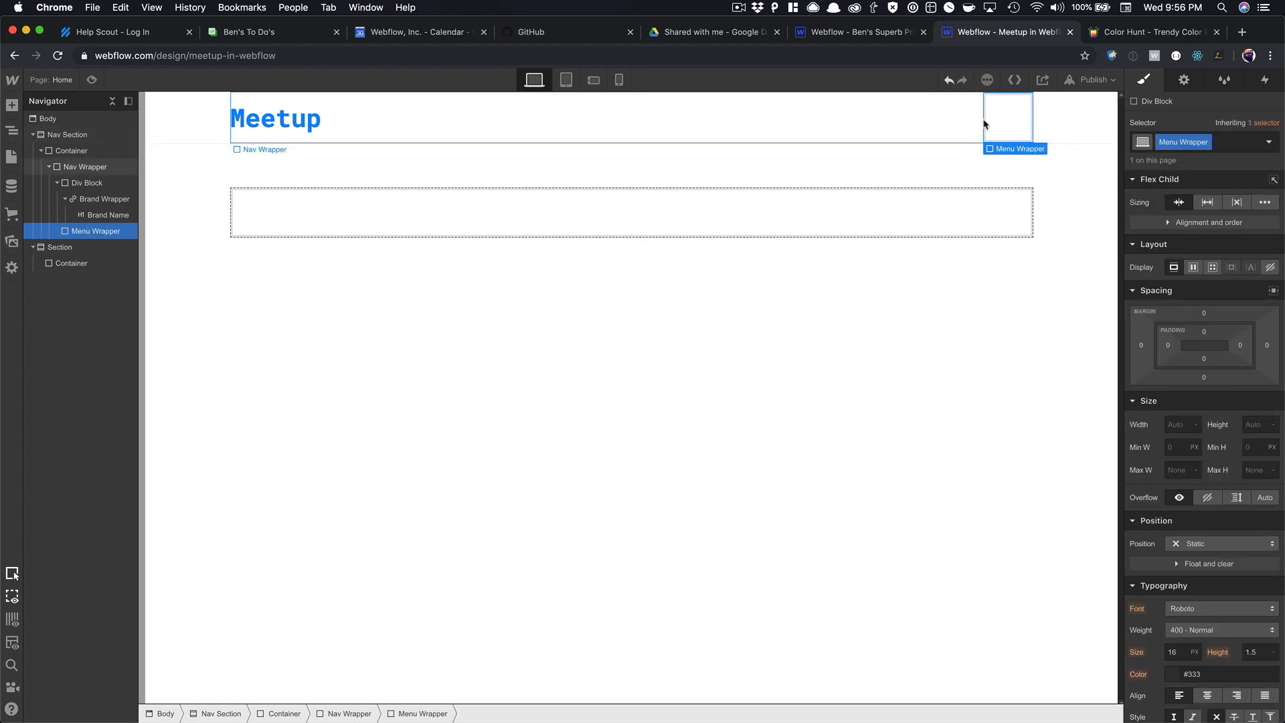
key(super+e)
Insert a Link Block classed 'Nav Link' into the Menu Wrapper.
text(link)
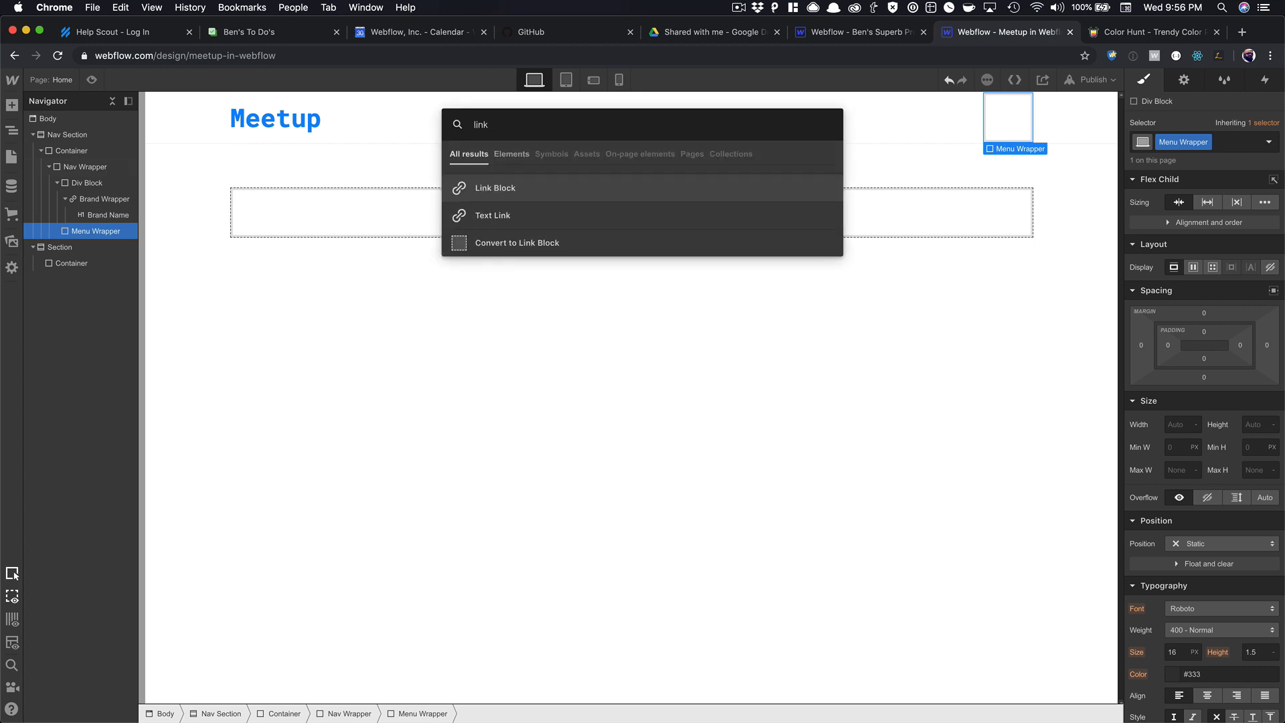
key(Return)
click(1166, 143)
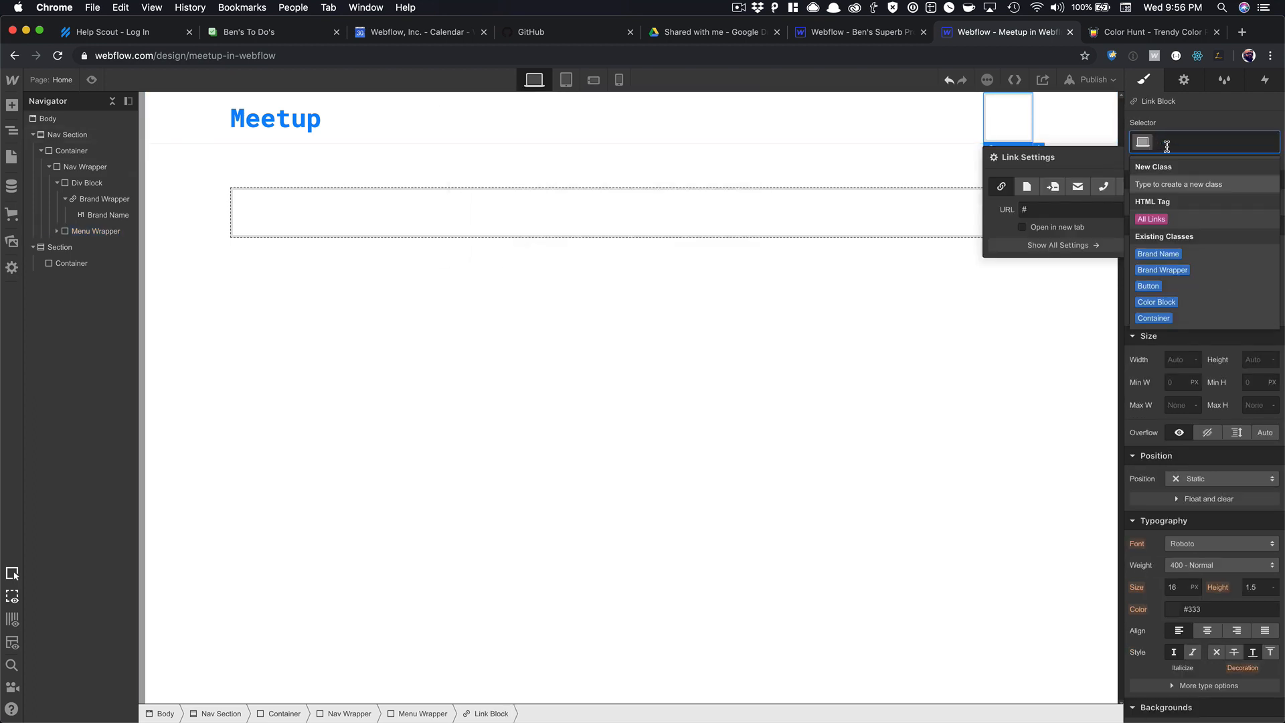
text(Nav L)
key(Return)
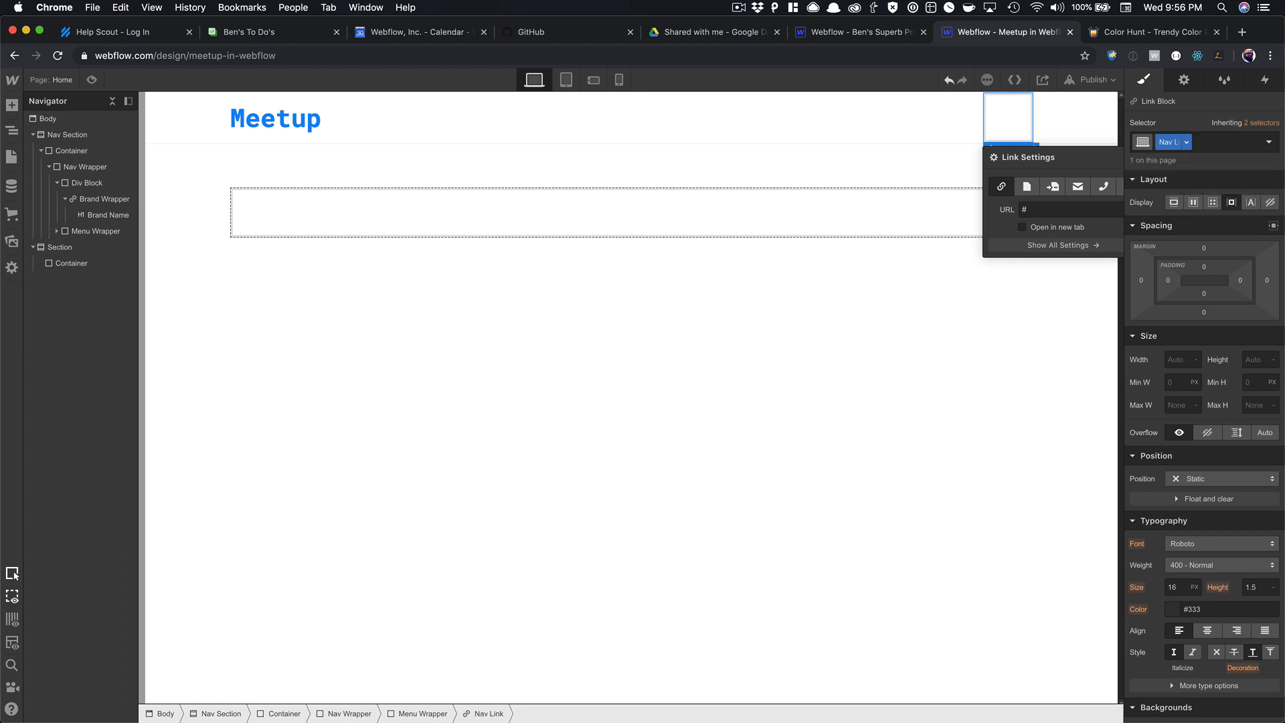
Add a Text Block inside the Nav Link reading 'Home'.
key(super+e)
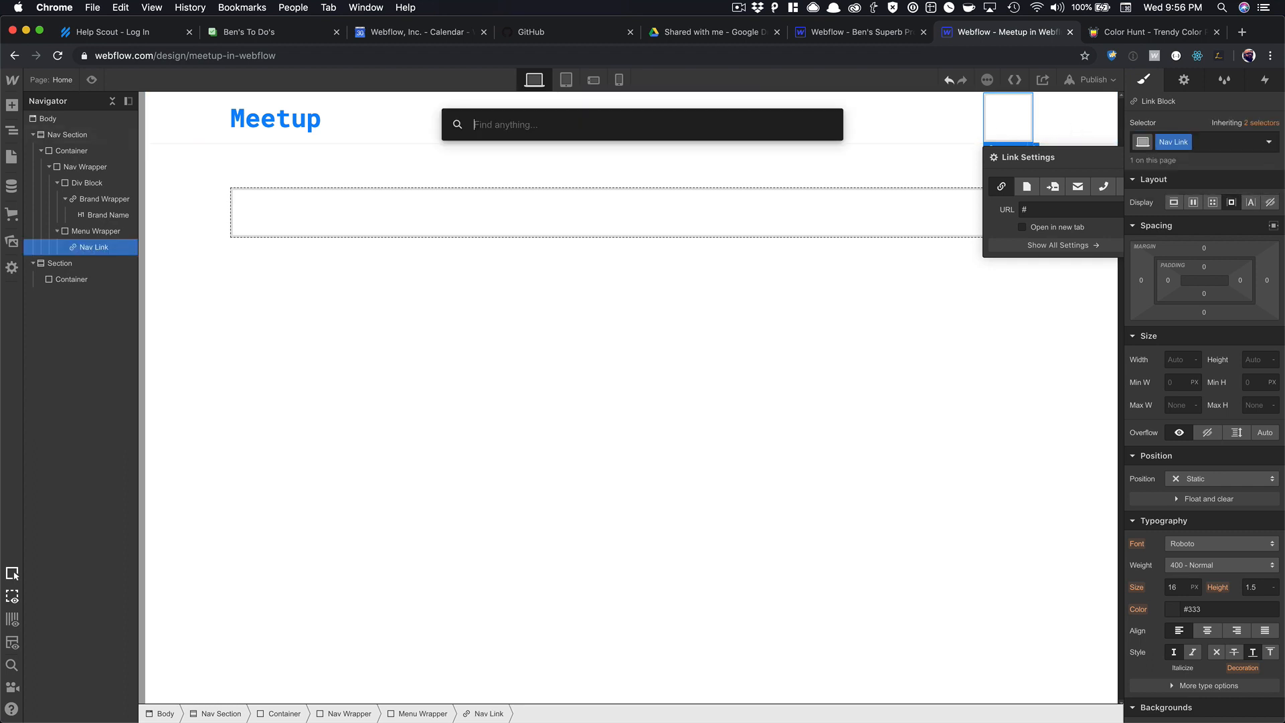
text(text)
key(Down)
key(Return)
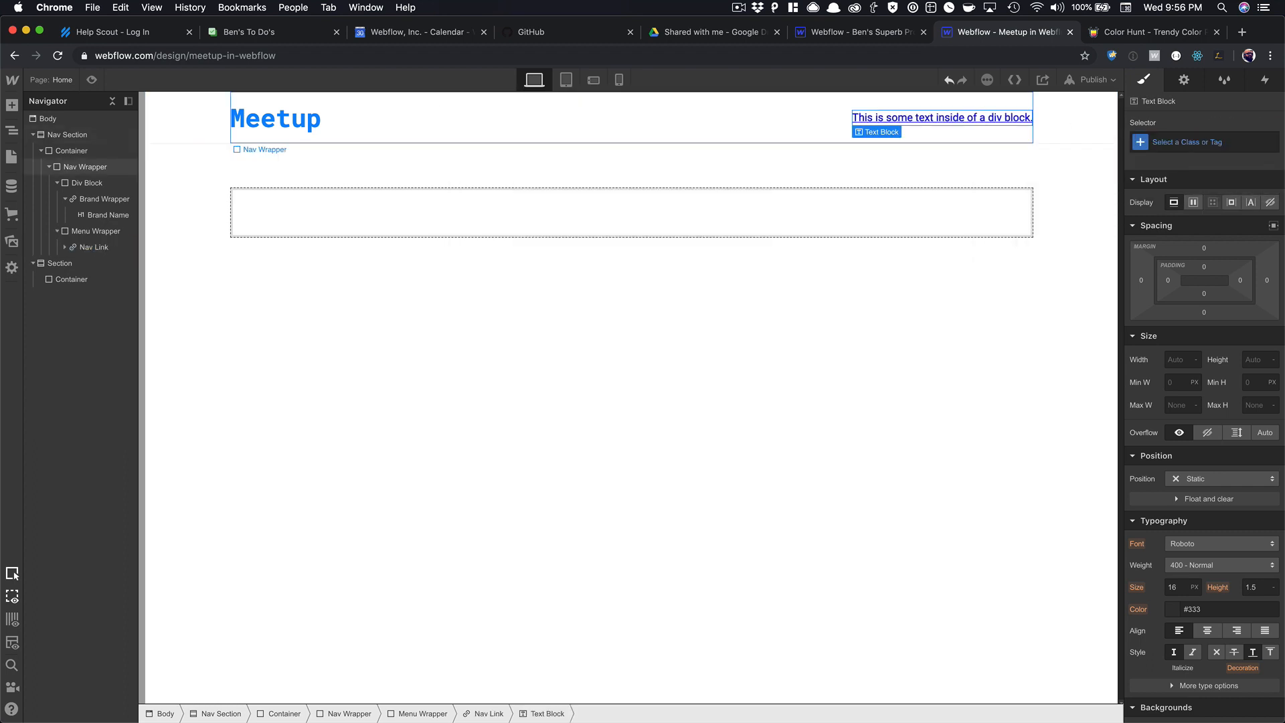
double_click(982, 119)
text(Home)
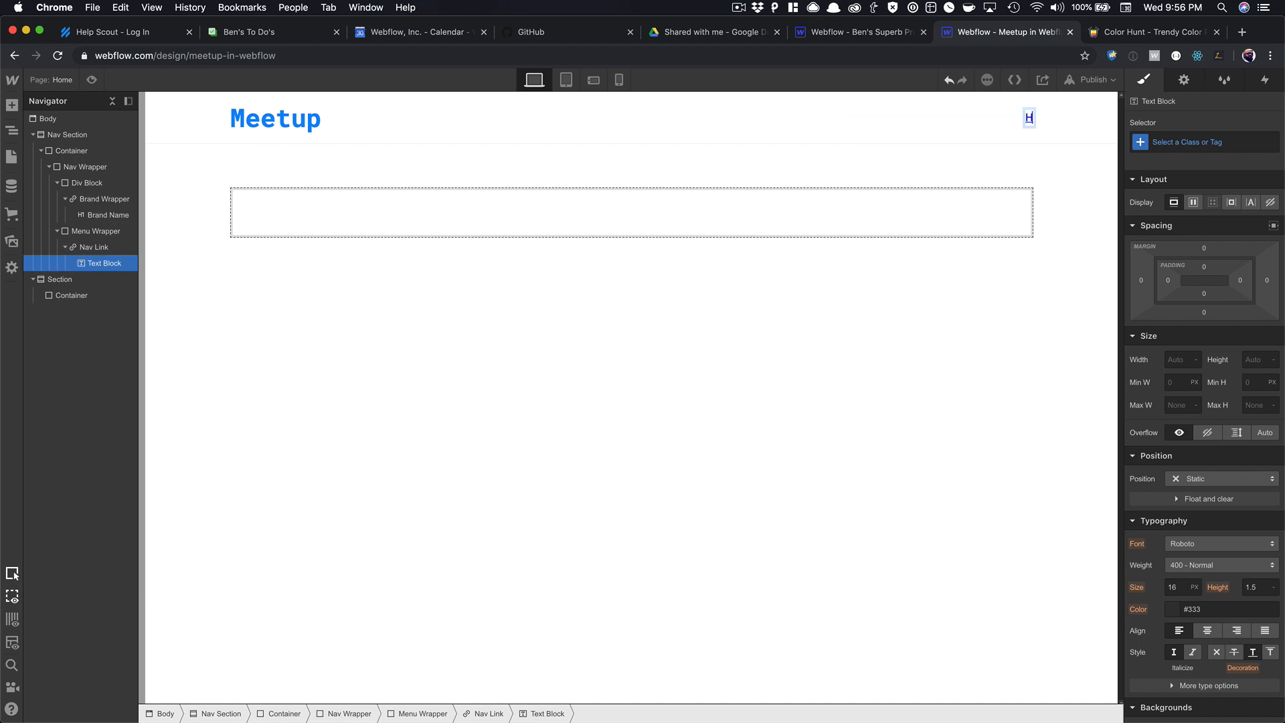
click(944, 135)
Give the Nav Link 10 px top and bottom padding.
click(1017, 122)
key(Up)
drag(1208, 295, 1213, 277)
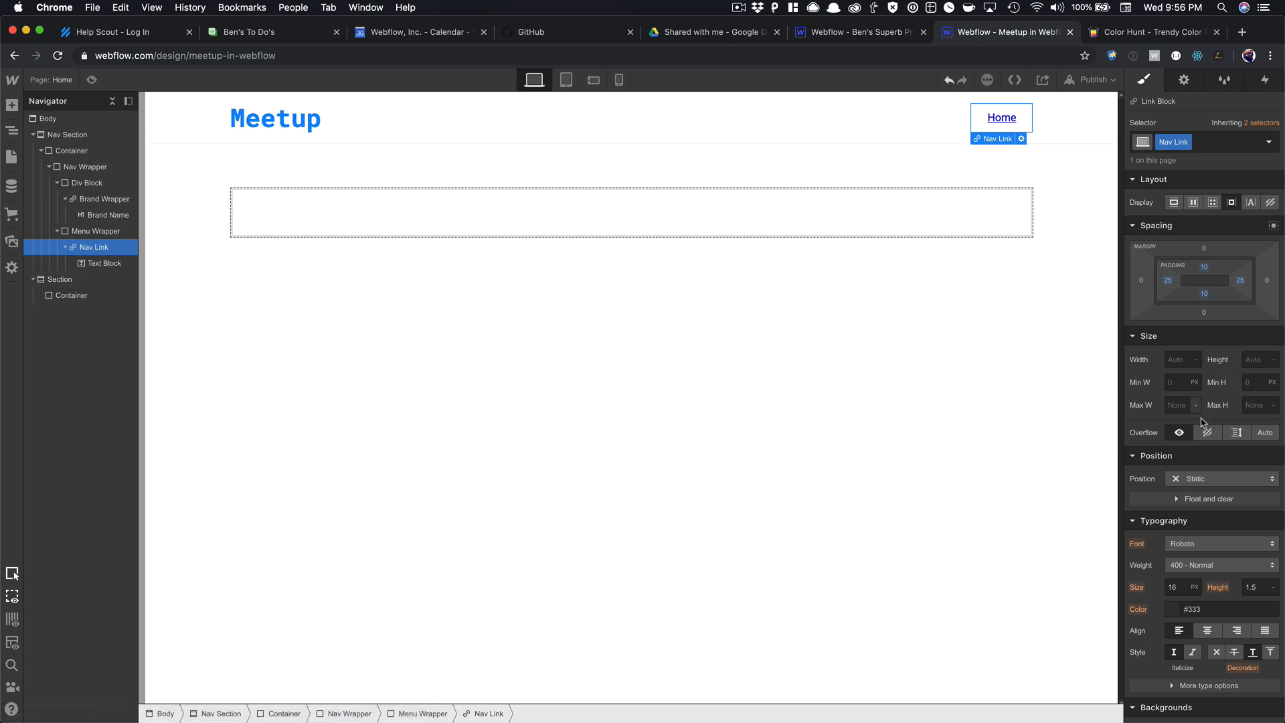
Round the Home link's corners to 10 px and remove its underline.
scroll(1225, 569, down, 3)
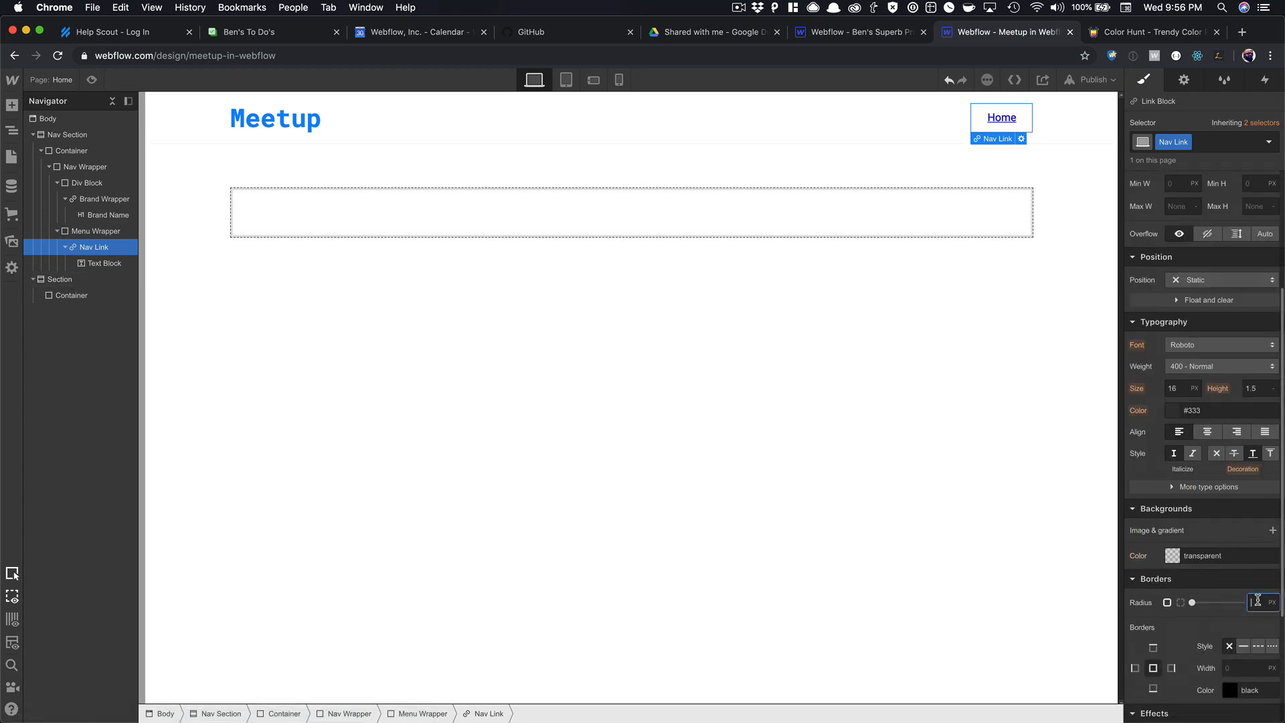
text(10)
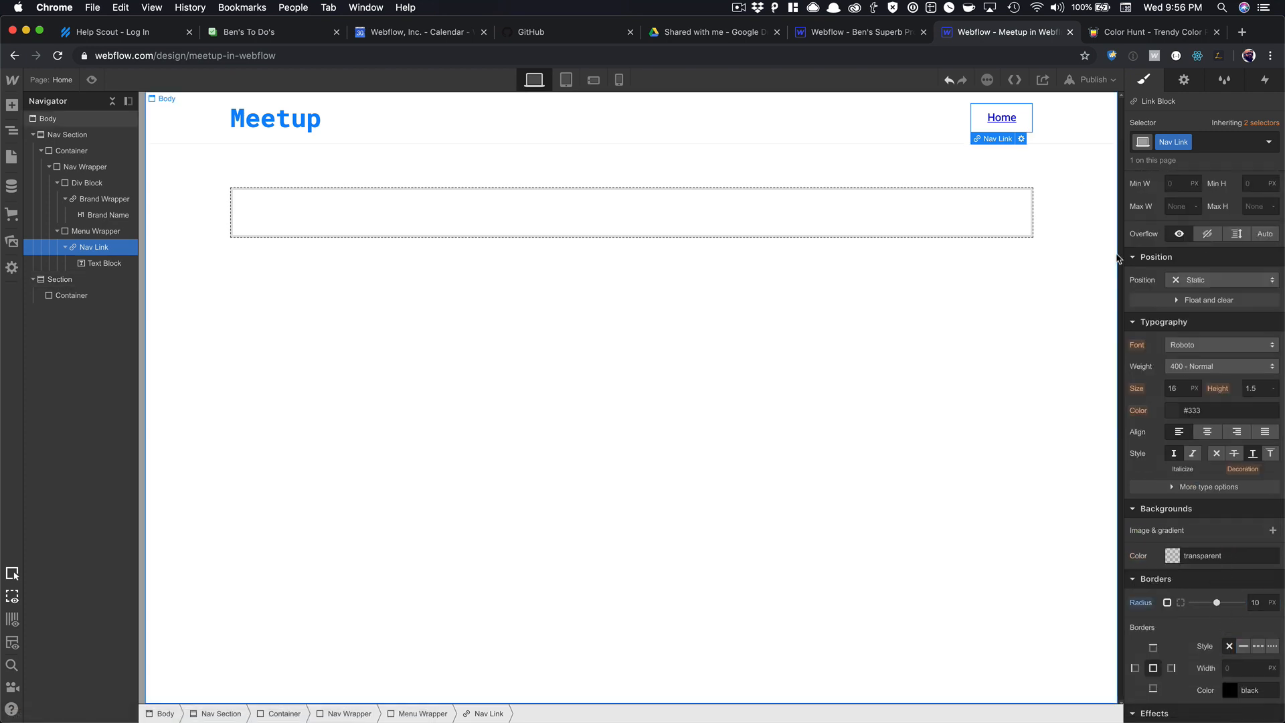
scroll(1196, 265, up, 3)
scroll(1156, 547, down, 2)
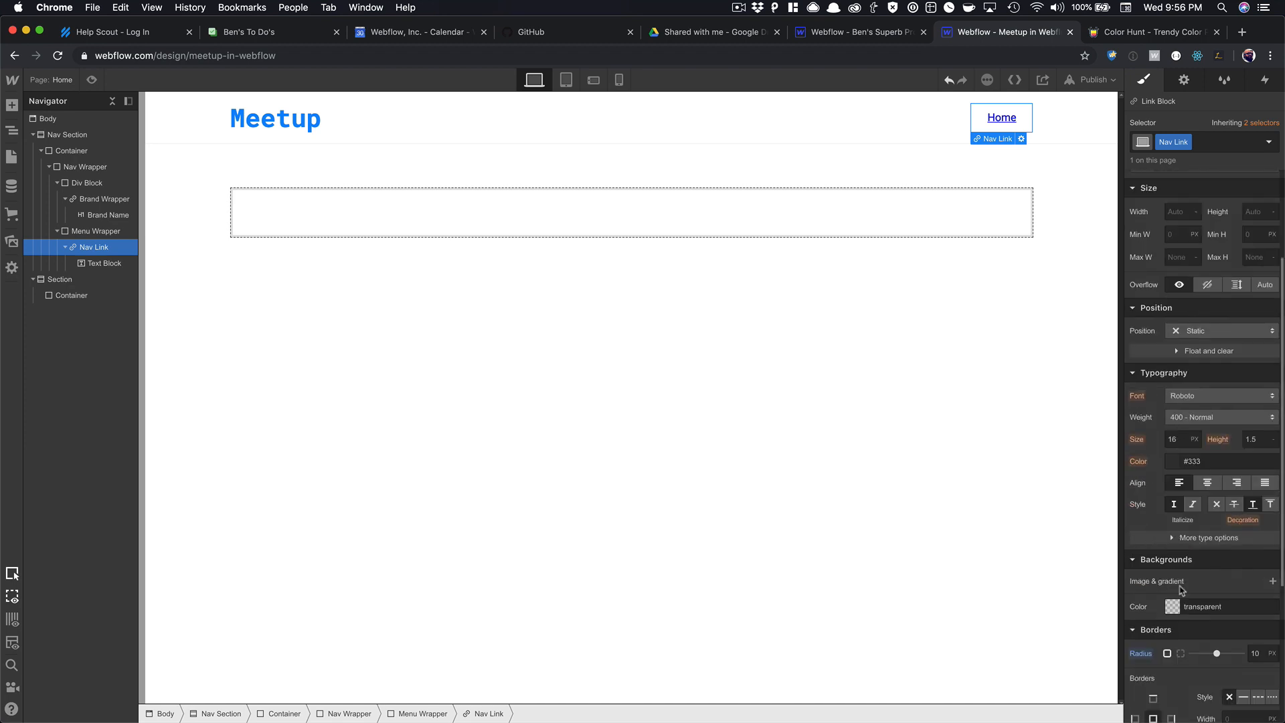
click(1217, 504)
Set the link font to Roboto Mono at weight 500 - Medium.
scroll(1196, 348, up, 1)
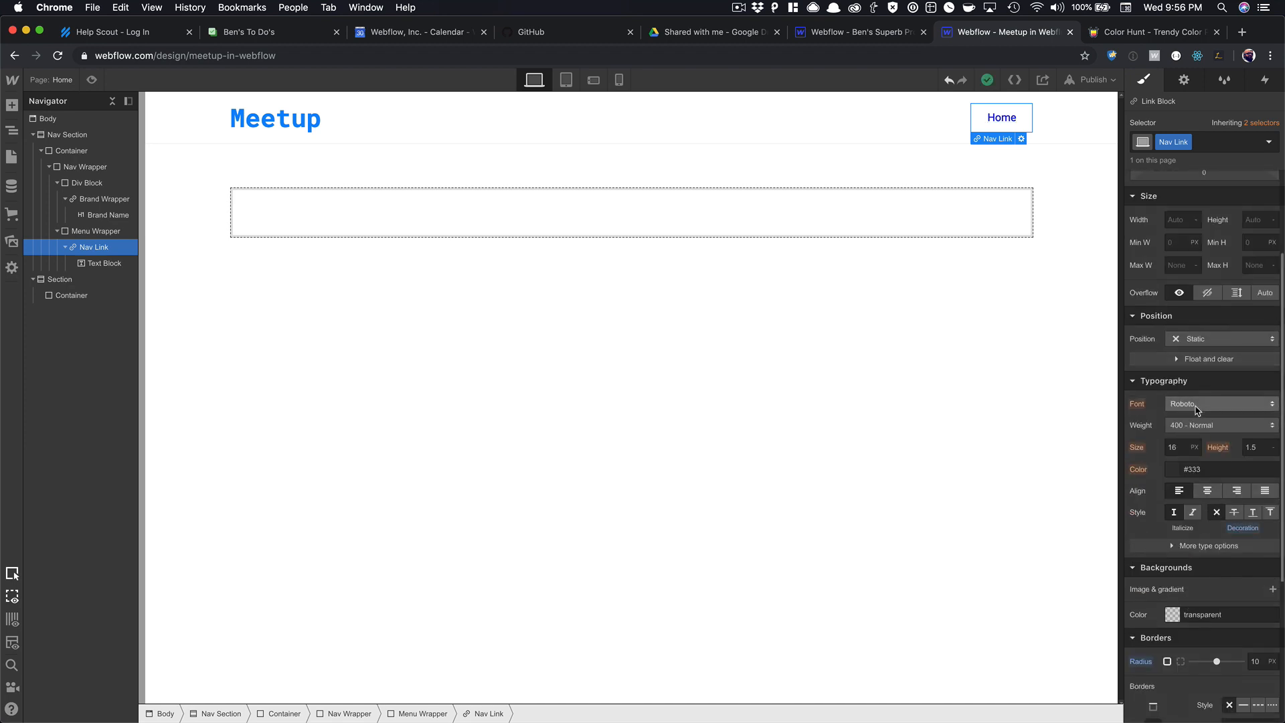
click(1202, 404)
click(1198, 419)
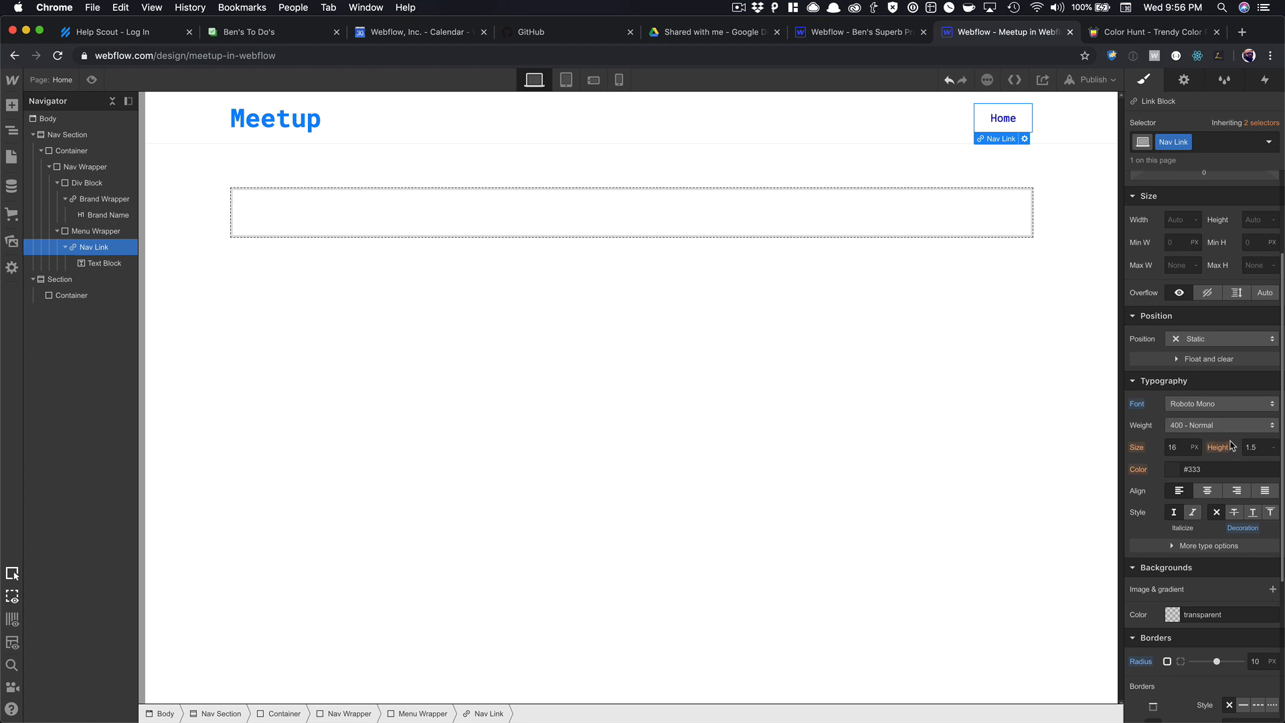
click(1217, 427)
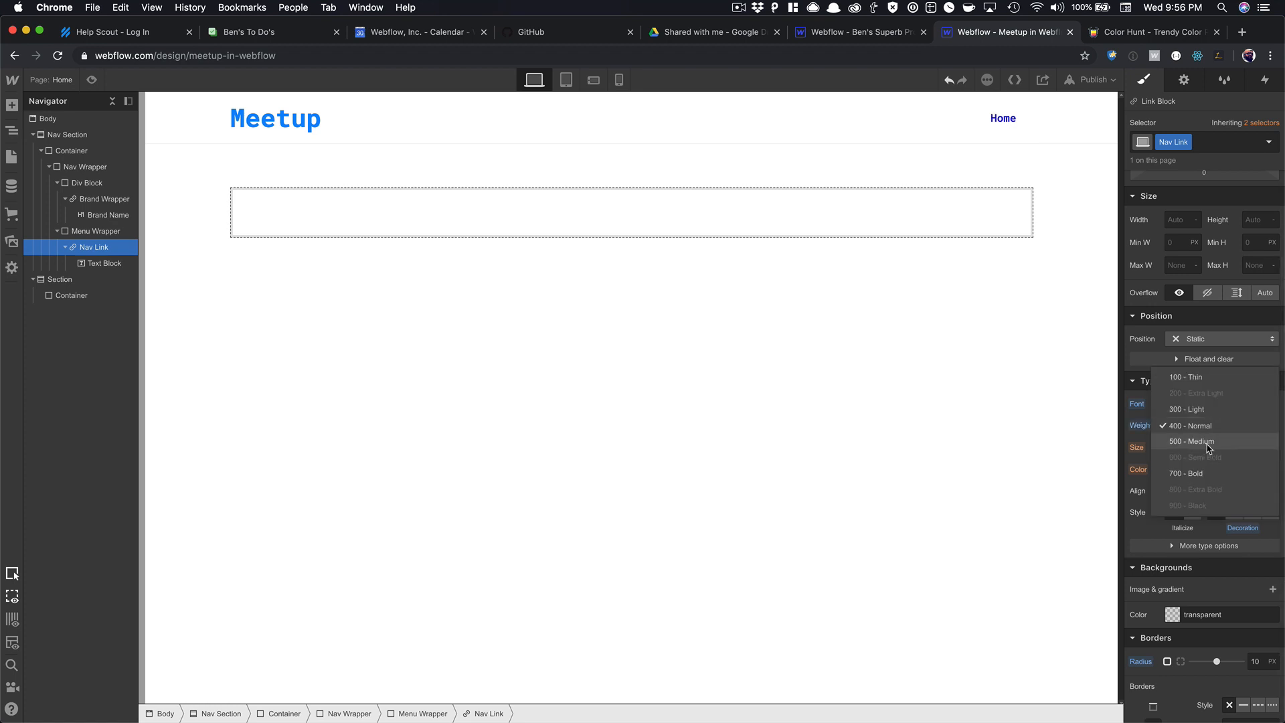
click(1208, 443)
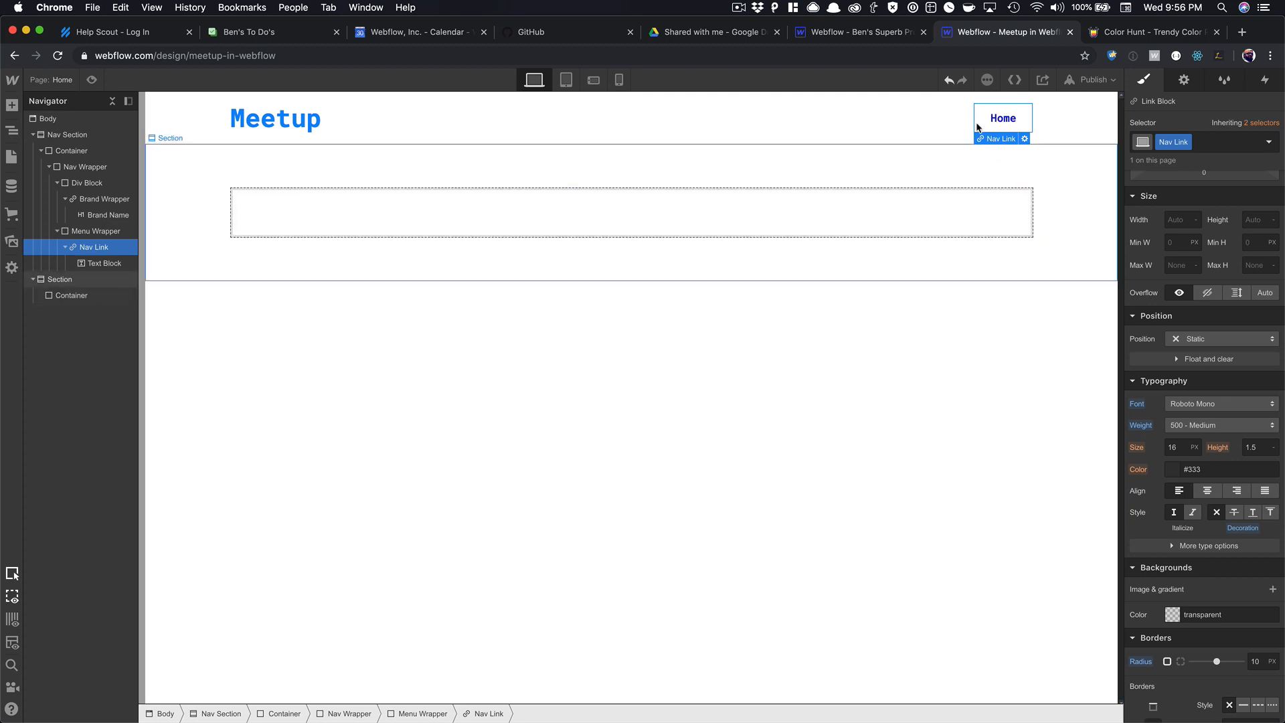
Make the Home link text Dodger Blue.
scroll(1207, 462, down, 2)
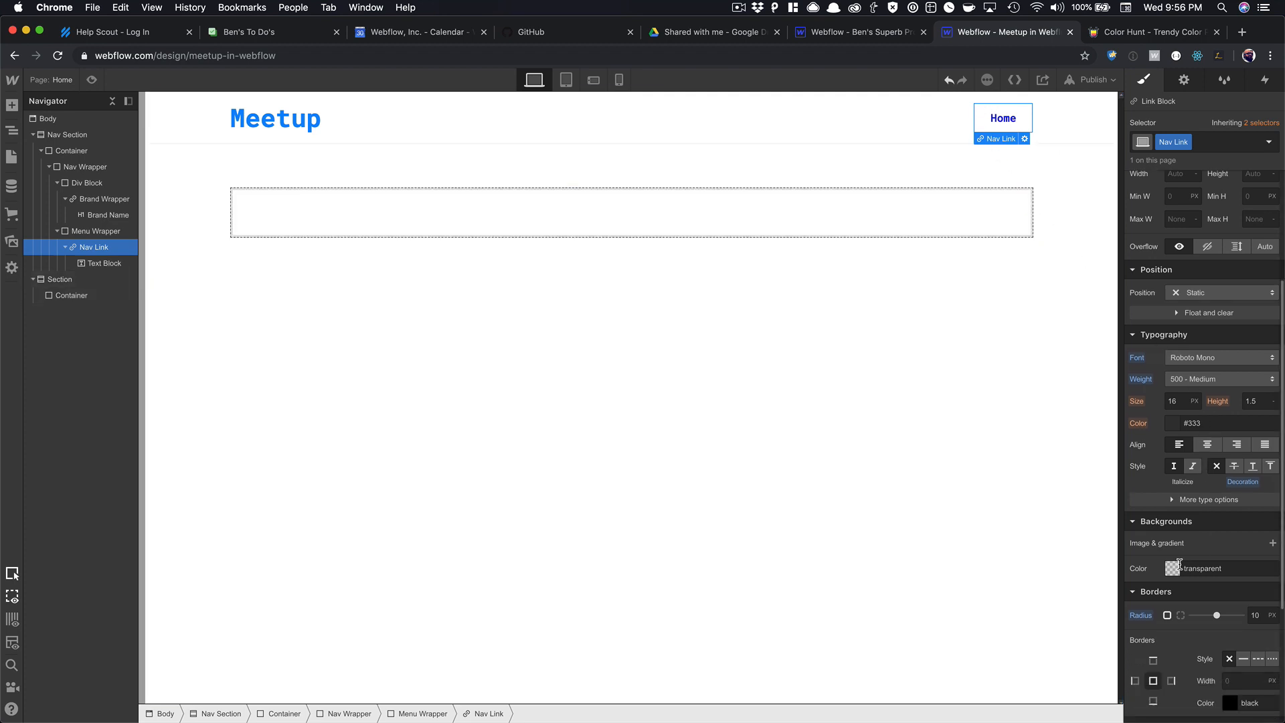
click(1178, 567)
click(1181, 598)
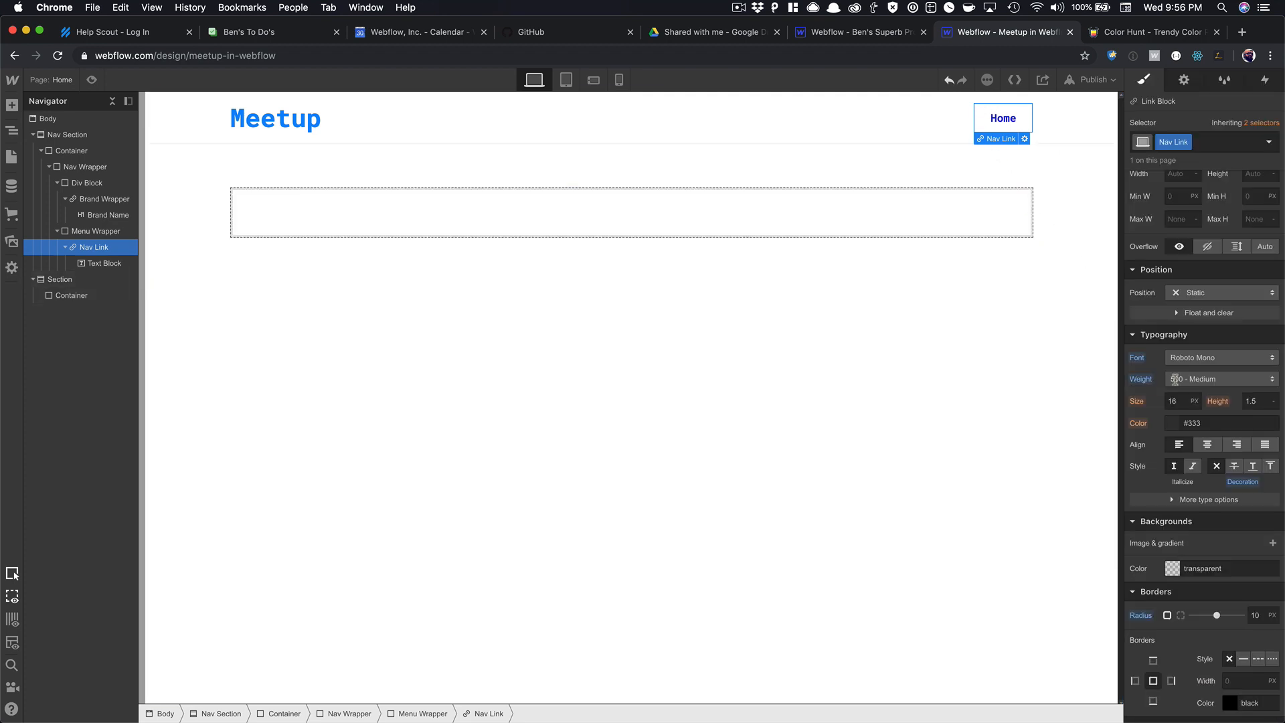
click(1175, 424)
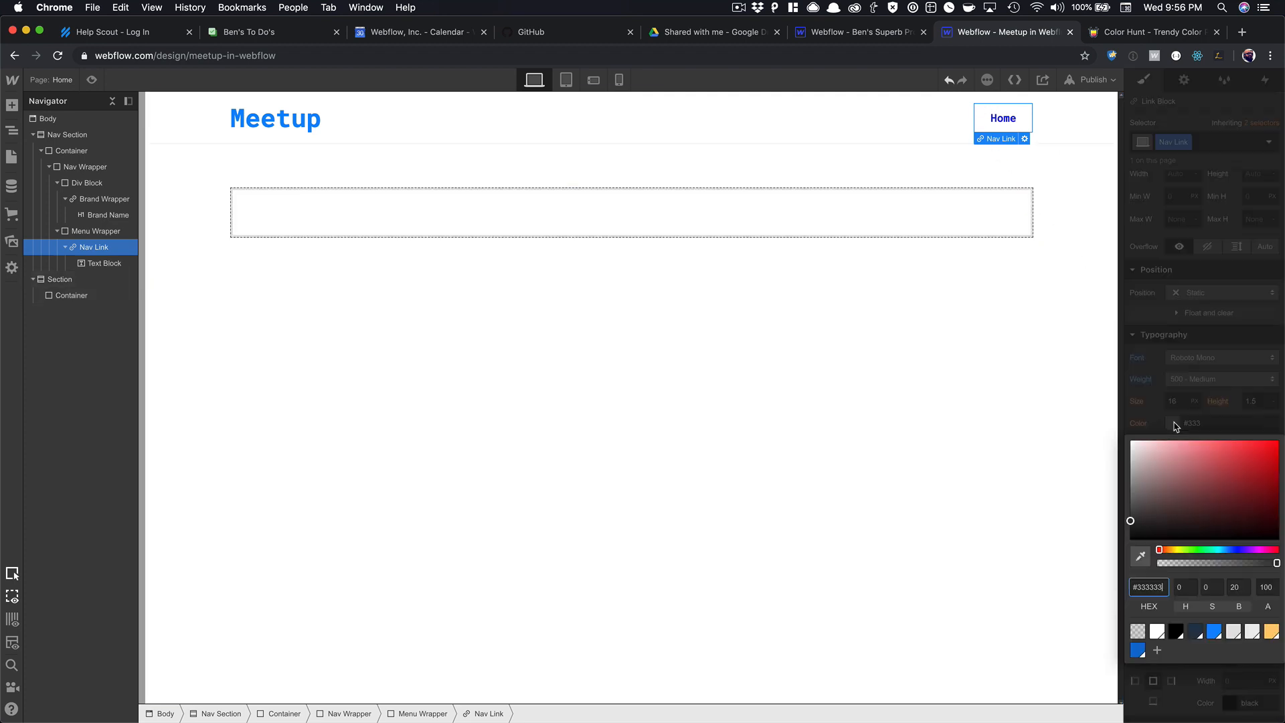
click(1211, 632)
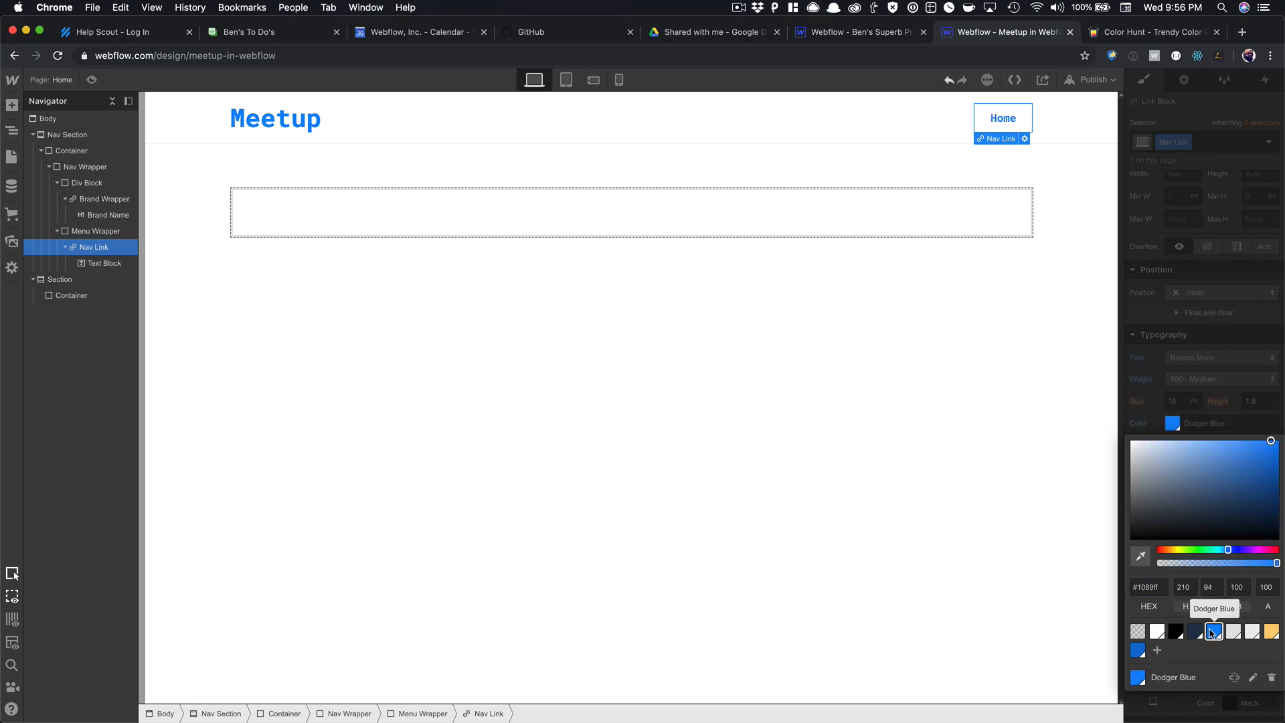
click(1192, 449)
click(1243, 187)
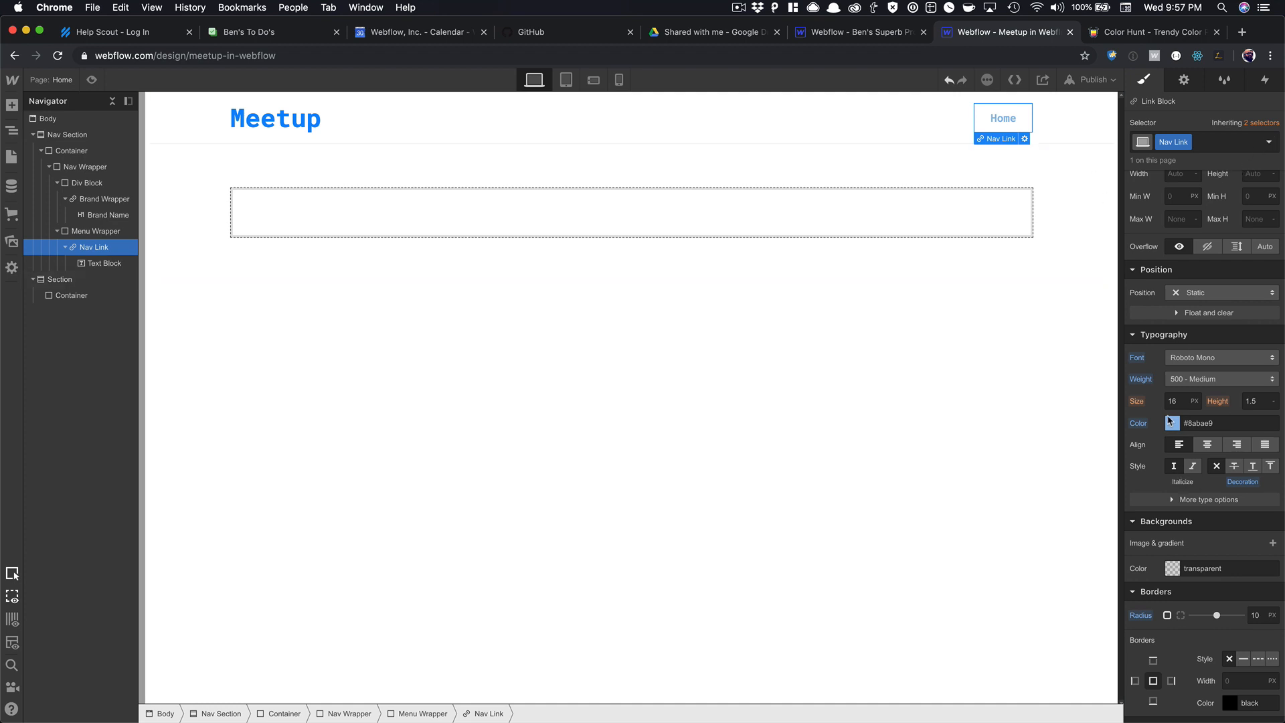
click(1172, 423)
click(1217, 614)
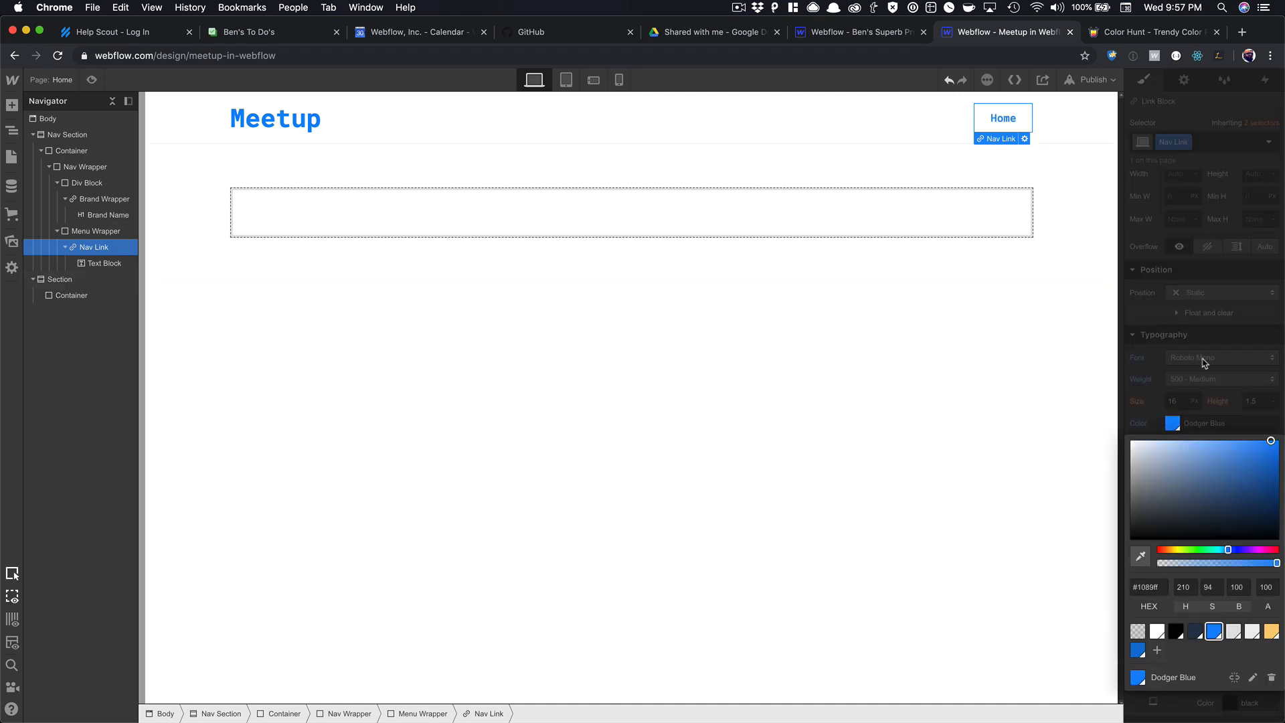
click(1205, 360)
Give the link a 2 px solid Dodger Blue border.
scroll(1158, 281, down, 5)
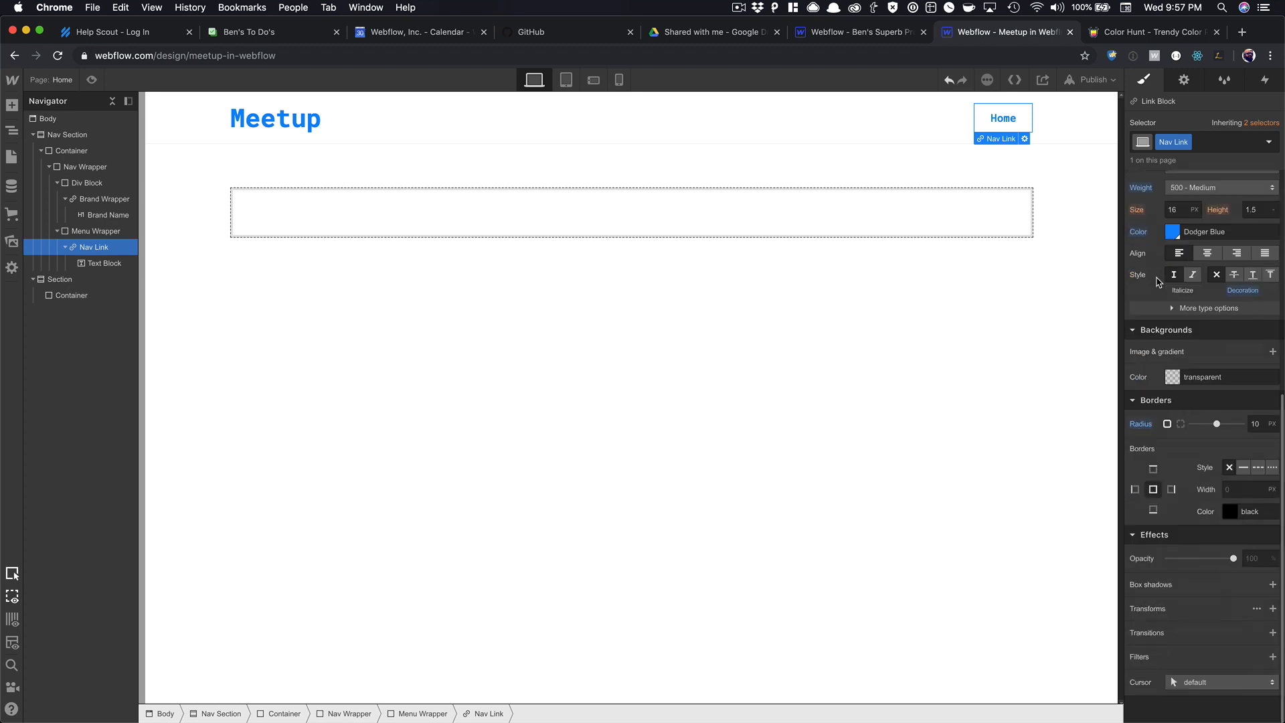
click(1245, 470)
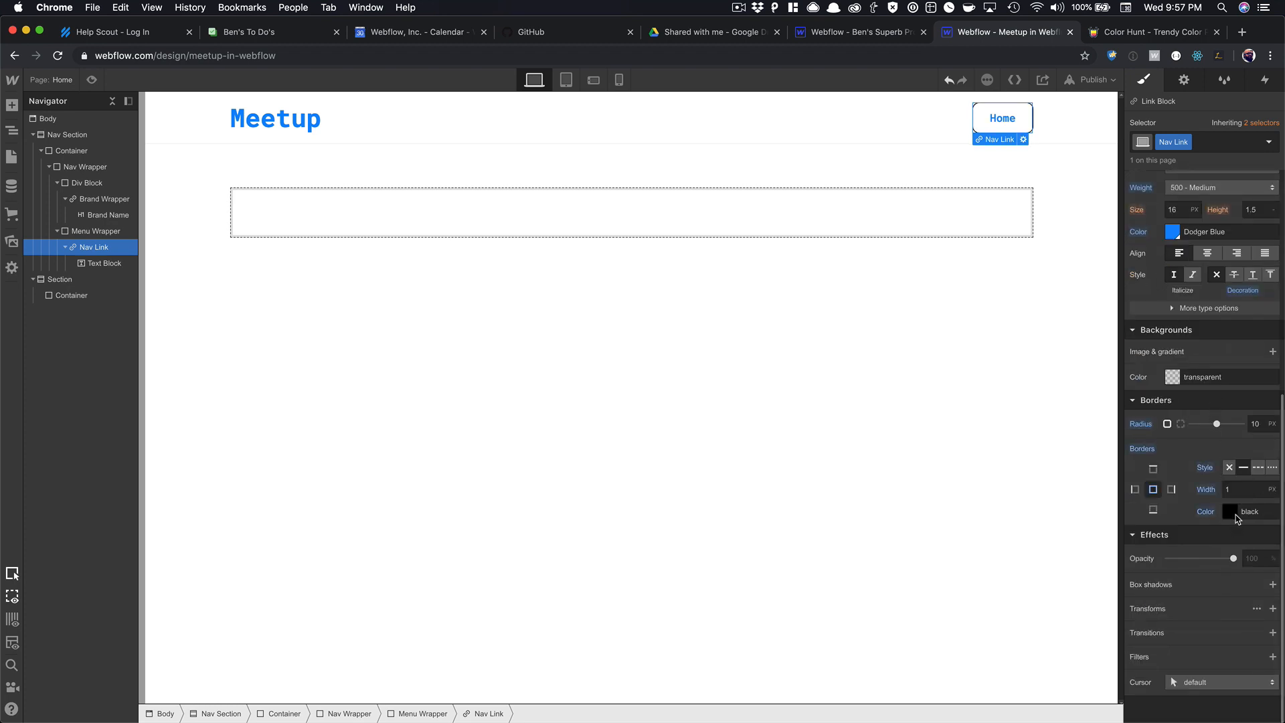
click(1240, 493)
text(2)
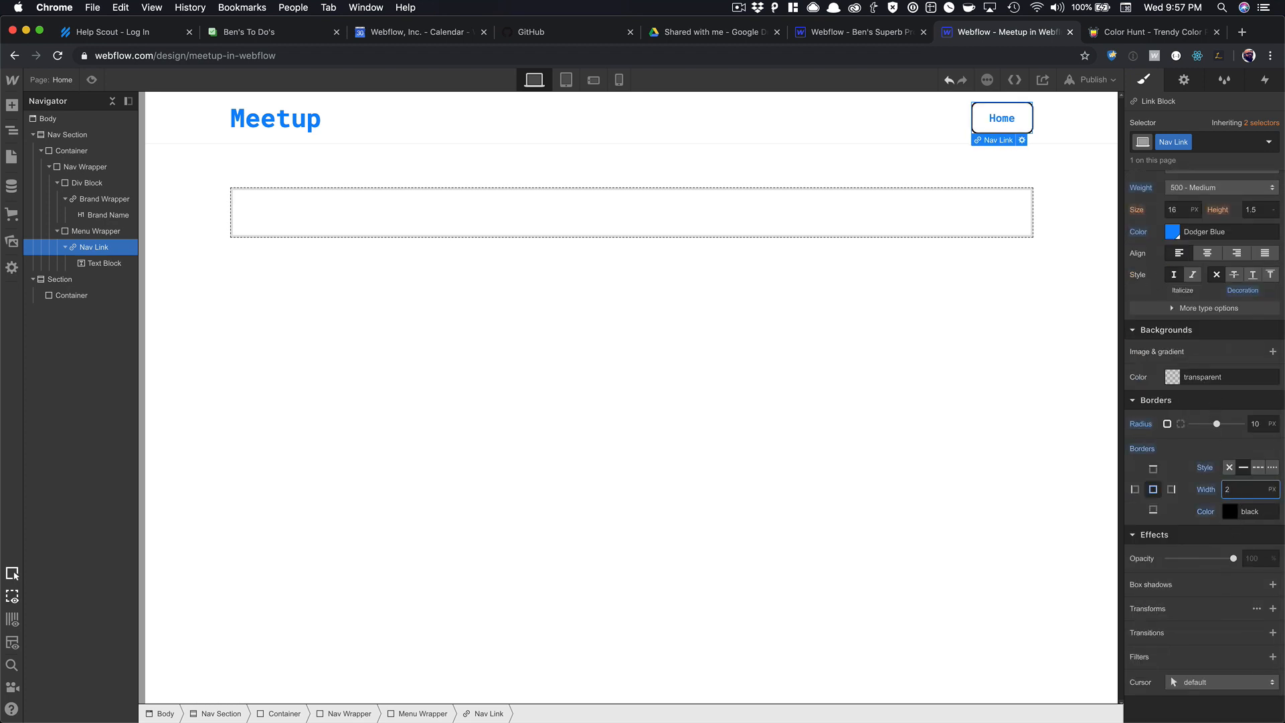
click(1230, 511)
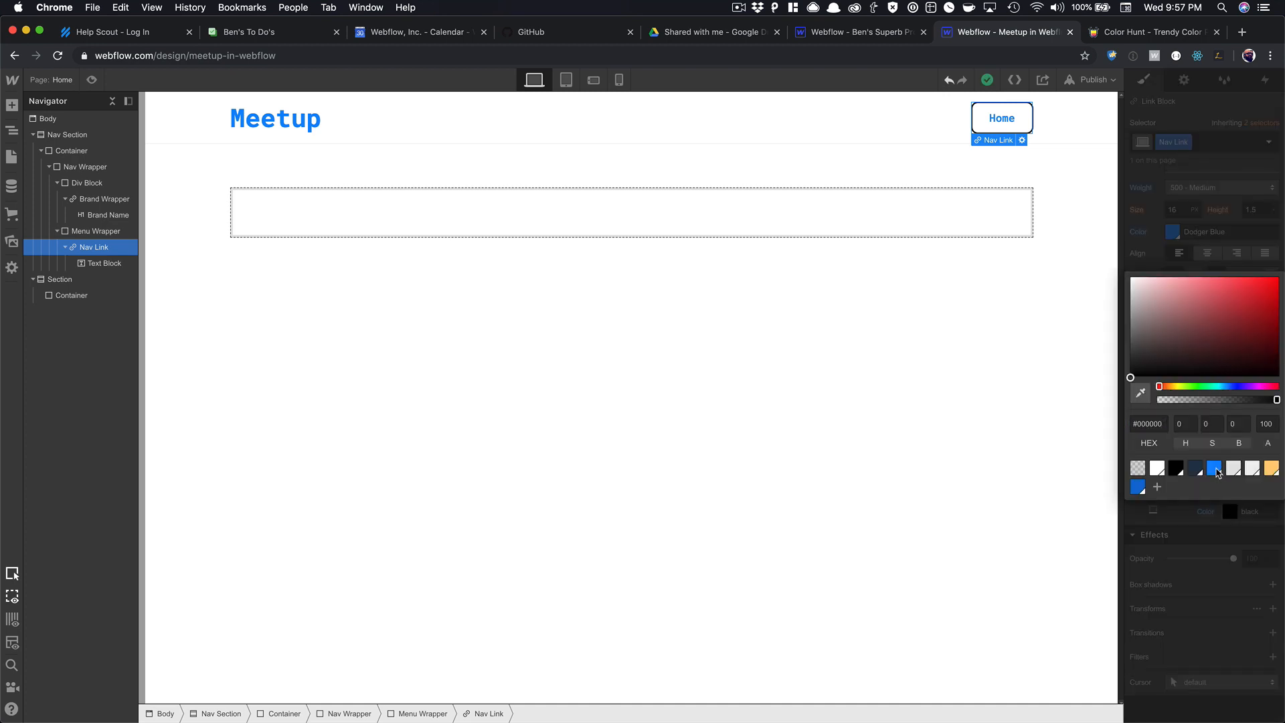
click(1209, 461)
click(1049, 389)
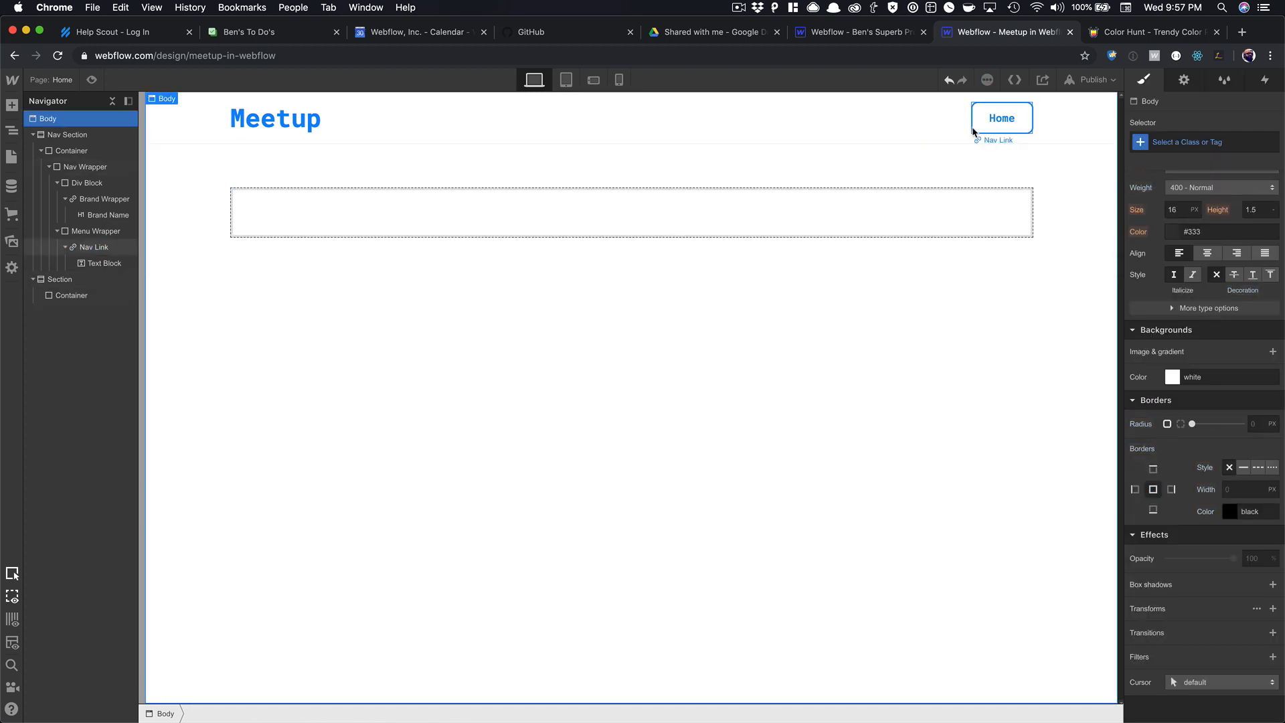
Give the Home link a Hover state with a Dodger Blue background and white text.
click(976, 128)
click(1269, 142)
click(1198, 195)
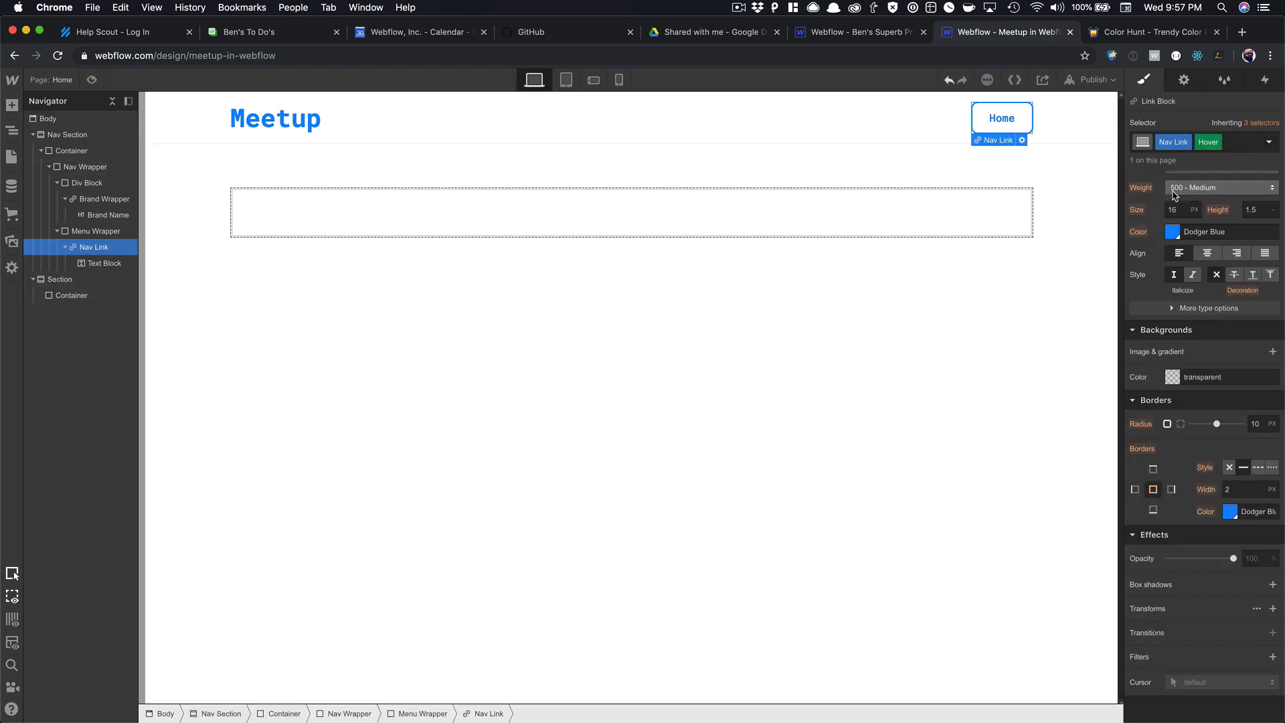
click(1180, 375)
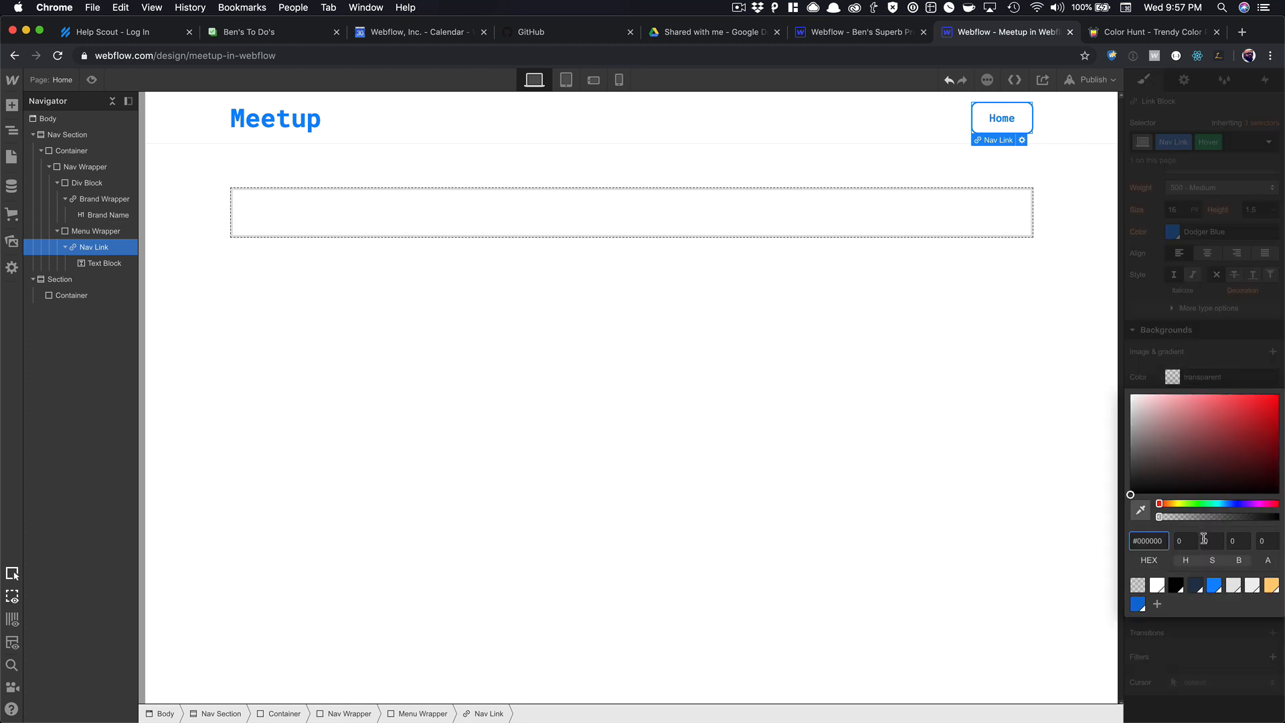
click(1214, 585)
click(1187, 342)
click(1172, 231)
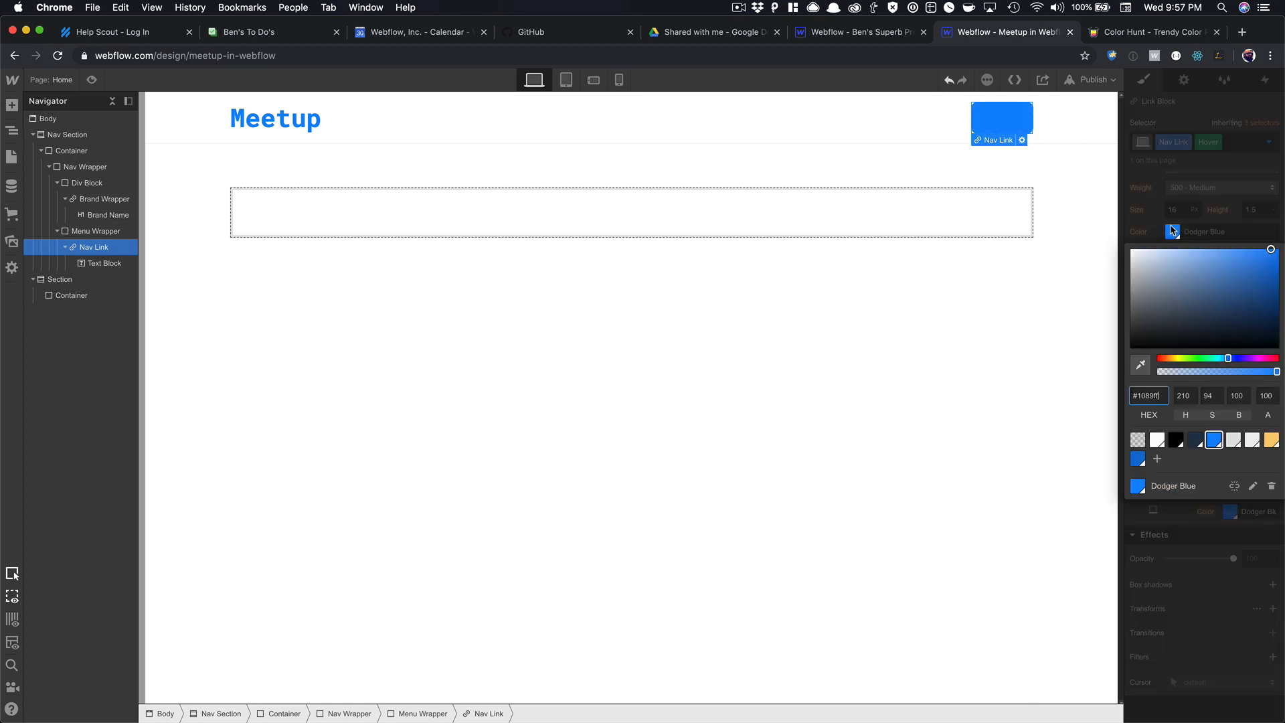
click(1157, 440)
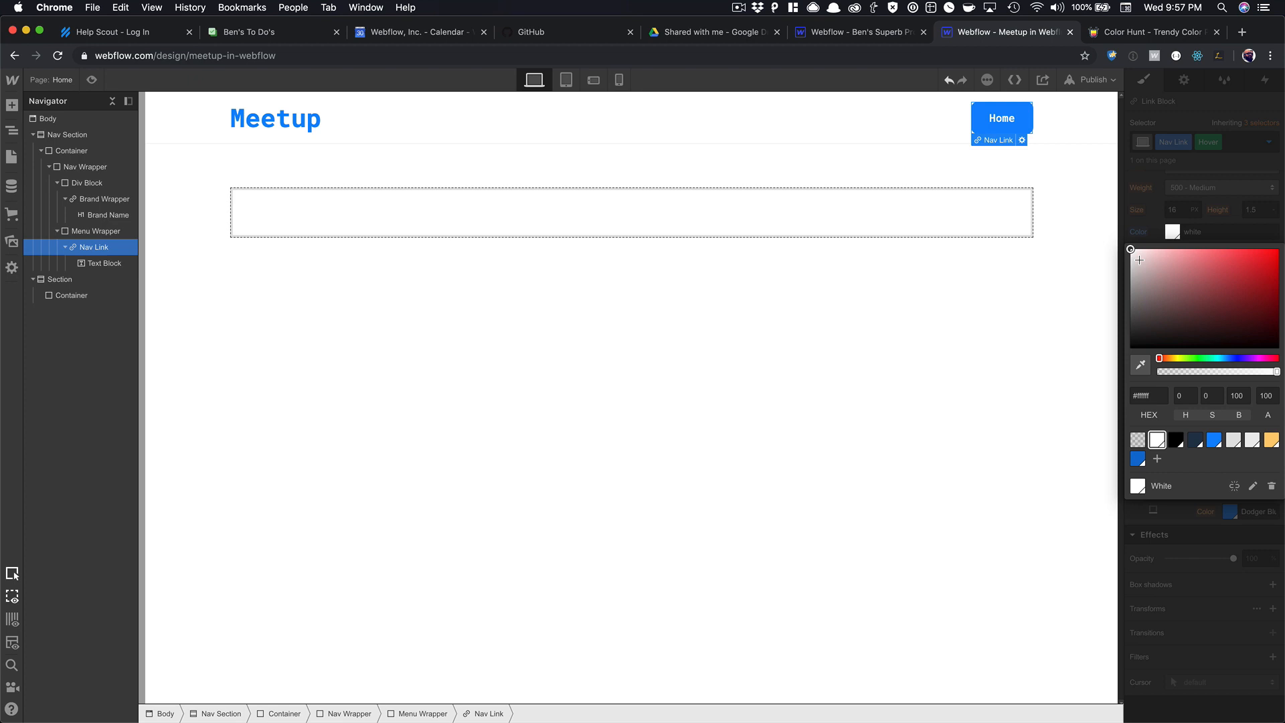
click(1163, 211)
Preview the hover, then add a transition to the Home link and preview again.
click(1096, 199)
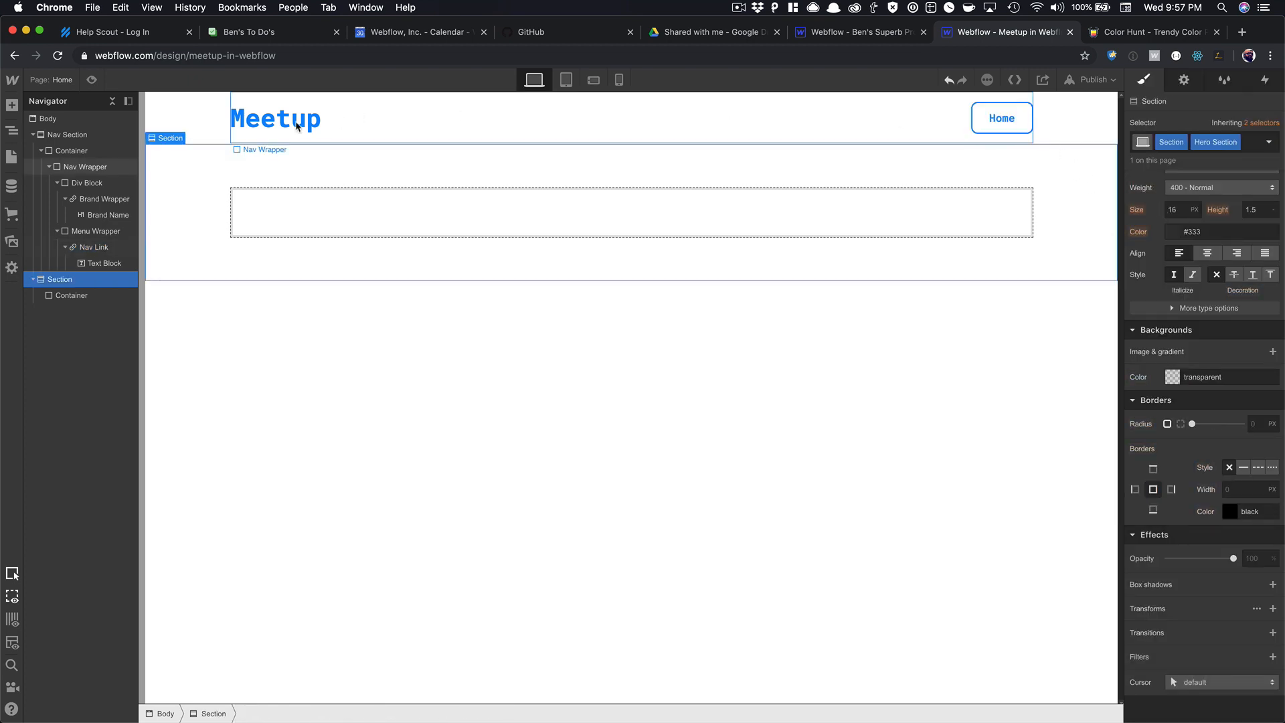
key(super+shift+p)
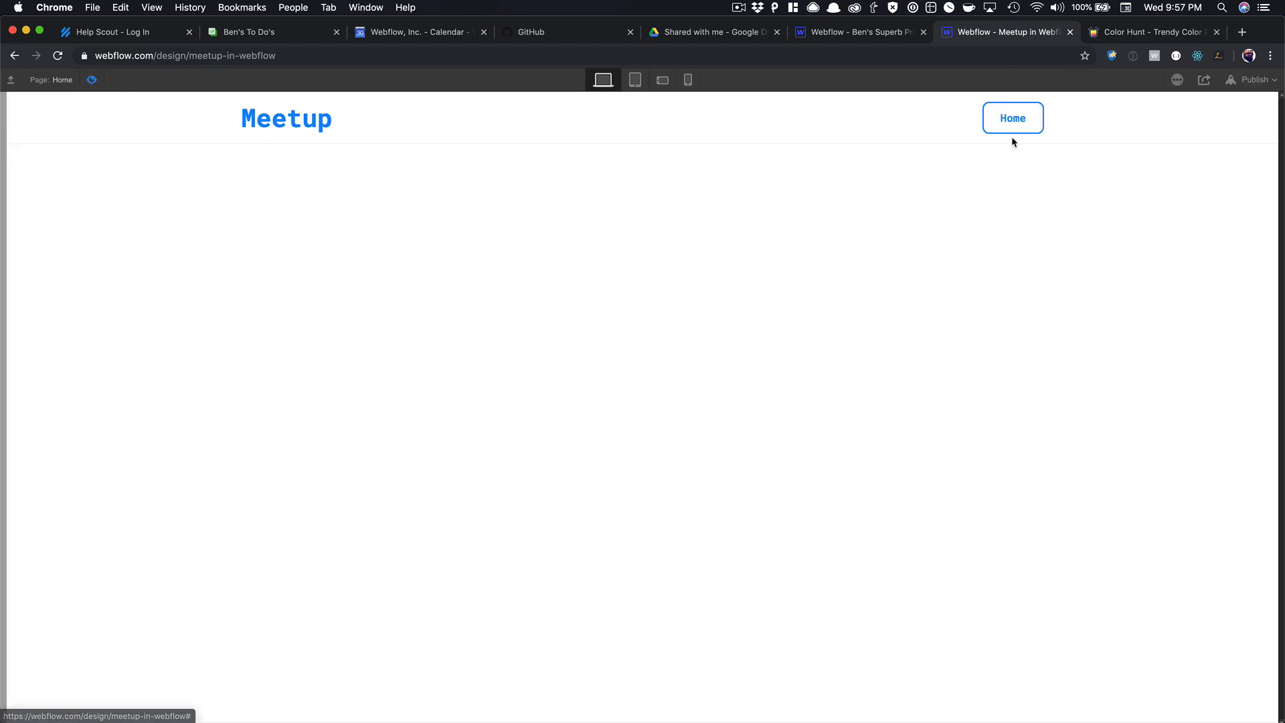
click(91, 80)
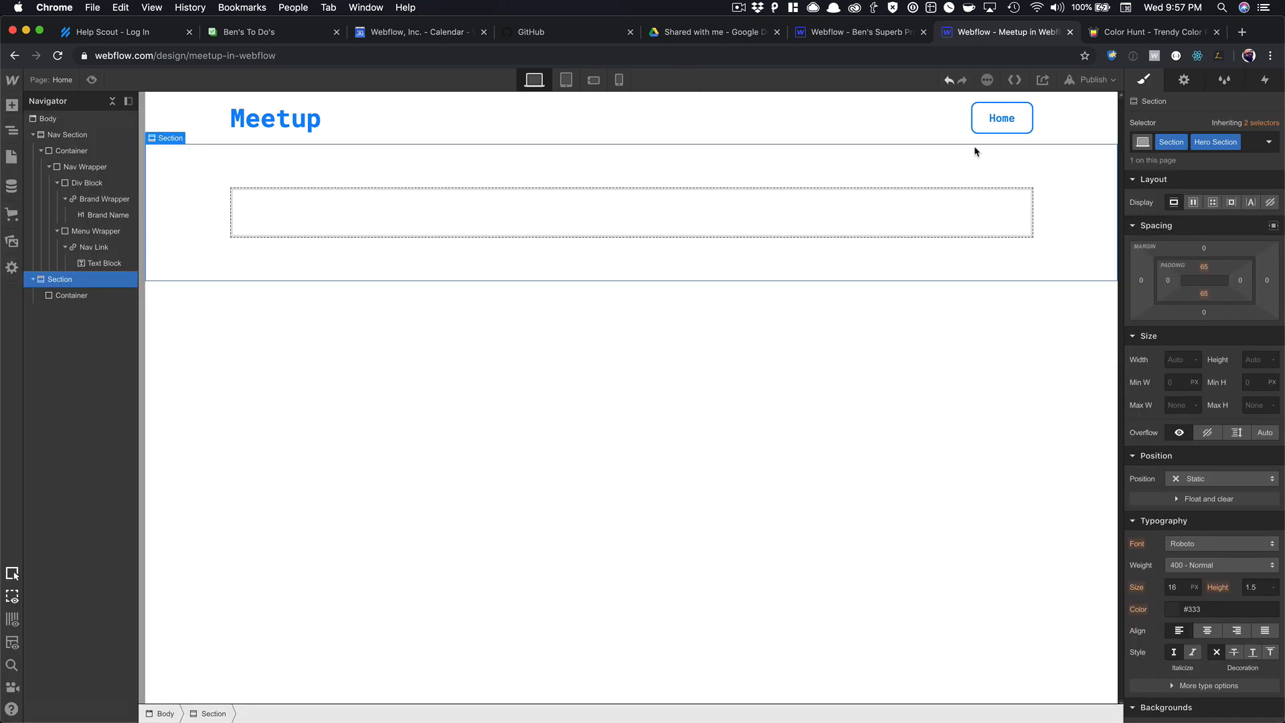
click(1002, 119)
scroll(1176, 349, down, 5)
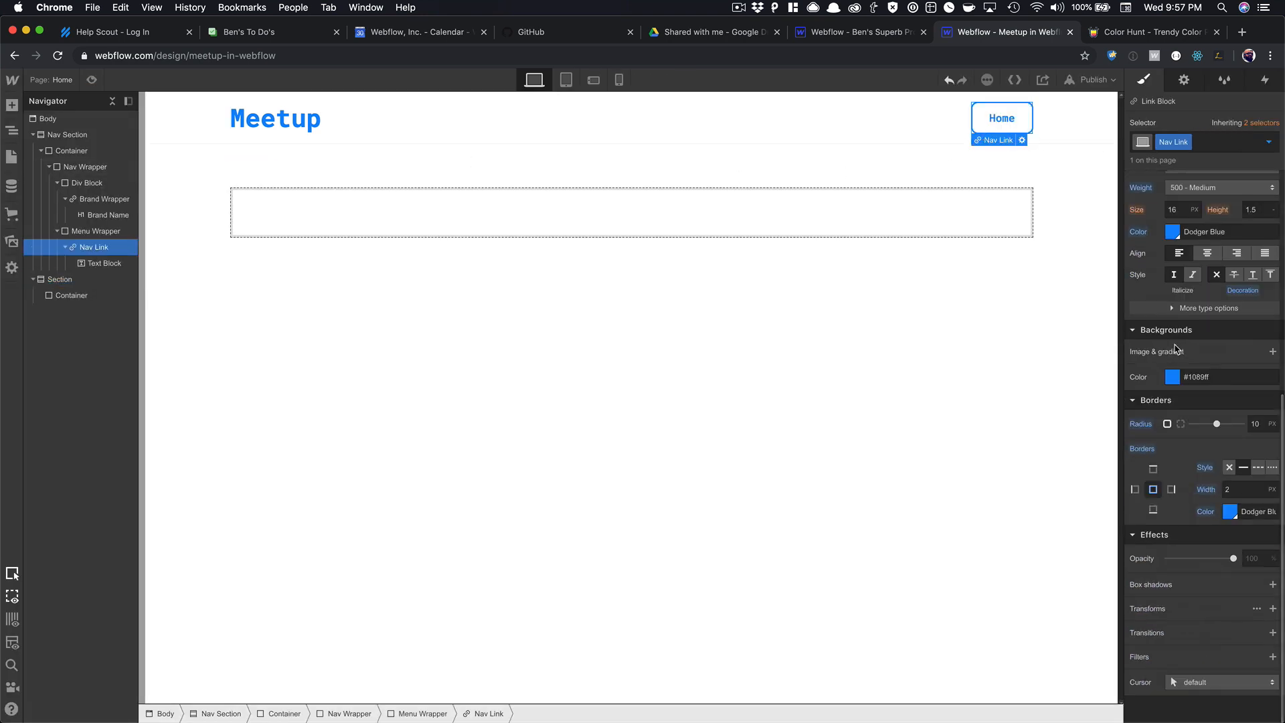
click(1274, 633)
click(1209, 556)
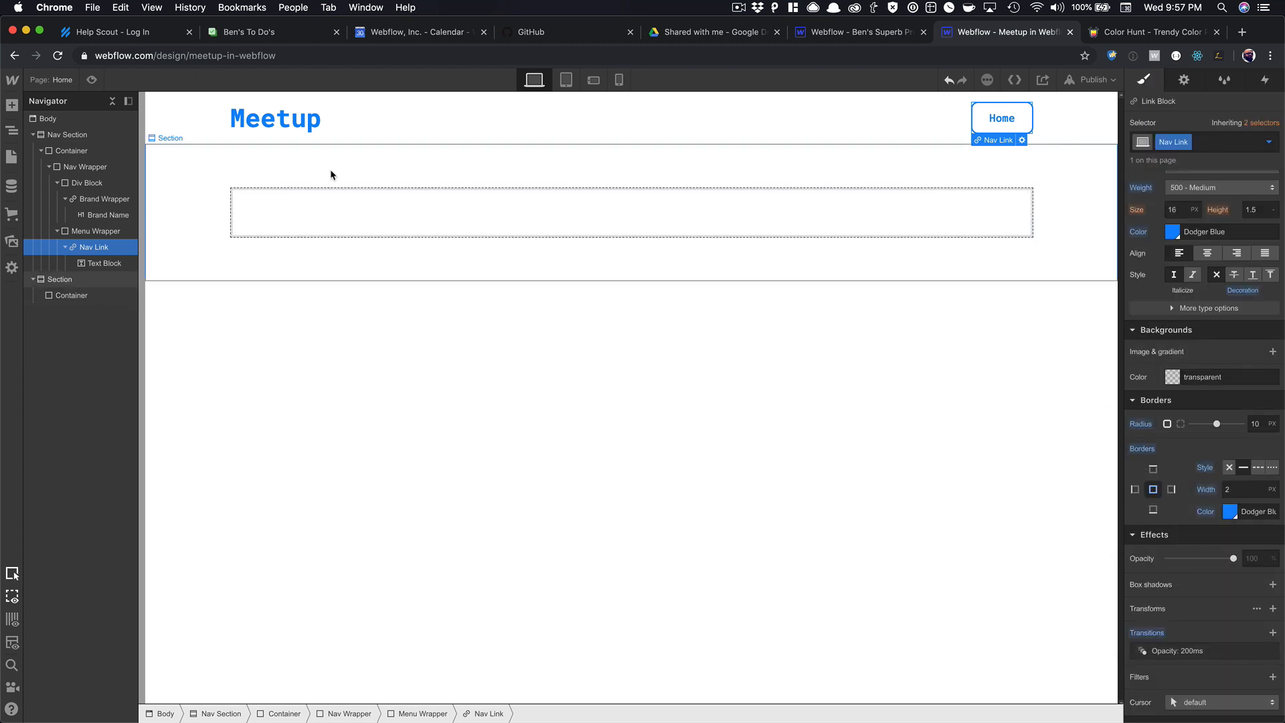
click(92, 79)
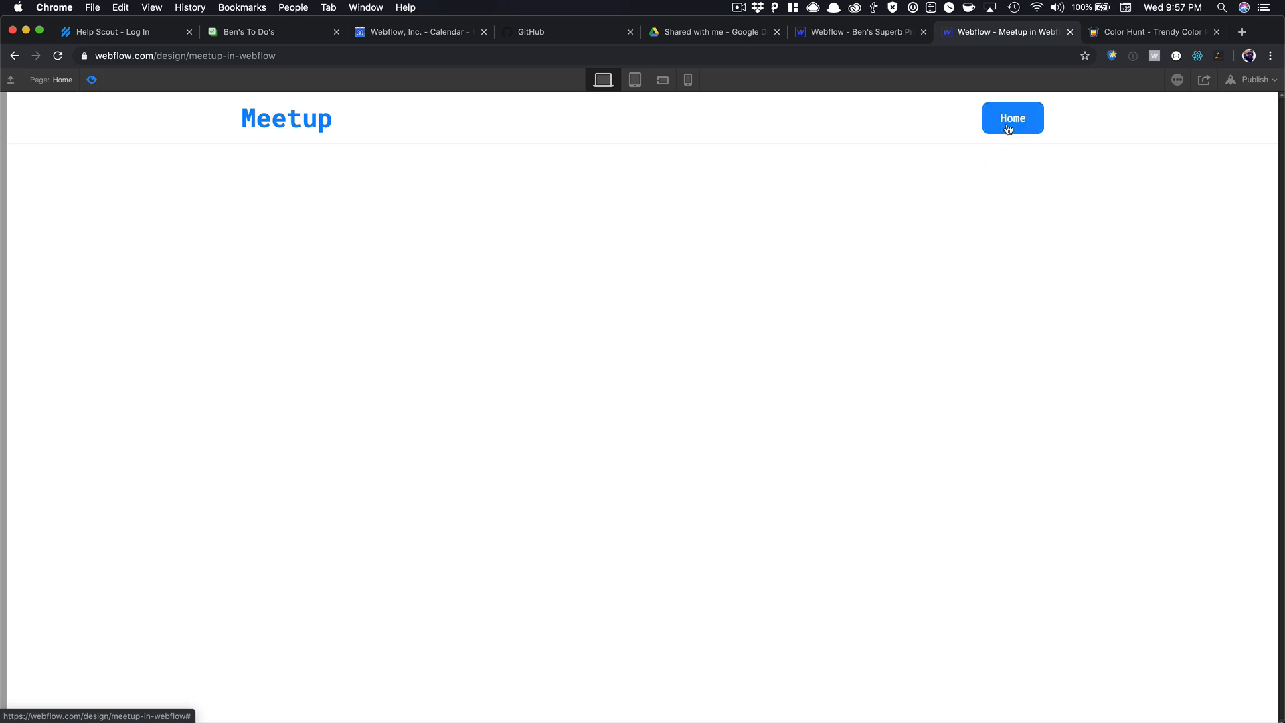
click(91, 80)
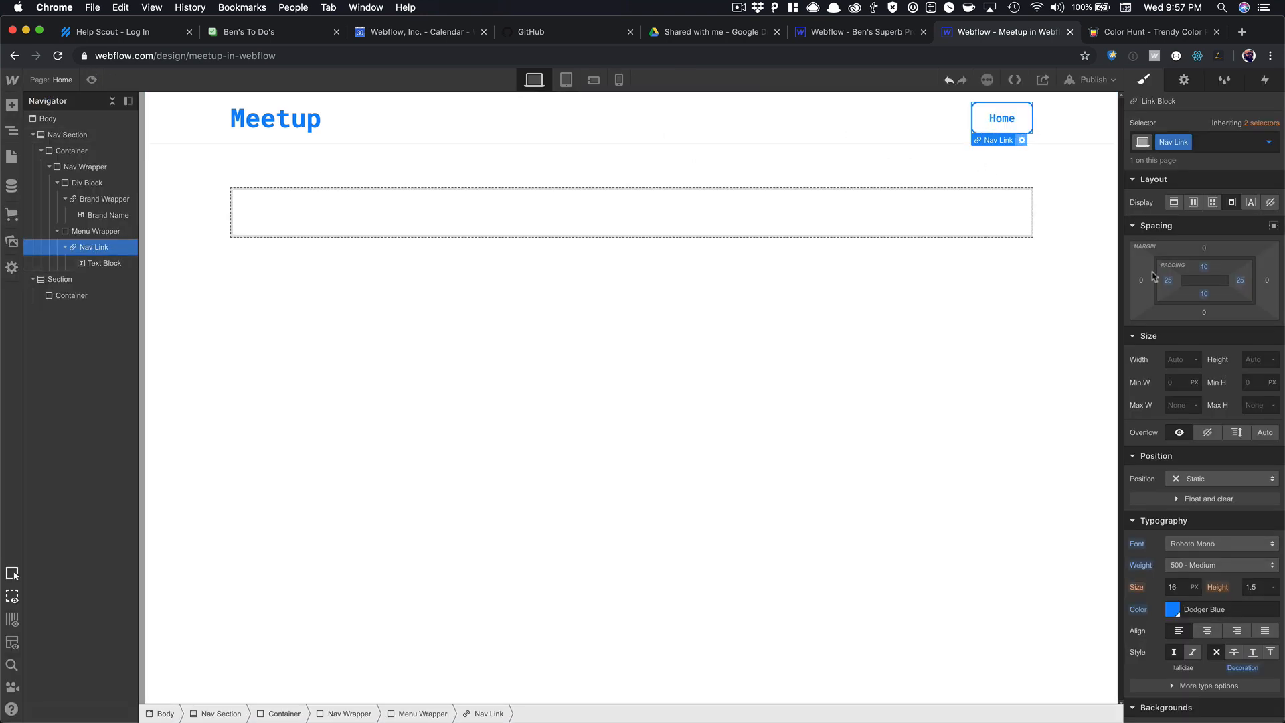
Change the transition from opacity to Background Color, preview, and add a 20 px left margin.
scroll(1154, 275, down, 6)
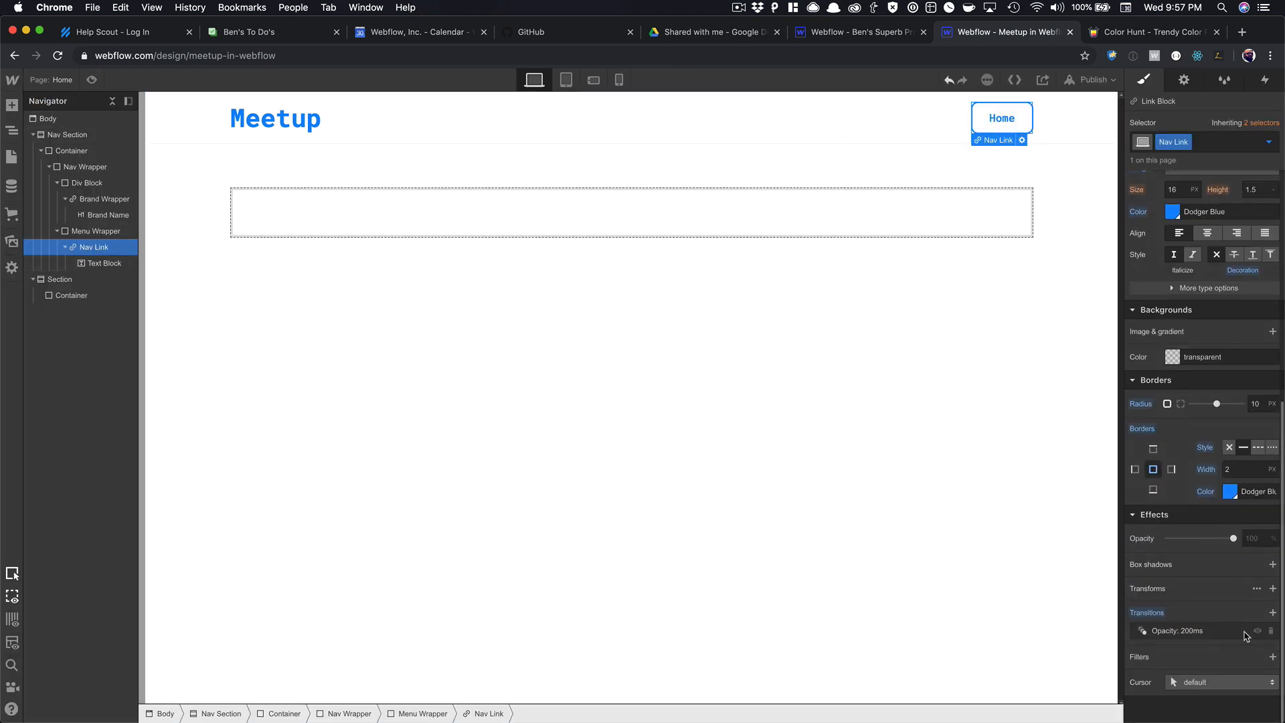
click(1246, 636)
click(1231, 657)
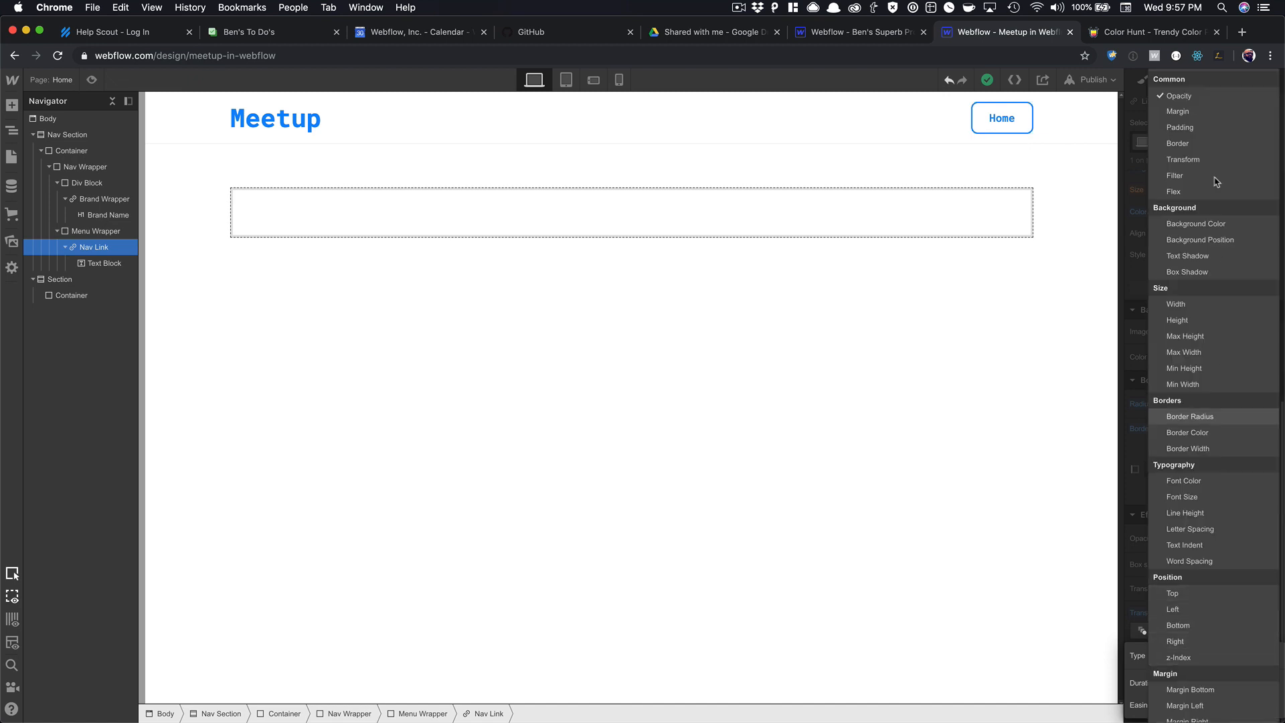
click(1217, 223)
click(964, 245)
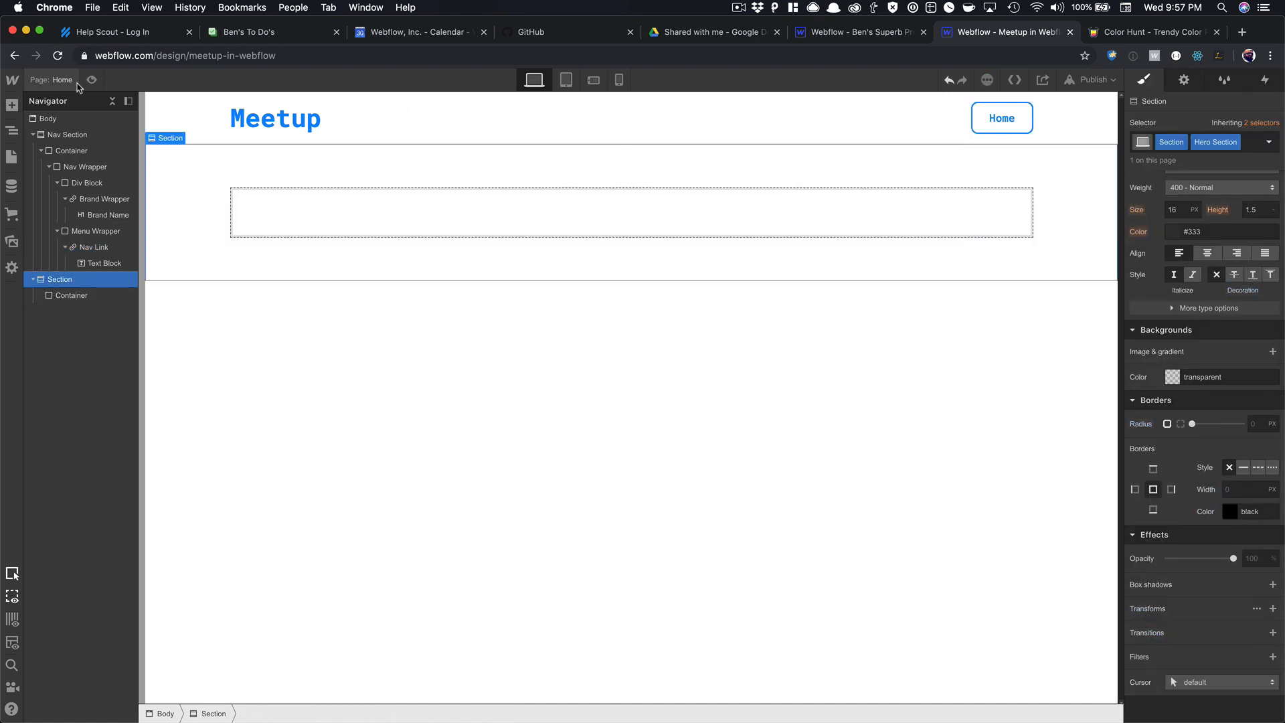
click(92, 80)
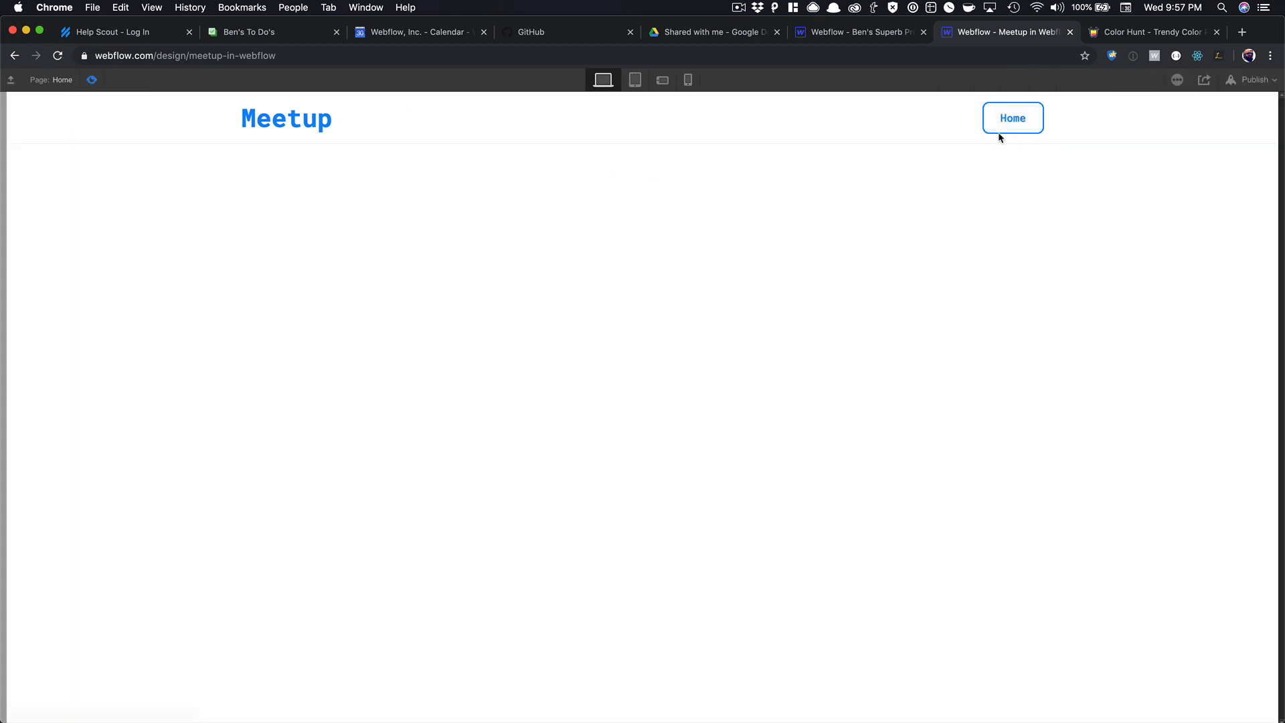
key(super+shift+p)
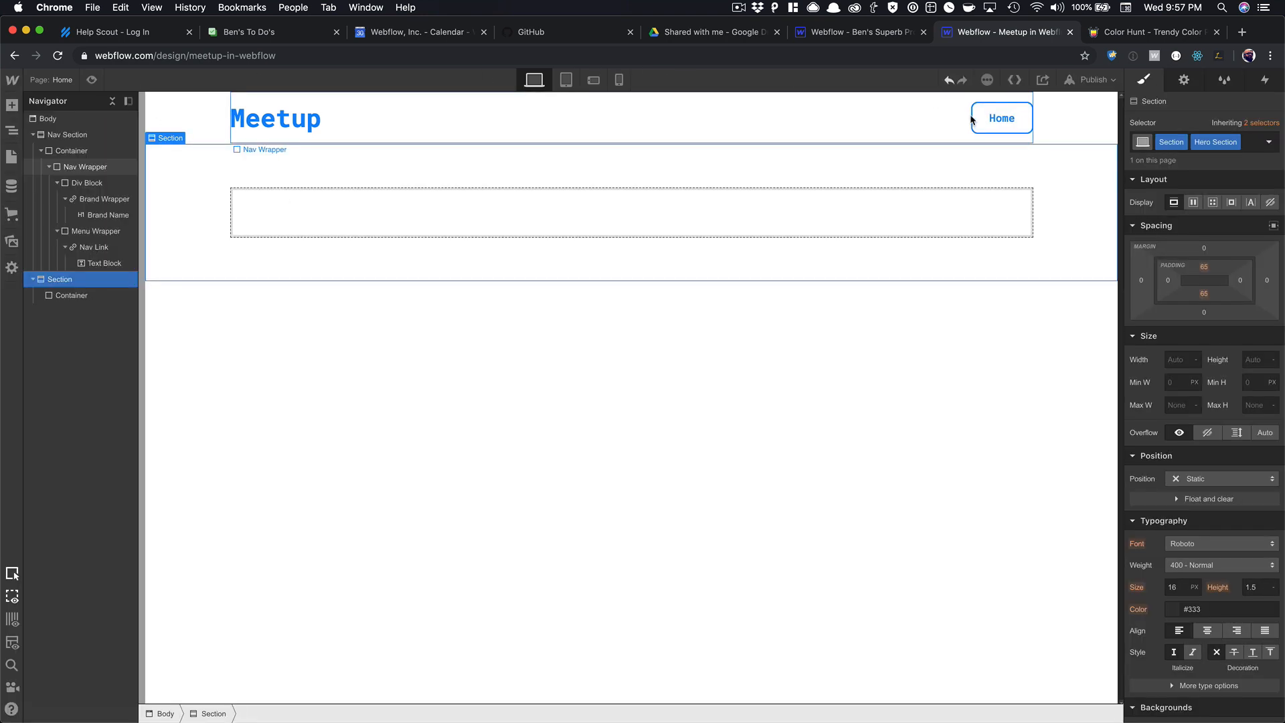
click(1002, 118)
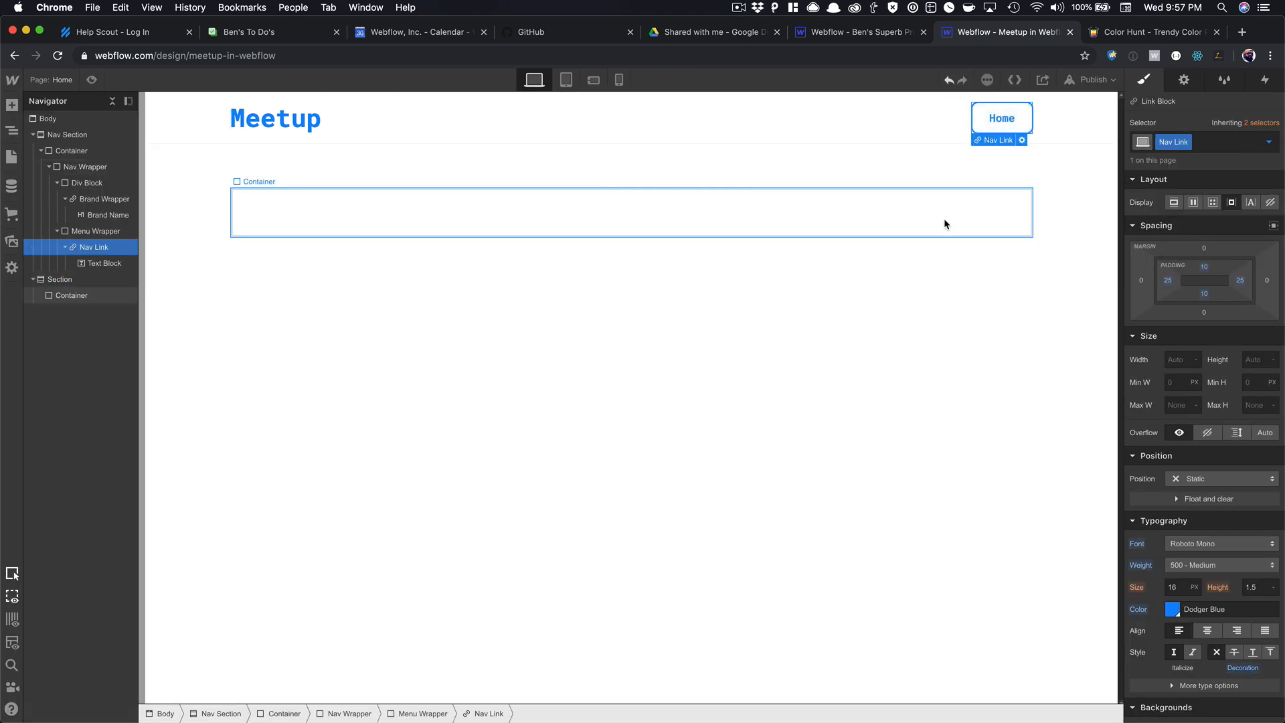
drag(1141, 280, 1121, 287)
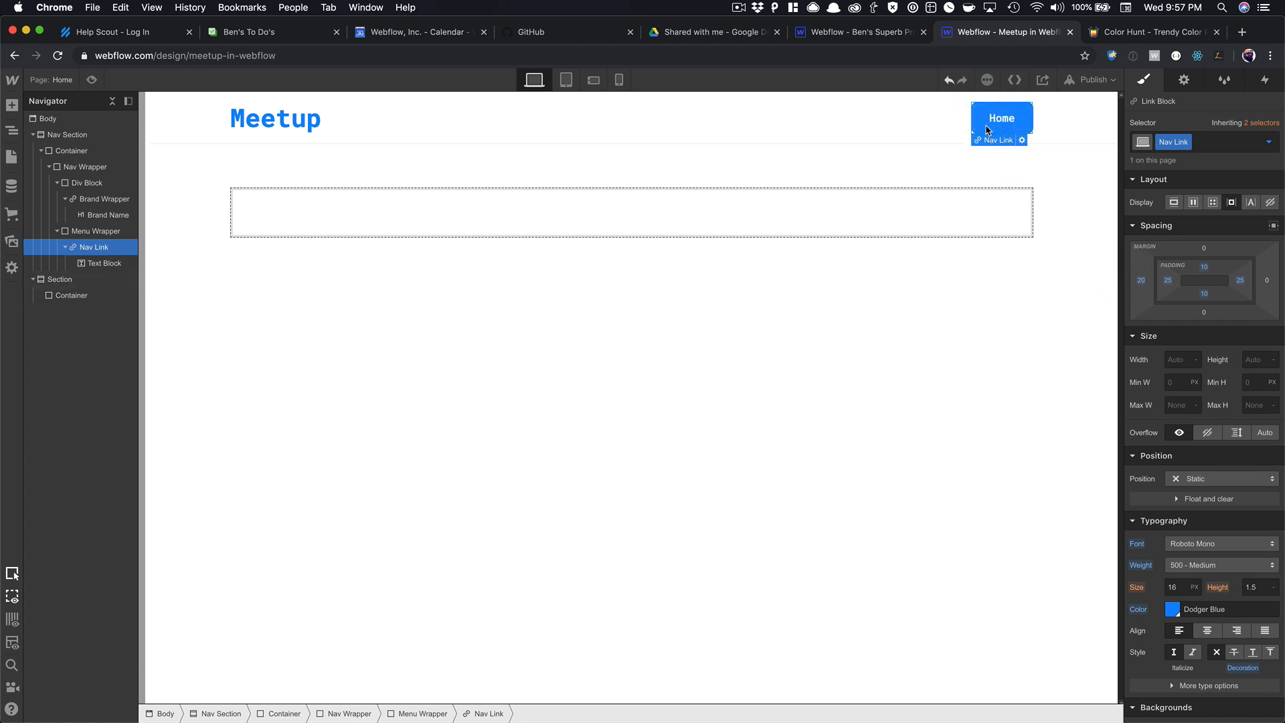
Duplicate the Home link and relabel the copies About and Events.
key(super+d)
key(super+d)
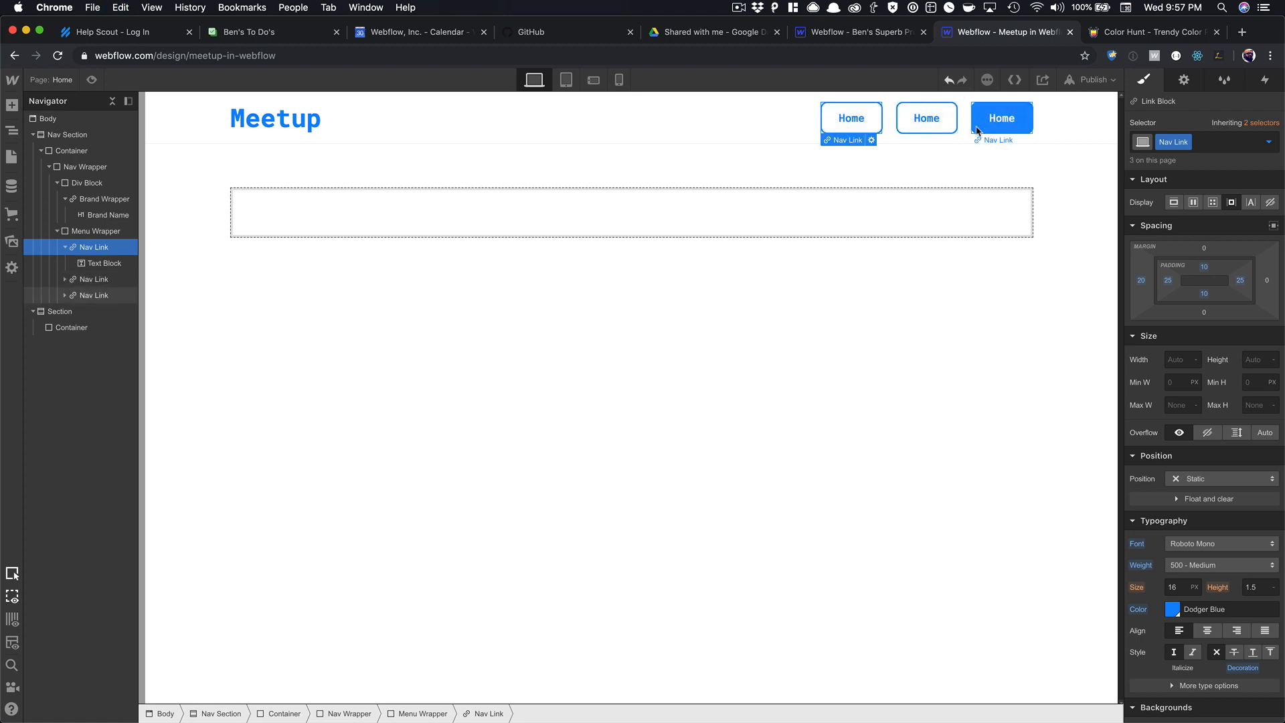
double_click(916, 130)
text(About)
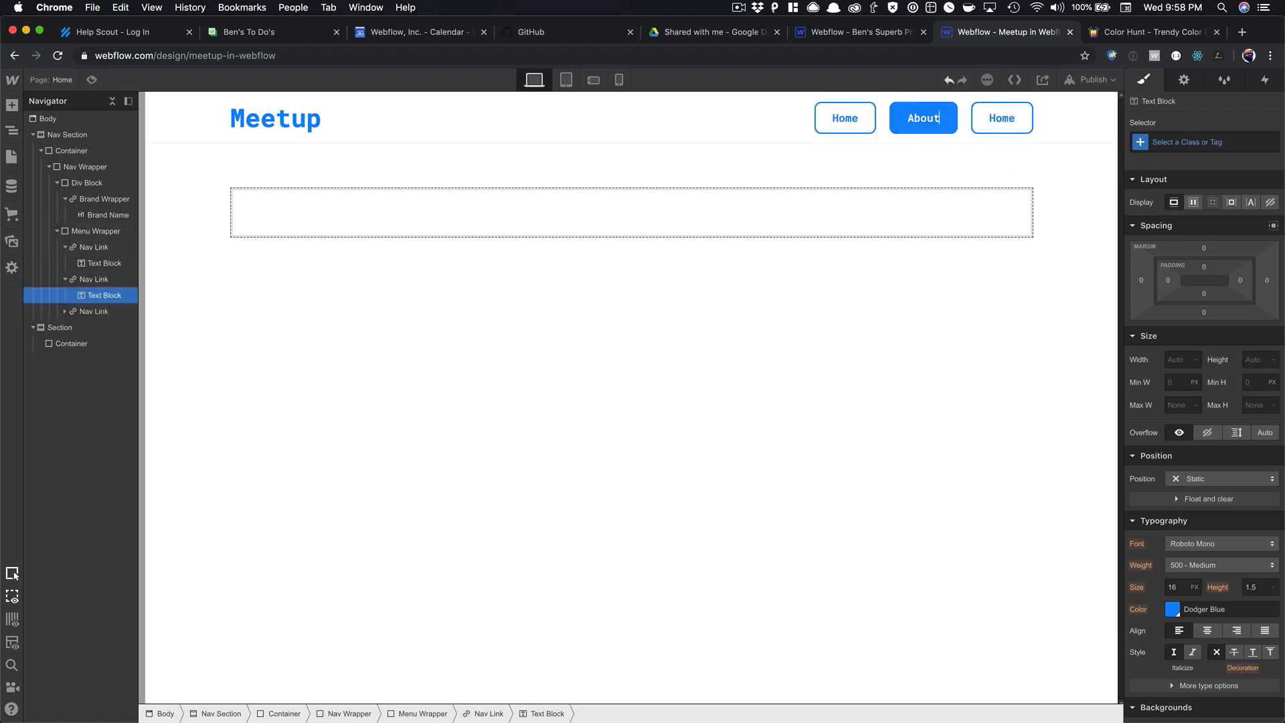
double_click(989, 124)
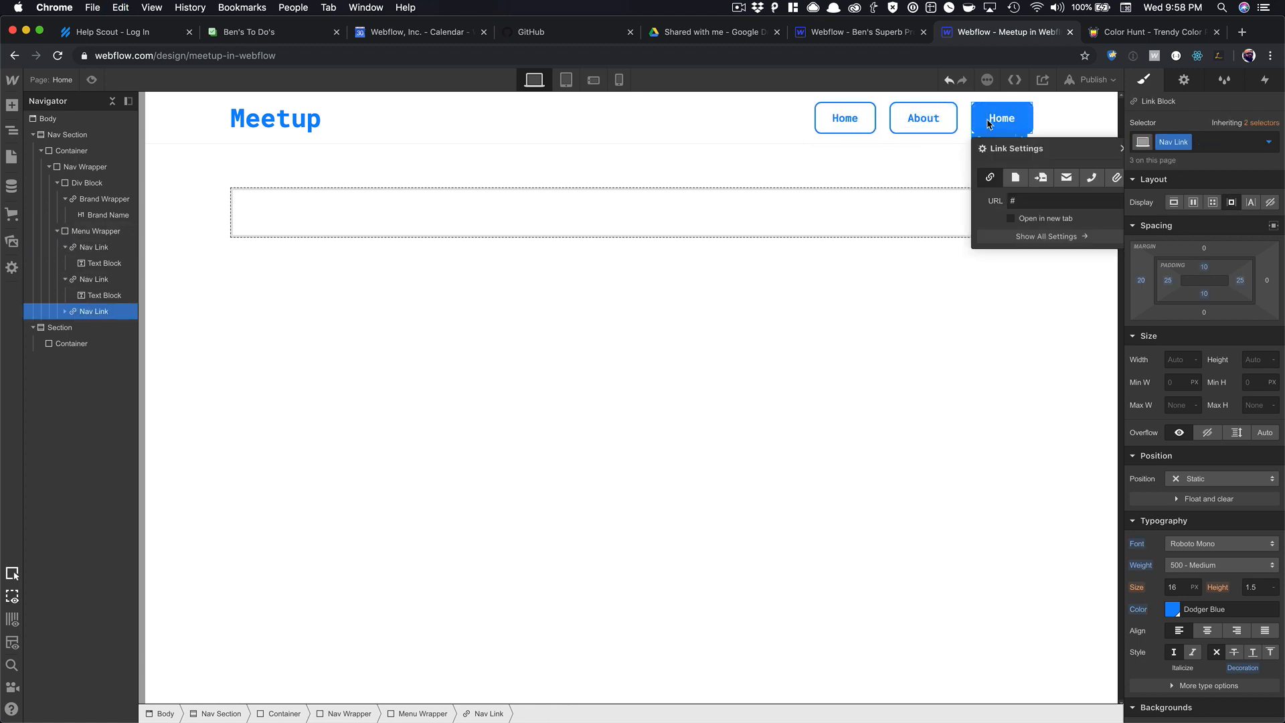
double_click(1002, 124)
double_click(1000, 121)
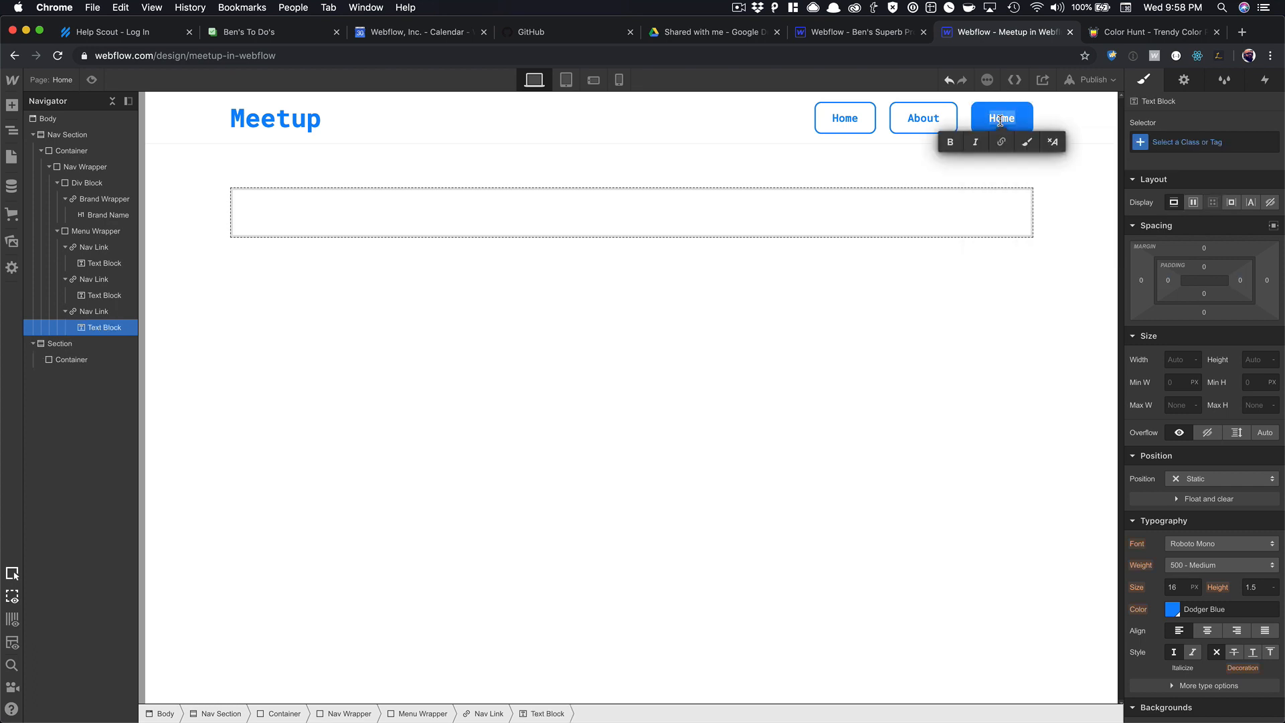
text(Events)
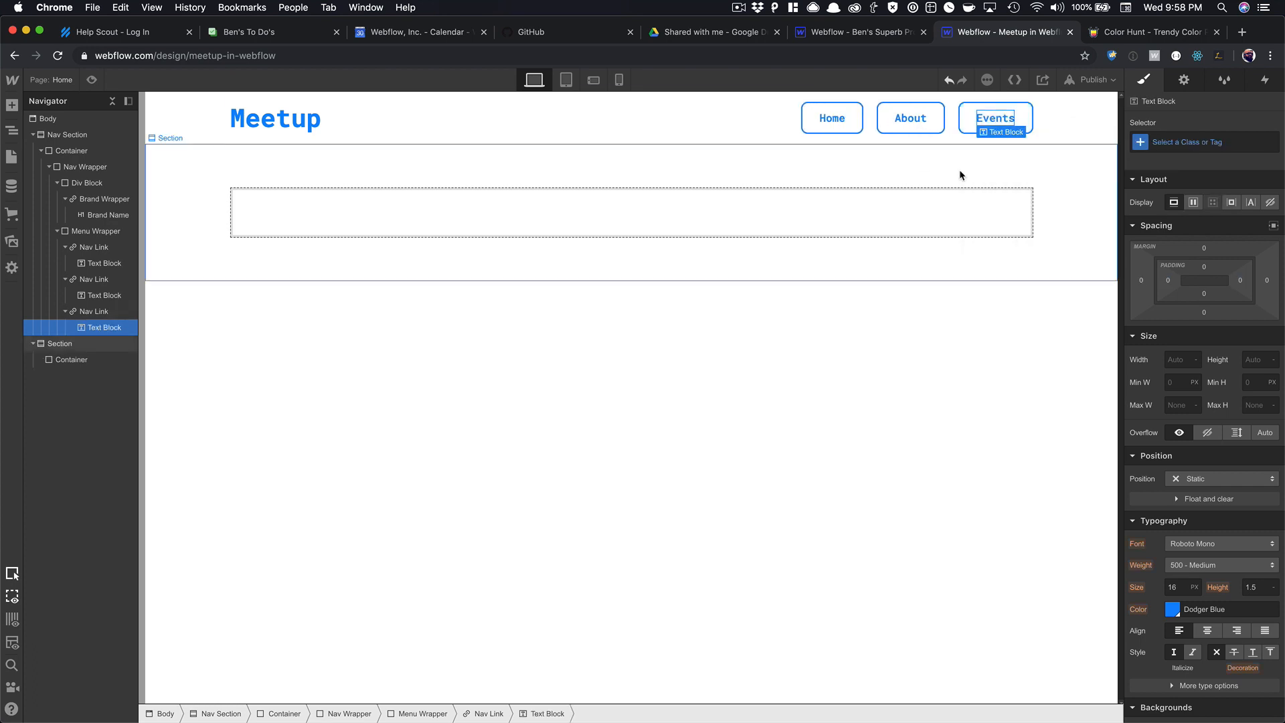
click(958, 172)
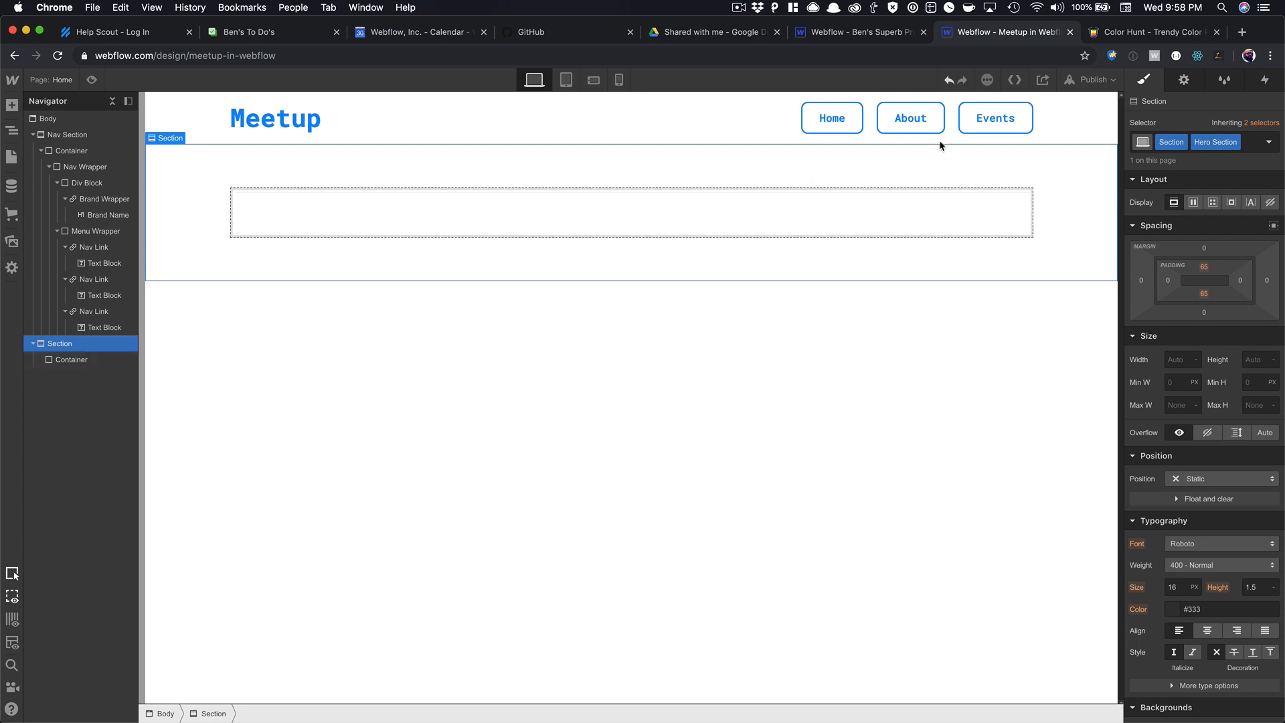
Copy-paste the Events link twice, labelling the new links Contact and Blog.
click(962, 132)
key(super+c)
key(super+v)
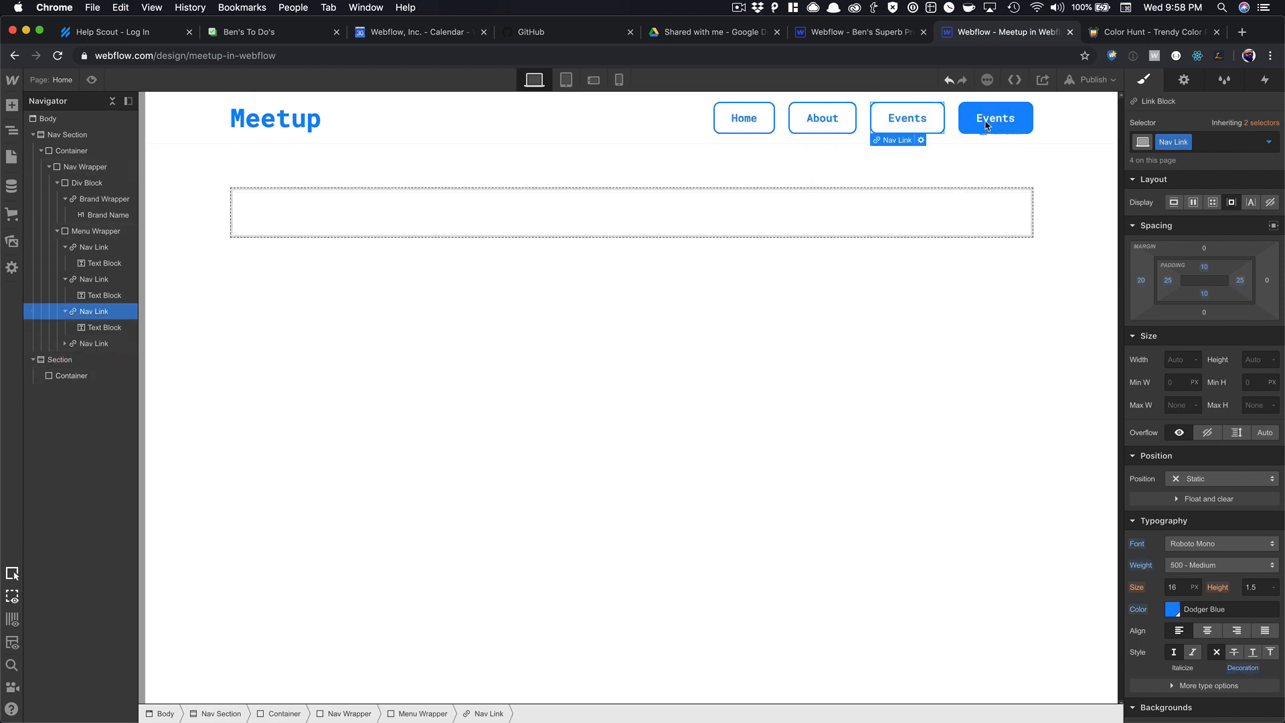
double_click(987, 121)
text(Contact)
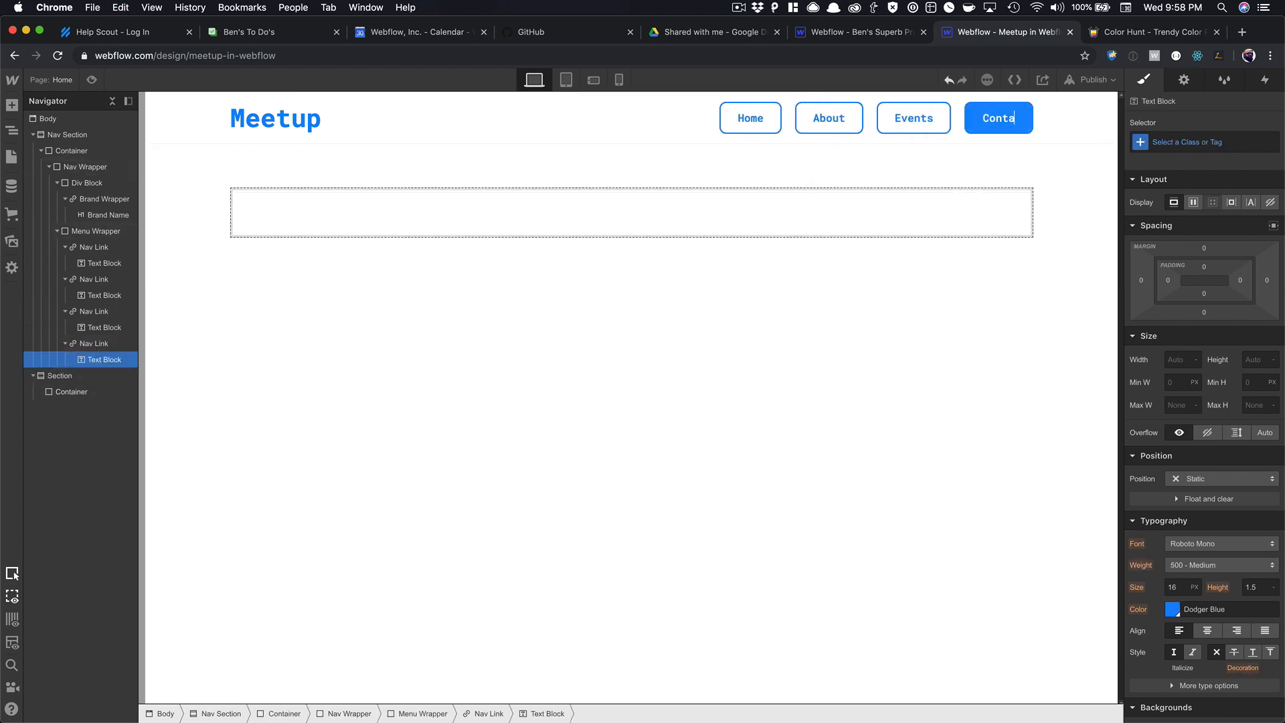
click(966, 160)
click(973, 132)
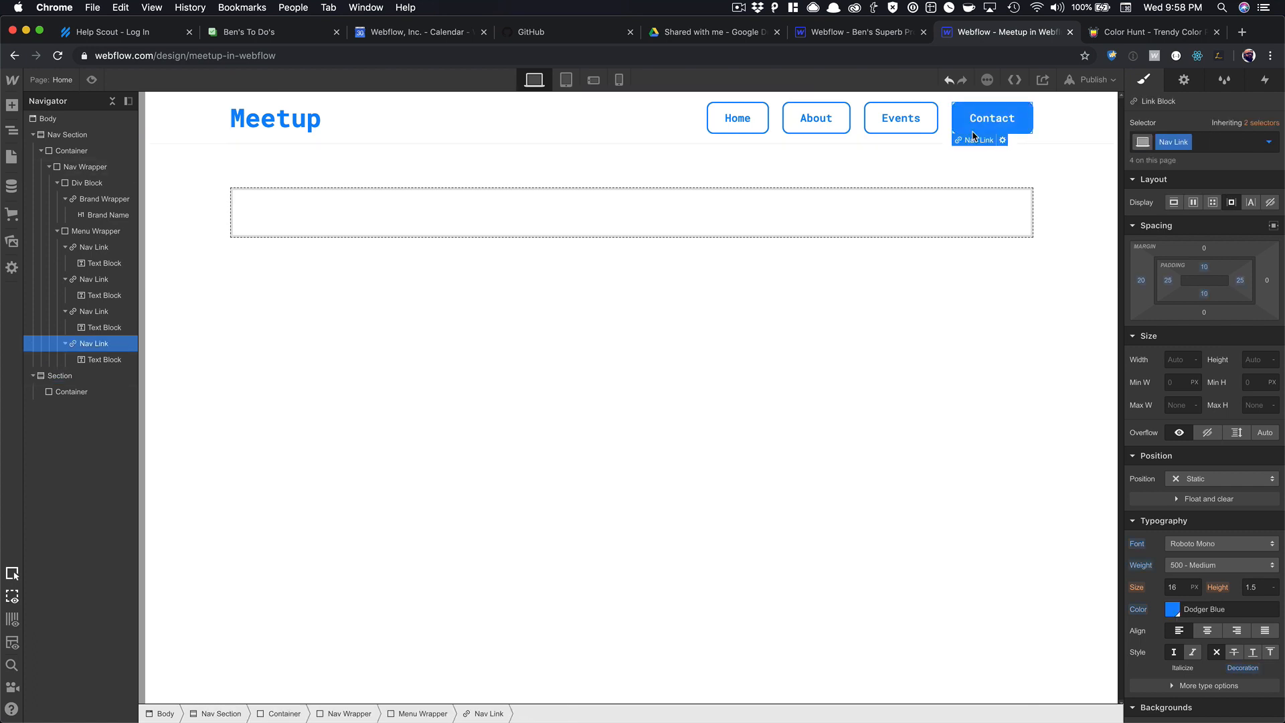
key(super+c)
key(super+v)
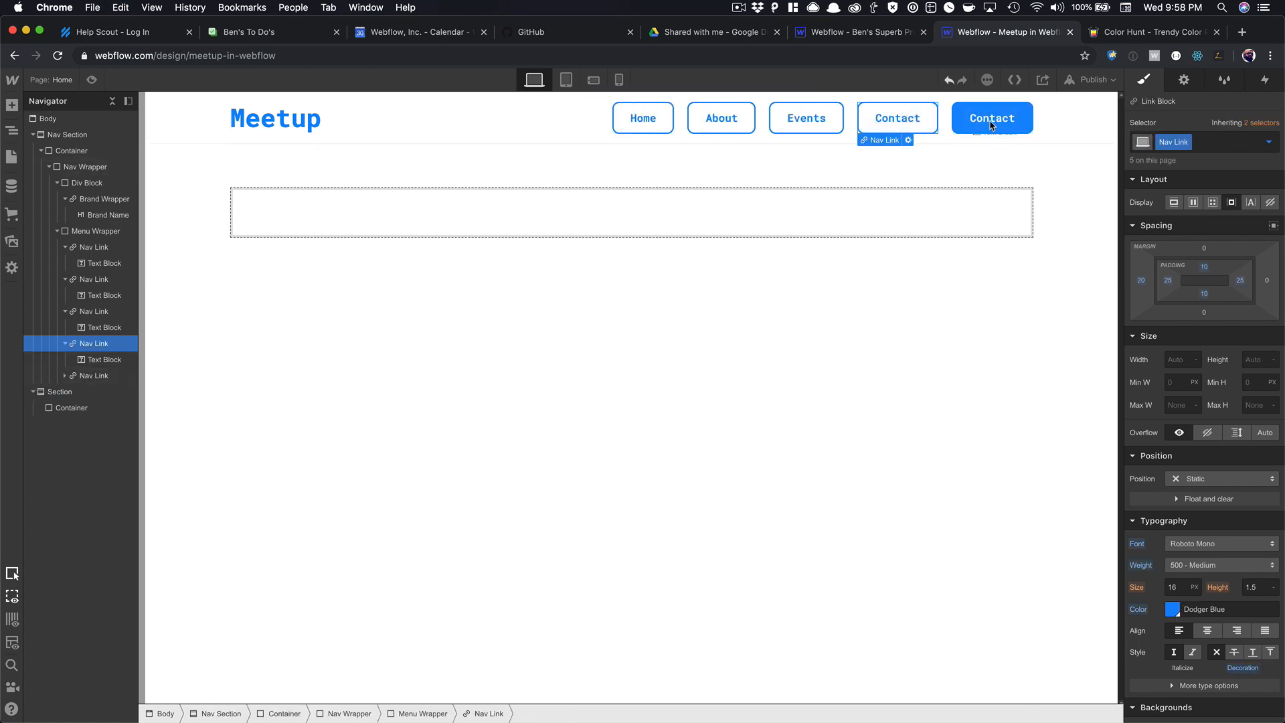
double_click(991, 121)
text(Blog)
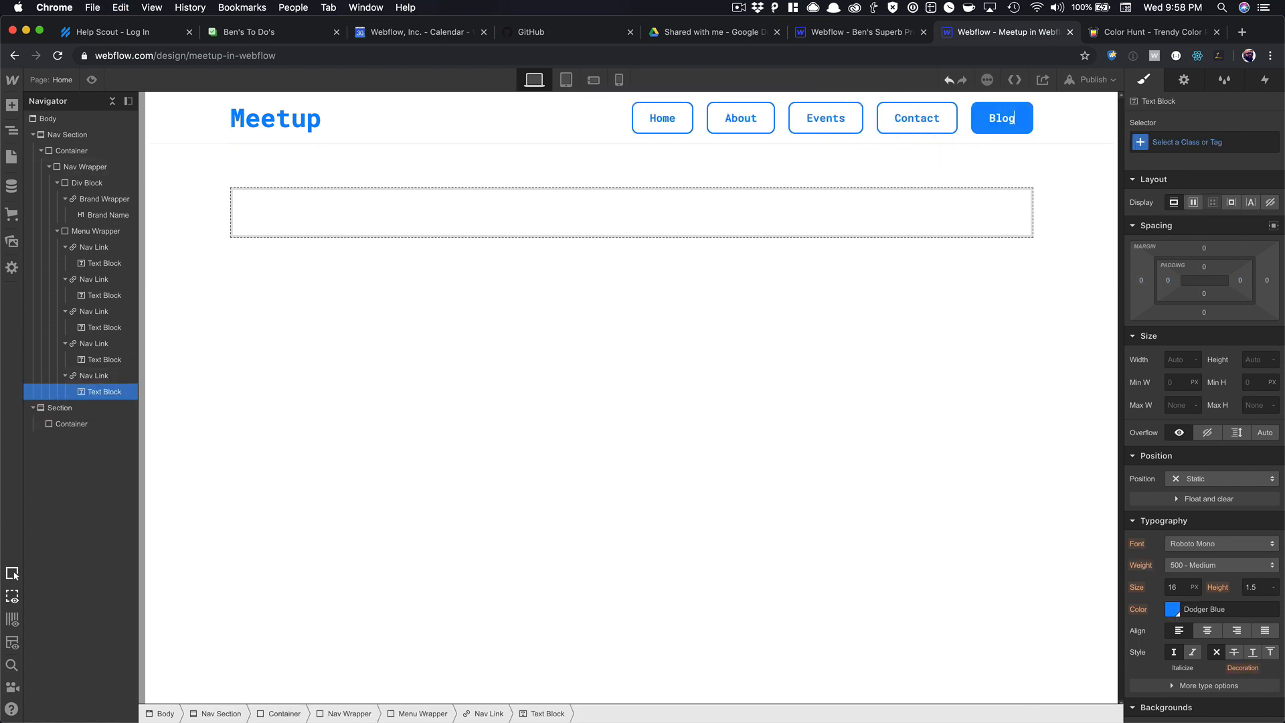
click(975, 163)
Paste a sixth nav link labelled Videos after Blog.
click(984, 136)
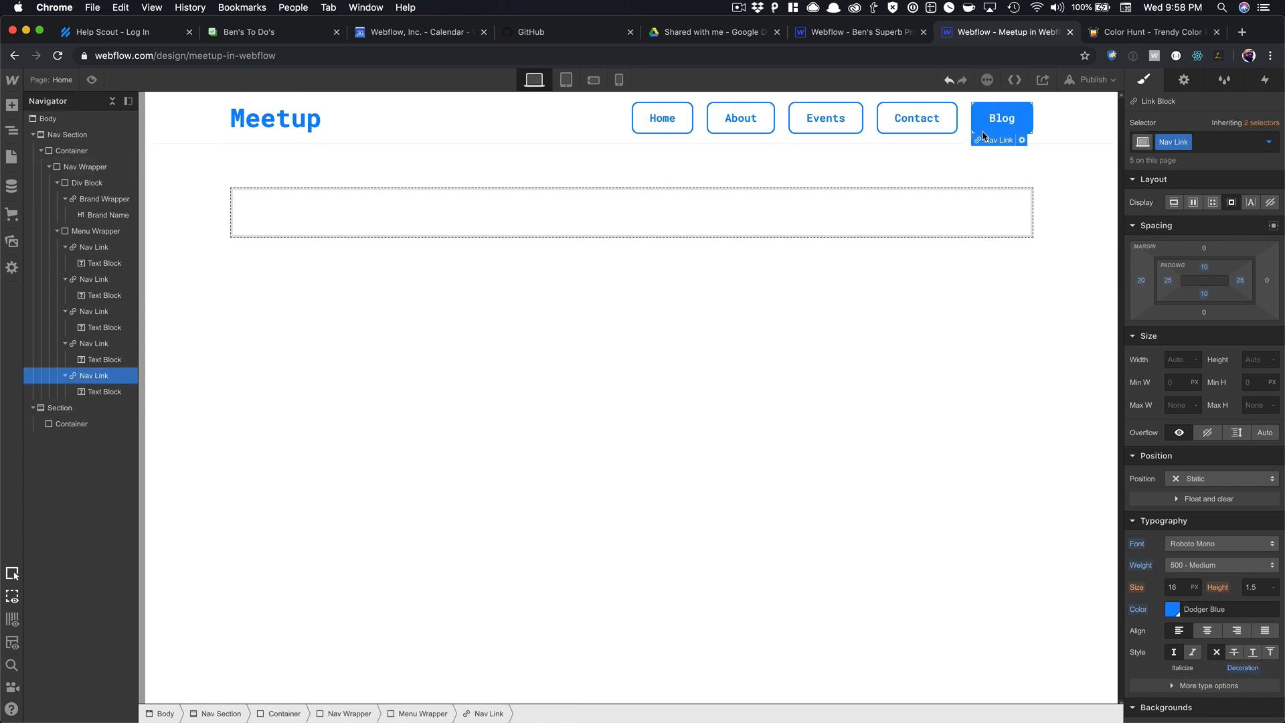
key(super+c)
key(super+v)
double_click(1002, 119)
text(Videos)
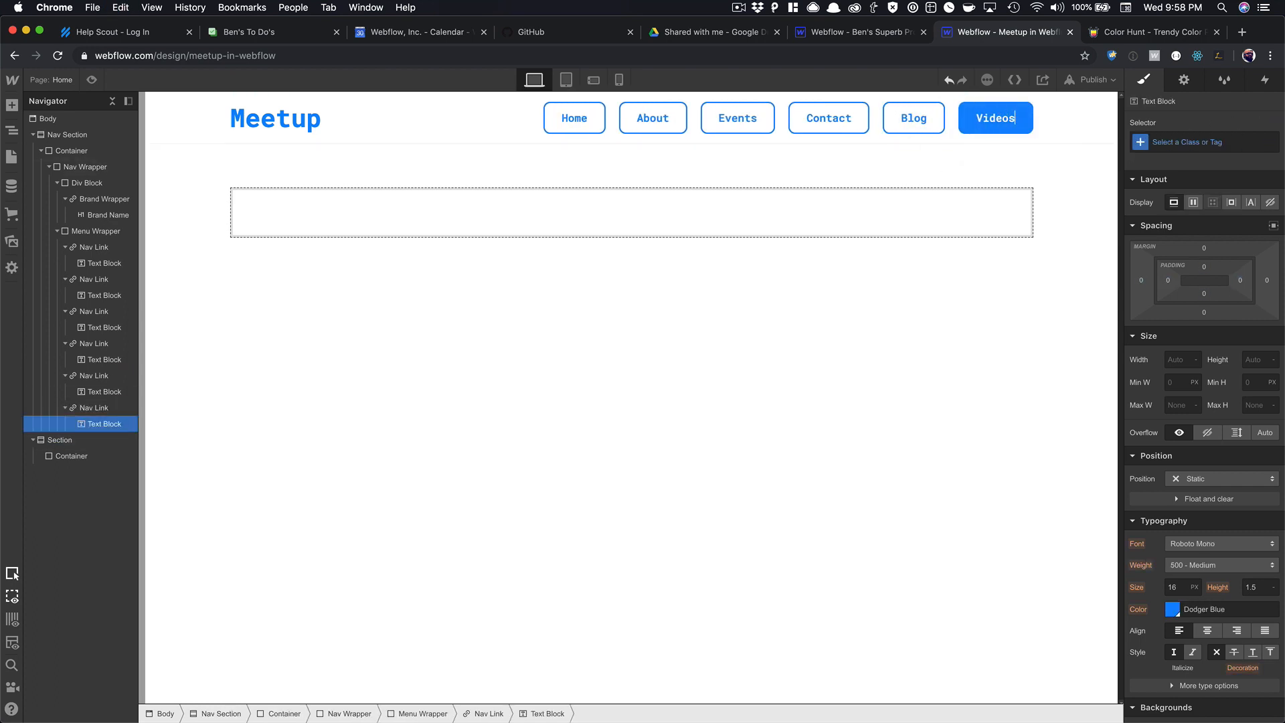
click(886, 205)
click(889, 131)
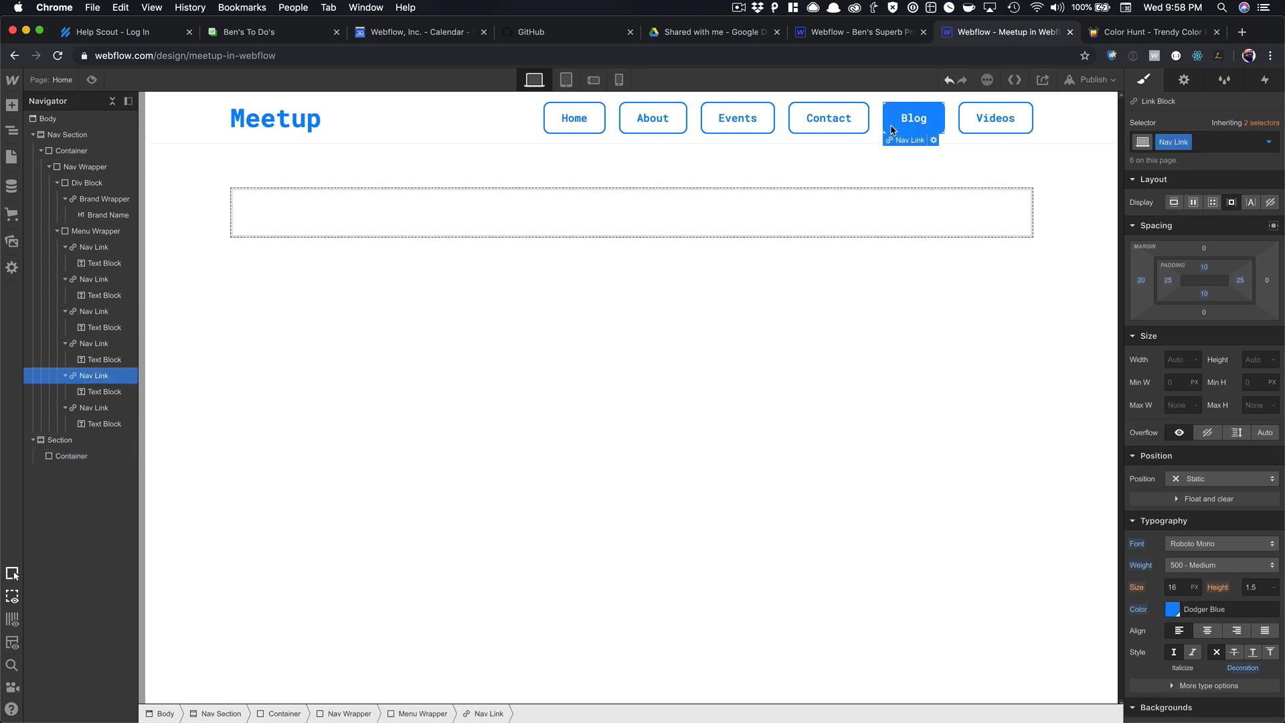
click(67, 343)
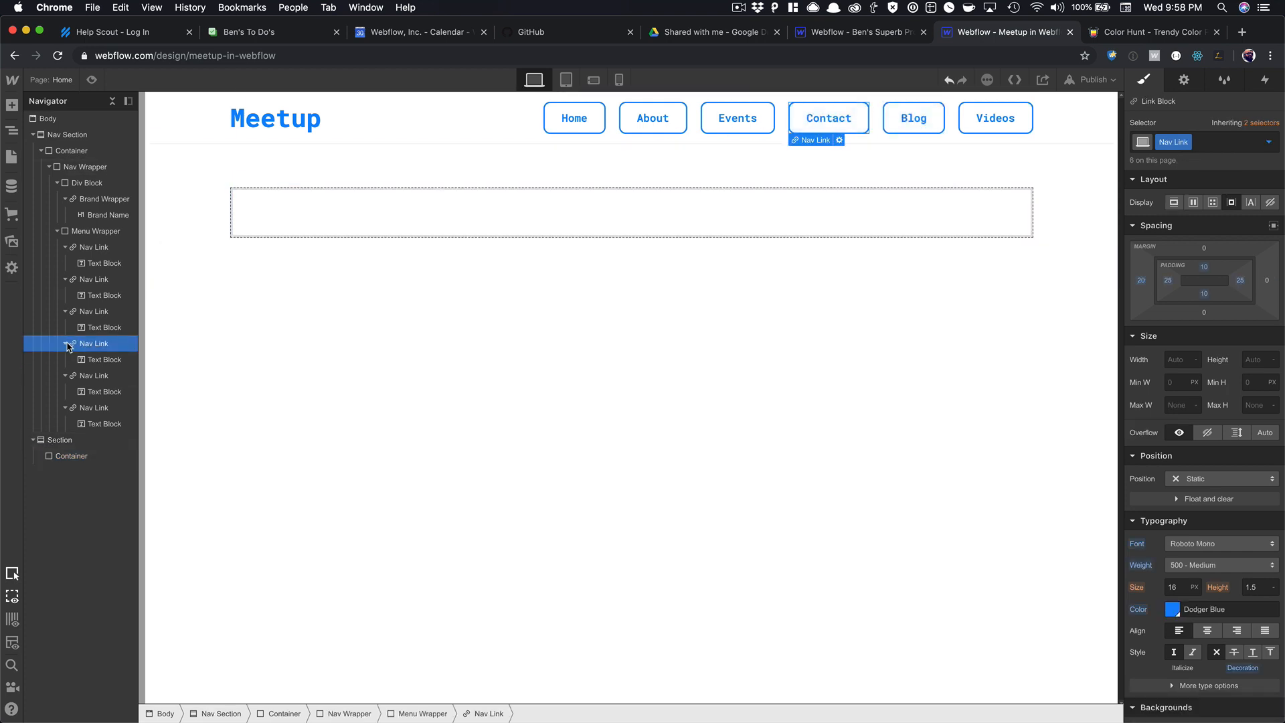
Drag the Contact Nav Link below Videos in the Navigator and preview the reordered menu.
drag(83, 348, 81, 410)
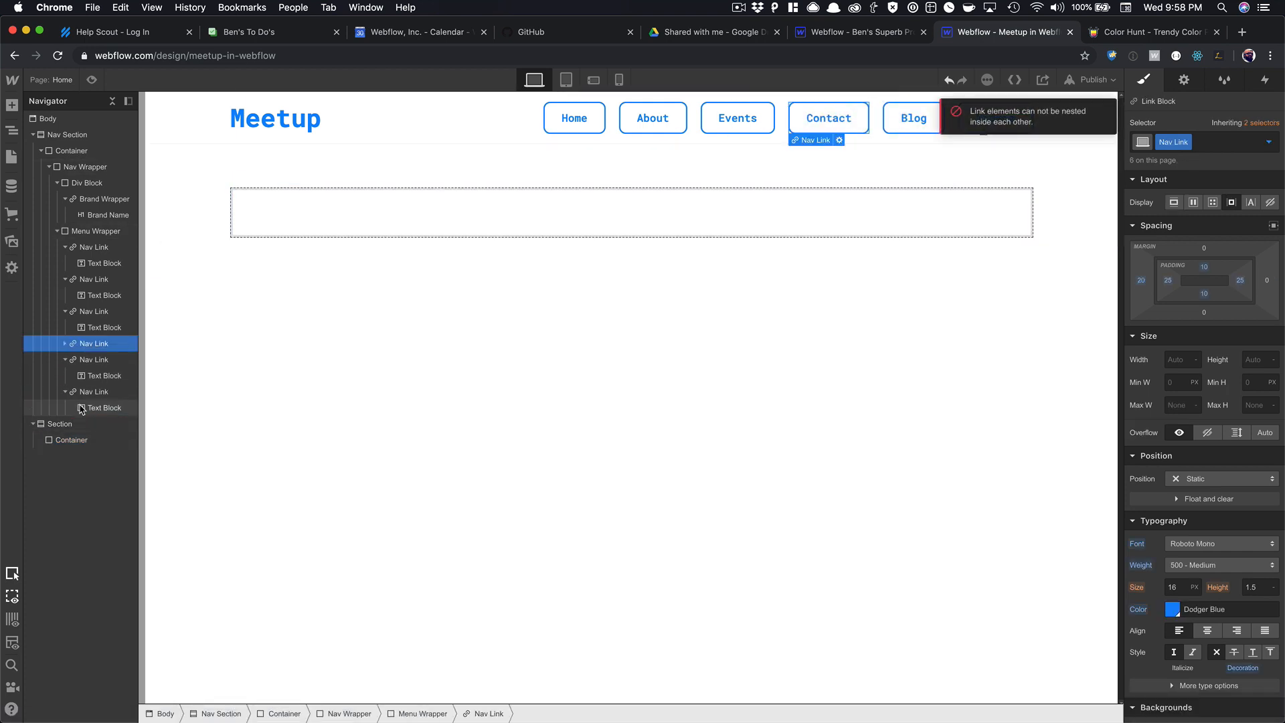
click(65, 360)
click(66, 387)
click(64, 376)
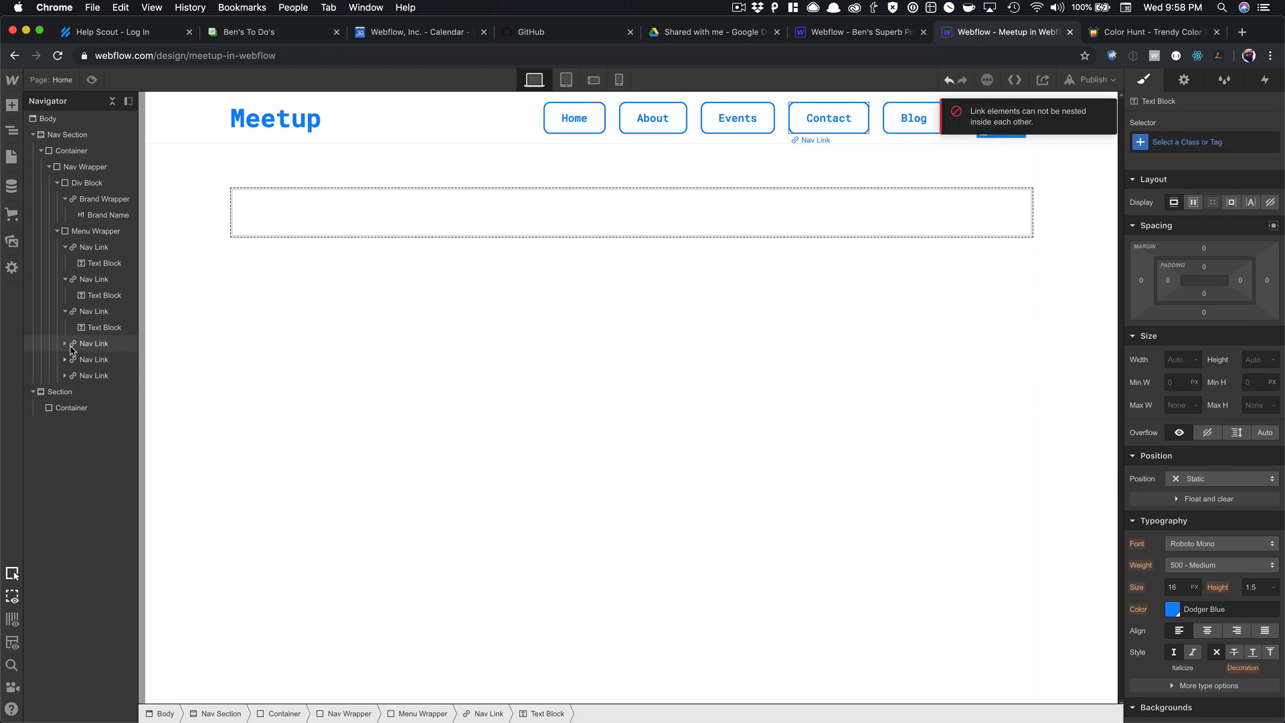
drag(73, 349, 97, 376)
click(92, 81)
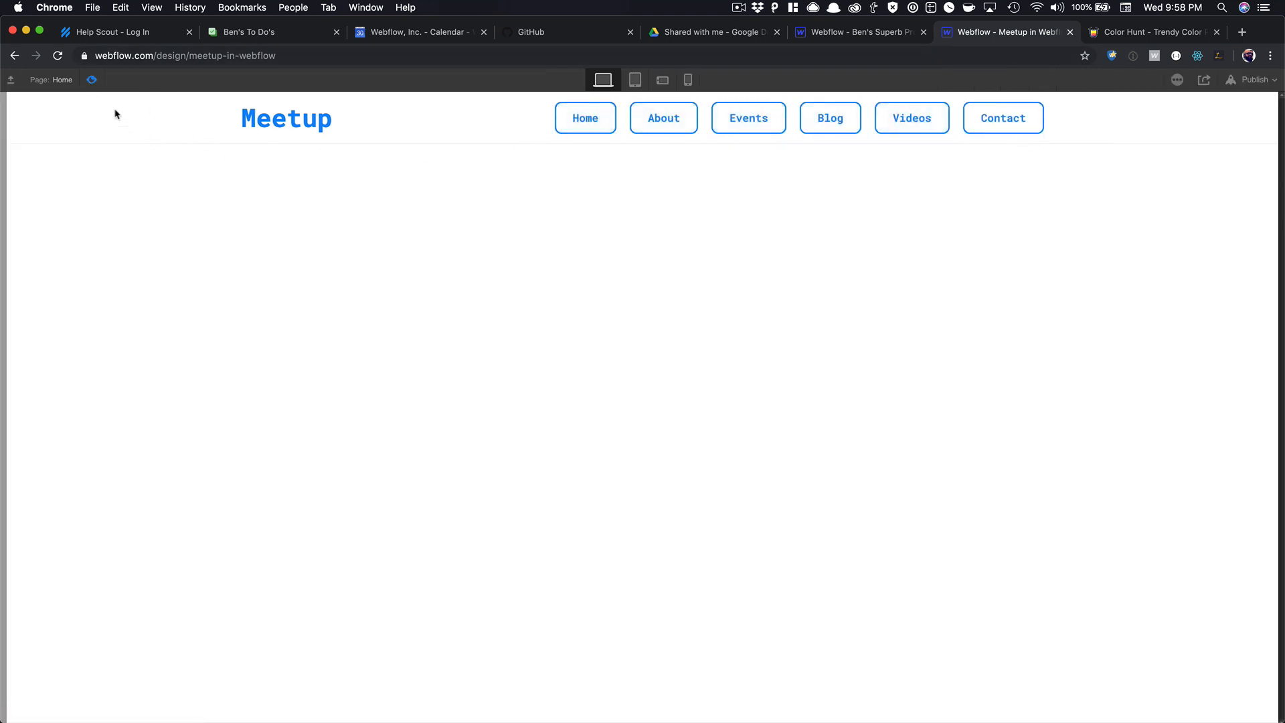
click(91, 80)
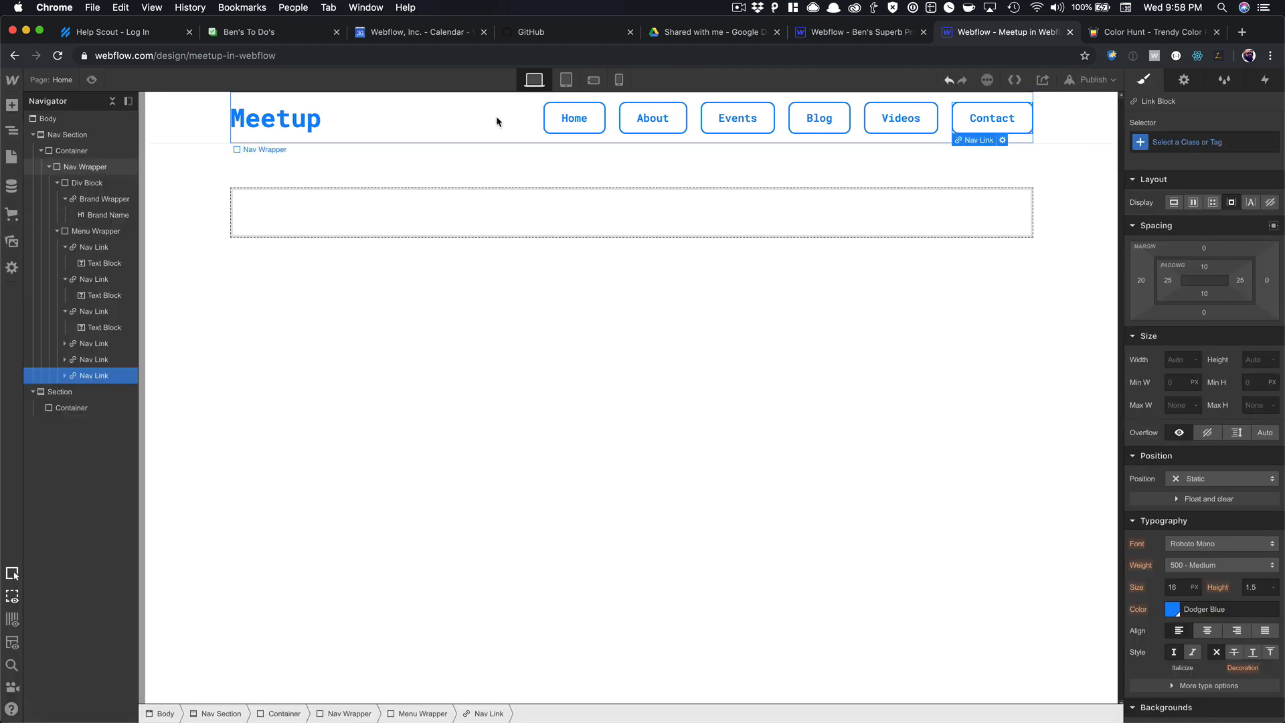
click(574, 119)
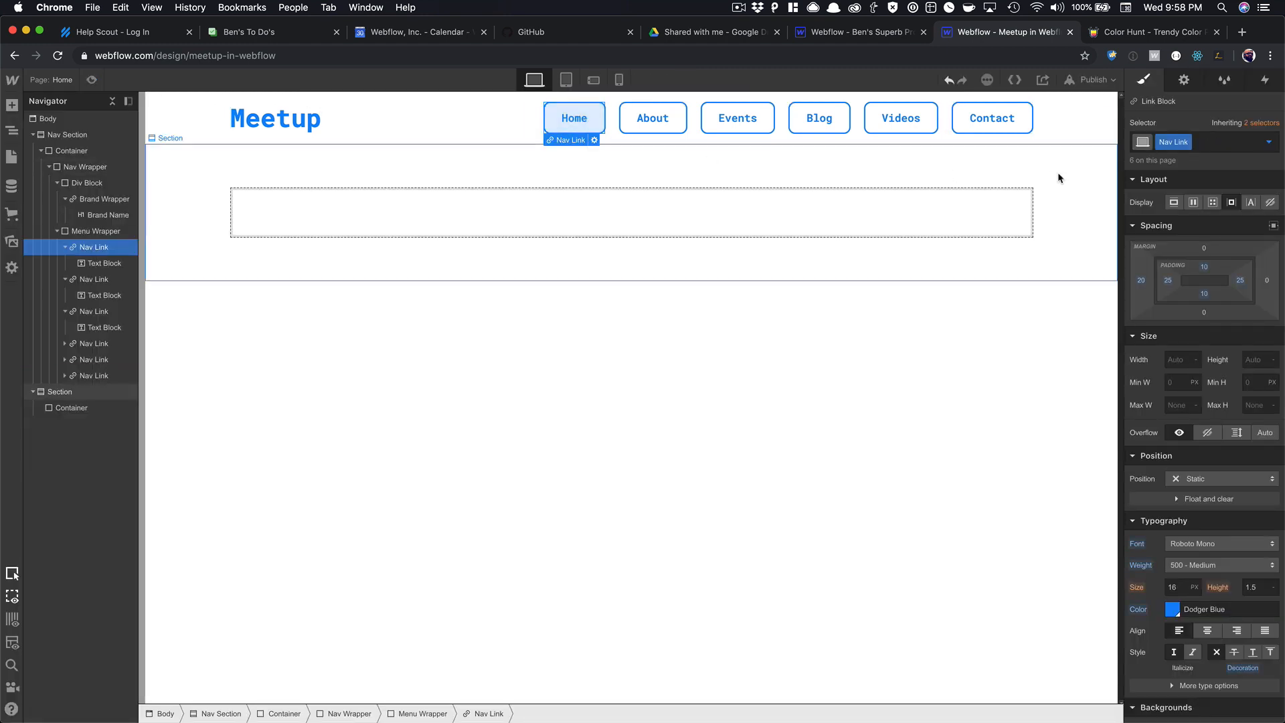
Set the nav links' border width to 1, then border style to none, and preview them.
scroll(1230, 301, down, 5)
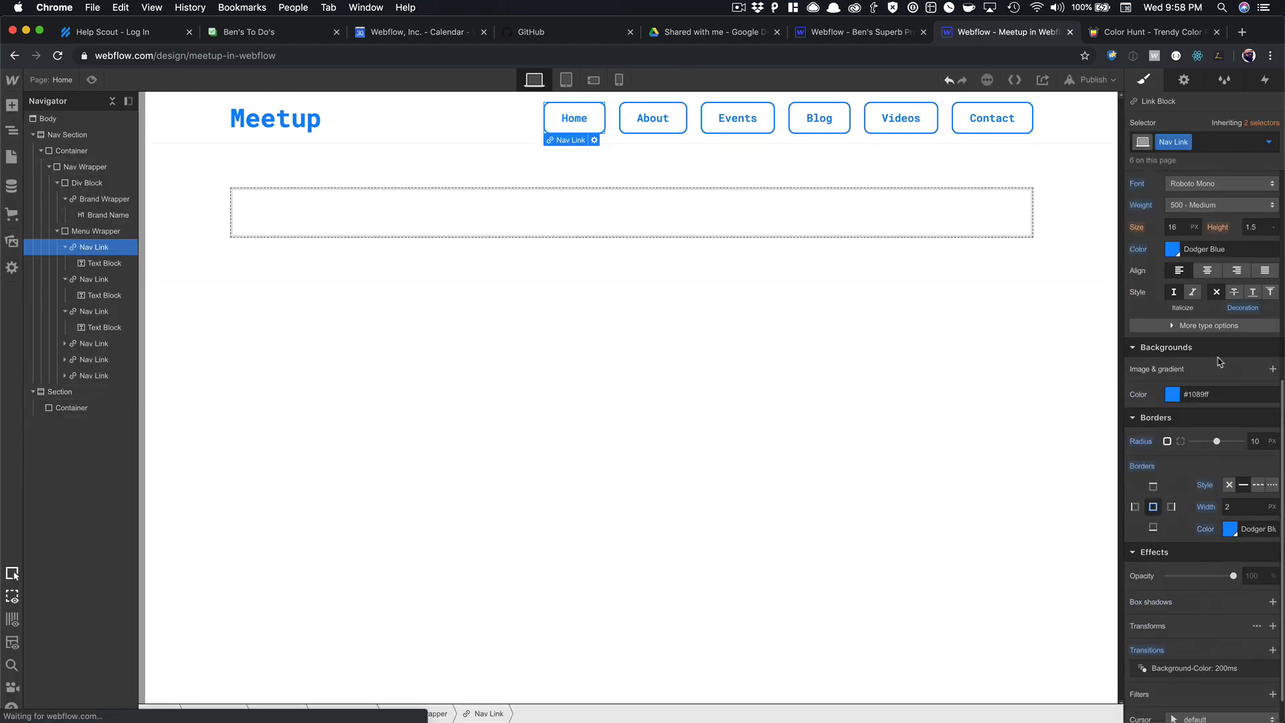
click(1244, 506)
text(1)
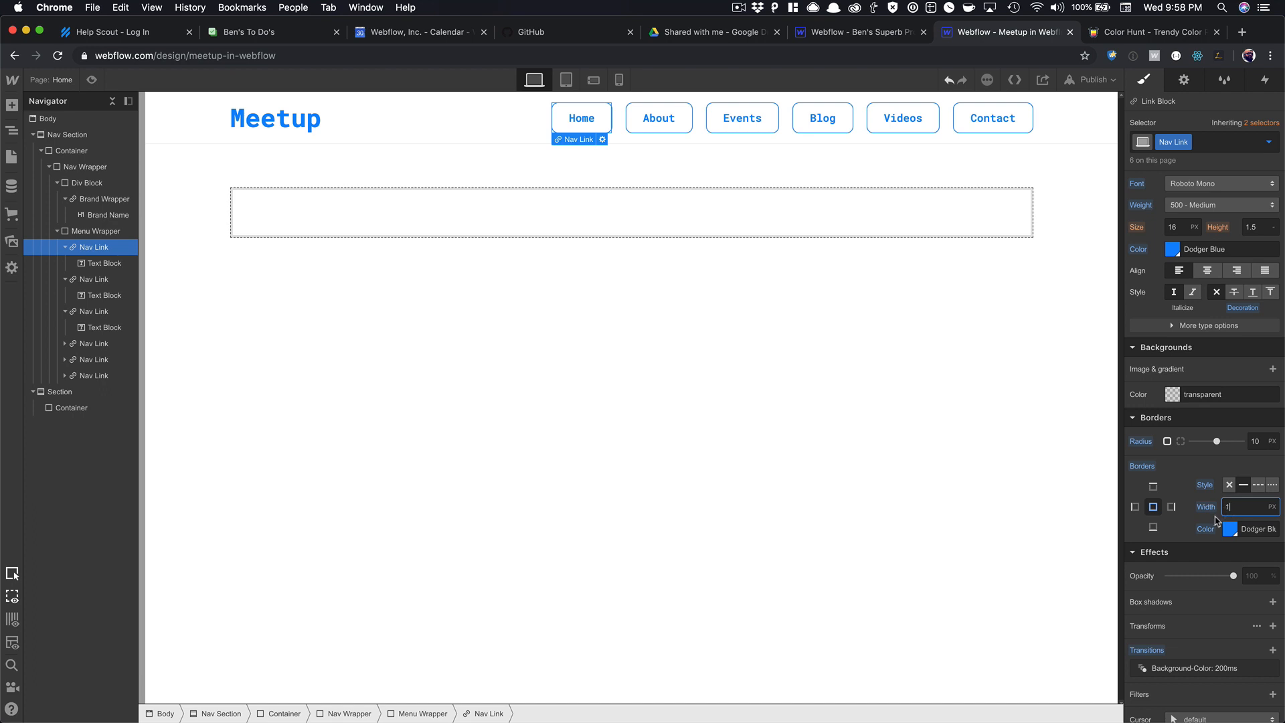
click(1229, 485)
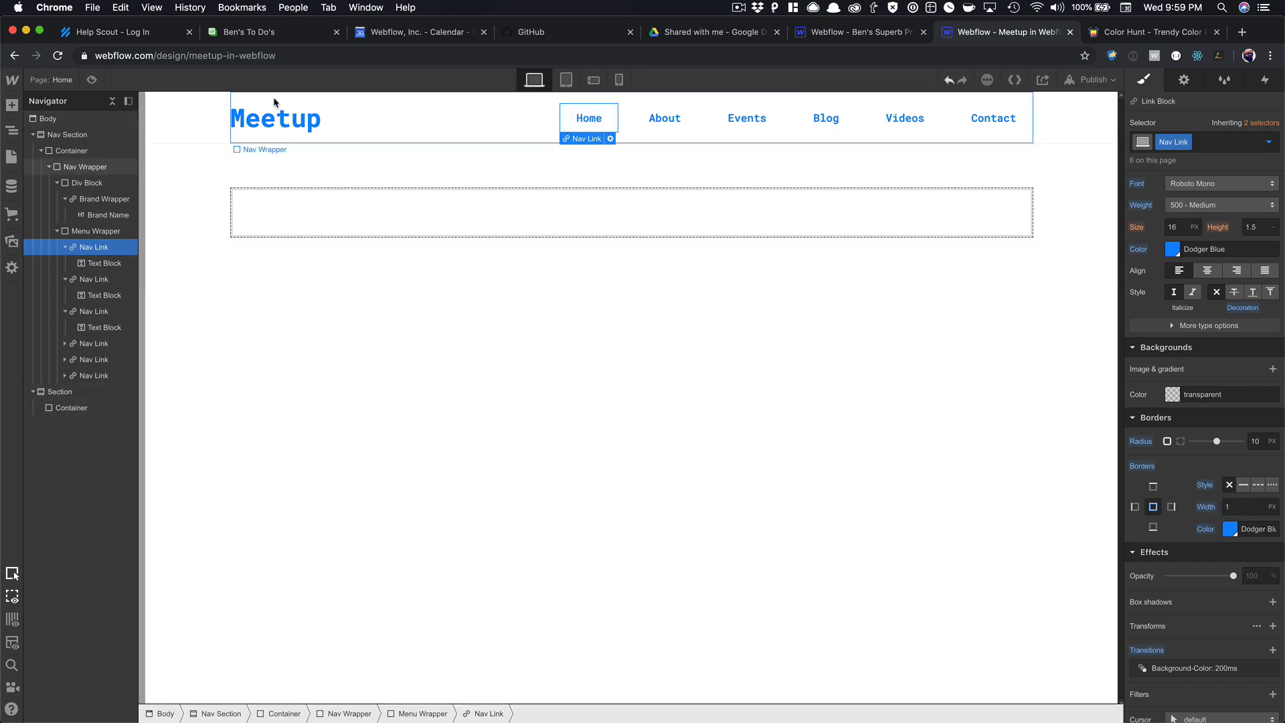
click(92, 80)
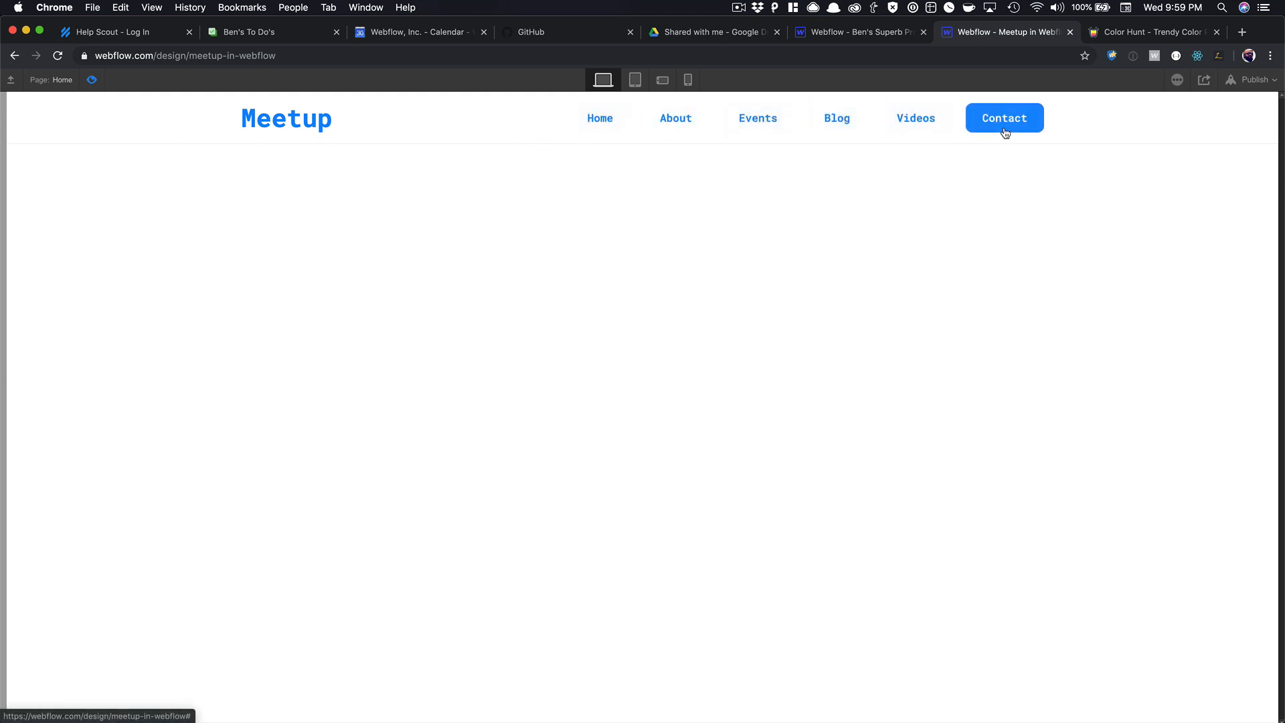
click(93, 79)
click(577, 285)
click(498, 229)
click(340, 177)
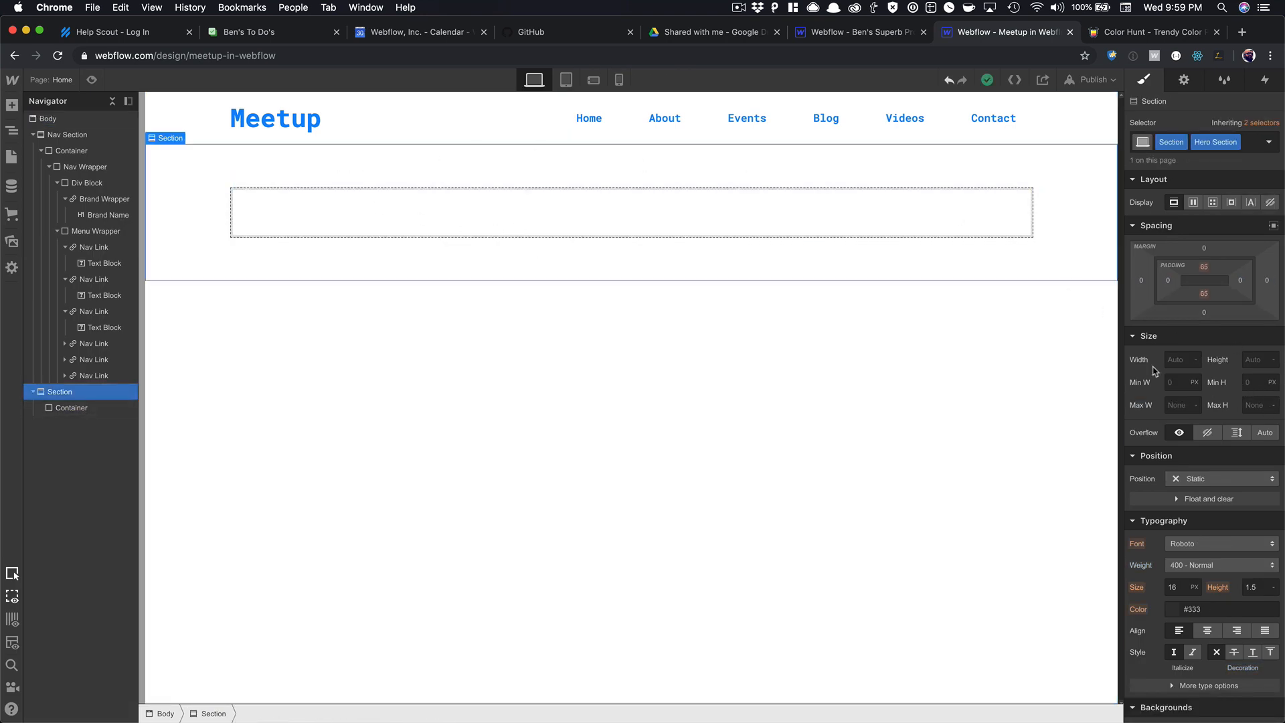
Insert a div block in the hero Container and give it the class Hero Event Wrapper.
click(468, 218)
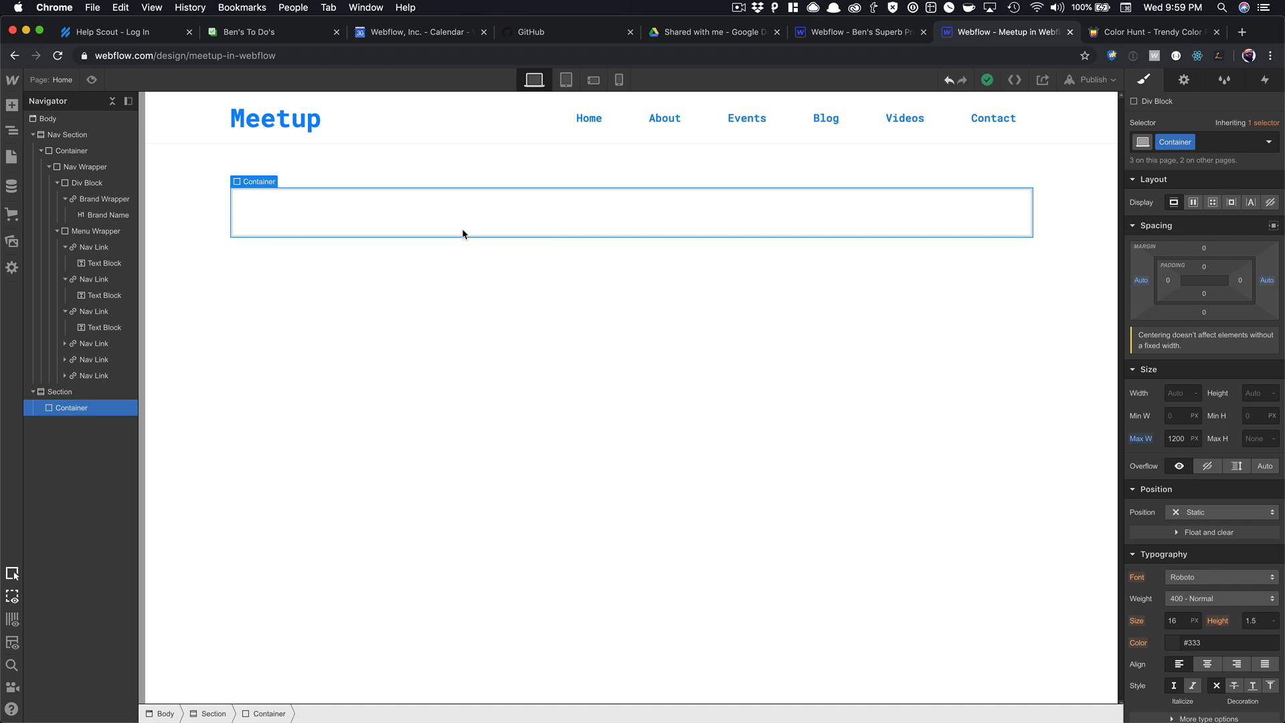
key(super+e)
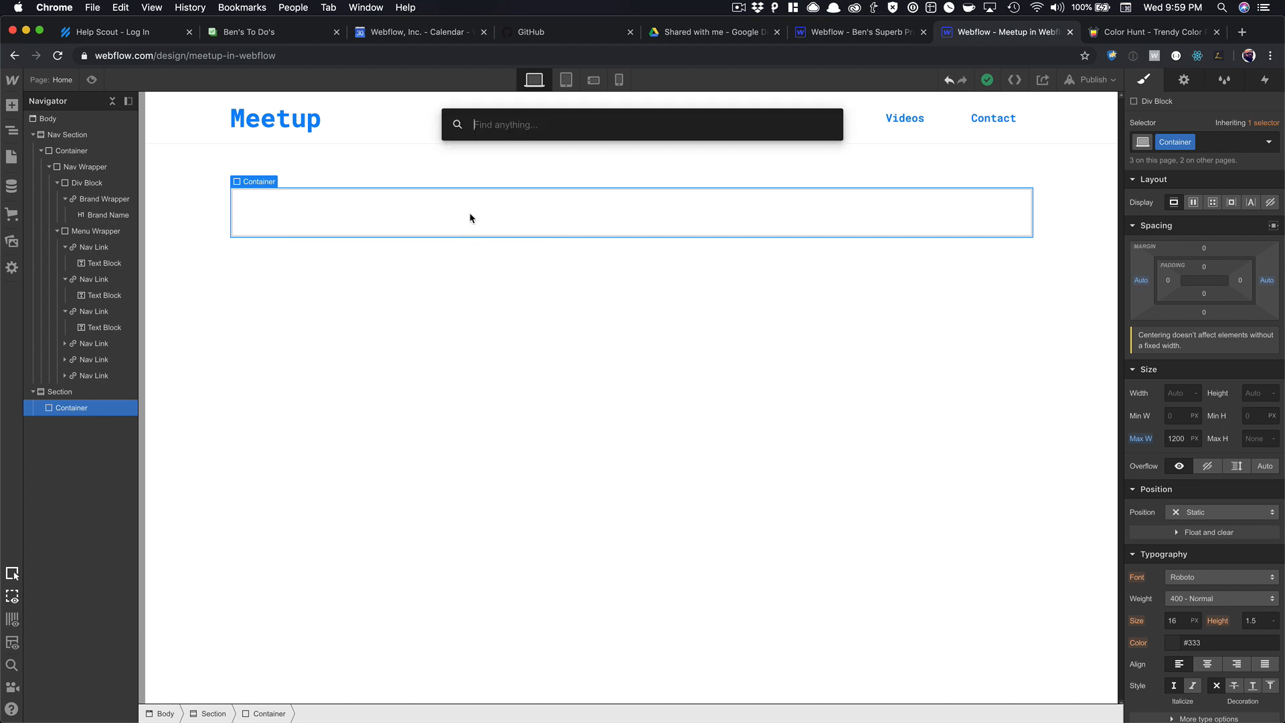
text(div)
key(Return)
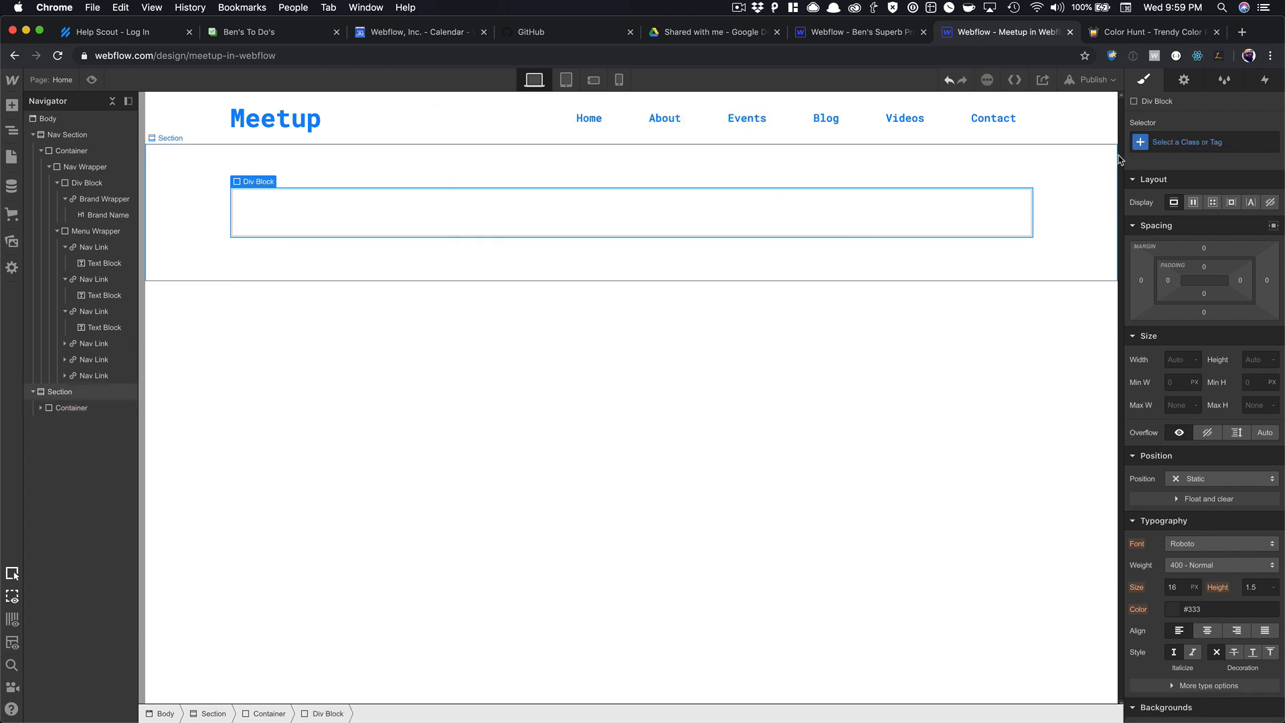
click(1188, 132)
text(Hero)
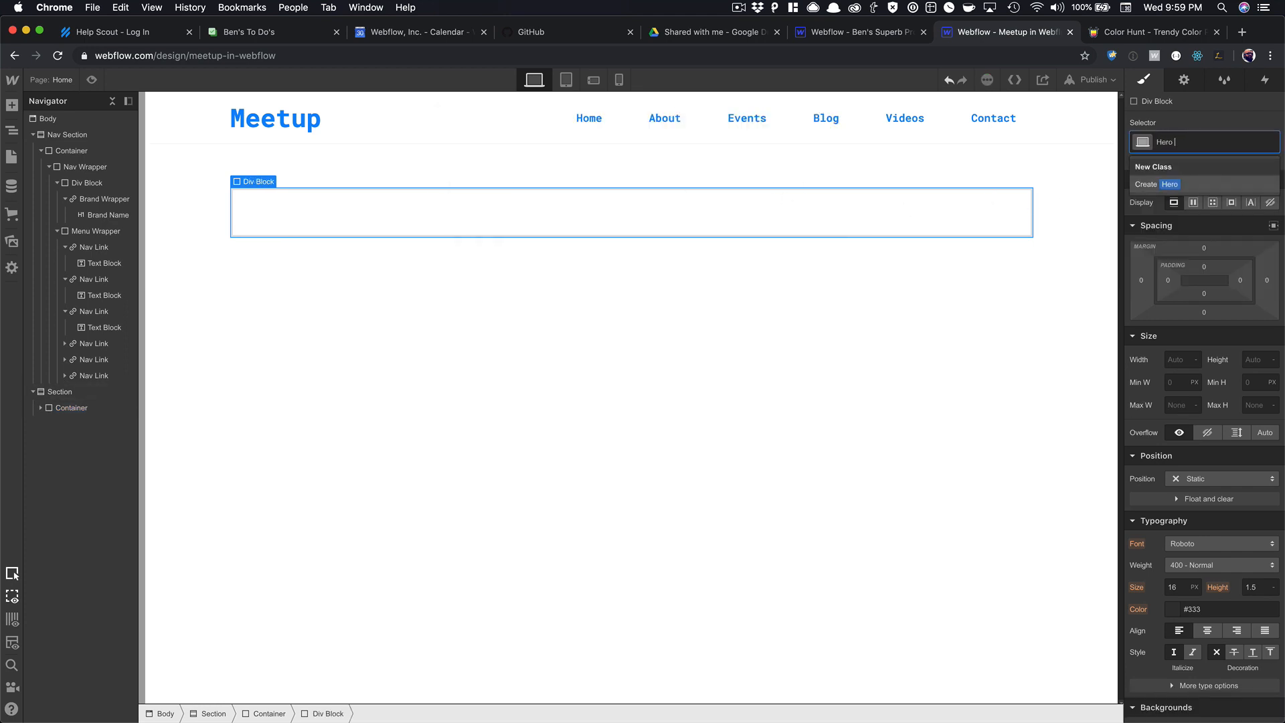
text( Ebvent Wrapper)
key(Return)
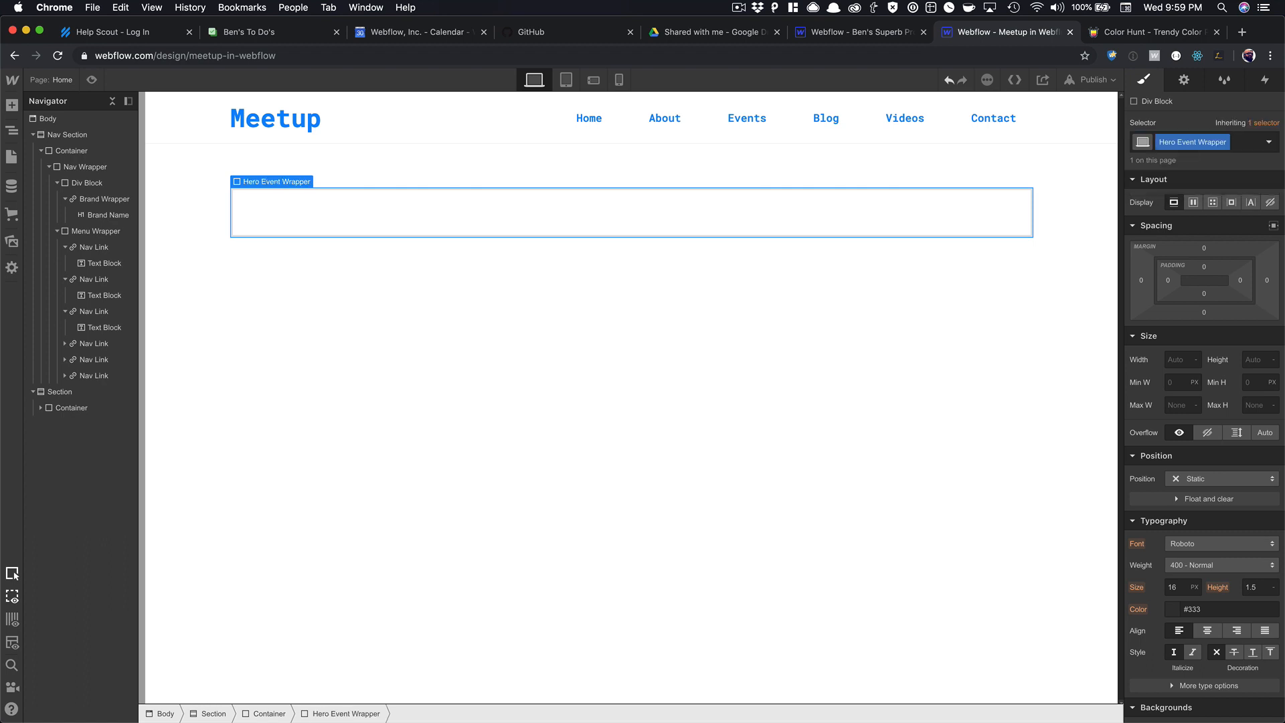
click(851, 227)
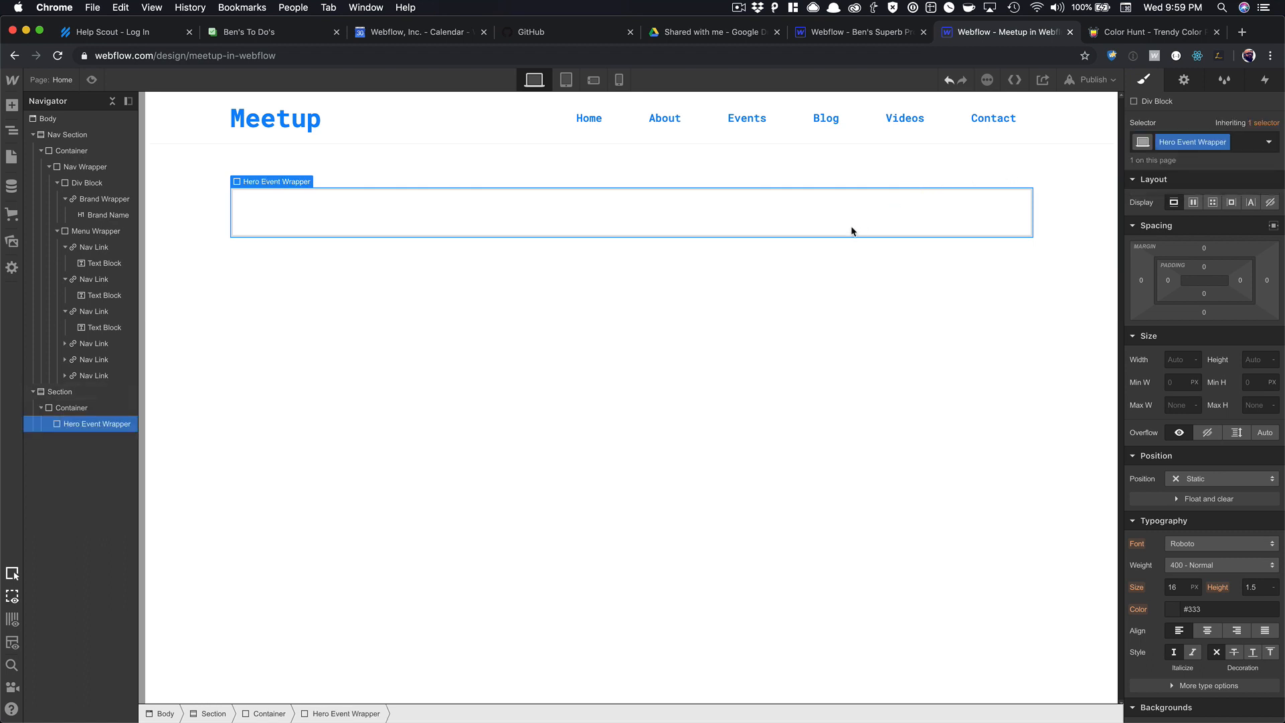
key(super+e)
Insert a Collection List into the wrapper bound to the Meetups collection.
text(coll)
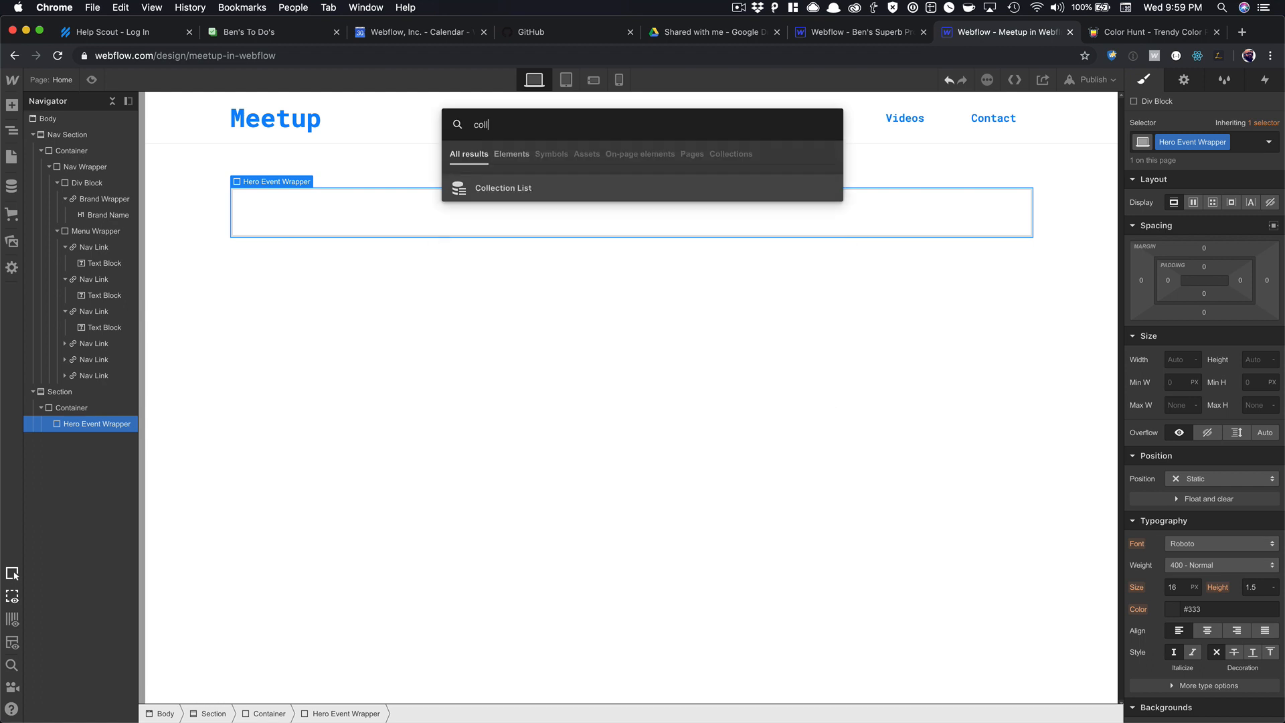
key(Return)
click(329, 380)
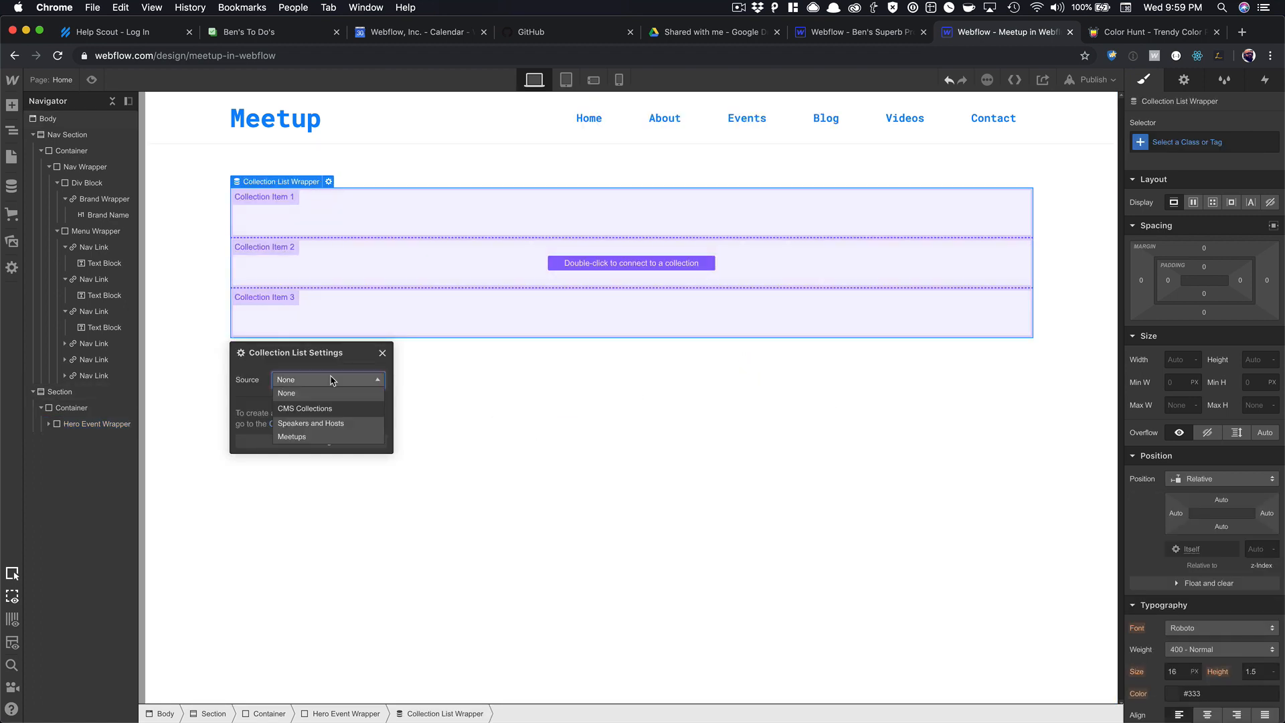
click(299, 436)
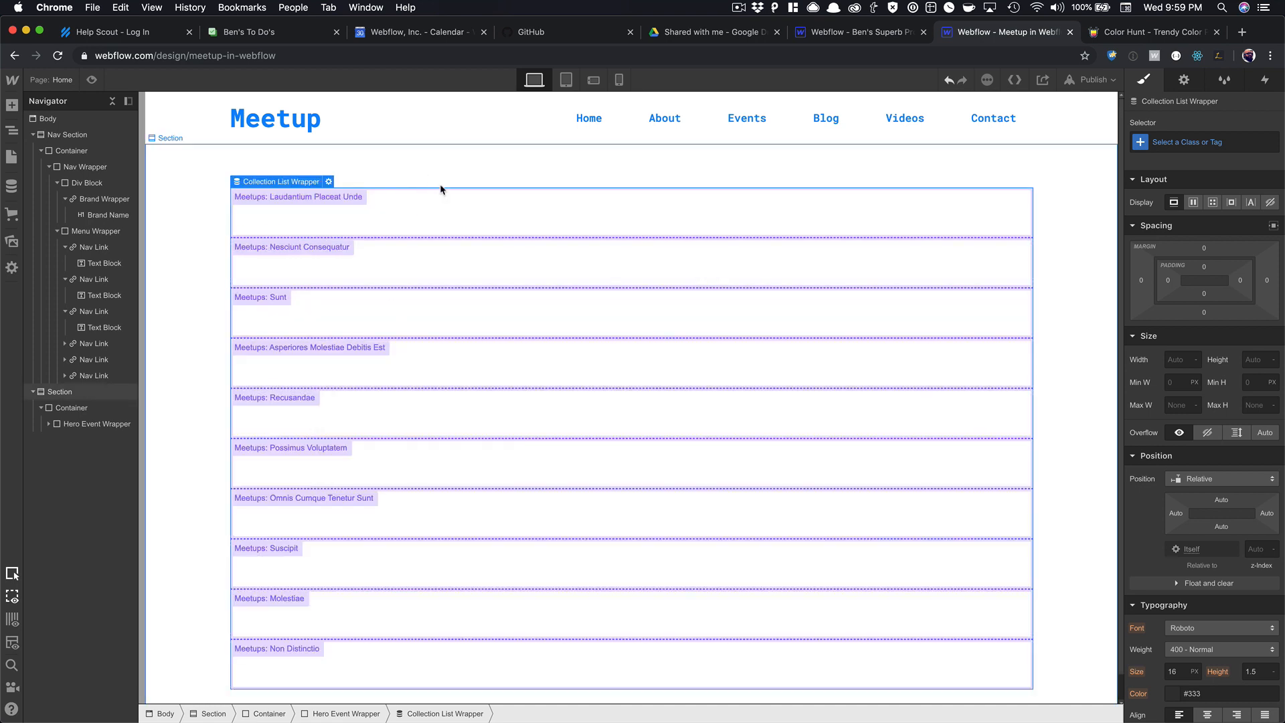
scroll(460, 235, down, 2)
scroll(460, 235, up, 2)
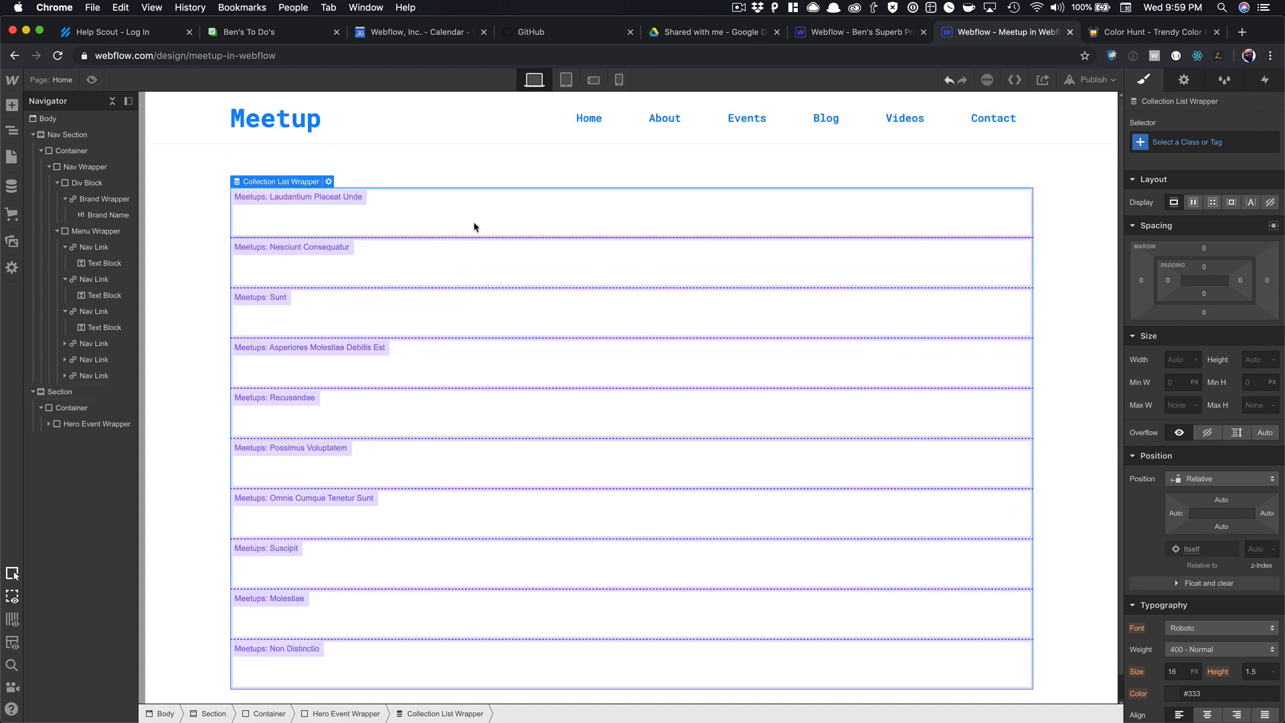
Limit the collection list to show only 1 item.
click(1184, 80)
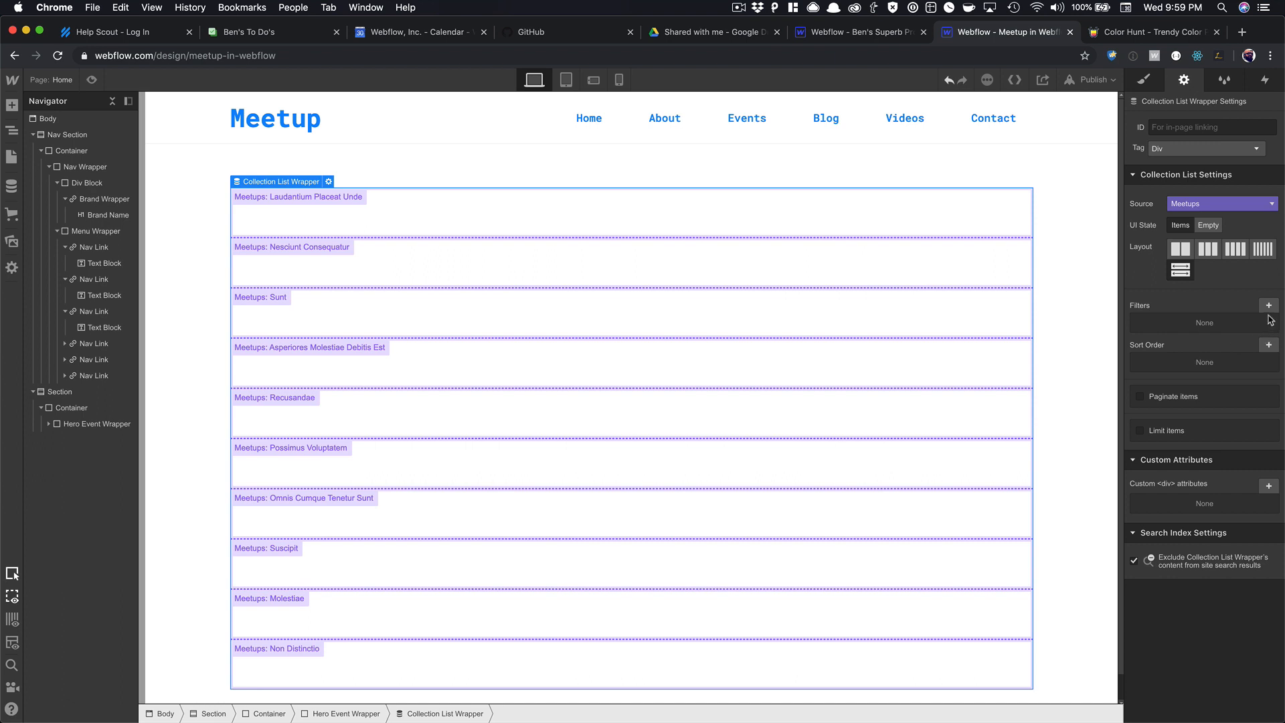
click(1188, 430)
click(1169, 455)
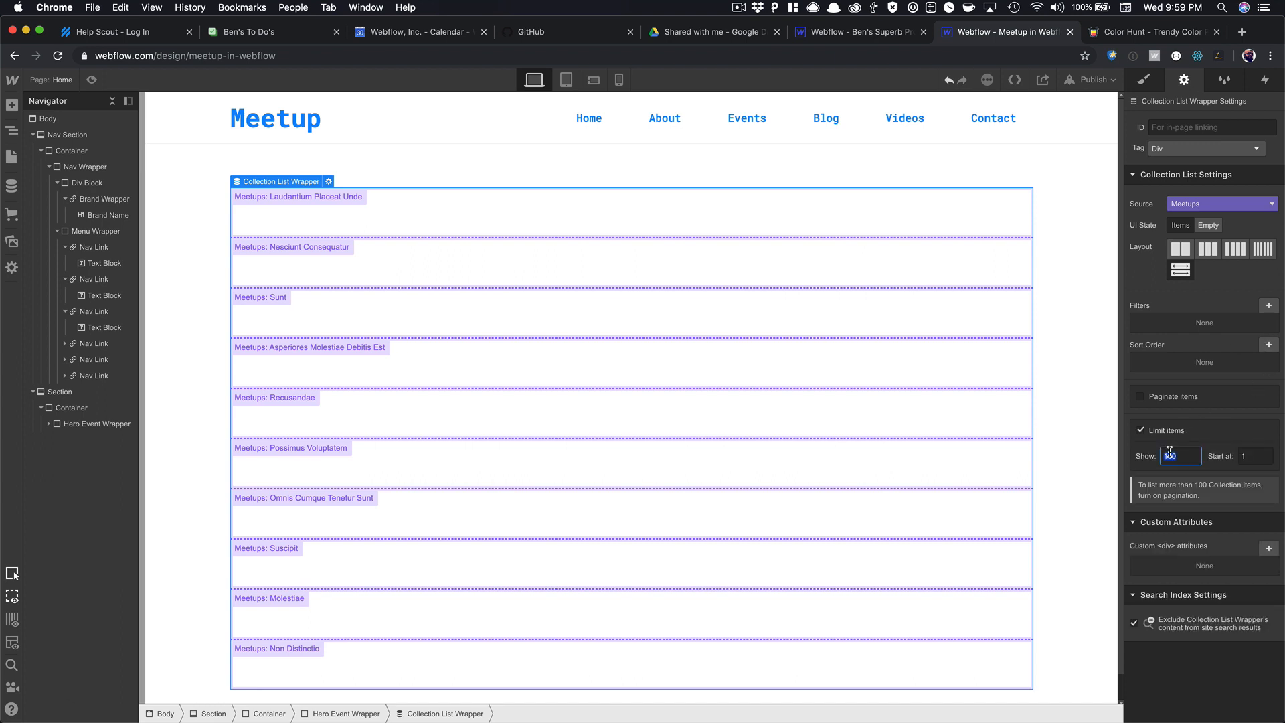
text(1)
key(Return)
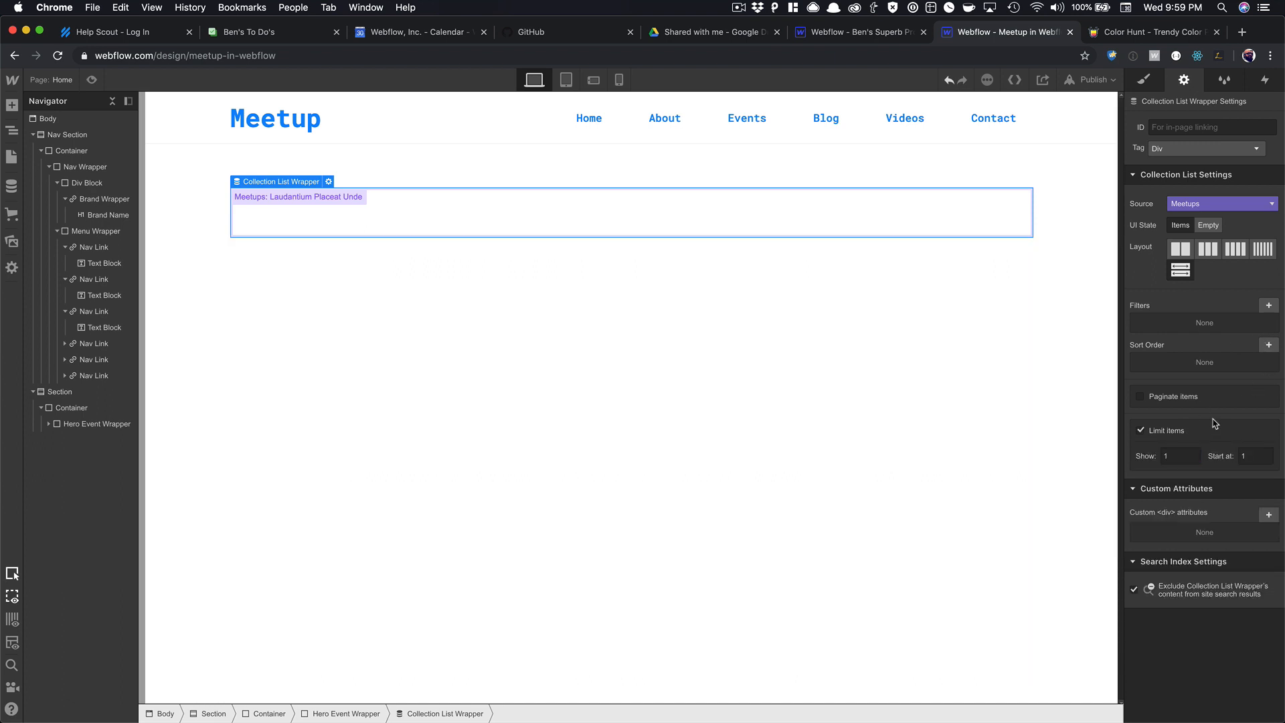
Sort the list by Start Date/Time from newest to oldest.
click(1268, 345)
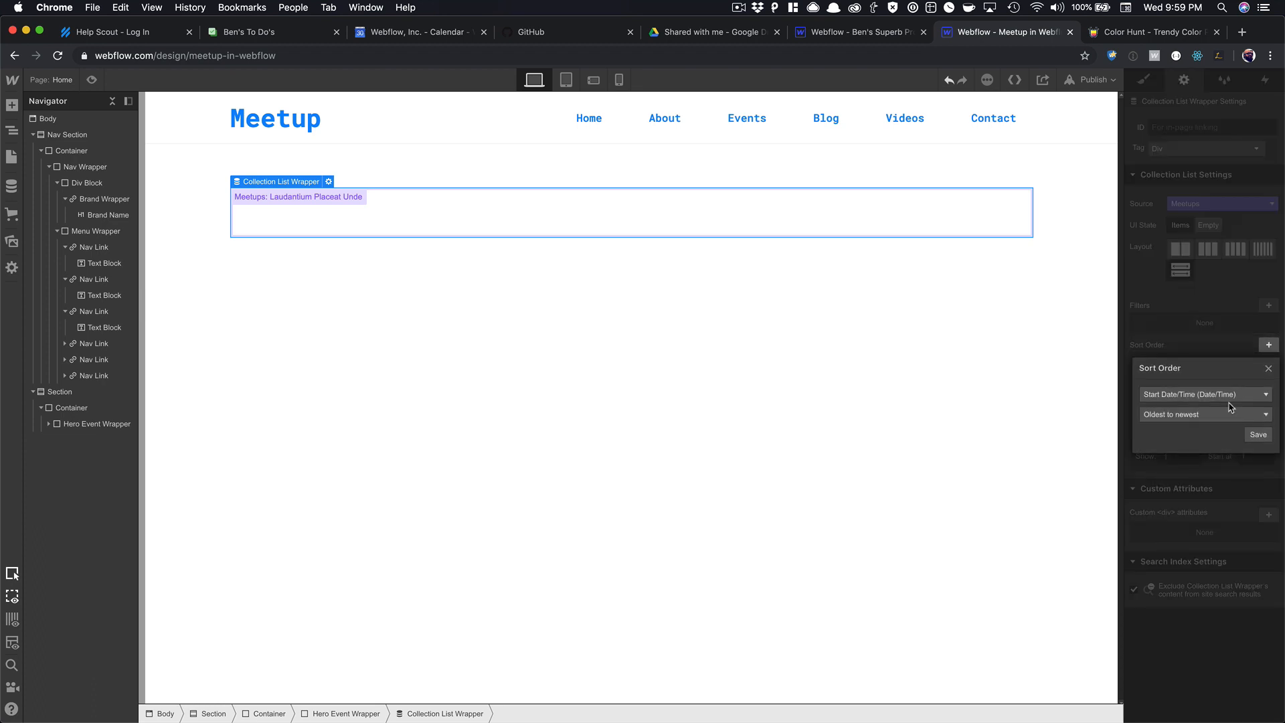
click(1260, 435)
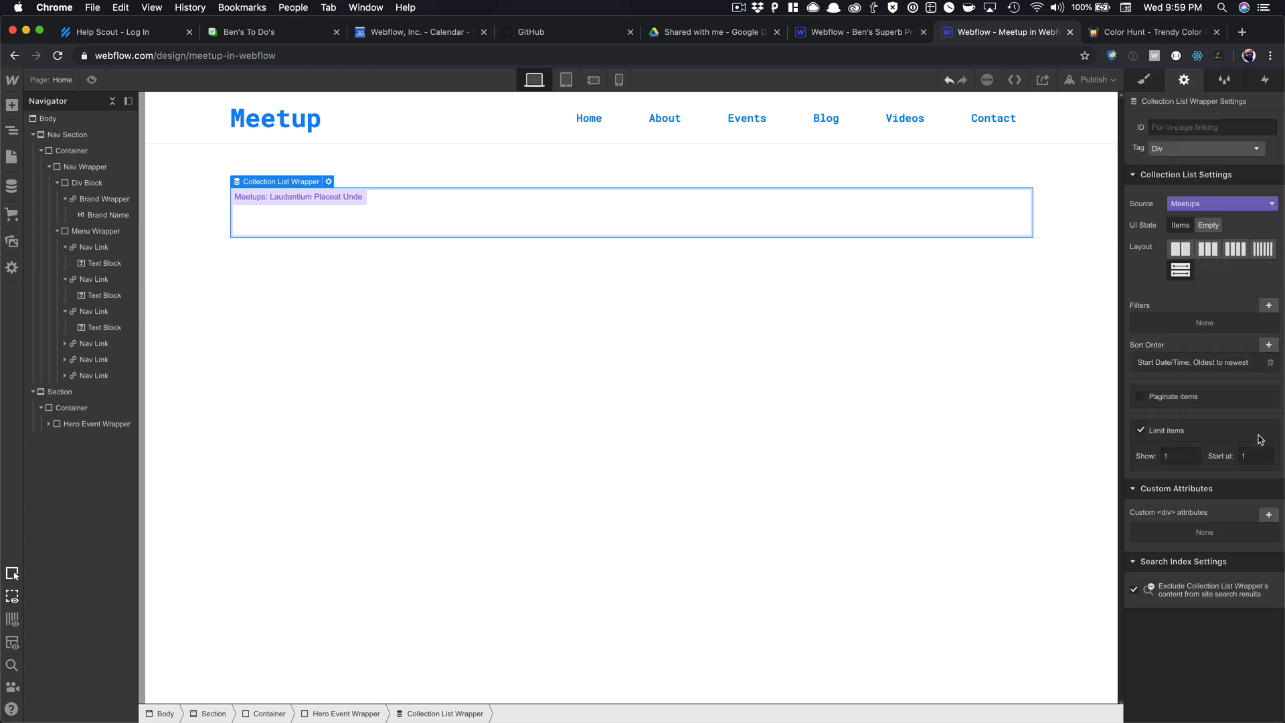
click(1249, 365)
click(1229, 435)
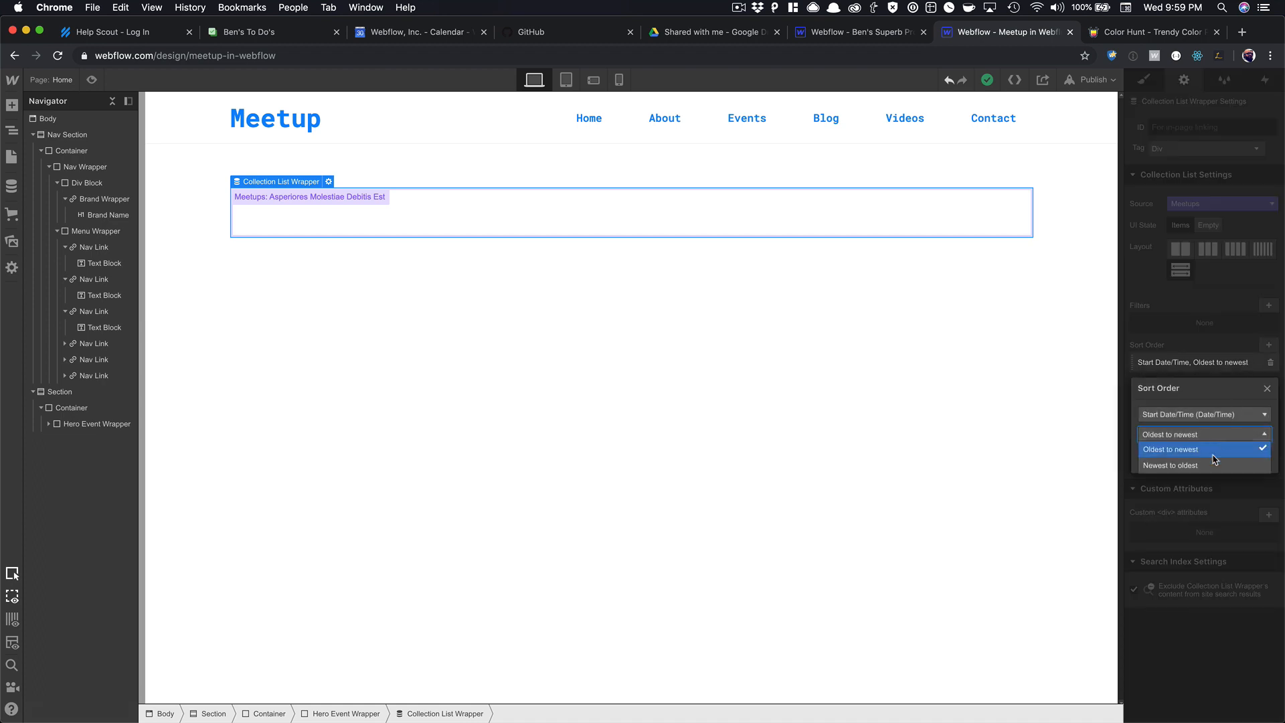
click(1215, 461)
click(1257, 454)
click(548, 249)
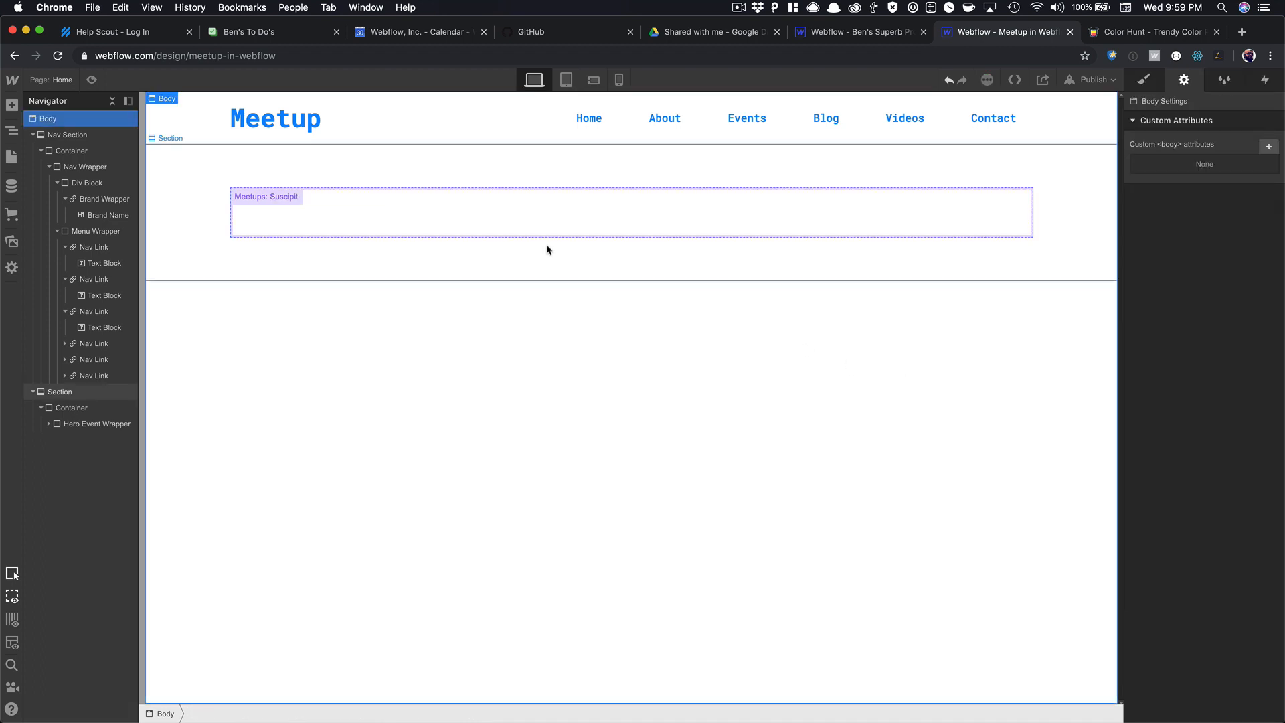
click(527, 235)
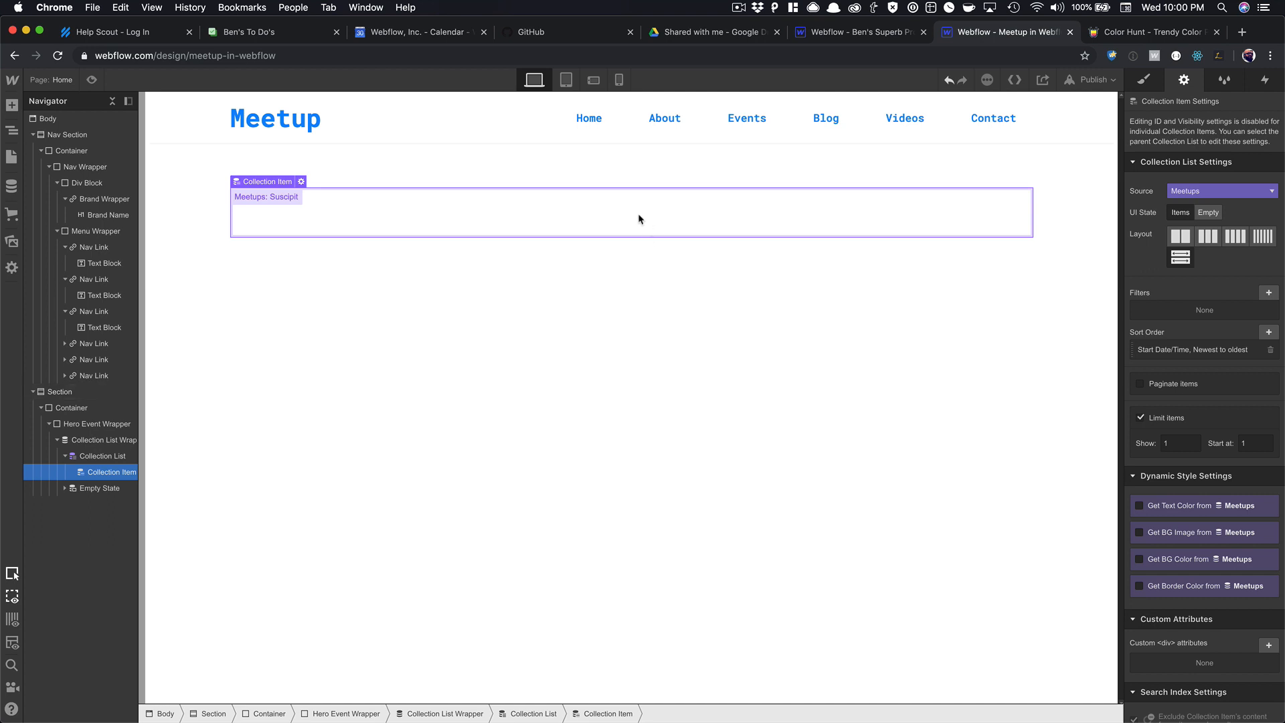
Insert a div block into the collection item and convert it to a Link Block.
key(super+e)
text(div)
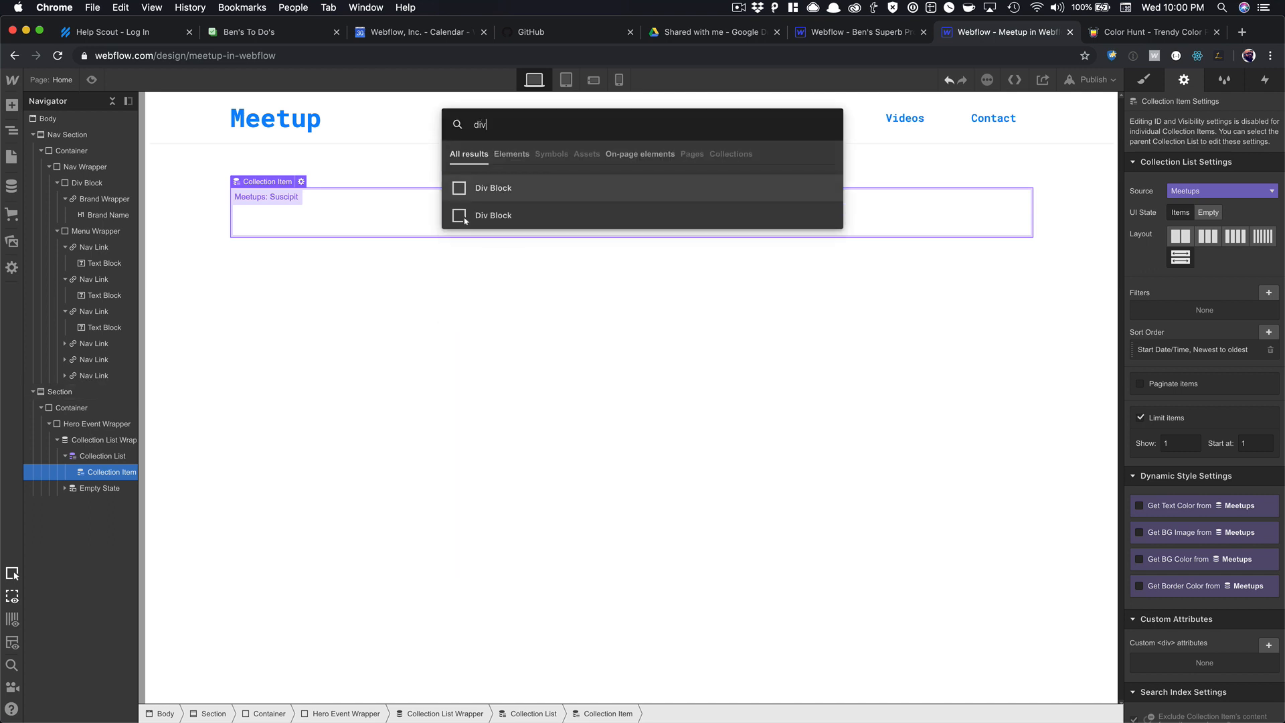
key(Return)
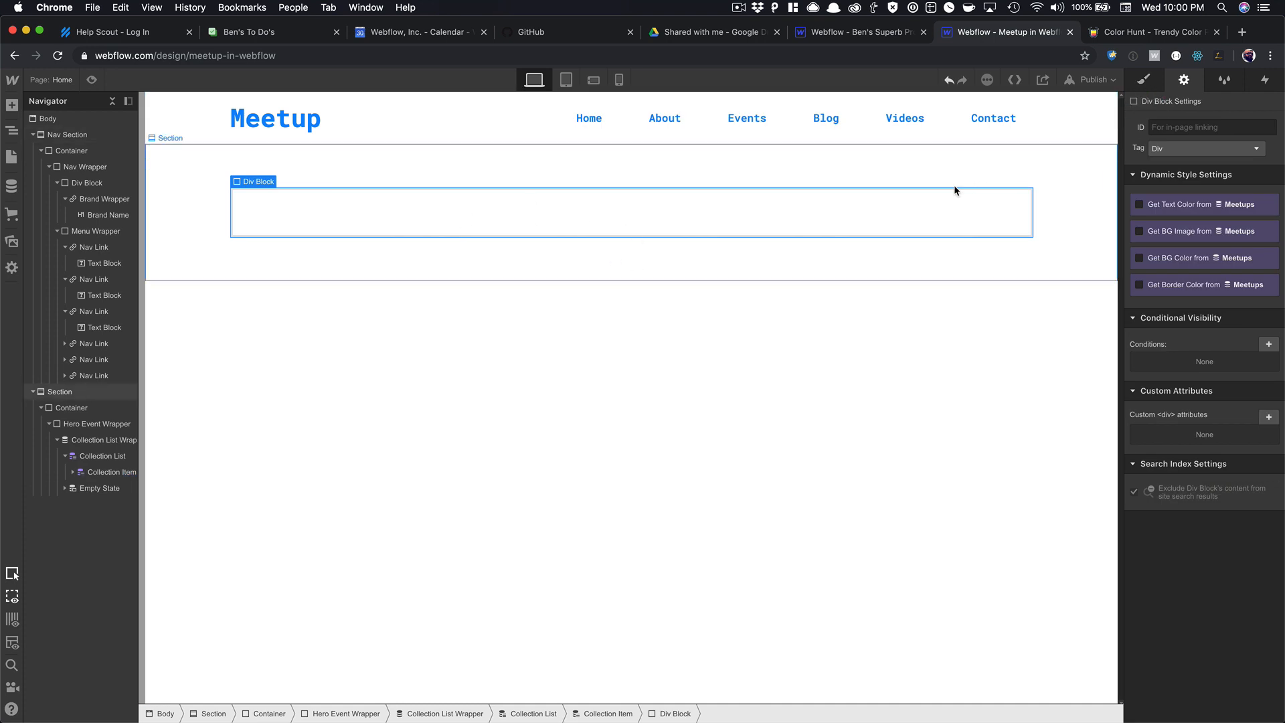
click(925, 214)
right_click(914, 219)
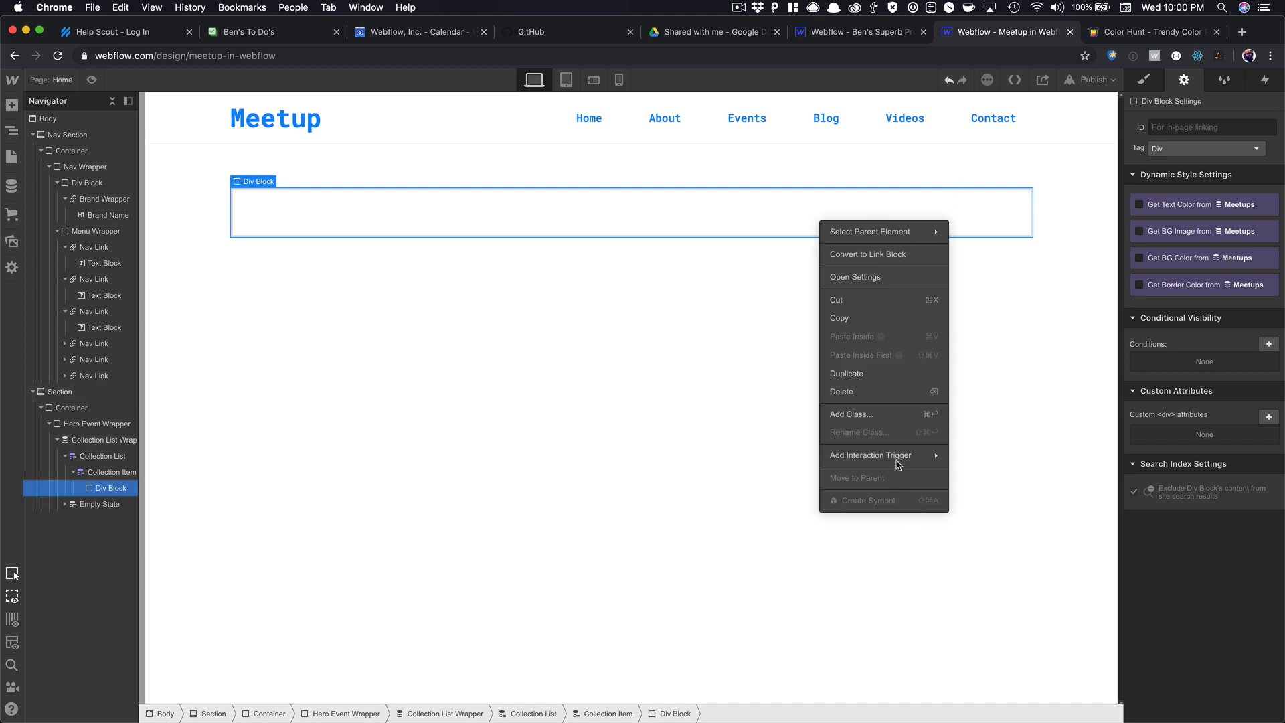
click(870, 256)
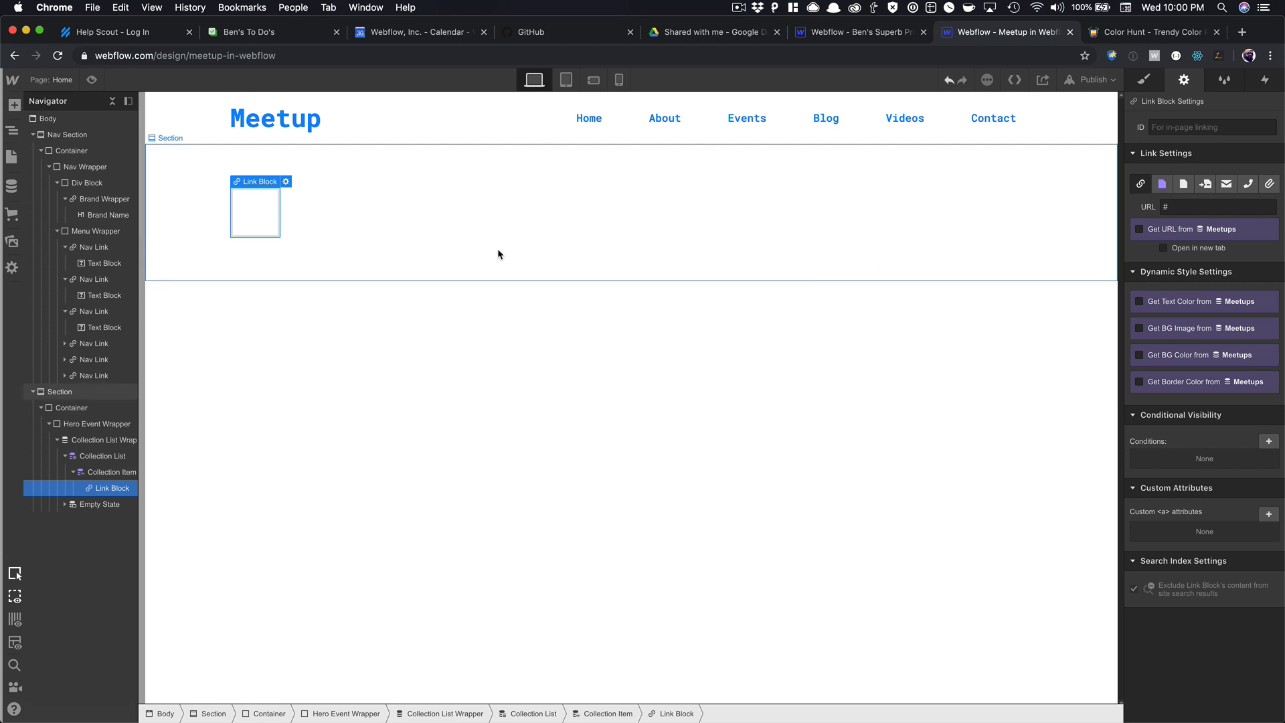
Class the link block Meetup Hero Link with 100% width and 400px minimum height.
click(1156, 87)
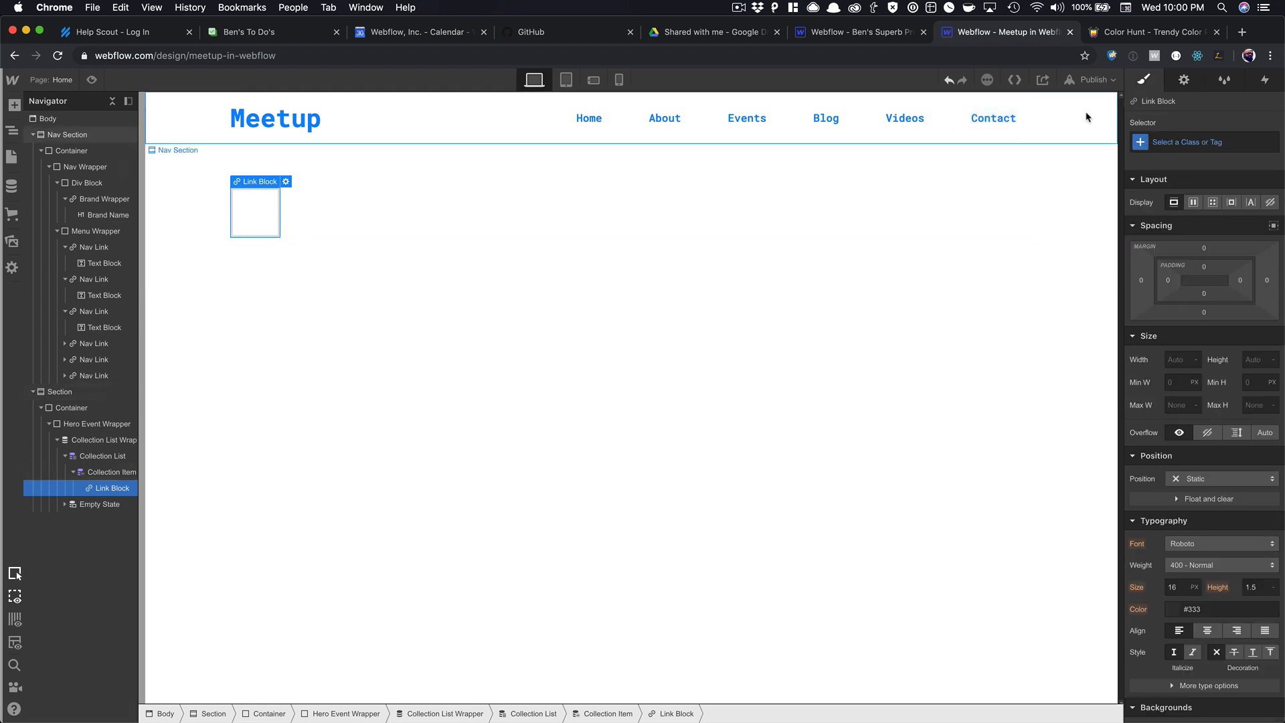
click(1207, 145)
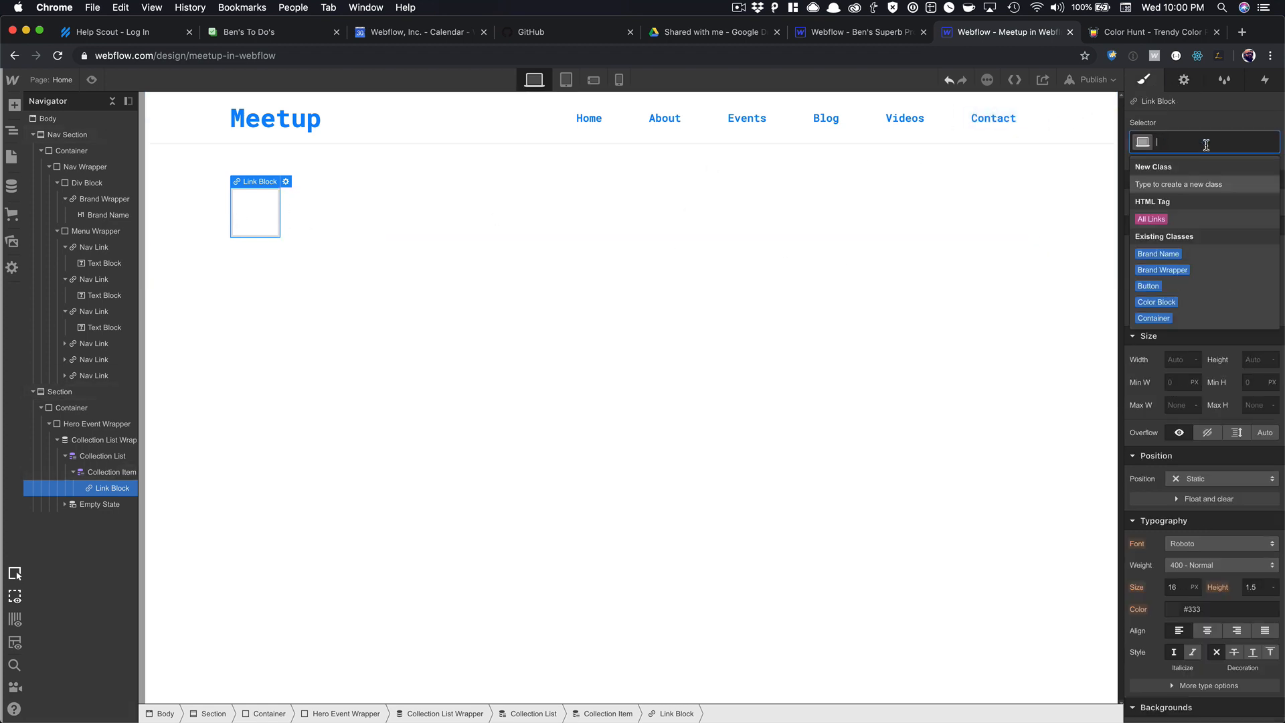
text(Meetup H)
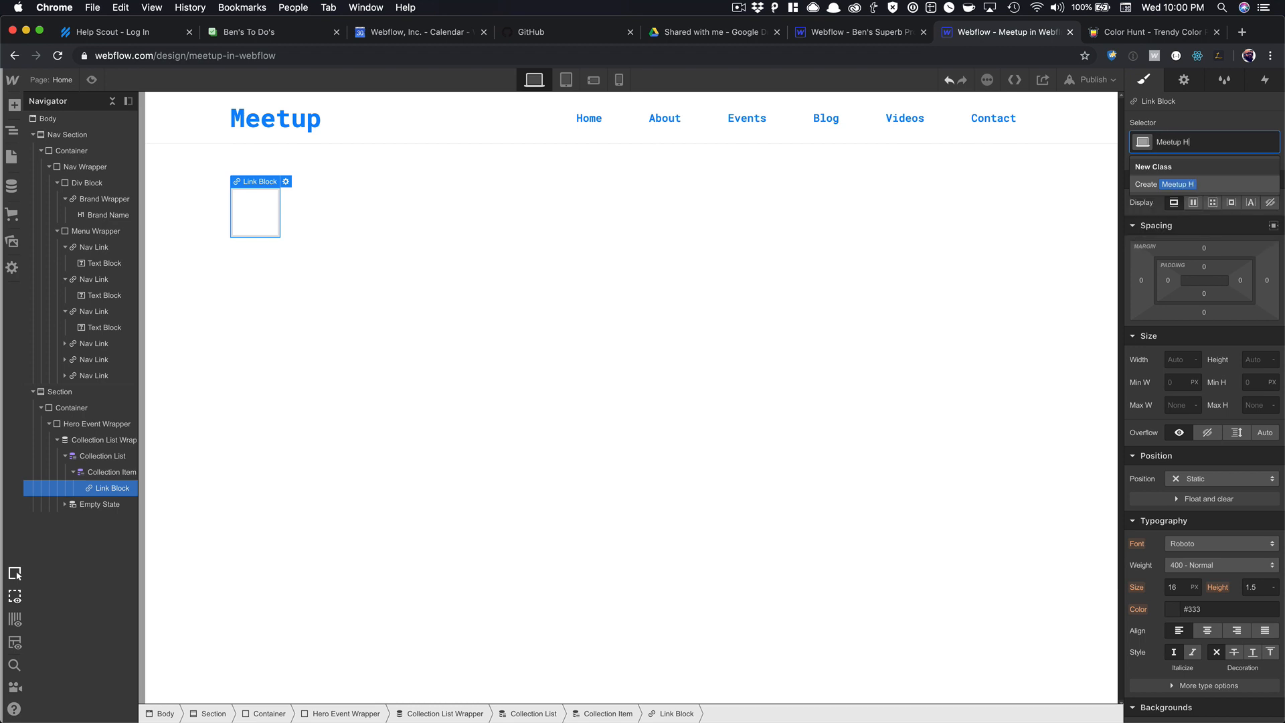
text(ero Link)
key(Return)
click(1189, 360)
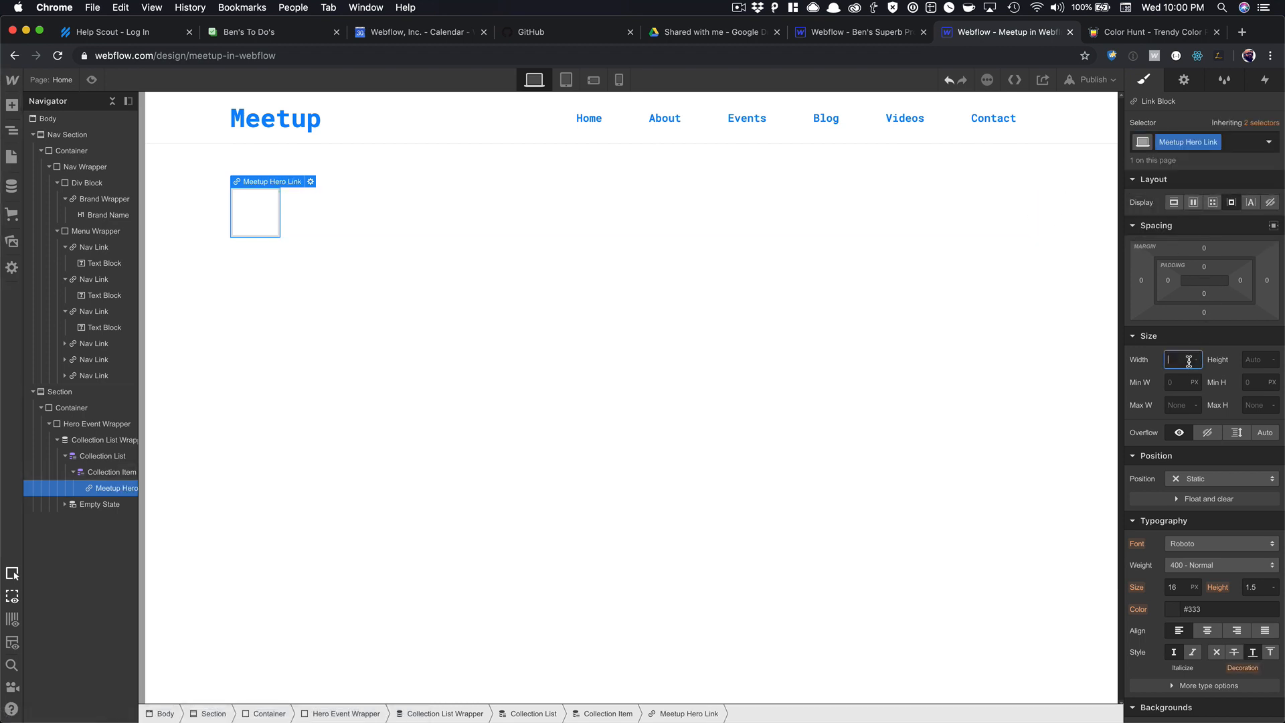
text(100%)
key(Tab)
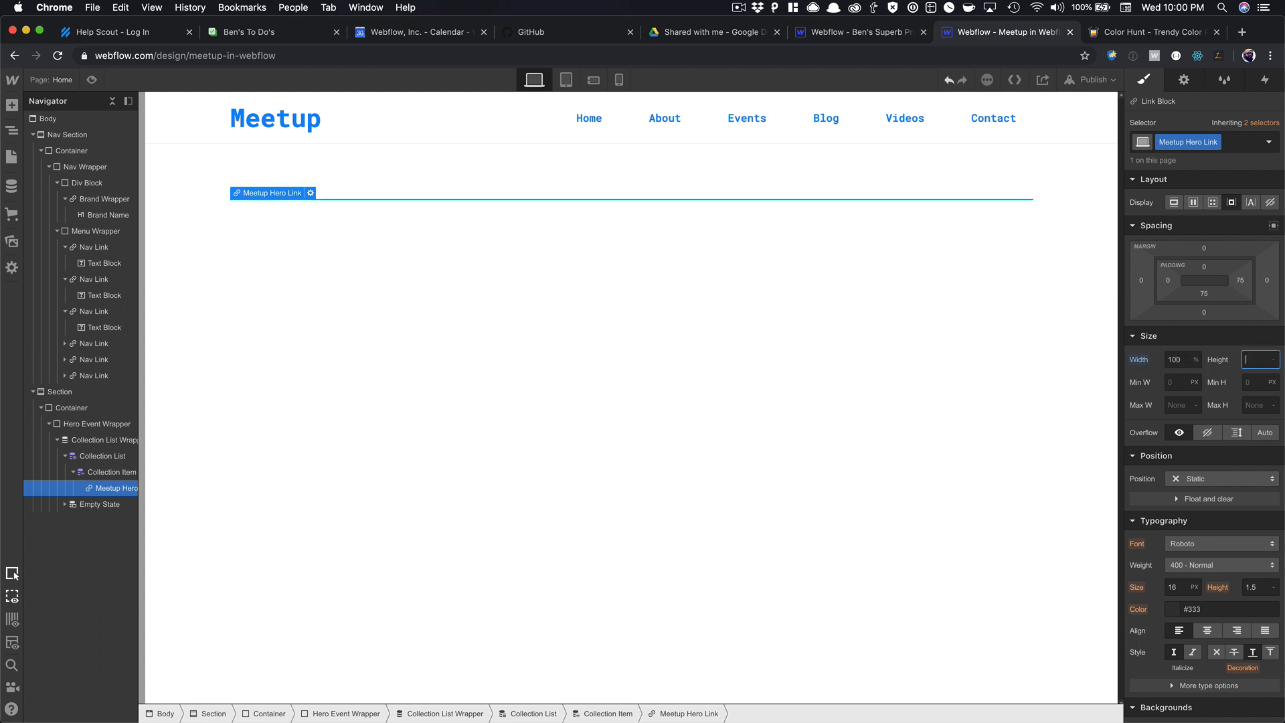
click(1252, 381)
key(Tab)
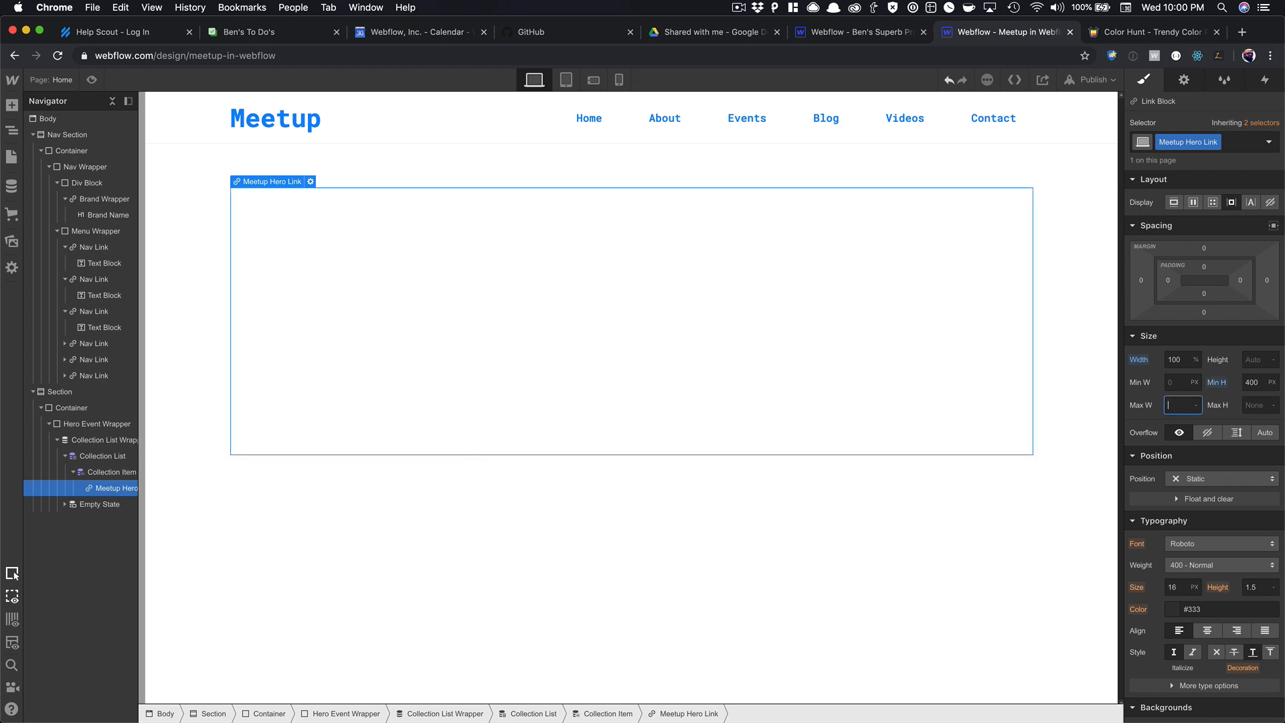
Round the card's corners by 10px and add a centred, cover-sized background image.
scroll(1208, 469, down, 5)
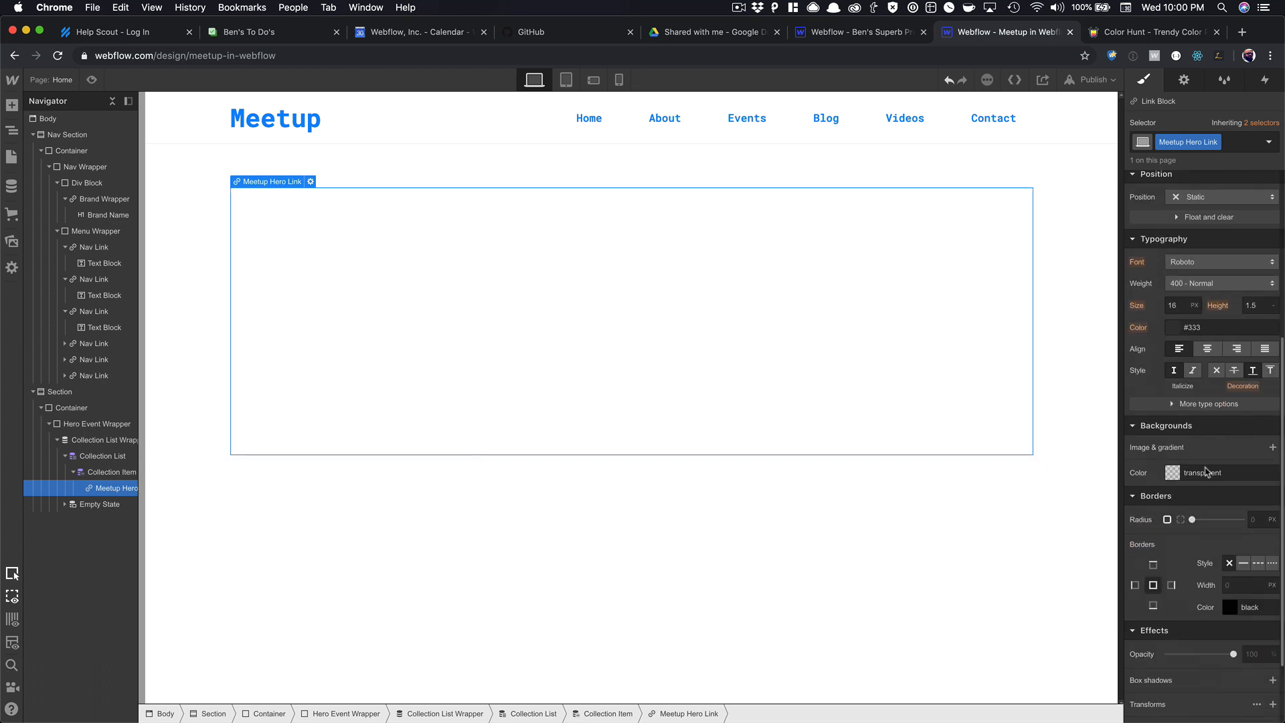
click(1256, 521)
text(10)
key(Return)
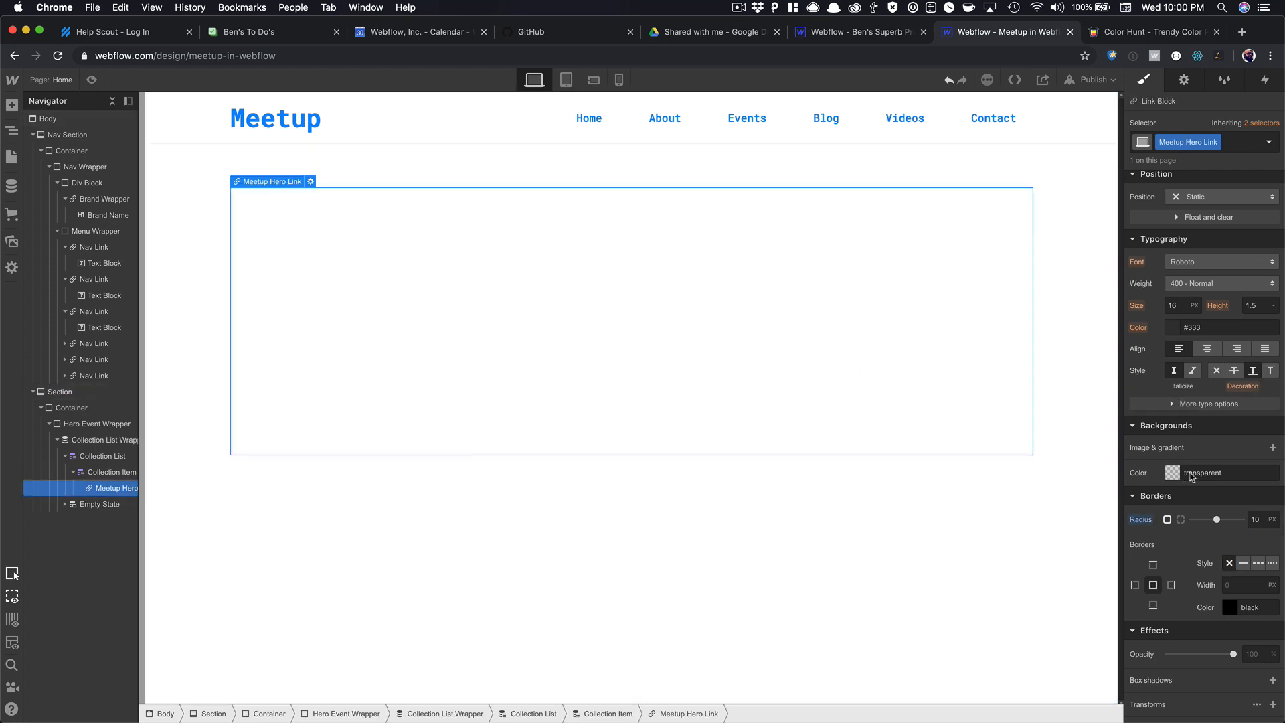
click(1273, 447)
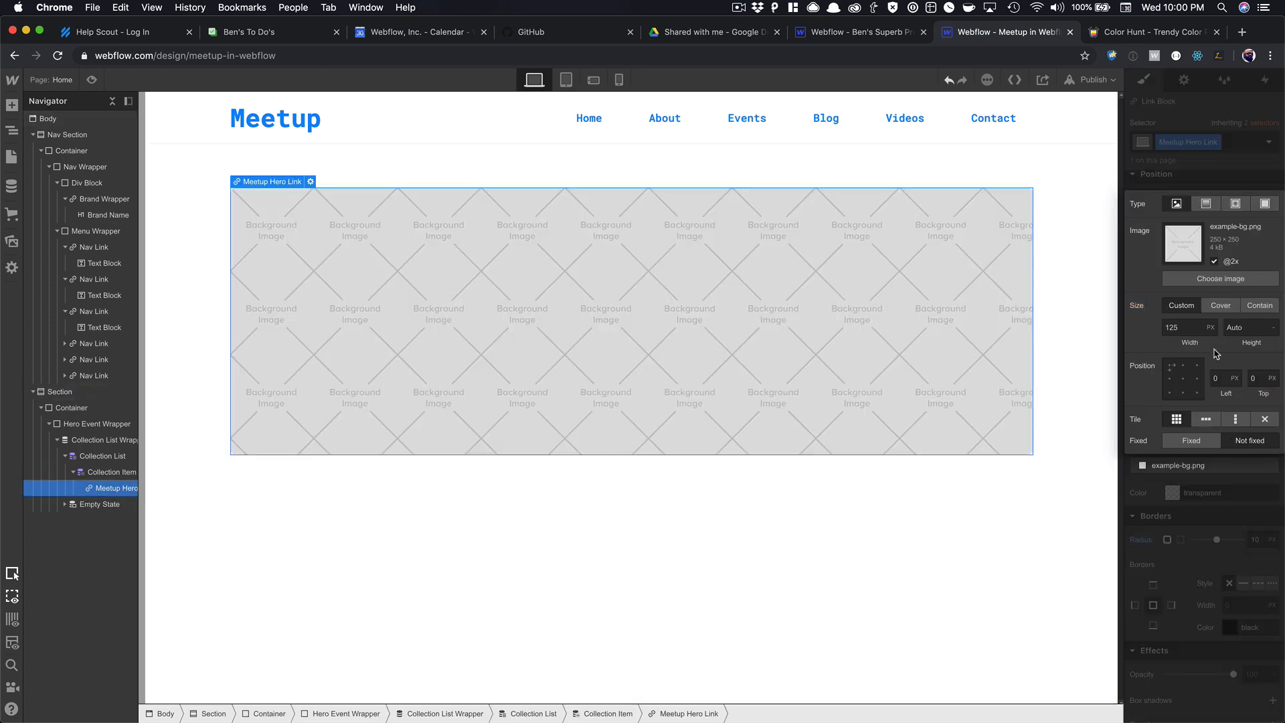
click(1221, 306)
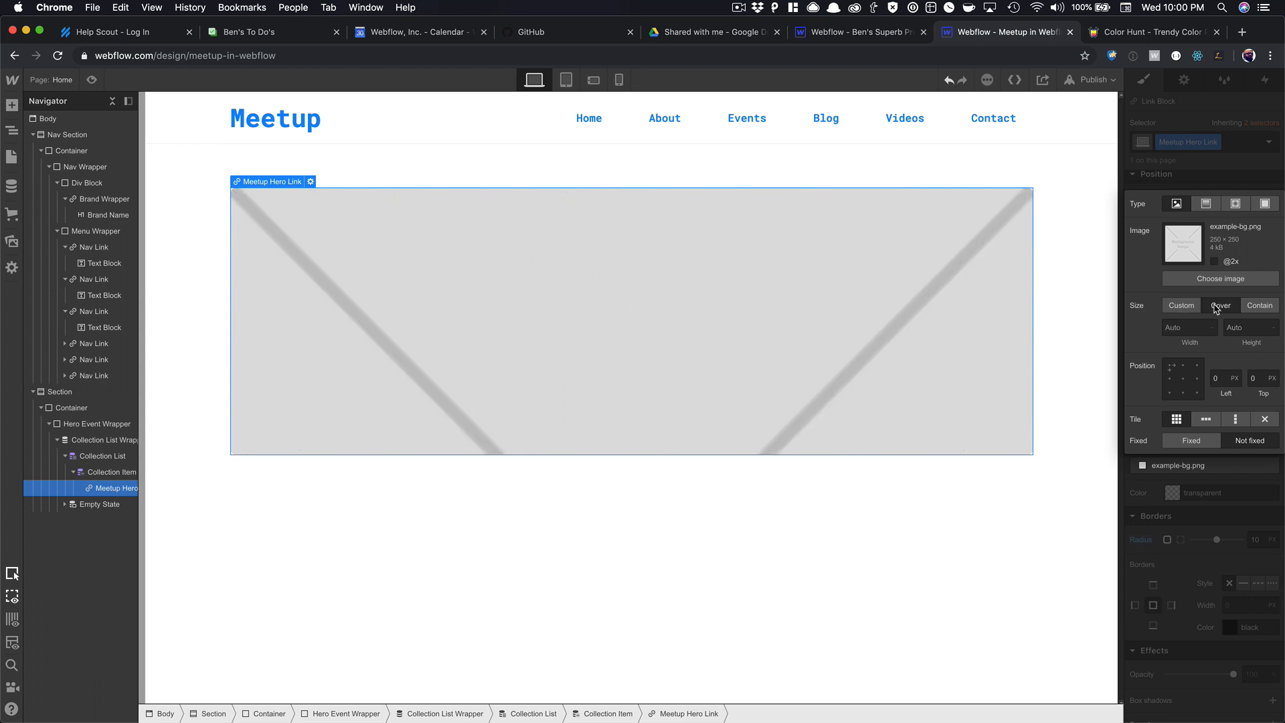
click(1183, 379)
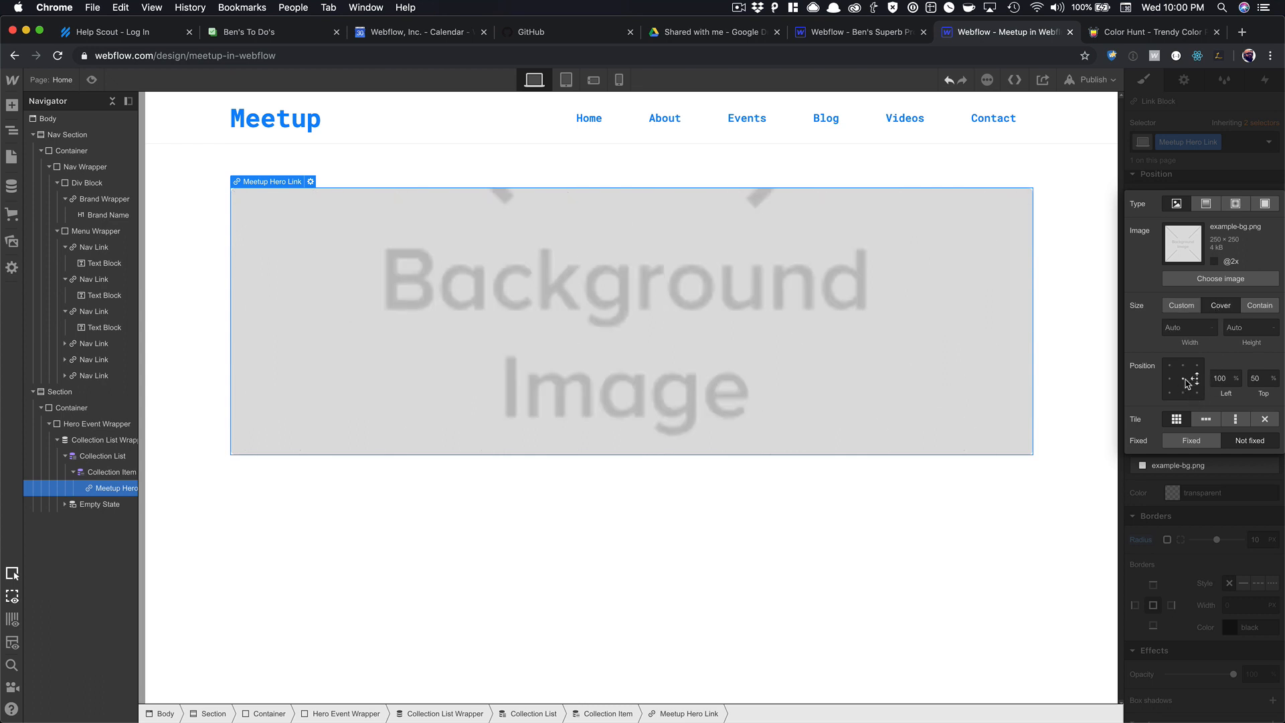
click(1225, 492)
Bind the card's background image to the Meetups Image field.
click(1184, 80)
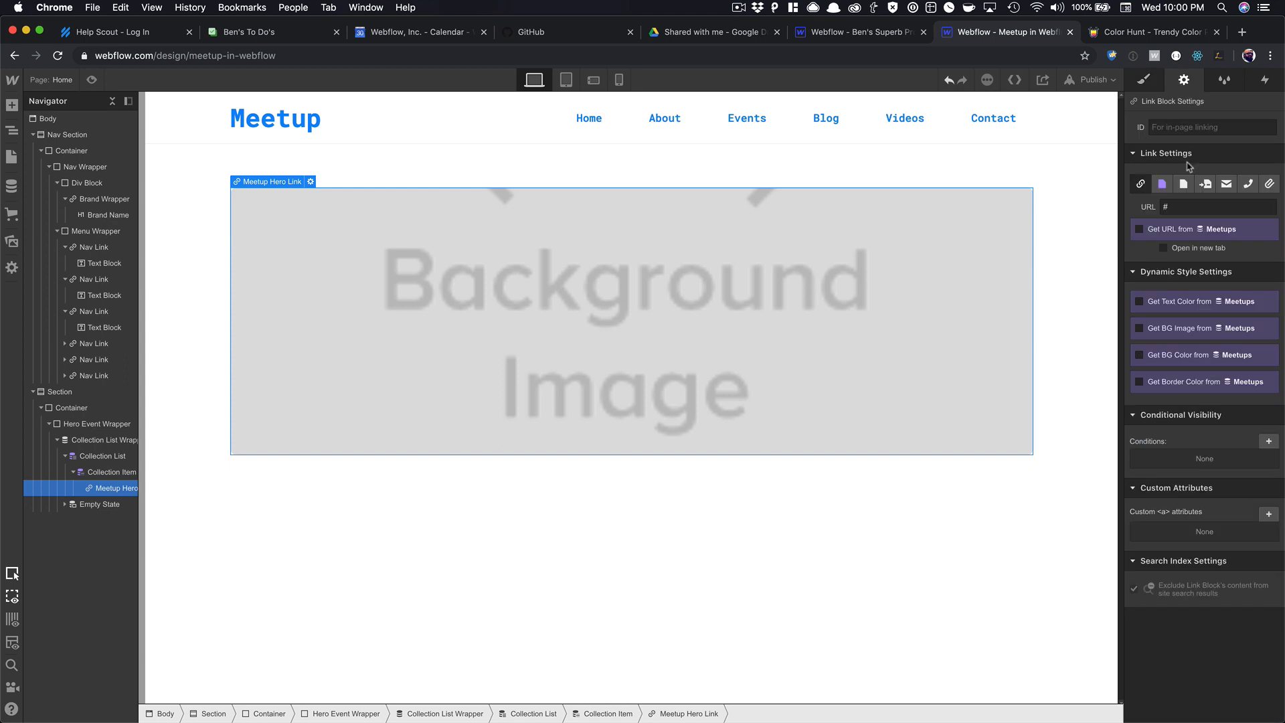
click(1160, 329)
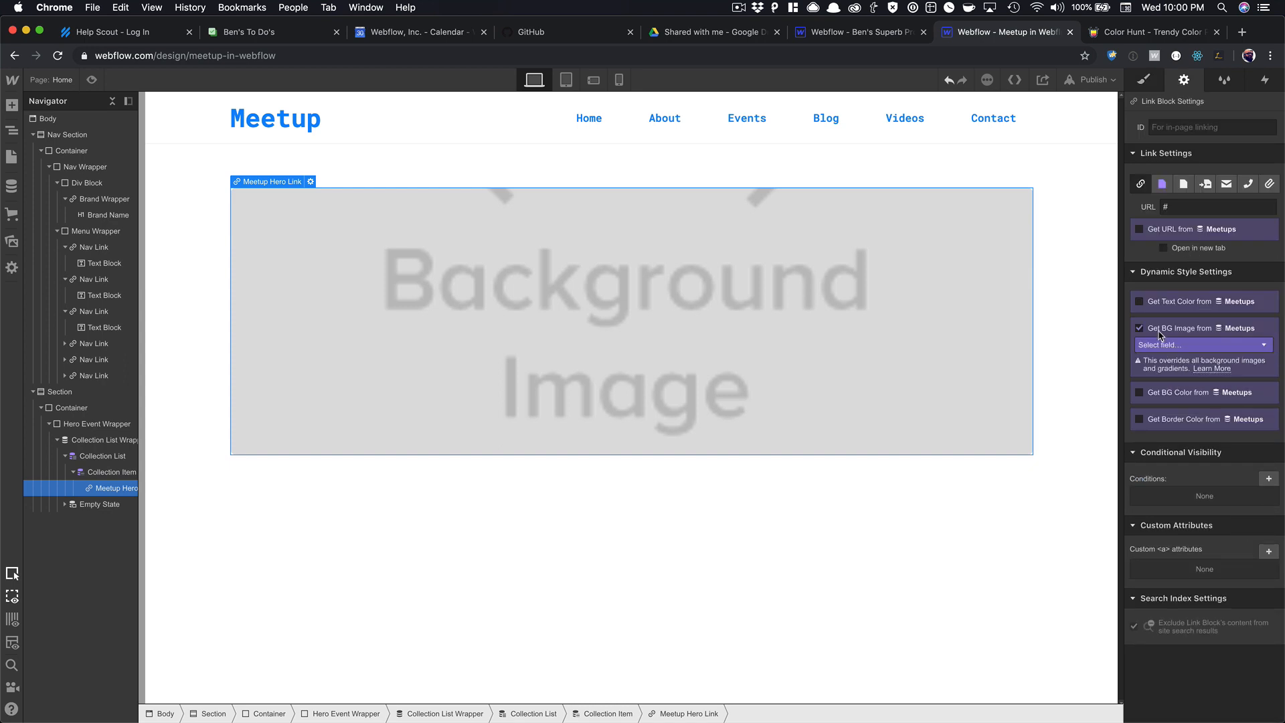
click(1184, 345)
click(1182, 370)
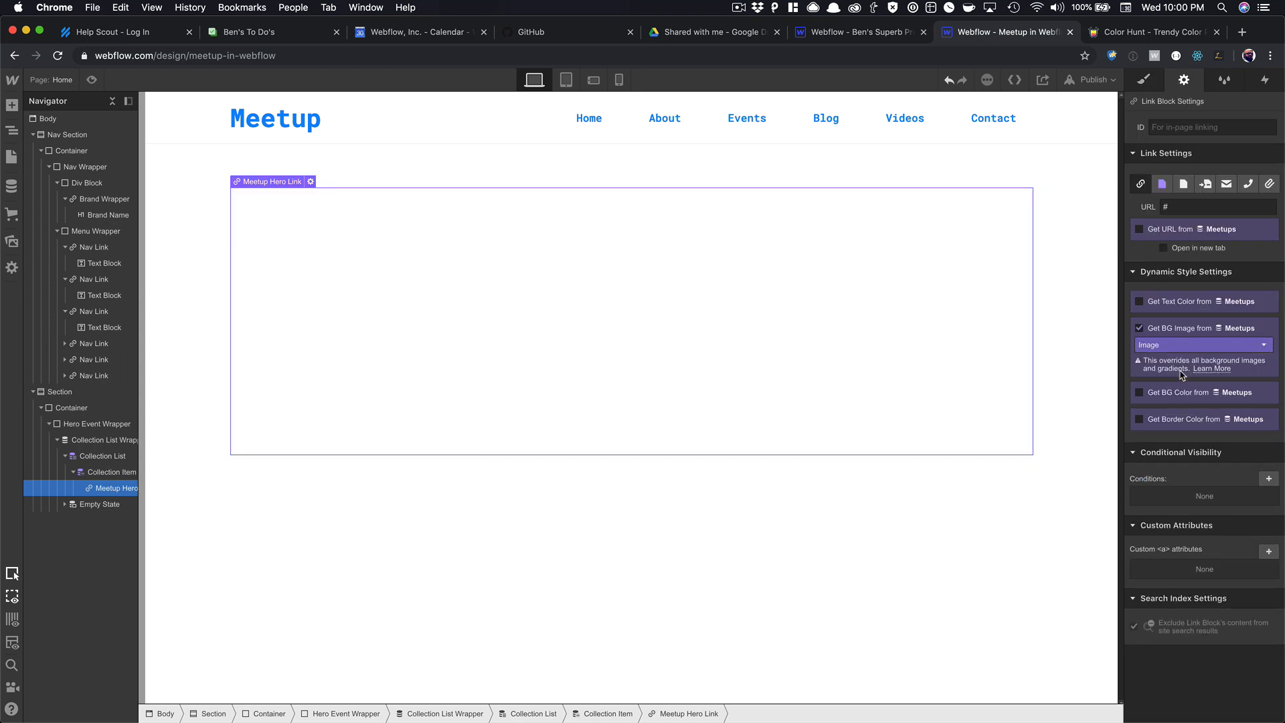
click(1039, 327)
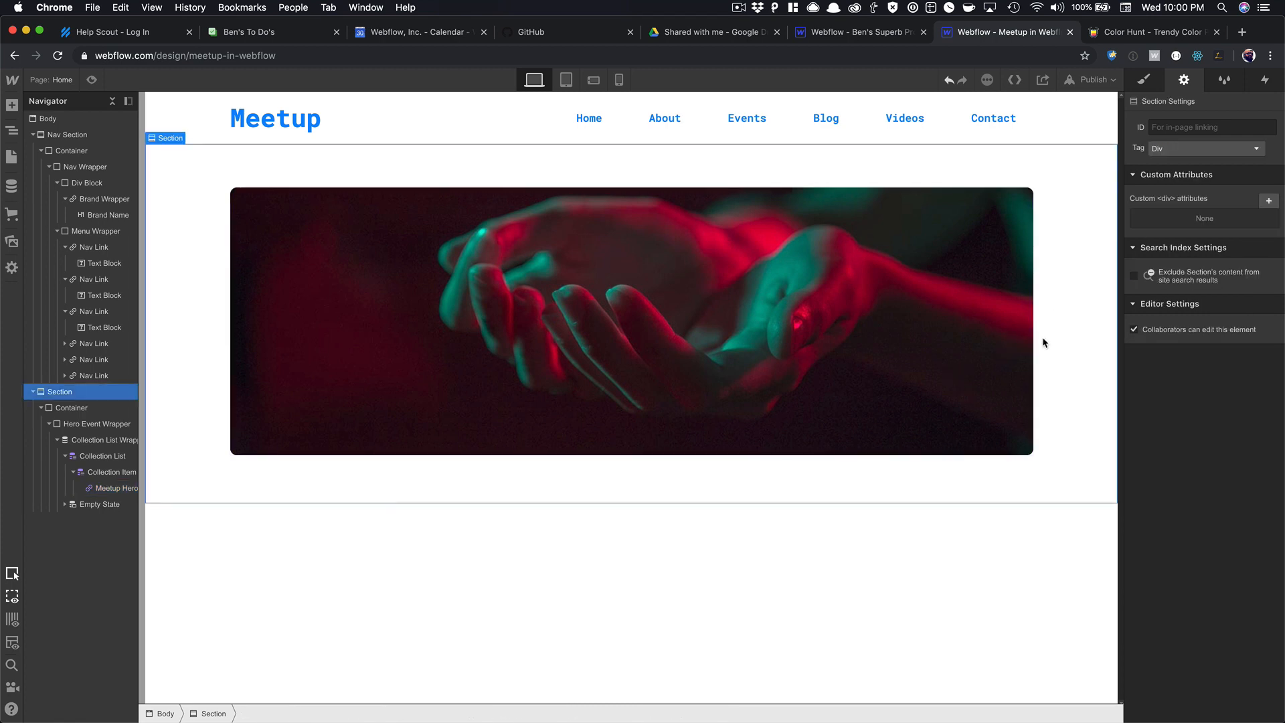
Preview the card, then set the Meetup Hero Link's position to Relative.
click(91, 79)
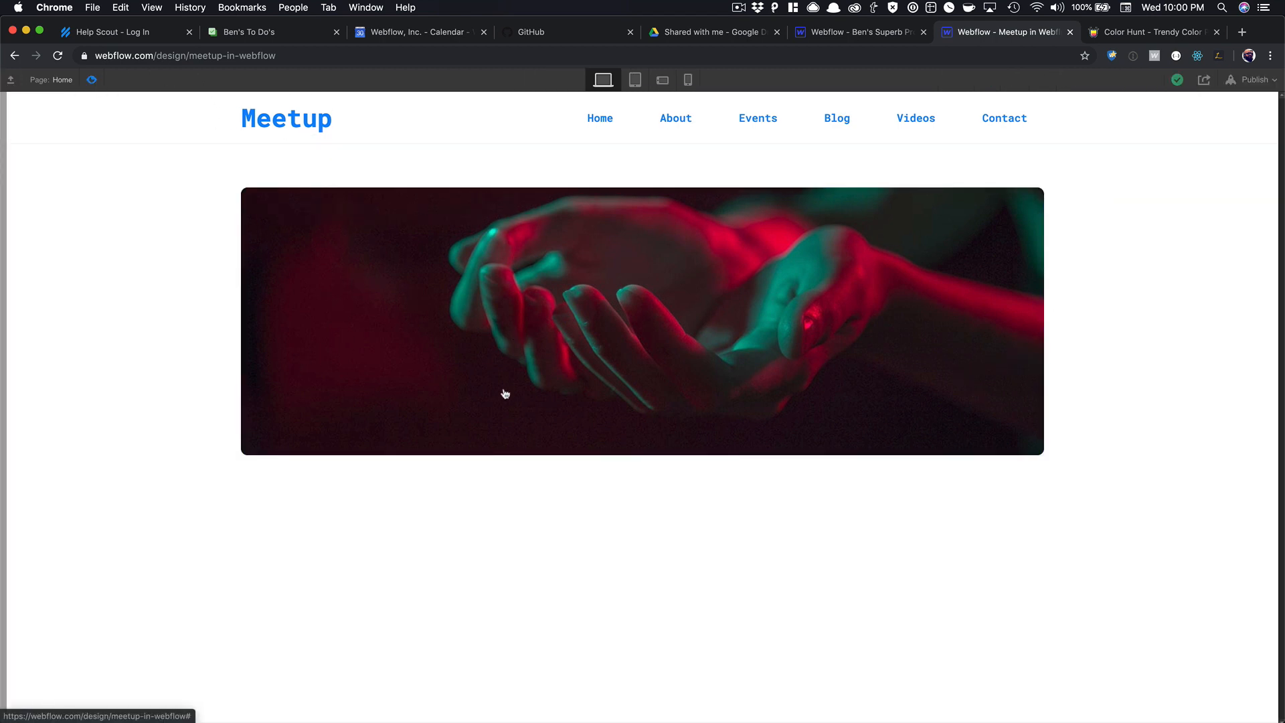
click(91, 80)
click(367, 221)
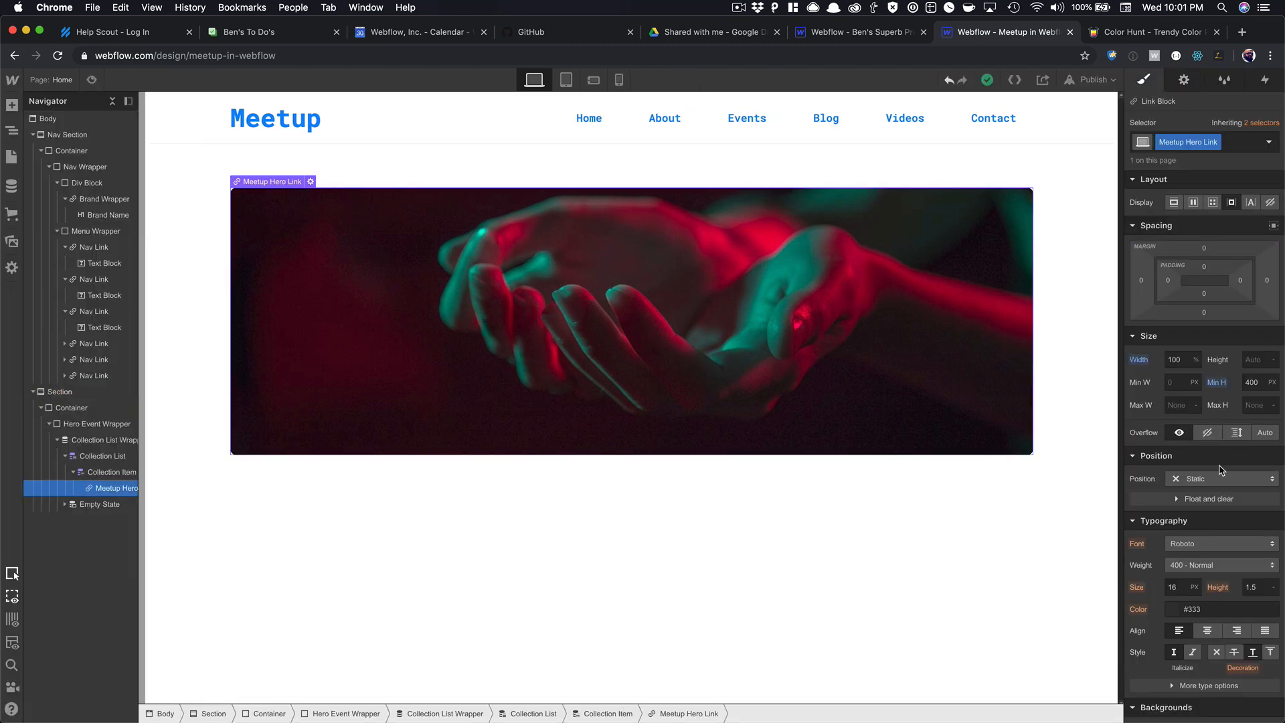
scroll(1223, 471, down, 3)
click(1202, 287)
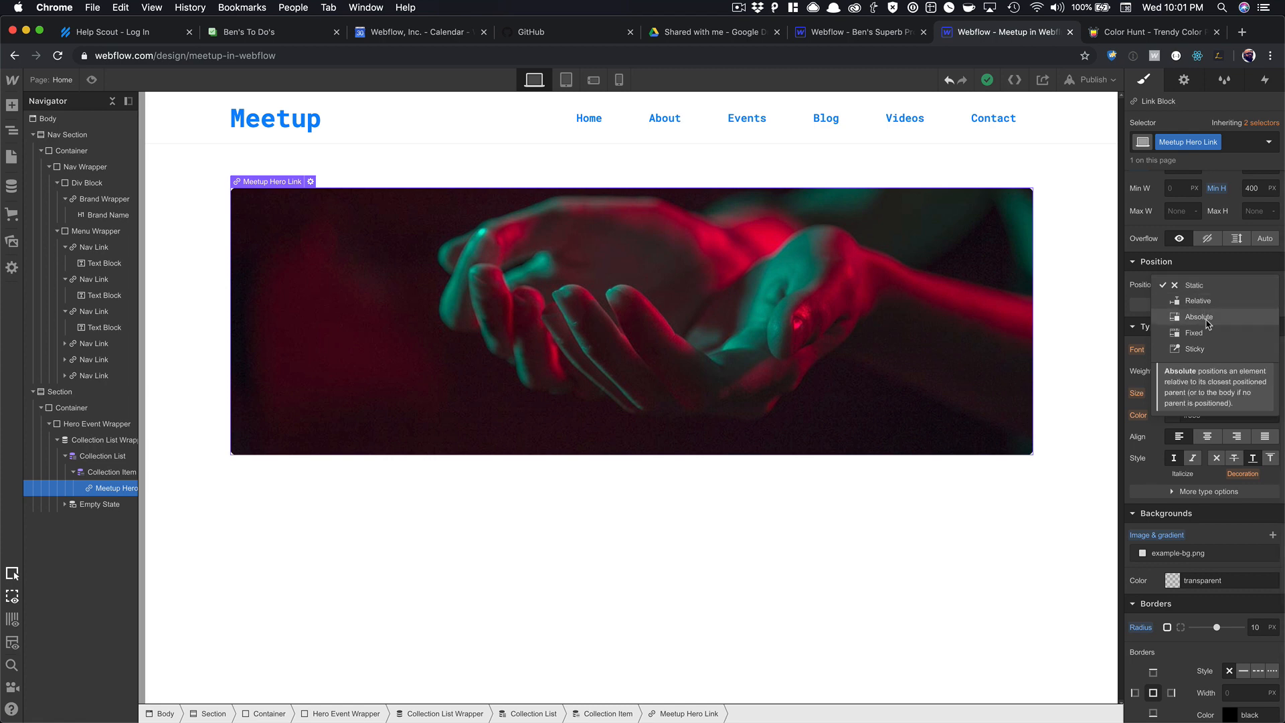
click(1198, 301)
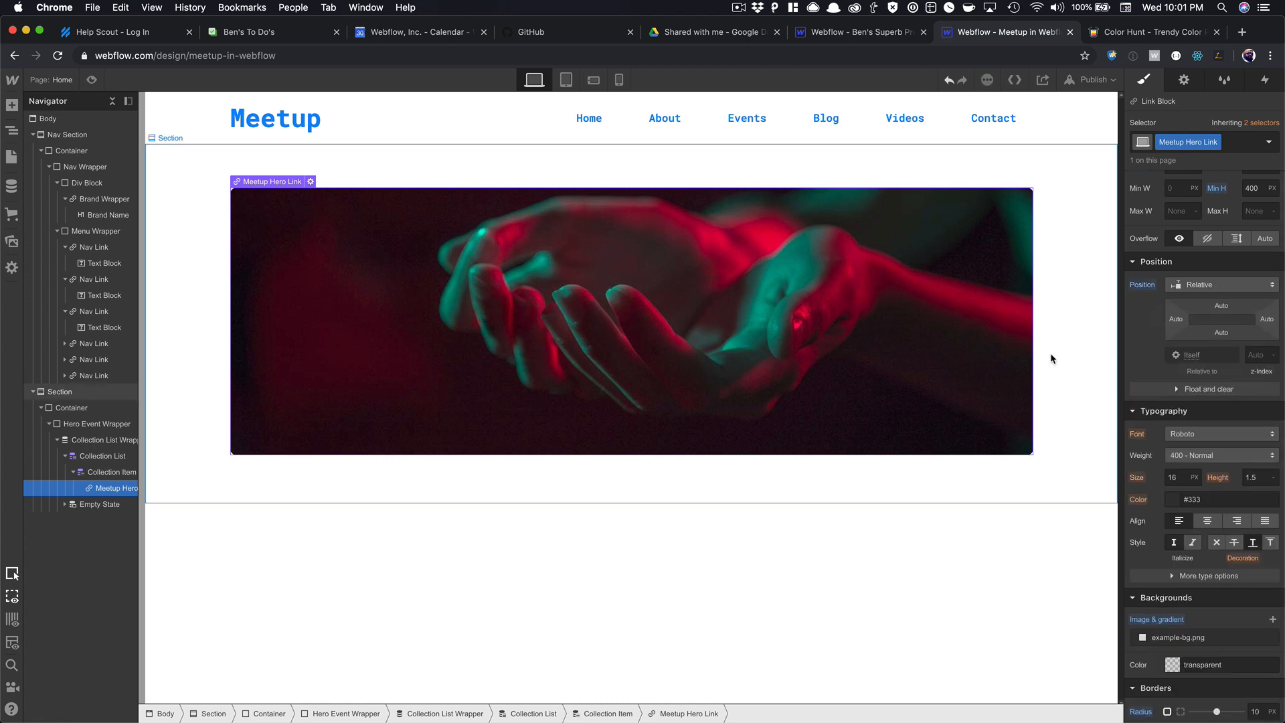
click(1051, 352)
click(841, 339)
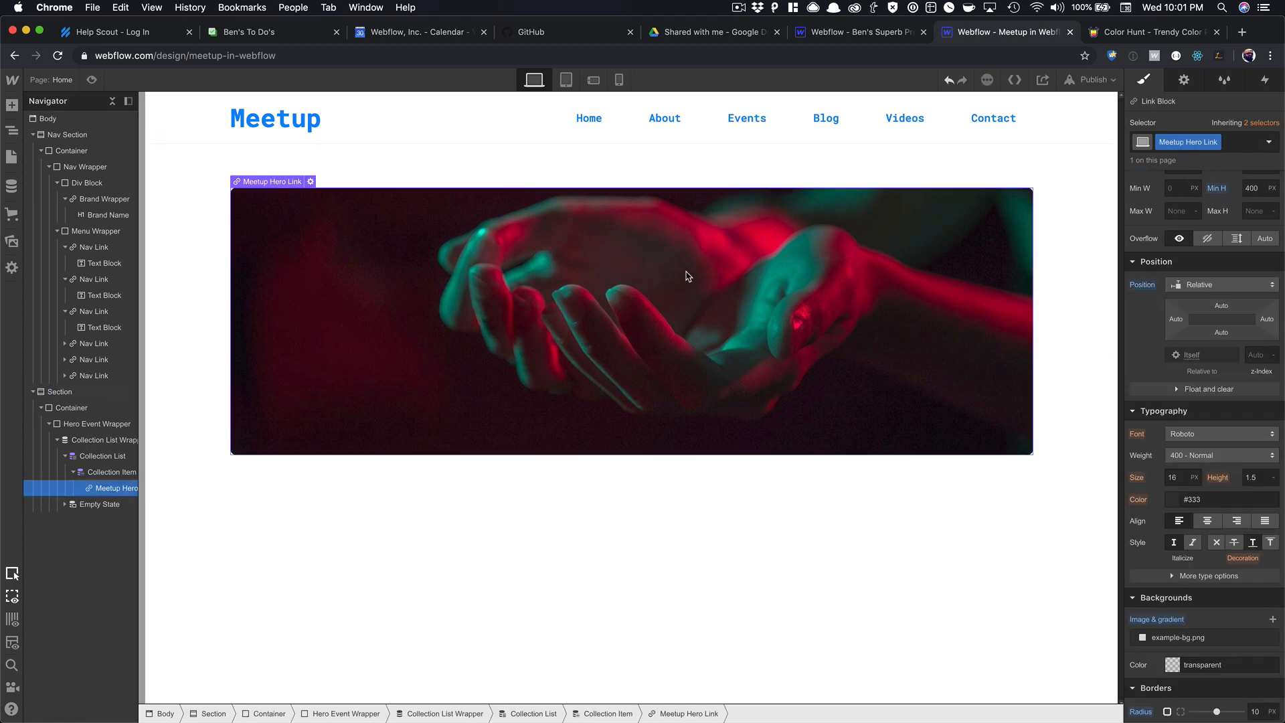
key(super+e)
Insert a Div Block in the hero card and give it the class 'Hero Meetup Overlay'.
text(div)
key(Return)
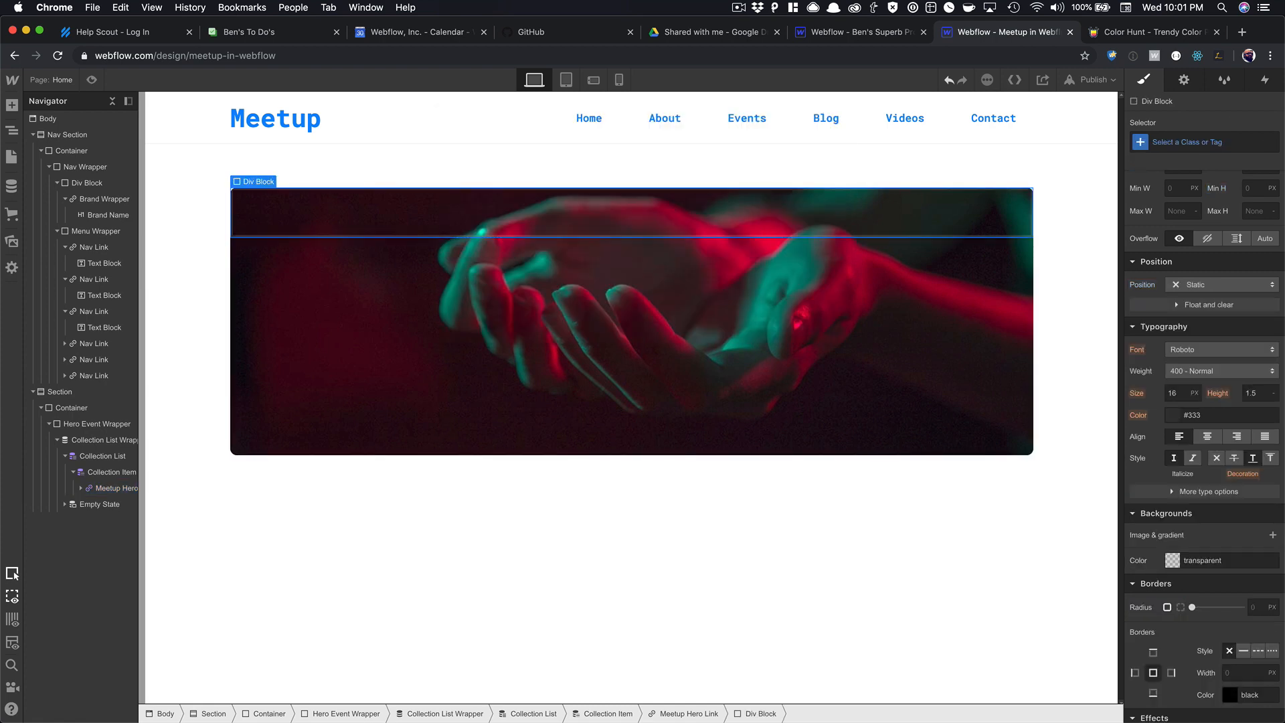
click(1198, 143)
text(Hero )
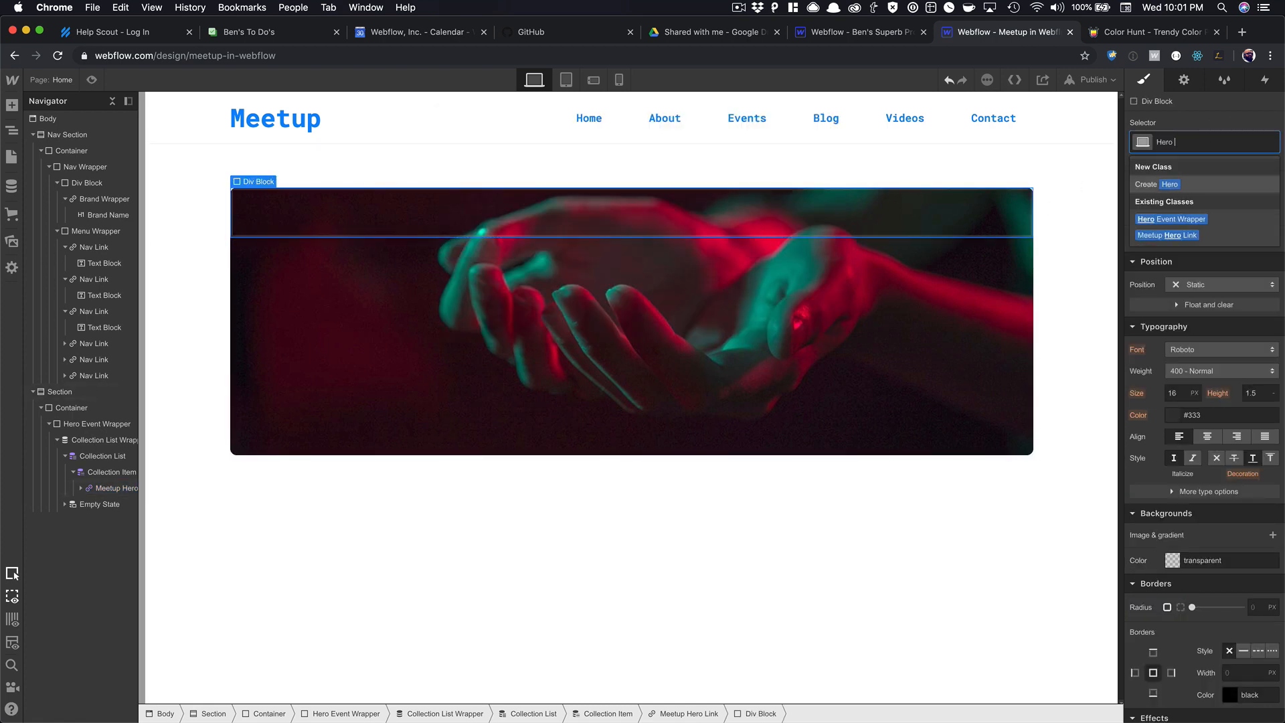
text(Meetup)
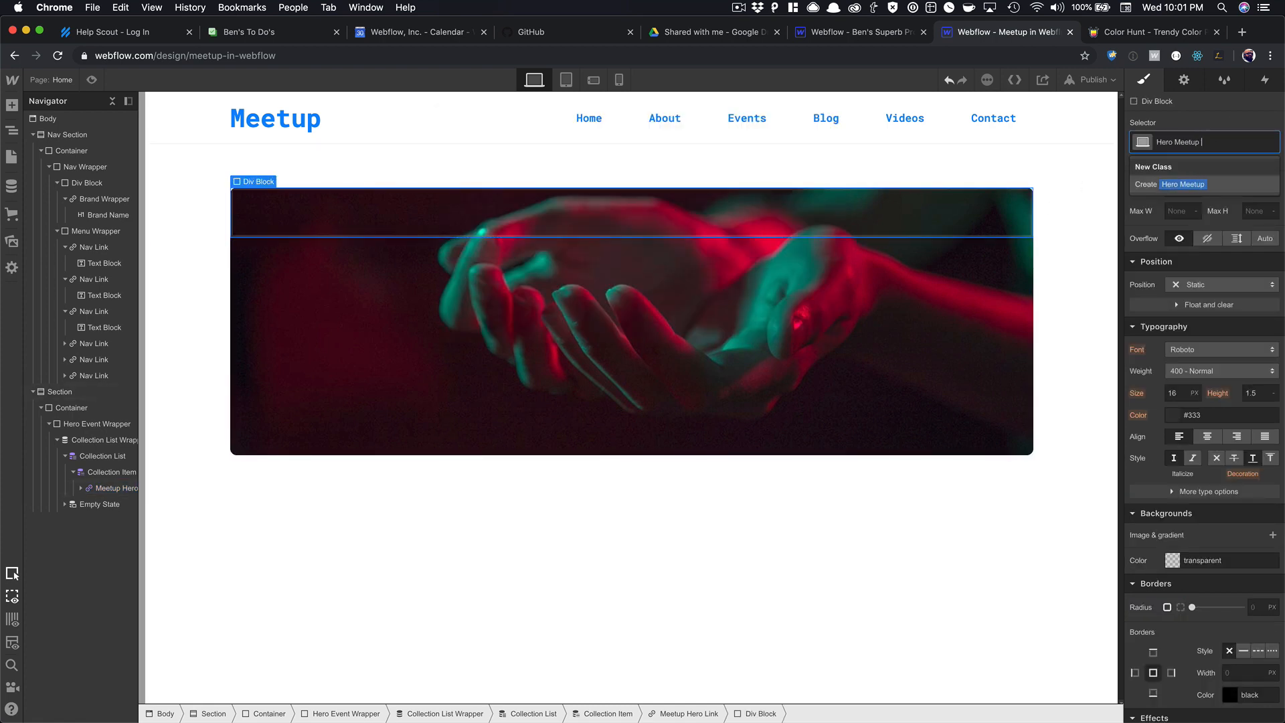
text( Overlay)
key(Return)
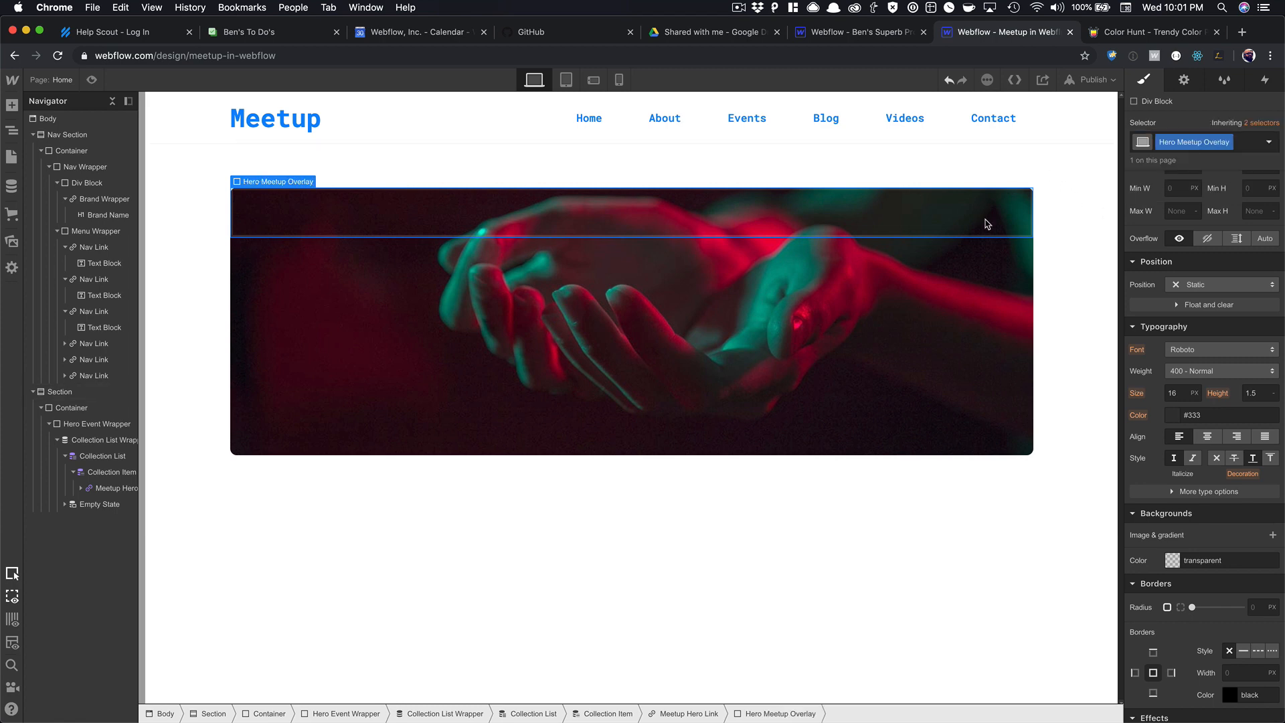
Position the overlay Absolute with the full-cover preset and a 10 px corner radius.
click(985, 218)
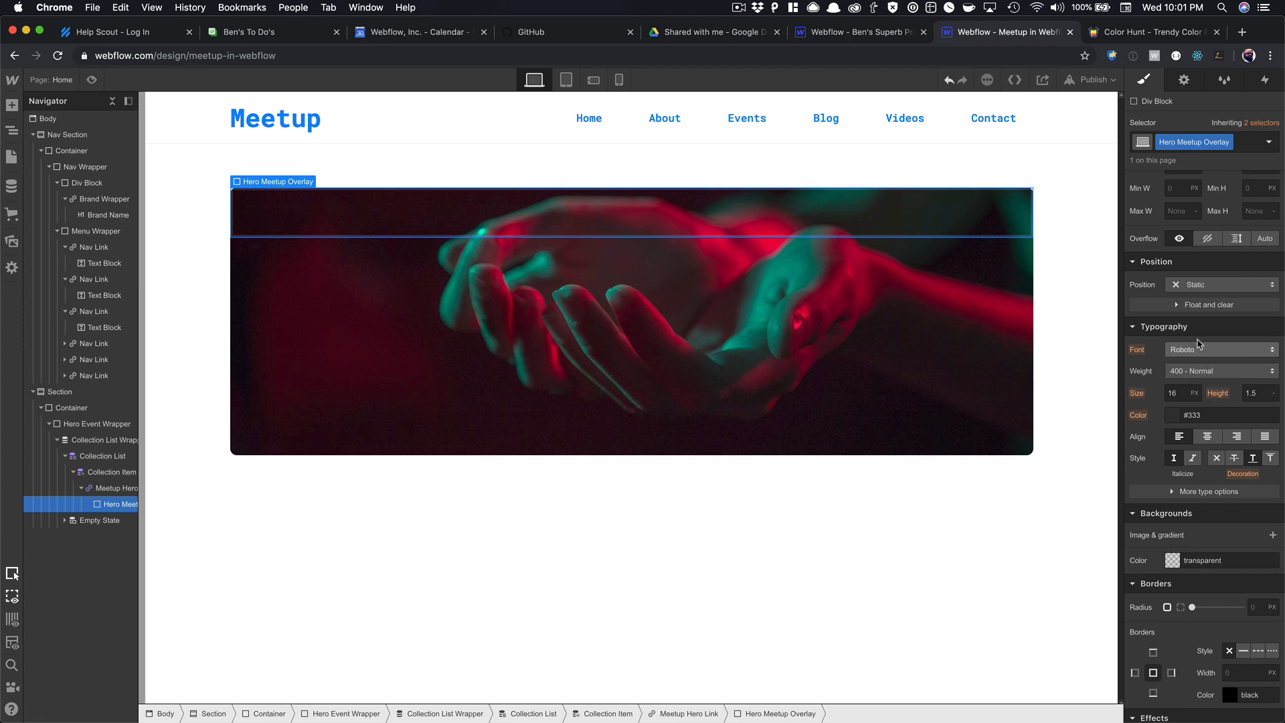
click(1205, 284)
key(Return)
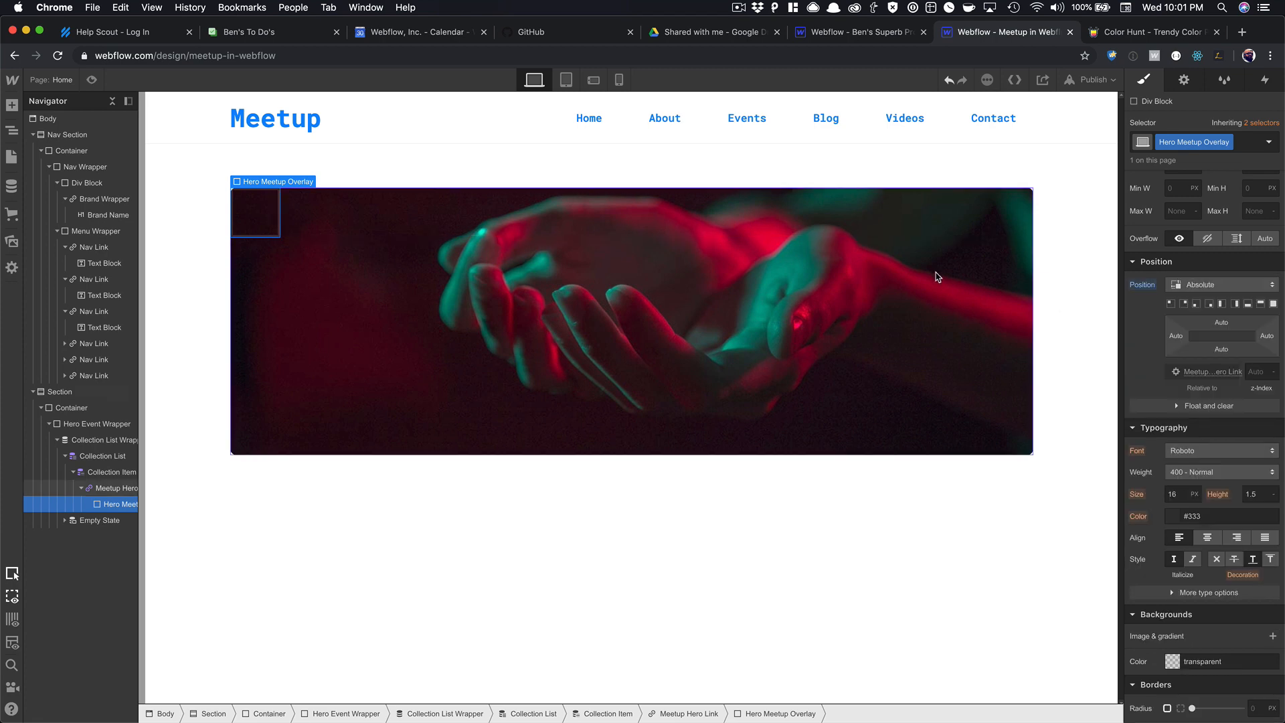
click(1275, 305)
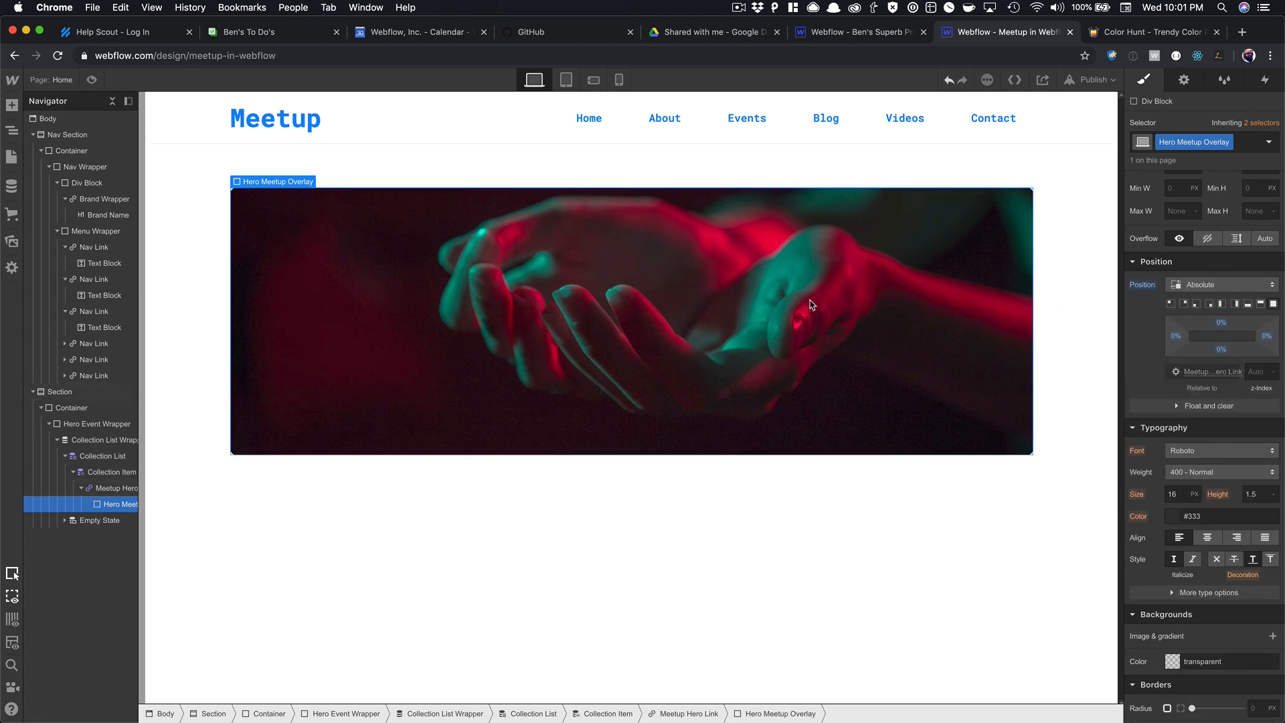
scroll(1260, 443, down, 5)
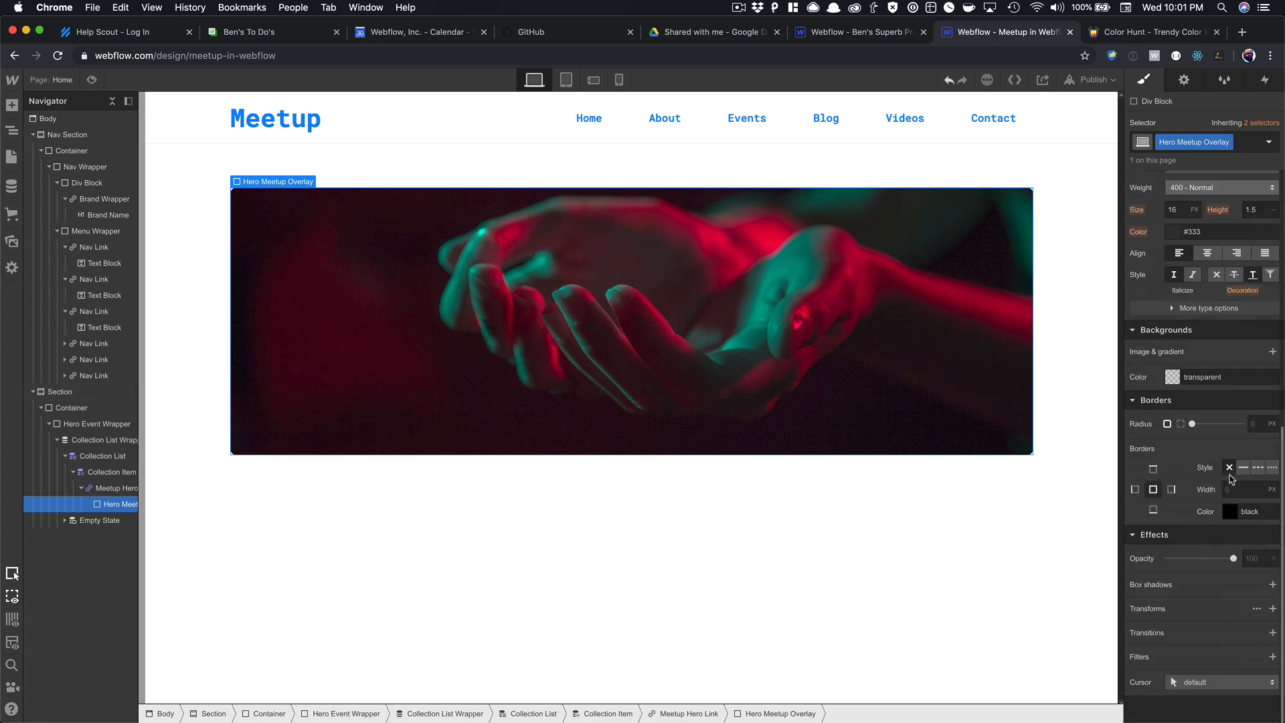
click(1256, 424)
text(10)
key(Tab)
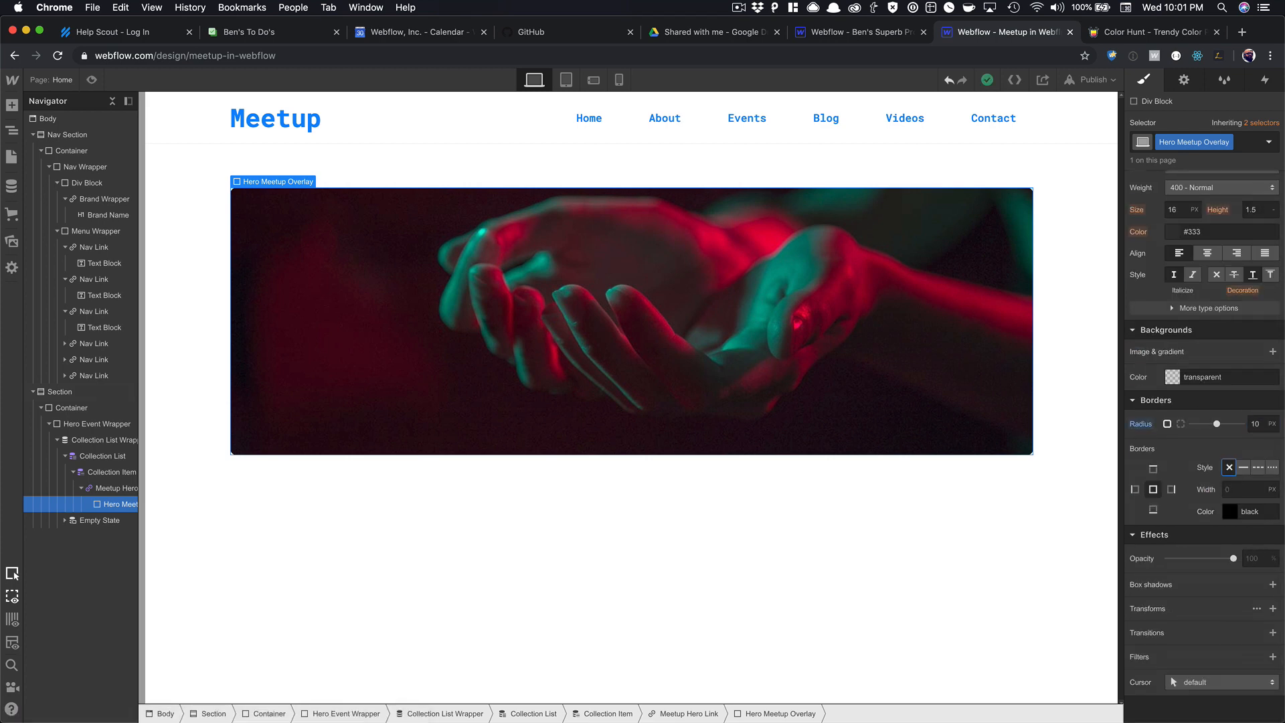
Fill the overlay with Dodger Blue at about 70% alpha.
click(1172, 378)
click(1213, 585)
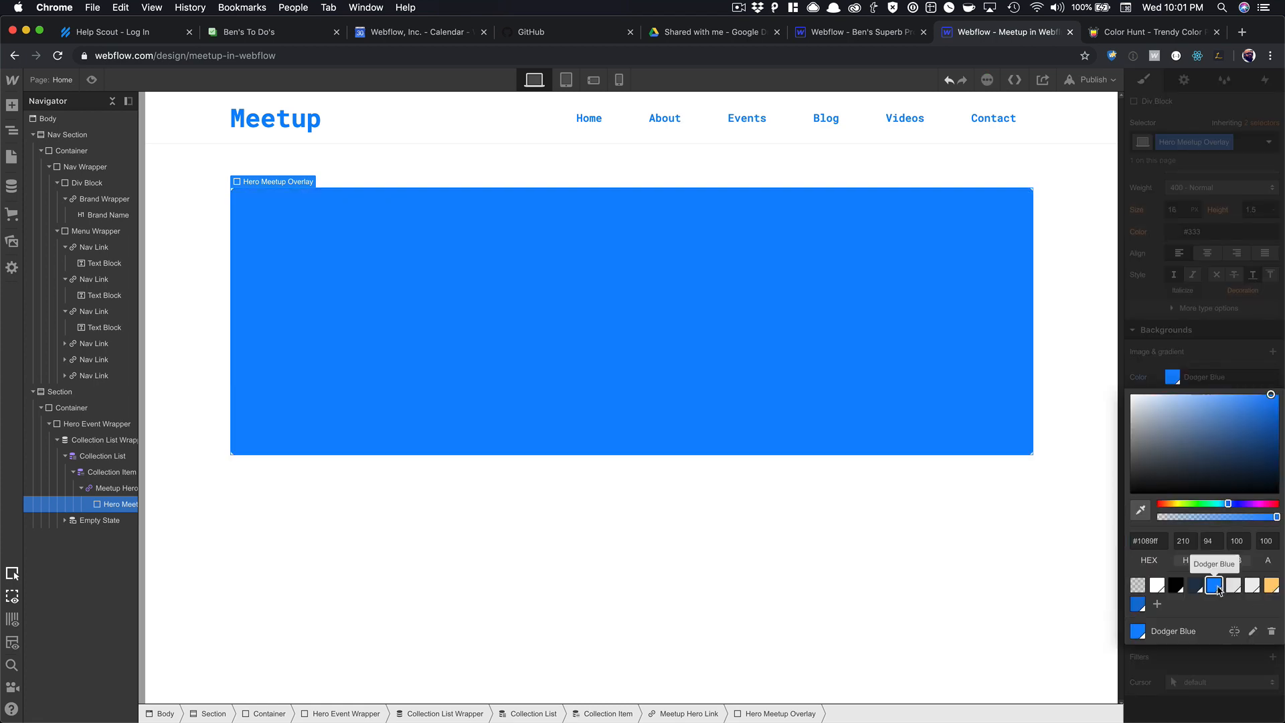
drag(1276, 517, 1236, 523)
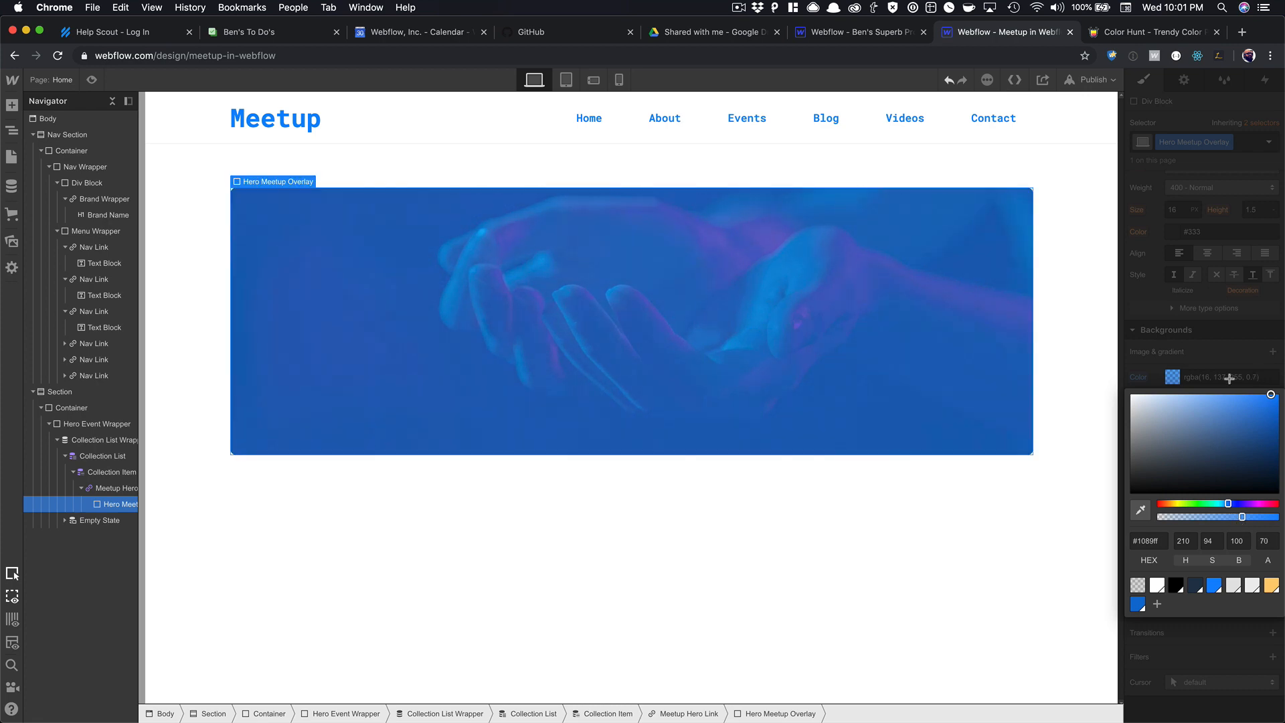
click(1227, 348)
scroll(1224, 315, up, 4)
scroll(1224, 317, down, 4)
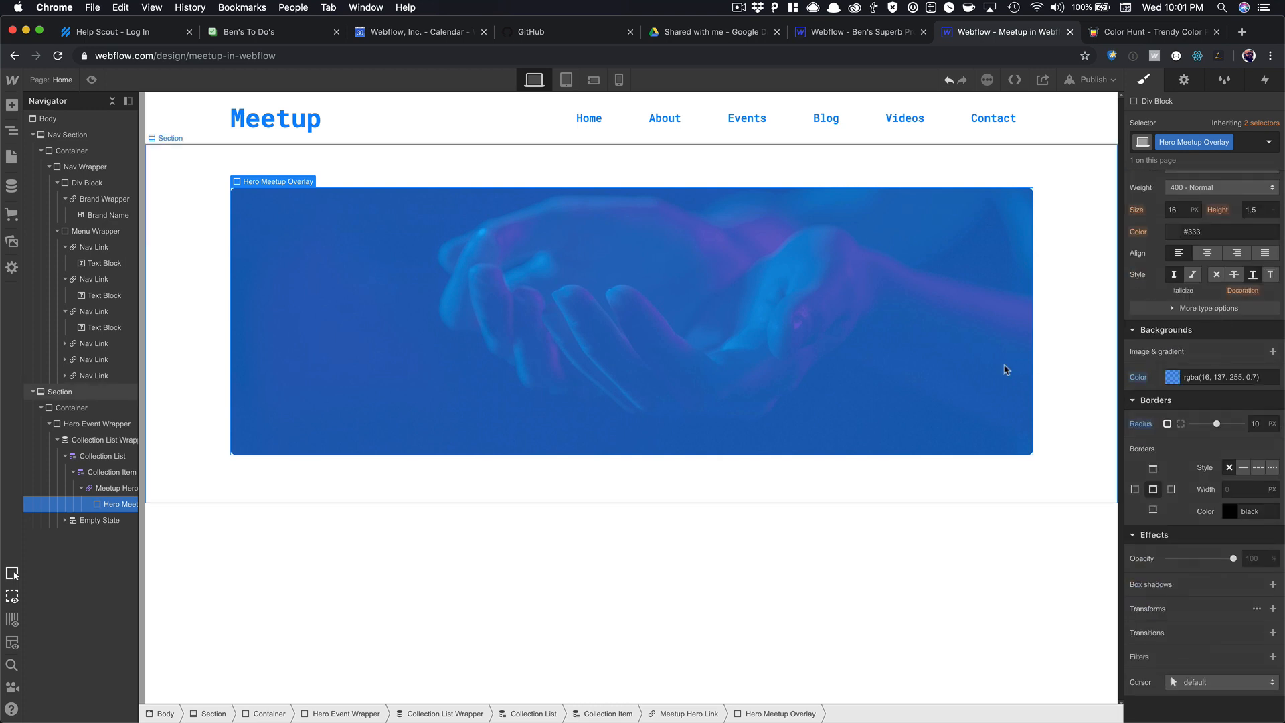
Try a Blur filter on the Meetup Hero Link card, then remove it.
click(842, 323)
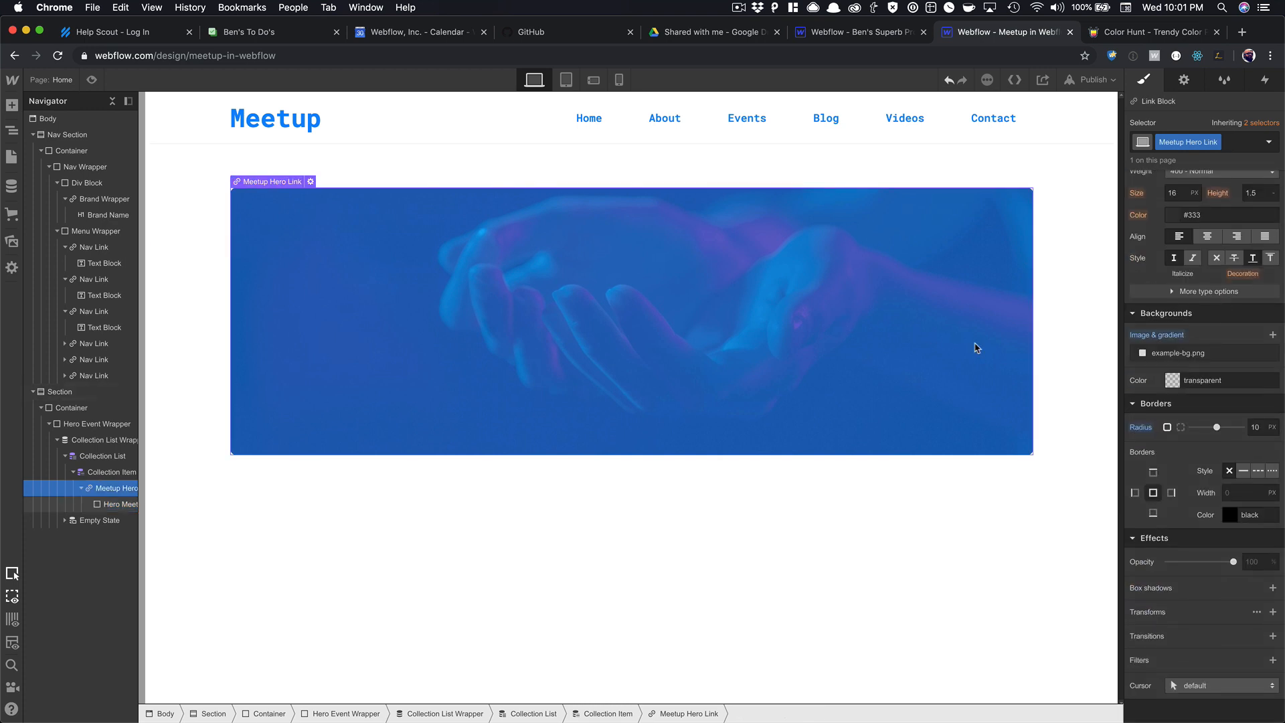
click(1234, 355)
click(1227, 341)
scroll(1228, 404, down, 1)
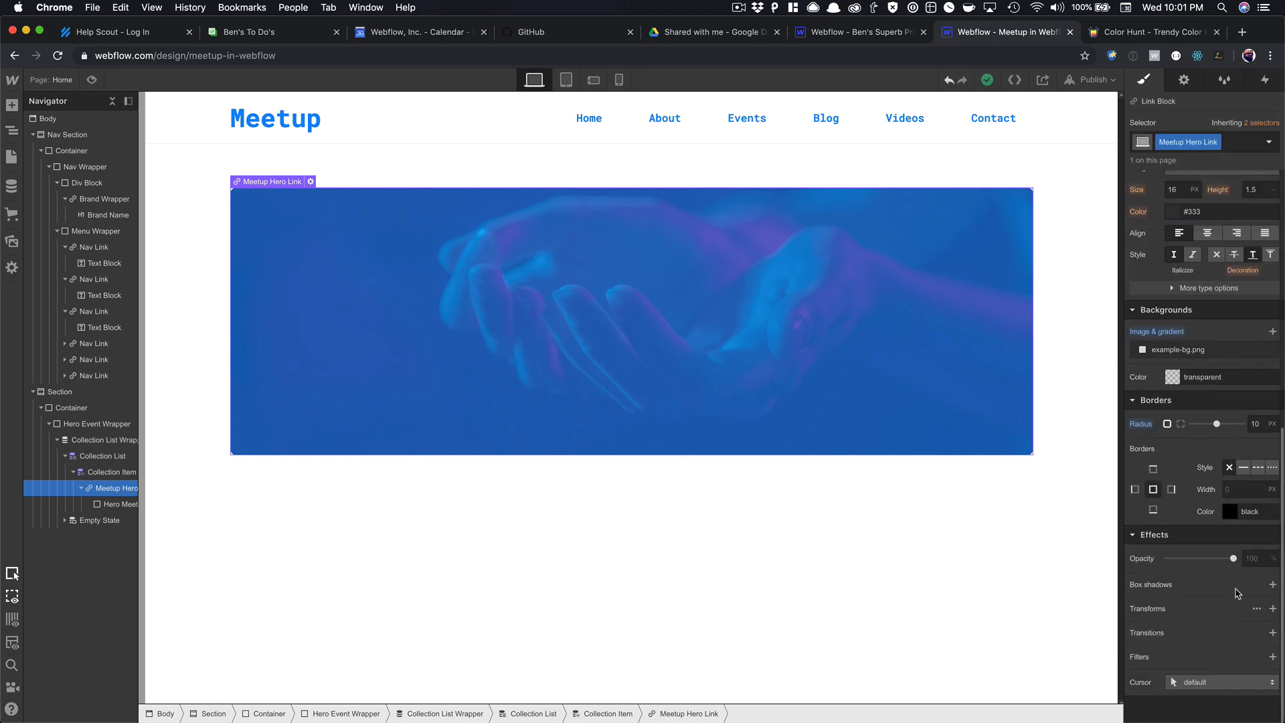
click(1271, 656)
click(1241, 596)
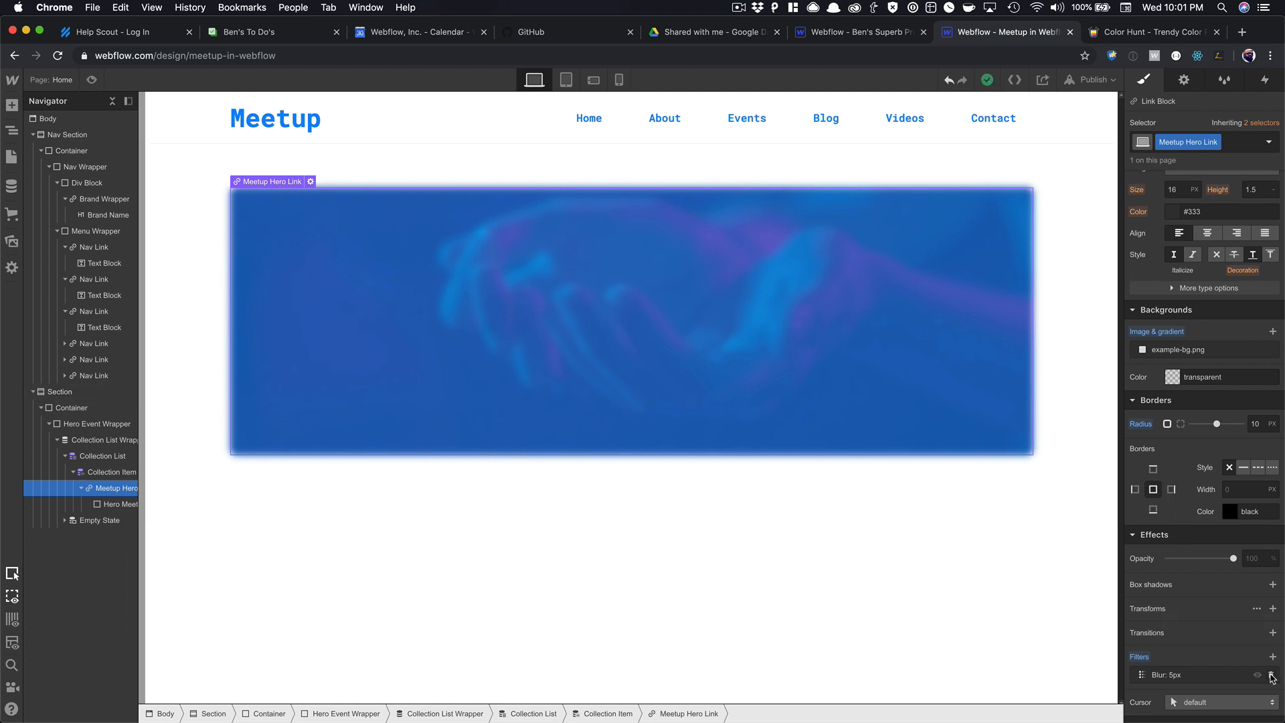
click(1272, 675)
click(680, 382)
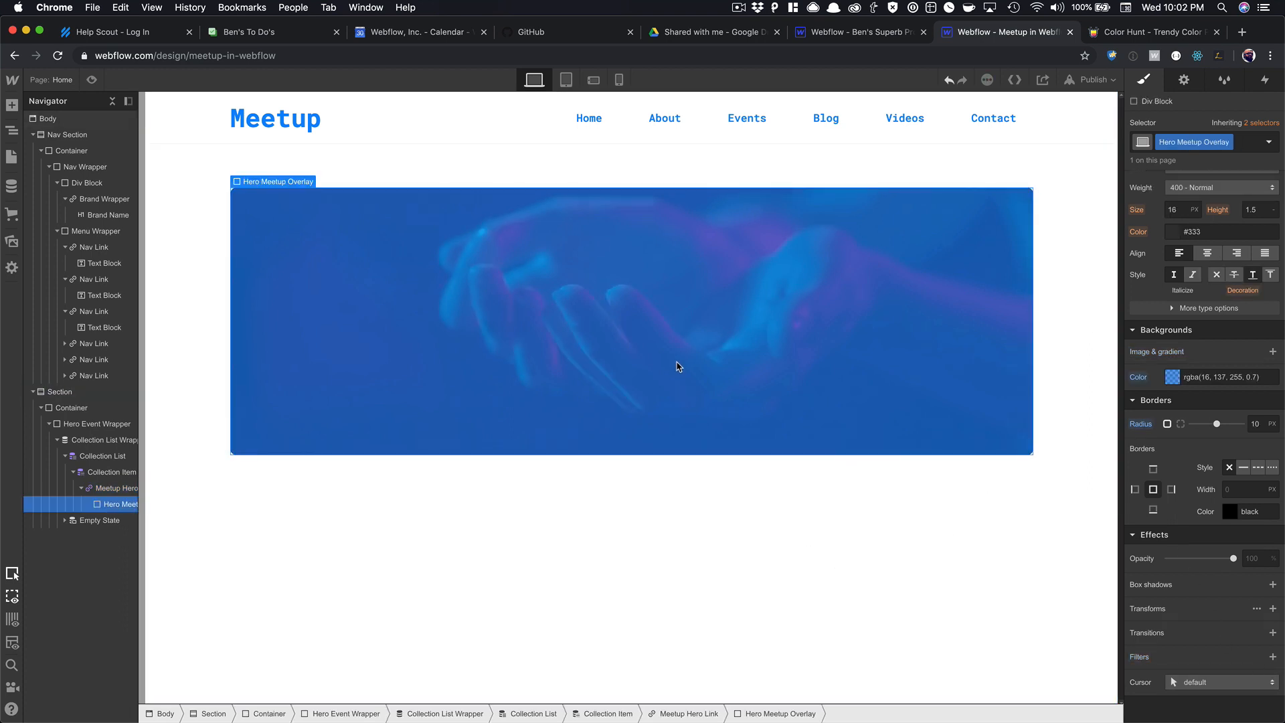
Try Black and Midnight Blue, then set the overlay fill to Navajo White at about 79% alpha.
click(1173, 377)
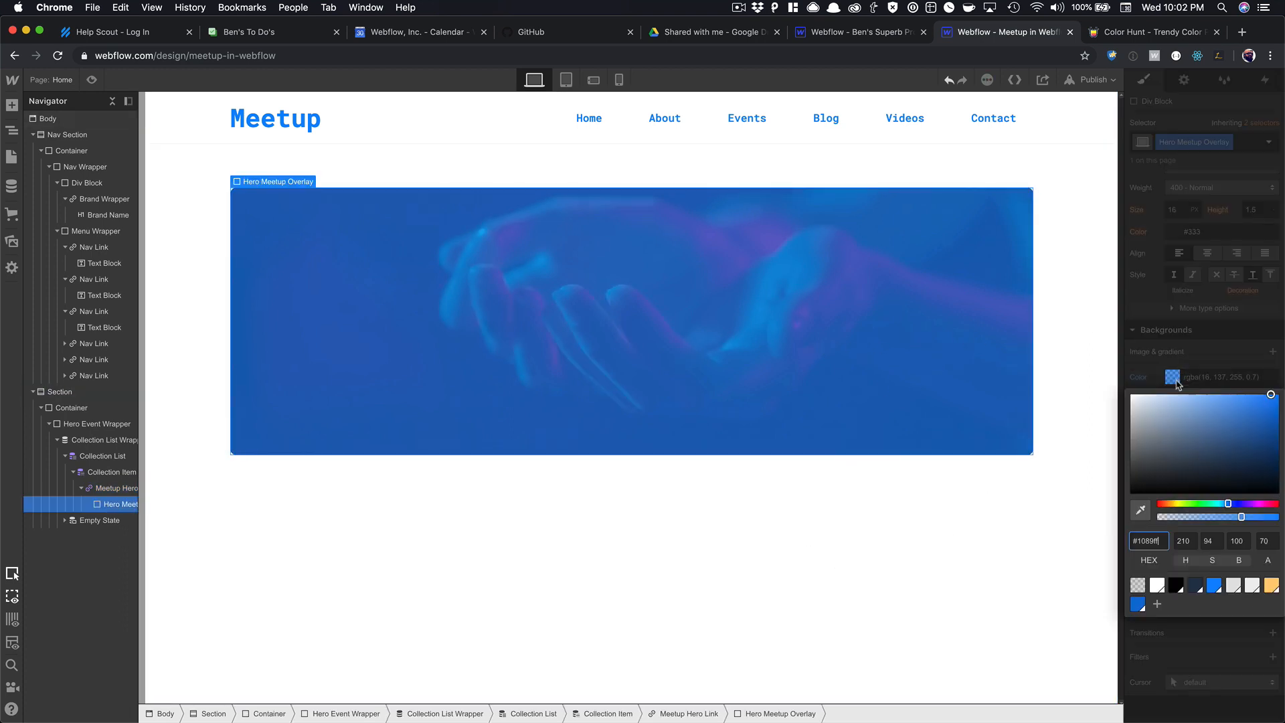
click(1179, 585)
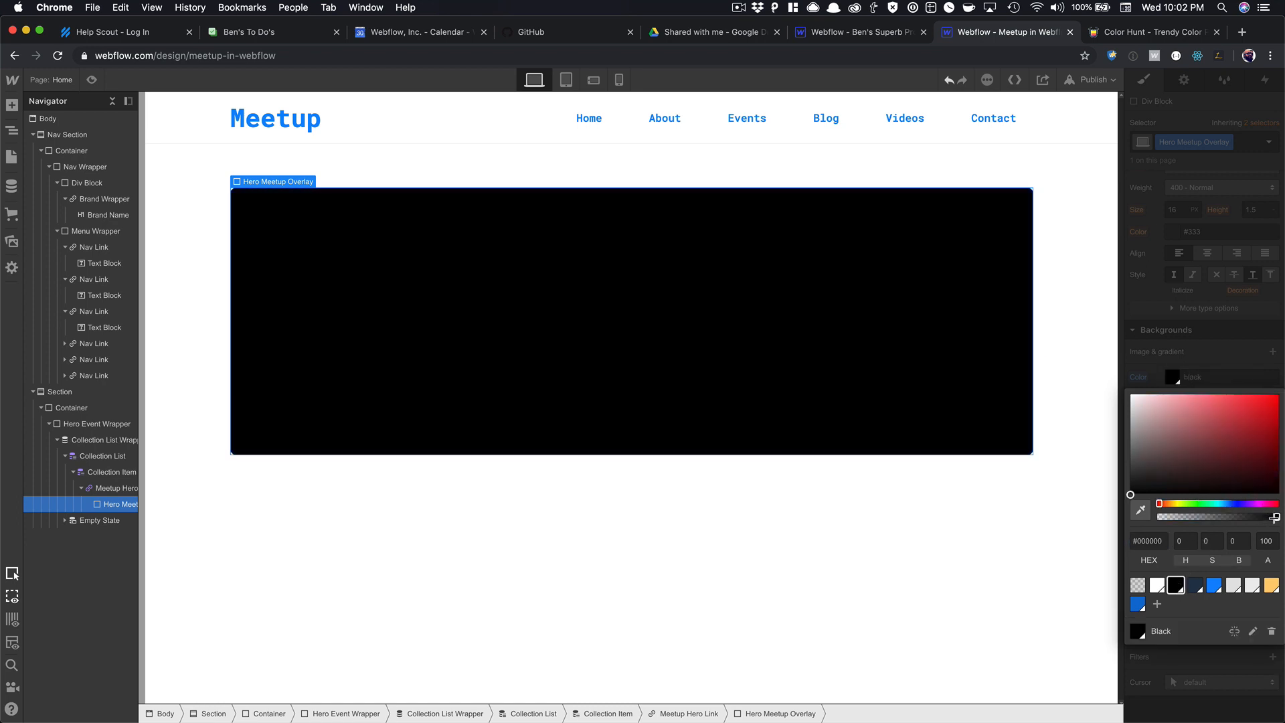
mouse_move(1275, 518)
mouse_down()
mouse_move(1178, 519)
mouse_move(1167, 532)
mouse_move(1277, 518)
mouse_up()
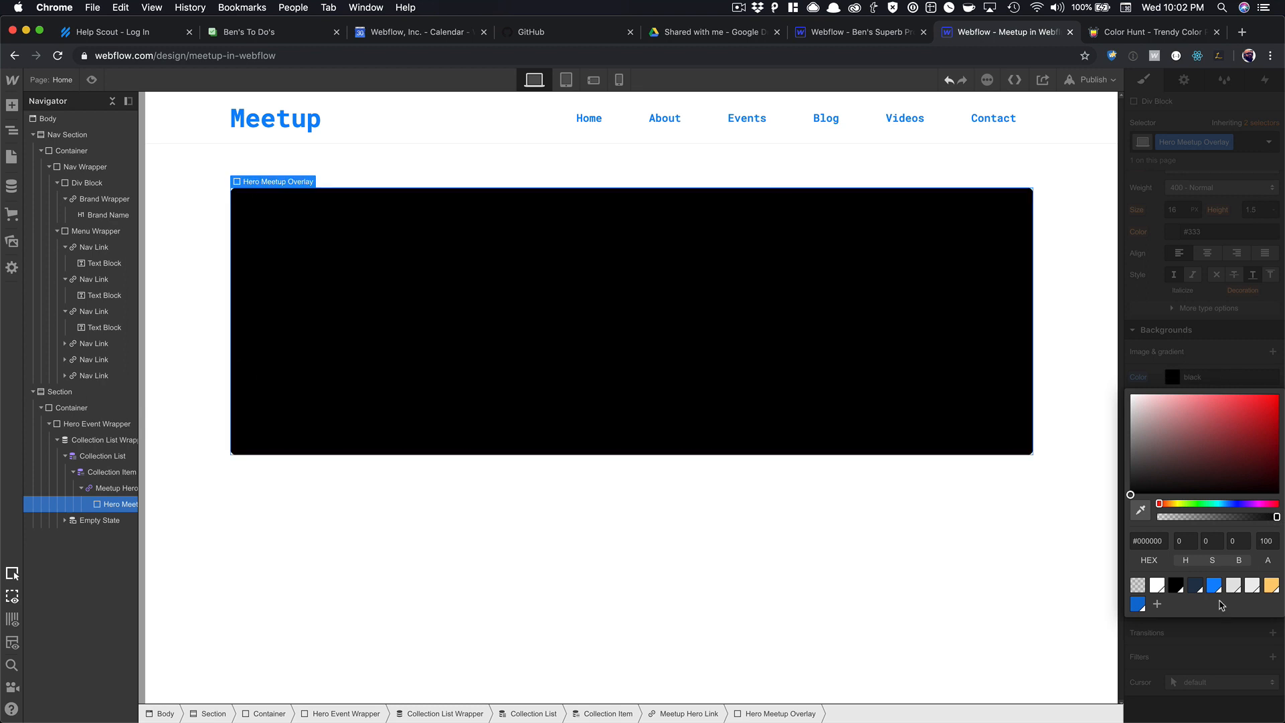
click(1196, 585)
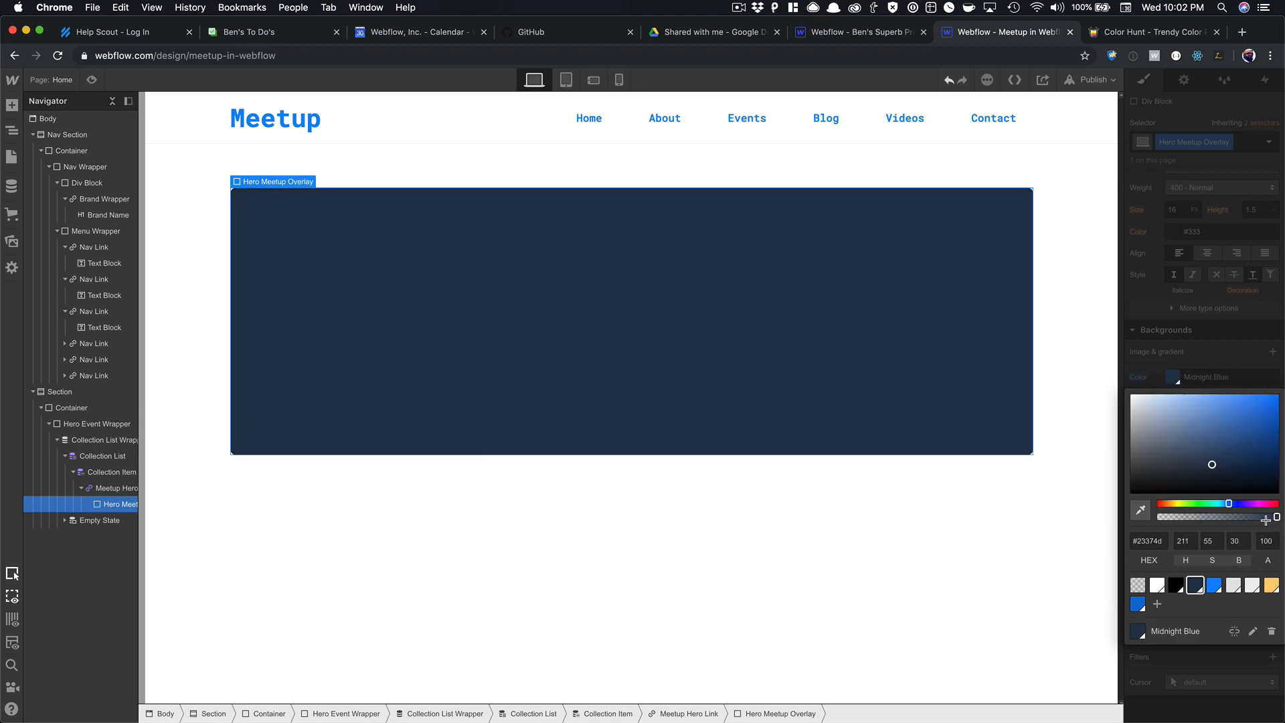
drag(1275, 518, 1259, 519)
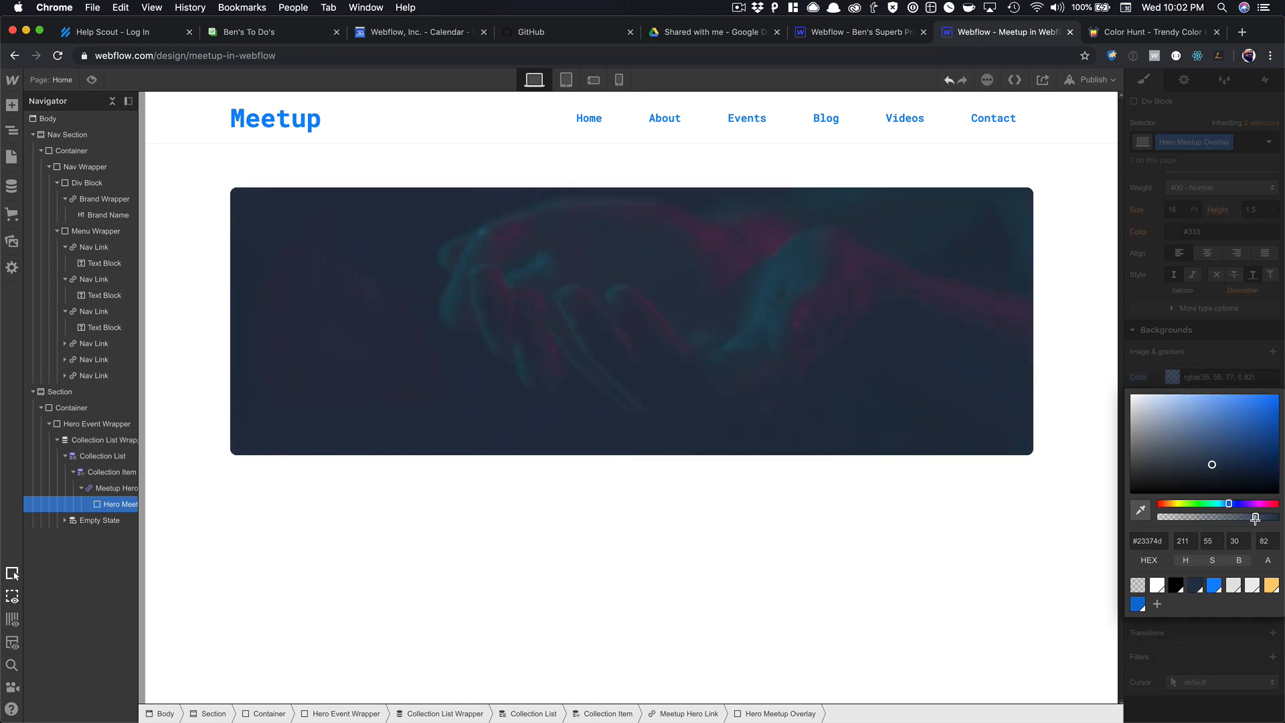
click(1271, 586)
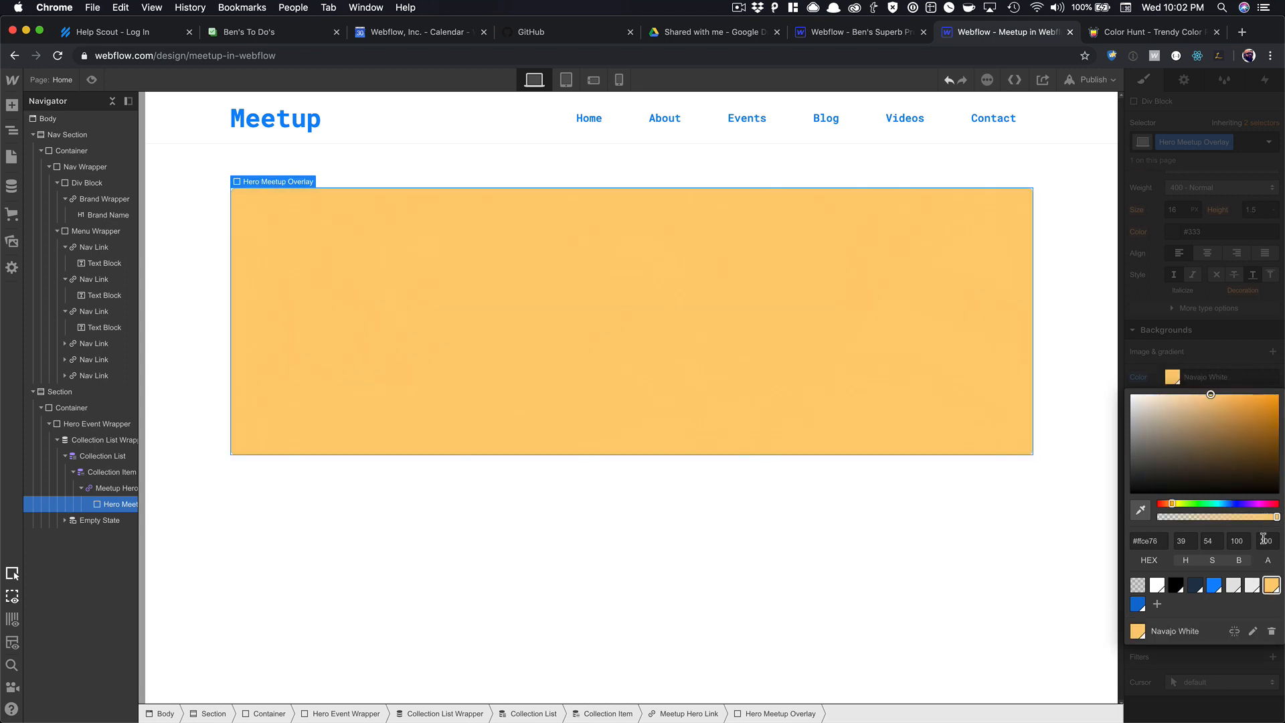
drag(1276, 519, 1256, 522)
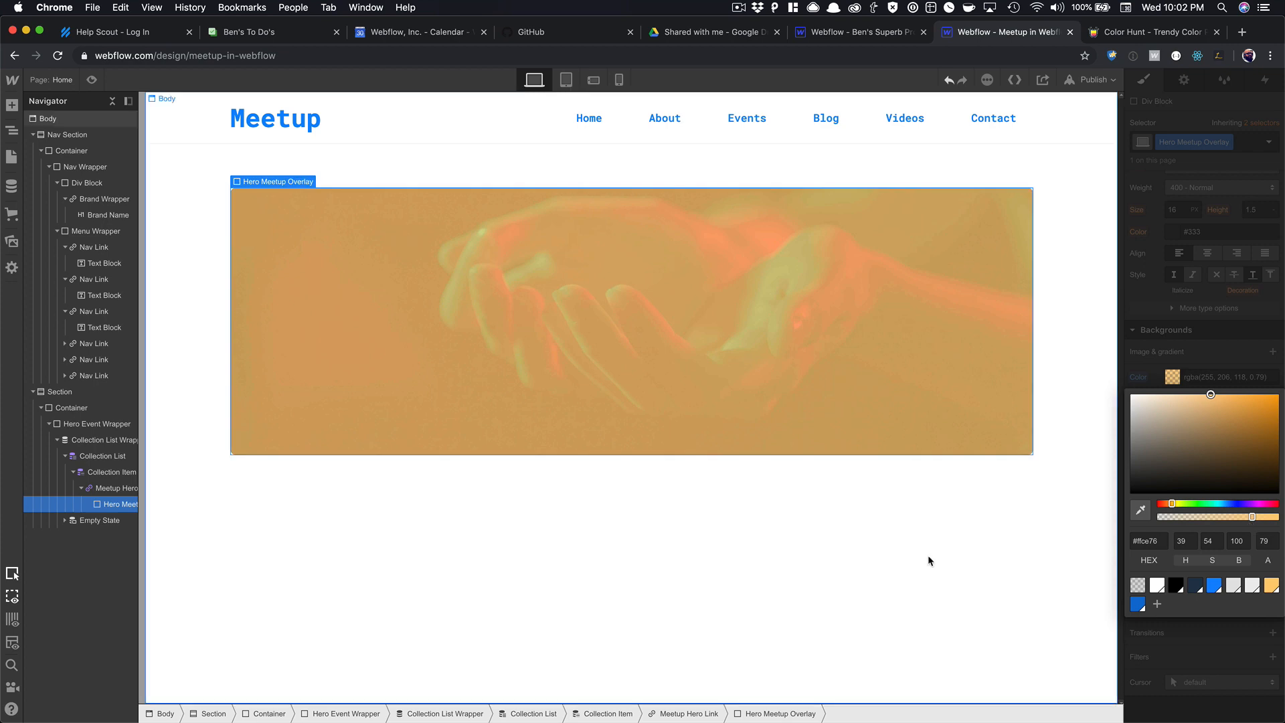
click(649, 376)
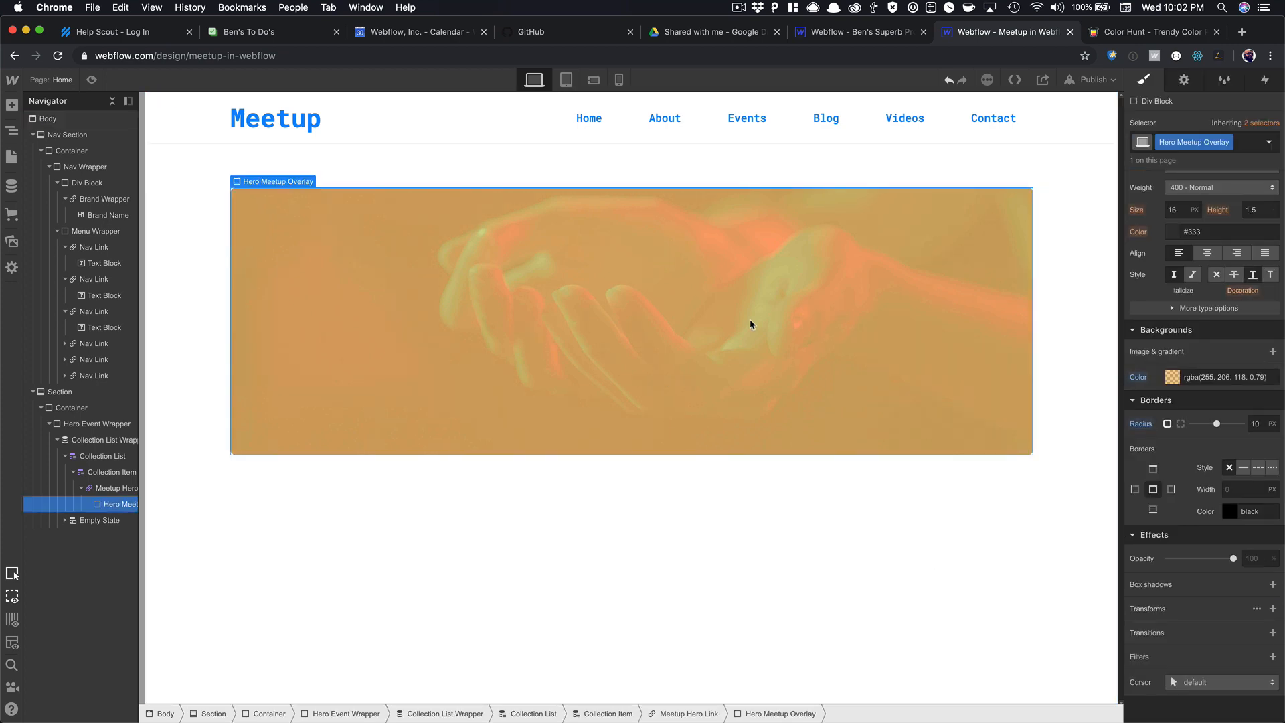
Add a Div Block inside the overlay with the class 'Hero Content Wrapper'.
click(560, 492)
click(484, 308)
key(super+e)
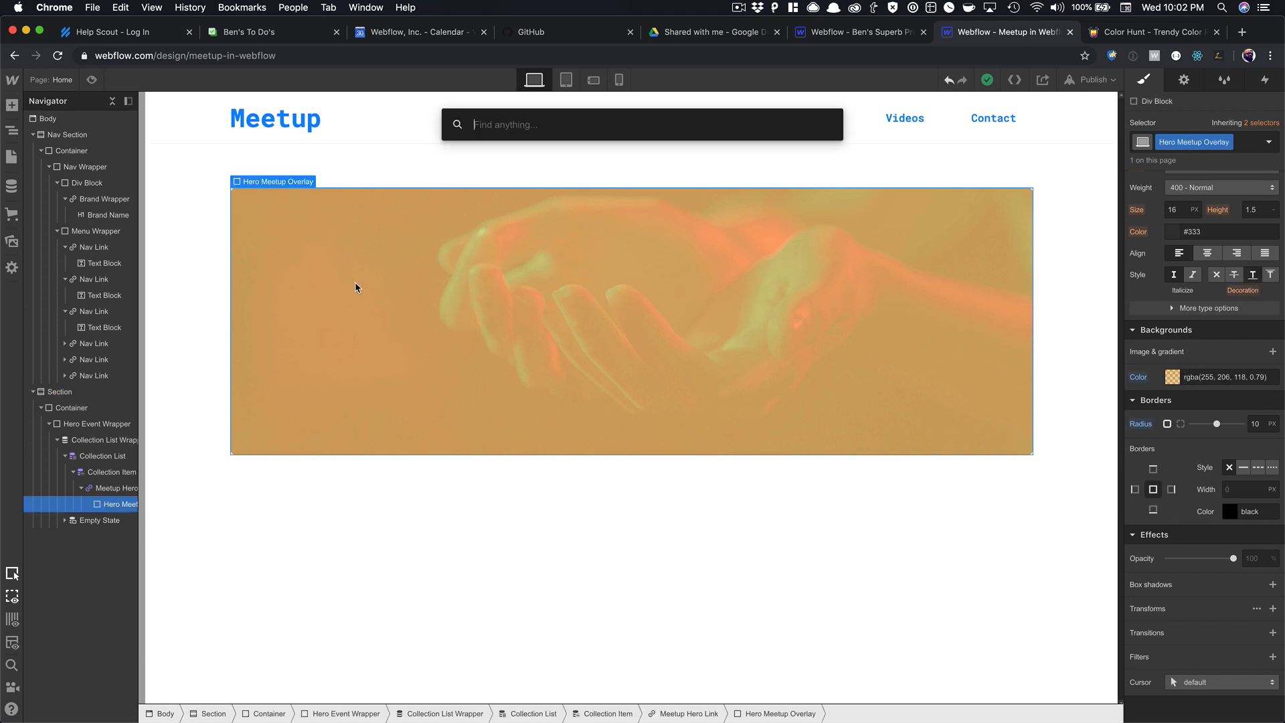
text(dicv)
key(BackSpace)
key(BackSpace)
text(v)
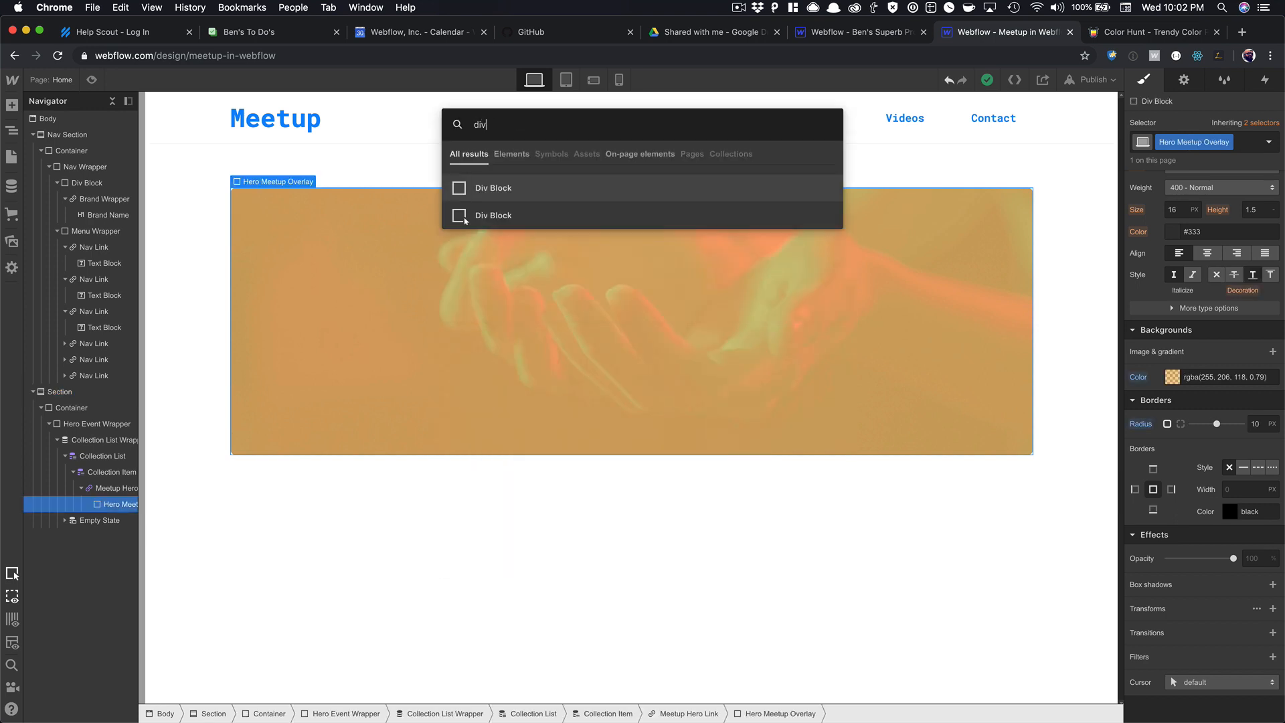
click(462, 215)
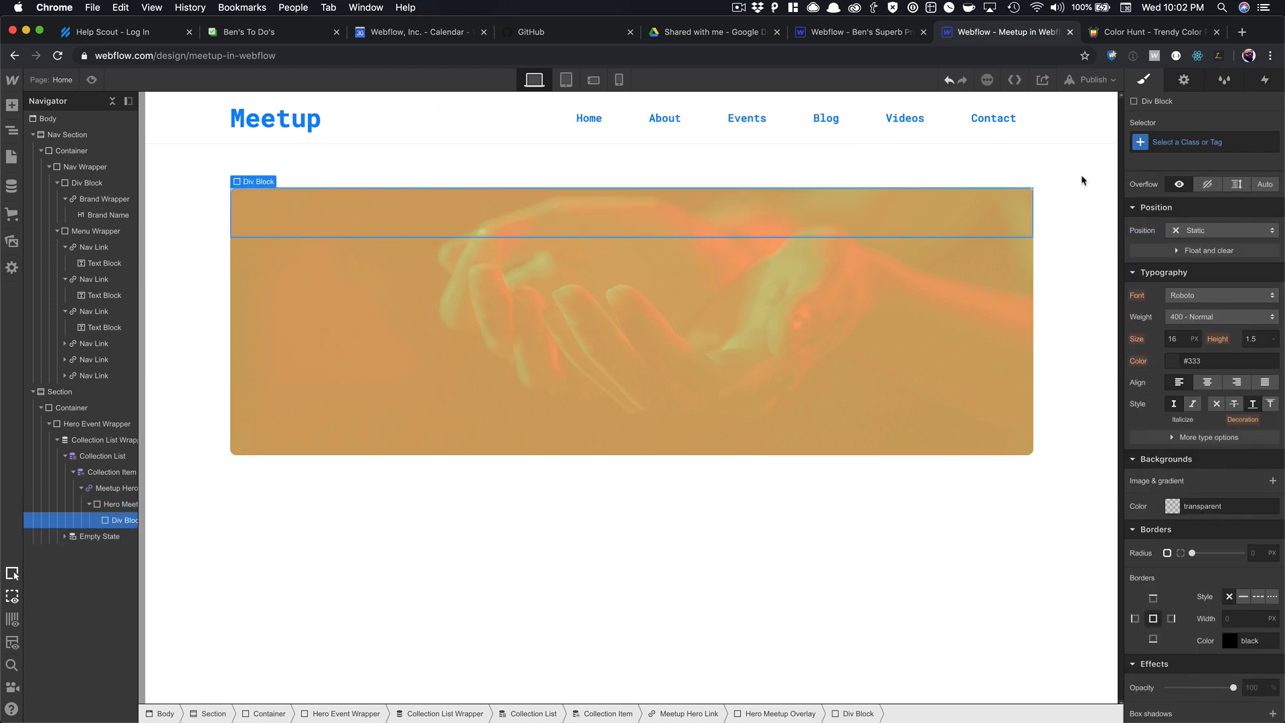
click(1159, 142)
text(Hero )
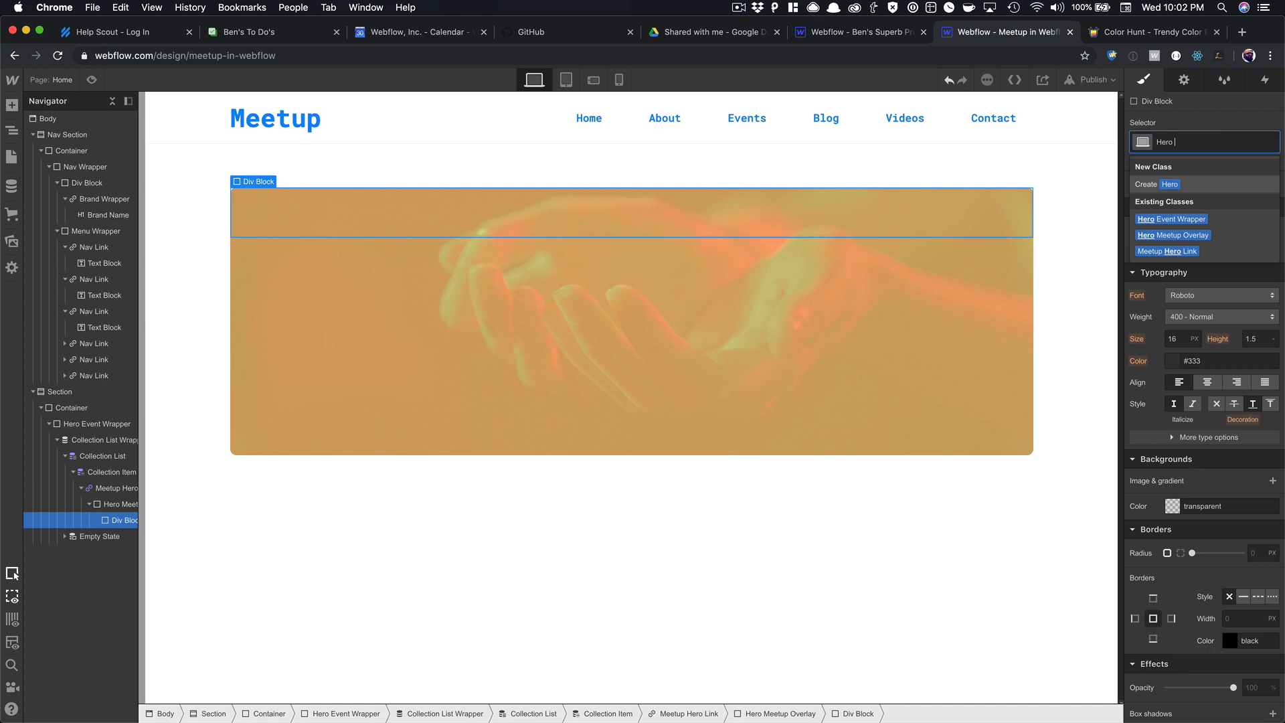
text(Content)
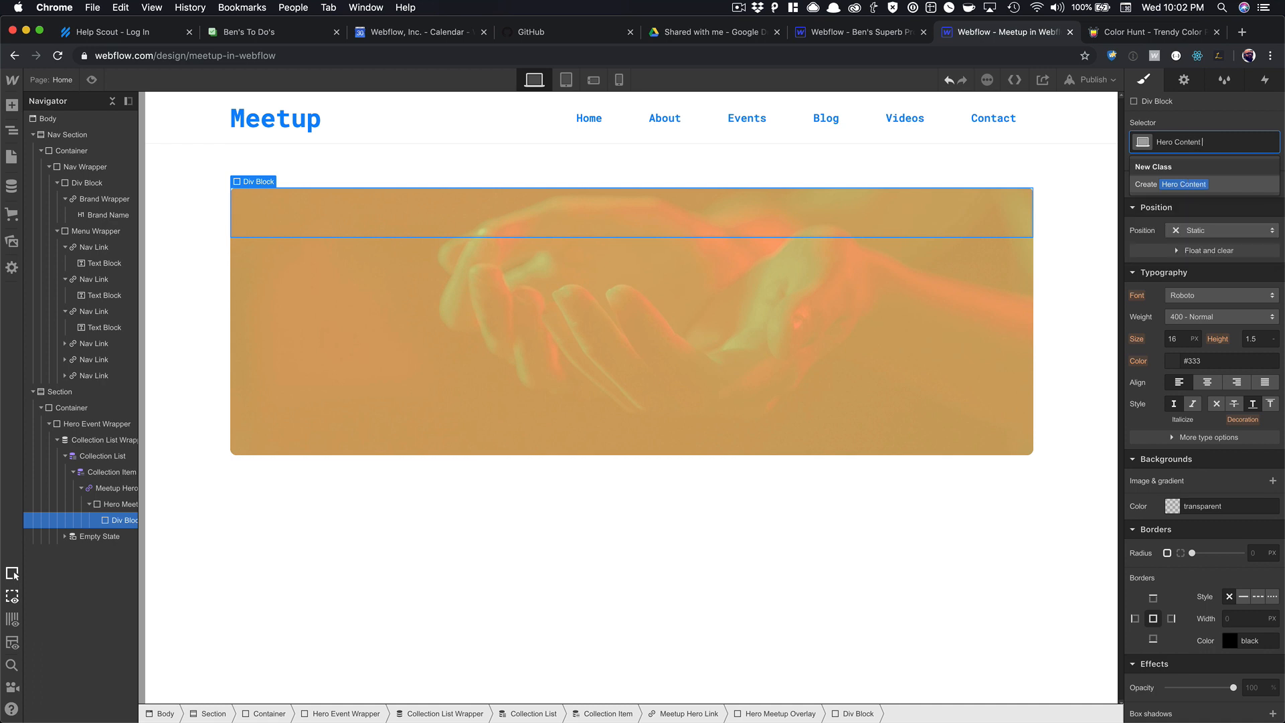
text( Wt)
text(rapper)
key(Return)
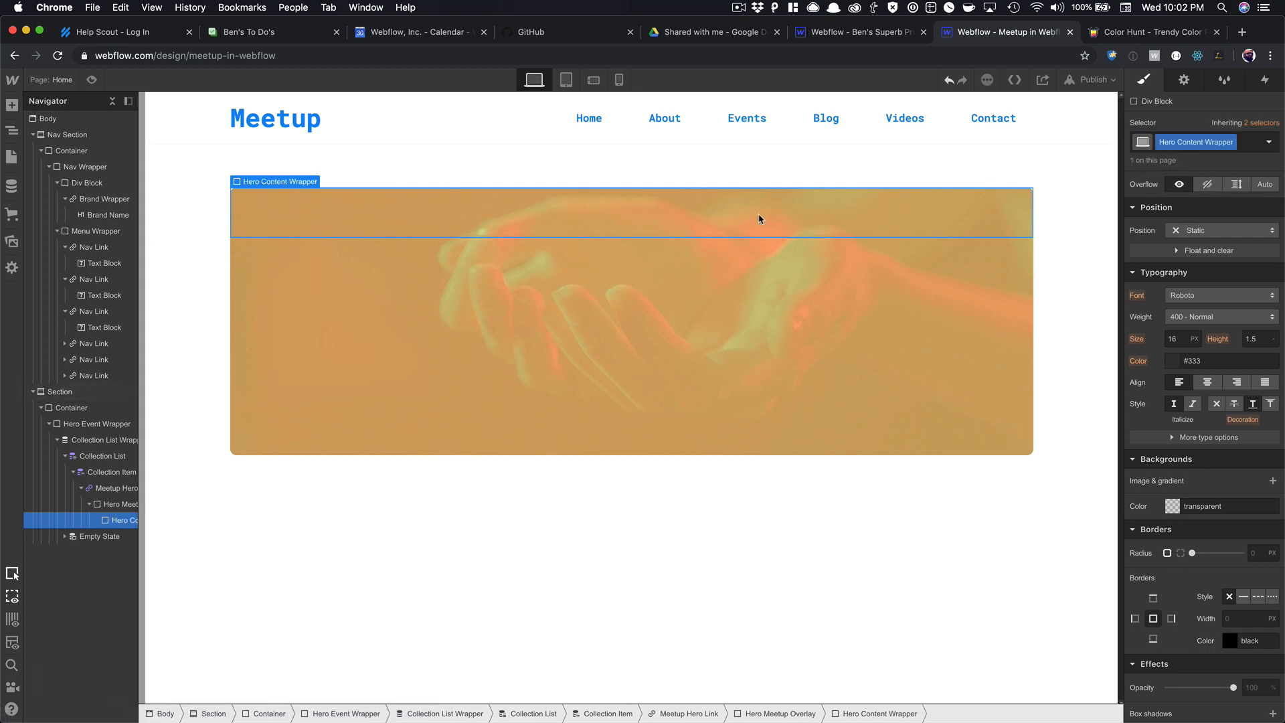
Insert an H1 Heading into the Hero Content Wrapper.
key(super+e)
text(head)
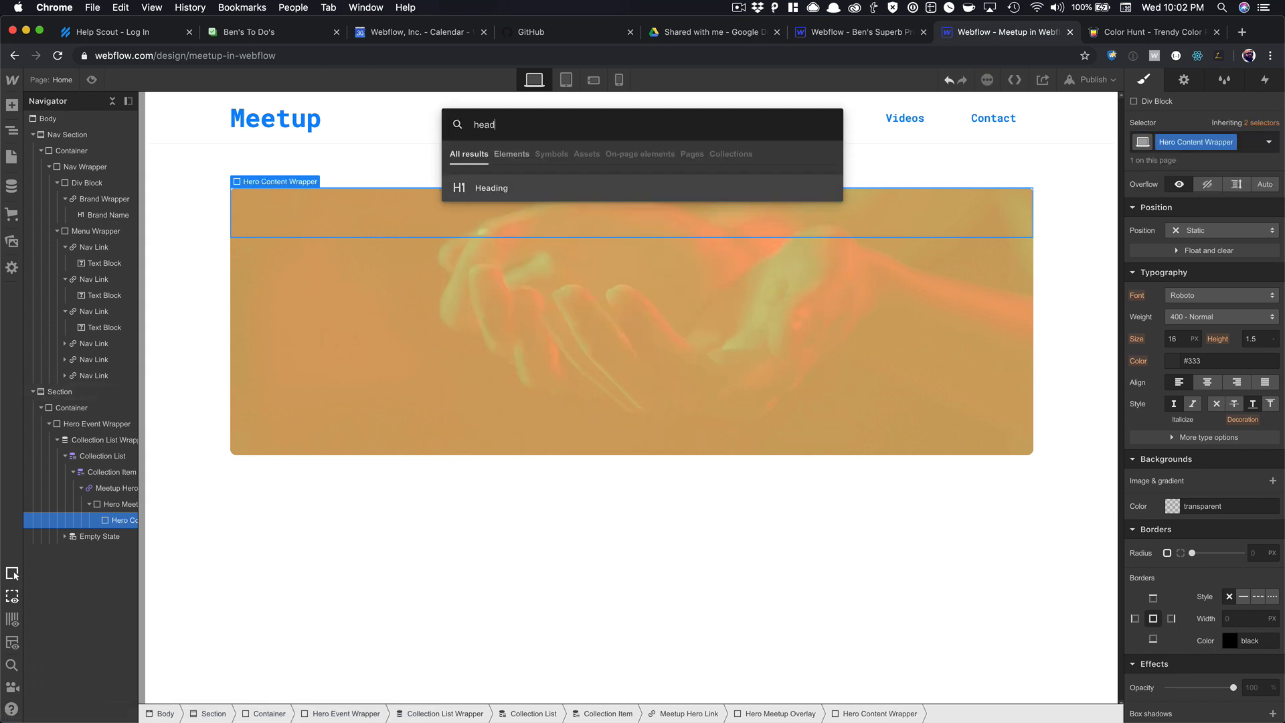
key(Return)
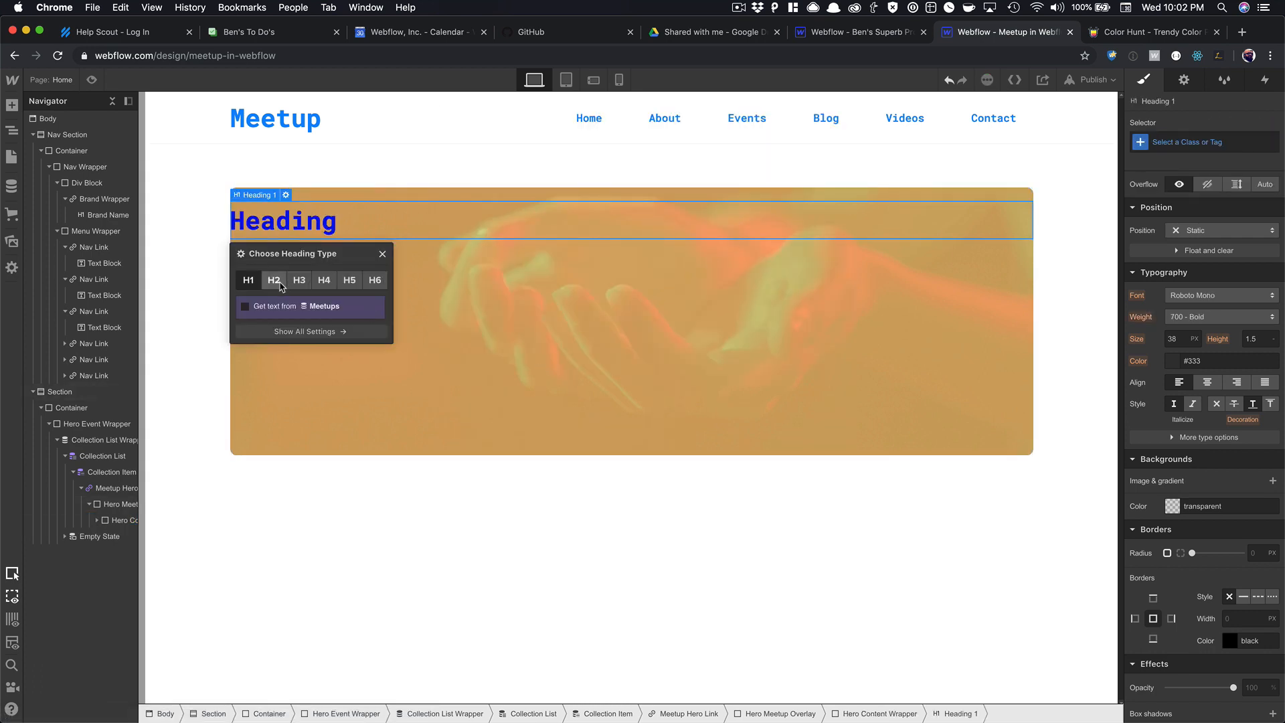
click(534, 378)
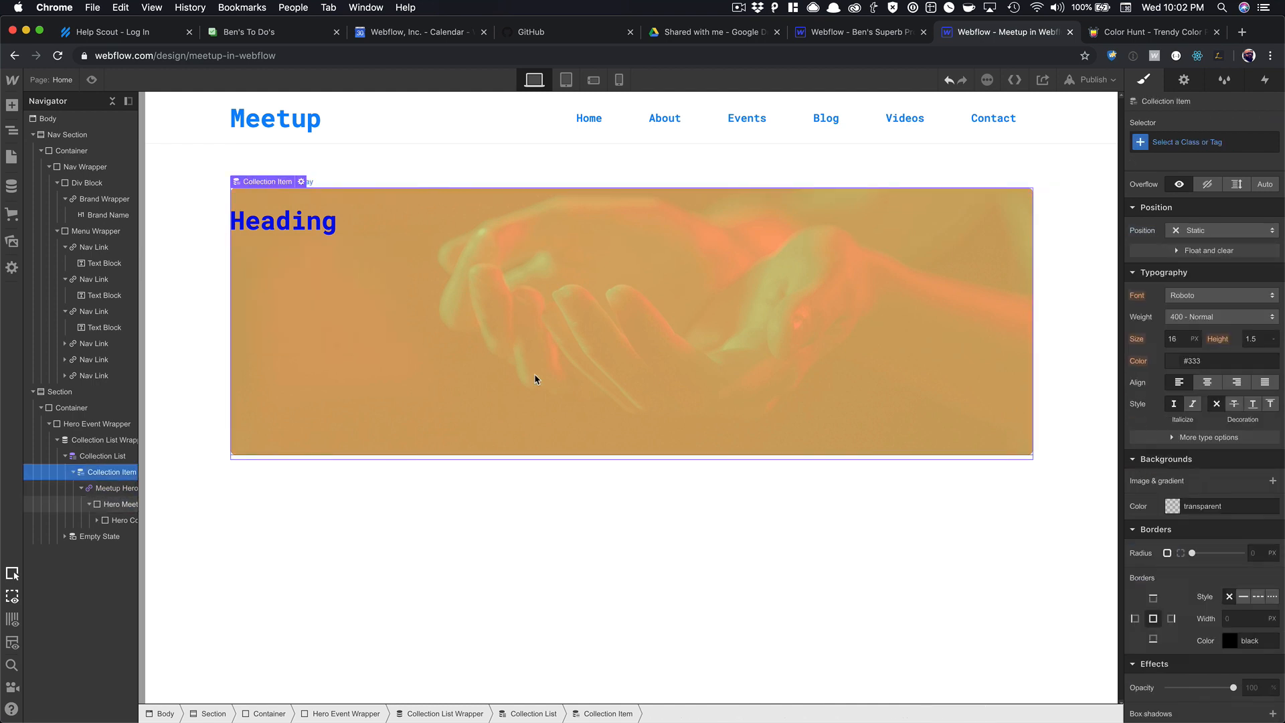
Set the Meetup Hero Link's text decoration to none and its text colour to black.
click(534, 377)
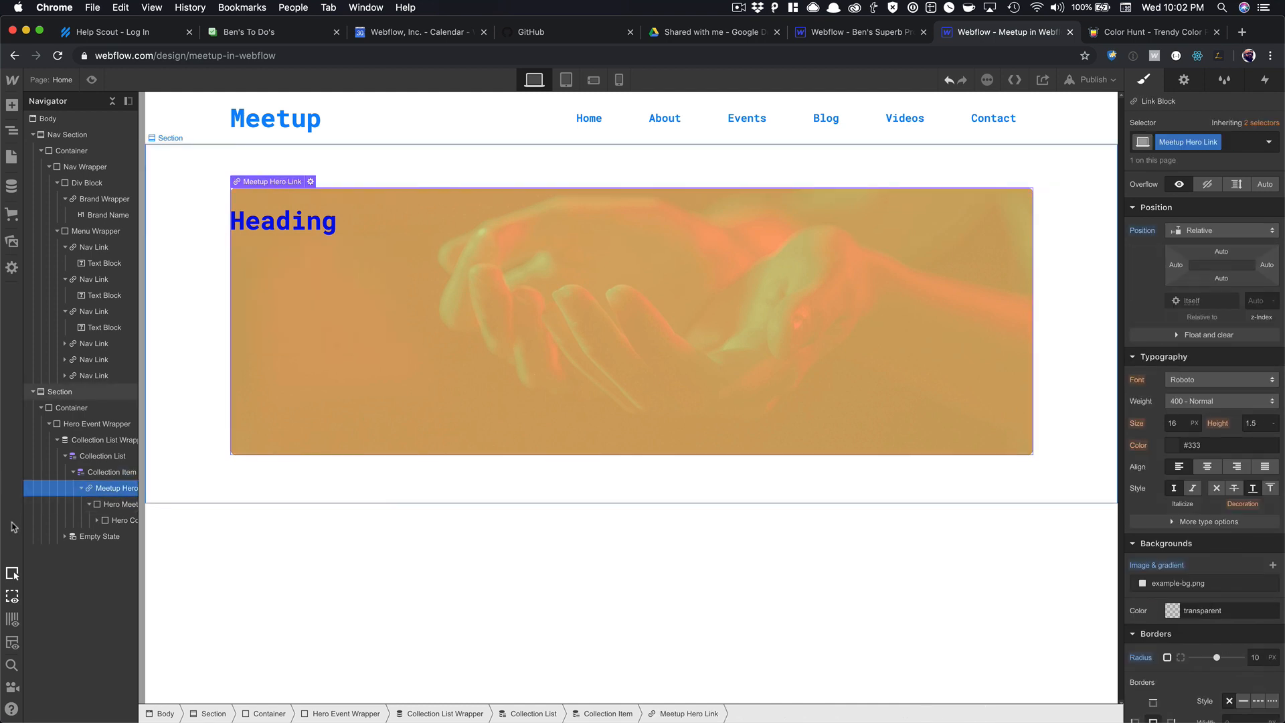
scroll(1208, 477, down, 3)
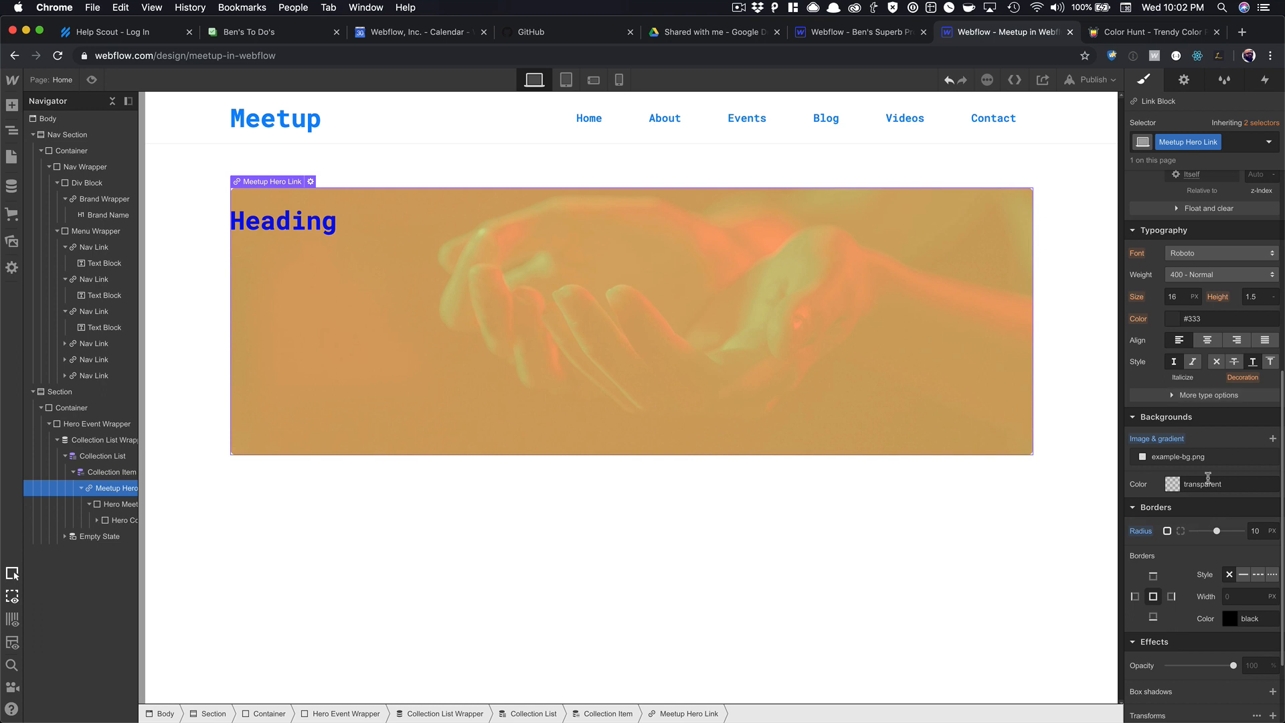
scroll(1208, 462, up, 1)
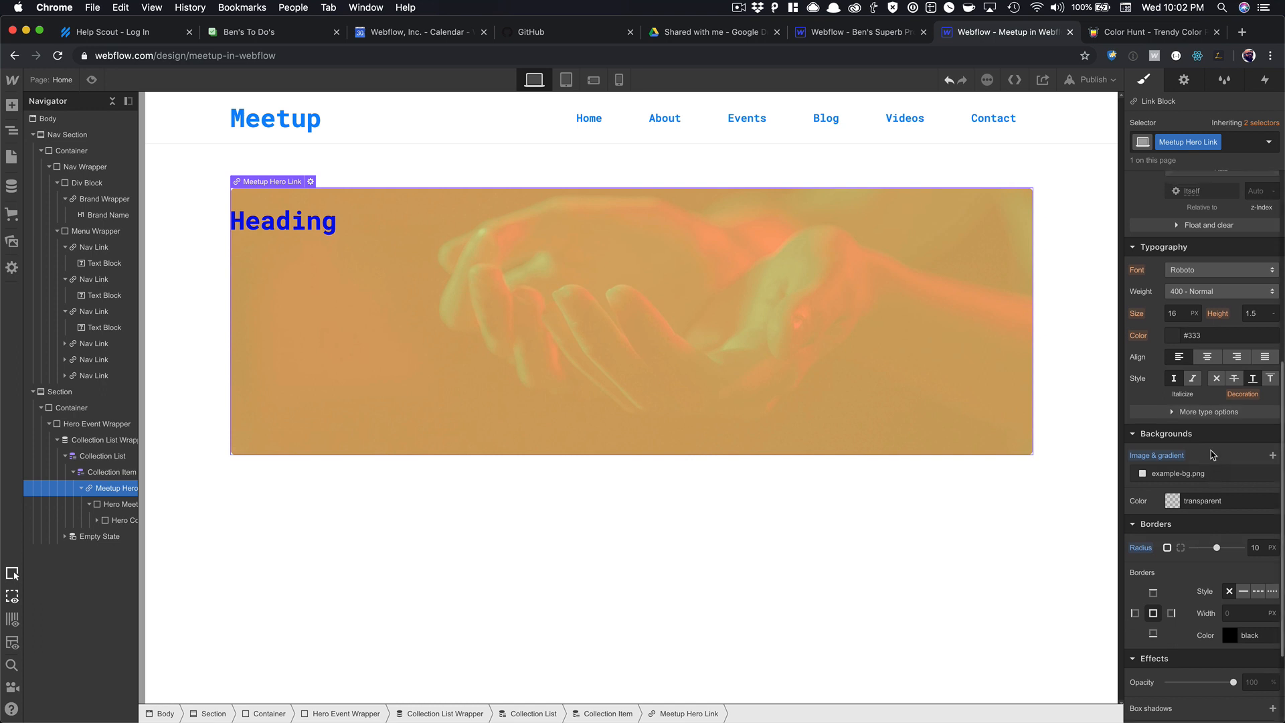
click(1216, 411)
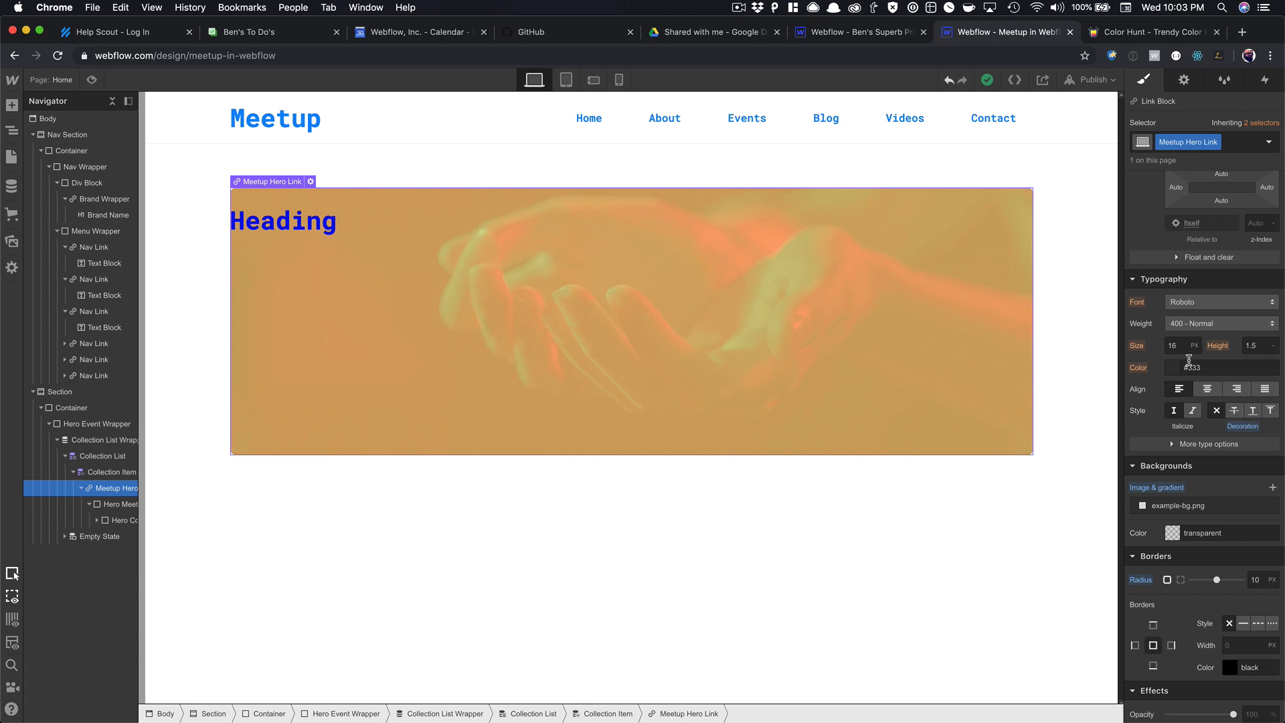
click(1173, 370)
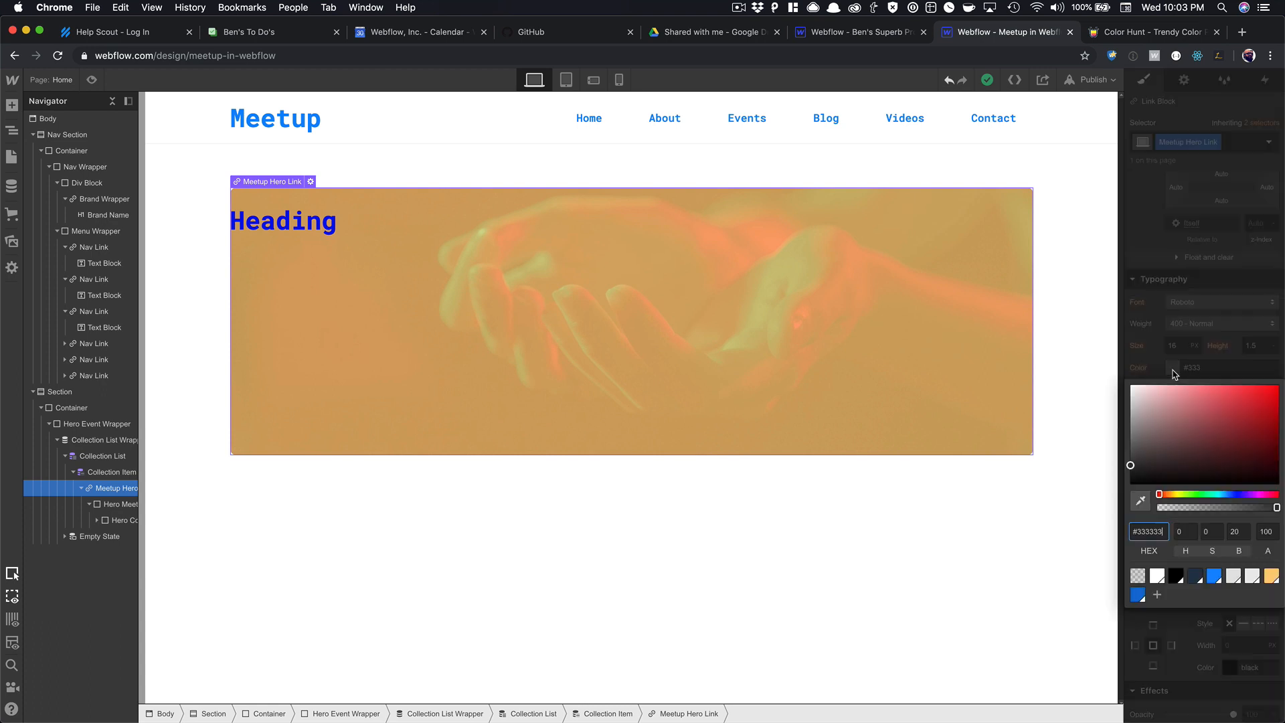
click(1178, 575)
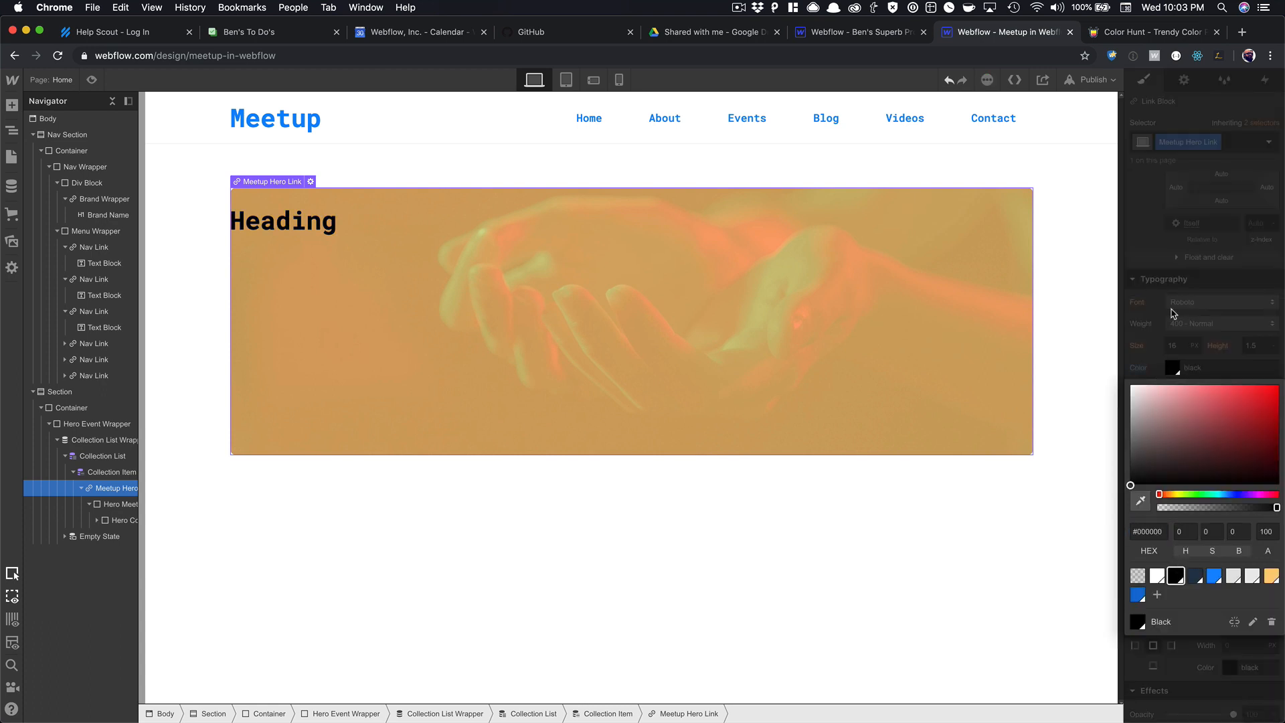
click(1173, 312)
click(596, 310)
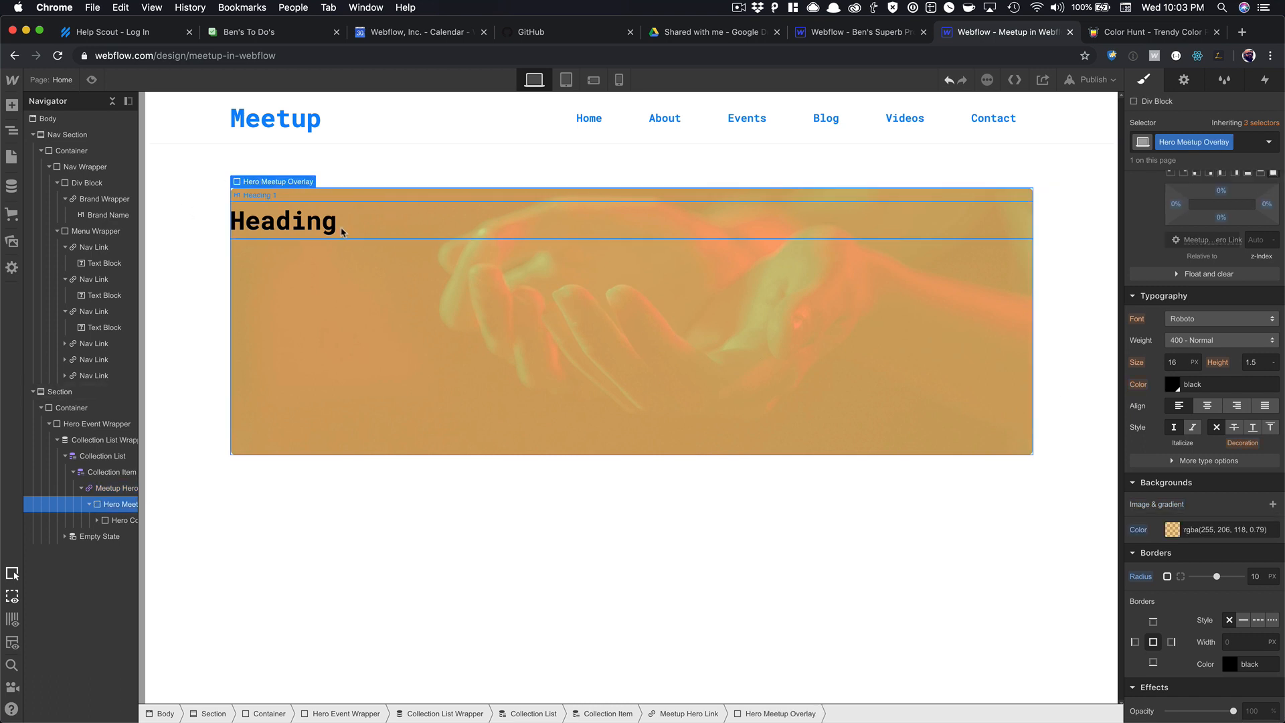
click(315, 229)
click(351, 272)
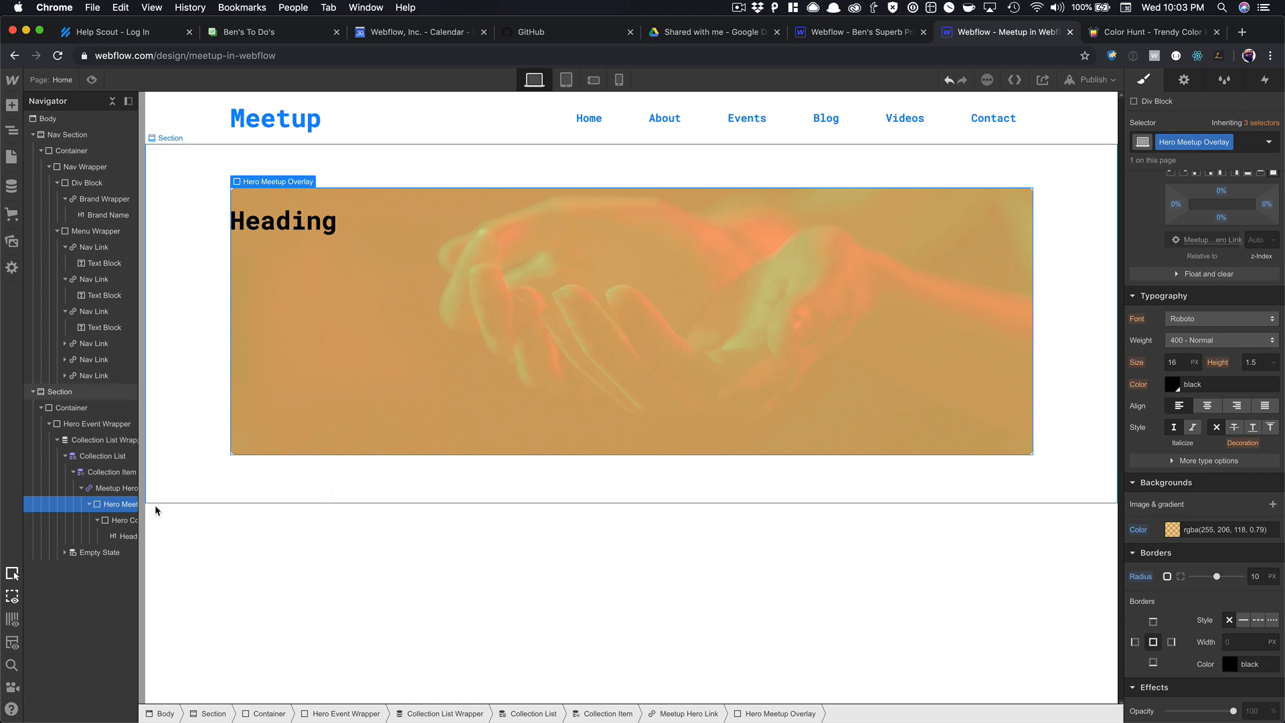
Give the Hero Content Wrapper 20 px padding on all sides.
click(121, 520)
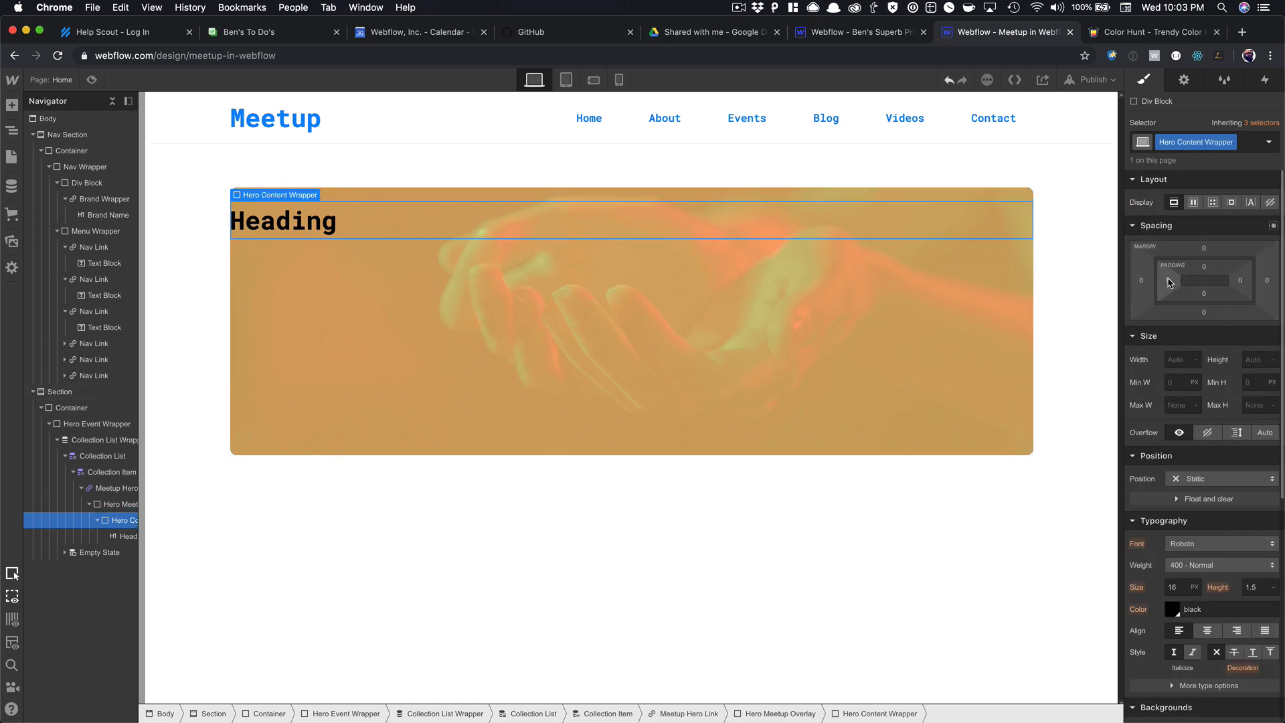
drag(1200, 291, 1200, 251)
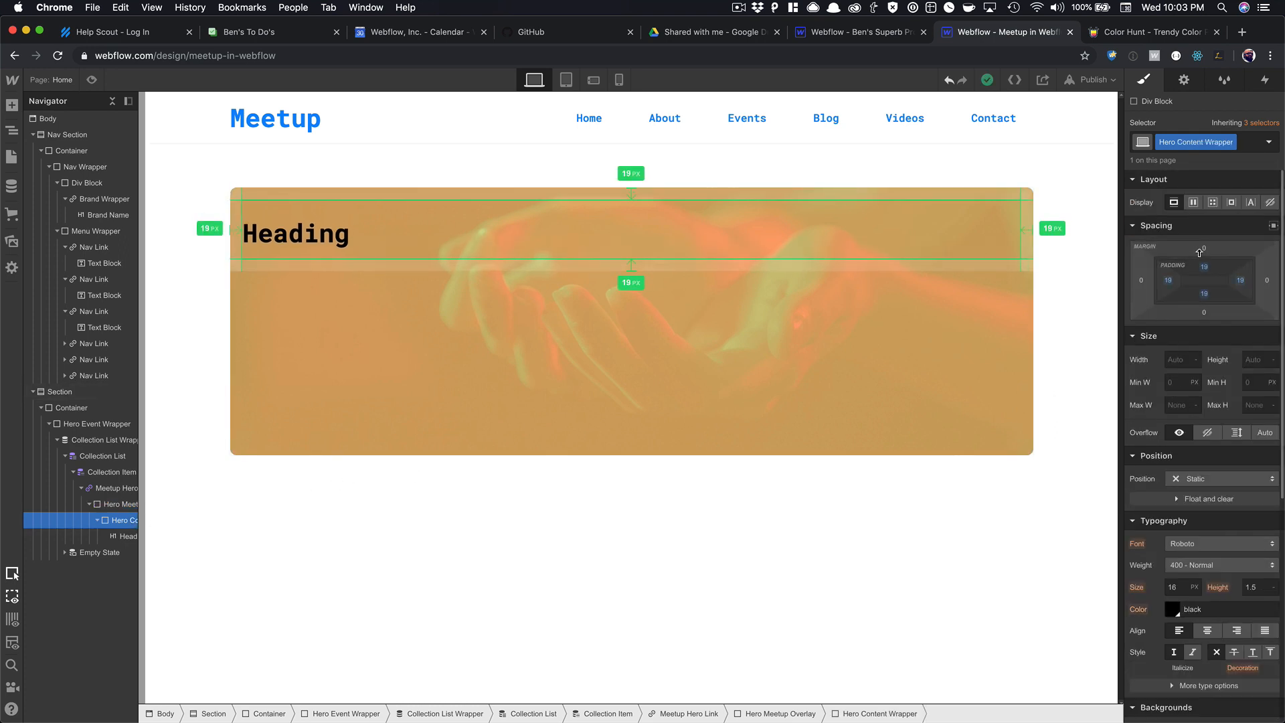
click(525, 307)
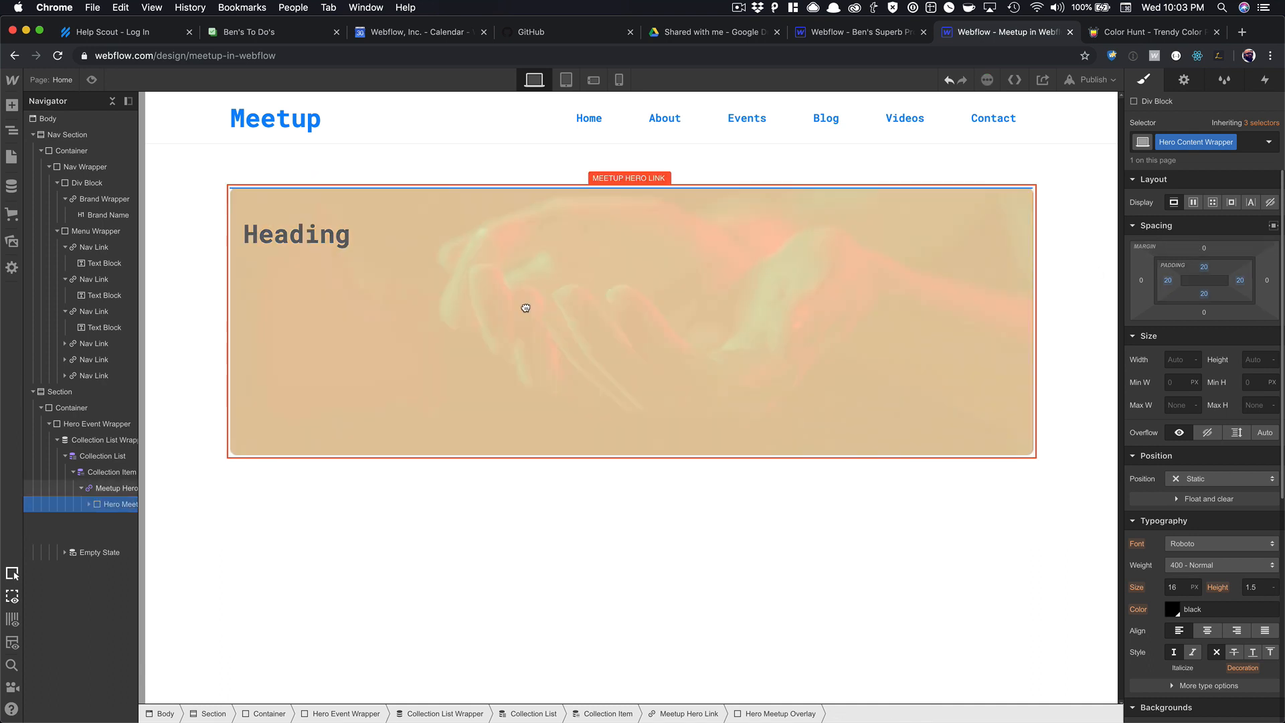
Bind the heading text to the Meetups Name field so it shows 'Suscipit'.
click(255, 243)
click(299, 208)
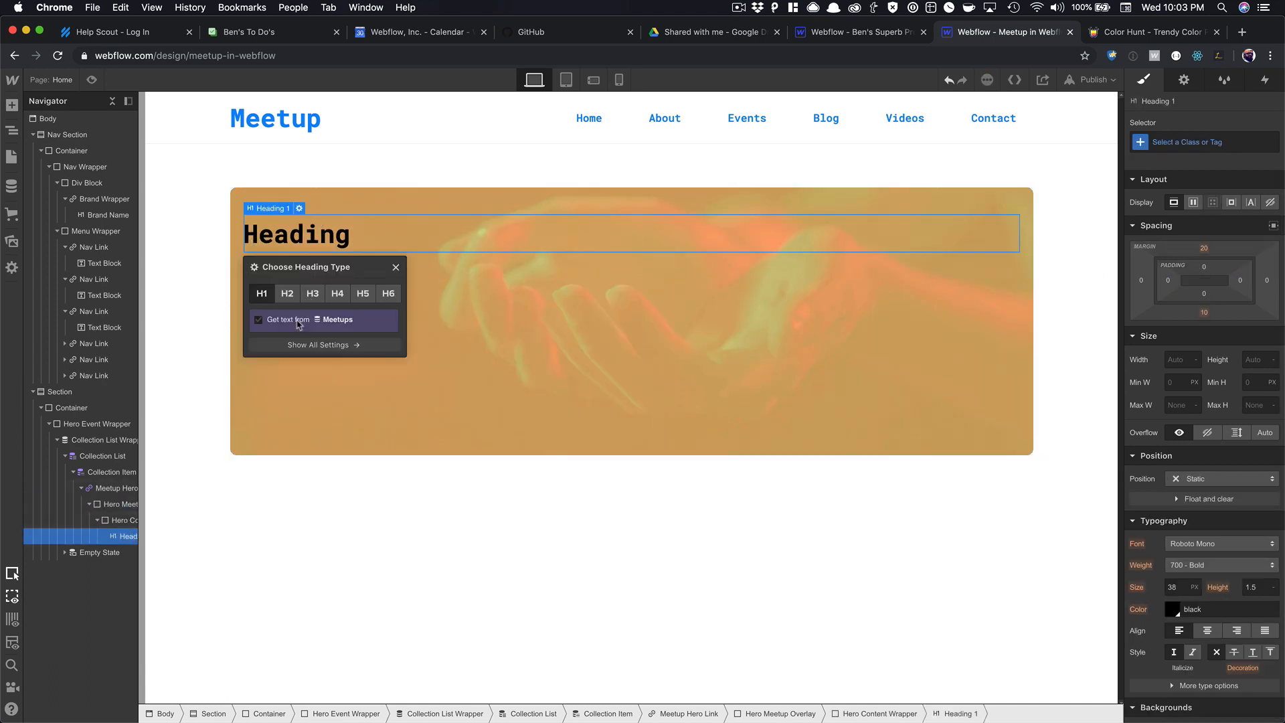
click(299, 320)
click(301, 338)
click(303, 356)
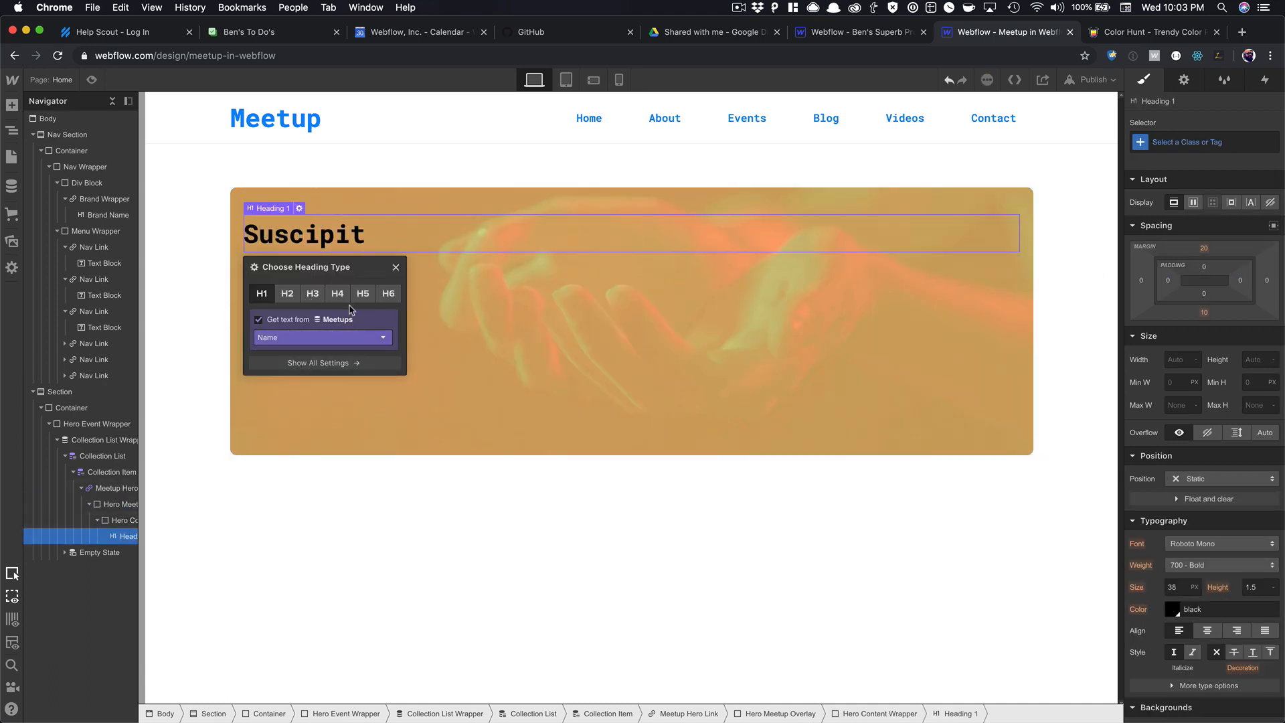
click(395, 267)
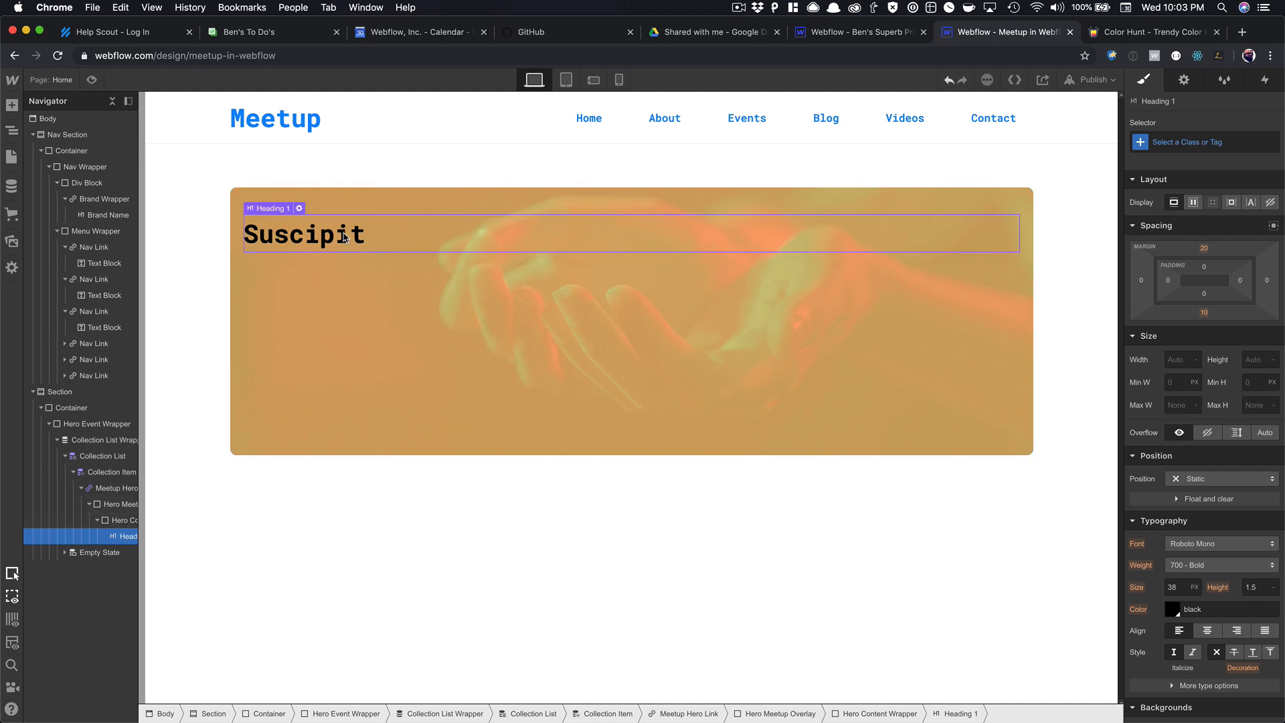
key(super+e)
Add a paragraph below the heading bound to the Meetups Short Description field.
text(parag)
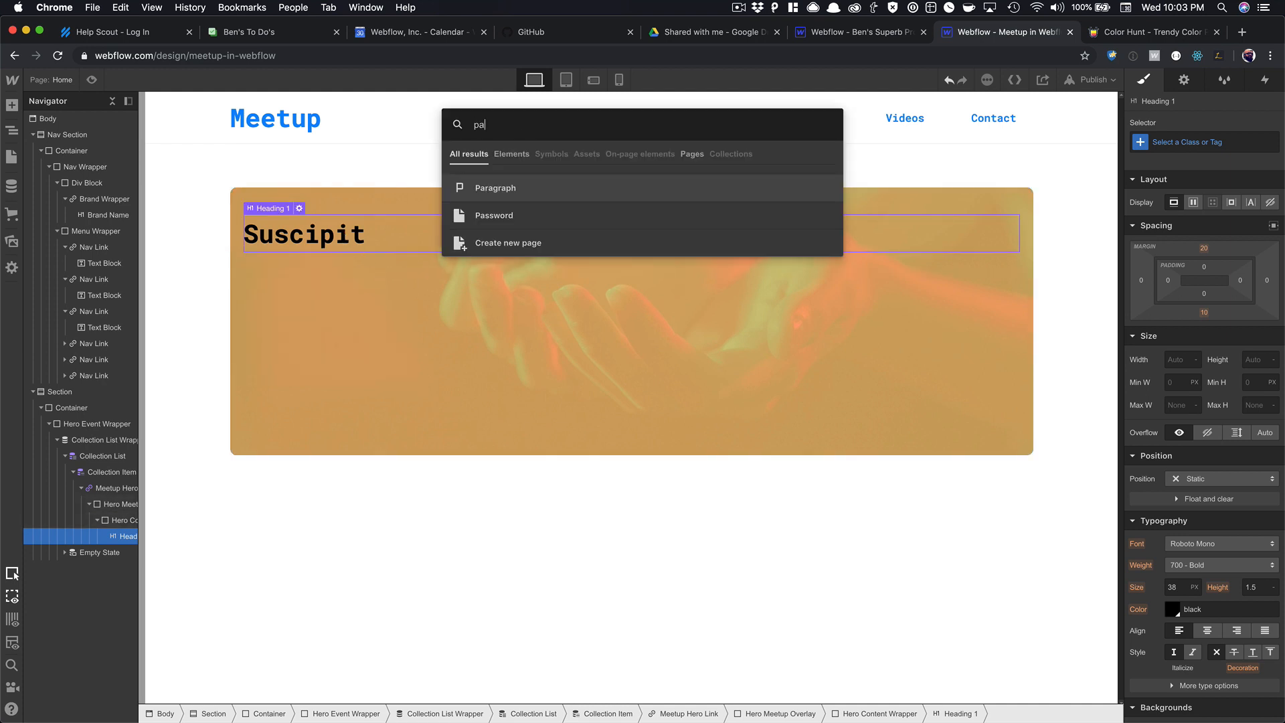
key(Return)
click(274, 334)
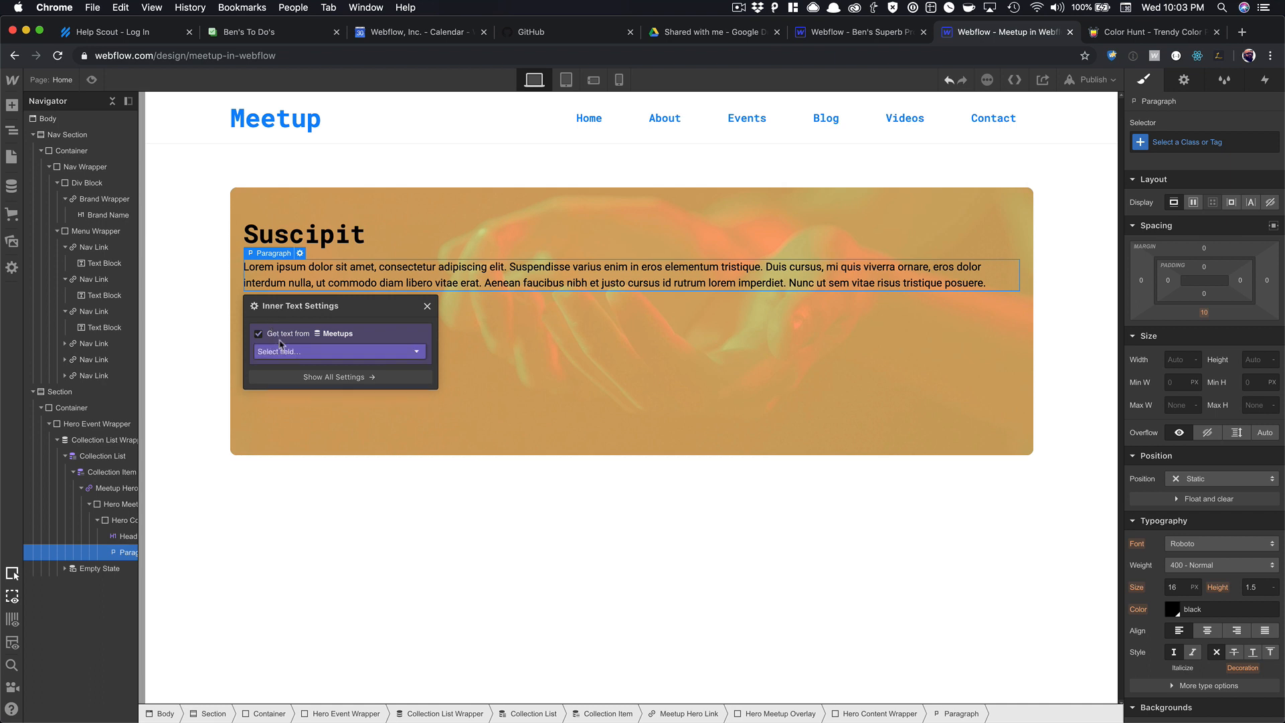
click(286, 351)
click(300, 416)
click(301, 353)
click(299, 429)
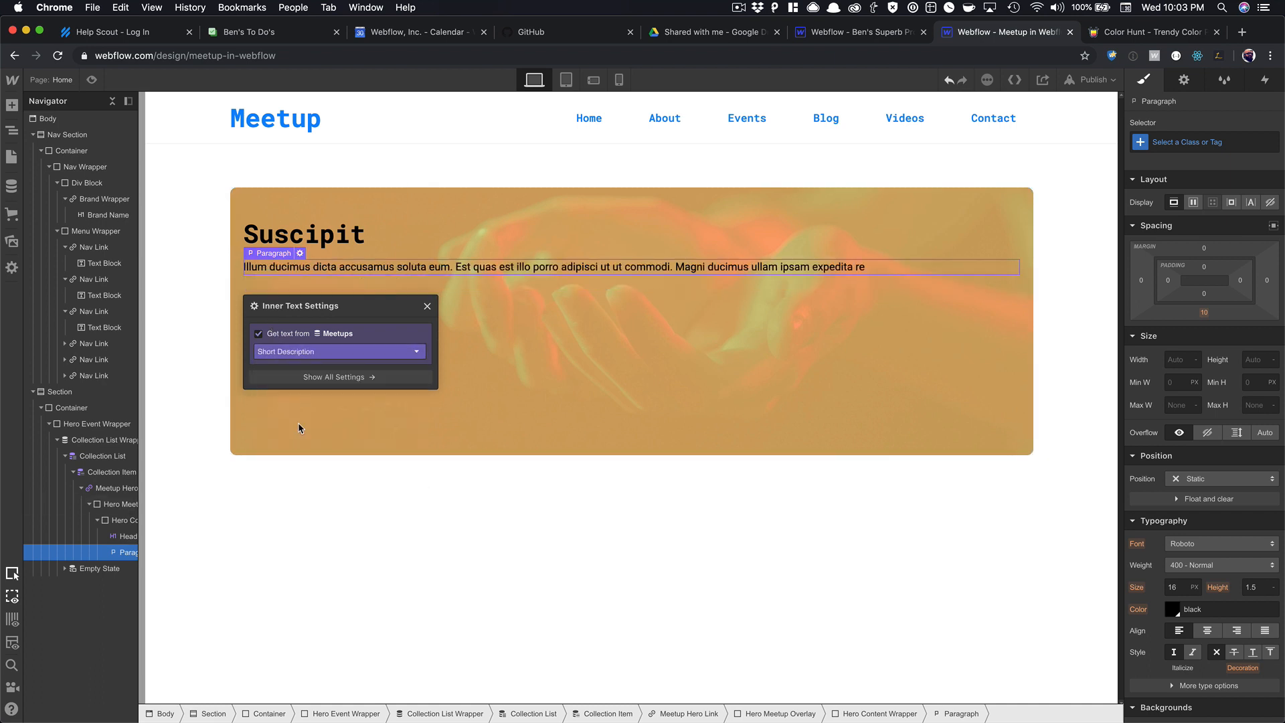
click(427, 307)
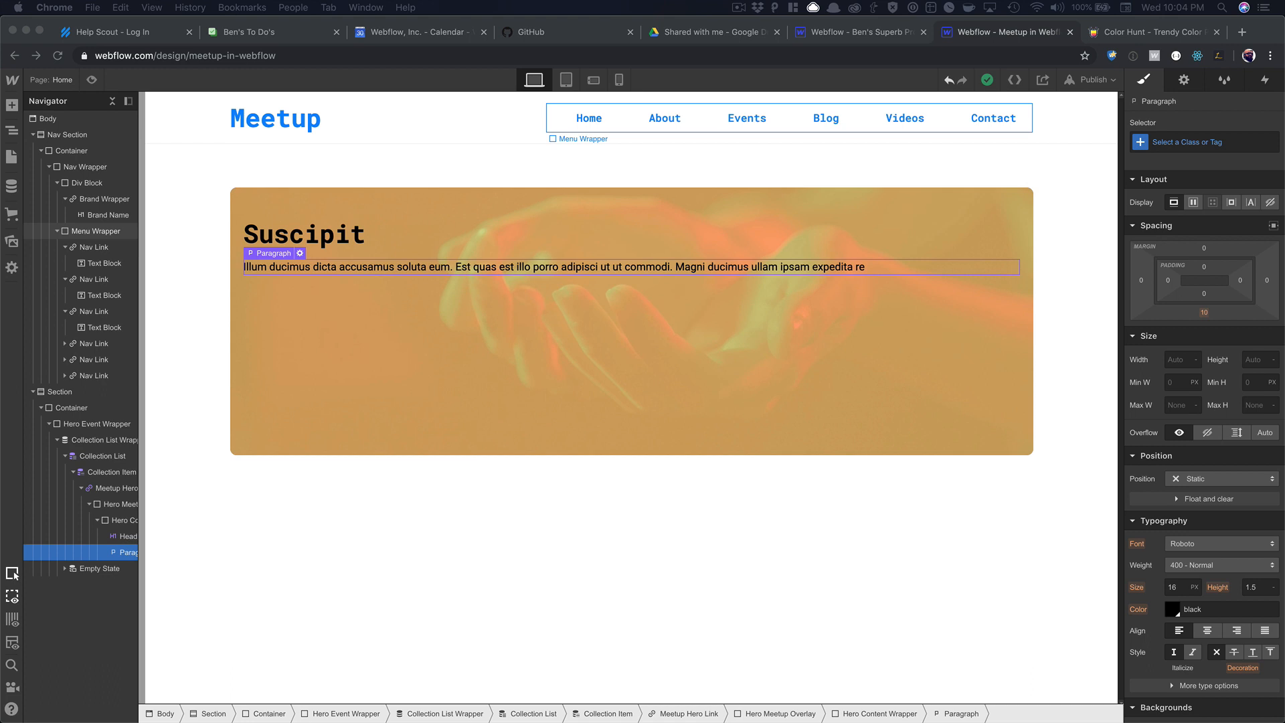
Set the Meetup Hero Link's example-bg.png background position to right-middle.
click(350, 380)
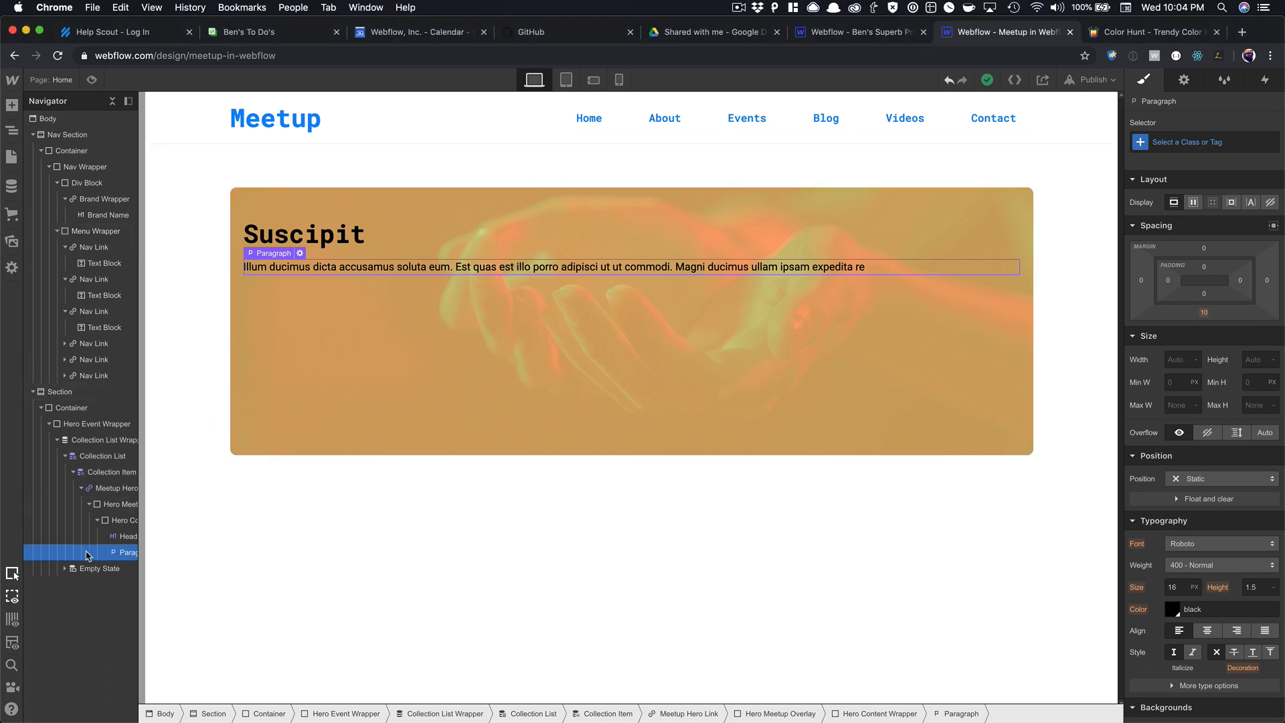
click(121, 520)
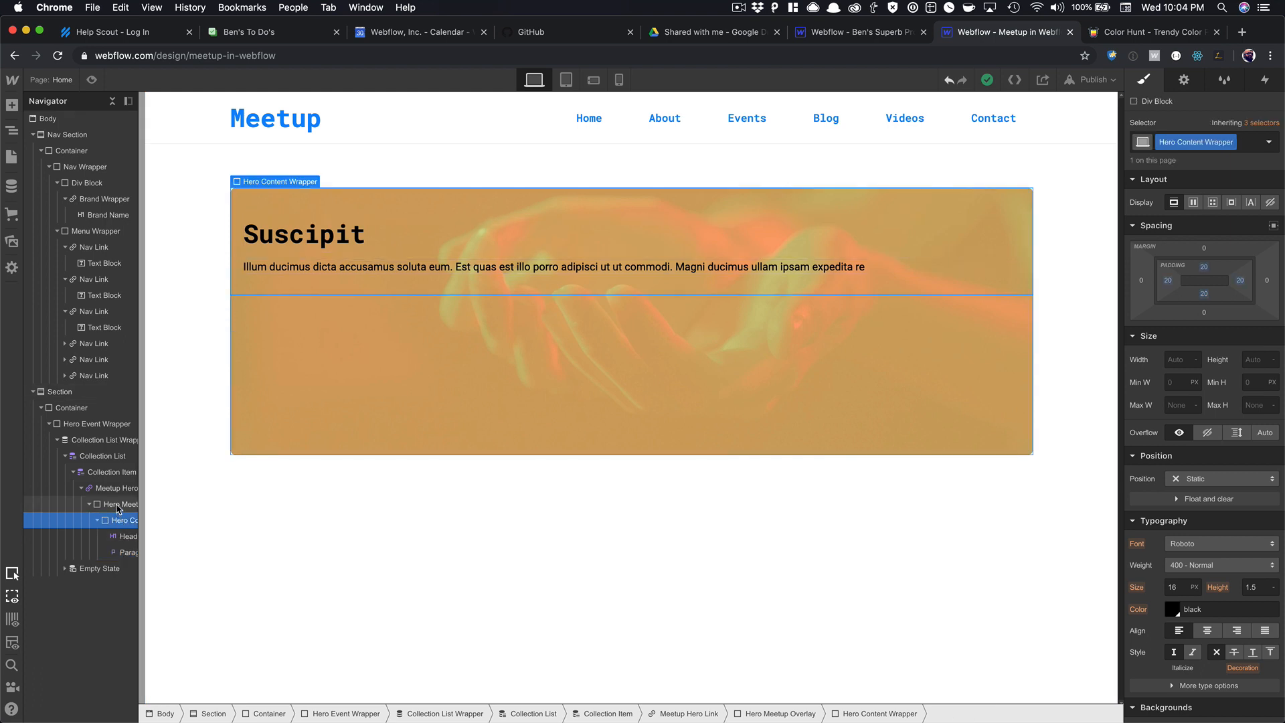
click(120, 505)
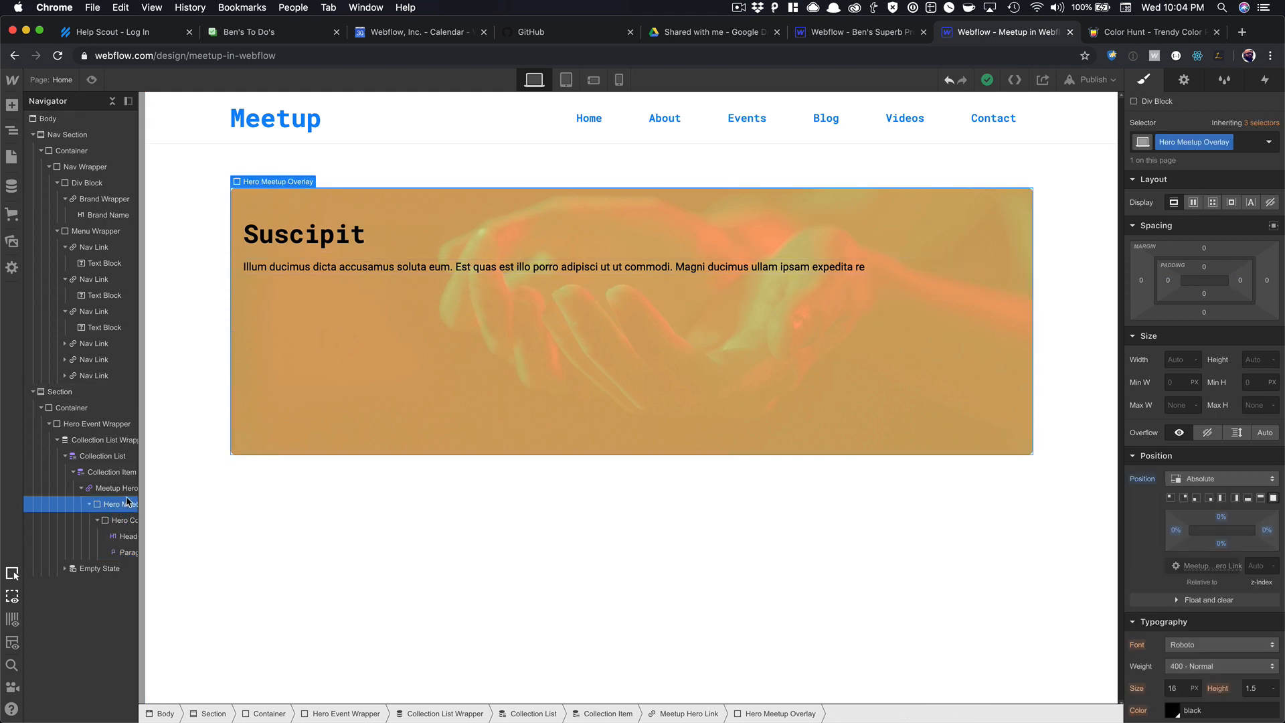
click(118, 488)
scroll(1184, 536, down, 10)
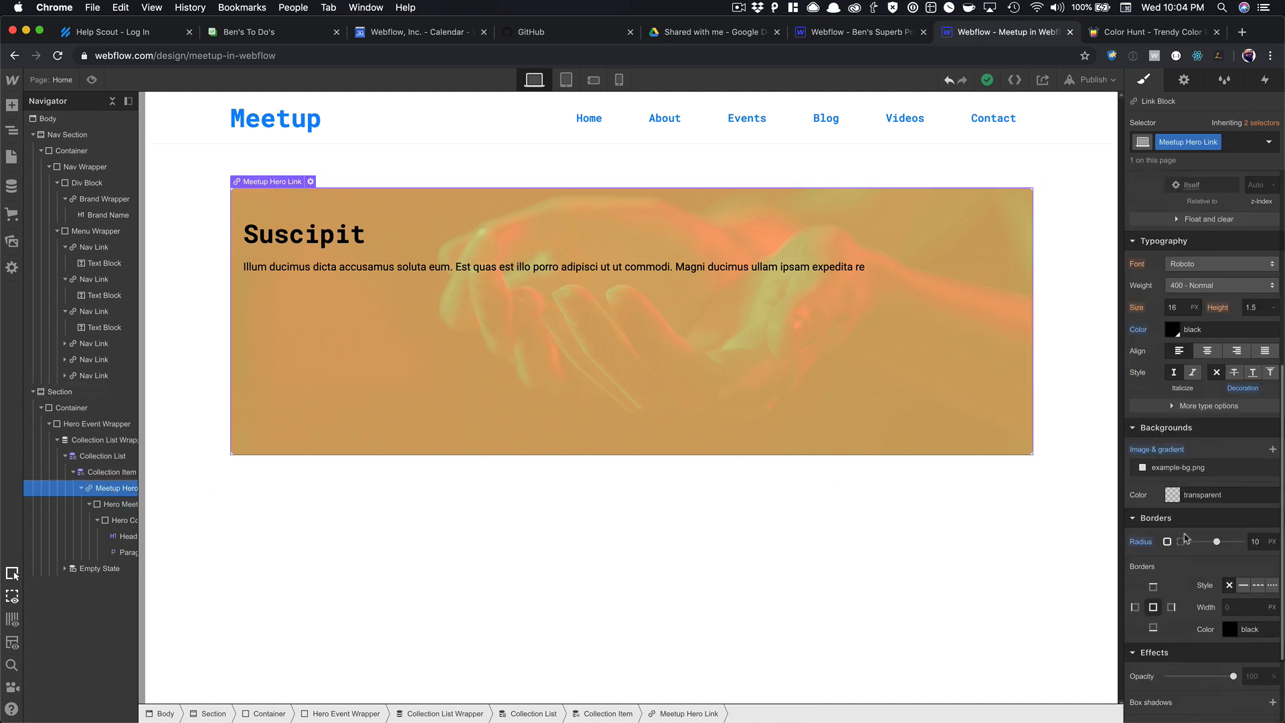
click(1183, 469)
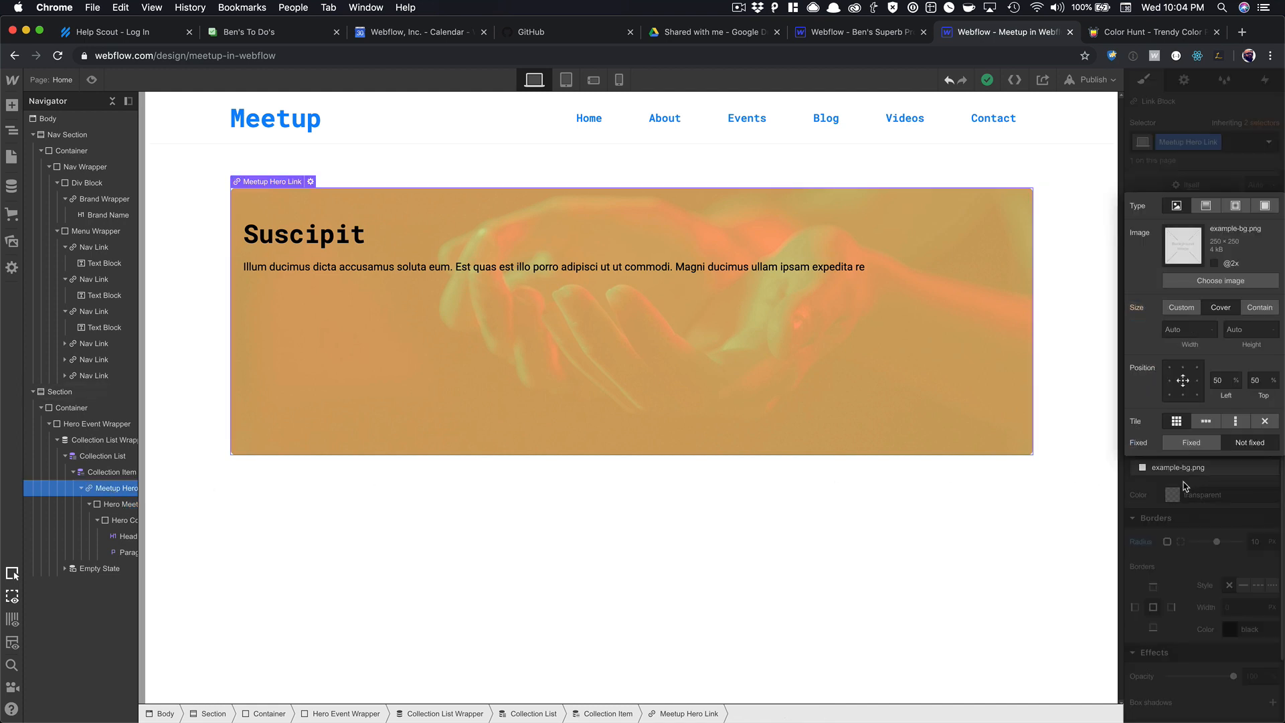
click(1198, 380)
click(1208, 445)
click(950, 407)
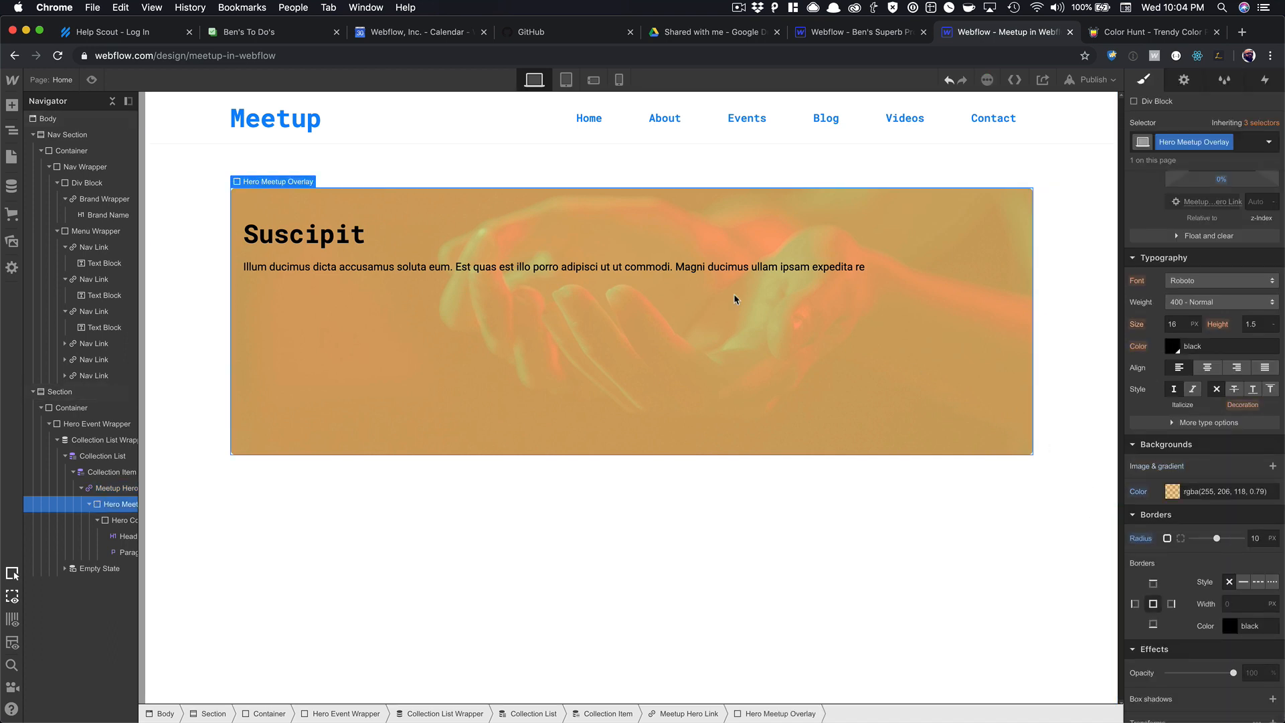
click(342, 232)
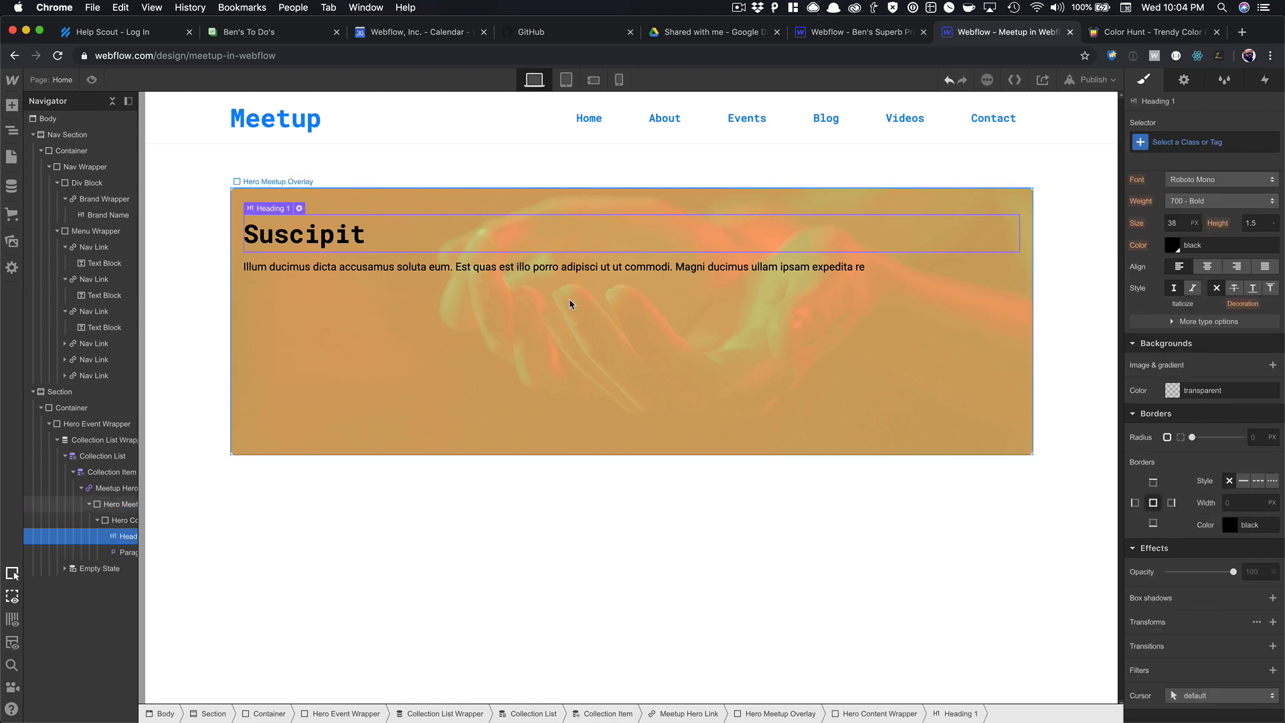
click(580, 341)
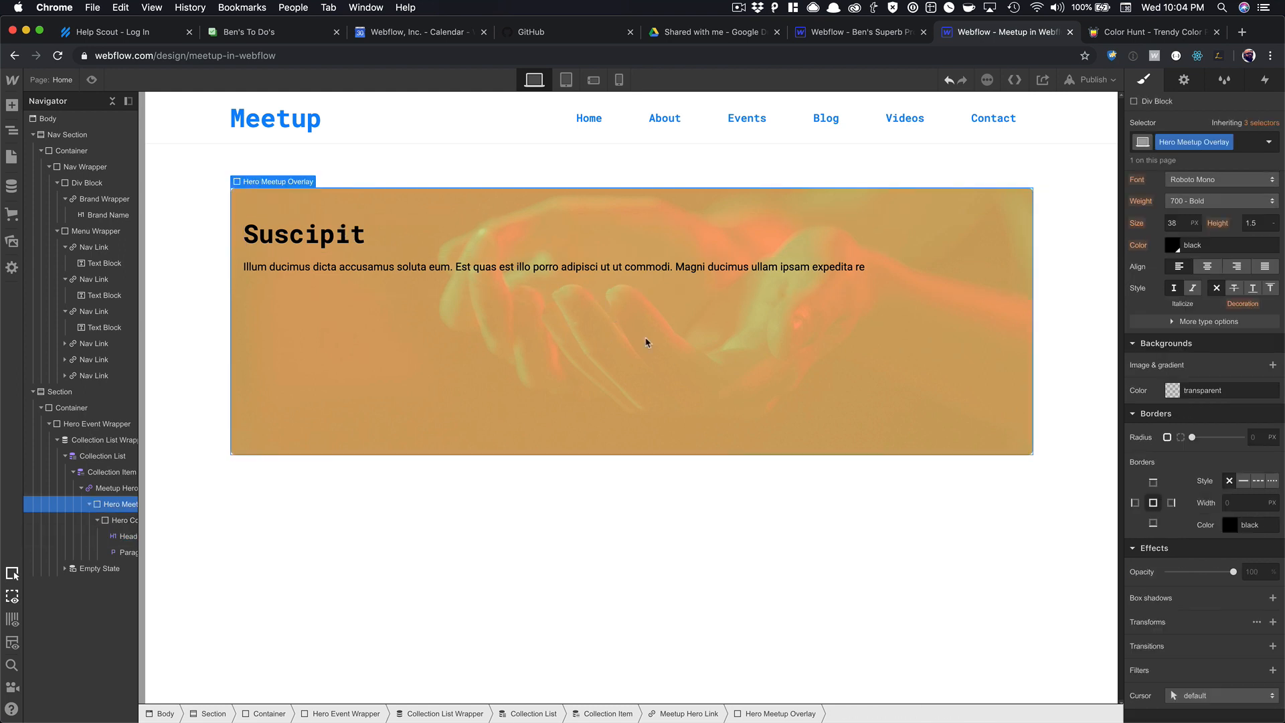
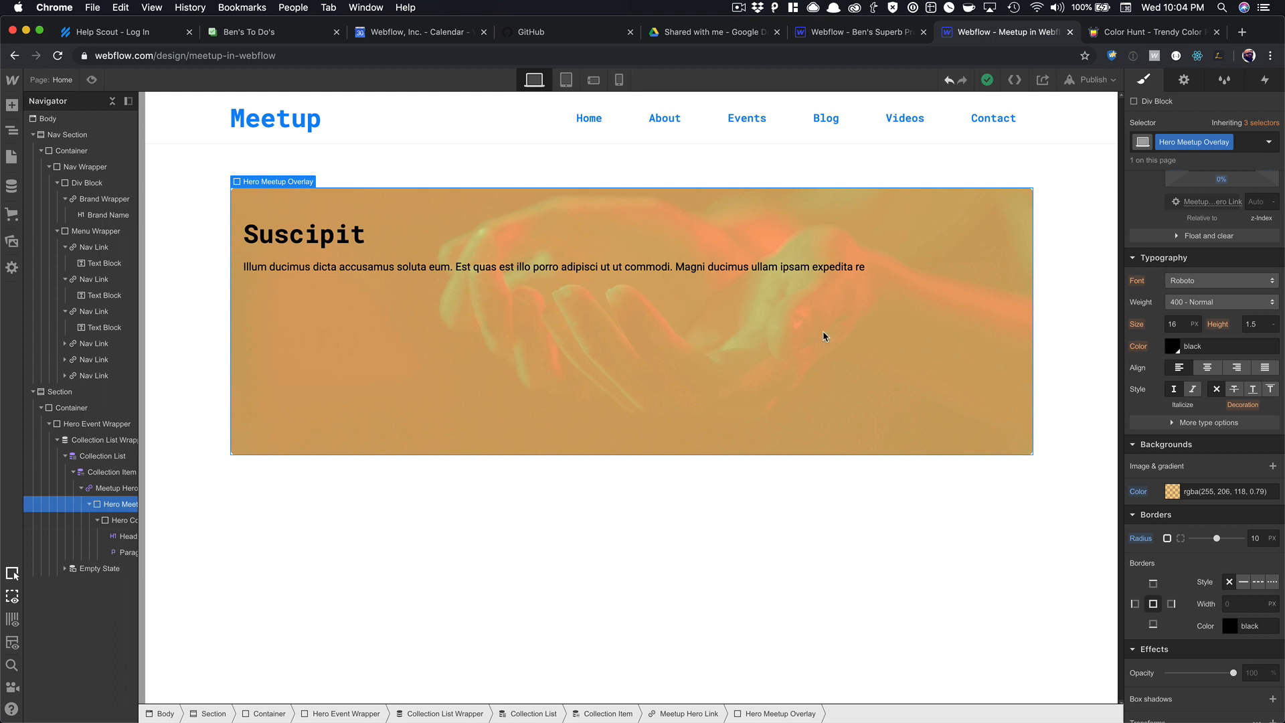
Change the hero overlay background to translucent blue #1089ff at about 80% opacity.
click(1172, 492)
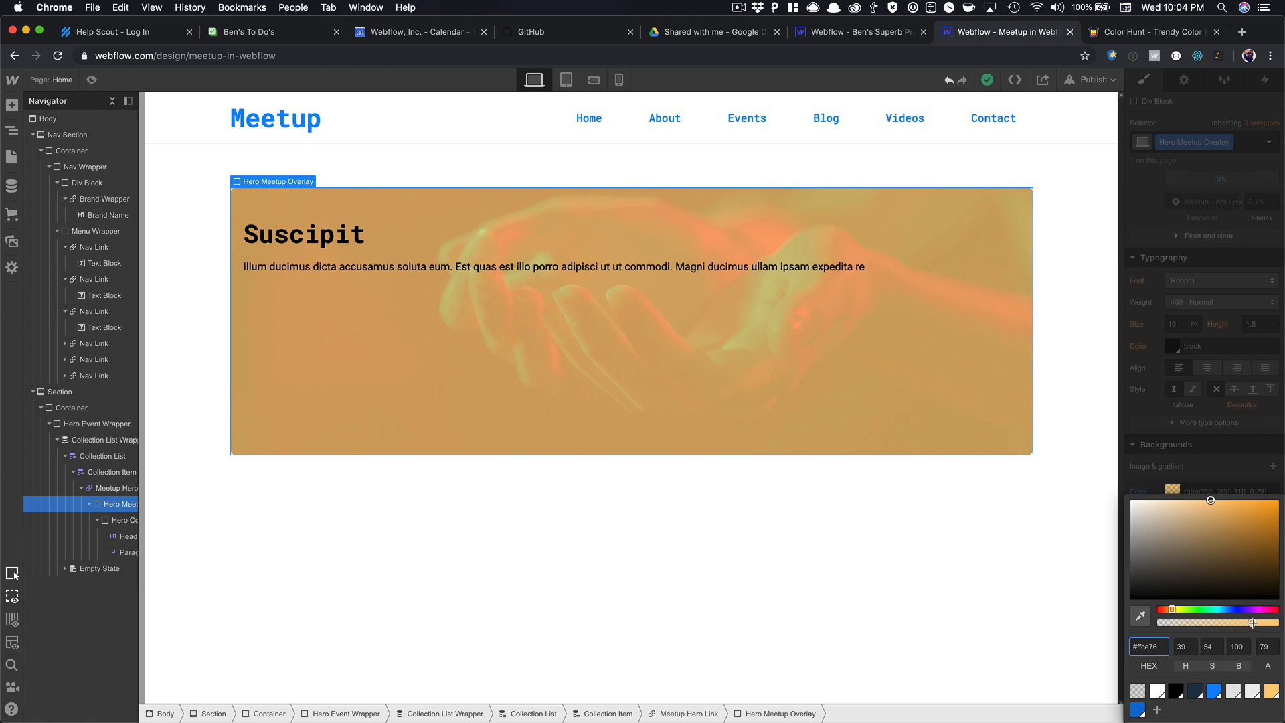
mouse_move(1254, 622)
mouse_down()
mouse_move(1116, 629)
mouse_move(1246, 623)
mouse_move(1252, 603)
mouse_up()
click(1214, 689)
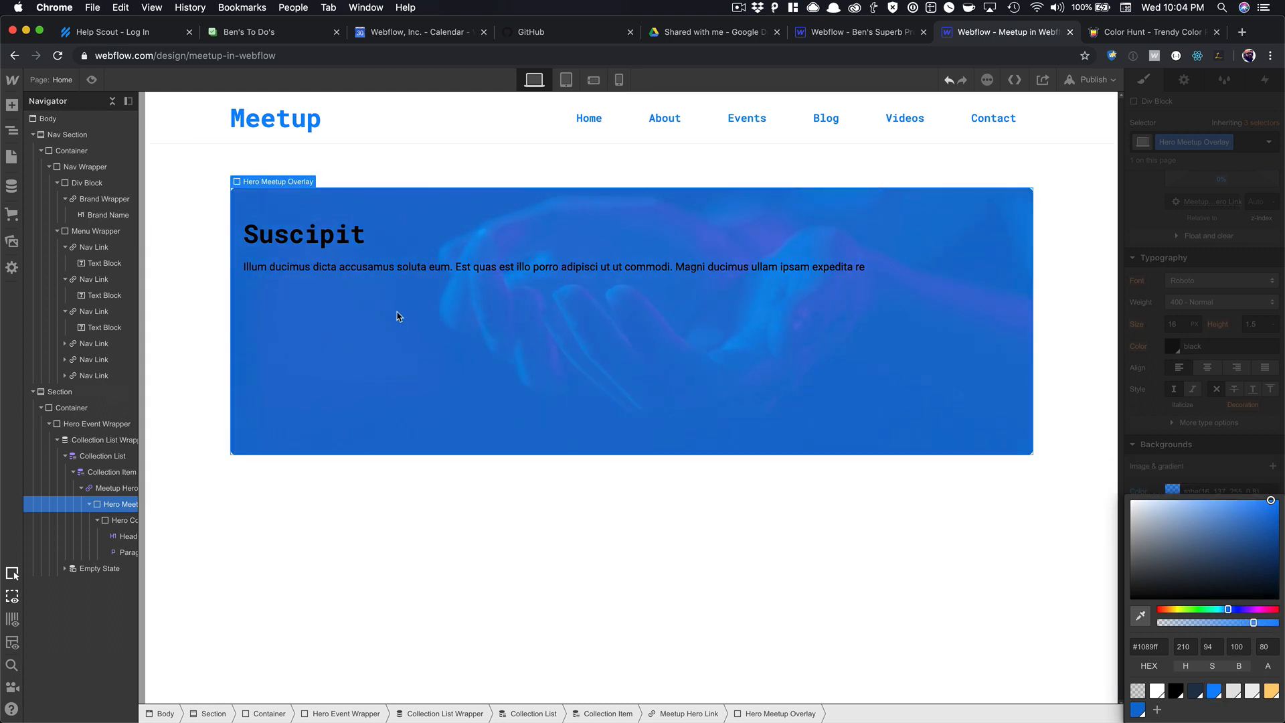
click(337, 237)
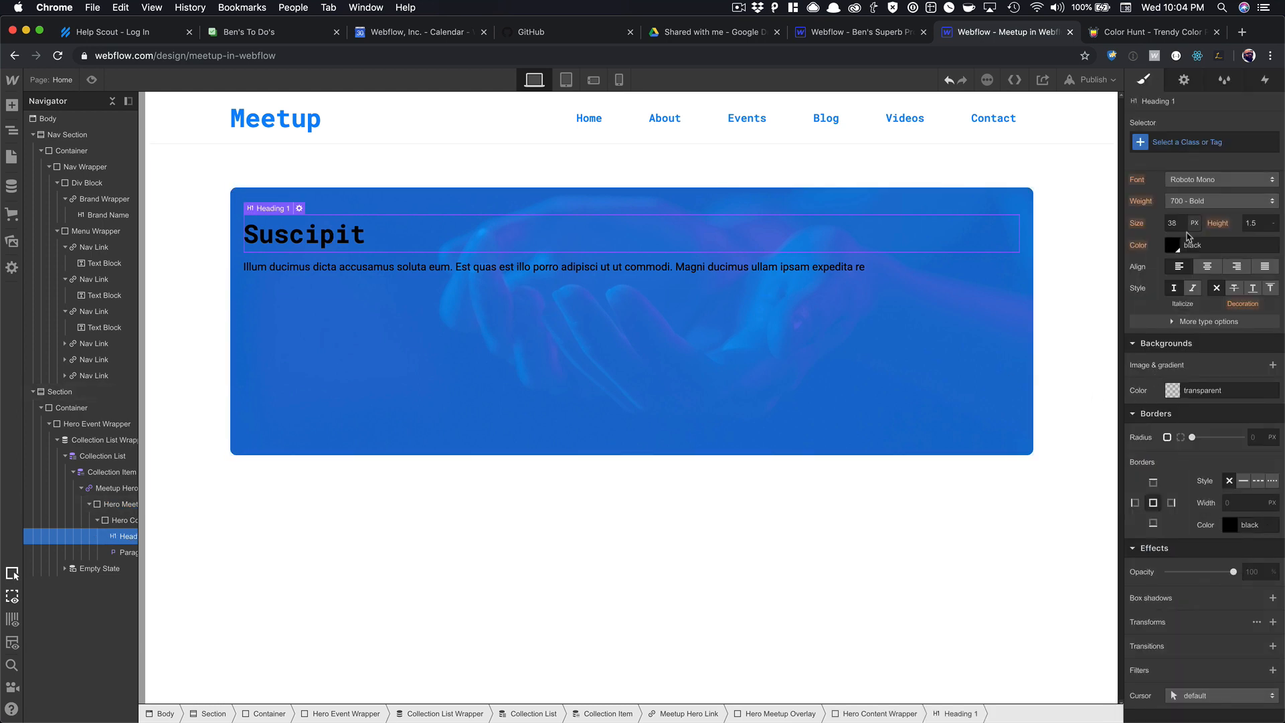
Make the Suscipit heading white and give it the class Hero Meetup Name Heading.
click(1177, 245)
click(1157, 453)
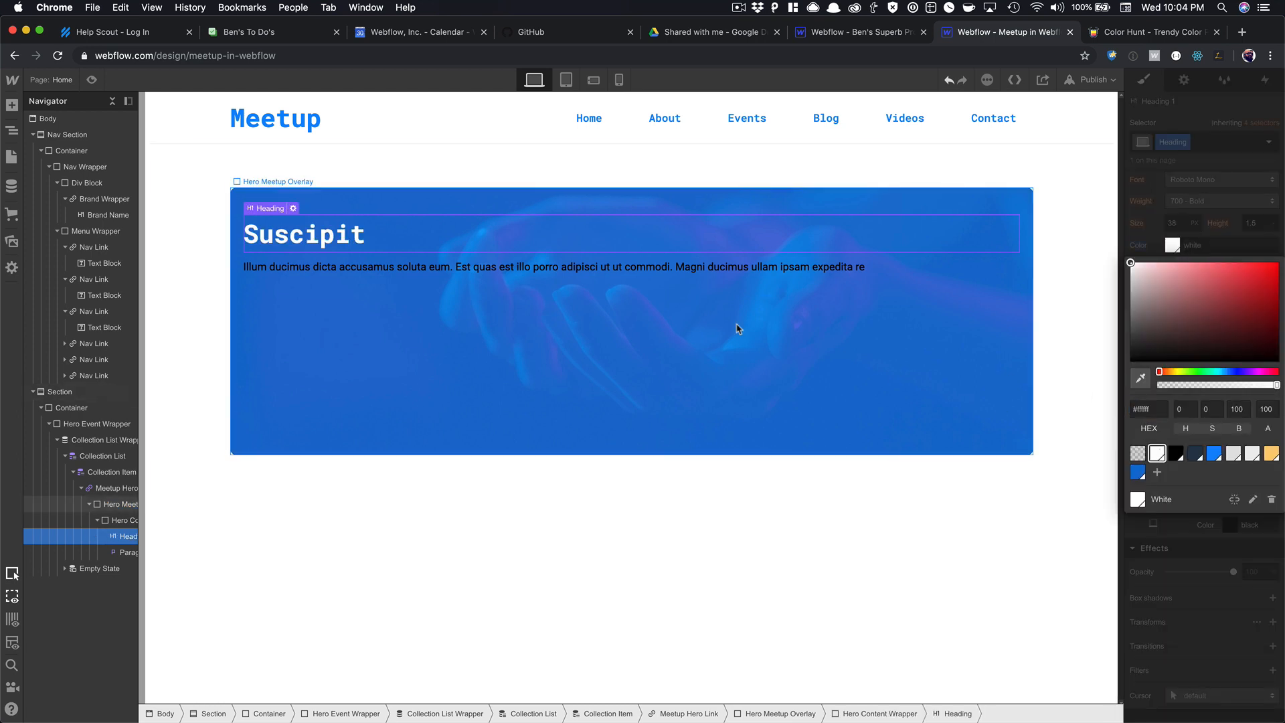
click(1184, 166)
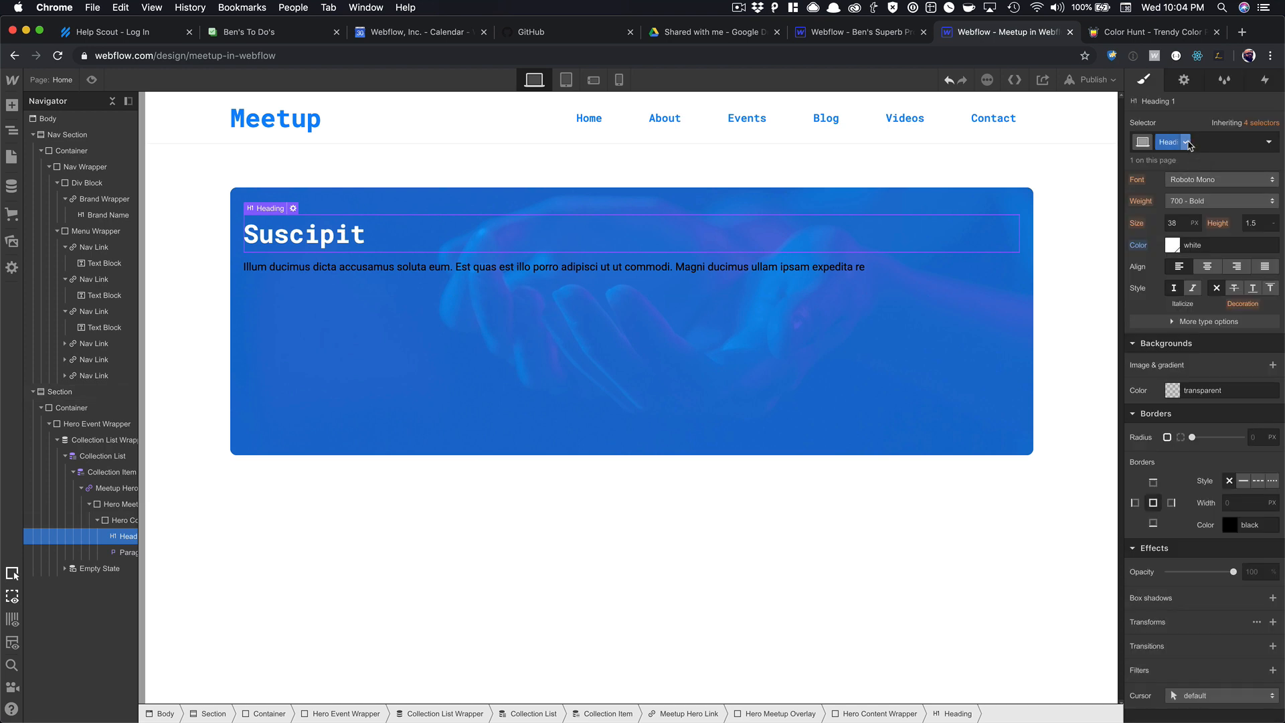
text(Hero Meetup Name Headi)
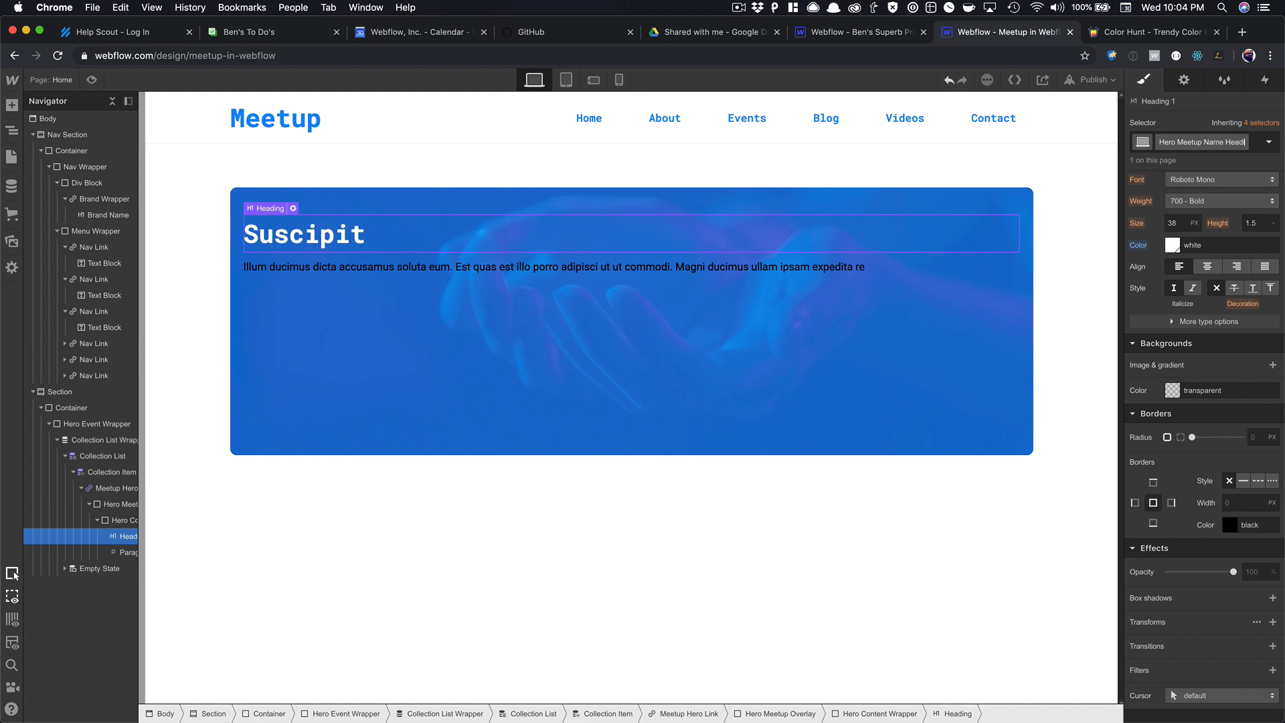
text(ng)
key(Return)
Give the paragraph the class Hero Meetup Name Description and white text.
click(658, 270)
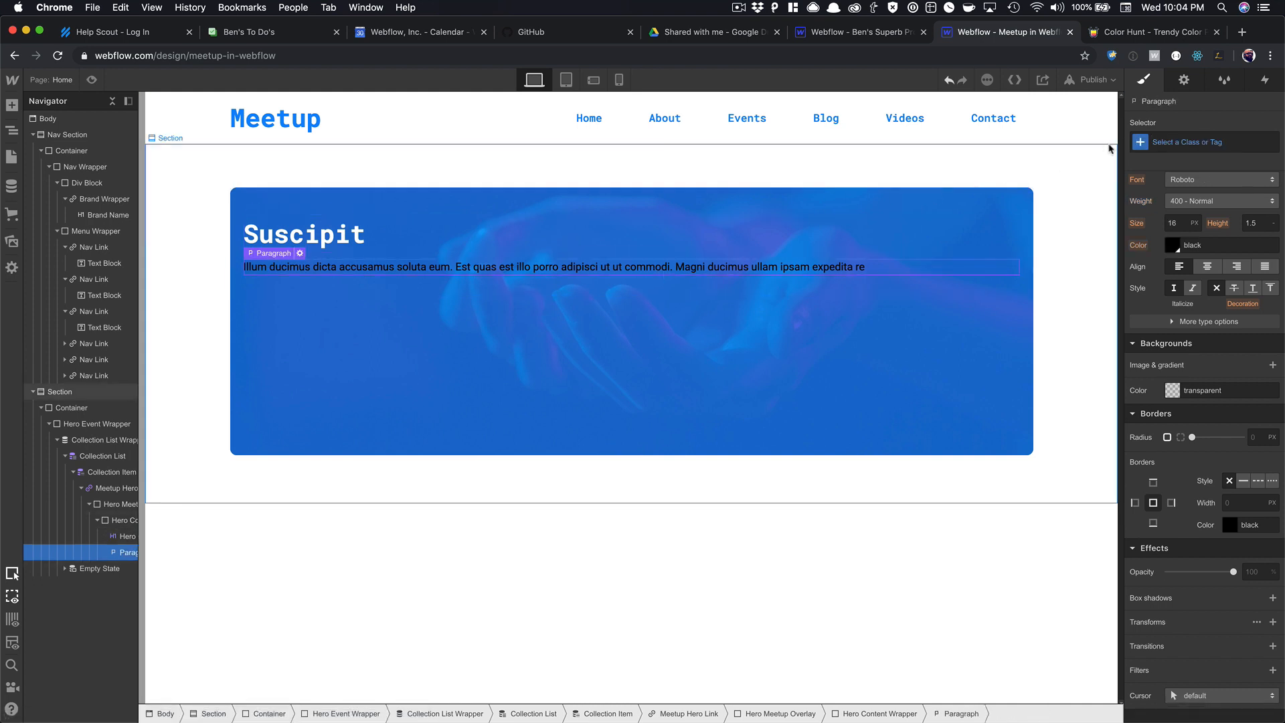
click(1161, 143)
text(Hero Mee)
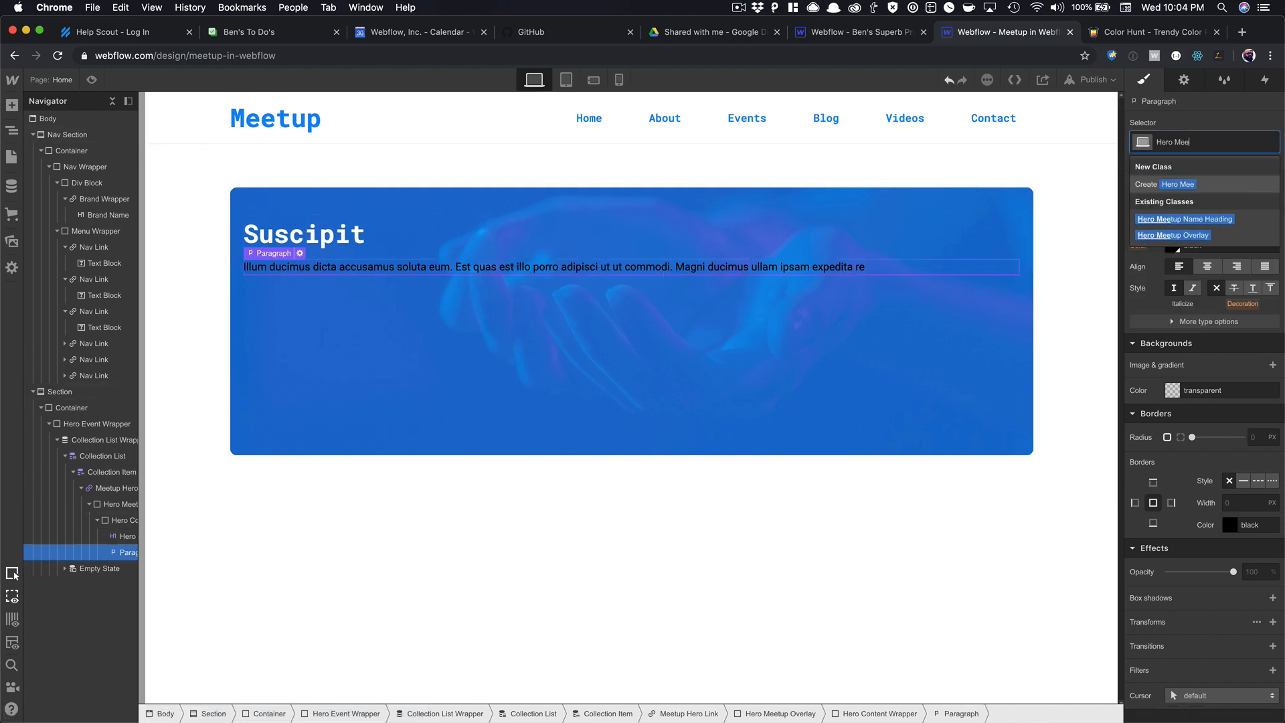
text(tup Name D)
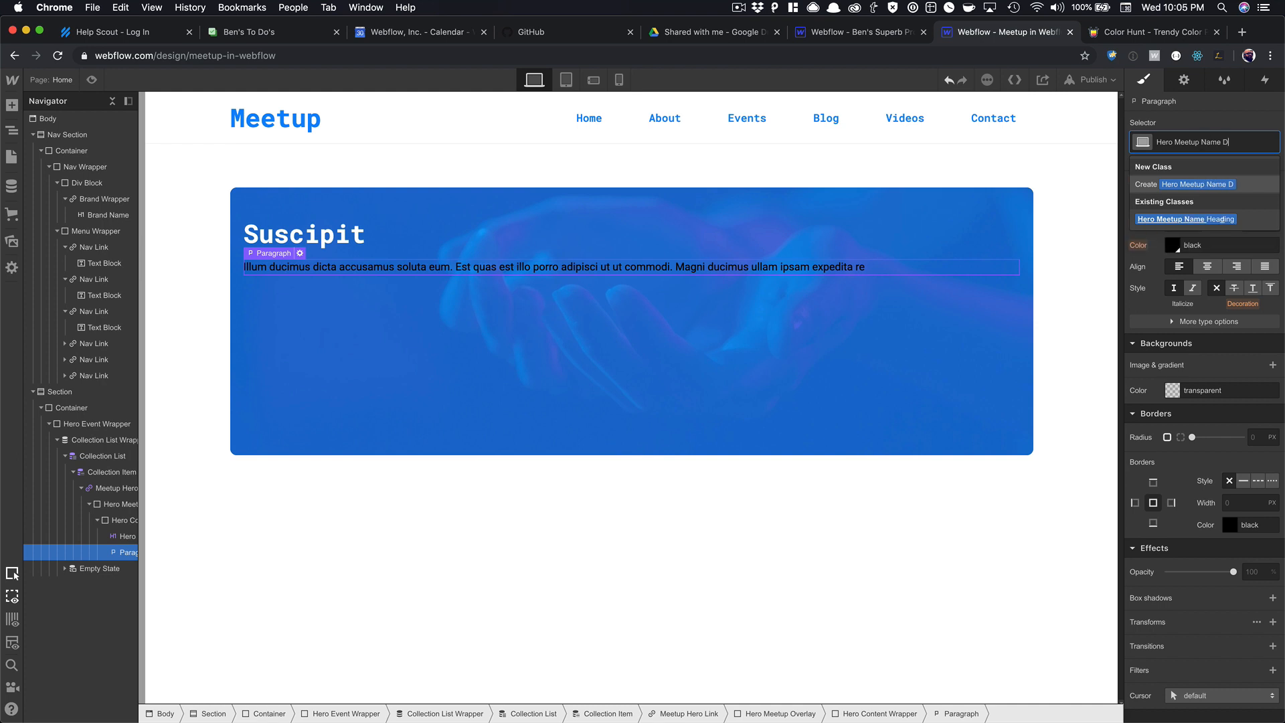
text(esc)
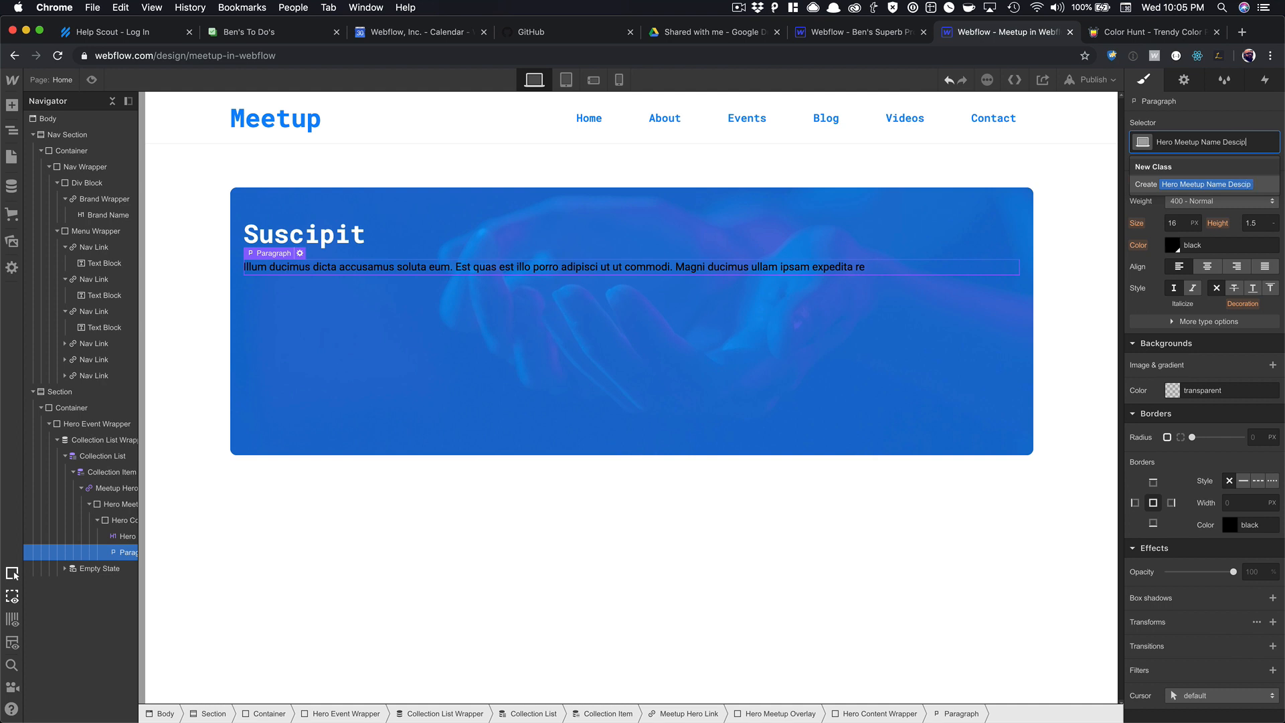
text(ription)
key(Return)
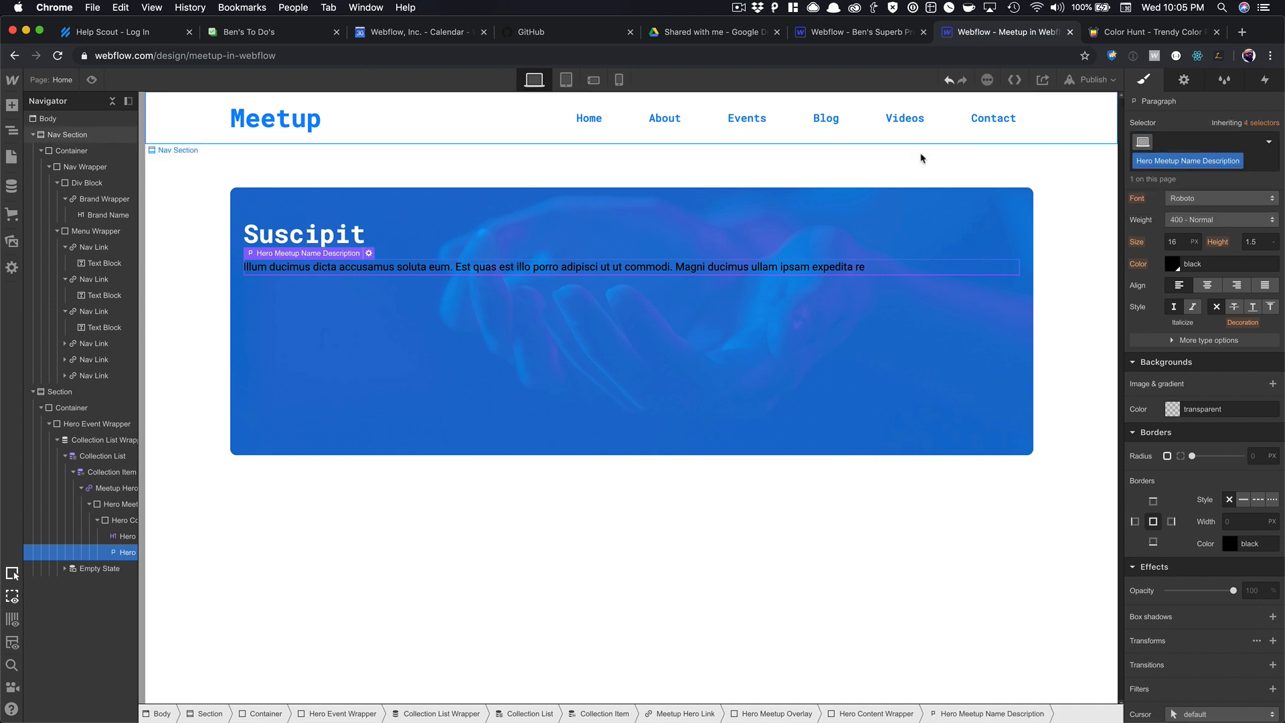
click(1177, 271)
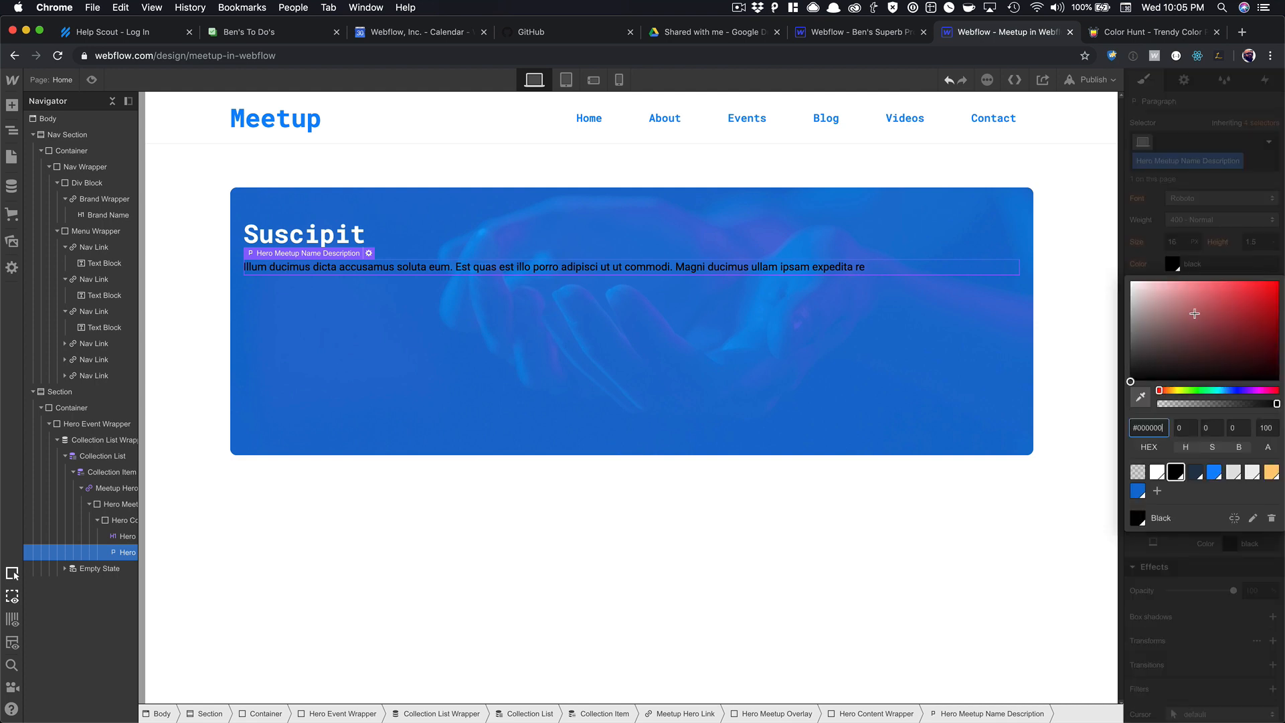
click(1157, 472)
key(Escape)
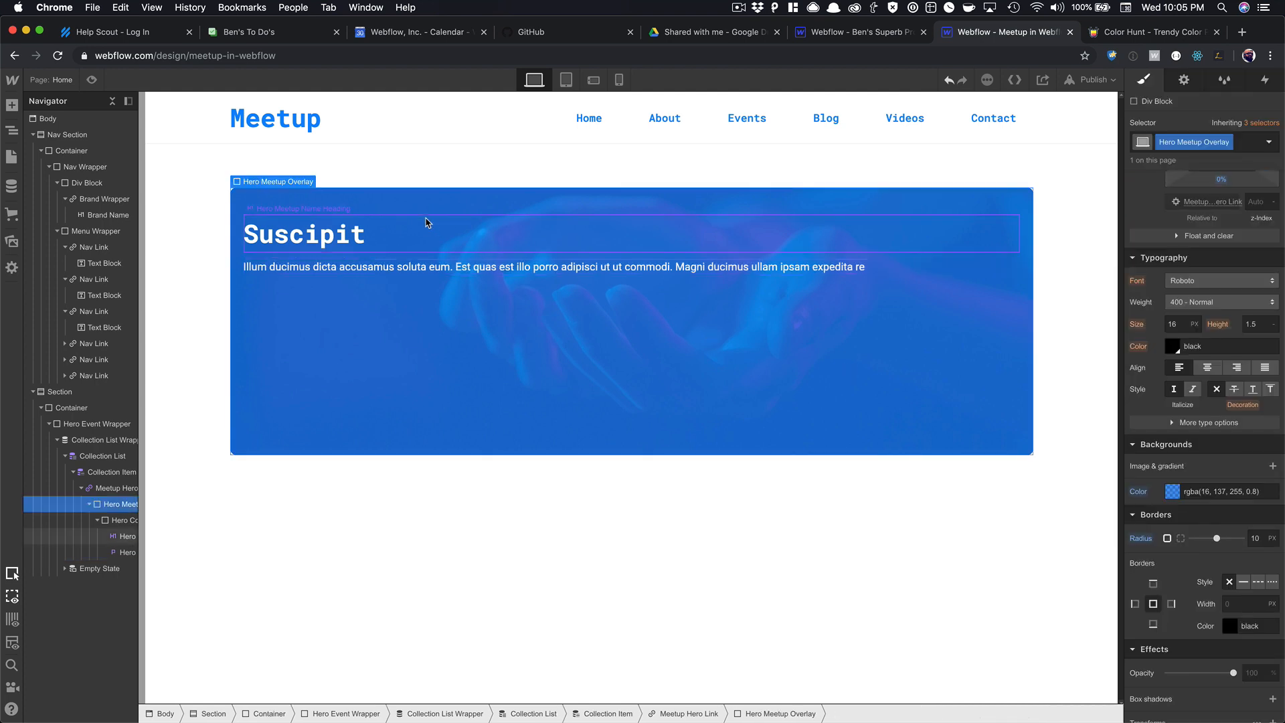
click(425, 220)
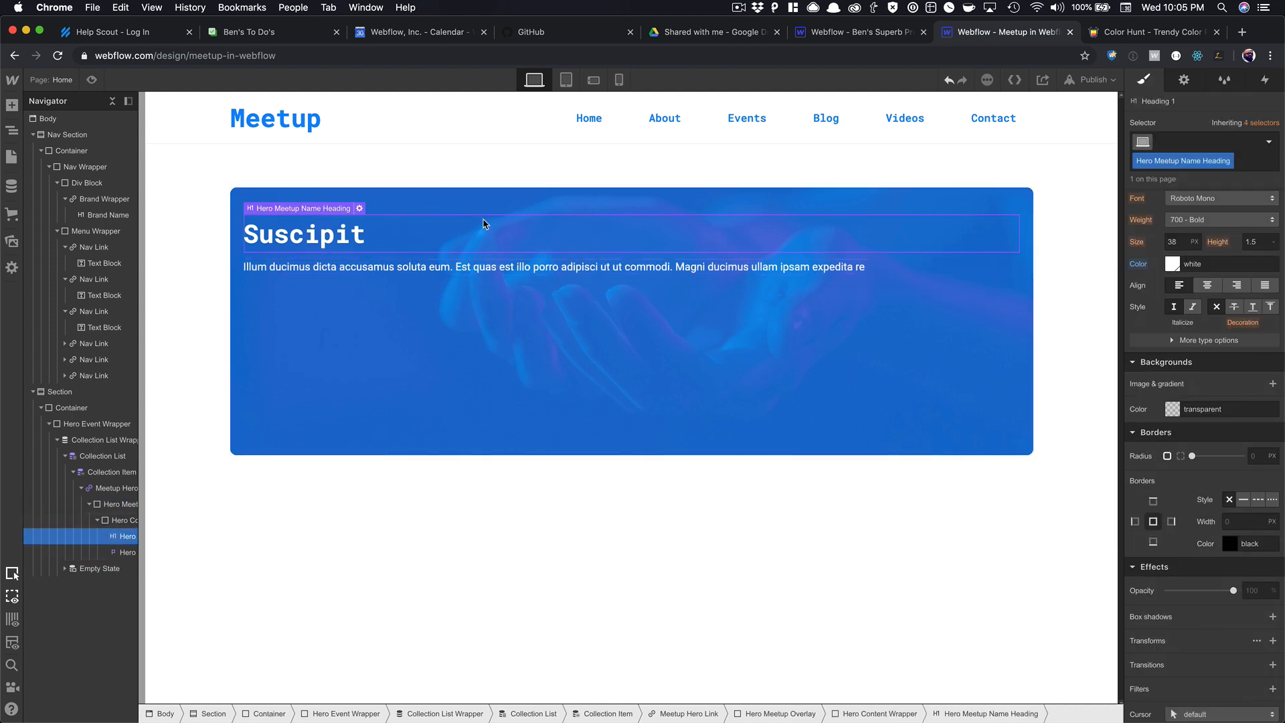
click(370, 300)
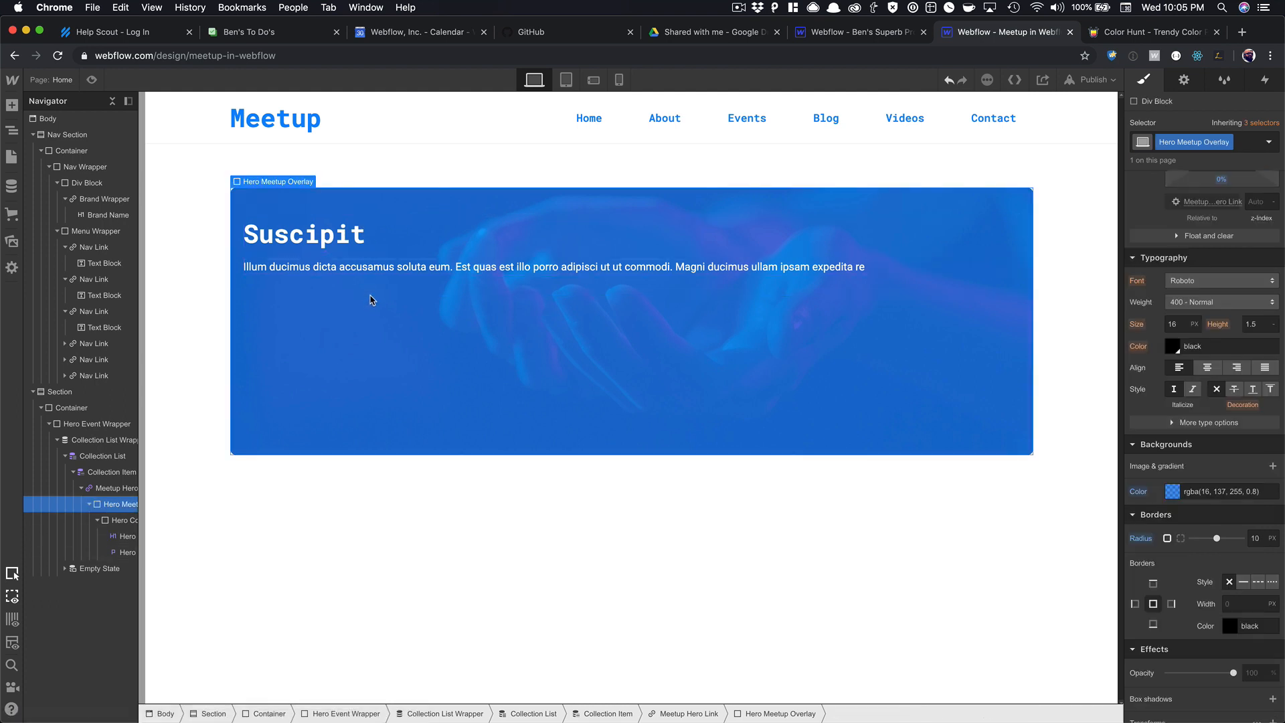
click(395, 251)
key(Up)
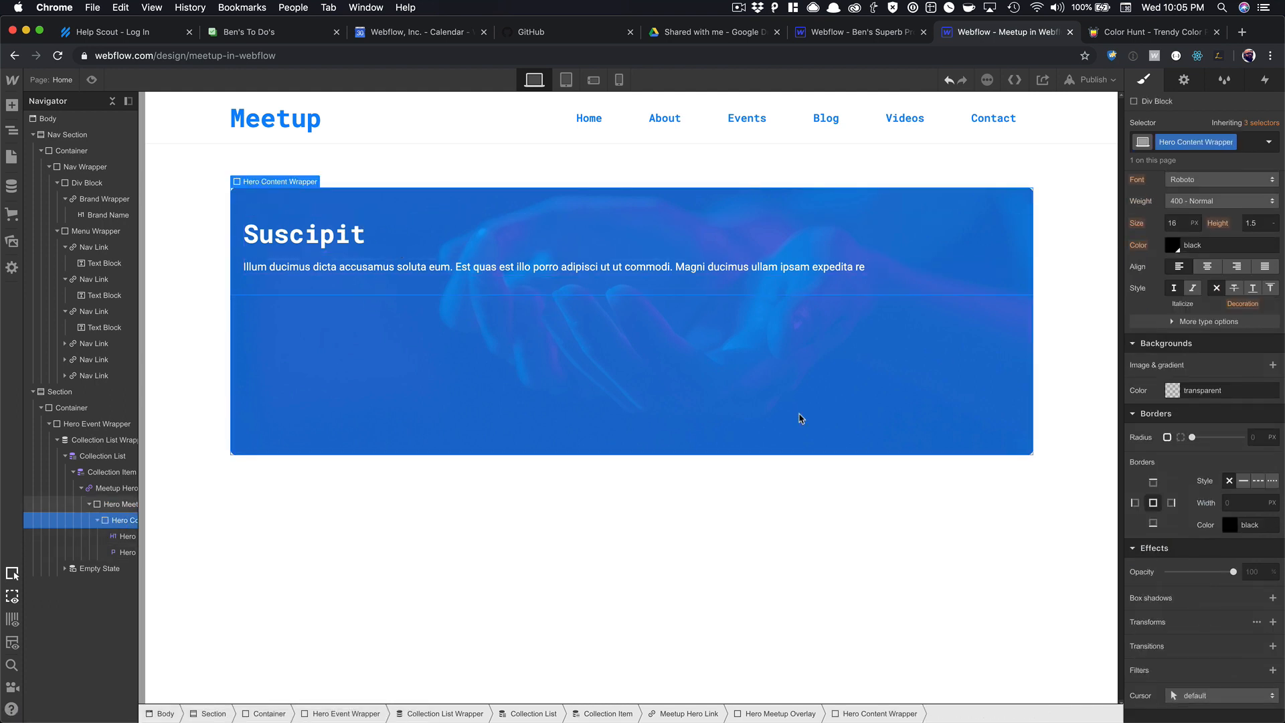
Wrap the heading and paragraph in a new div block classed Hero Content.
scroll(1180, 365, up, 5)
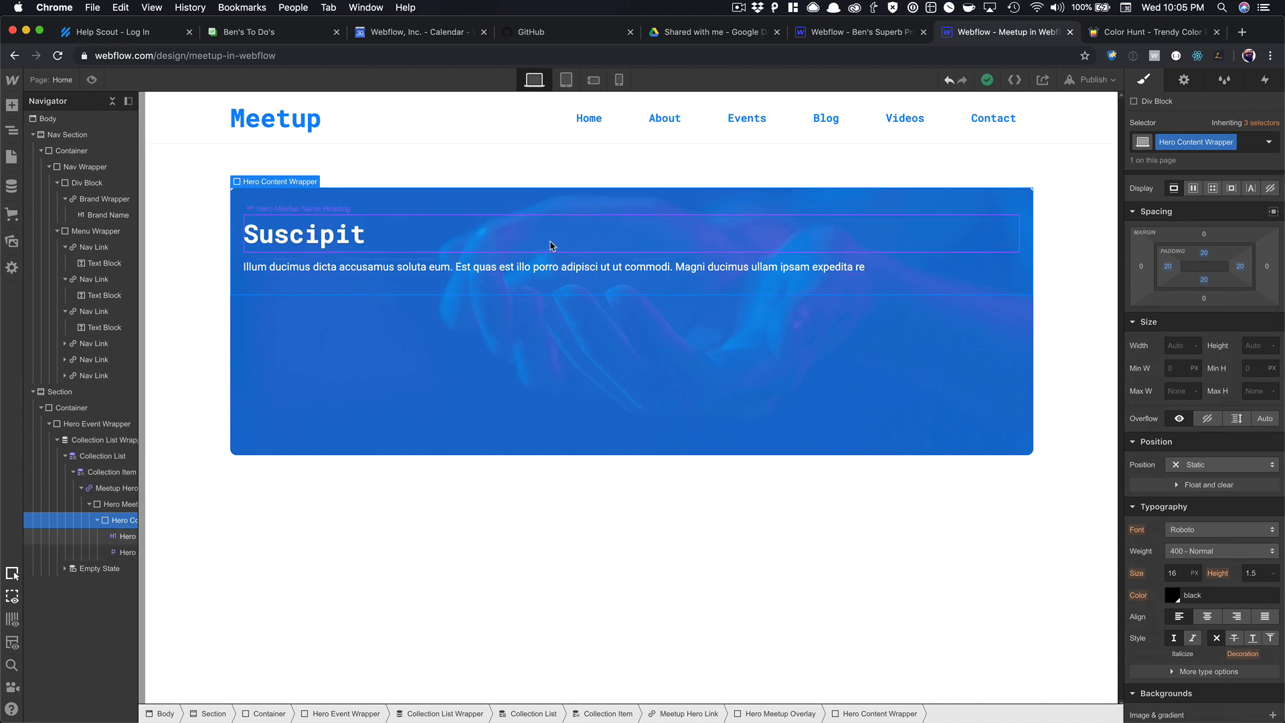
key(super+e)
text(div)
click(464, 218)
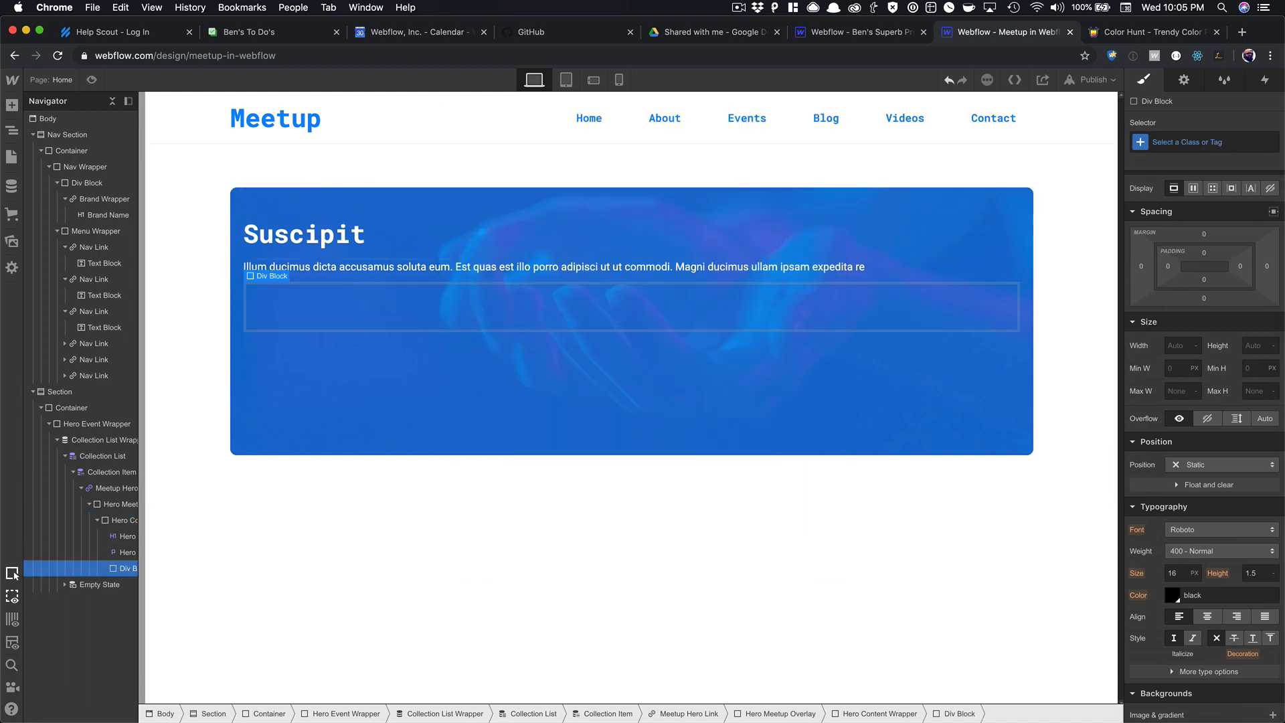
drag(373, 274, 373, 304)
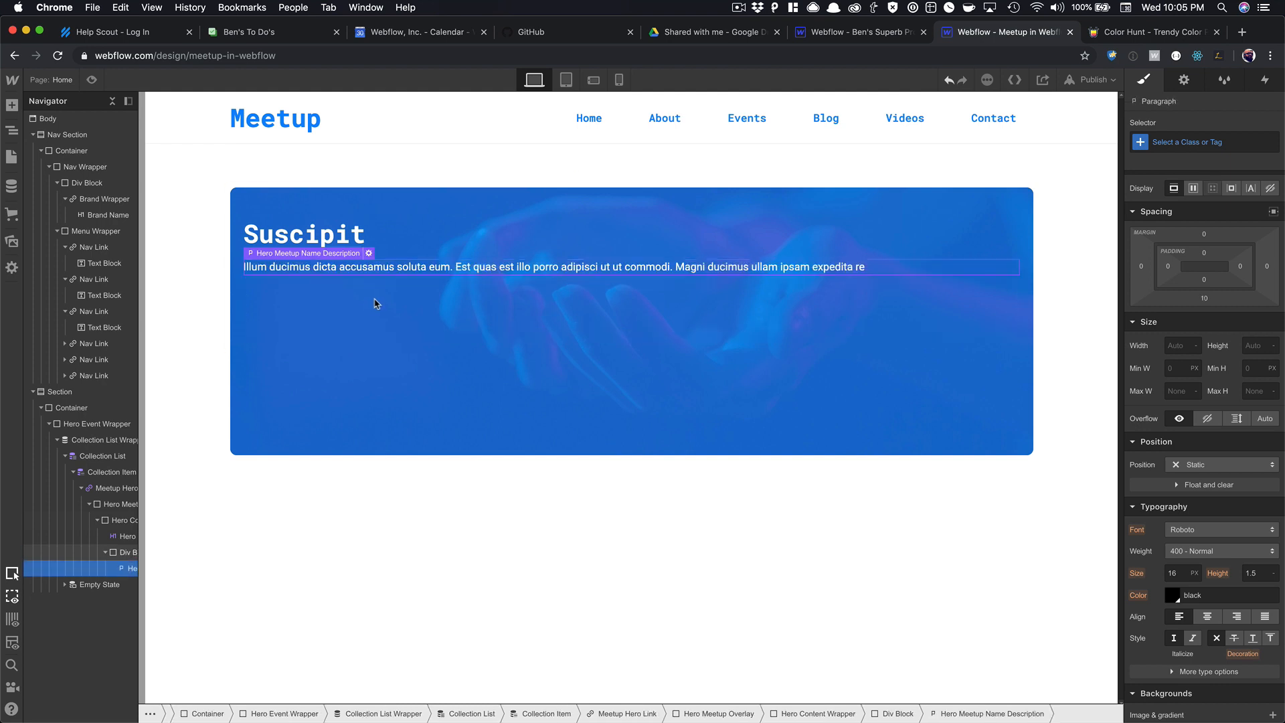
click(342, 251)
drag(342, 251, 360, 254)
click(359, 255)
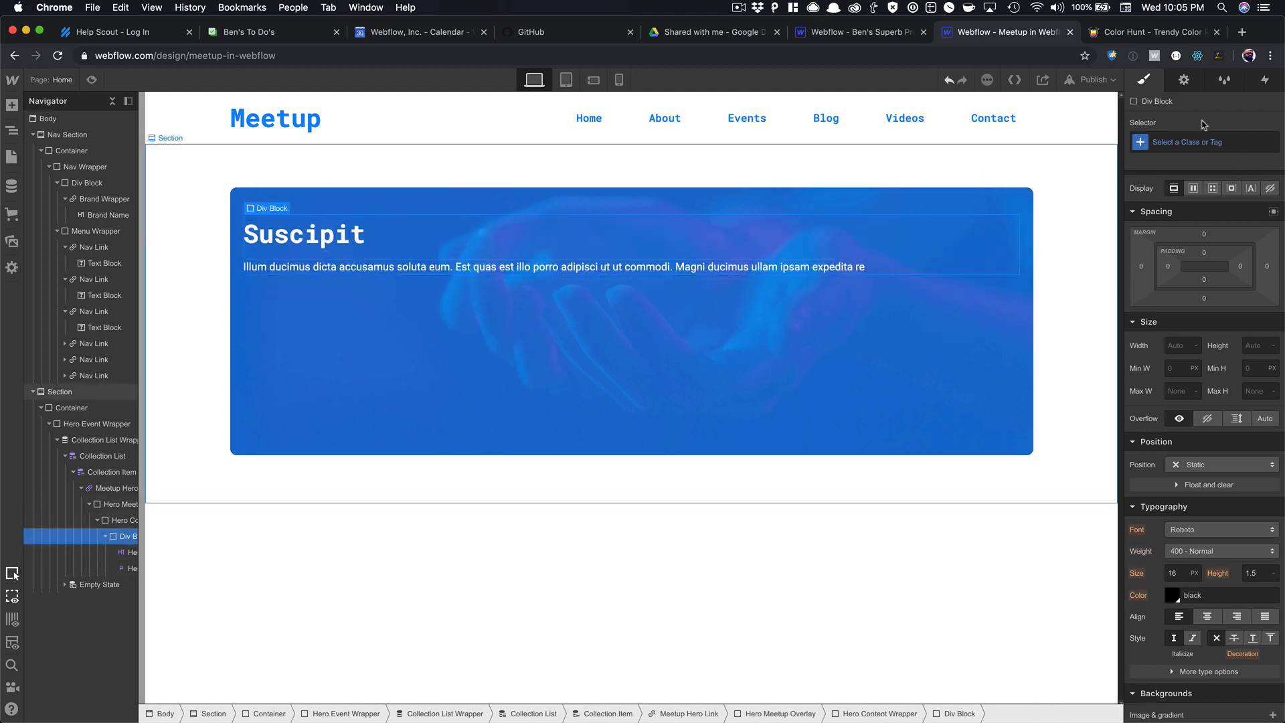
click(1212, 141)
text(Hero Content)
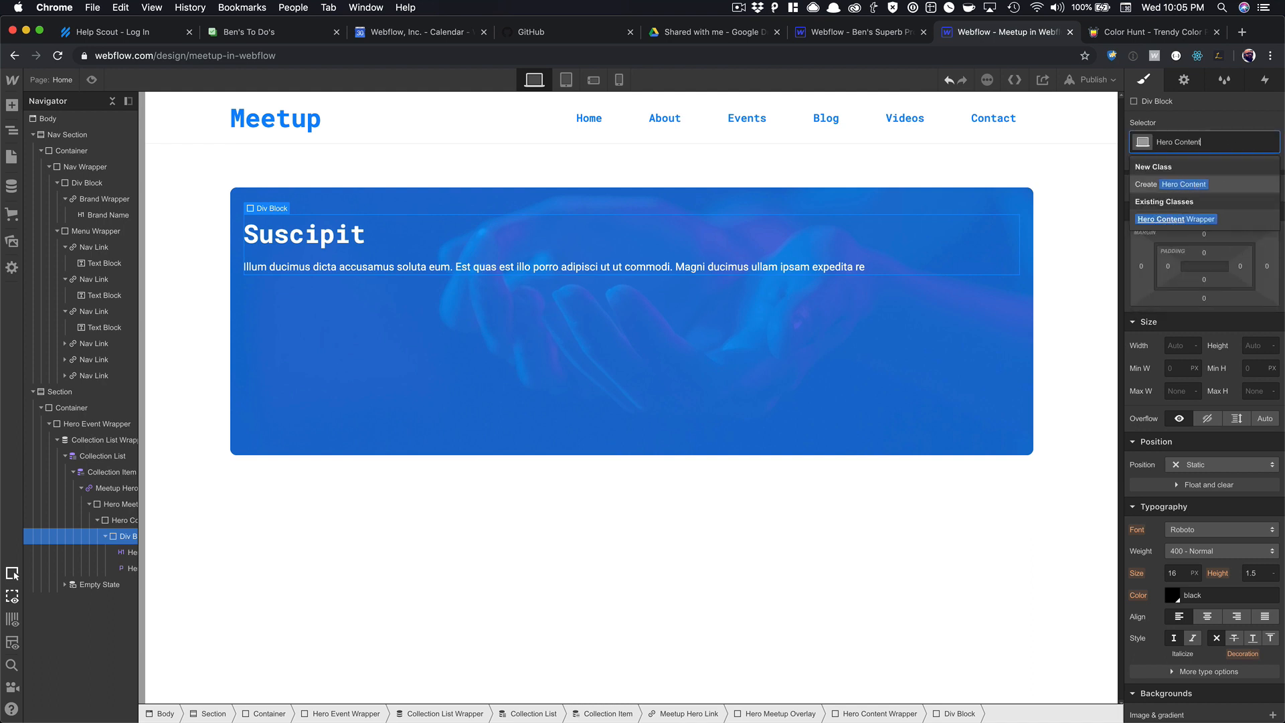
key(Return)
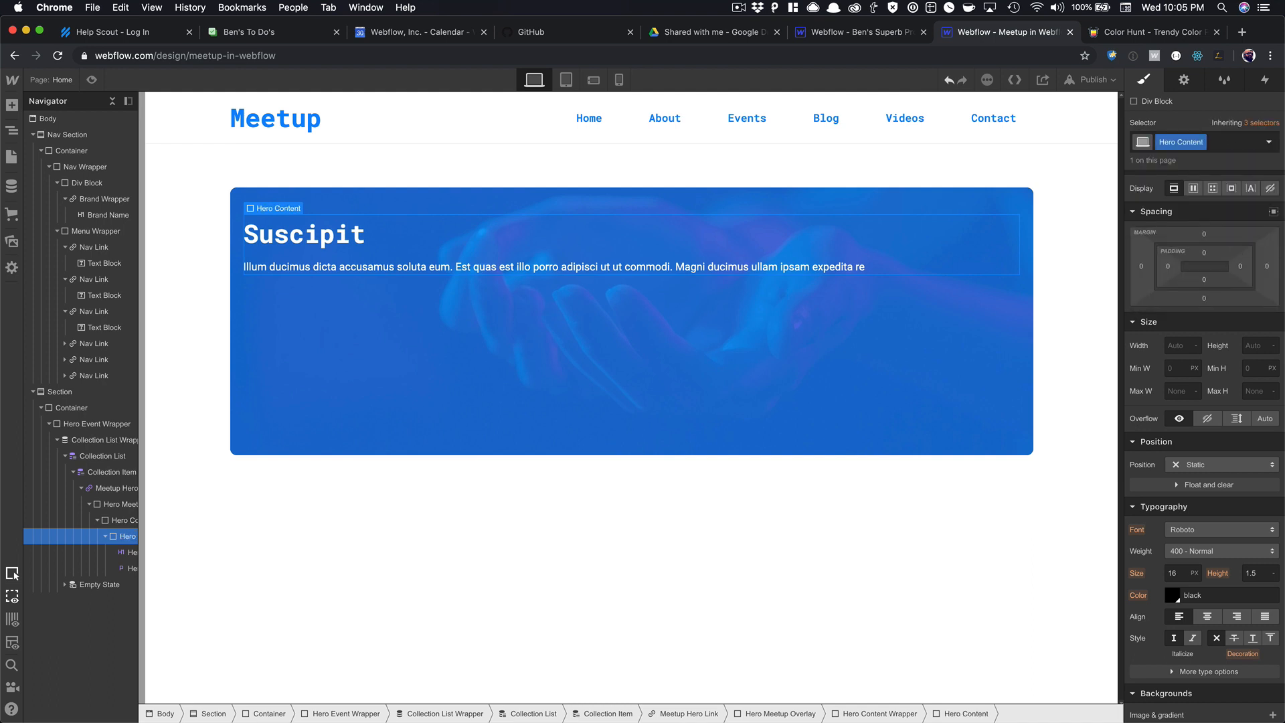
Make the Hero Content Wrapper a flex layout with aligned content and 100% height.
key(Up)
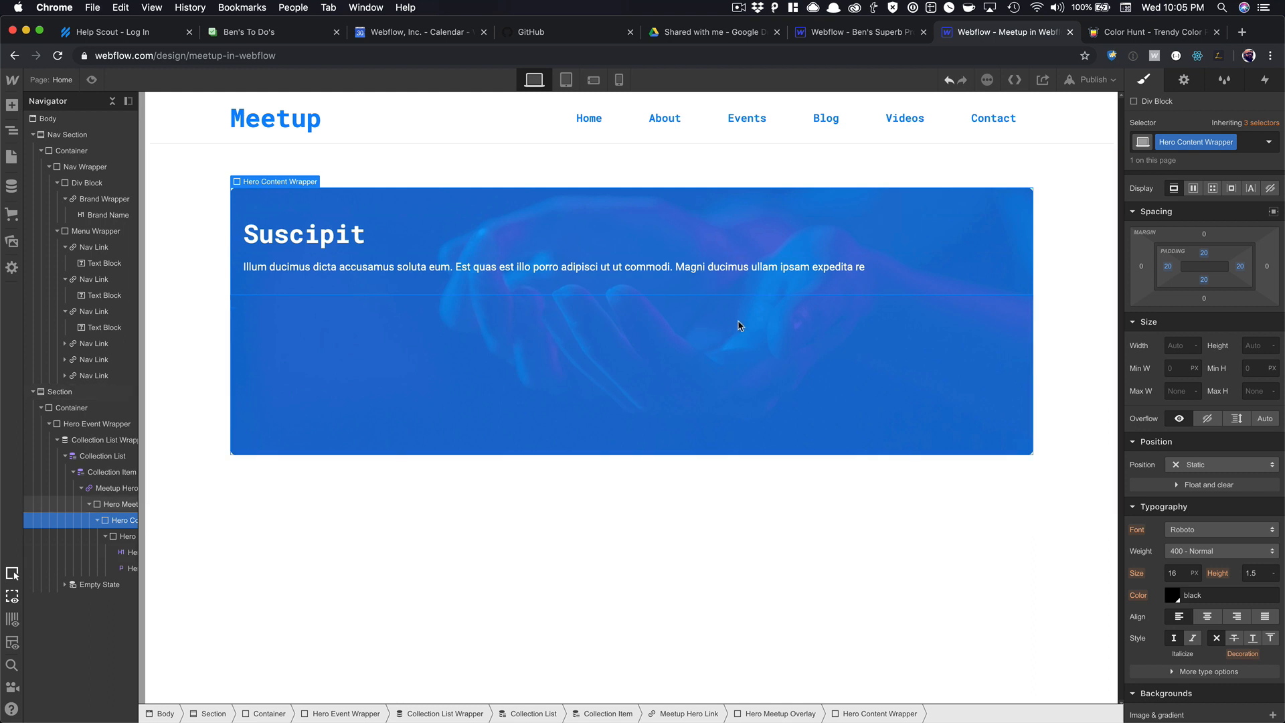
click(1193, 189)
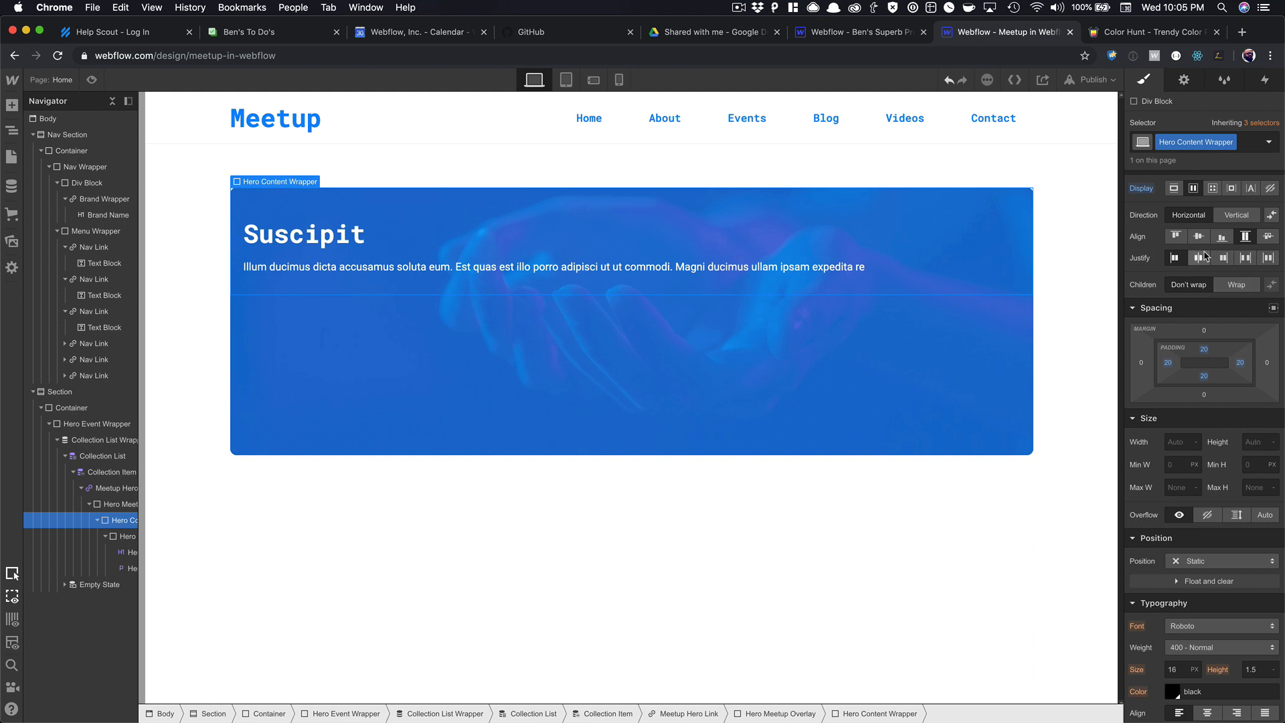
click(1177, 258)
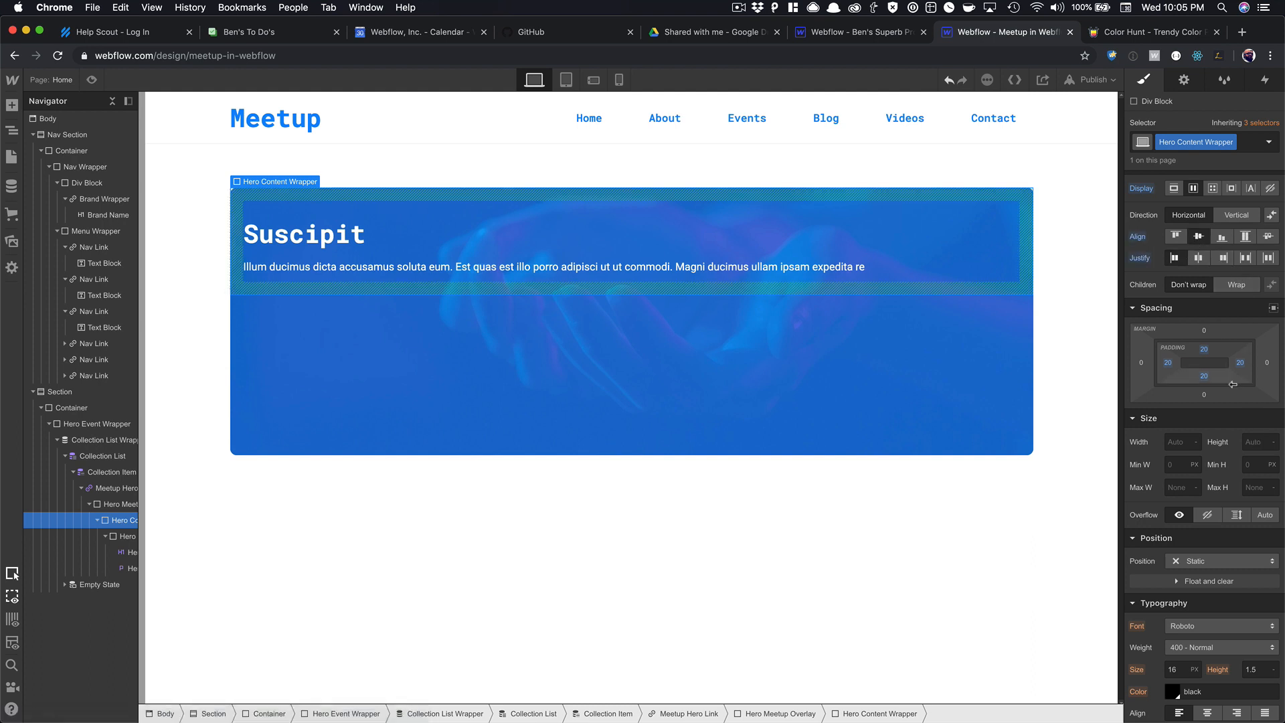
click(1250, 442)
text(100%)
key(Return)
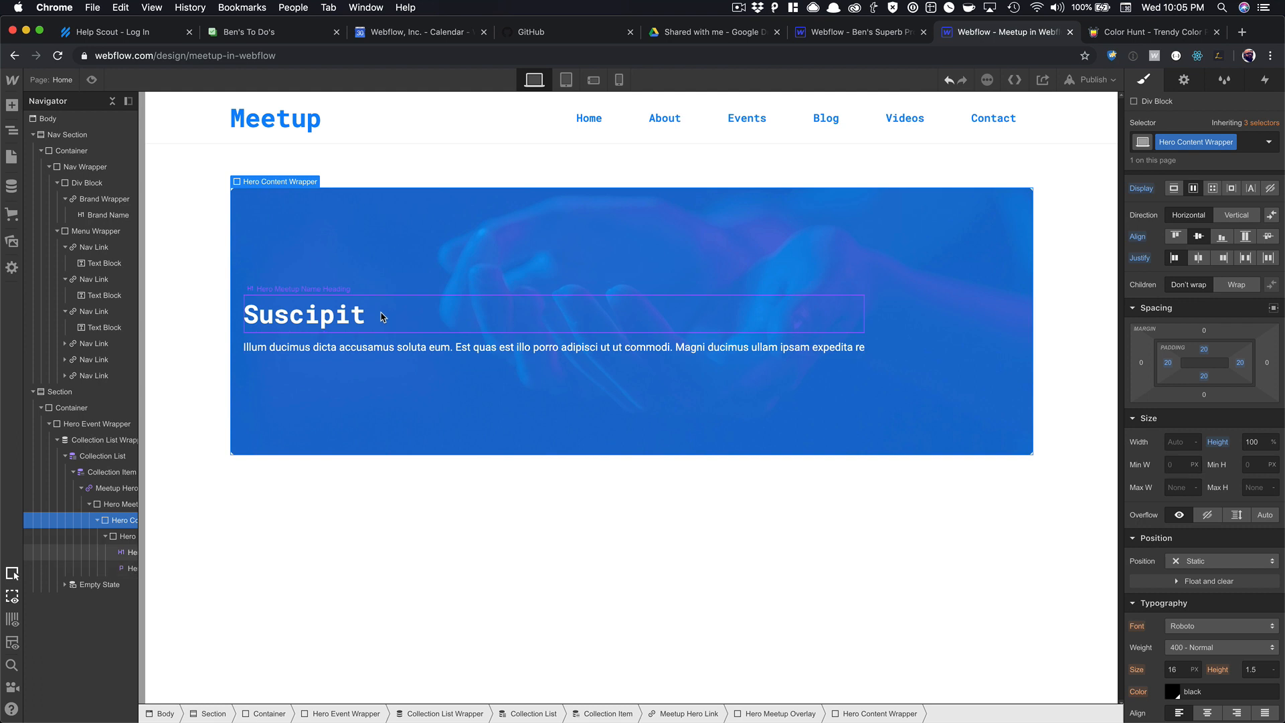
Set Hero Content width to 25% and the wrapper's side padding to 48 px.
click(381, 318)
key(Up)
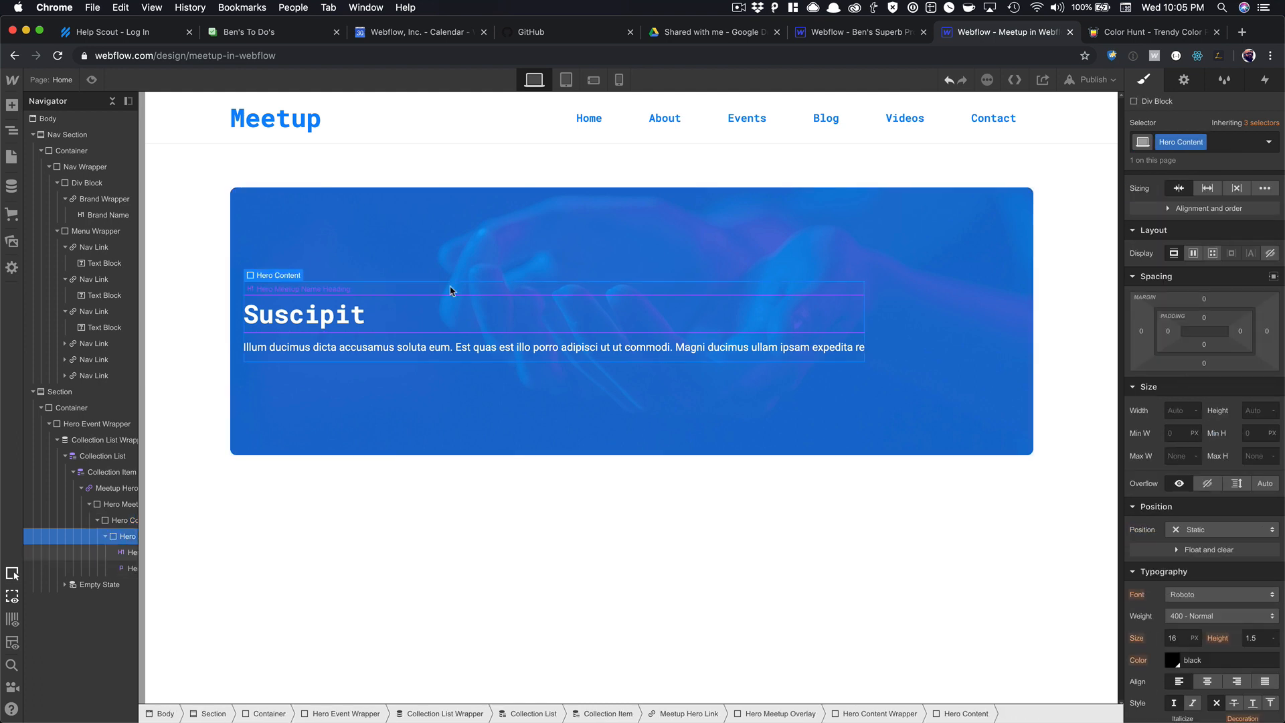
click(1184, 409)
key(Tab)
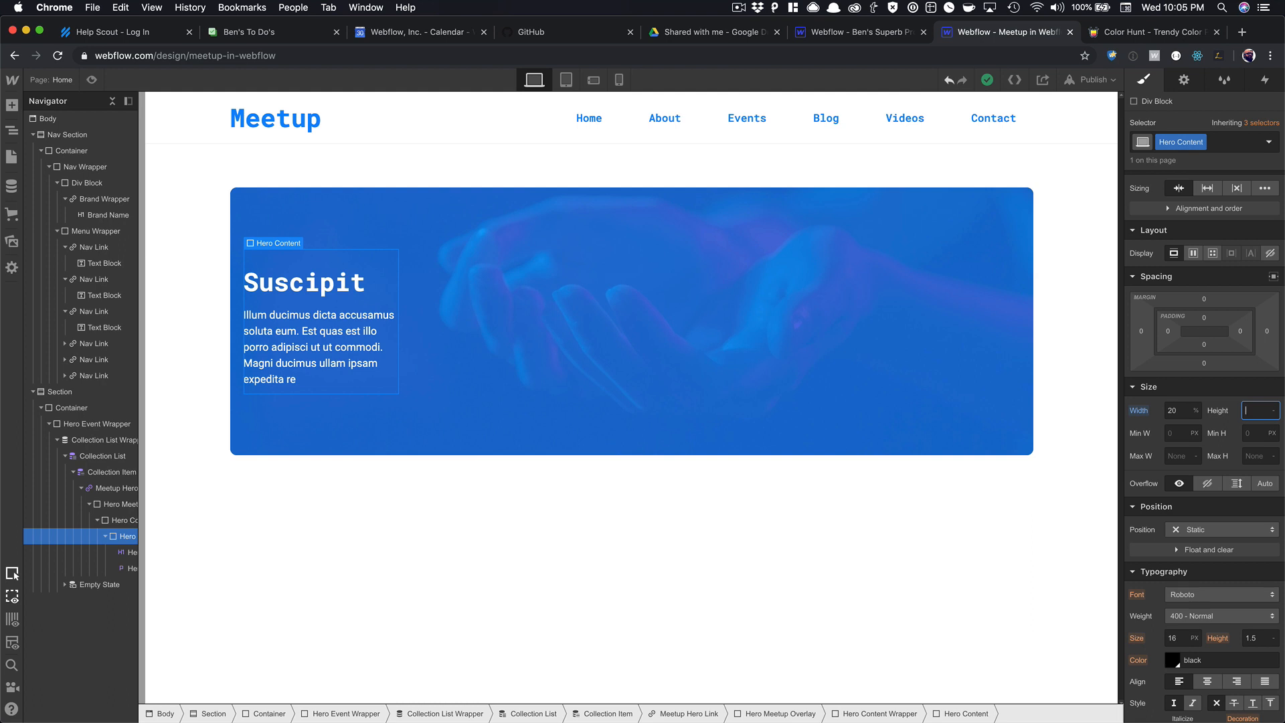
click(1177, 411)
text(25)
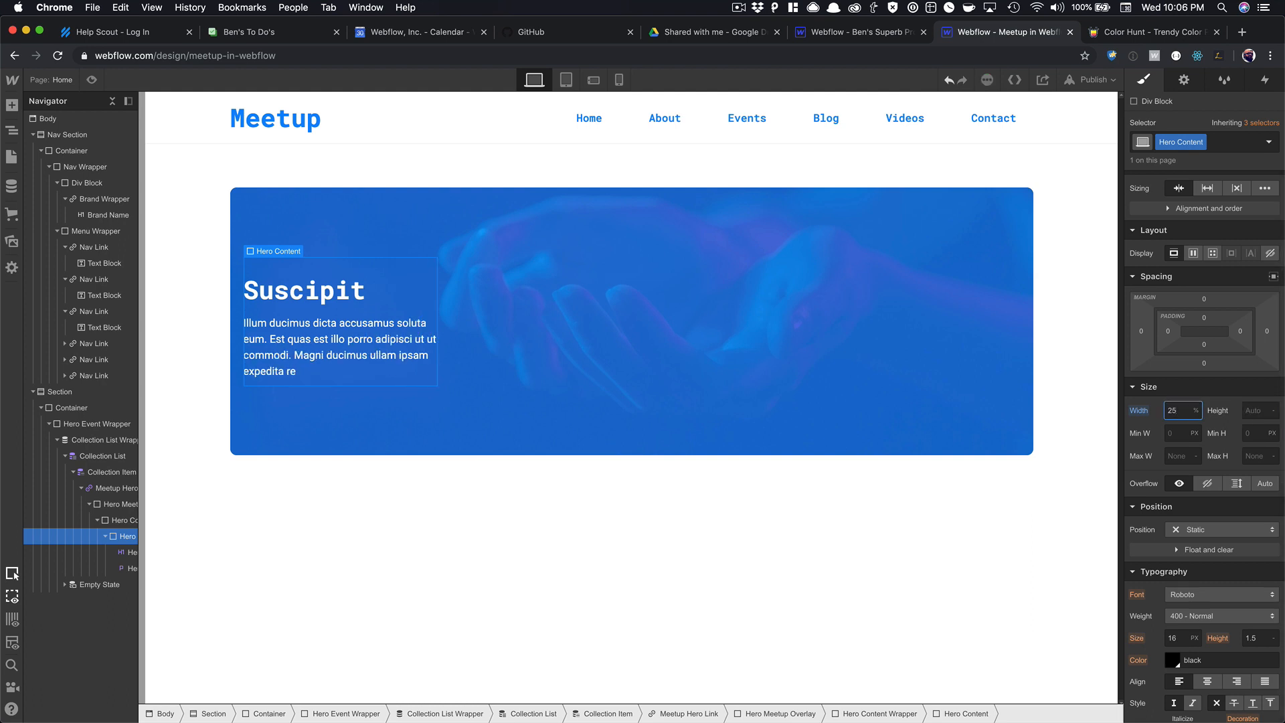
click(372, 422)
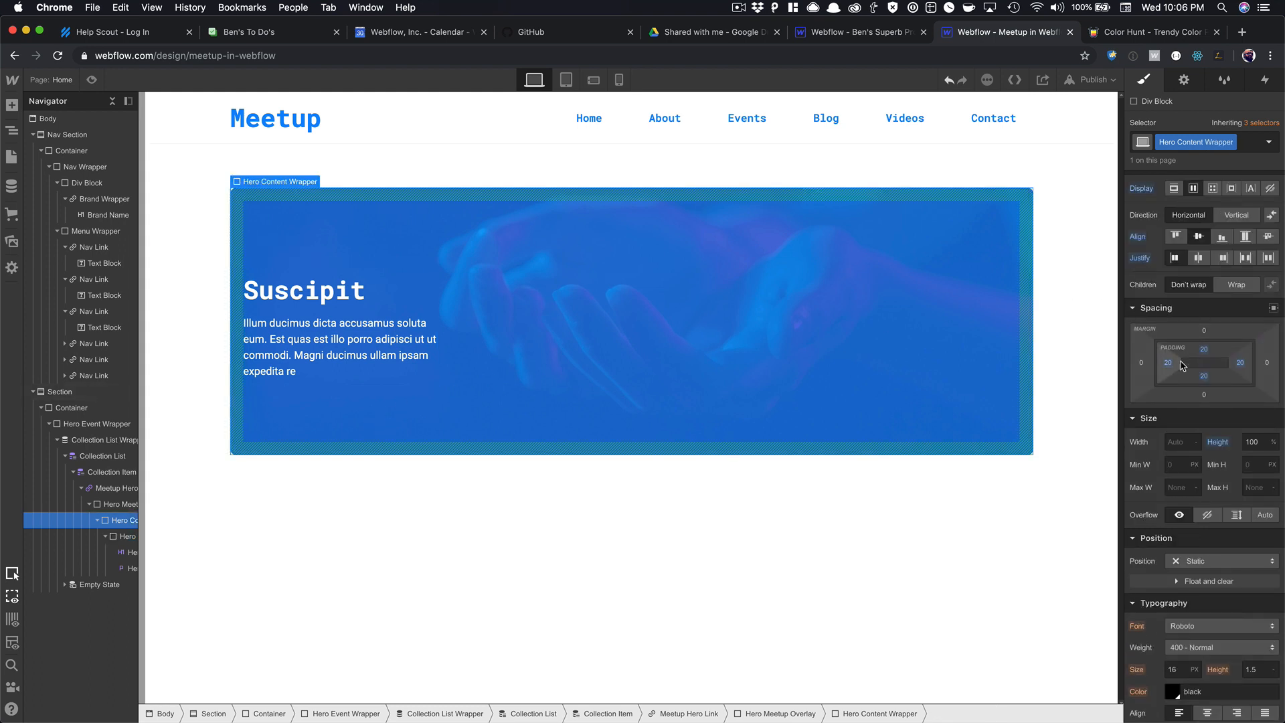
drag(1168, 366, 1230, 362)
click(626, 477)
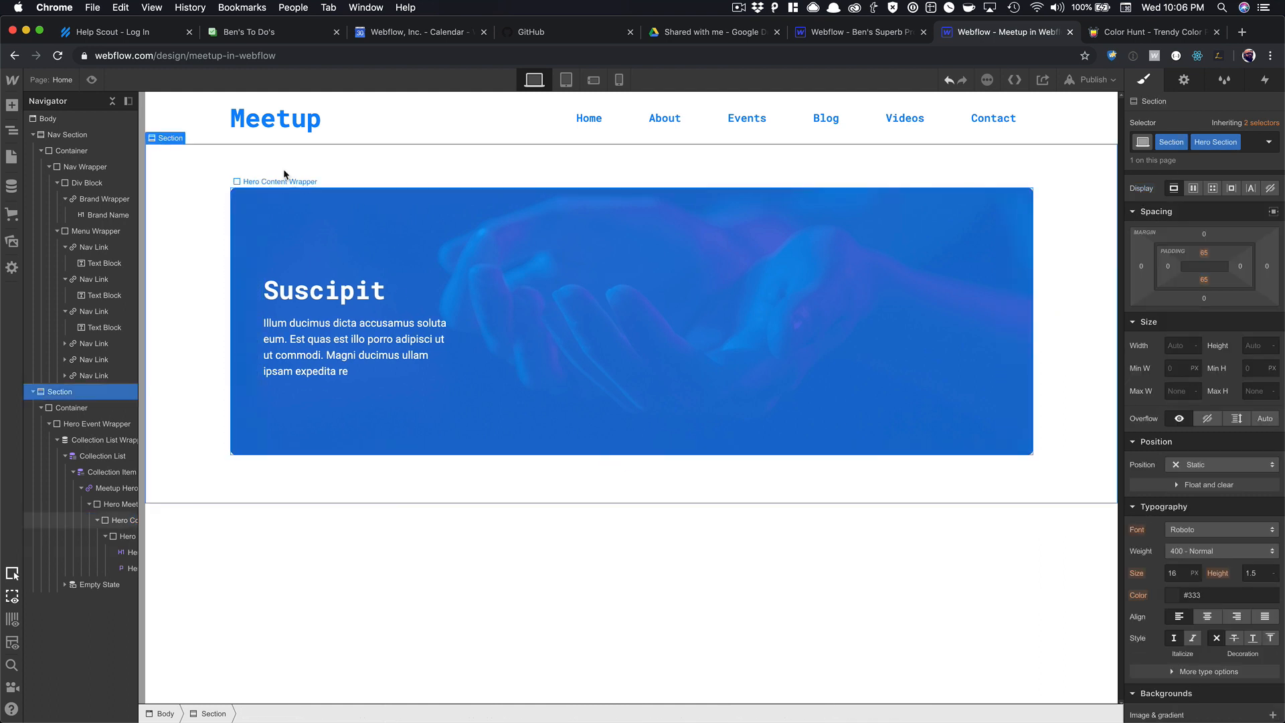
Preview the page, return to the designer, and try inserting an element under the hero paragraph.
click(92, 80)
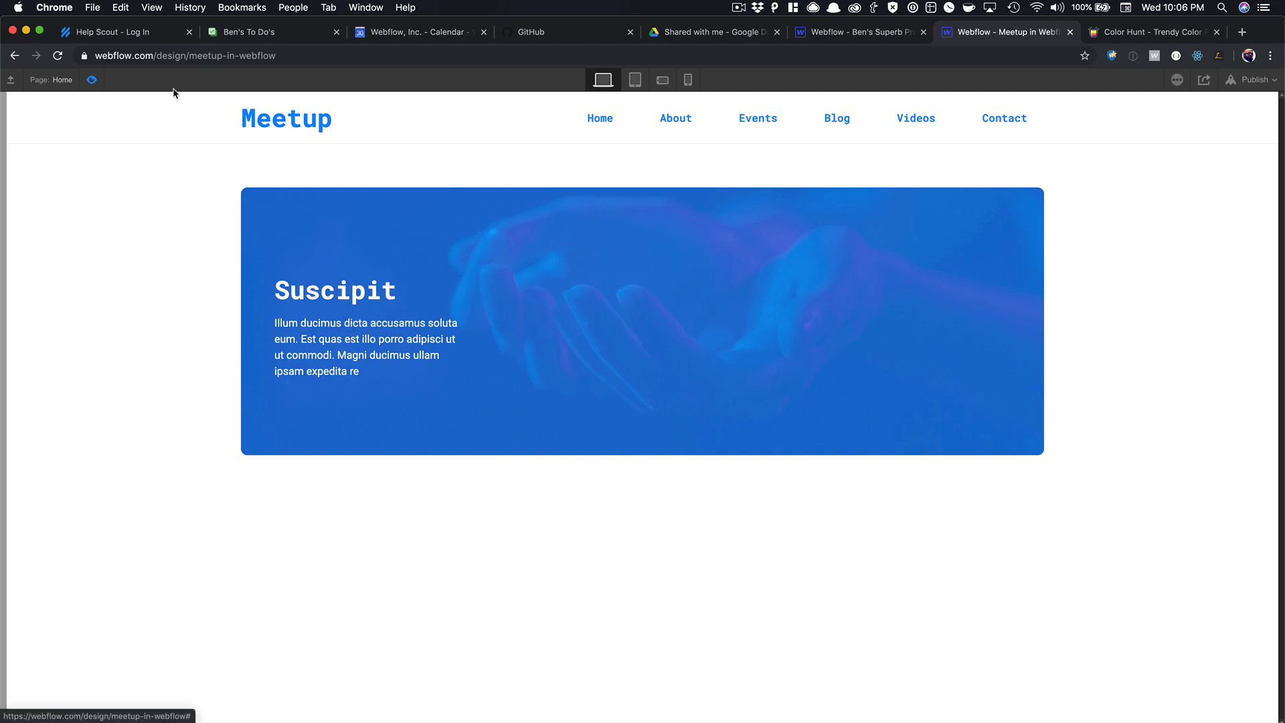
key(super+shift+p)
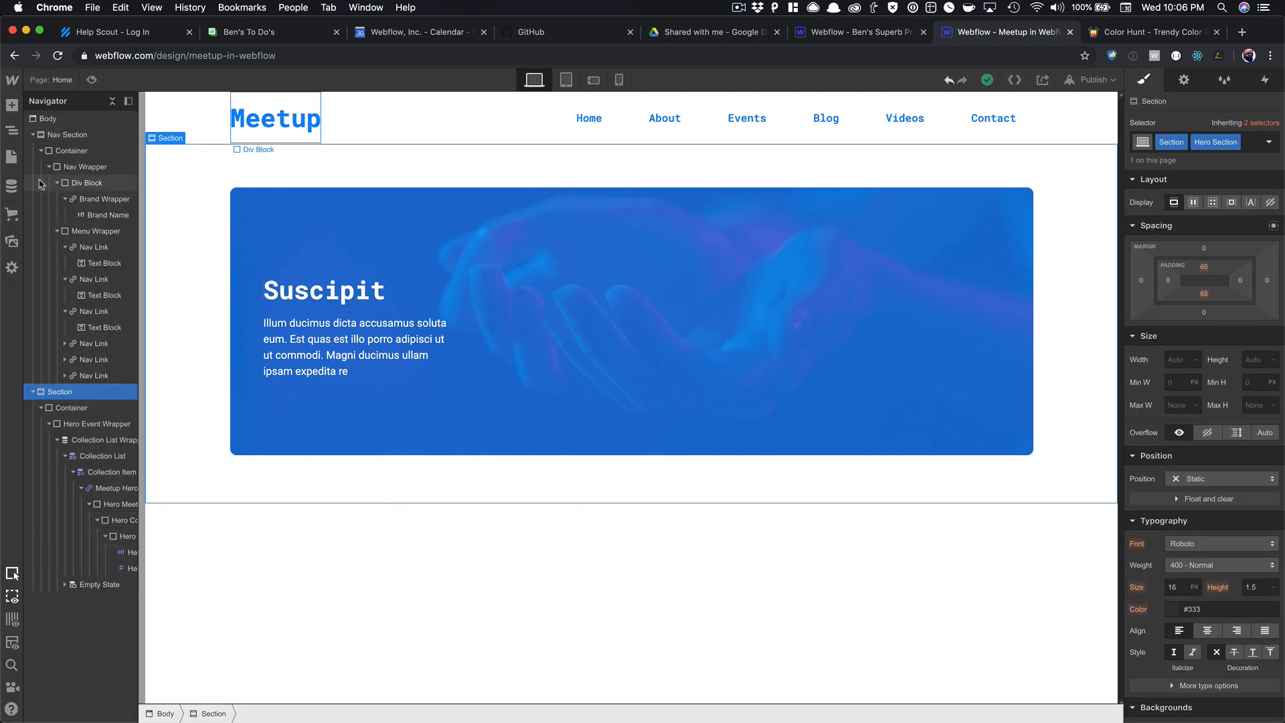
click(342, 350)
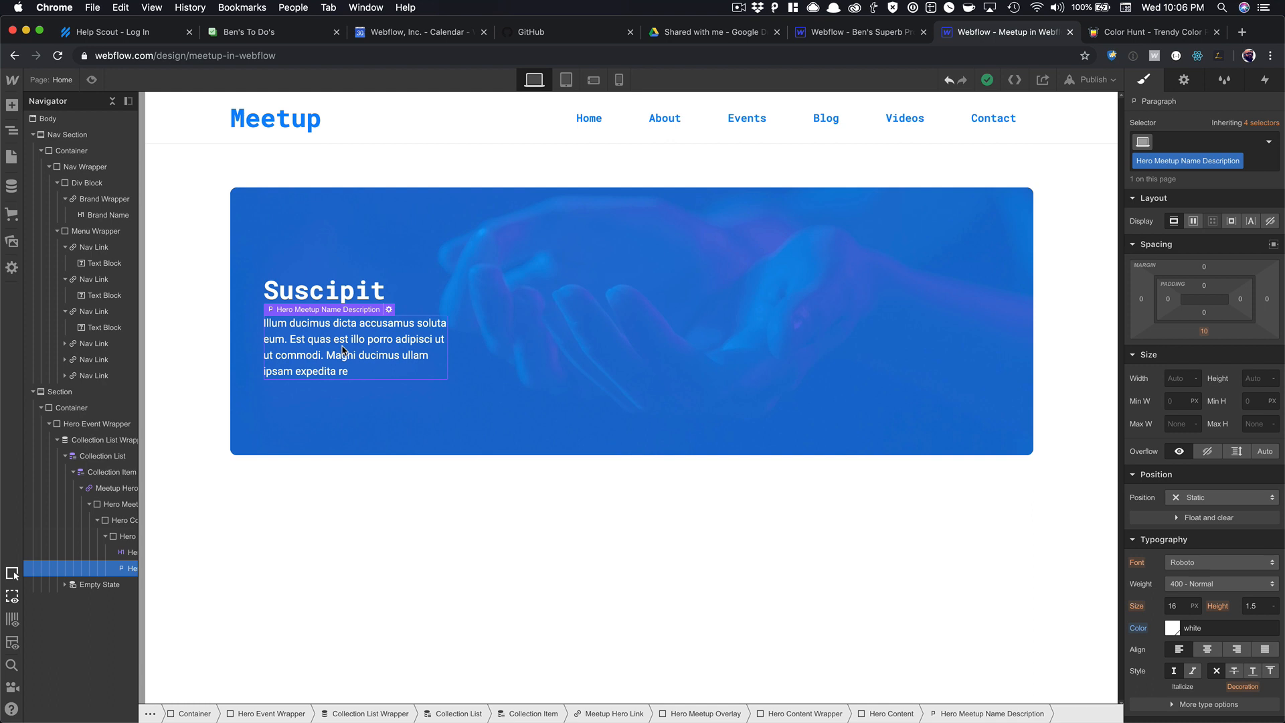
key(super+e)
text(but)
key(Return)
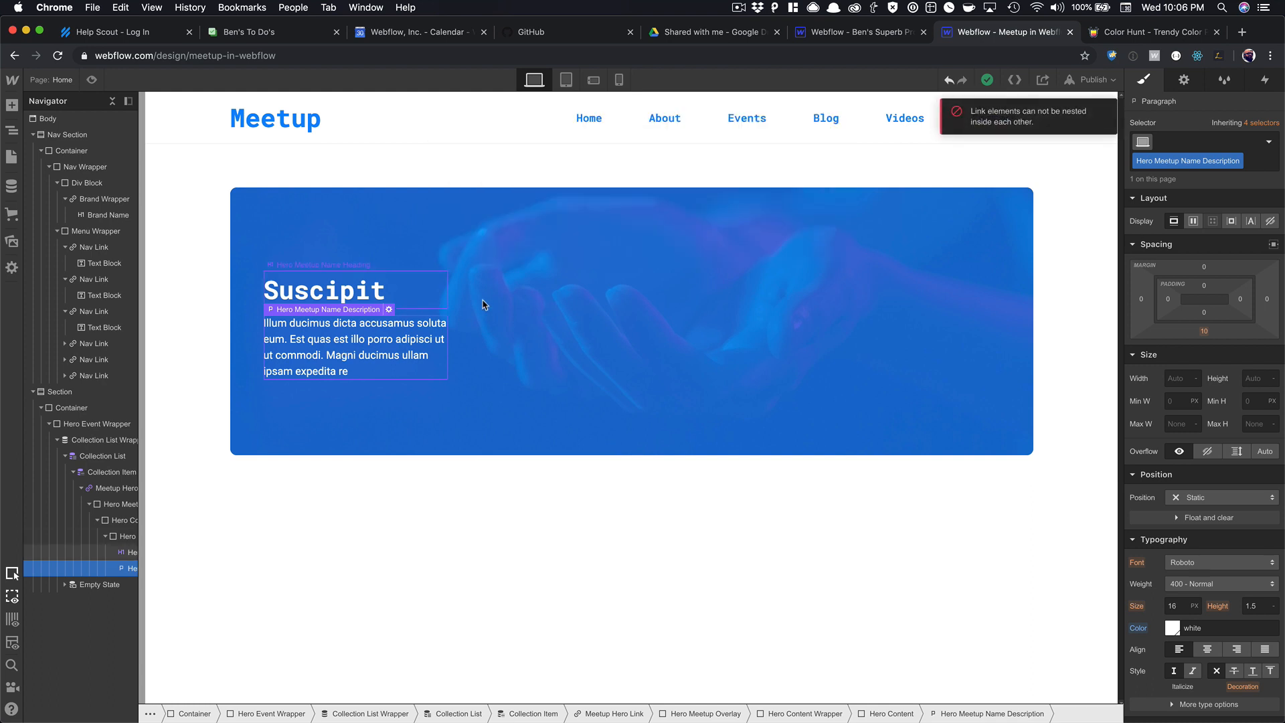
click(461, 375)
click(370, 347)
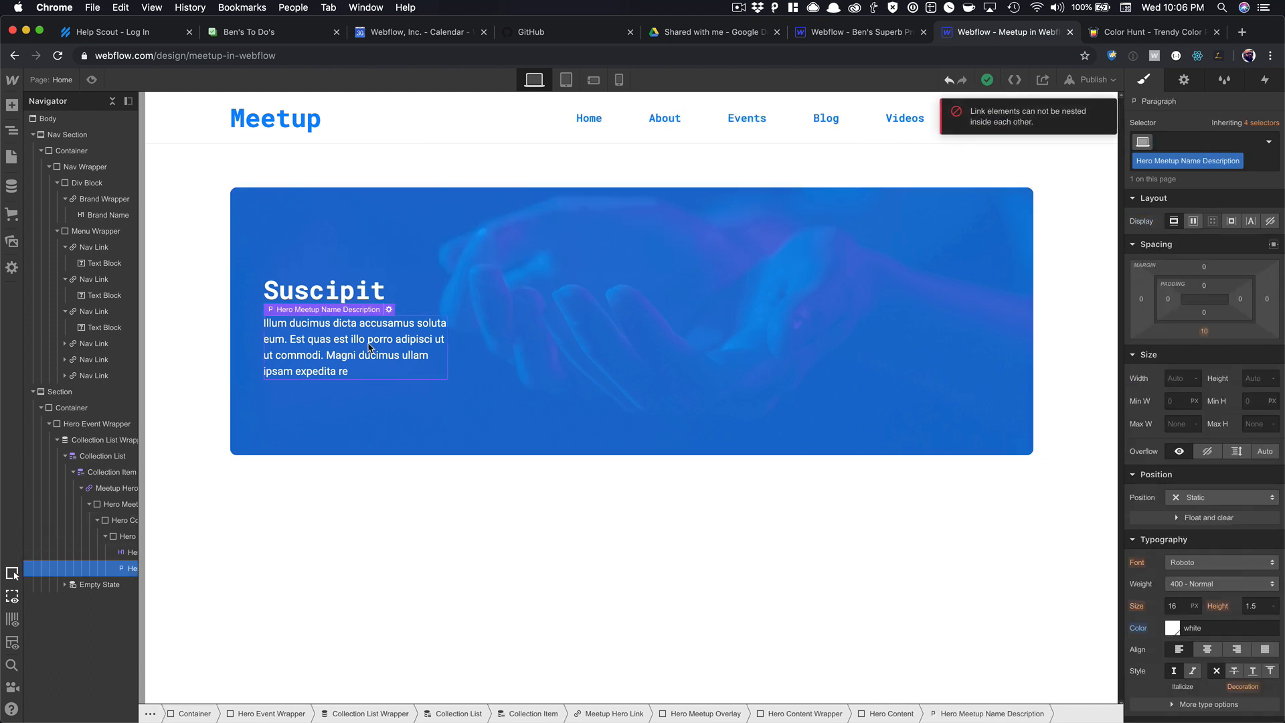
key(super+e)
Insert a div block below the hero paragraph containing a placeholder text block.
text(div)
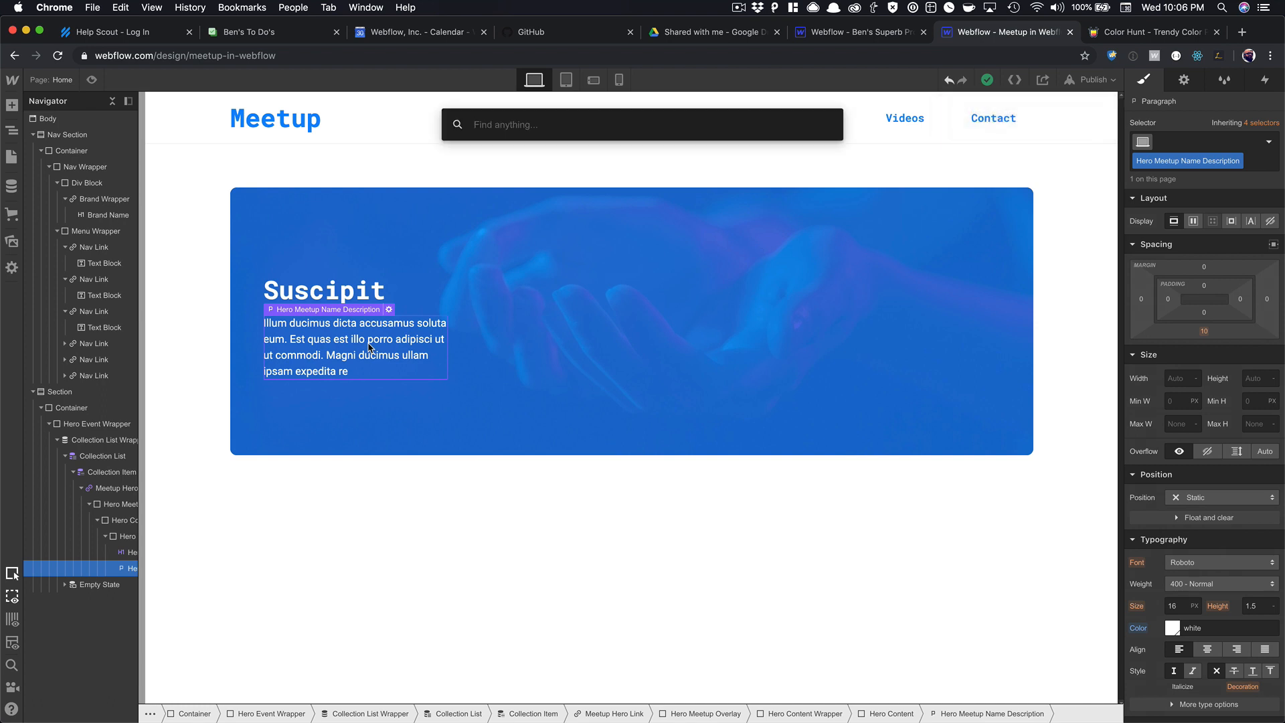
click(463, 216)
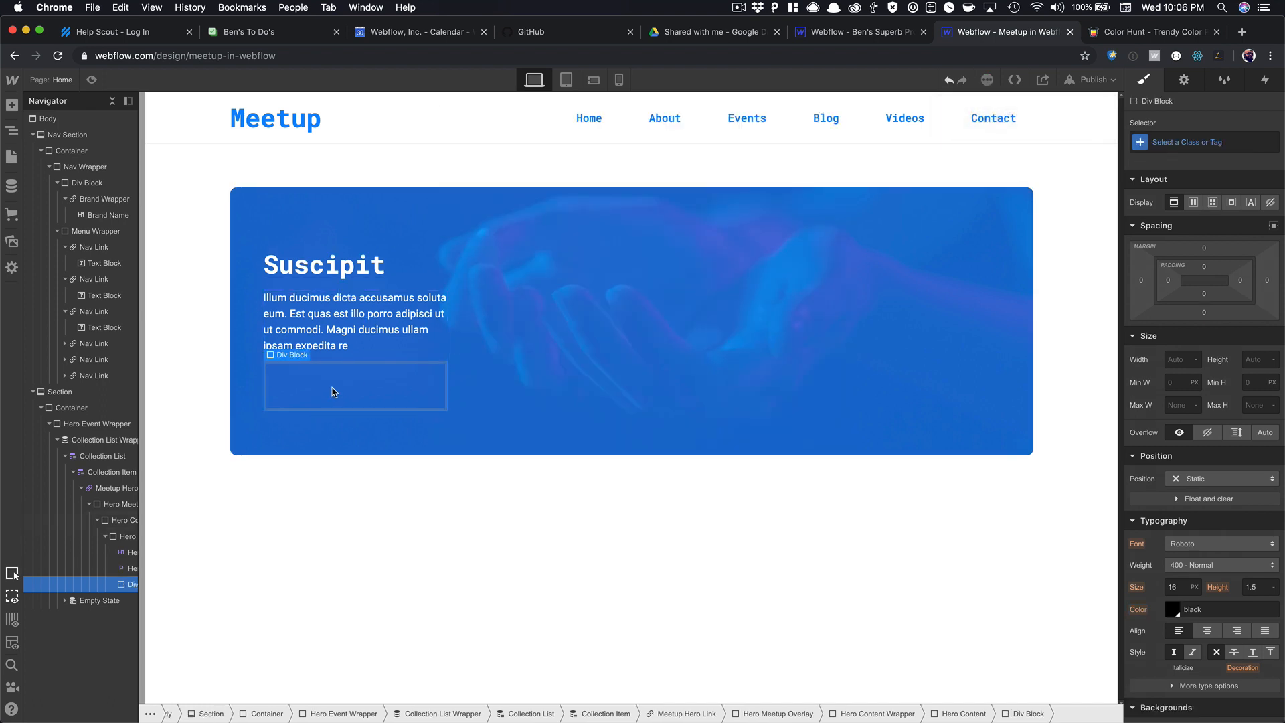
key(super+e)
text(text)
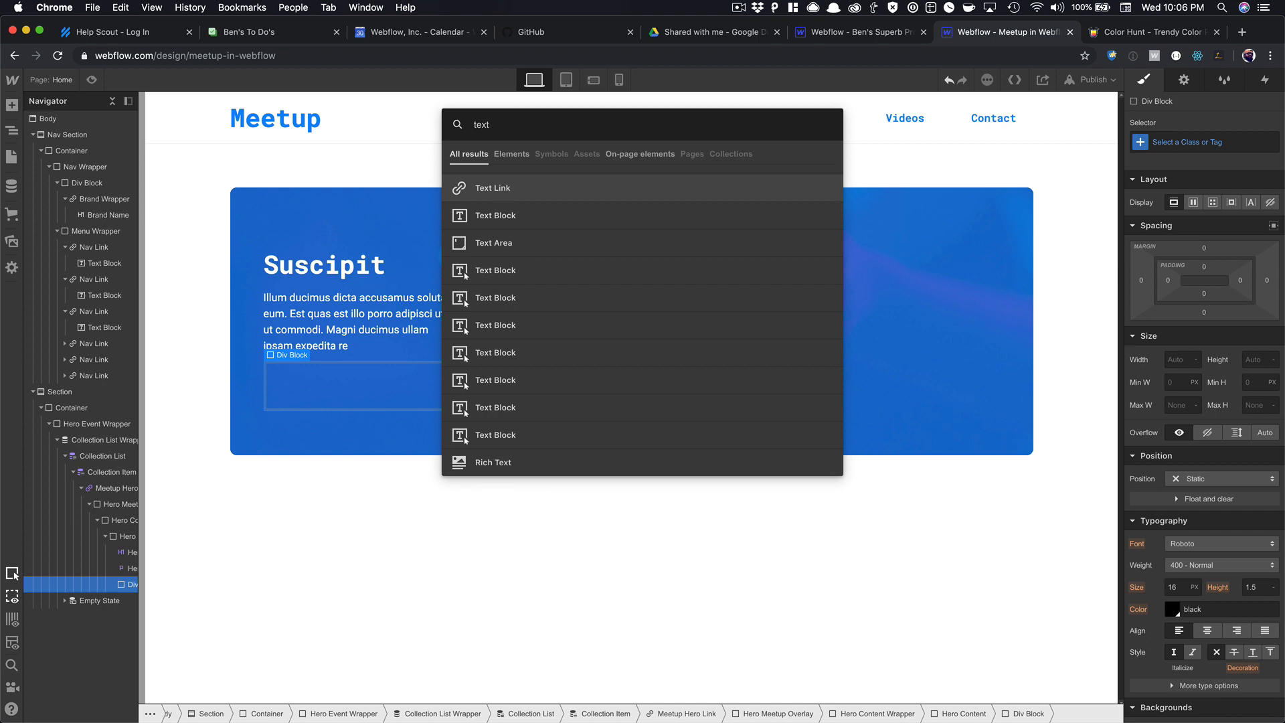
click(463, 215)
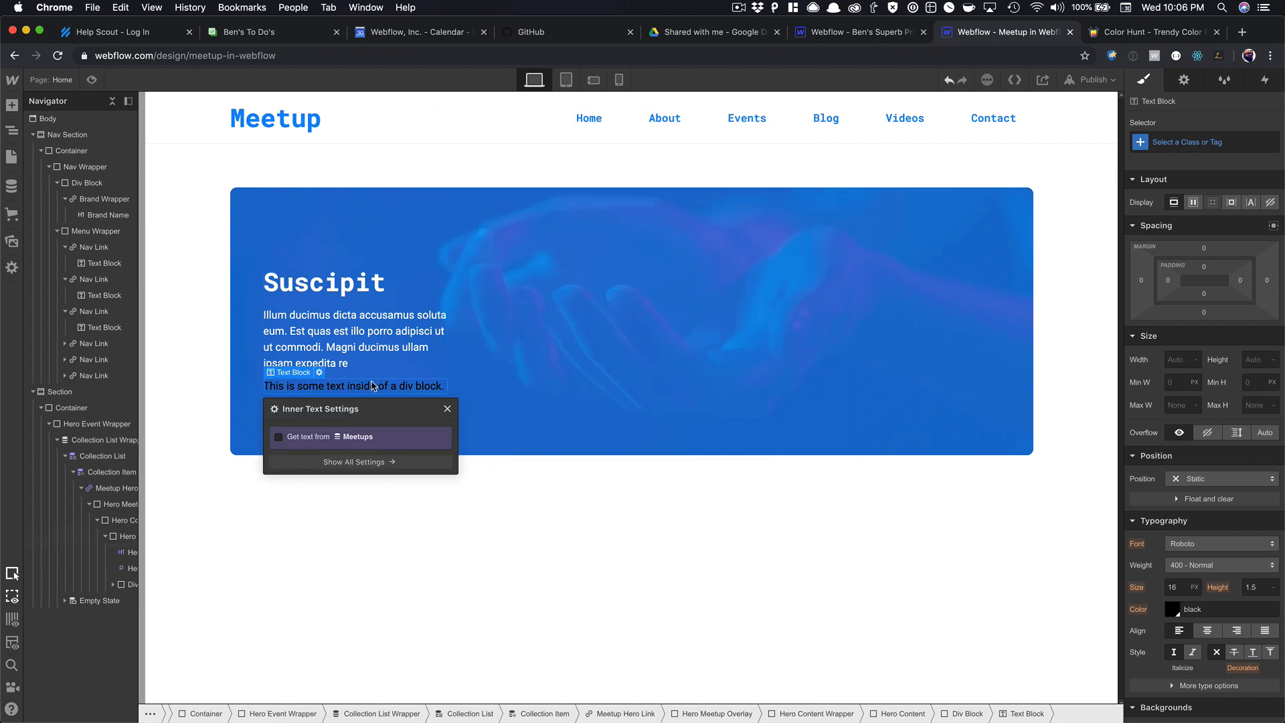
click(447, 409)
click(438, 387)
key(Up)
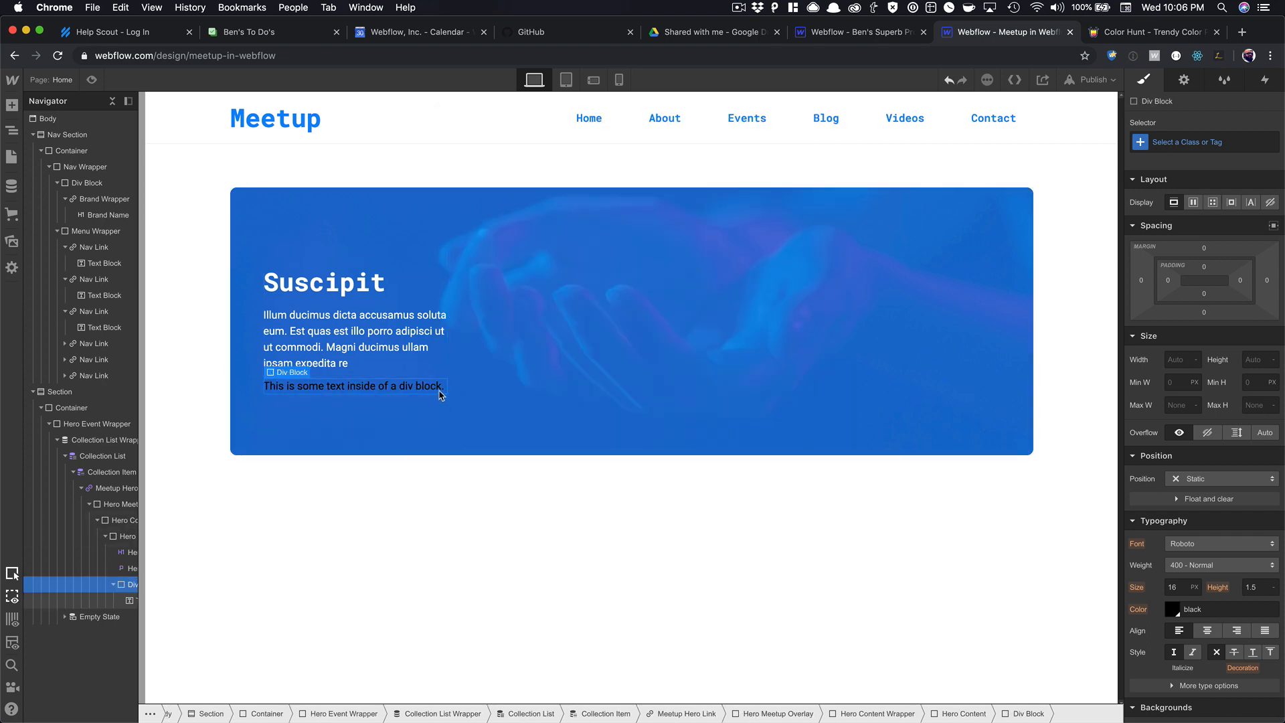
click(1178, 143)
Apply the existing Button class to the new div under the hero paragraph.
text(but)
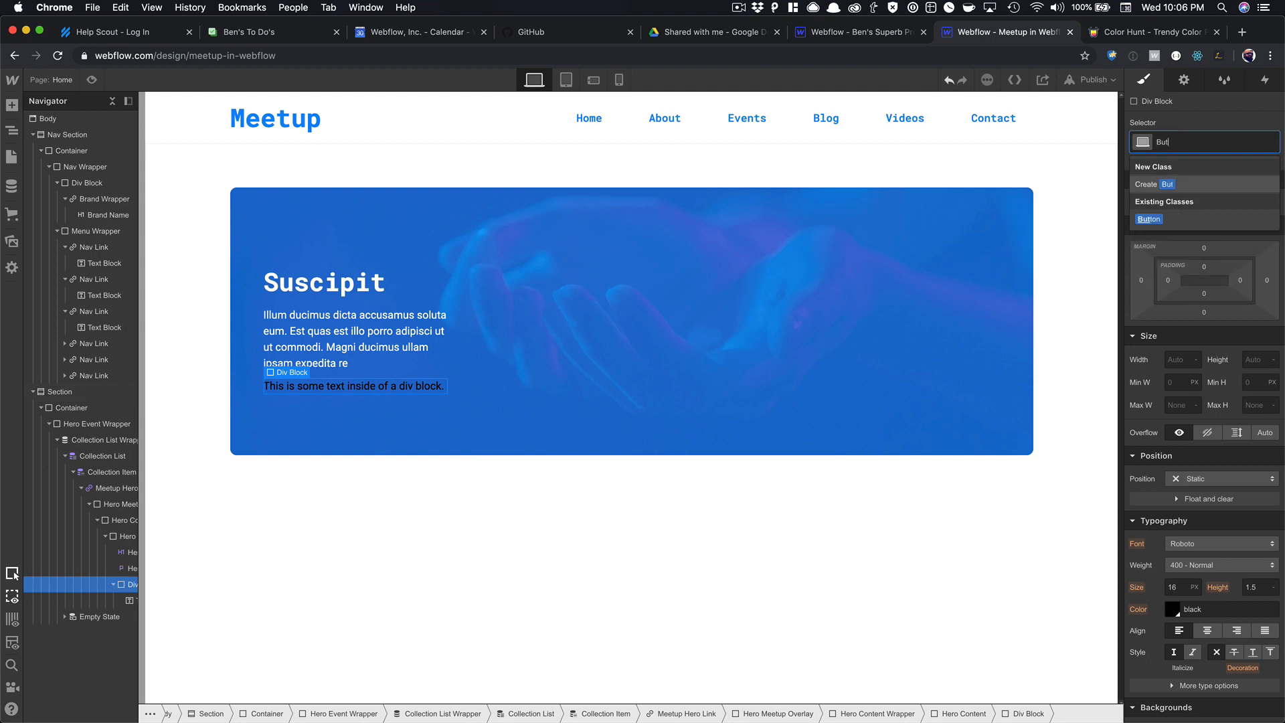
key(Down)
key(Return)
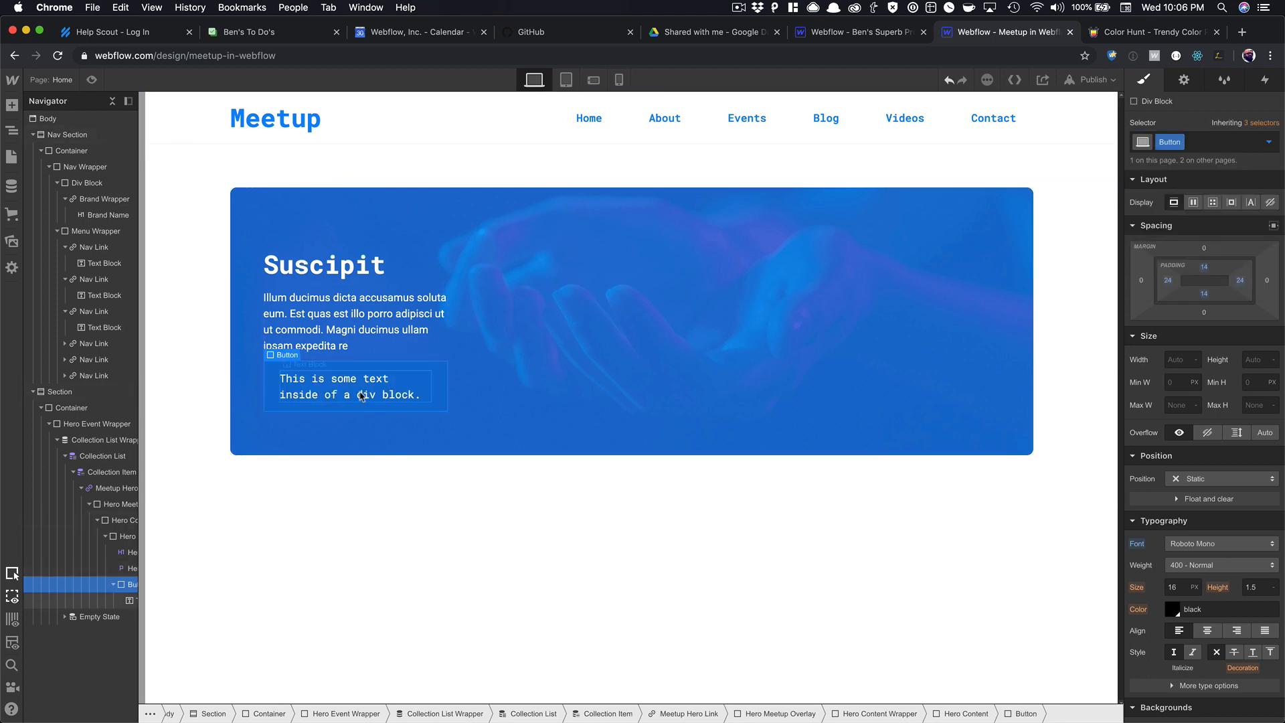
click(485, 370)
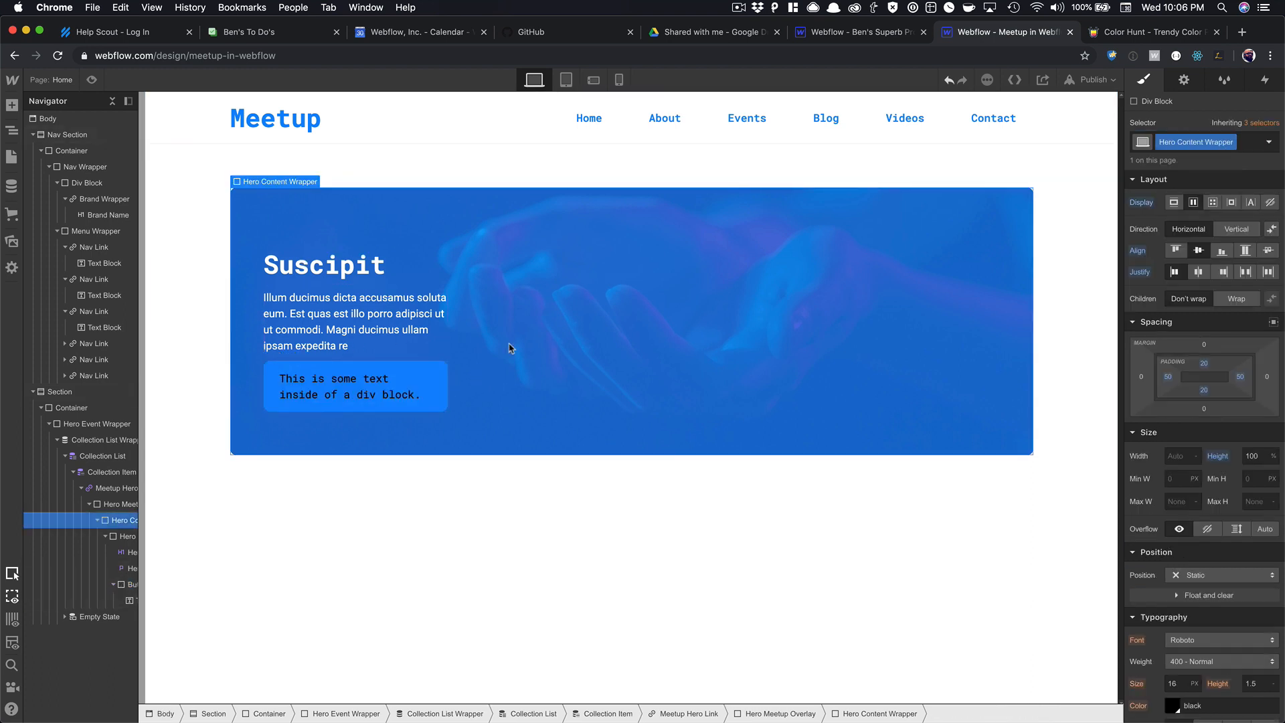
click(477, 487)
Insert a Button element into the section and give it the Button class.
key(super+e)
text(but)
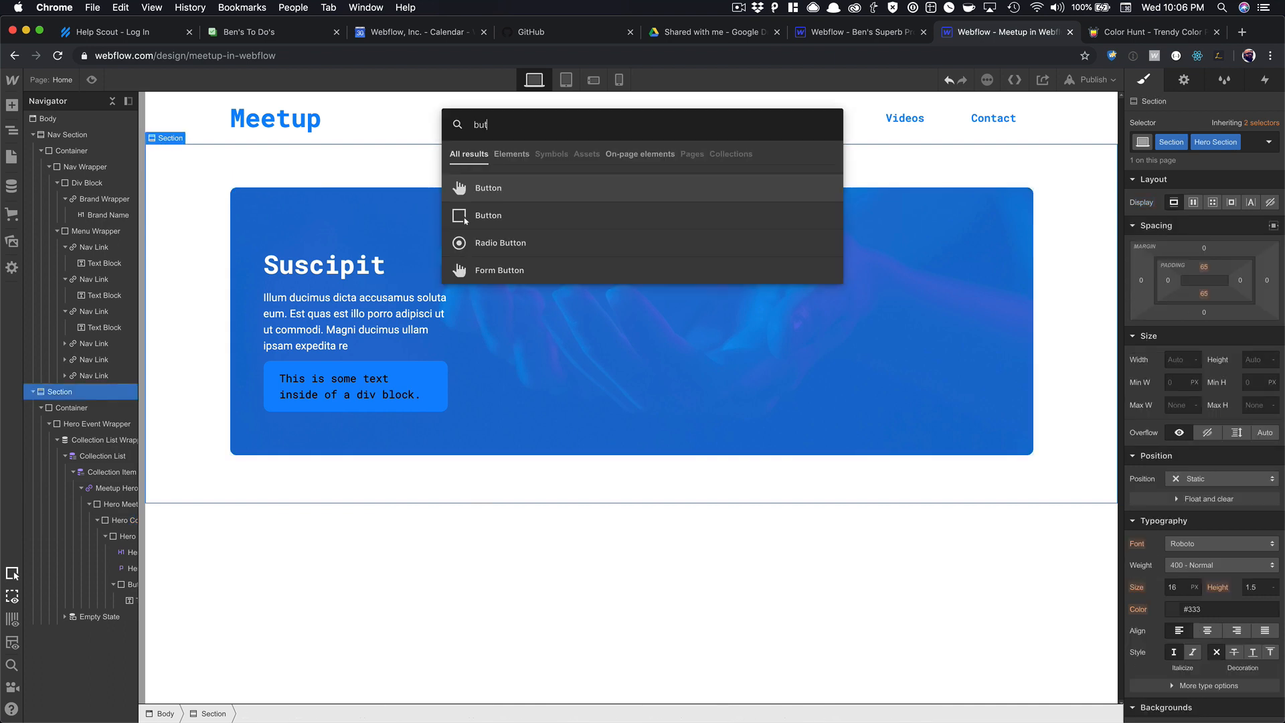
key(Return)
click(298, 503)
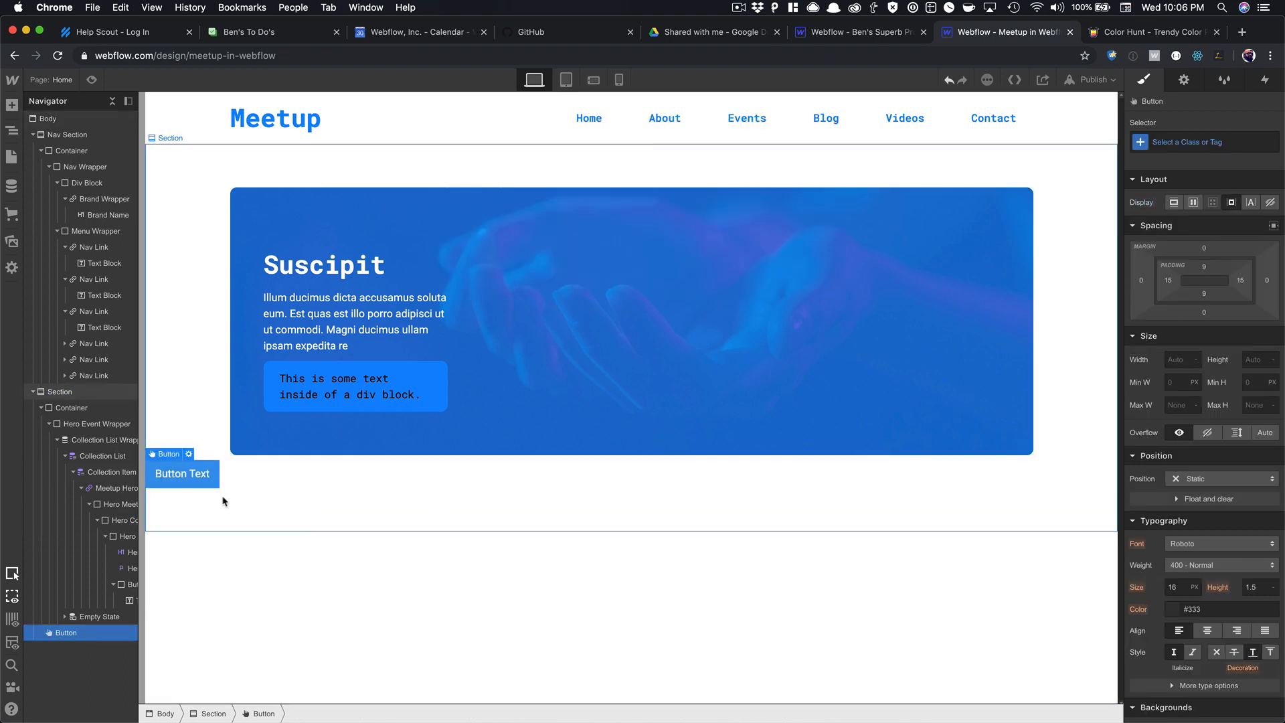
click(1197, 149)
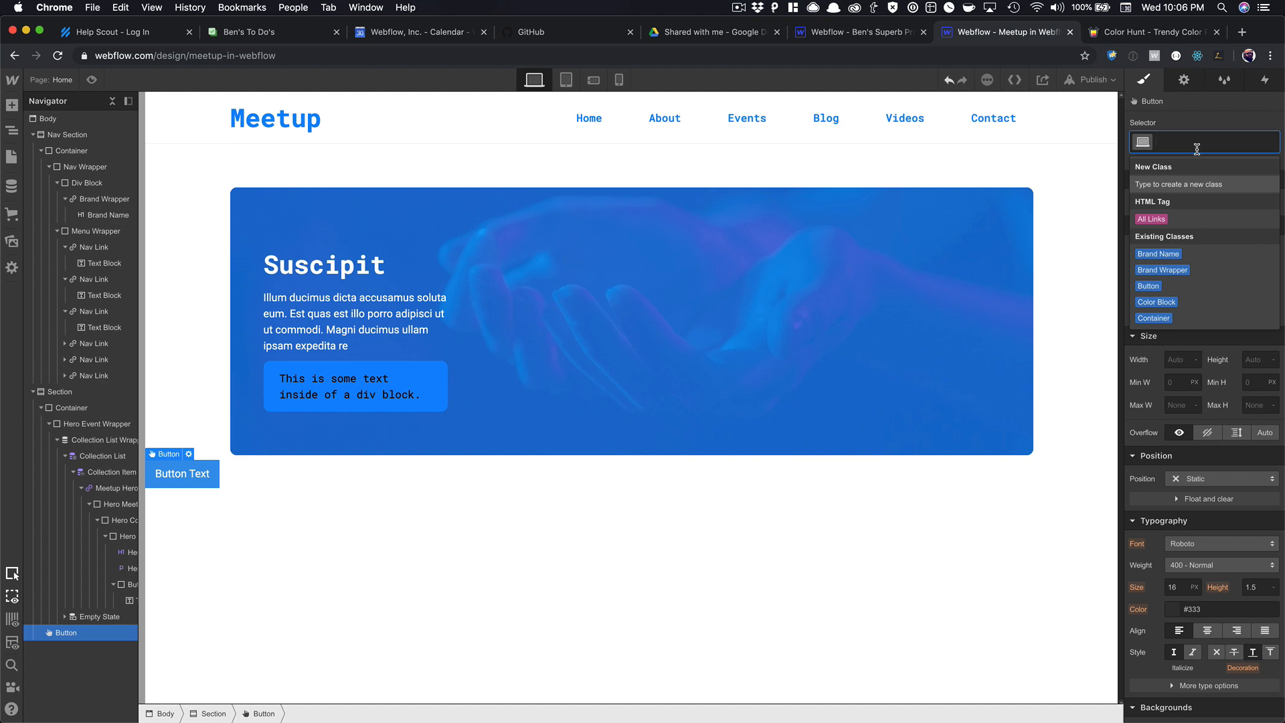
text(but)
key(Down)
key(Return)
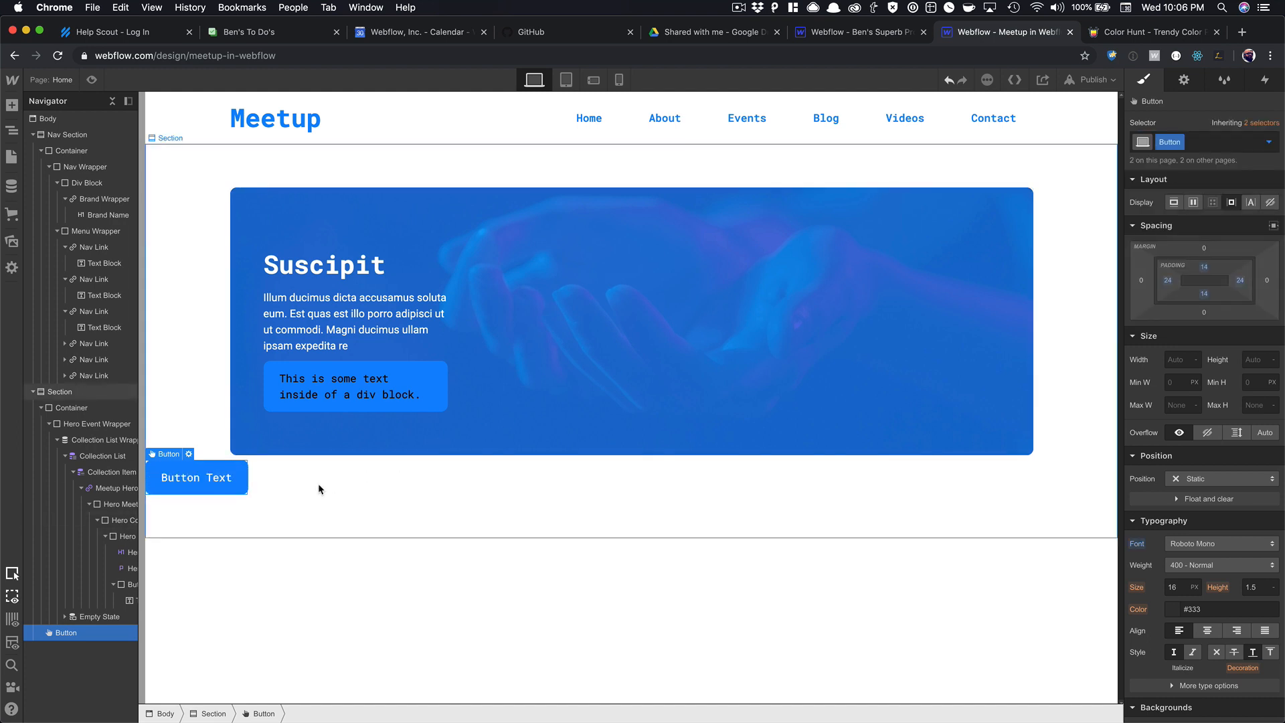
Duplicate the div's Button class into a separate Button Copy class.
click(319, 483)
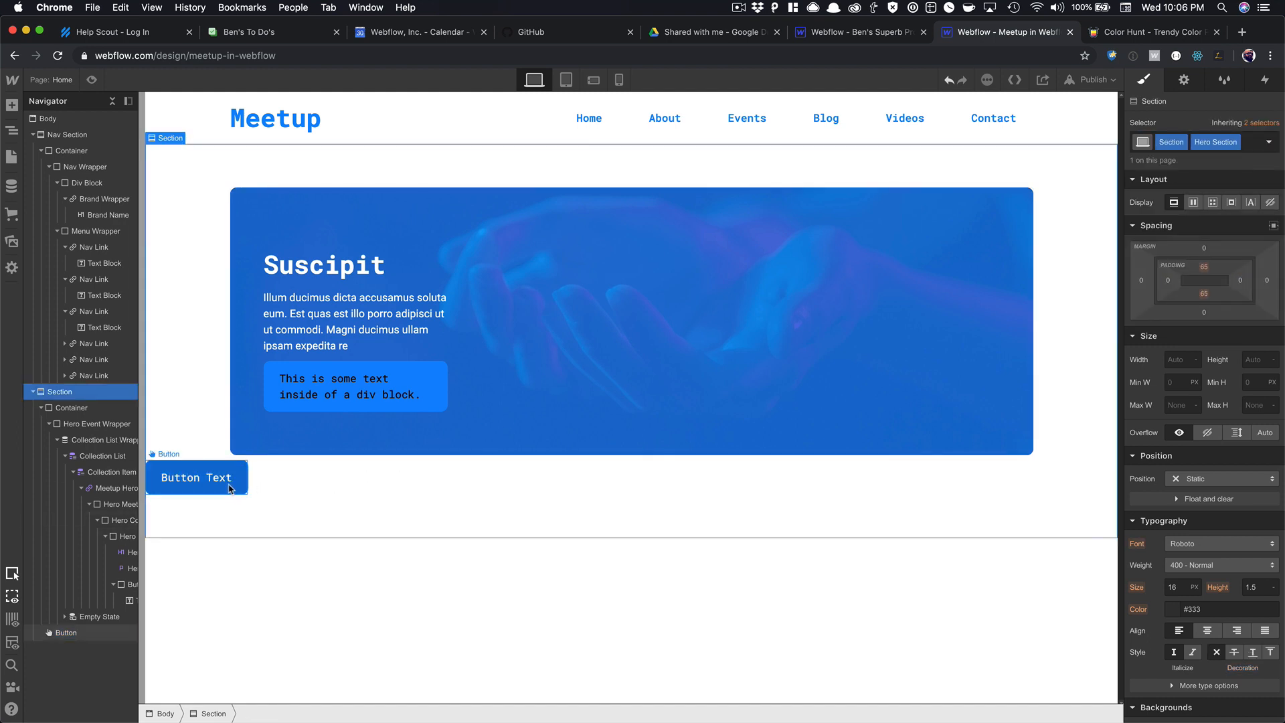
click(335, 410)
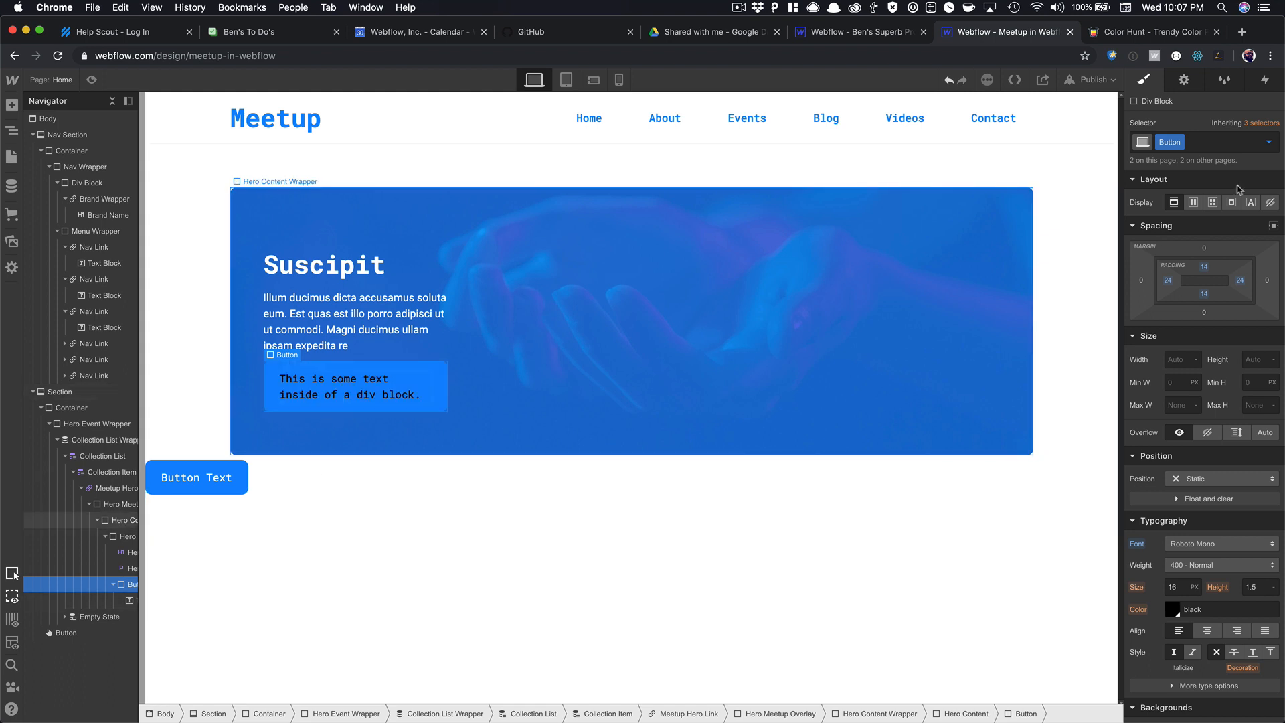
click(1198, 141)
text(Hero- Butt)
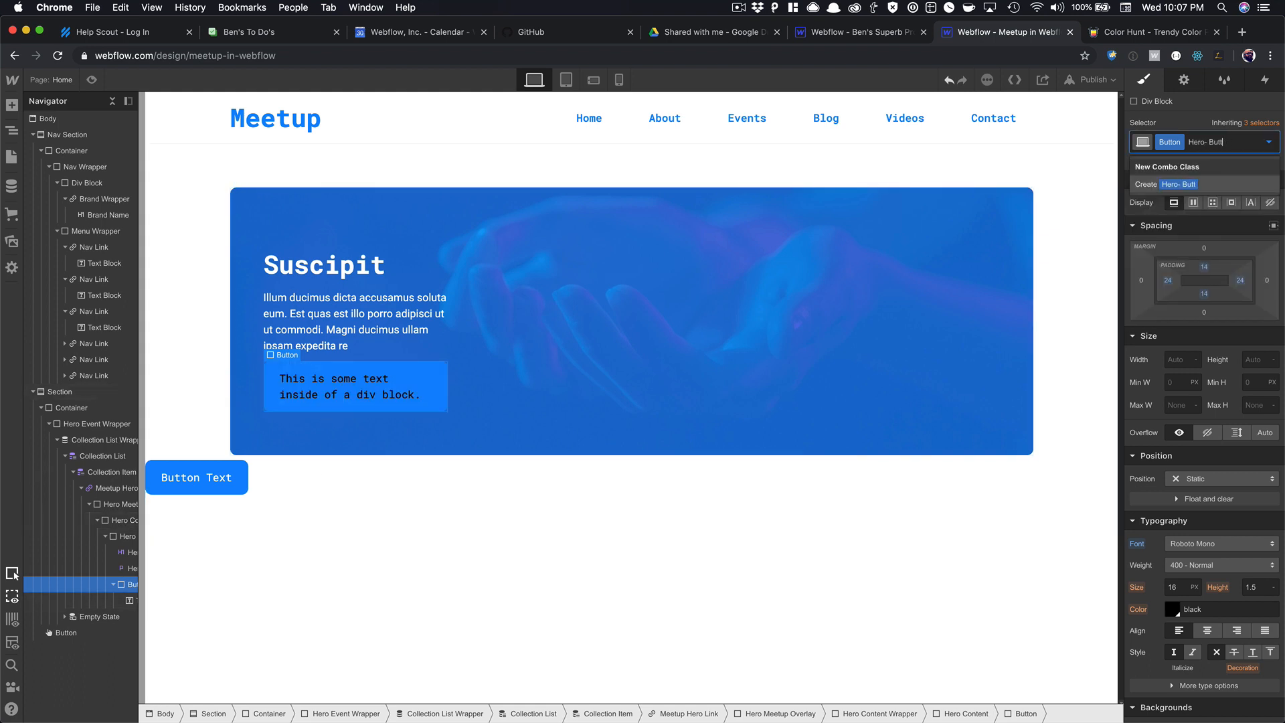
key(BackSpace)
key(BackSpace)
key(BackSpace)
key(BackSpace)
key(BackSpace)
key(BackSpace)
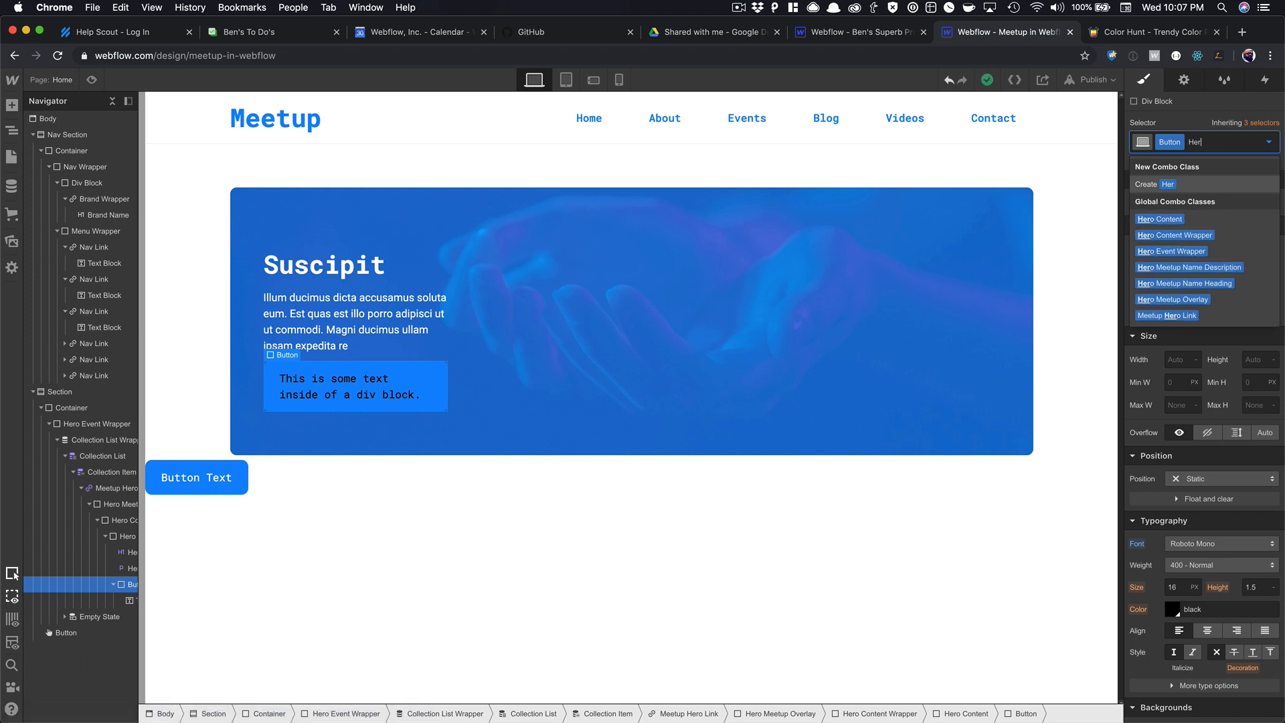
key(BackSpace)
key(BackSpace)
key(BackSpace)
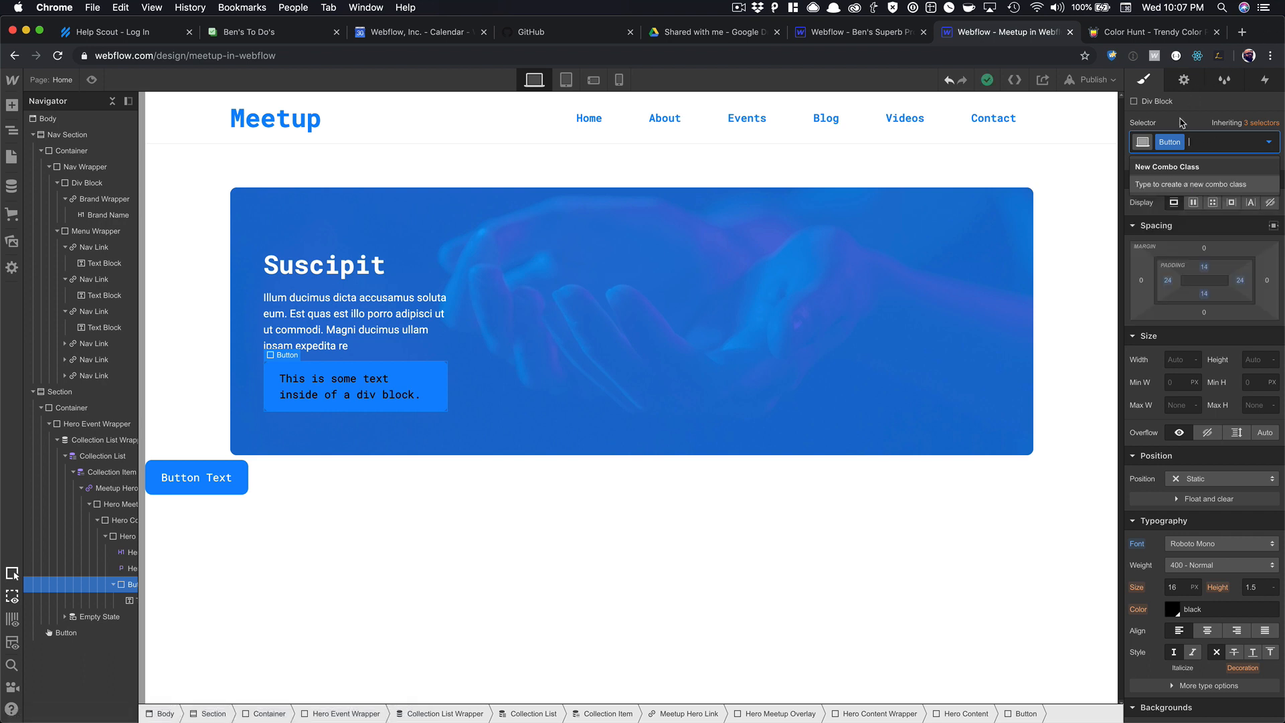
click(1181, 123)
click(1185, 143)
click(1176, 177)
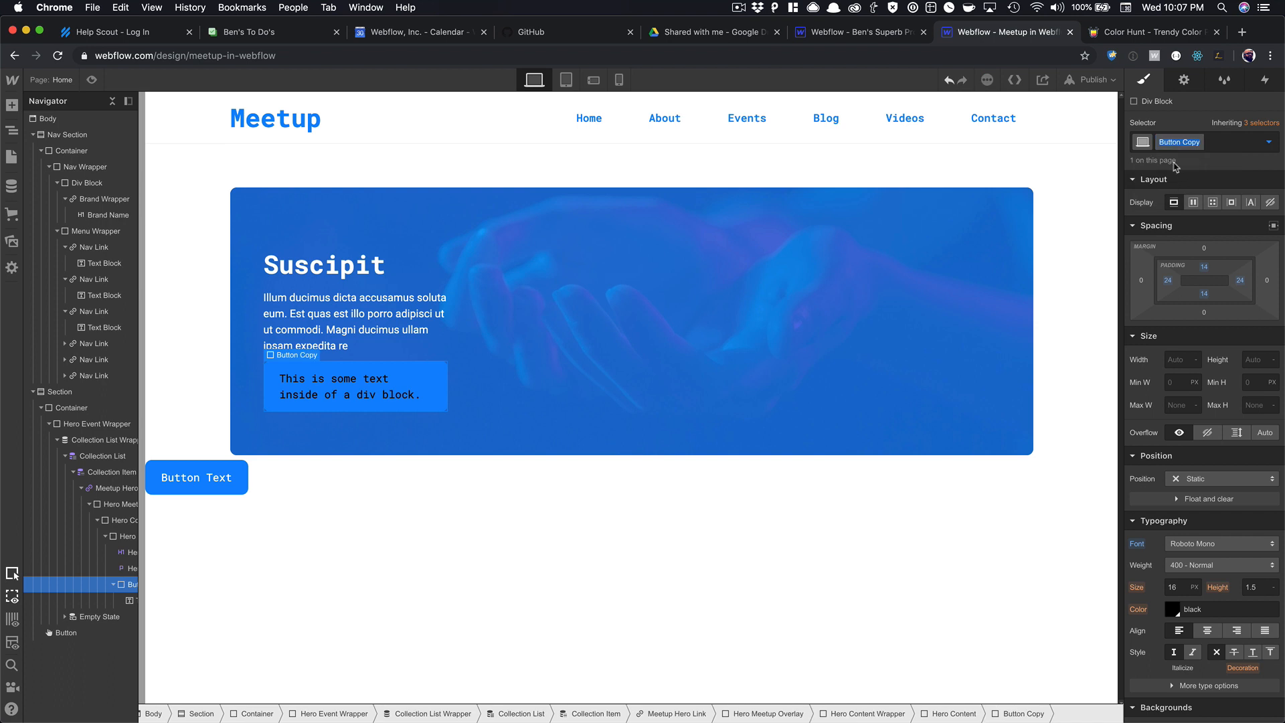
Rename the duplicated class to Hero Button and set its text colour to white.
text(Hero Button)
key(Return)
scroll(1140, 364, down, 2)
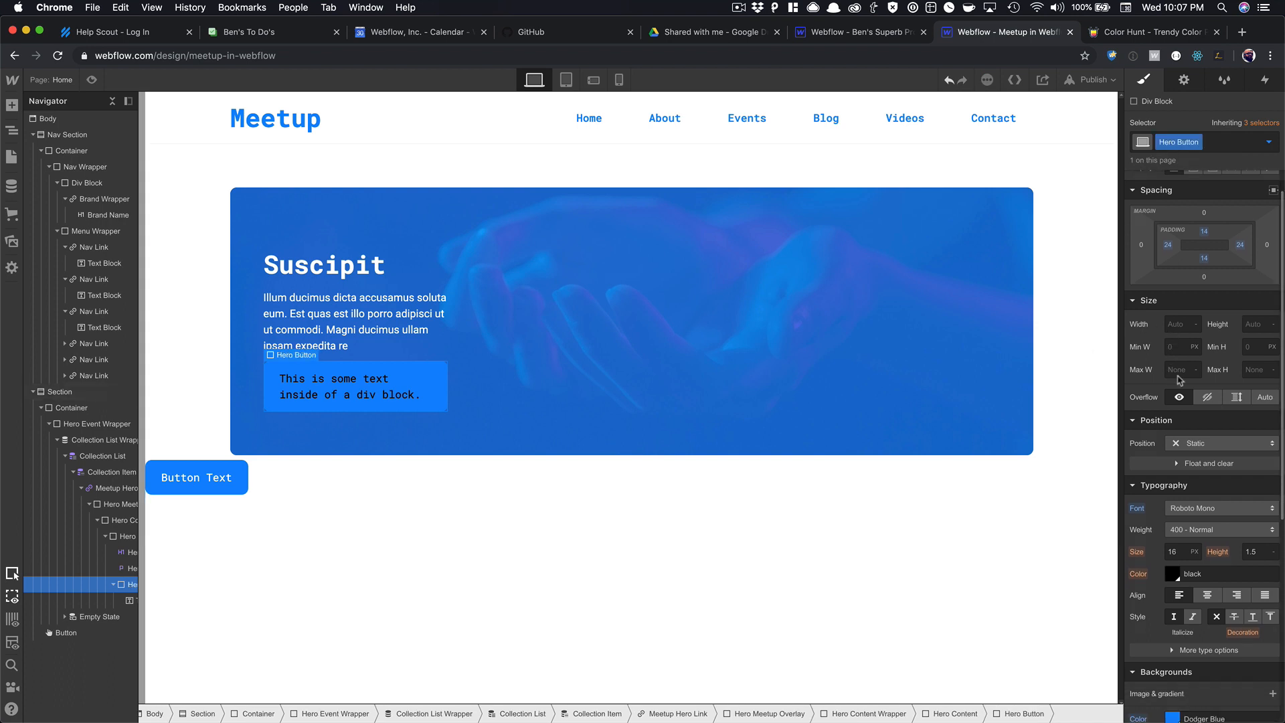
click(1175, 575)
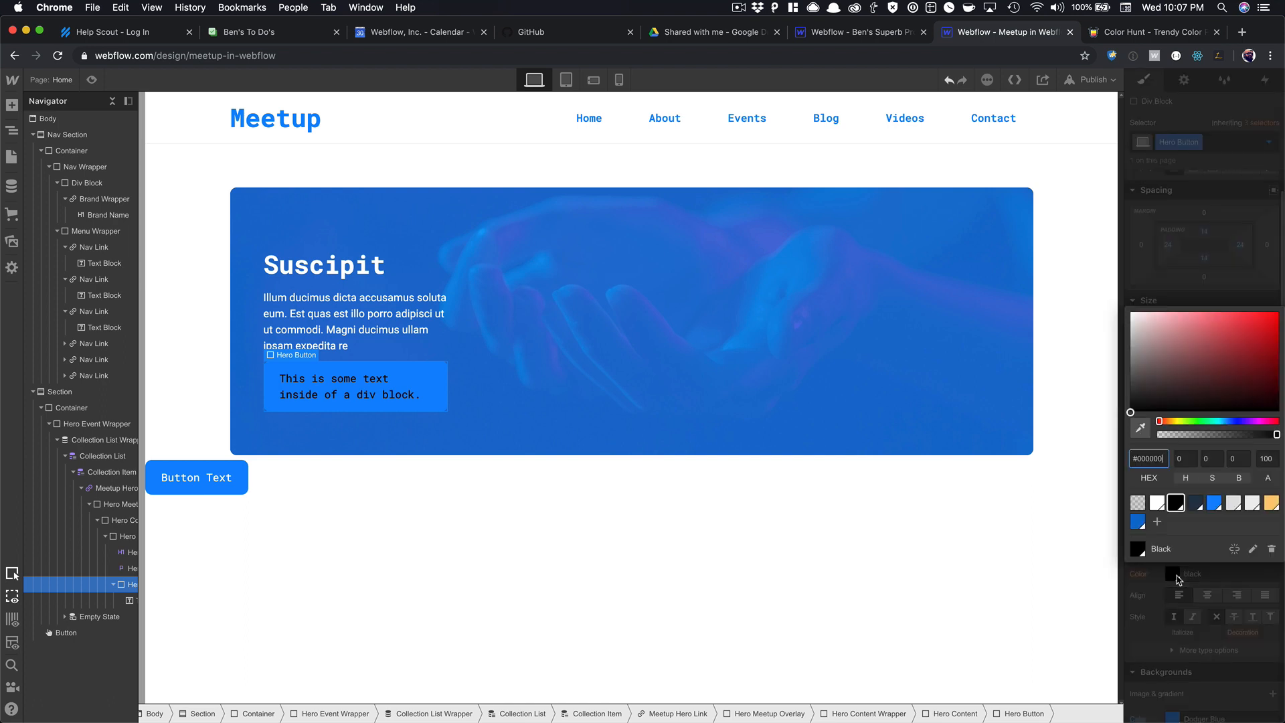
click(1157, 503)
click(536, 385)
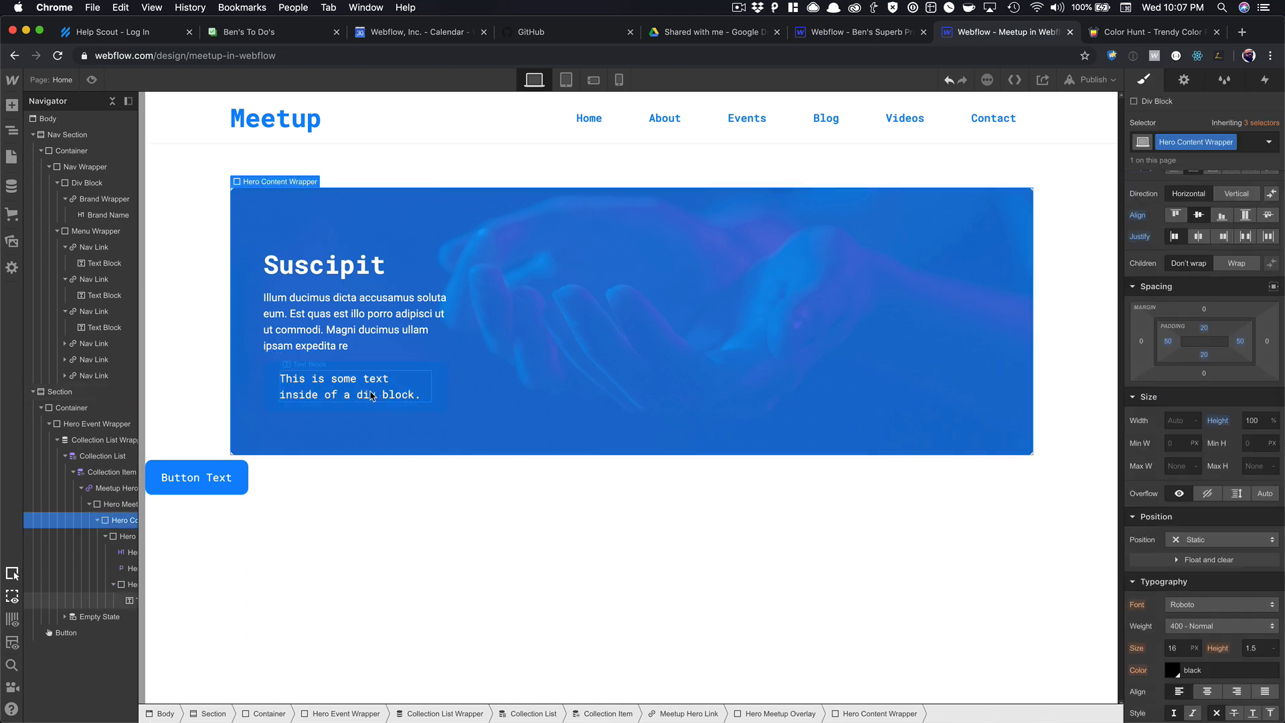
Change the hero button's label to 'Learn More' and delete the stray button below the card.
click(370, 392)
double_click(370, 392)
text(Lea)
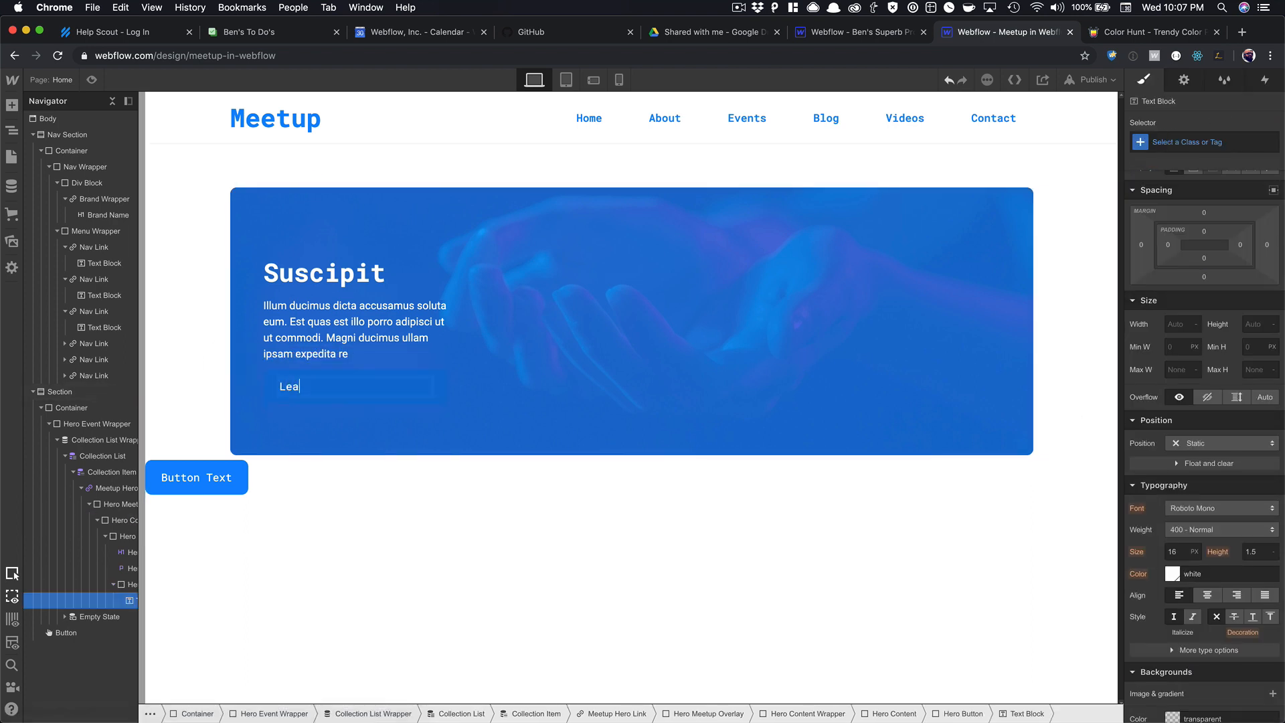
text(rn More)
click(382, 388)
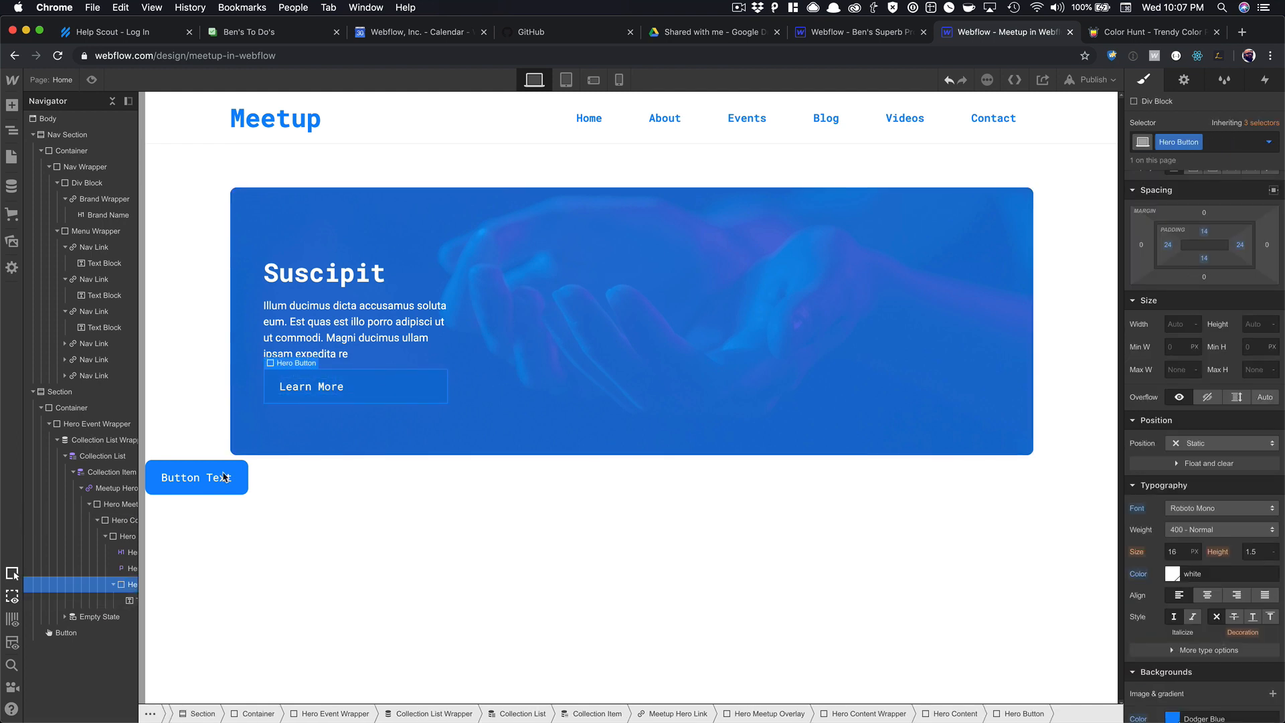
click(215, 485)
key(BackSpace)
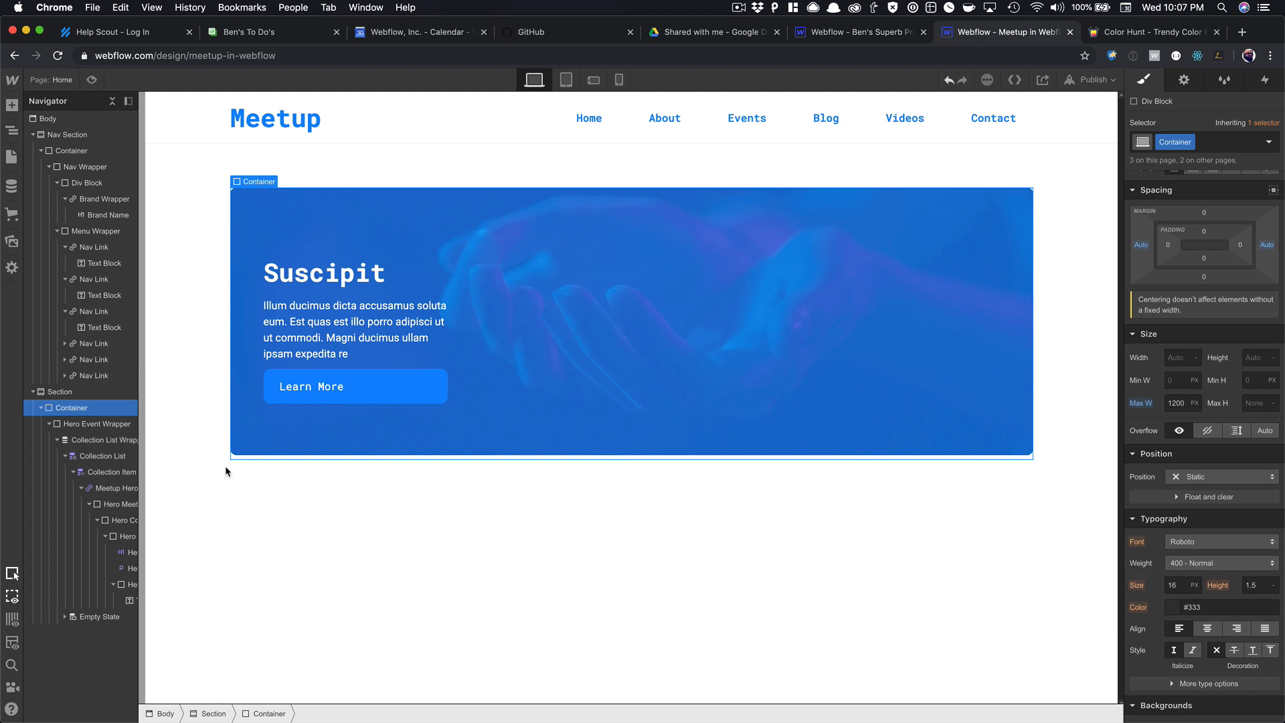
Give the Learn More button a Navajo White background and Dodger Blue text.
click(345, 401)
scroll(1210, 511, down, 5)
click(1173, 377)
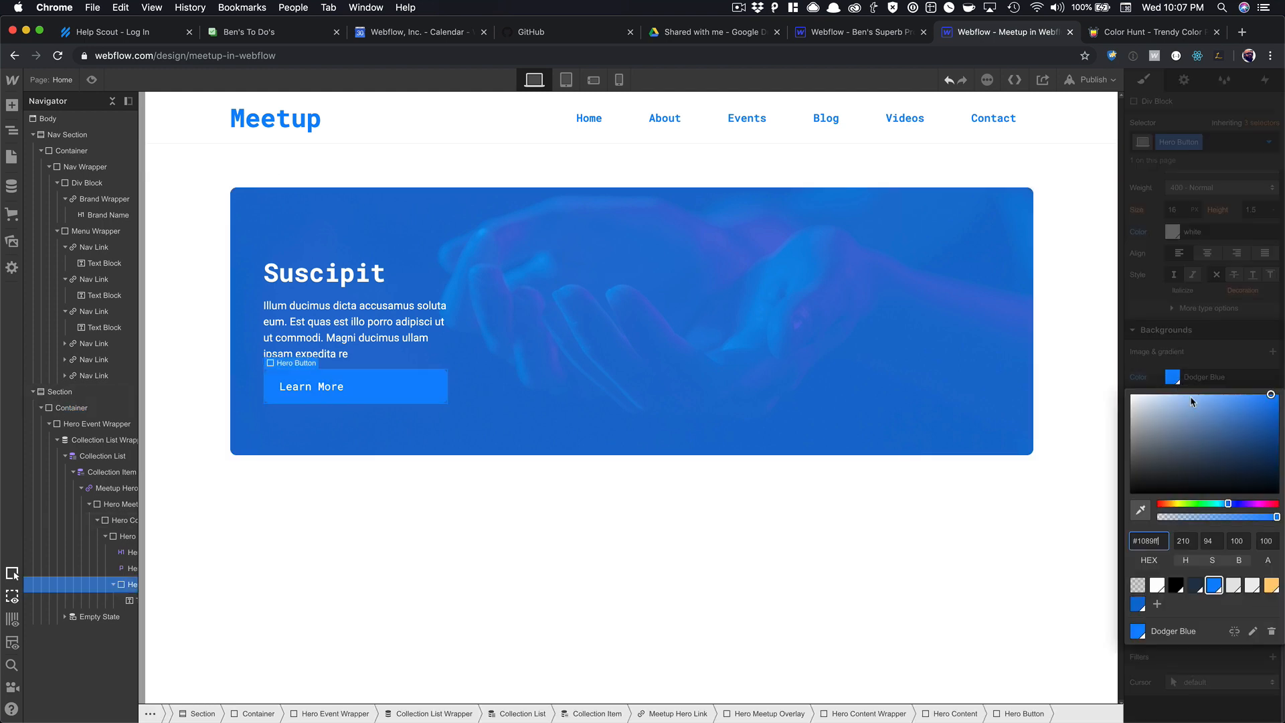
click(1271, 588)
click(502, 415)
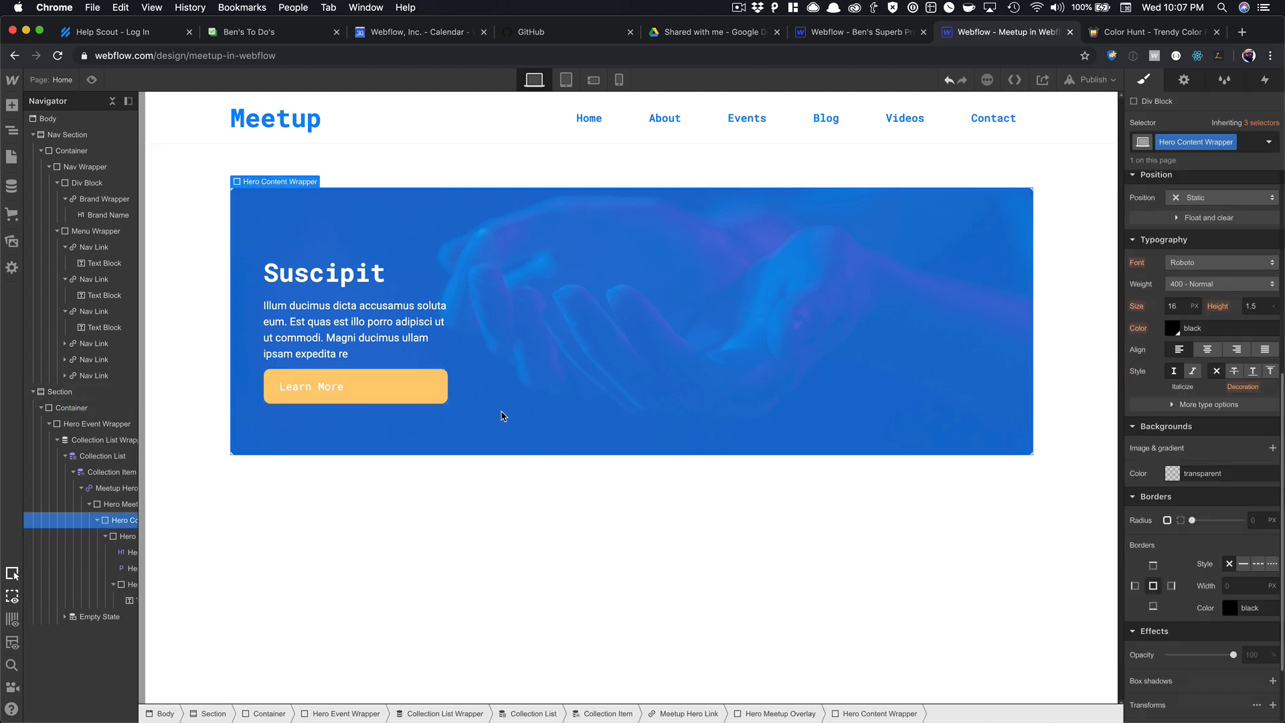
click(338, 391)
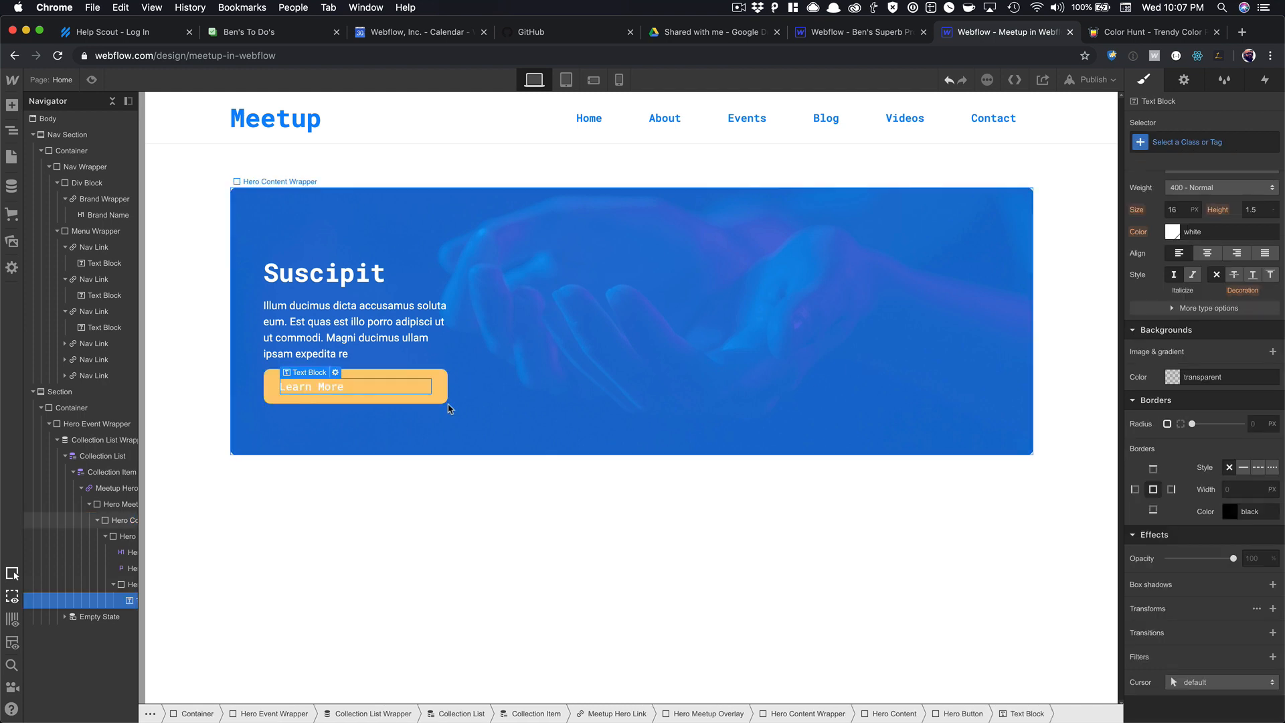
click(415, 402)
click(1172, 232)
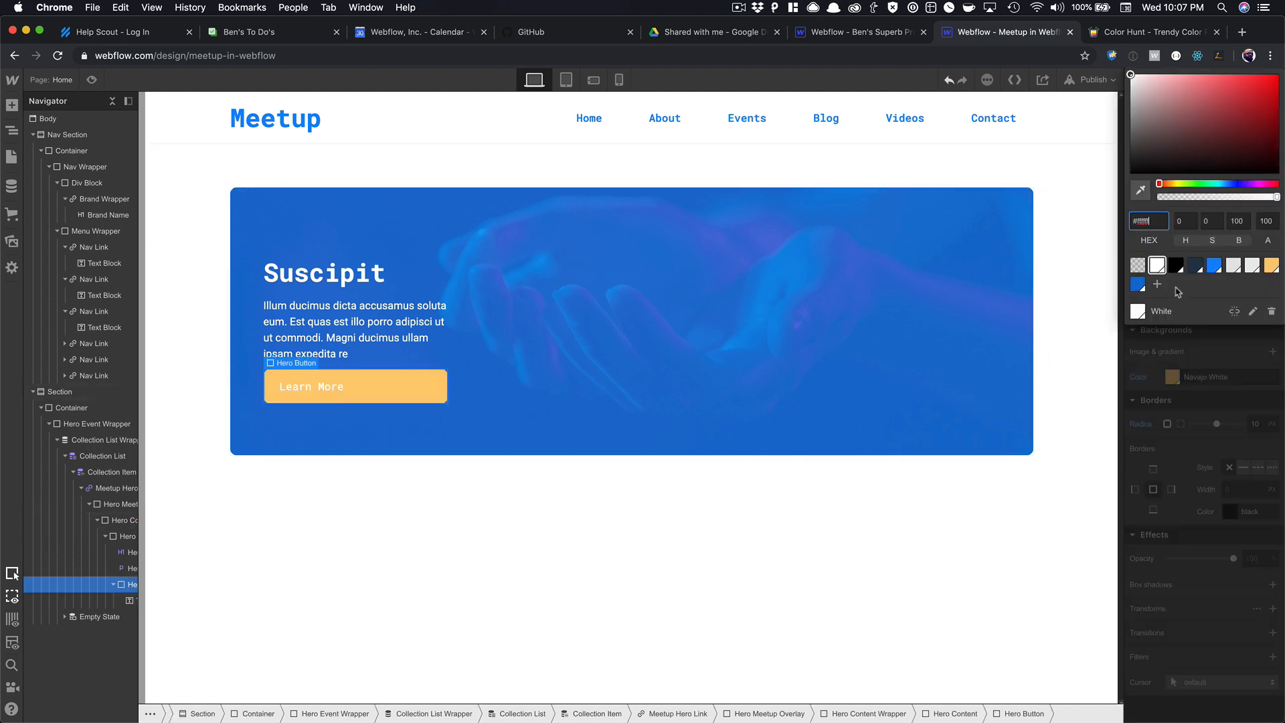
click(642, 393)
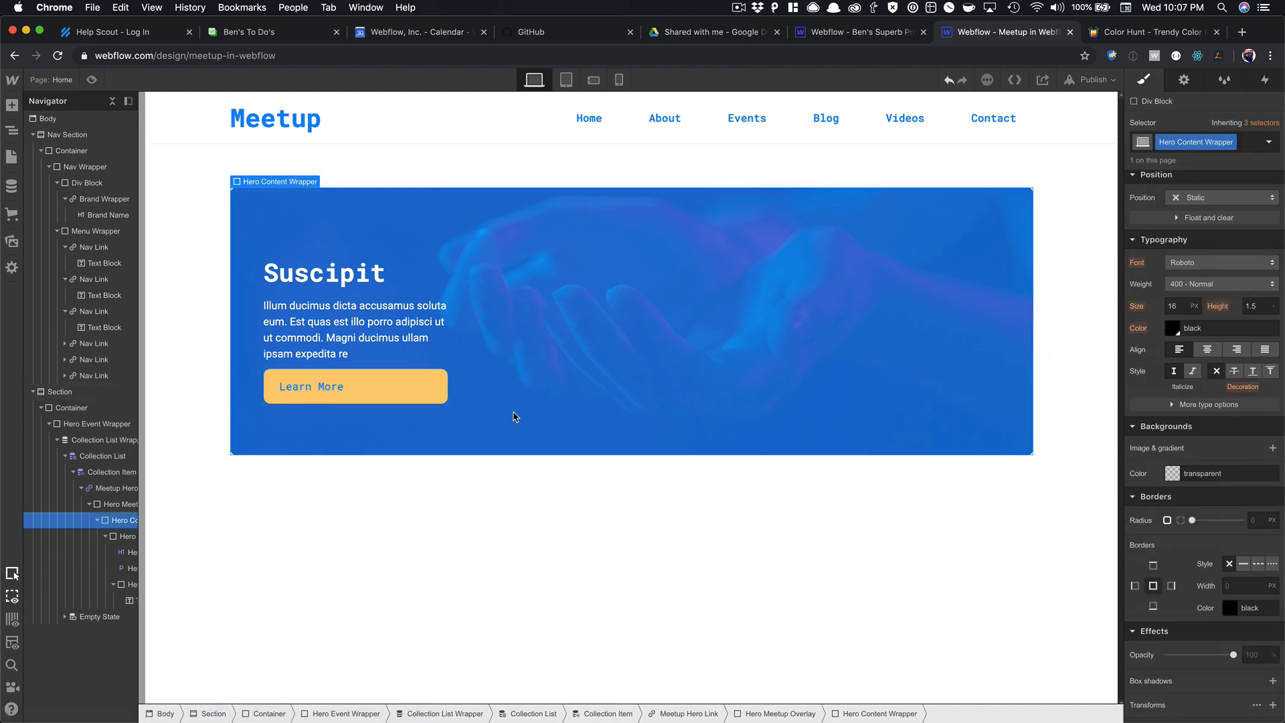
click(442, 400)
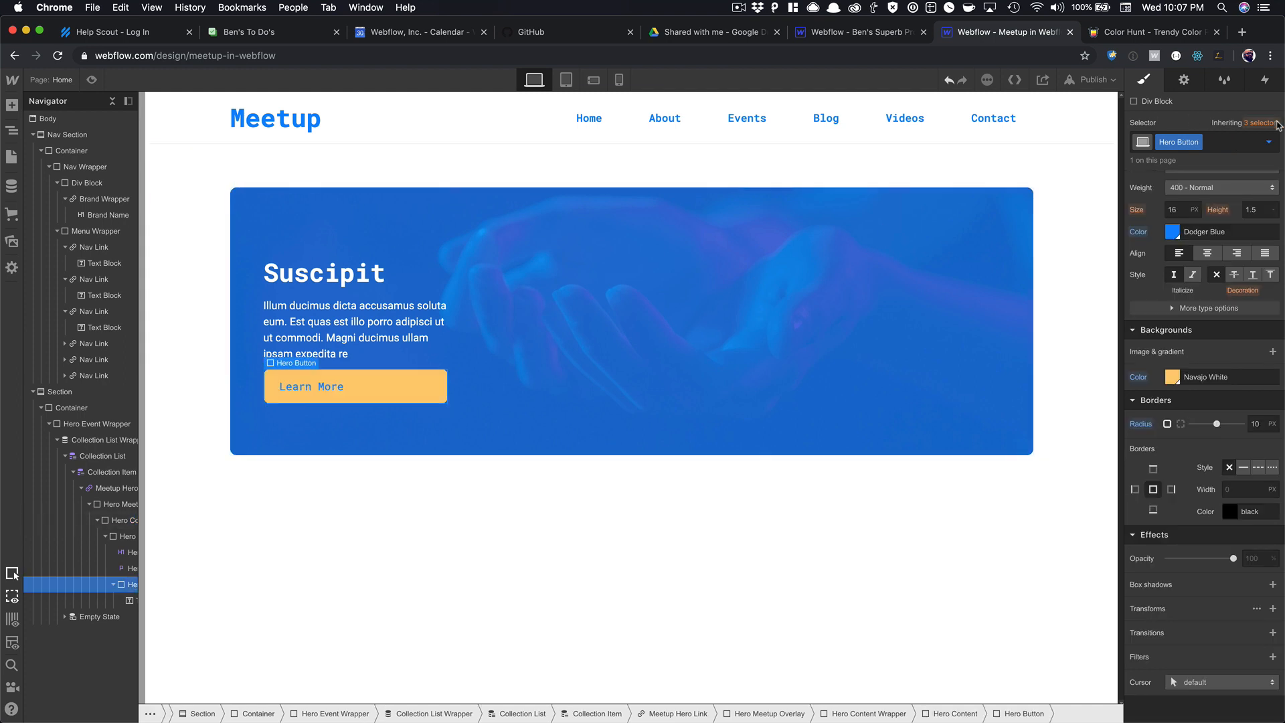
Style the button's Hover state with a Gainsboro background and blue text, then preview it.
click(1269, 142)
click(1219, 200)
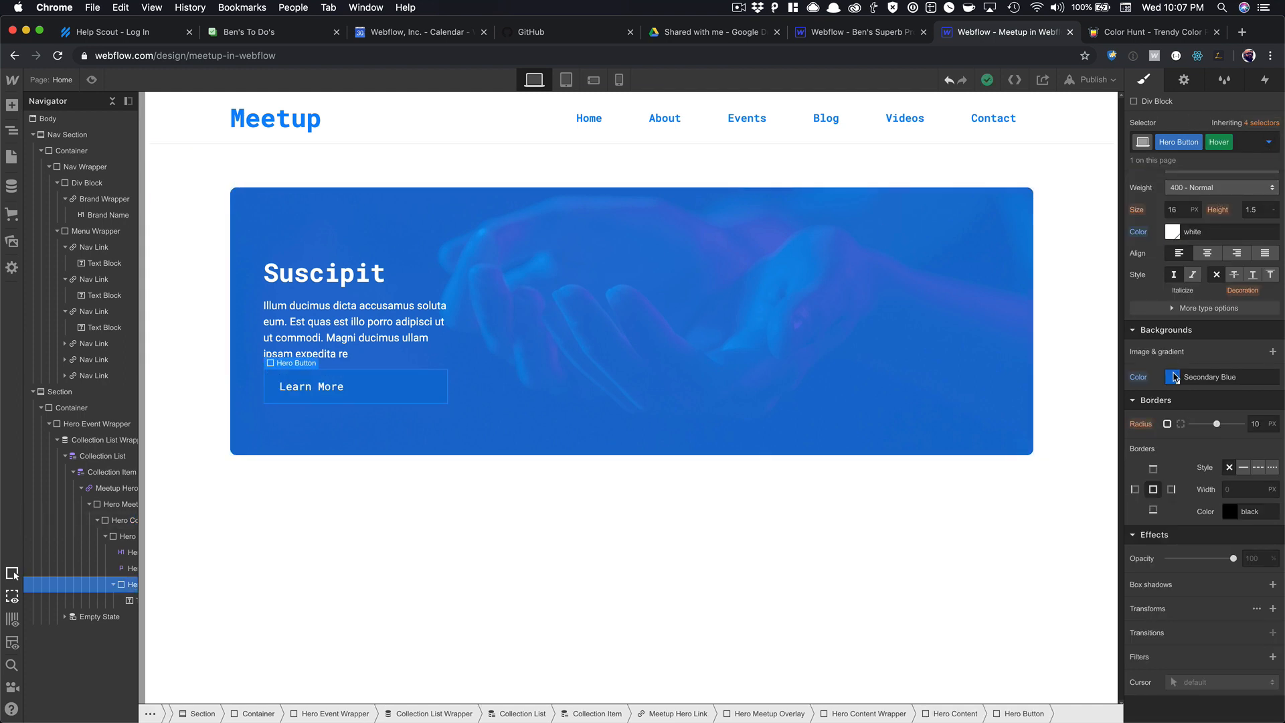
click(1173, 376)
click(1239, 588)
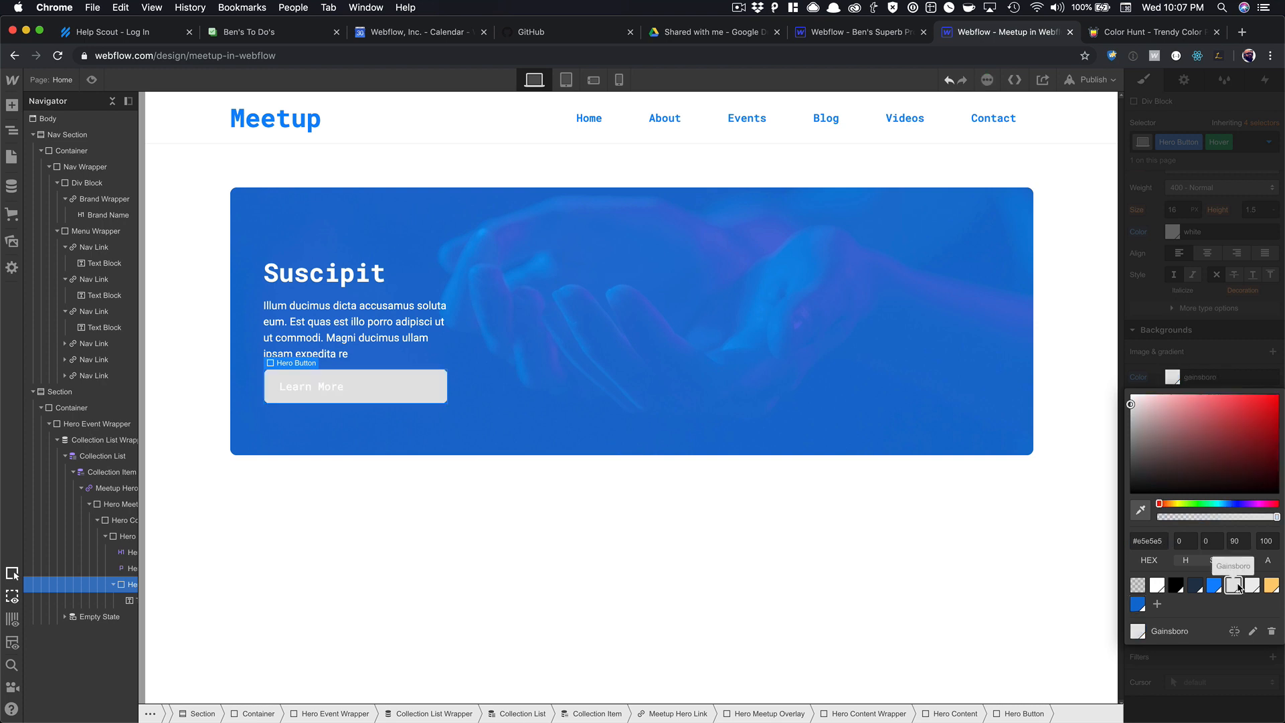
click(1191, 287)
click(1173, 232)
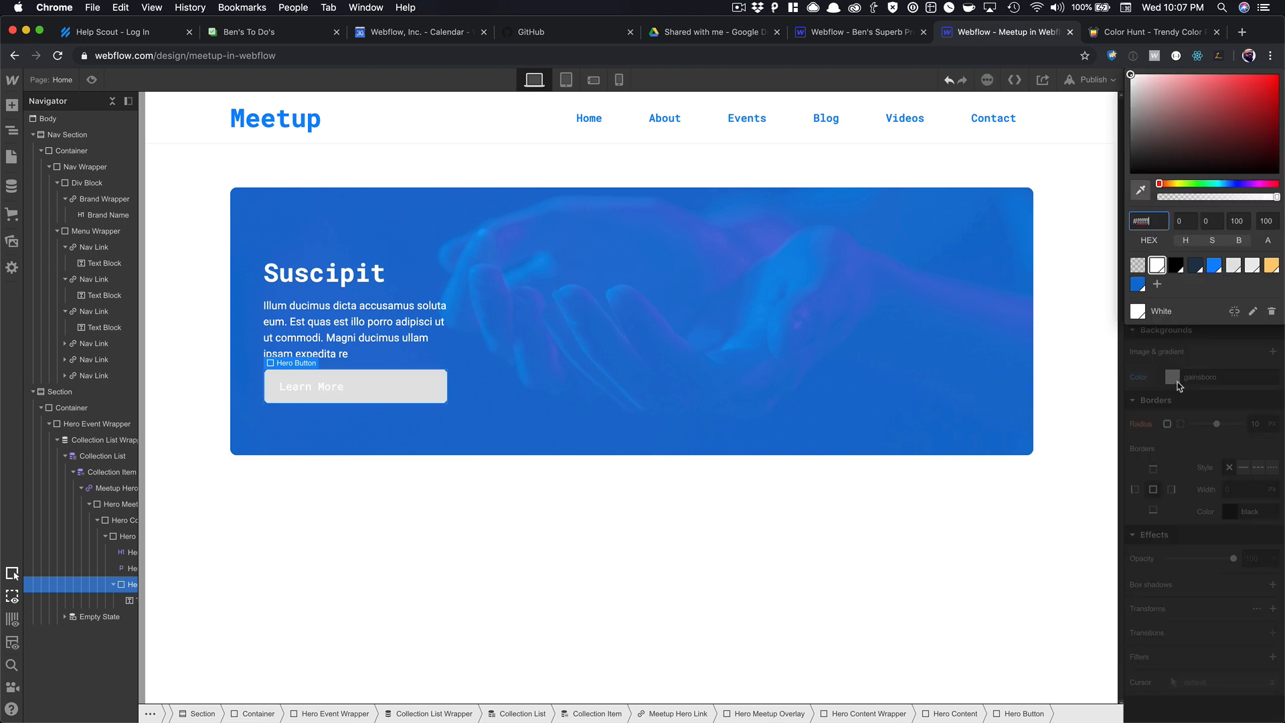
click(1213, 269)
click(528, 368)
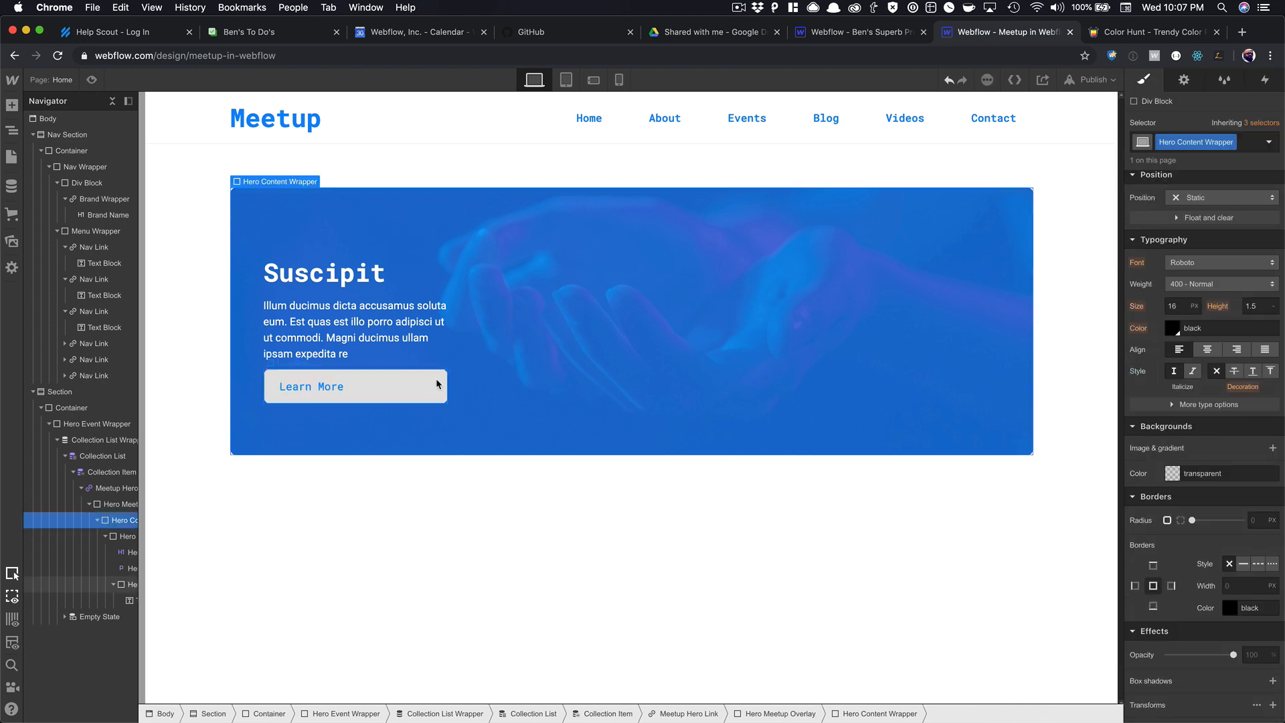
click(92, 80)
click(92, 79)
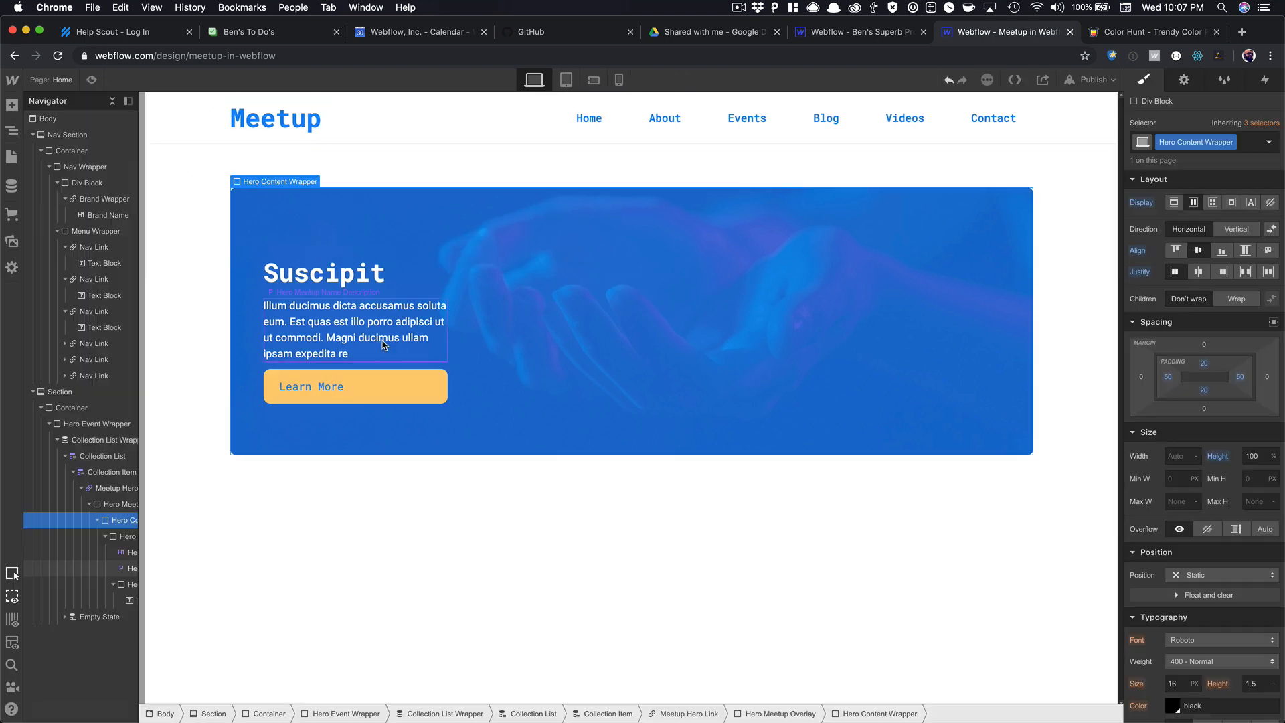
Set the hero button's display to inline-block so it fits its label.
click(407, 397)
click(445, 388)
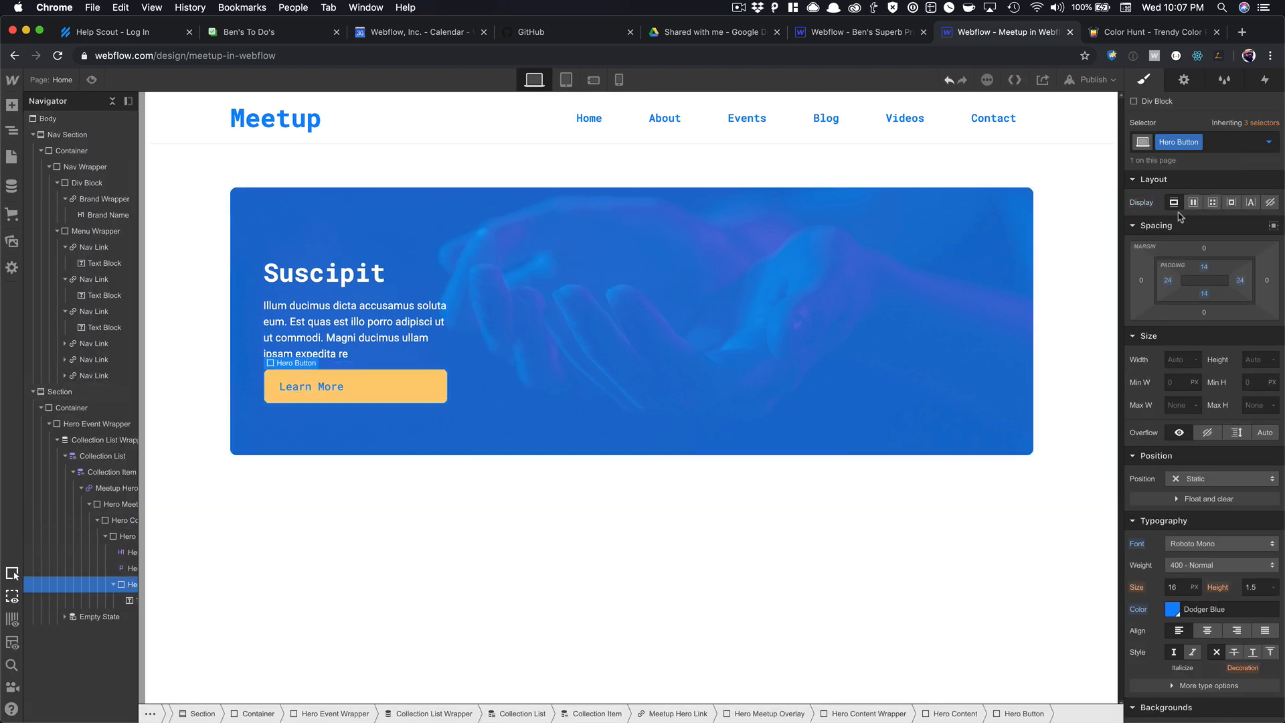
click(1232, 204)
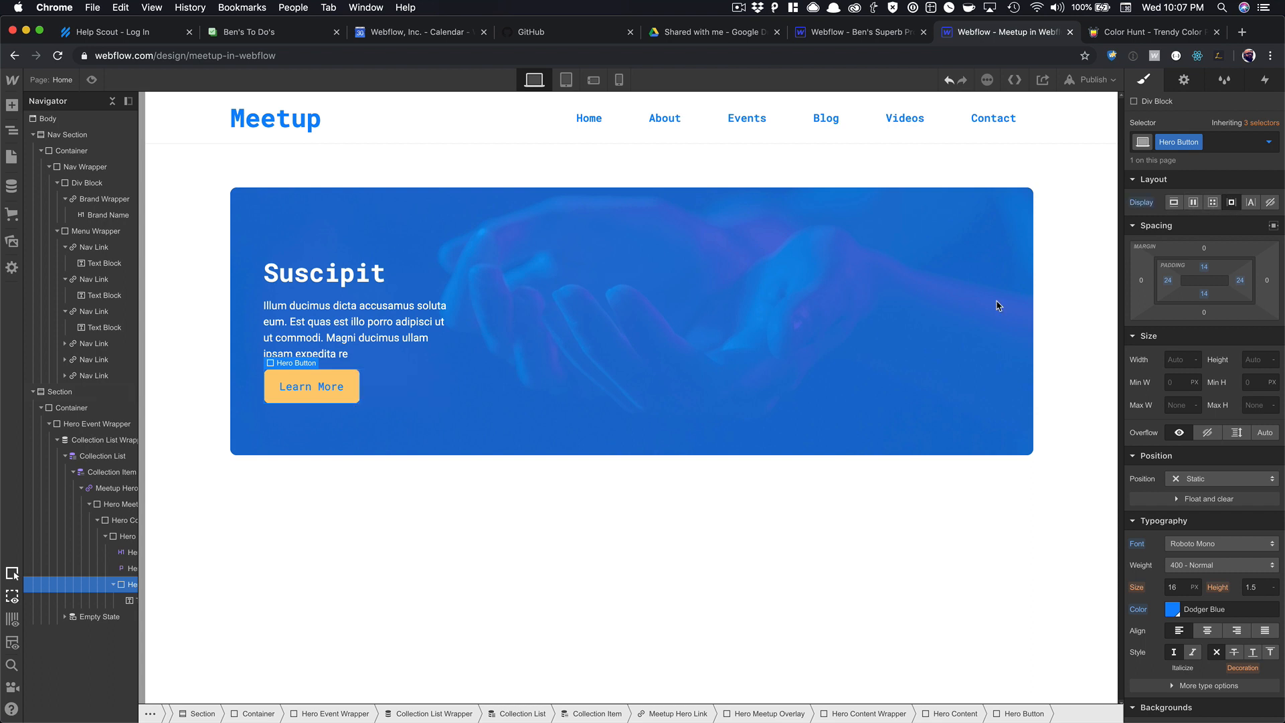
click(92, 79)
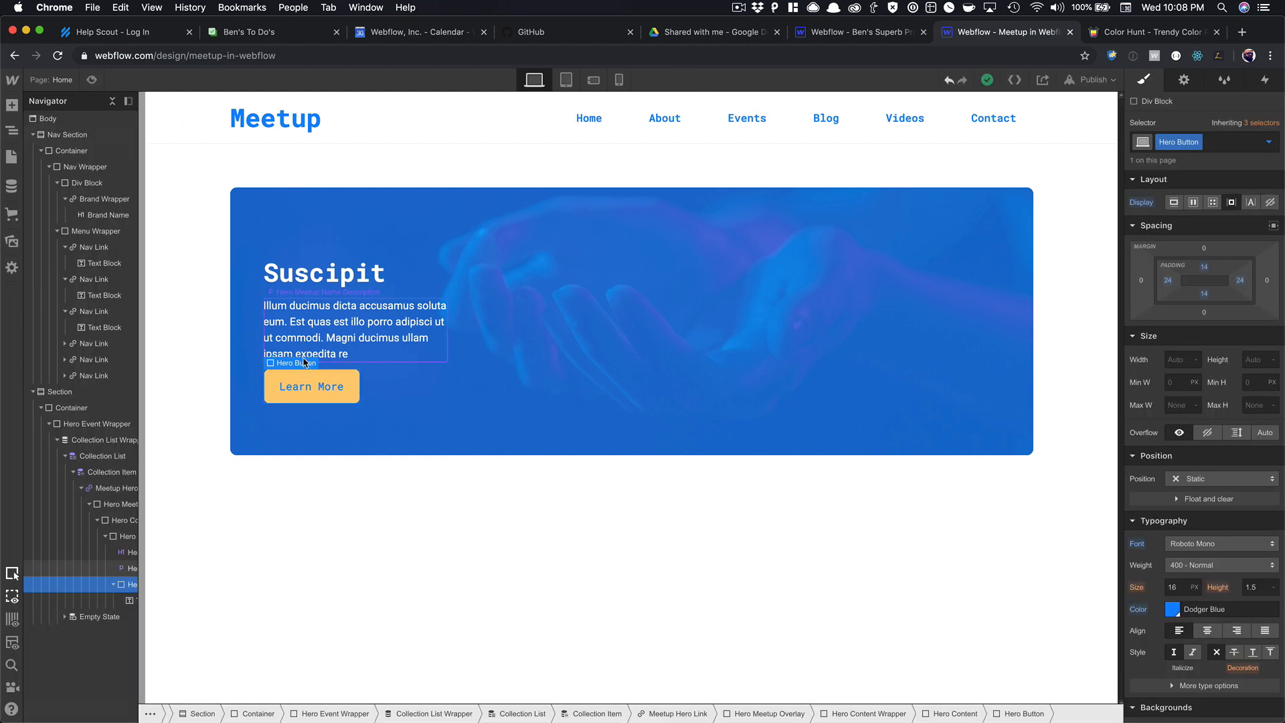
Relabel the hero button 'RSVP NOW' and check it in preview.
click(93, 79)
double_click(304, 388)
key(BackSpace)
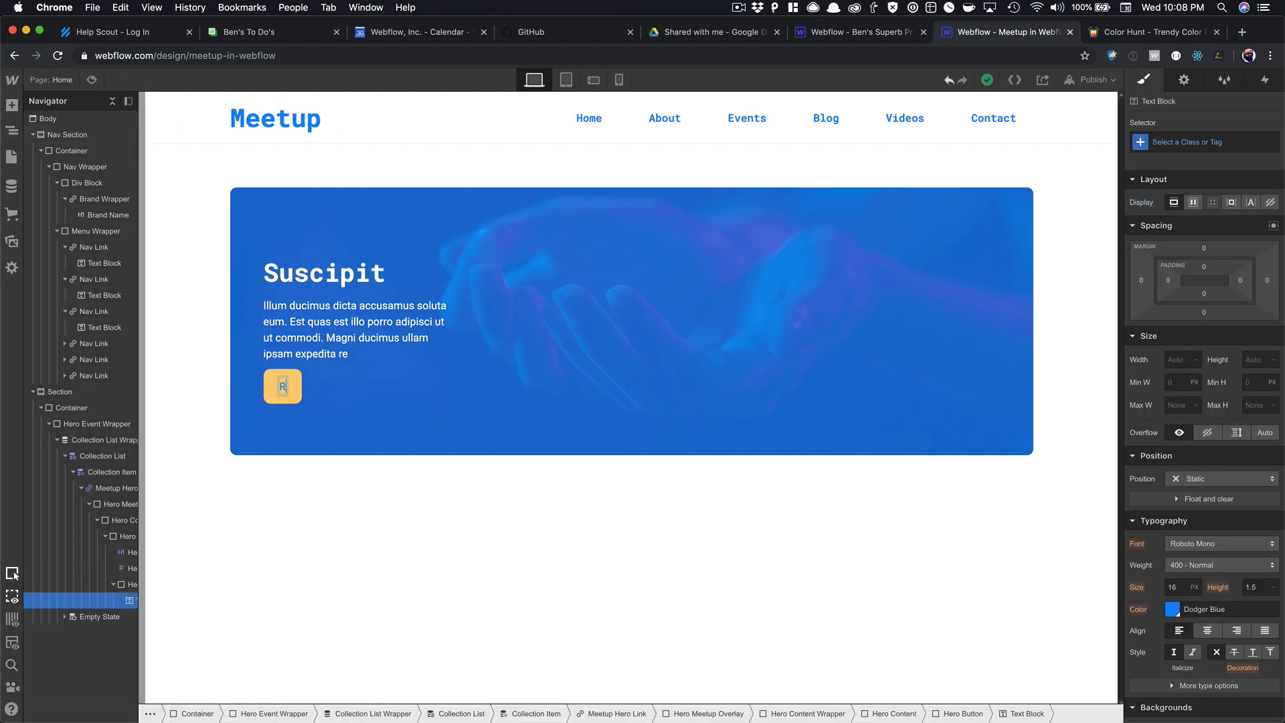
text(RSVP NOW)
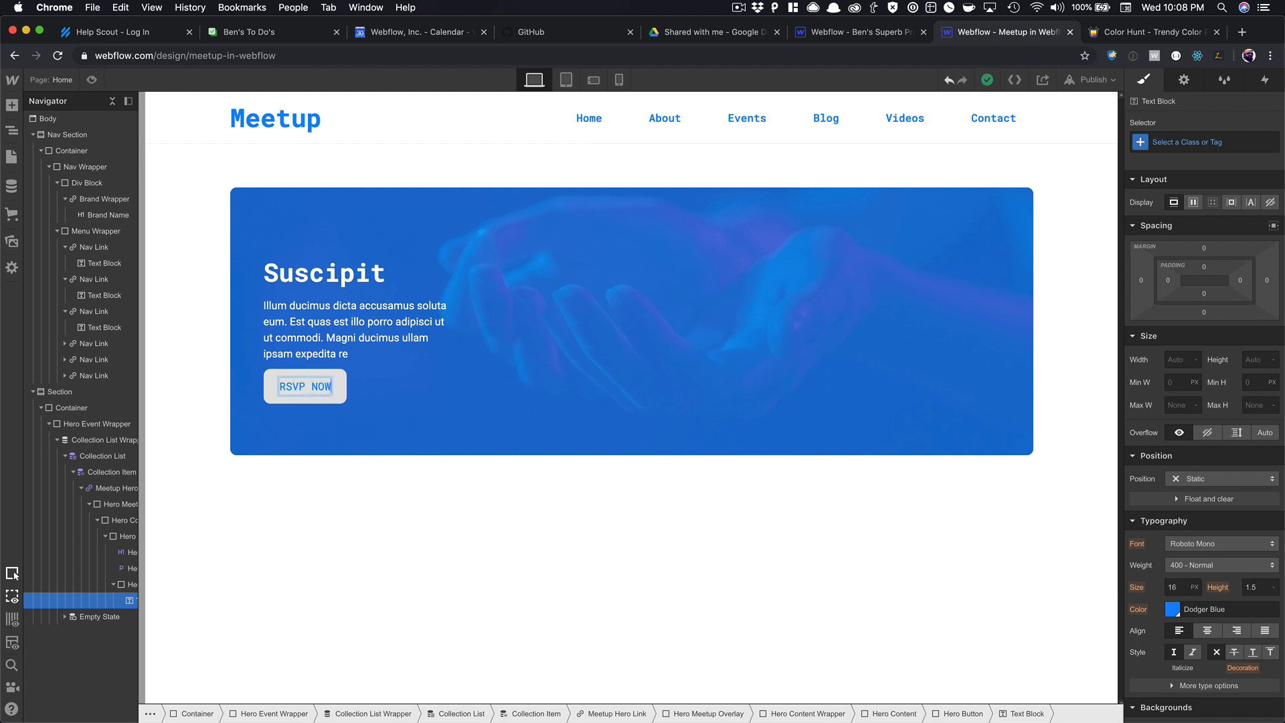
click(402, 393)
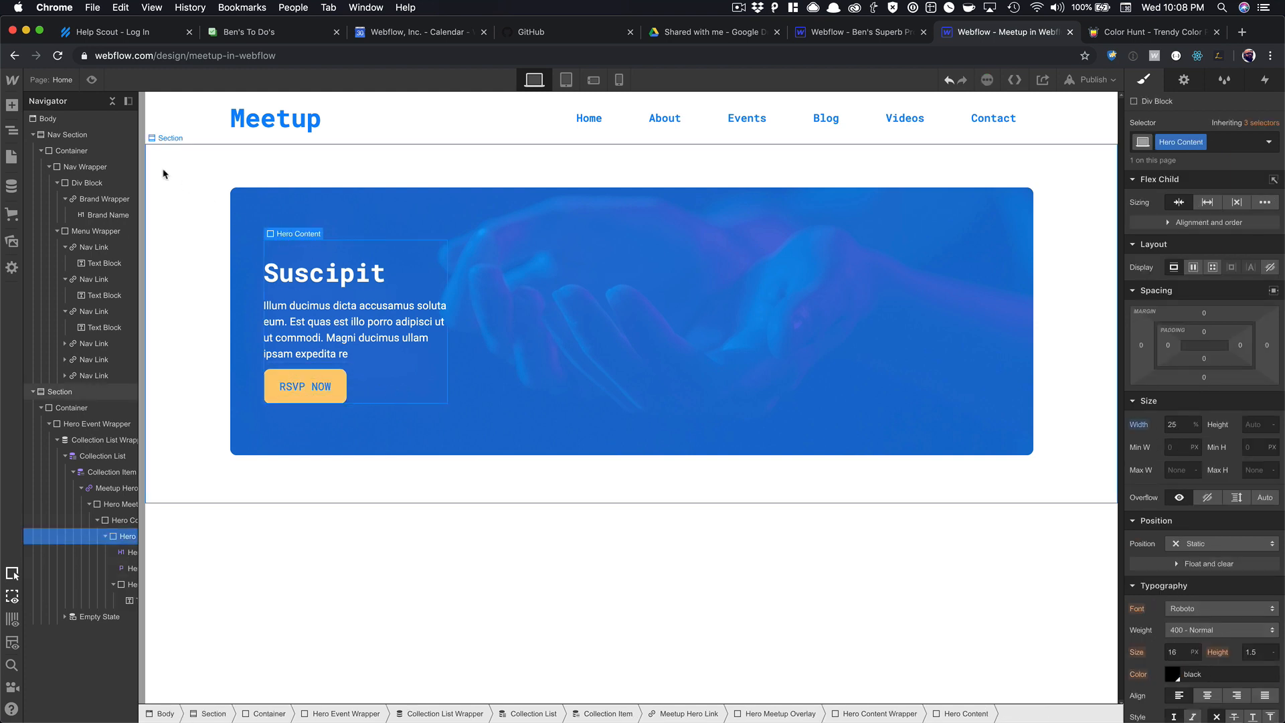
click(91, 80)
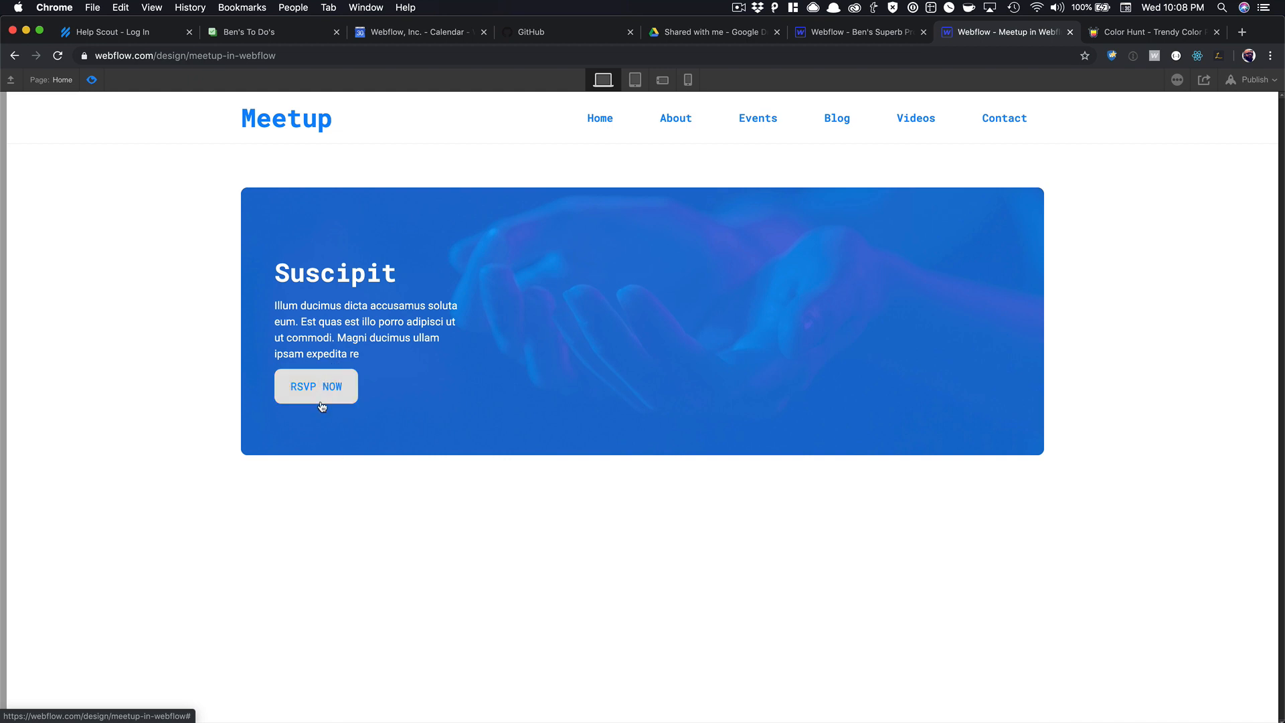
click(92, 80)
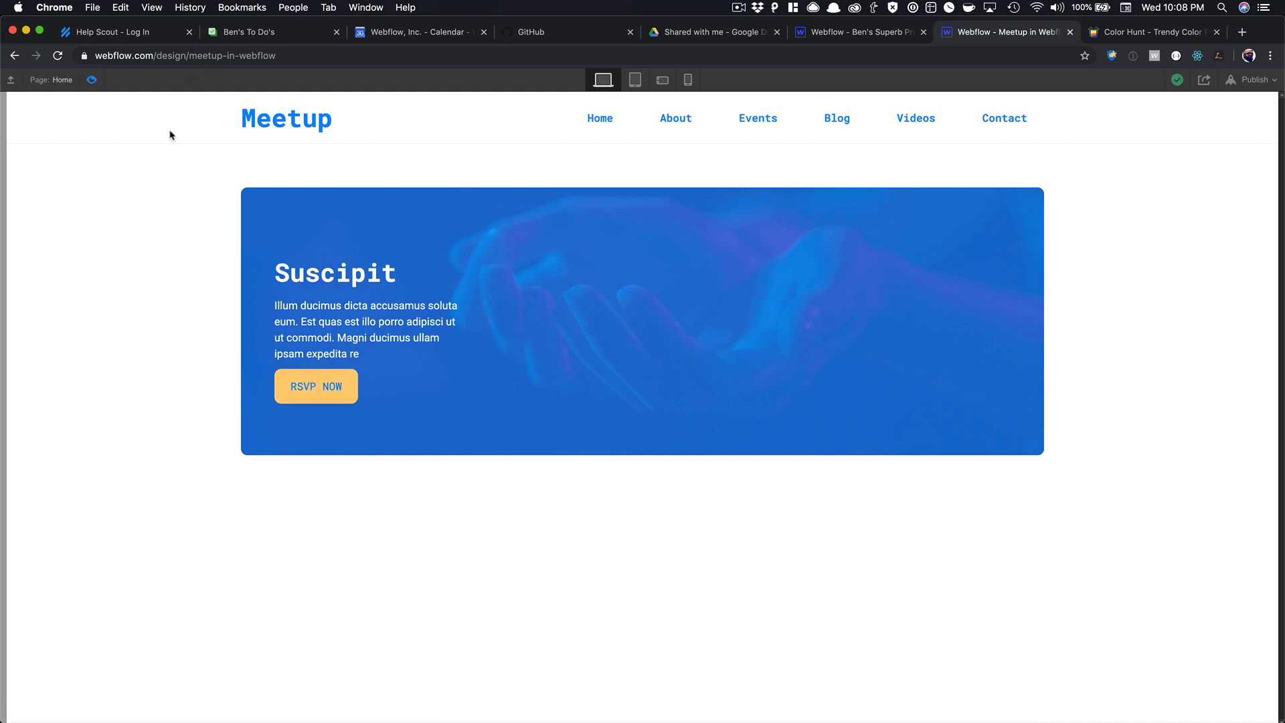
Raise the Meetup Hero Link's minimum height to 450 px and preview the taller card.
click(688, 277)
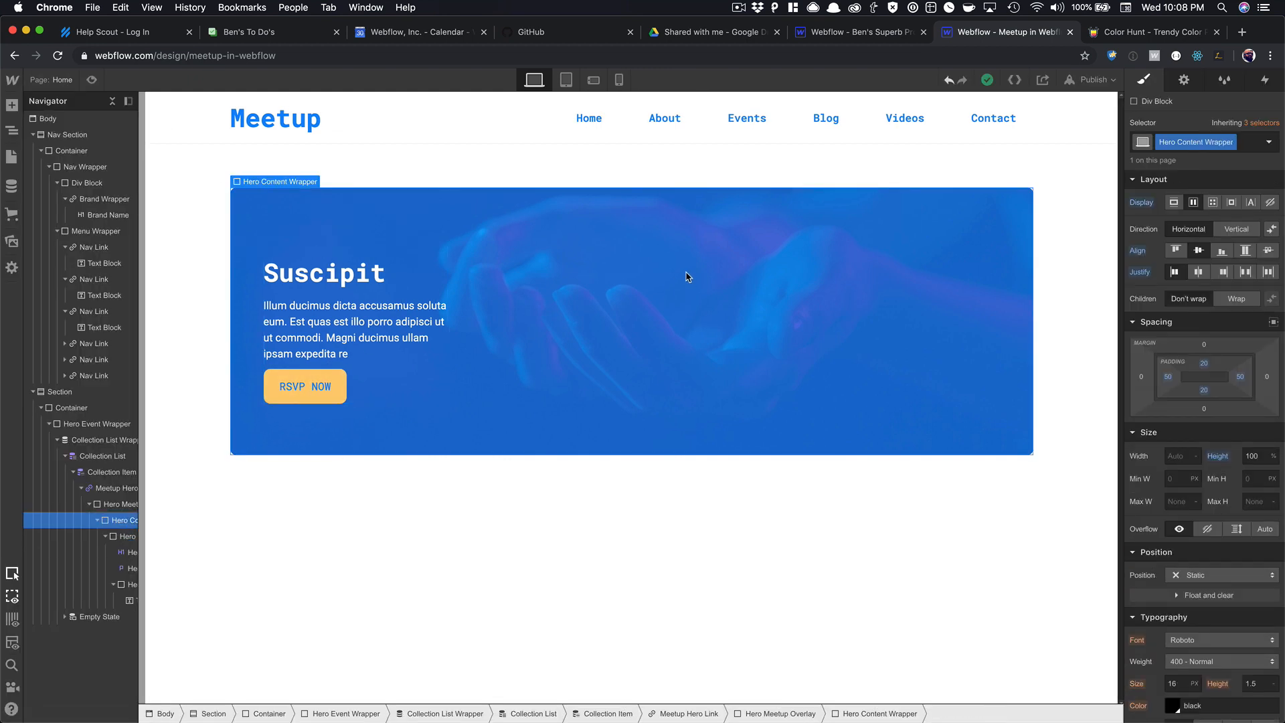
key(Up)
key(Up)
key(Up)
key(Down)
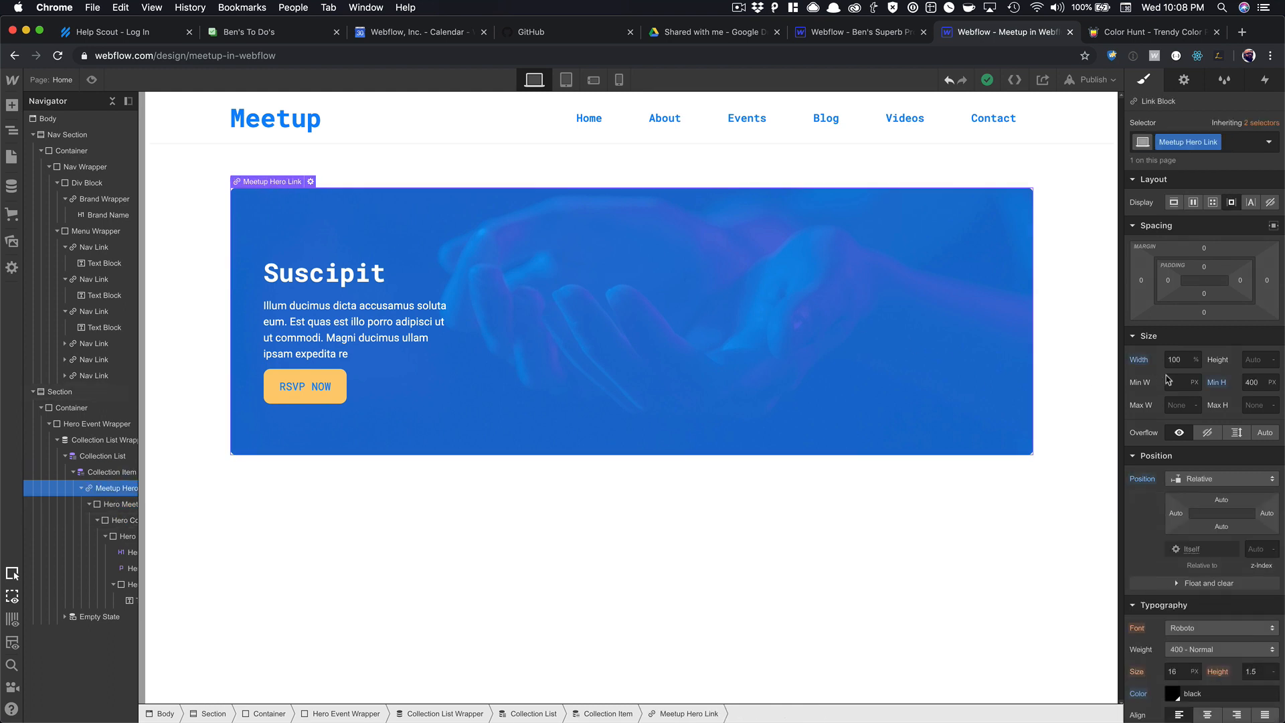
click(1254, 386)
text(420)
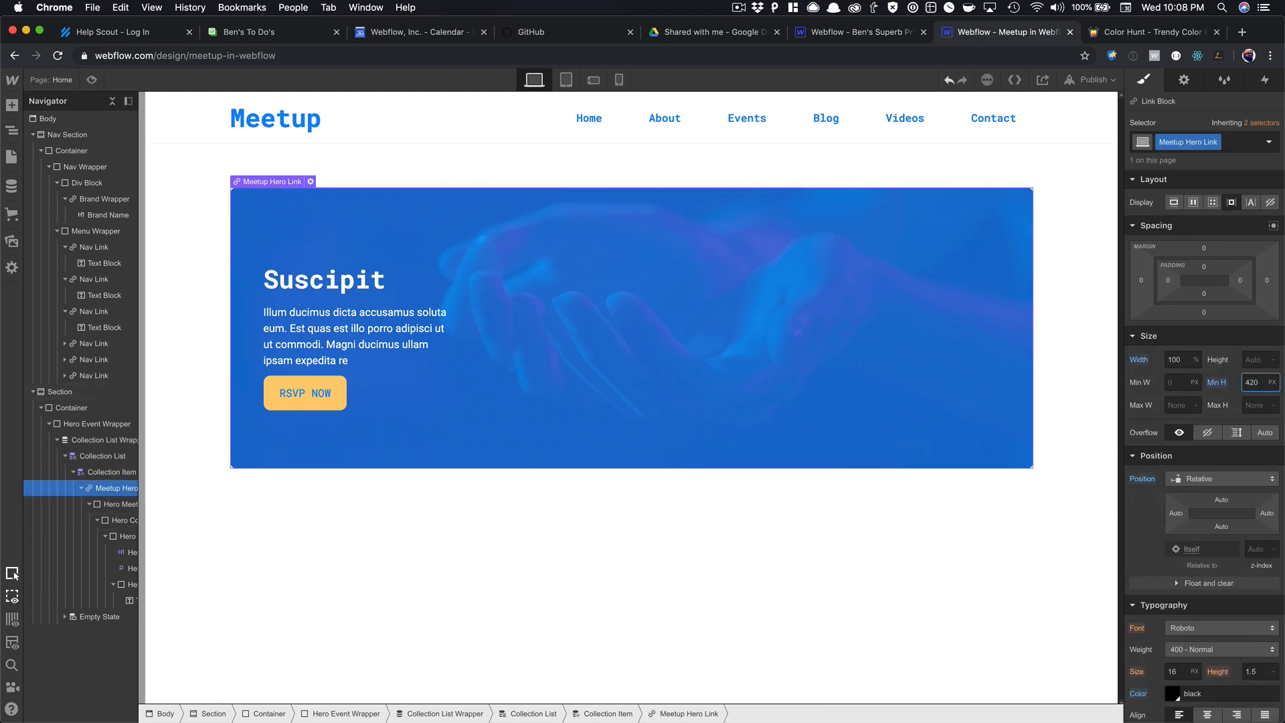
key(shift+Up)
key(shift+Up)
key(shift+Up)
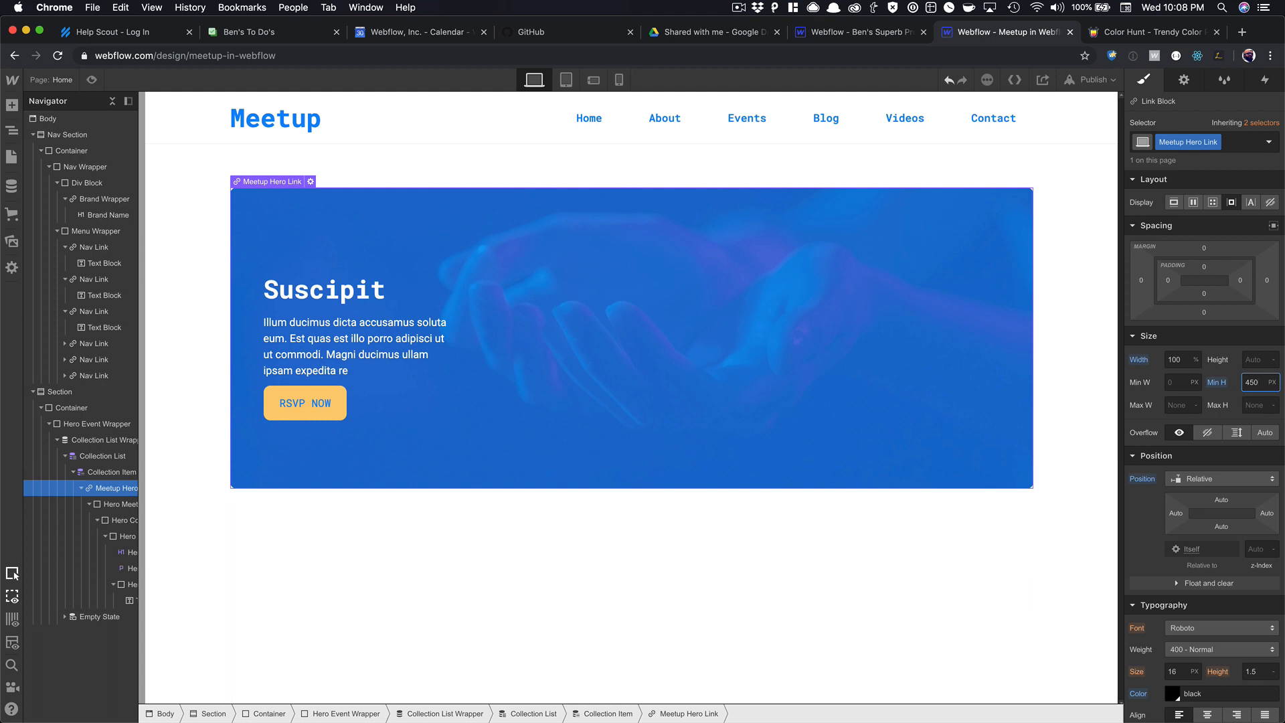
click(92, 80)
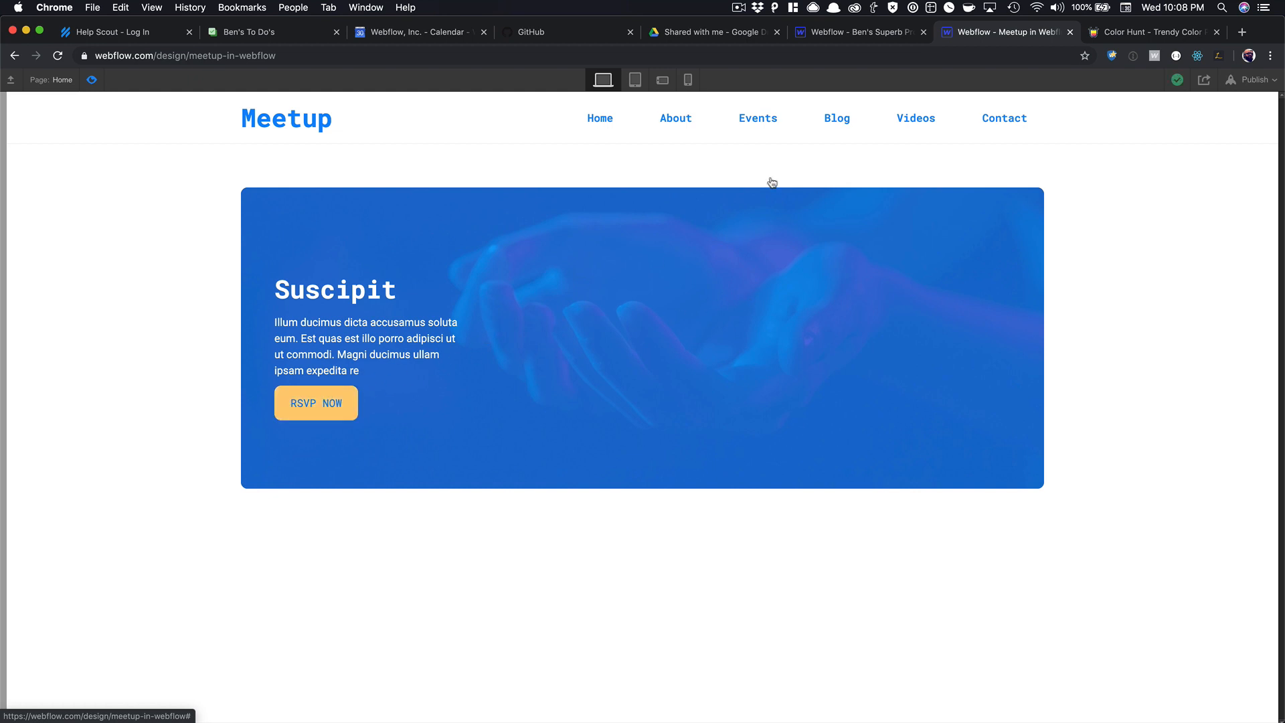
Give the hero description paragraph a 20 px bottom margin above the RSVP NOW button.
click(92, 80)
click(370, 334)
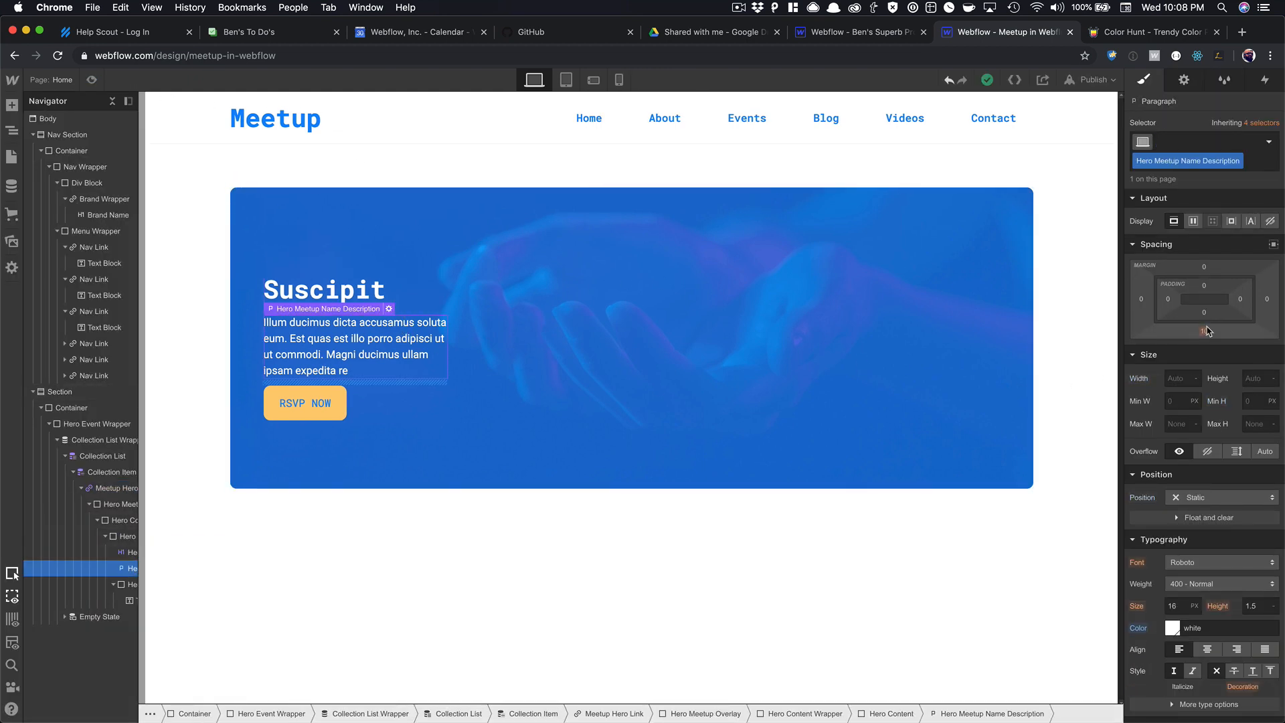
drag(1205, 335, 1209, 348)
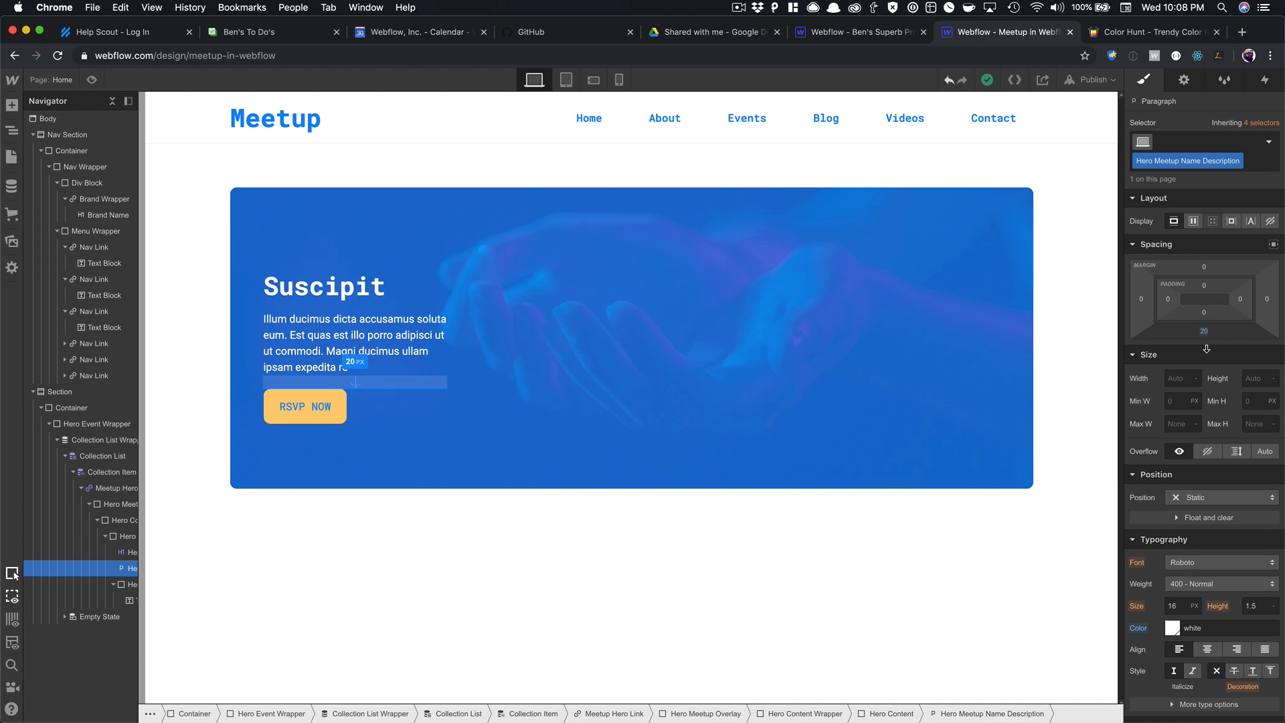
click(927, 457)
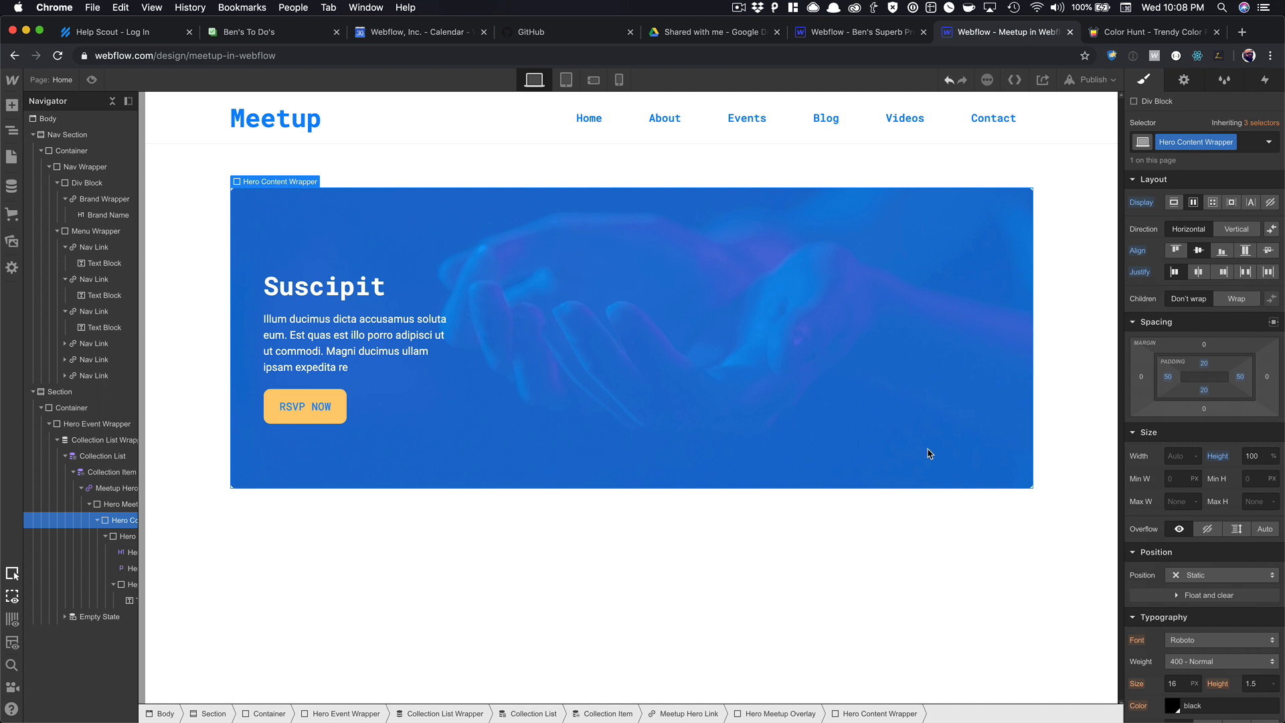
click(284, 289)
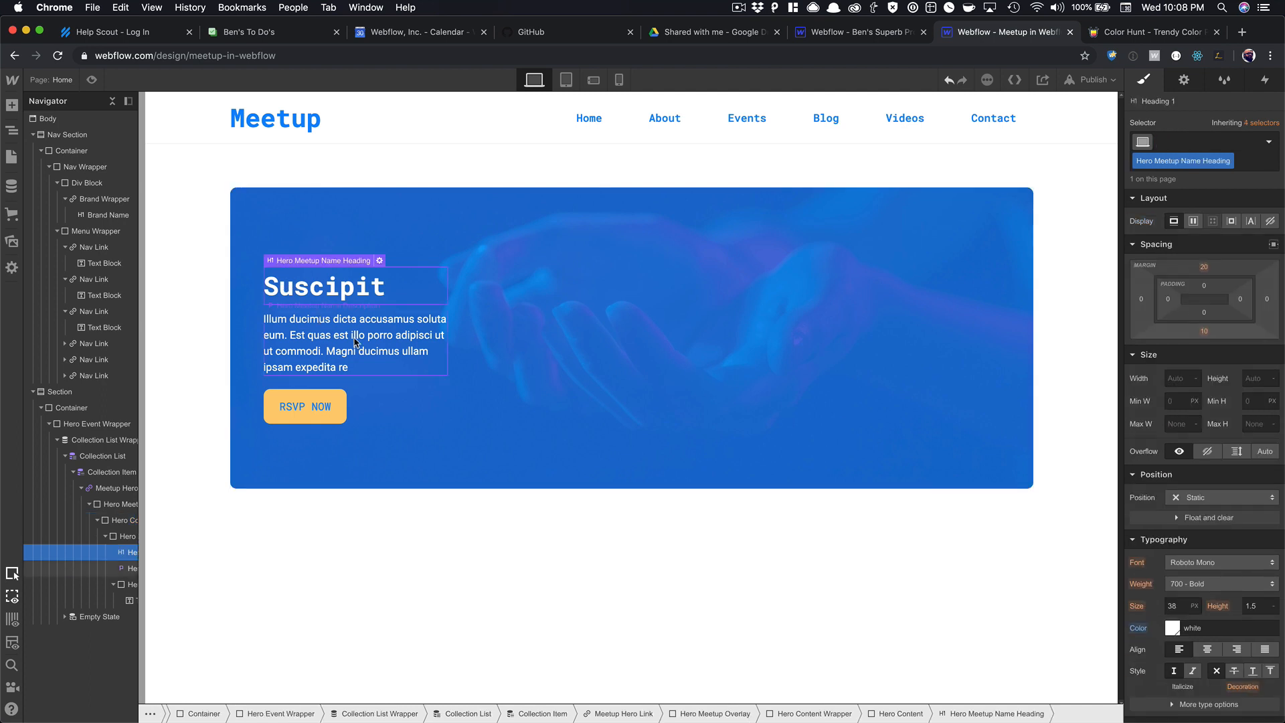
Insert a Text Block below the Suscipit heading using quick-find.
key(super+e)
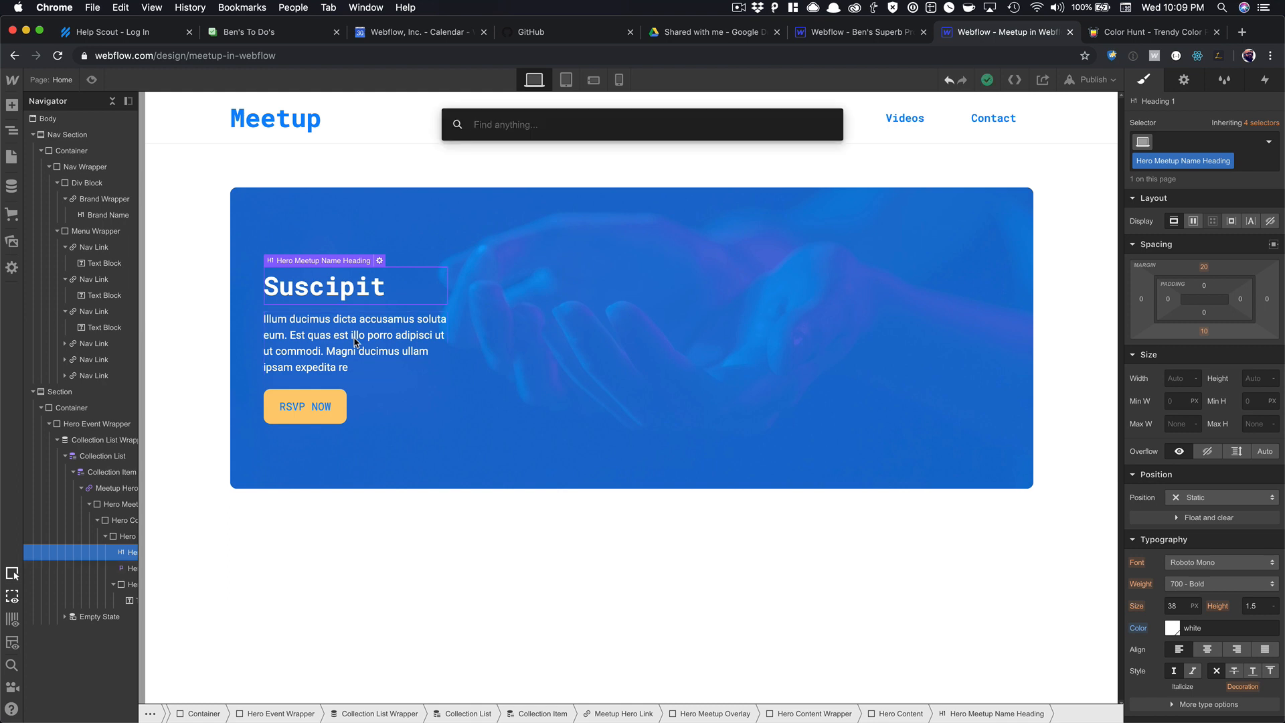
text(text)
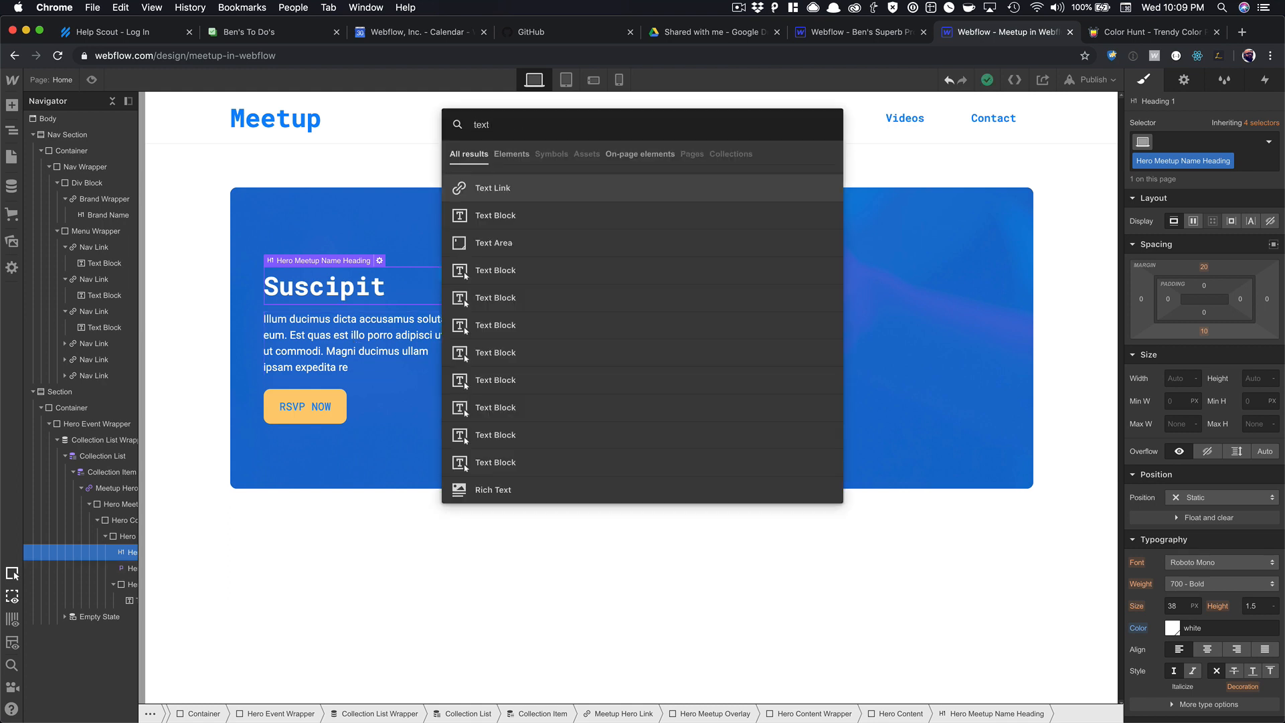
key(Return)
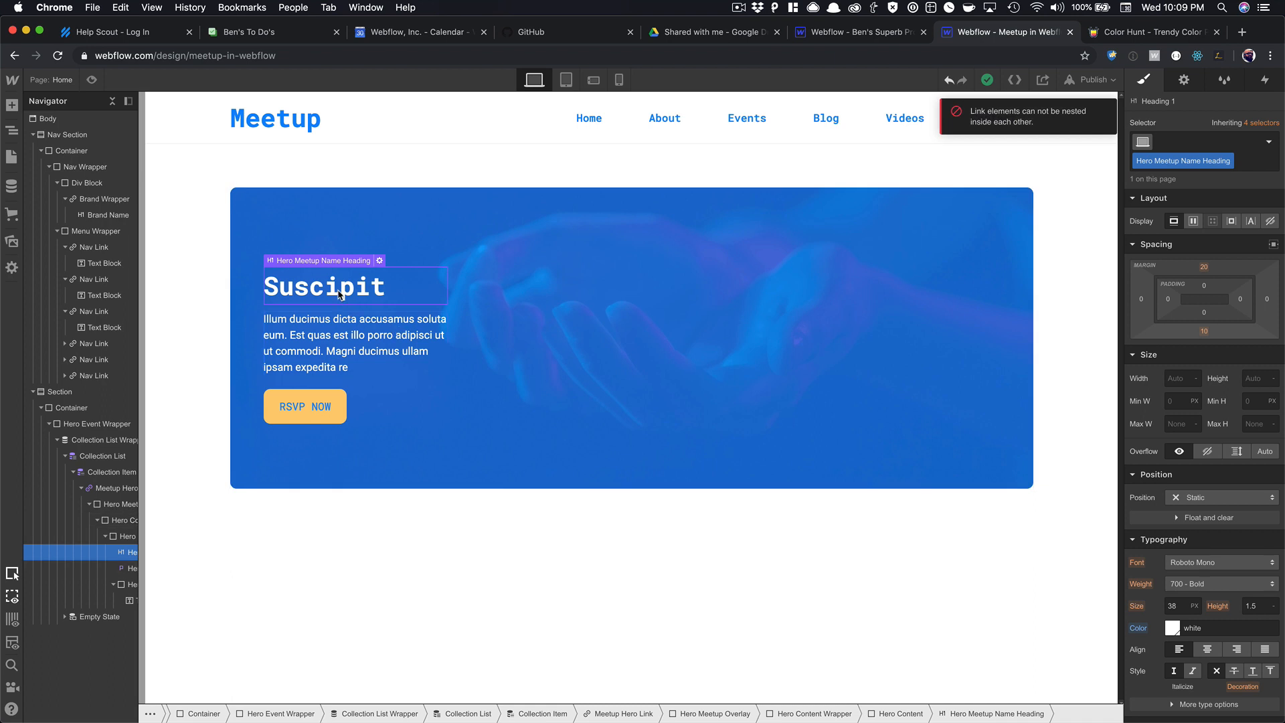
key(super+e)
text(text)
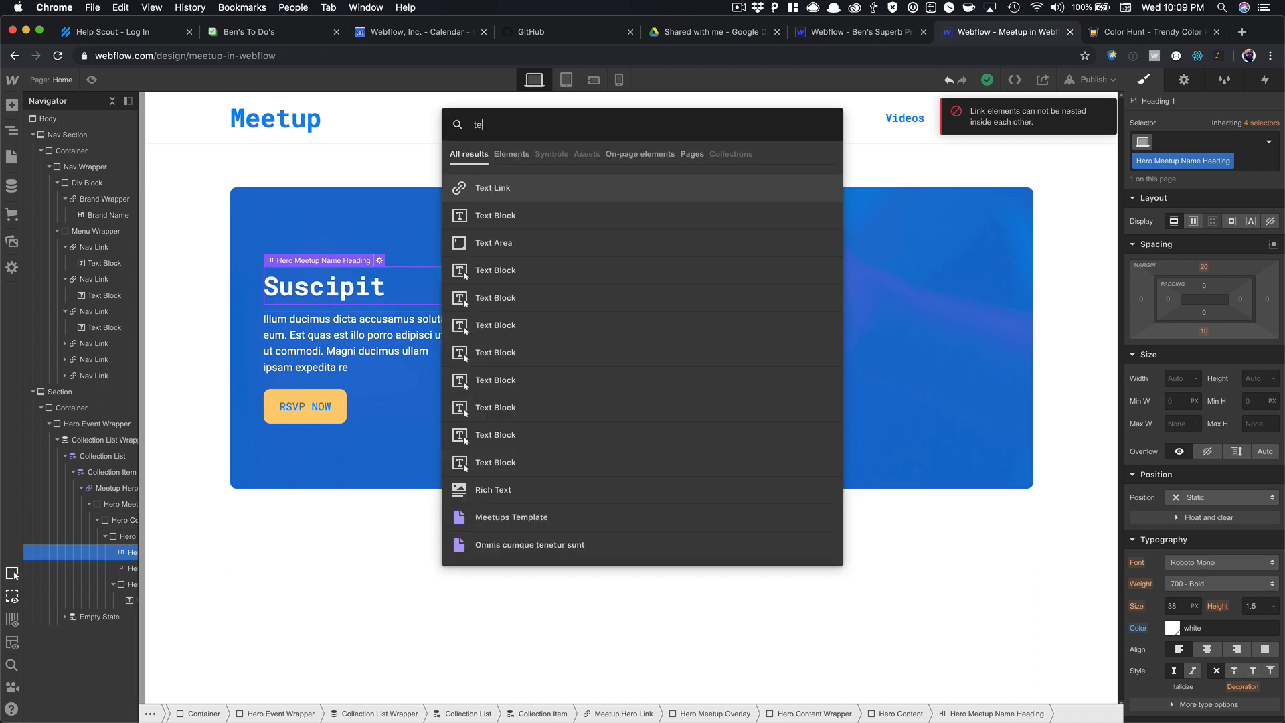
key(Down)
key(Return)
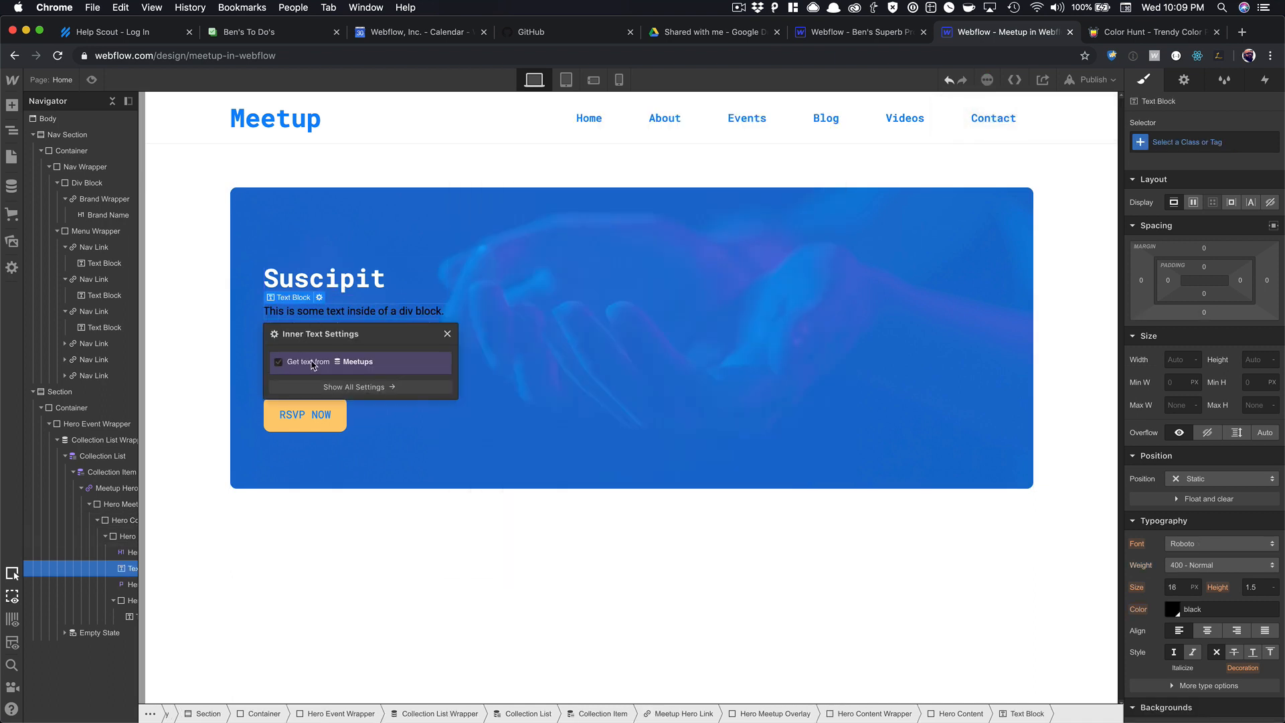
Bind the text block to the Meetups Start Date/Time so it reads October 4, 2020.
click(312, 362)
click(322, 380)
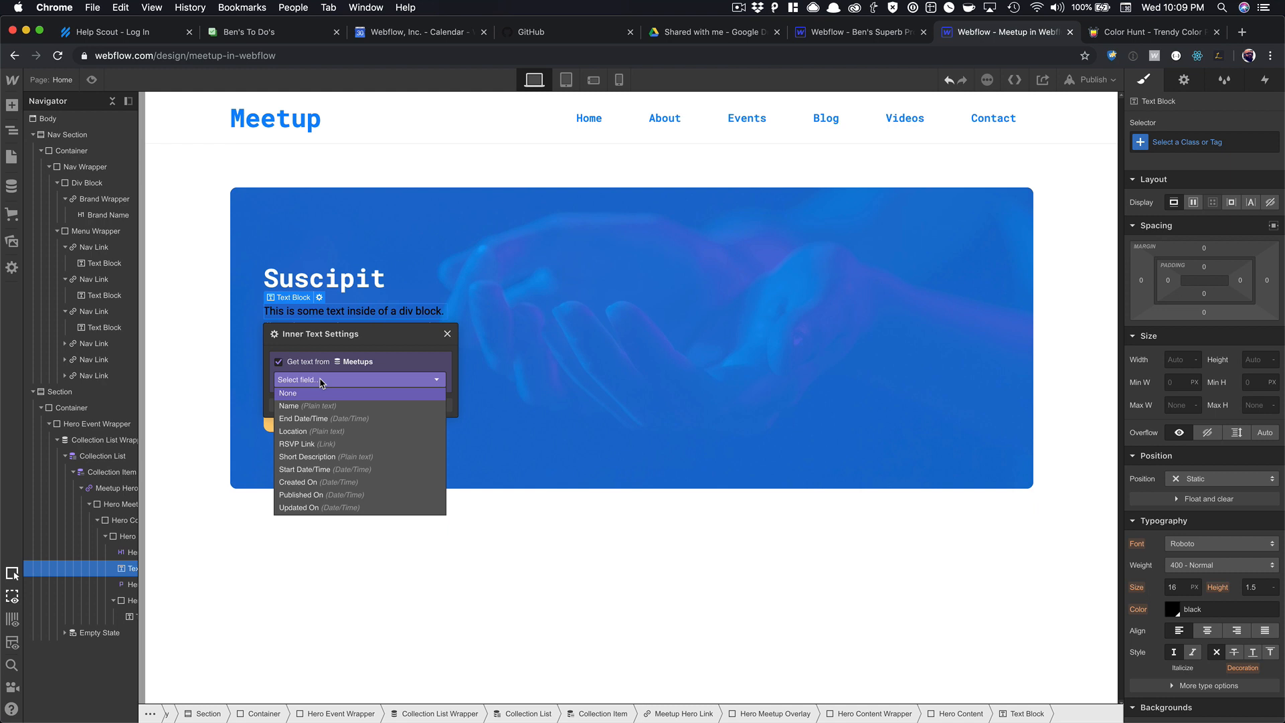
click(321, 469)
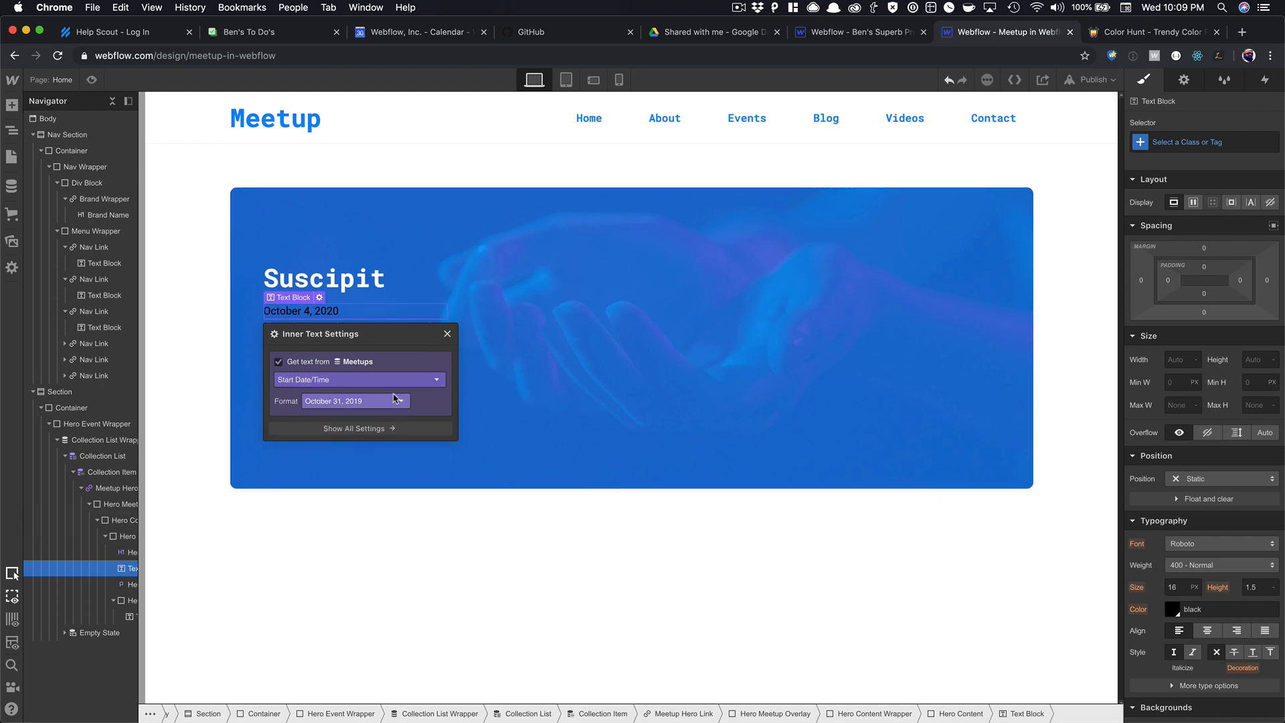
click(373, 402)
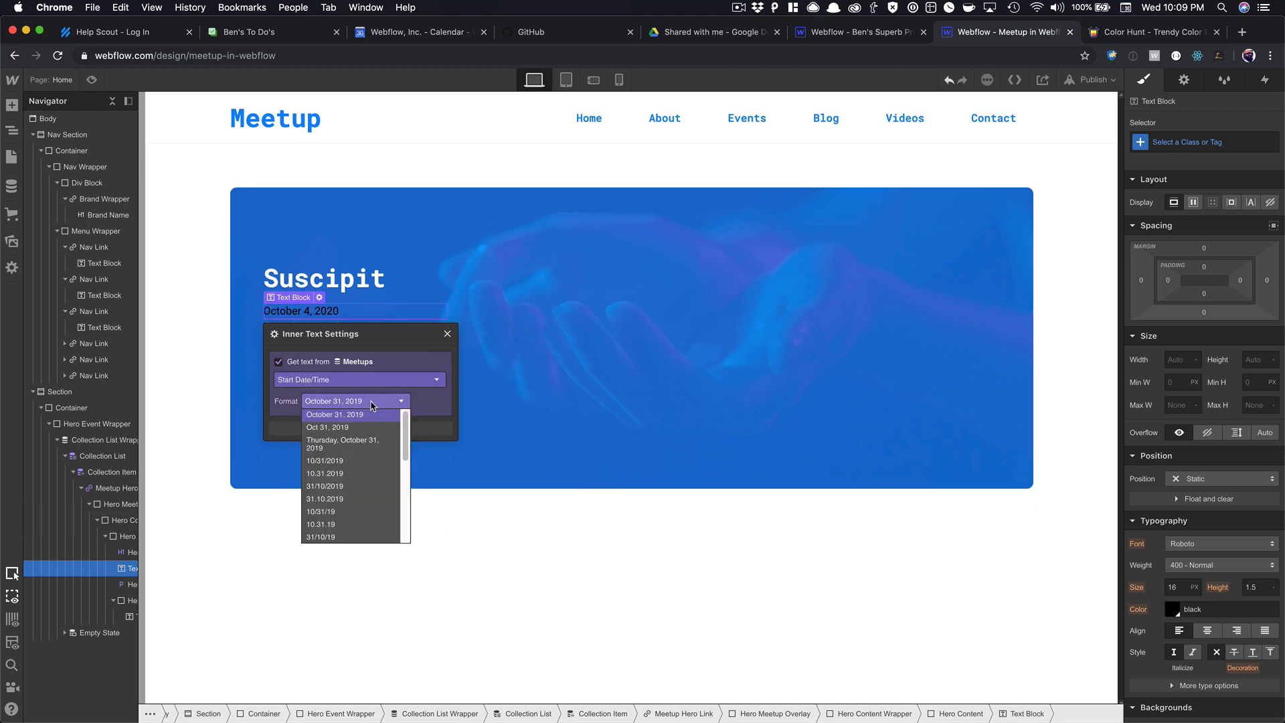
scroll(379, 432, down, 5)
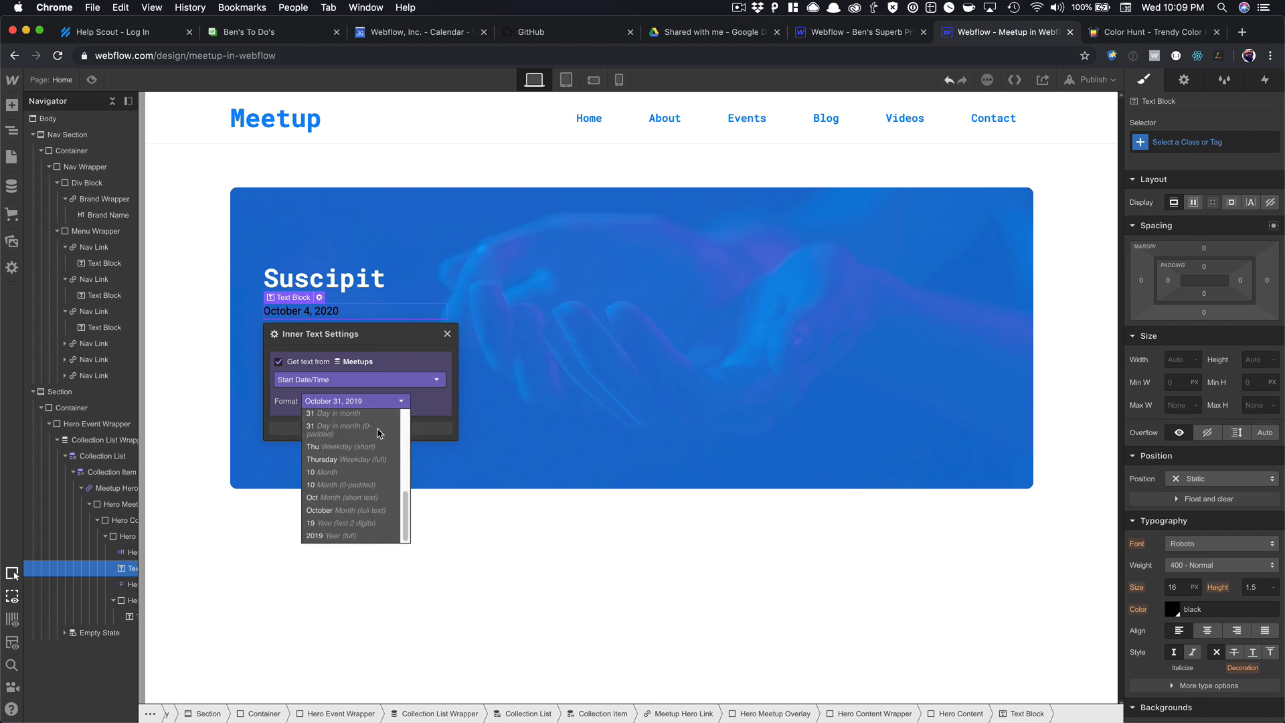
scroll(378, 432, up, 5)
click(394, 308)
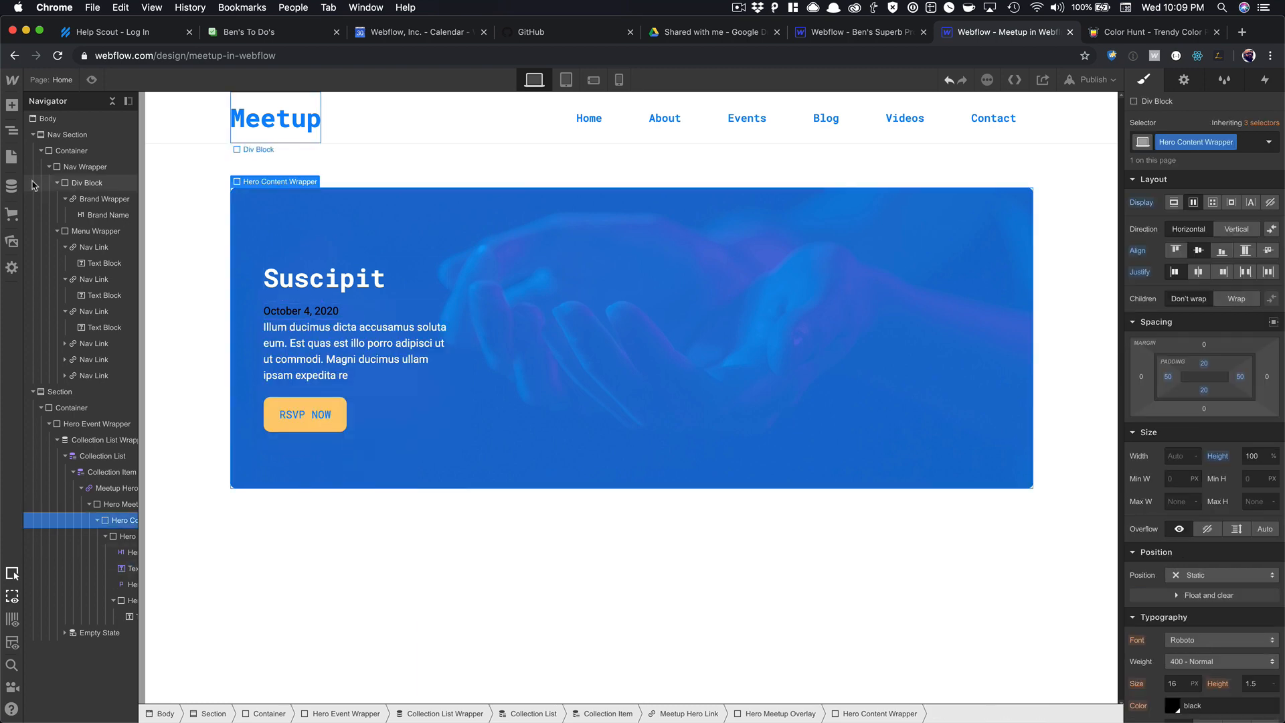
Check the Suscipit meetup's start date value and leave the item unsaved.
click(12, 187)
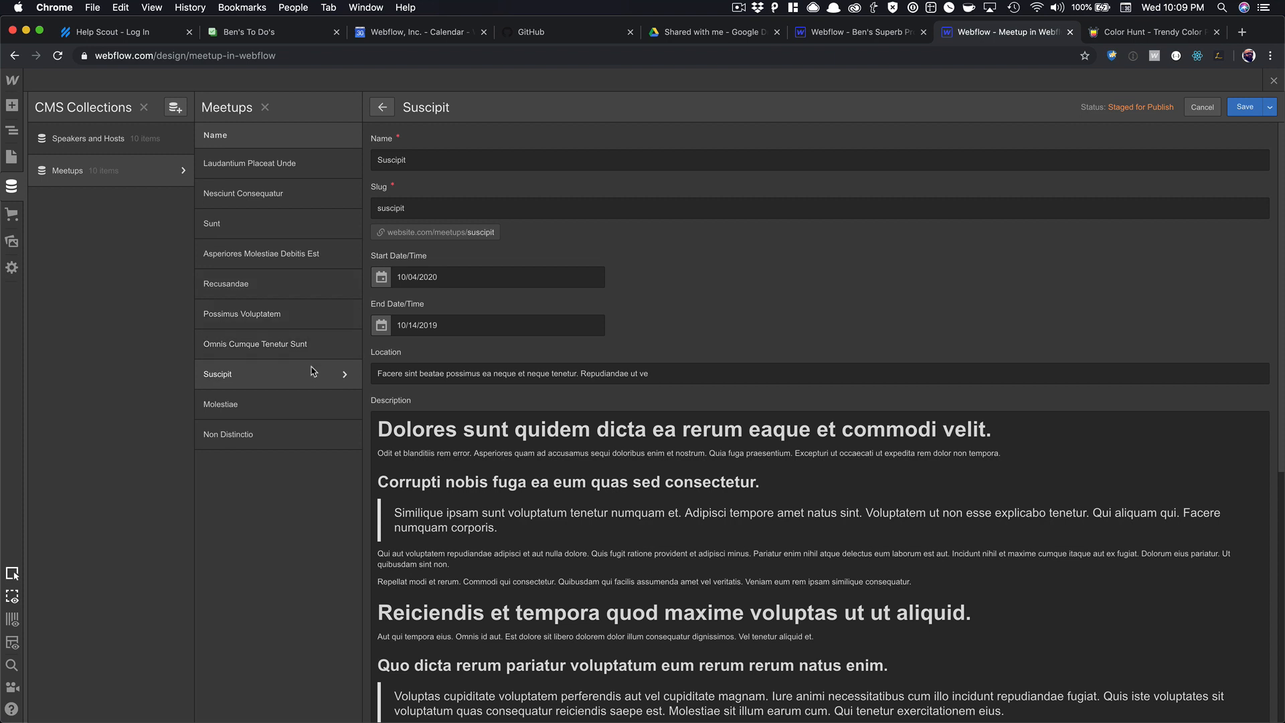
click(418, 279)
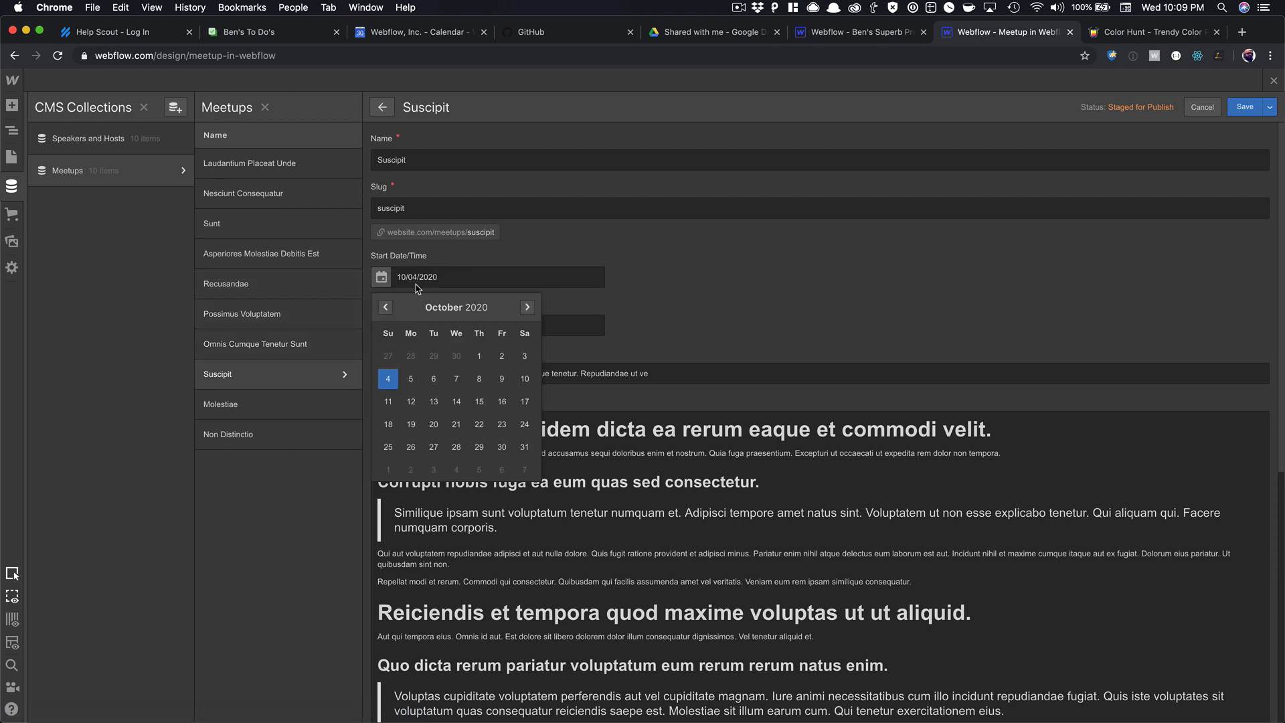
click(524, 269)
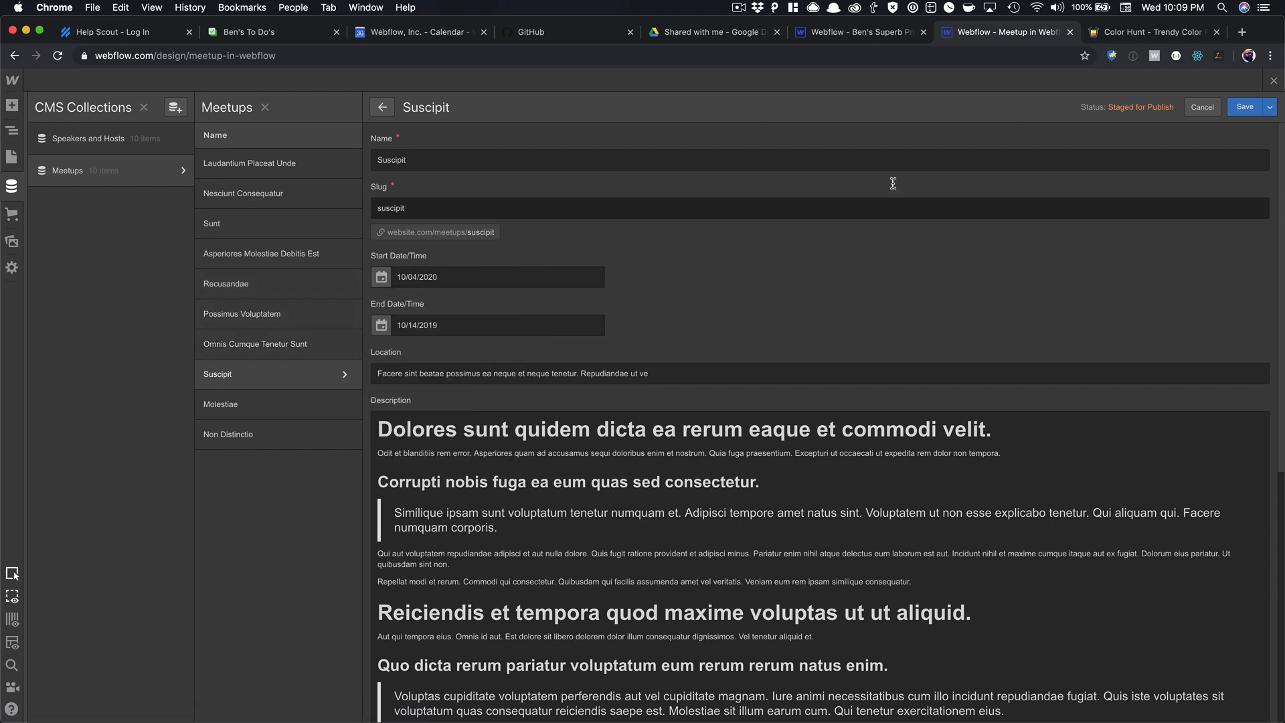
click(1196, 106)
Enable 'Include time picker' on the Meetups Start and End Date/Time fields and save the collection.
click(180, 172)
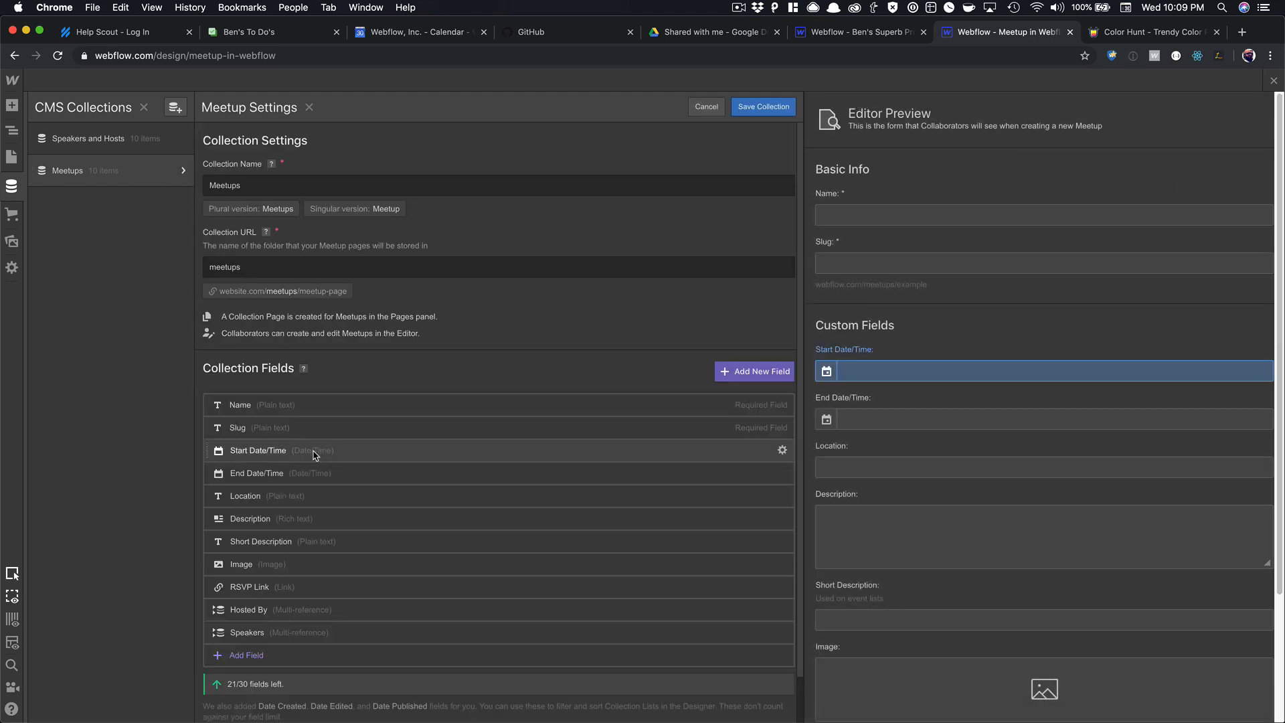
click(781, 452)
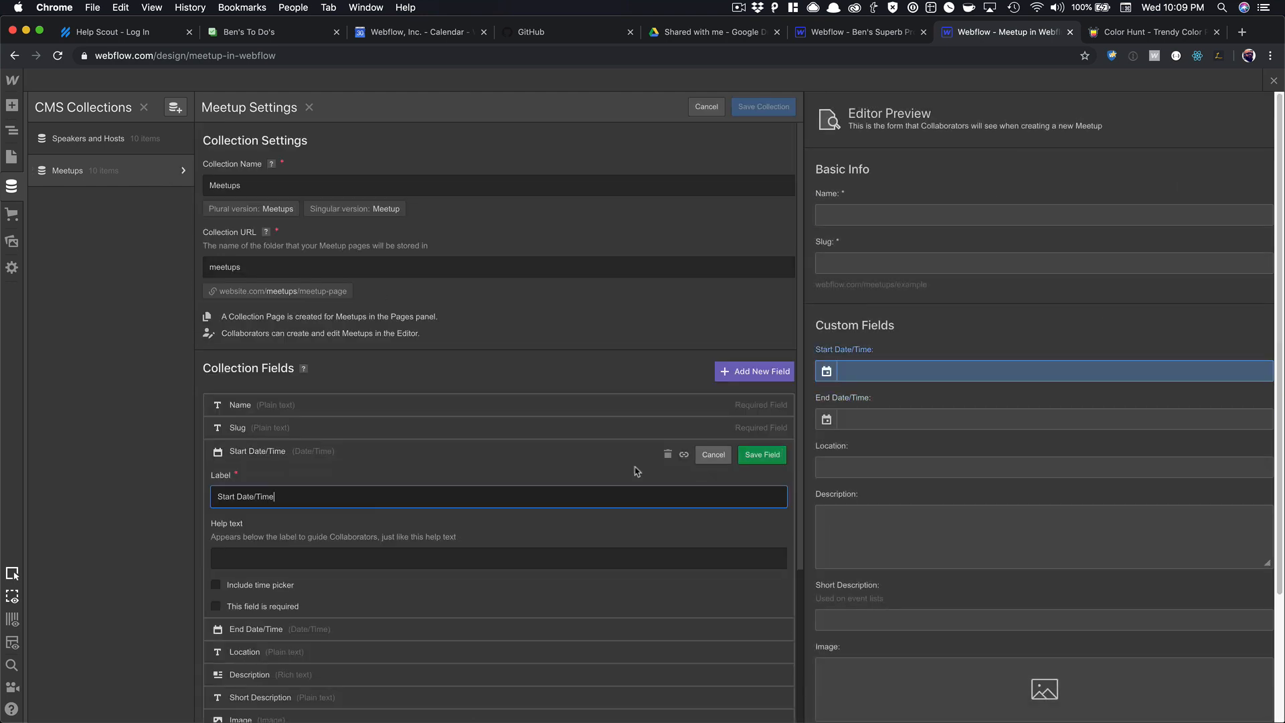
click(762, 455)
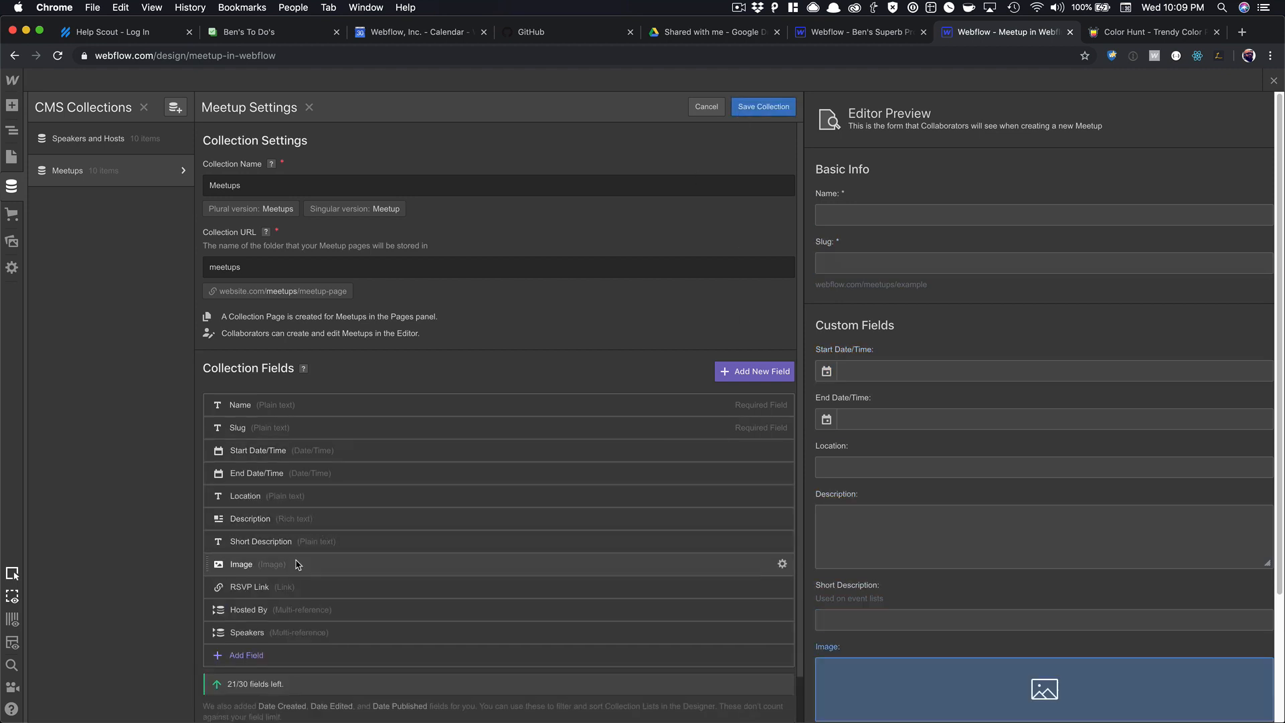
click(288, 475)
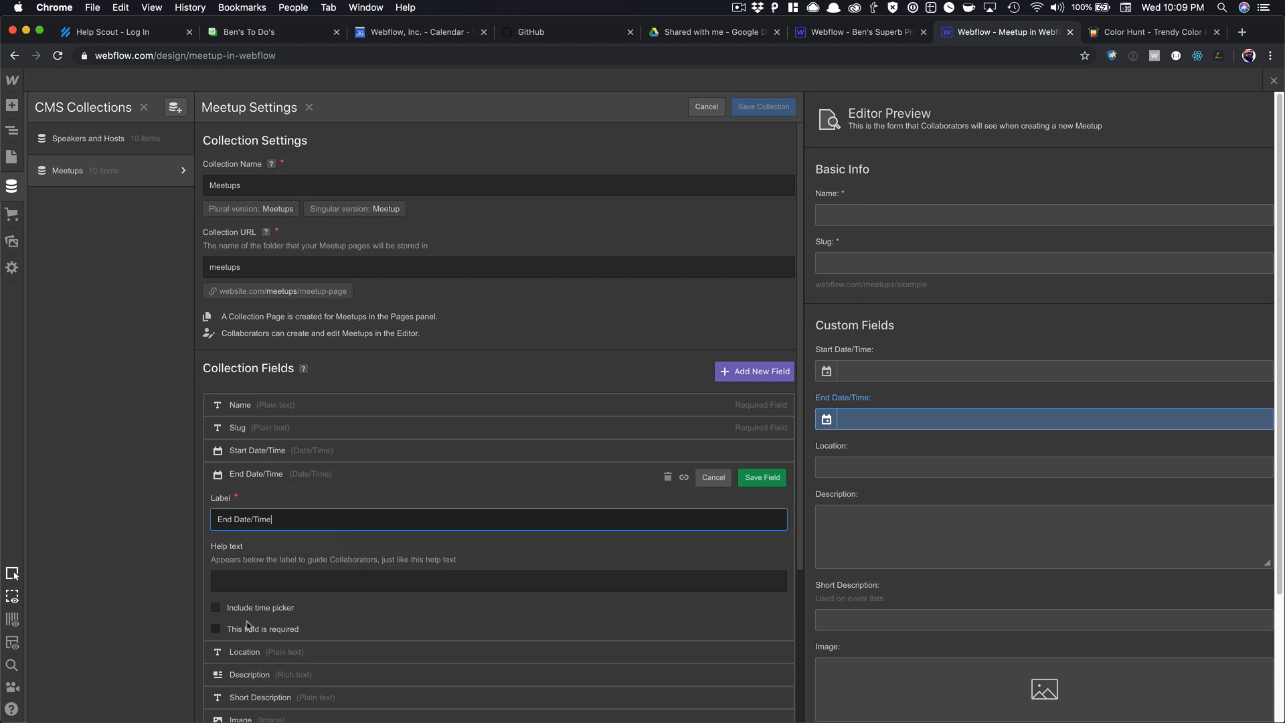
click(762, 477)
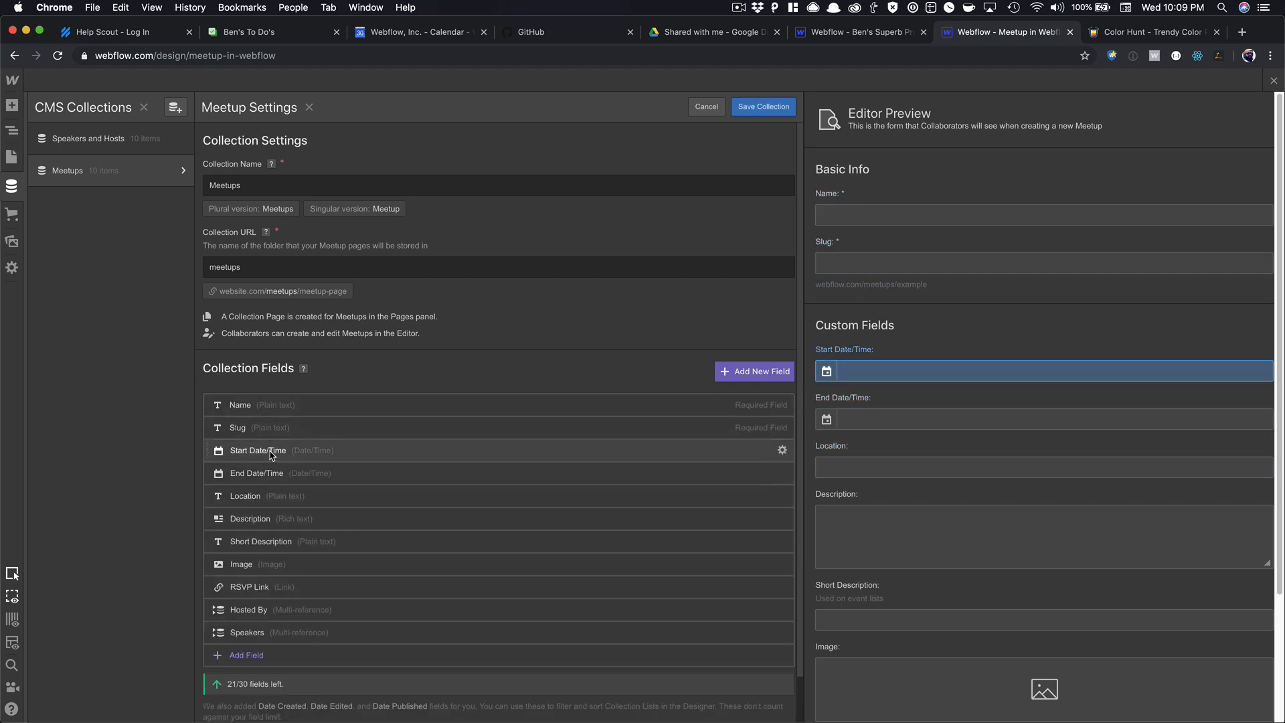
click(763, 107)
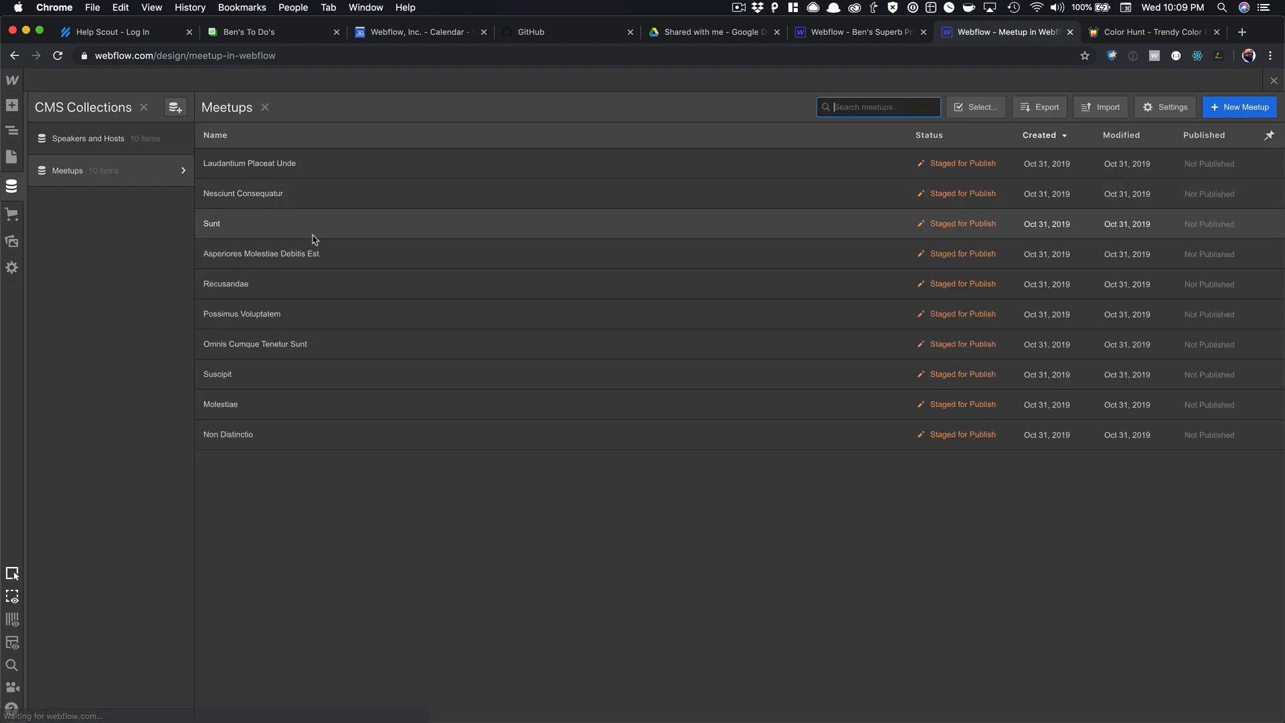
Change Suscipit's start time to 10/03/2020 6:30 PM and save the item.
click(248, 375)
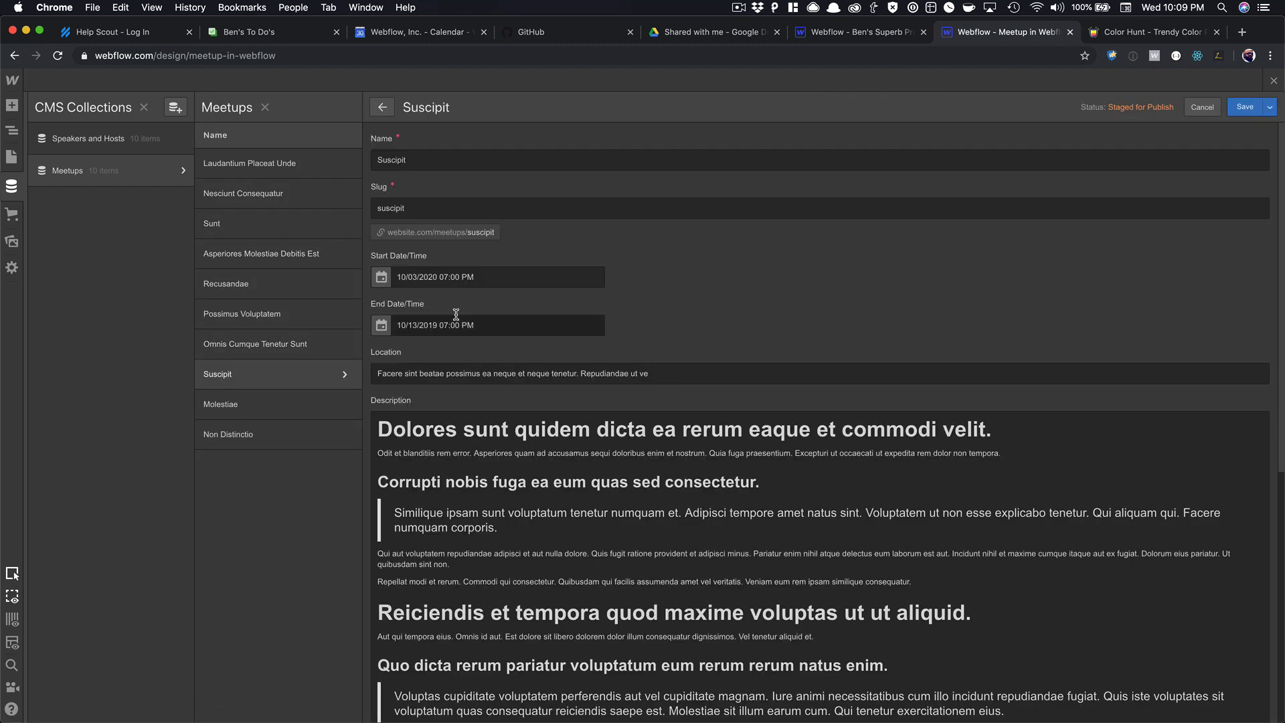
click(522, 274)
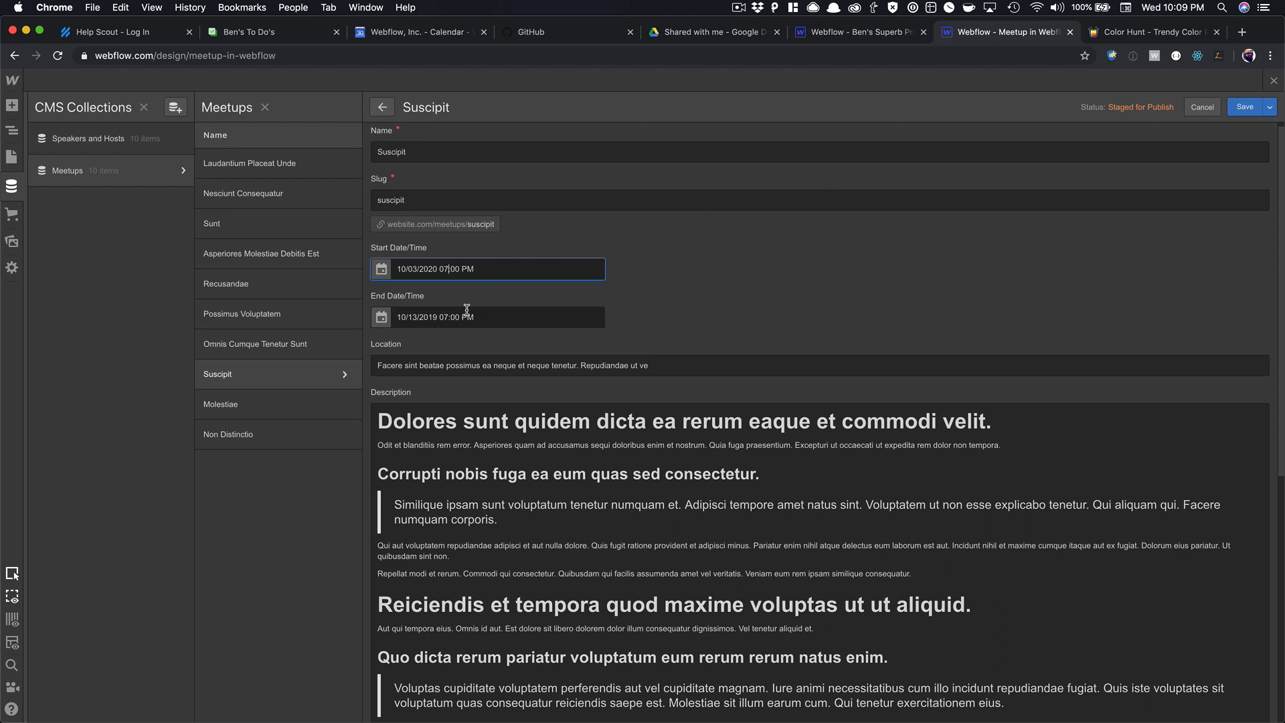
key(BackSpace)
text(6)
click(1235, 109)
click(1273, 81)
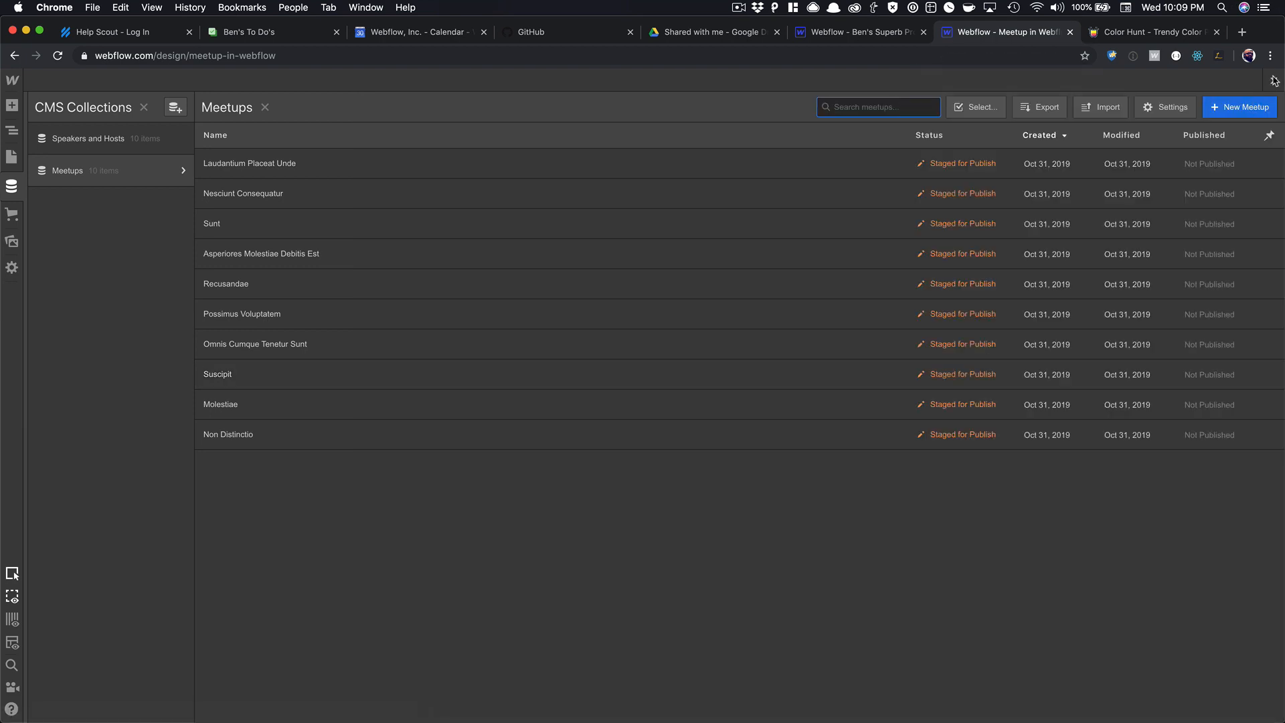
click(1273, 82)
Switch the hero date to the 'Oct 31, 2019 3:10 AM' format, showing Oct 3, 2020 6:30 PM.
click(315, 308)
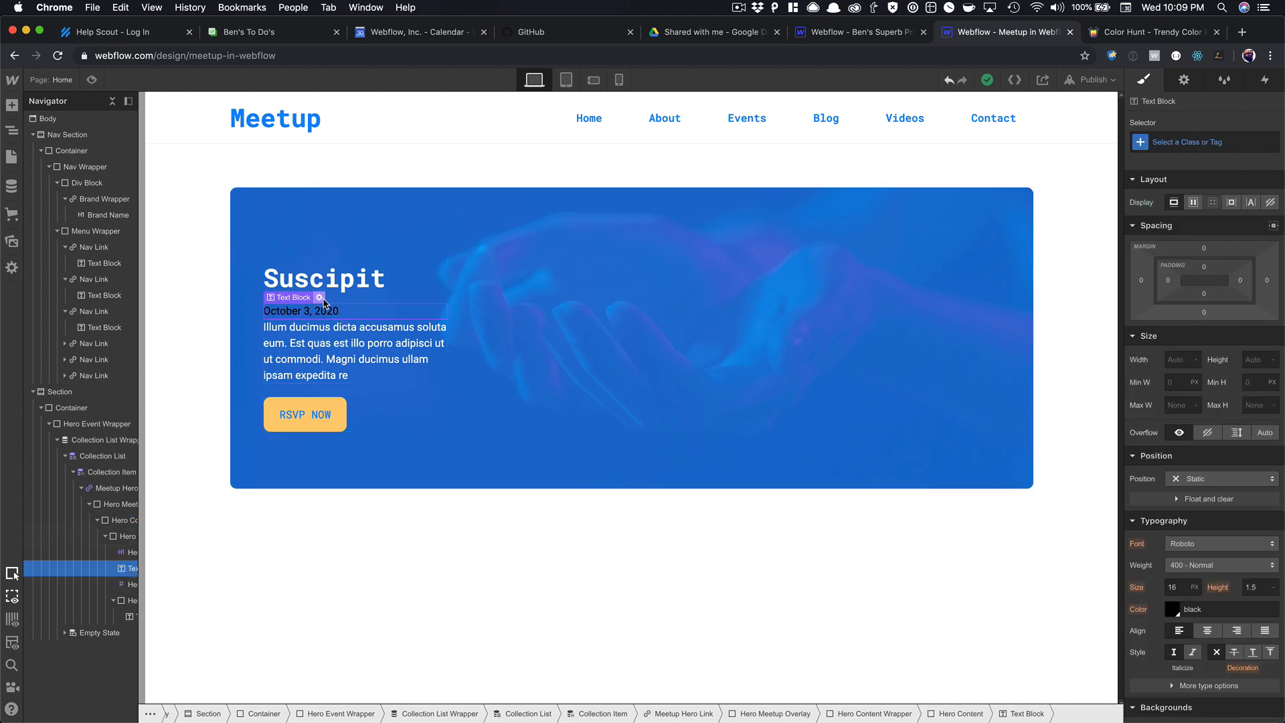
click(319, 297)
click(395, 401)
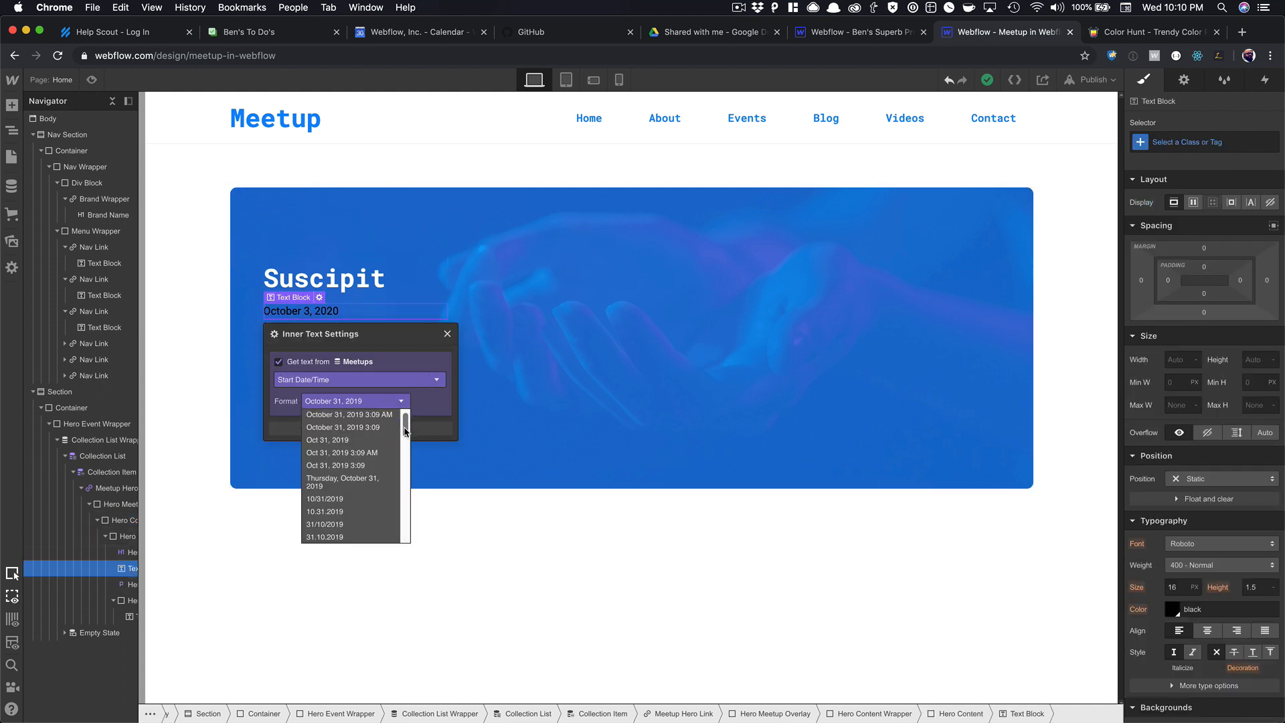
scroll(405, 428, down, 2)
click(373, 440)
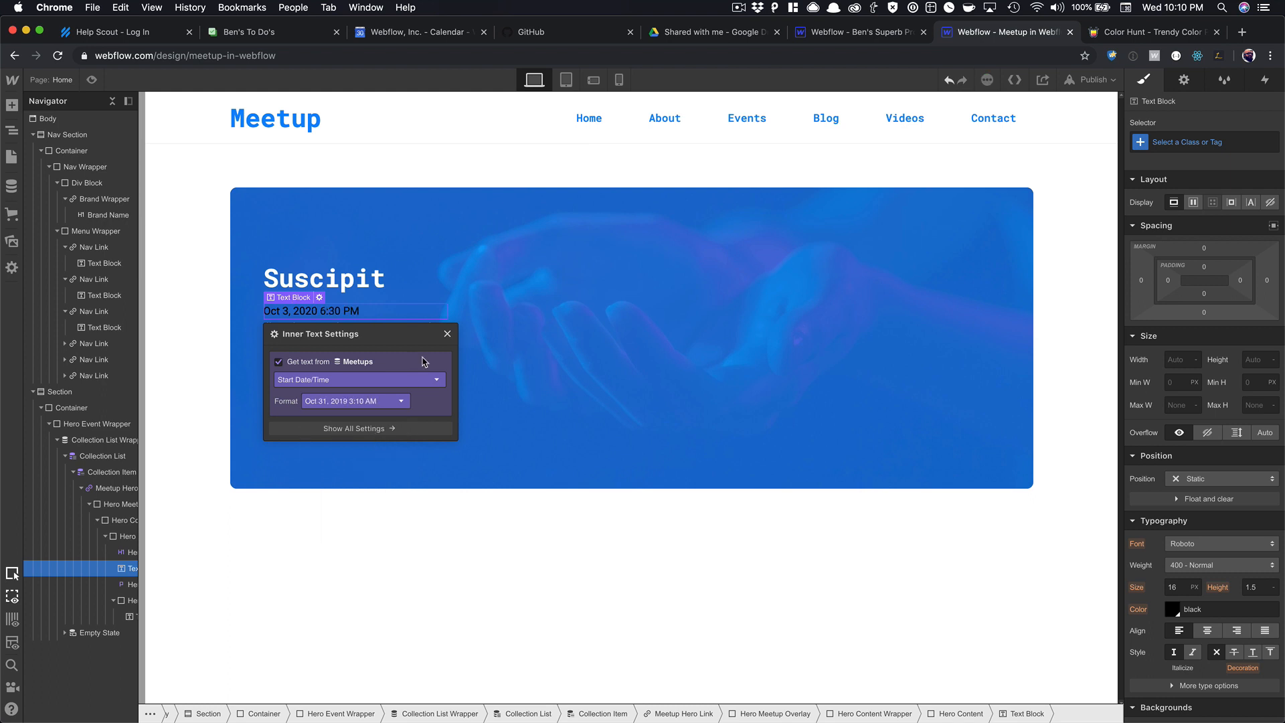
click(448, 333)
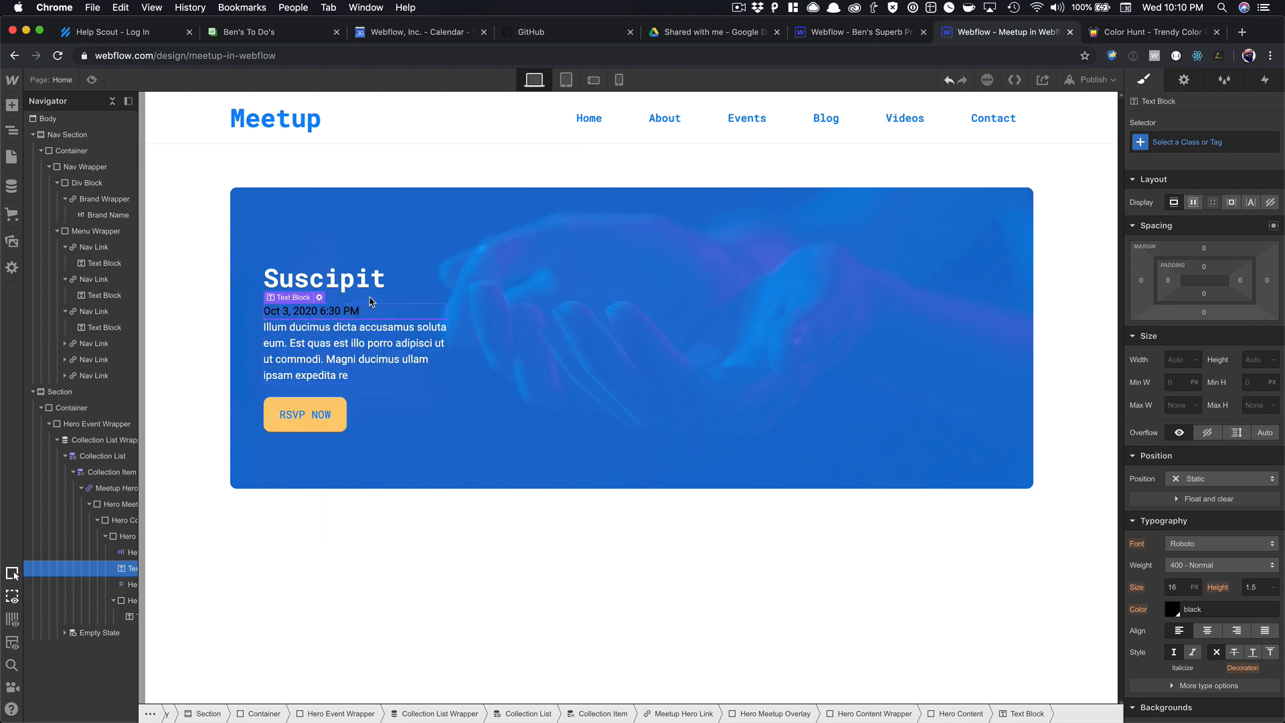
Give the date text a new Hero Time class and make its colour white.
key(super+Return)
text(Her)
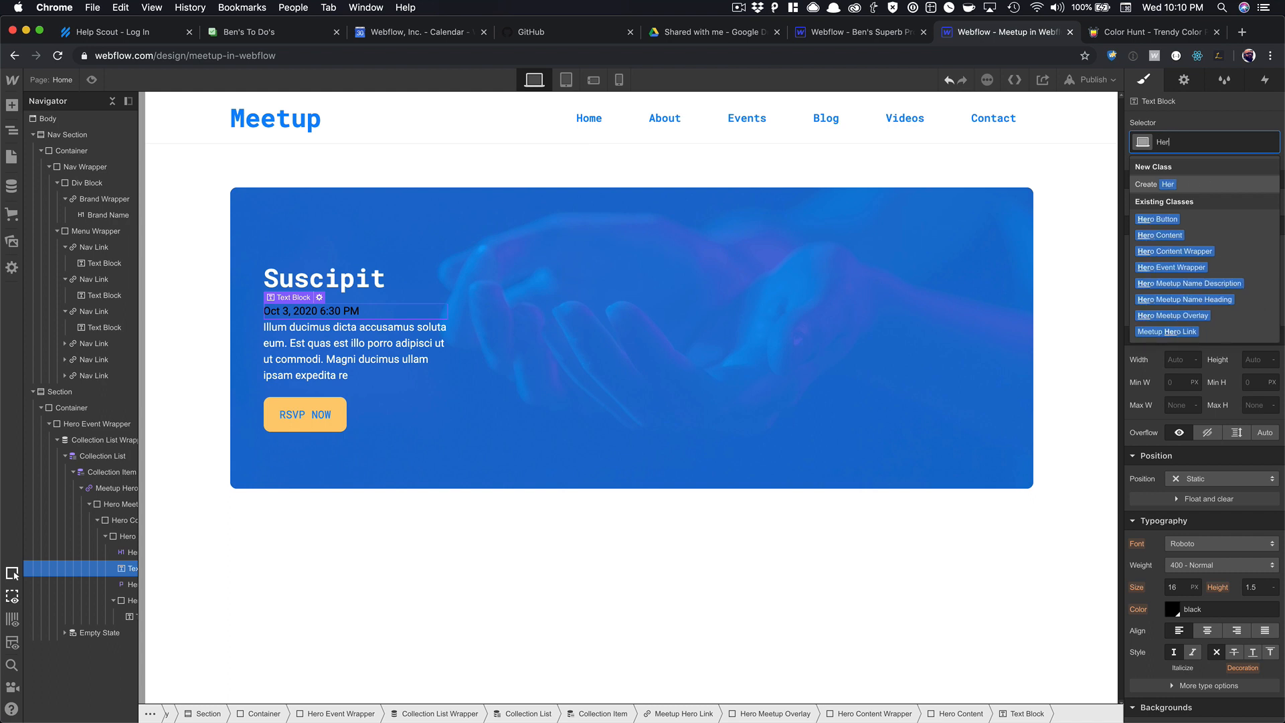
text(o Time)
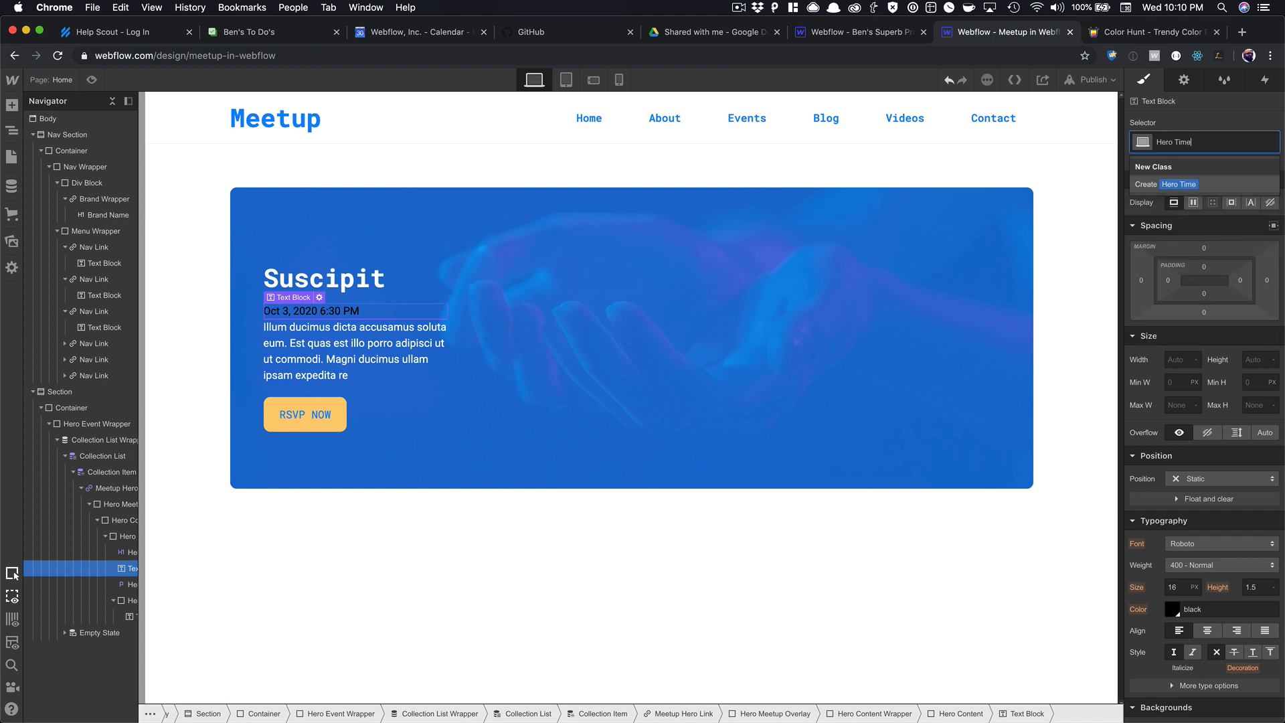
key(Return)
scroll(1177, 559, down, 2)
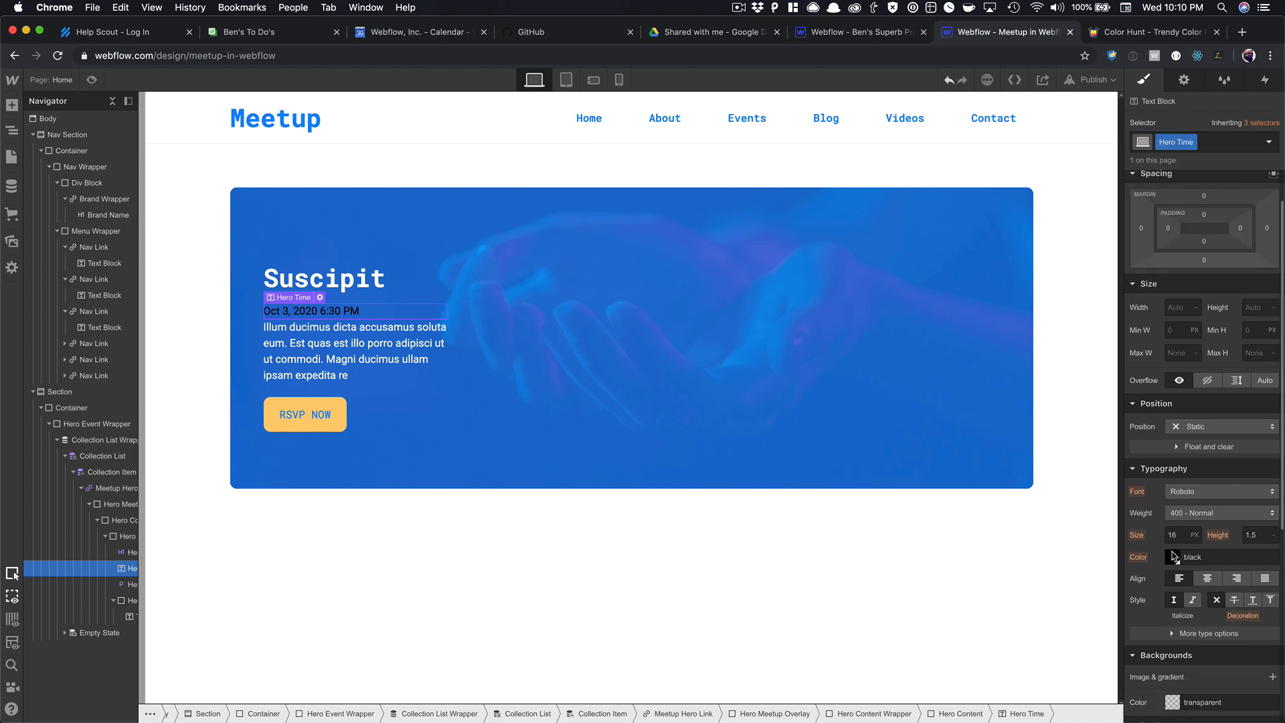
click(1172, 557)
click(559, 330)
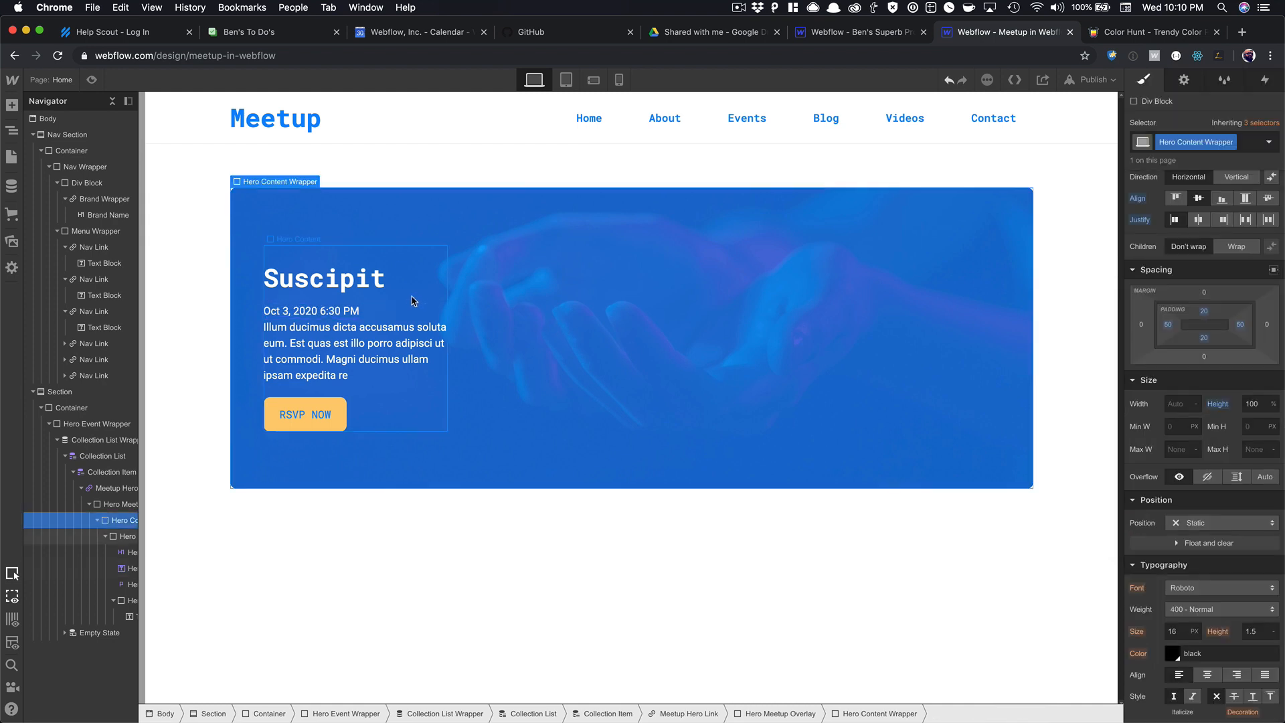
click(361, 310)
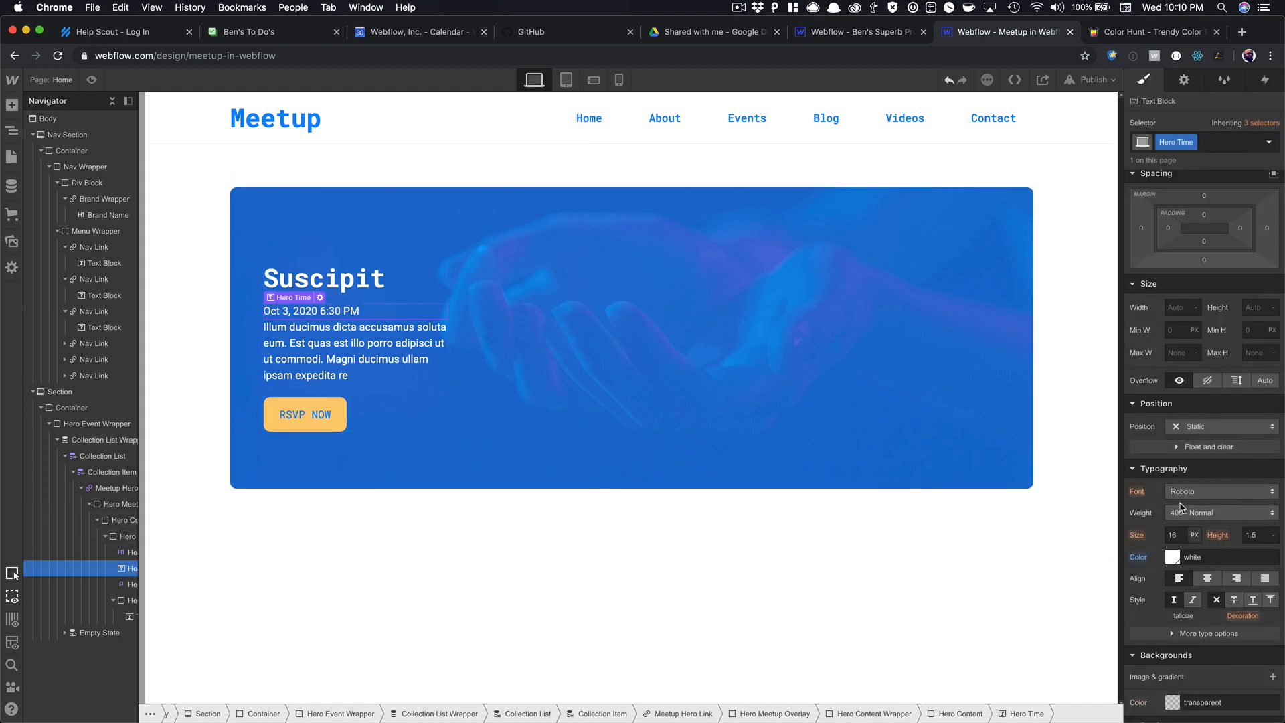
Set the Hero Time date to size 12 px, weight 300 - Light, with a 10 px bottom margin.
click(1173, 535)
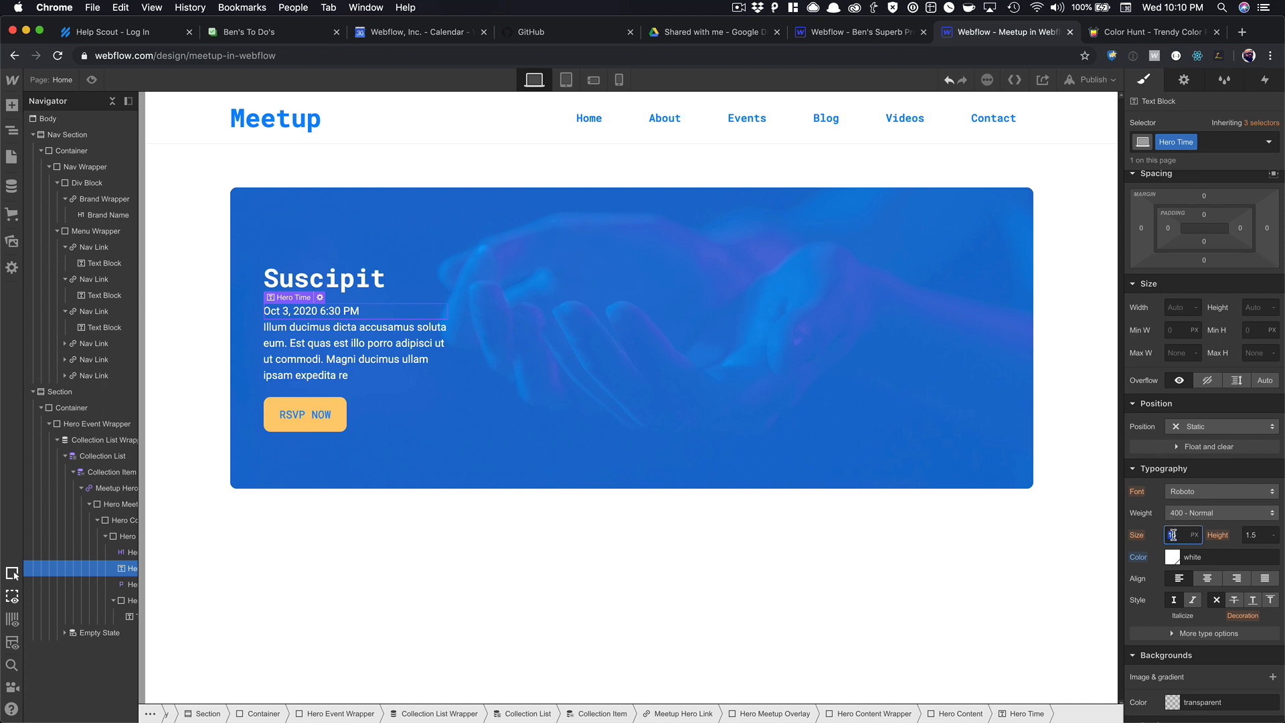
text(12)
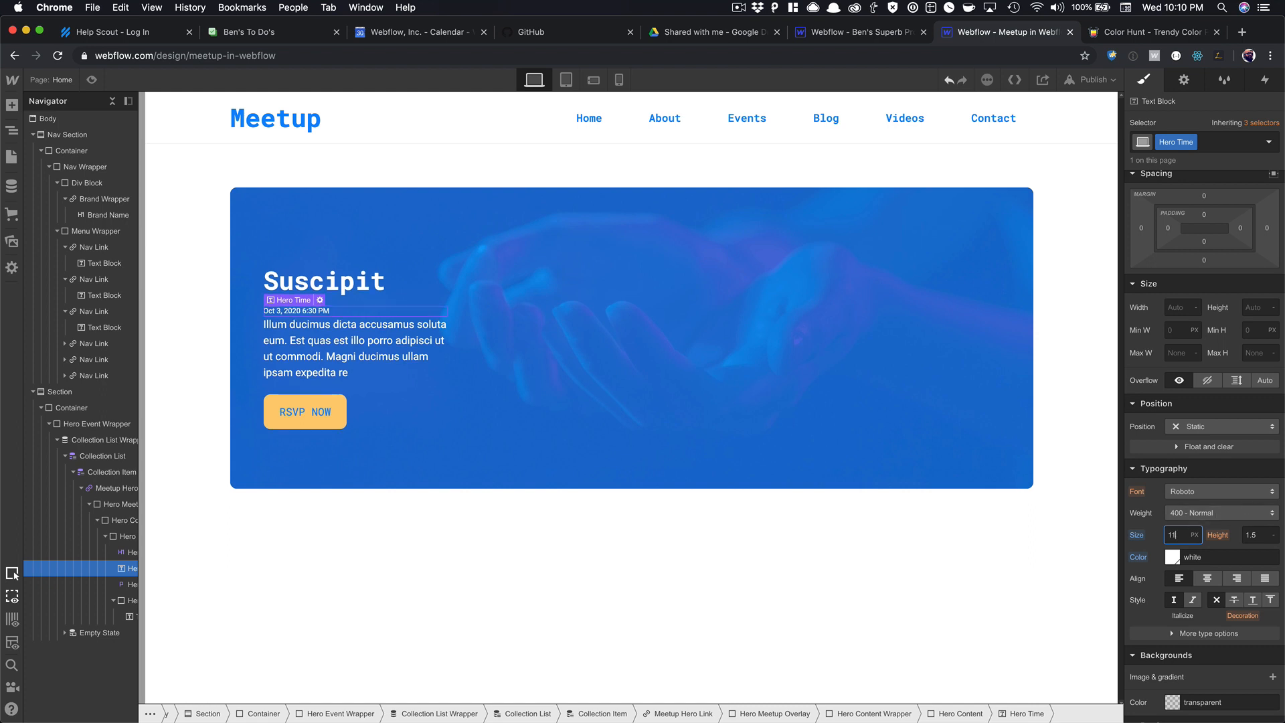
click(1229, 517)
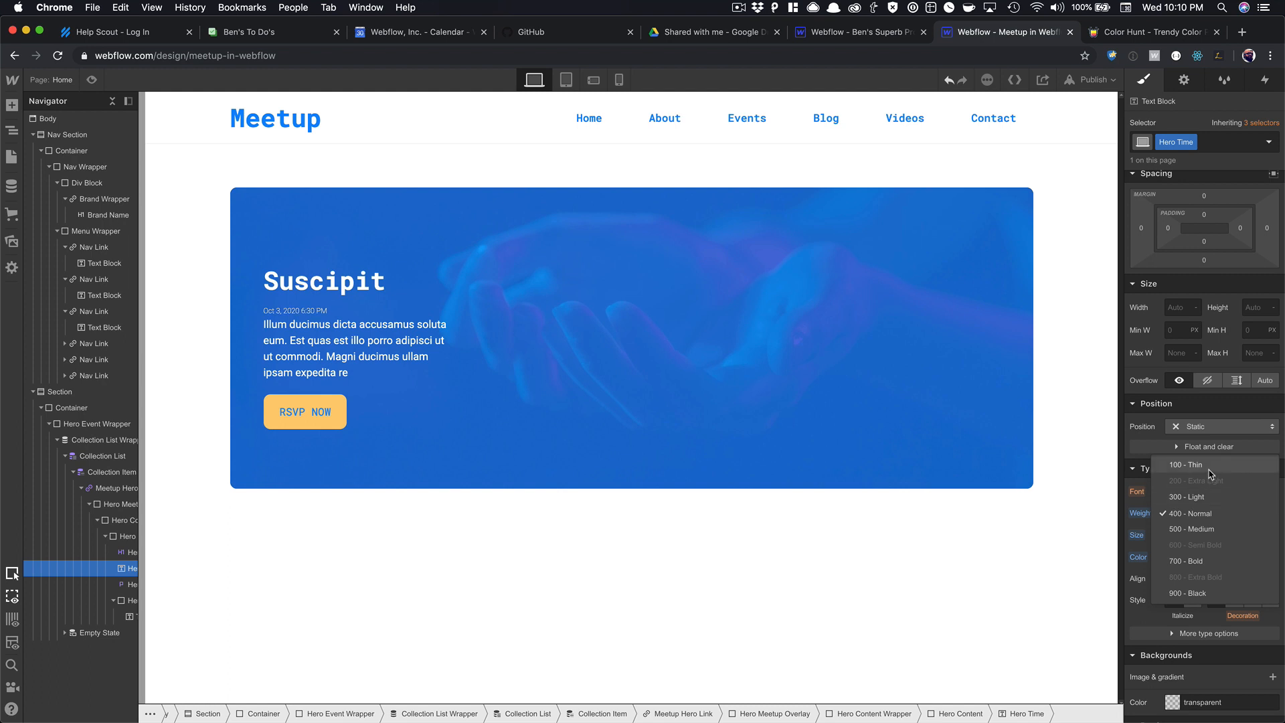
click(1210, 501)
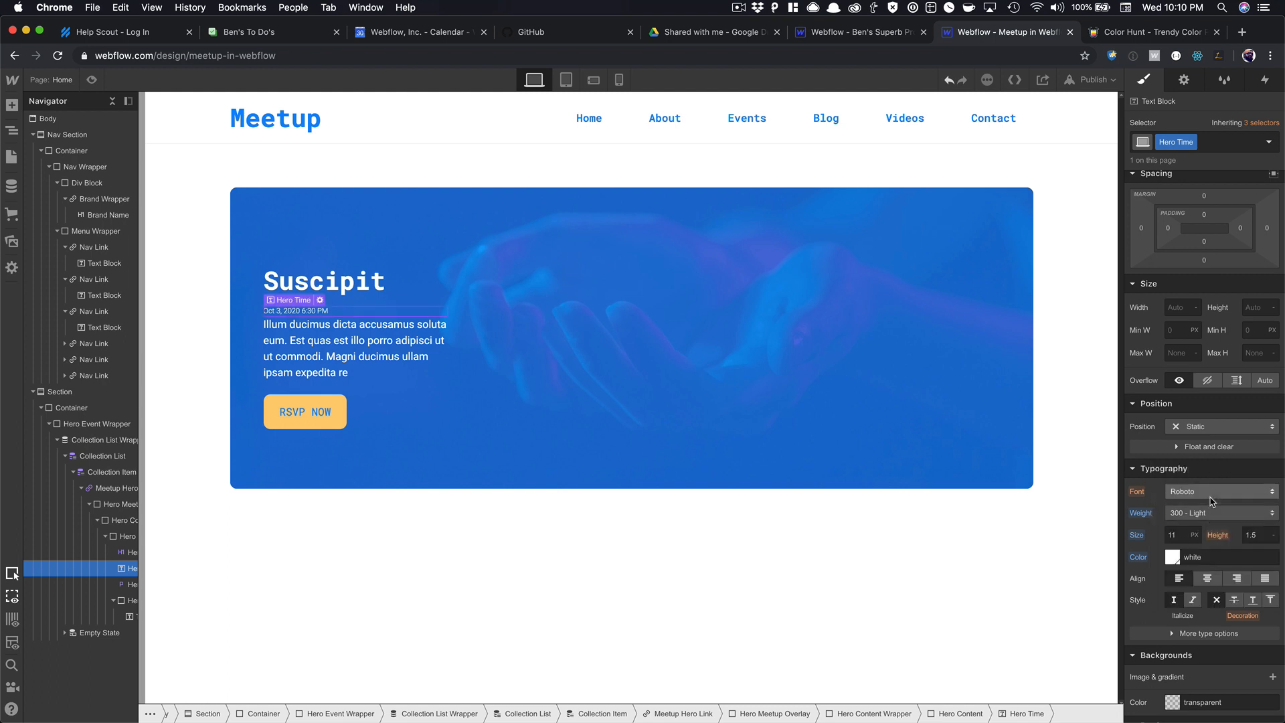
click(1182, 534)
key(Up)
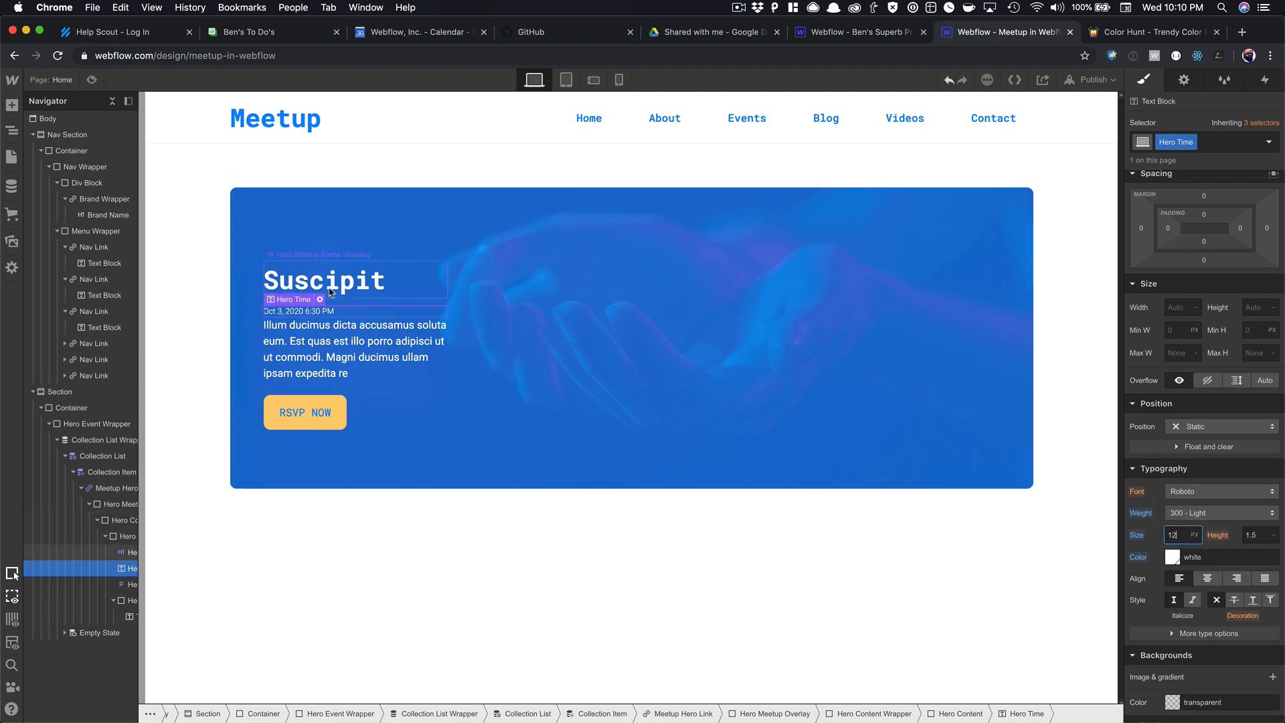
drag(1232, 248, 1231, 279)
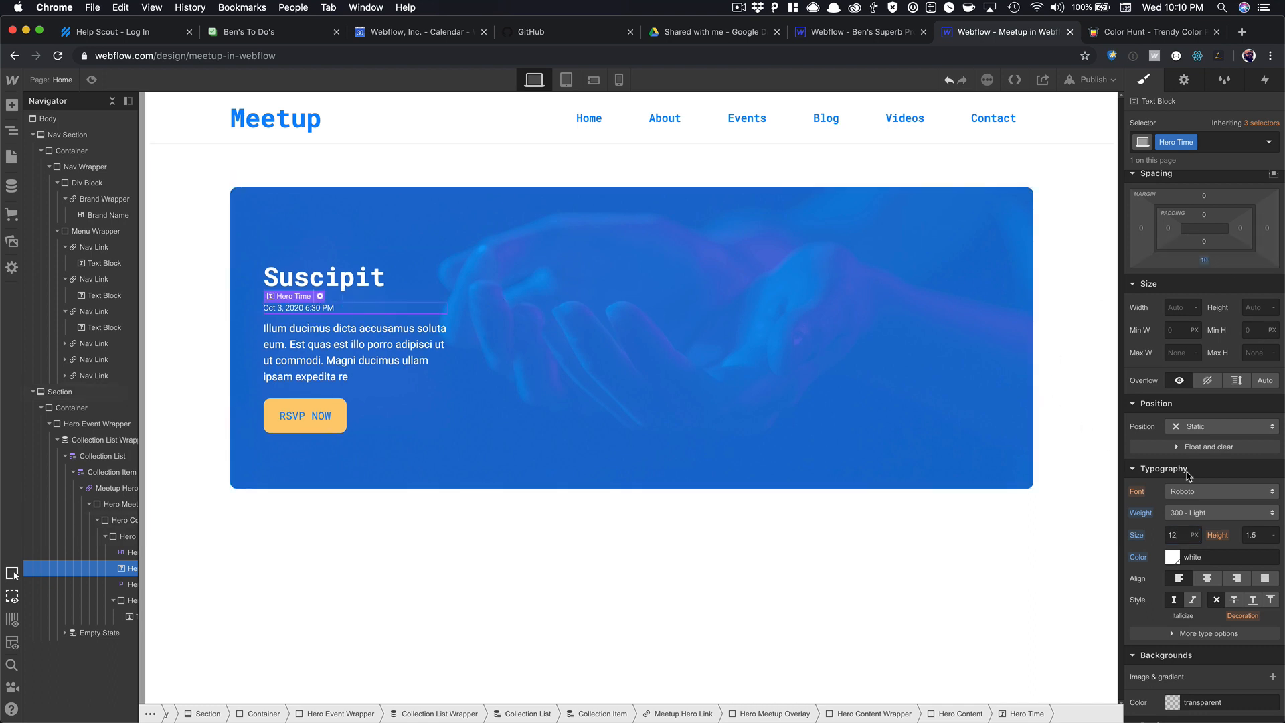
scroll(1189, 476, down, 5)
Give the date a solid white bottom border at about 34% opacity.
click(1156, 514)
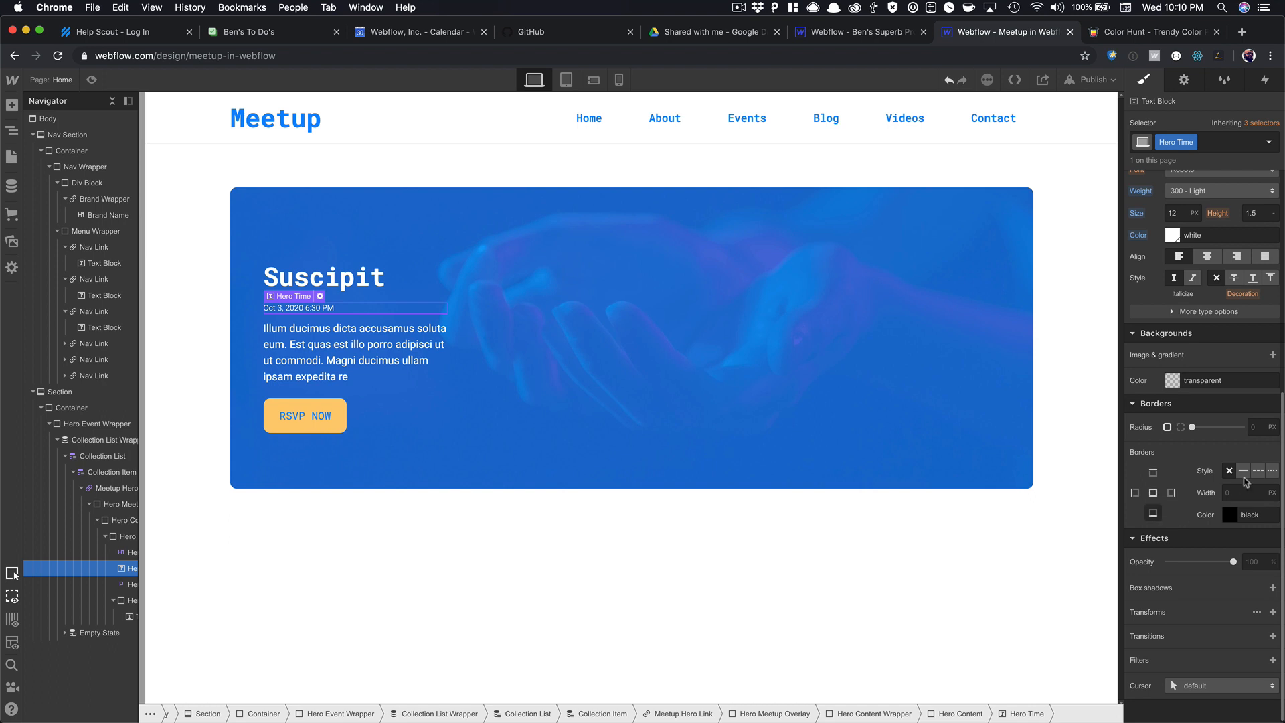
click(1243, 472)
click(1232, 514)
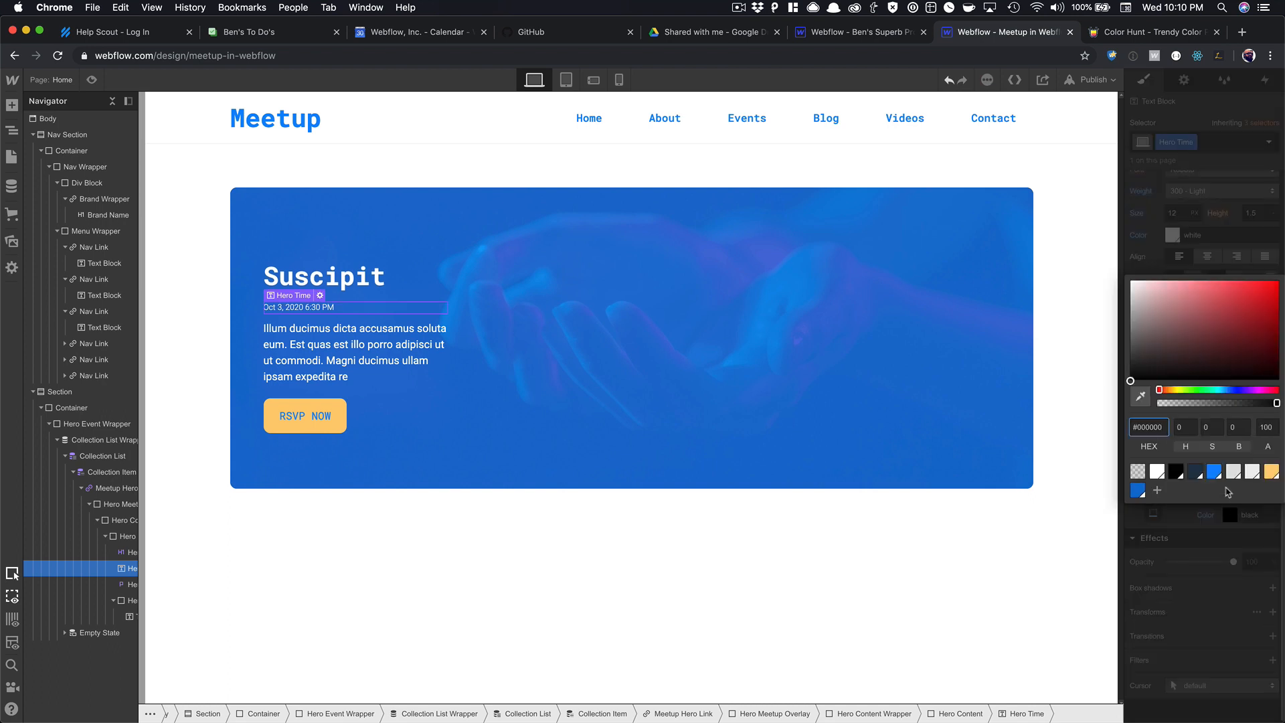
click(1156, 472)
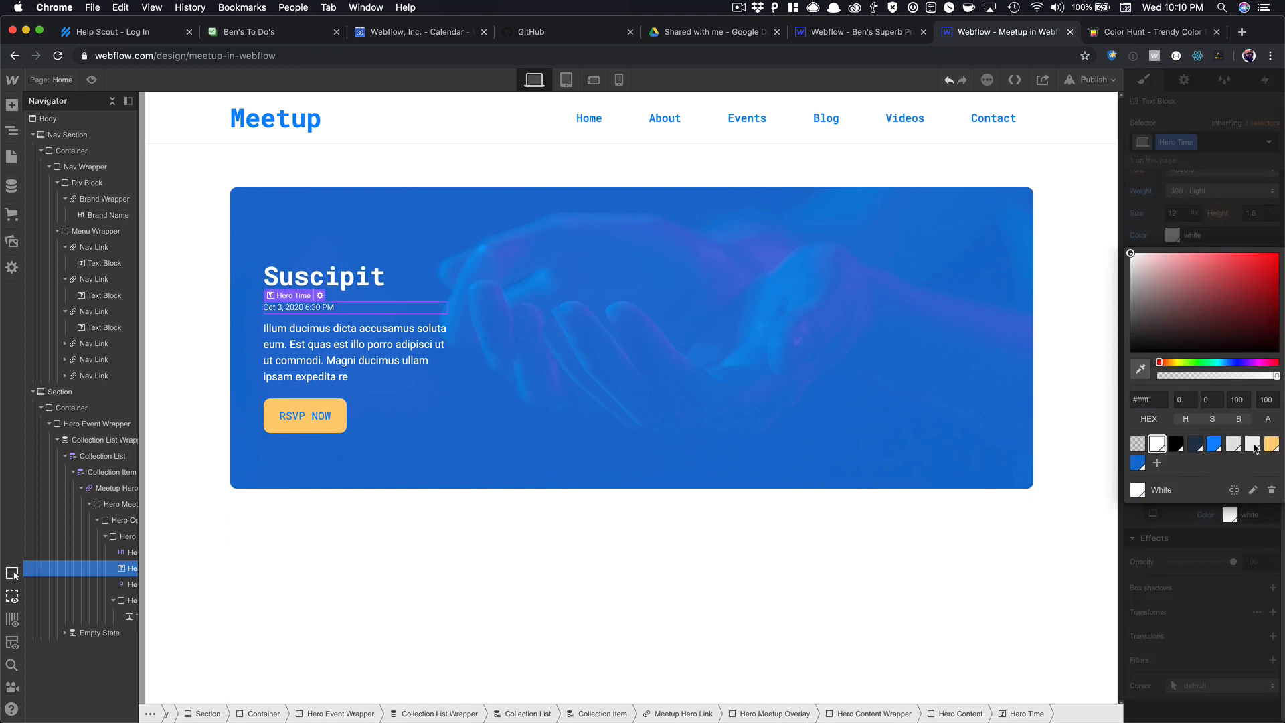
drag(1276, 376, 1196, 389)
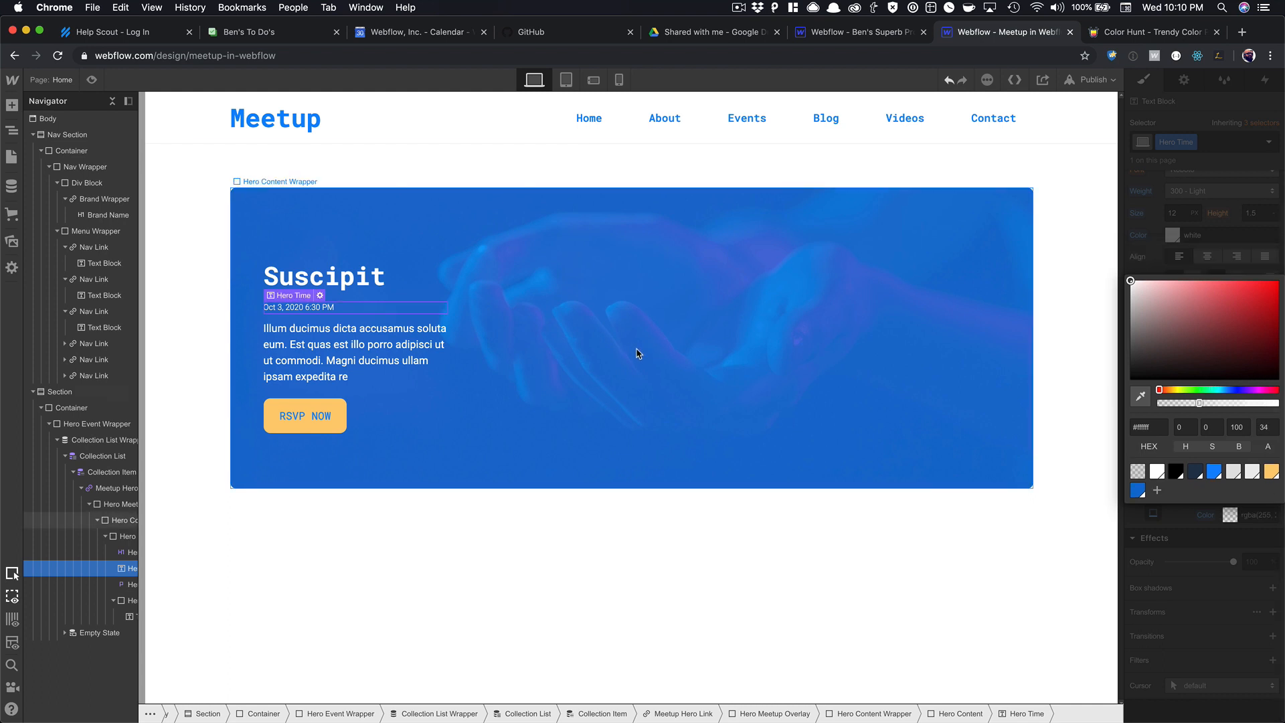
Preview the hero card, then return to the Designer with the body selected.
click(377, 292)
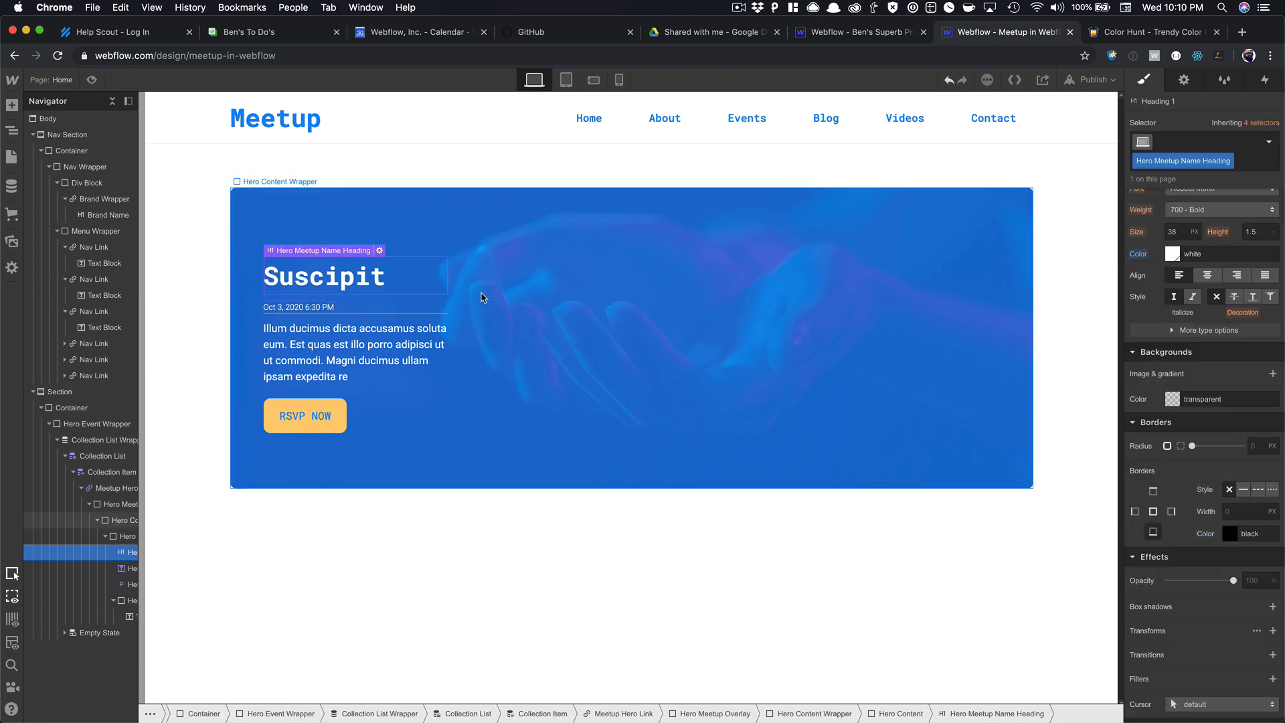
click(92, 80)
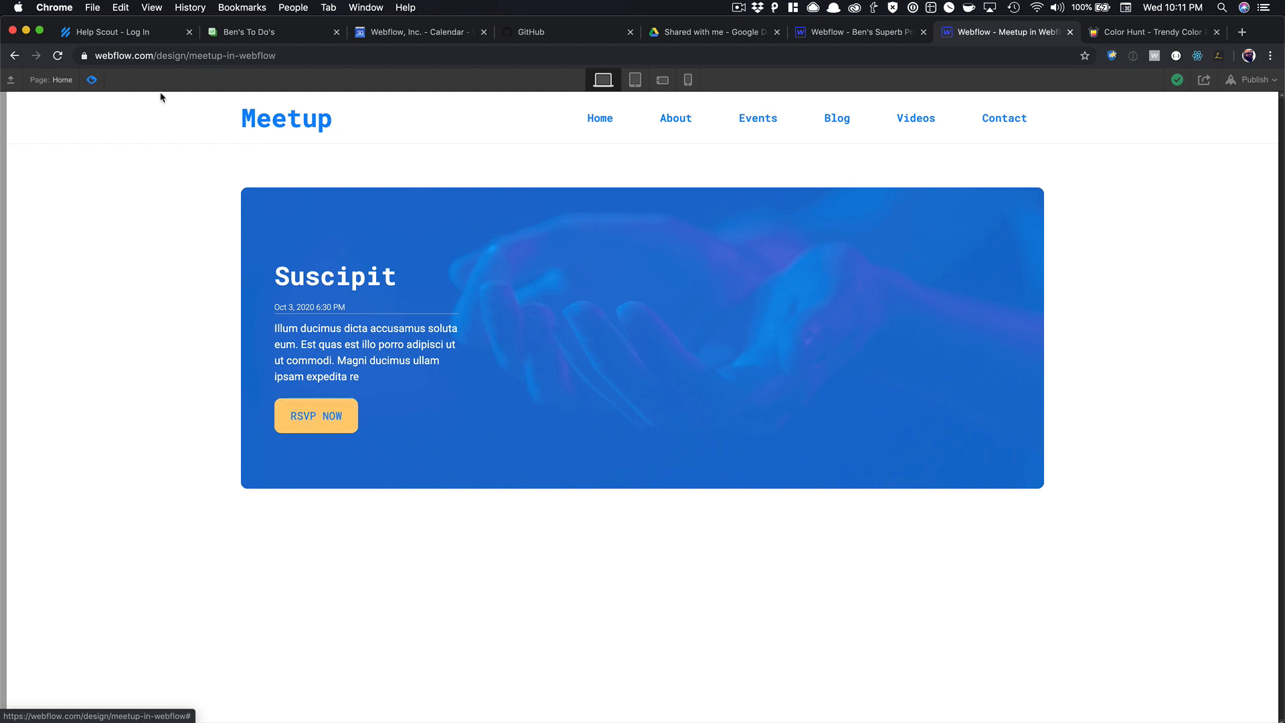
click(93, 85)
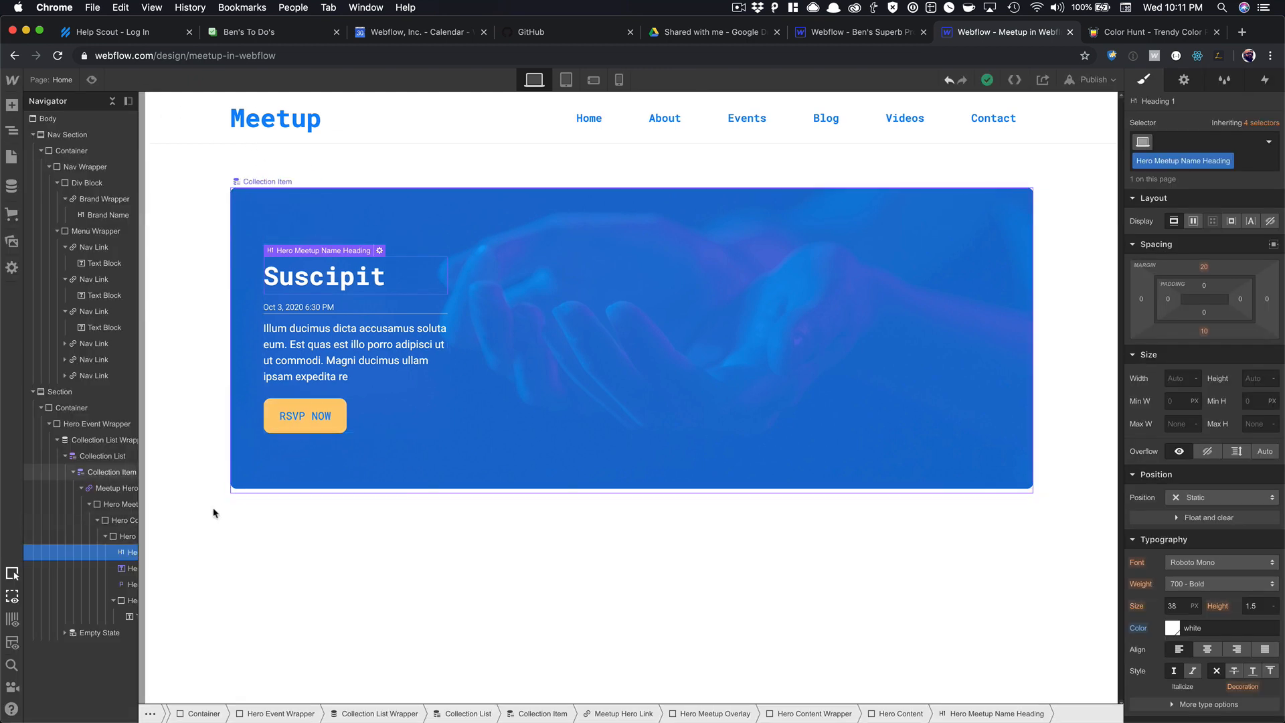
click(222, 544)
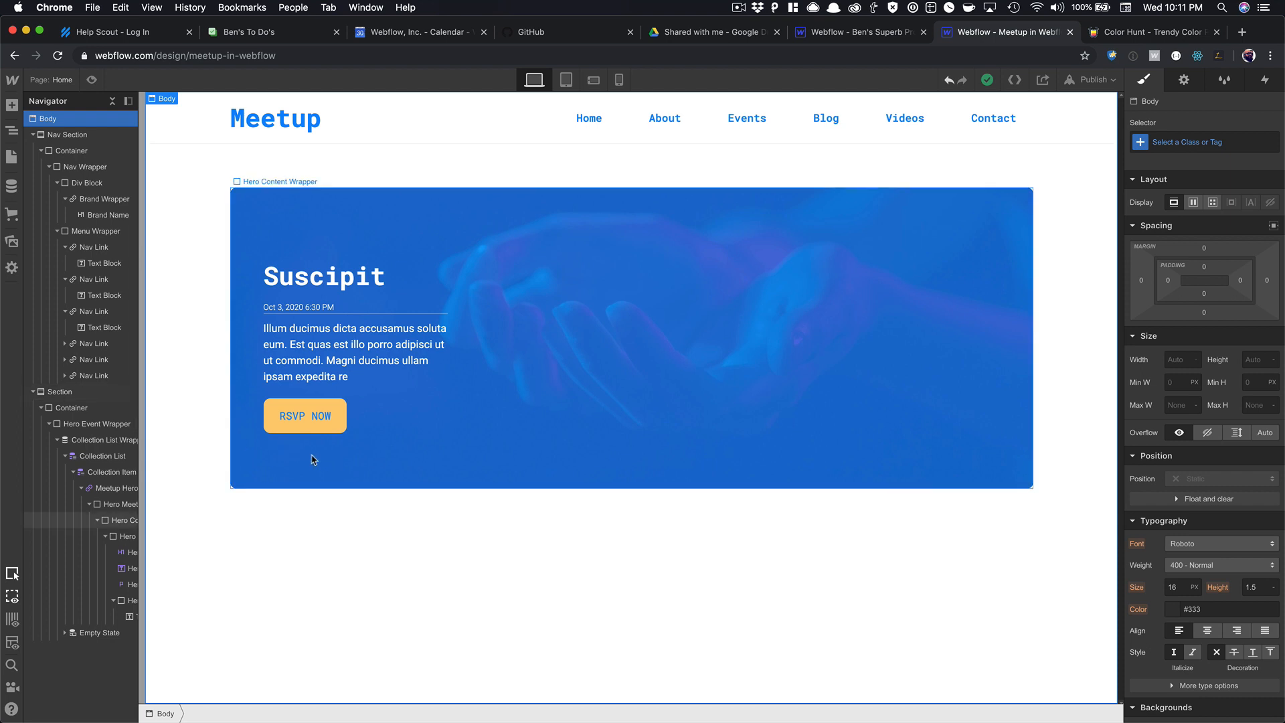
Build a Blog Posts collection from its template and generate 20 dummy posts.
click(11, 187)
click(175, 107)
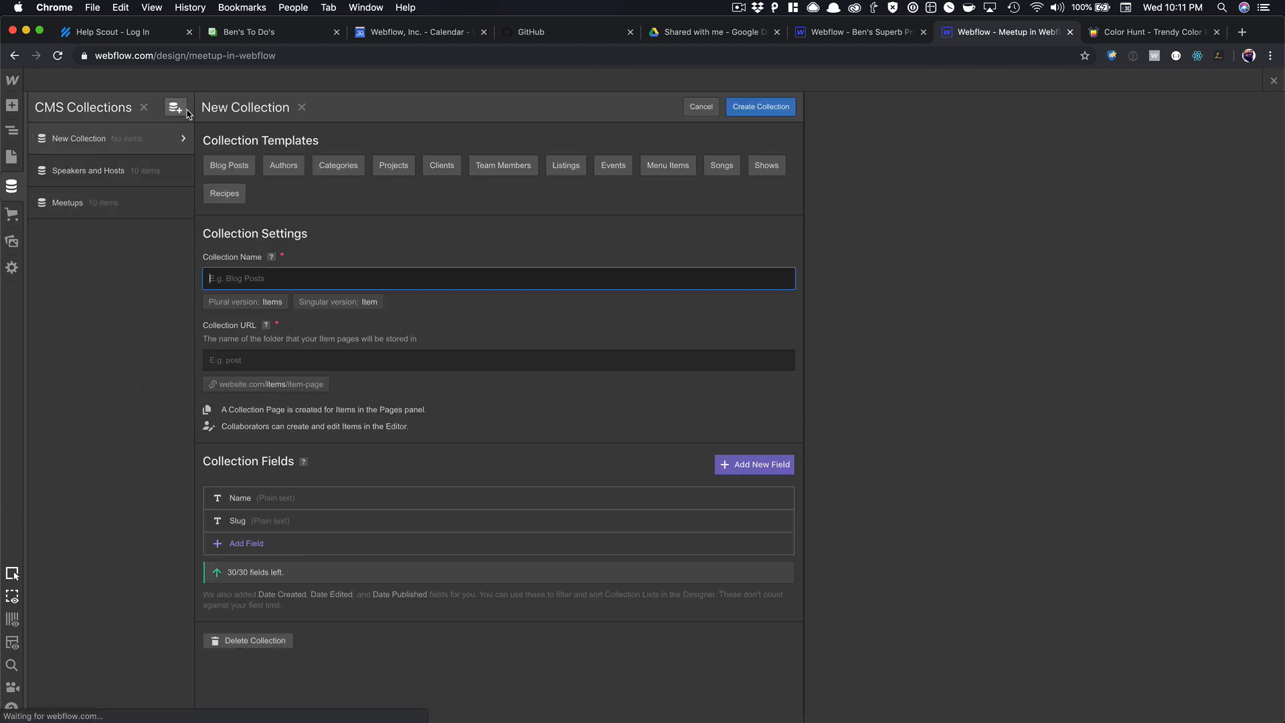
click(229, 165)
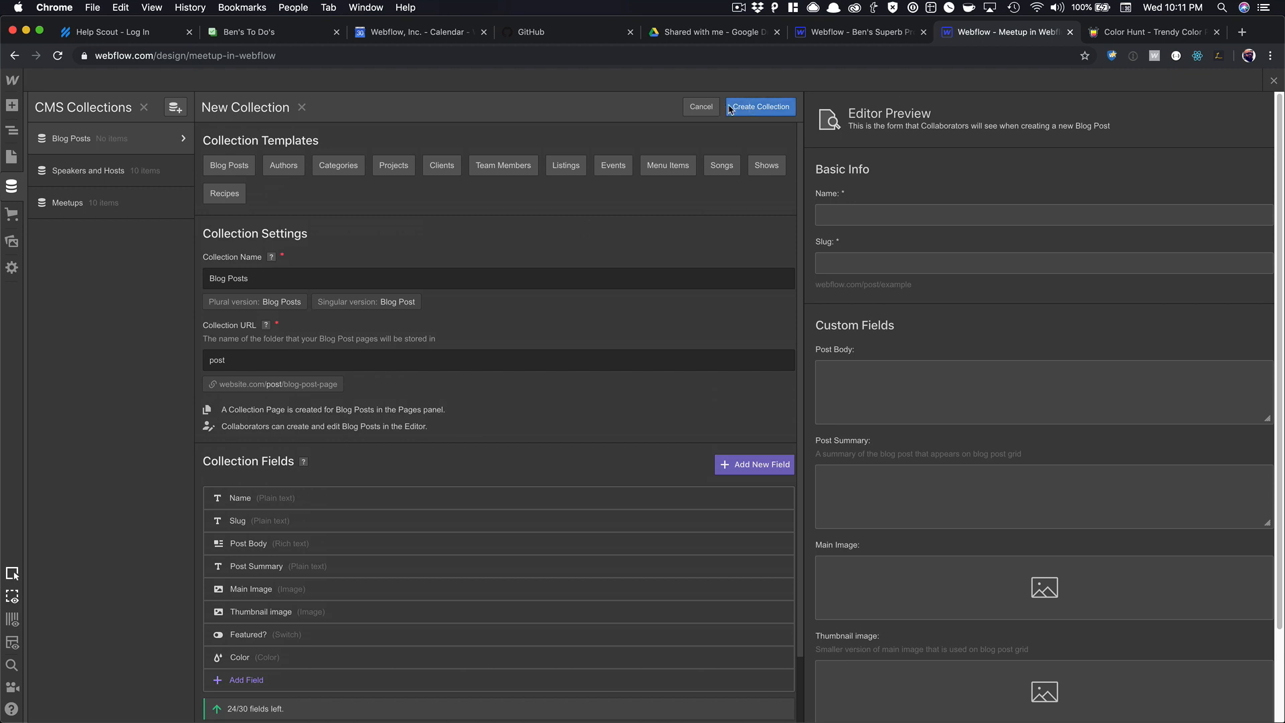
click(761, 106)
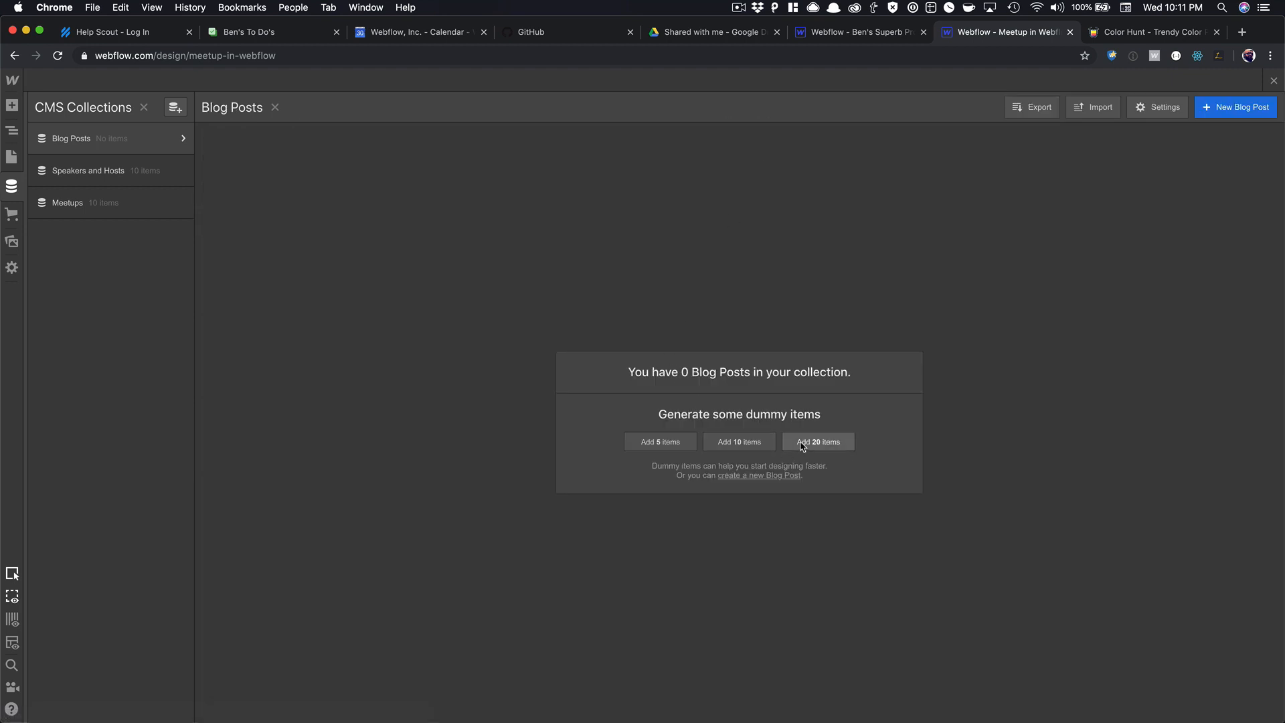
click(803, 443)
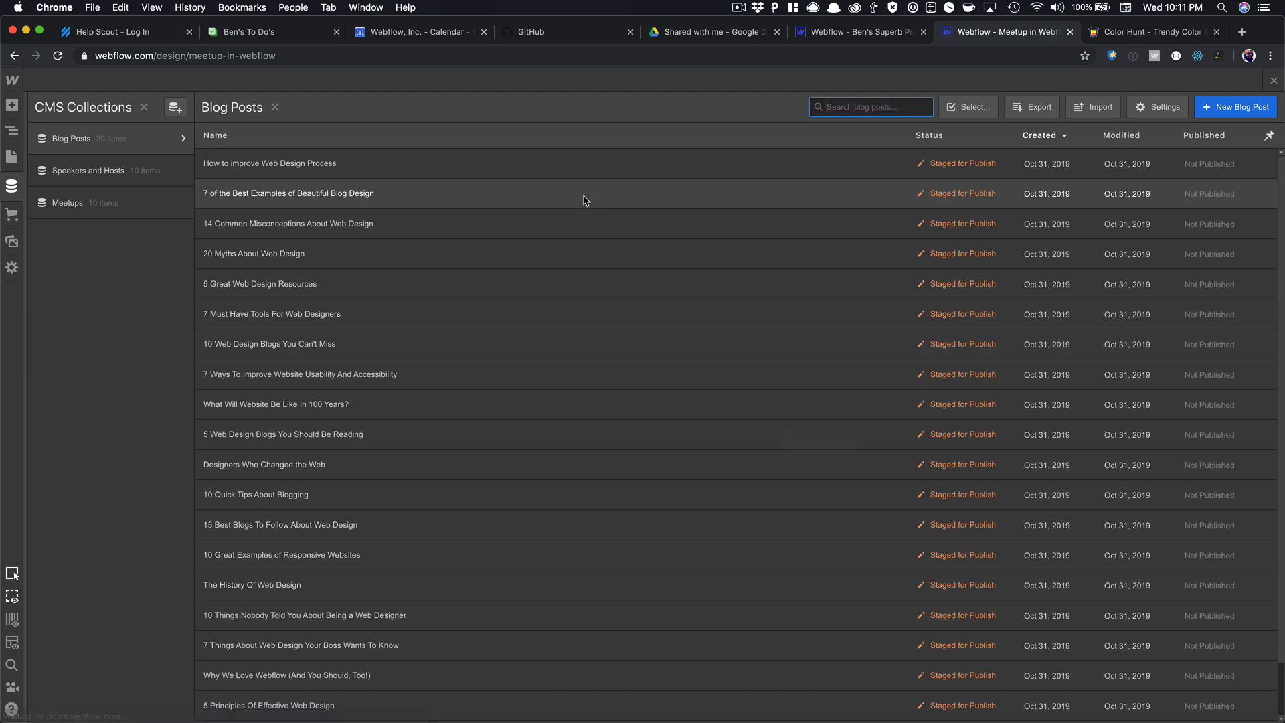
click(1273, 80)
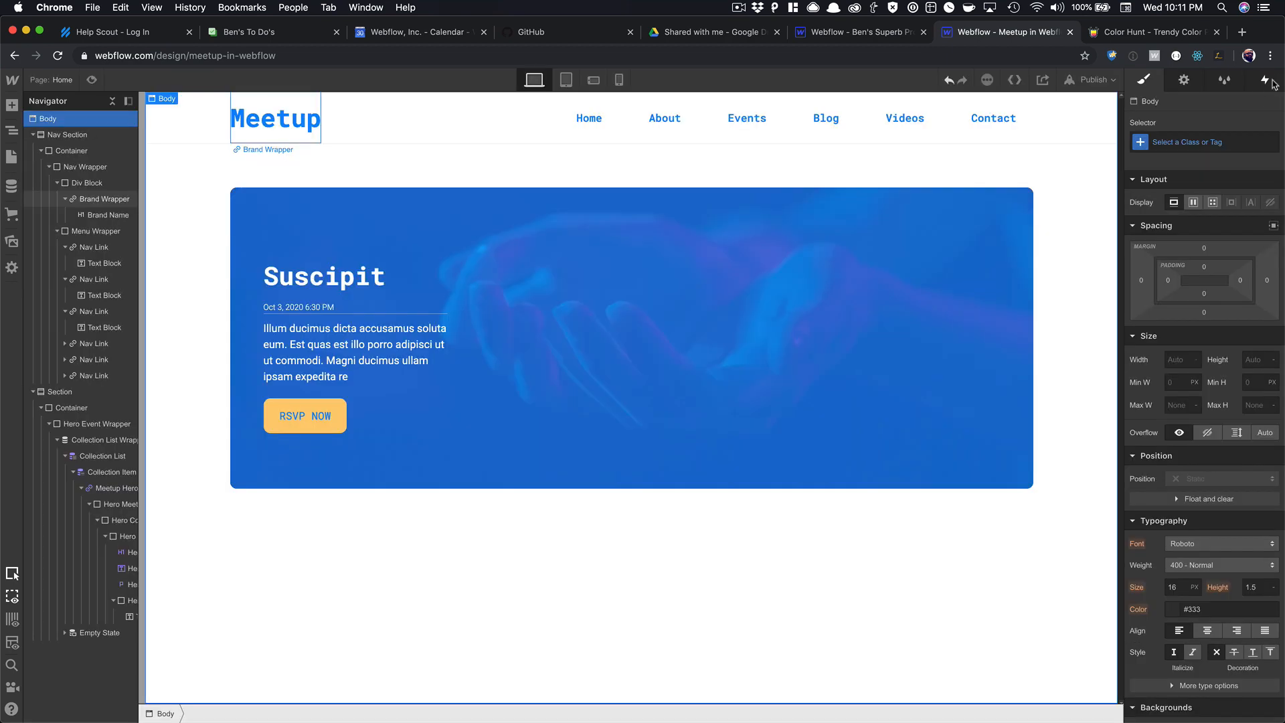
Sort the meetup Collection List by Start Date/Time oldest to newest and preview the page.
key(Up)
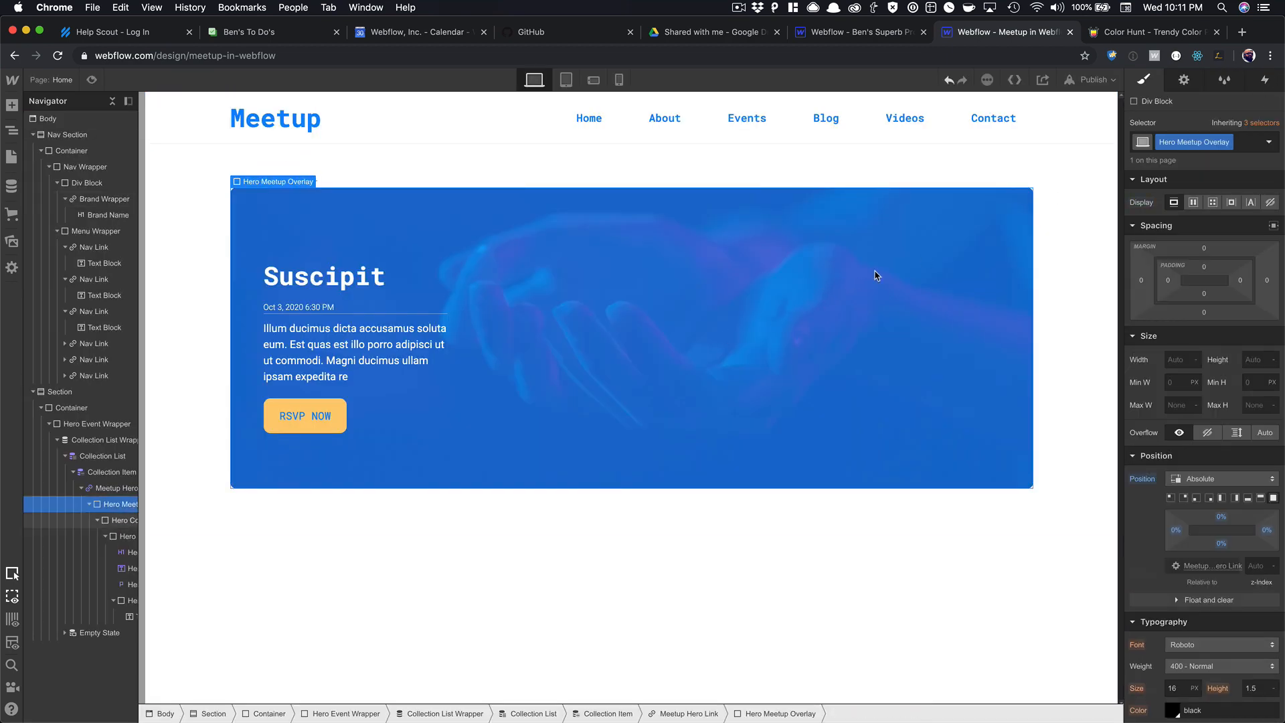
key(Up)
key(Up)
key(Up)
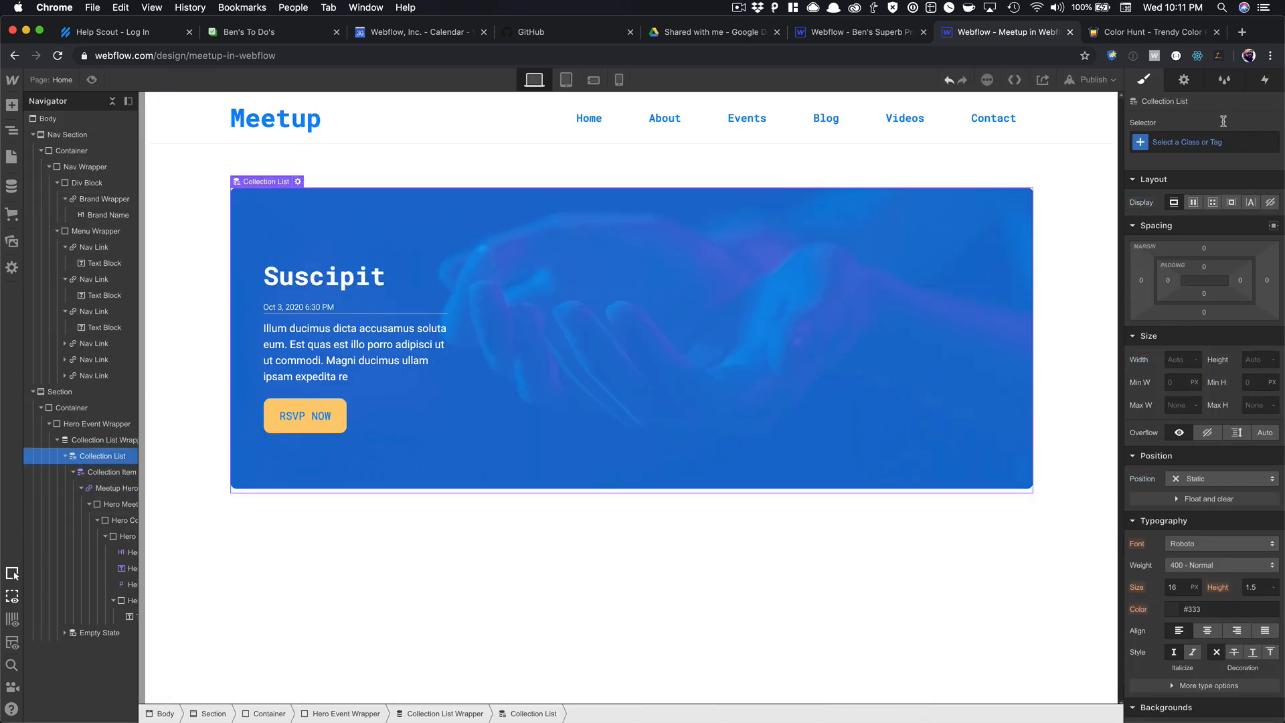
click(1184, 80)
click(1240, 364)
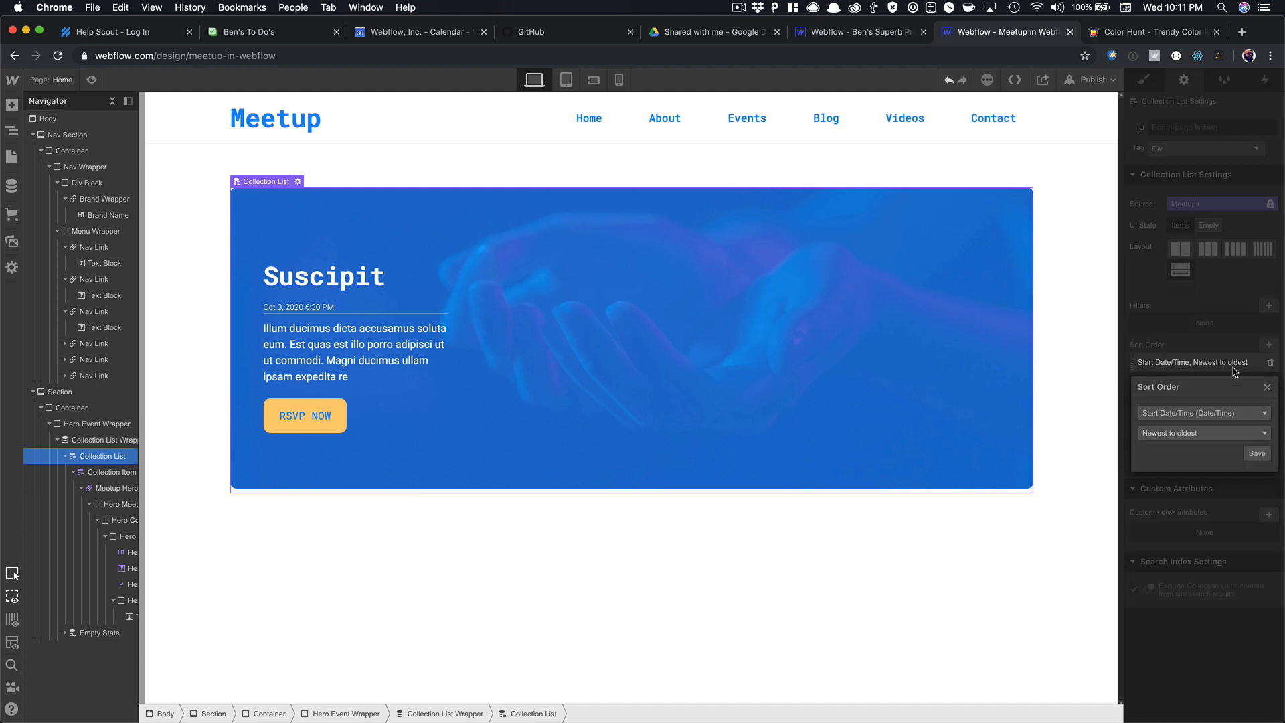
click(1221, 434)
click(1211, 461)
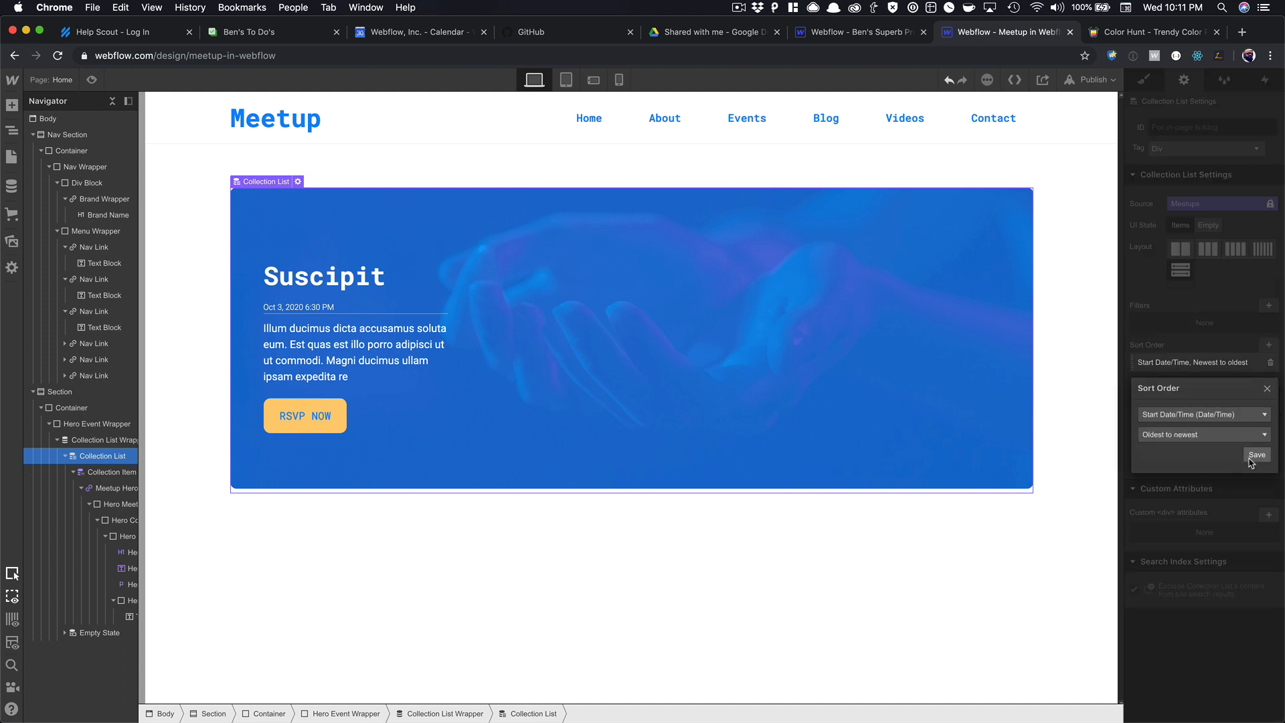
click(1252, 456)
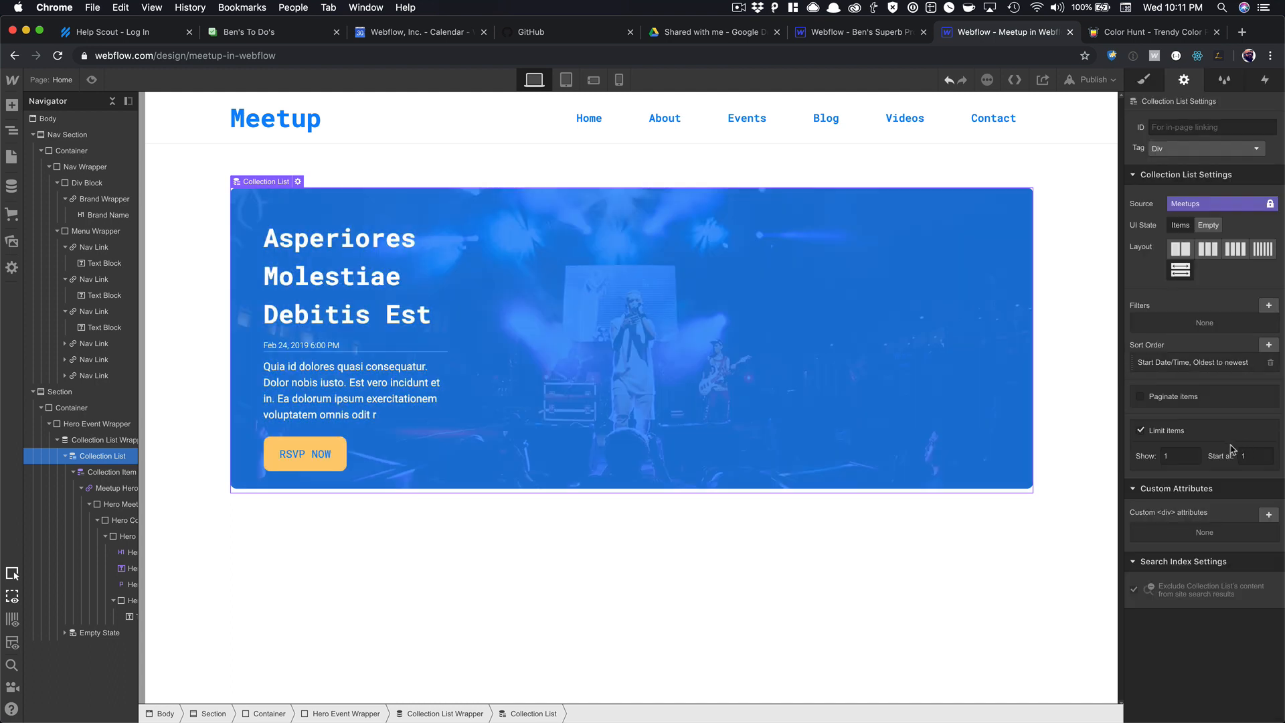
click(92, 80)
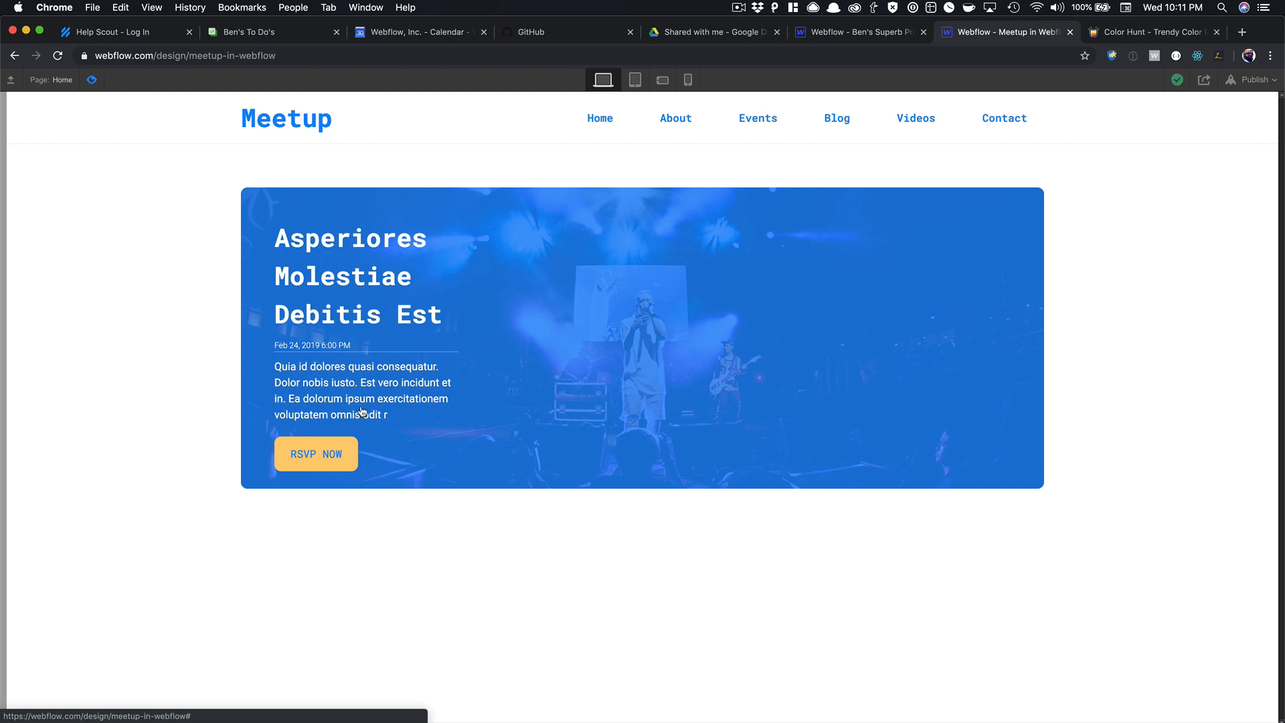
Set the Hero Content block width to 39%.
click(92, 80)
click(336, 269)
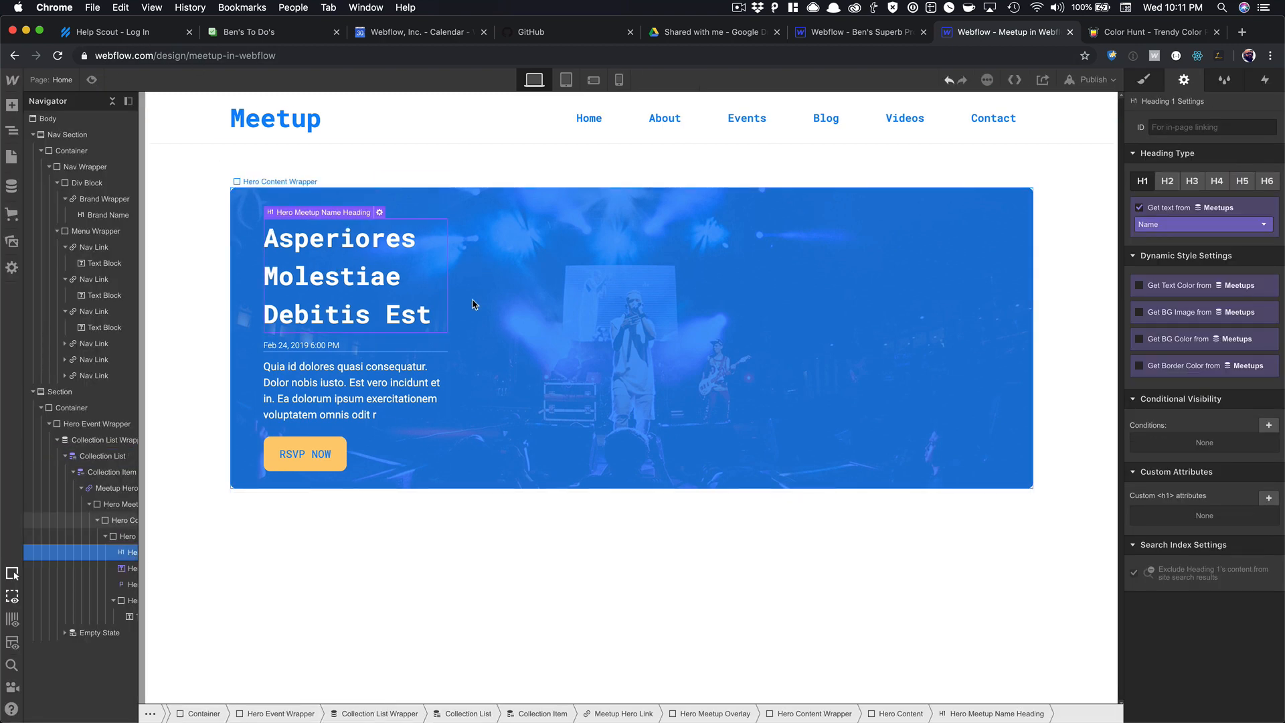
key(Up)
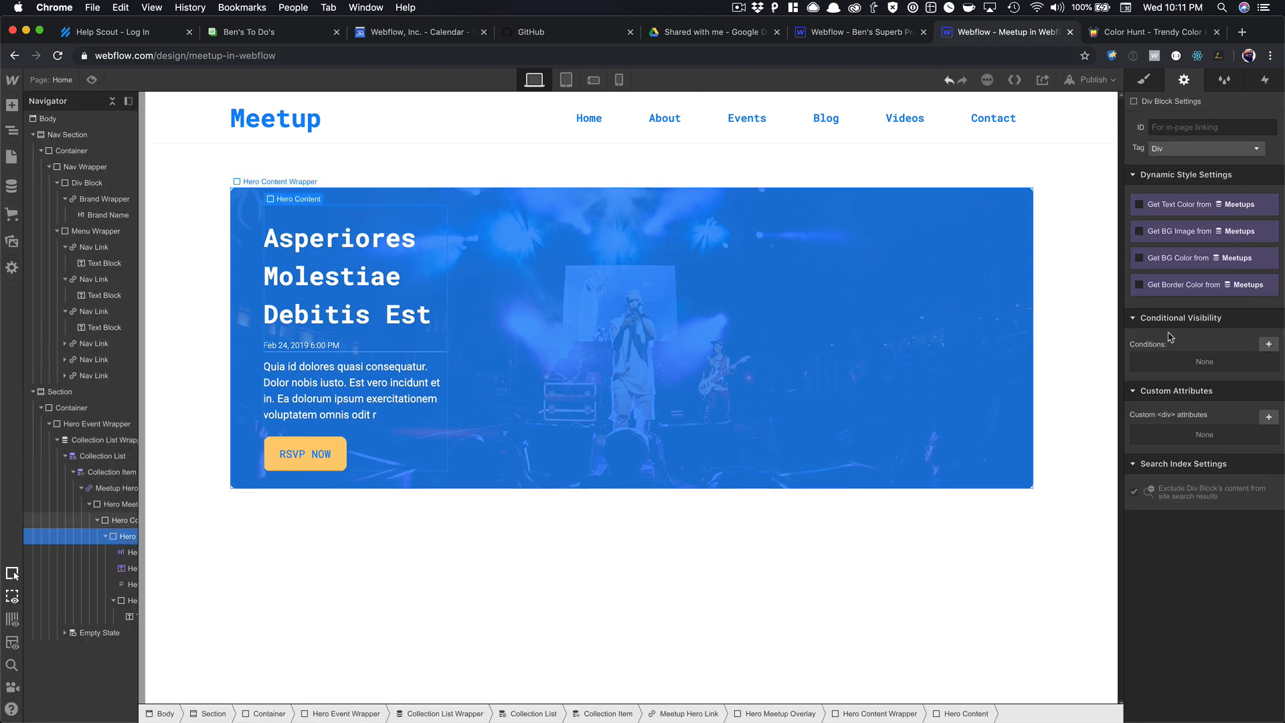
click(1144, 79)
click(1179, 422)
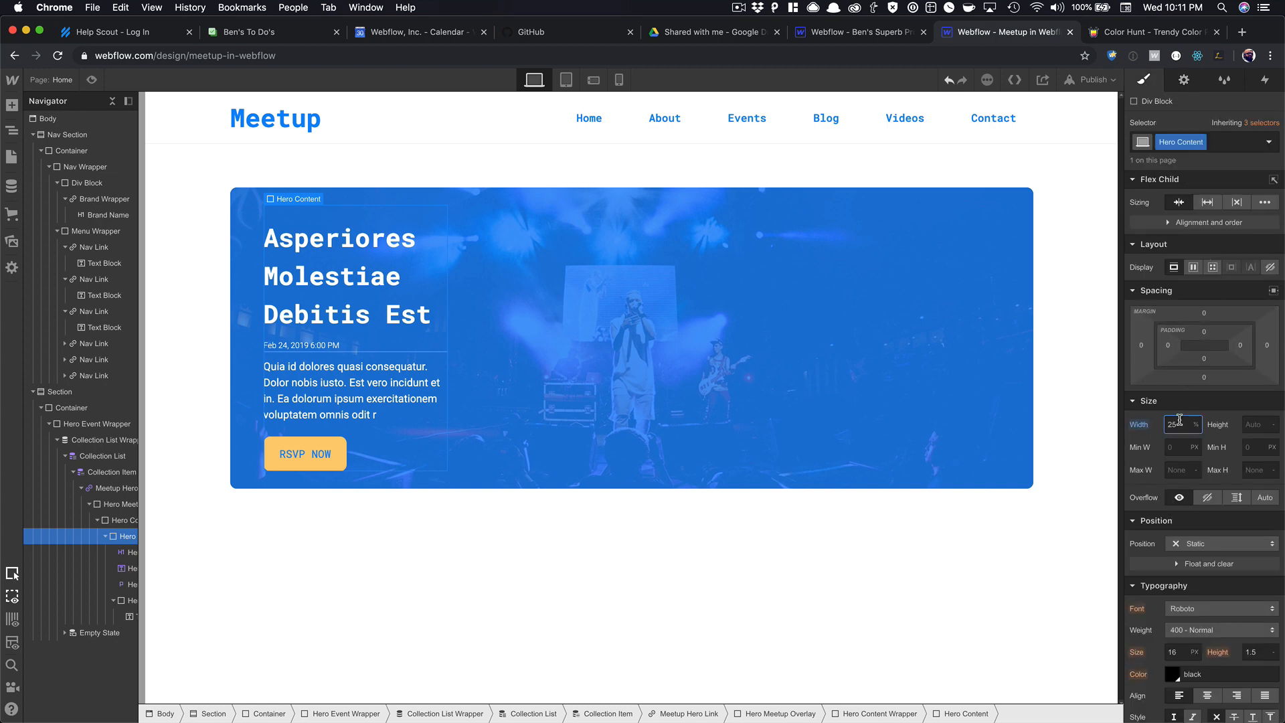
text(40)
key(shift+Up)
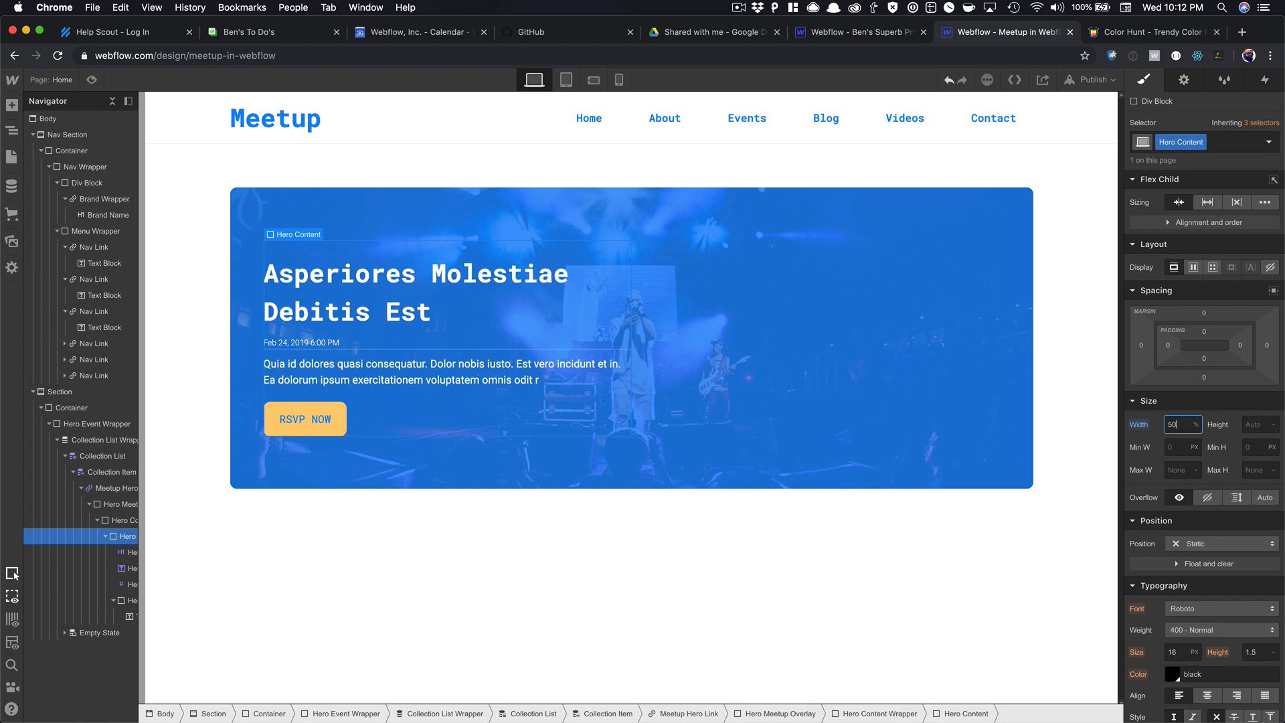
key(Down)
key(Down)
key(Down)
key(Down)
key(Down)
key(Down)
key(Down)
key(Down)
key(Down)
key(Down)
key(Down)
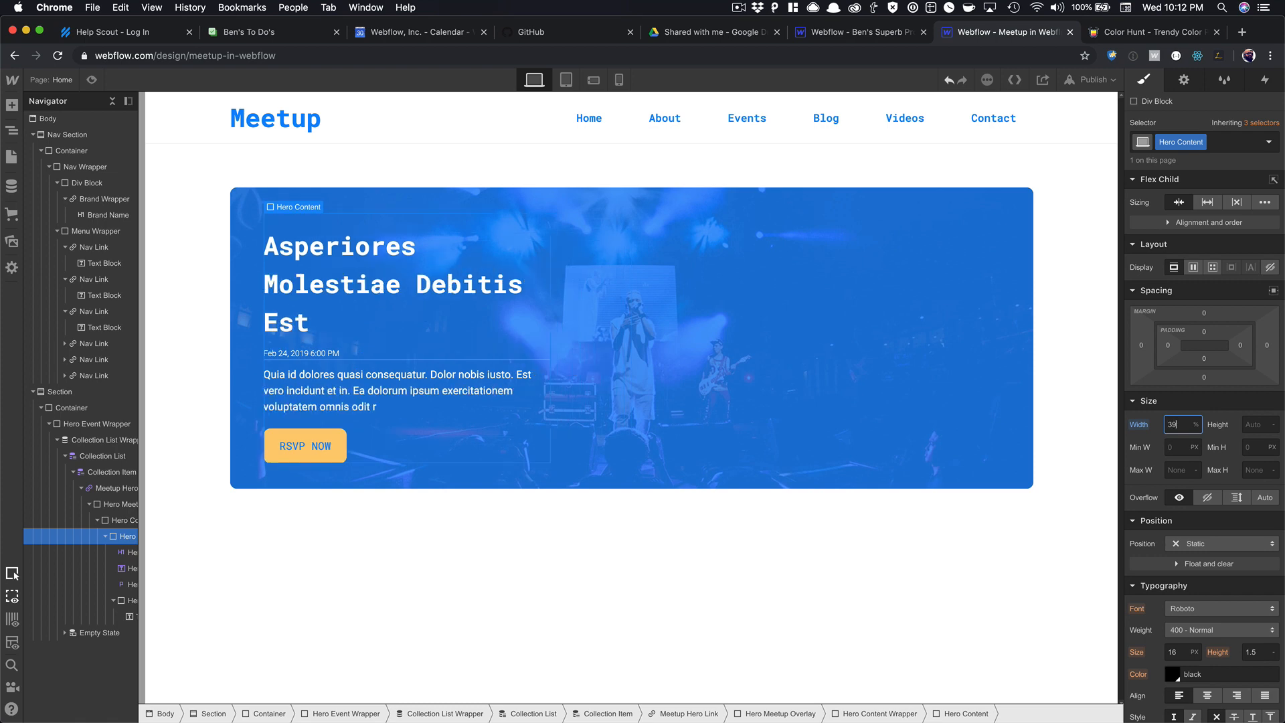
Give the hero meetup heading a 1.2 line height and 32 px font size.
click(125, 552)
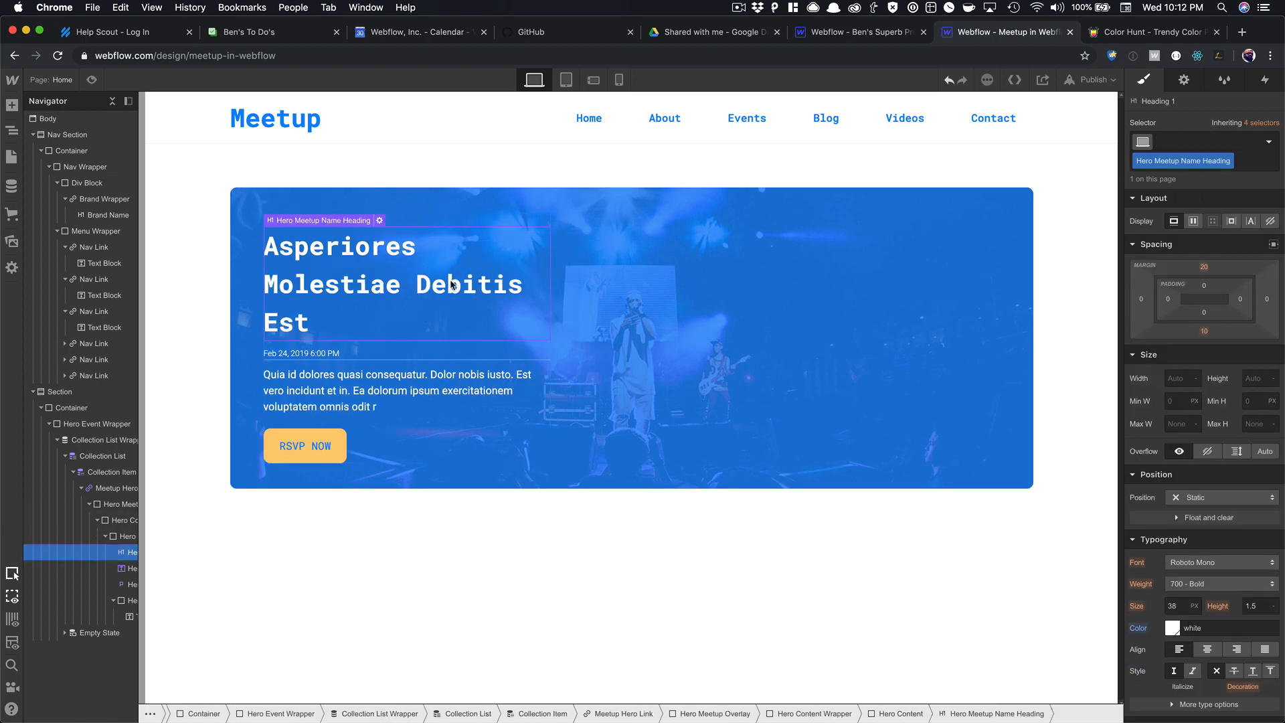
click(1259, 606)
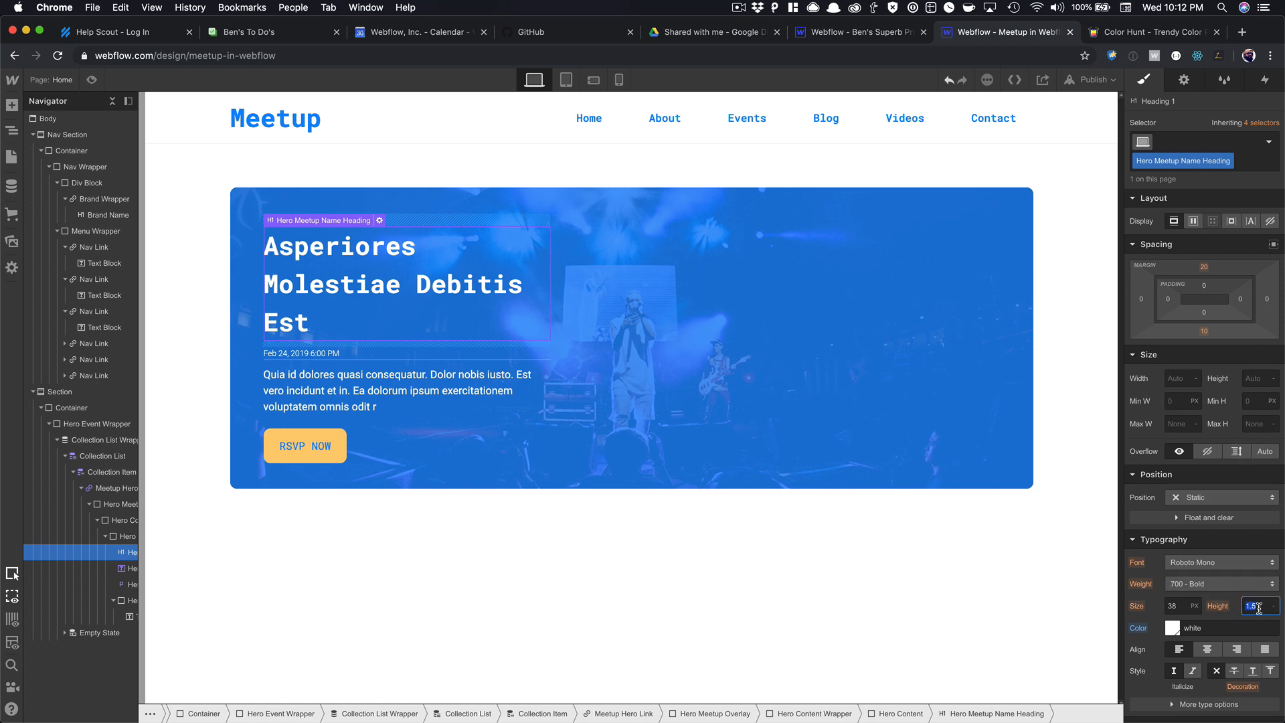
text(1.2)
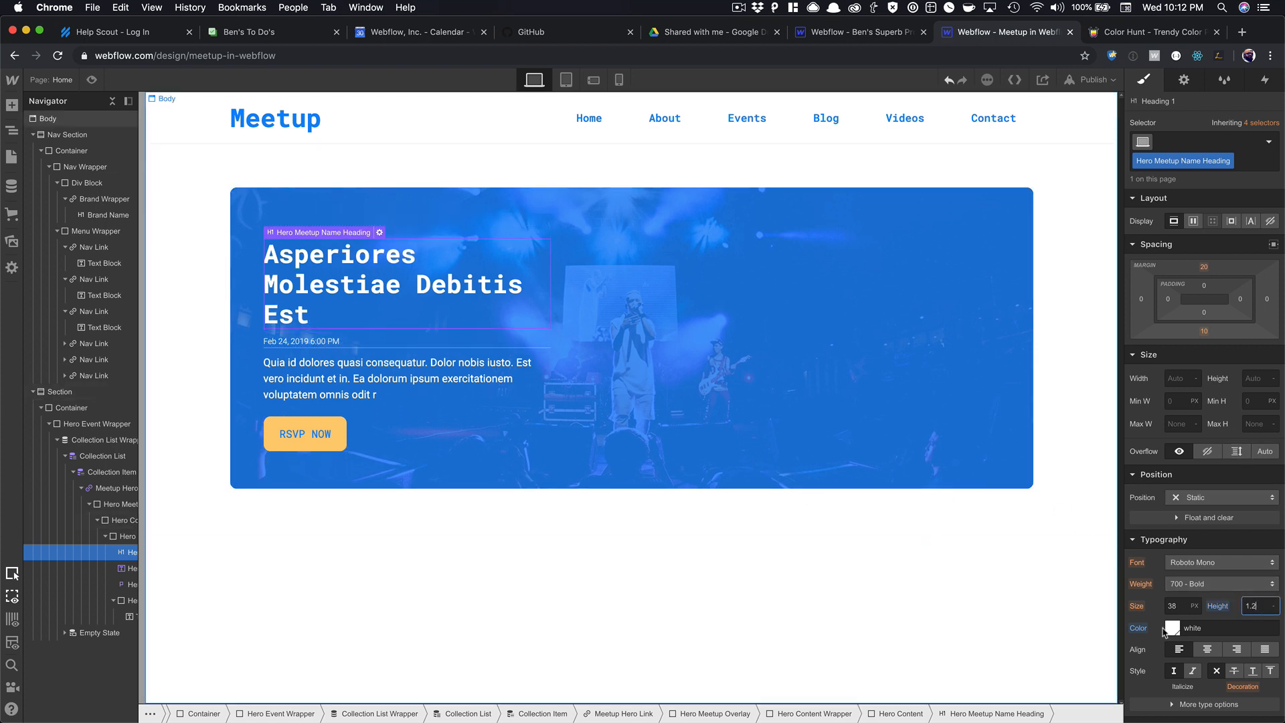
click(1185, 605)
key(Down)
key(Down)
key(Down)
key(Down)
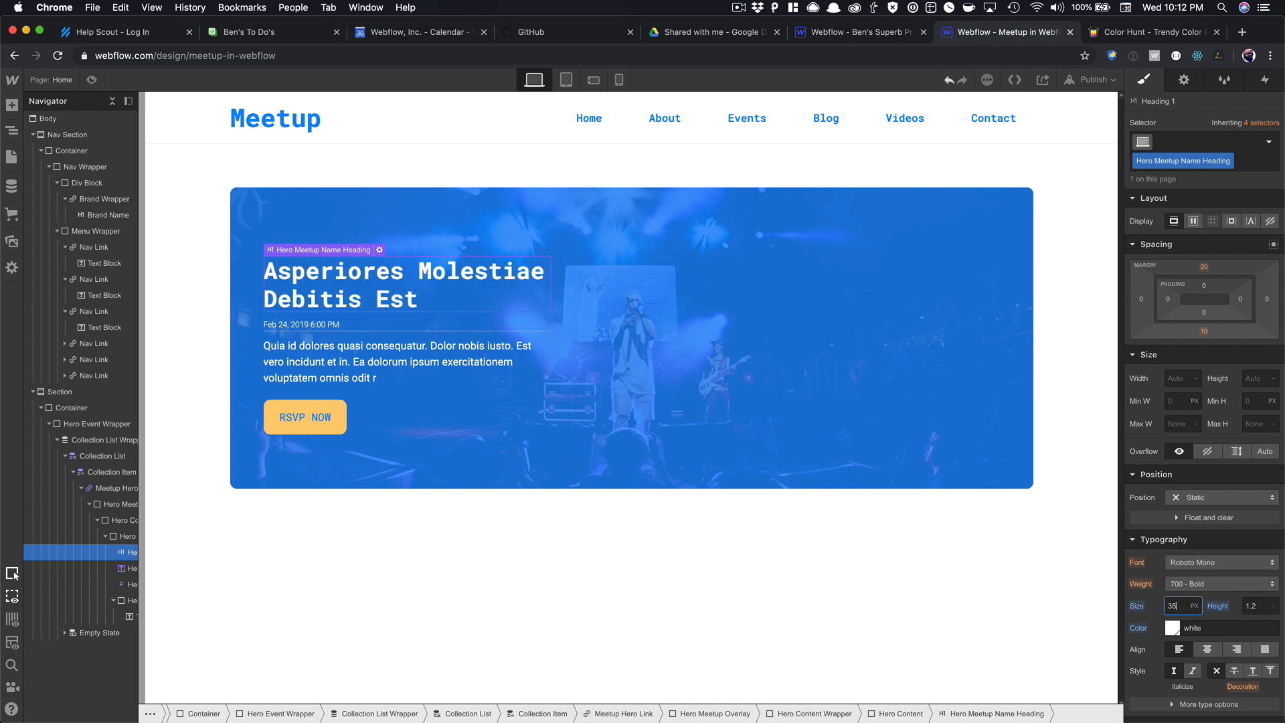
key(Down)
key(Down)
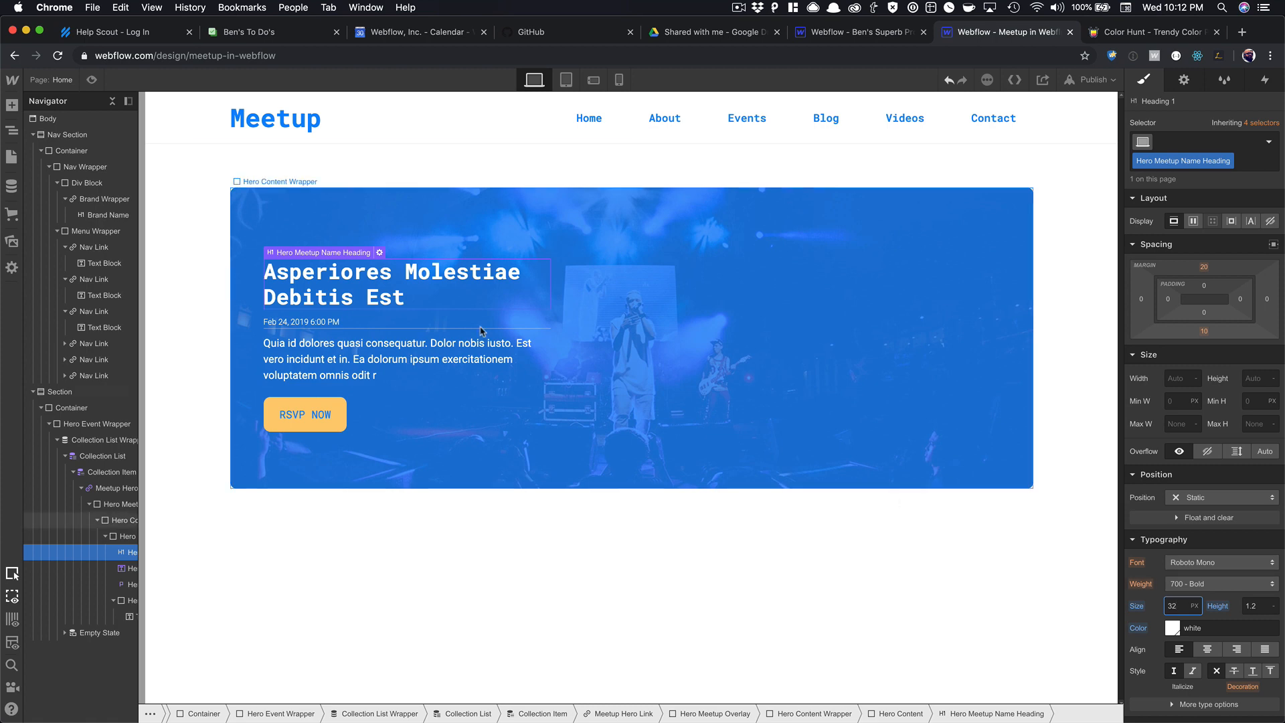
Change the Collection List sort back to Start Date/Time newest to oldest.
click(310, 242)
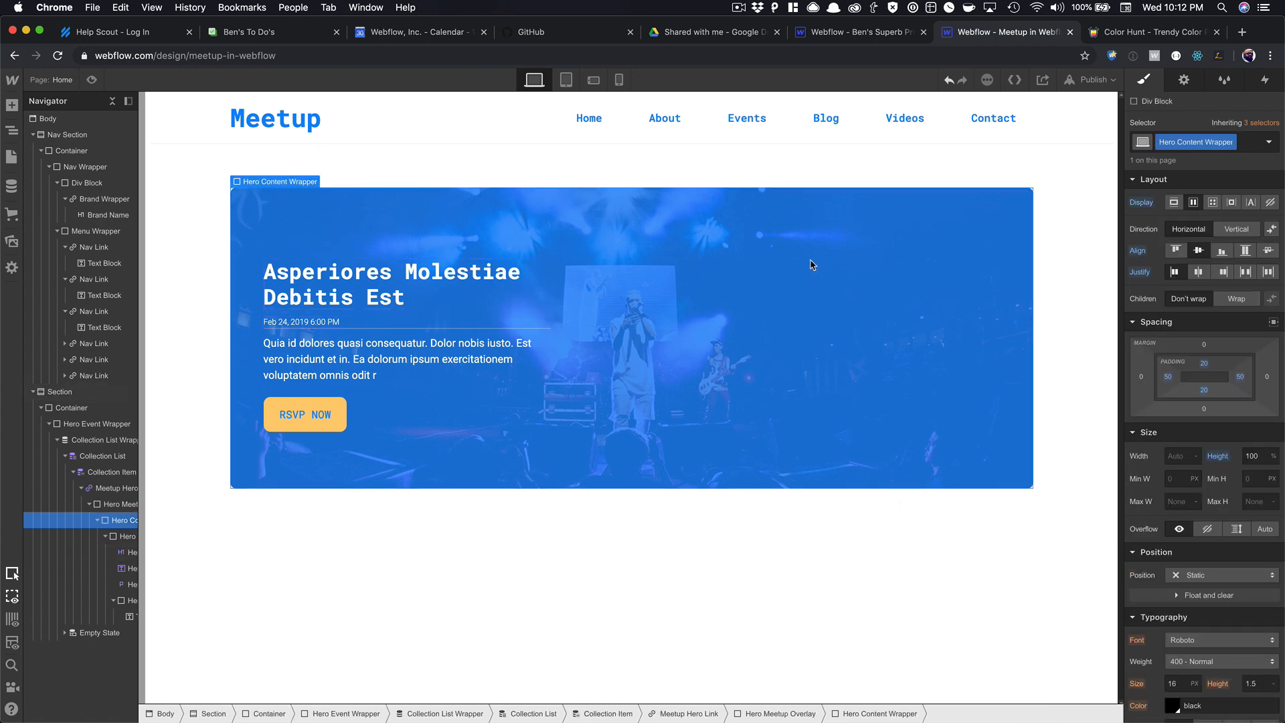
key(Up)
key(Up)
key(Up)
key(Up)
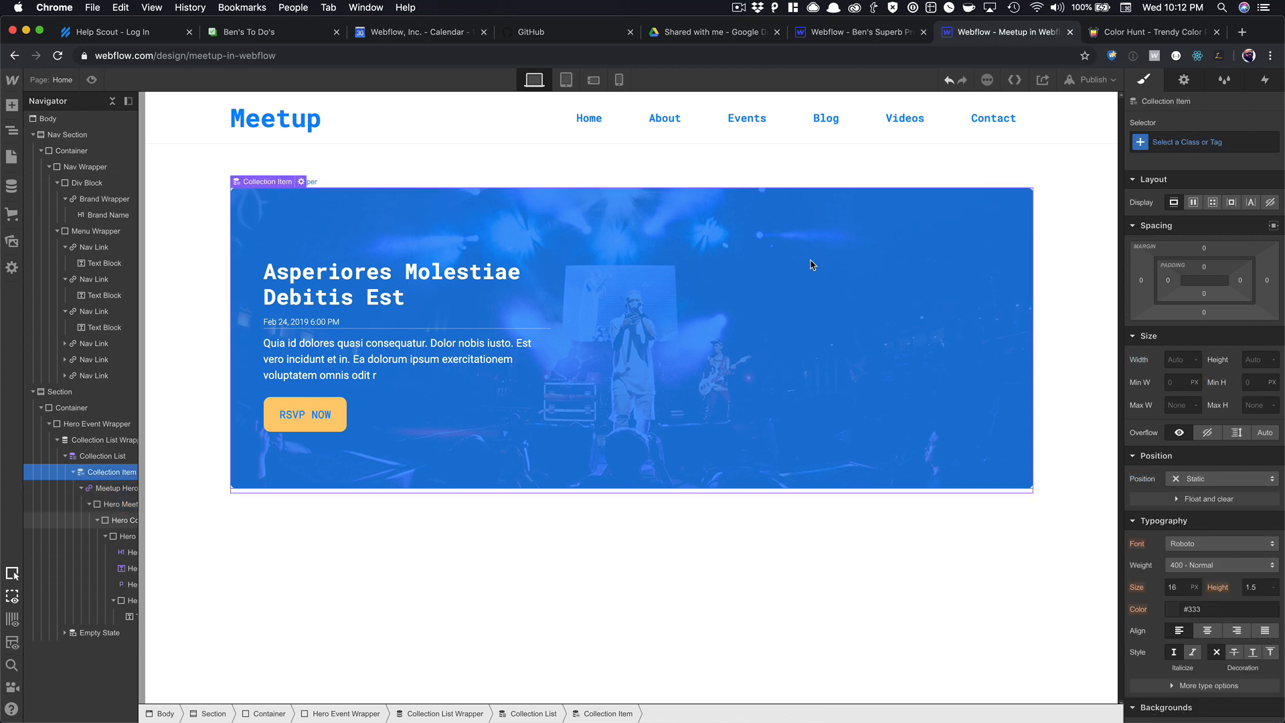
click(1179, 81)
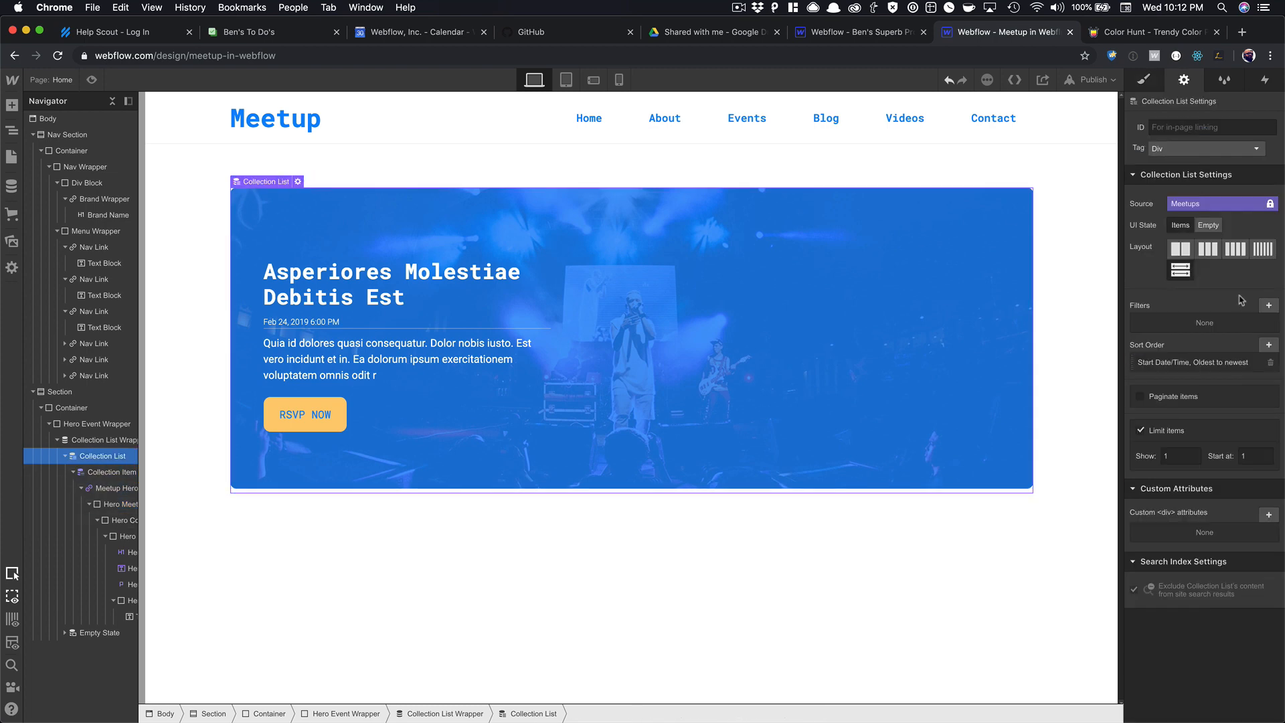
click(1228, 360)
click(1205, 435)
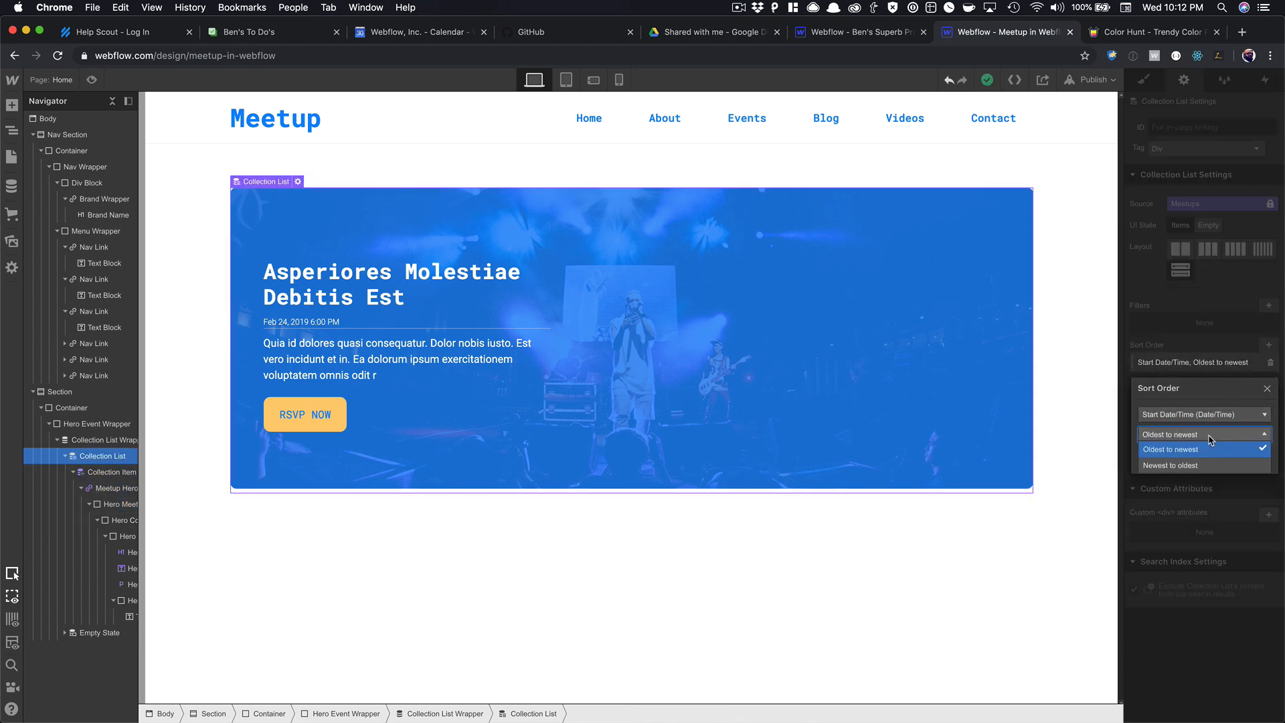
click(1206, 466)
click(1246, 455)
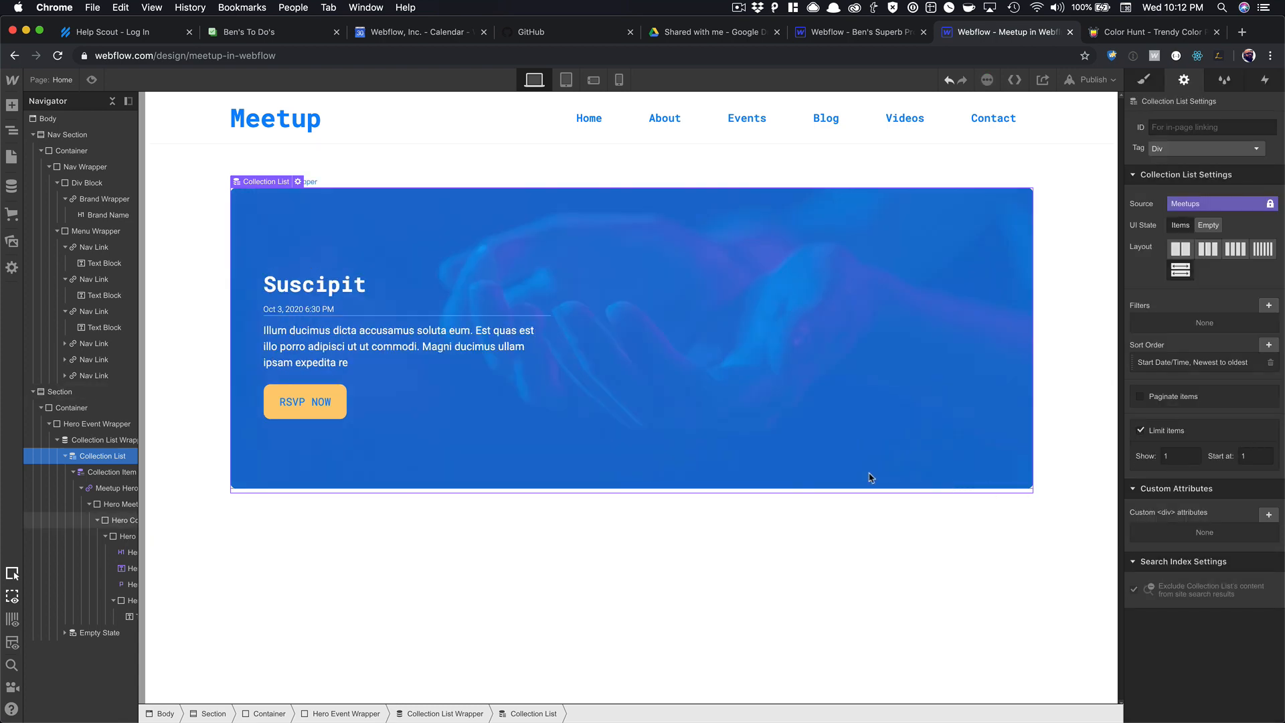
Preview the Suscipit hero card, then return to the designer with Body selected.
click(95, 83)
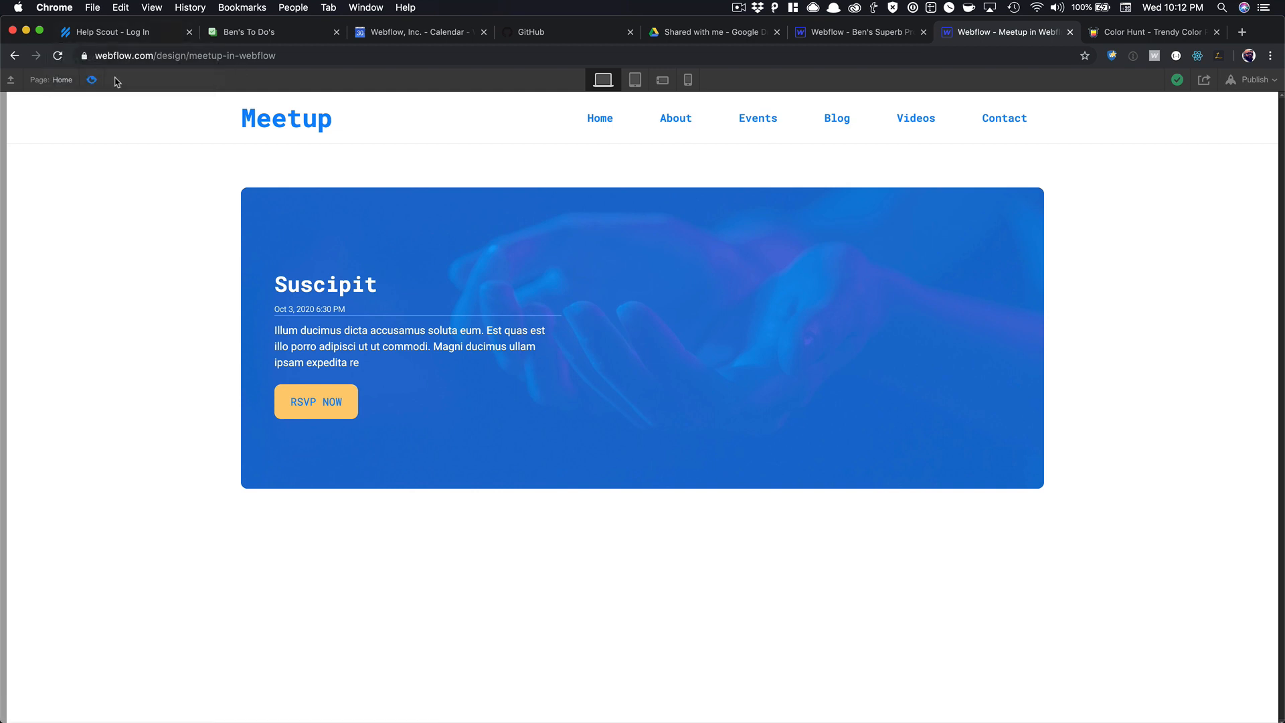
click(93, 81)
click(284, 553)
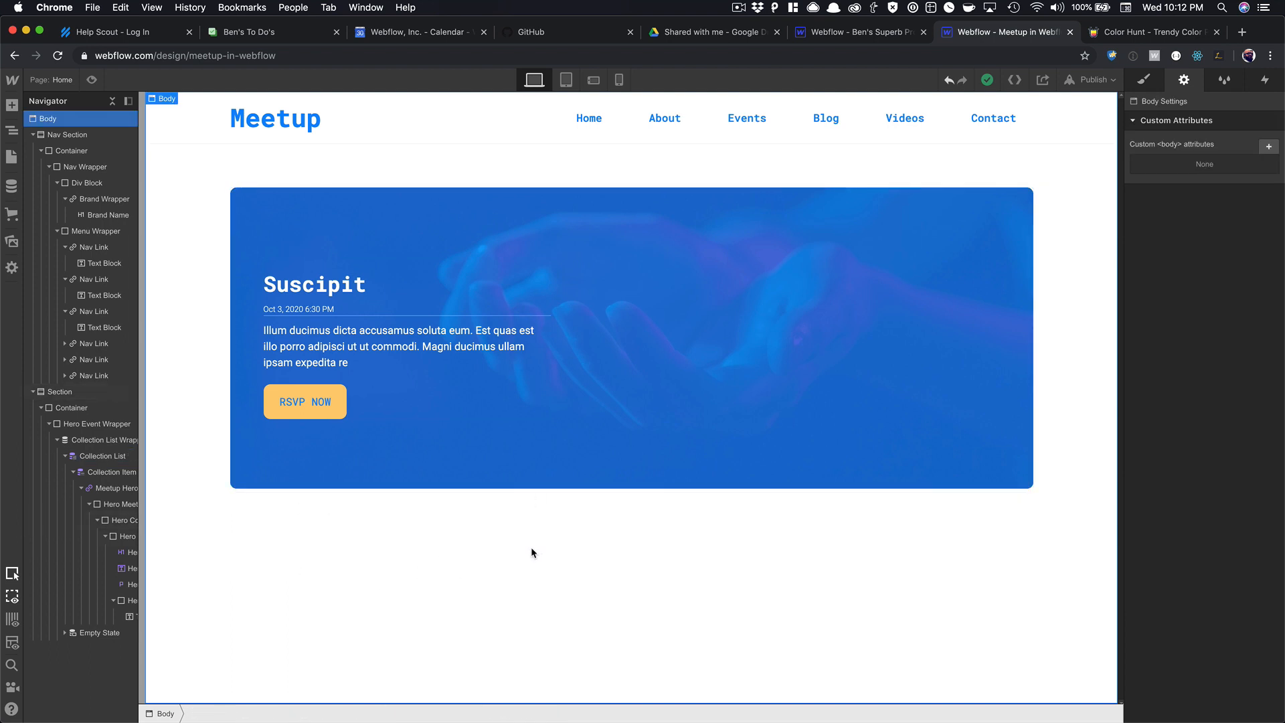
Insert a Section below the hero and unlink it from its symbol.
key(super+e)
text(sec)
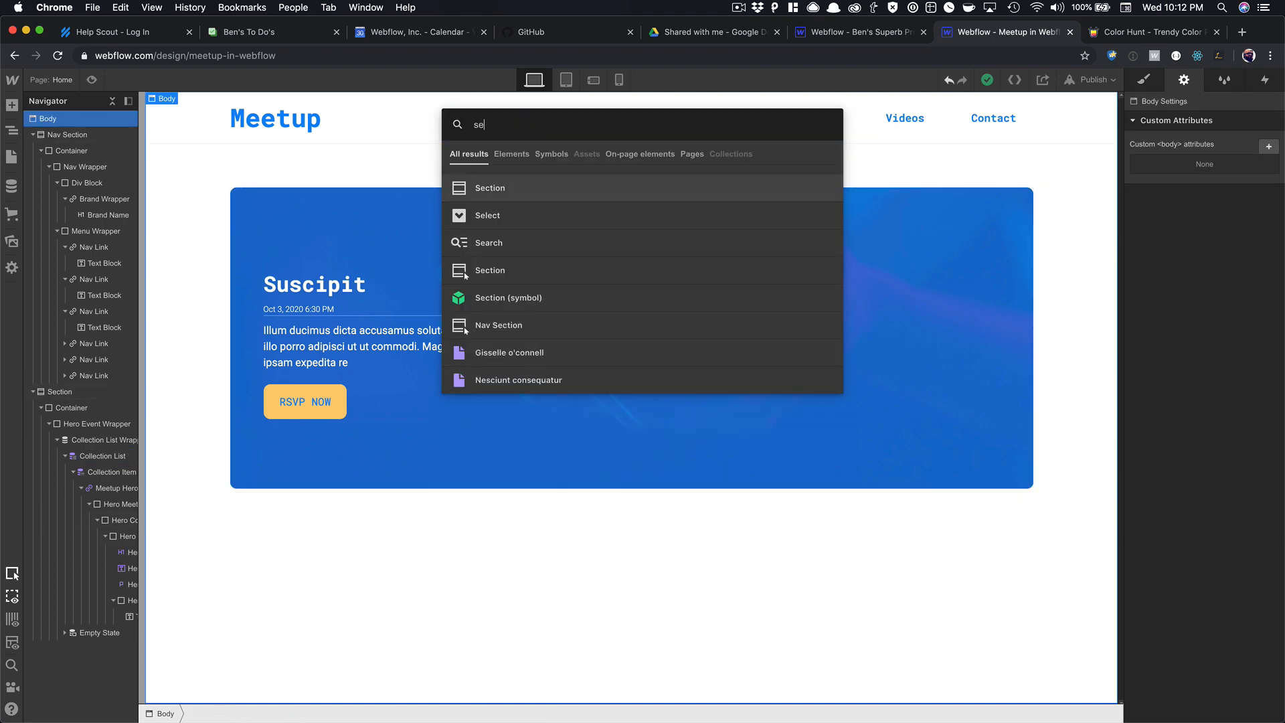
key(Down)
key(Down)
key(Return)
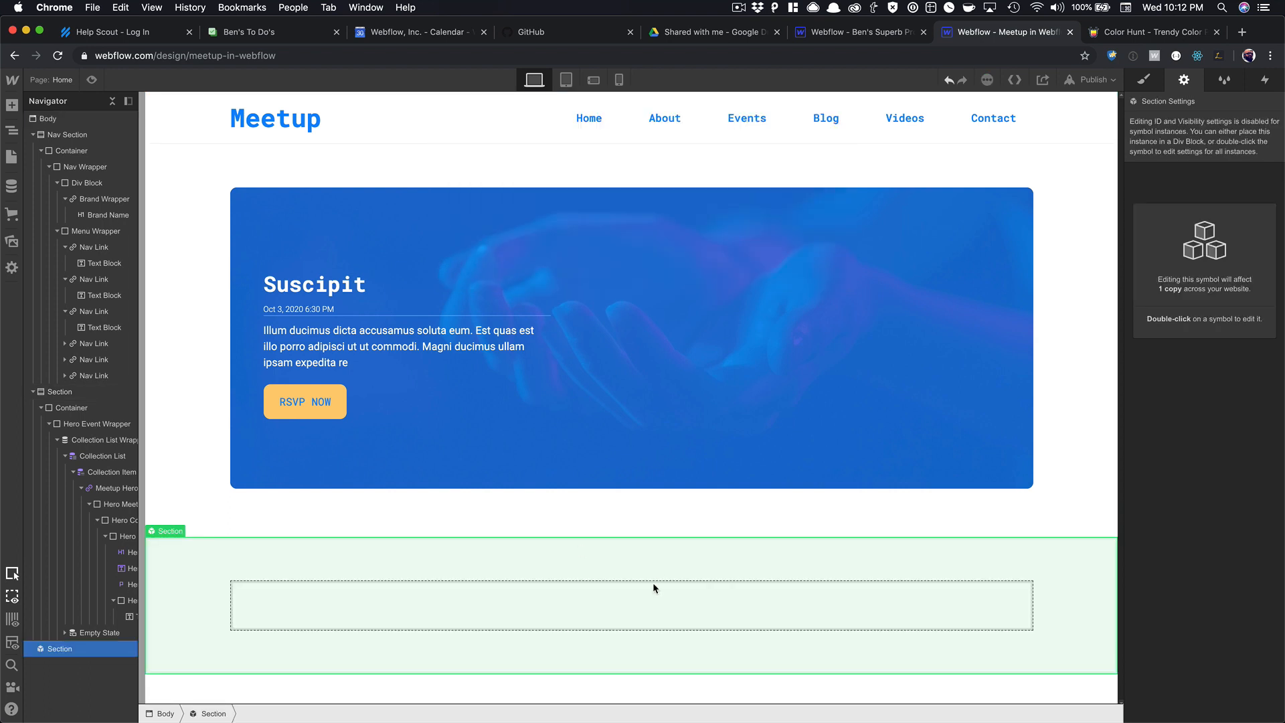
right_click(513, 569)
click(532, 705)
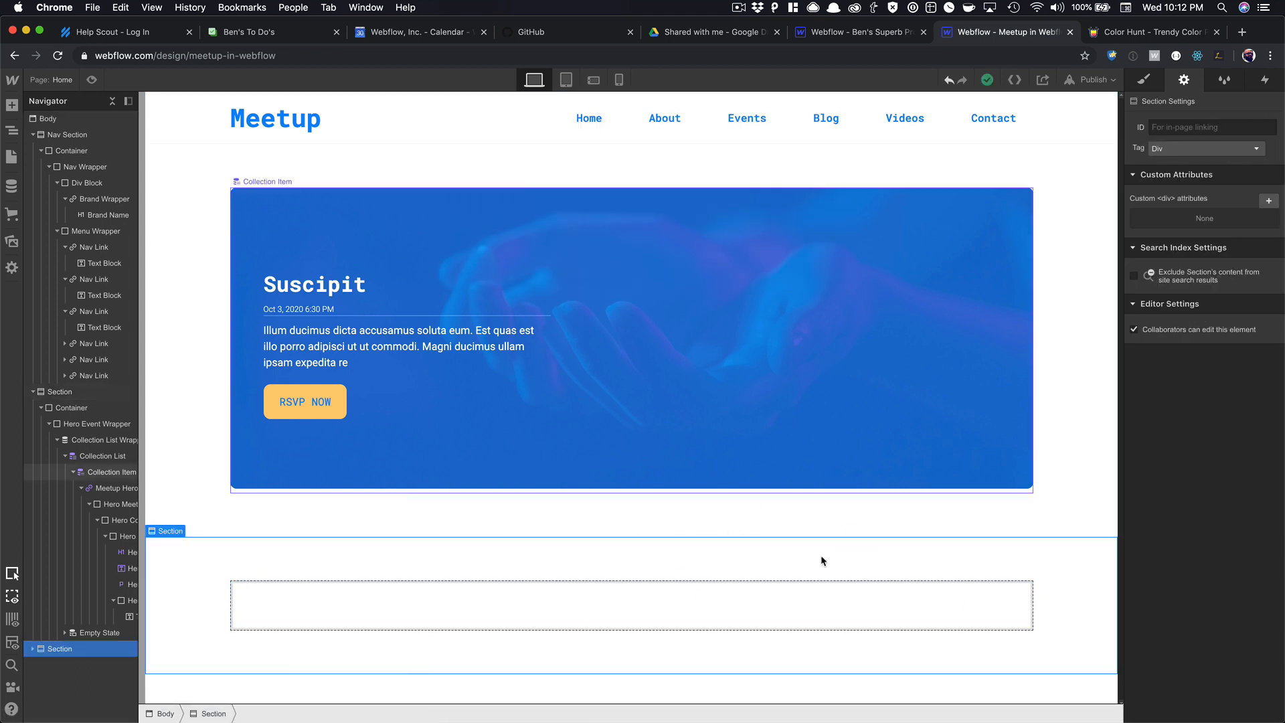
Select the new section and give it the Blog Section combo class.
click(625, 618)
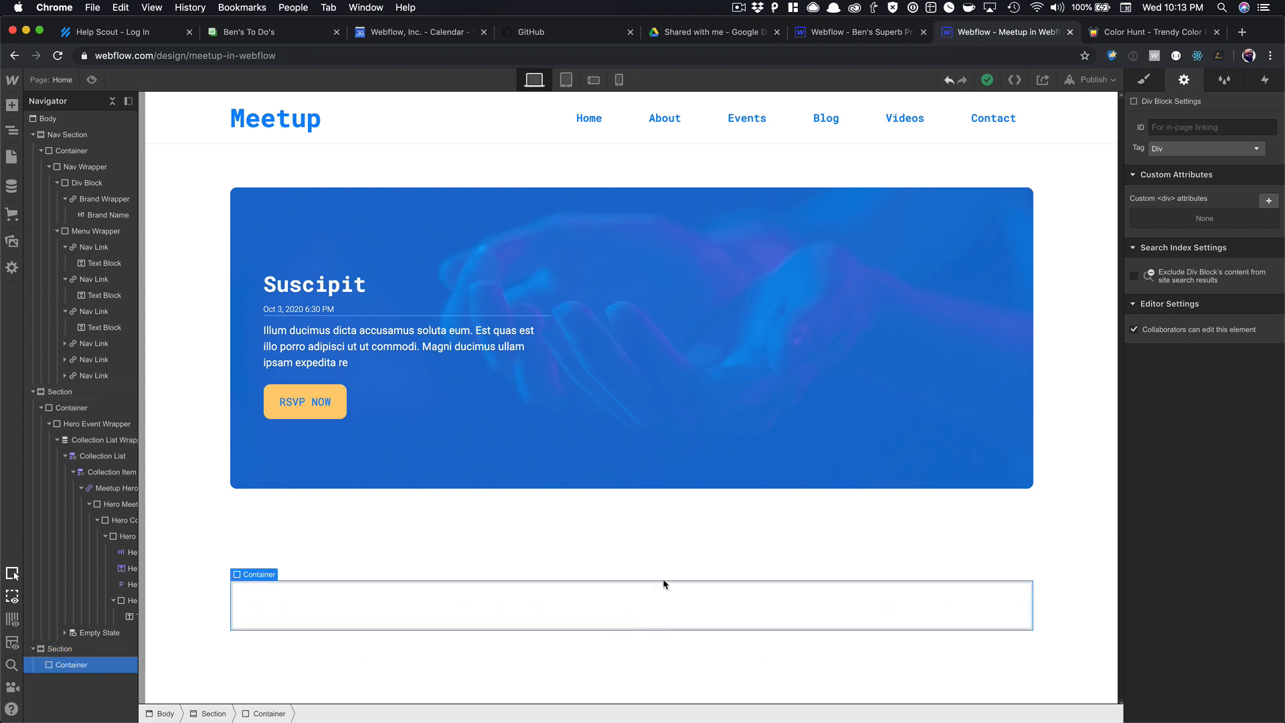
click(688, 566)
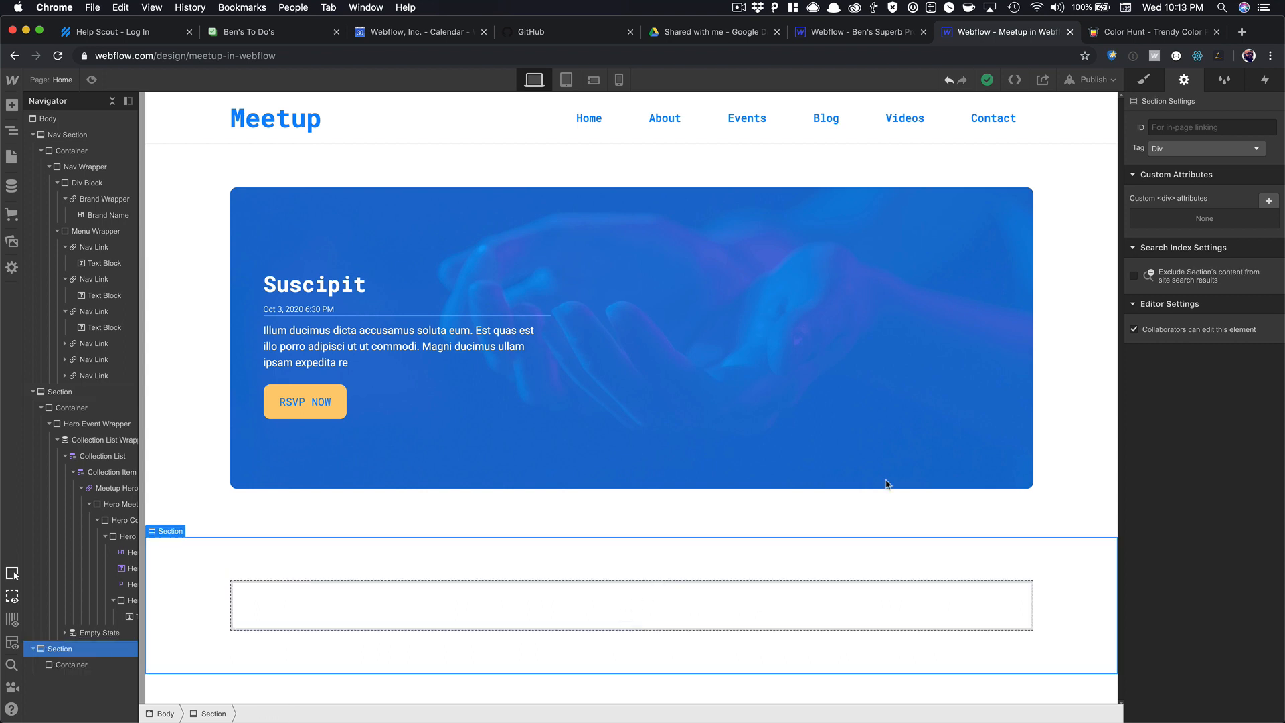
click(1144, 80)
click(1201, 142)
text(Bl)
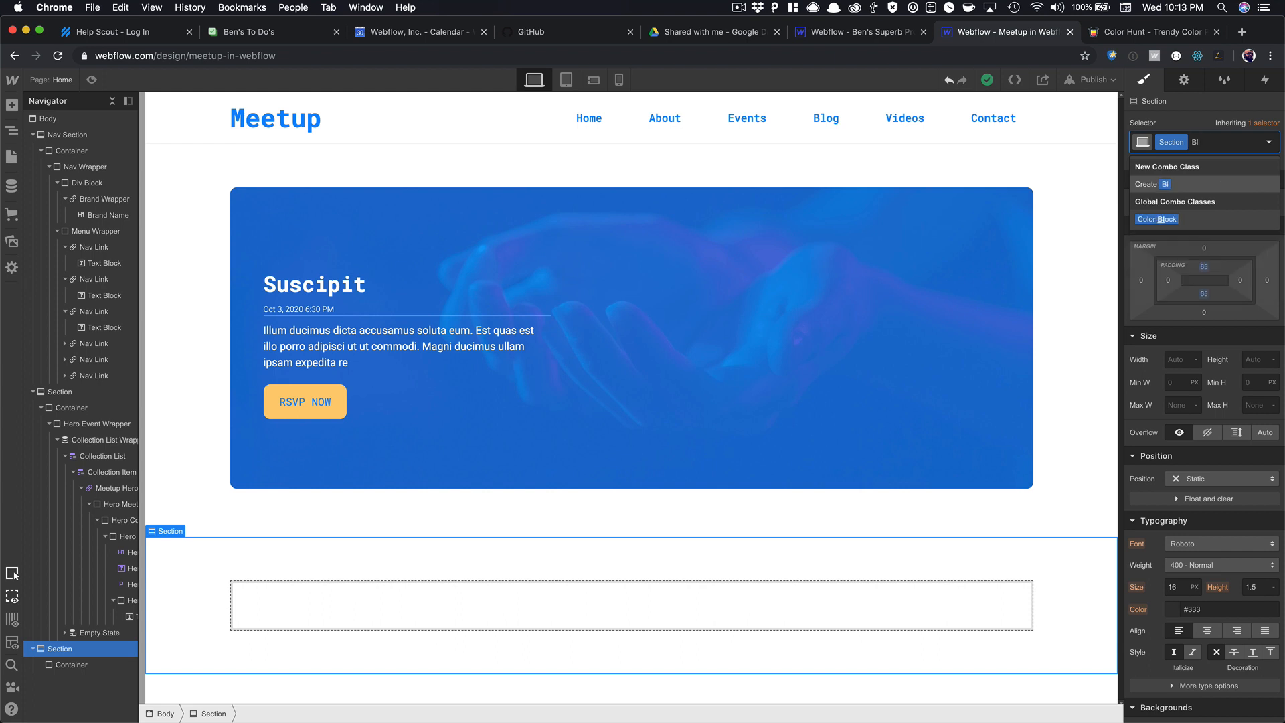
text(og Section)
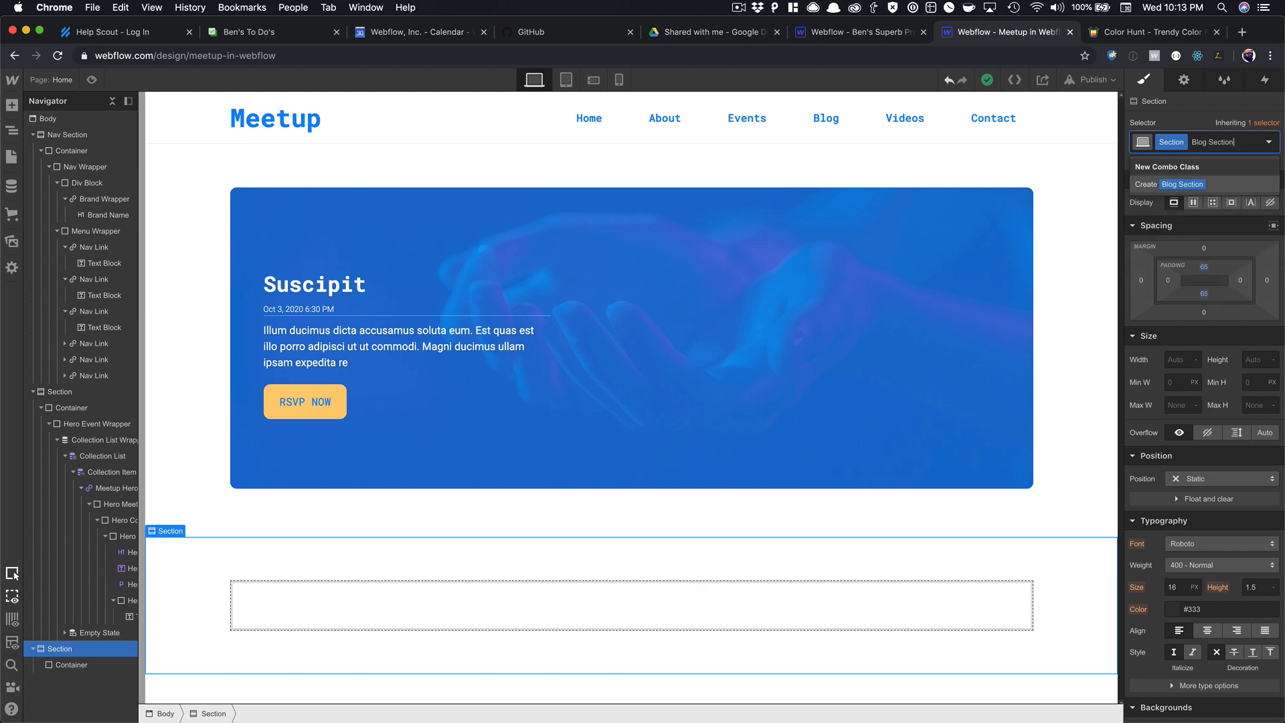
key(Return)
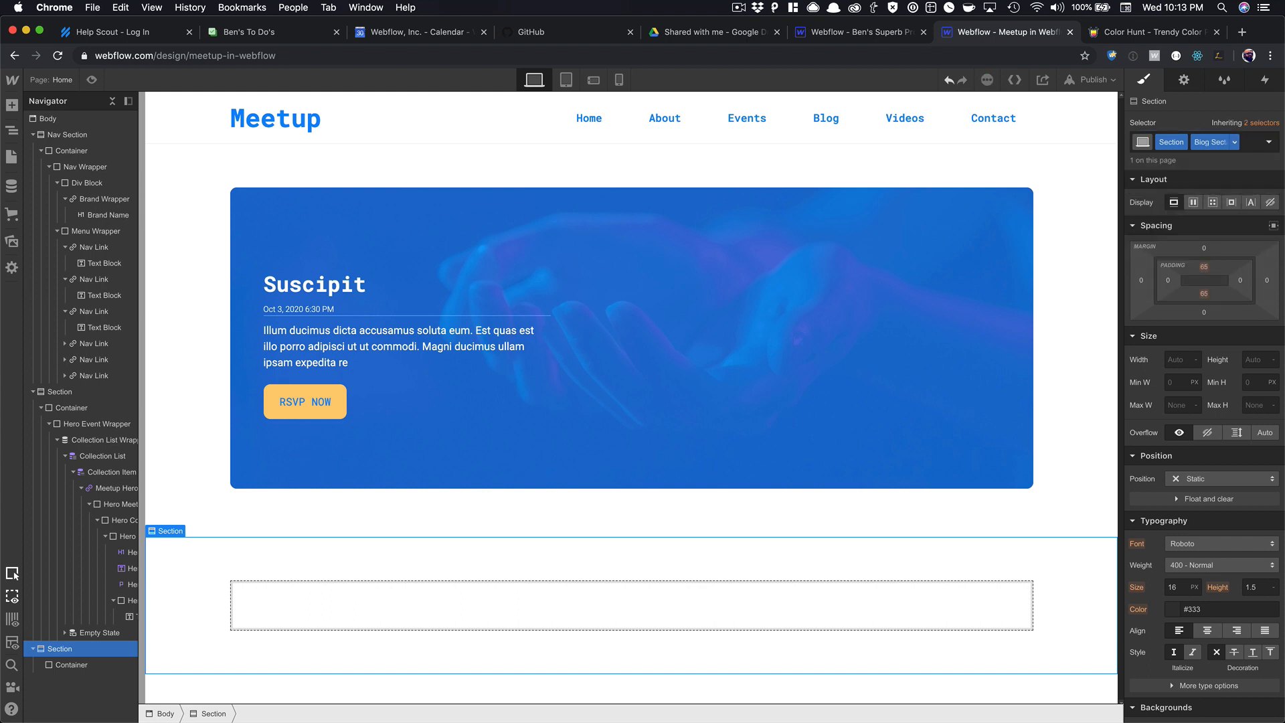
Add a Collection List to the section's container, sourced from Blog Posts.
click(503, 610)
key(super+e)
text(coll)
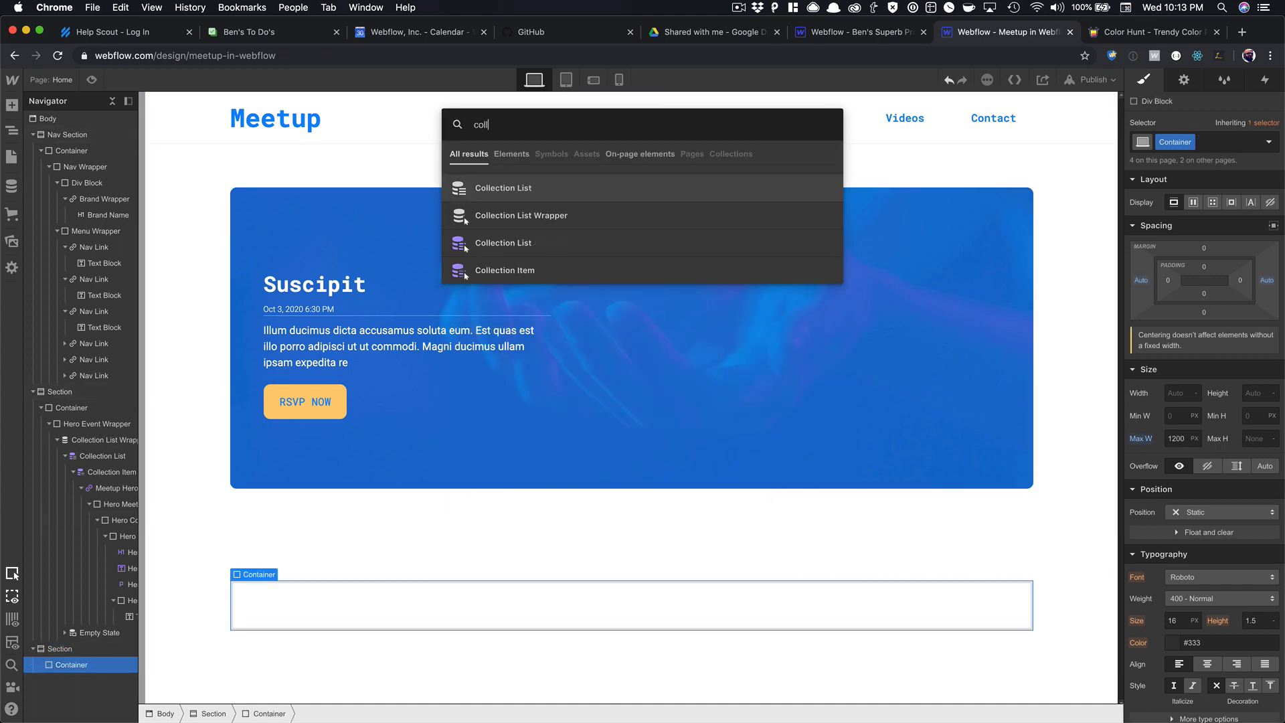
key(Return)
click(353, 508)
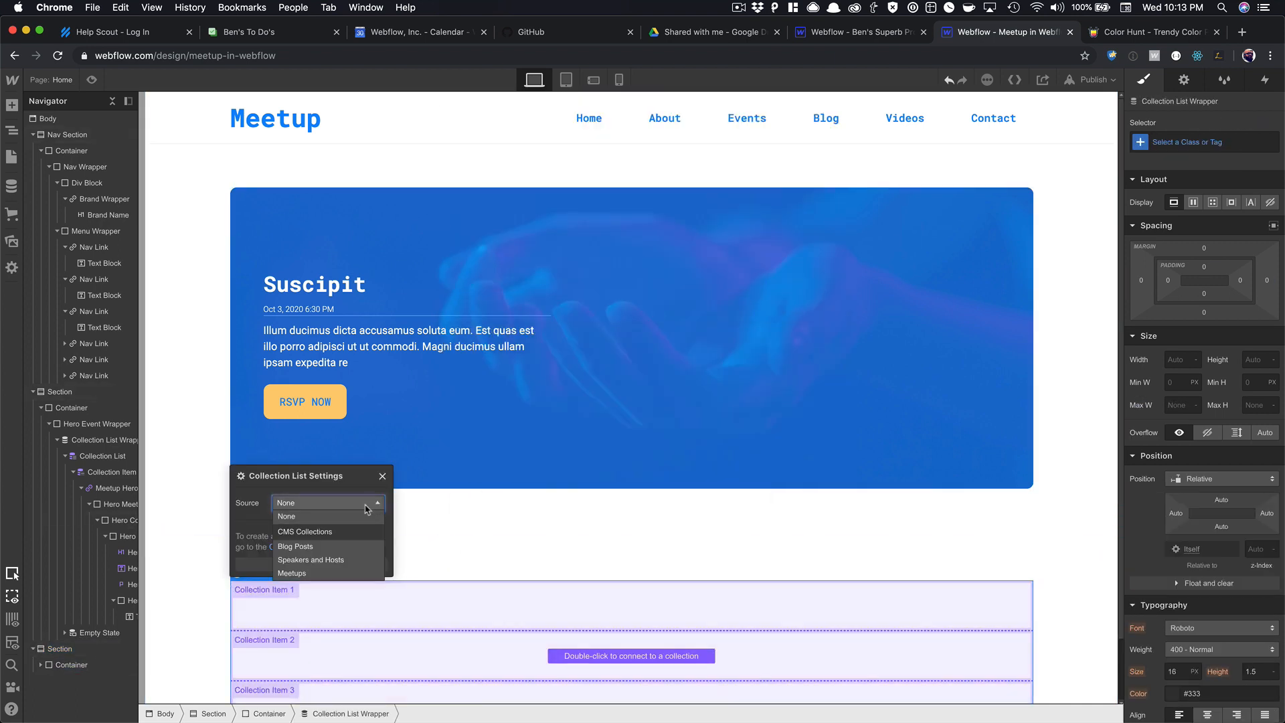
click(339, 544)
click(382, 478)
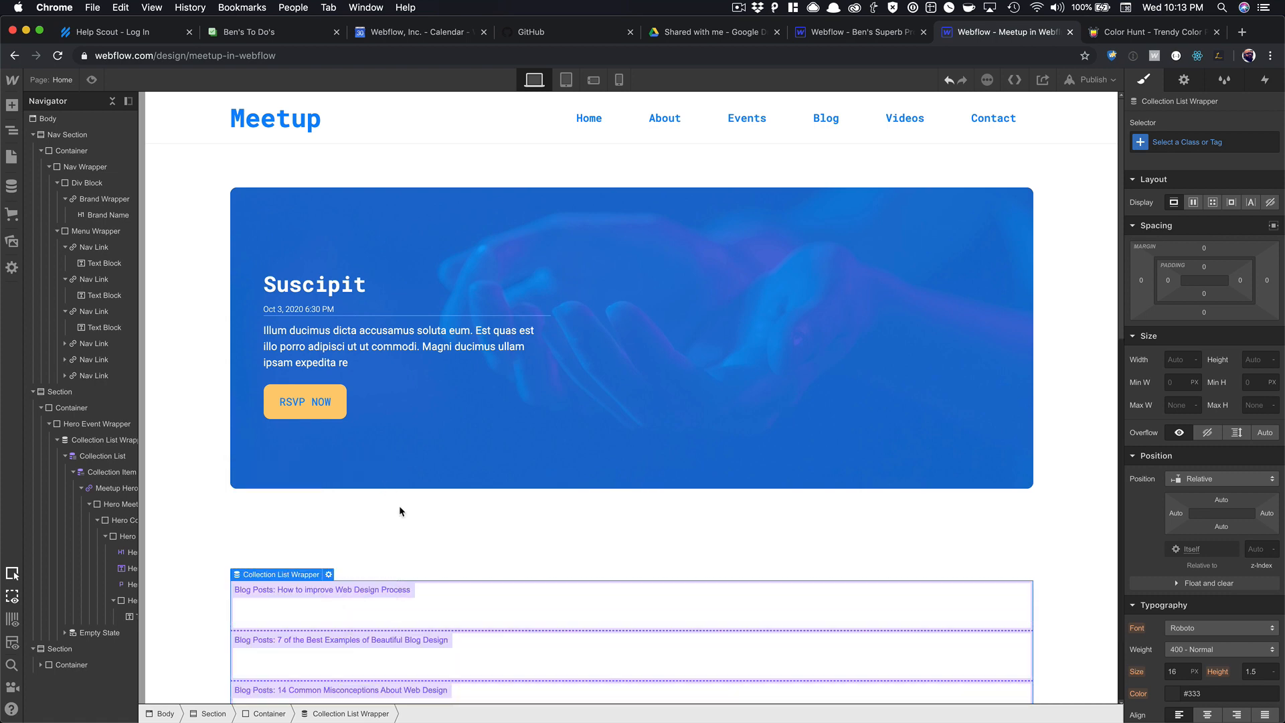
Lay out the Blog Posts collection list as a four-column grid.
scroll(415, 529, down, 5)
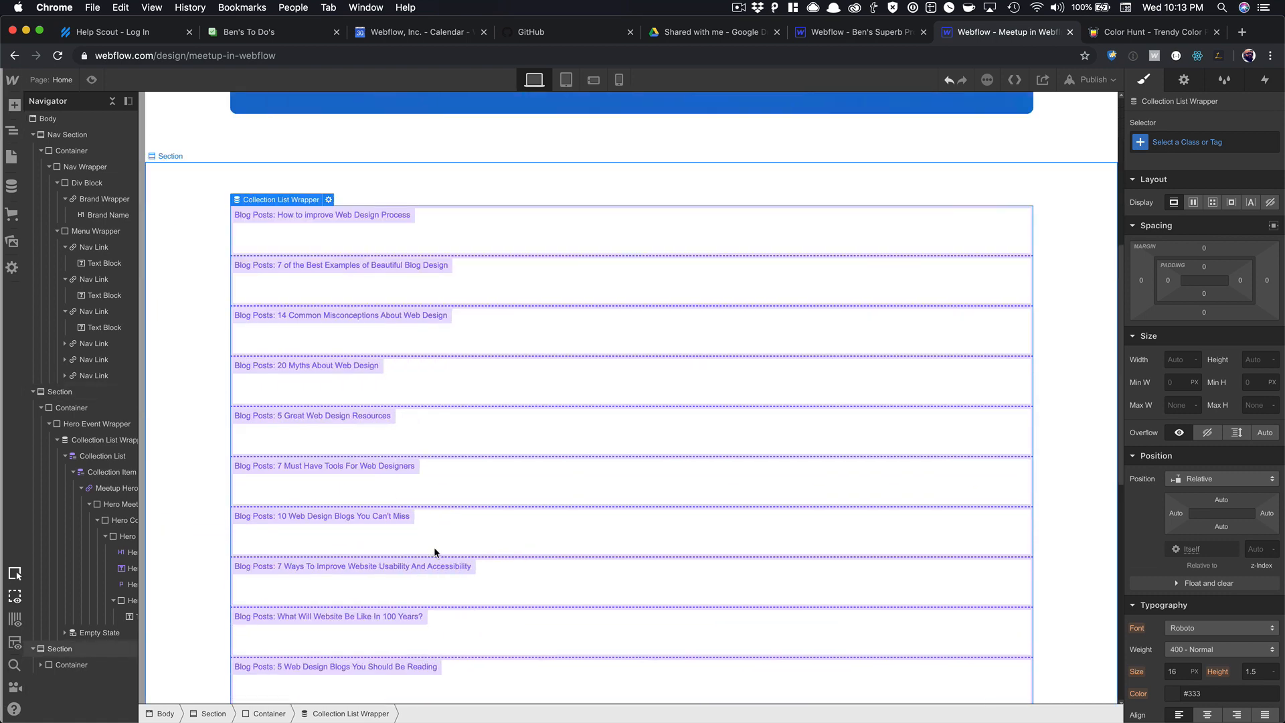
click(433, 226)
scroll(106, 529, down, 1)
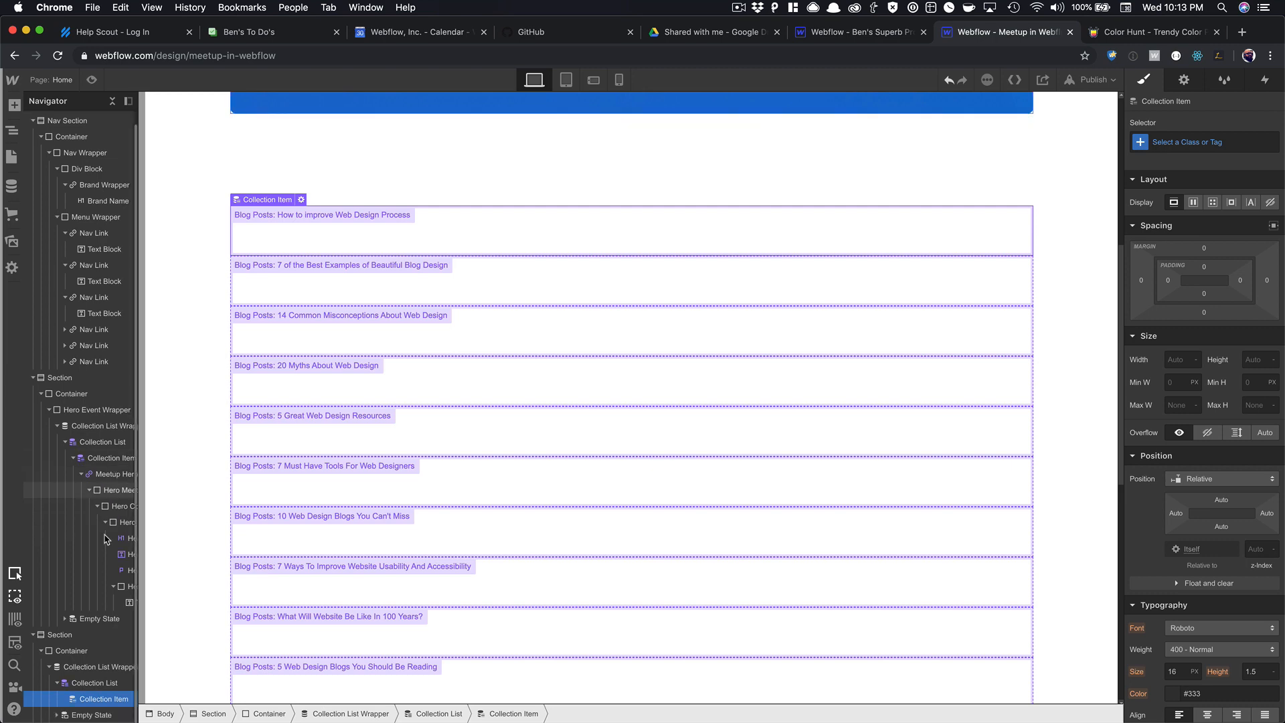
click(94, 683)
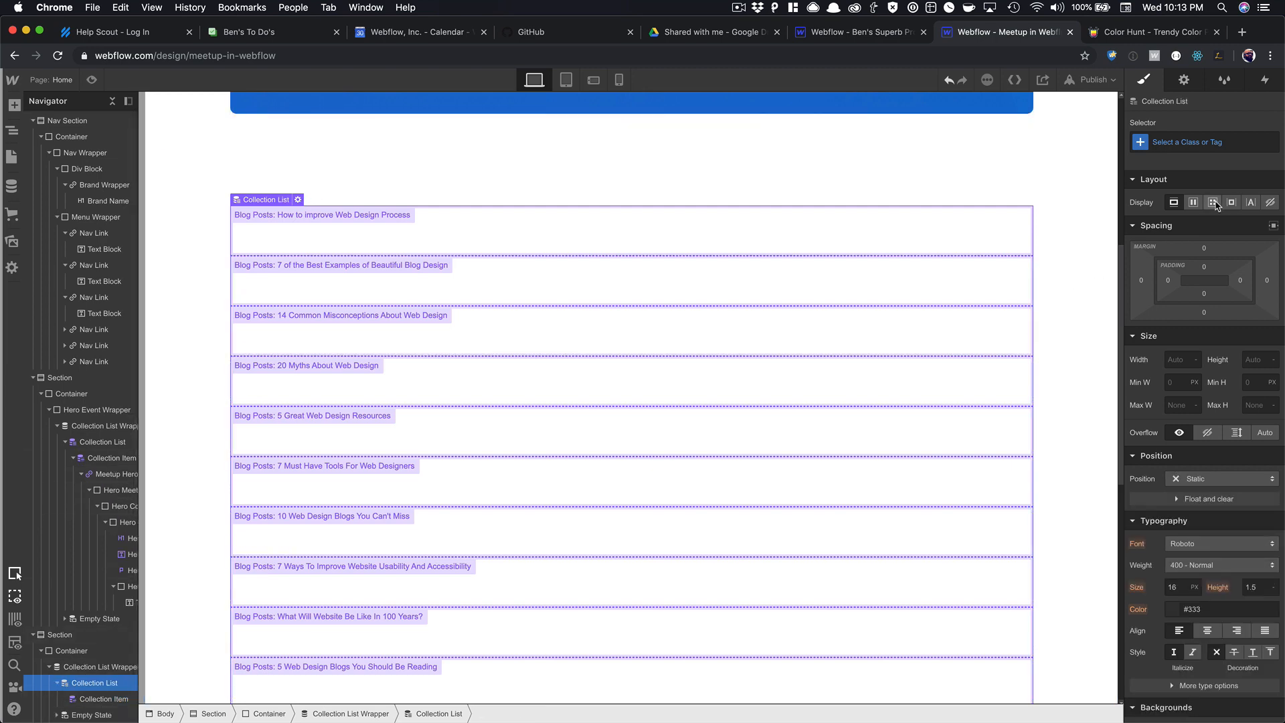
click(1213, 202)
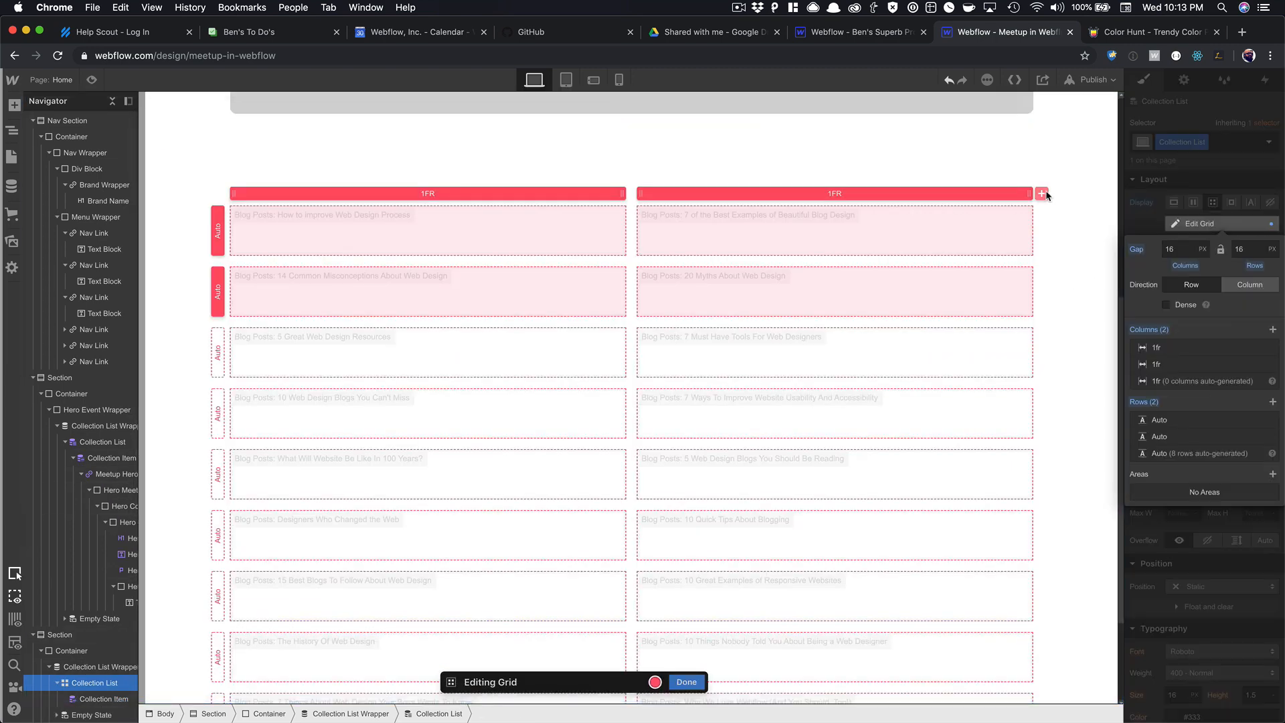
click(1042, 194)
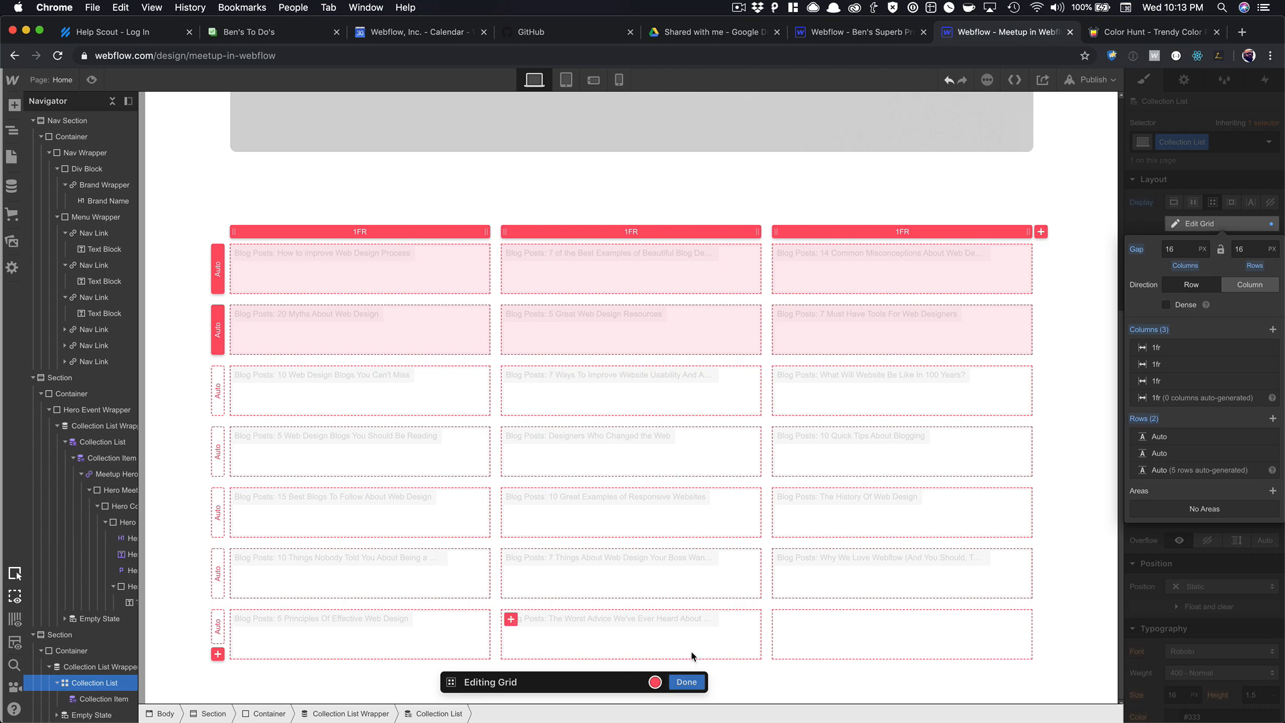
click(1041, 231)
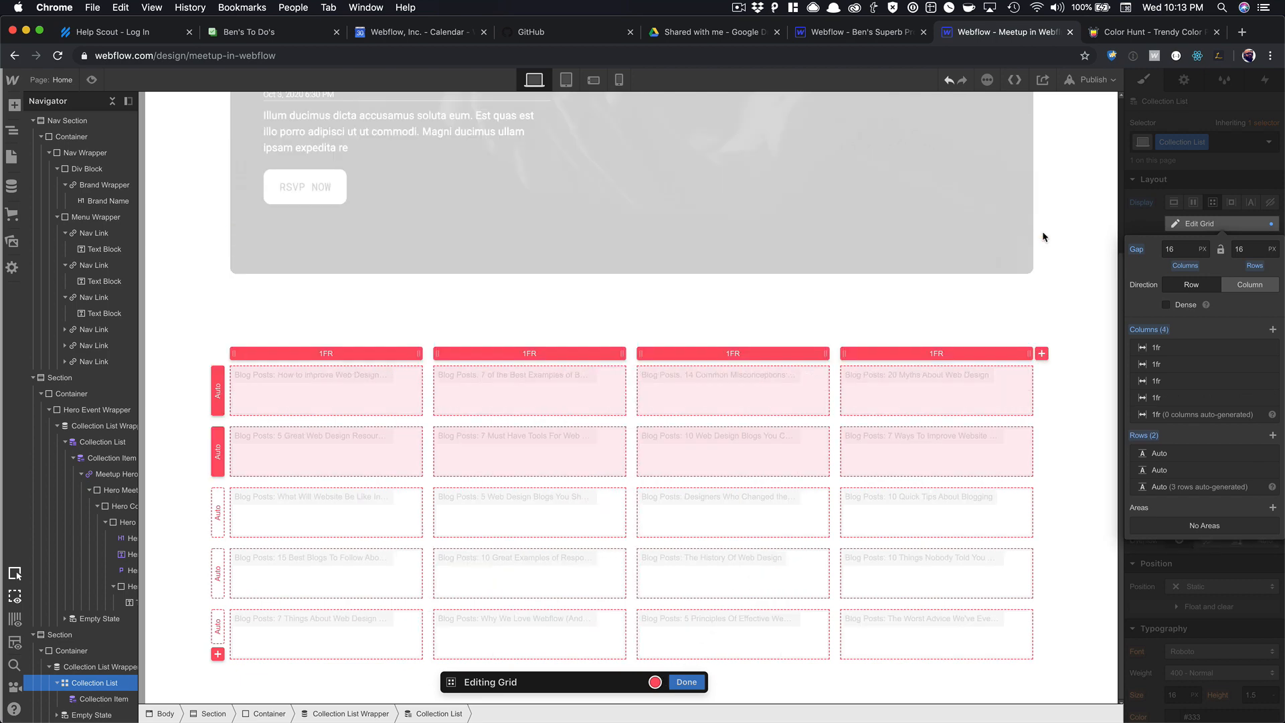
click(687, 683)
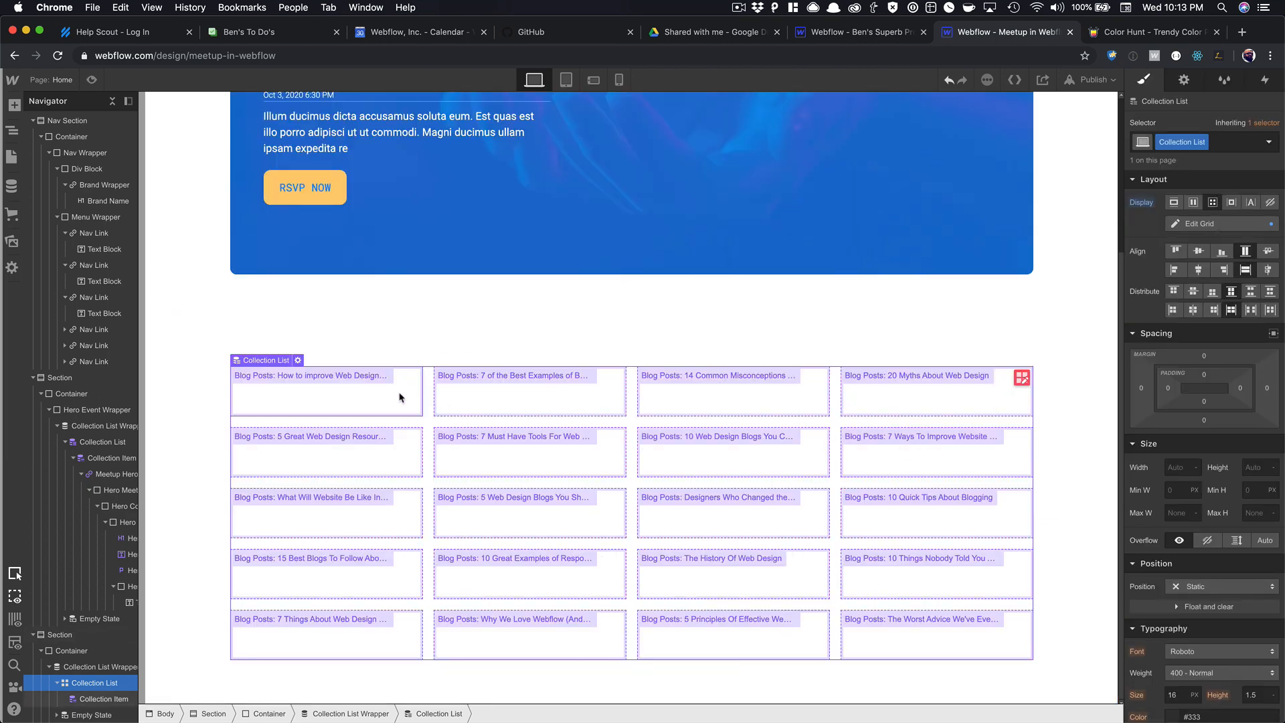
click(587, 411)
key(Up)
key(Up)
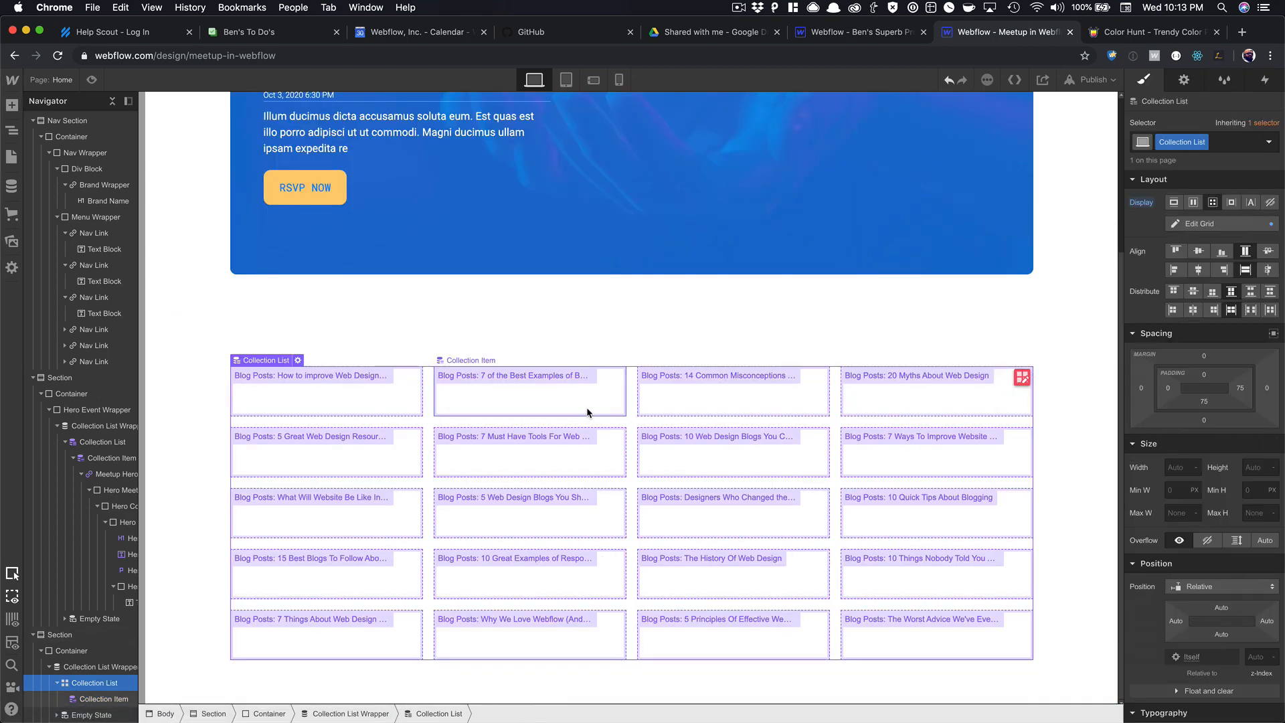
click(407, 391)
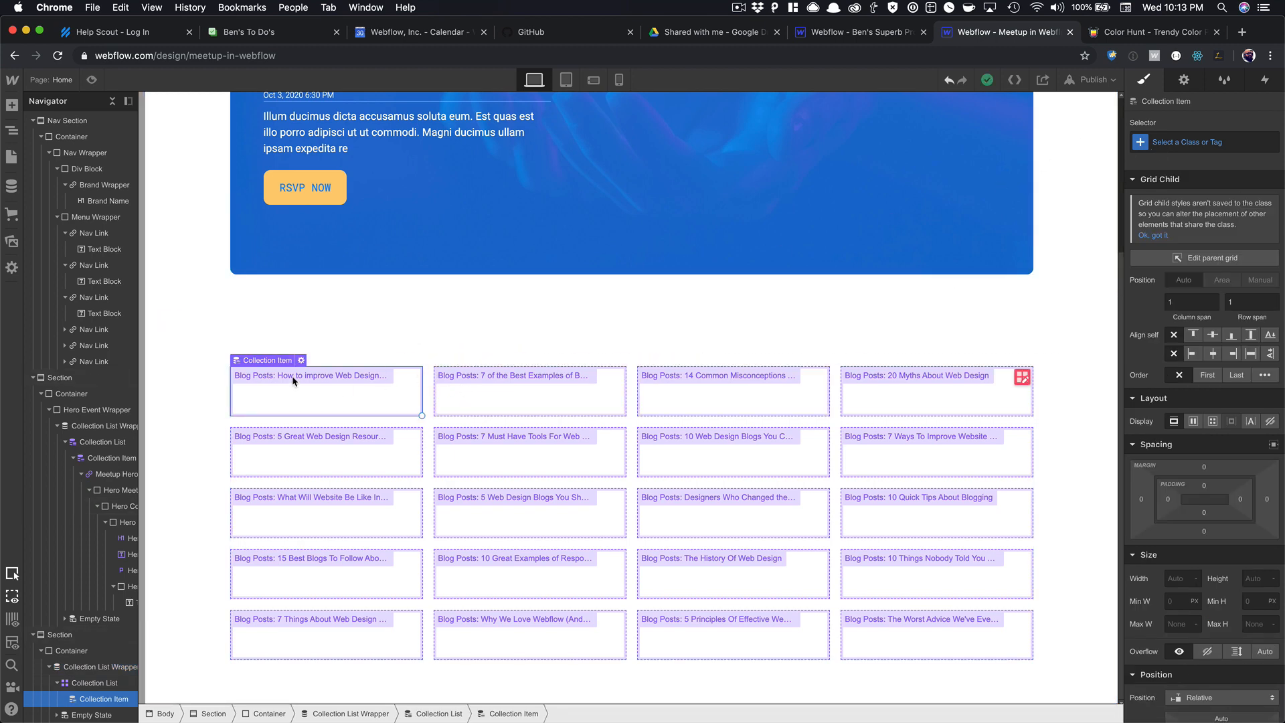
Insert a Div Block into the first card with a new Blog Image class.
key(super+e)
text(div)
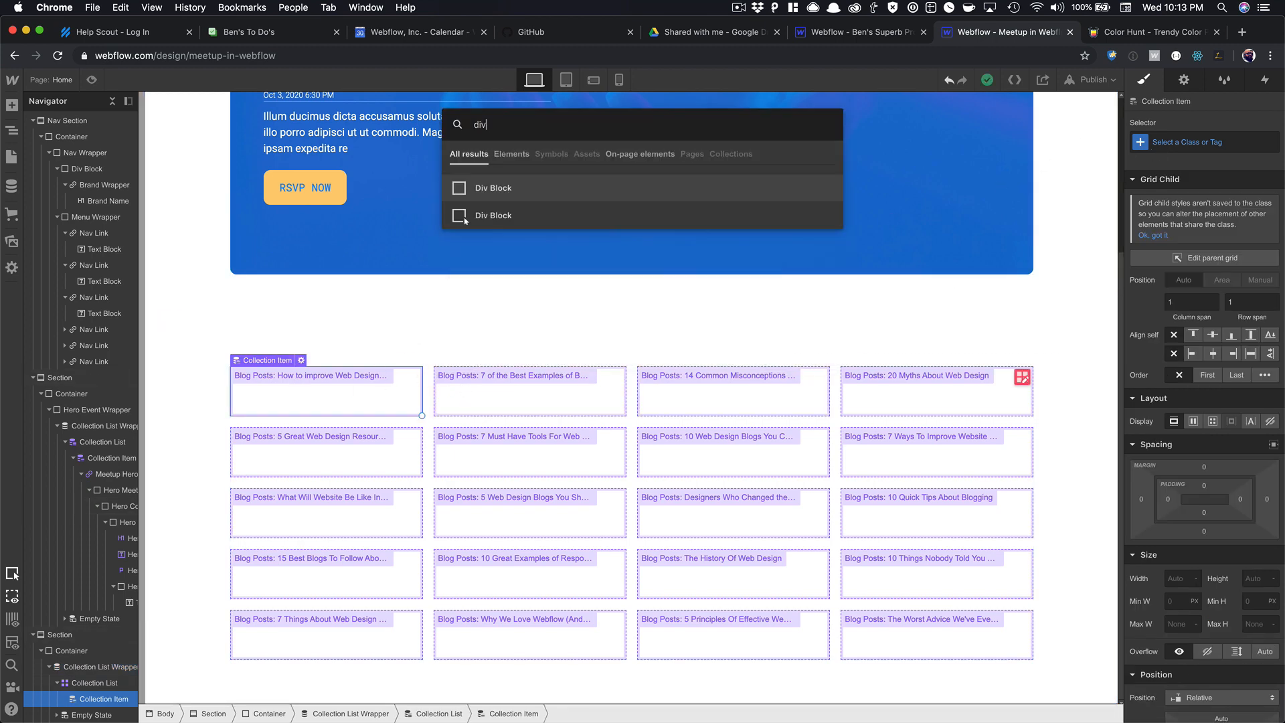
click(464, 216)
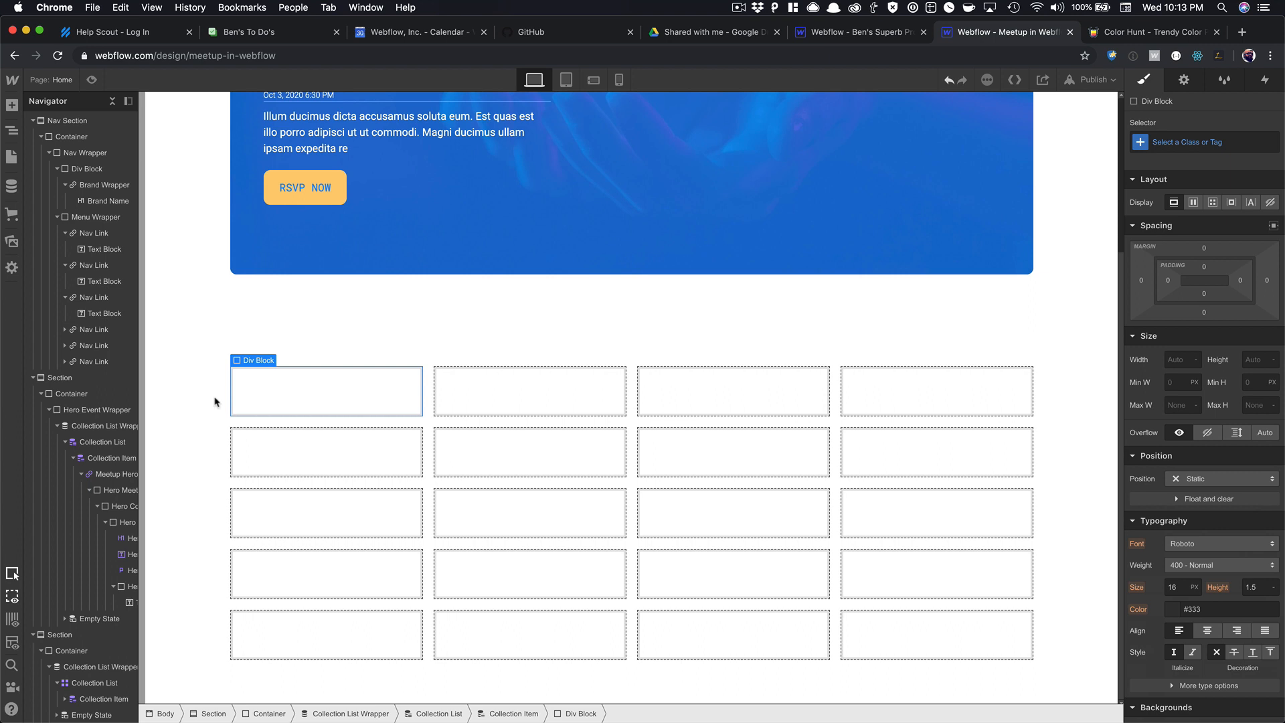
click(1173, 139)
text(Bl)
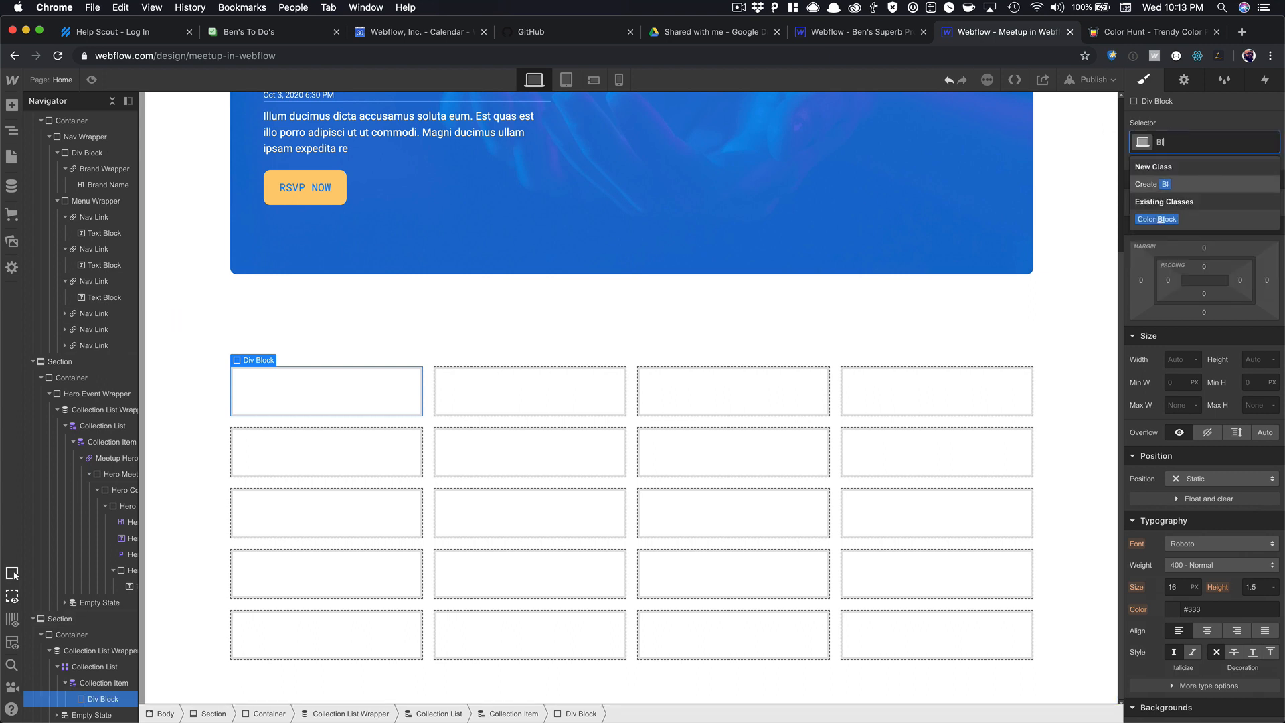
text(og Image)
key(Return)
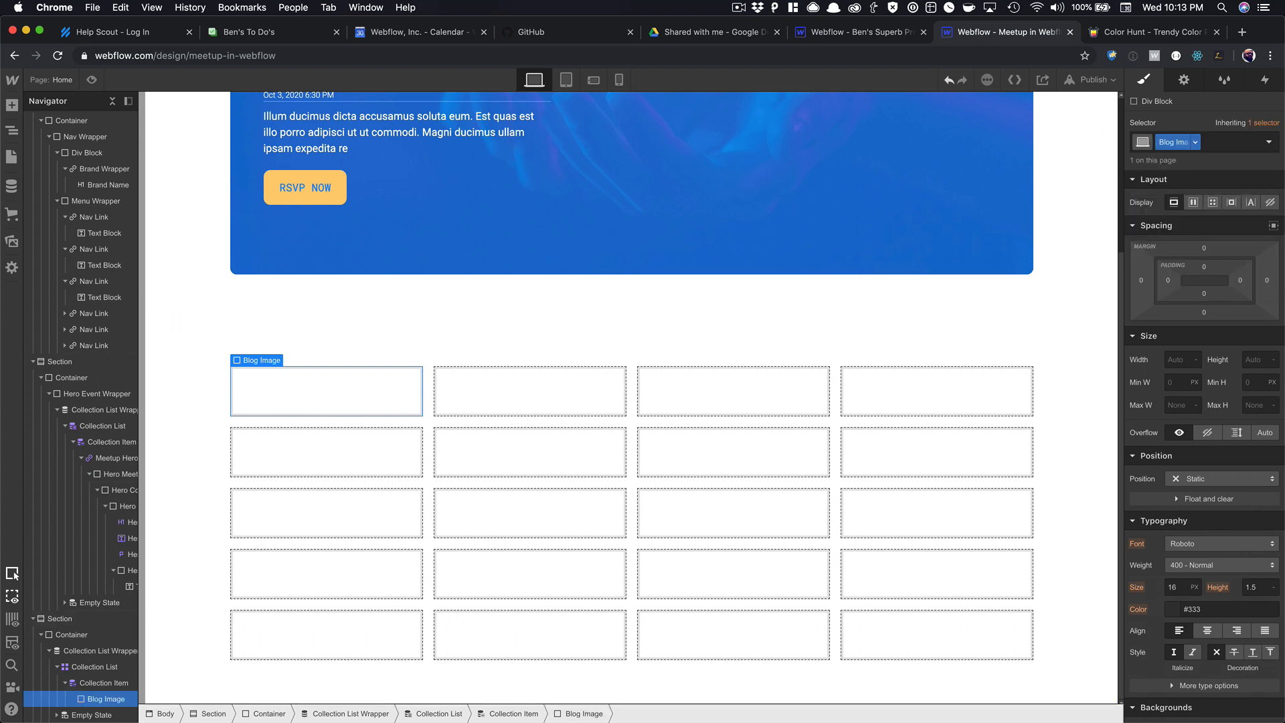
Give Blog Image a 140 px minimum height and 10 px rounded corners.
click(1255, 382)
text(200)
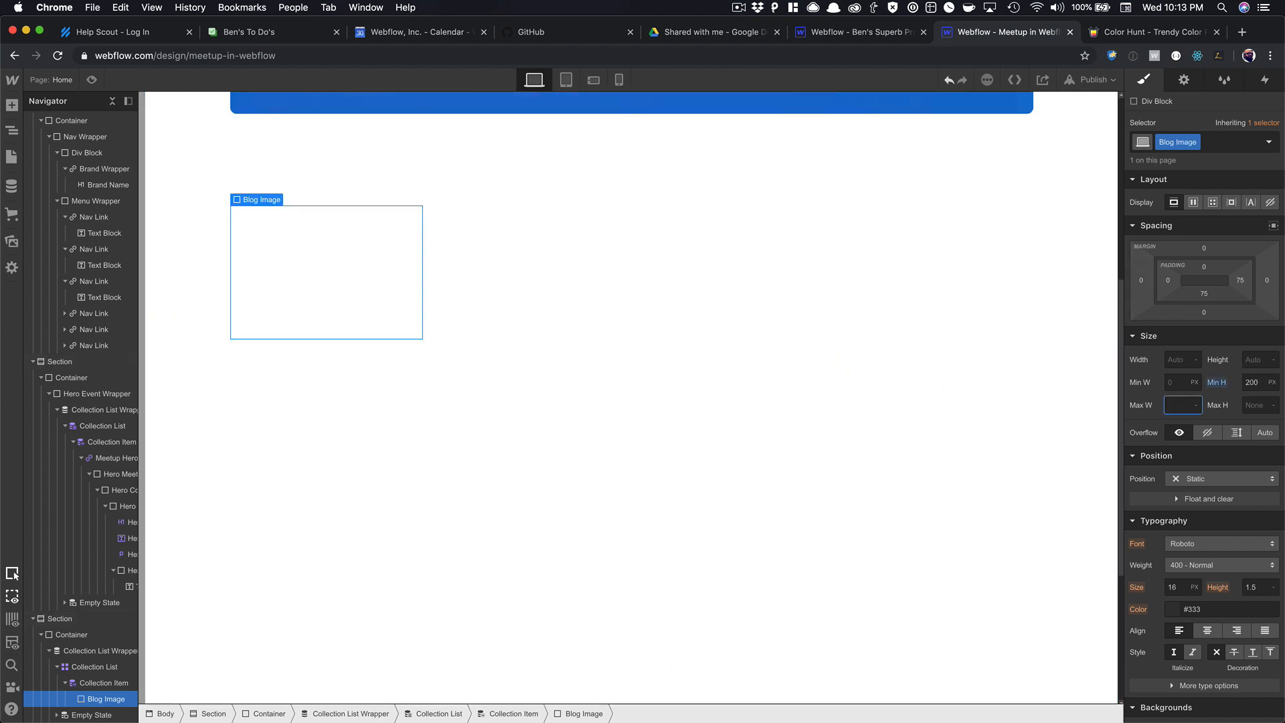
key(Tab)
click(1254, 383)
text(130)
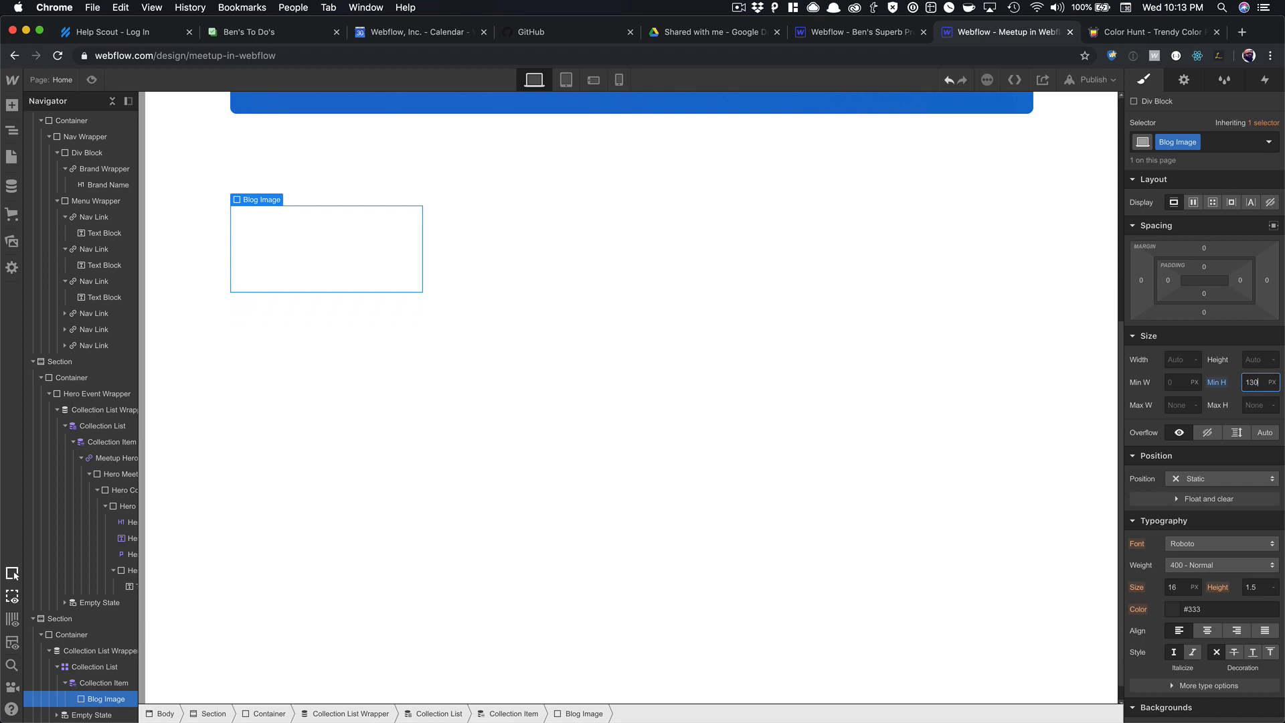
key(shift+Up)
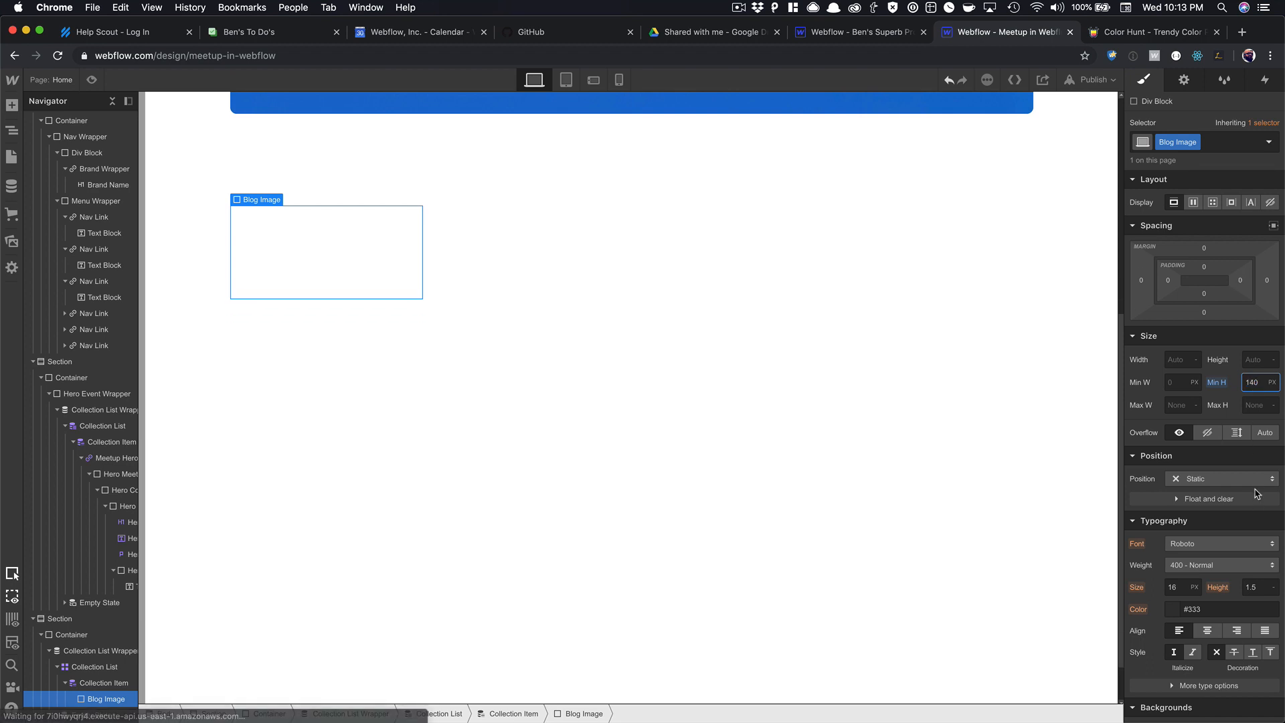
scroll(1252, 469, down, 5)
click(1252, 462)
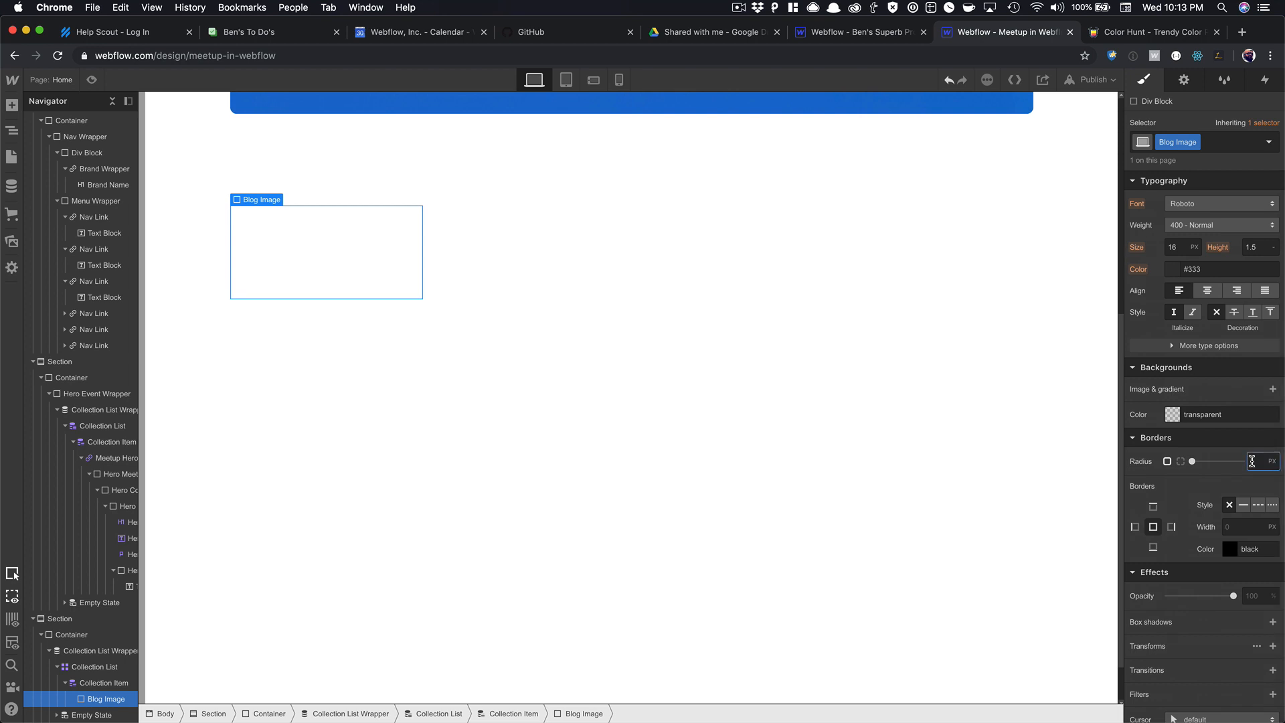
key(Tab)
Add a covering, centred background image bound to each post's Main Image.
click(1273, 389)
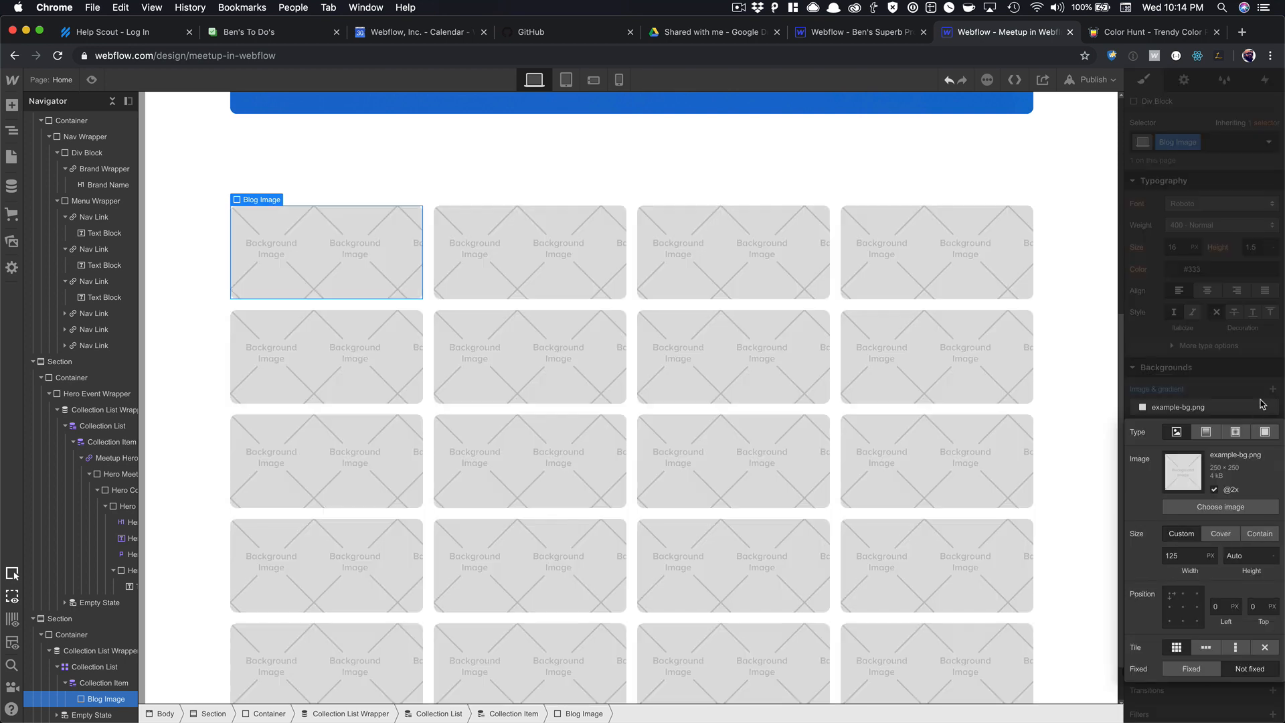
click(1221, 533)
click(1183, 606)
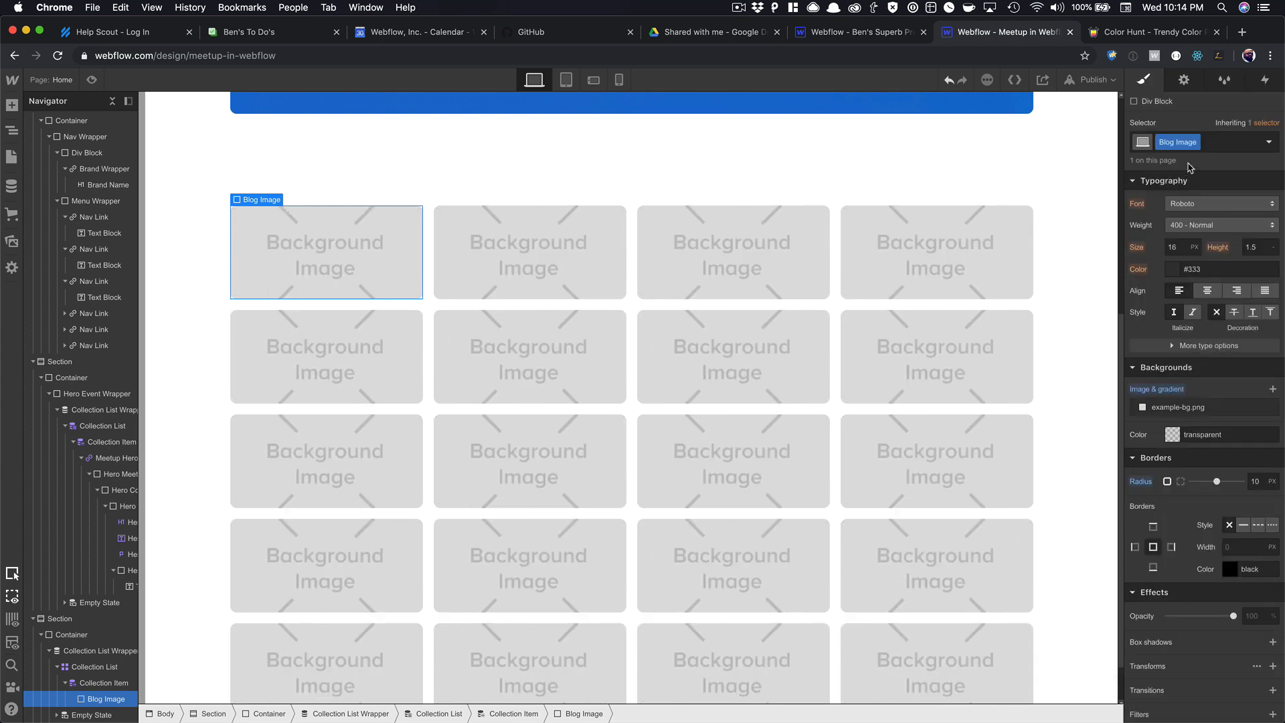
click(1184, 80)
click(1163, 232)
click(1161, 249)
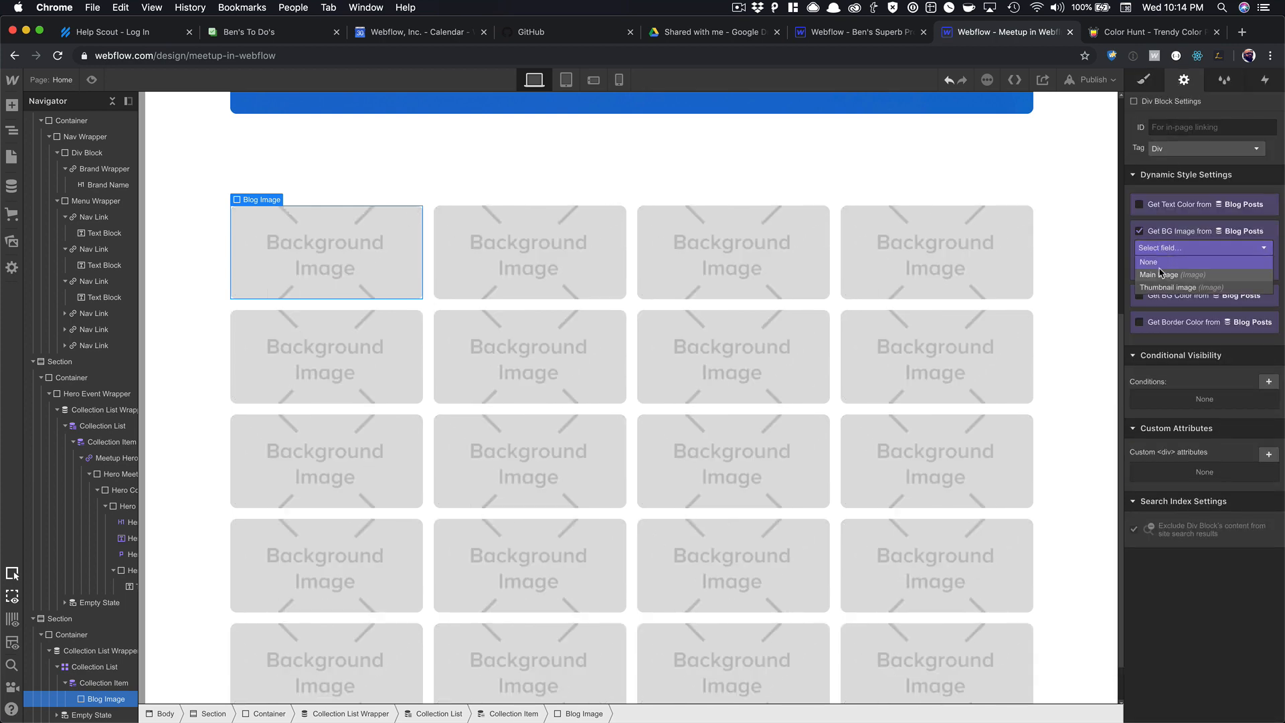
click(1161, 275)
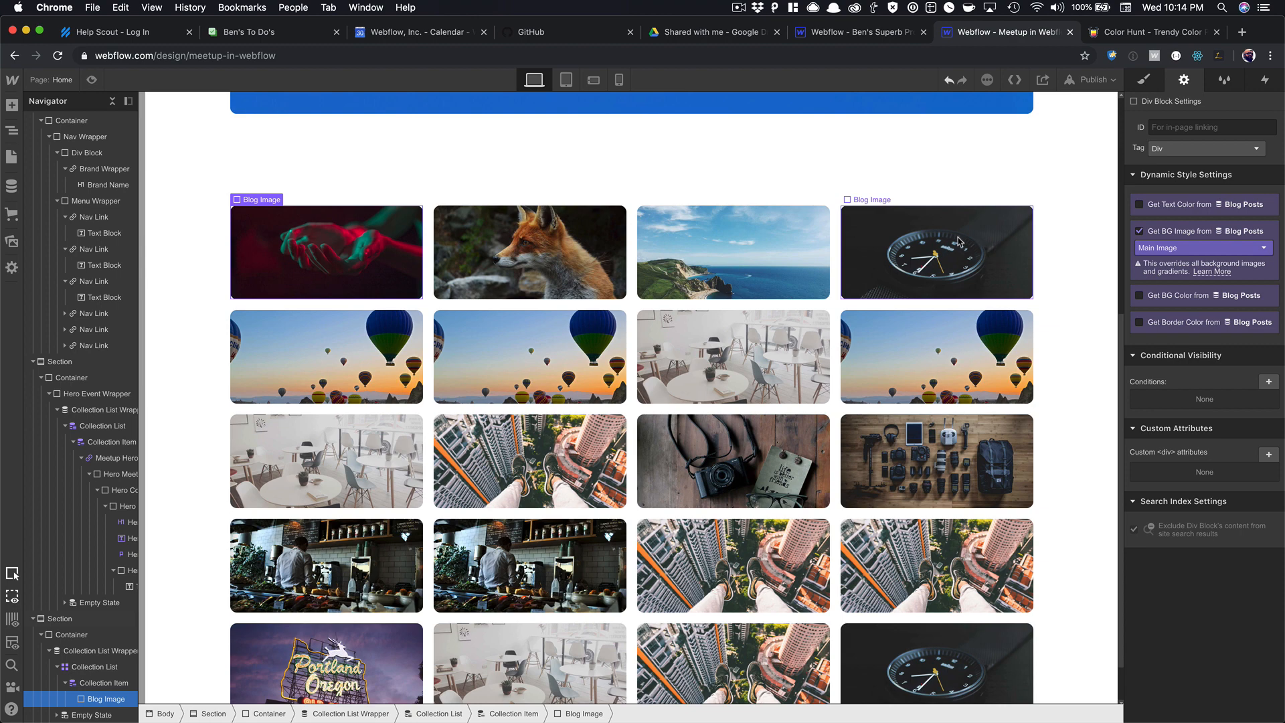
scroll(564, 302, down, 1)
scroll(564, 307, up, 4)
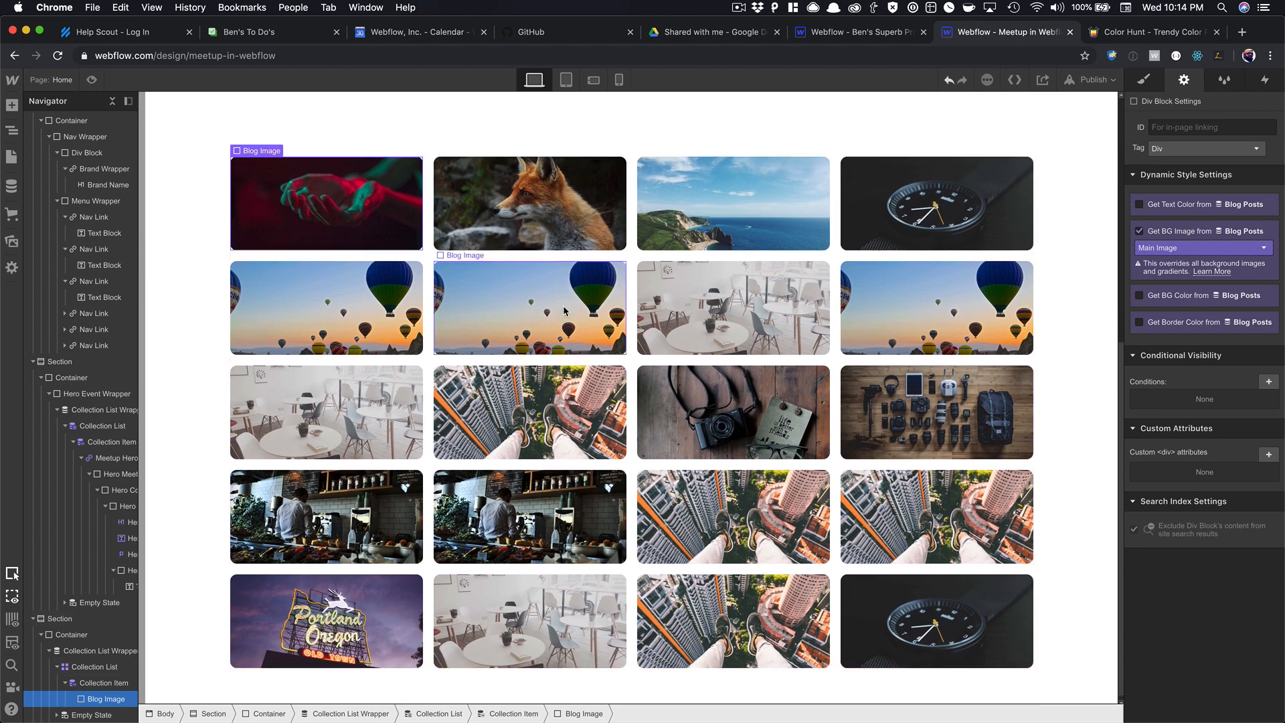
scroll(550, 315, up, 4)
scroll(550, 315, down, 7)
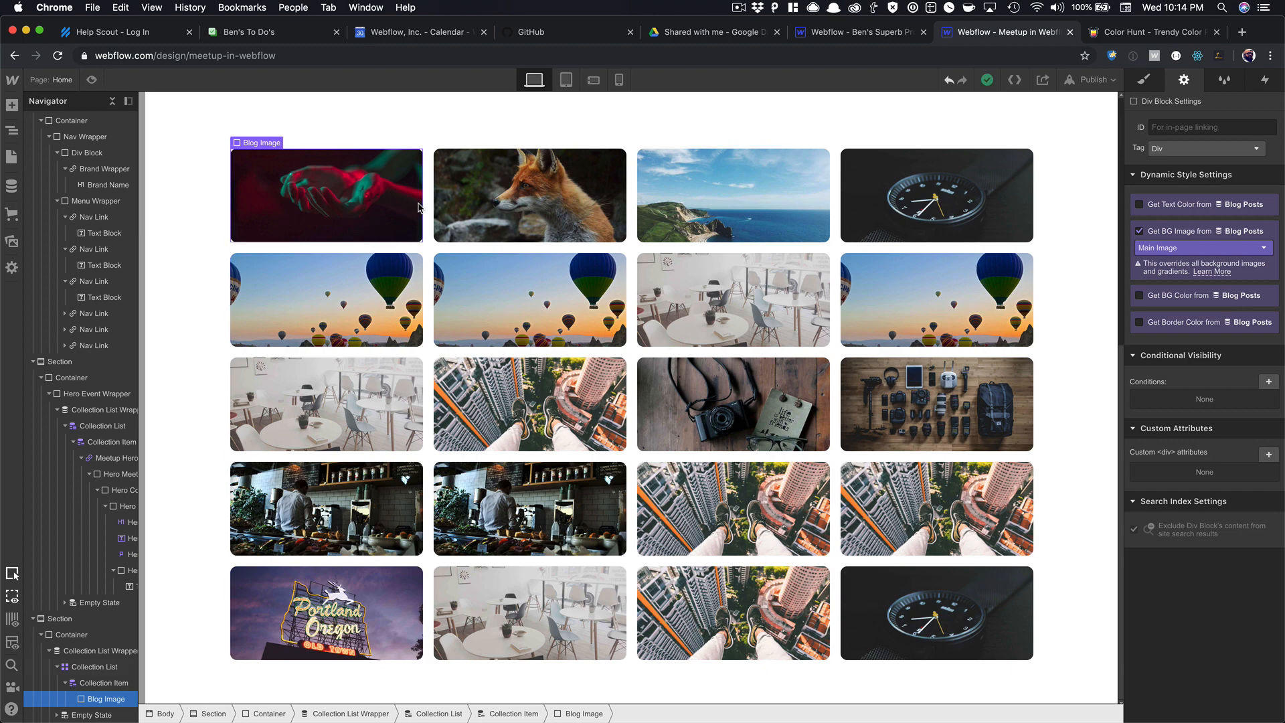
Insert an H3 heading in each blog card bound to the post's Name.
key(super+Up)
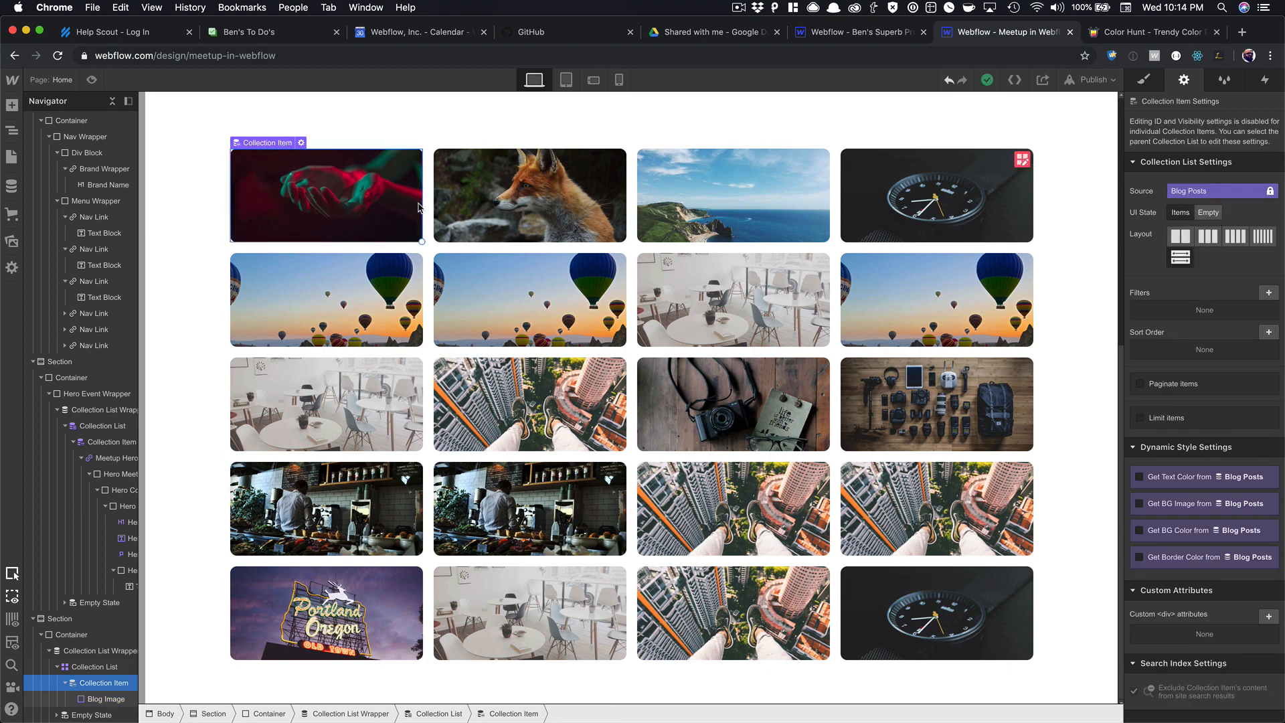
key(super+k)
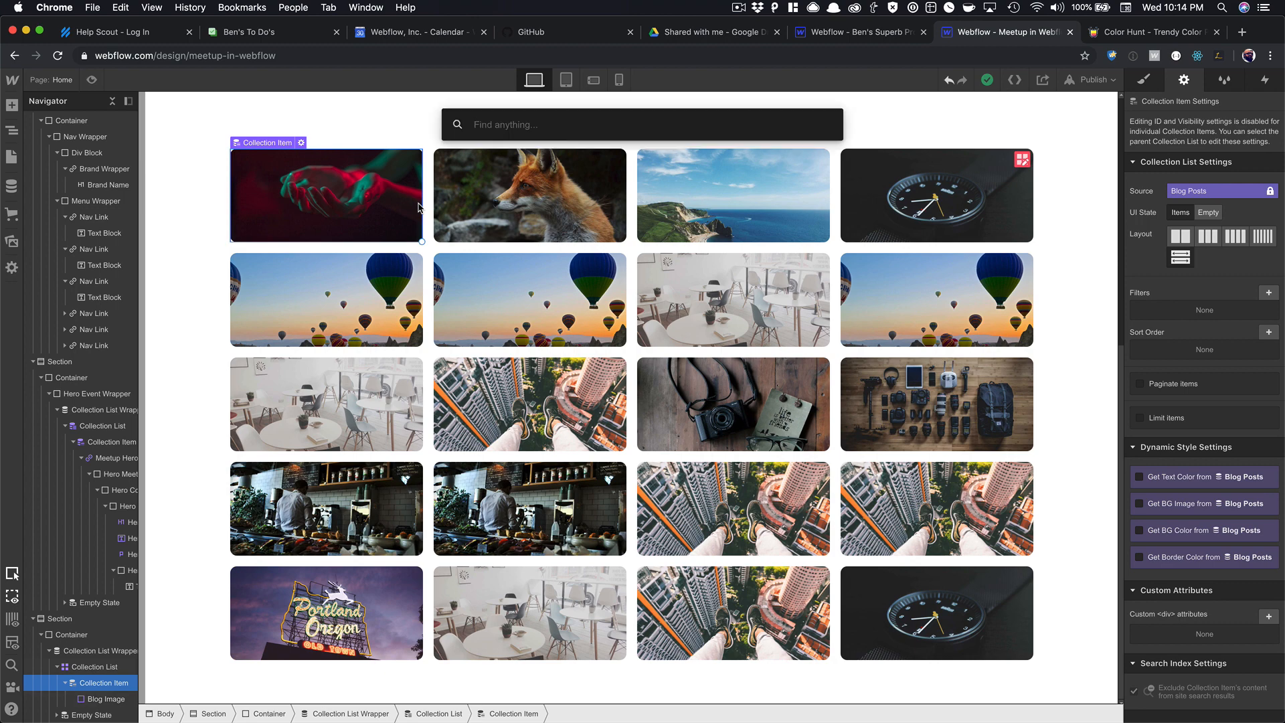
text(h)
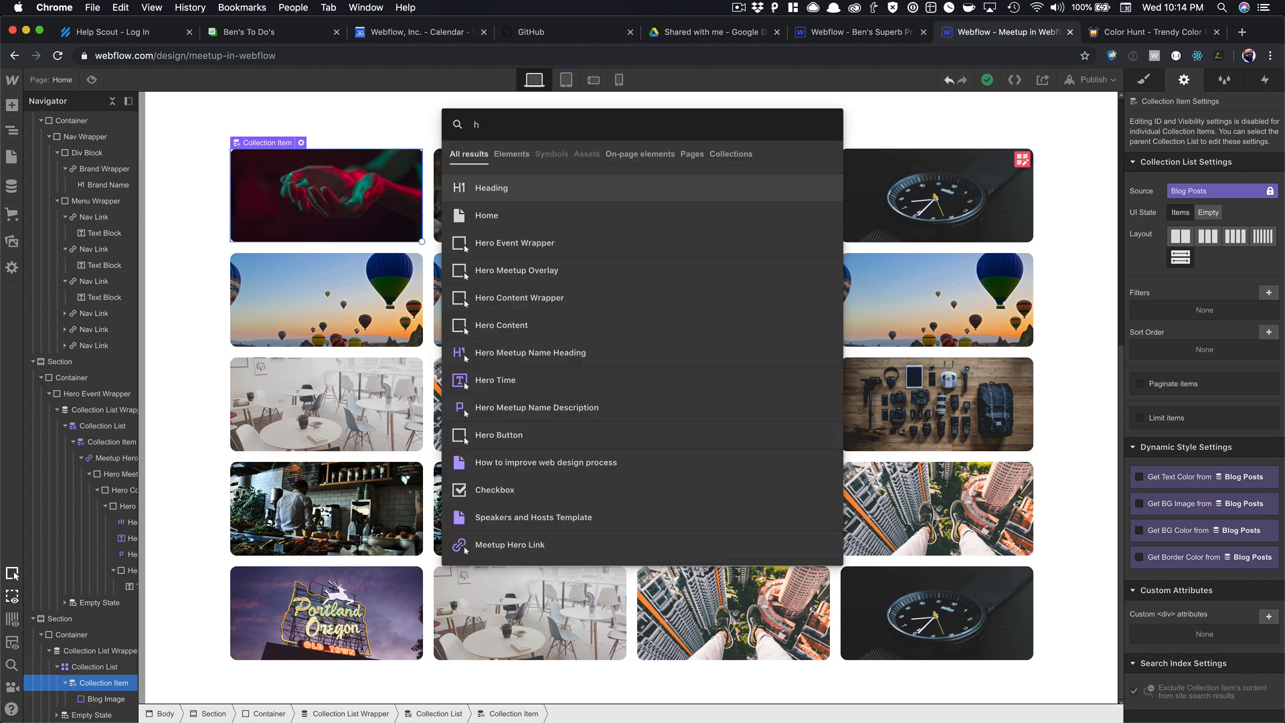
key(Return)
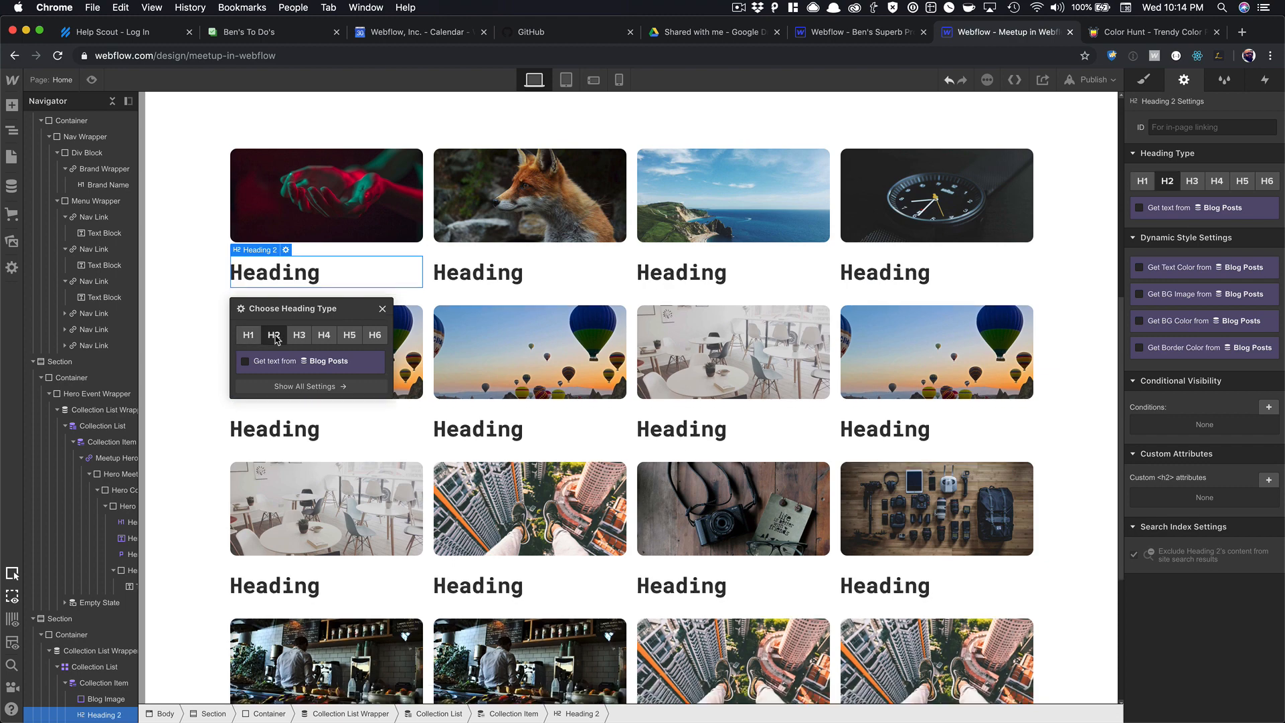
click(299, 335)
click(293, 361)
click(289, 379)
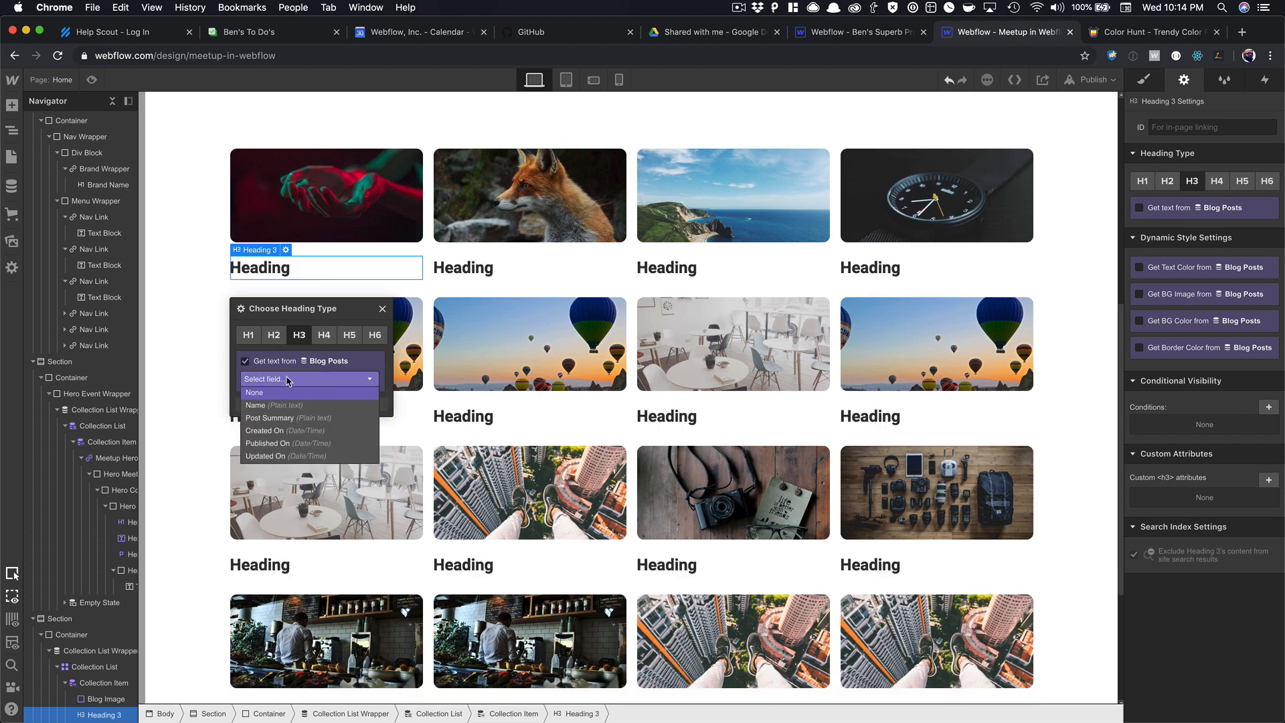
click(286, 405)
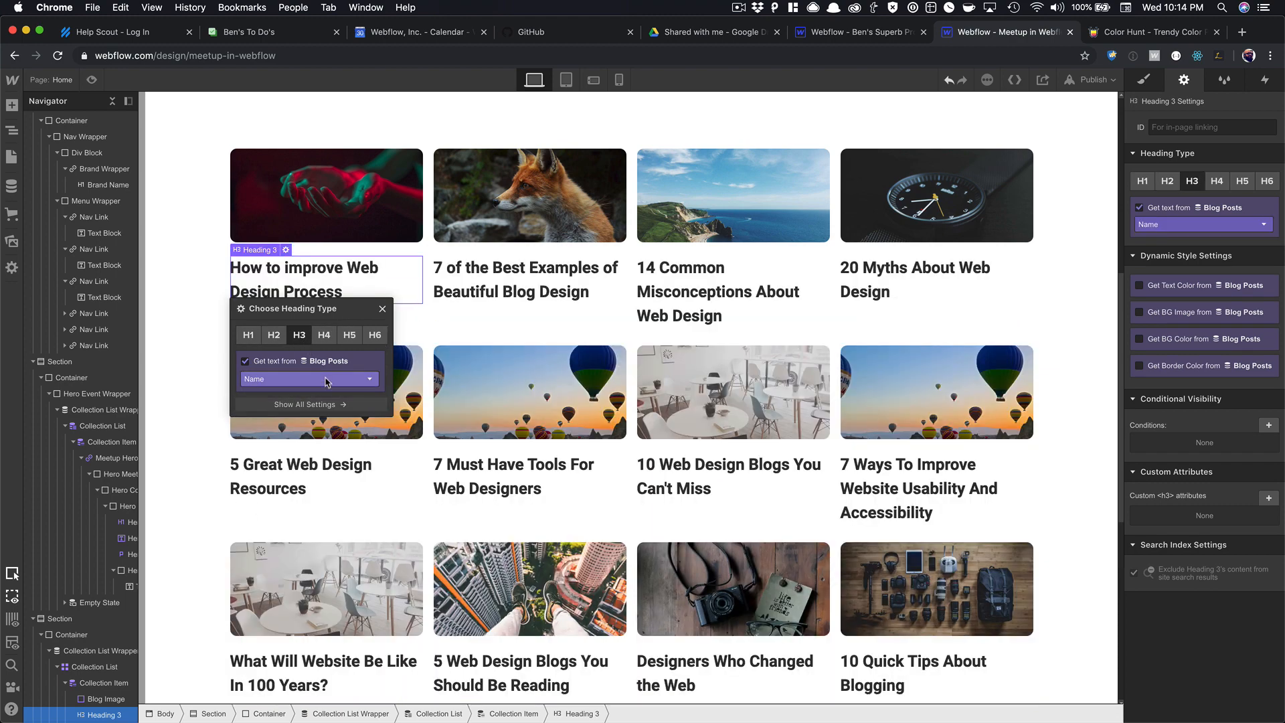
click(383, 311)
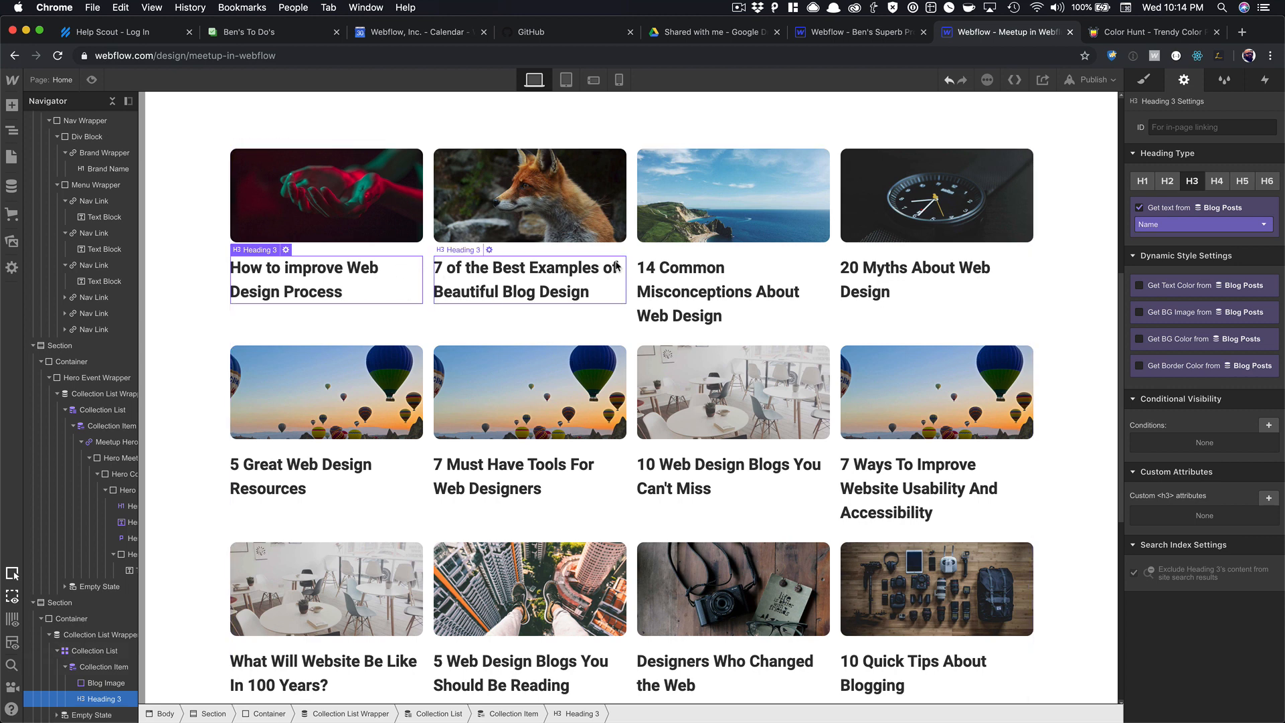
Create the Blog Headings class and set its font to Roboto Mono.
click(1145, 81)
click(1184, 144)
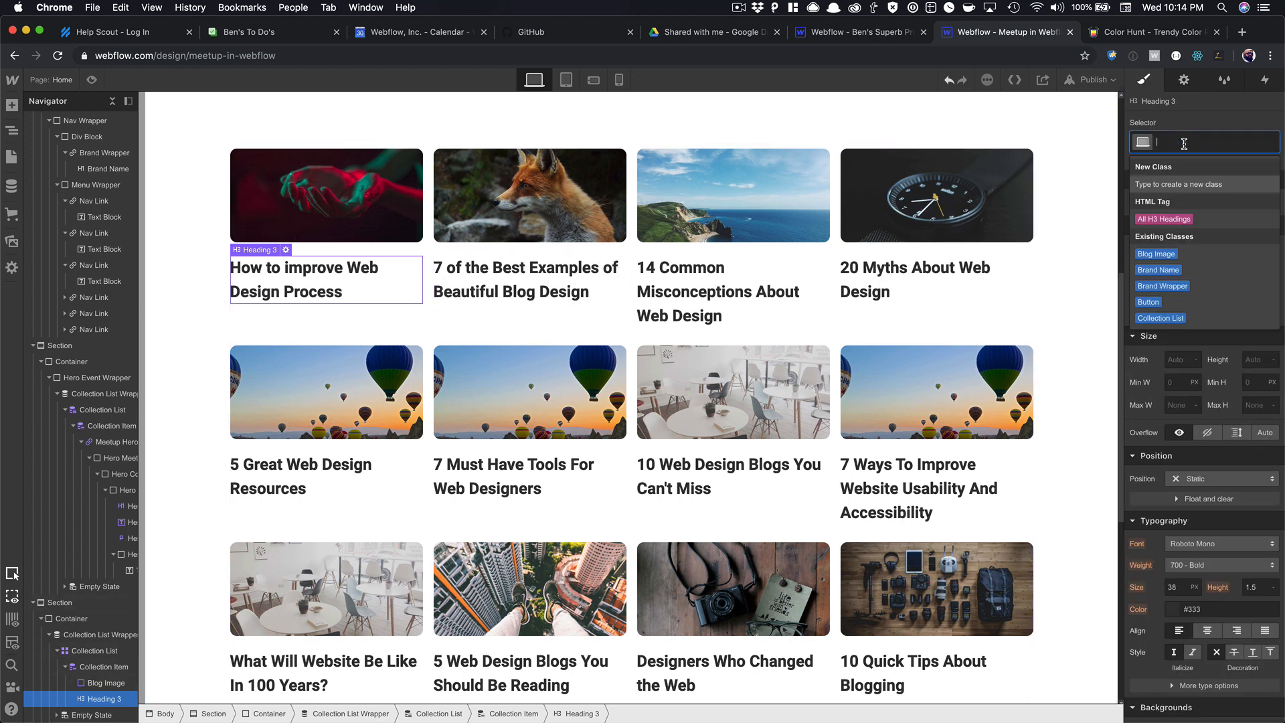
text(Blog Heading)
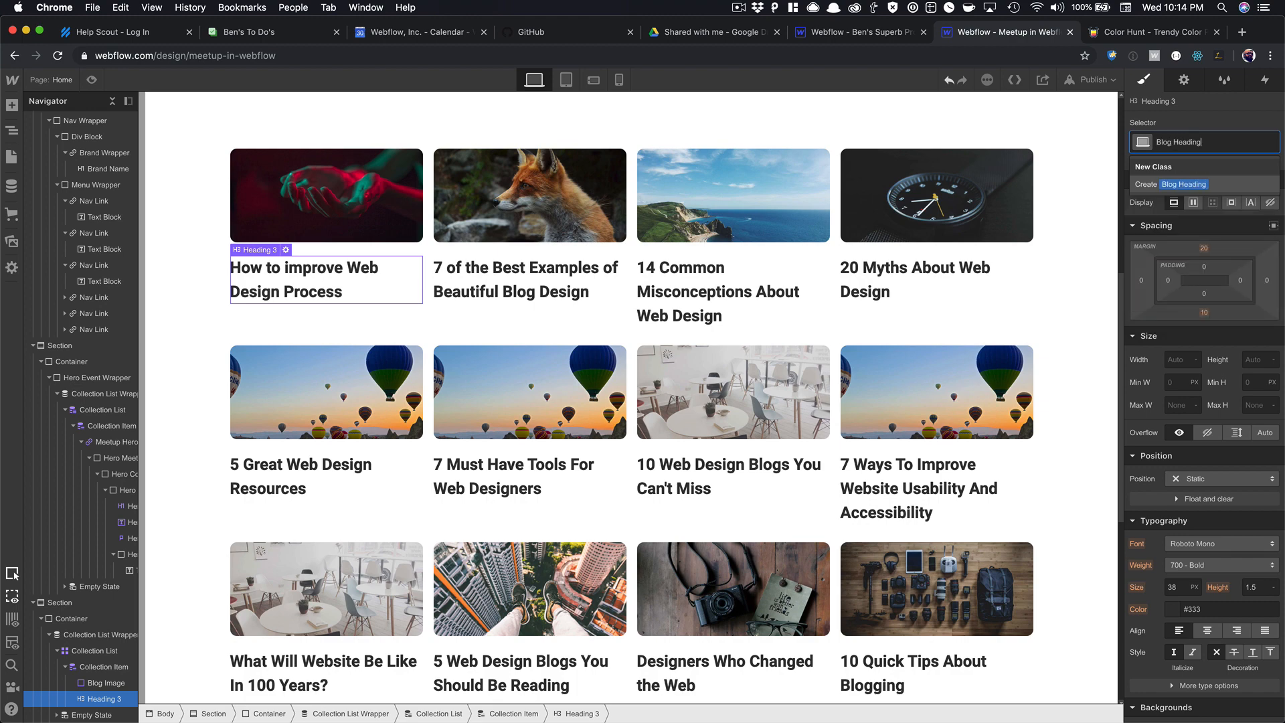
text(s)
key(Return)
scroll(1200, 322, down, 5)
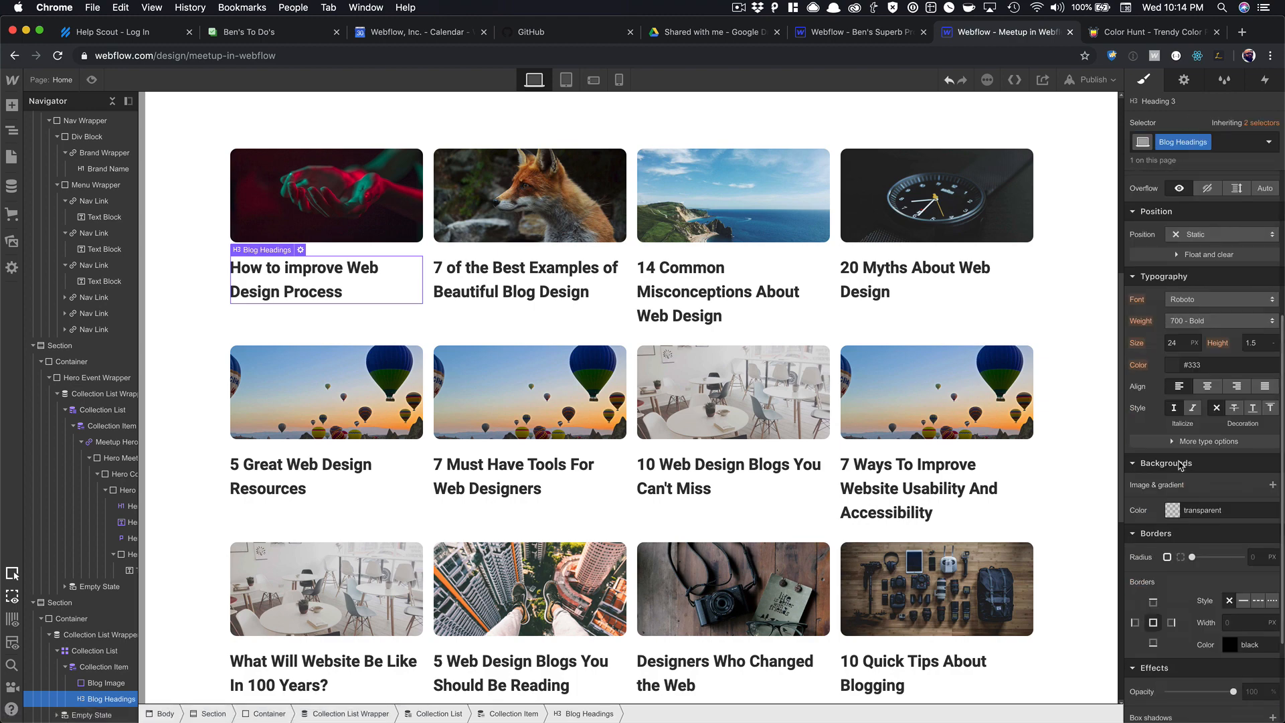
click(1202, 299)
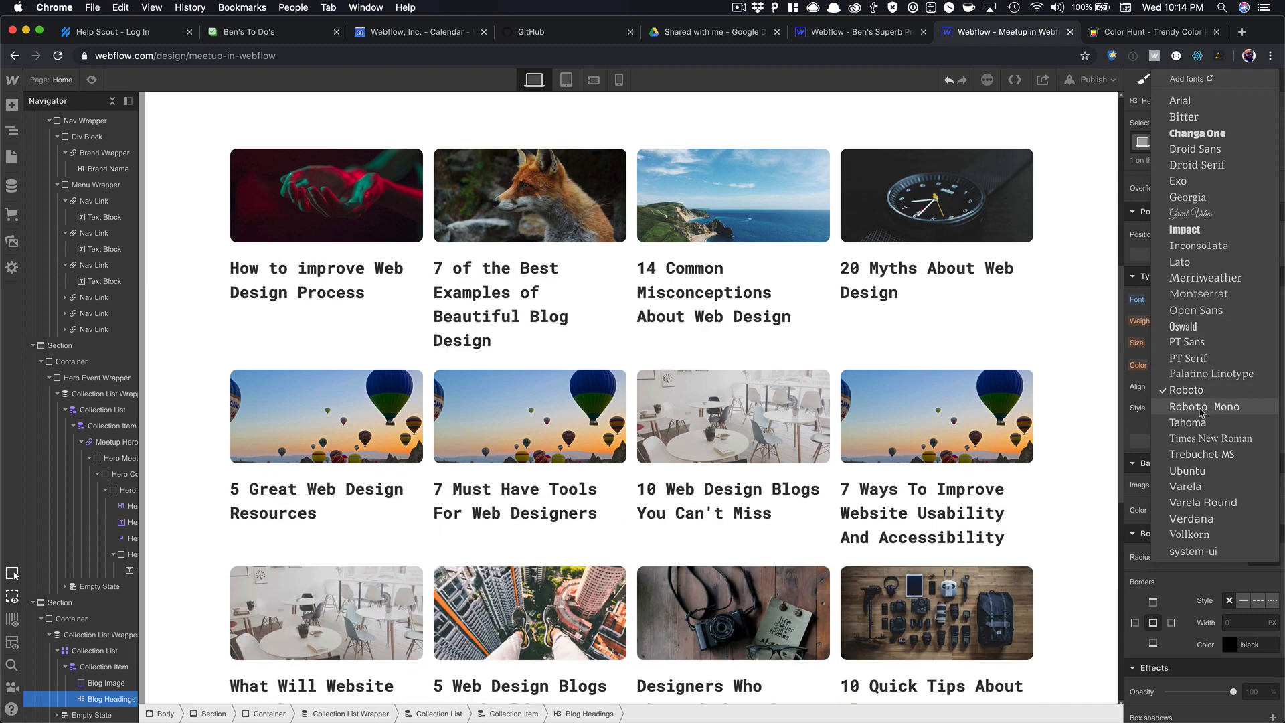
click(1200, 408)
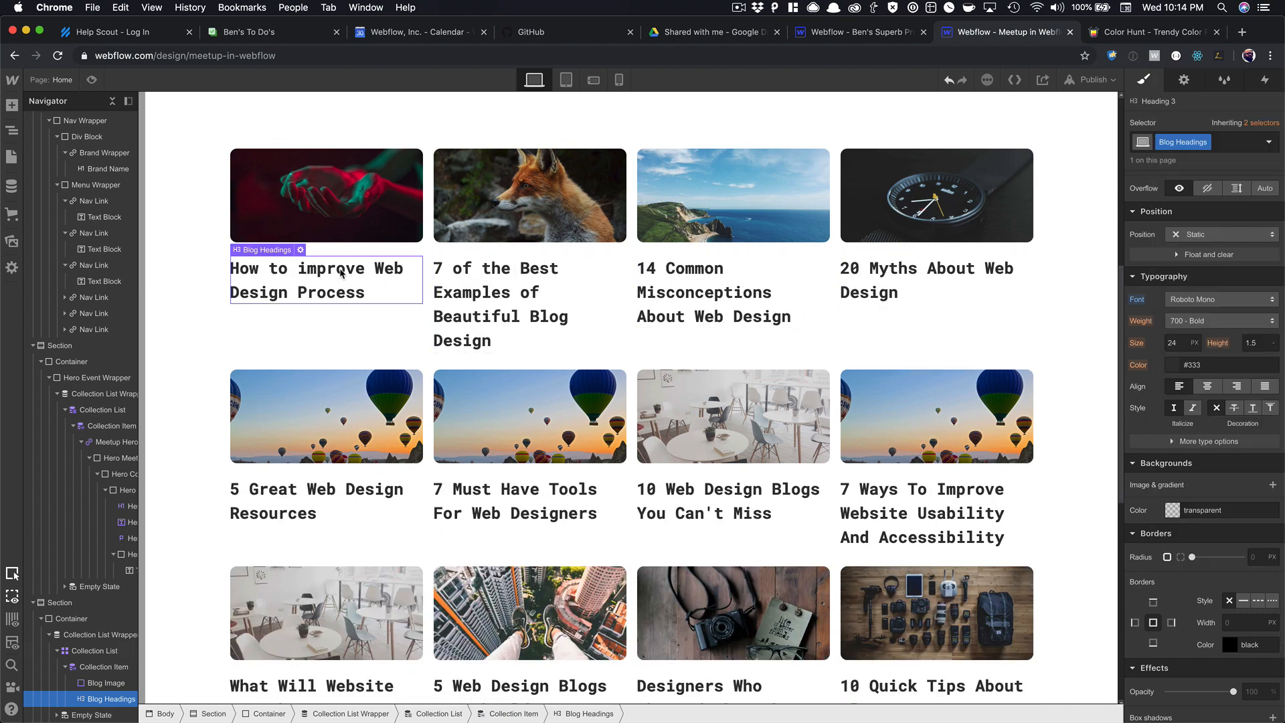
Reduce the Blog Headings font size from 24 to 19 px.
click(539, 267)
click(726, 310)
click(839, 287)
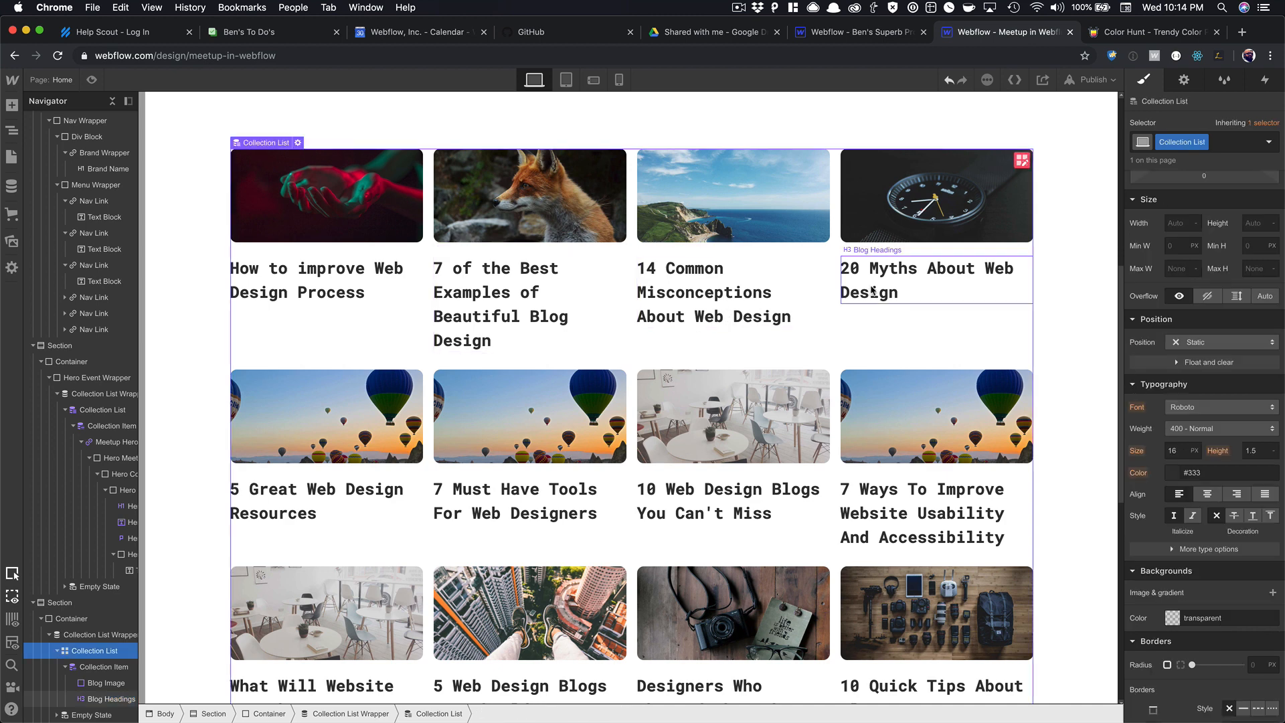
click(872, 290)
click(725, 302)
click(564, 302)
click(373, 287)
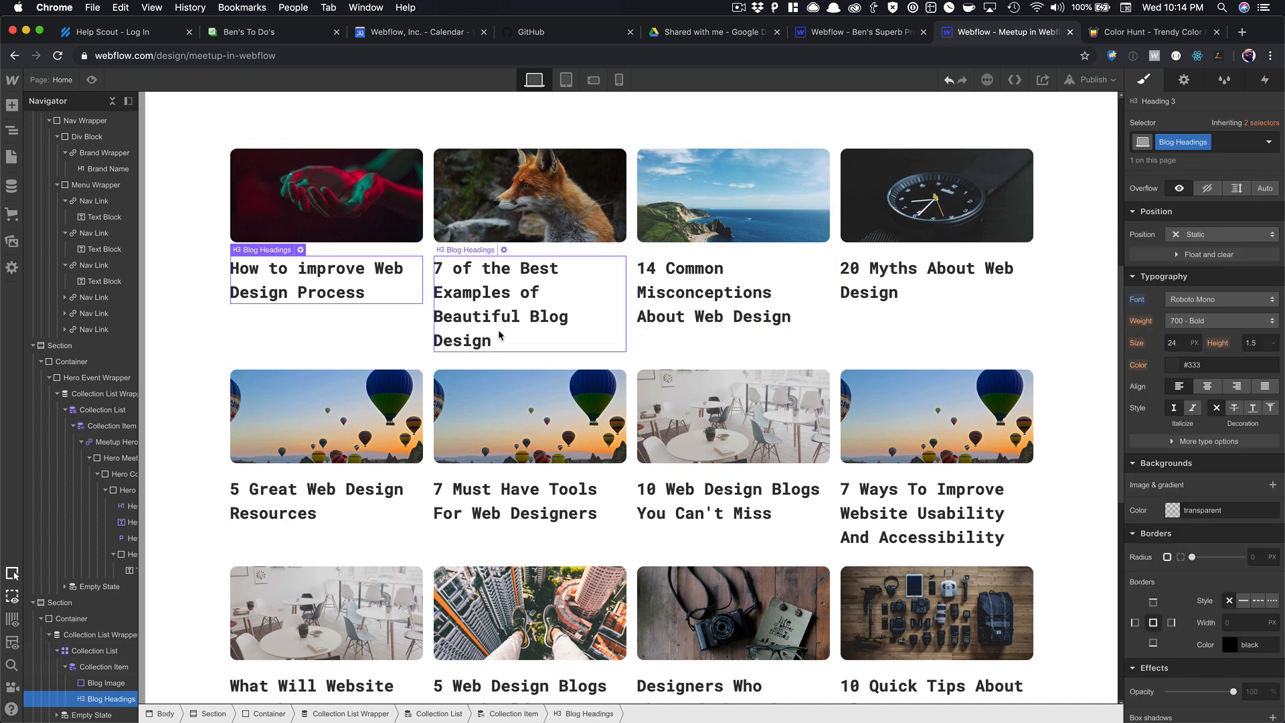
click(1185, 342)
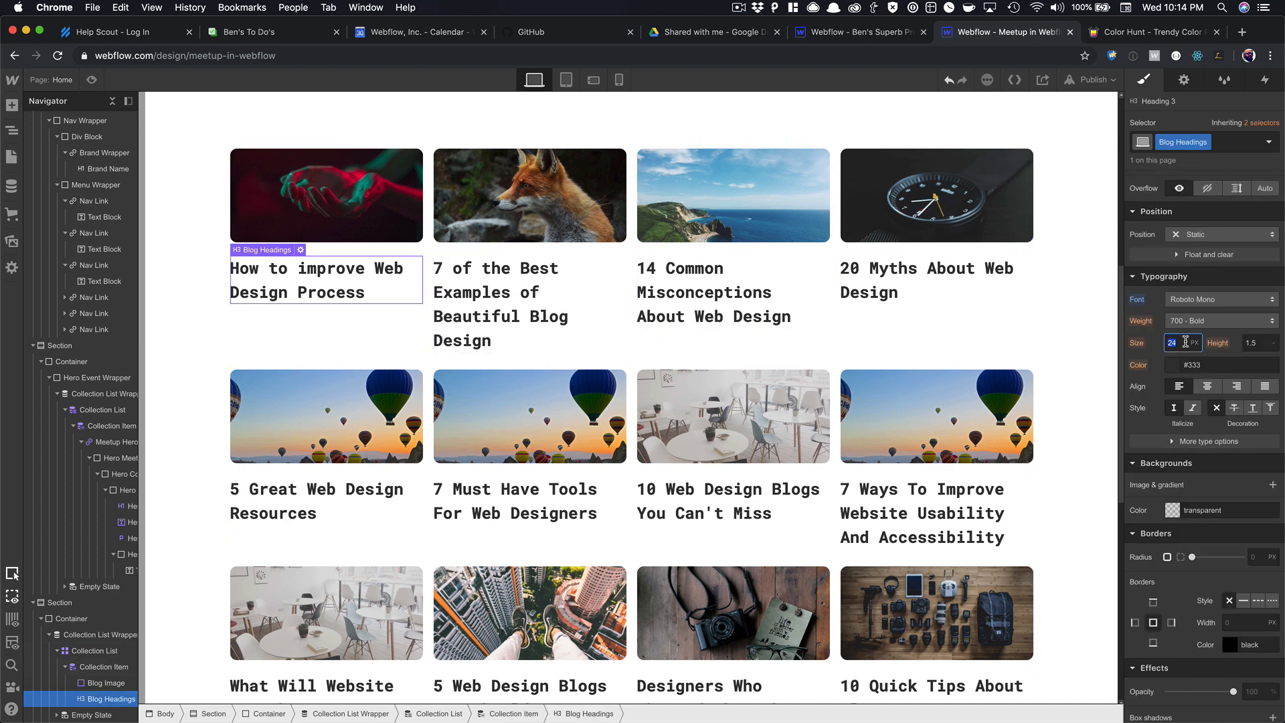
key(Down)
key(Down)
key(Down)
key(Down)
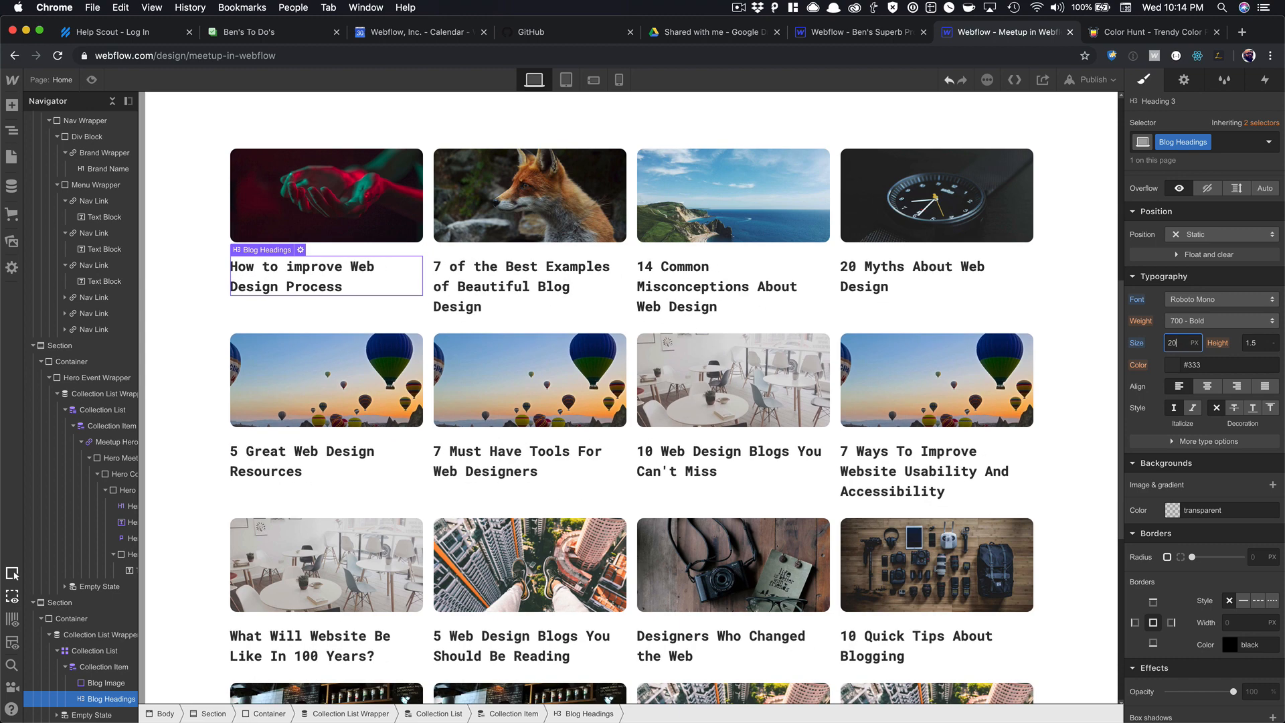
key(Down)
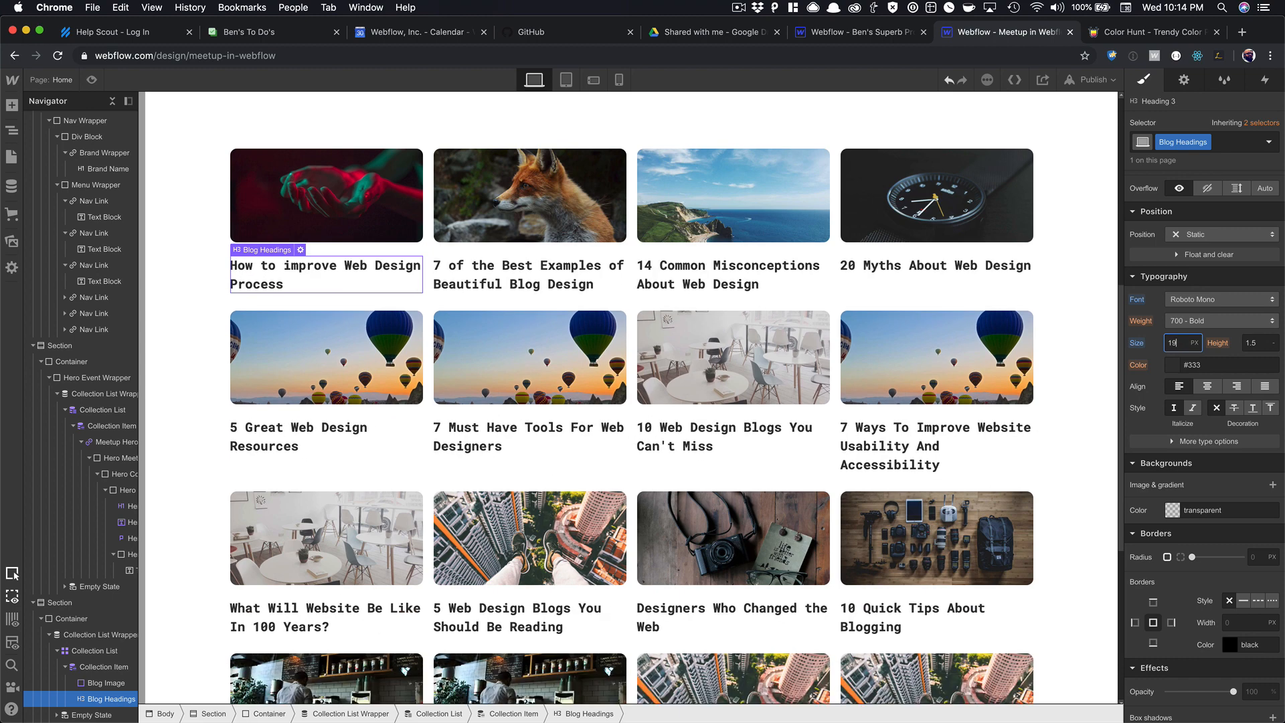
click(304, 195)
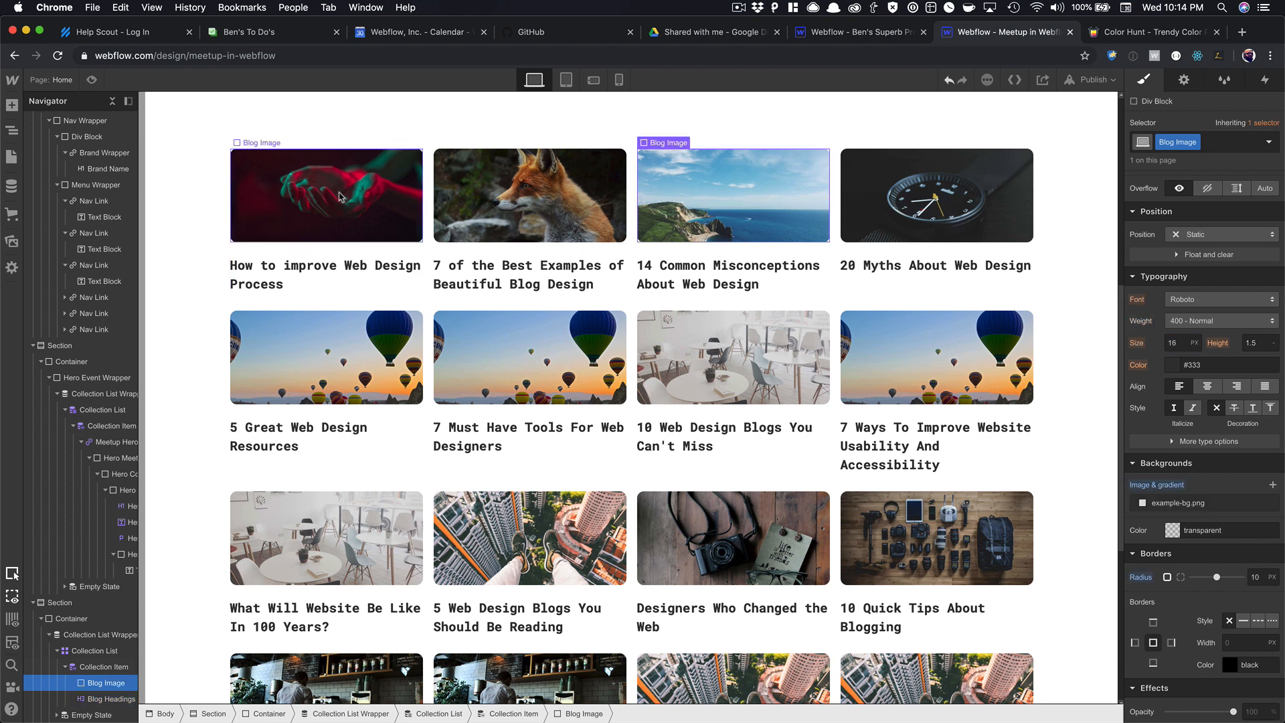
Add a Div Block under the heading with class Blog Details Wrapper set to Flex.
click(298, 269)
key(super+e)
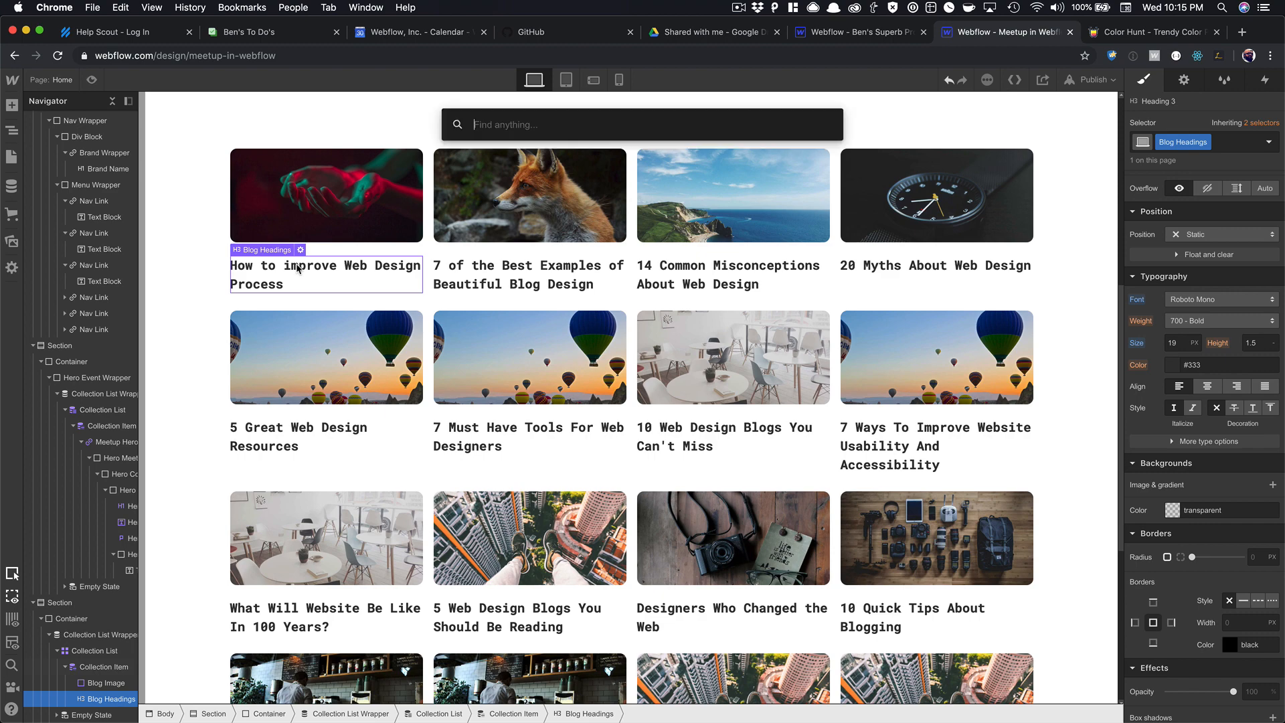
text(div)
key(Return)
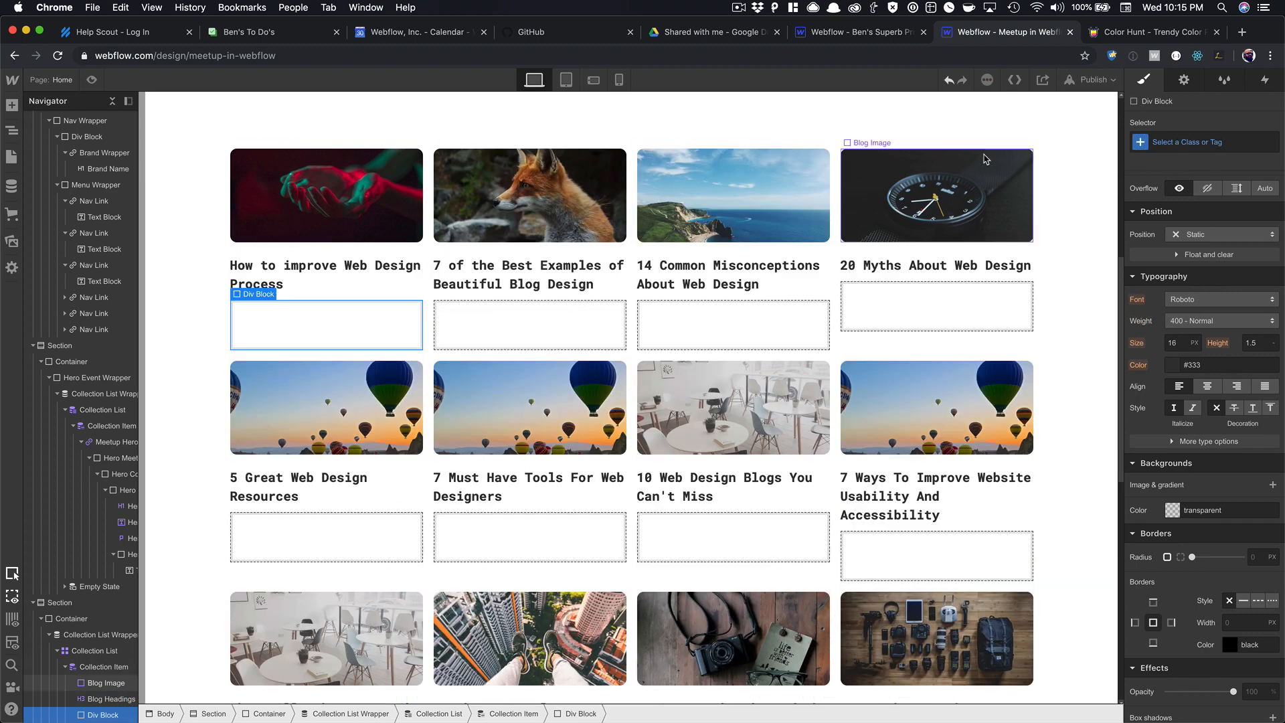
click(1183, 142)
text(Blog D)
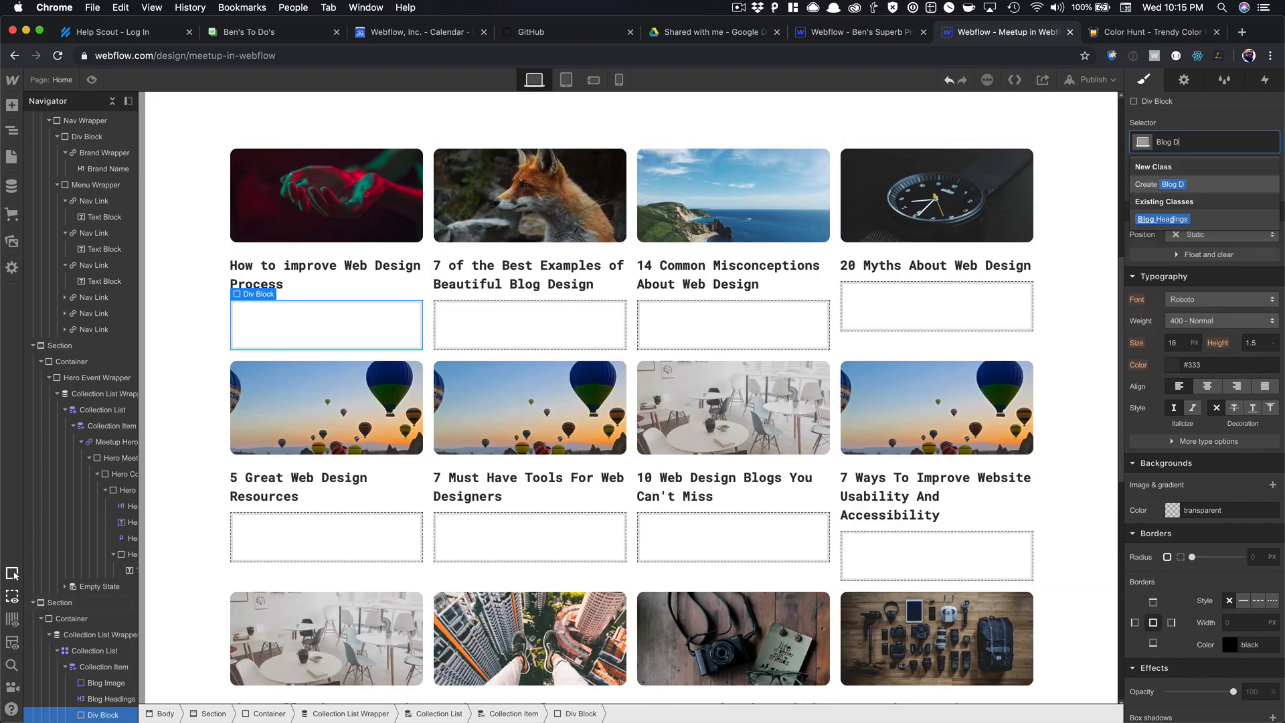
text(etails W)
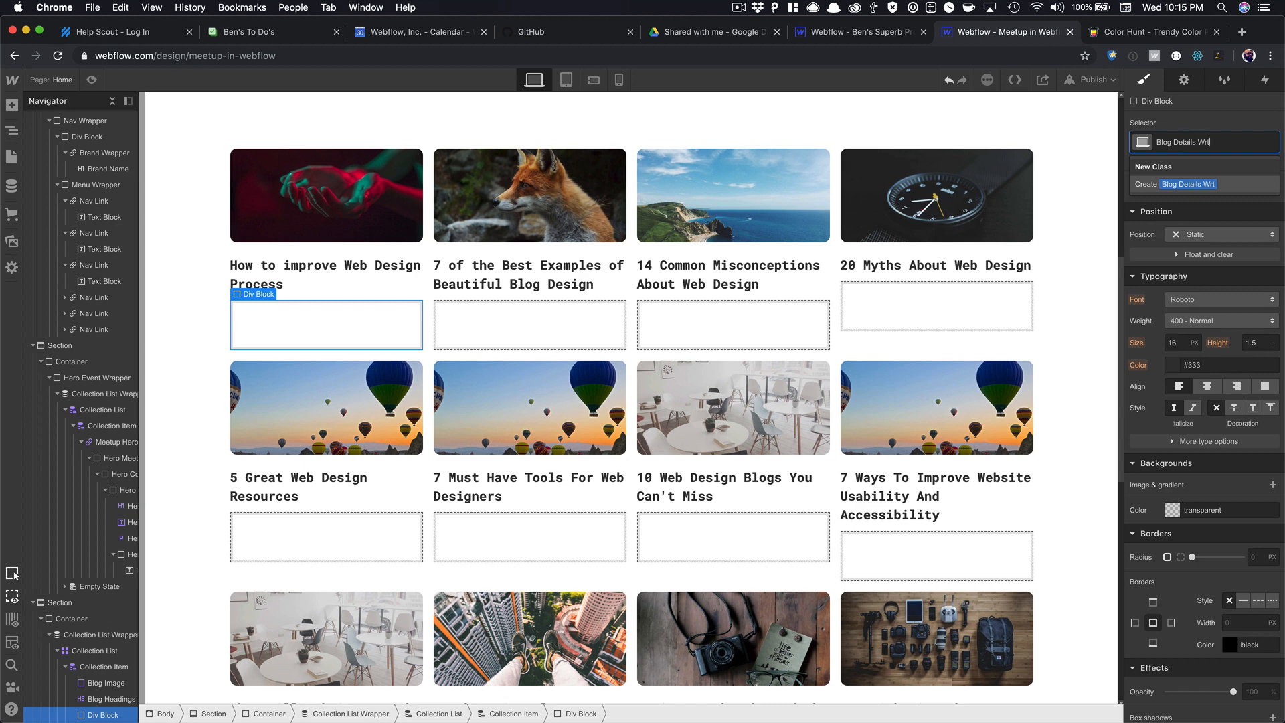
text(rapper)
key(Return)
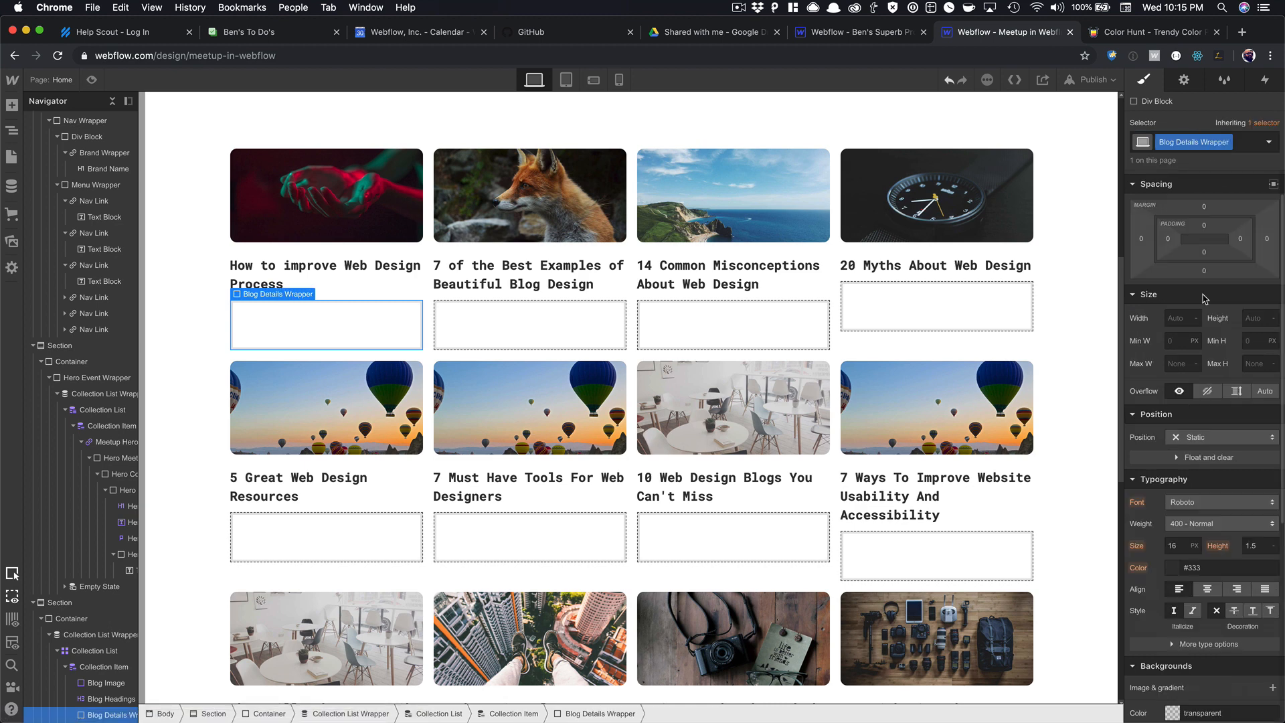
click(1194, 203)
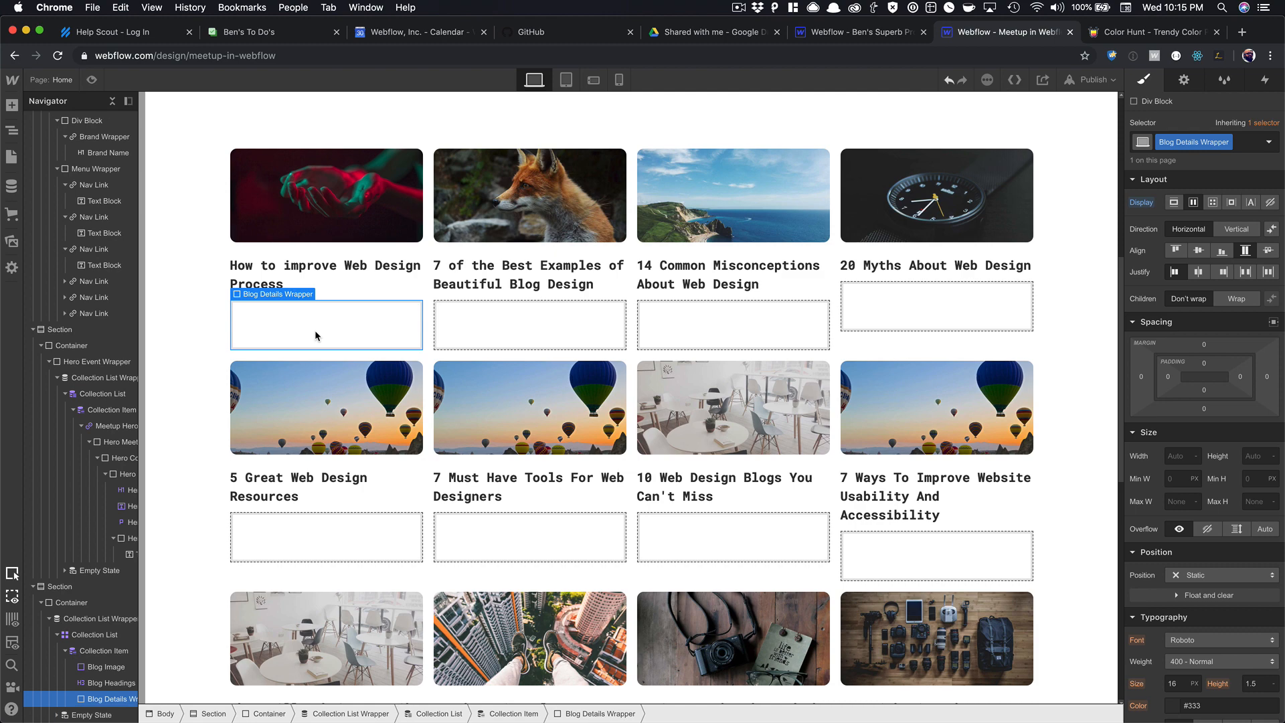
Insert two Div Blocks side by side inside the Blog Details Wrapper.
key(super+e)
text(div)
key(Return)
click(298, 330)
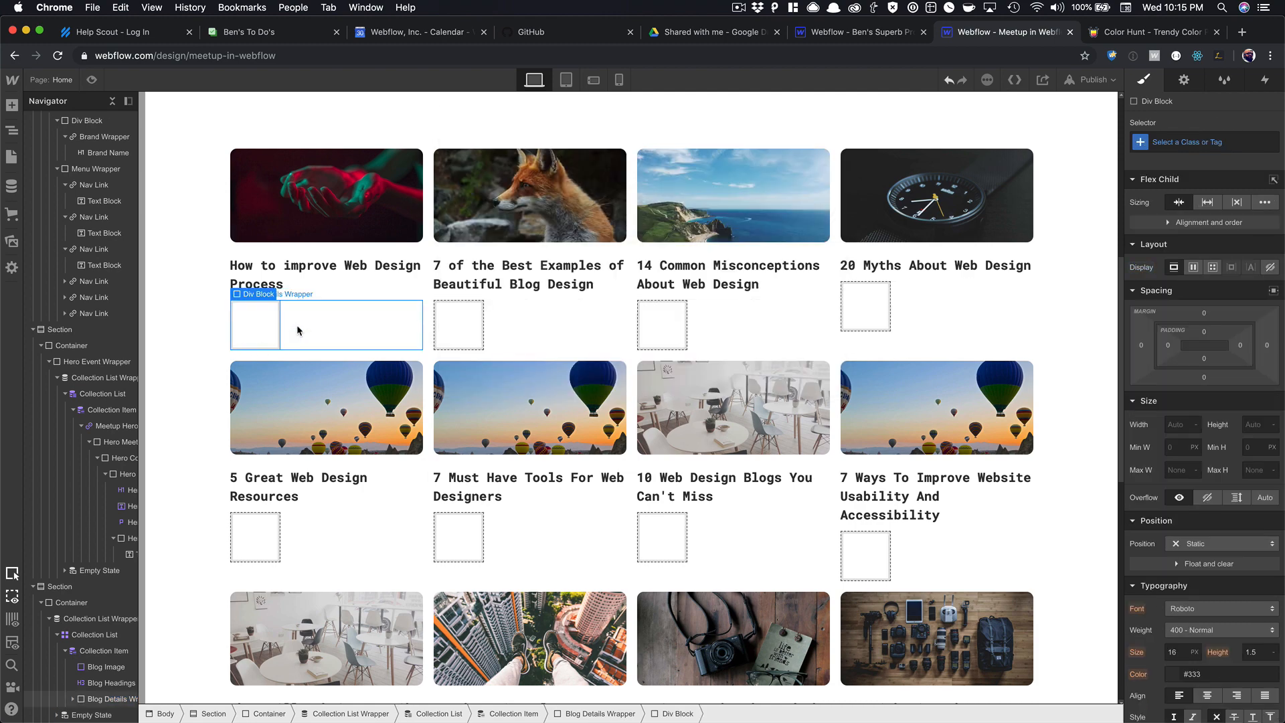
key(super+e)
key(Return)
Put a Text Block into the wrapper's left box.
click(237, 322)
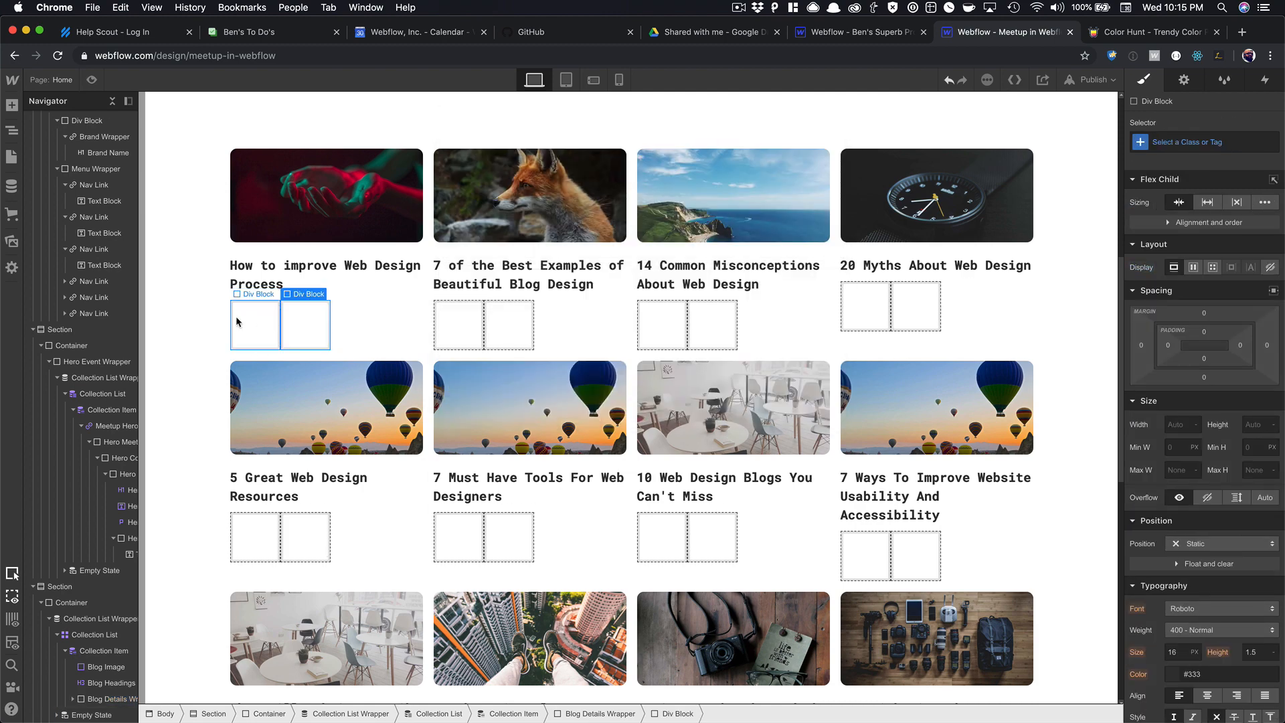
key(super+e)
text(text)
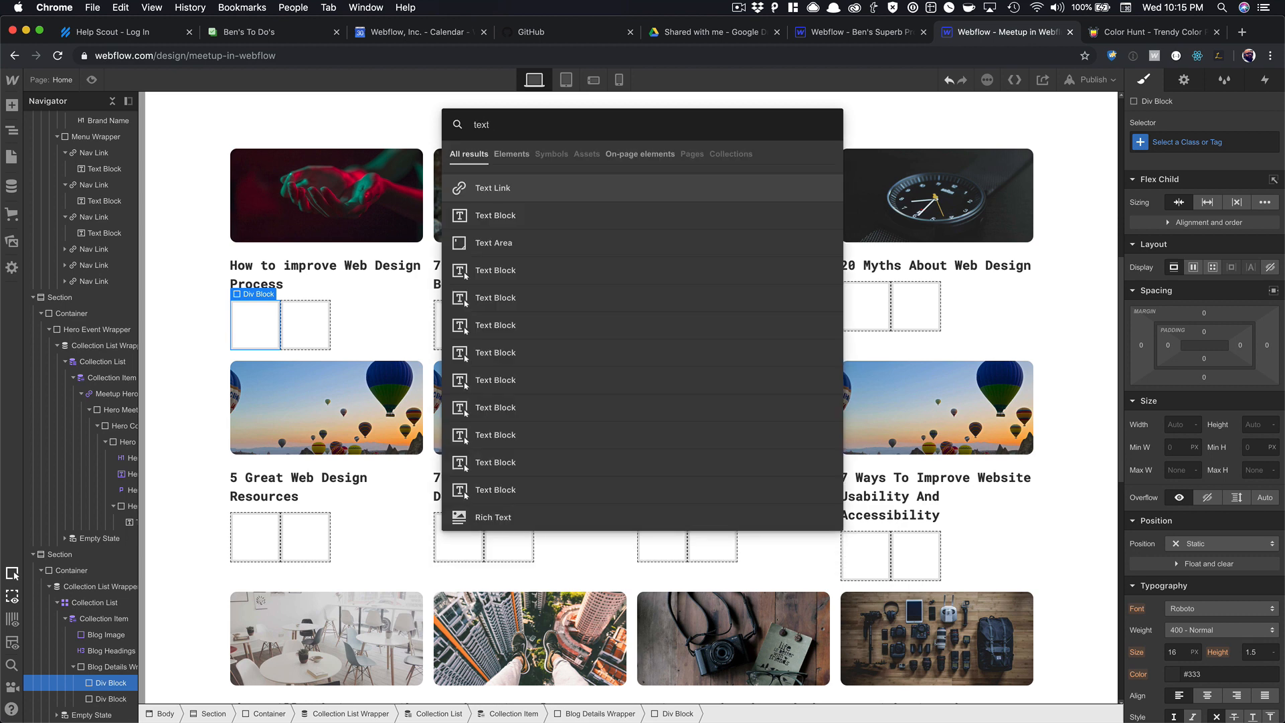
key(Down)
key(Return)
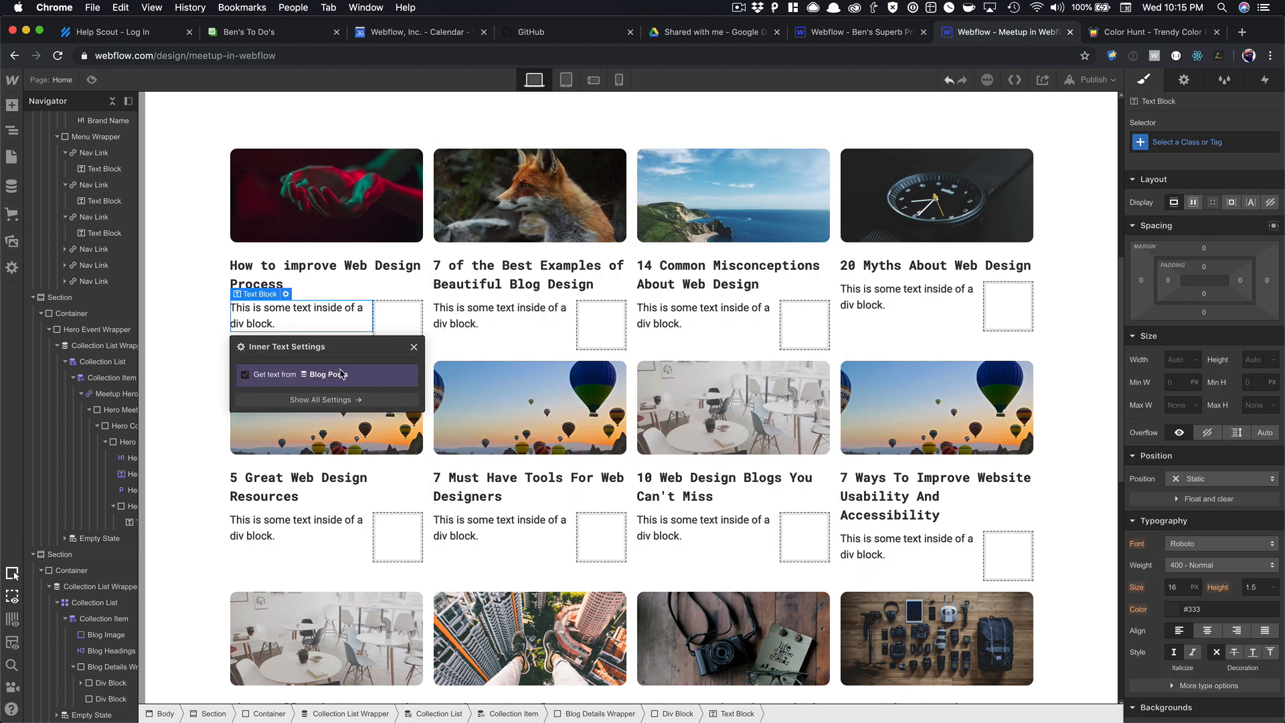
Bind the detail text to the post's Created On date in 10/31/2019 format.
click(349, 375)
click(355, 392)
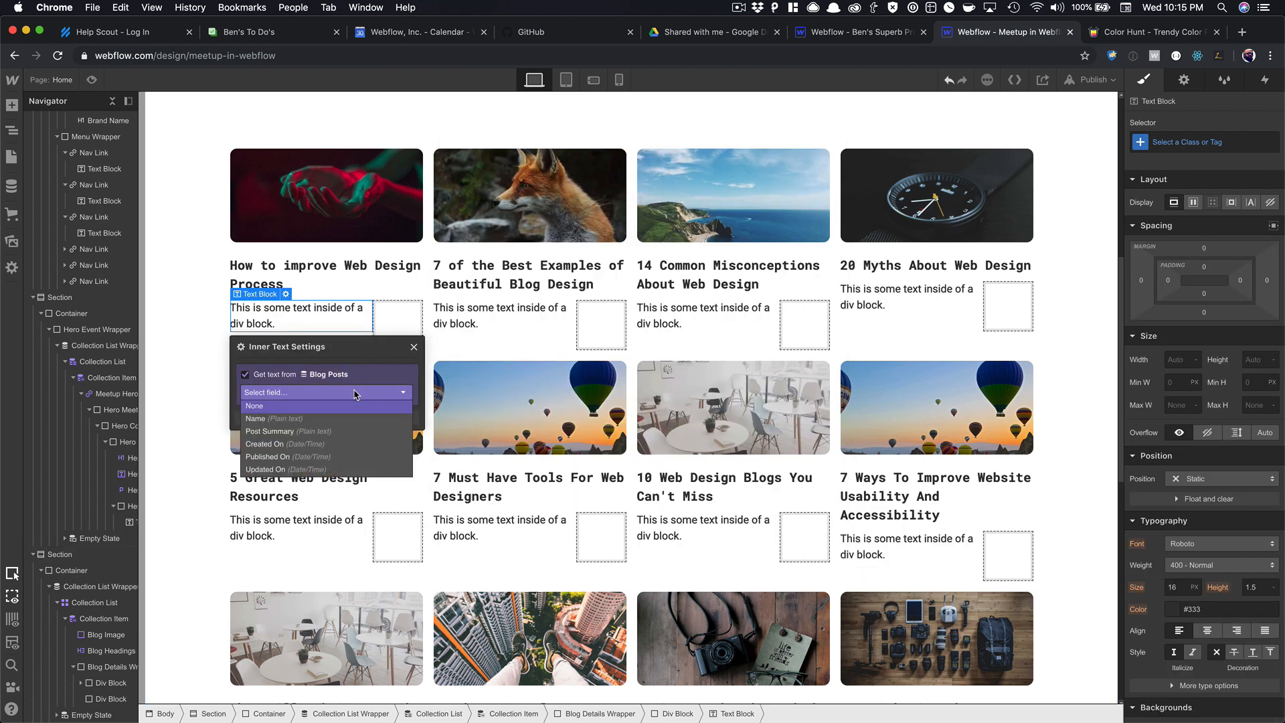
click(294, 458)
click(316, 415)
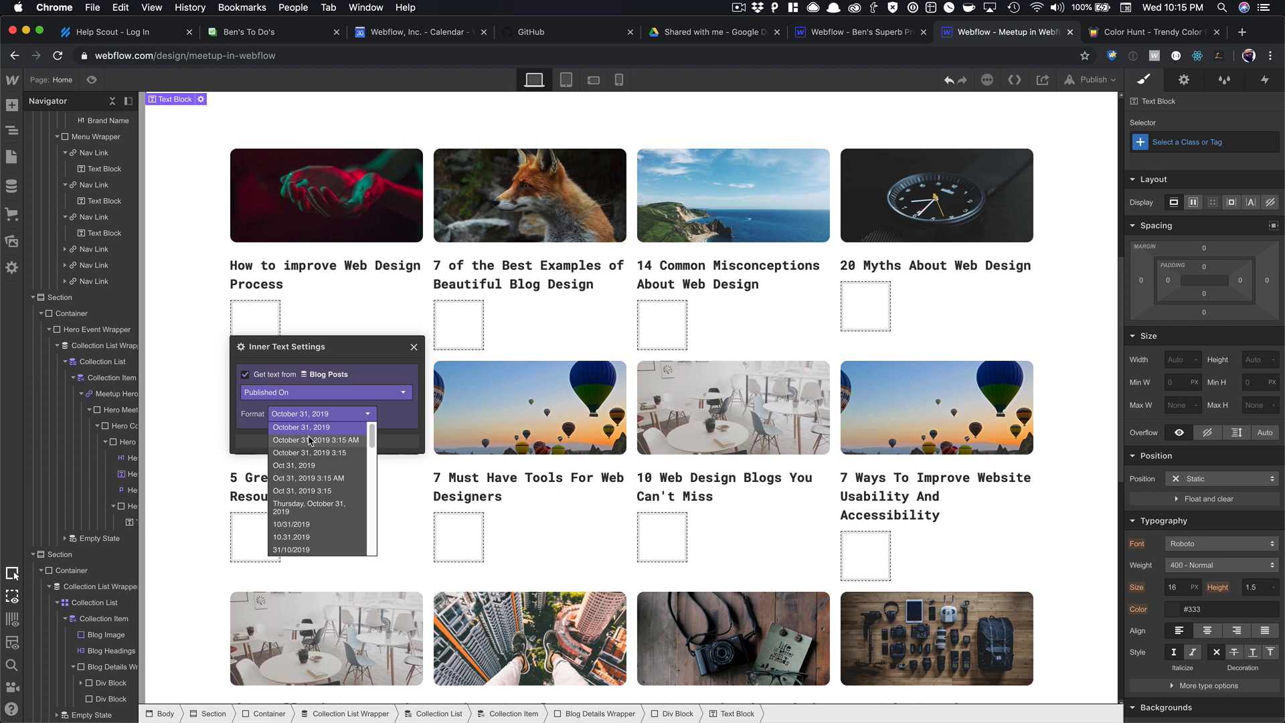
click(312, 392)
click(315, 403)
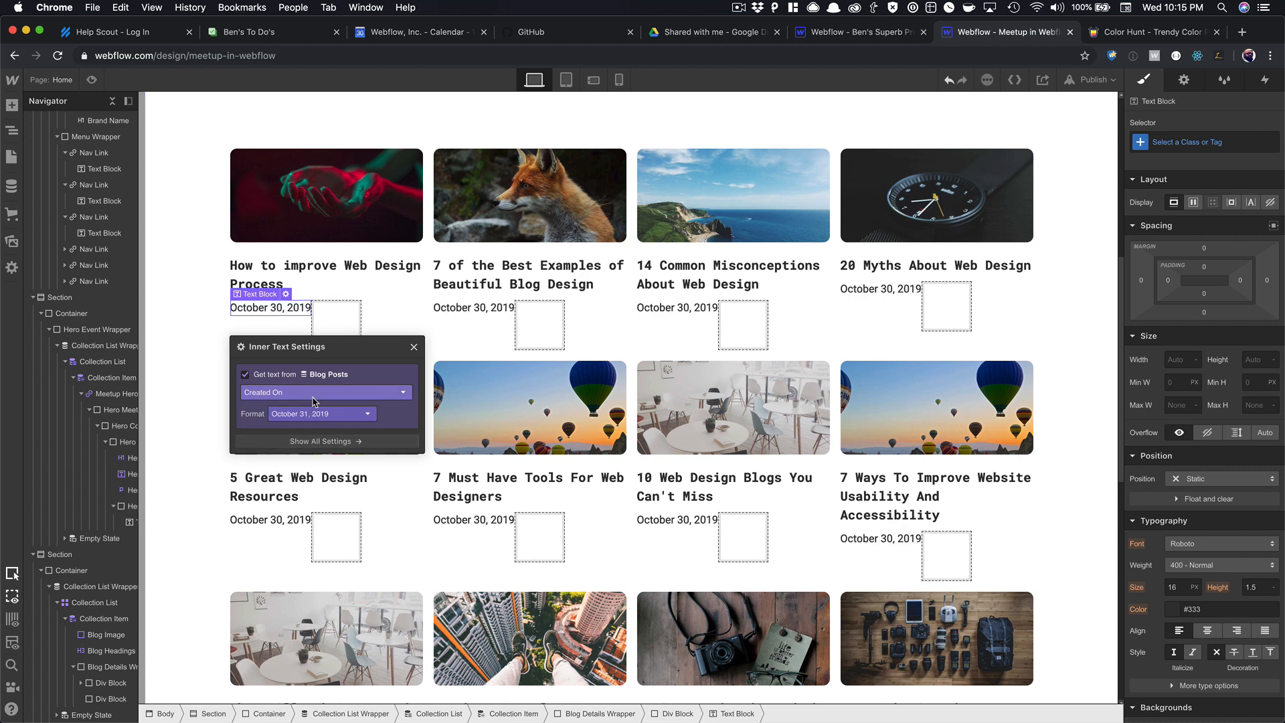
click(322, 415)
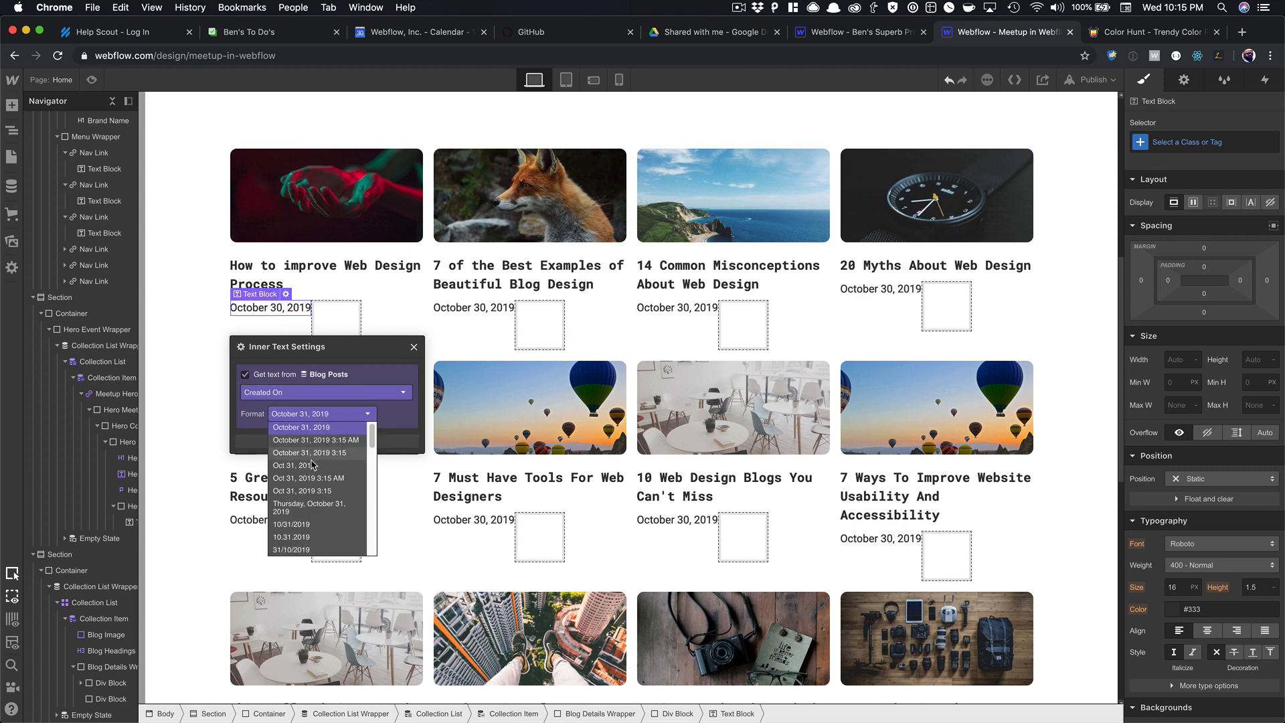
click(305, 527)
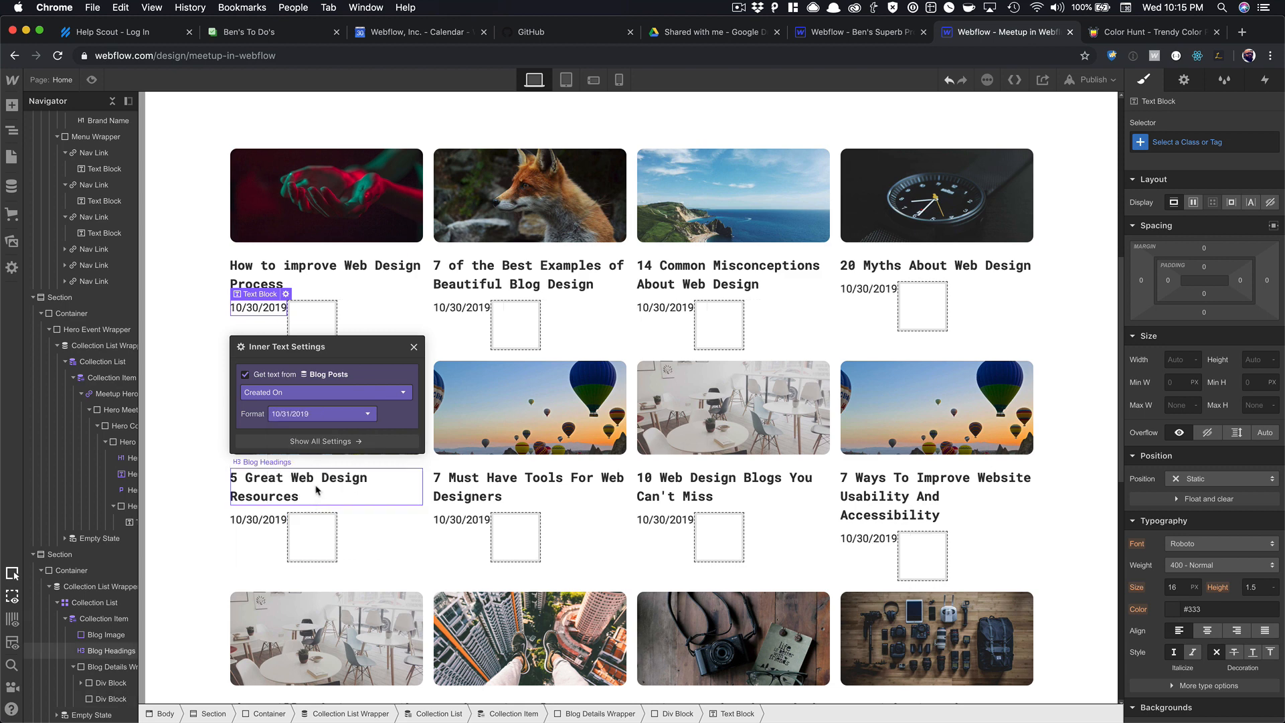
click(414, 347)
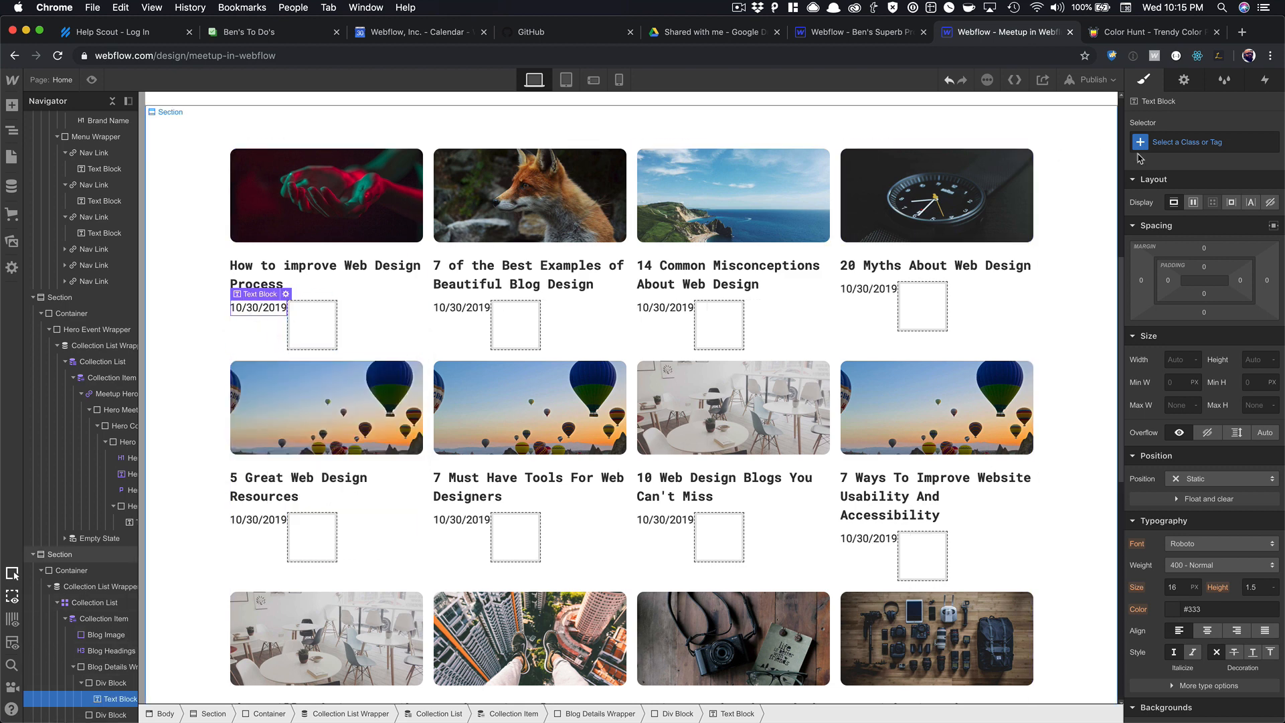
Create the Details Text class and colour the date text grey #afaeae.
click(1205, 142)
text(Details Text)
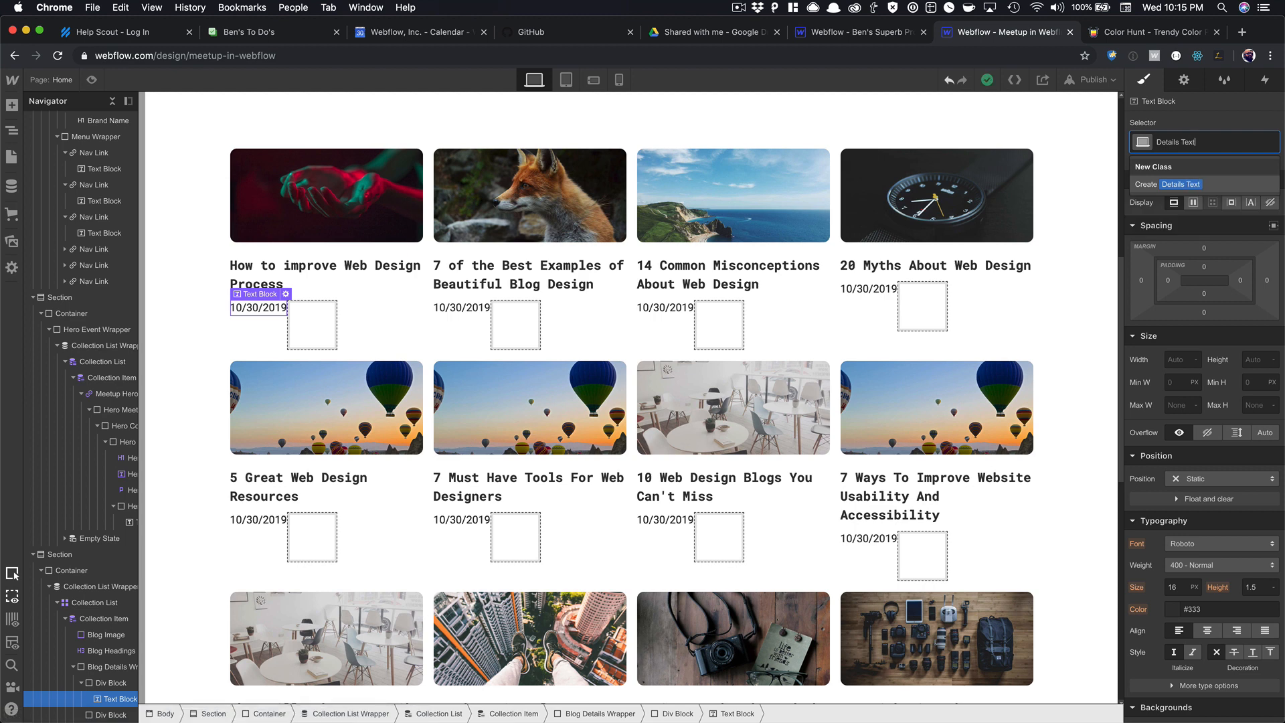
key(Return)
scroll(1212, 403, down, 3)
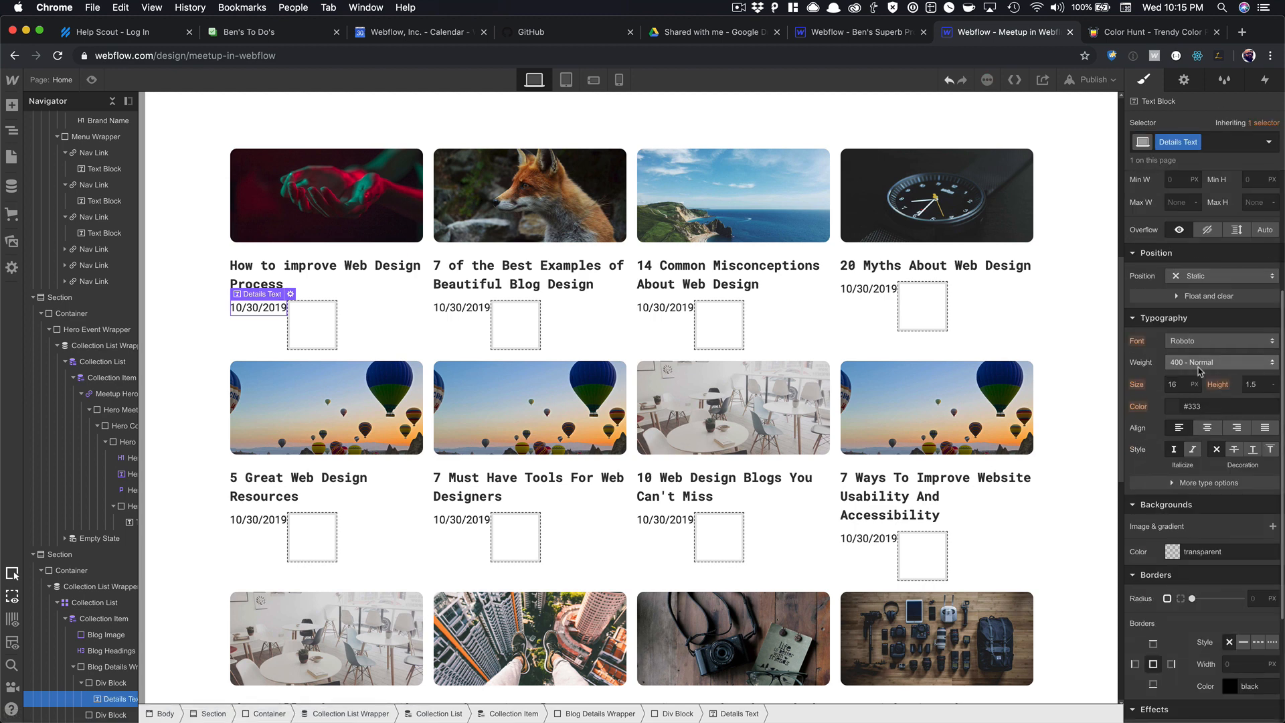
click(1180, 406)
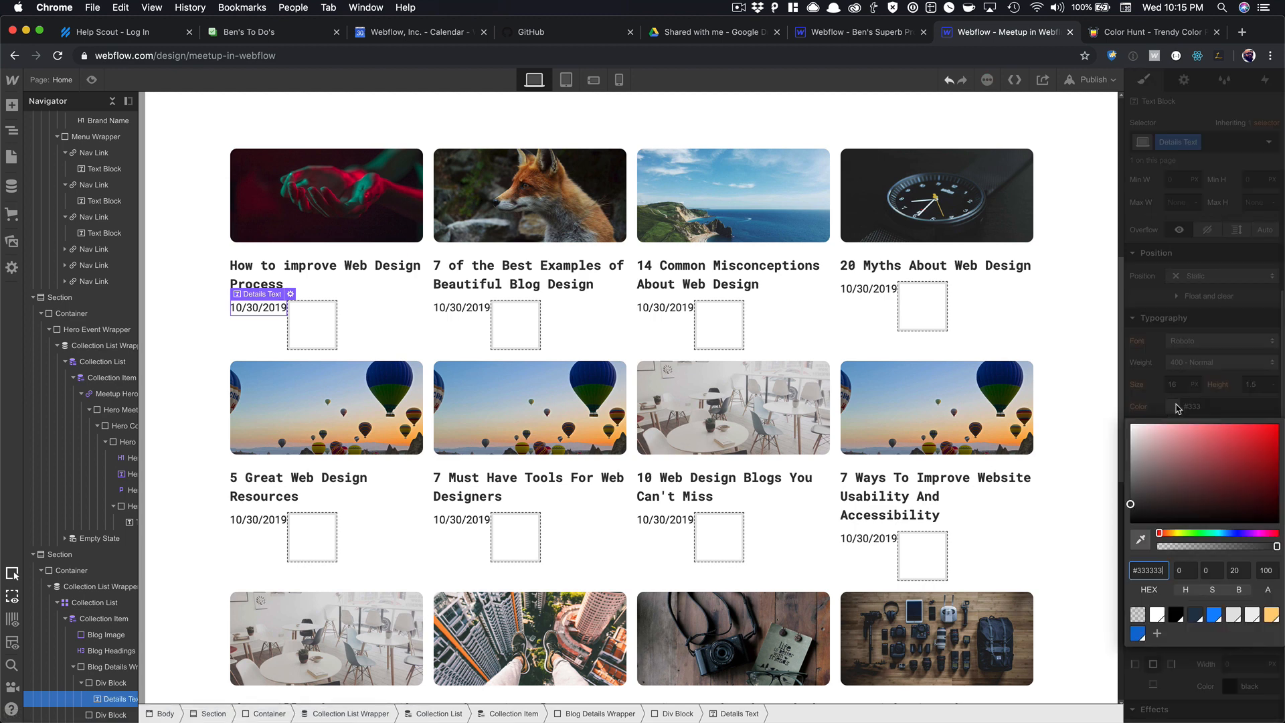
click(1240, 620)
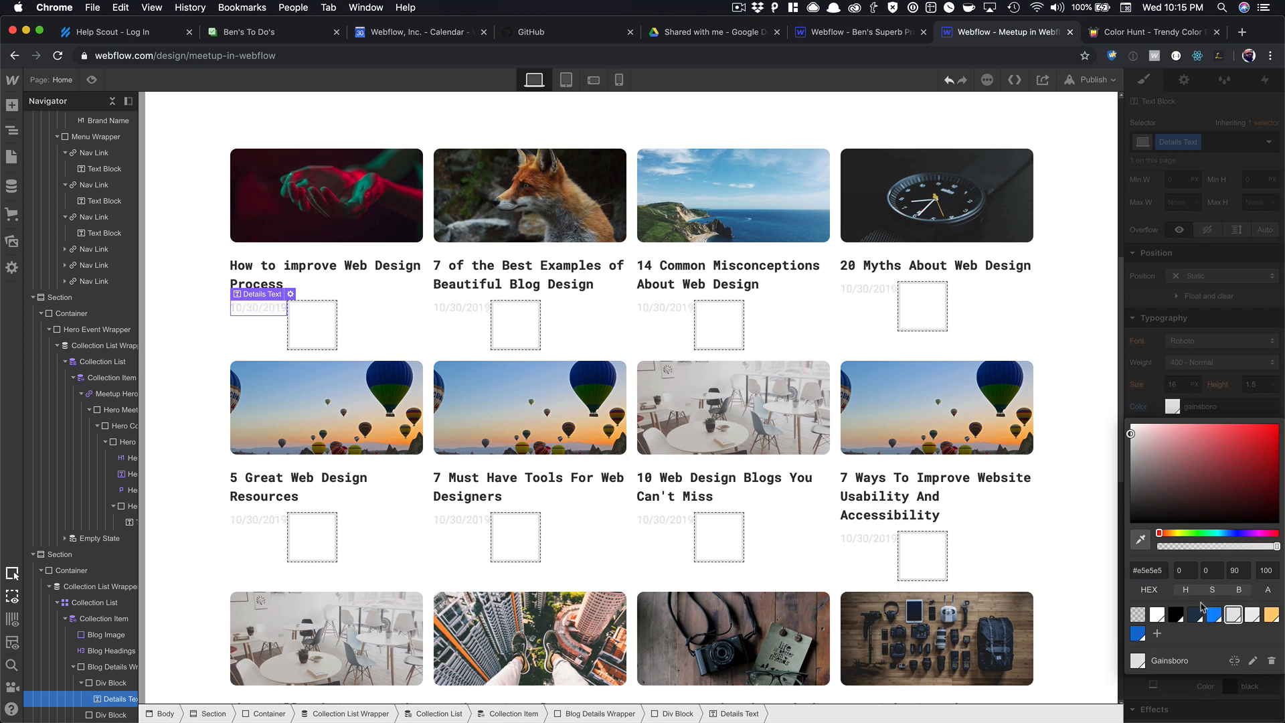
drag(1131, 434, 1132, 462)
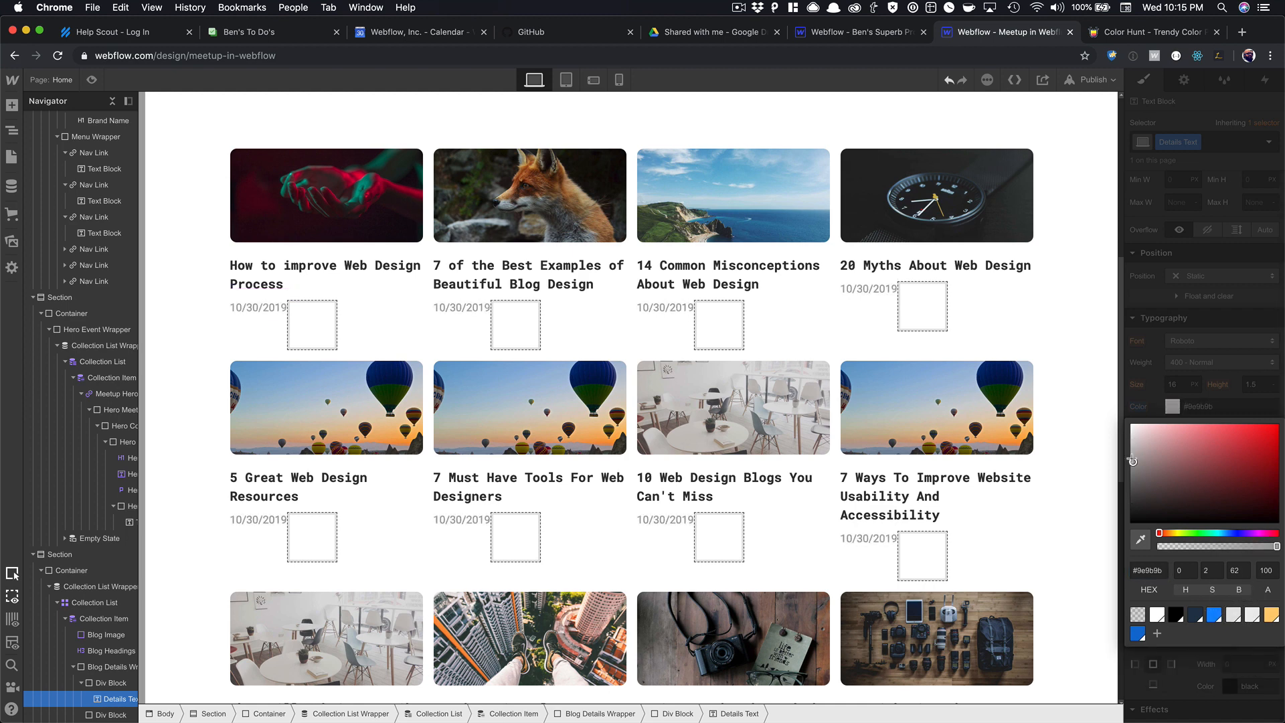
Set the Details Text font size to 10 px.
click(1175, 384)
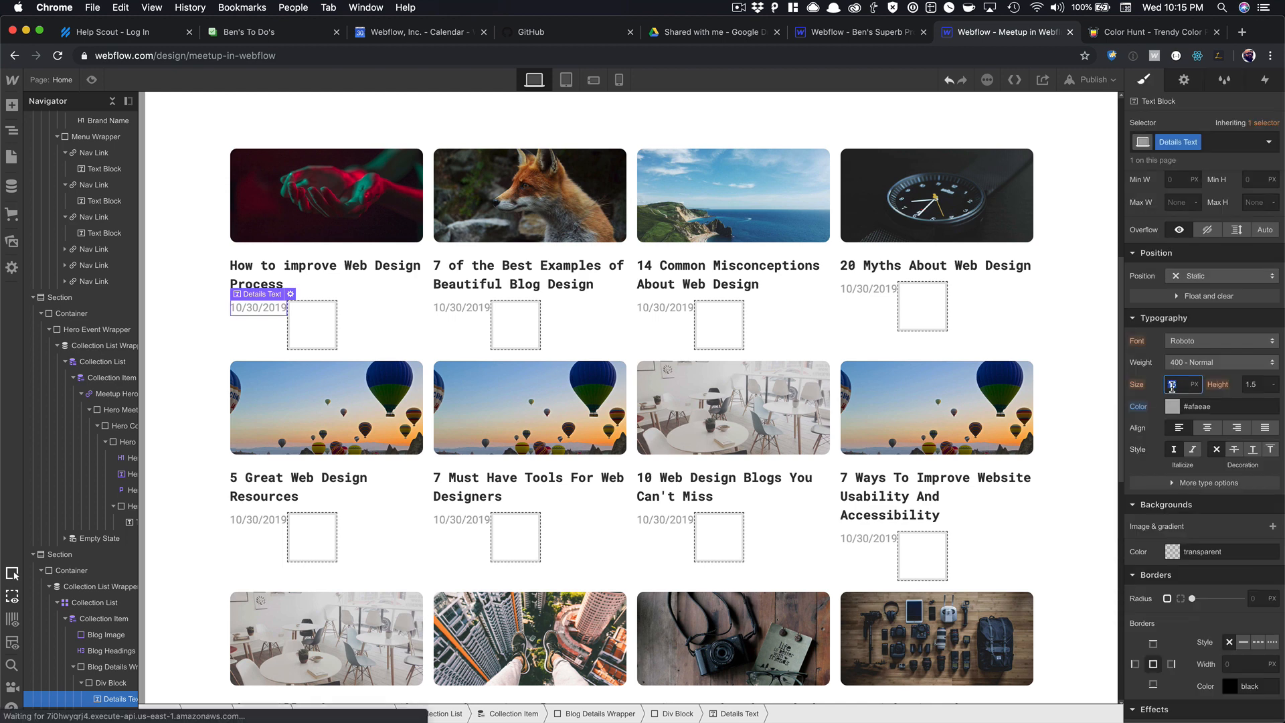
text(11)
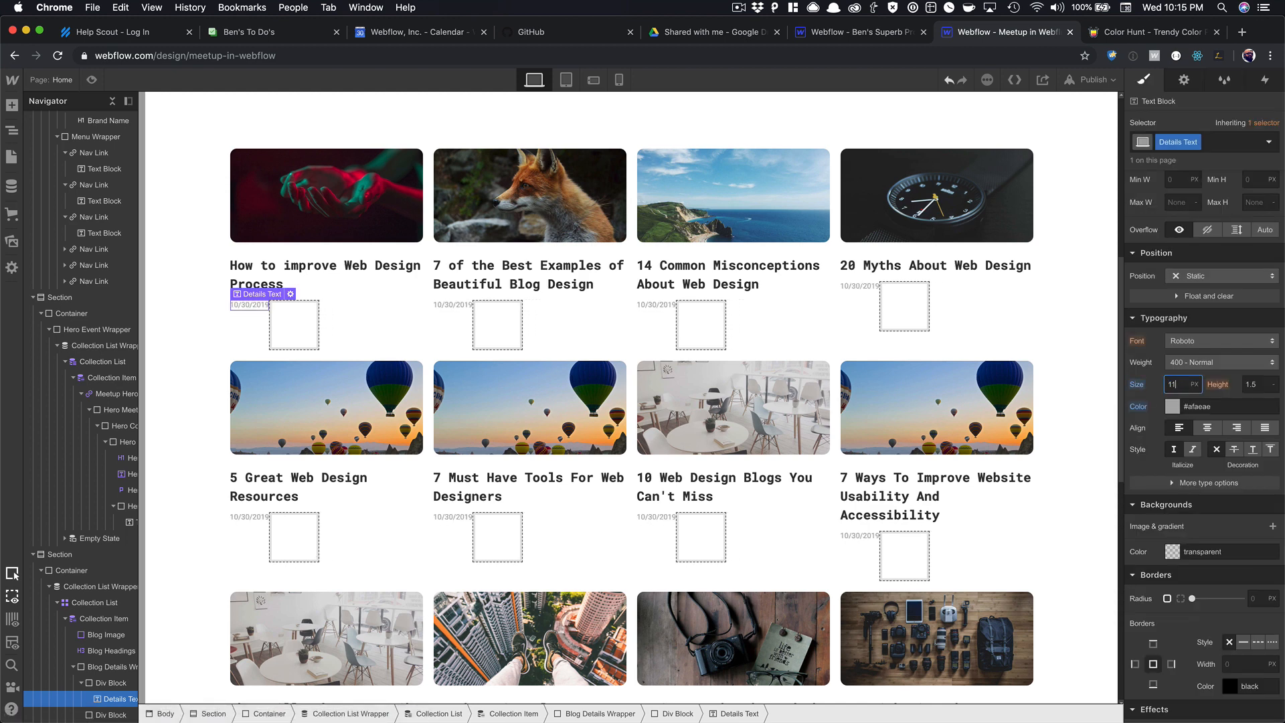
key(Down)
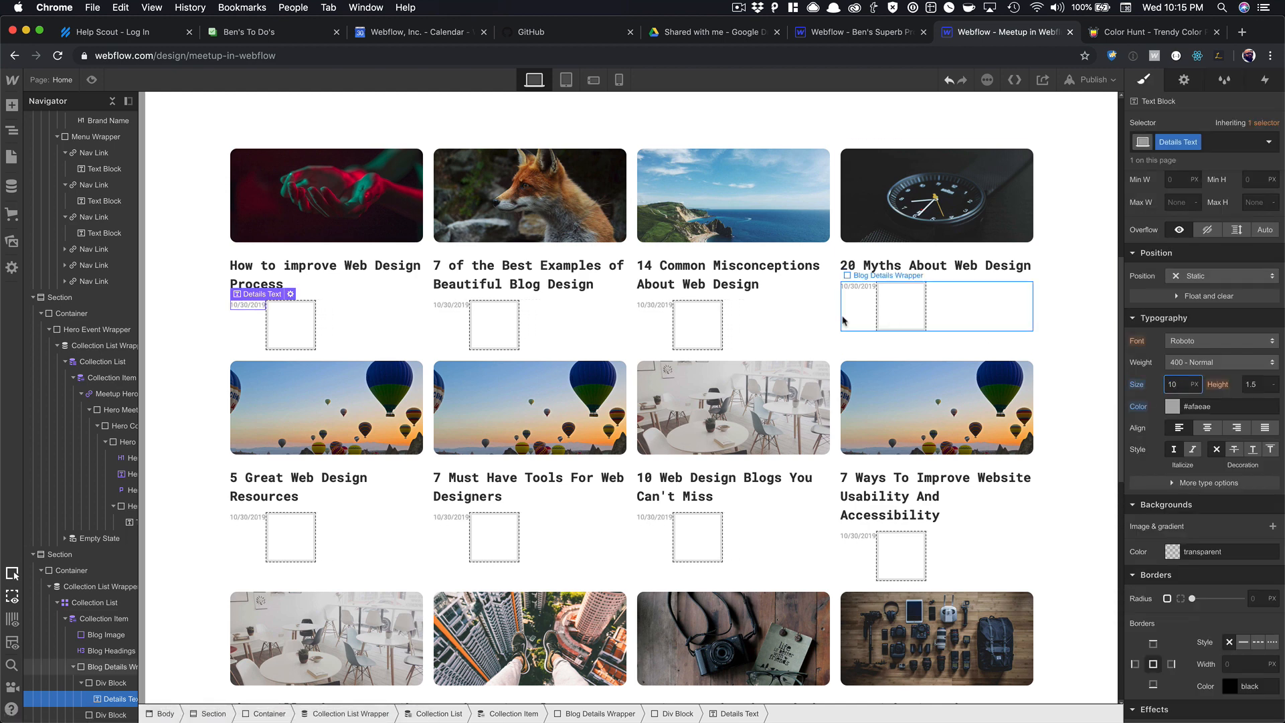
click(236, 309)
scroll(1185, 331, up, 3)
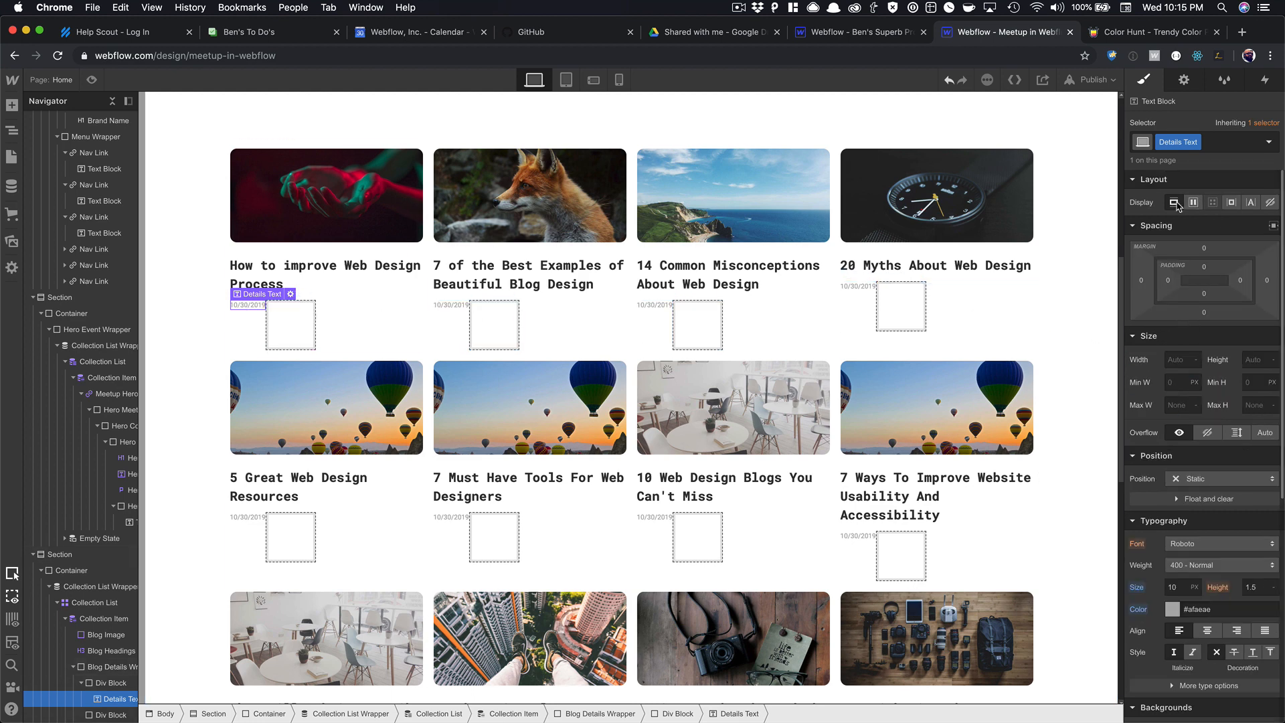
Make the date text display inline and duplicate it in every card, spaced 6px apart.
click(1231, 203)
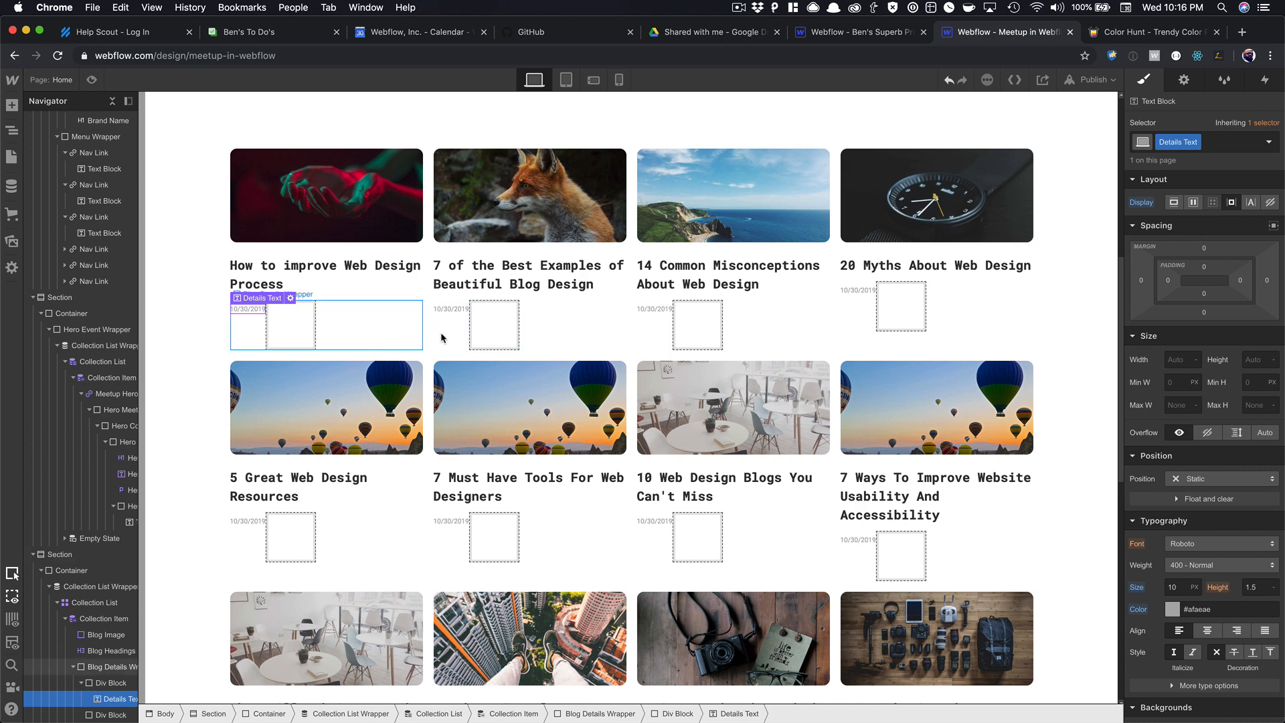
click(1251, 202)
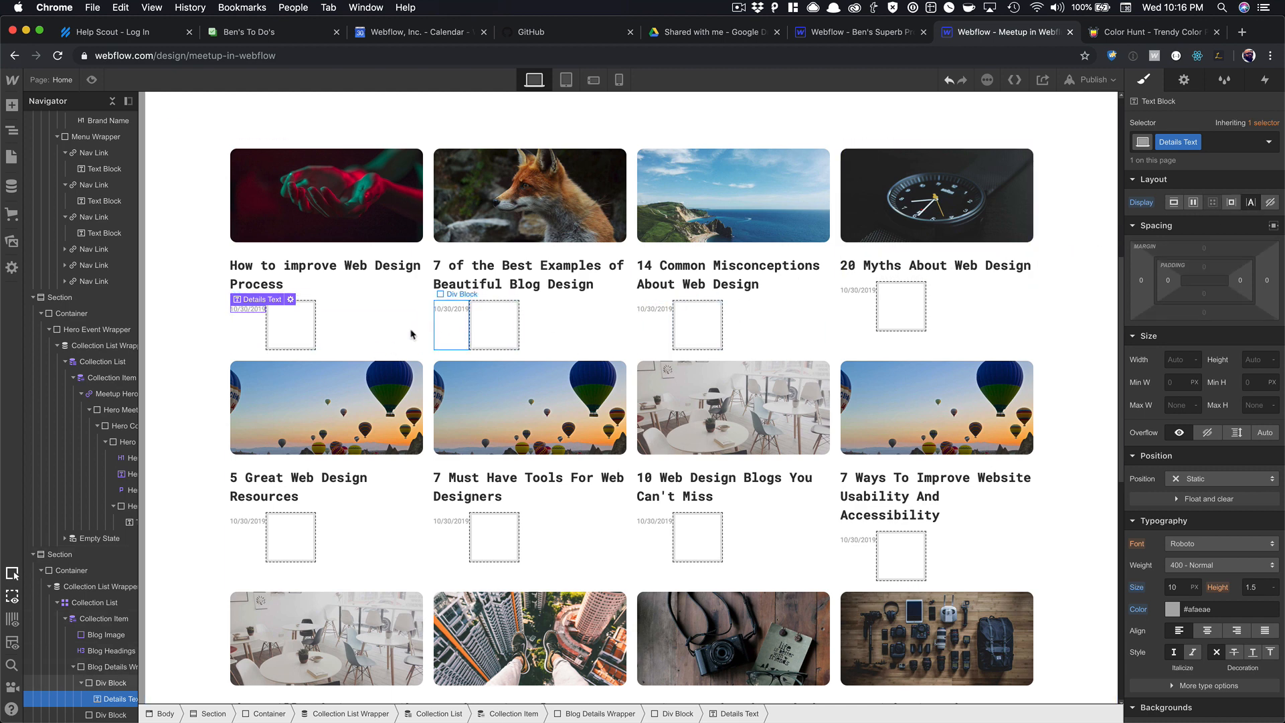
key(super+c)
key(super+v)
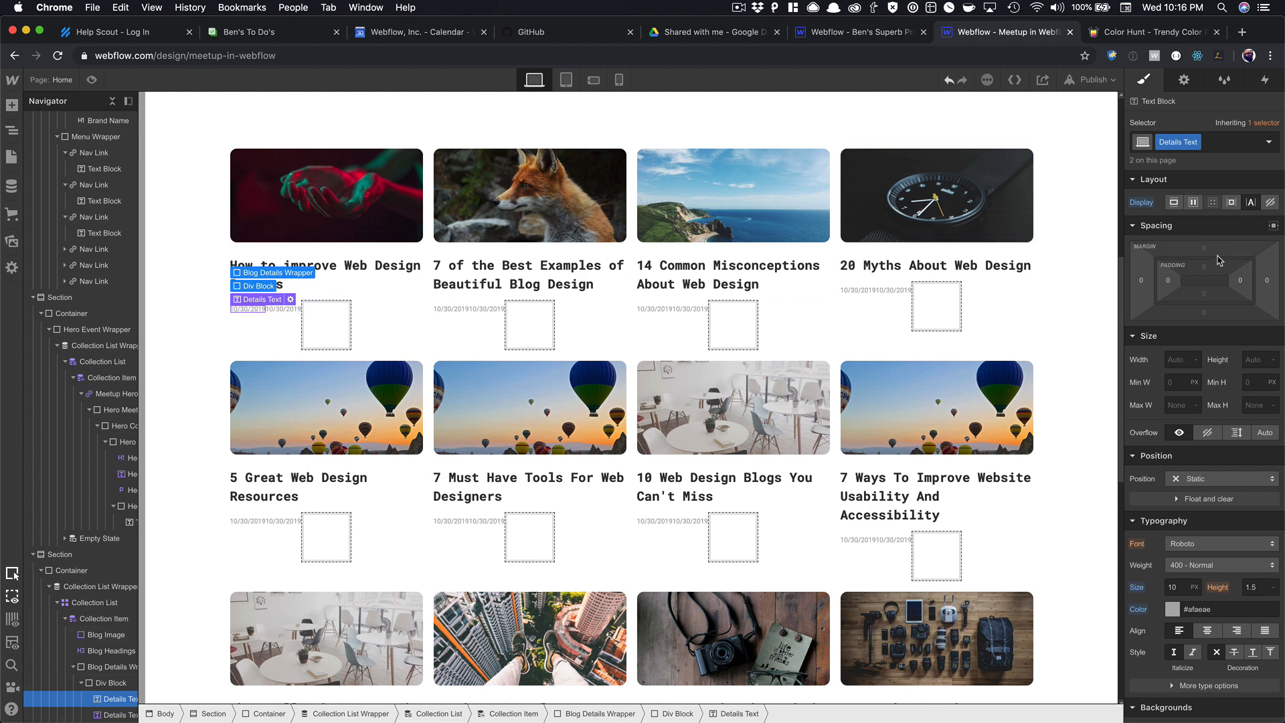
drag(1270, 285, 1280, 279)
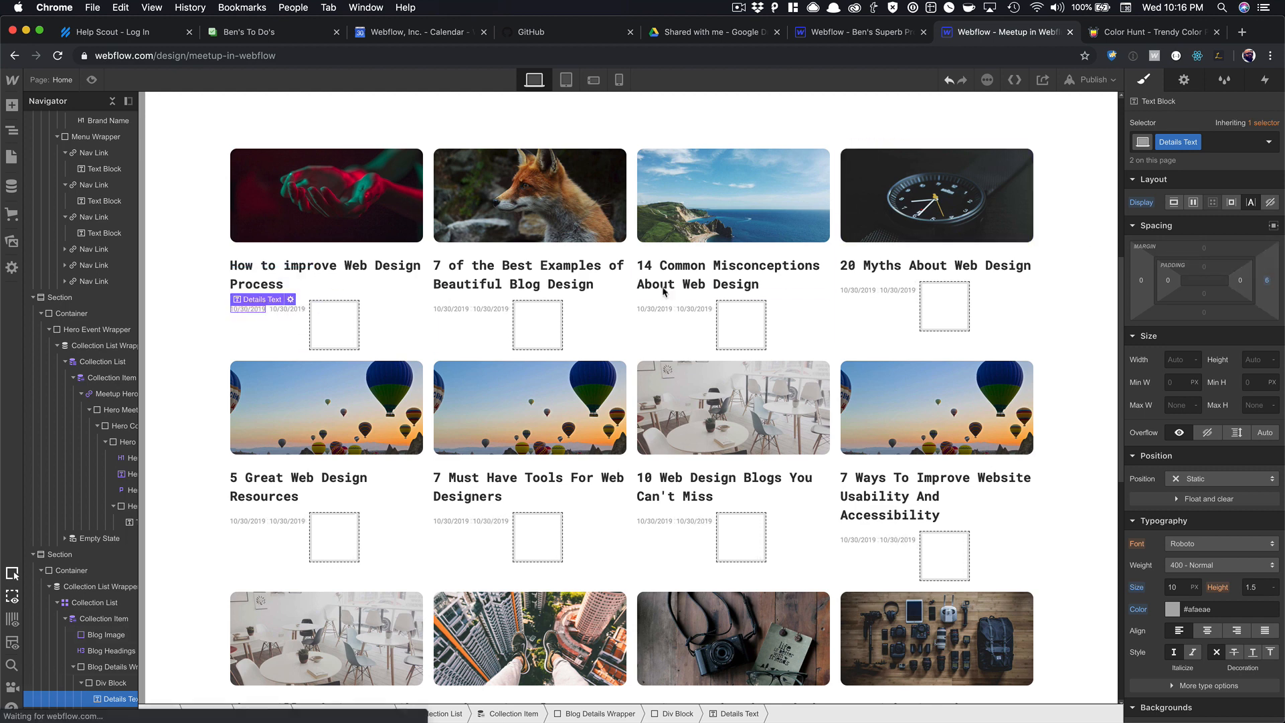
Unbind the copied date text so it no longer pulls from the blog posts.
click(290, 299)
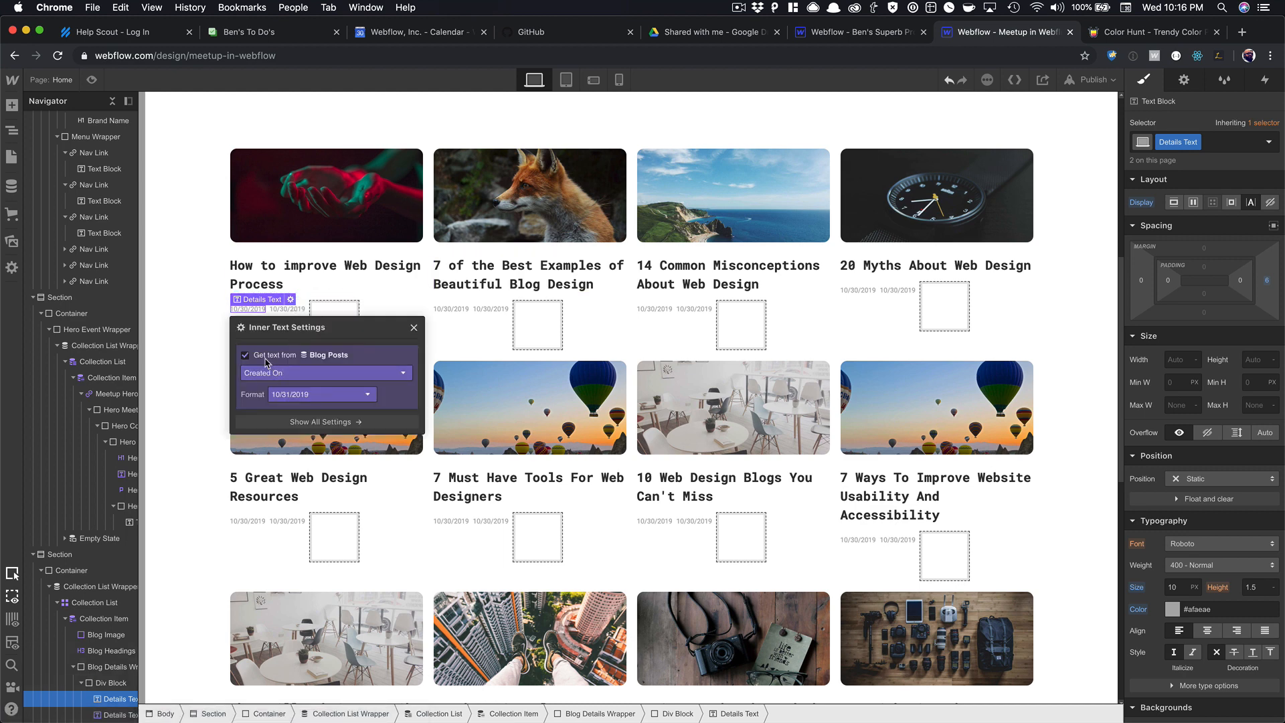
click(265, 357)
click(296, 312)
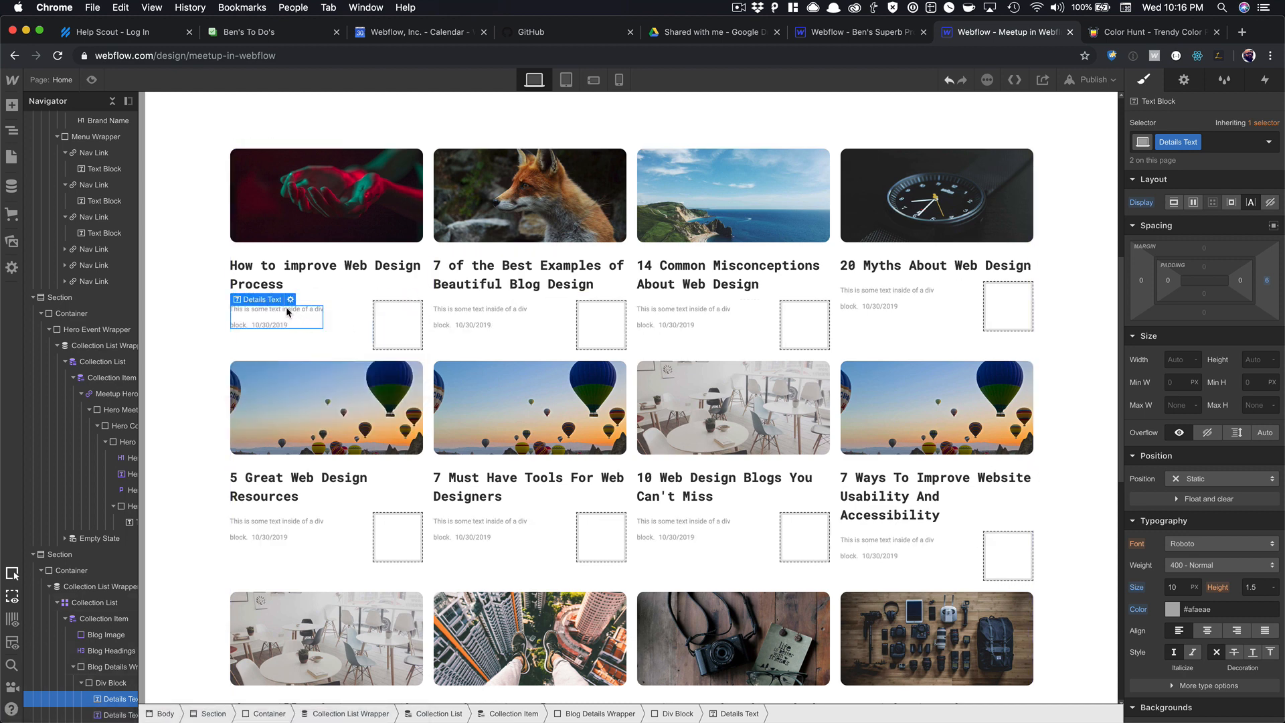
Change the copy's wording to 'Posted on' and reduce its gap to the date to 4px.
double_click(286, 306)
text(Posted O)
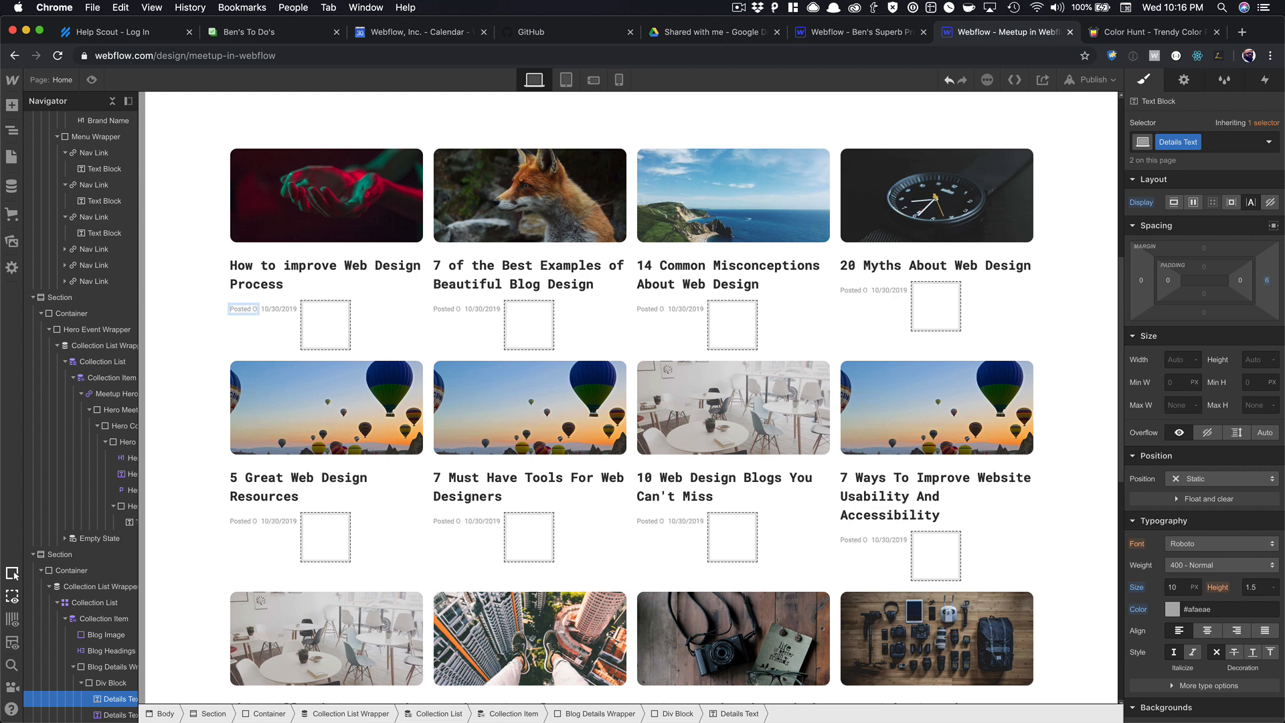
key(BackSpace)
text(on)
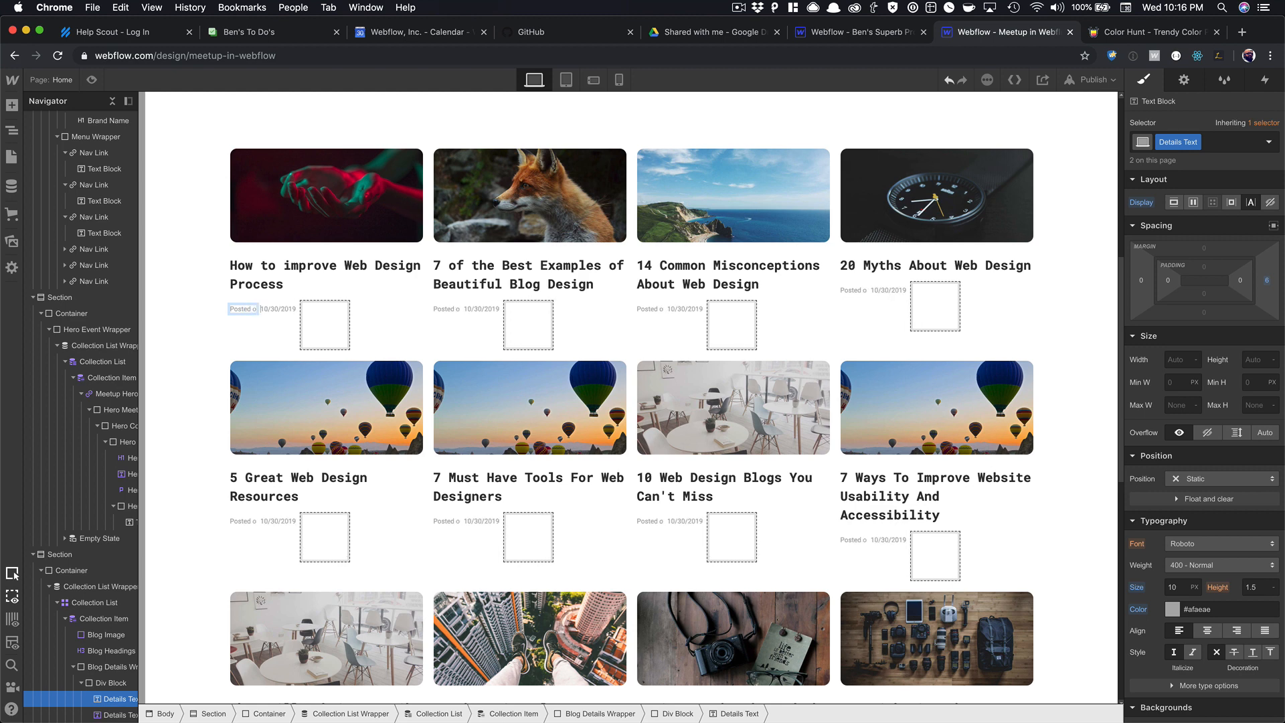
click(450, 297)
click(249, 308)
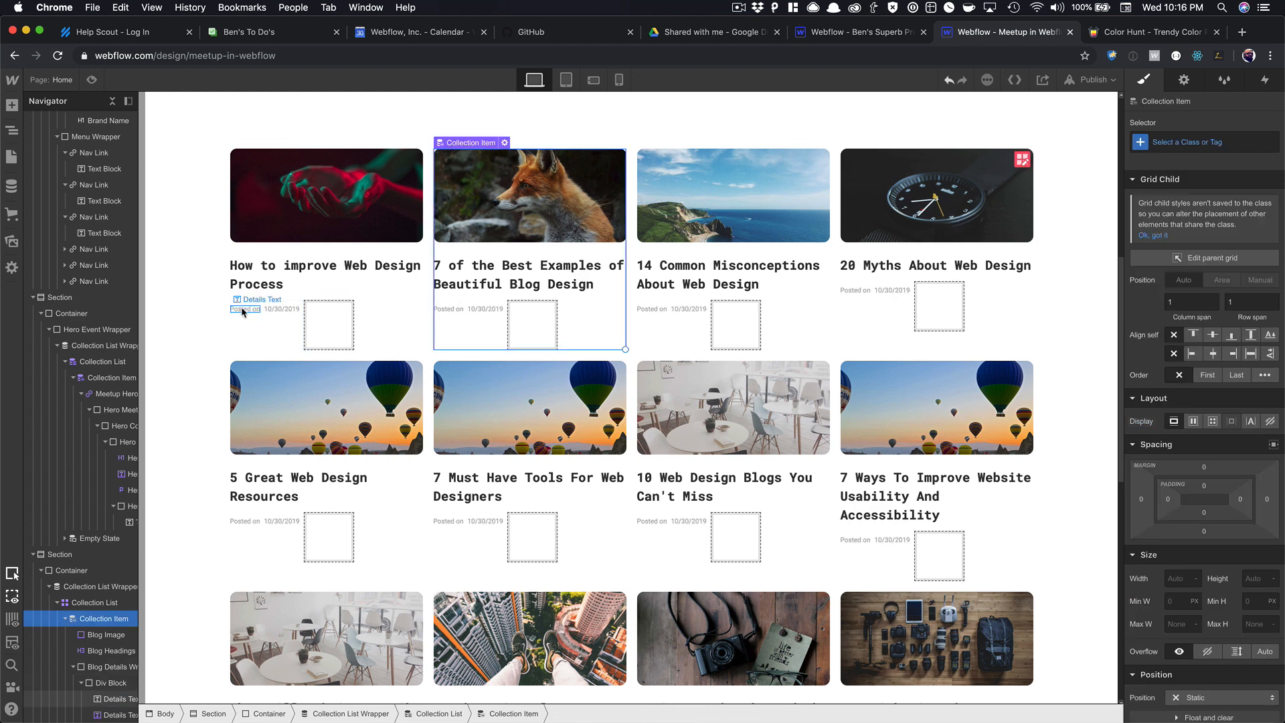
drag(1259, 287, 1255, 289)
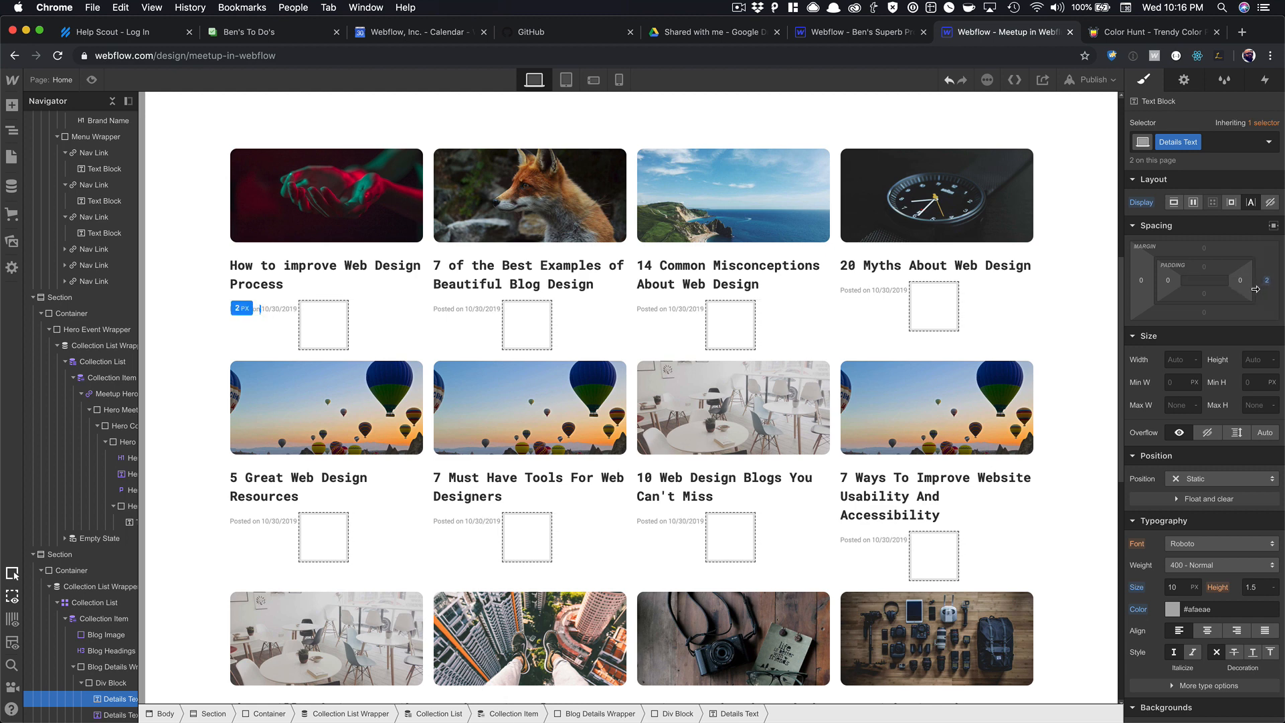
Set the Blog Details Wrapper to justify space-between, pushing the empty box to the right.
click(368, 310)
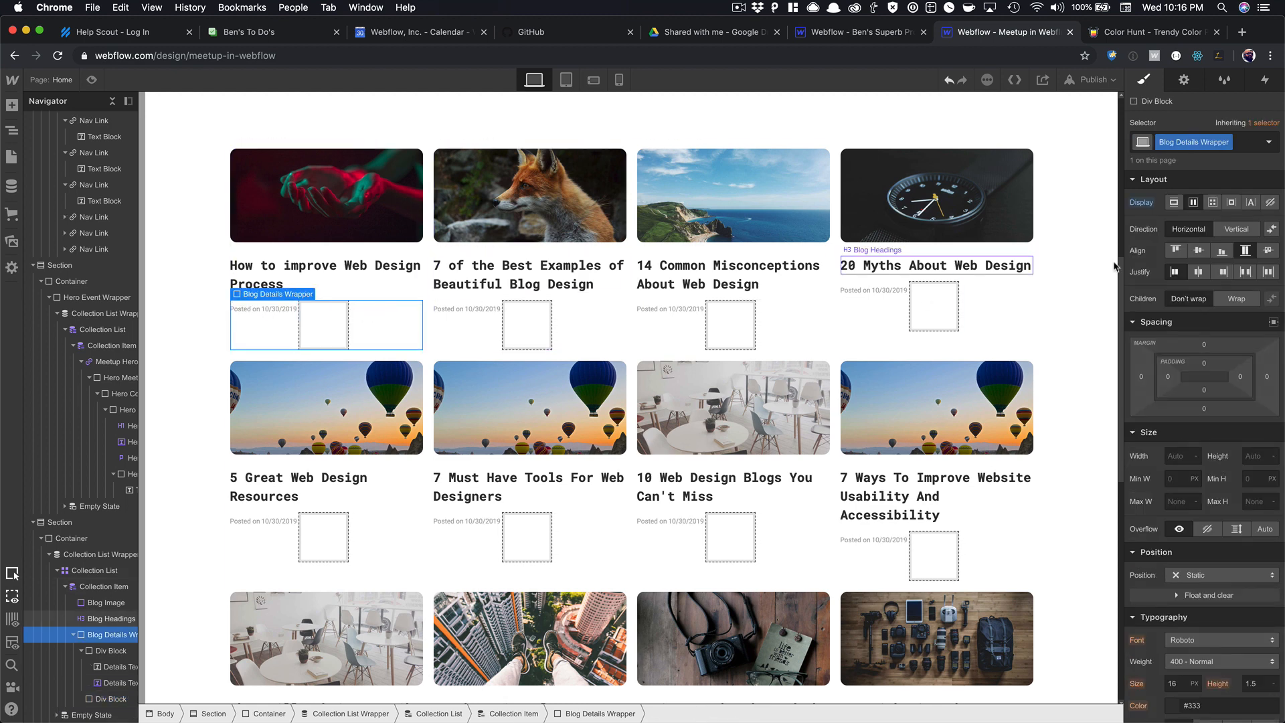
click(1245, 272)
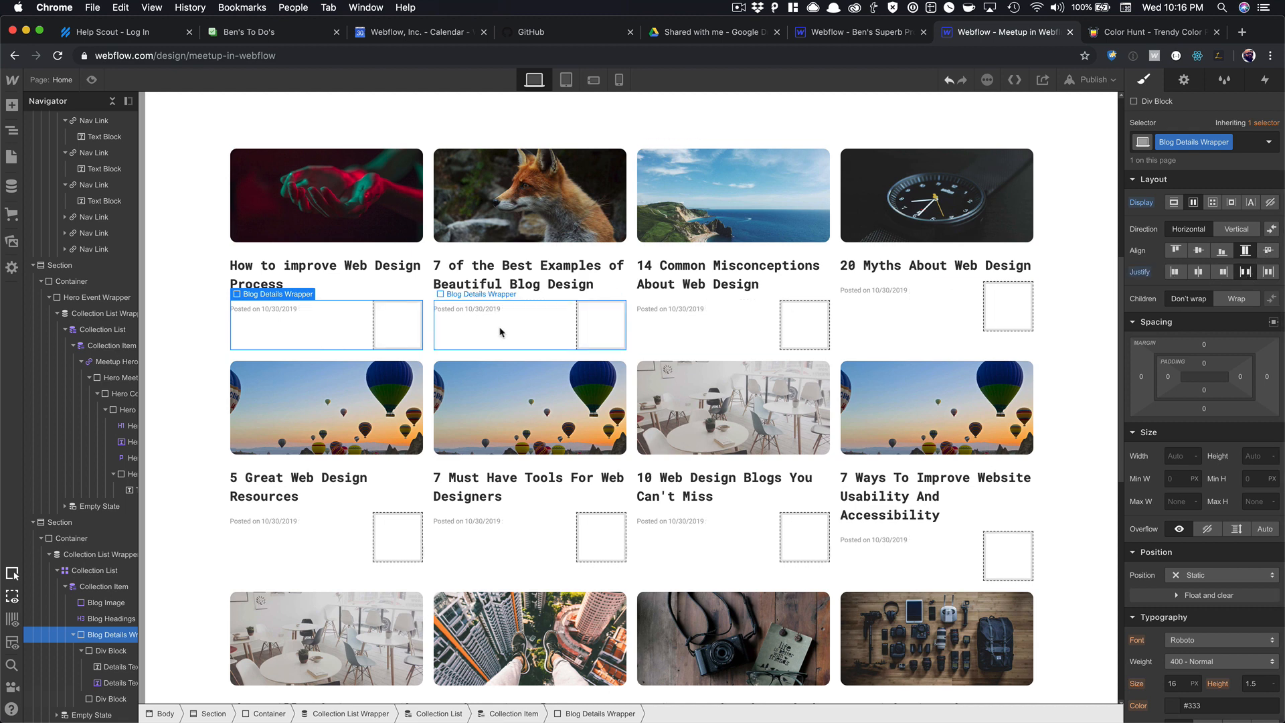
click(400, 323)
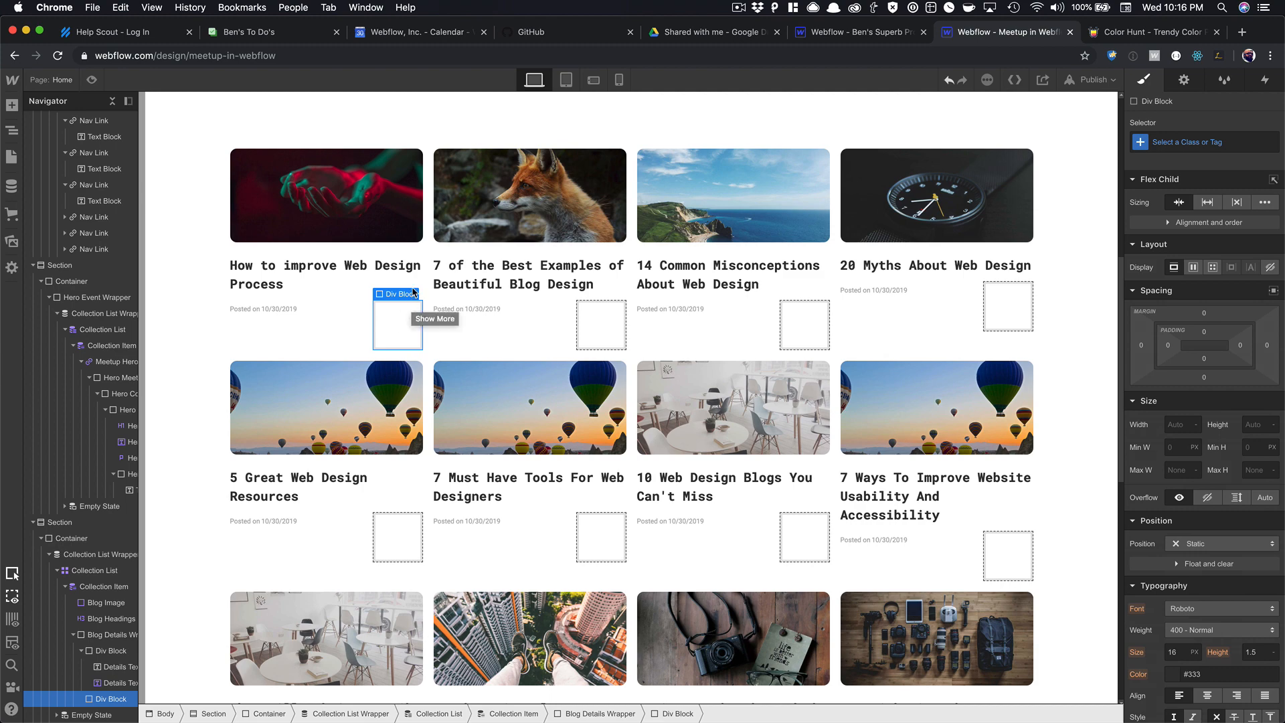
Look over the blog posts in the CMS collections, including 'How to improve Web Design Process'.
scroll(449, 281, up, 5)
scroll(454, 277, down, 5)
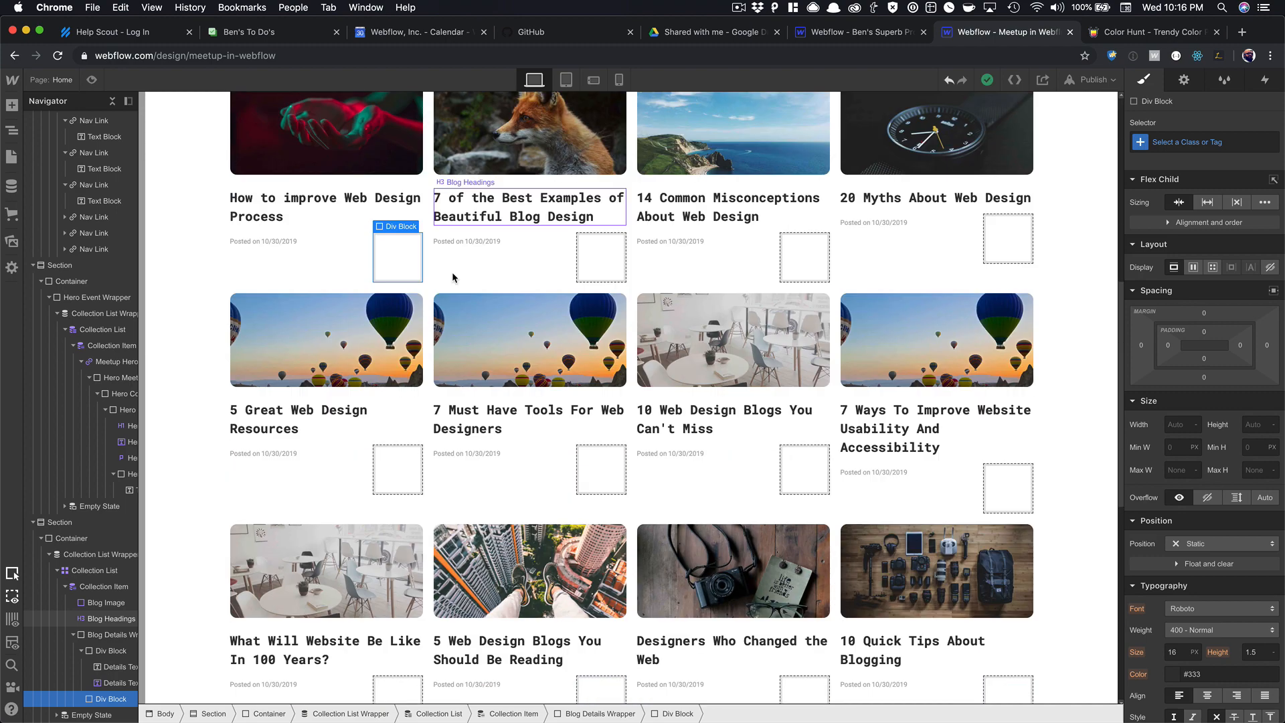
click(402, 452)
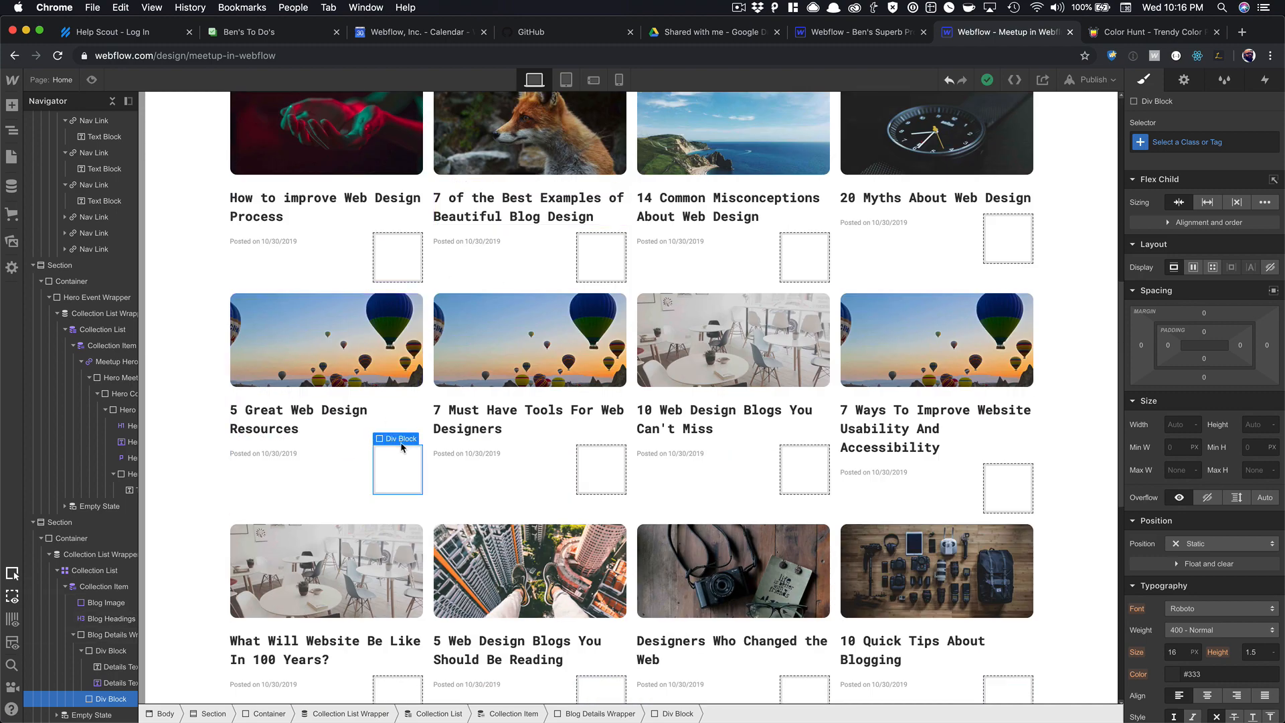
click(11, 186)
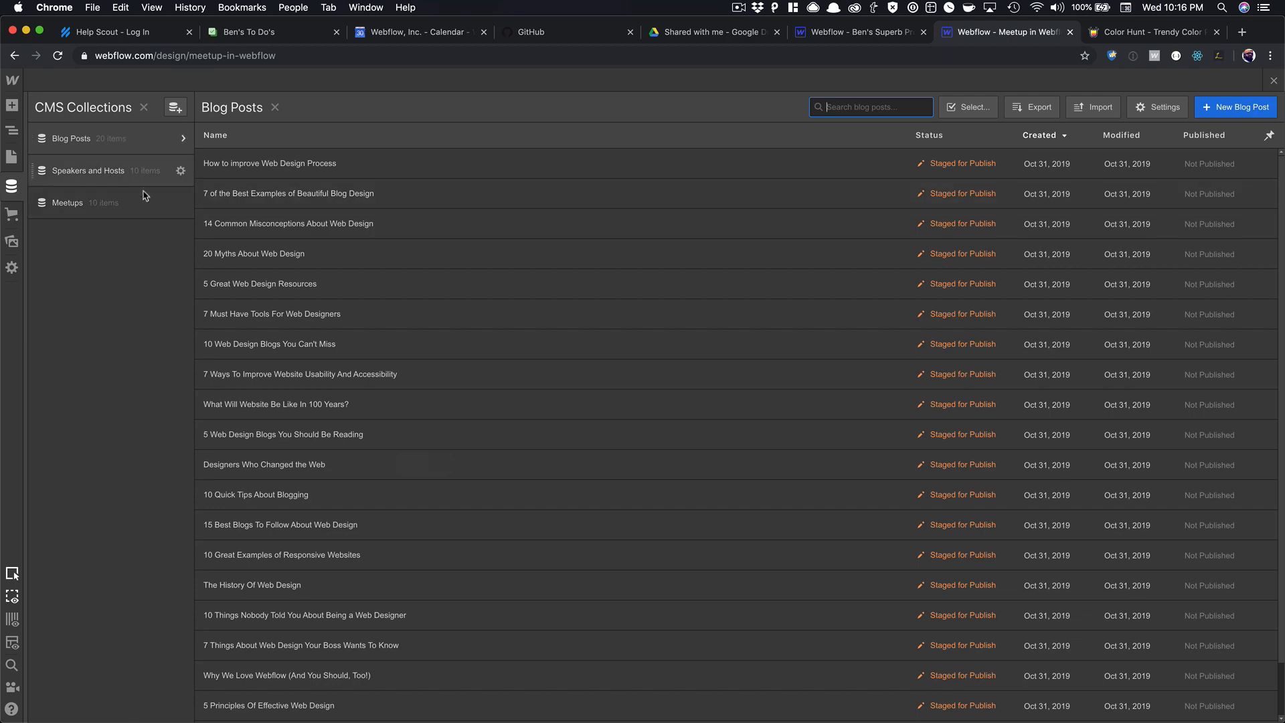
click(255, 163)
scroll(479, 416, down, 8)
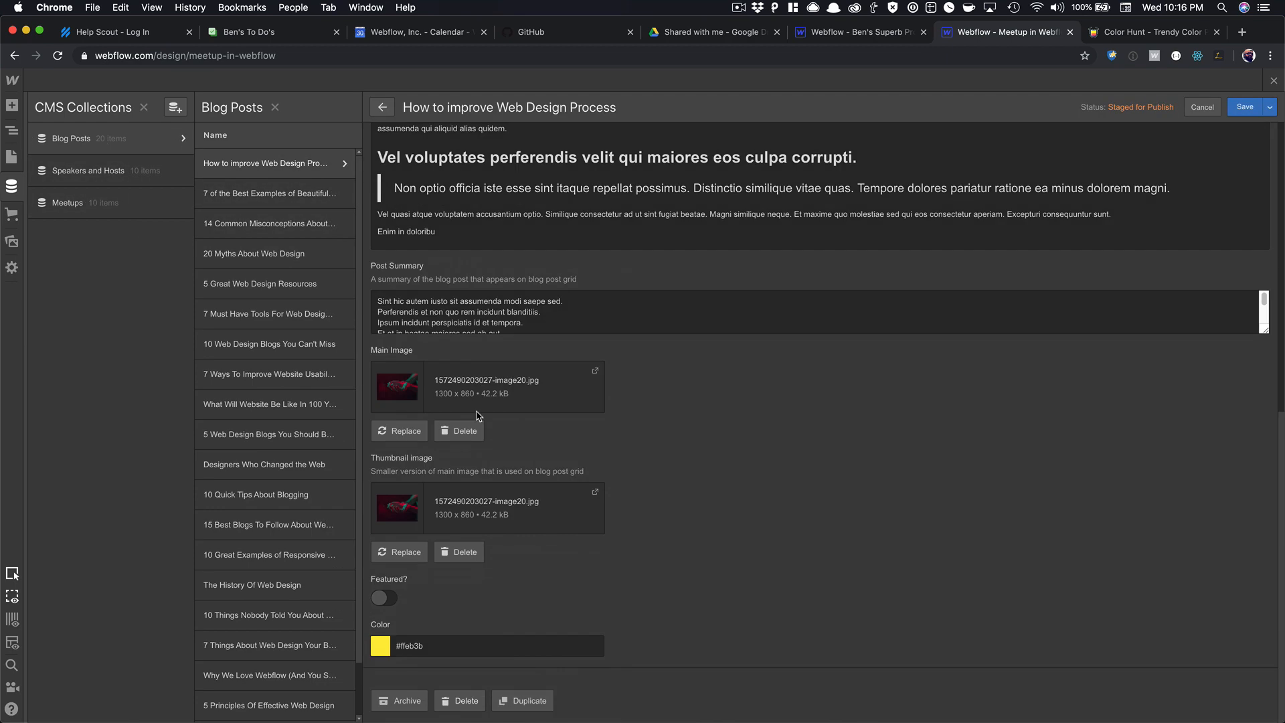
scroll(470, 405, up, 10)
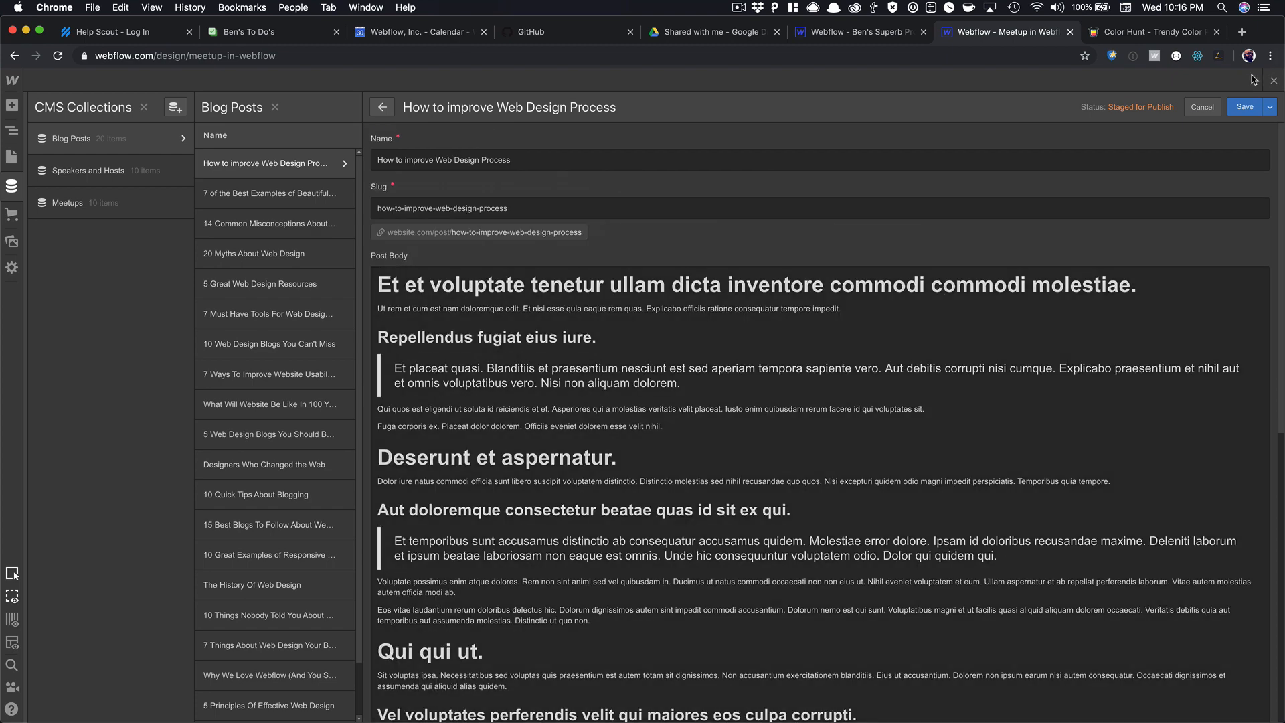
click(1272, 81)
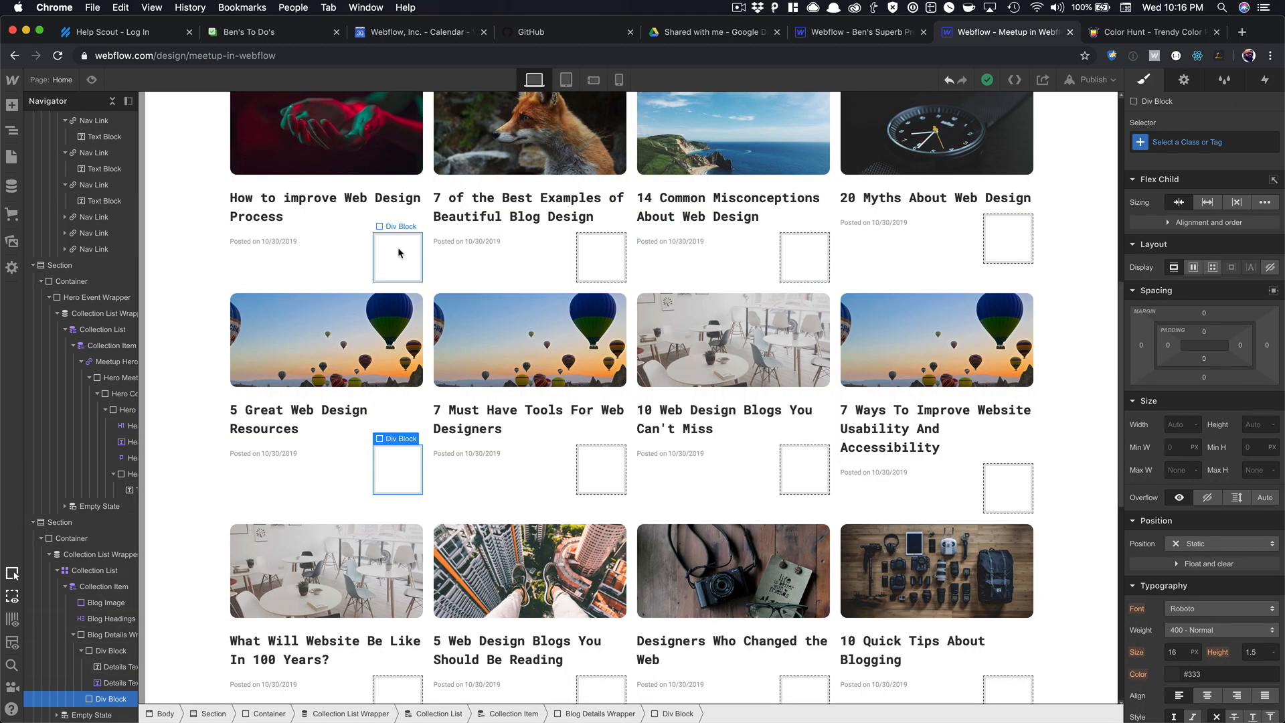
Paste the Posted on text into the empty box and reword it to 'Category Name'.
click(246, 243)
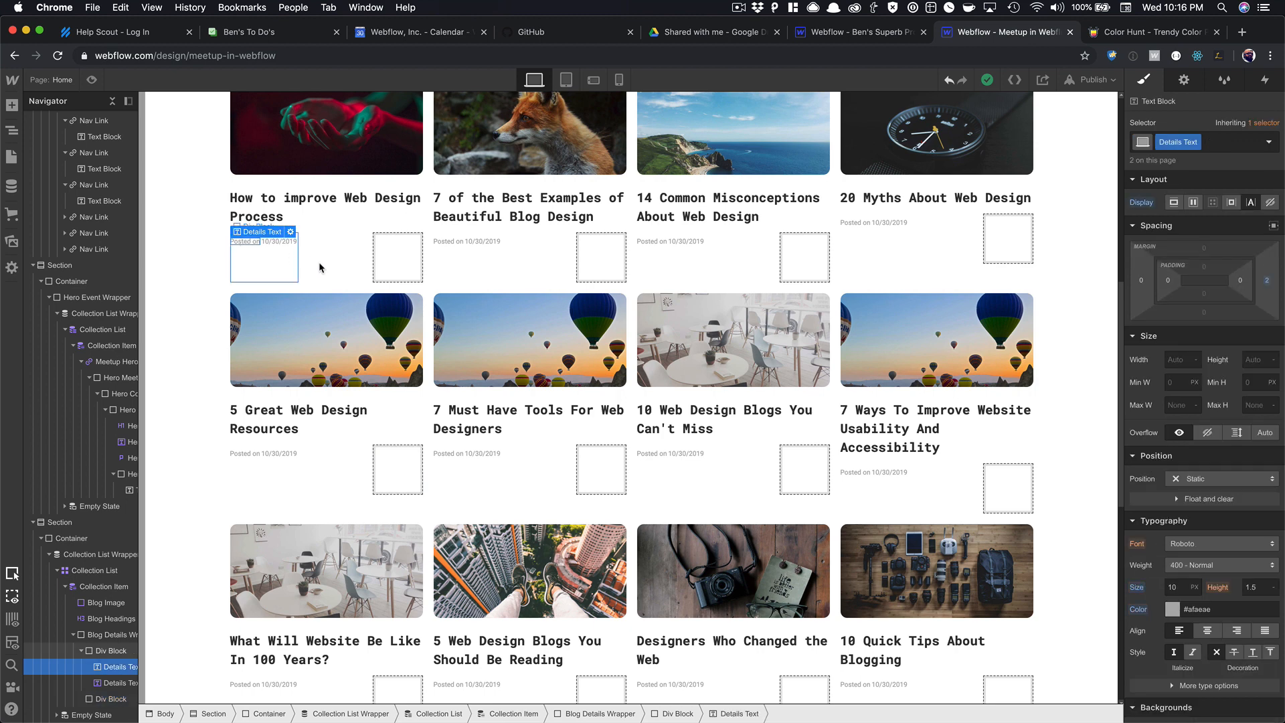
click(386, 253)
key(ctrl+v)
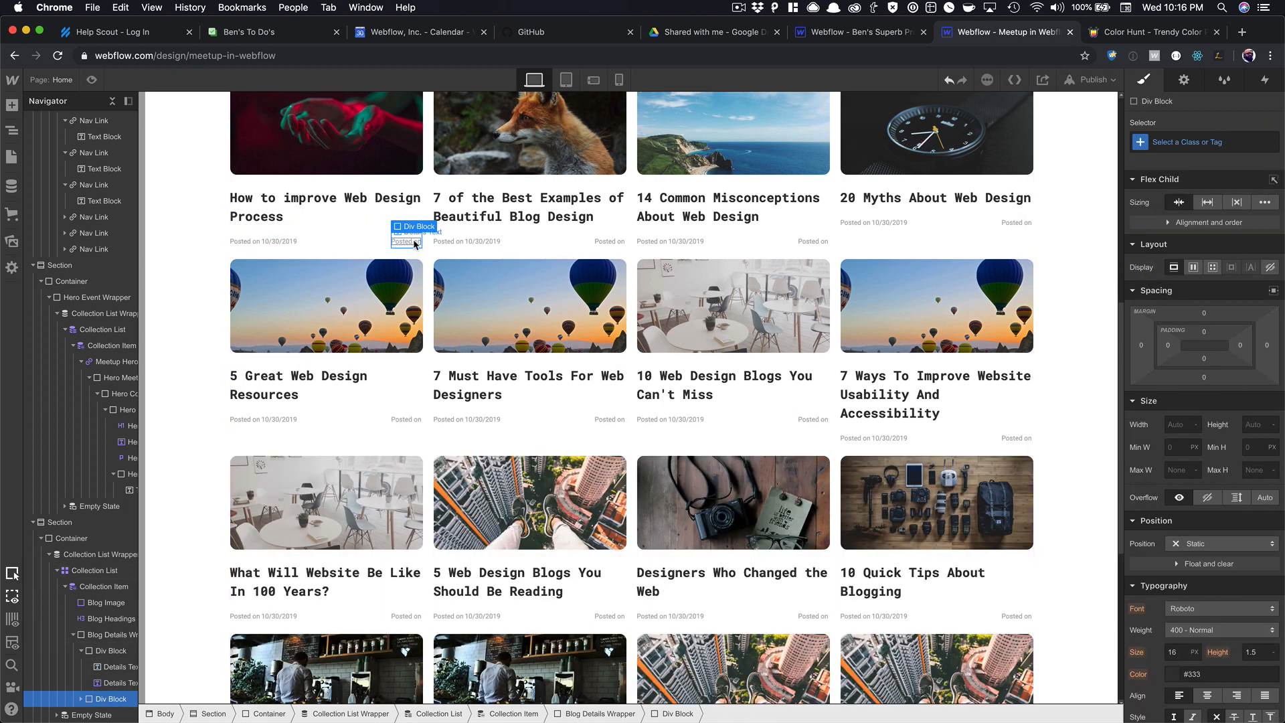
double_click(413, 239)
text(Categ)
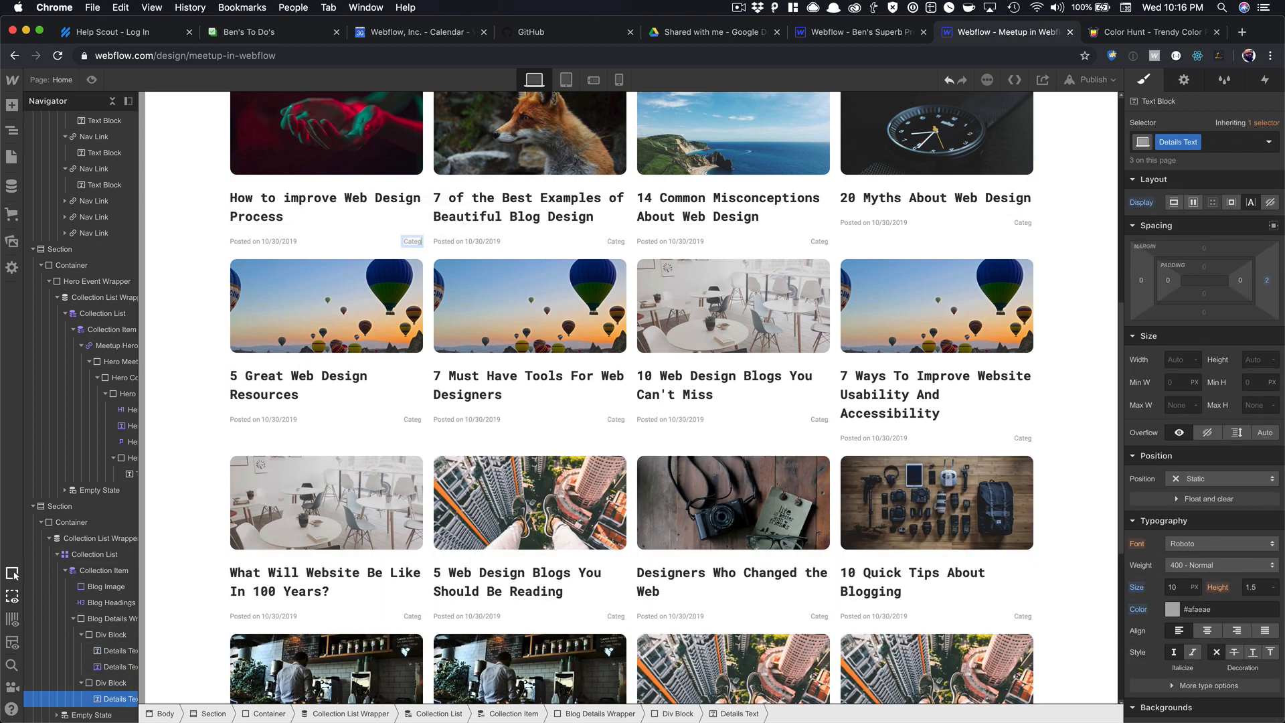
text(ory Name)
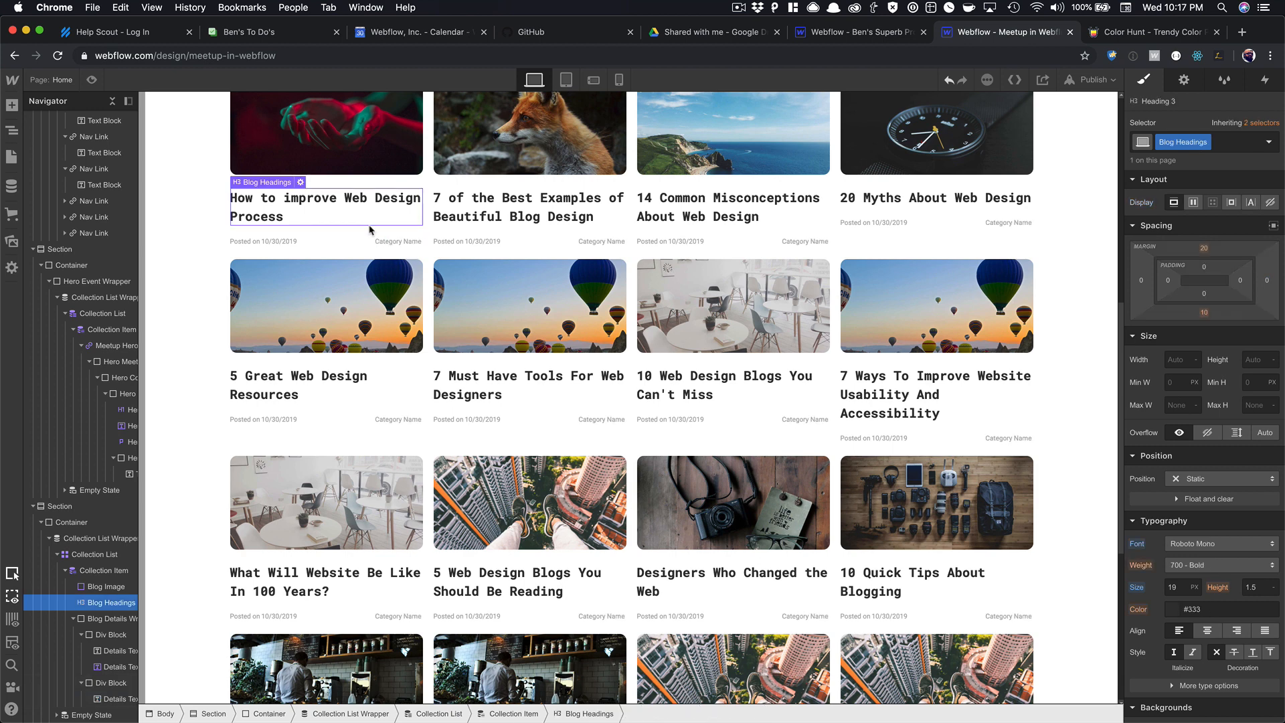
click(338, 244)
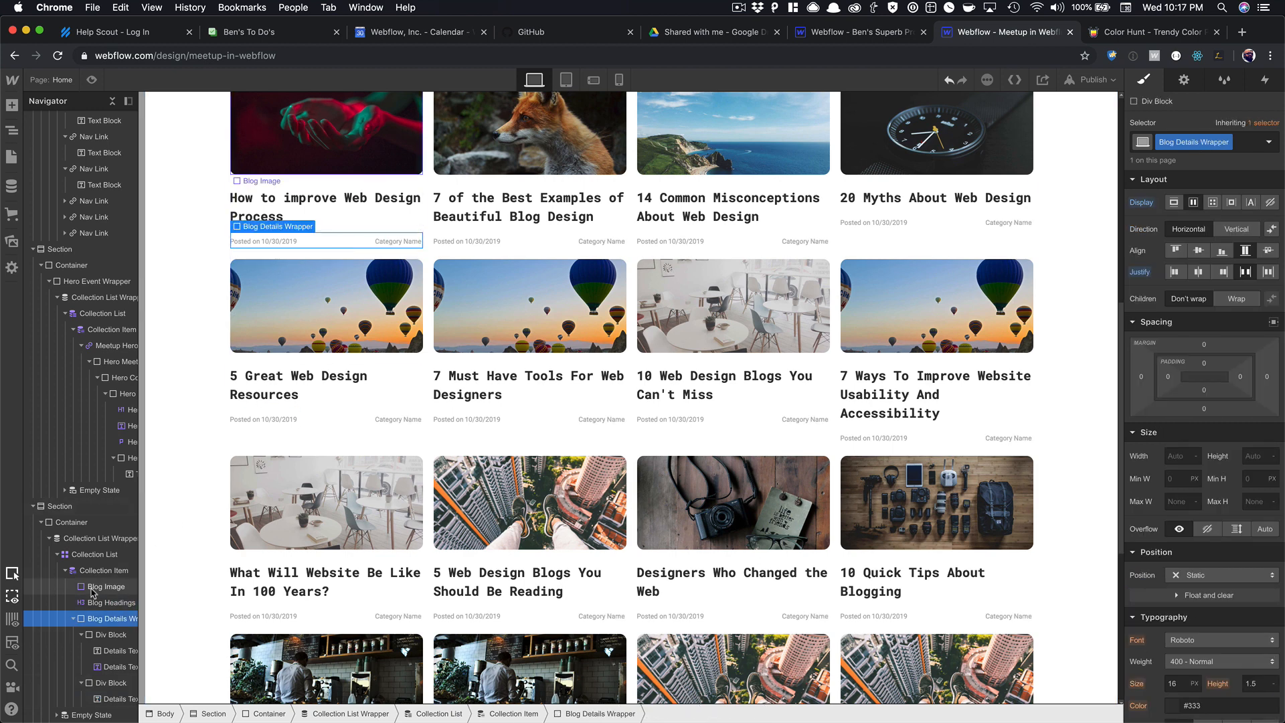
Add a Link Block to the first card's collection item using quick find.
click(80, 570)
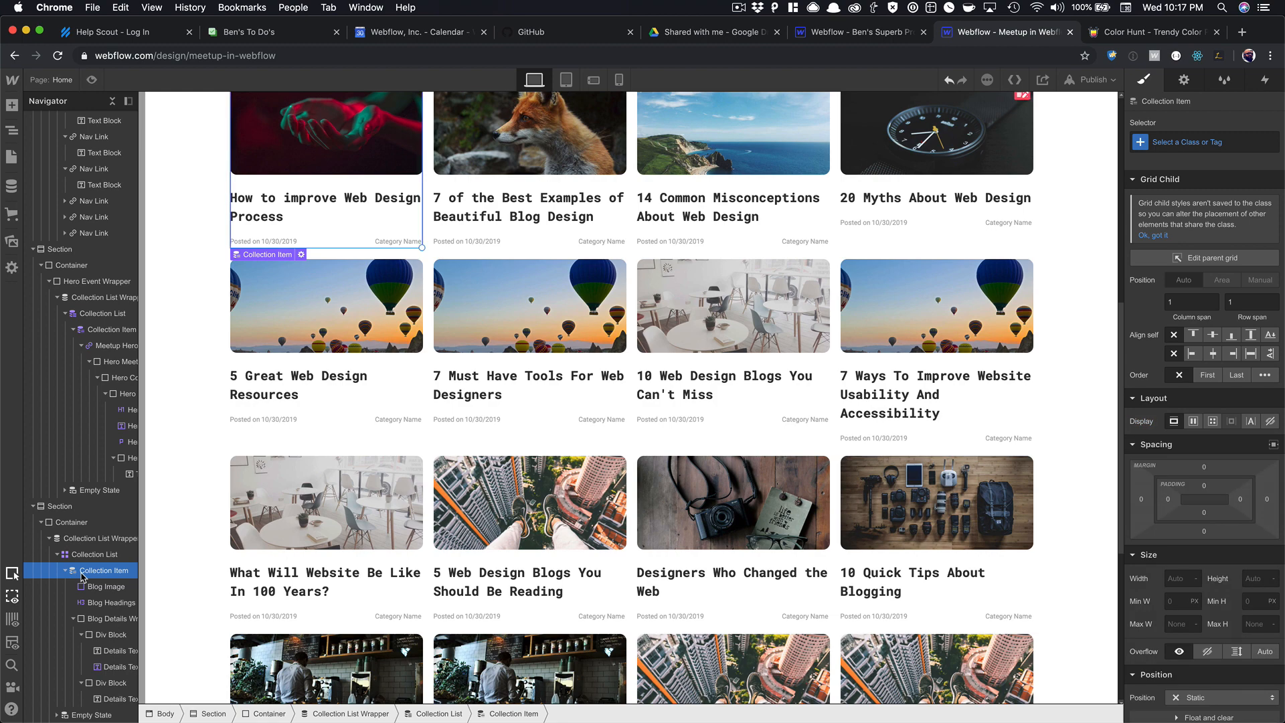
key(super+e)
text(link)
key(Return)
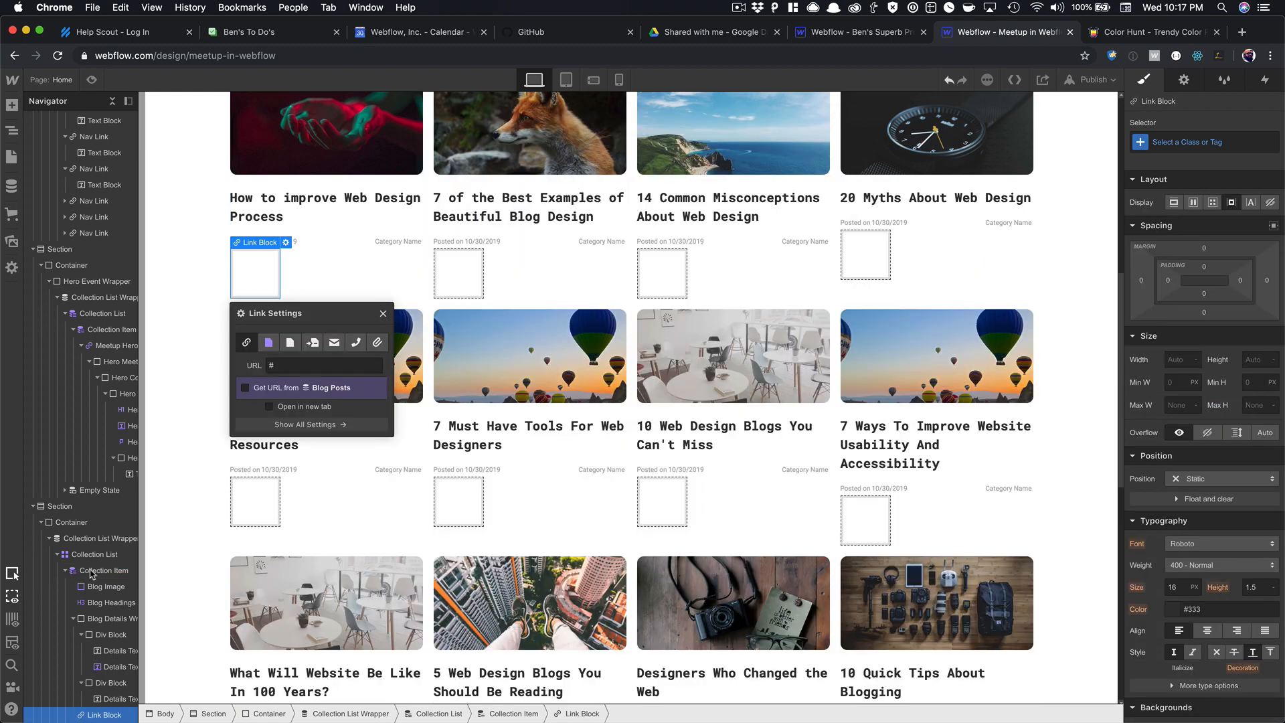
Nest Blog Image, Blog Headings and Blog Details Wrapper inside the new Link Block in the Navigator.
key(Escape)
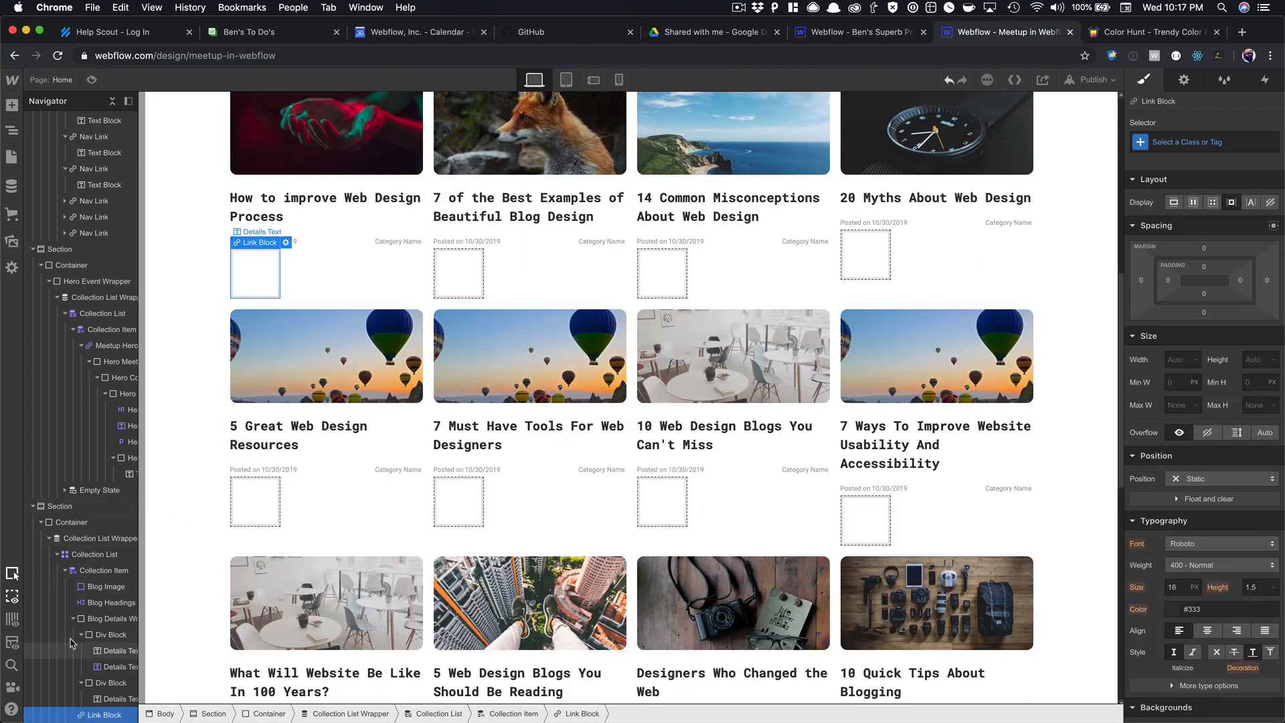
scroll(80, 646, down, 1)
drag(102, 700, 85, 606)
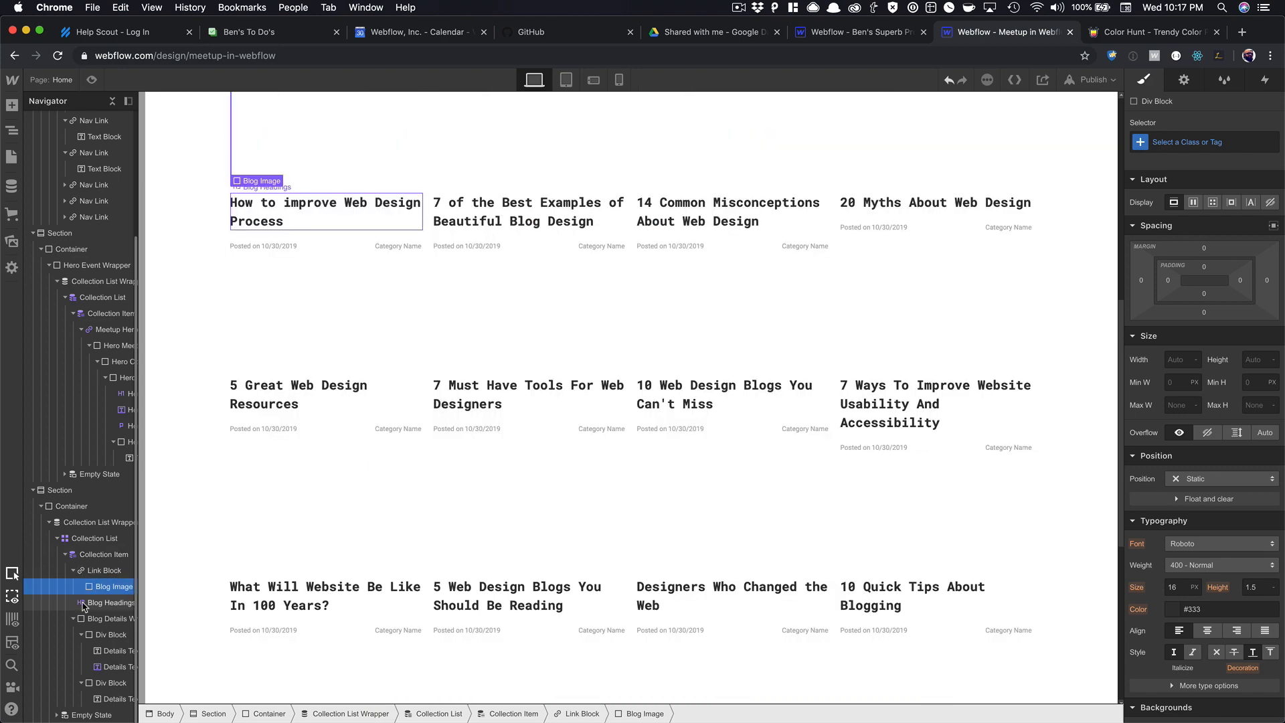
click(111, 602)
click(78, 619)
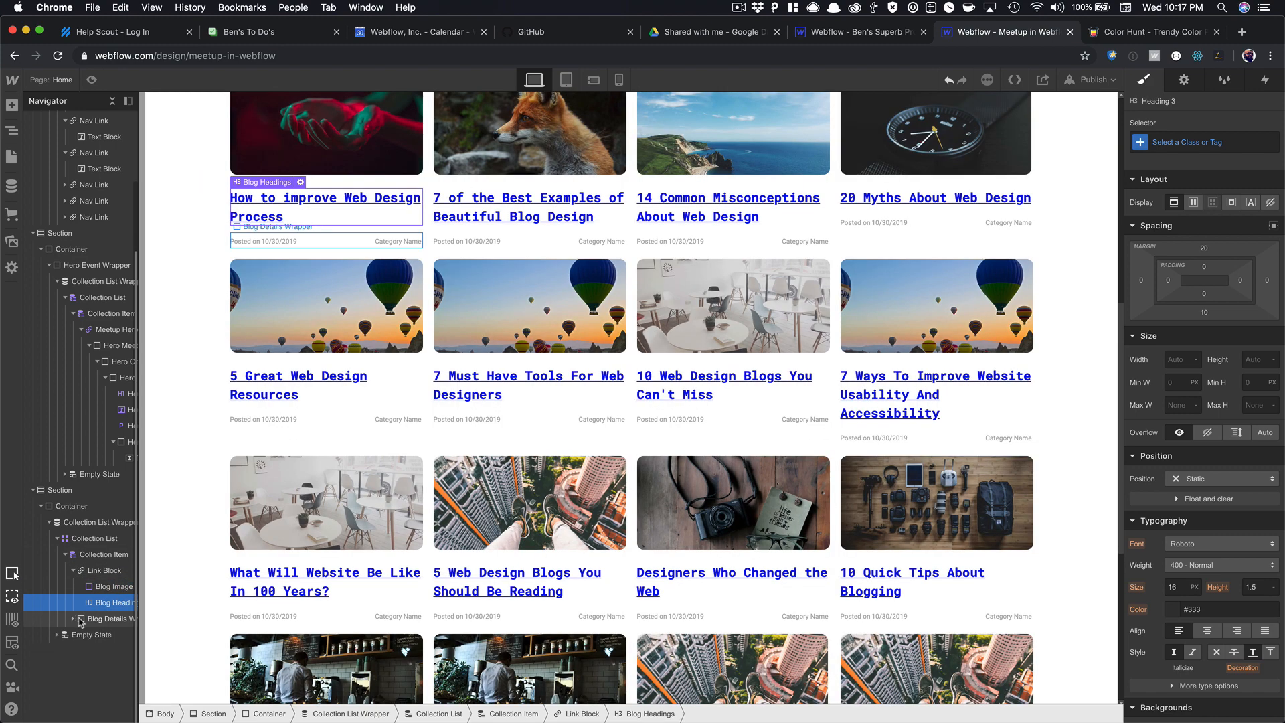
click(99, 619)
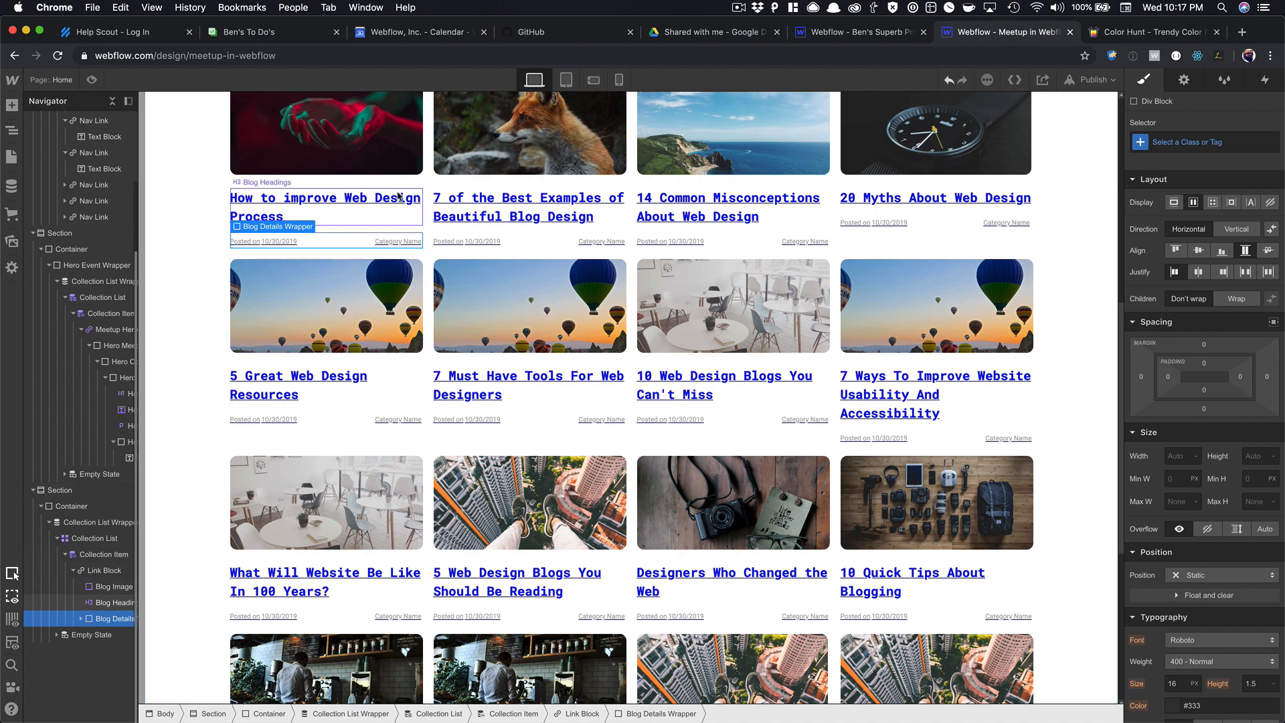
scroll(417, 234, up, 4)
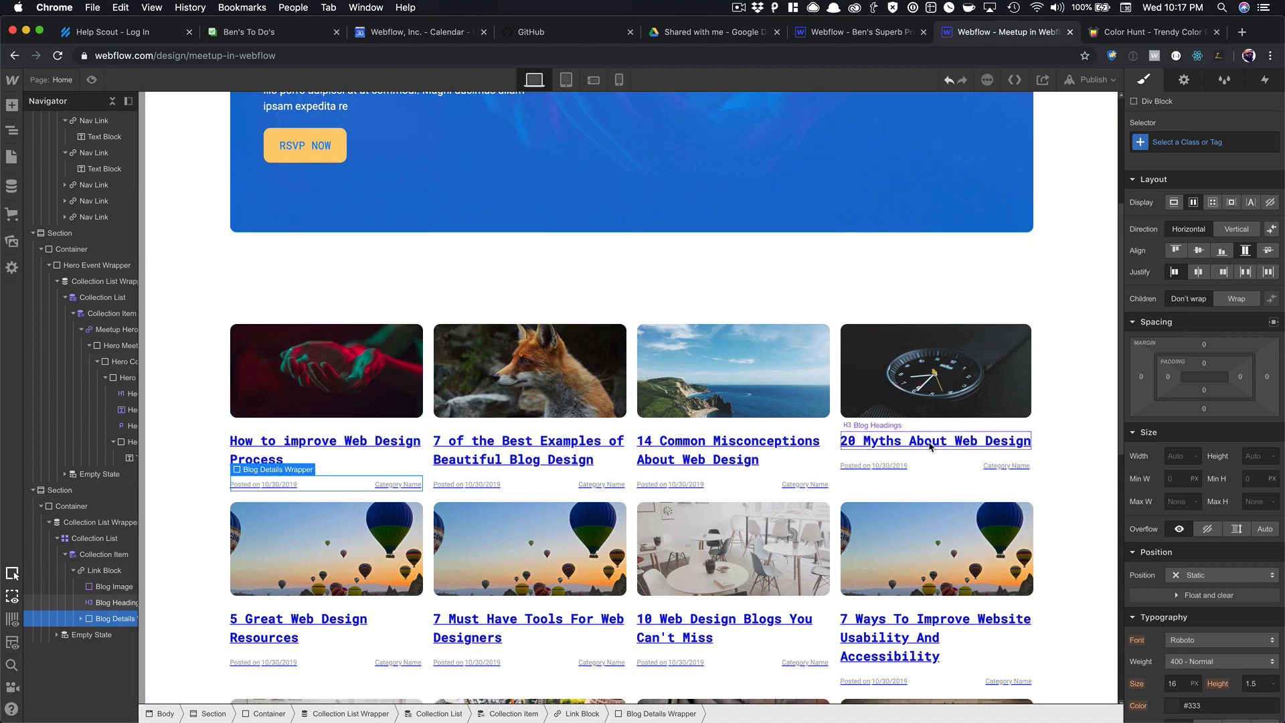
Give the card Link Block no text decoration and black text colour.
click(896, 482)
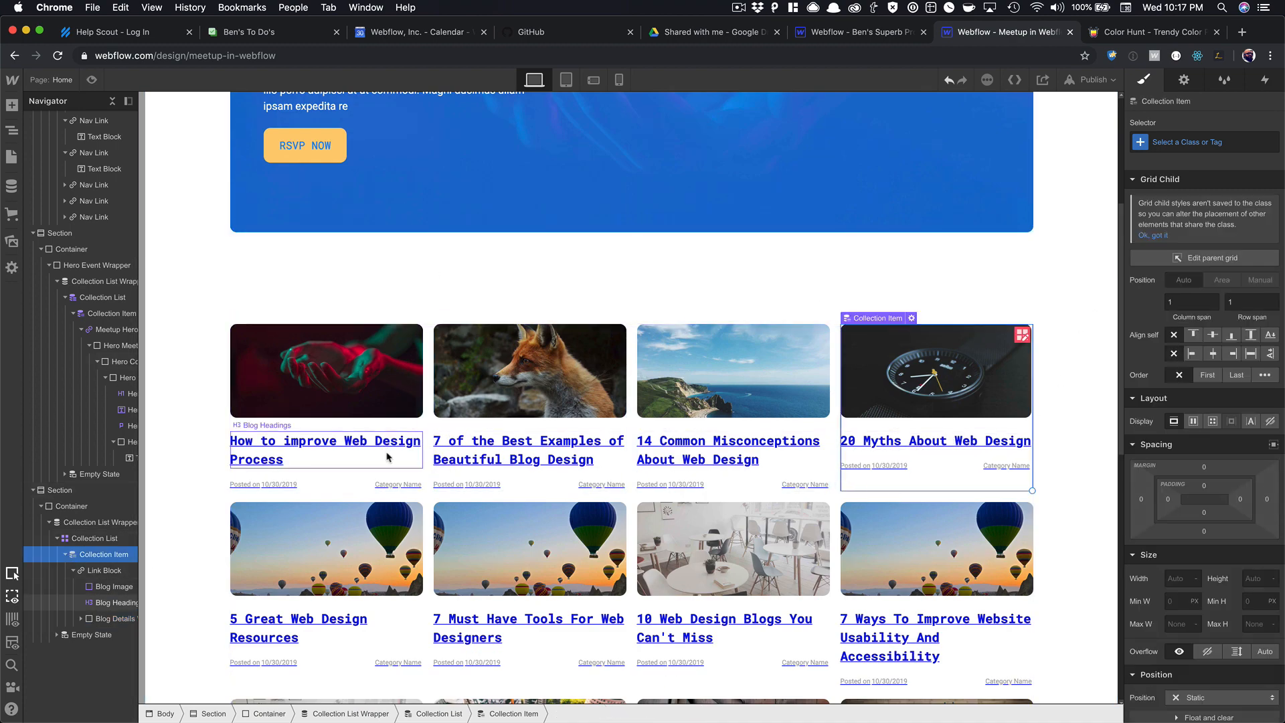
double_click(354, 482)
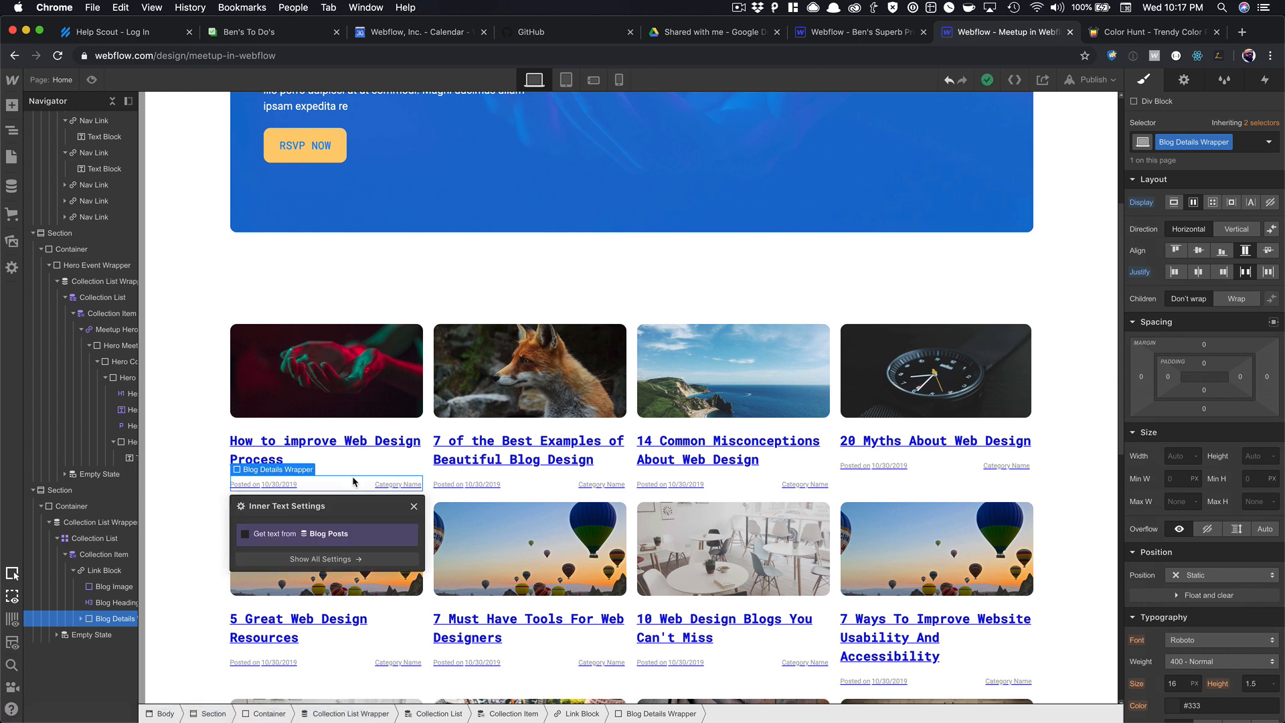
key(Up)
key(Up)
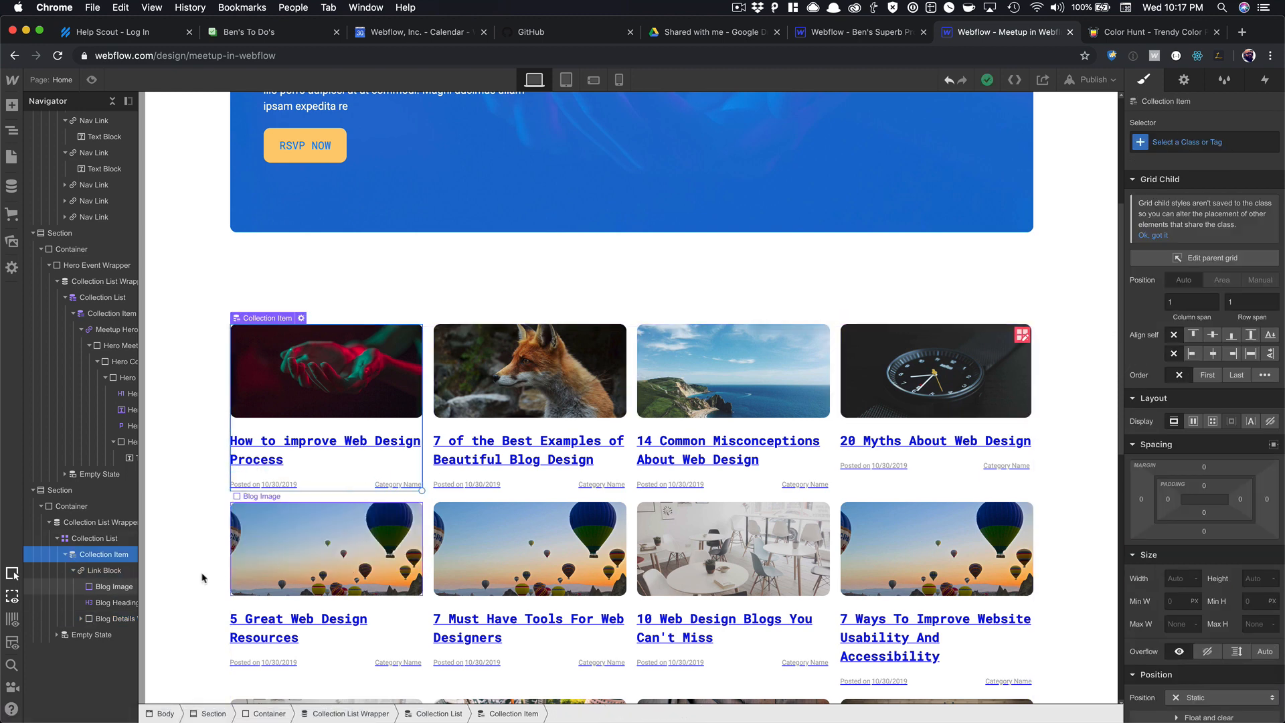
key(Down)
scroll(1203, 402, down, 5)
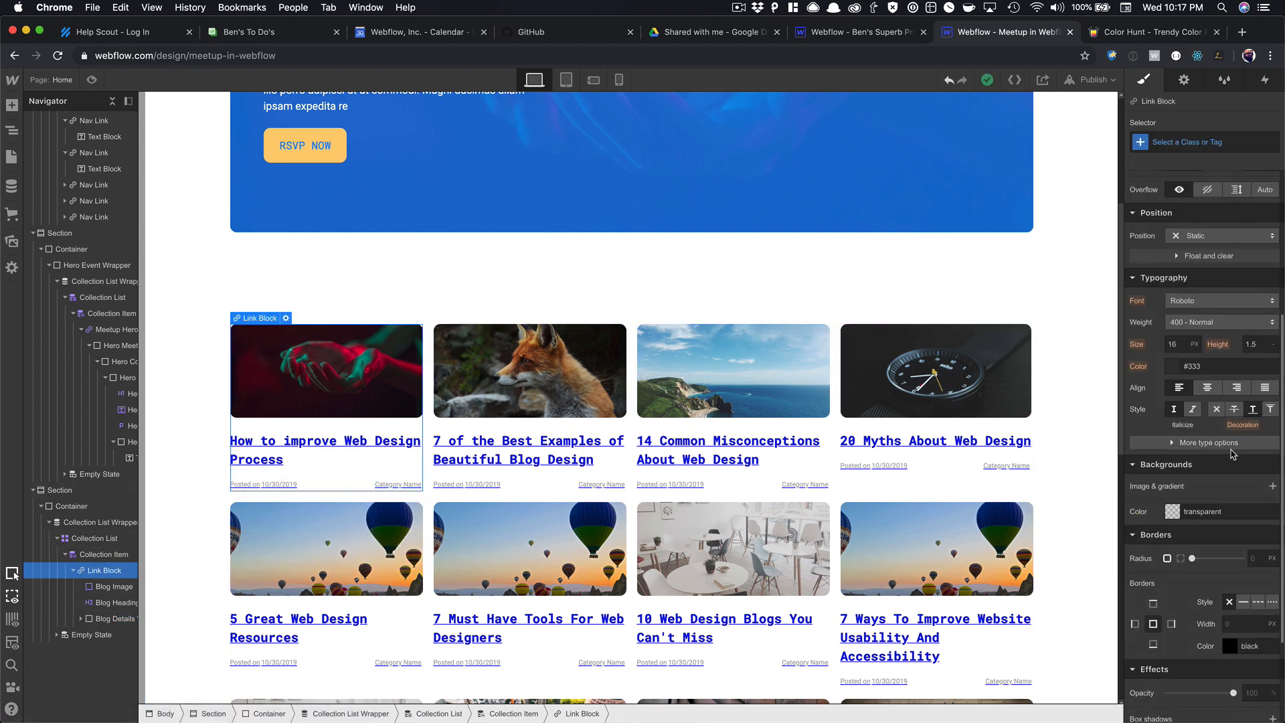
click(1217, 409)
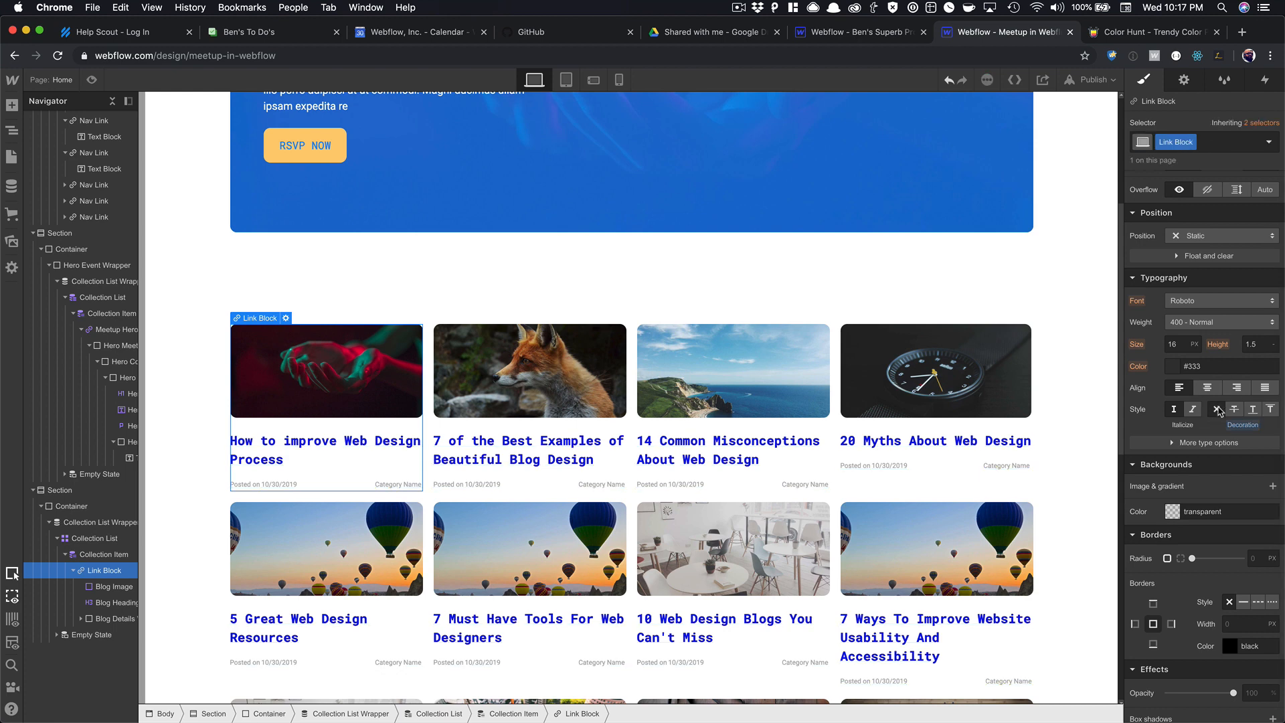
click(1167, 369)
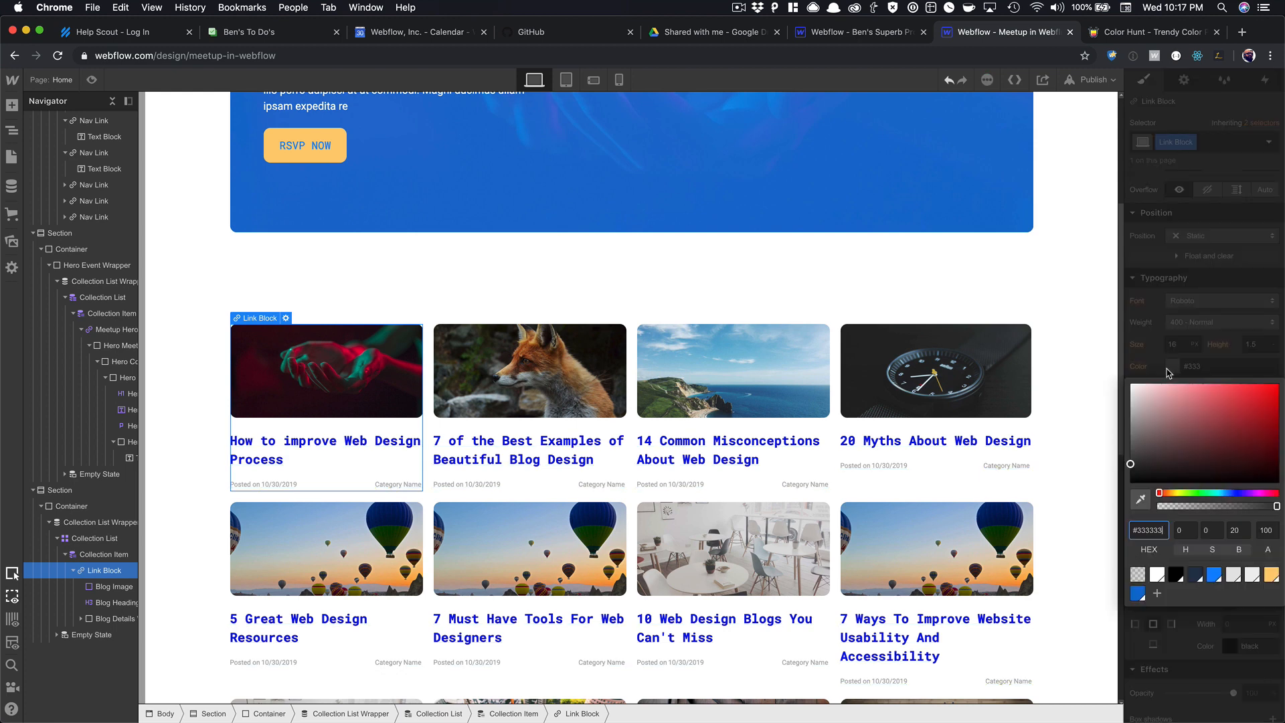
click(1077, 351)
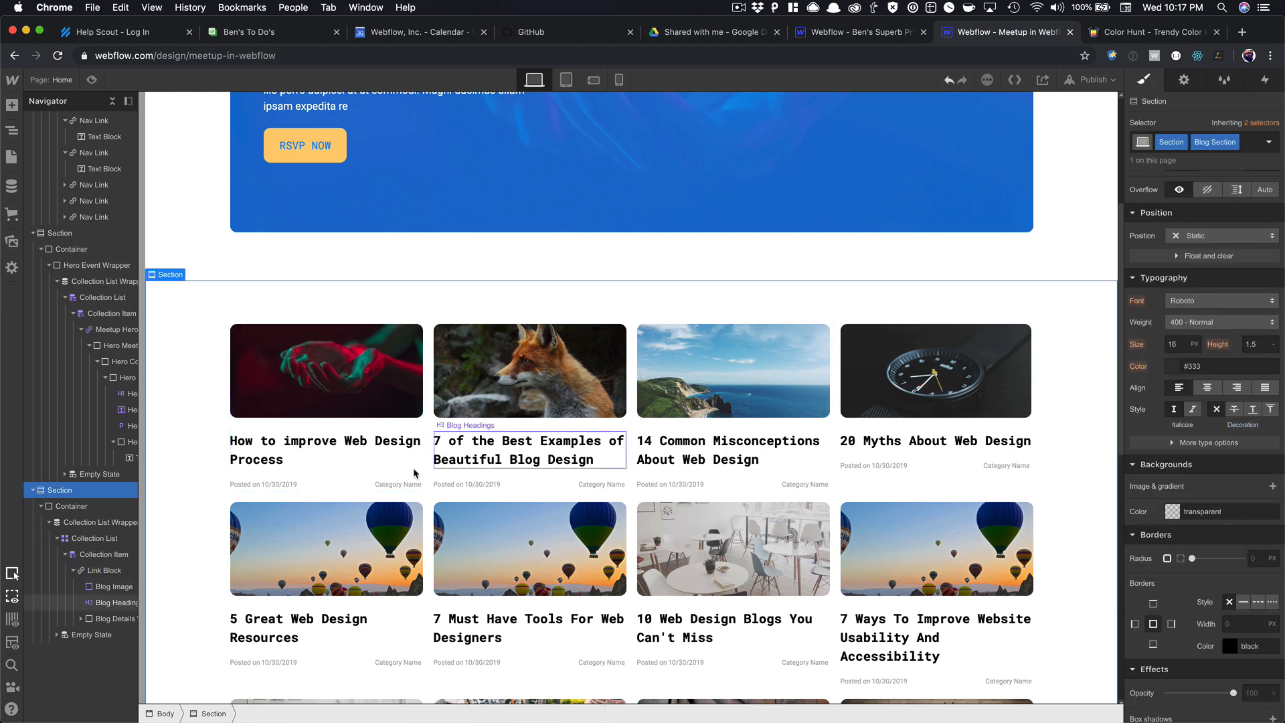
Add a Hover state to Blog Headings that underlines the heading text.
click(345, 480)
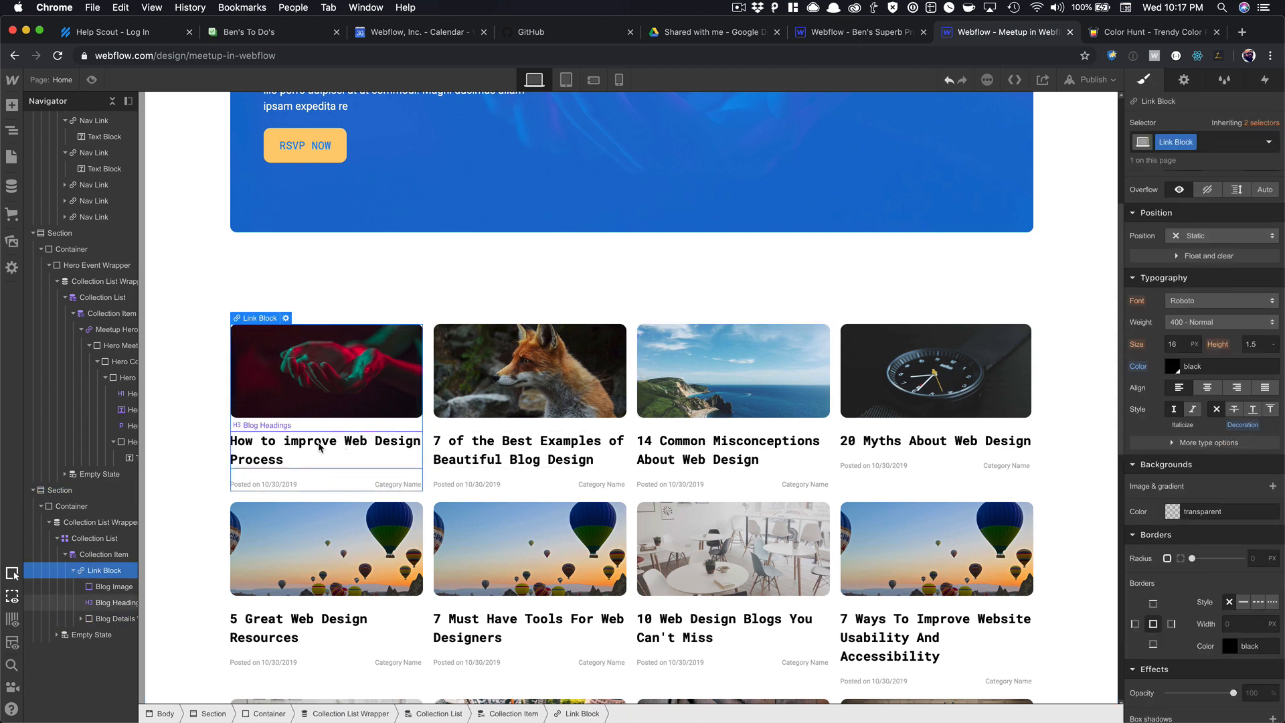
click(339, 458)
click(1269, 142)
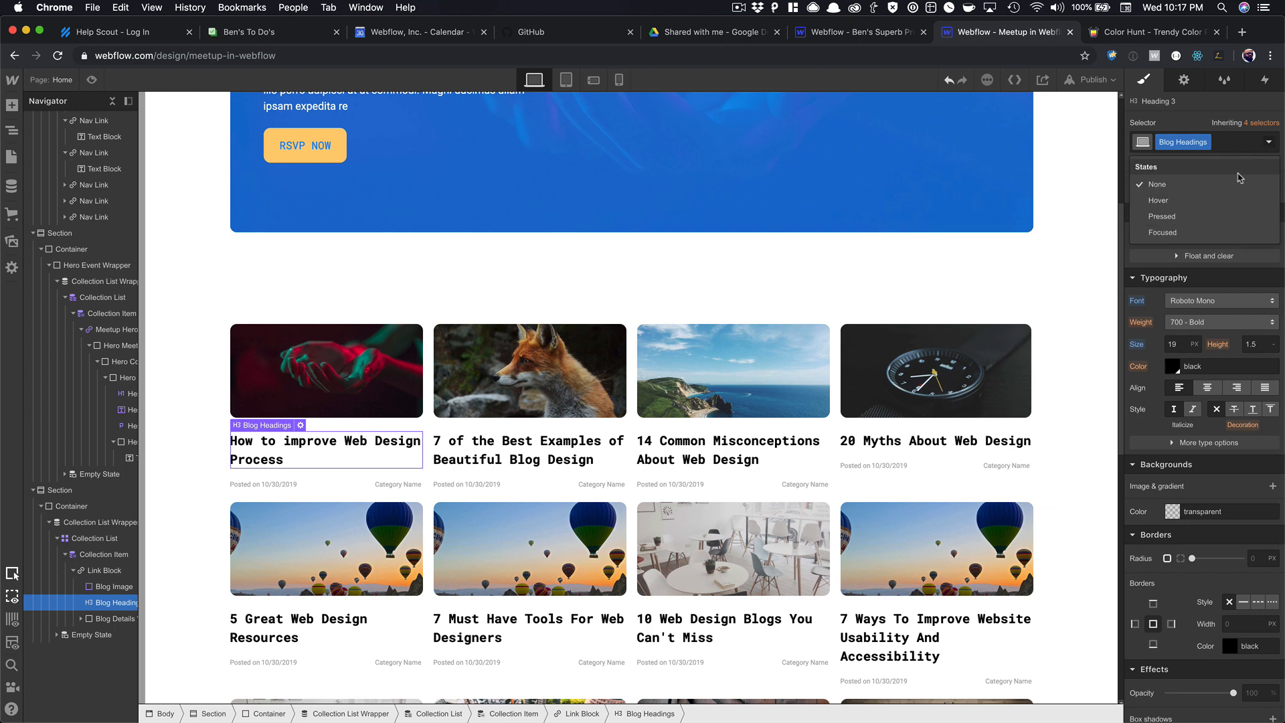
click(1191, 200)
click(1243, 602)
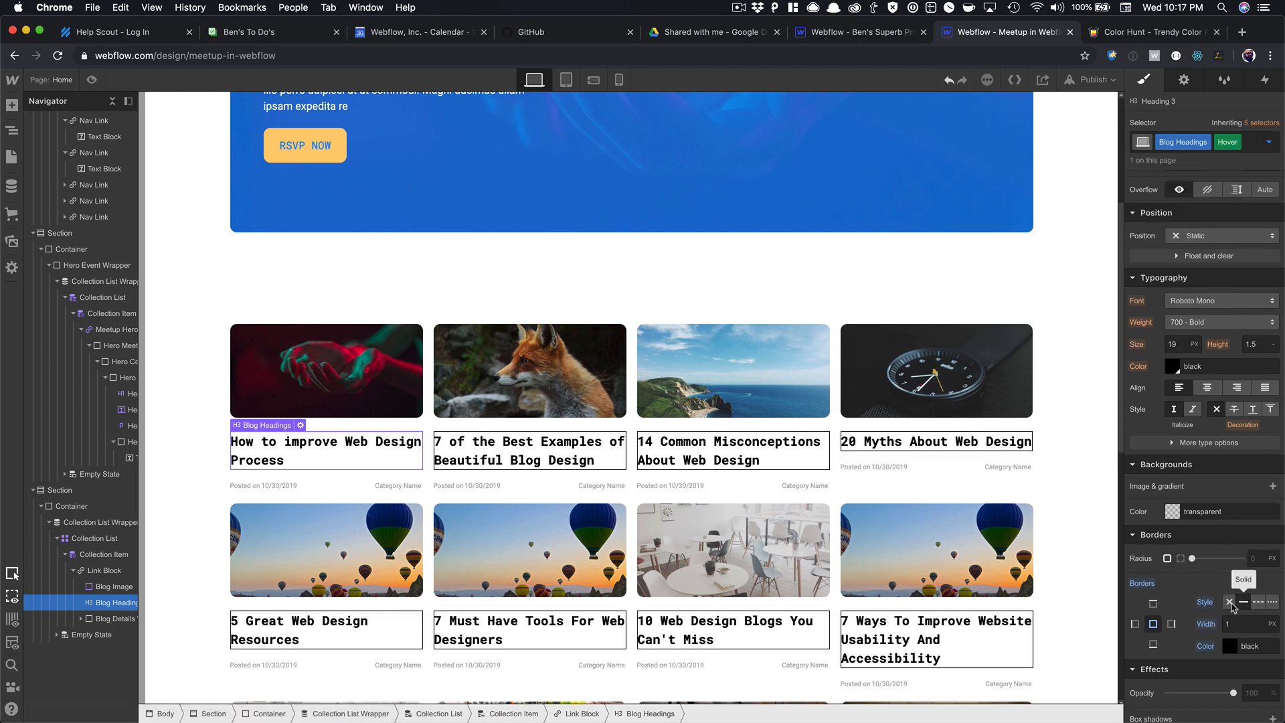
click(1229, 602)
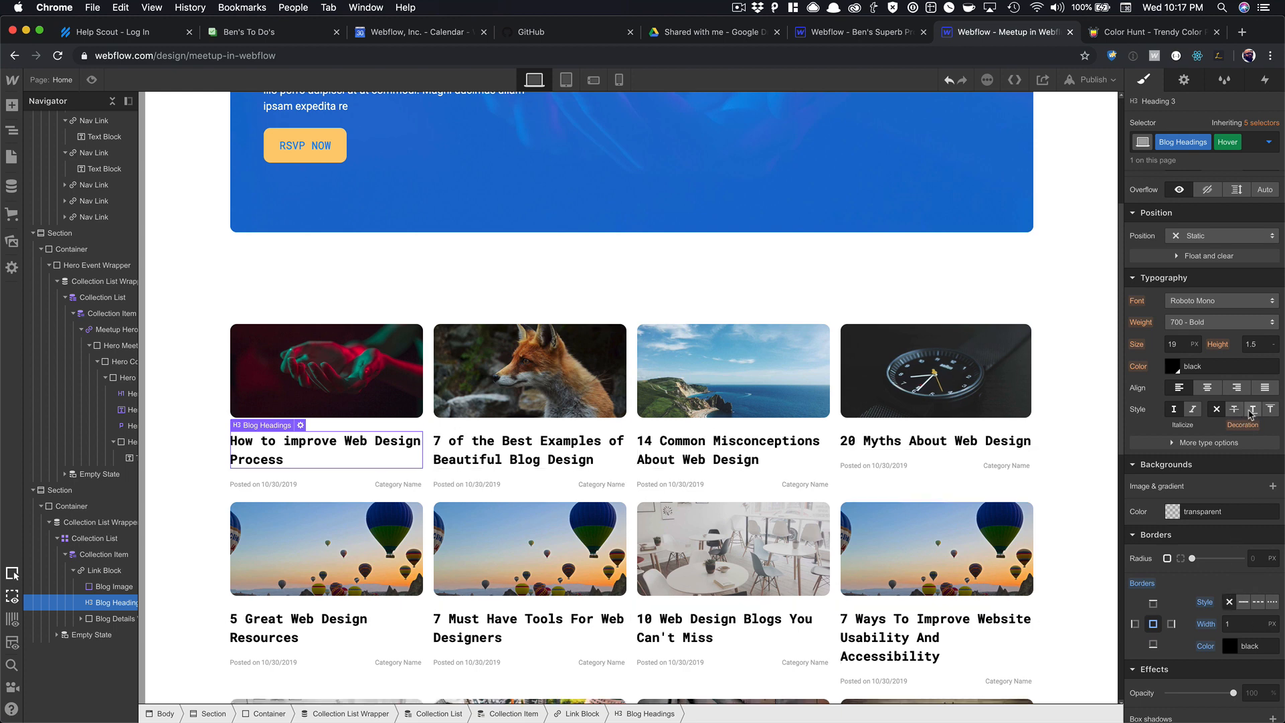
click(1252, 409)
Preview the page to check the heading underline on hover.
click(619, 405)
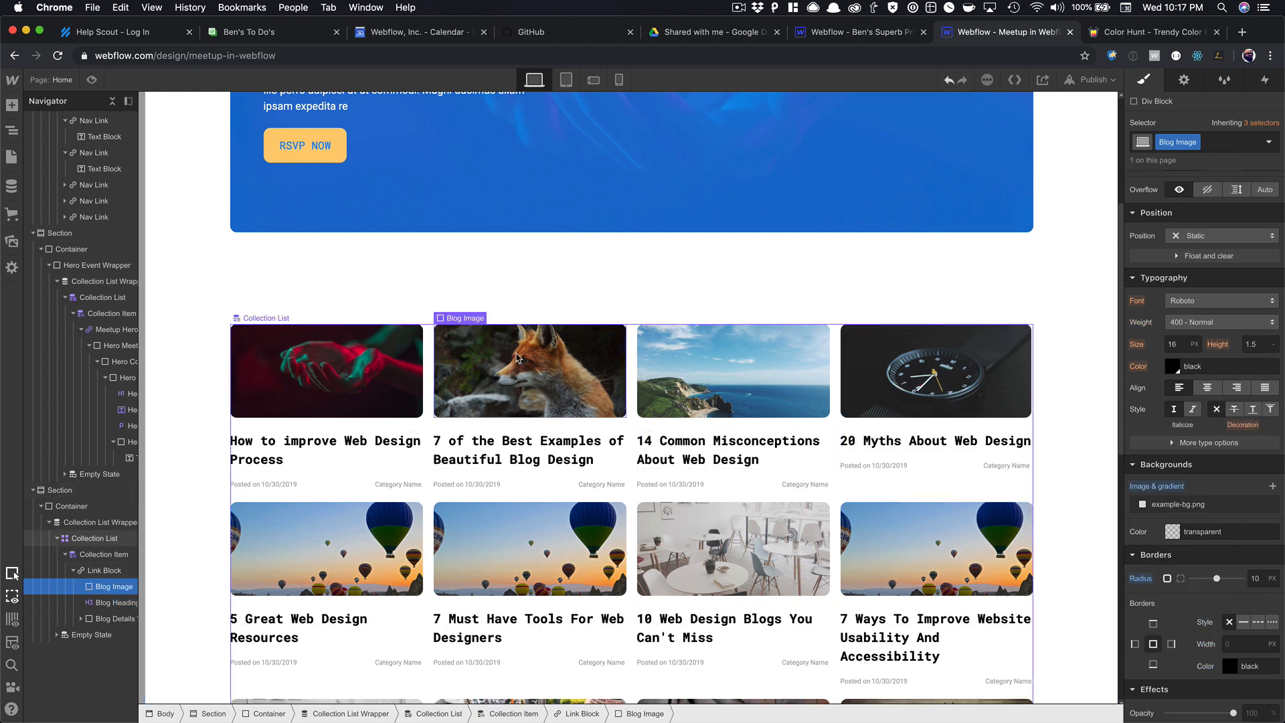
click(99, 78)
scroll(331, 382, down, 5)
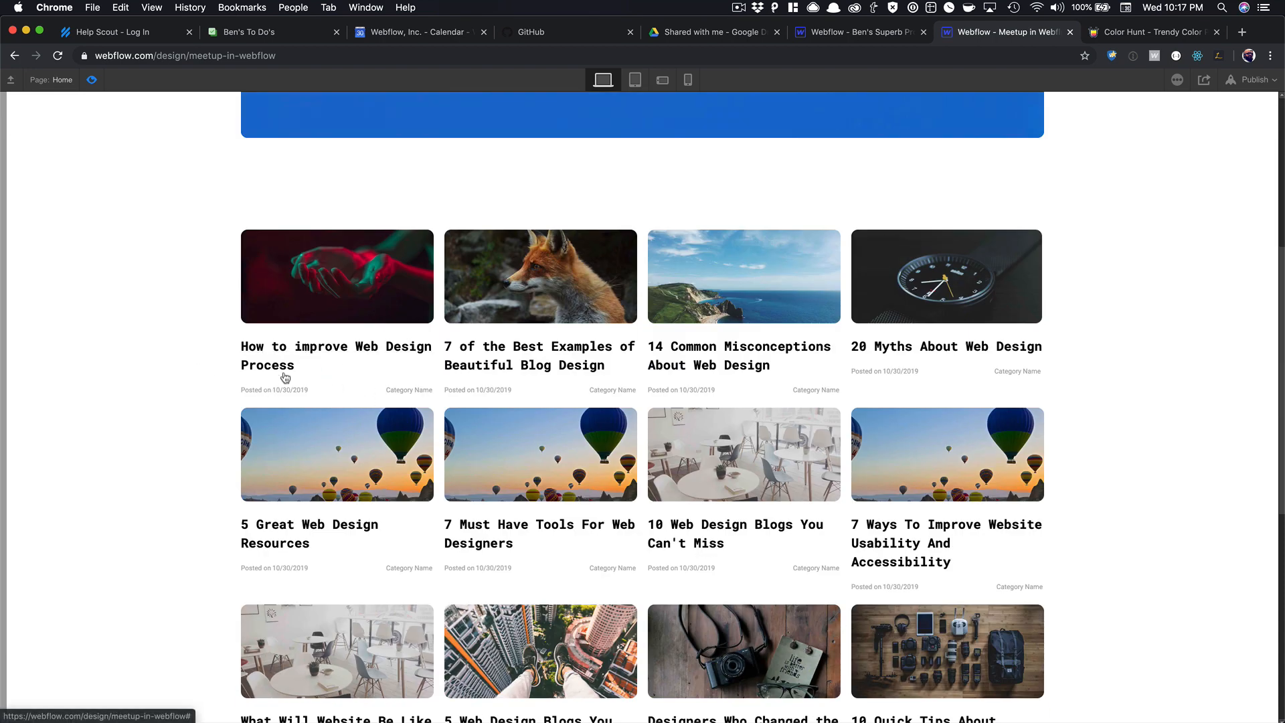
Leave preview and return to the Designer.
click(91, 80)
scroll(439, 268, down, 10)
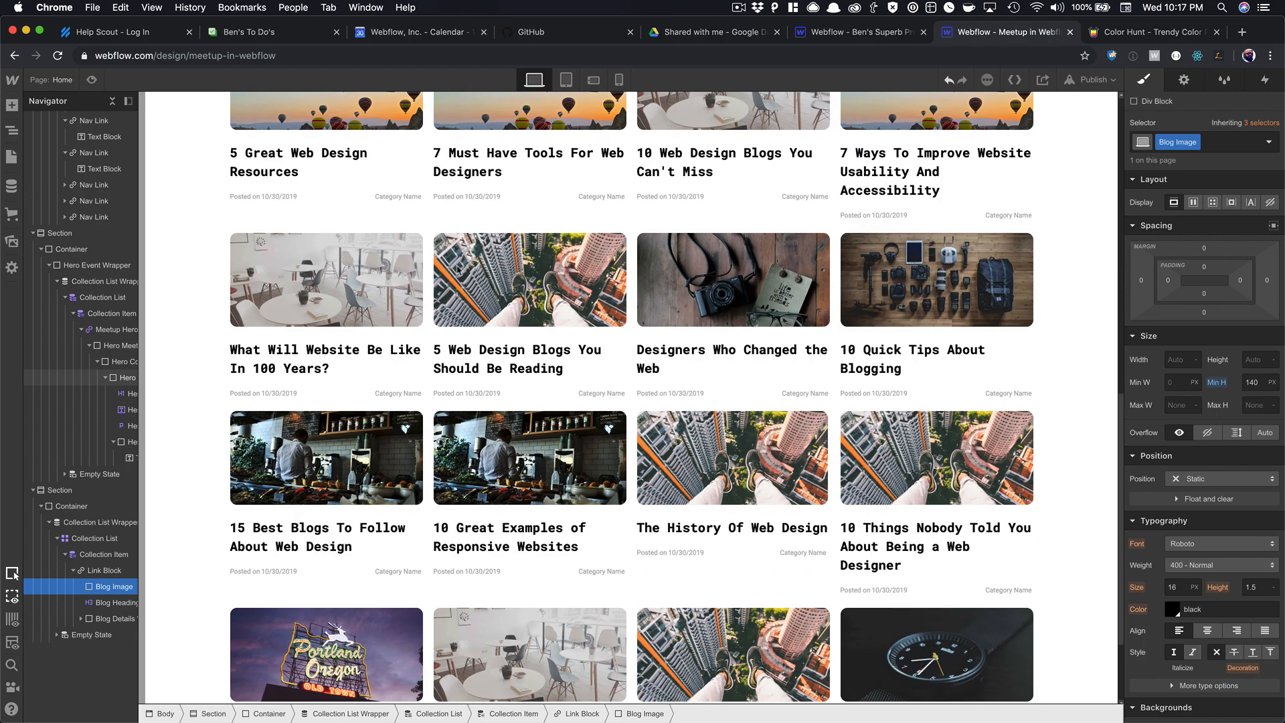
scroll(458, 269, down, 3)
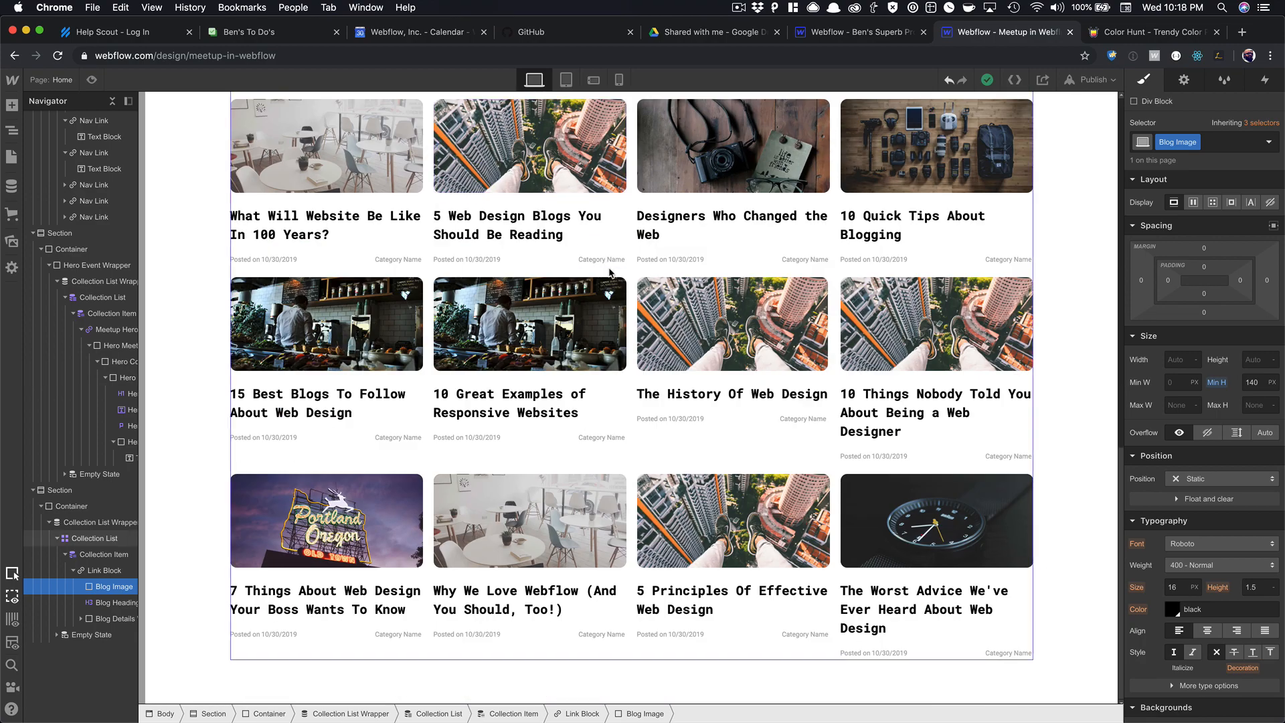
scroll(337, 326, up, 8)
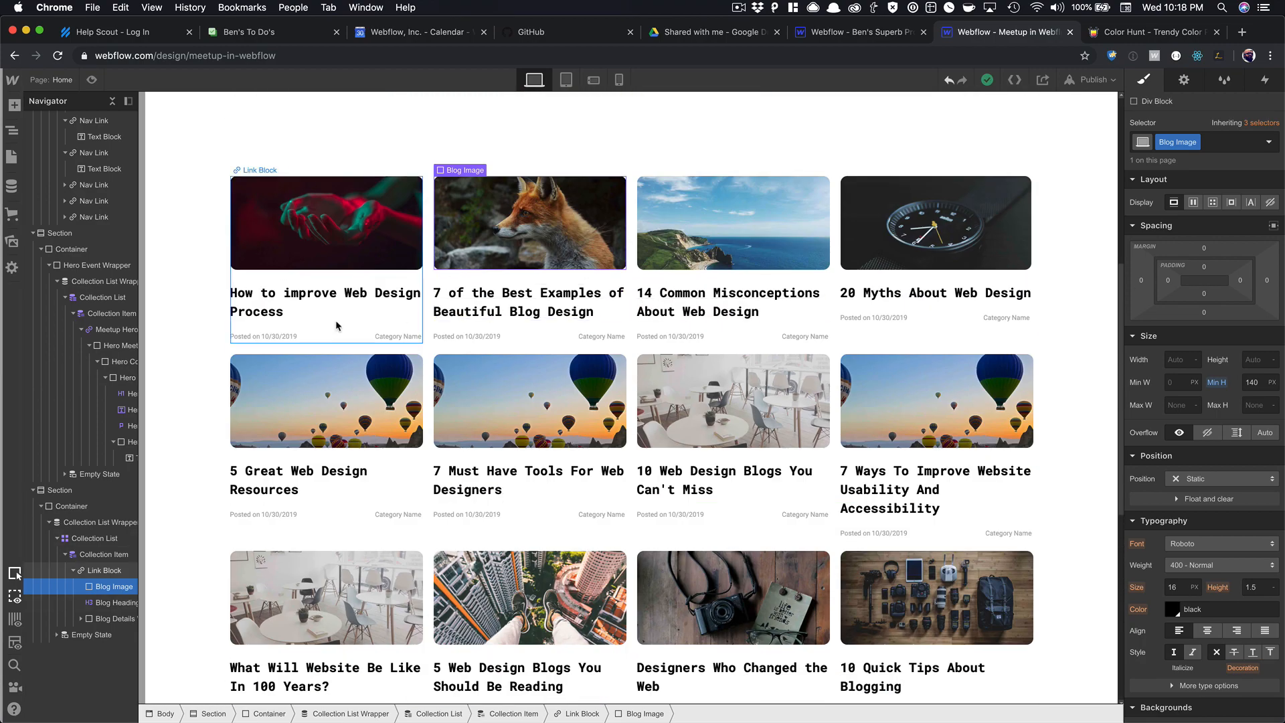
Rename the card link wrapper's class to 'Blog Link'.
click(335, 338)
key(Up)
key(Up)
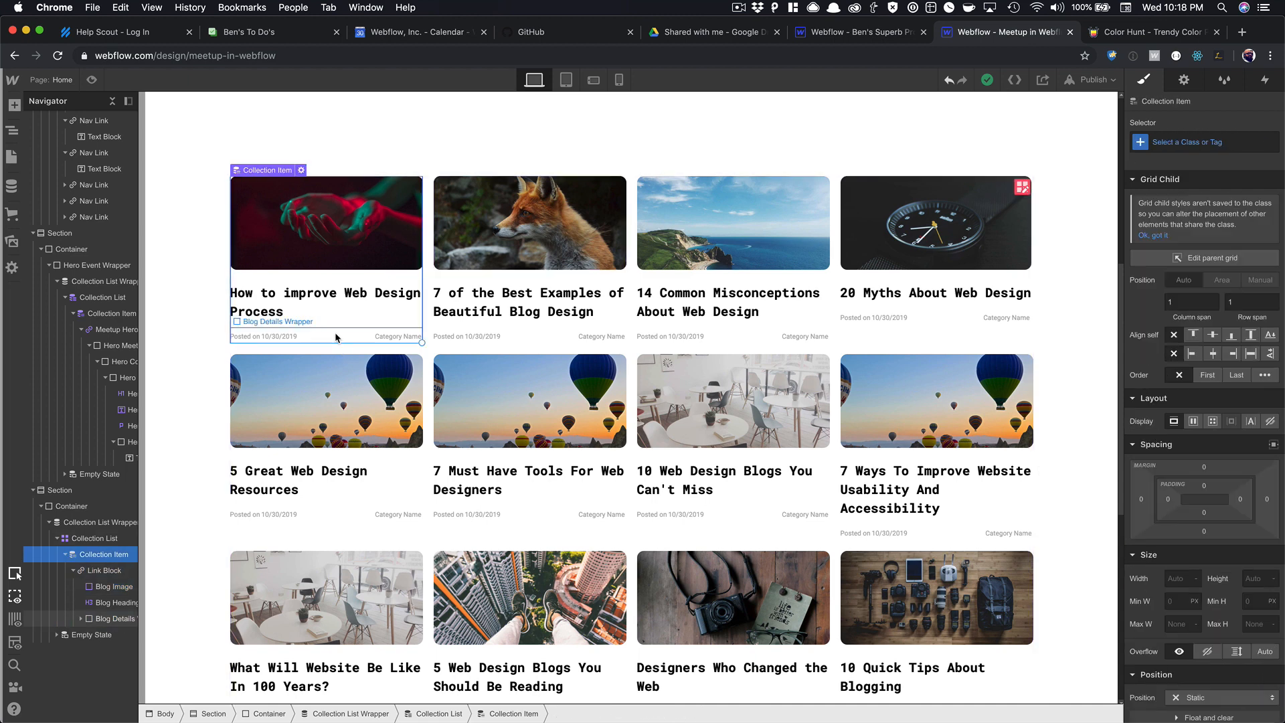
key(Down)
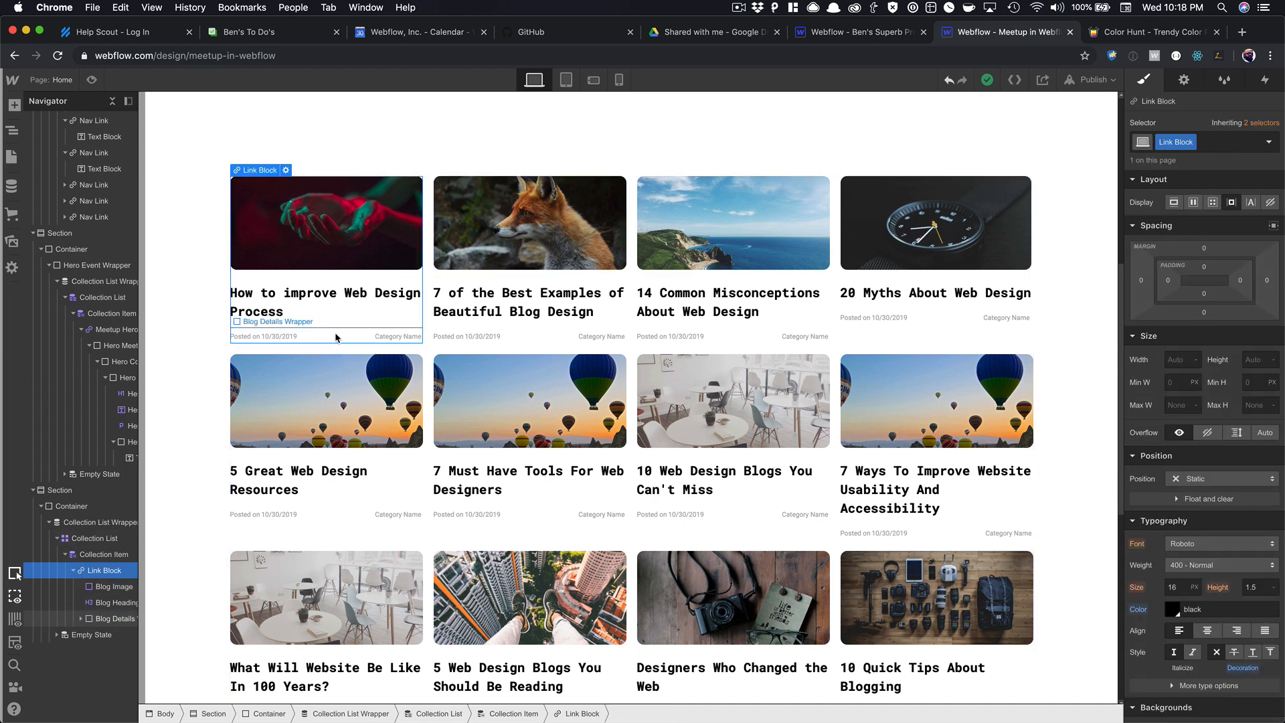
click(1192, 142)
click(1189, 163)
text(Blog Link)
key(Return)
Set the Blog Link minimum height to 300 px.
click(1249, 382)
text(300)
key(Tab)
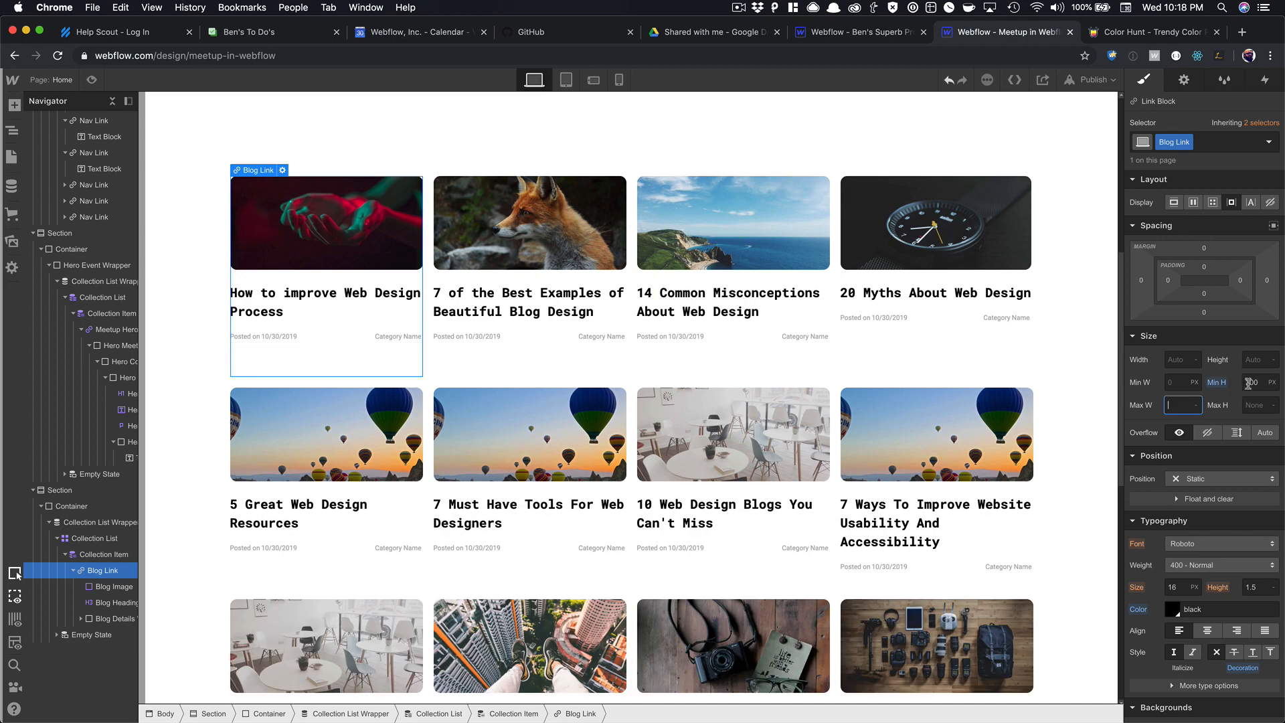
scroll(993, 455, down, 5)
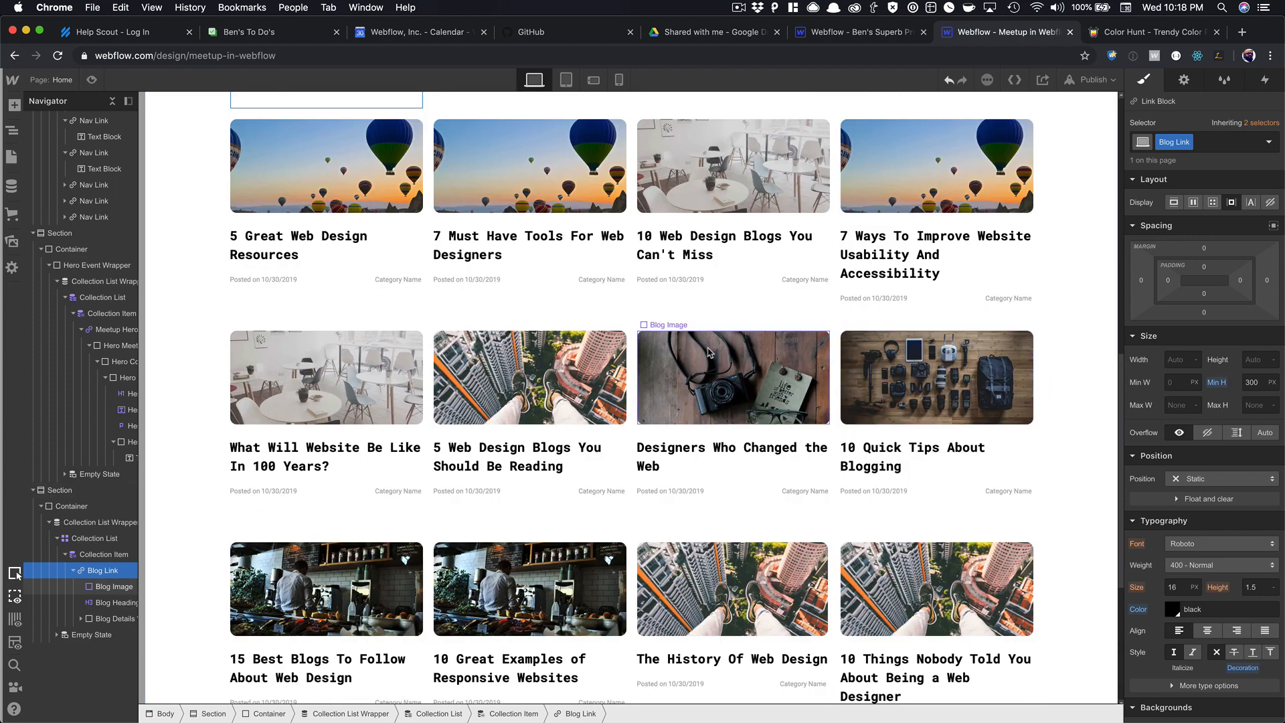
scroll(710, 353, down, 3)
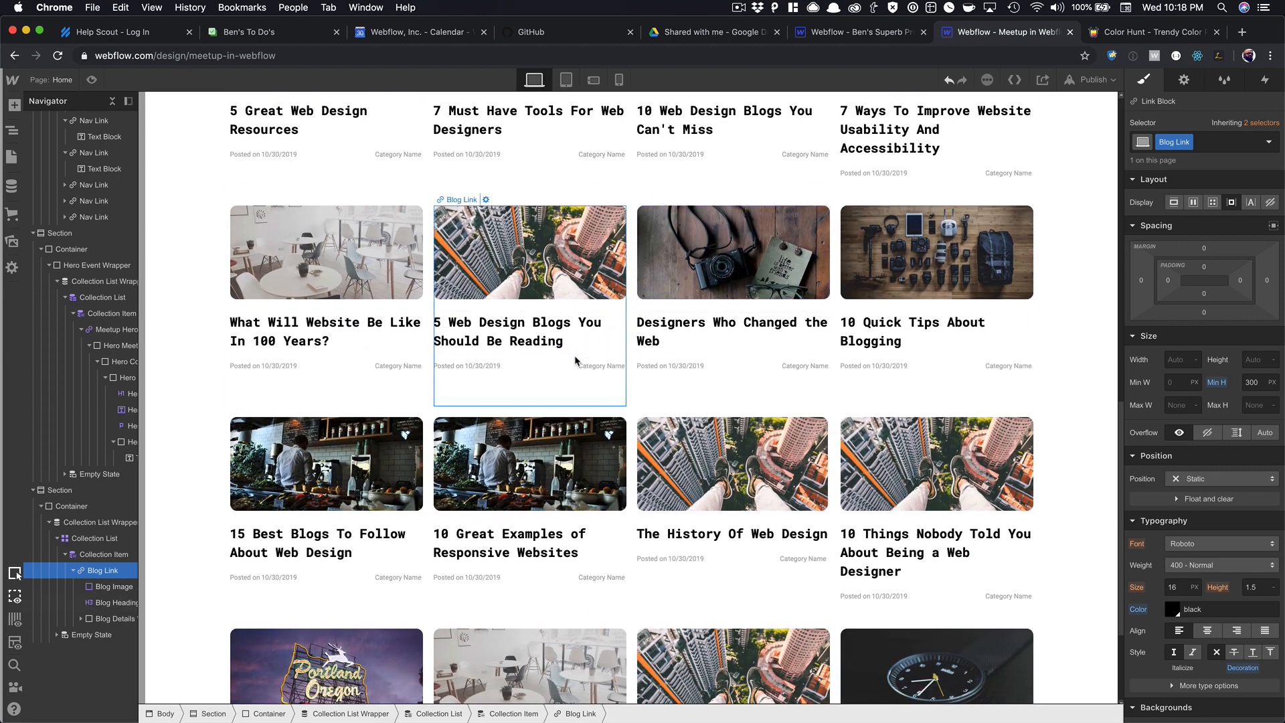
click(573, 381)
key(Up)
key(Up)
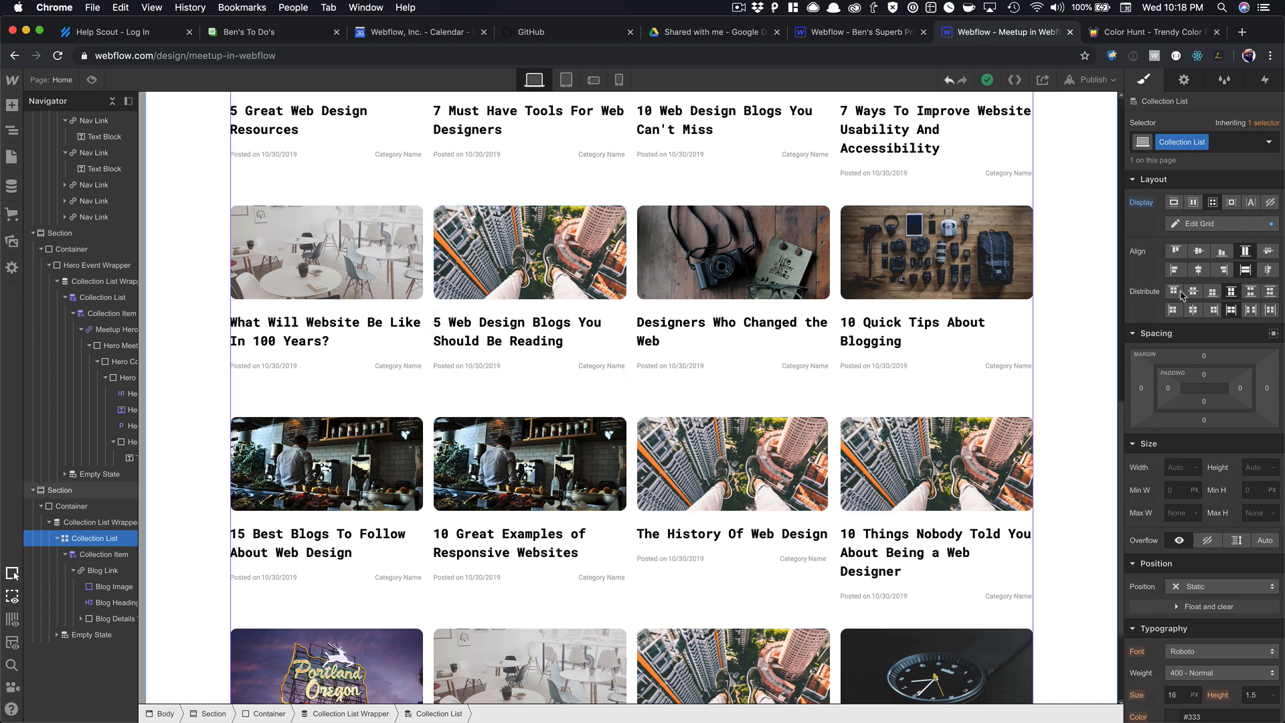
Try several Distribute options on the Collection List, ending with four evenly aligned cards per row.
click(1252, 295)
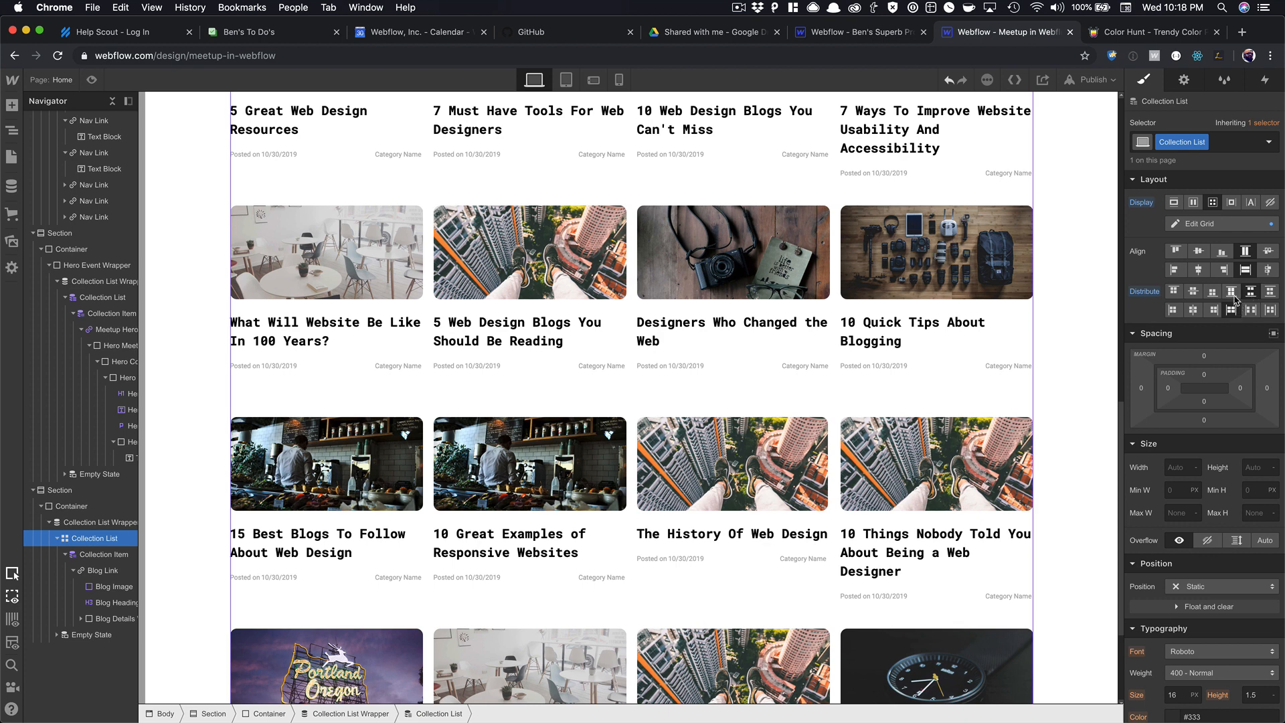
click(1232, 296)
click(1230, 293)
click(825, 338)
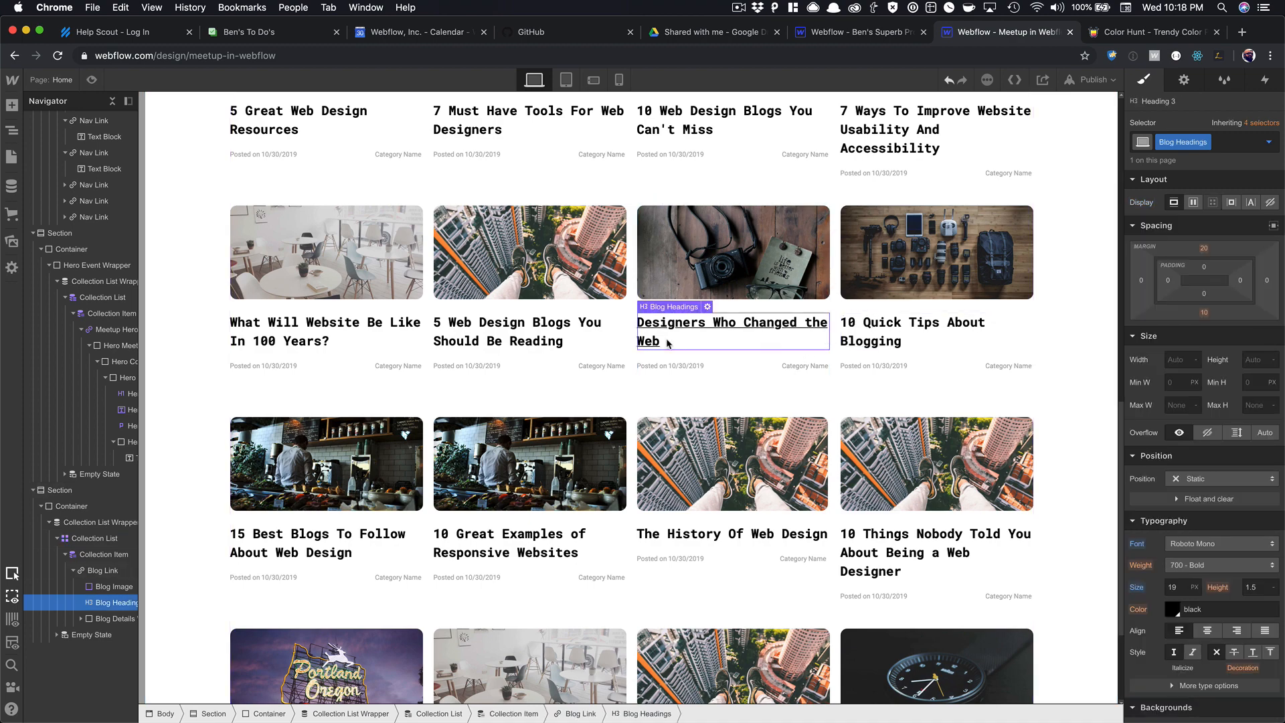
scroll(388, 258, up, 4)
scroll(388, 258, up, 1)
scroll(388, 259, up, 3)
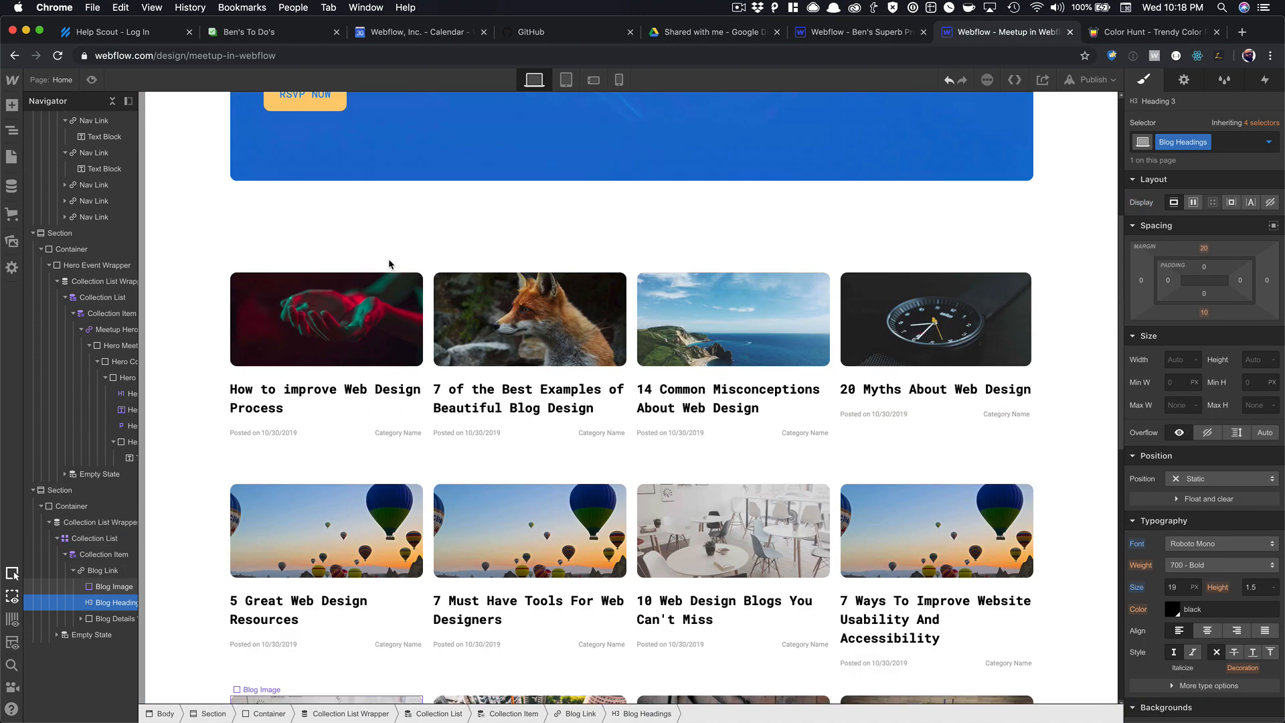
click(93, 81)
scroll(522, 284, down, 8)
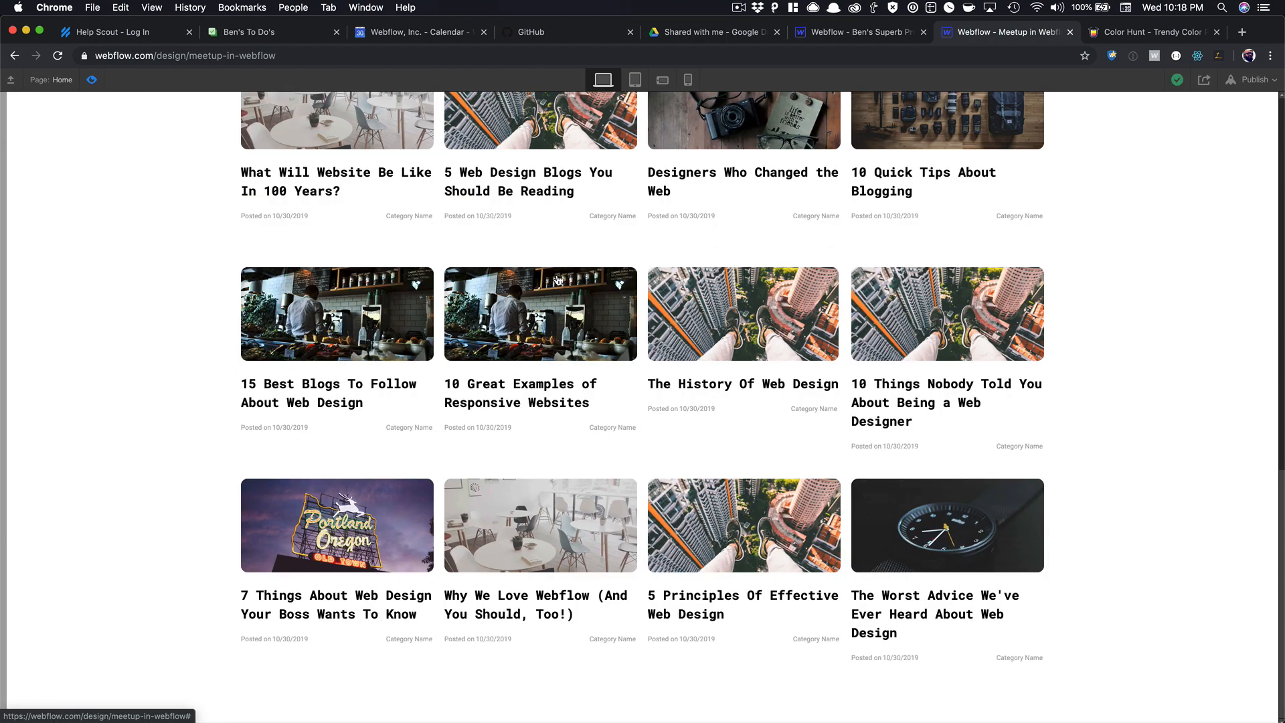
scroll(557, 280, up, 10)
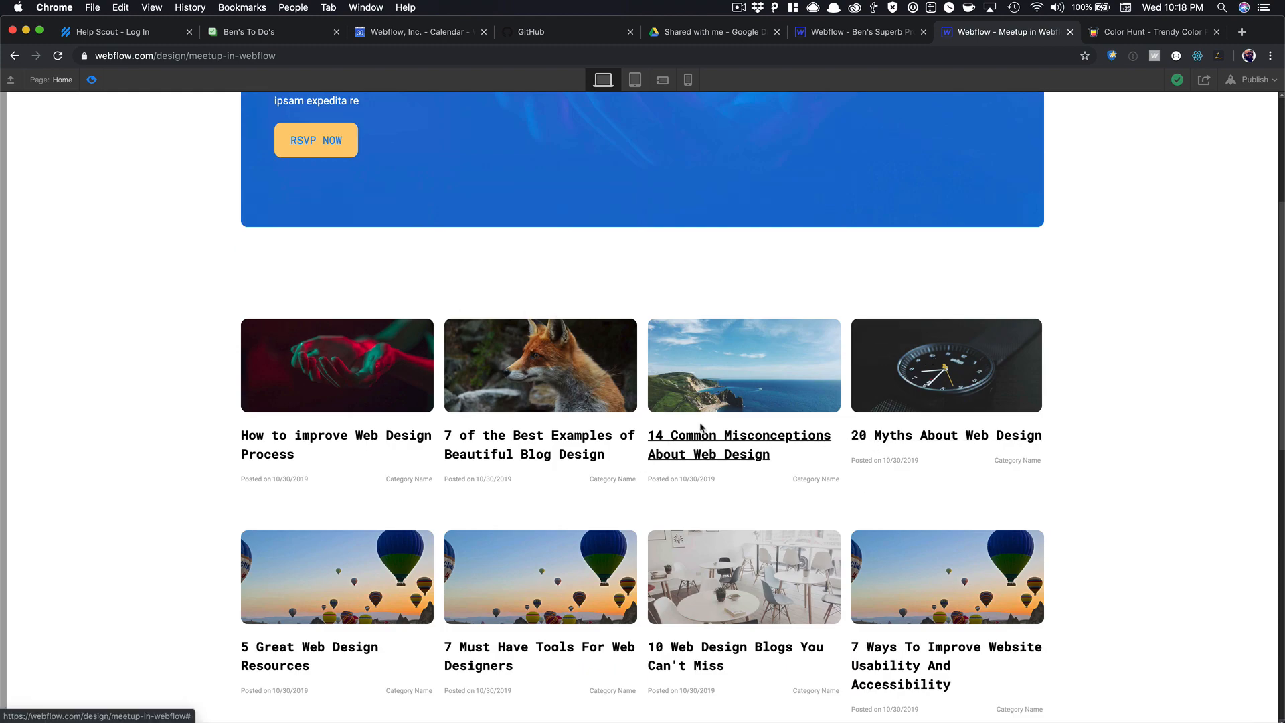
key(super+shift+p)
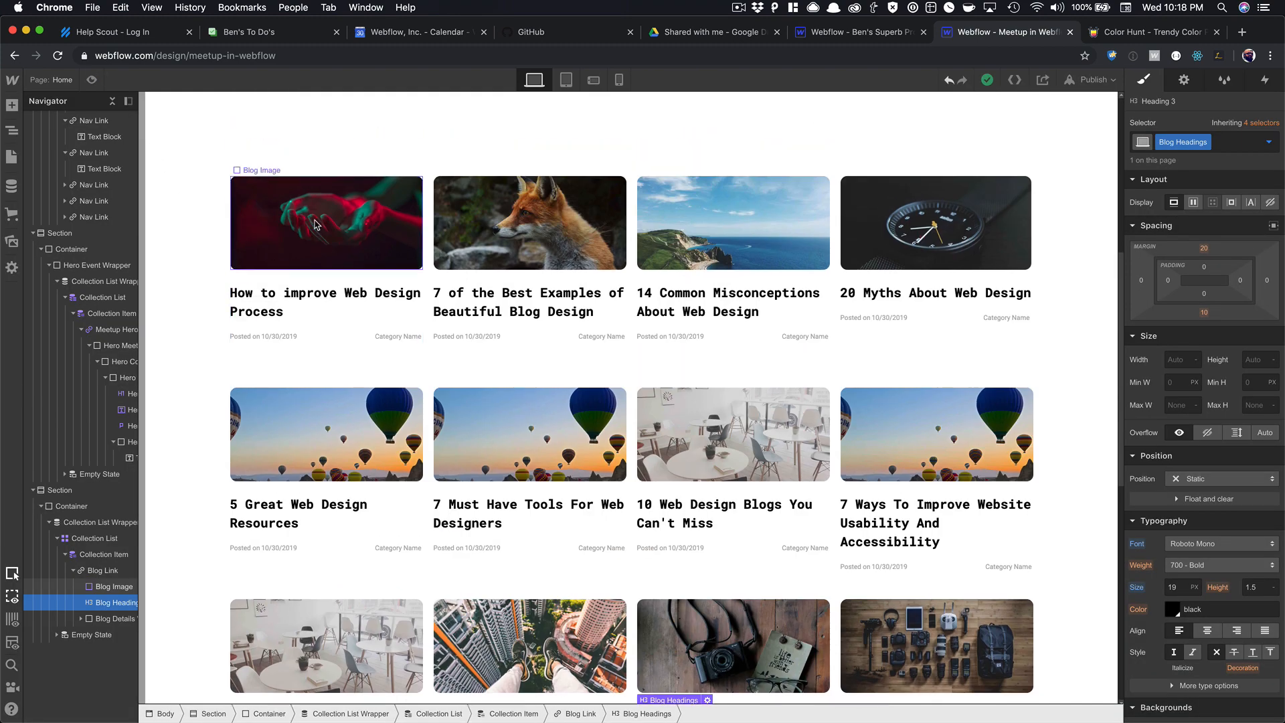
Set the Blog Image Hover state opacity to about 70%.
click(310, 238)
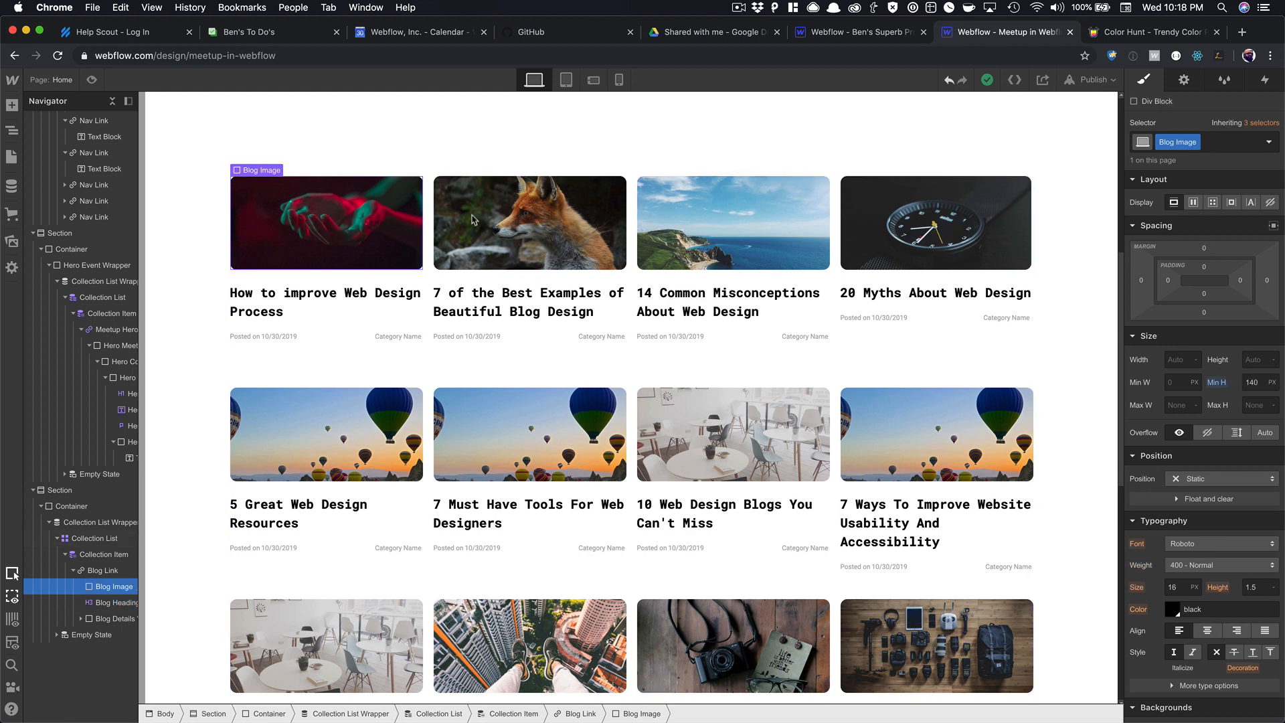
click(1268, 141)
click(1158, 200)
scroll(1209, 353, down, 4)
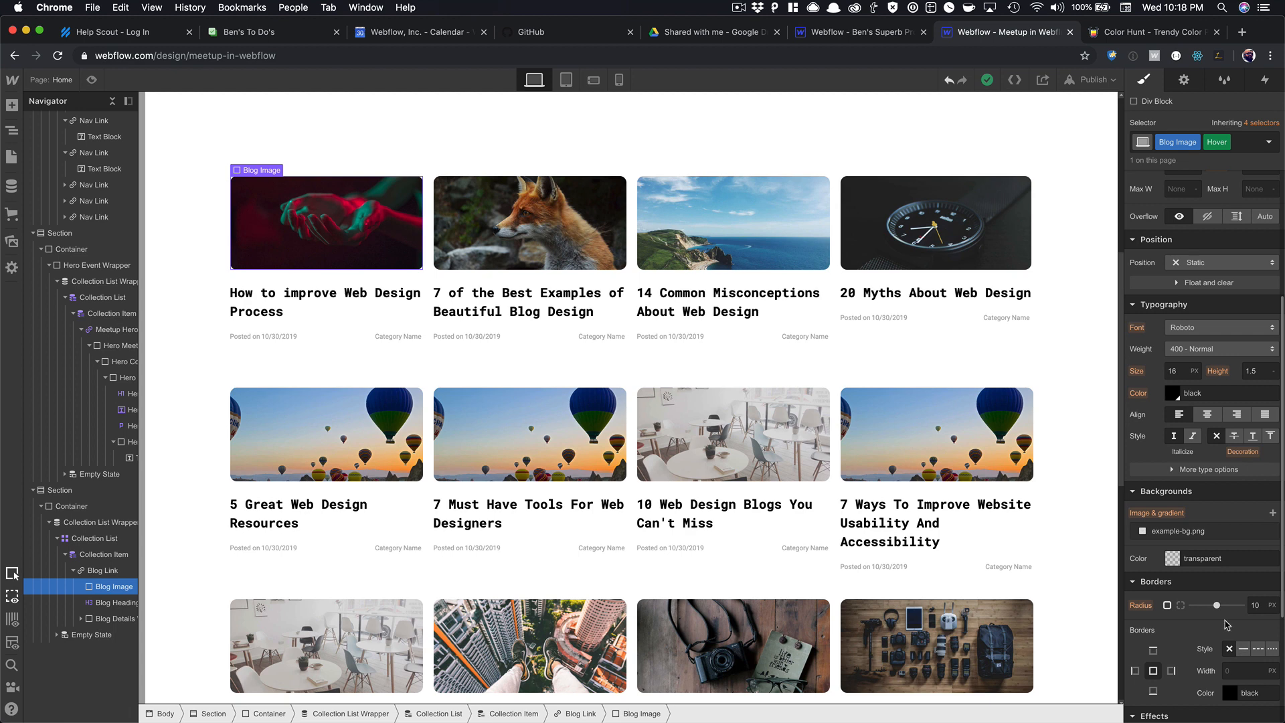
scroll(1227, 624, down, 3)
drag(1232, 560, 1212, 561)
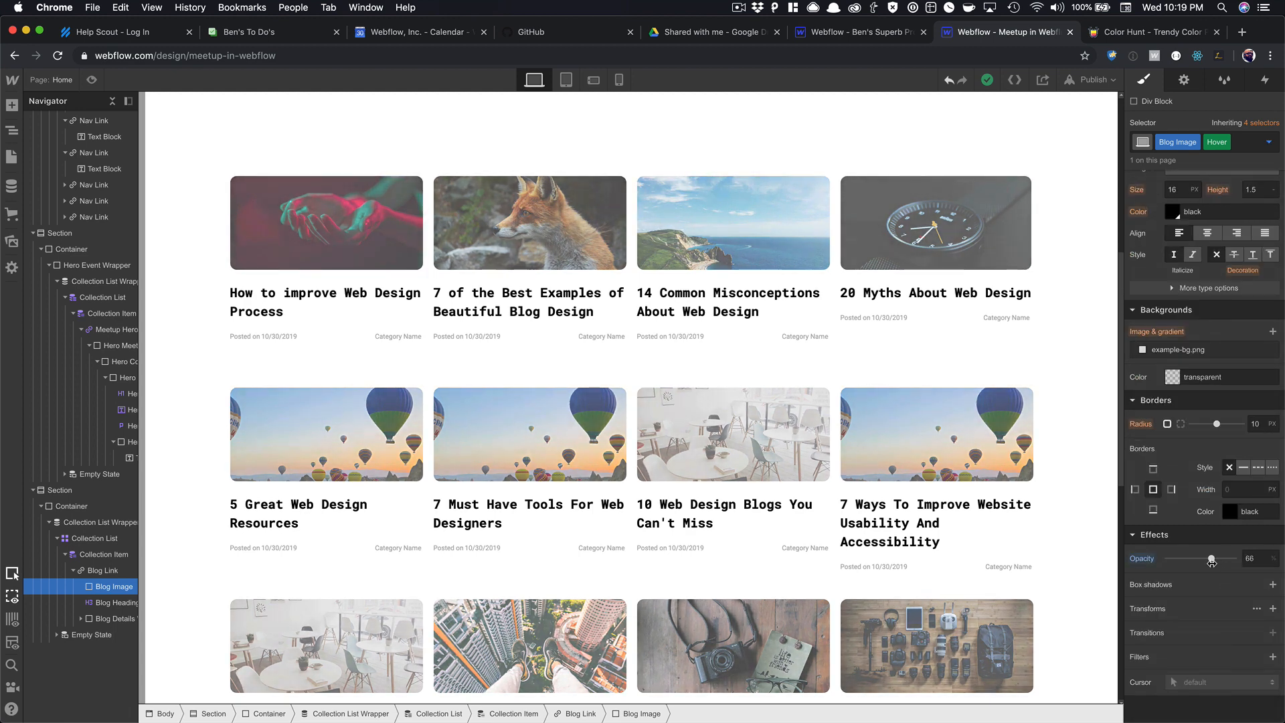
Check the image hover fade in preview, then return to the Designer.
click(1011, 461)
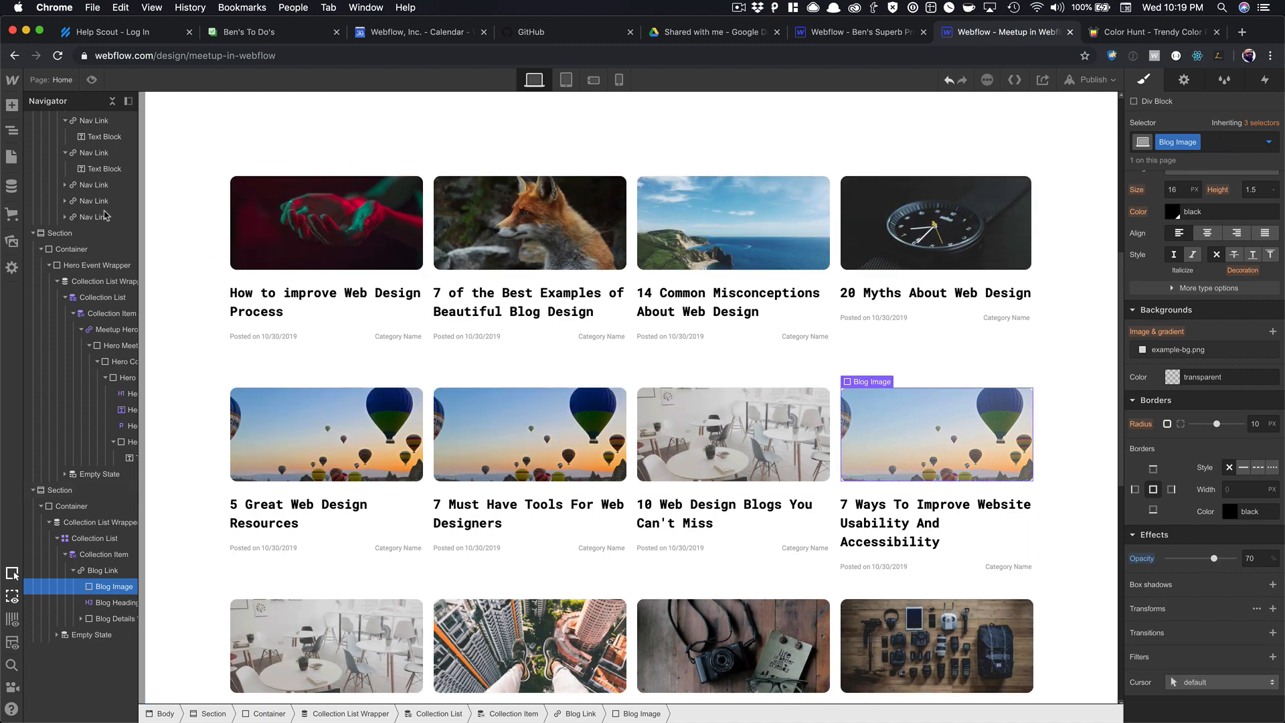
scroll(227, 331, down, 4)
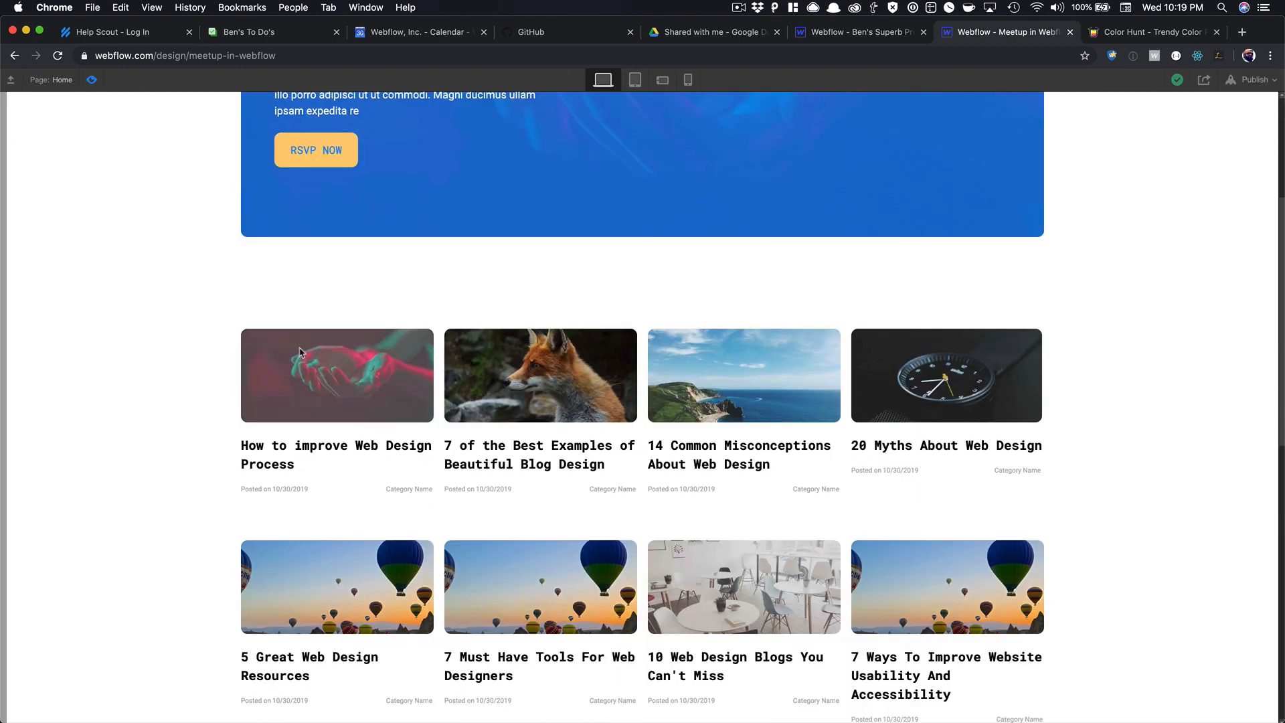
scroll(646, 436, down, 5)
scroll(646, 436, down, 5)
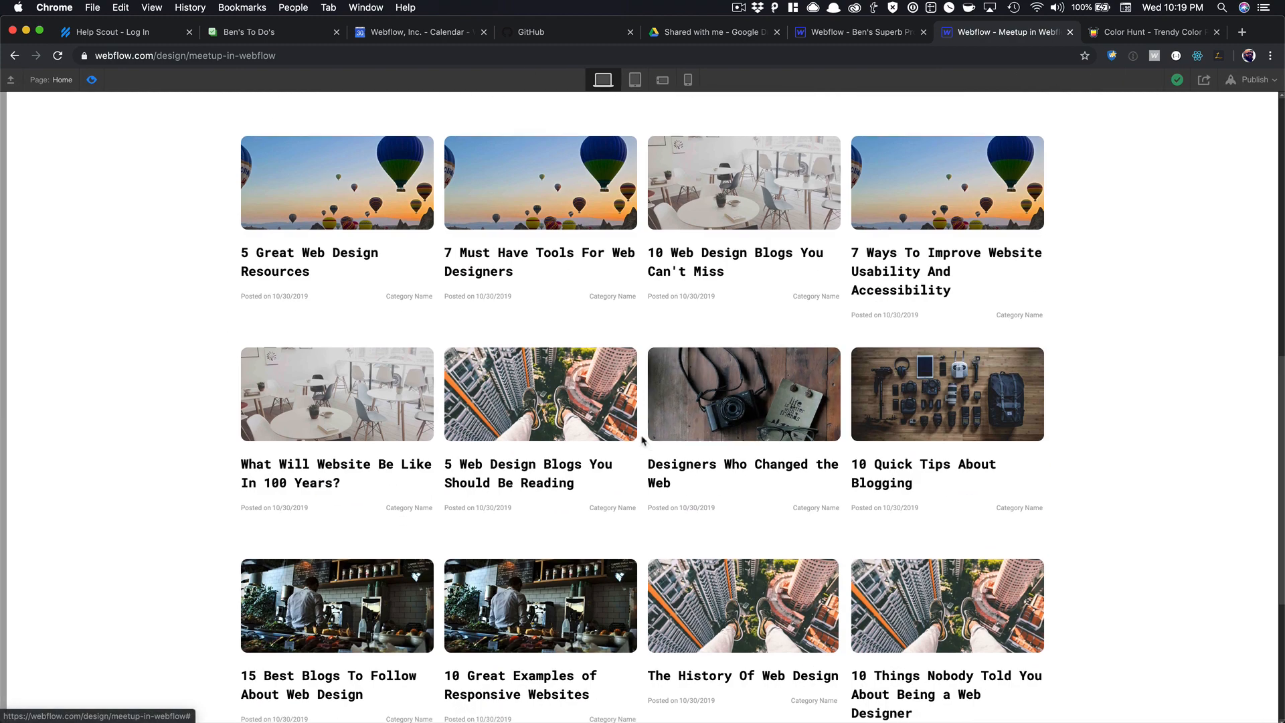
scroll(640, 434, up, 13)
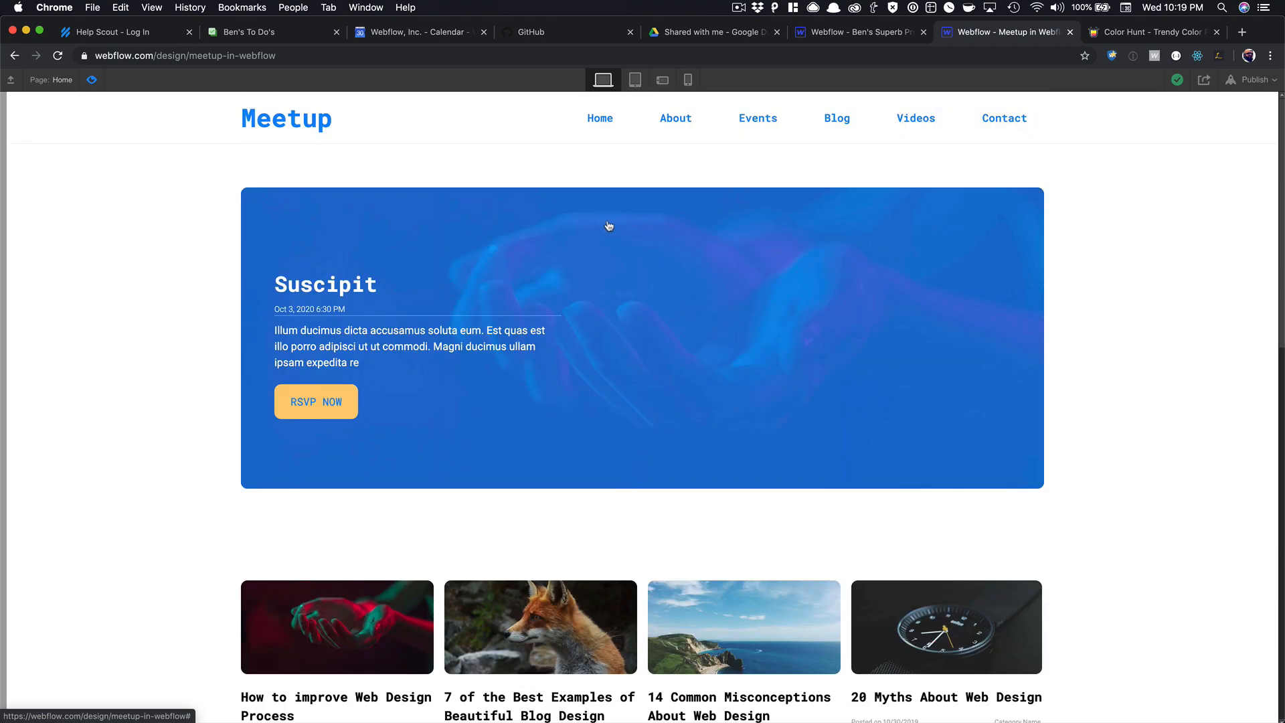
scroll(414, 397, down, 1)
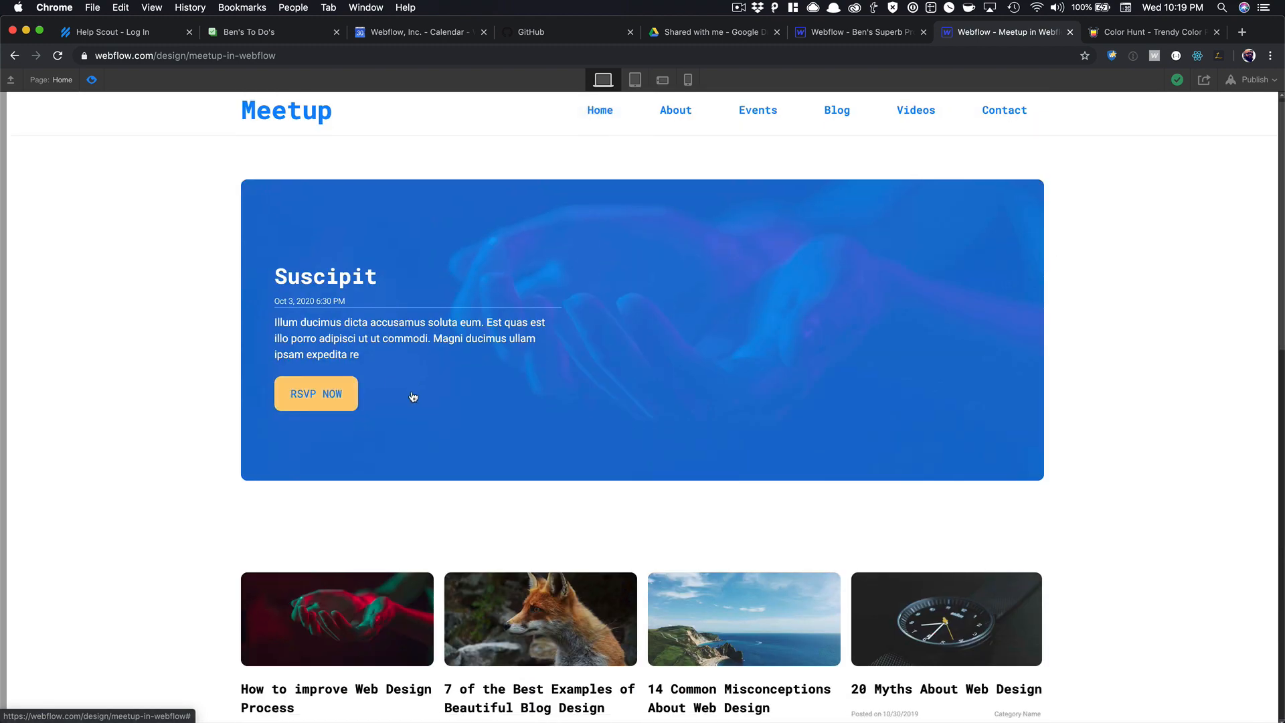
scroll(413, 397, down, 5)
scroll(411, 396, up, 6)
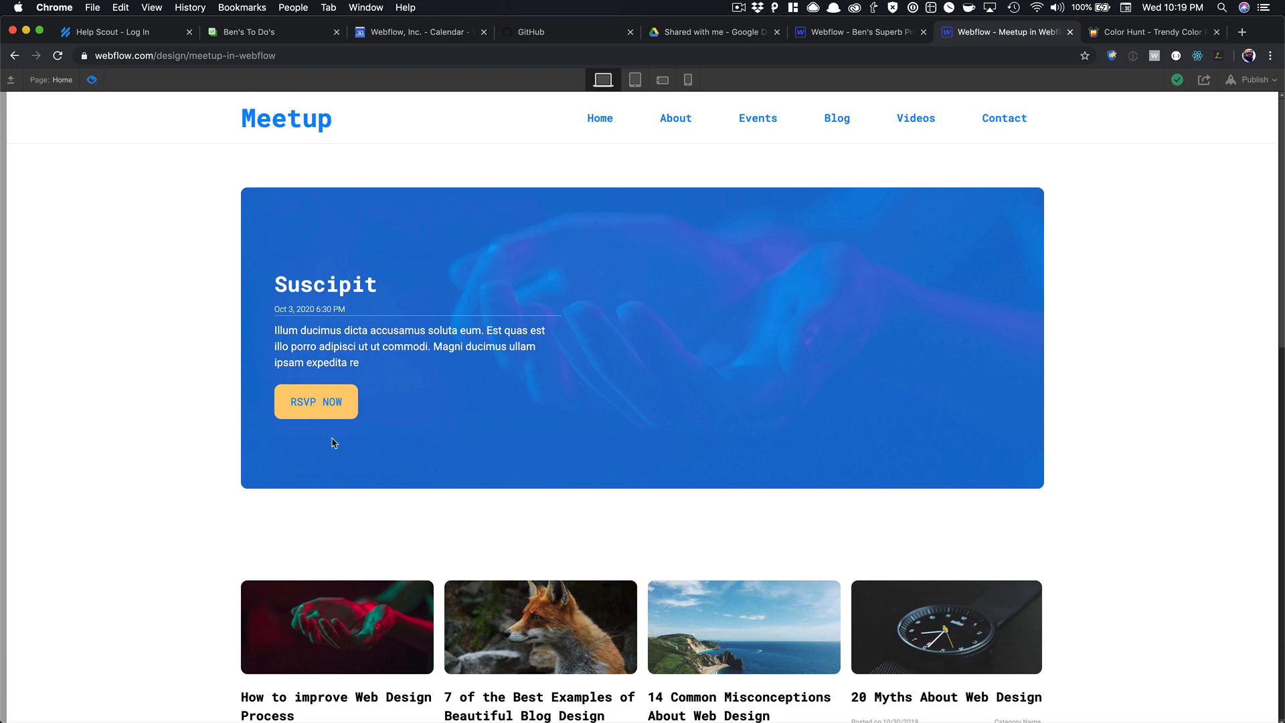
key(super+shift+p)
click(290, 189)
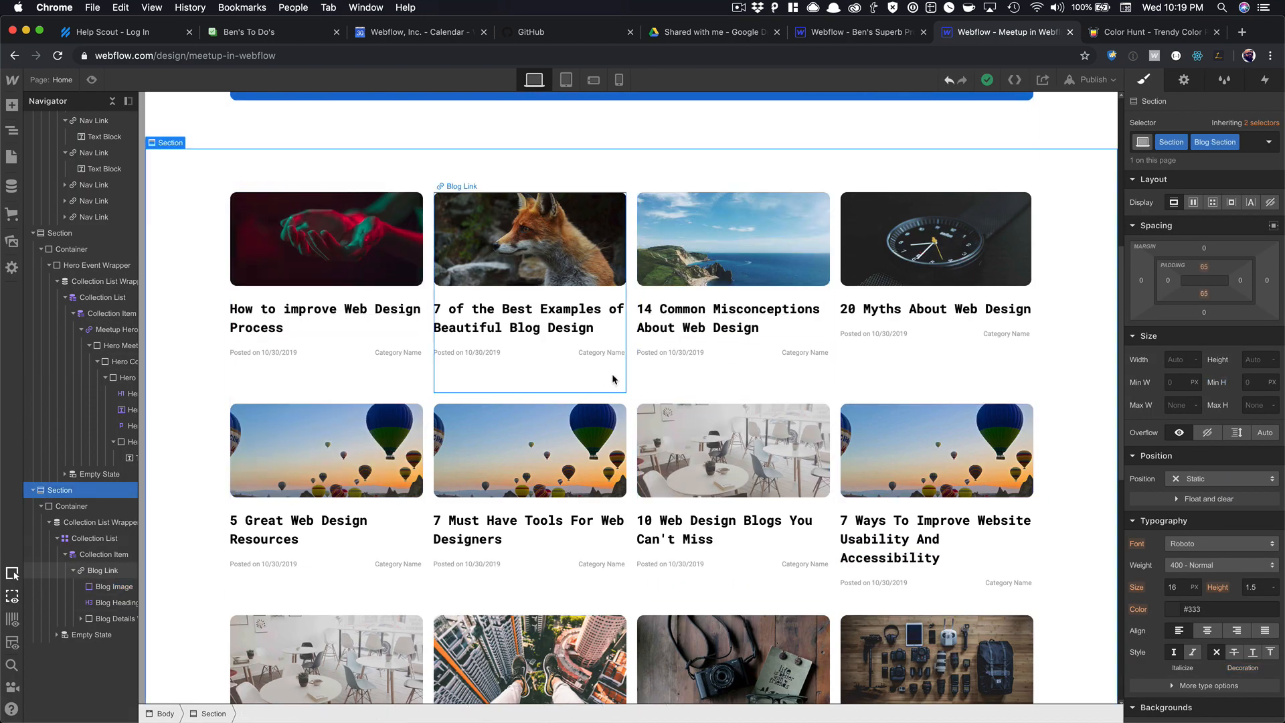
Remove the 300 px minimum height from the Blog Link cards.
click(548, 401)
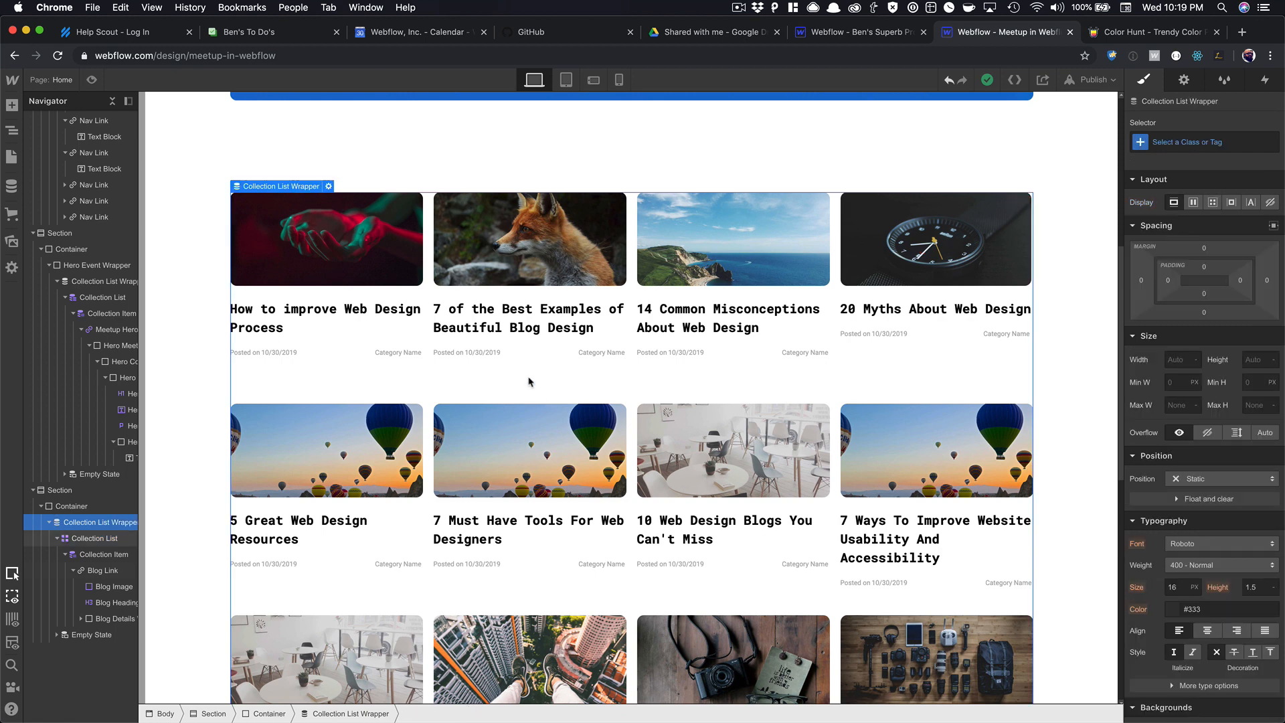
click(362, 357)
key(Up)
key(Up)
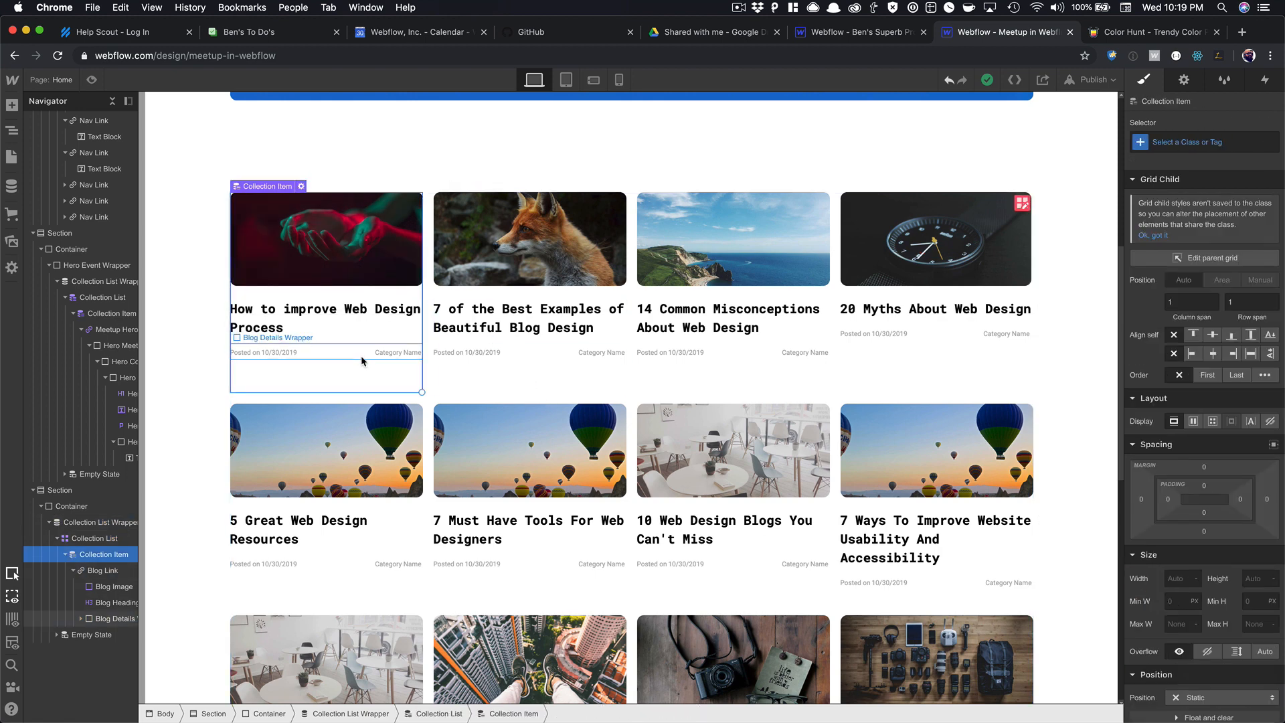
key(Down)
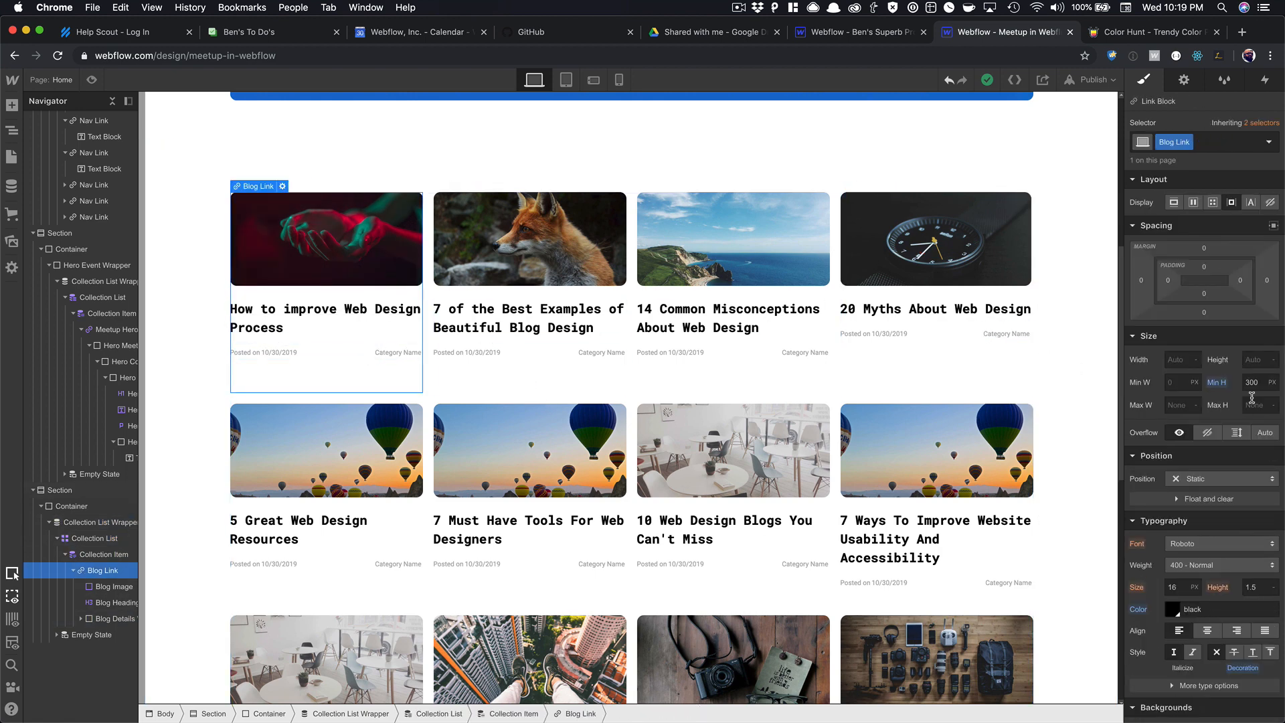
alt+click(1223, 385)
Limit the blog collection list to 4 items and confirm the single row in preview.
click(560, 400)
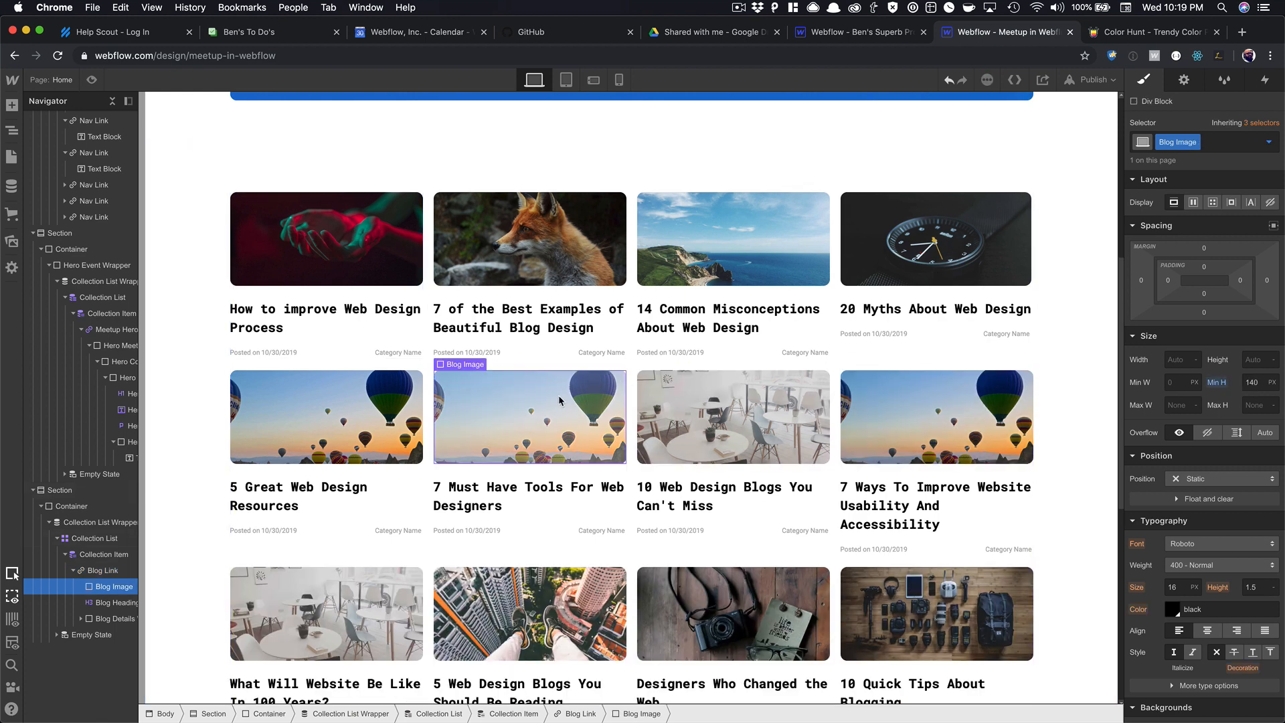
key(Up)
key(Up)
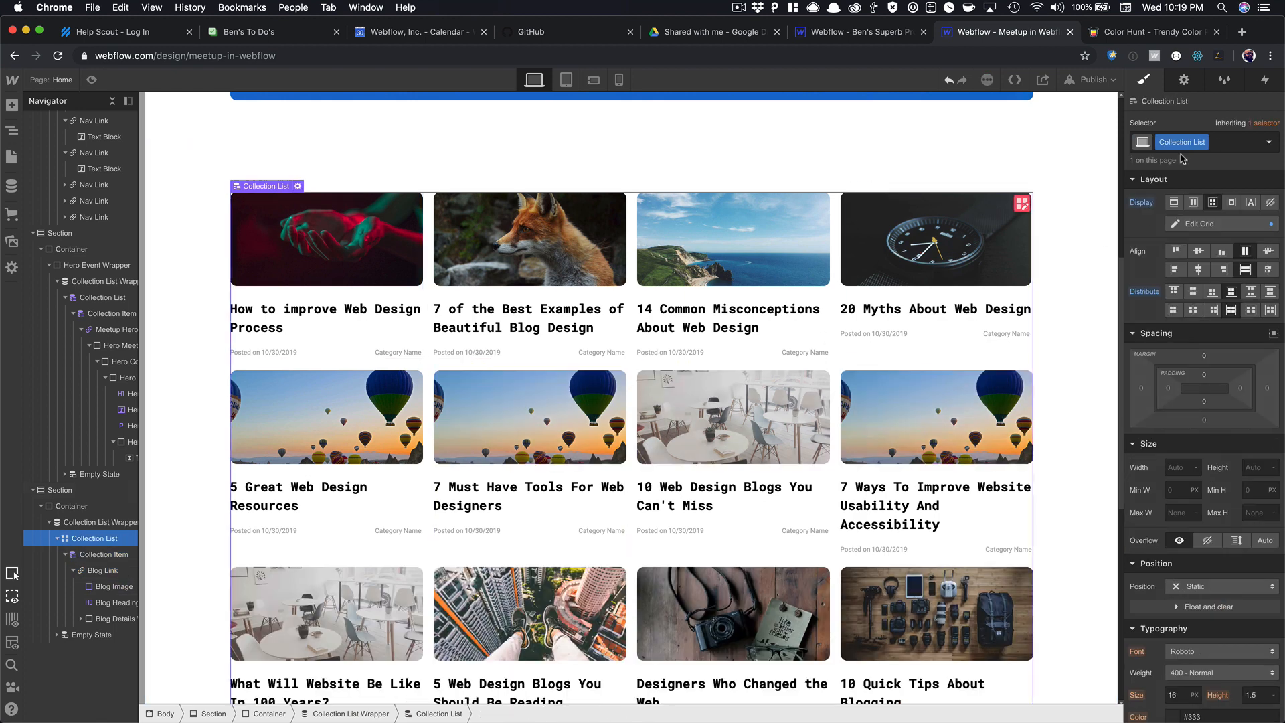
click(1183, 80)
click(1141, 431)
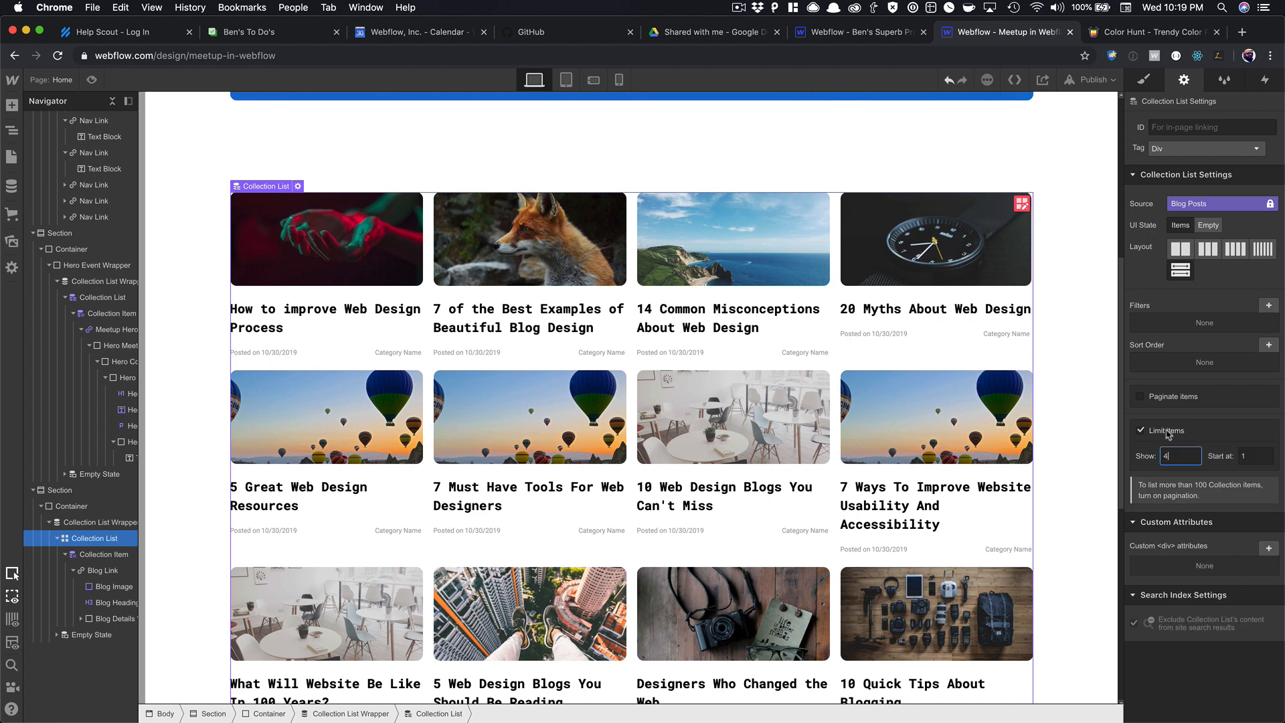
key(Return)
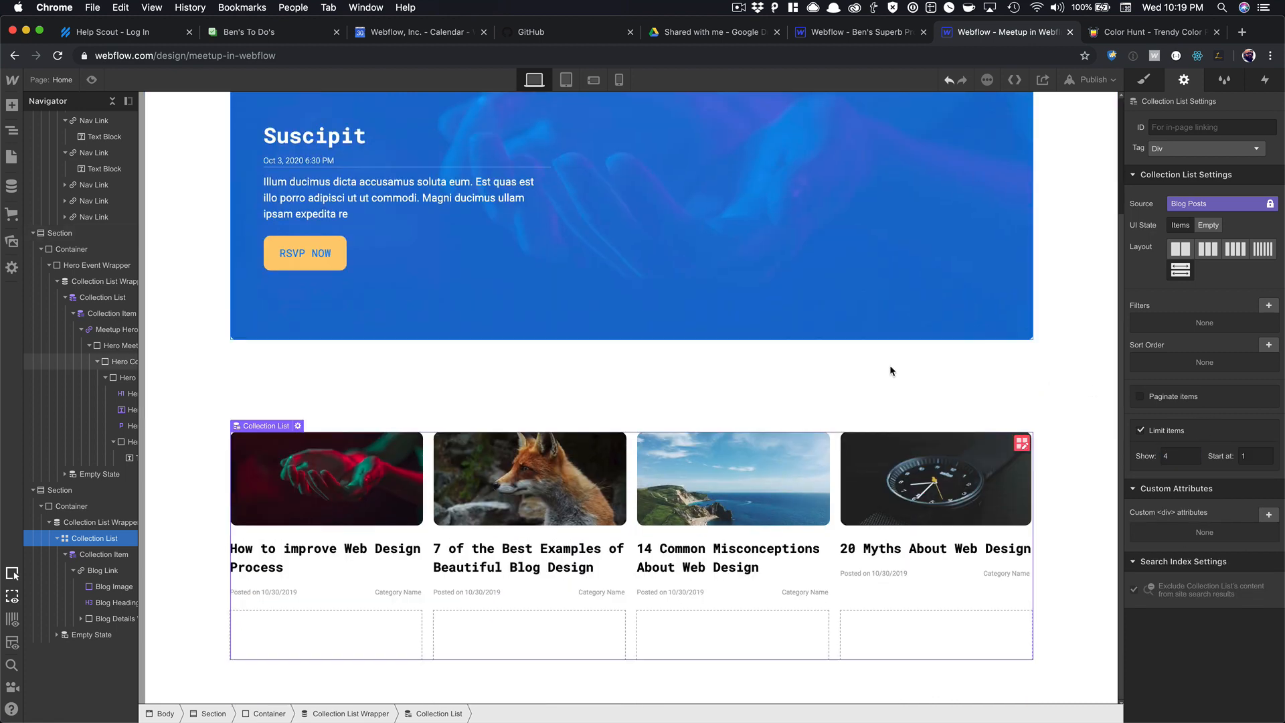
click(91, 80)
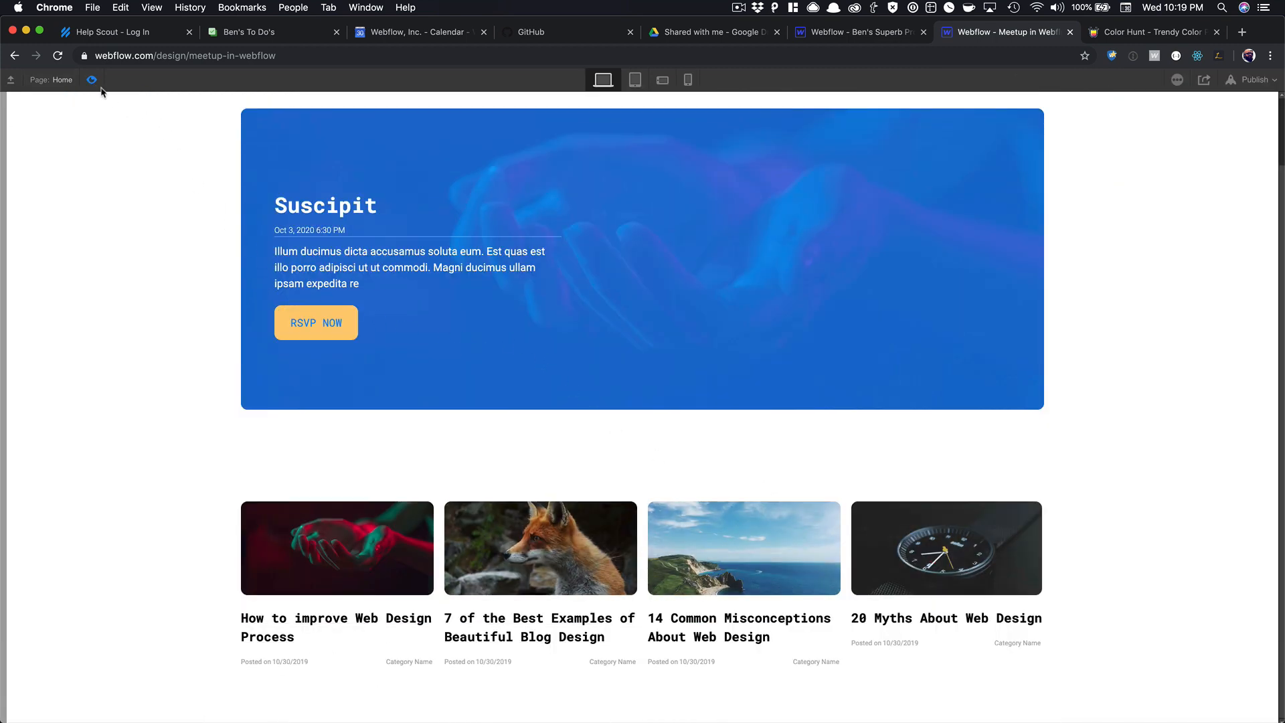
key(super+shift+p)
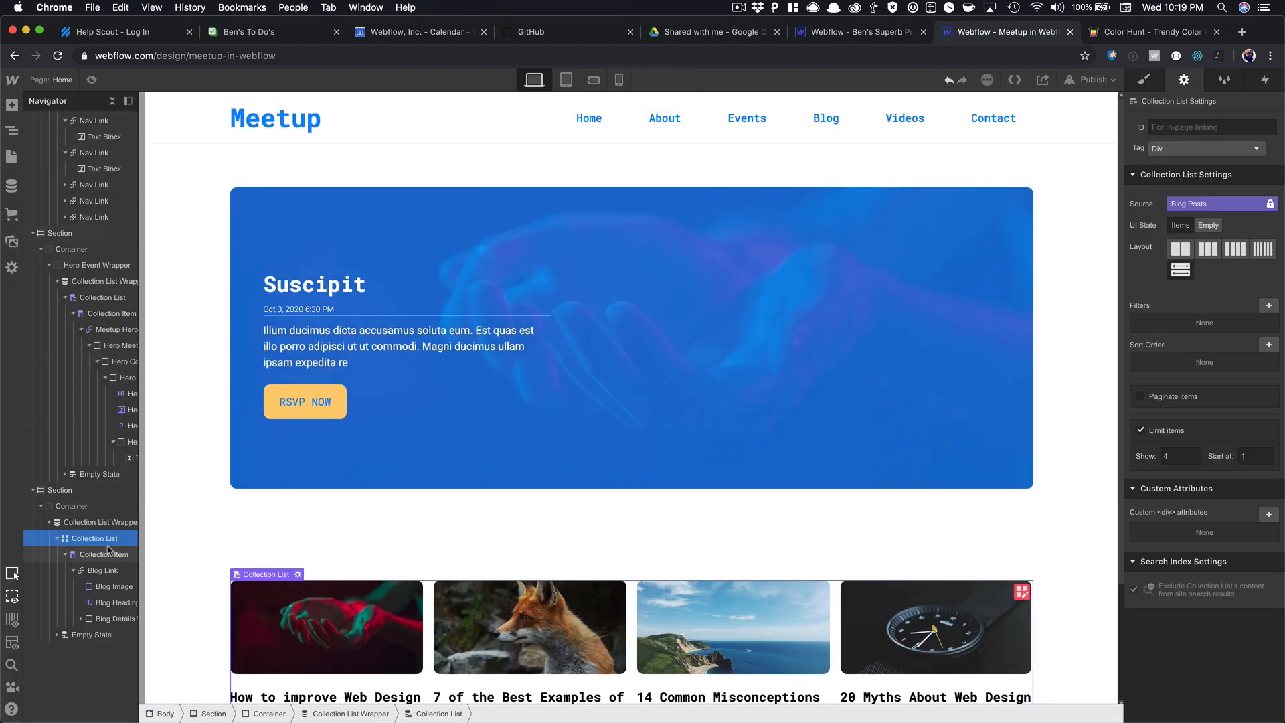
Add an H2 heading above the blog Collection List Wrapper.
click(71, 507)
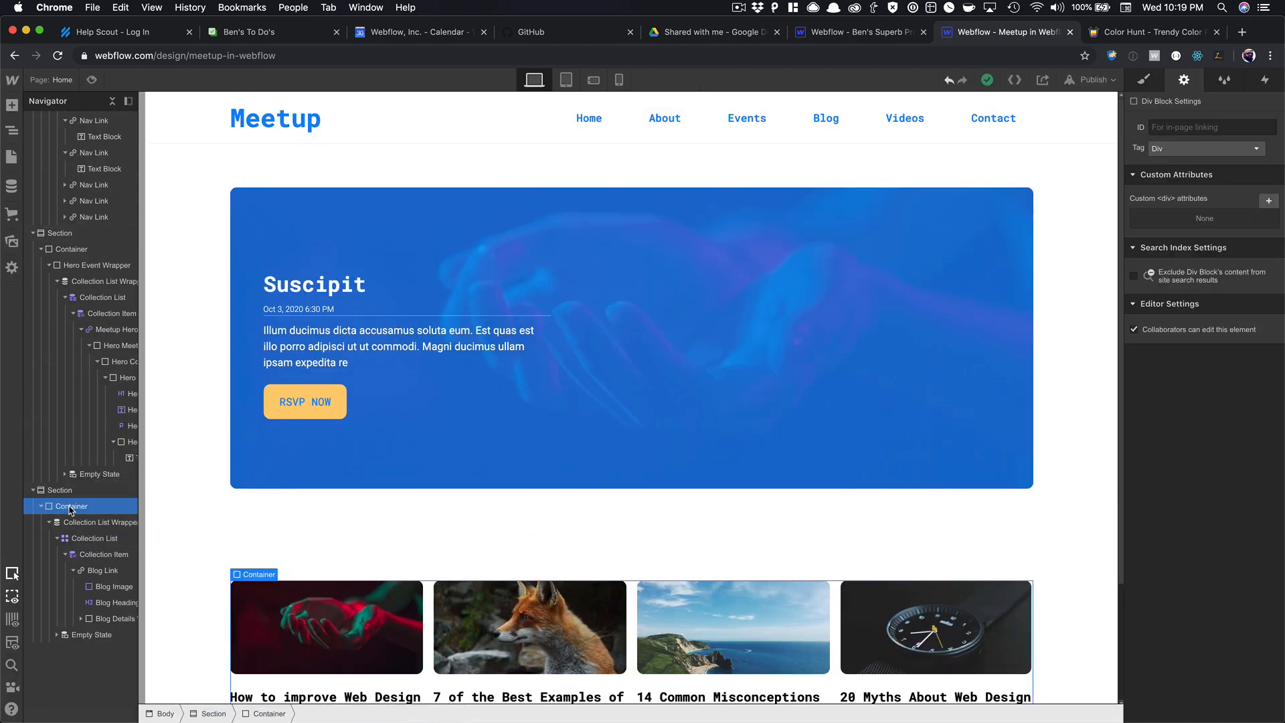
key(super+e)
text(head)
key(Return)
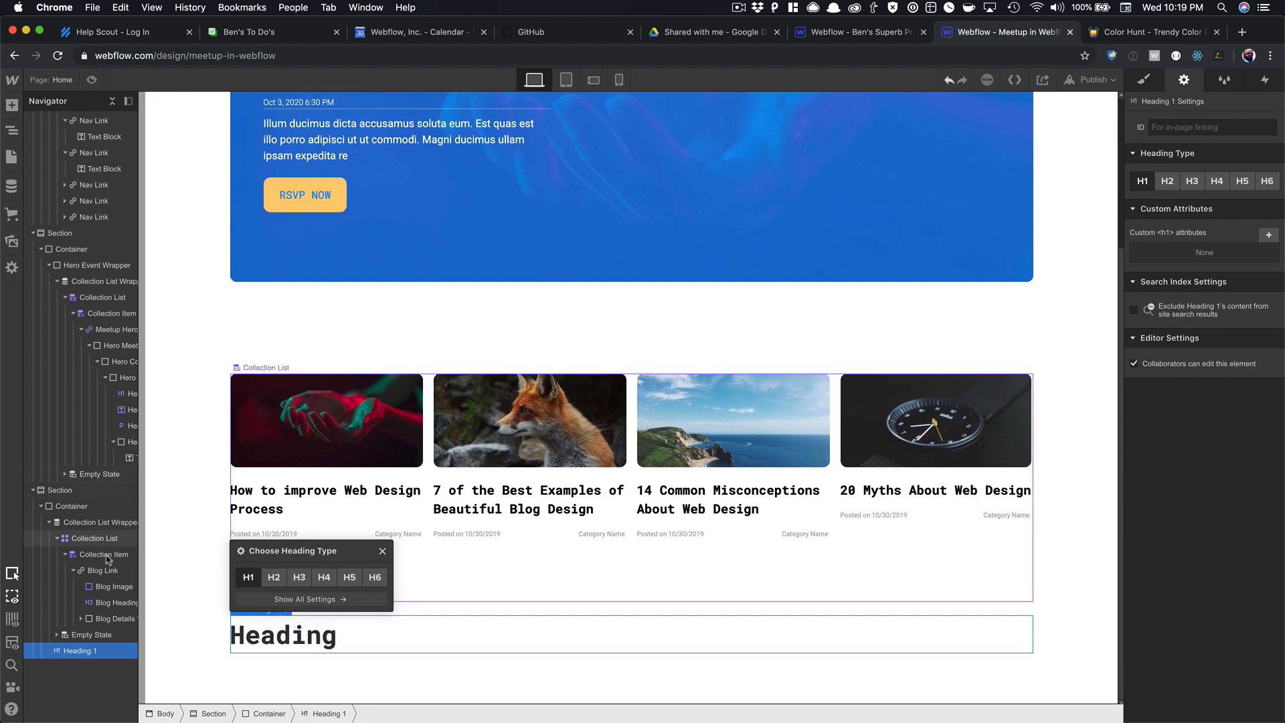
drag(77, 648, 285, 414)
click(285, 381)
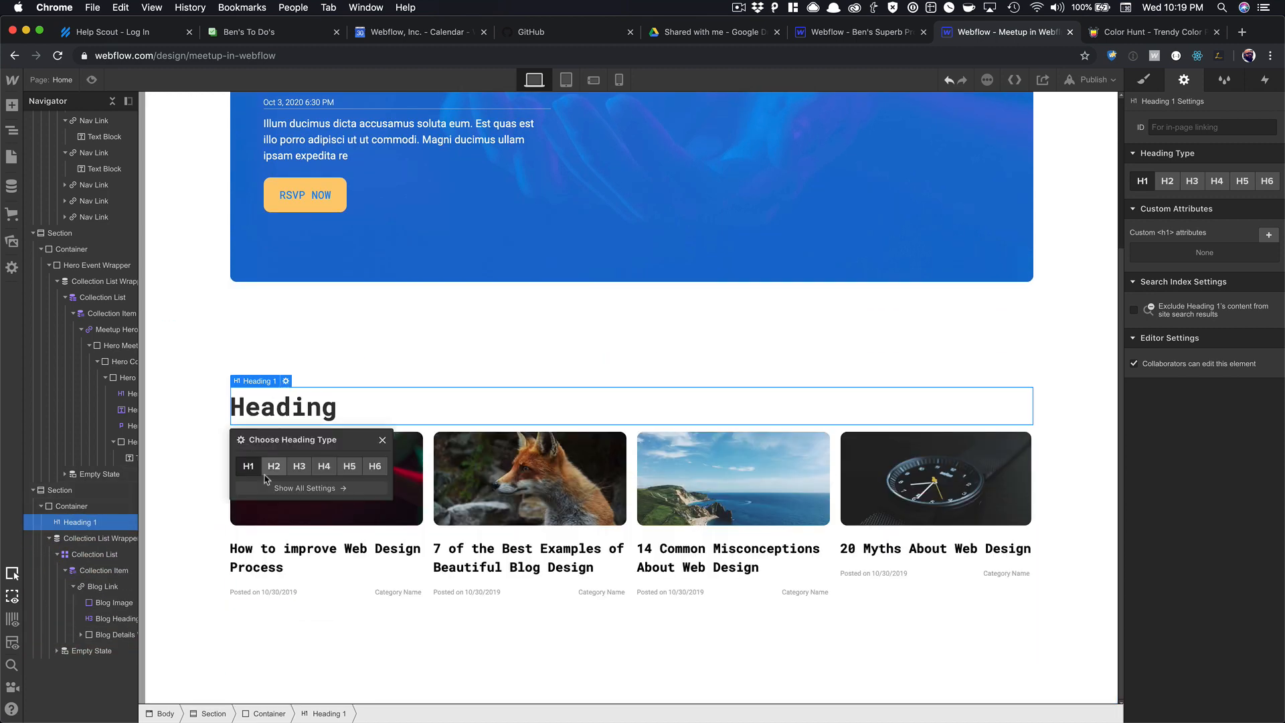
click(274, 466)
Change the heading text to 'Latest Blog Posts' and preview the page.
click(299, 407)
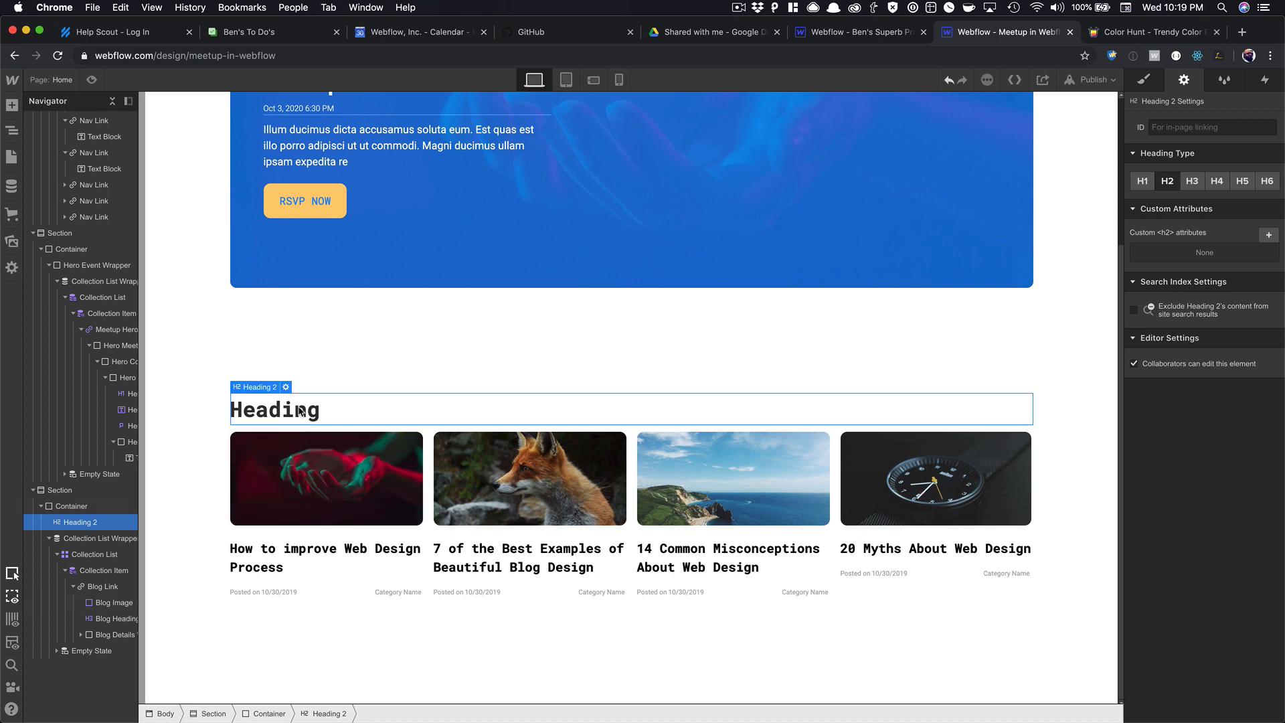
double_click(299, 407)
text(Latest Blog Posts)
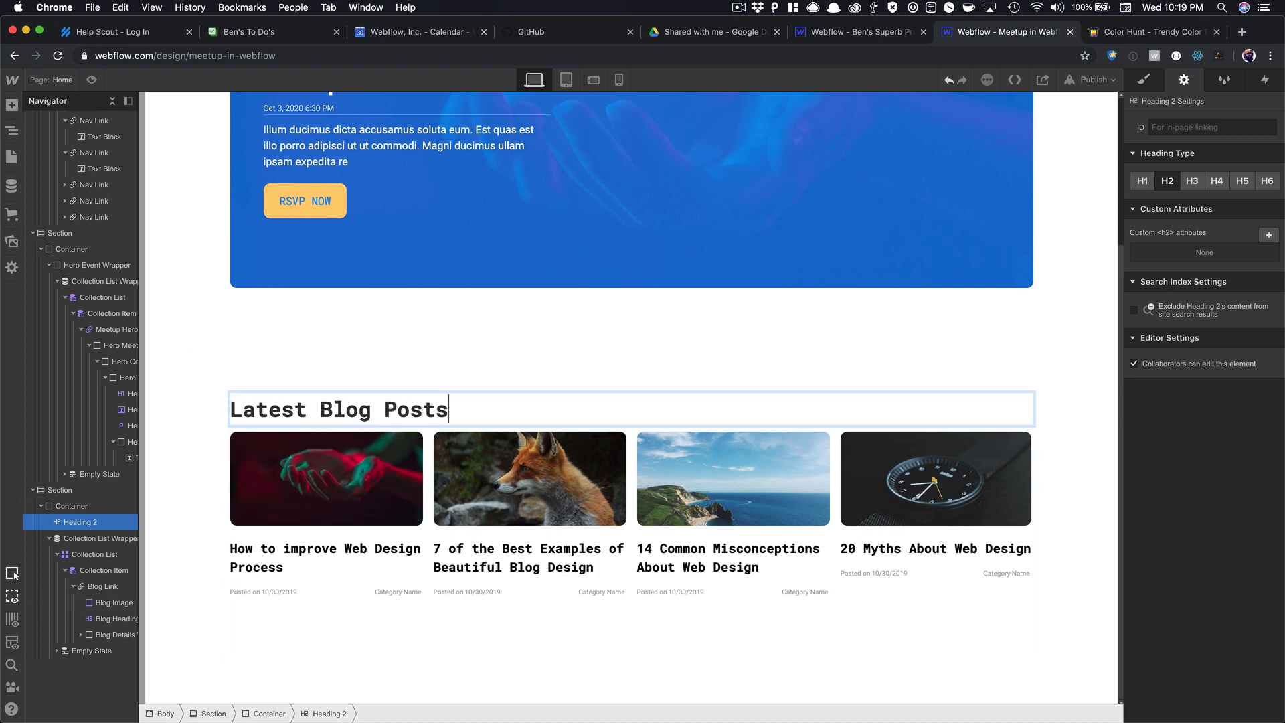
click(386, 349)
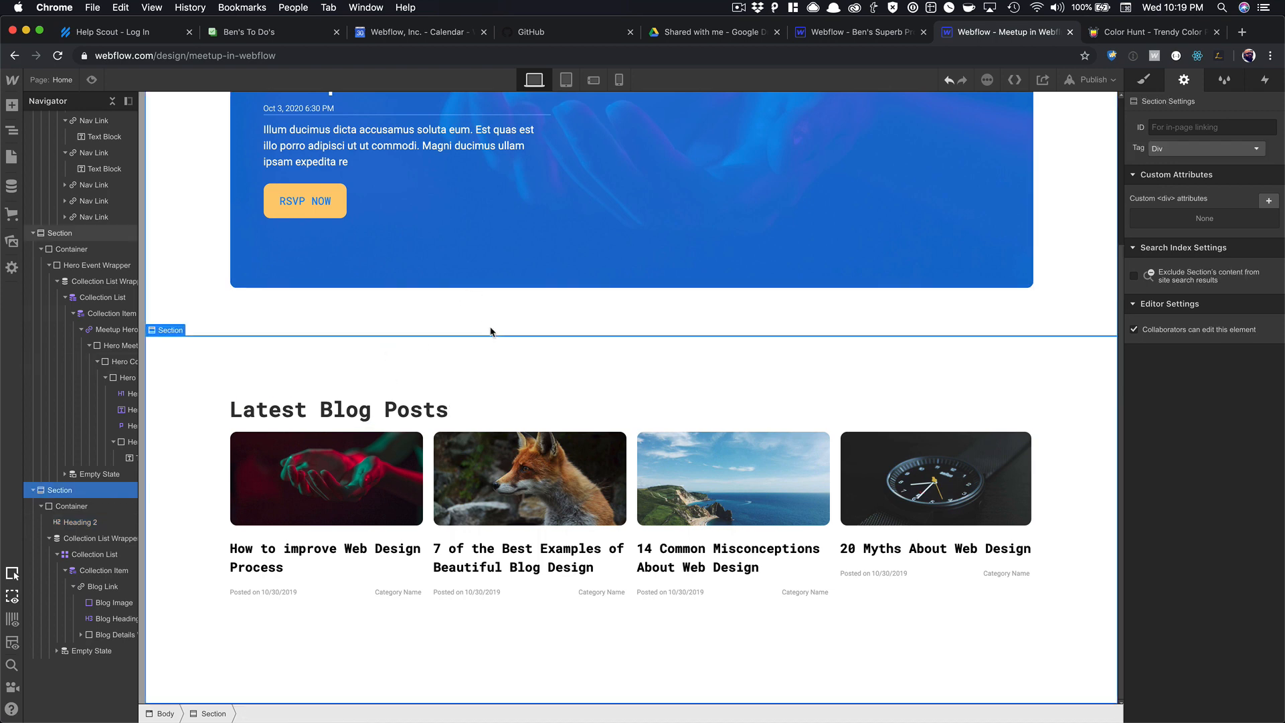
scroll(688, 359, up, 3)
click(99, 81)
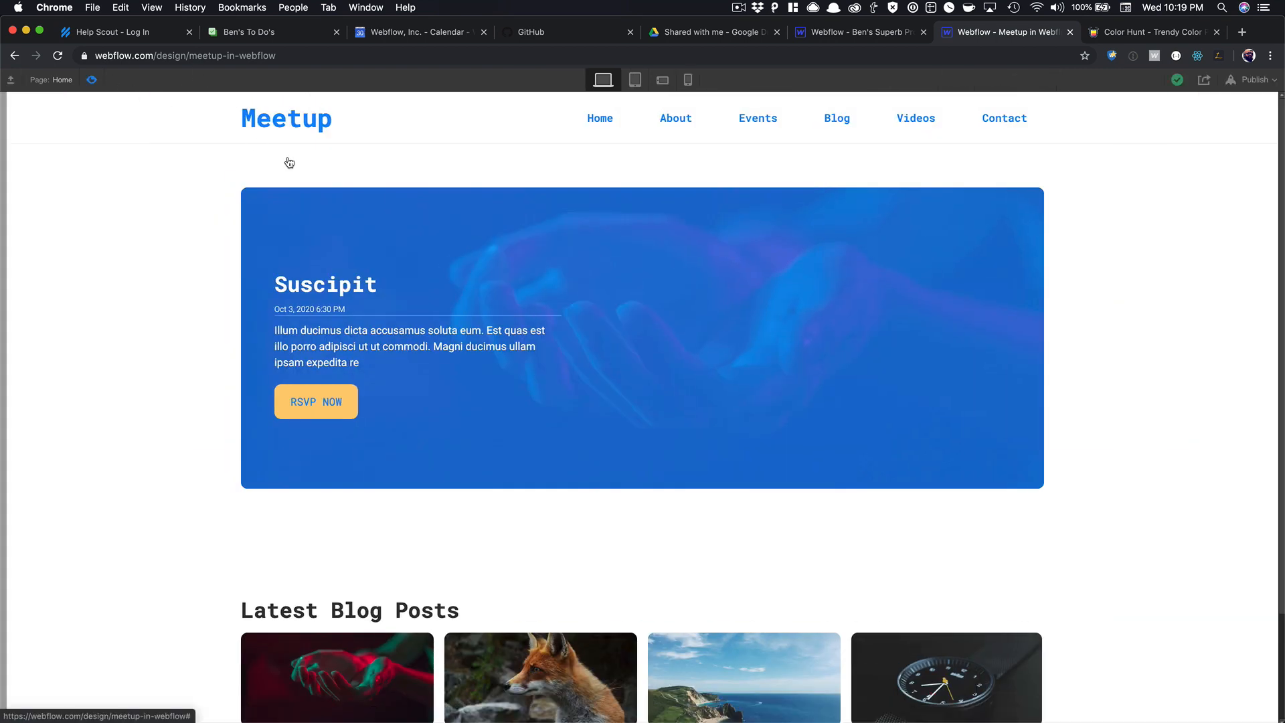
Reduce the Hero Section's bottom padding to 39 px.
scroll(314, 174, down, 2)
scroll(328, 182, up, 2)
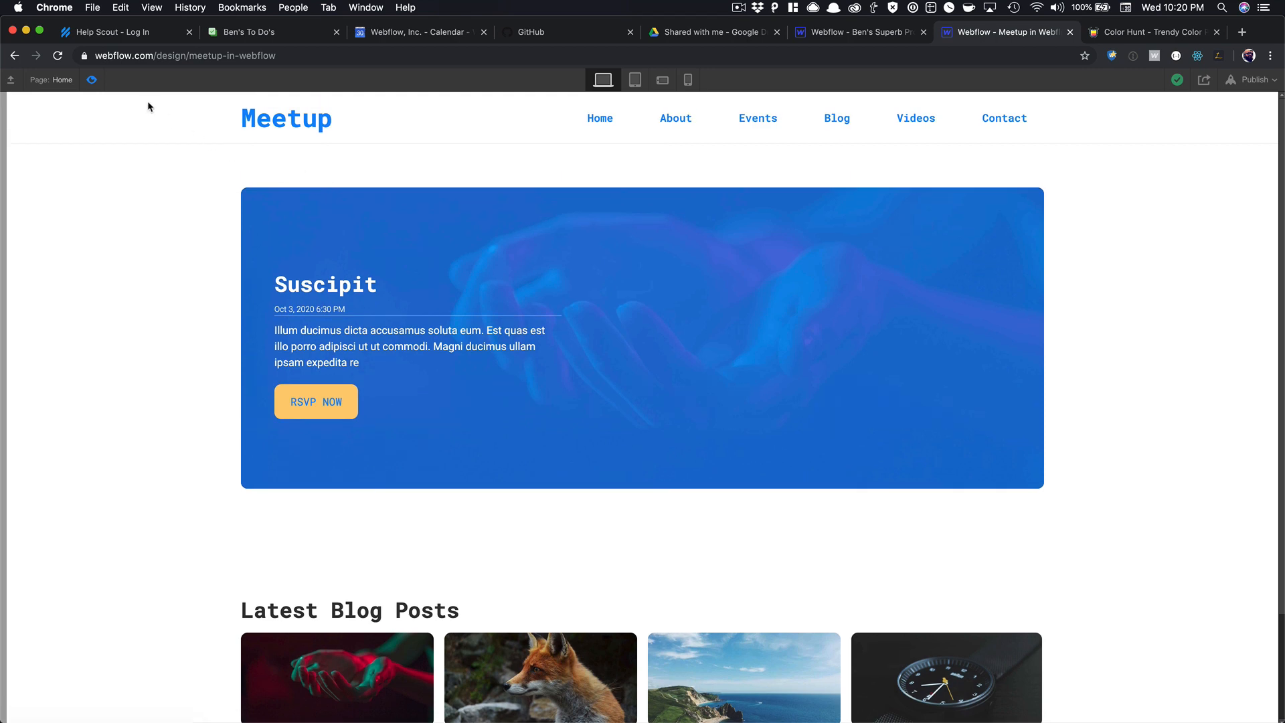
click(95, 81)
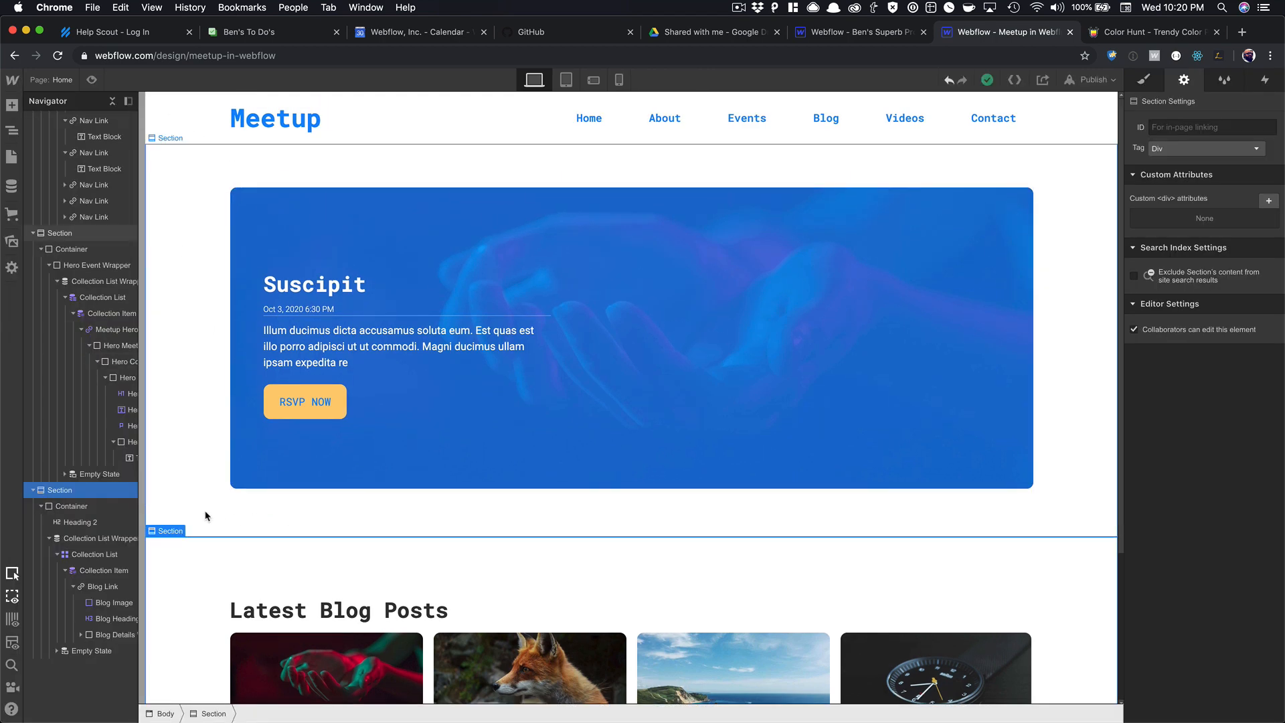
click(1141, 83)
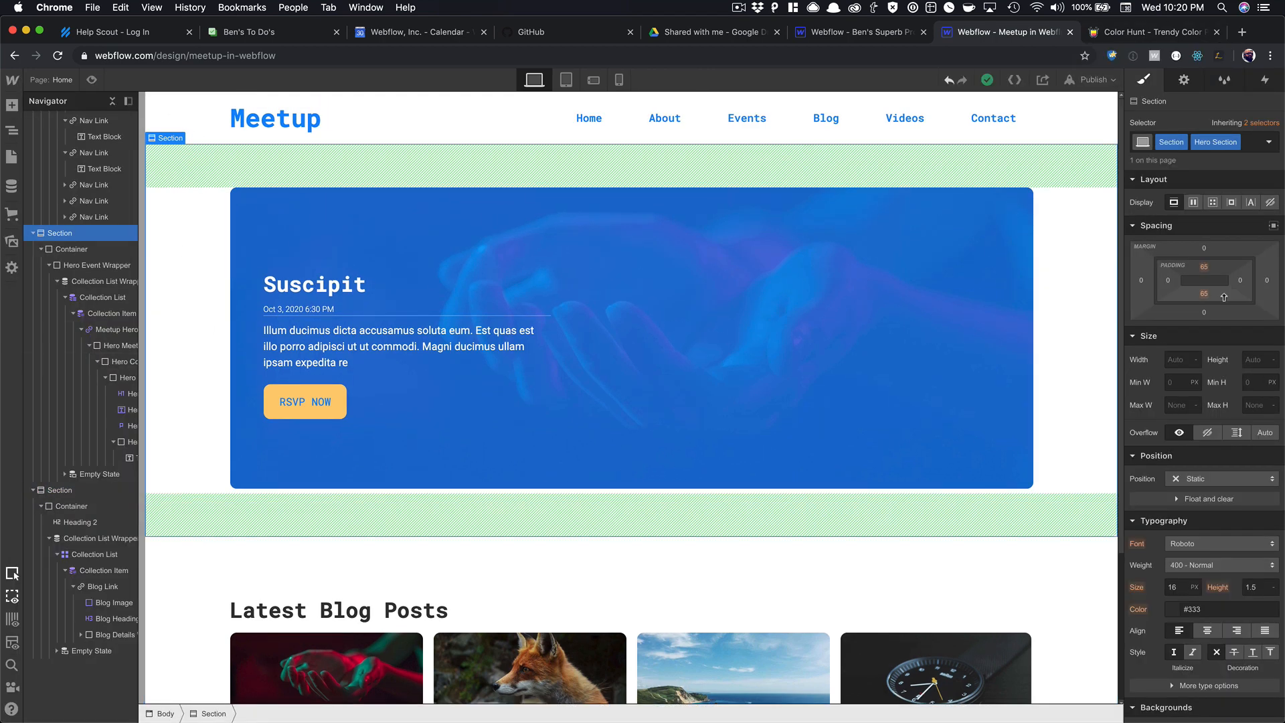
drag(1216, 294, 1225, 399)
Reduce the Blog Section's top padding to 30 px and check the spacing in preview.
click(1054, 537)
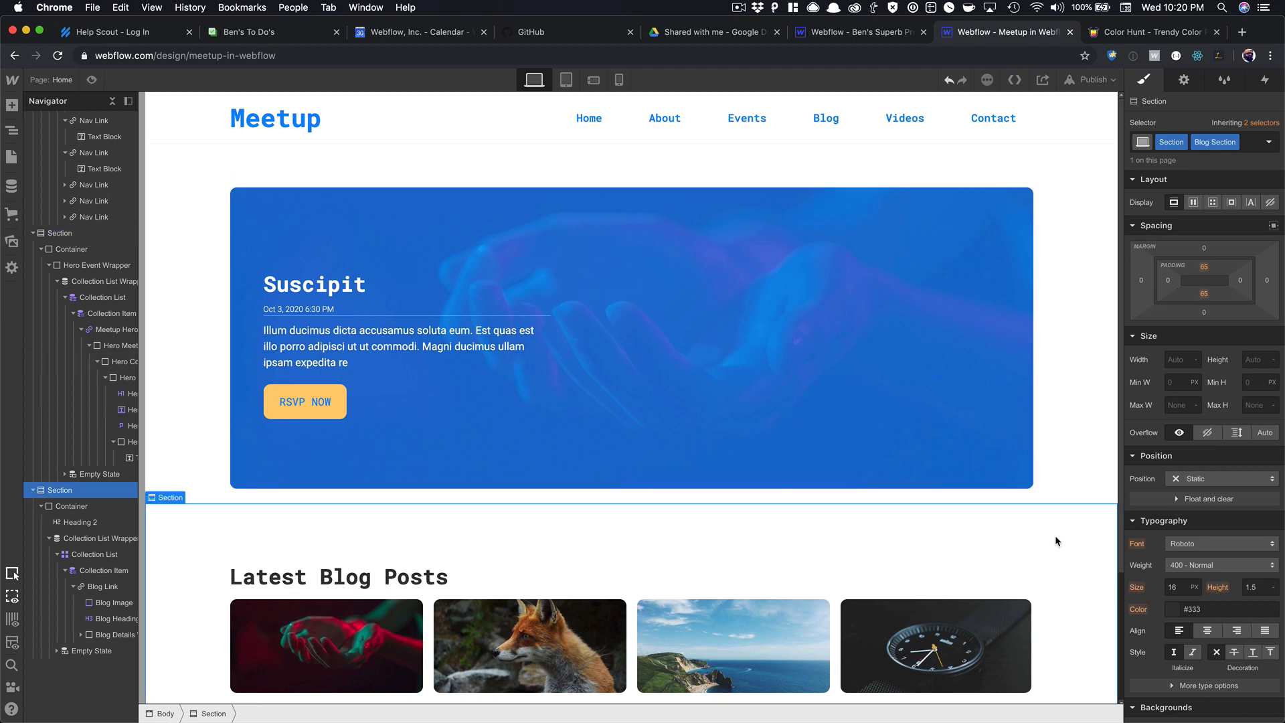
drag(1204, 266, 1204, 197)
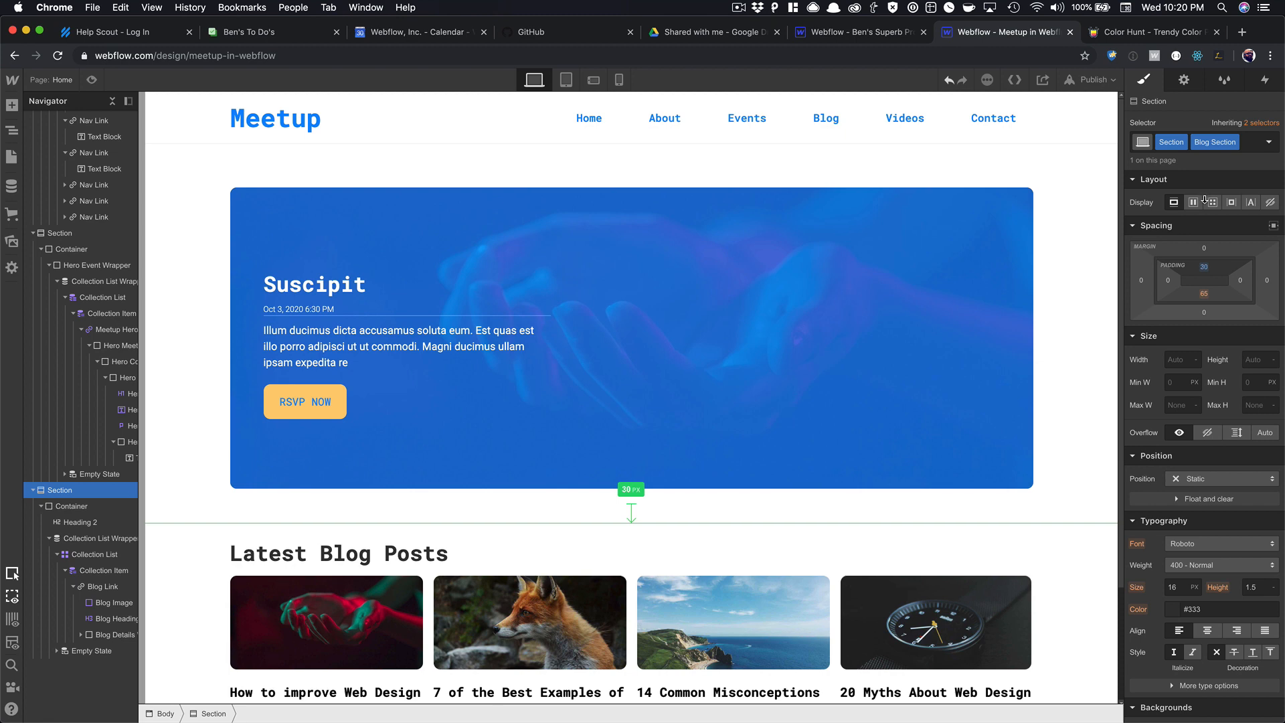
click(92, 80)
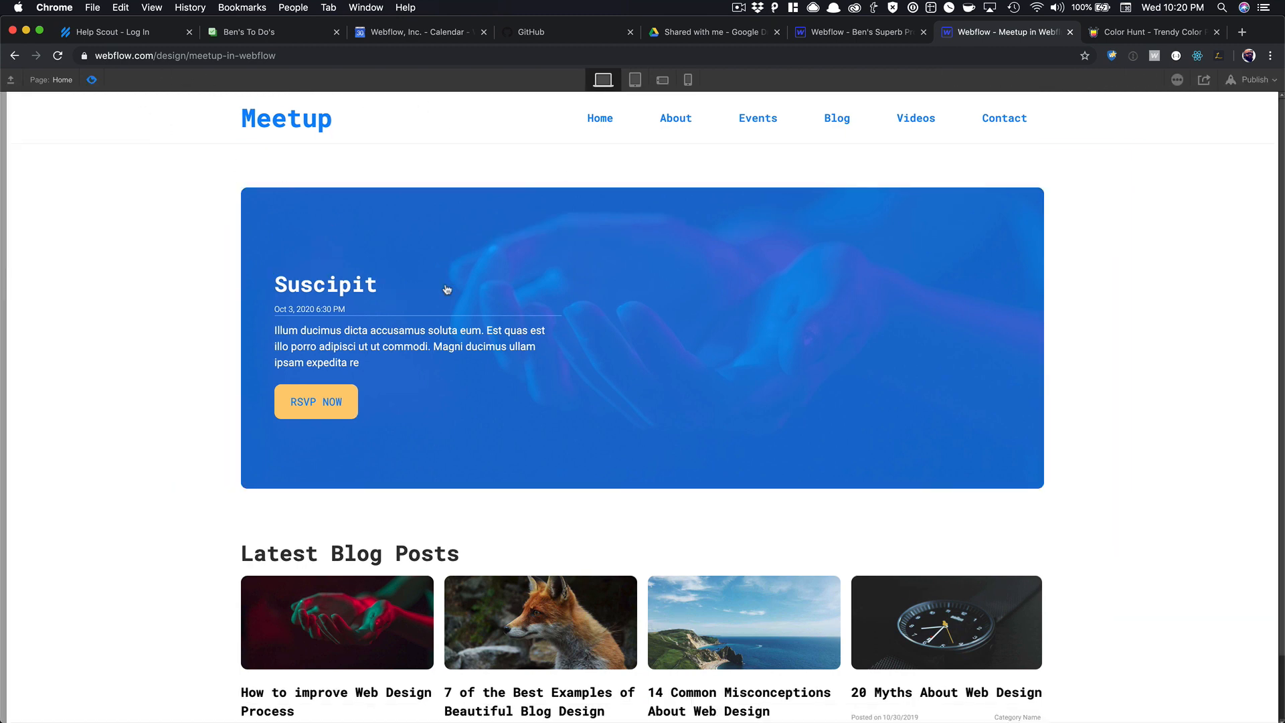
scroll(624, 337, down, 2)
scroll(433, 383, up, 2)
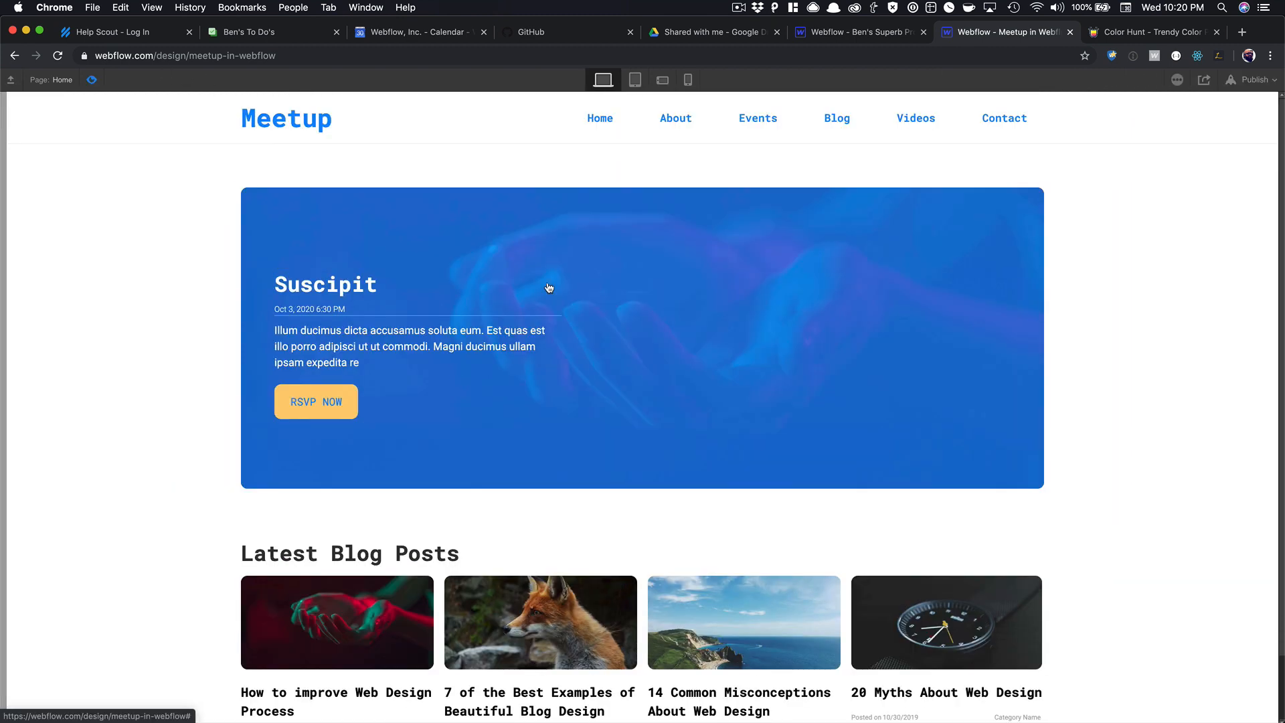
scroll(377, 367, down, 2)
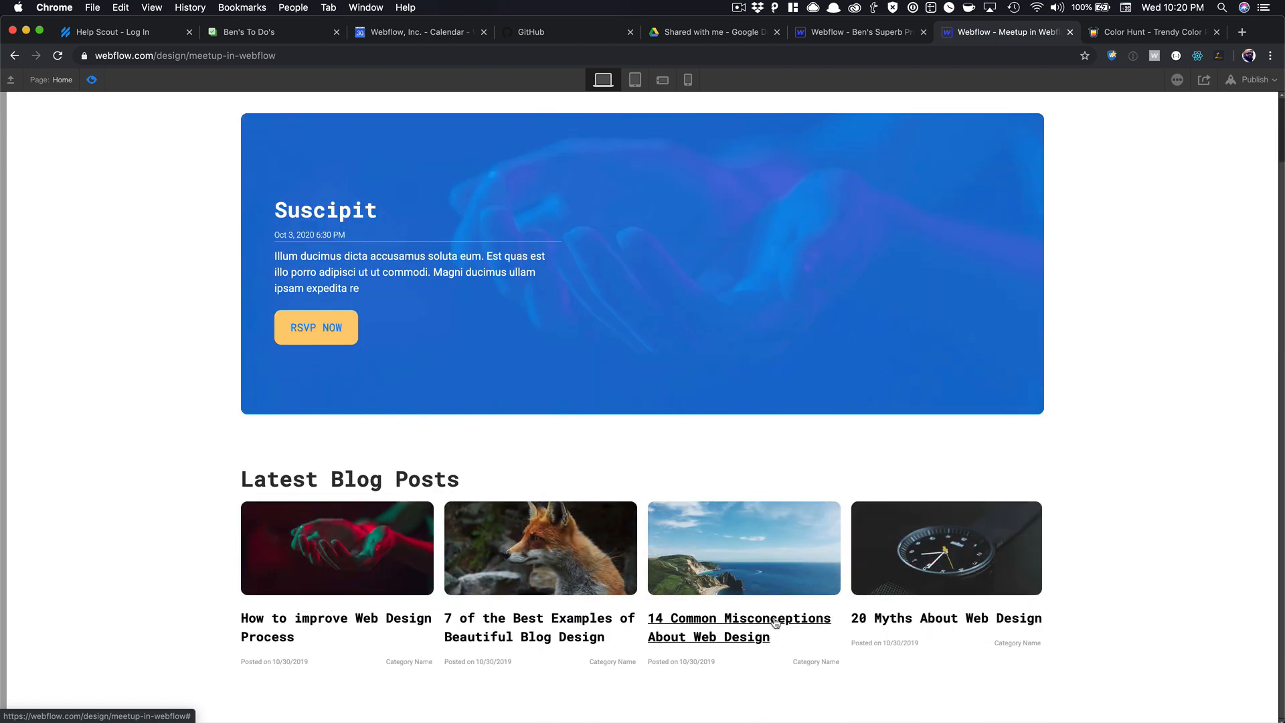
click(91, 81)
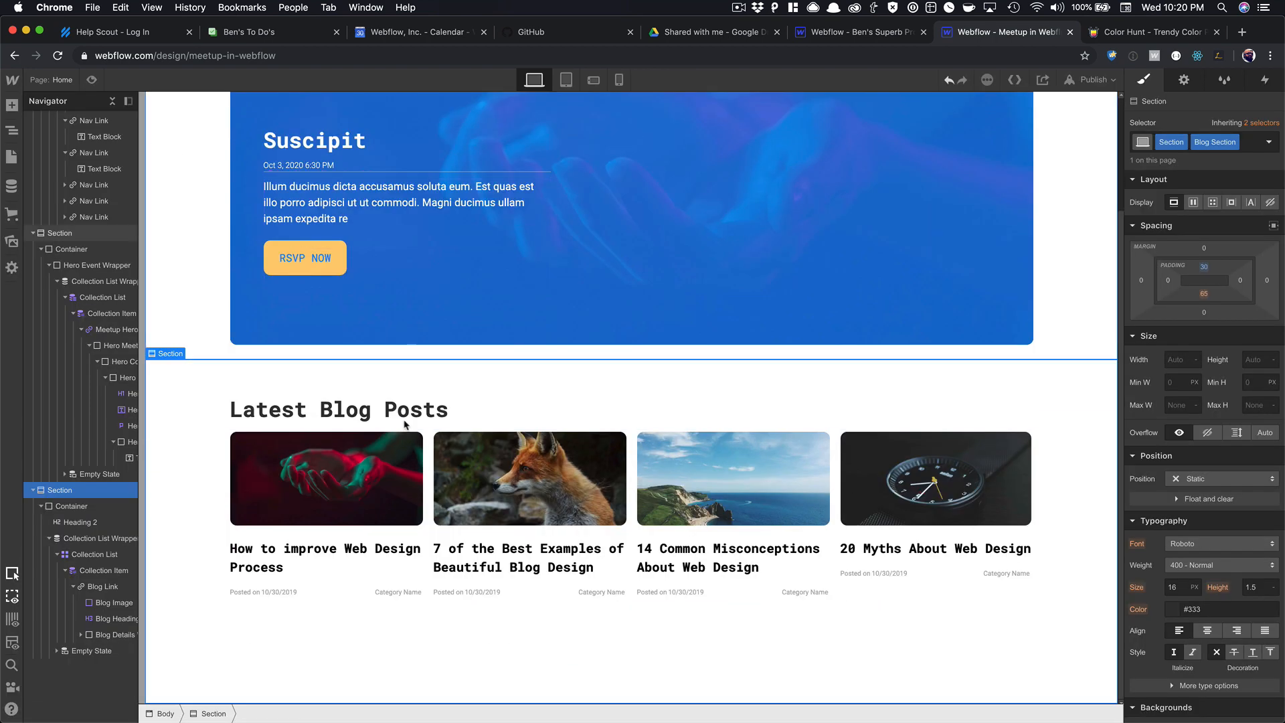
Sort the Collection List Wrapper by Created On, newest to oldest, and save.
click(339, 587)
key(Up)
key(Up)
key(Up)
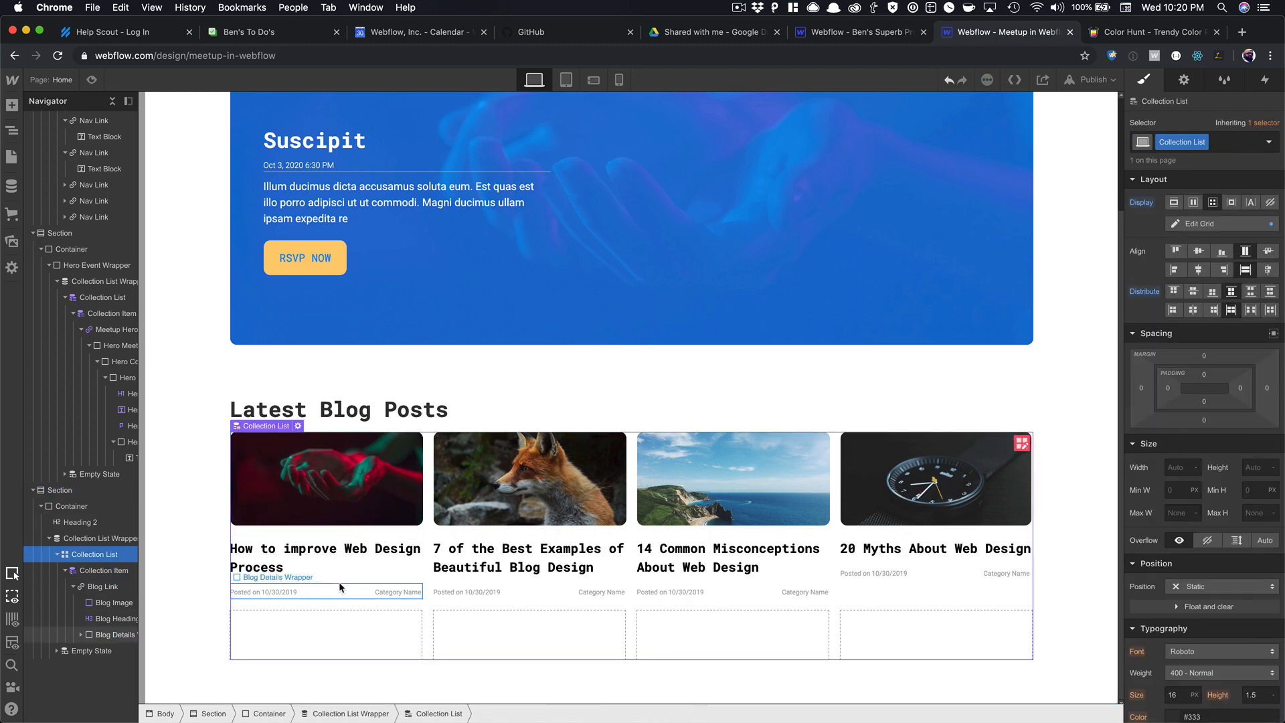
key(Up)
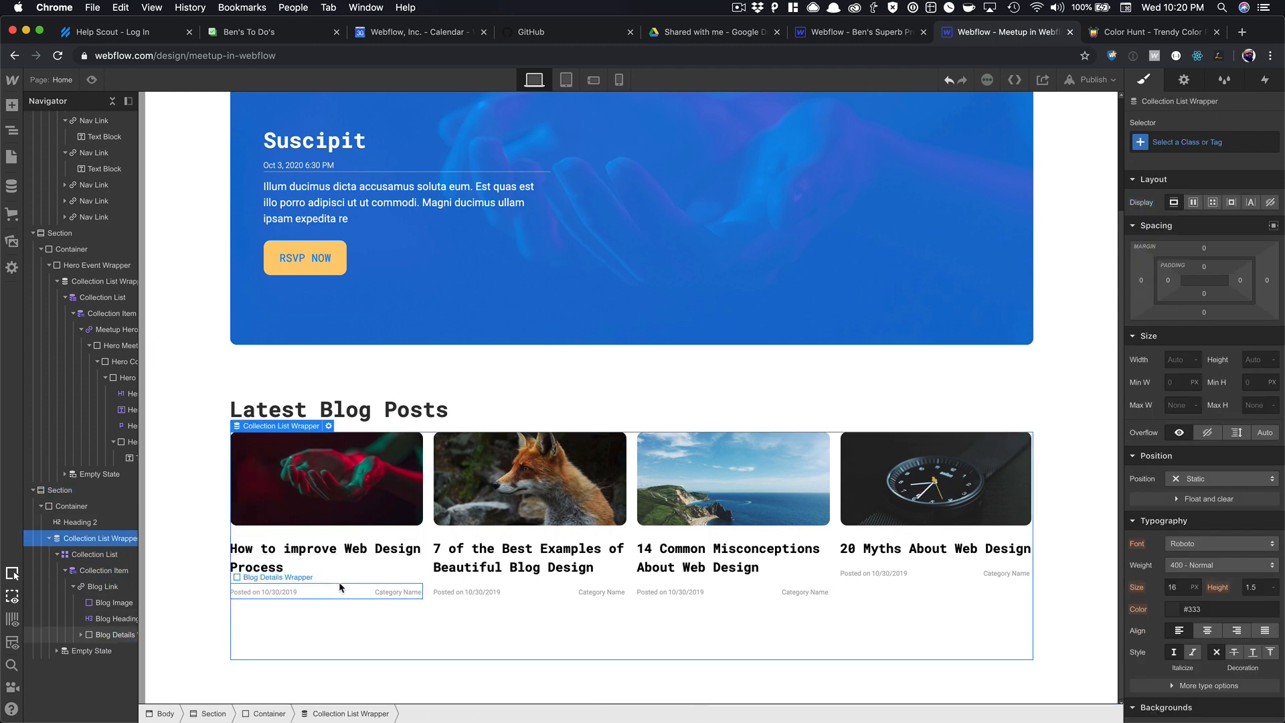
click(1182, 81)
click(1263, 349)
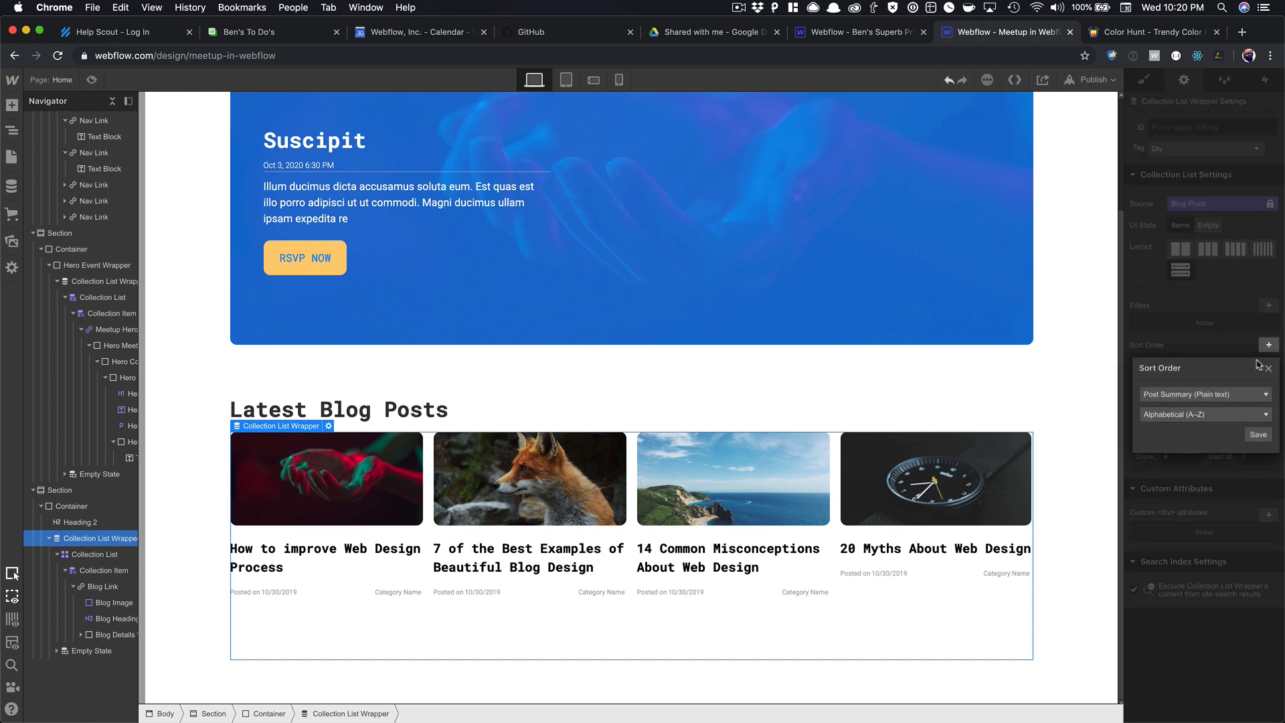
click(1225, 394)
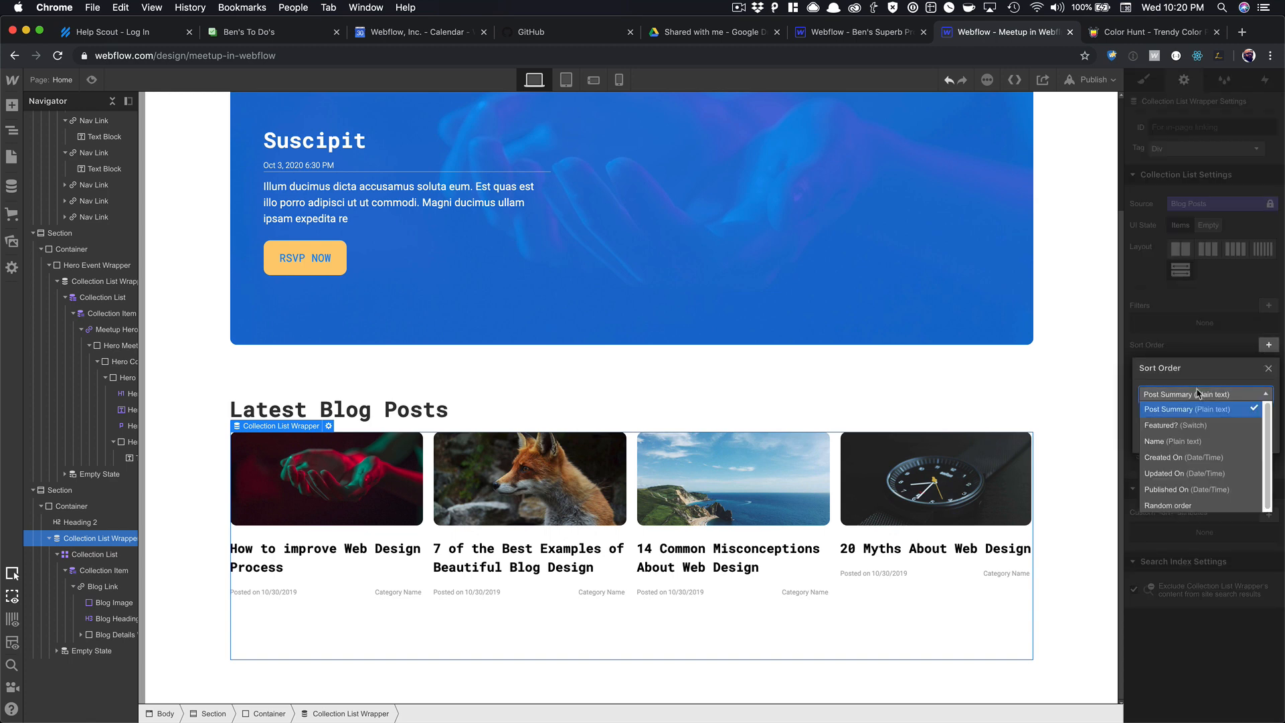
click(1184, 457)
click(1198, 414)
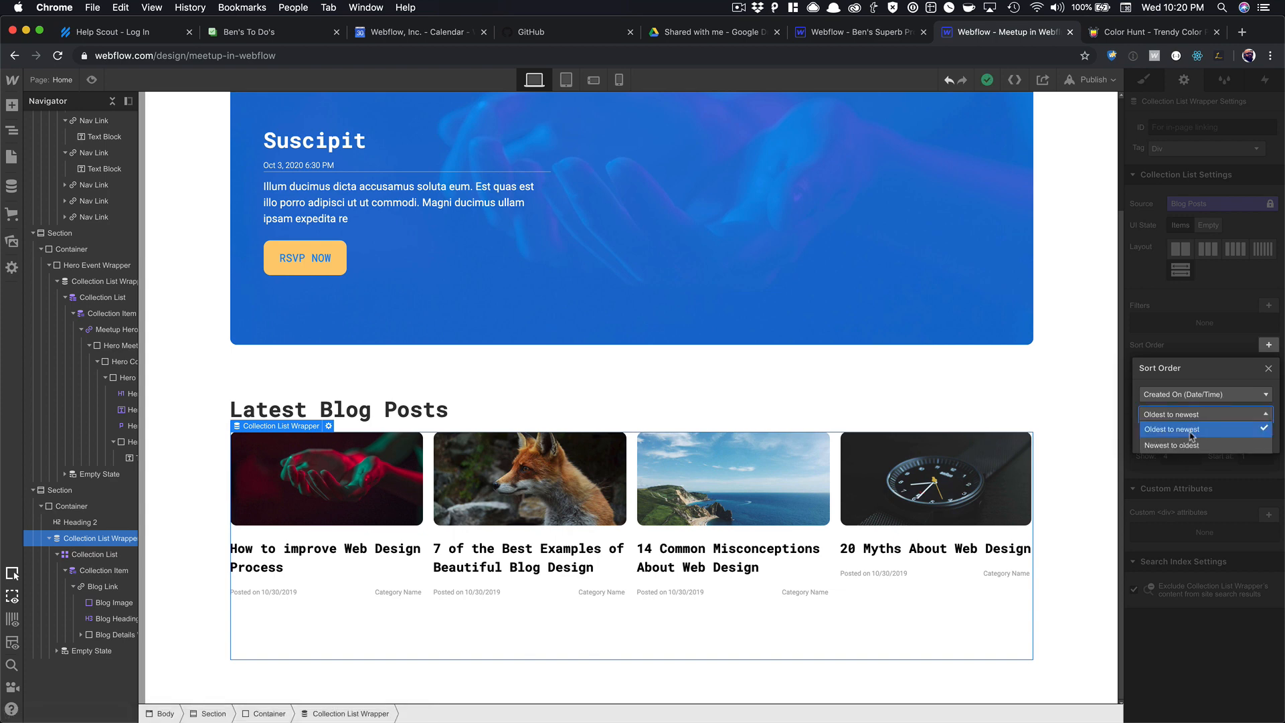
click(1194, 437)
click(1258, 436)
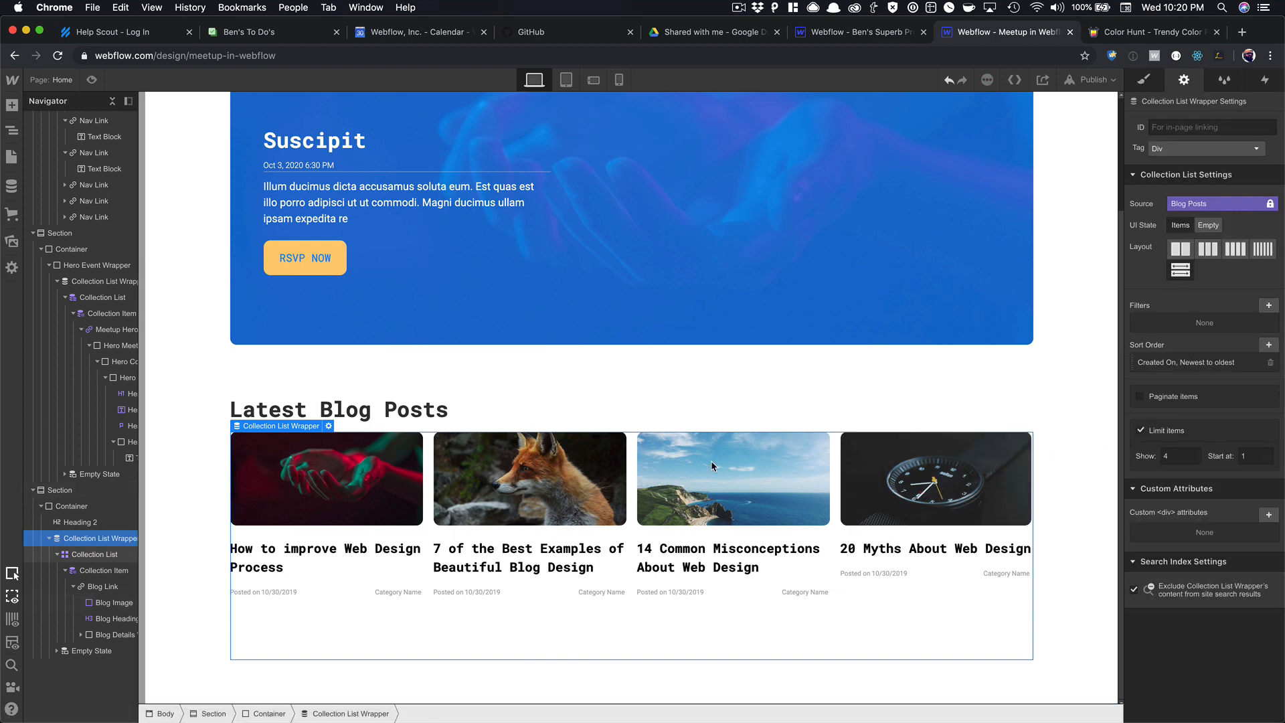
click(683, 415)
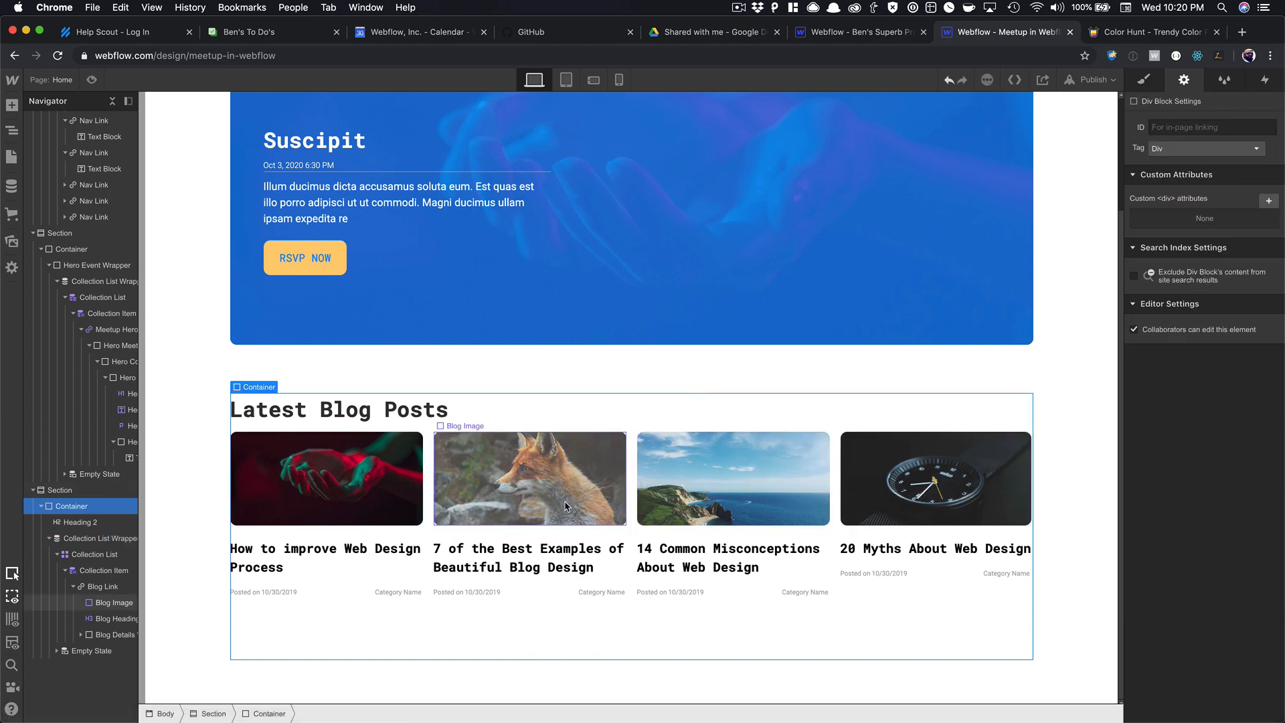
Select the first blog card's title and image, then the blog section, on the canvas.
click(342, 548)
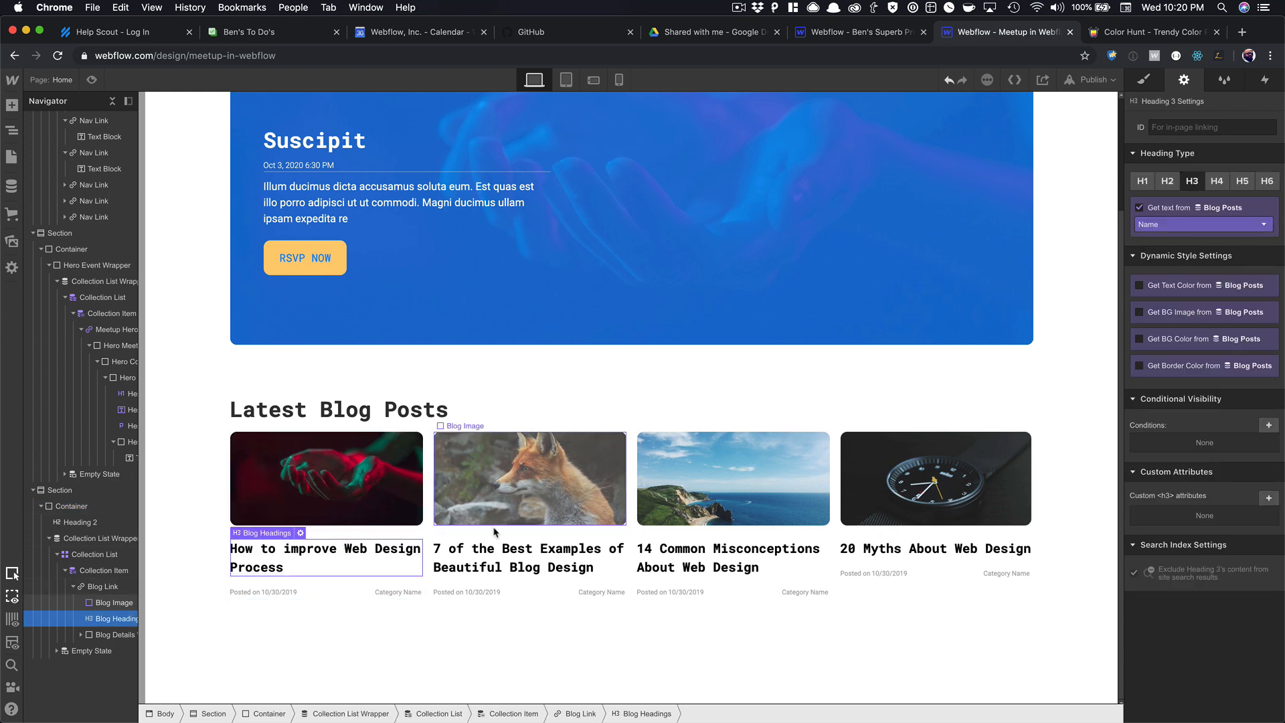
click(402, 492)
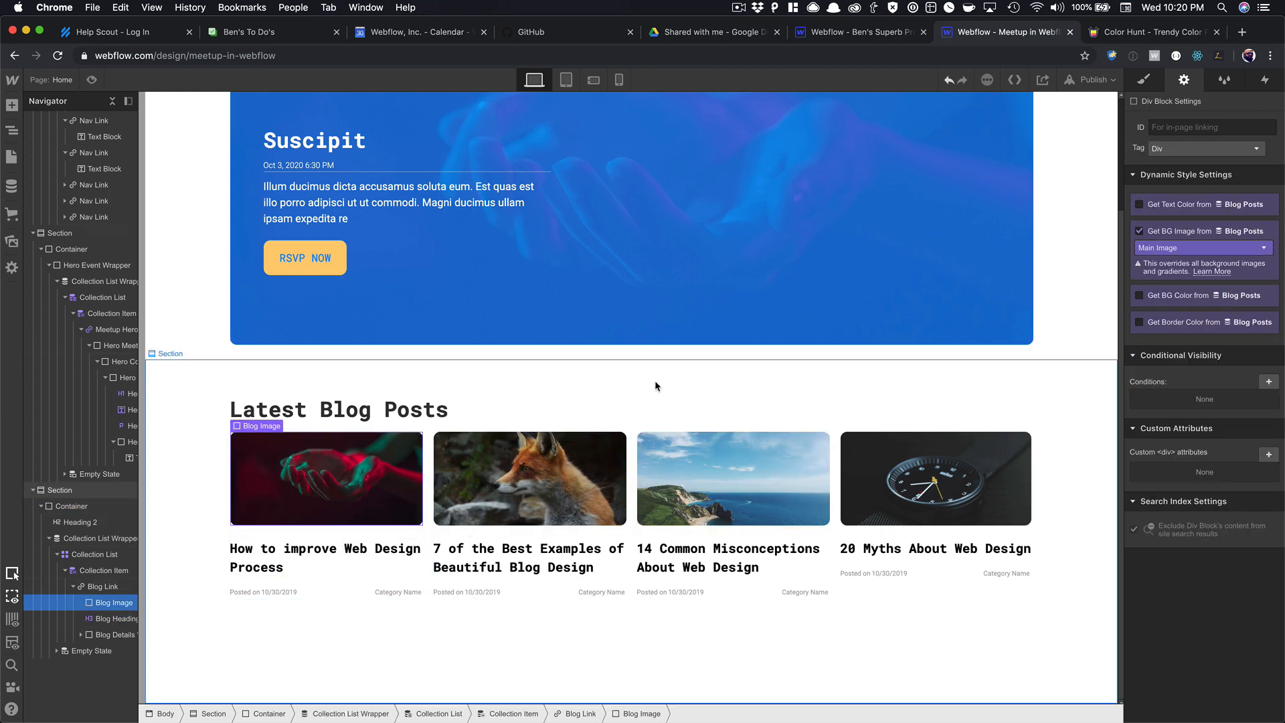
scroll(654, 384, up, 5)
scroll(502, 399, down, 5)
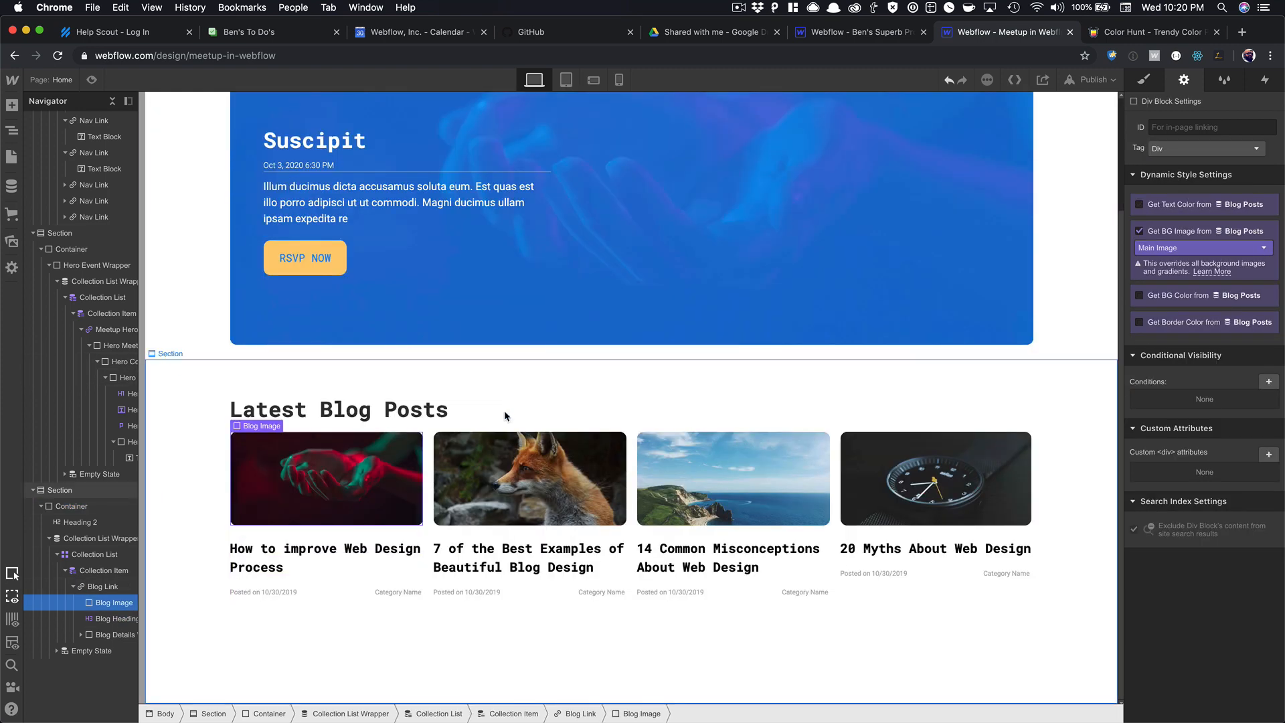
click(253, 687)
scroll(706, 439, up, 3)
scroll(705, 440, down, 2)
scroll(705, 441, down, 1)
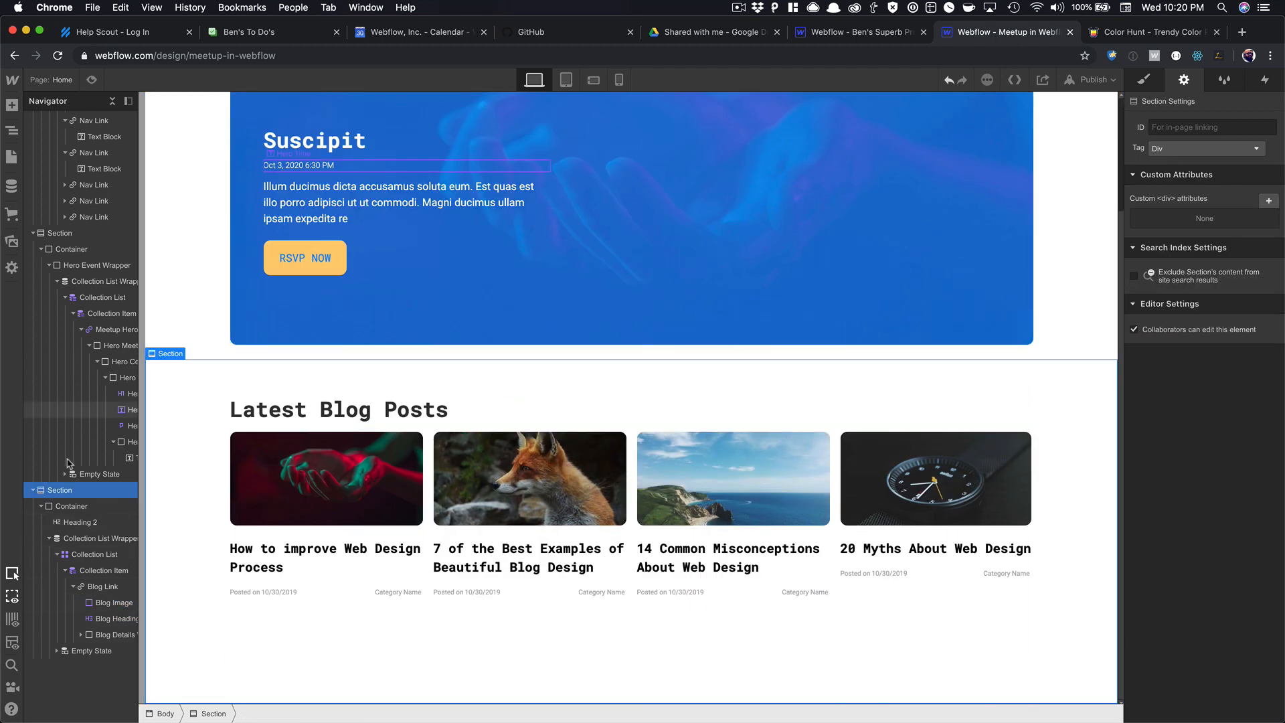
Collapse the blog and hero section trees and the whole Navigator, then select Body.
click(32, 490)
click(32, 233)
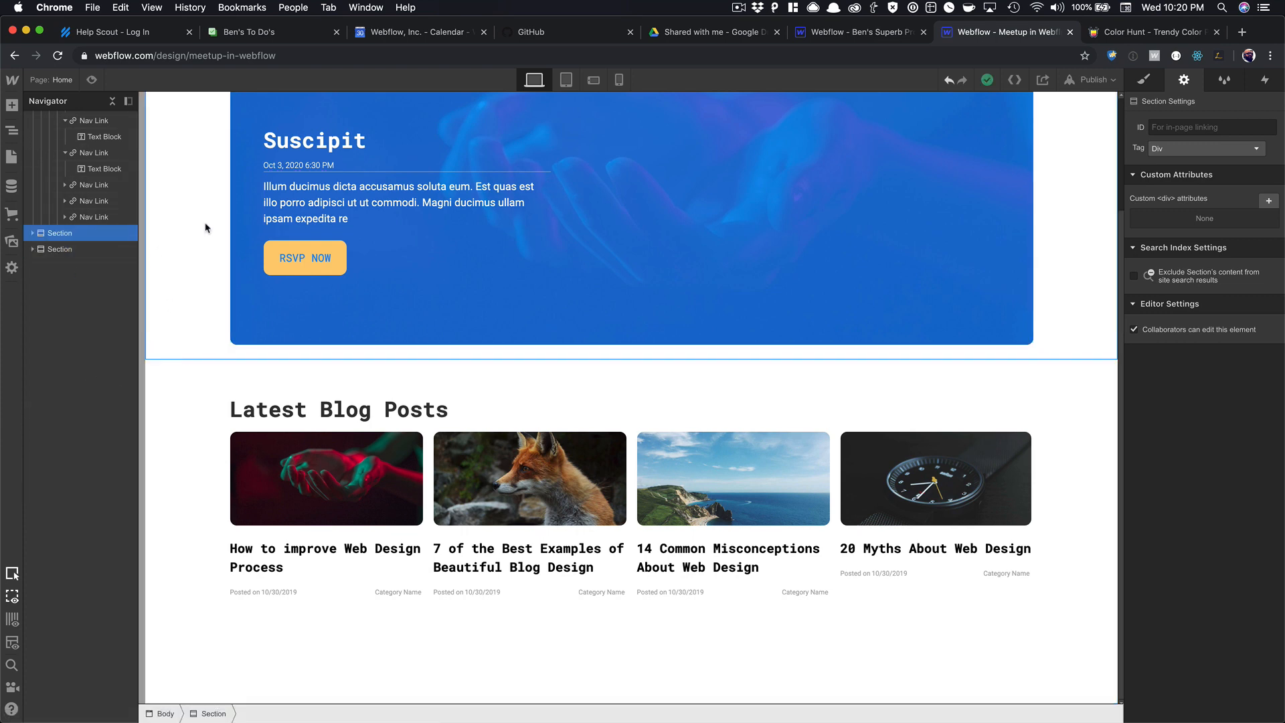
click(312, 220)
click(112, 102)
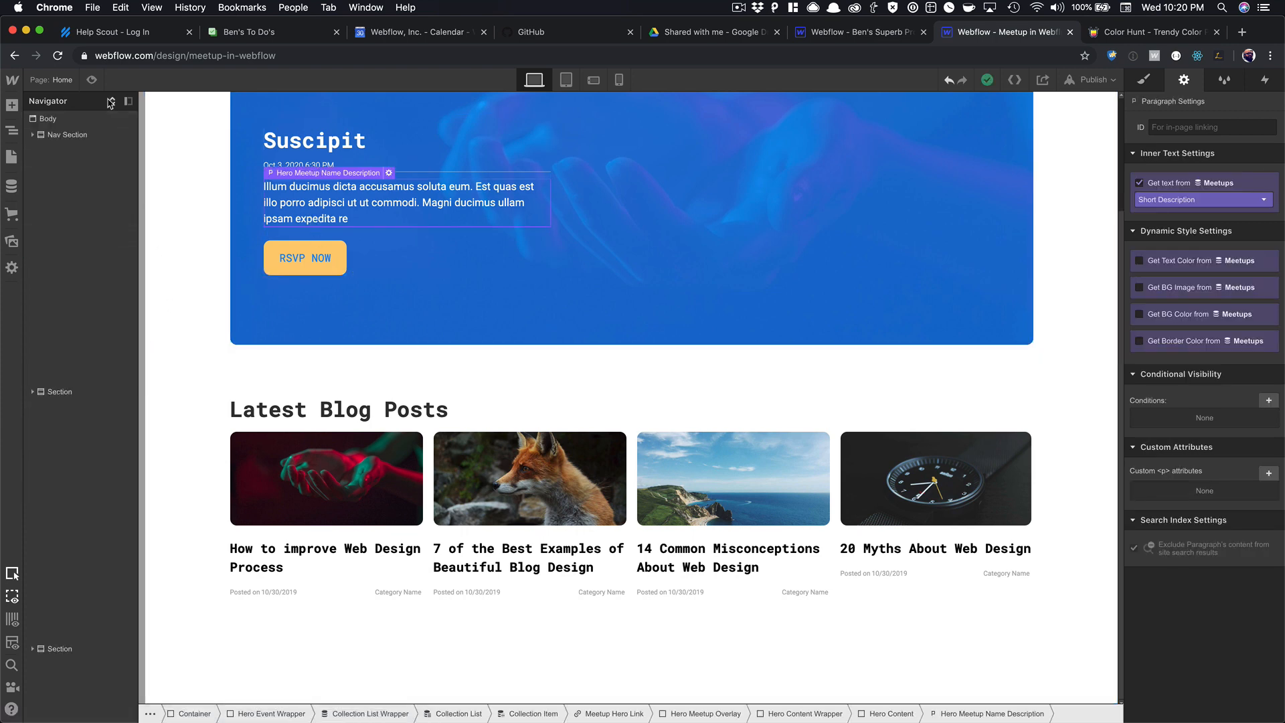
click(112, 101)
click(112, 101)
scroll(298, 181, up, 3)
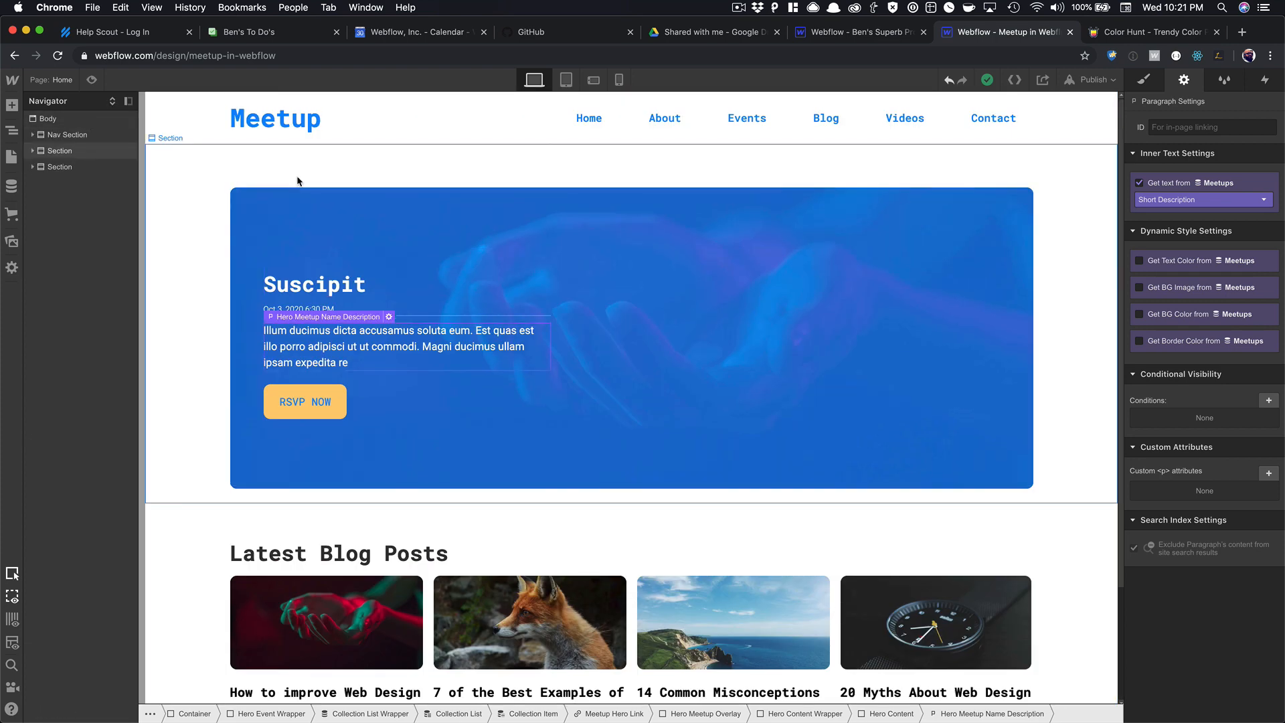
scroll(710, 184, down, 3)
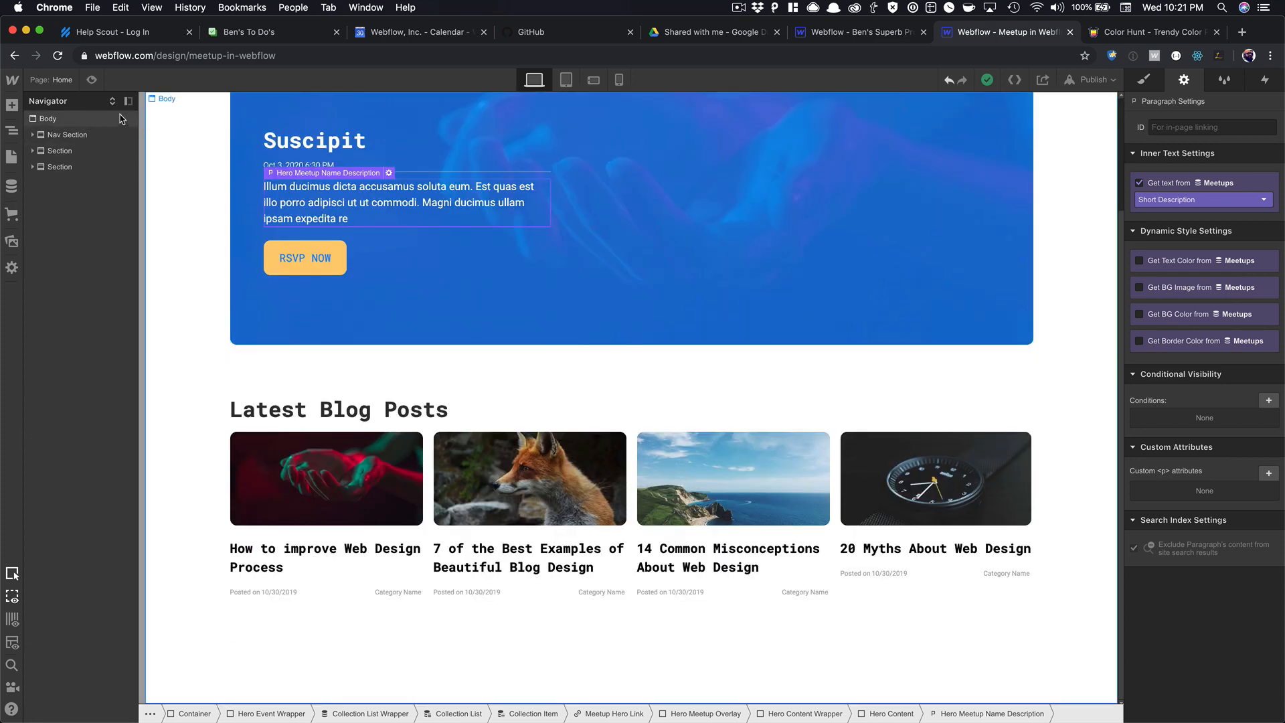
click(263, 668)
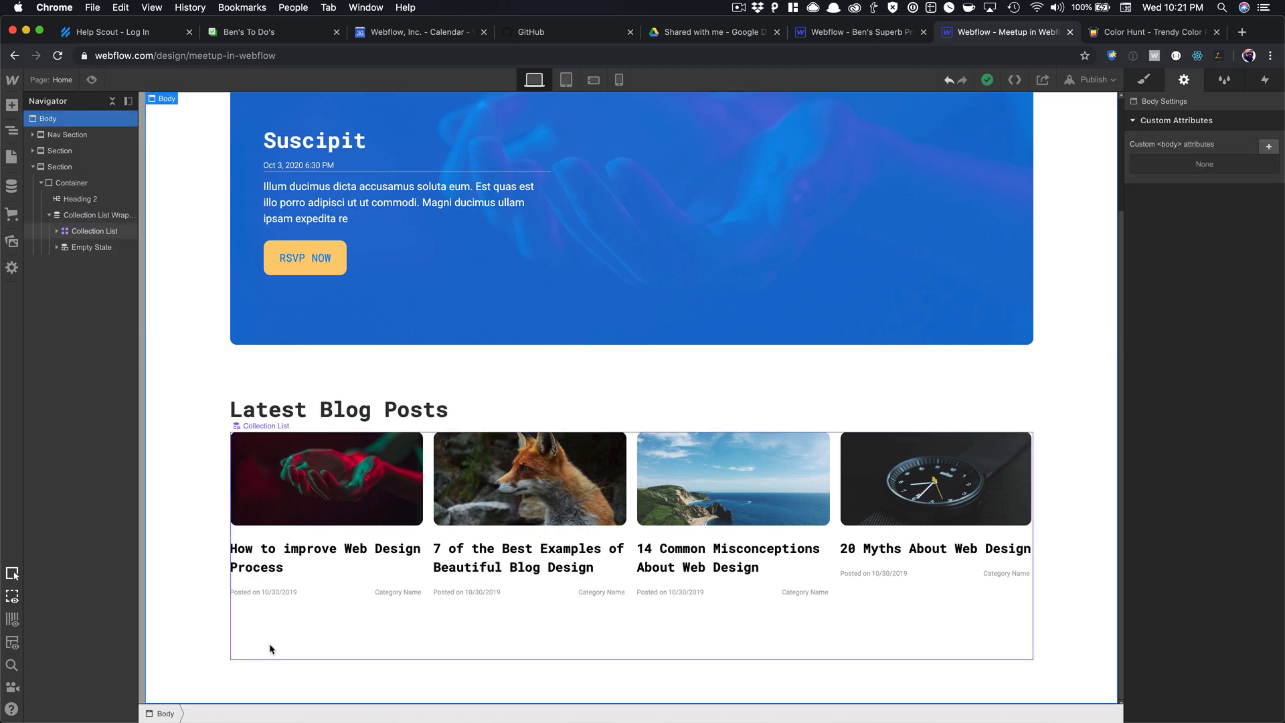
Insert a Section symbol below the blog posts and unlink it from its symbol.
key(super+e)
text(sec)
key(Down)
key(Down)
key(Down)
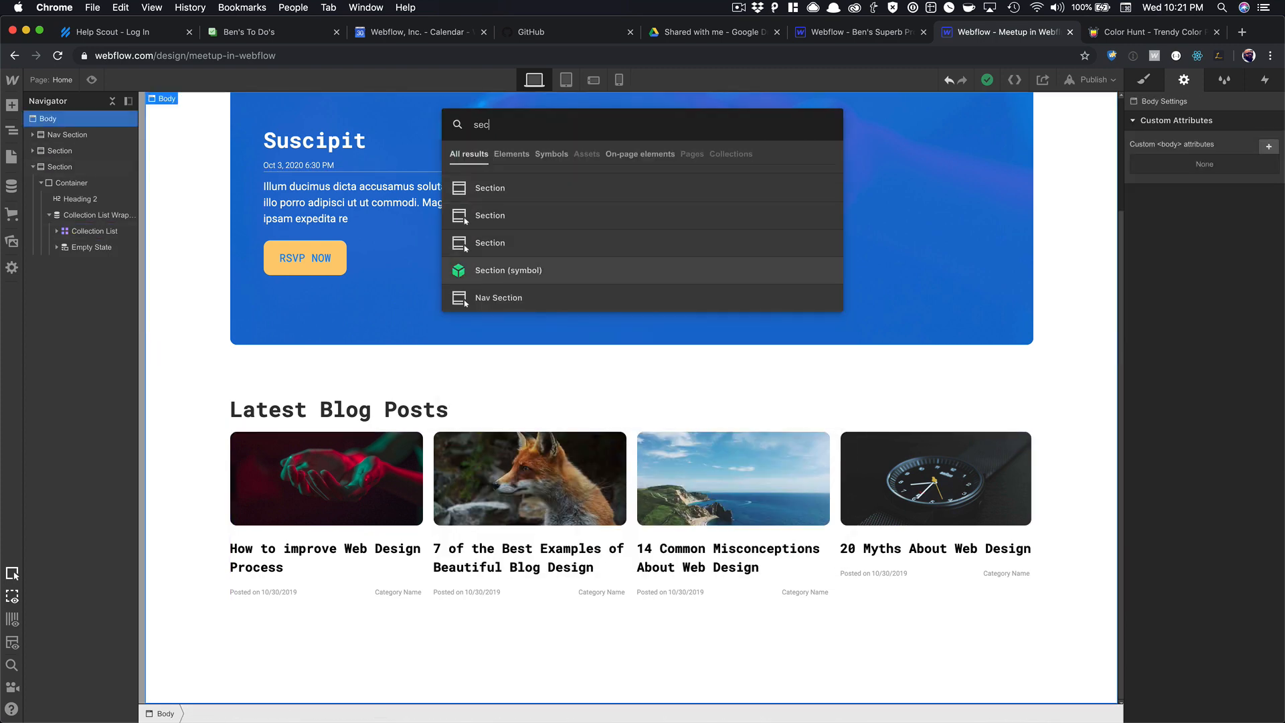
key(Return)
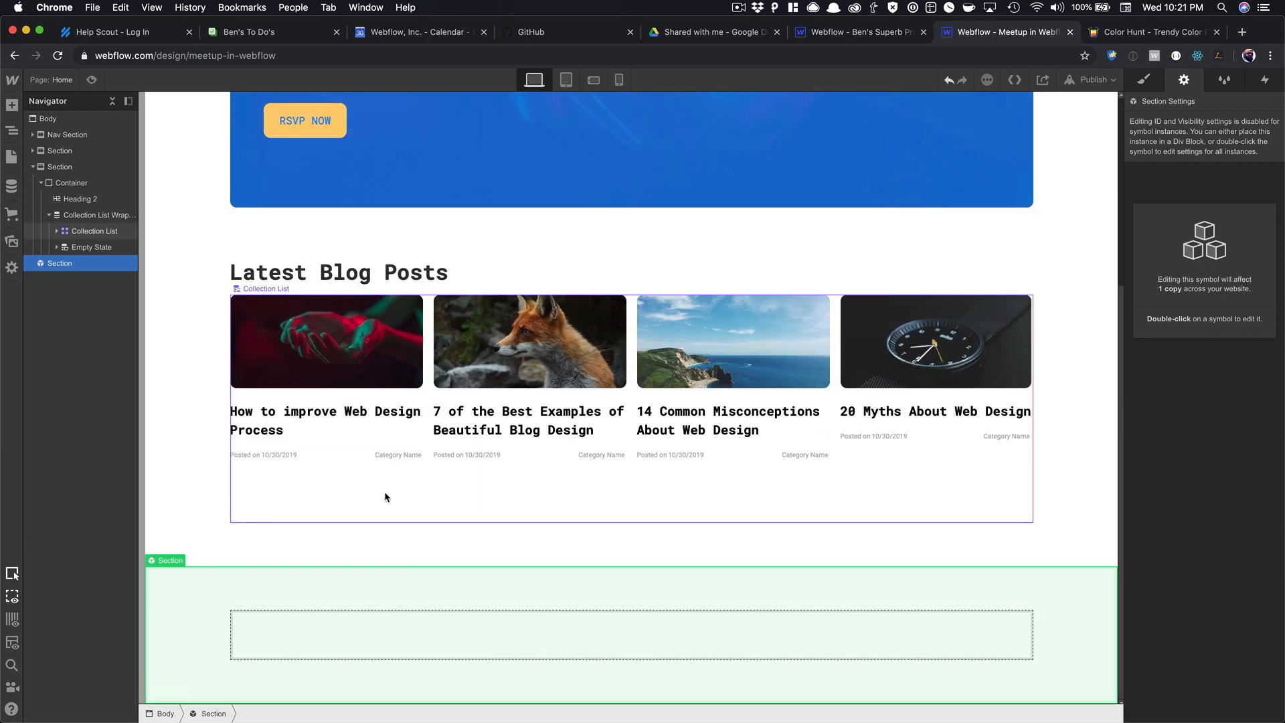
right_click(348, 610)
click(365, 704)
click(485, 586)
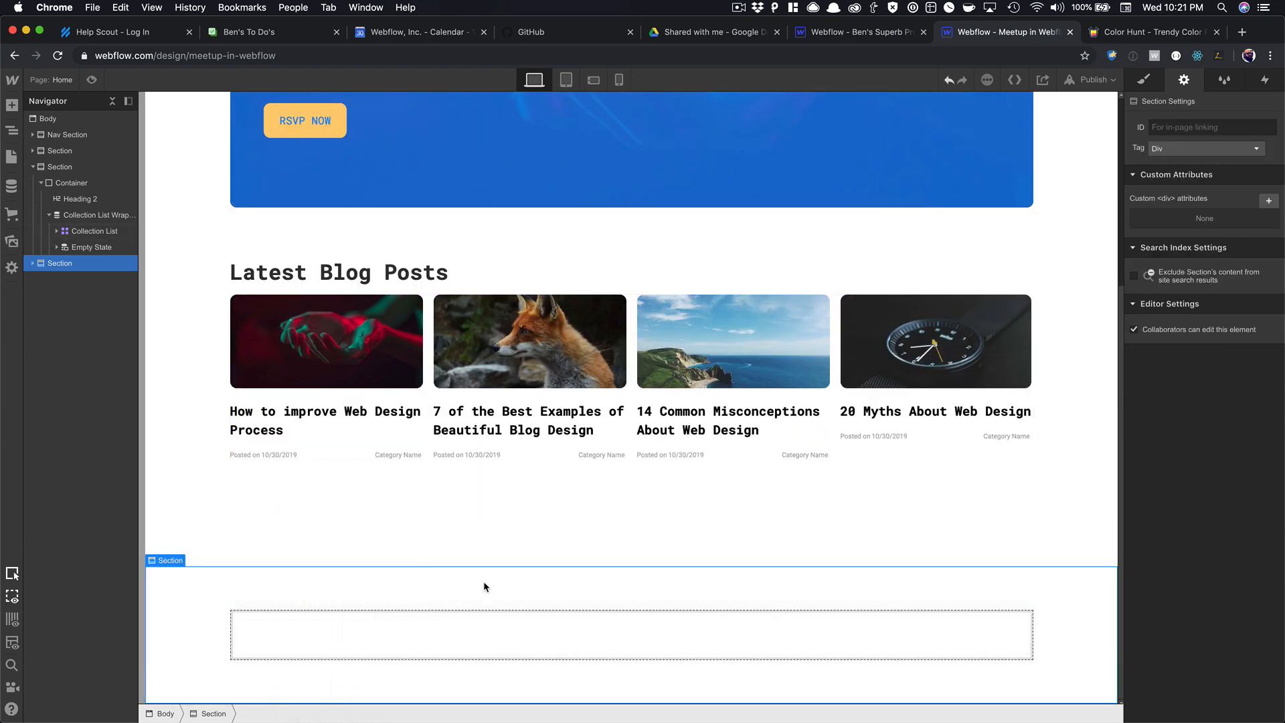
Create and apply a 'Footer Section' class to the new section.
click(1156, 83)
click(1217, 140)
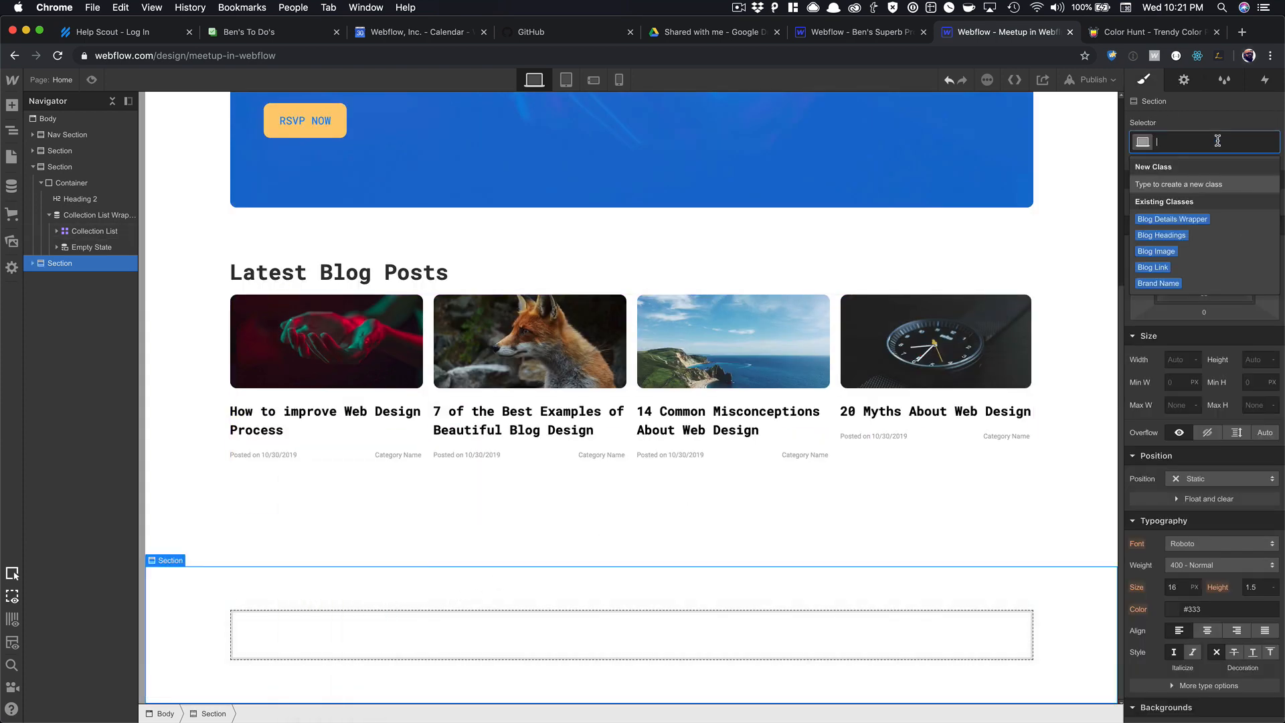
text(Footer Section)
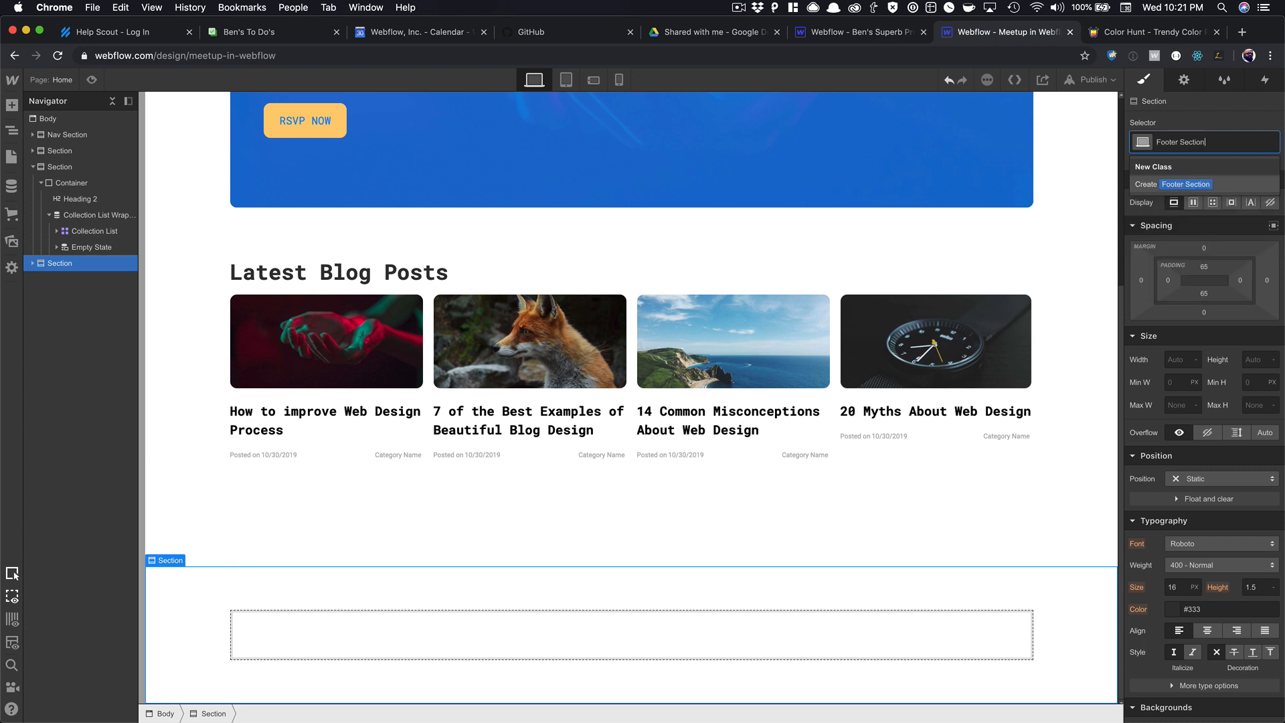
key(Return)
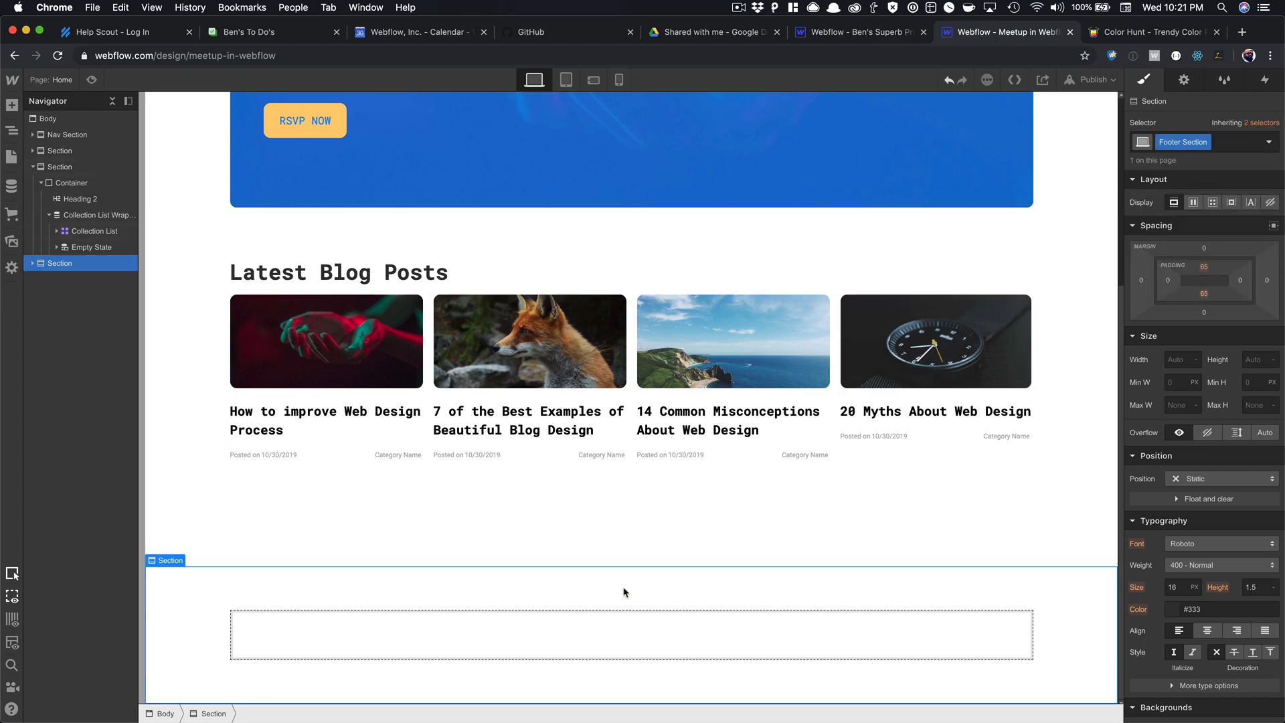
click(574, 635)
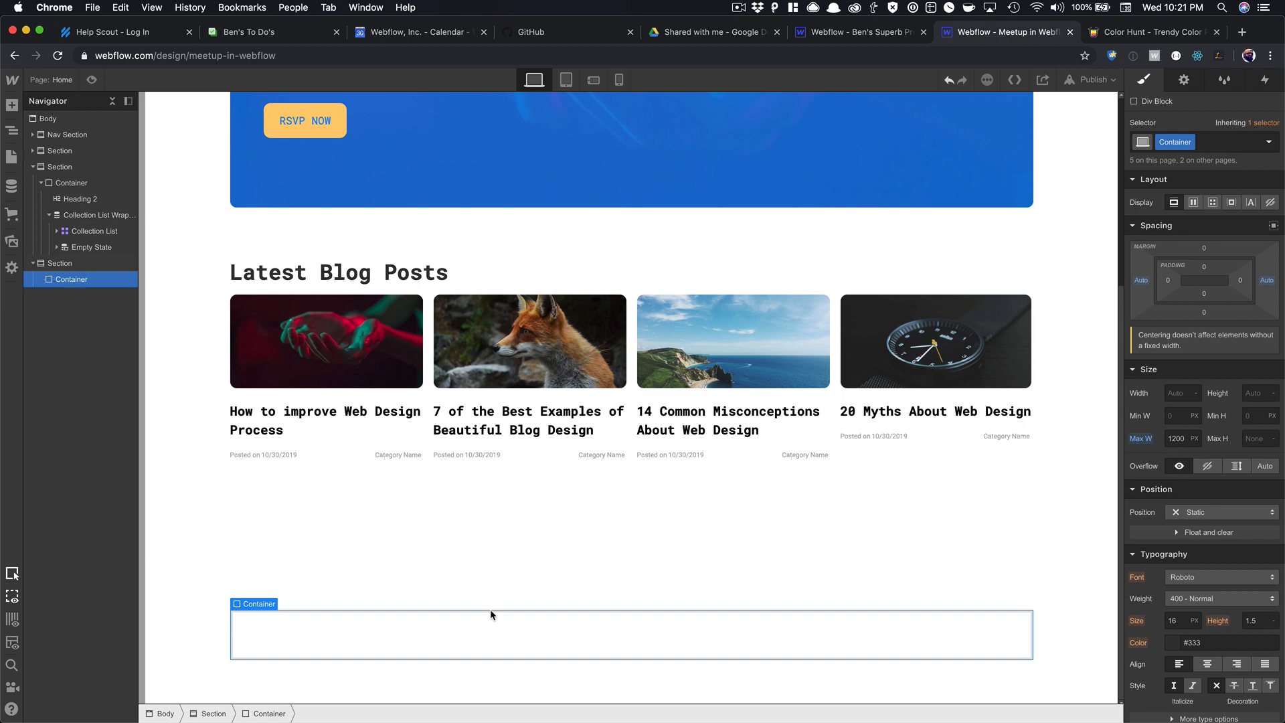
click(474, 596)
scroll(1191, 520, down, 5)
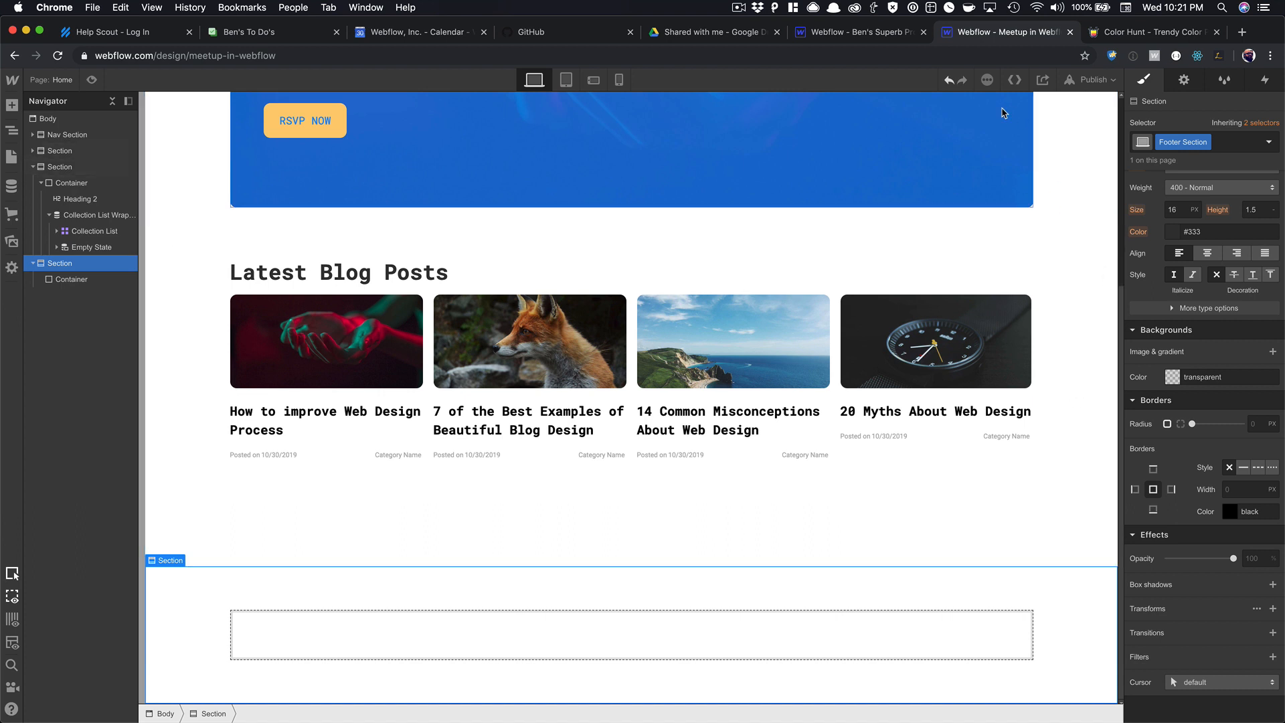
Replace the Footer Section class with a 'Footer' combo class on Section.
click(950, 80)
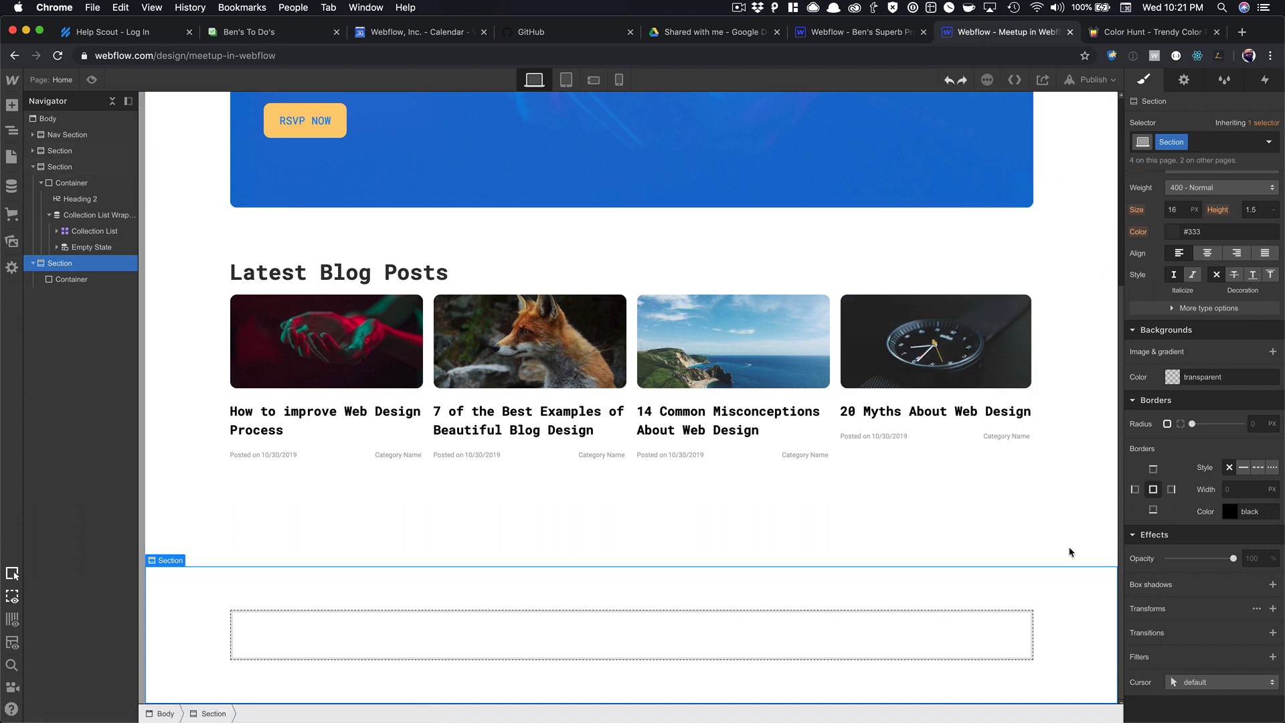
click(1227, 141)
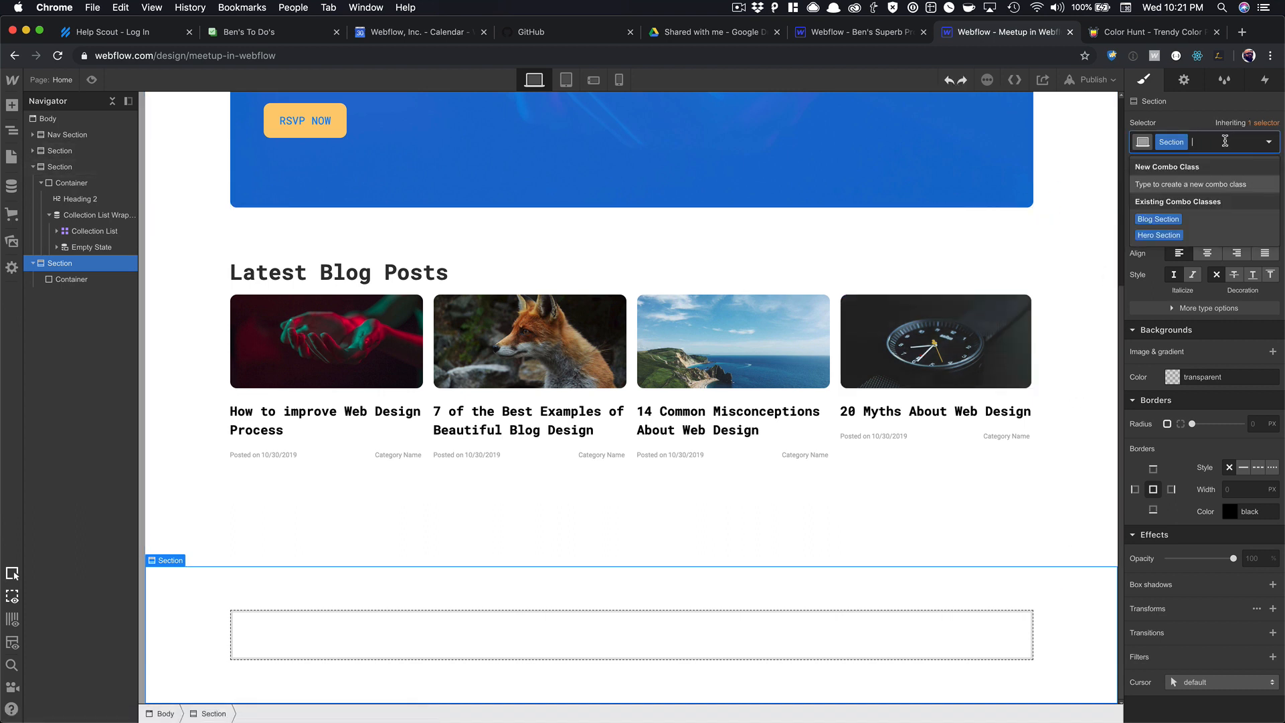
text(Footer)
key(Return)
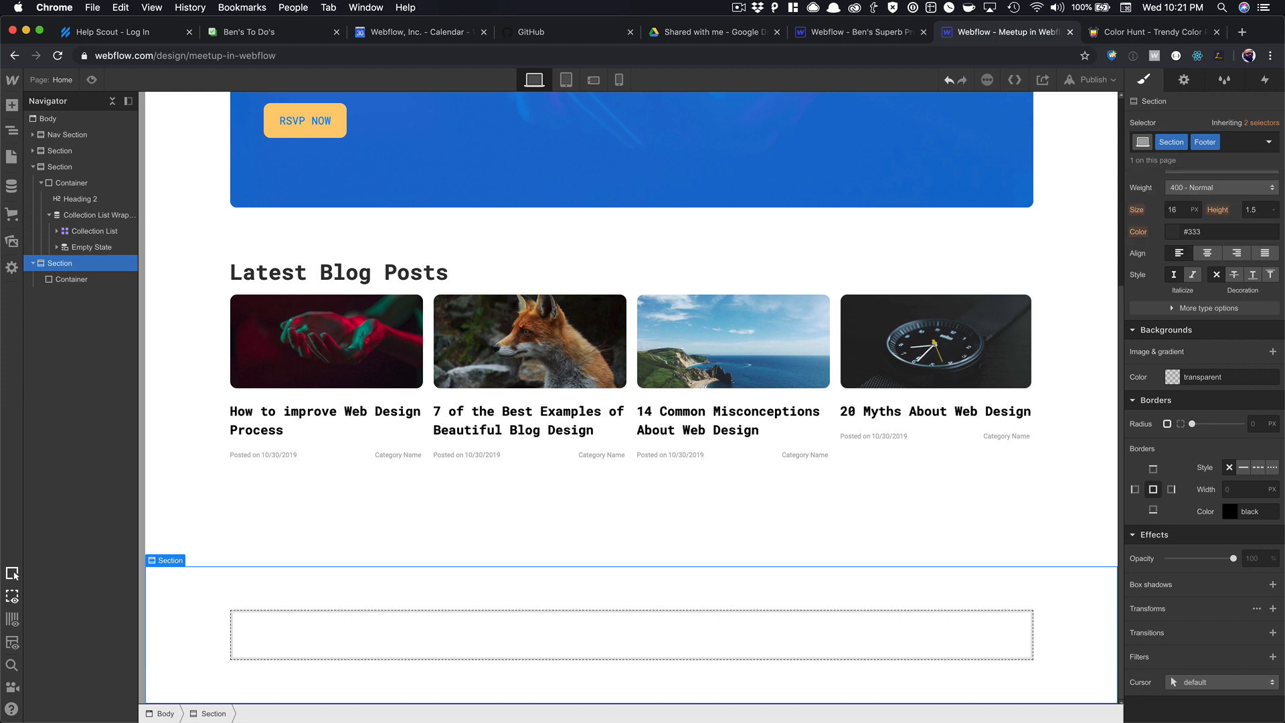
Give the footer section a light grey background colour swatch.
click(1173, 377)
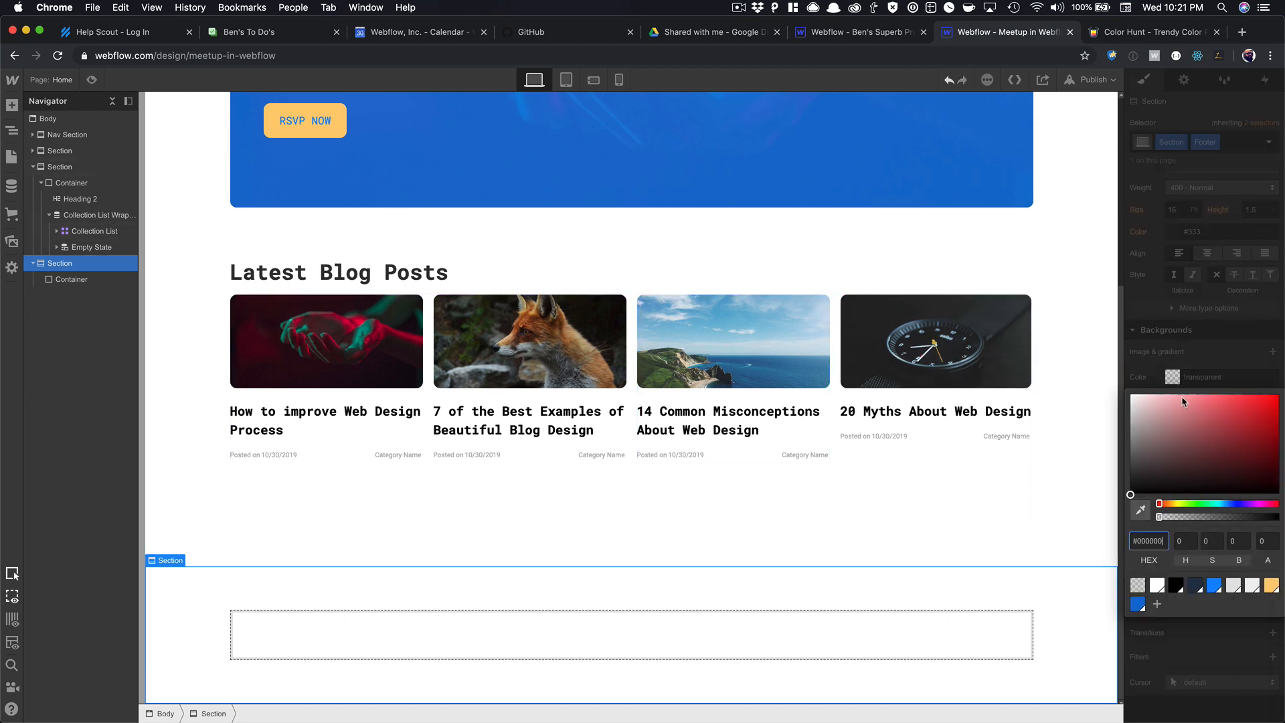
click(1234, 586)
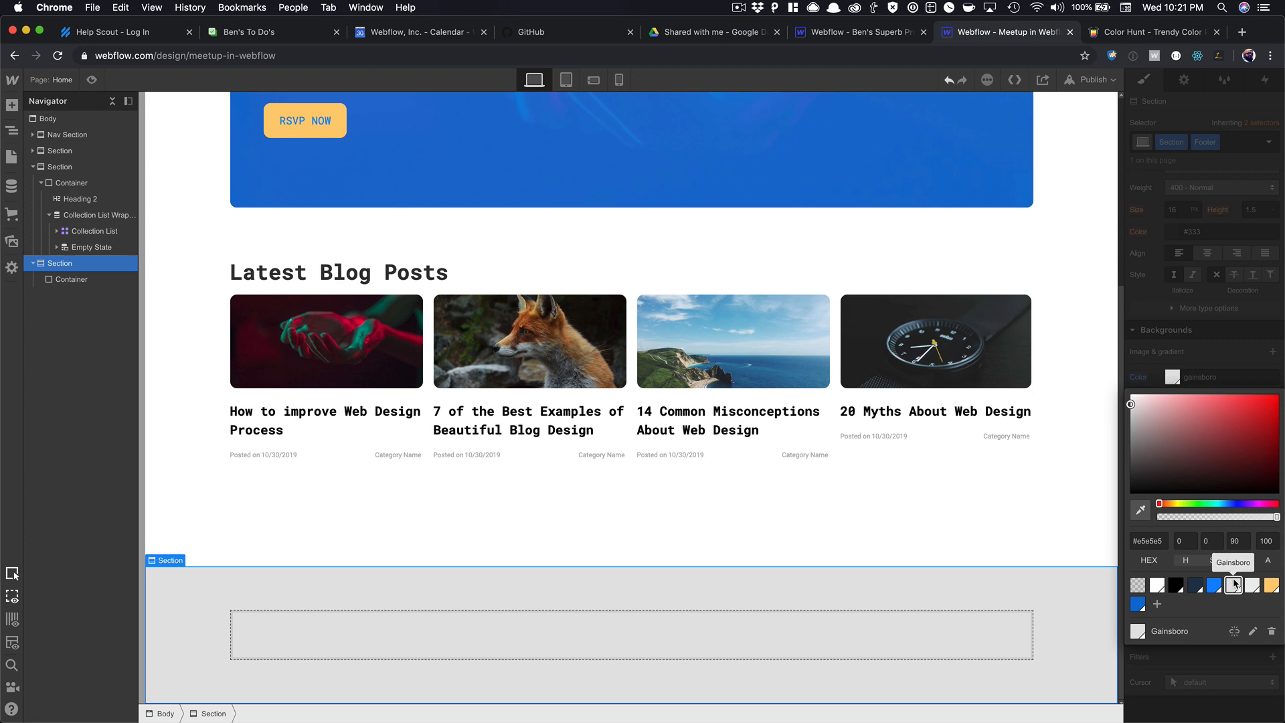
click(1253, 586)
click(941, 509)
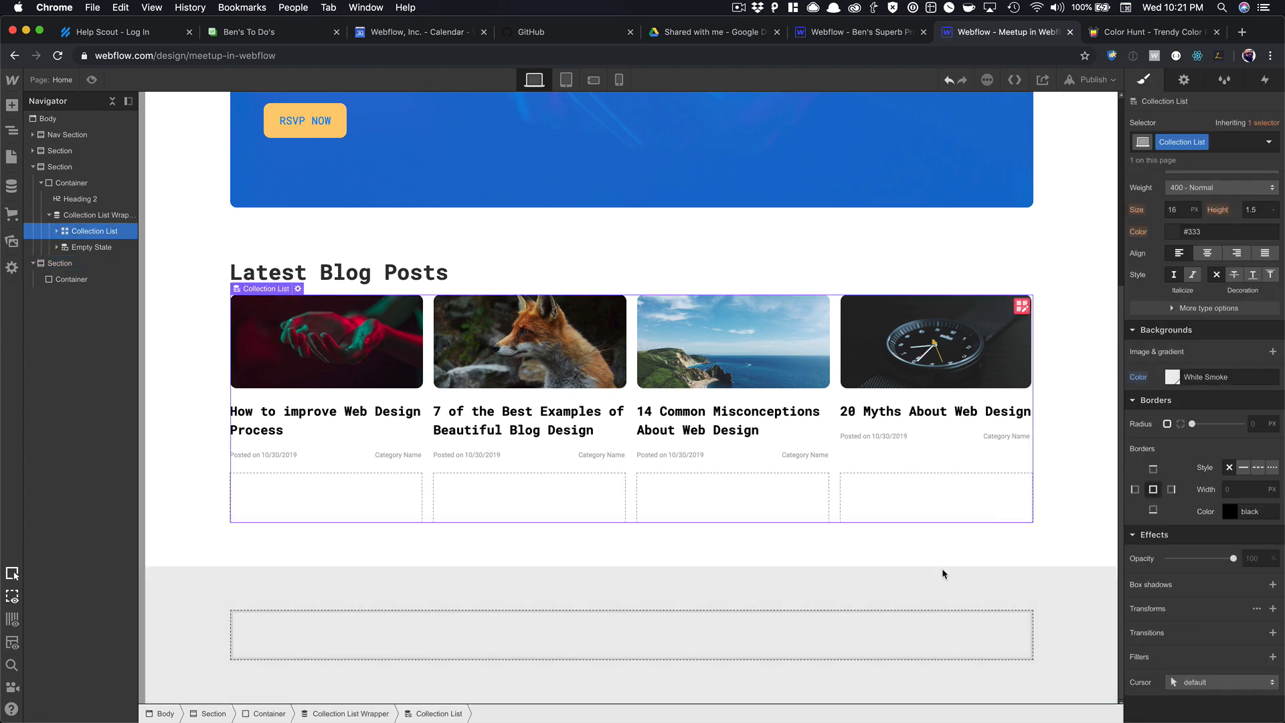
click(663, 637)
scroll(541, 514, up, 5)
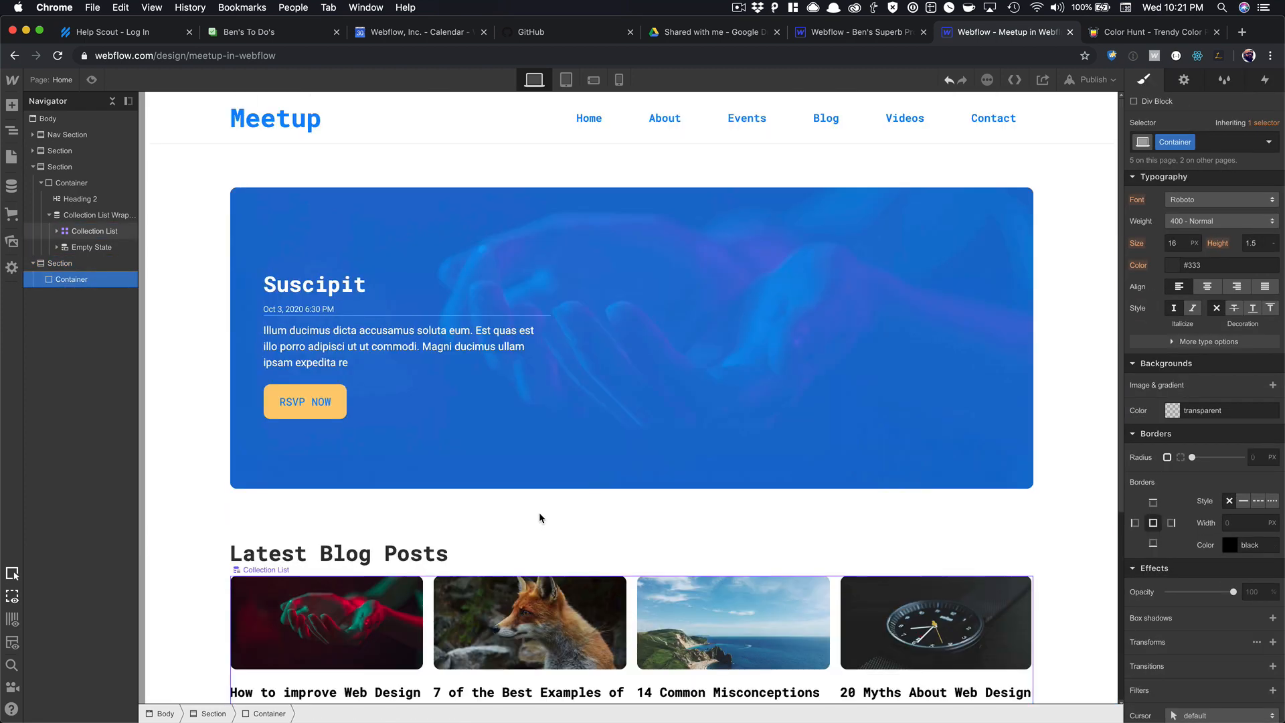
Copy the Meetup brand wrapper from the header.
click(262, 120)
key(Up)
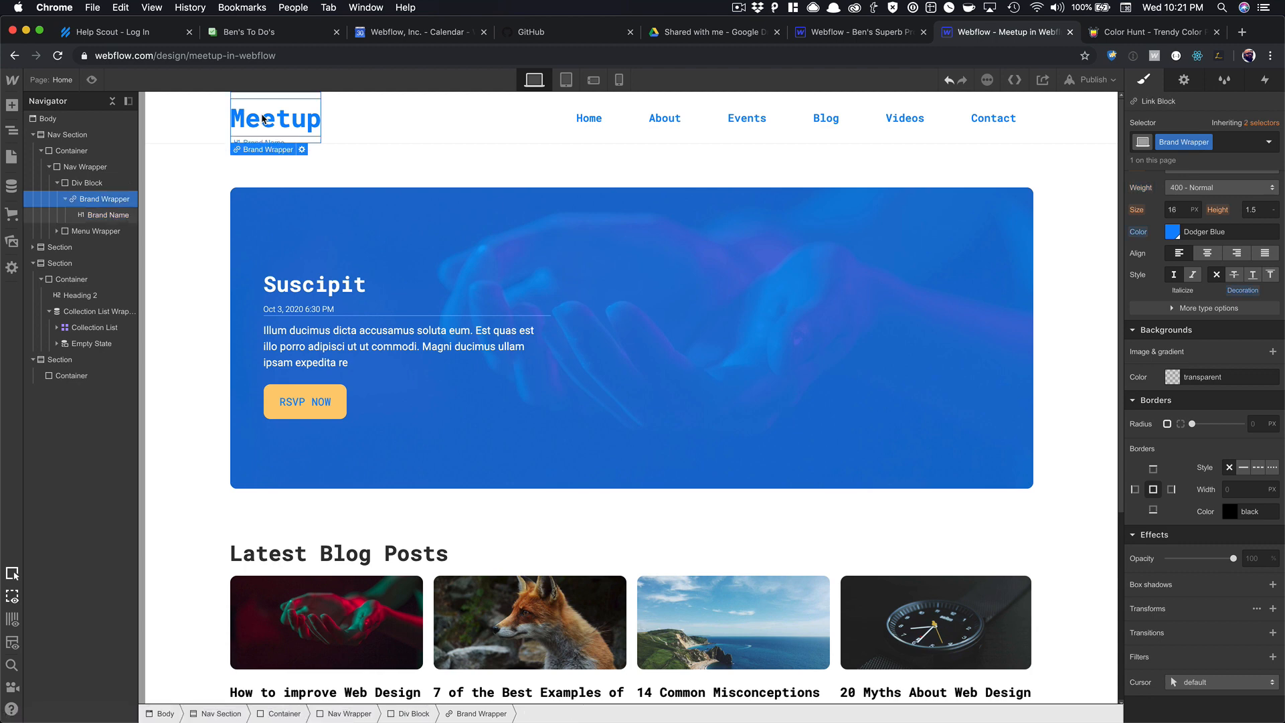
scroll(305, 159, down, 1)
scroll(350, 571, down, 4)
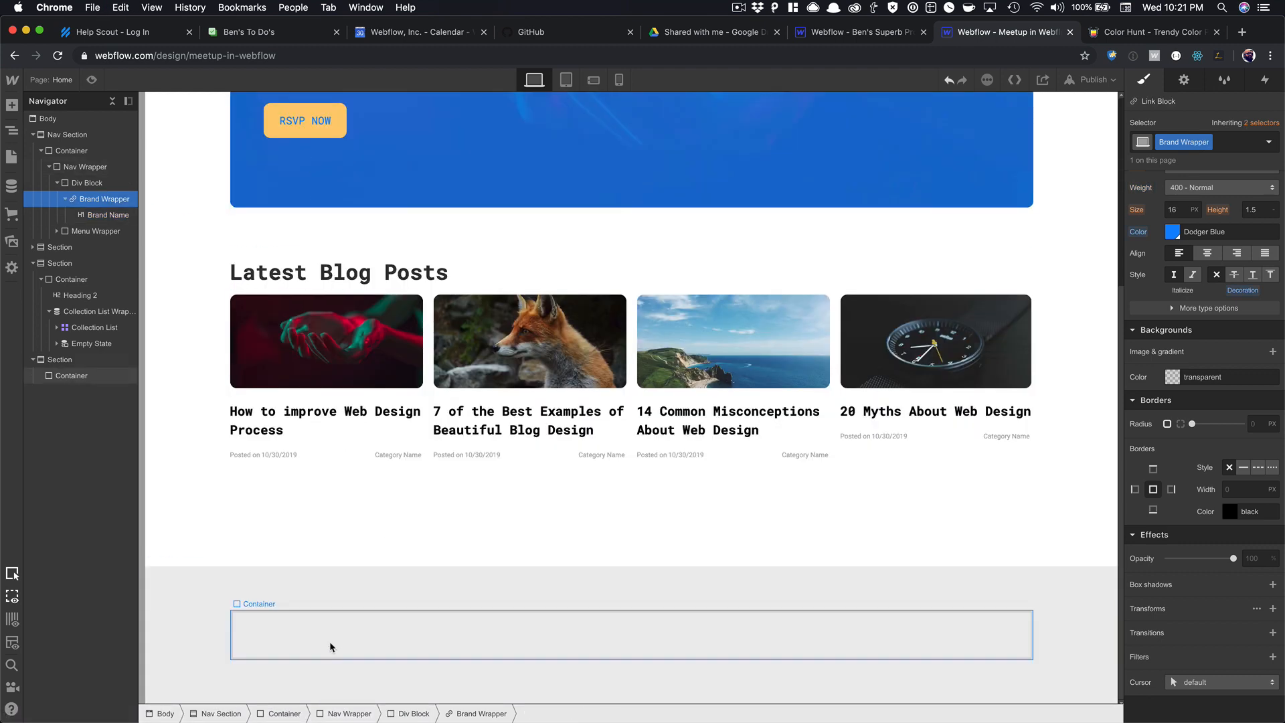
scroll(330, 646, up, 4)
scroll(345, 611, down, 5)
Add a div block in the footer container, class it 'Footer Wrapper' and set display flex.
click(348, 614)
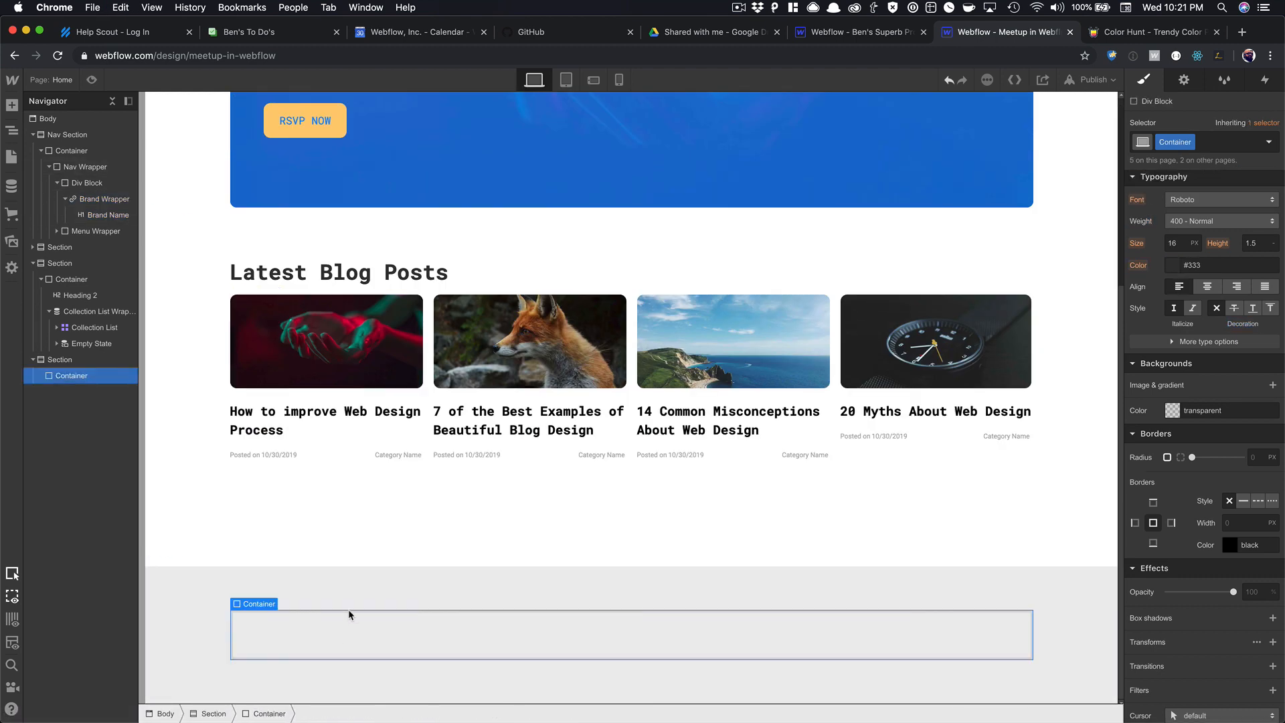
key(super+e)
text(div)
key(Return)
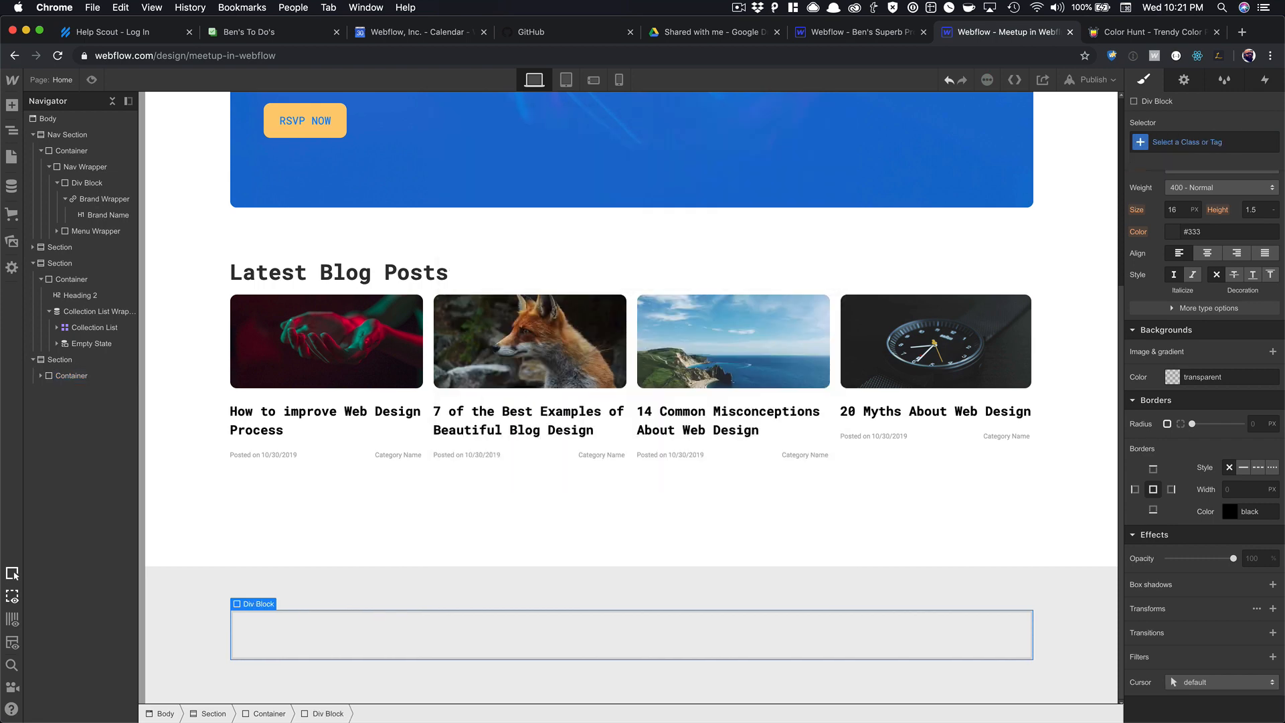
click(1203, 145)
text(Foo)
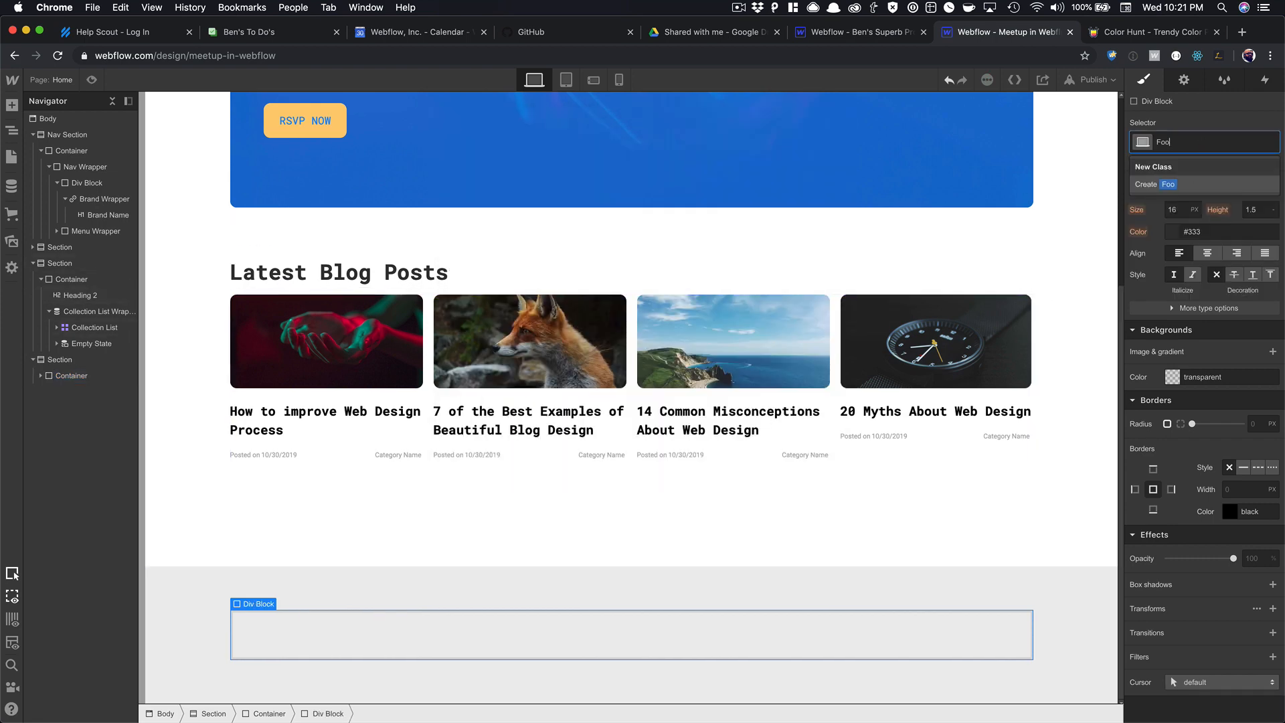
text(ter Wrapper)
key(Return)
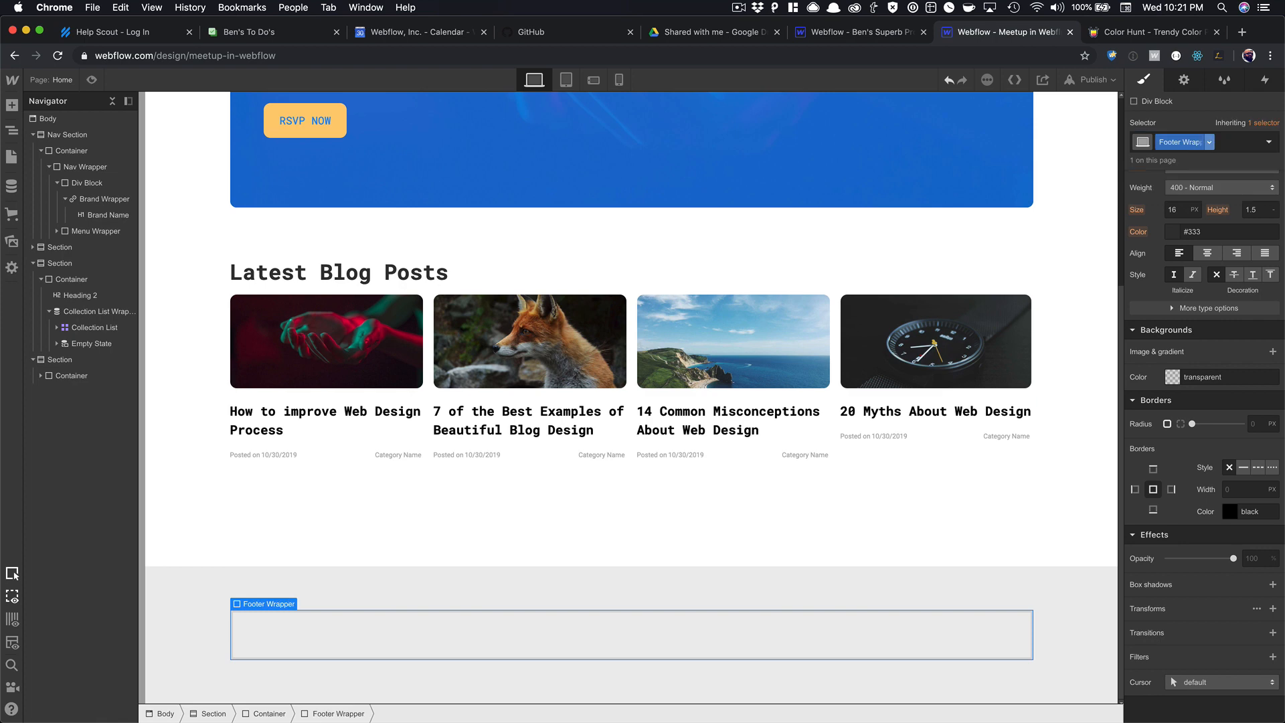
scroll(1191, 223, up, 5)
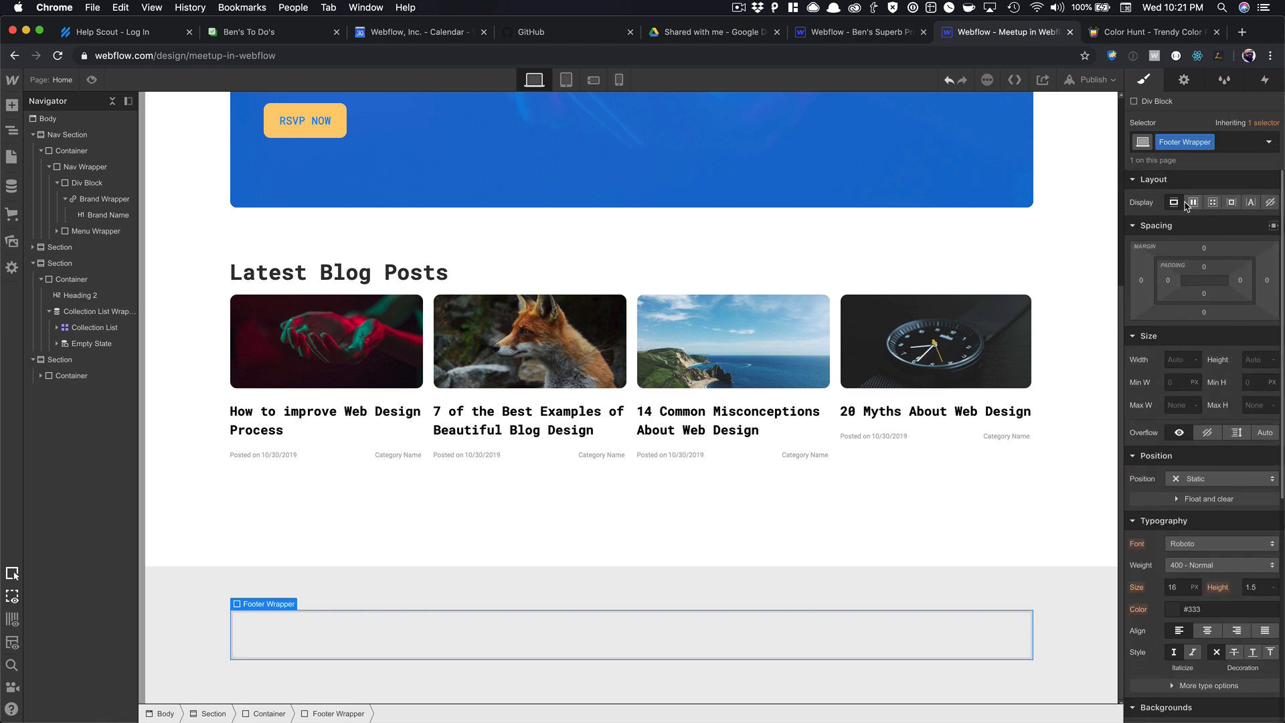
click(1193, 202)
Paste the Meetup brand into Footer Wrapper and check it in preview.
click(506, 646)
key(super+v)
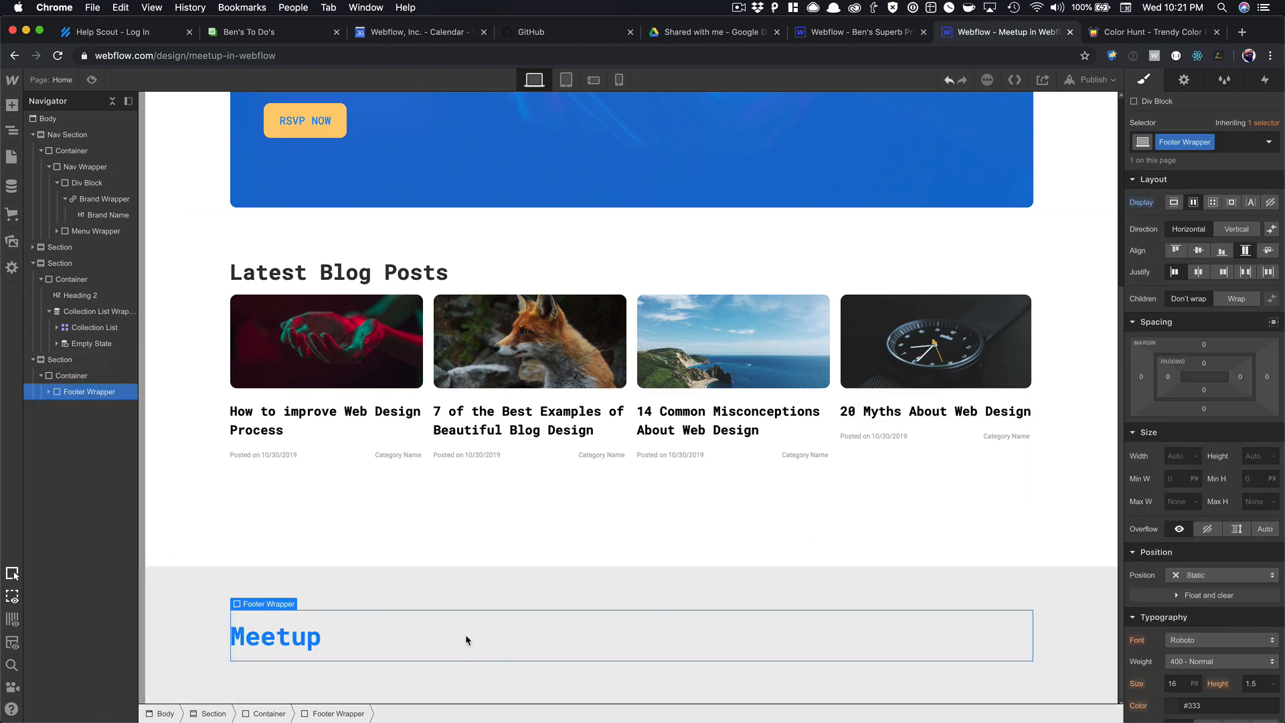
key(super+shift+p)
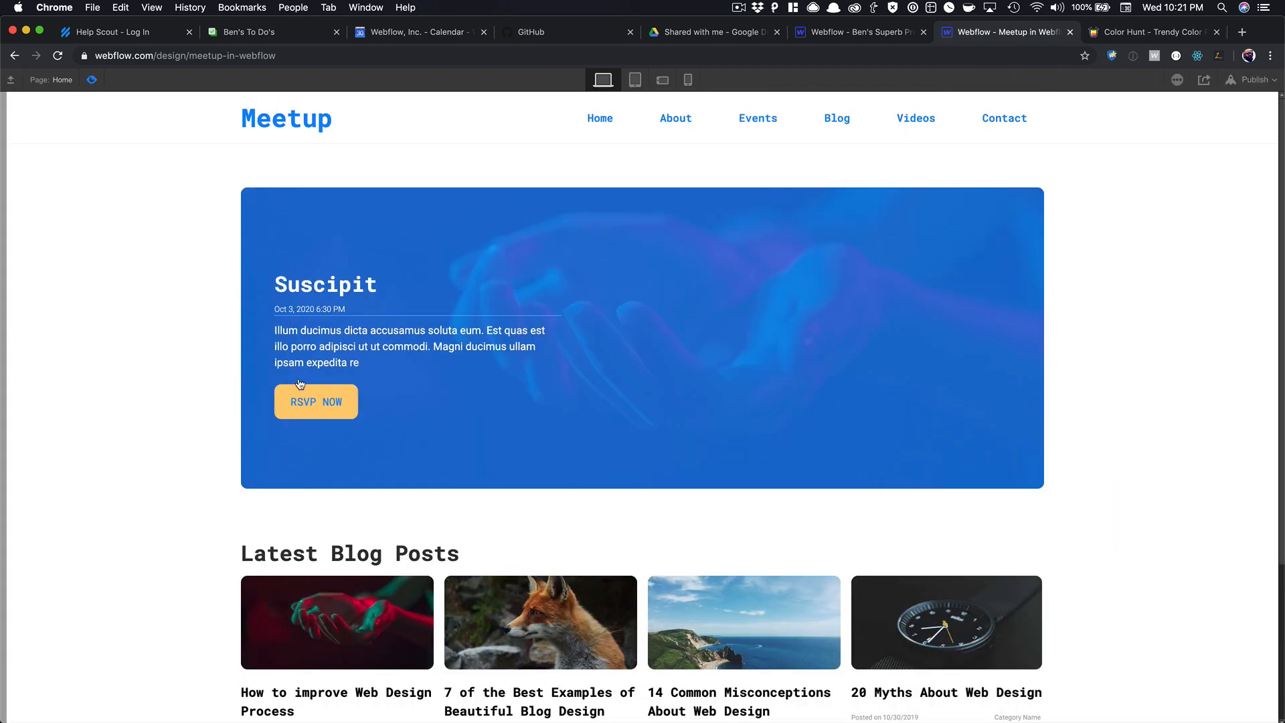
scroll(299, 383, down, 5)
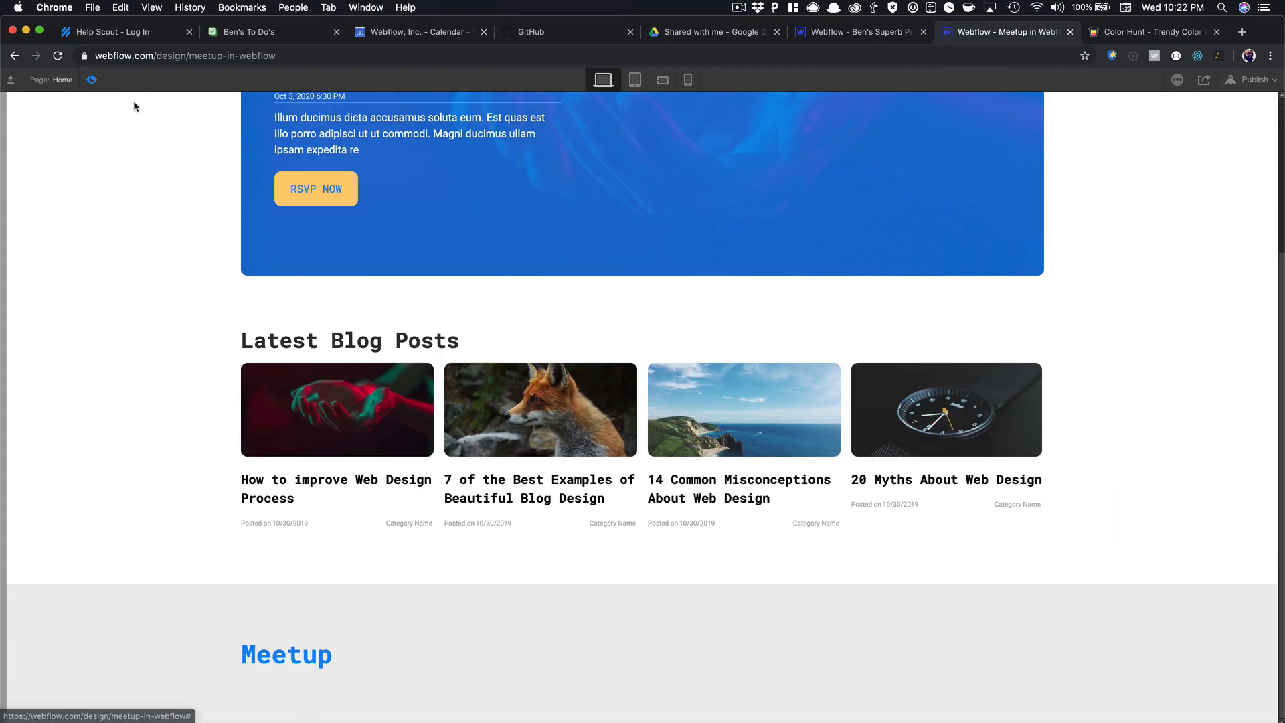
click(95, 82)
scroll(387, 411, down, 5)
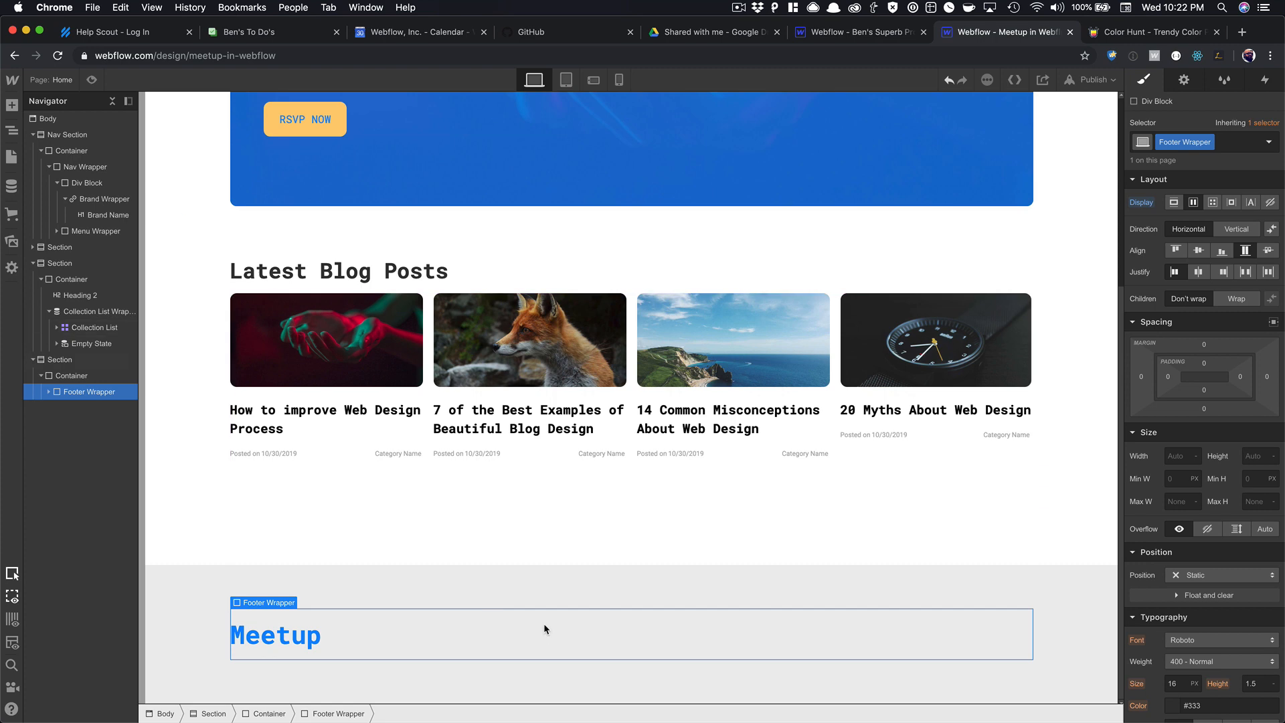
Add a div beside the logo and space Footer Wrapper's items to opposite ends.
key(super+e)
text(div)
key(Return)
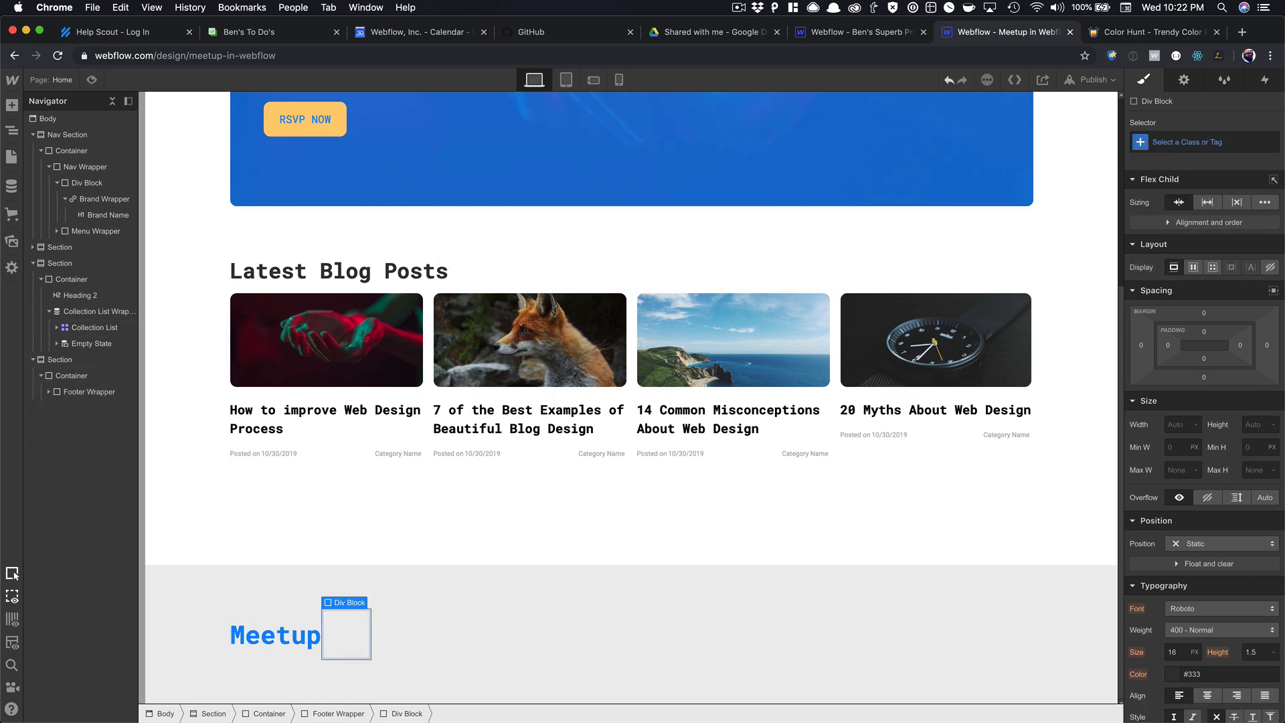
click(580, 645)
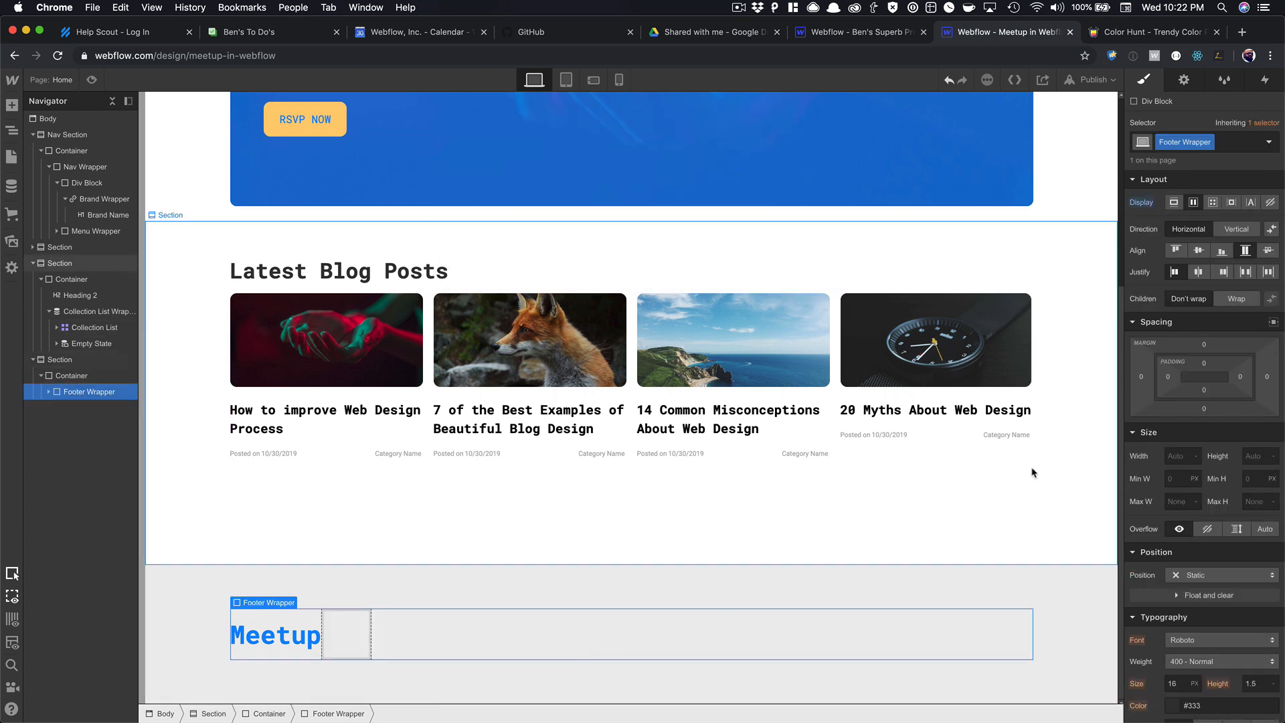
click(1245, 271)
Put a Text Link in the right div and vertically centre Footer Wrapper's contents.
click(999, 626)
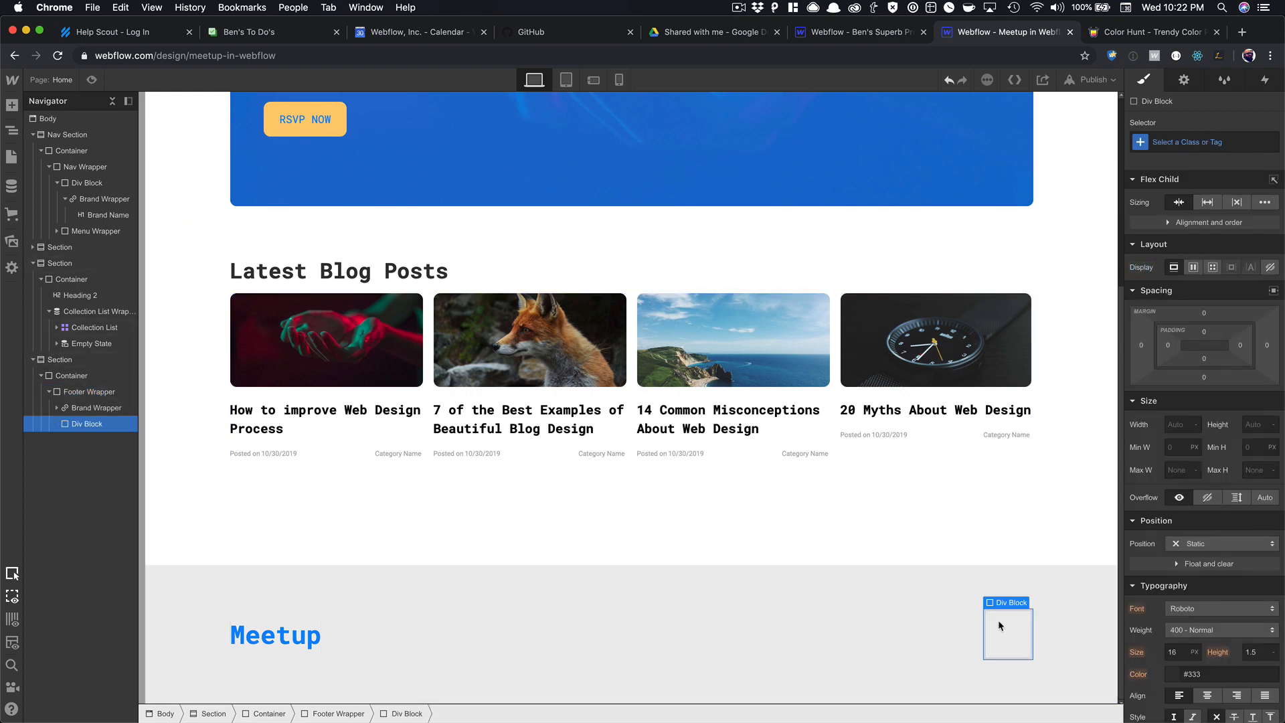
key(super+e)
text(text)
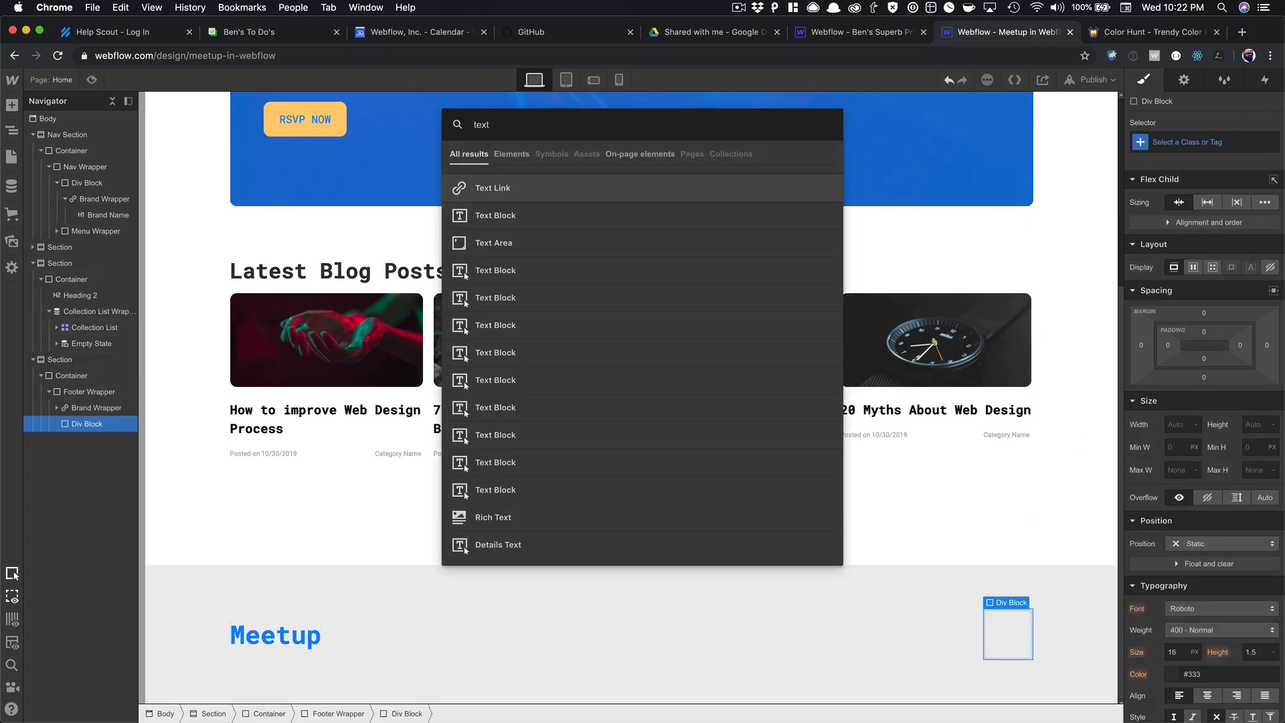
key(Return)
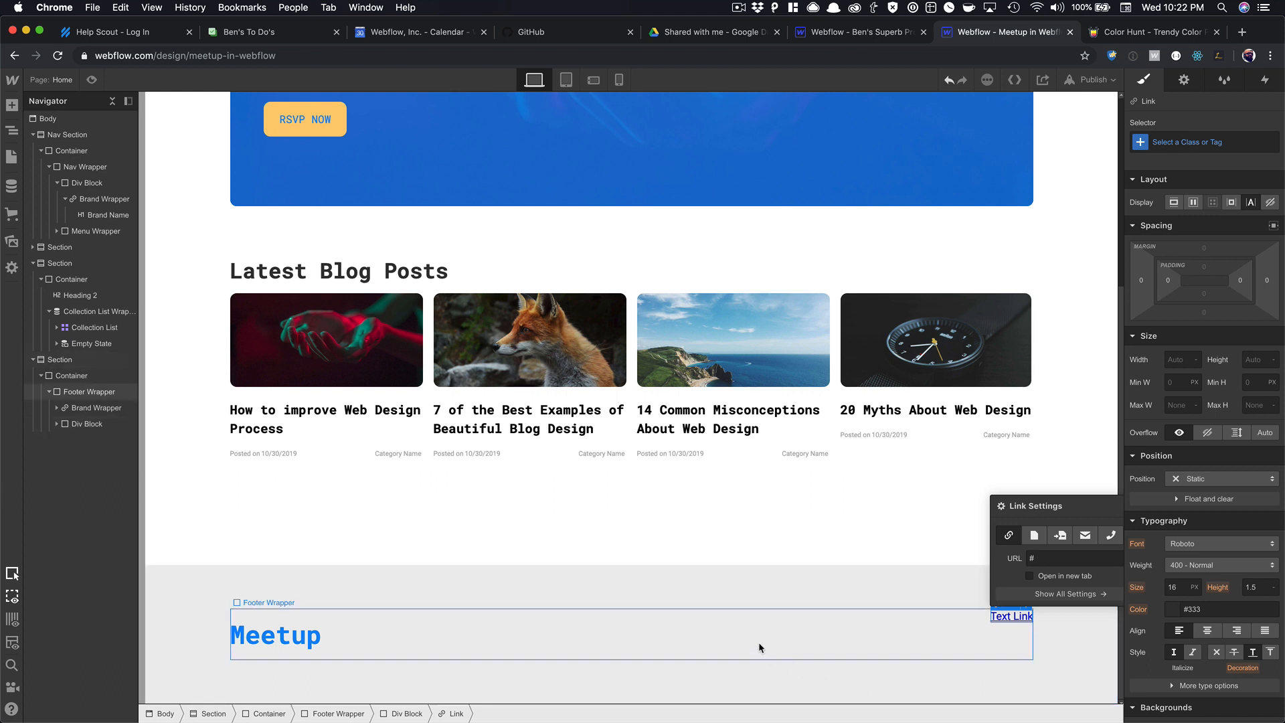
click(761, 648)
click(1198, 250)
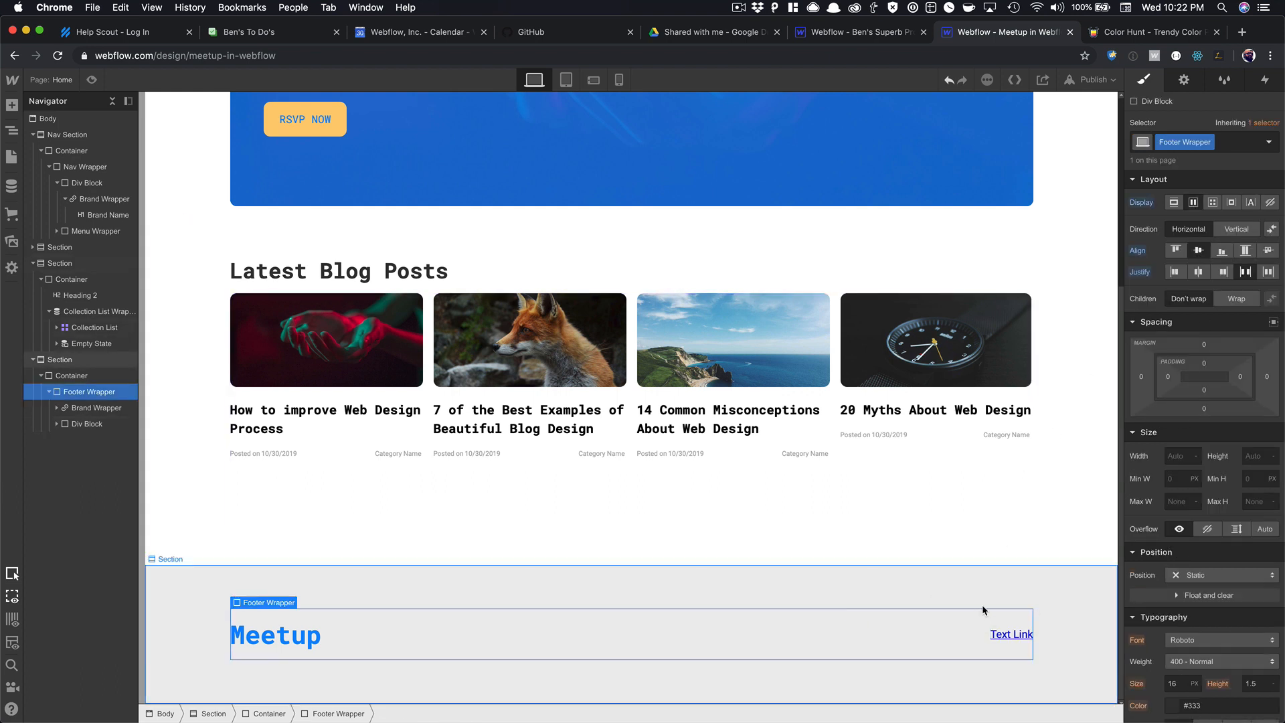
Give the footer Text Link a 'Footer Link' class with Dodger Blue text.
click(999, 634)
click(1227, 144)
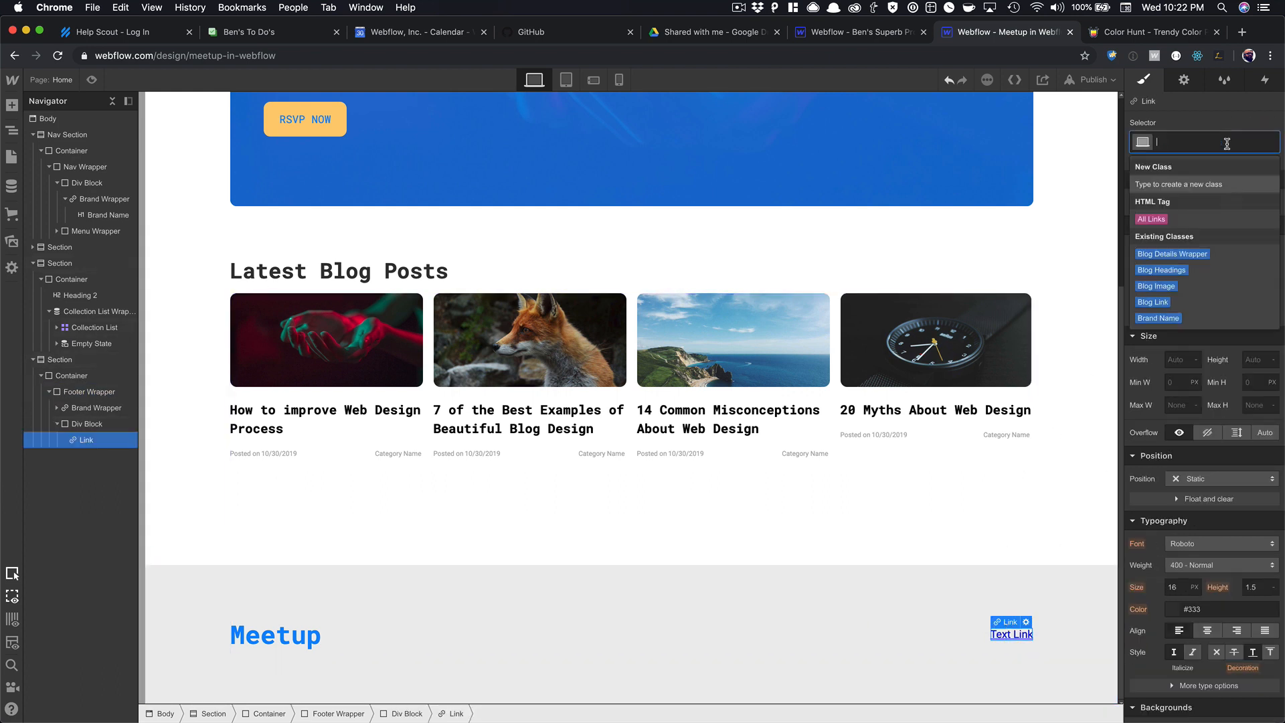
text(Footer Link)
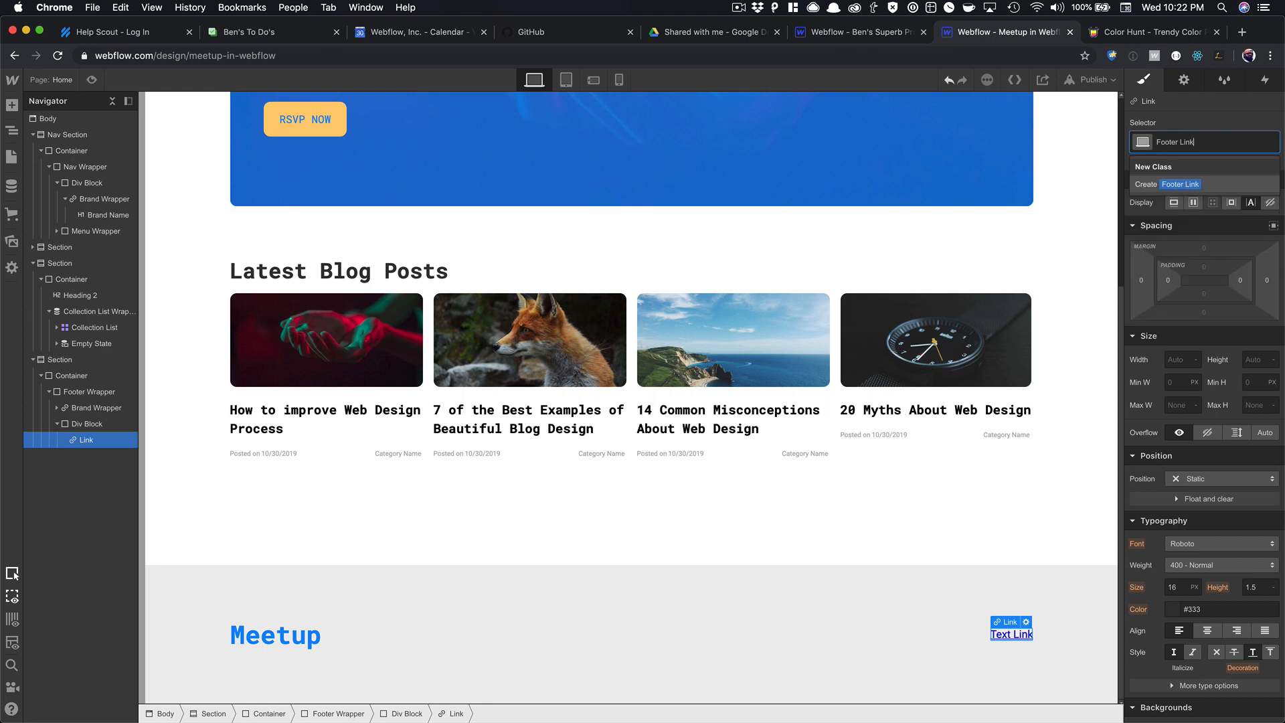
key(Return)
scroll(1190, 289, down, 5)
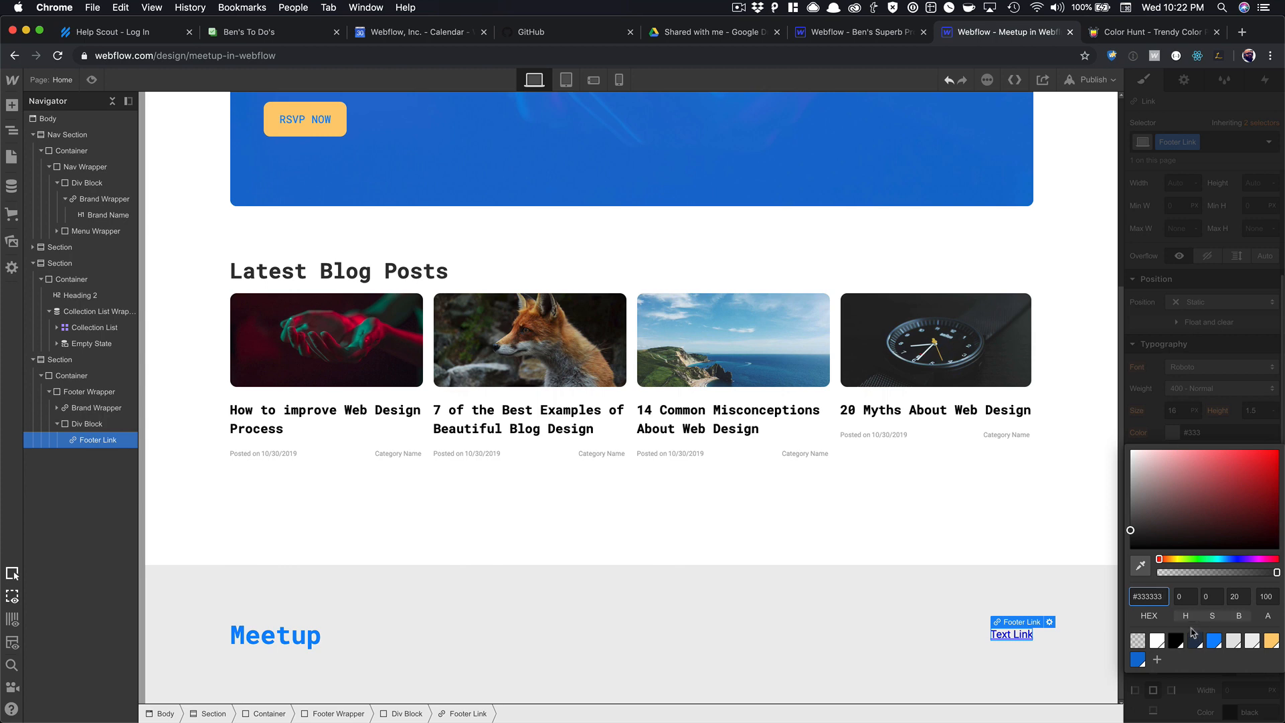
click(1194, 643)
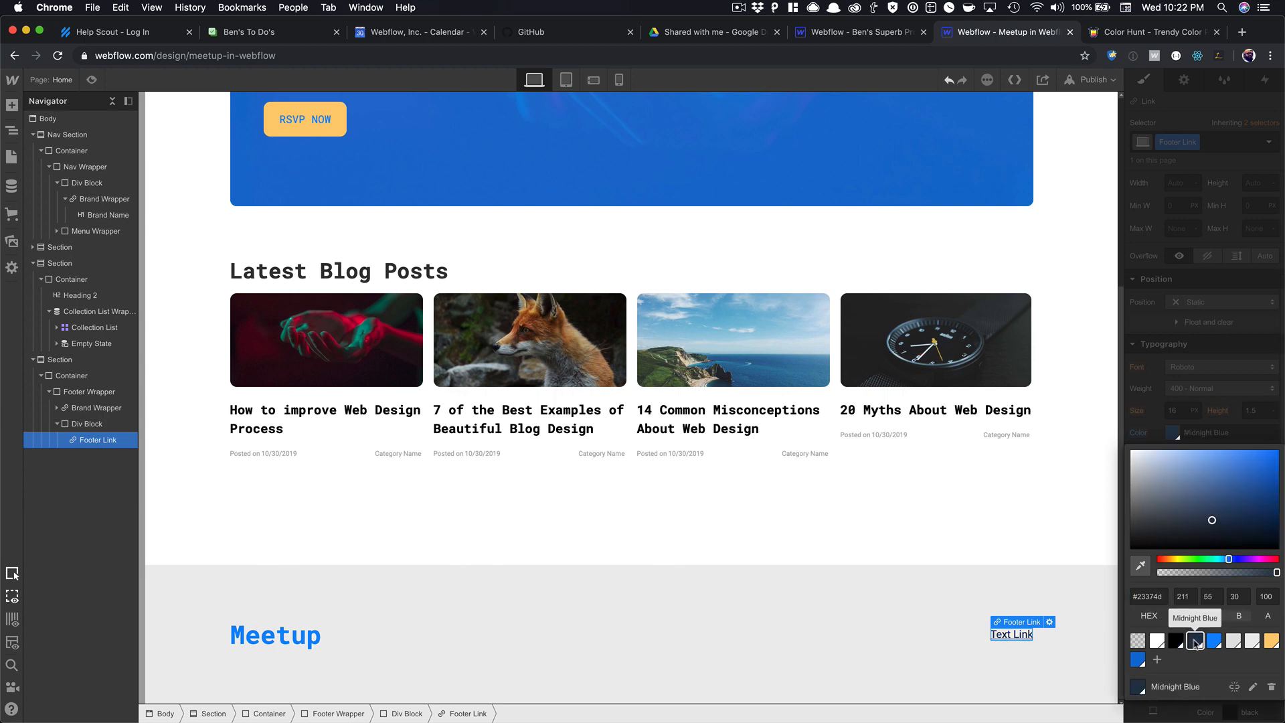
click(1051, 607)
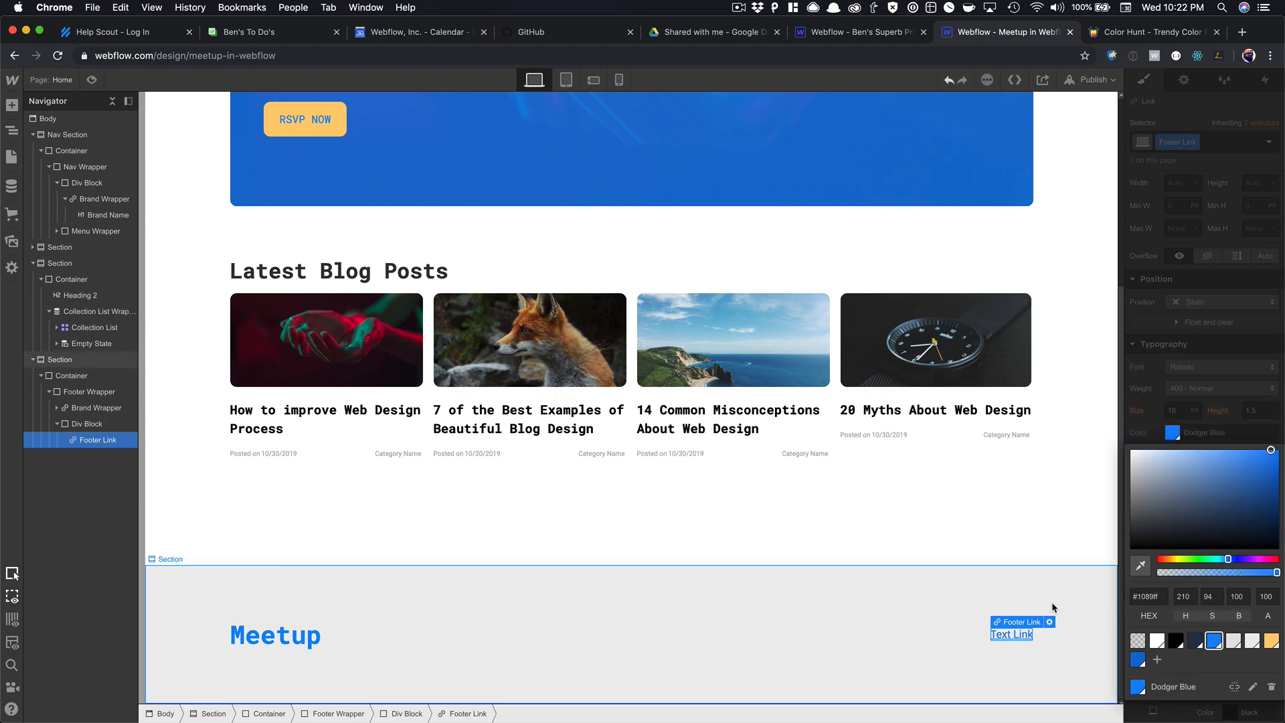
Switch the link to its hover state, then reselect the footer Text Link.
click(1029, 634)
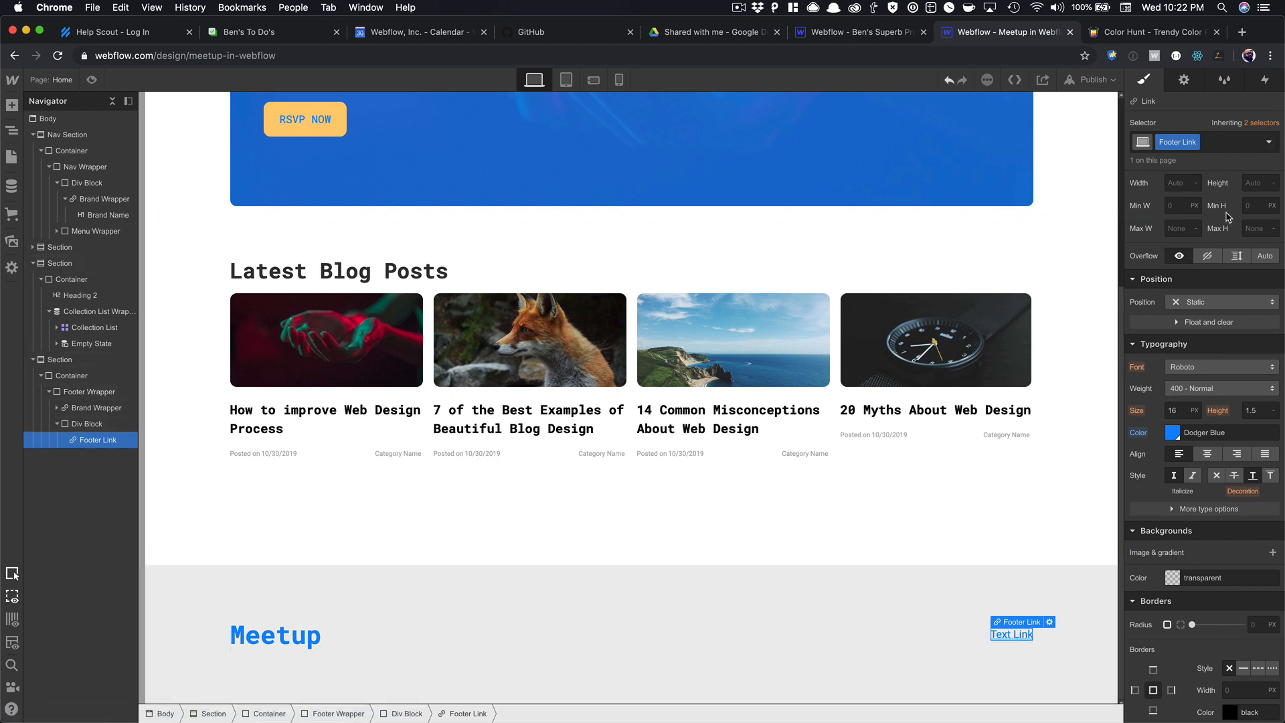
click(1267, 147)
click(1205, 194)
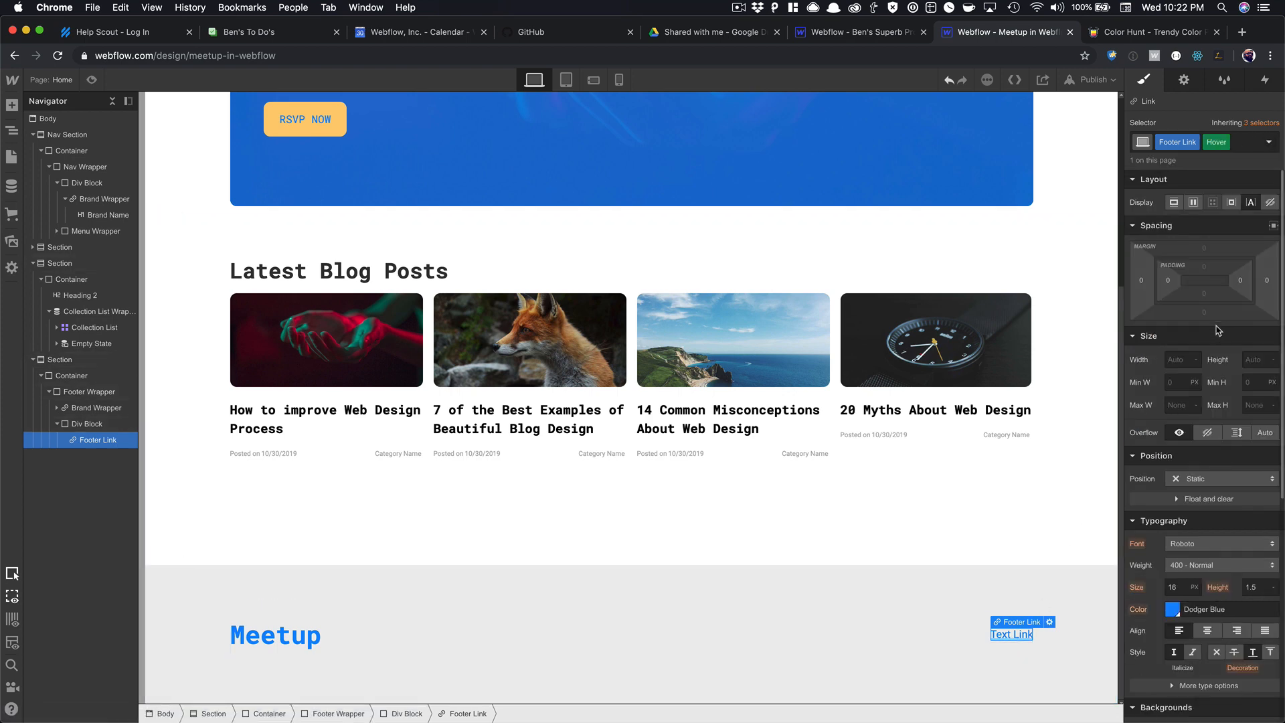
scroll(1226, 443, down, 4)
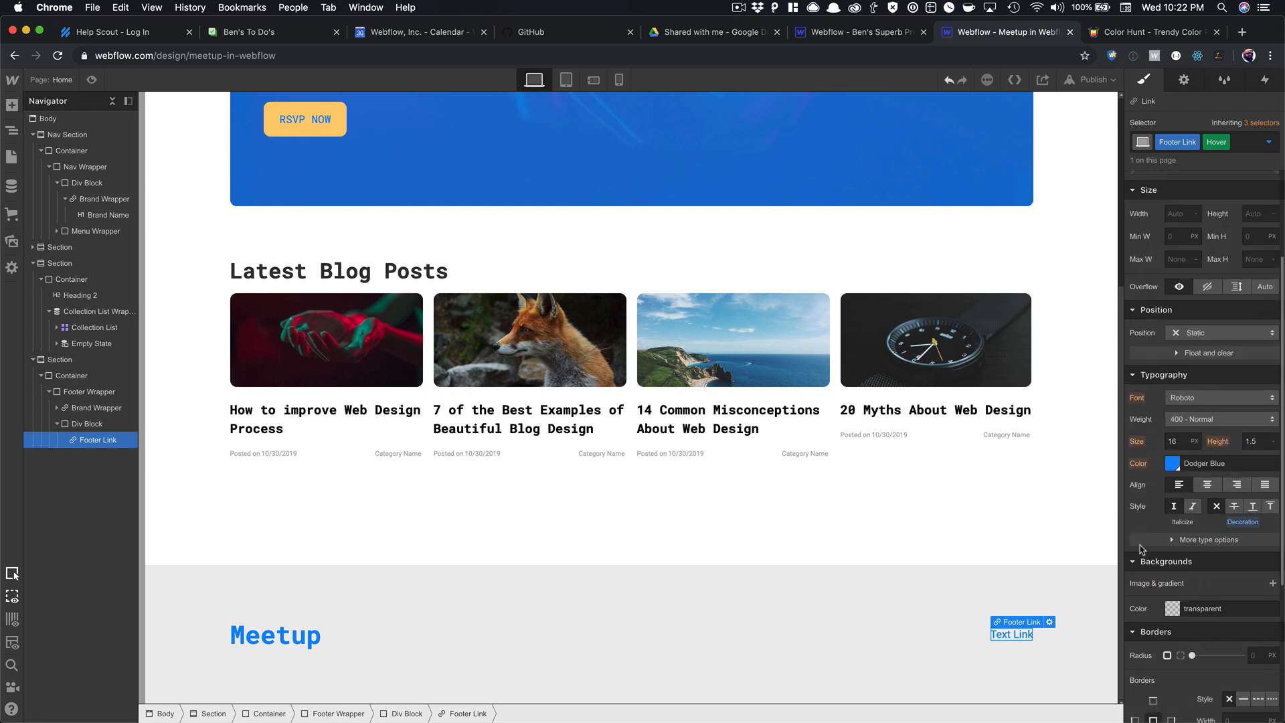
click(1011, 660)
scroll(1014, 632, up, 4)
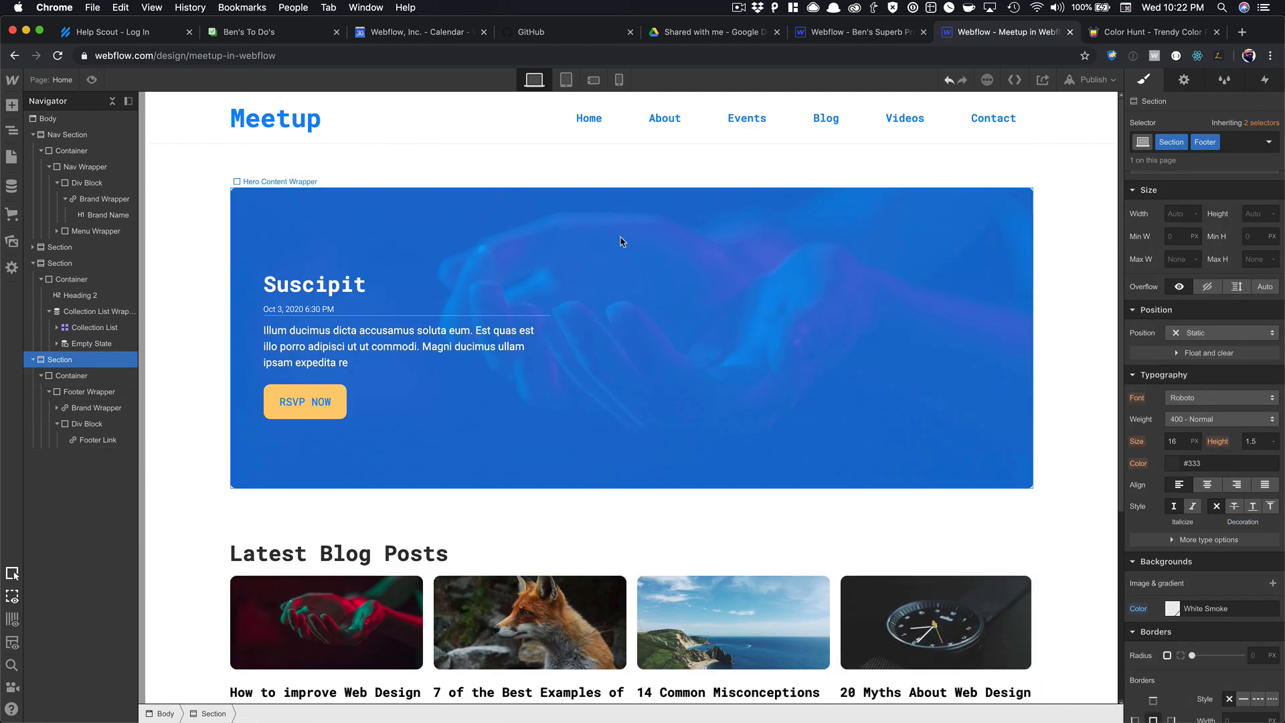
scroll(1001, 233, down, 5)
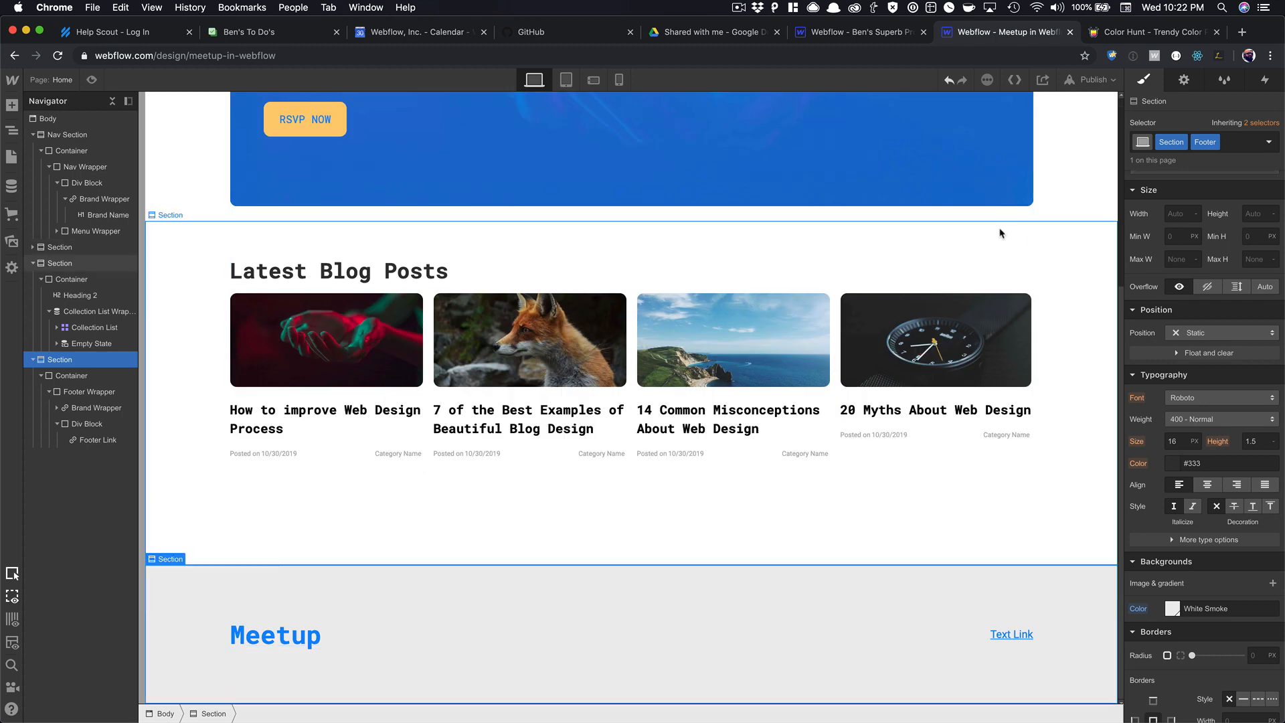
click(1002, 635)
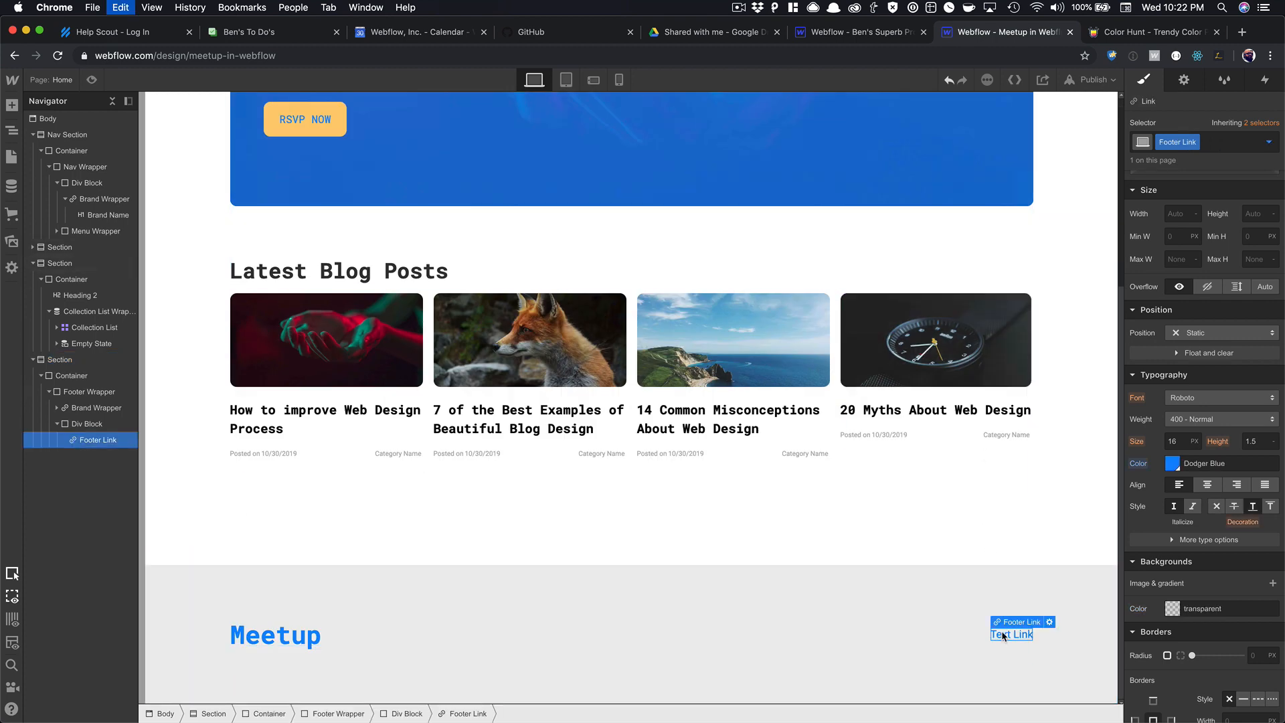
Paste copies of the Footer Link and add left margin to space them apart.
key(super+v)
key(super+v)
key(super+v)
key(super+v)
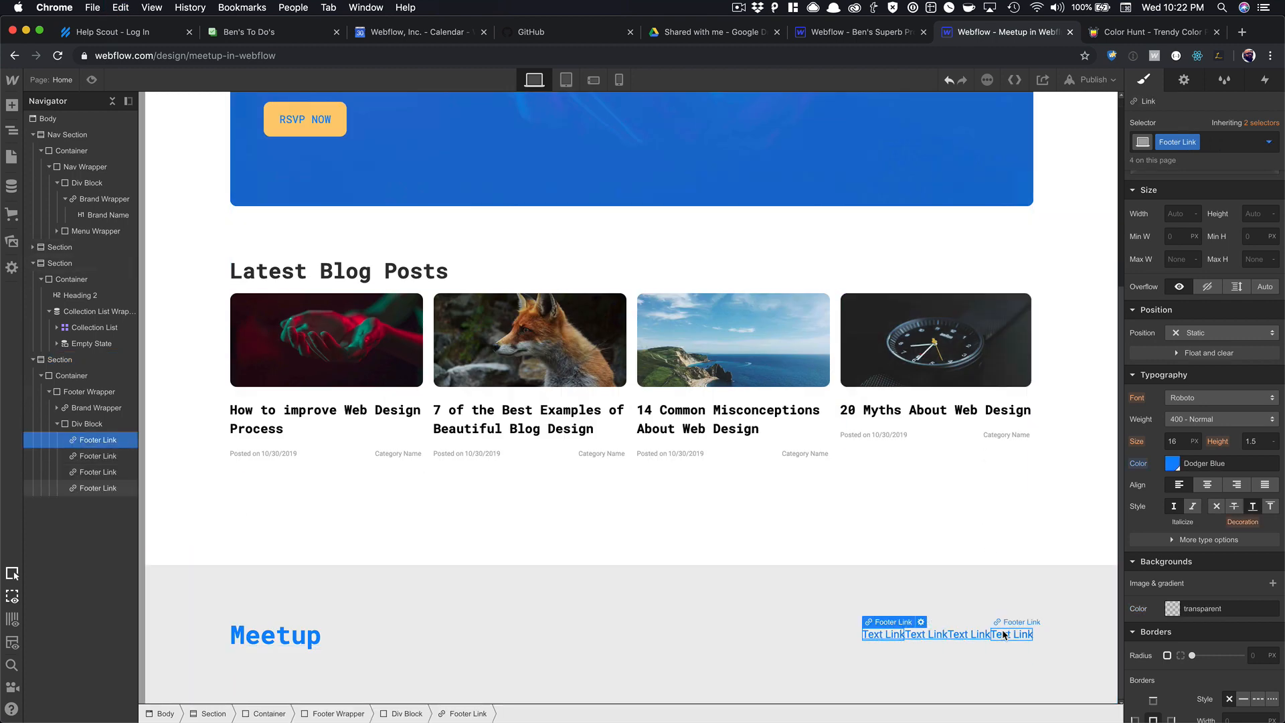
key(super+v)
scroll(1198, 402, up, 3)
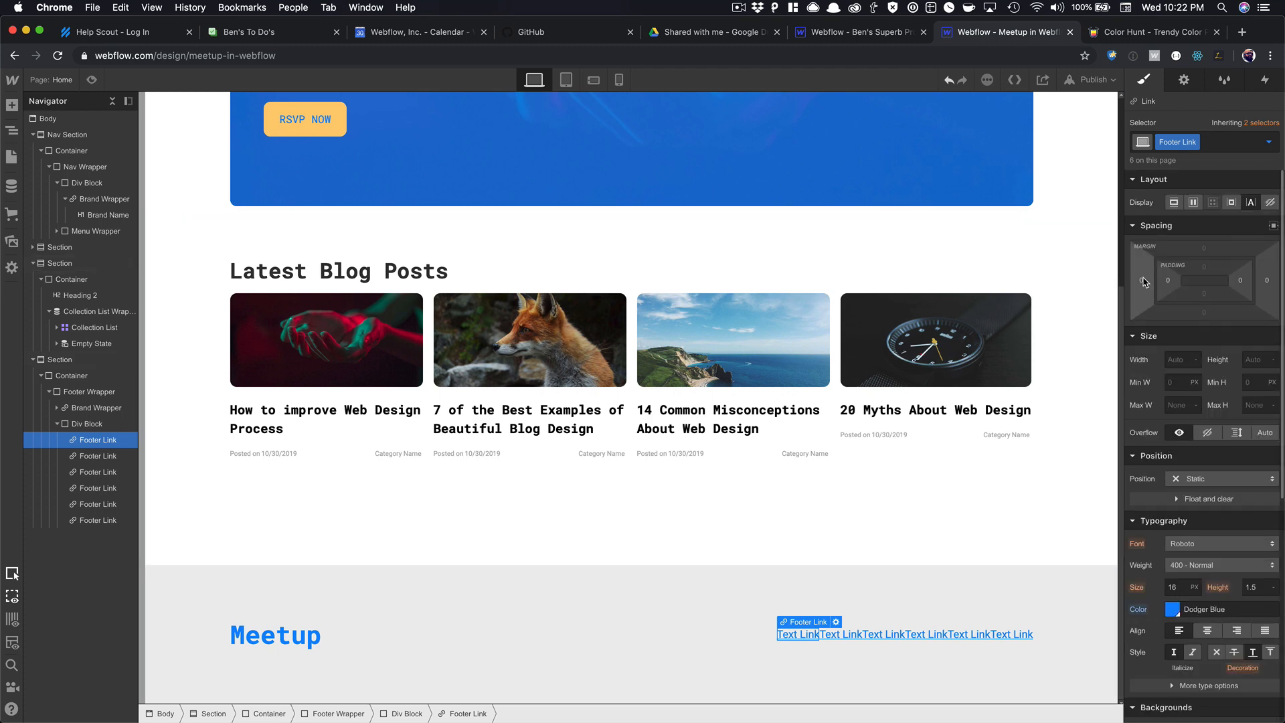
drag(1138, 280, 1100, 288)
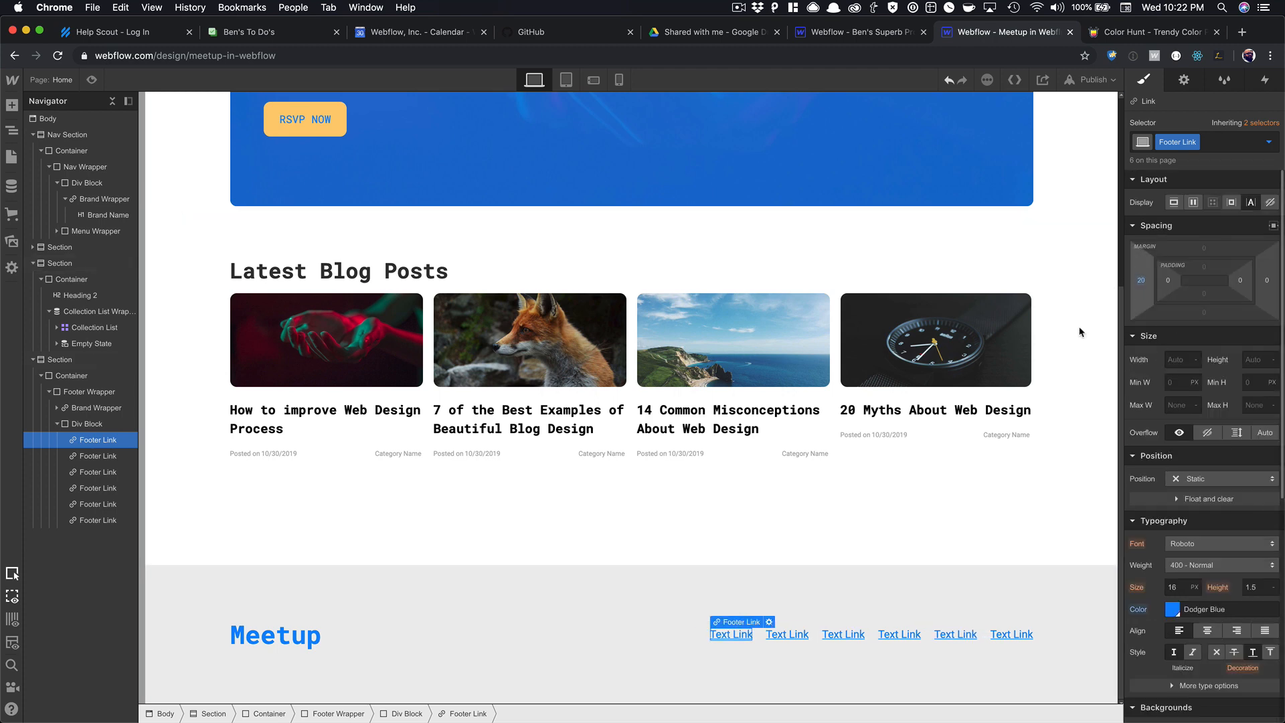
Relabel the first three footer links Home, About and Events.
double_click(721, 633)
text(Home)
double_click(789, 632)
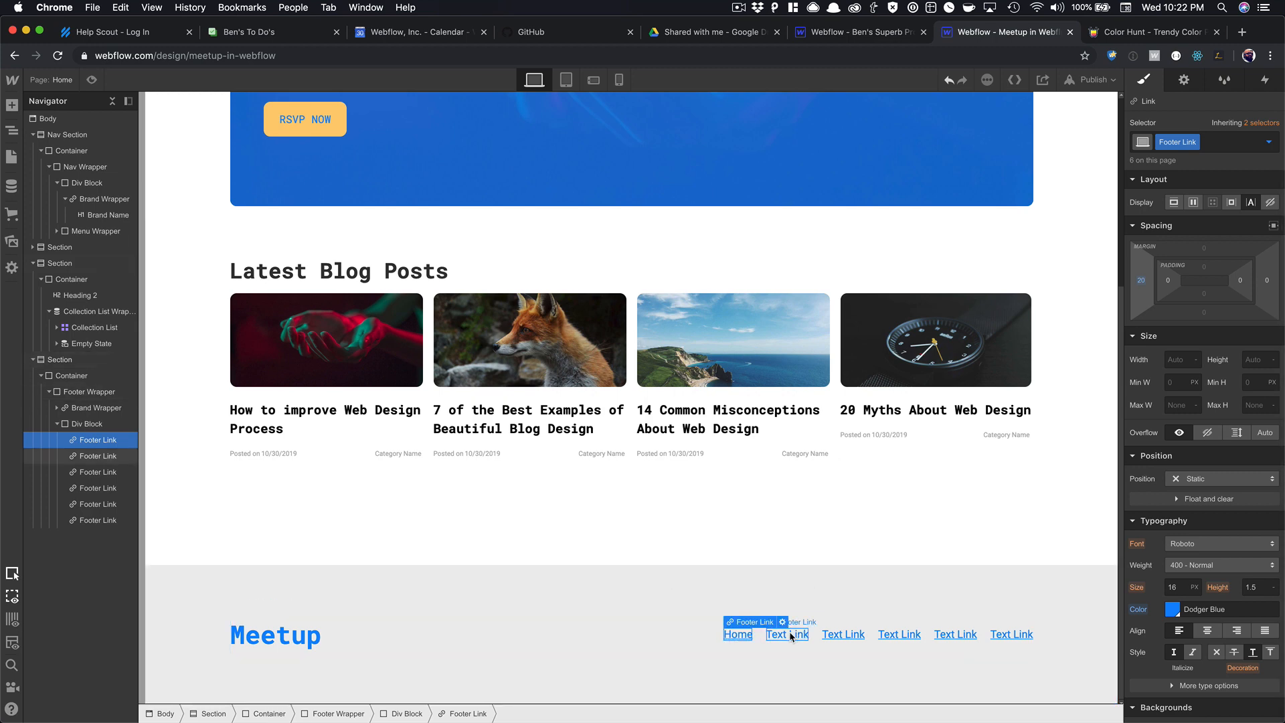
text(about)
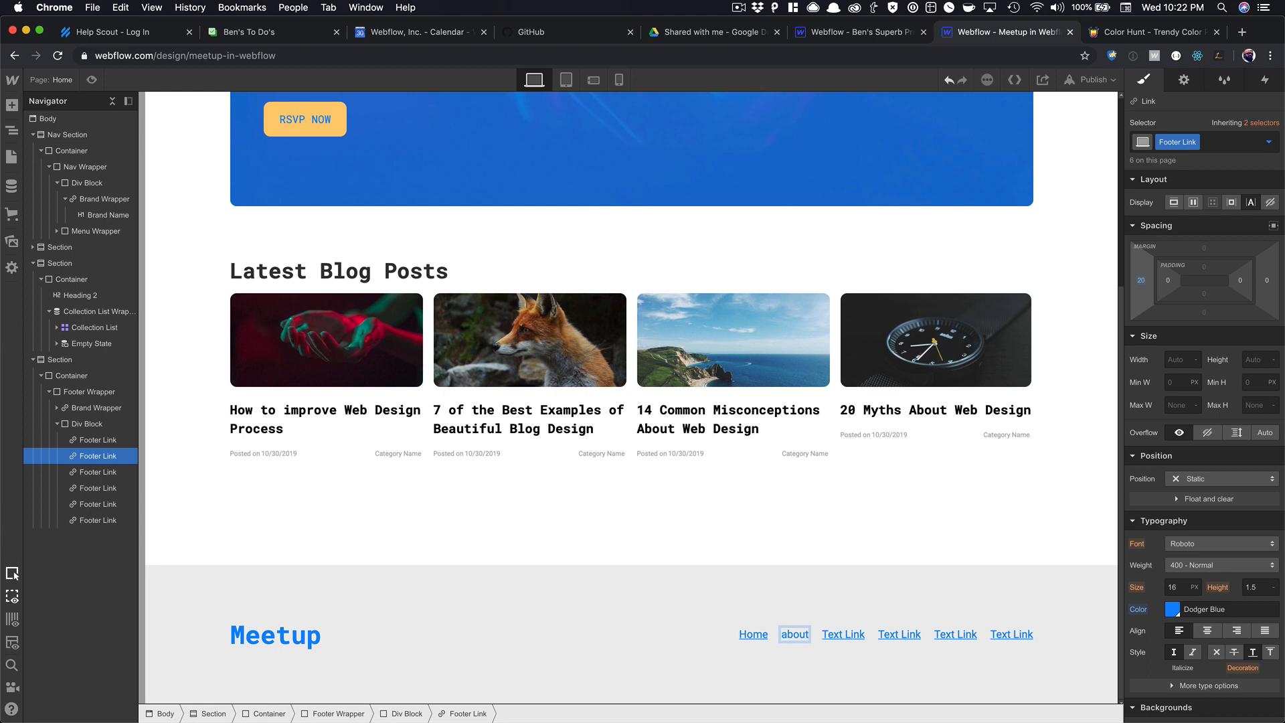
key(BackSpace)
key(BackSpace)
key(BackSpace)
key(BackSpace)
text(About)
click(835, 638)
double_click(835, 638)
text(M)
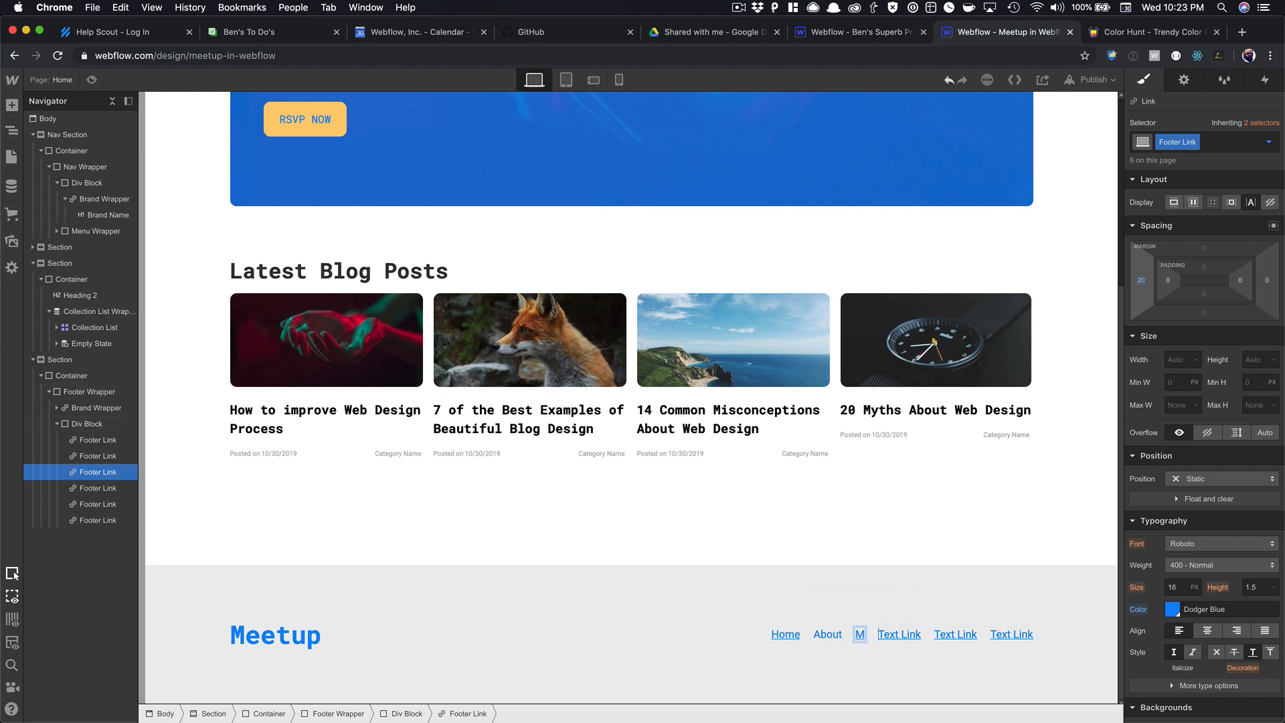
text(vents)
Relabel the last three footer links Blog, Videos and Contact.
click(896, 636)
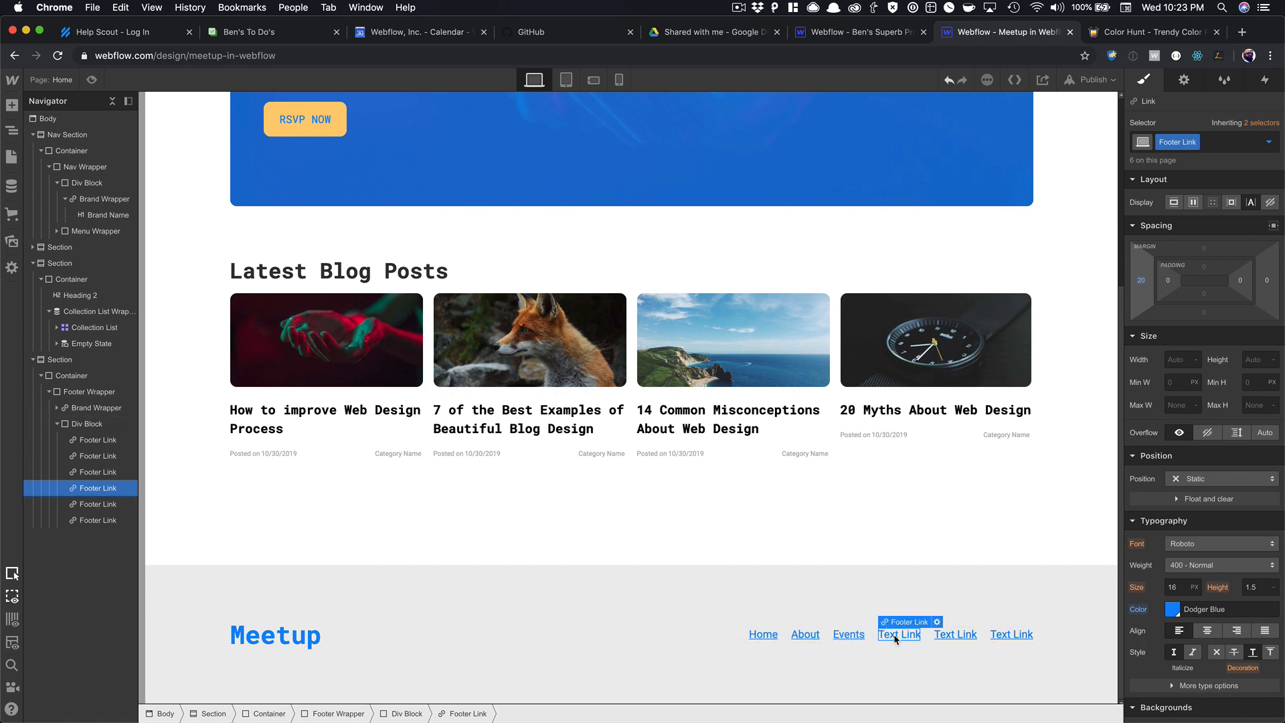
scroll(895, 638, up, 5)
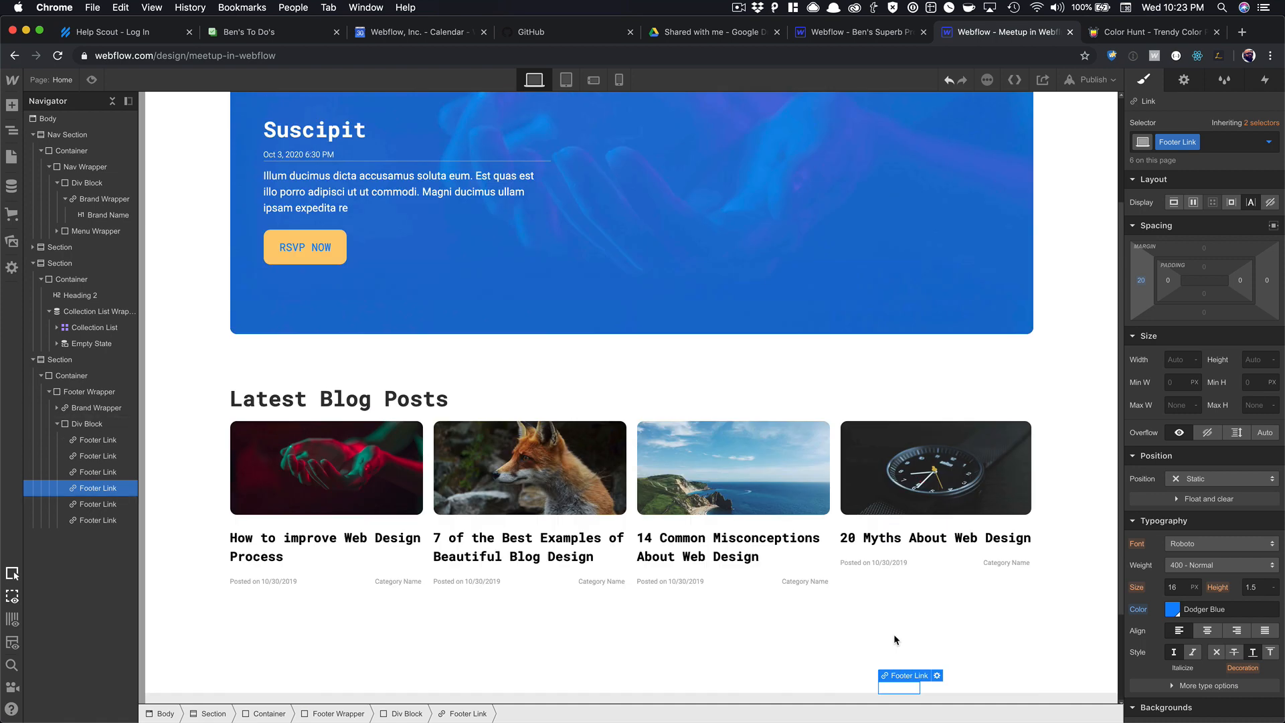
scroll(895, 639, down, 5)
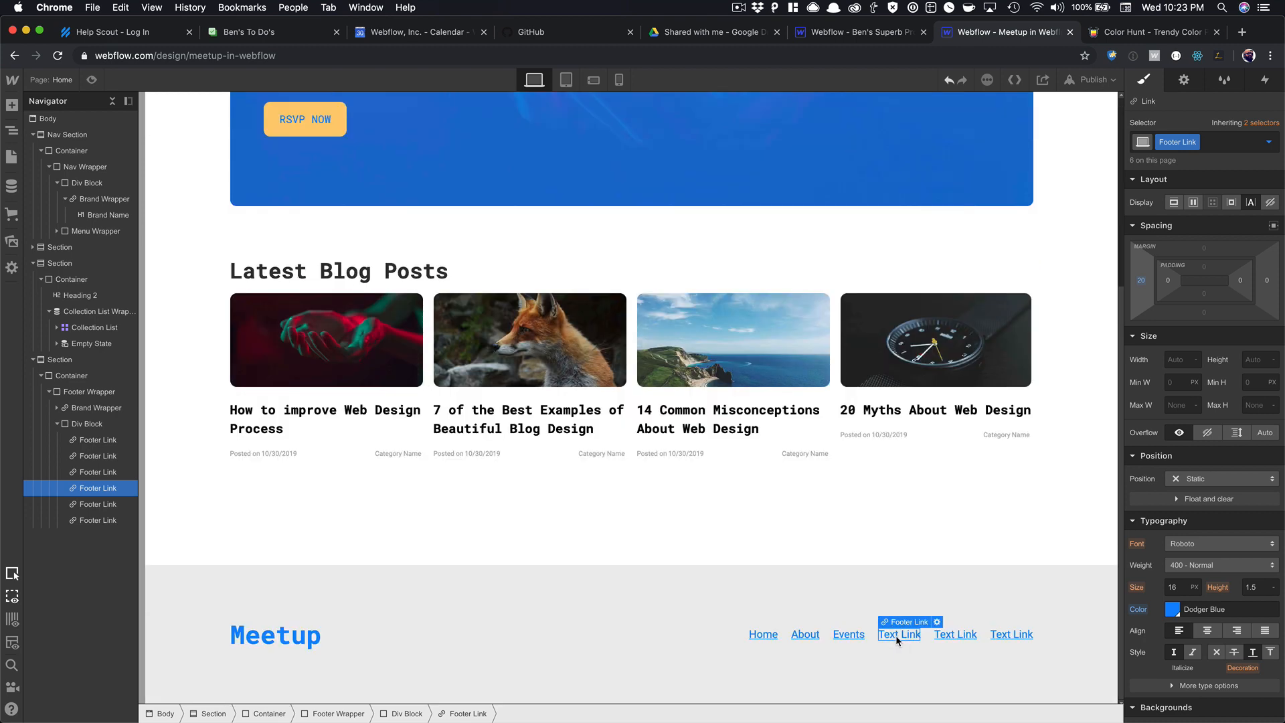
double_click(895, 636)
text(Blog)
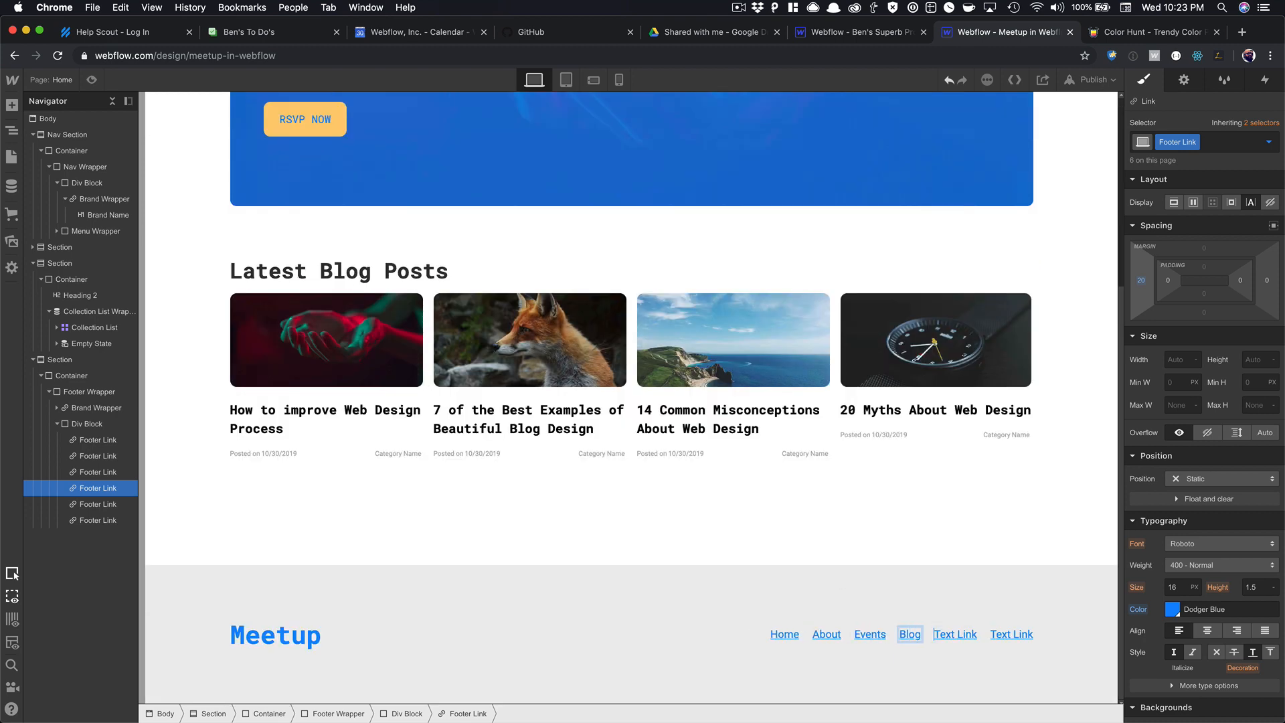
key(Escape)
double_click(967, 635)
text(Videos)
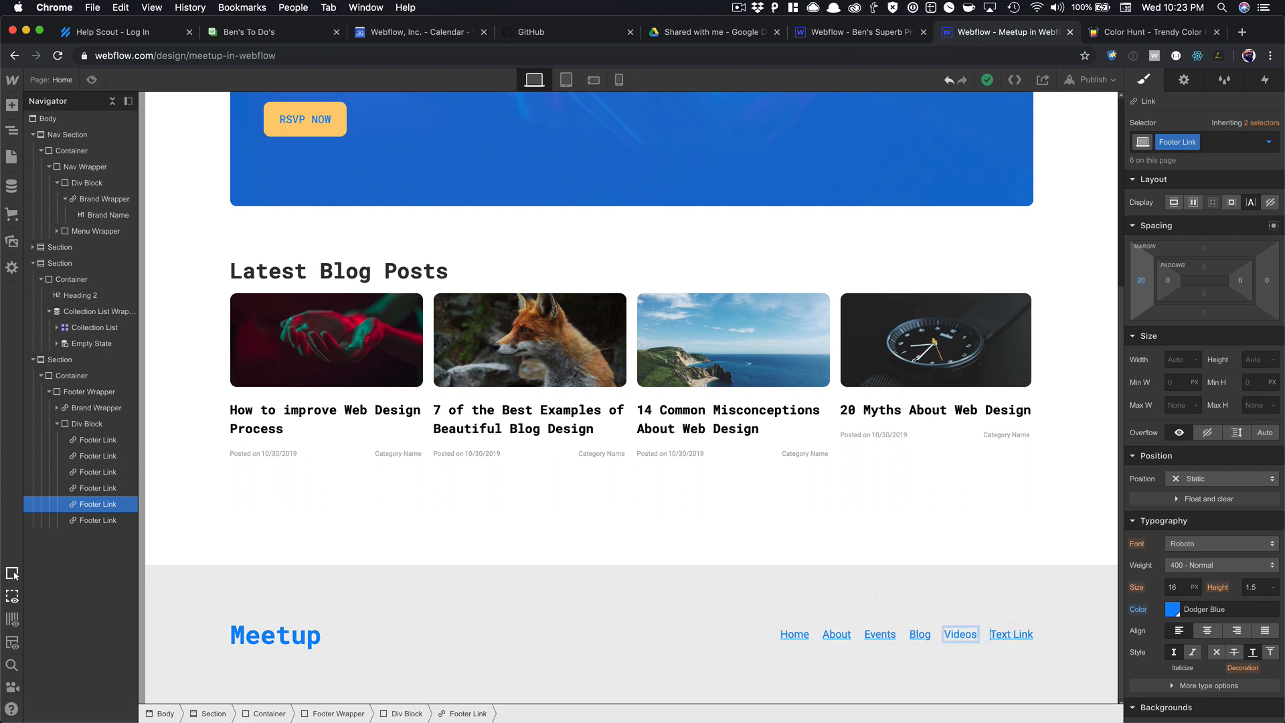
key(Escape)
double_click(1011, 634)
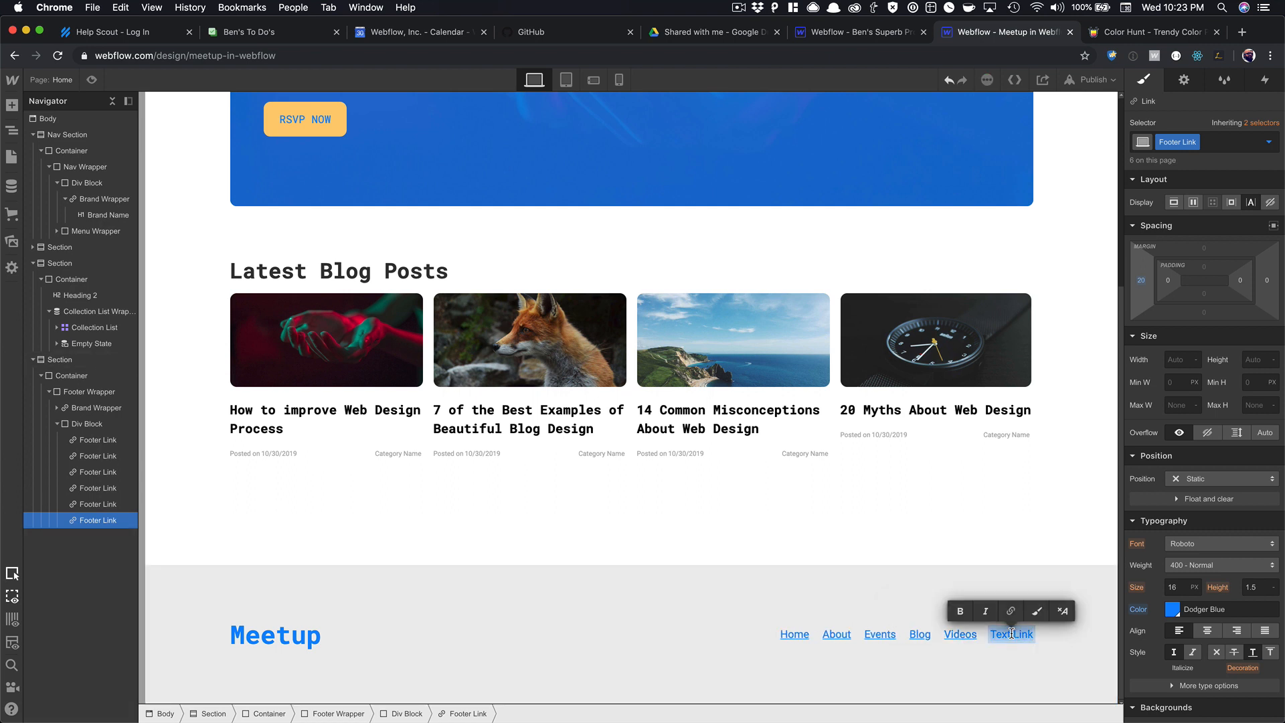
text(Contact)
click(895, 606)
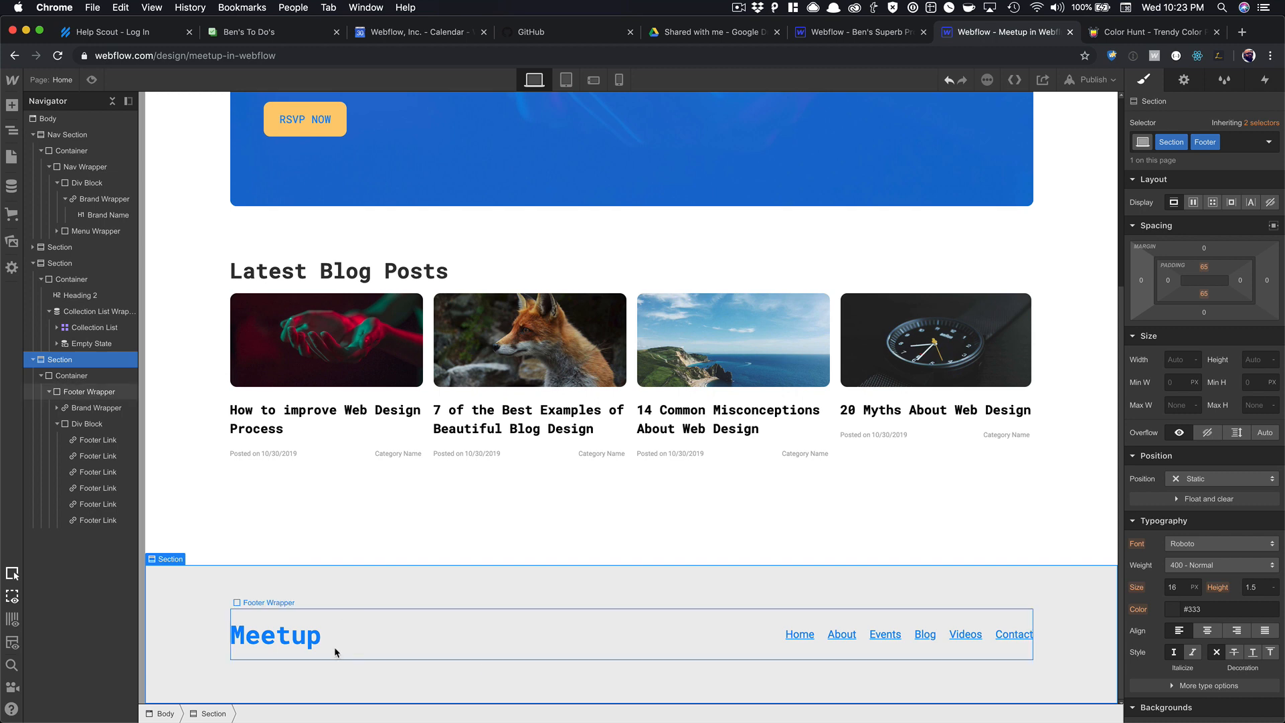
Add a div holding a Text Block to the footer container.
key(Up)
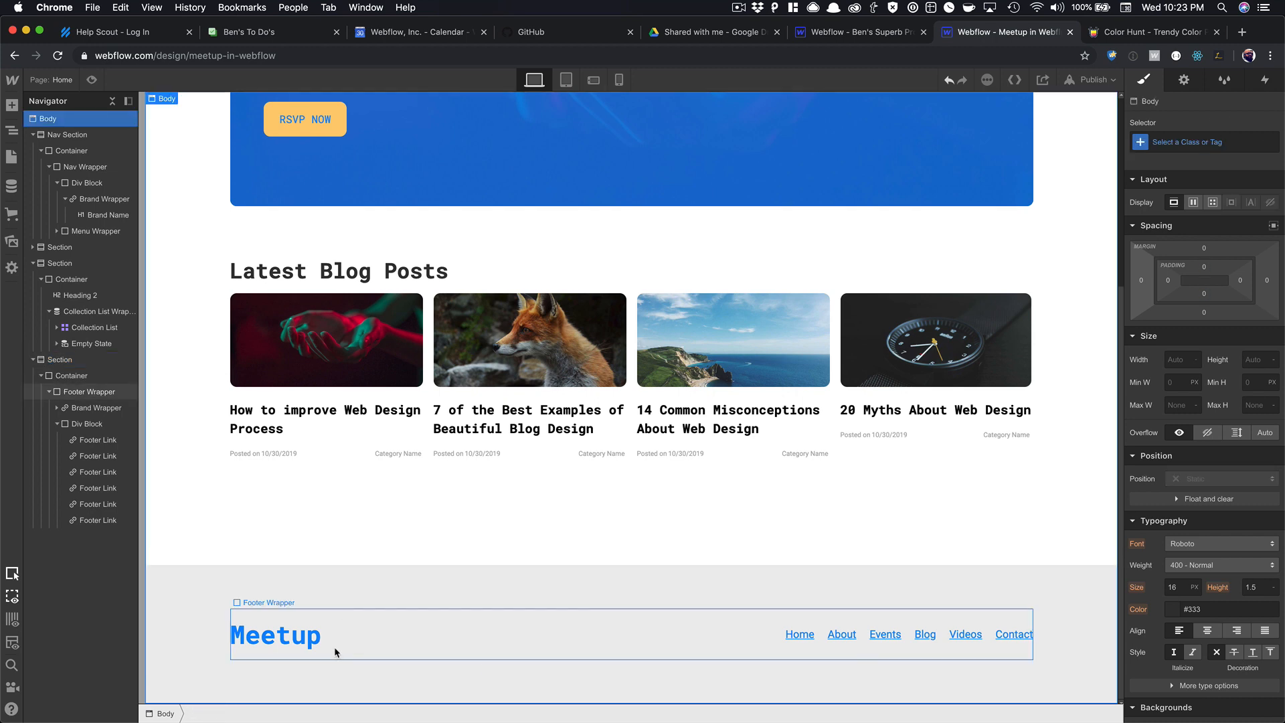
click(72, 379)
key(super+e)
text(div)
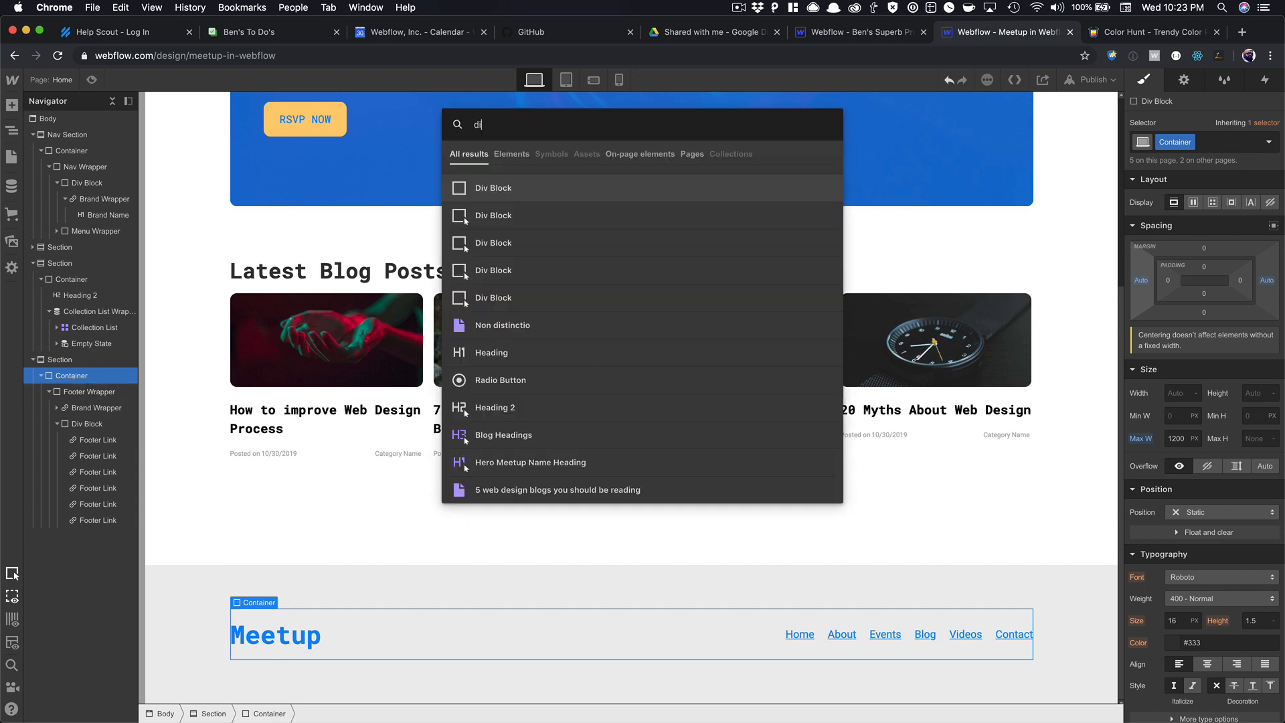
key(Return)
scroll(469, 481, down, 2)
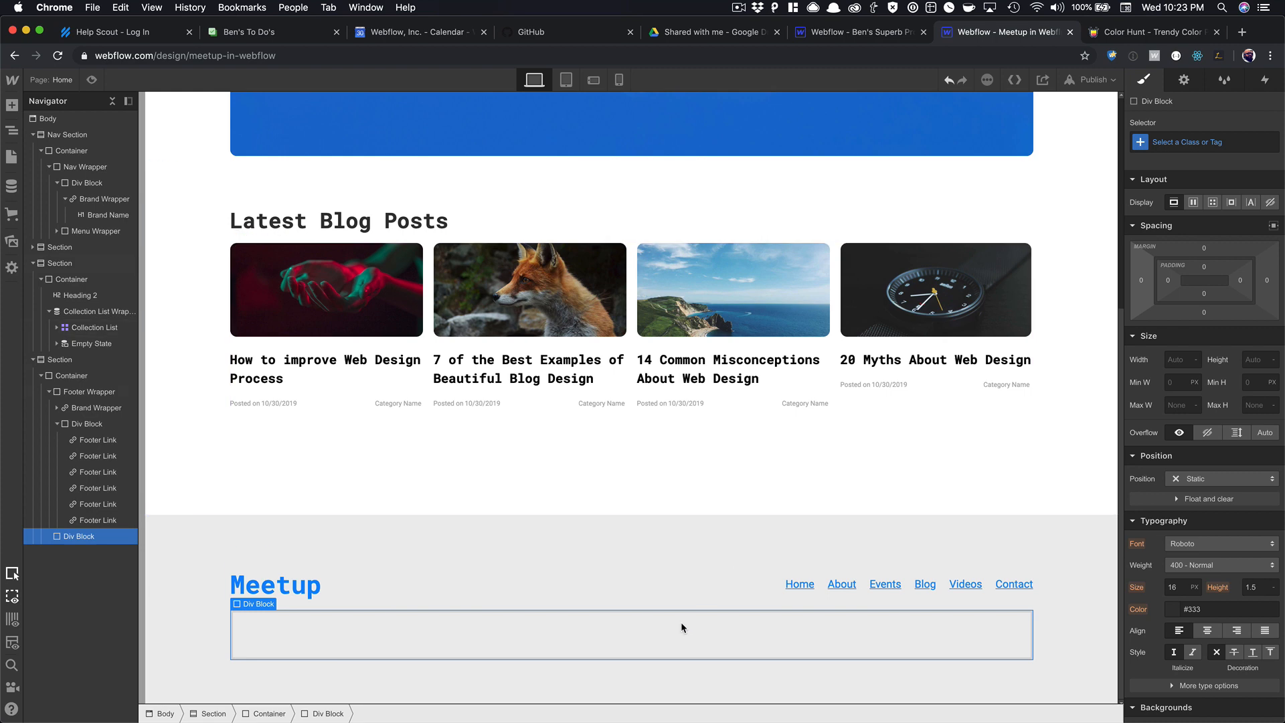
key(super+e)
text(text)
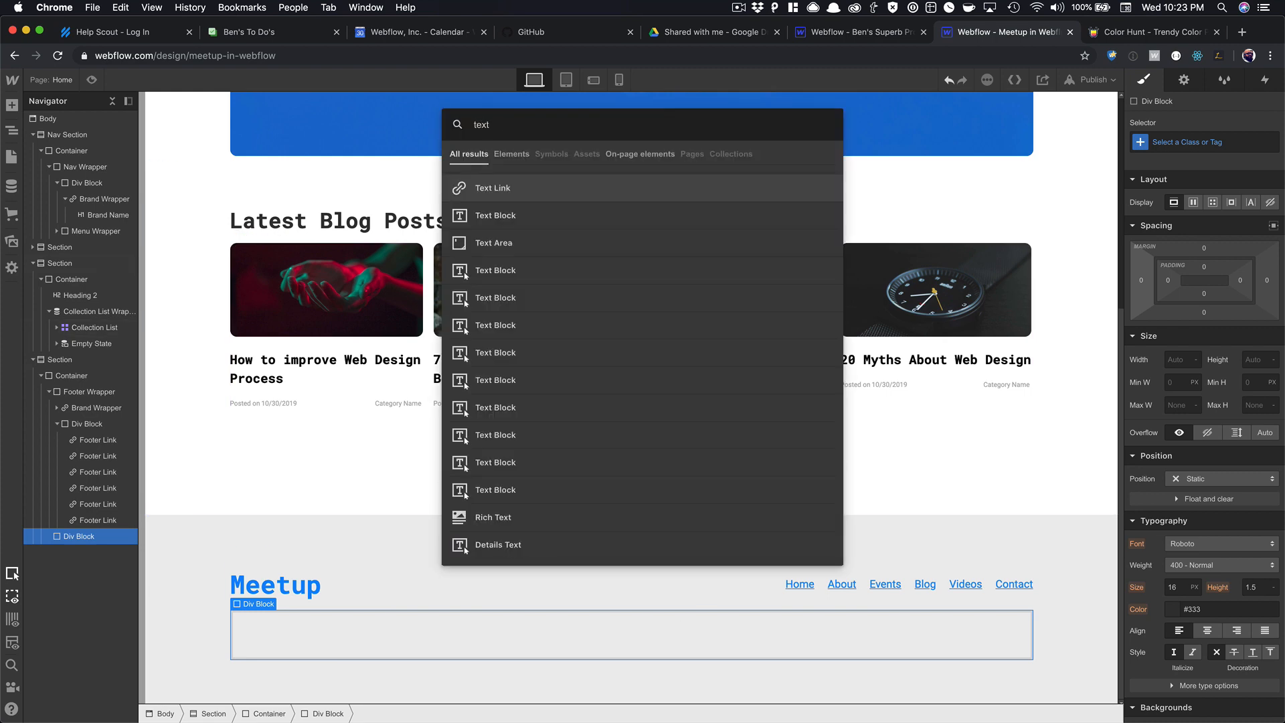
key(Down)
key(Return)
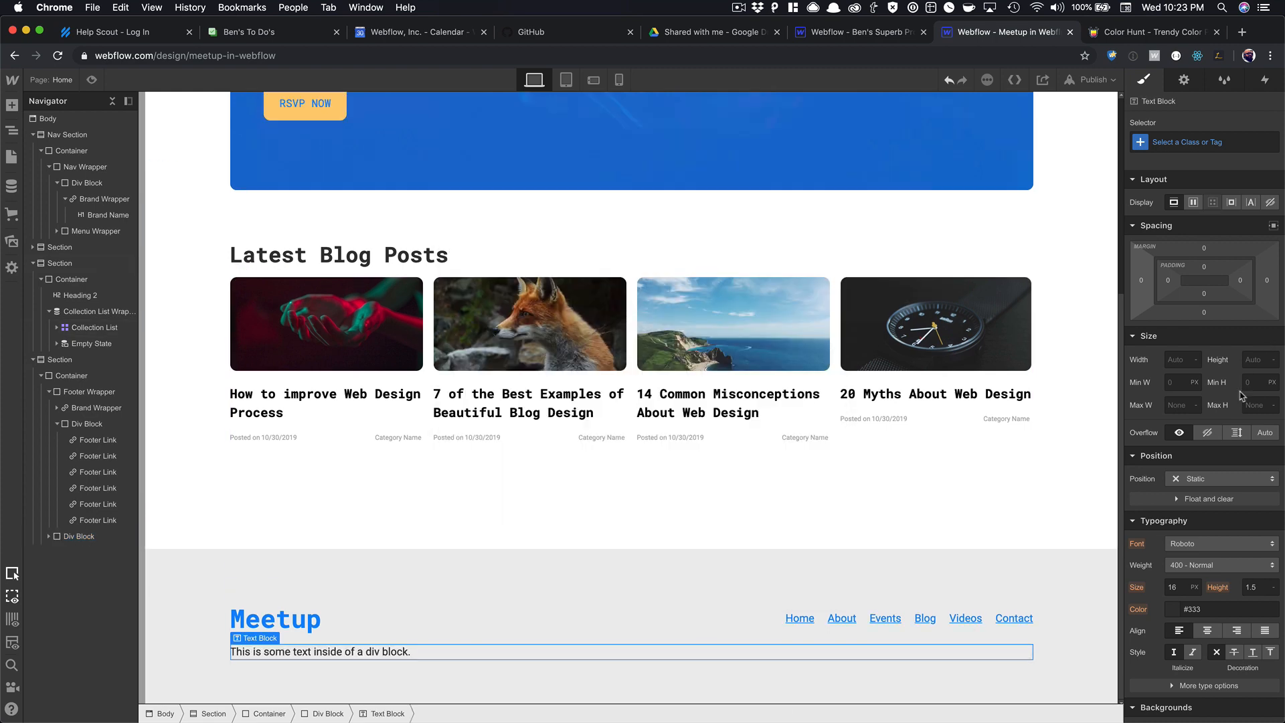
Give the text a 'Footer Small Text' class: centred, #afafaf colour, 12 px size.
click(1213, 143)
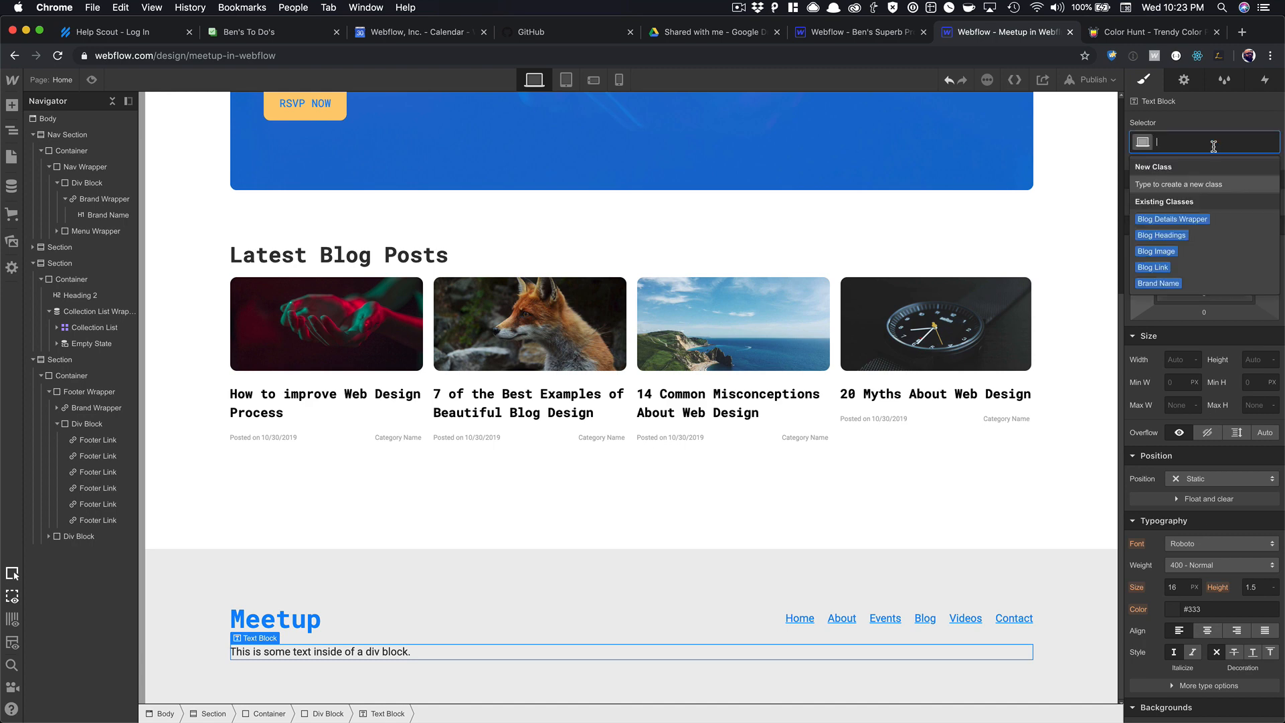
text(Footer Small)
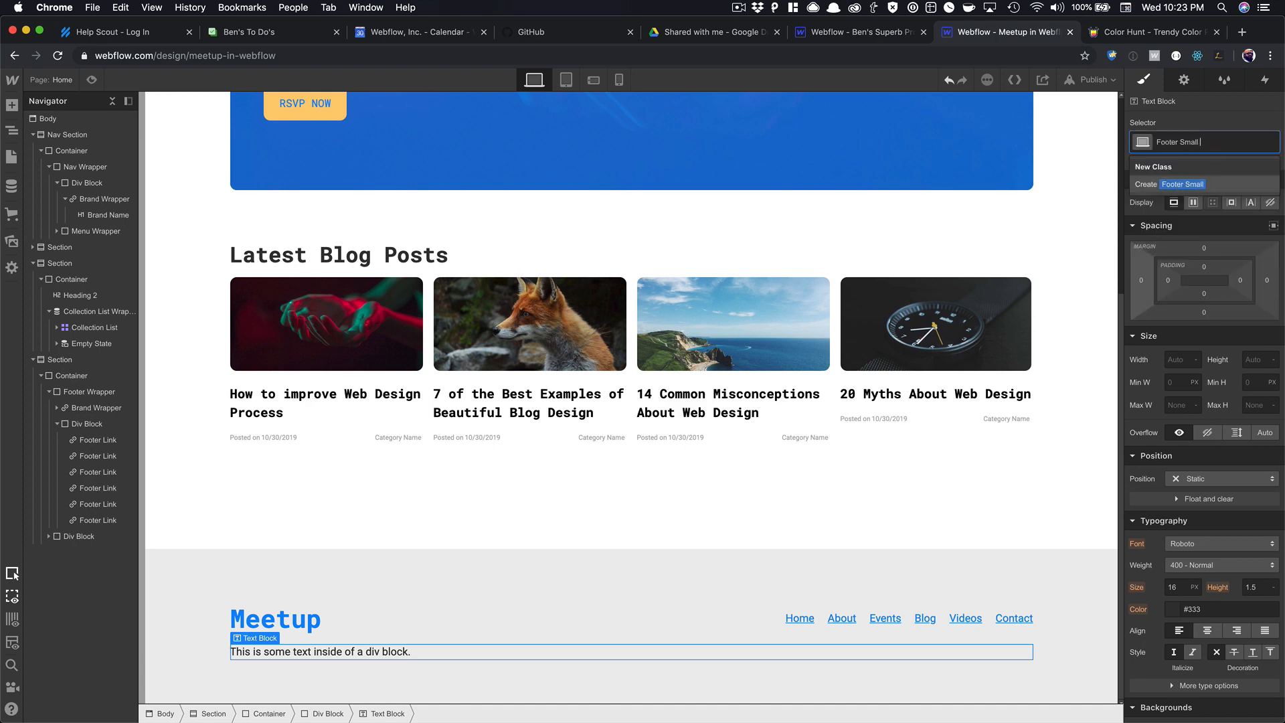
text( Text)
key(Return)
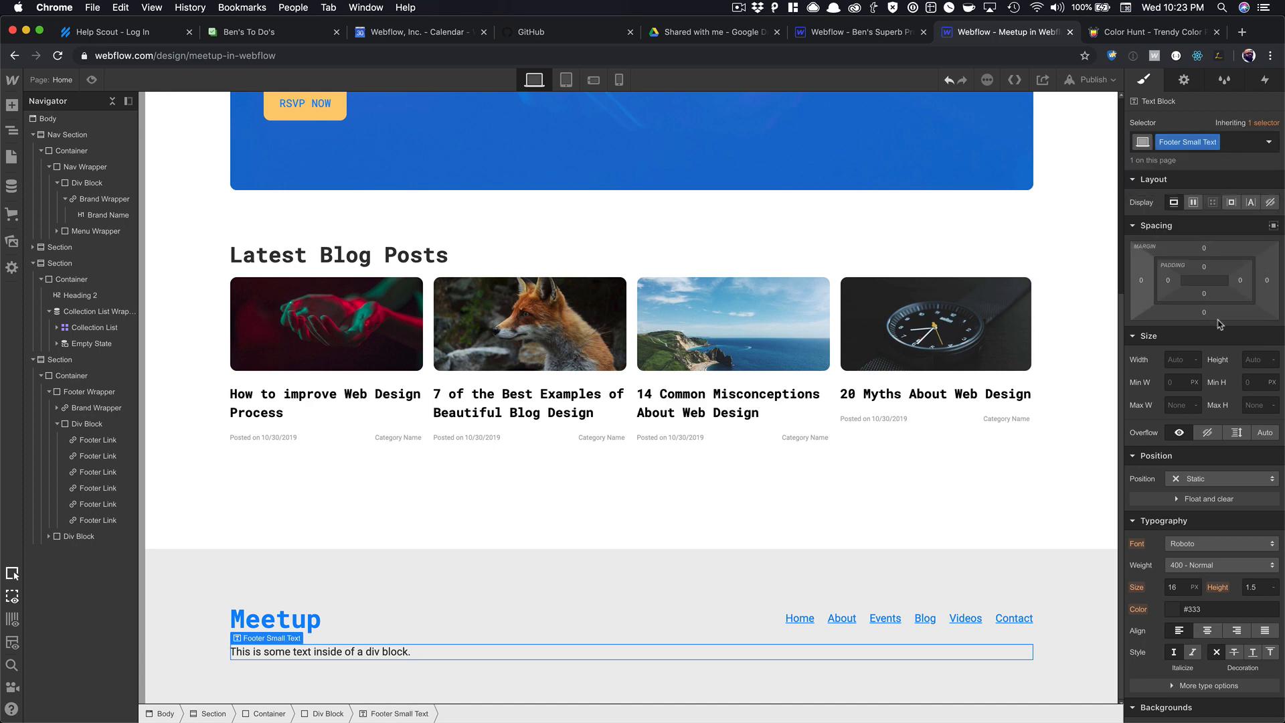
click(1207, 630)
click(1186, 609)
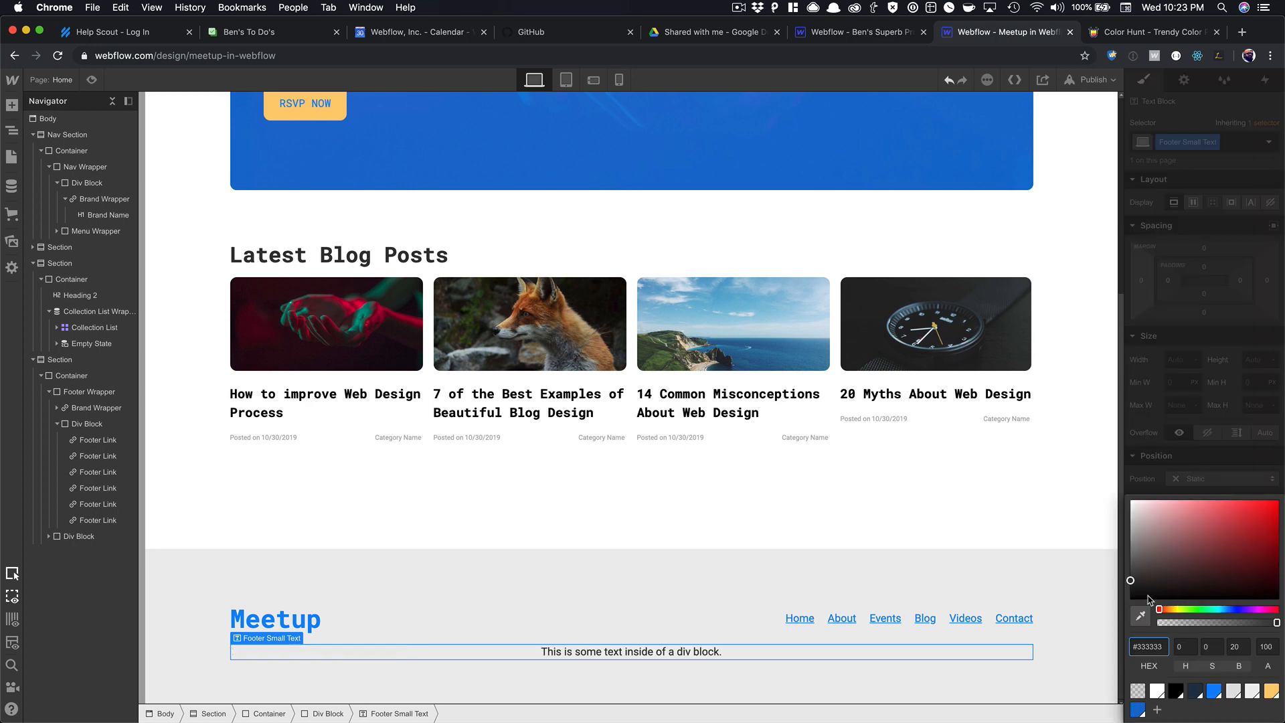
drag(1131, 583, 1130, 531)
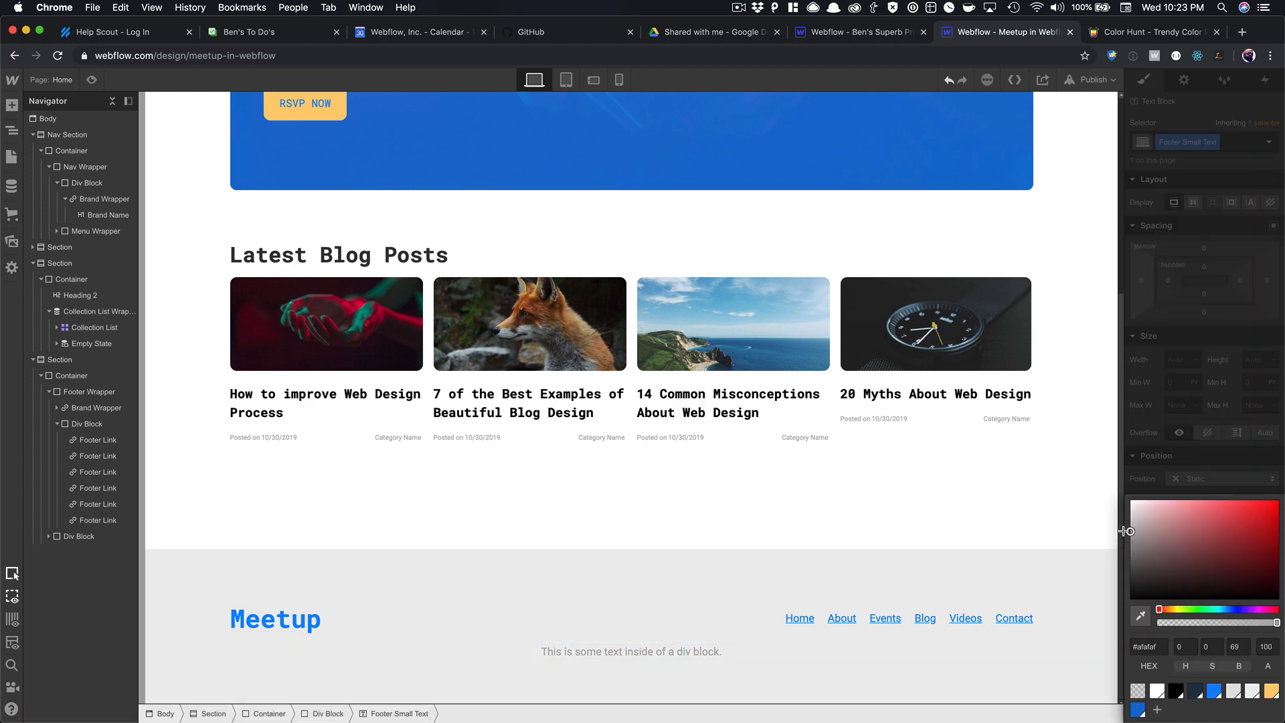
click(1160, 481)
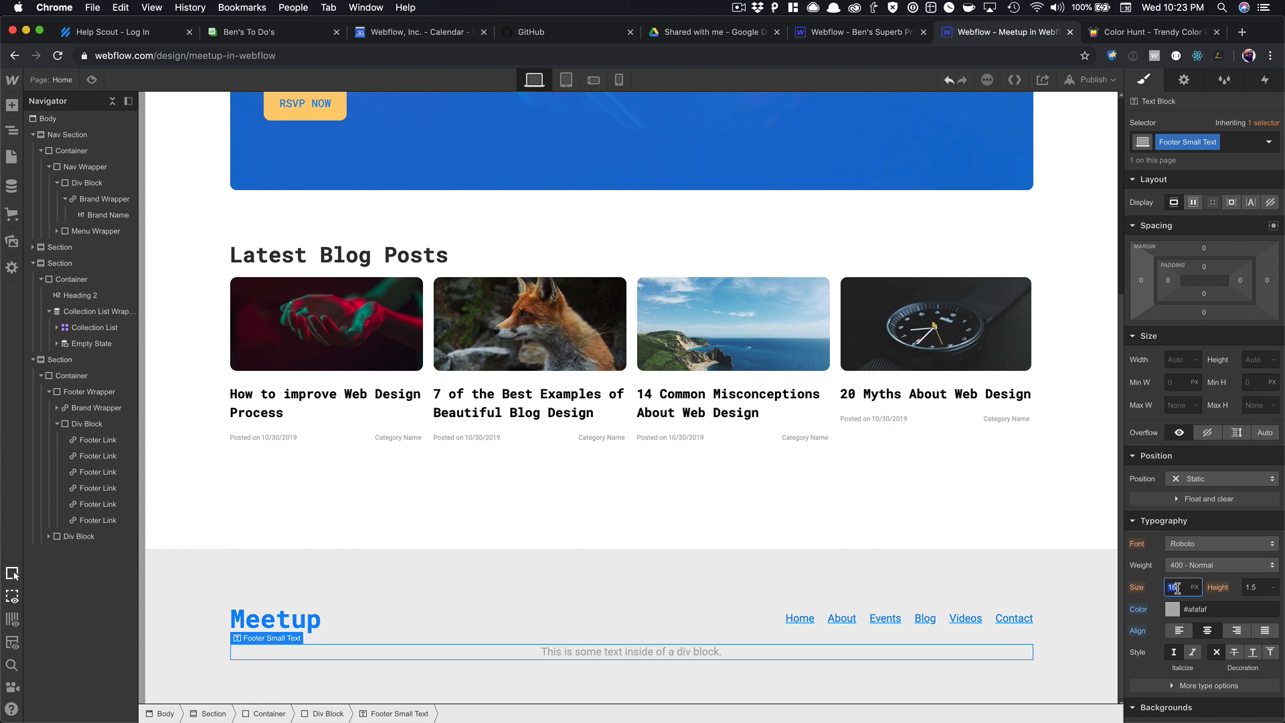
text(12)
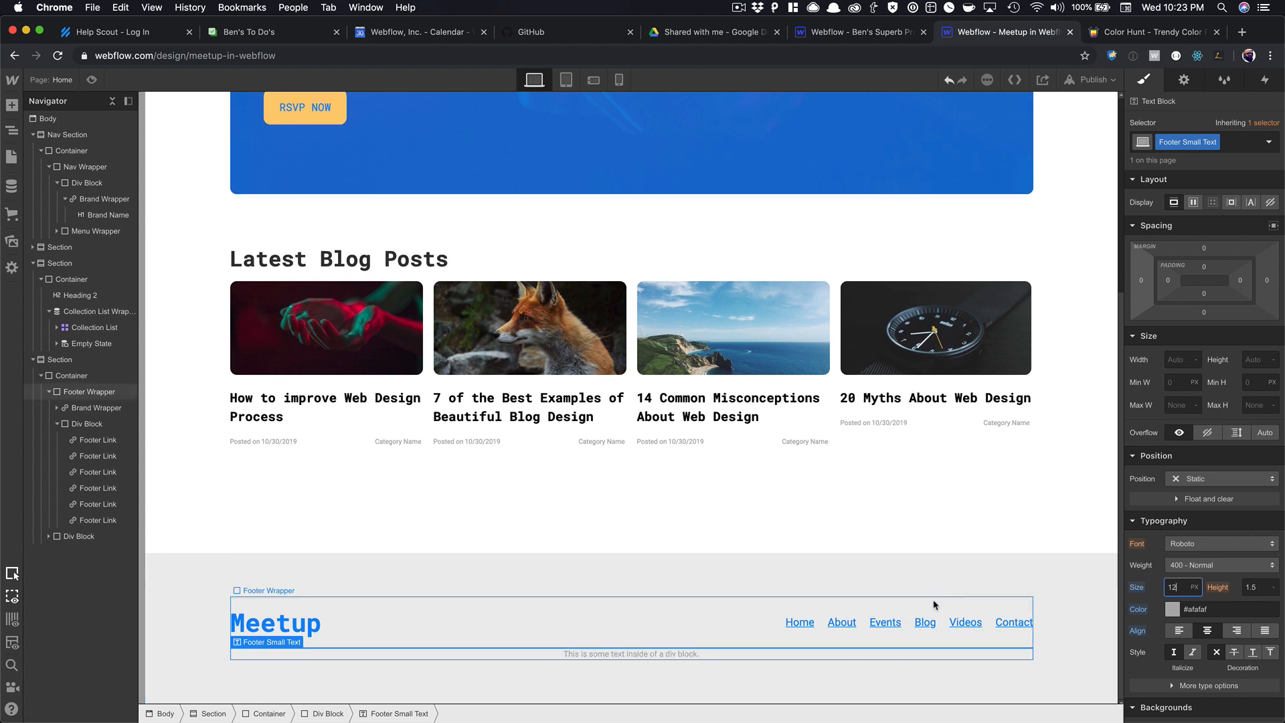
Change the footer text to '© Your Meetup Group 2019.'.
double_click(648, 653)
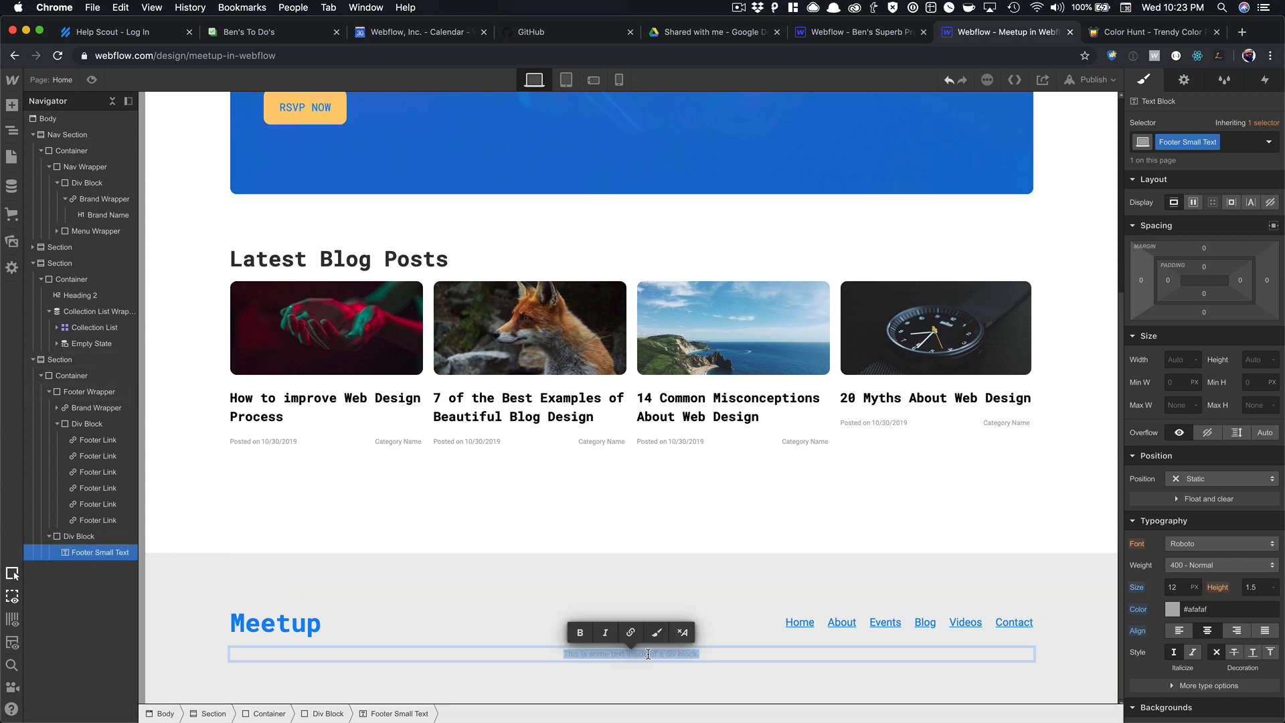
text(© Your Meetup Group 2019.)
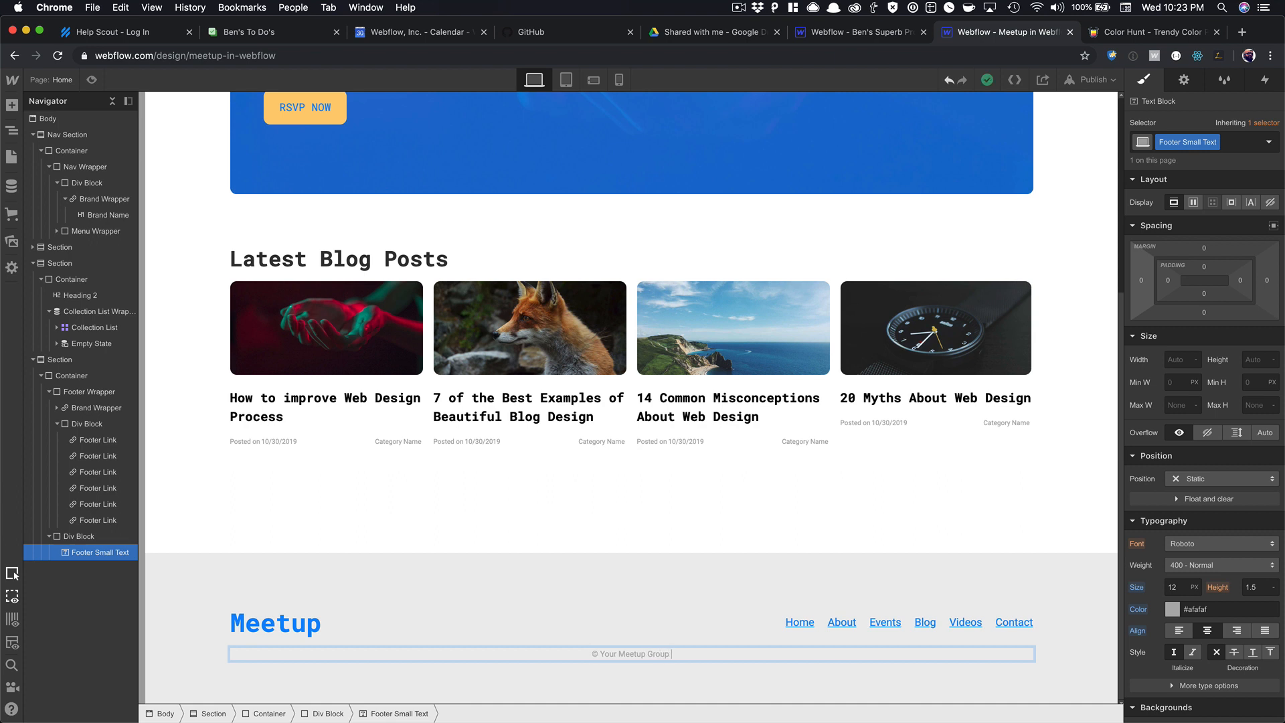
click(647, 639)
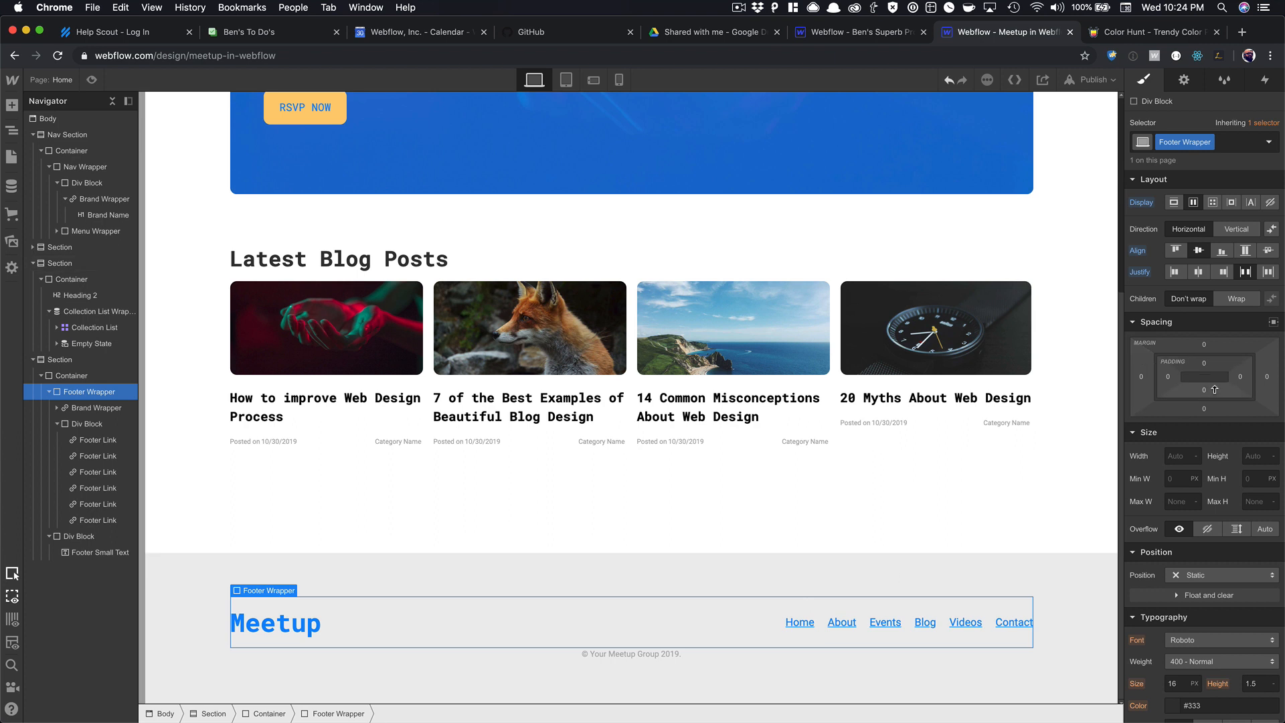
Add about 14 px bottom spacing under Footer Wrapper and preview the finished page.
drag(1205, 409, 1216, 438)
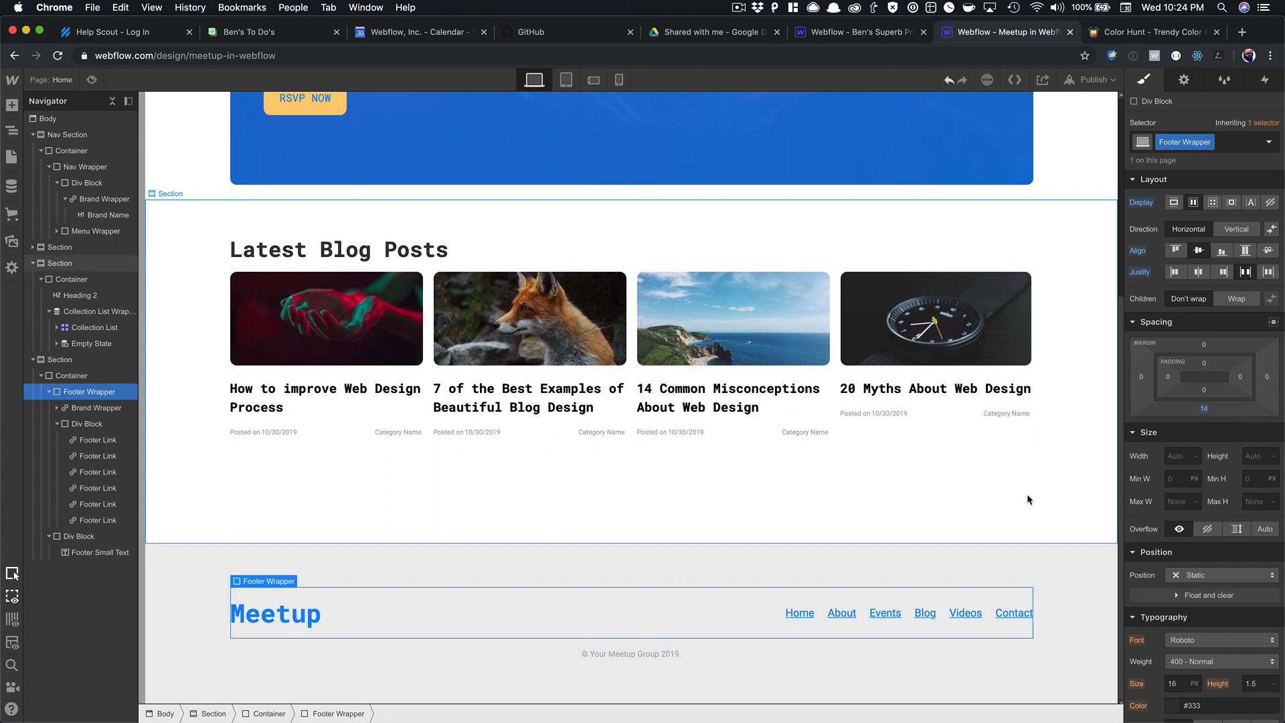
click(92, 80)
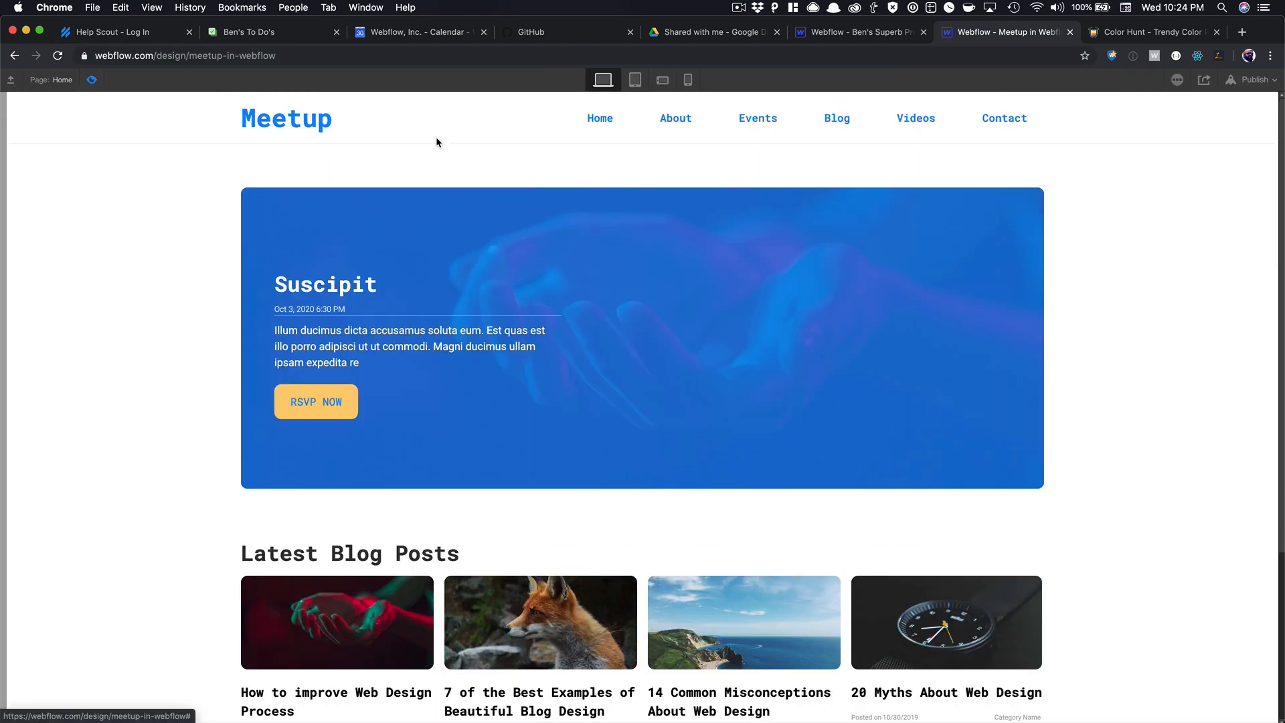
scroll(395, 345, down, 4)
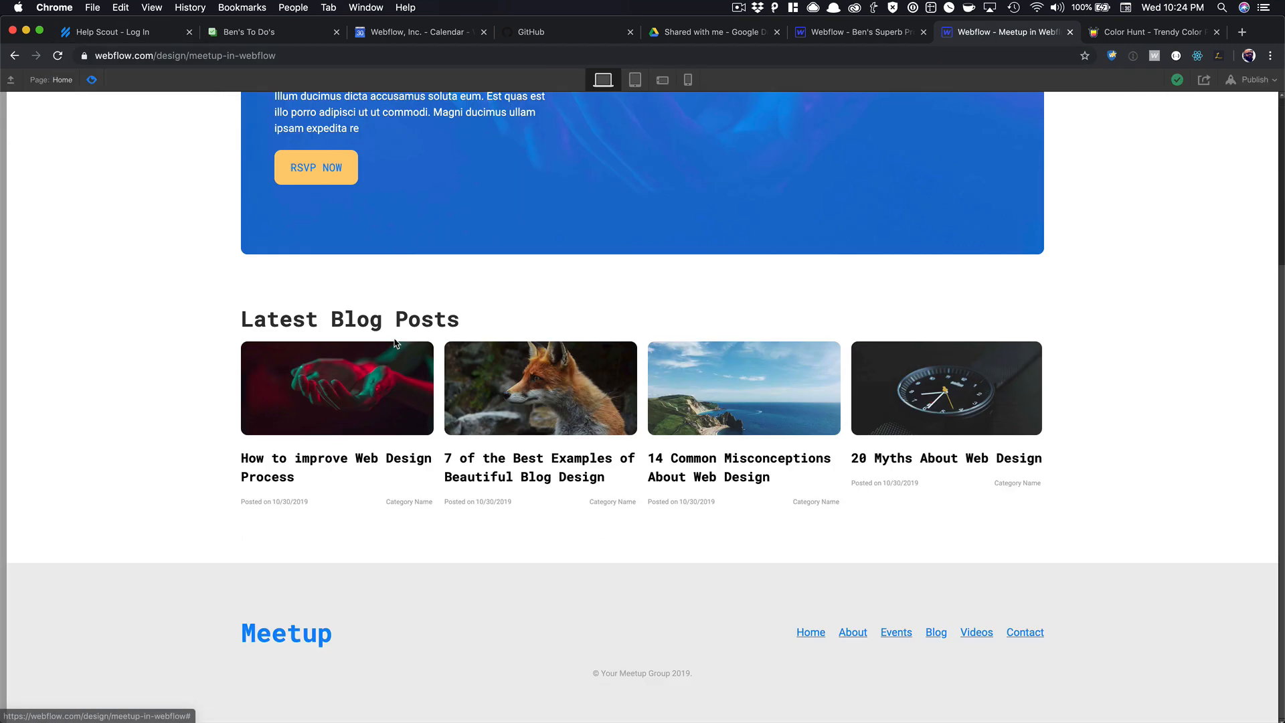
scroll(362, 348, up, 5)
scroll(376, 361, down, 4)
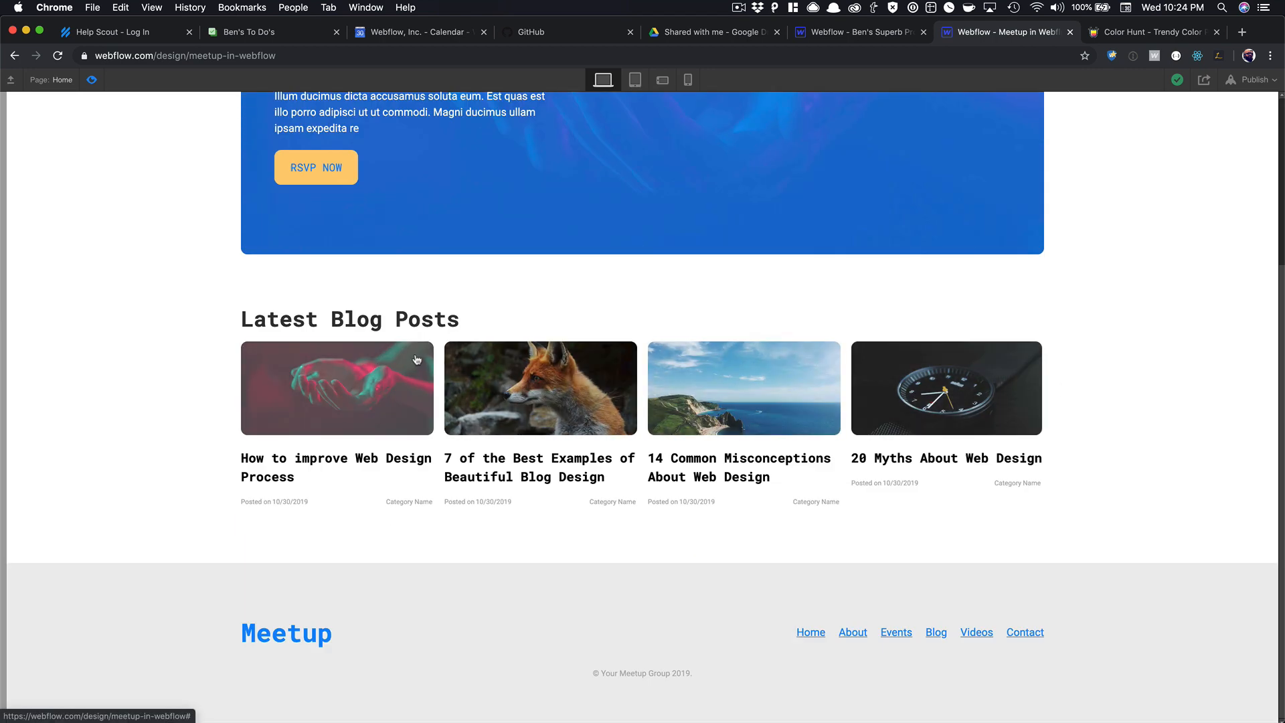
scroll(301, 375, up, 4)
Exit preview, select the Nav Section, switch the home page to tablet, and open the Pages list.
key(shift+p)
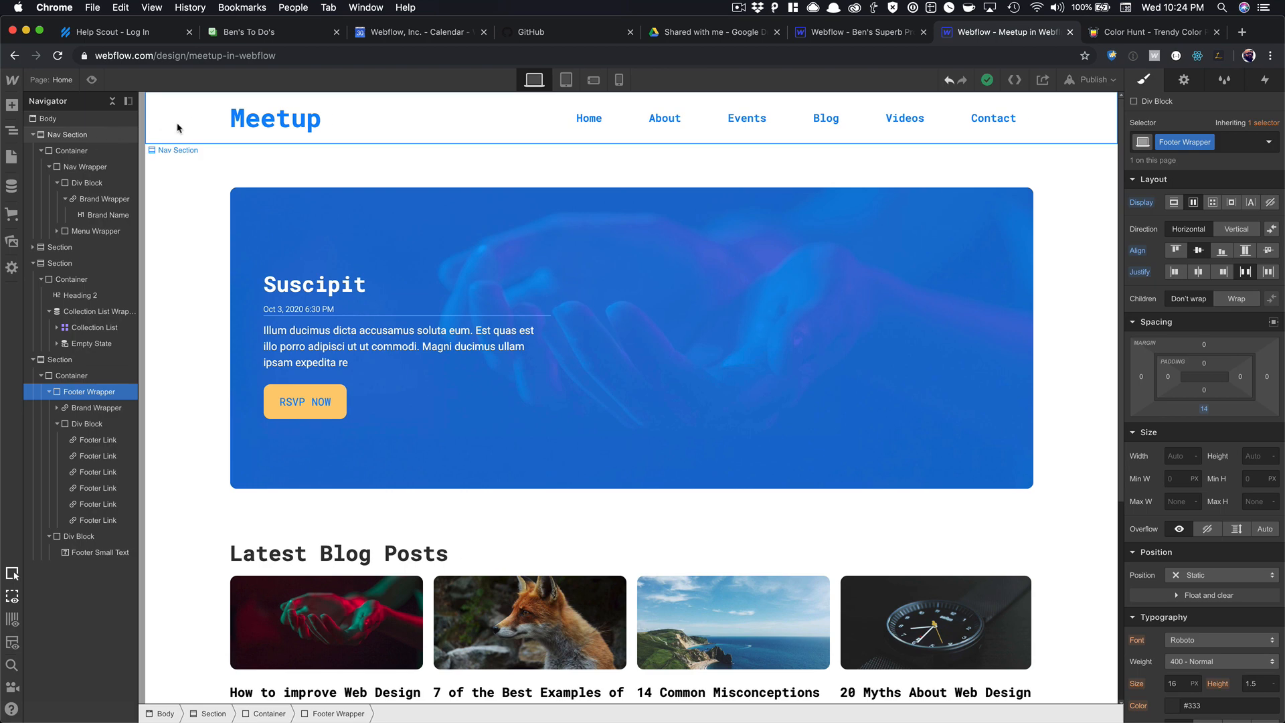
click(33, 134)
click(56, 136)
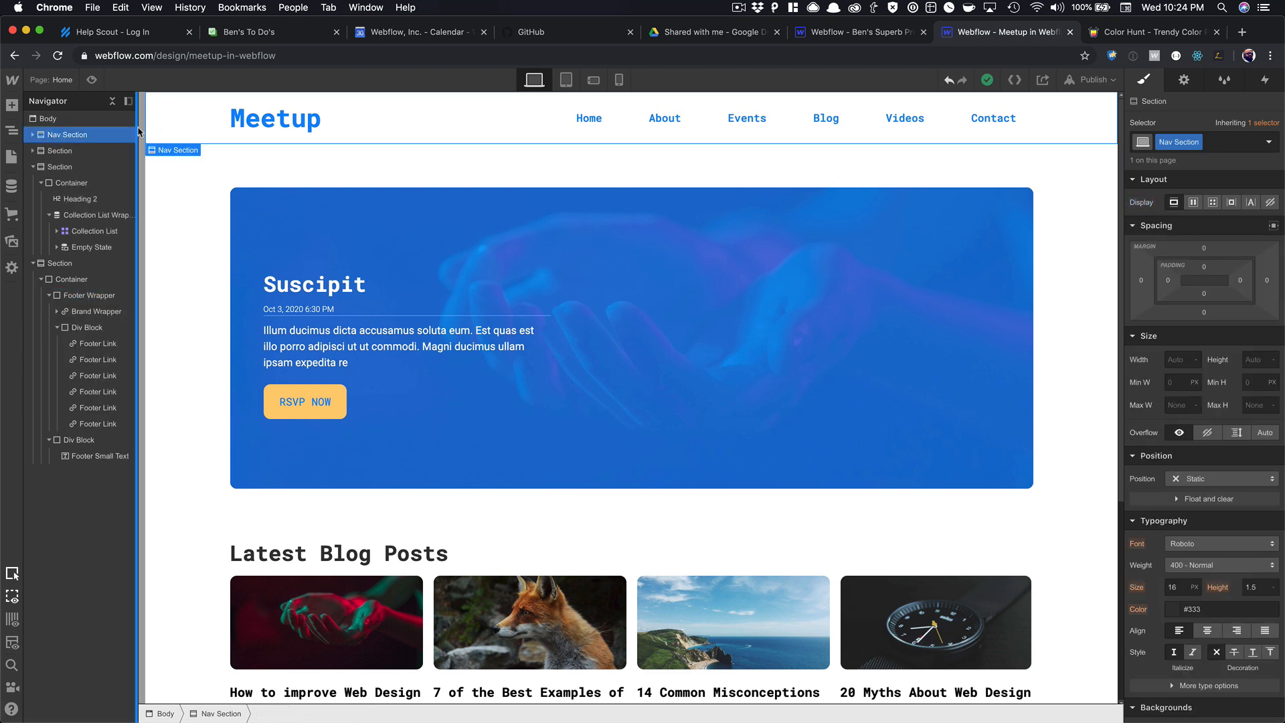
click(566, 81)
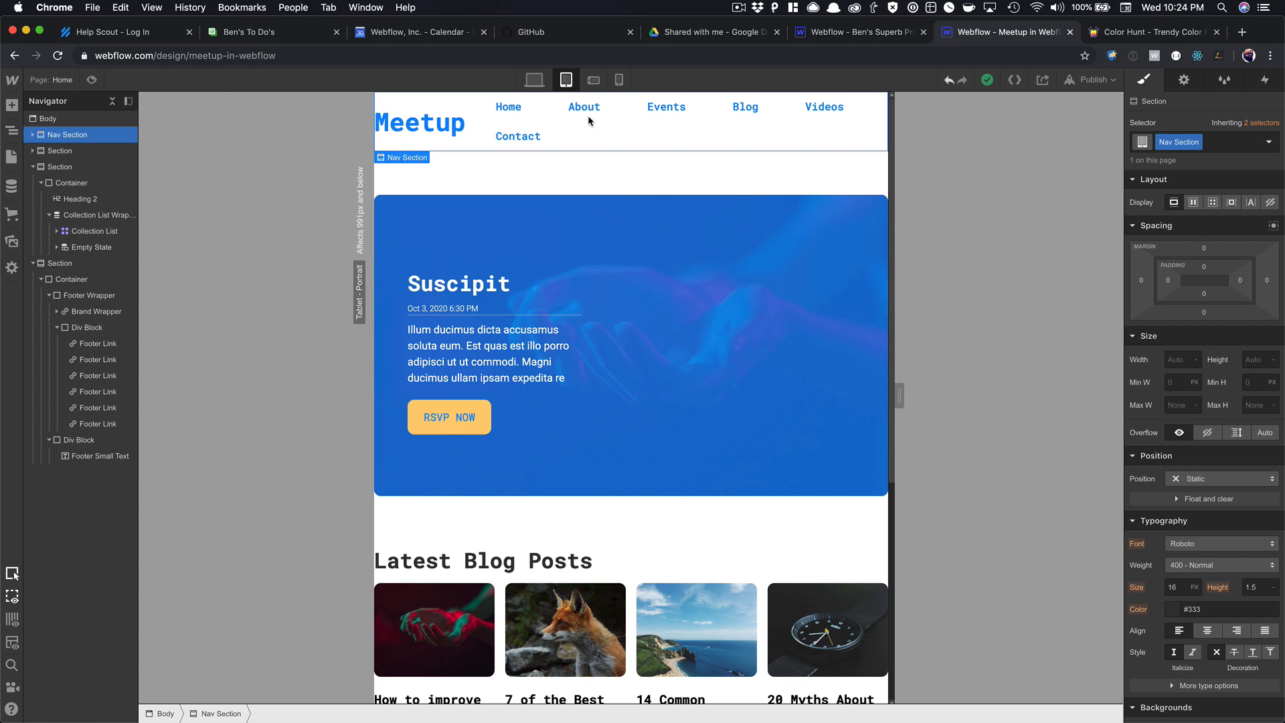
scroll(738, 141, down, 5)
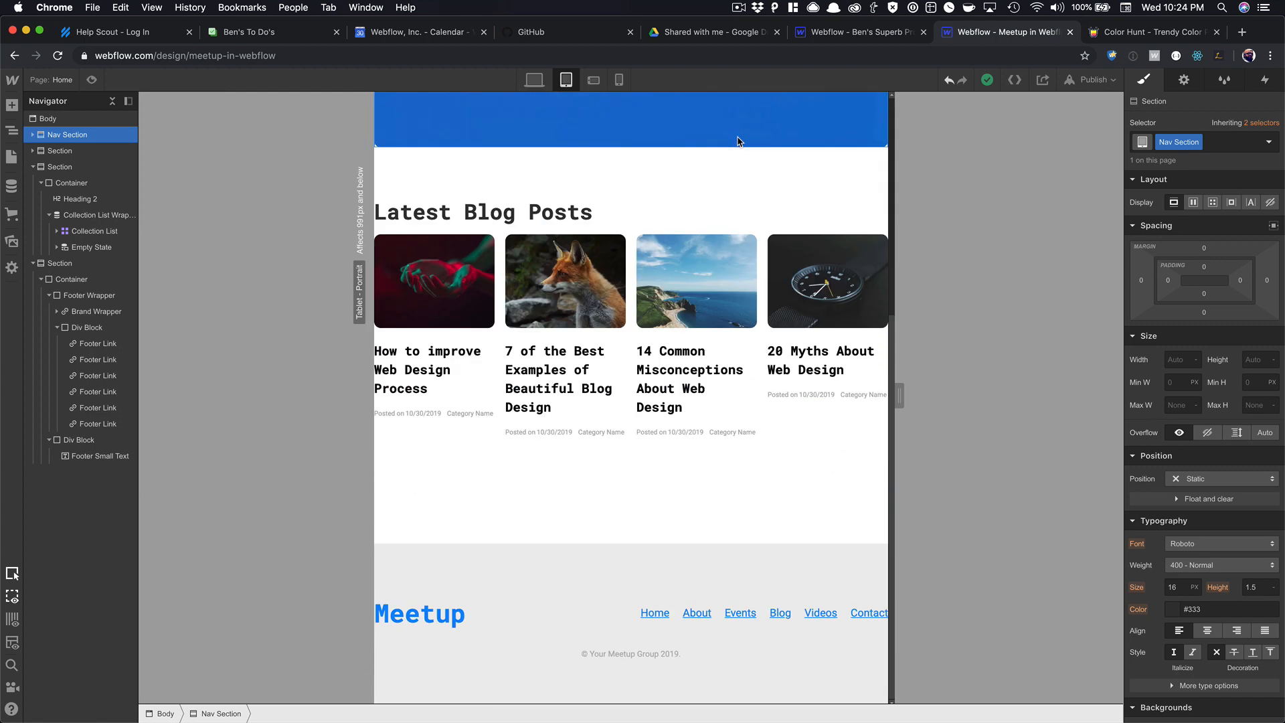
scroll(737, 141, up, 5)
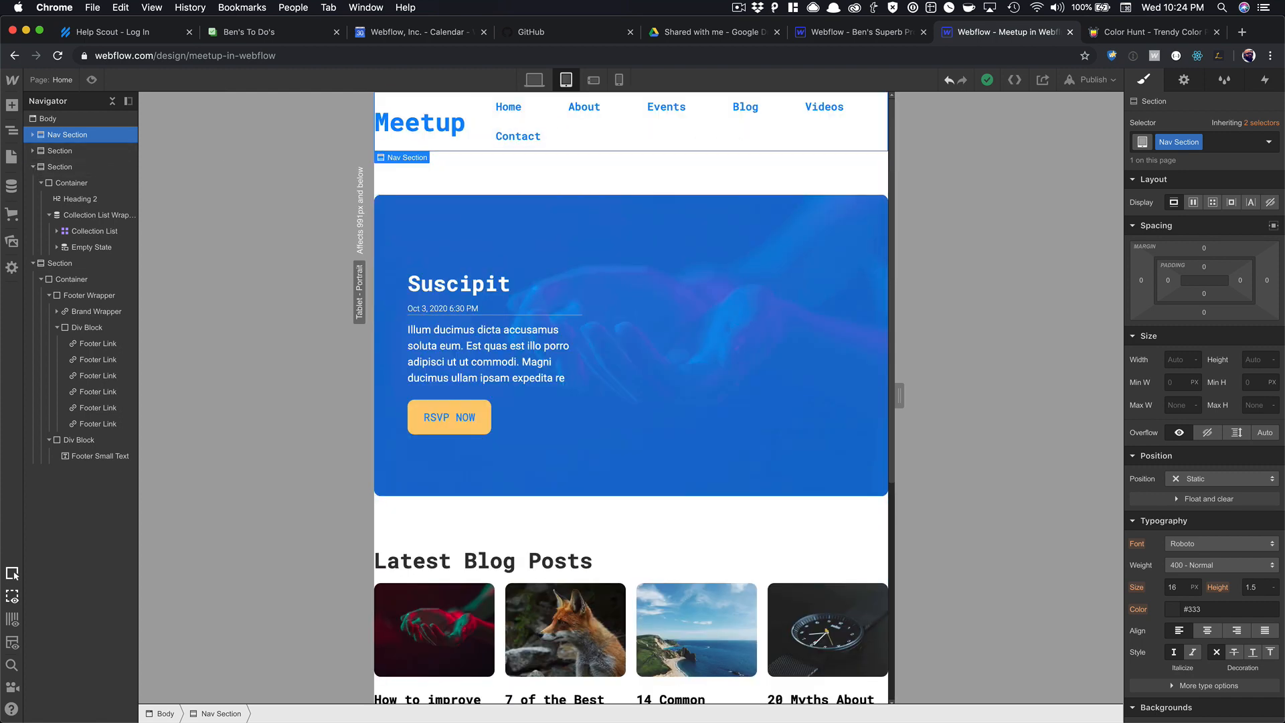
click(10, 156)
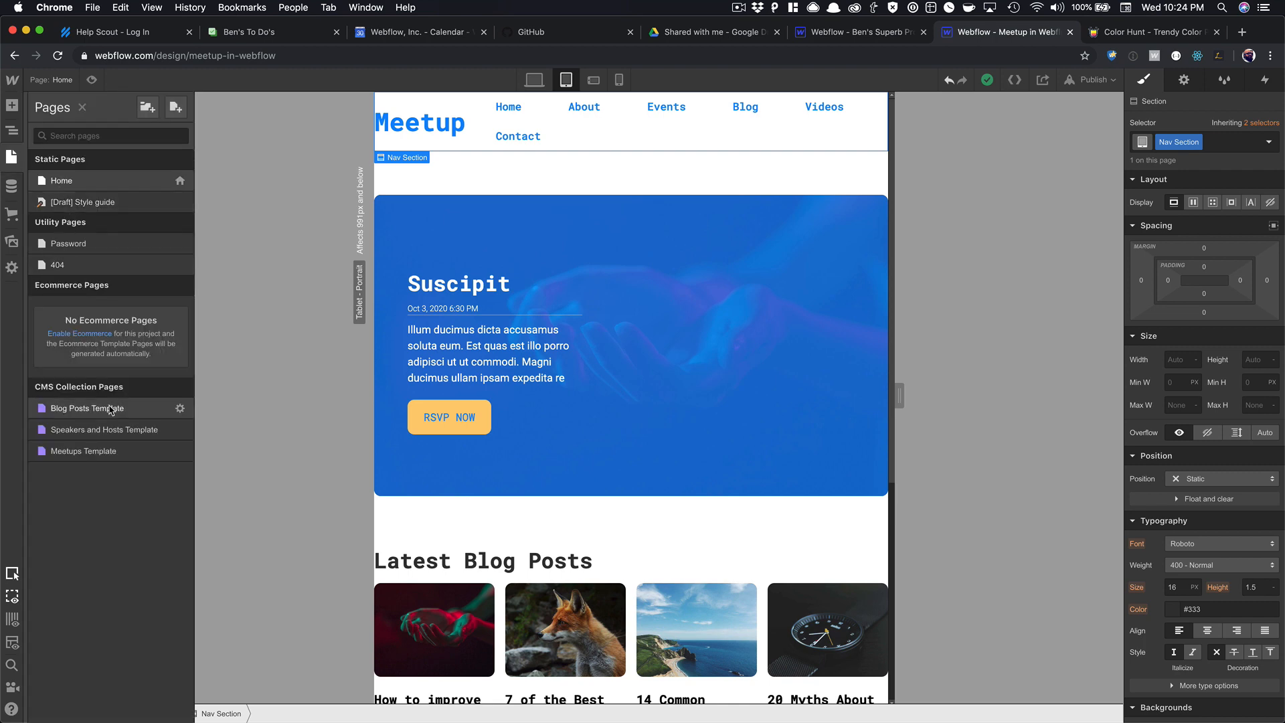
Open the Style guide page and give its Container 20 px left and right padding at desktop.
click(83, 202)
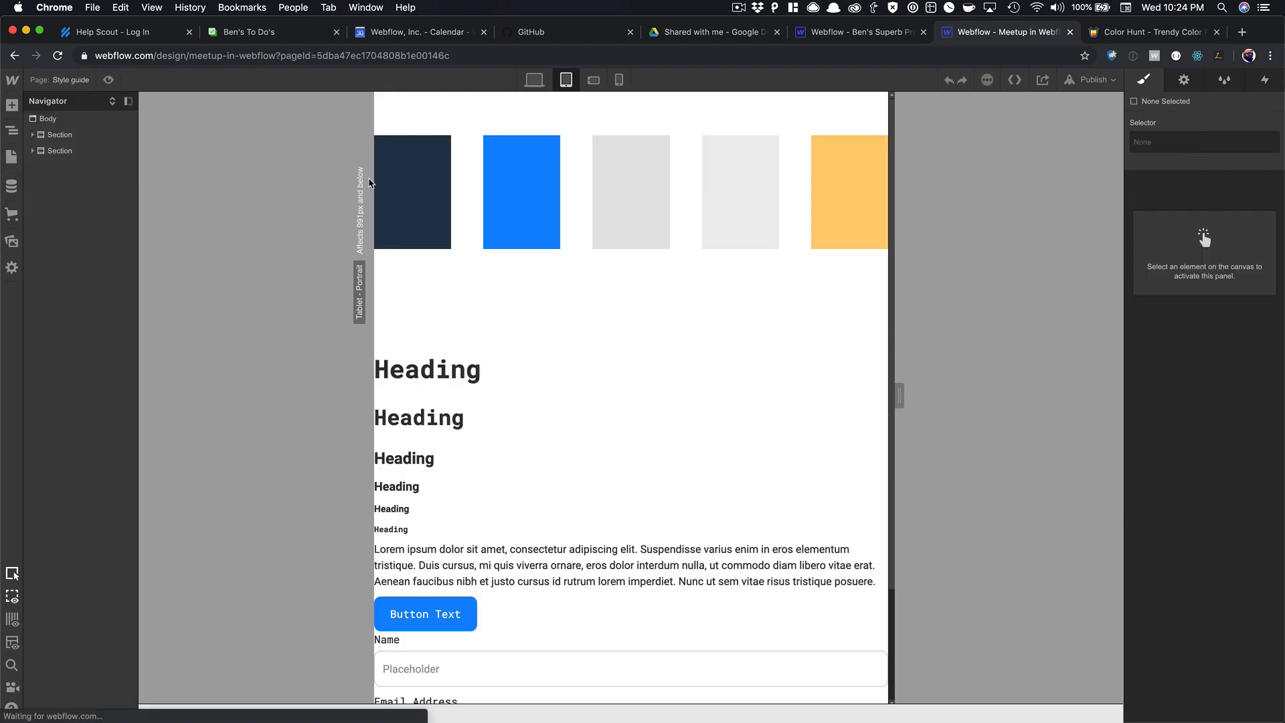
click(468, 186)
key(Up)
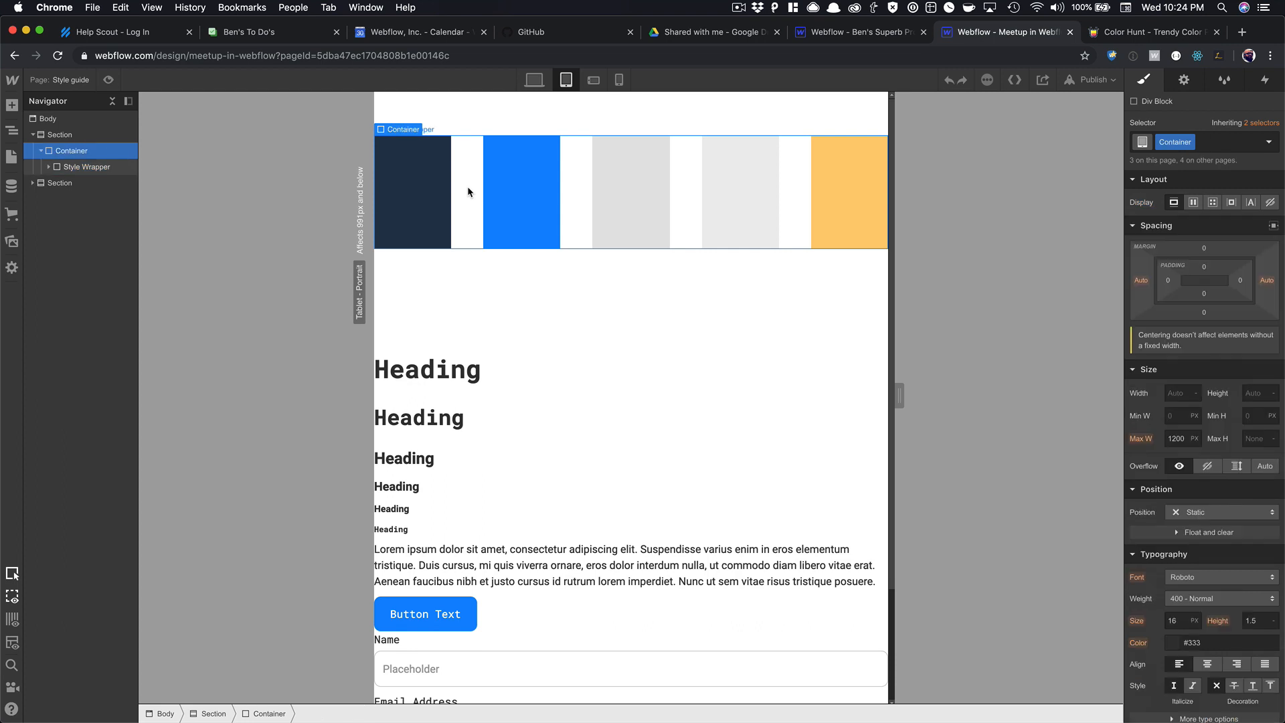
click(534, 80)
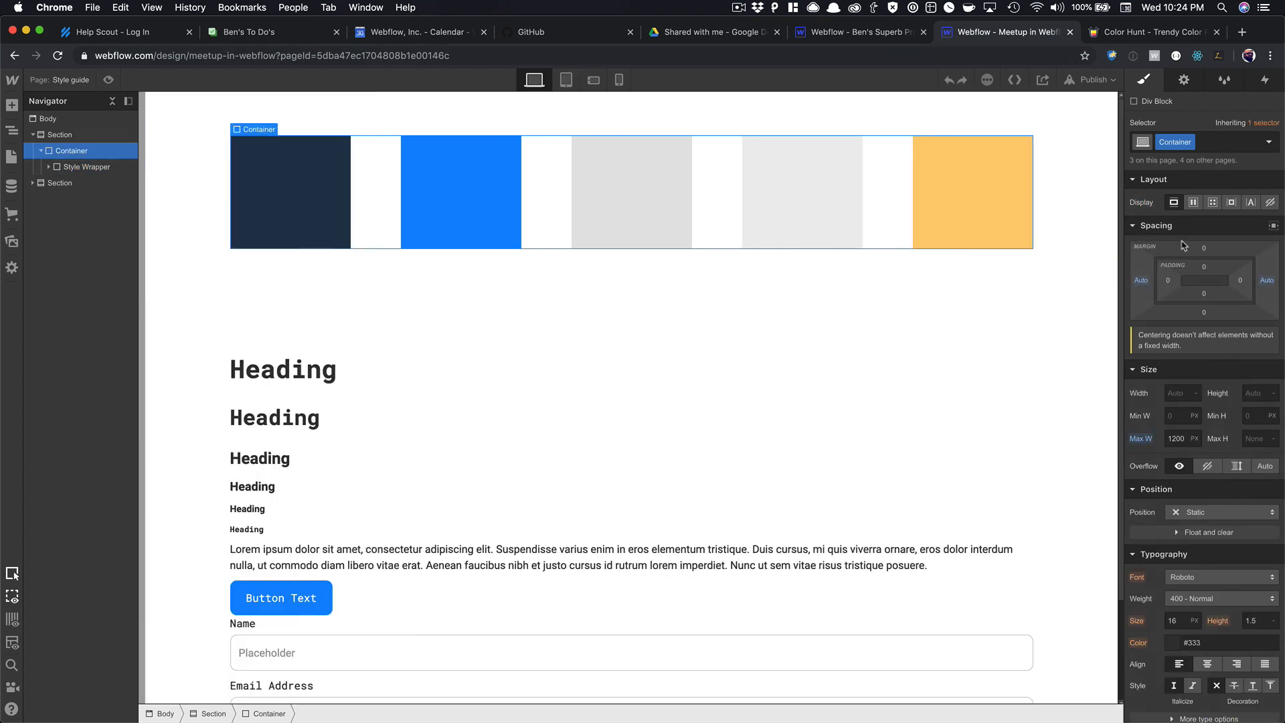
drag(1170, 289, 1209, 284)
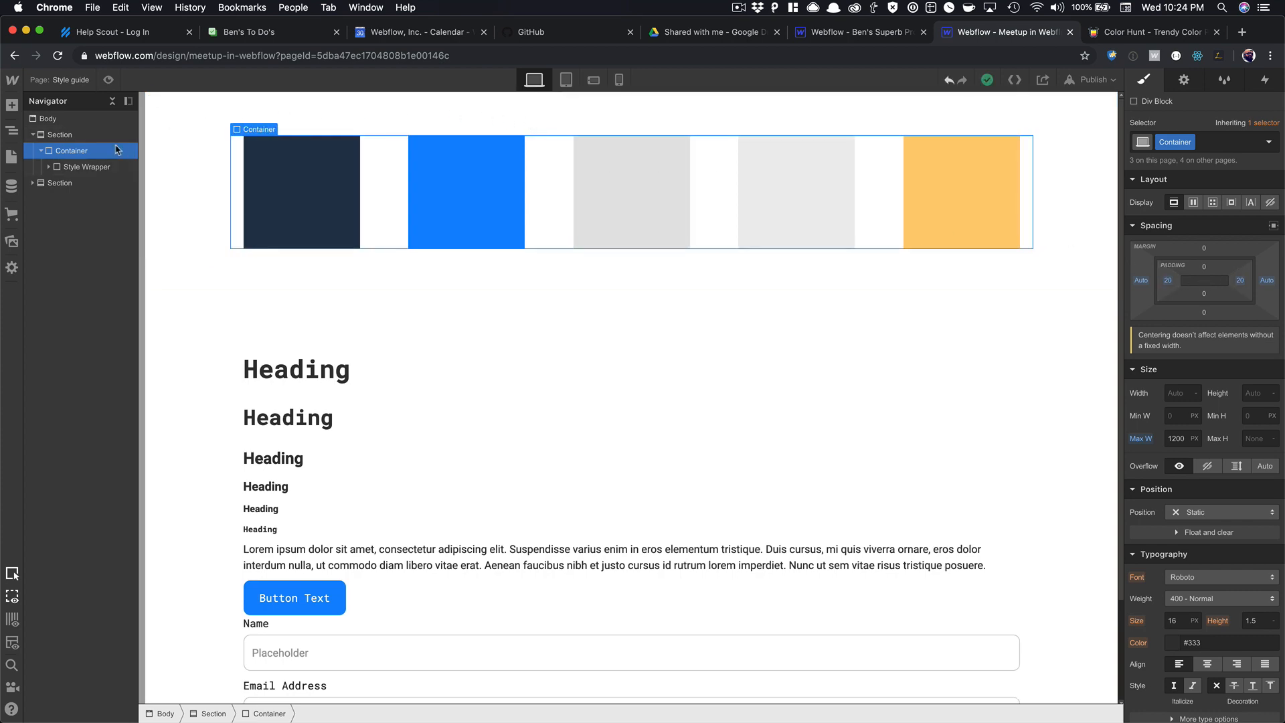
click(11, 156)
Open the Home page and review it at tablet and phone-landscape sizes.
click(54, 131)
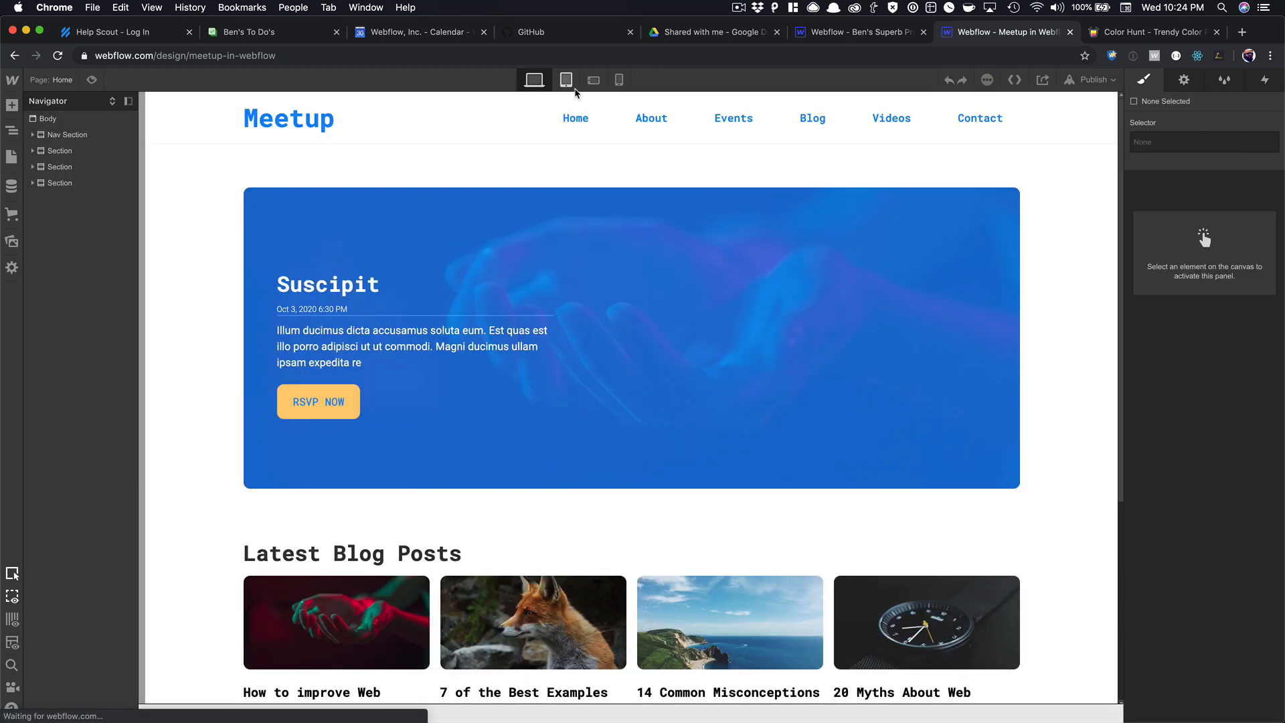
click(567, 81)
scroll(669, 267, down, 5)
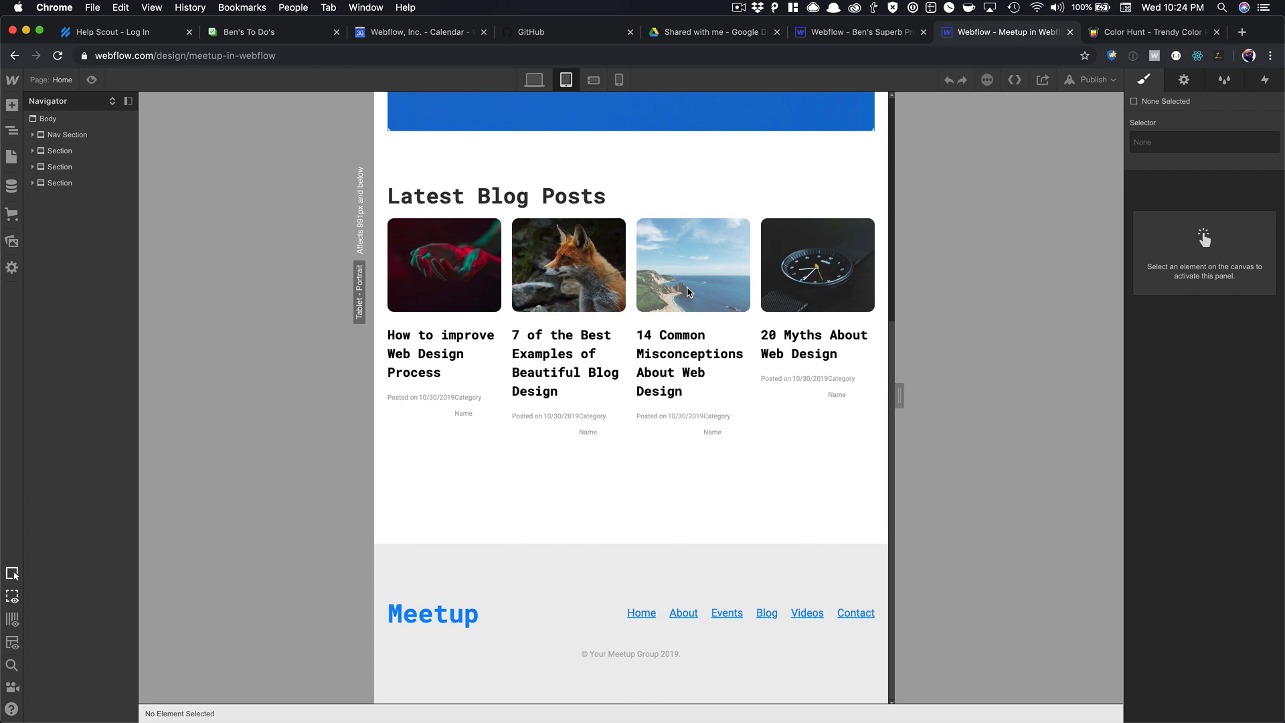
scroll(688, 289, up, 5)
scroll(660, 208, down, 2)
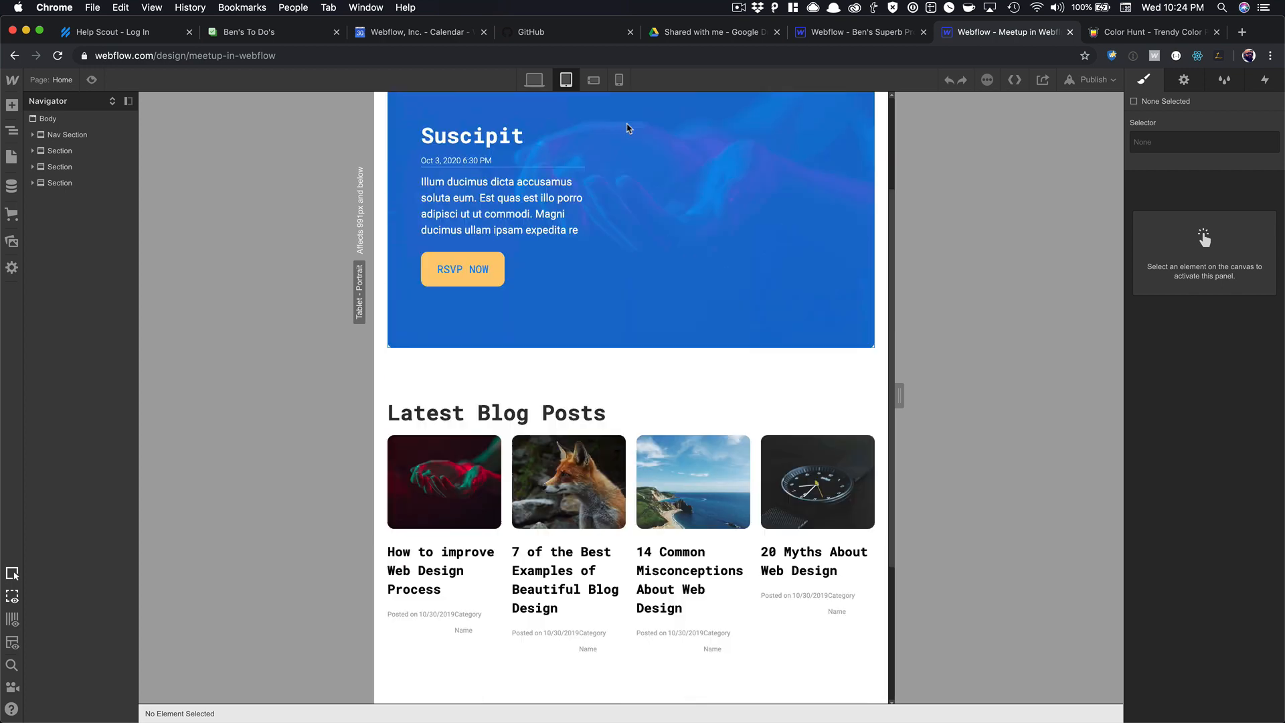
click(594, 80)
scroll(622, 216, down, 5)
scroll(620, 200, up, 5)
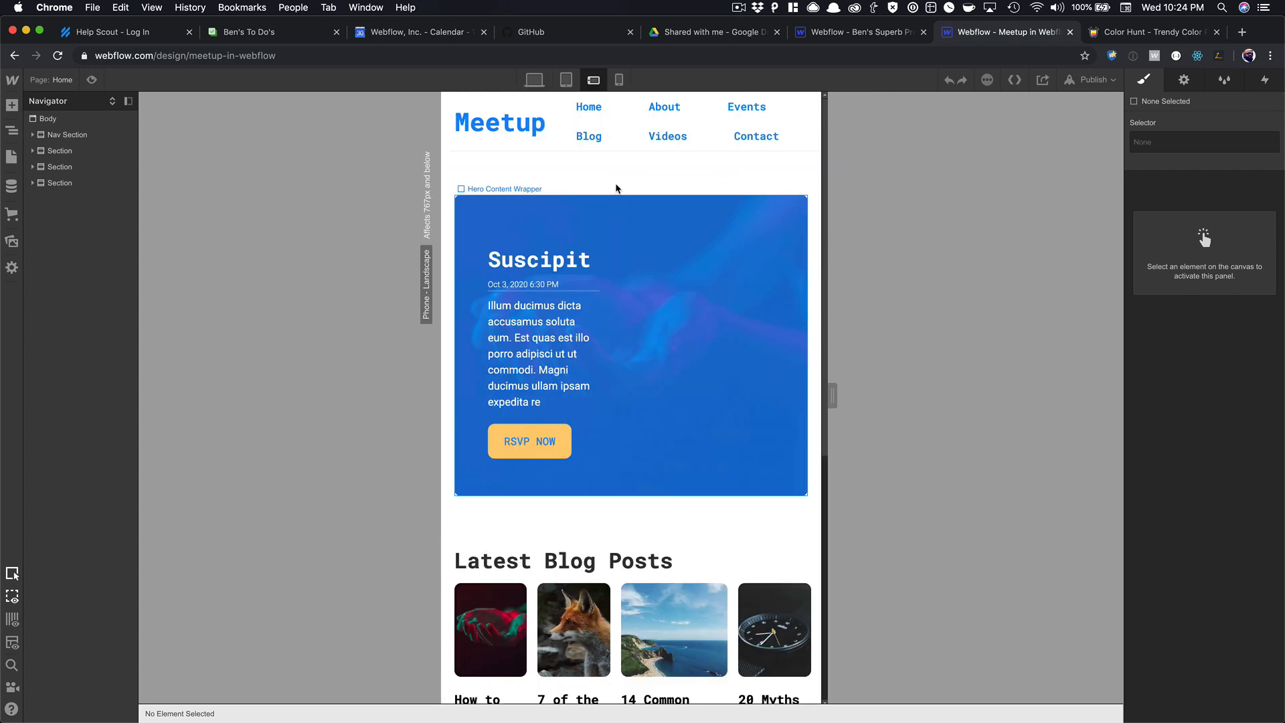
Recheck desktop and tablet, then select the Hero Content Wrapper and switch to phone landscape.
click(534, 80)
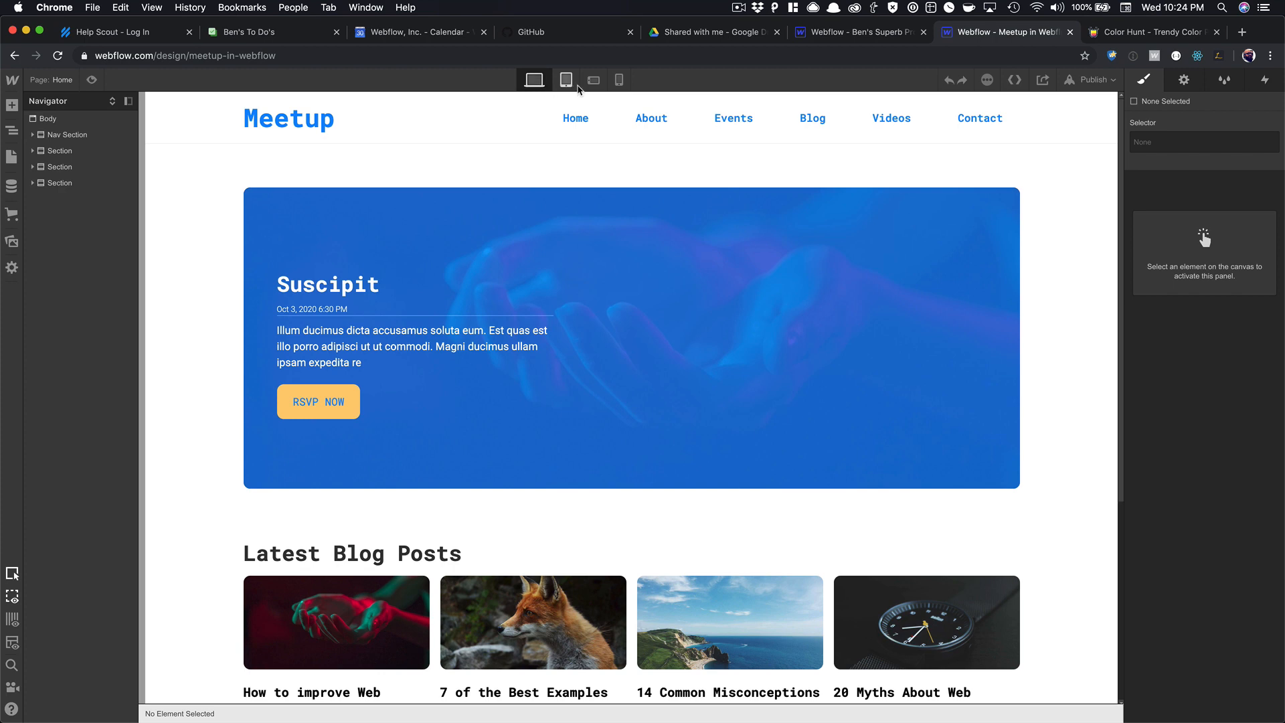
click(568, 81)
scroll(592, 134, down, 1)
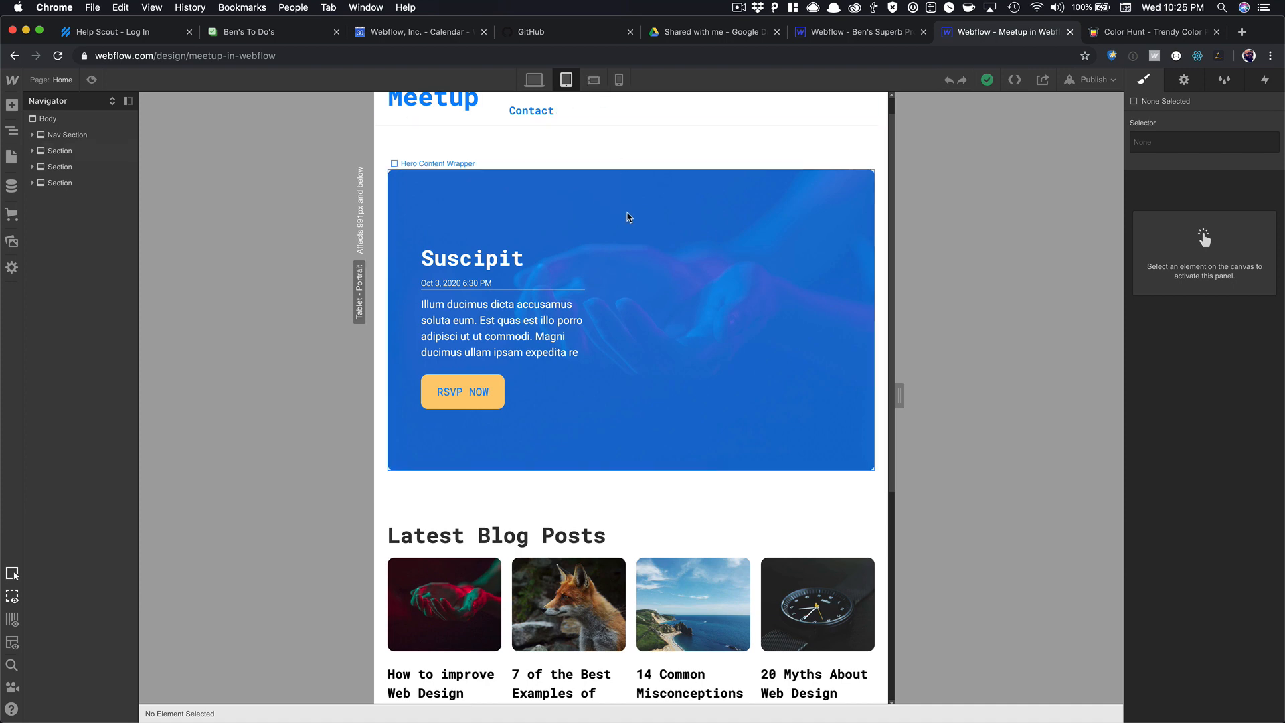
click(616, 171)
click(595, 81)
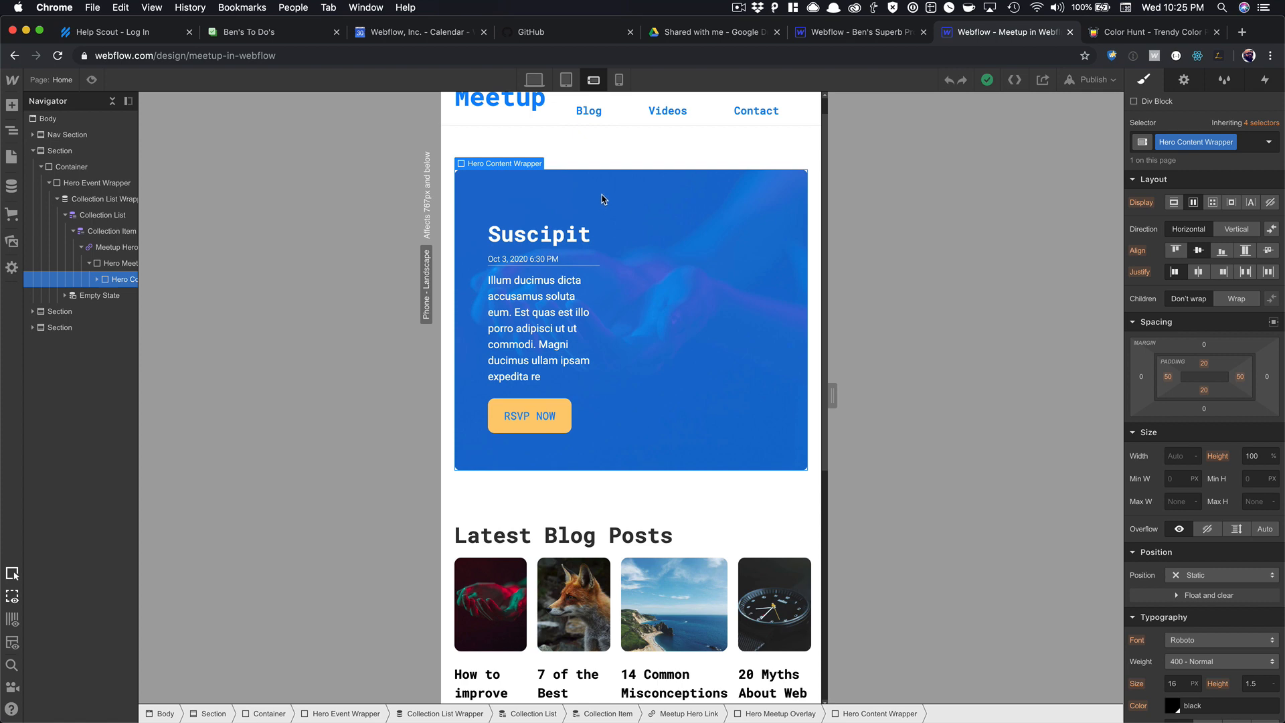
Set the hero text column's width to 100% on the phone-portrait layout.
click(595, 309)
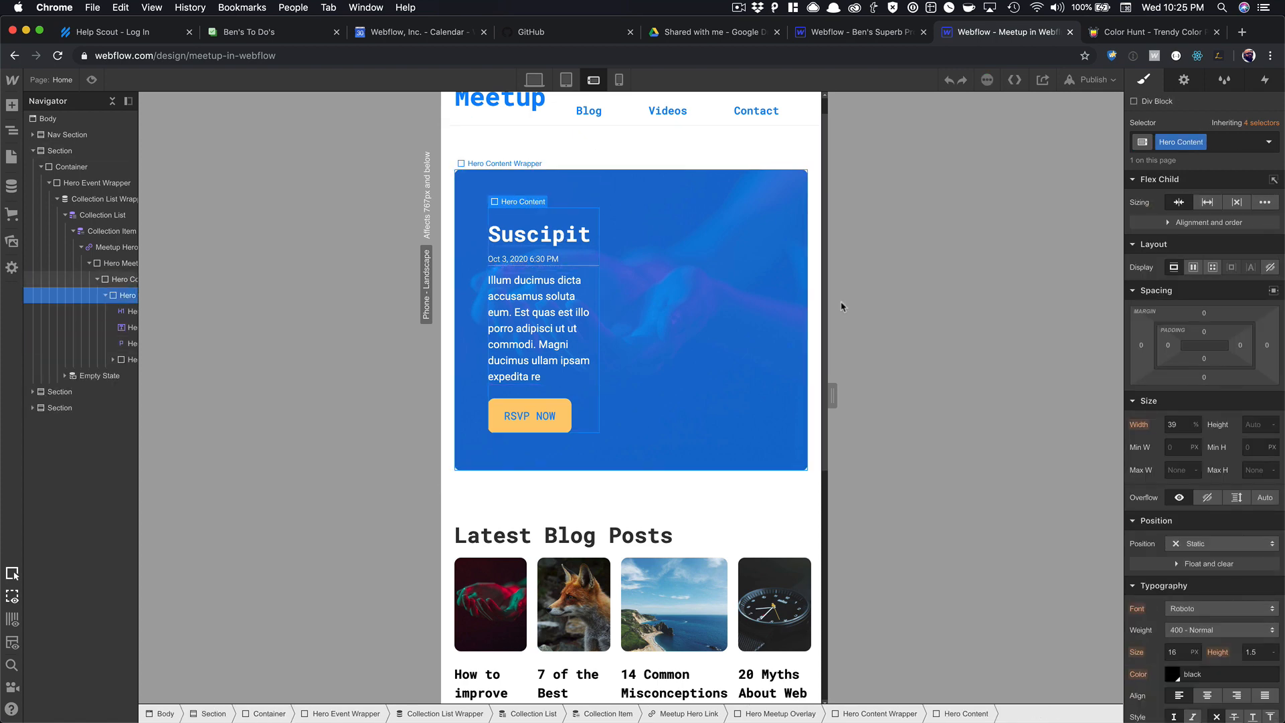
click(1178, 425)
text(60)
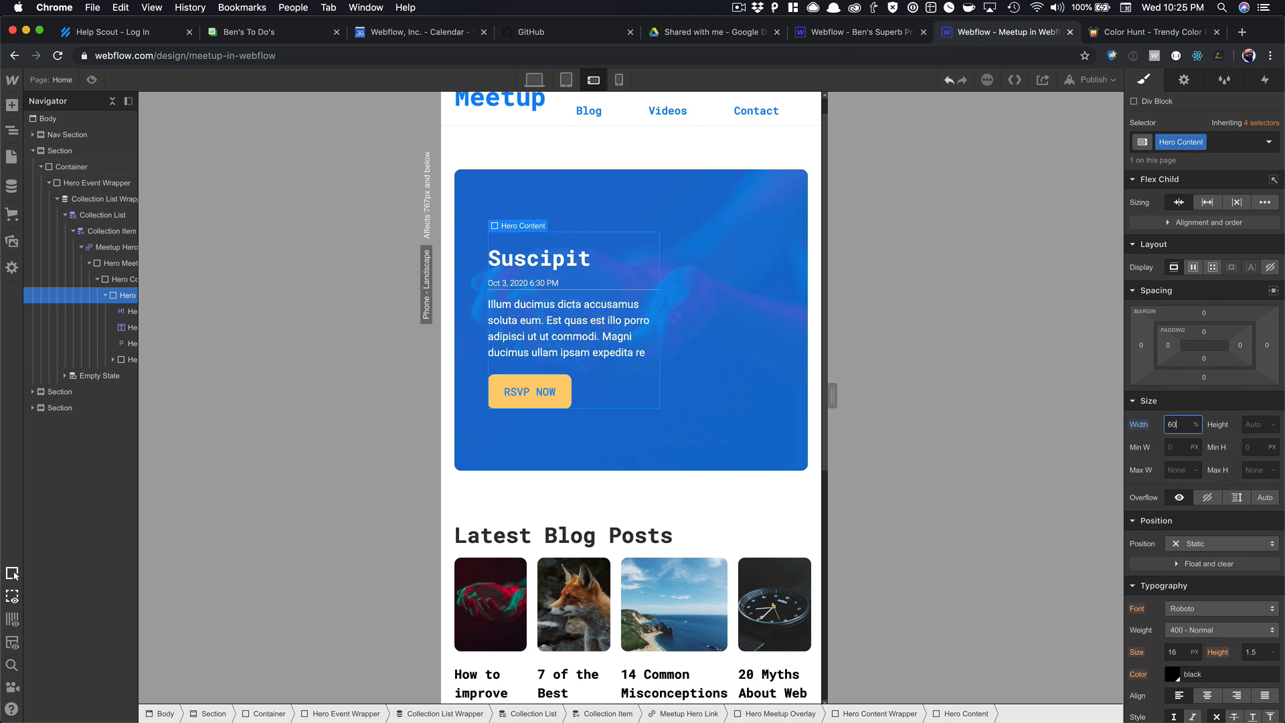
key(BackSpace)
key(BackSpace)
text(90)
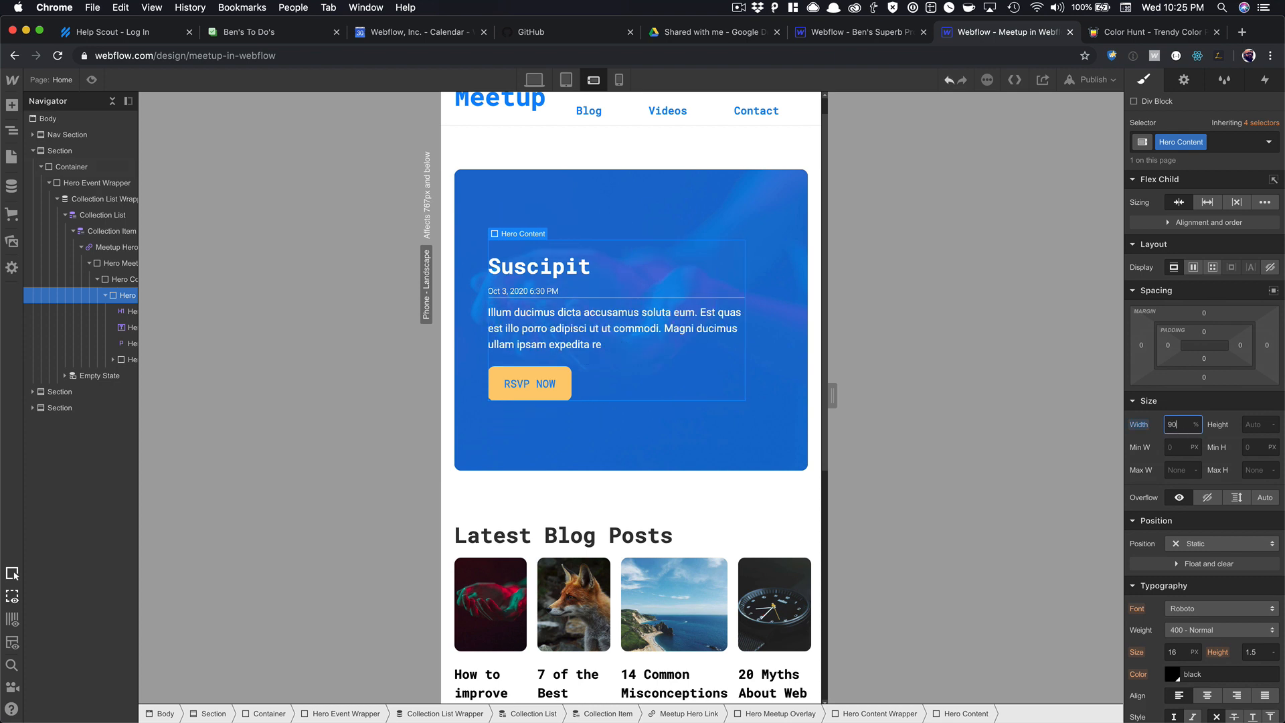
click(619, 80)
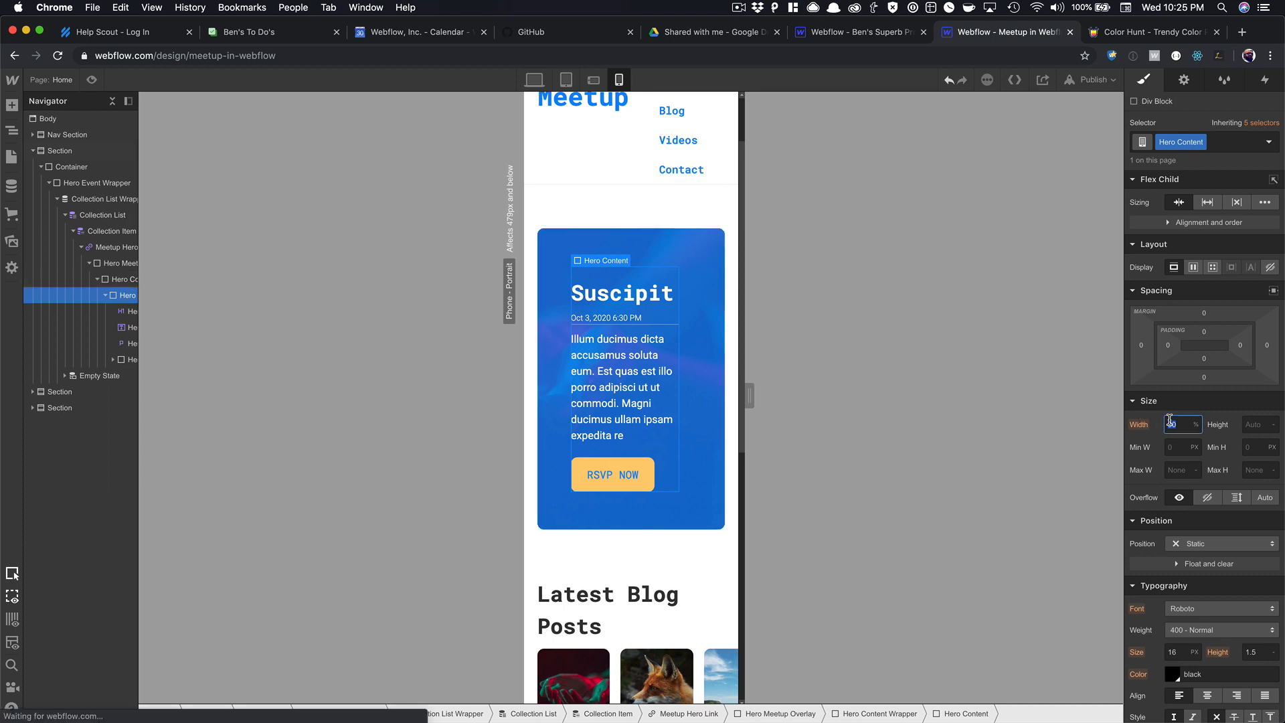
text(91)
key(Up)
key(Up)
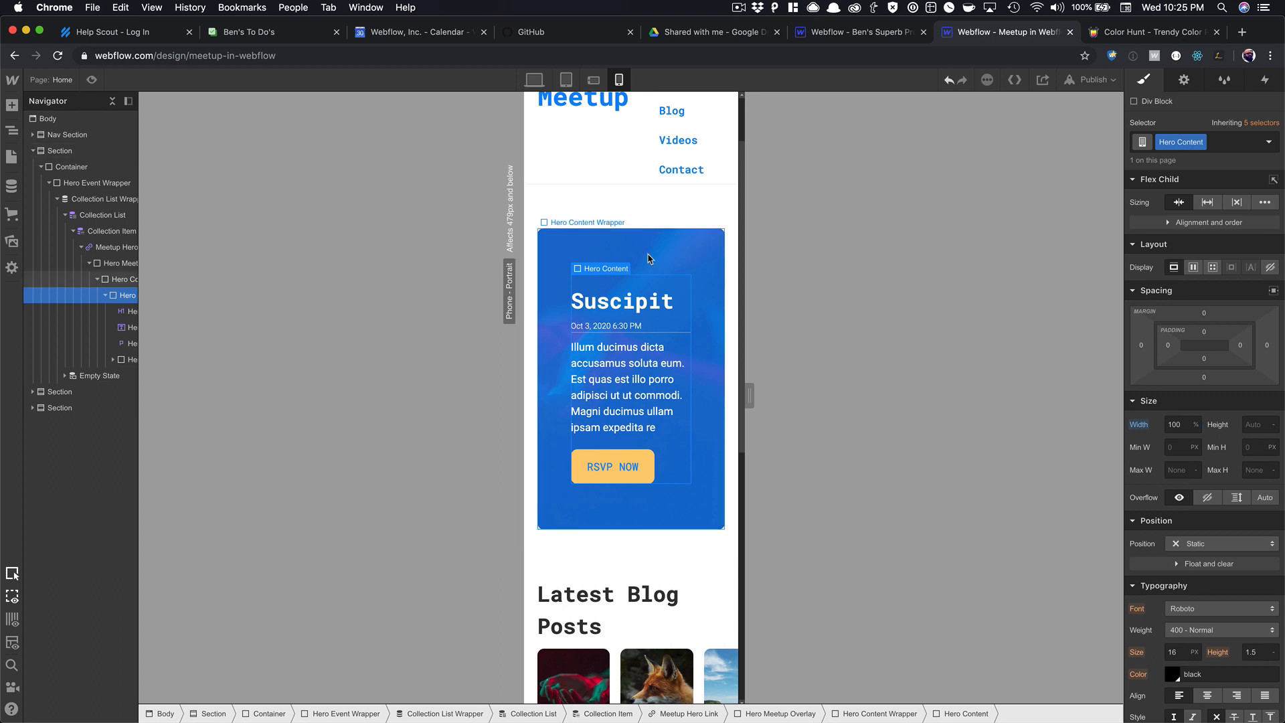
Cut the Hero Content Wrapper's side padding to 10 px and select the Meetup Hero Link.
click(715, 268)
drag(1191, 382, 1099, 384)
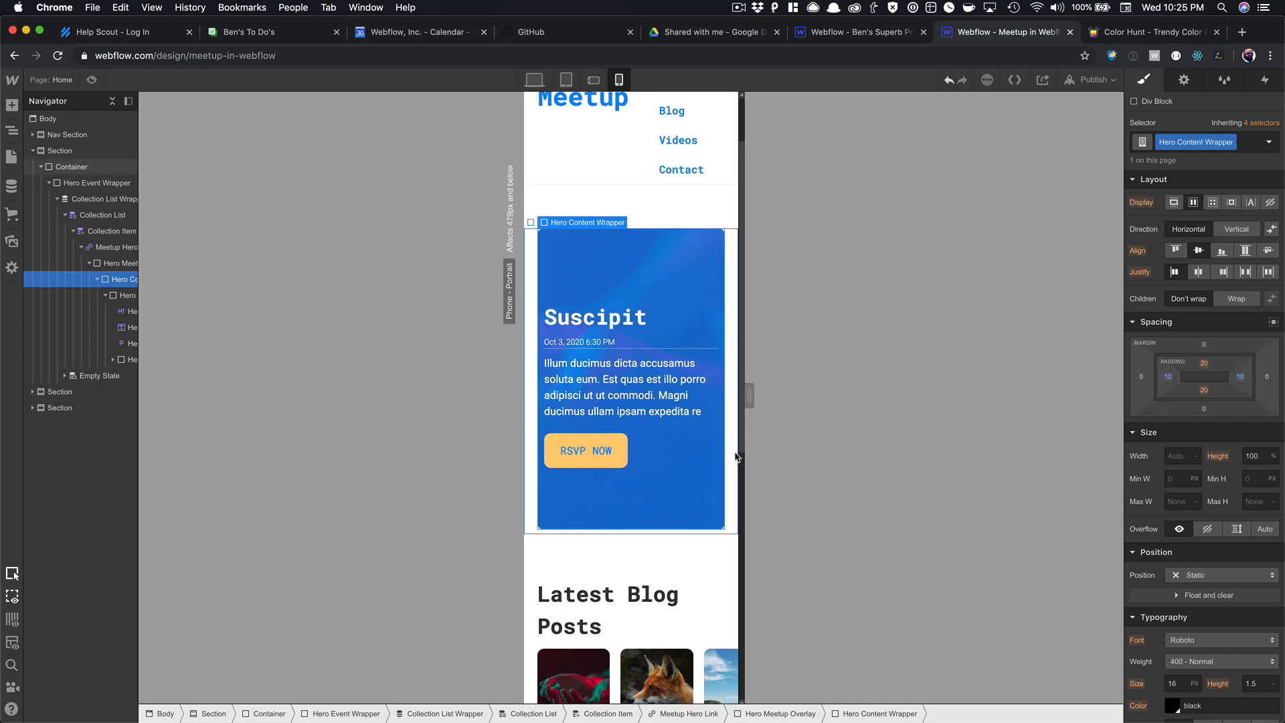
key(Up)
key(Up)
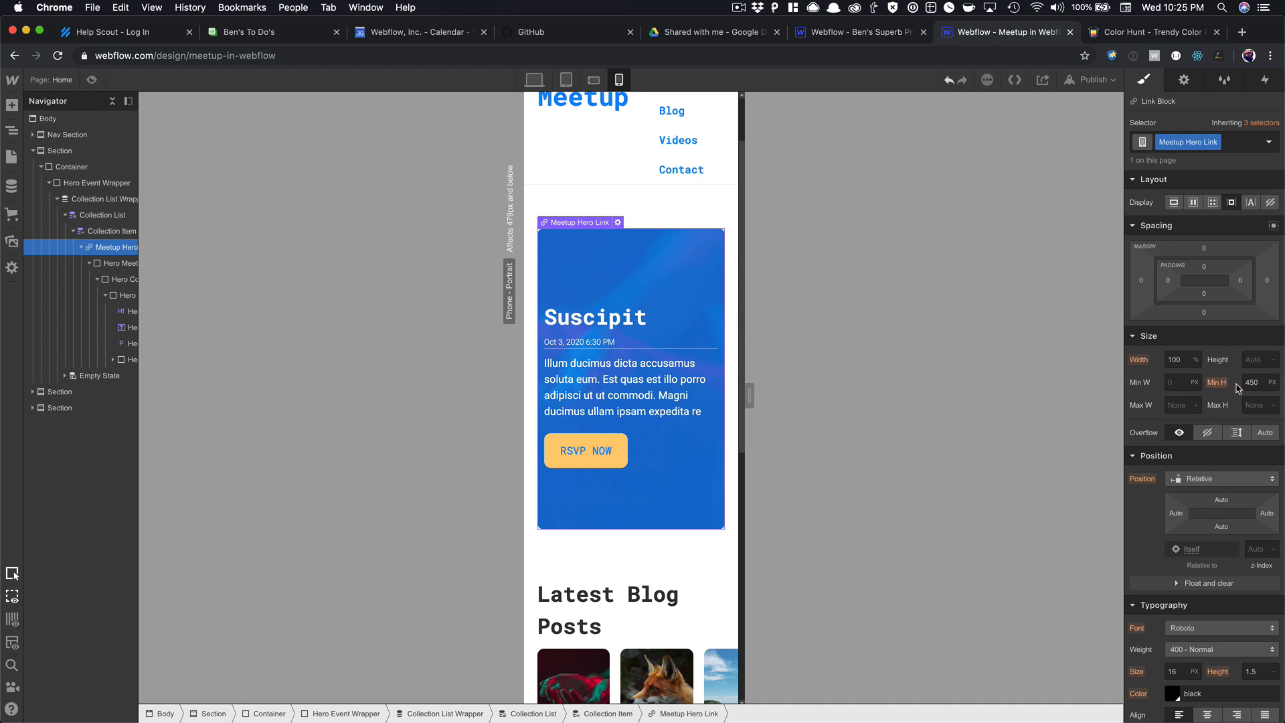
Reduce the hero content wrapper's top and bottom padding to 15, keeping the original minimum height.
click(1273, 383)
click(1247, 456)
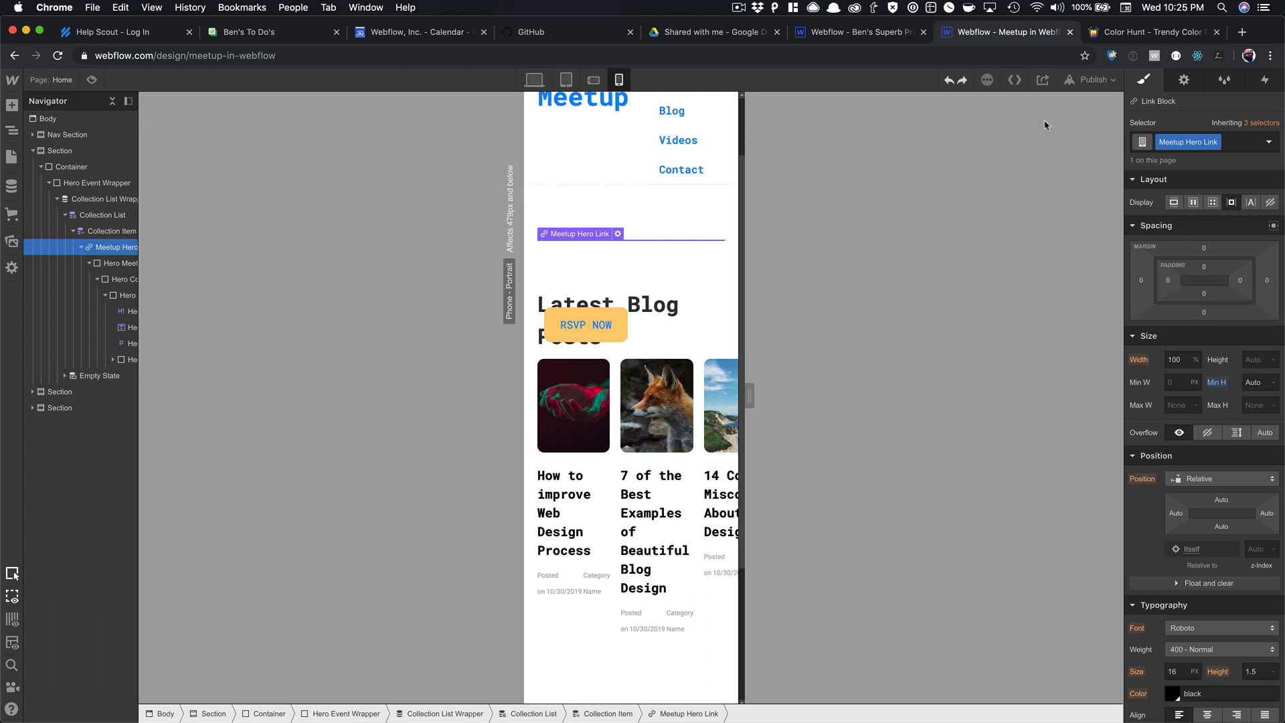
click(950, 81)
click(639, 262)
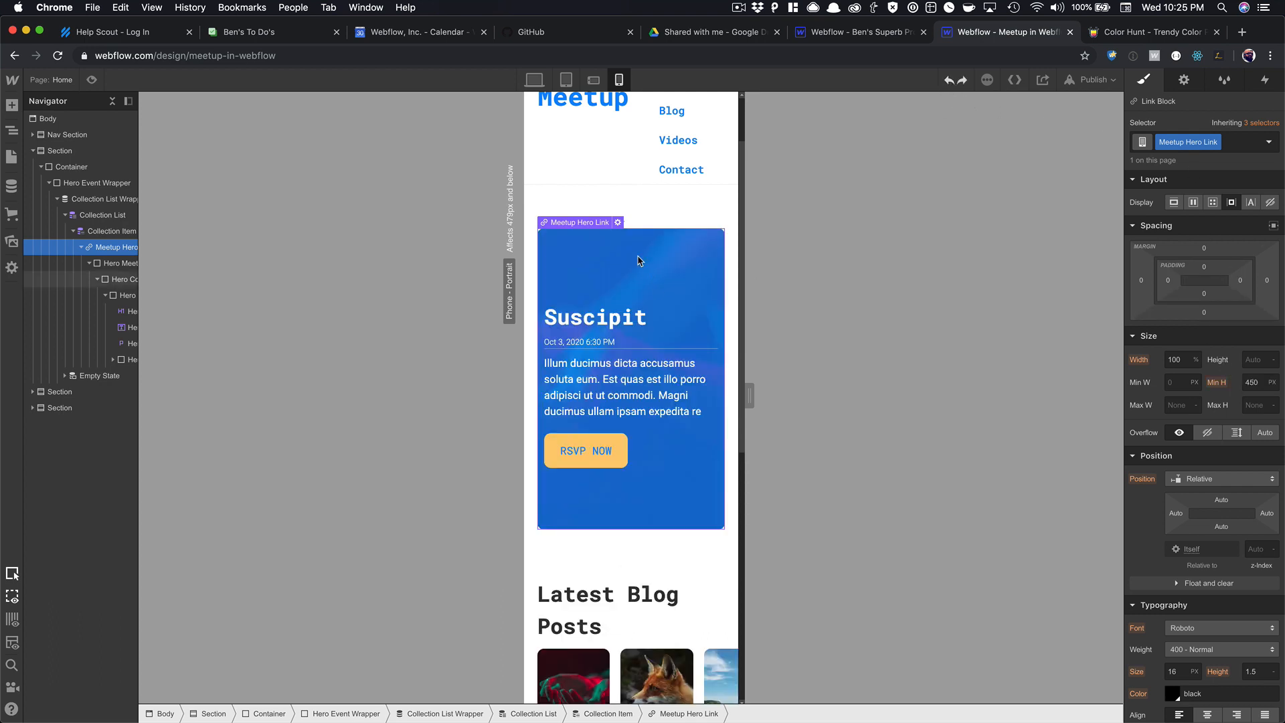
drag(1205, 390, 1205, 391)
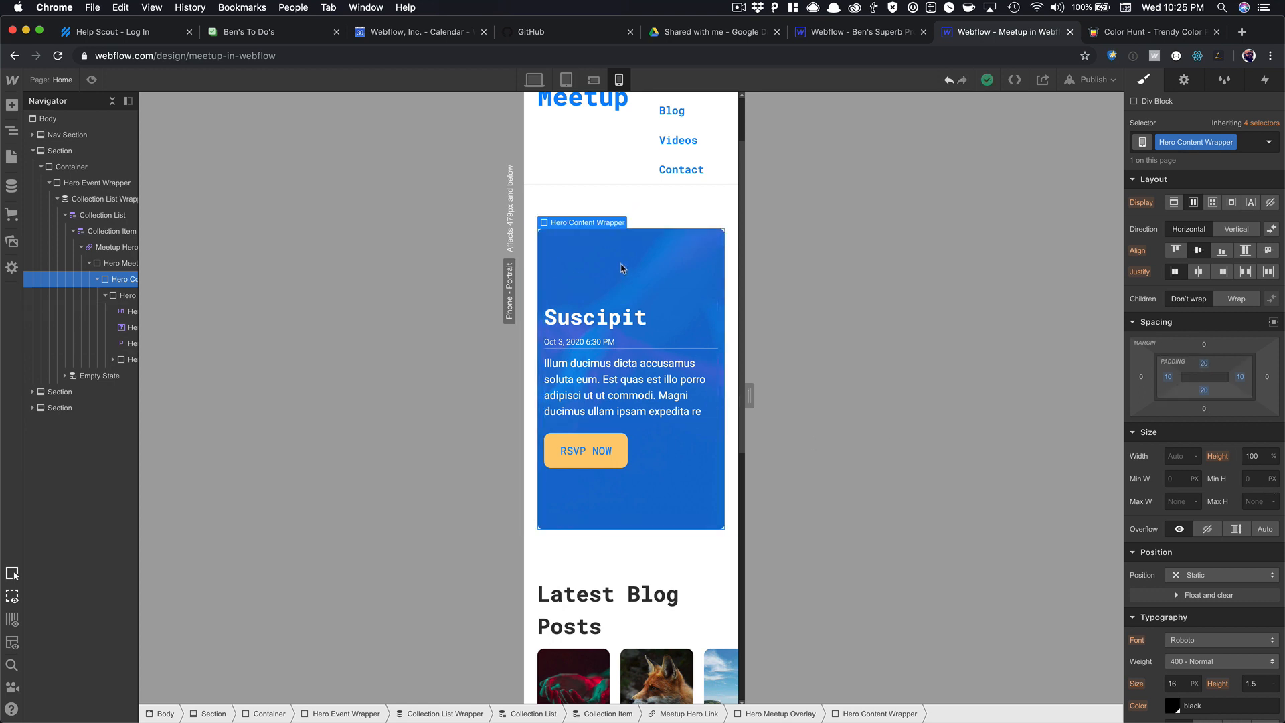
Set the Meetup Hero Link's minimum height to 370 px.
click(115, 247)
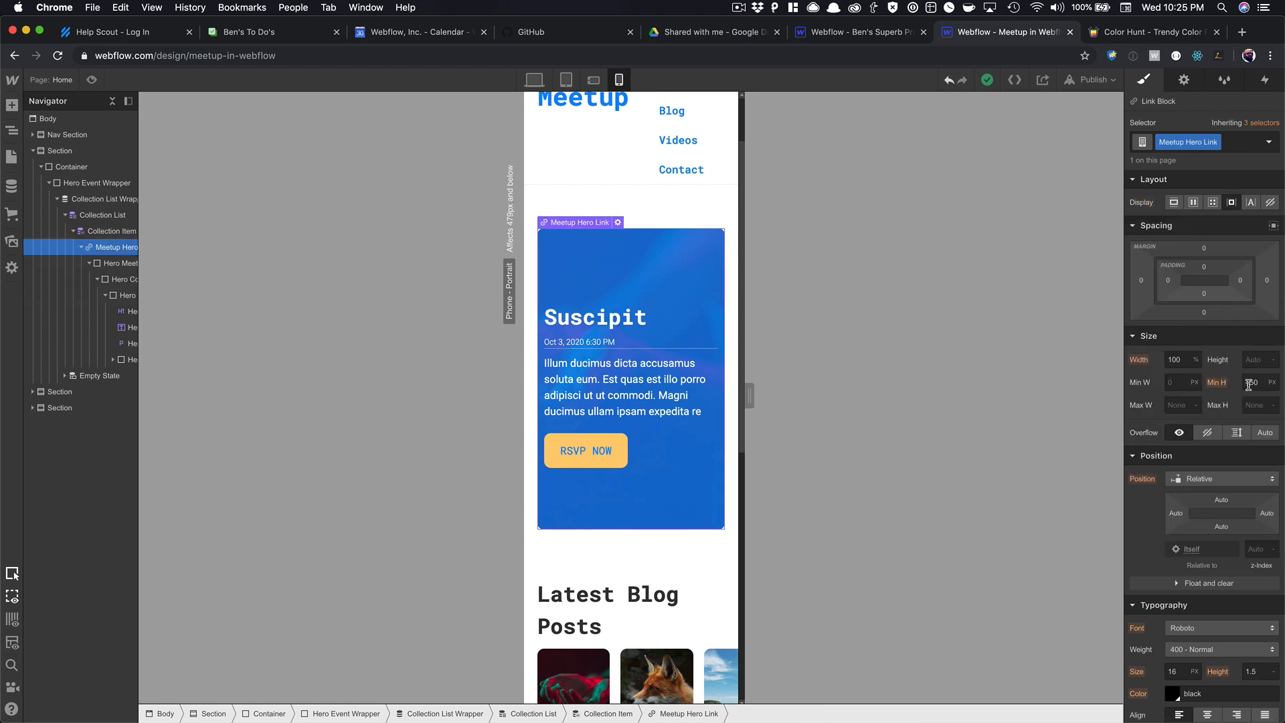
click(1250, 383)
text(370)
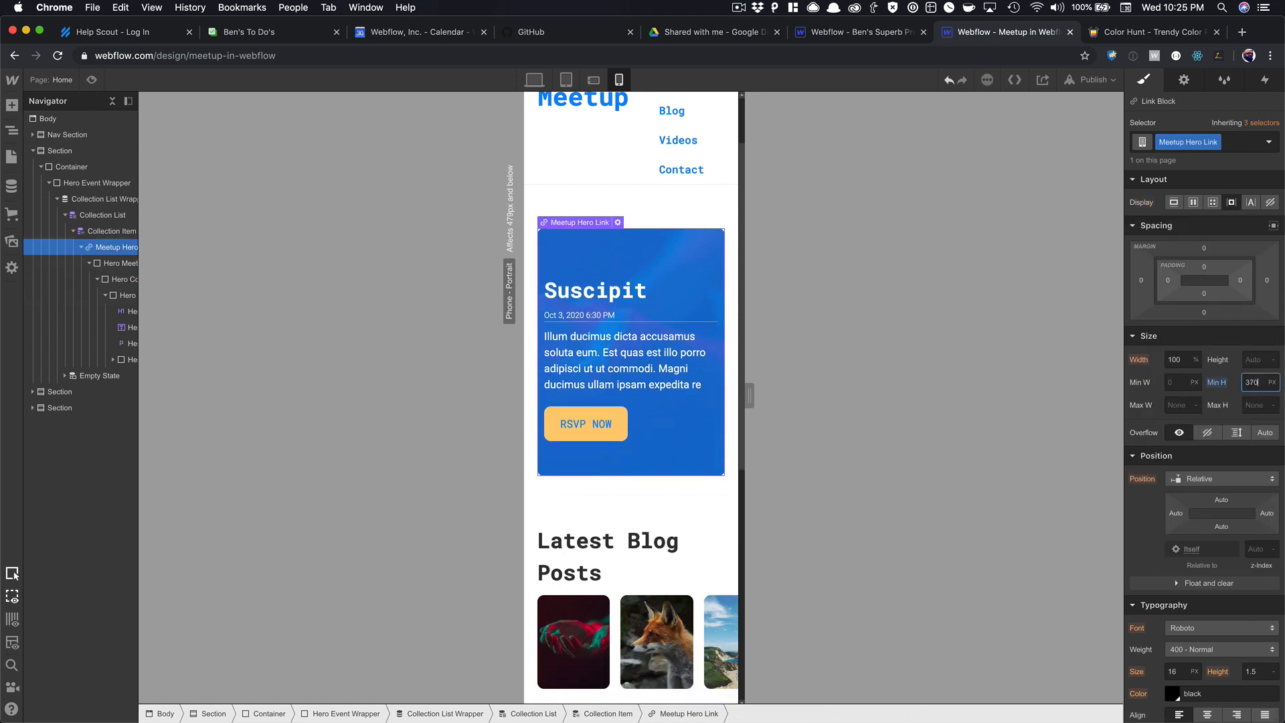
key(Return)
Set the hero description to 14 px and the Suscipit heading to 24 px.
click(652, 353)
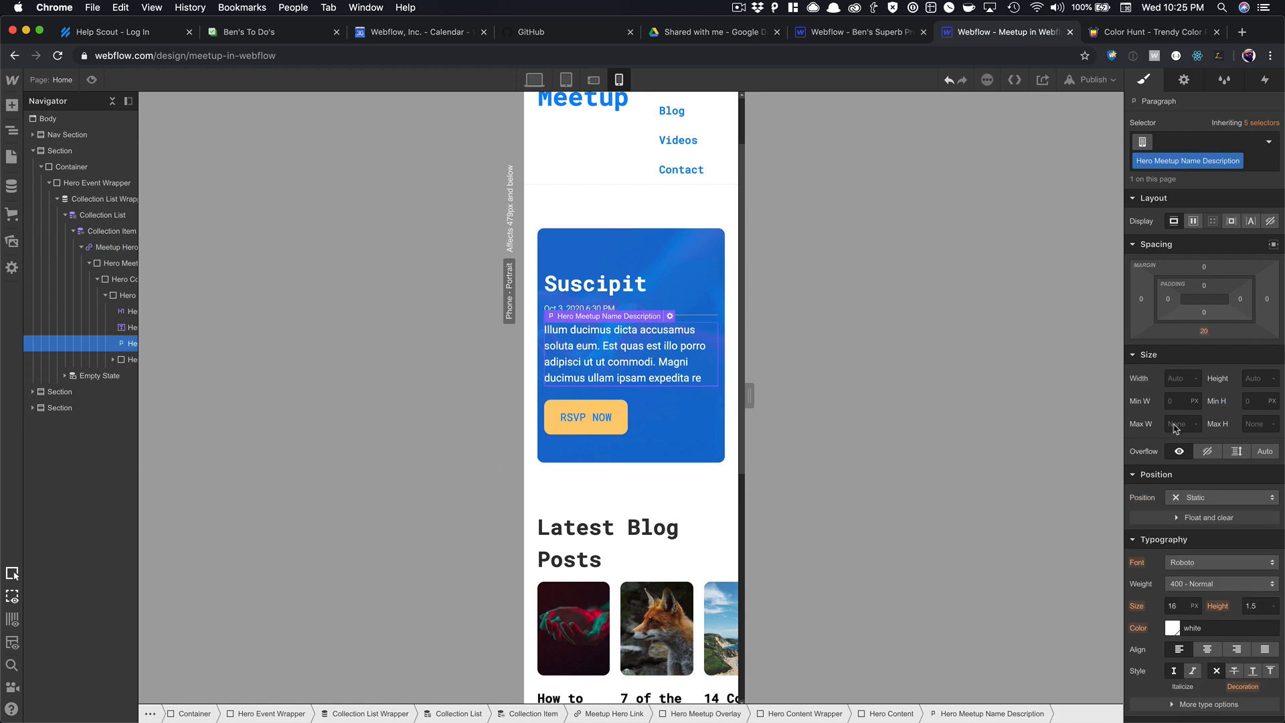
text(14)
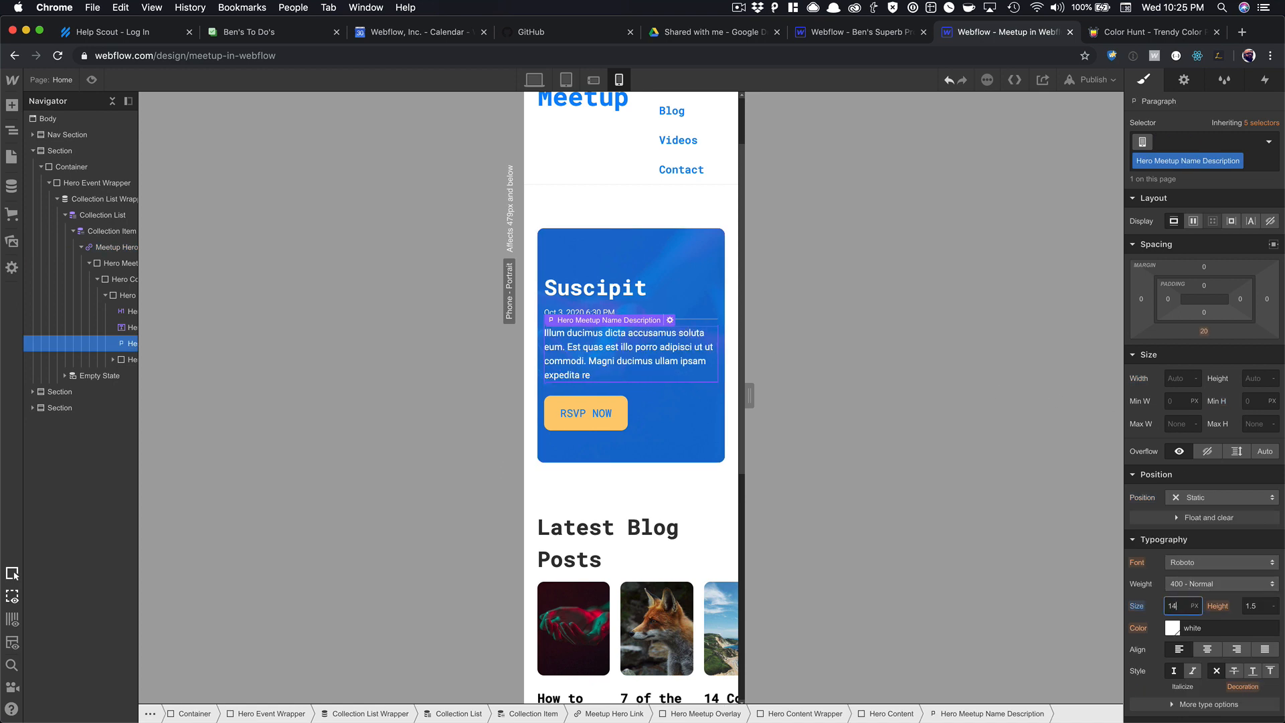
click(602, 286)
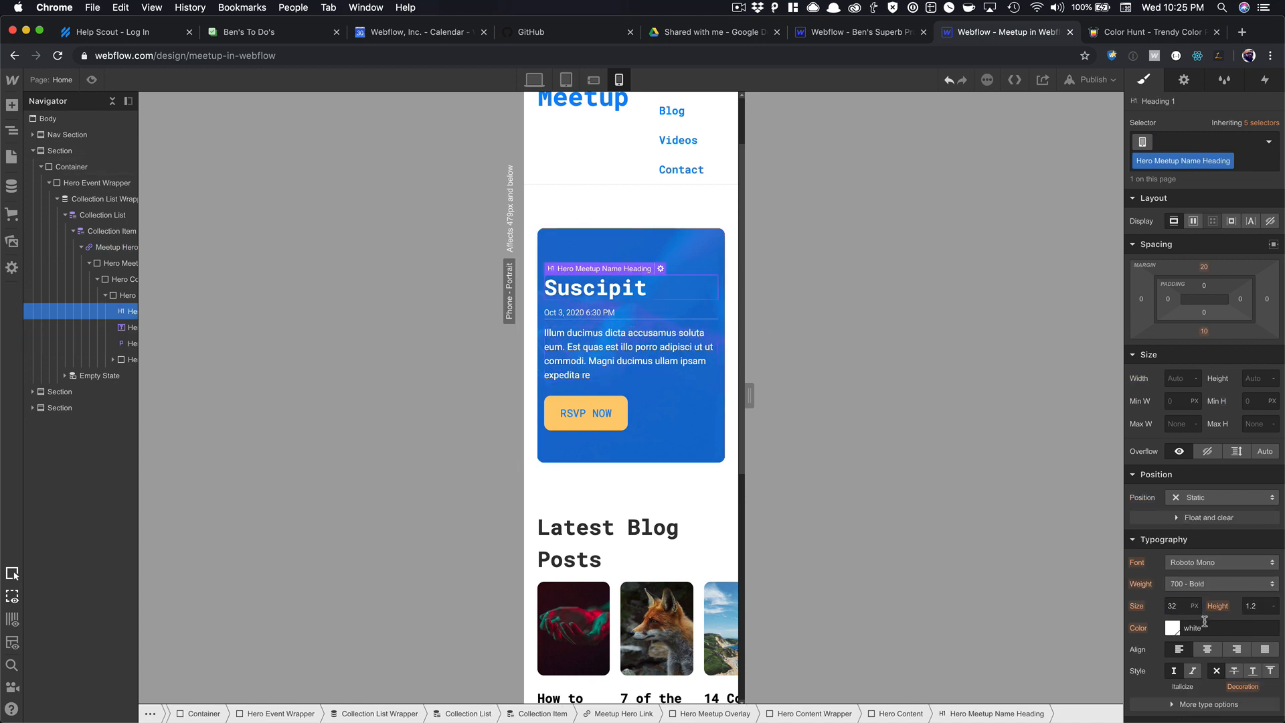
text(28)
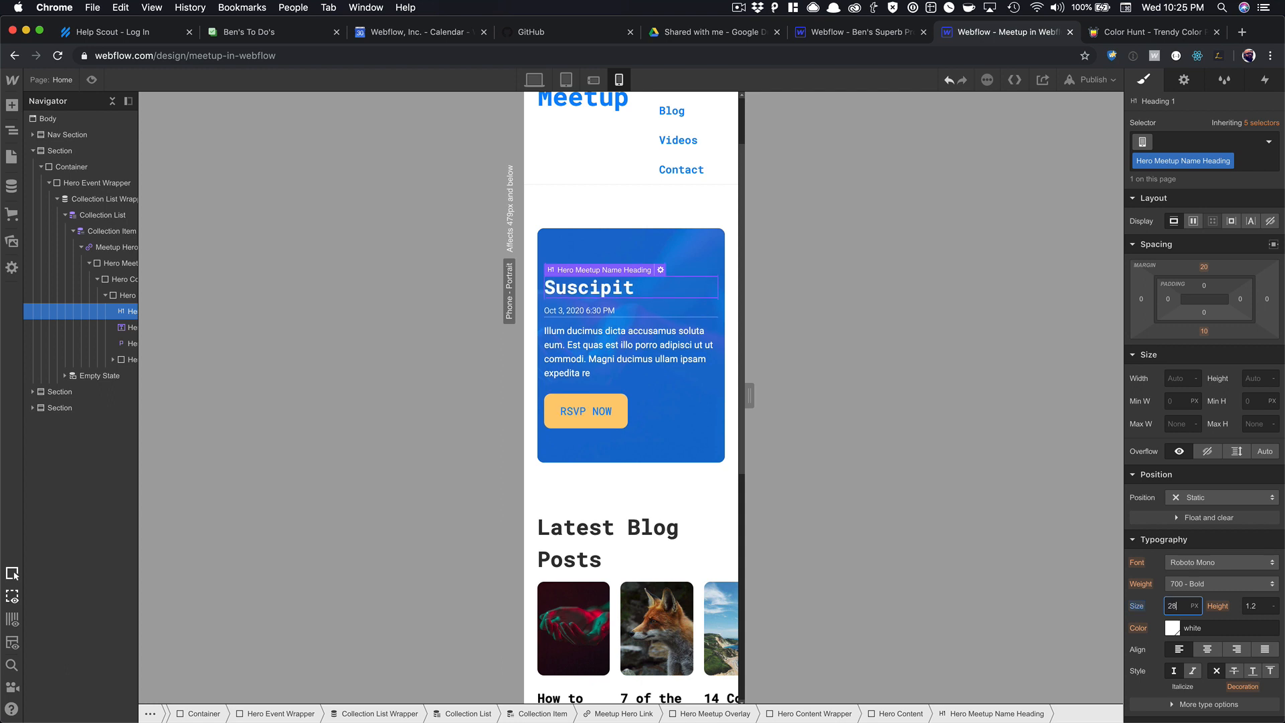
key(Down)
key(Down)
key(Down)
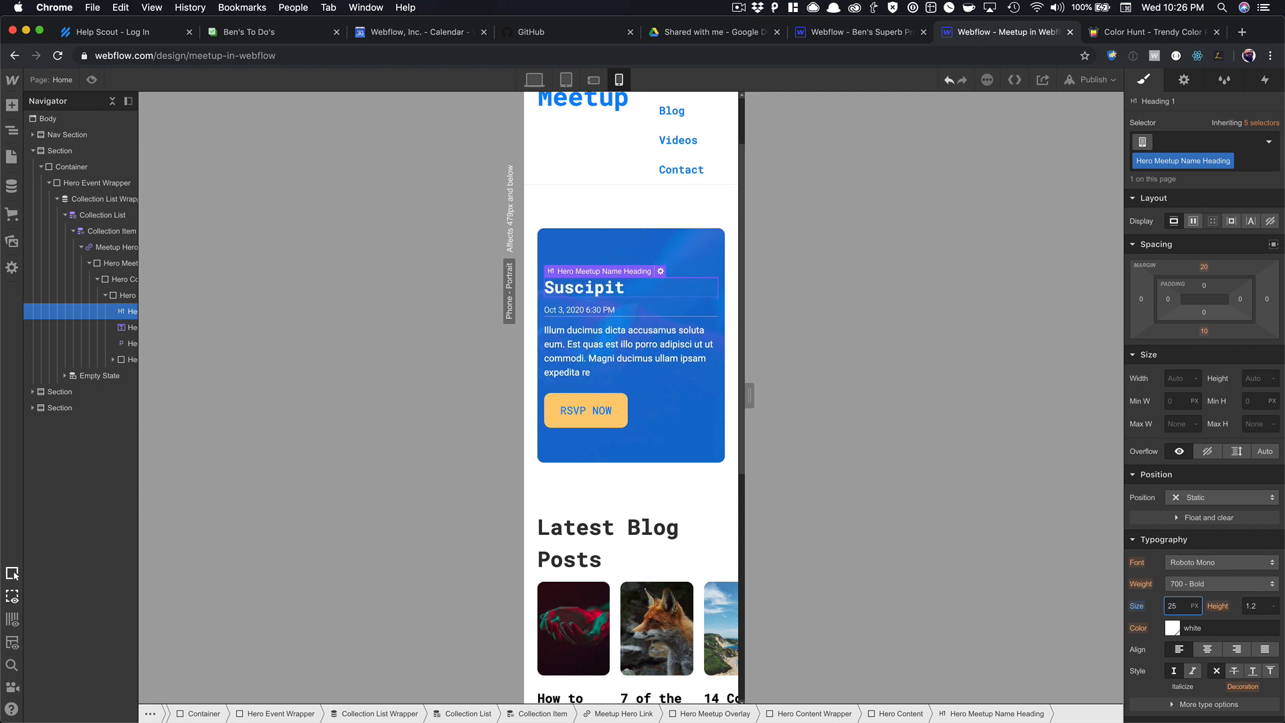
key(Down)
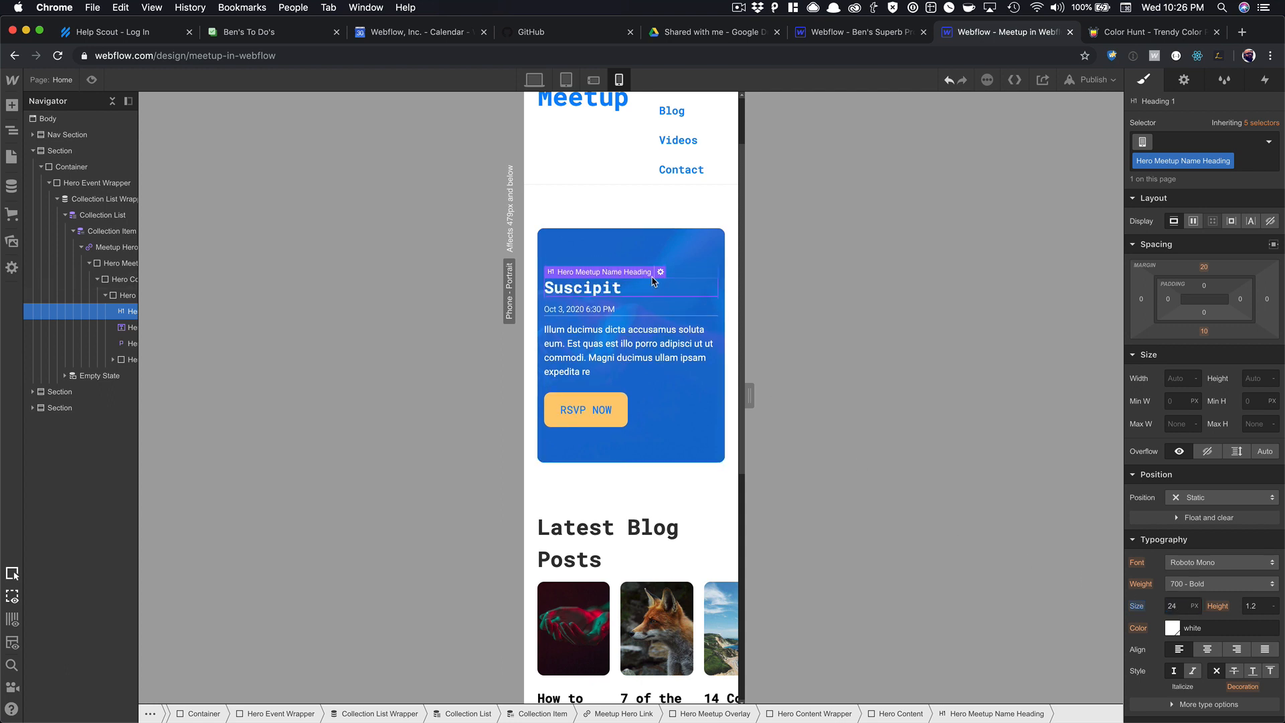
scroll(671, 275, up, 2)
scroll(672, 340, down, 4)
scroll(671, 341, down, 3)
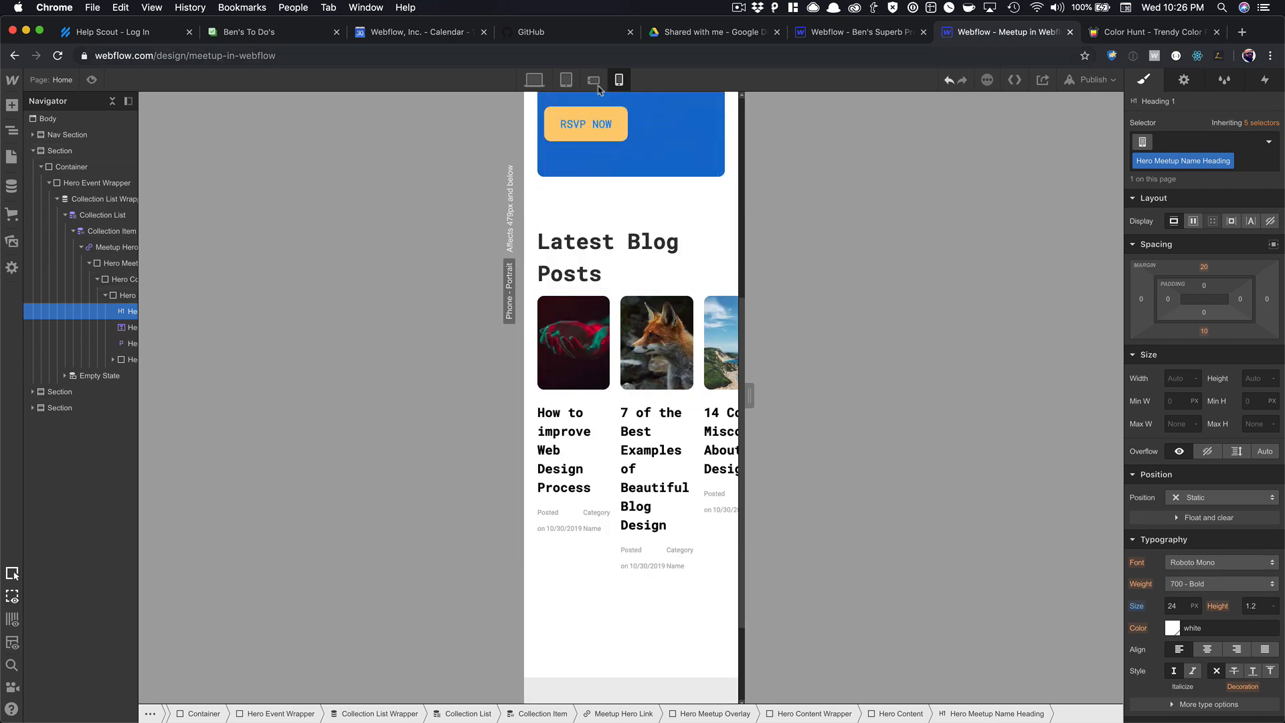
key(Up)
Review the home page across desktop, tablet and phone breakpoints, ending on phone landscape.
click(593, 84)
scroll(583, 184, up, 5)
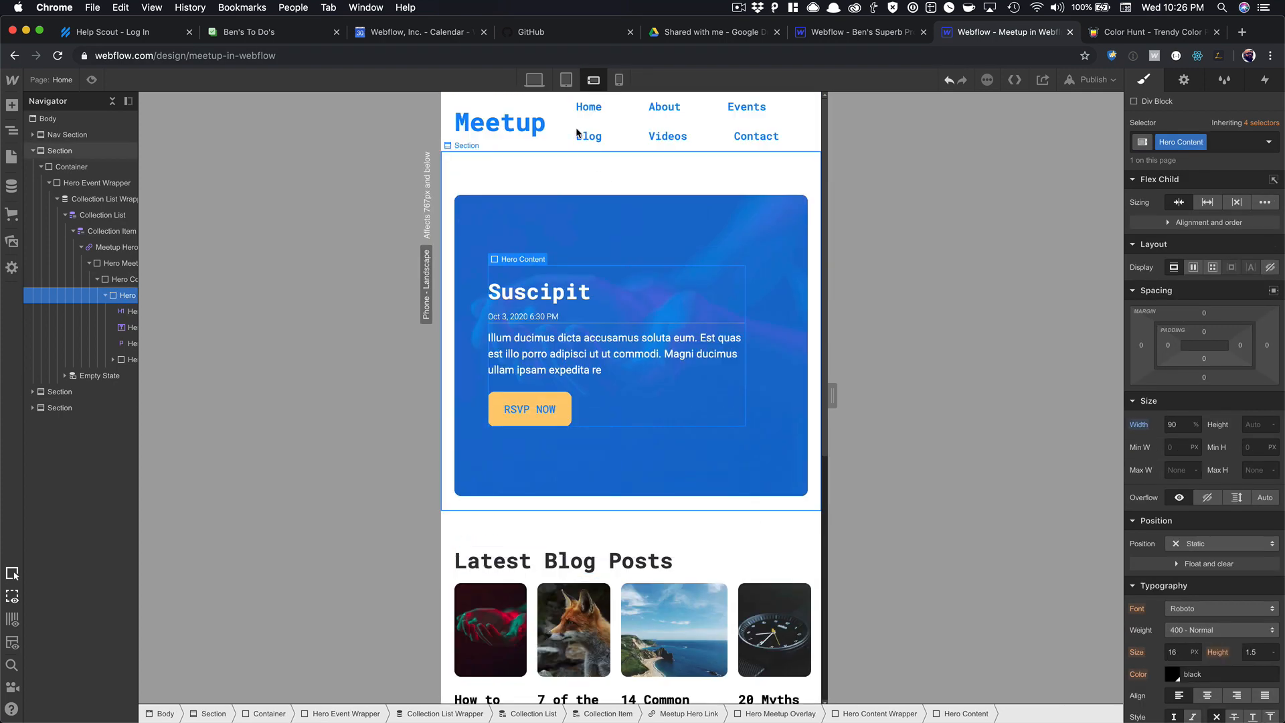
click(559, 99)
click(561, 83)
click(534, 79)
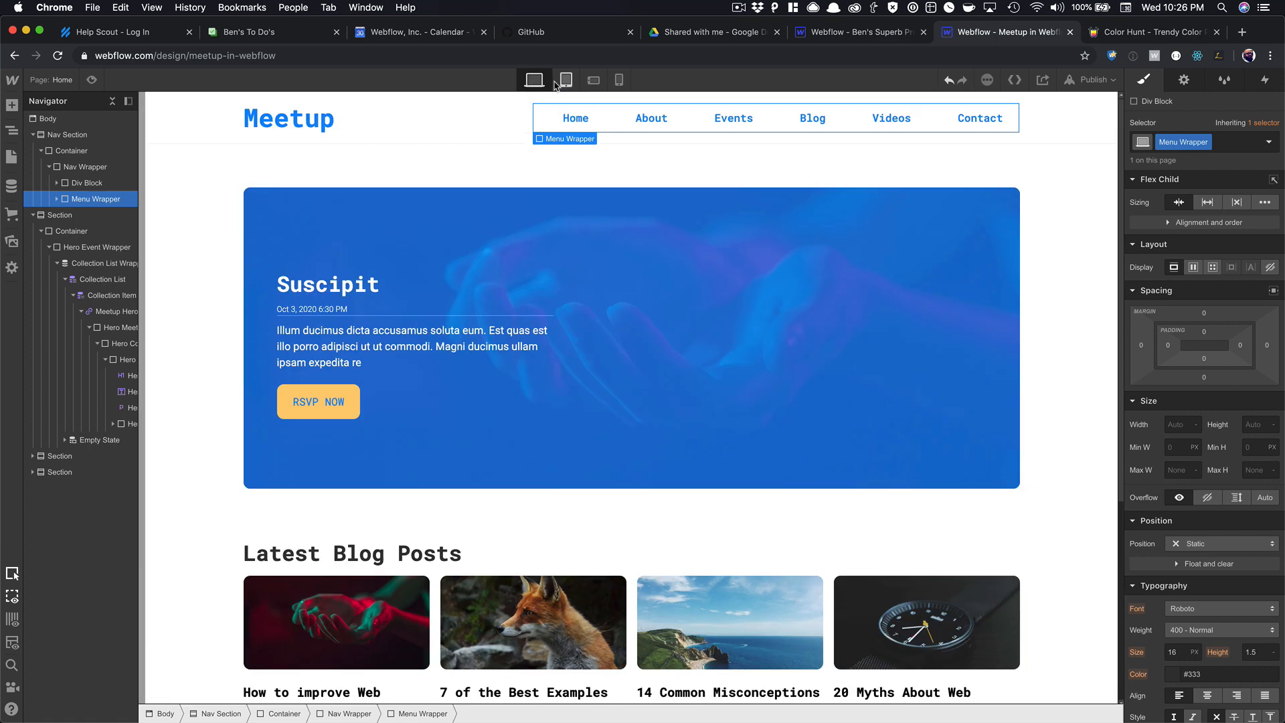
click(566, 79)
click(593, 80)
click(618, 80)
scroll(629, 228, down, 10)
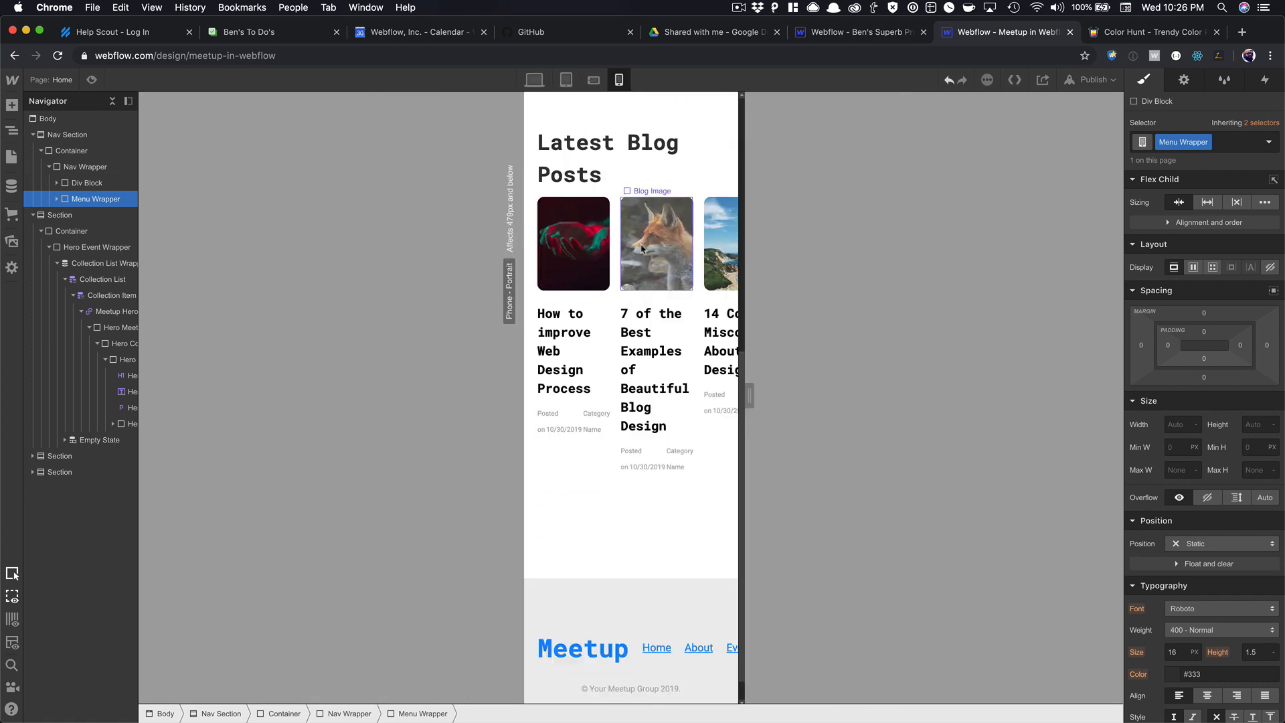
click(565, 82)
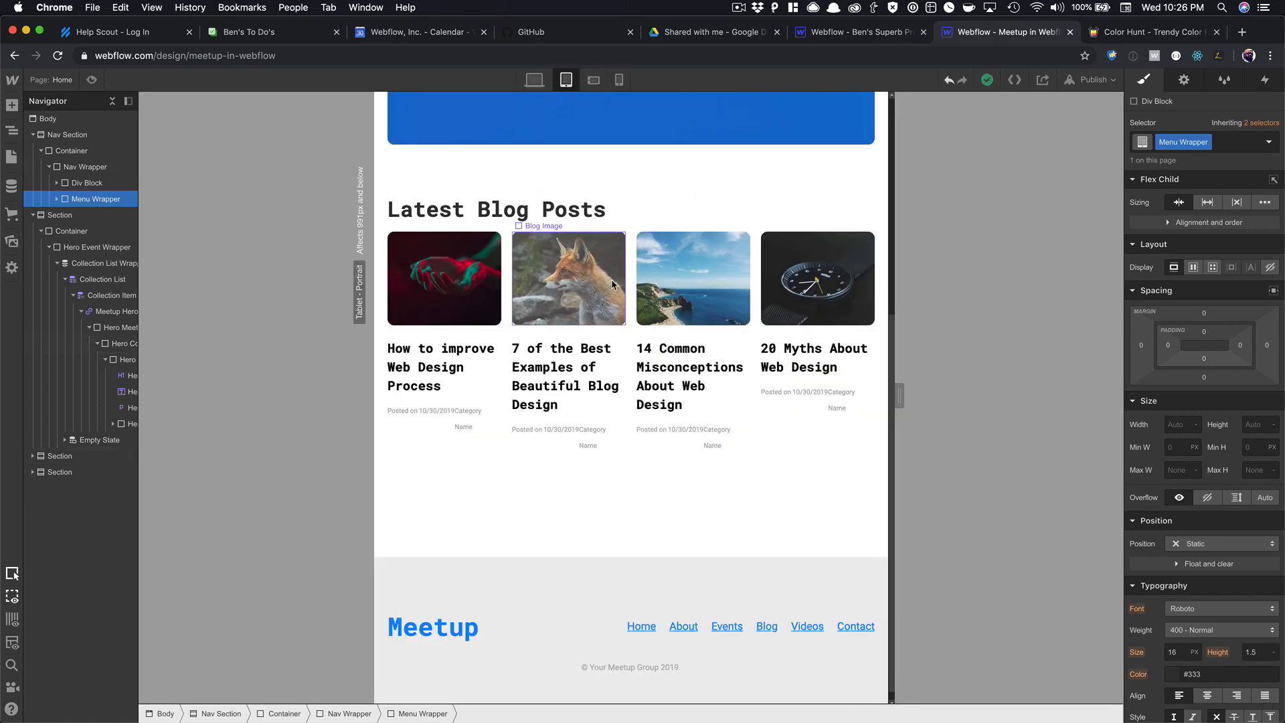
click(593, 79)
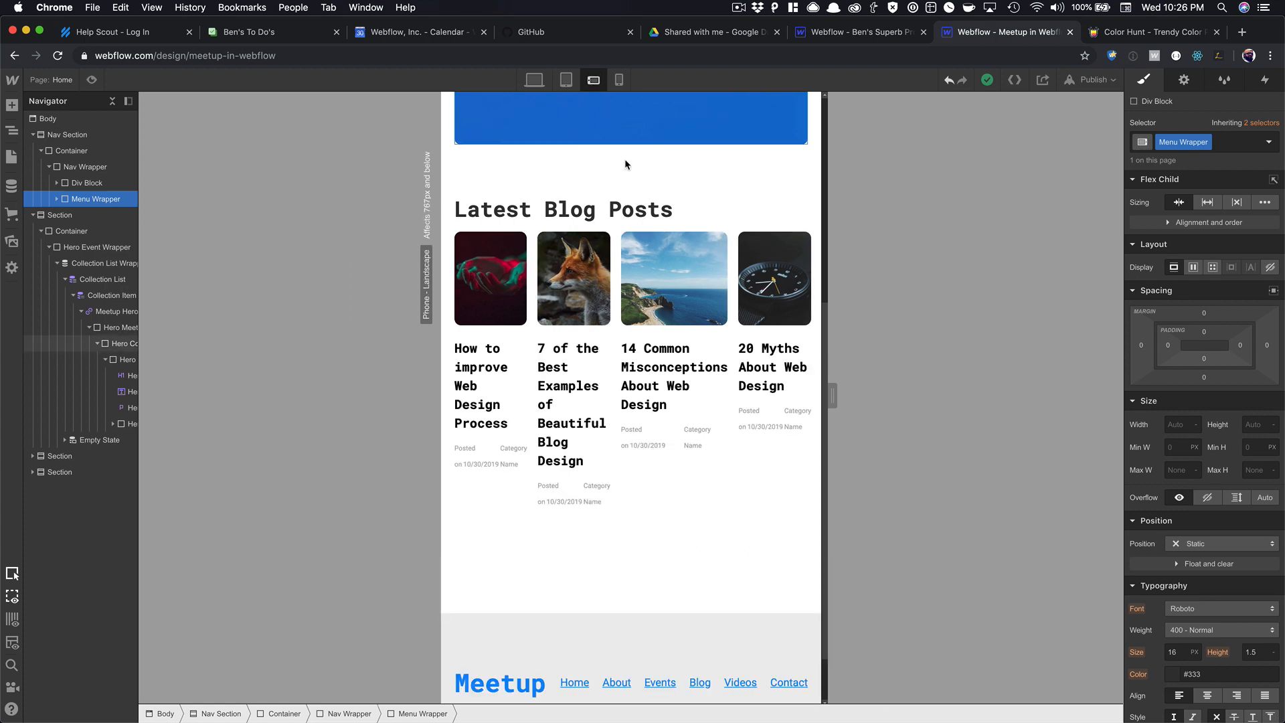
Reduce the blog collection list grid to two columns at phone landscape.
click(688, 267)
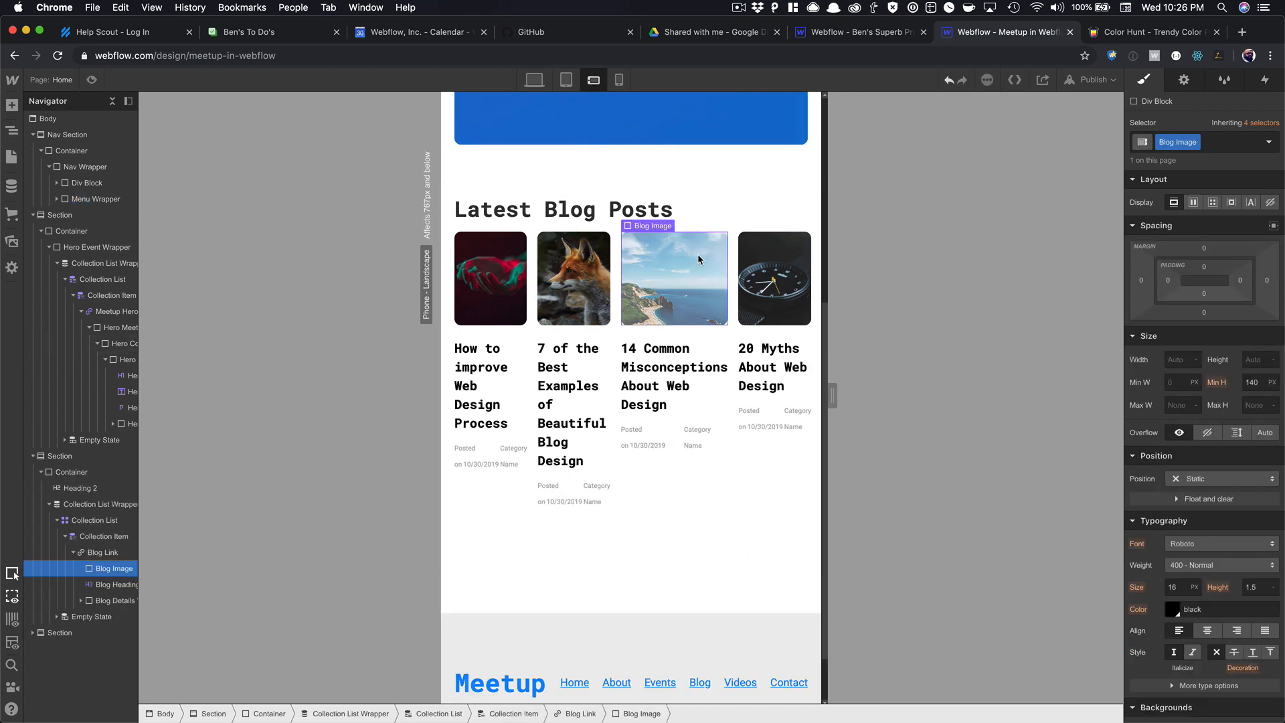
click(731, 239)
click(789, 241)
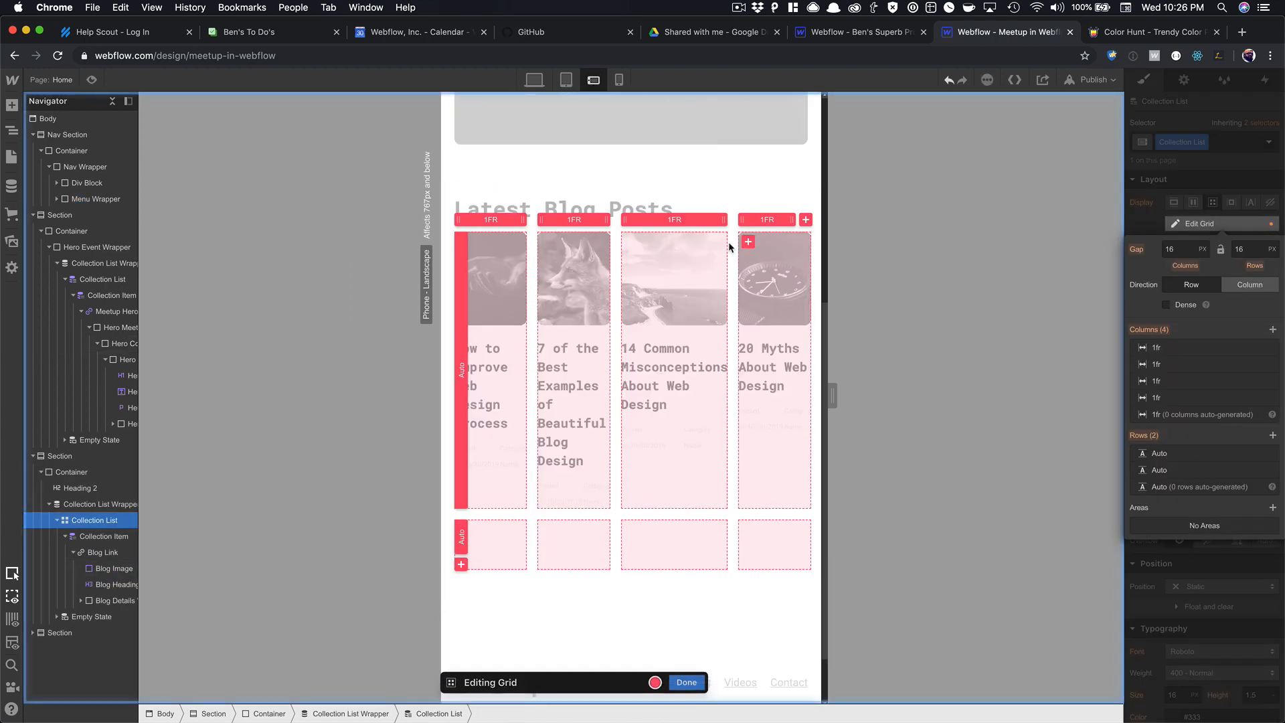
click(773, 223)
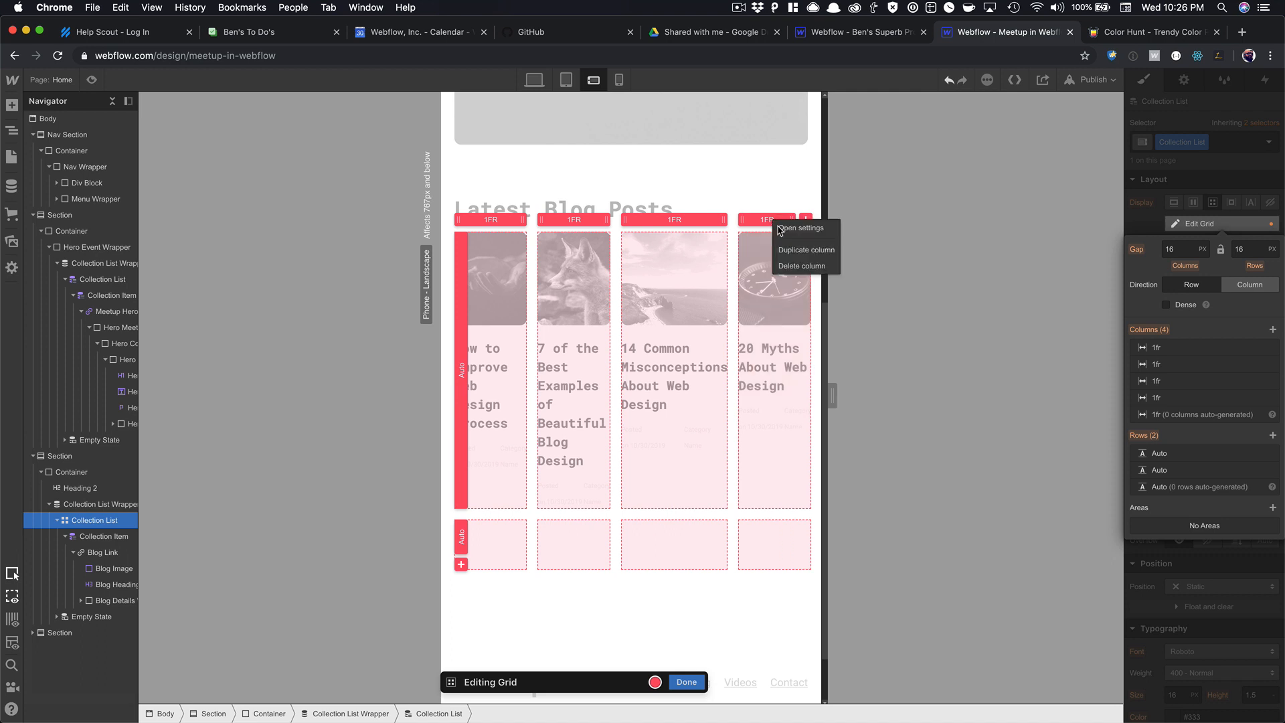
click(803, 266)
click(756, 221)
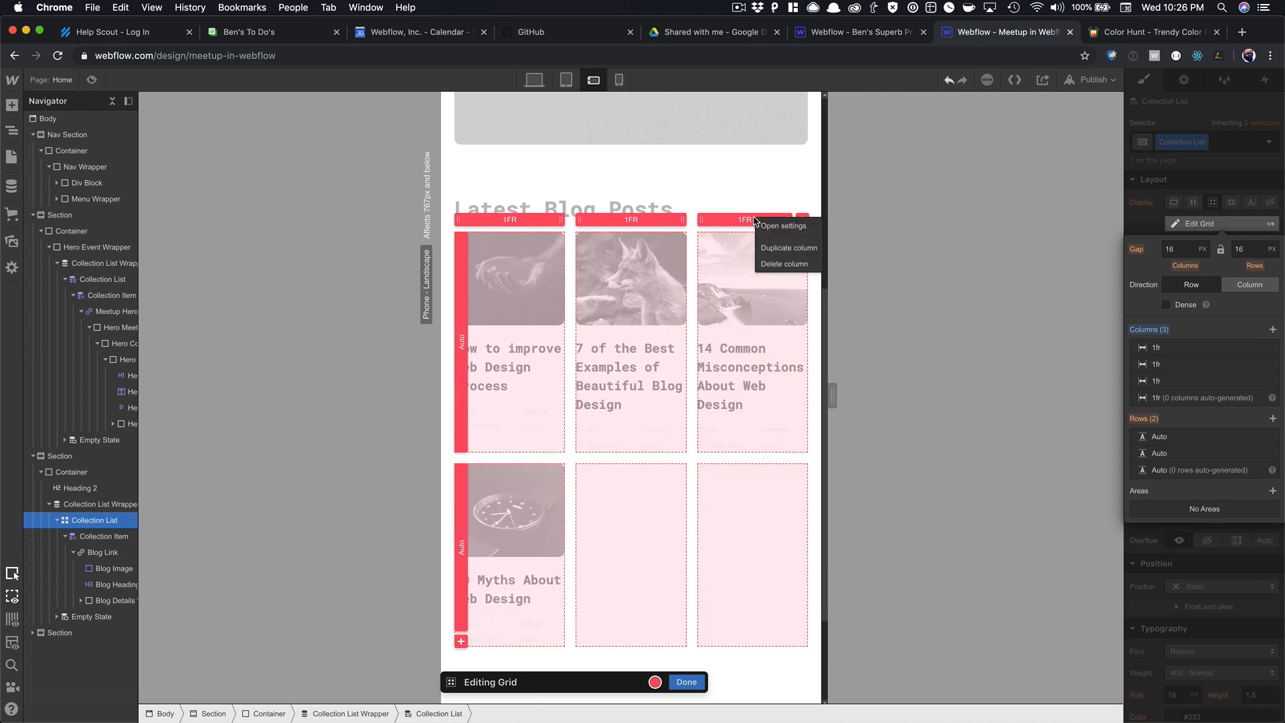
click(782, 264)
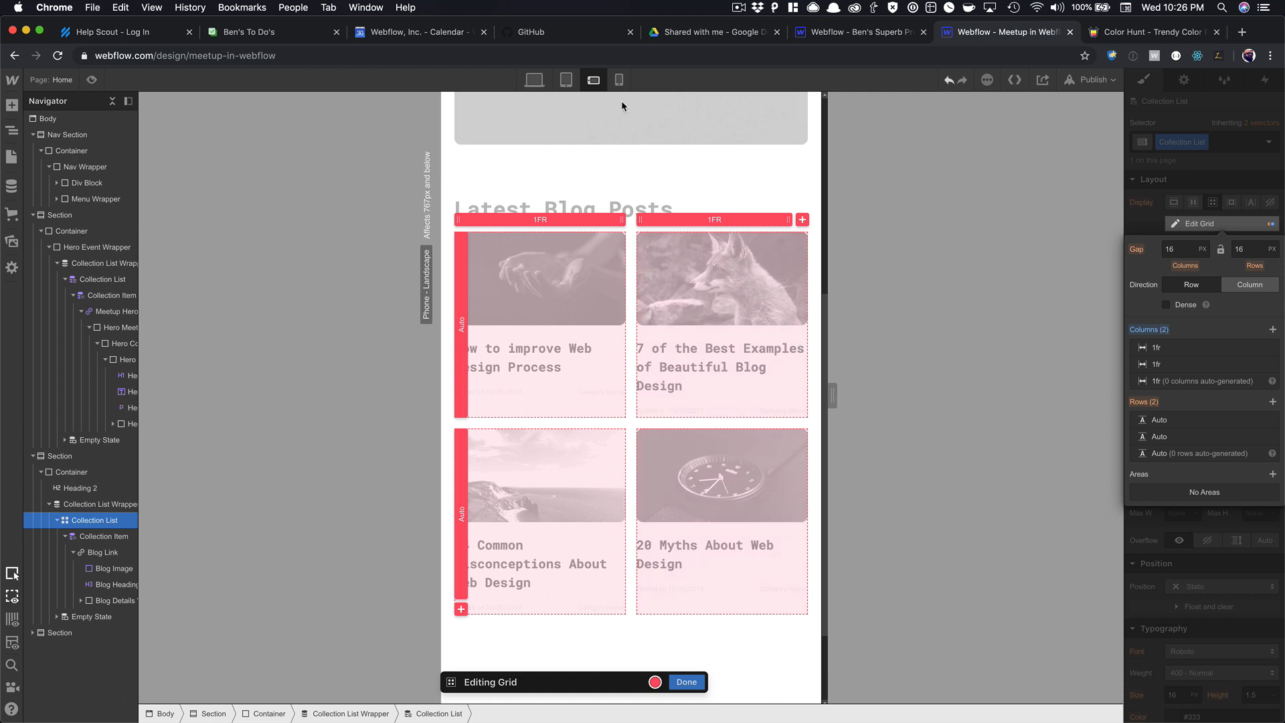
Reduce the blog grid to a single column at phone portrait and finish grid editing.
click(619, 79)
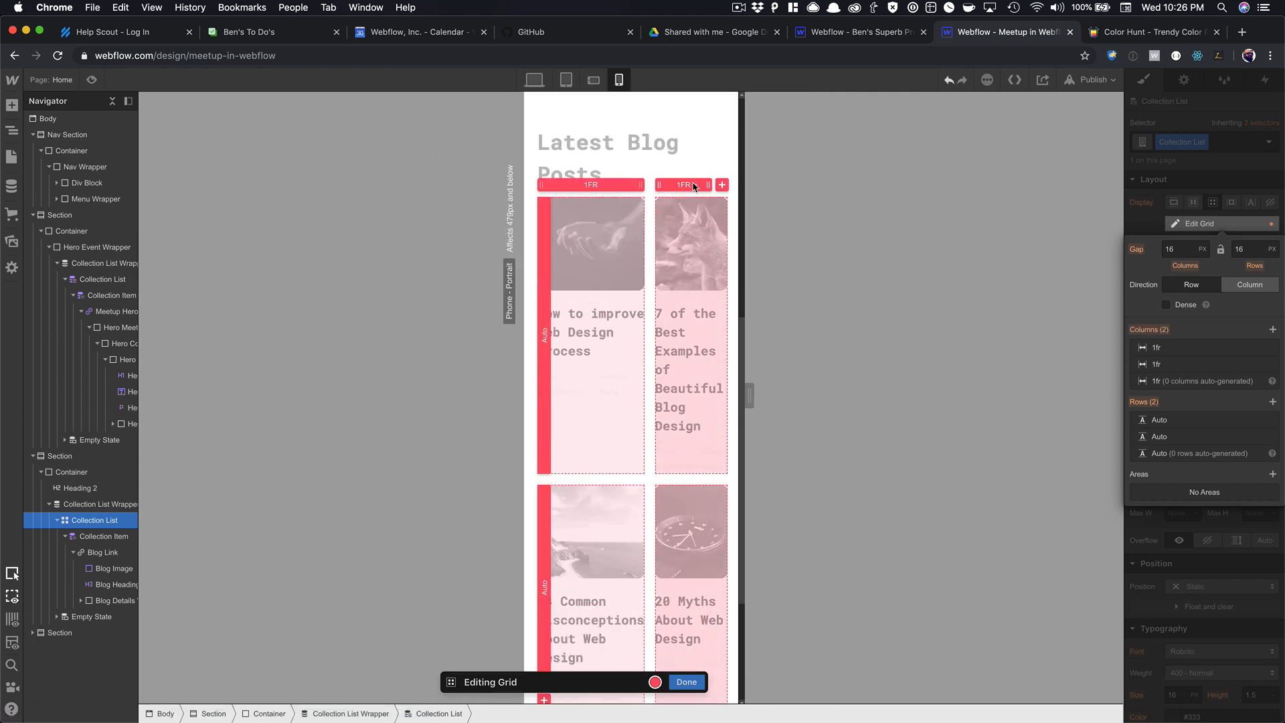
click(675, 190)
click(699, 235)
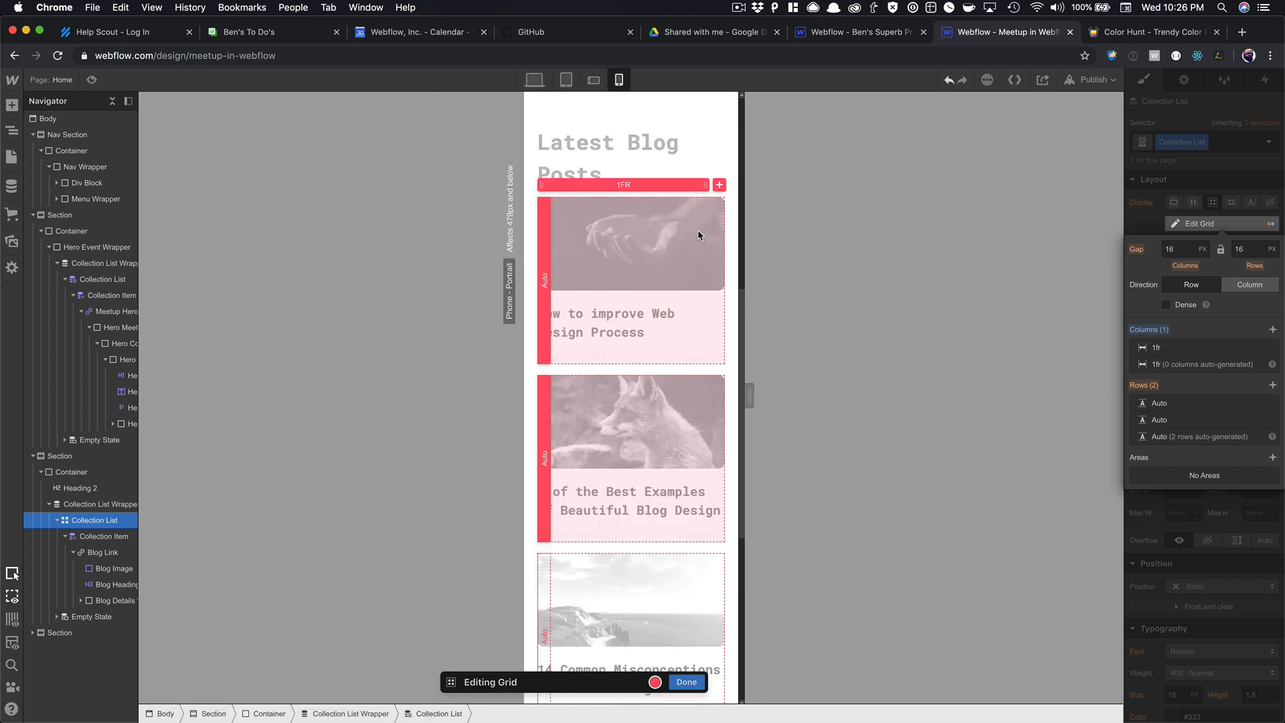
click(685, 680)
scroll(675, 415, down, 6)
scroll(674, 415, up, 4)
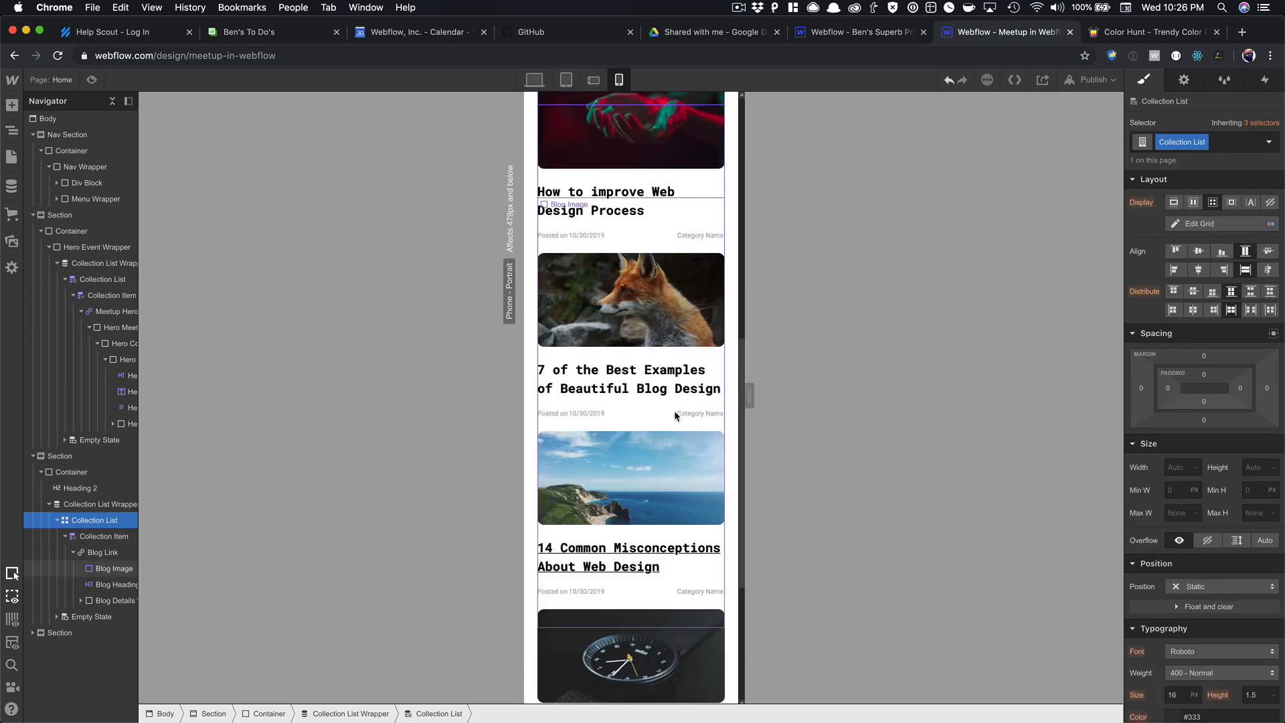
Select the Latest Blog Posts heading and view it at phone-landscape and phone-portrait sizes.
scroll(674, 415, up, 8)
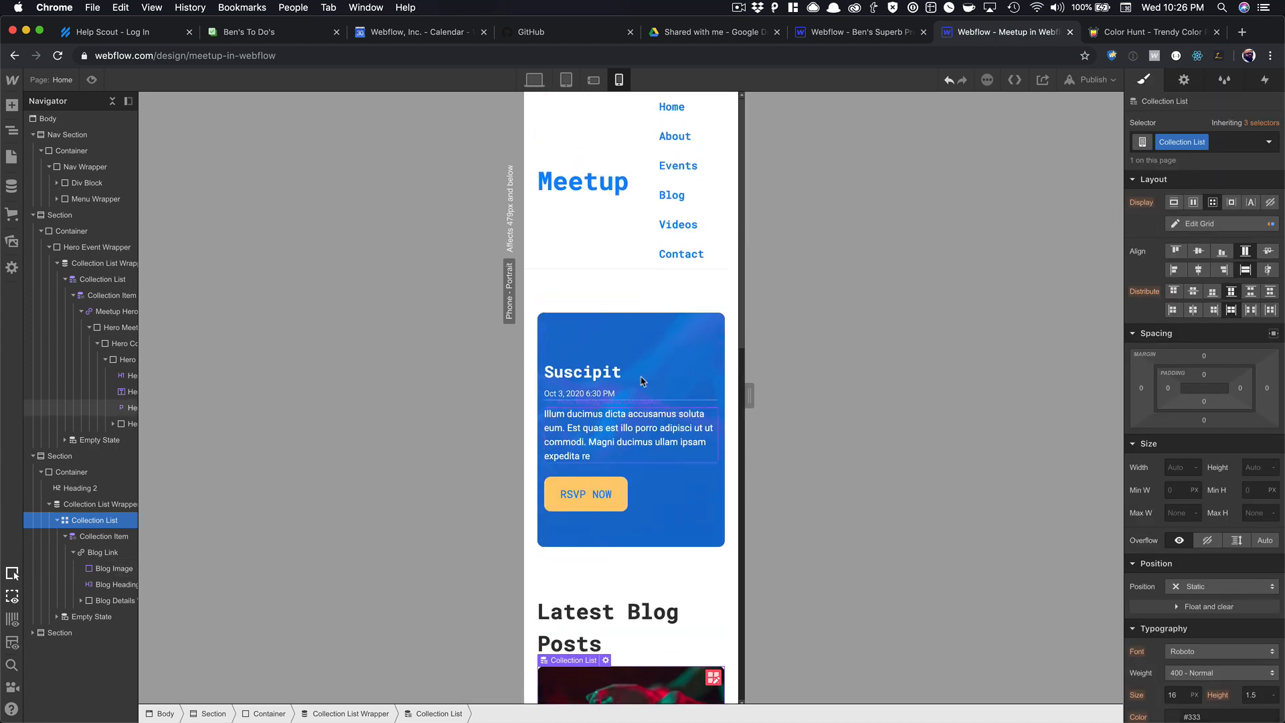
scroll(637, 509, down, 5)
scroll(638, 509, down, 2)
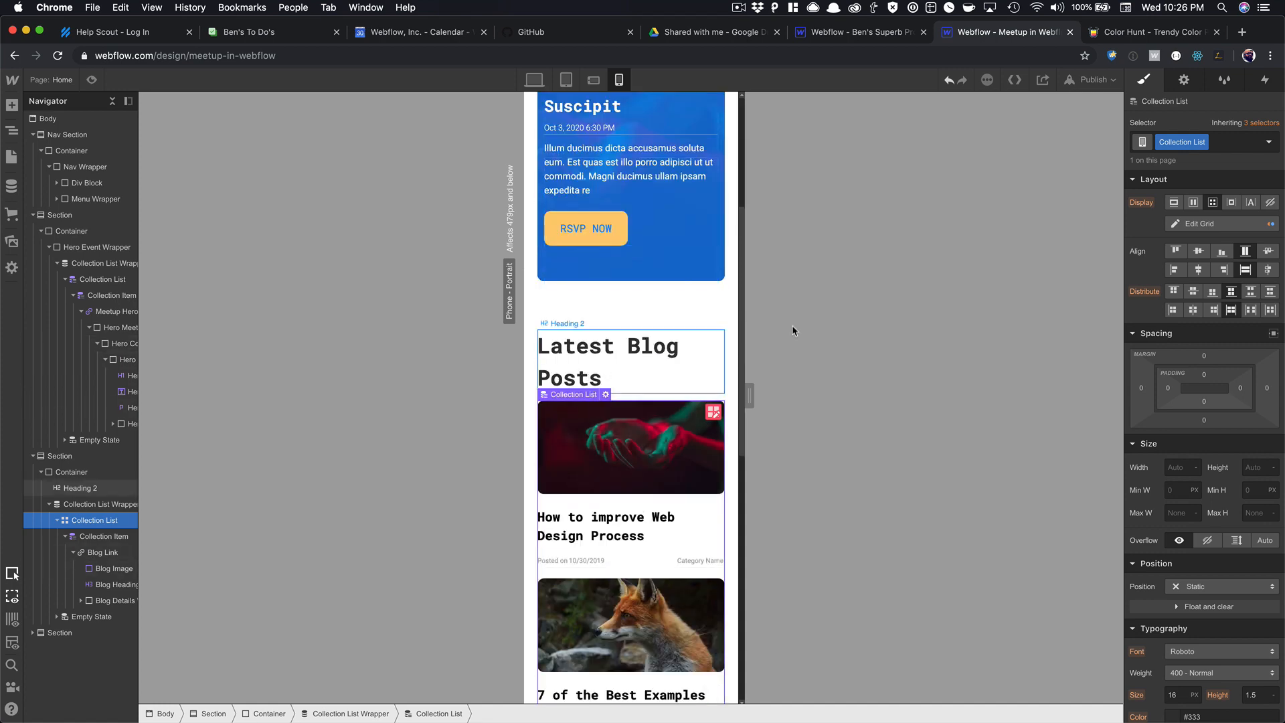
click(79, 488)
click(593, 80)
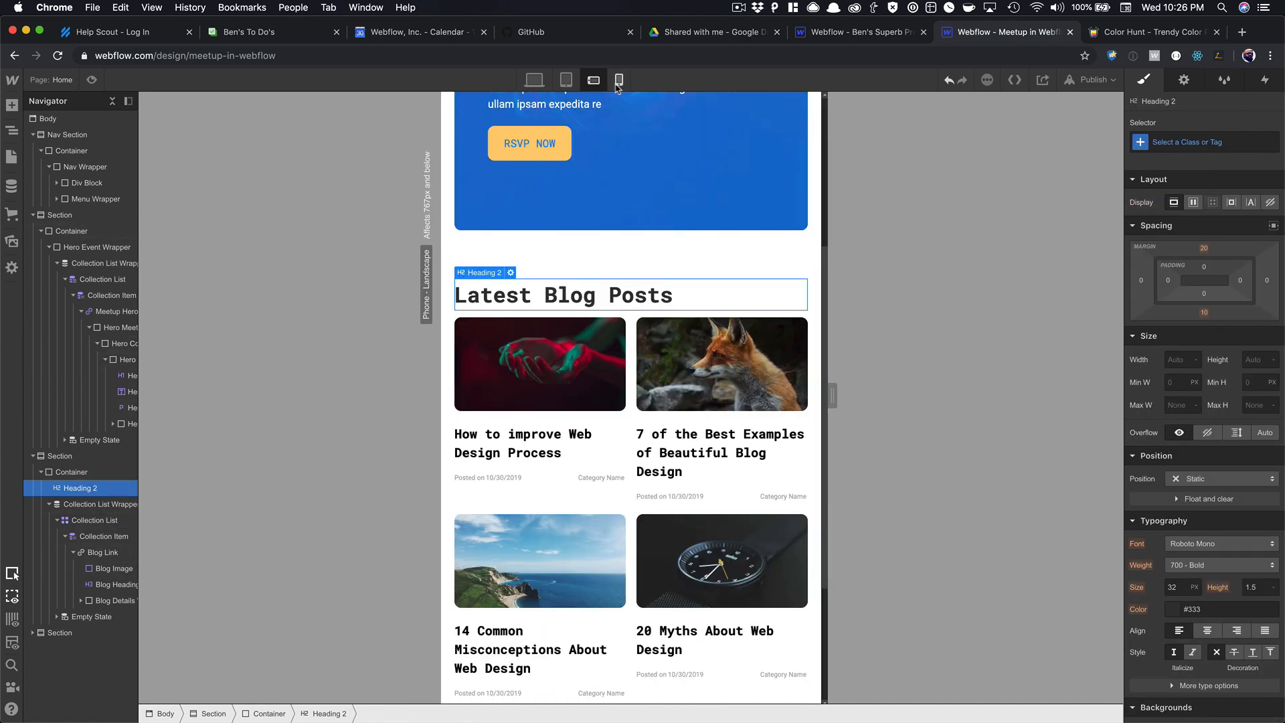
mouse_move(833, 395)
mouse_down()
mouse_move(742, 388)
mouse_move(850, 390)
mouse_move(827, 376)
mouse_up()
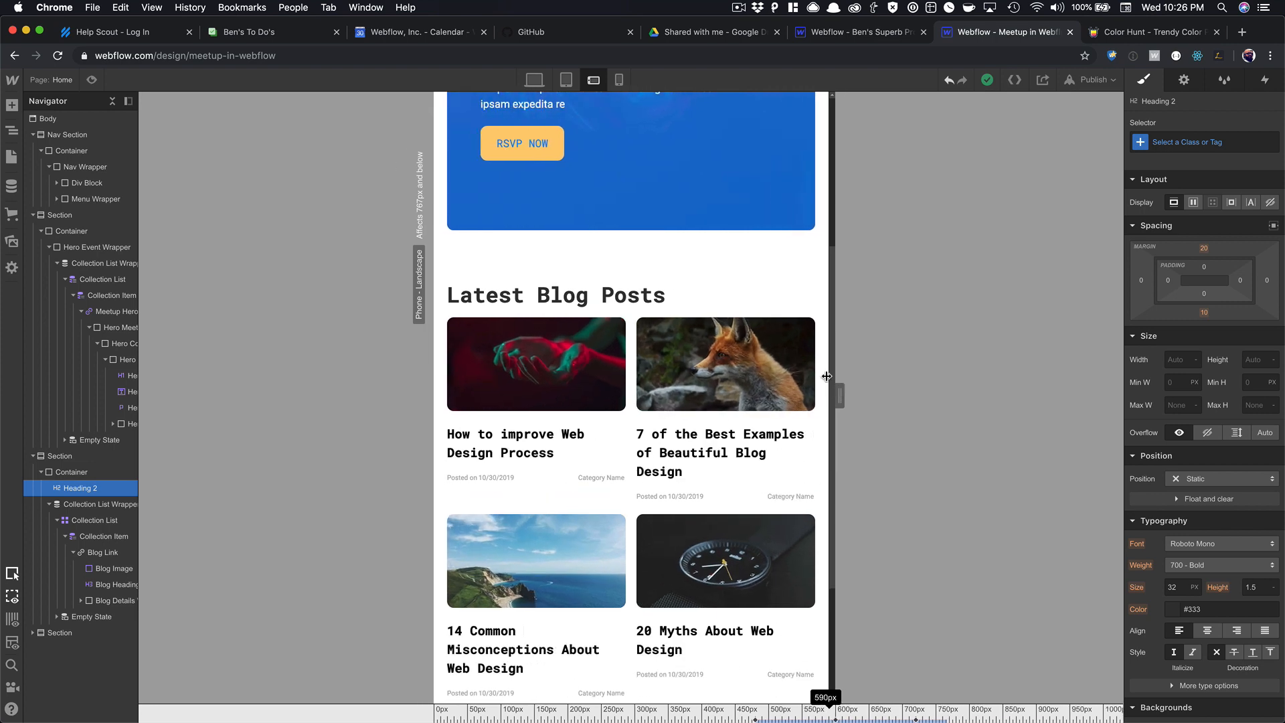
click(619, 79)
scroll(1215, 443, down, 3)
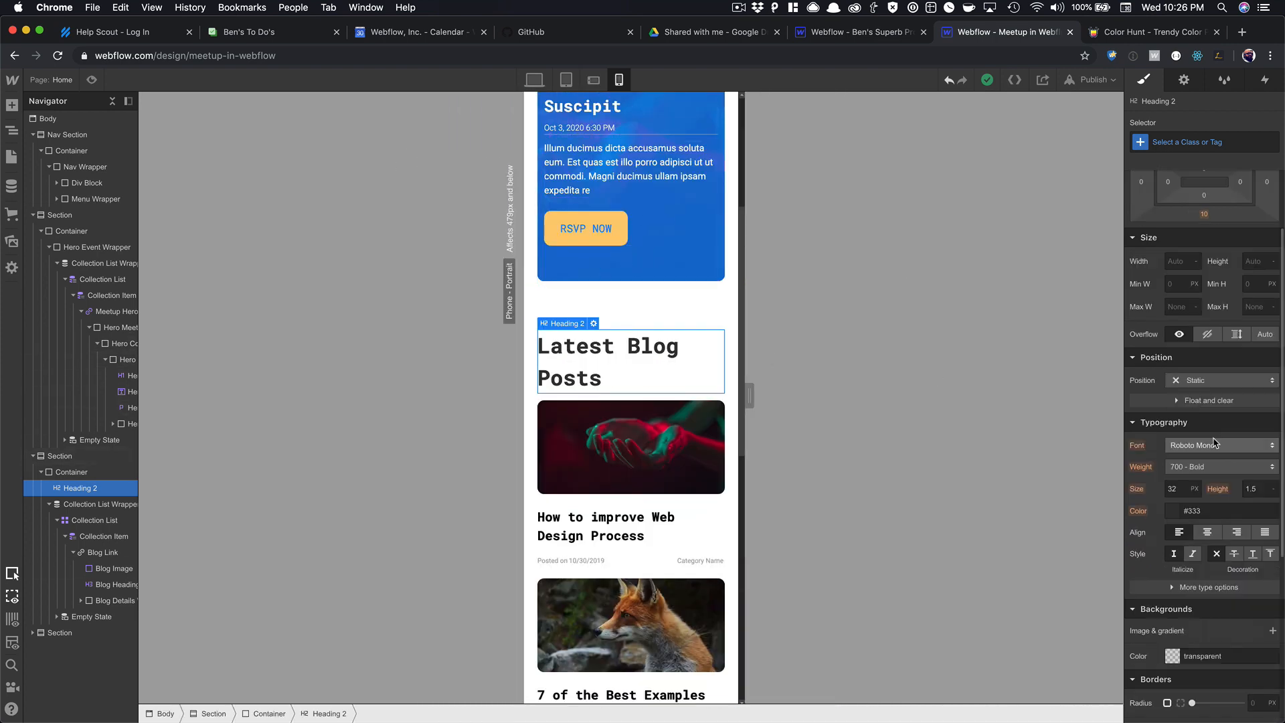
scroll(1215, 443, down, 2)
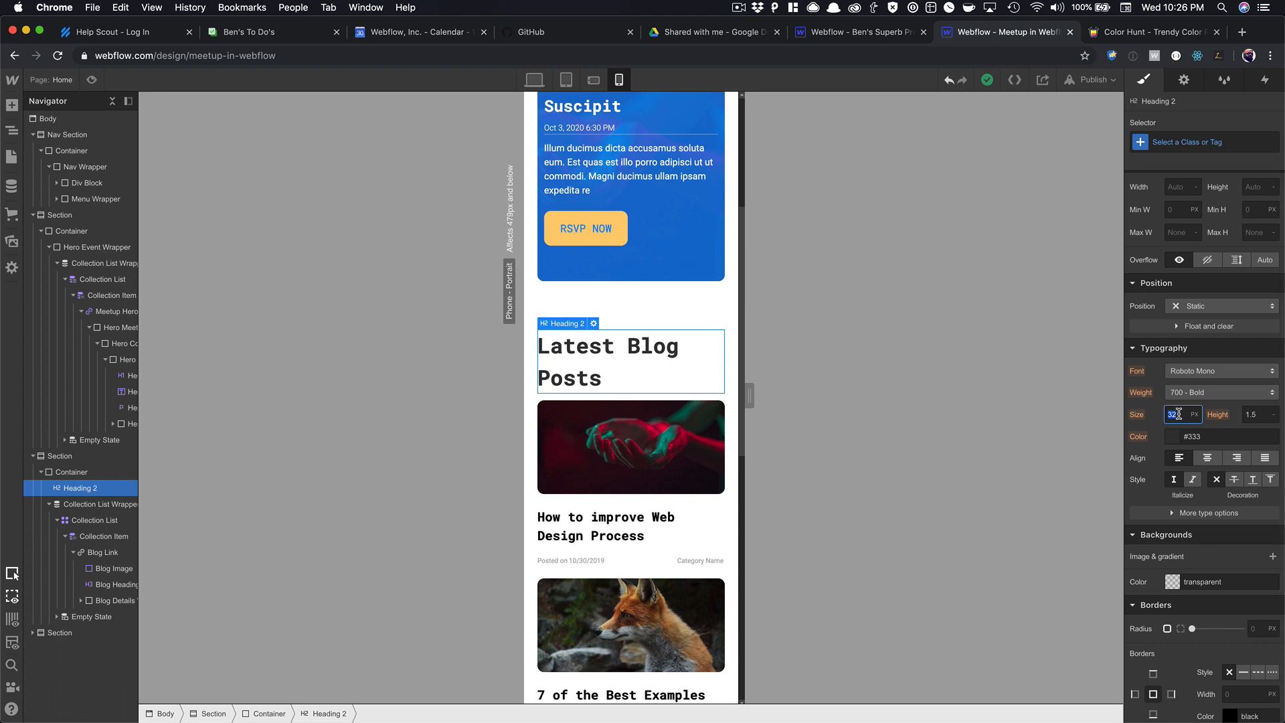
Give the heading a Blog Section Heading class at 24 px, then check tablet and landscape.
click(1168, 146)
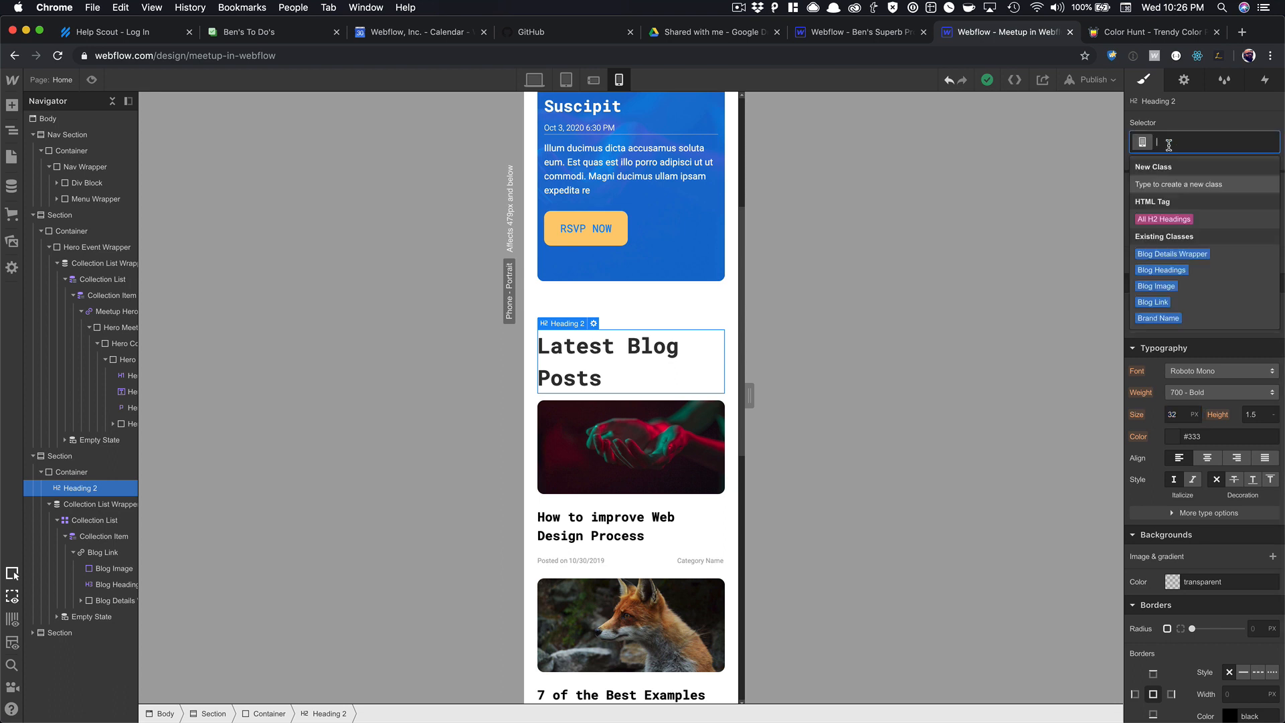
text(Blog Section Heading)
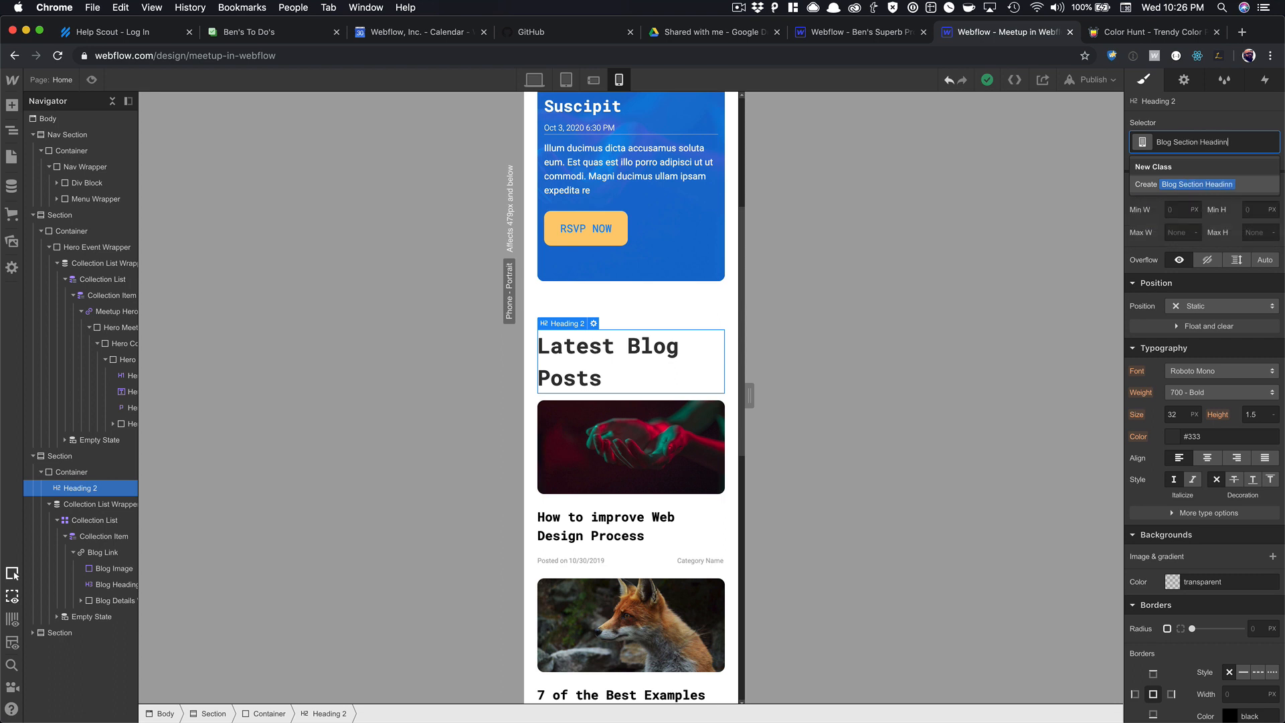
key(Return)
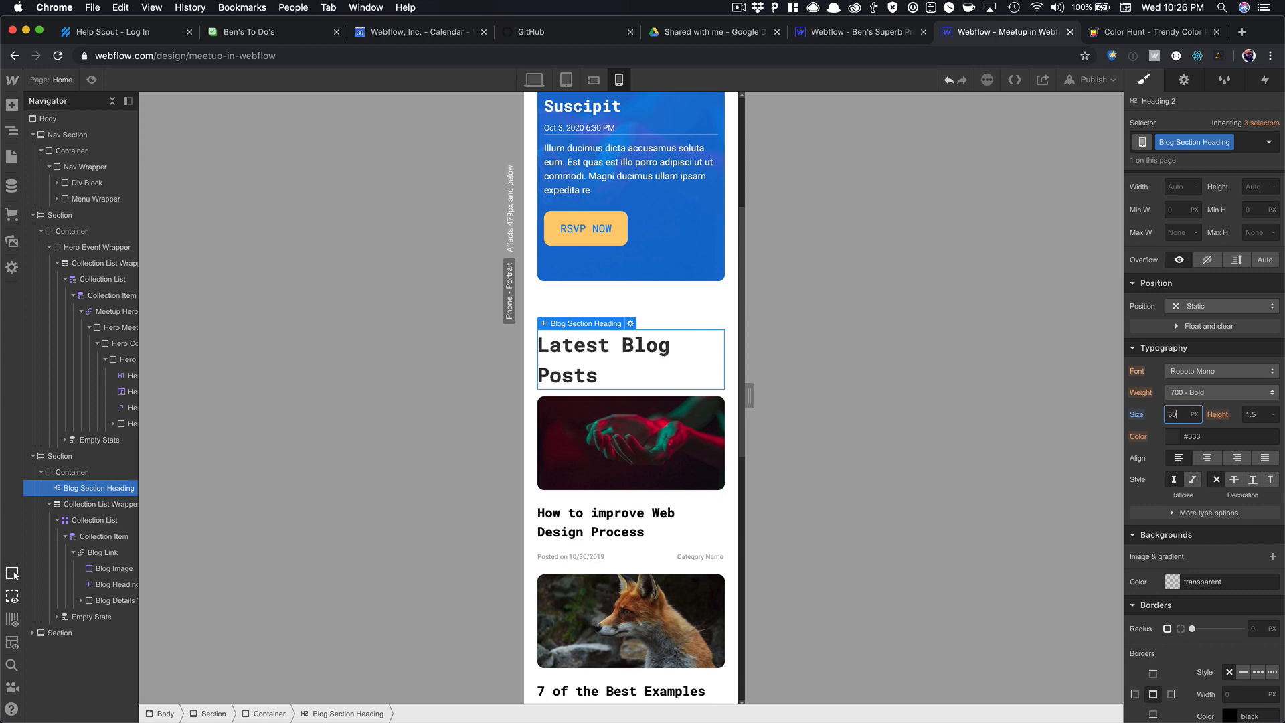
text(25)
key(Down)
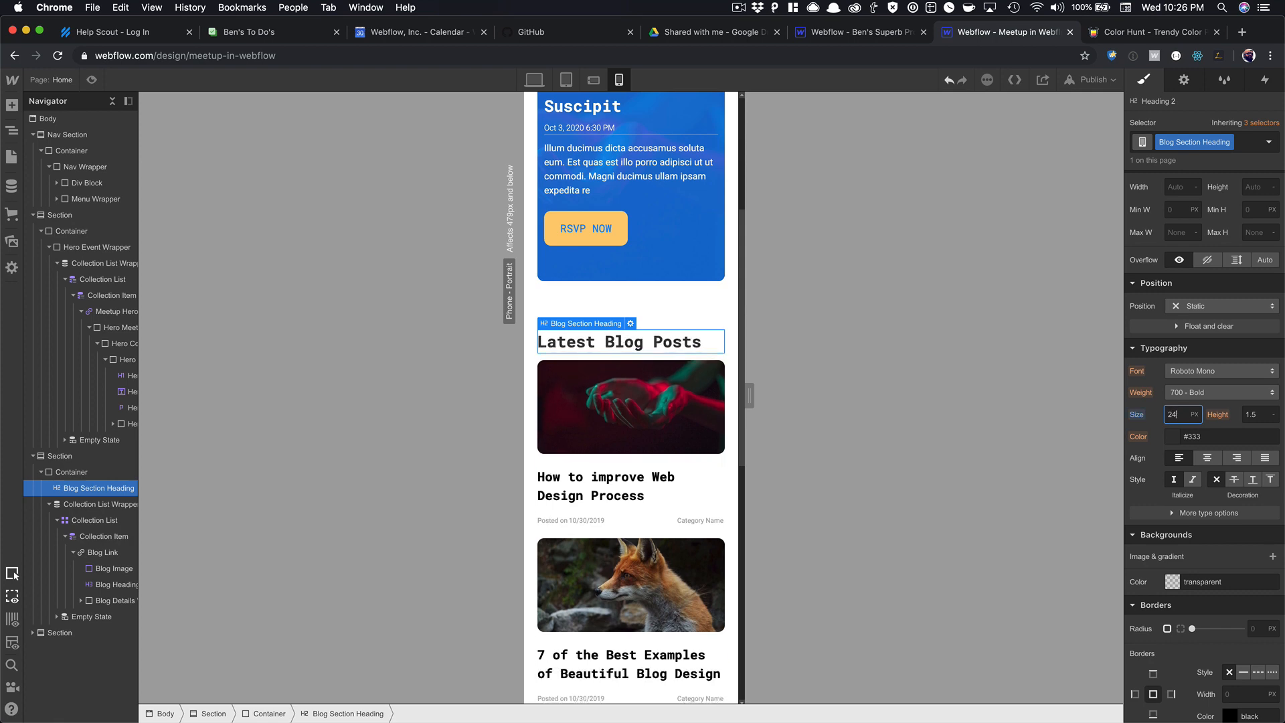
scroll(663, 387, down, 8)
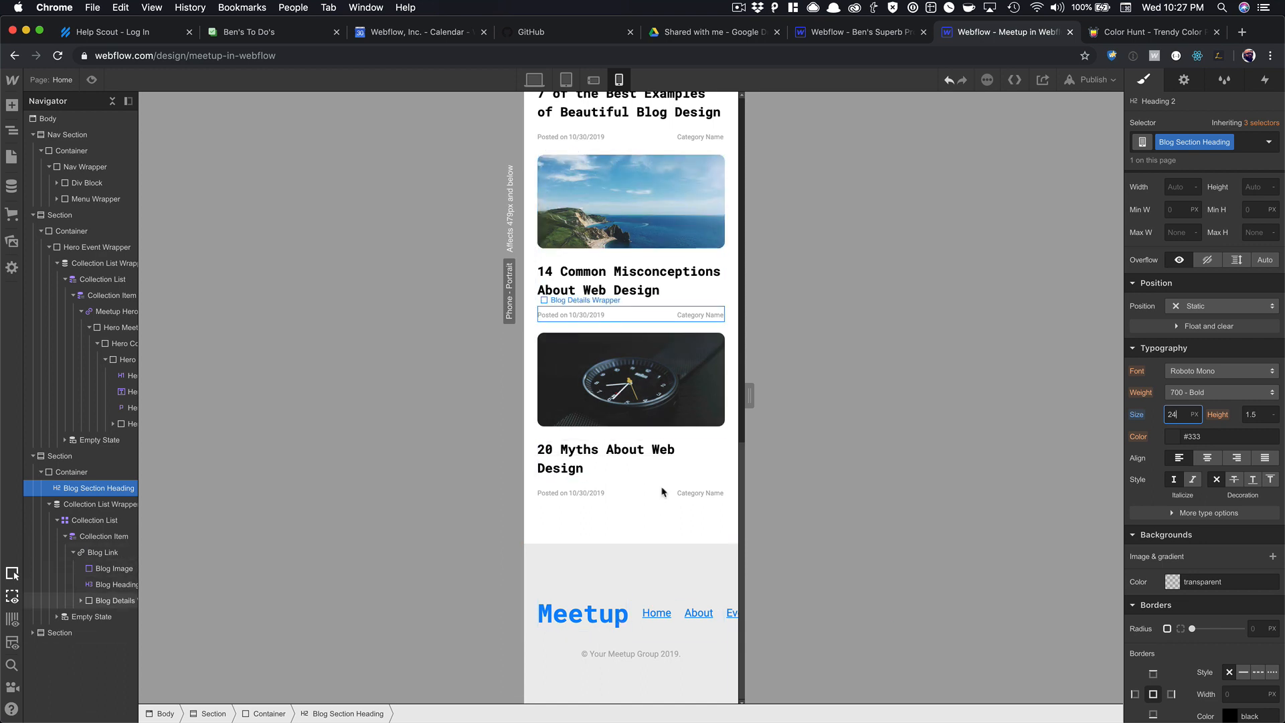
click(575, 80)
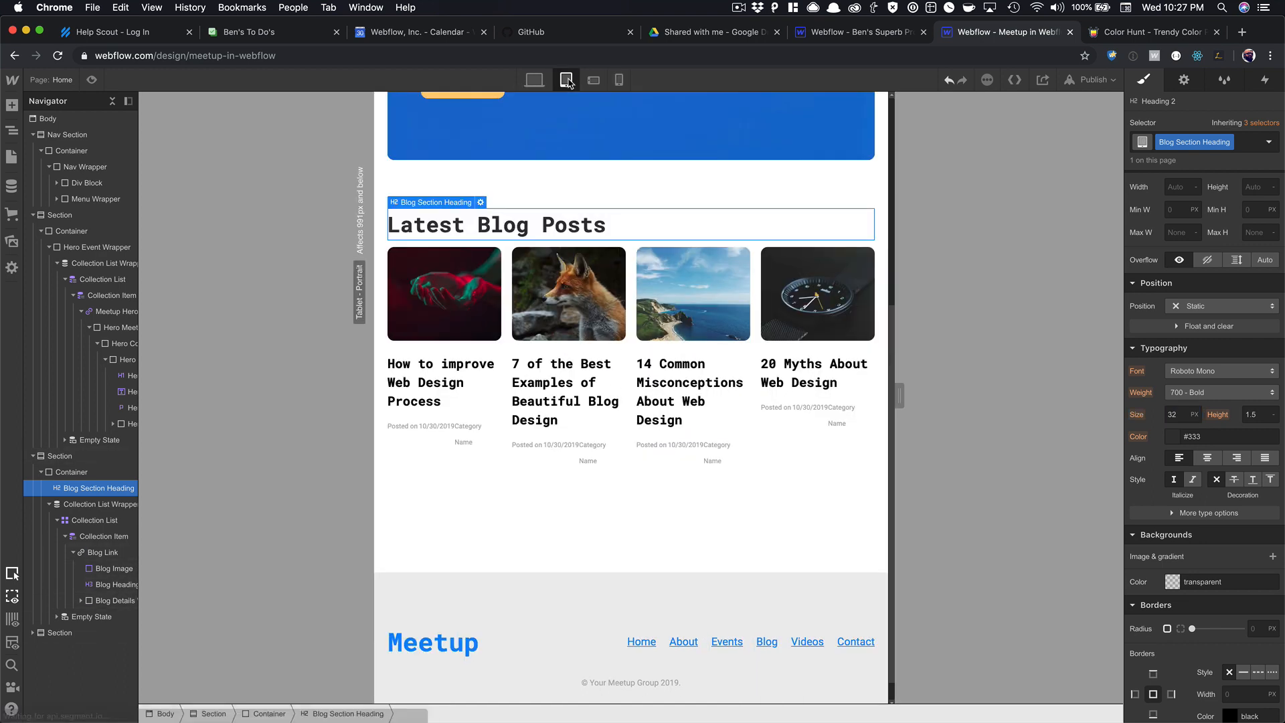
click(593, 81)
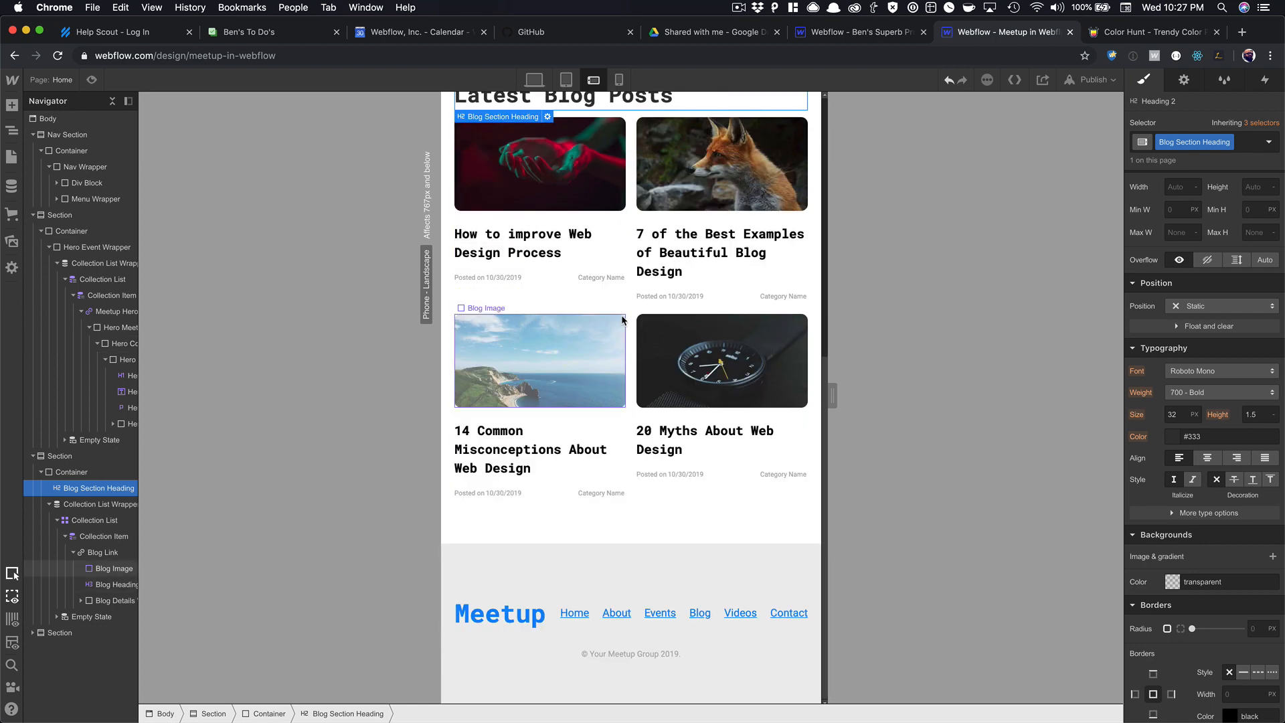
Stack the footer wrapper's Meetup brand and links vertically on landscape phones.
click(536, 616)
key(Up)
key(Up)
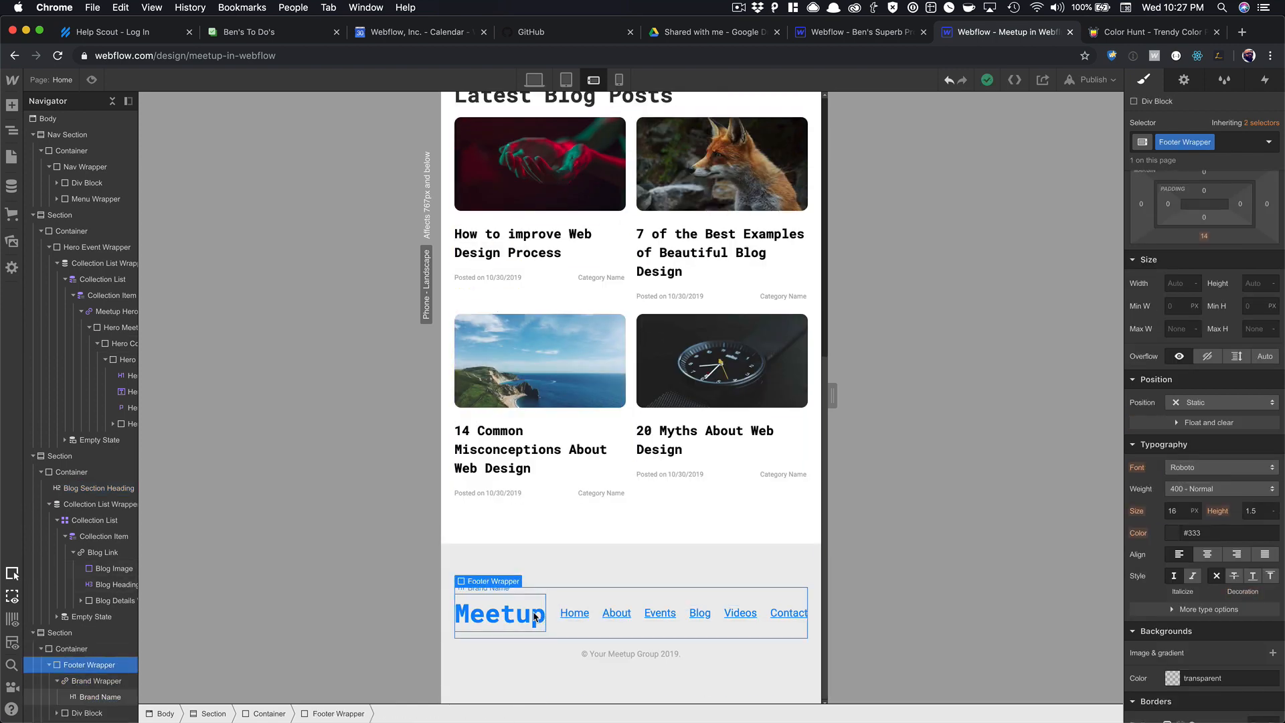
scroll(1249, 264, up, 3)
click(1238, 230)
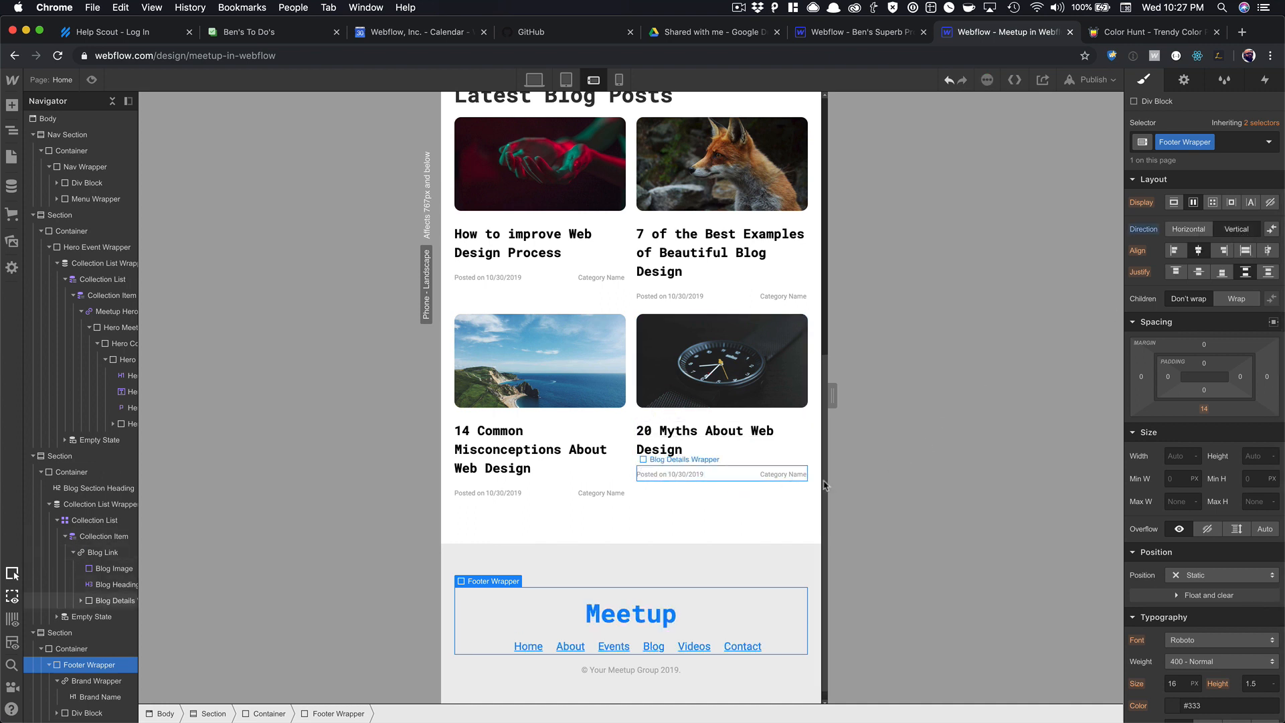
Give the footer links container a Footer Link Wrapper class with 10 px top and some bottom margin.
click(673, 614)
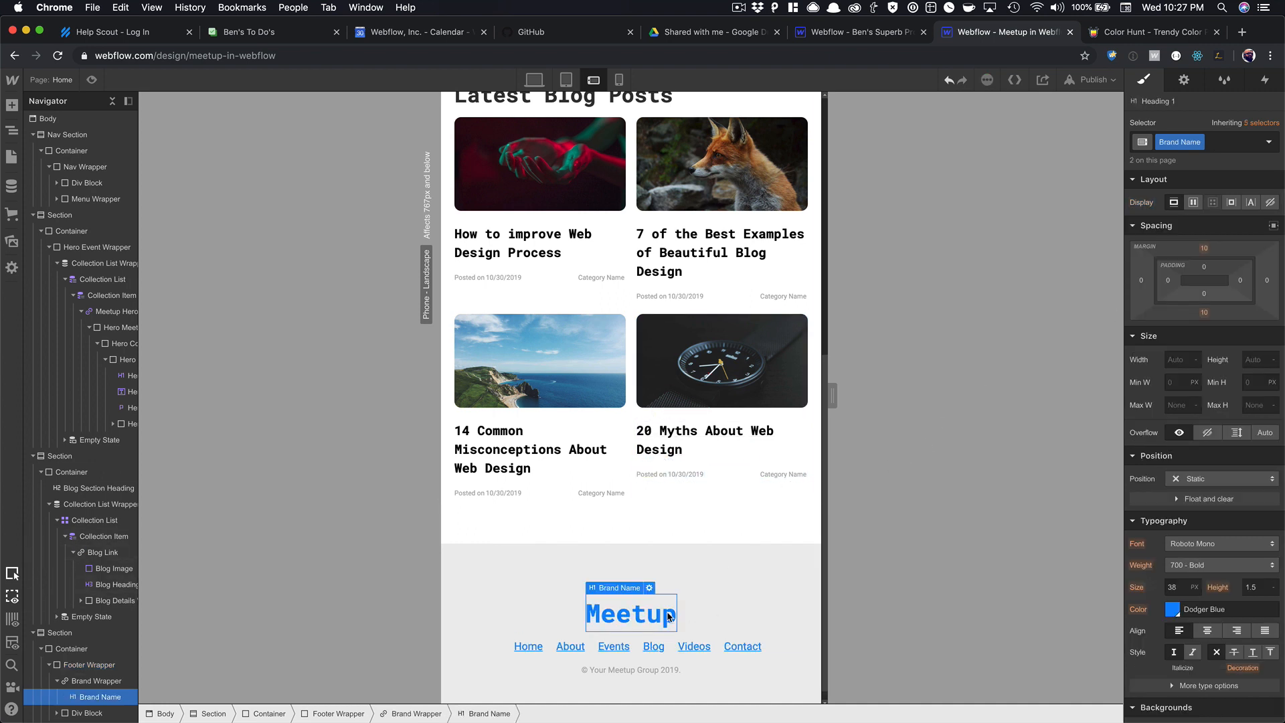
click(708, 647)
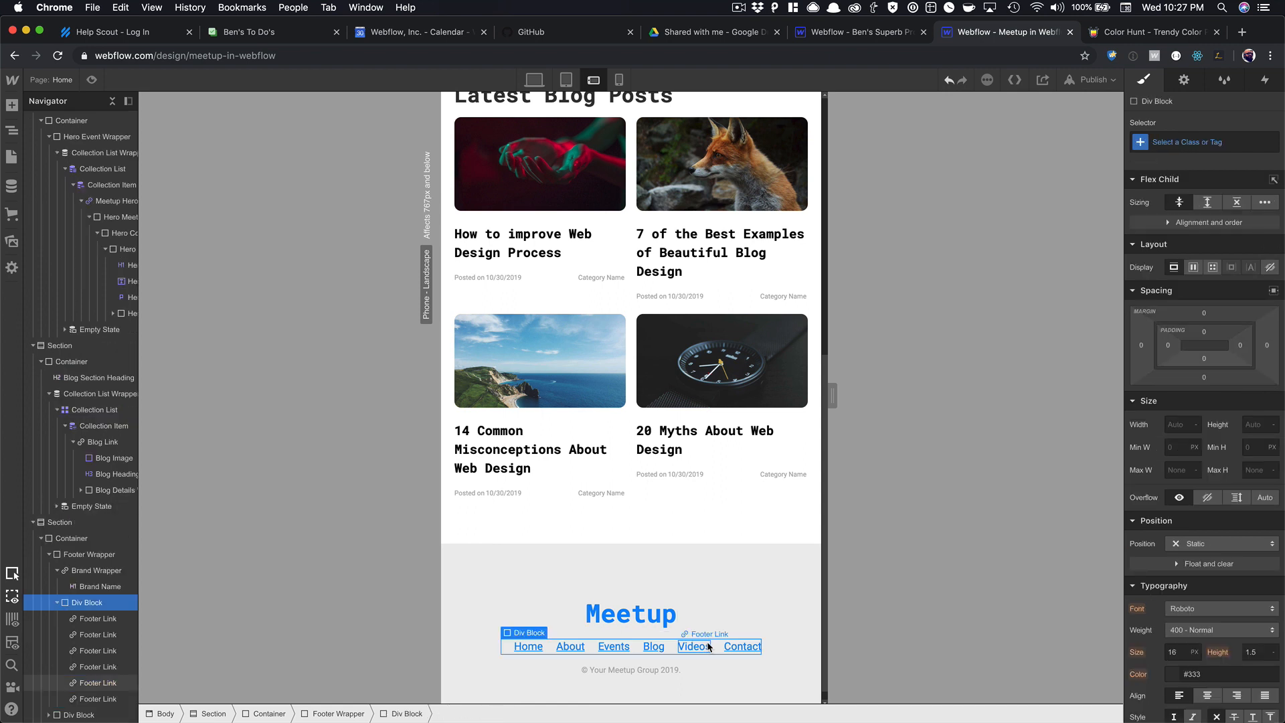
click(1164, 136)
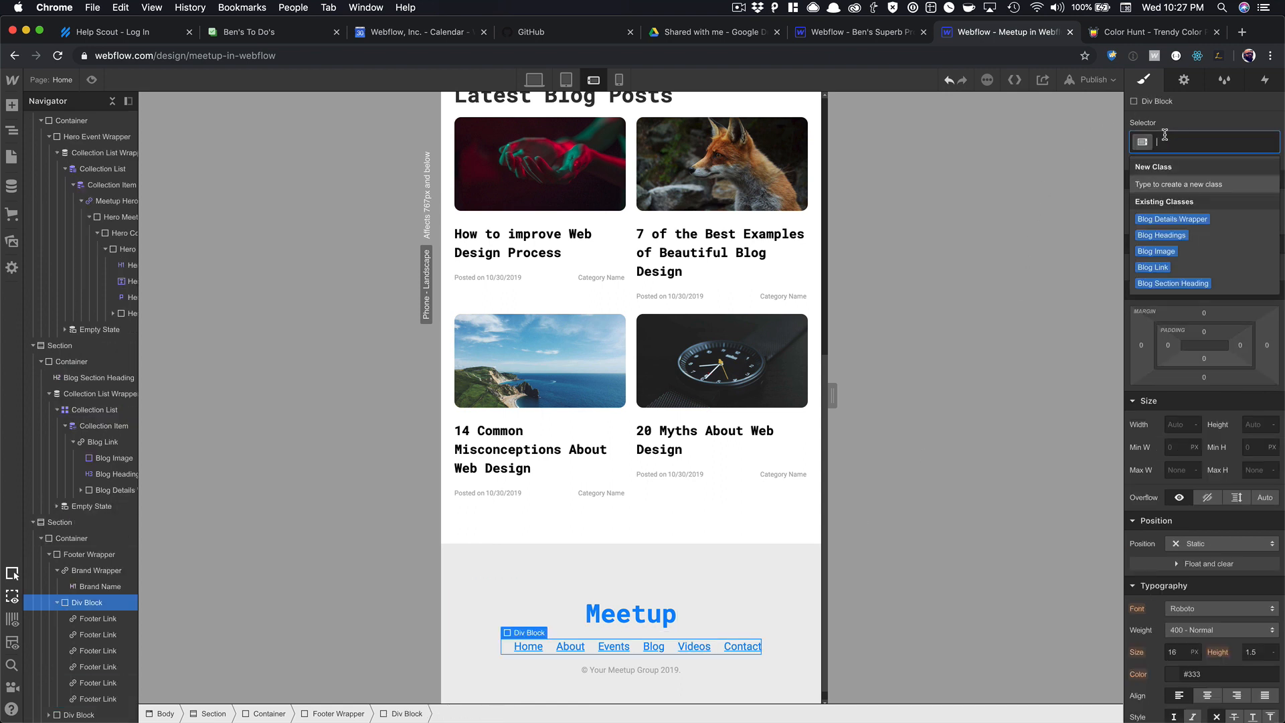
text(Footer Link W)
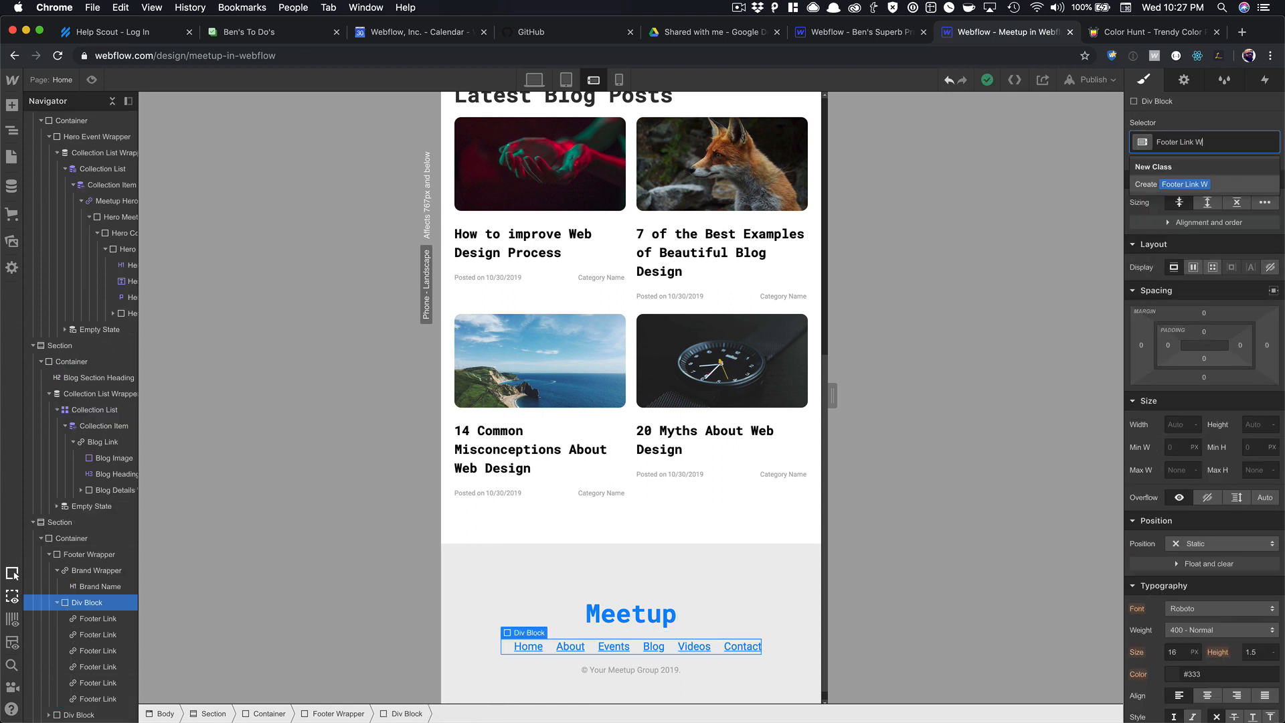
text(rapper)
key(Return)
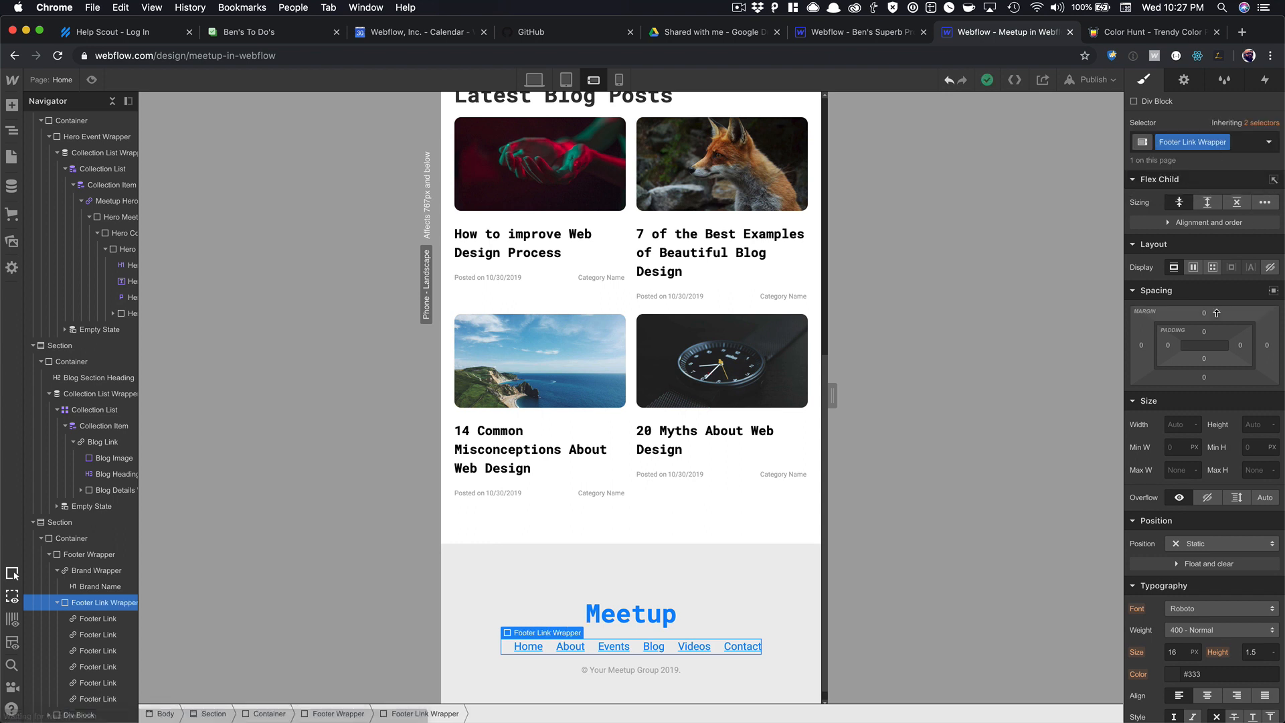
drag(1204, 312, 1217, 296)
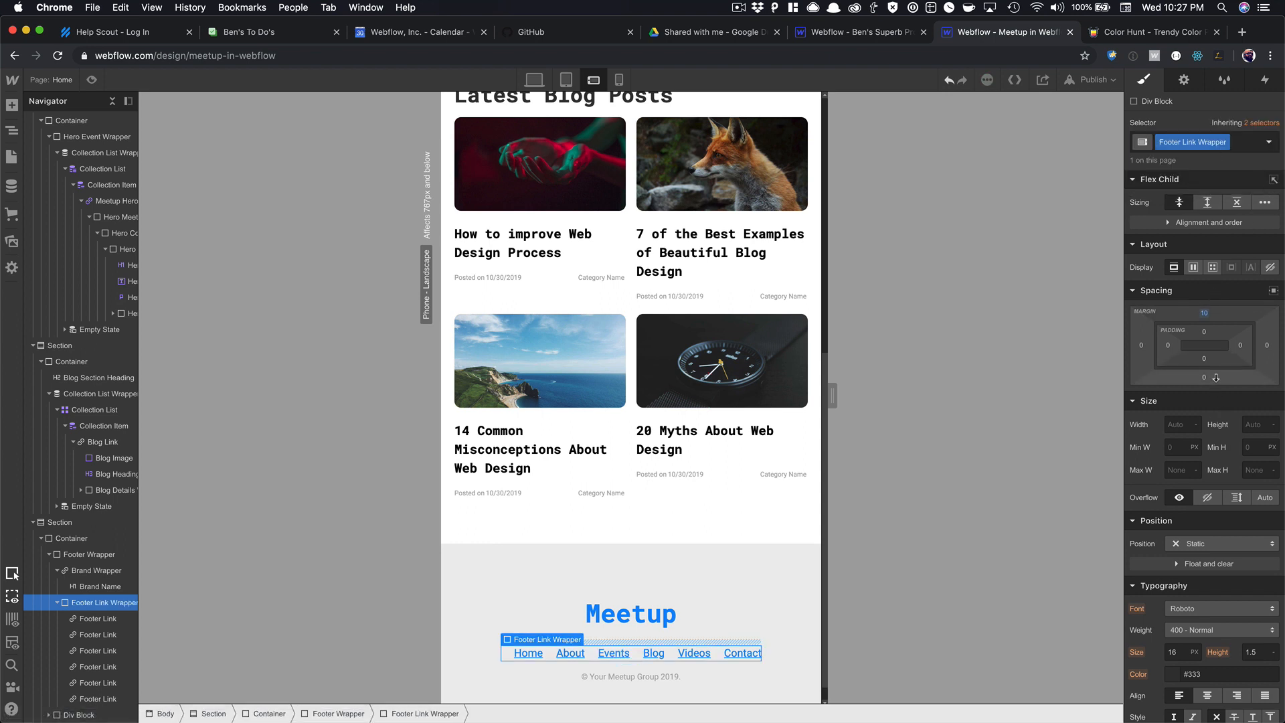
drag(1204, 377, 1218, 397)
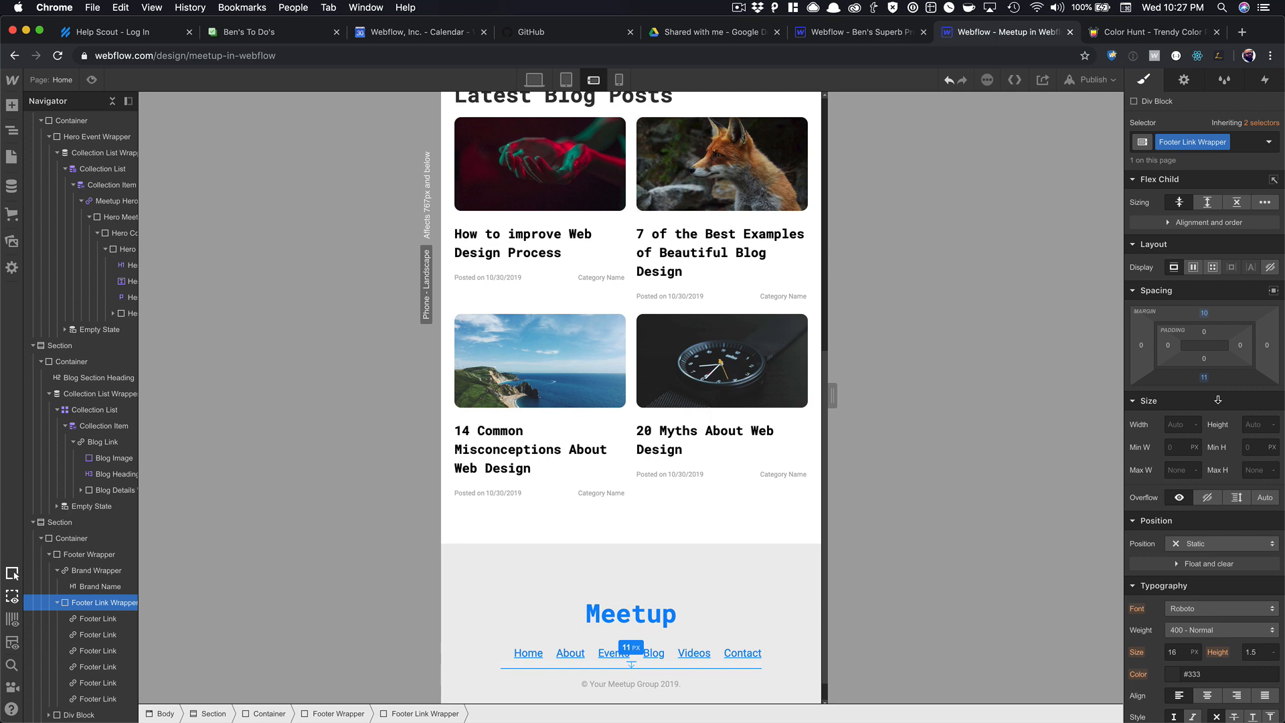
scroll(757, 498, down, 2)
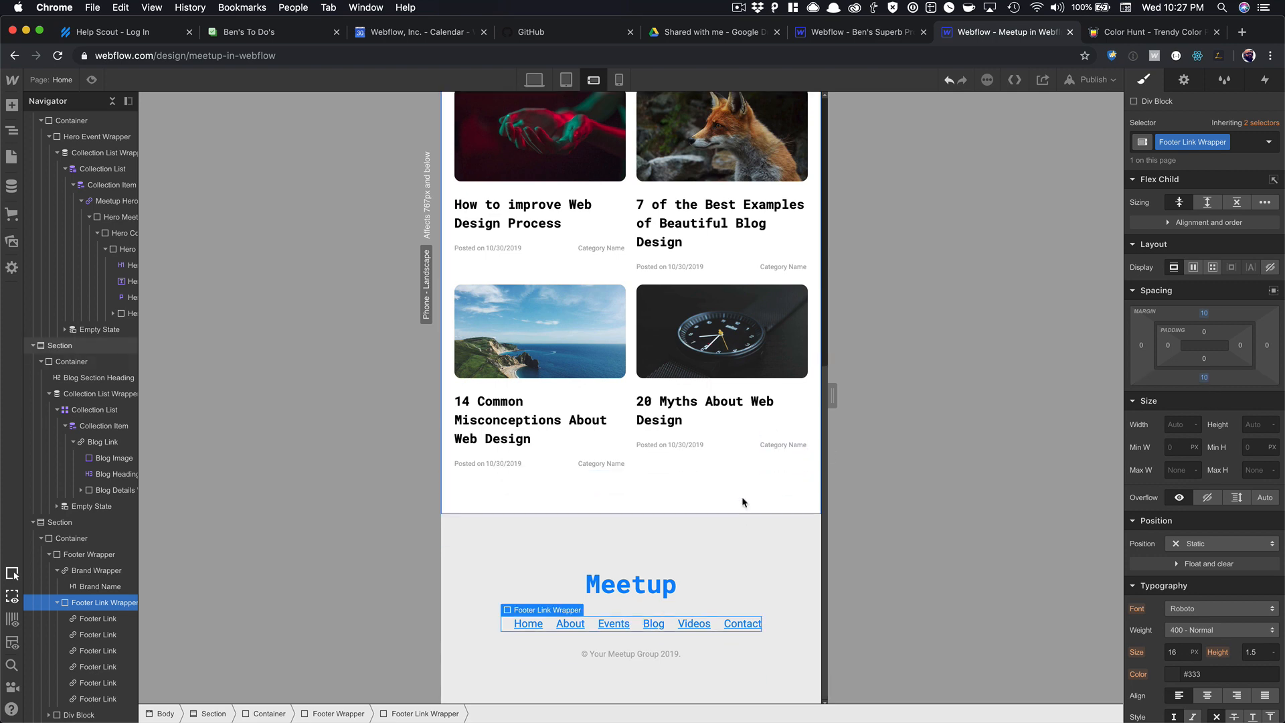
On portrait phones, make the footer links container a vertical flex layout.
click(619, 79)
scroll(662, 435, down, 5)
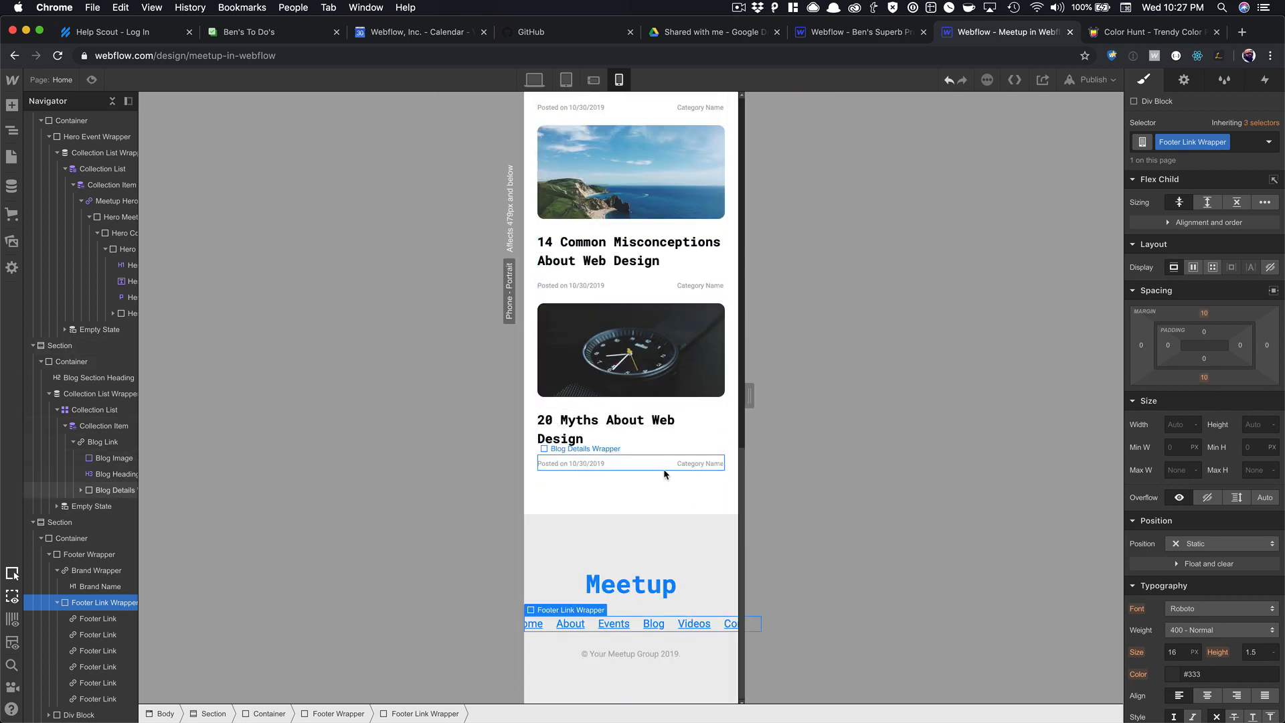
click(1194, 269)
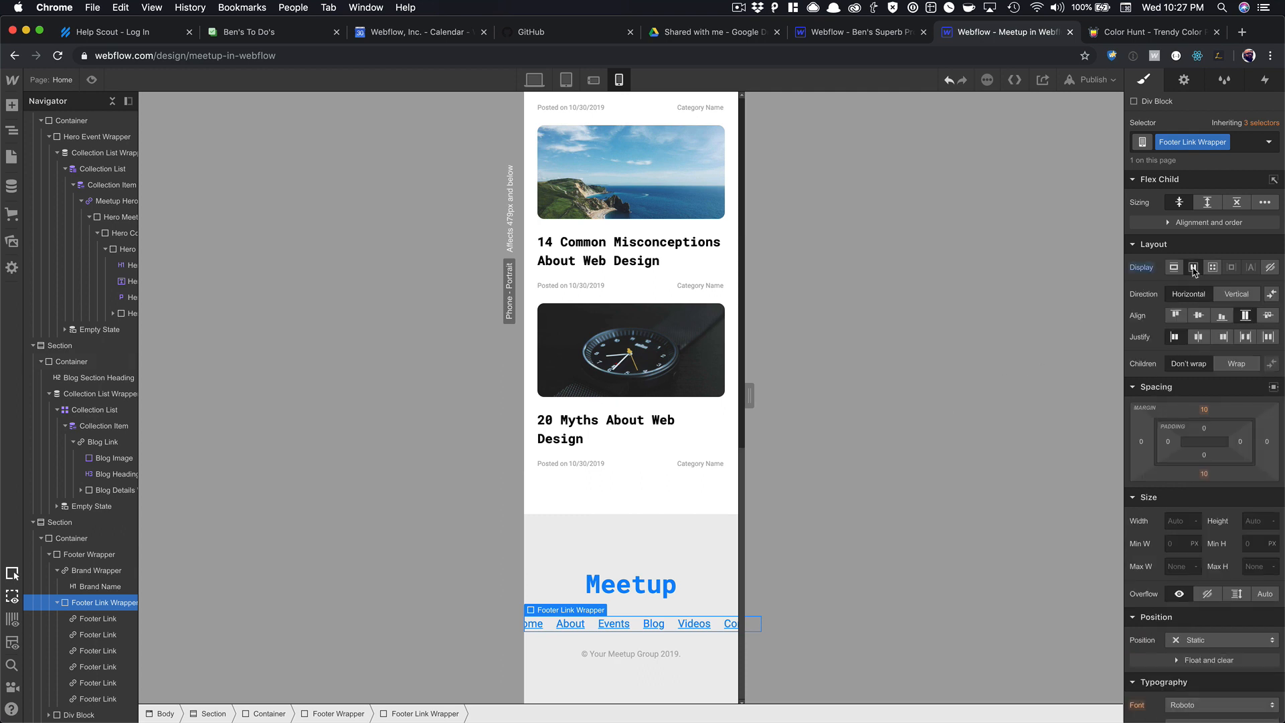
click(1232, 297)
scroll(653, 596, down, 3)
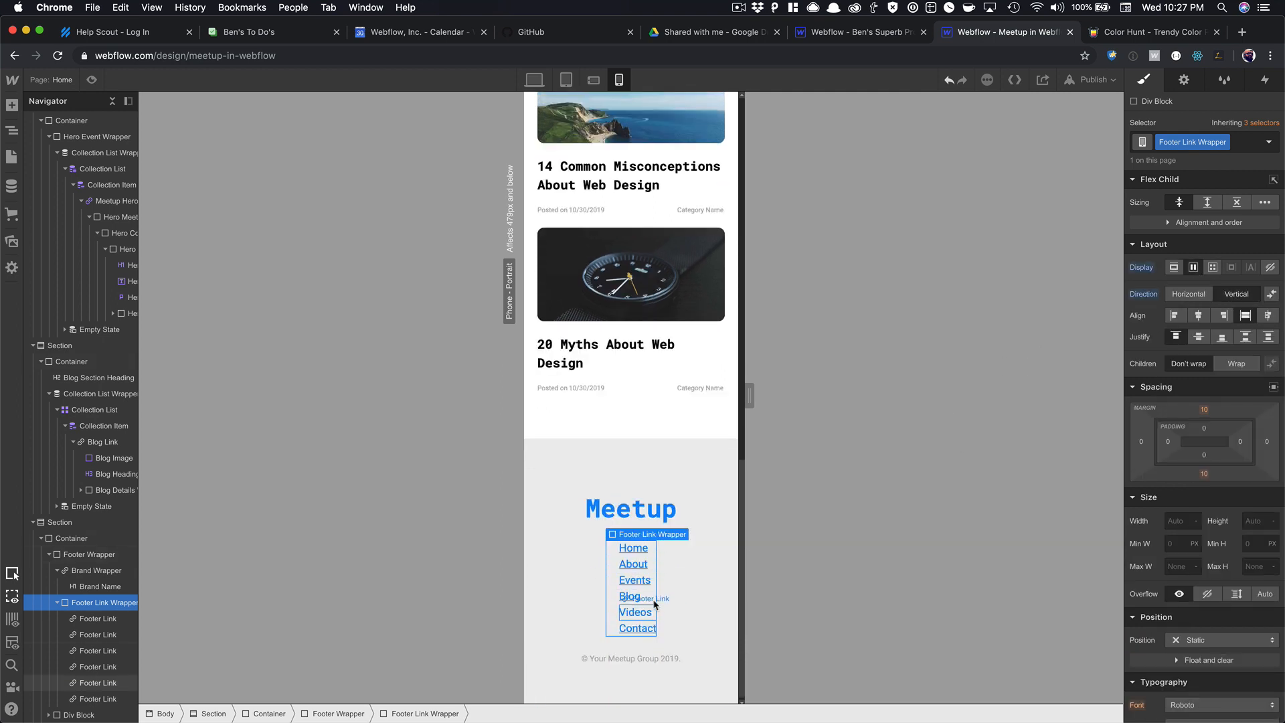
Remove the footer links' left margin, centre their text and add a 15 px bottom margin.
click(634, 548)
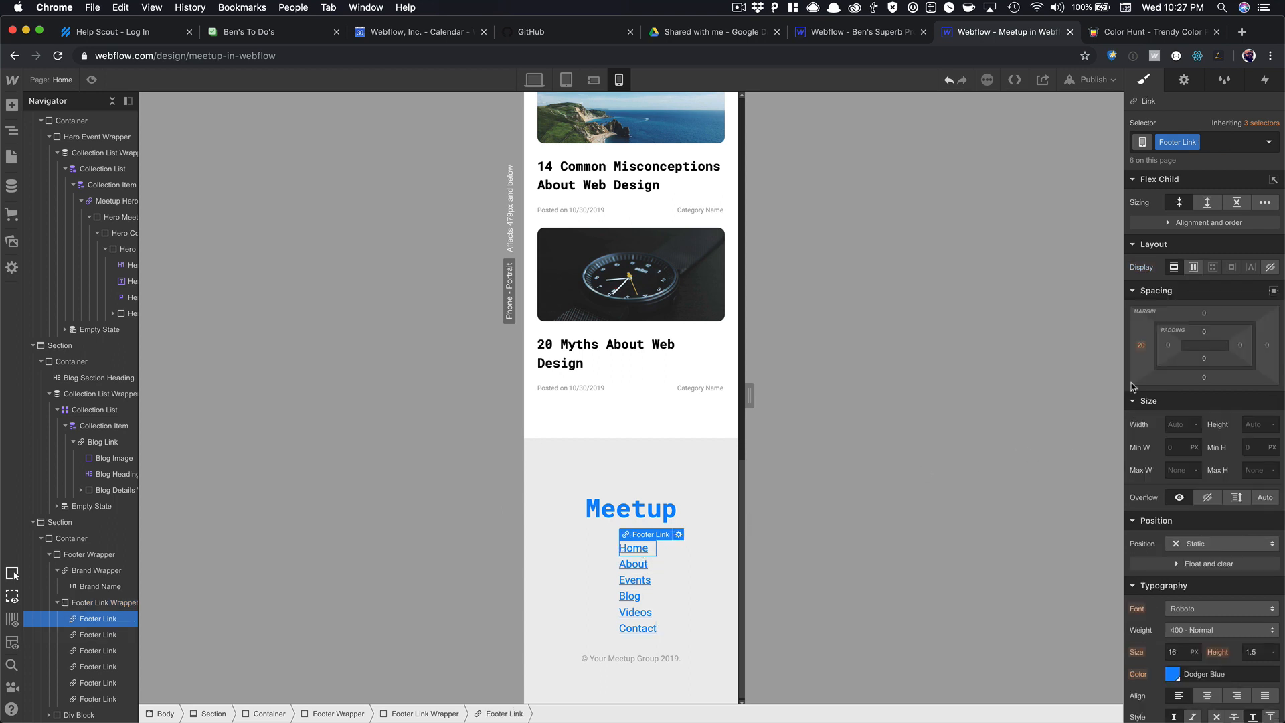
click(1142, 347)
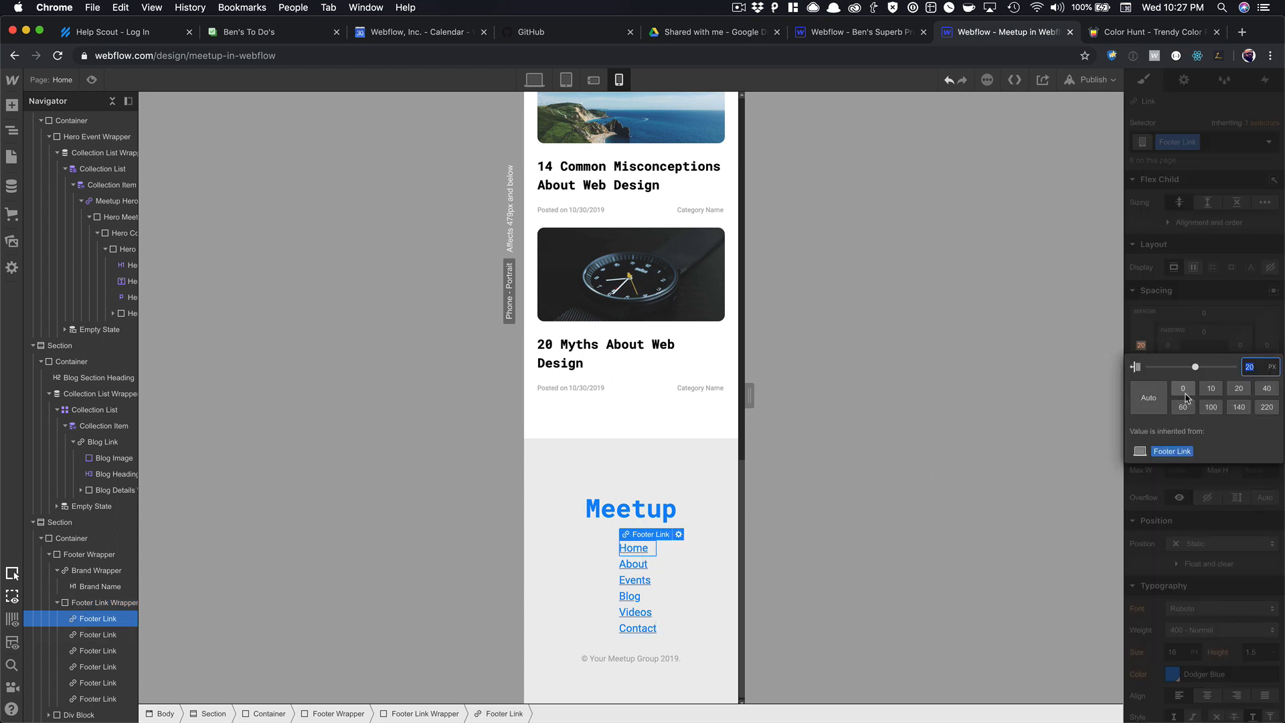
click(1182, 389)
click(1180, 336)
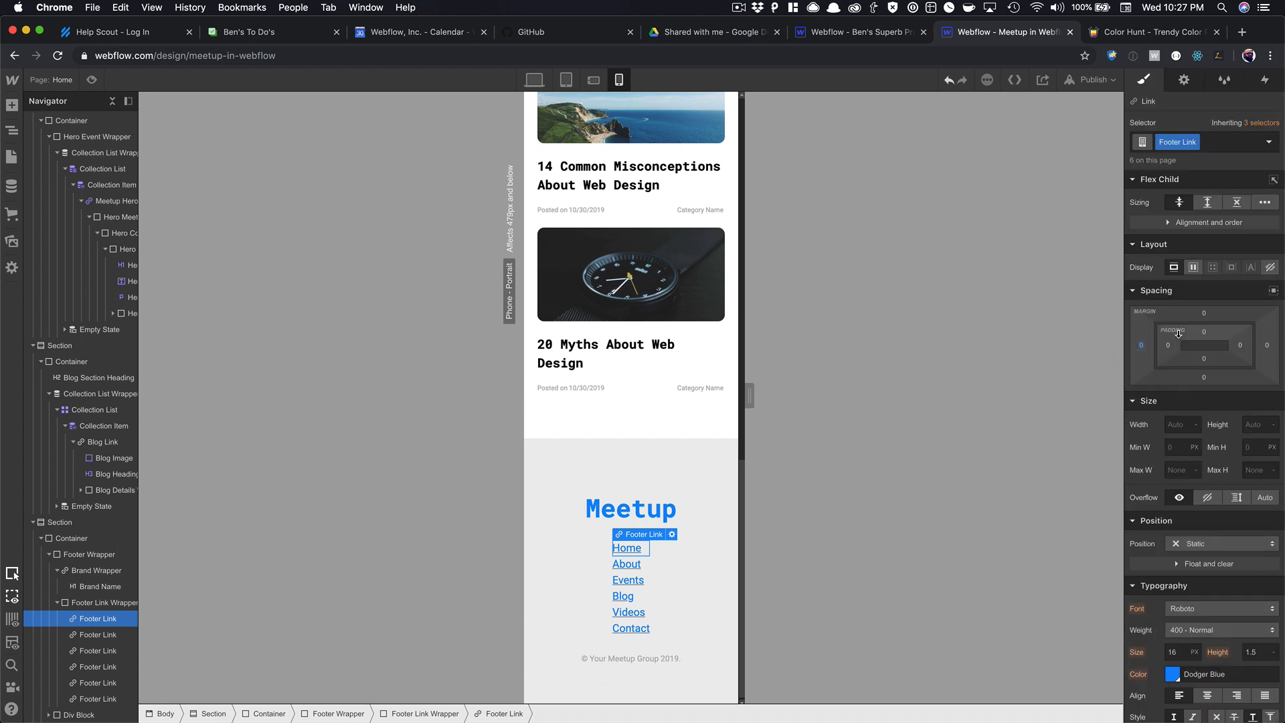
click(1208, 695)
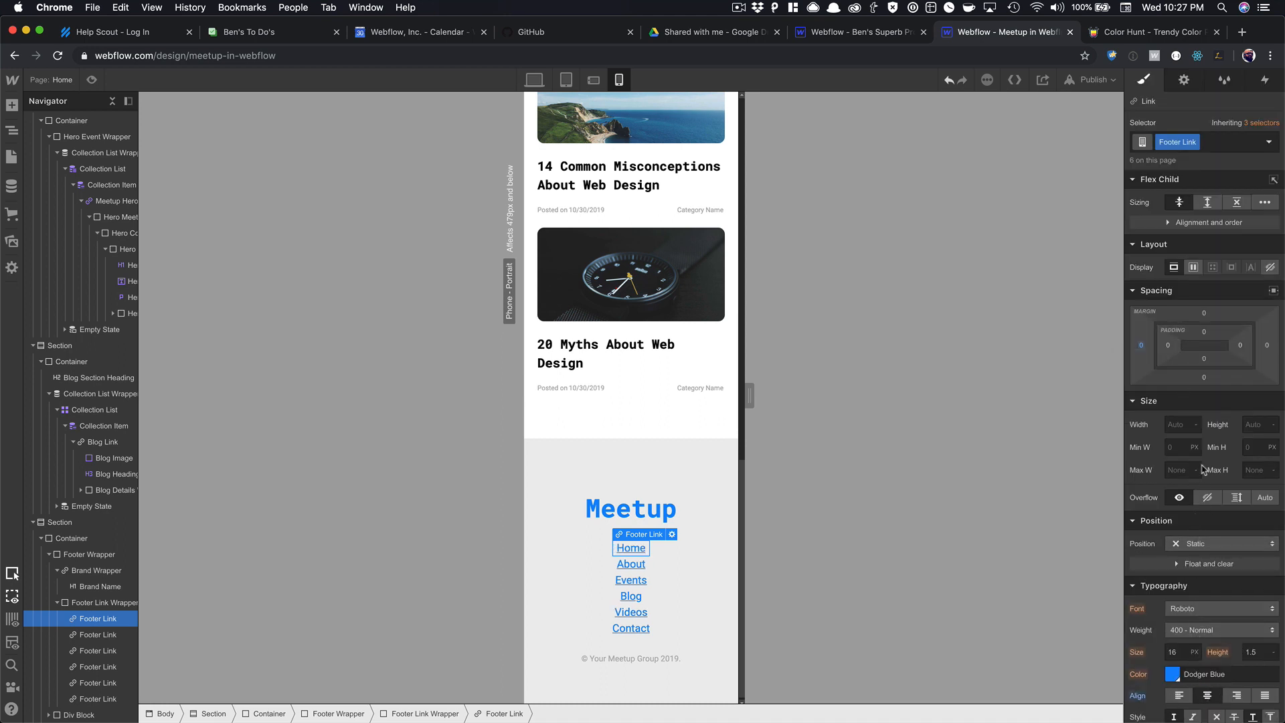
drag(1205, 381, 1211, 410)
scroll(710, 535, down, 1)
scroll(654, 509, up, 10)
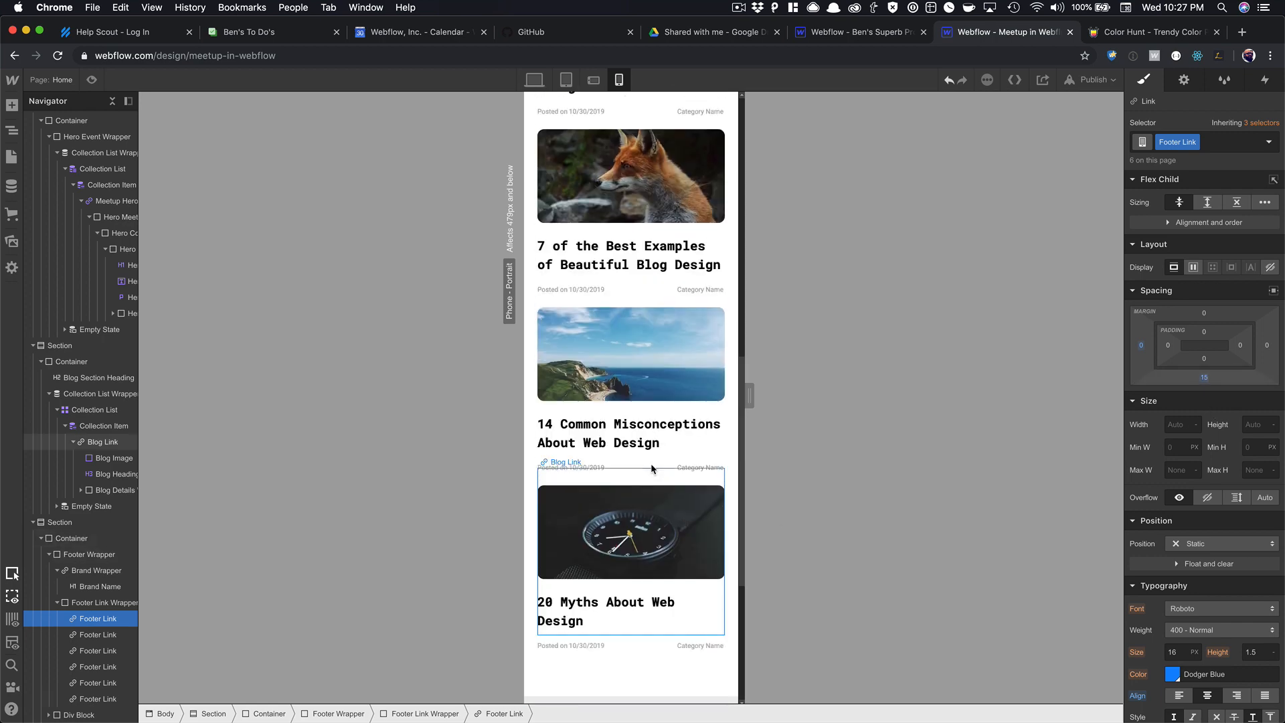
scroll(653, 469, up, 5)
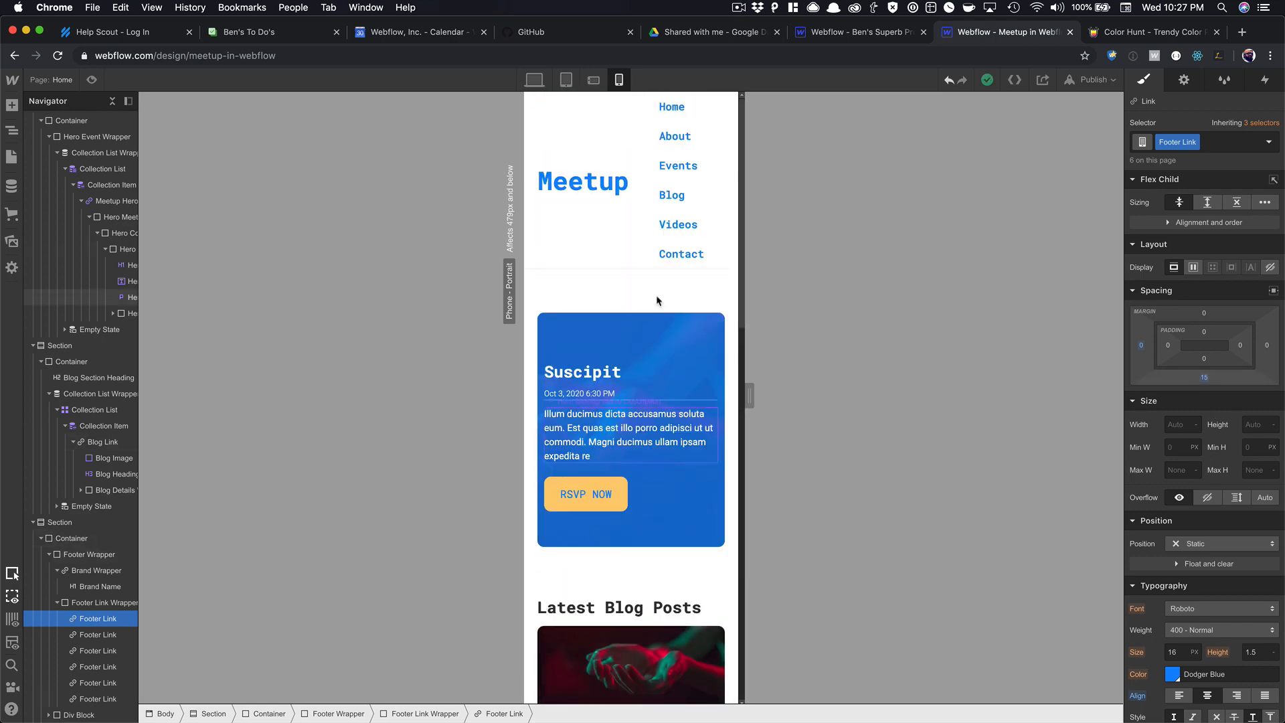
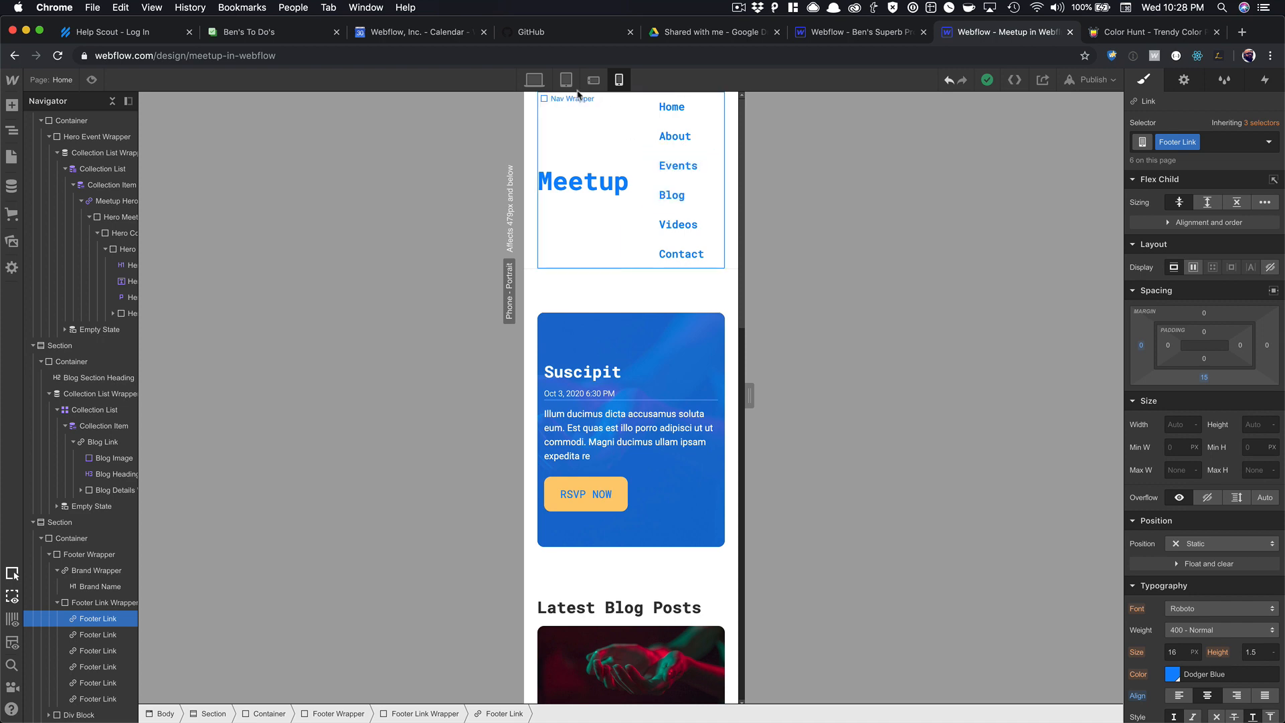
At tablet width, set the Menu Wrapper's Display to none to hide the nav links.
click(546, 81)
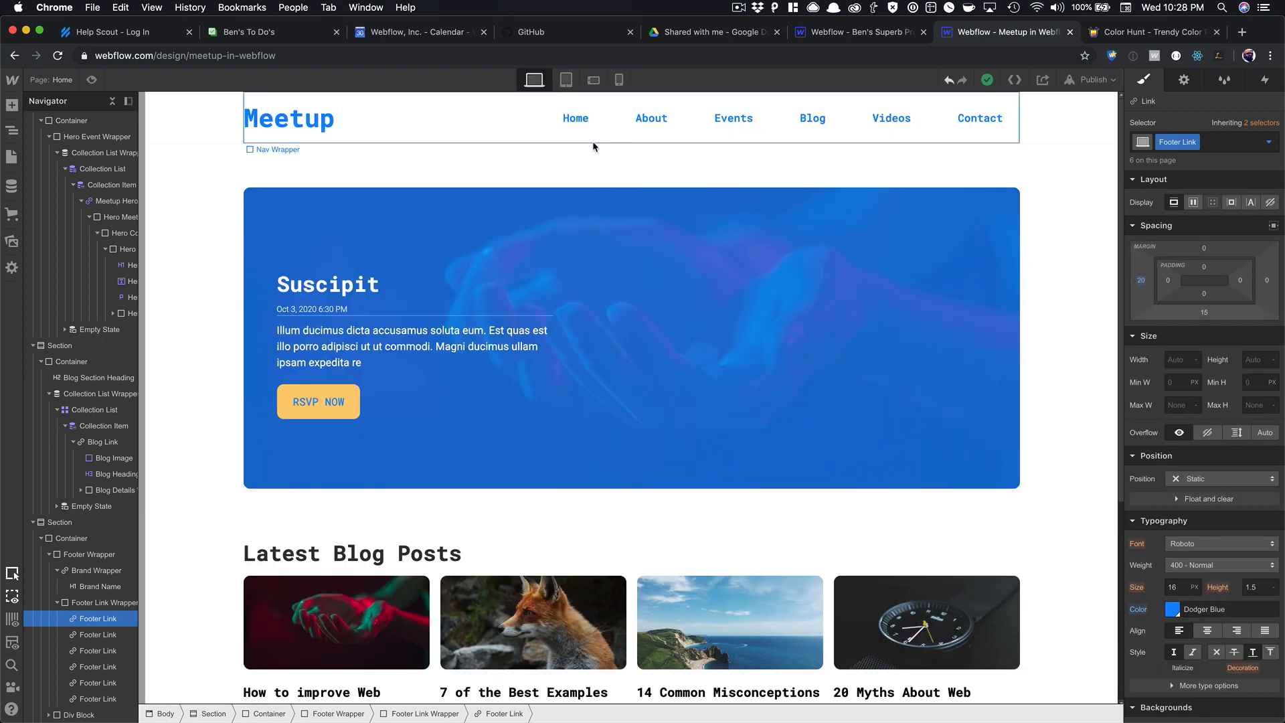
click(566, 79)
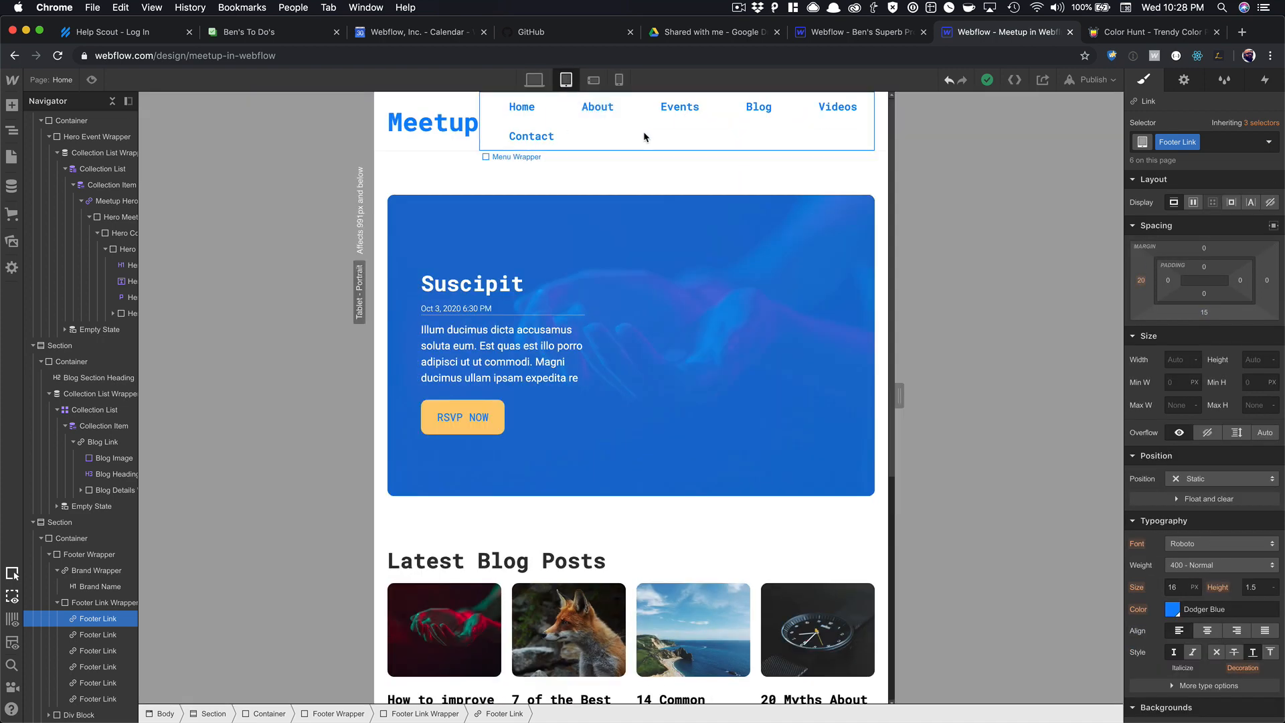
click(633, 137)
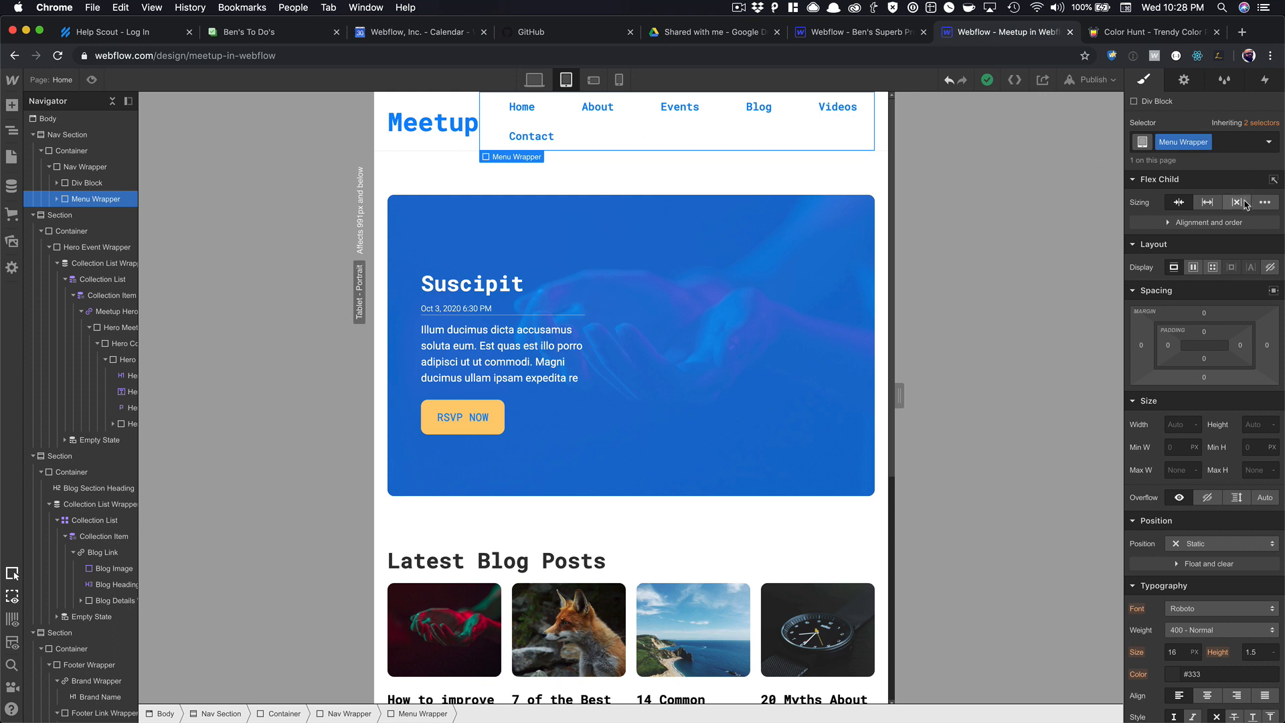
click(1272, 268)
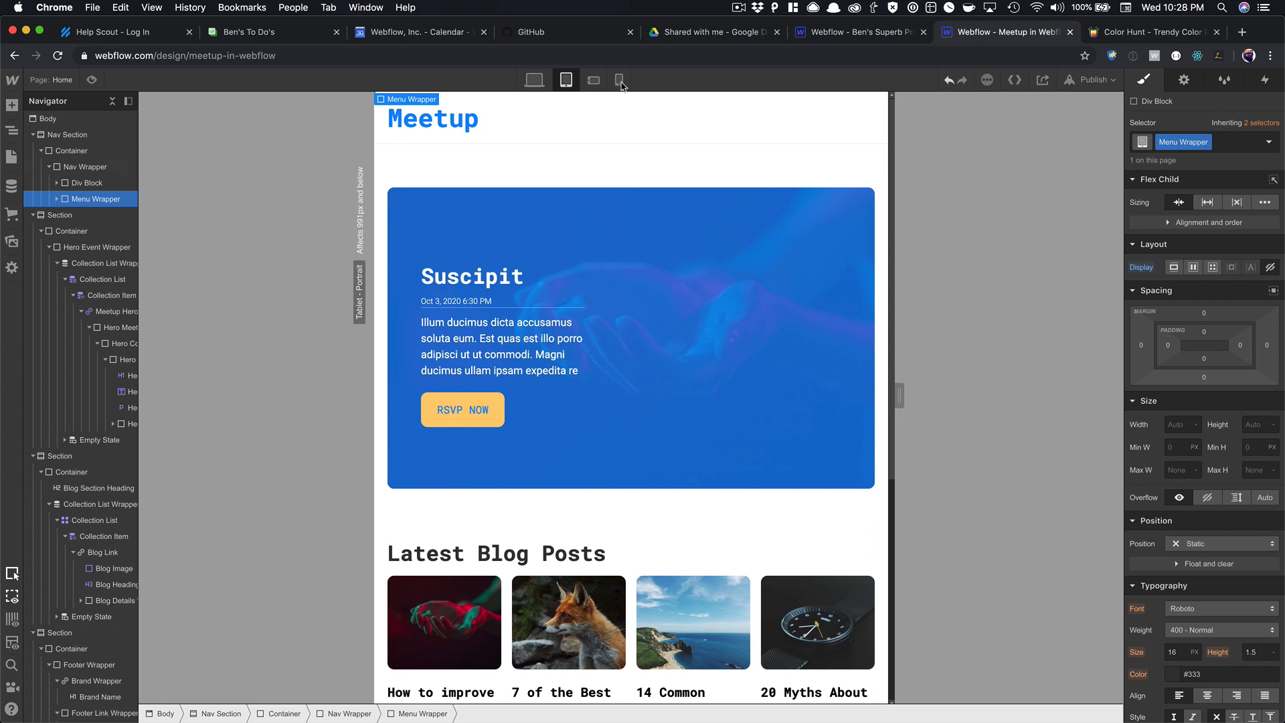
Preview the page at phone landscape, phone portrait and desktop widths, then exit preview.
click(93, 79)
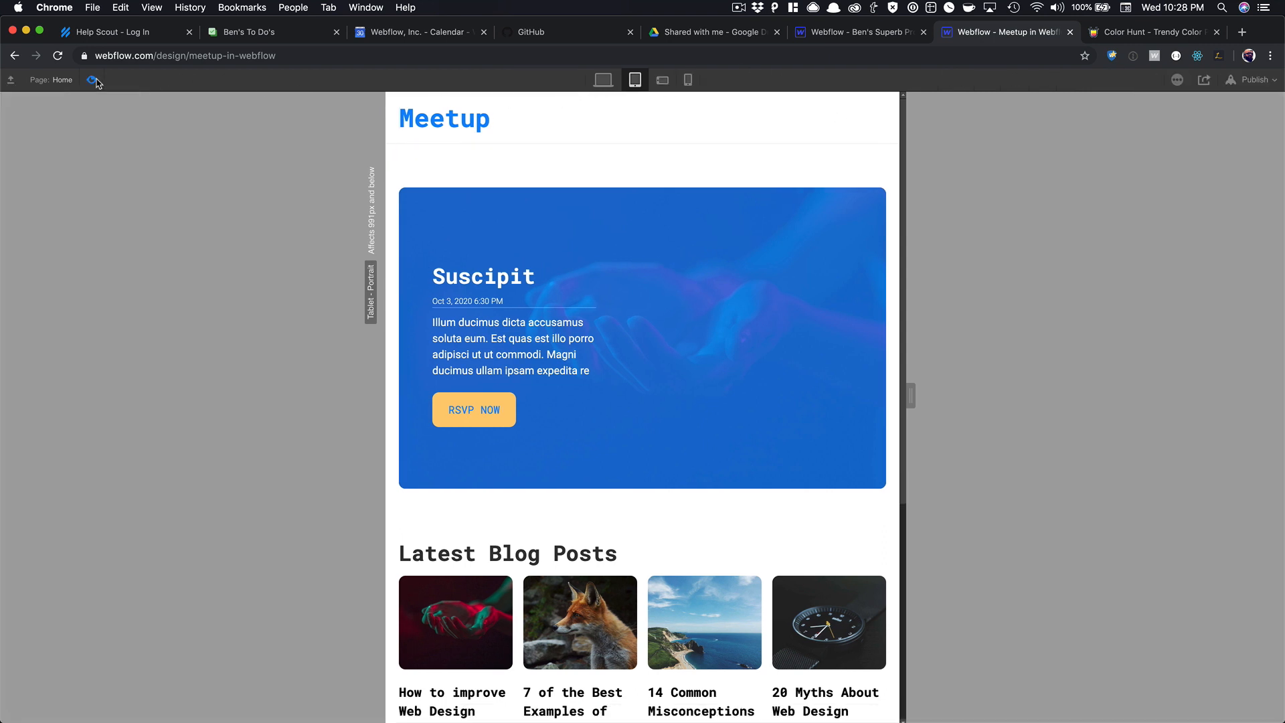
click(662, 80)
click(688, 81)
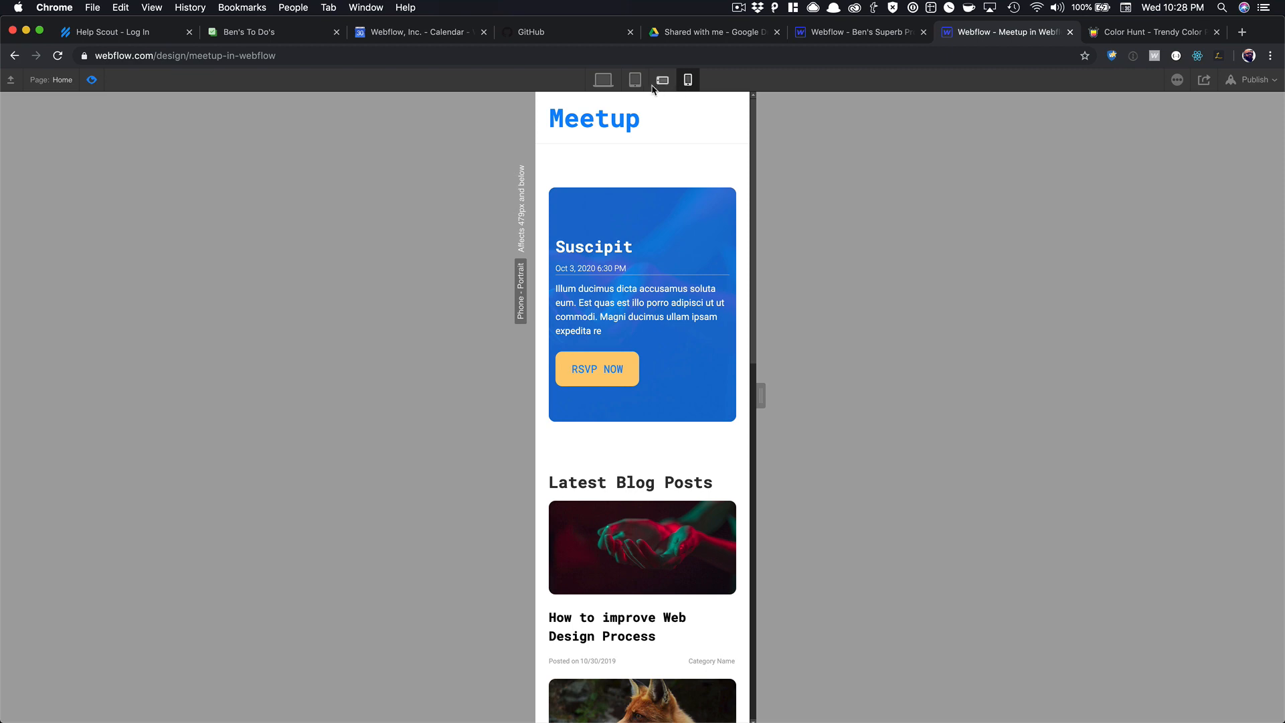
click(599, 82)
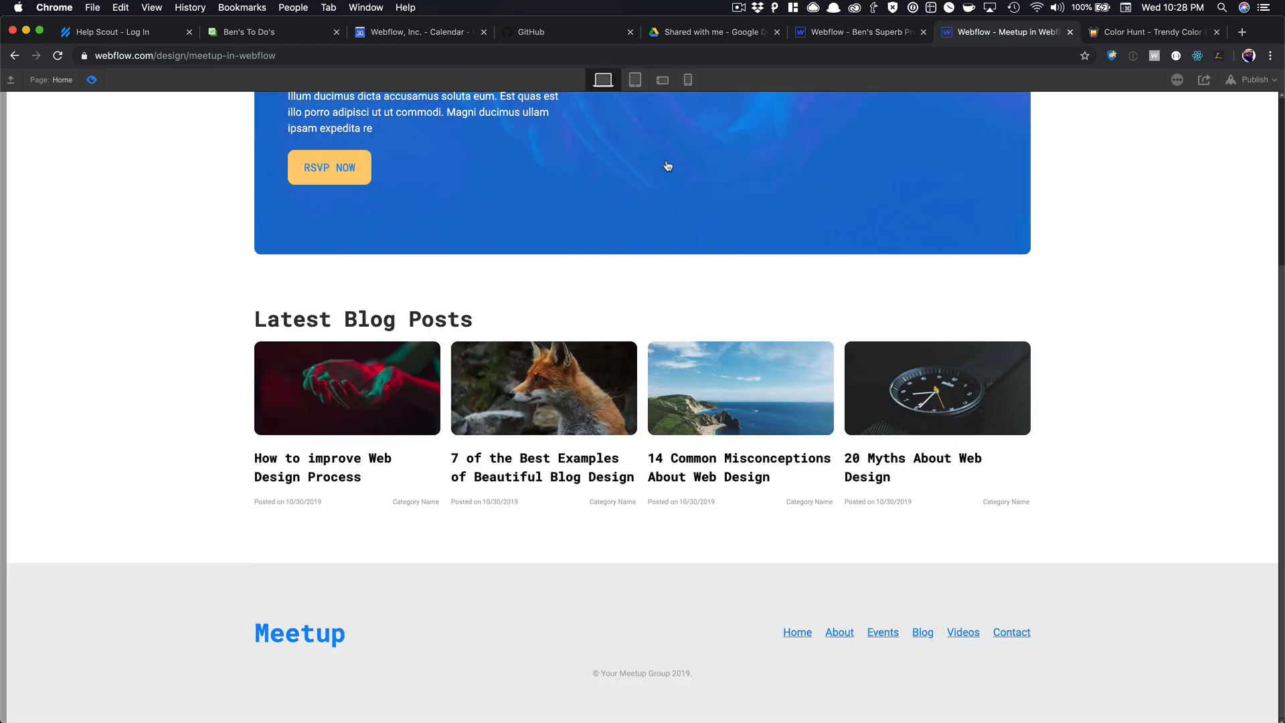
click(91, 80)
Set the Menu Wrapper's Display back to block at tablet width.
click(565, 79)
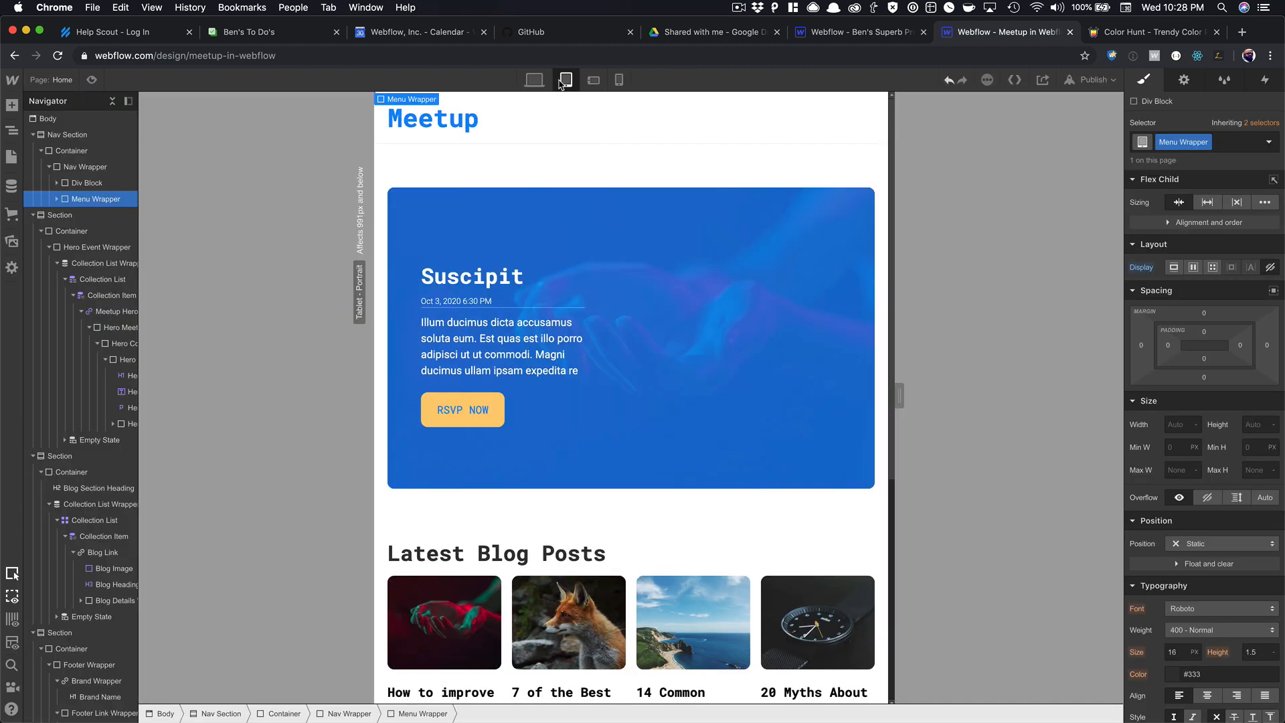
scroll(673, 187, down, 5)
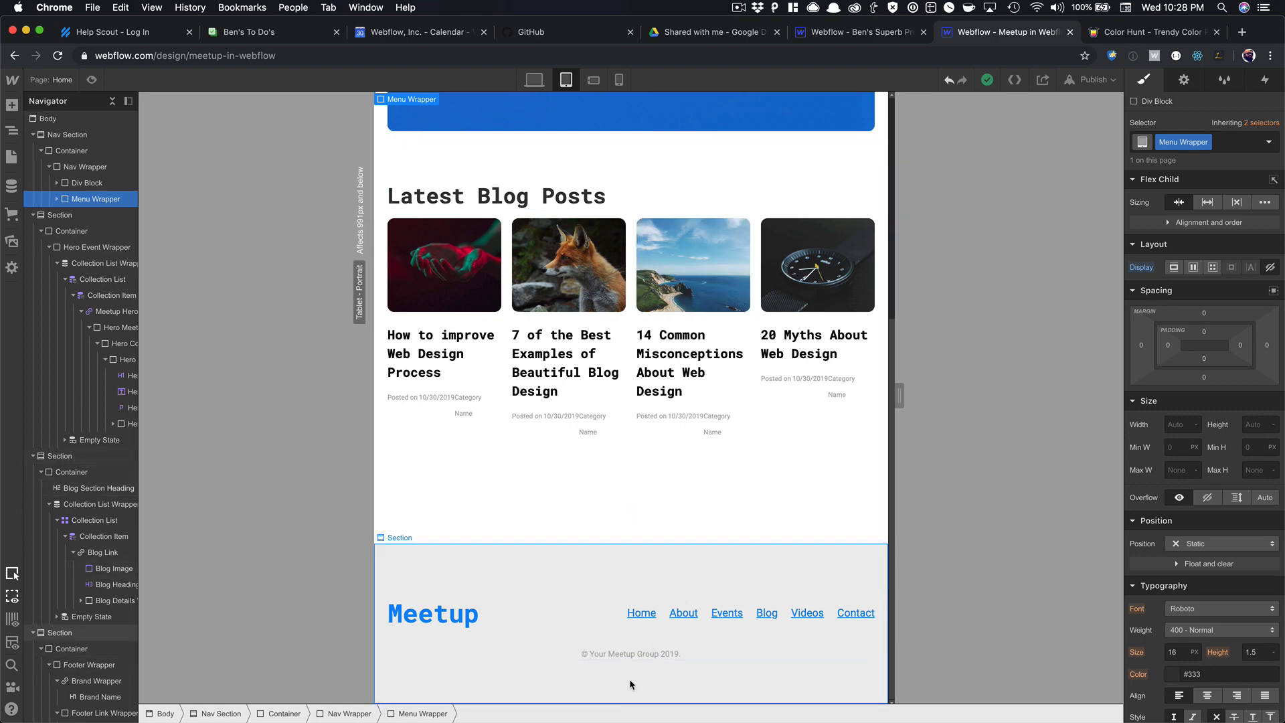
scroll(605, 307, up, 5)
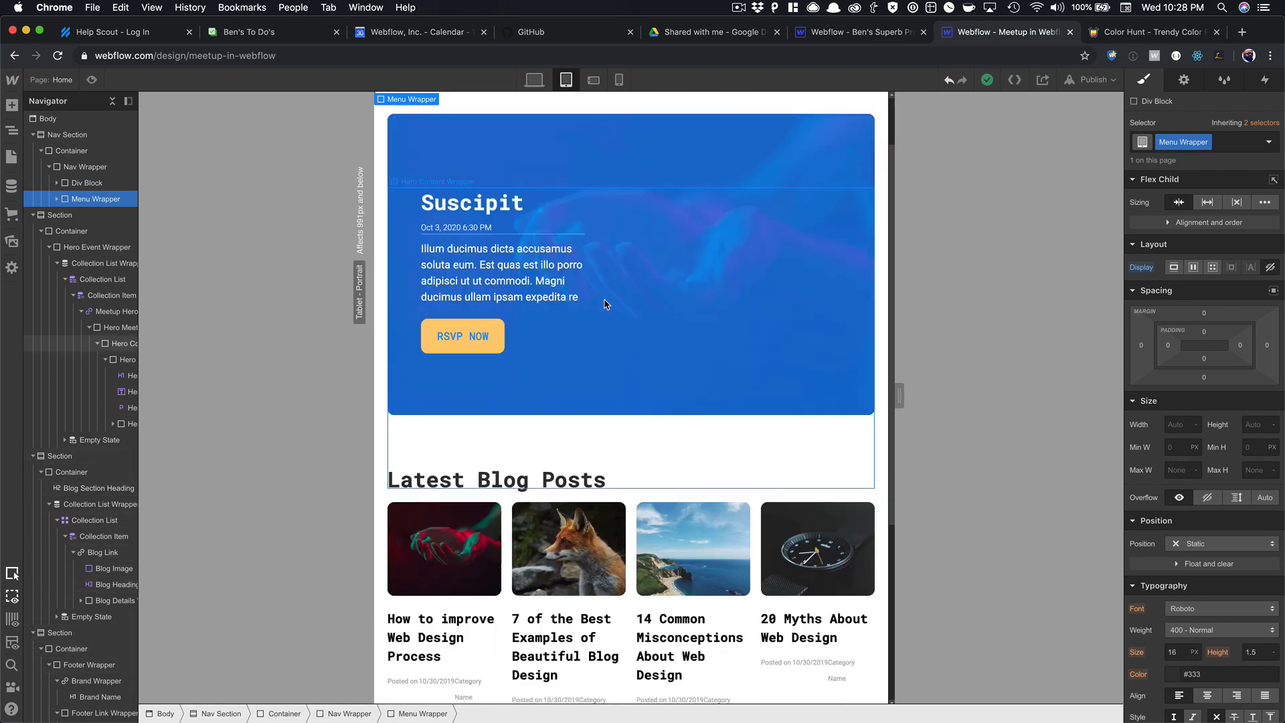
click(1177, 268)
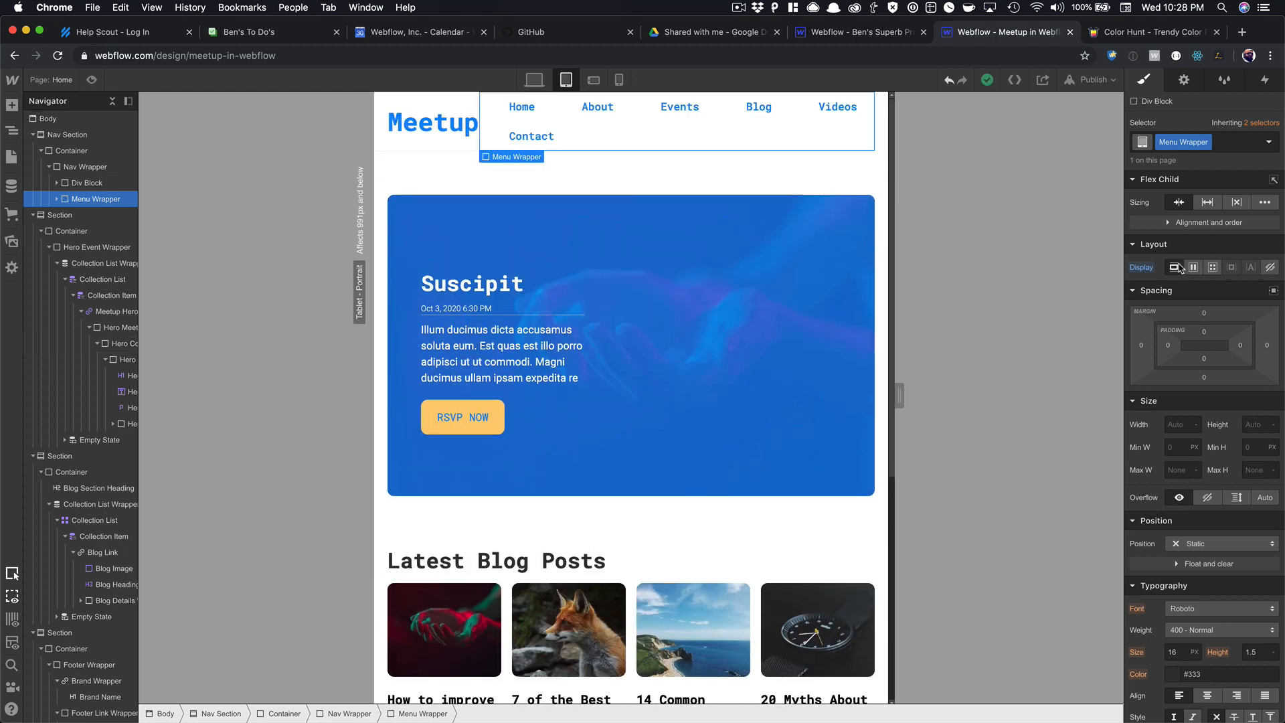
At tablet width, set the nav links' font size to 12px and reduce their left margin.
click(603, 110)
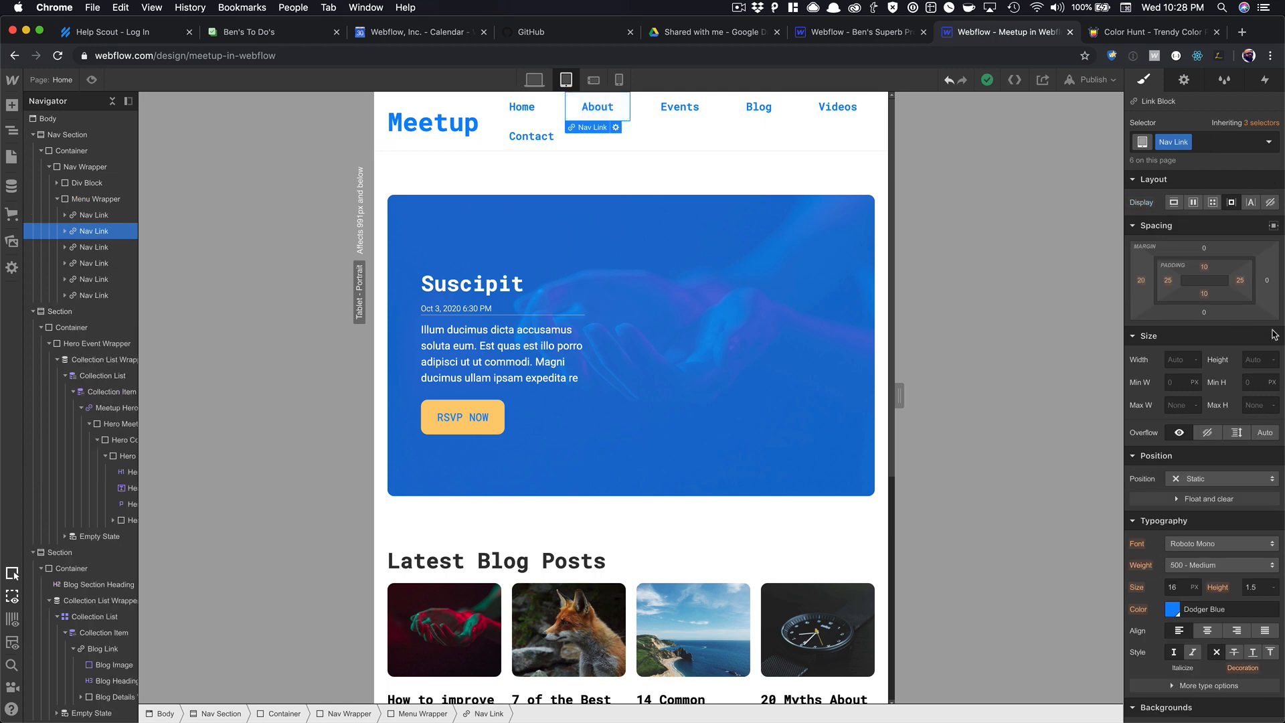
scroll(1195, 561, down, 1)
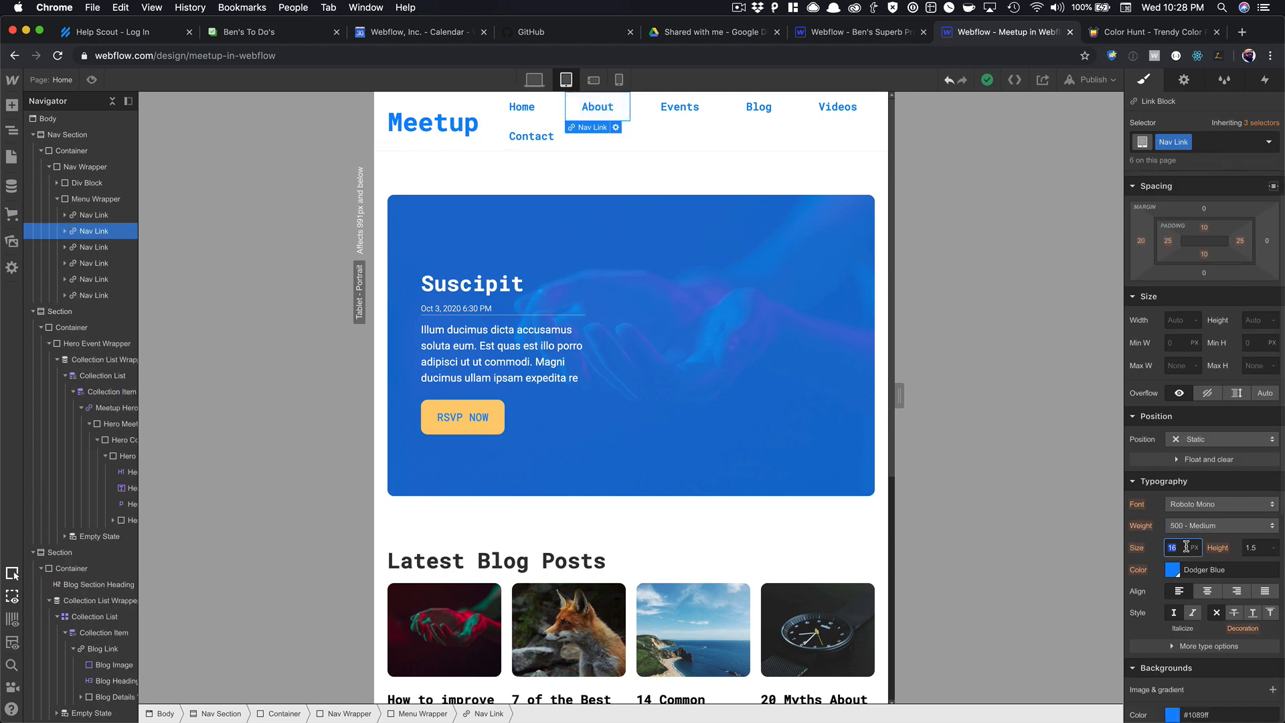
text(14)
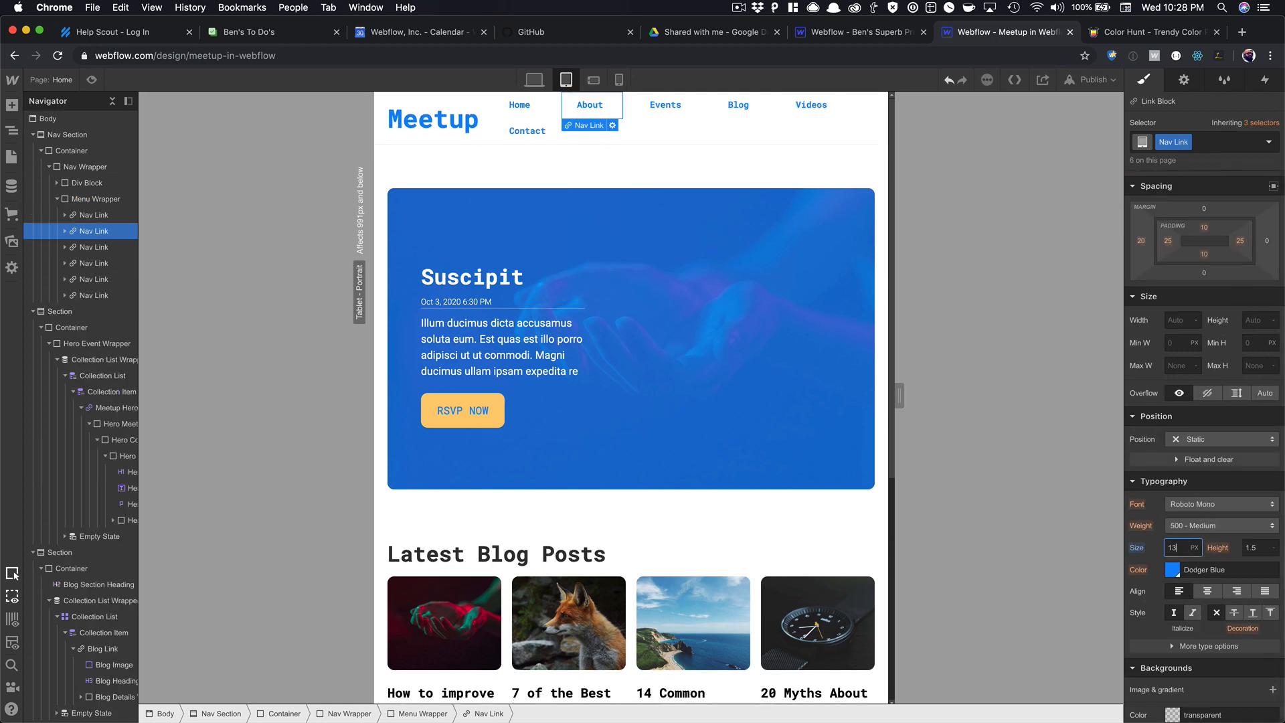
key(BackSpace)
text(2)
scroll(1135, 296, up, 1)
drag(1135, 296, 1168, 290)
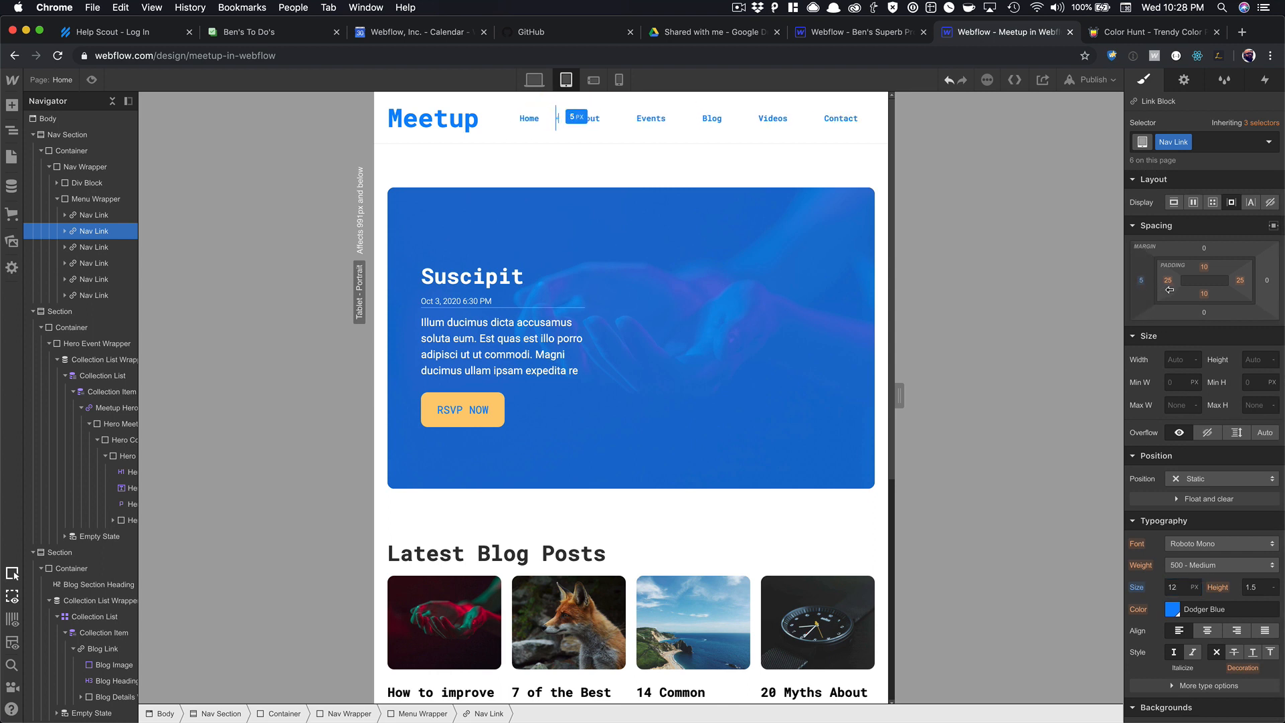
Compare the nav at desktop width, then hide the Menu Wrapper at phone landscape width.
click(886, 136)
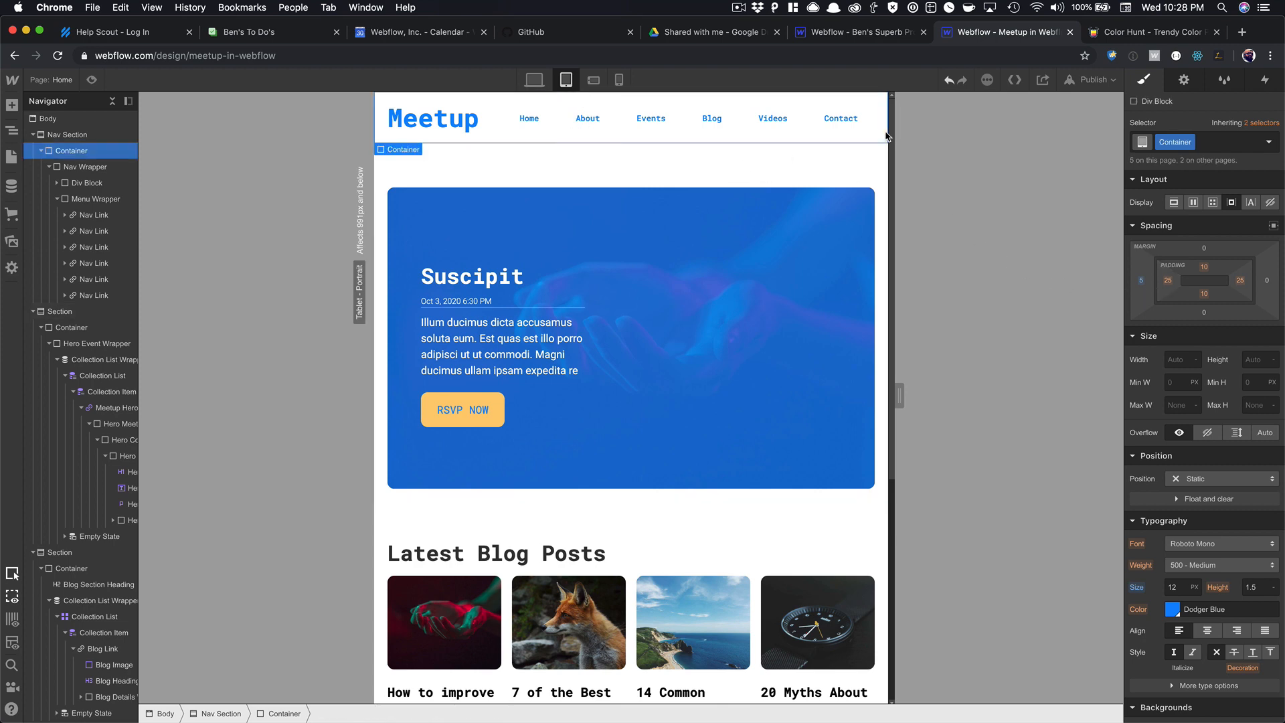
click(544, 80)
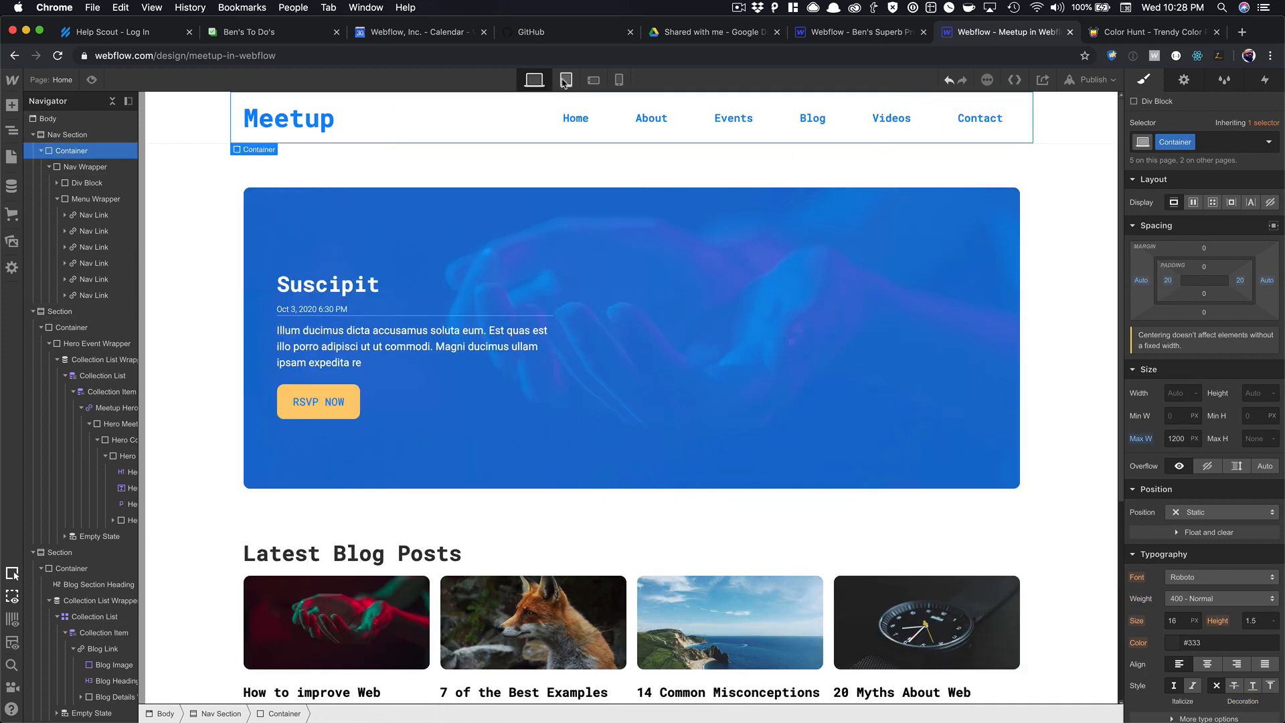
click(566, 81)
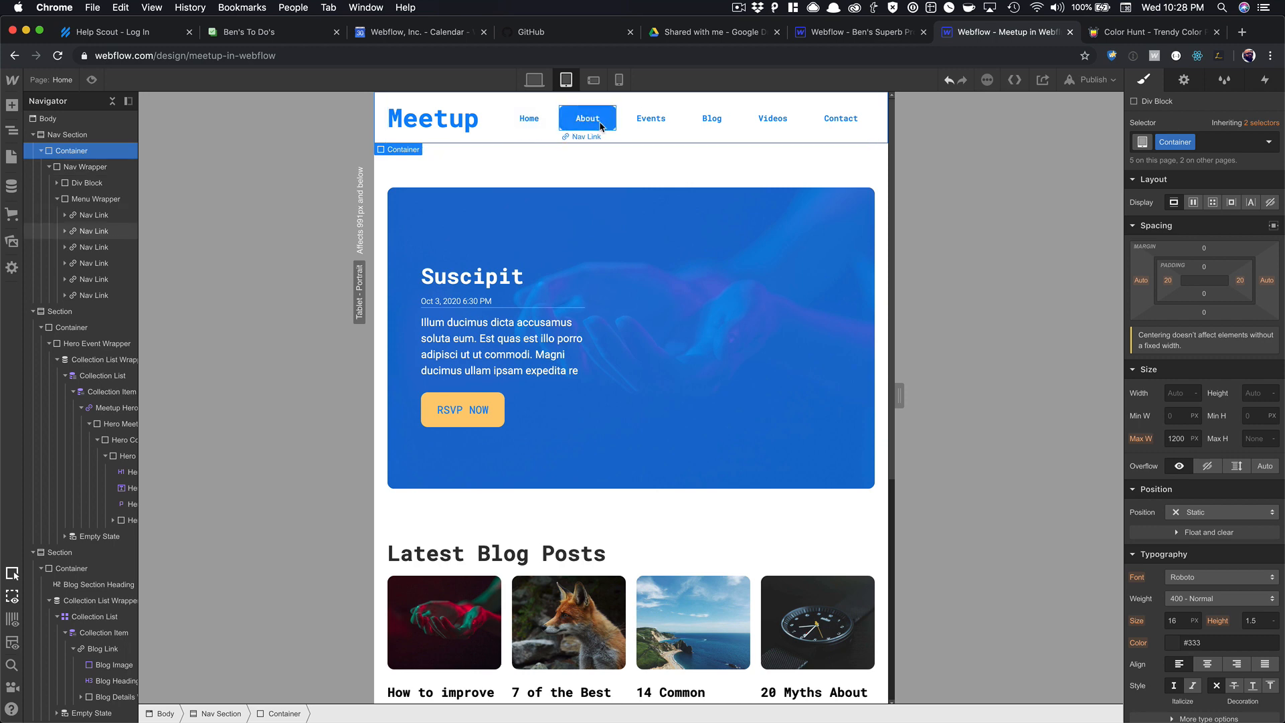
scroll(660, 281, down, 5)
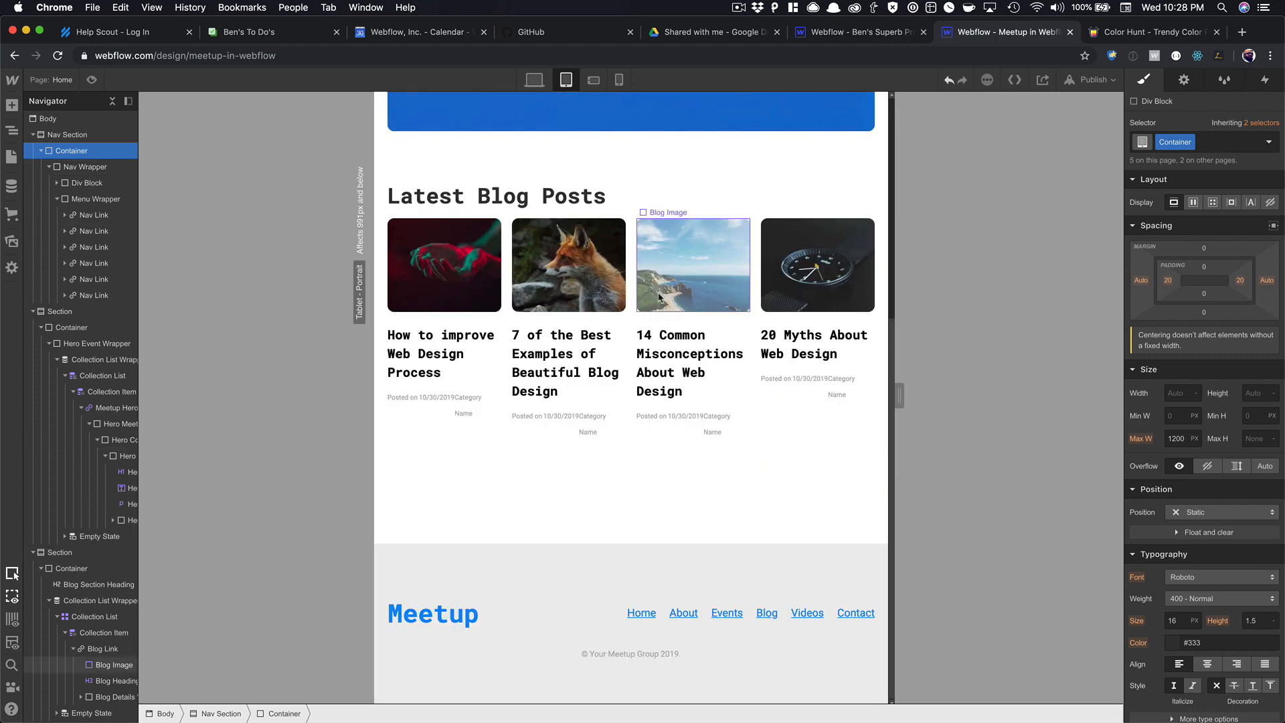
click(594, 80)
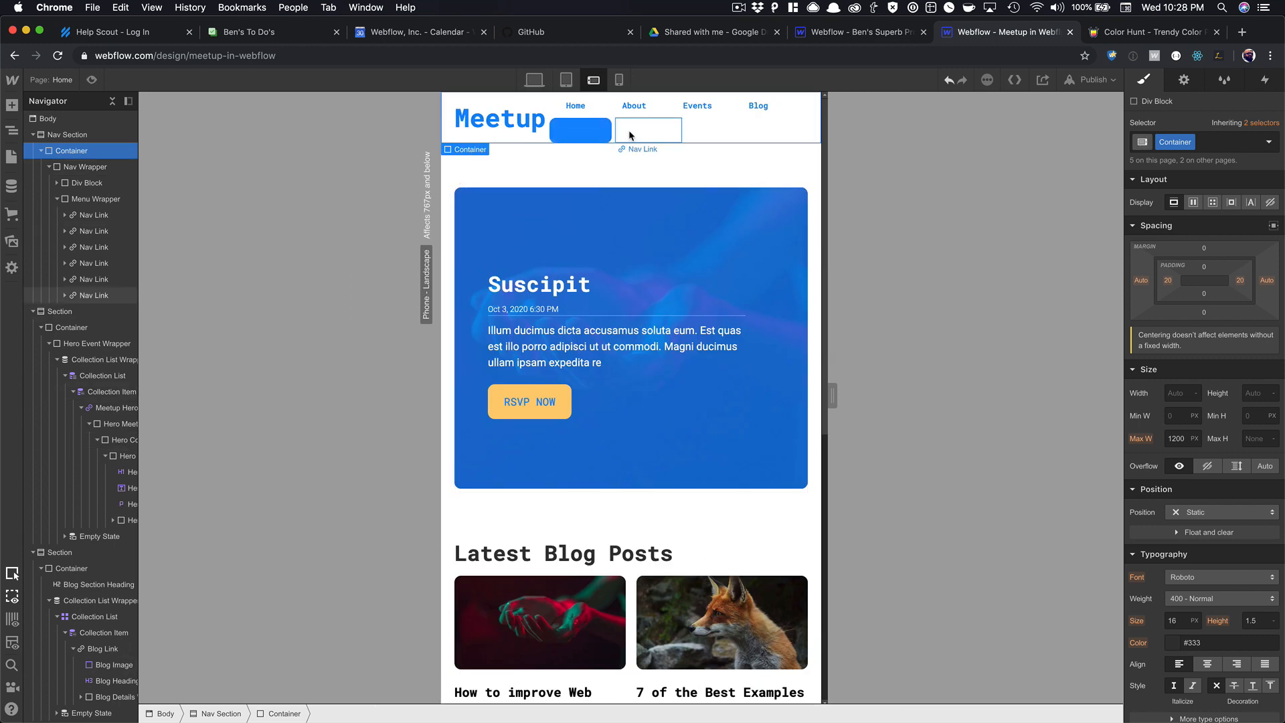
click(694, 129)
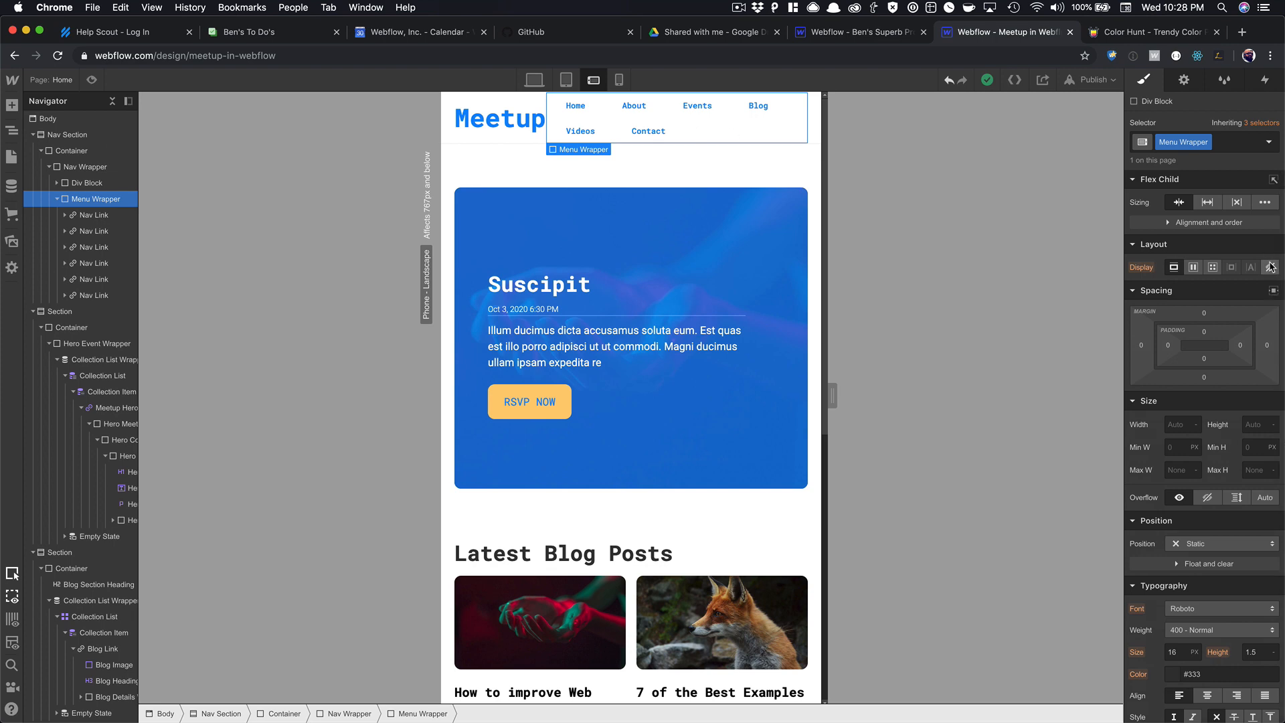
click(1270, 267)
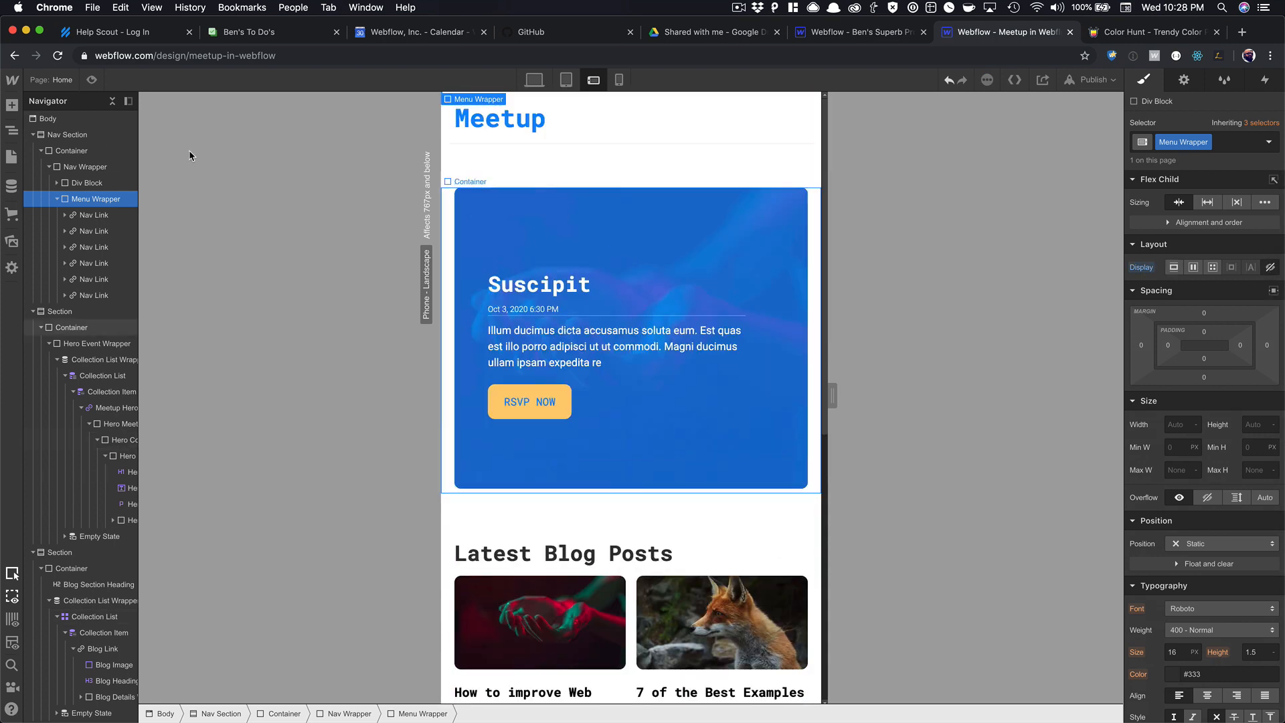
Collapse the Navigator's section trees and reselect the Nav Section.
click(34, 136)
click(34, 152)
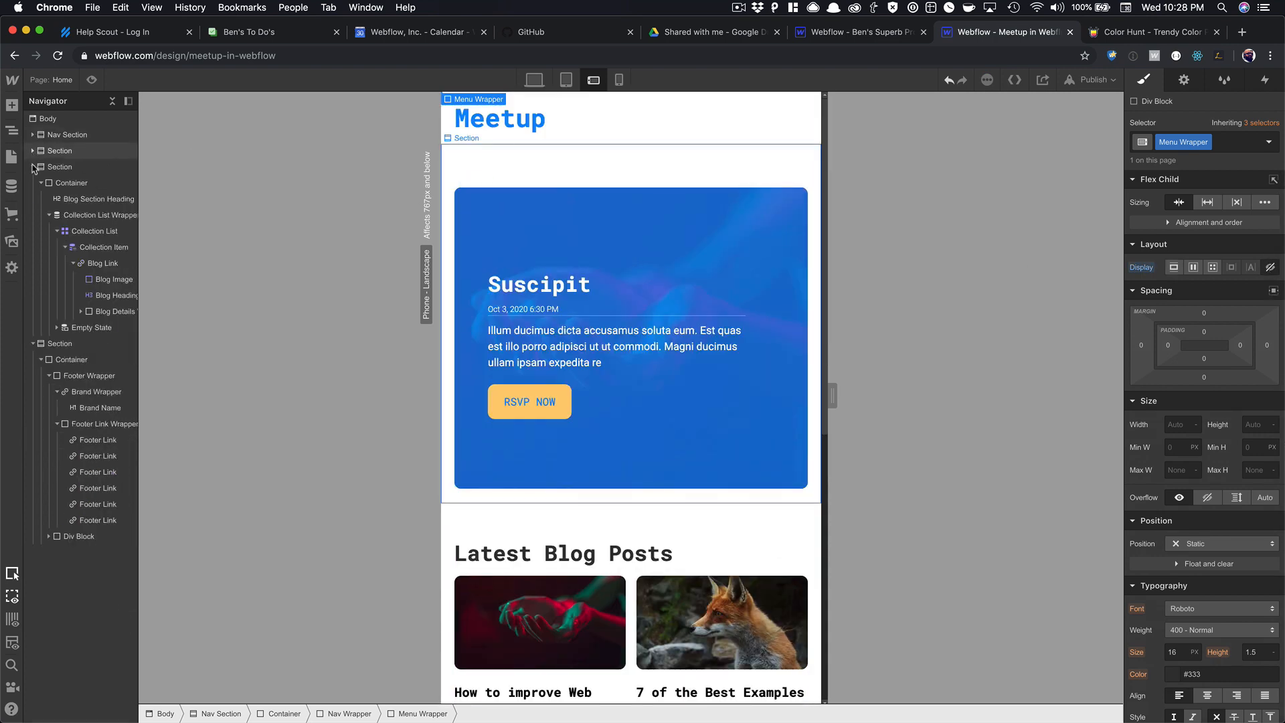
click(33, 168)
click(35, 178)
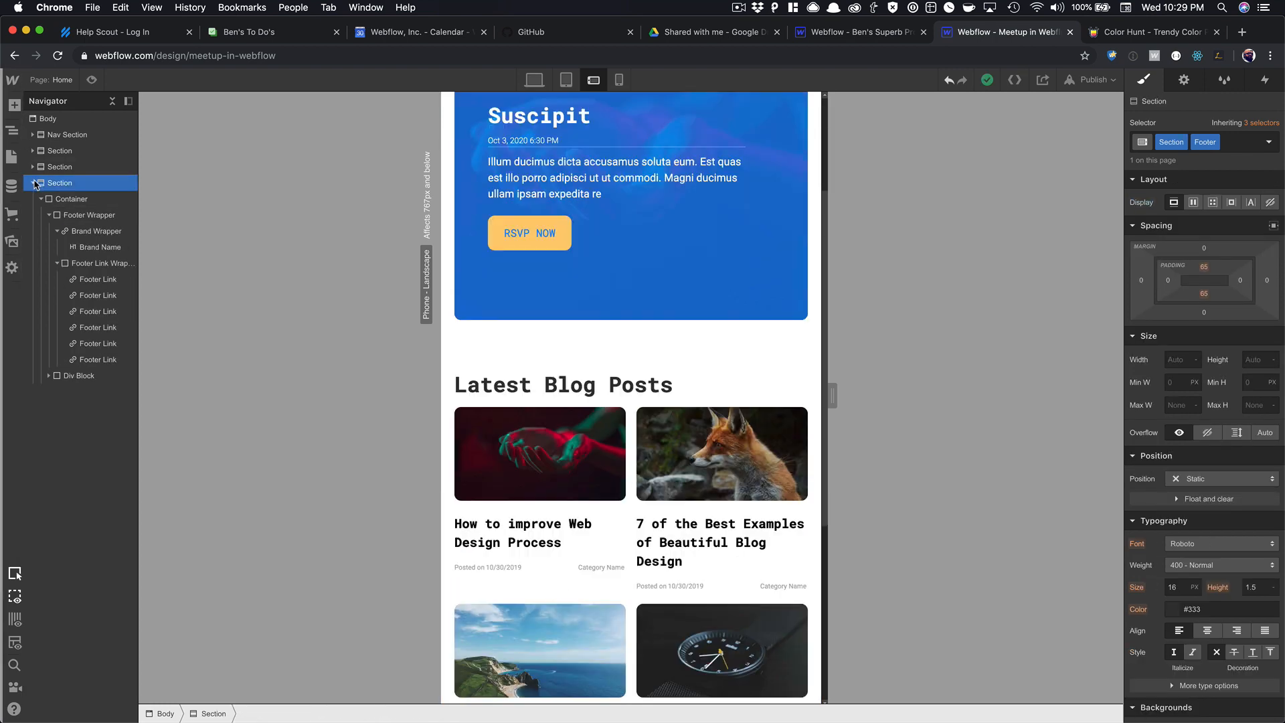
click(71, 134)
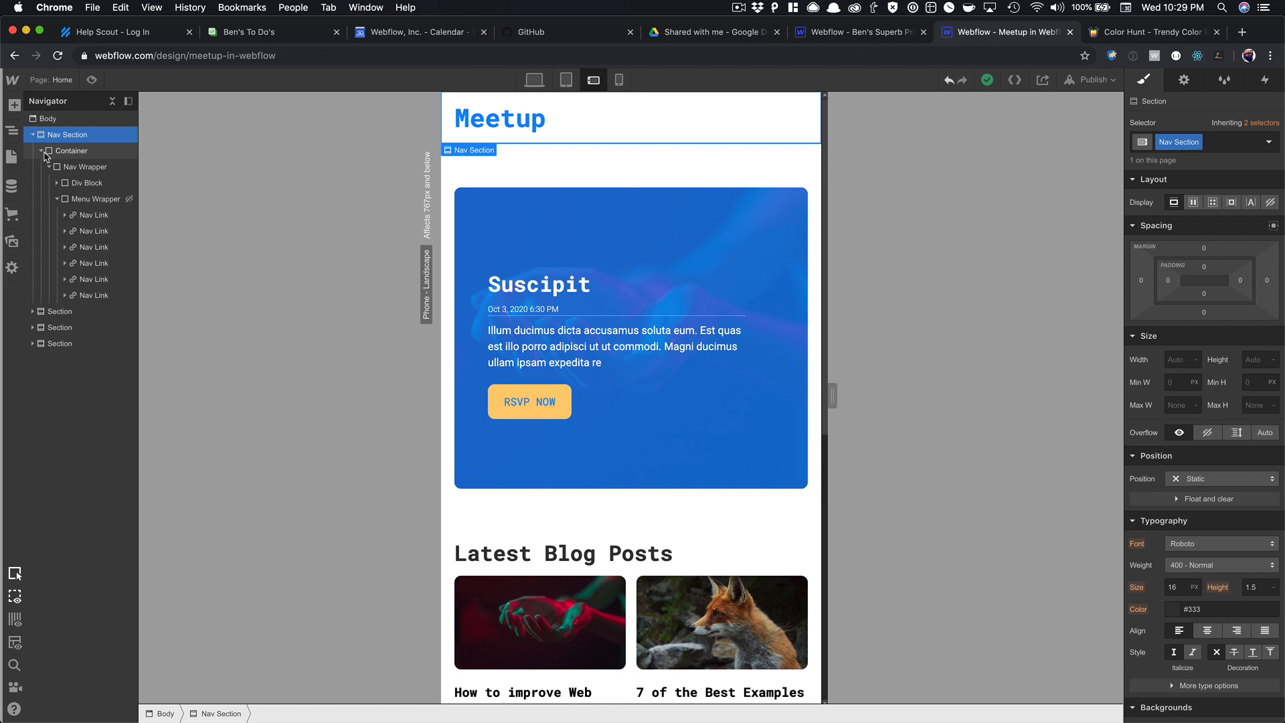
click(48, 153)
click(40, 151)
click(81, 136)
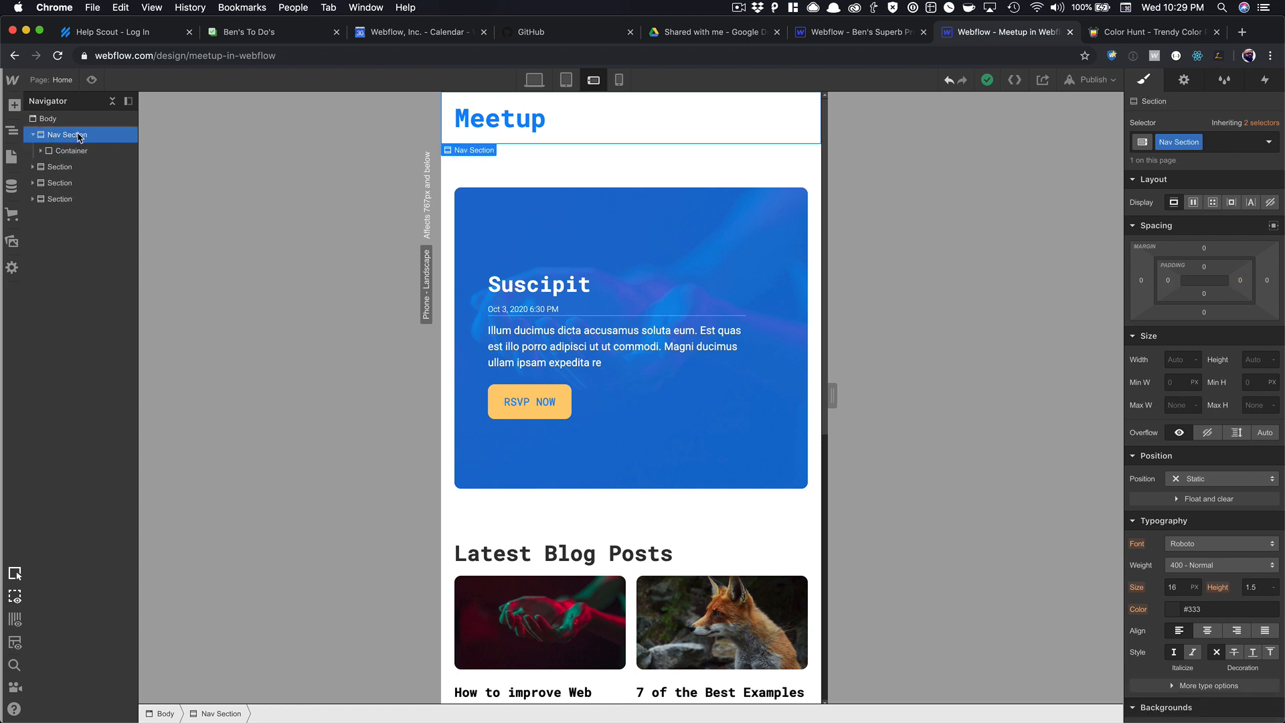
Add a div block inside the Nav Section with the class Mobile Menu.
key(super+e)
text(div)
key(Return)
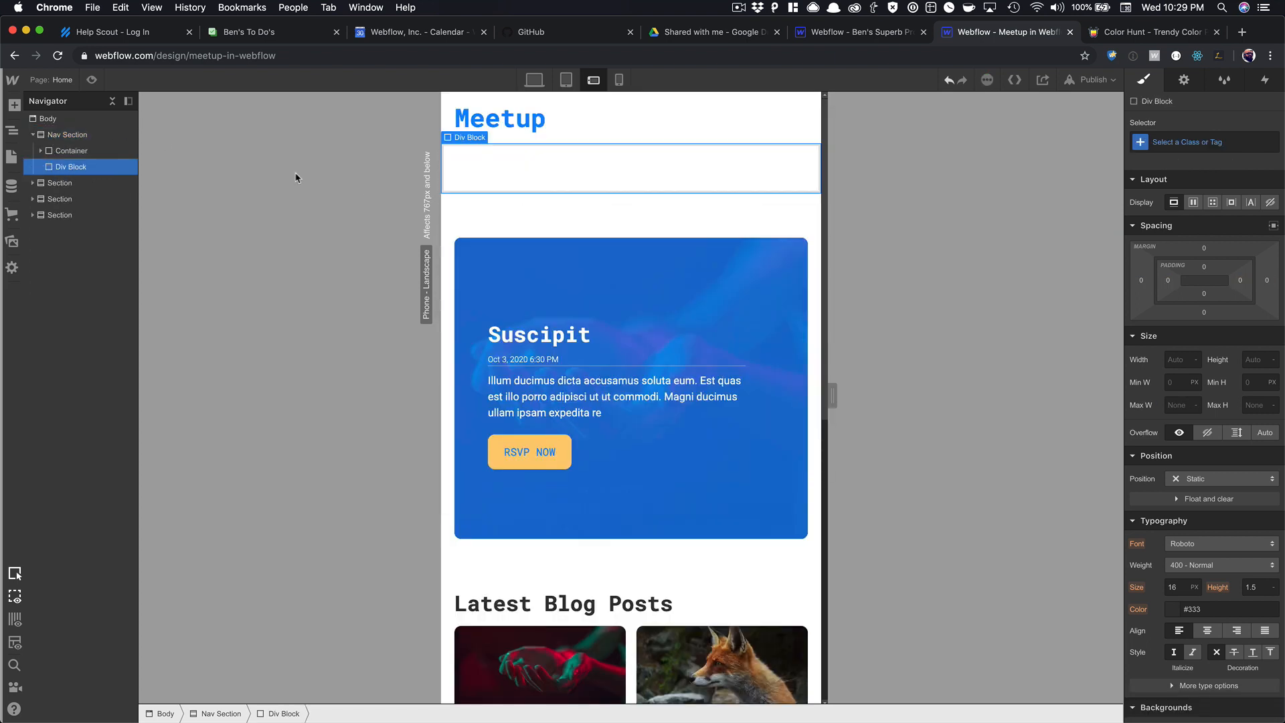
click(1204, 141)
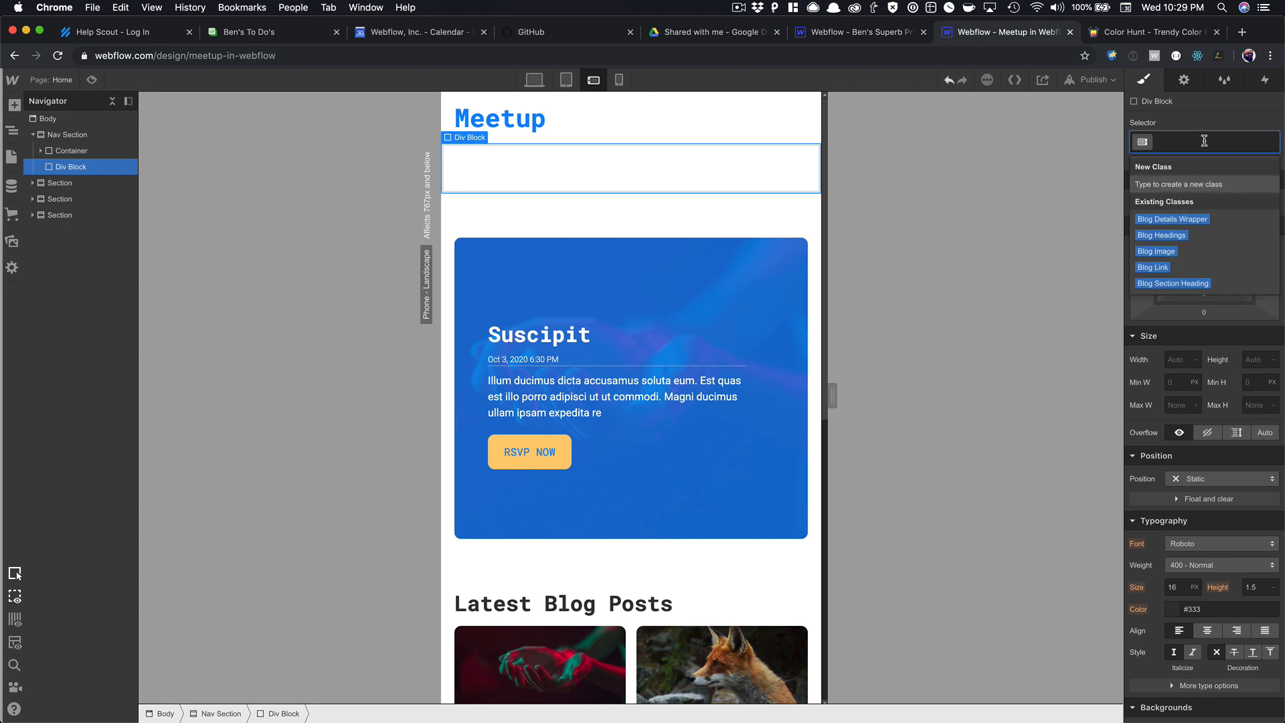
text(Mobile Menu)
key(Return)
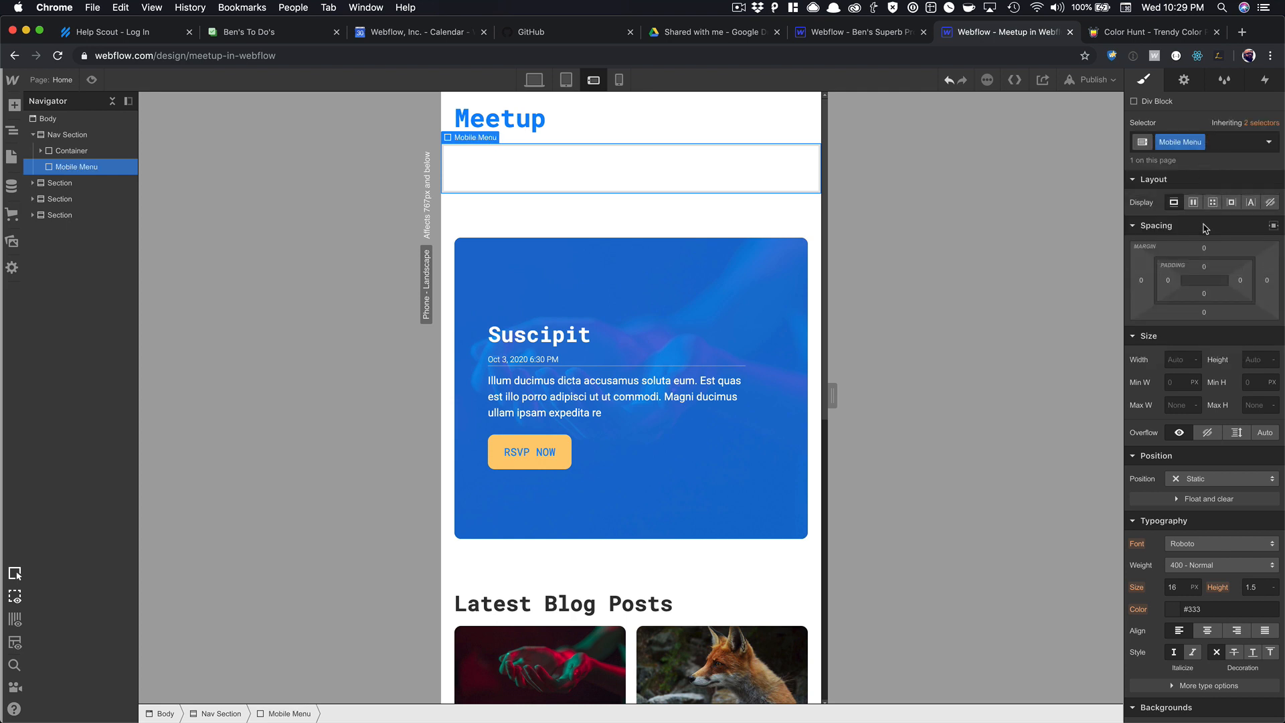
Make the Mobile Menu fixed, pinned to the page bottom, and 150px tall.
click(1216, 482)
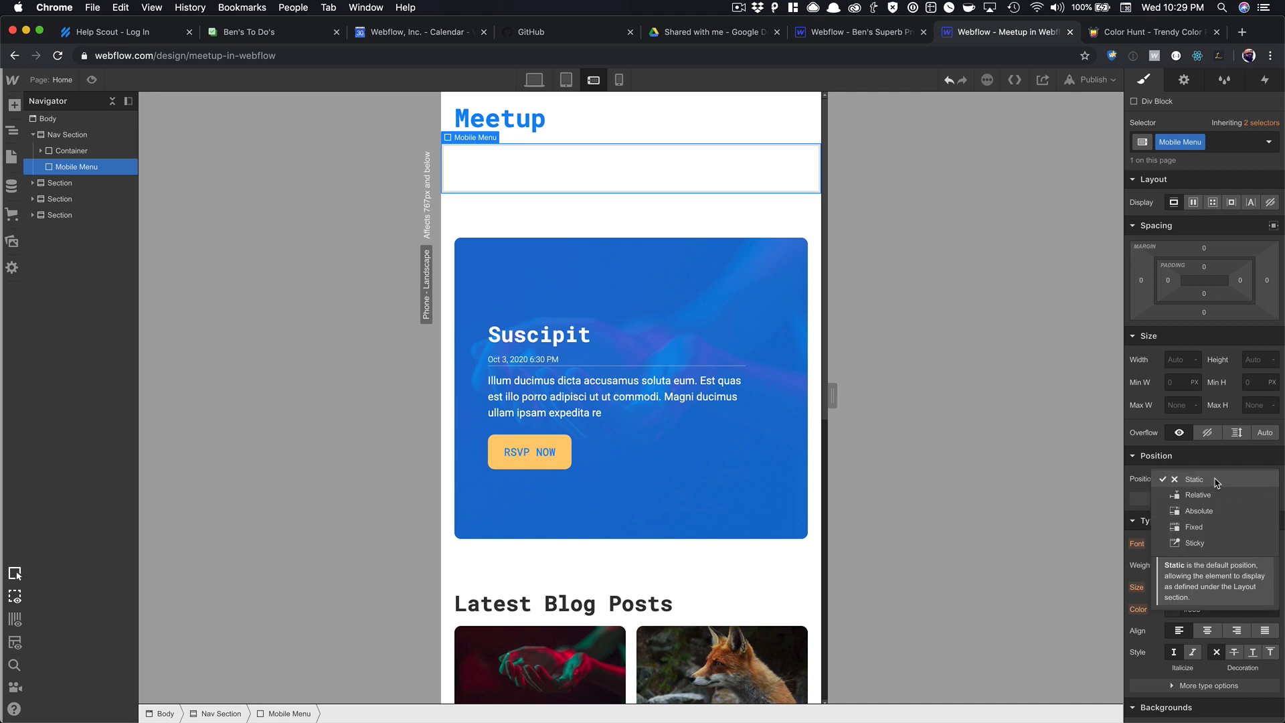
click(1209, 524)
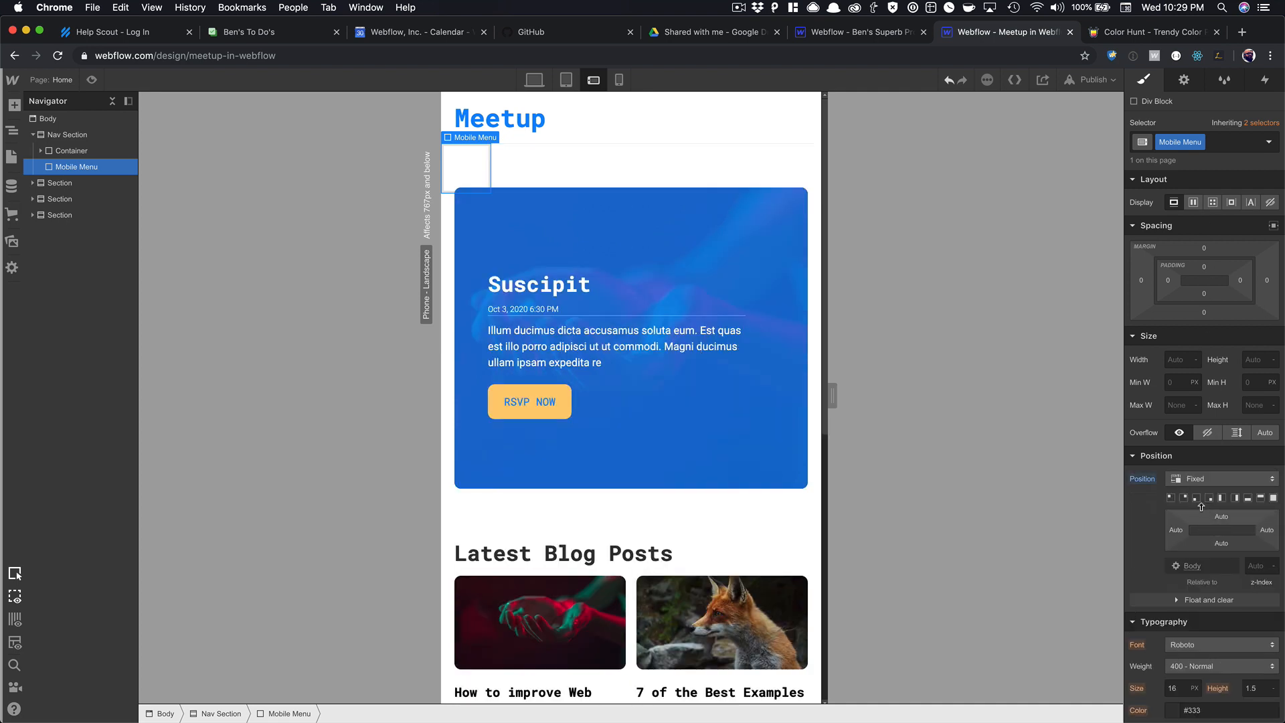
click(1248, 498)
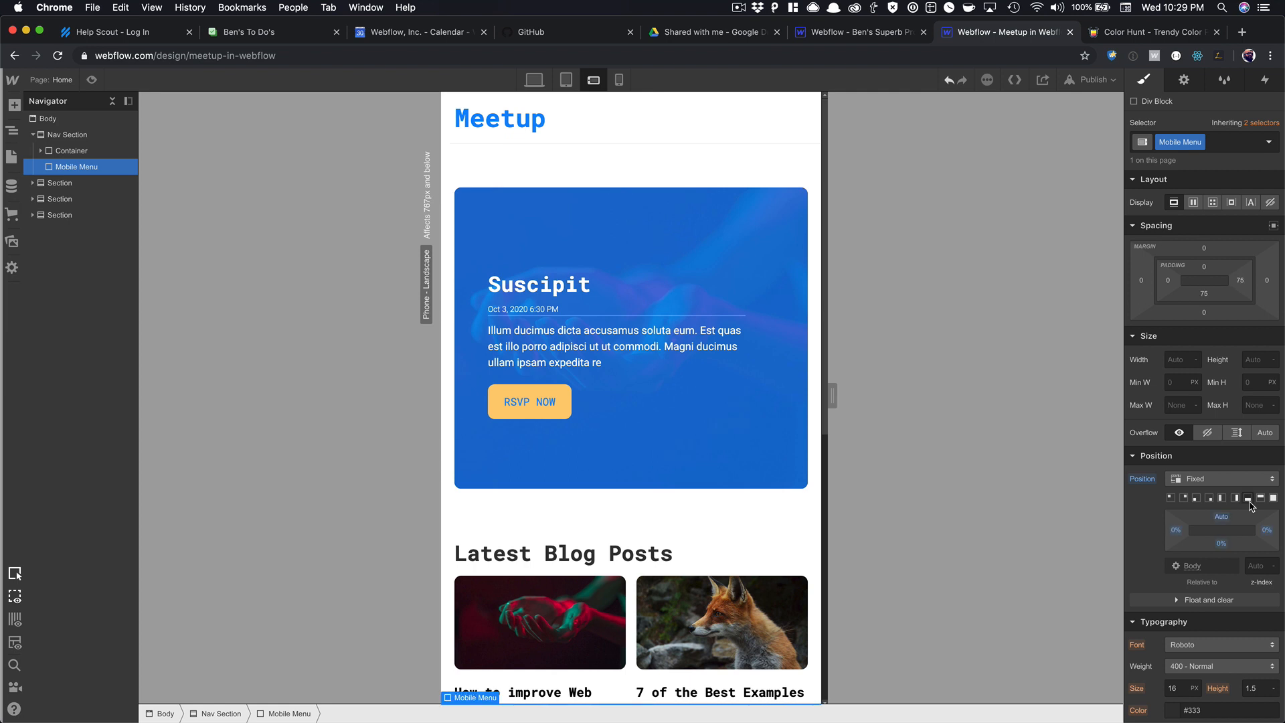
scroll(1236, 511, down, 5)
scroll(1239, 288, up, 4)
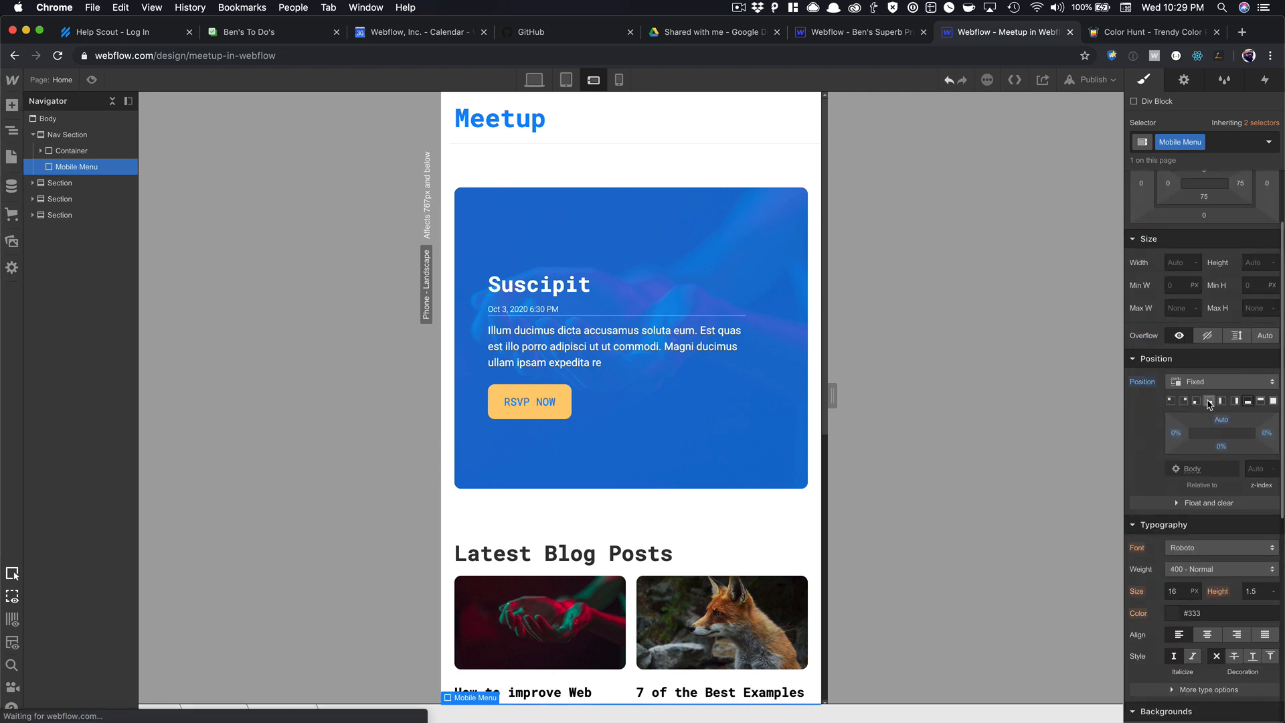
click(1245, 264)
text(5)
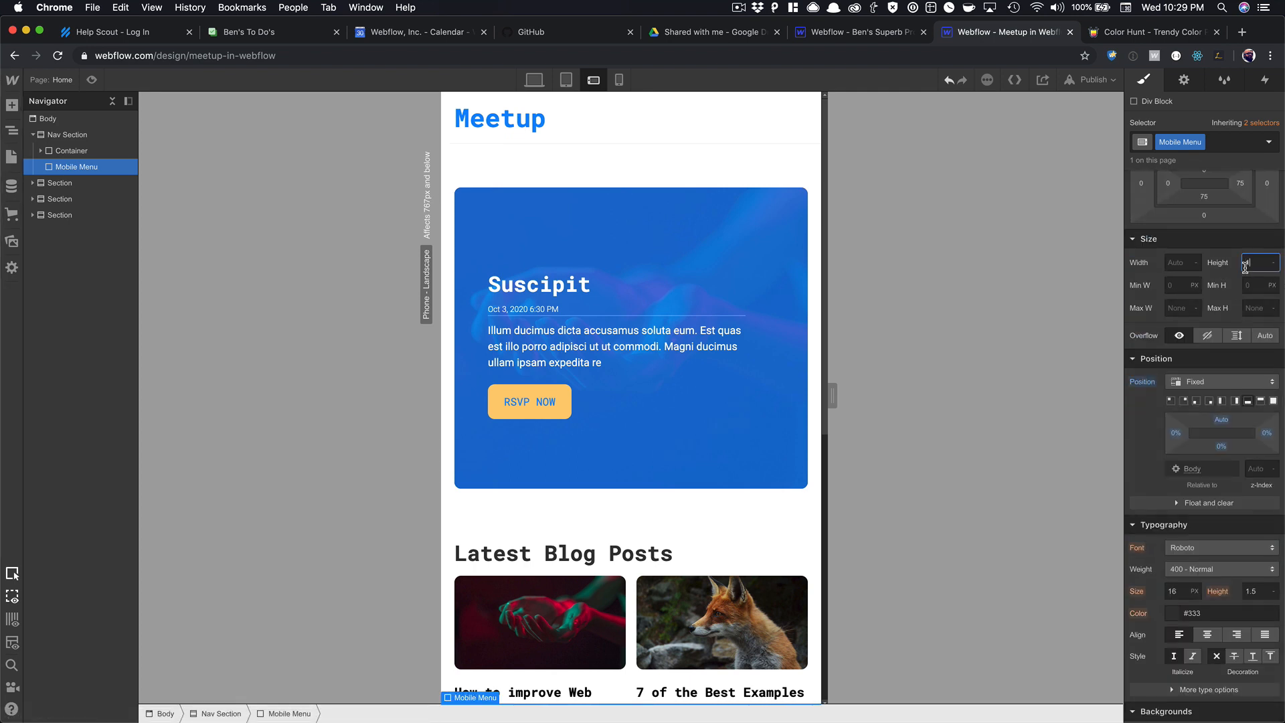
text(50)
key(Tab)
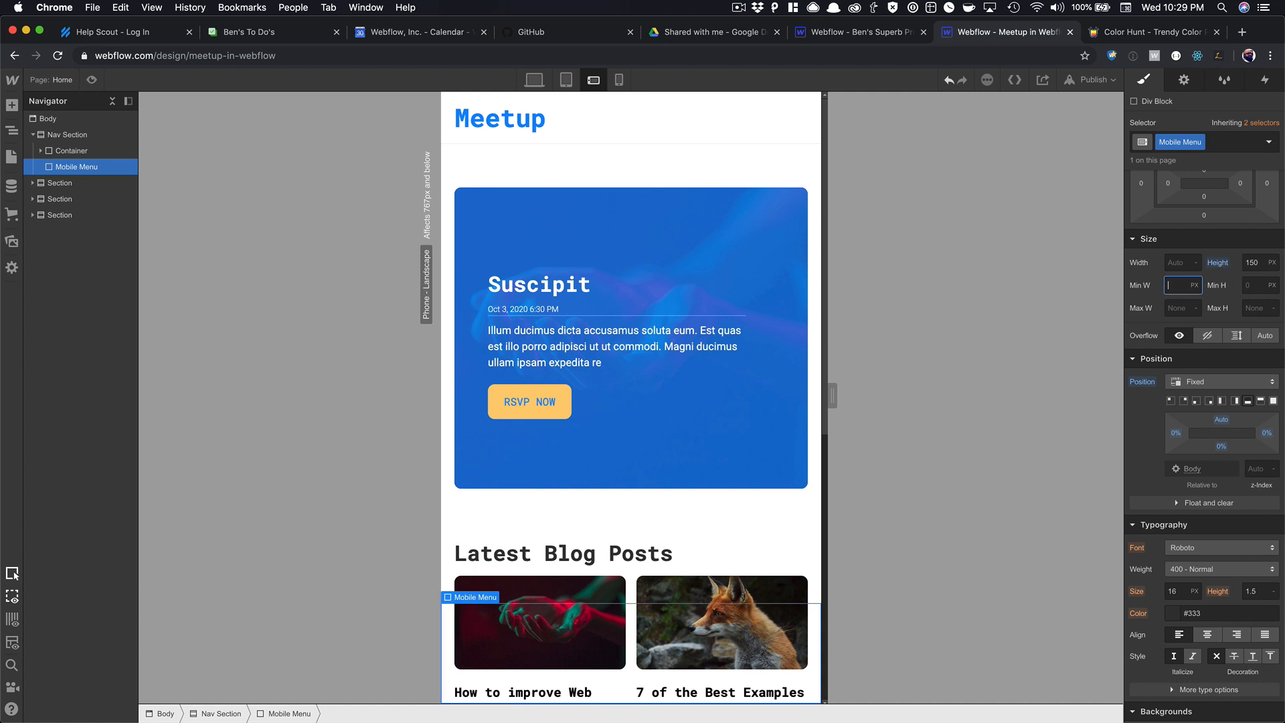
Give the Mobile Menu a z-index of 500.
scroll(805, 432, down, 7)
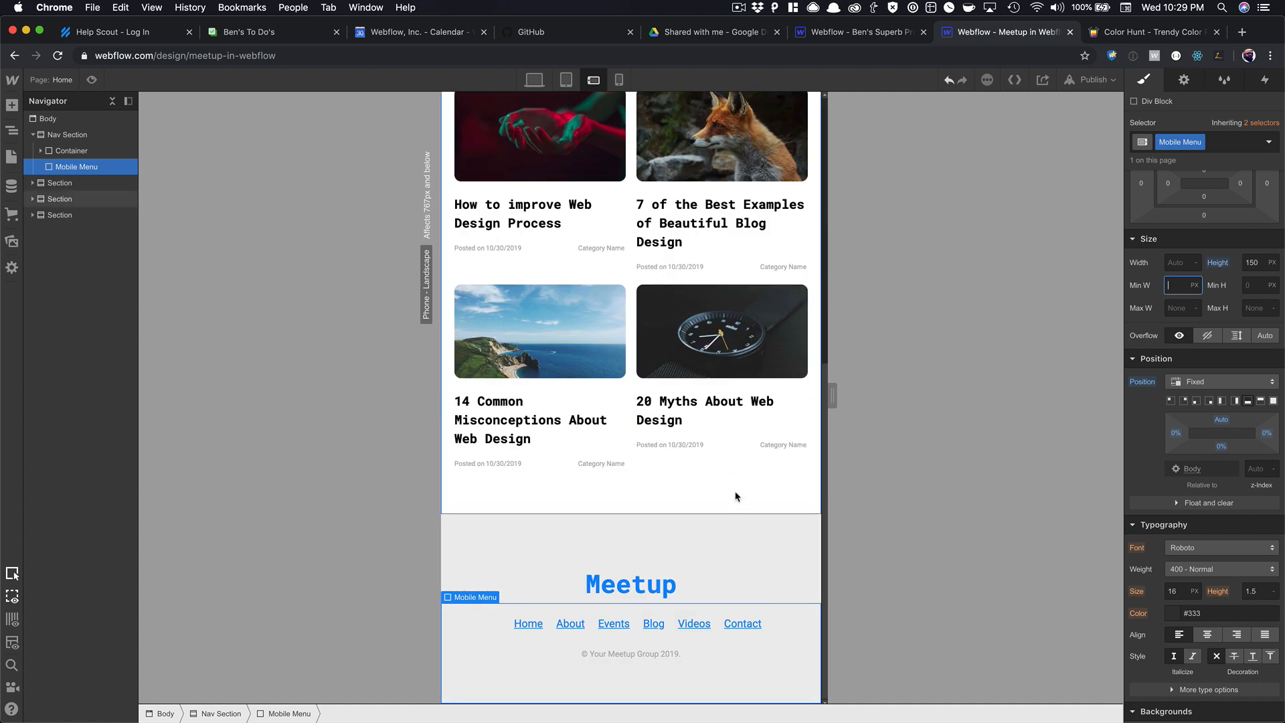
click(57, 120)
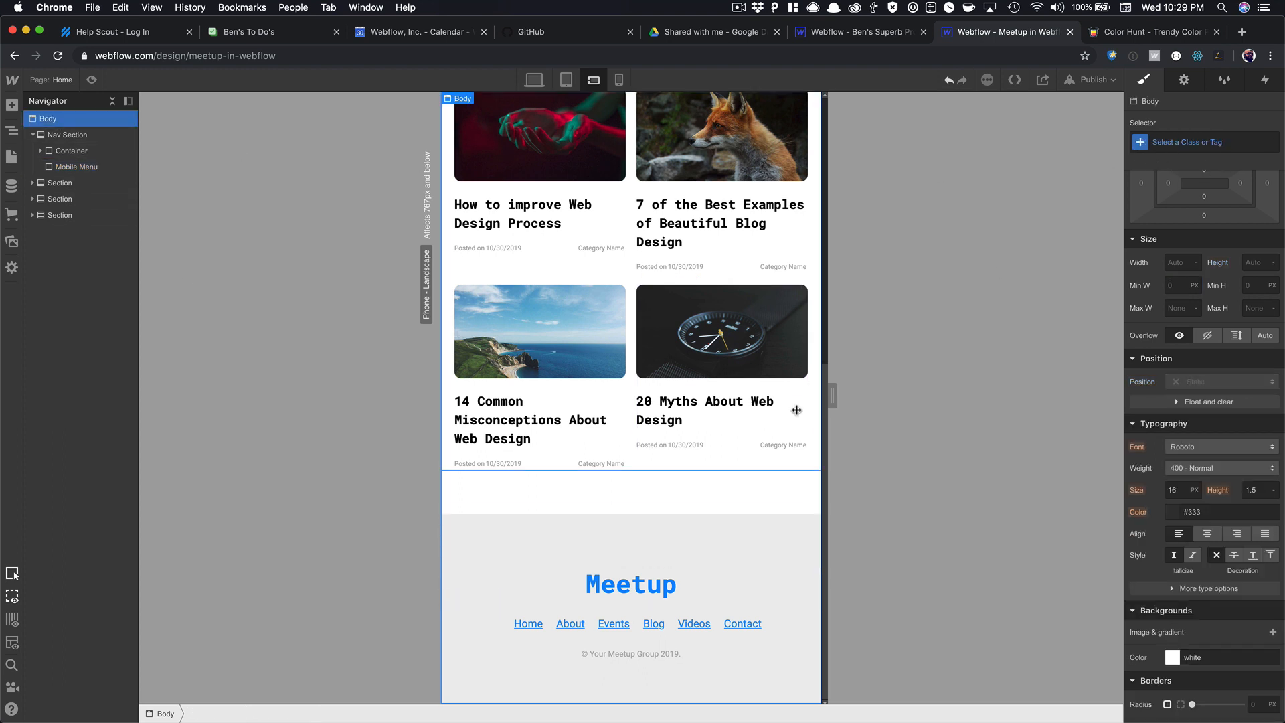
click(628, 665)
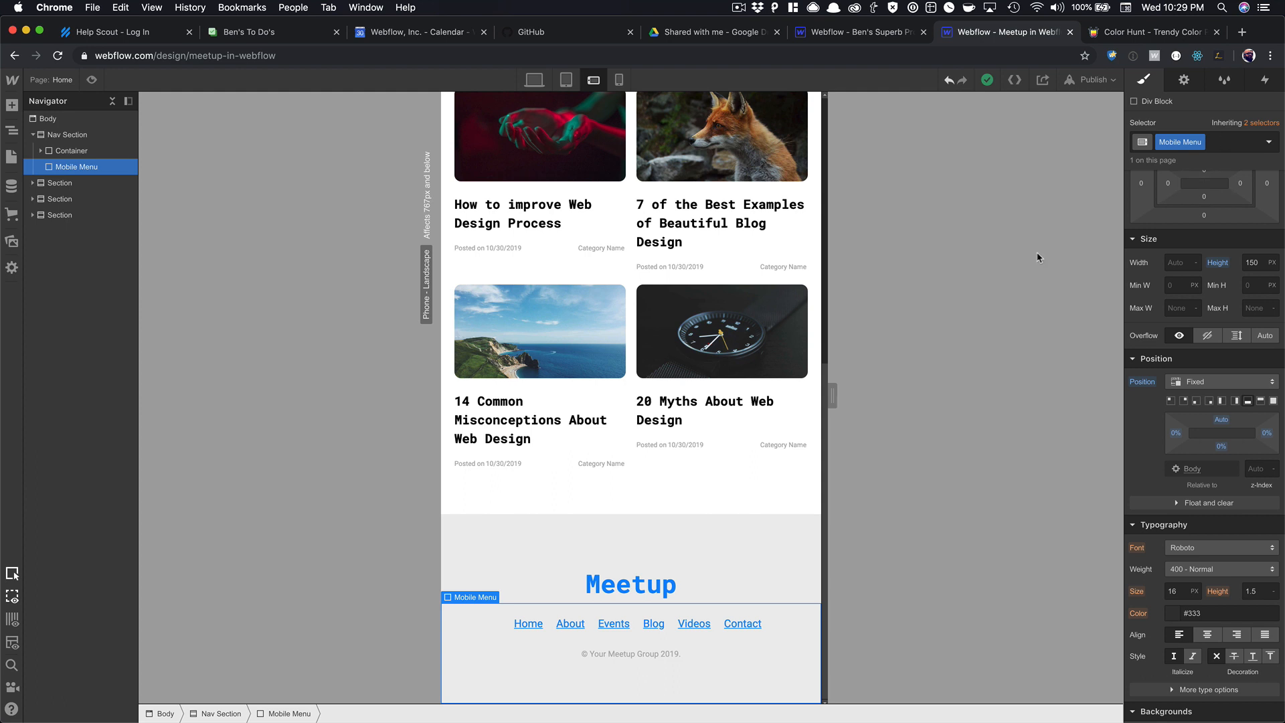
scroll(1141, 492, down, 6)
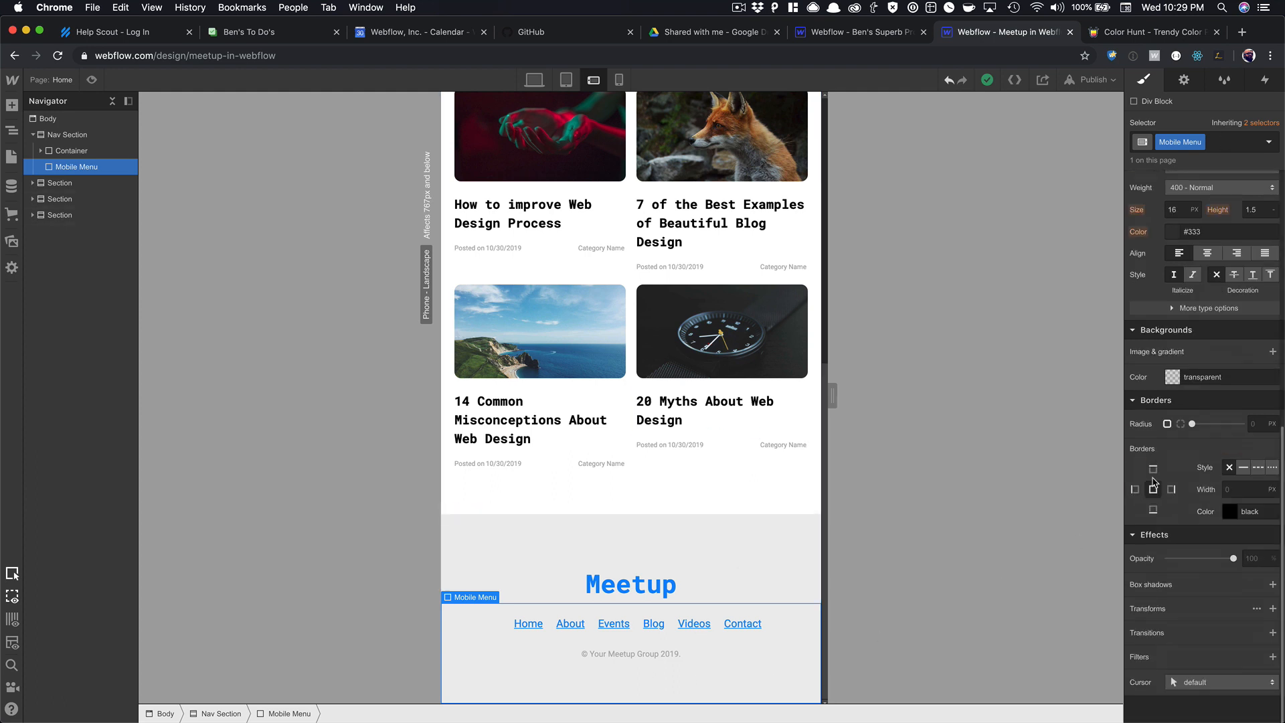
scroll(1224, 464, up, 4)
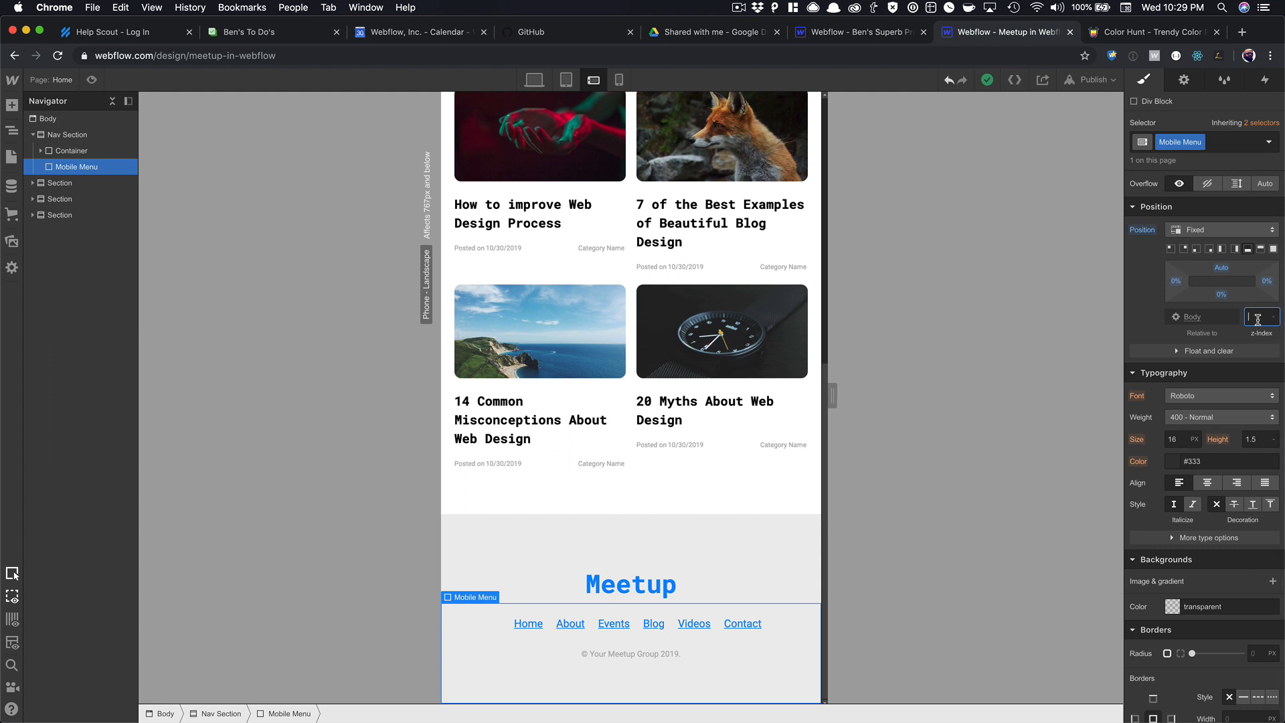
text(0)
key(Tab)
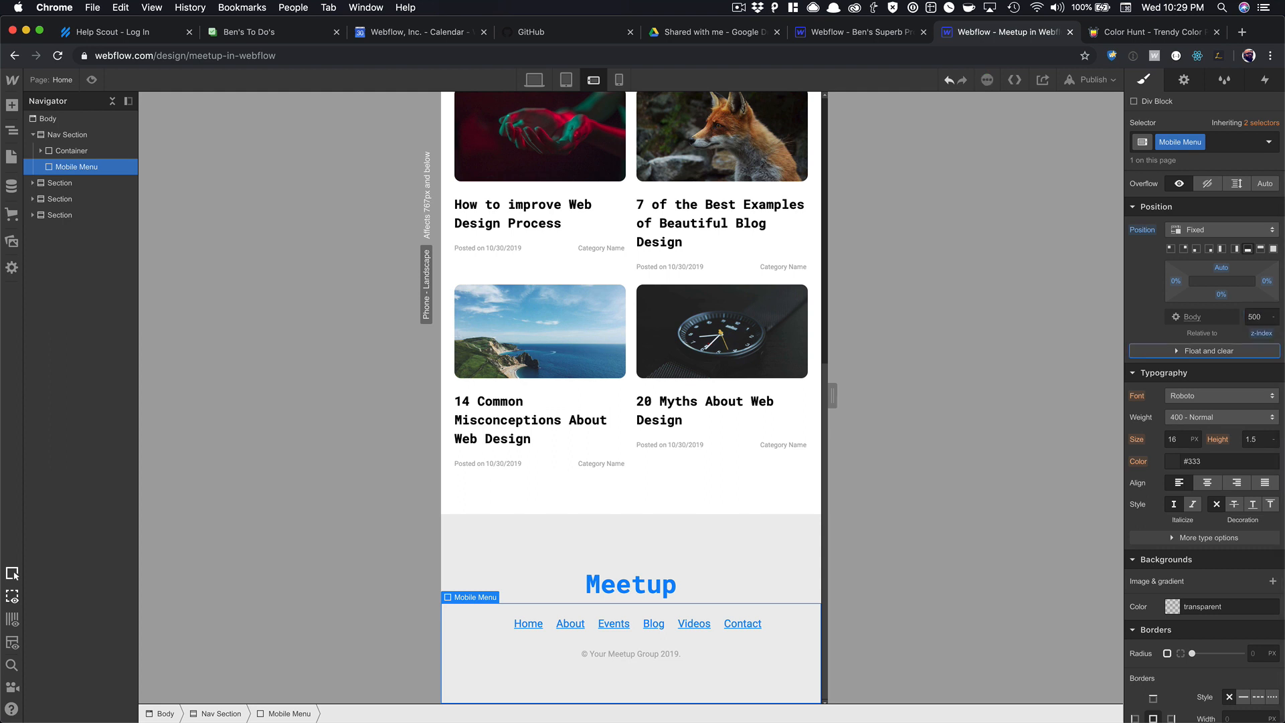
Try Gainsboro, White Smoke, Dodger Blue and Navajo White backgrounds on the Mobile Menu.
scroll(1213, 343, down, 5)
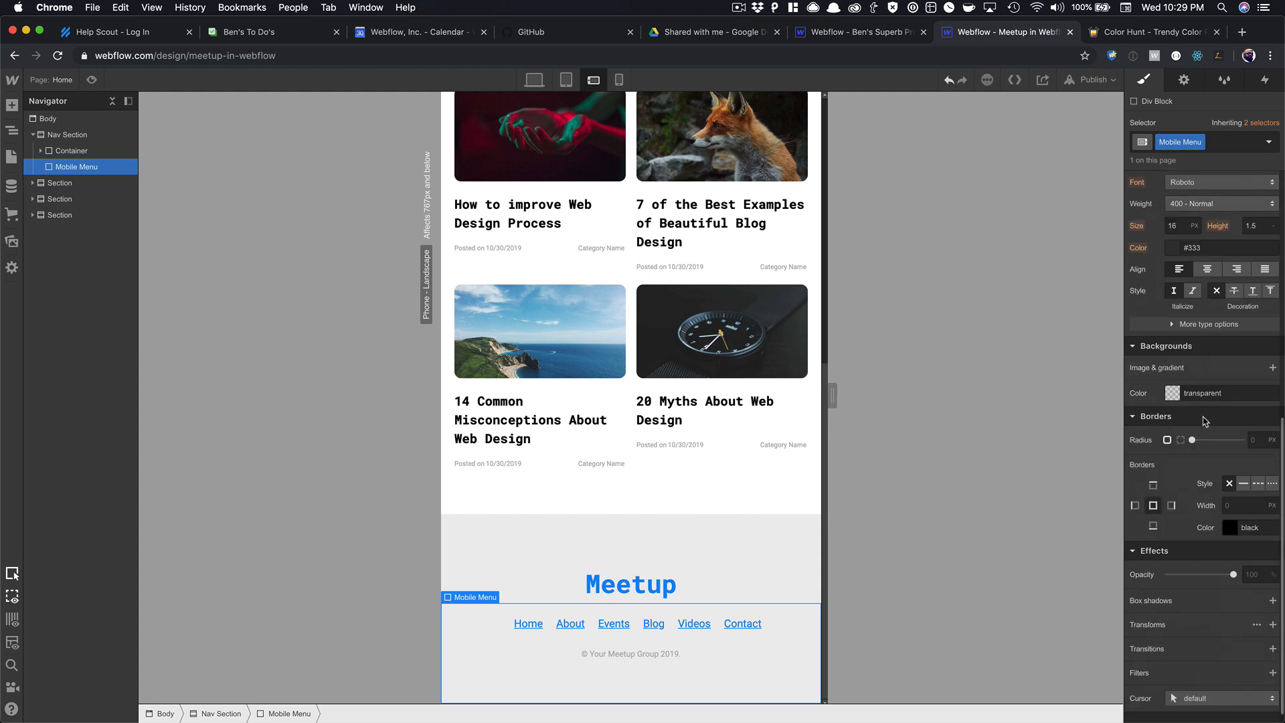
click(1173, 393)
click(1233, 602)
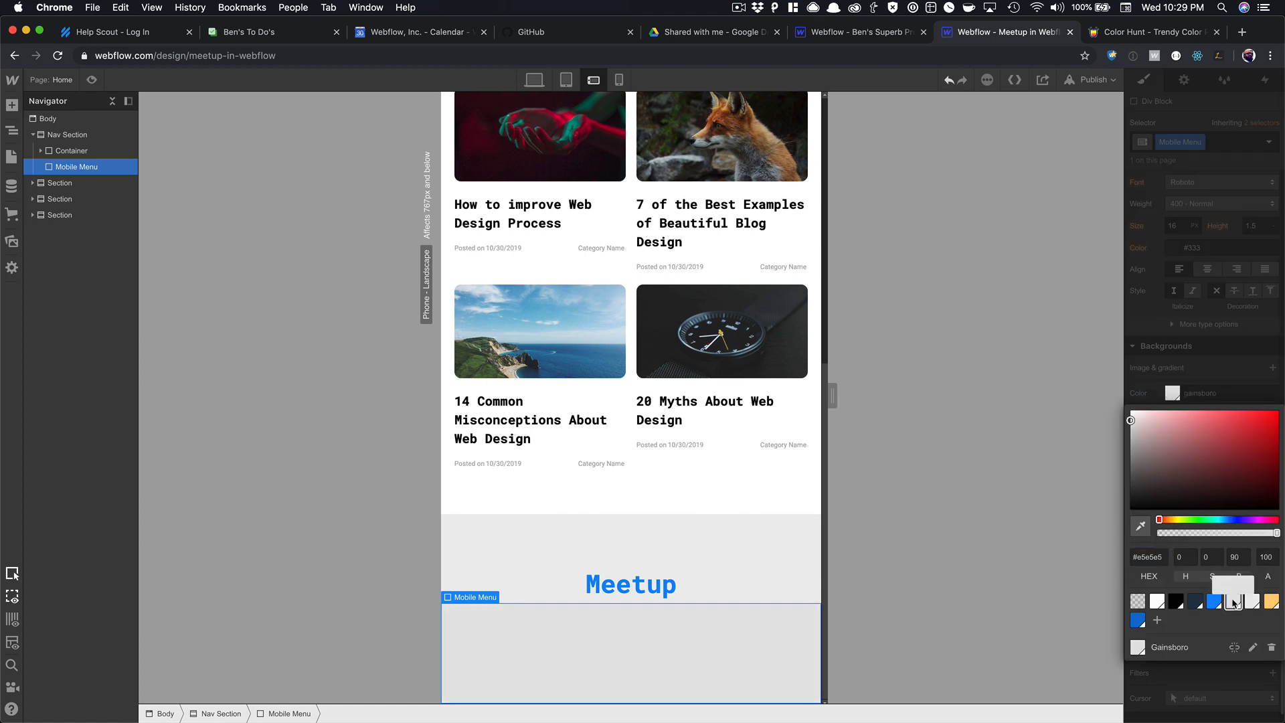
click(1250, 601)
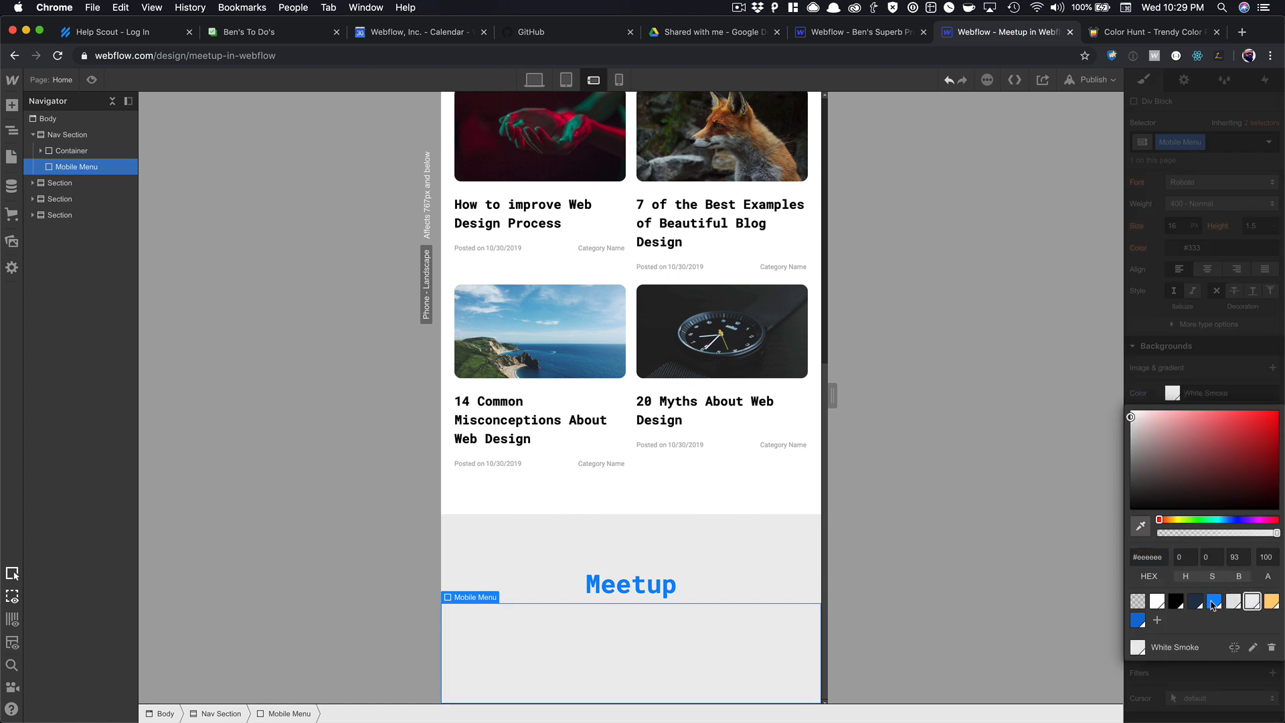
click(1214, 602)
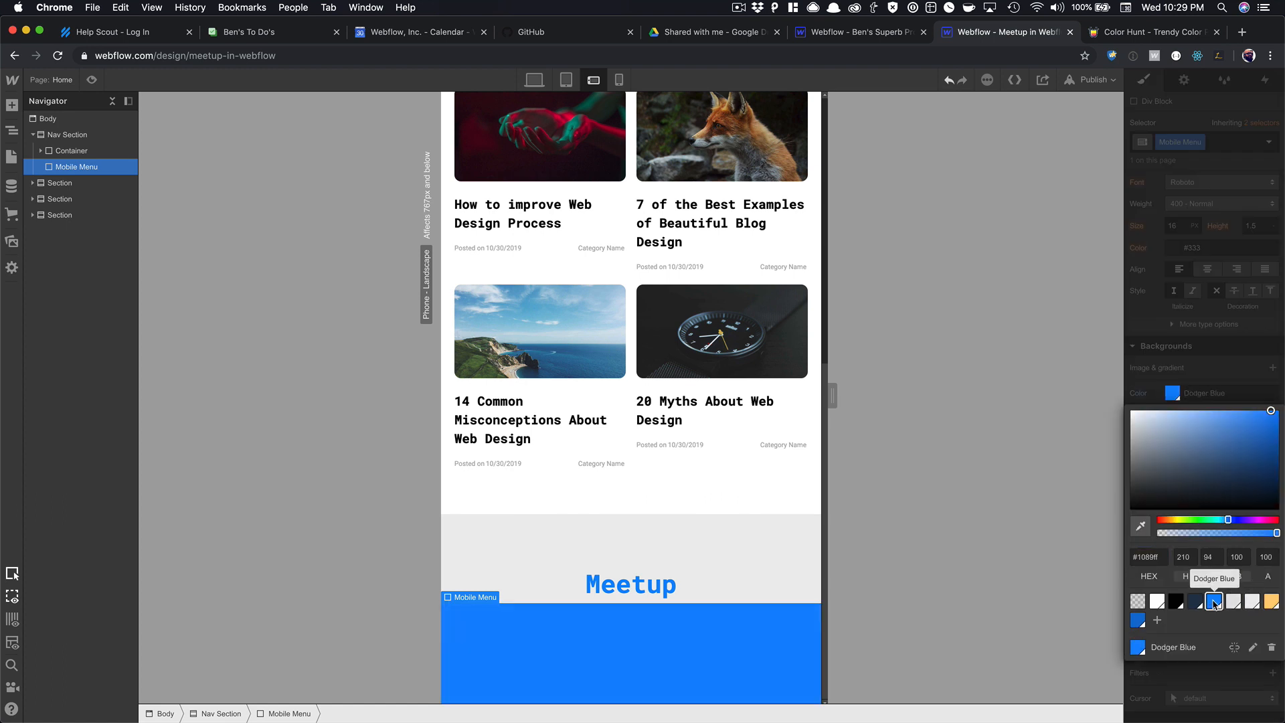
click(1269, 602)
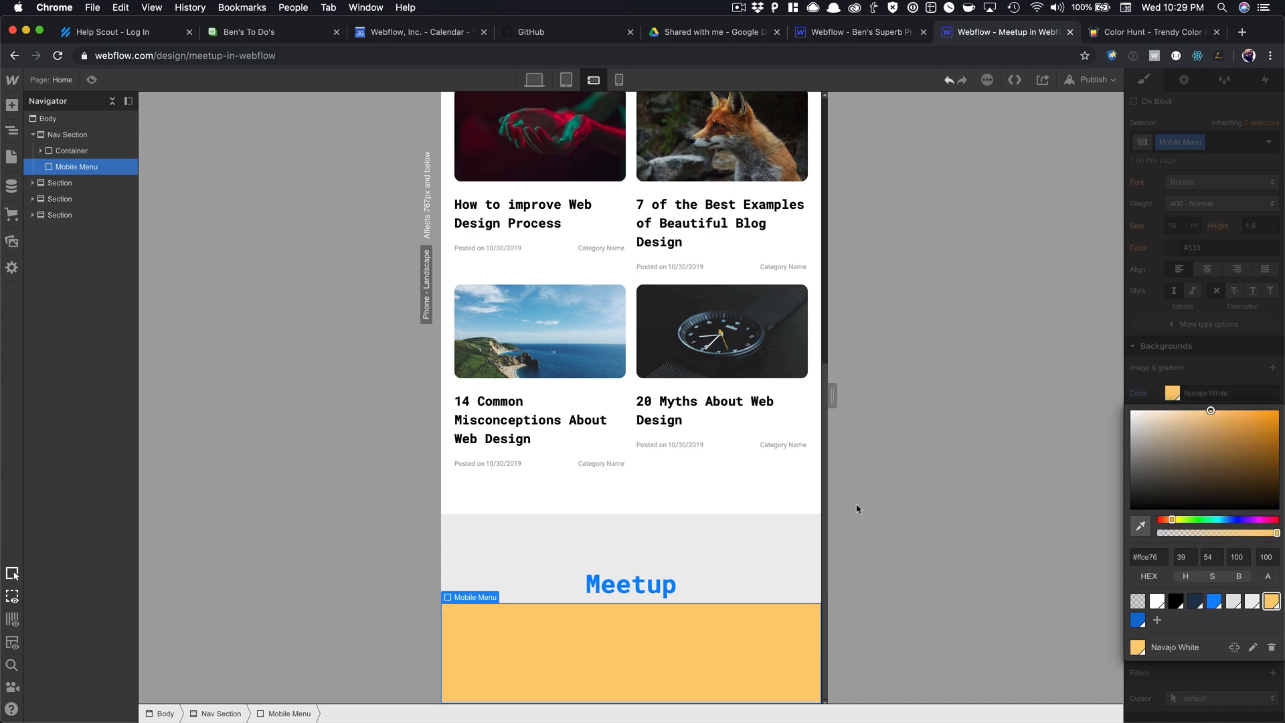
scroll(763, 474, up, 7)
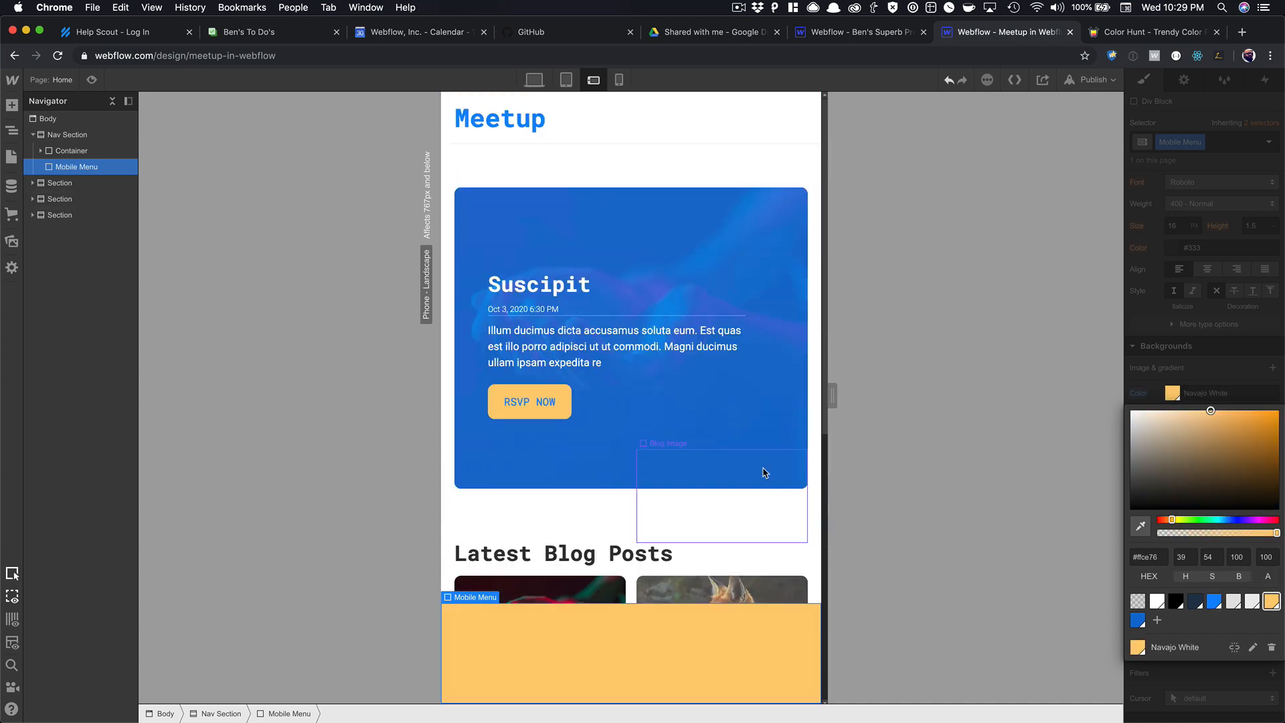
click(1233, 602)
click(1211, 351)
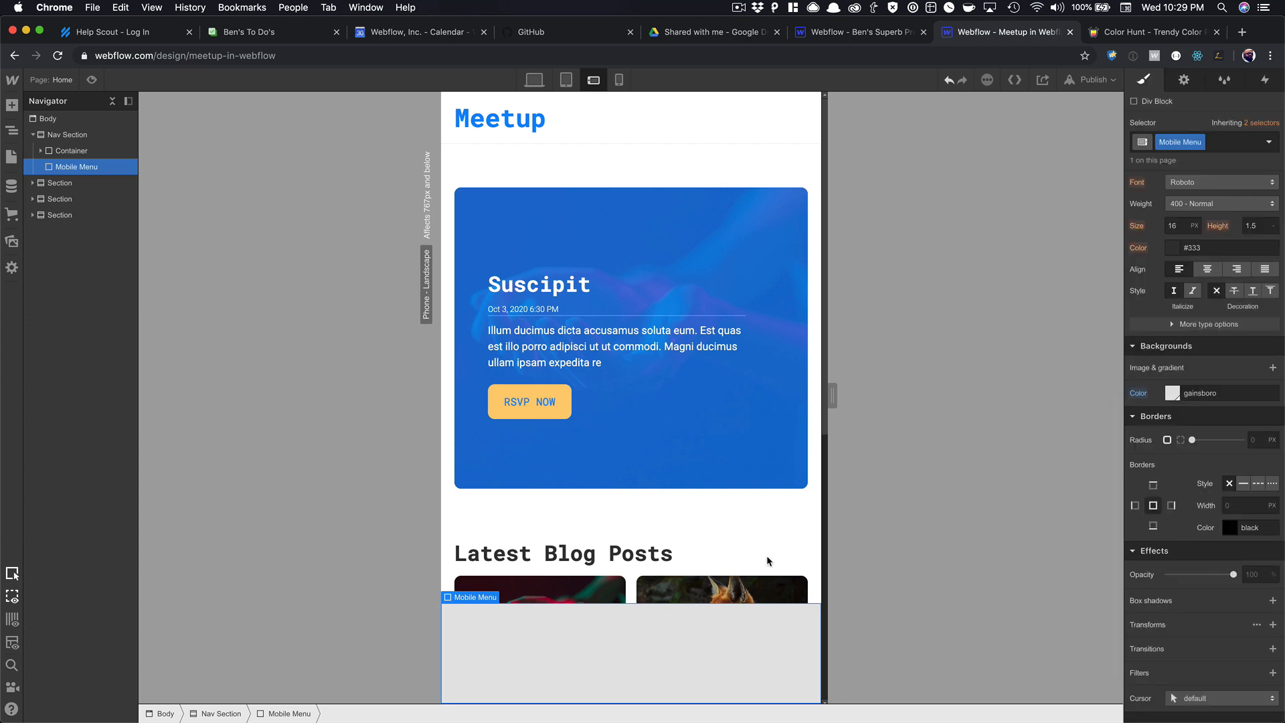
Set the Mobile Menu background to White Smoke.
scroll(766, 560, down, 7)
scroll(1171, 519, down, 1)
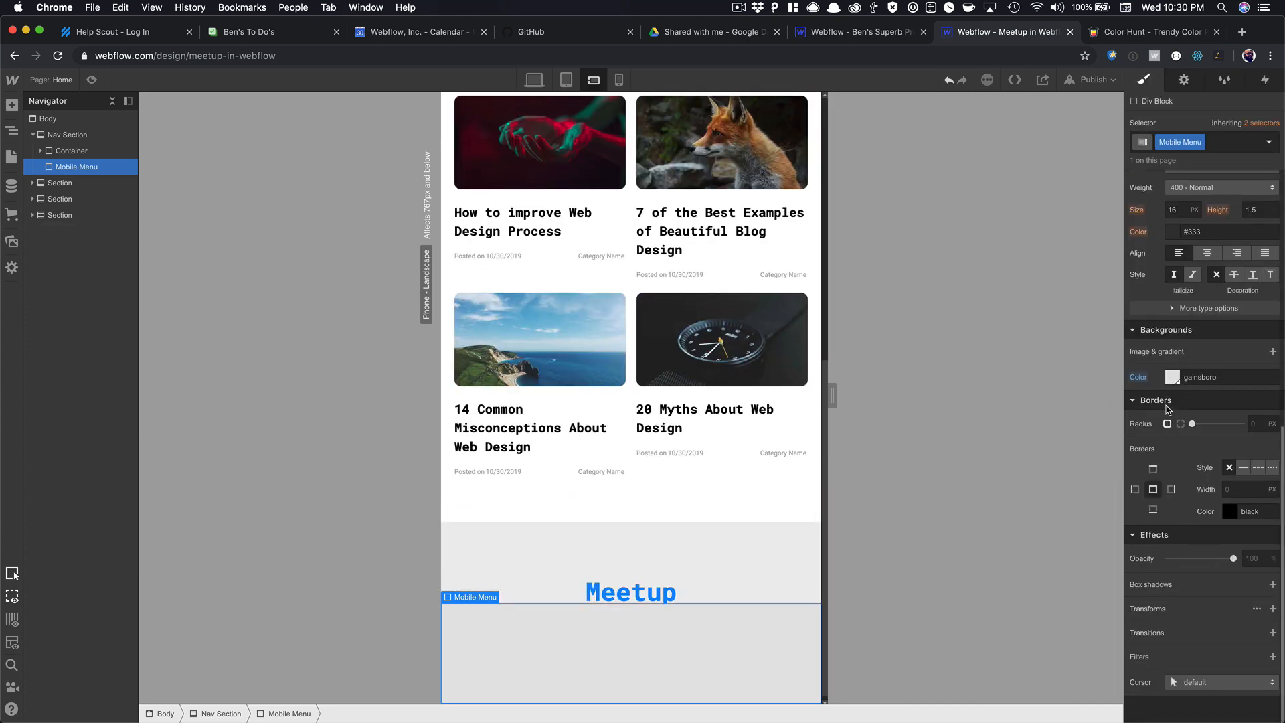
click(1176, 382)
click(1252, 587)
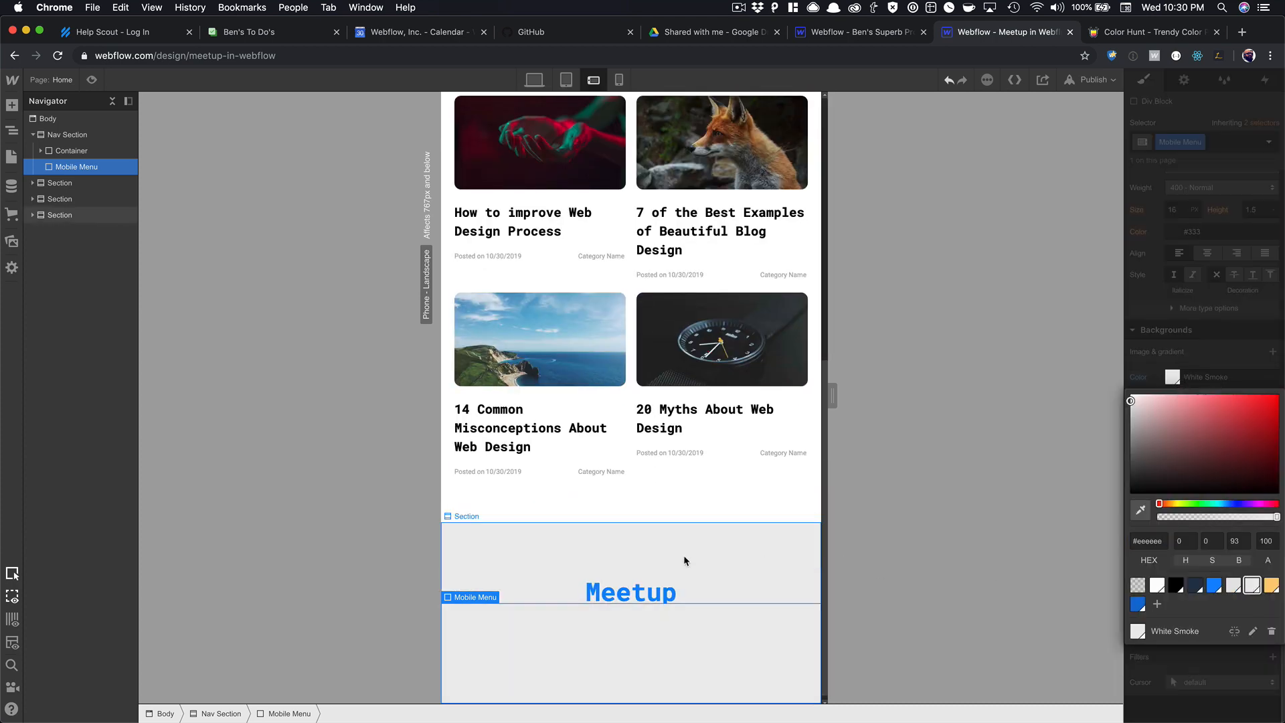
scroll(683, 563, down, 1)
click(1162, 340)
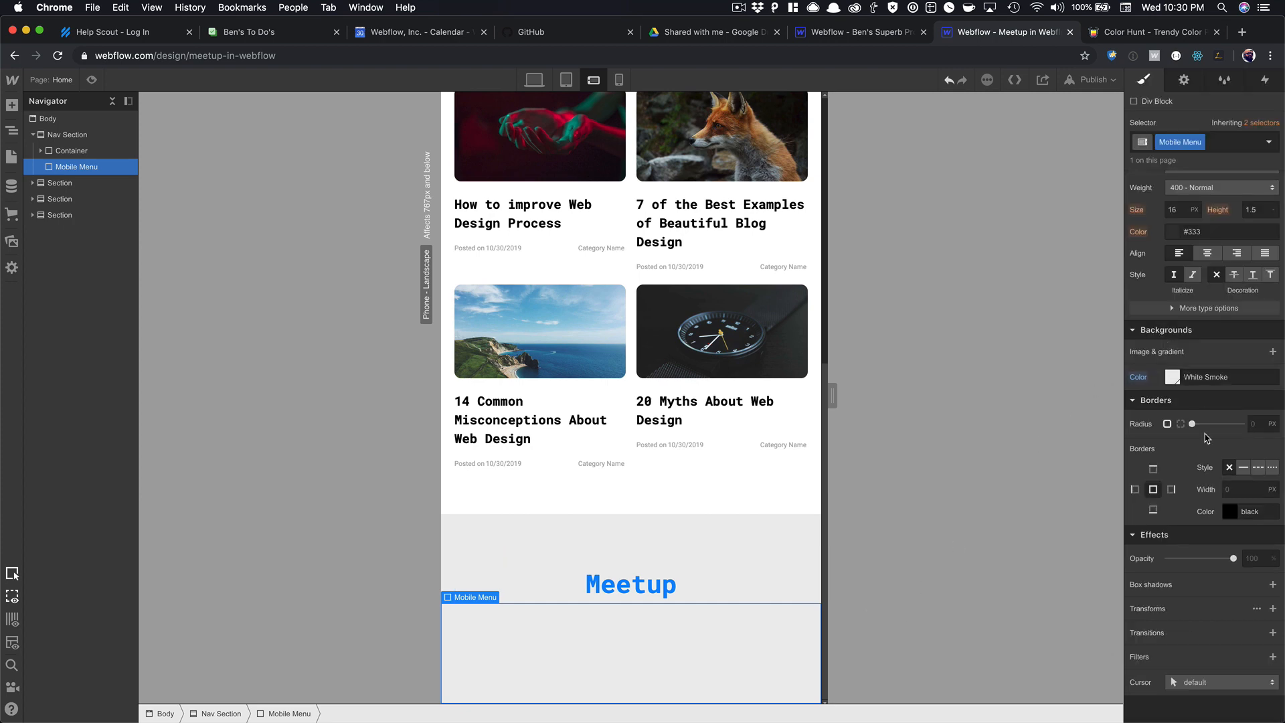
Add a Mobile Menu box shadow with 5px blur and a more transparent colour.
scroll(1228, 475, up, 5)
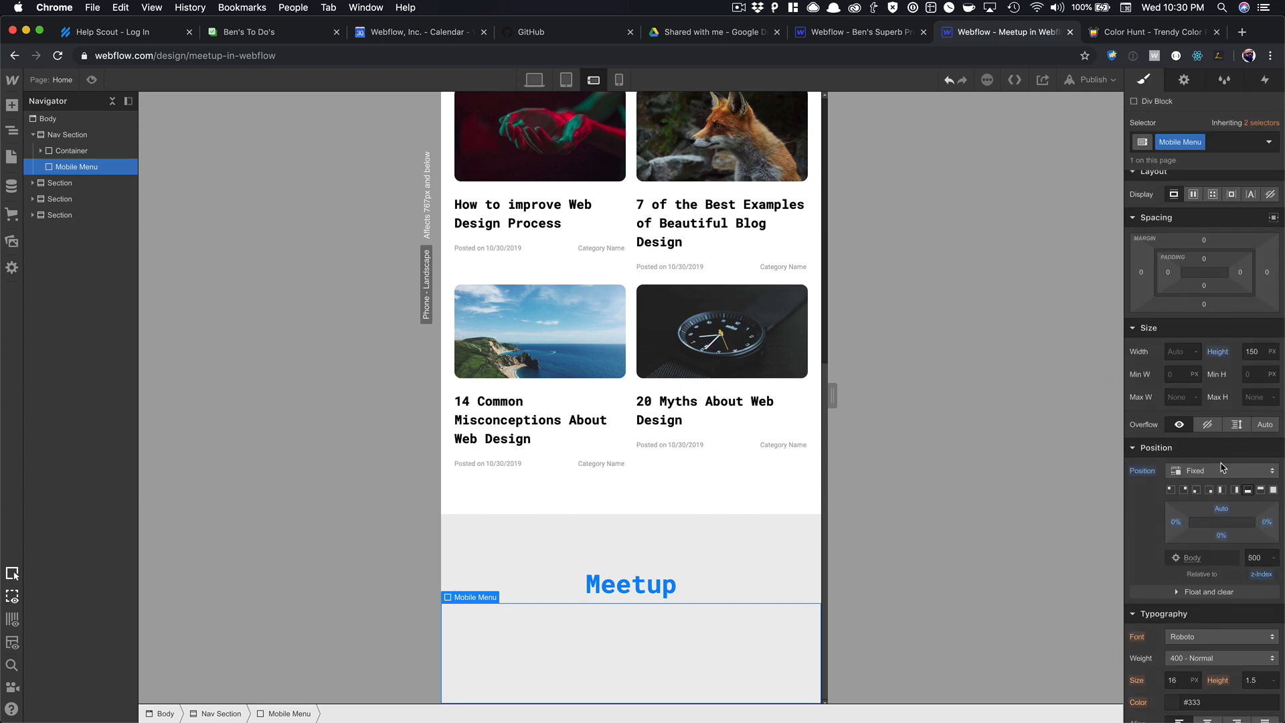
scroll(1221, 467, down, 5)
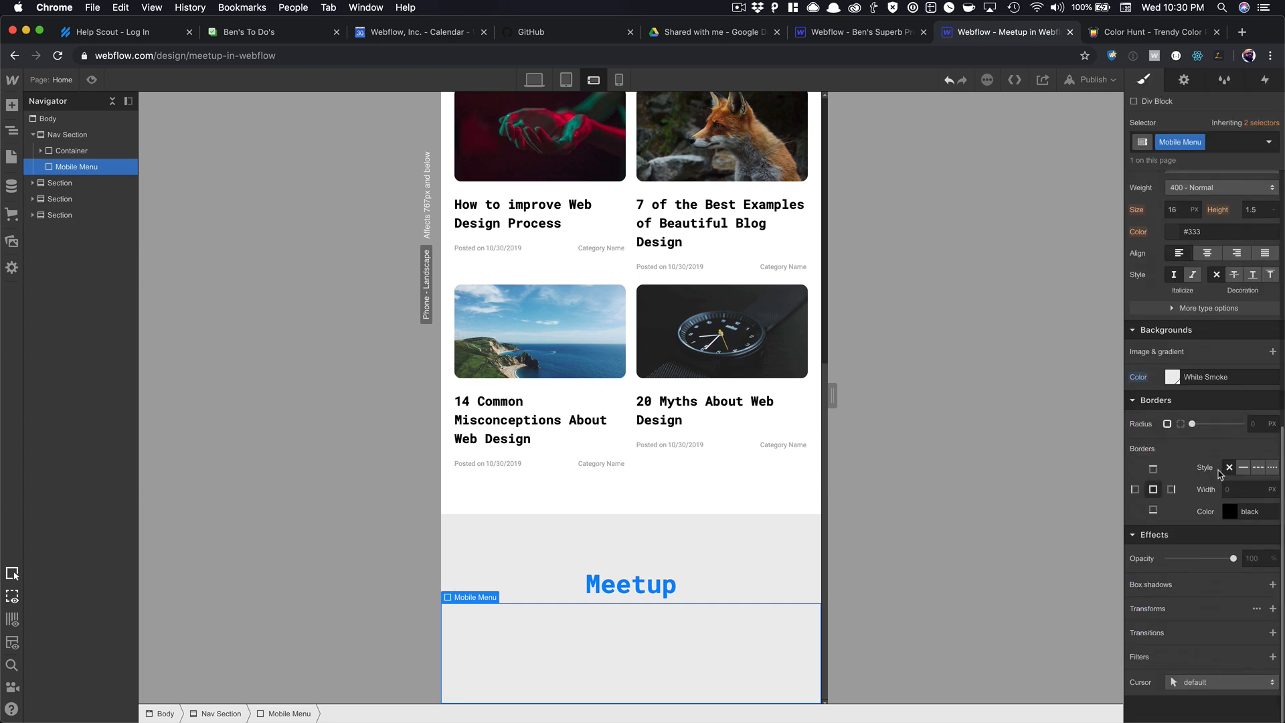
click(1272, 584)
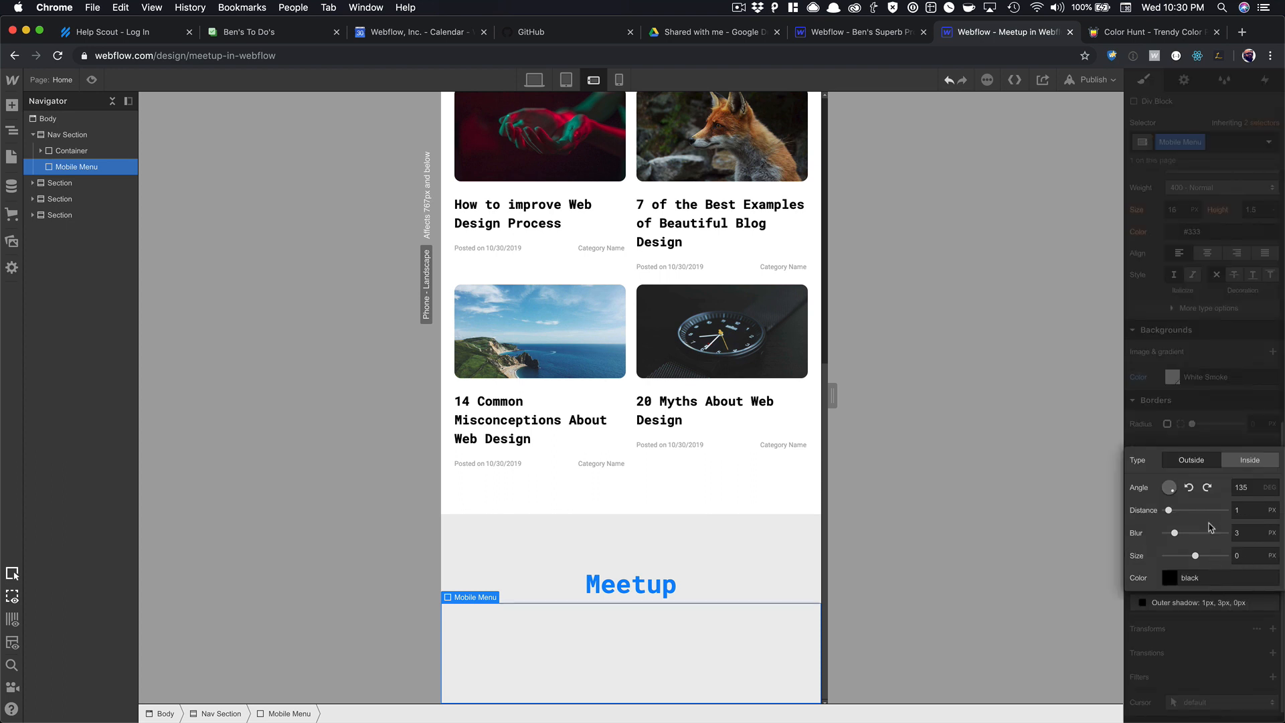
click(1172, 483)
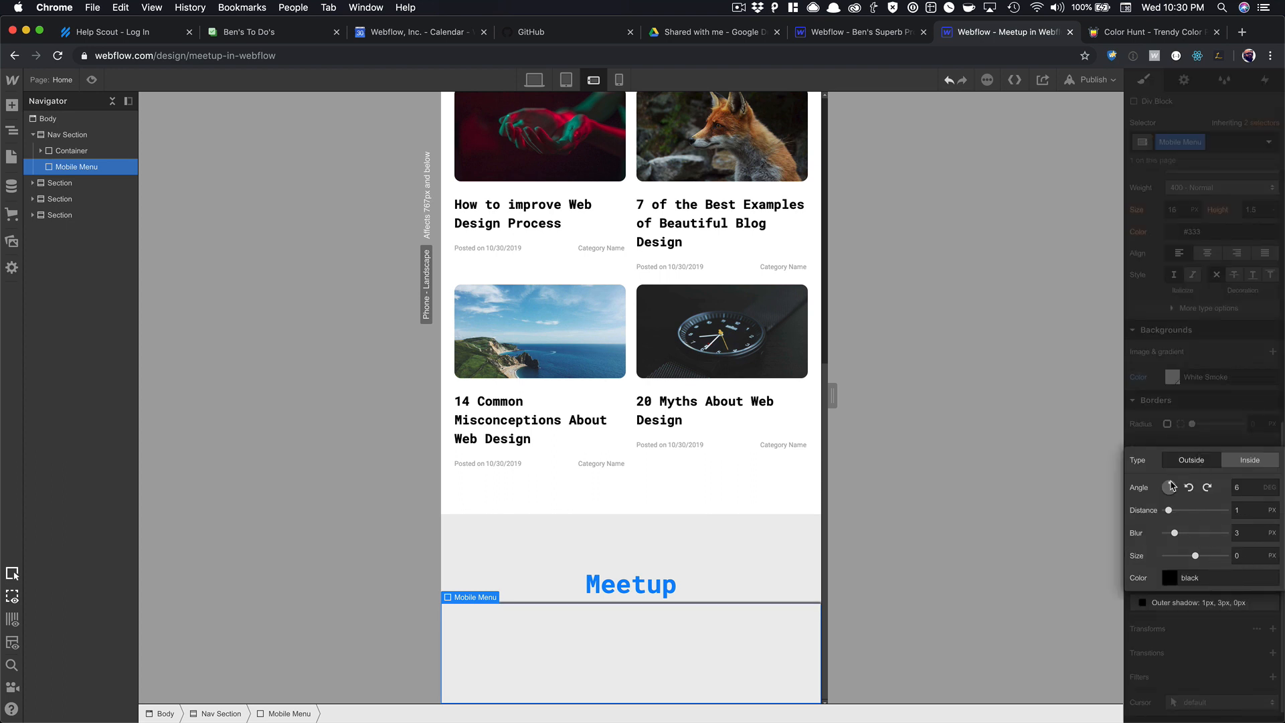
mouse_move(1173, 533)
mouse_down()
mouse_move(1193, 533)
mouse_move(1164, 511)
mouse_up()
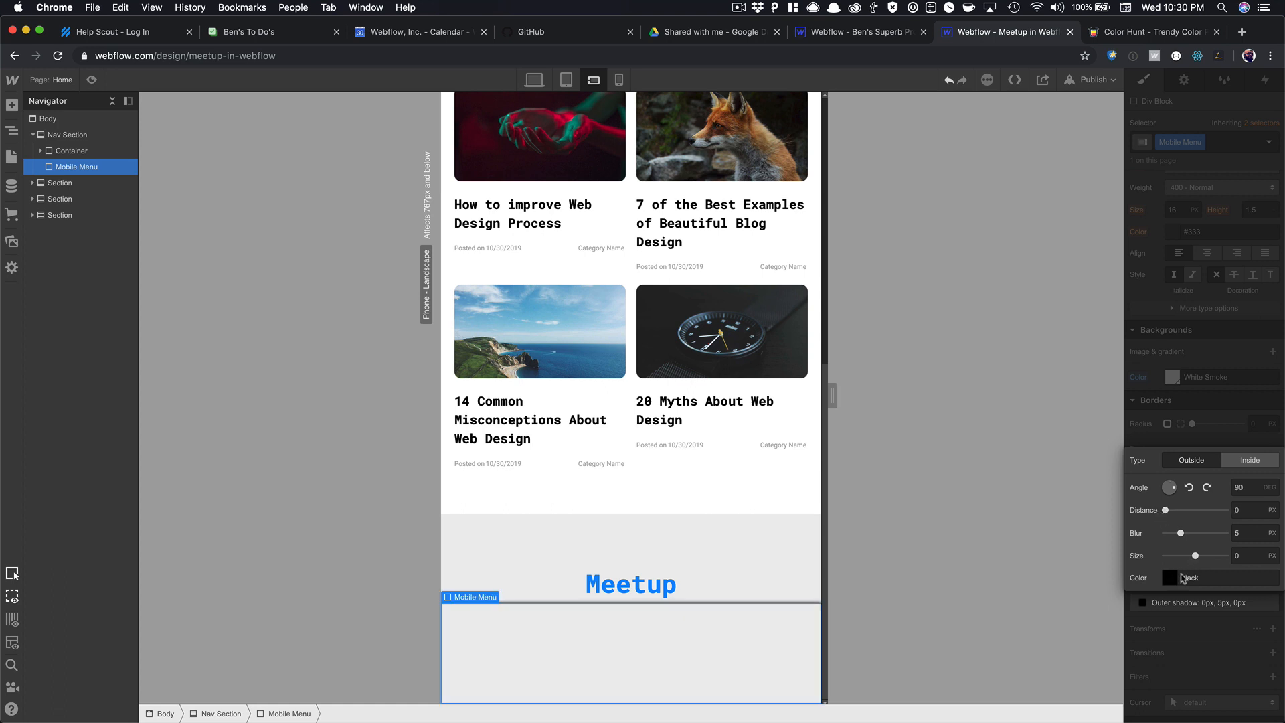
click(1181, 578)
drag(1275, 466, 1189, 479)
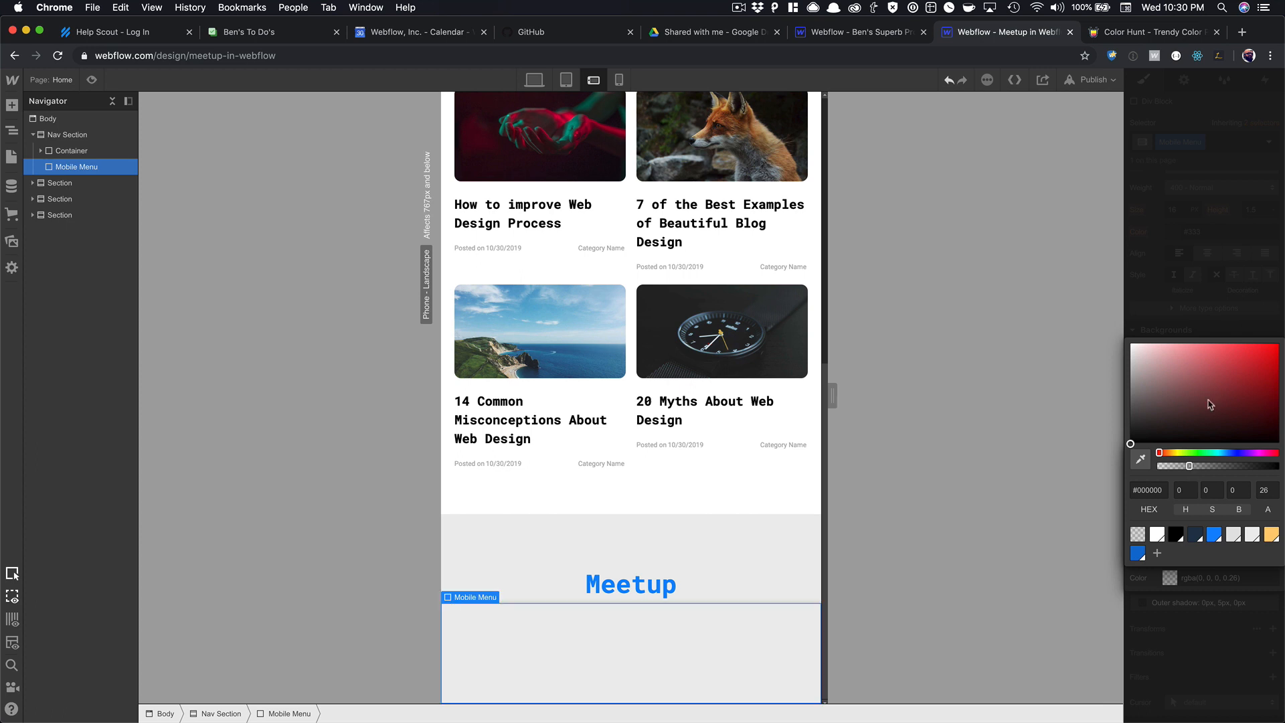
click(1182, 309)
click(672, 584)
click(667, 649)
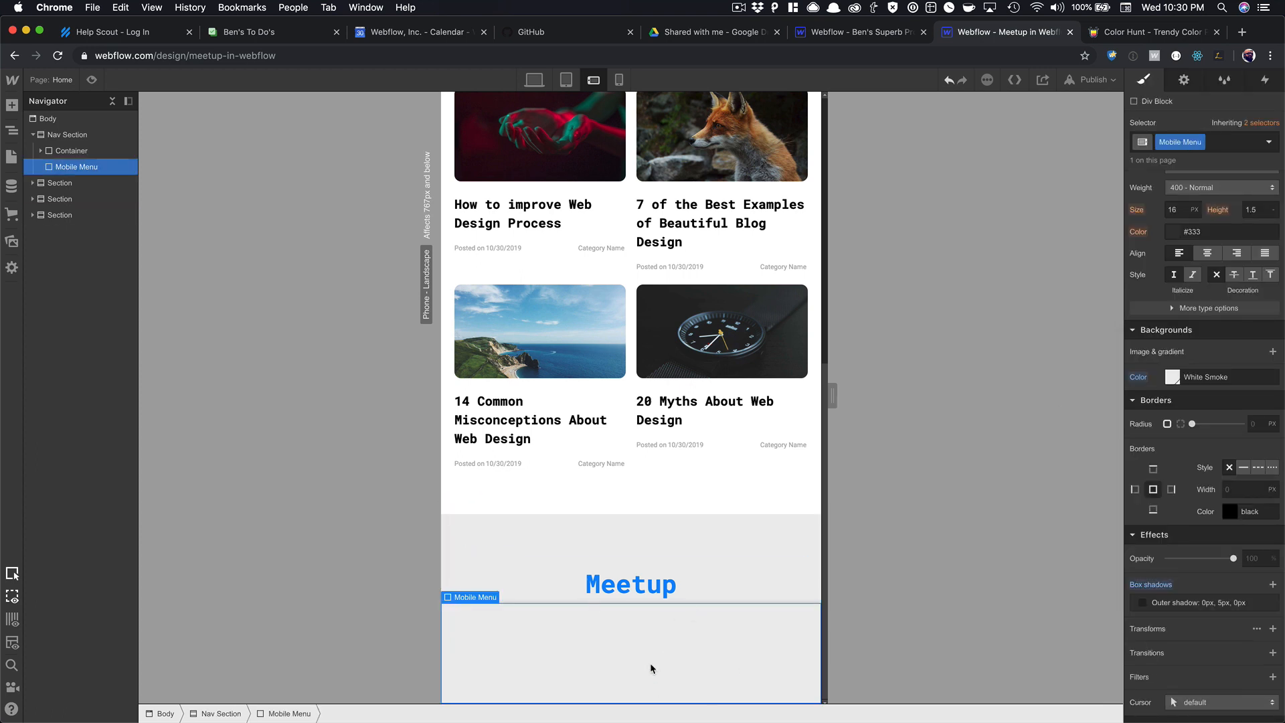
scroll(1226, 262, up, 10)
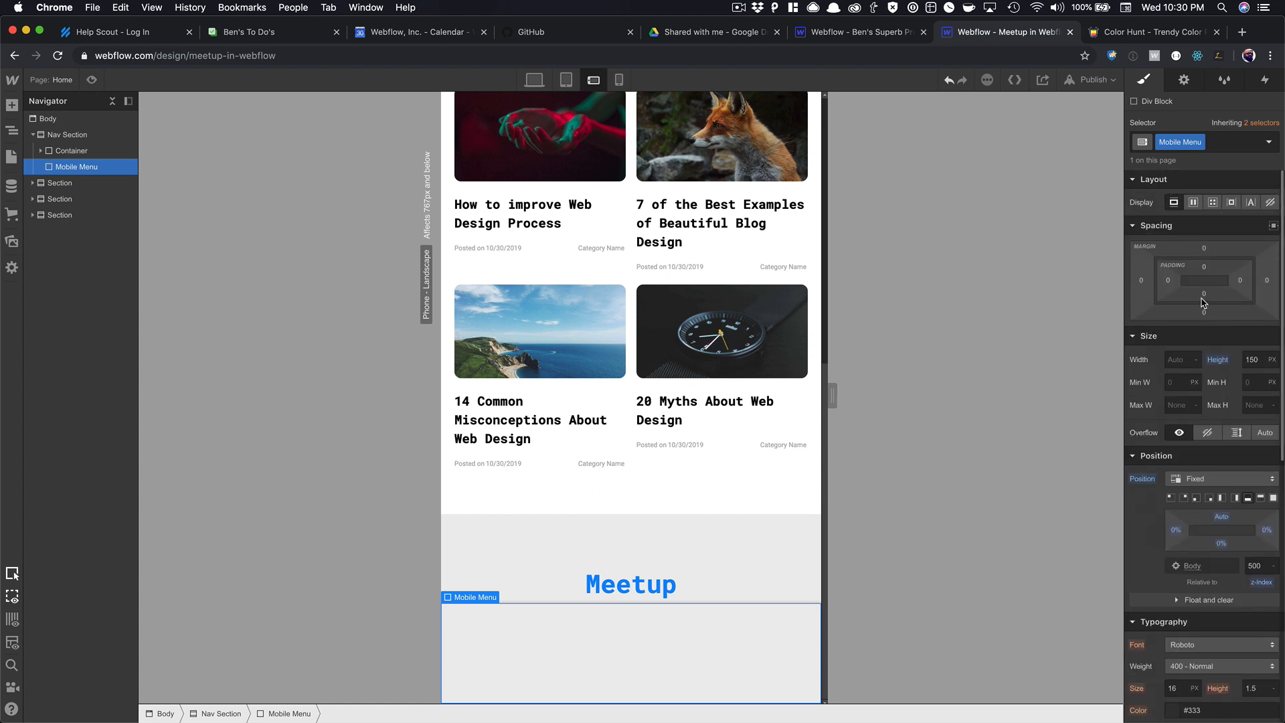
Set the Mobile Menu to flex display and insert a Link Block into it.
click(1194, 203)
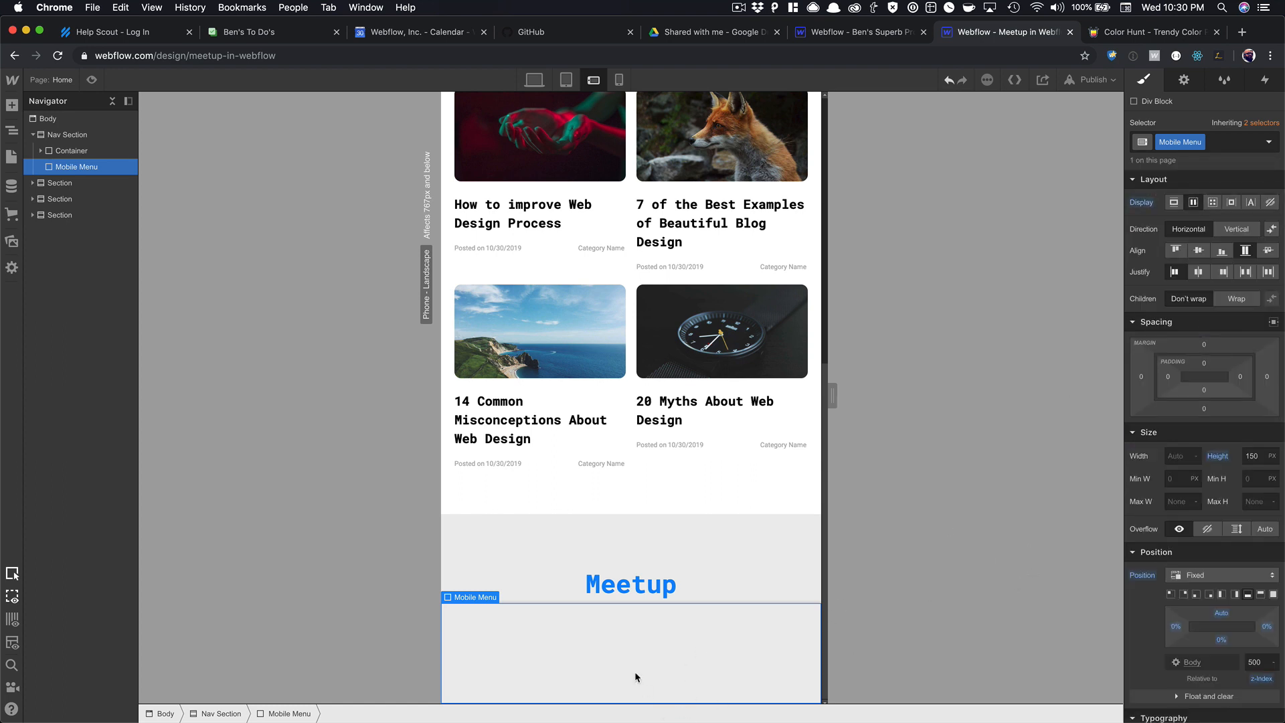
key(super+e)
text(link)
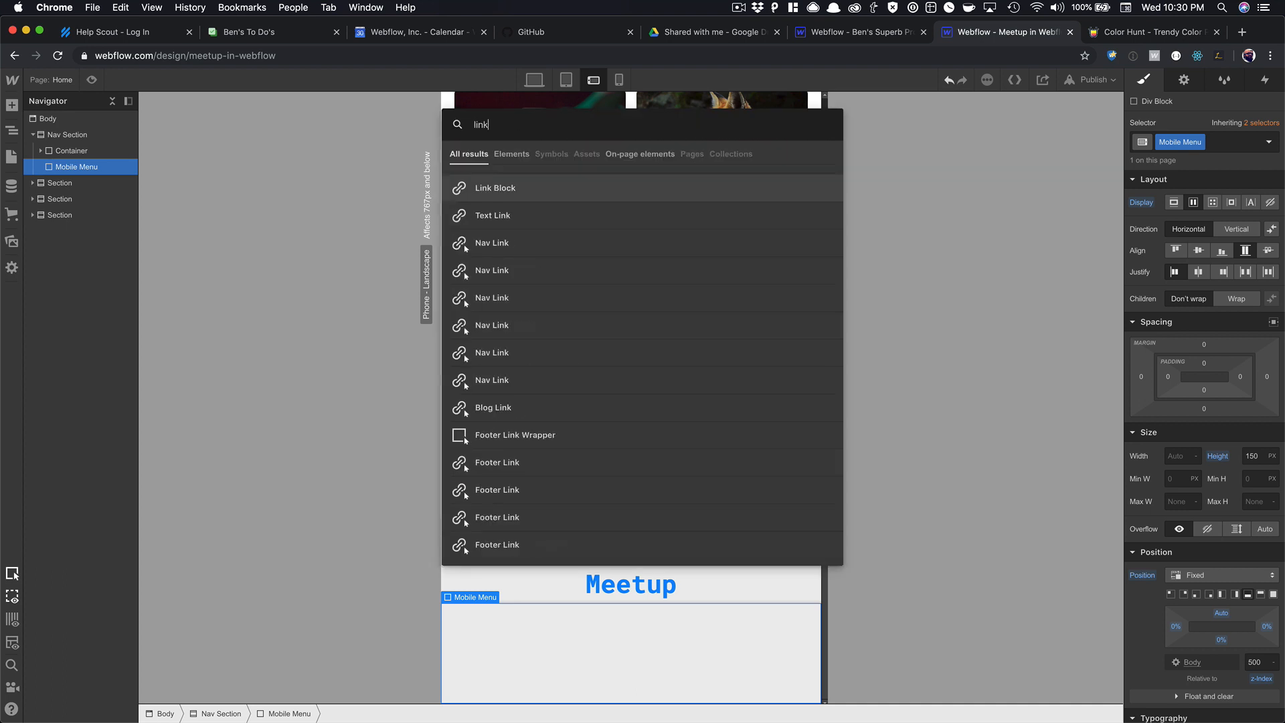
key(Return)
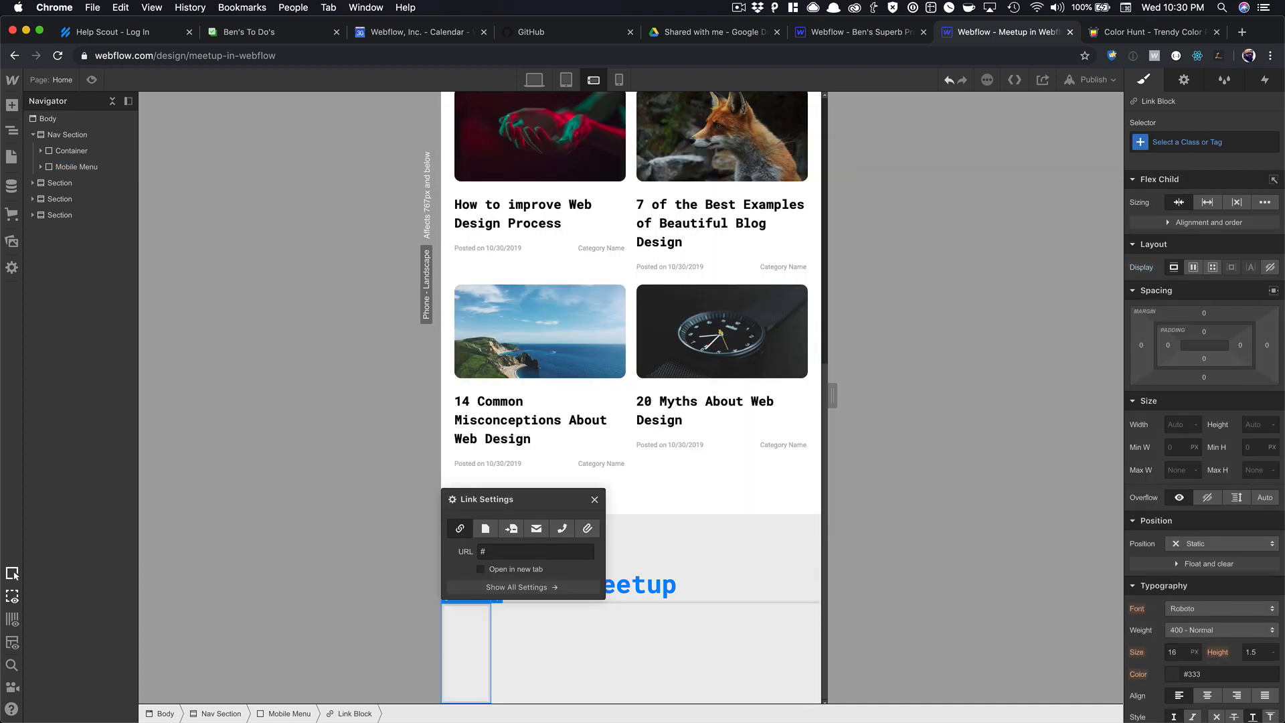
click(595, 500)
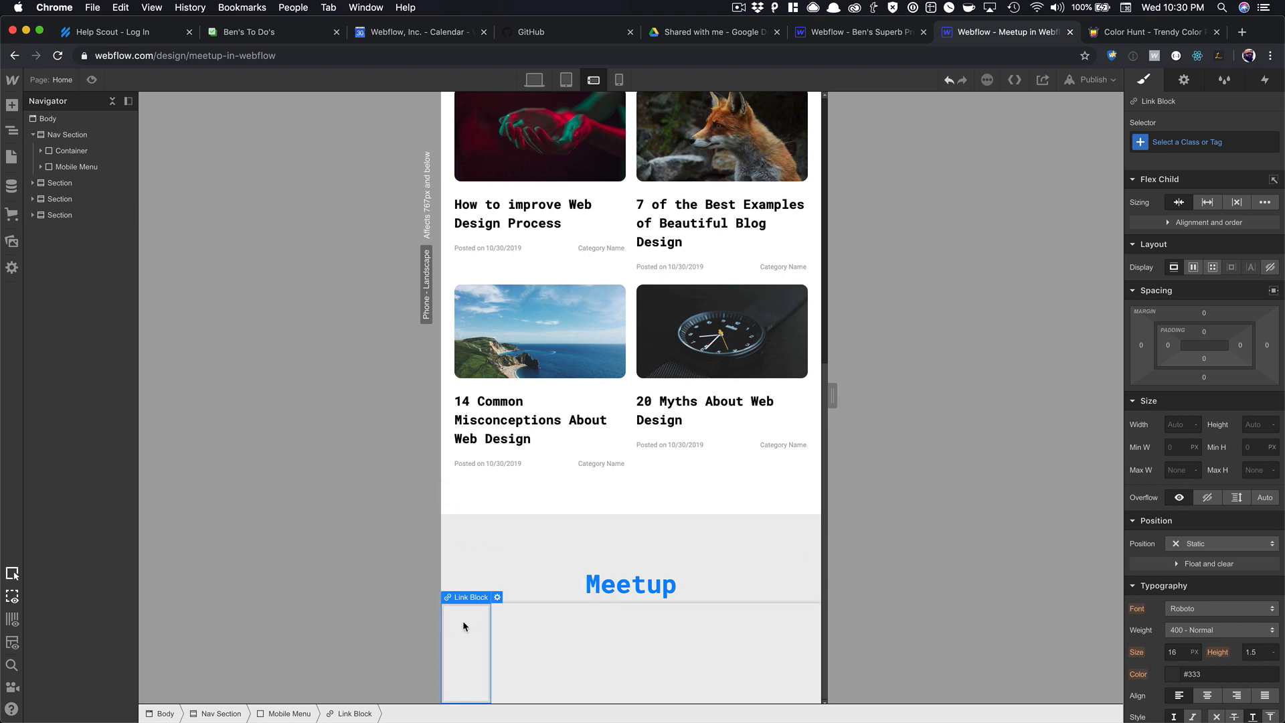
Give the link the class Mobile Menu Link with a 25% width.
click(1166, 144)
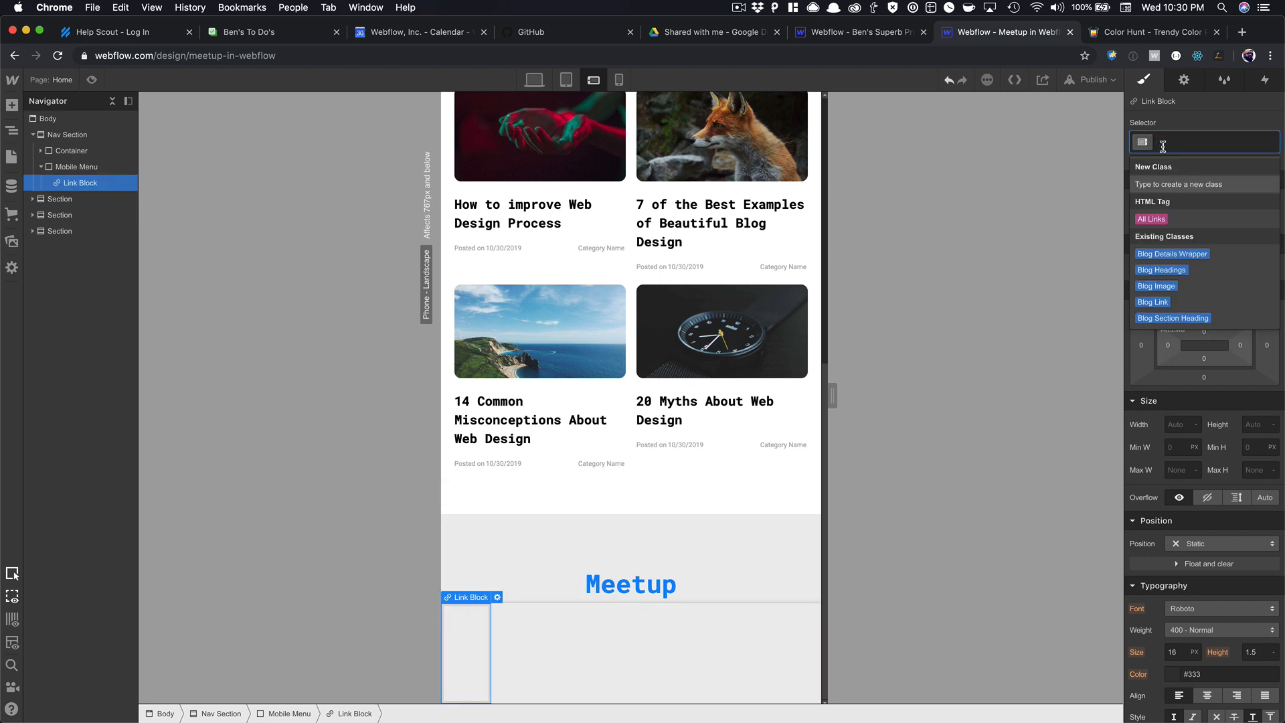
text(Mobile Menu Link)
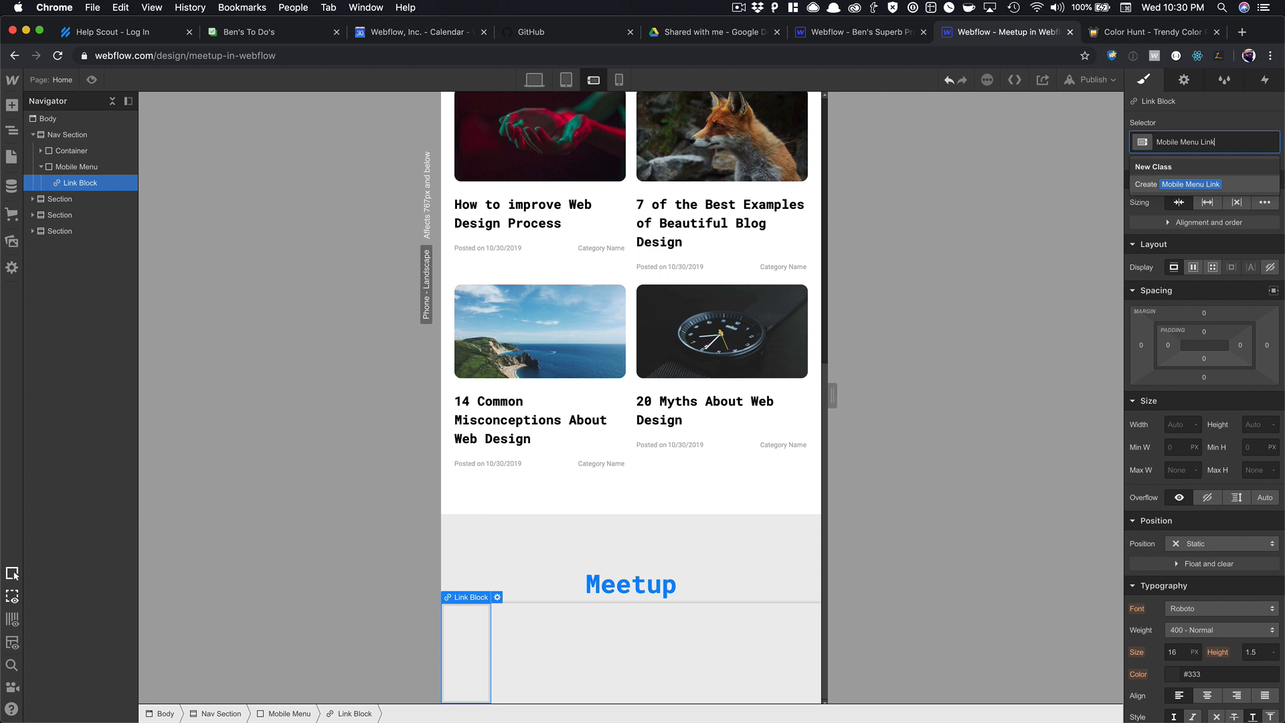
key(Return)
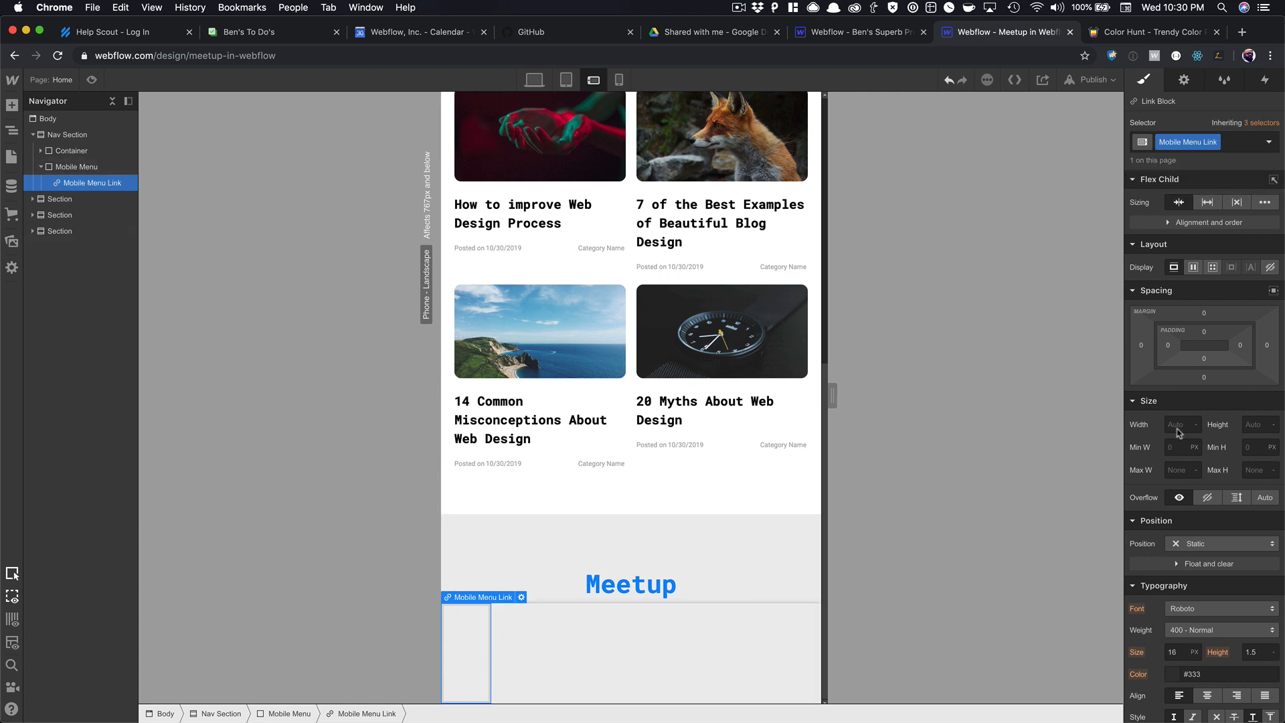
scroll(760, 498, up, 7)
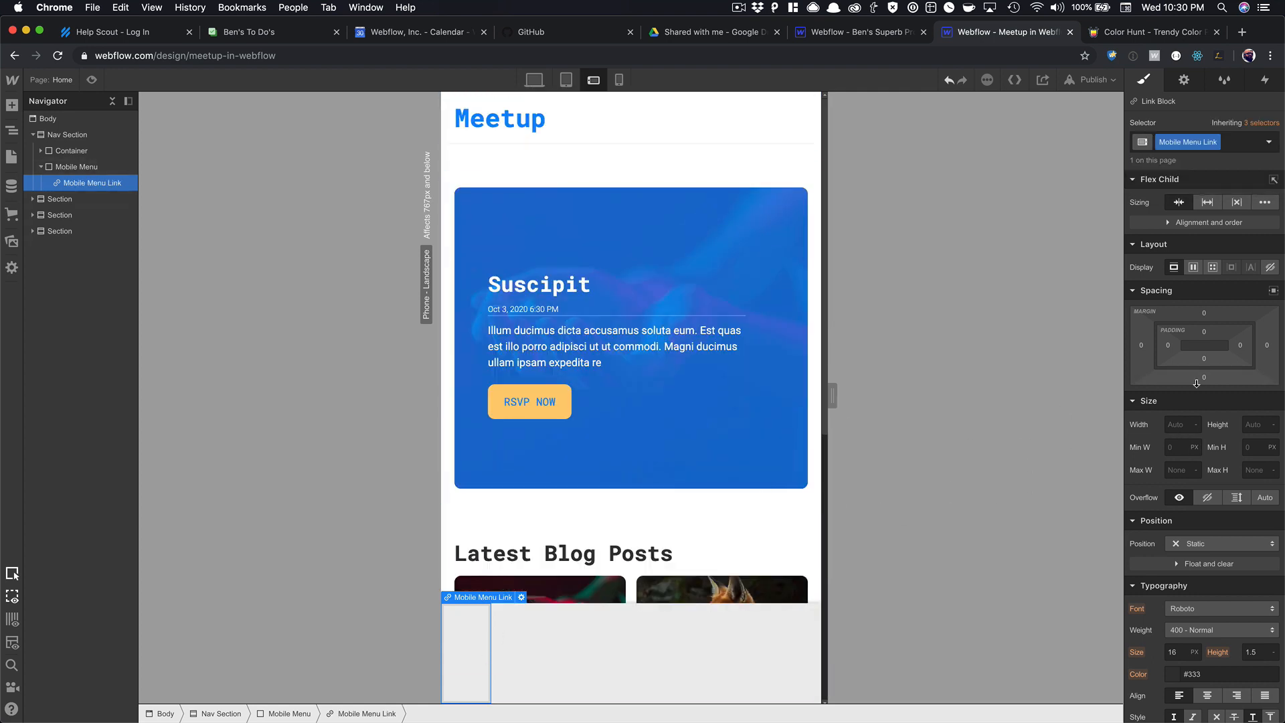
click(1174, 426)
text(25)
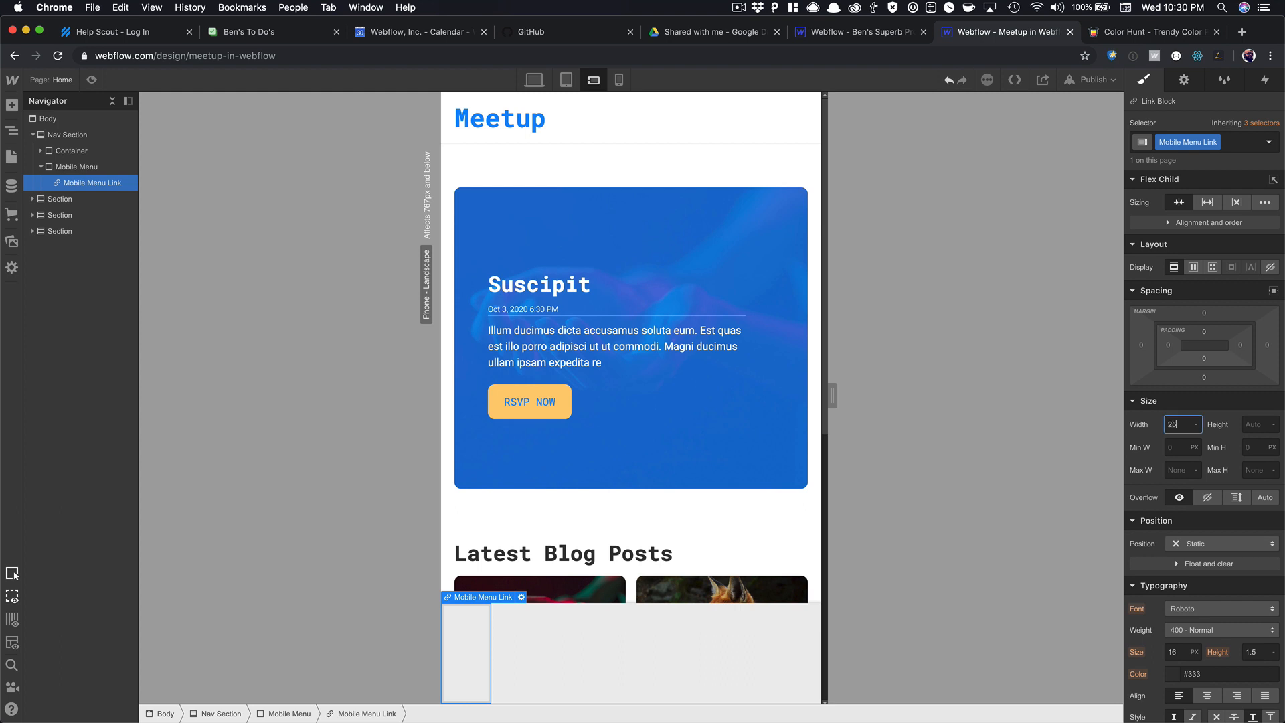
text(%)
key(Return)
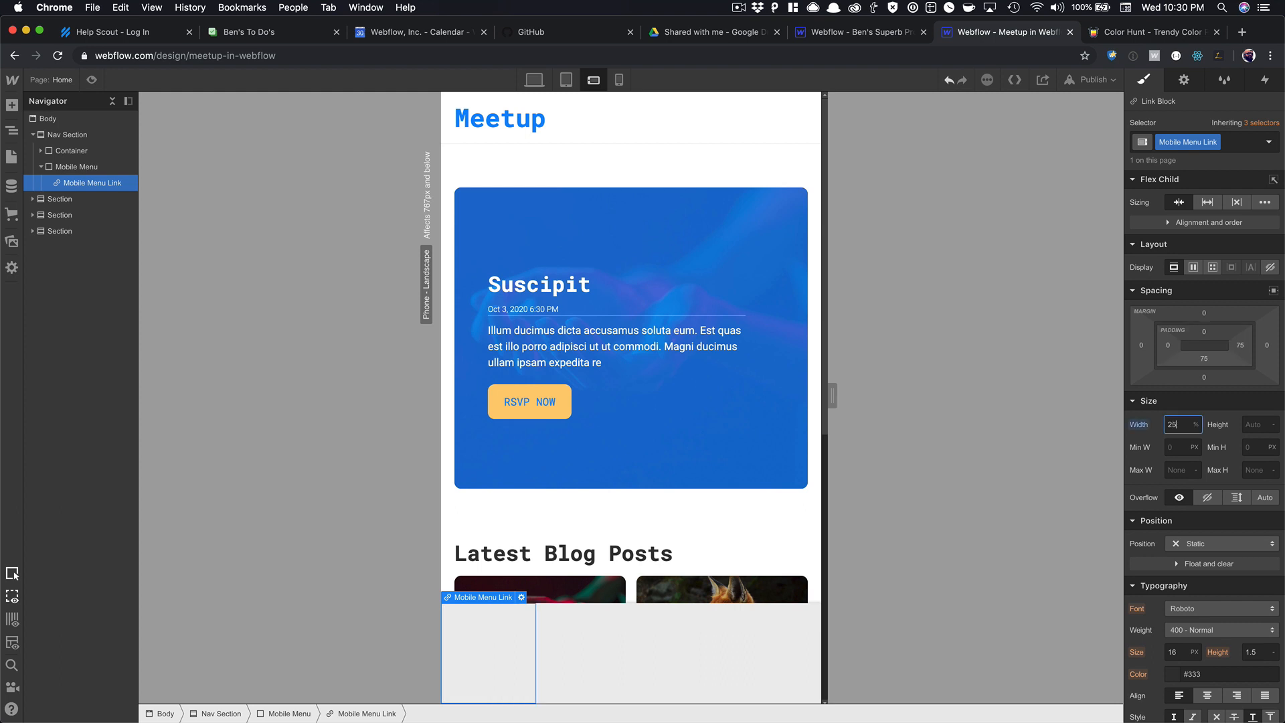
Duplicate the Mobile Menu Link so the Mobile Menu holds four links.
click(733, 637)
click(485, 645)
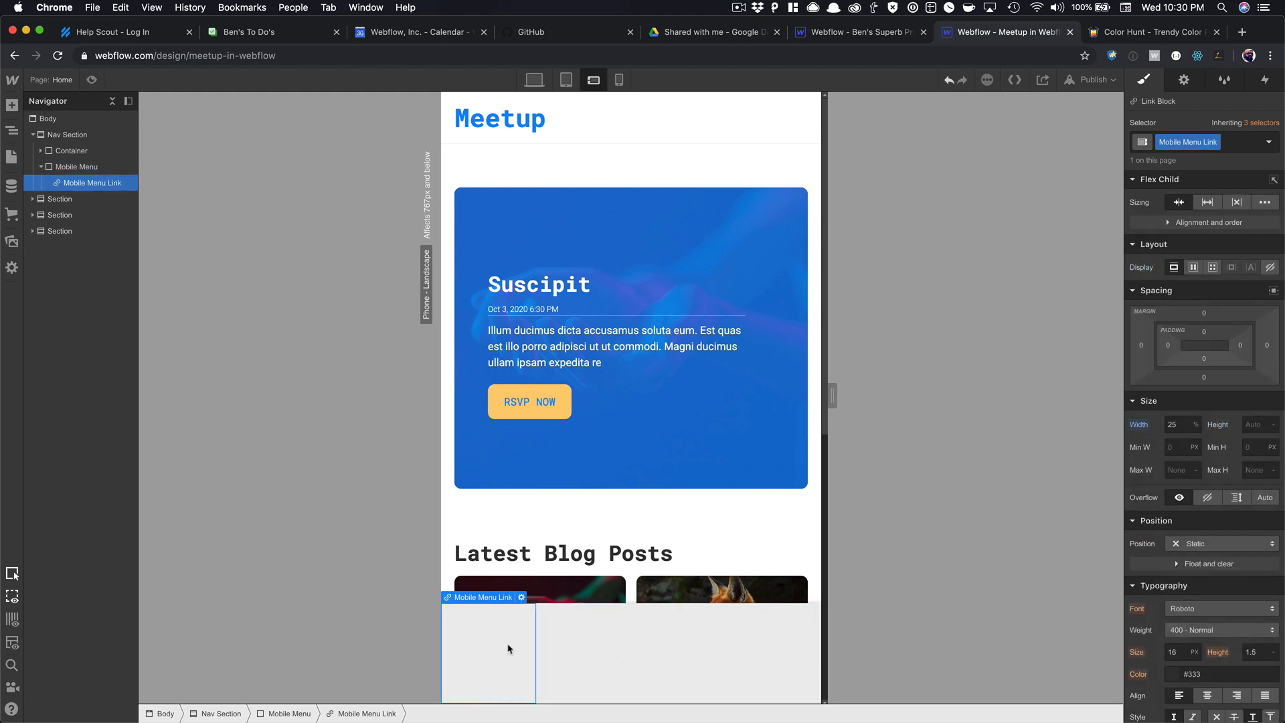
click(637, 642)
key(super+v)
key(super+v)
key(super+v)
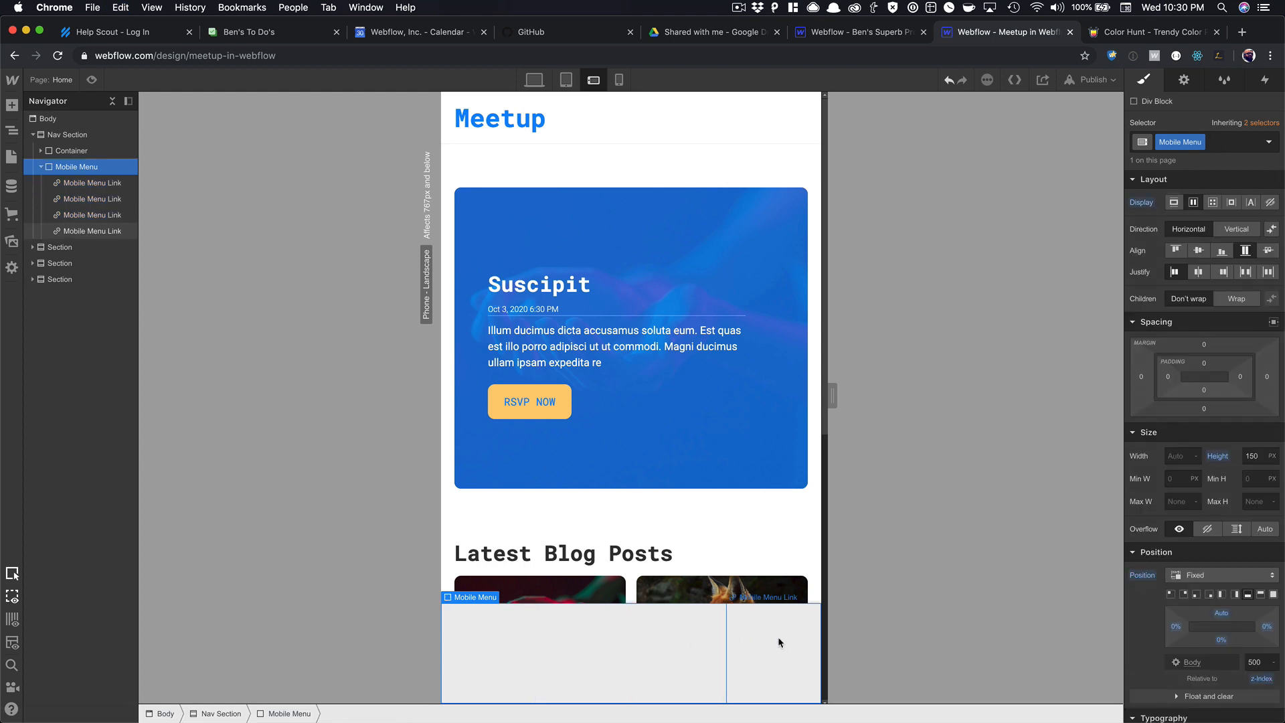
Set the Mobile Menu Link to flex display with vertical direction.
click(486, 645)
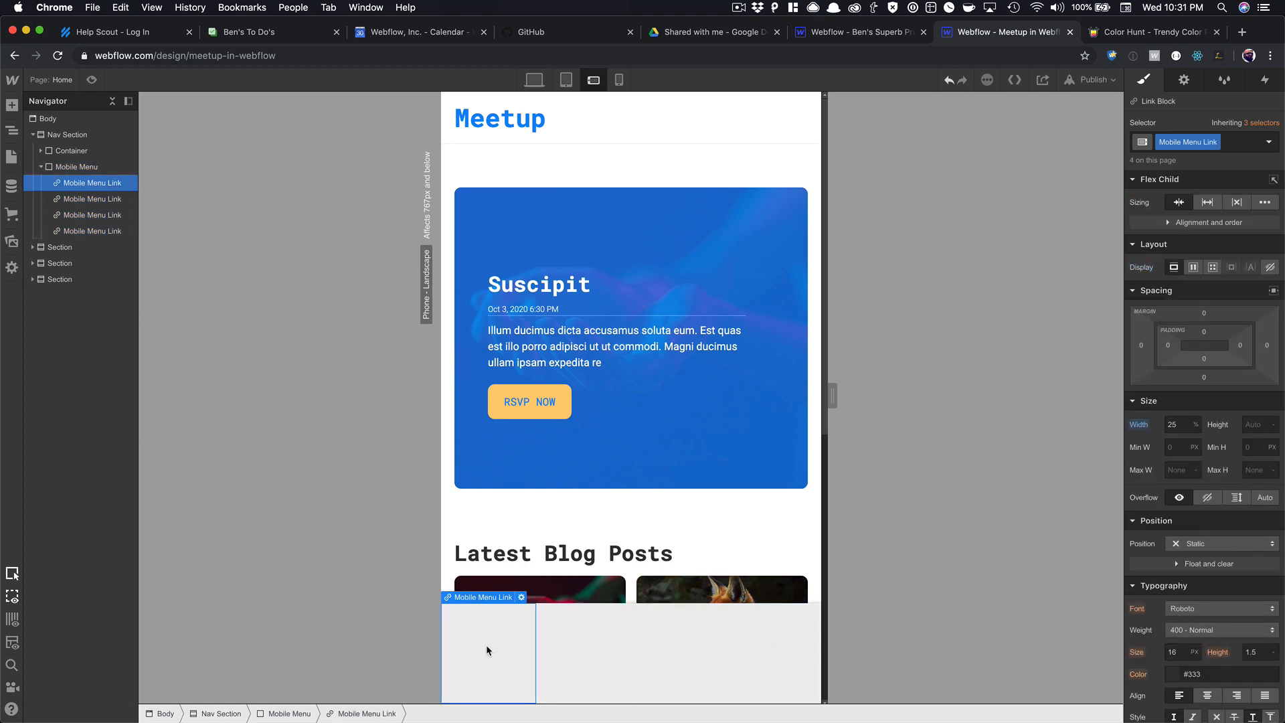
click(1194, 267)
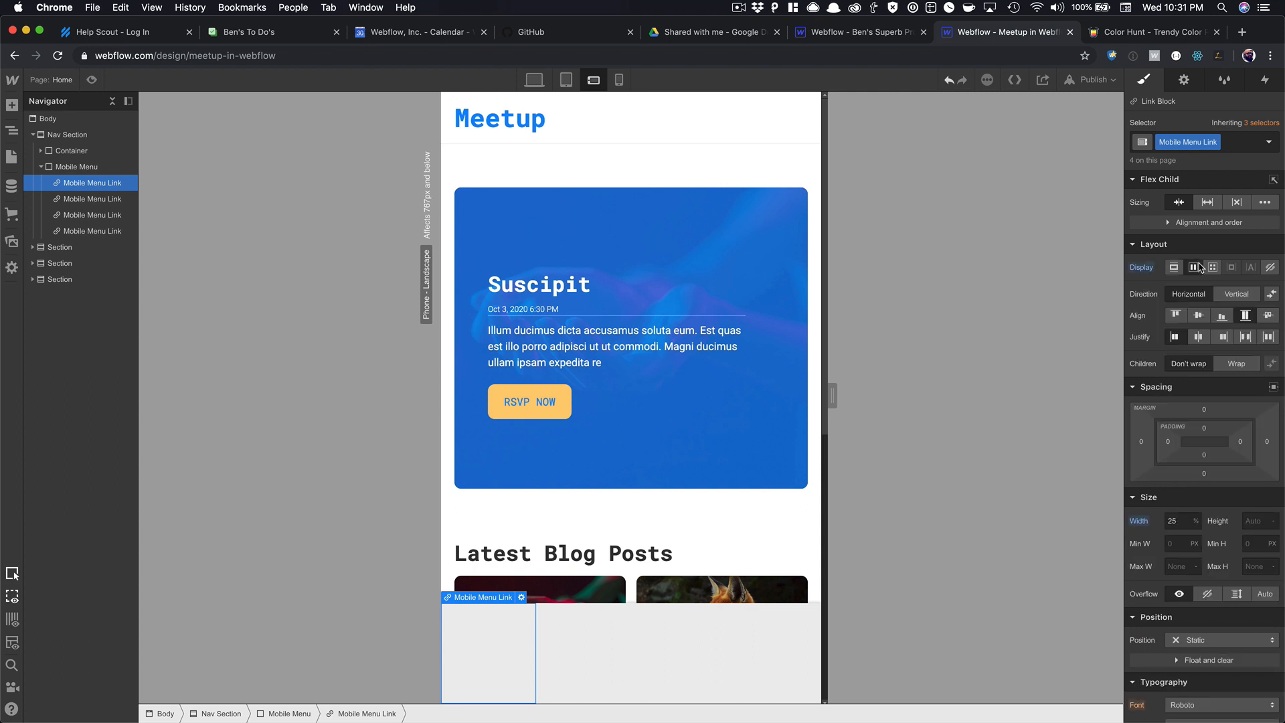
click(1236, 295)
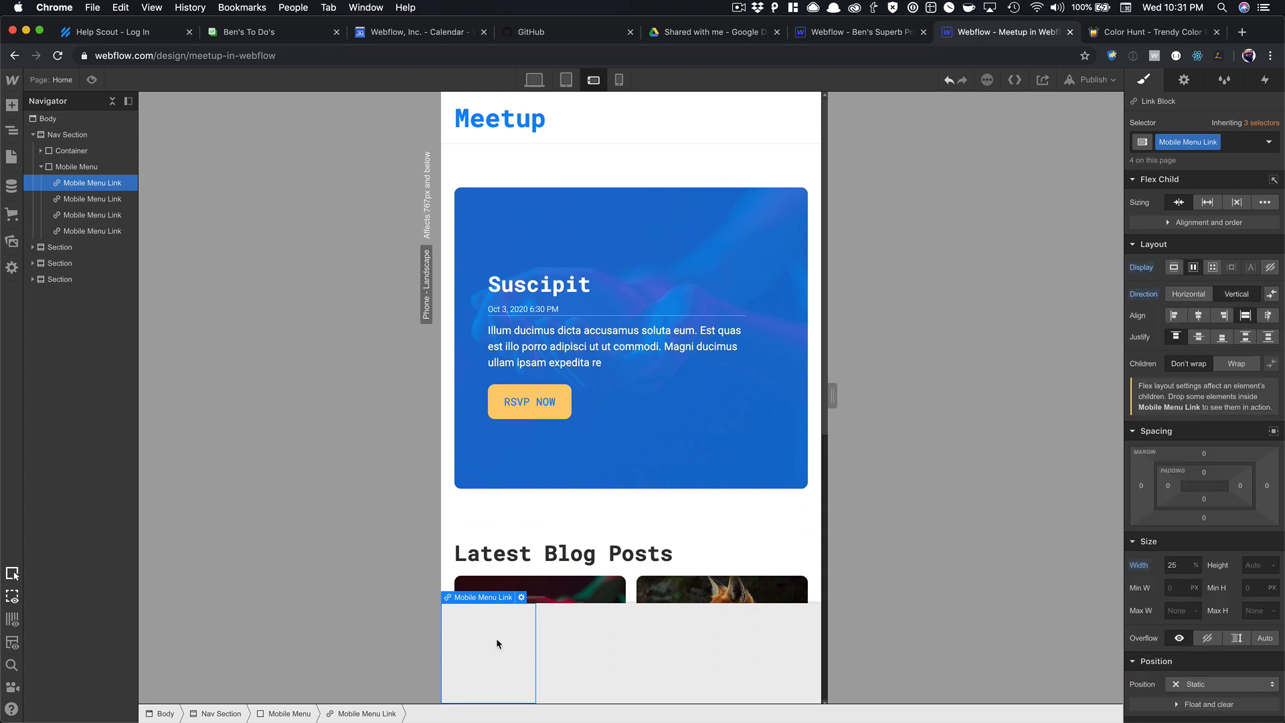
key(super+e)
Add a vertically centred Text Block reading 'Home' to the first menu link.
text(text)
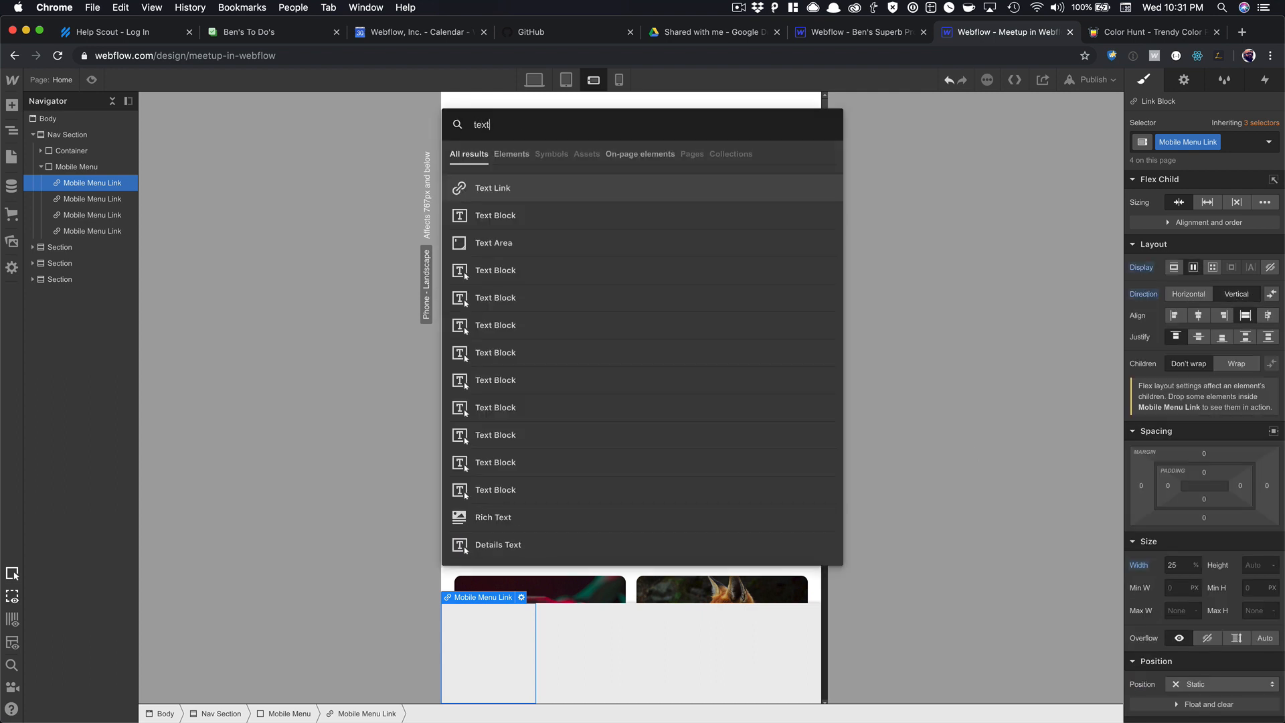
key(Down)
key(Return)
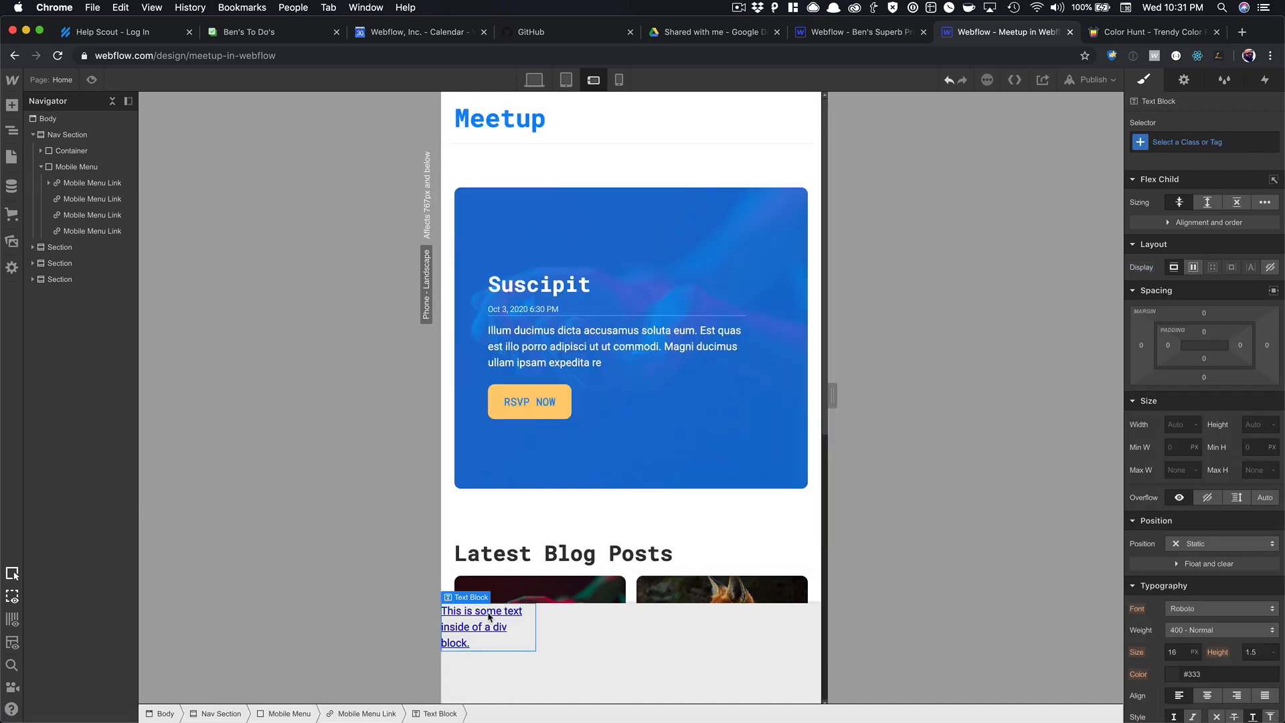
click(495, 669)
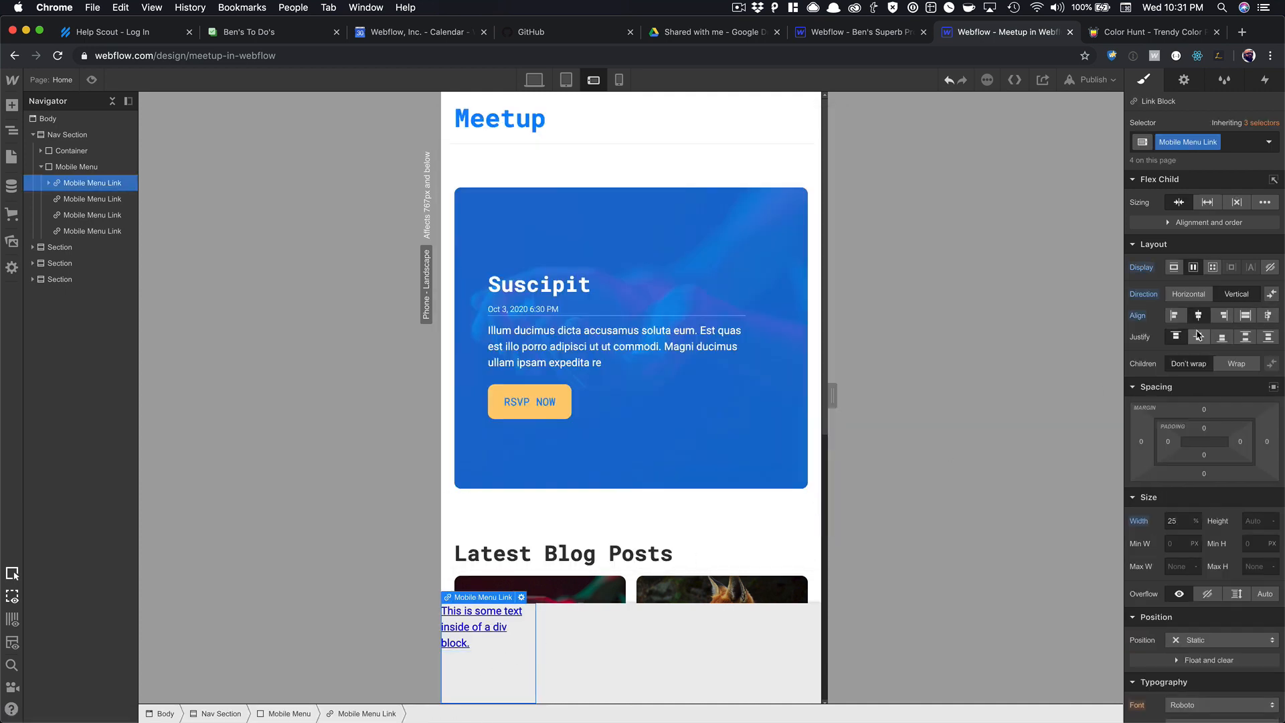
click(1198, 335)
double_click(469, 643)
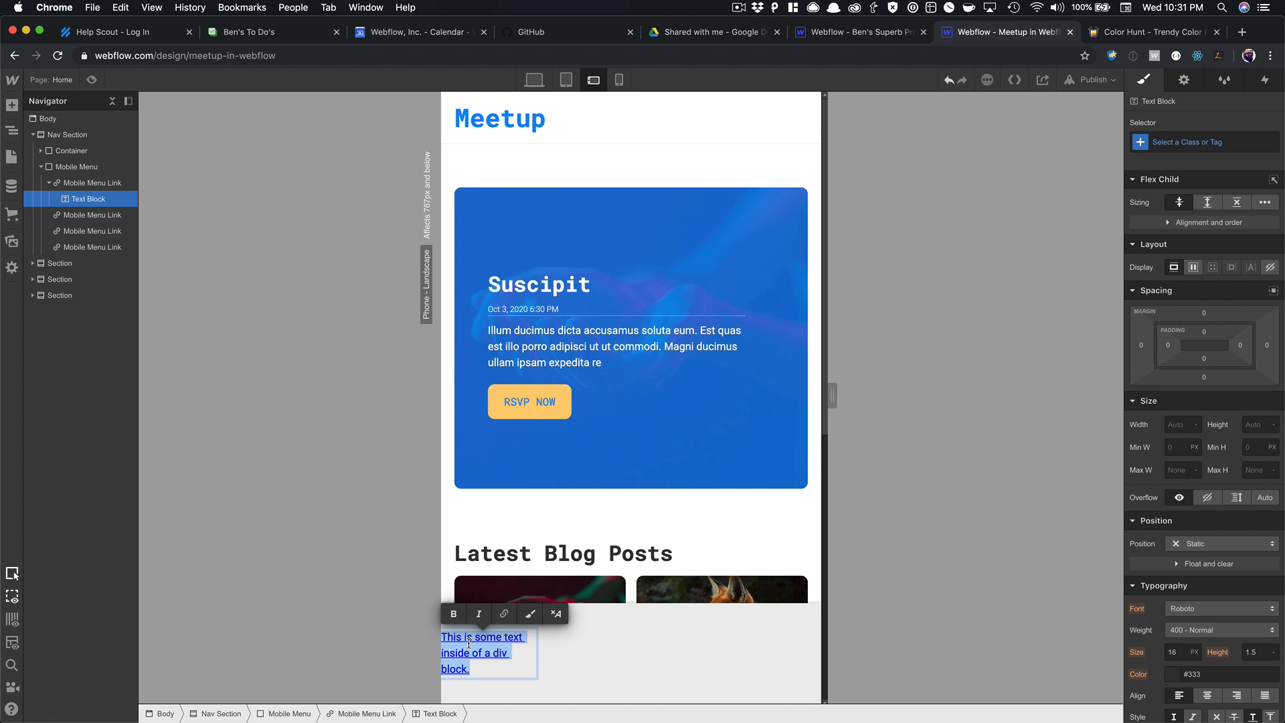
text(Home)
Copy the Home text block into the second, third and fourth menu links.
click(471, 660)
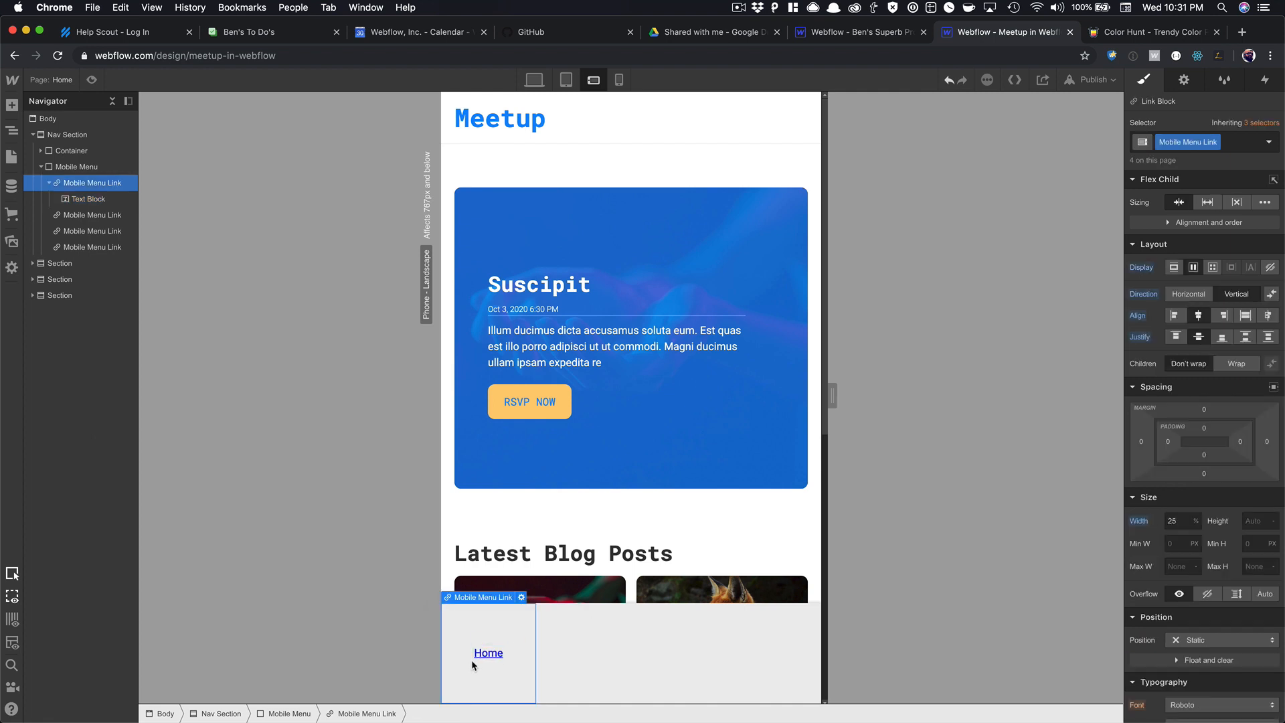
click(484, 658)
key(ctrl+c)
click(585, 640)
key(ctrl+v)
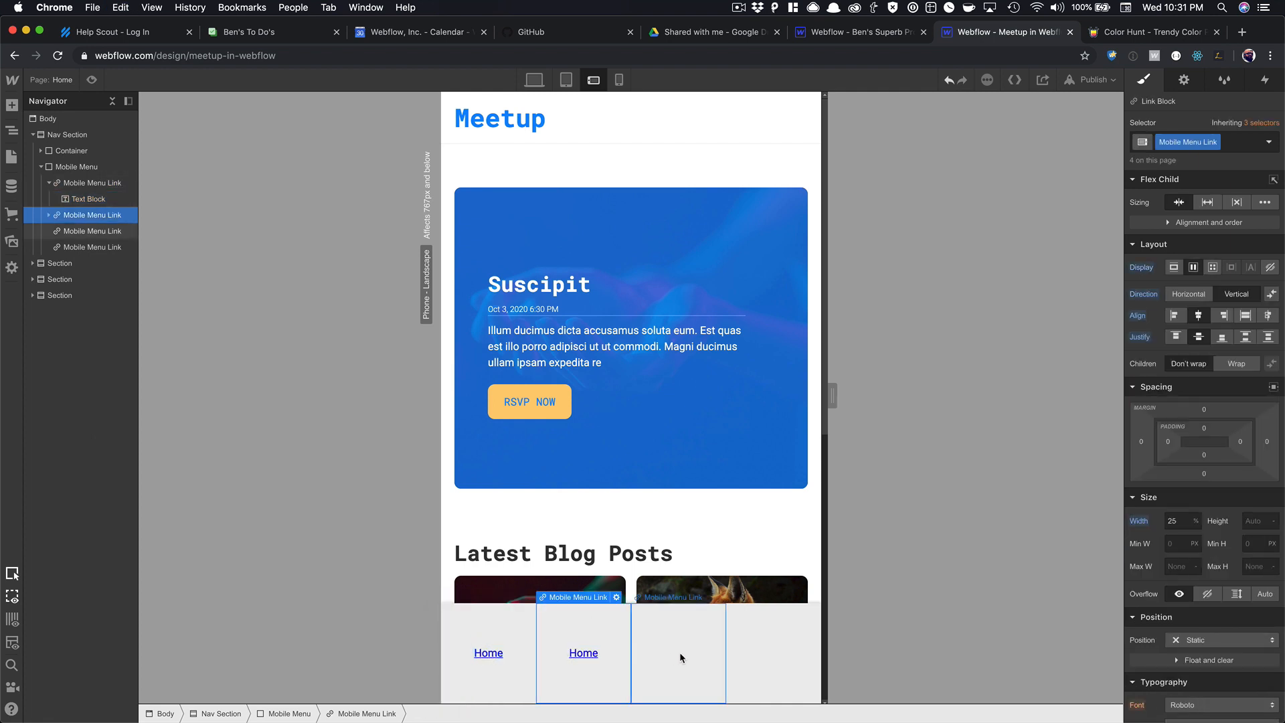
click(680, 652)
key(ctrl+v)
click(742, 652)
key(ctrl+v)
Relabel the copied text blocks 'Events', 'Blog' and 'Contact'.
double_click(580, 652)
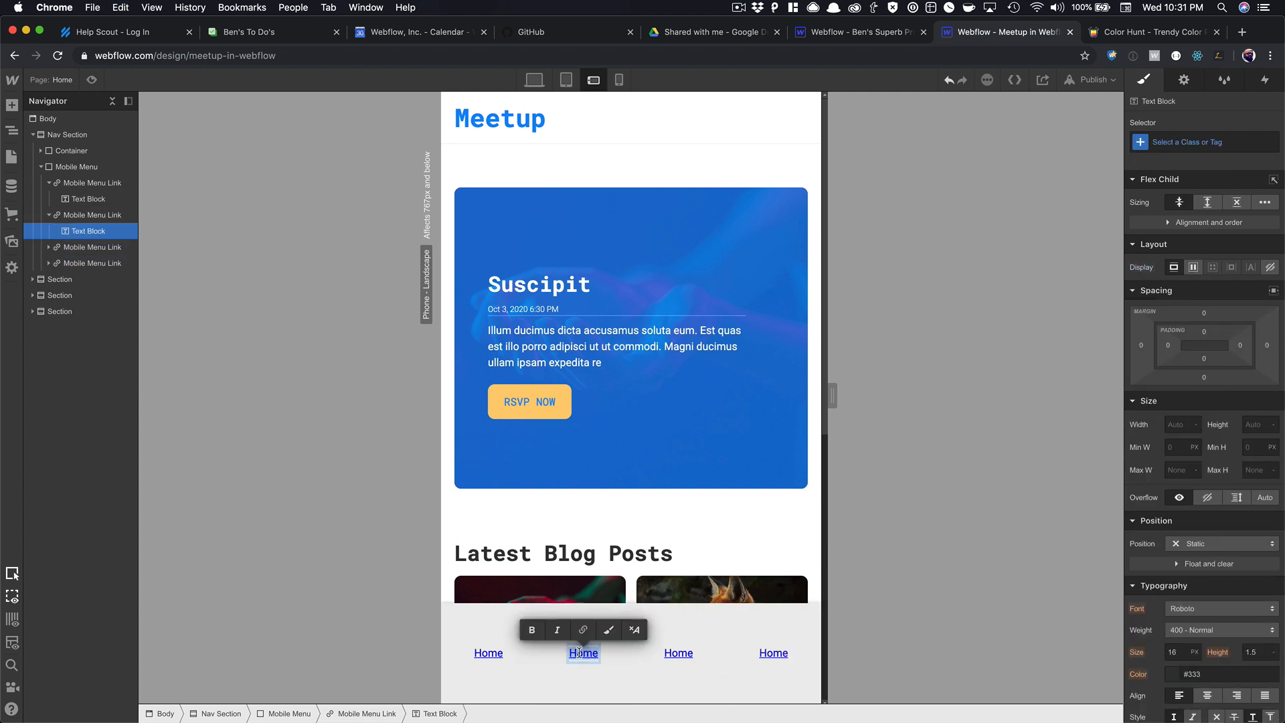
text(Events)
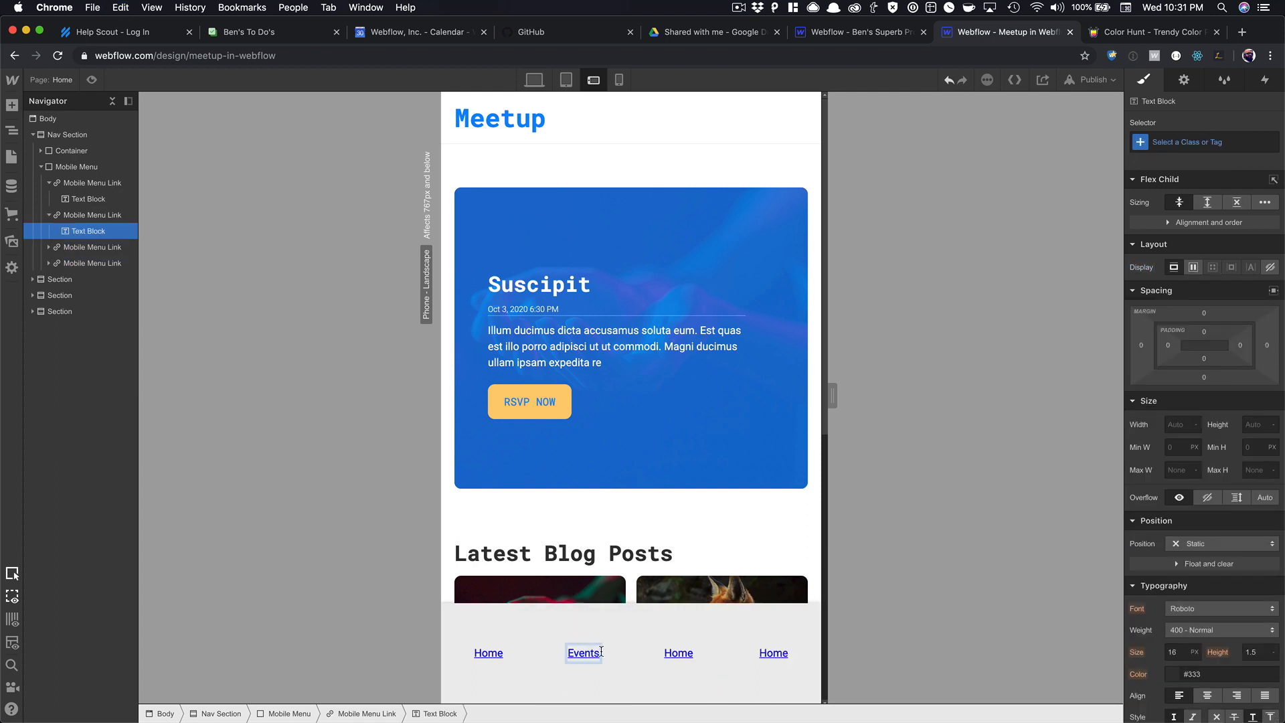
double_click(674, 653)
text(Blog)
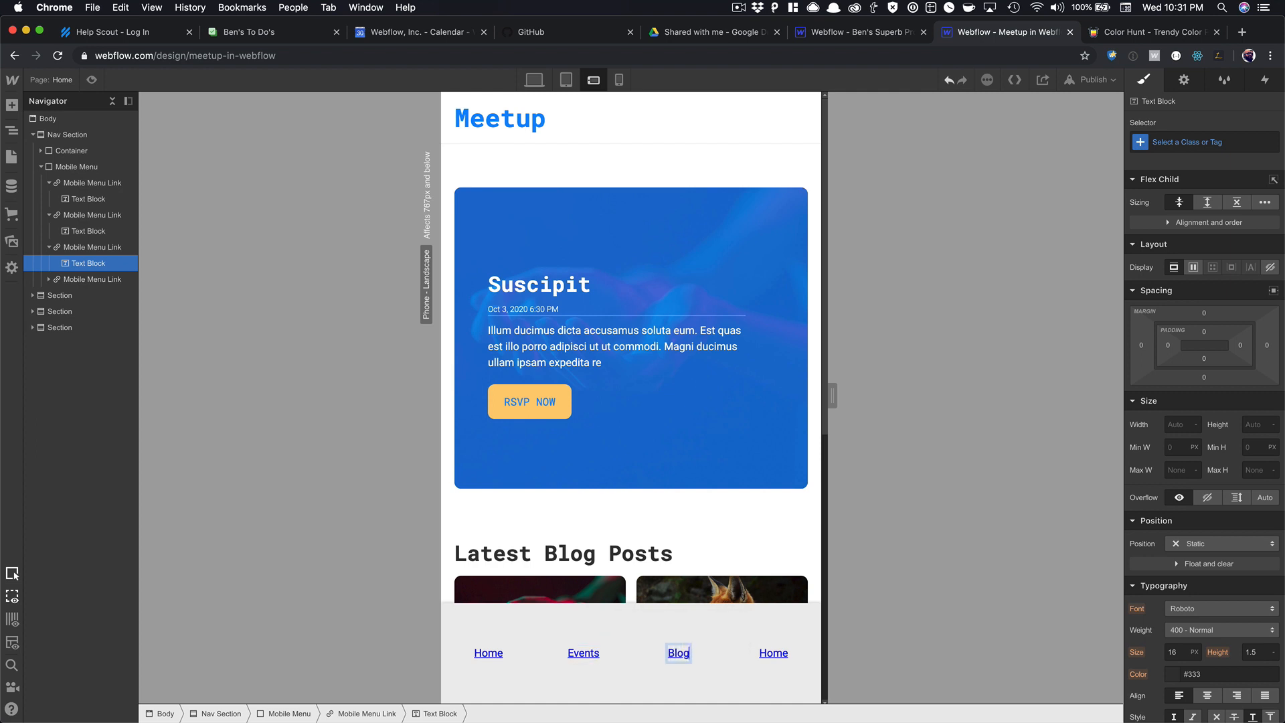
double_click(773, 653)
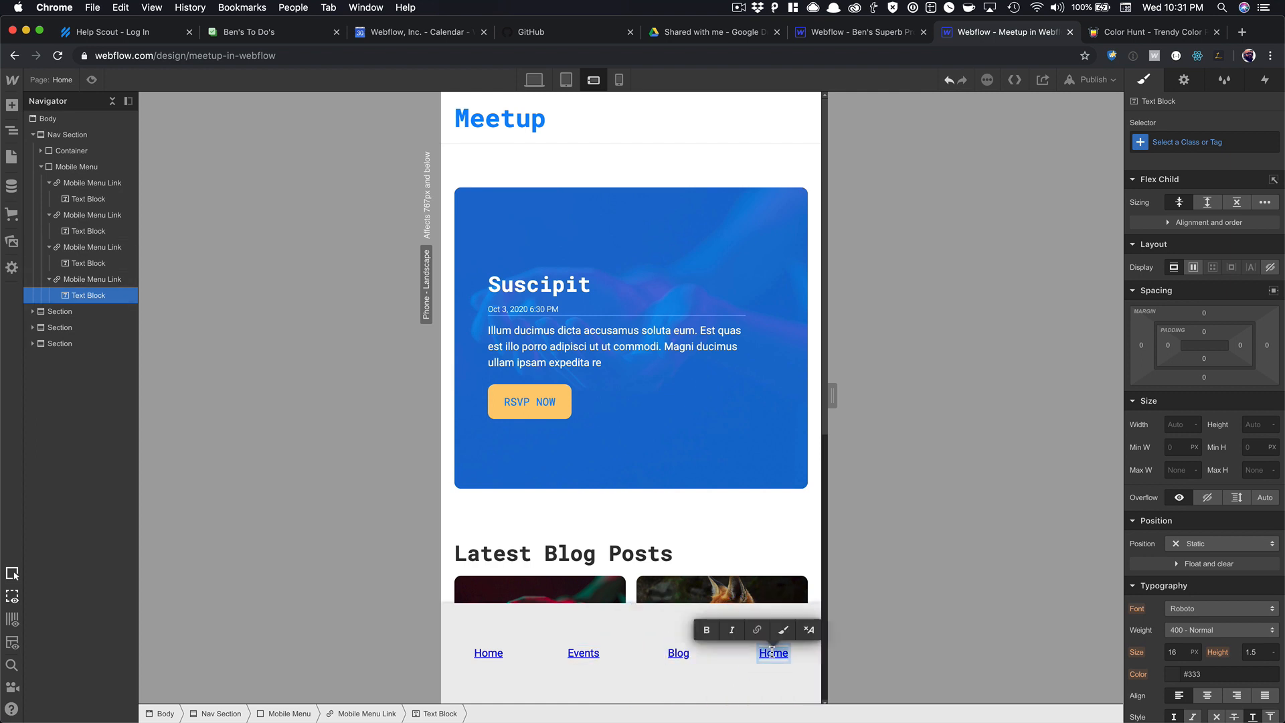
text(Contact)
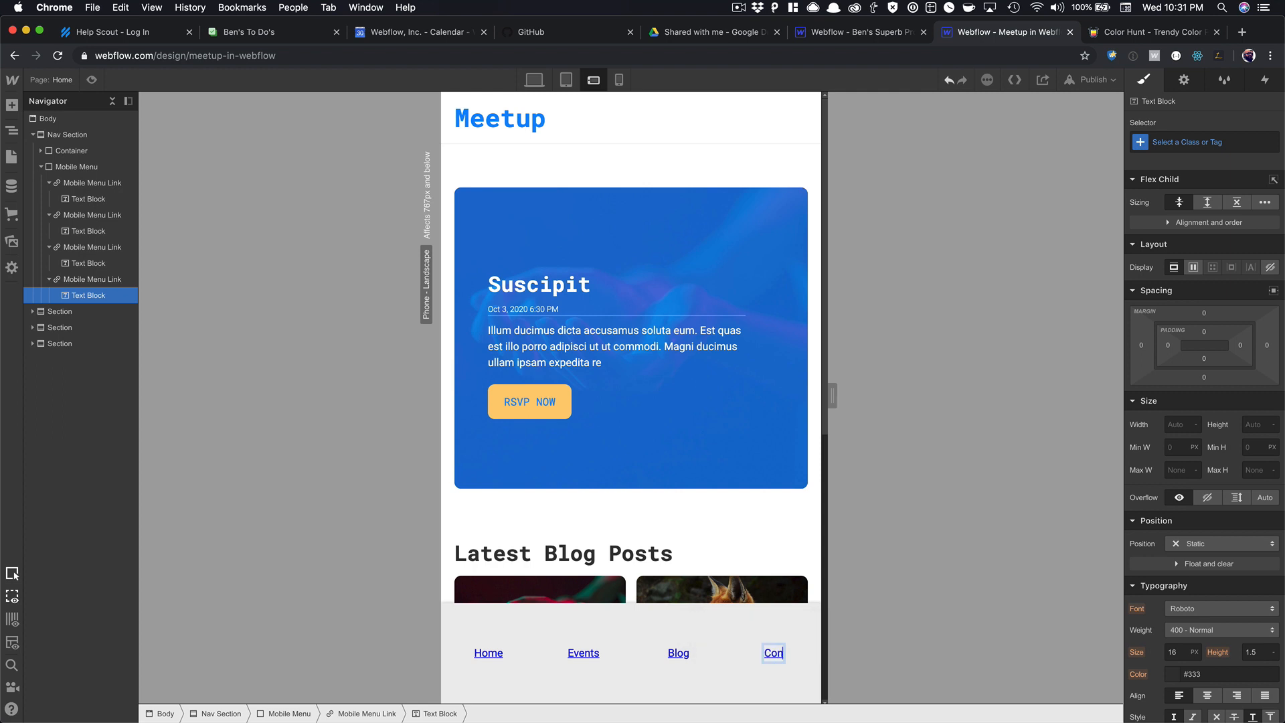
click(773, 645)
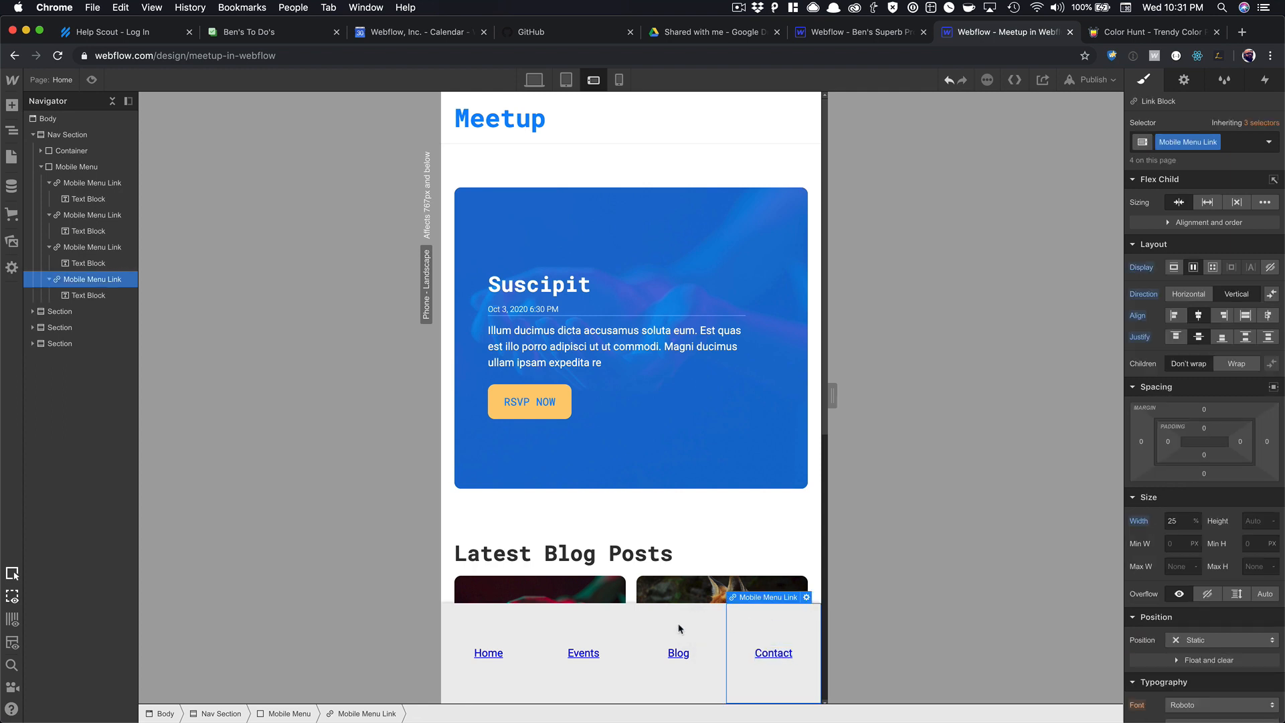
click(481, 632)
scroll(1215, 511, down, 6)
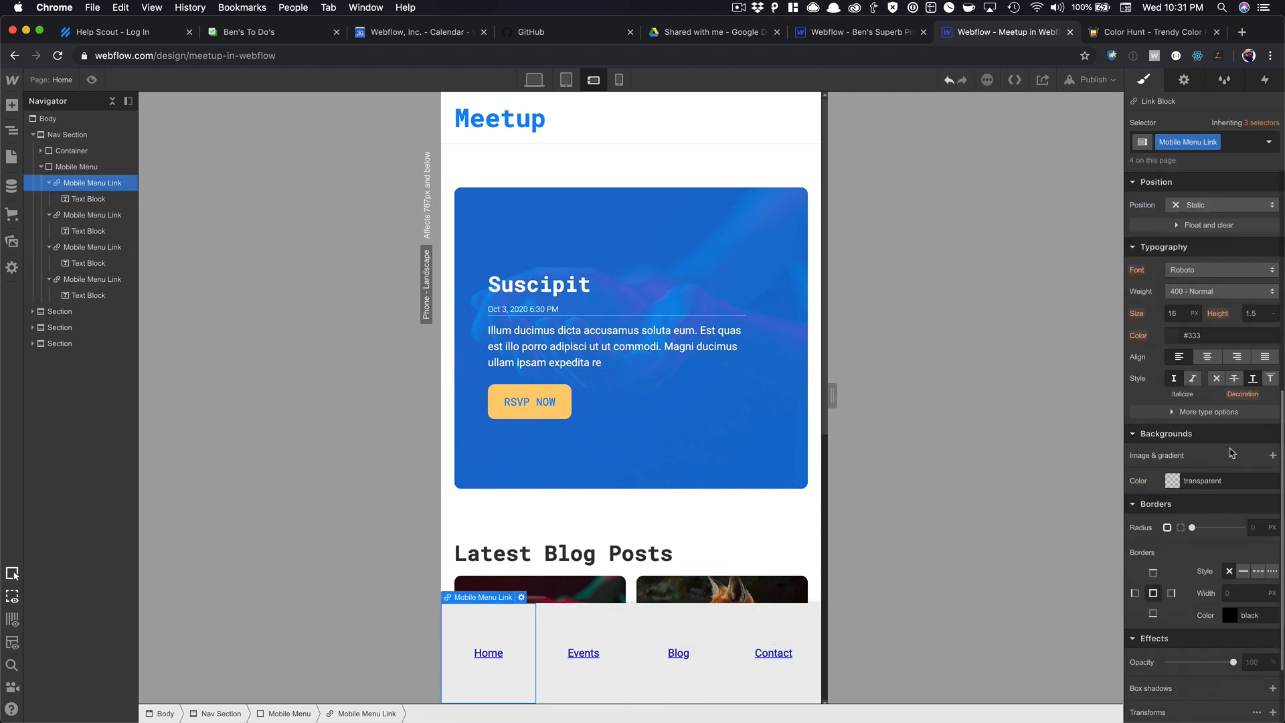
Give the menu links a solid right border in a mostly transparent colour.
click(1173, 595)
click(1243, 571)
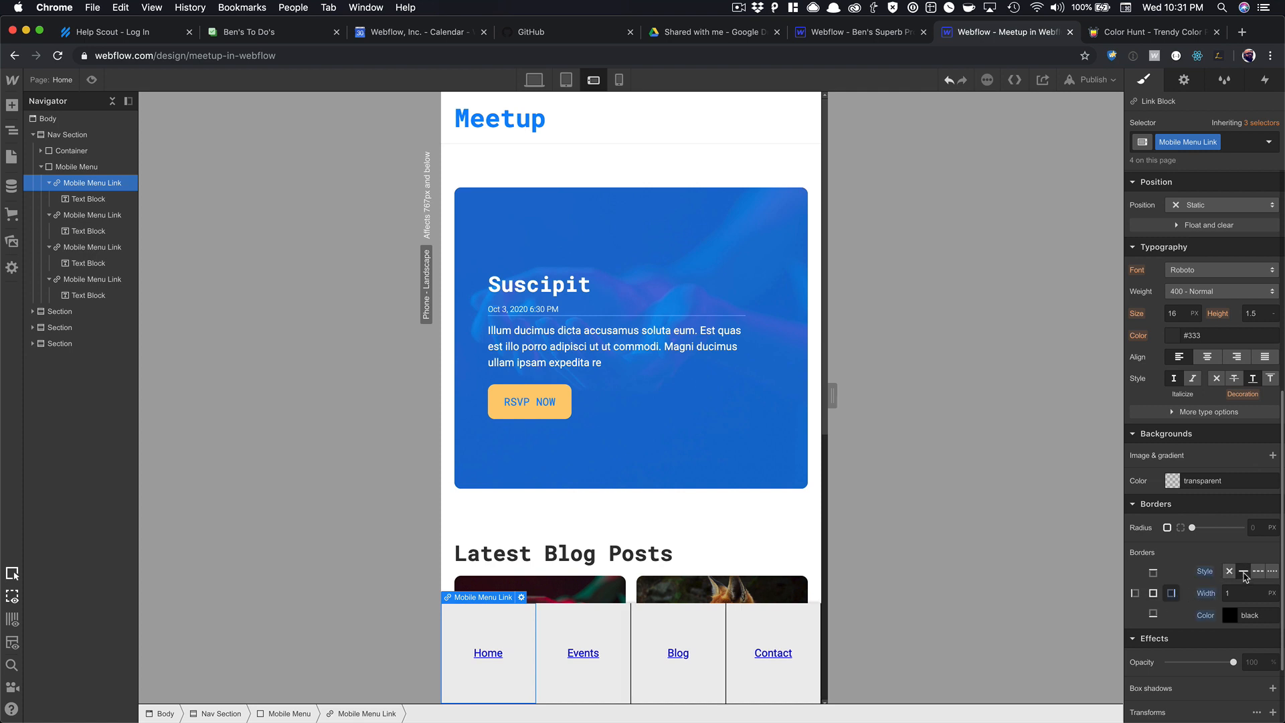
click(1230, 616)
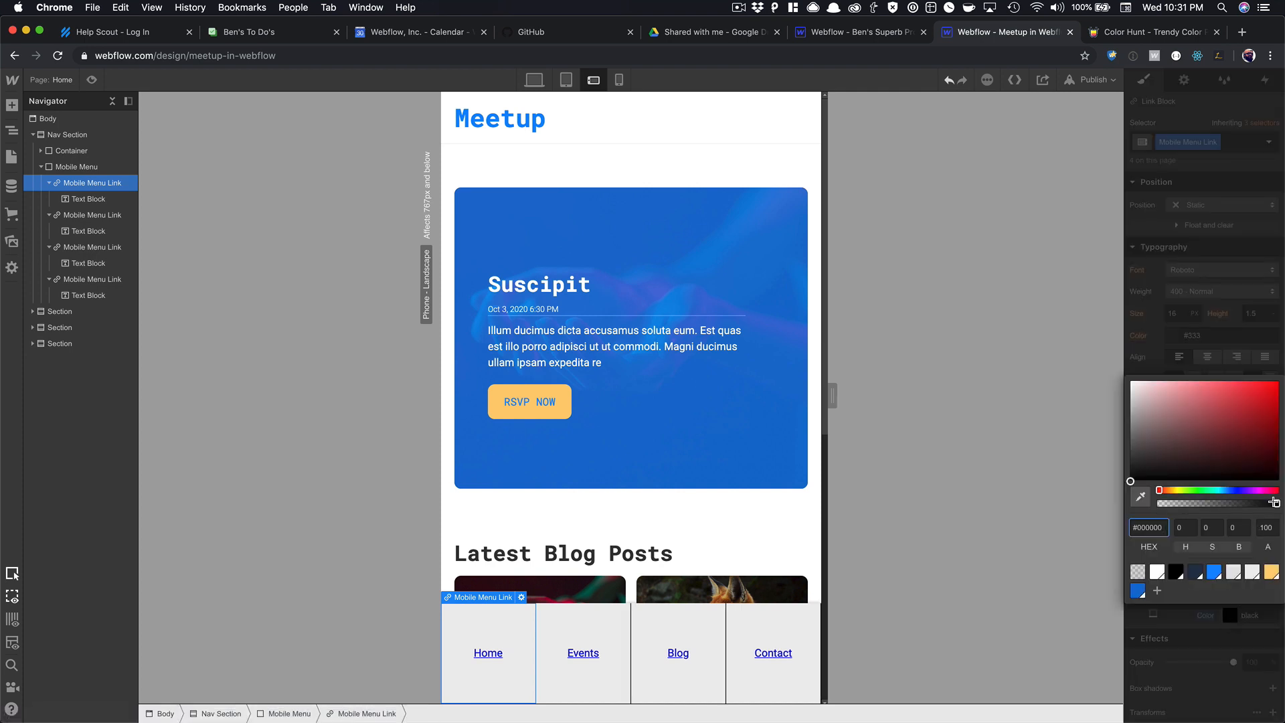
drag(1275, 504, 1165, 512)
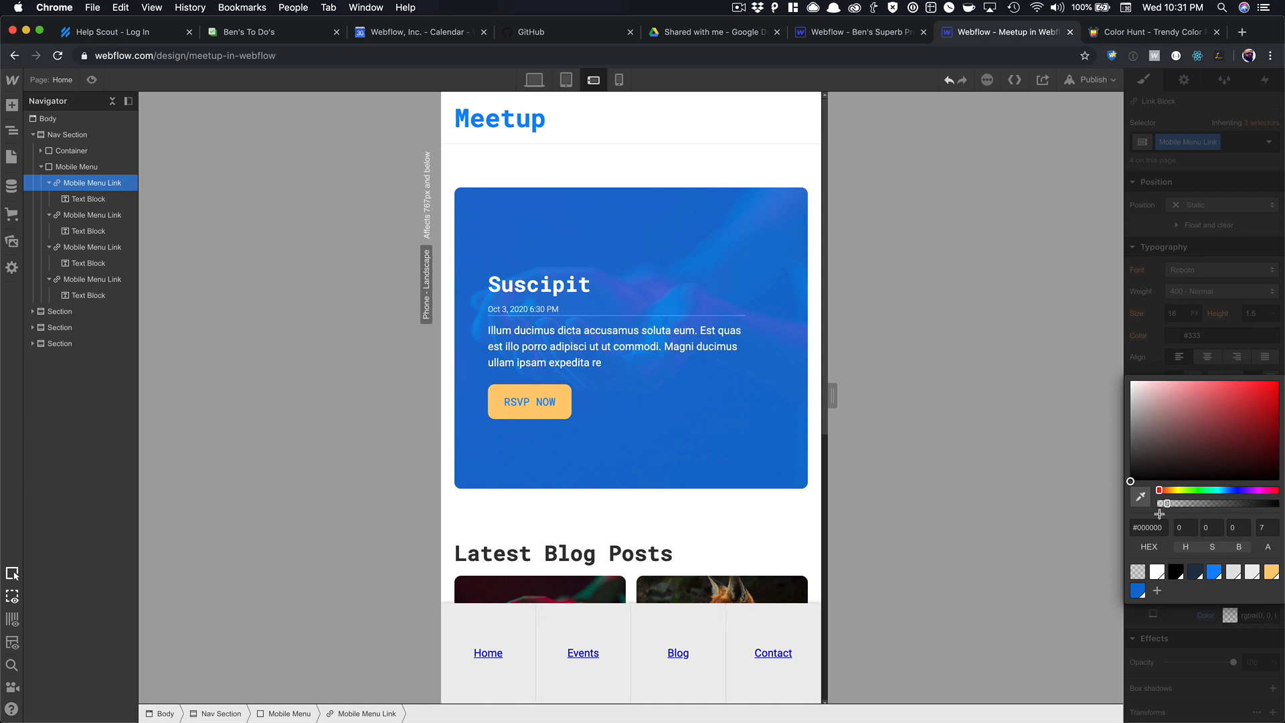
click(766, 648)
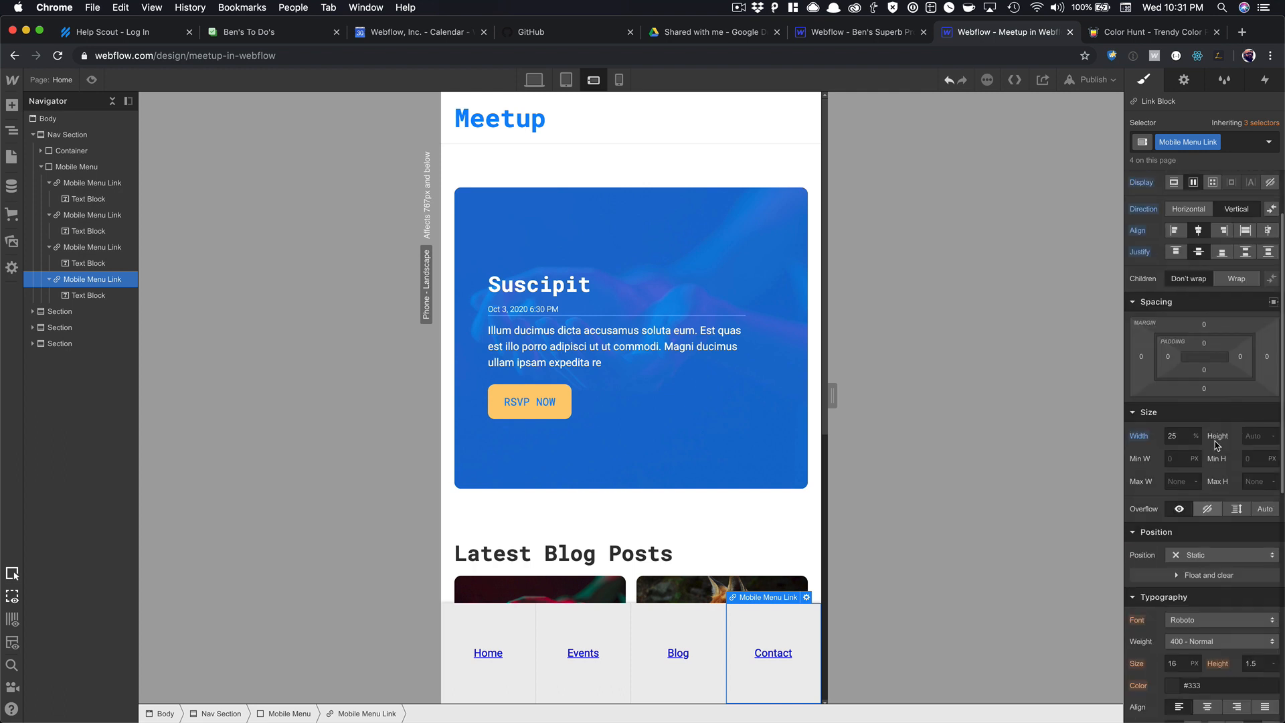
Remove the link underline, colour the text Dodger Blue and set the font to Roboto Mono.
scroll(1189, 473, down, 3)
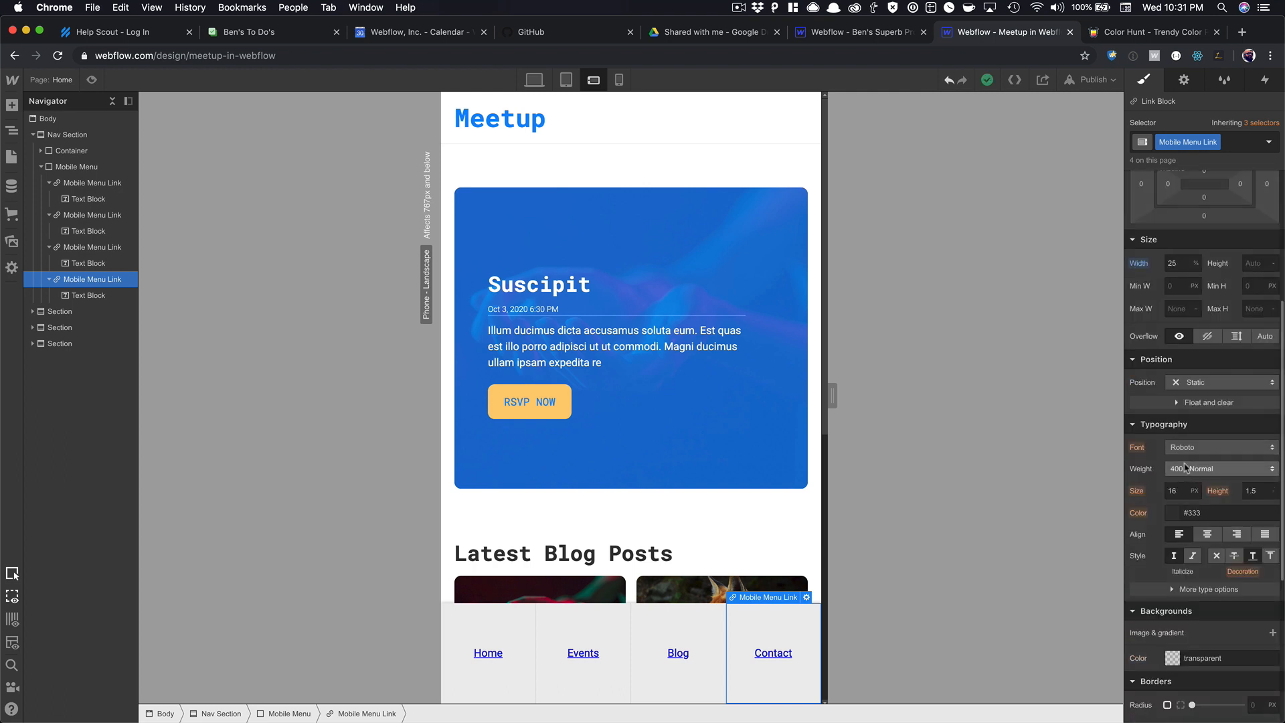
scroll(1185, 459, down, 1)
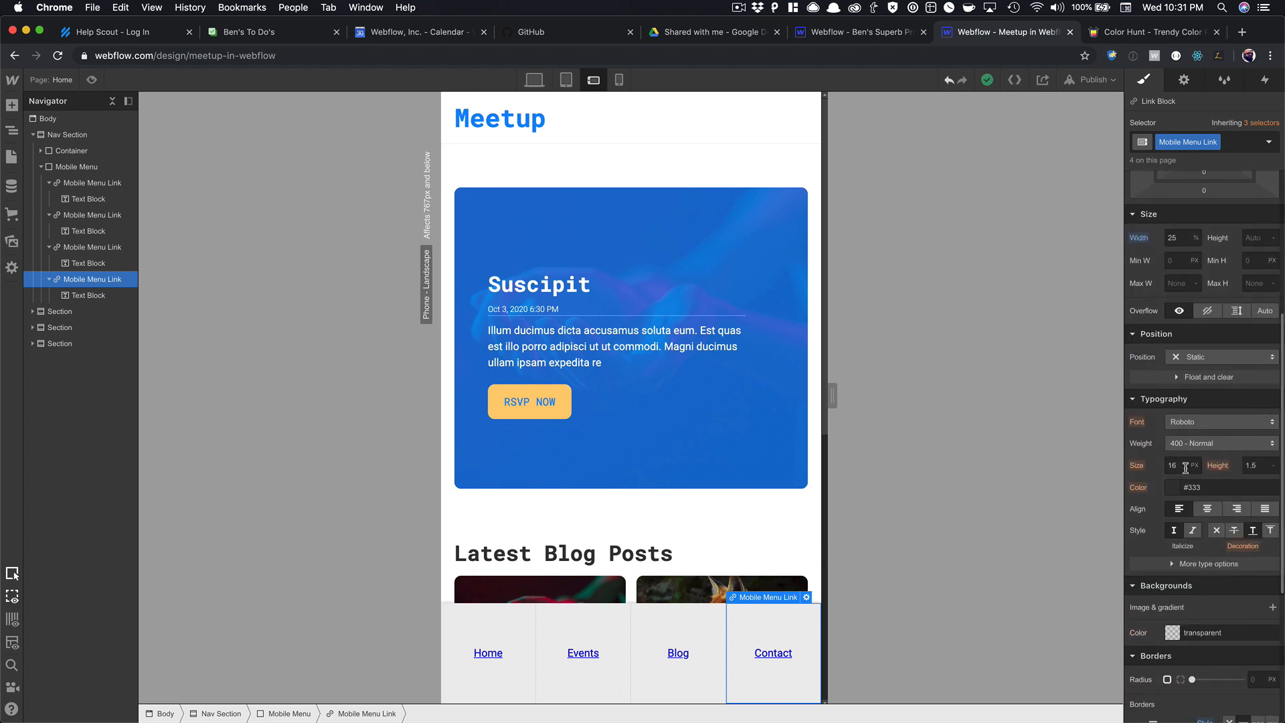
click(1217, 530)
click(1174, 489)
click(1214, 444)
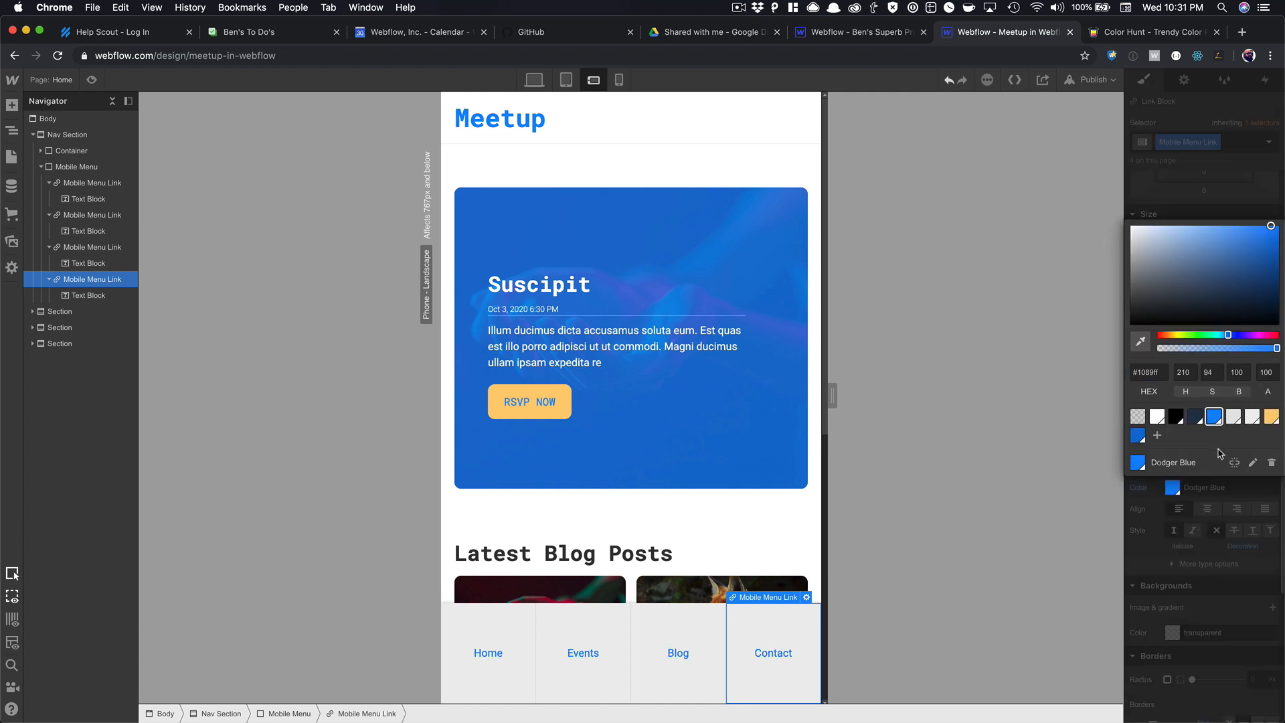
click(1205, 529)
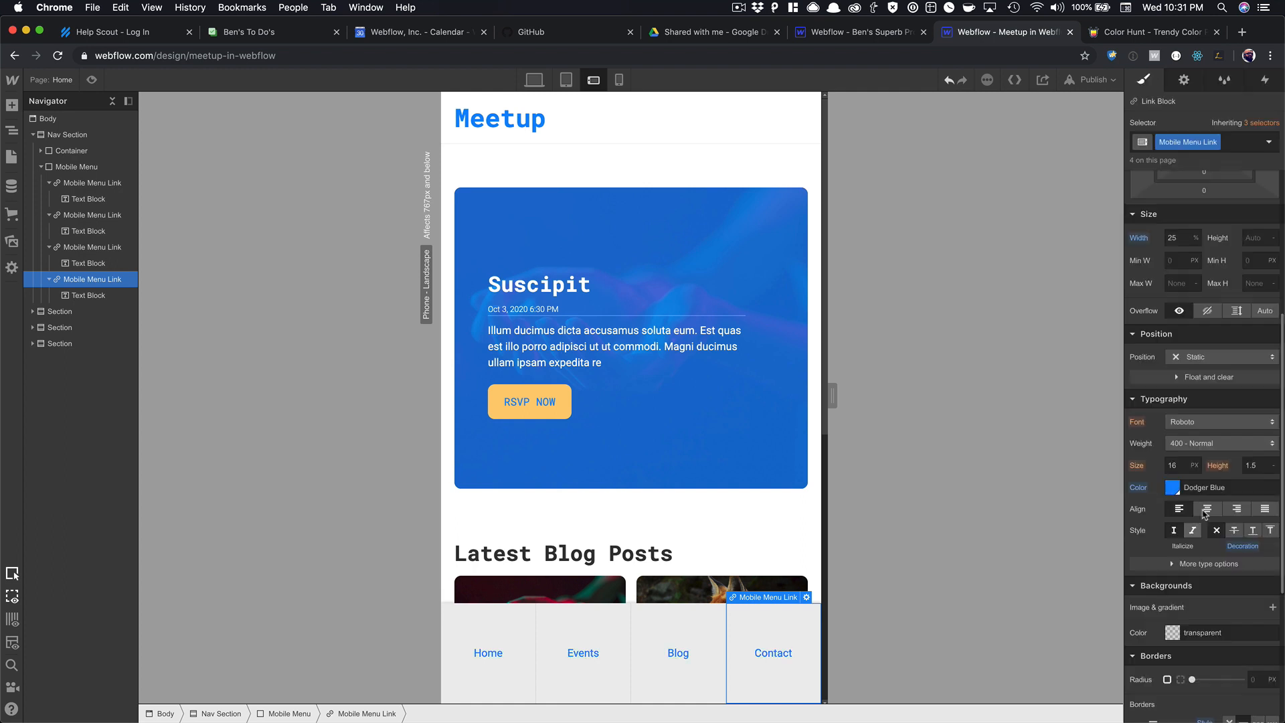
click(1208, 423)
Set the mobile nav link text to Roboto Mono at 700 - Bold weight.
click(1198, 455)
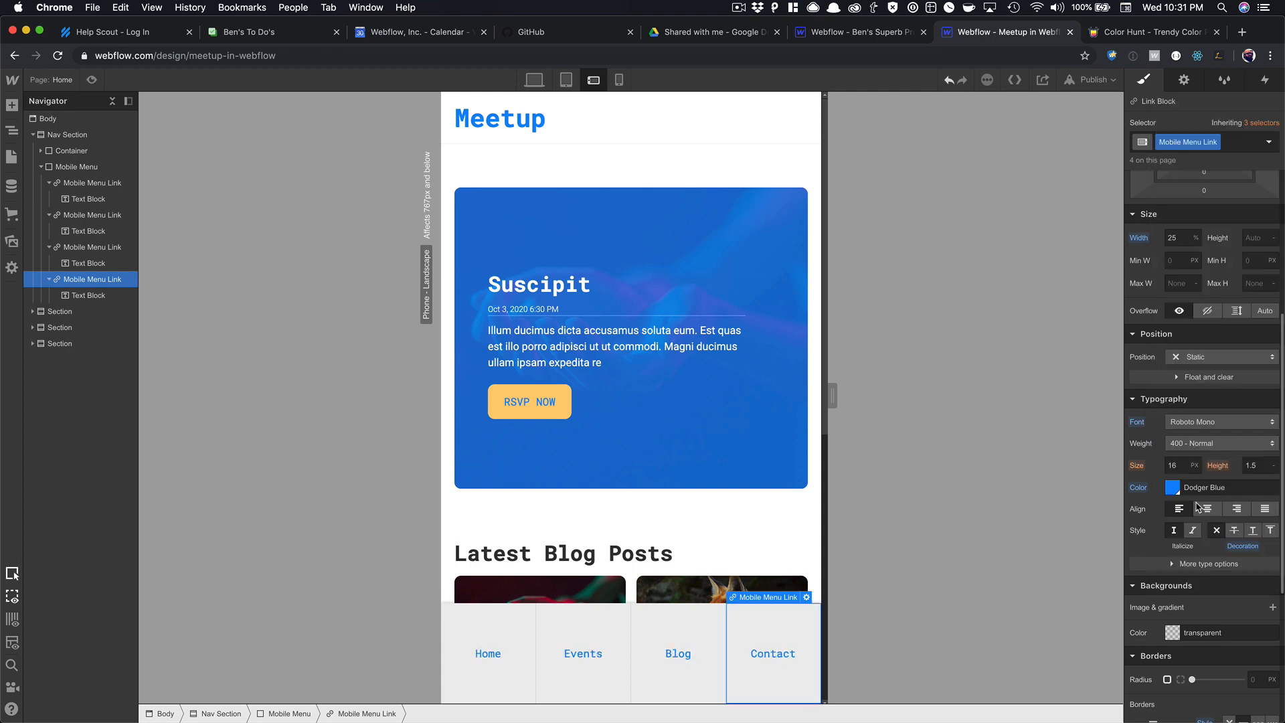
click(1197, 444)
click(1203, 489)
Select the parent Mobile Menu and reduce its height from 150 to 130 px.
key(Up)
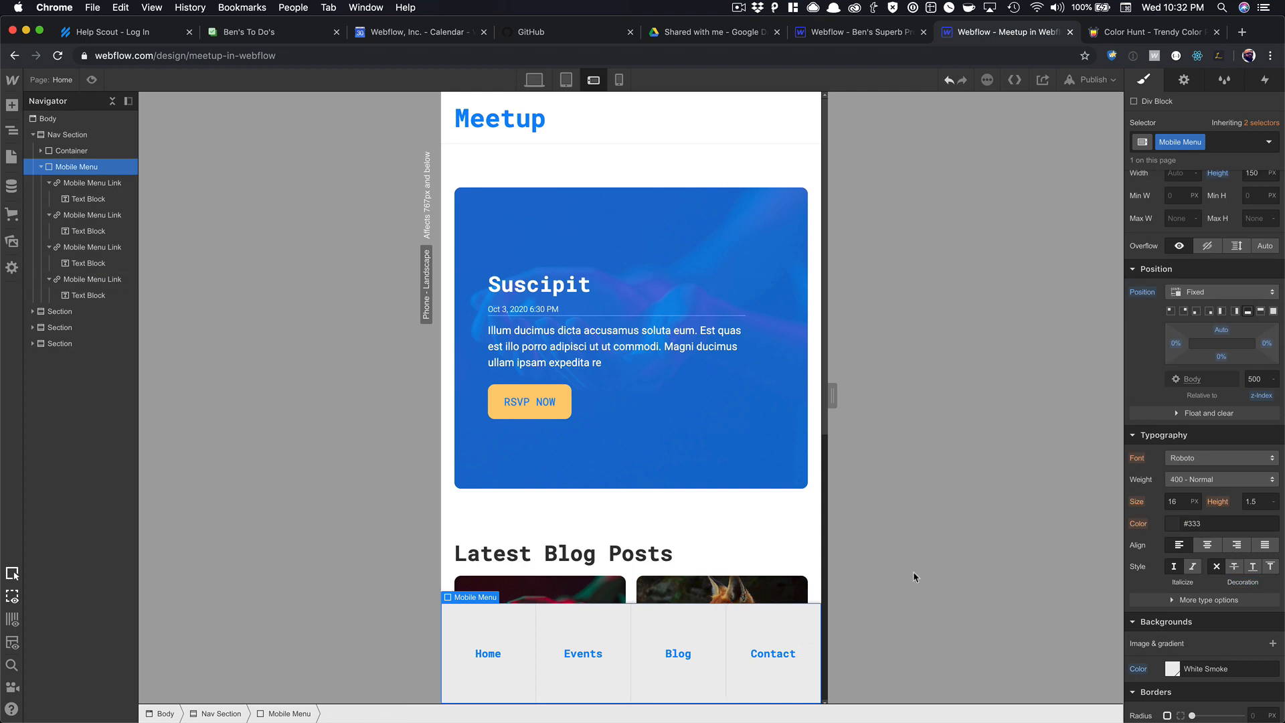
scroll(1249, 362, up, 3)
click(1253, 405)
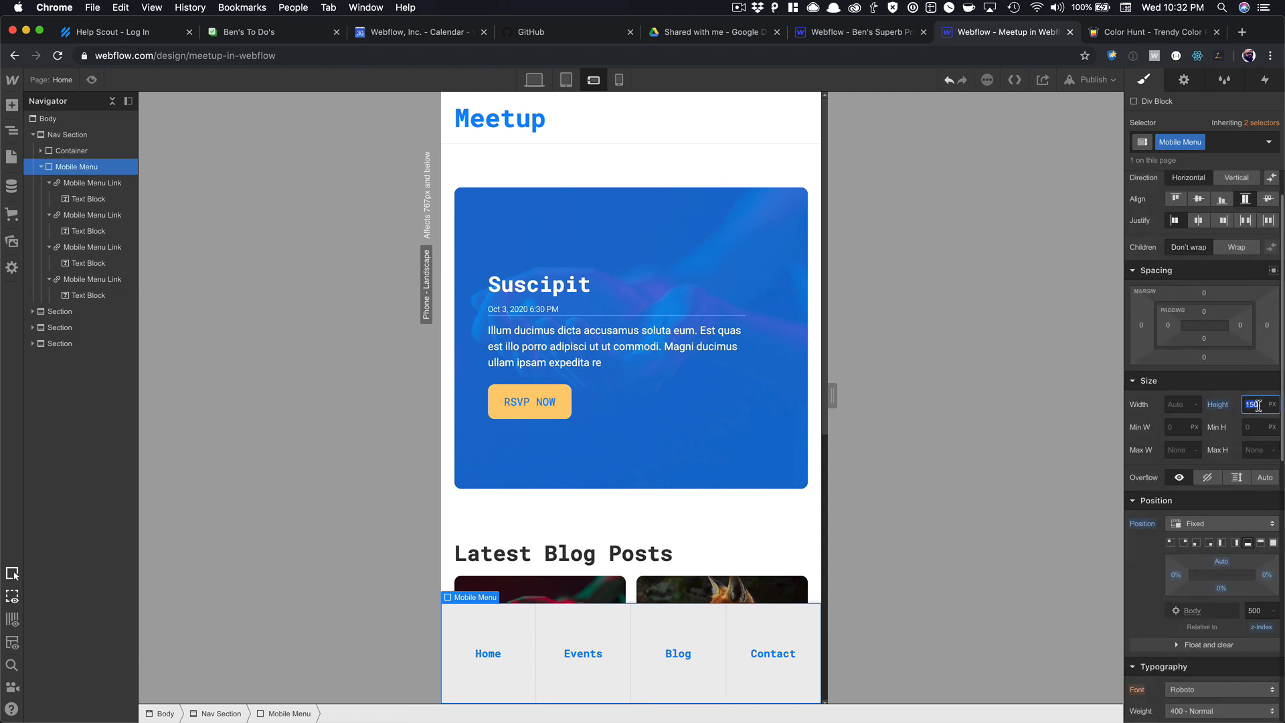
key(shift+Down)
key(shift+Down)
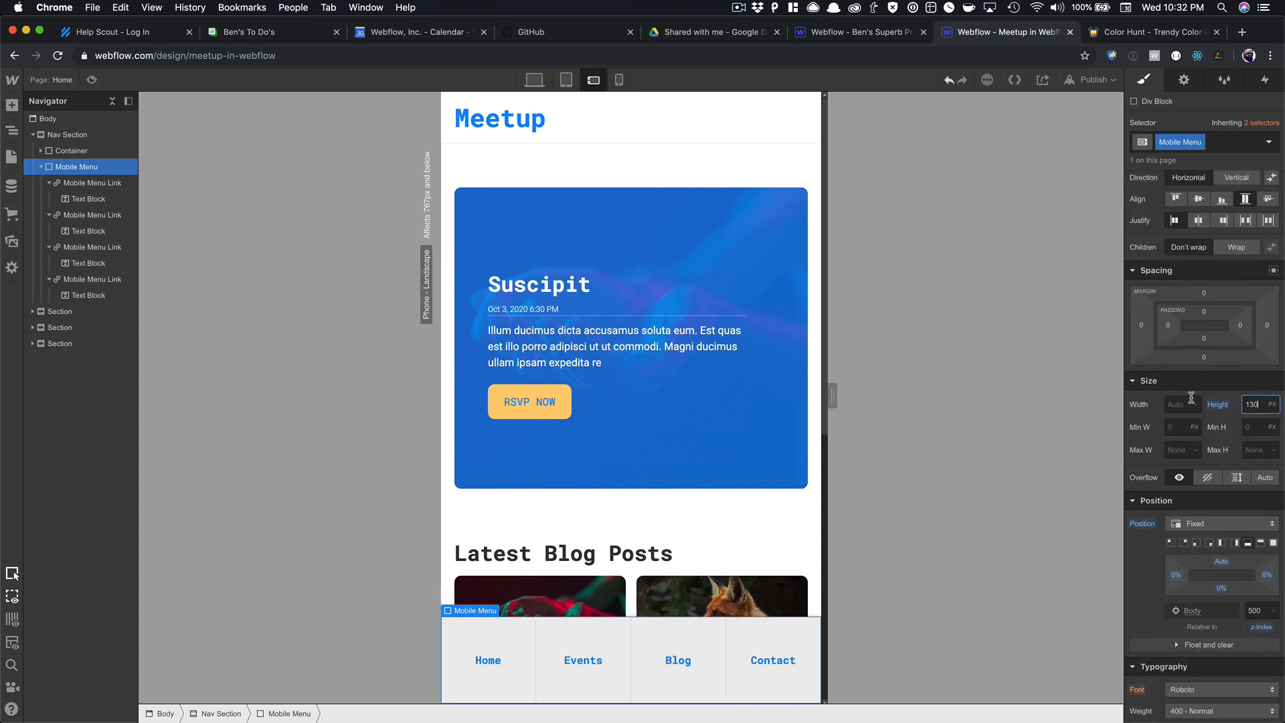
scroll(569, 526, down, 3)
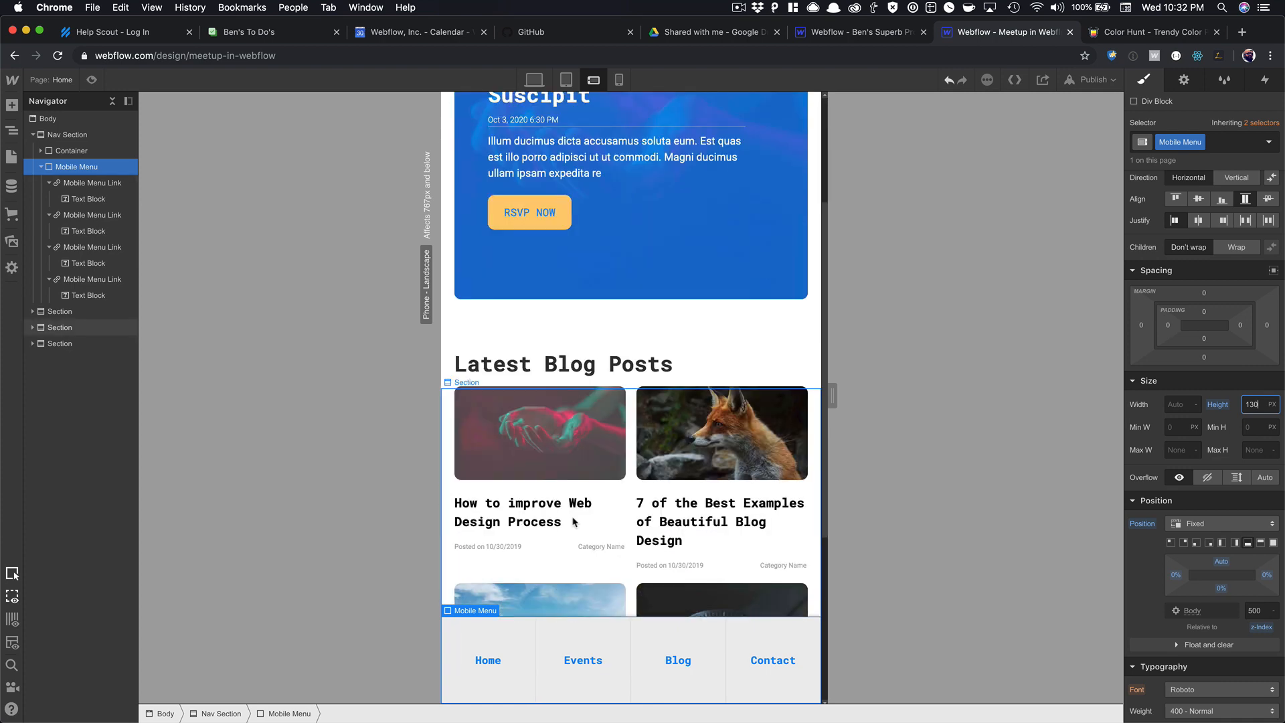
scroll(576, 519, down, 5)
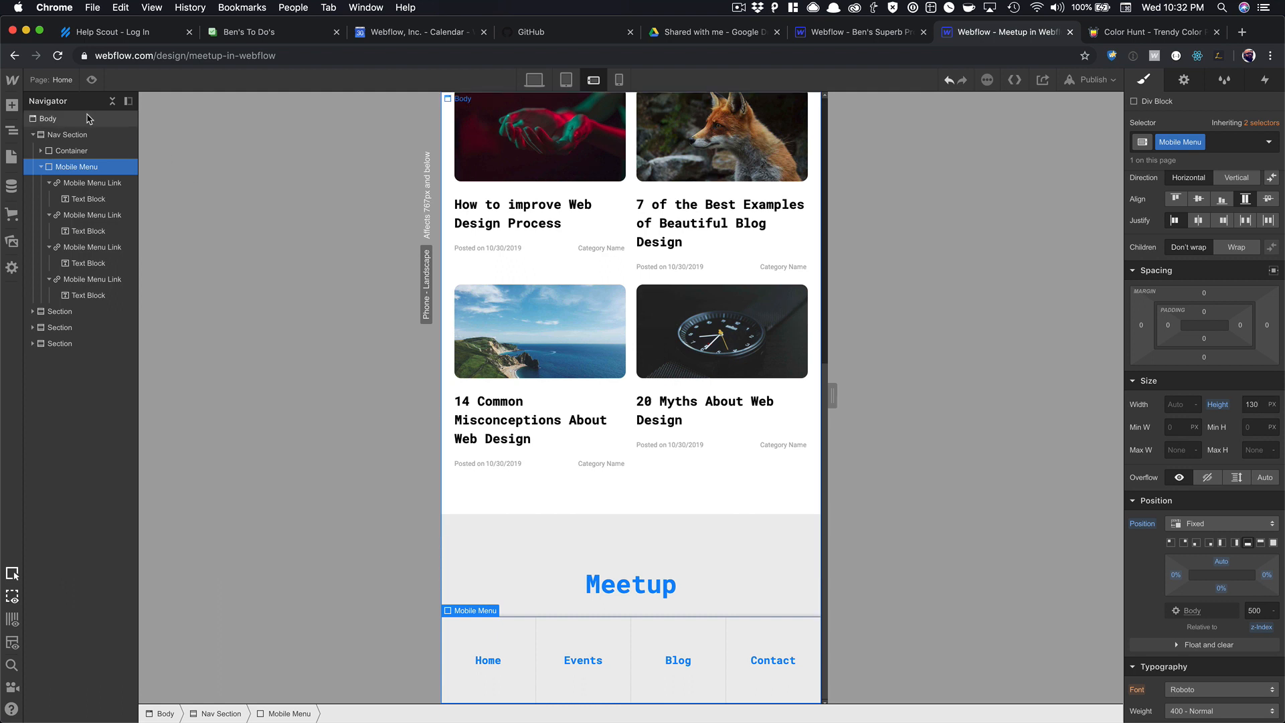
Give the Body (All Pages) style about 130 px of bottom padding.
click(87, 118)
click(1193, 143)
click(1192, 209)
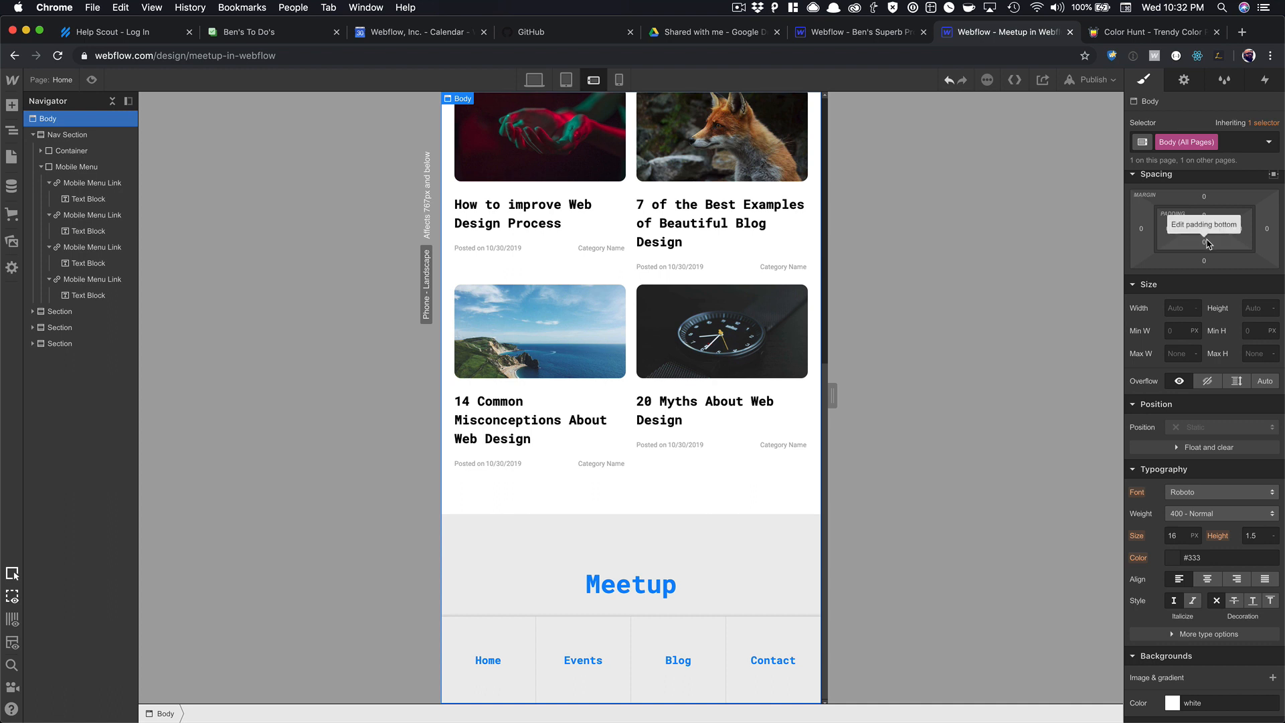
drag(1204, 240, 1197, 143)
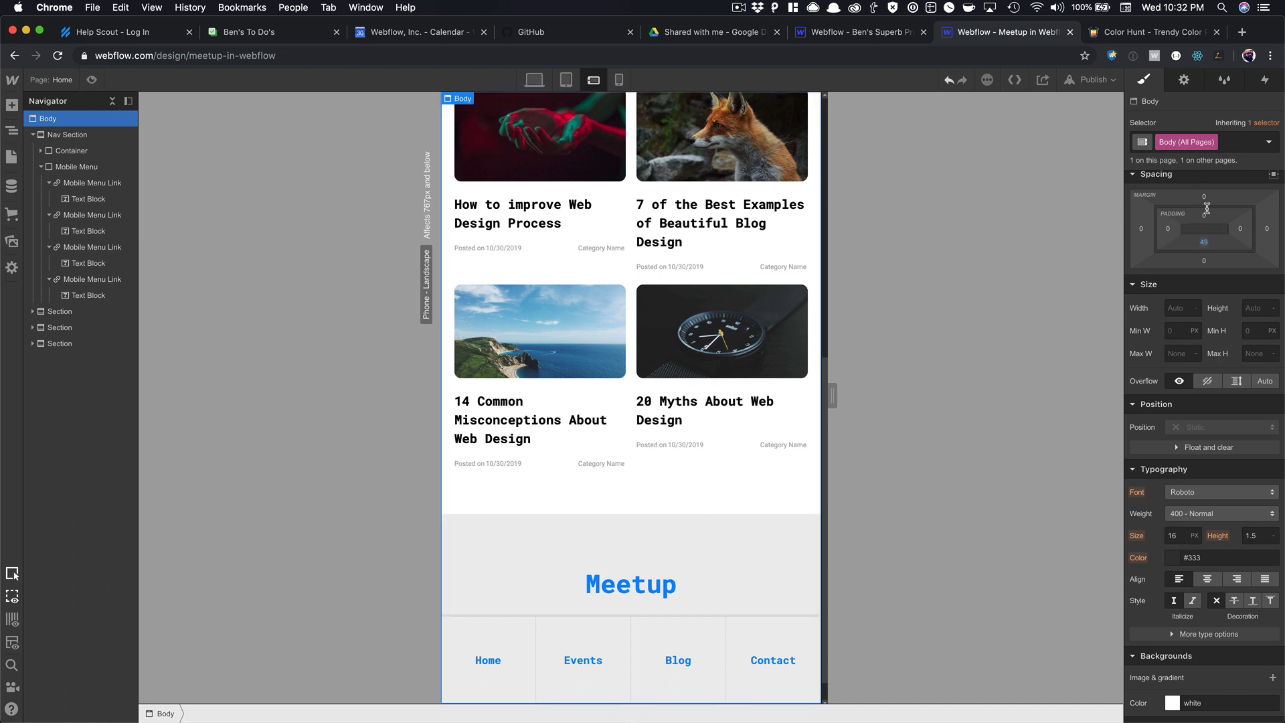
drag(1208, 241, 1211, 161)
drag(1222, 245, 1223, 255)
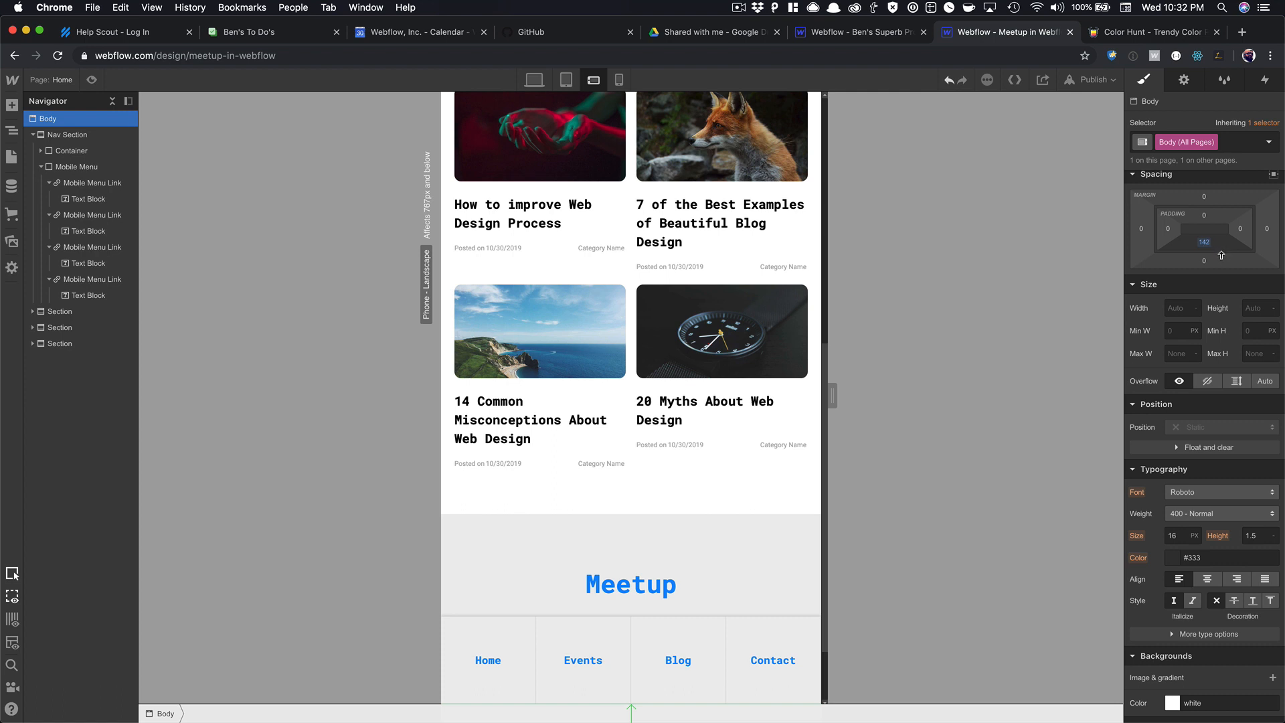
scroll(781, 462, down, 3)
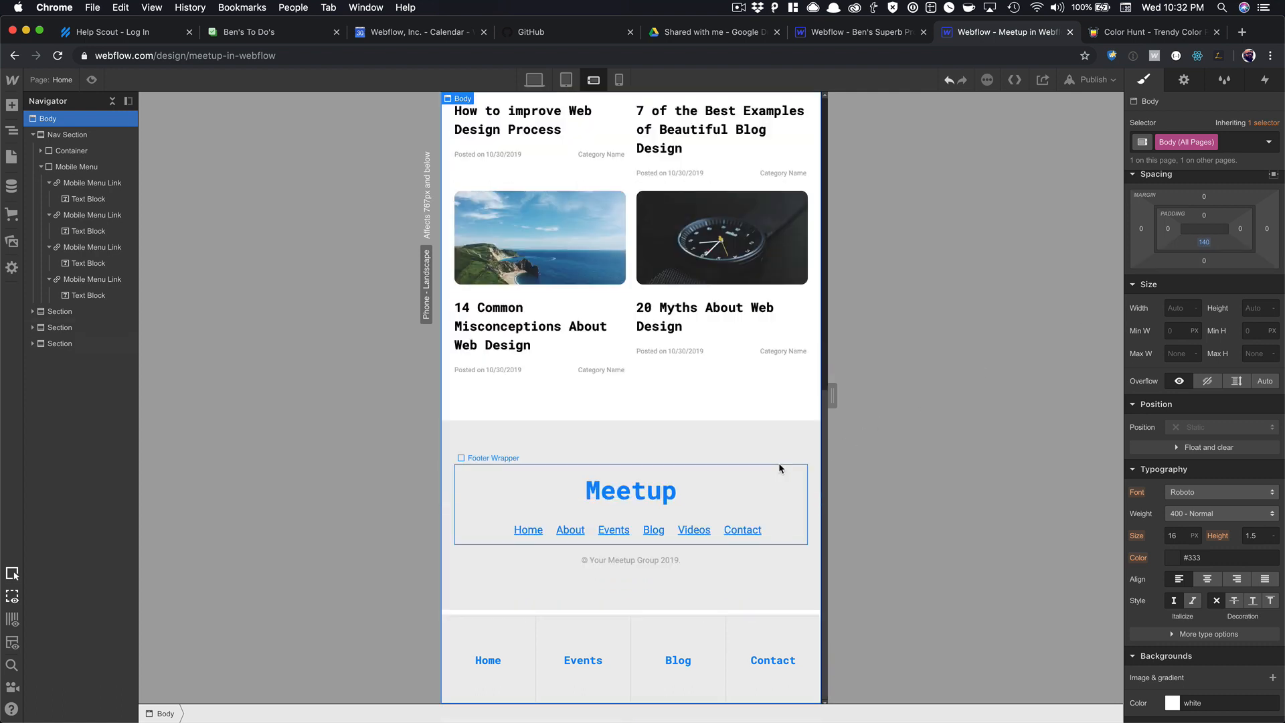
drag(1203, 251, 1205, 264)
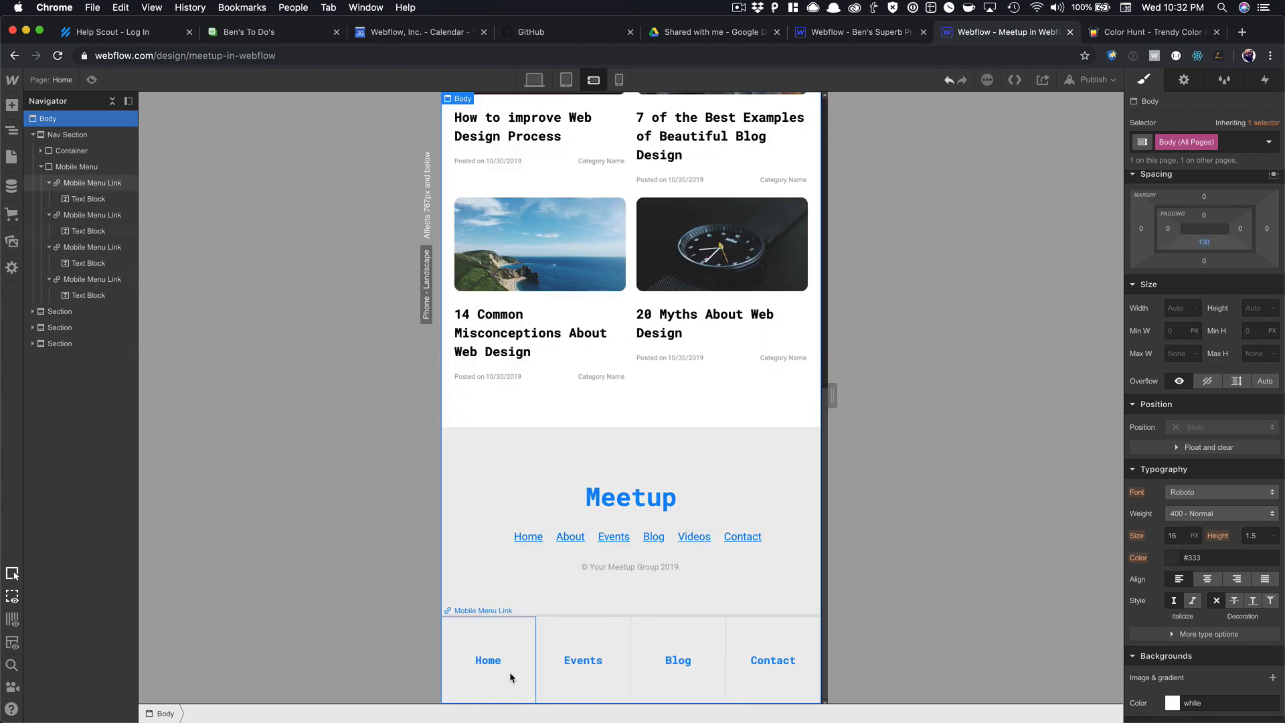
Inspect the Home, Events, Blog and Contact items in the bottom nav, then start a new browser tab.
click(487, 661)
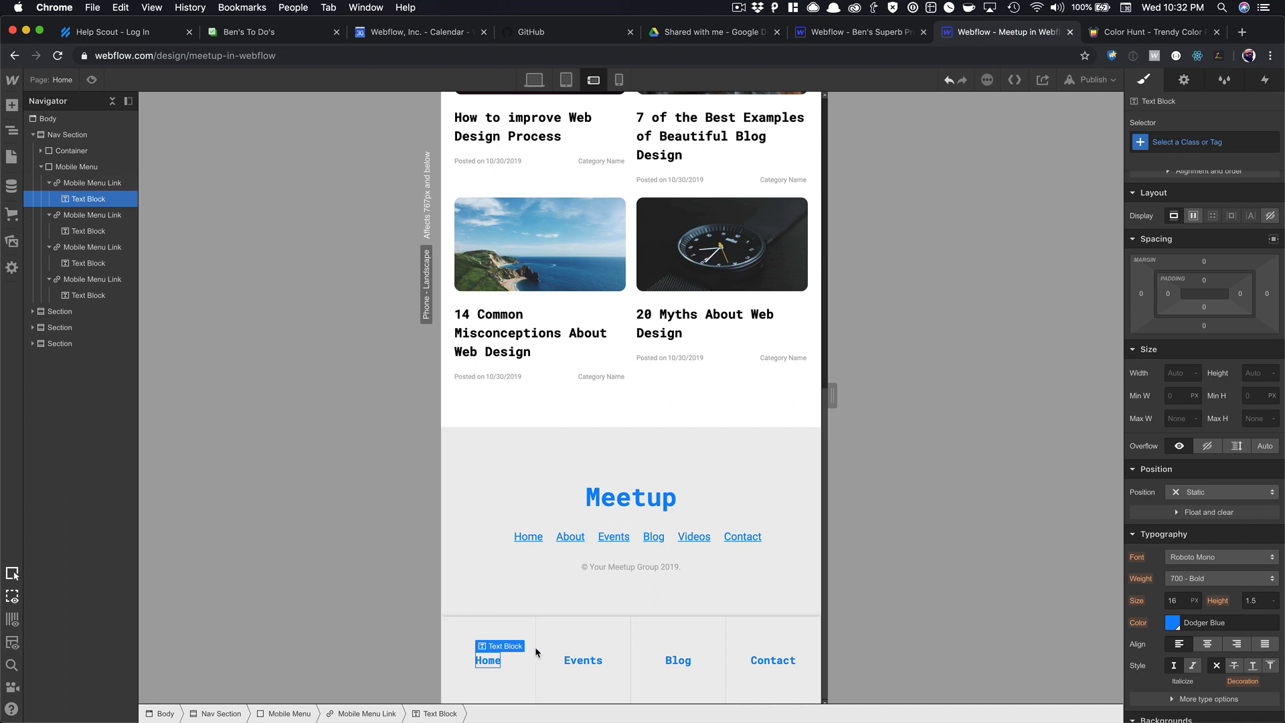
click(680, 660)
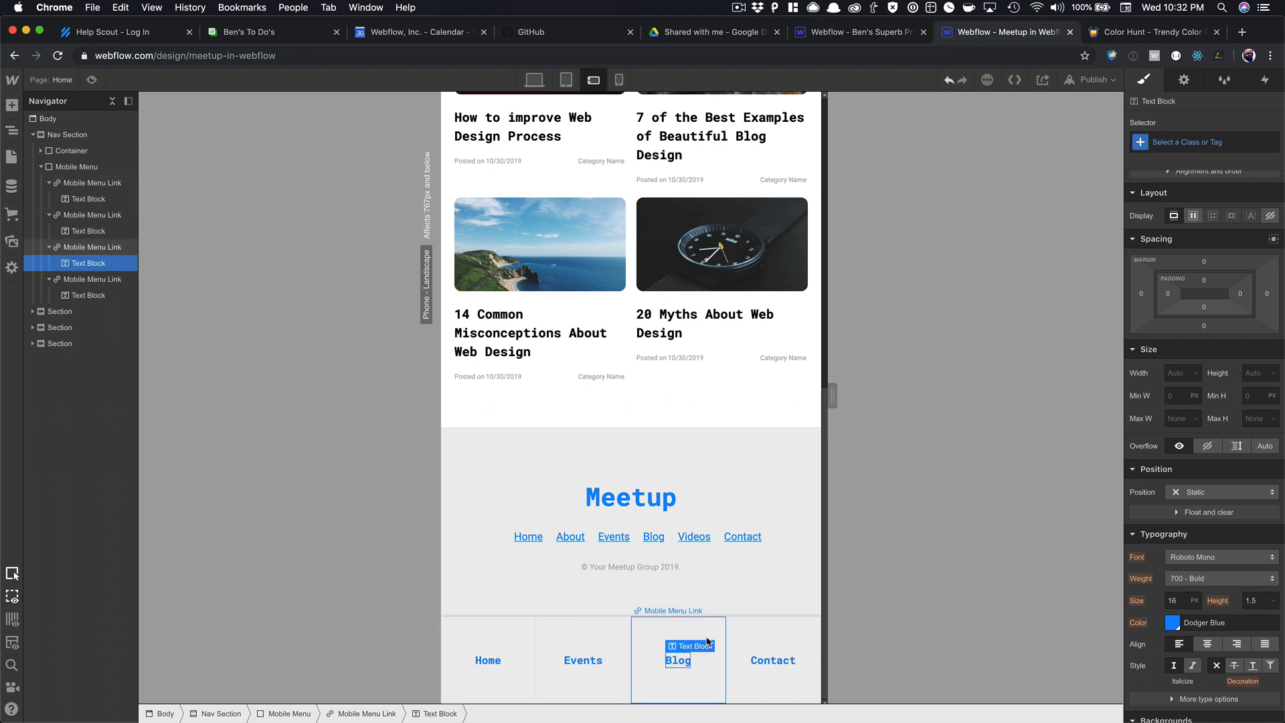
click(487, 659)
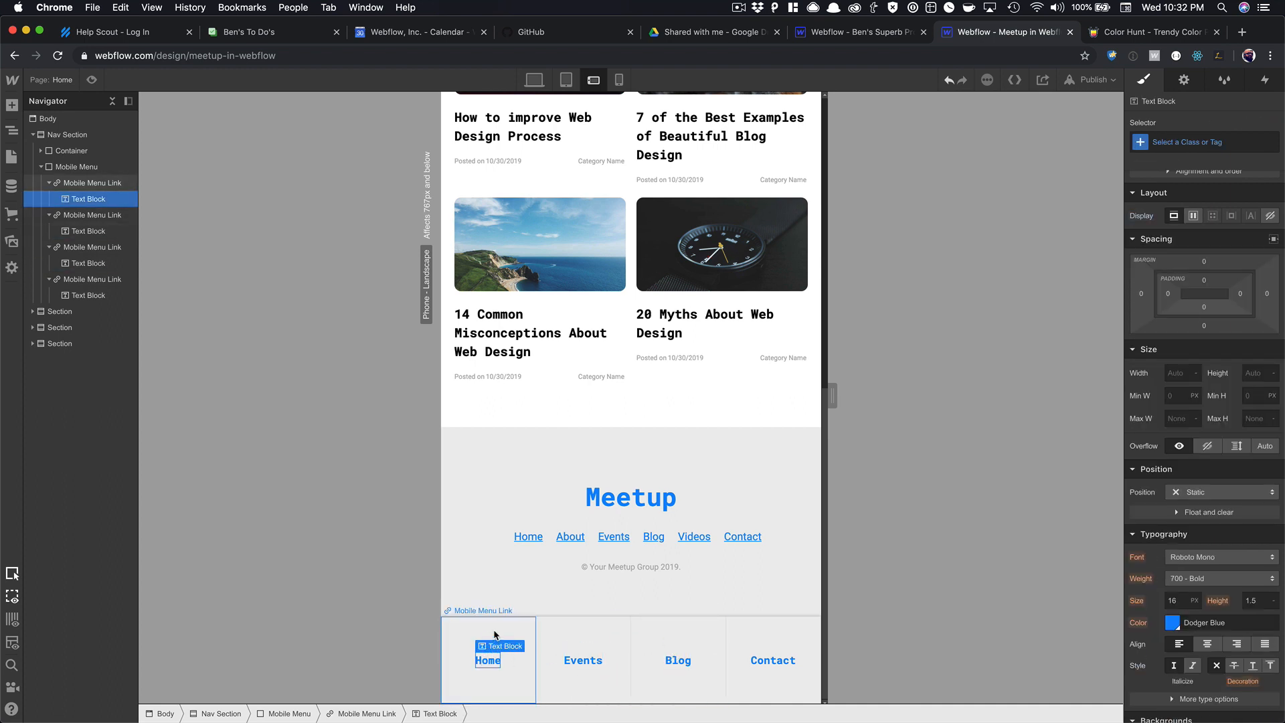
click(486, 643)
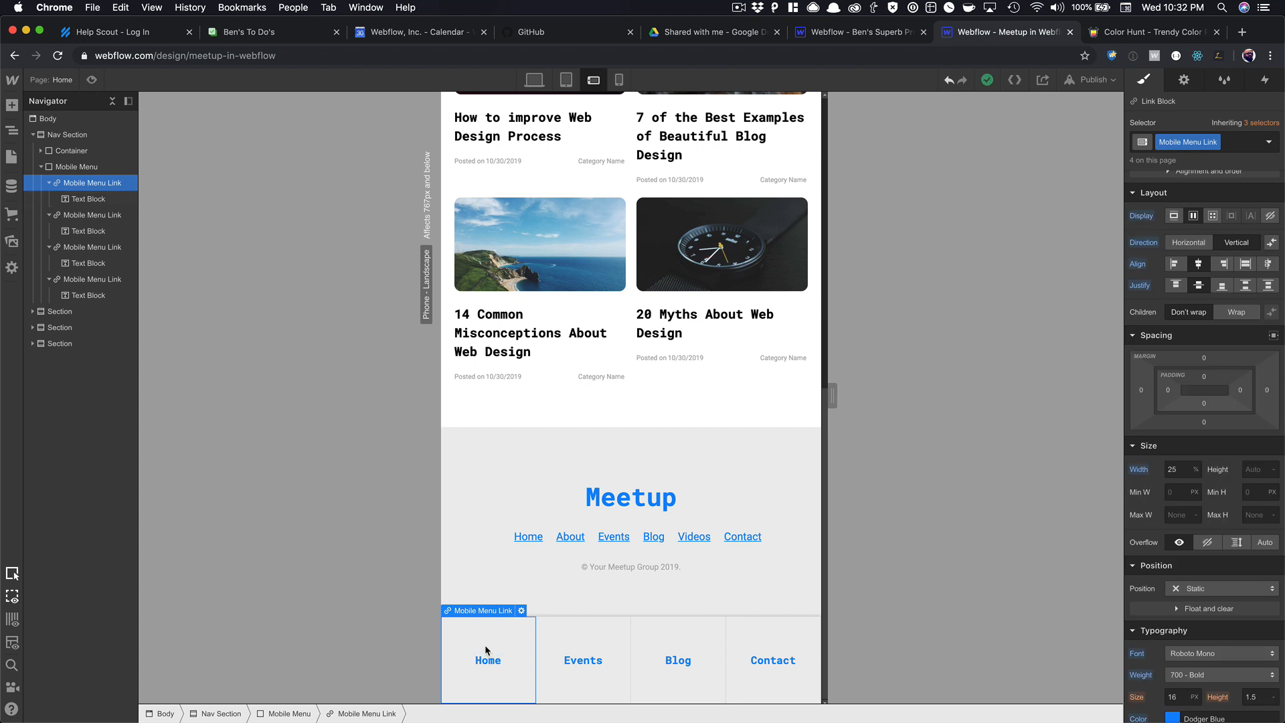
click(486, 657)
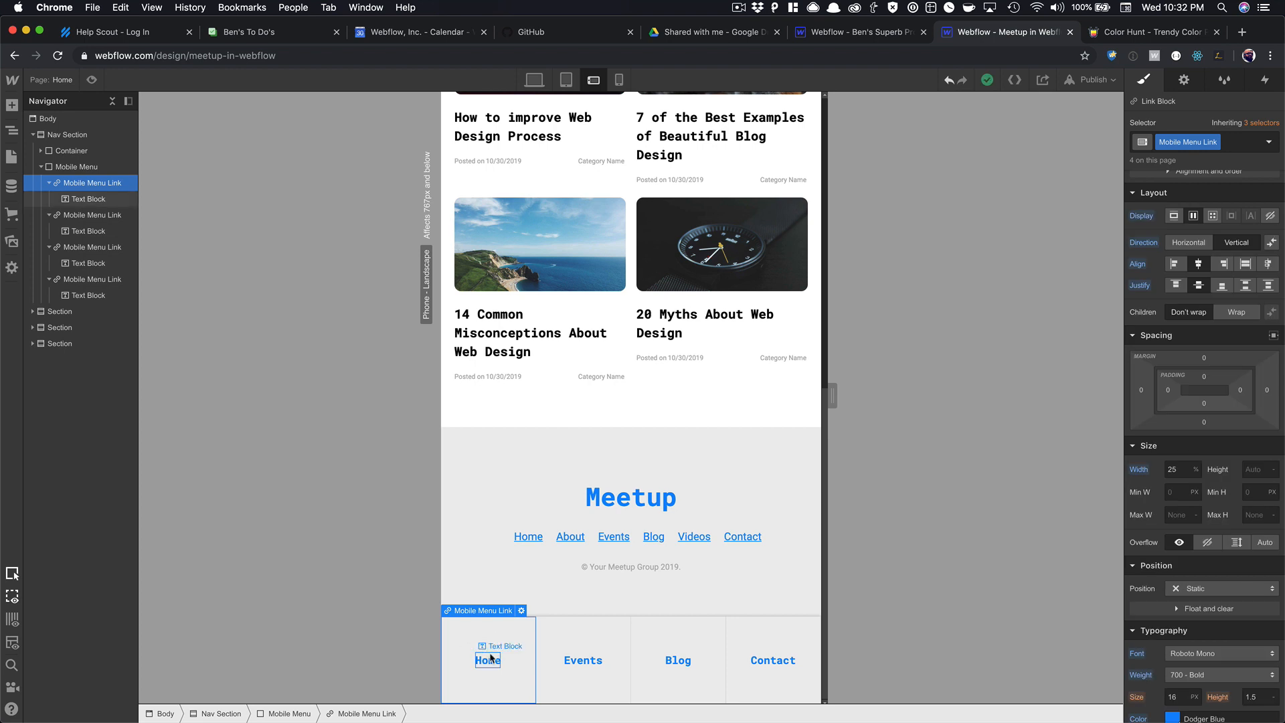
click(581, 659)
click(677, 659)
click(757, 682)
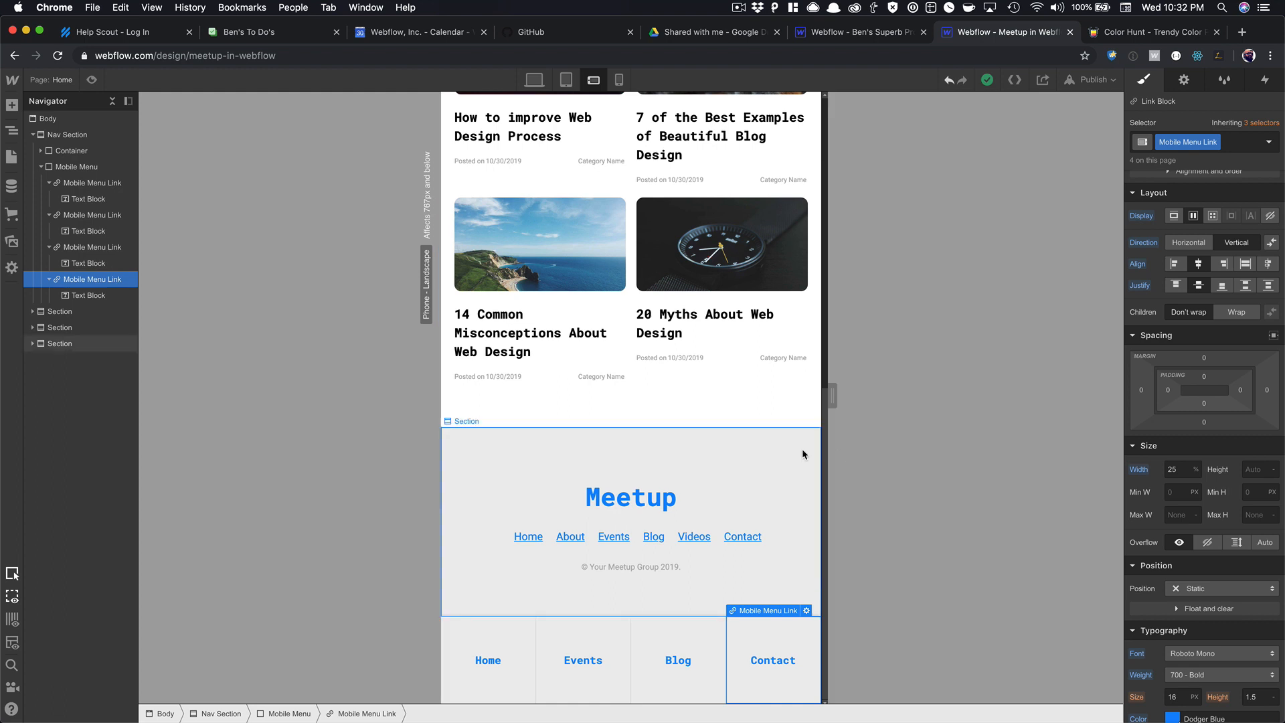
click(1248, 33)
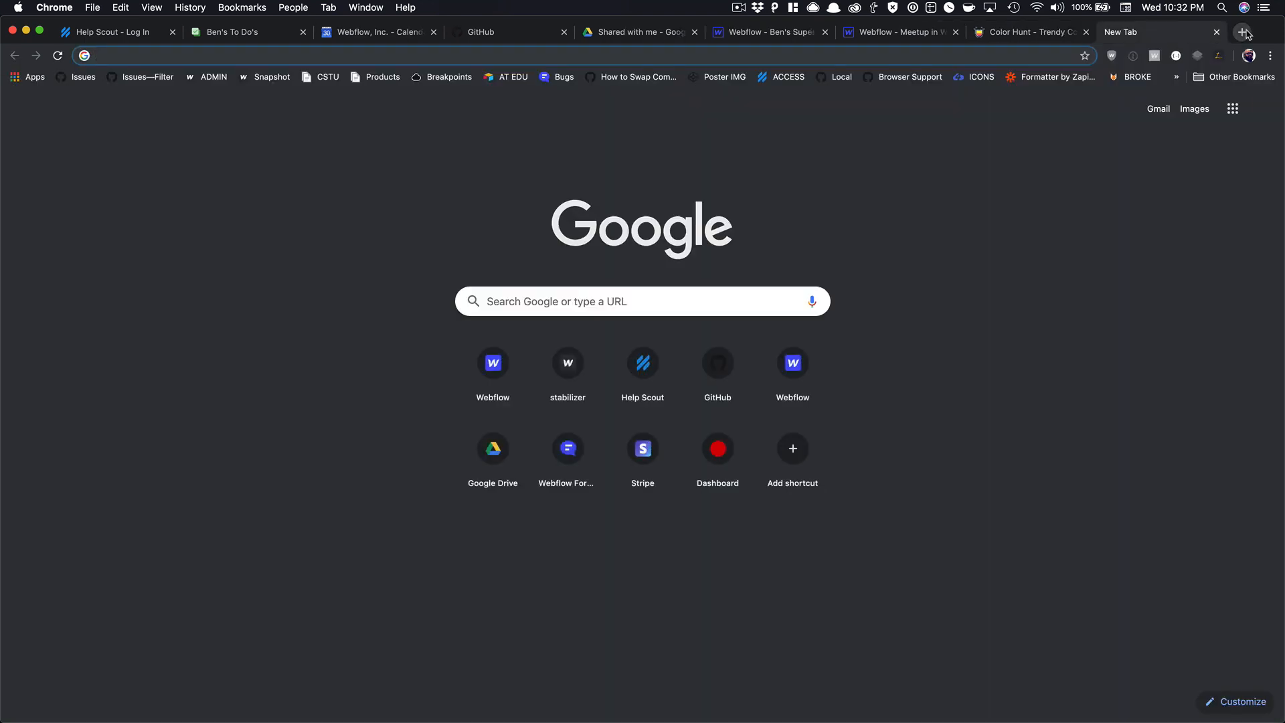
Go to Flaticon and search for 'home' icons.
text(flaticon.com)
key(Return)
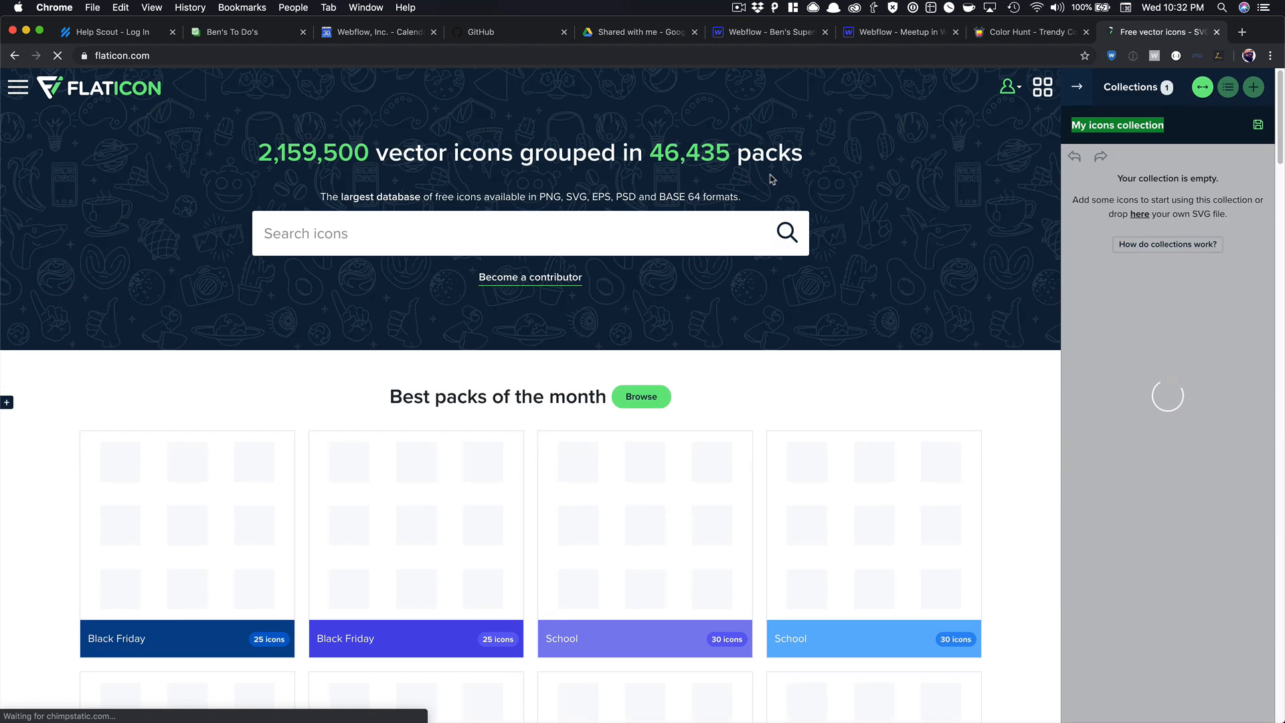
click(656, 229)
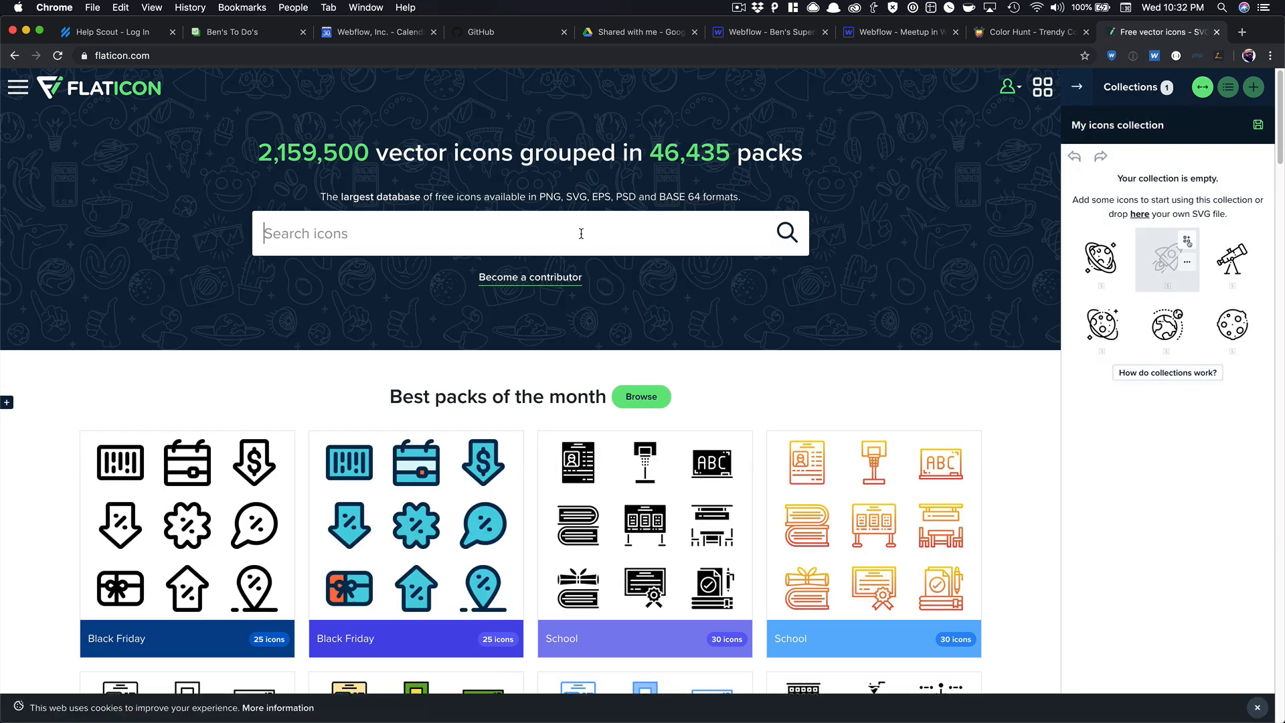
text(home)
key(Return)
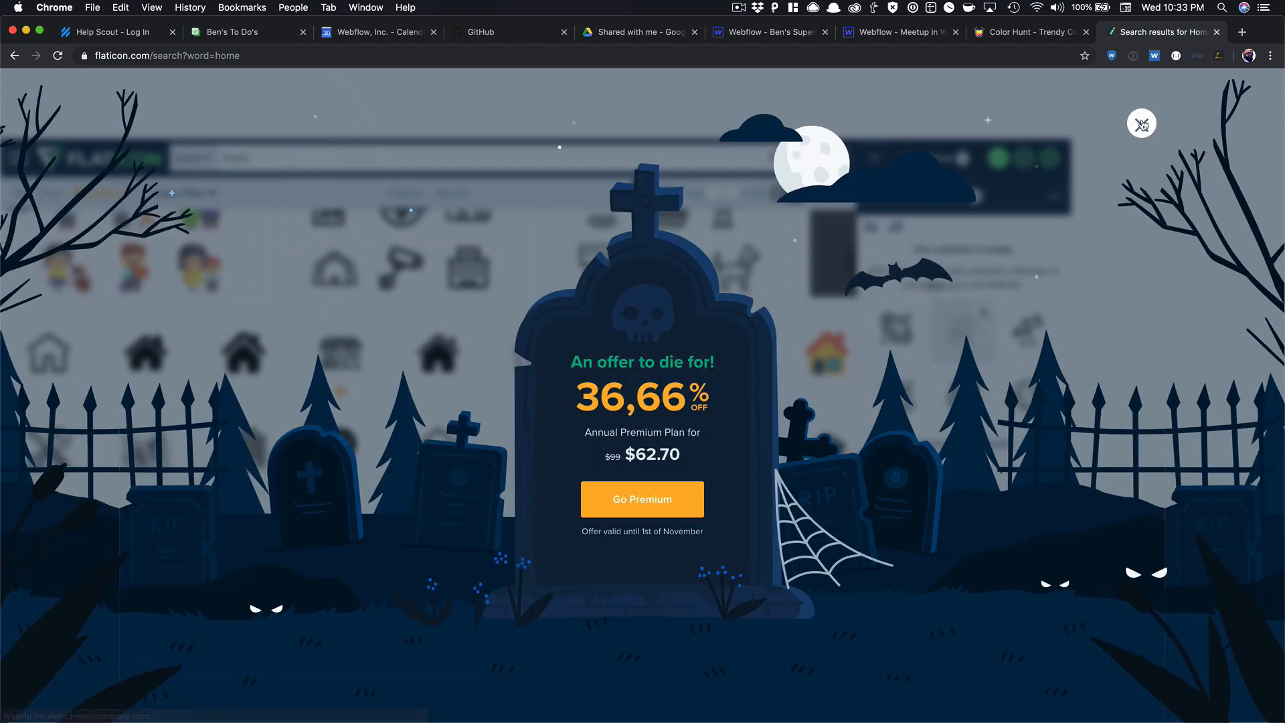
Dismiss the promotional overlay and filter the results to Monocolor icons.
click(1142, 124)
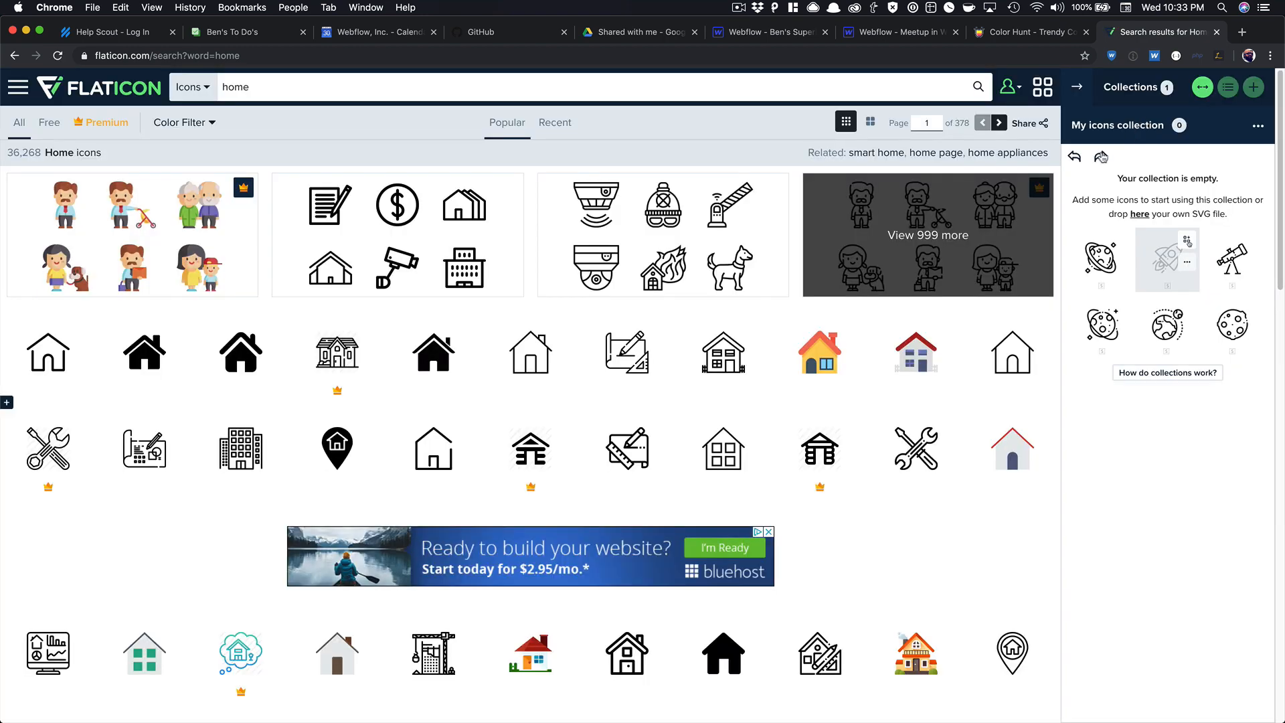
scroll(583, 425, down, 5)
scroll(576, 421, up, 4)
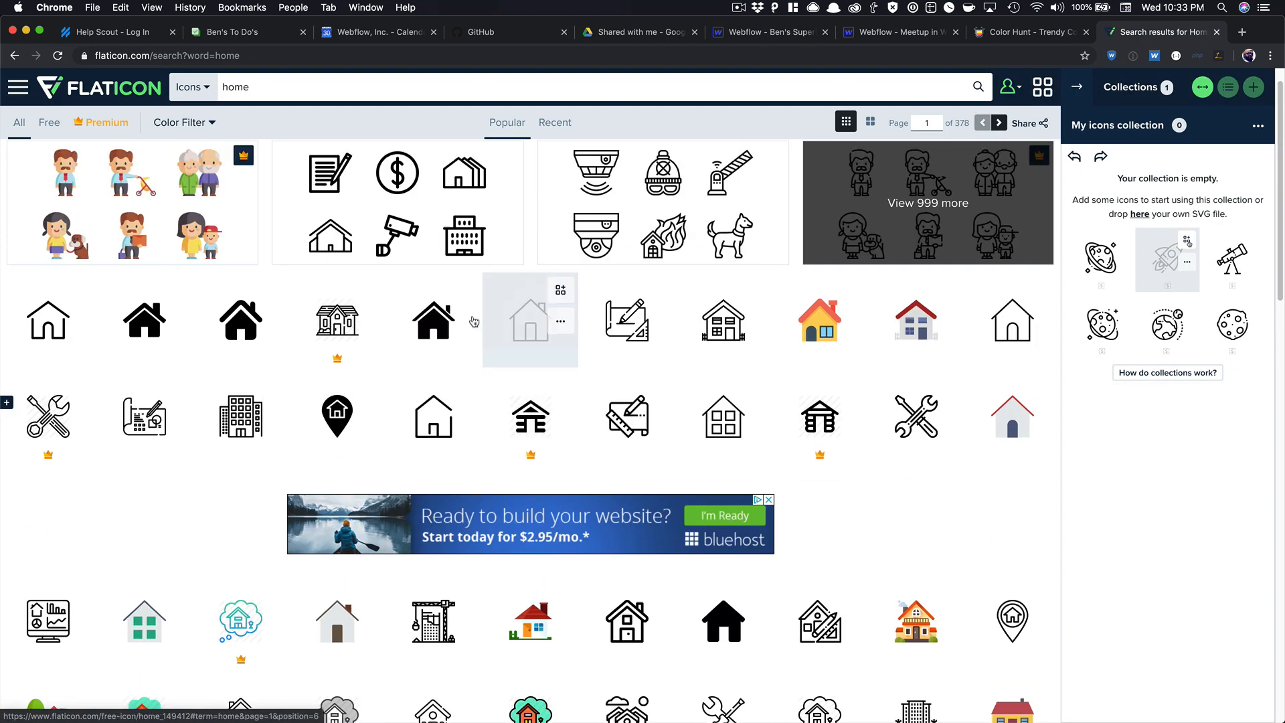
scroll(474, 322, up, 1)
click(208, 123)
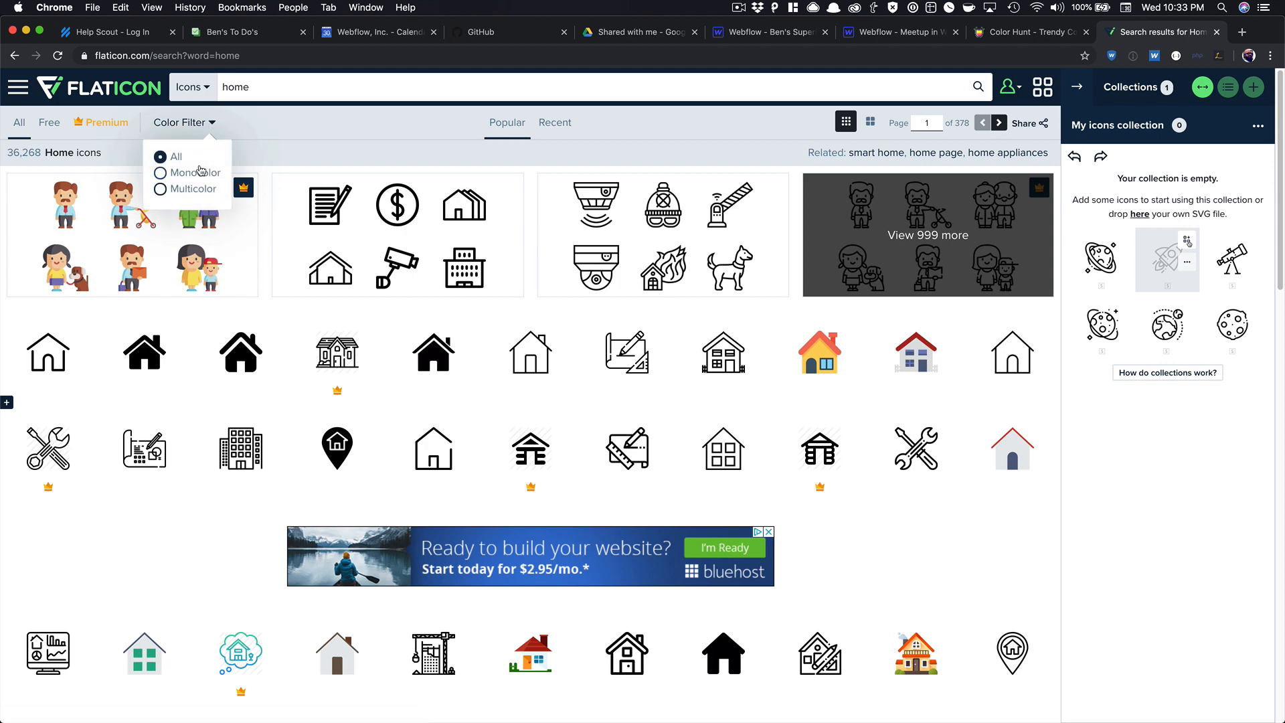
click(201, 171)
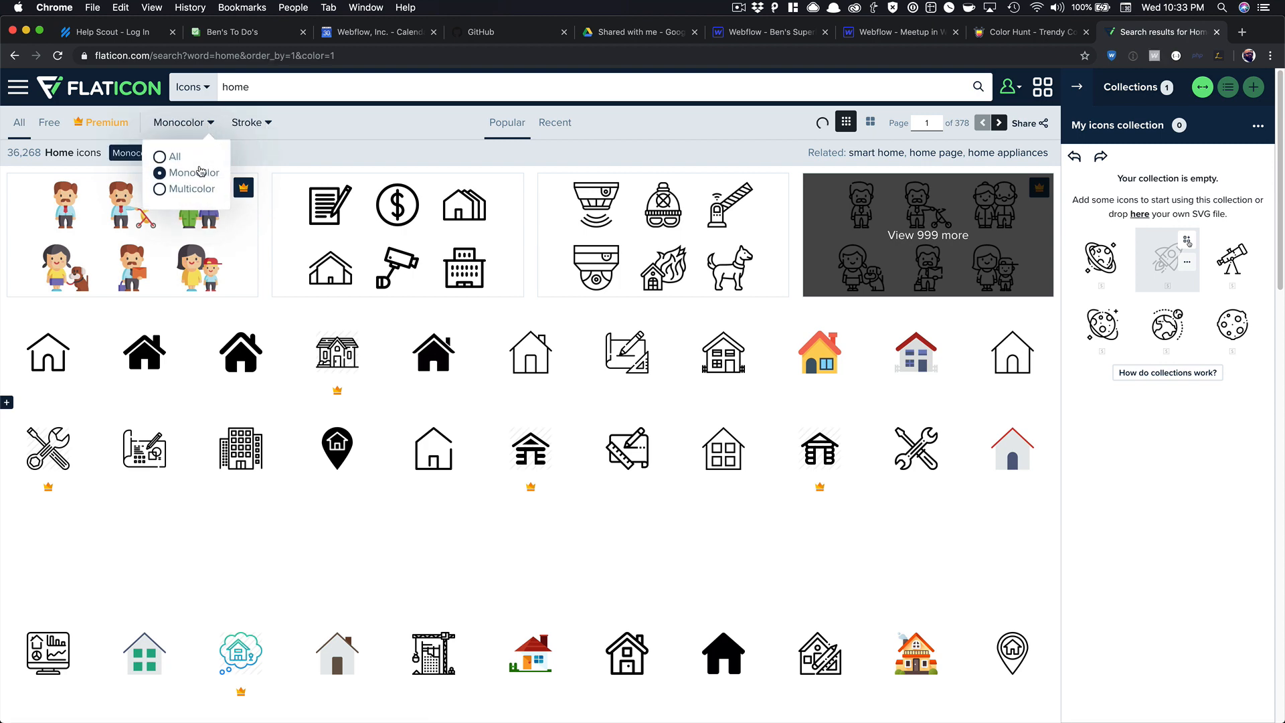
Open the solid house icon in the icon editor, then return to the Webflow designer.
click(142, 355)
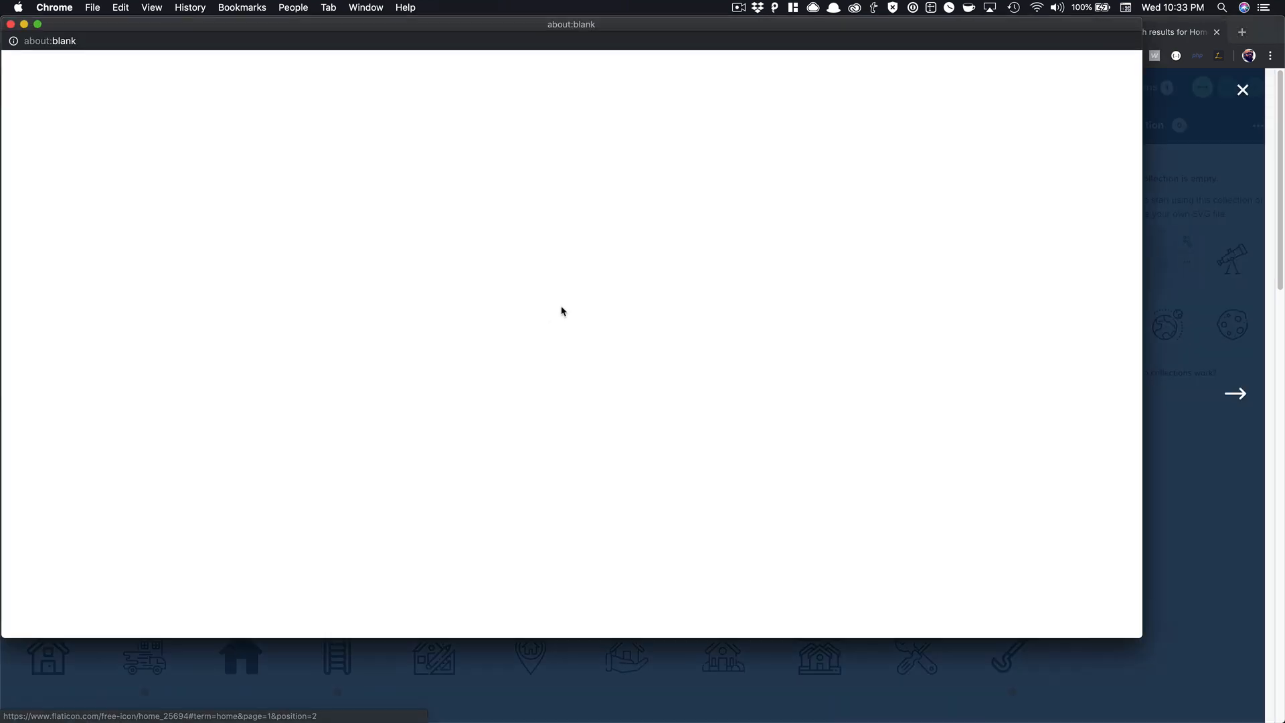
click(11, 24)
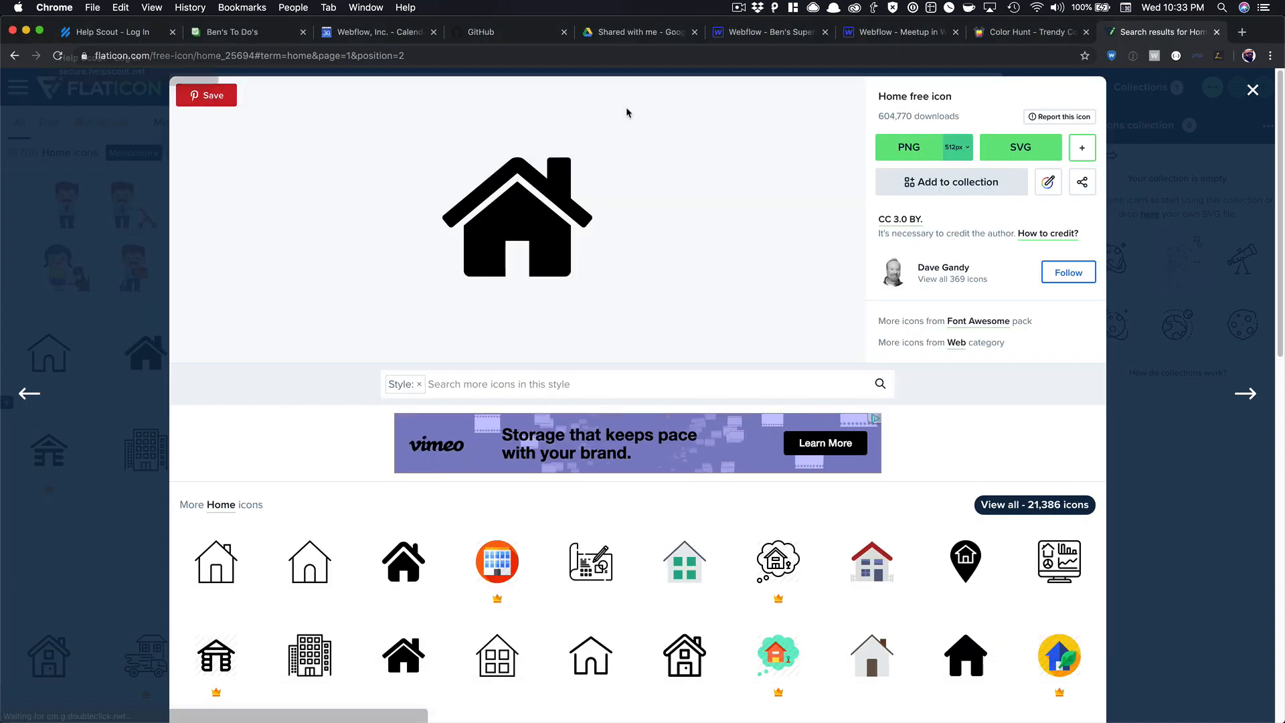
click(1047, 182)
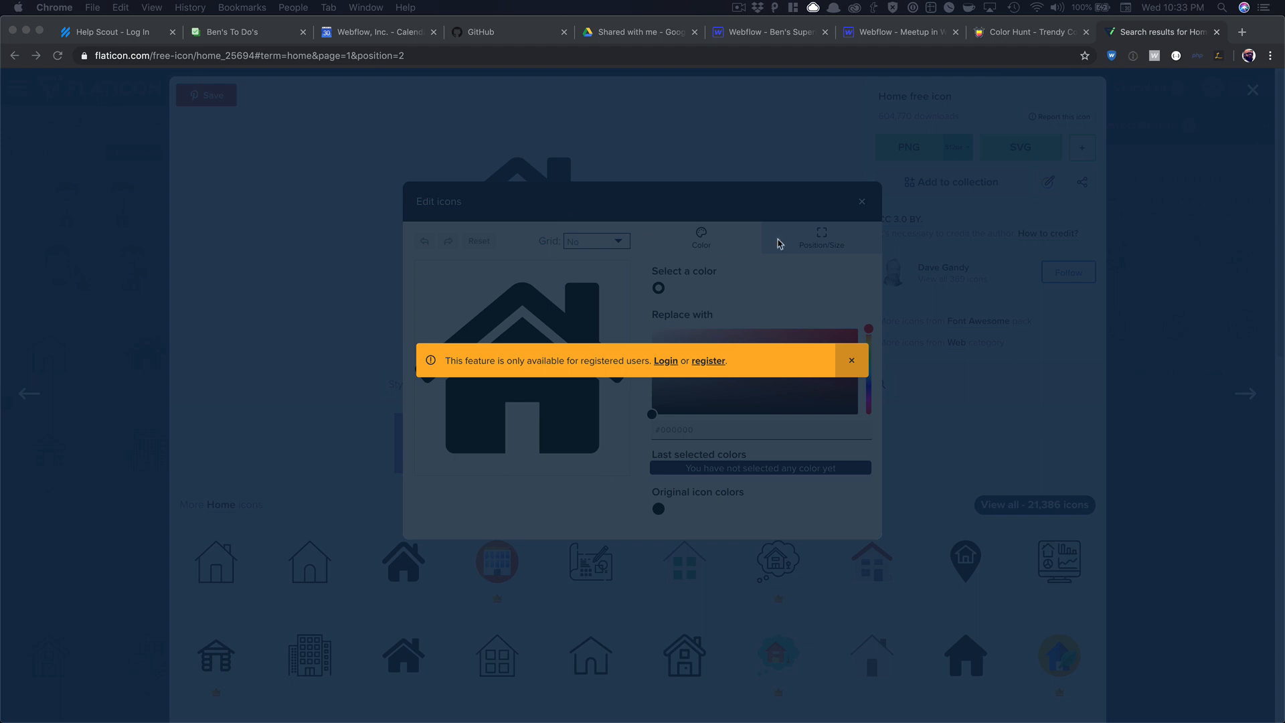
click(1217, 32)
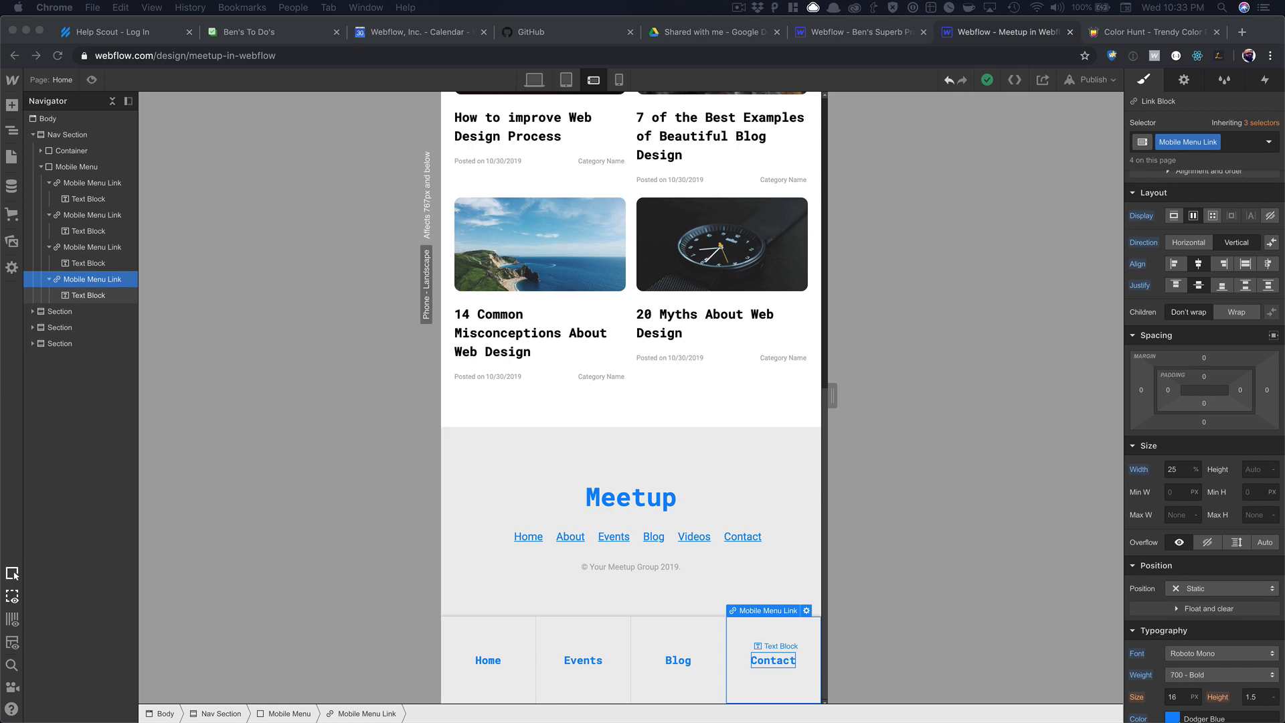
Check the nav text's Dodger Blue colour value in the Webflow designer.
drag(572, 258, 704, 52)
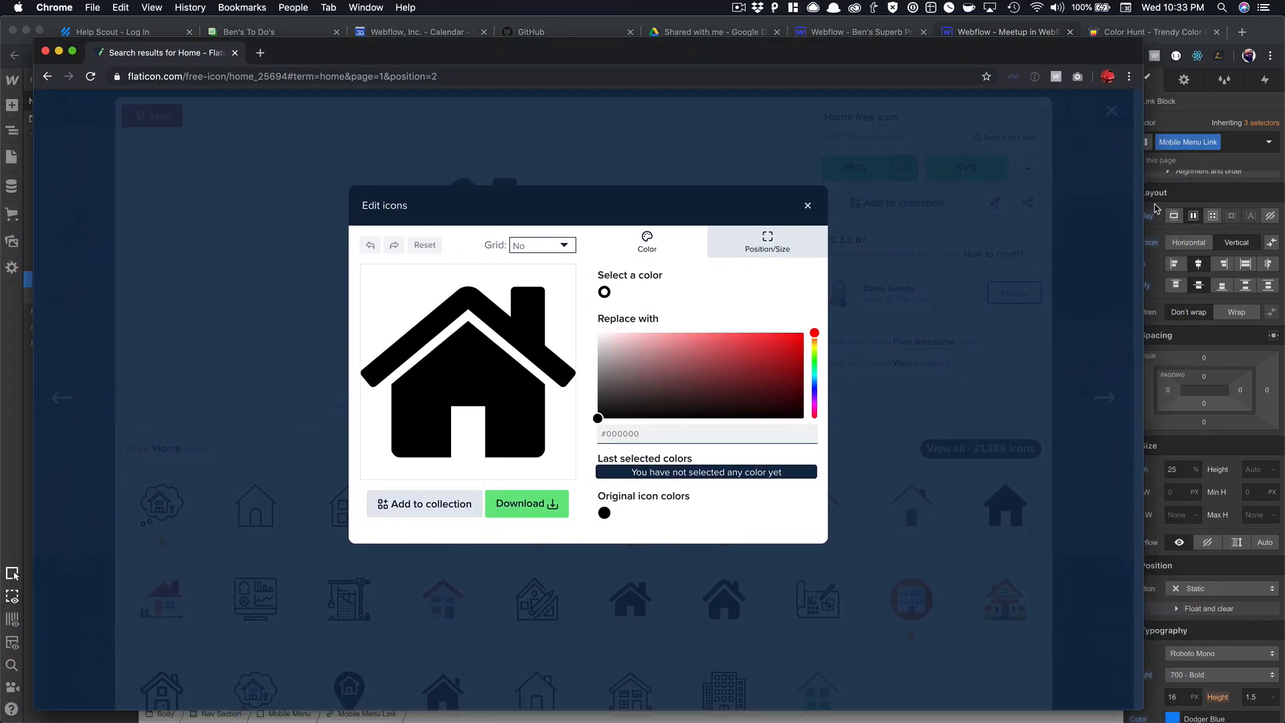
click(1156, 209)
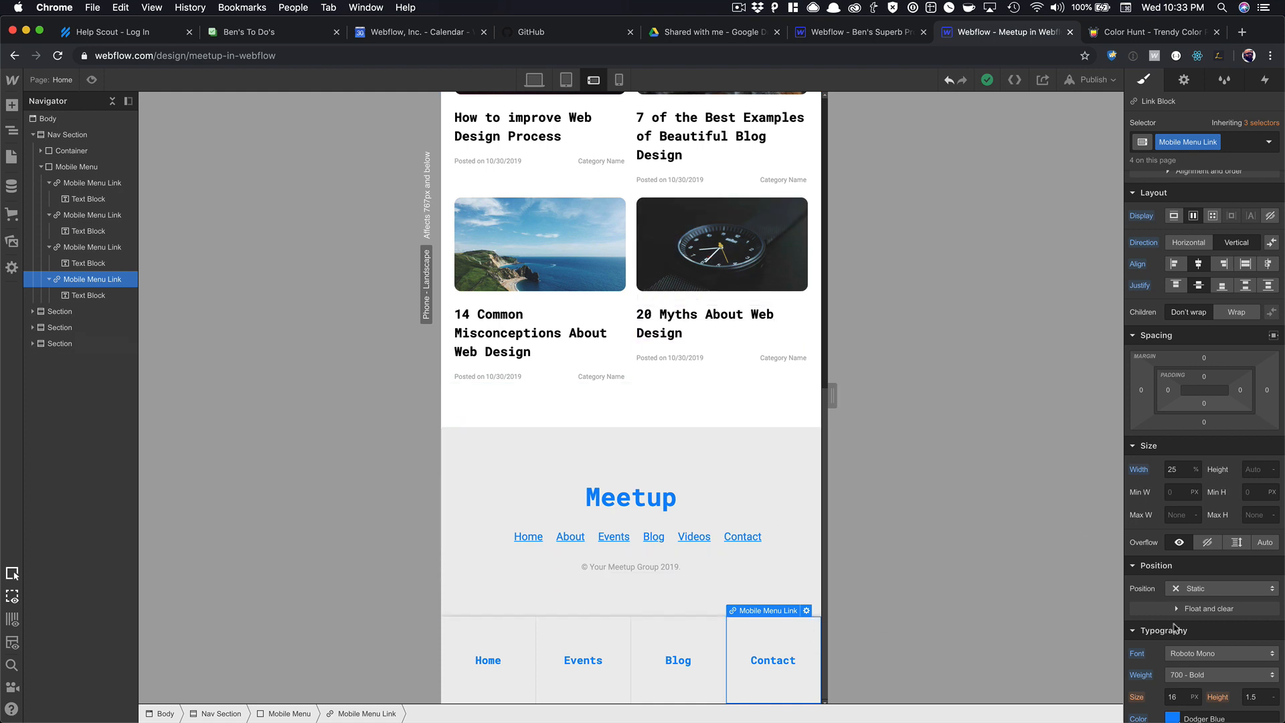
scroll(1175, 627, down, 3)
click(1172, 547)
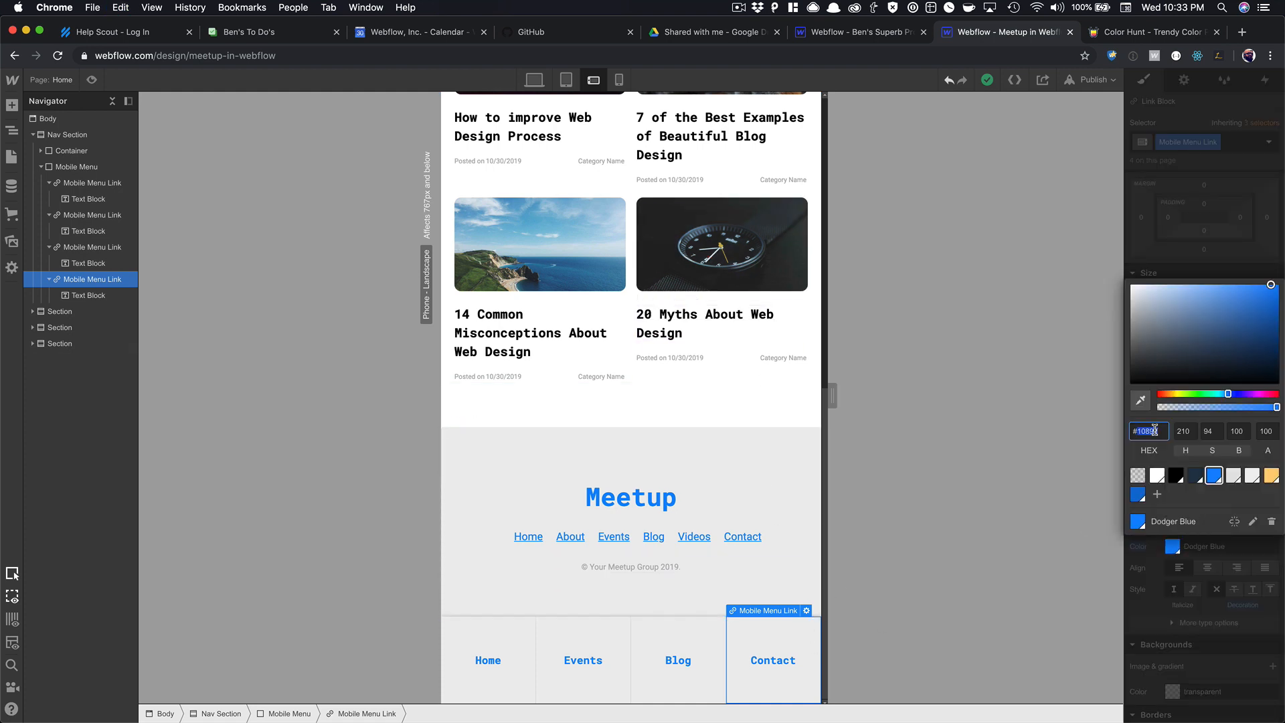
Recolour the home icon to #1089ff and download it as SVG.
key(super+grave)
click(620, 432)
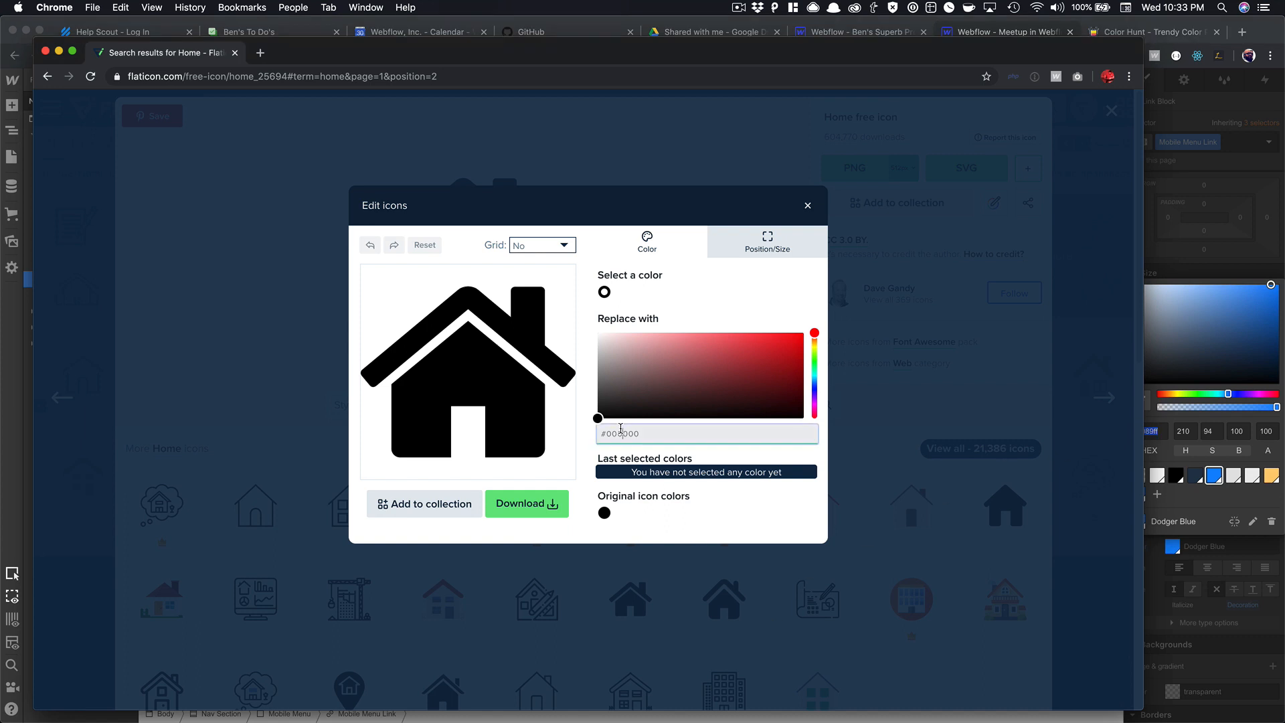
key(super+a)
text(#1089ff)
click(667, 476)
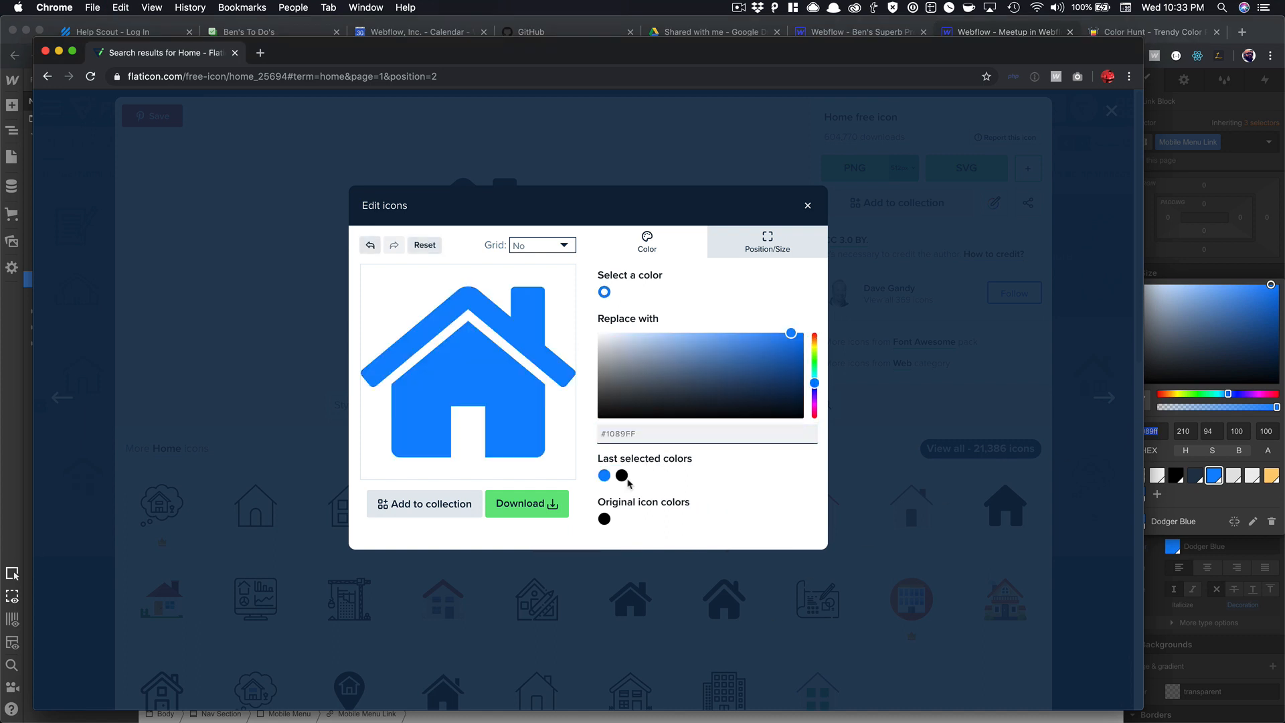
click(525, 503)
click(661, 373)
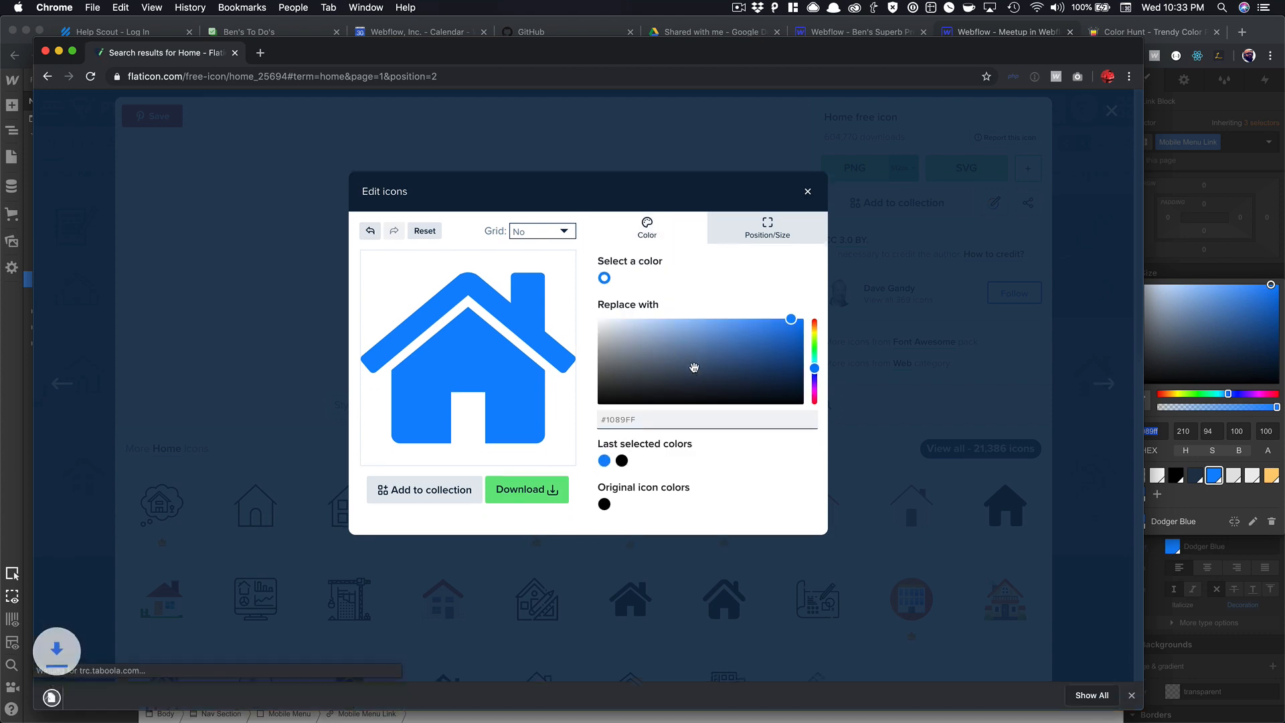
click(808, 192)
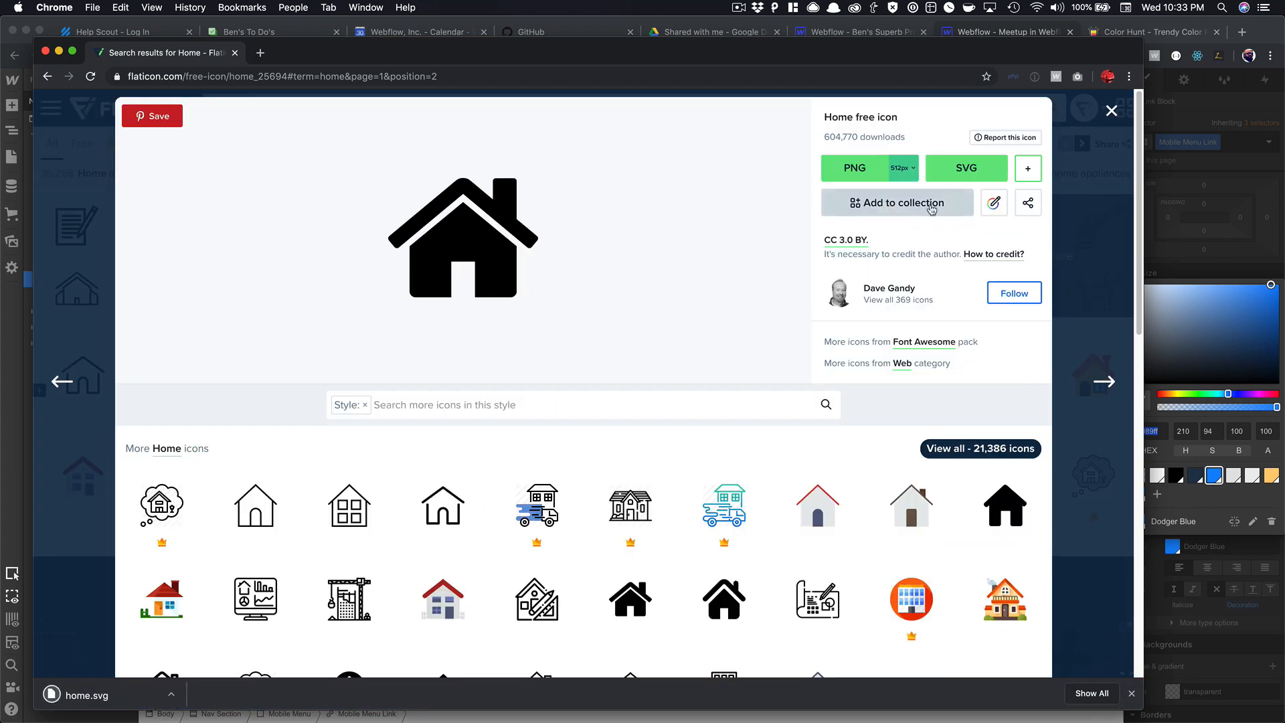
Bring Webflow forward briefly, then return to the Flaticon window.
click(1185, 120)
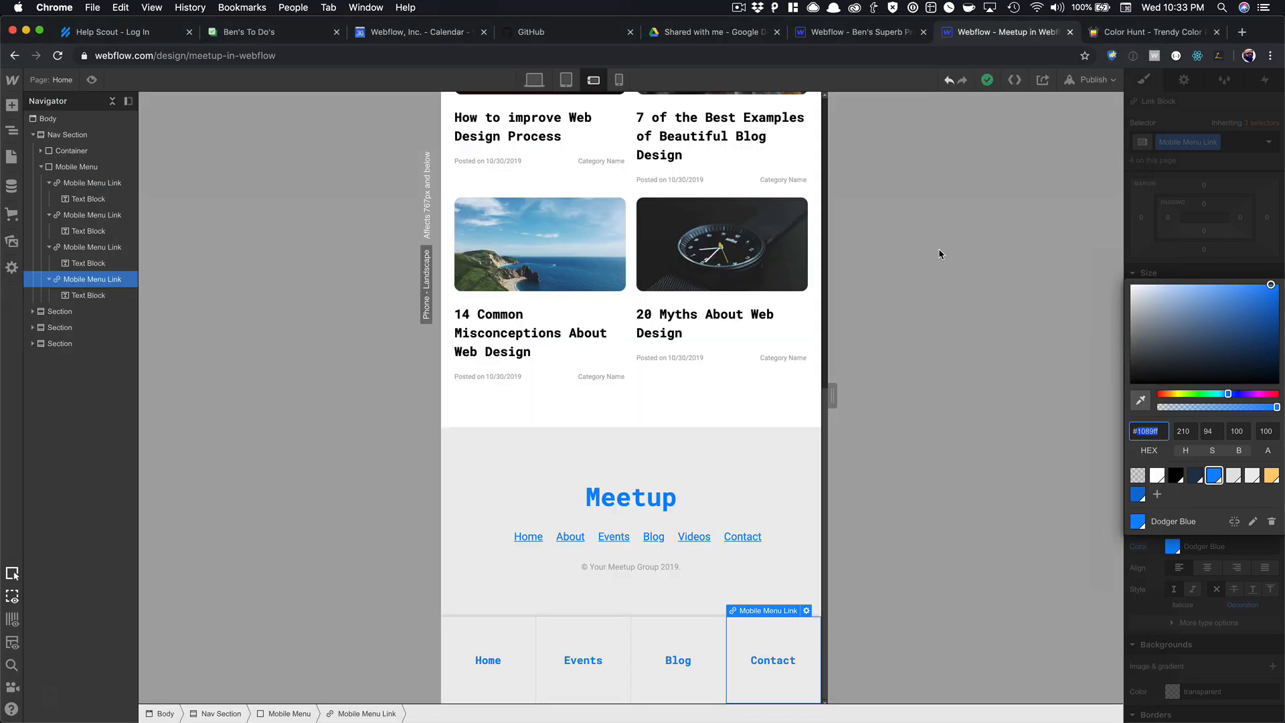
key(super+shift+2)
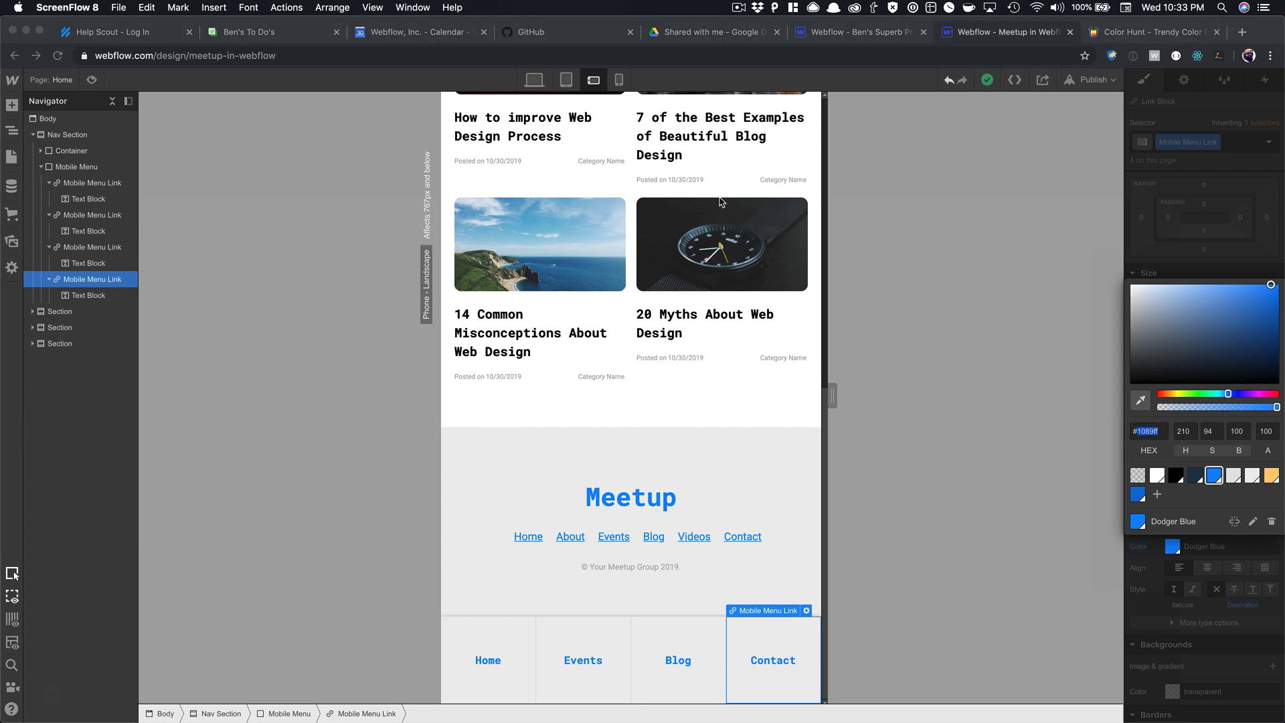
key(super+grave)
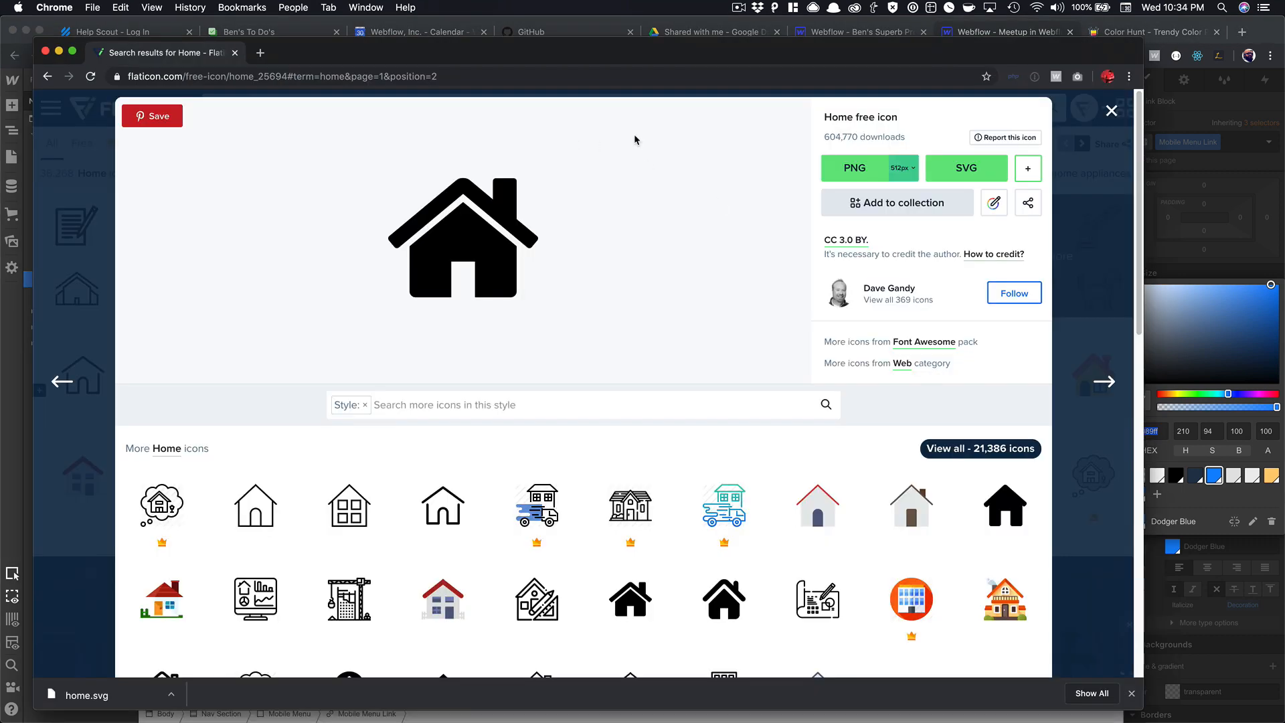
Search Flaticon for 'calendar' and open the solid calendar icon.
click(1106, 113)
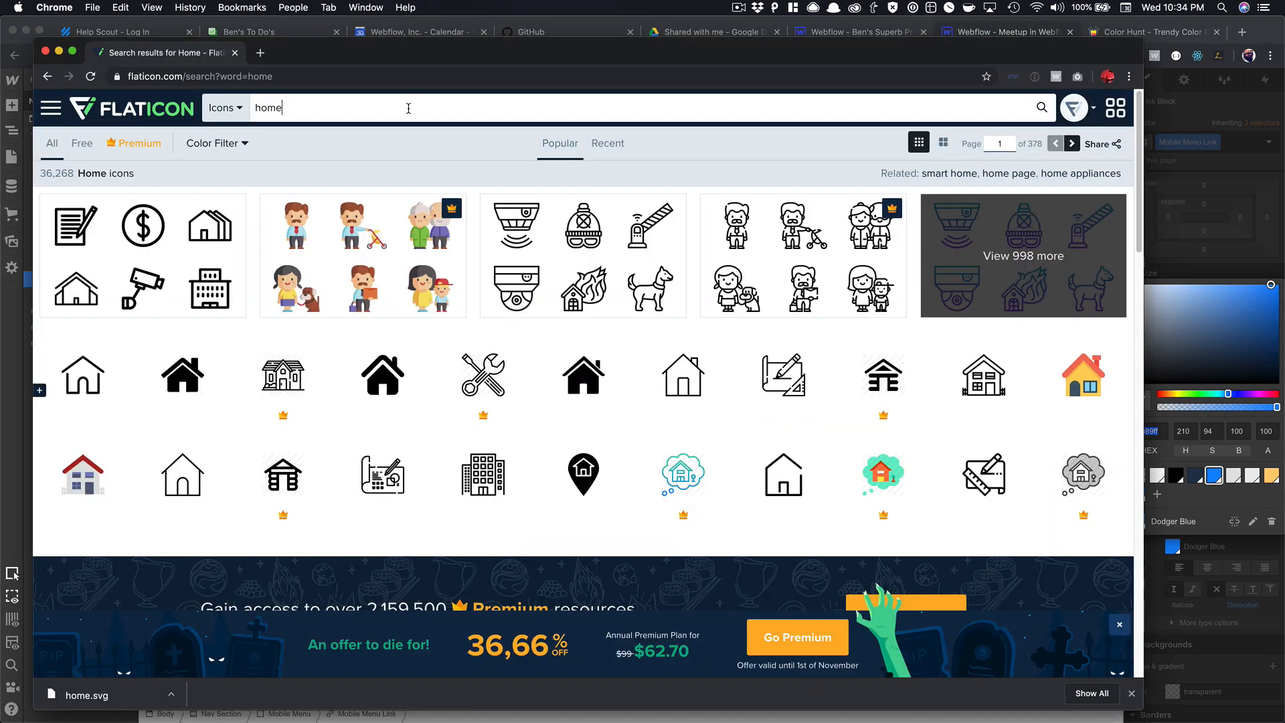
text(calendar)
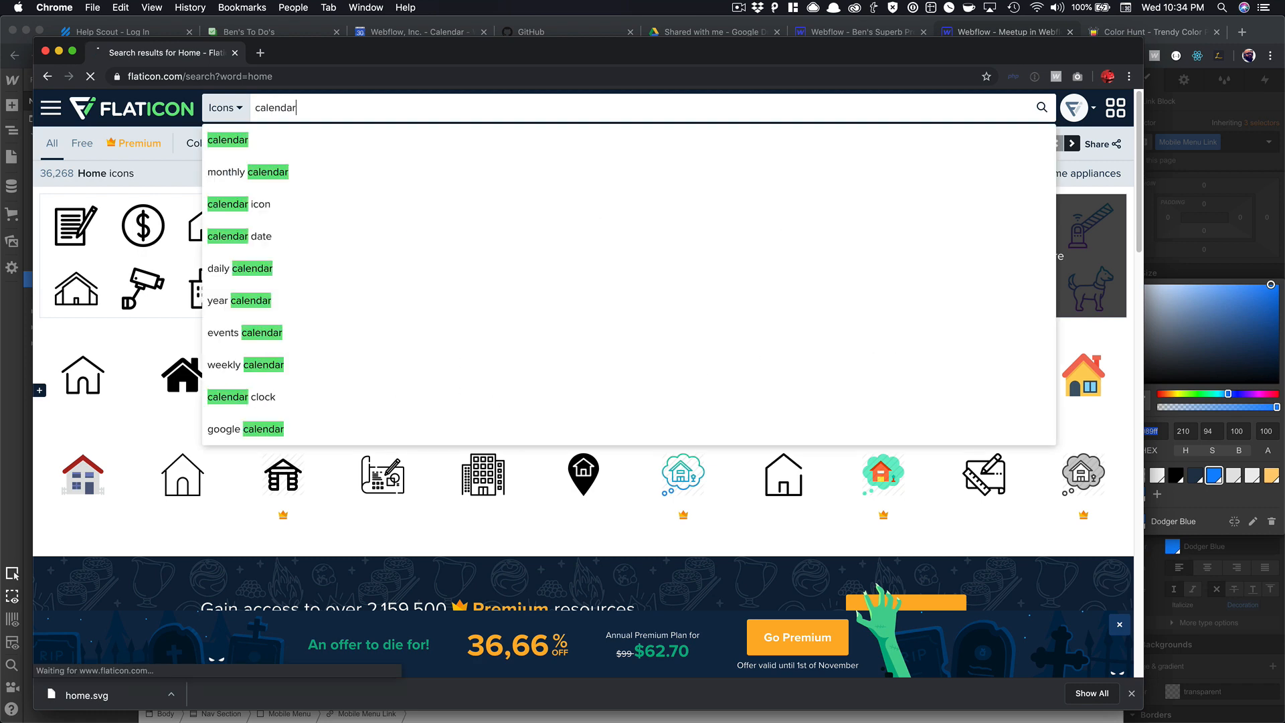
key(Return)
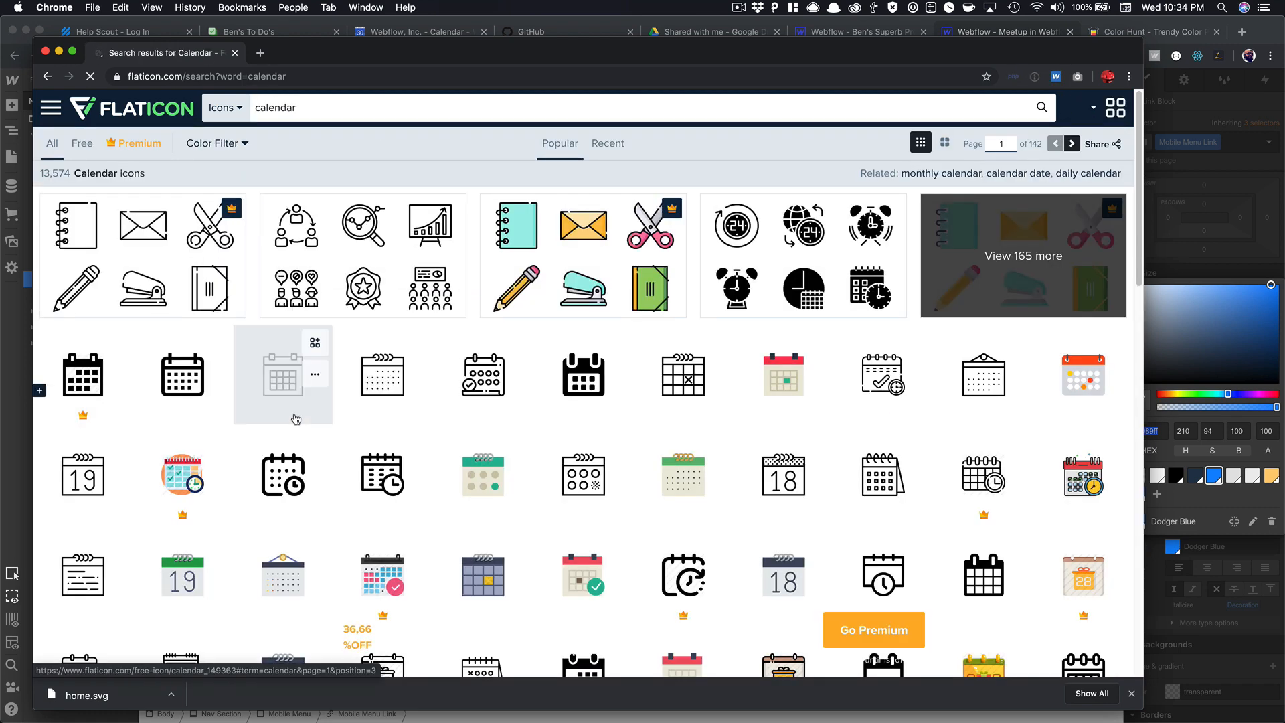
click(588, 395)
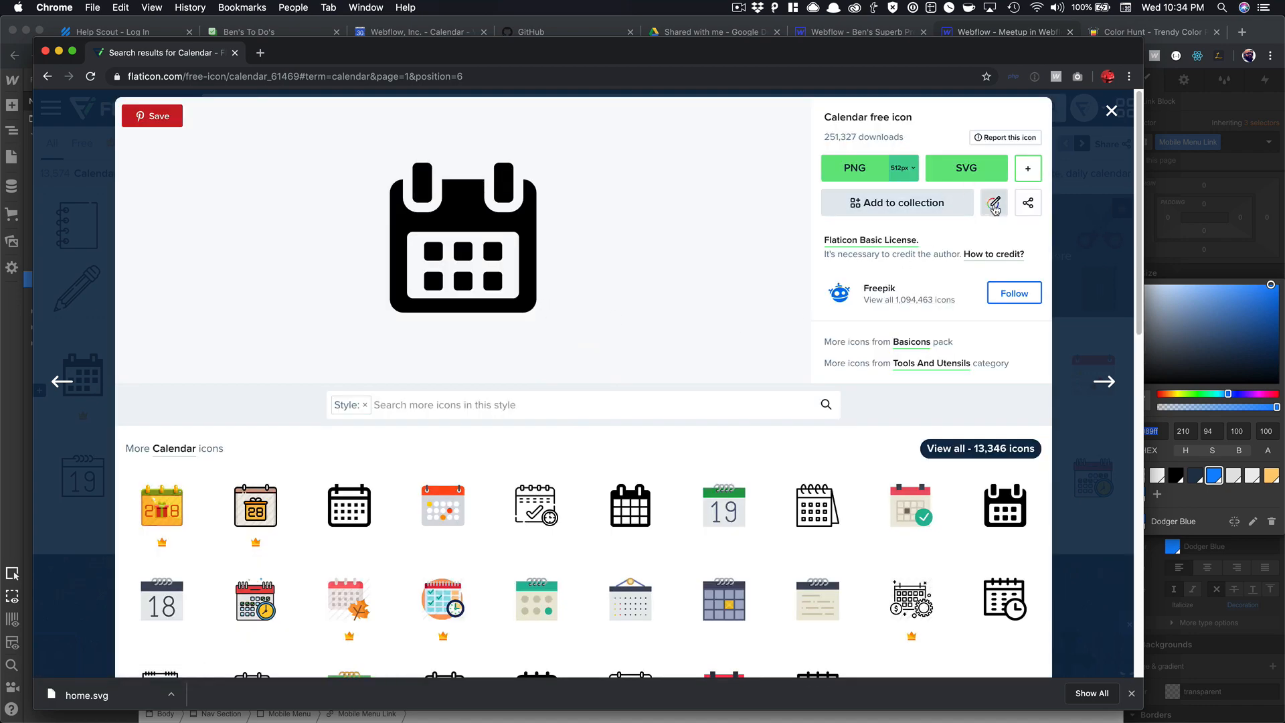
Recolour the calendar icon to #1089ff and download it as SVG.
click(994, 202)
click(652, 422)
text(#1089ff)
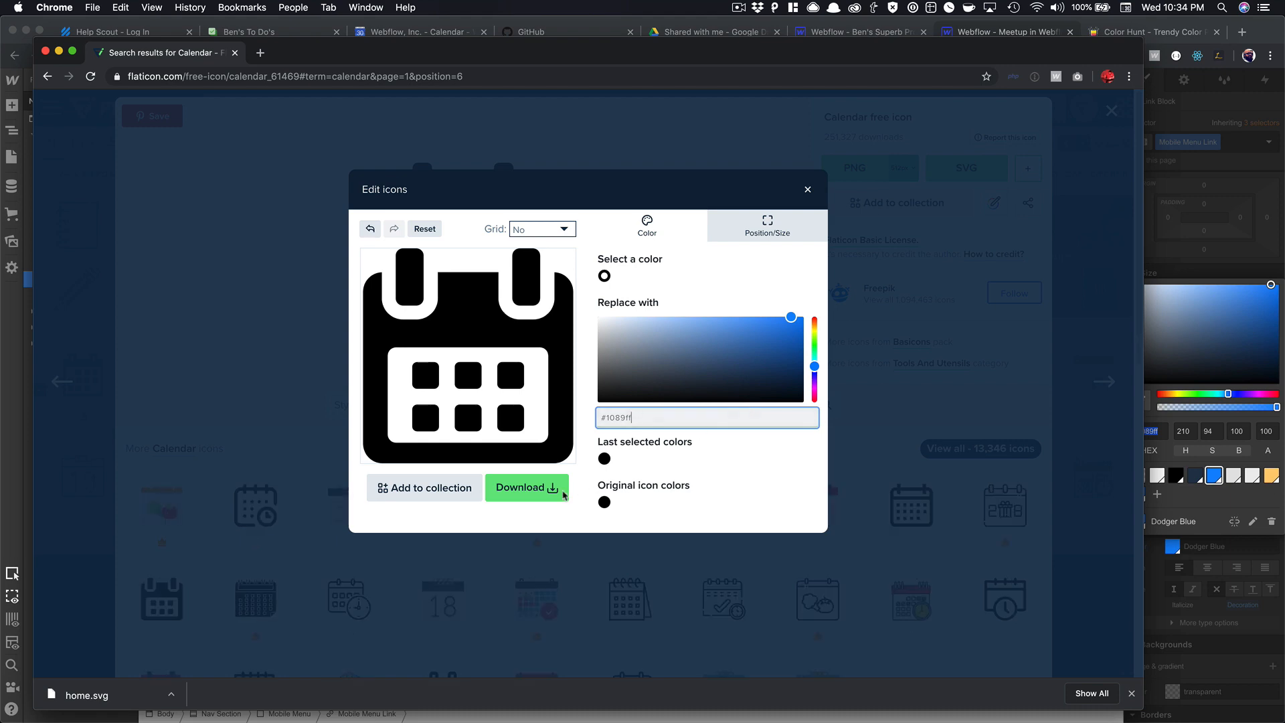
click(527, 487)
click(713, 339)
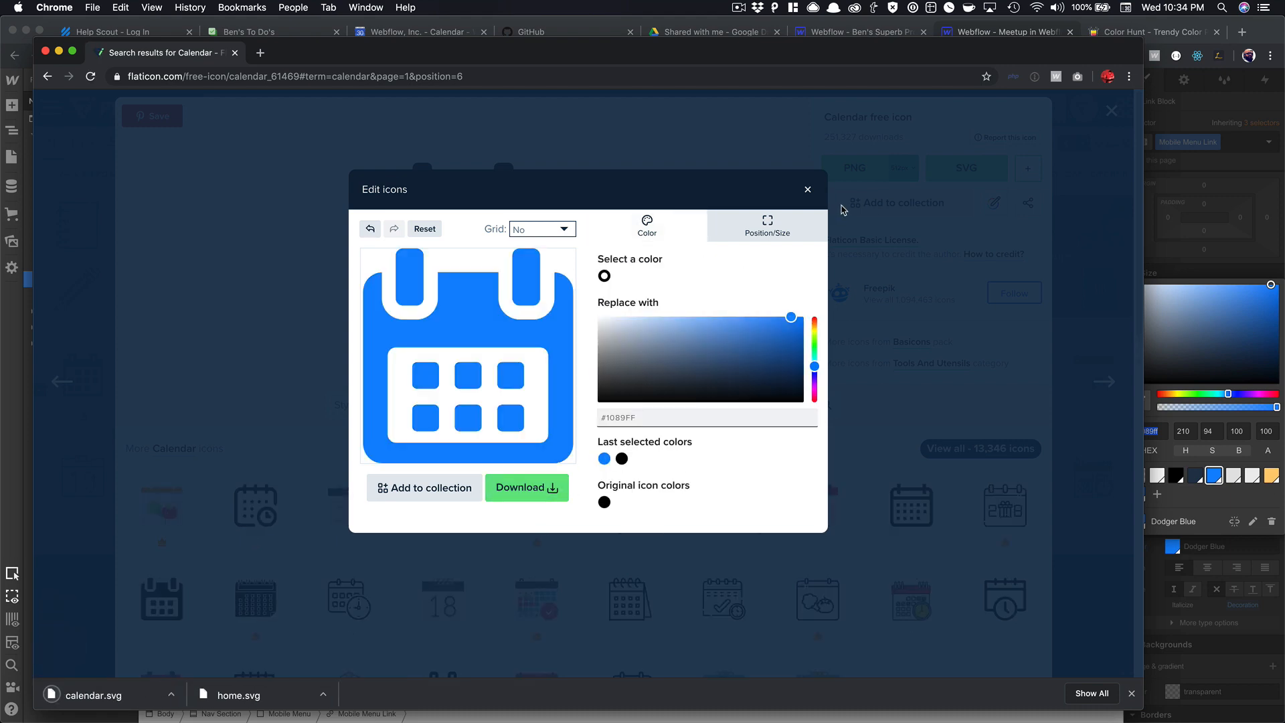
click(808, 190)
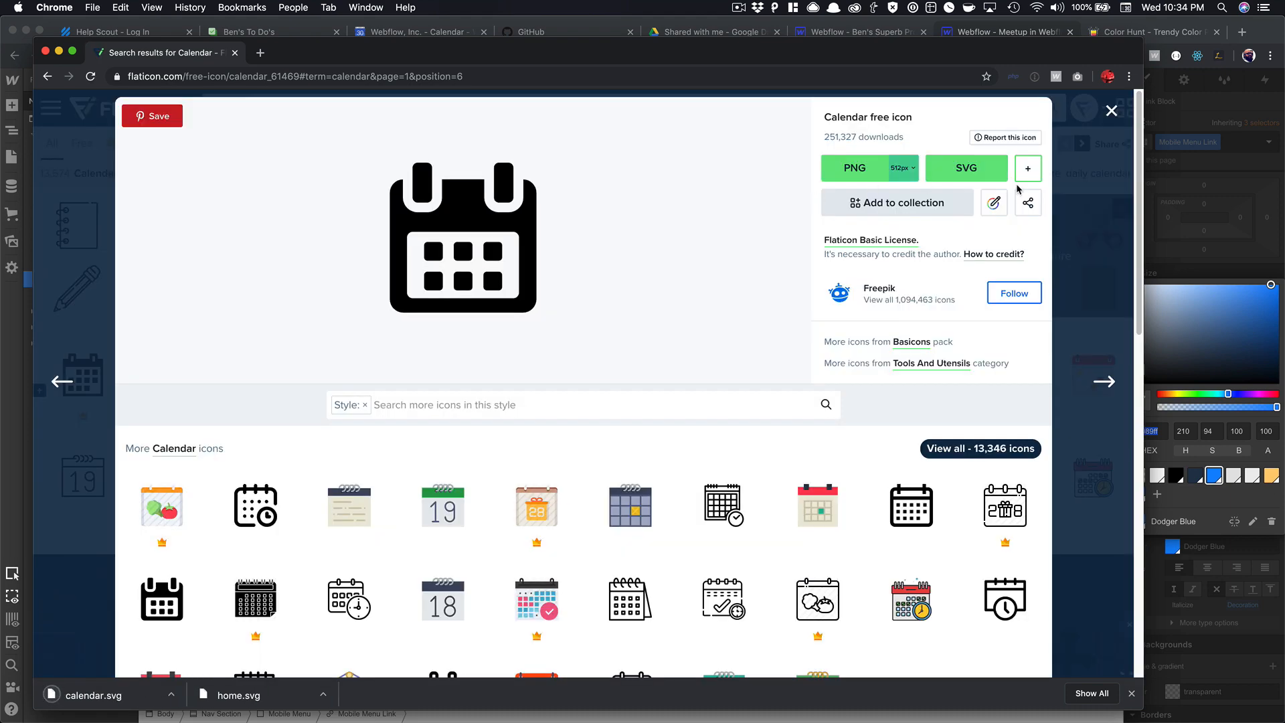
click(1110, 112)
Switch to Webflow and back, then select the Flaticon search term for replacing.
click(996, 33)
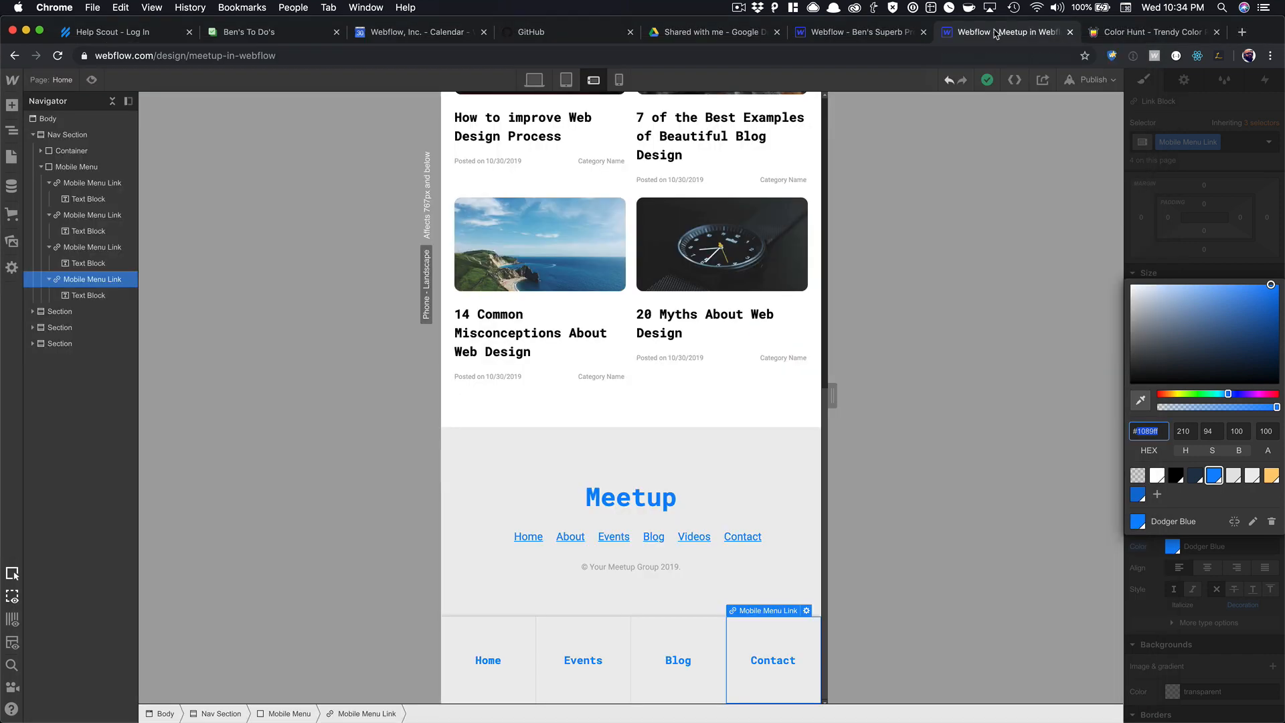
key(super+shift+2)
click(850, 154)
key(super+grave)
double_click(278, 109)
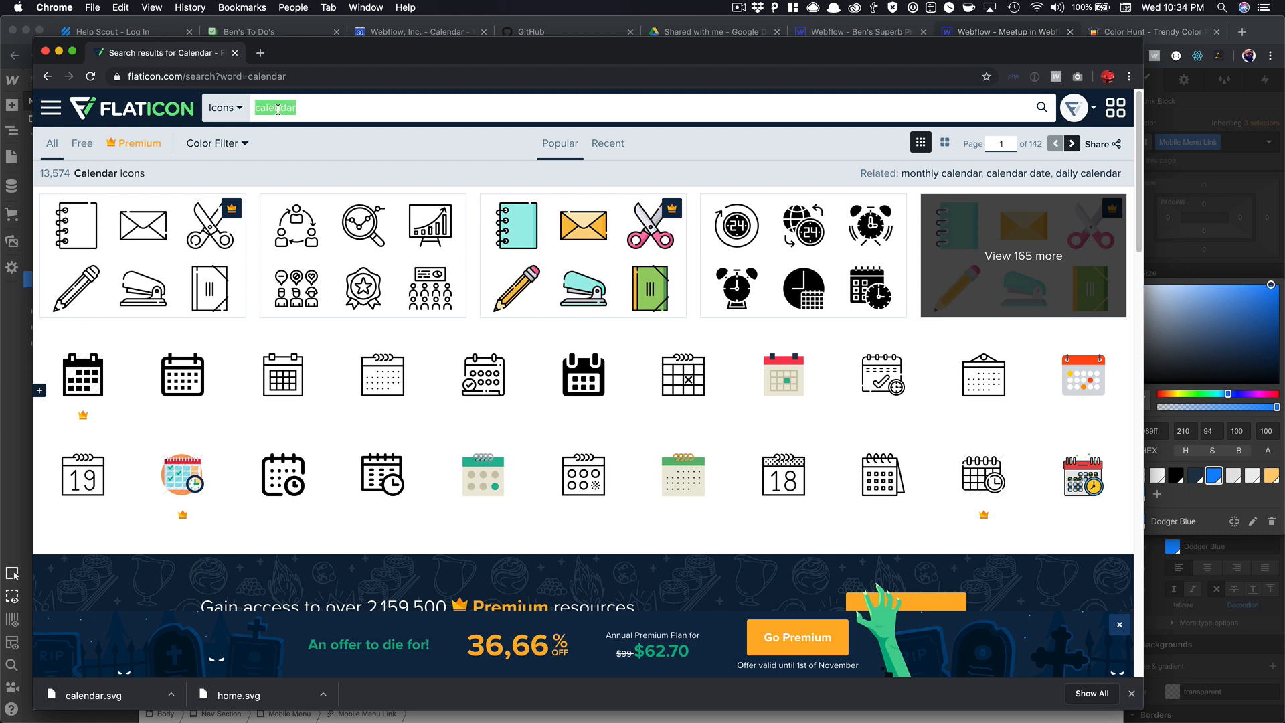
Search Flaticon for 'blog' and open the speech-bubble blogging icon.
text(blog)
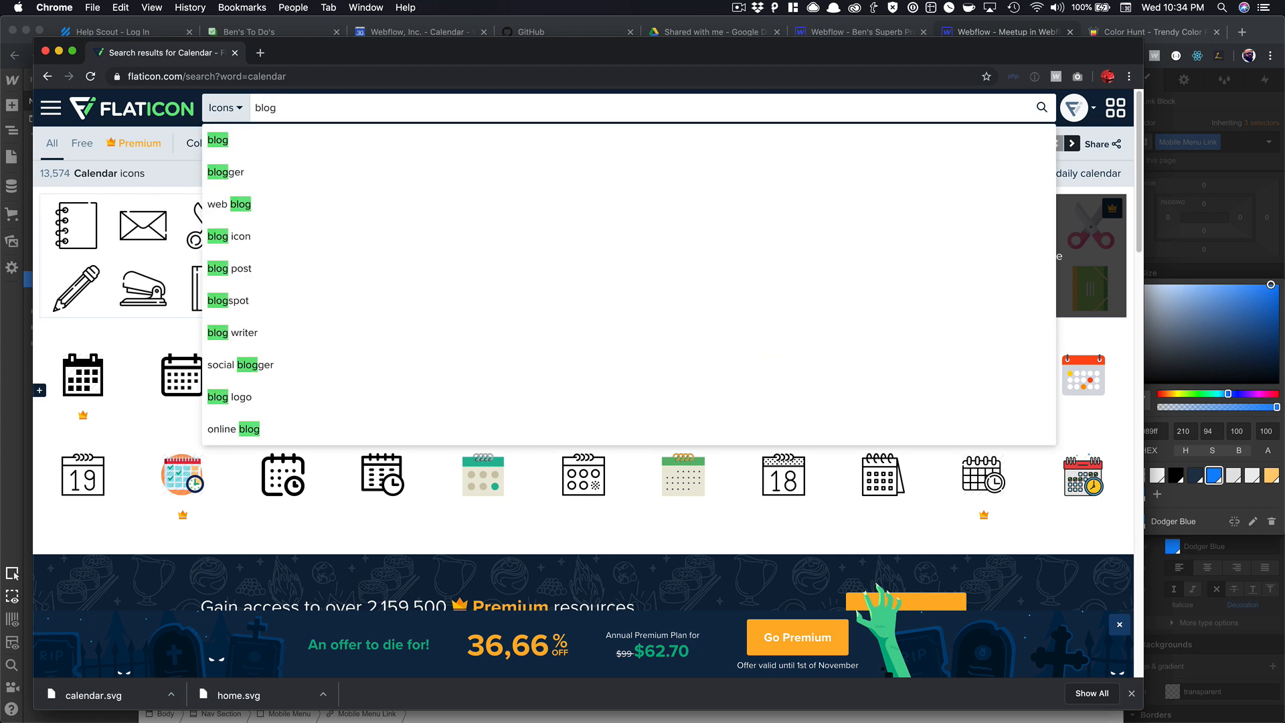
key(Return)
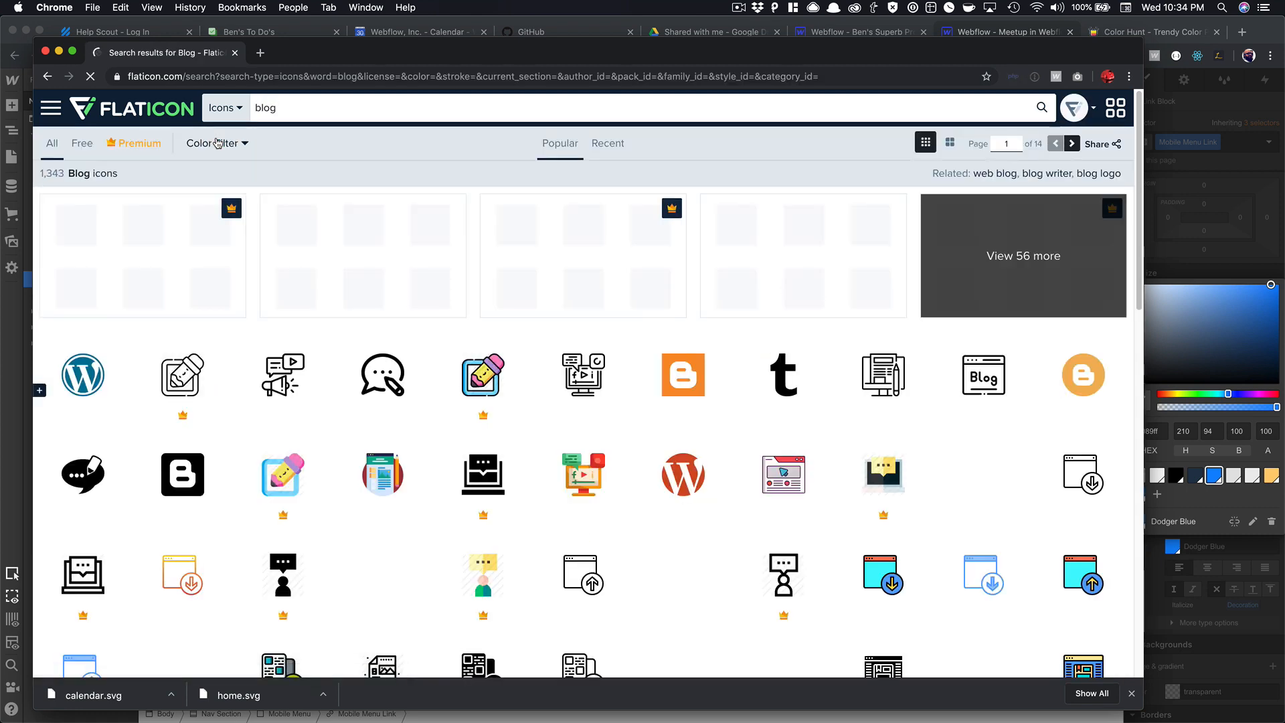
scroll(373, 324, down, 1)
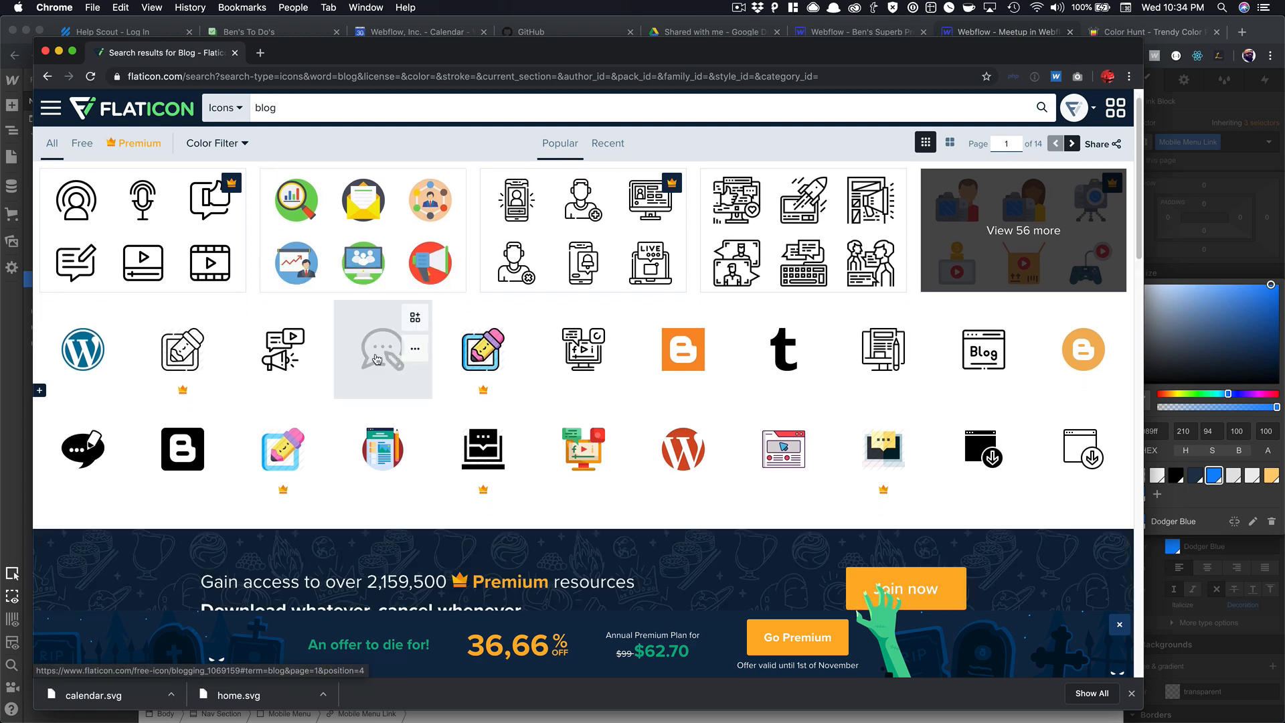
click(377, 360)
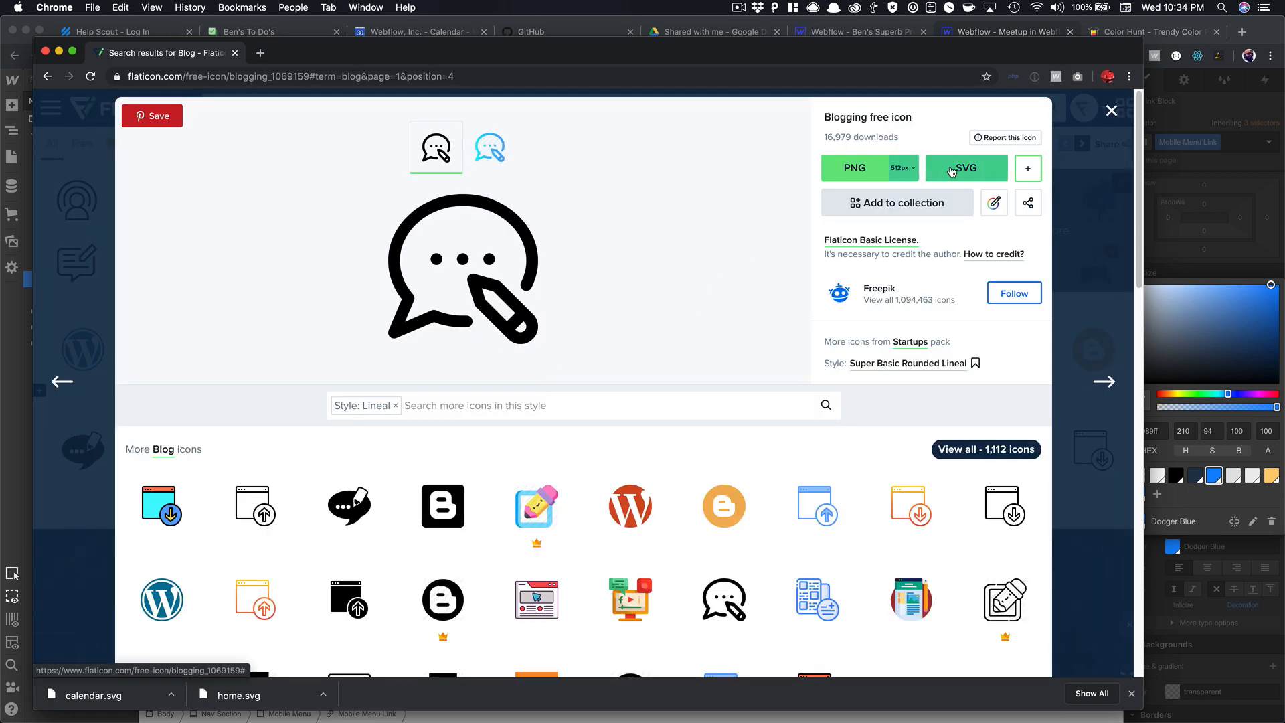
Recolour the blogging icon to #1089ff and save it as SVG.
click(994, 203)
click(623, 417)
text(#1089ff)
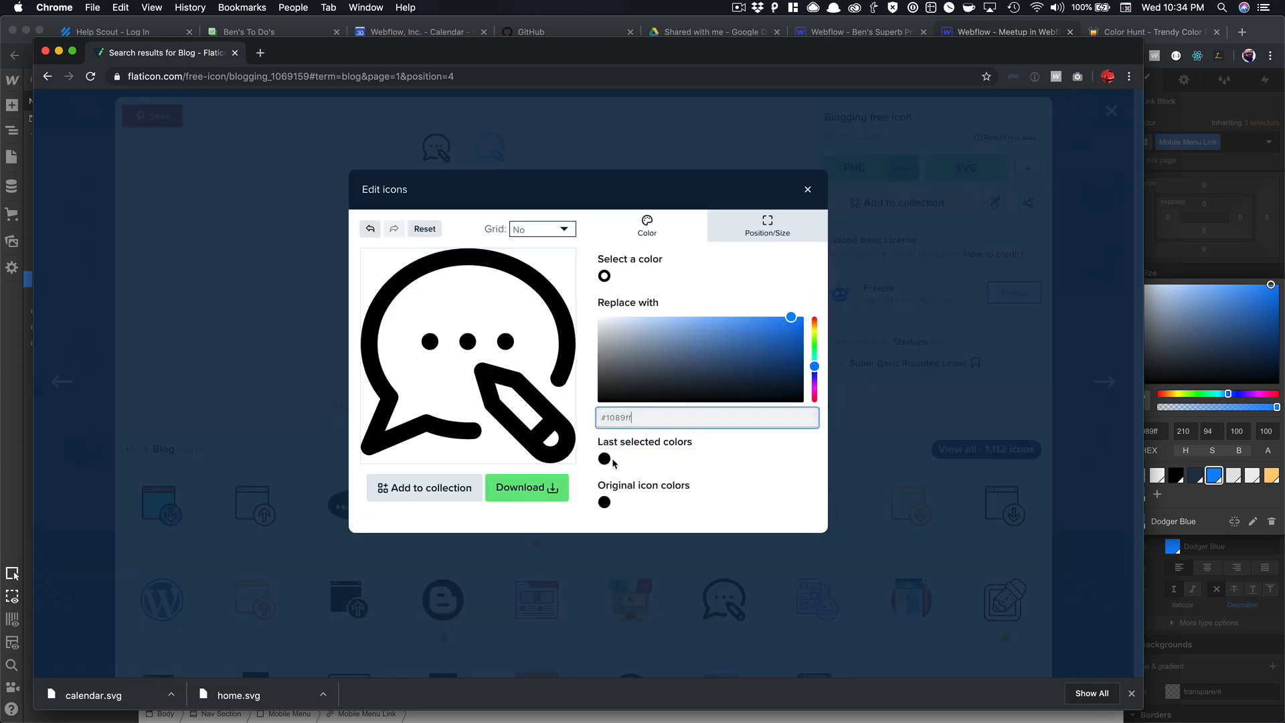
key(Return)
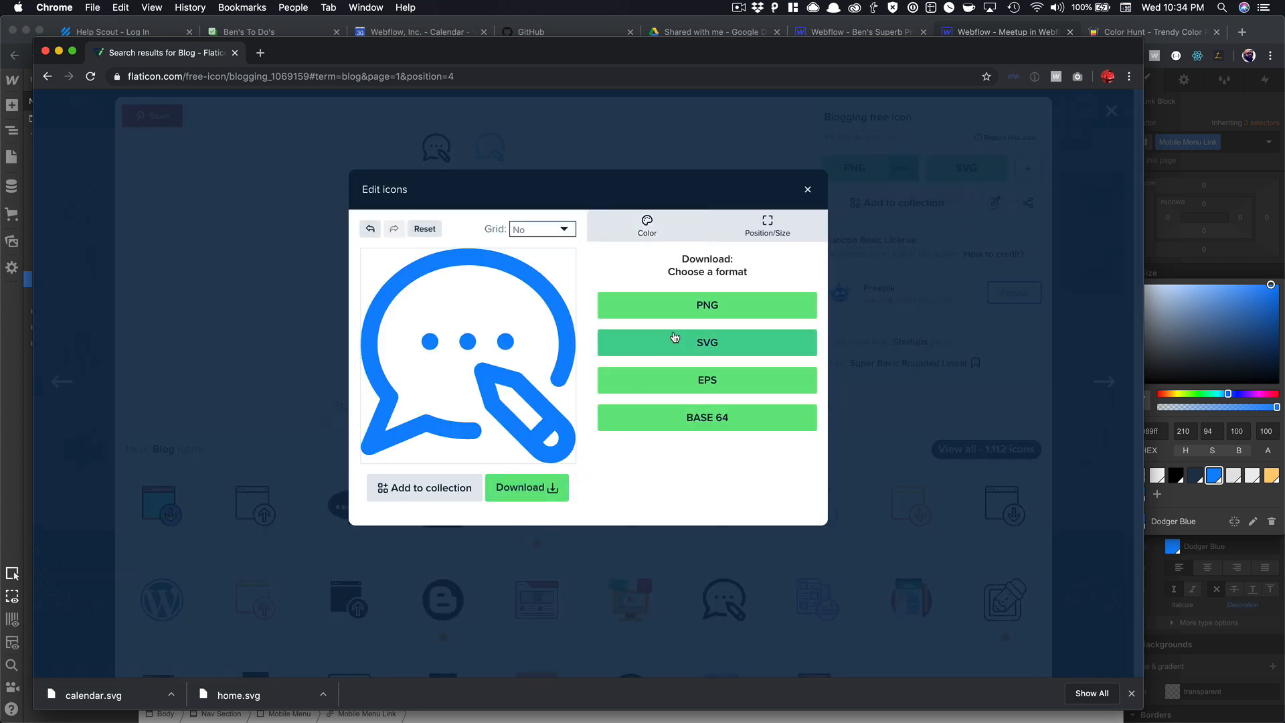
click(808, 189)
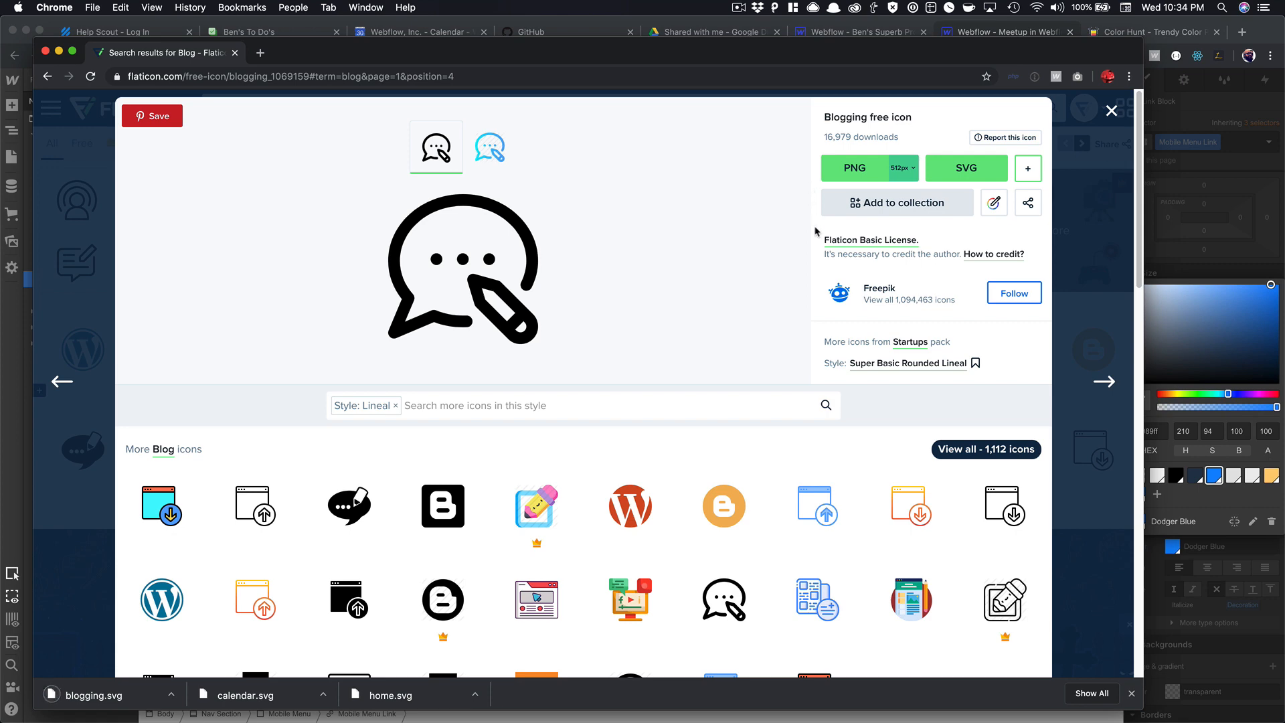
click(1111, 111)
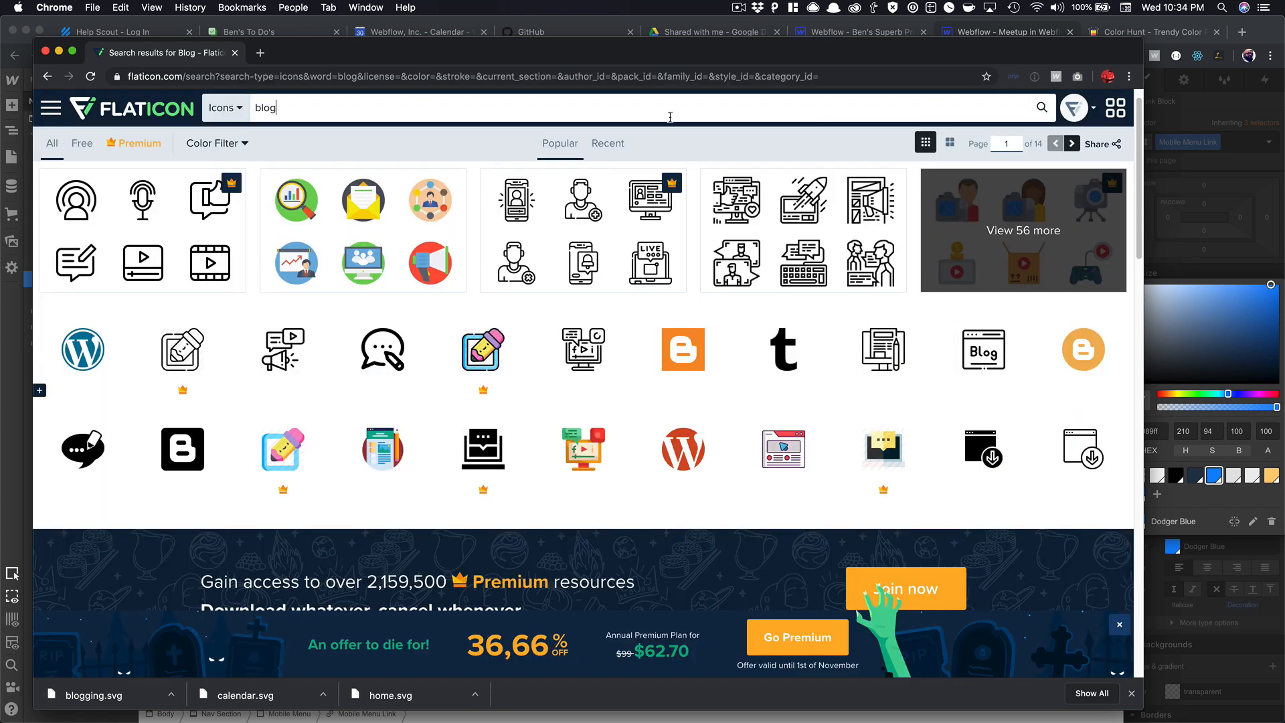
Search for 'contact', then 'envelope', and open the solid envelope icon.
text(contact)
key(Return)
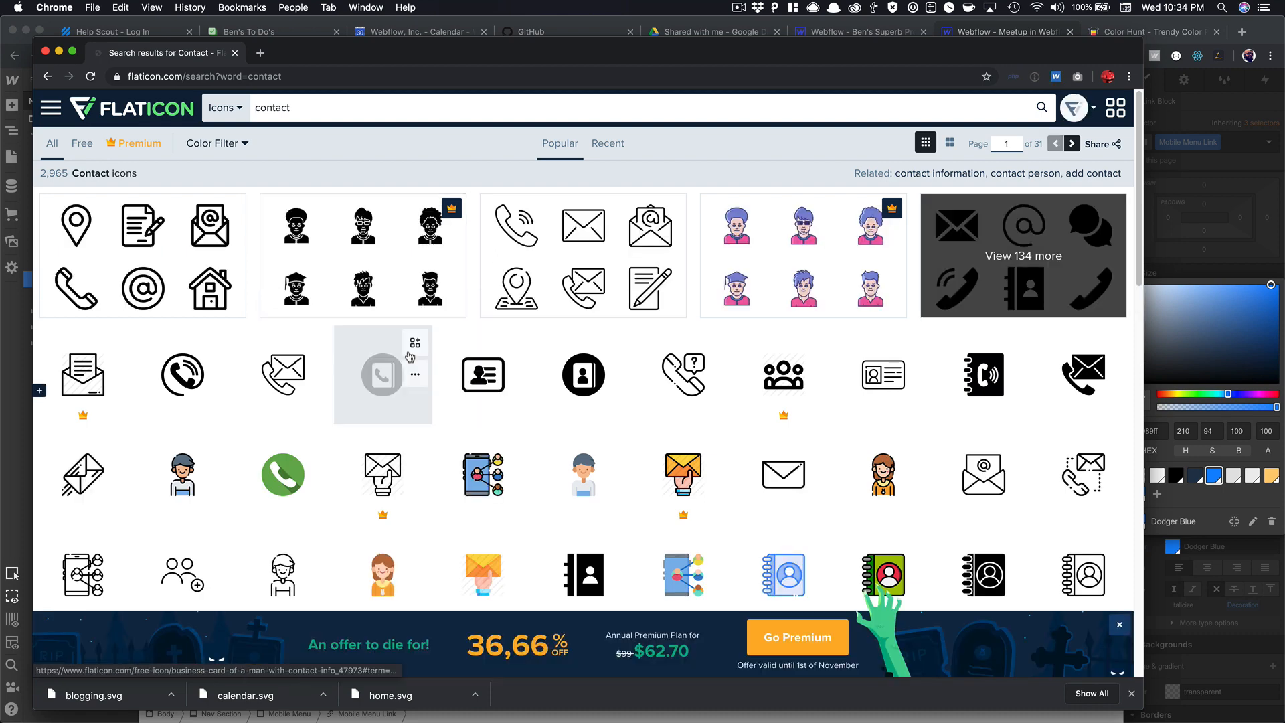
scroll(470, 355, down, 1)
scroll(471, 355, down, 5)
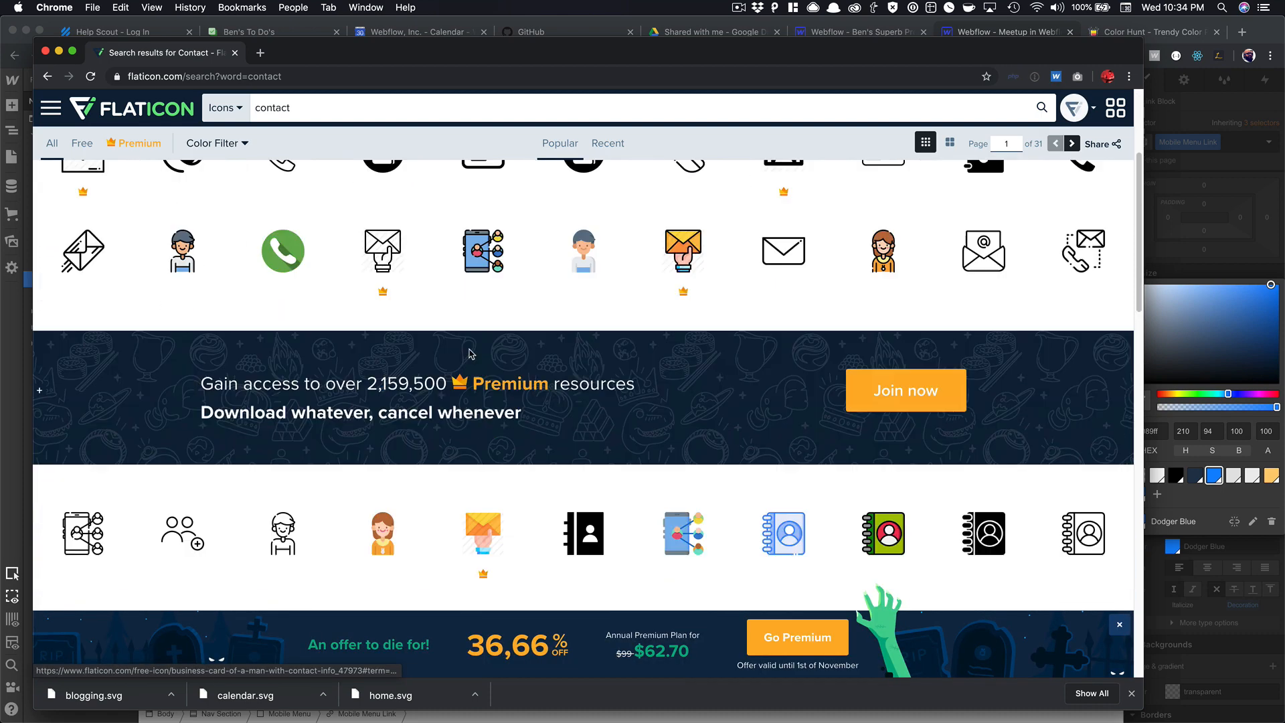
scroll(469, 351, down, 2)
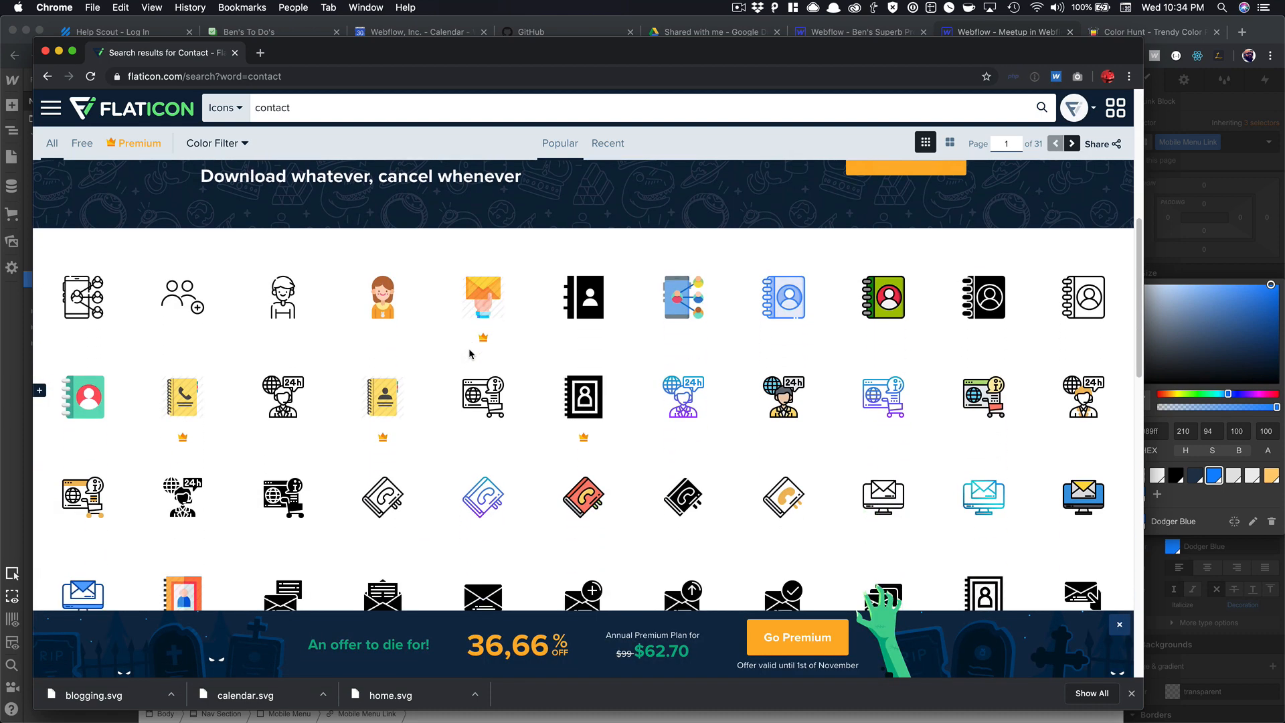
scroll(468, 350, up, 5)
double_click(288, 113)
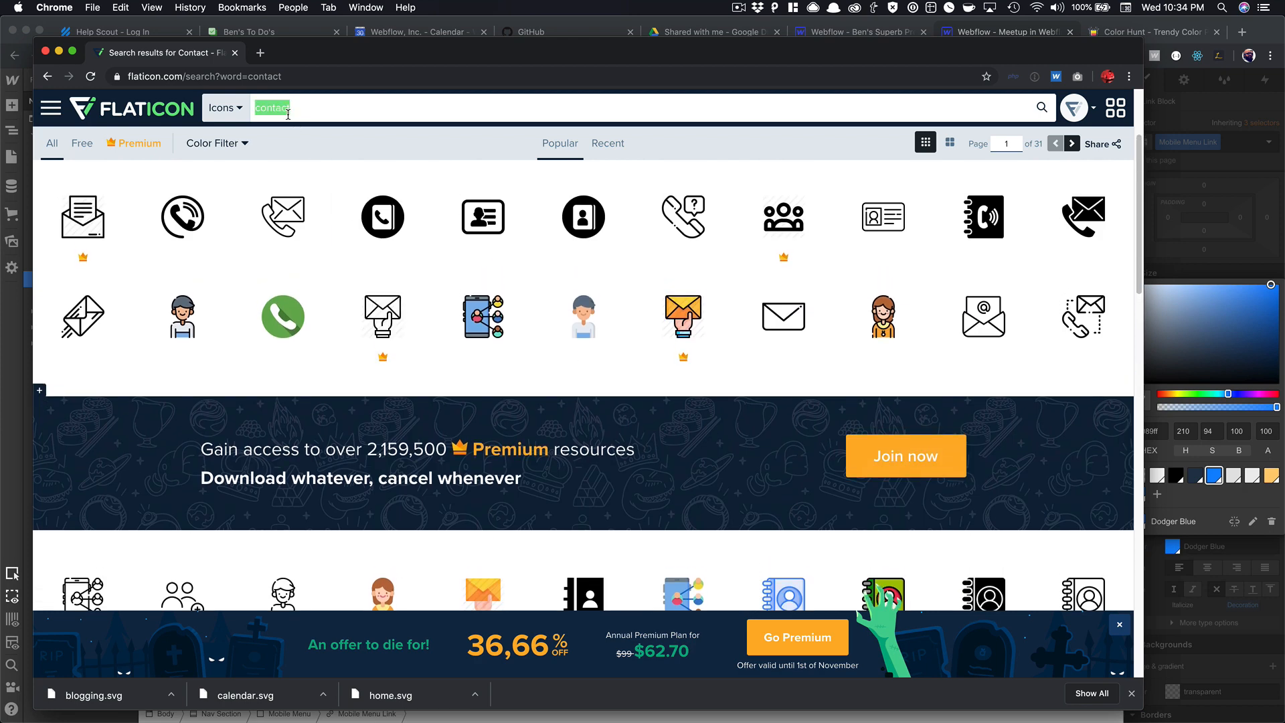
text(envelope)
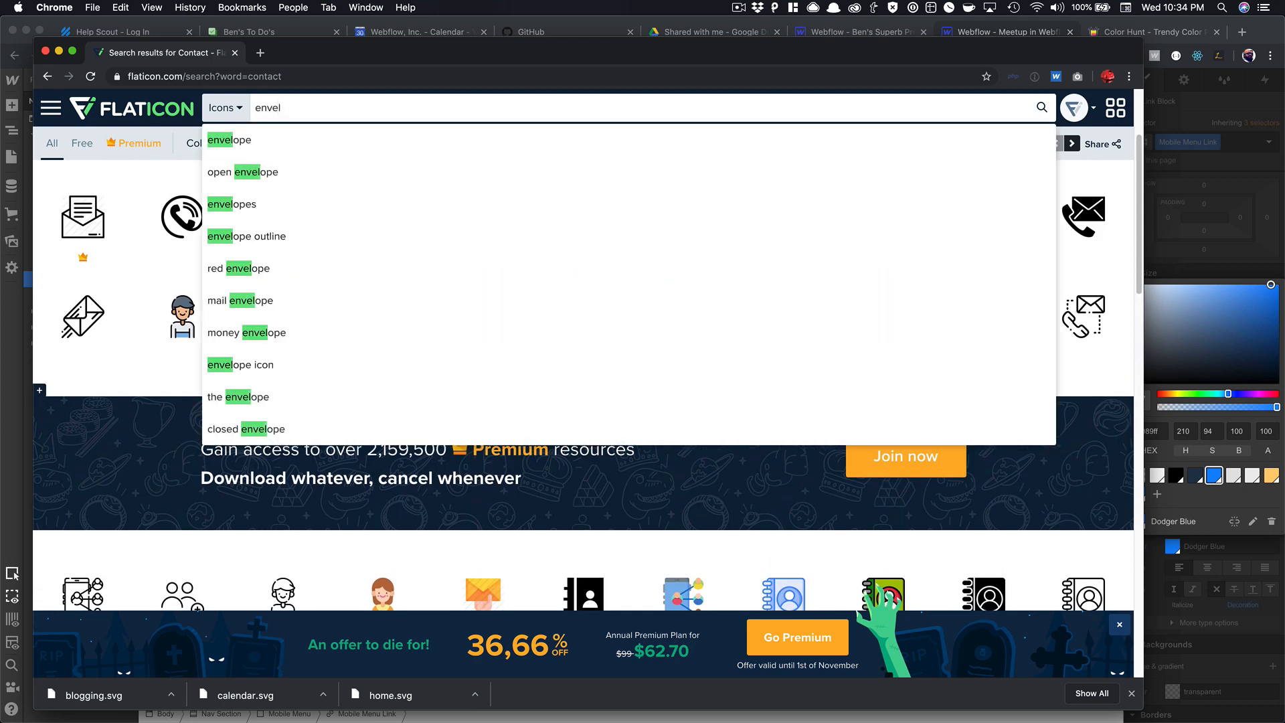
key(Down)
key(Return)
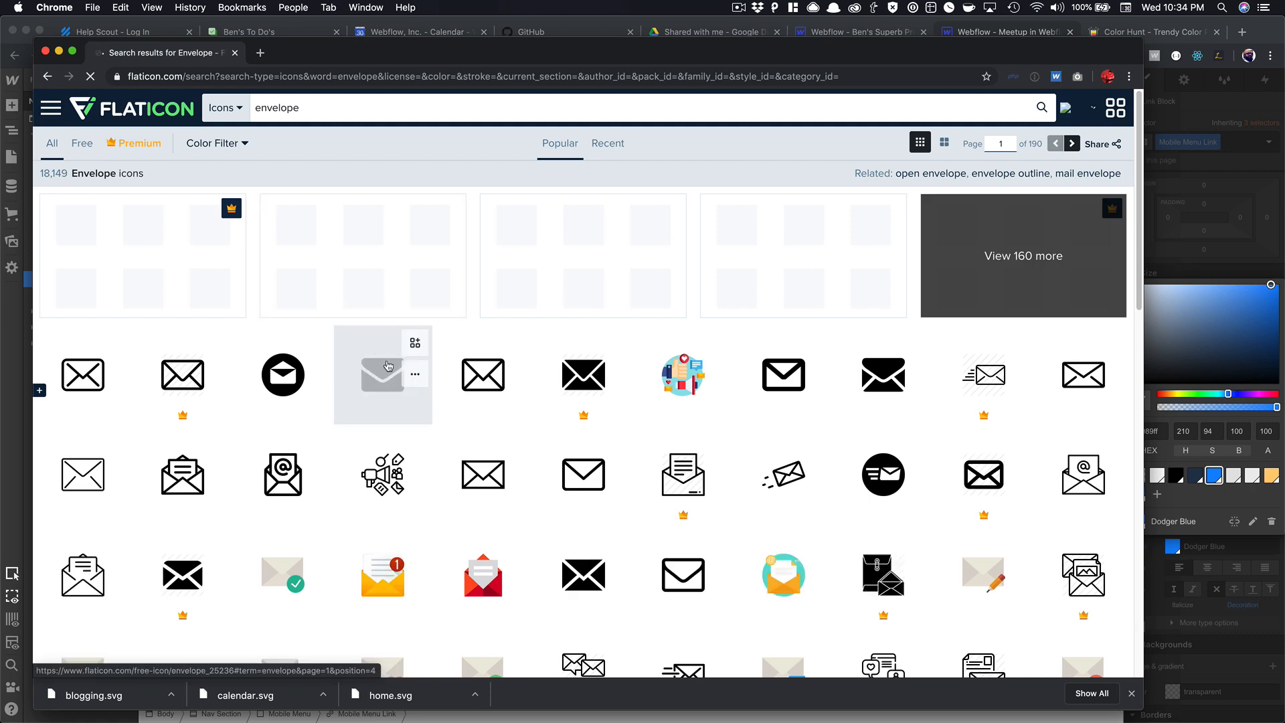
click(375, 384)
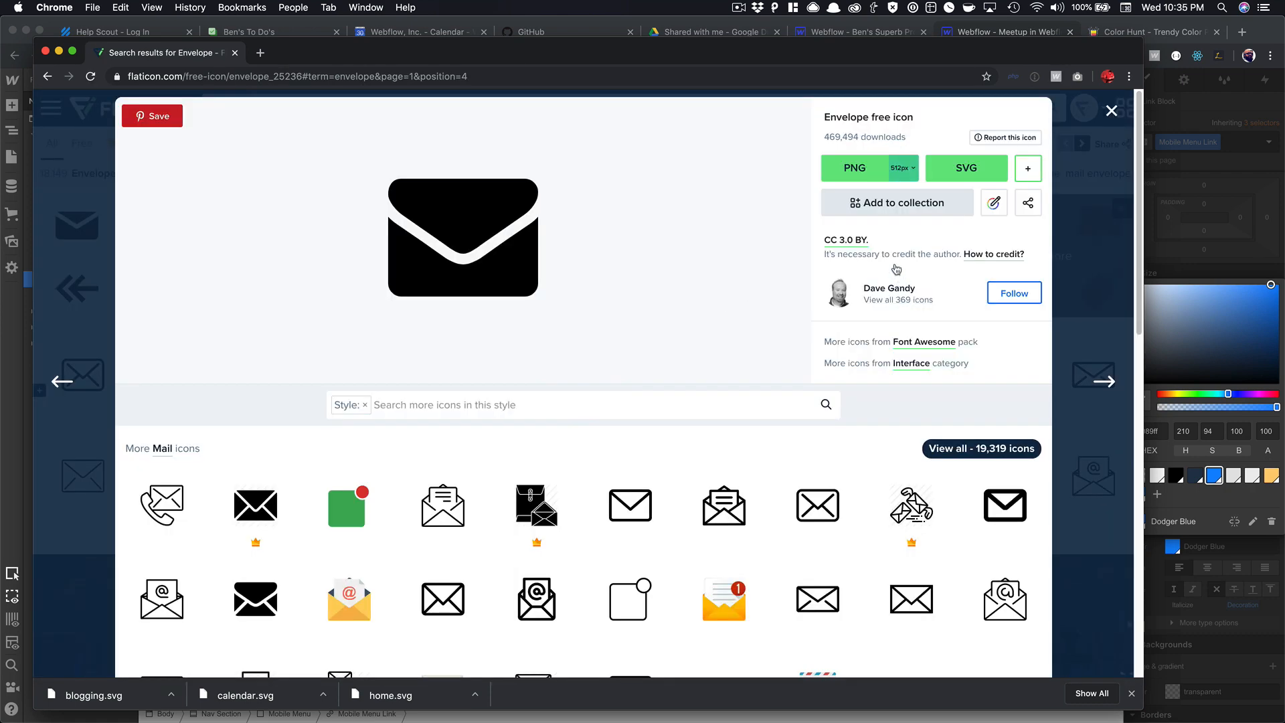
Recolour the envelope icon to #1089ff, download it as SVG, and close the Flaticon window.
click(994, 202)
click(629, 418)
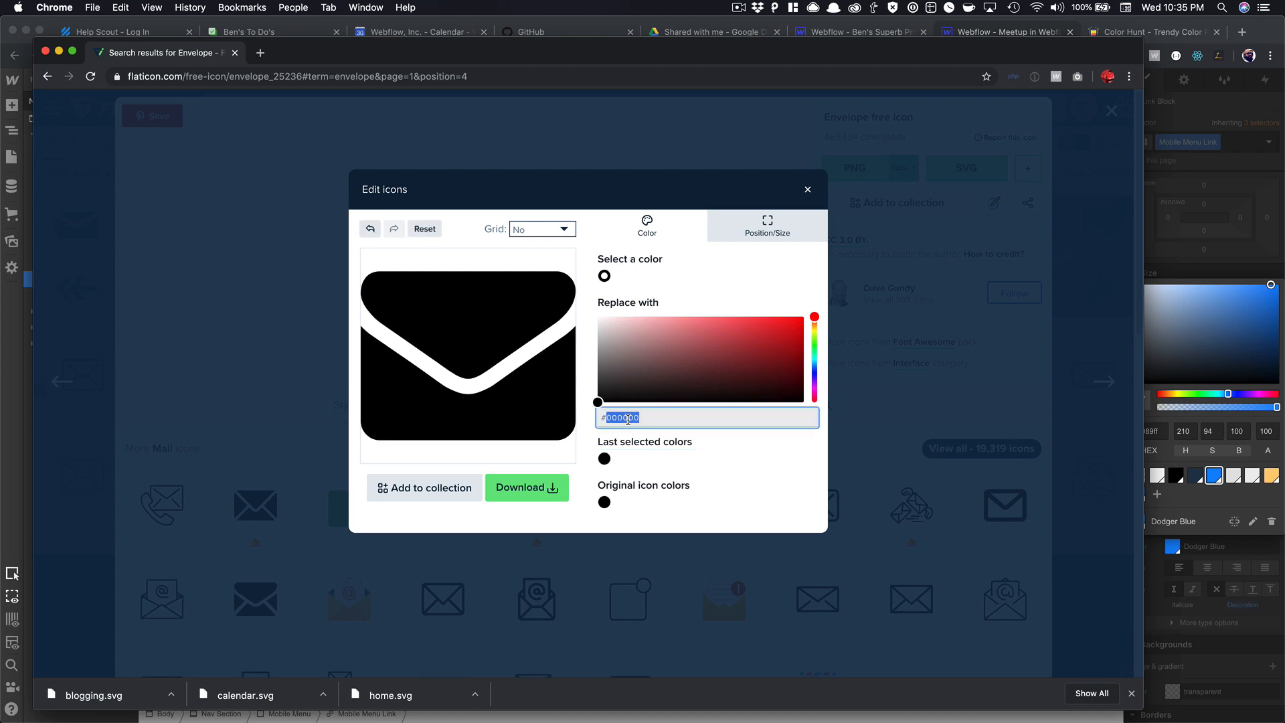
text(#1089ff)
click(527, 488)
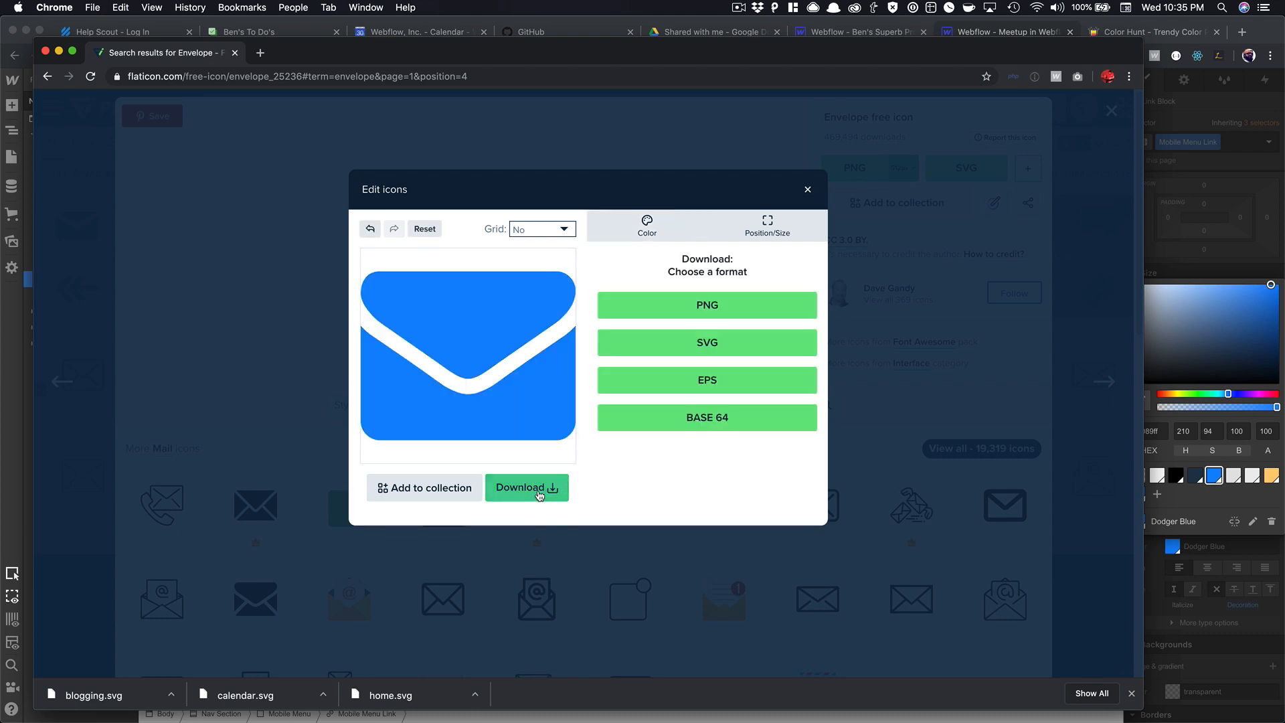
click(668, 344)
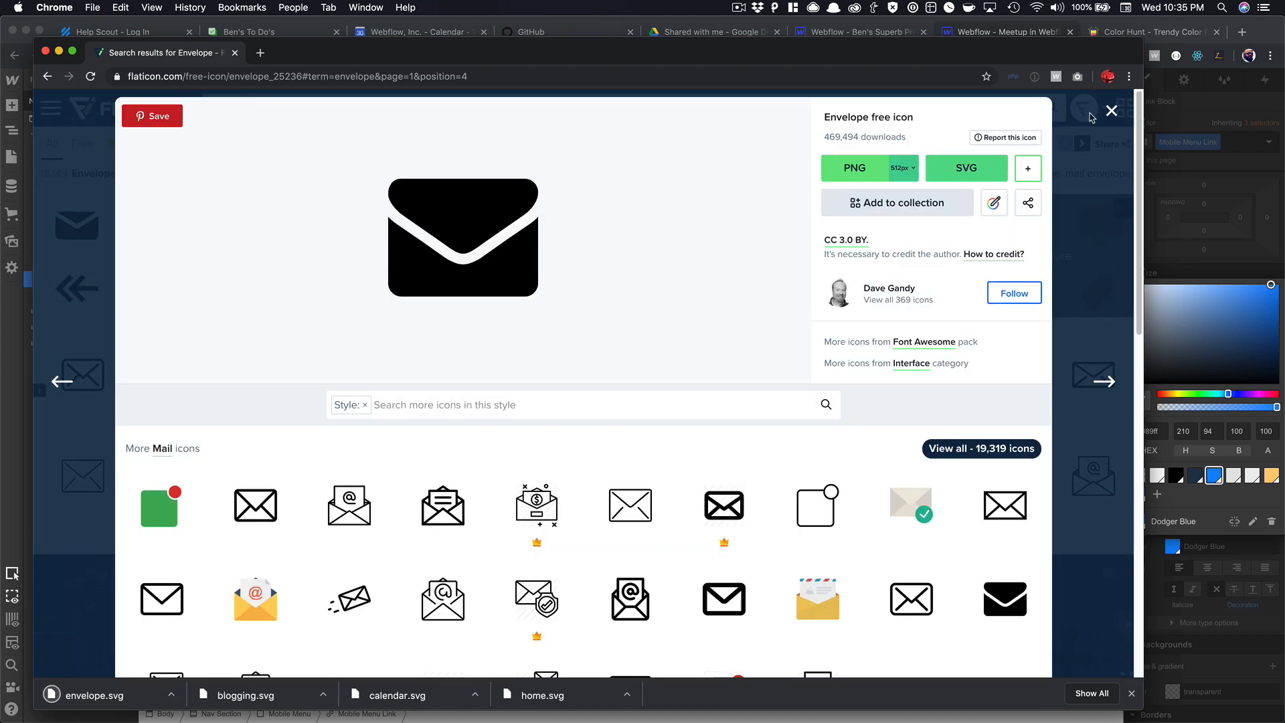
click(46, 51)
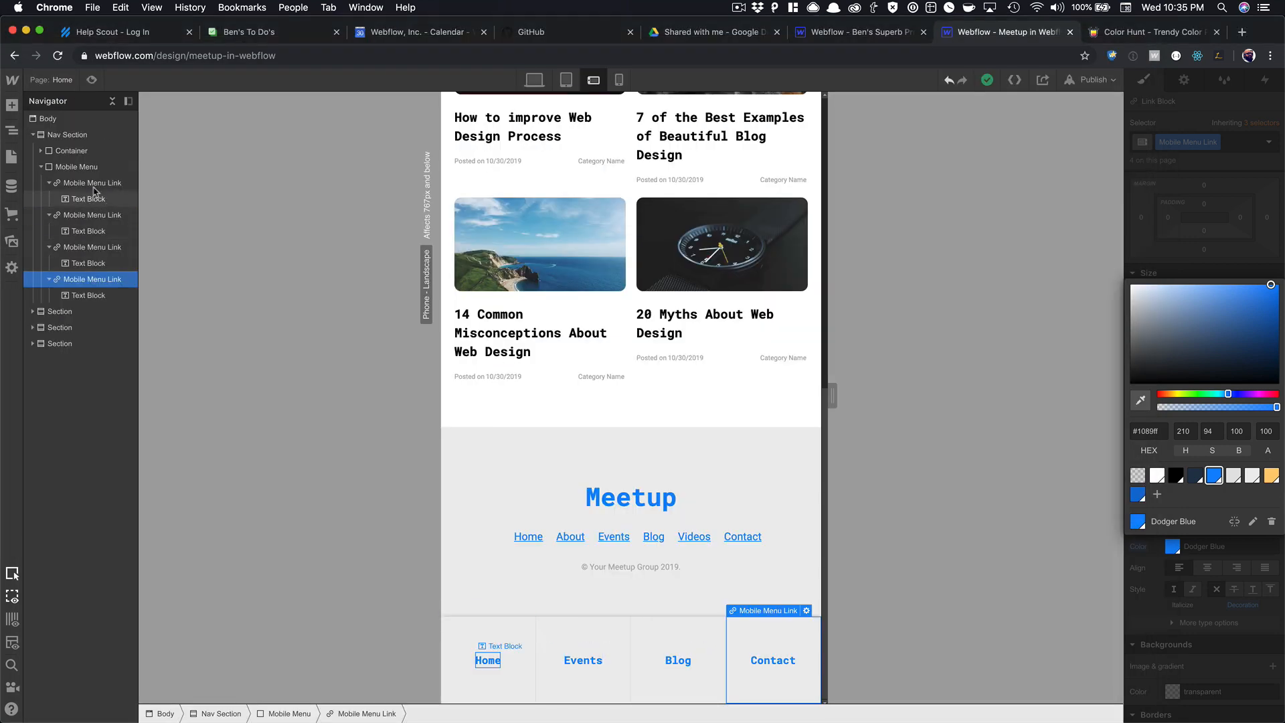
Upload home, calendar, blogging and envelope SVGs from Downloads into the Assets panel.
click(12, 241)
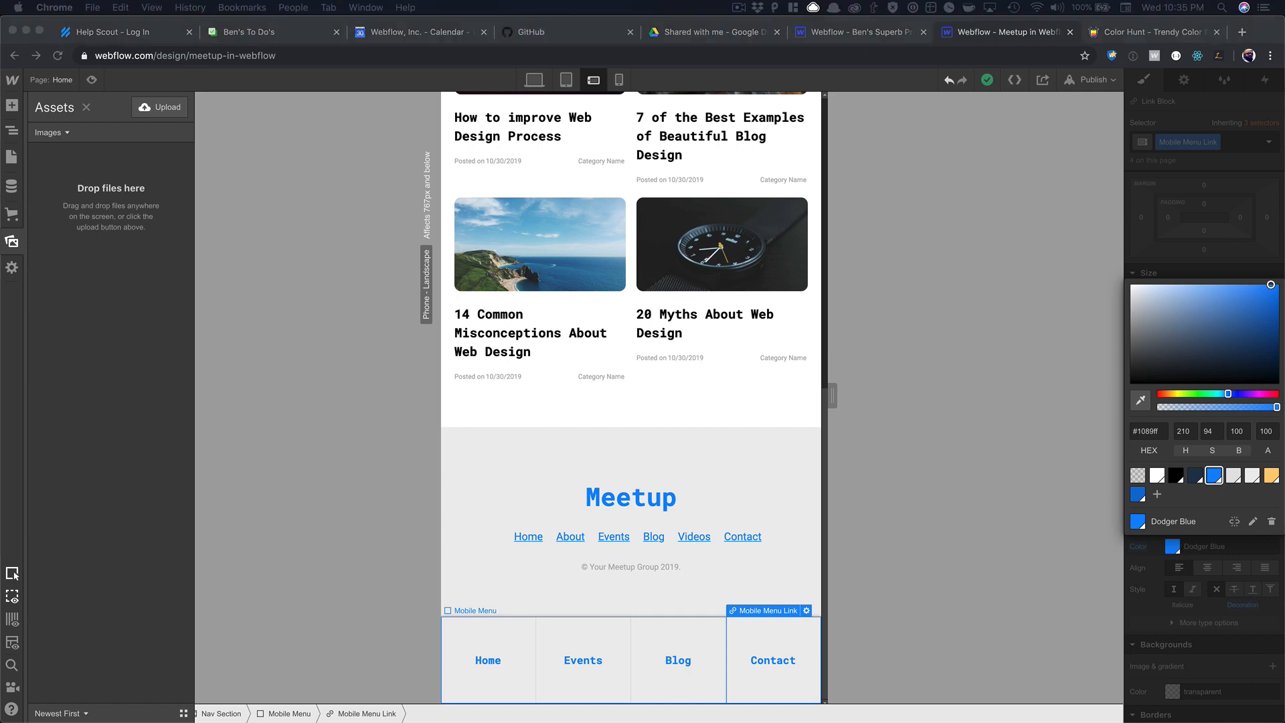
key(Return)
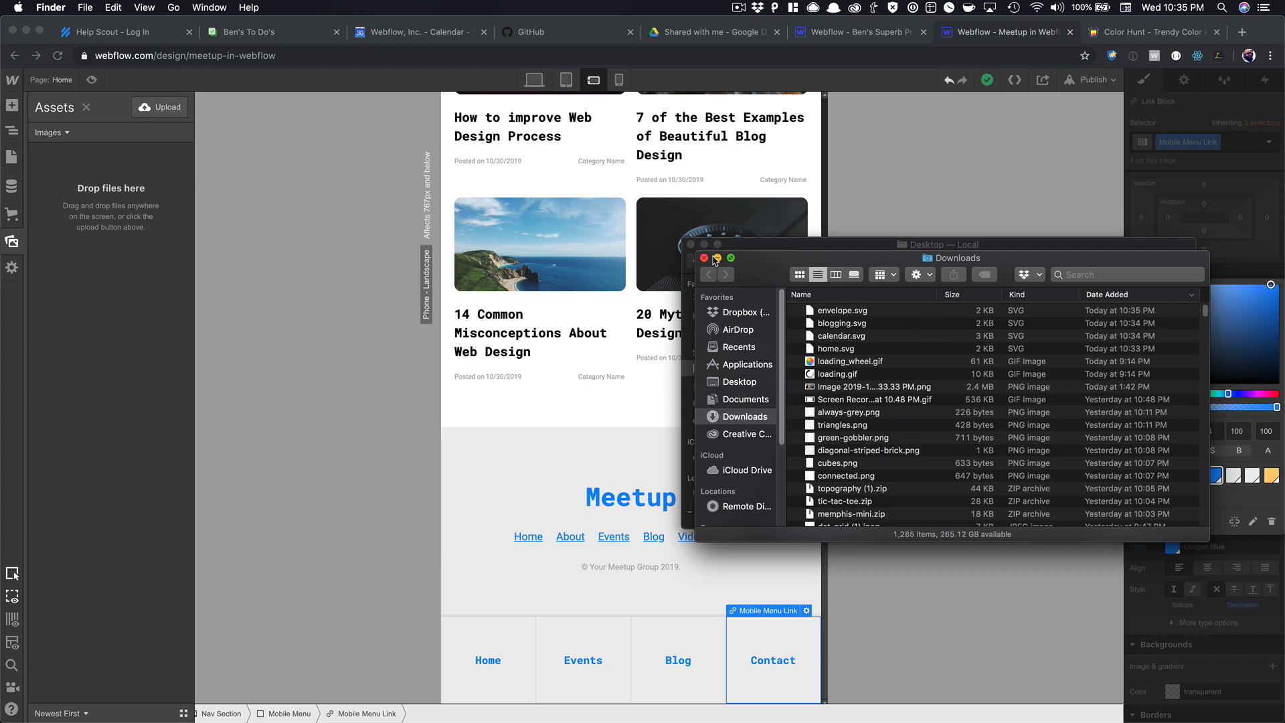
click(833, 314)
shift+click(837, 348)
drag(836, 342, 136, 255)
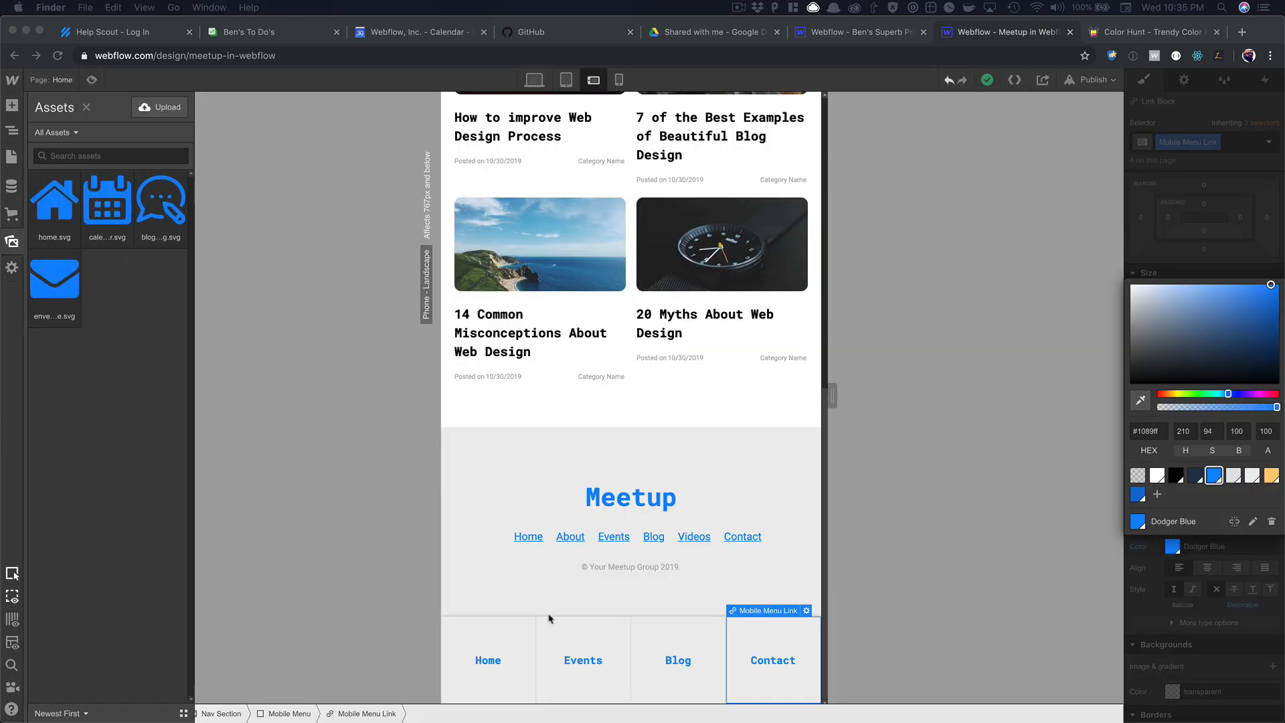
click(499, 661)
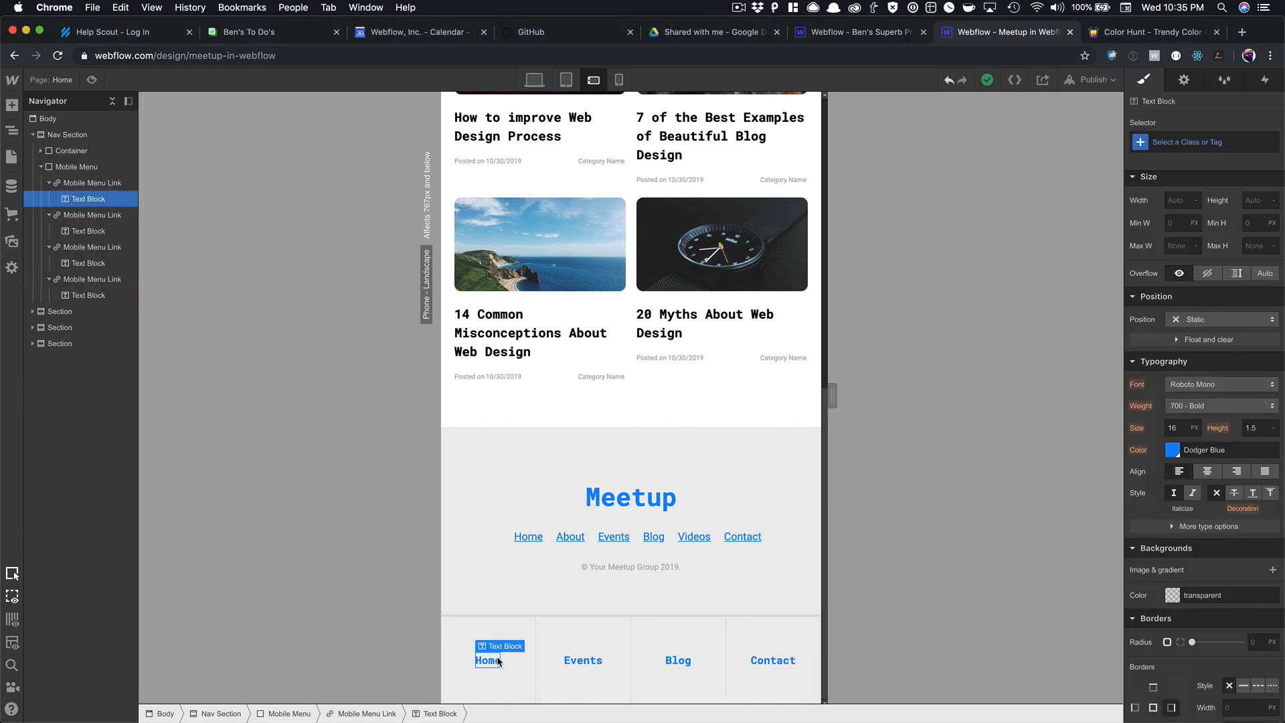
Add a home.svg house image to the Home link with class Mobile Icon, 40px wide, above the label.
key(super+e)
text(im)
key(Return)
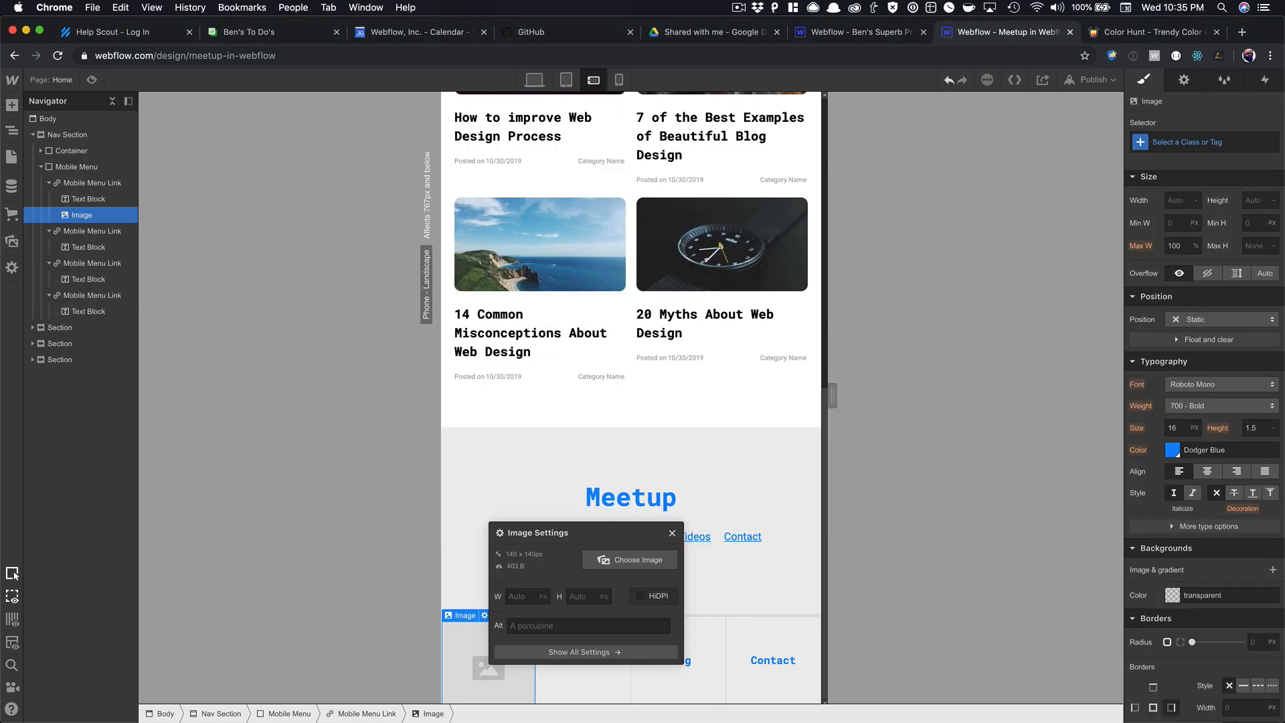
click(629, 559)
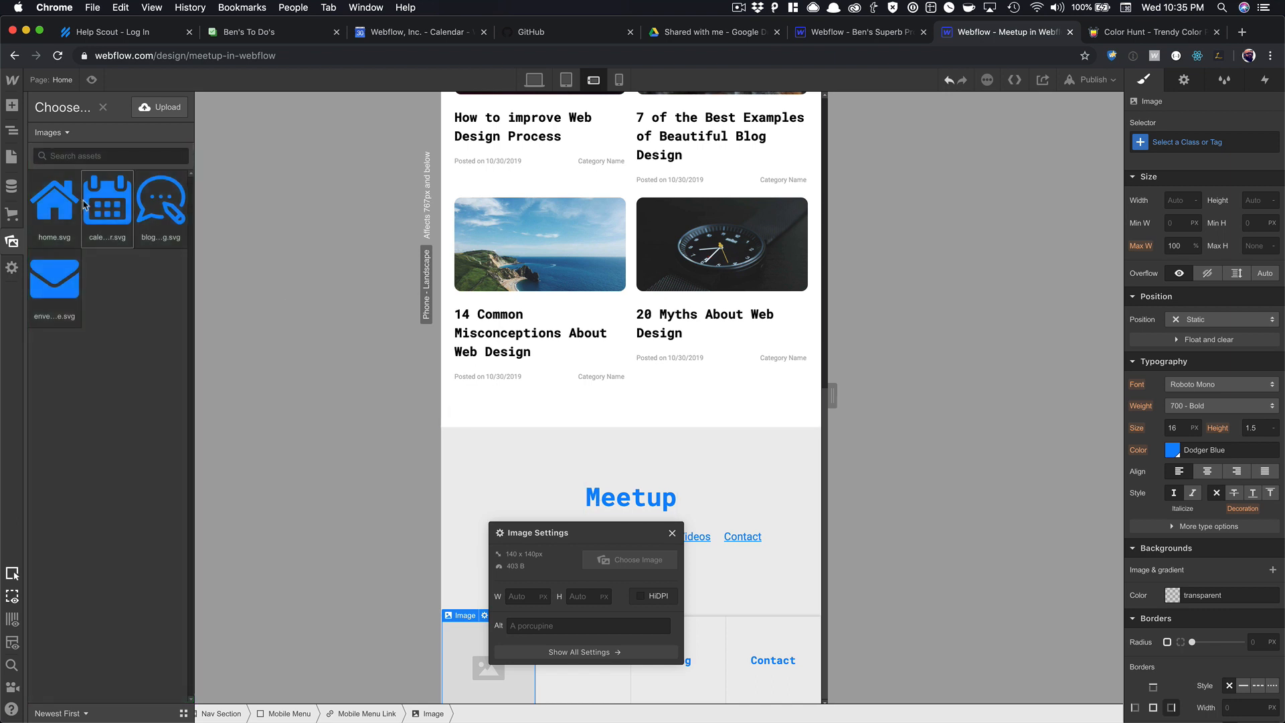
click(60, 205)
click(514, 659)
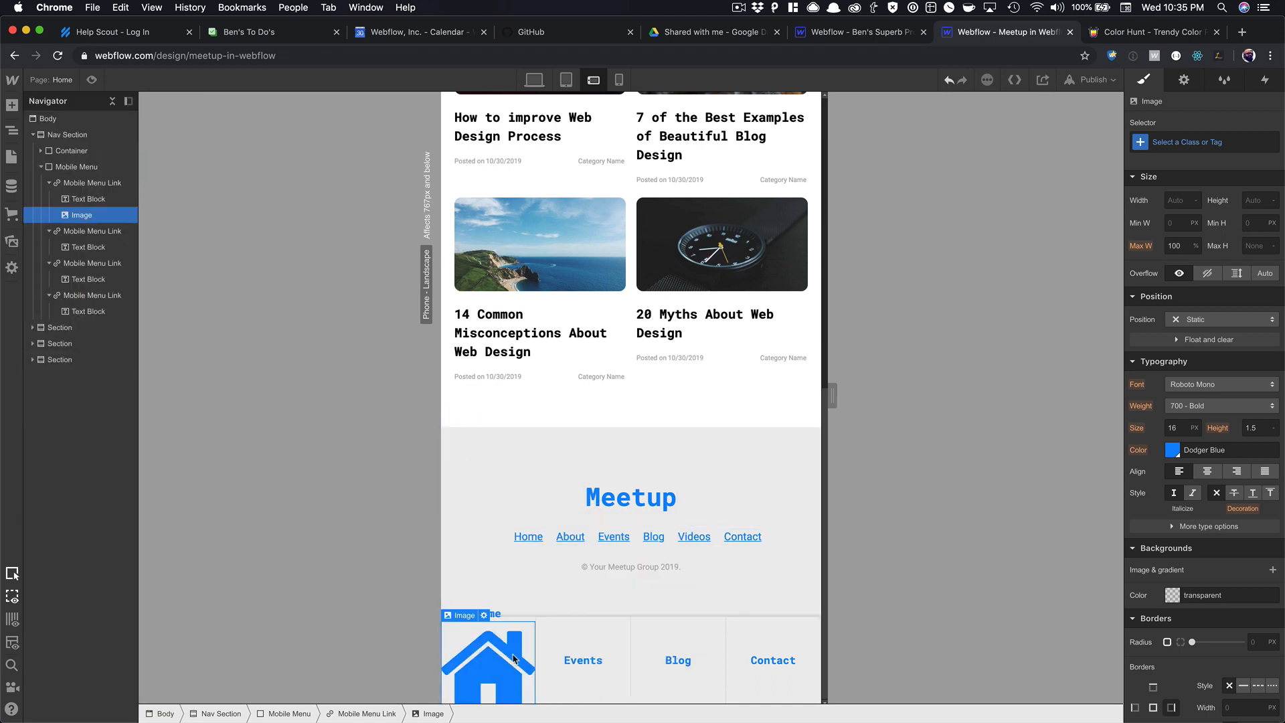
click(1175, 142)
text(Mobile Icon)
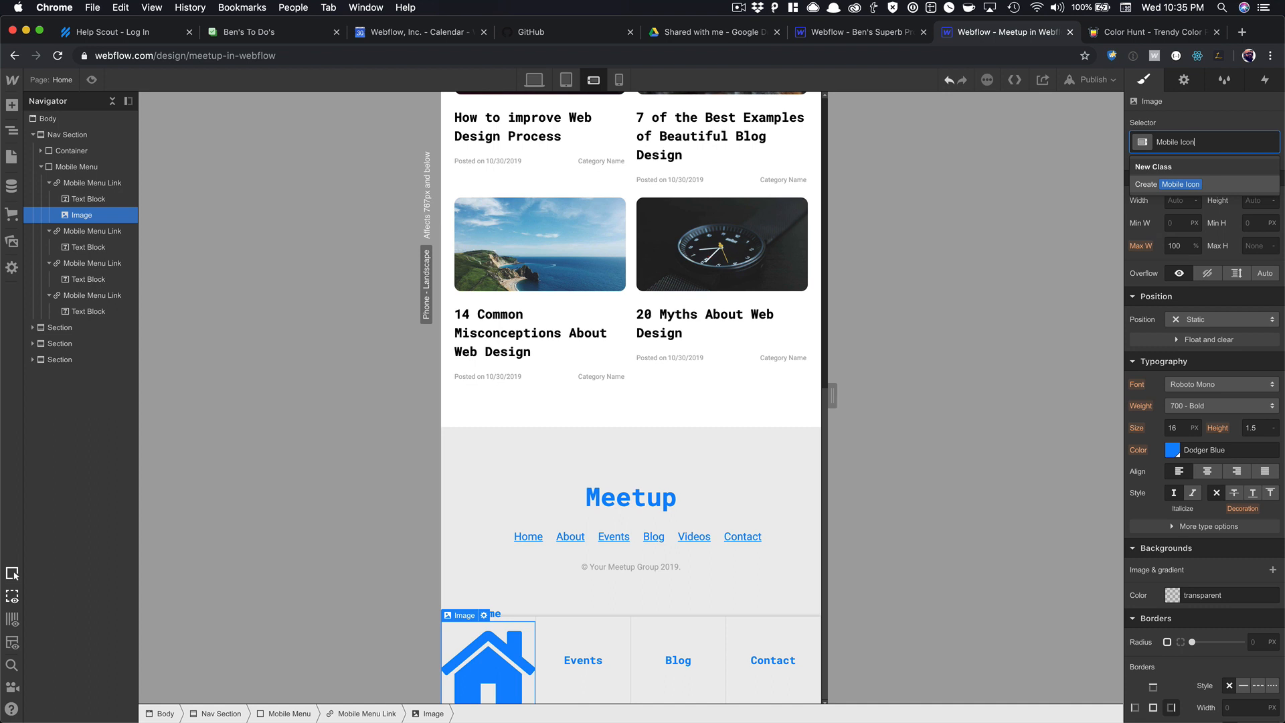
key(Return)
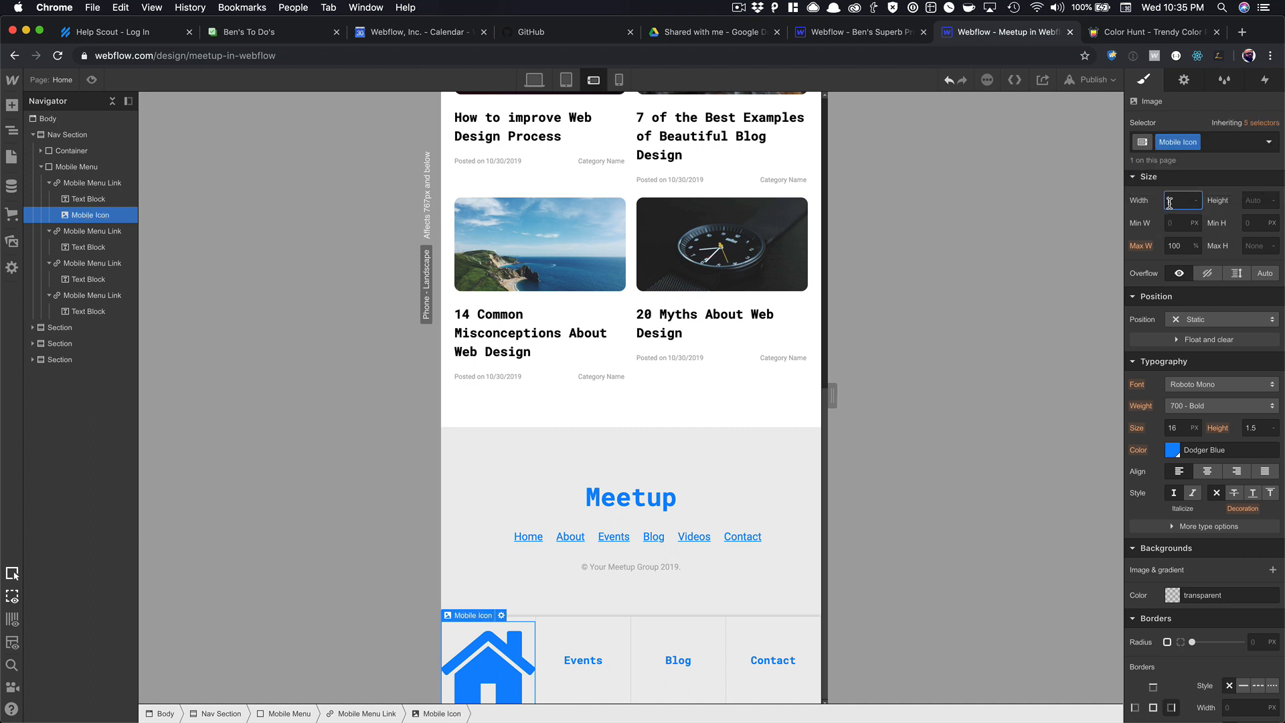
text(40)
key(Tab)
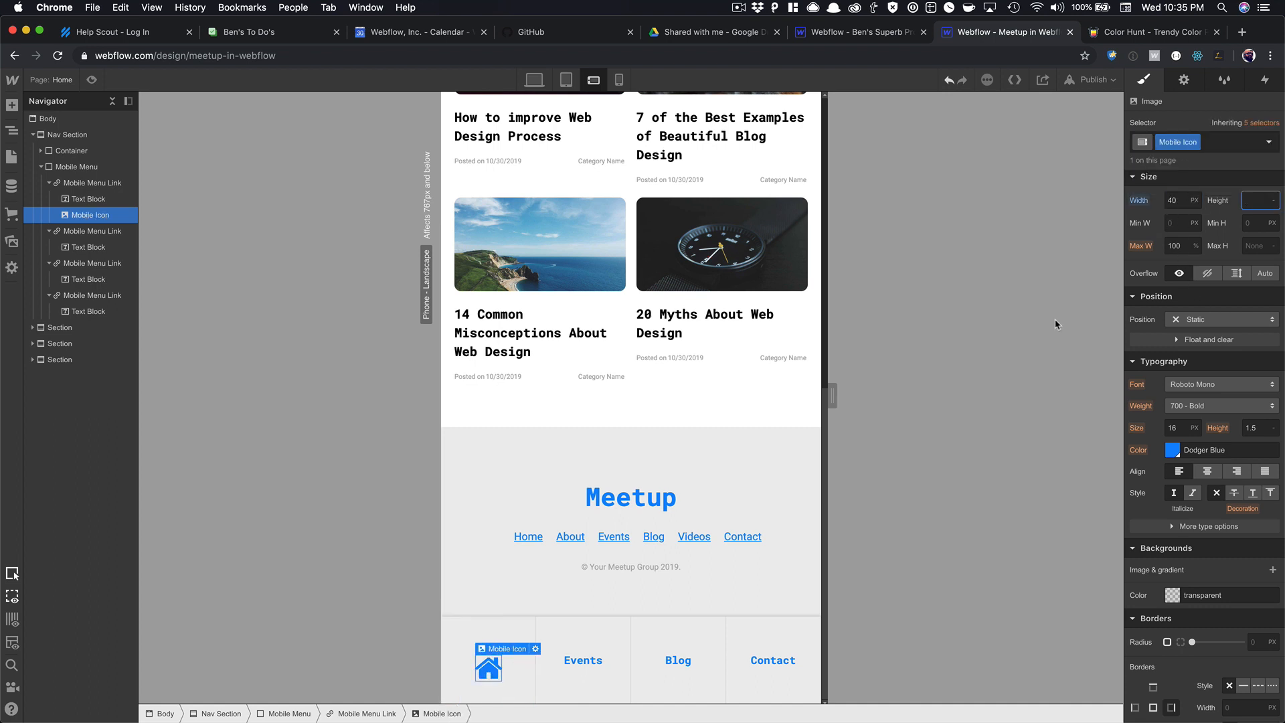
click(541, 673)
drag(488, 668, 490, 644)
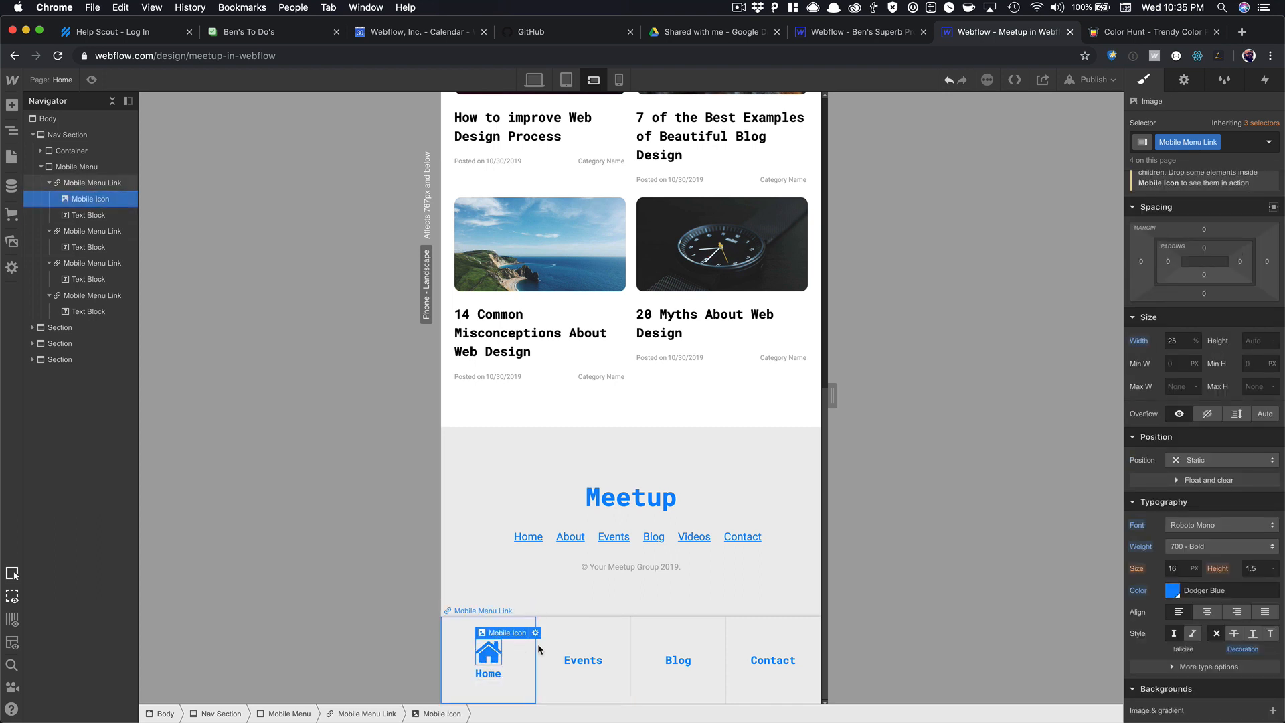
Paste copies of the house icon into the Events, Blog and Contact links, each above its label.
key(super+c)
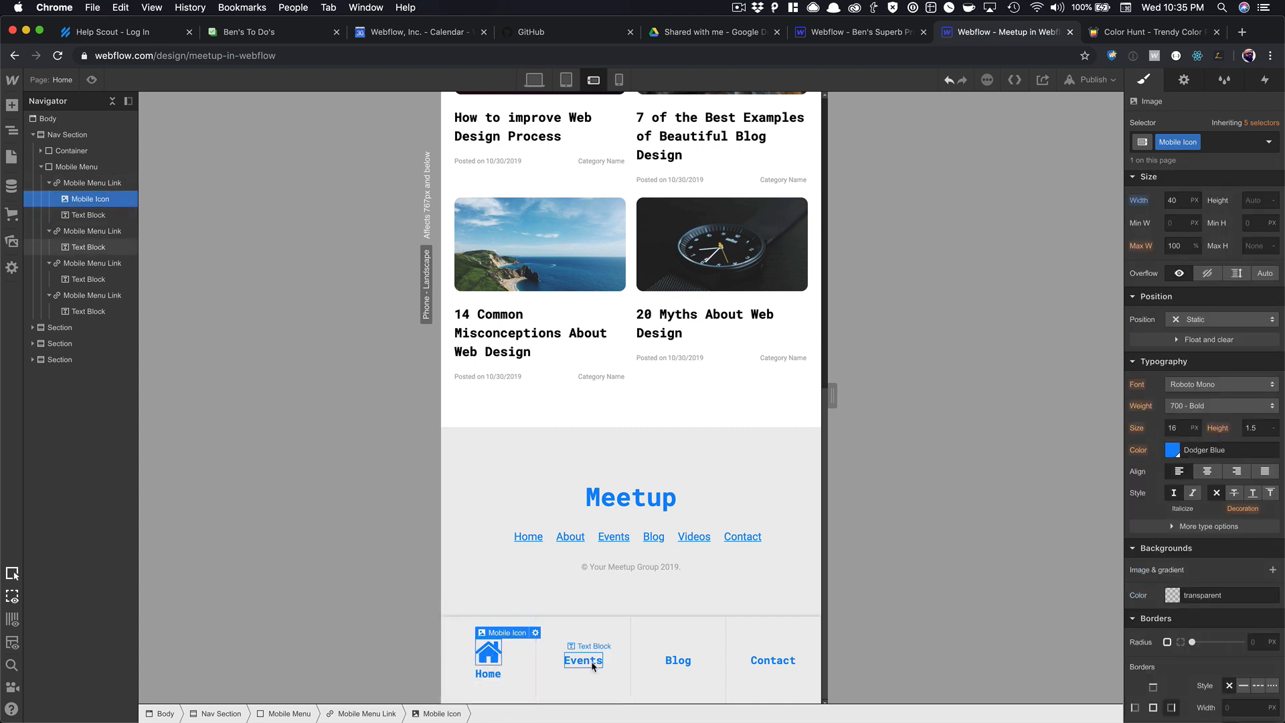
click(593, 664)
key(super+v)
click(675, 661)
key(super+v)
click(763, 661)
key(super+v)
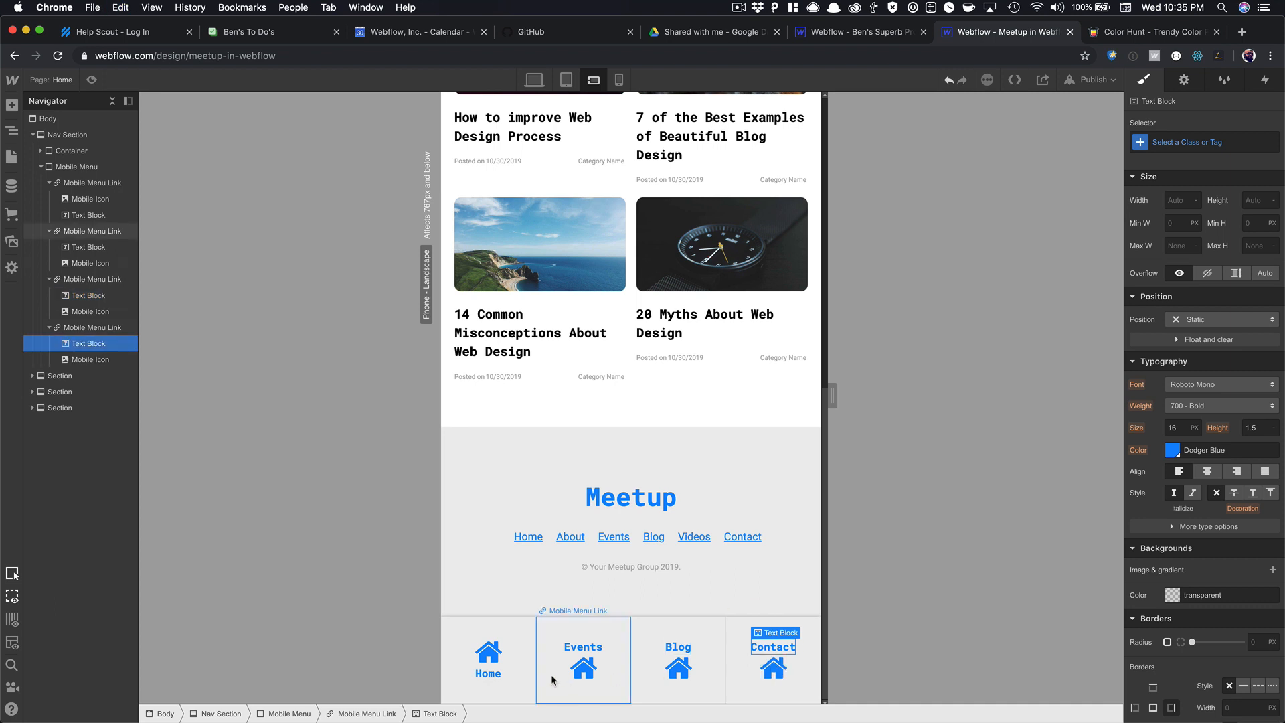
click(583, 668)
drag(584, 669, 579, 647)
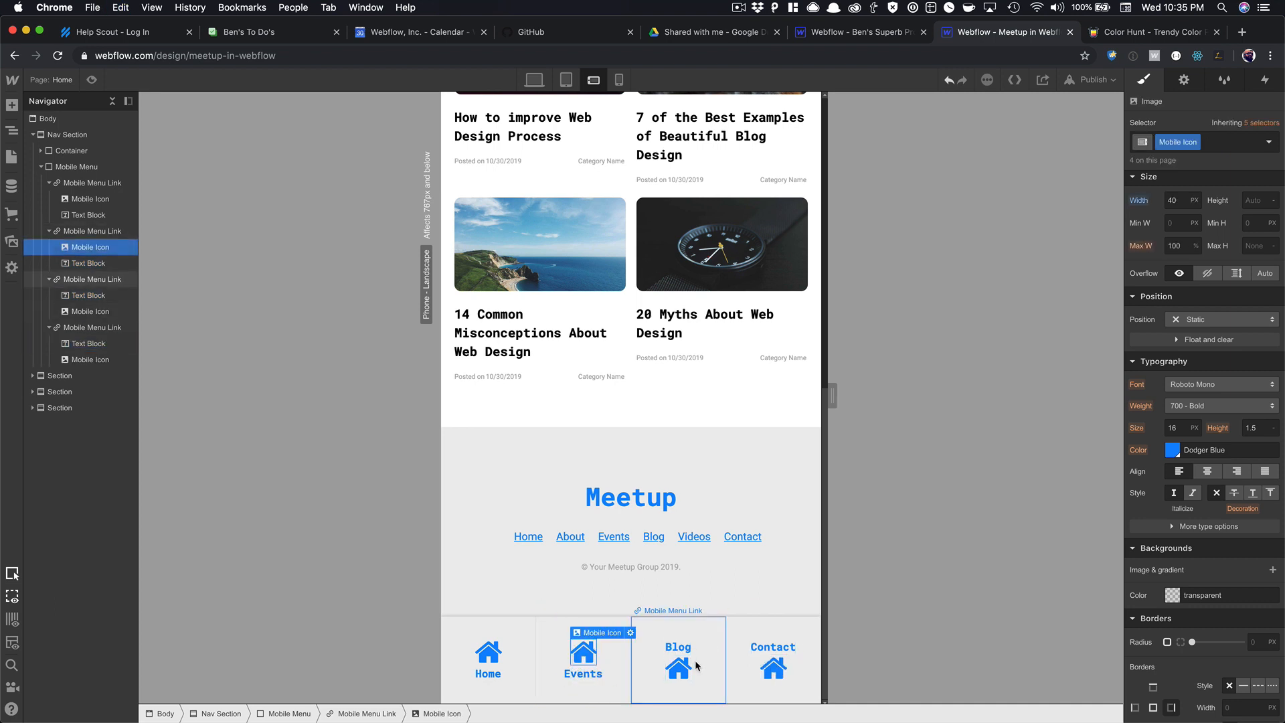
drag(679, 668, 679, 645)
drag(775, 665, 773, 644)
Swap the Events, Blog and Contact icons for the calendar, chat bubble and envelope images.
click(587, 662)
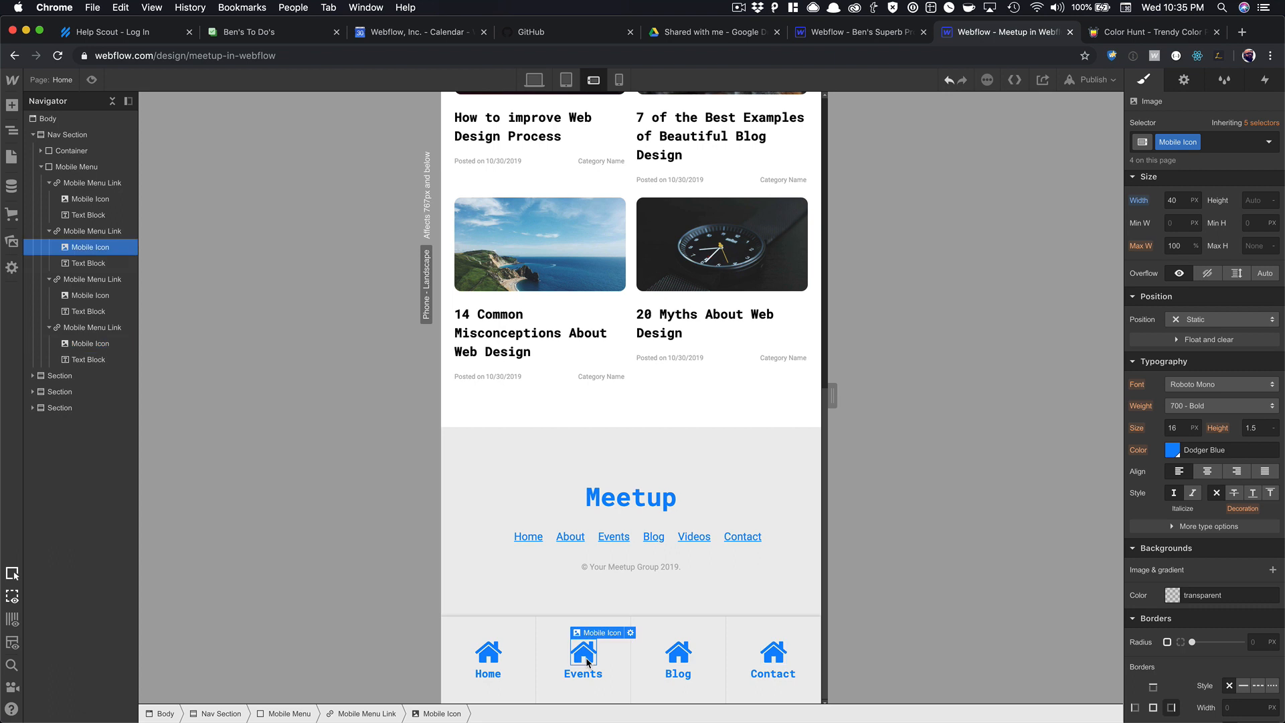
click(630, 632)
click(712, 530)
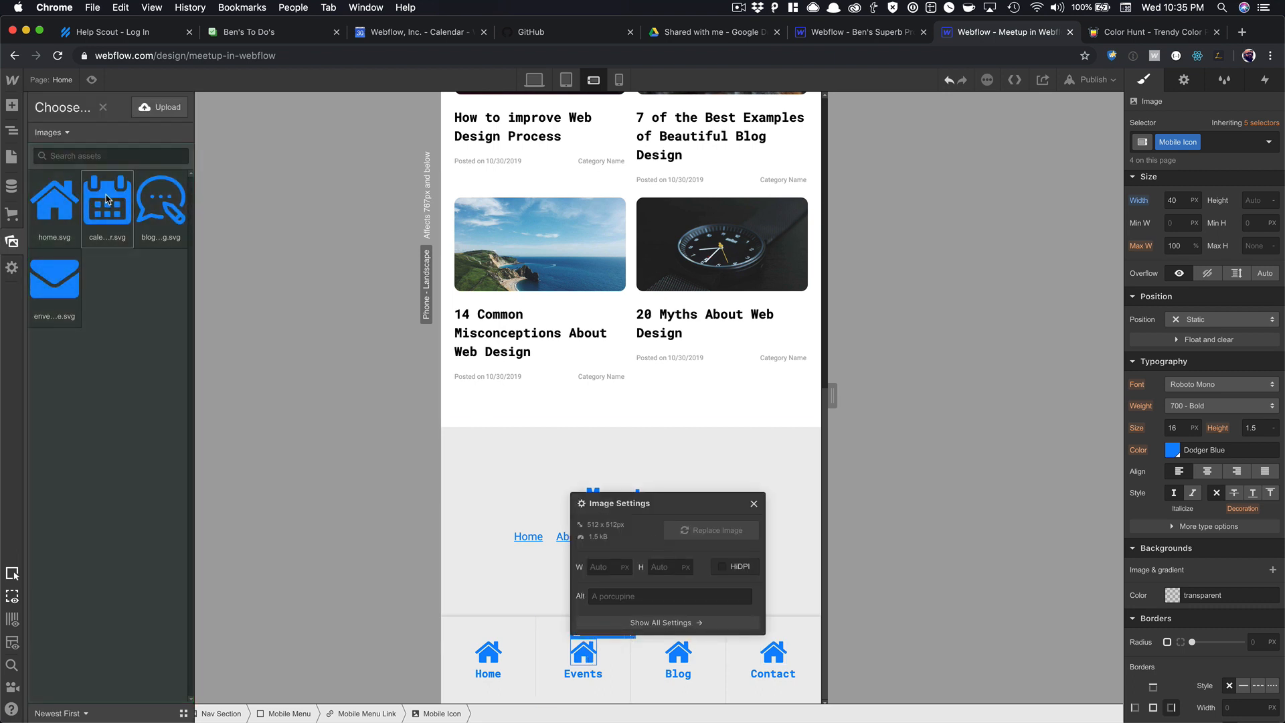
click(107, 198)
click(754, 503)
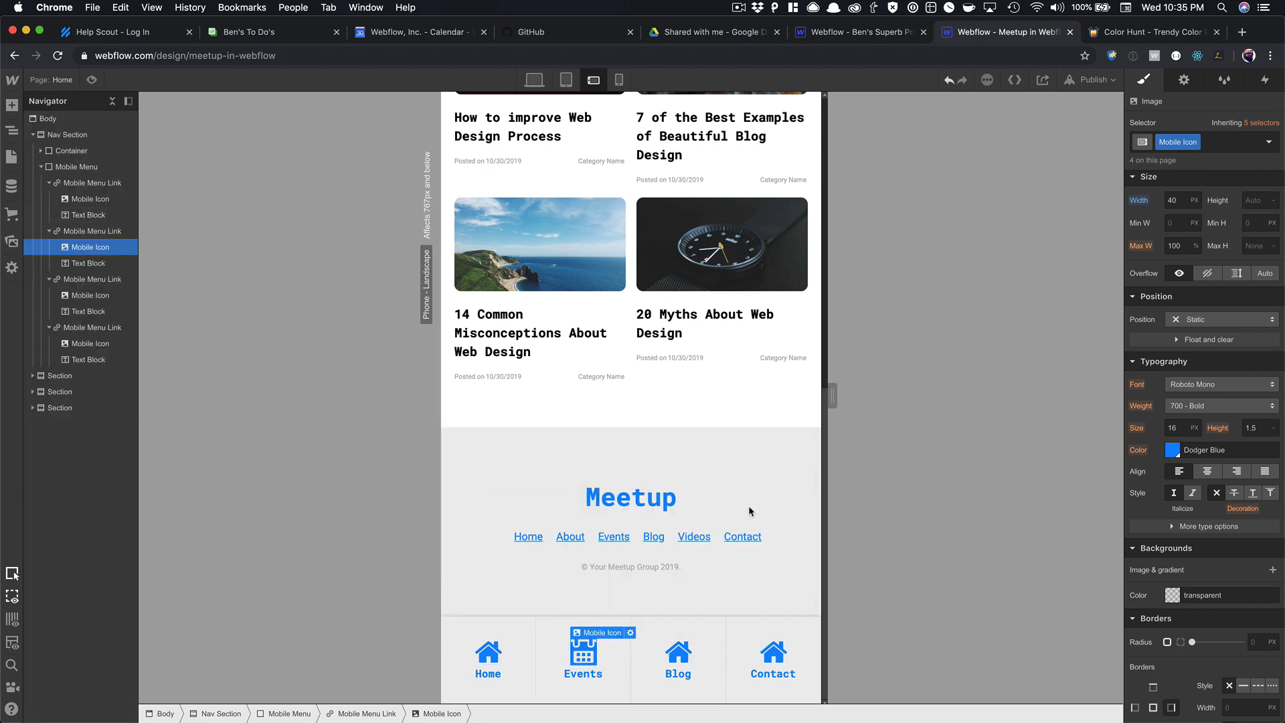
click(673, 648)
click(728, 632)
click(806, 531)
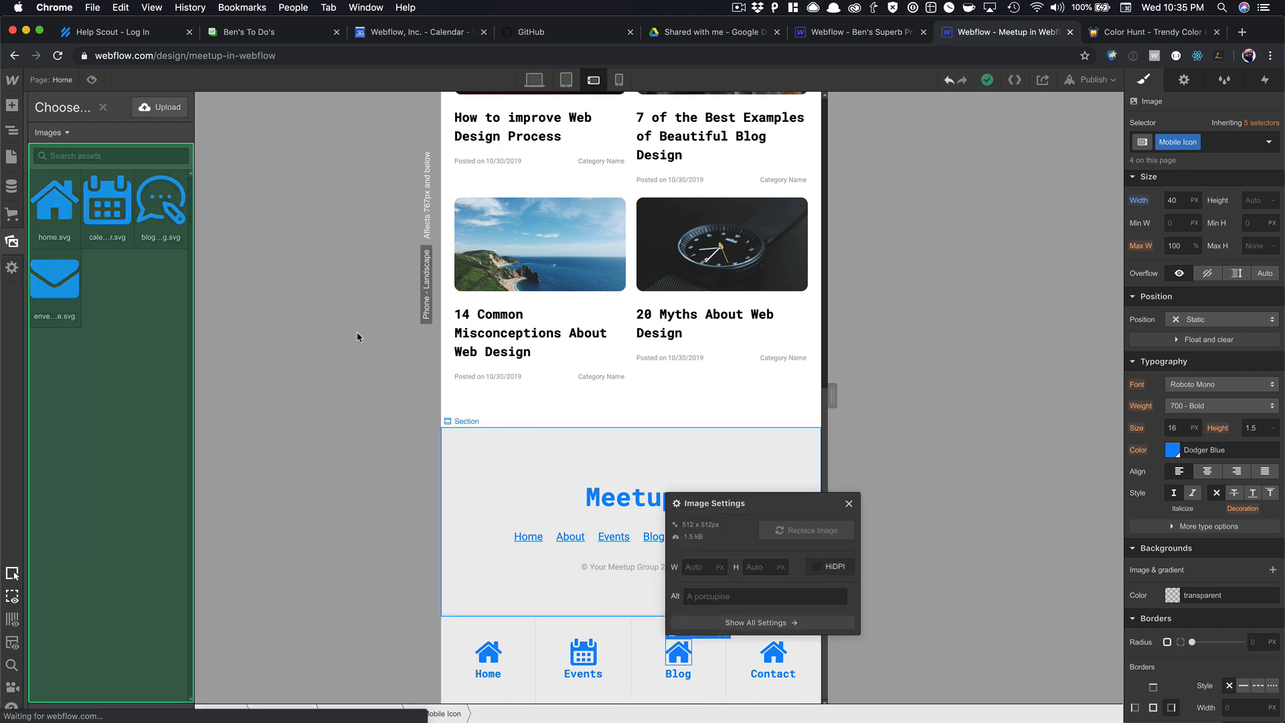
click(160, 201)
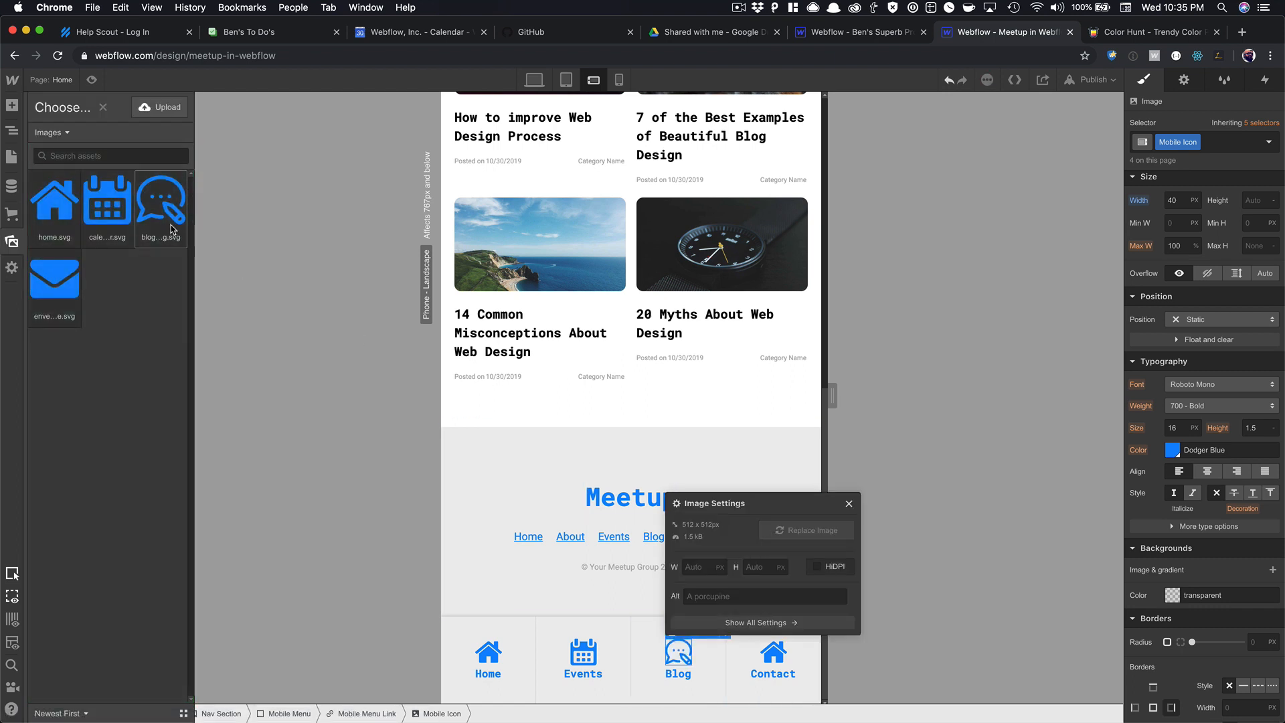
click(850, 507)
click(773, 650)
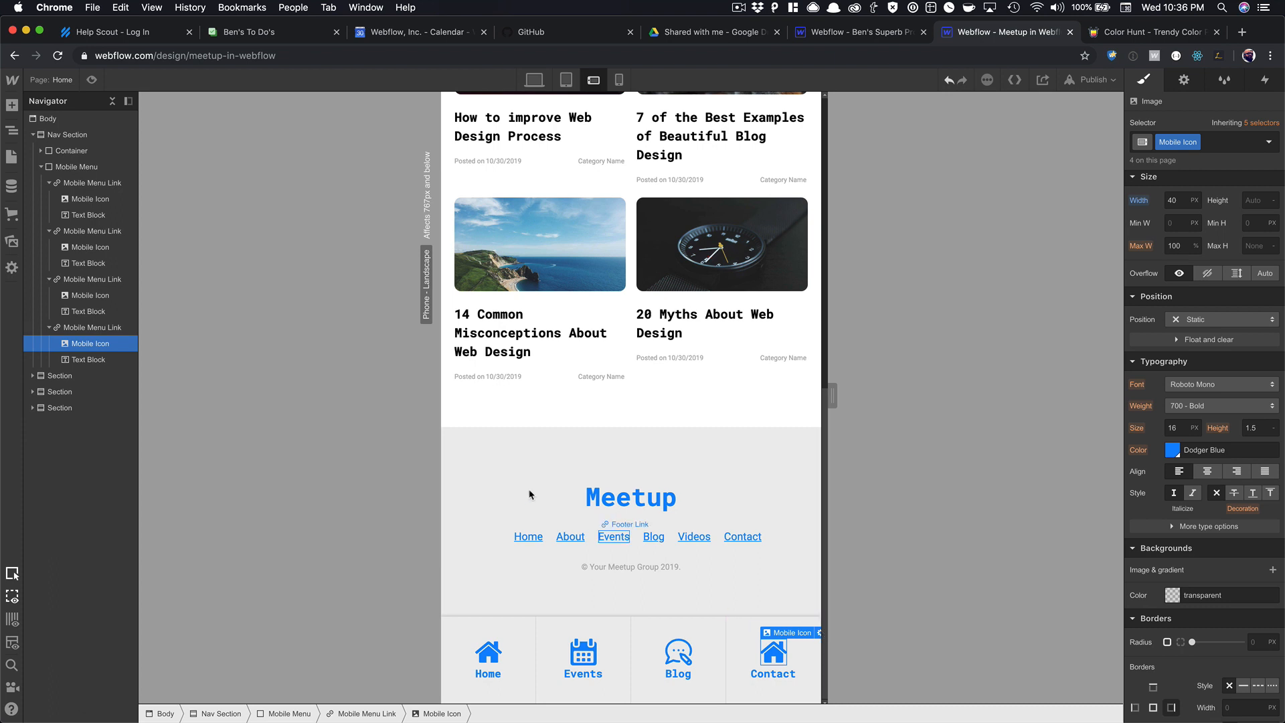
click(818, 633)
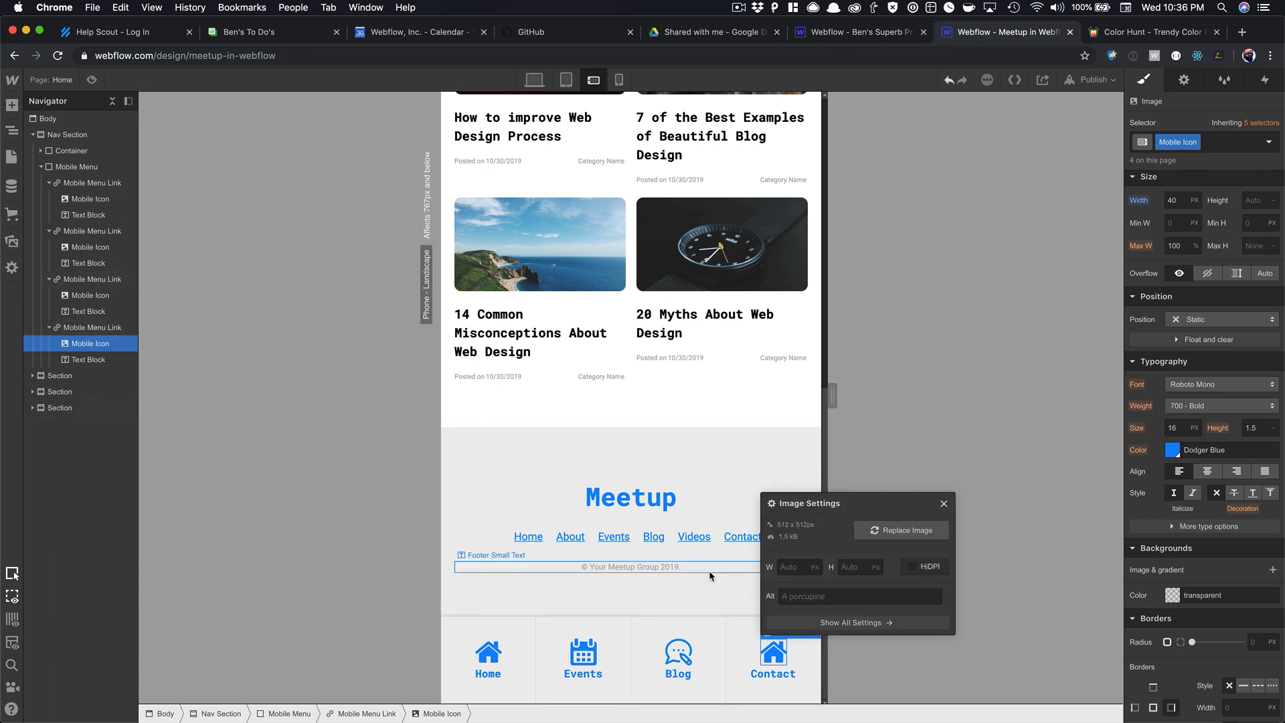
click(901, 530)
click(52, 279)
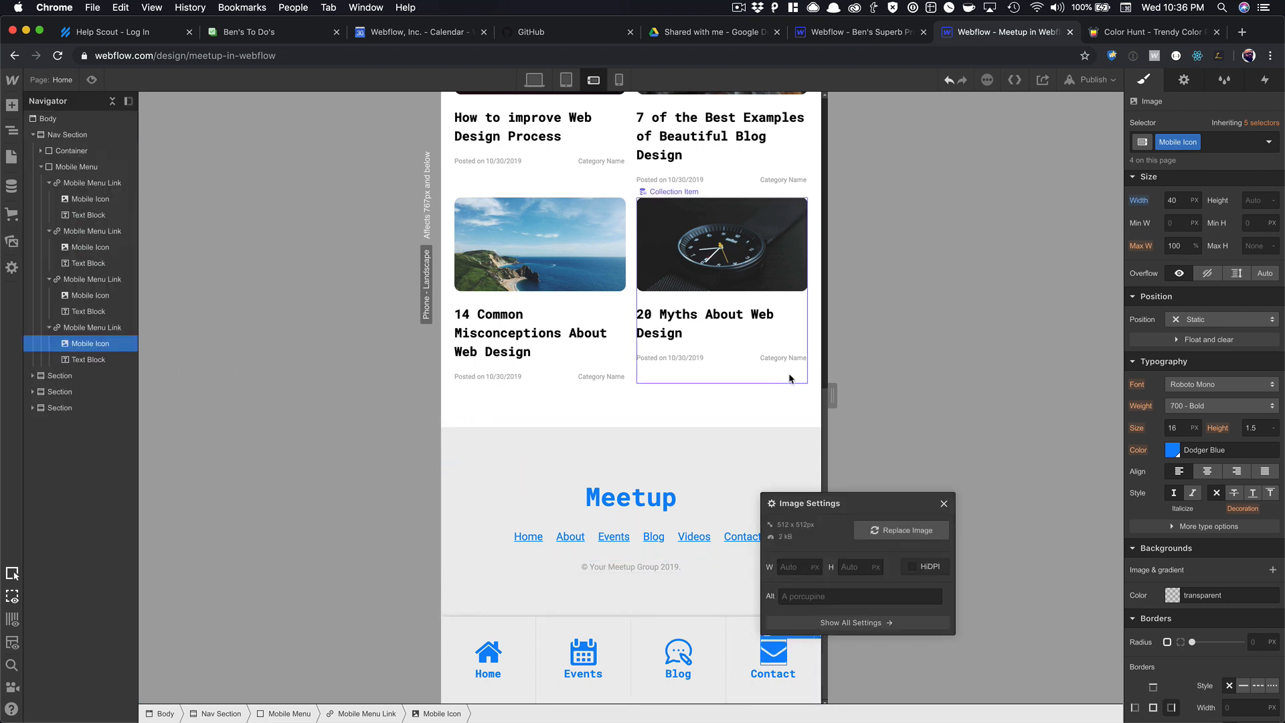
click(789, 378)
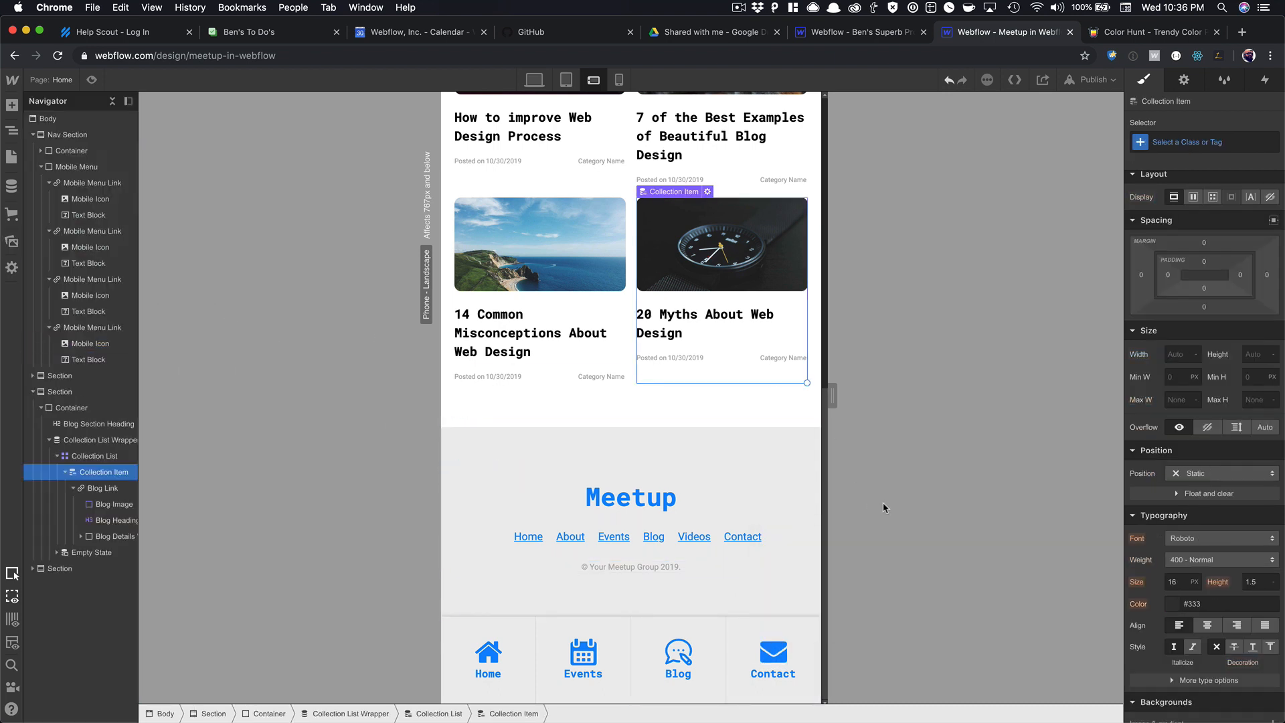
On Phone Portrait, set the Mobile Menu height to 80px and the Mobile Icon width to 20px.
click(619, 80)
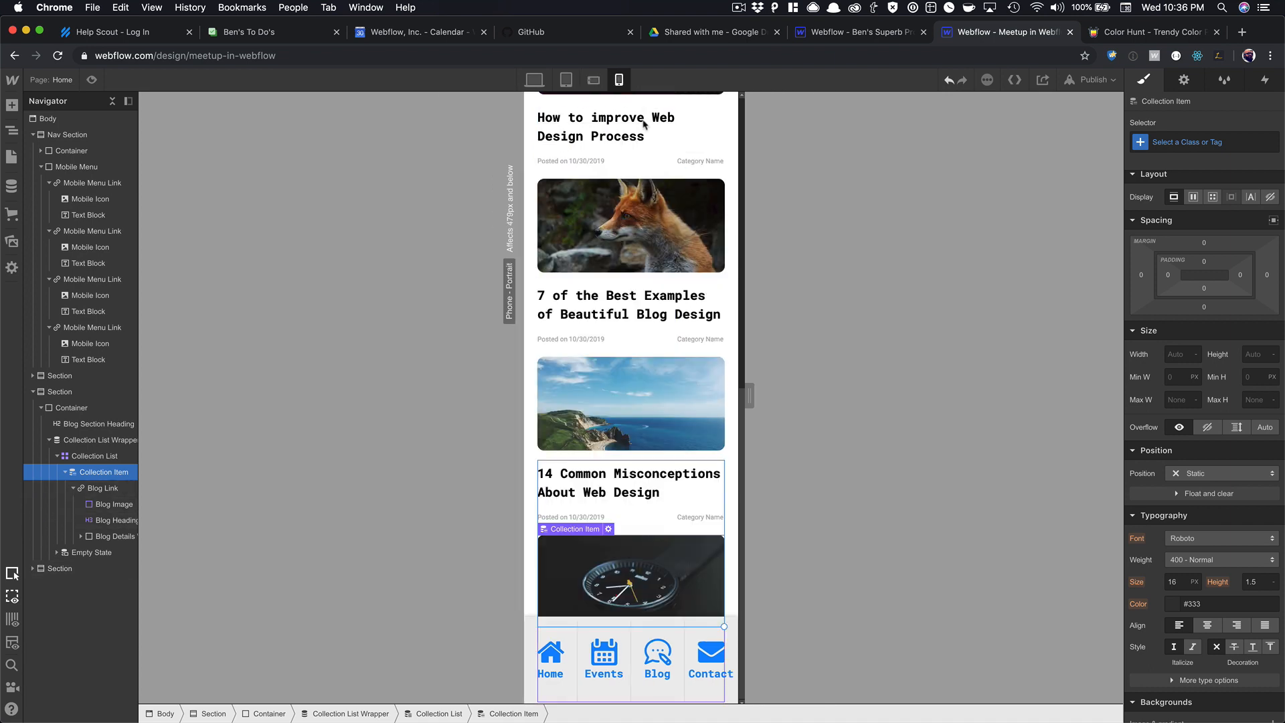
click(537, 619)
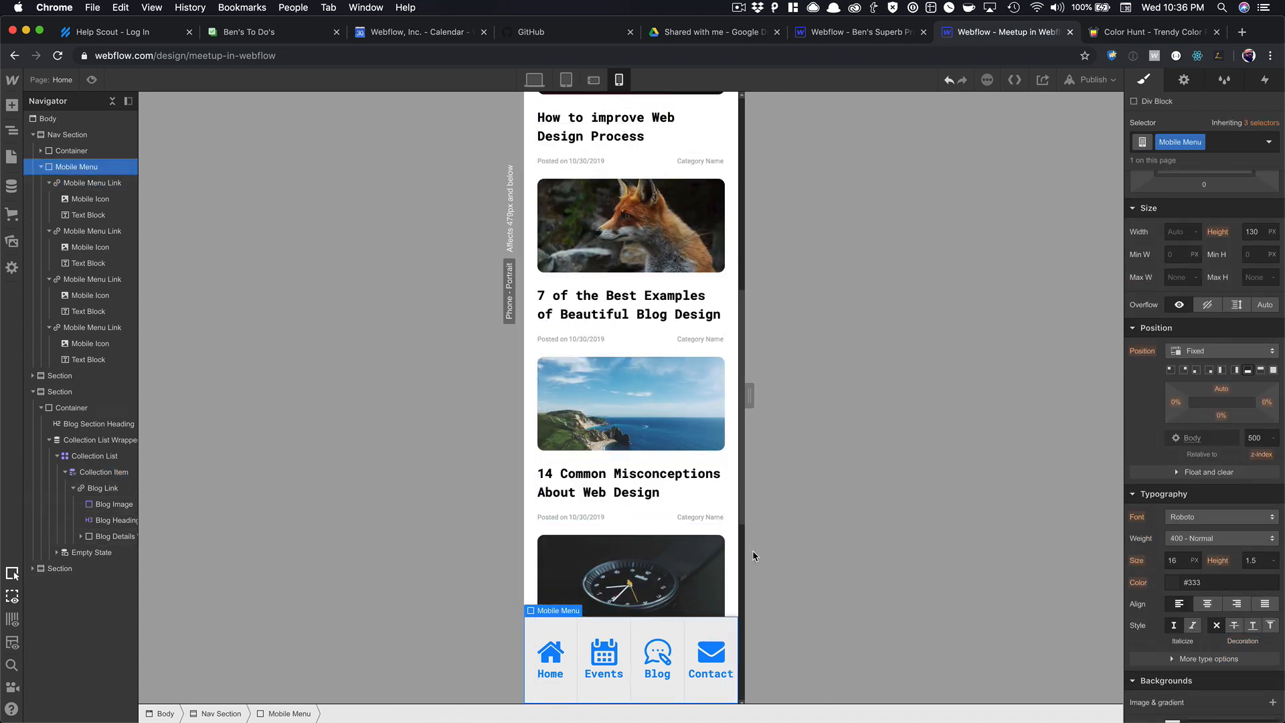
scroll(743, 562, up, 10)
click(561, 636)
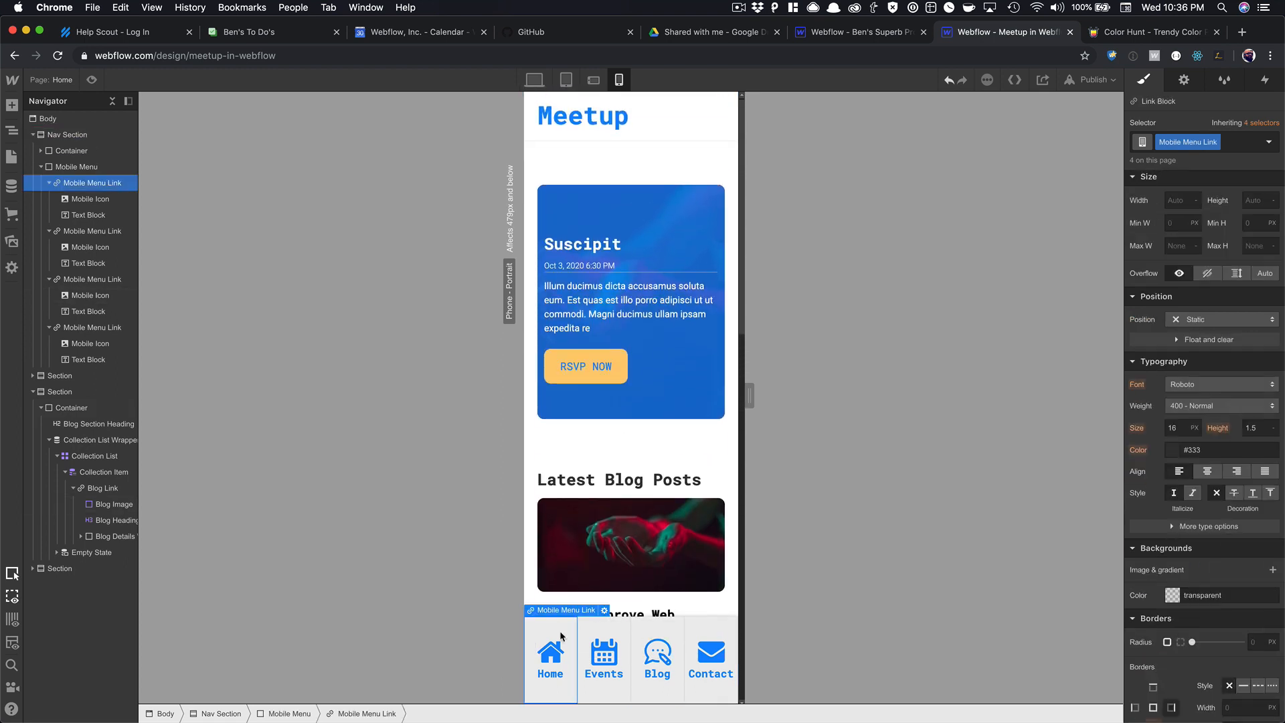
key(Up)
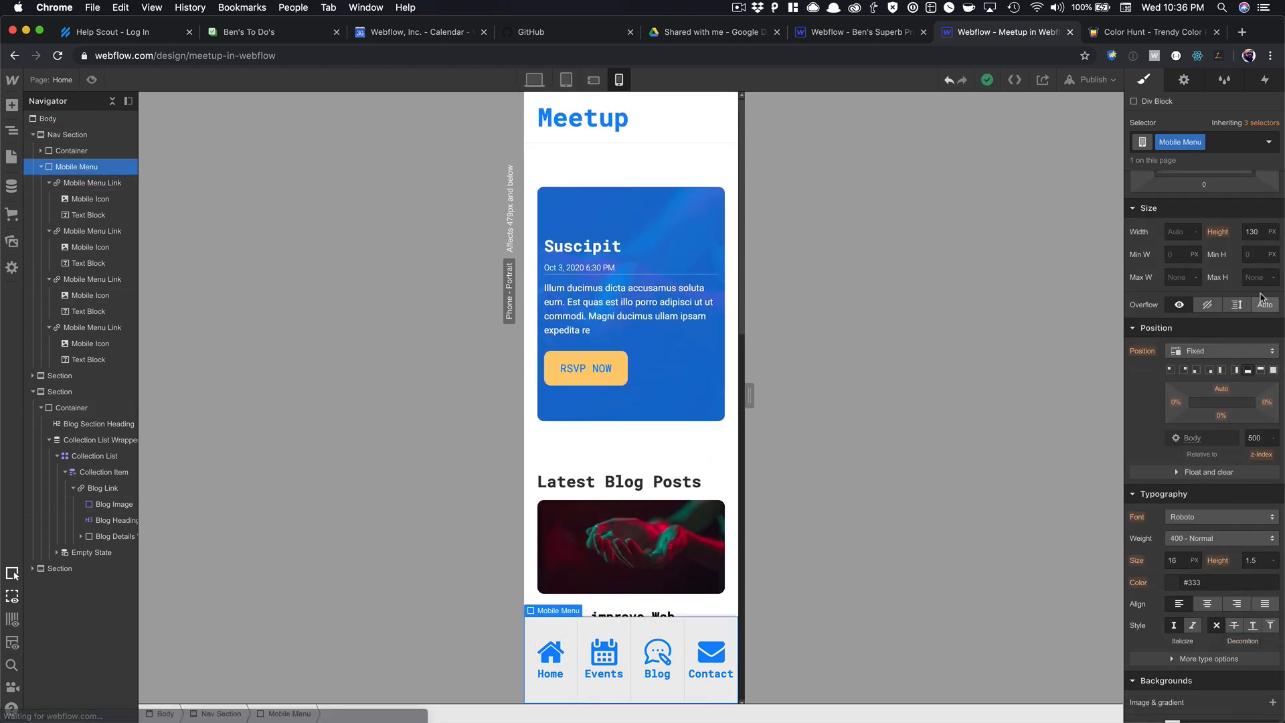
text(80)
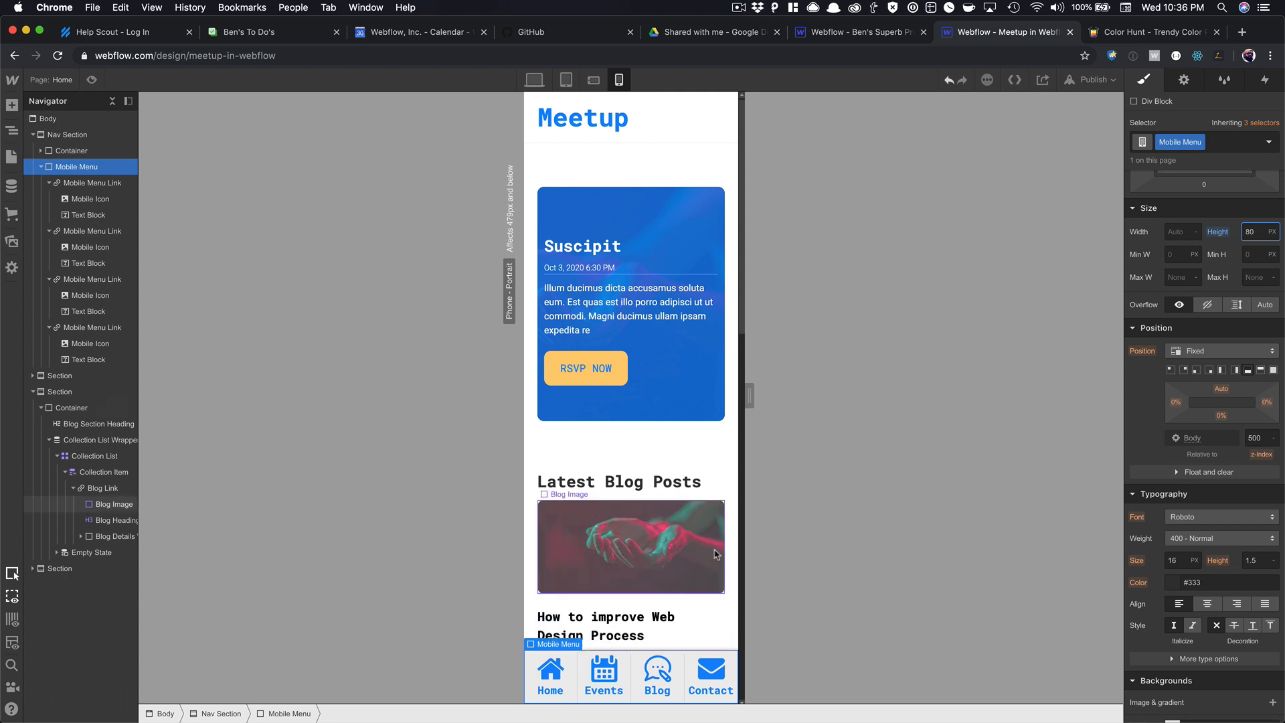
click(550, 669)
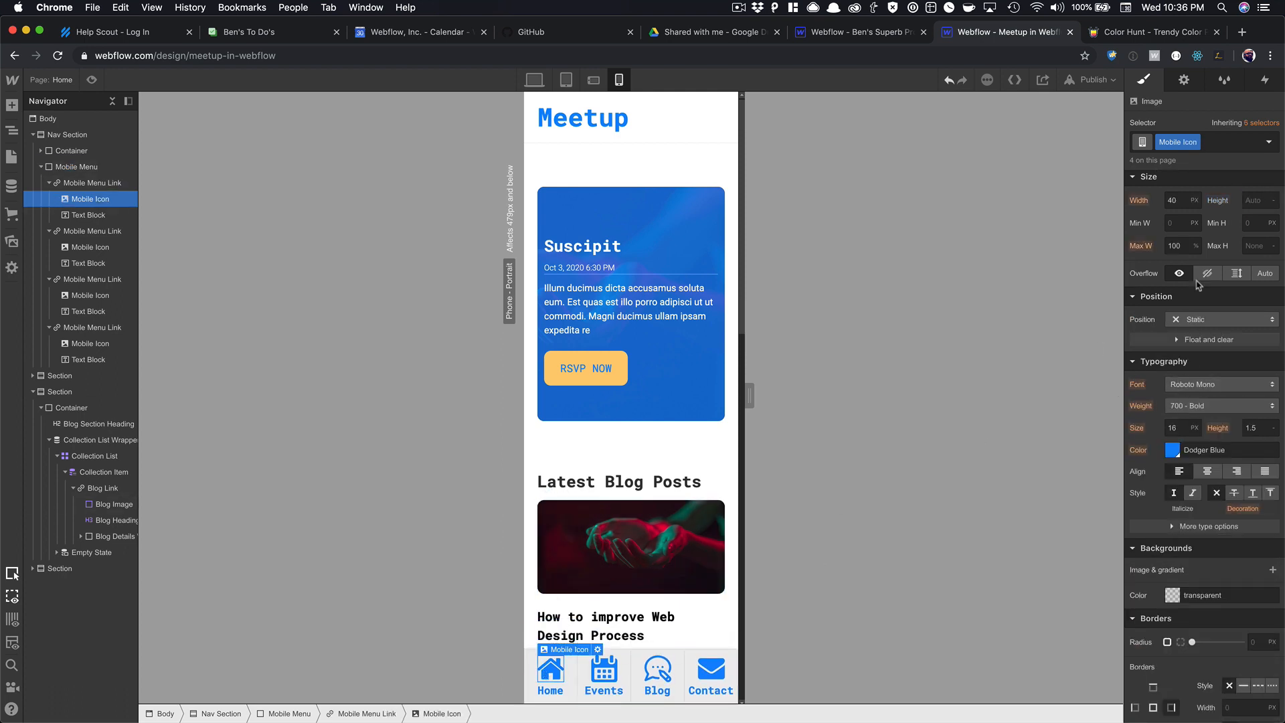
text(20)
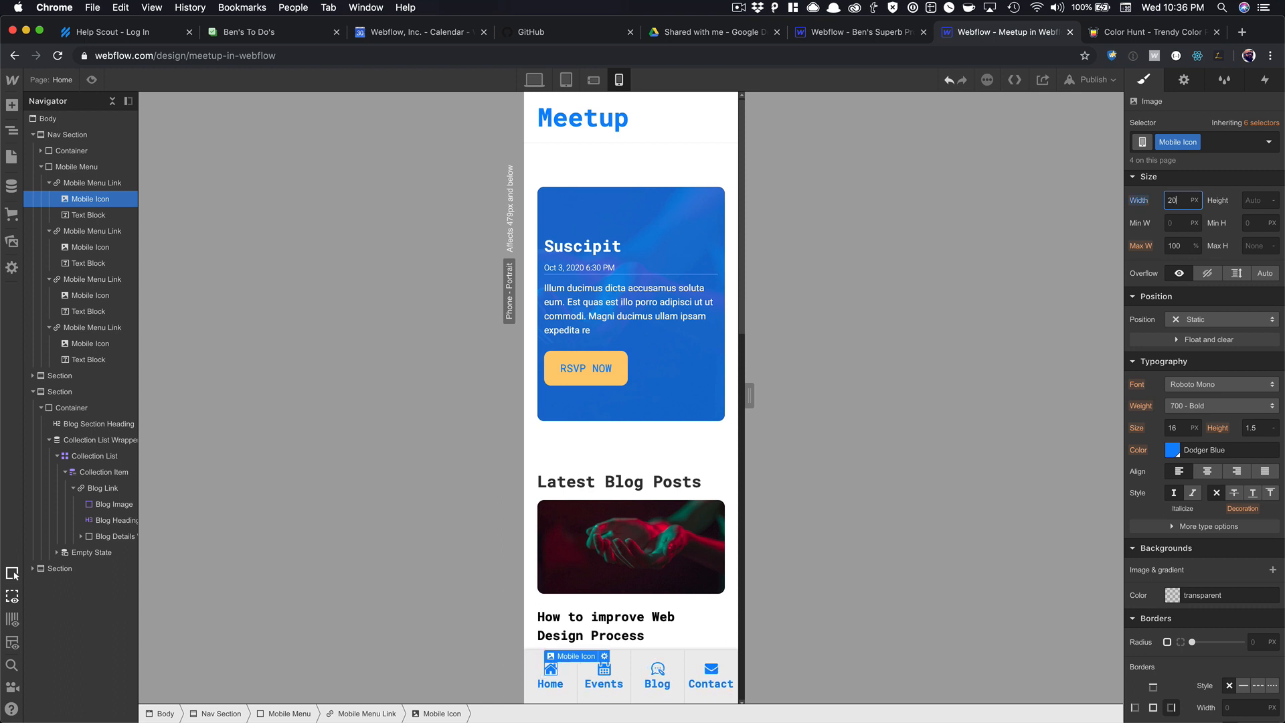
Set the Mobile Menu Link labels to 400 - Normal weight and 12px size.
click(550, 683)
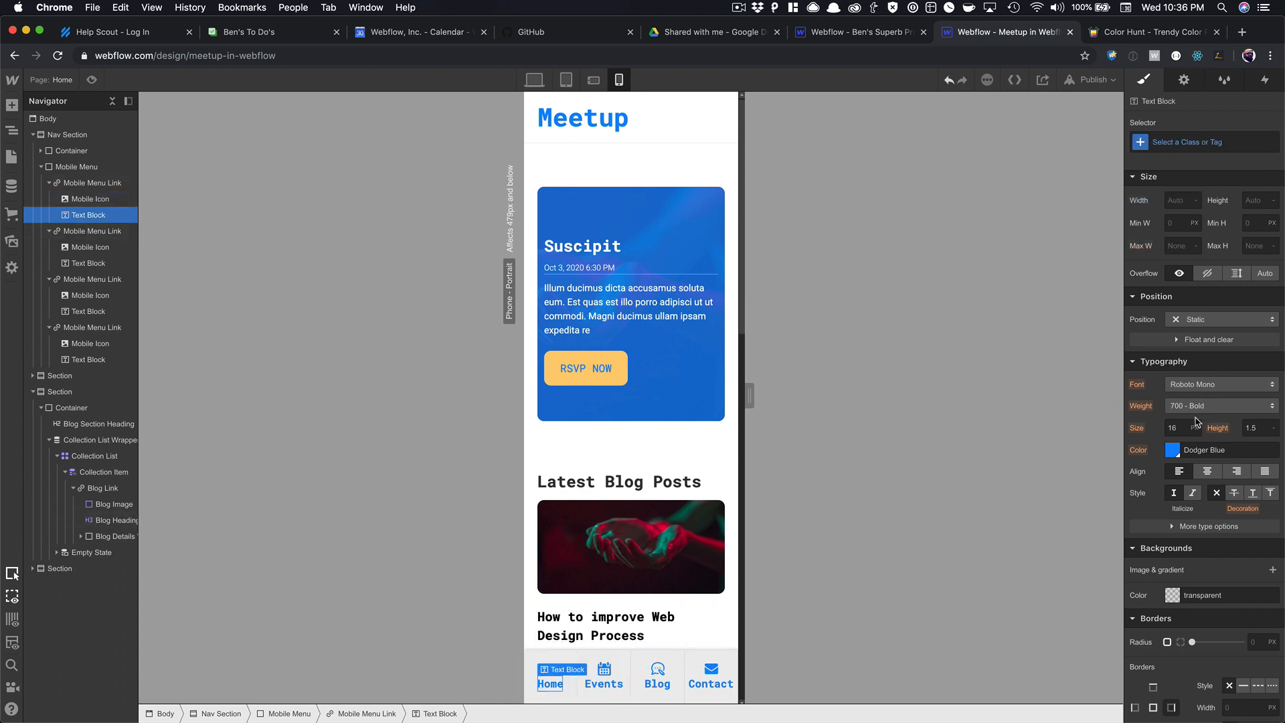
click(1198, 407)
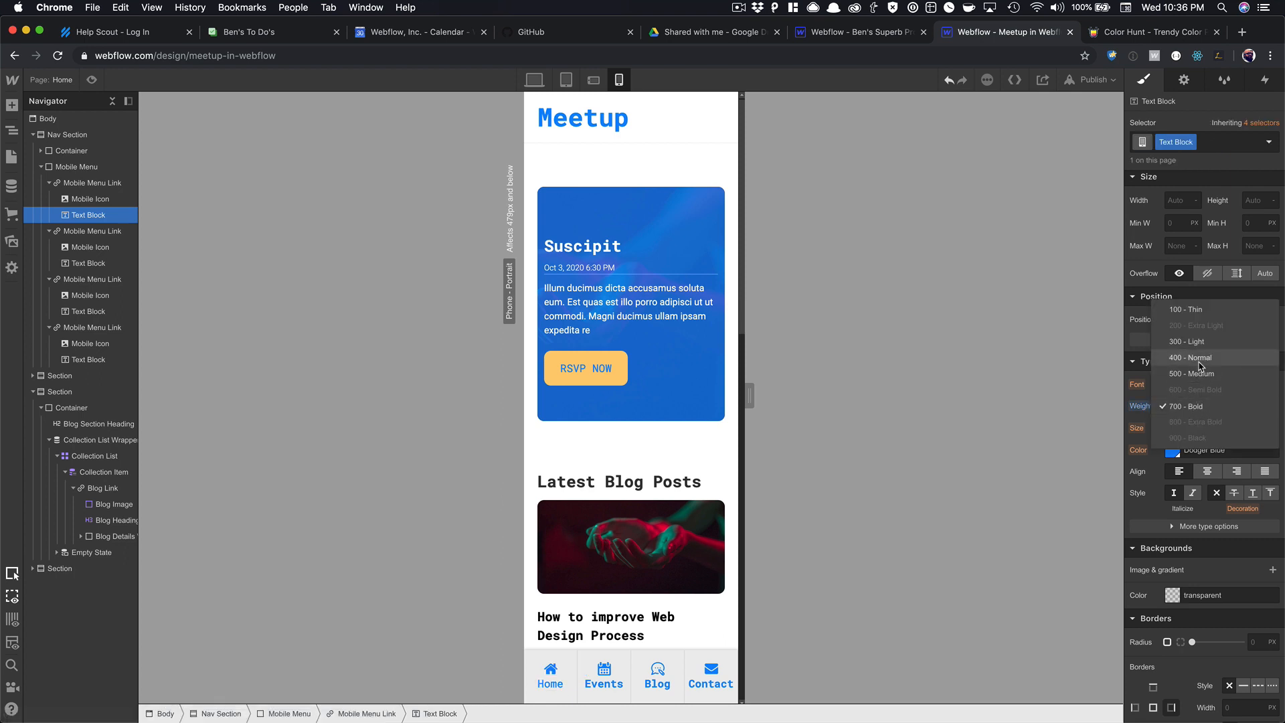
click(1137, 320)
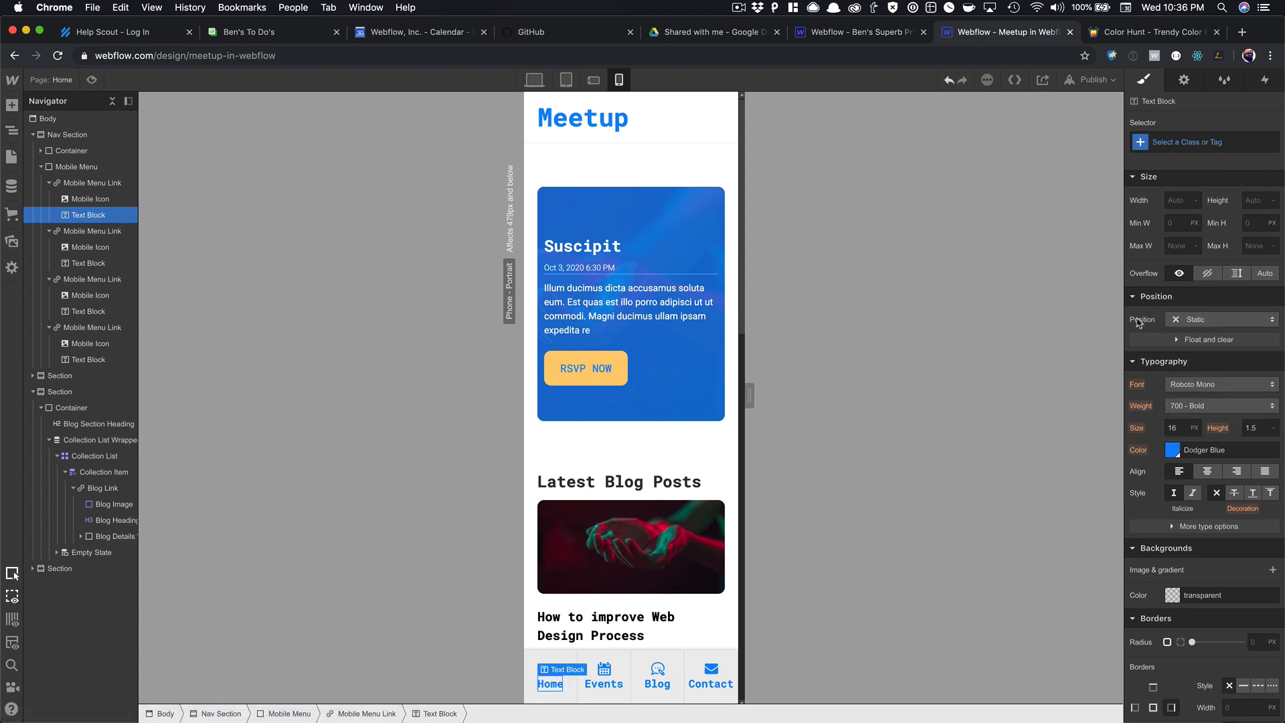
click(569, 697)
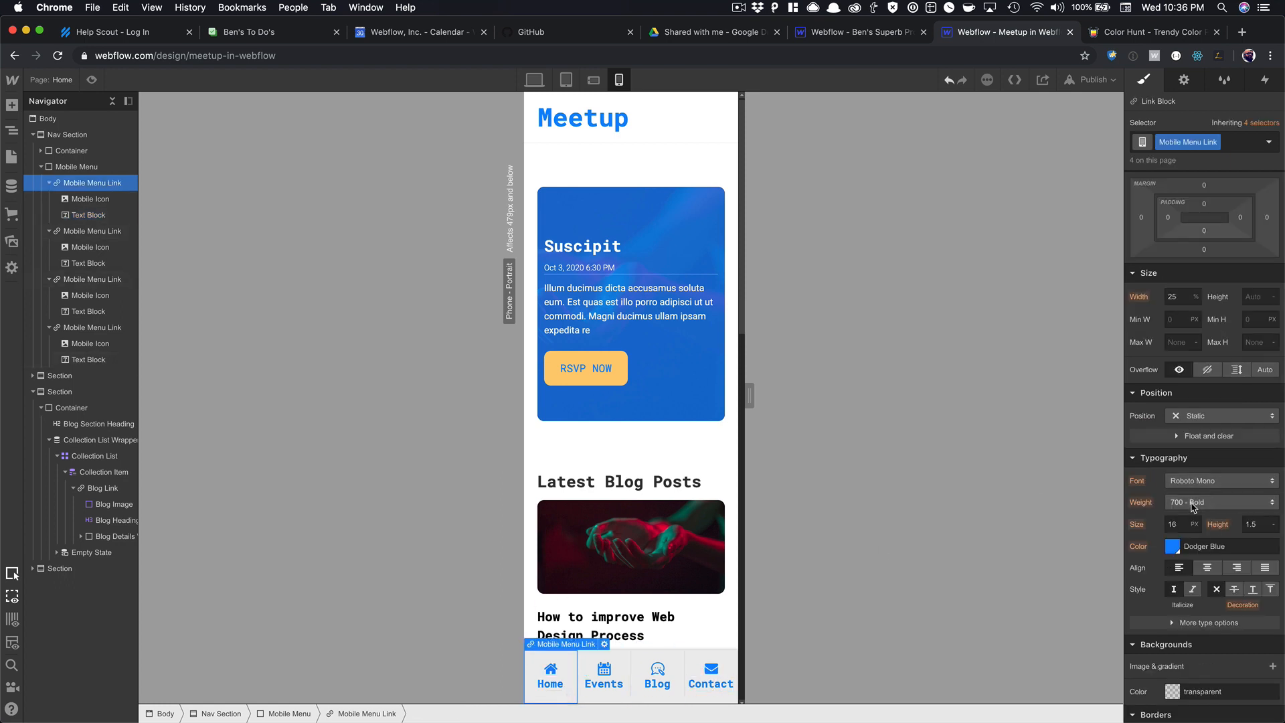
click(1198, 502)
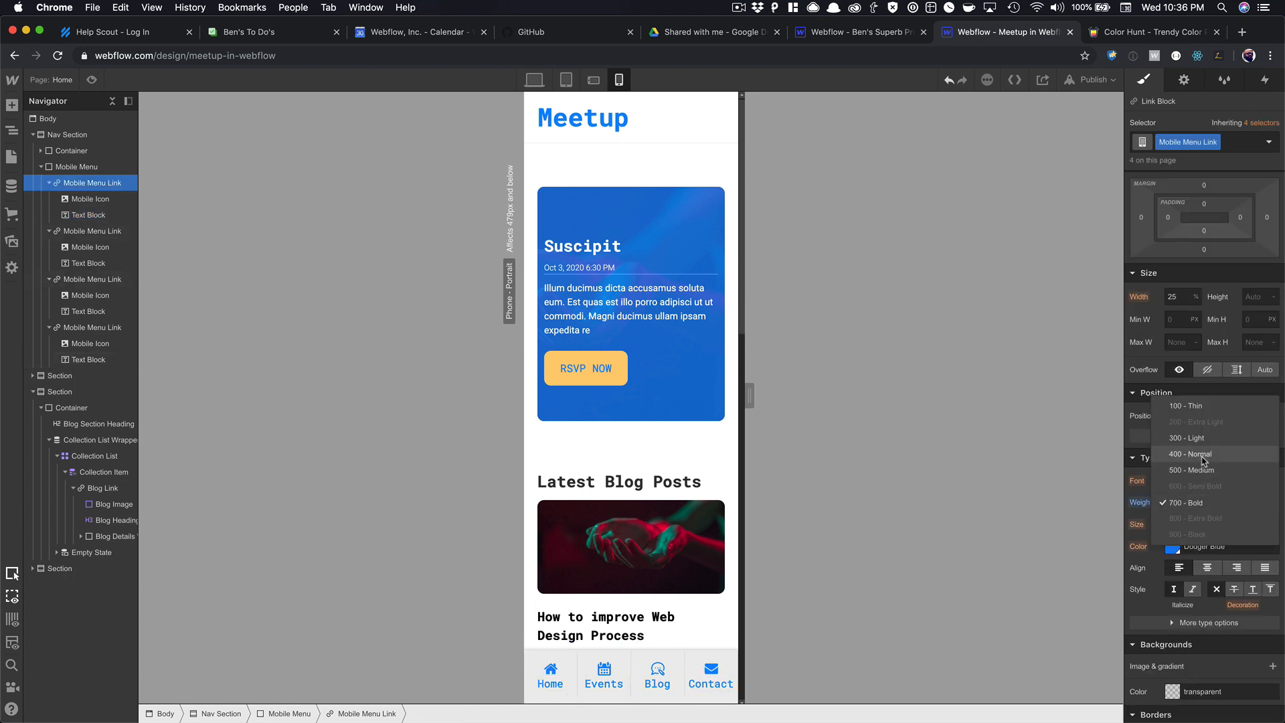
click(1198, 453)
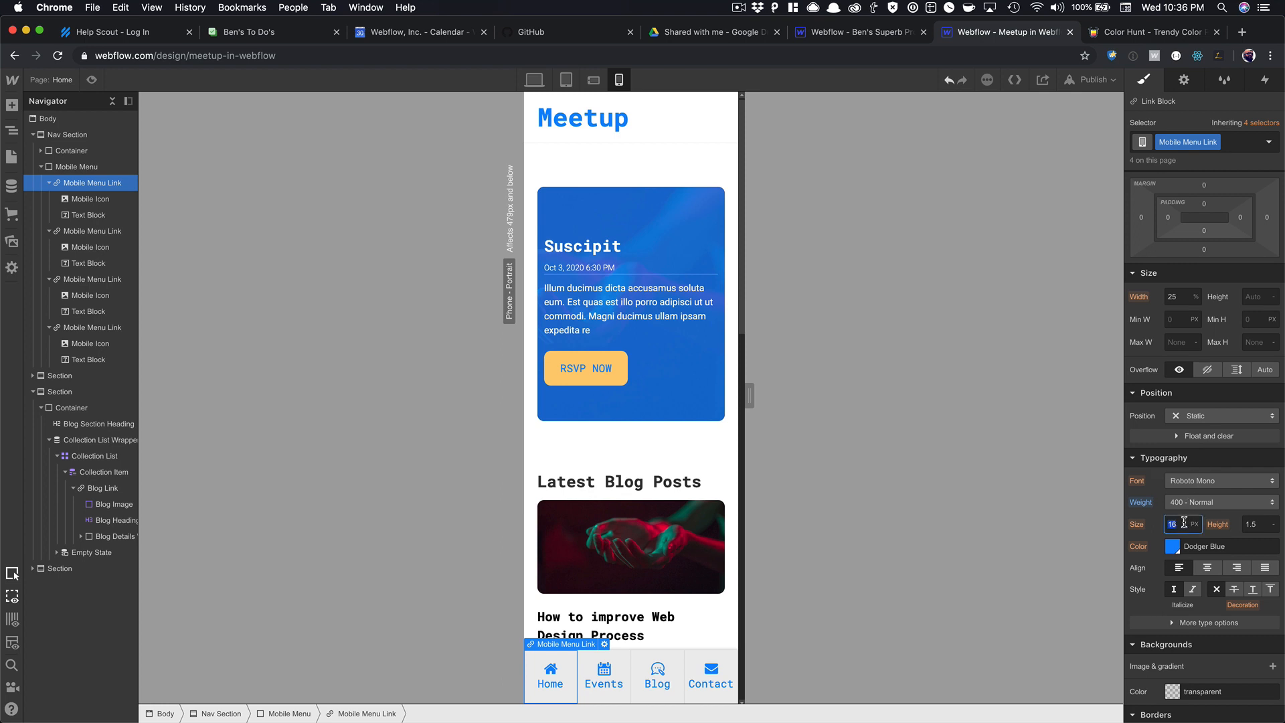
text(11)
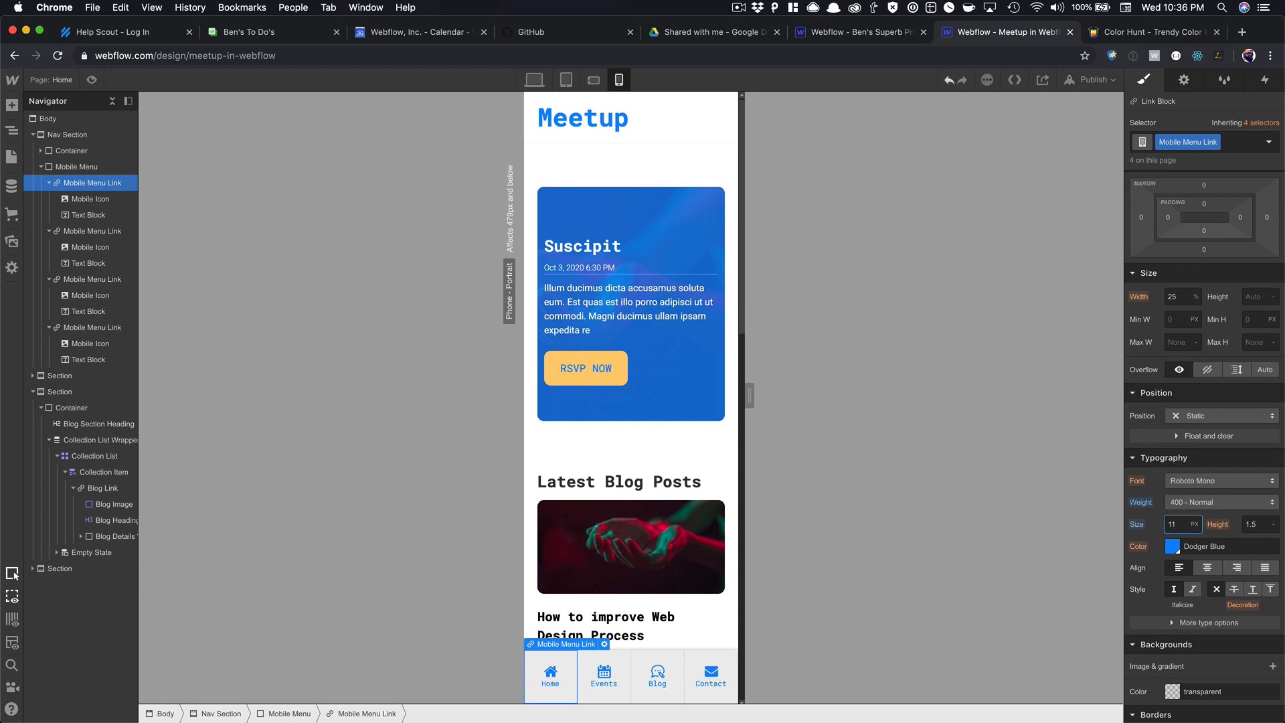
key(Up)
Give the Mobile Icon a 3px bottom margin.
click(550, 670)
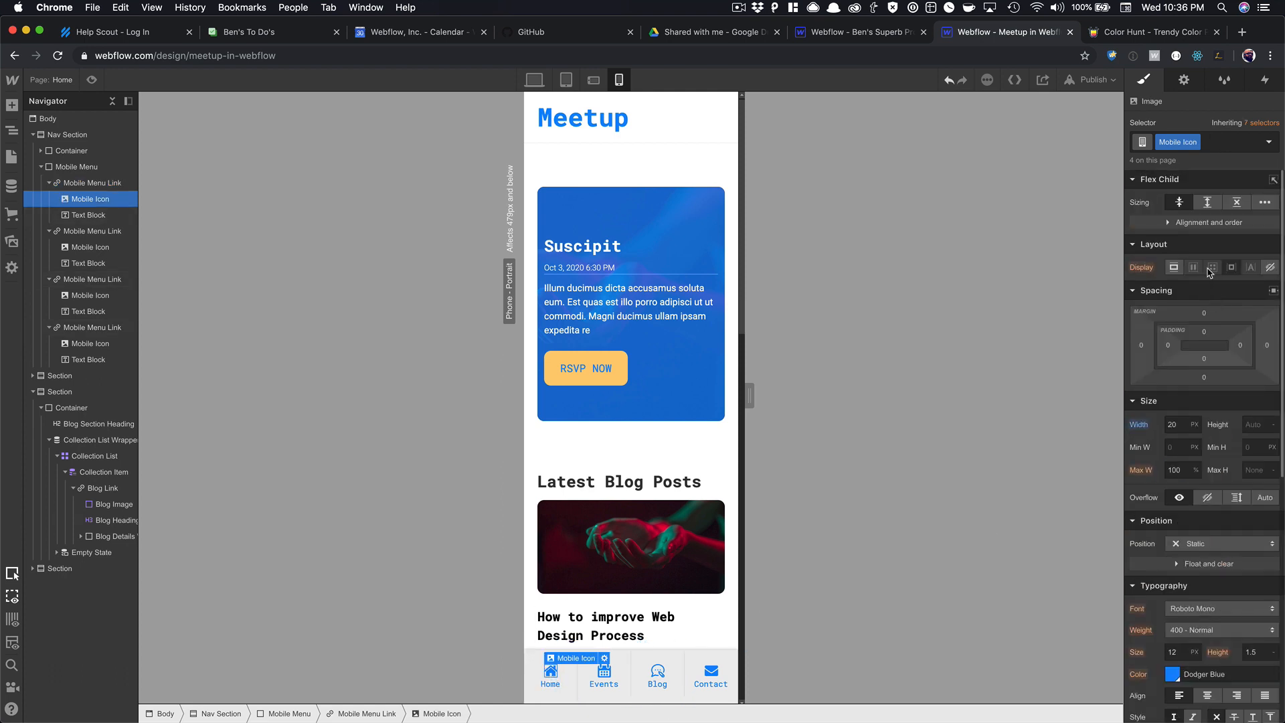
drag(1205, 377, 1208, 381)
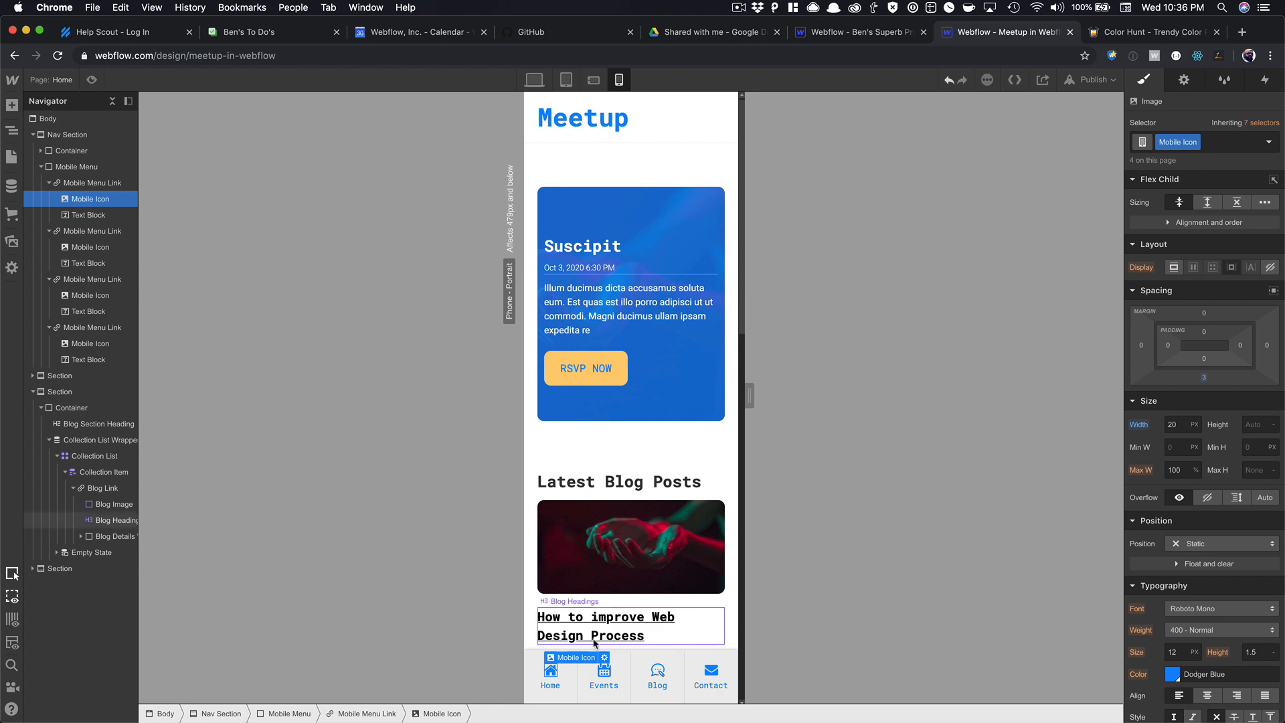
click(536, 670)
Link the first mobile nav item to the Home page.
click(1185, 80)
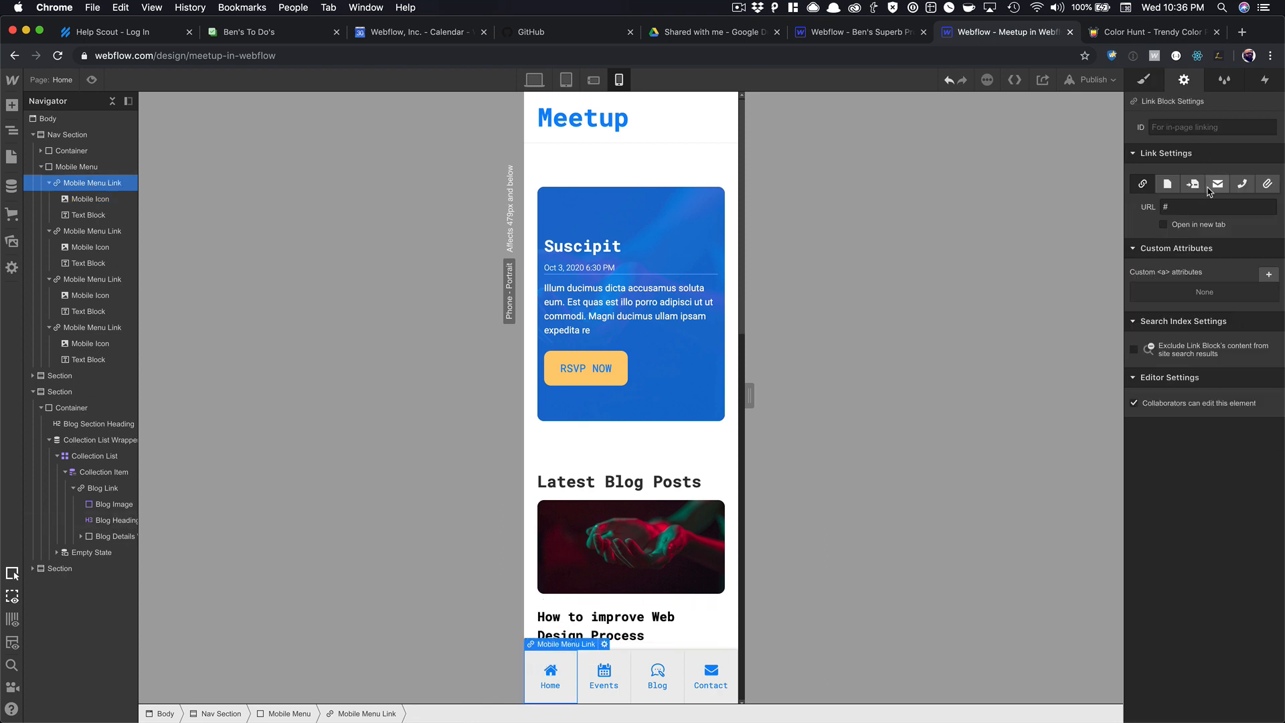
click(1168, 183)
click(1189, 208)
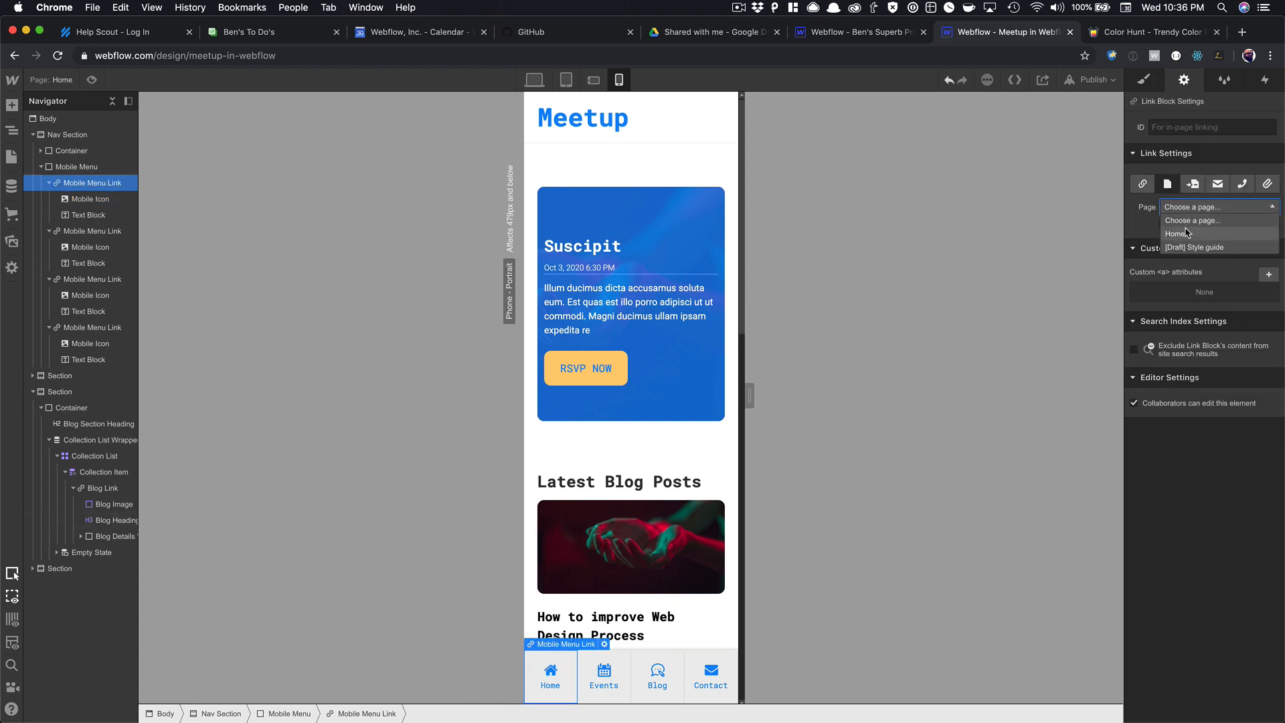
click(1189, 234)
click(1145, 79)
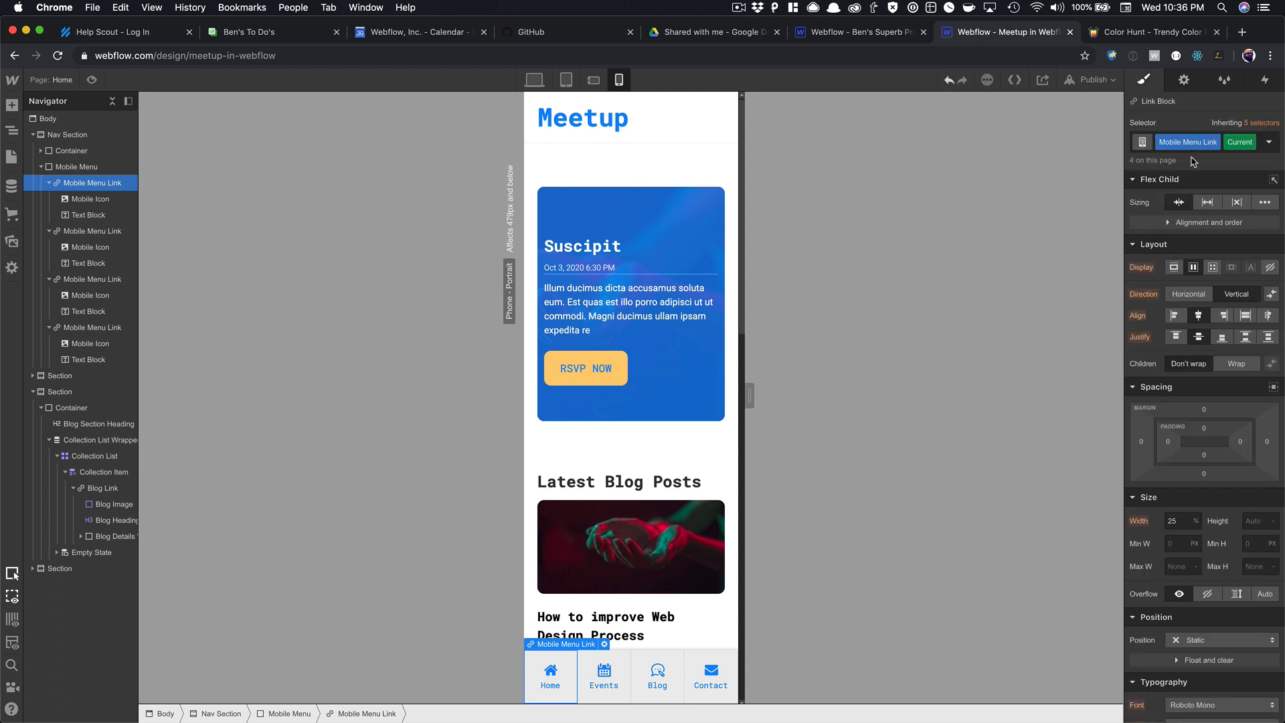
On Phone Portrait, give the current Home nav item a Navajo White background, keeping the Dodger Blue label.
scroll(1180, 388, down, 6)
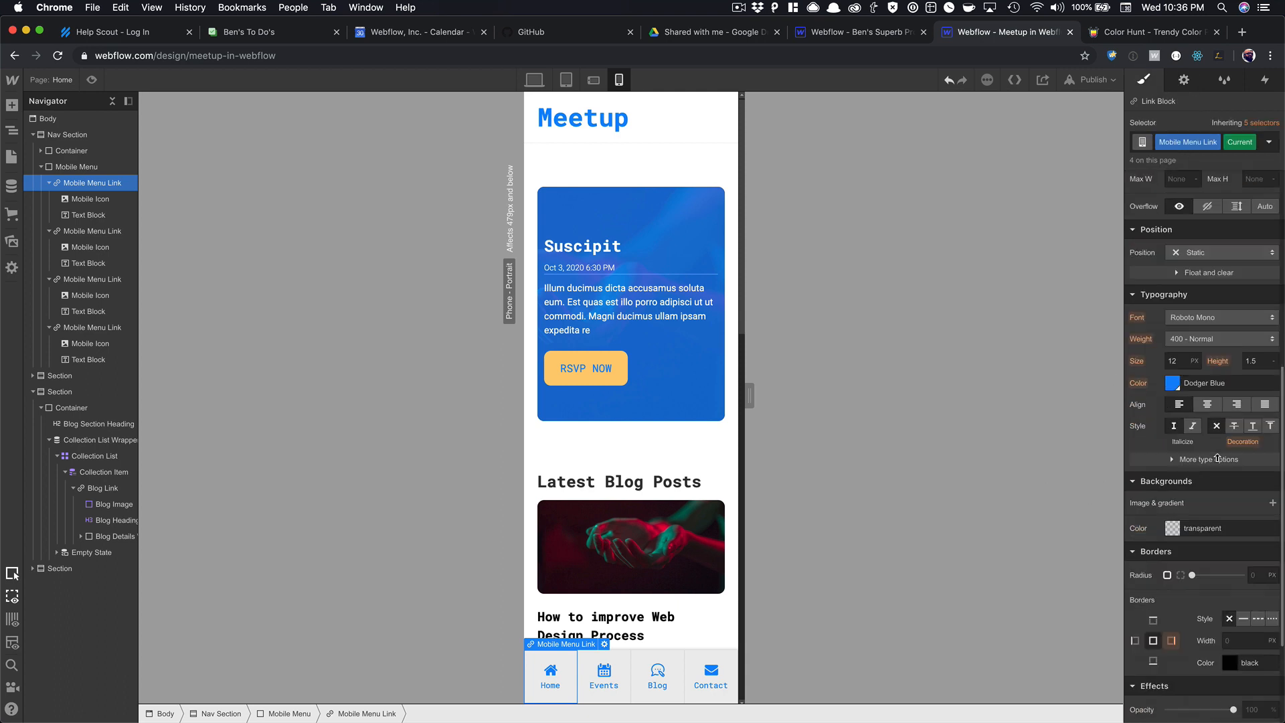
click(1172, 384)
click(1272, 592)
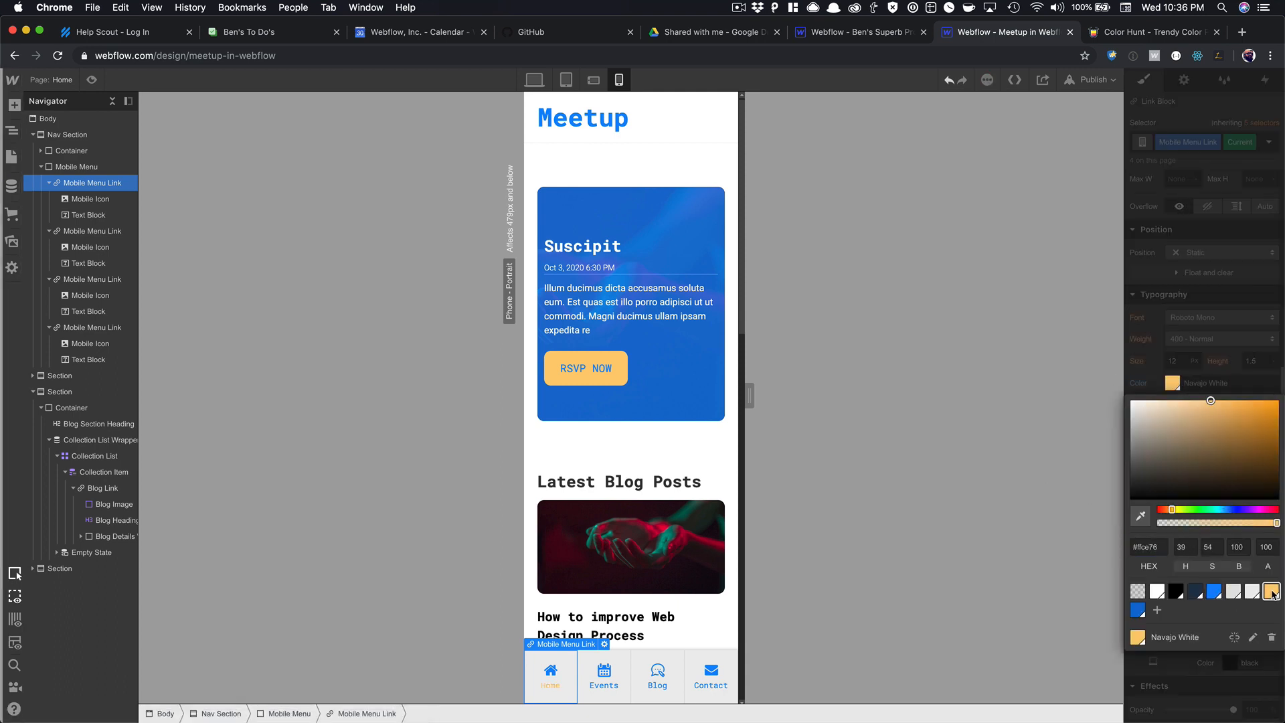
click(1209, 393)
key(super+z)
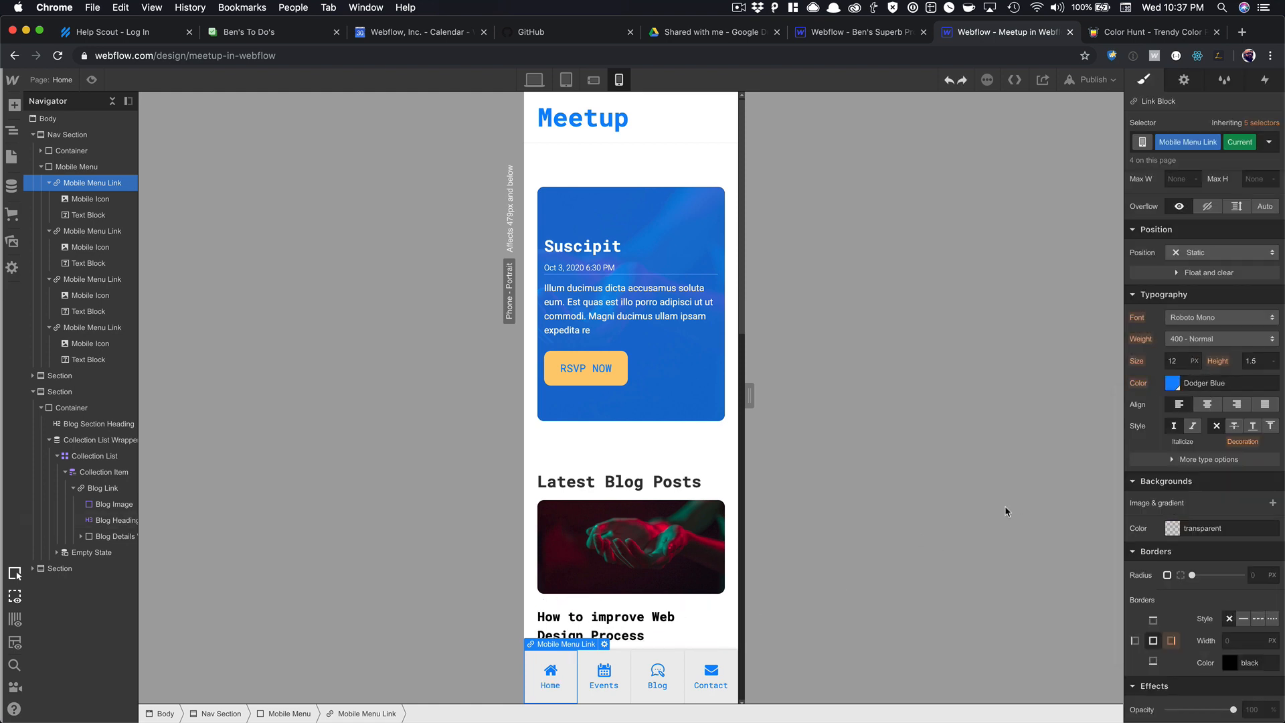
click(1171, 528)
click(1271, 485)
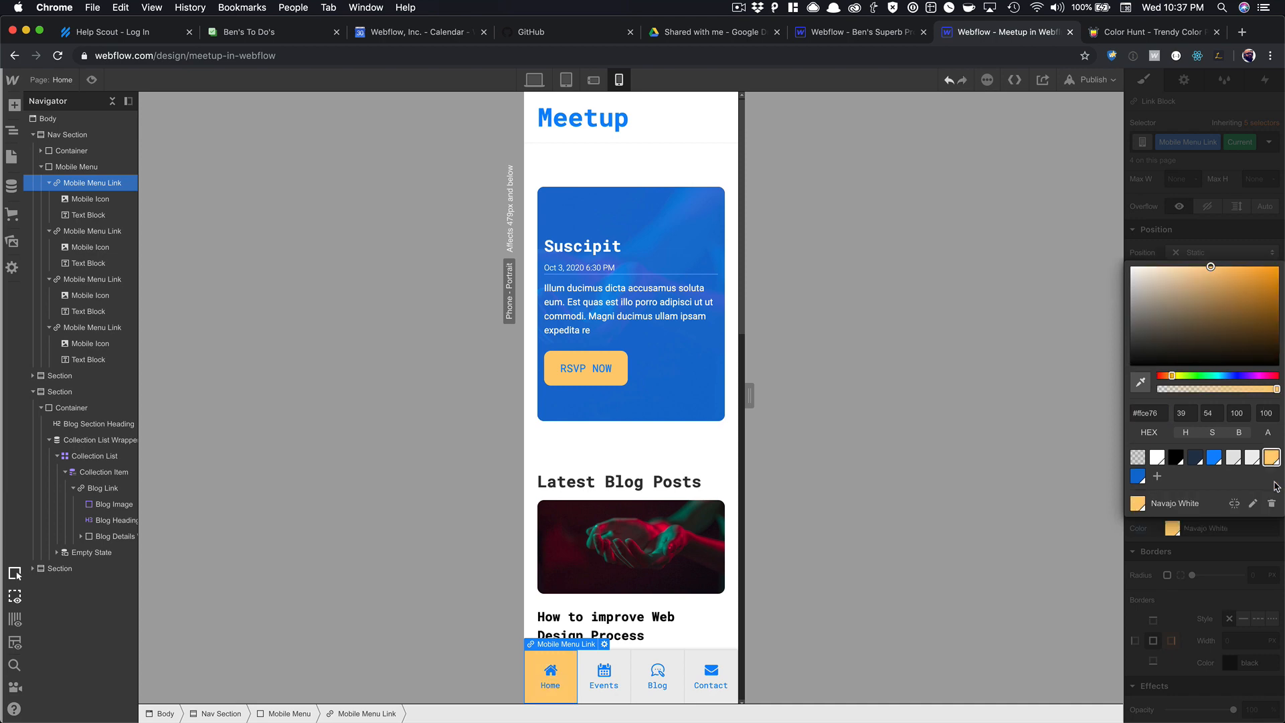
click(1170, 581)
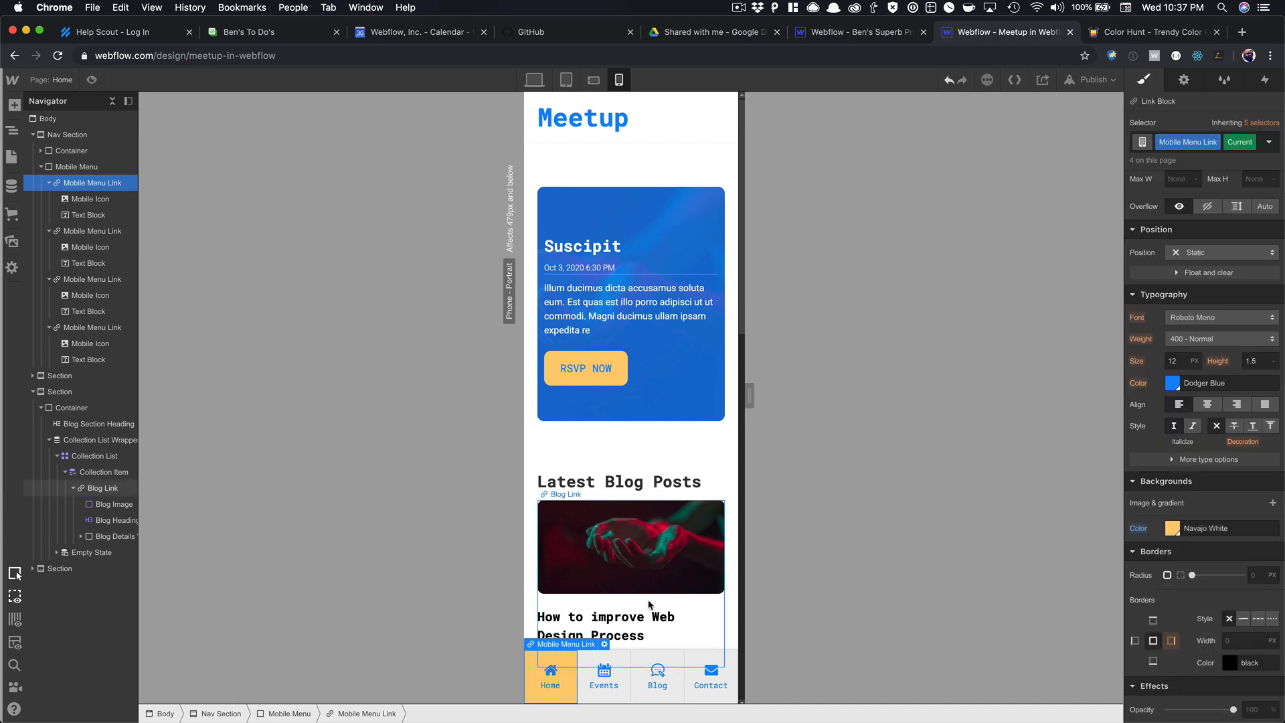
click(649, 605)
scroll(701, 589, down, 5)
scroll(700, 592, down, 6)
scroll(658, 620, up, 10)
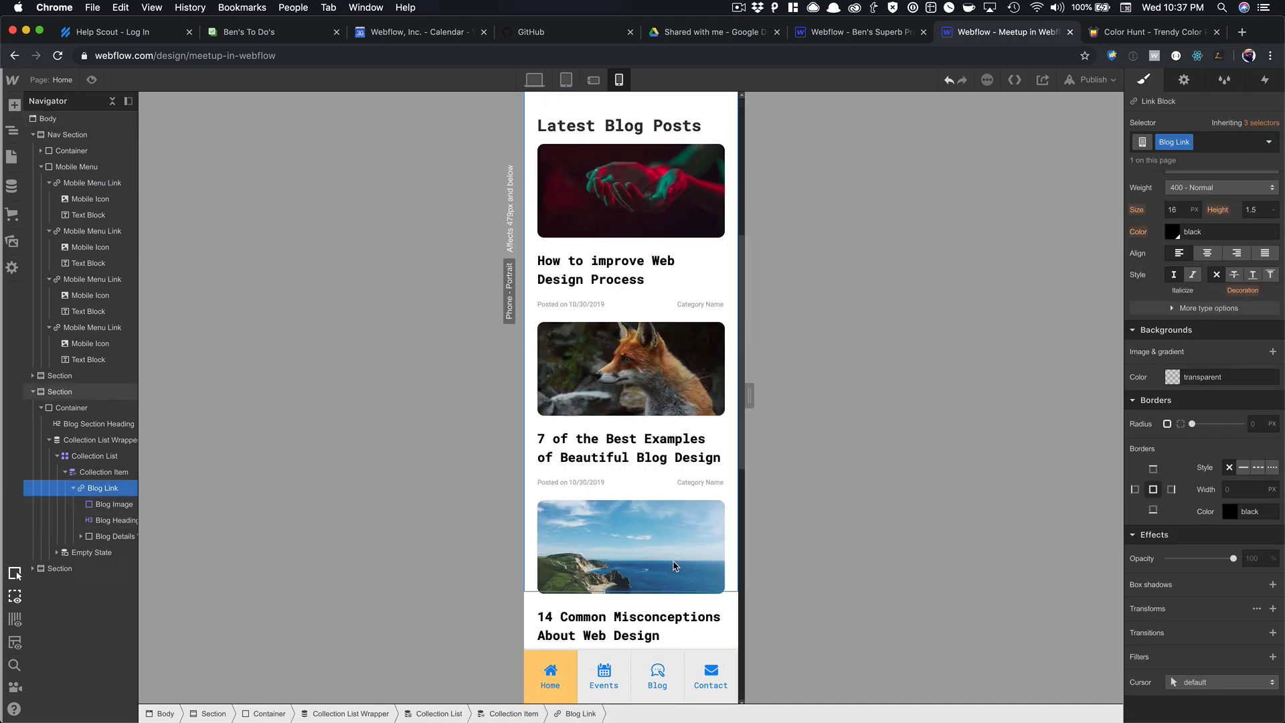
On Phone Landscape, give the Home nav item a Navajo White background as well.
click(593, 80)
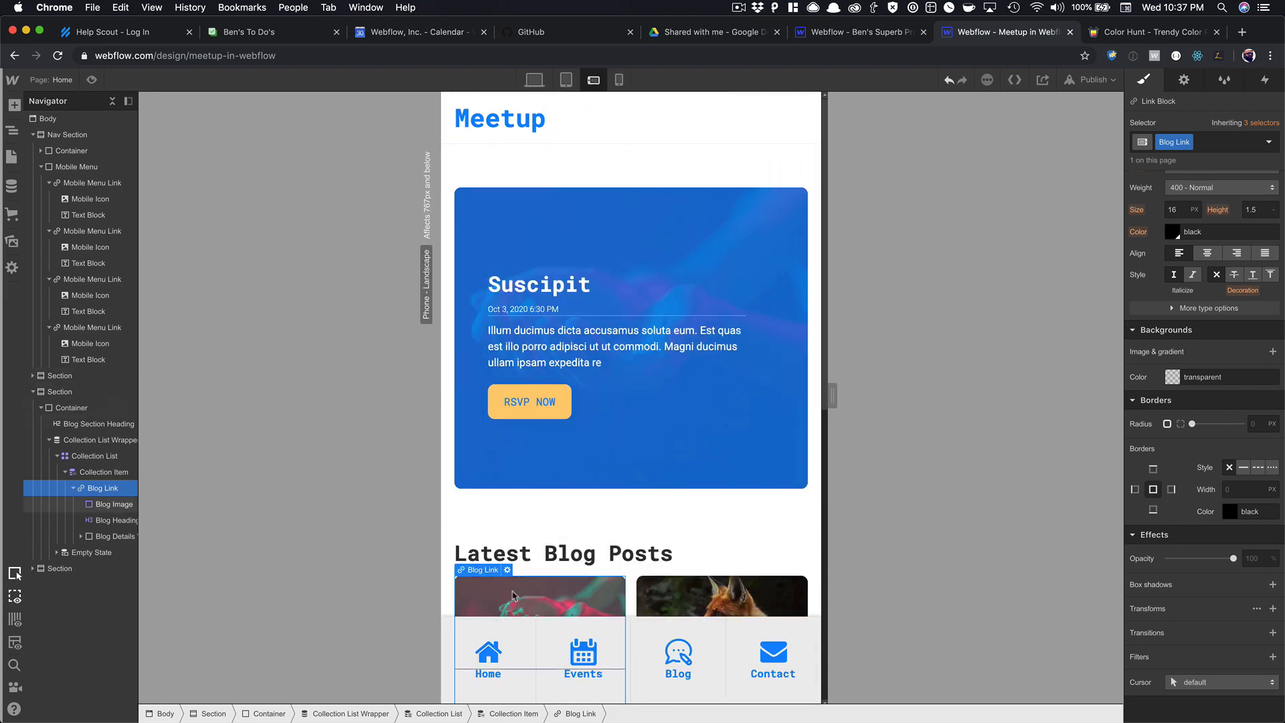
click(448, 632)
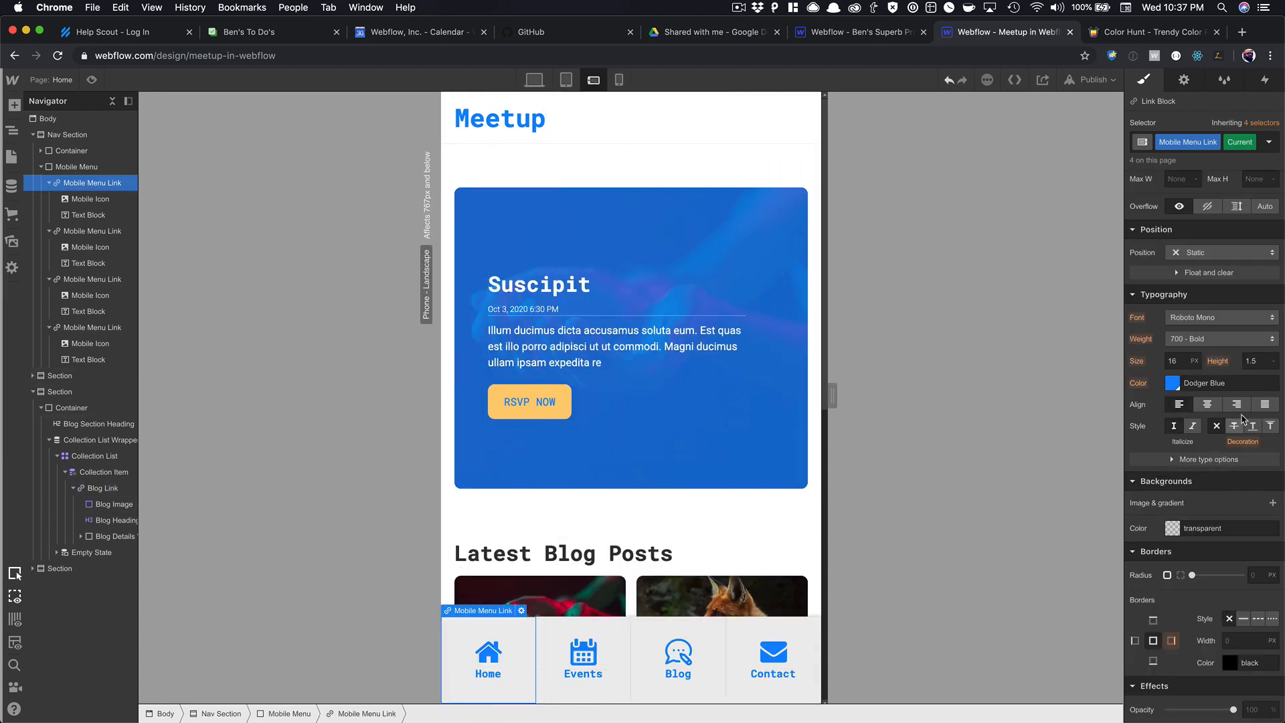
click(1170, 530)
click(1272, 487)
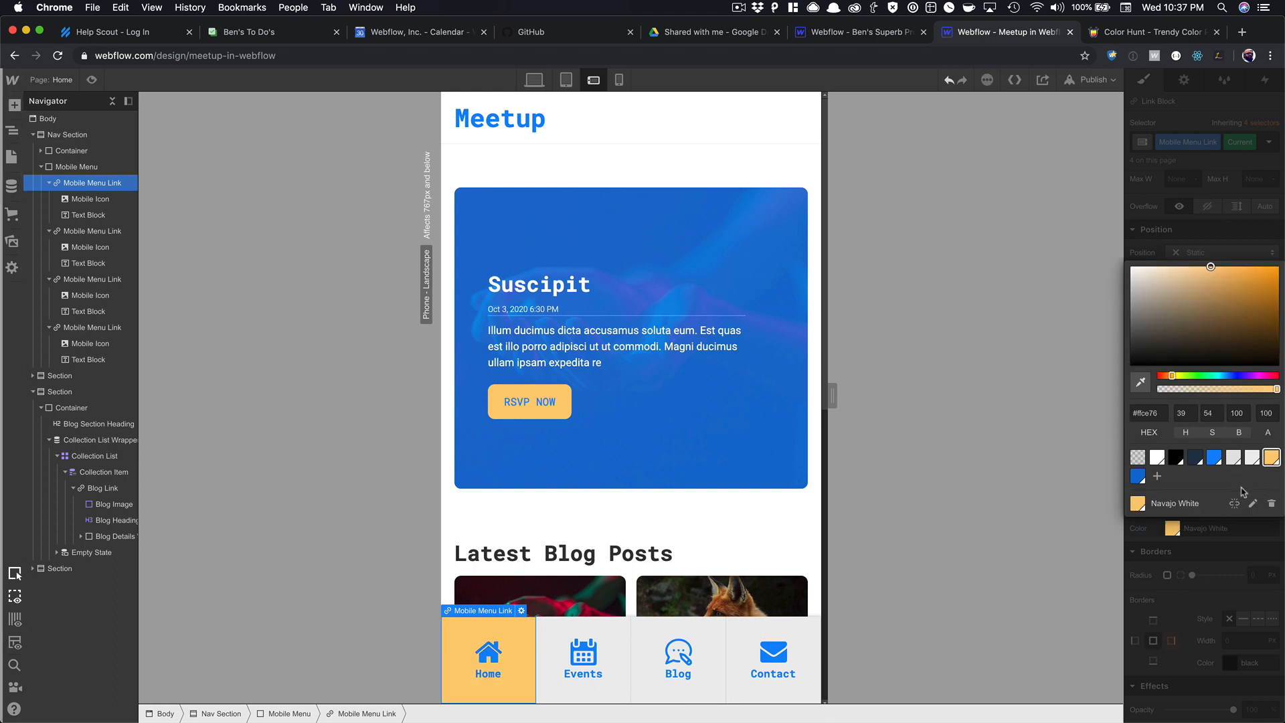
click(737, 484)
Hide the Mobile Menu on the desktop layout.
click(566, 79)
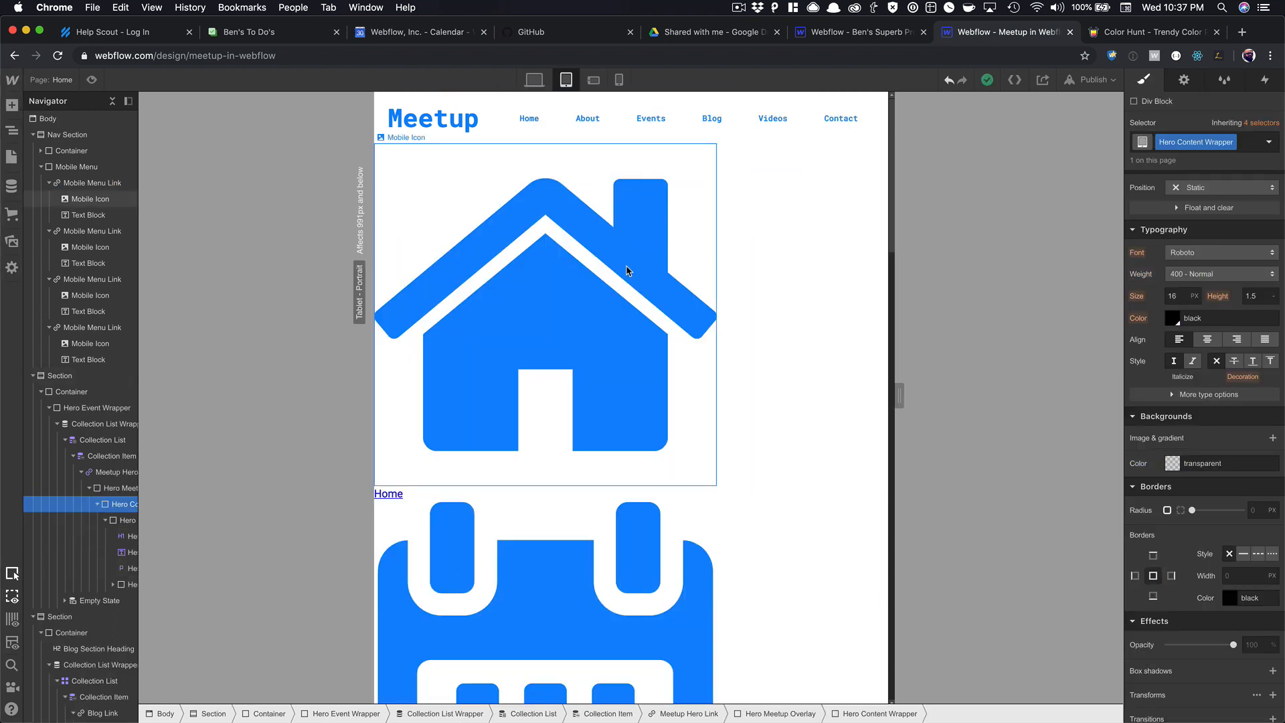
click(535, 80)
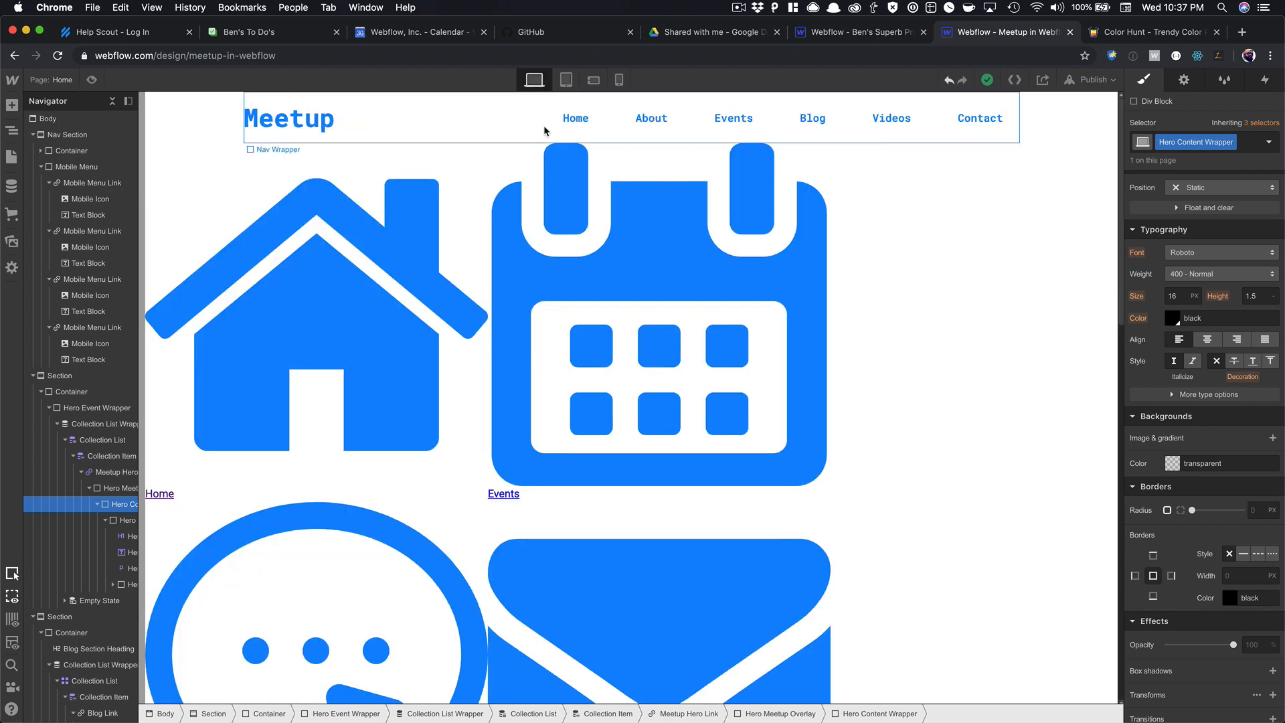
click(40, 168)
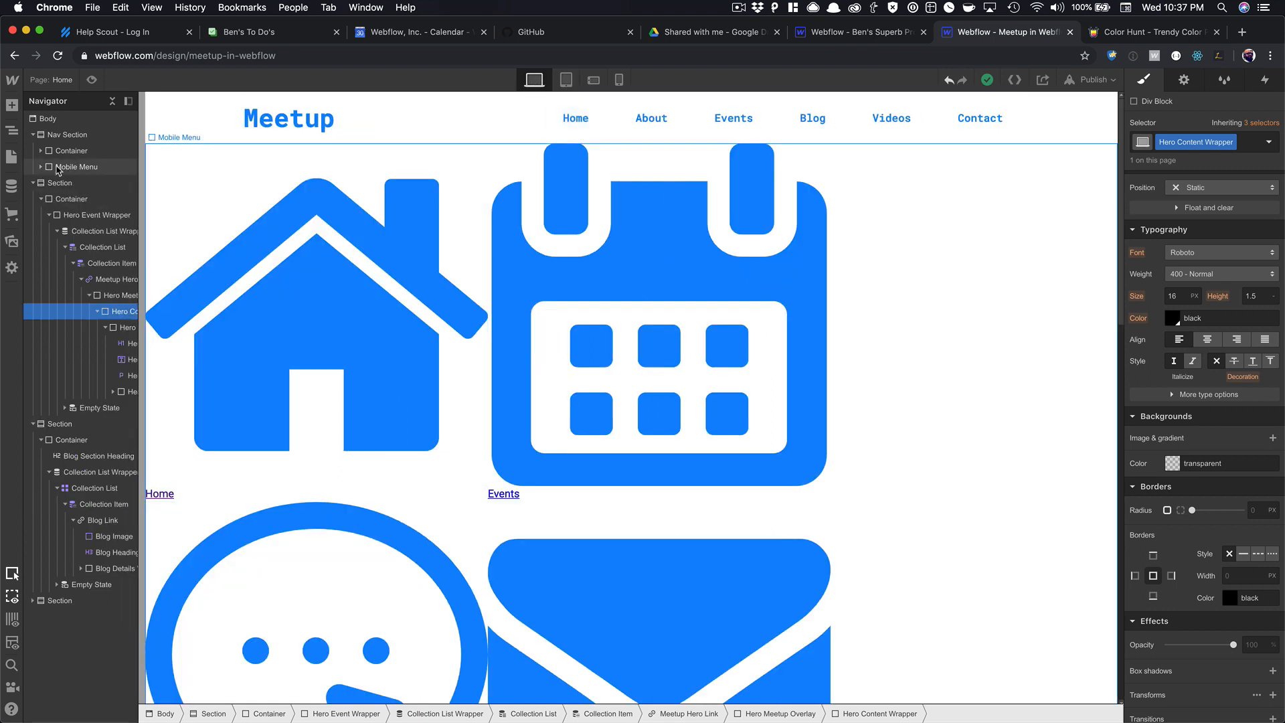
click(59, 167)
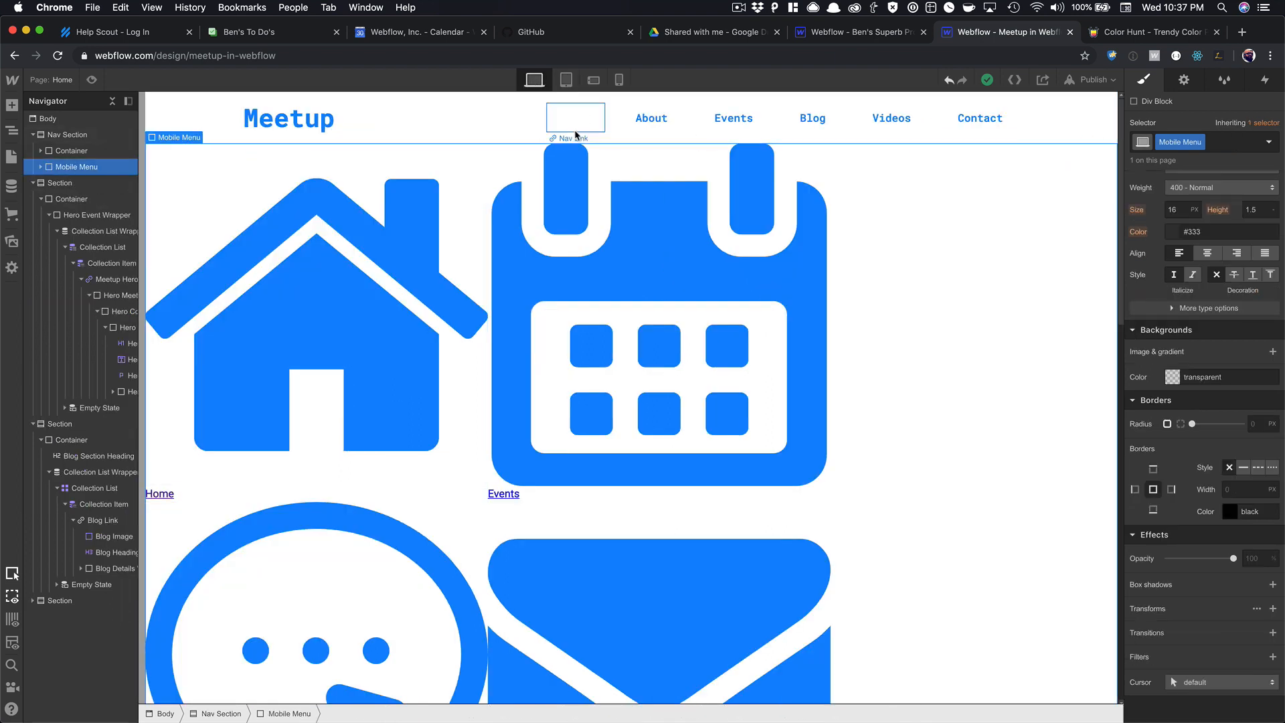
click(1178, 81)
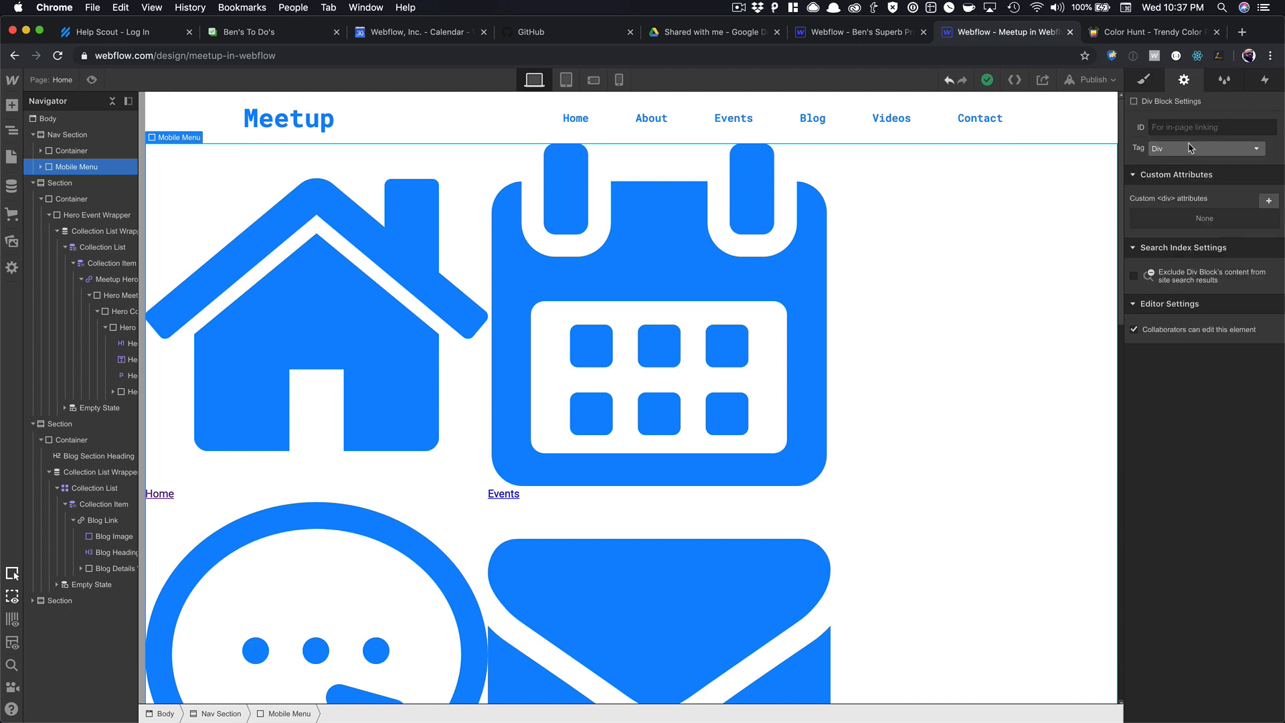
click(1144, 79)
click(1269, 202)
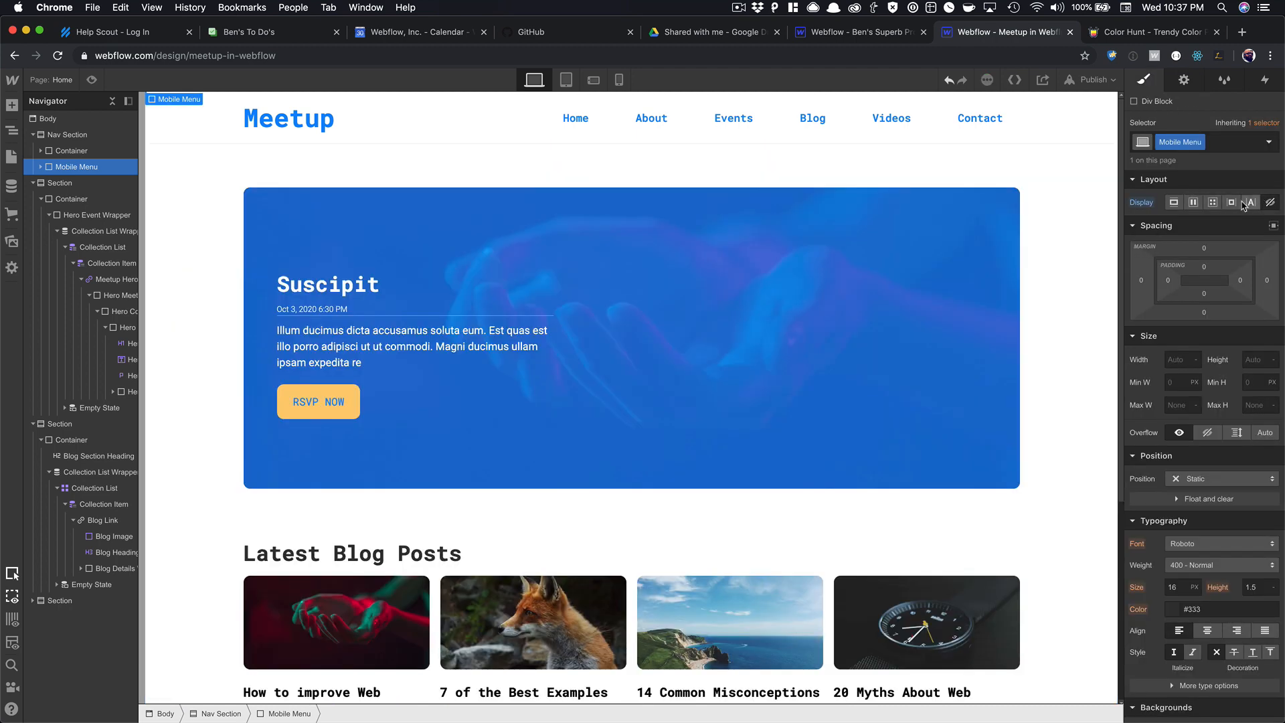
Set the Mobile Menu height to 110px at phone landscape, then view phone portrait width.
click(568, 79)
click(594, 80)
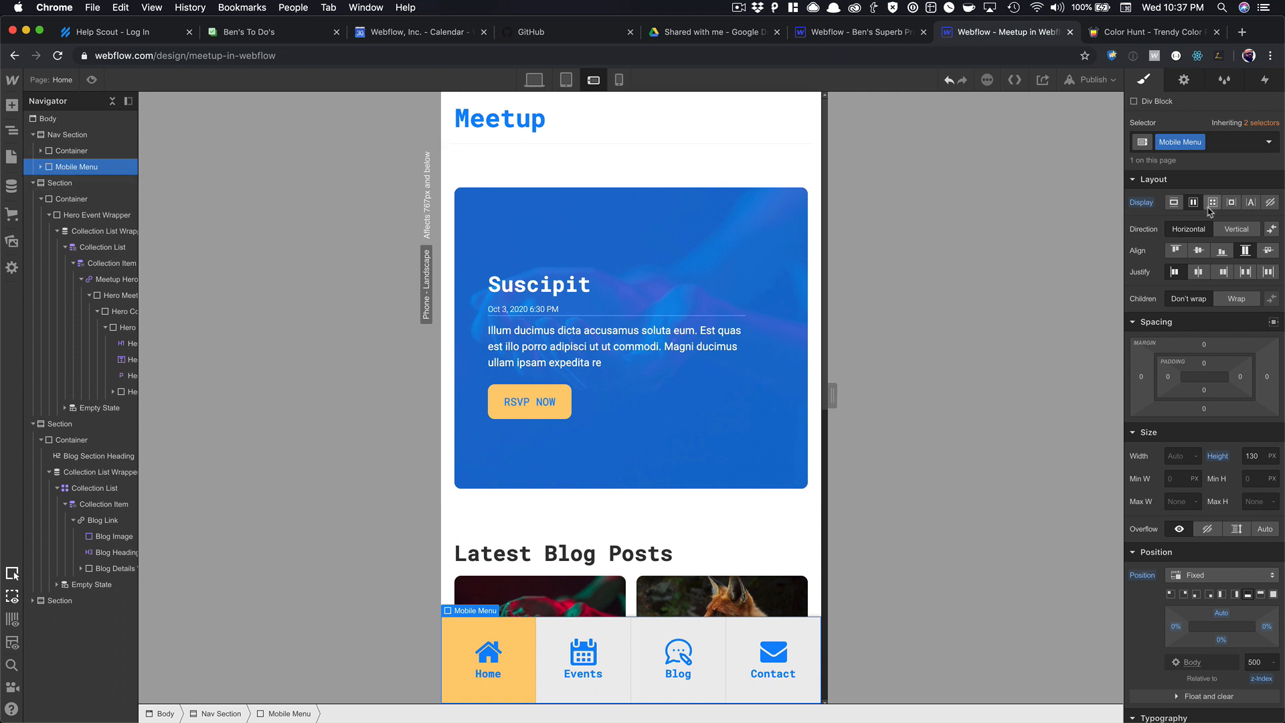
click(619, 80)
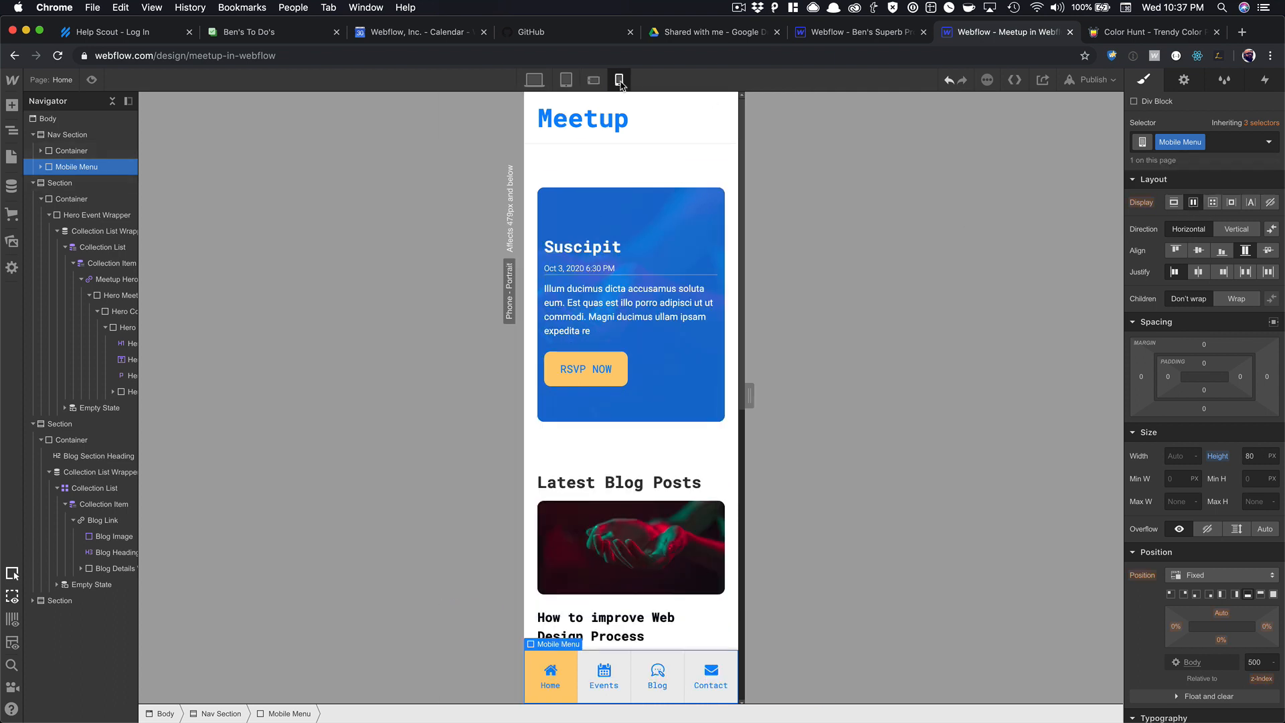
click(594, 80)
click(566, 80)
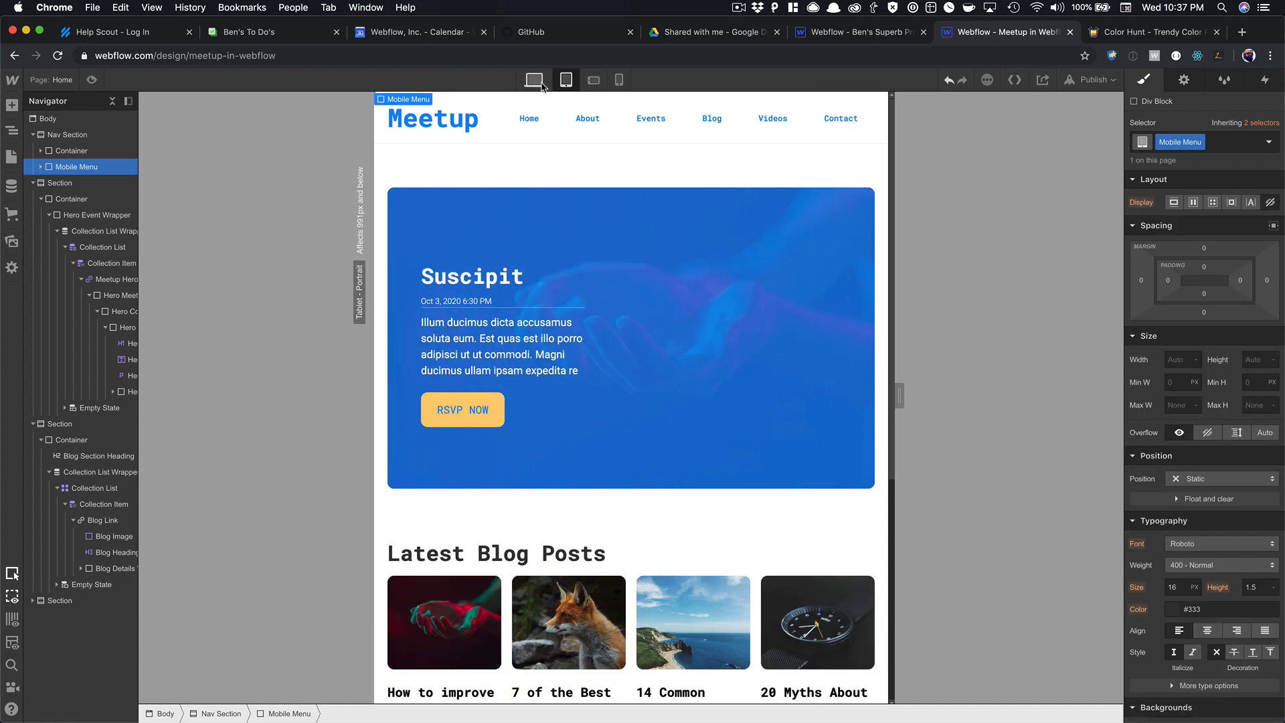
click(534, 80)
click(568, 83)
click(592, 82)
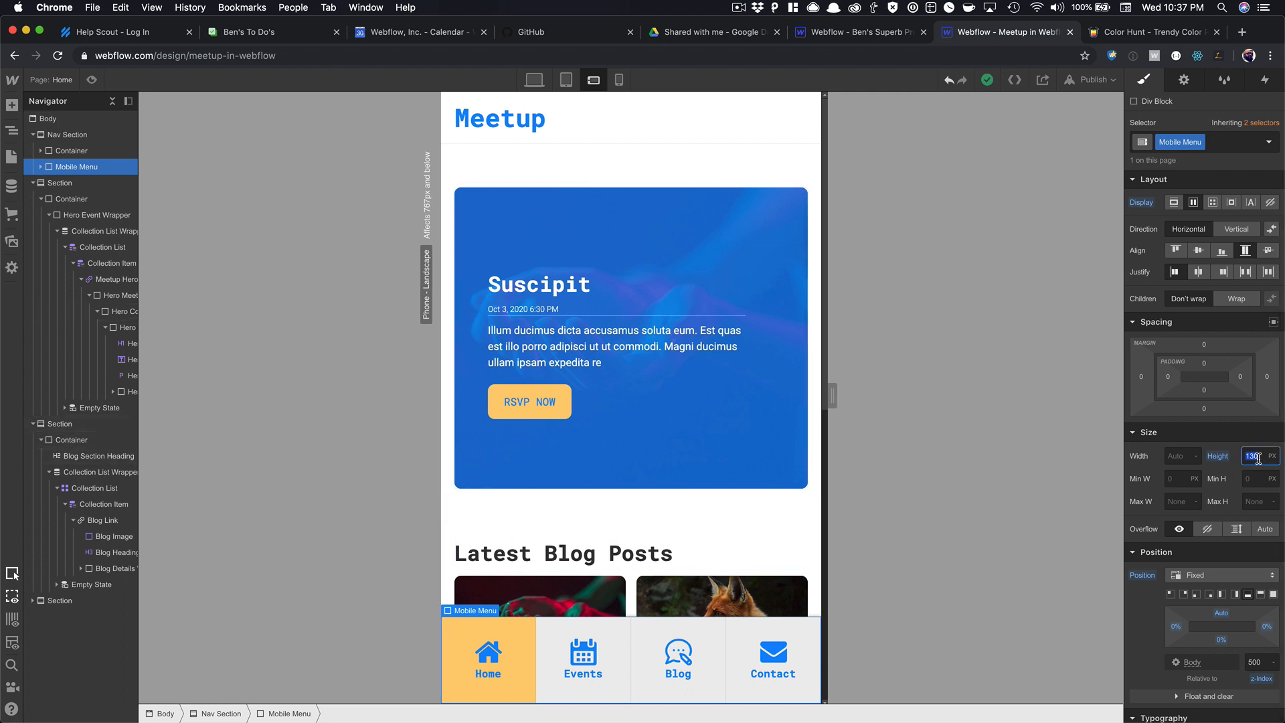
text(110)
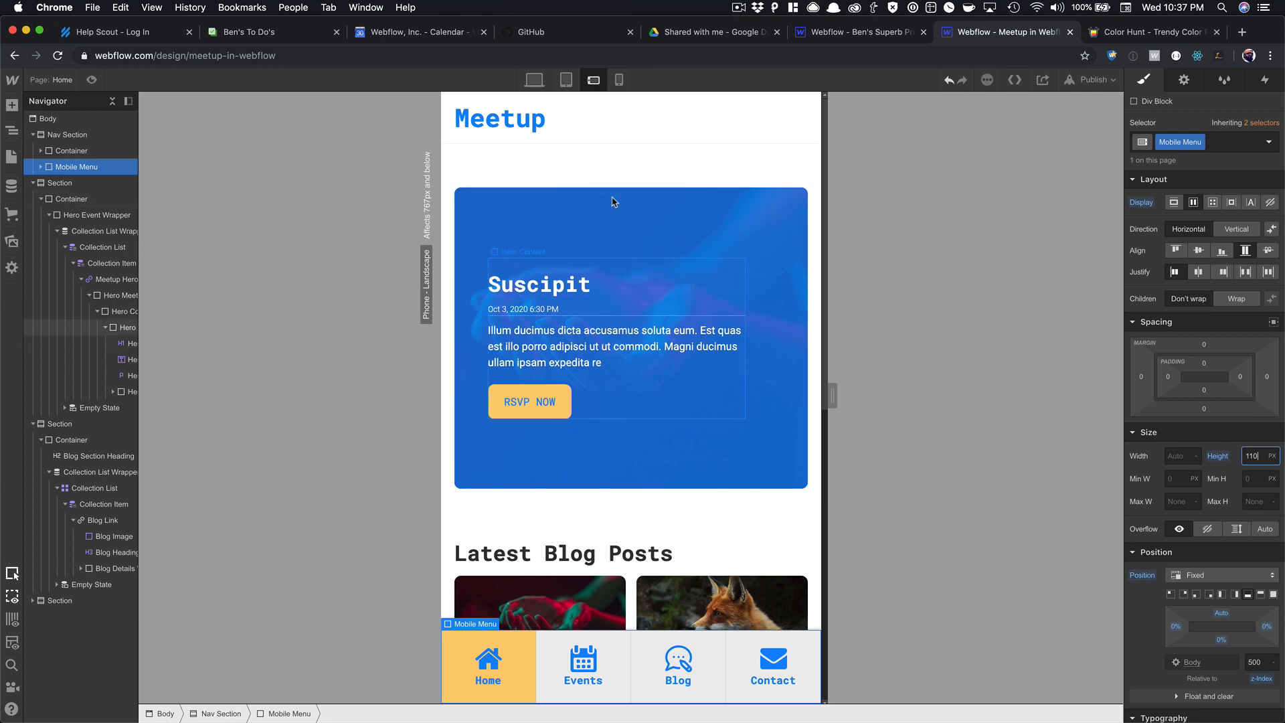
click(619, 80)
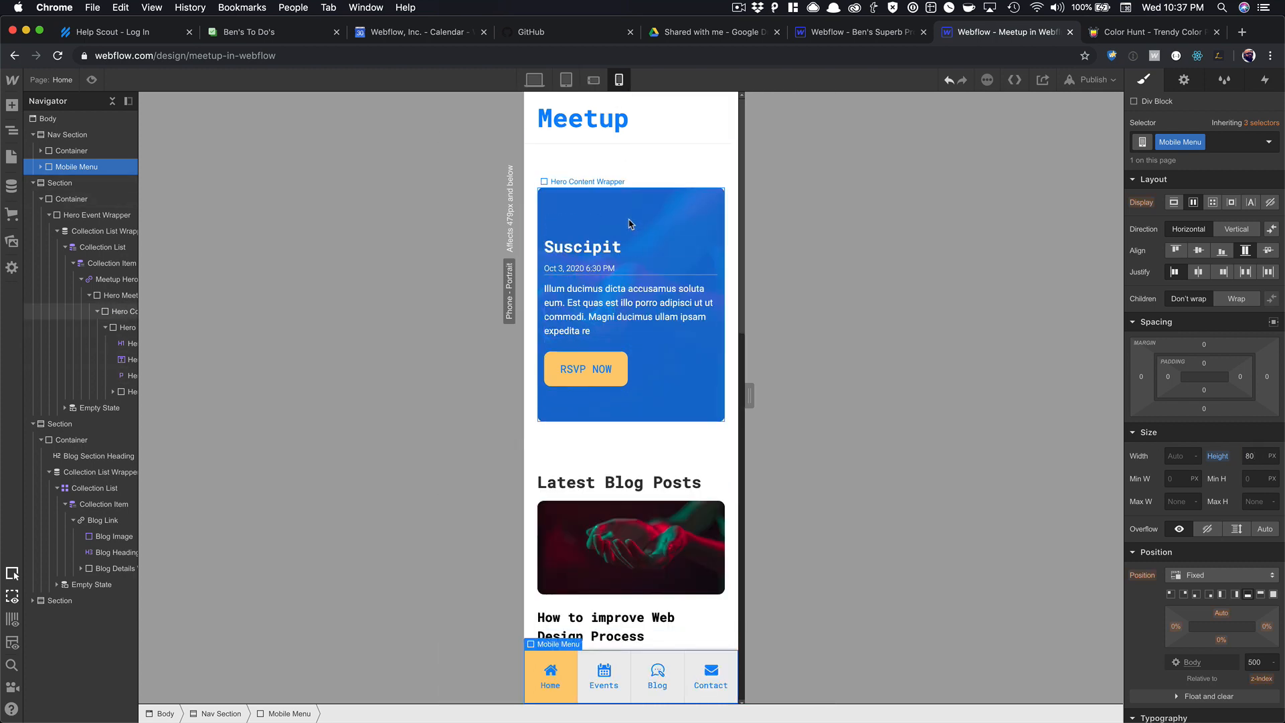
Set the Body (All Pages) bottom padding to 70px on phone portrait, then return to Desktop.
scroll(639, 312, down, 10)
scroll(641, 312, up, 10)
scroll(642, 312, down, 15)
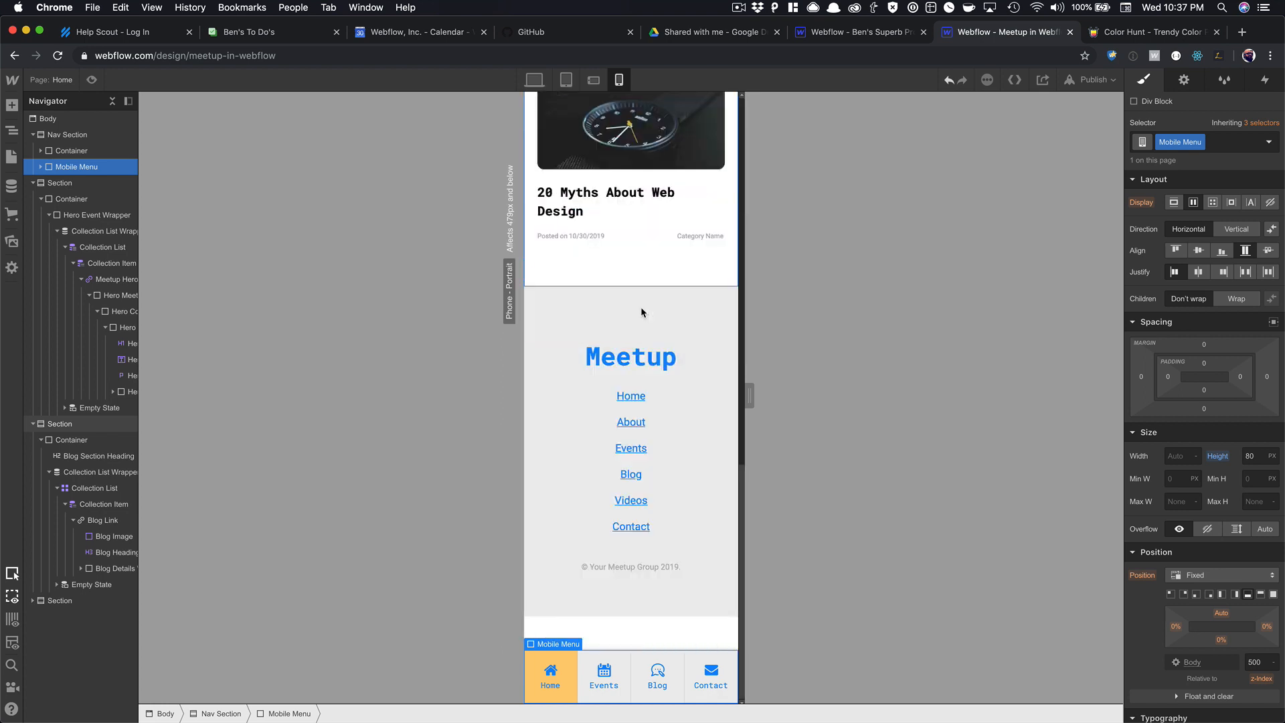
click(652, 628)
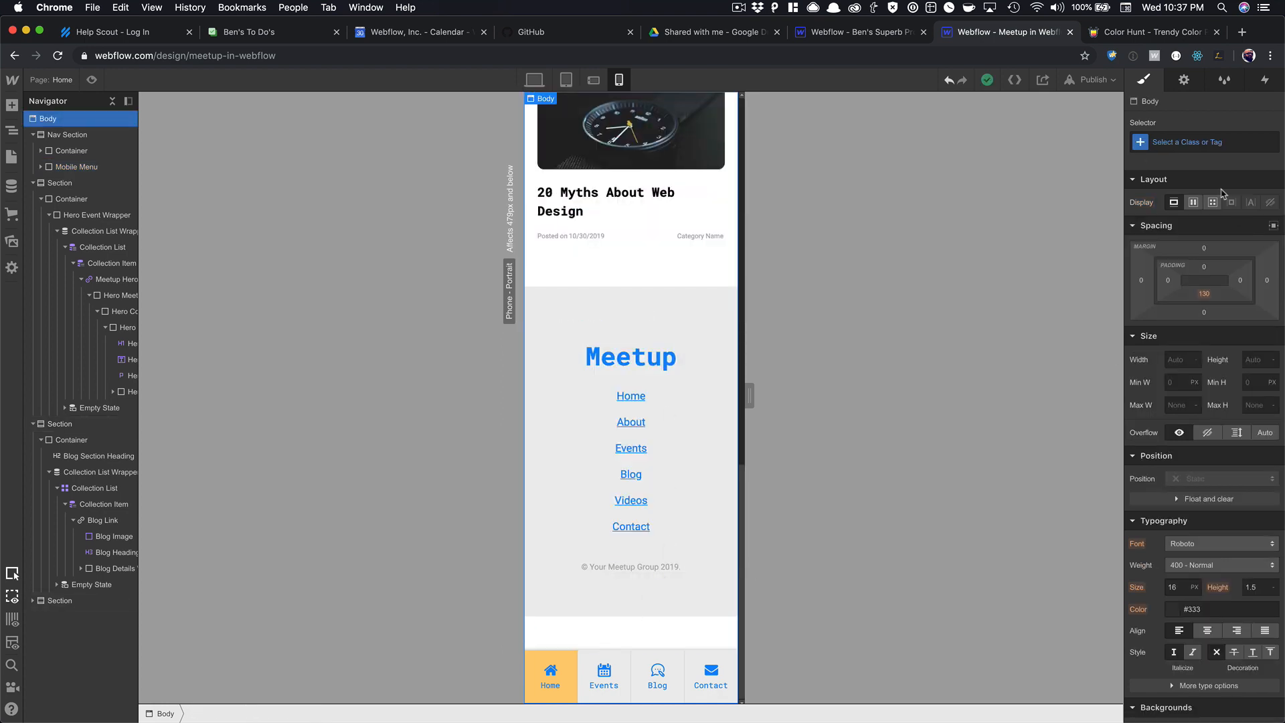
click(1182, 143)
click(1167, 219)
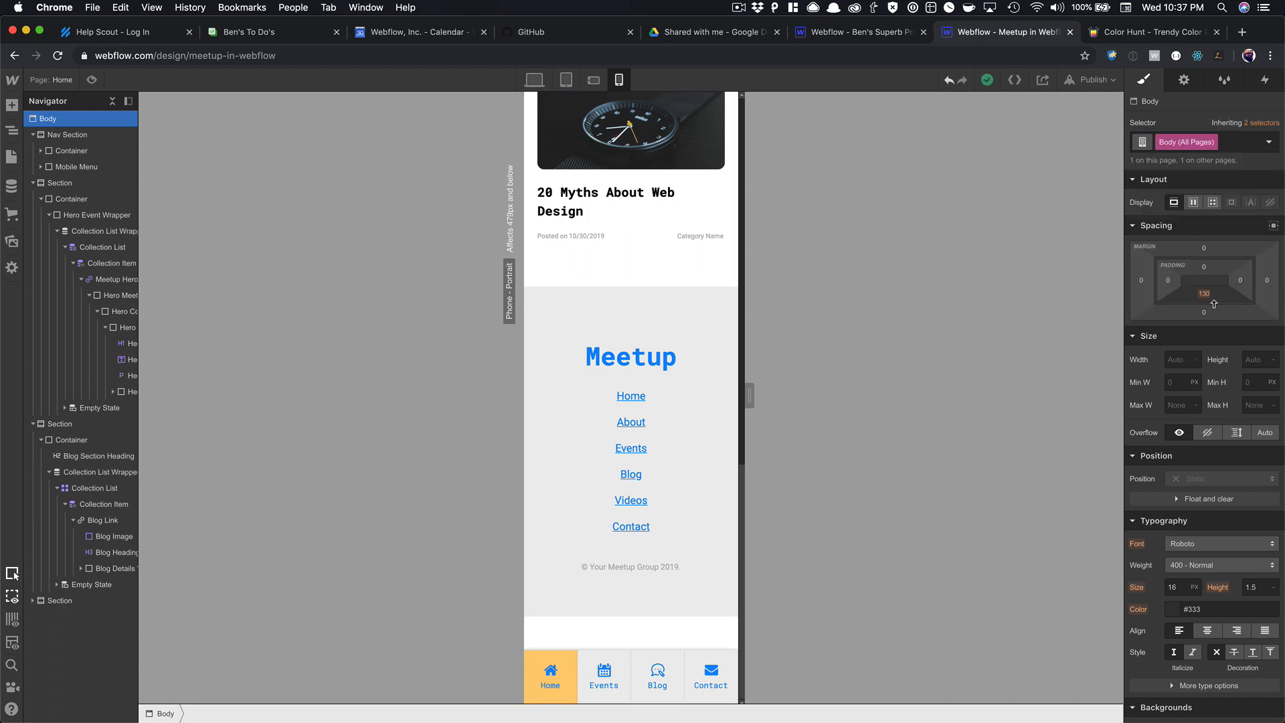
drag(1219, 358, 1226, 414)
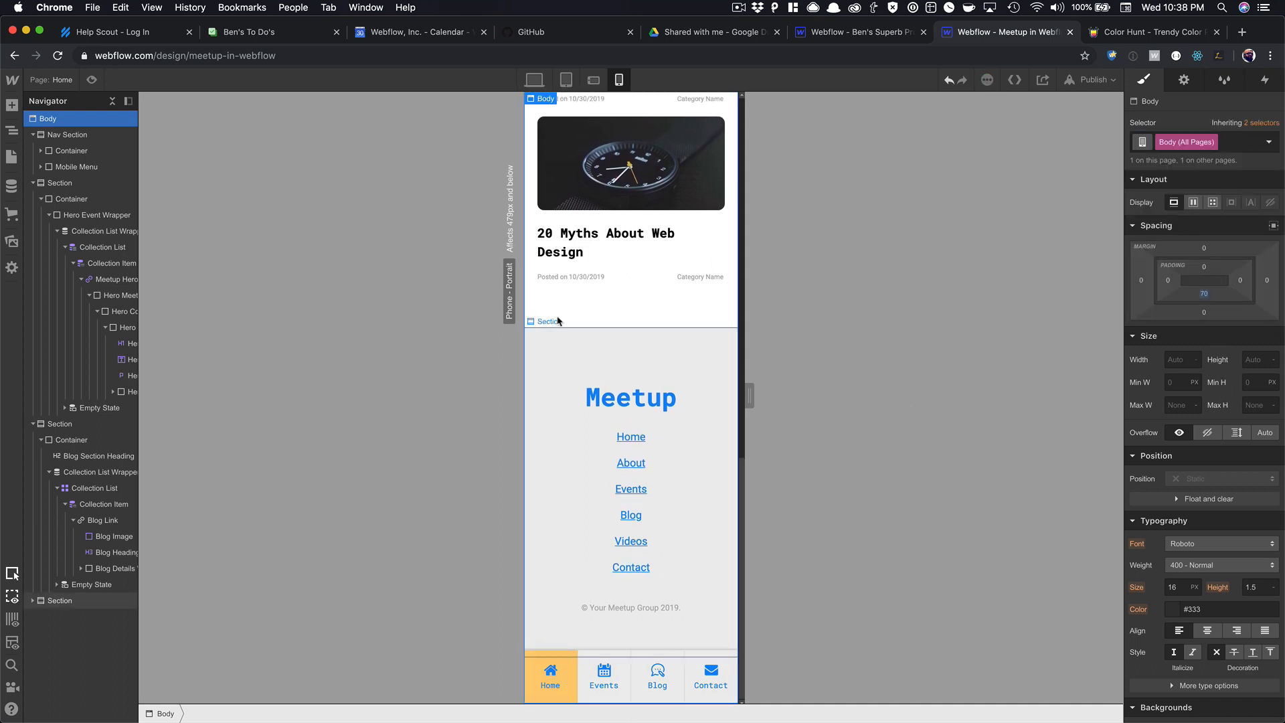
scroll(683, 392, up, 15)
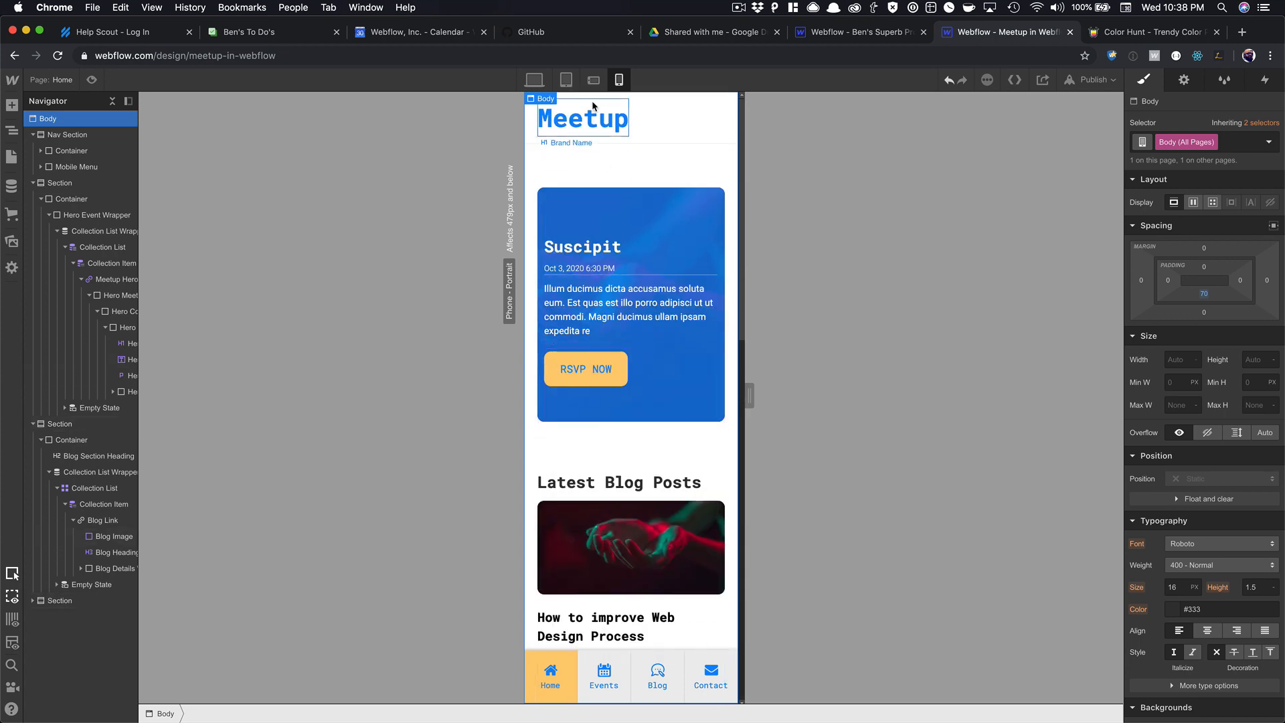
click(534, 80)
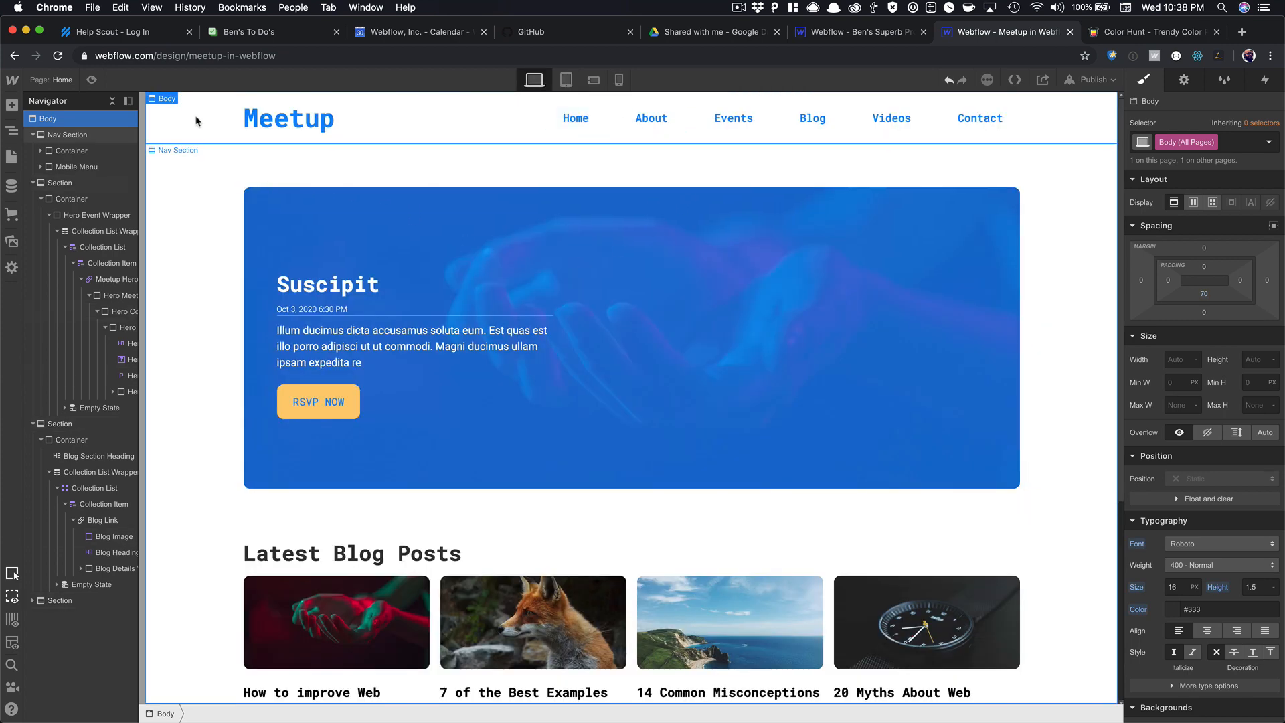
Turn the Nav Section into a symbol named Nav.
click(32, 135)
right_click(169, 134)
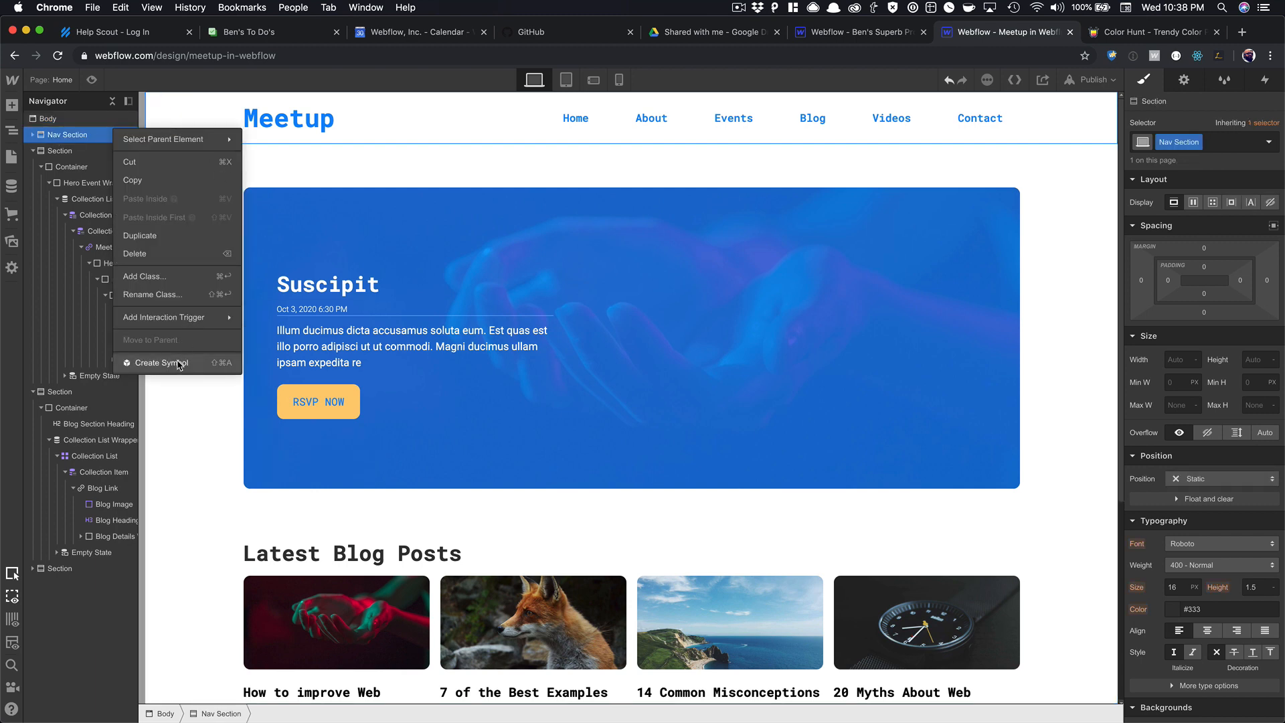
click(178, 358)
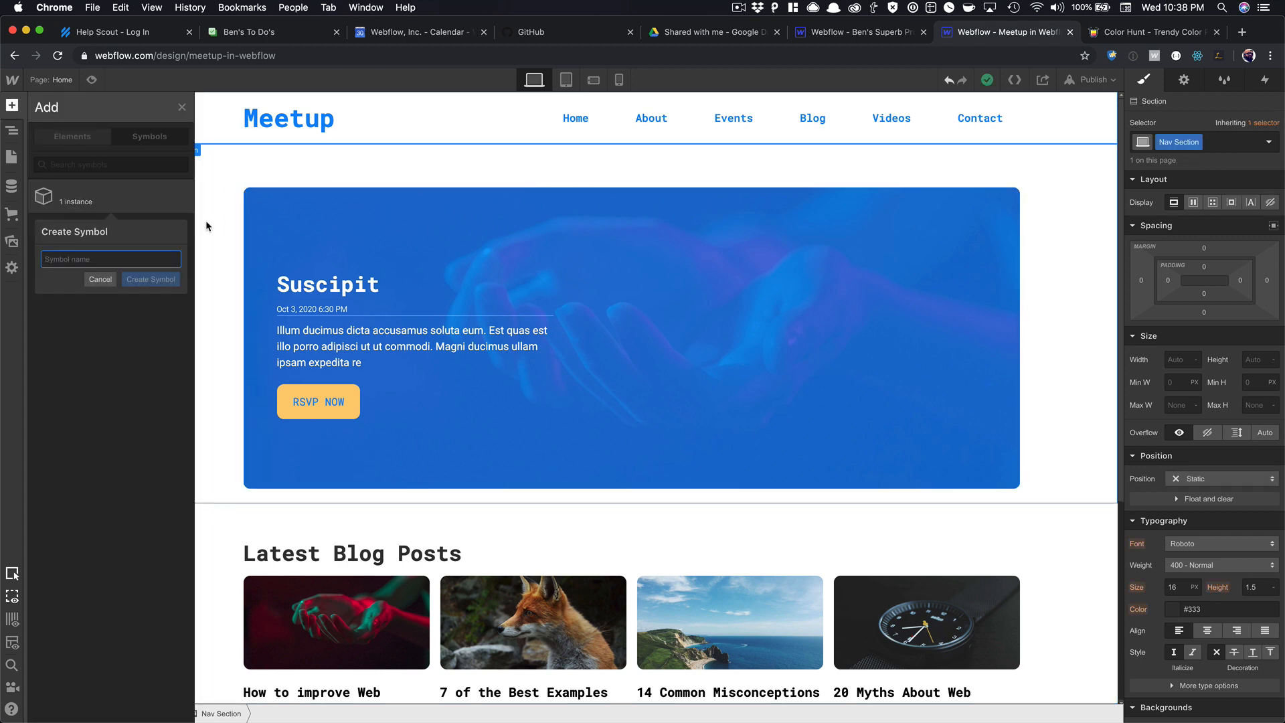
text(Nav)
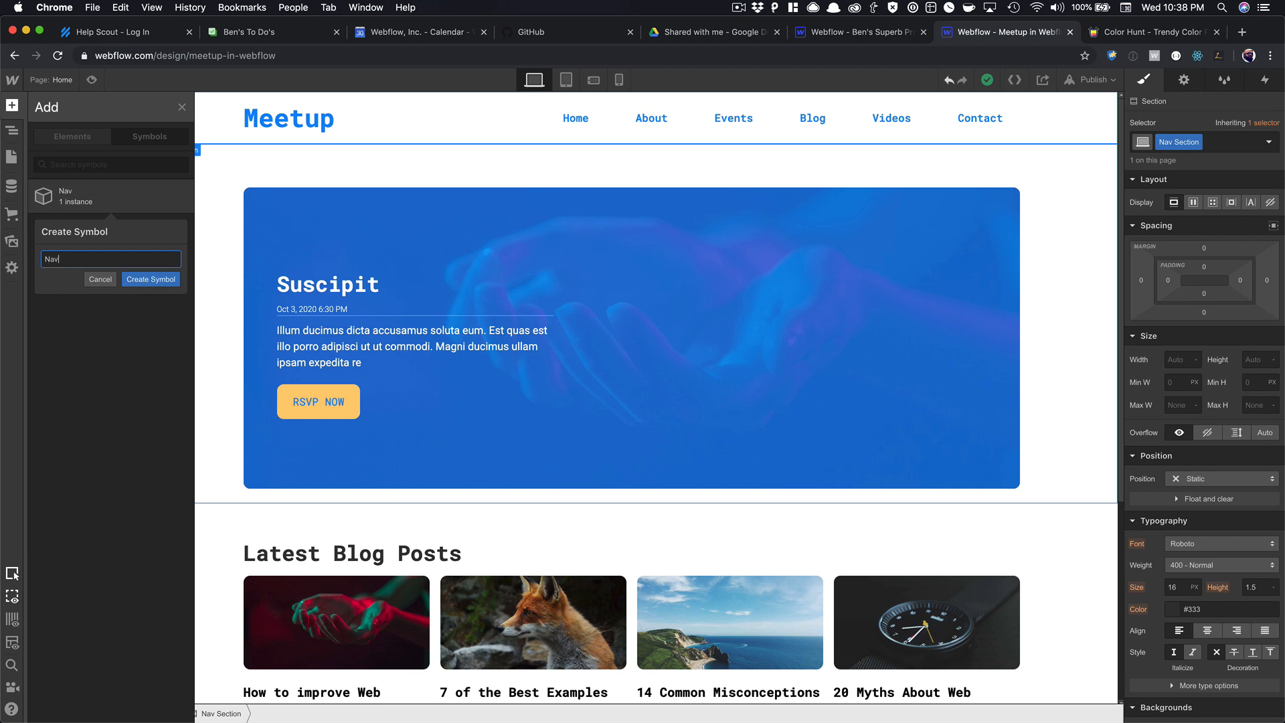
key(Return)
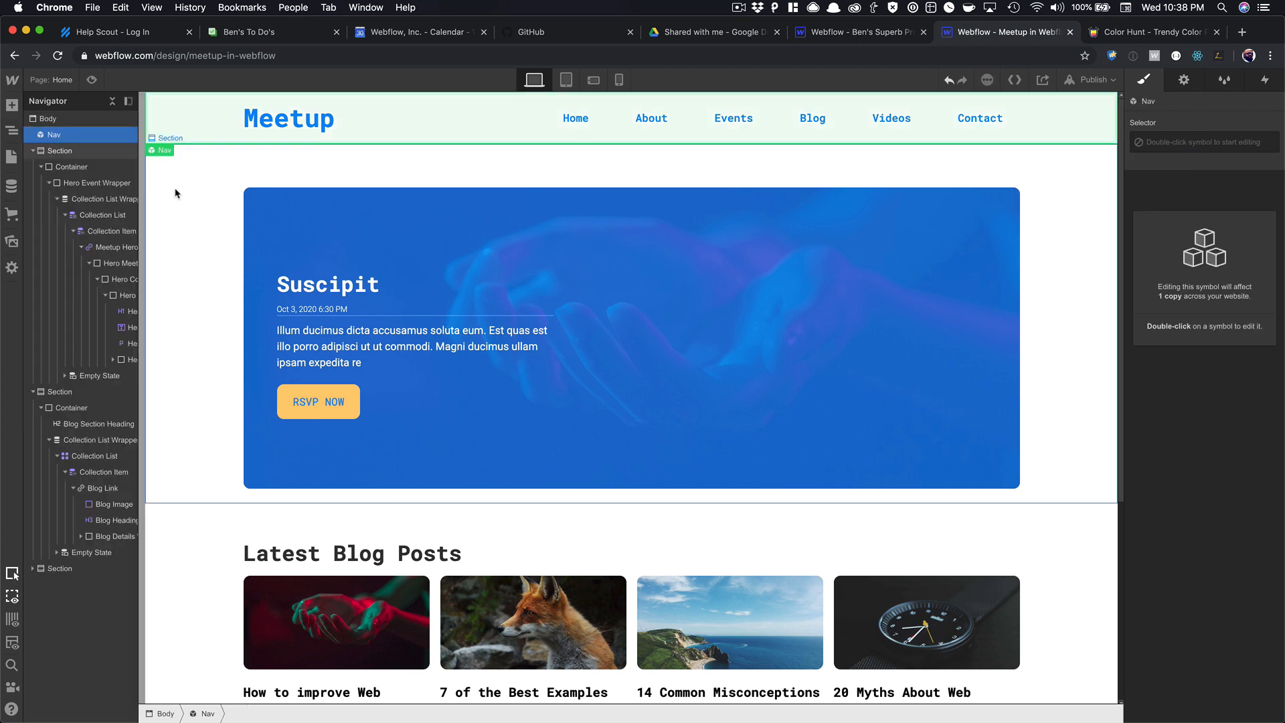
Turn the footer Section into a symbol named Footer and preview the page.
scroll(176, 193, down, 5)
right_click(155, 566)
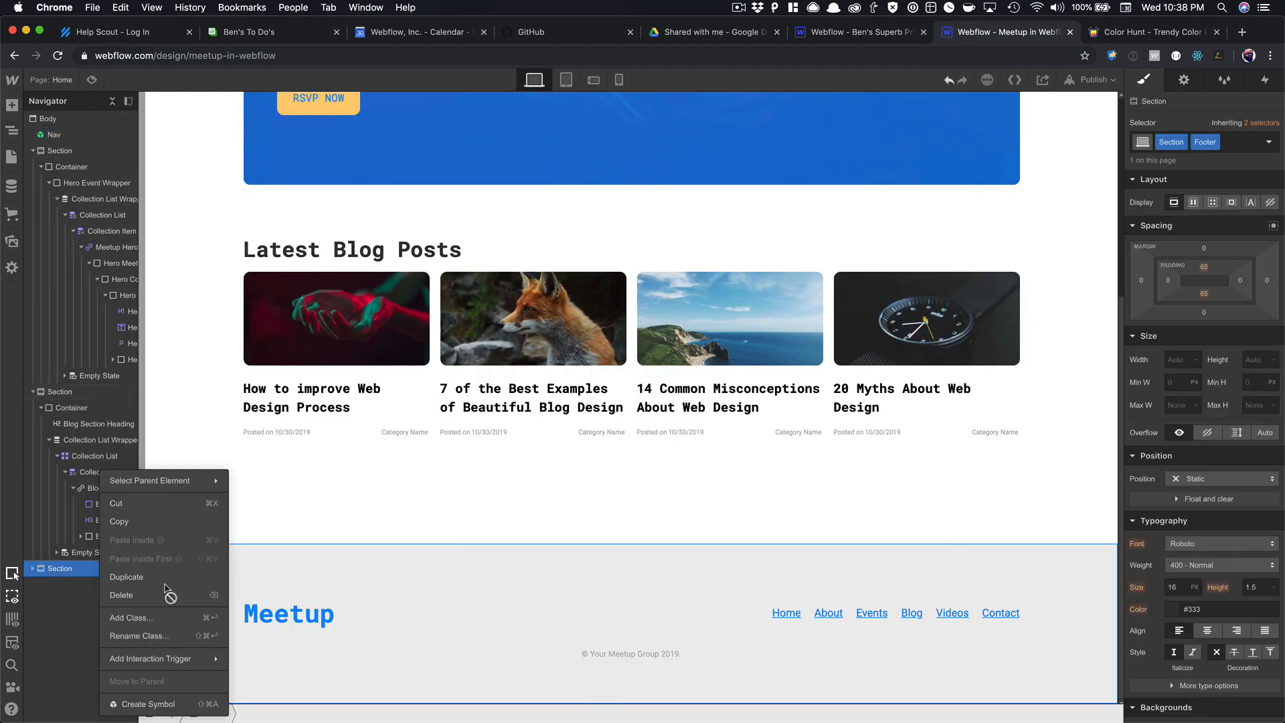
click(162, 704)
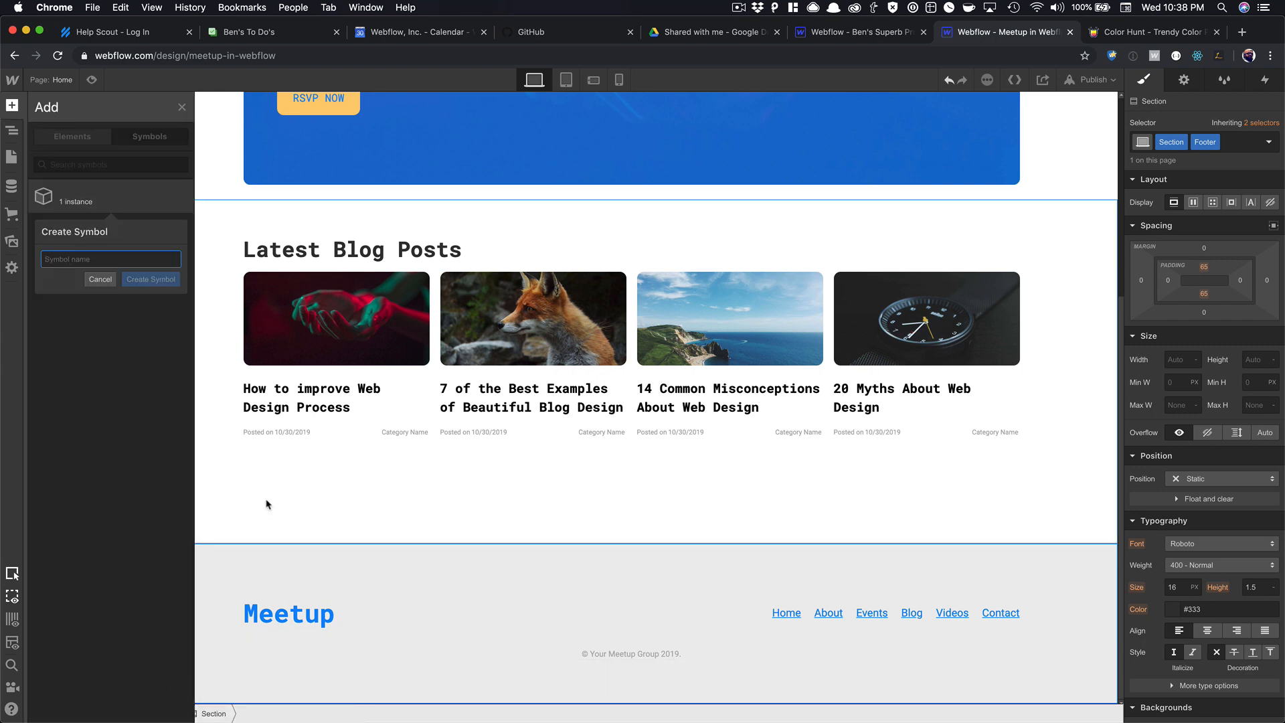
text(Footer)
key(Return)
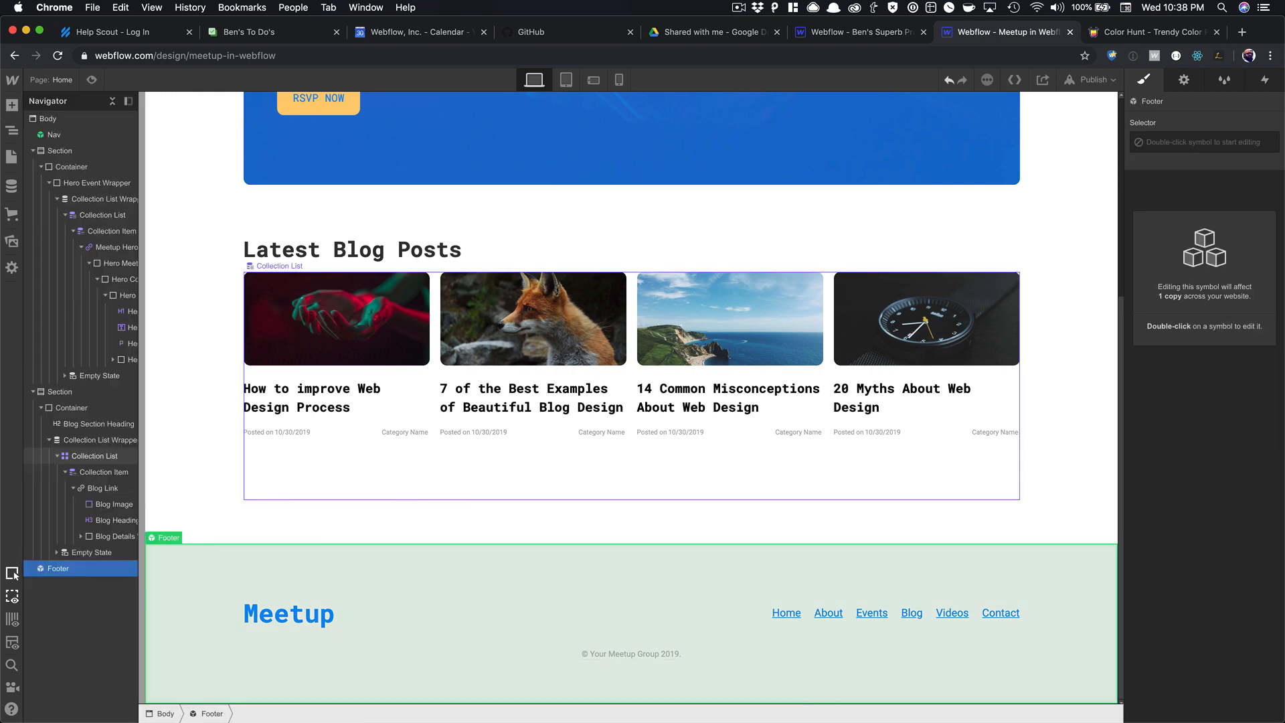
scroll(437, 394, up, 5)
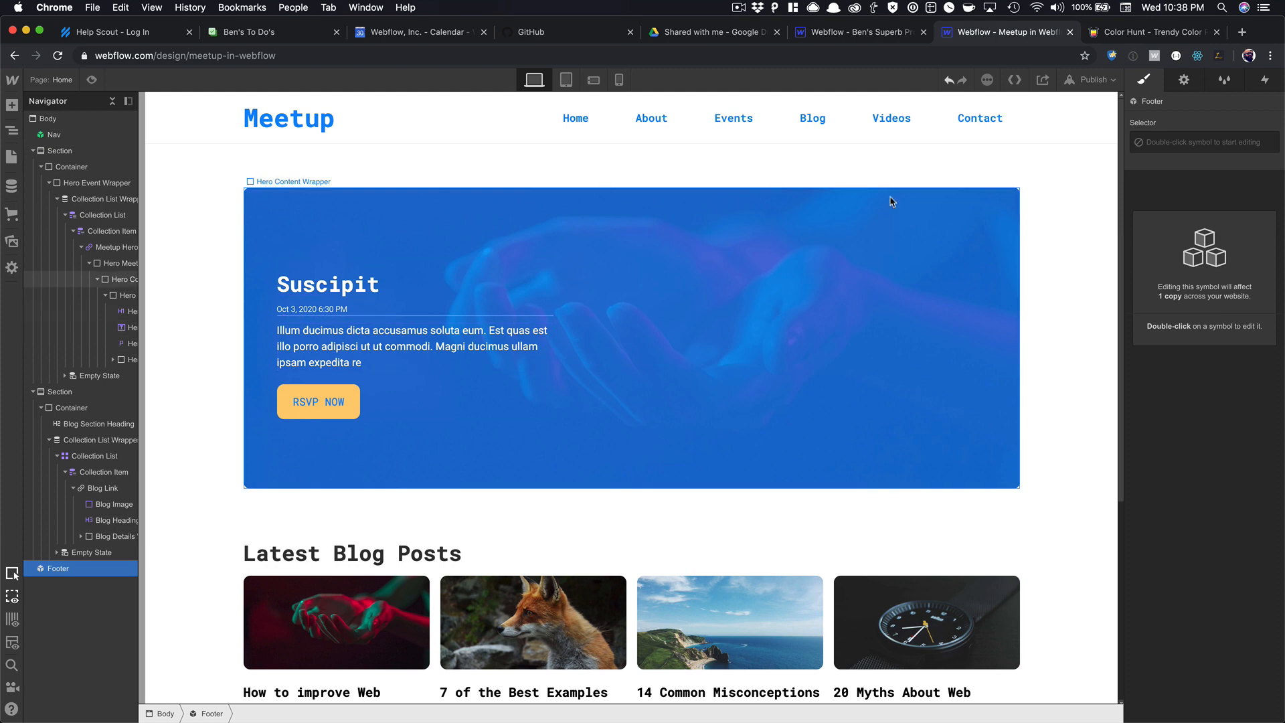
click(94, 80)
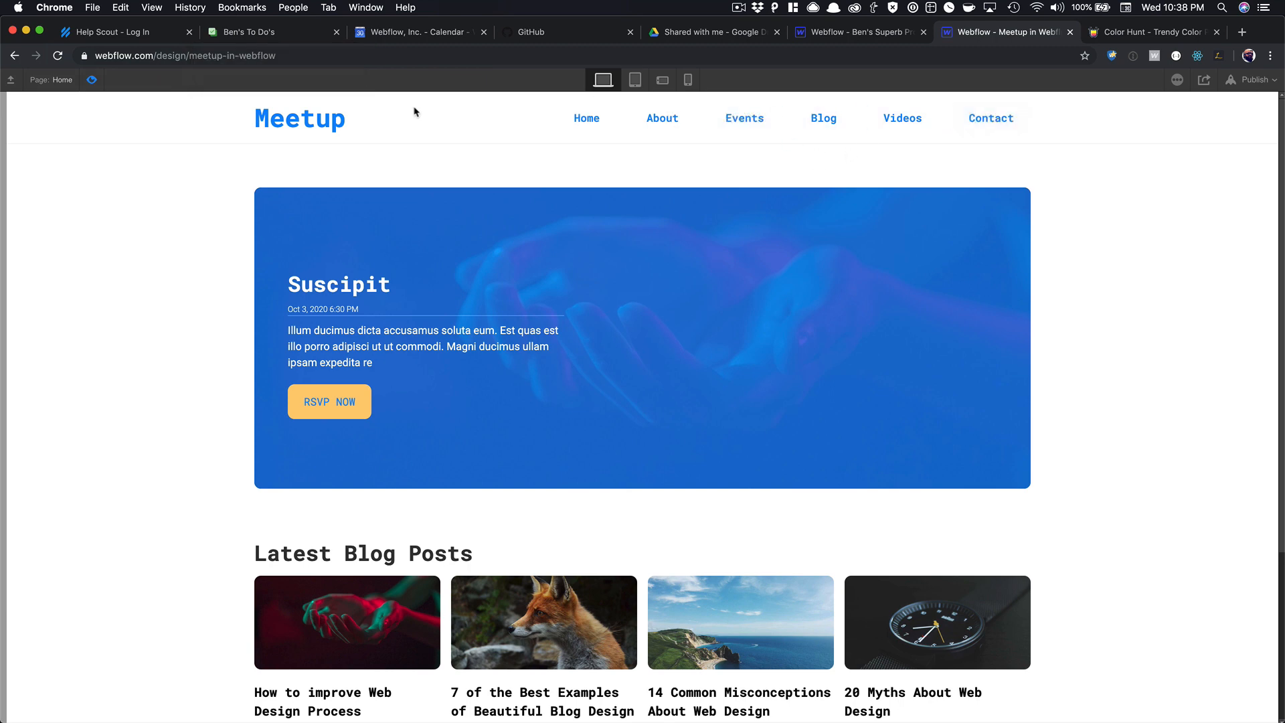
Leave preview and open the Meetups Template page from the Pages list.
click(91, 80)
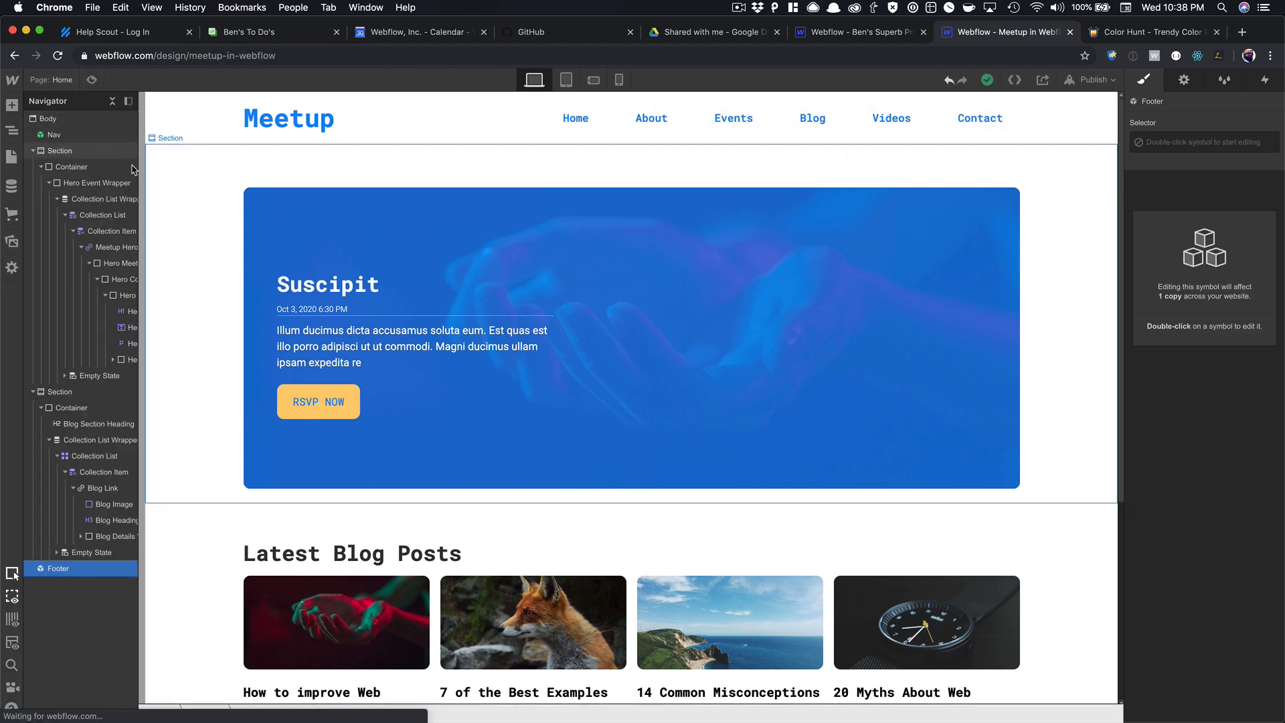
click(11, 158)
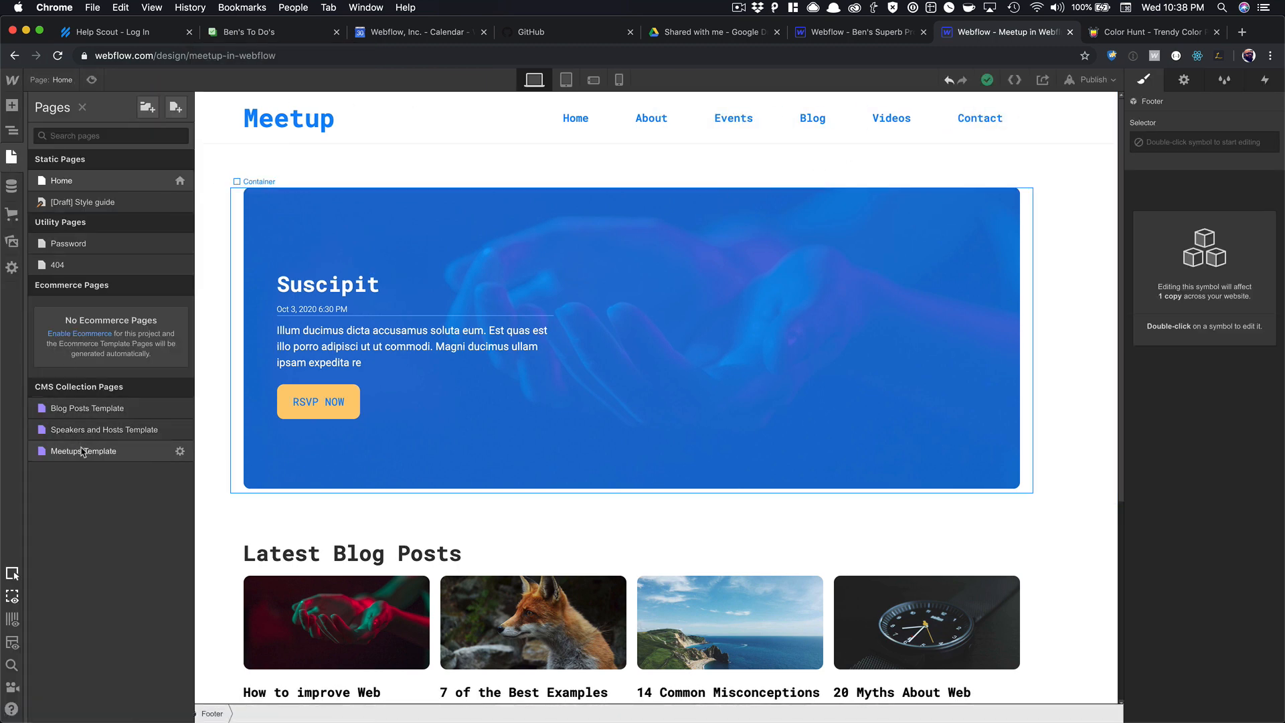
click(111, 451)
Insert the Nav symbol on the page, undoing the wrongly inserted Navbar element first.
key(super+e)
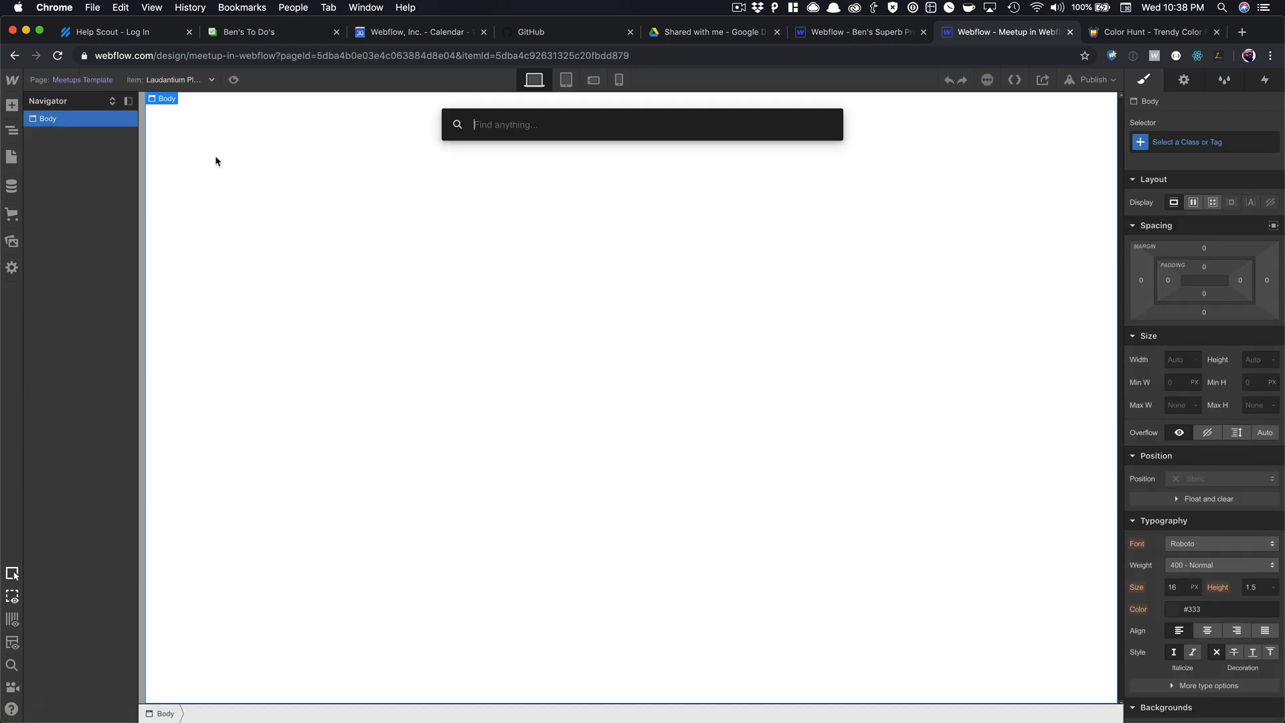
text(nav)
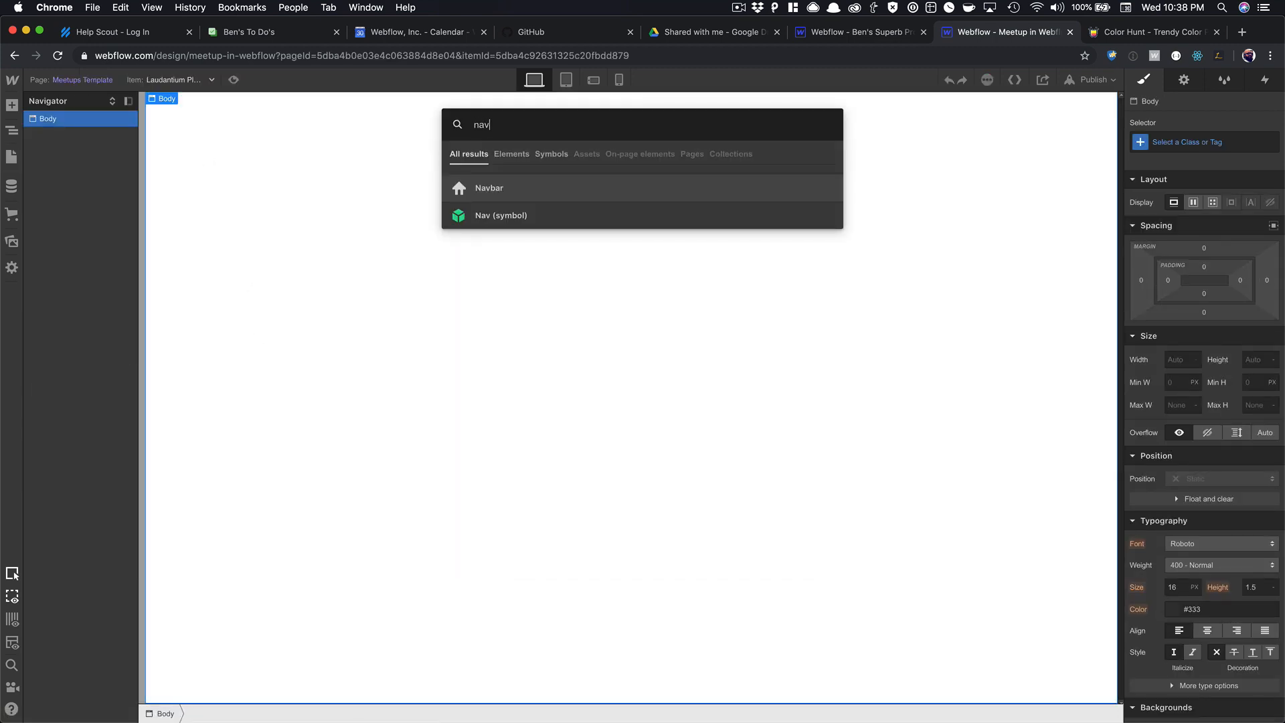
key(Return)
key(super+z)
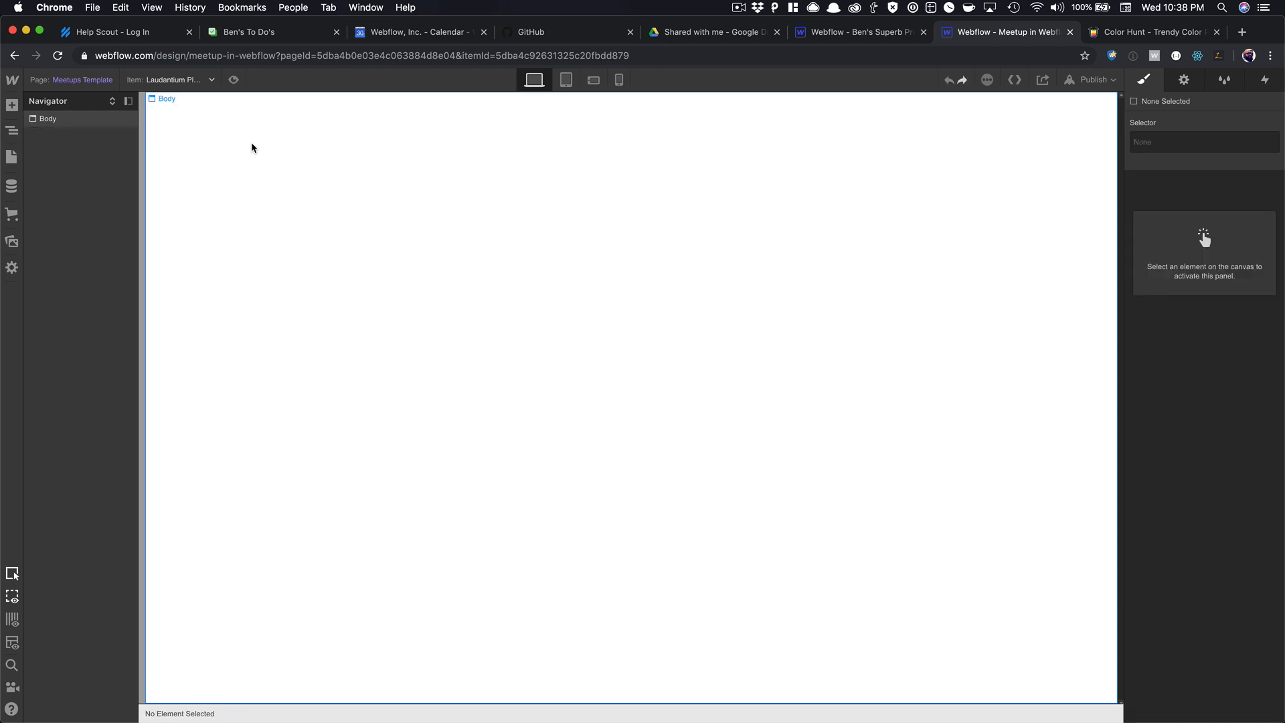
key(super+e)
text(ba)
key(BackSpace)
key(BackSpace)
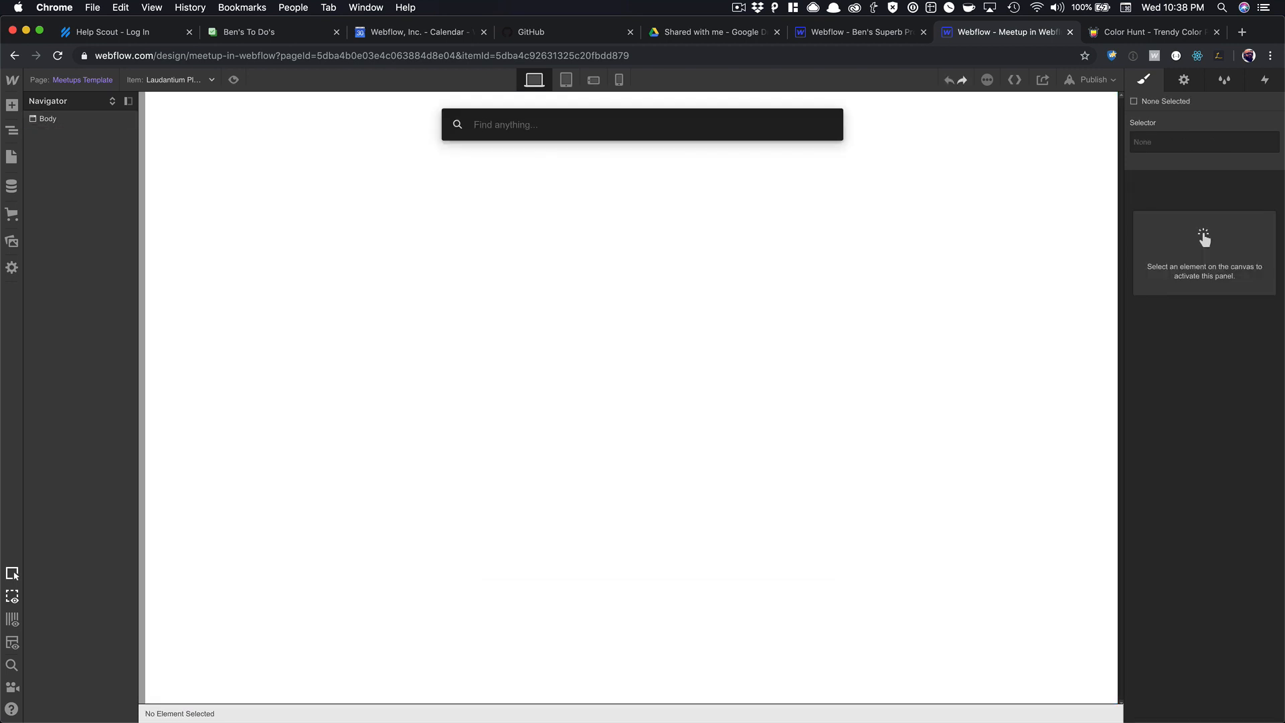
text(nav)
key(Down)
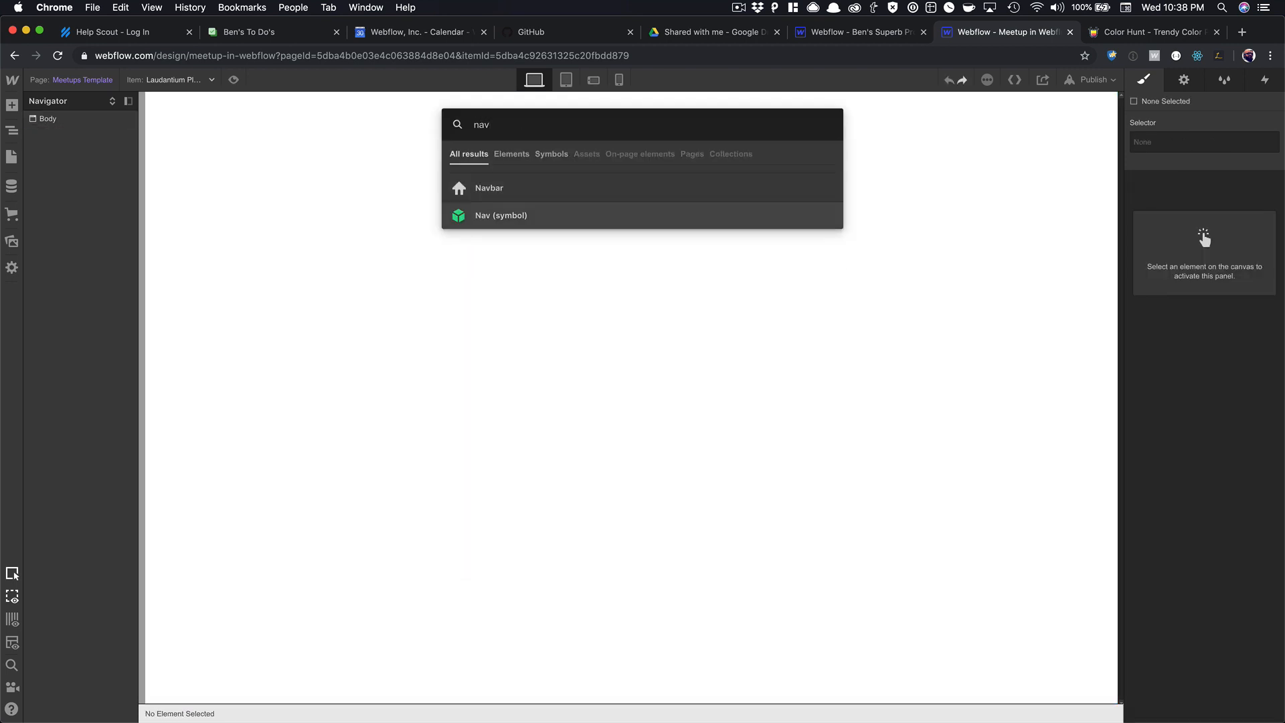
key(Return)
Add the Section symbol below the Nav and the Footer symbol at the bottom.
click(295, 174)
key(super+e)
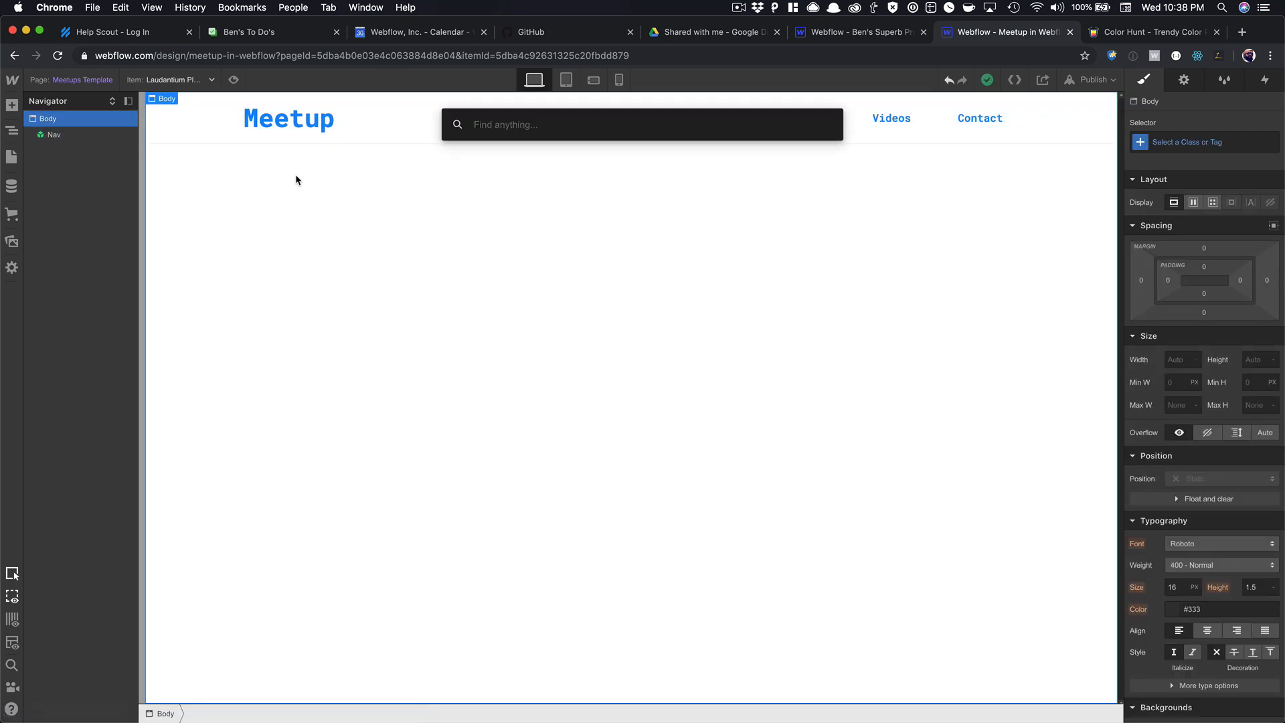
text(sec)
key(Down)
key(Return)
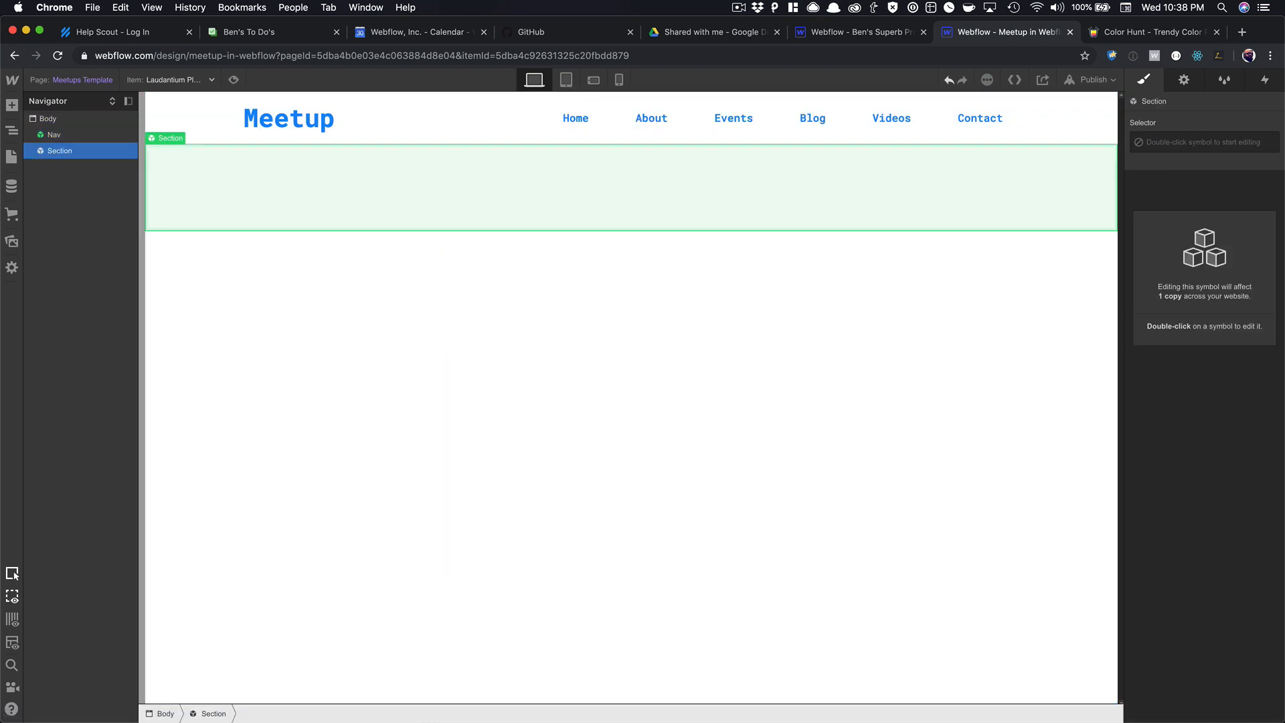
click(317, 279)
key(super+e)
text(foo)
key(Return)
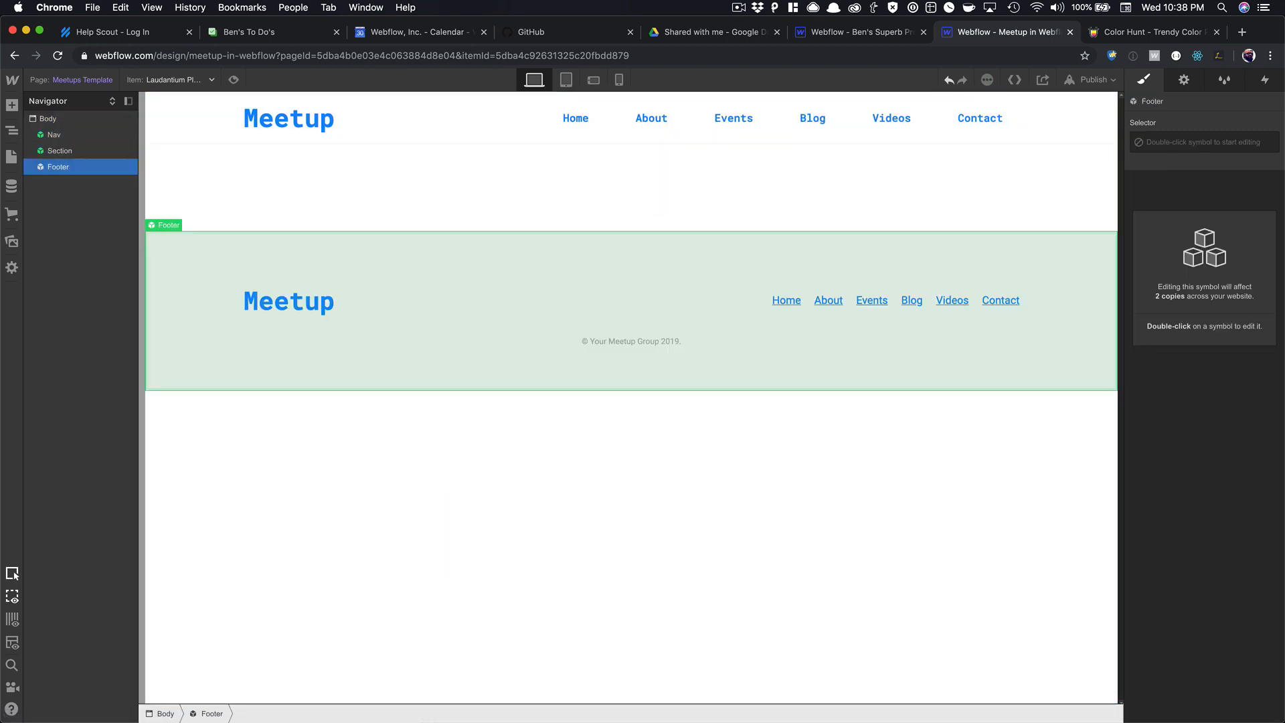
Unlink the middle Section from its symbol, select its Container, and switch to the Meetup event window.
right_click(393, 198)
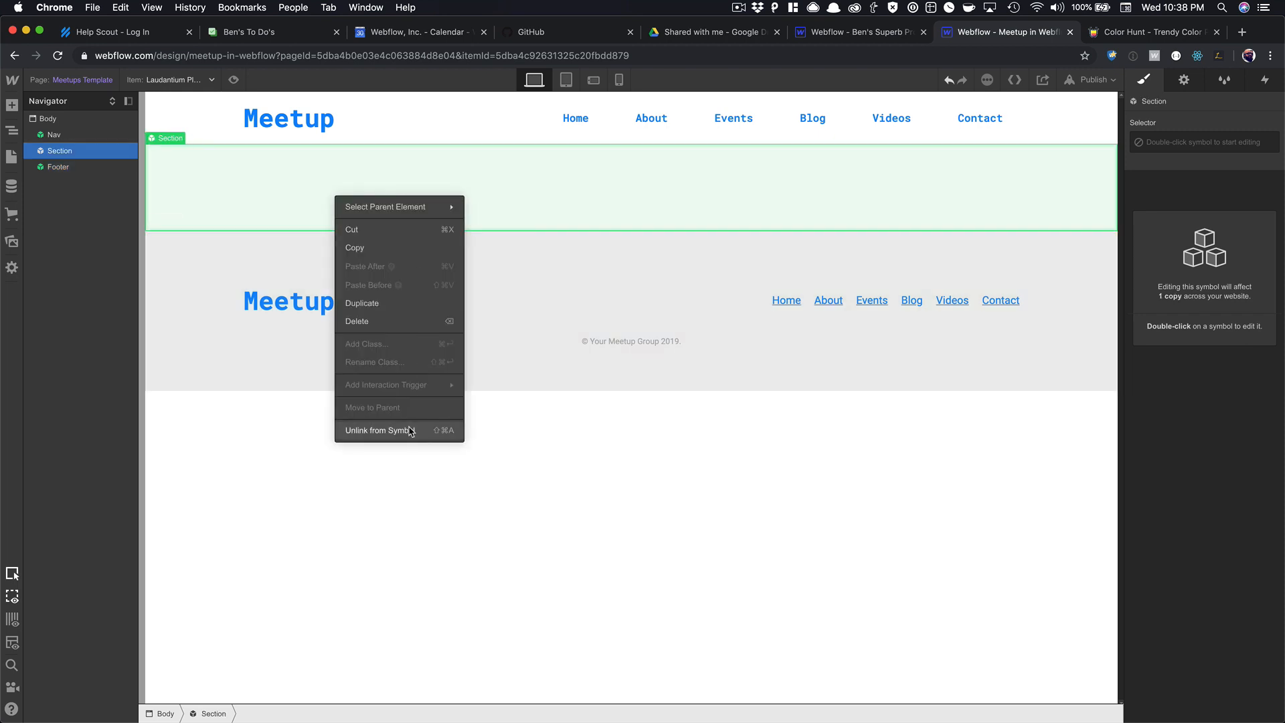
click(252, 173)
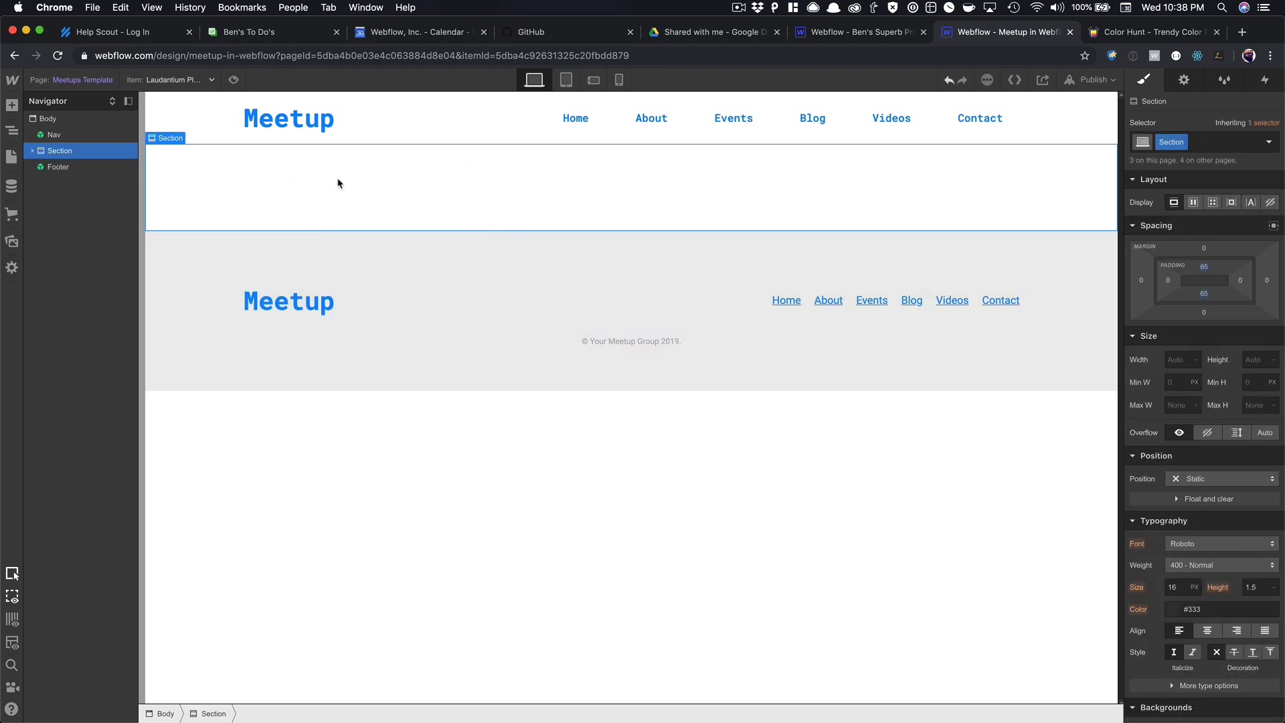
click(33, 151)
click(104, 170)
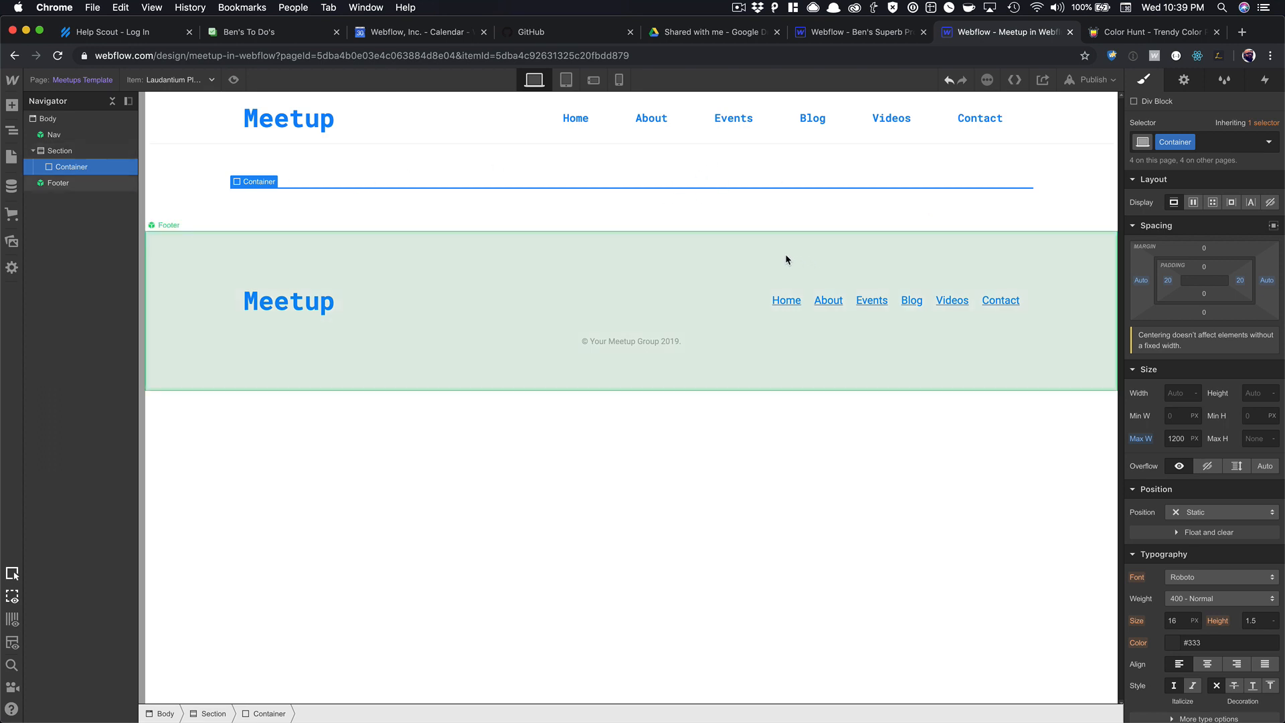
key(super+grave)
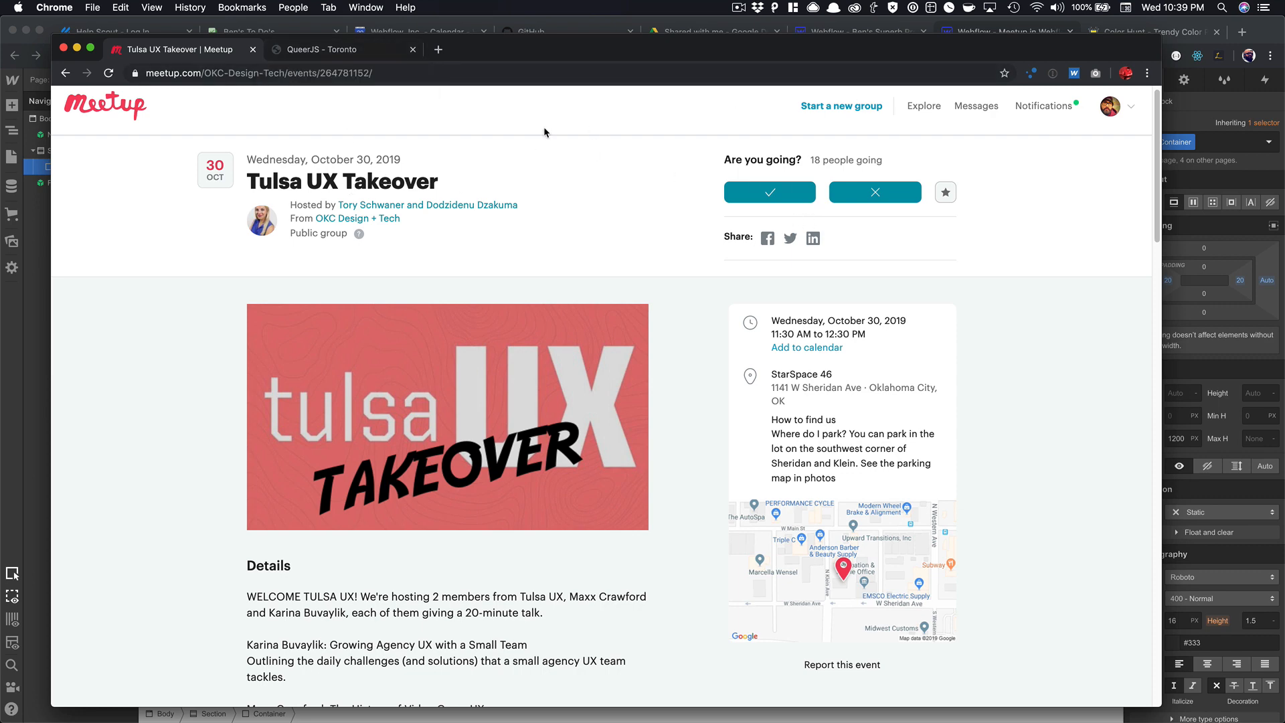
Glance over the QueerJS Toronto page, then bring the Webflow designer back in front.
click(335, 50)
scroll(459, 303, down, 1)
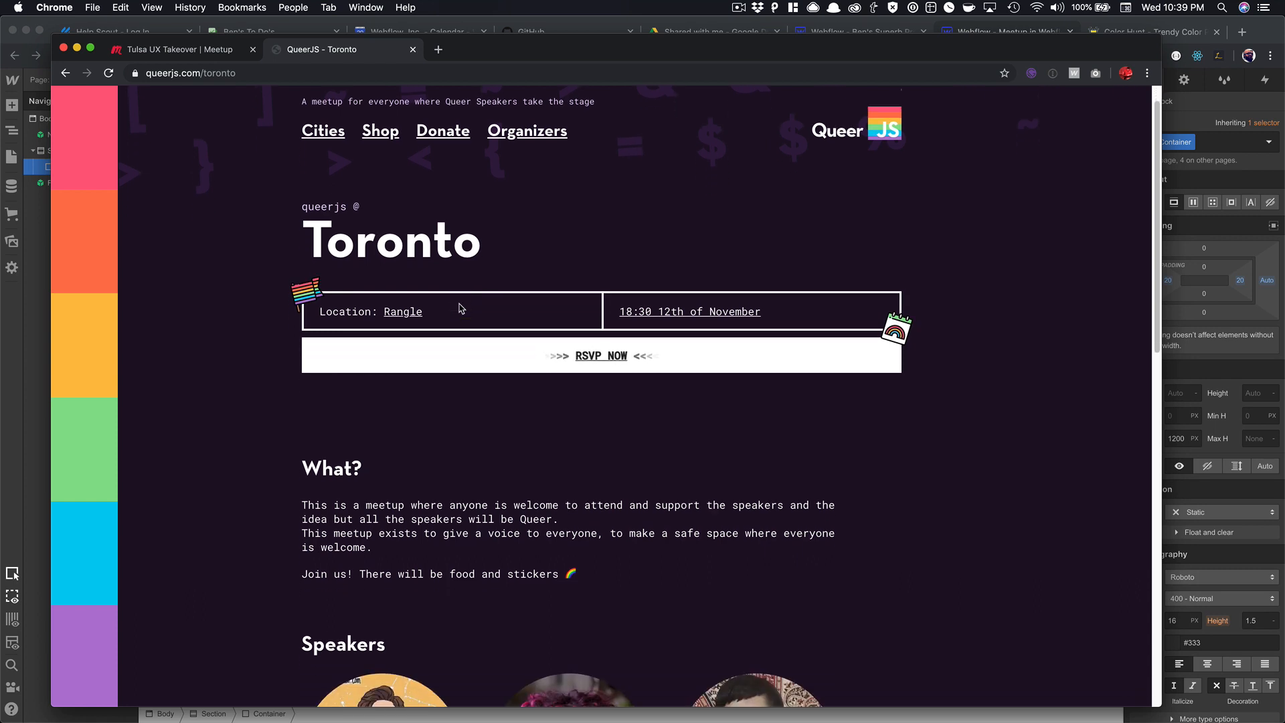
scroll(459, 303, up, 1)
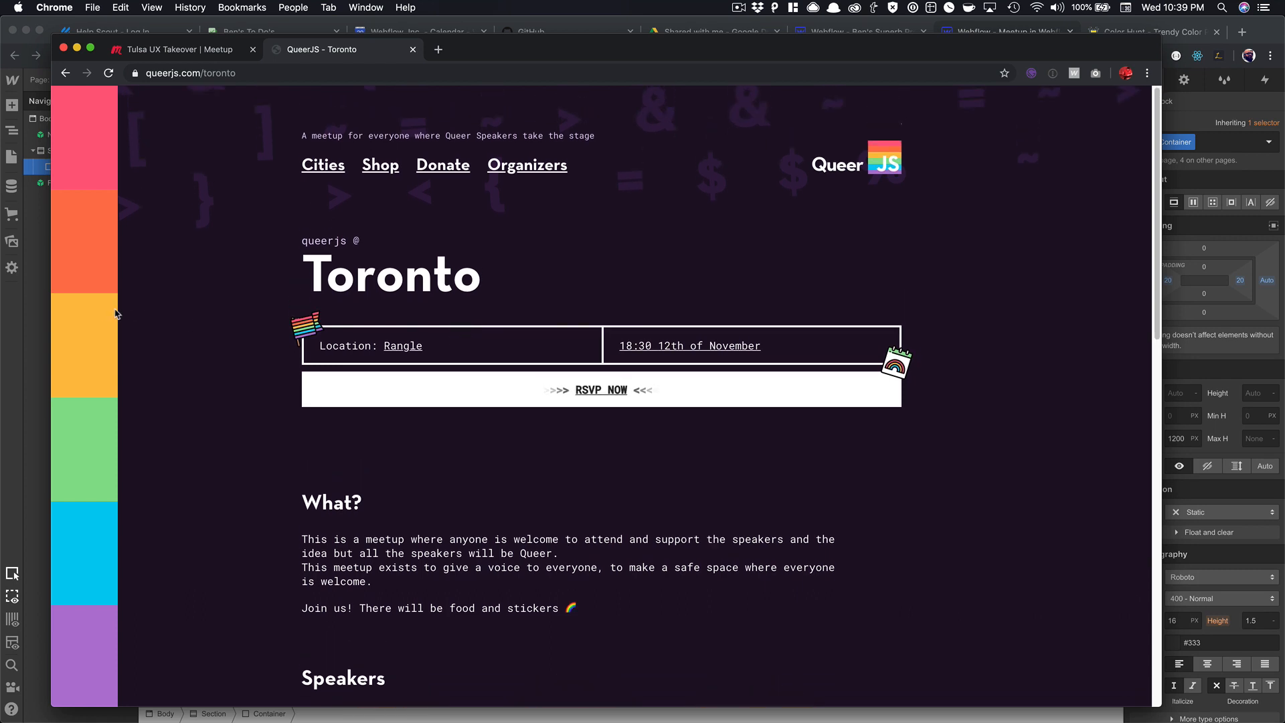
click(30, 293)
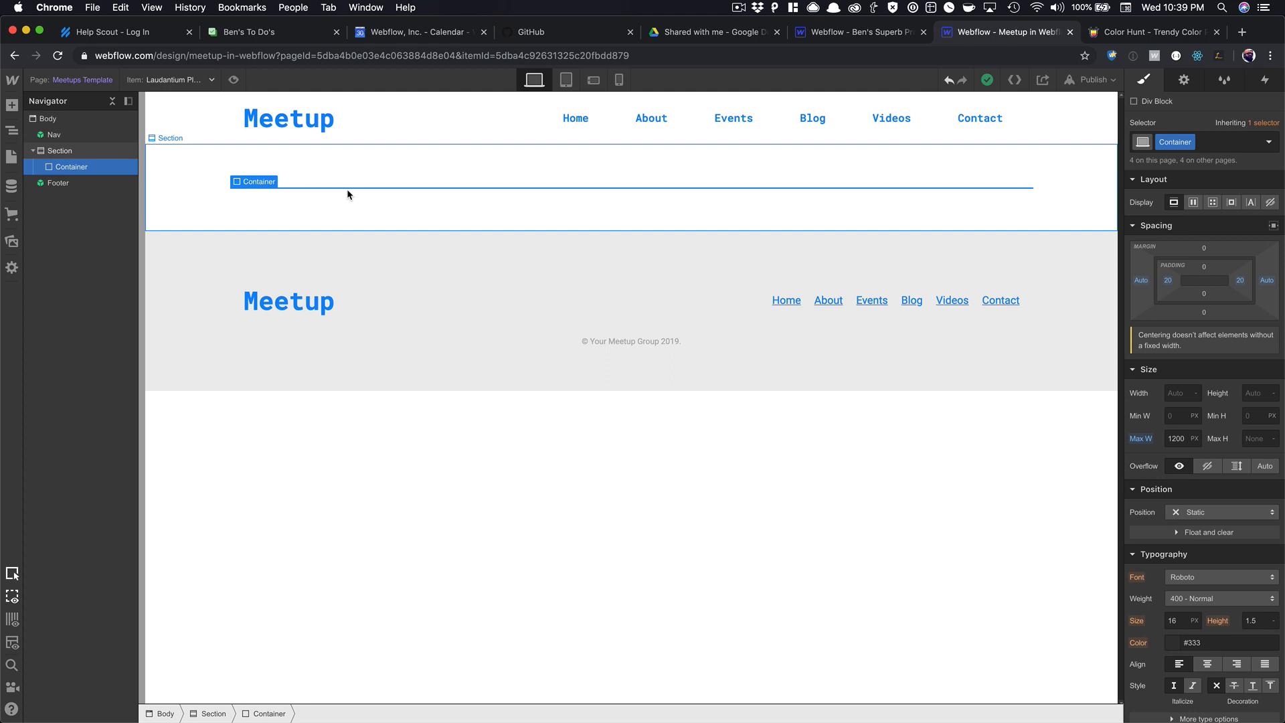
Add a Div Block inside the Container with the class 'Meetup Page Top Wrapper'.
key(super+e)
text(div)
key(Return)
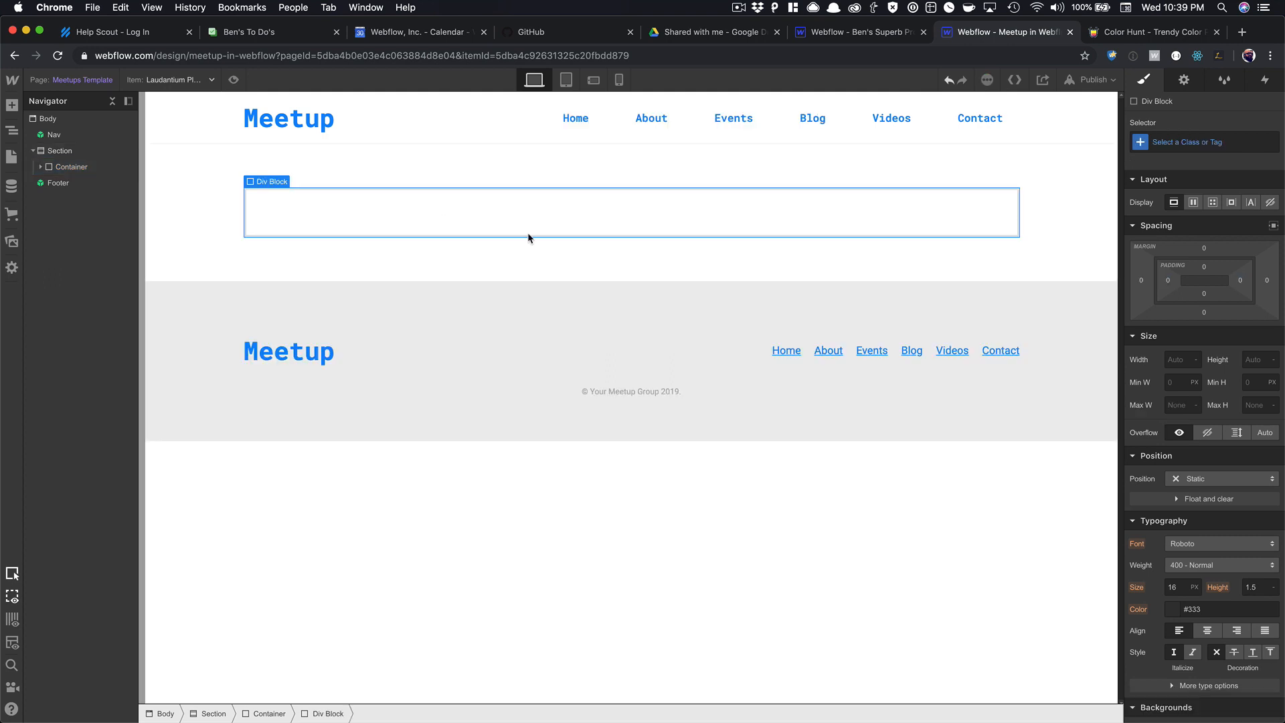
click(1209, 137)
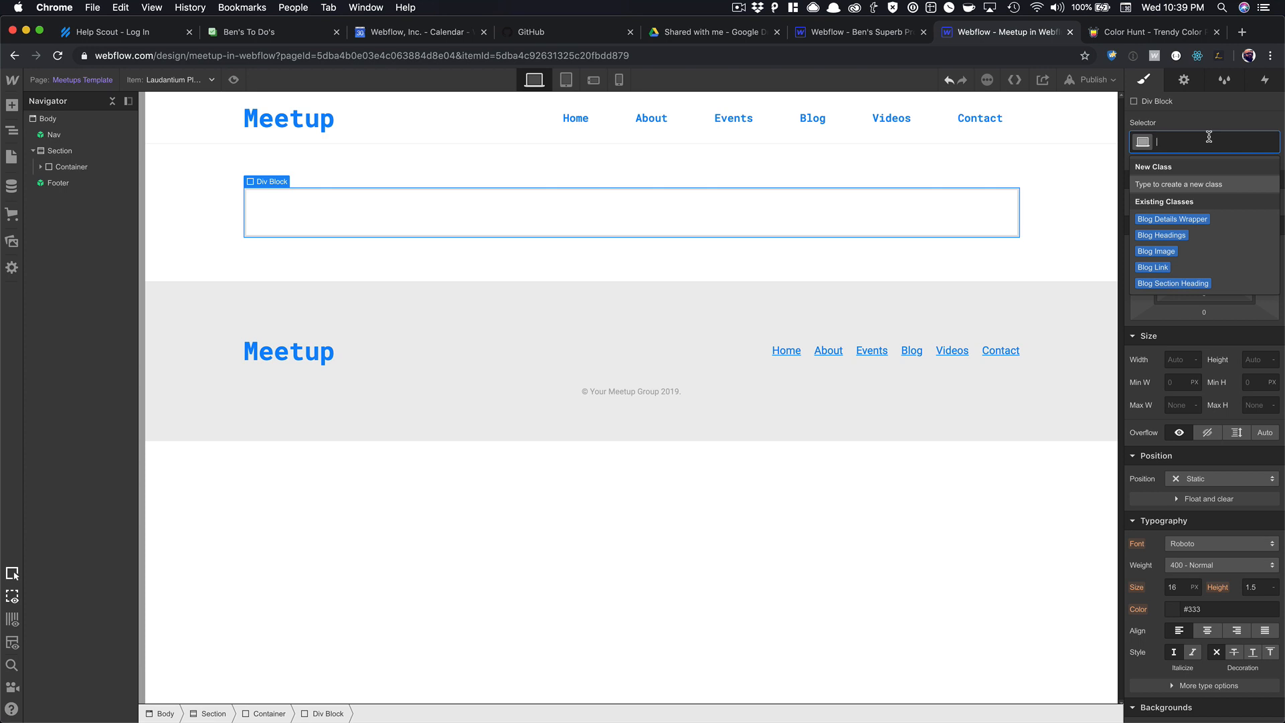
text(Meetup Page)
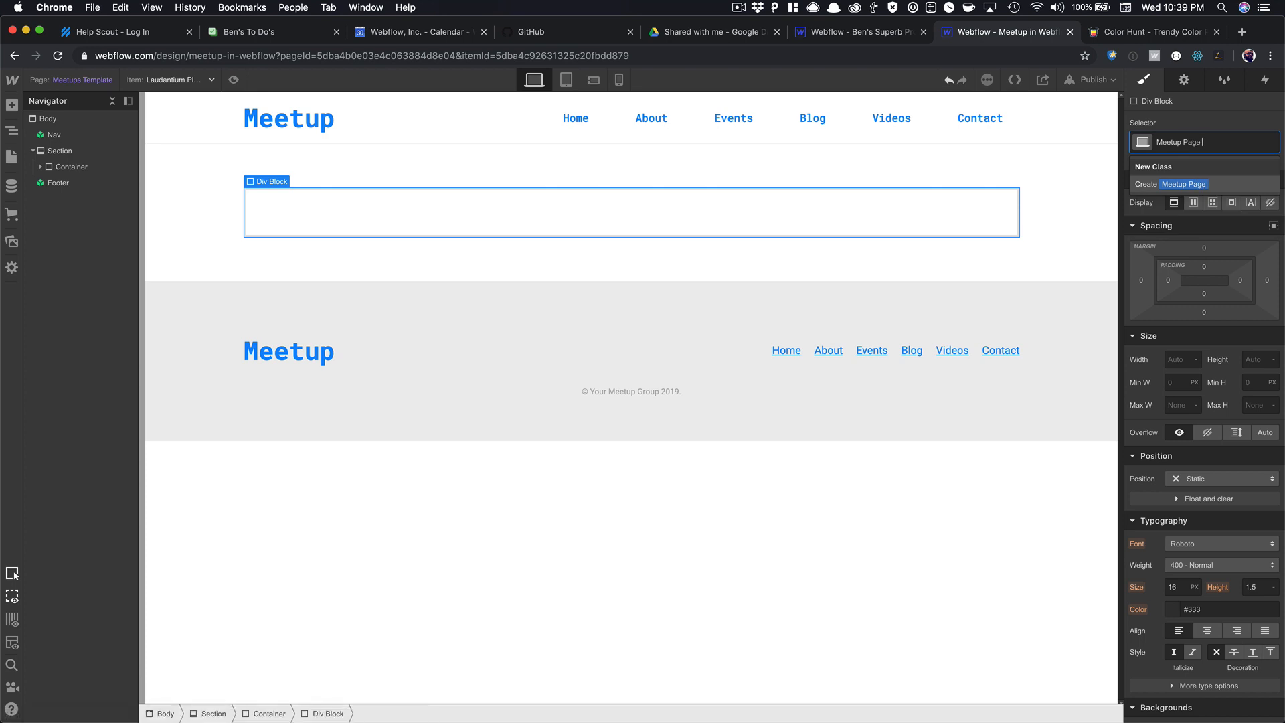
text( Top Wrapper)
key(Return)
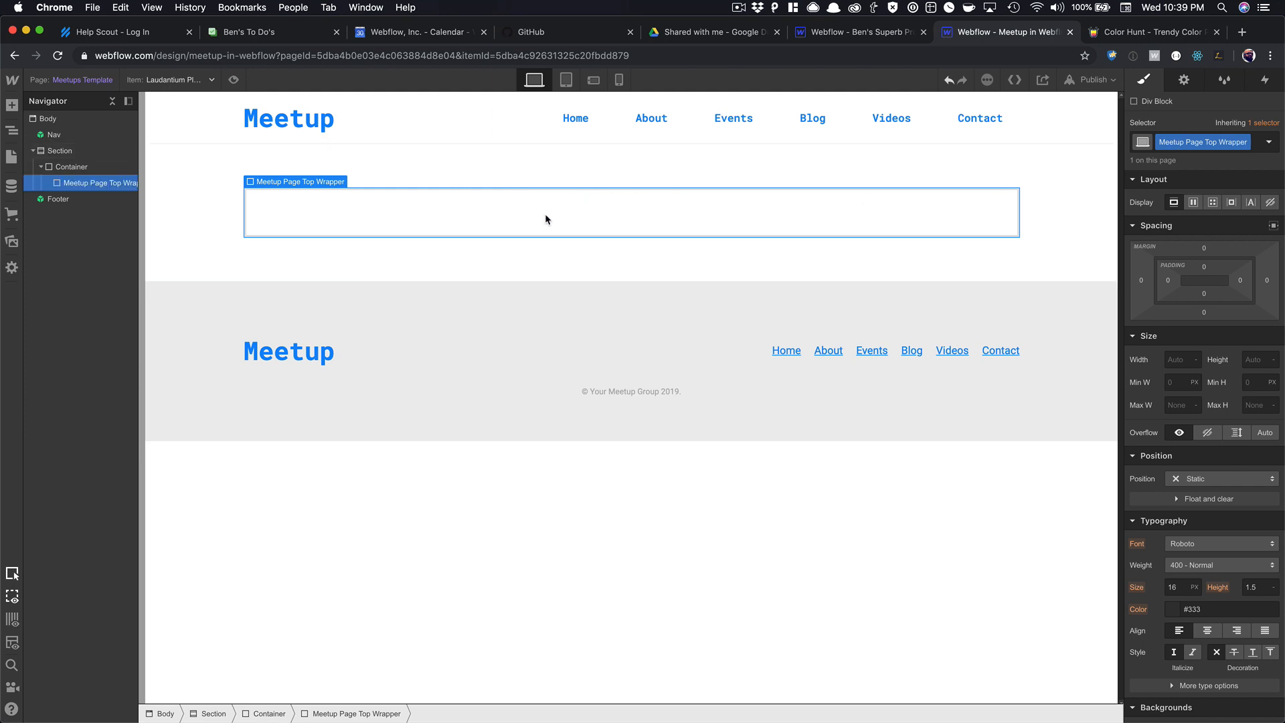
Insert a heading in the wrapper whose text comes from the Meetups Name field.
key(super+e)
text(head)
key(Return)
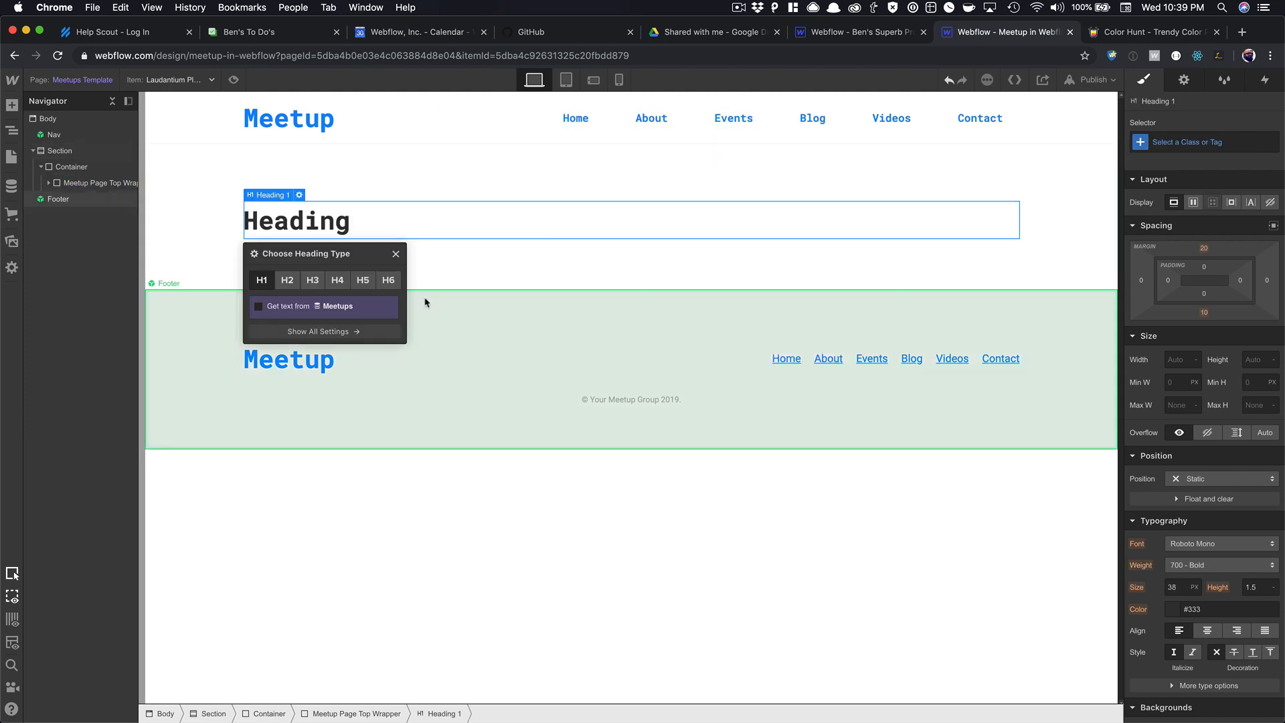
click(310, 306)
click(310, 324)
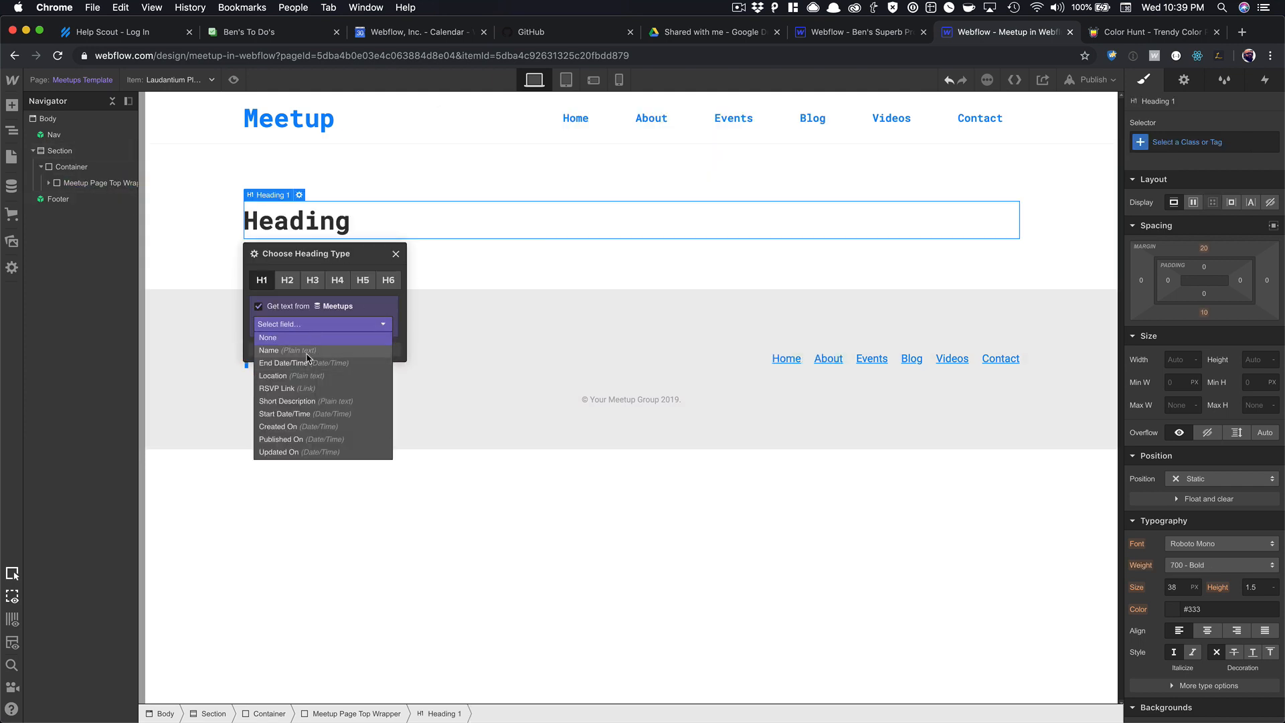
click(310, 351)
click(395, 255)
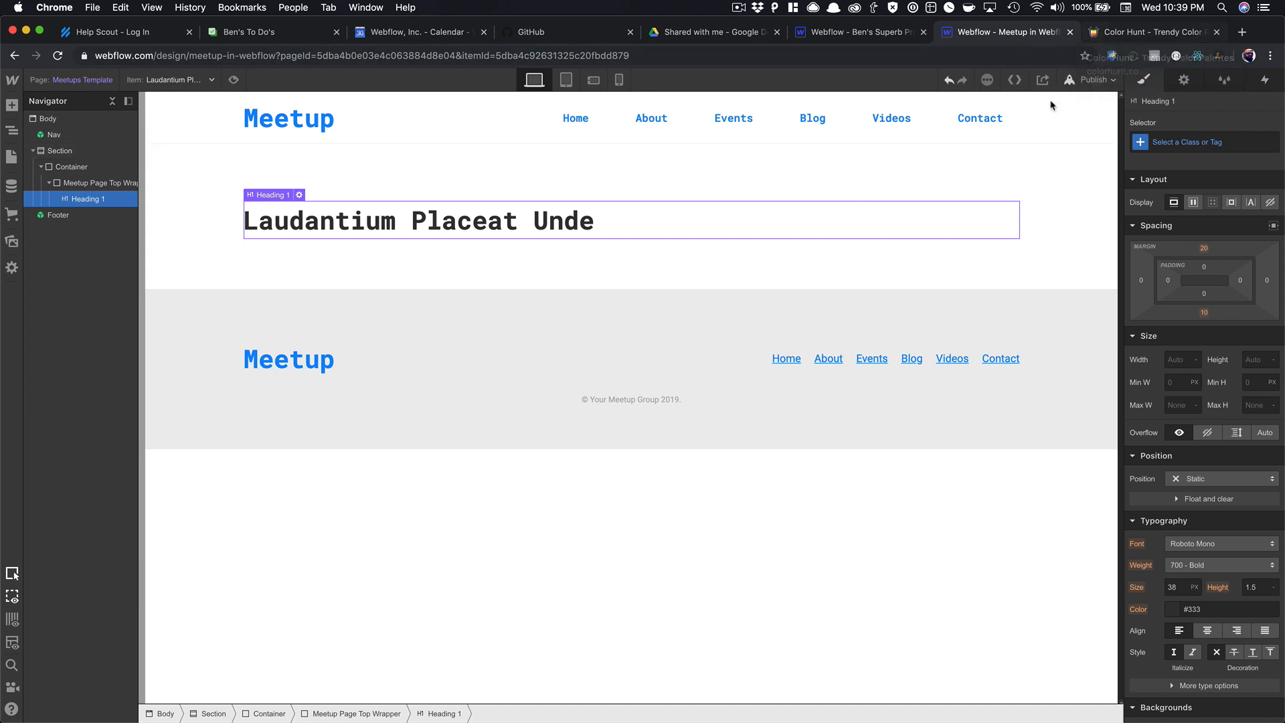
key(super+grave)
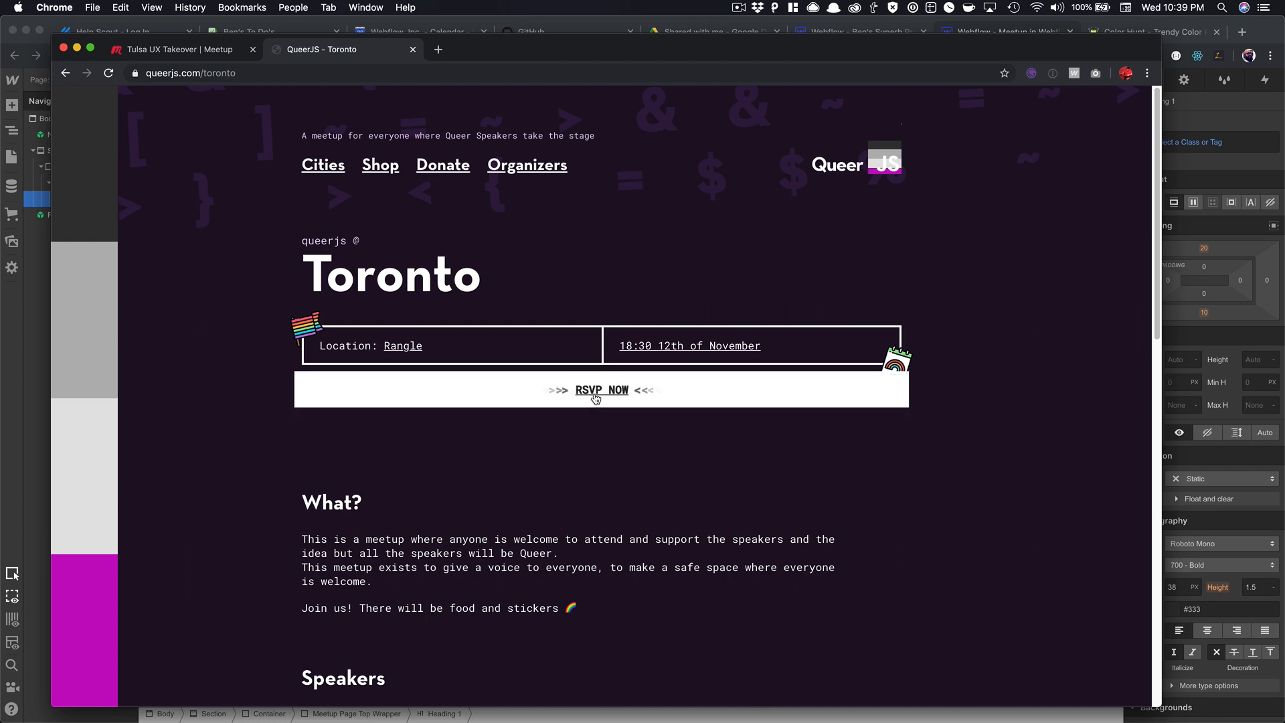
click(598, 393)
scroll(537, 461, down, 2)
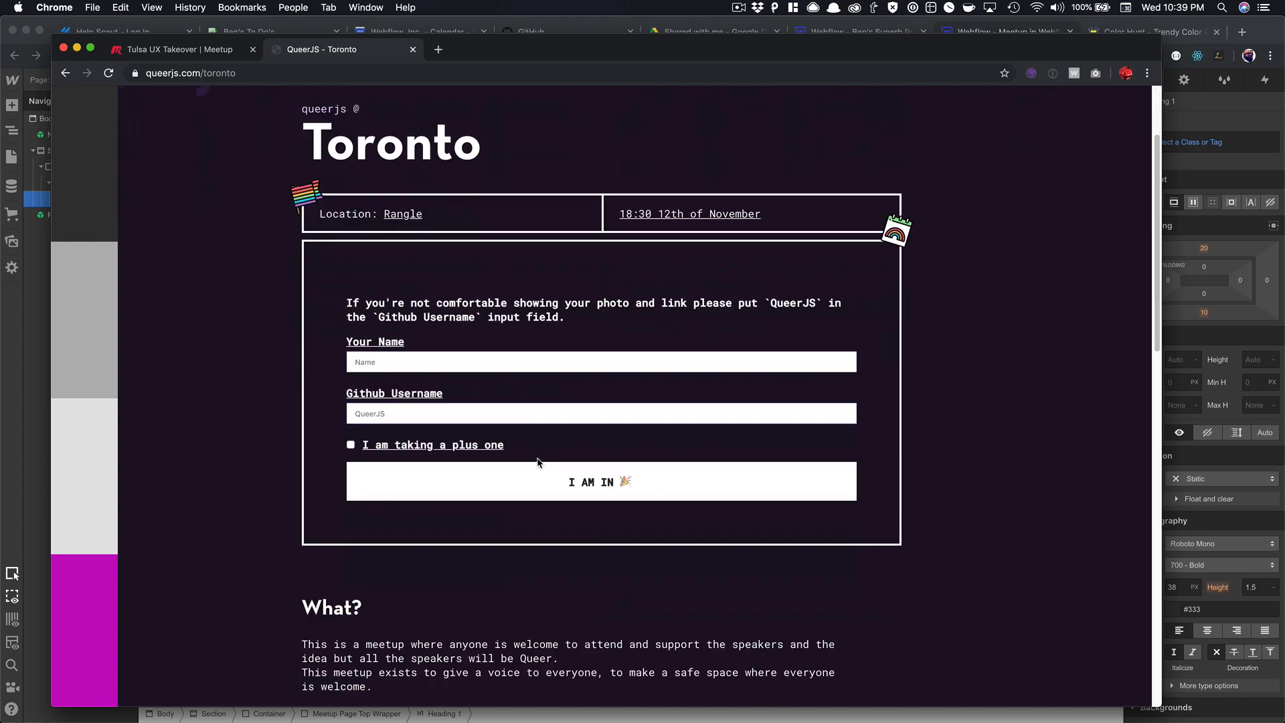
click(396, 413)
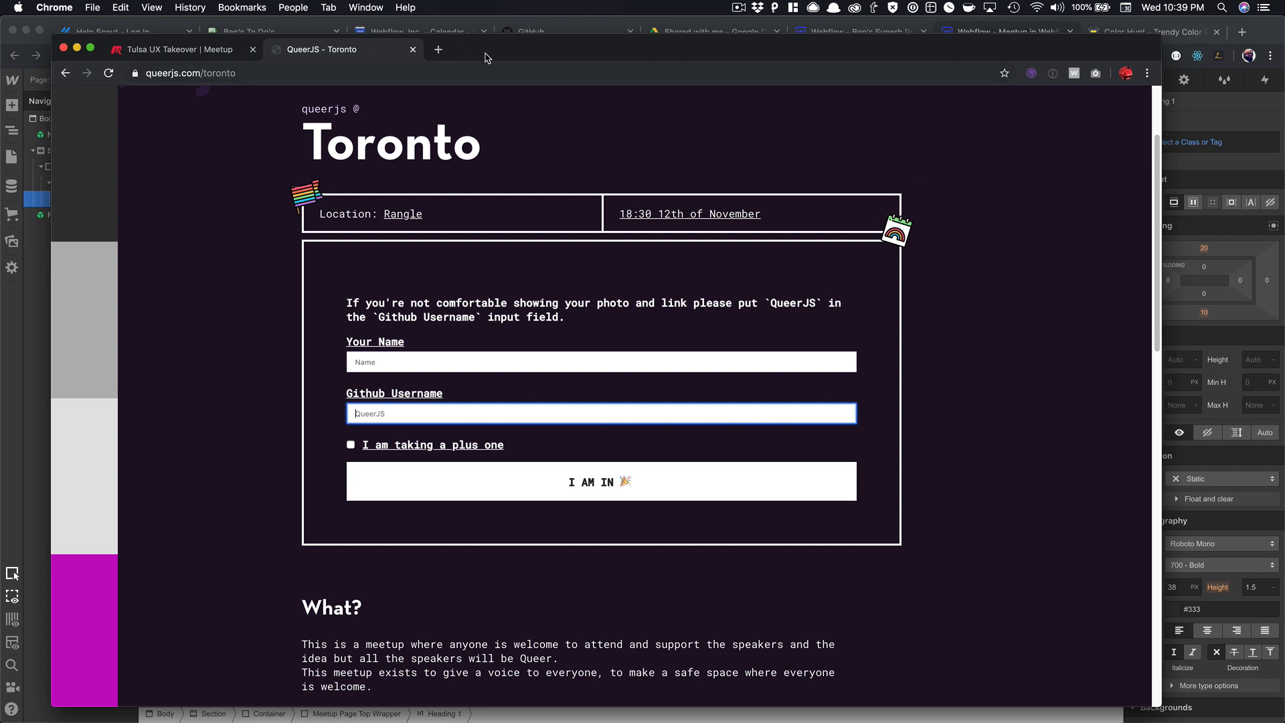
click(1265, 35)
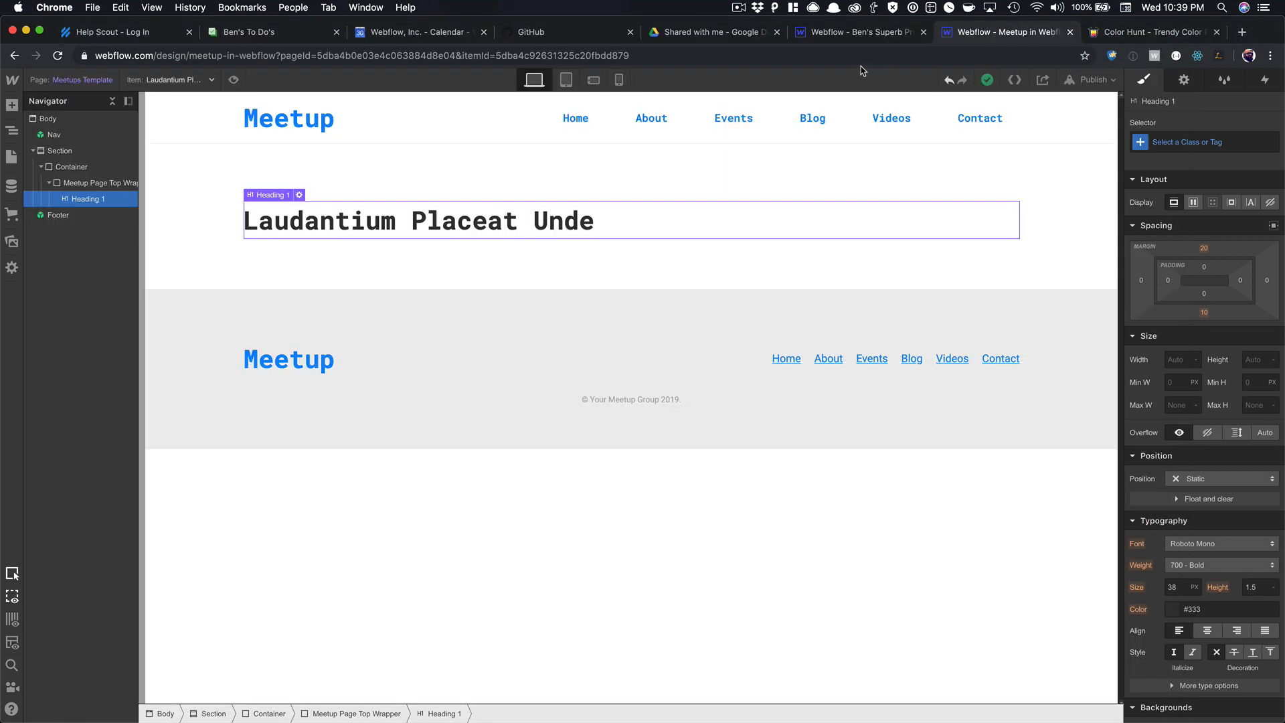
Open avatars.io in a new tab and fetch the Twitter avatar for a username.
click(854, 35)
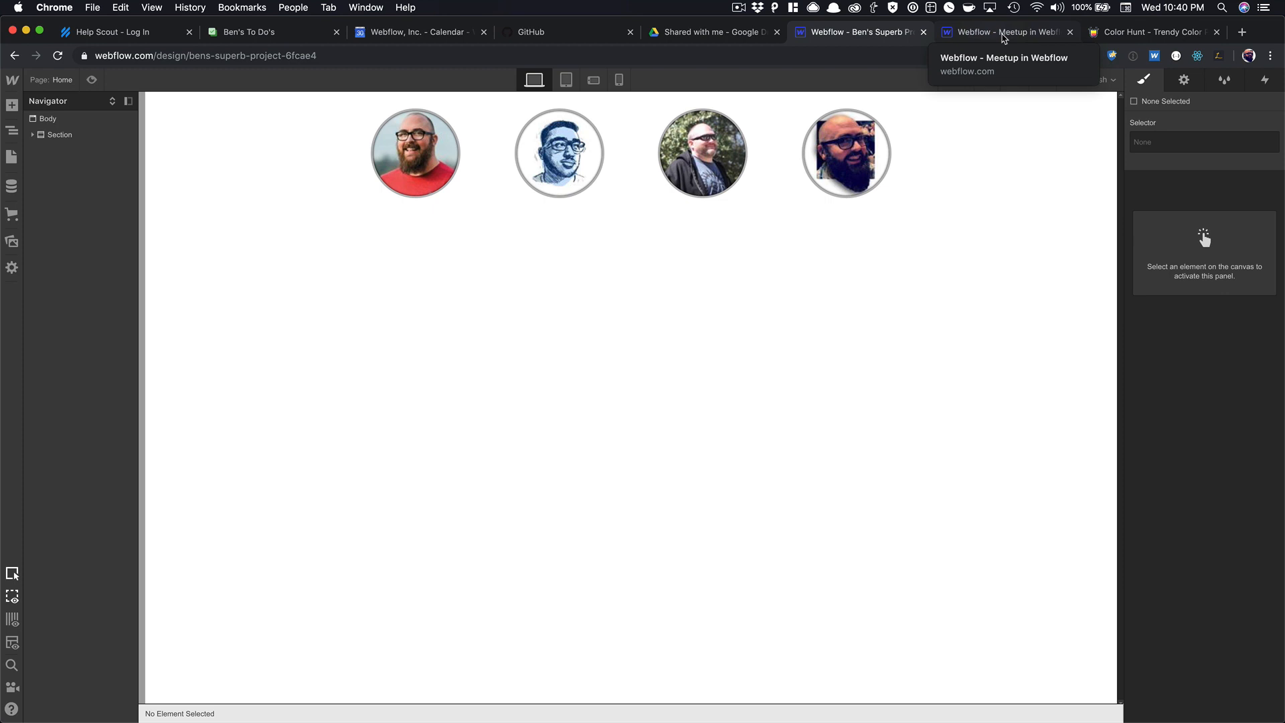
click(1240, 34)
text(ava)
key(Return)
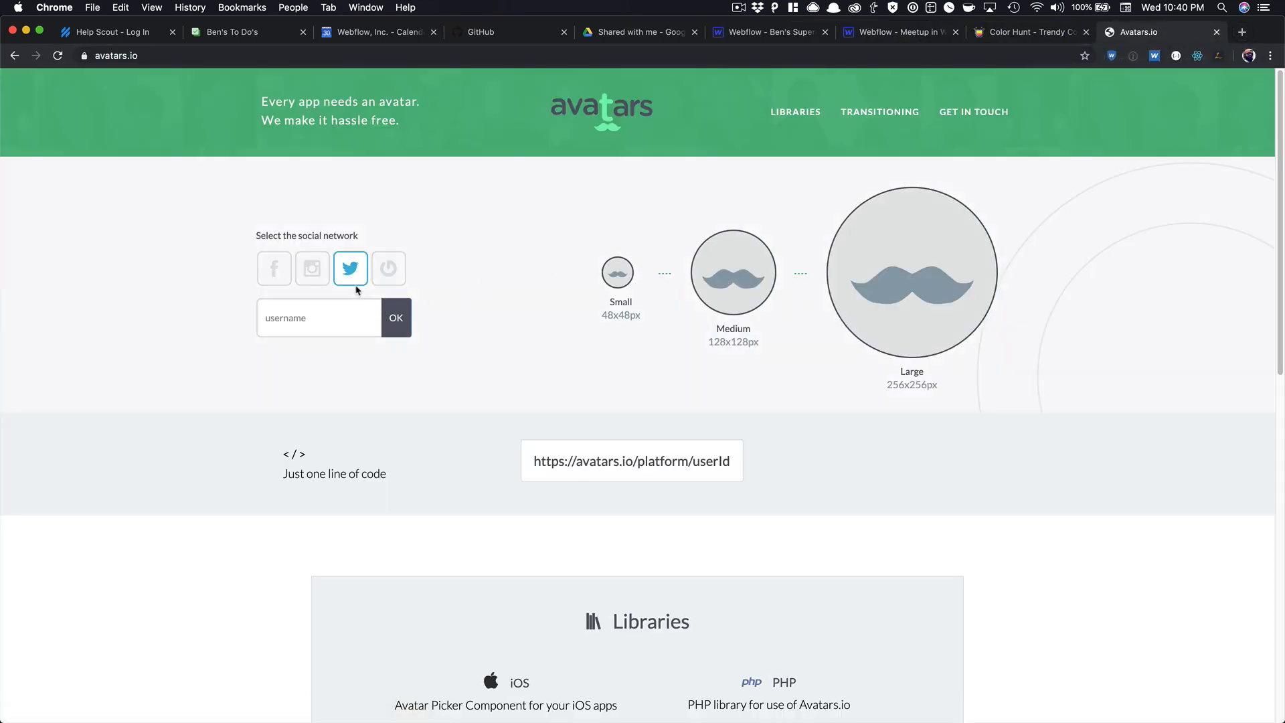
click(350, 273)
click(319, 332)
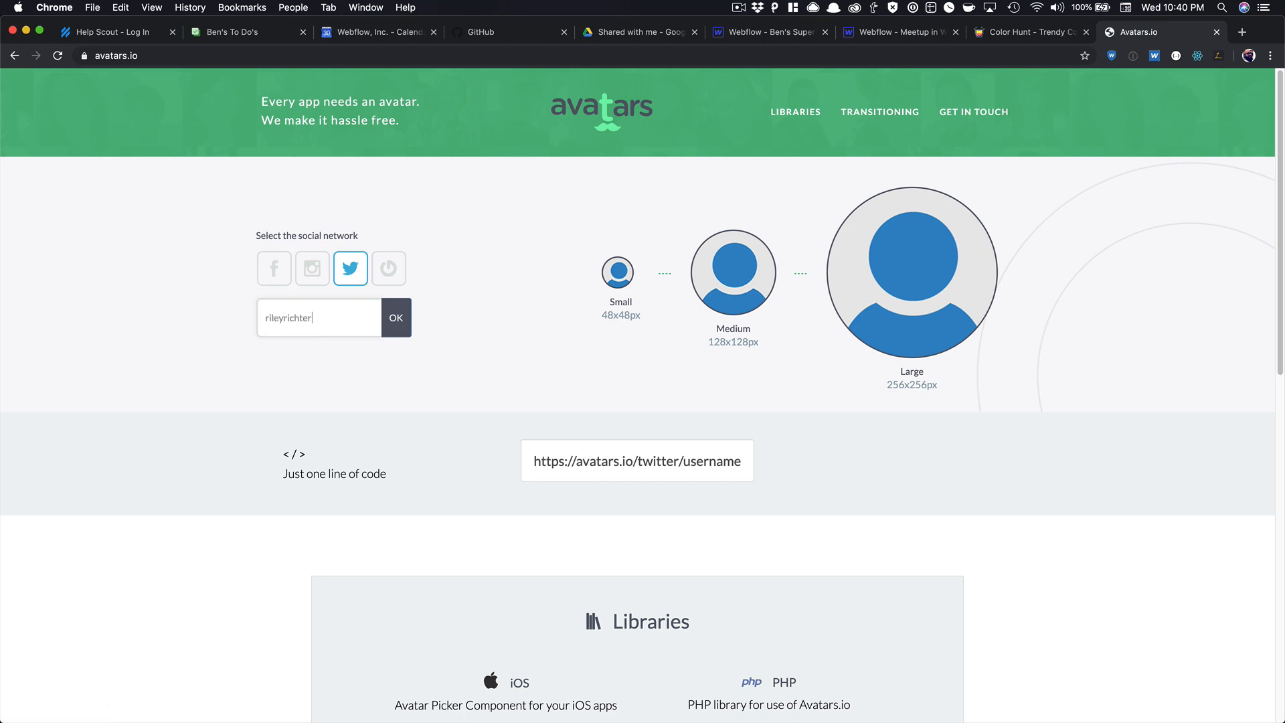
key(Return)
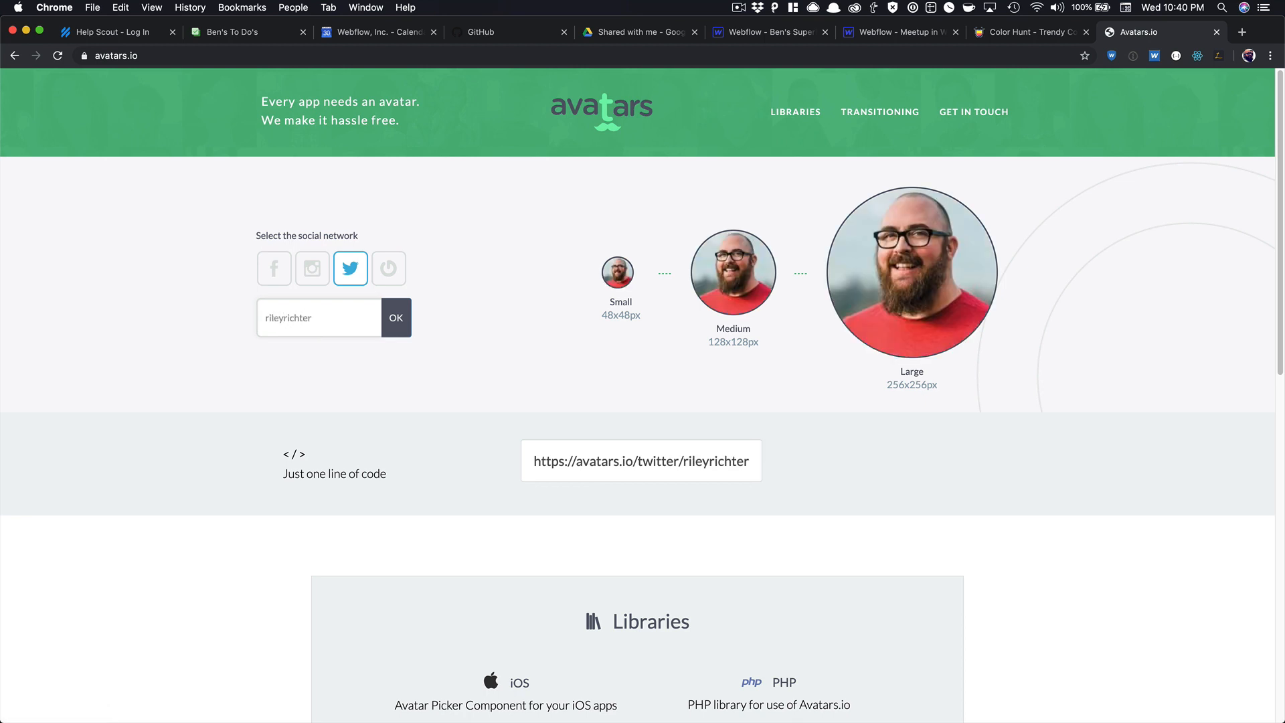
Compare that username's Instagram and Gravatar avatars, ending on Gravatar, then return to the Meetup project.
click(316, 274)
click(373, 317)
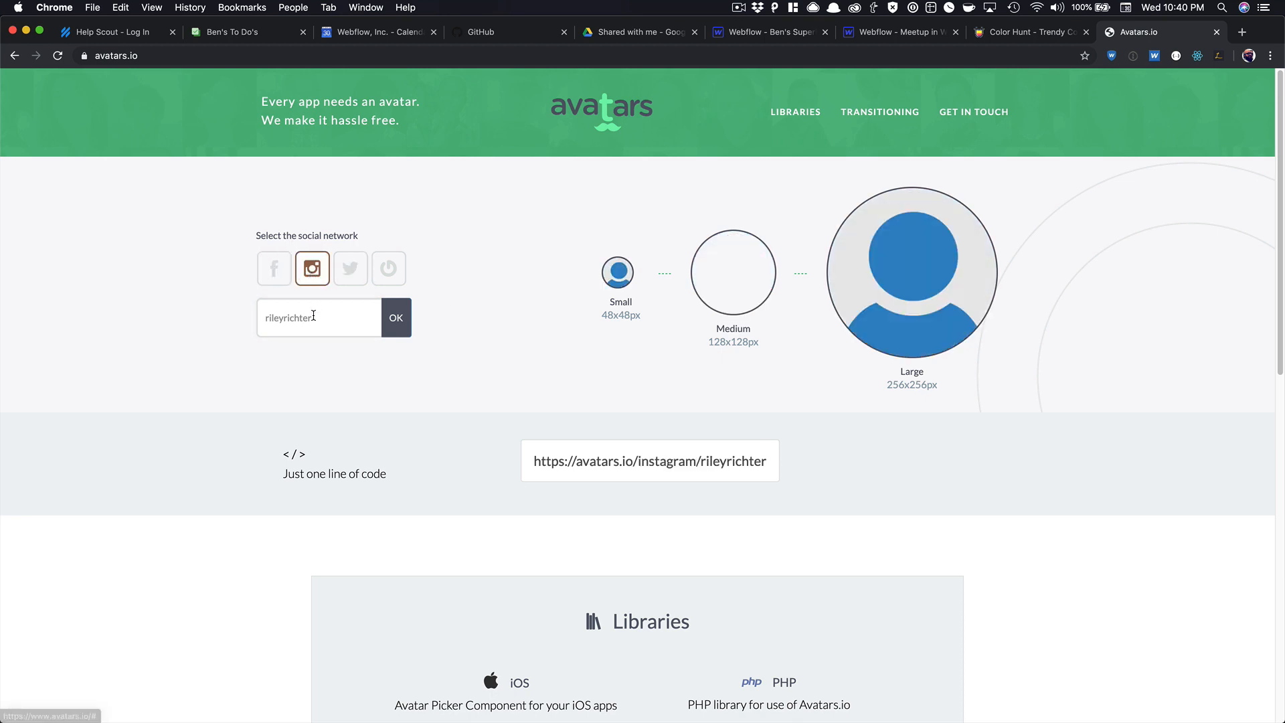
click(389, 320)
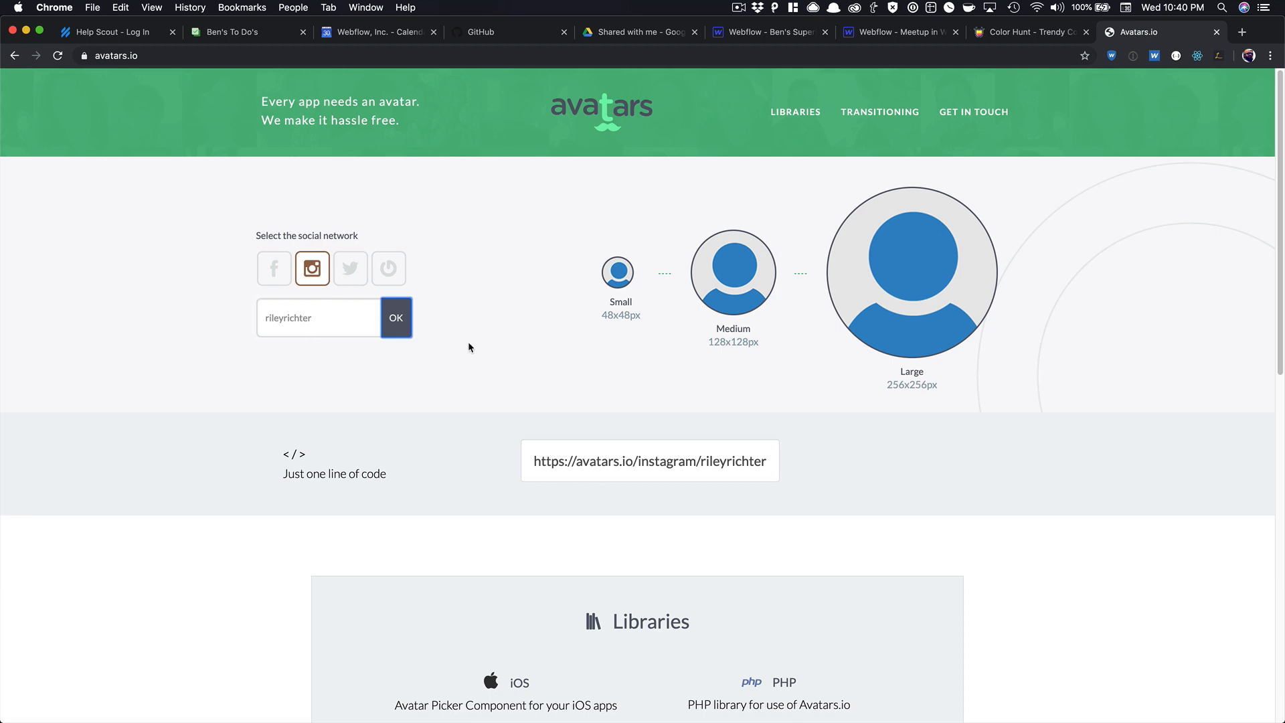
click(401, 276)
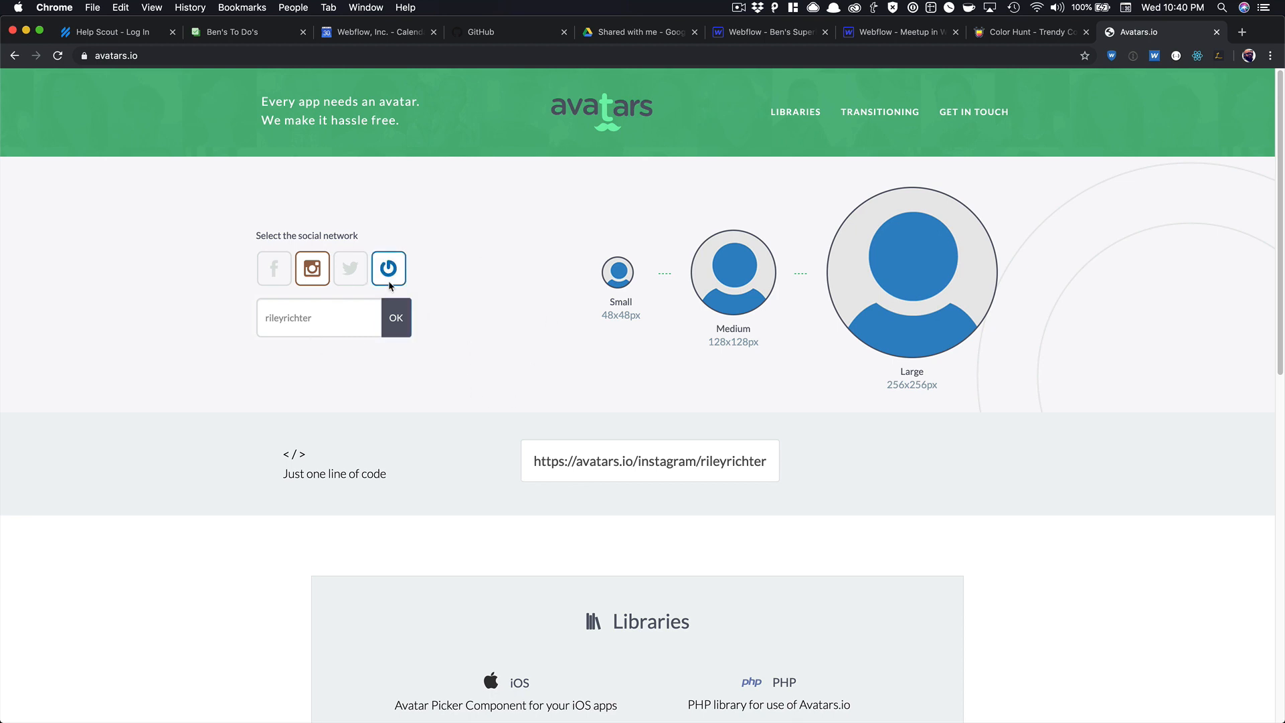
click(385, 277)
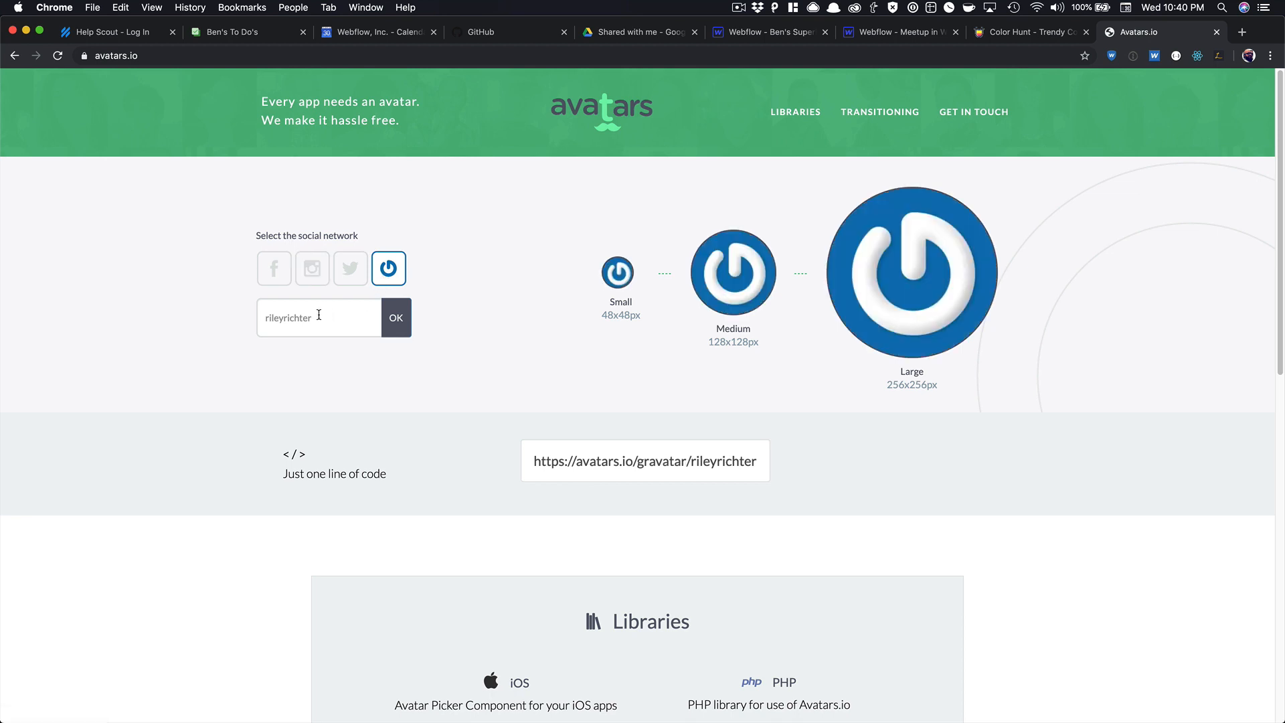
click(894, 33)
click(782, 38)
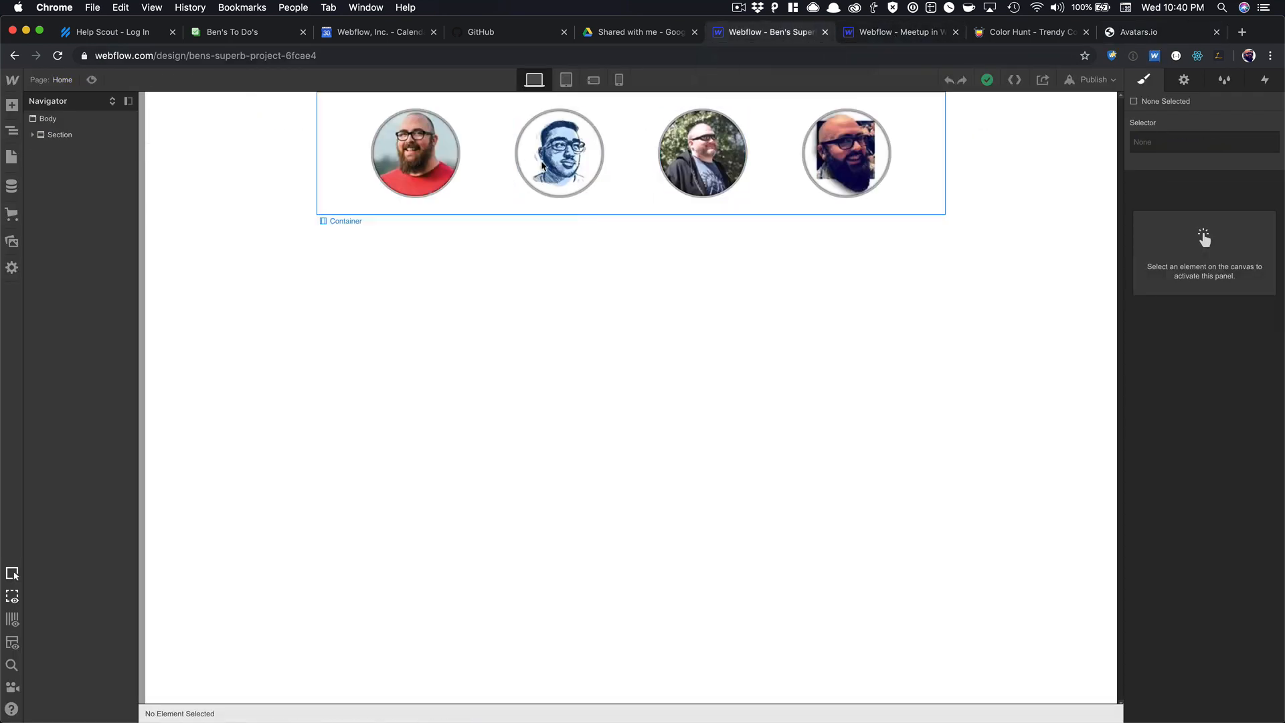
click(412, 171)
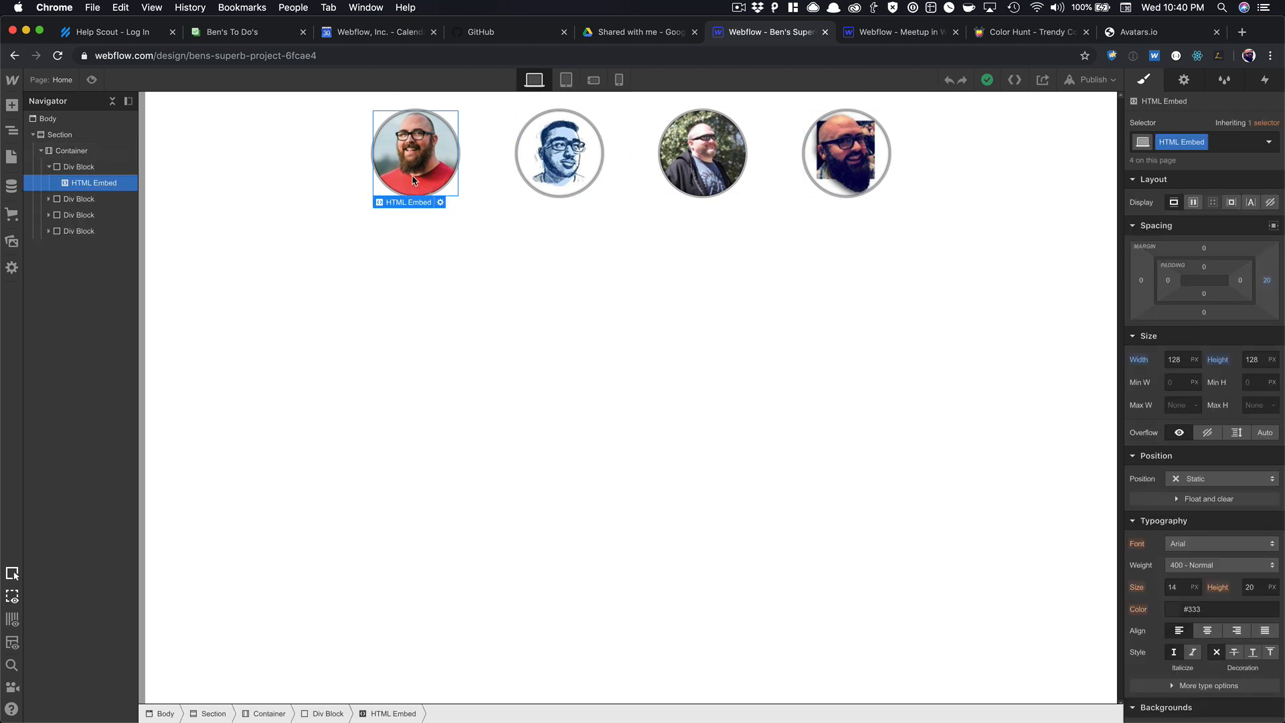
click(566, 164)
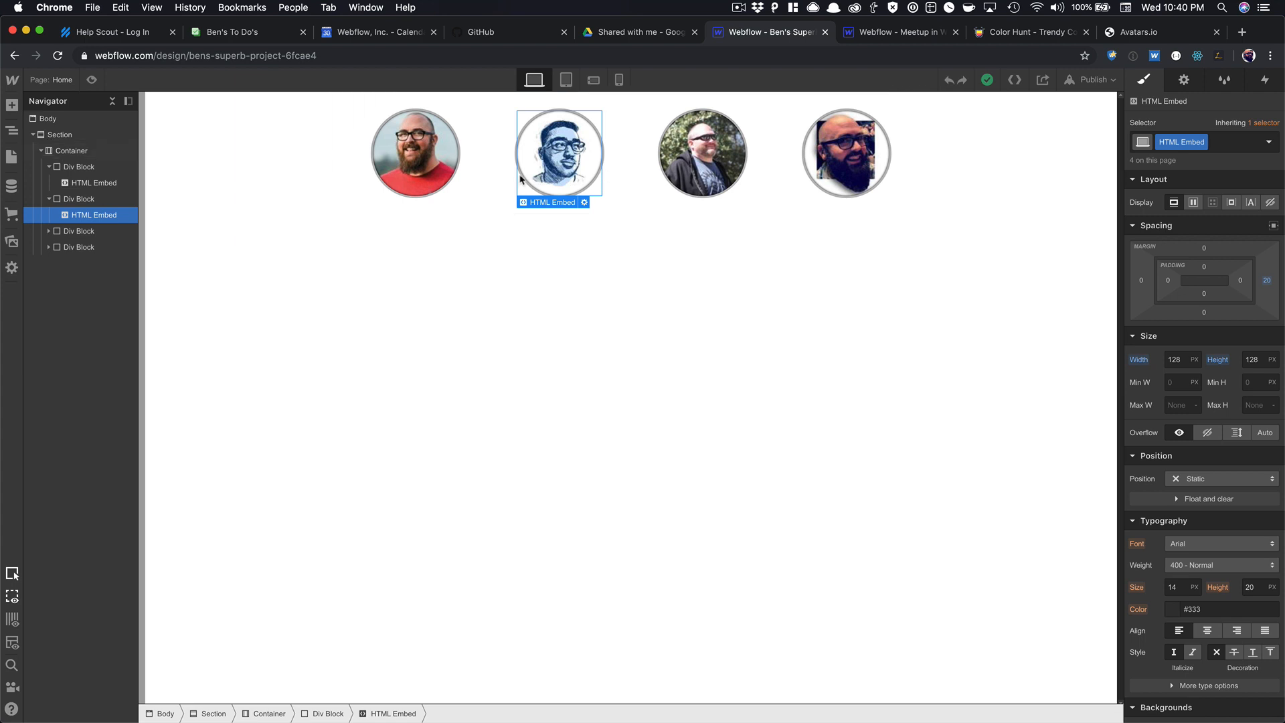
click(736, 154)
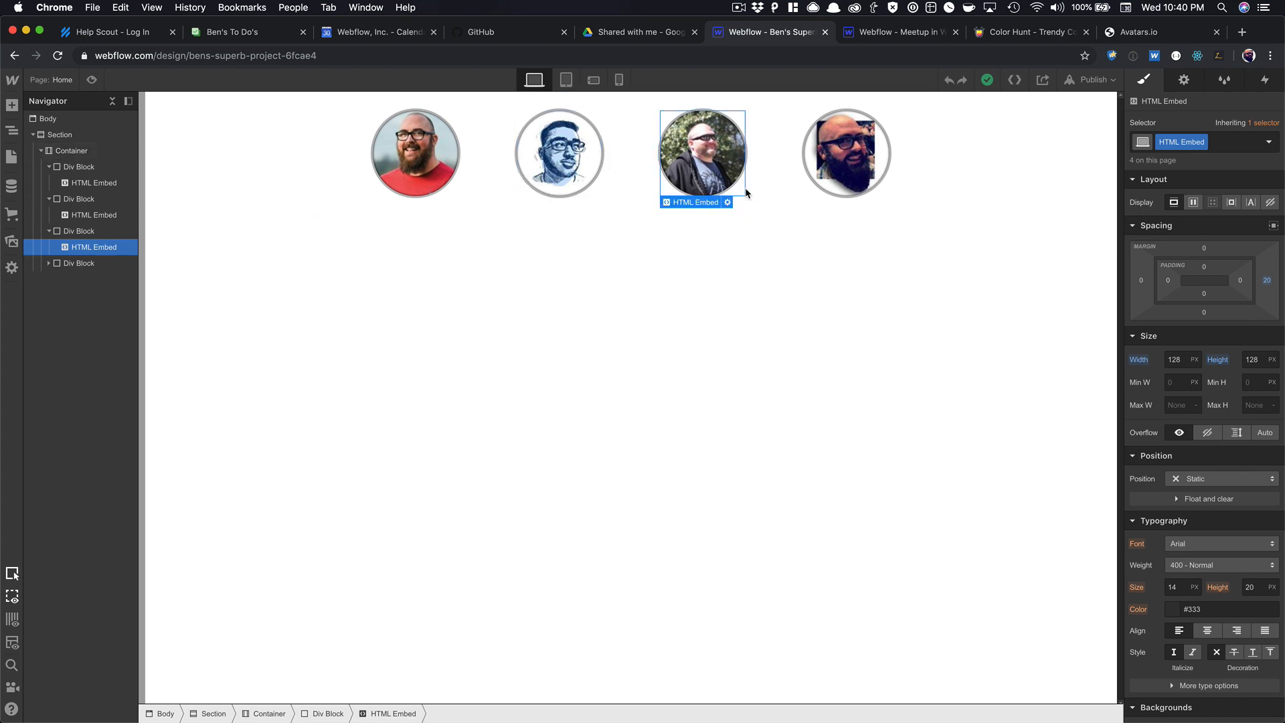
click(842, 156)
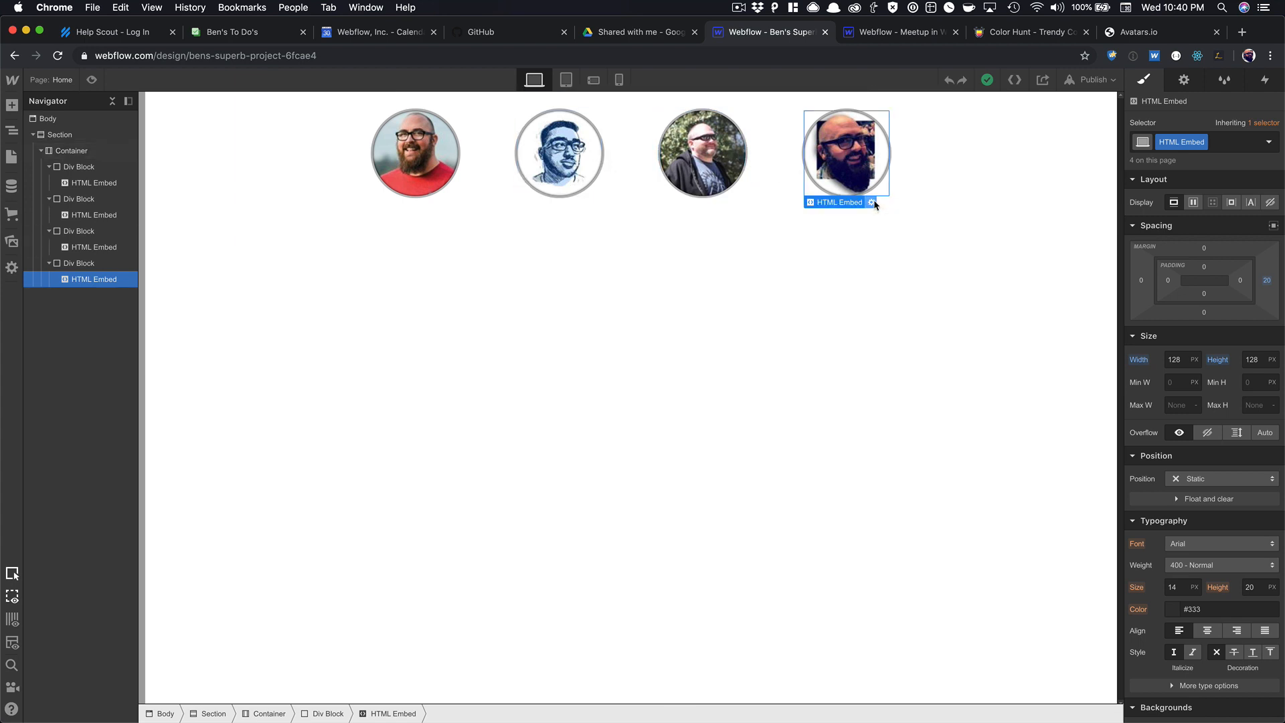
click(872, 202)
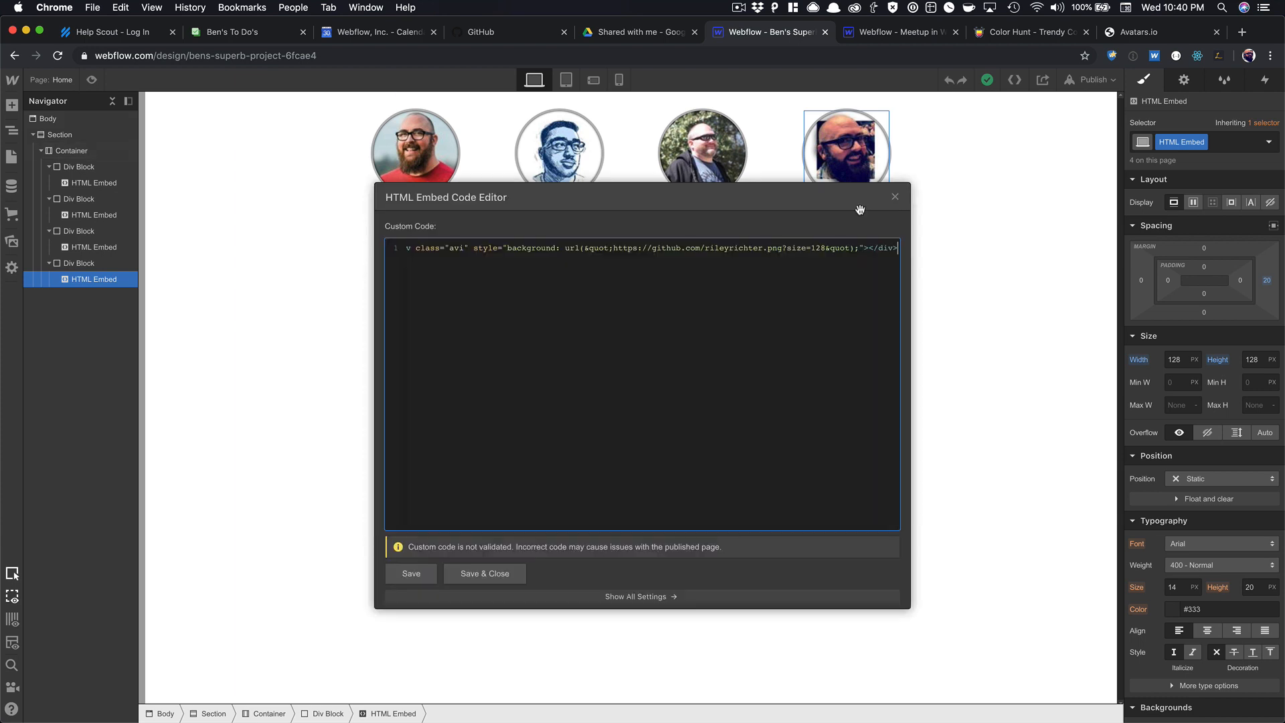
click(895, 197)
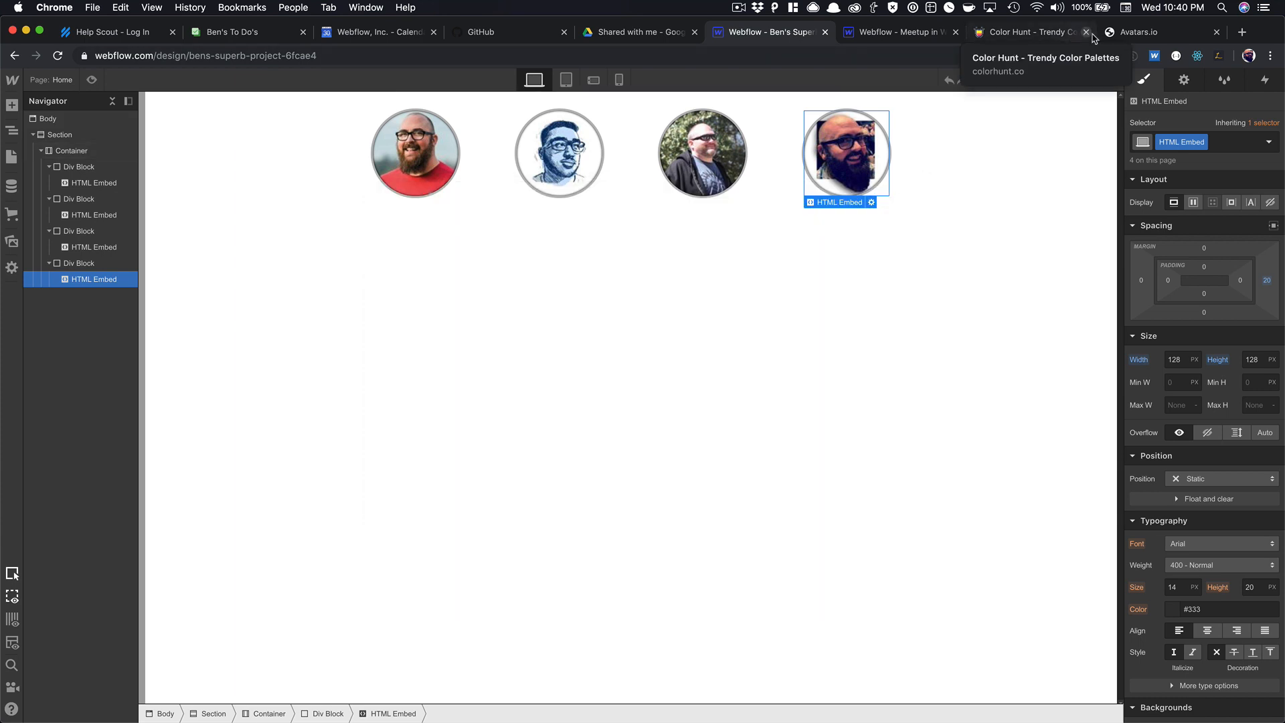
click(895, 33)
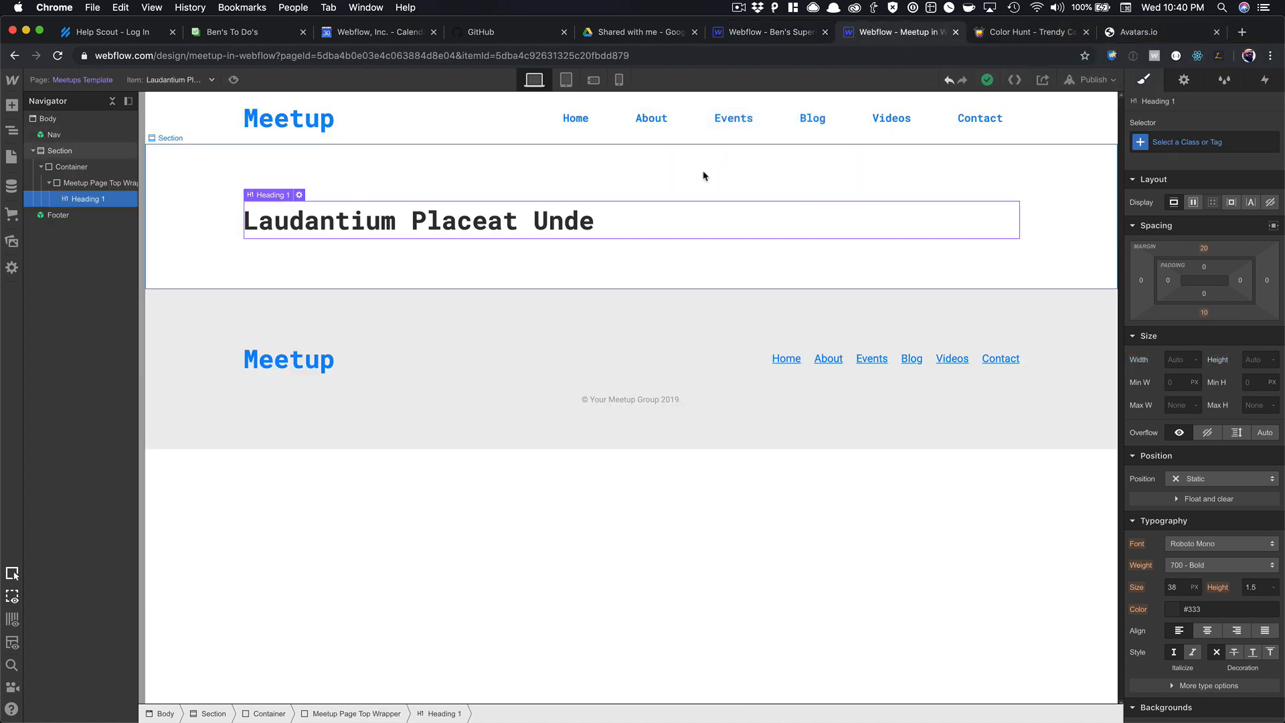
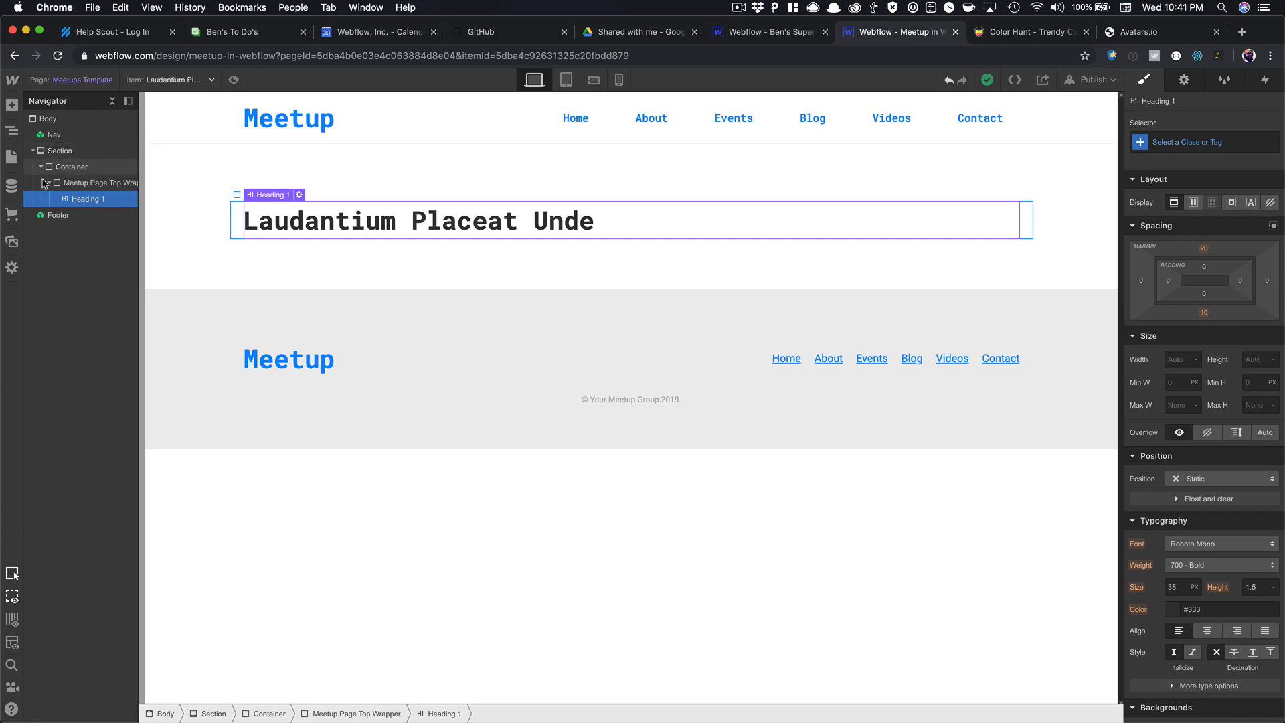
Paste the Home page's hero content wrapper into the Meetups Template's heading wrapper.
click(8, 188)
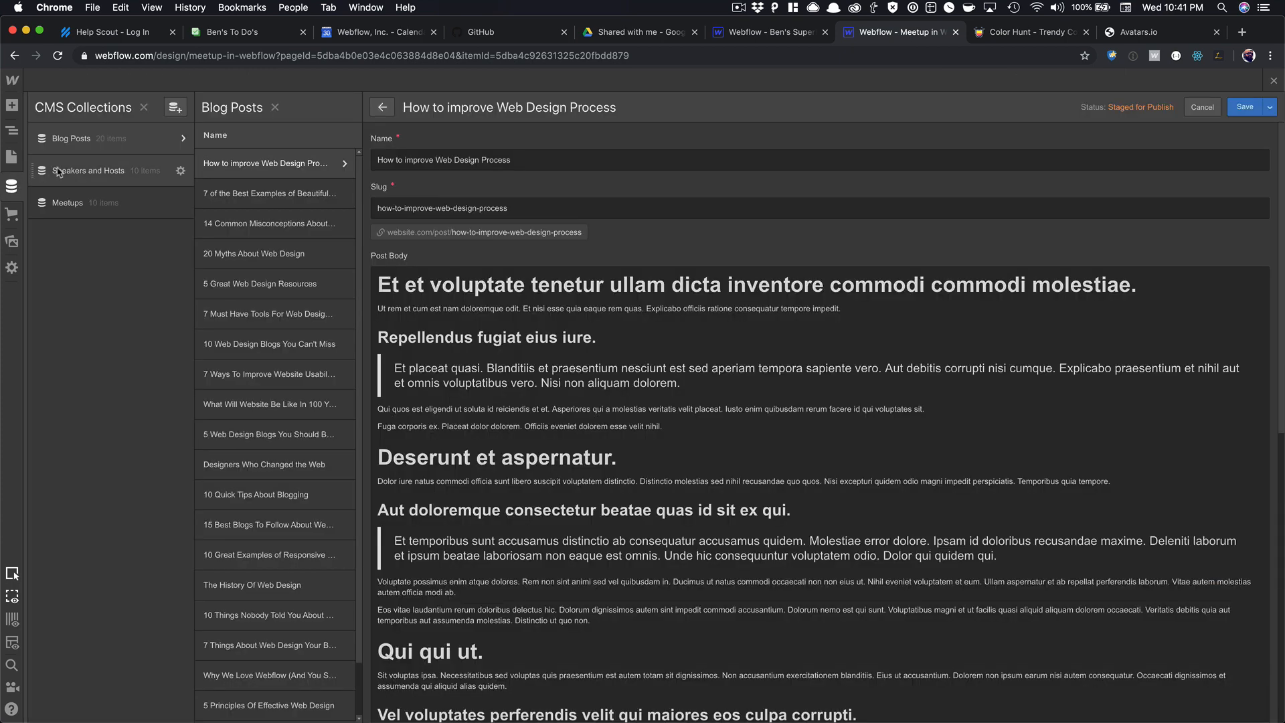
click(11, 156)
click(86, 181)
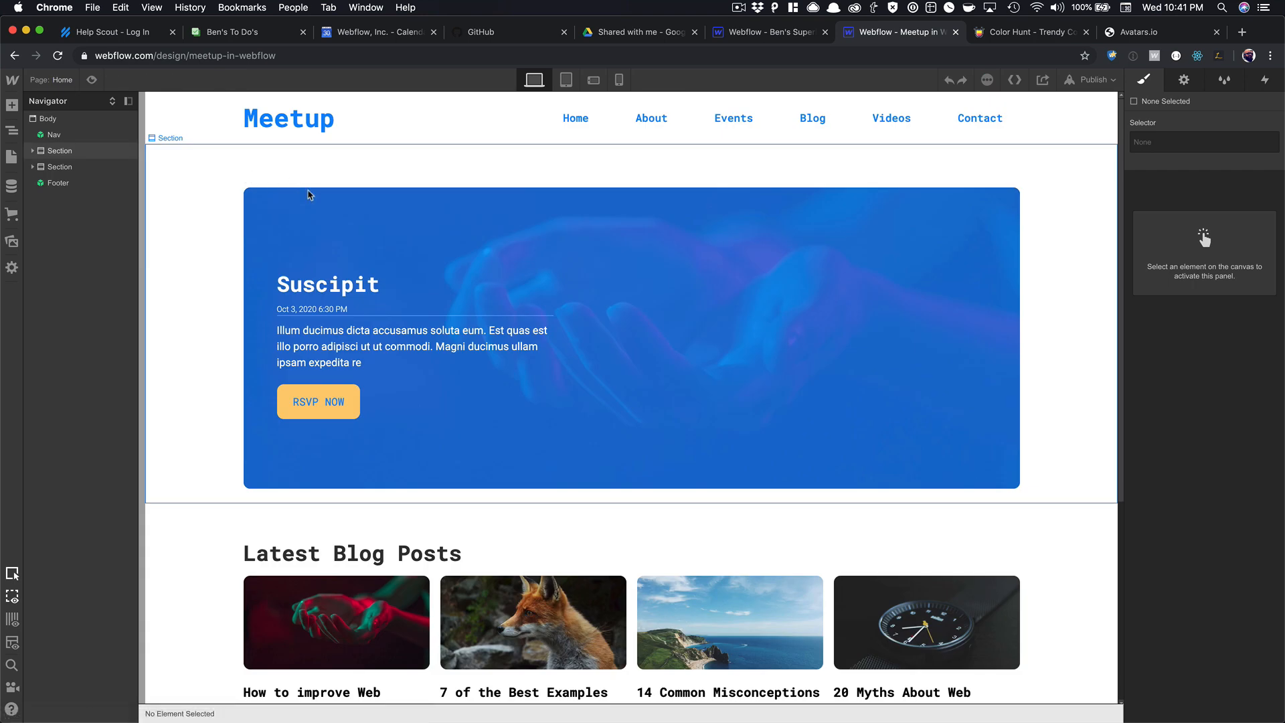
click(316, 207)
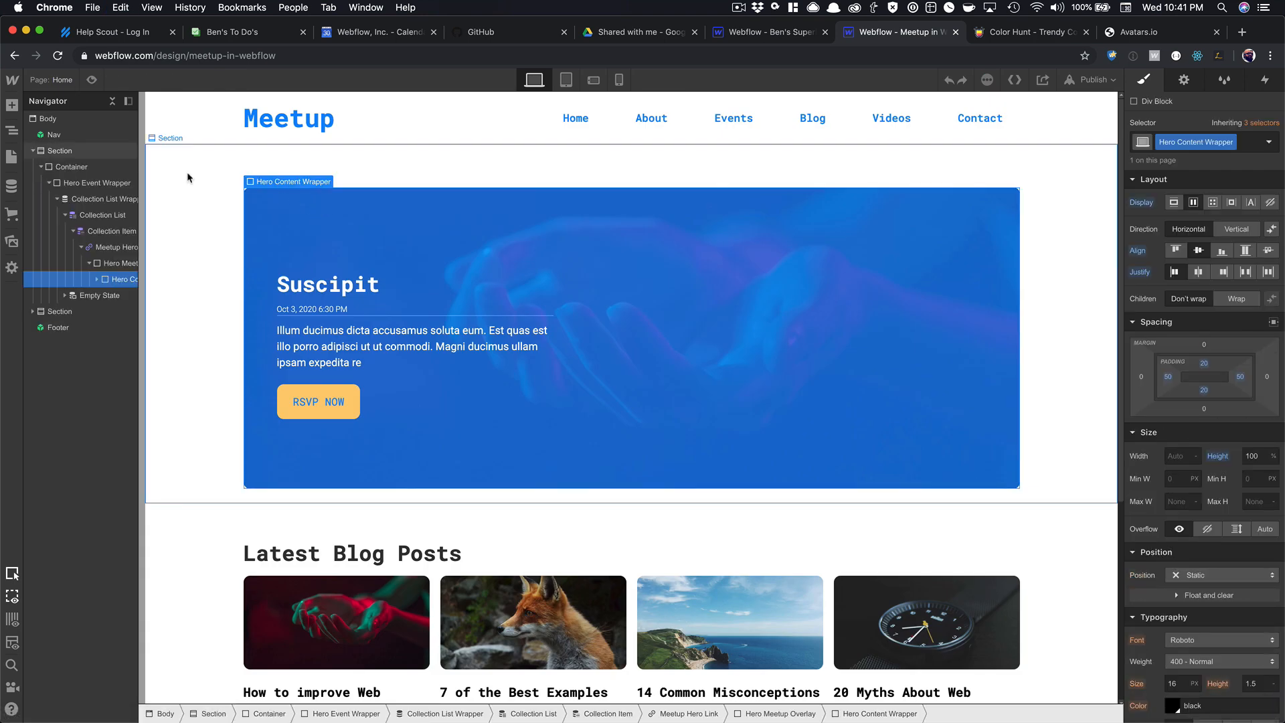
click(11, 157)
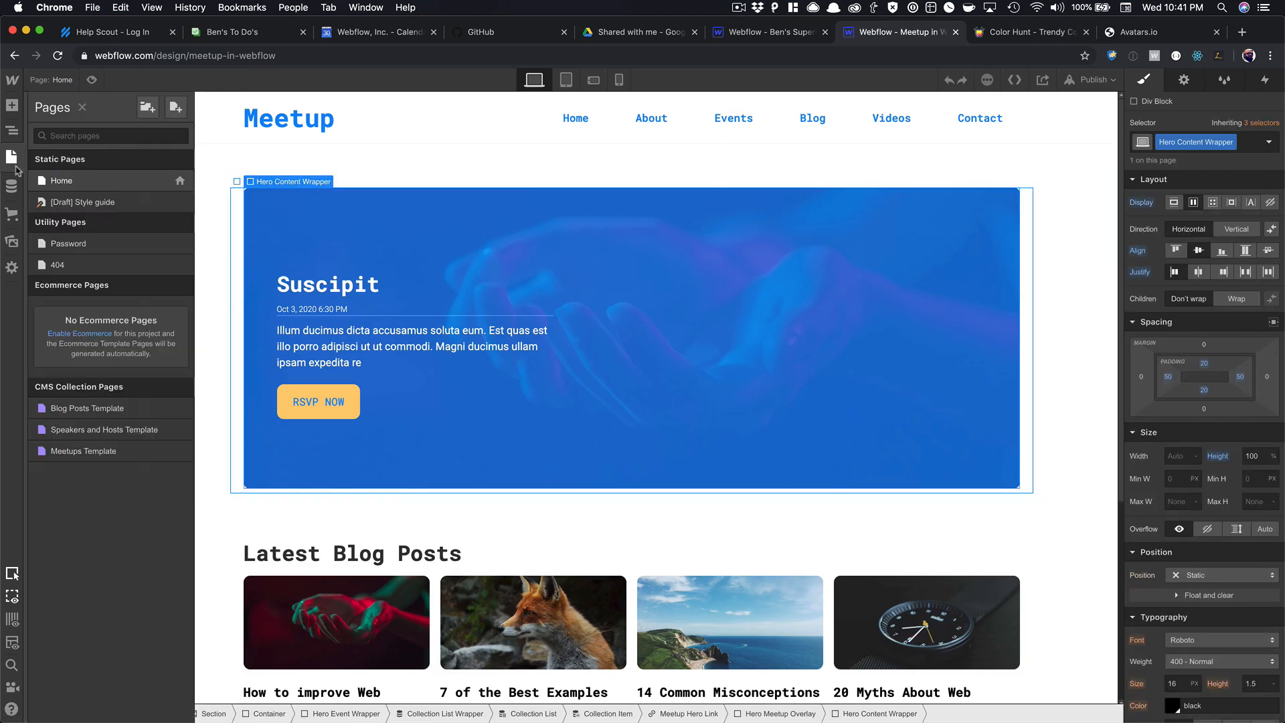
click(112, 451)
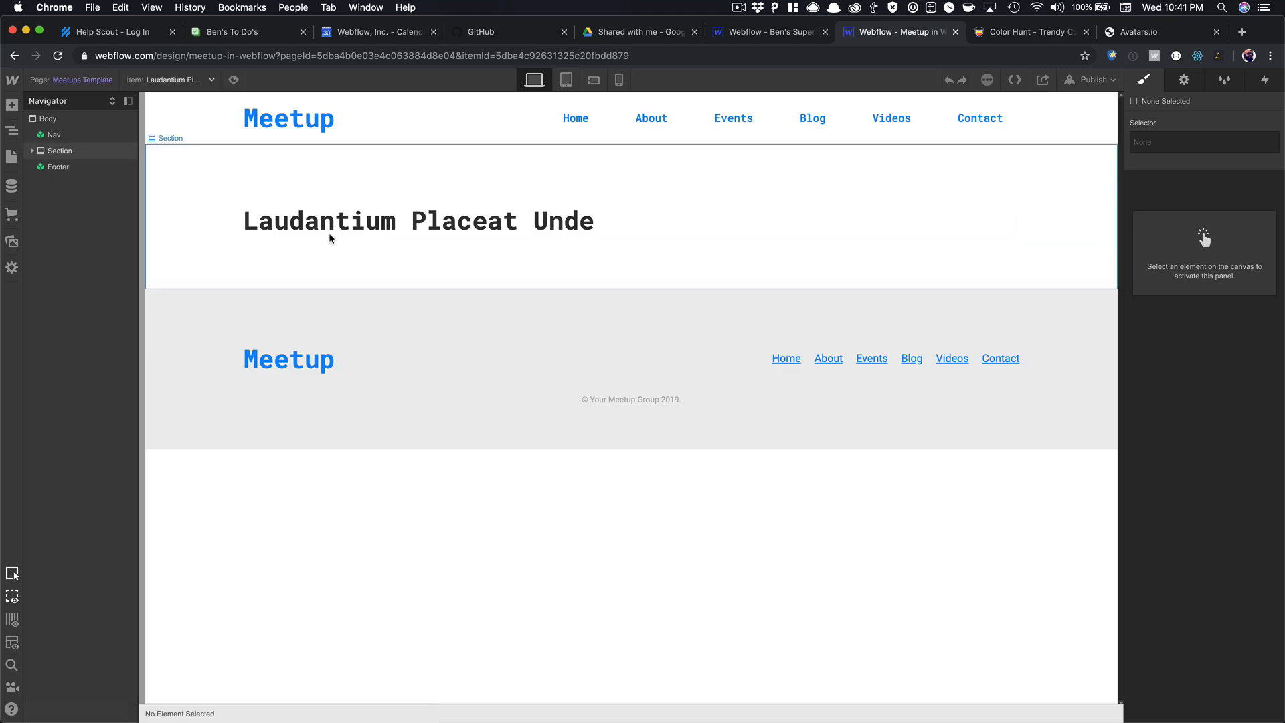
click(324, 231)
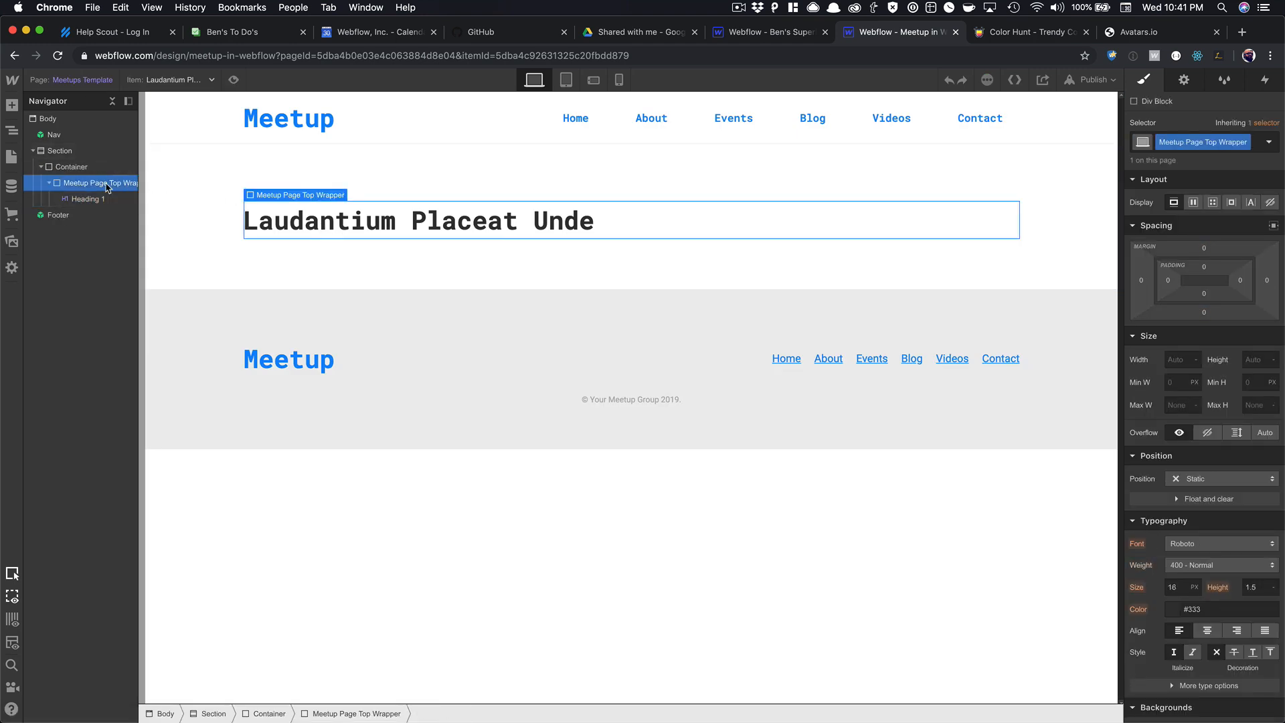
key(super+v)
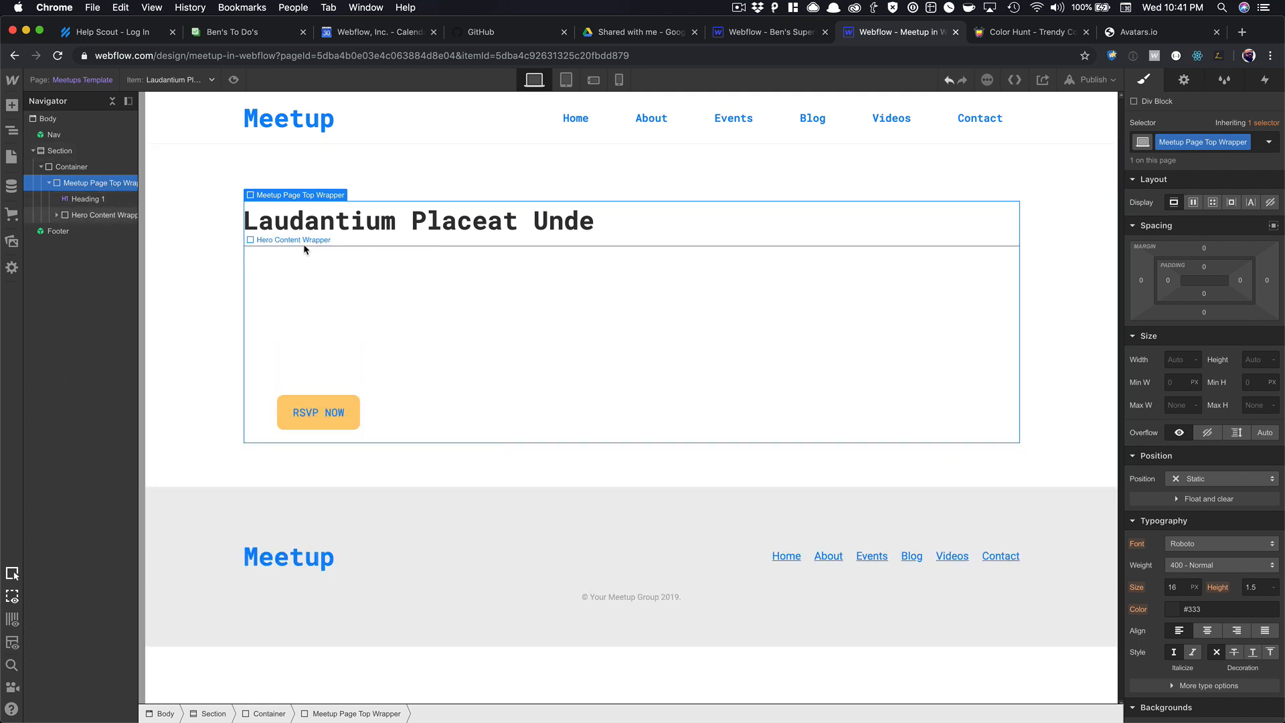
Undo the pasted hero content and delete the Laudantium Placeat Unde heading from the top wrapper.
click(315, 224)
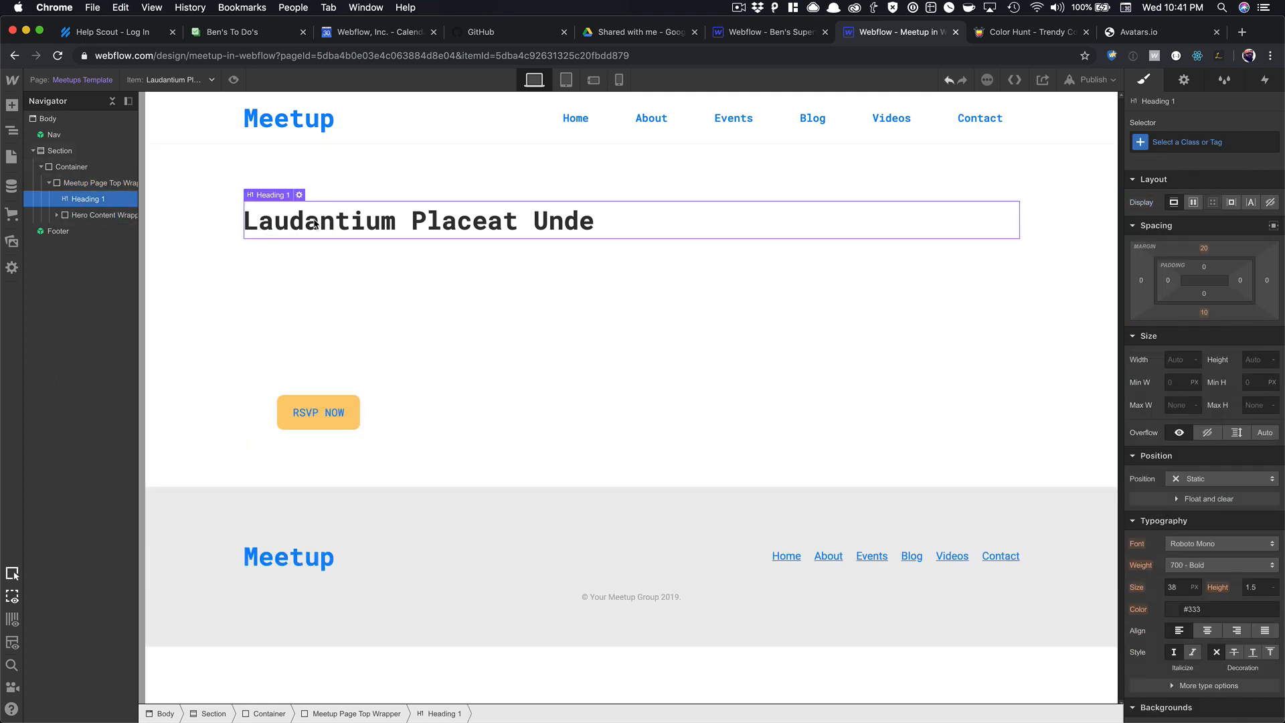
key(Delete)
click(280, 235)
click(254, 228)
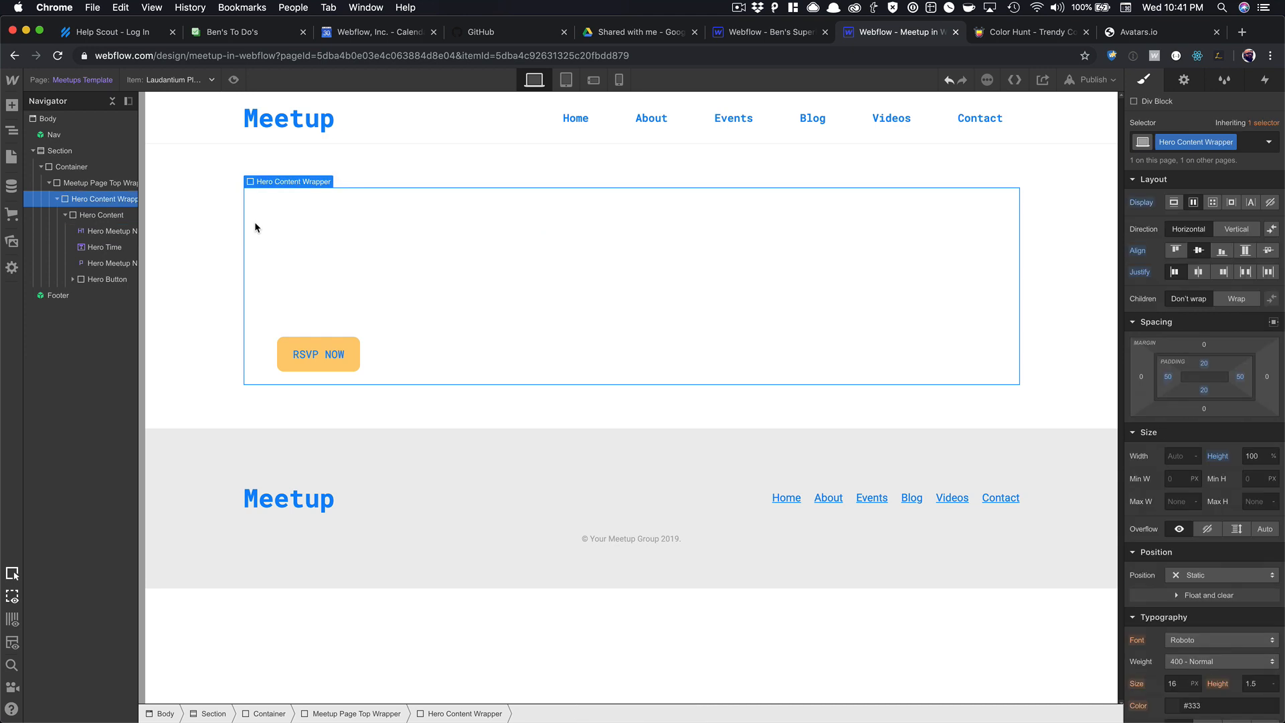
key(super+z)
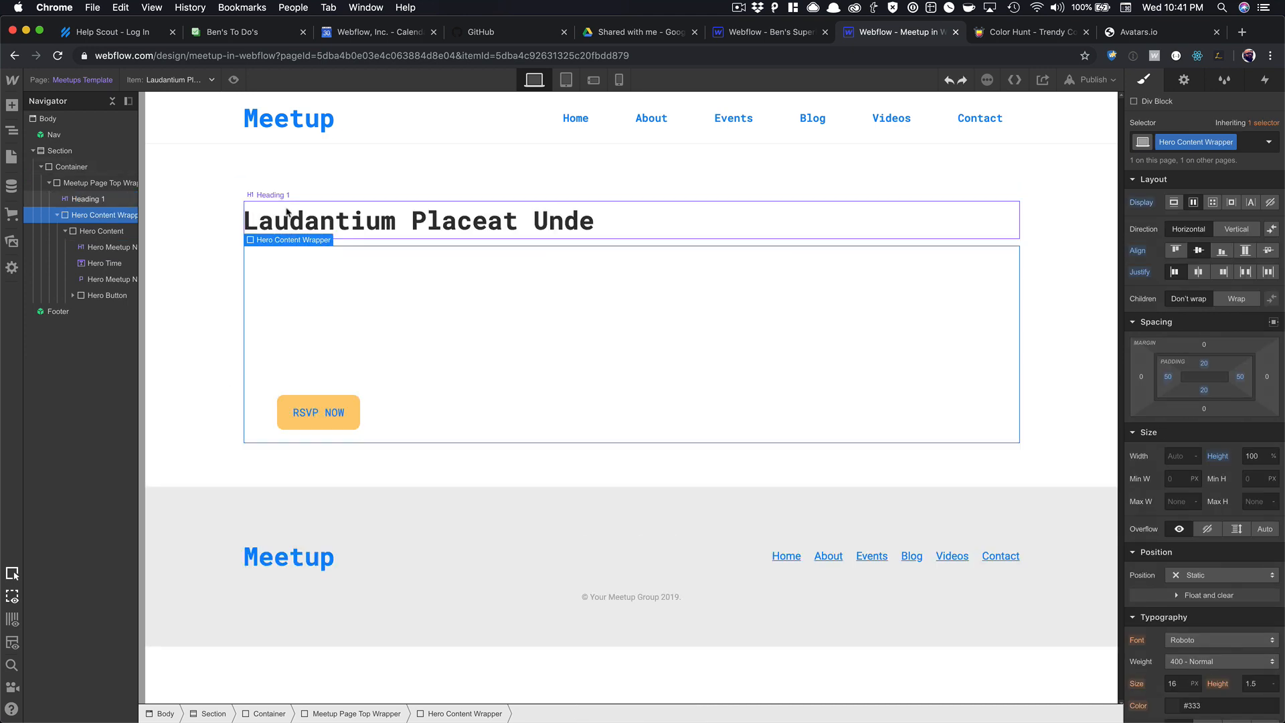
key(super+z)
key(super+z)
click(311, 219)
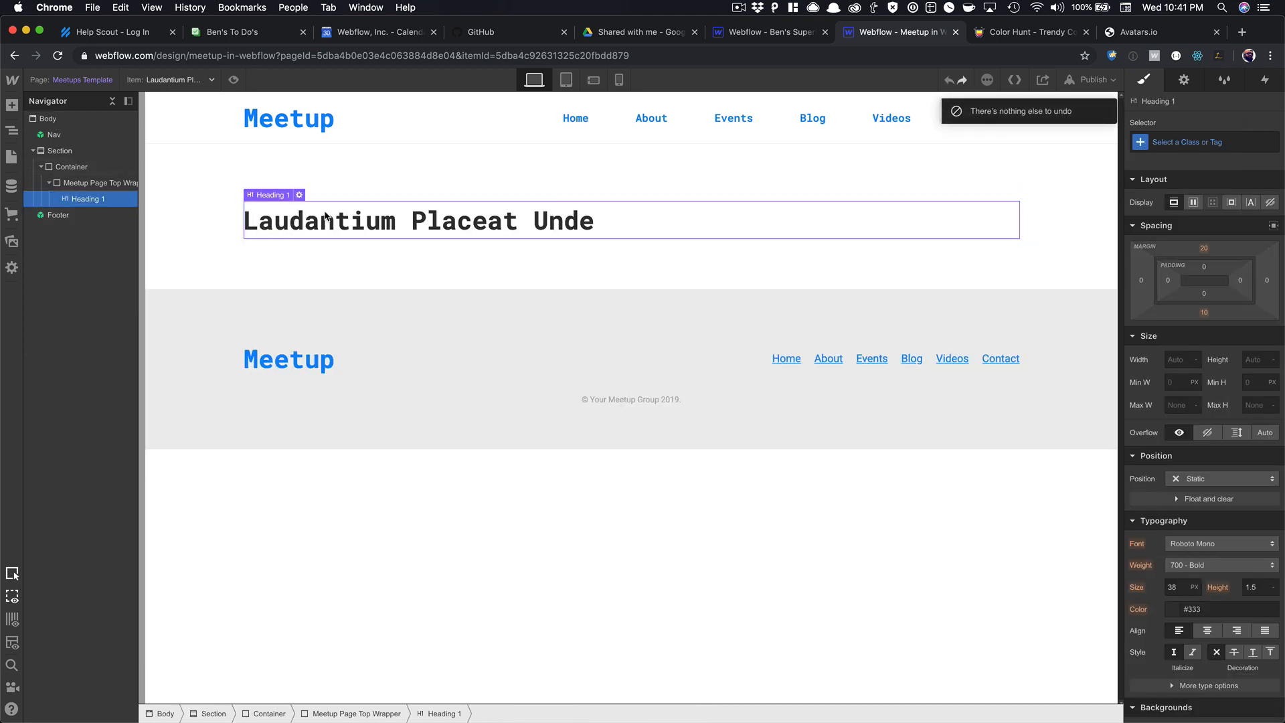
key(Delete)
Copy the Meetup Hero Link block from Home and select the template's empty top wrapper.
click(11, 156)
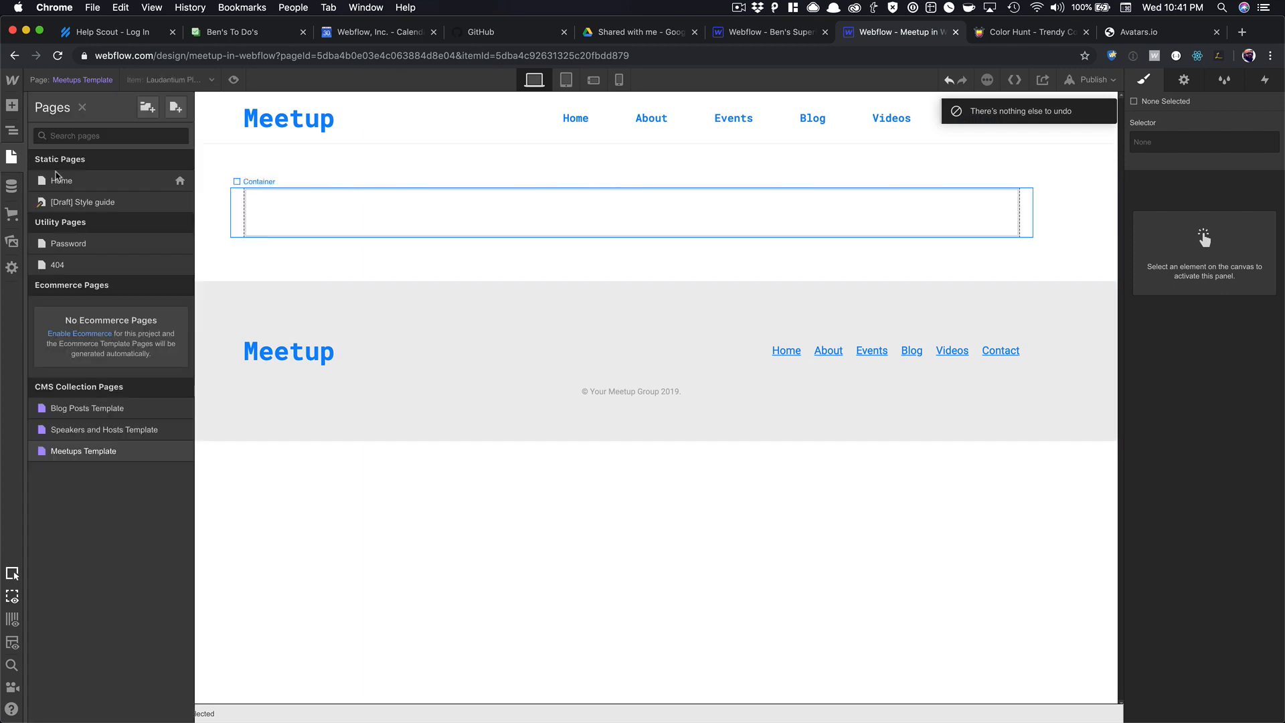
click(94, 188)
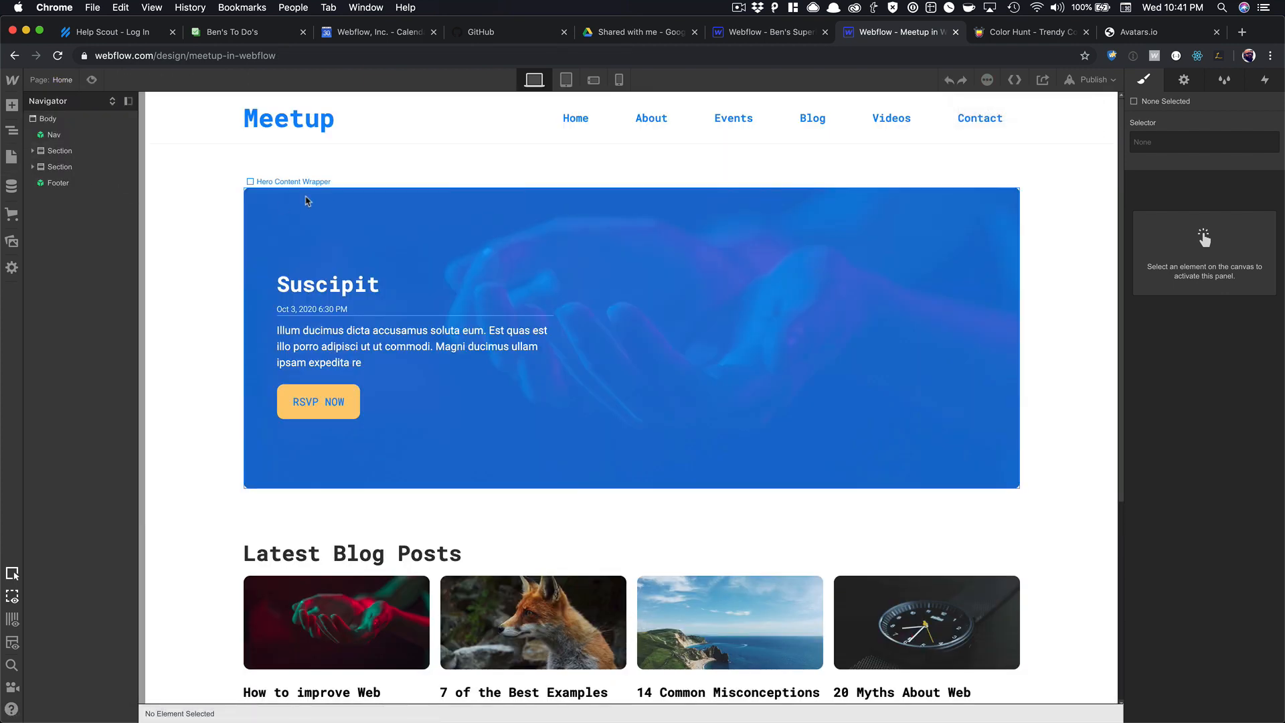
click(57, 199)
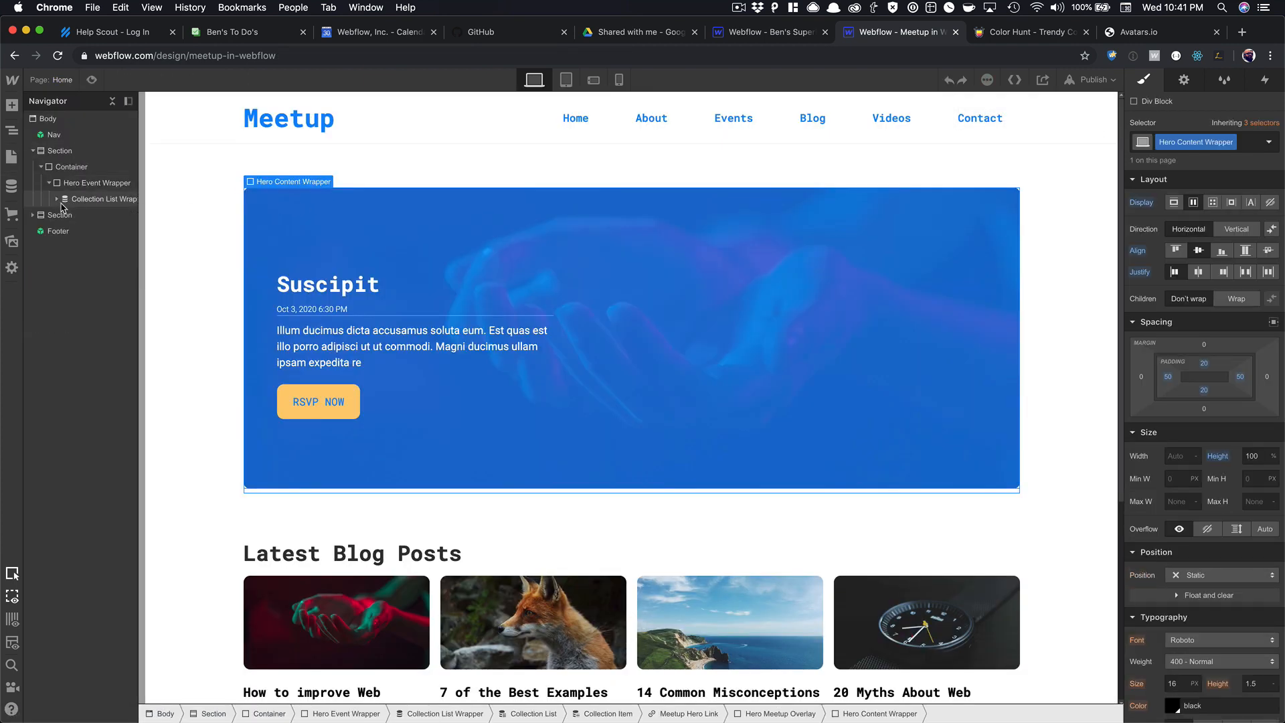
click(57, 199)
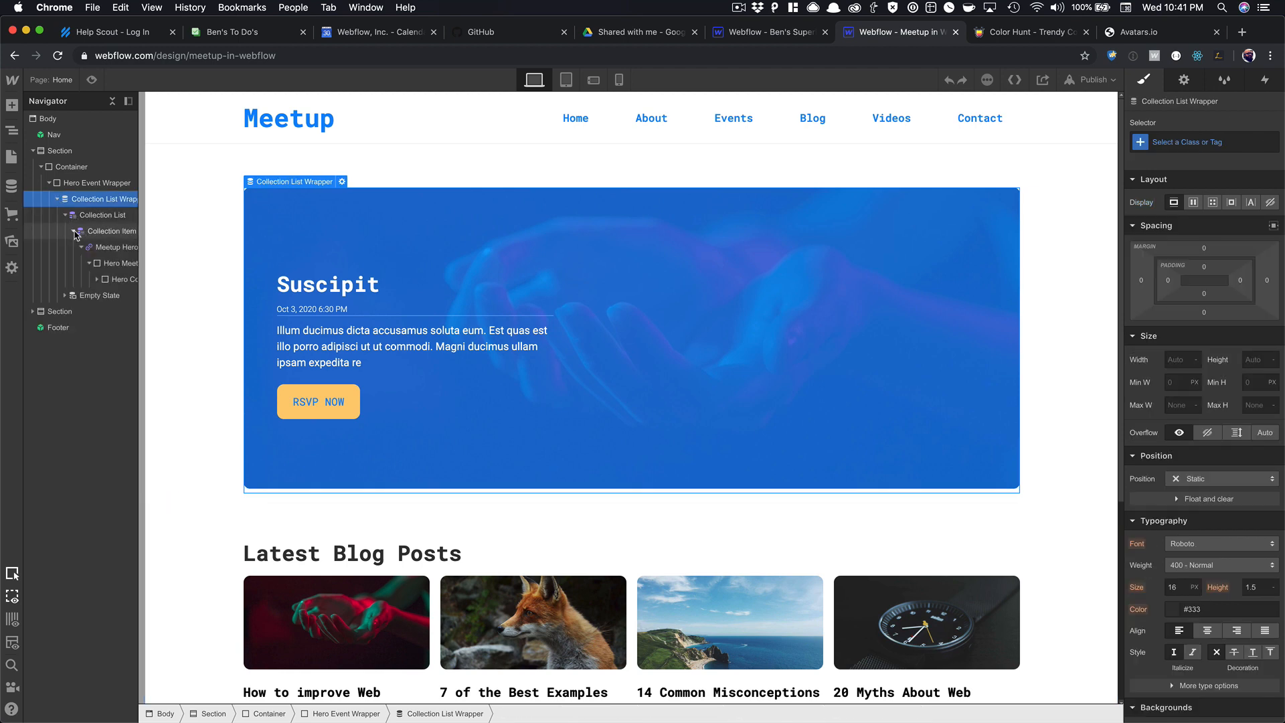
click(82, 248)
click(102, 248)
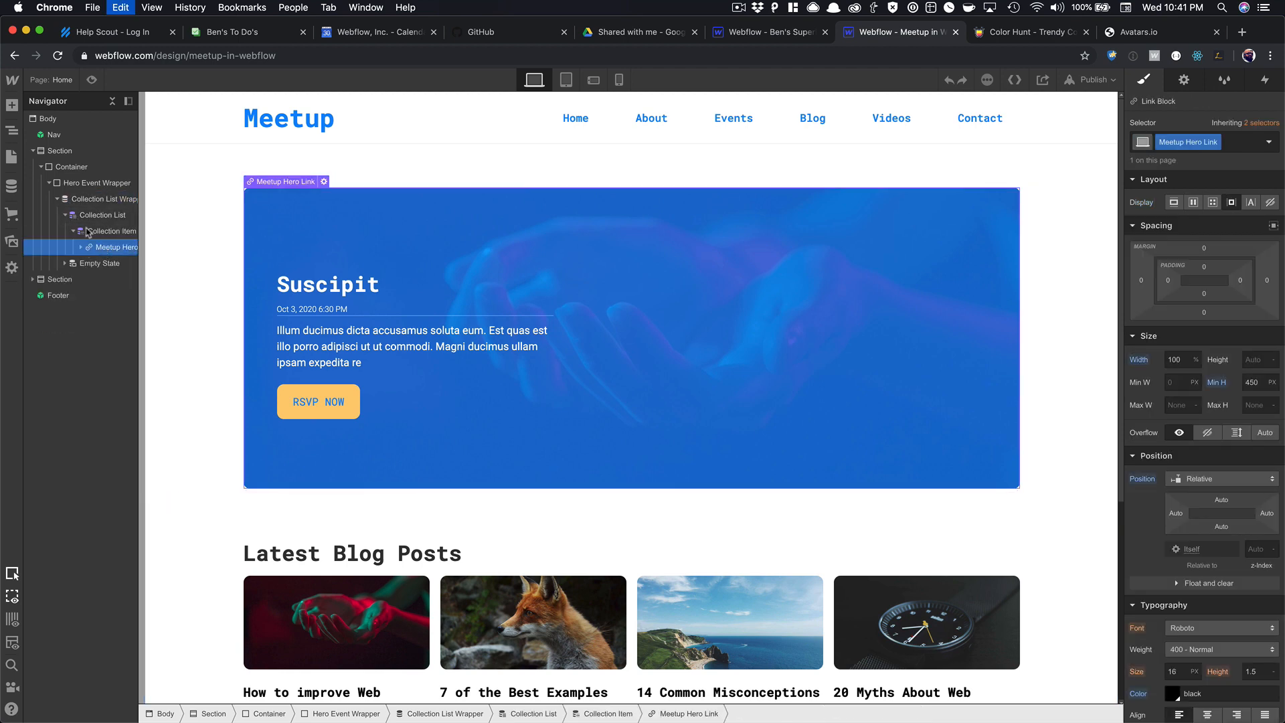
click(11, 157)
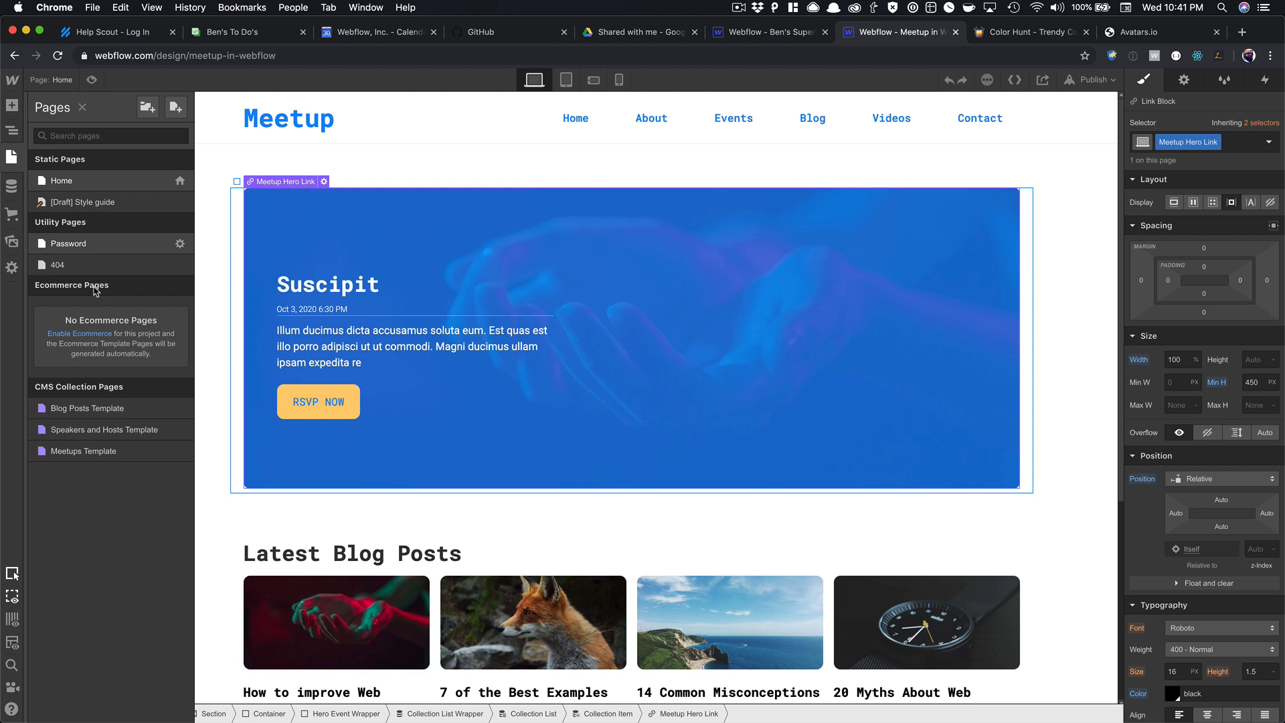
click(94, 452)
click(352, 222)
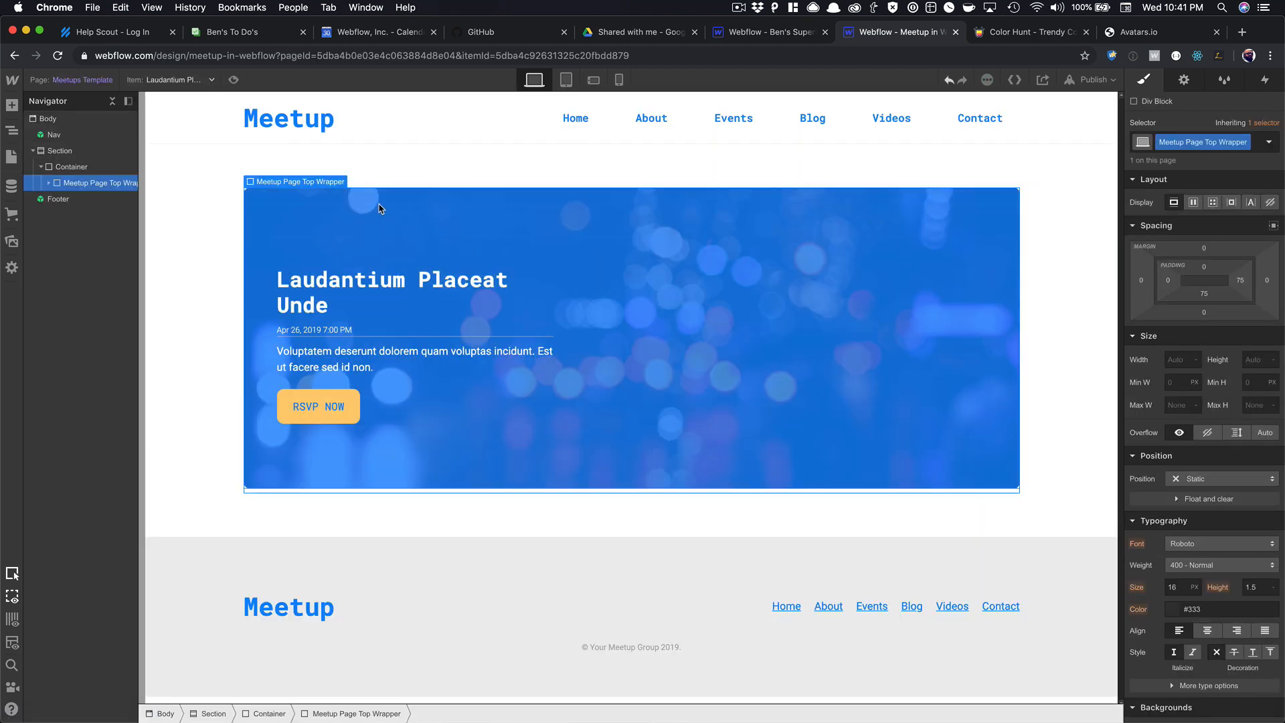
Preview the pasted hero card, then delete its RSVP NOW button.
click(234, 79)
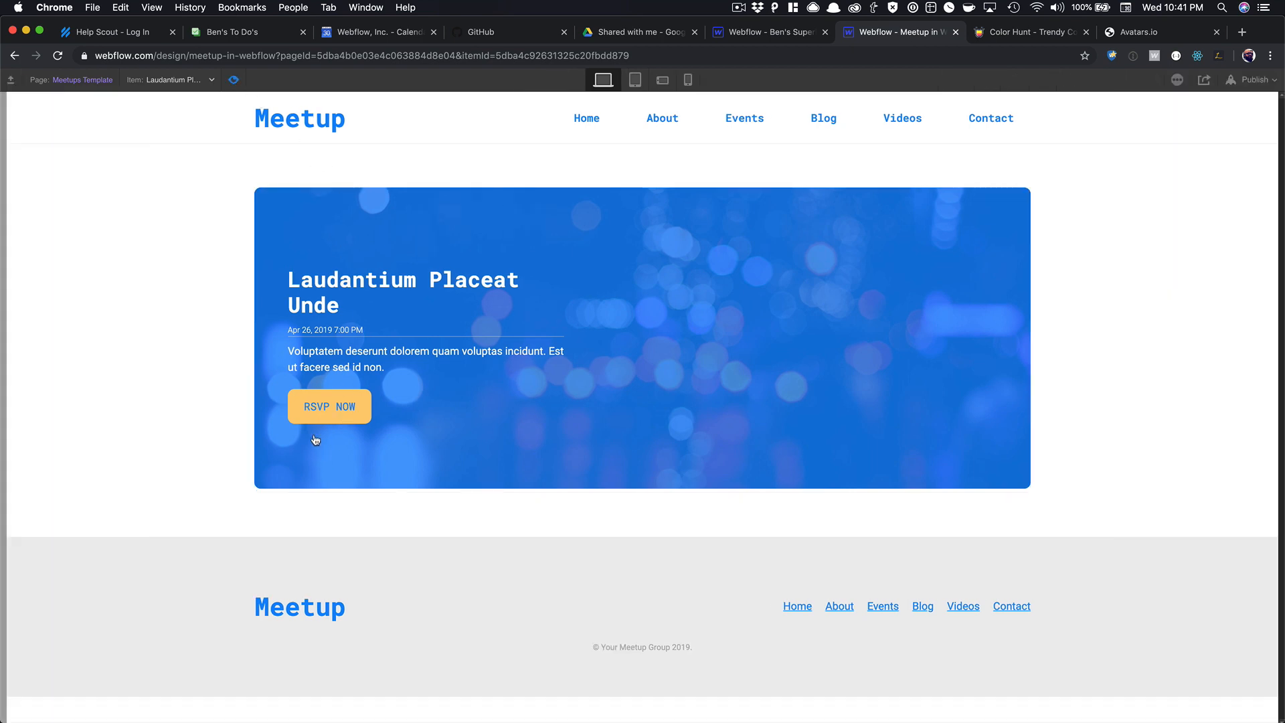
click(234, 79)
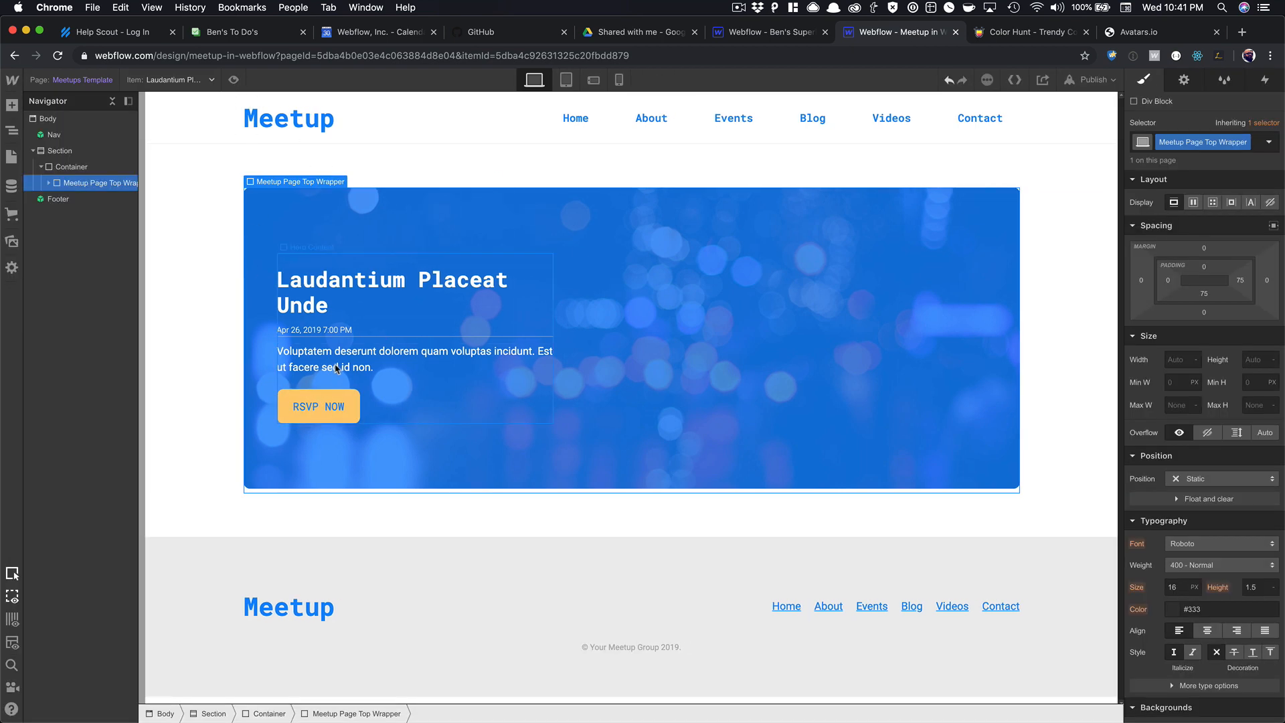
click(352, 415)
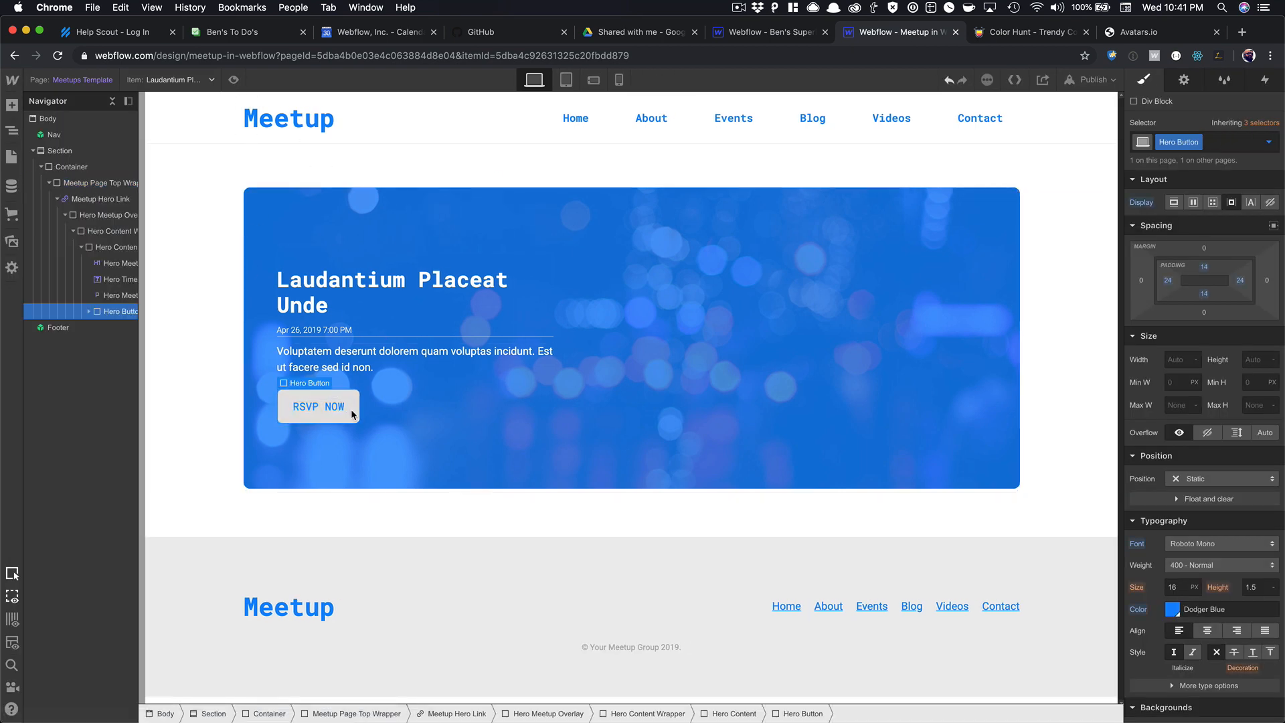
key(Delete)
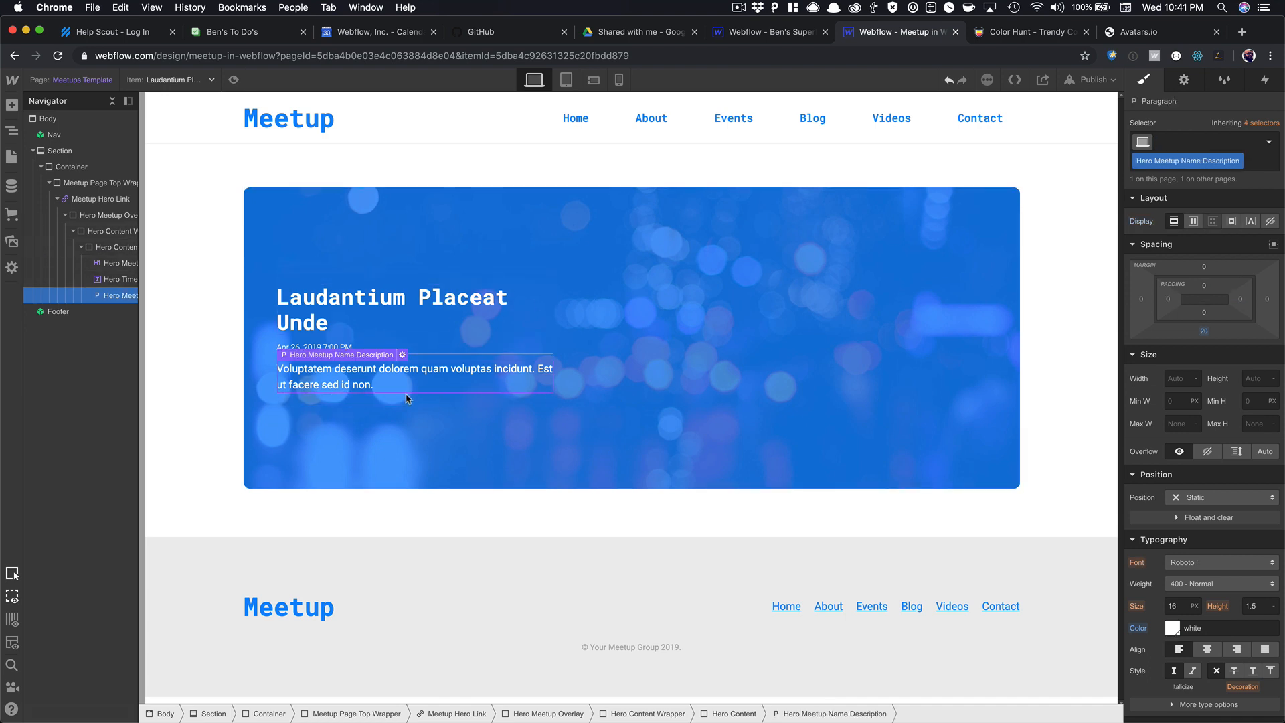
Collapse the Meetup Hero Link in the navigator and select the Meetup Page Top Wrapper.
click(58, 200)
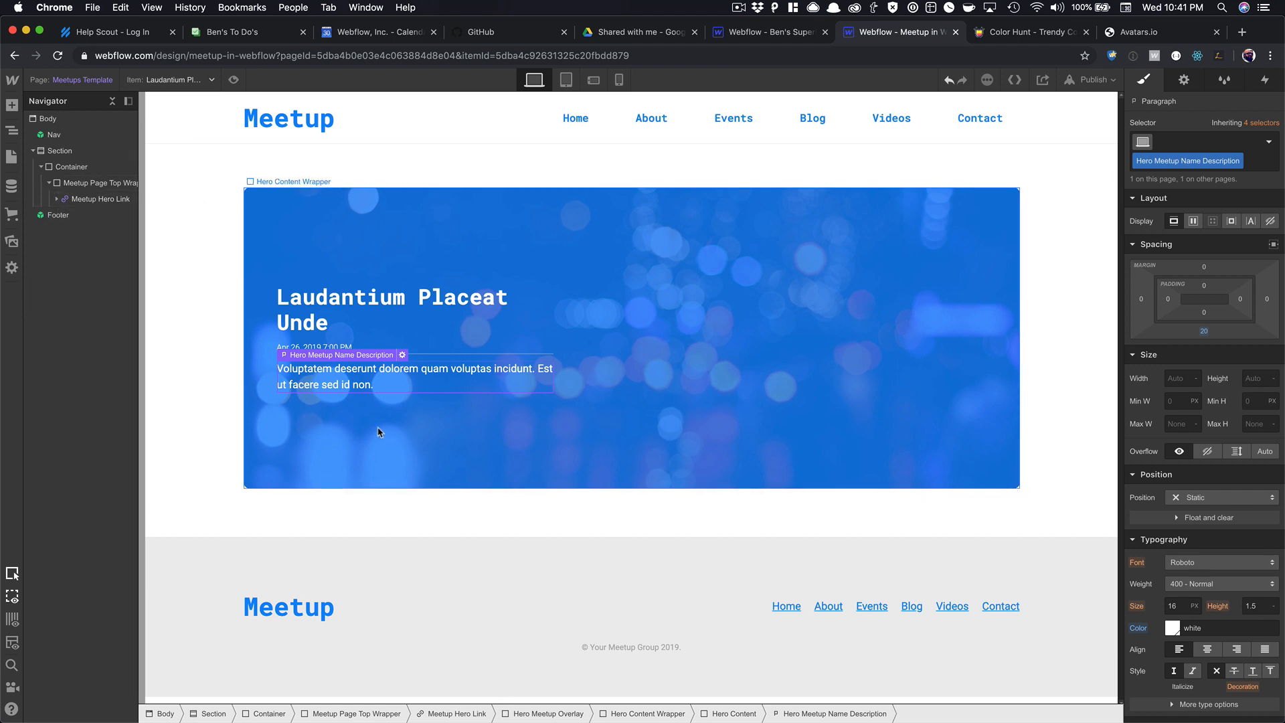
click(58, 190)
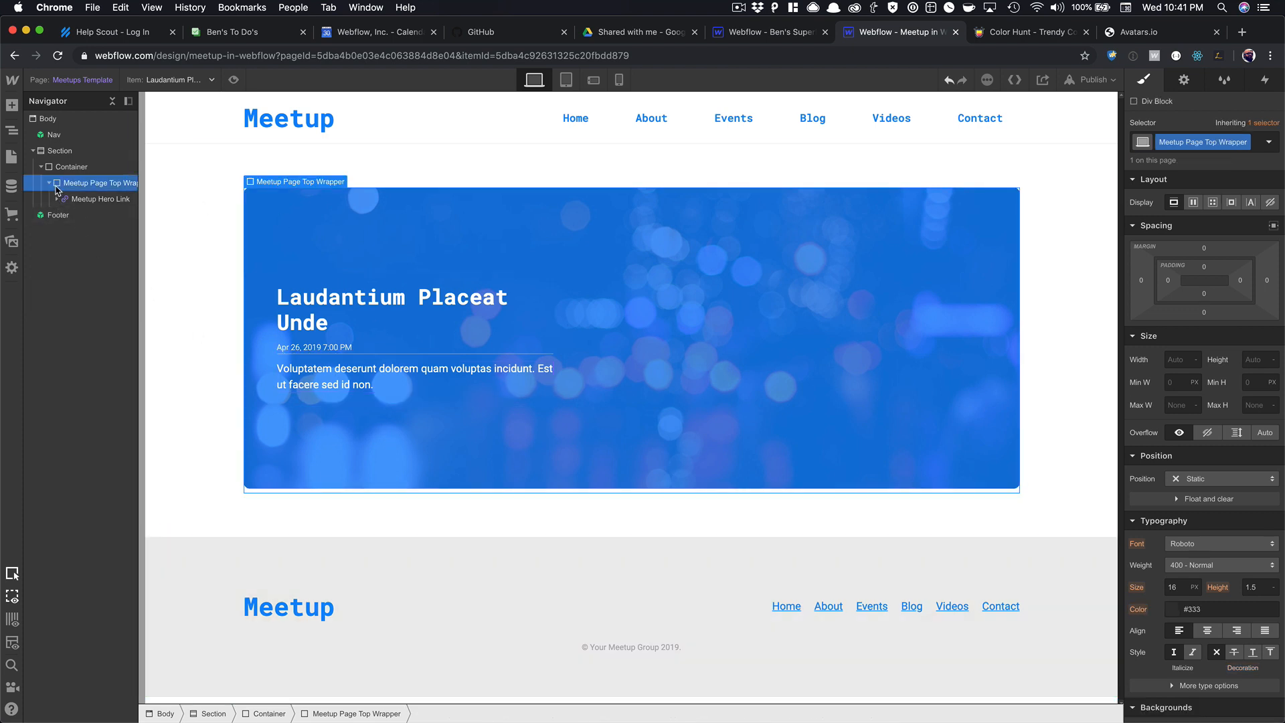
key(super+e)
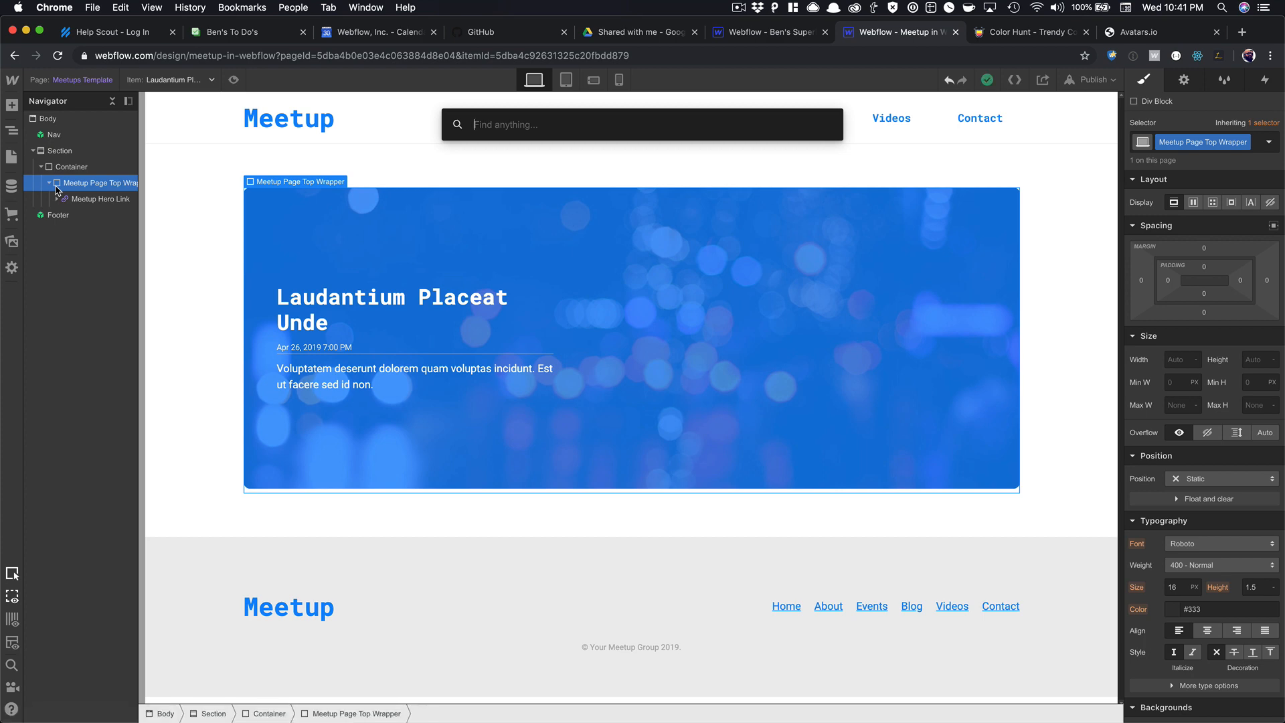
key(Escape)
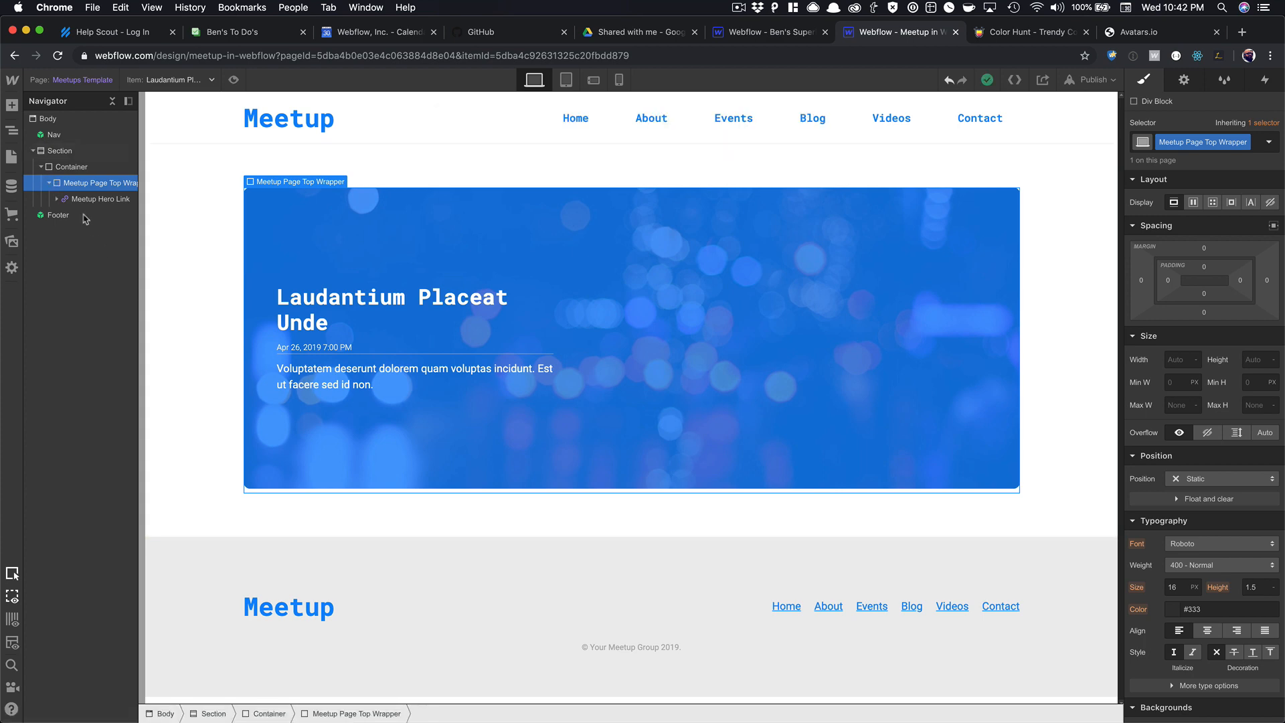
Insert a Section symbol above the Footer and unlink it from its symbol.
click(50, 120)
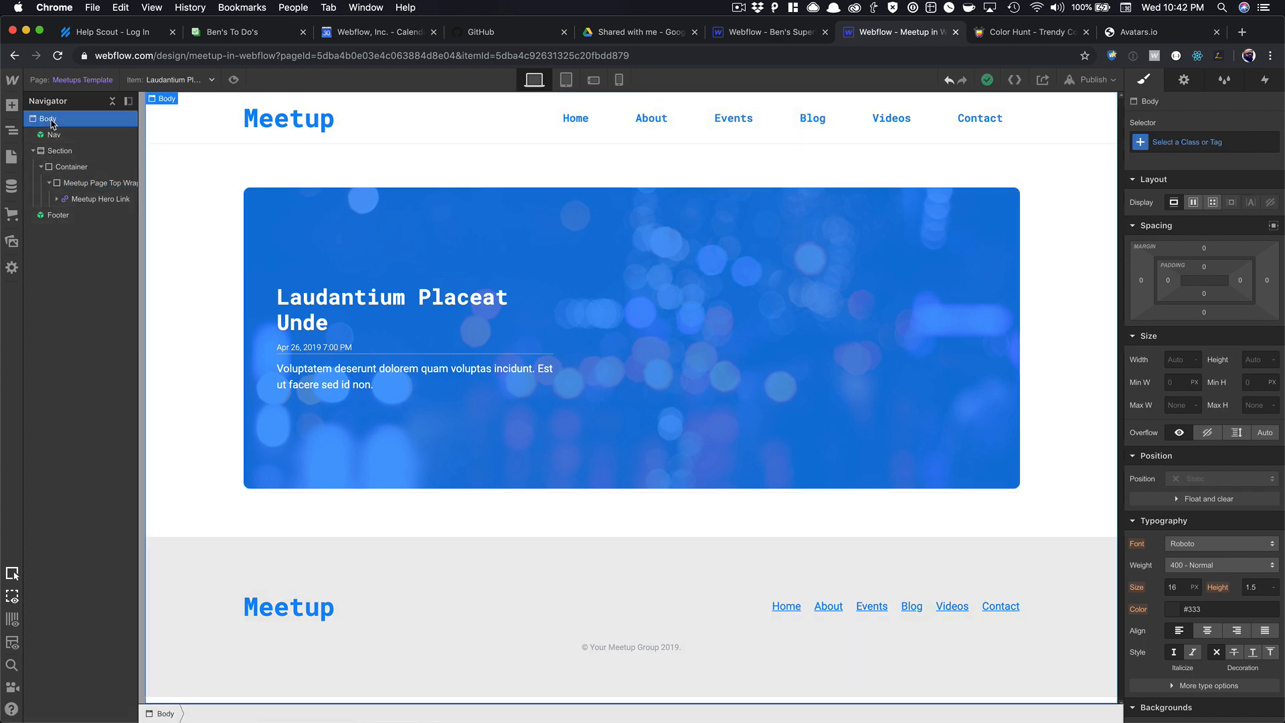
key(super+e)
text(se)
key(Down)
key(Down)
key(Down)
key(Down)
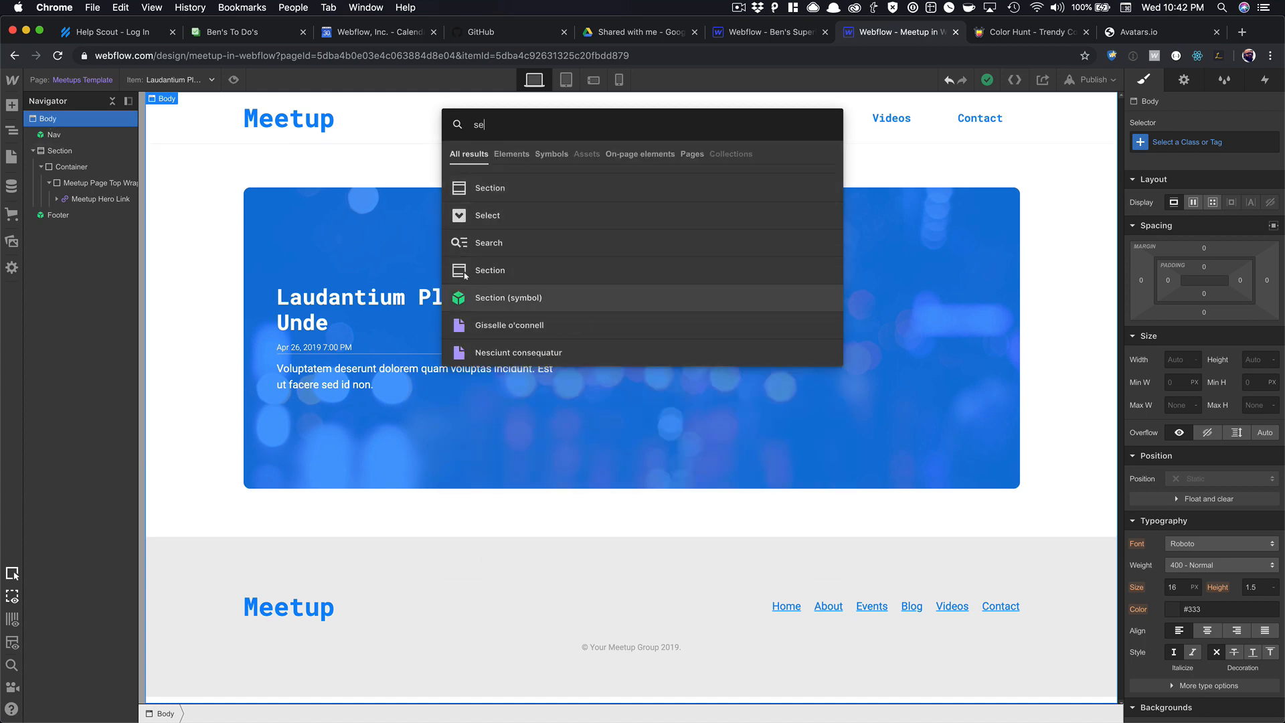
key(Return)
drag(38, 231, 39, 208)
scroll(293, 469, down, 2)
right_click(247, 472)
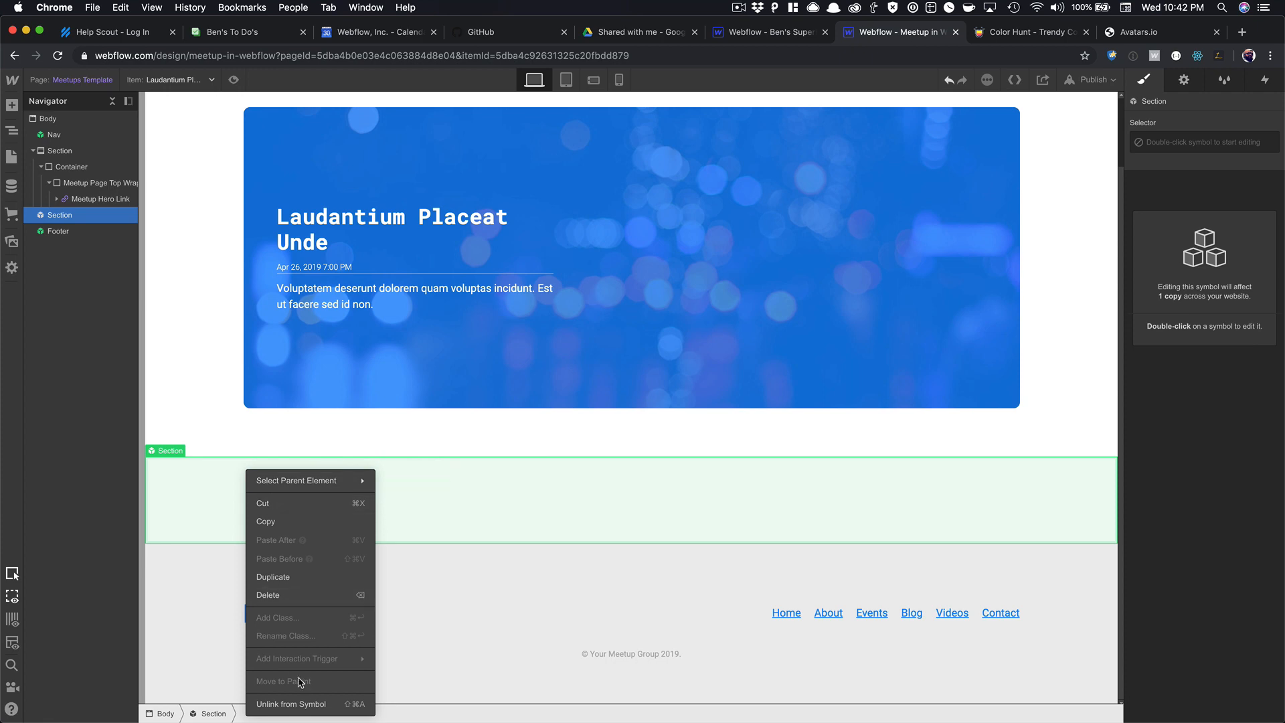
click(305, 703)
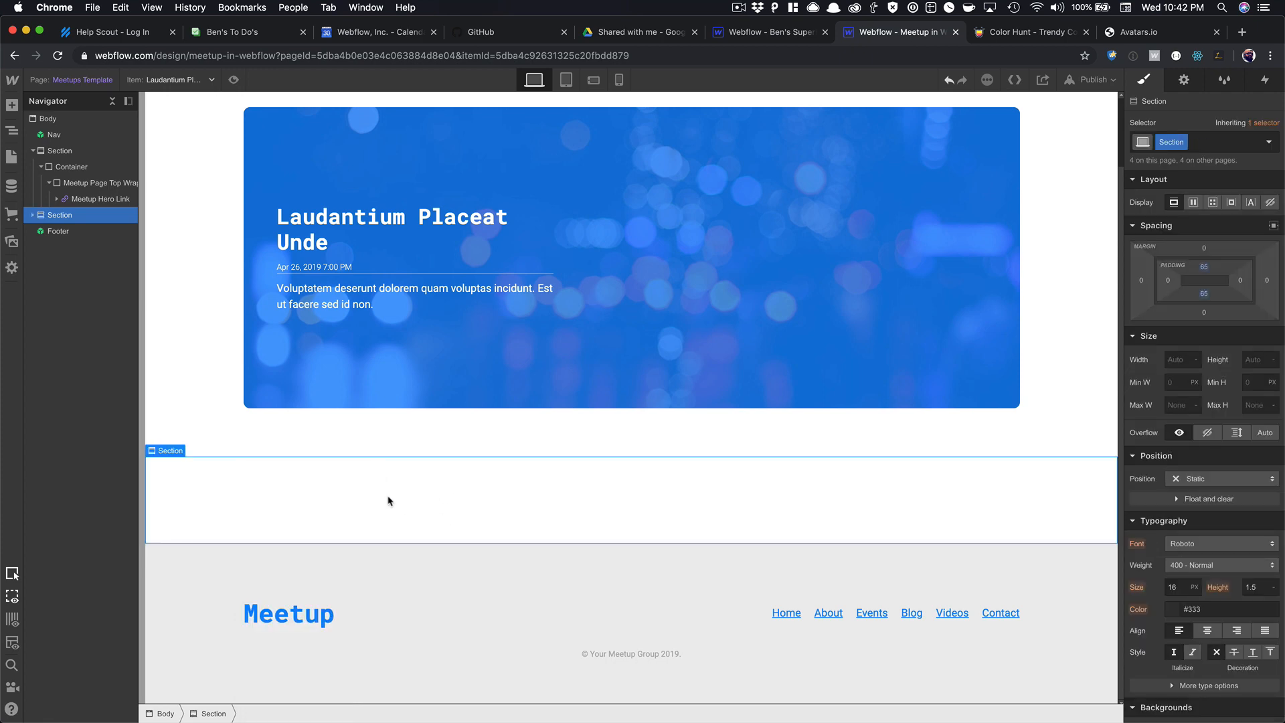
Add a Div Block in the section's Container, classed Page Content Wrapper and set to Flex.
click(32, 214)
click(67, 231)
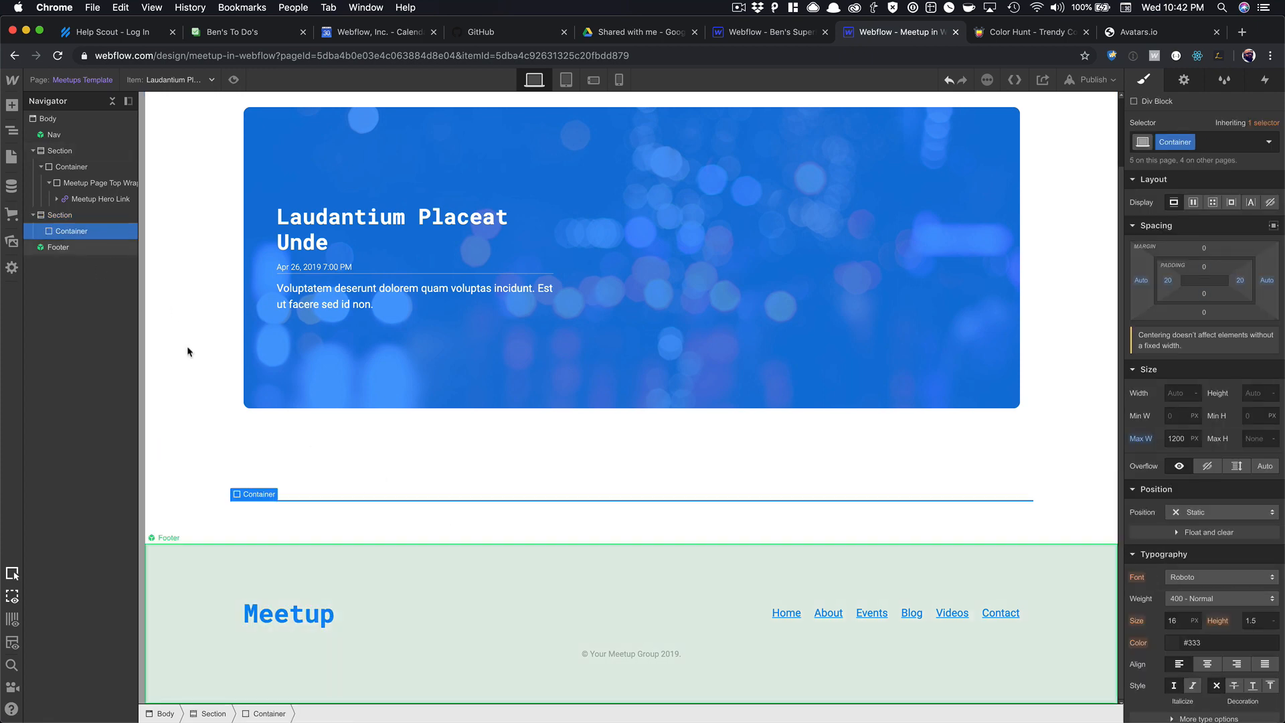
key(super+e)
text(div)
key(Return)
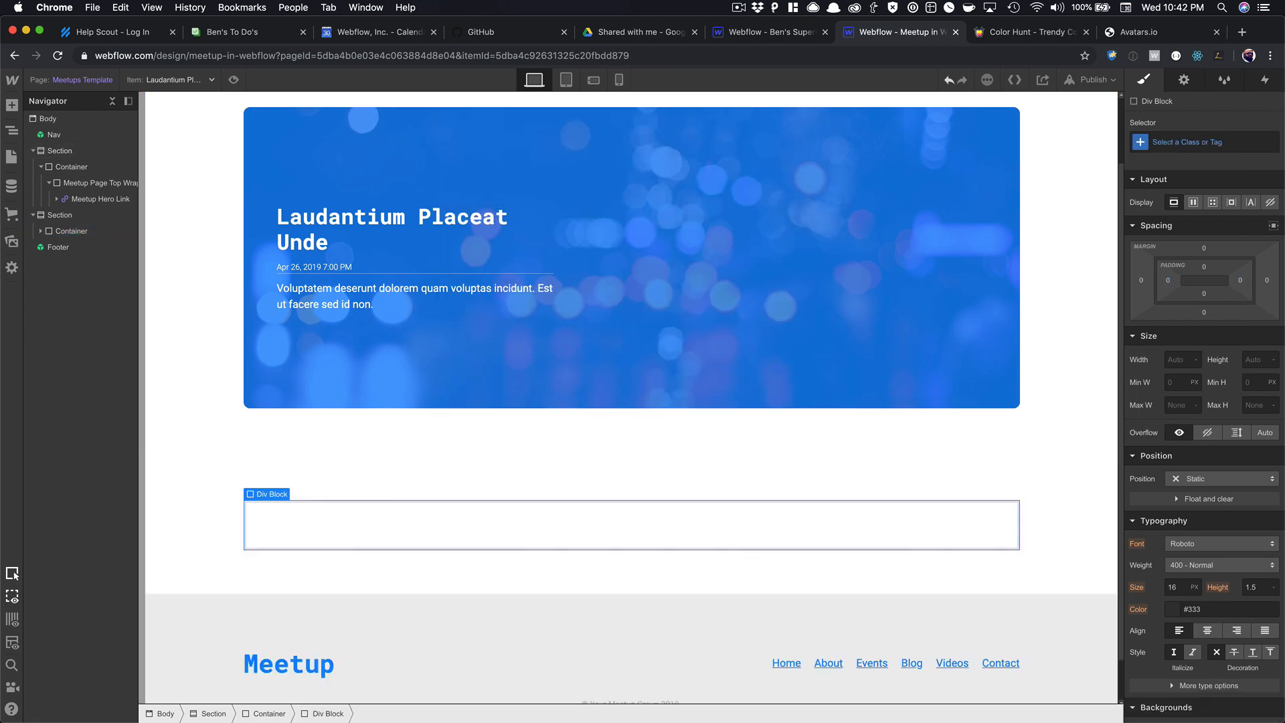
click(1184, 136)
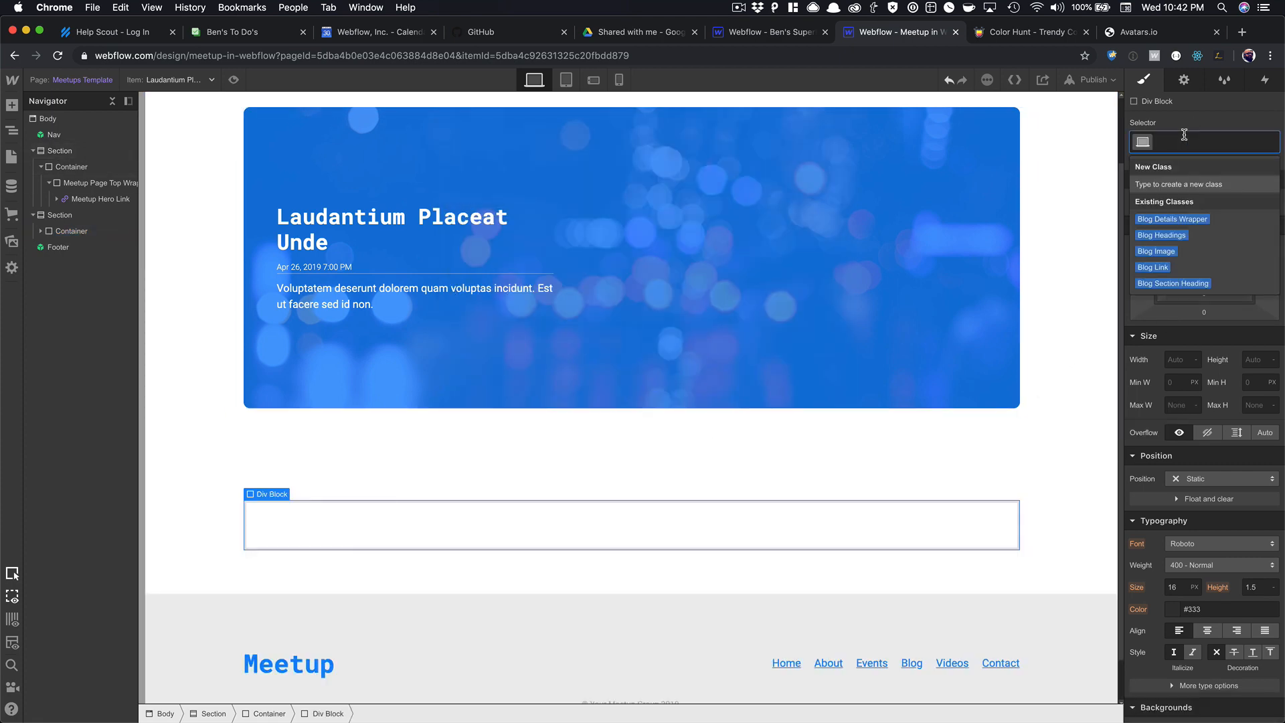
text(Page Content)
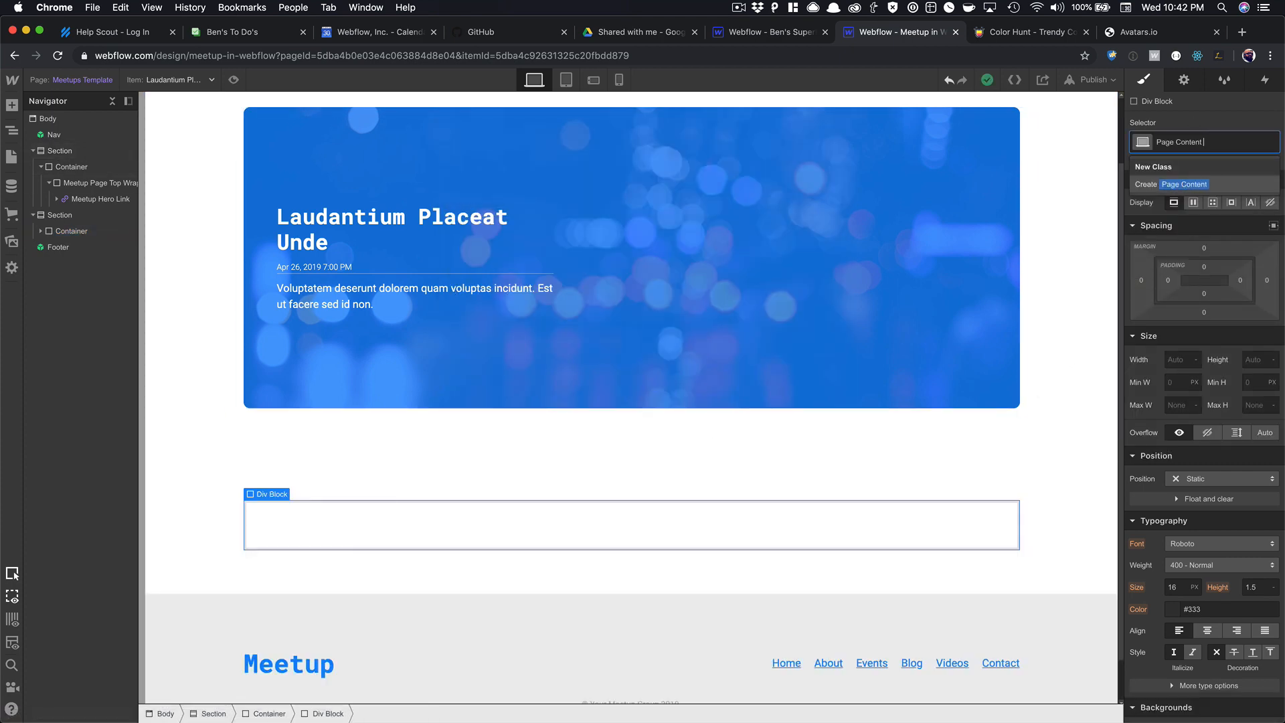
text( Wrapper)
key(Return)
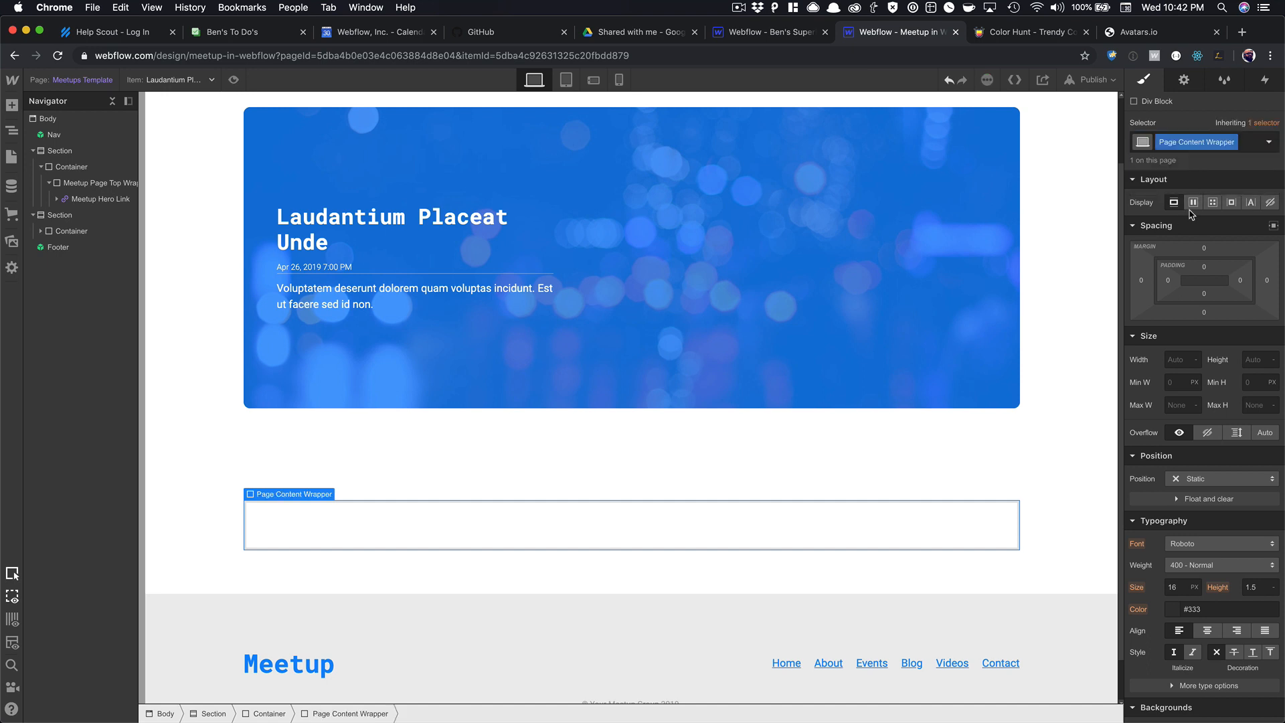
click(1193, 202)
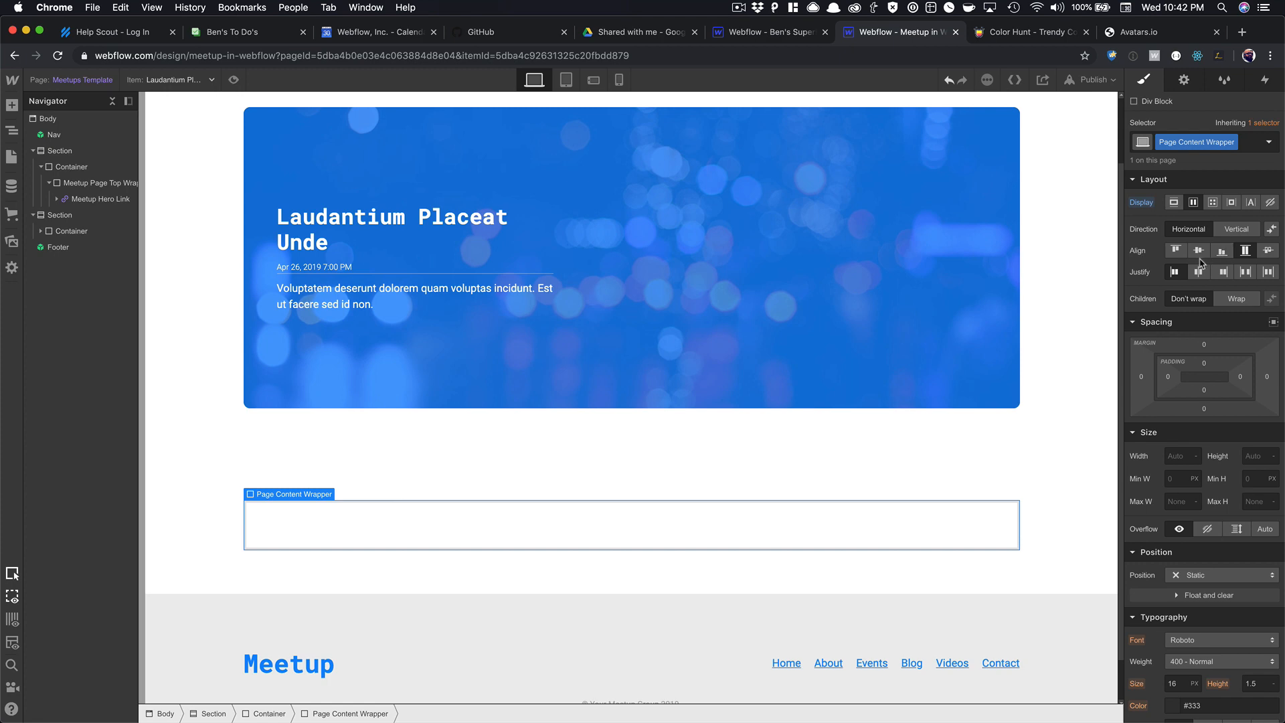
Add a Left Content div block inside the Page Content Wrapper.
click(592, 523)
key(super+e)
text(div)
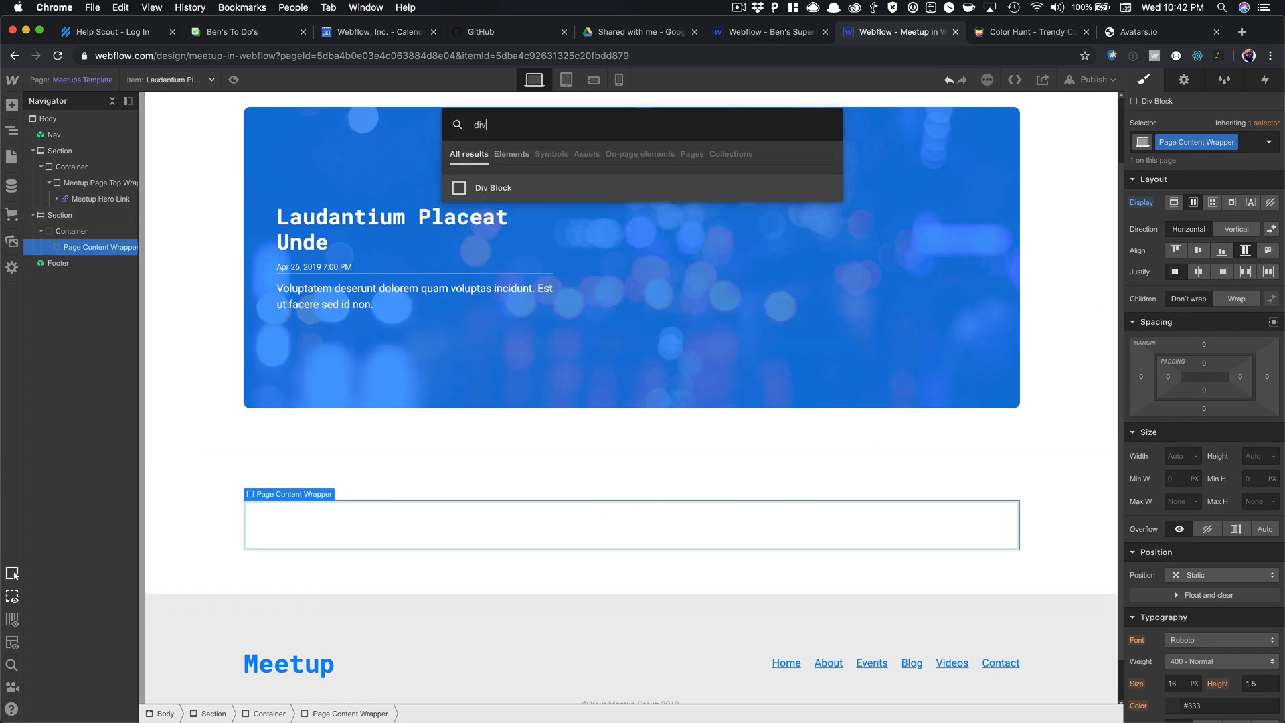
key(Return)
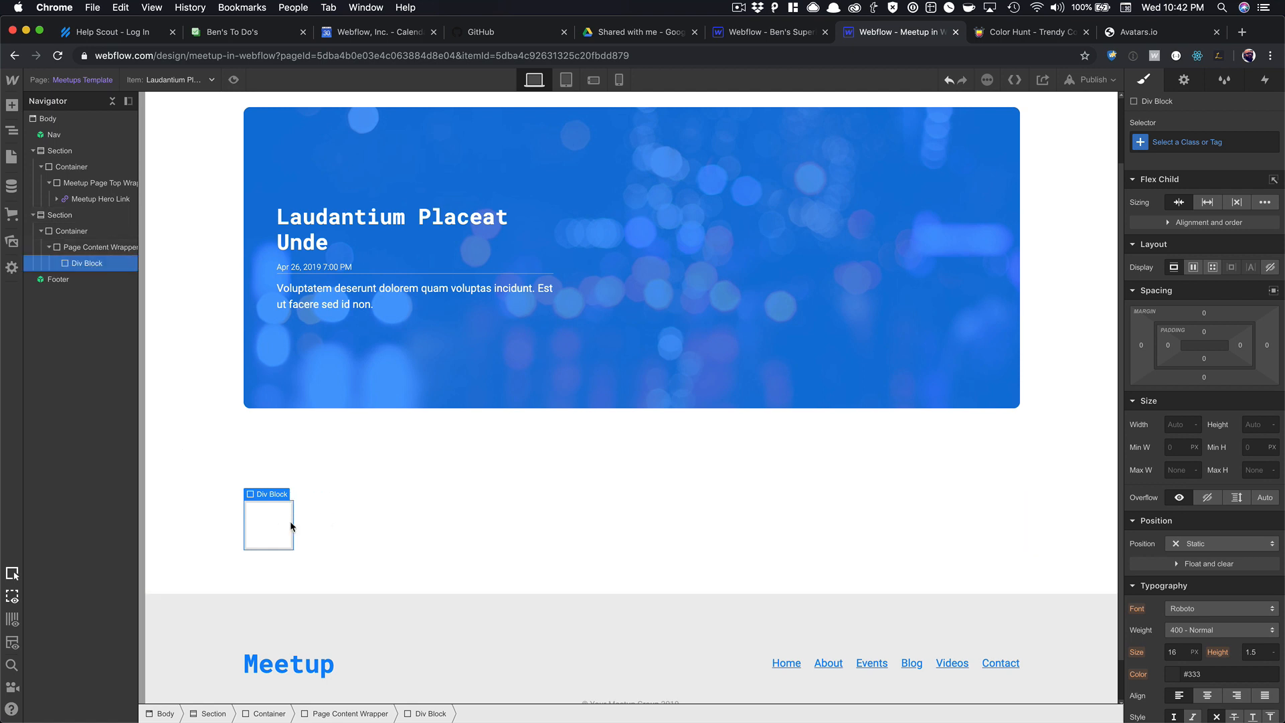
click(1232, 136)
text(Left Content)
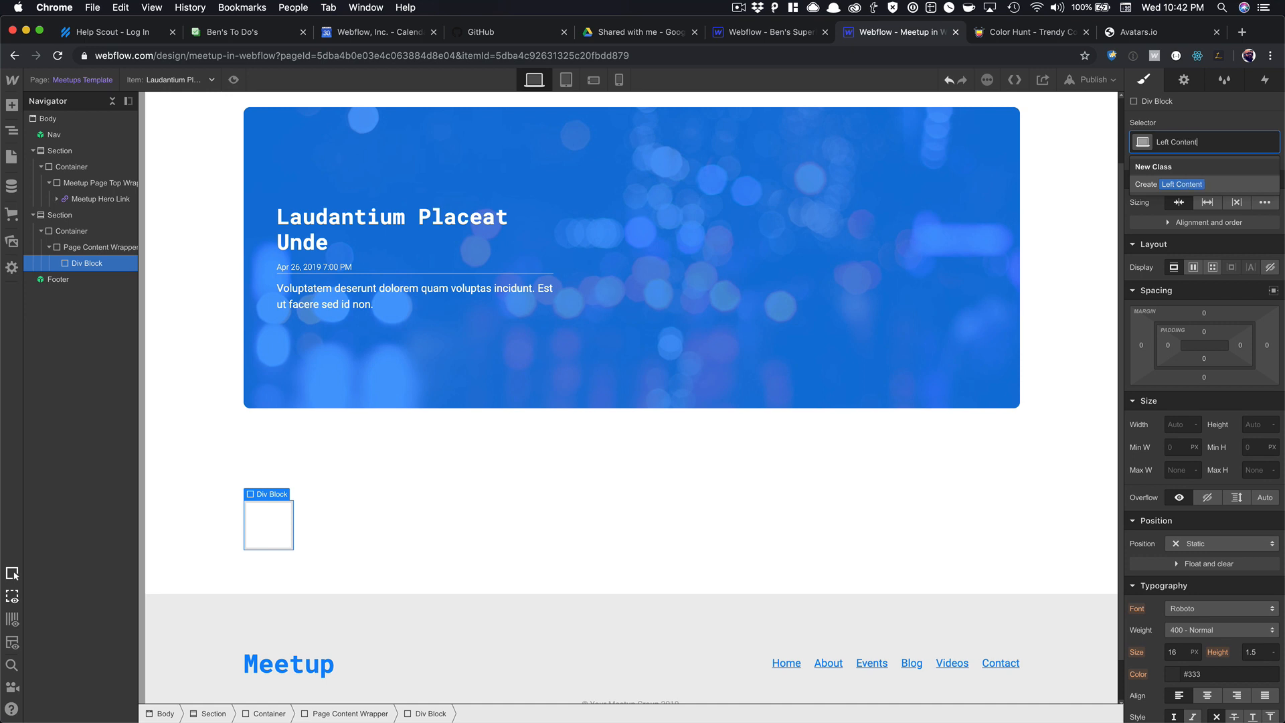
key(Return)
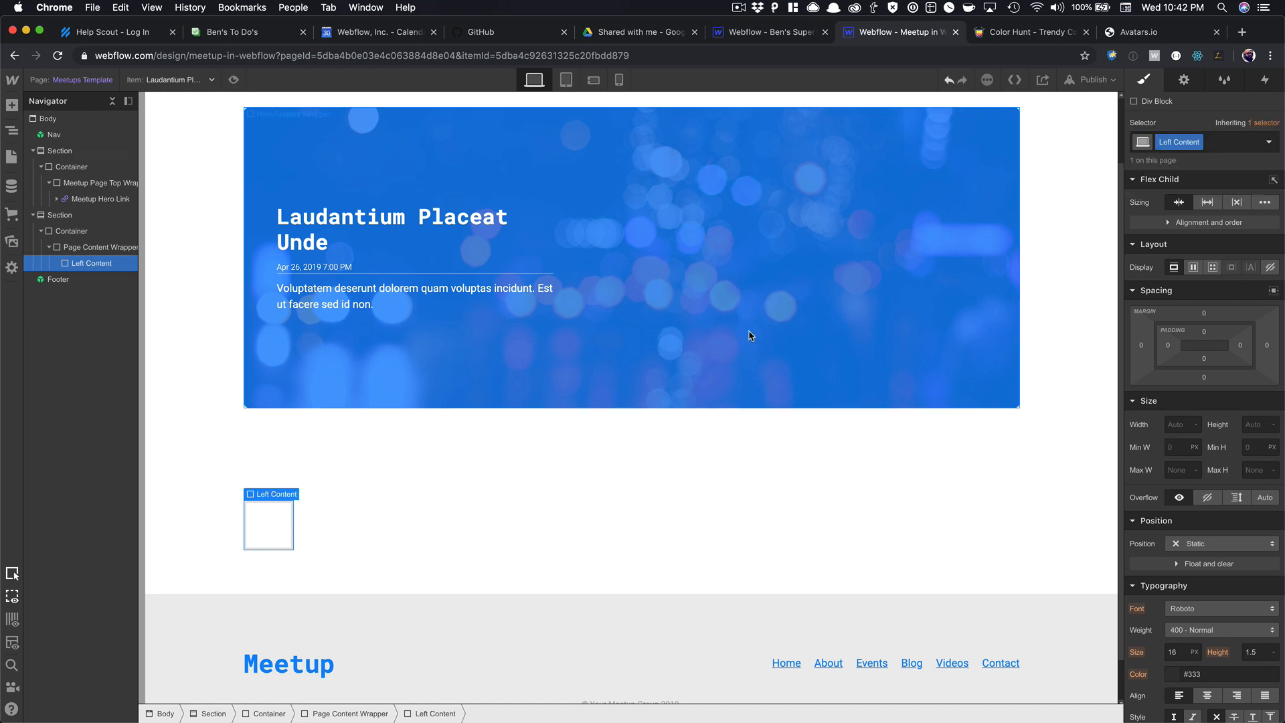
Add a second div block beside it with the class Right Content.
click(447, 516)
key(super+e)
text(div)
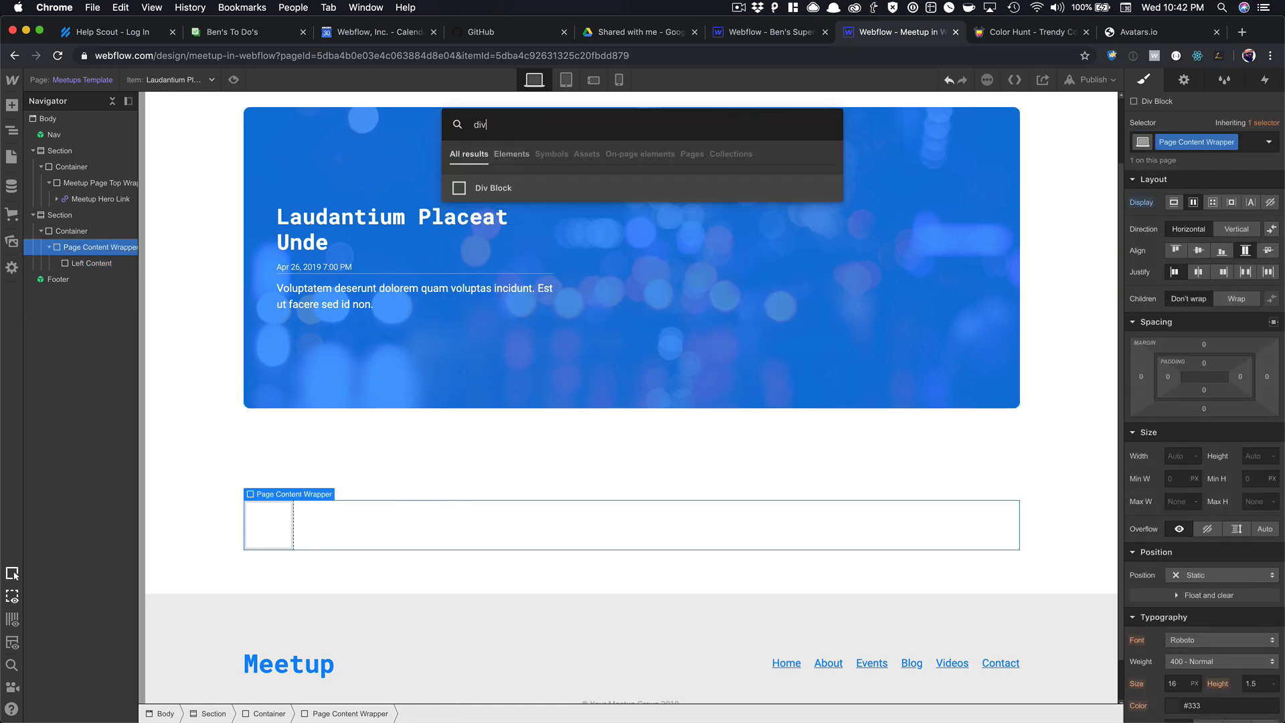
key(Return)
click(1184, 140)
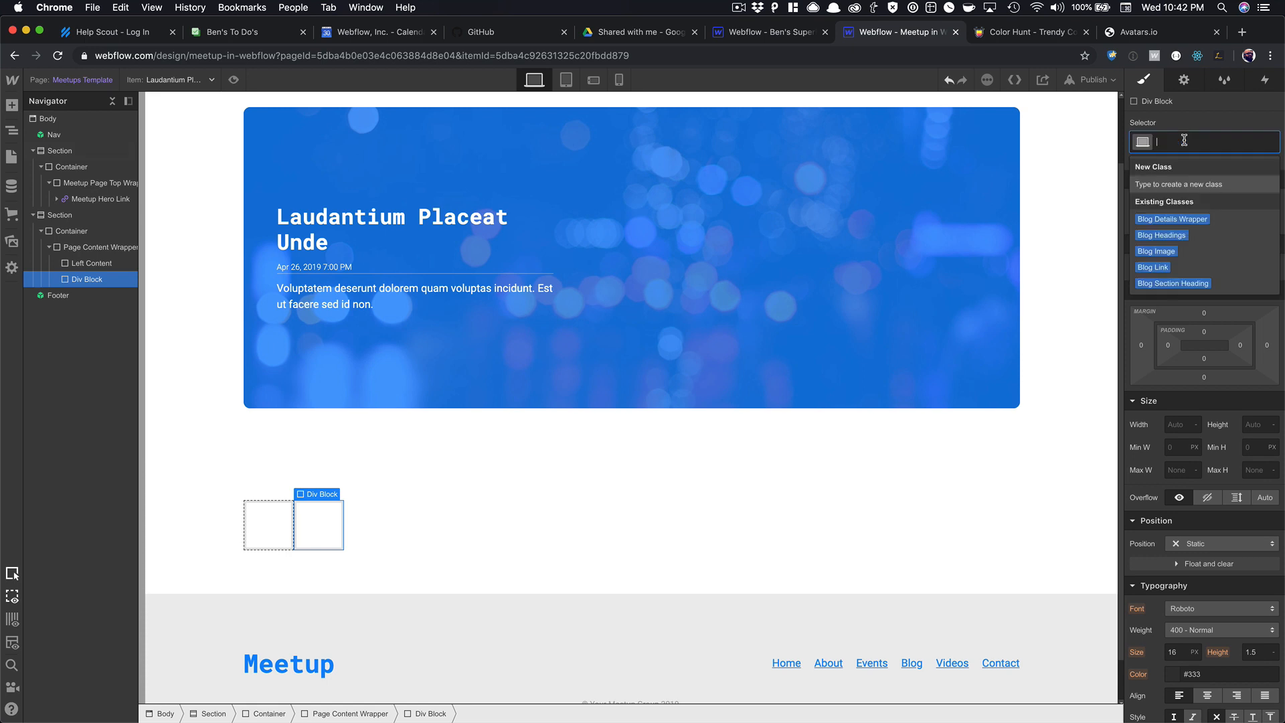
text(Right Conten)
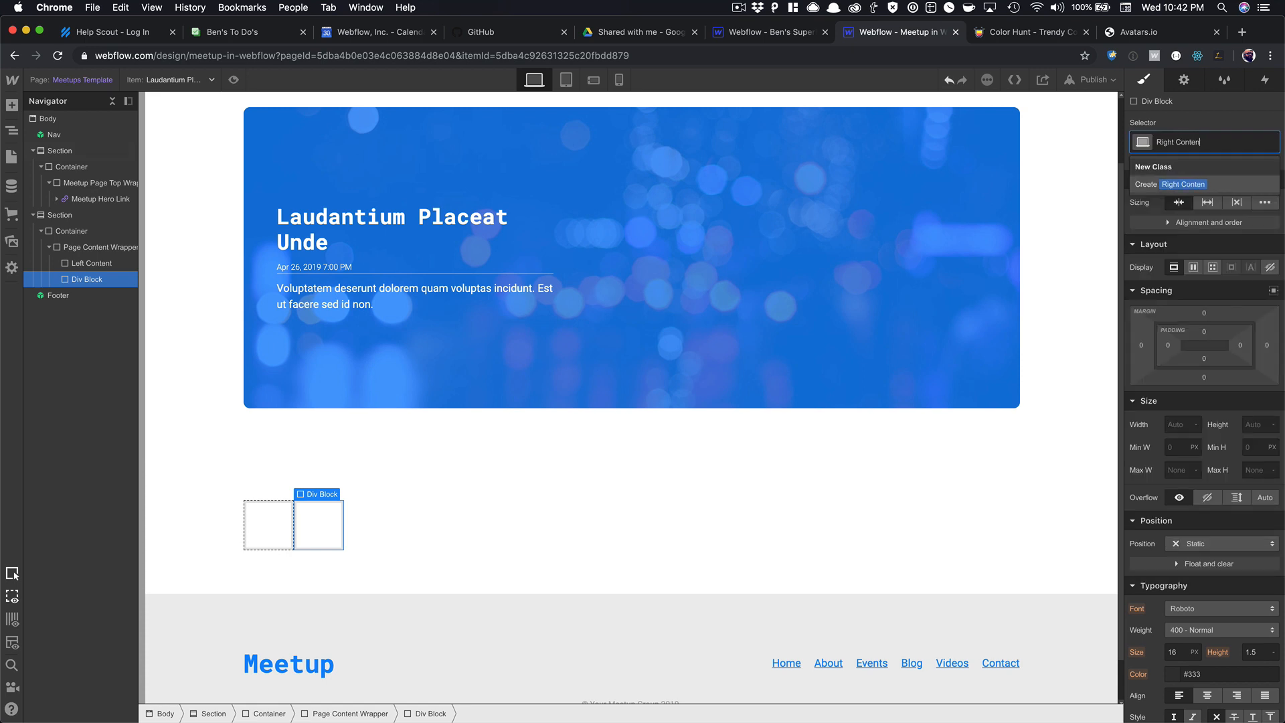
text(t)
key(Return)
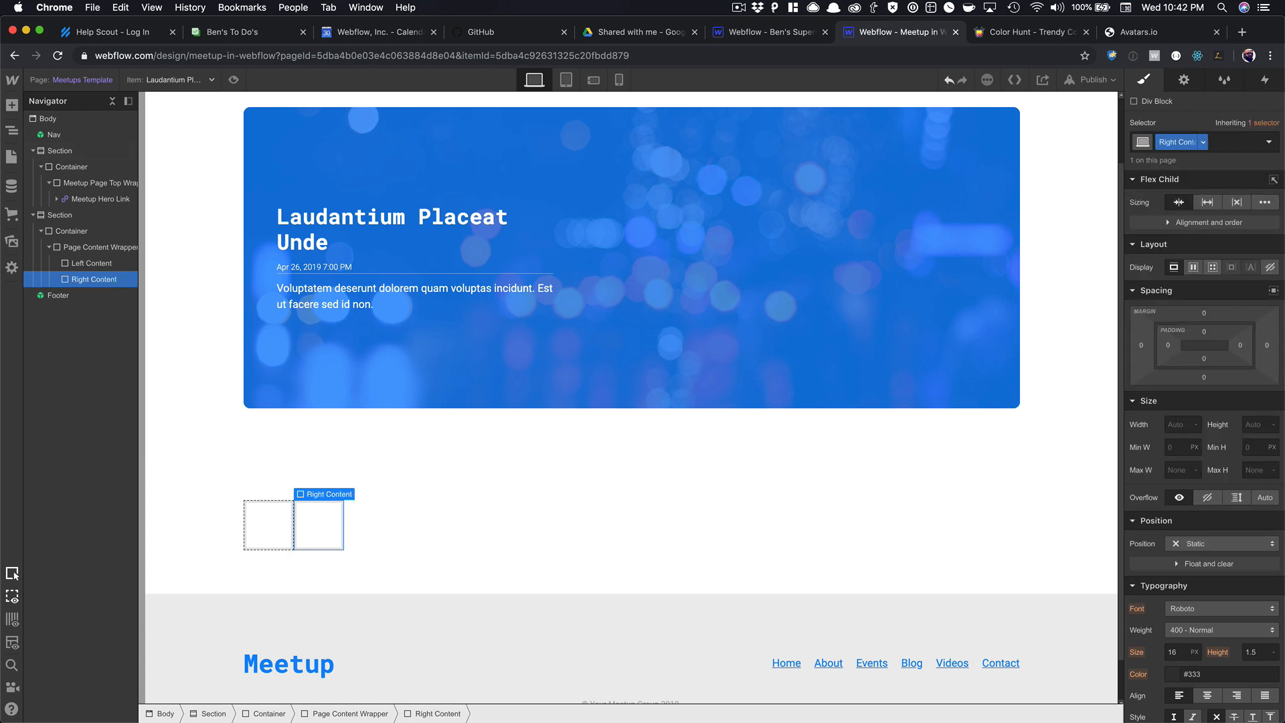
Select Left Content and search Quick Find for a rich text element.
click(284, 516)
key(super+e)
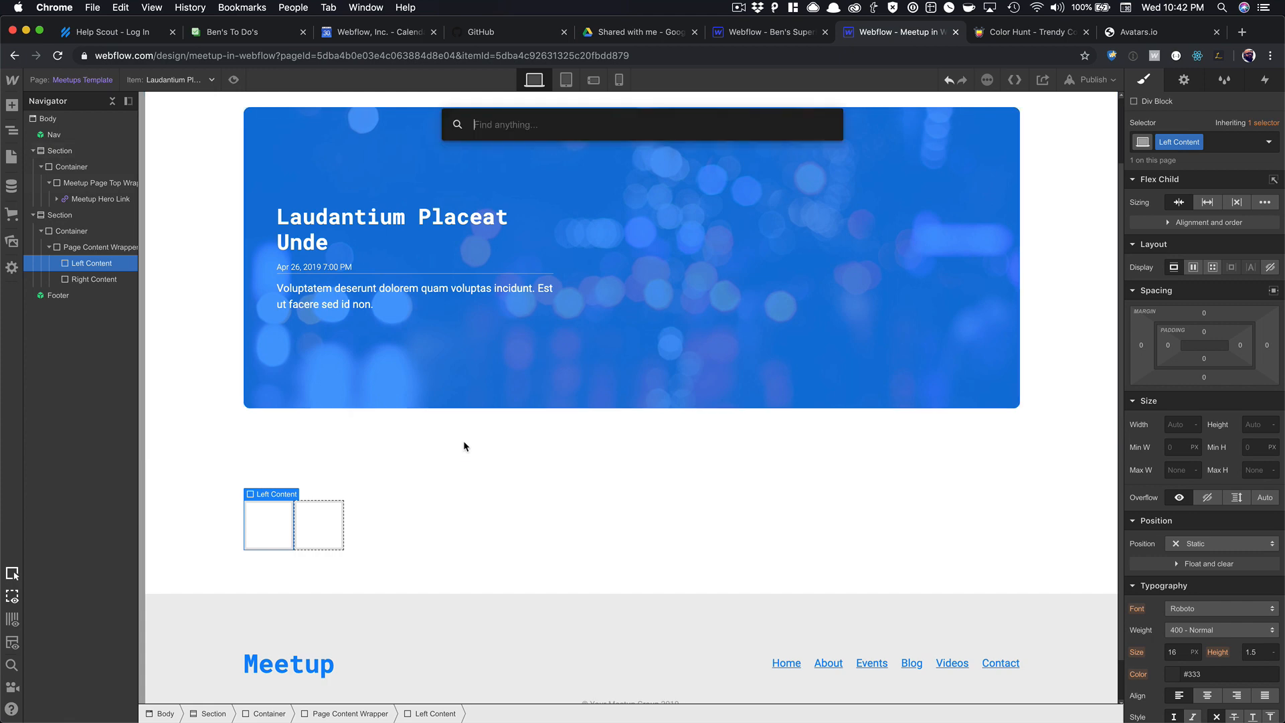
text(rich)
key(Return)
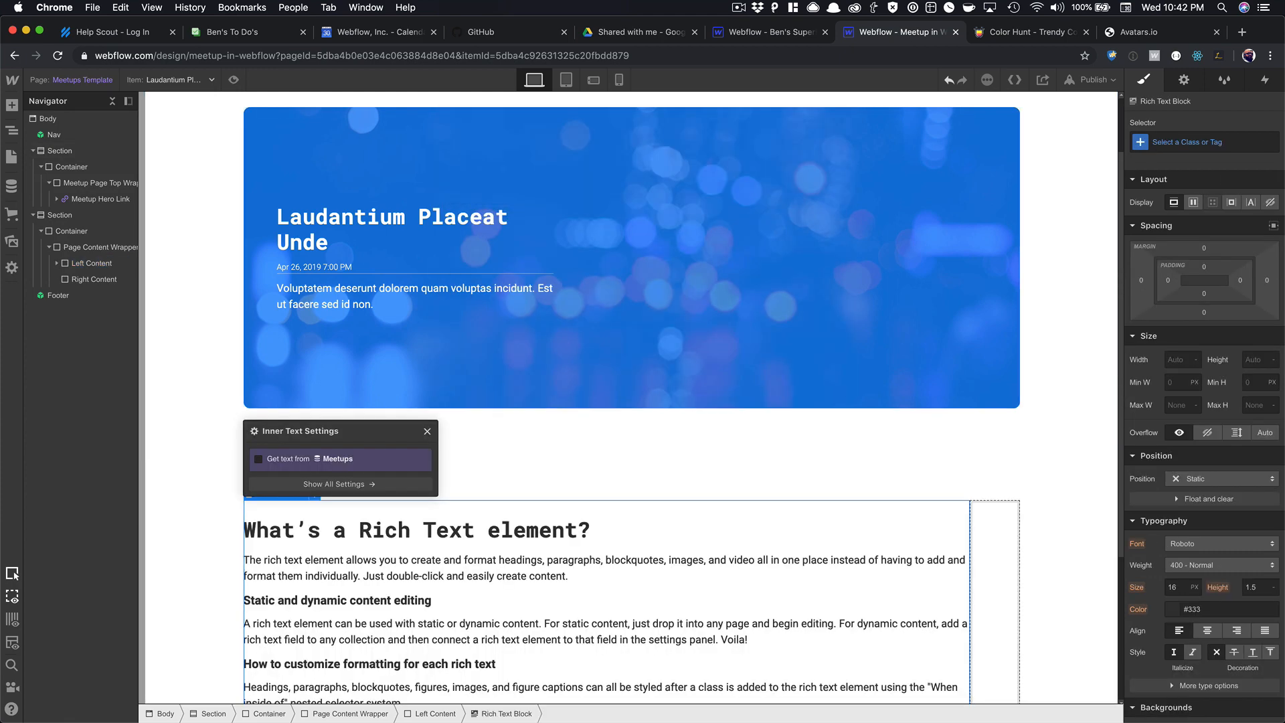
click(350, 482)
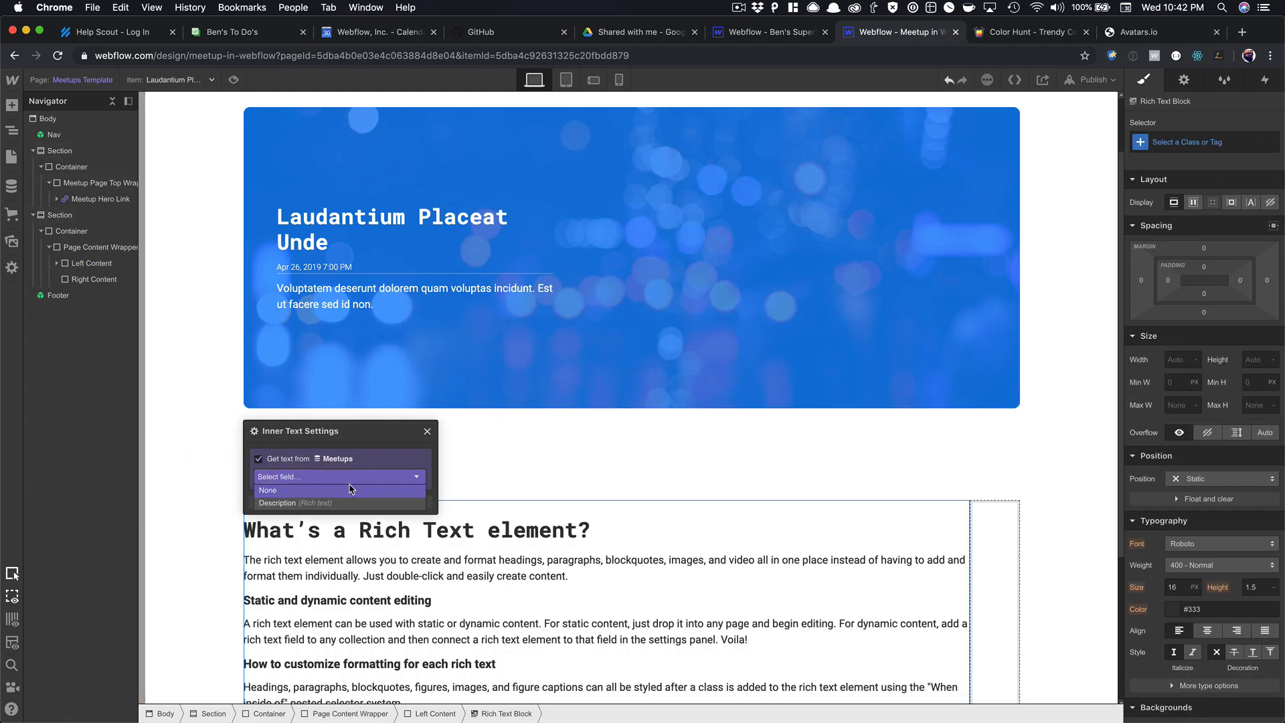
click(343, 499)
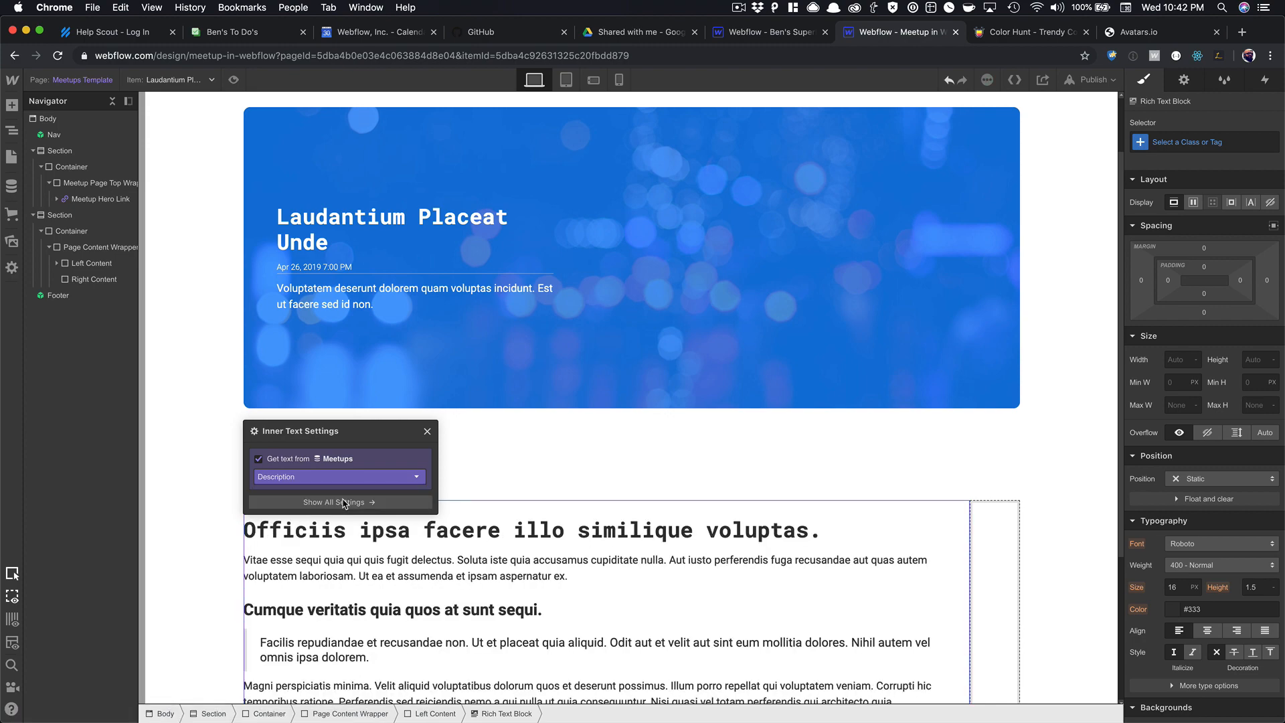
click(426, 433)
scroll(546, 488, down, 6)
scroll(602, 487, up, 4)
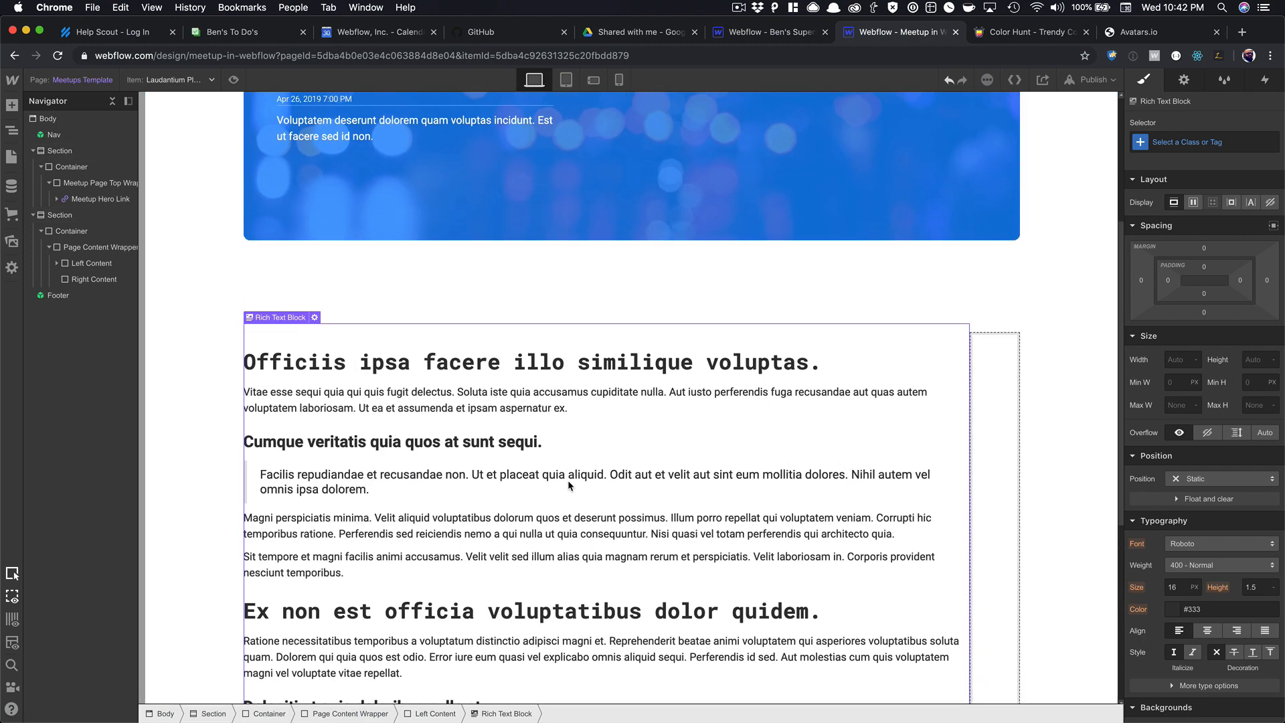
click(745, 272)
click(1219, 143)
text(Hero)
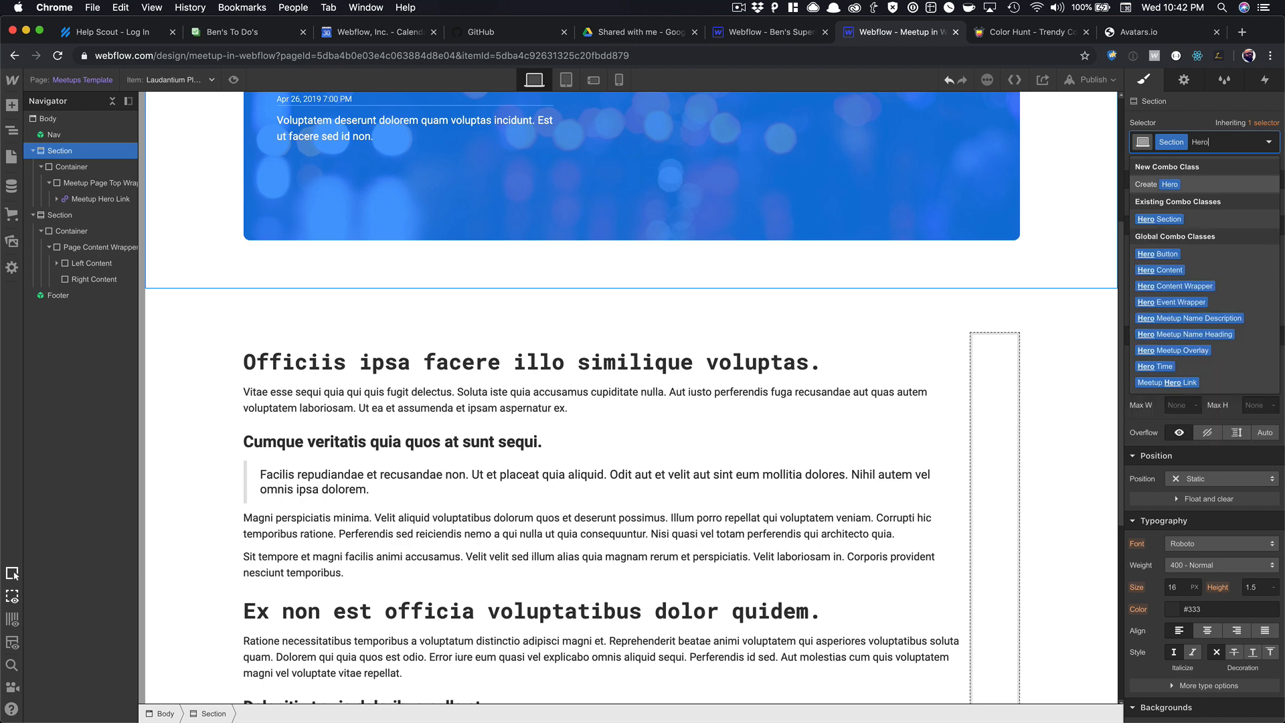
key(Down)
key(Return)
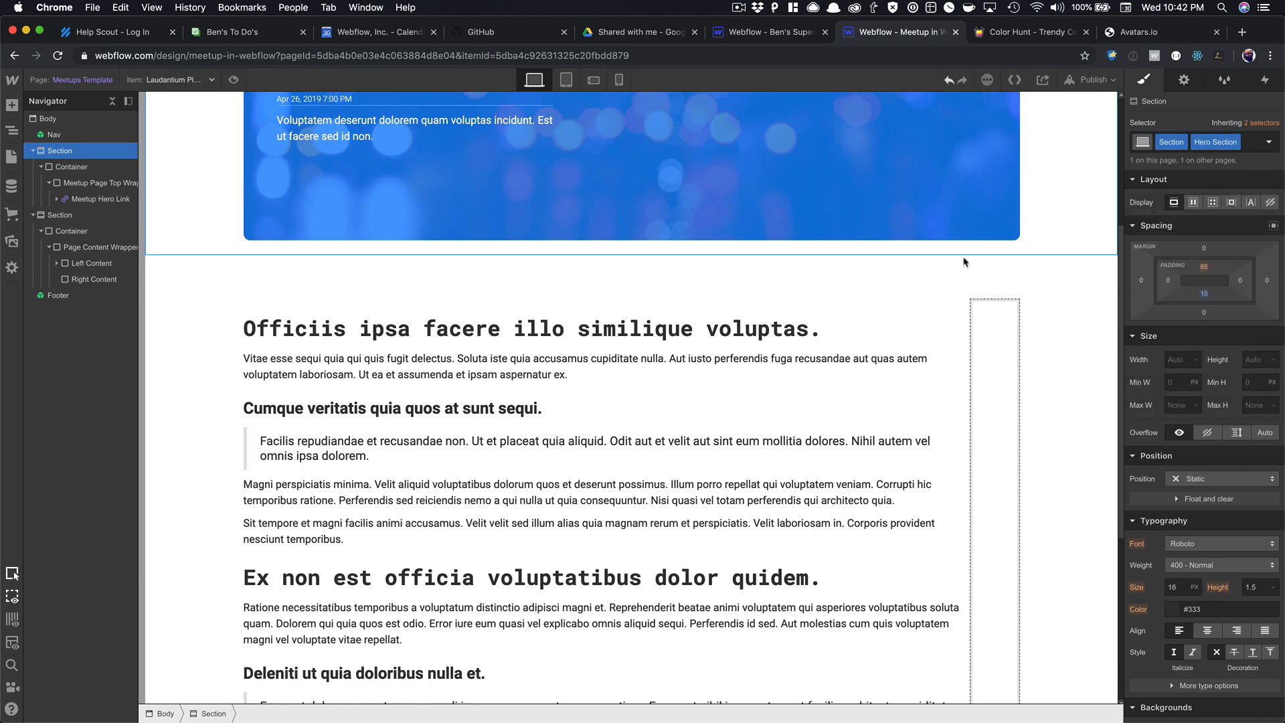
scroll(813, 271, up, 4)
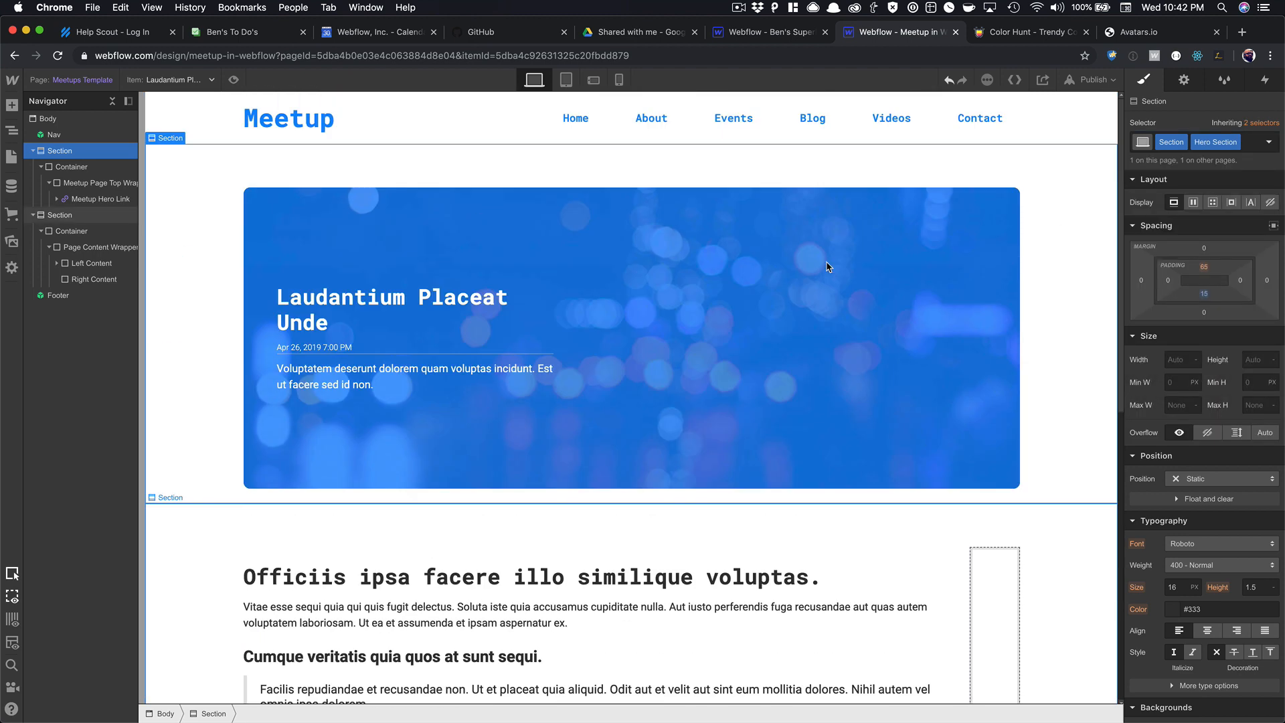
click(233, 79)
scroll(342, 166, down, 8)
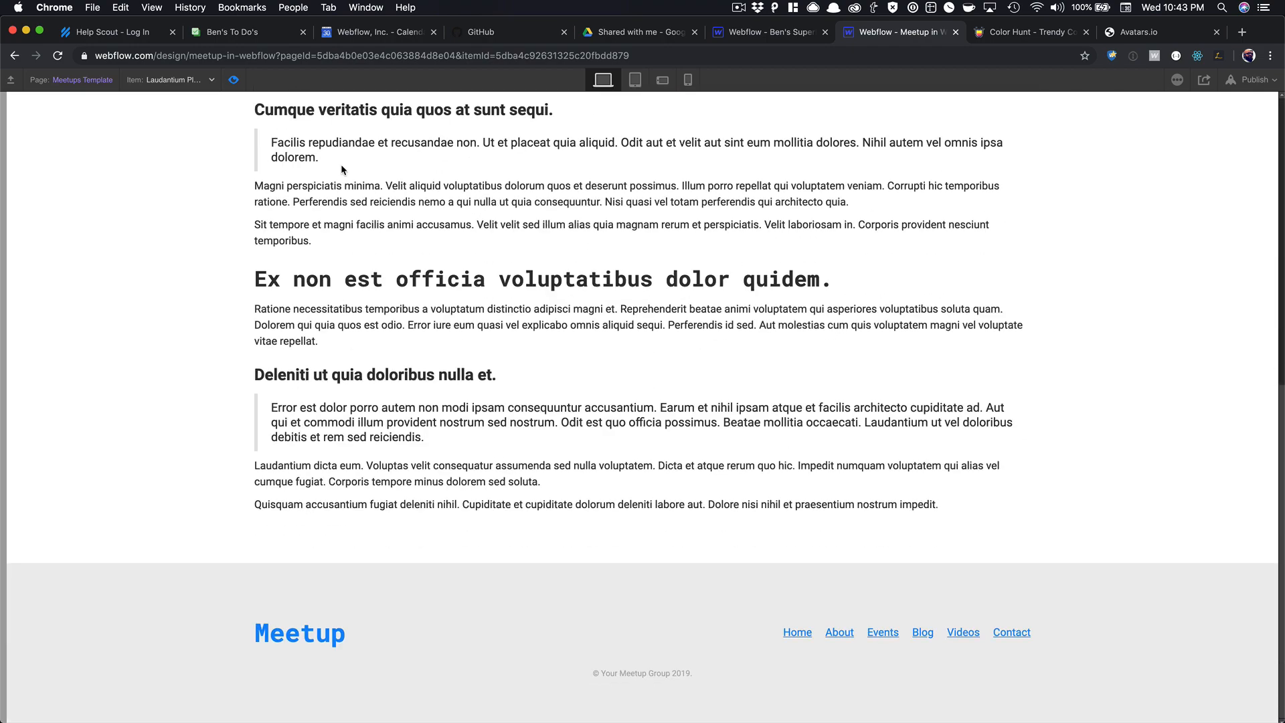
scroll(341, 166, up, 8)
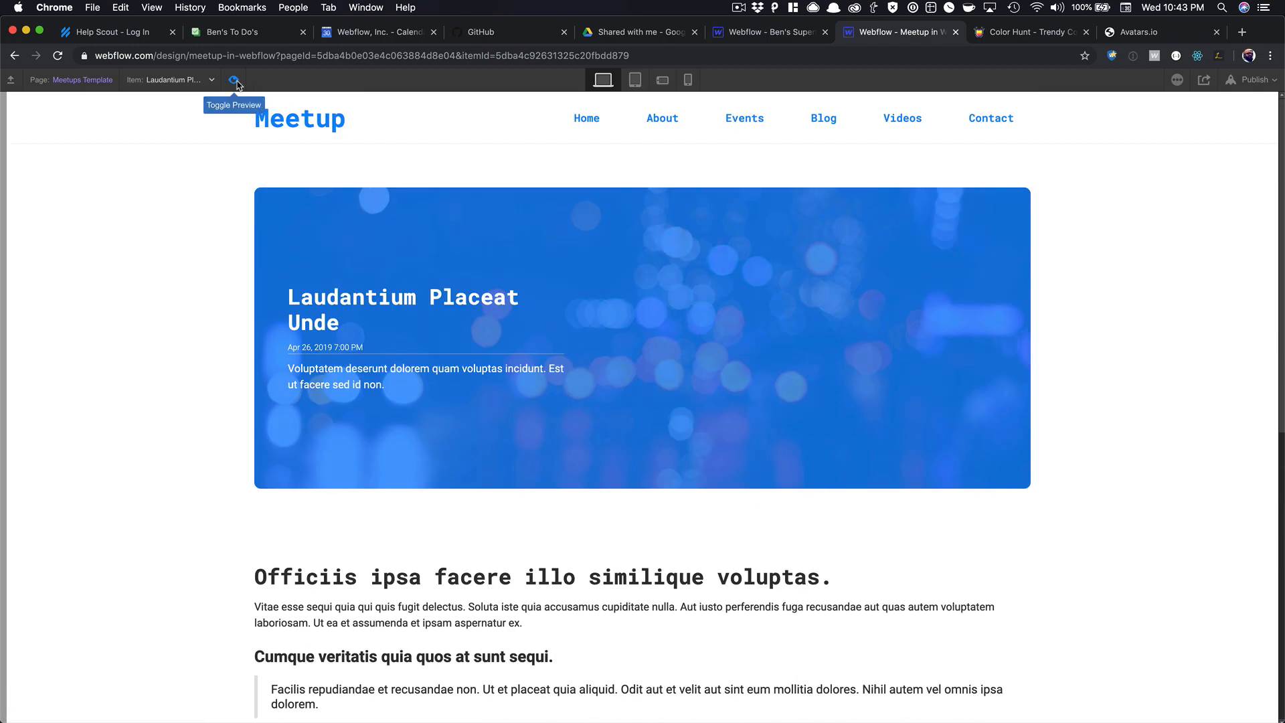
click(233, 79)
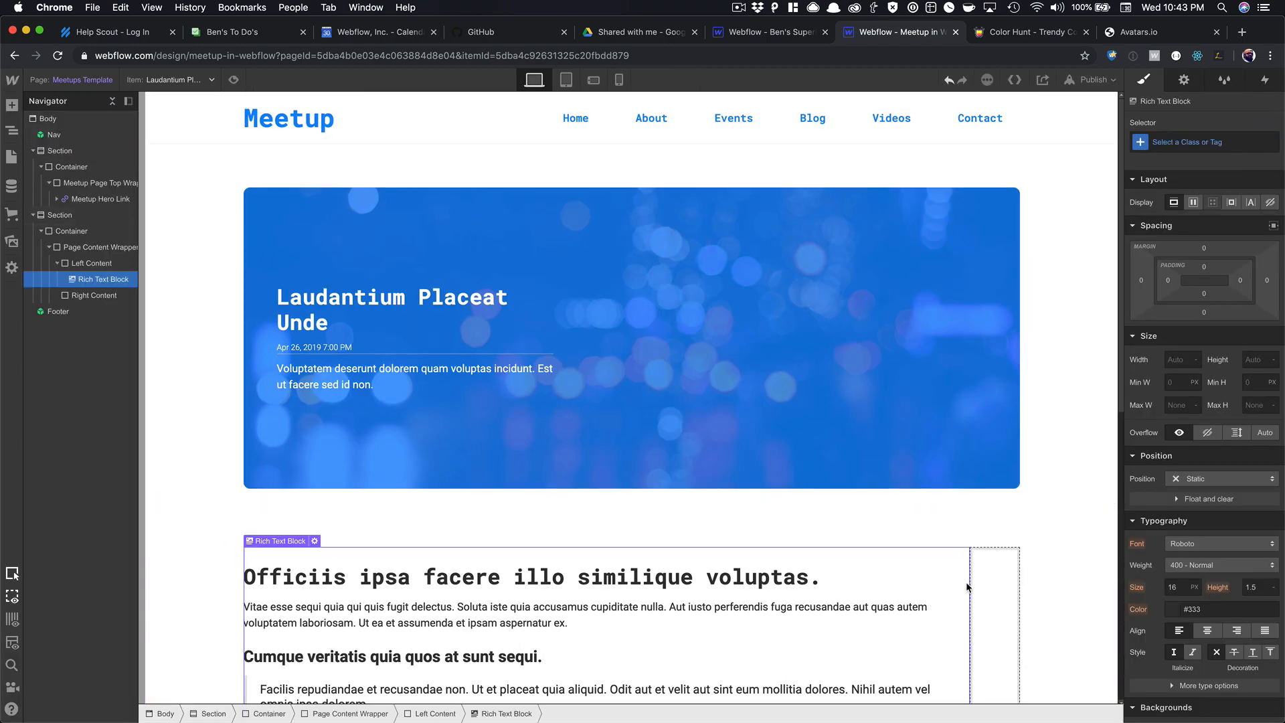
click(994, 577)
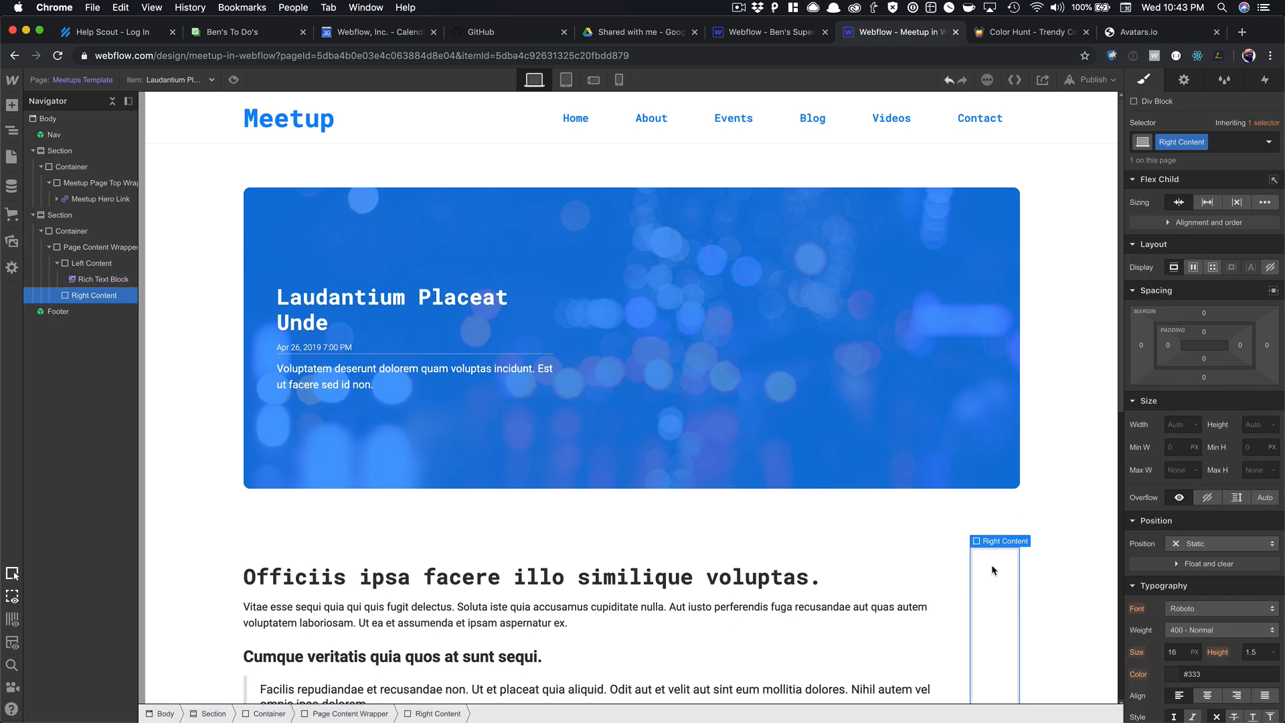
scroll(992, 568, down, 4)
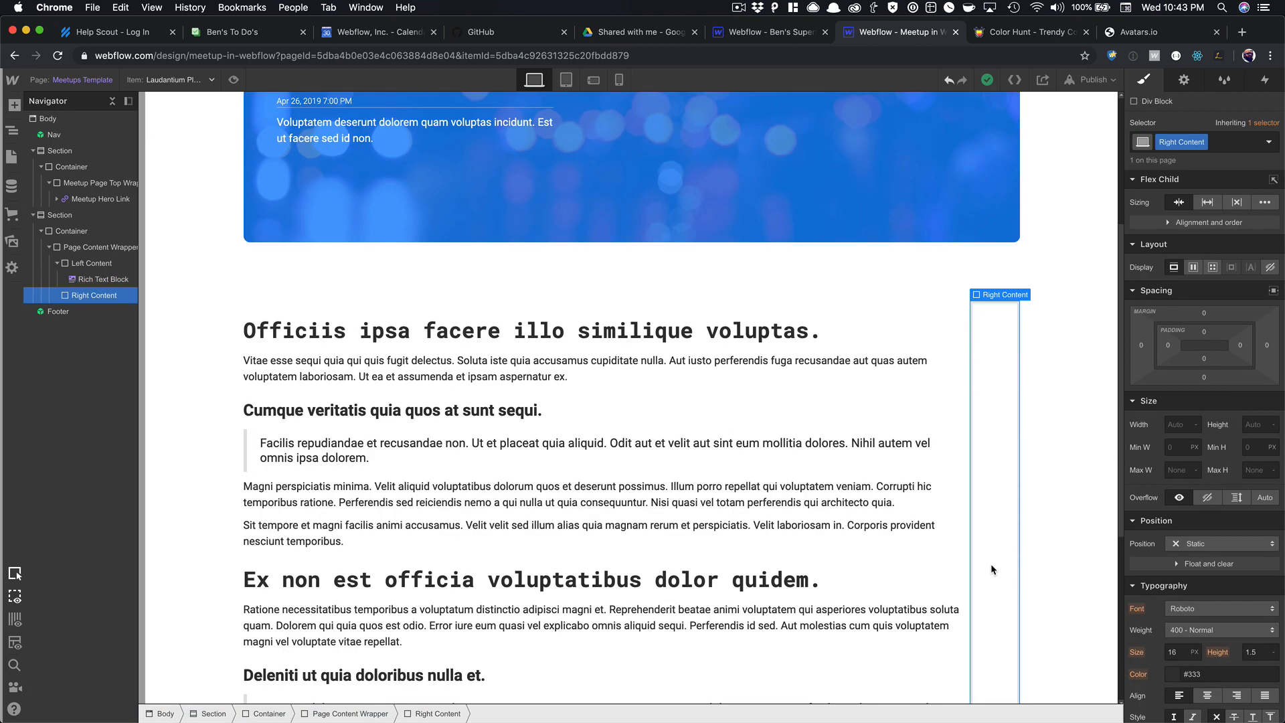
key(super+grave)
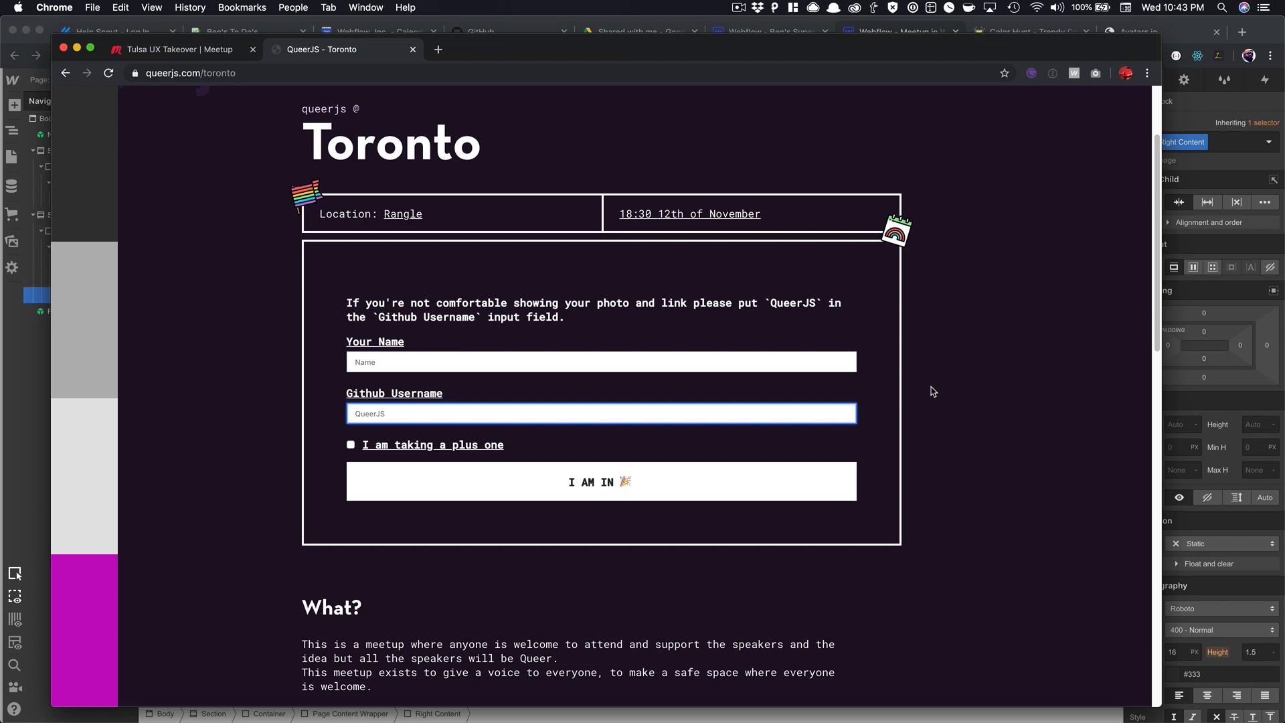
click(170, 53)
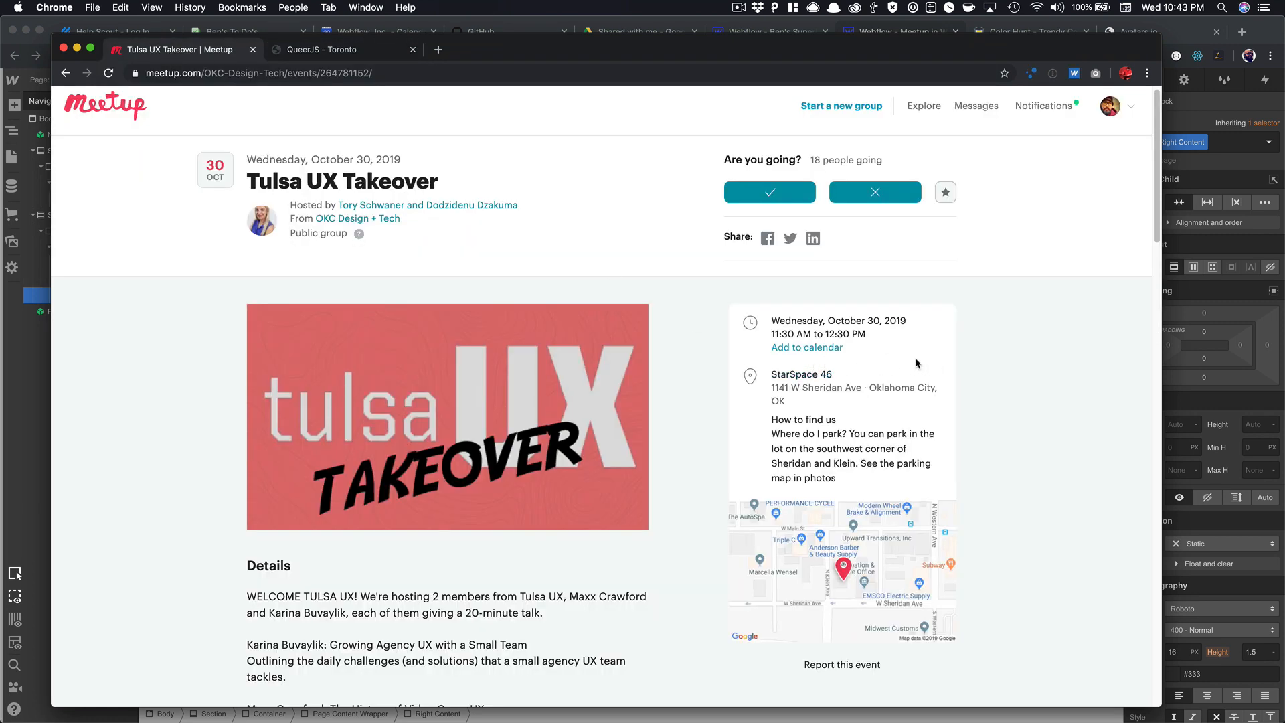
key(super+grave)
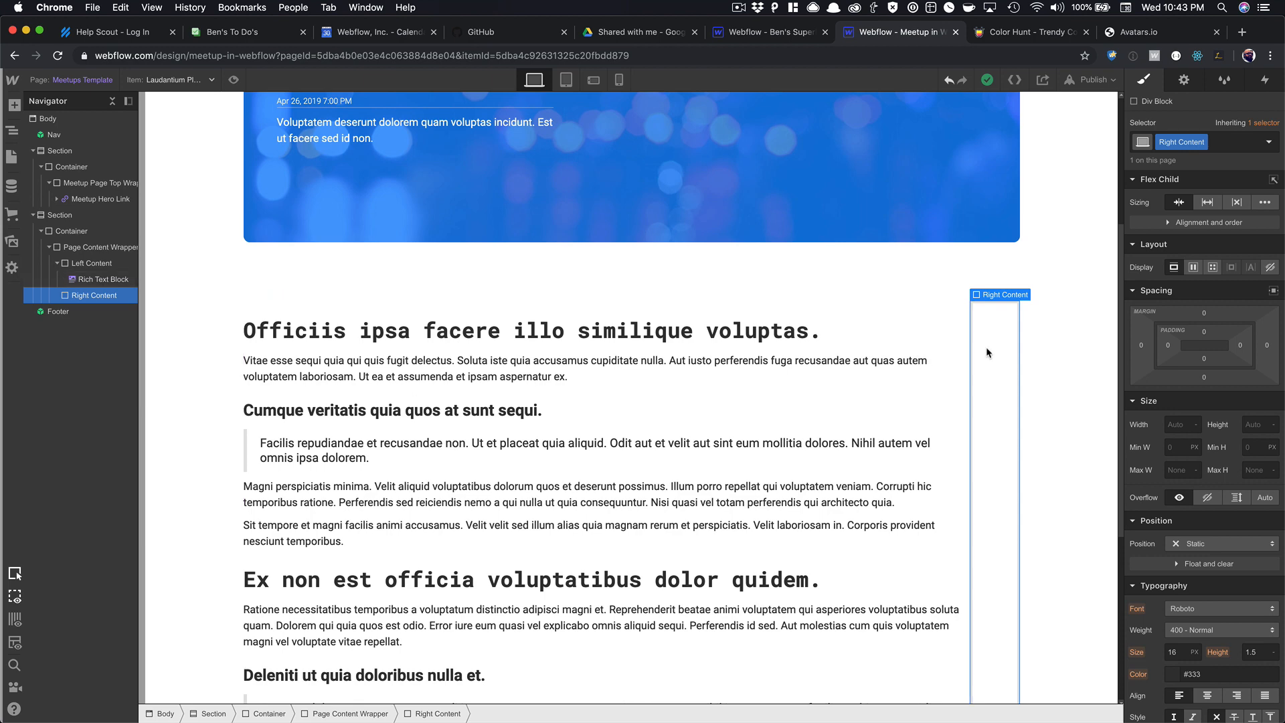
Add a div block to Right Content holding an H2 heading reading 'Location'.
key(super+e)
text(div)
key(Return)
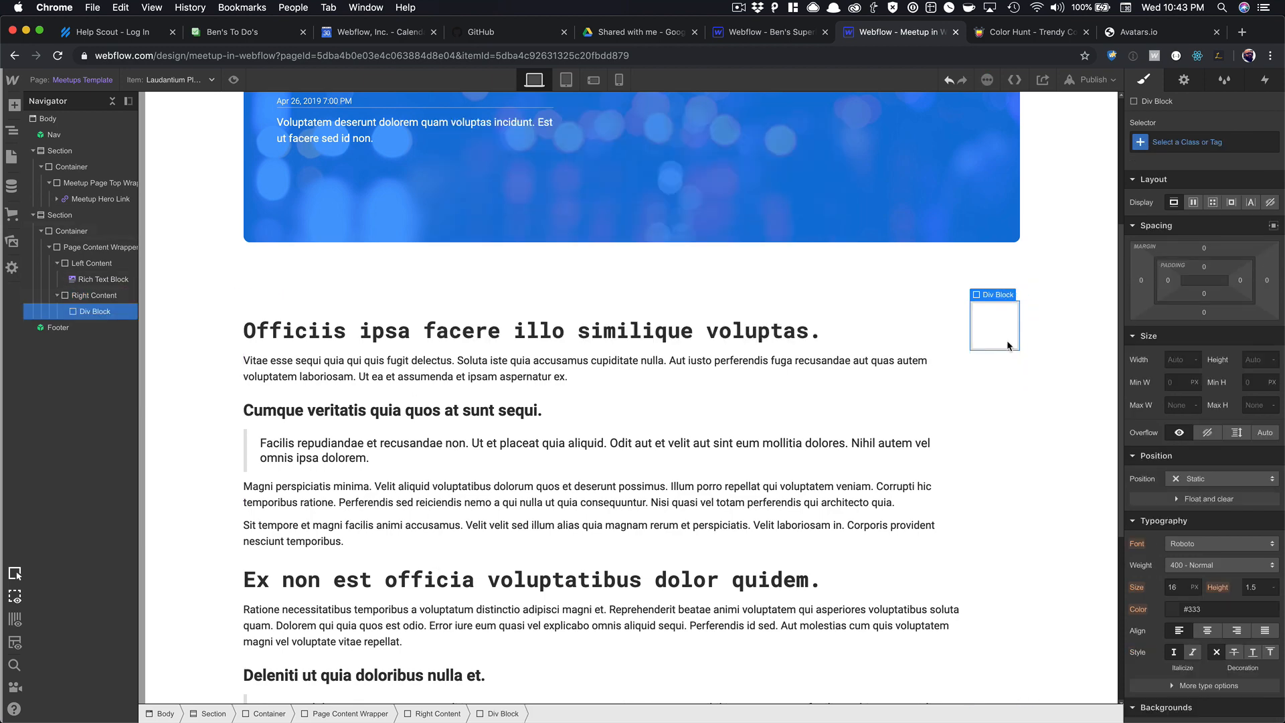
key(super+e)
text(head)
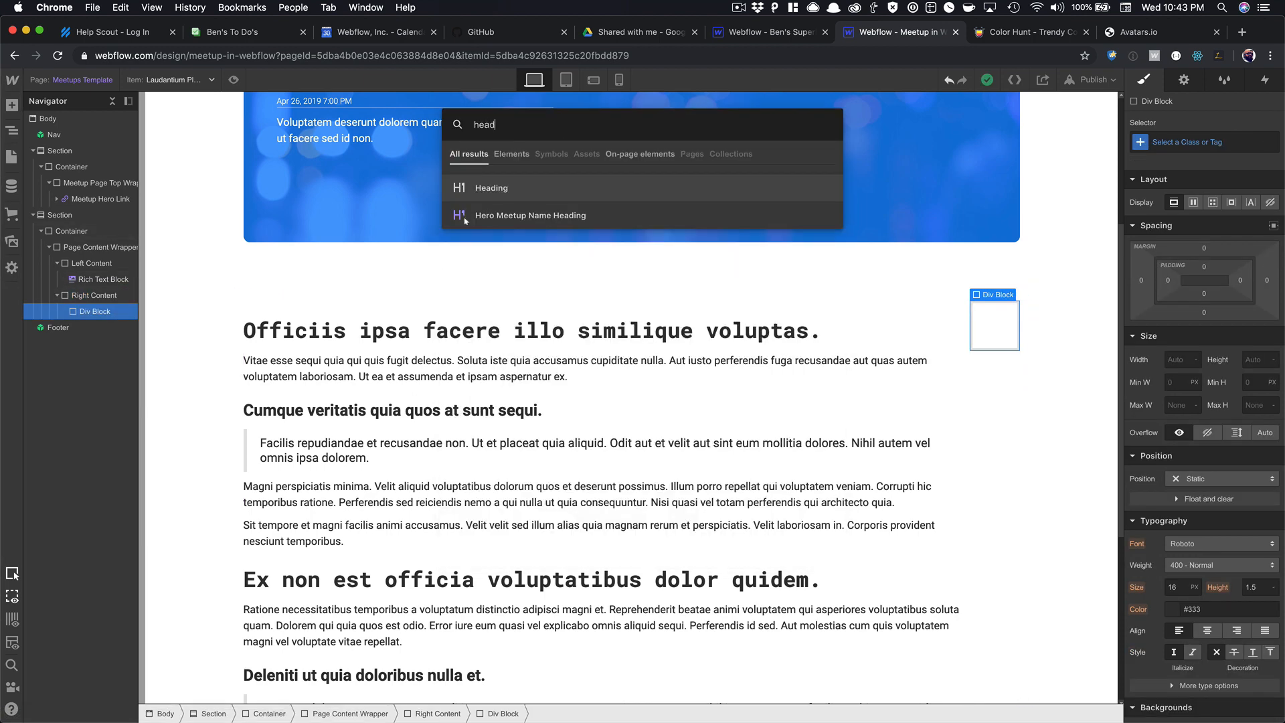
key(Return)
click(959, 394)
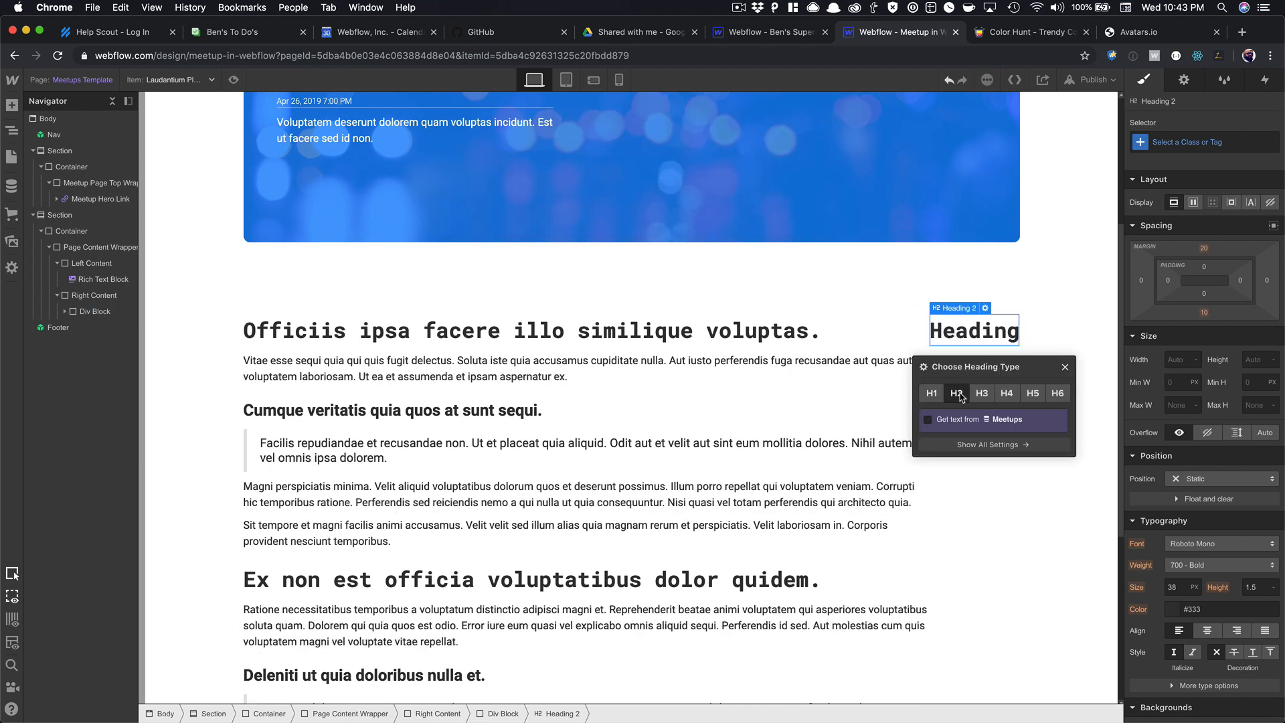
click(1065, 367)
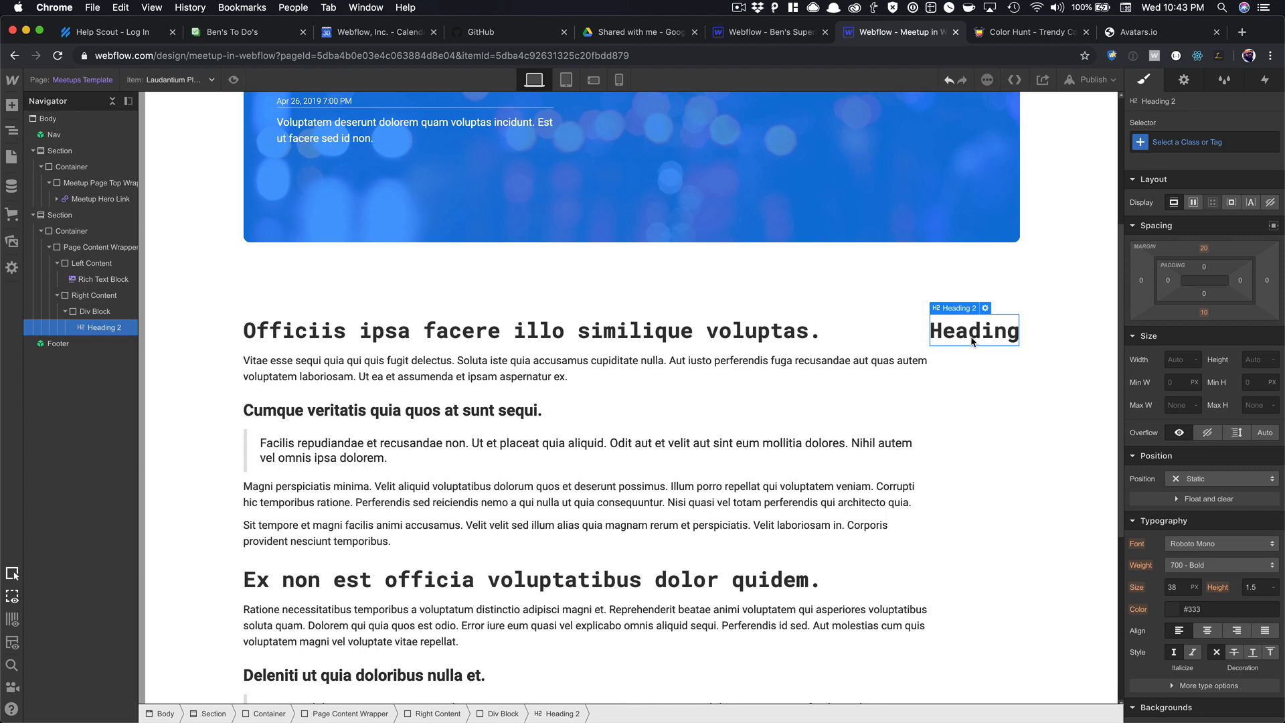
double_click(973, 340)
text(Location)
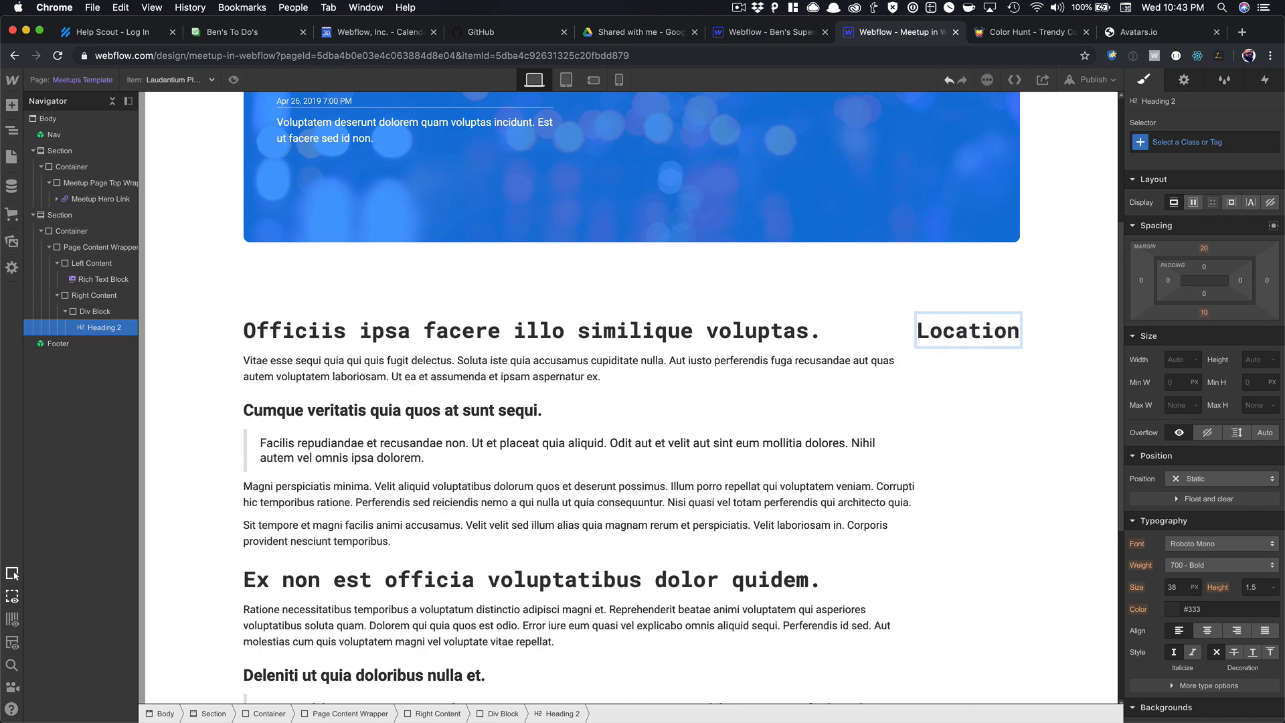
key(Escape)
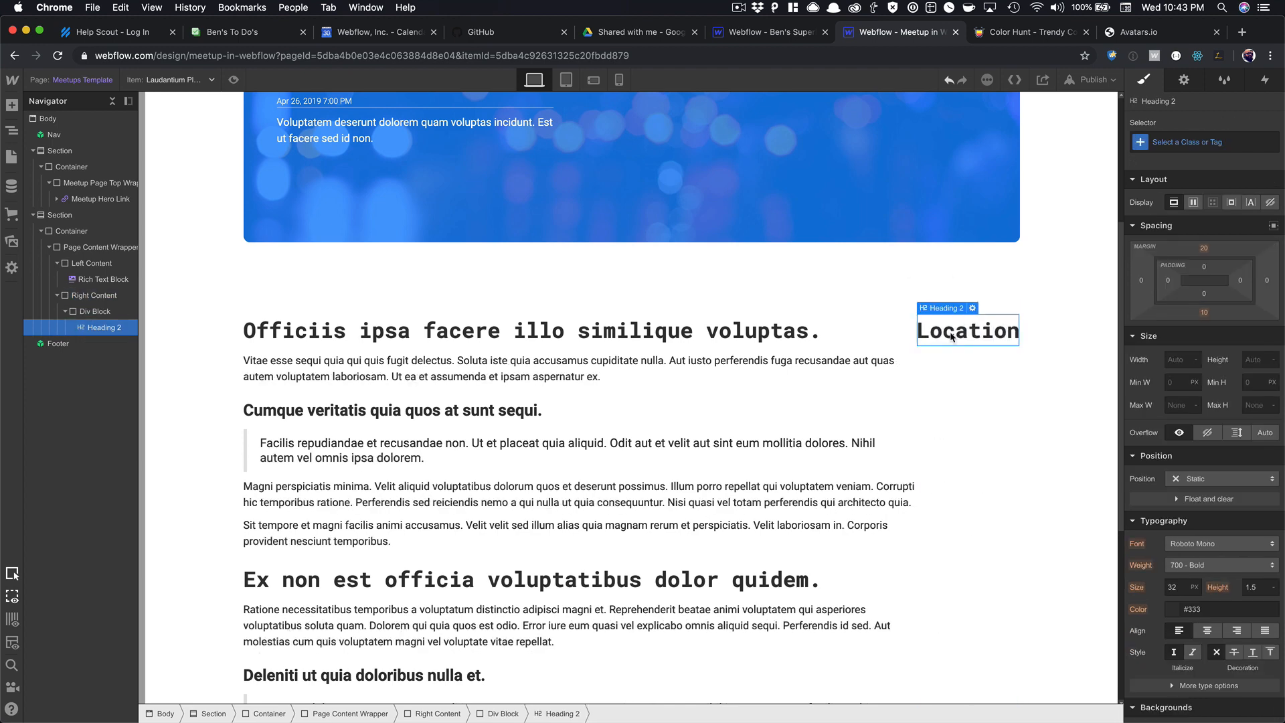
Add a Text Block below the heading bound to the Meetups Location field.
key(super+e)
text(text)
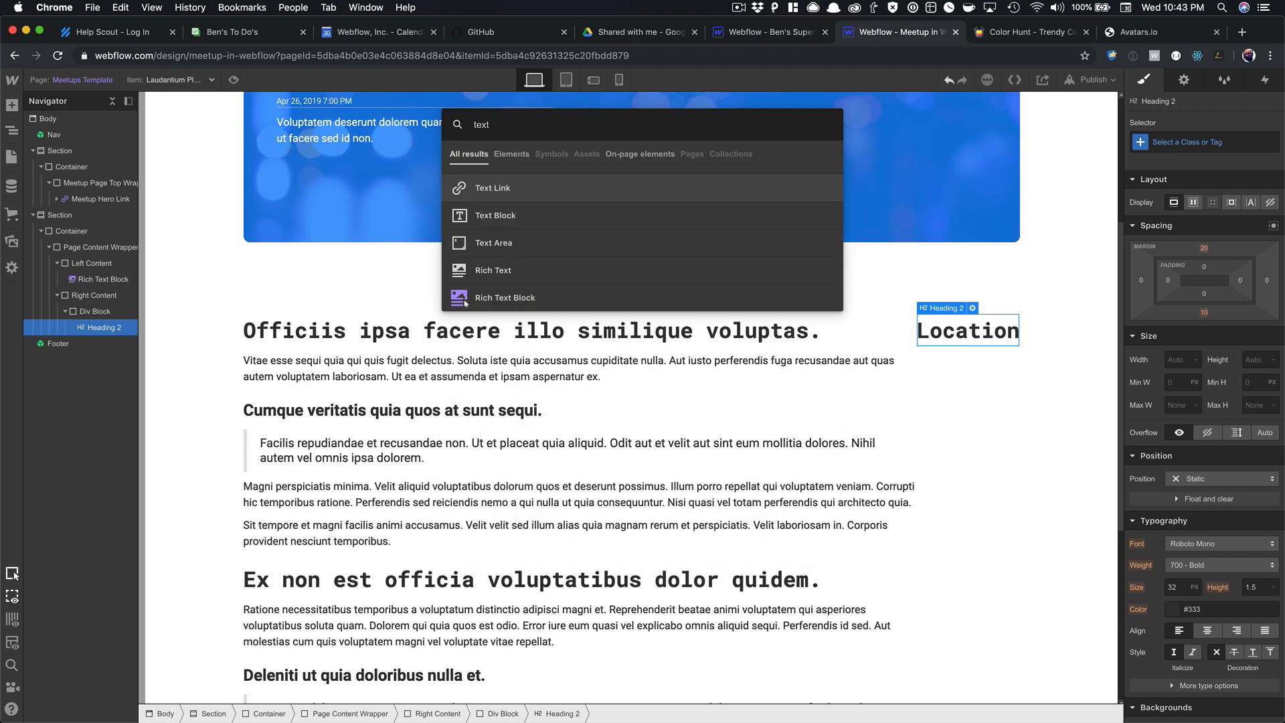
key(Down)
key(Return)
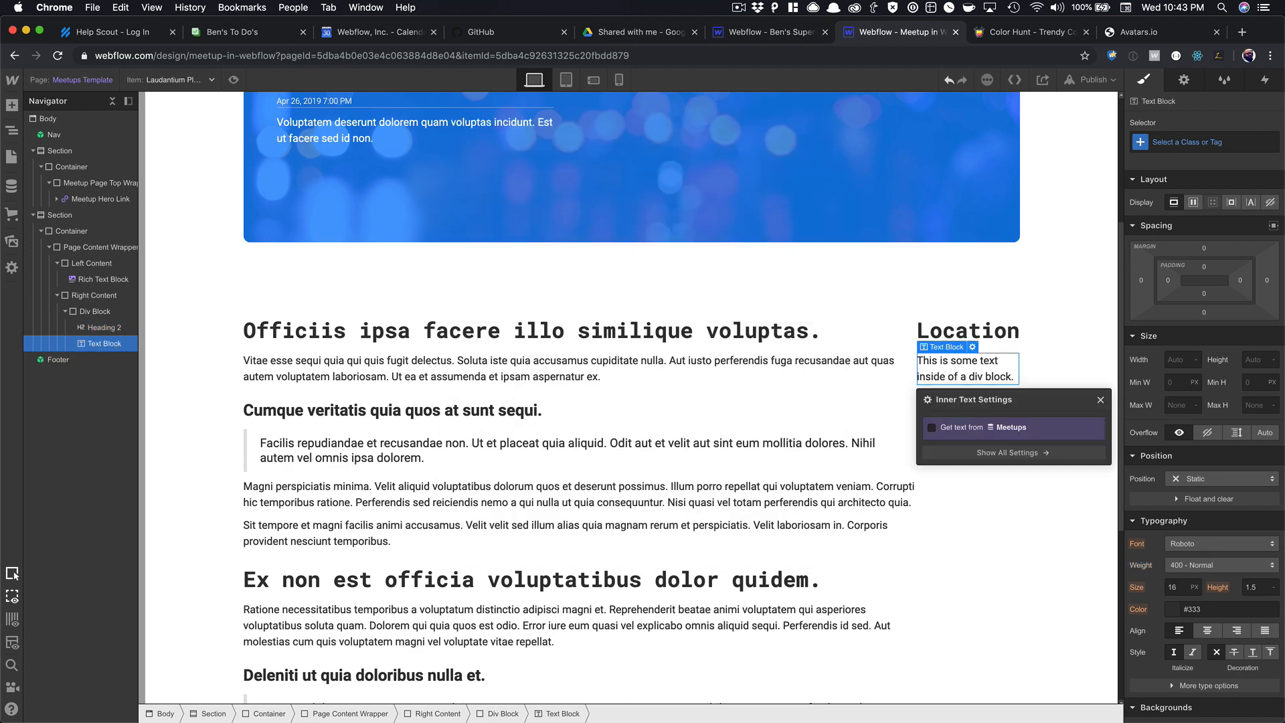
click(990, 429)
click(974, 446)
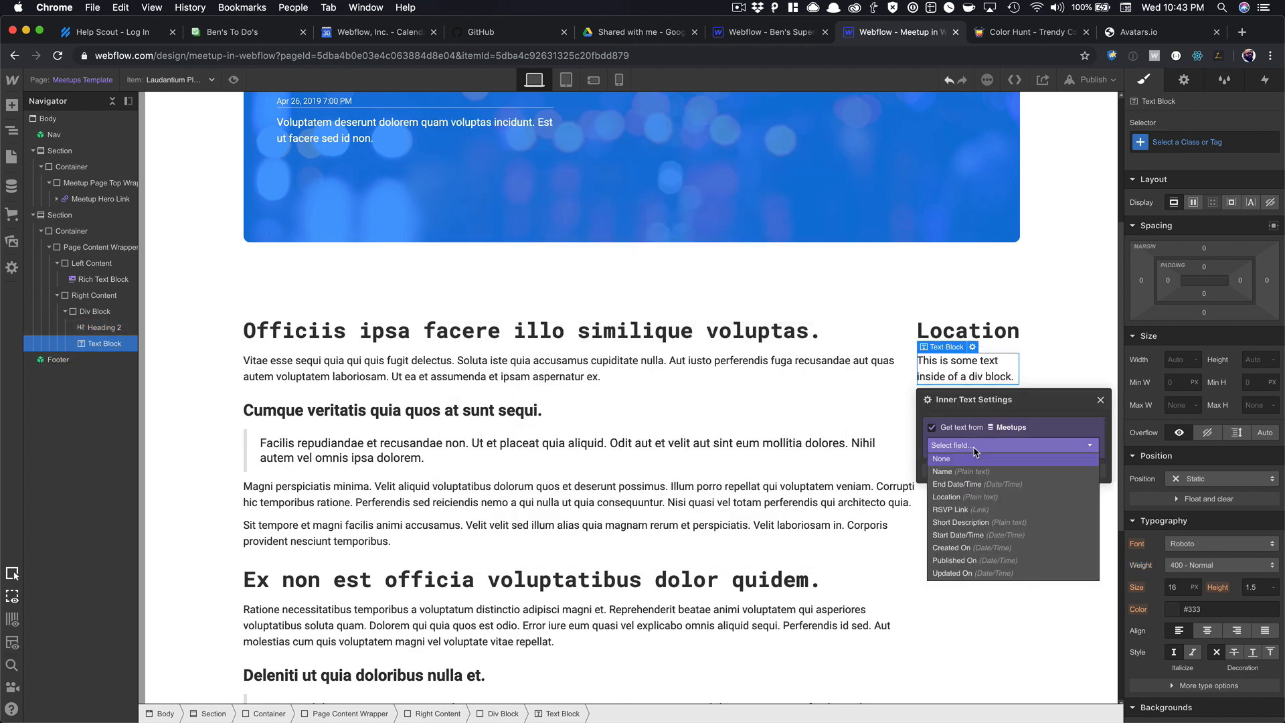
click(968, 497)
click(1102, 400)
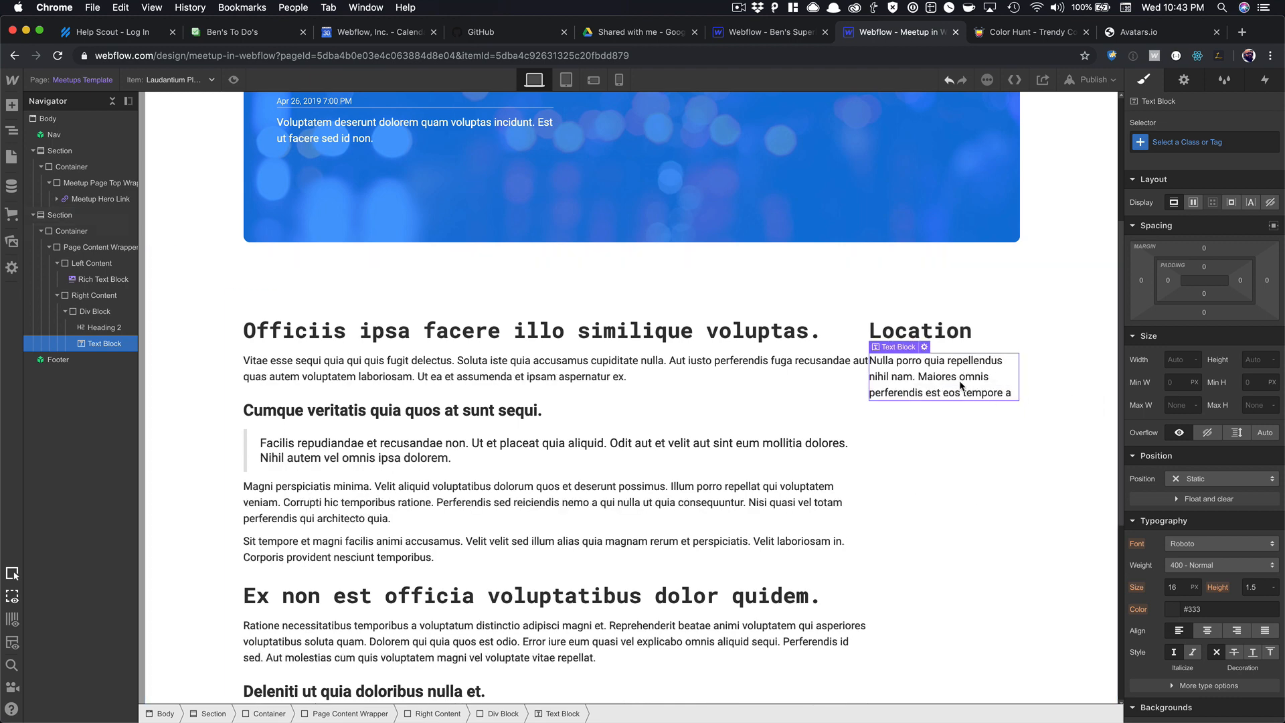
Give the new div block the class Event Details Block.
key(Up)
key(Up)
key(Down)
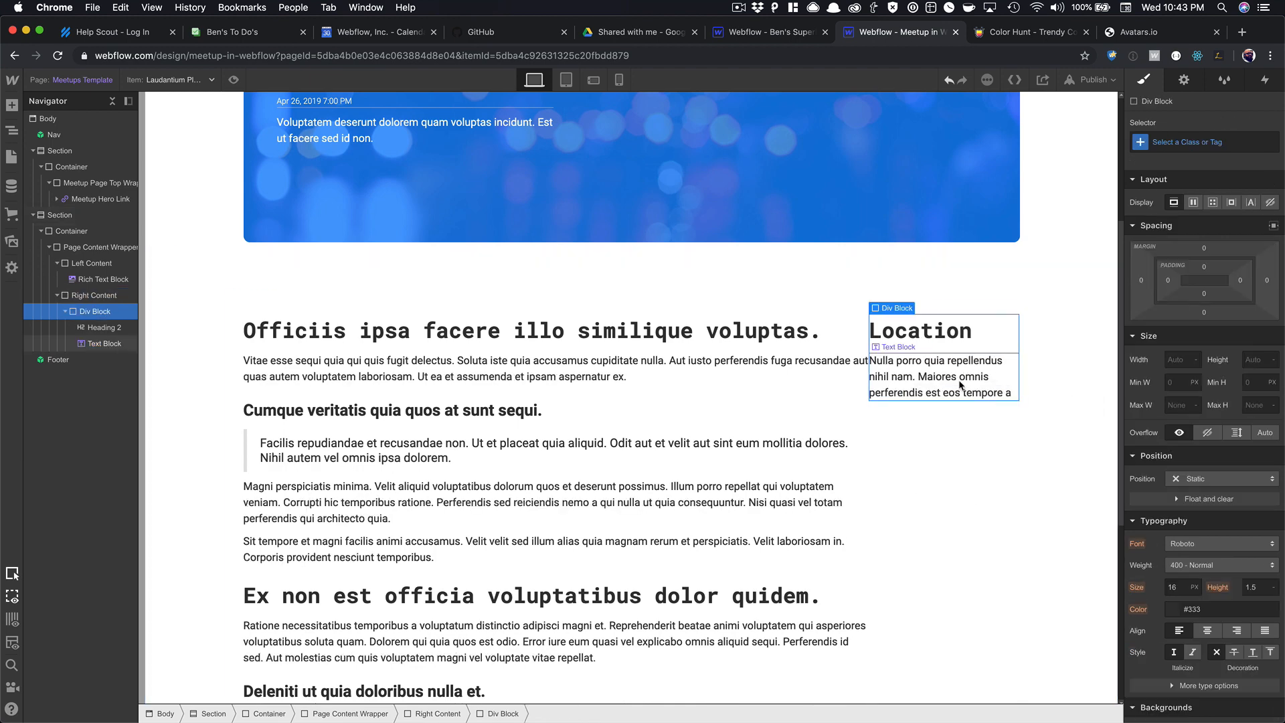
click(1173, 141)
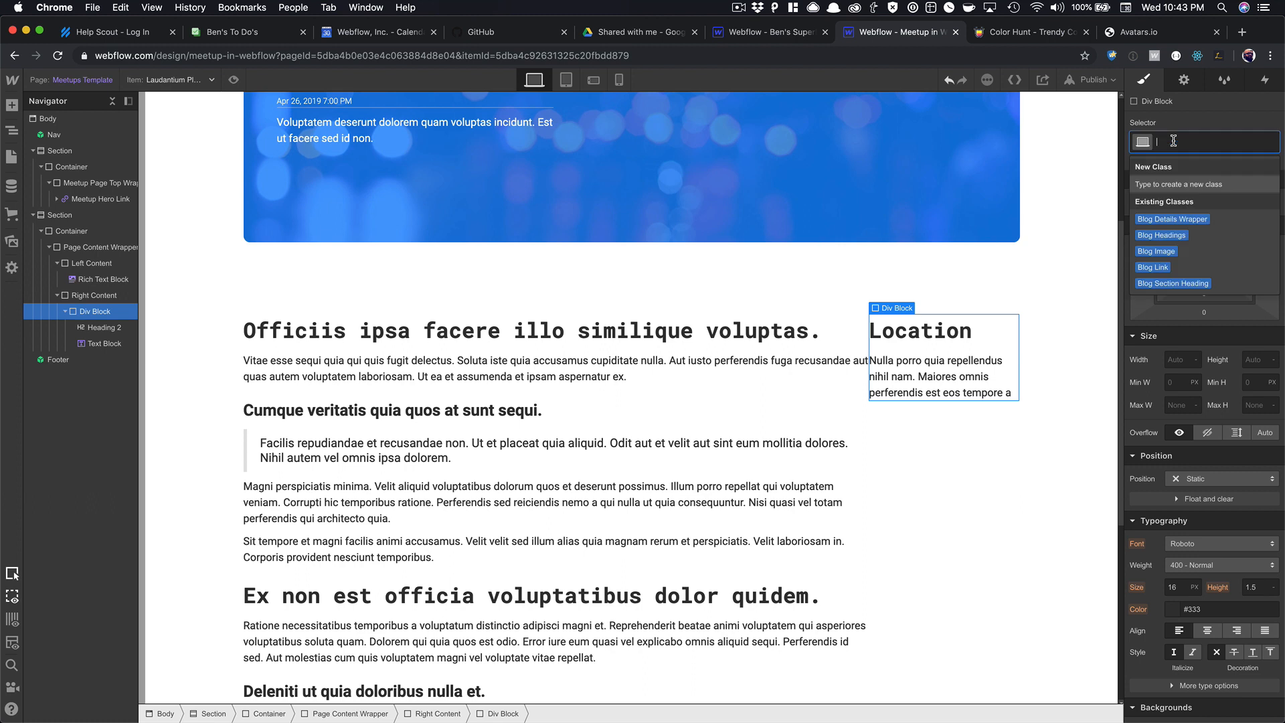
text(Event Details Block)
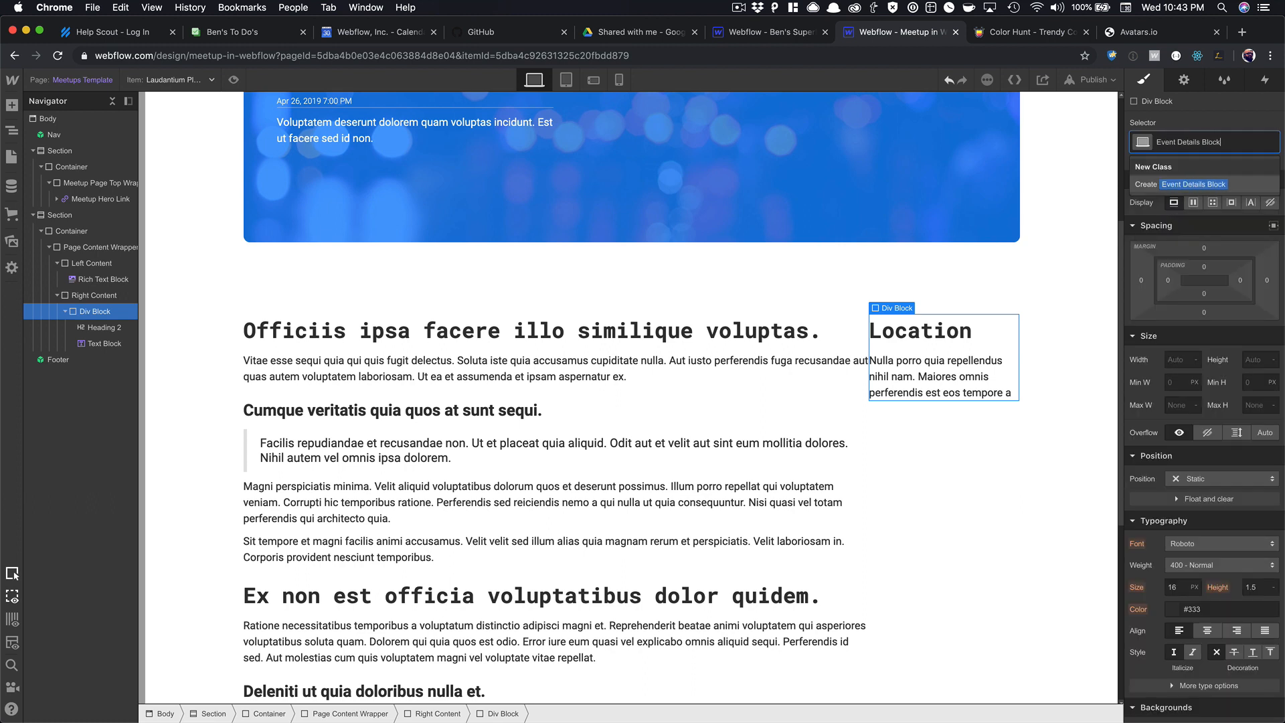
key(Return)
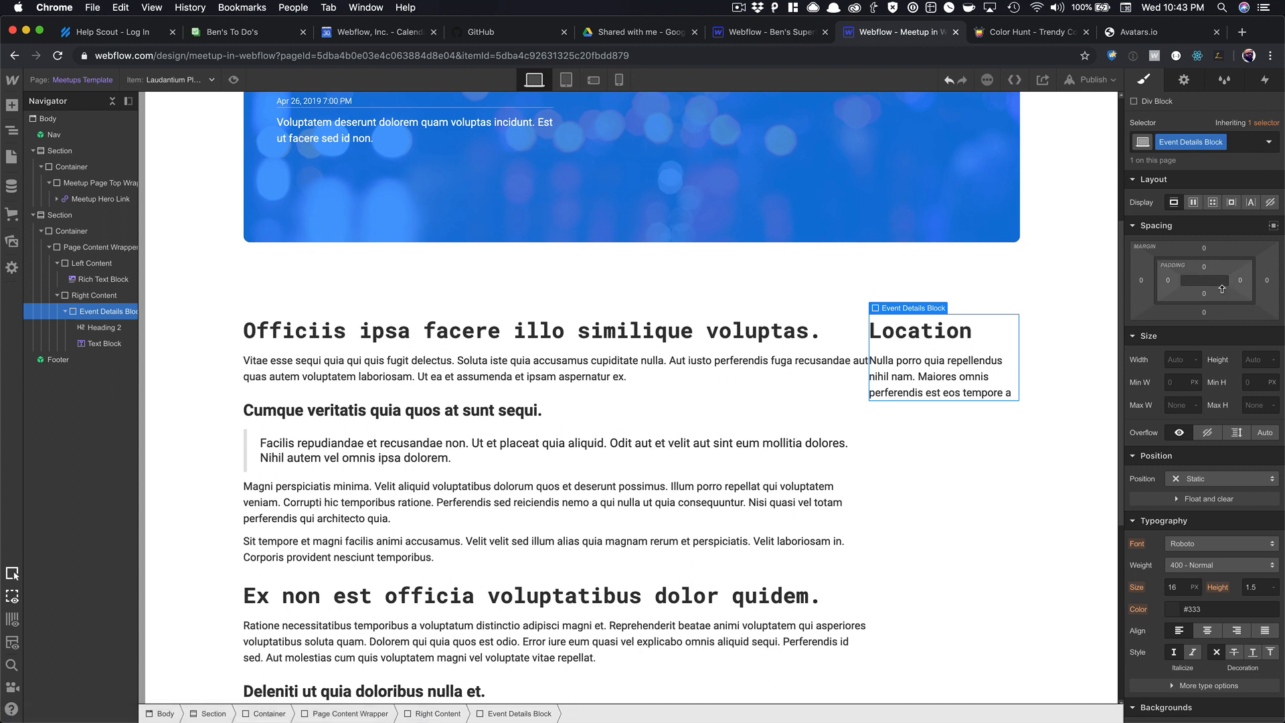
Give the Event Details Block even padding, a 10 px corner radius and a white background.
shift+drag(1225, 293, 1221, 262)
scroll(1214, 374, down, 3)
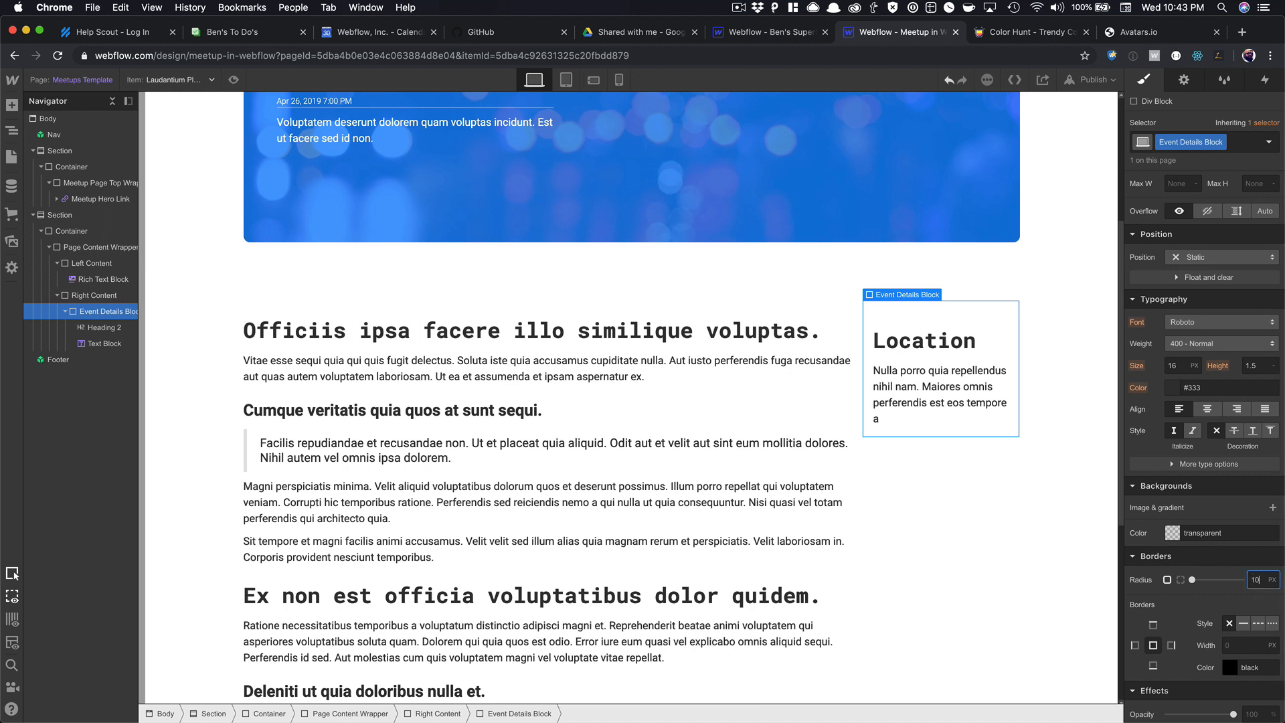
key(Tab)
click(1195, 533)
click(1157, 490)
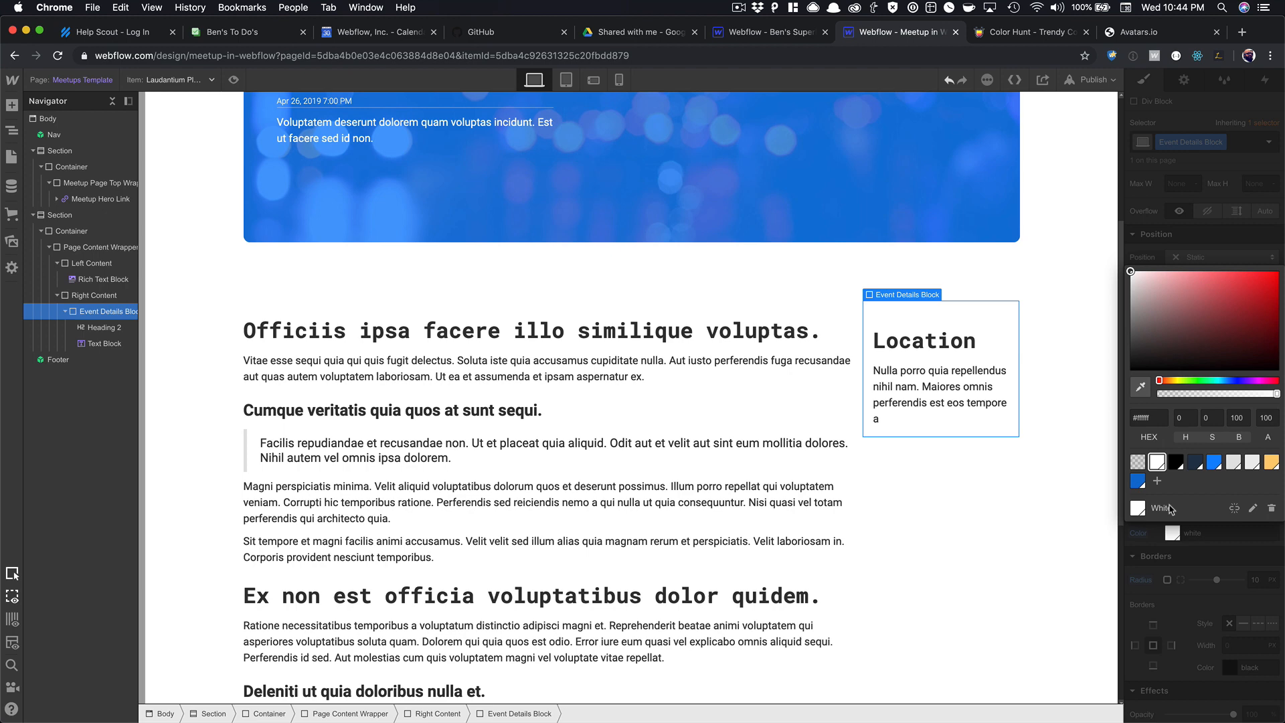
click(1205, 588)
scroll(1225, 592, down, 5)
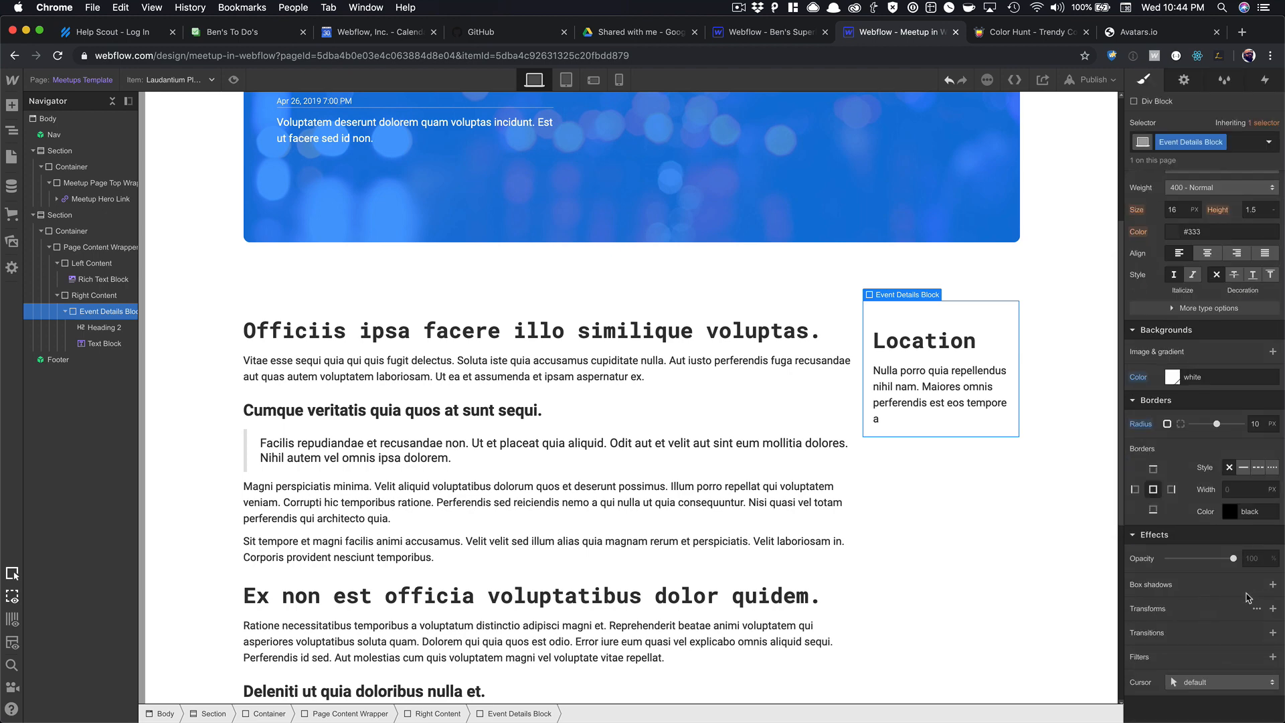
Change the Event Details Block's background to light grey.
click(913, 457)
click(914, 431)
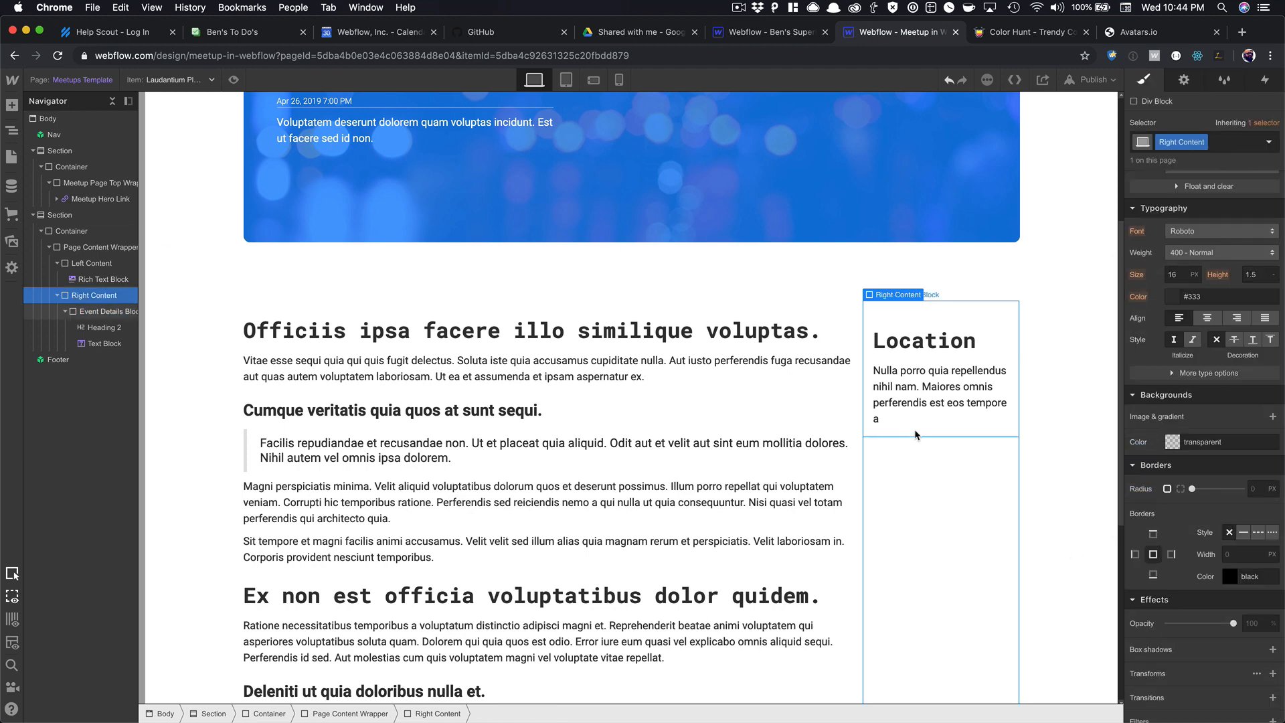
click(1173, 378)
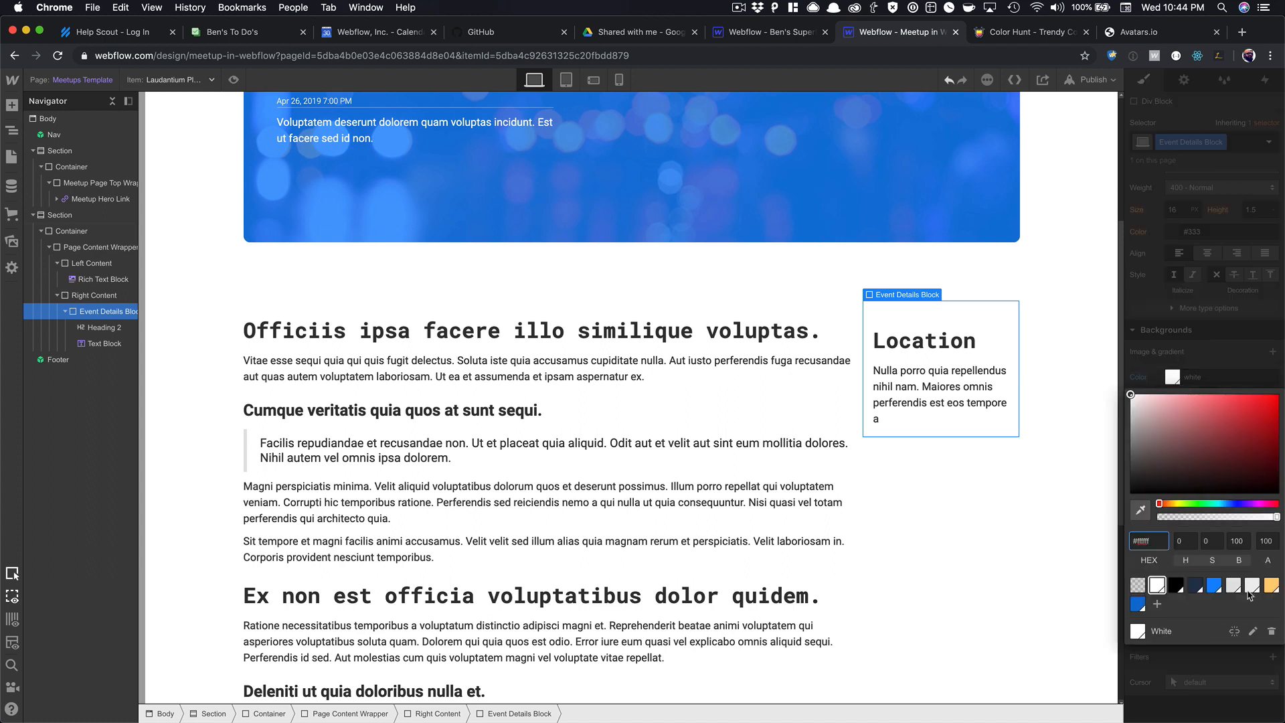
click(1252, 586)
click(924, 482)
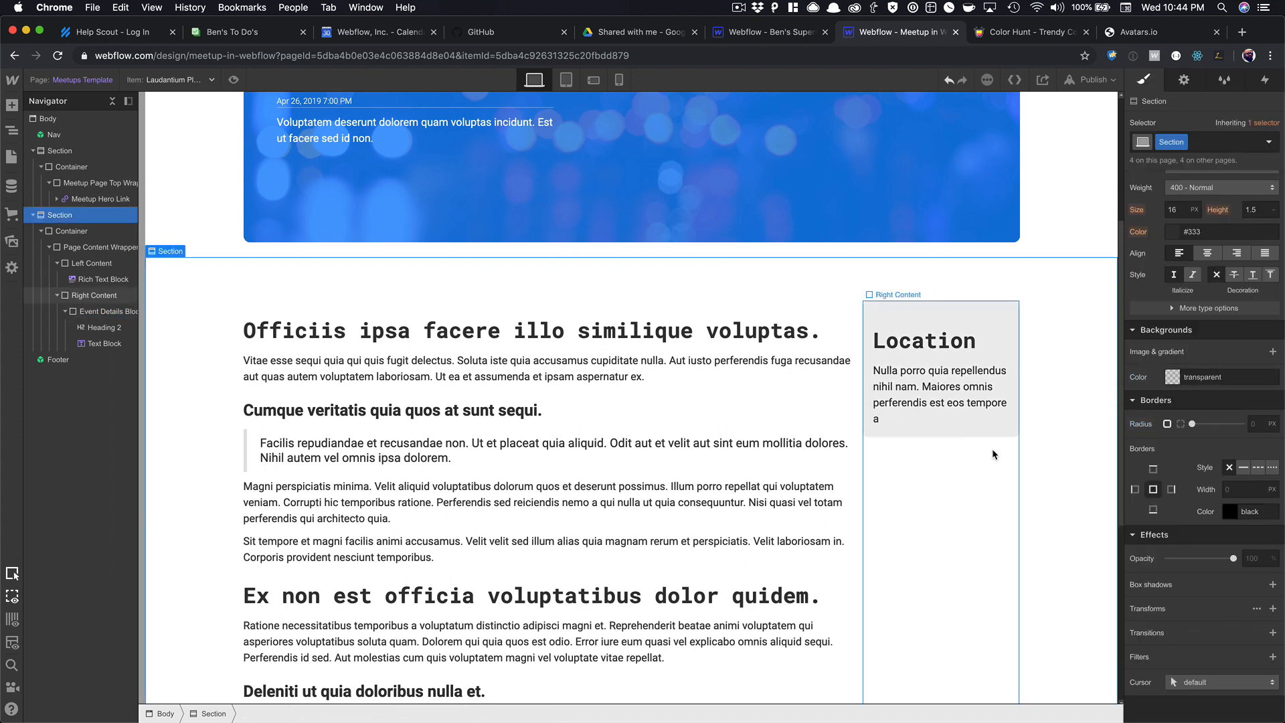
click(1008, 432)
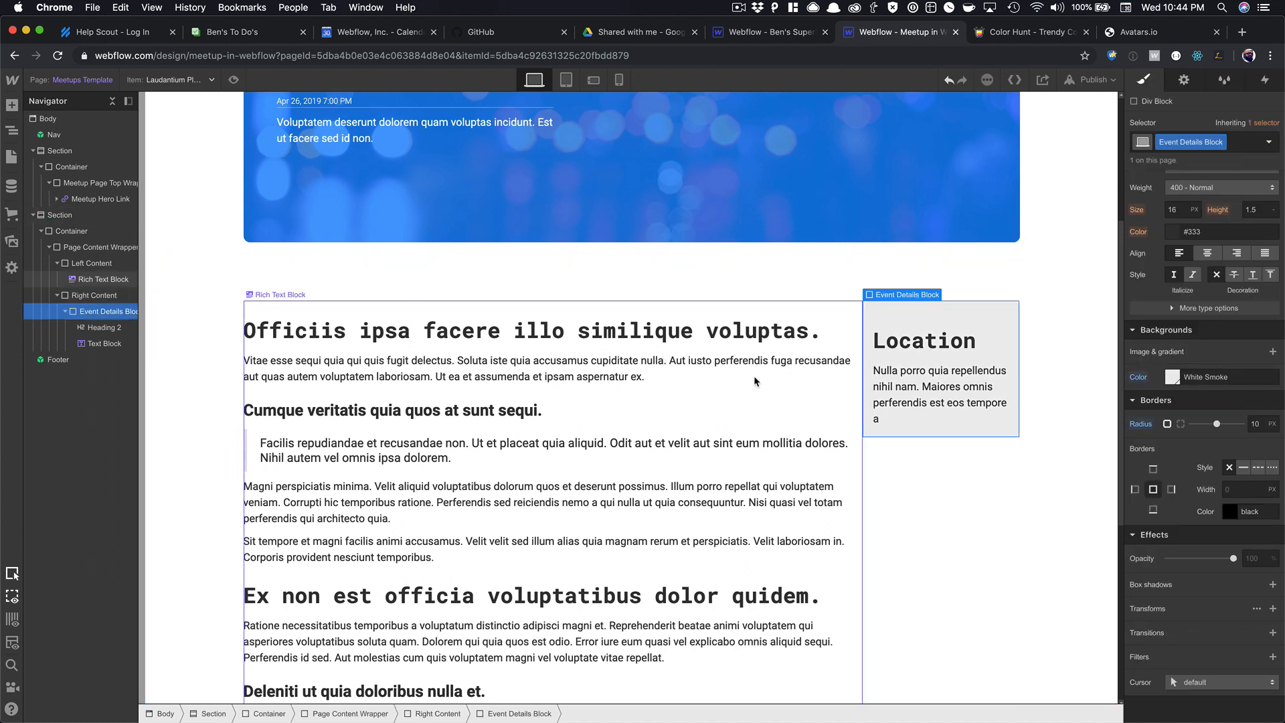
Set Left Content width to 80% and Right Content width to 20%.
click(810, 357)
key(Up)
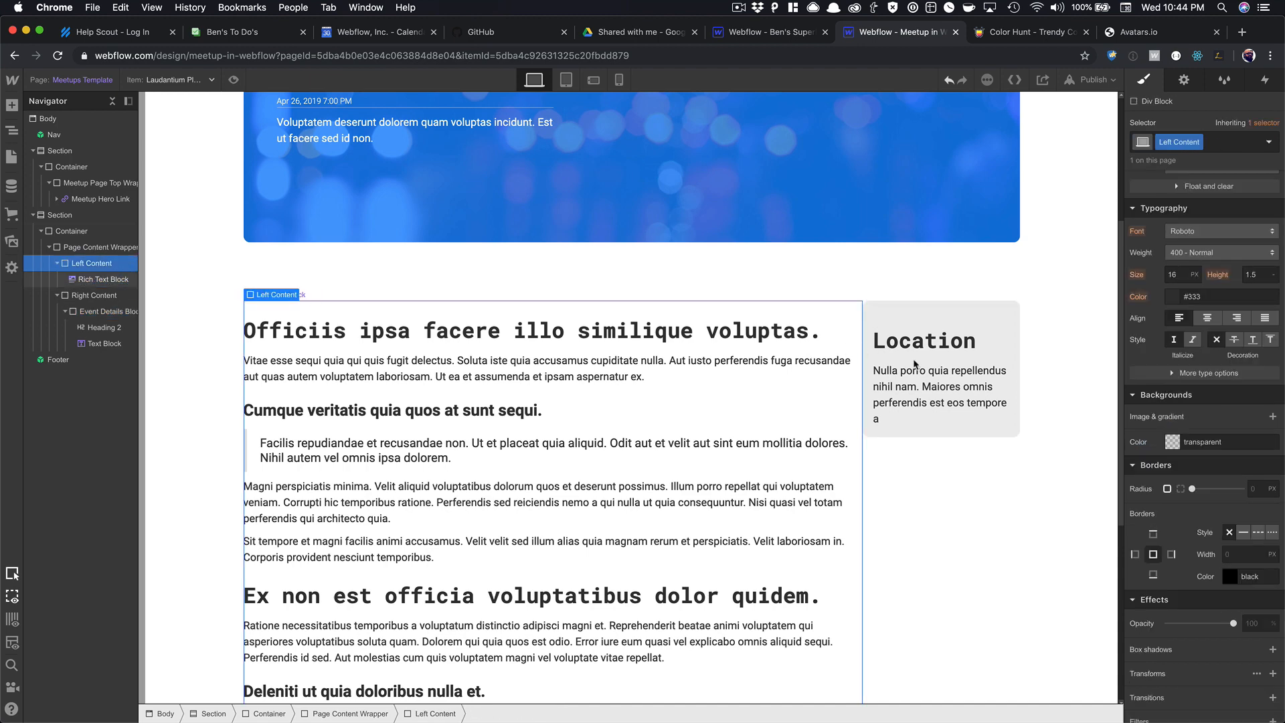
scroll(1193, 328, up, 5)
click(1170, 400)
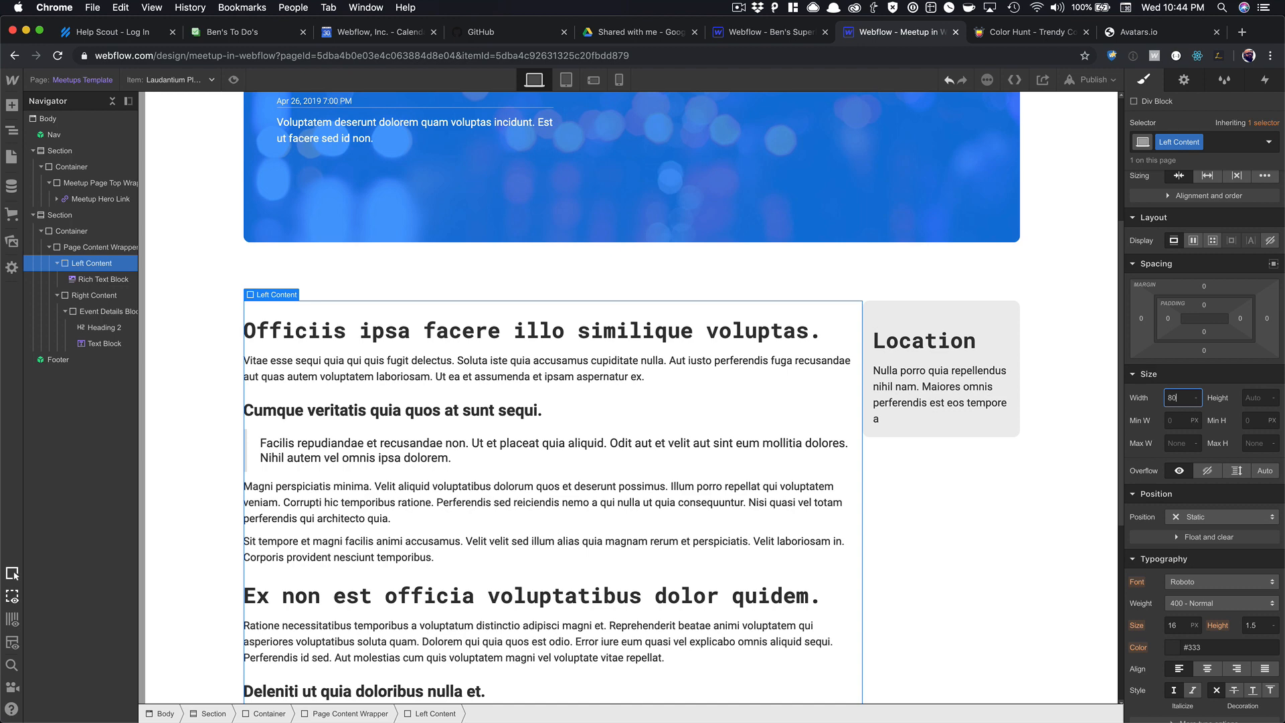
text(80%)
key(Return)
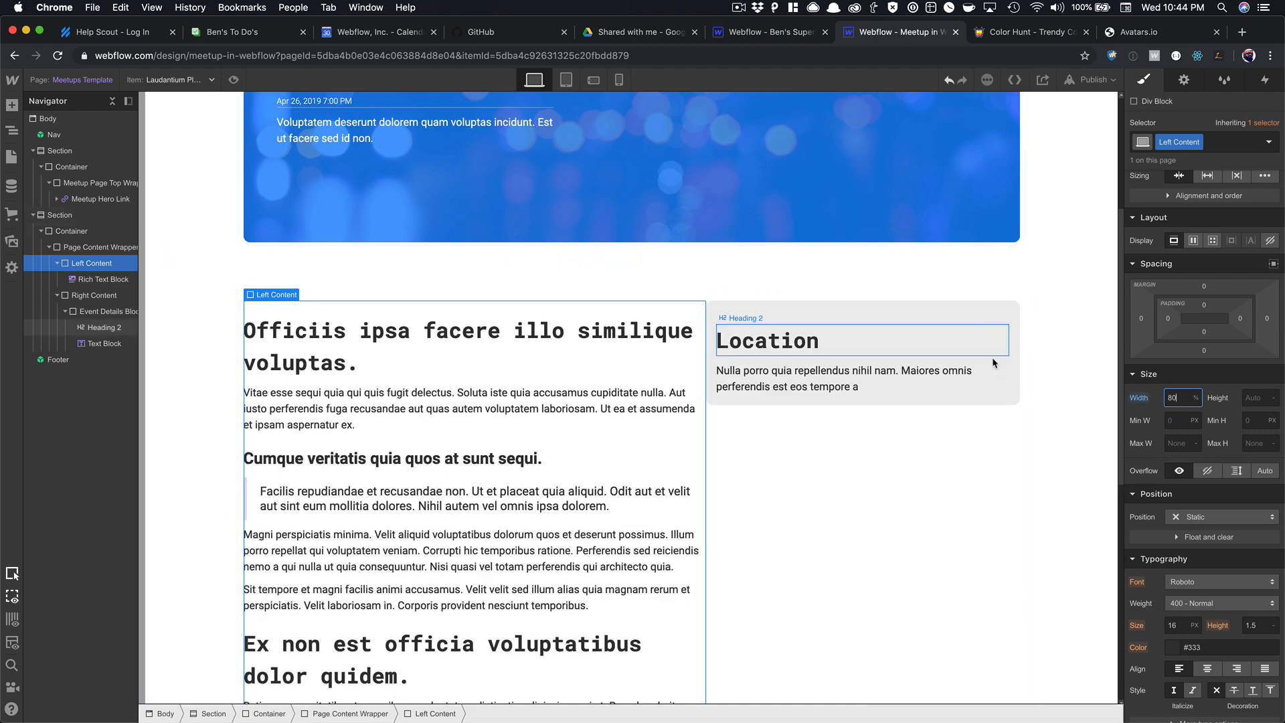
click(864, 535)
click(1174, 398)
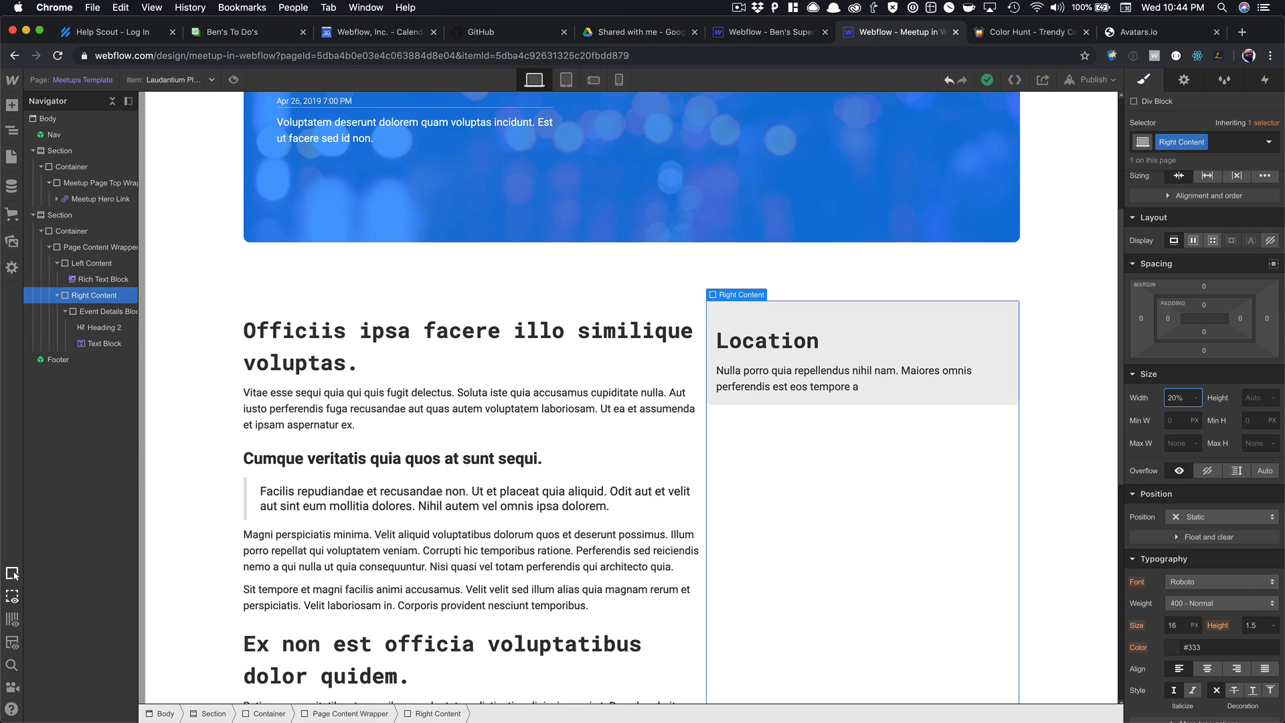
key(Return)
click(968, 514)
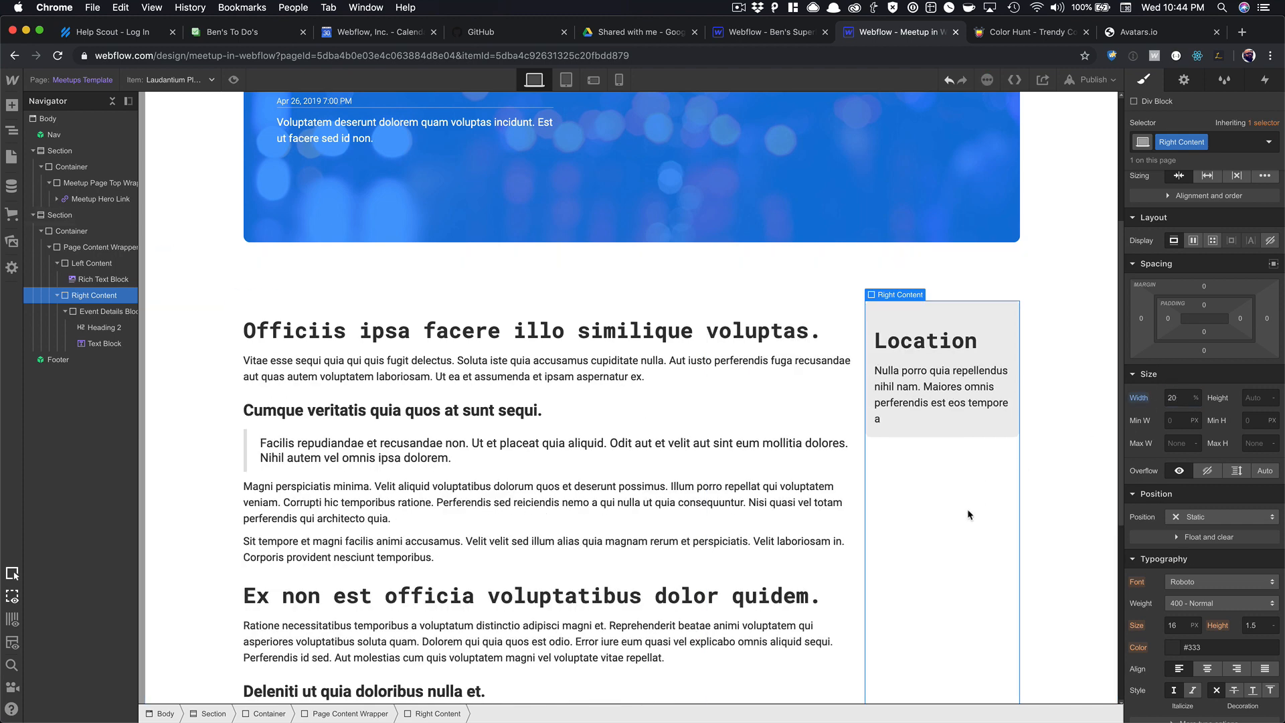
Adjust the columns so Left Content is 75% wide and Right Content 25%.
key(super+Up)
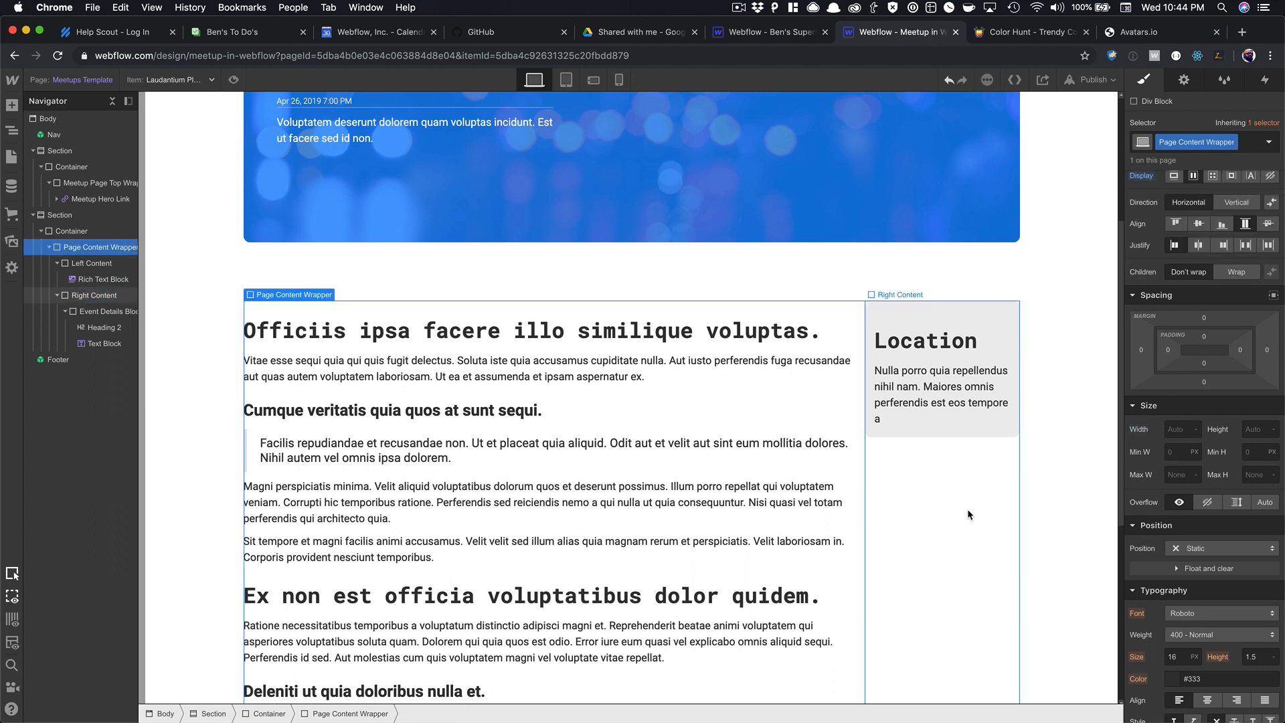
click(111, 265)
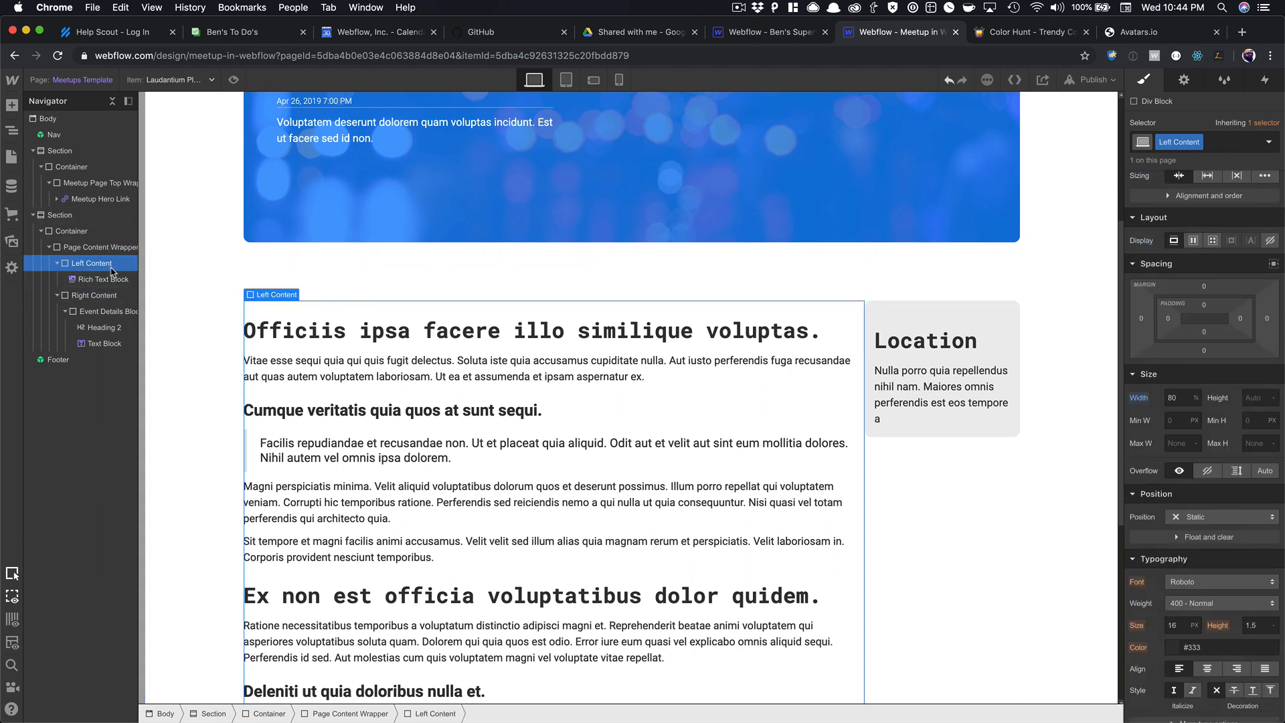
click(114, 297)
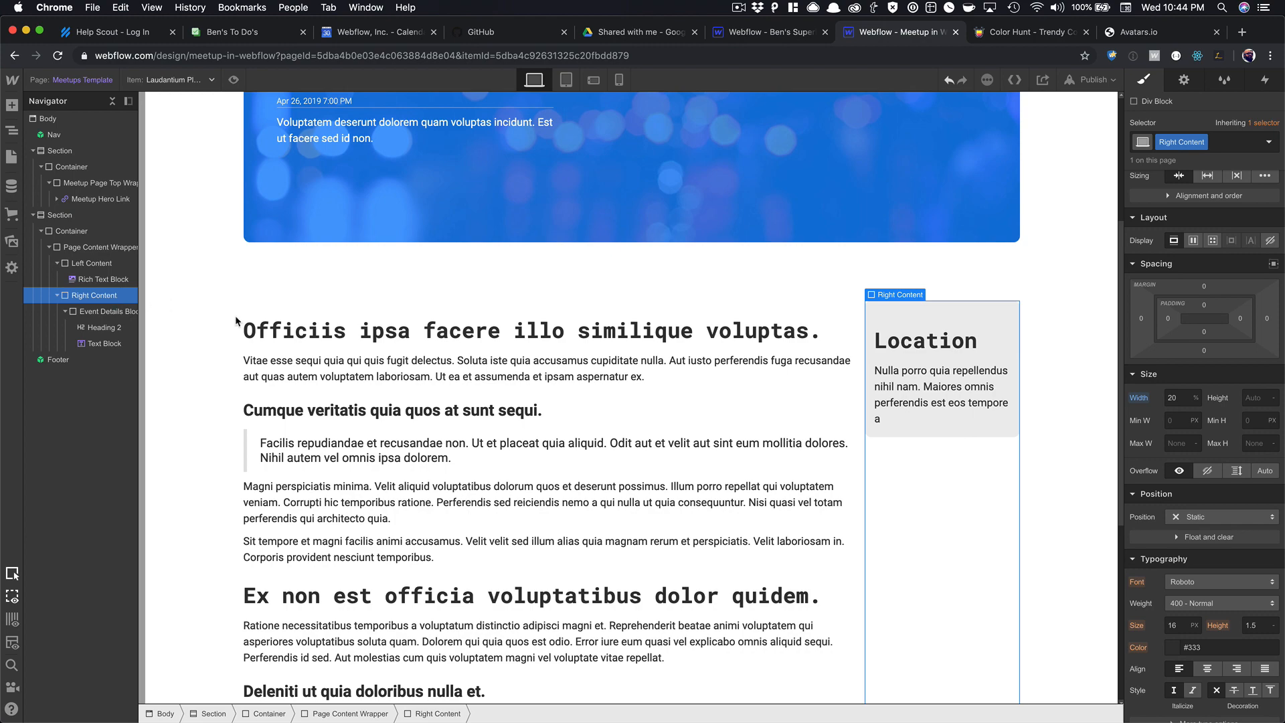
scroll(235, 316, down, 2)
scroll(609, 451, up, 3)
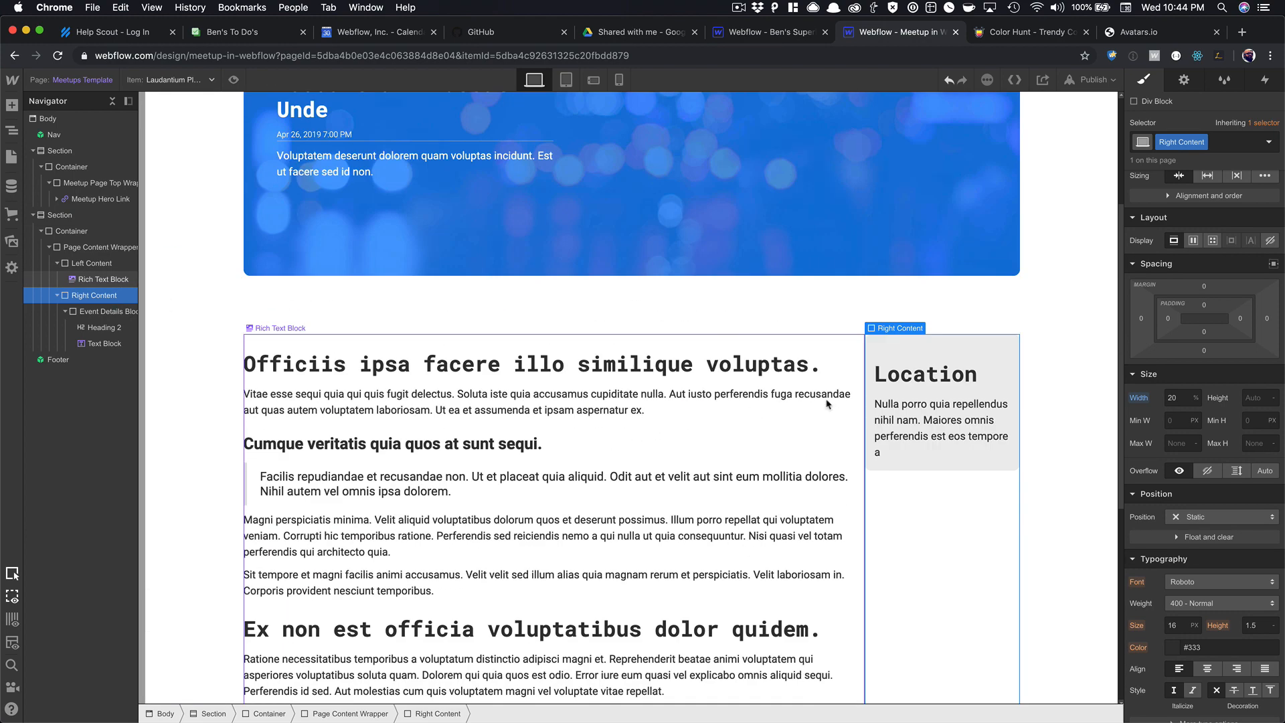
click(858, 405)
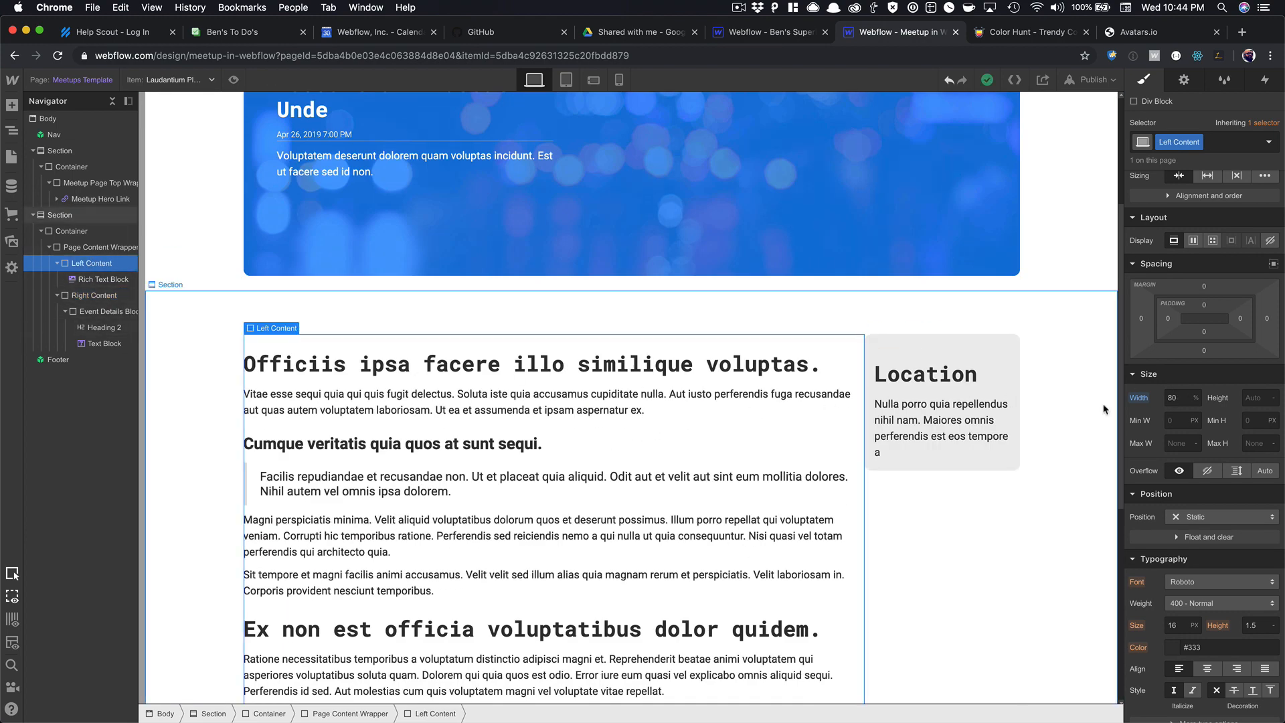
click(1173, 397)
key(Down)
key(Down)
key(Down)
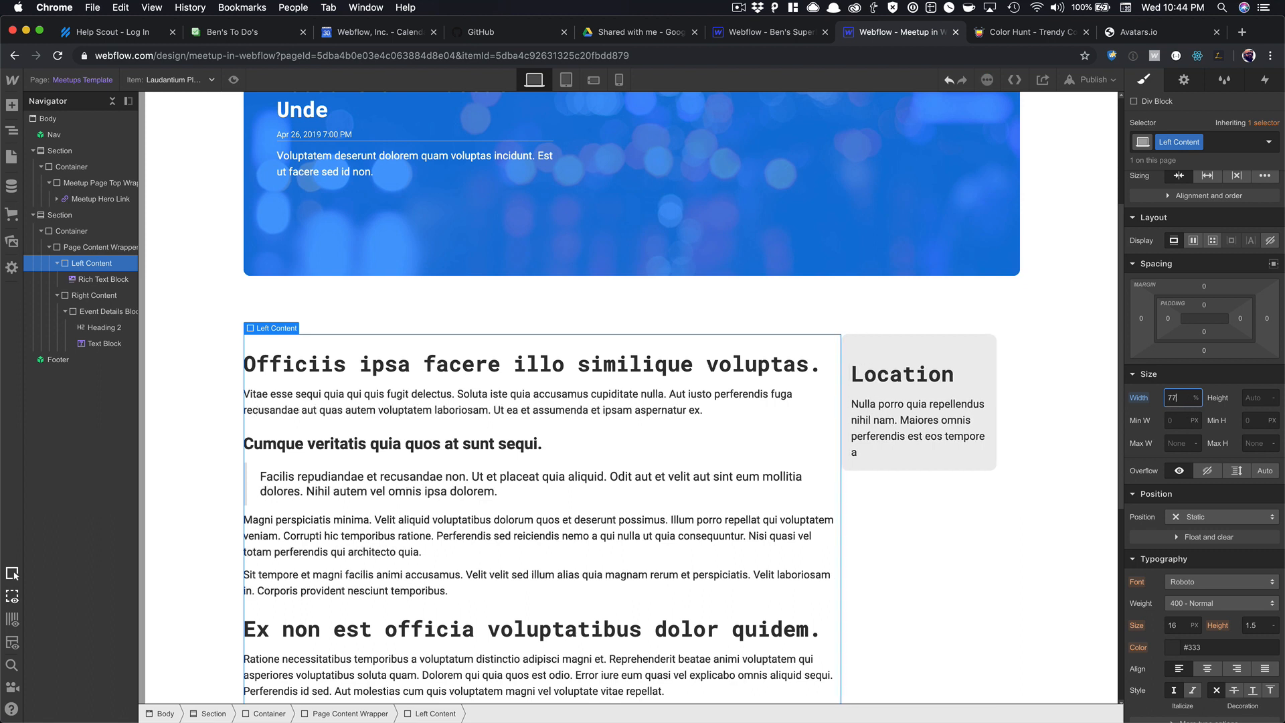
key(Down)
key(Down)
click(897, 512)
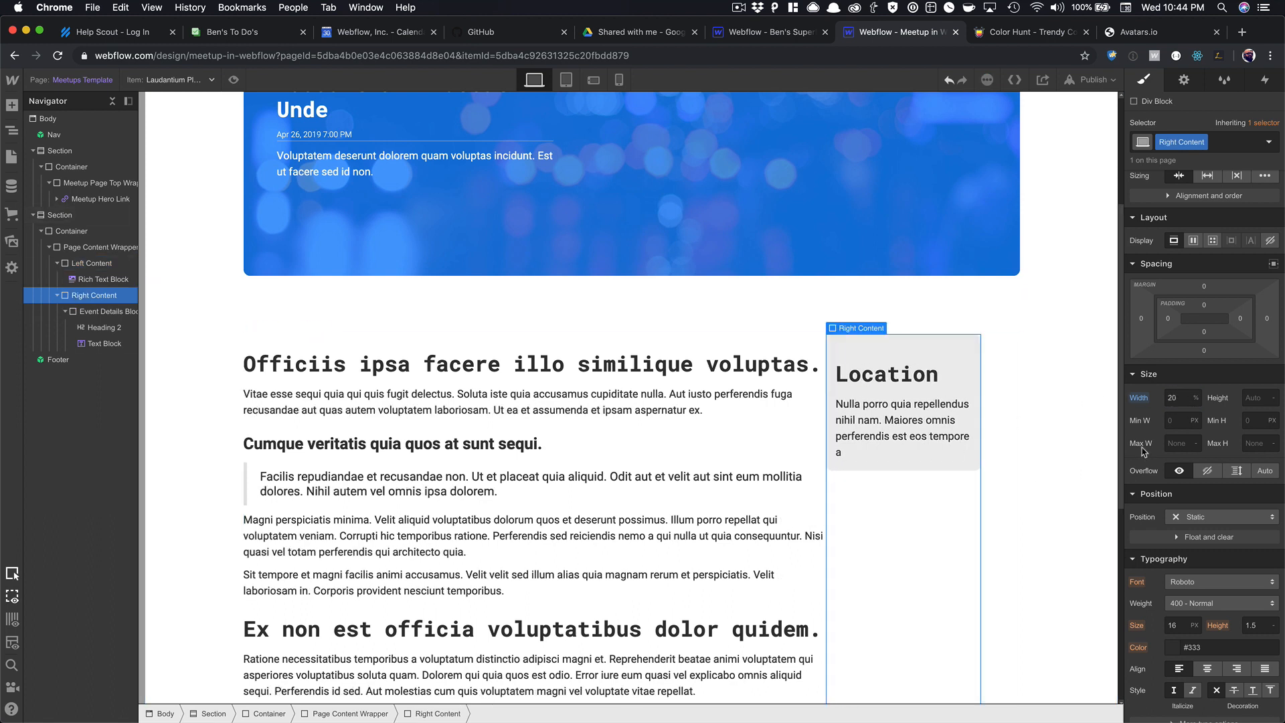
click(1180, 399)
key(Up)
key(Up)
key(Up)
key(Up)
key(Up)
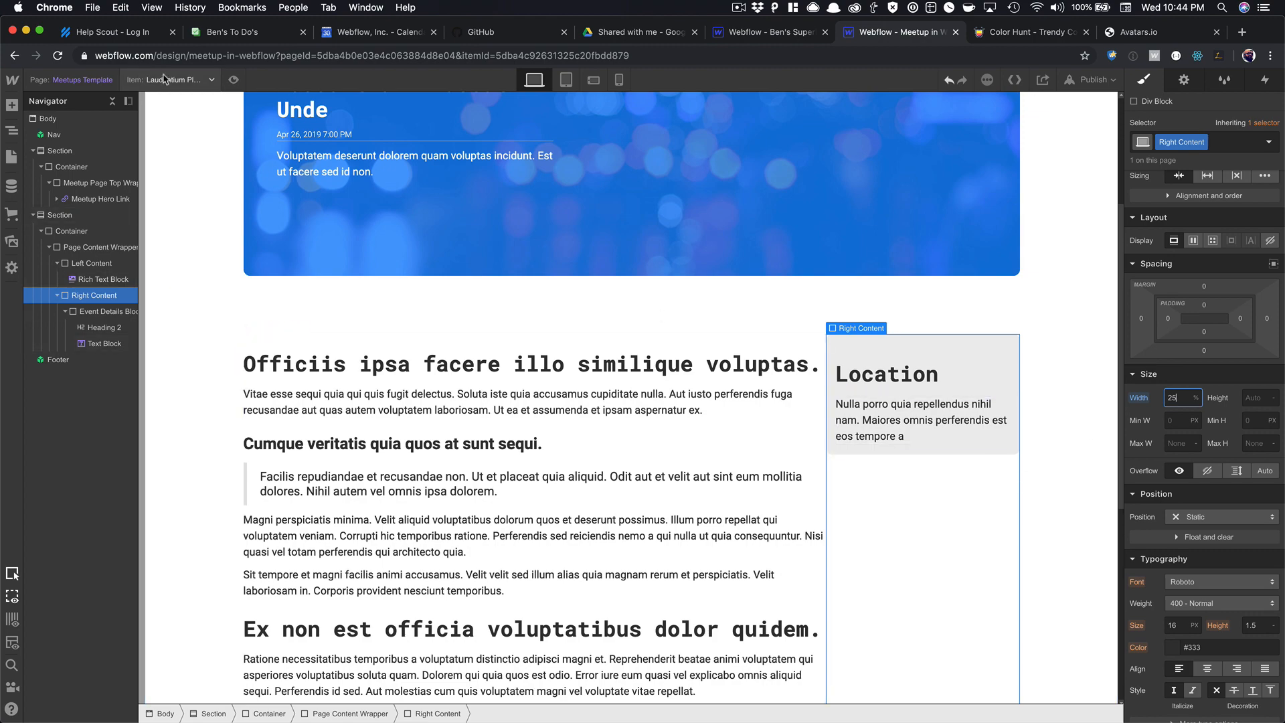
Preview the page with the new column widths, then reselect the Event Details Block.
click(234, 80)
scroll(541, 342, down, 5)
scroll(540, 343, up, 7)
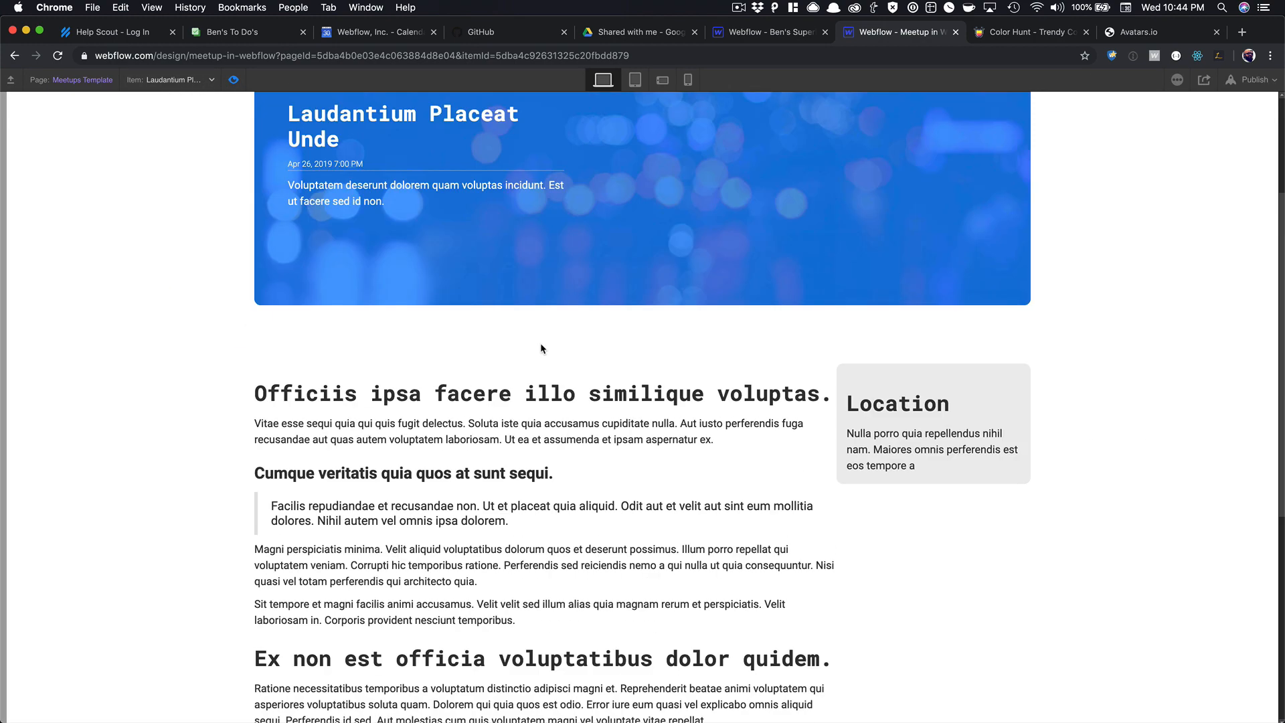
key(super+shift+p)
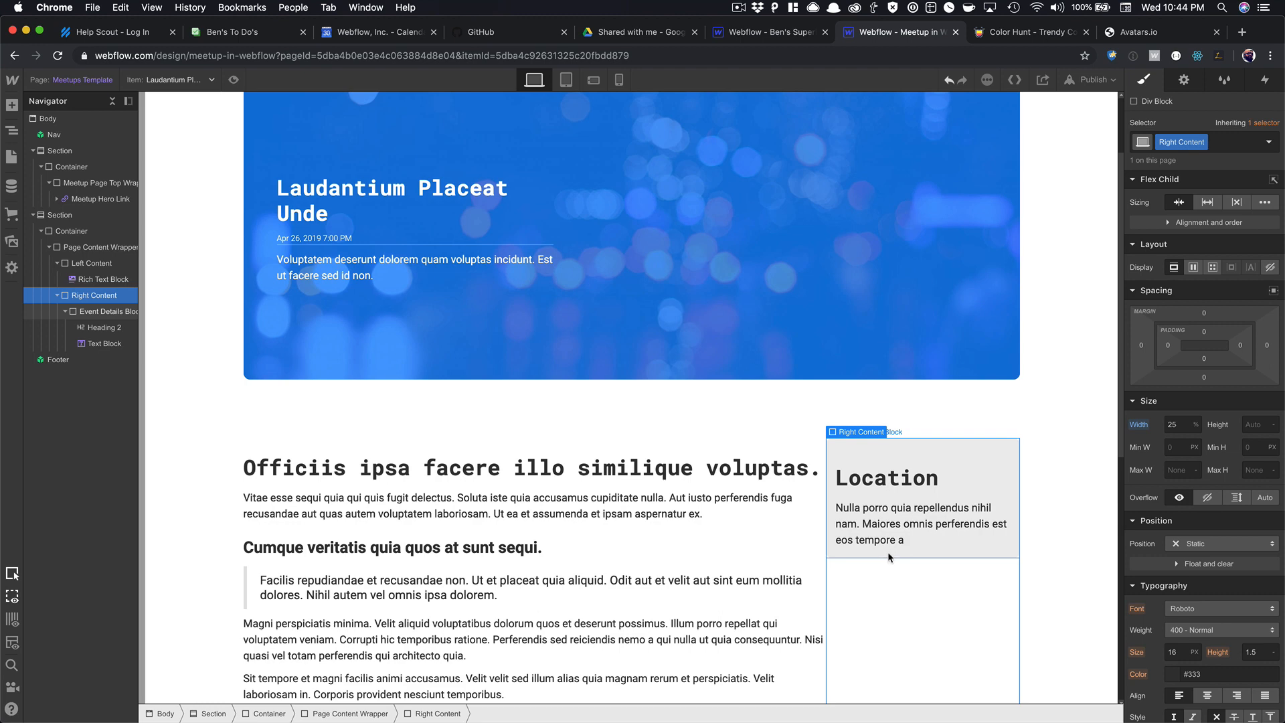
click(890, 553)
Nest the Event Details Block inside a new Div Block classed Details Wrapper.
click(1219, 479)
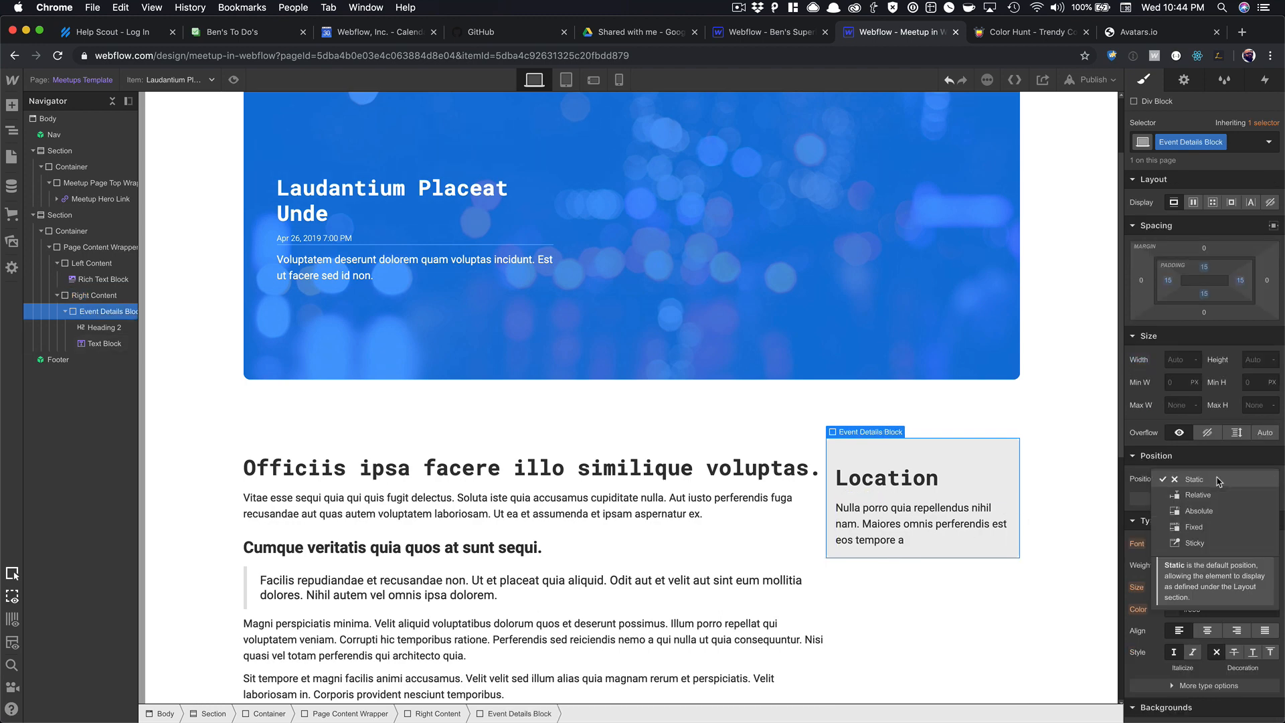
click(977, 570)
click(956, 551)
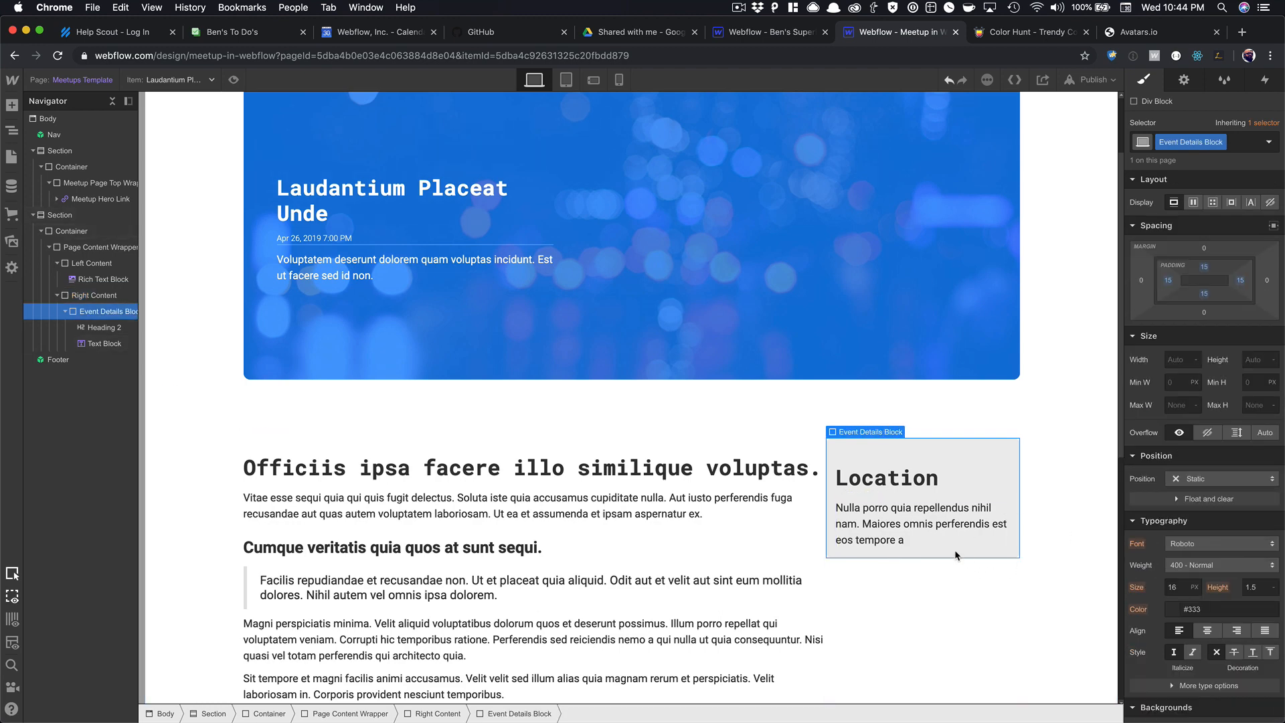
key(super+e)
text(div)
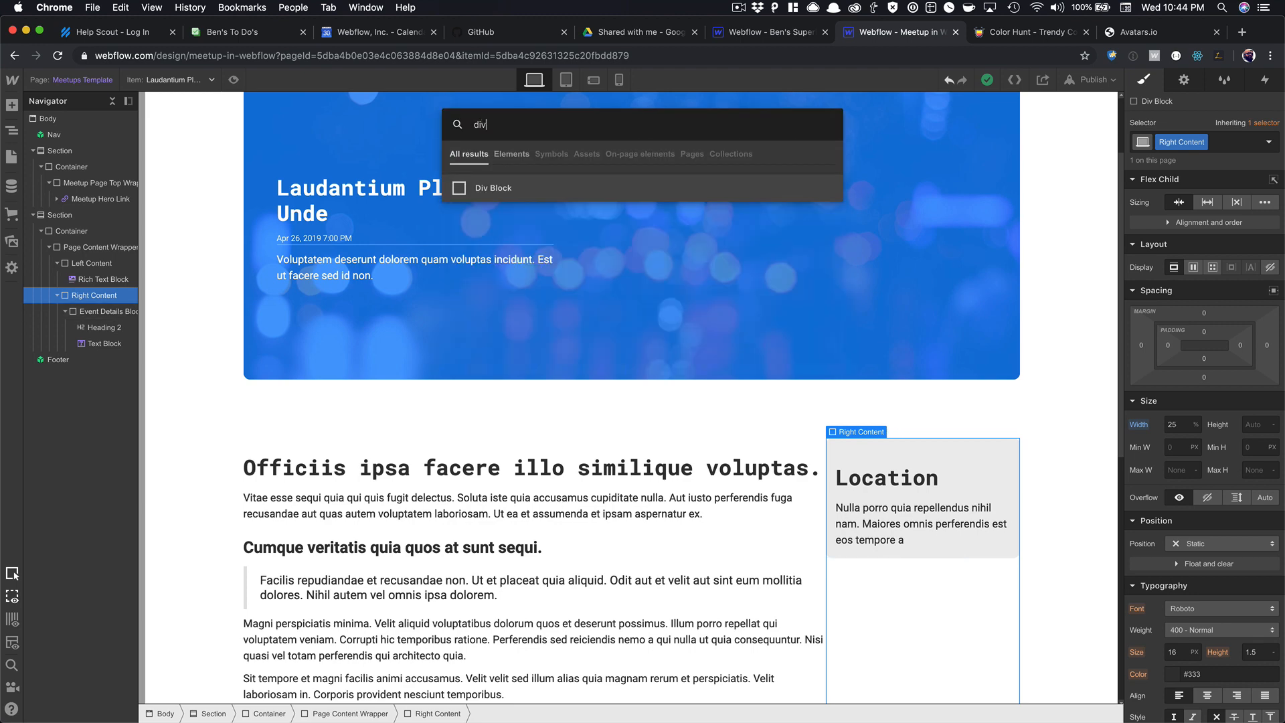
key(Return)
drag(938, 448, 916, 576)
key(Up)
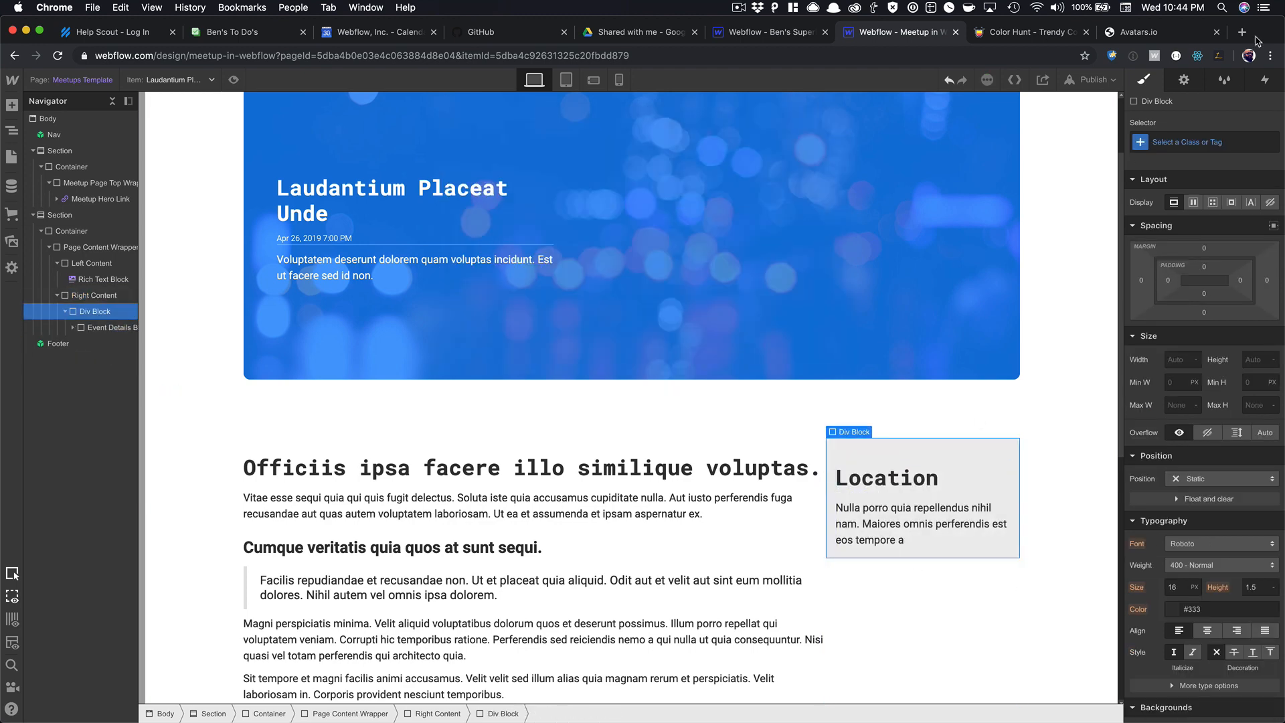
click(1196, 142)
text(De)
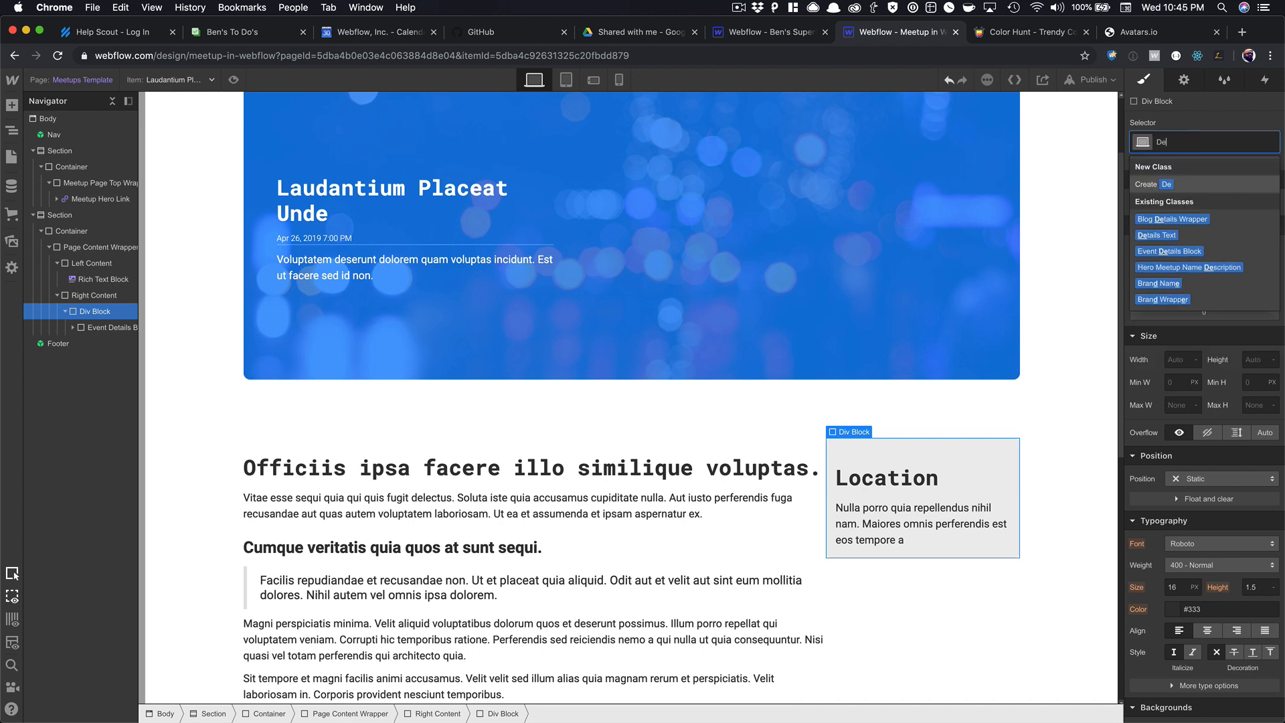
text(tails Wrapper)
key(Return)
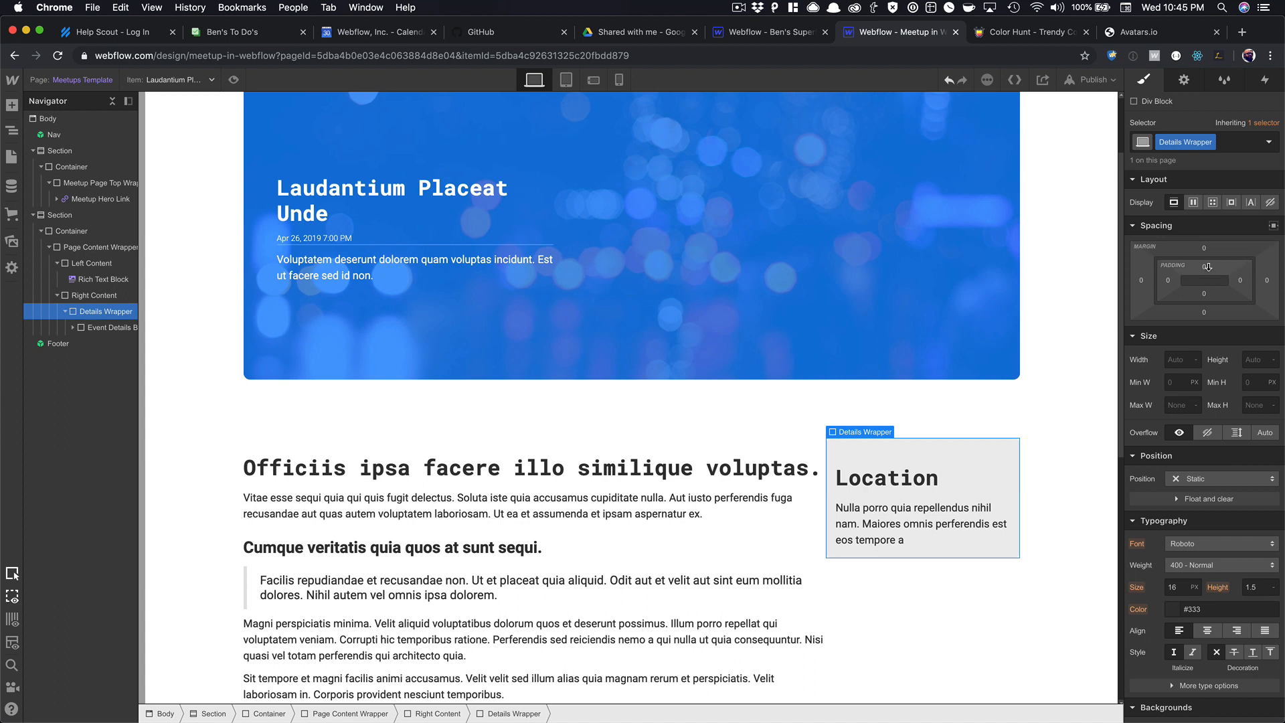
Set the Details Wrapper's position to Sticky with a top offset of 0 px.
click(1206, 480)
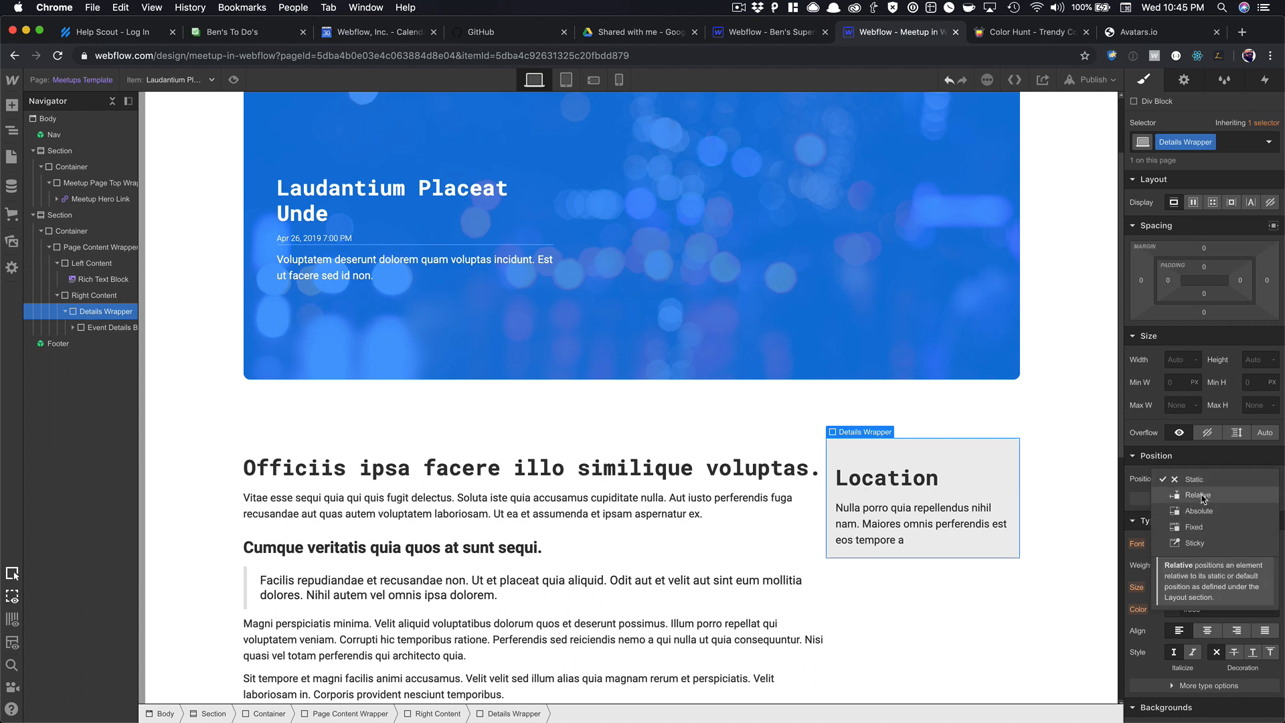
click(1195, 543)
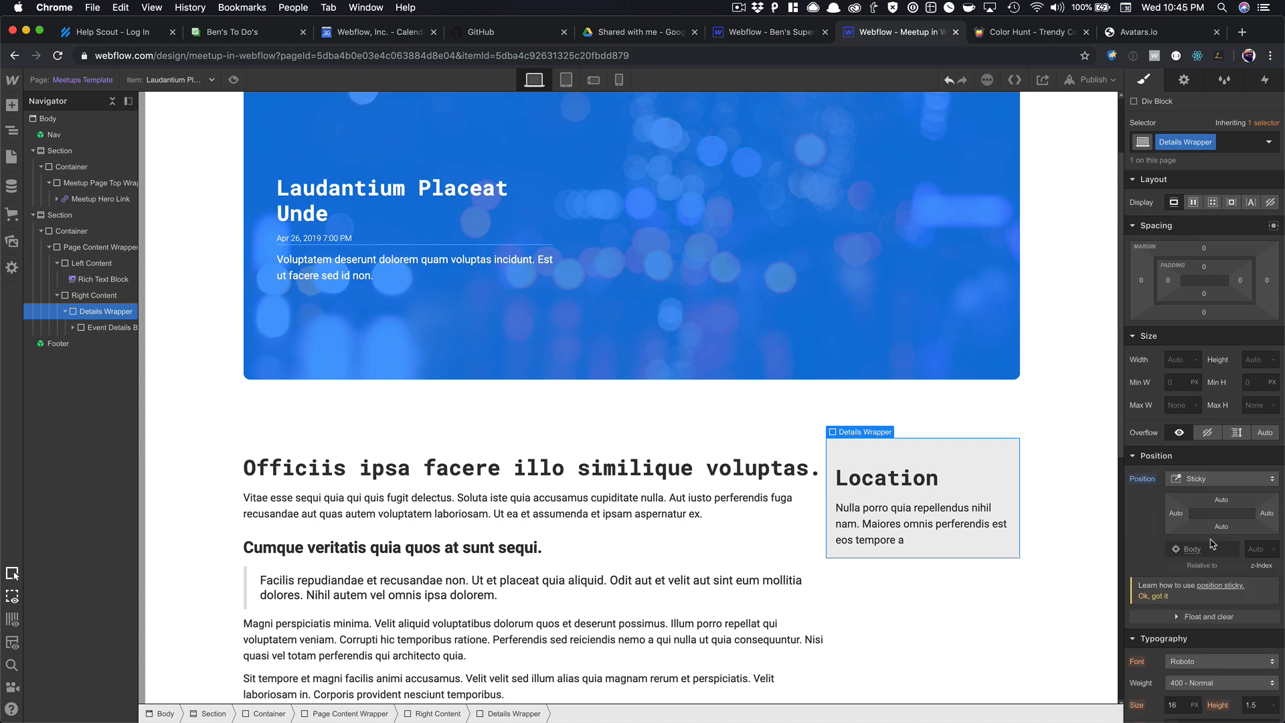
click(1221, 507)
click(1184, 543)
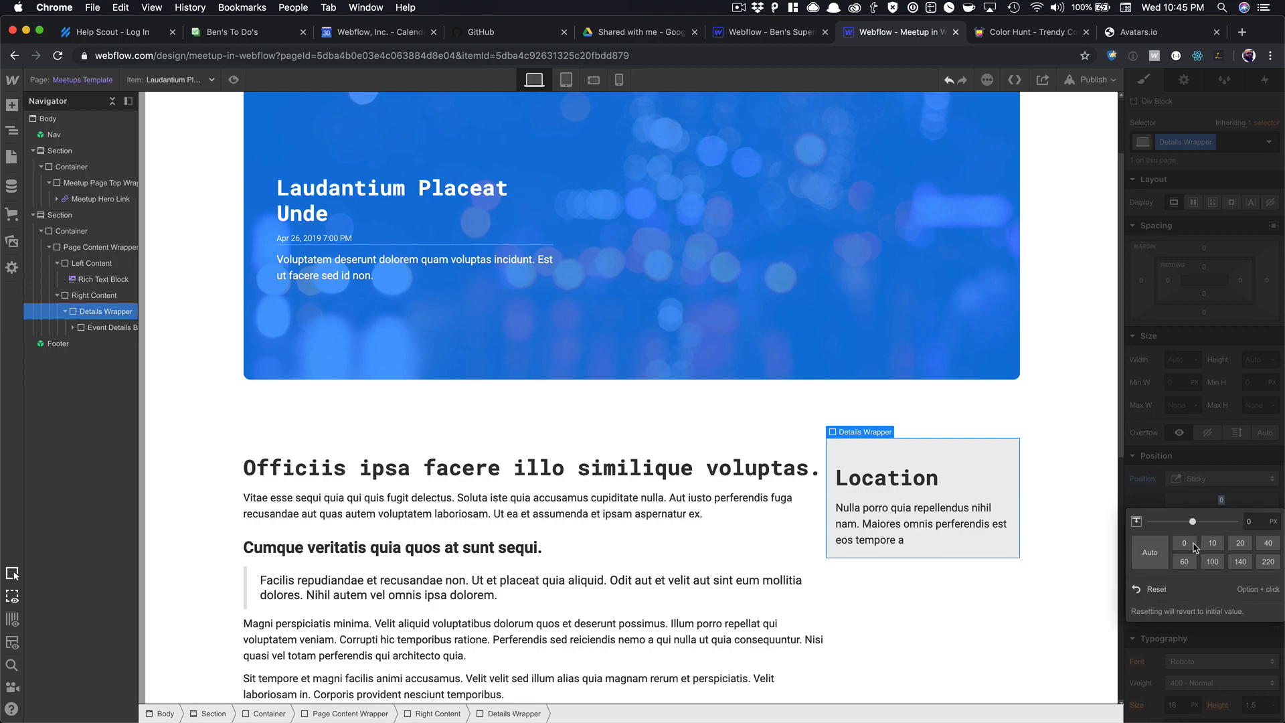
click(935, 540)
scroll(935, 539, down, 7)
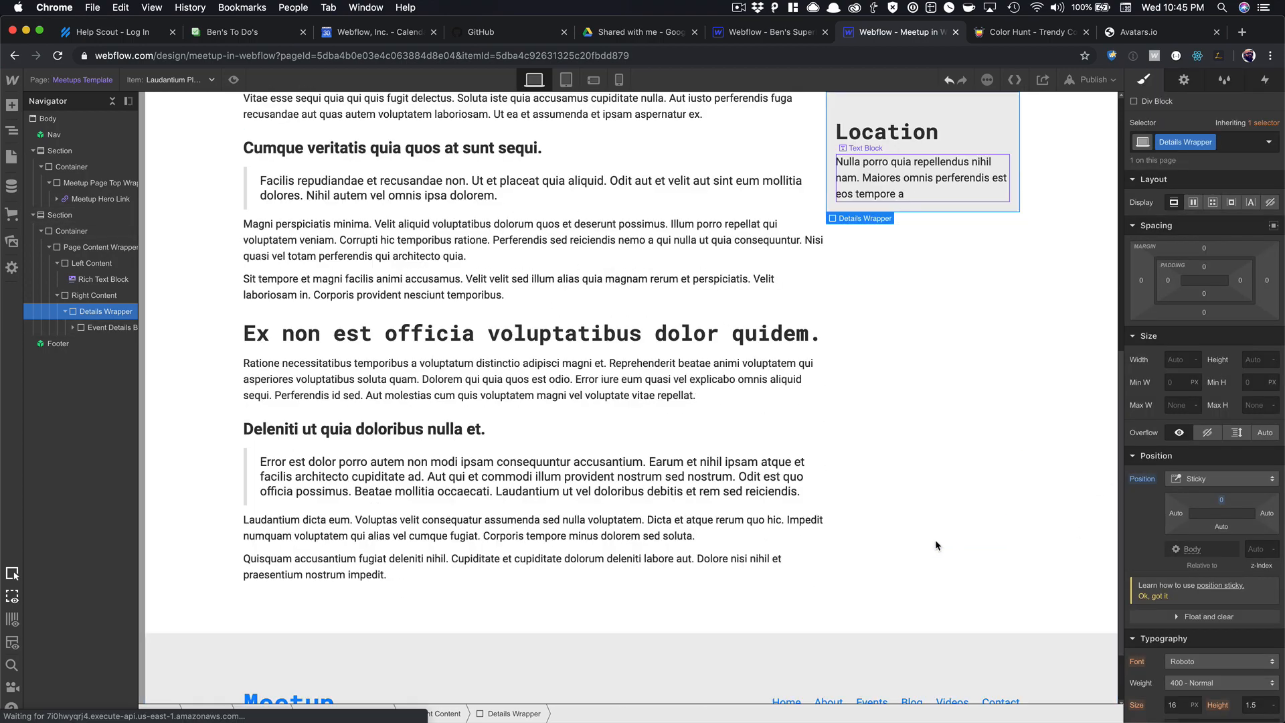
scroll(935, 540, up, 8)
scroll(934, 537, down, 7)
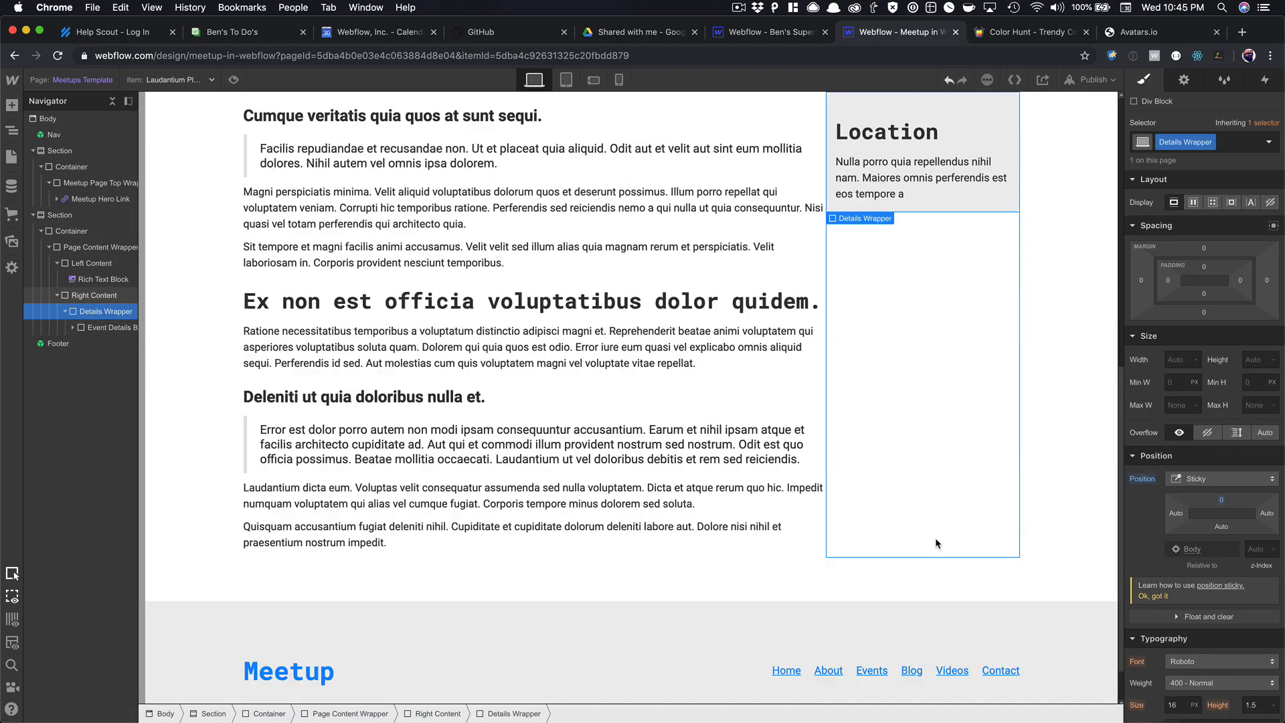
Preview the page to test the sticky sidebar, then return to editing and select Right Content.
click(233, 79)
scroll(501, 275, up, 5)
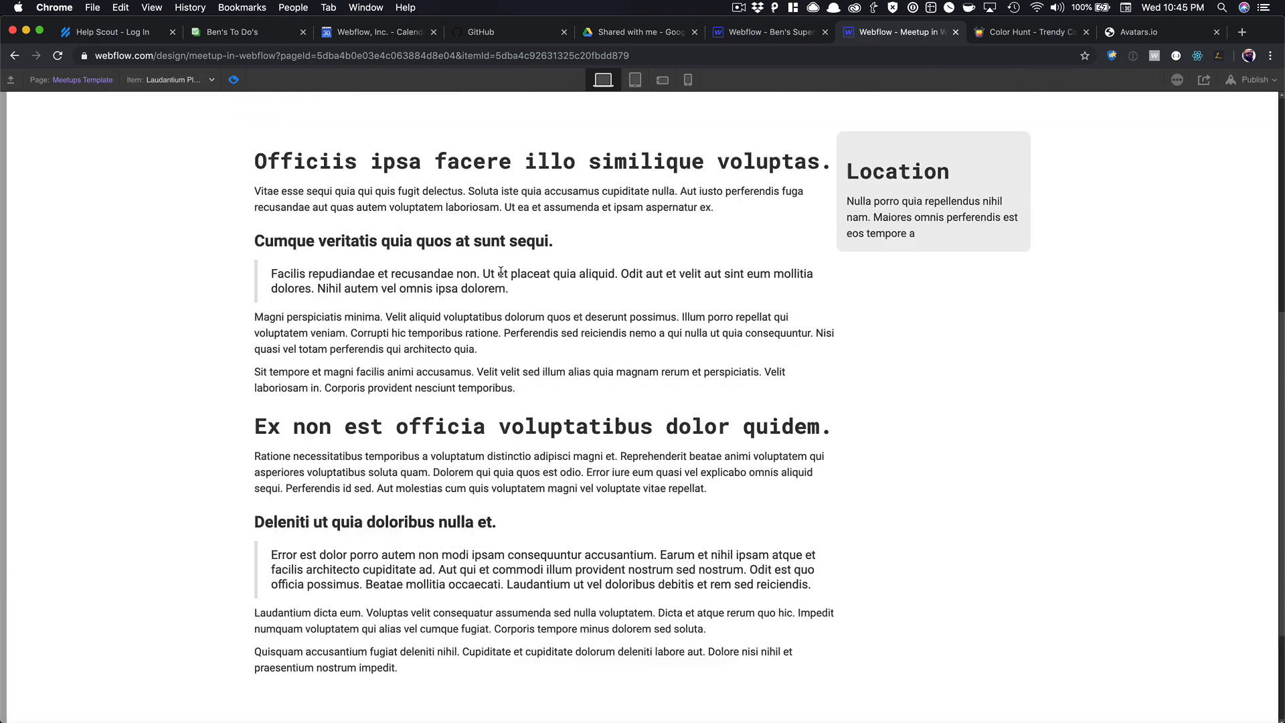
scroll(500, 270, down, 5)
scroll(500, 271, up, 6)
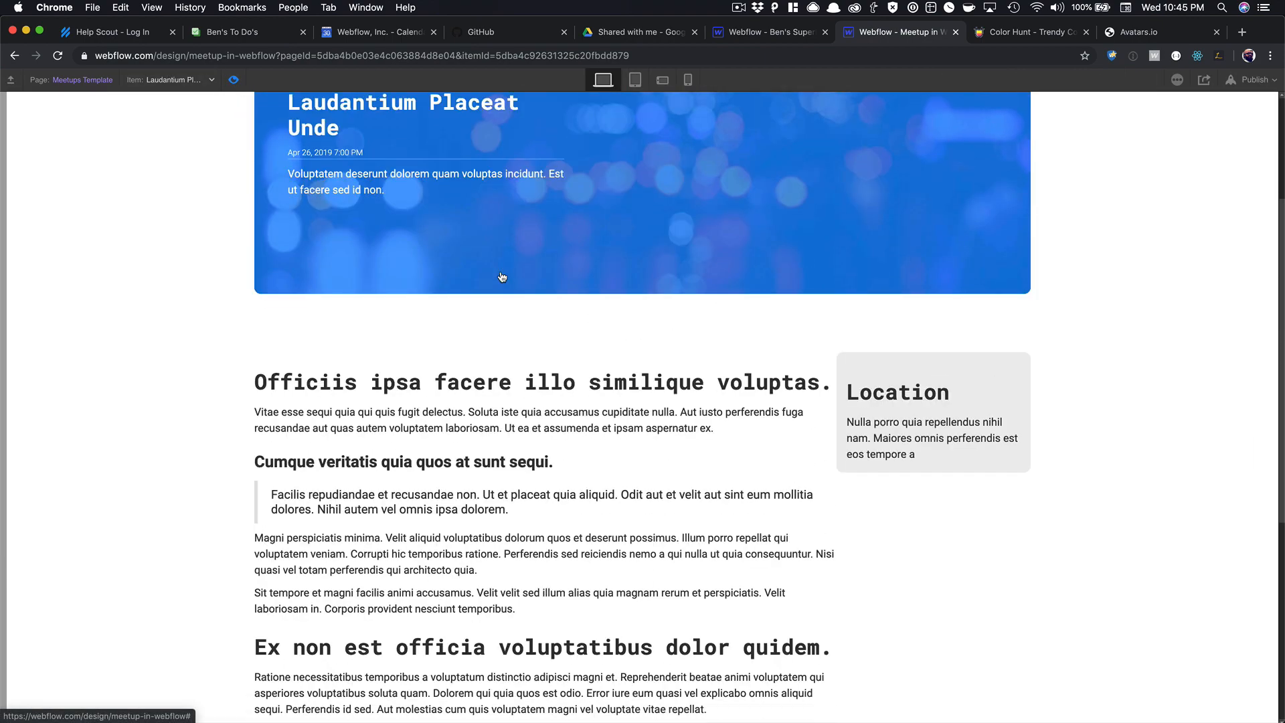
scroll(501, 271, down, 6)
scroll(501, 272, up, 10)
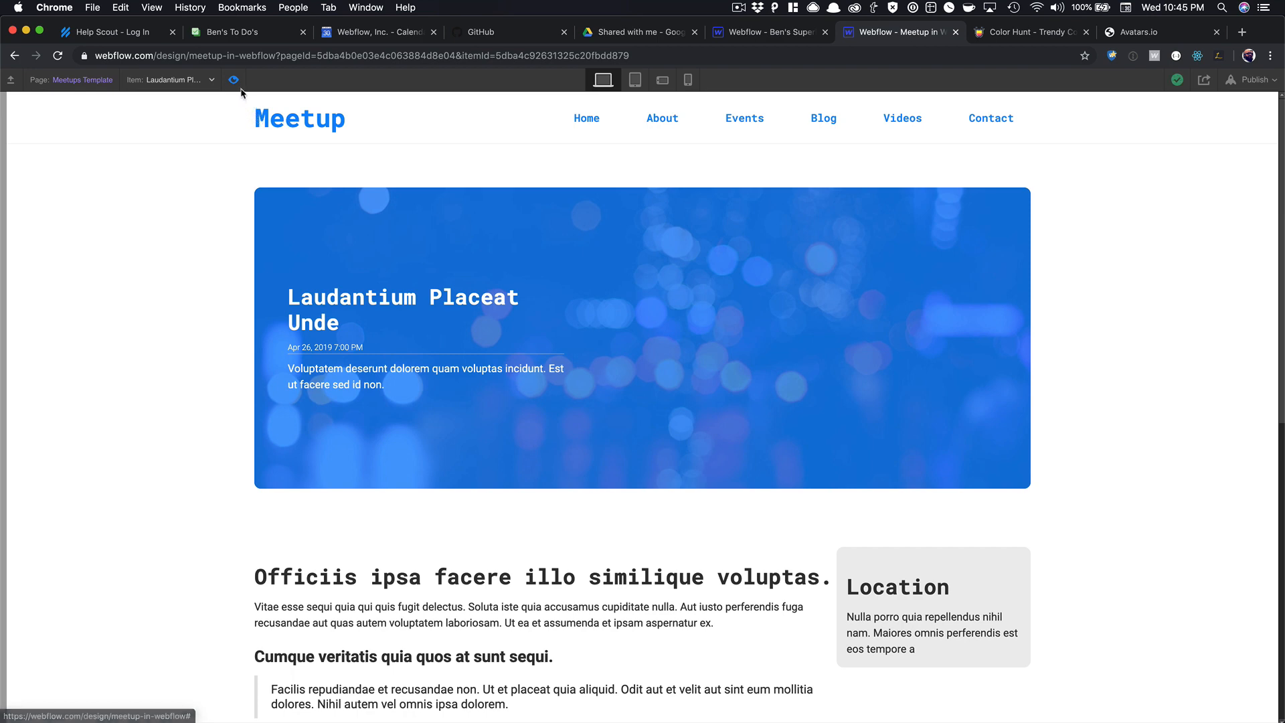
click(233, 79)
scroll(581, 336, down, 1)
click(923, 642)
scroll(924, 620, down, 1)
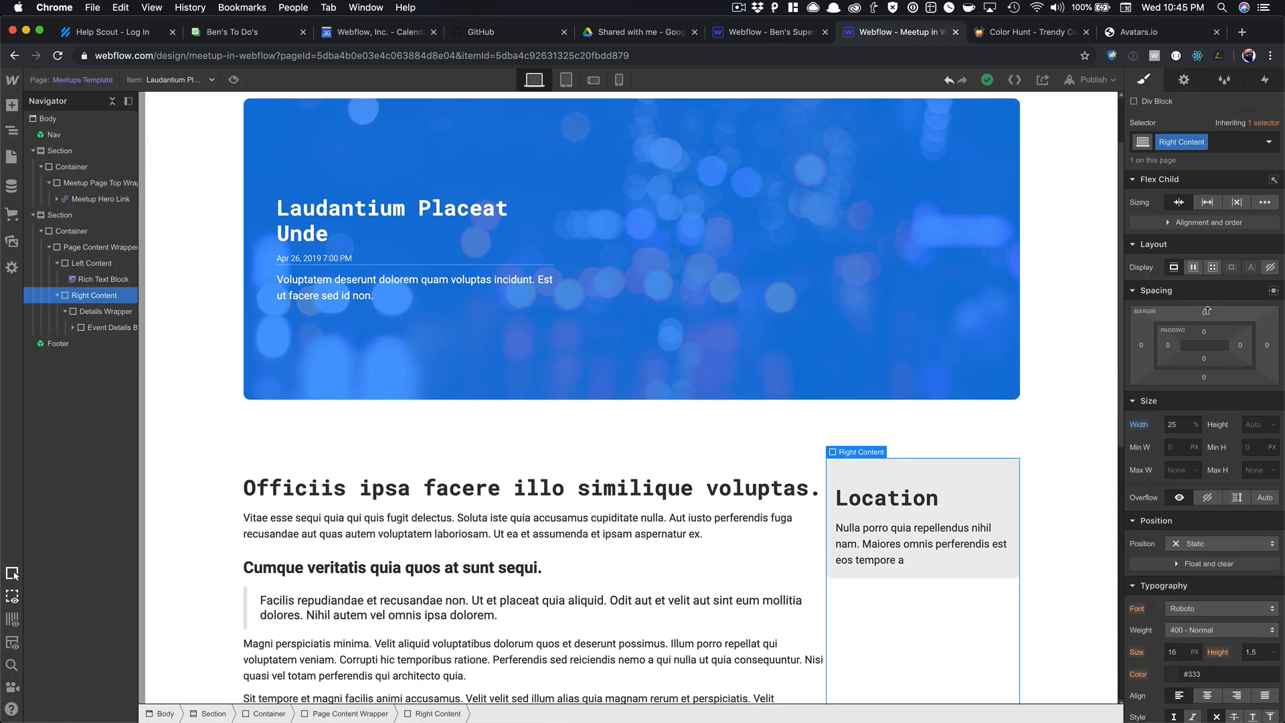
Add left padding to Right Content and raise the Details Wrapper's sticky top offset to 10 px.
drag(1168, 348, 1199, 347)
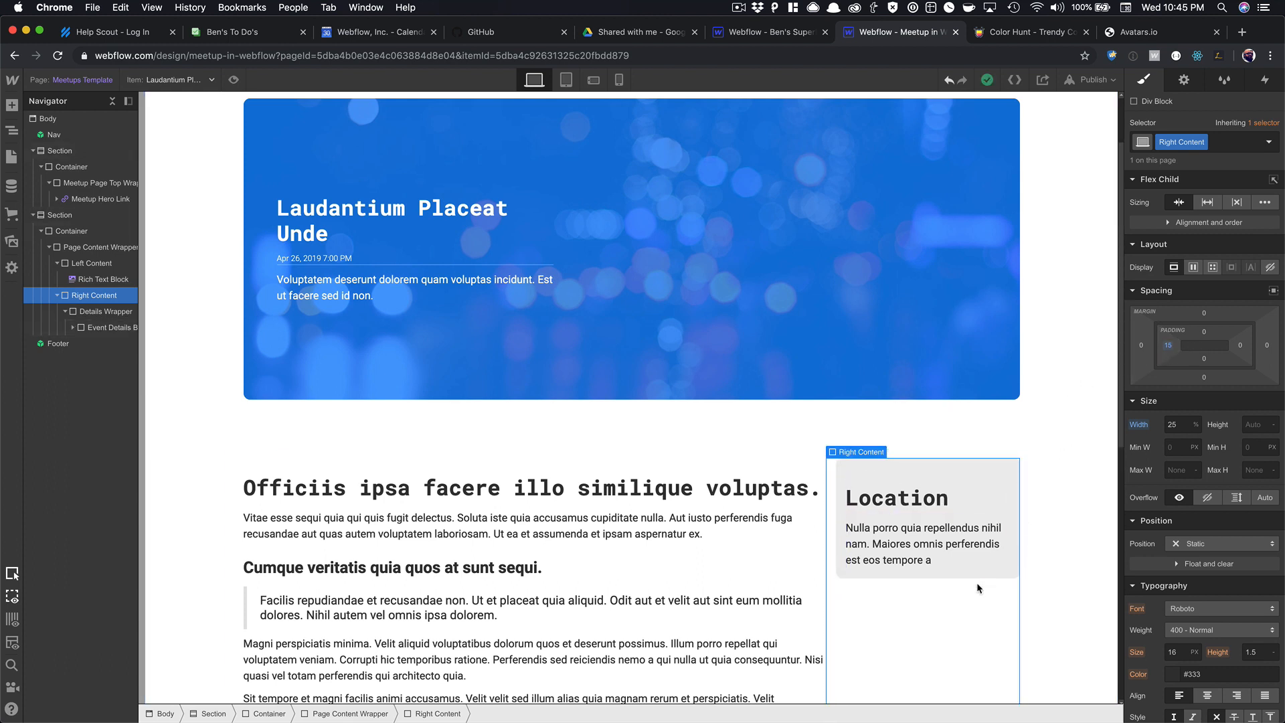
key(Down)
drag(1223, 502, 1227, 491)
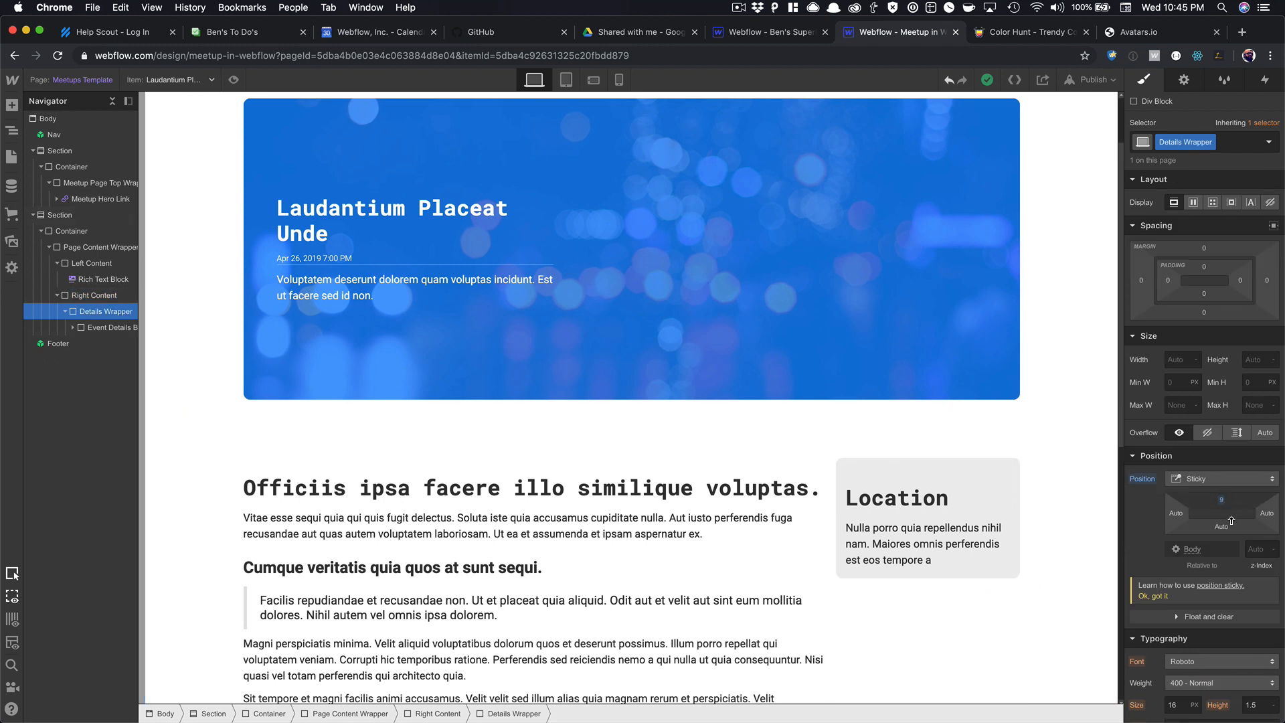
Preview the sticky sidebar again, then return to editing with the right-hand column selected.
click(233, 80)
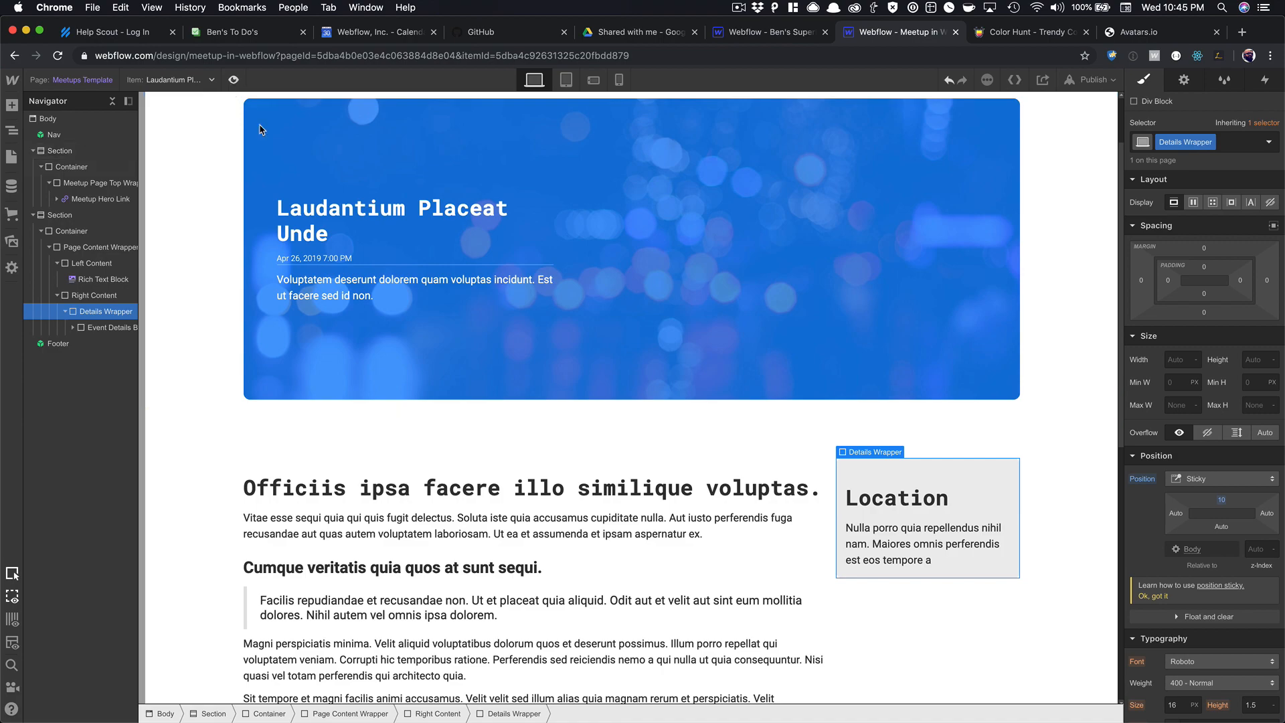
scroll(376, 293, down, 6)
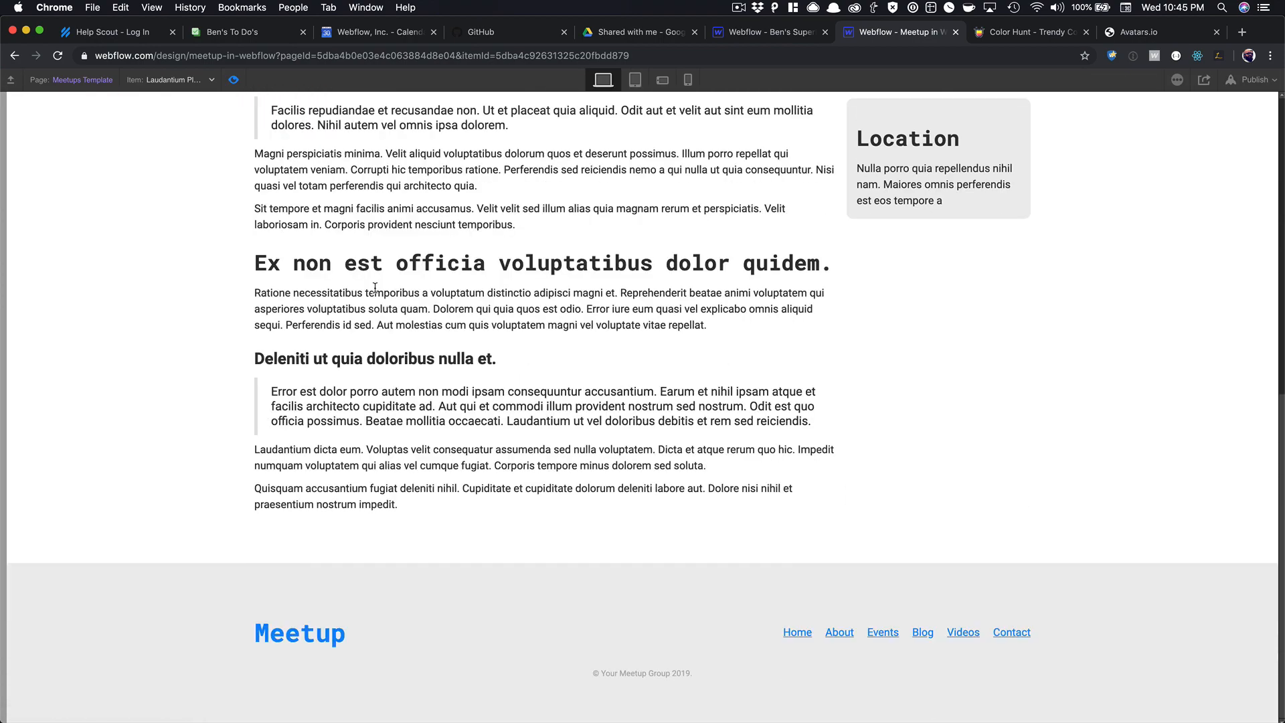
scroll(376, 287, up, 6)
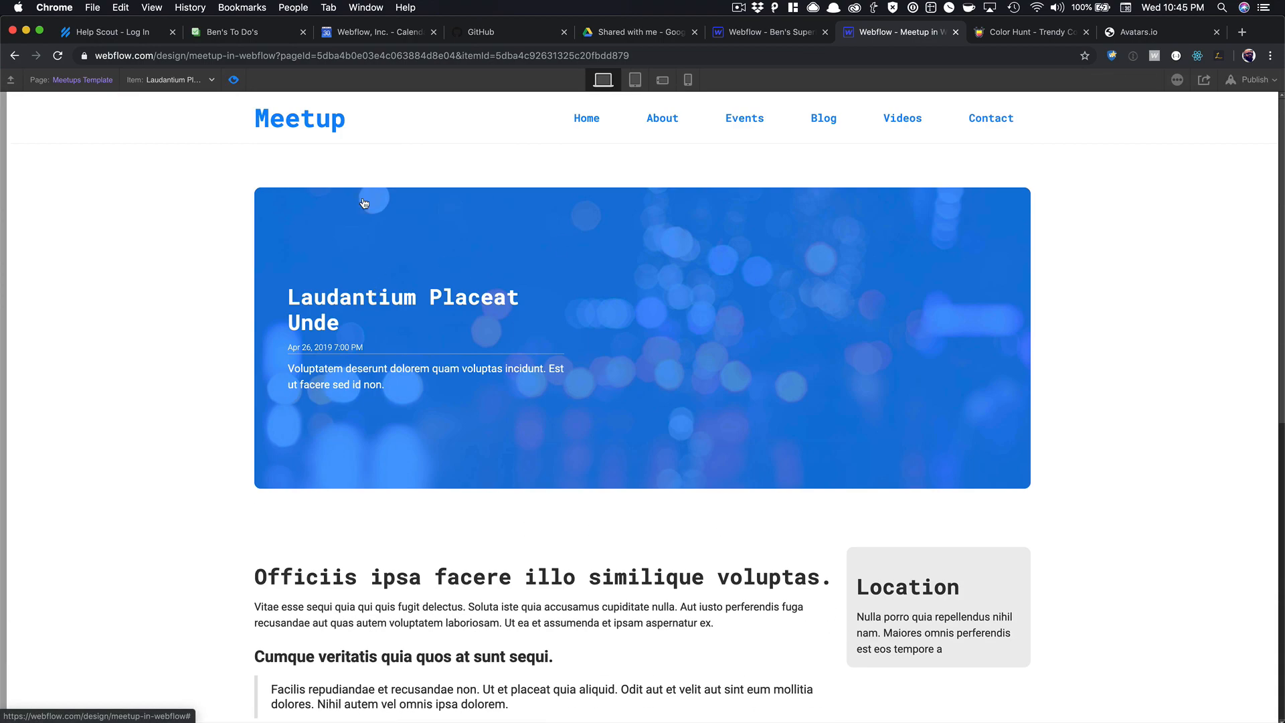
click(236, 81)
scroll(602, 268, down, 2)
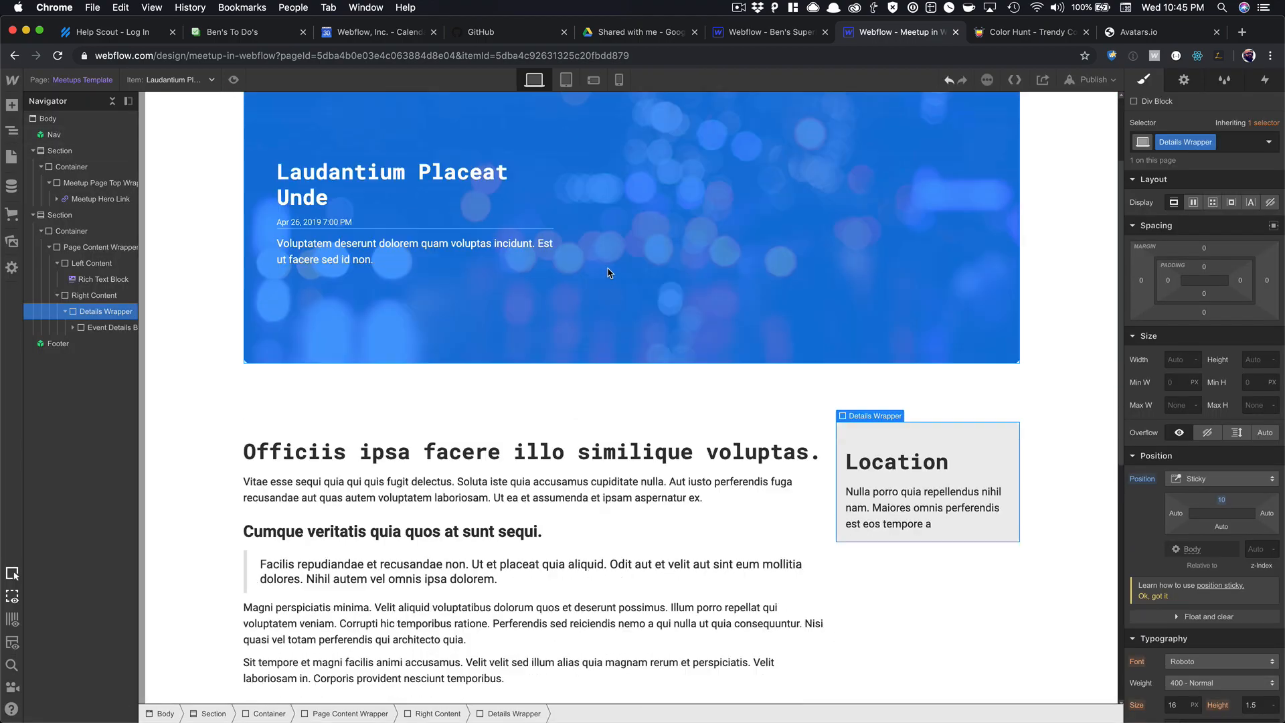
scroll(609, 273, down, 7)
scroll(607, 275, up, 3)
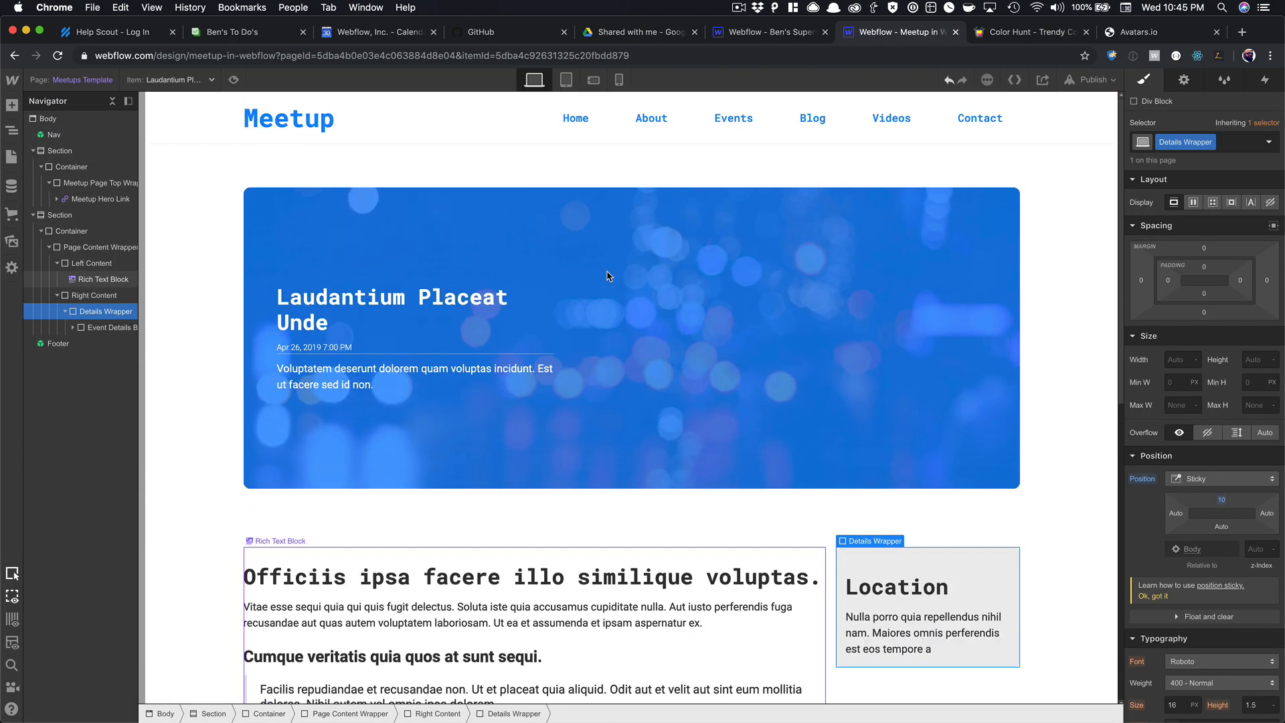
scroll(754, 310, down, 4)
scroll(754, 310, down, 3)
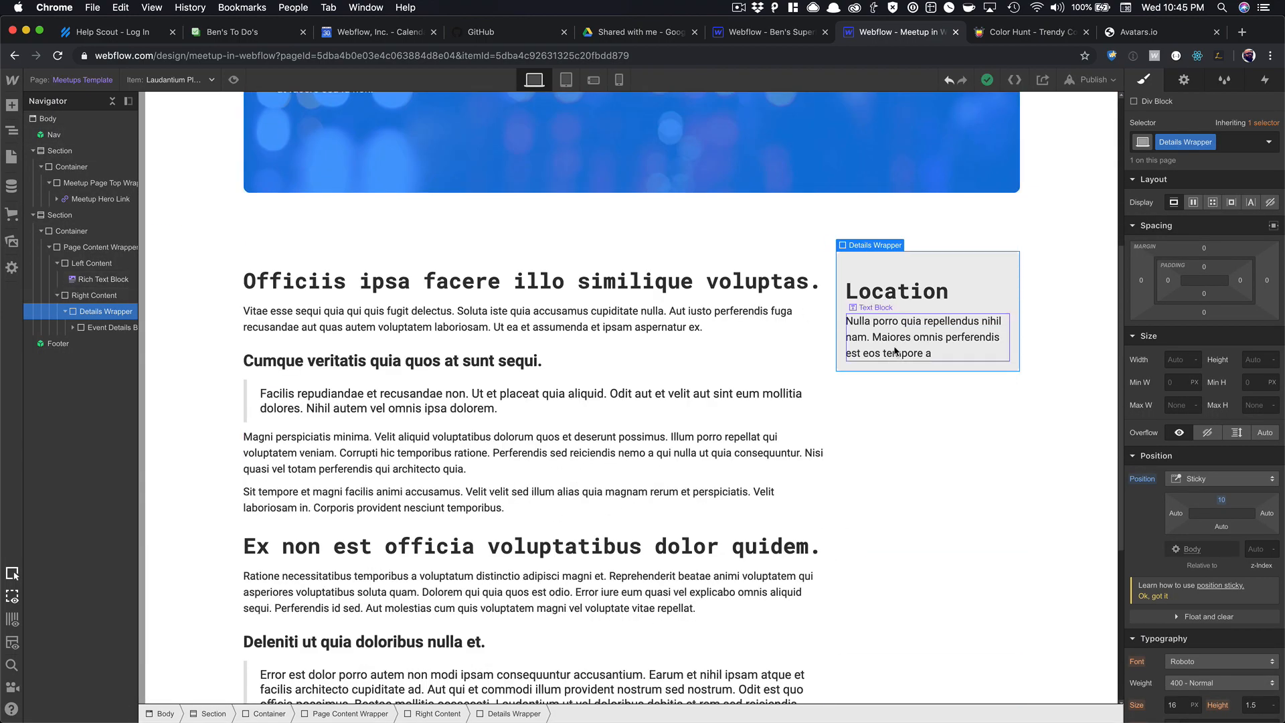
click(883, 394)
key(super+e)
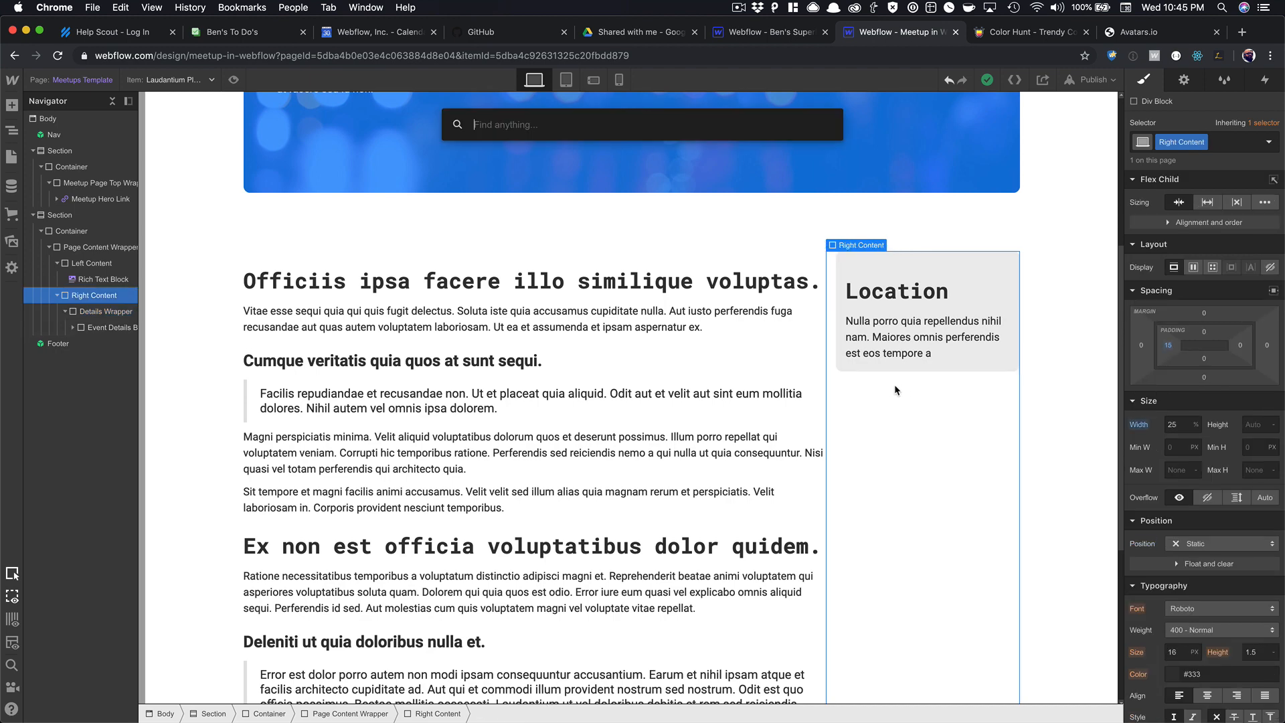
Insert a Collection List bound to Hosted By, then delete it as misplaced.
text(coll)
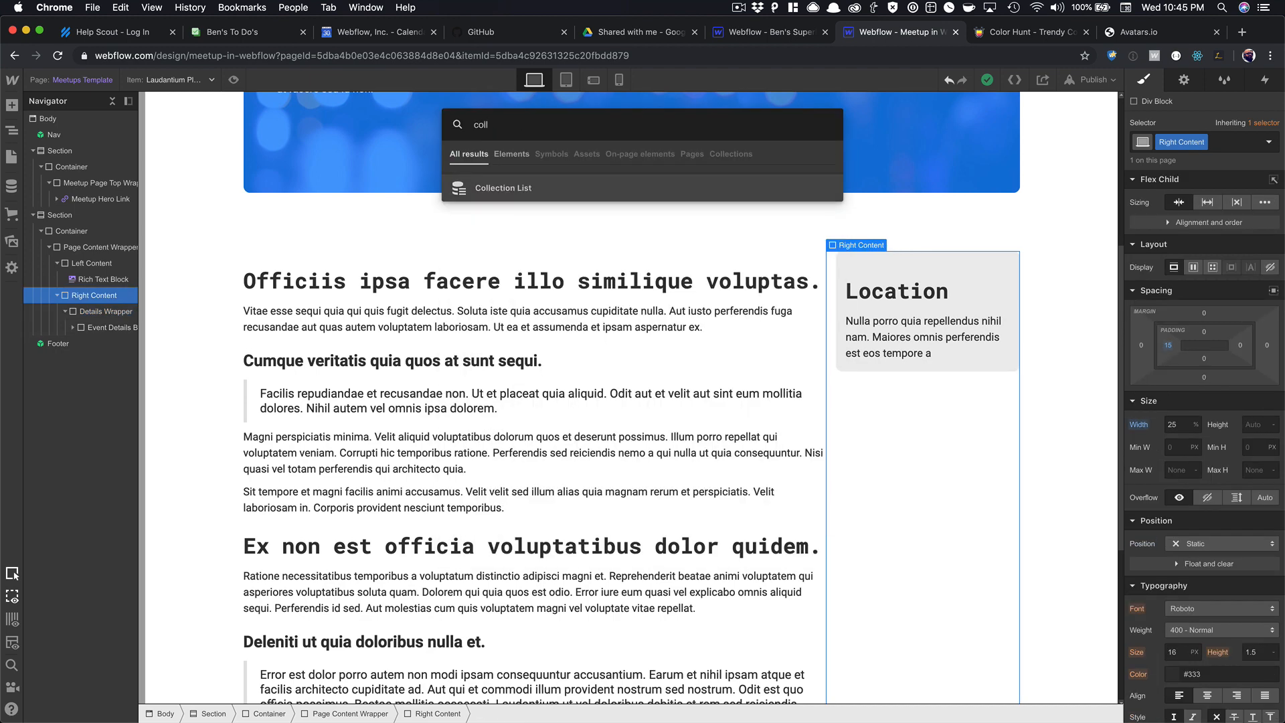
key(Return)
click(917, 564)
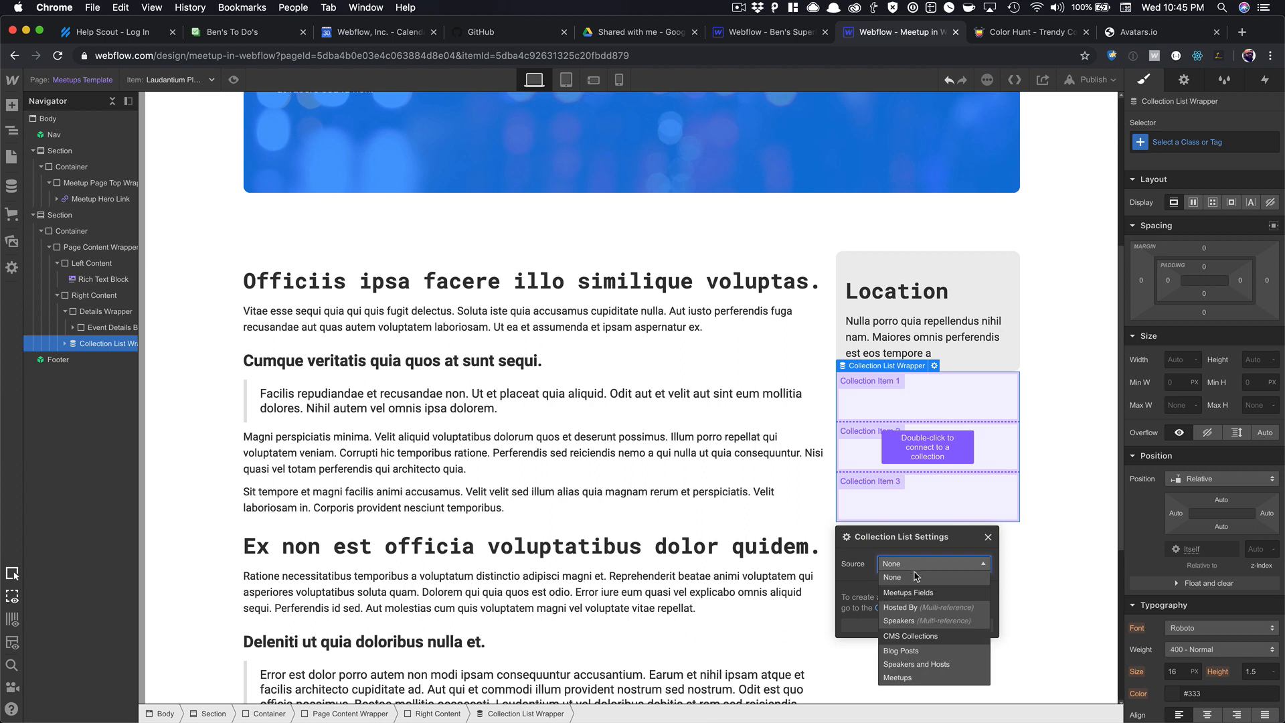
click(923, 609)
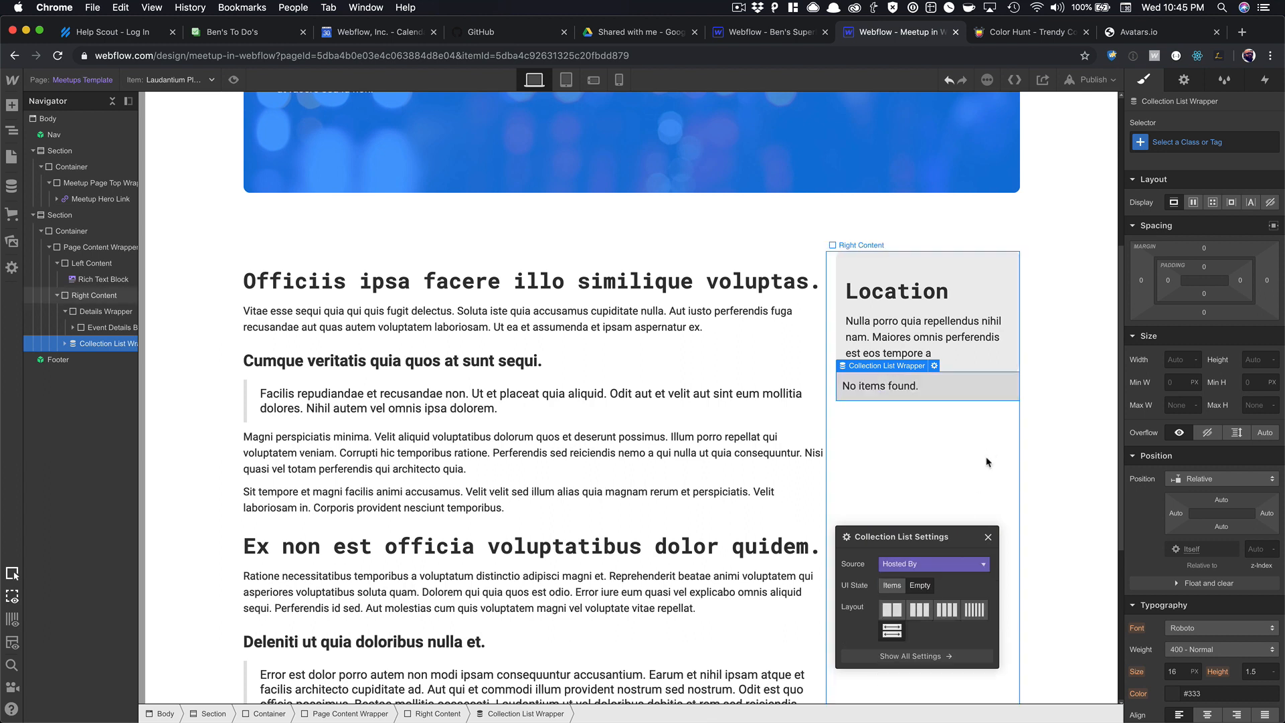
click(988, 537)
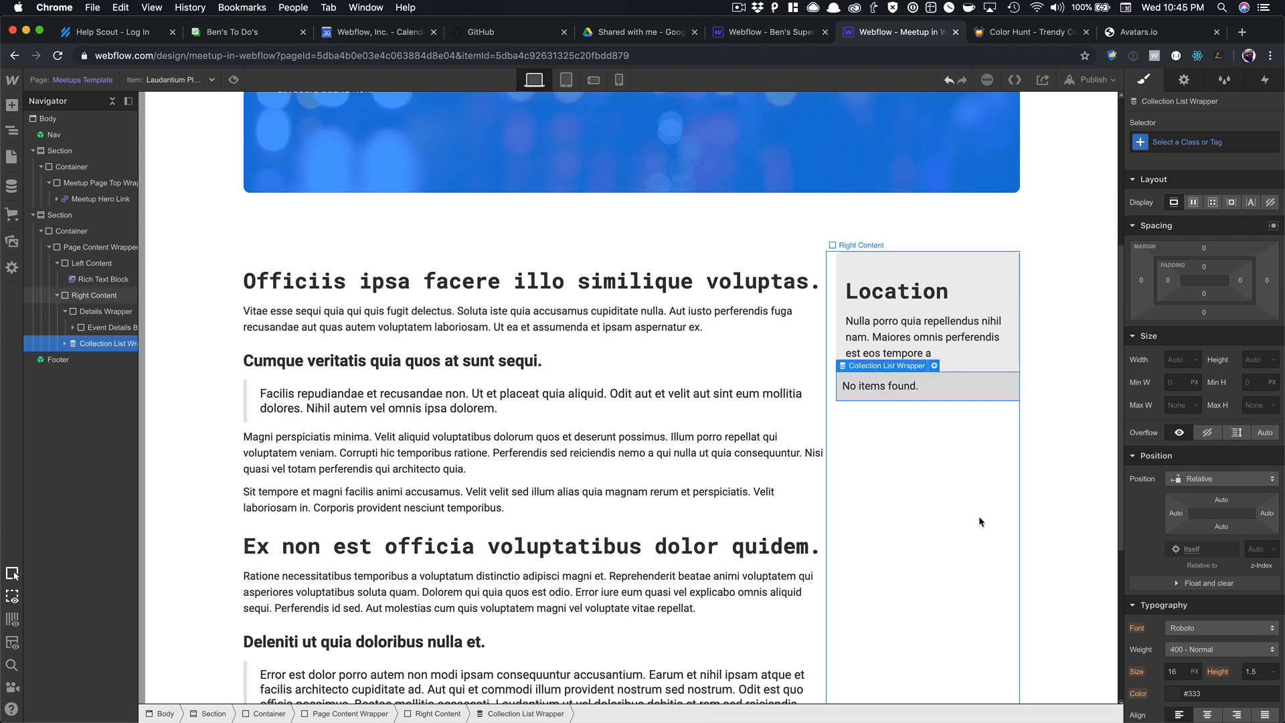
click(943, 392)
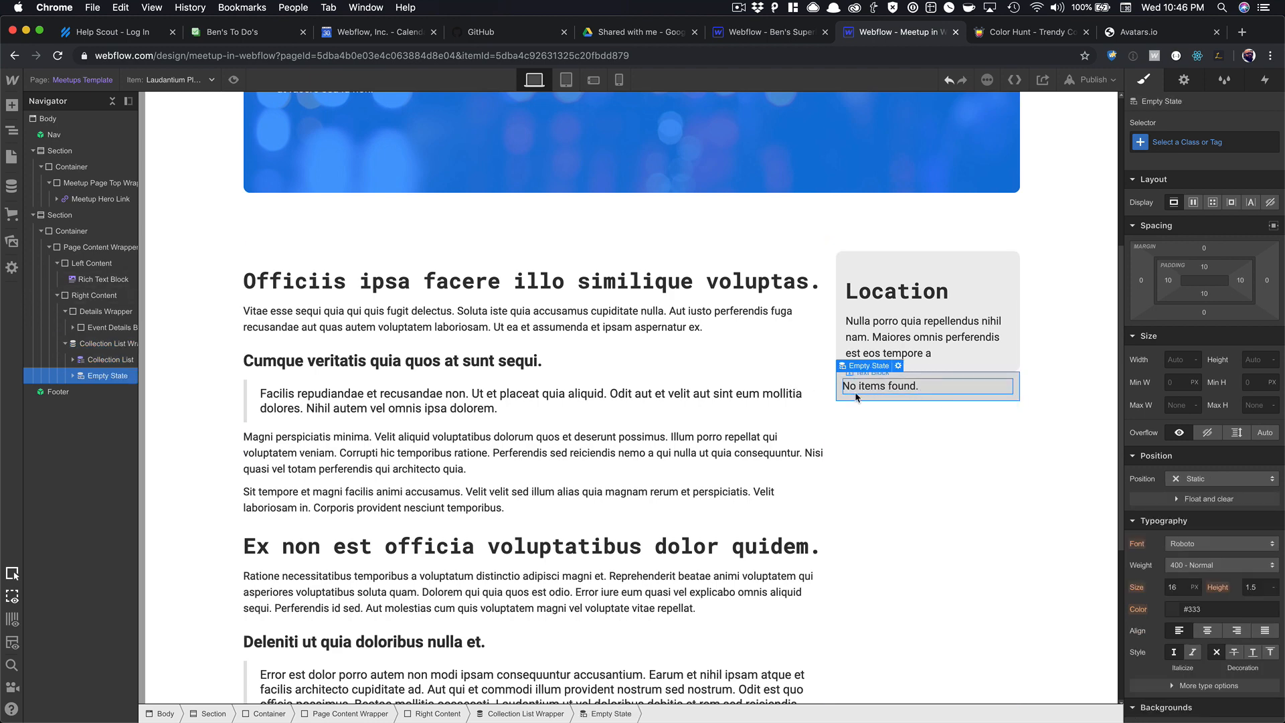
key(Delete)
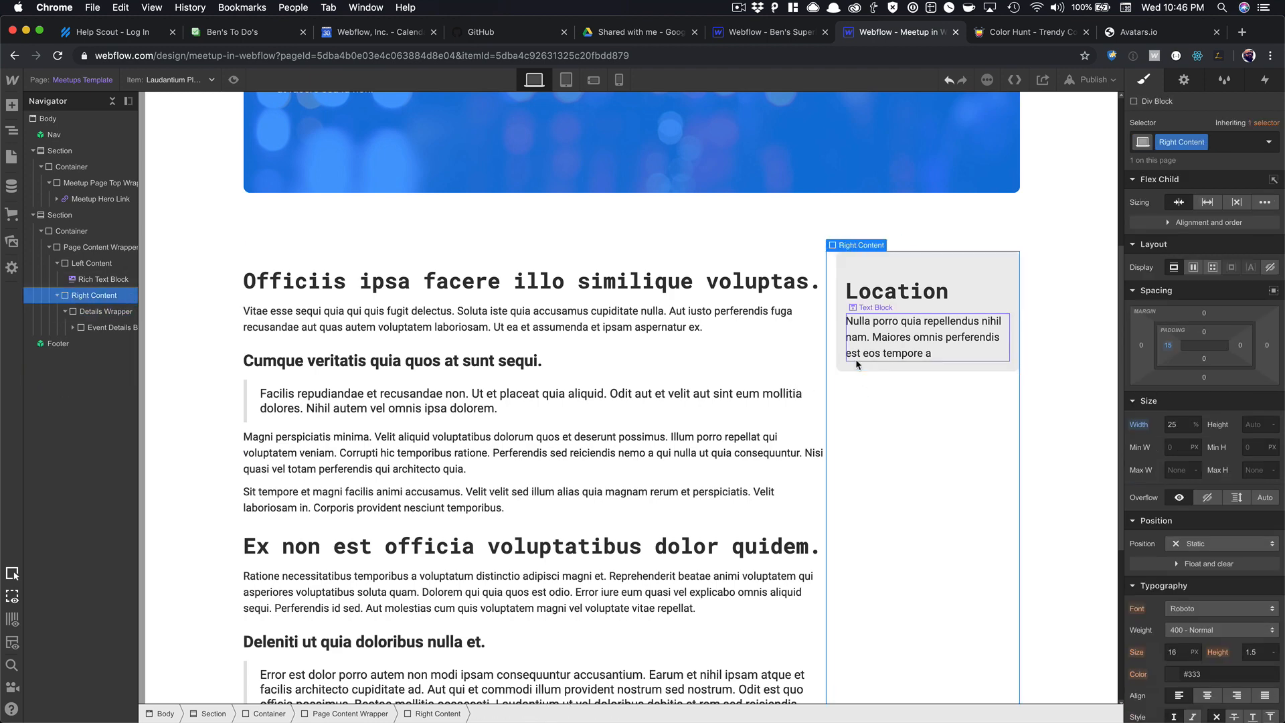
Add a Collection List inside the Location wrapper with its source set to Hosted By.
click(856, 364)
key(super+e)
text(coll)
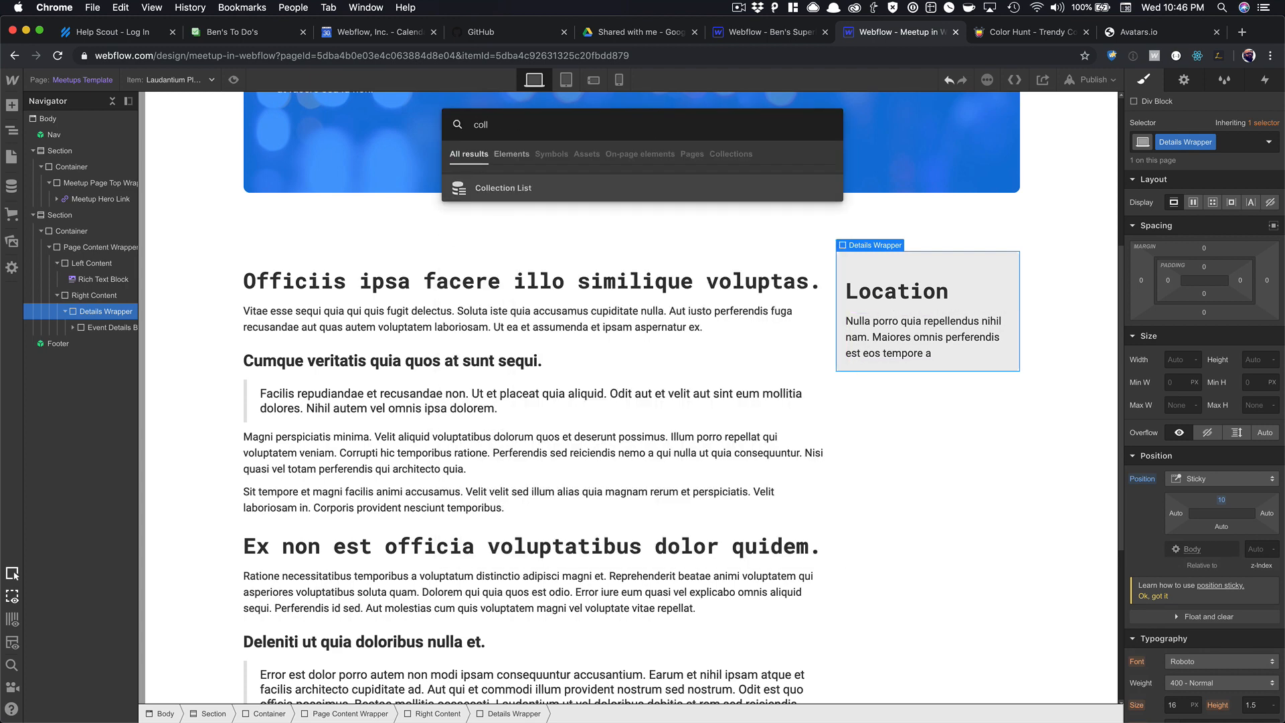
key(Return)
click(914, 564)
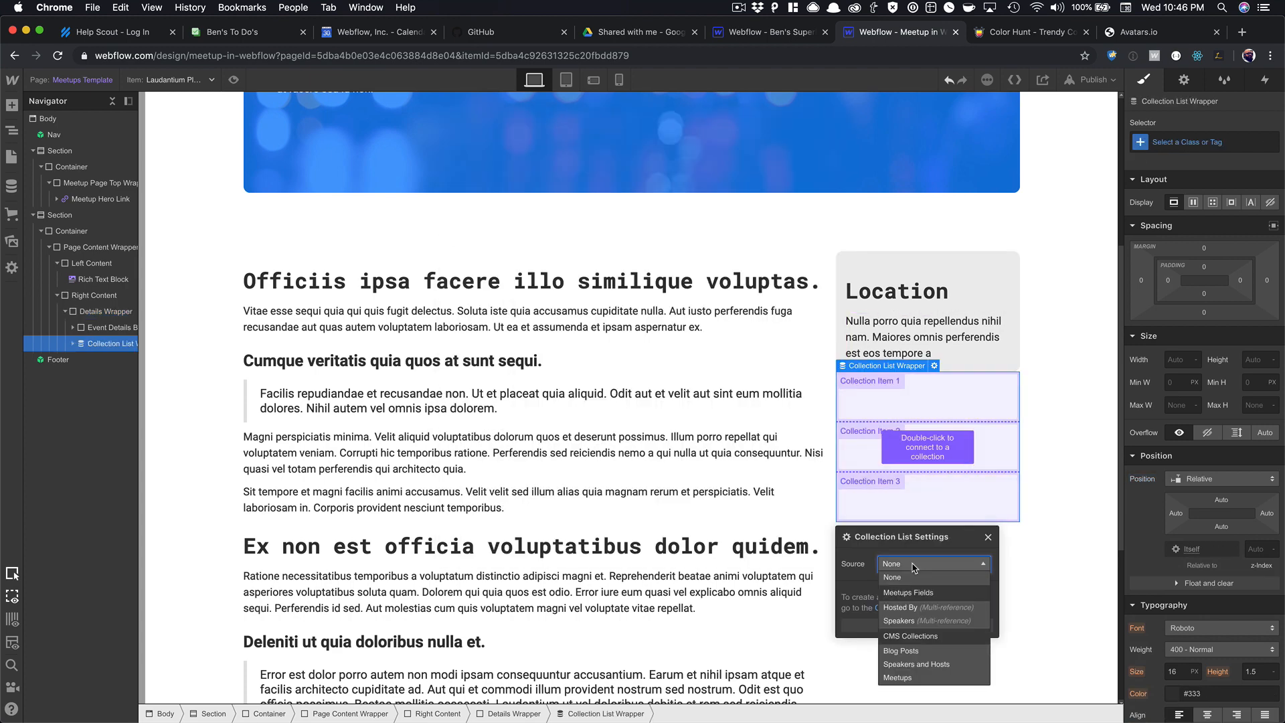
click(926, 620)
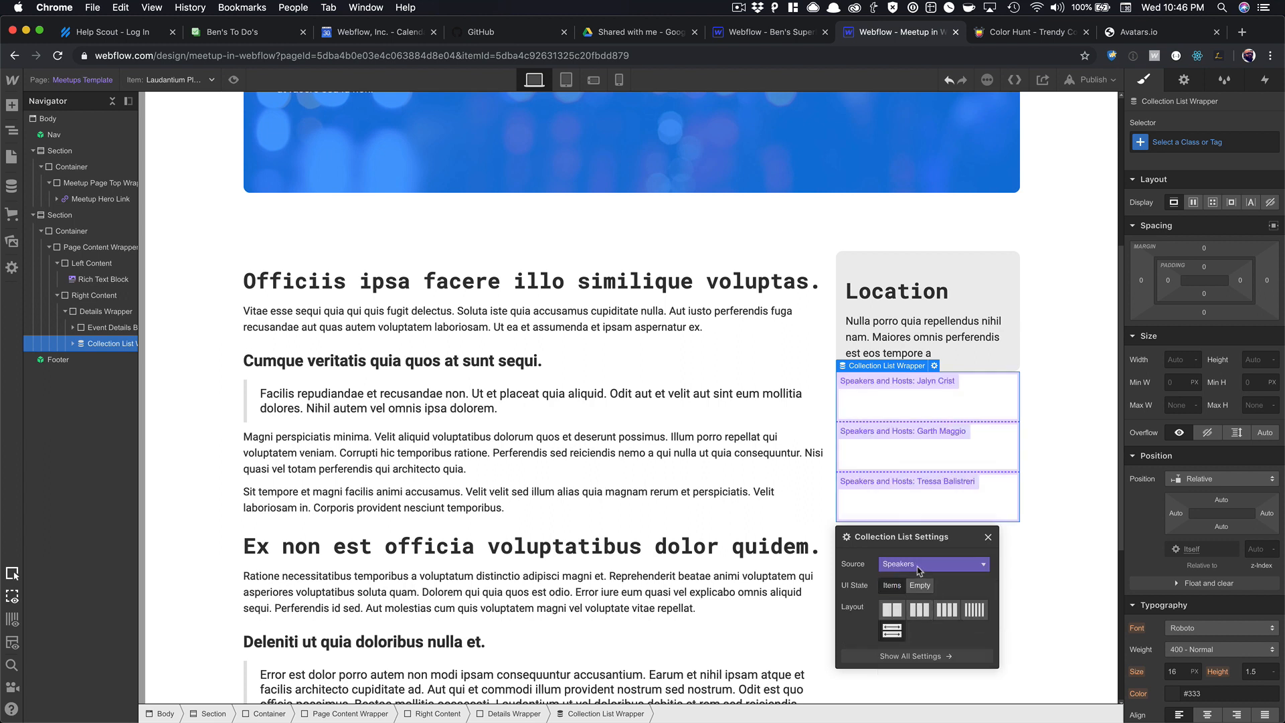
click(919, 571)
click(946, 580)
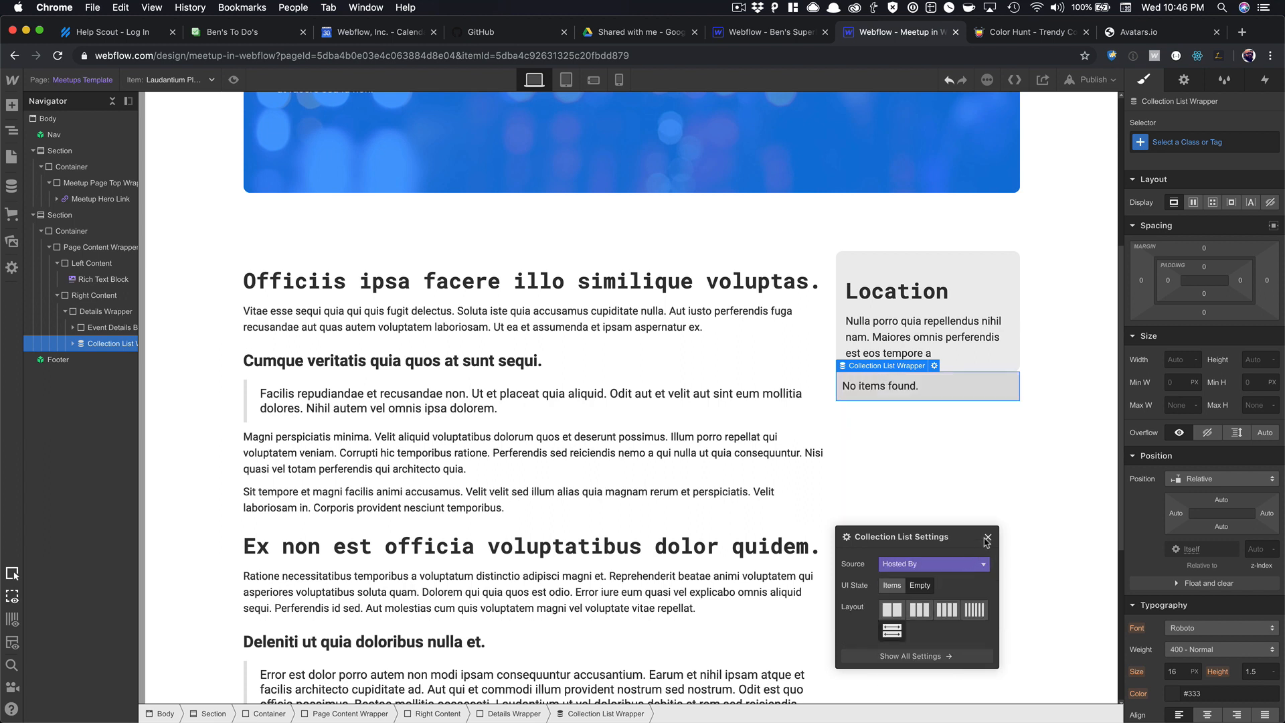
click(988, 538)
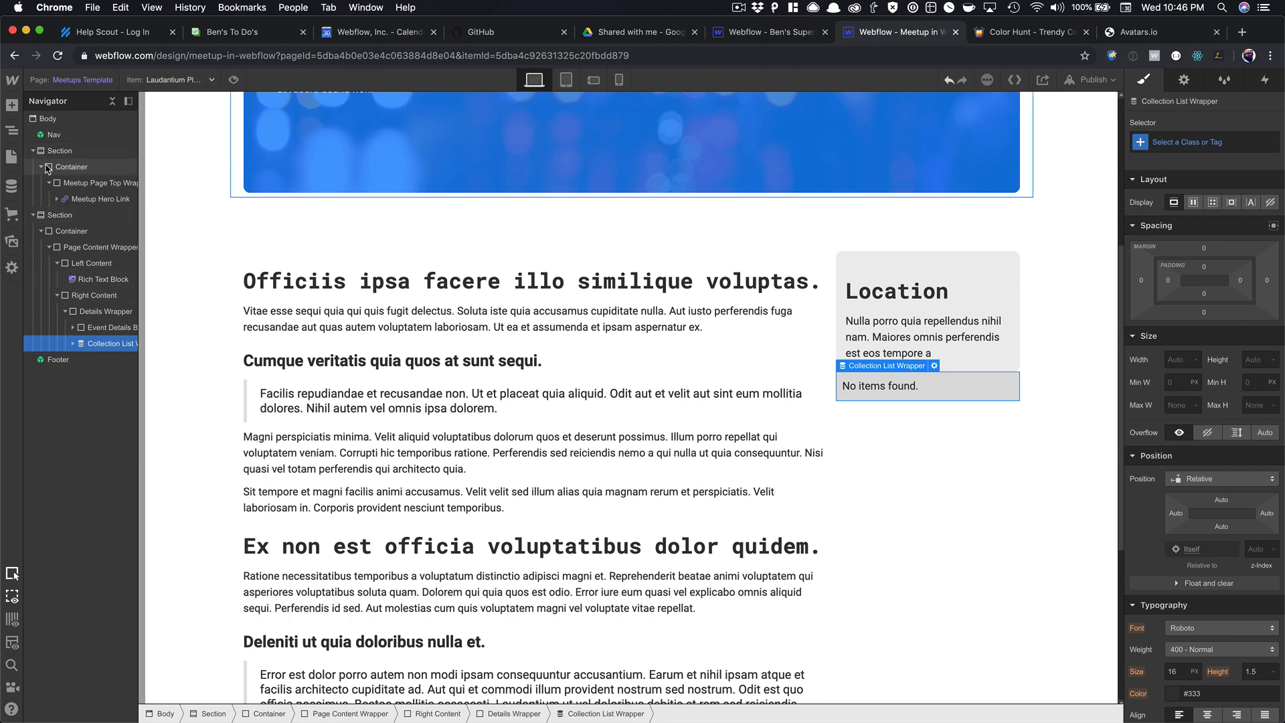
click(11, 185)
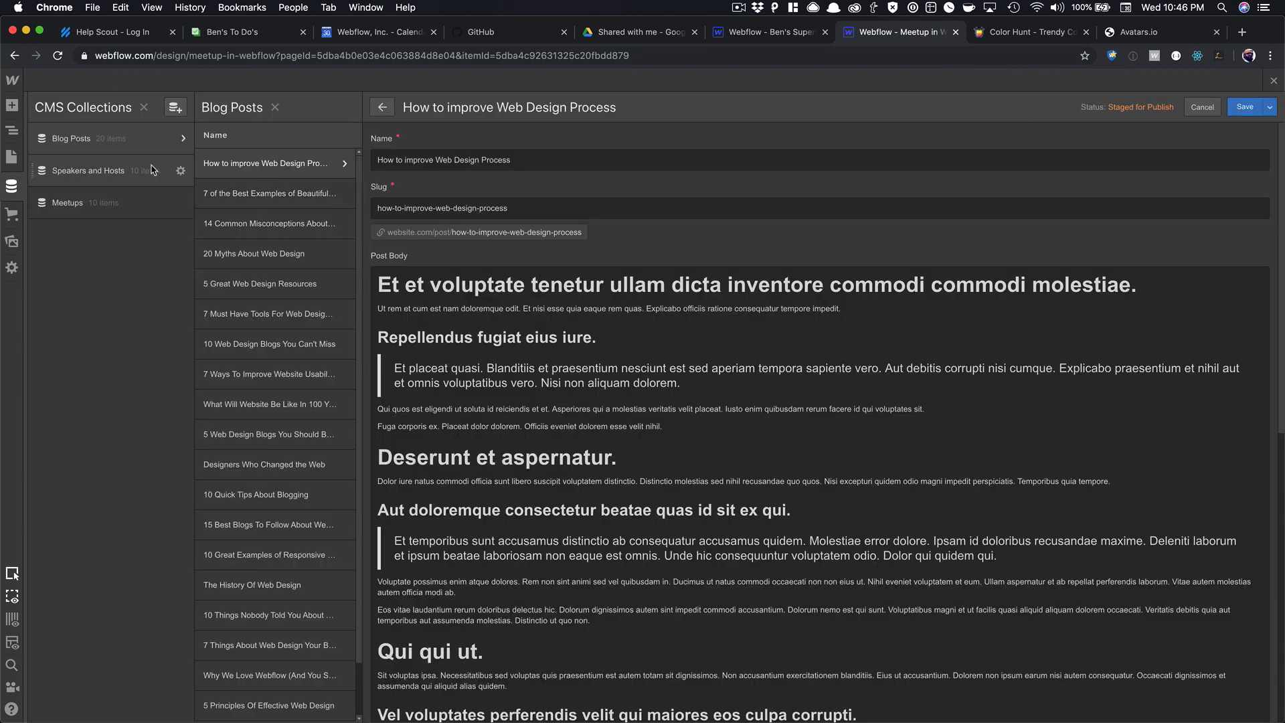
Add a speaker to the Laudantium Placeat Unde meetup's Hosted By field and save.
click(101, 202)
click(267, 166)
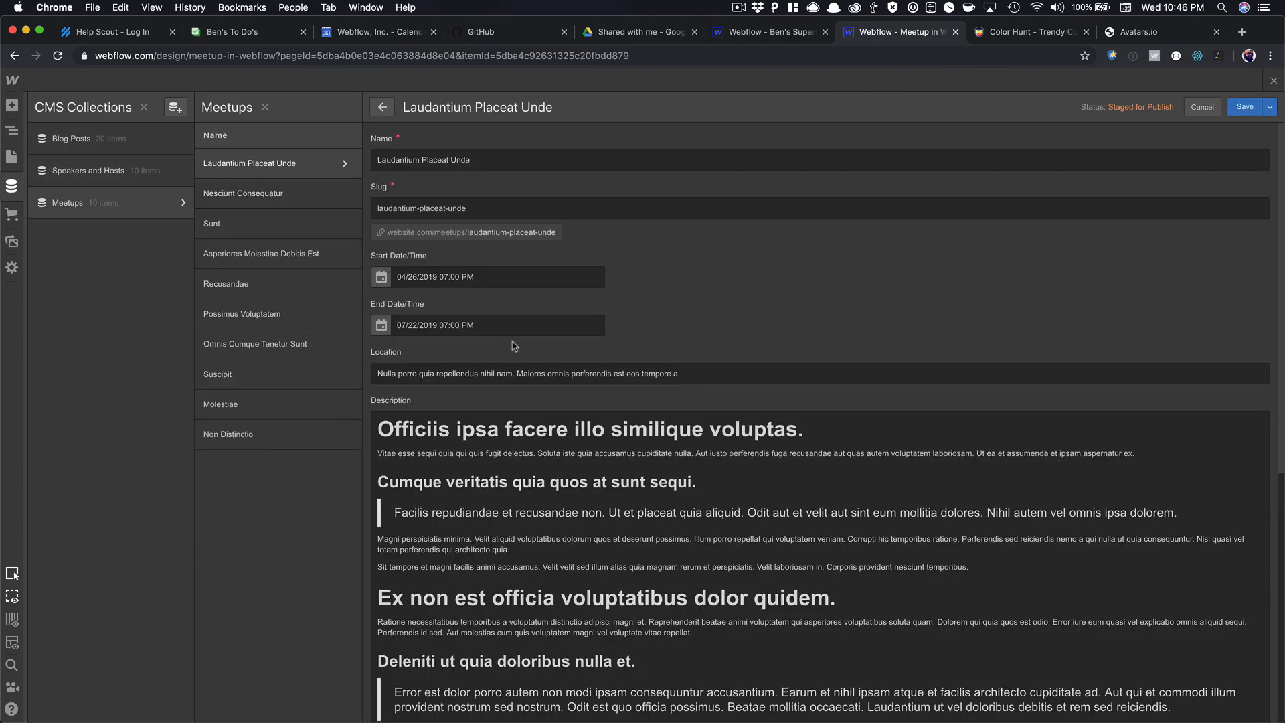
scroll(505, 375, down, 10)
click(426, 605)
click(426, 636)
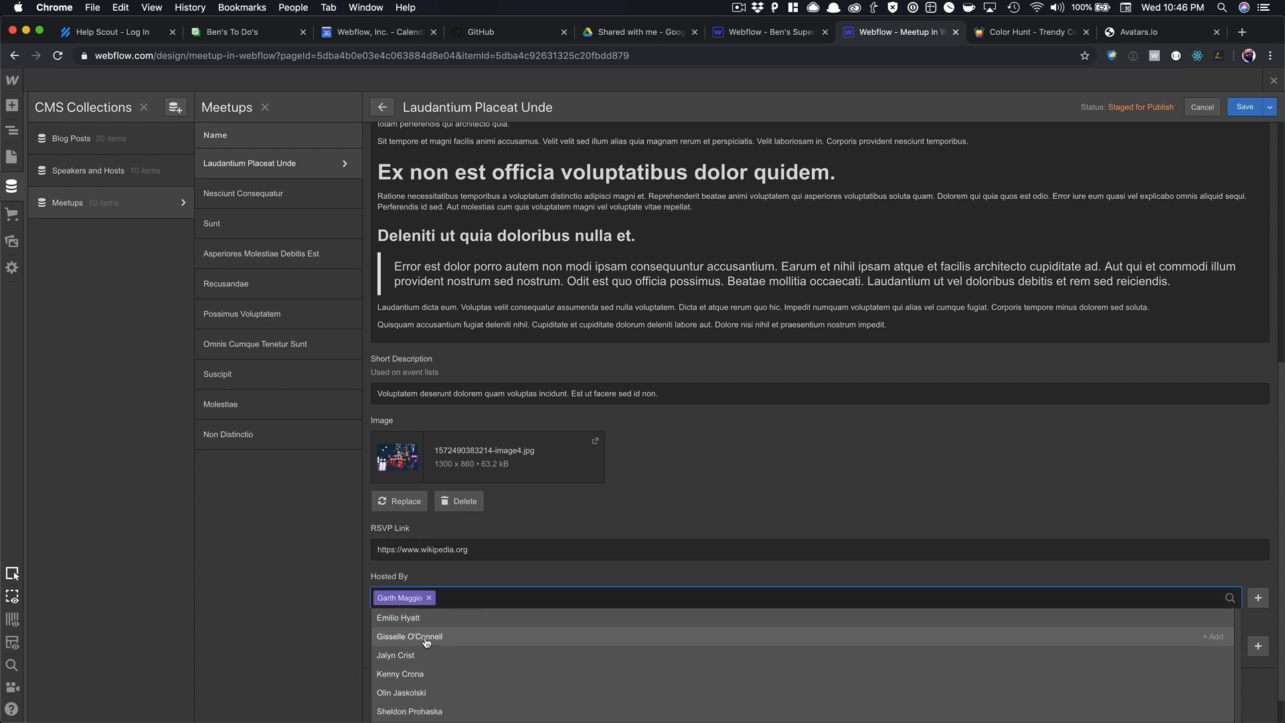
click(1244, 107)
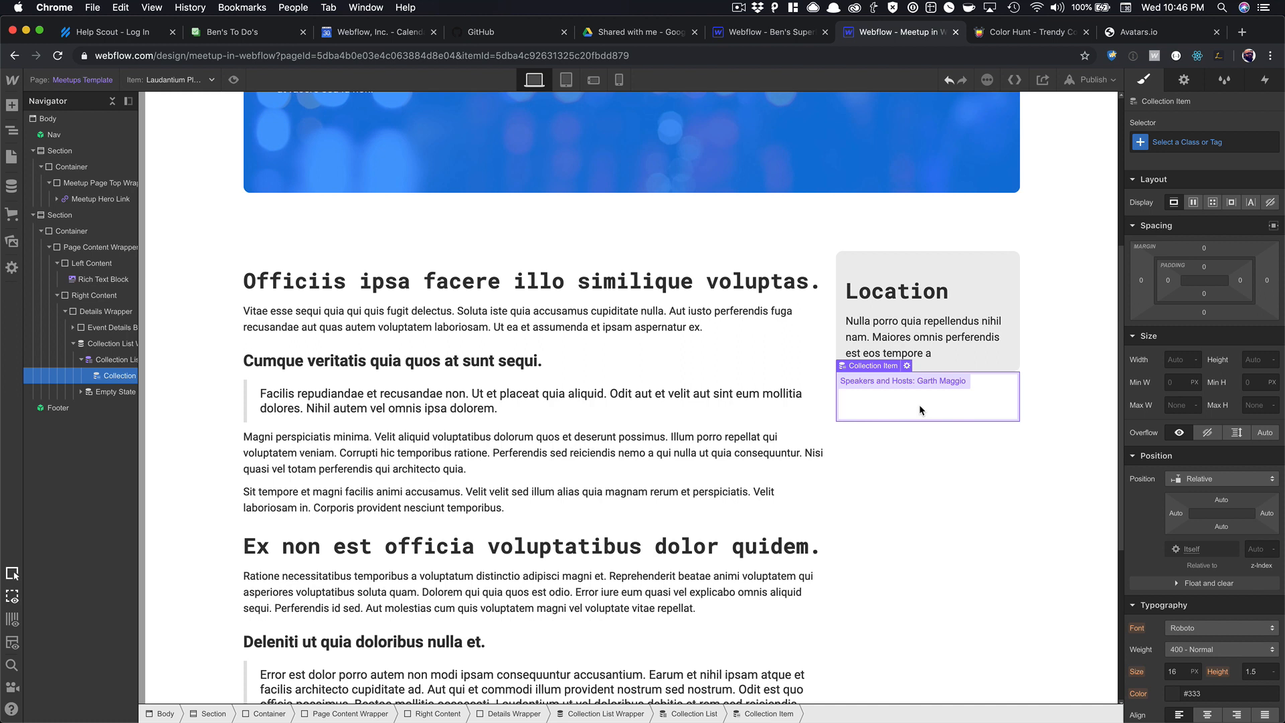
Add a second Event Details Block div in the wrapper and move the Hosted By list into it.
key(super+e)
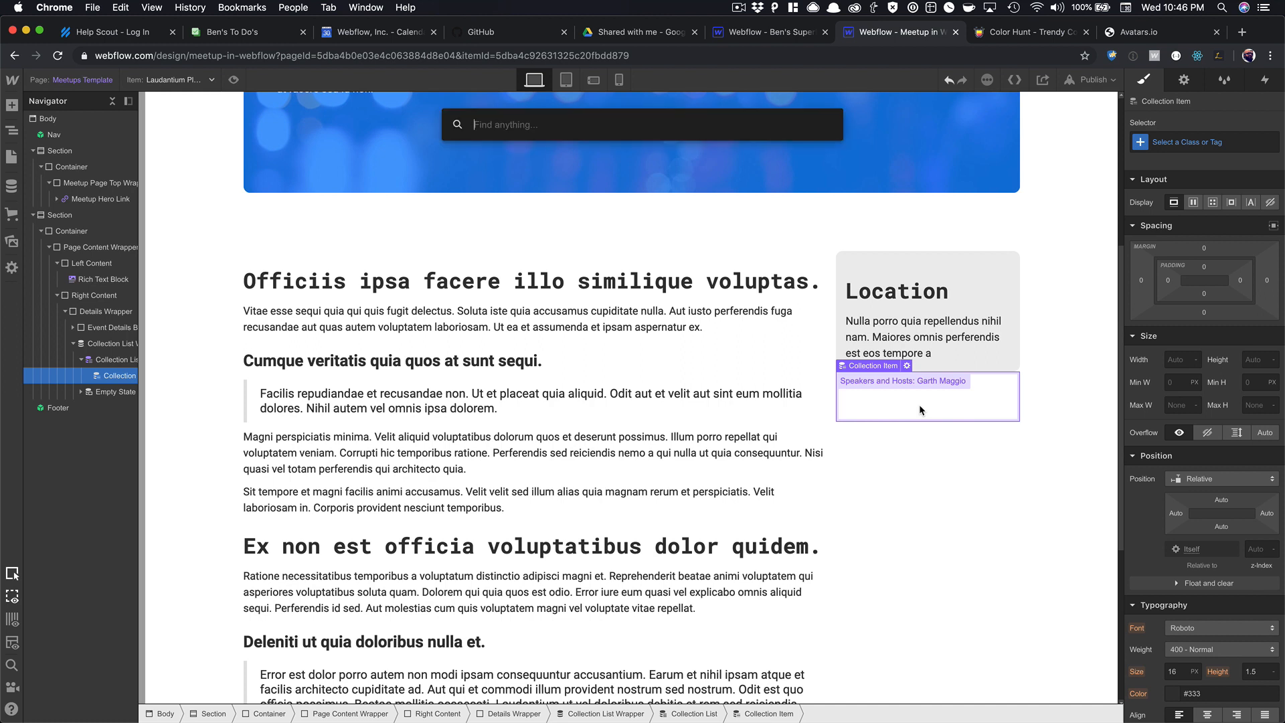
key(Escape)
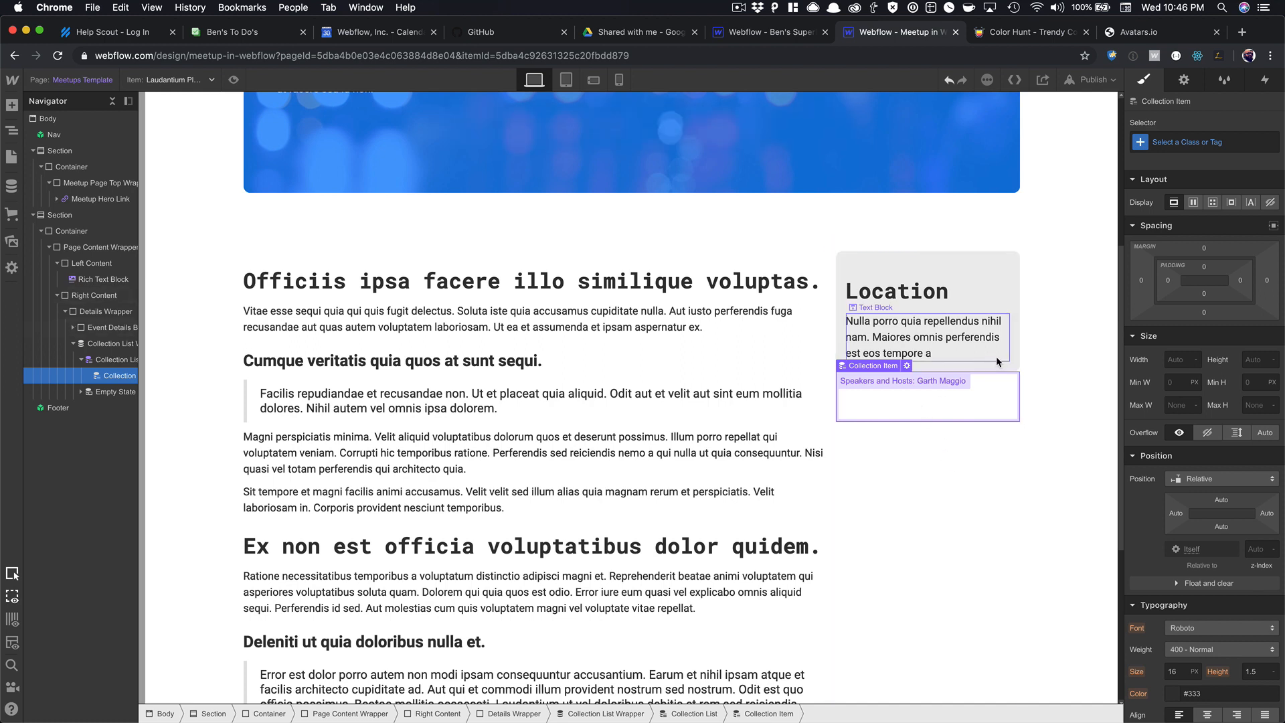
click(1002, 368)
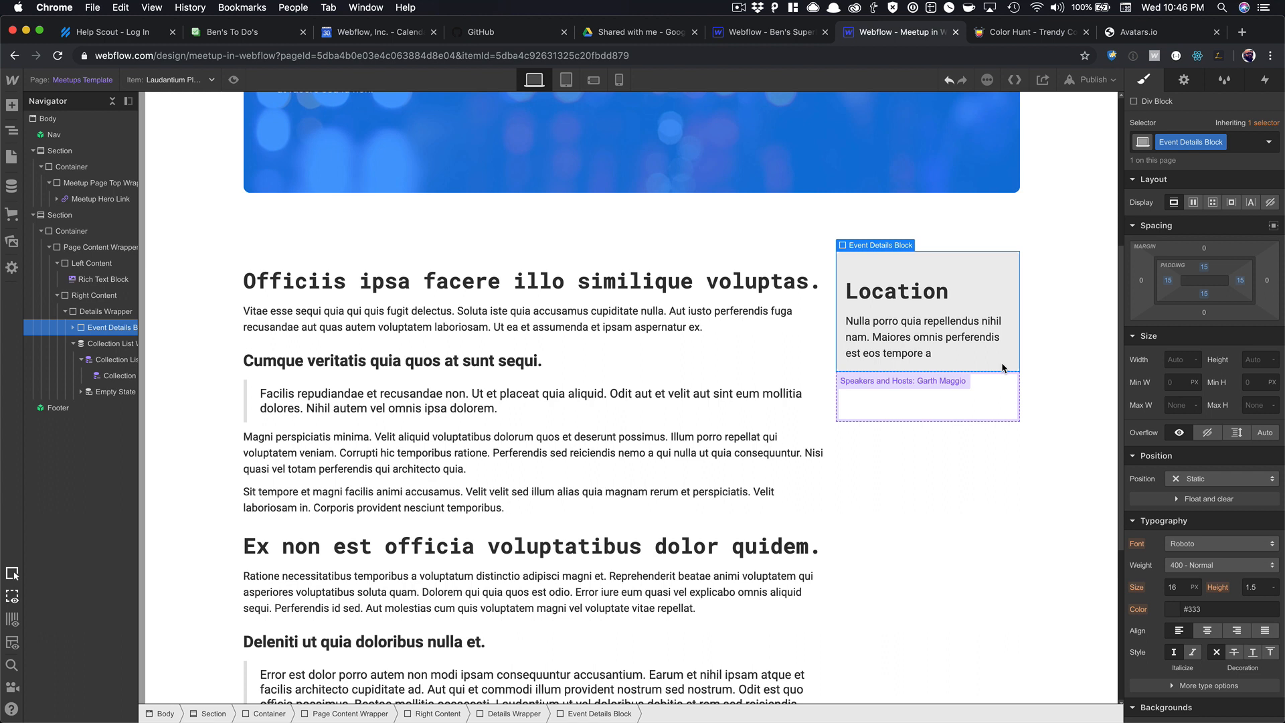
click(75, 343)
click(87, 313)
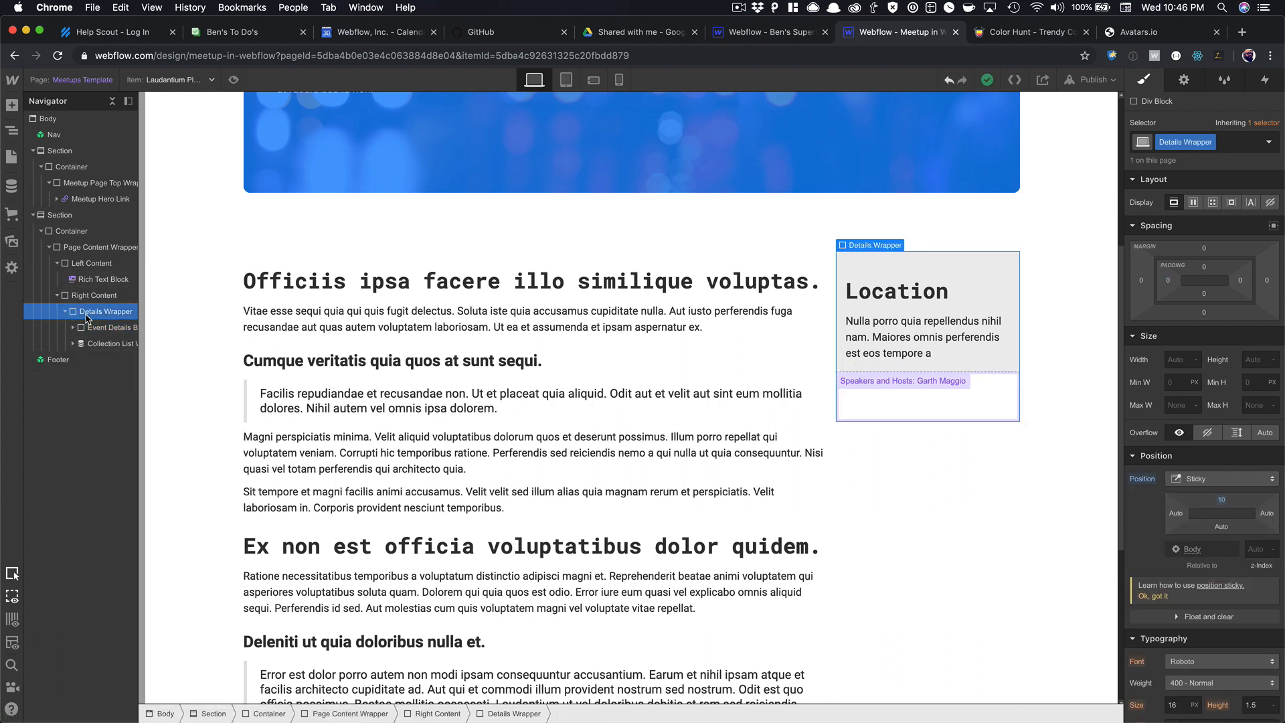
key(super+e)
text(div)
key(Return)
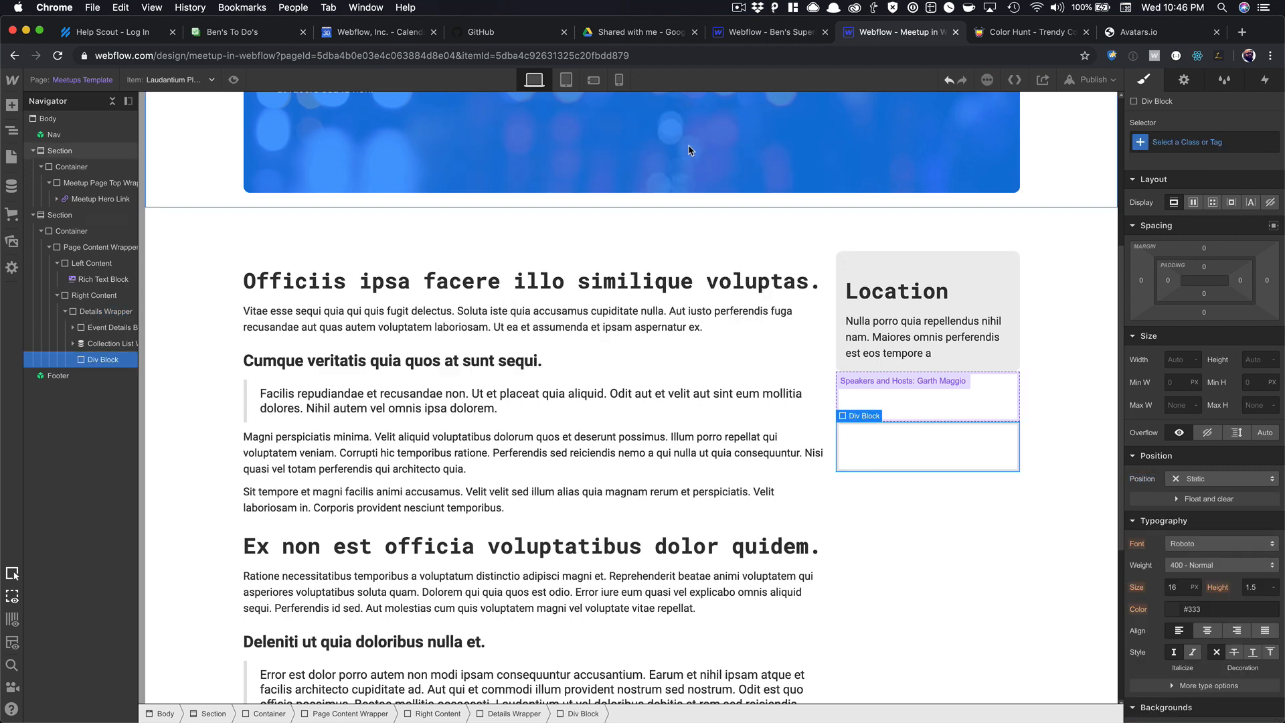
click(1193, 140)
text(Event D)
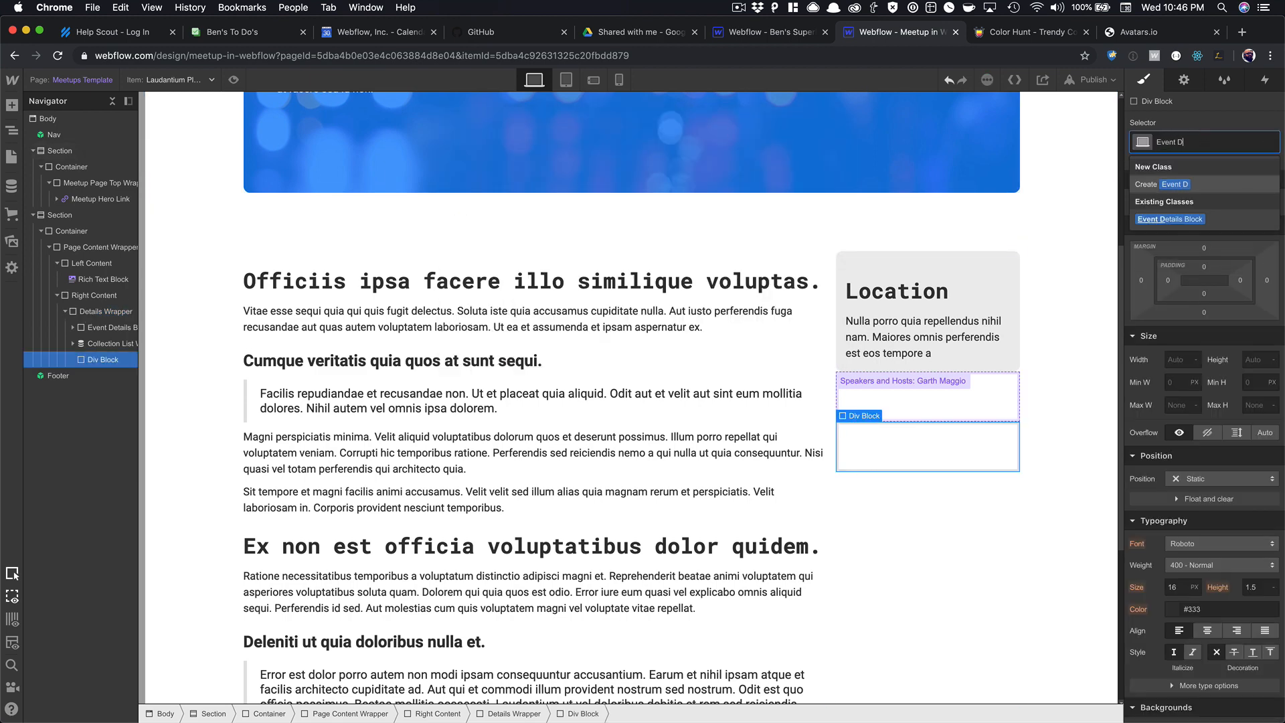
key(Down)
key(Return)
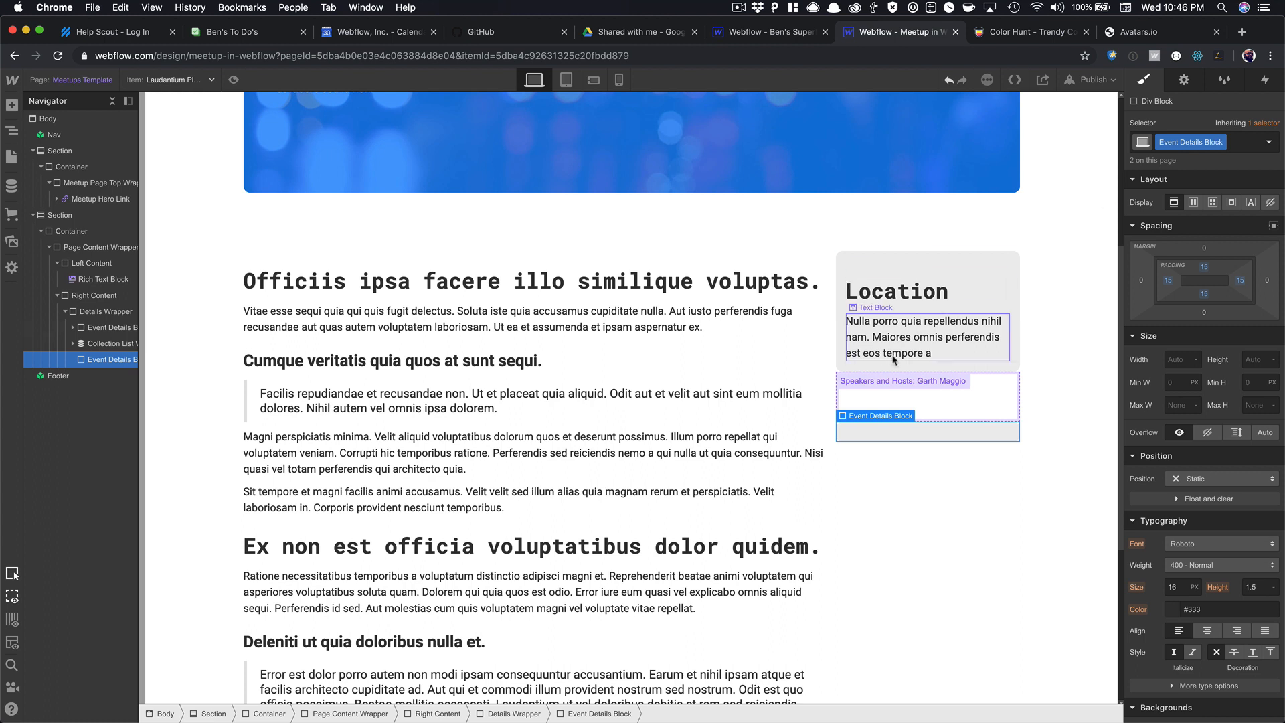
drag(81, 346, 87, 360)
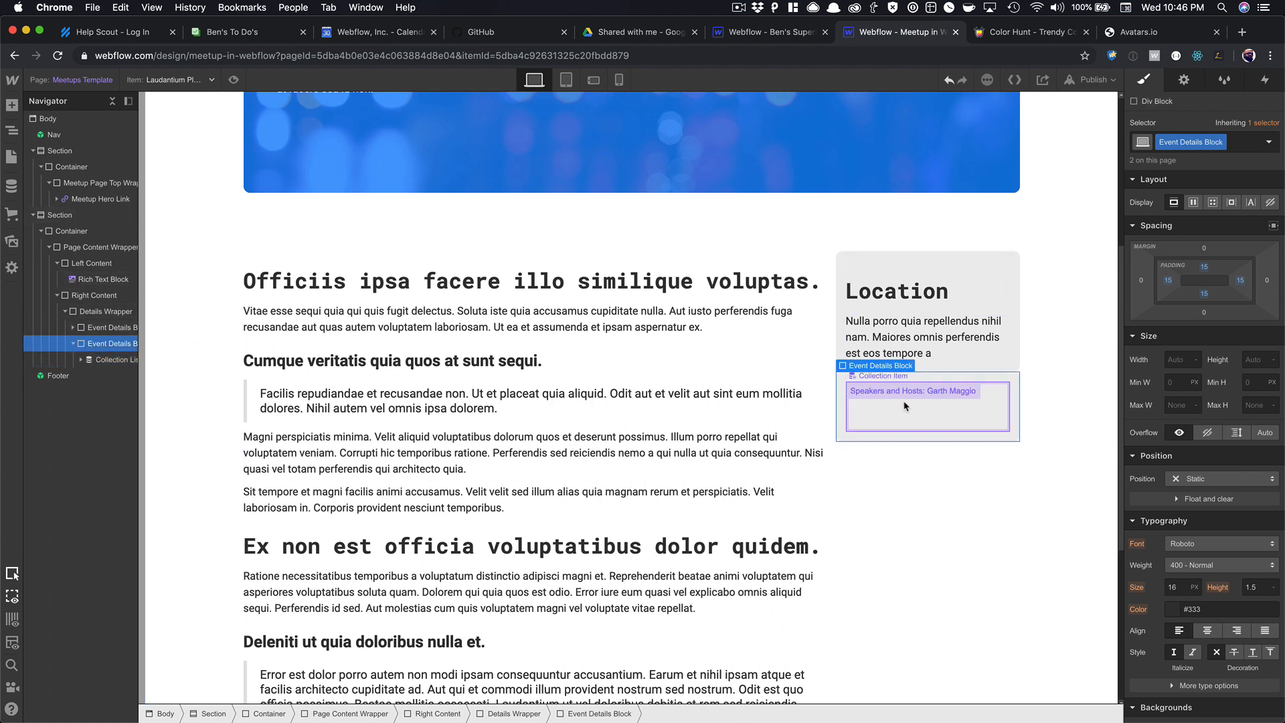
Add 5 px space below the Location card and copy its heading above the second box's list.
click(1004, 361)
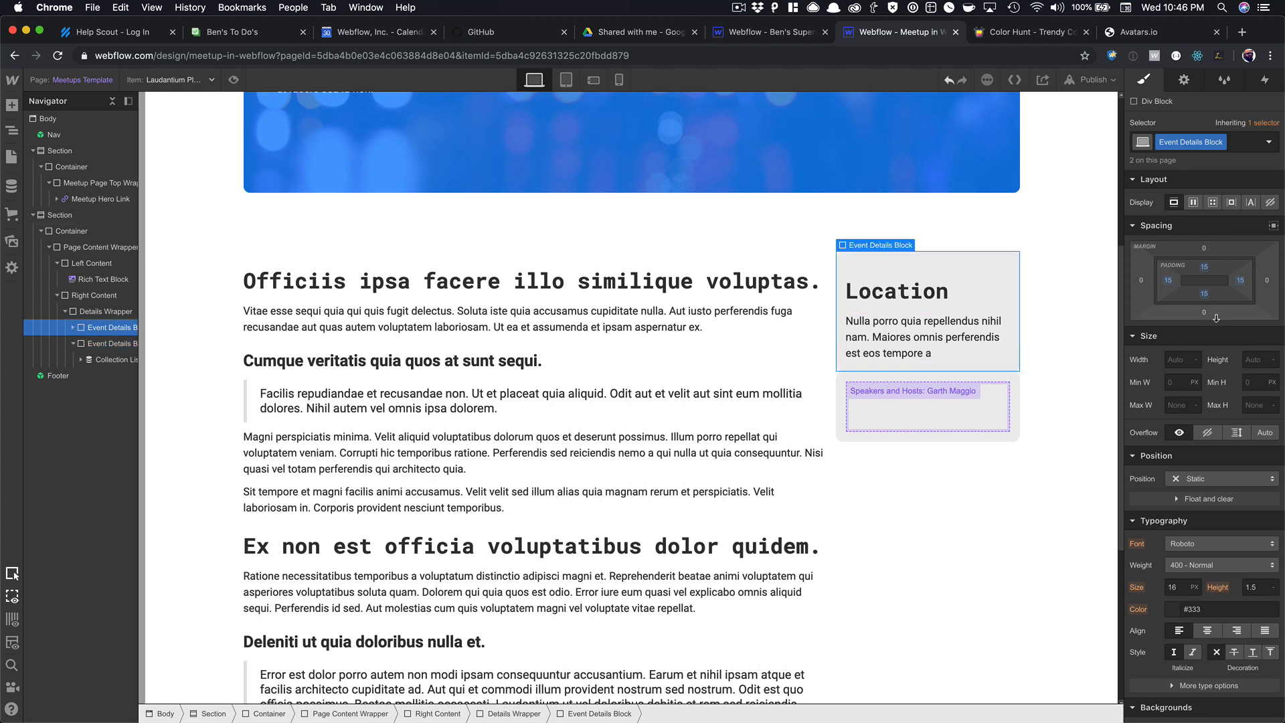
mouse_move(1216, 318)
mouse_down()
mouse_move(1223, 350)
mouse_move(1214, 310)
mouse_up()
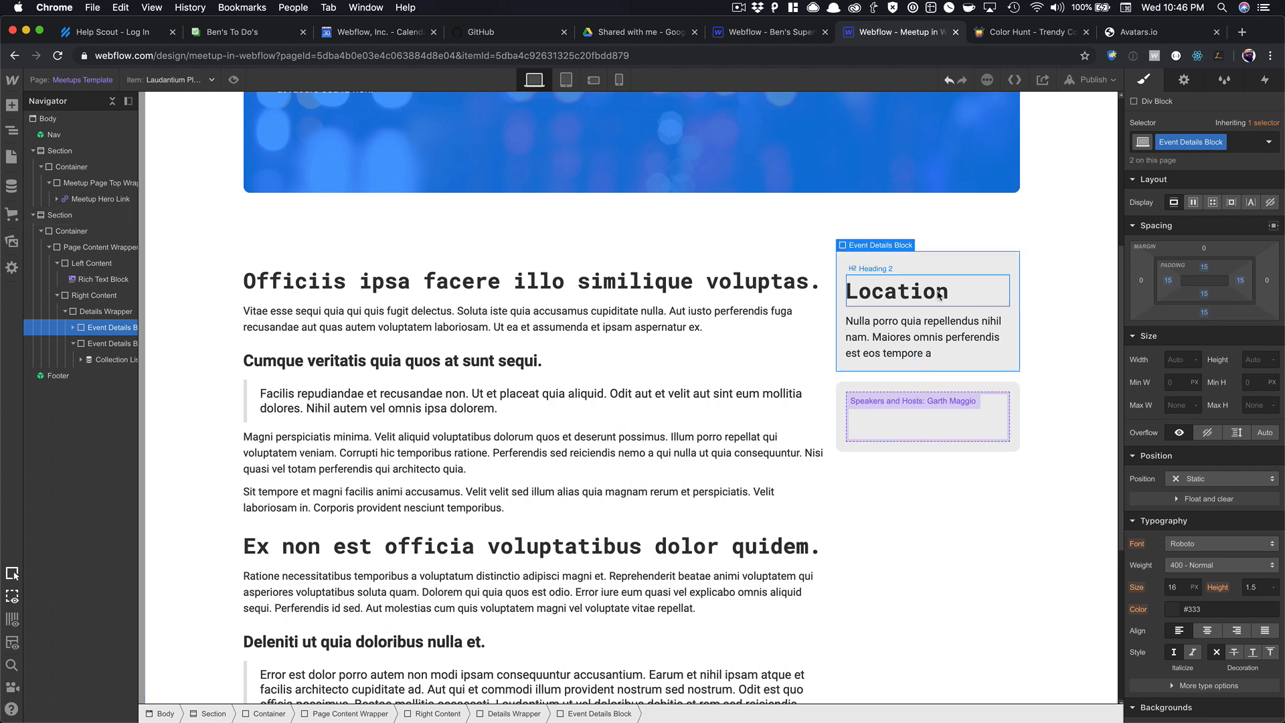
click(938, 294)
key(super+c)
click(903, 385)
key(super+v)
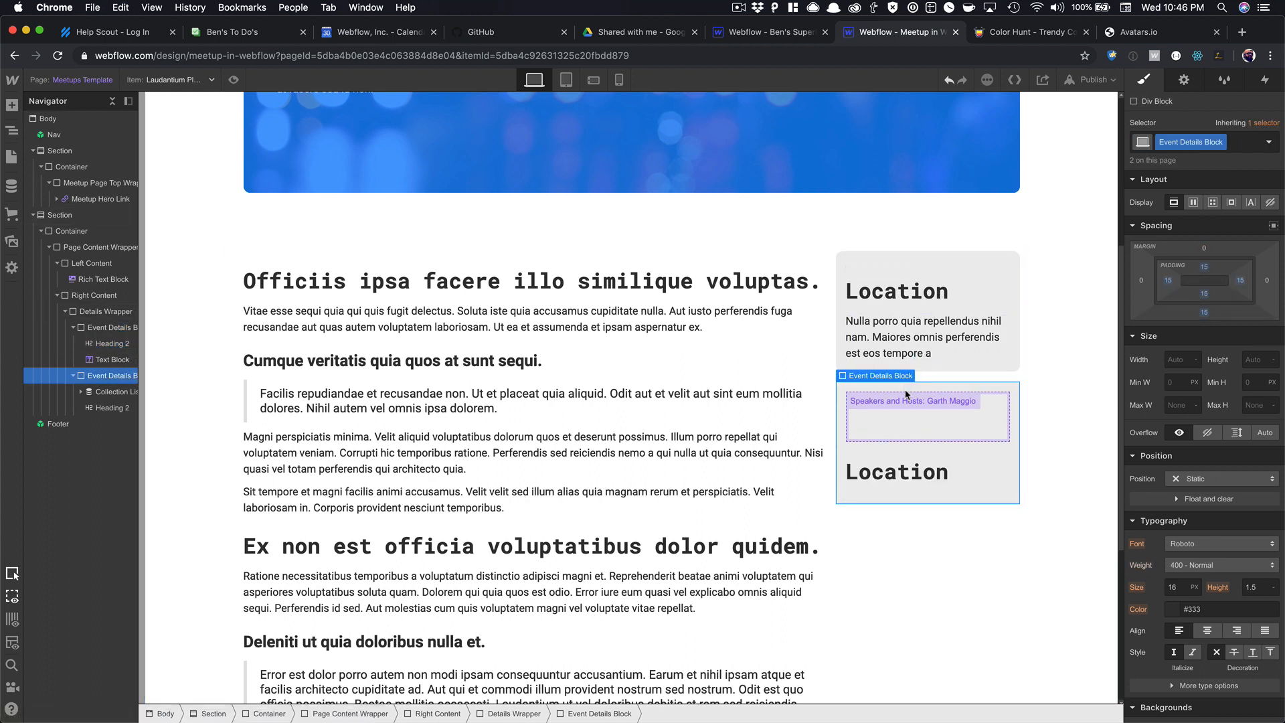
click(880, 474)
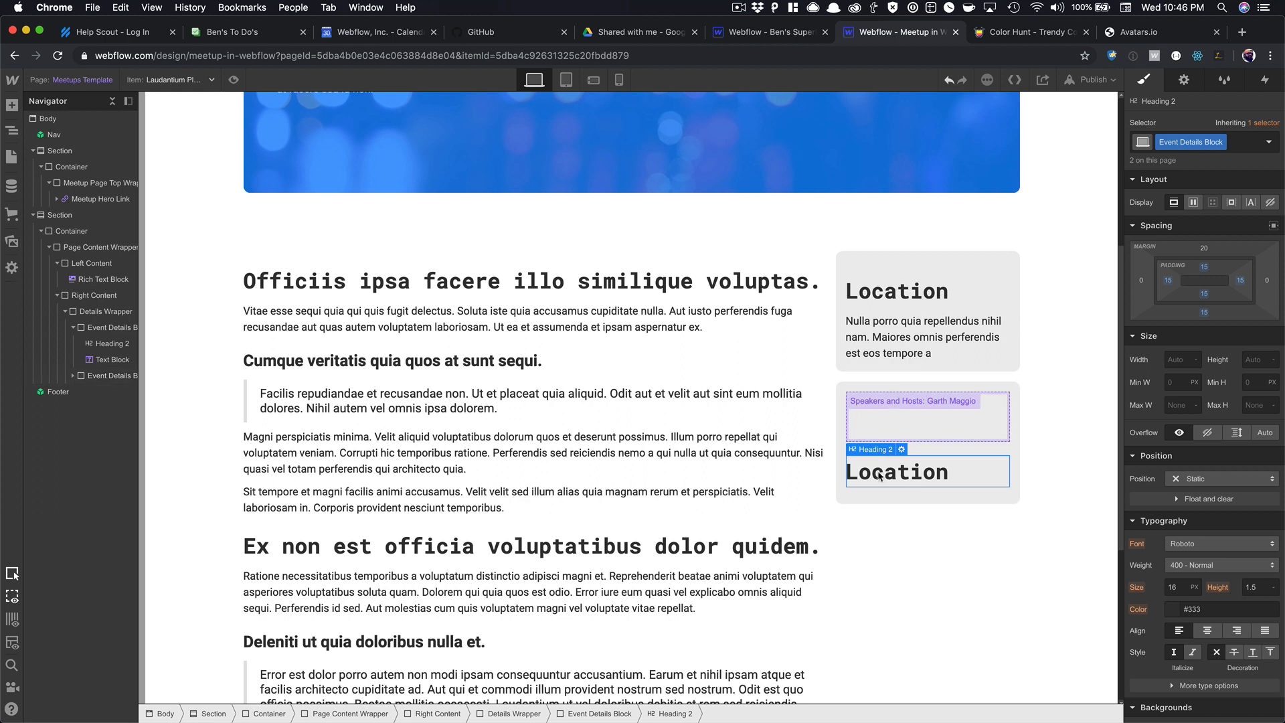
drag(880, 475, 878, 418)
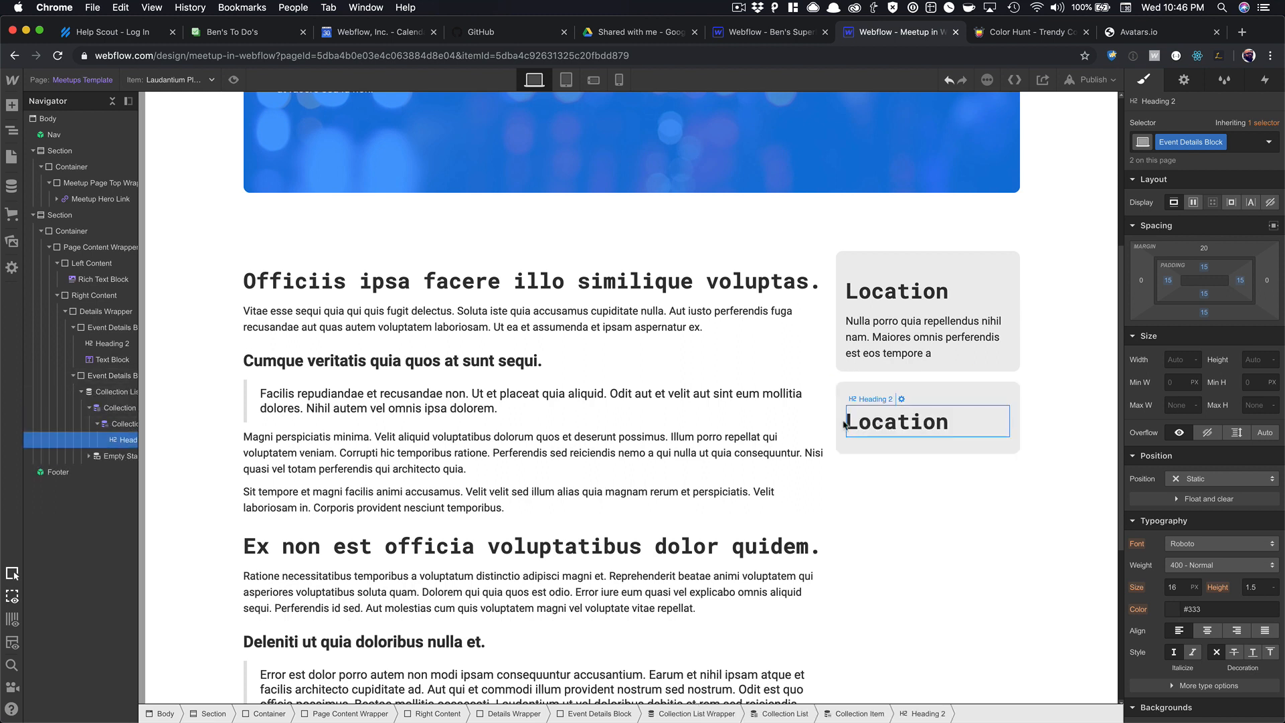
drag(126, 440, 109, 382)
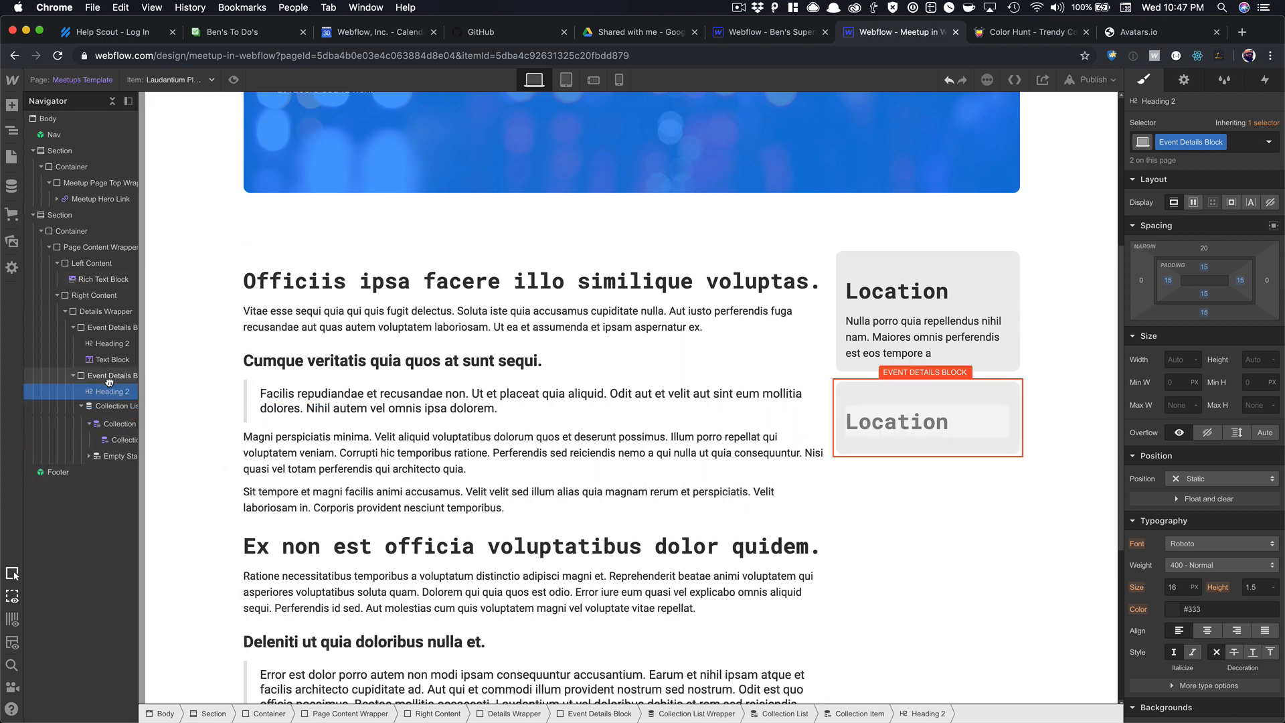
Change the copied heading's text to 'Hosted By'.
double_click(880, 420)
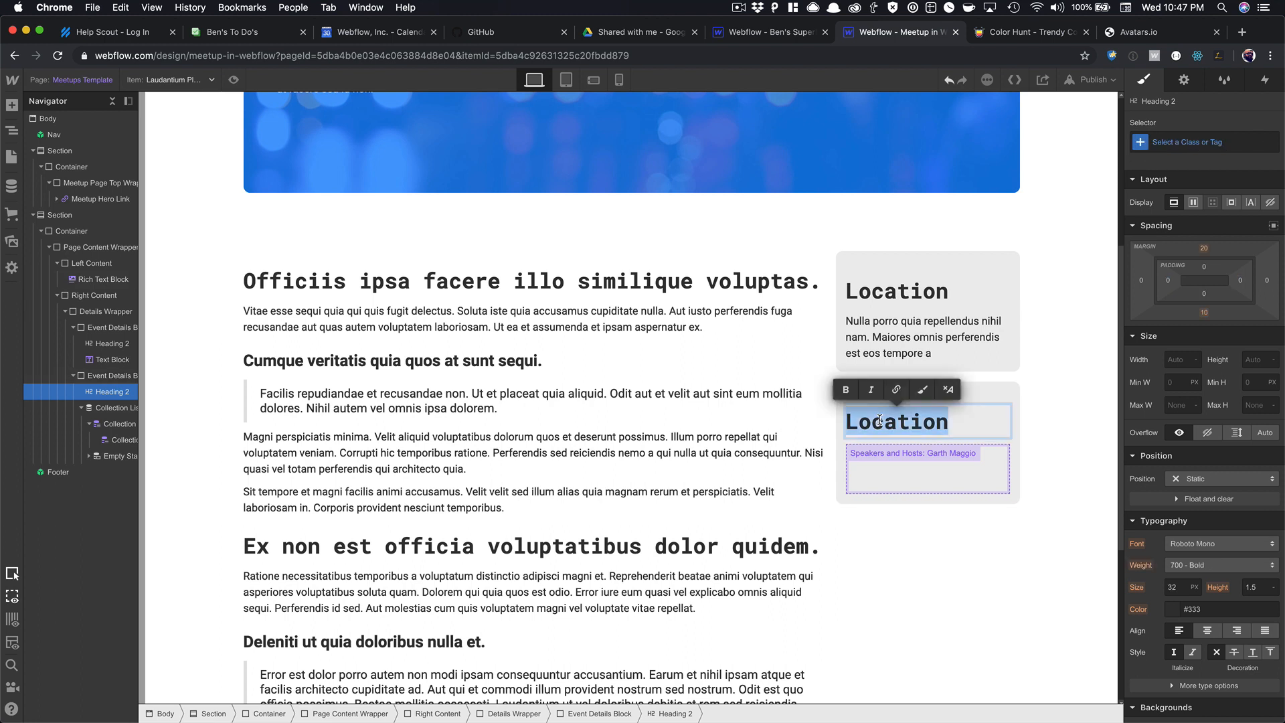
text(Hosted BN)
key(BackSpace)
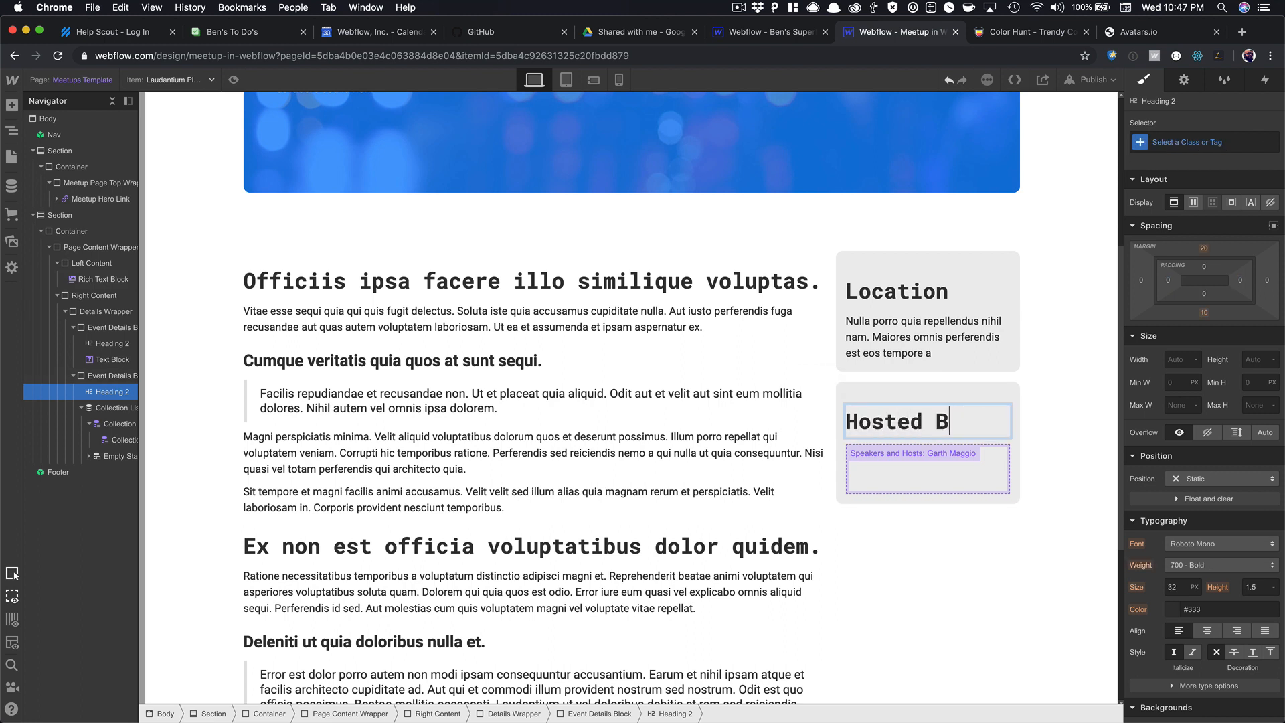
text(y)
Make both the Location and Hosted By headings H4.
click(897, 291)
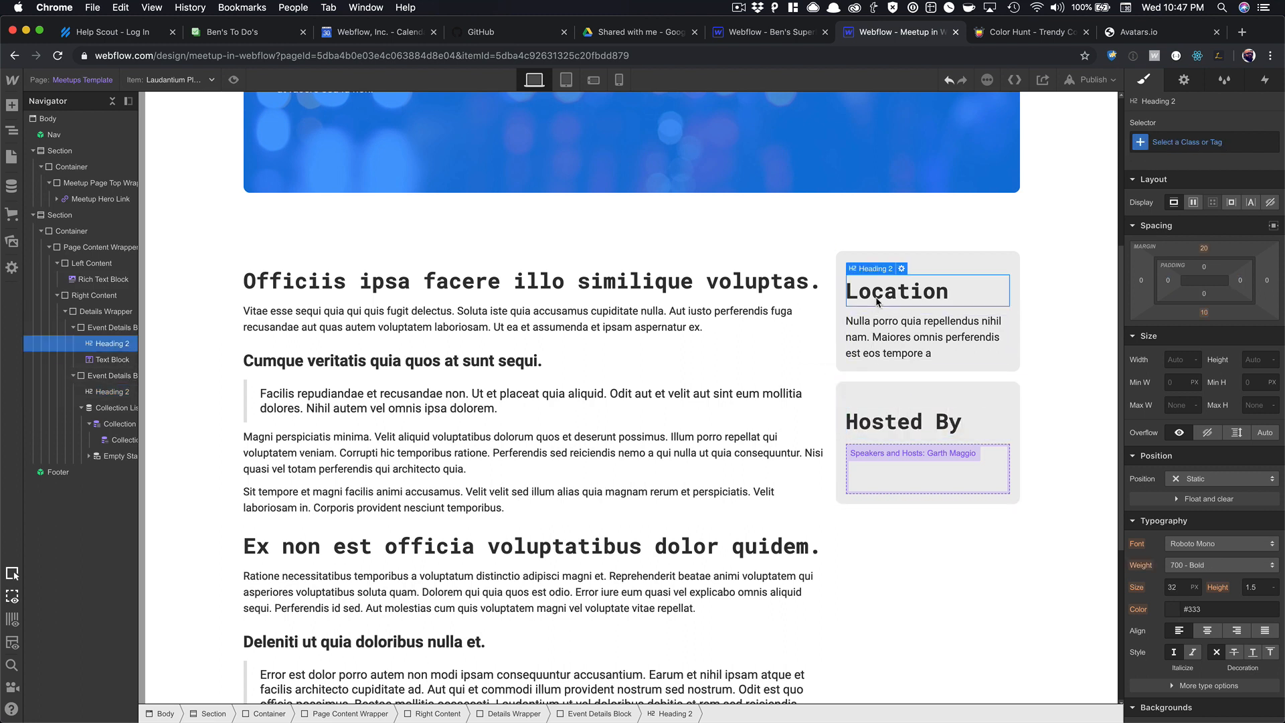
click(902, 269)
click(917, 348)
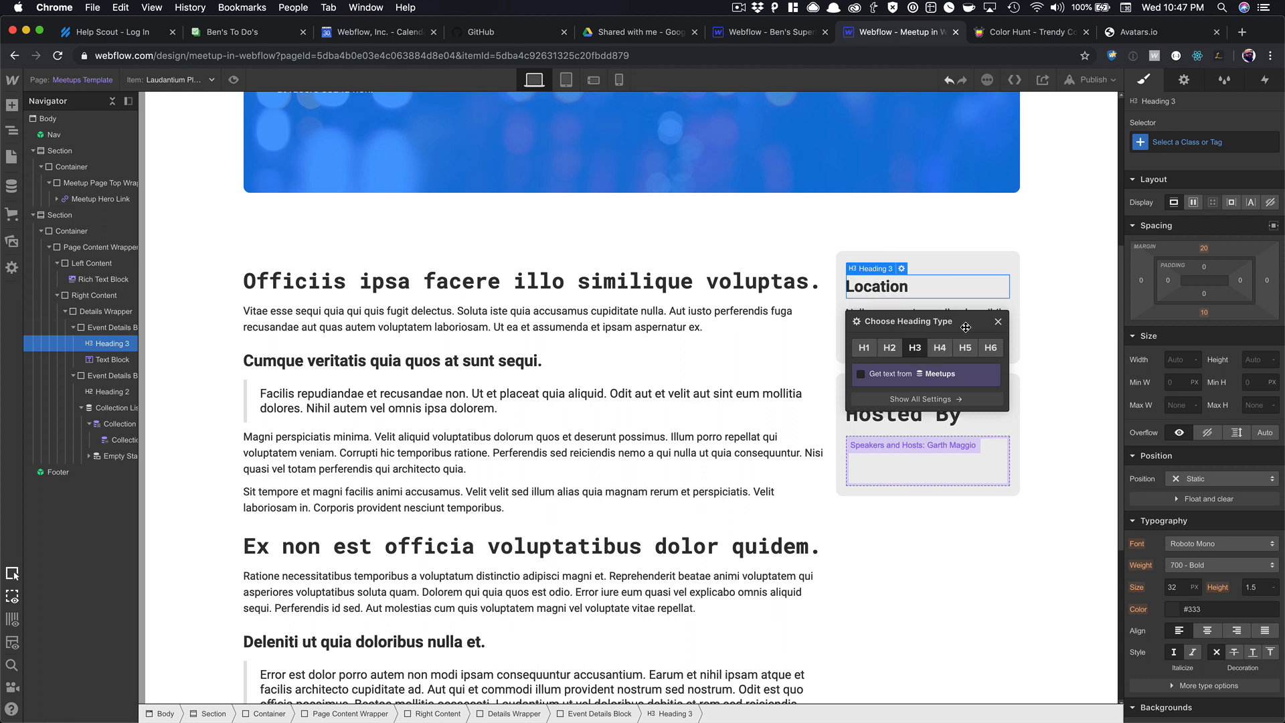
click(940, 347)
click(998, 323)
click(910, 402)
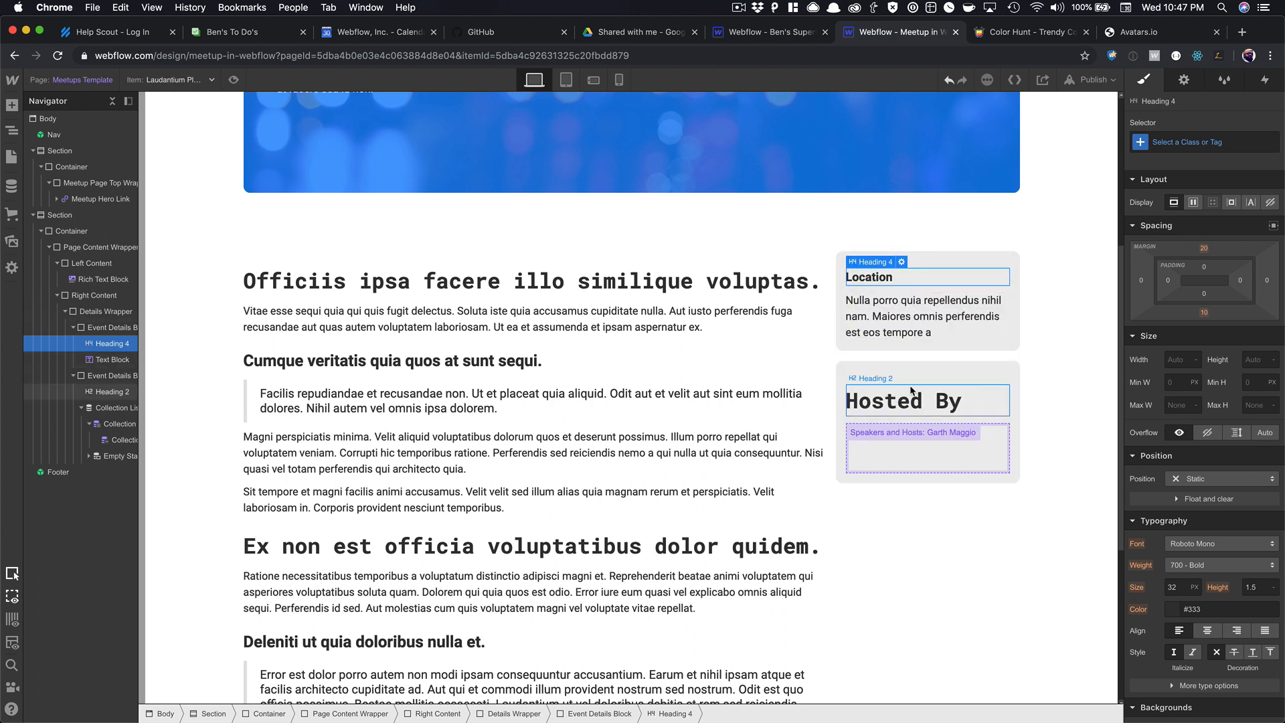
click(902, 379)
click(938, 458)
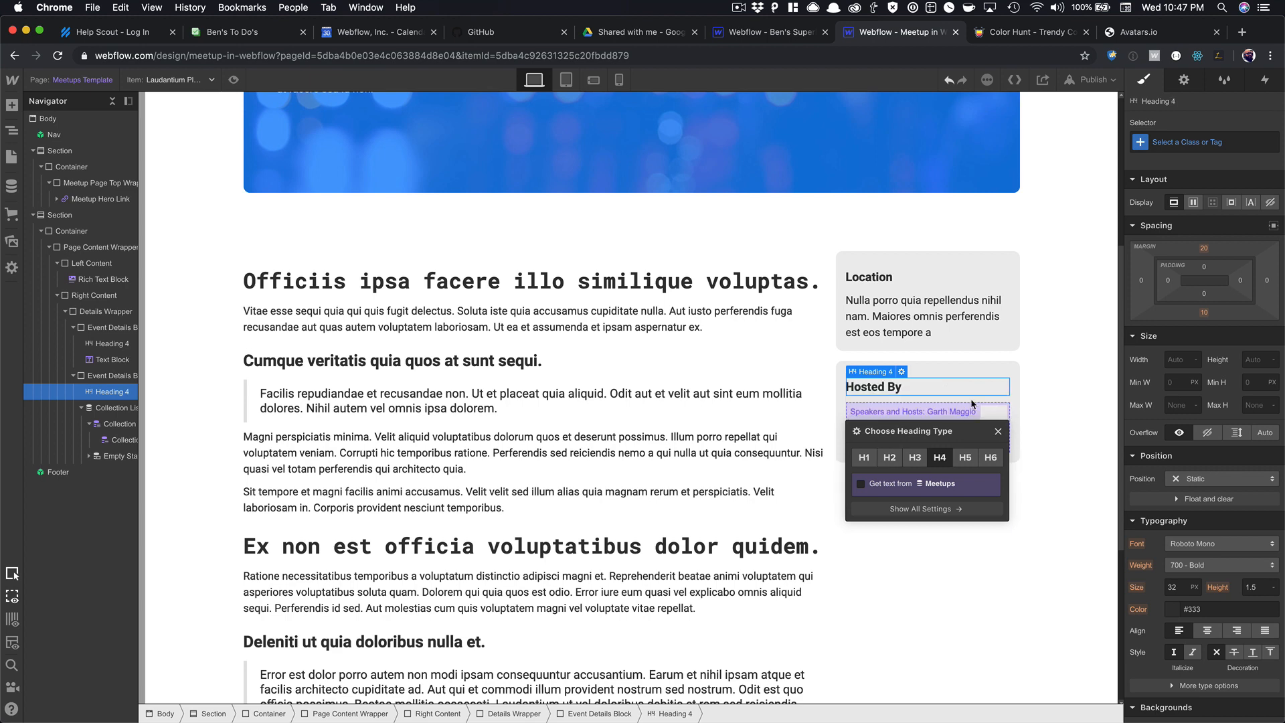
click(998, 432)
Set the font for All H4 Headings to Roboto Mono.
click(1170, 142)
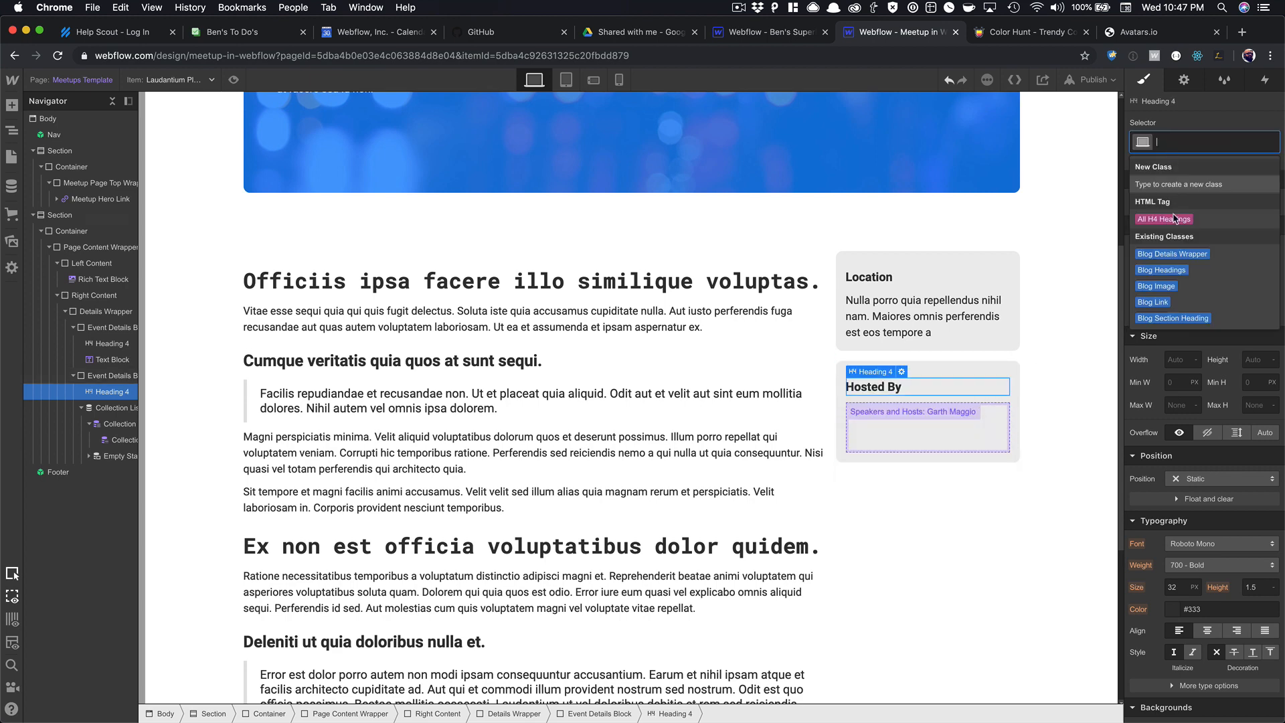
click(1179, 247)
click(1221, 543)
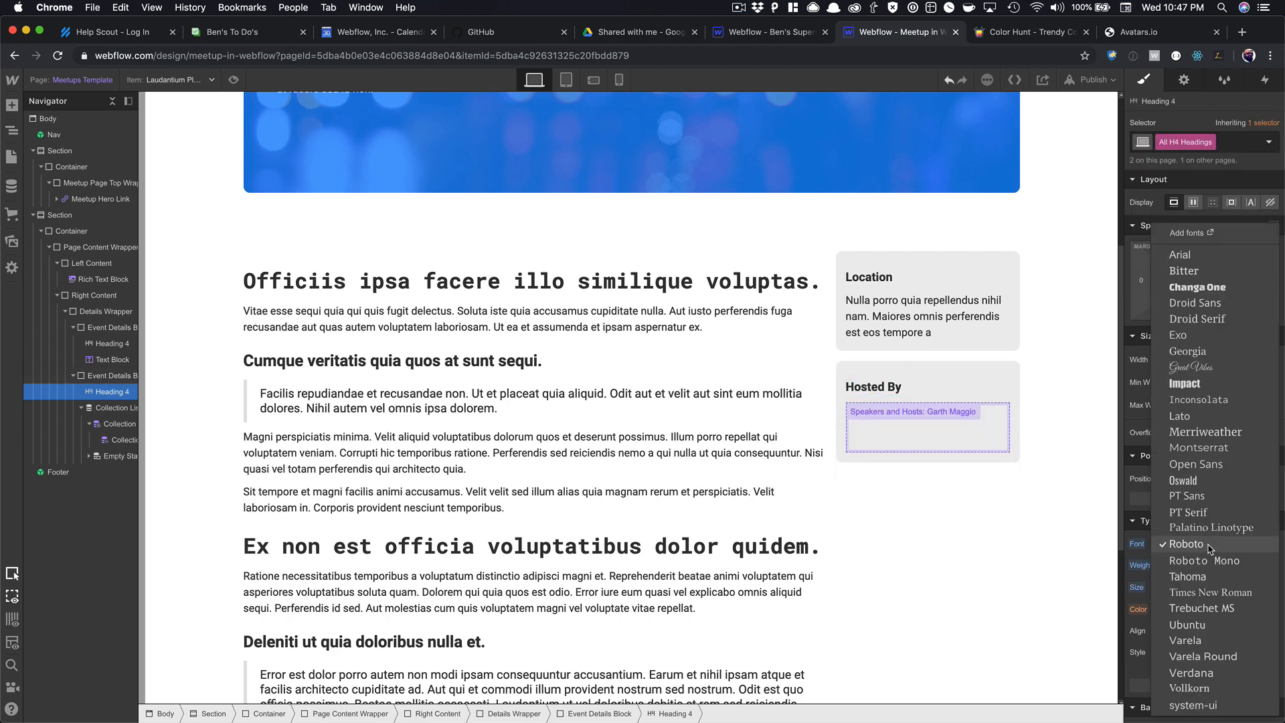
click(1220, 561)
click(930, 497)
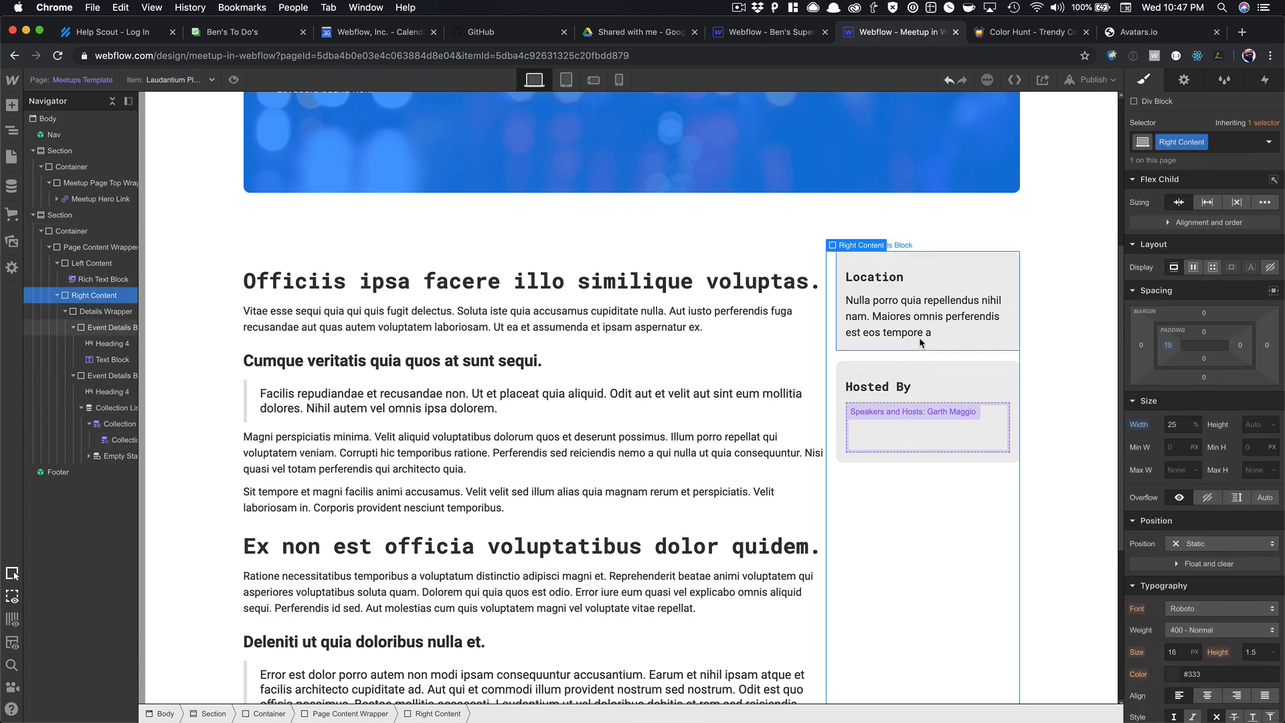
Add a Div Block with class Speaker Image inside the Hosted By list item.
click(926, 416)
key(super+e)
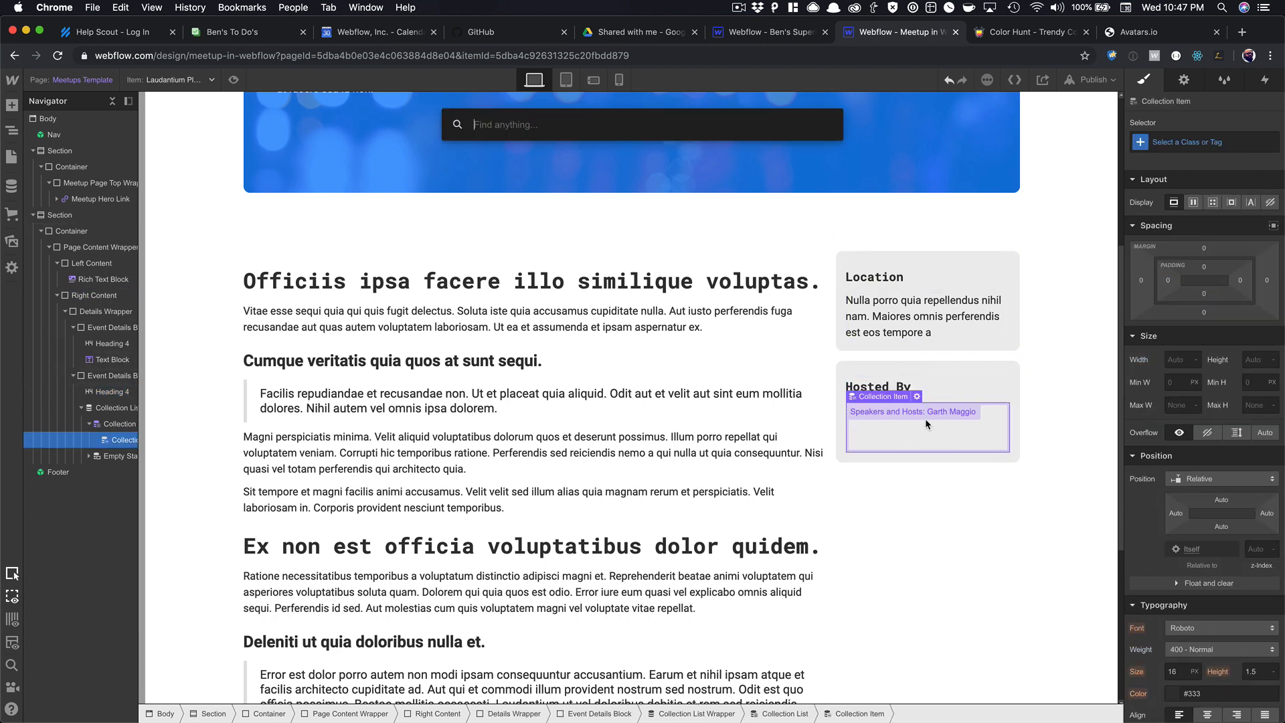
text(dicv)
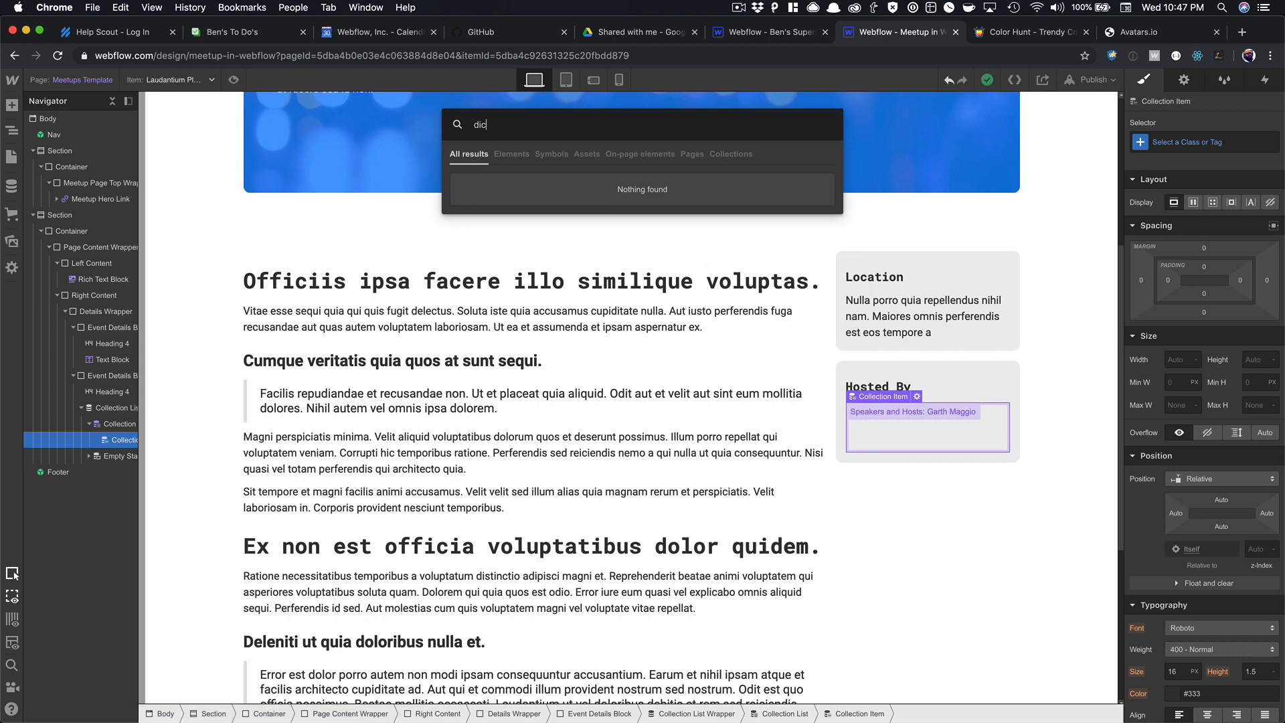
key(BackSpace)
text(v)
key(Return)
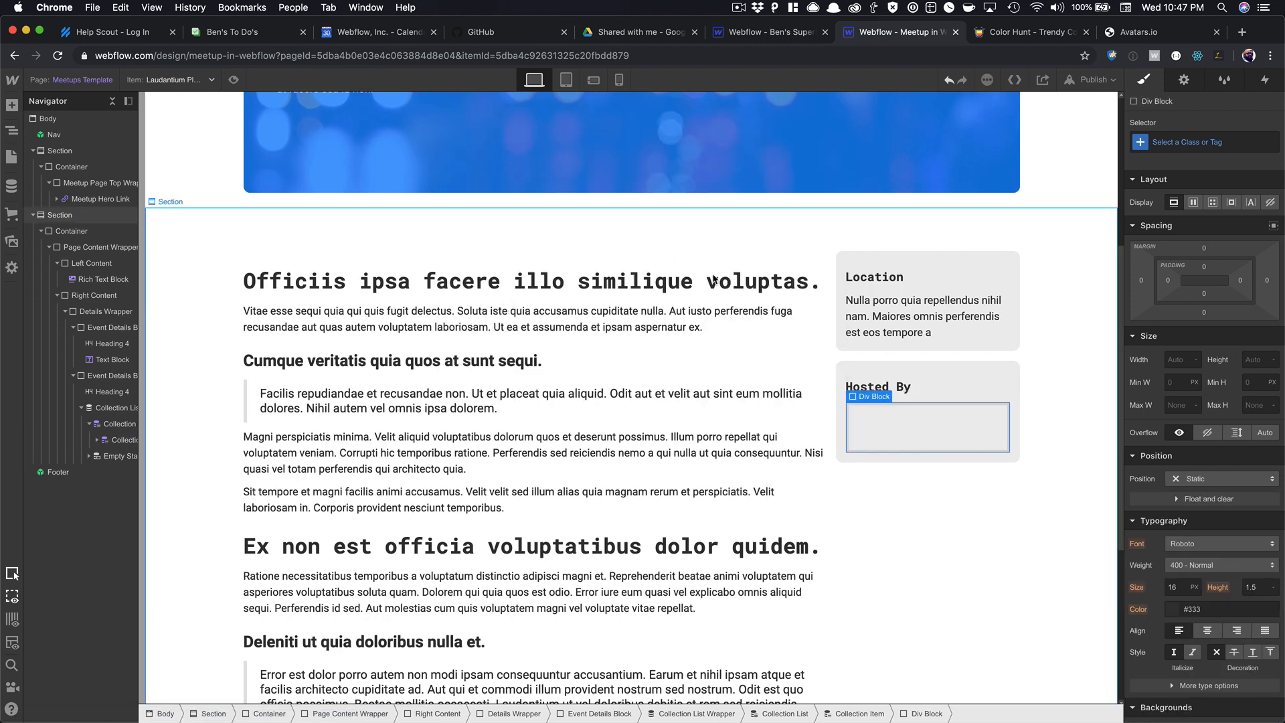
click(1188, 138)
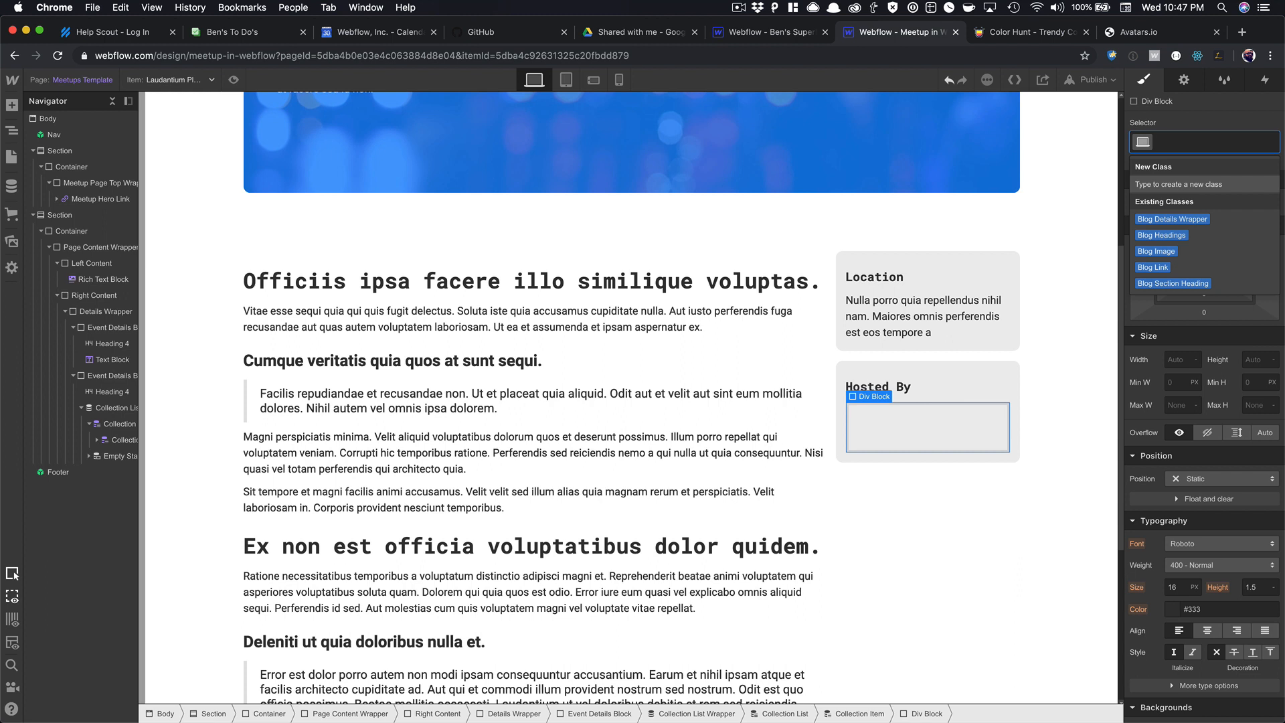
text(speaker im)
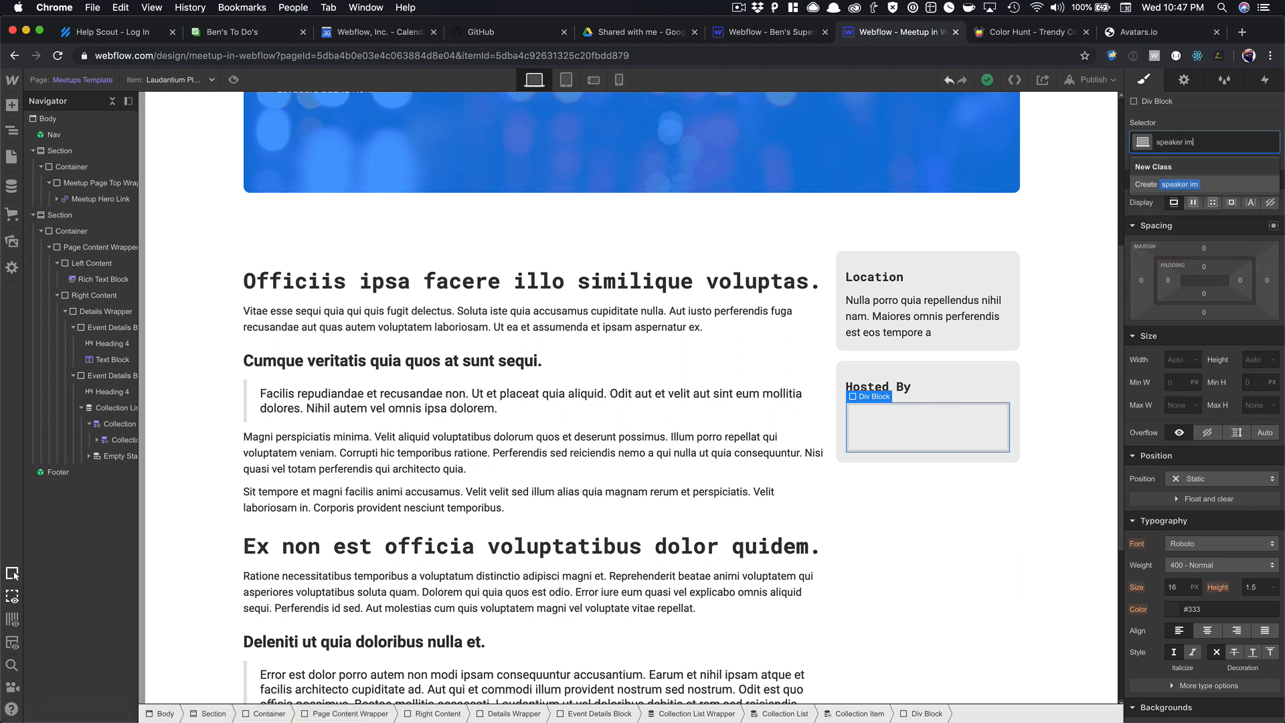
text(age)
key(super+a)
text(Speaker Image)
key(Return)
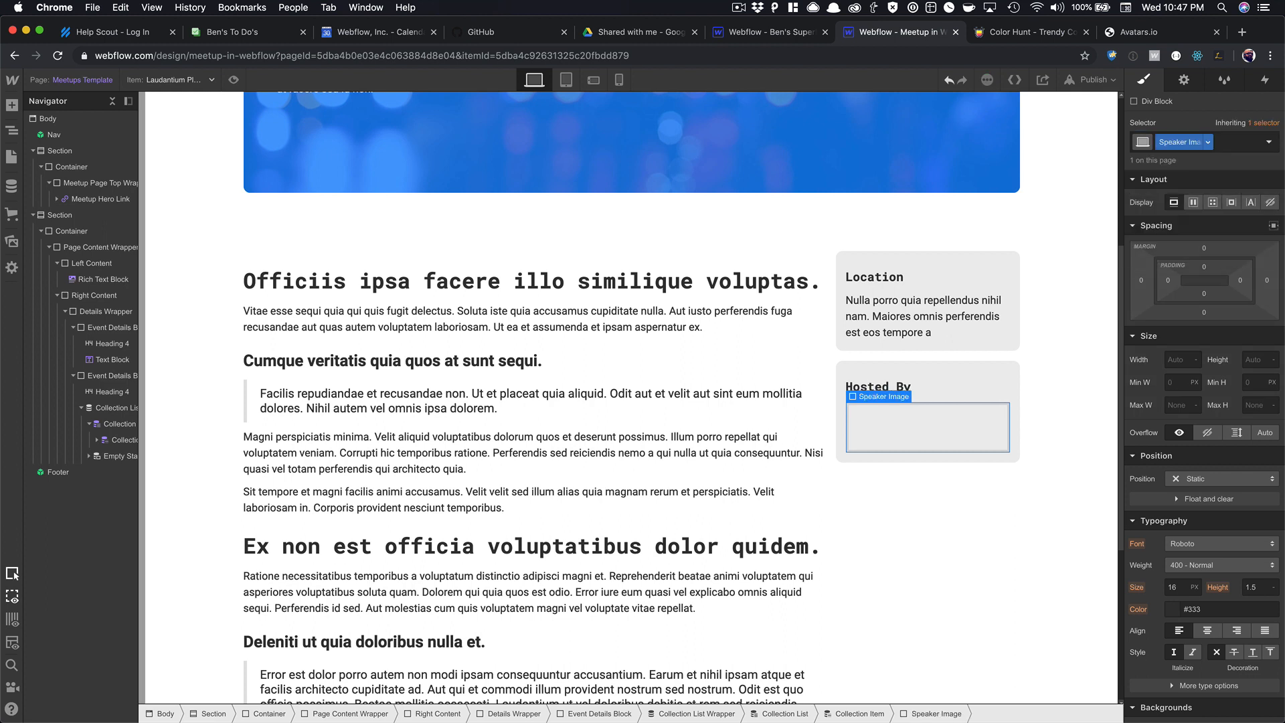
Size the Speaker Image box to 150 × 150 px with a 50% corner radius.
click(1186, 361)
text(50)
key(Tab)
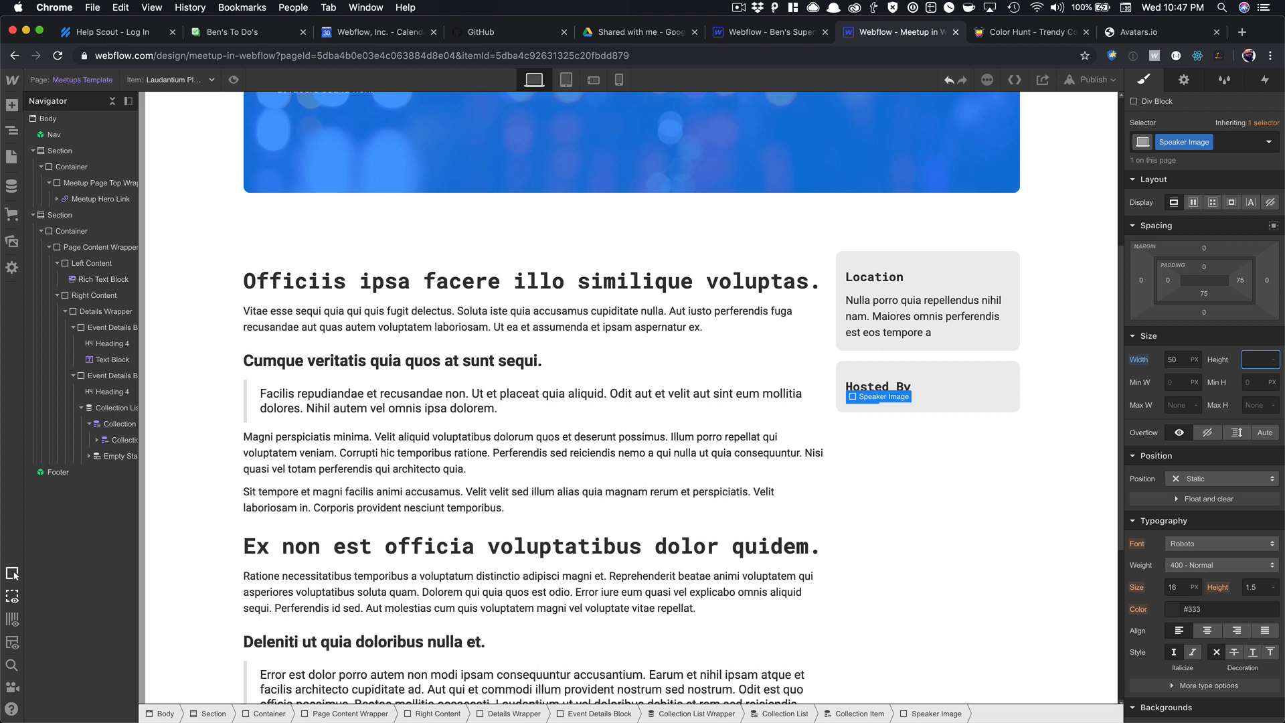
text(50)
key(Tab)
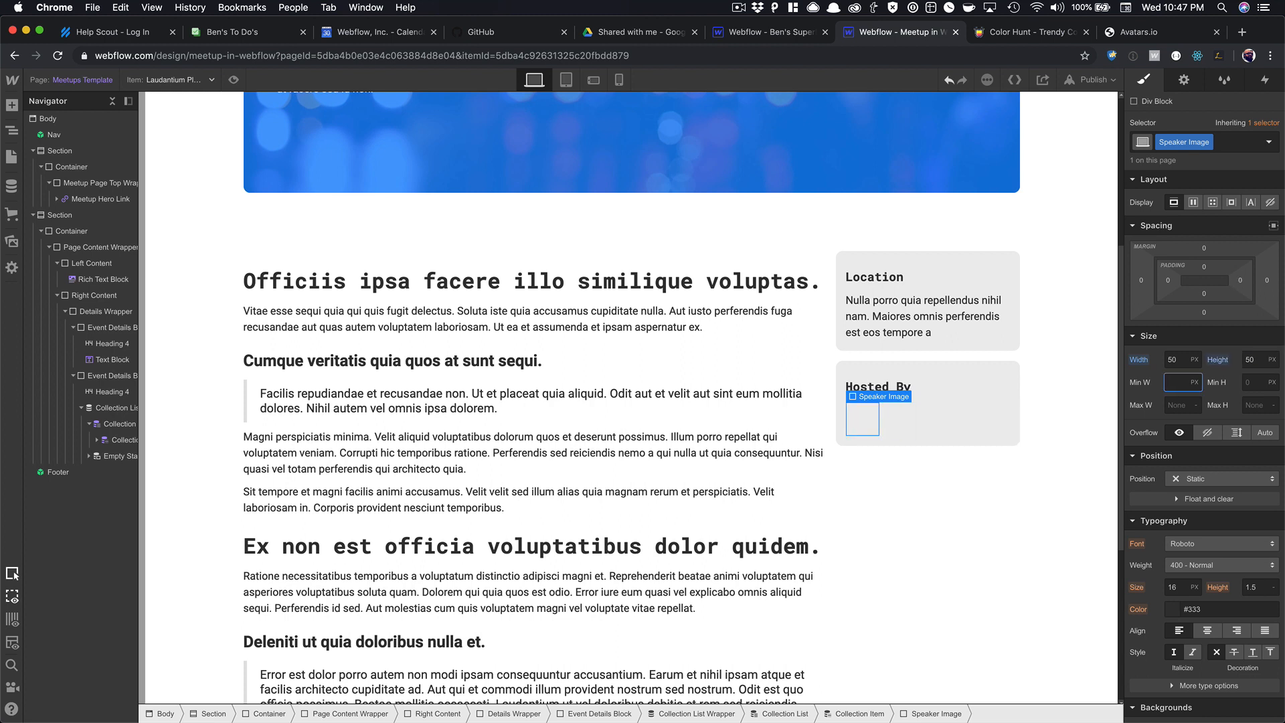
key(shift+Tab)
key(shift+Tab)
text(150)
key(Tab)
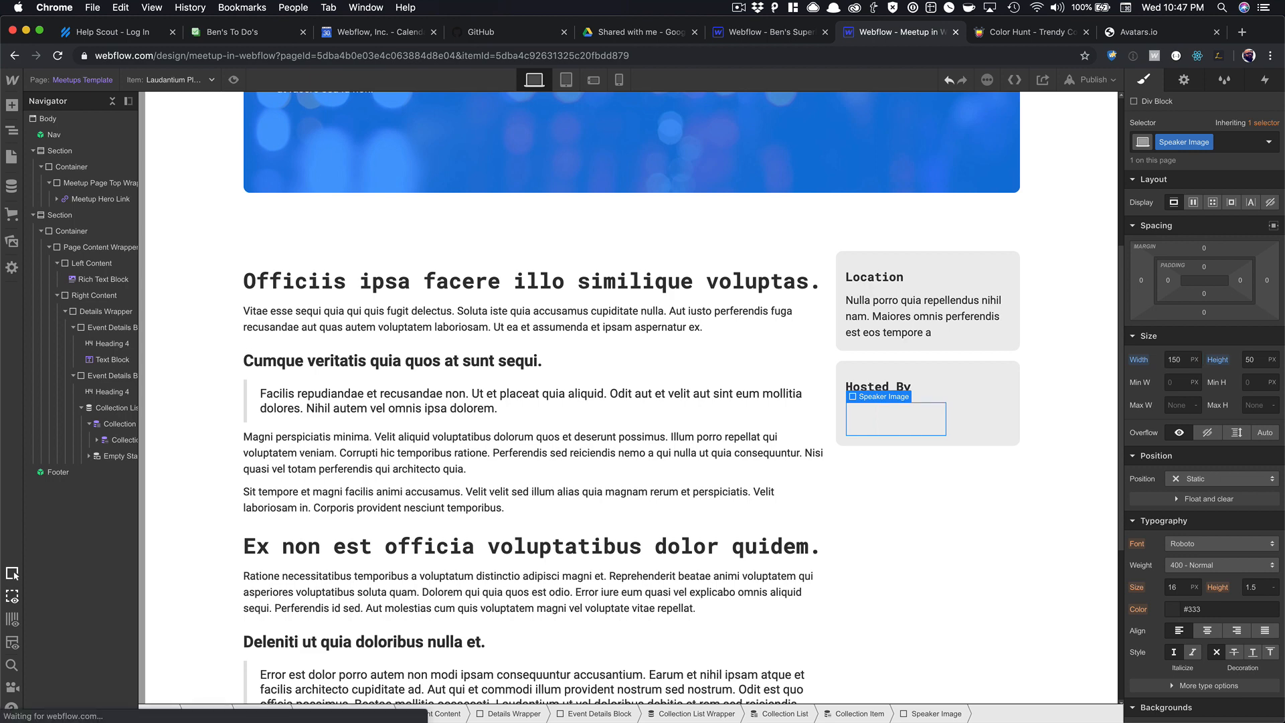
text(150)
key(Return)
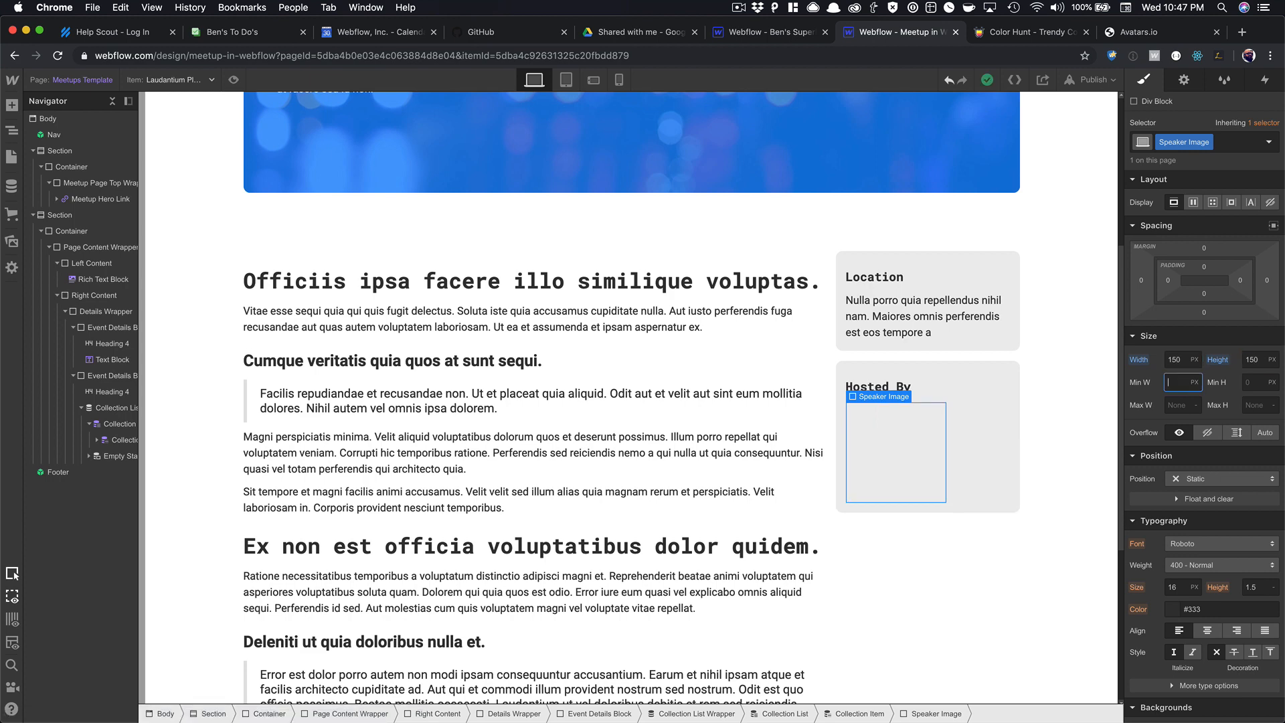
scroll(1231, 487, down, 5)
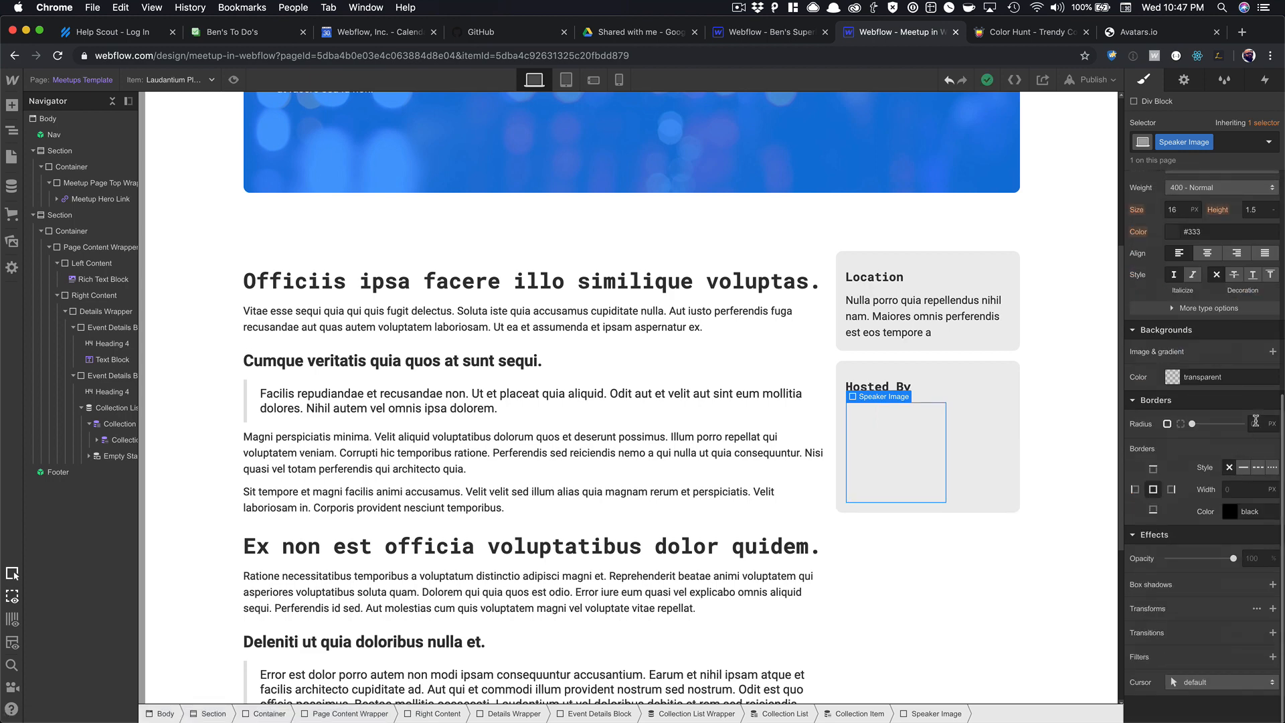
text(50)
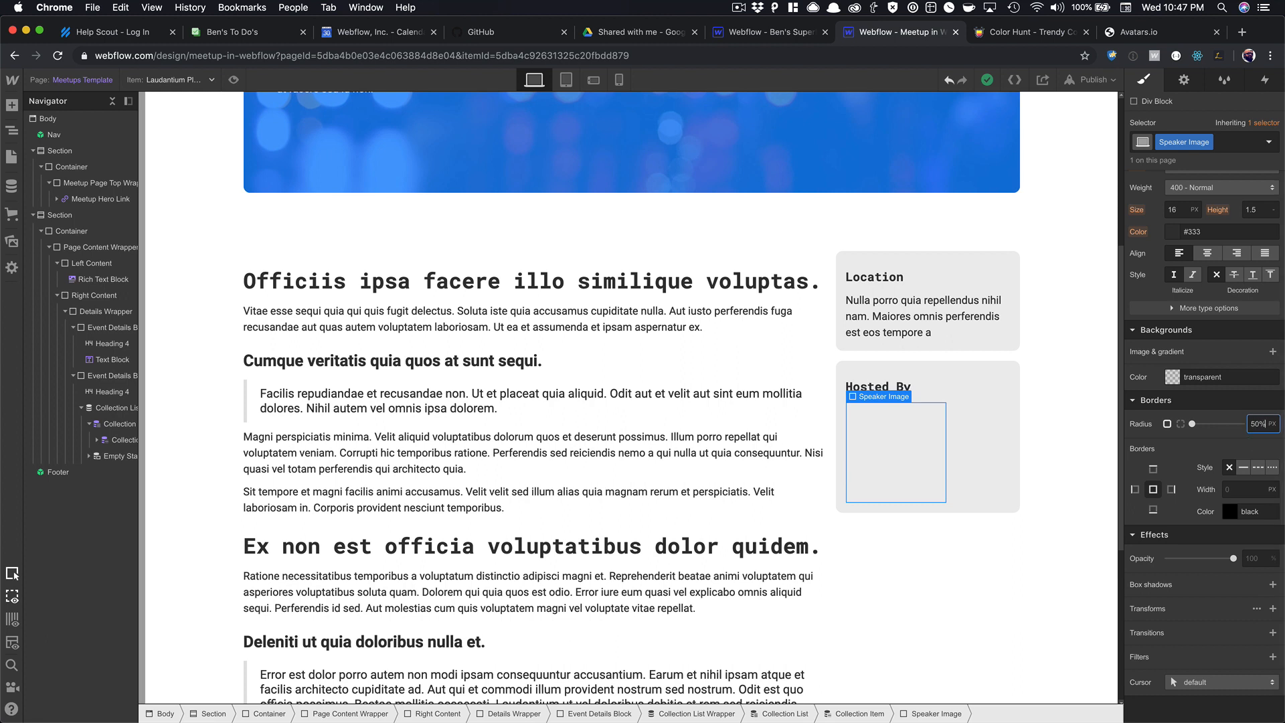
text(%)
key(Return)
Give it a Cover background image bound to the host's Profile Picture field.
click(1271, 352)
click(1221, 496)
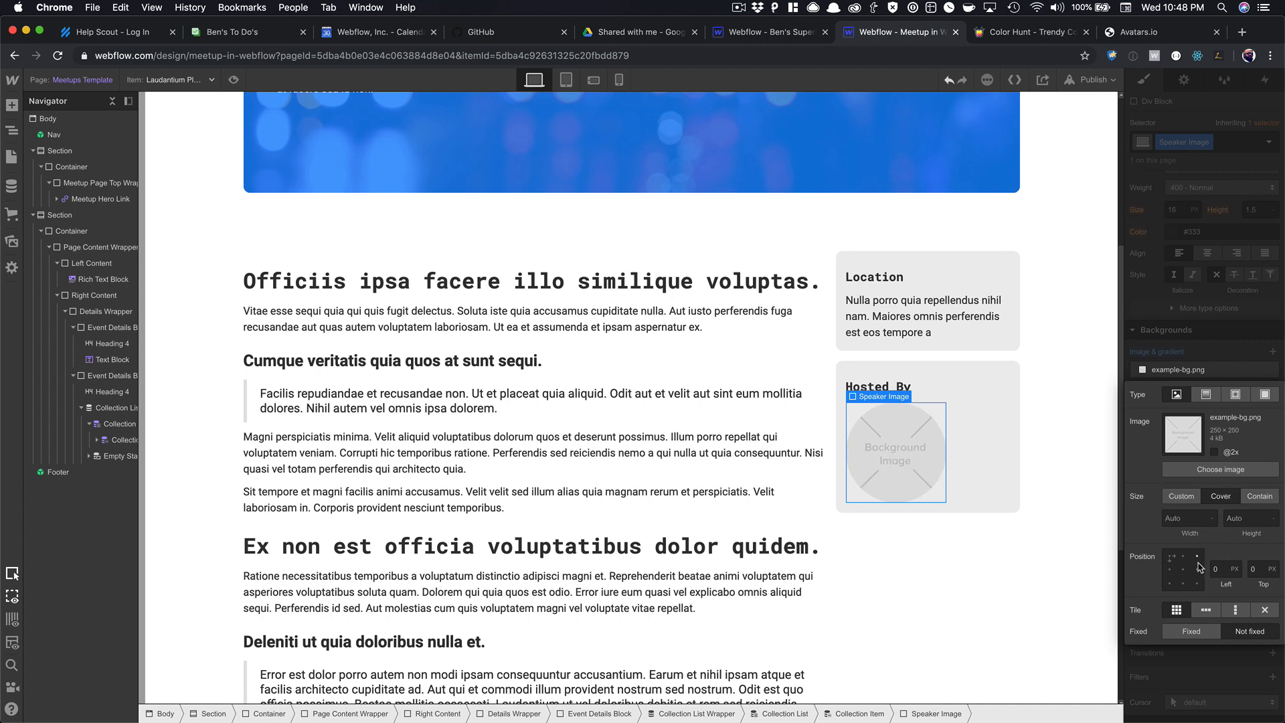
click(1184, 79)
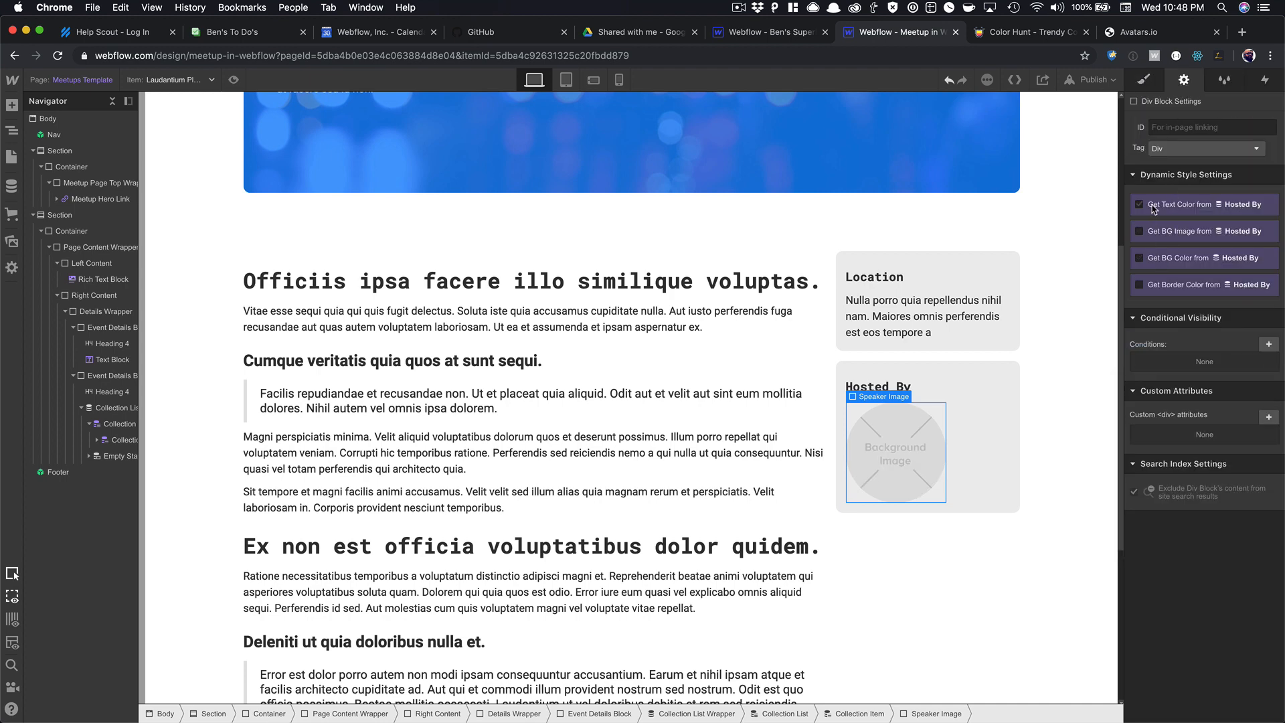
click(1157, 234)
click(1162, 249)
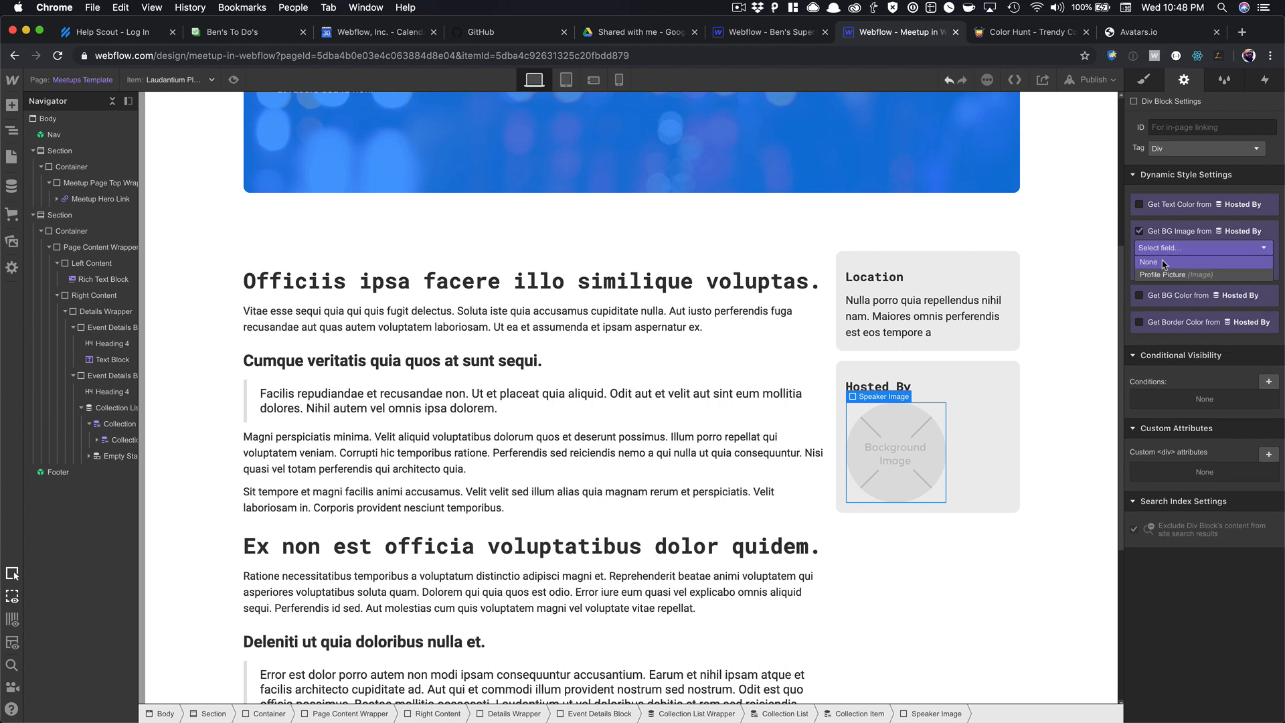
click(1163, 274)
click(966, 416)
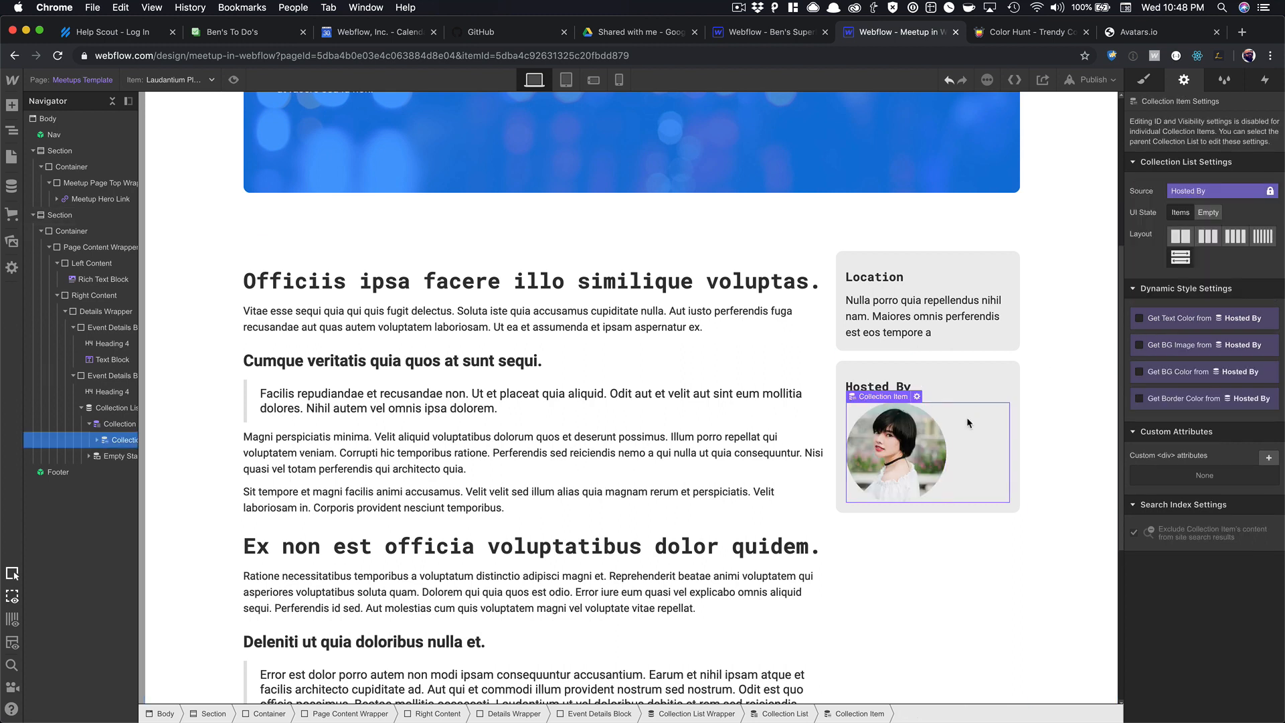
Try centring and a flex layout on the collection item, undo both, and expand its children.
click(1144, 79)
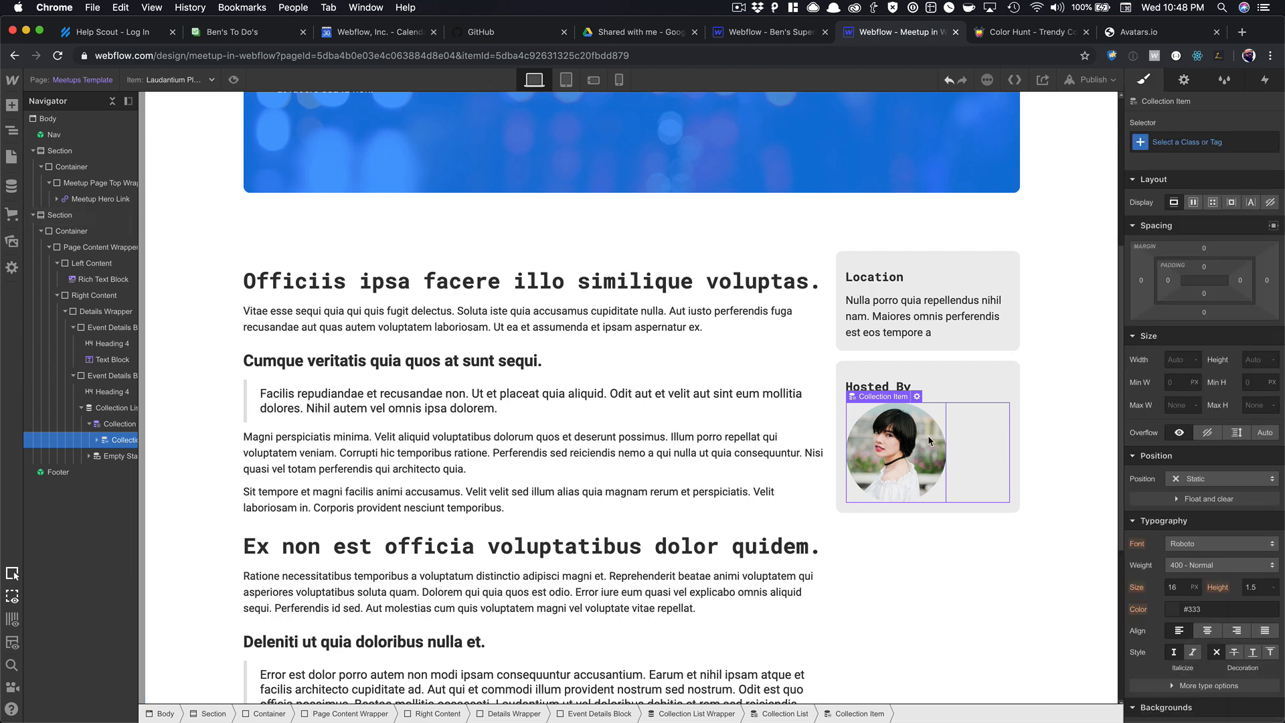
scroll(1205, 589, down, 1)
click(1213, 624)
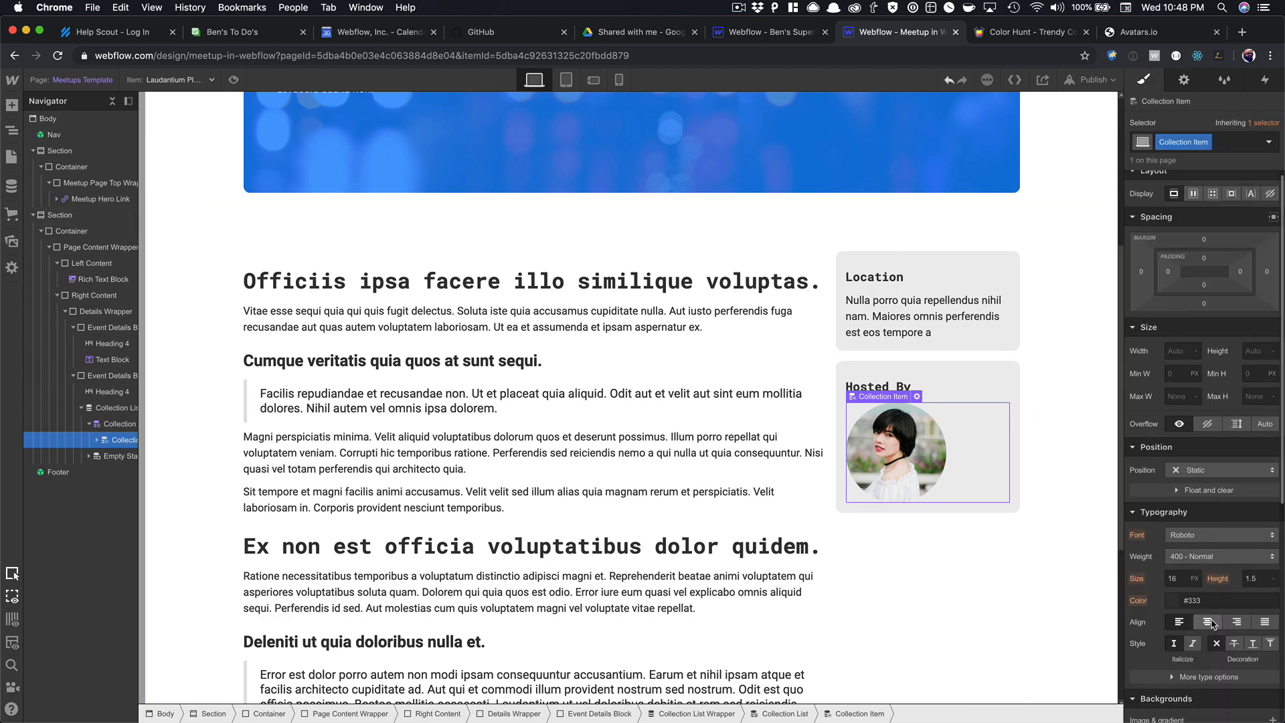
key(super+z)
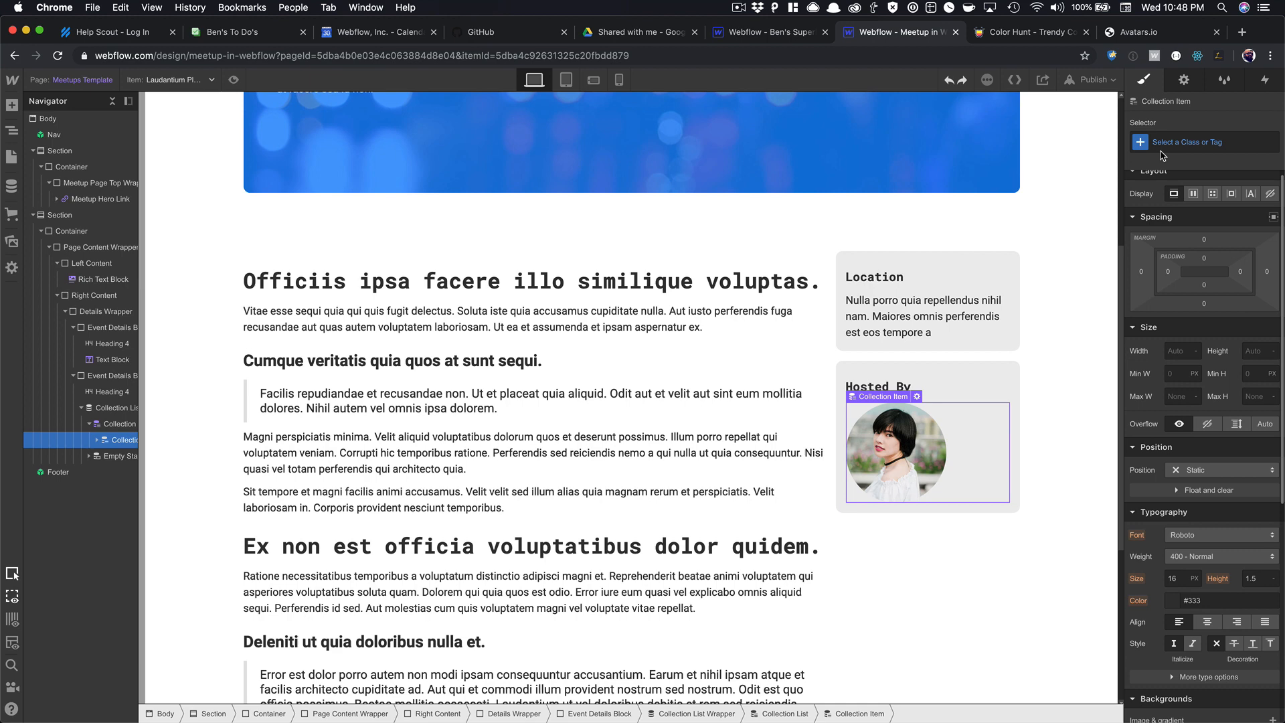
click(1192, 194)
key(super+z)
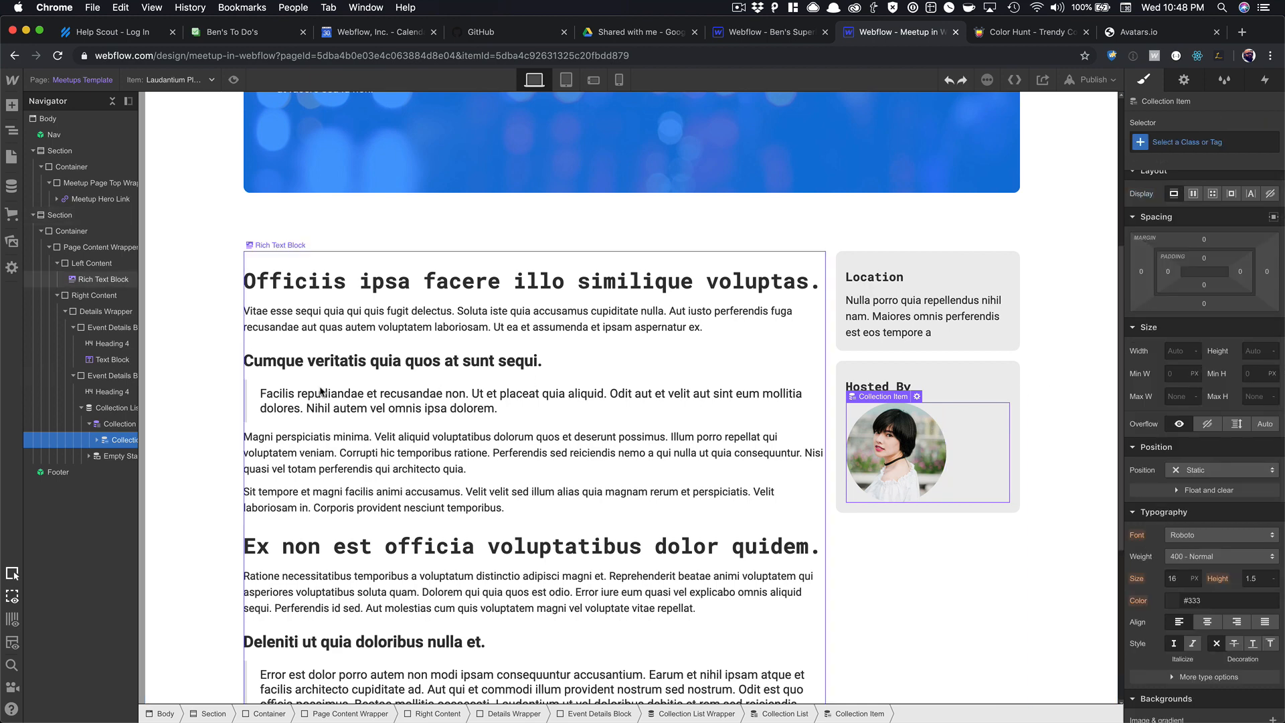
click(98, 440)
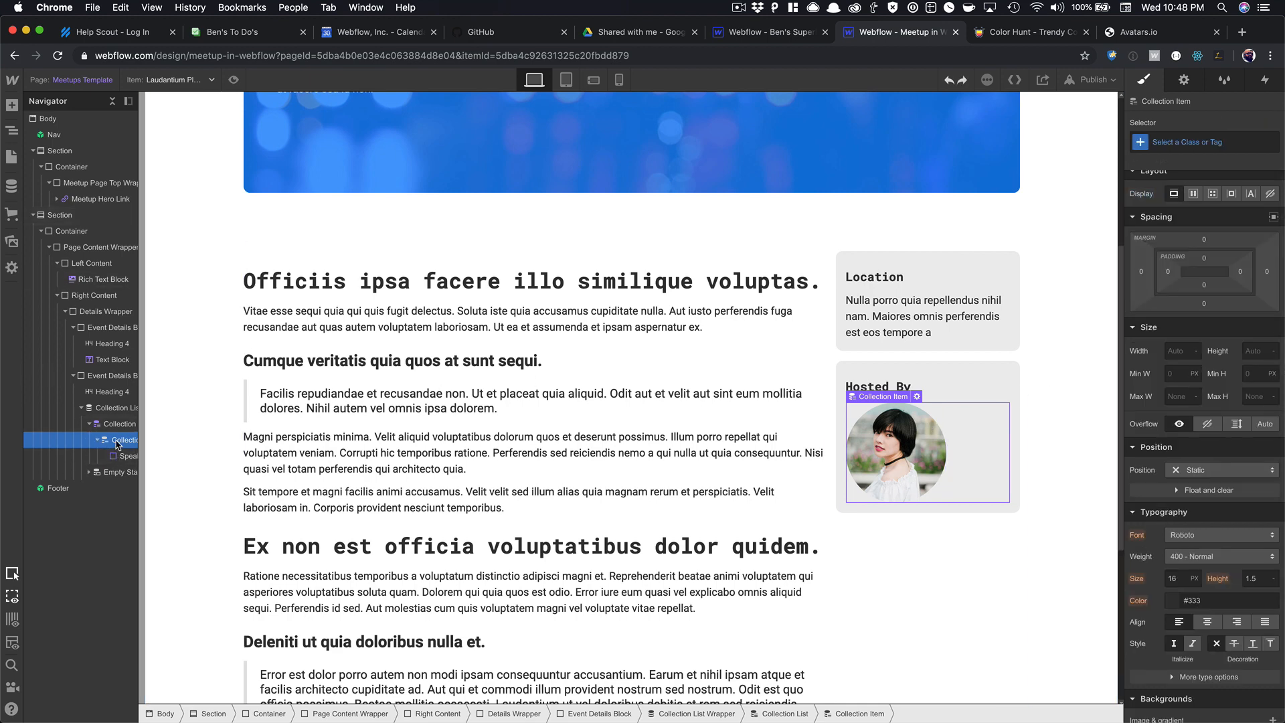
Insert a Div Block, move the speaker image into it, and give it class Speaker Wrapper.
key(super+e)
text(div)
key(Return)
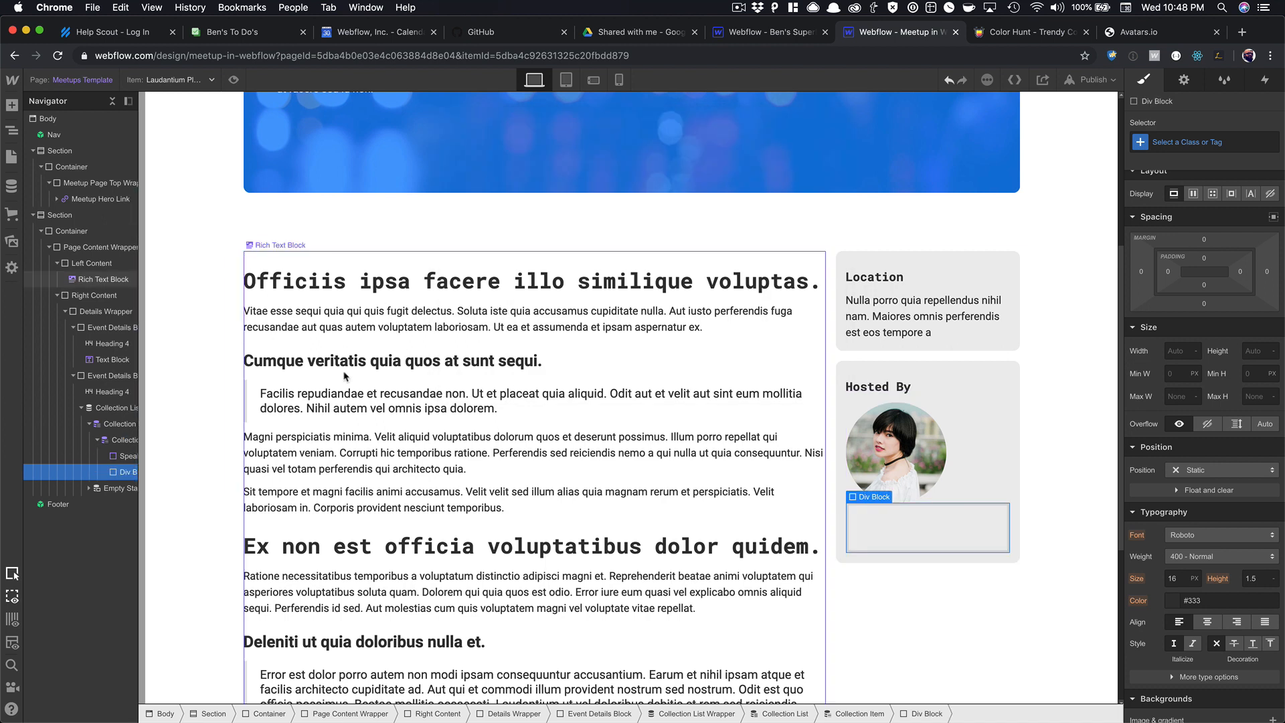
drag(114, 458, 124, 473)
click(1179, 139)
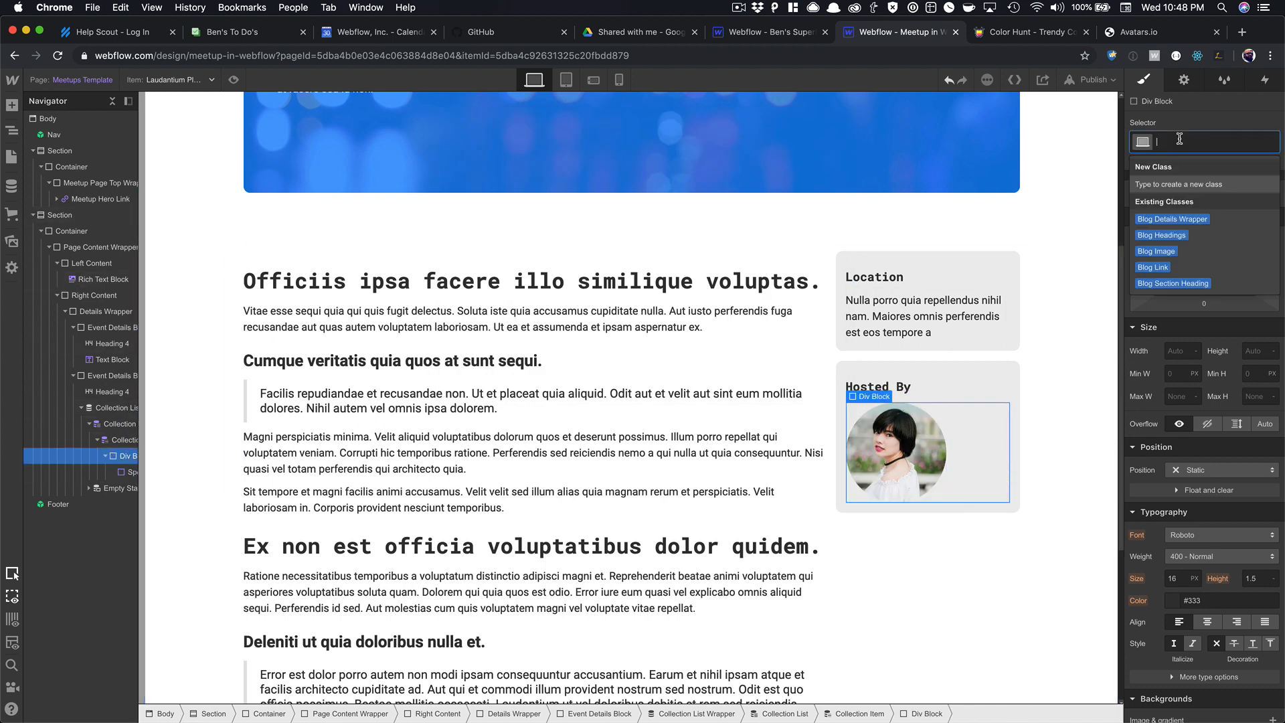
text(Spea)
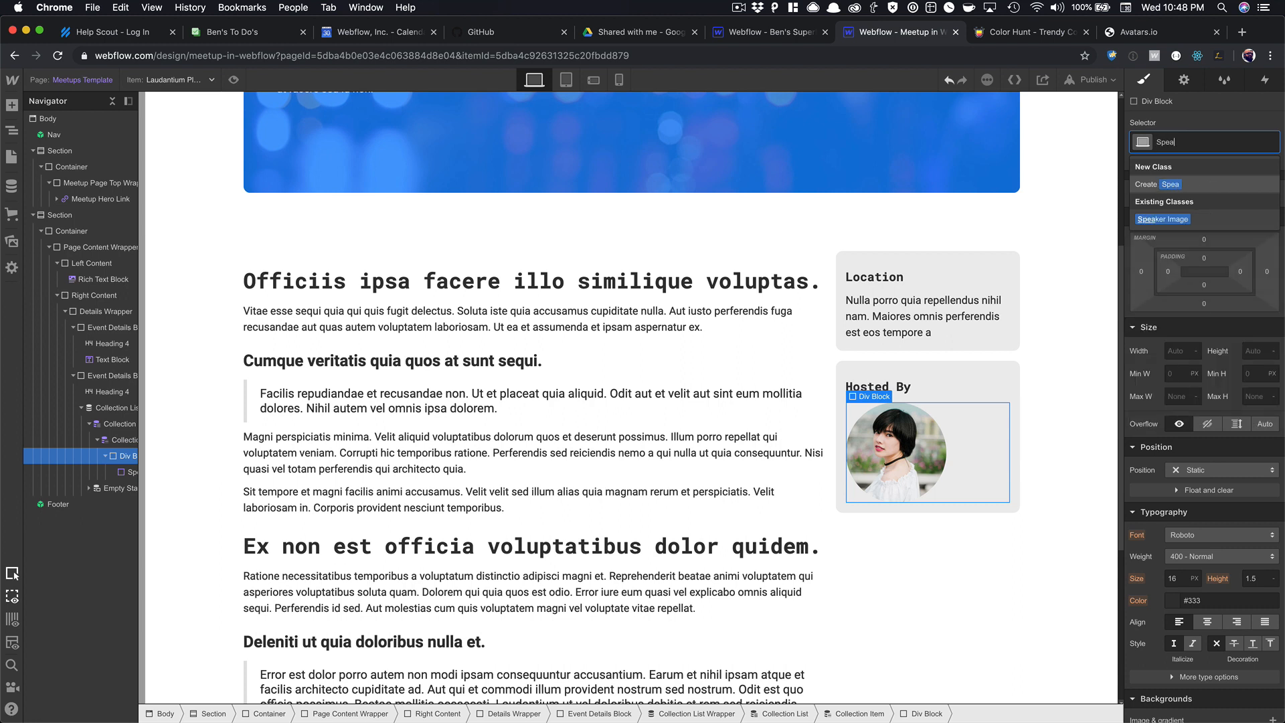
text(ker Wrapper)
key(Return)
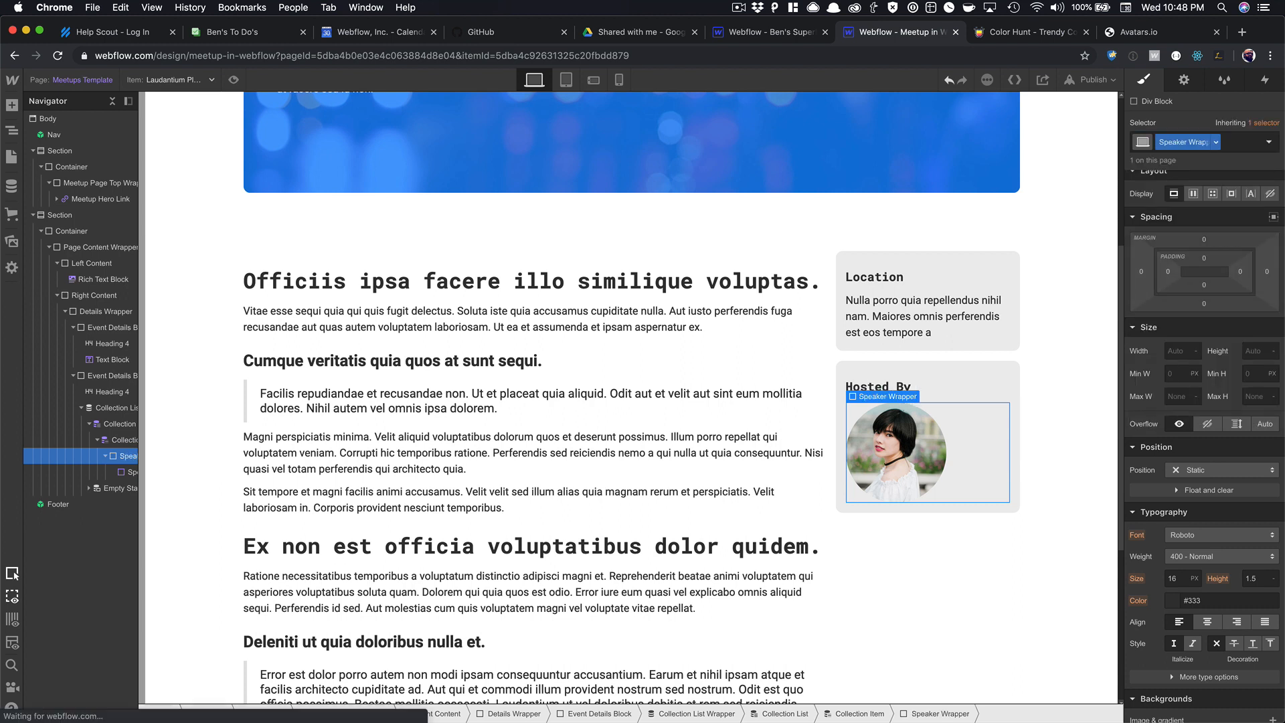
Make Speaker Wrapper a flex container centred horizontally, with 15 px margin below the image.
click(1192, 197)
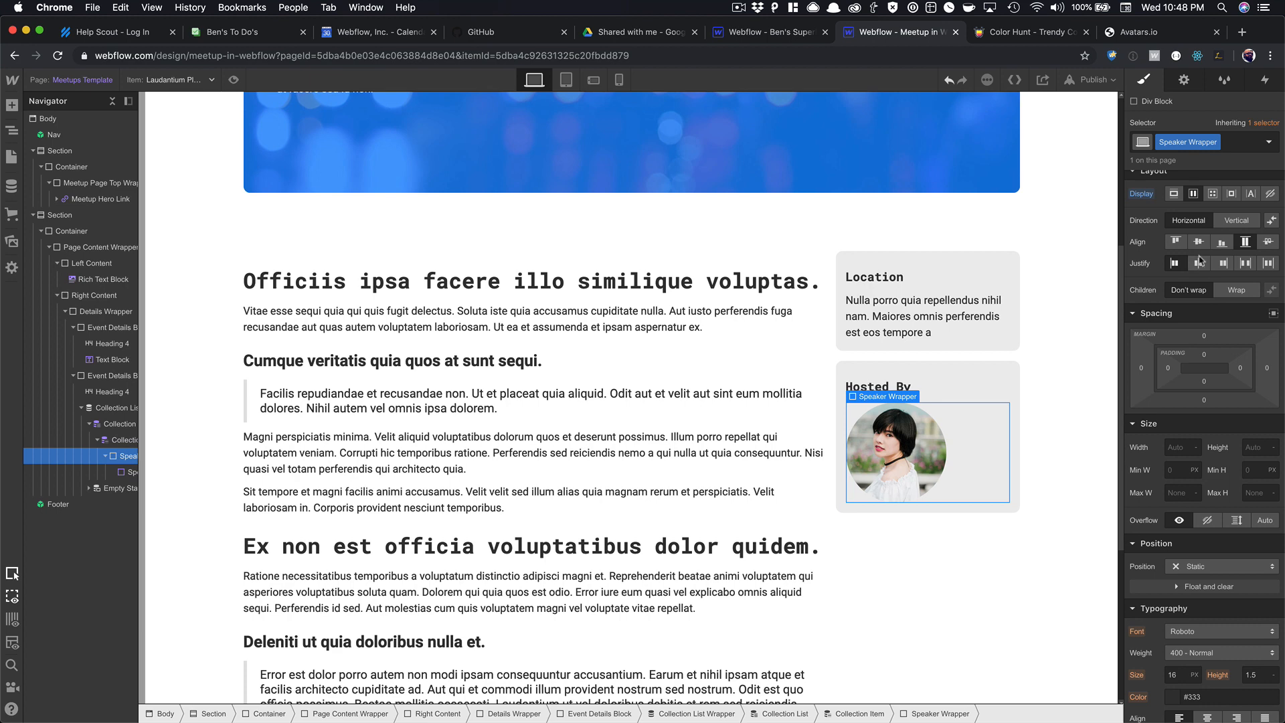
click(1199, 265)
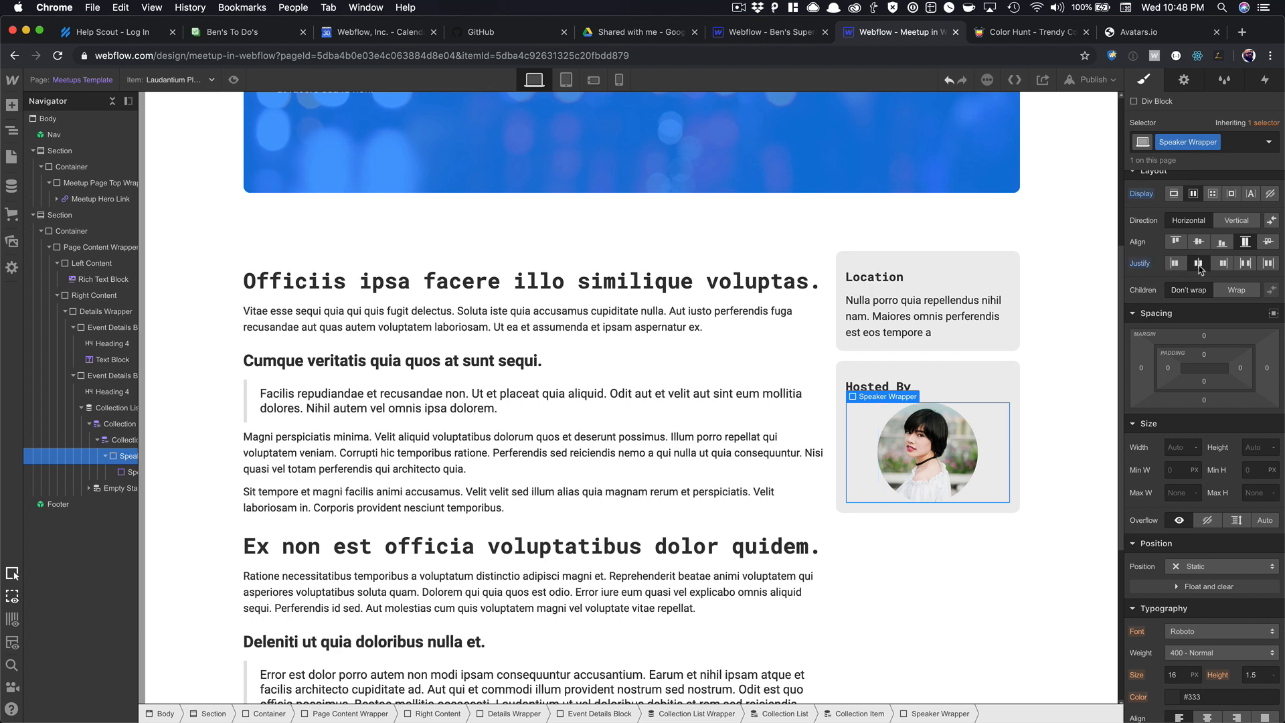
click(992, 442)
drag(1217, 367, 1218, 398)
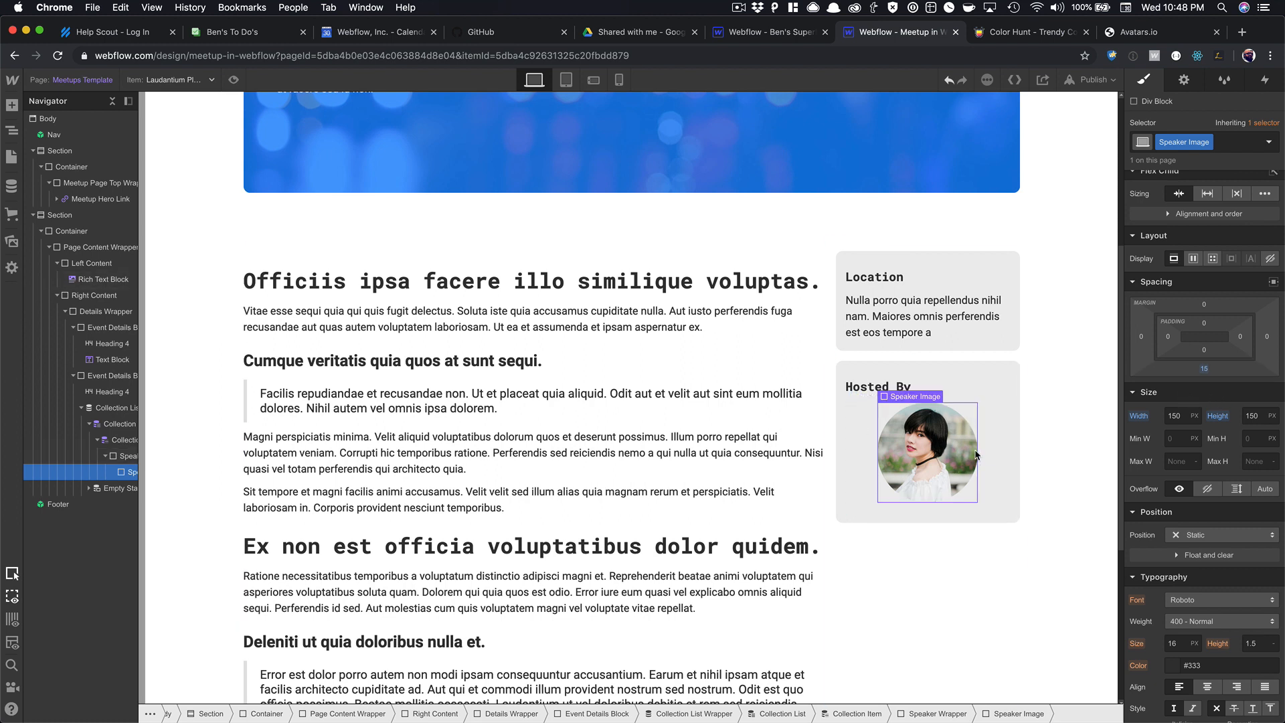
key(super+e)
Add a Text Block beside the photo and set Speaker Wrapper to vertical direction, centred.
text(te)
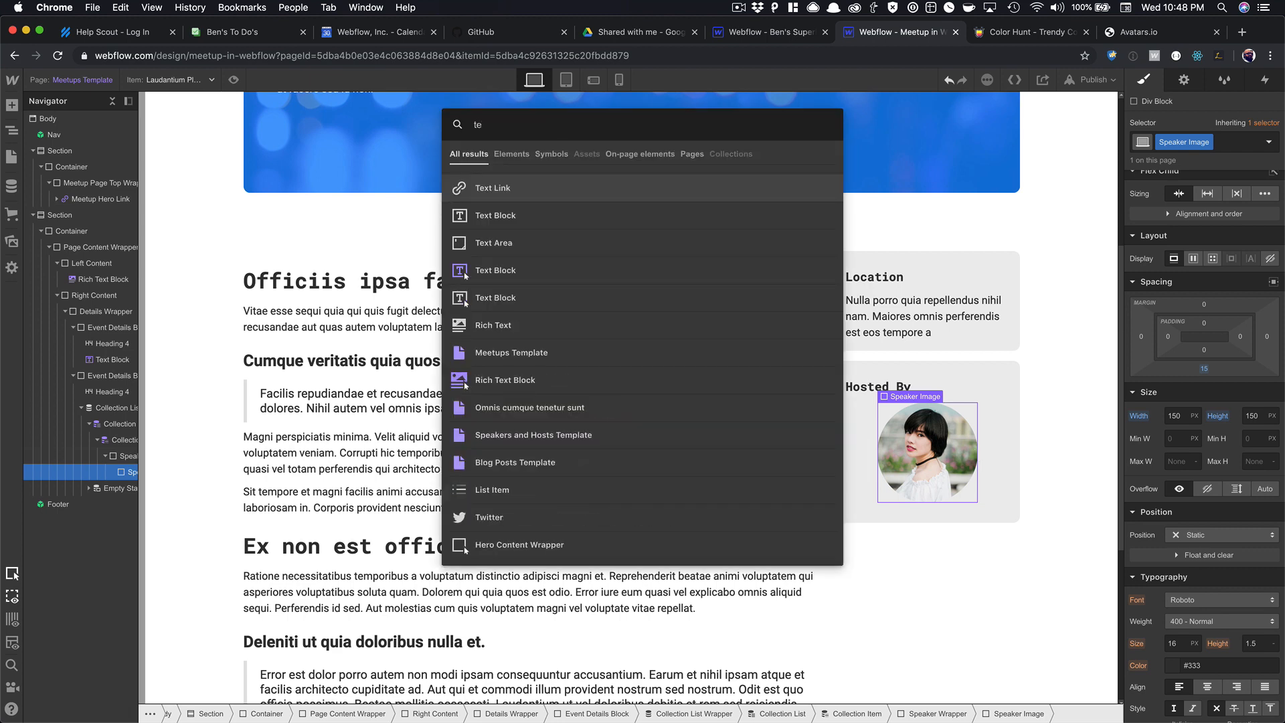
key(Down)
key(Return)
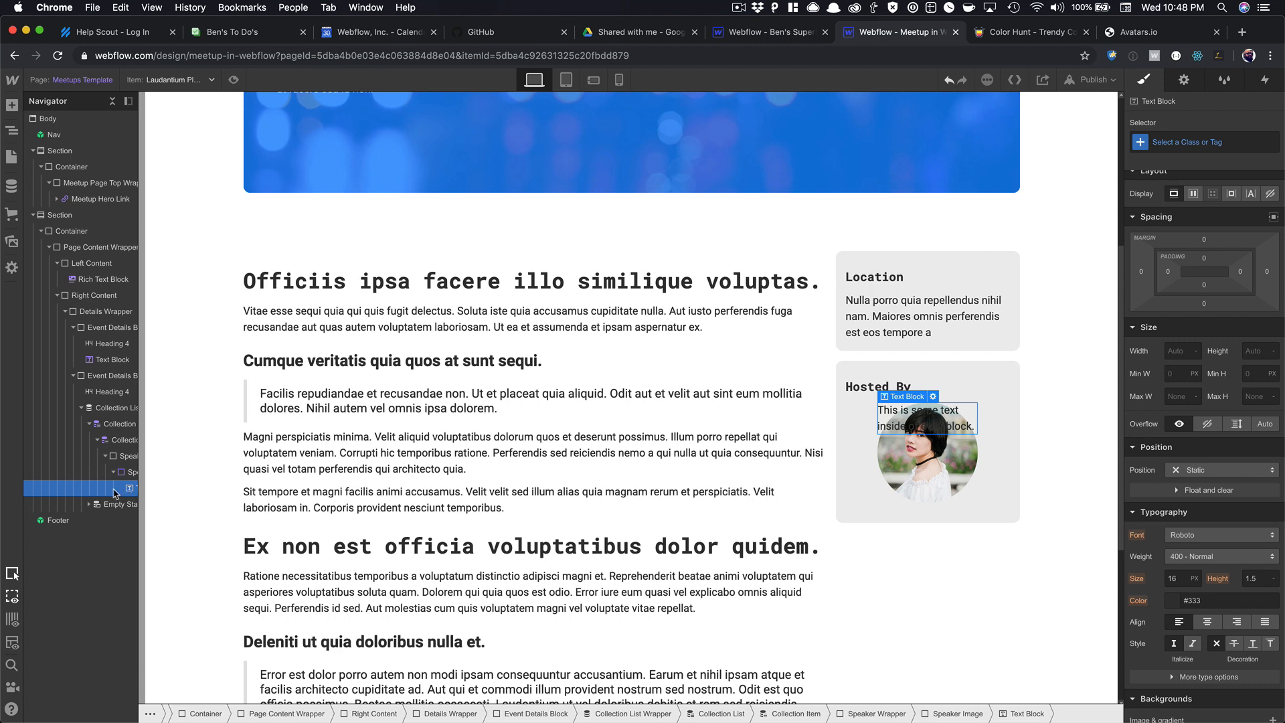
drag(114, 494, 100, 491)
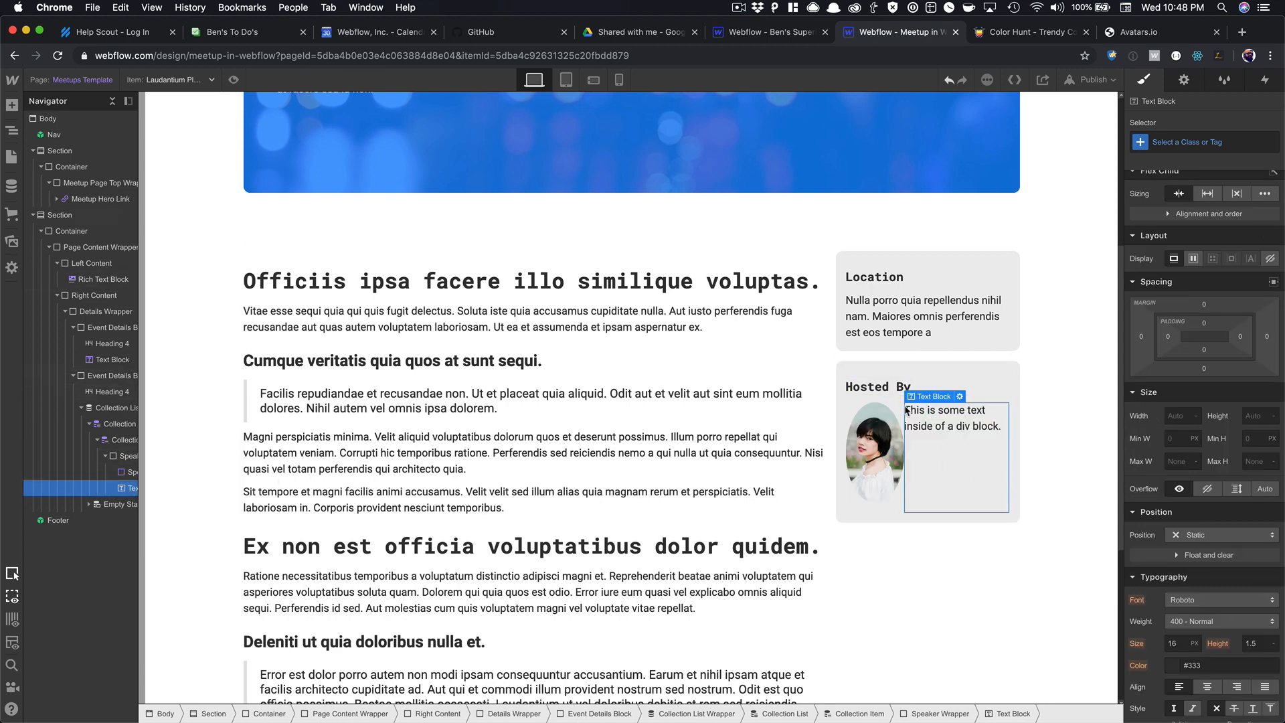
key(Up)
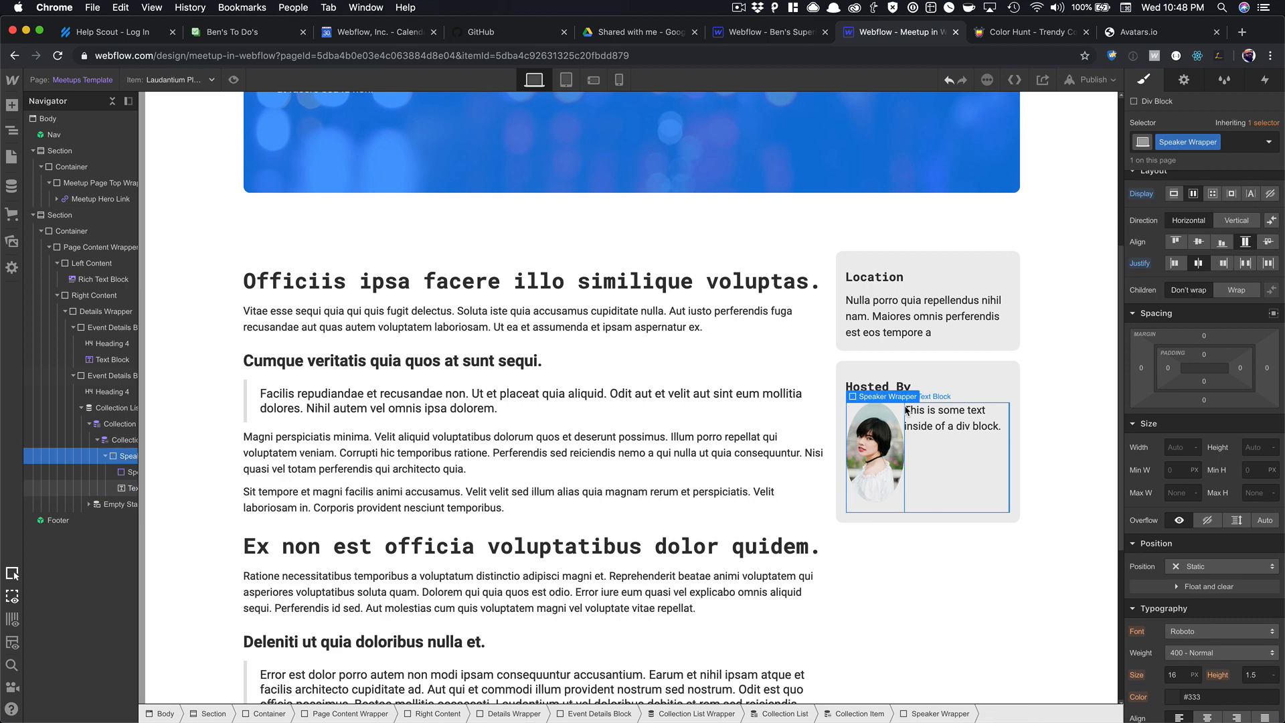
click(1236, 220)
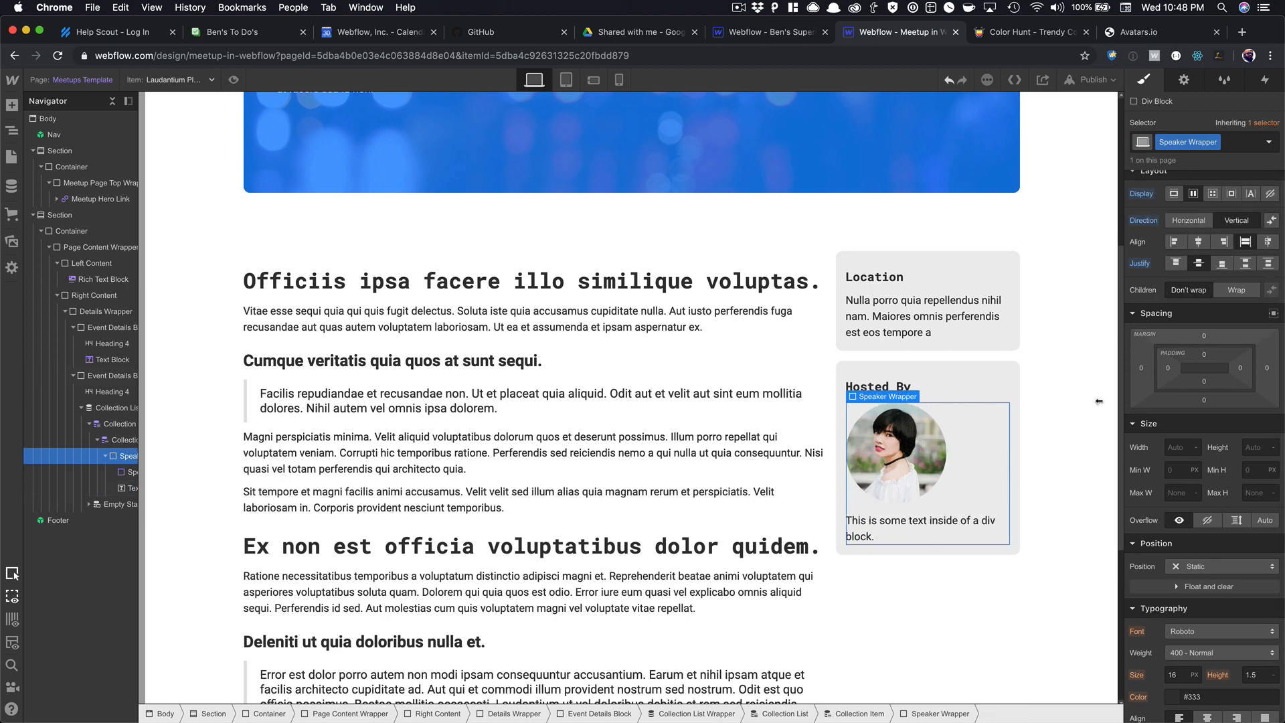
click(1198, 242)
Bind the text block's content to the host's Name field.
click(909, 534)
click(902, 507)
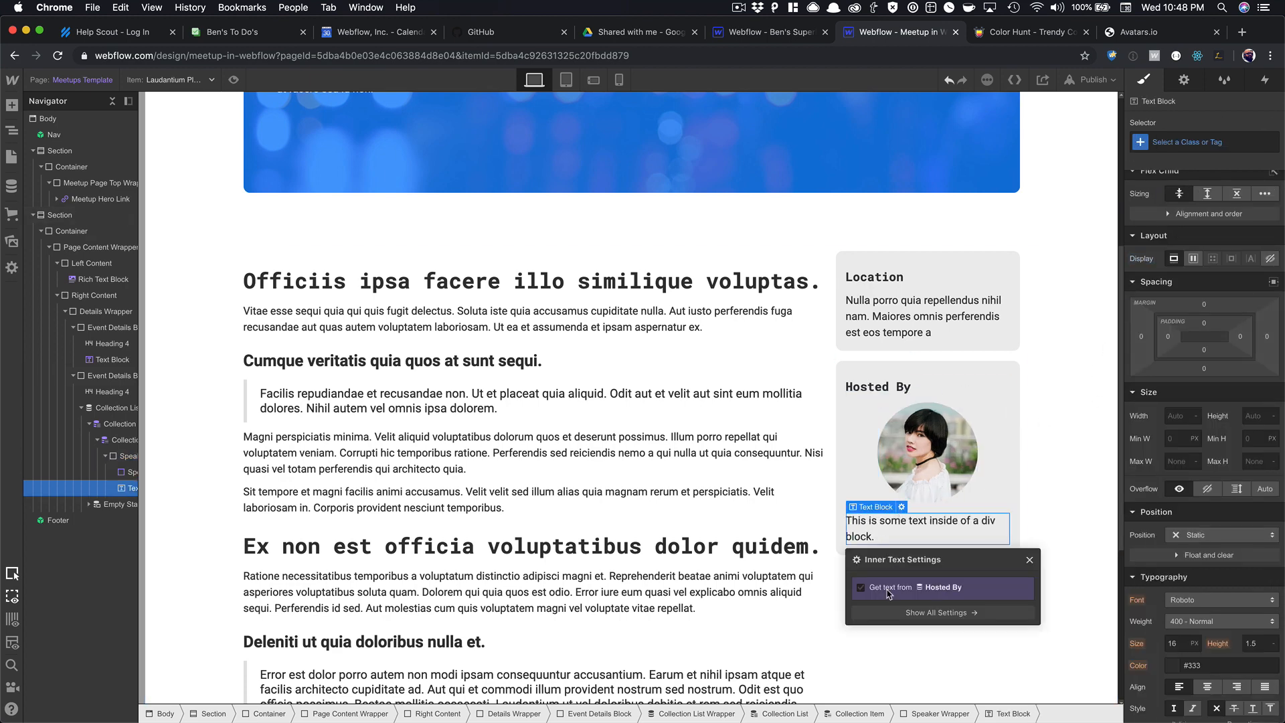
click(887, 611)
click(891, 631)
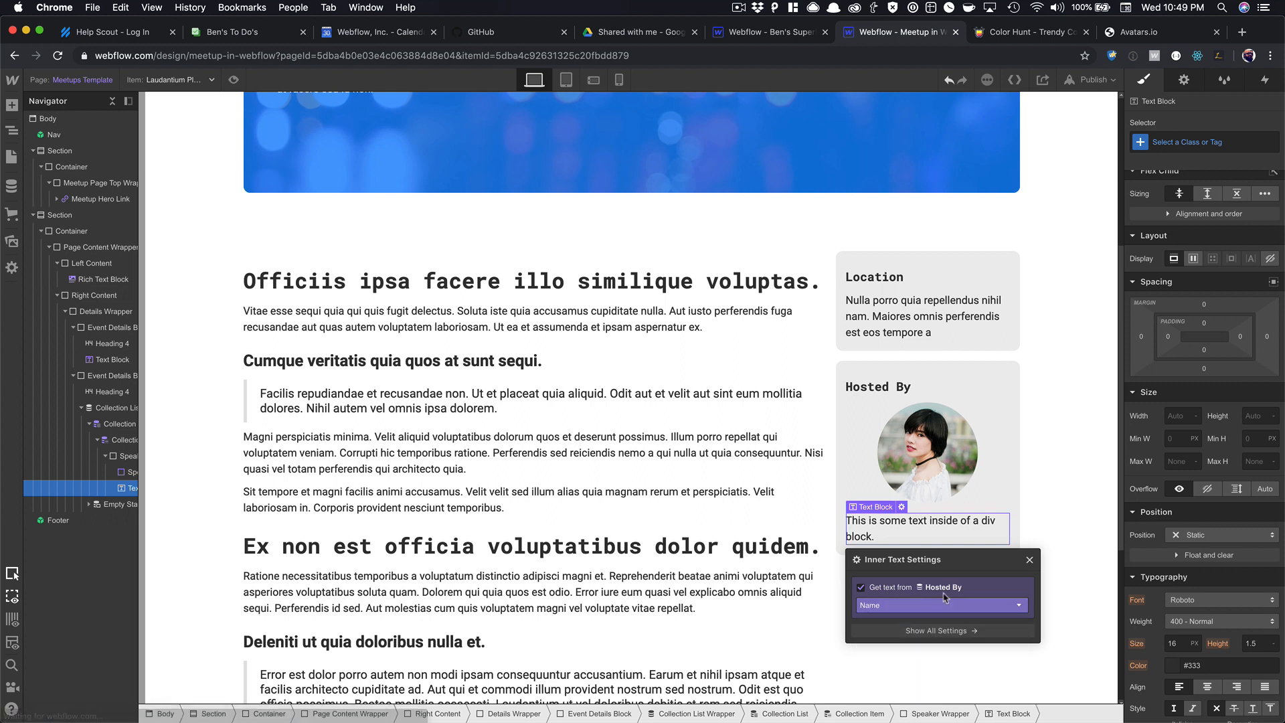
click(1032, 559)
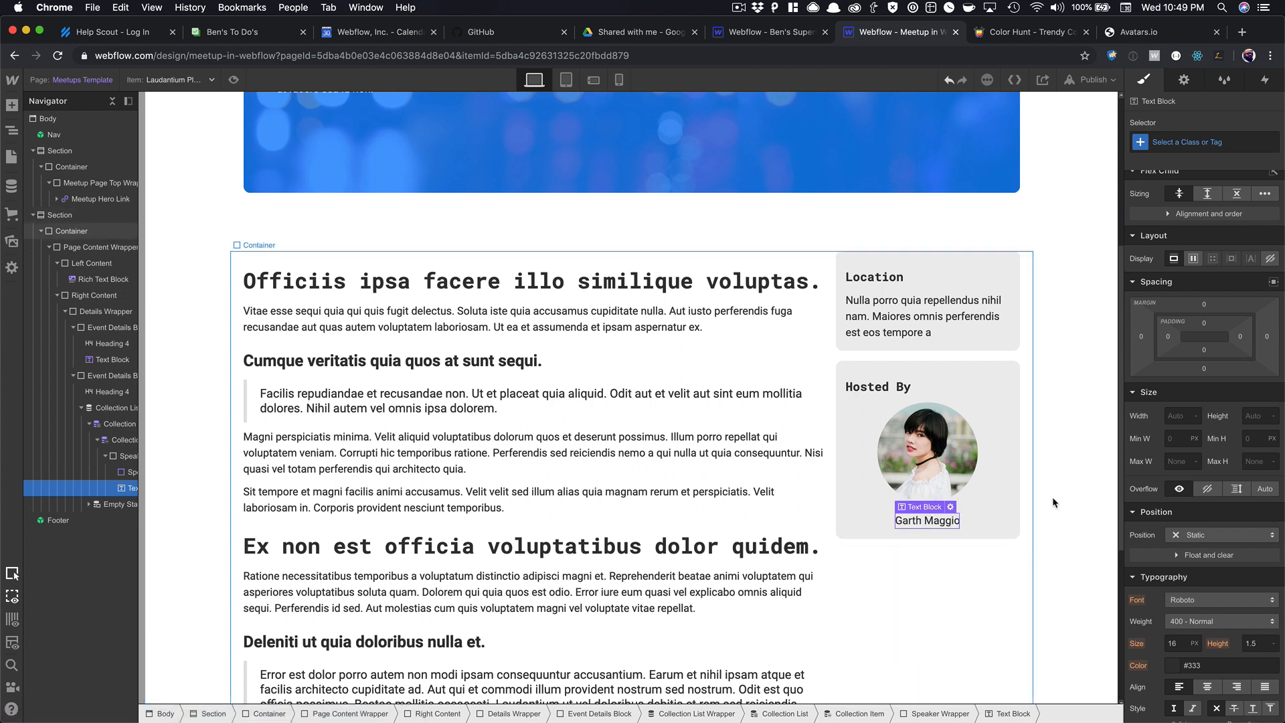
Give the name text class Speaker Name, set in Roboto Mono 700 Bold.
click(1176, 145)
text(peak)
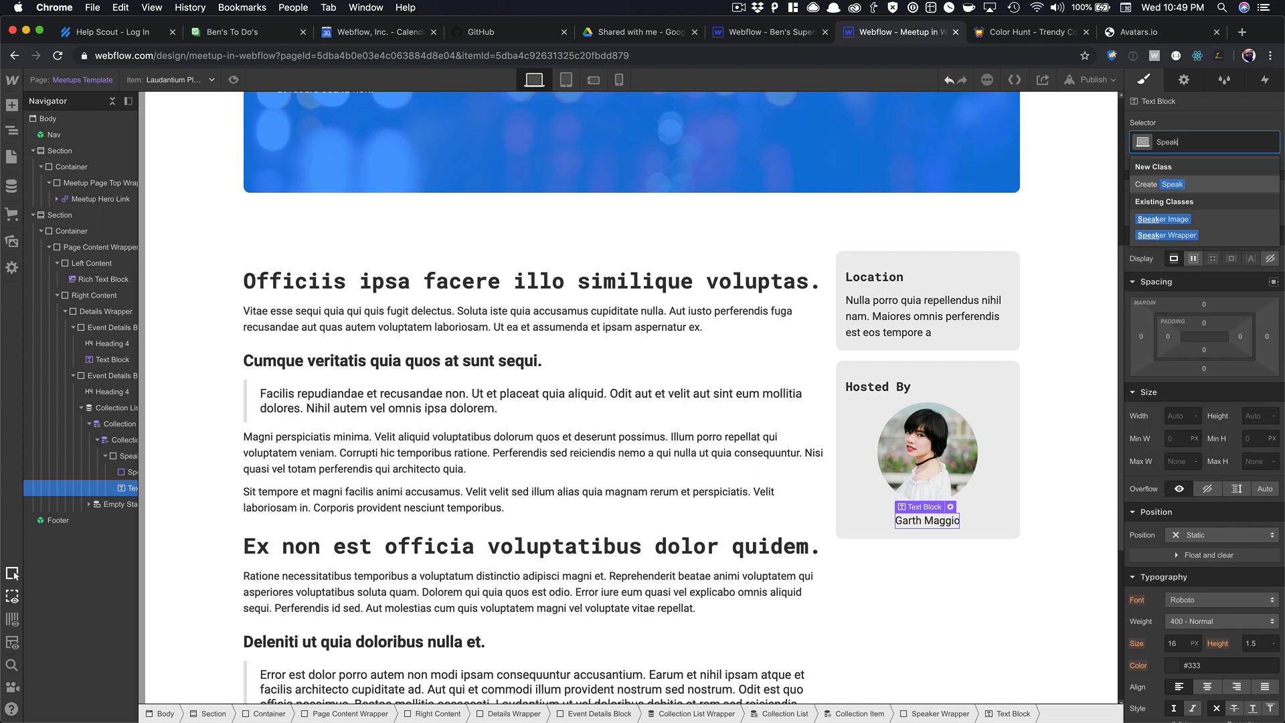
text(er Name)
key(Return)
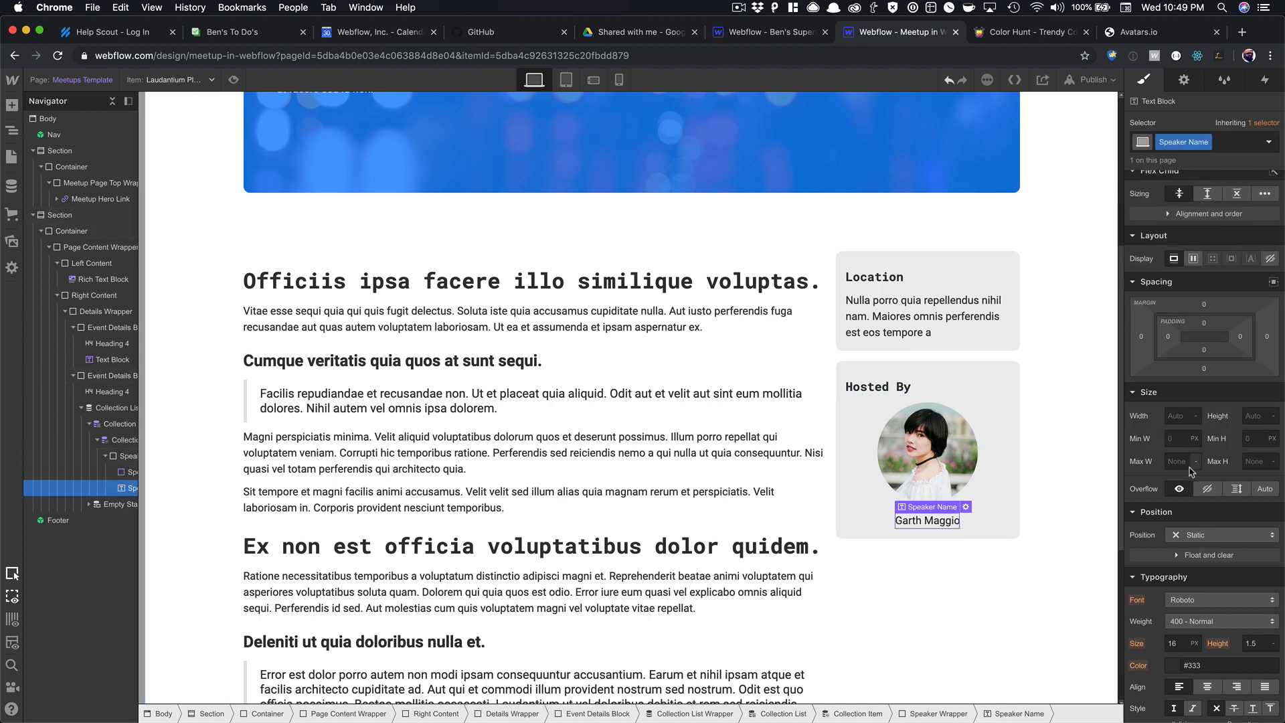
click(1205, 603)
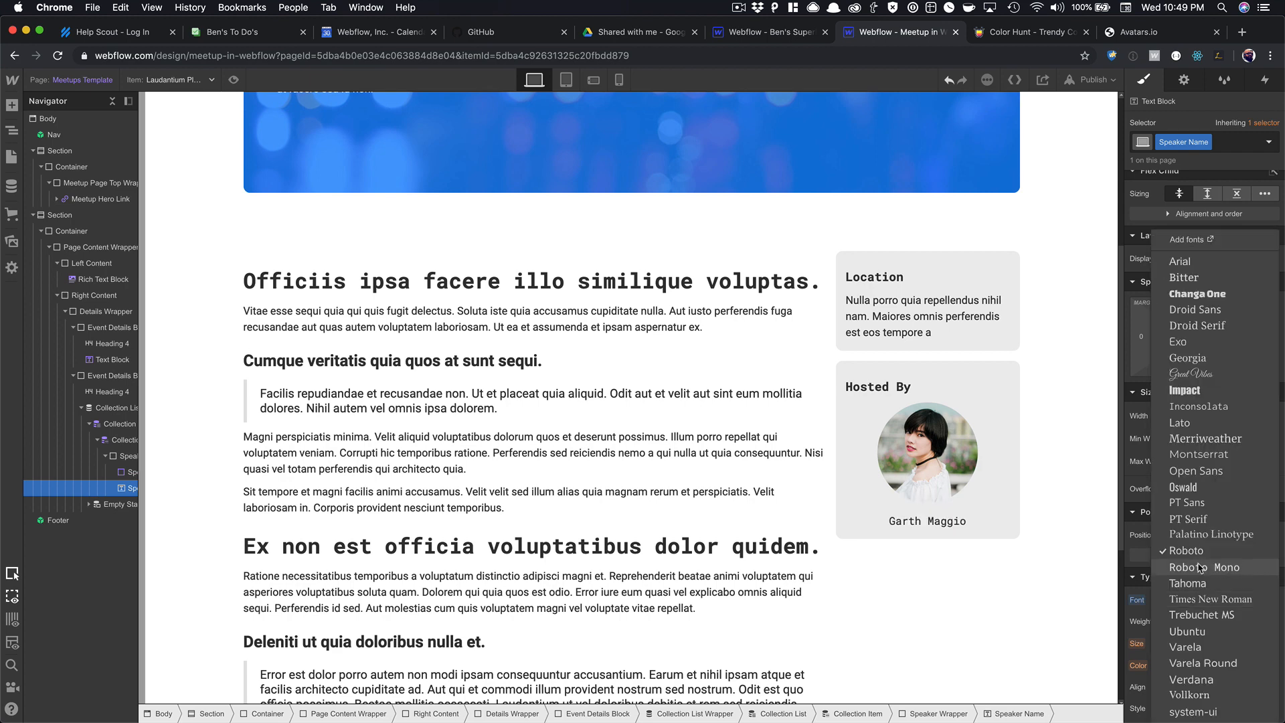
click(1195, 579)
click(1188, 623)
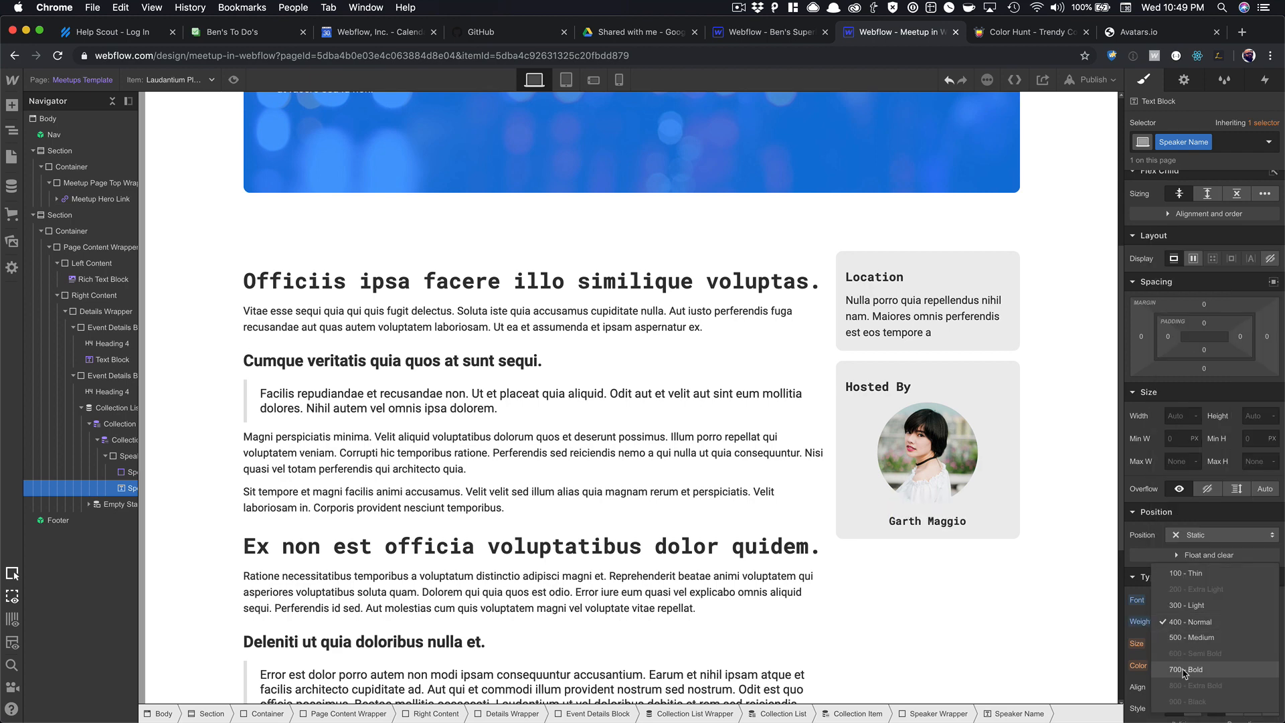
click(1182, 663)
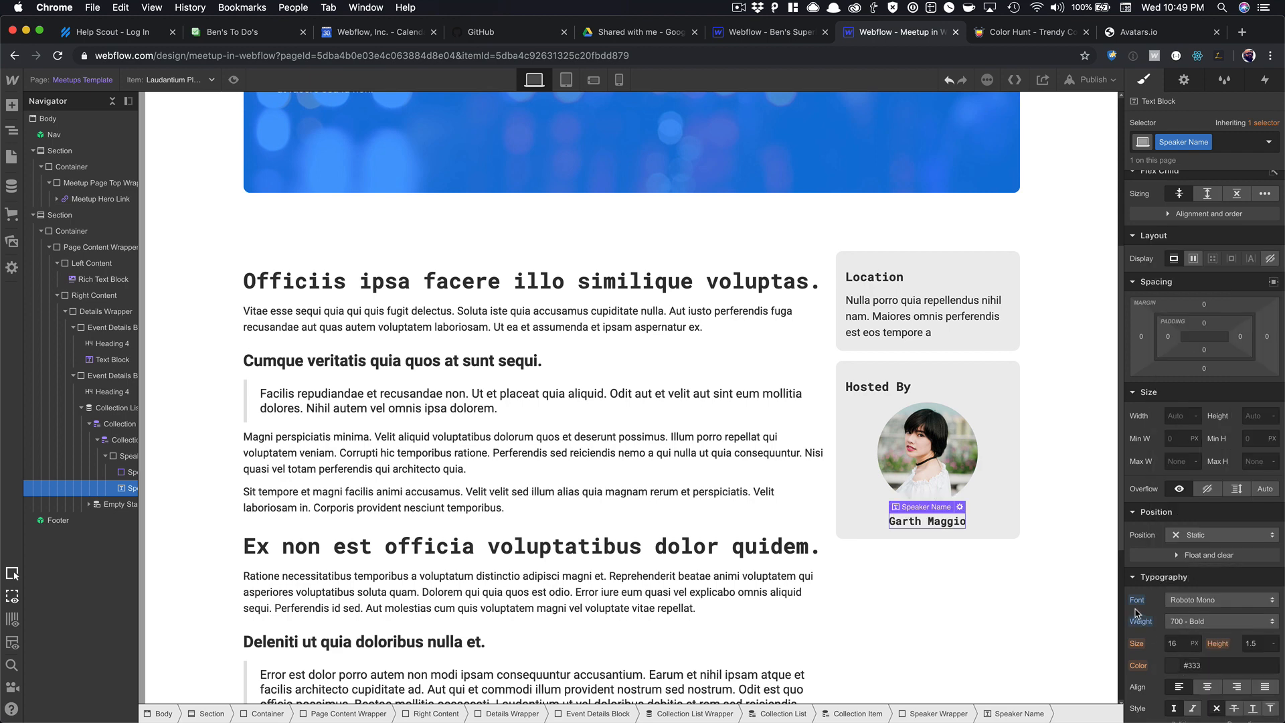
scroll(959, 399, down, 4)
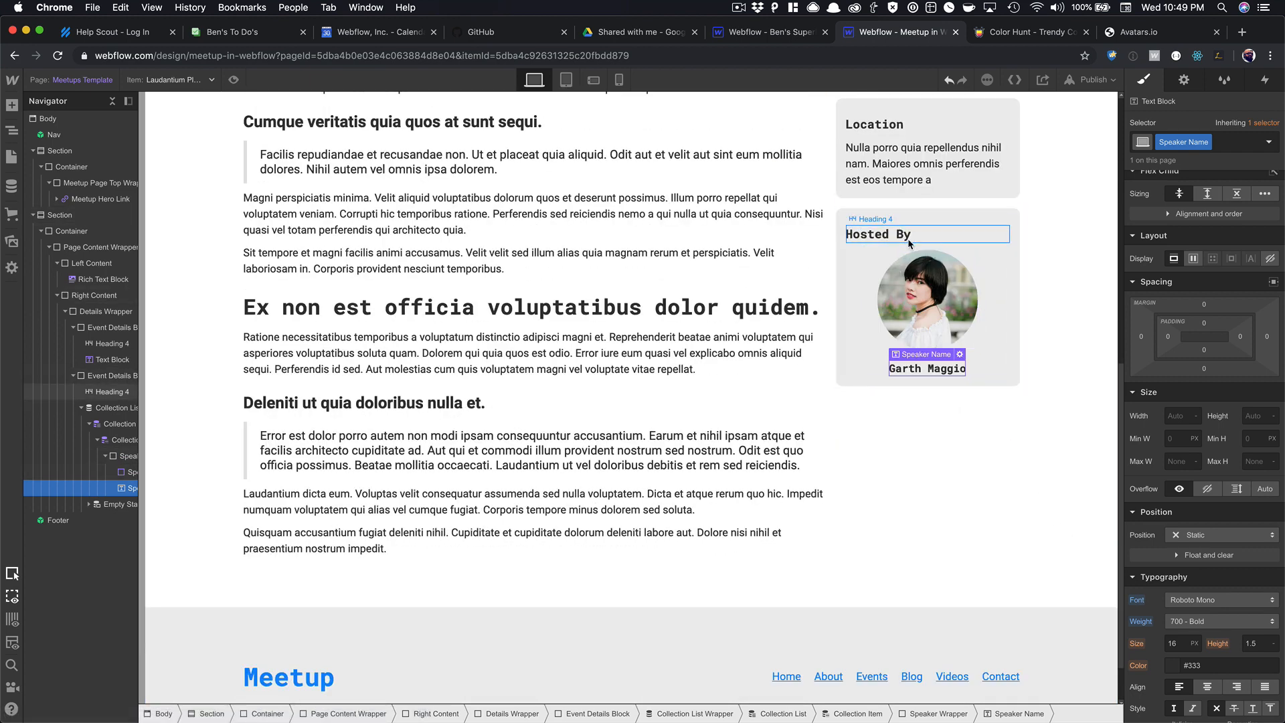
click(884, 267)
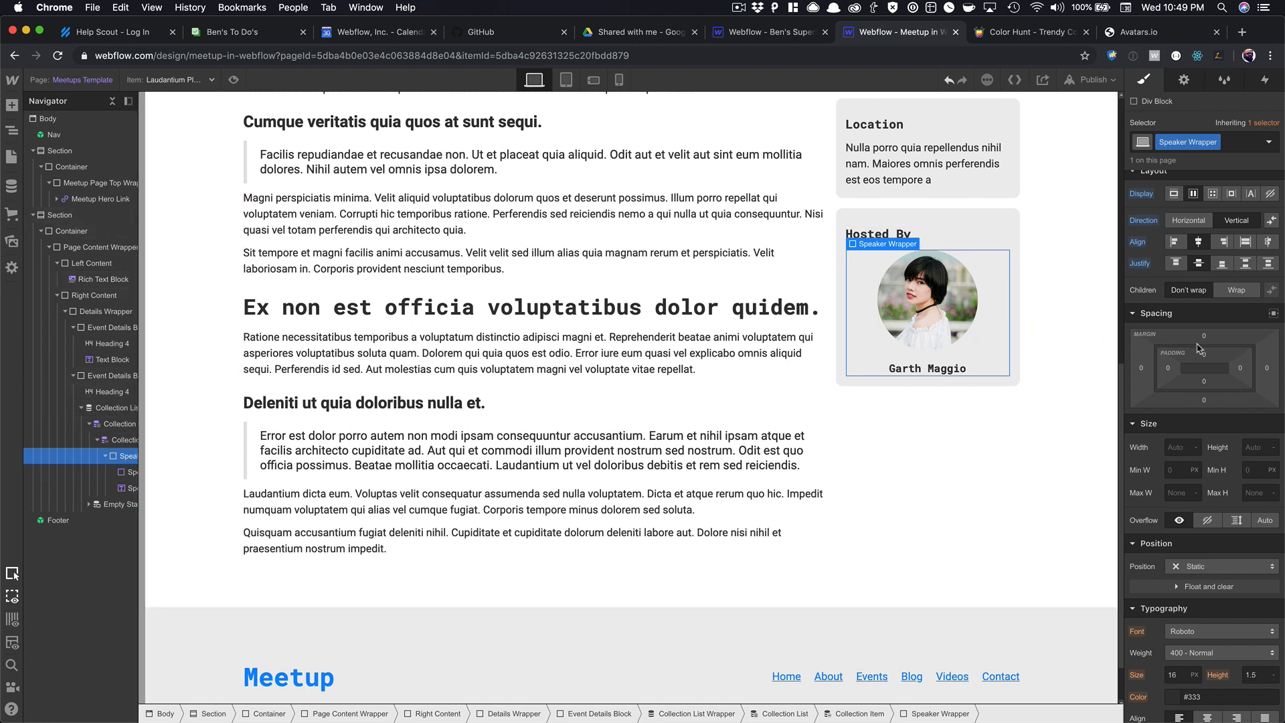
Give the Speaker Wrapper 15 px top and bottom margins and check it in preview.
drag(1200, 336, 1201, 311)
scroll(292, 131, up, 6)
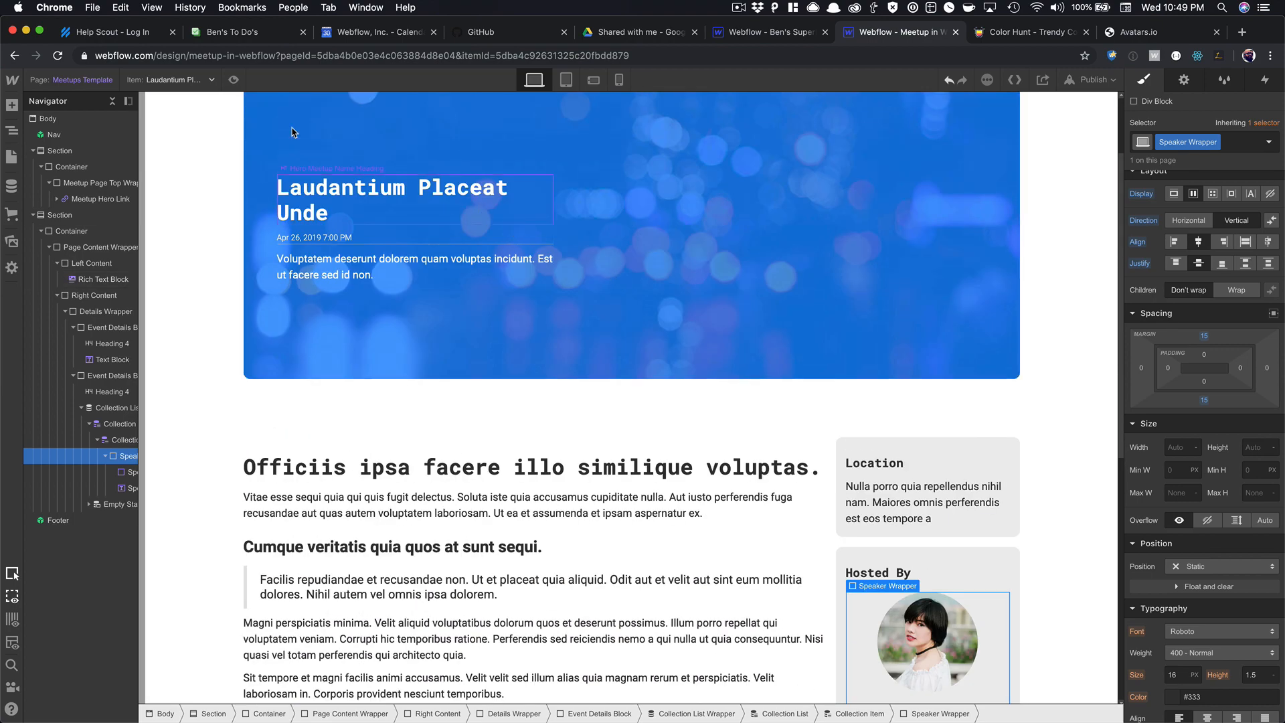
click(234, 80)
scroll(288, 194, down, 5)
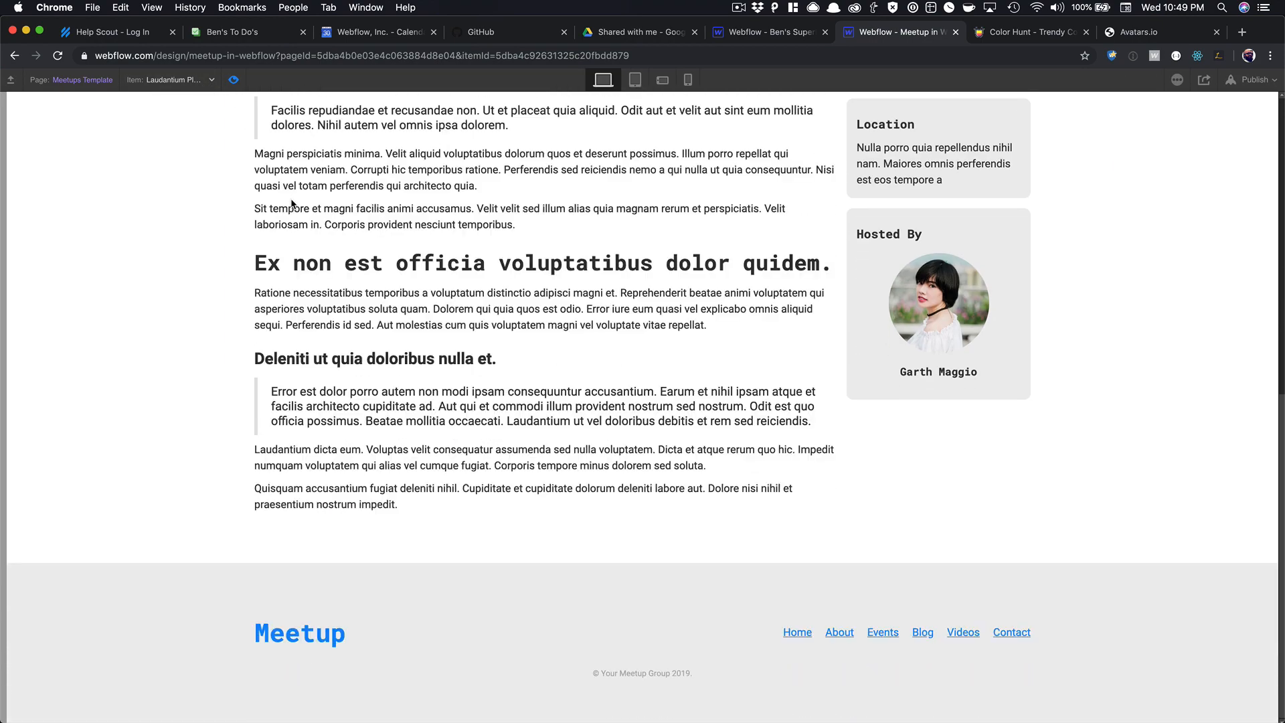
scroll(292, 204, up, 5)
scroll(792, 214, down, 3)
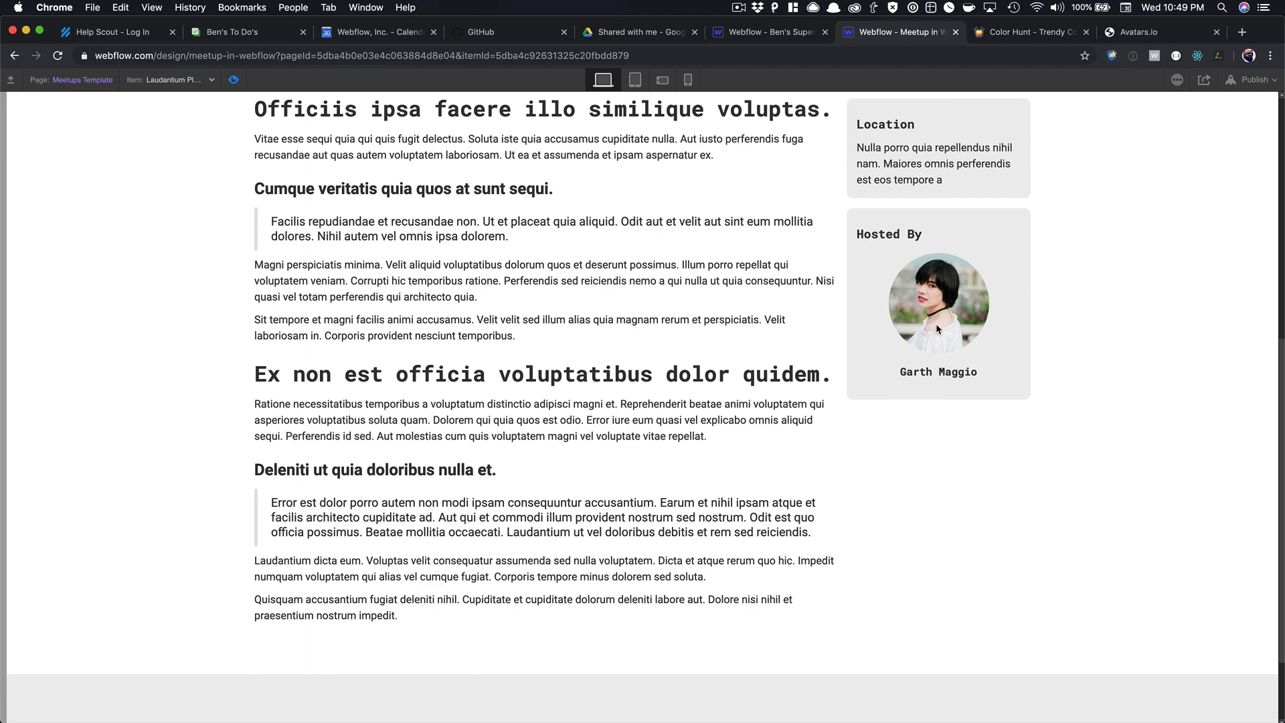
key(Escape)
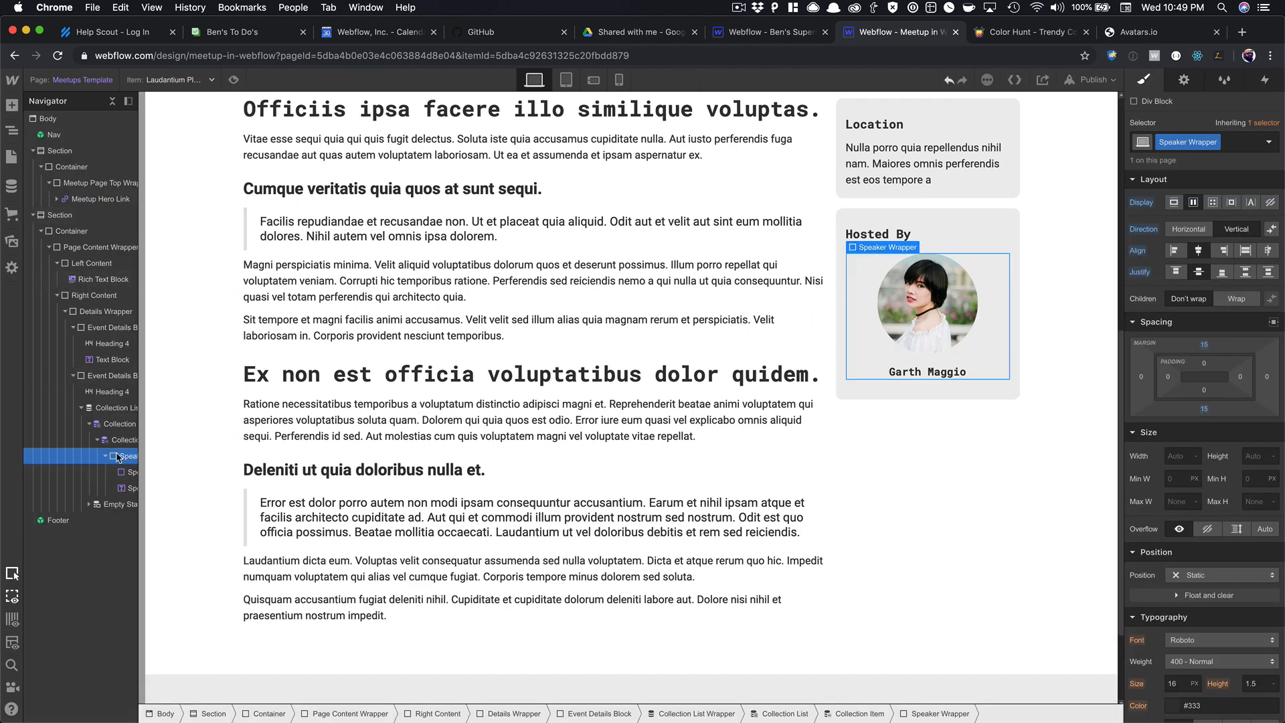
Convert the Speaker Wrapper into a Link Block with black text colour.
right_click(858, 296)
mouse_move(866, 538)
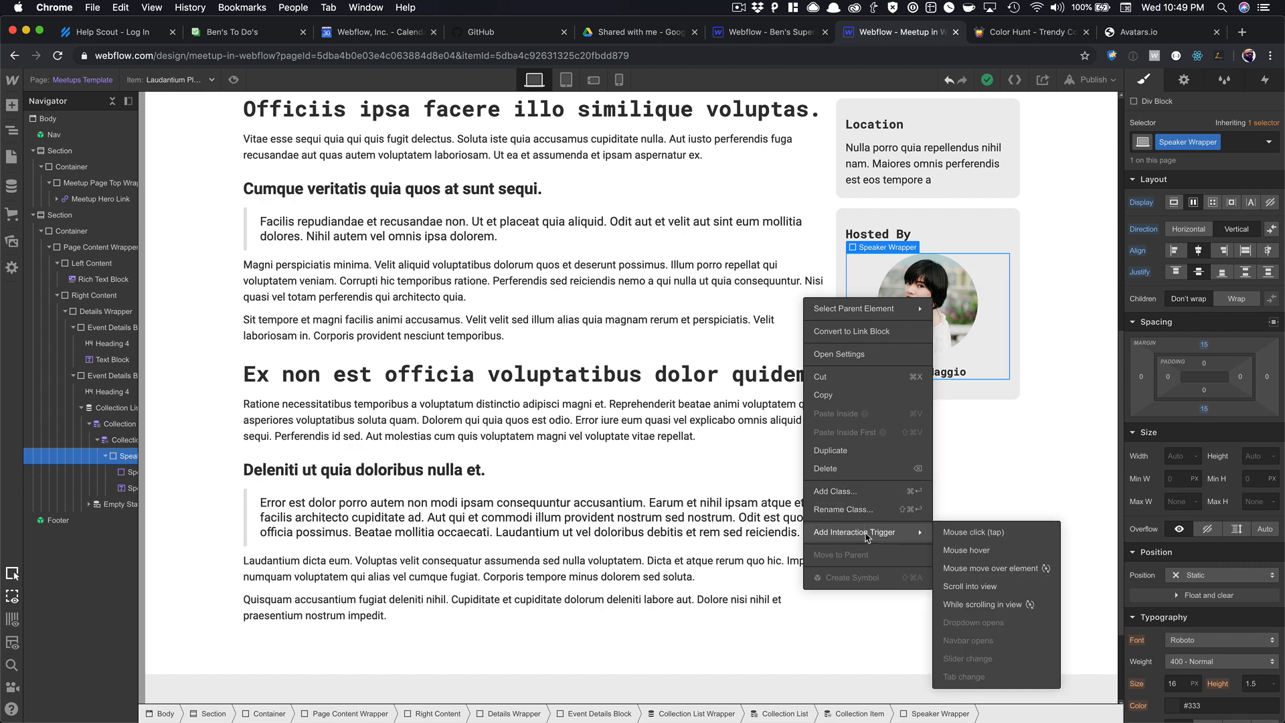
click(860, 333)
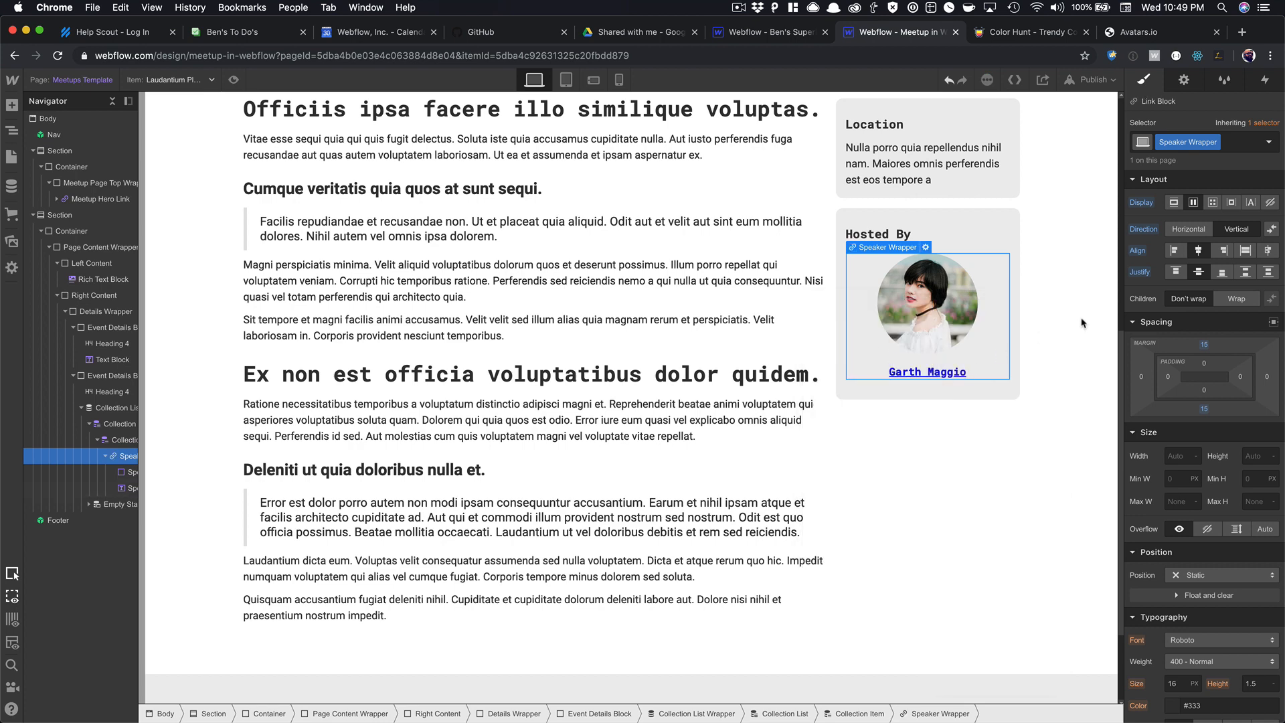
scroll(1199, 469, down, 4)
click(1173, 569)
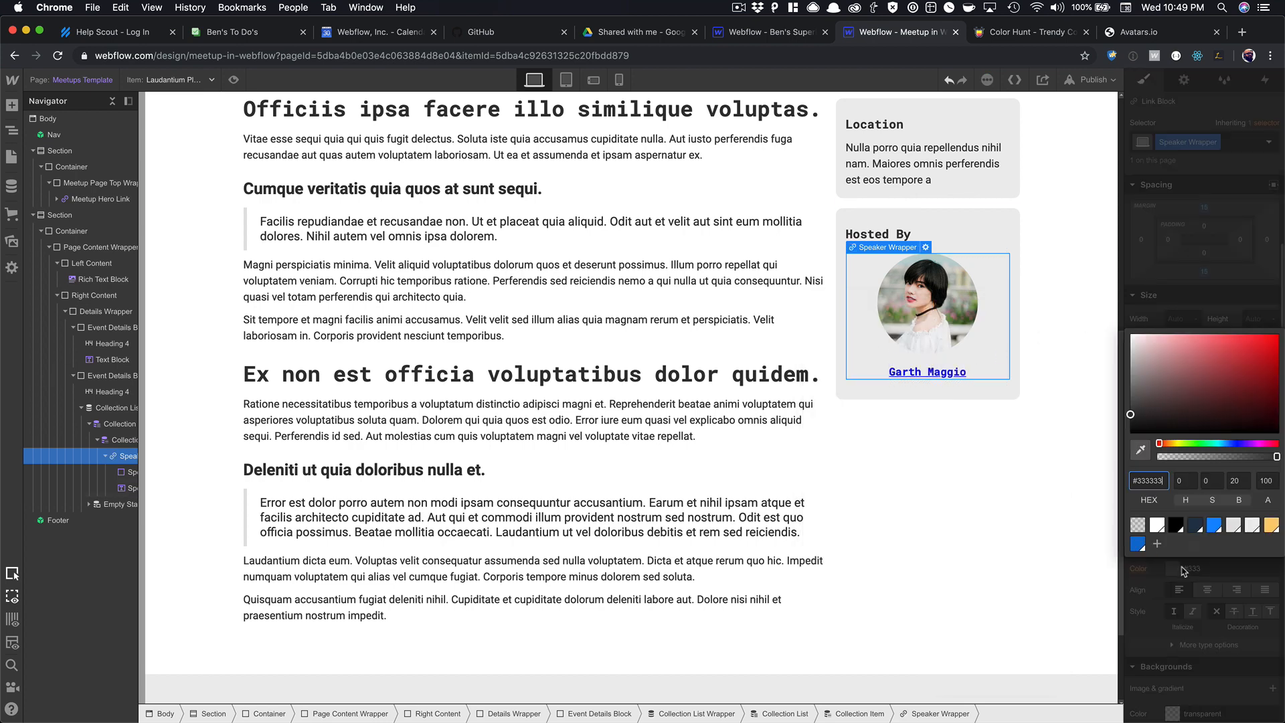
click(1175, 527)
click(1181, 290)
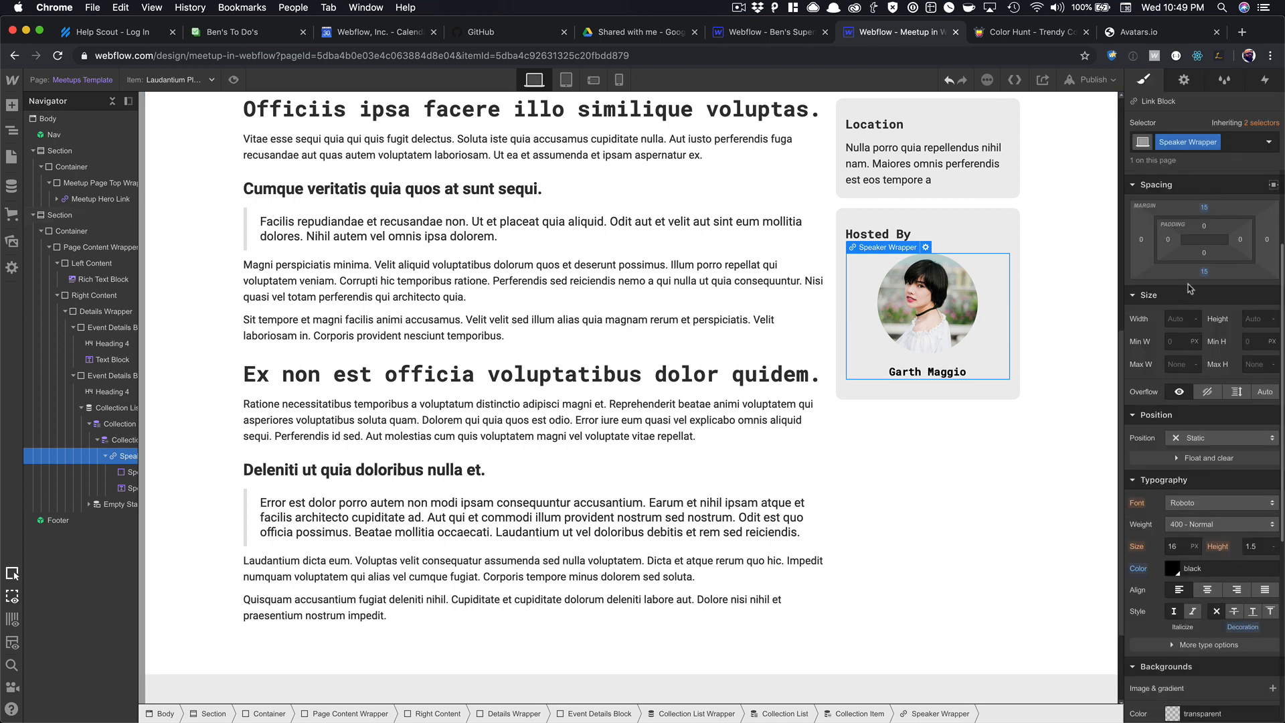
Link the speaker card to the 'Current Speakers and Host' page.
click(1184, 81)
click(1164, 186)
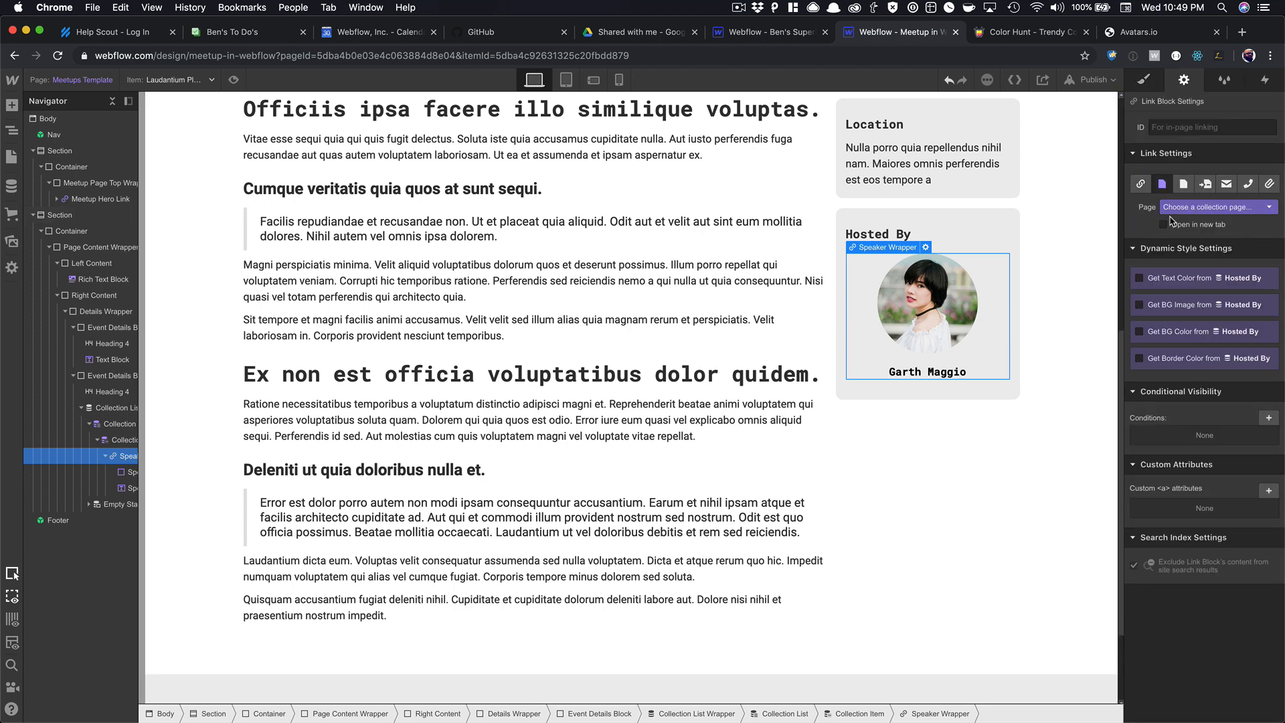
click(1173, 209)
click(1175, 233)
click(1071, 291)
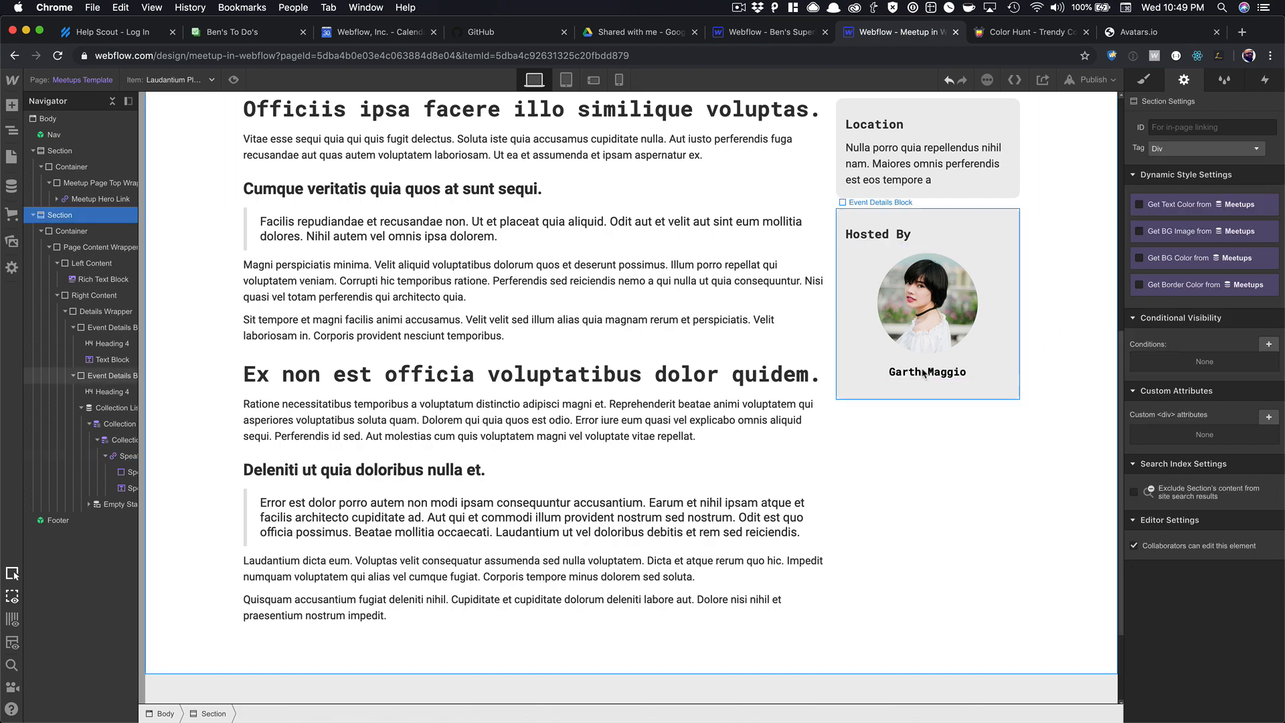
Preview the page and scroll through the linked speaker card.
click(234, 80)
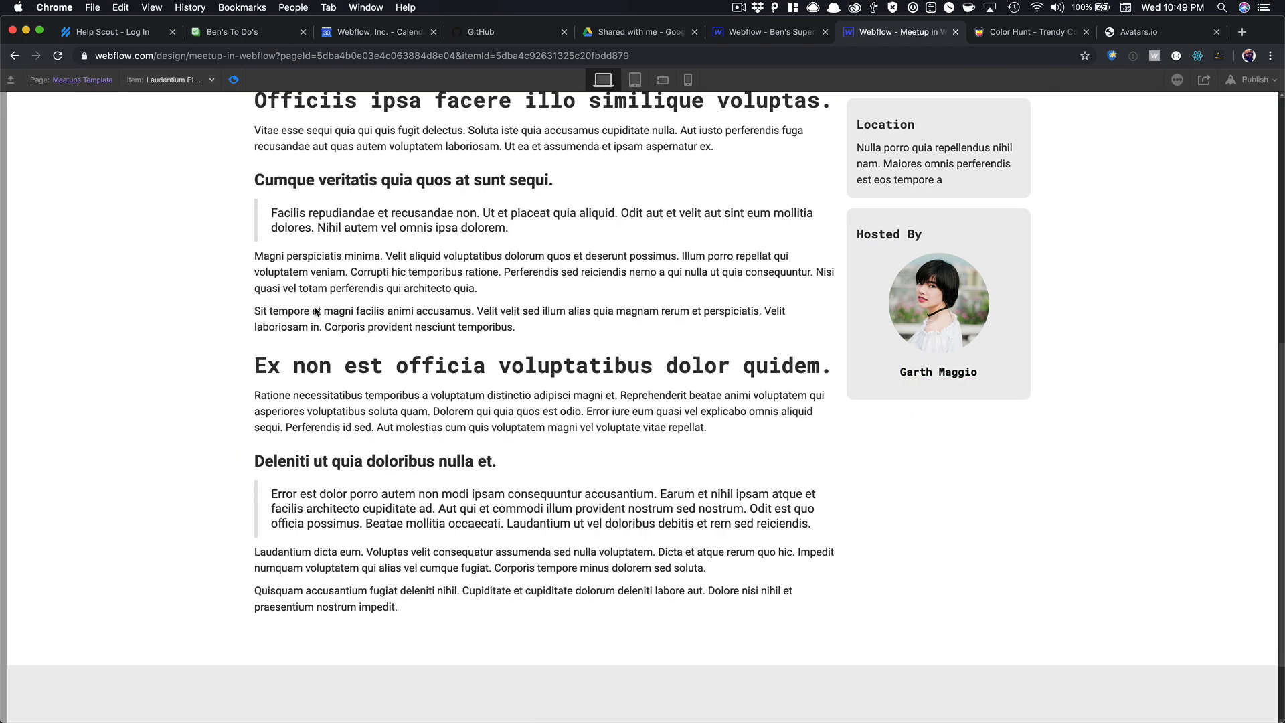
scroll(351, 332, down, 2)
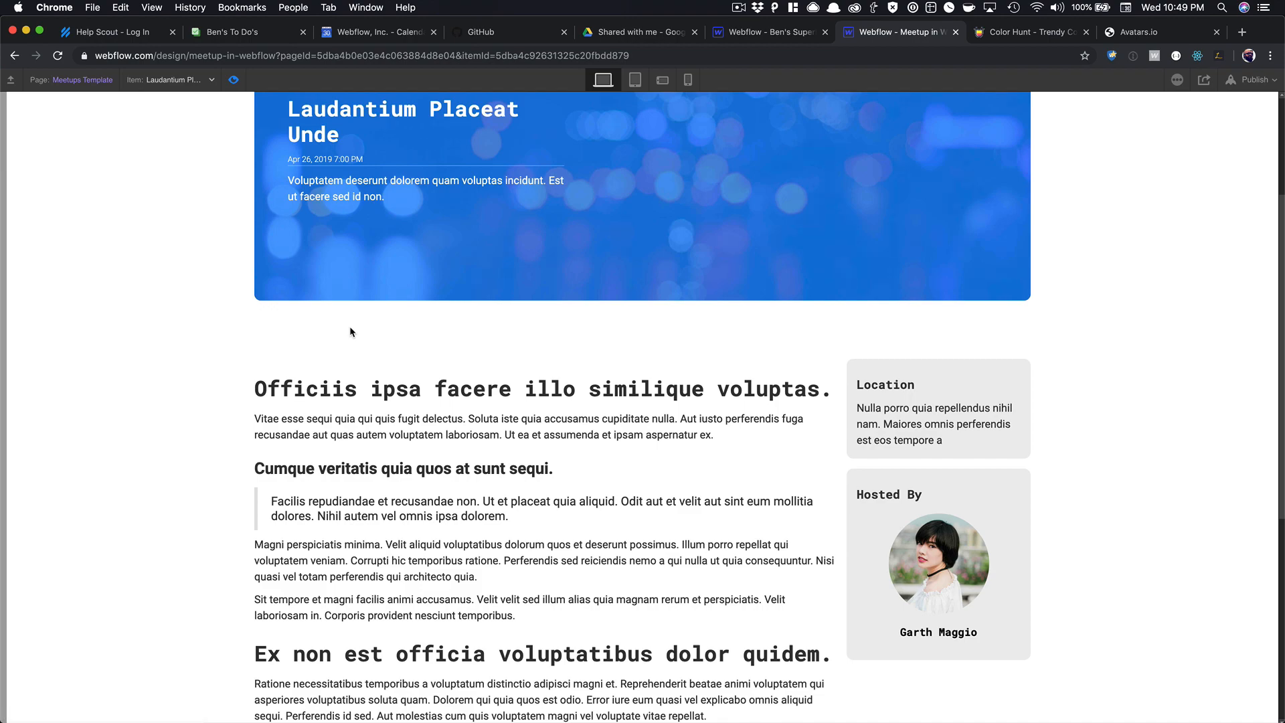
scroll(352, 328, down, 3)
scroll(352, 326, down, 4)
scroll(353, 332, up, 6)
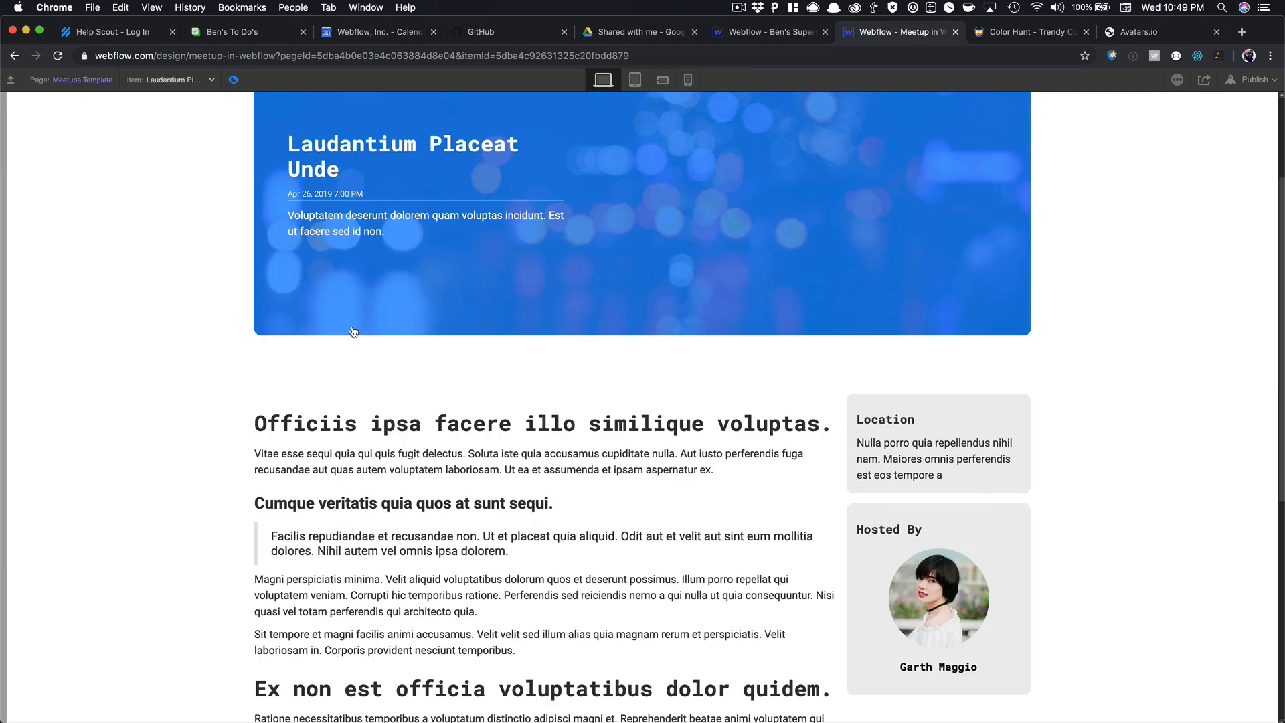
scroll(353, 331, down, 3)
scroll(353, 331, up, 3)
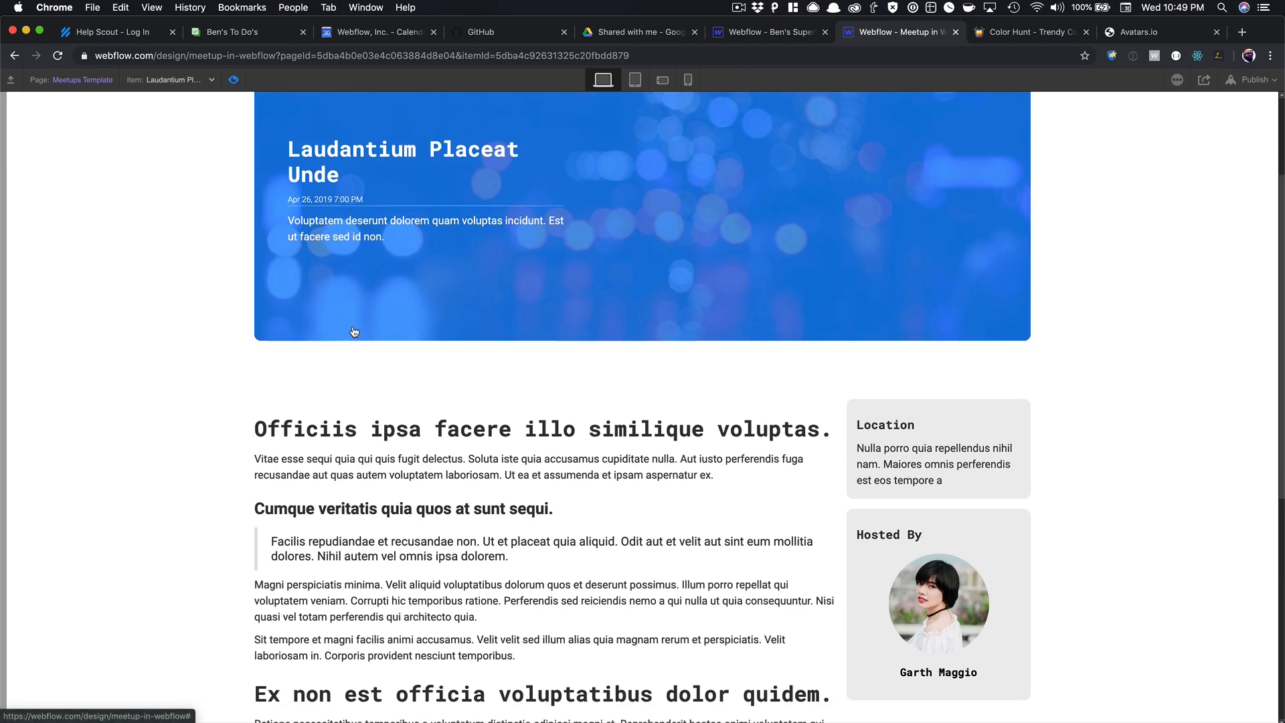
scroll(353, 328, down, 6)
scroll(352, 327, up, 5)
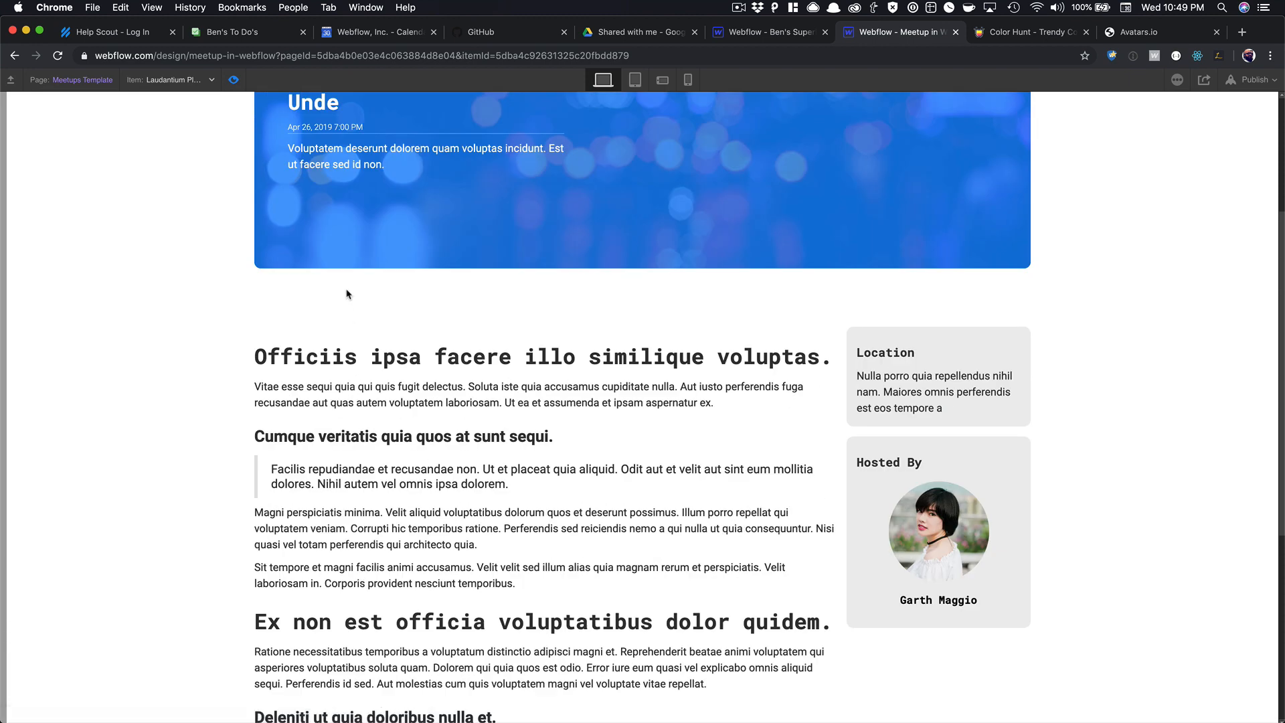
click(233, 81)
Change the Hosted By heading text to 'Speaking'.
click(857, 465)
double_click(861, 462)
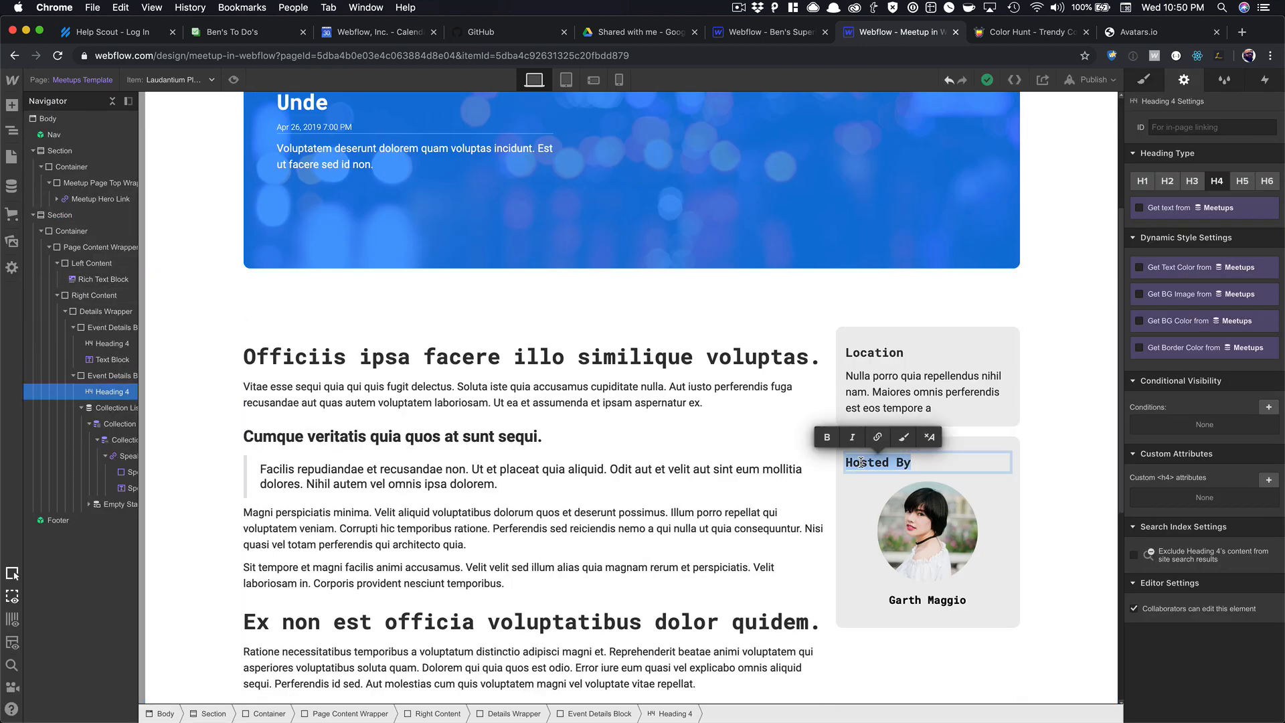
text(Speaking)
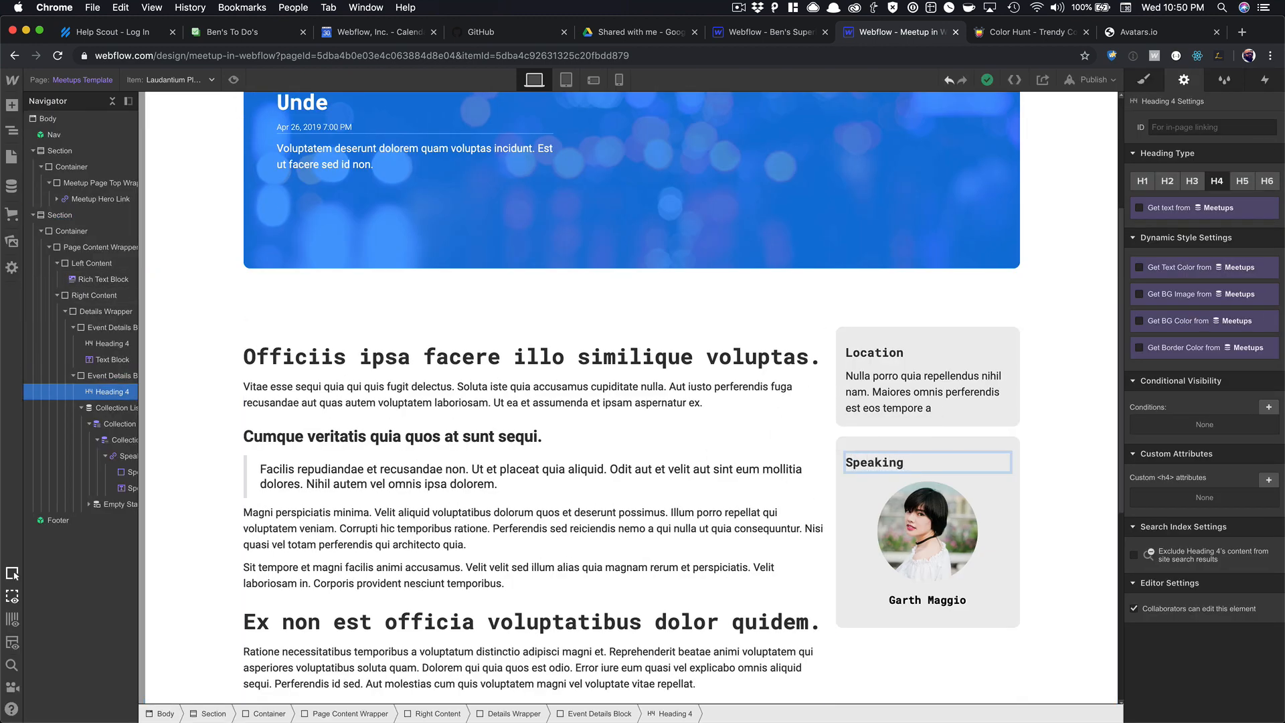
Reset the speaker card link page to None, then back to 'Current Speakers and Host'.
click(866, 504)
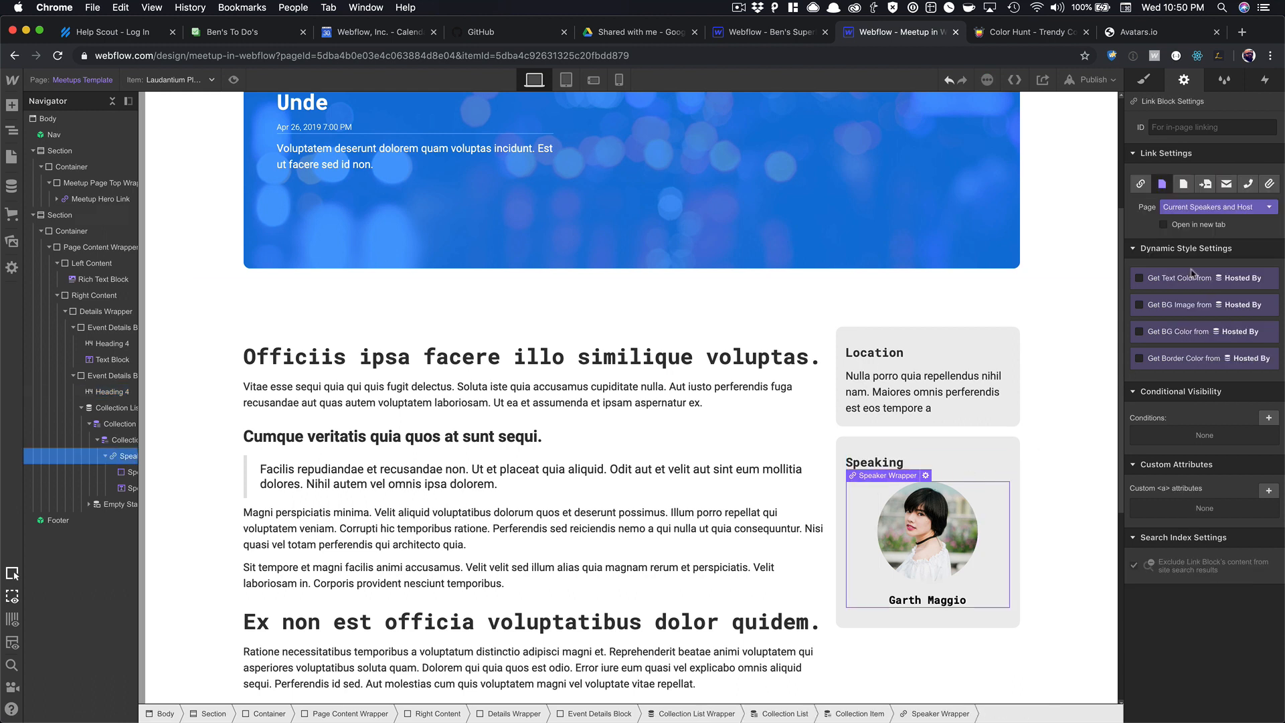
click(1188, 209)
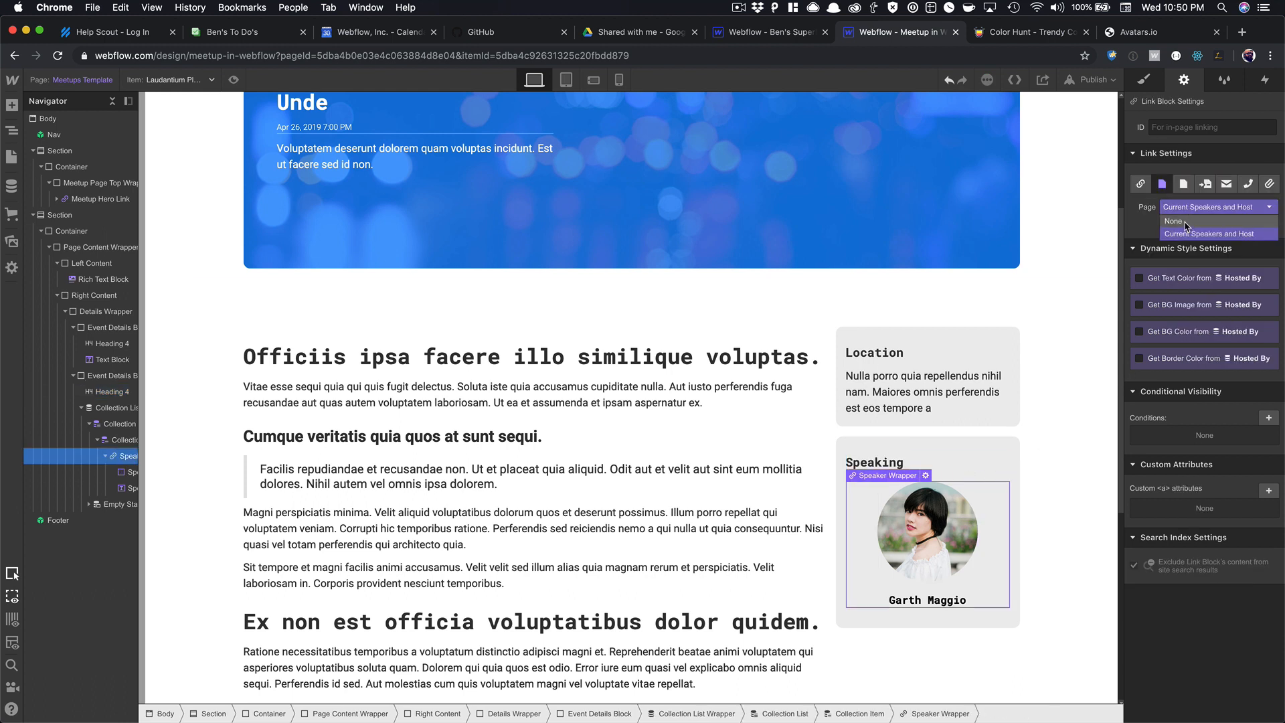
click(1186, 222)
click(1188, 209)
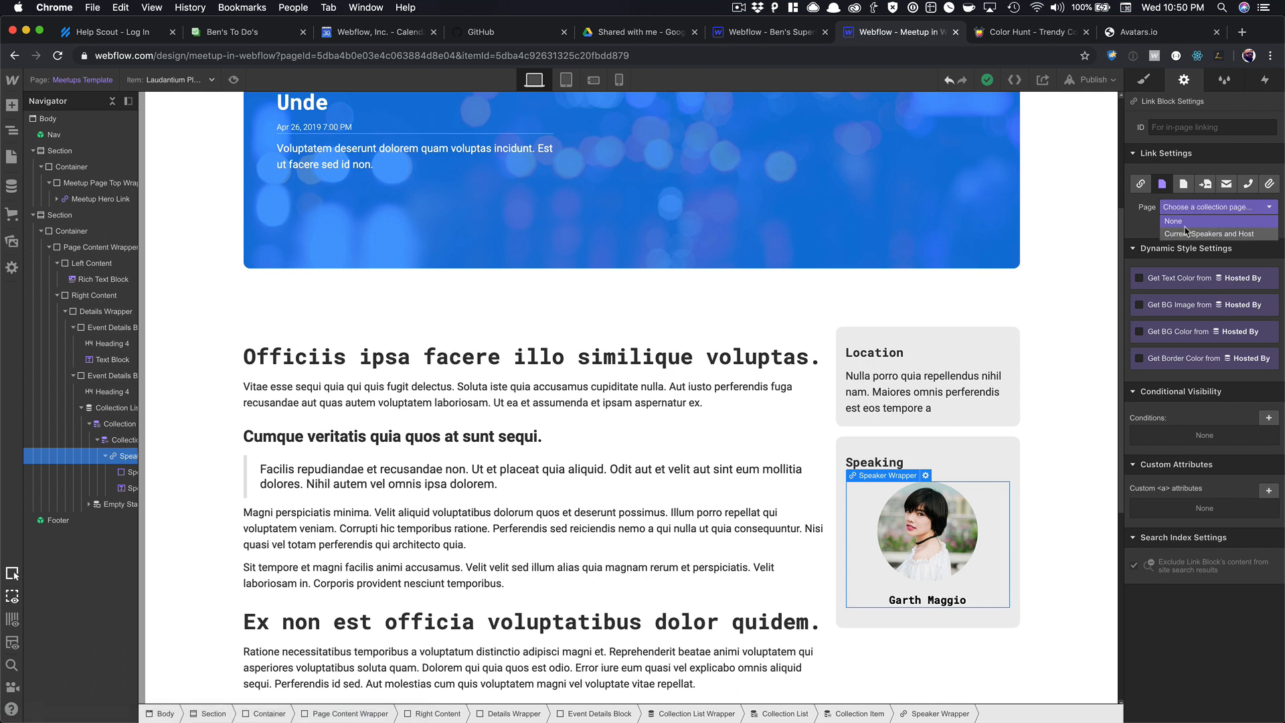
click(1189, 234)
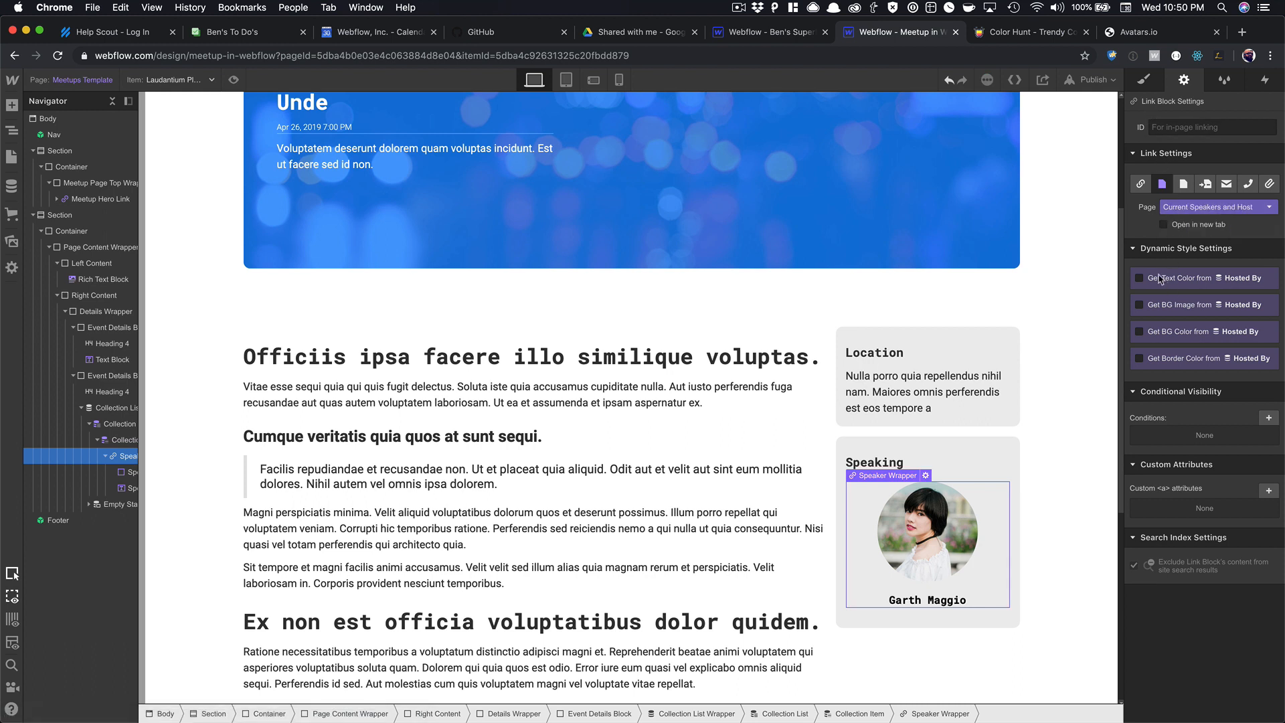
Collapse the collection list in the Navigator and select the Left Content container.
key(Up)
key(Up)
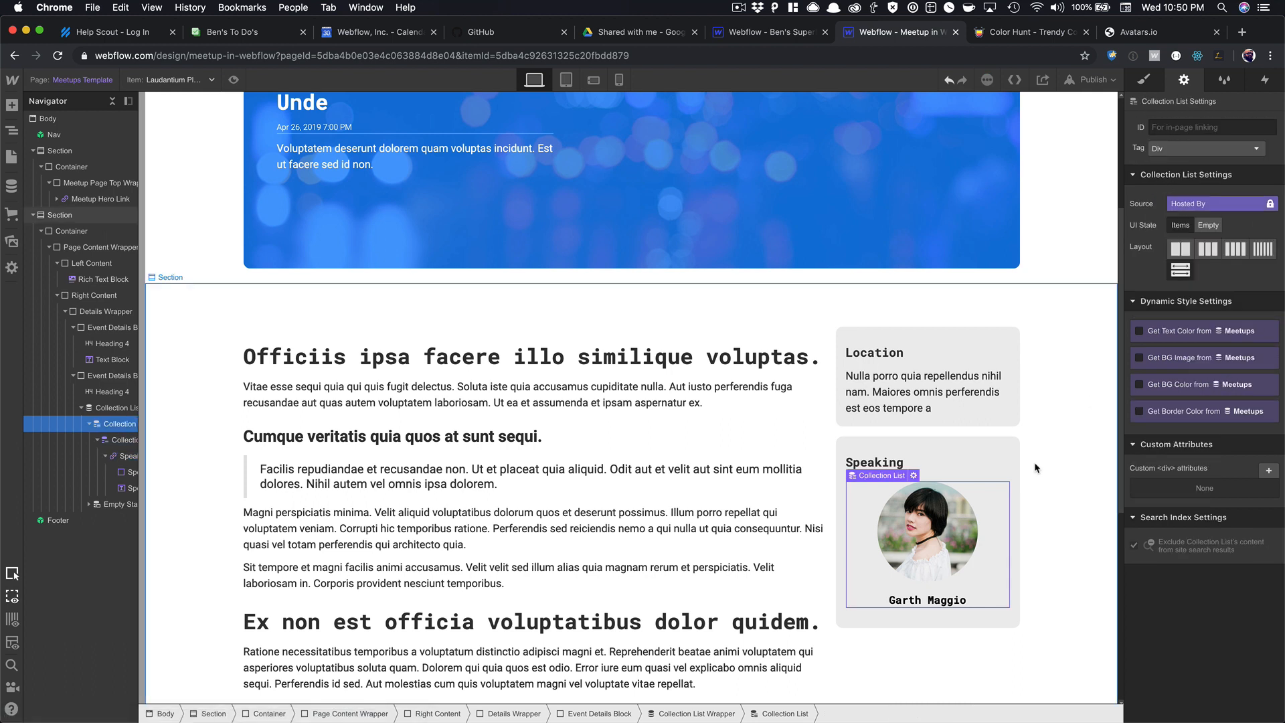
click(86, 409)
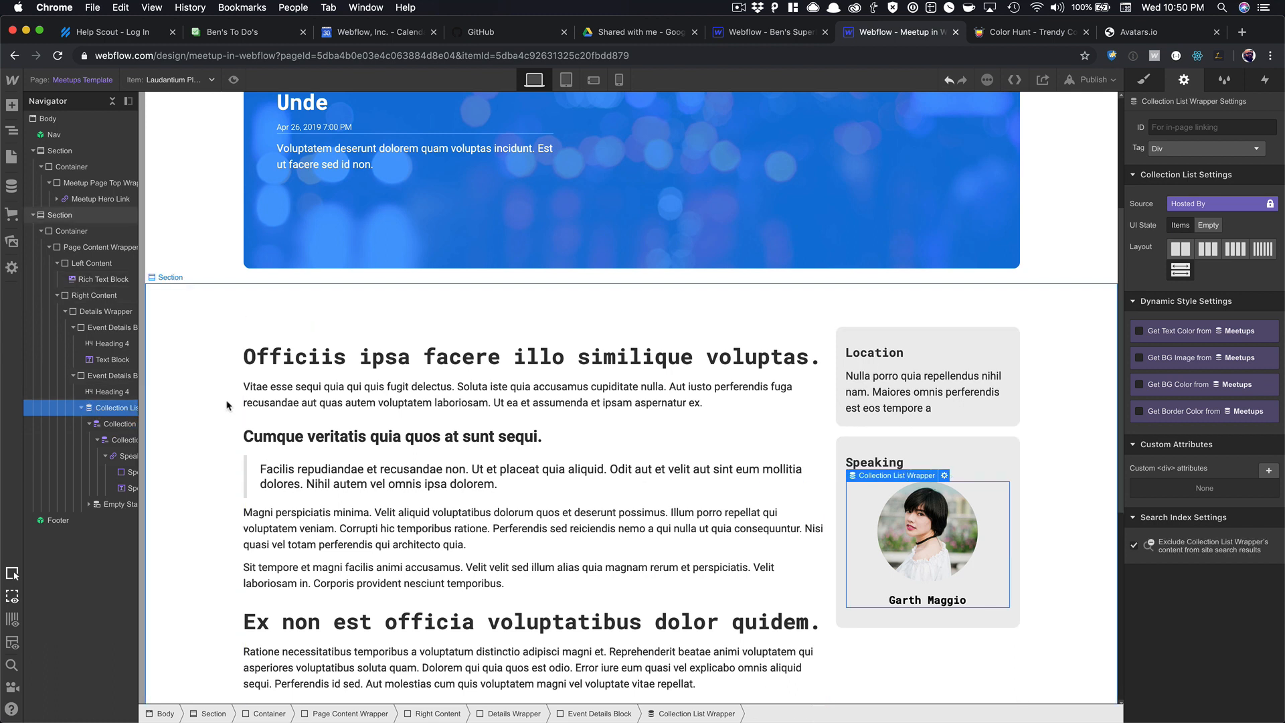
click(82, 409)
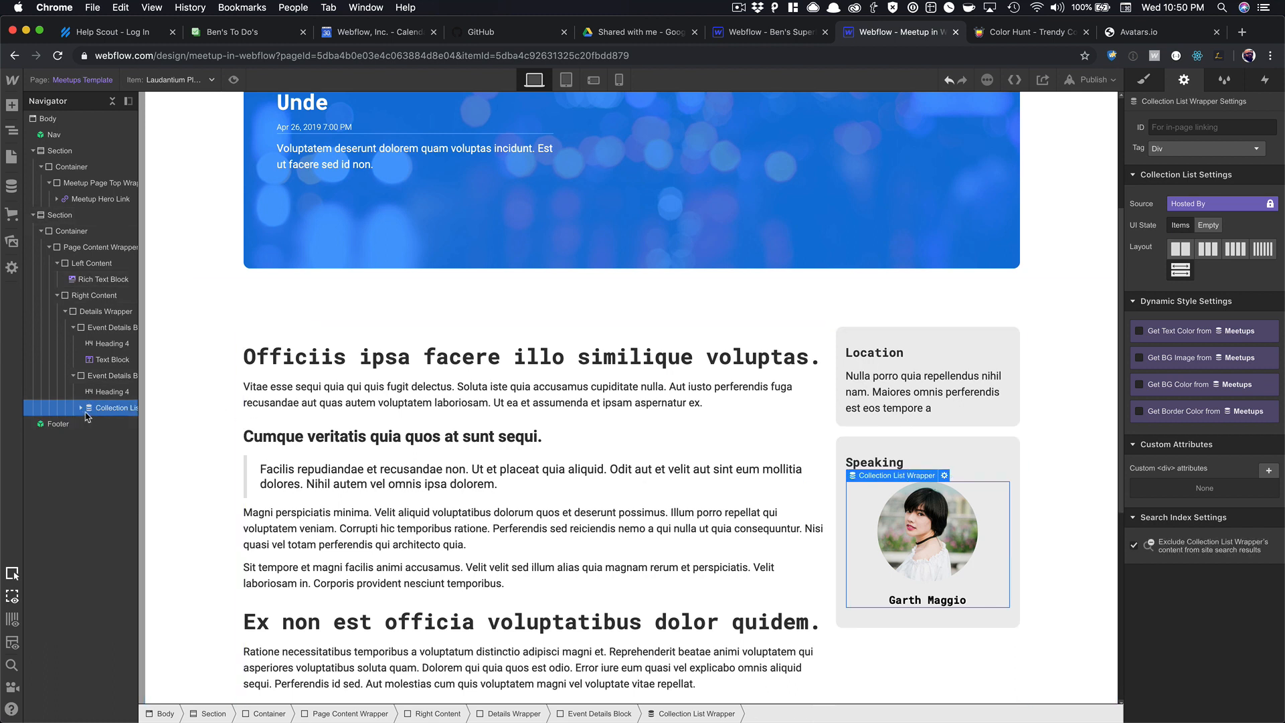
click(899, 463)
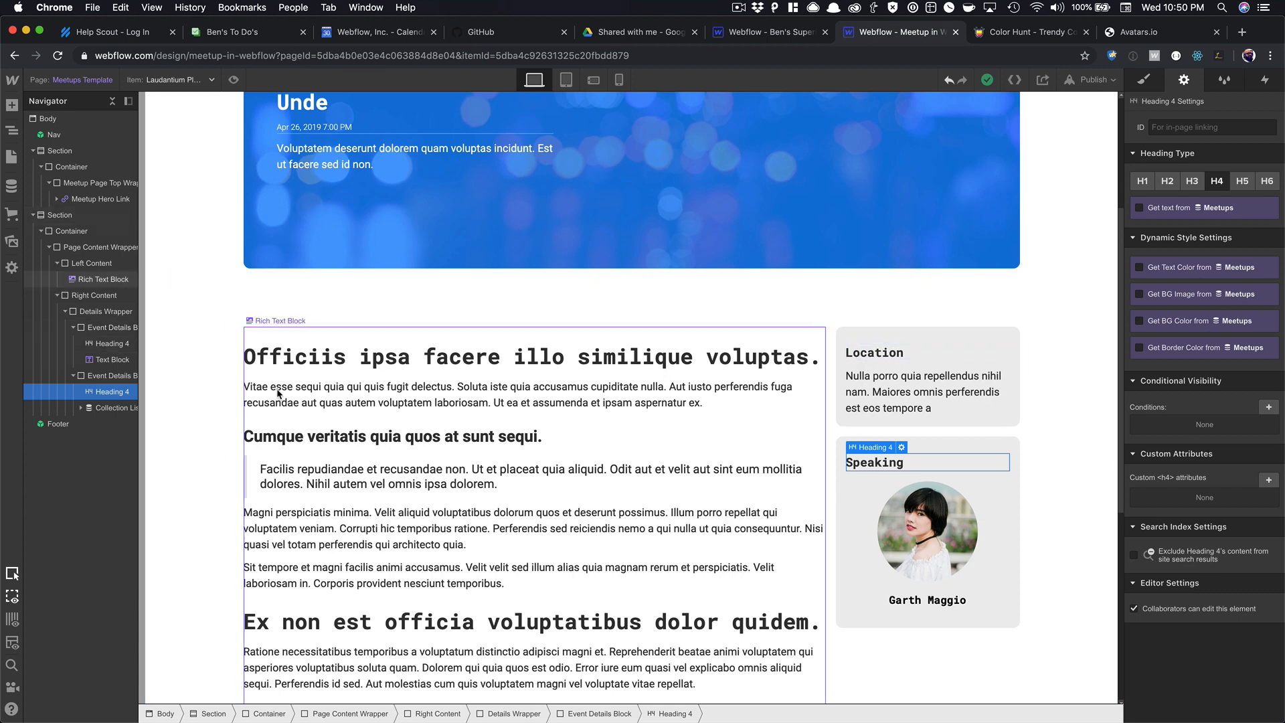
click(101, 279)
click(86, 266)
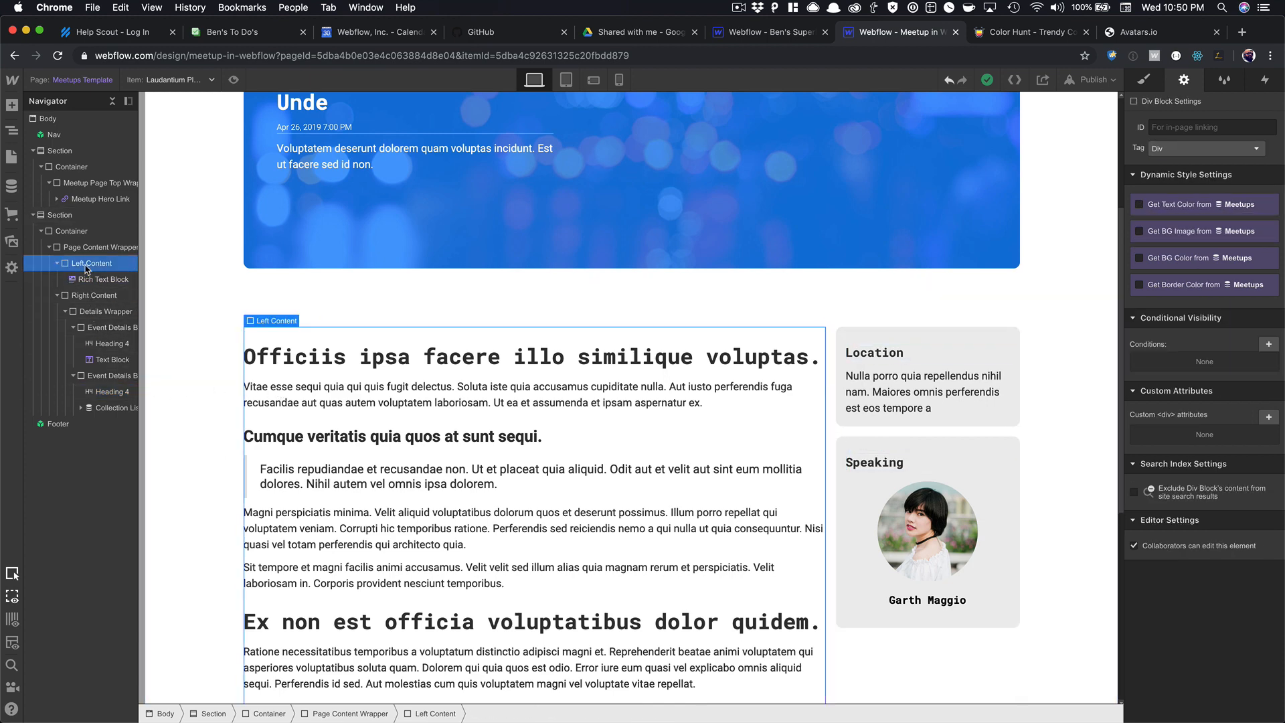
Add a Div Block above the article text with class Speakers Wrapper.
key(super+e)
text(div)
key(Return)
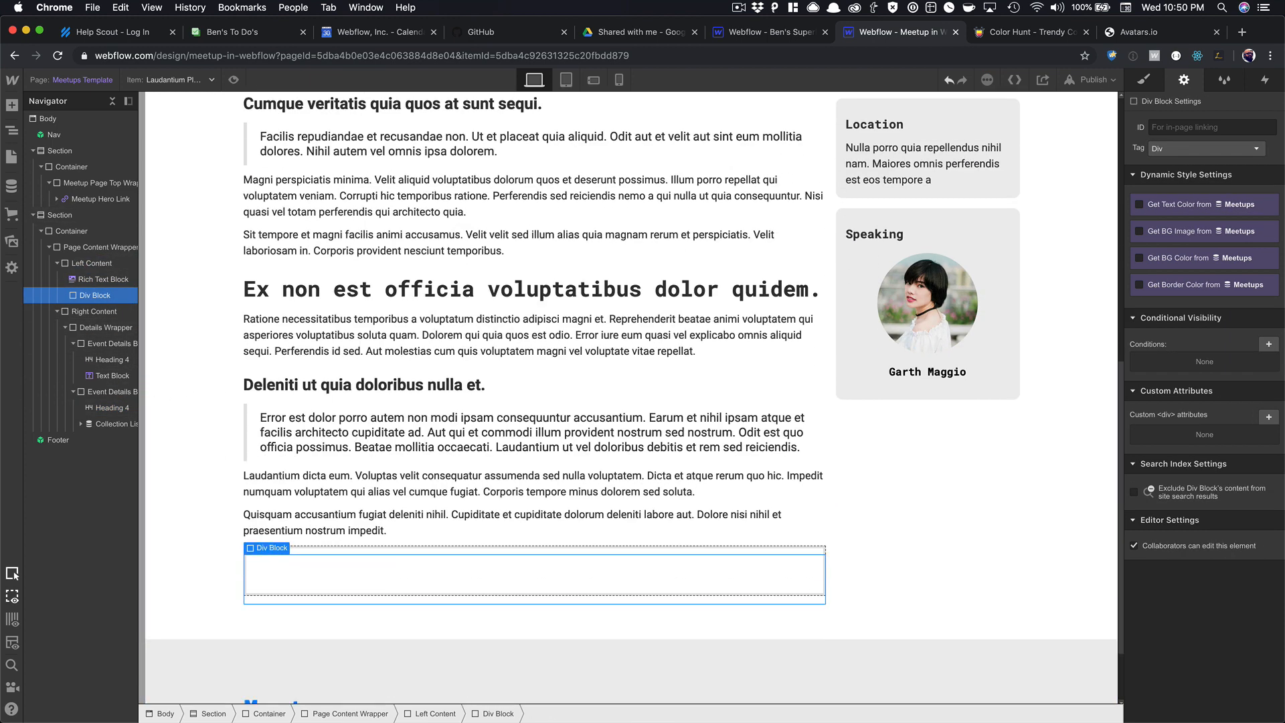
drag(91, 295, 83, 270)
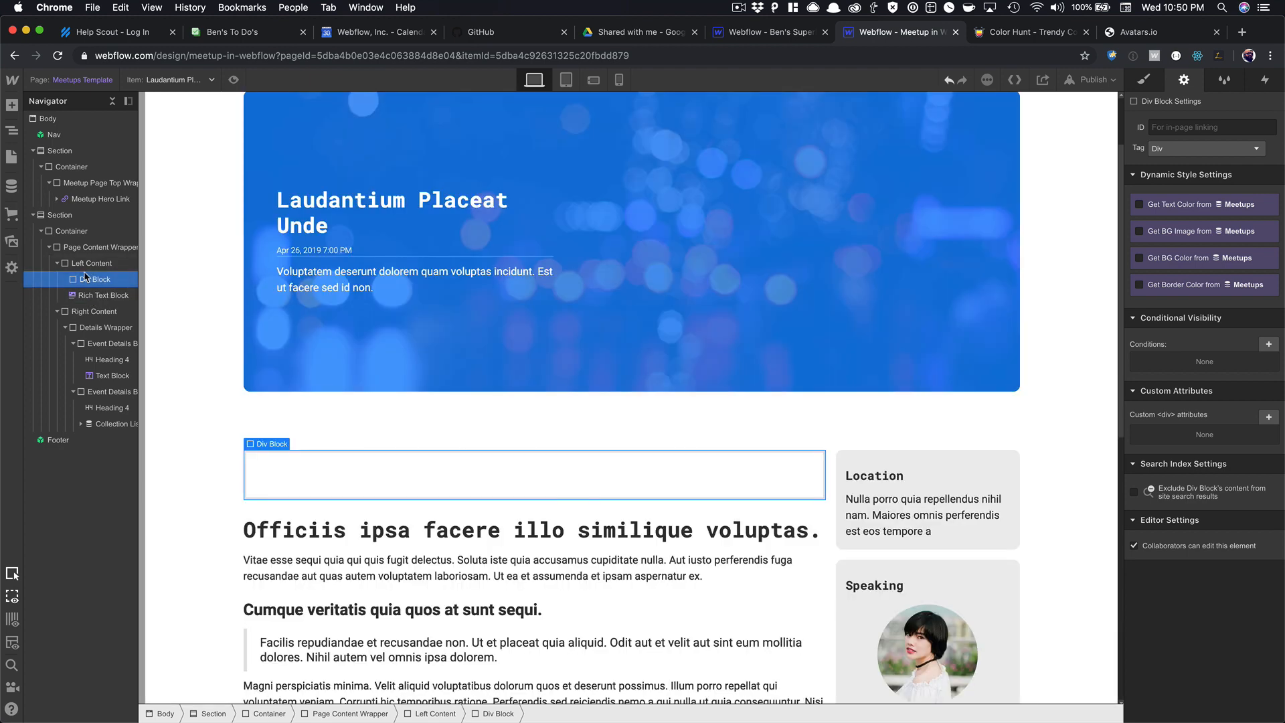
click(1142, 80)
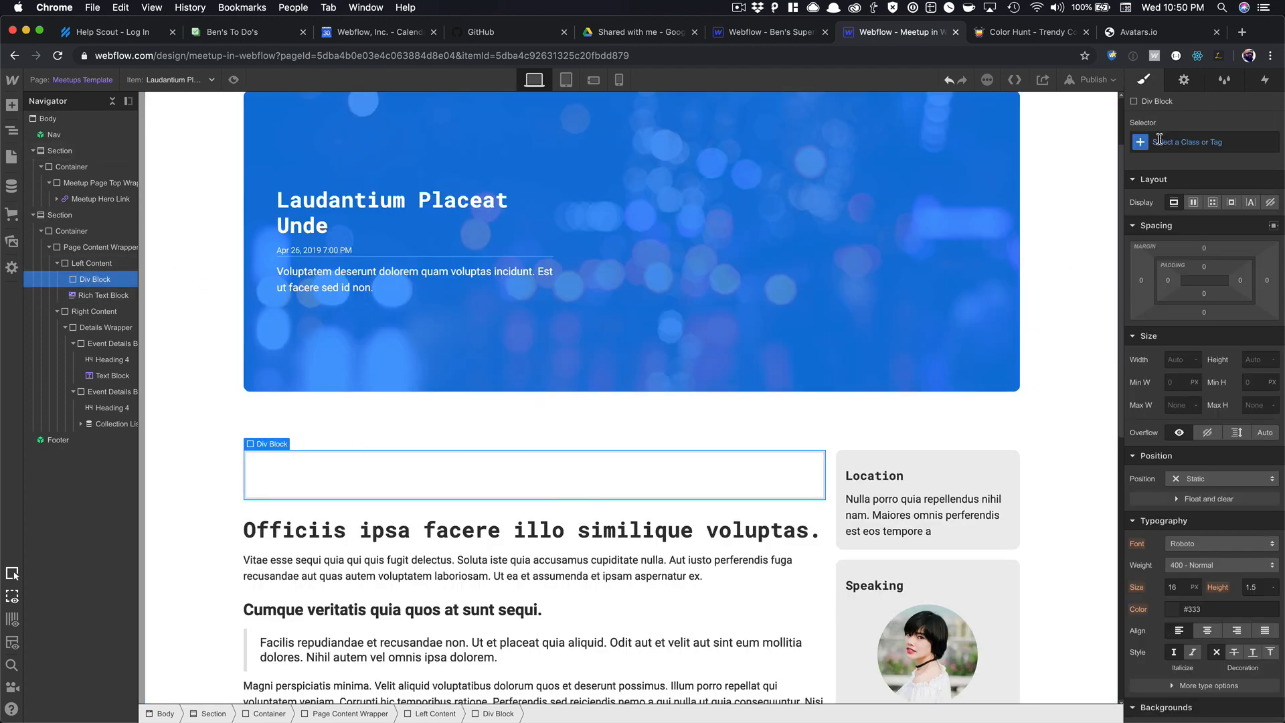
key(super+Return)
text(Speakers)
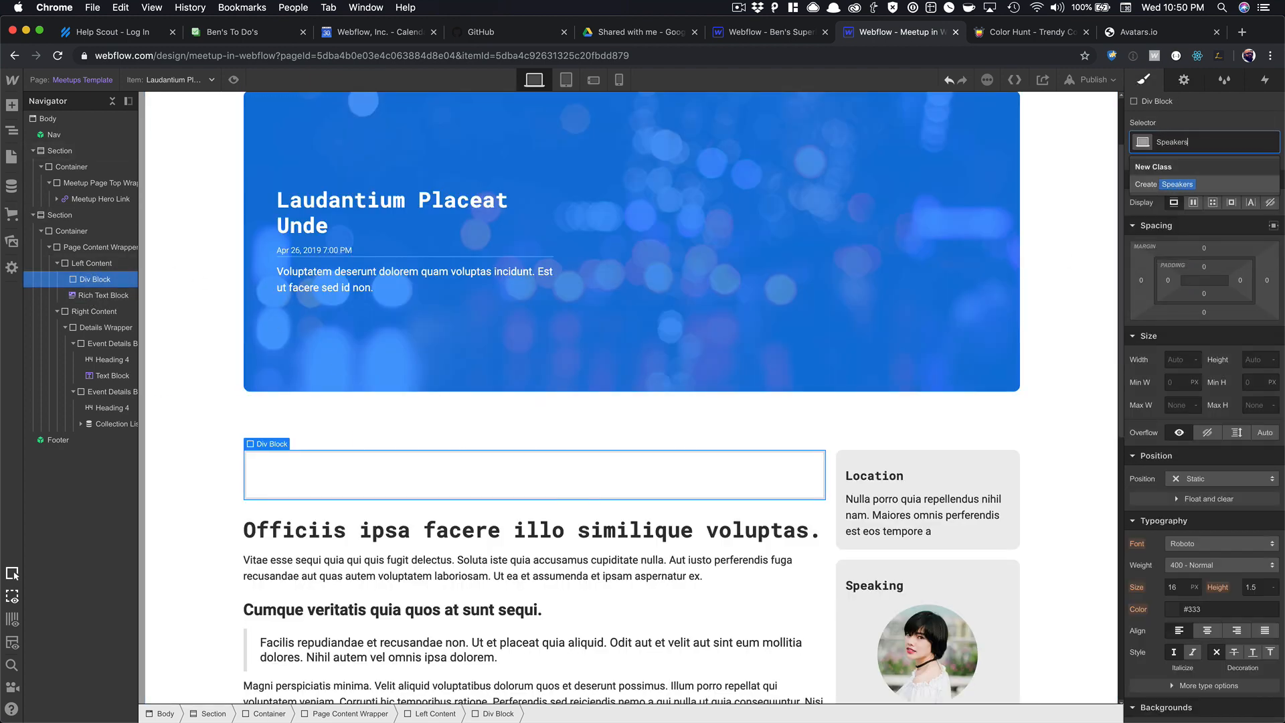
text( Wrapper)
key(Return)
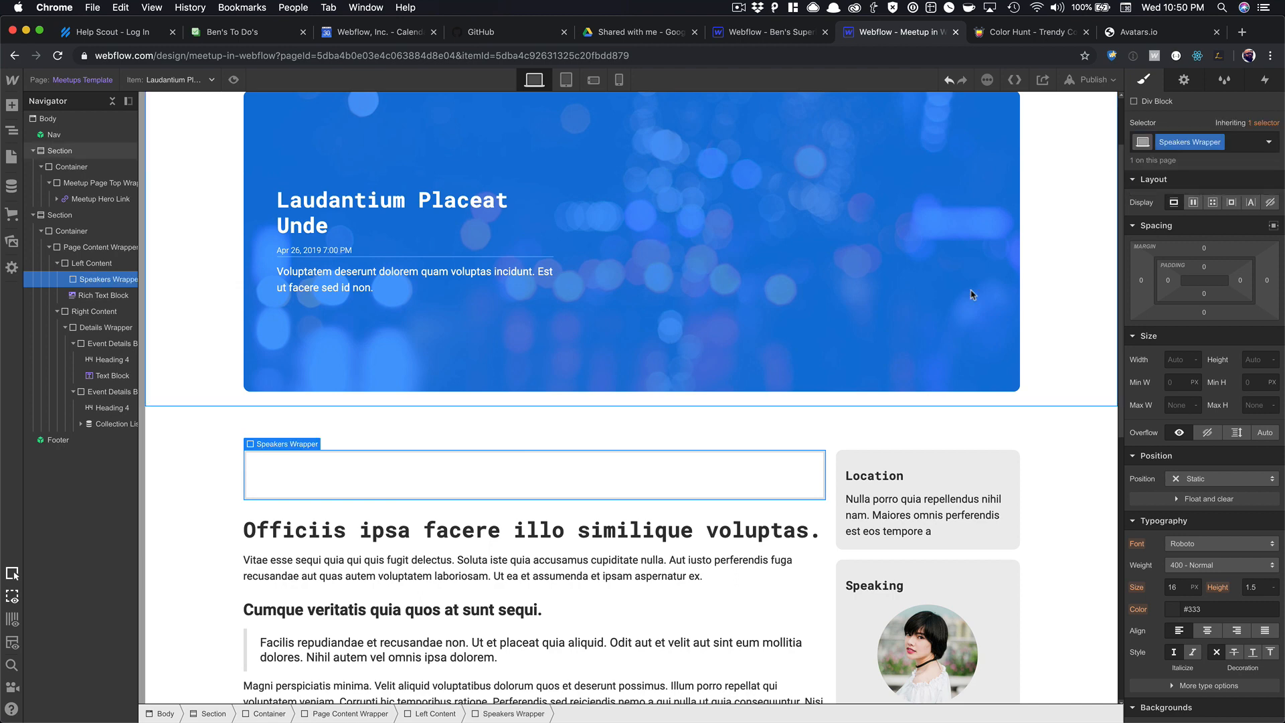
Insert a Collection List bound to Speakers and display its items as a grid.
key(super+e)
text(coll)
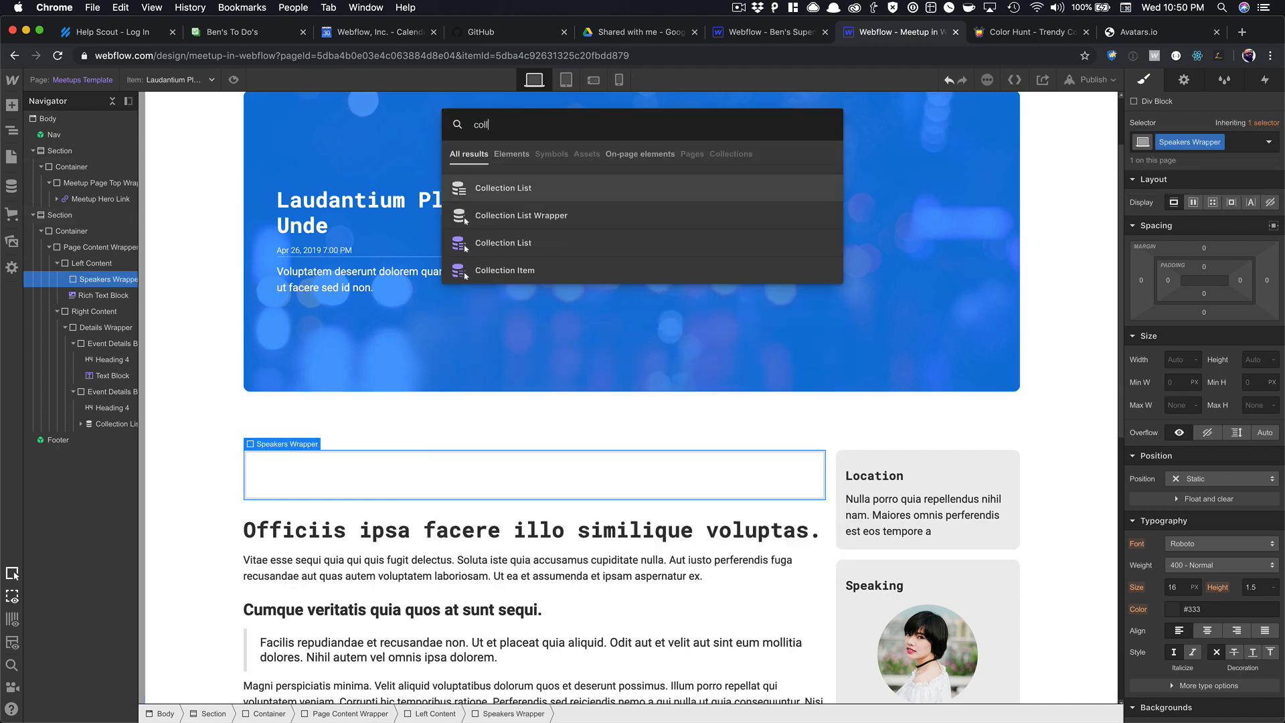
key(Return)
click(341, 372)
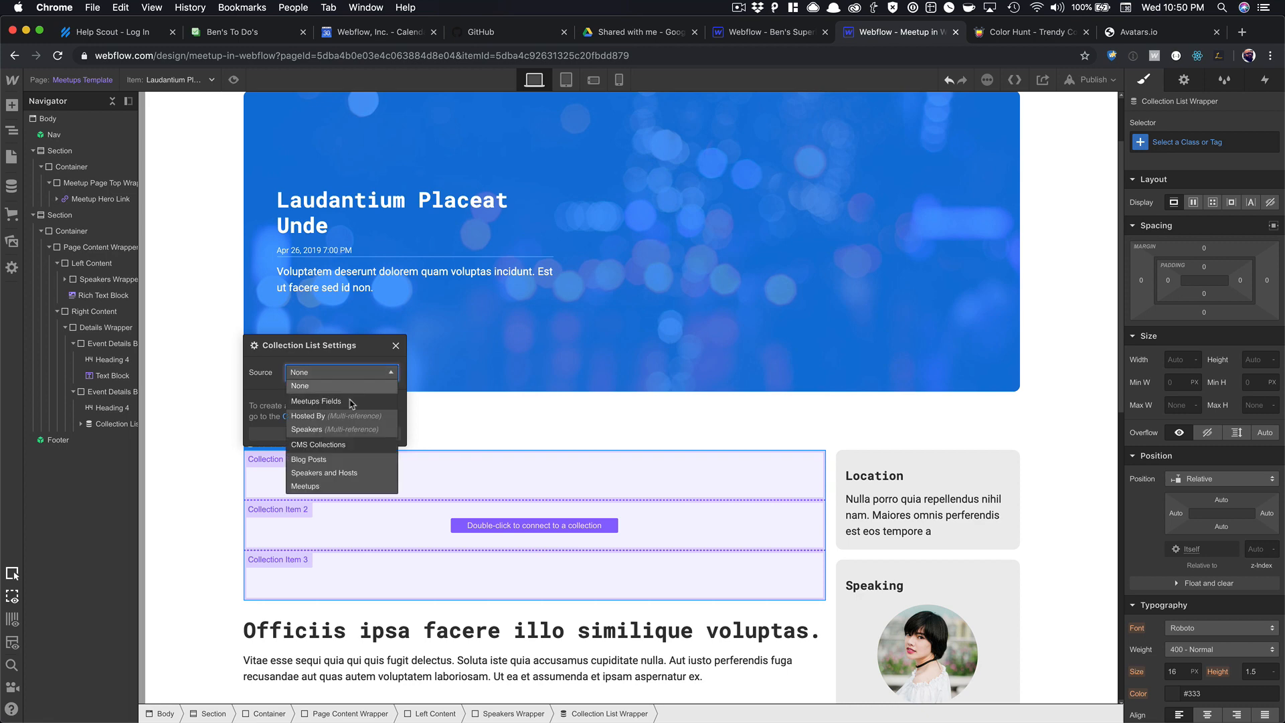
click(378, 397)
click(394, 348)
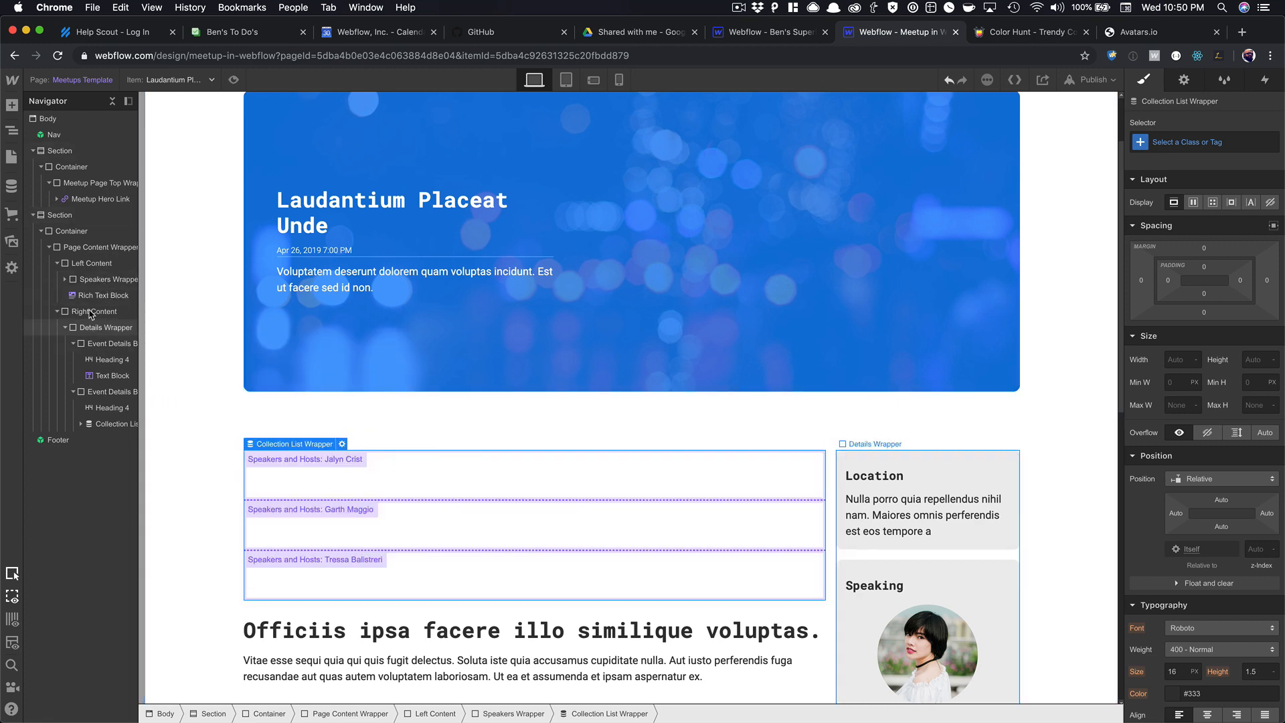
click(268, 484)
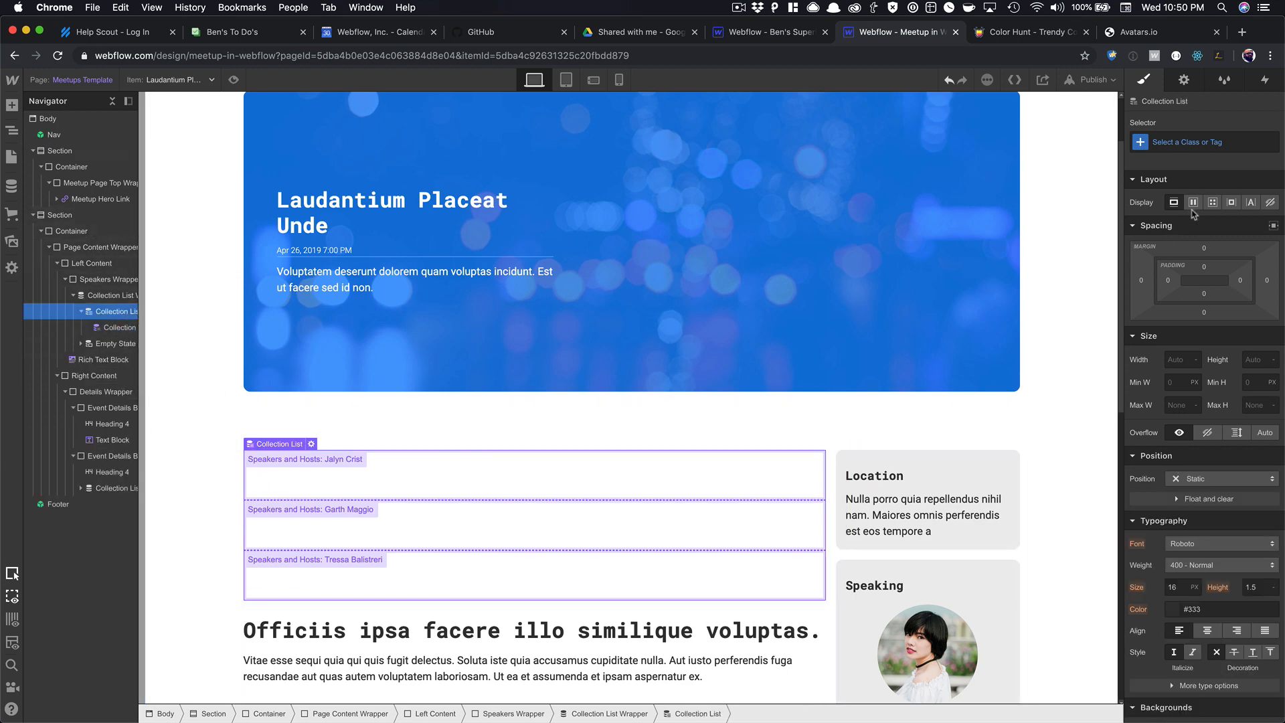
click(1213, 202)
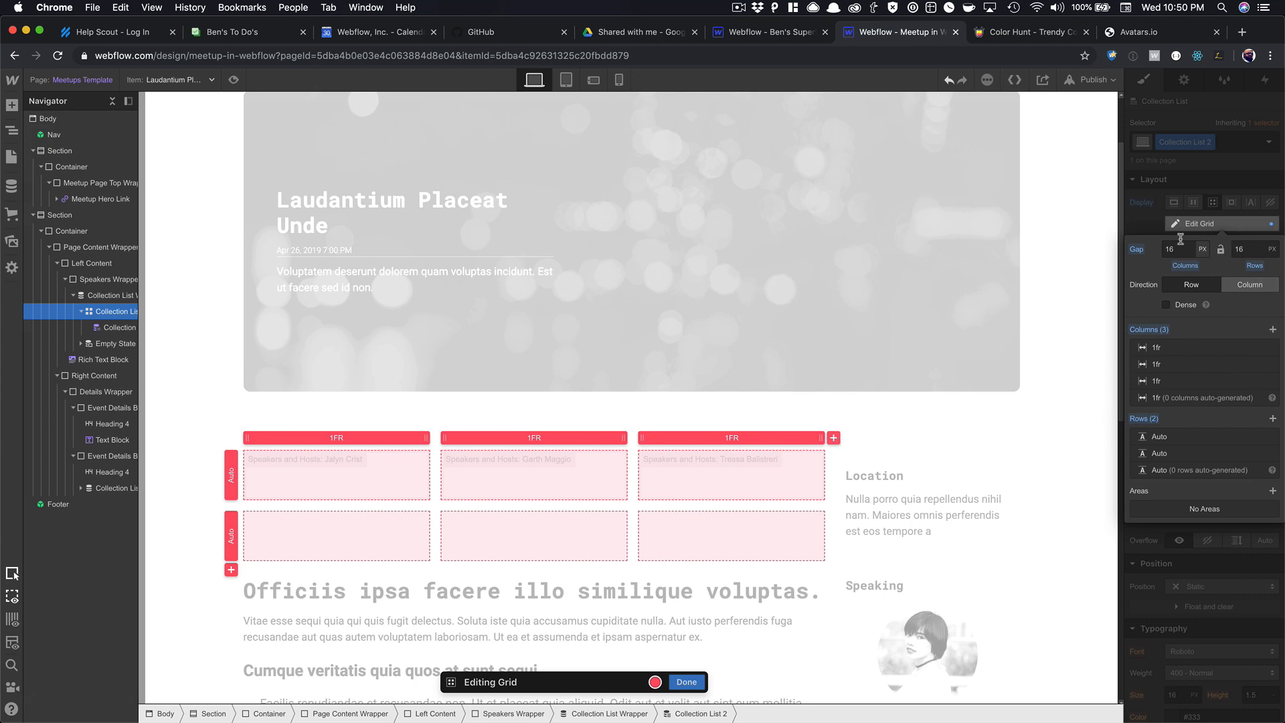
key(Escape)
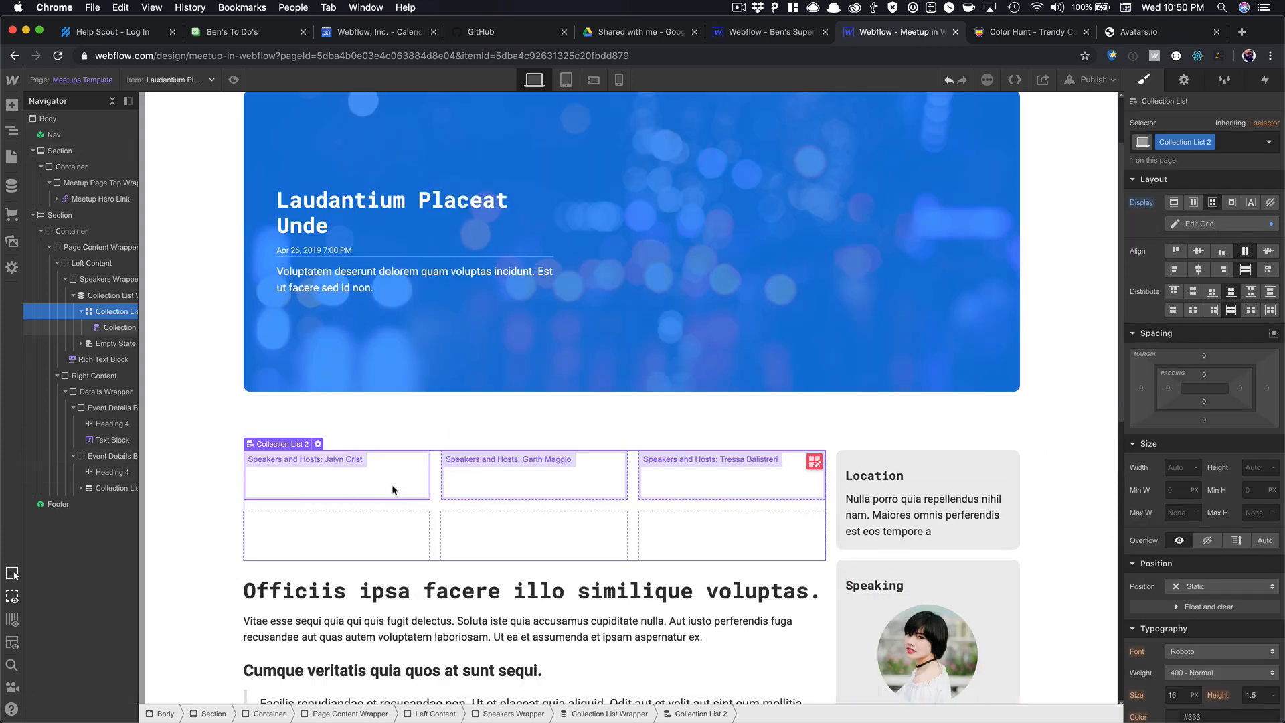
Retitle the sidebar 'Speaking' heading back to 'Hosted By'.
click(891, 588)
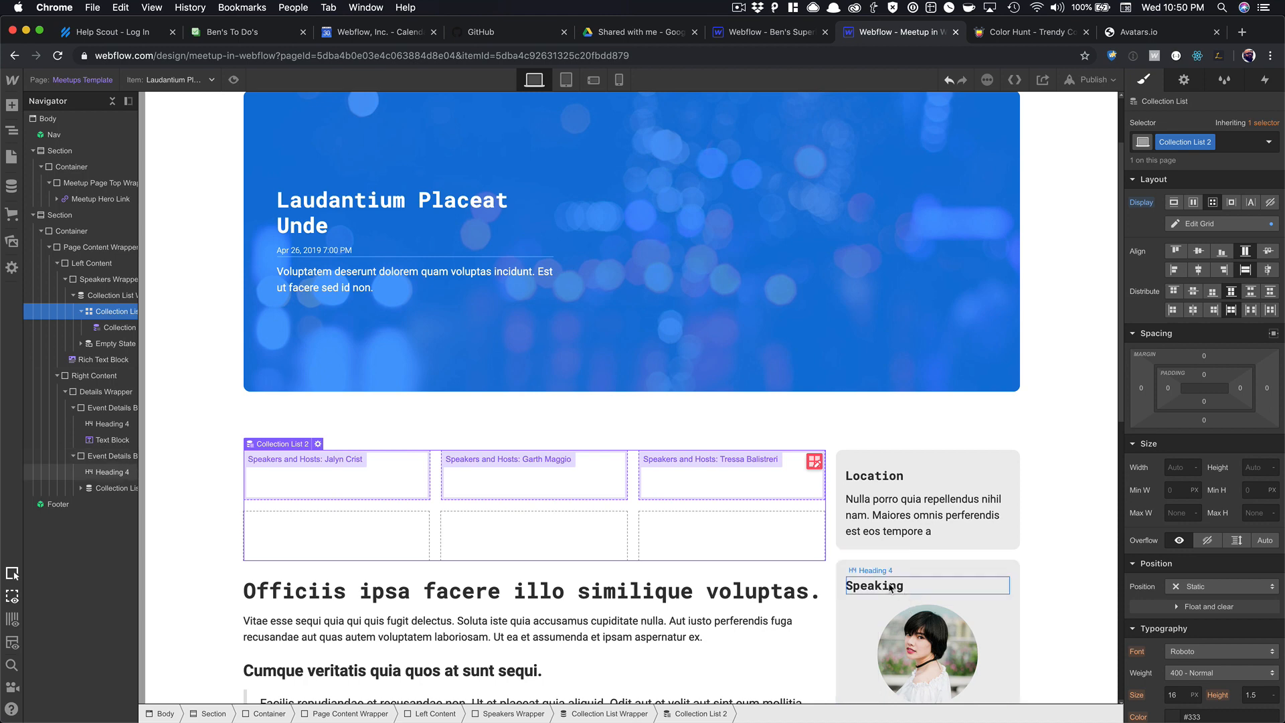
double_click(891, 586)
text(Hos)
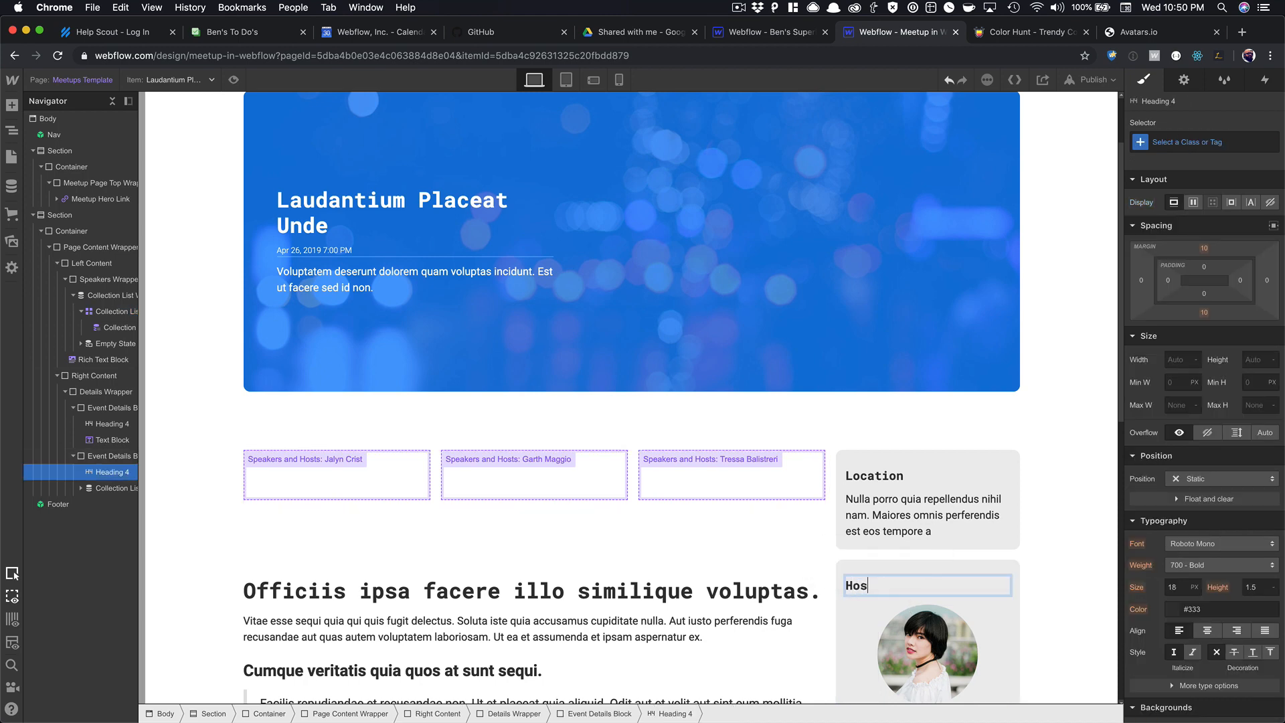
text(ted By)
click(896, 557)
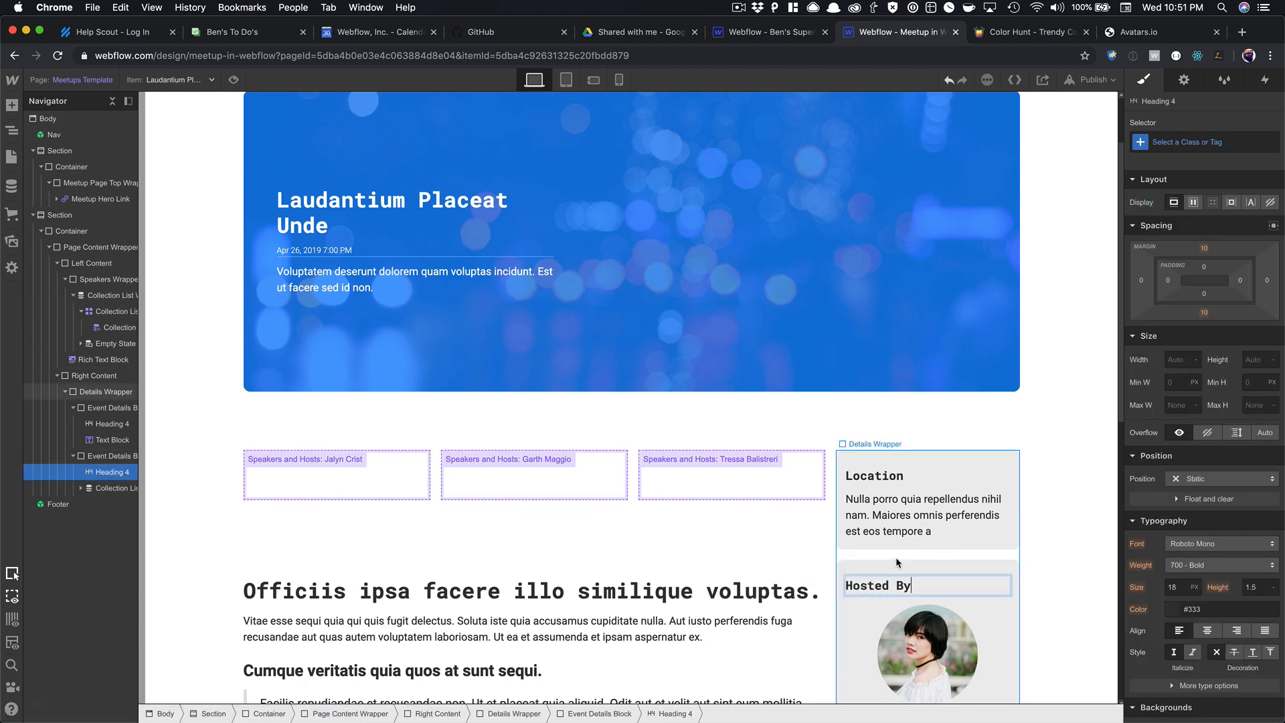
click(887, 585)
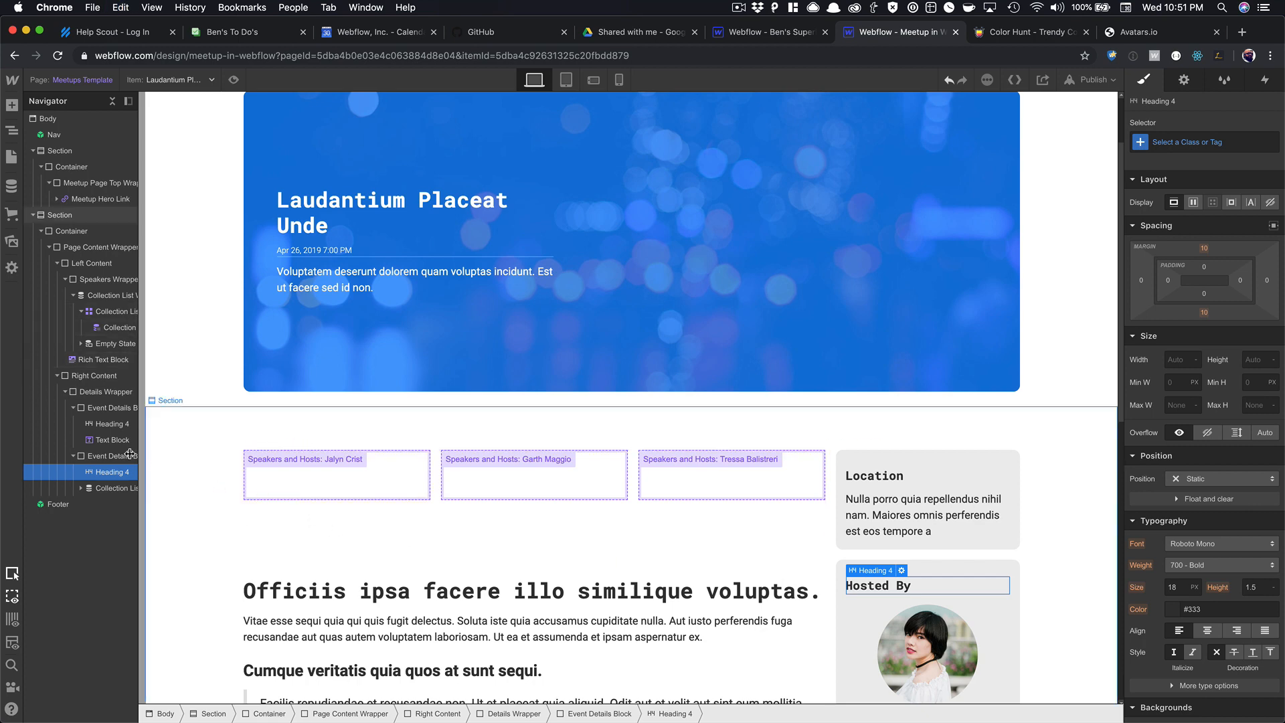
Paste a copy of the heading above the speaker grid and retitle it 'Our Speakers'.
click(295, 463)
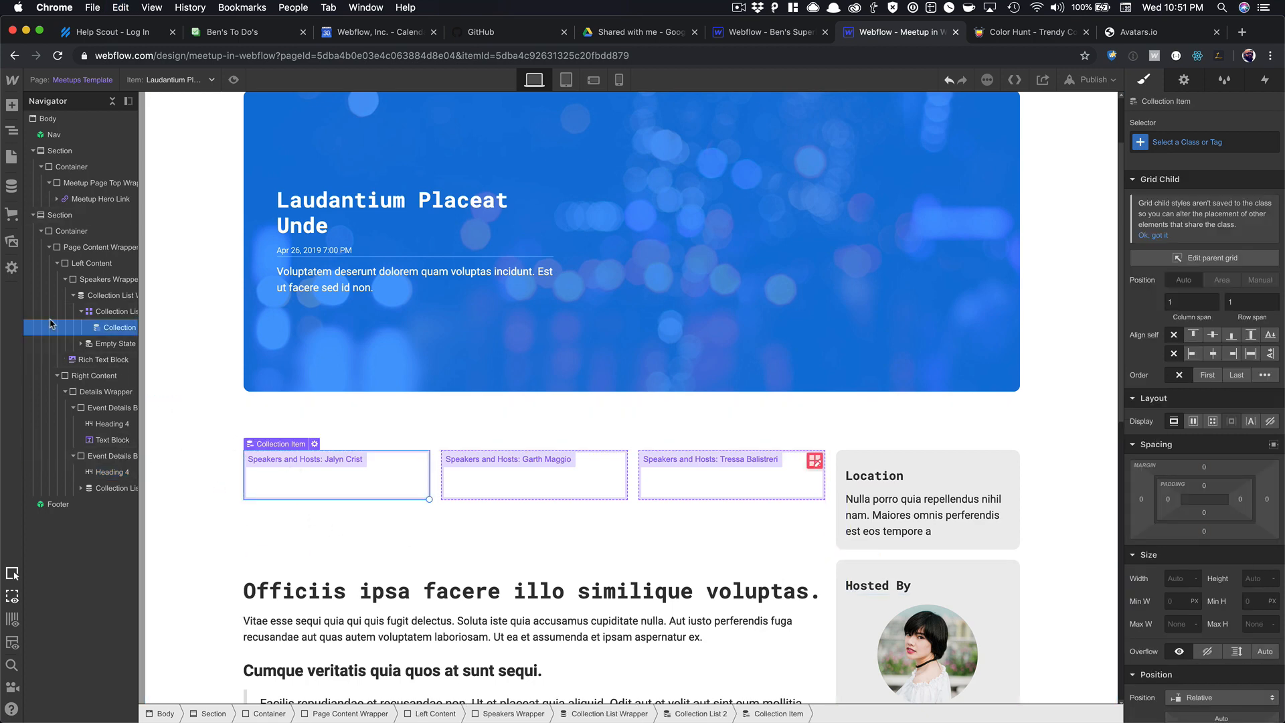
click(94, 280)
key(cmd+v)
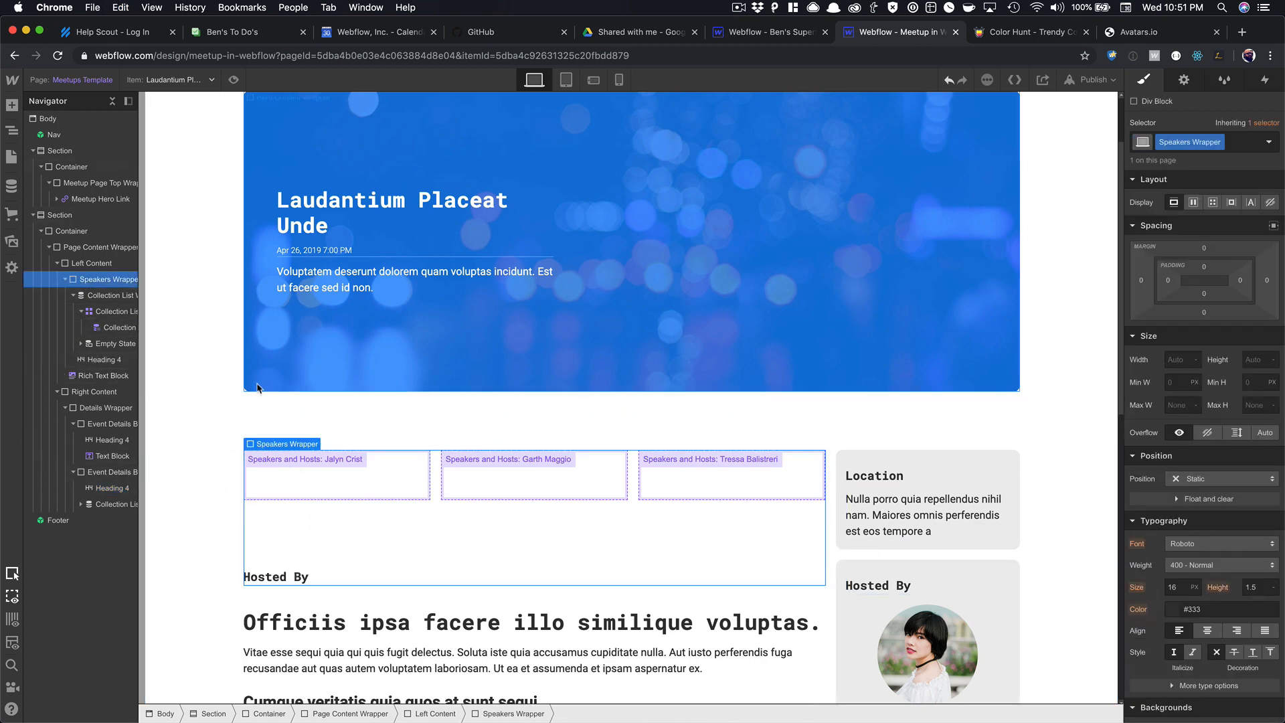
click(272, 580)
drag(100, 360, 101, 291)
double_click(278, 463)
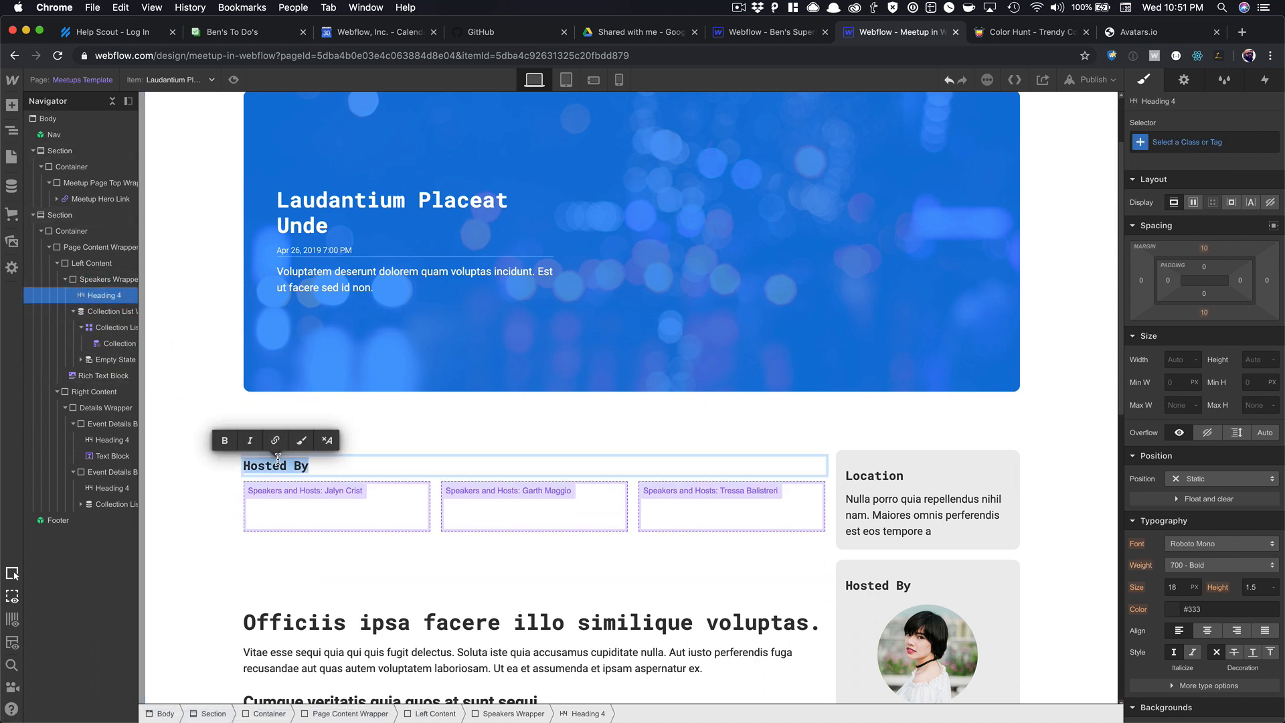
text(Our Speakers)
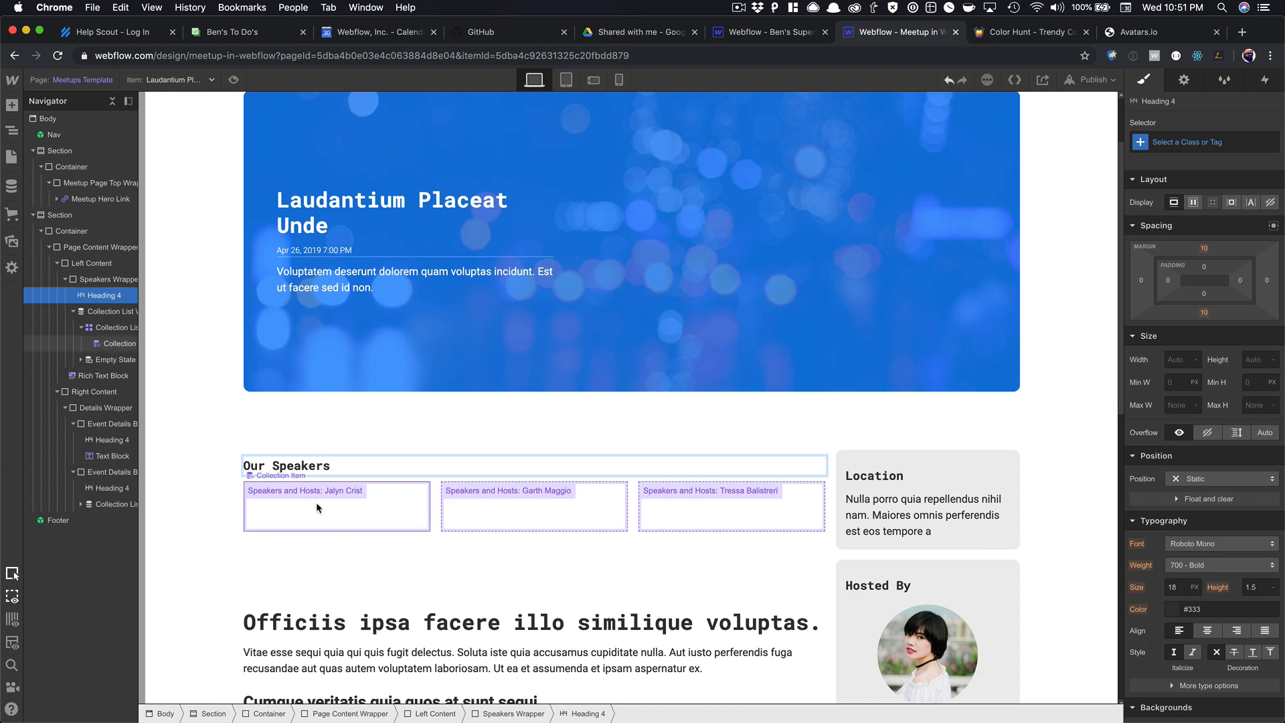
click(396, 507)
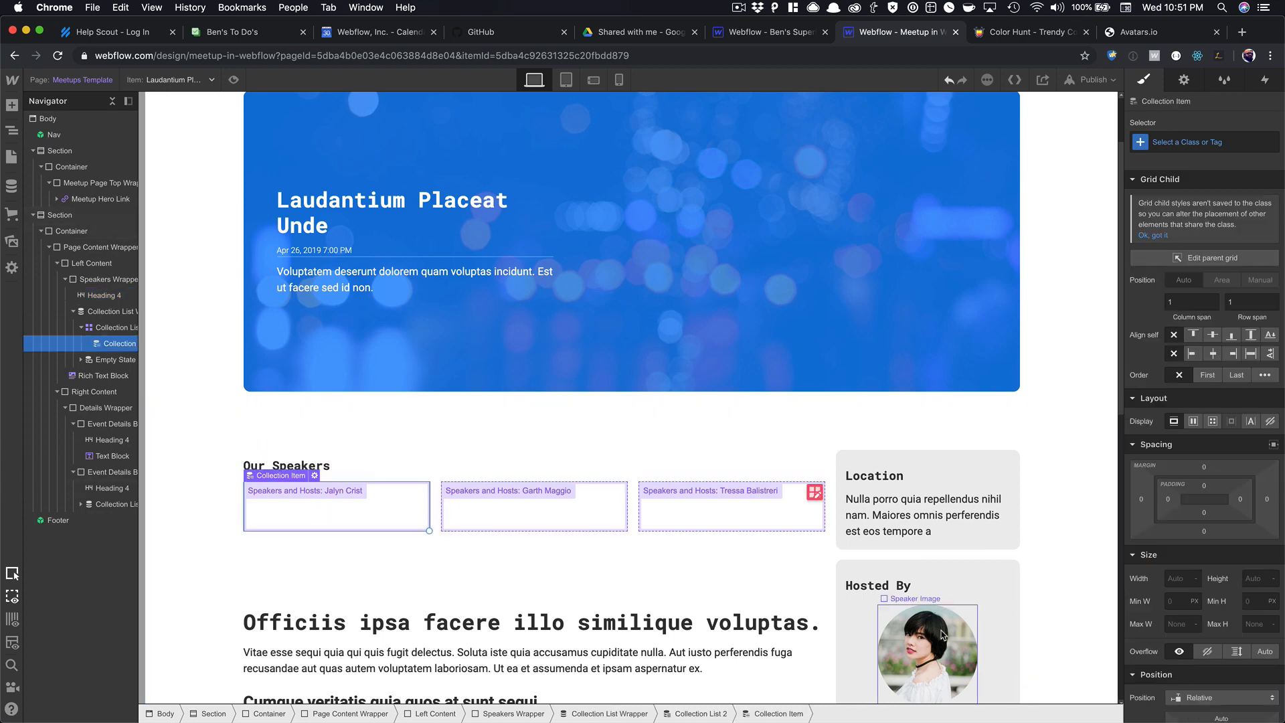
Insert a Link Block into the first speaker item with class Speaker Wrapper.
click(867, 625)
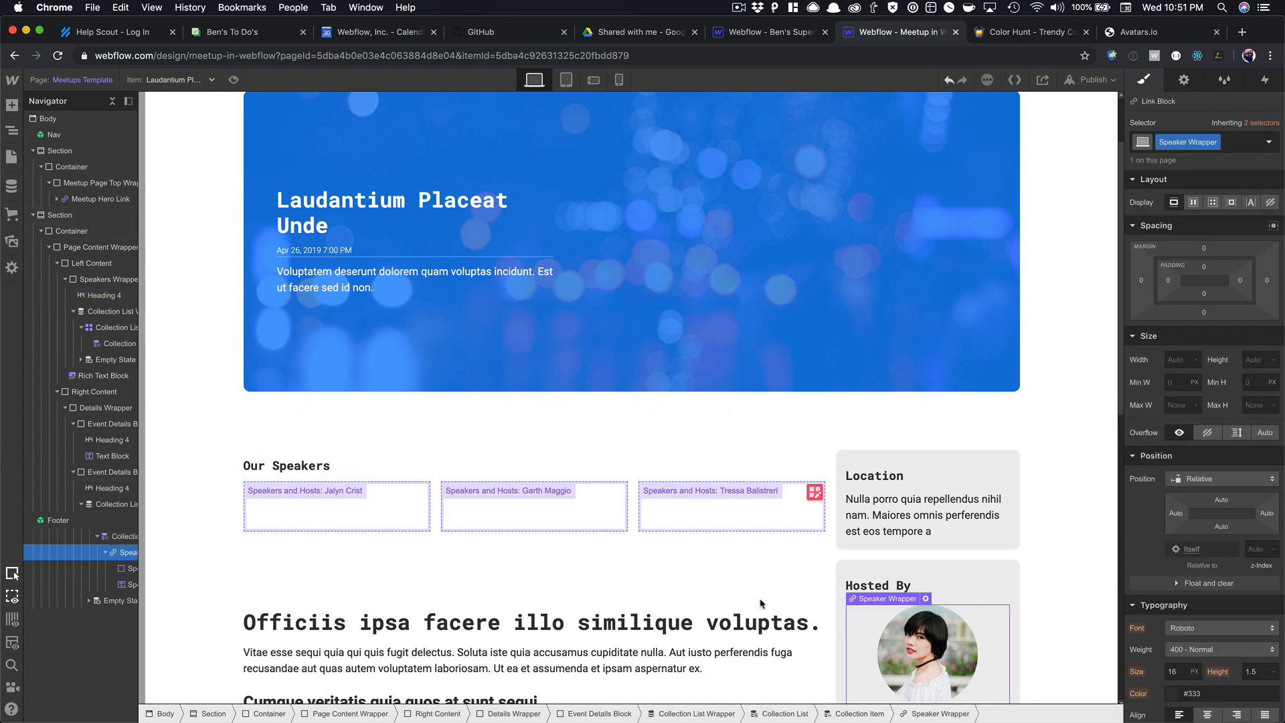
click(369, 508)
key(super+e)
text(link)
key(Return)
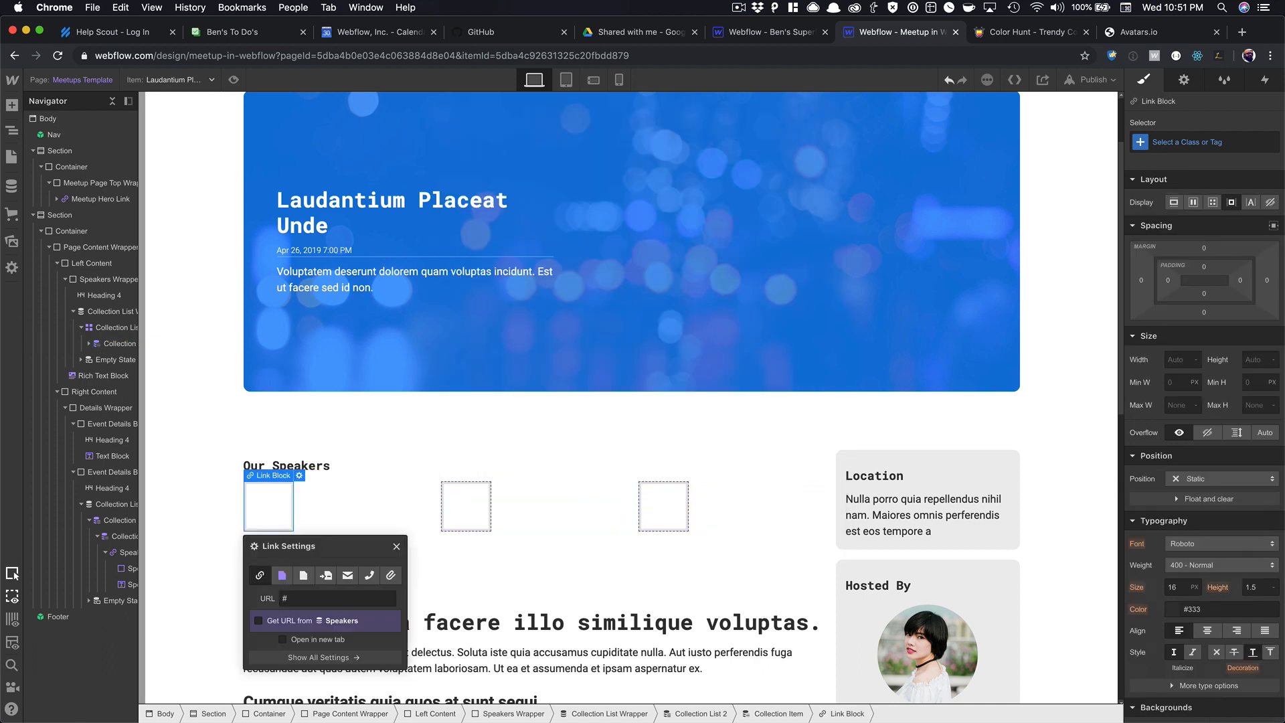
click(1164, 143)
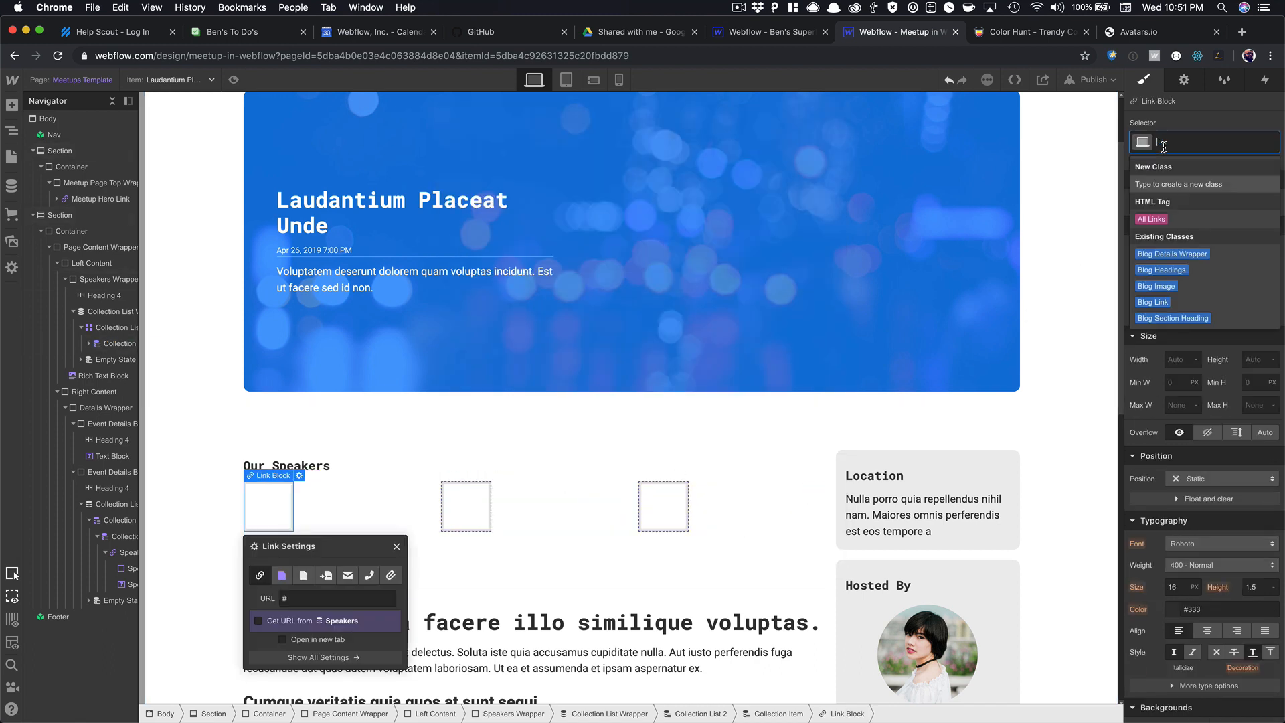
text(Spea)
key(Down)
key(Down)
key(Down)
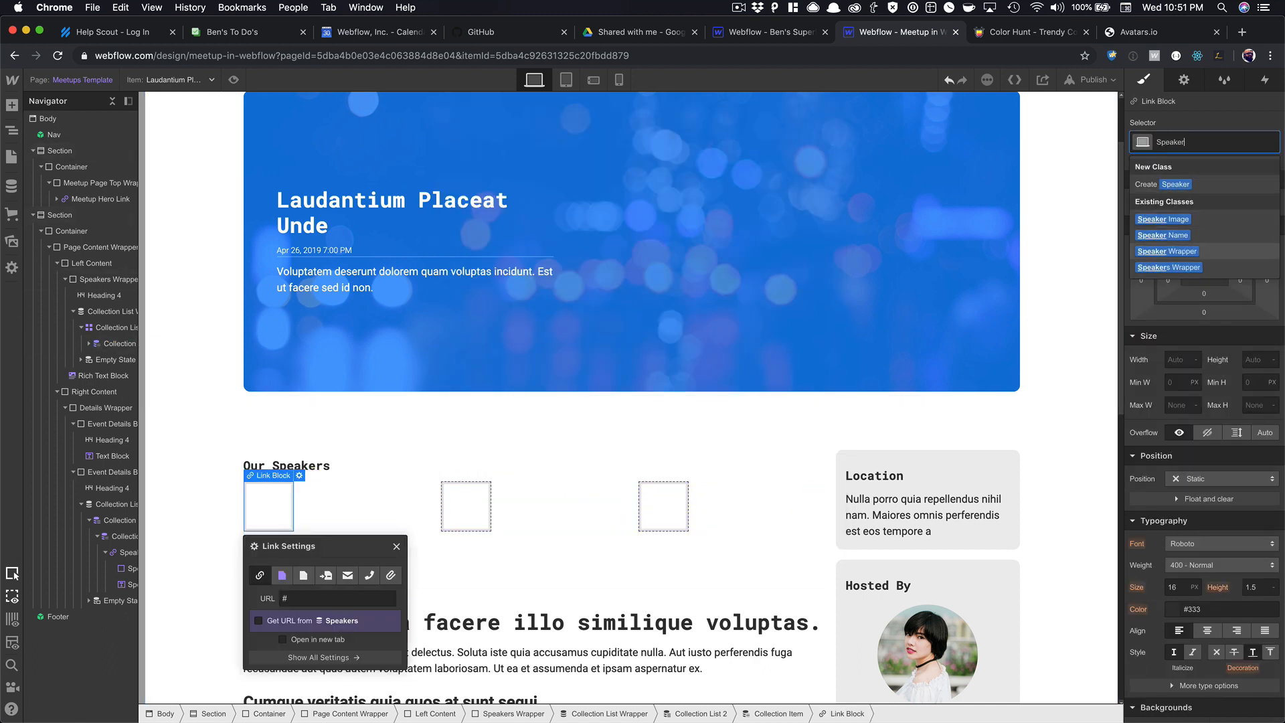
key(Return)
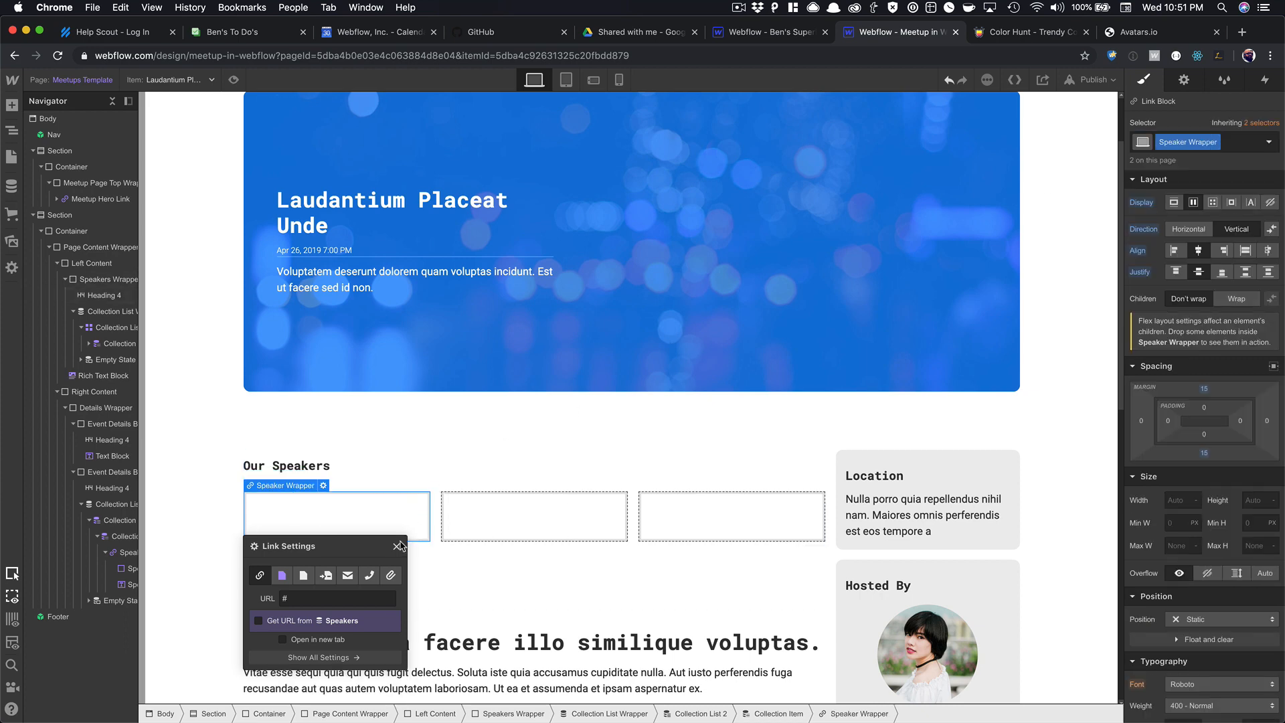
Close the link settings and inspect the Hosted By avatar wrapper and the host's name.
click(400, 546)
click(910, 635)
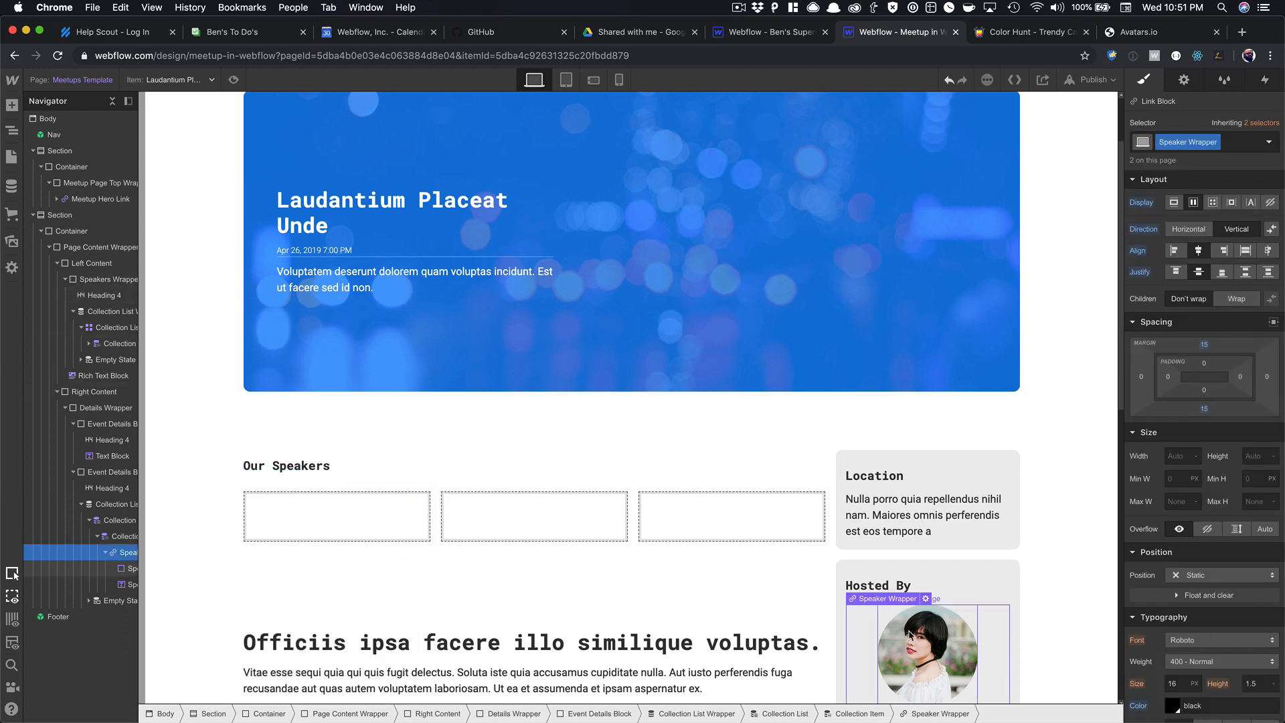
scroll(911, 632, down, 5)
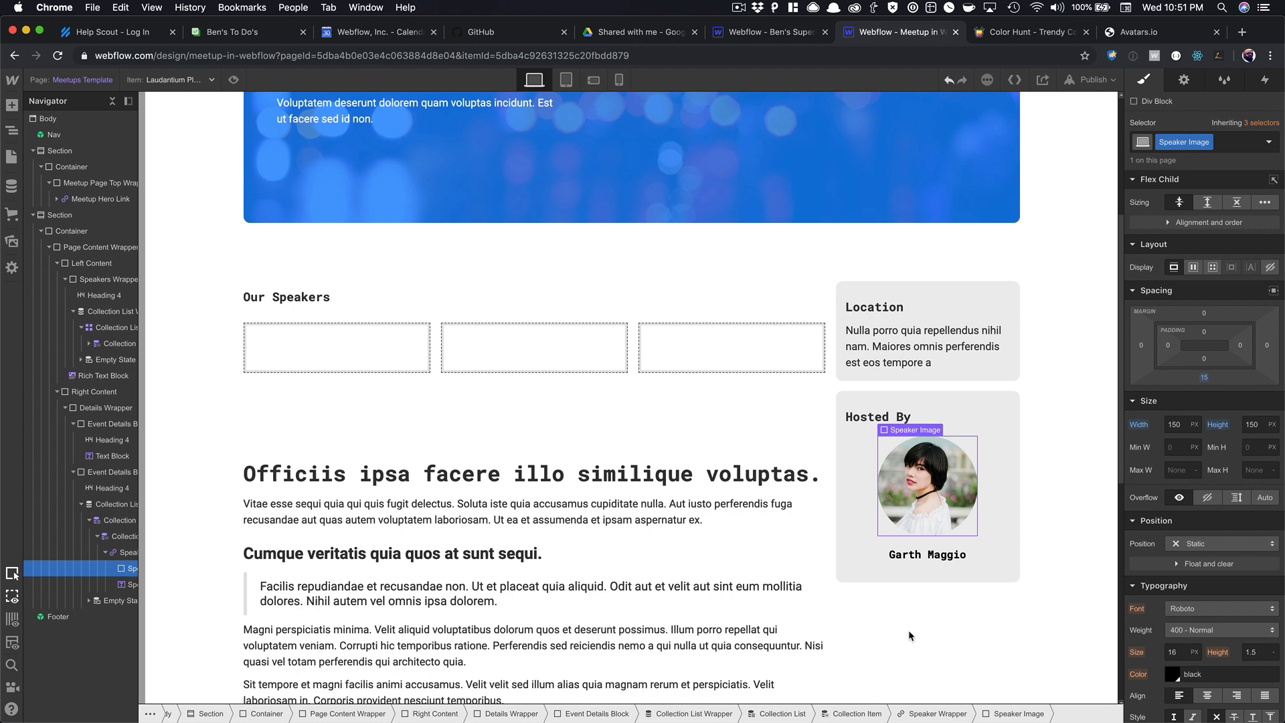
click(919, 560)
Insert a Div Block into the first speaker wrapper and give it the Speaker Image class.
click(336, 353)
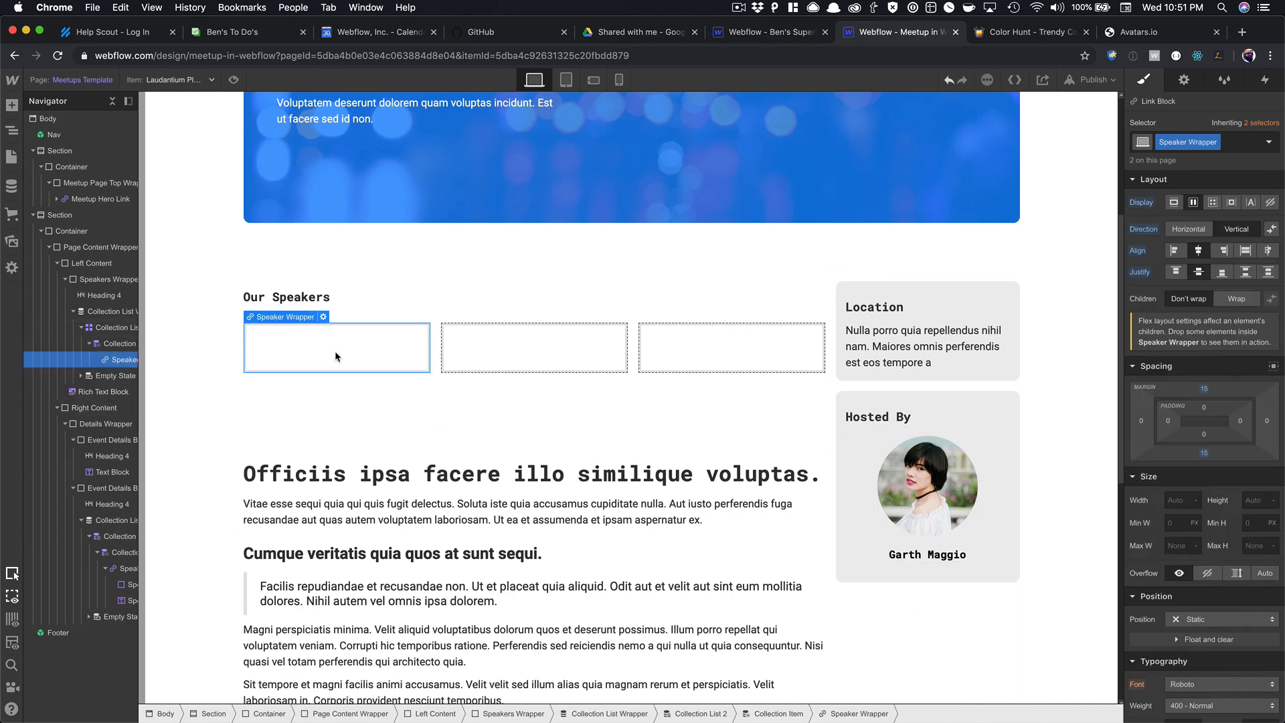
key(super+e)
text(div)
key(Return)
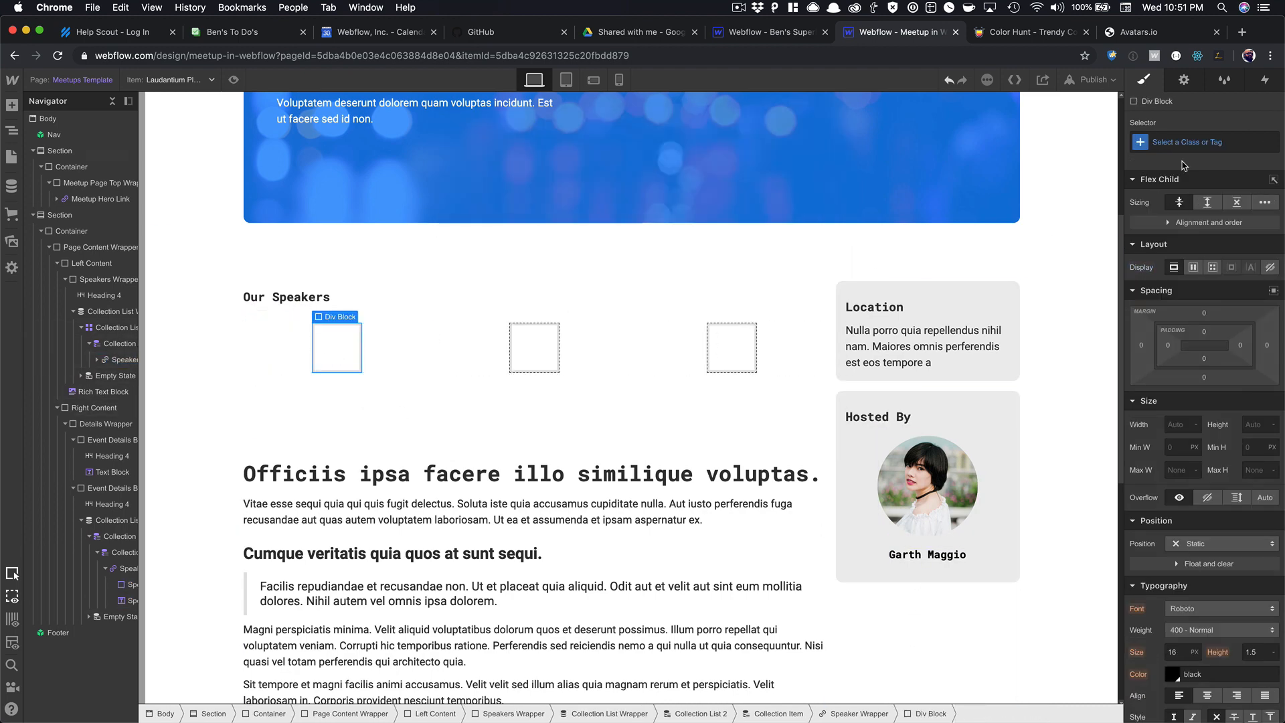
click(1185, 139)
text(Speaker)
key(Down)
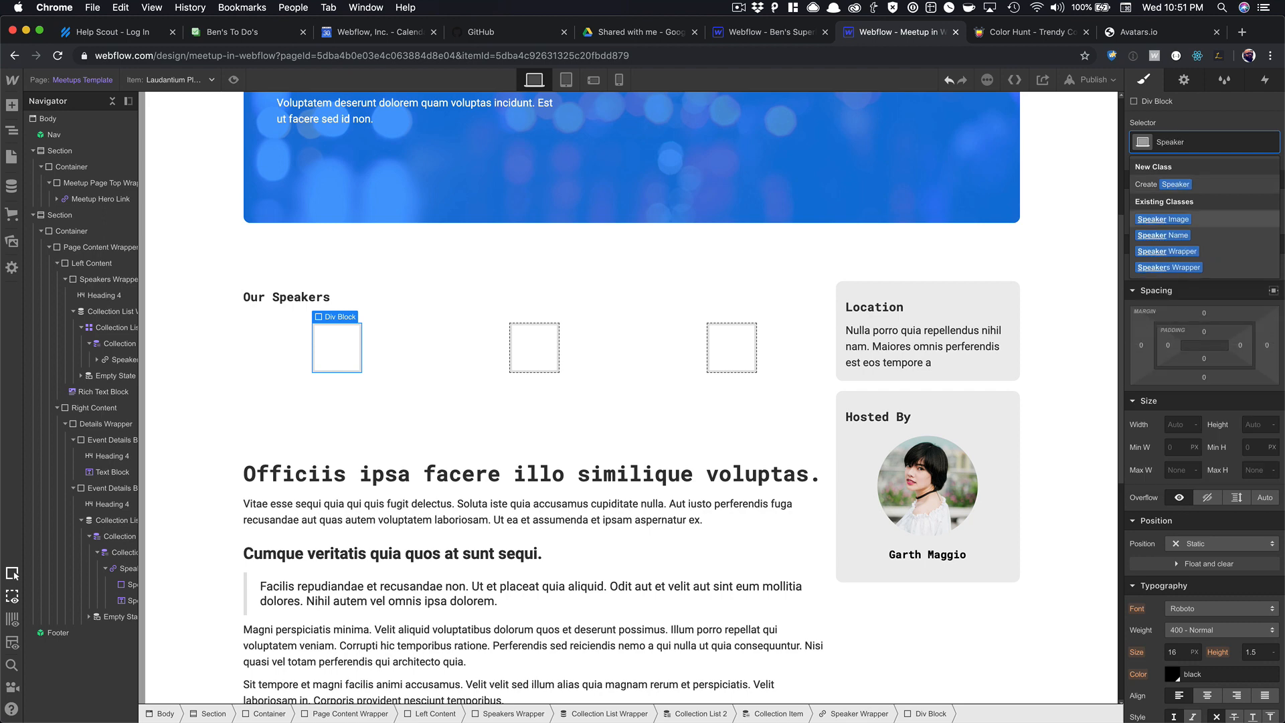
key(Return)
Fill the Speaker Image circles with each speaker's Profile Picture as background image.
click(1184, 80)
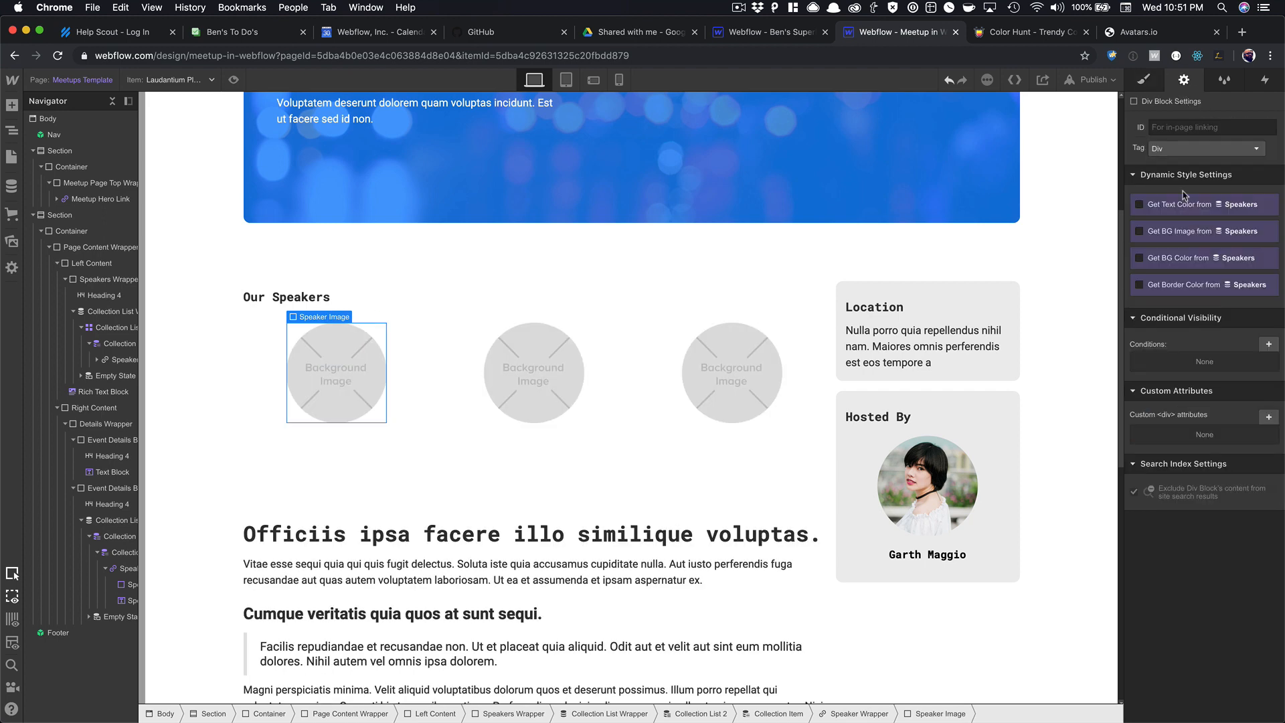
click(1180, 228)
click(1176, 248)
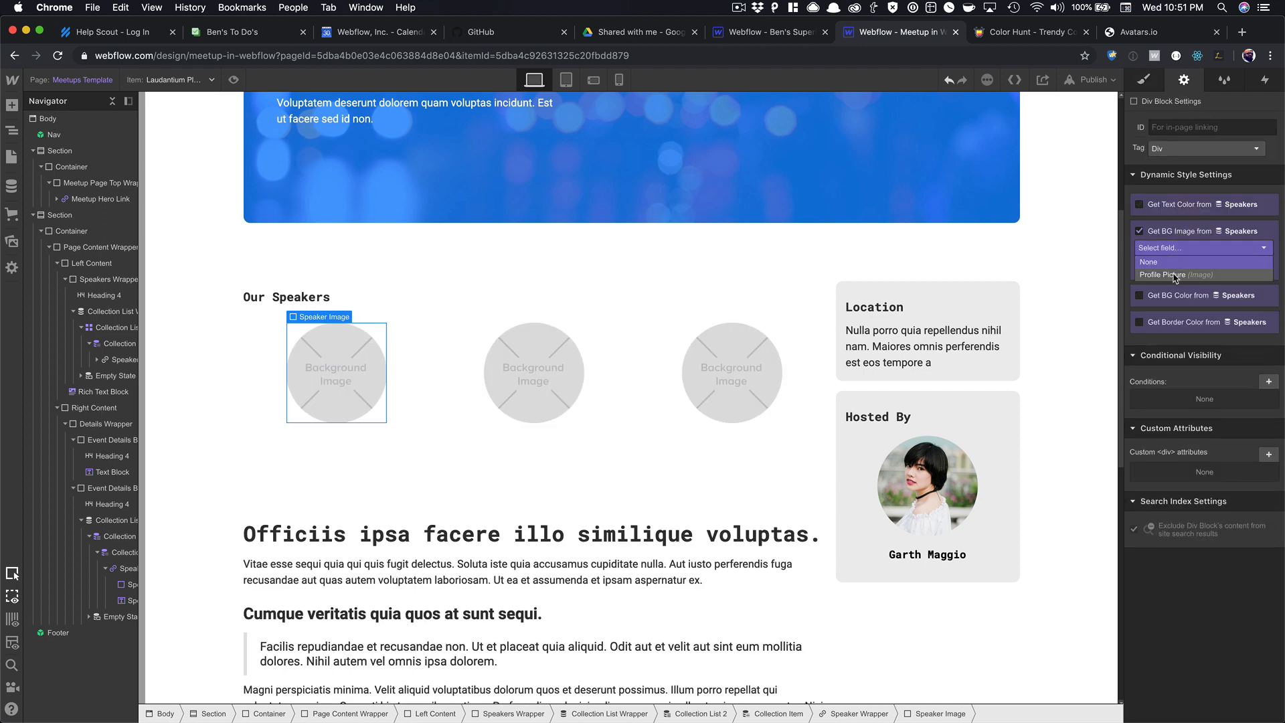
click(1176, 274)
Insert a Text Block into the speaker wrapper below the photo circle.
click(894, 555)
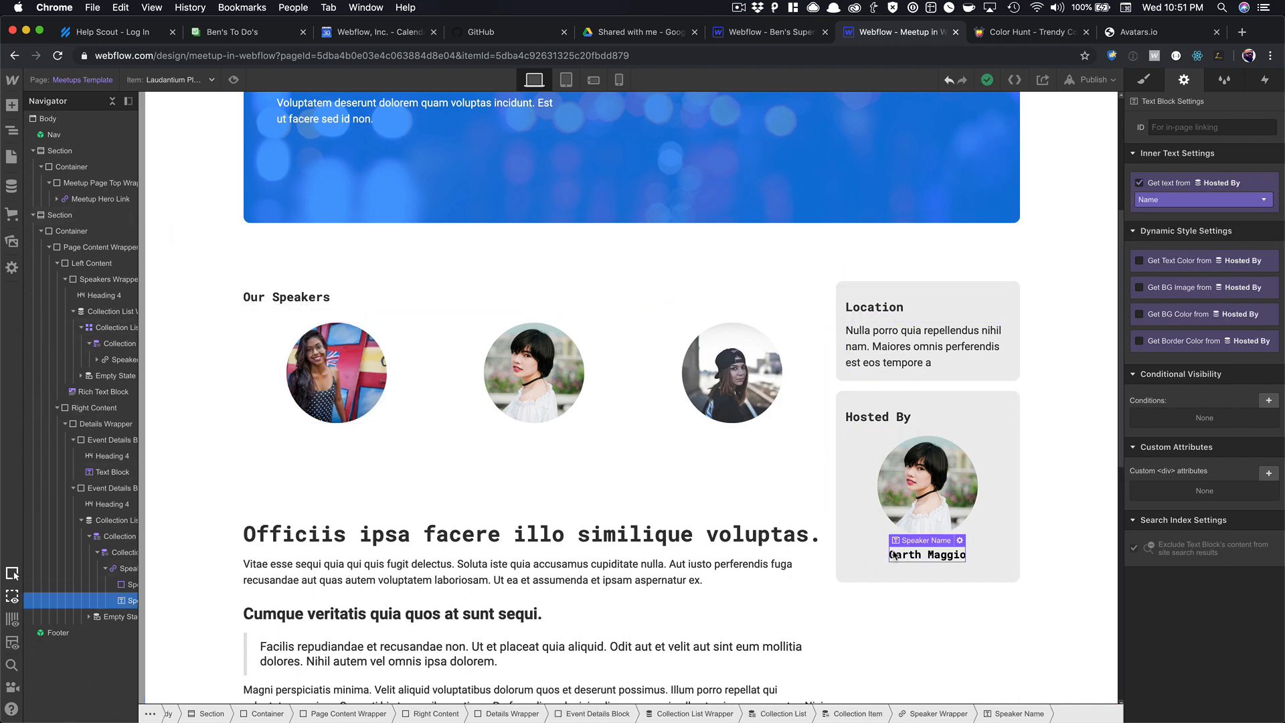
click(321, 374)
key(Up)
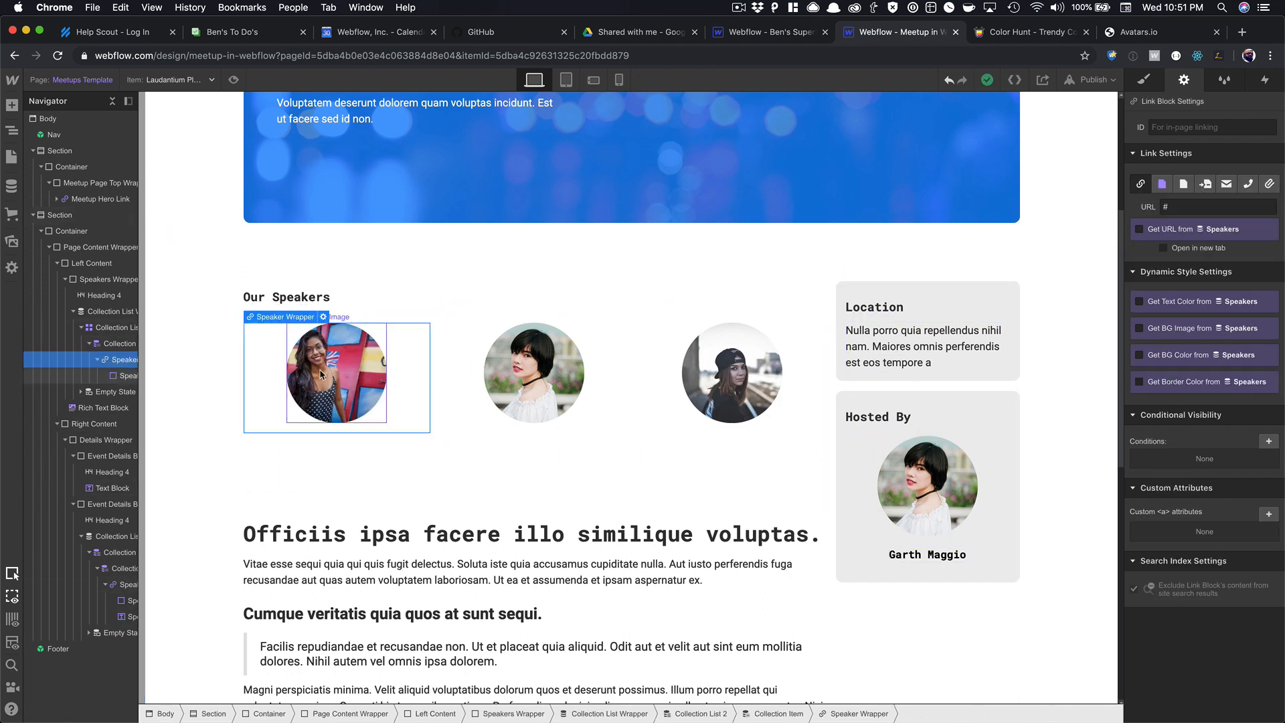
key(super+e)
text(text)
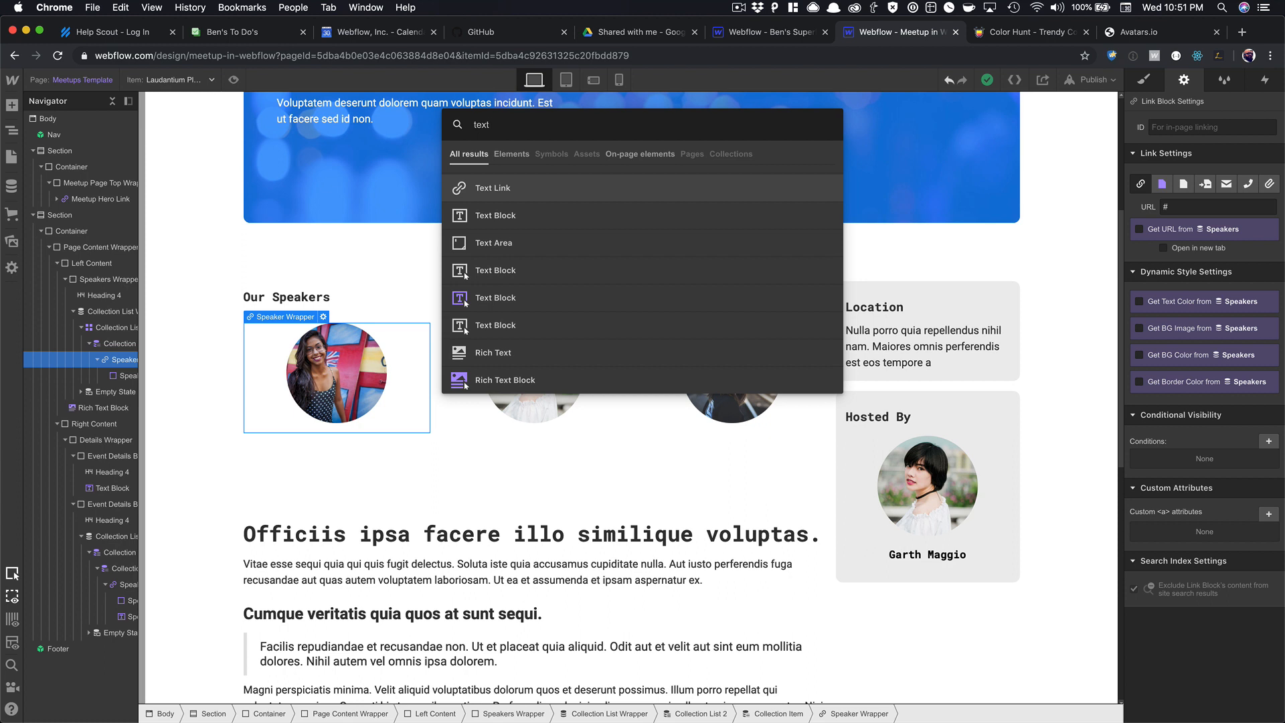
key(Down)
key(Return)
Bind the text block to the Speakers Name field and apply the Speaker Name class.
click(325, 493)
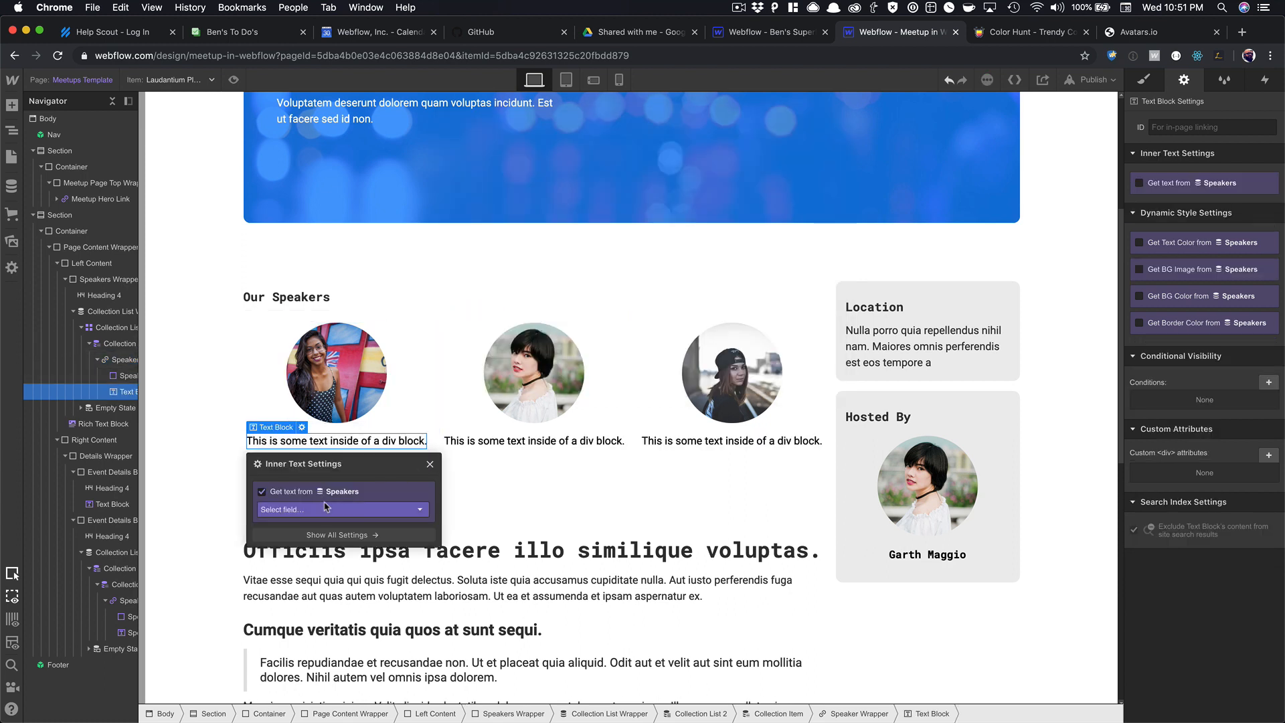
click(325, 507)
click(323, 535)
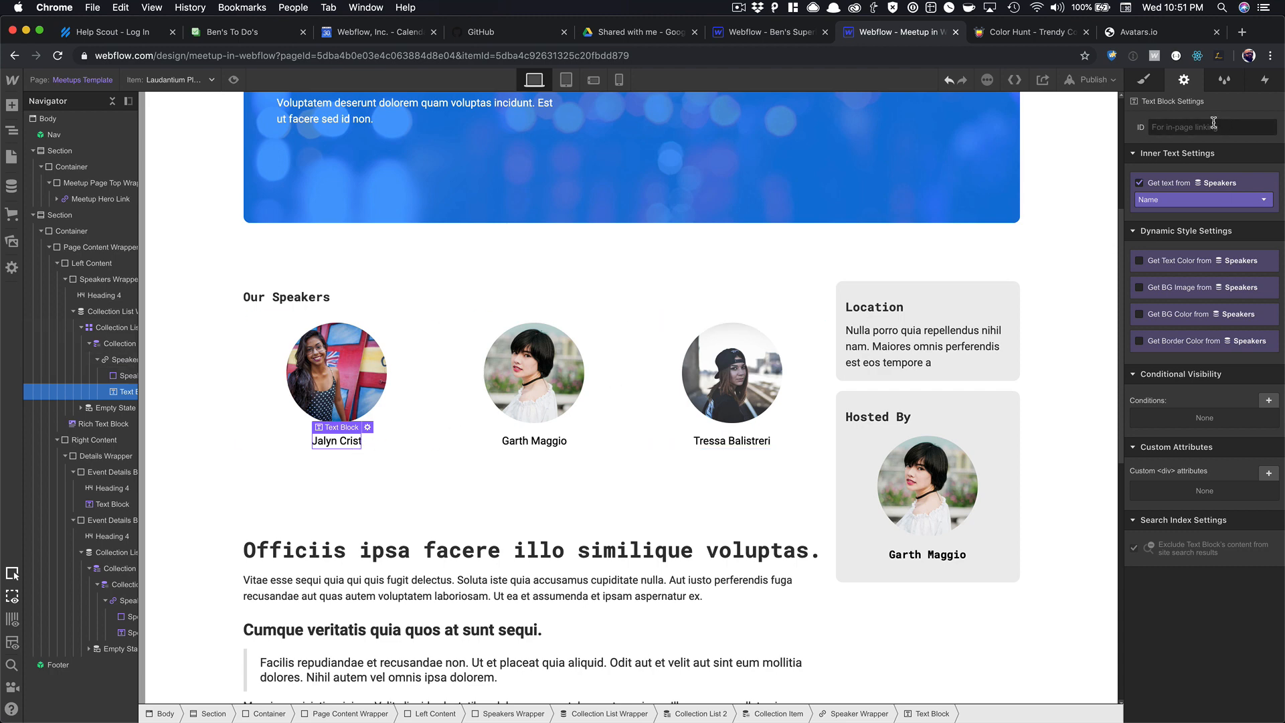
click(1142, 79)
click(1178, 141)
text(Spea)
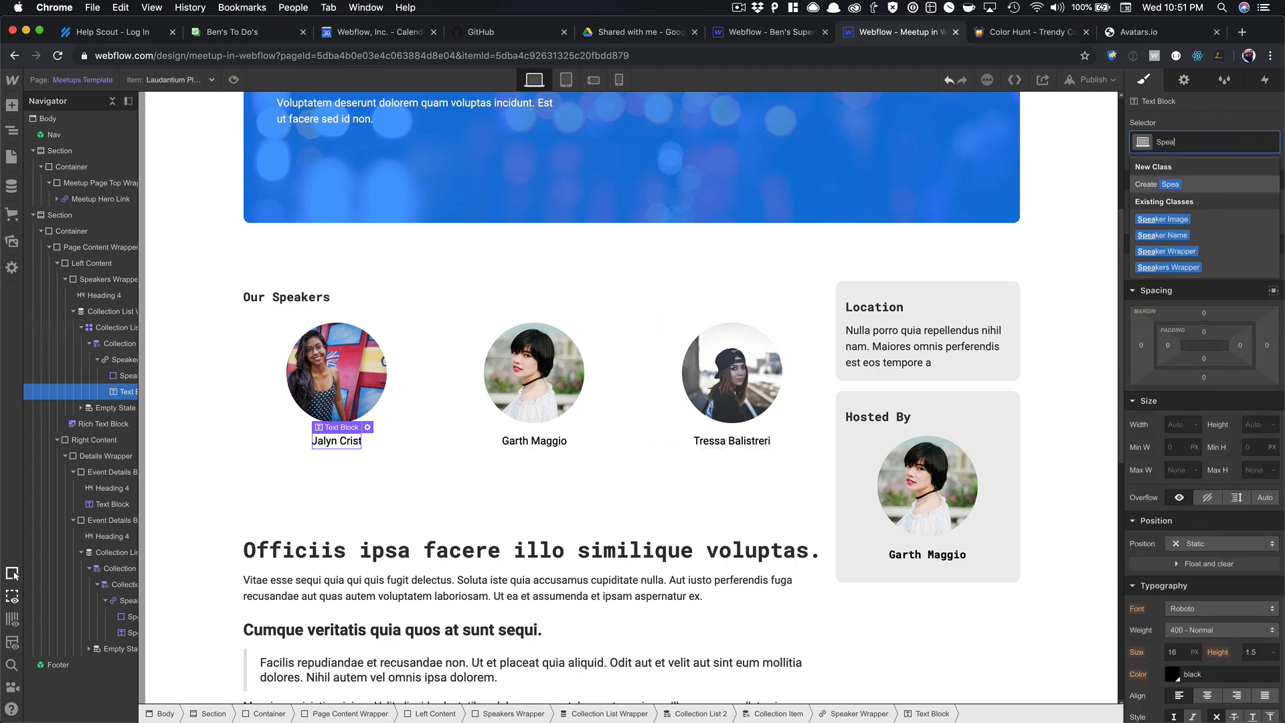
text(k)
key(Down)
key(Down)
key(Return)
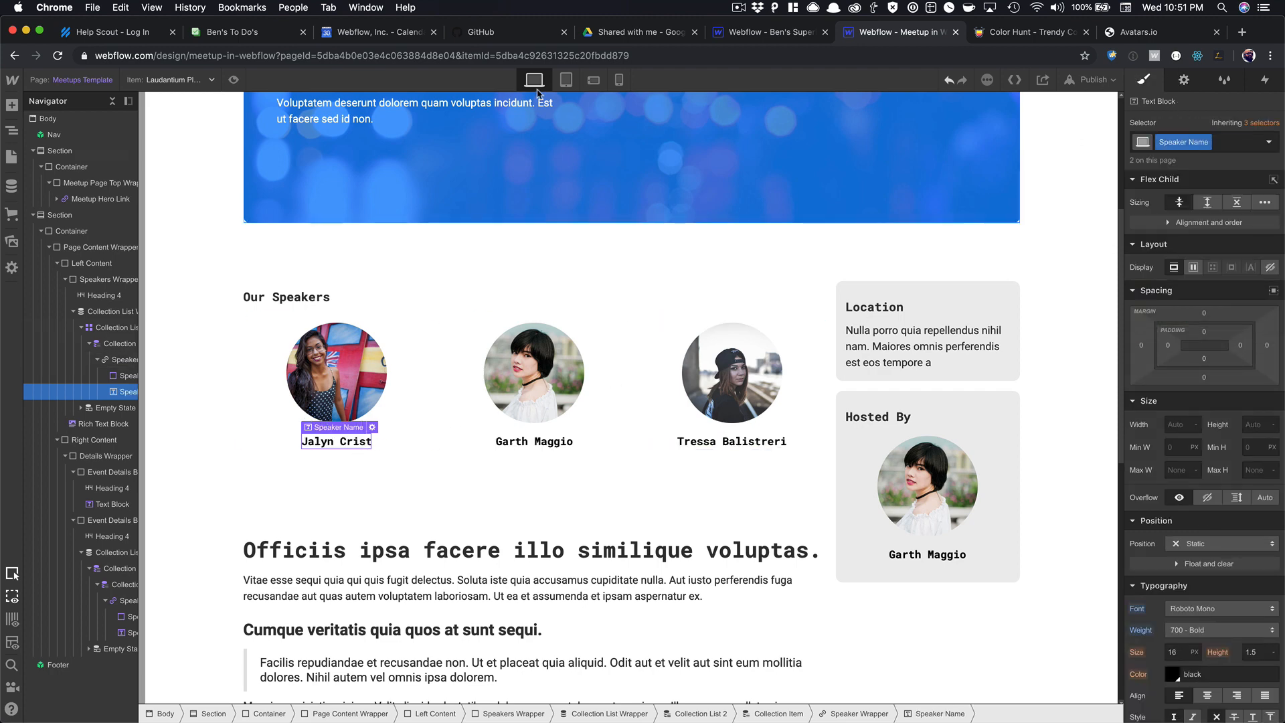
Preview the Meetups template, checking the hero card, the three named speaker photos and the sidebar cards.
click(232, 80)
scroll(552, 264, up, 5)
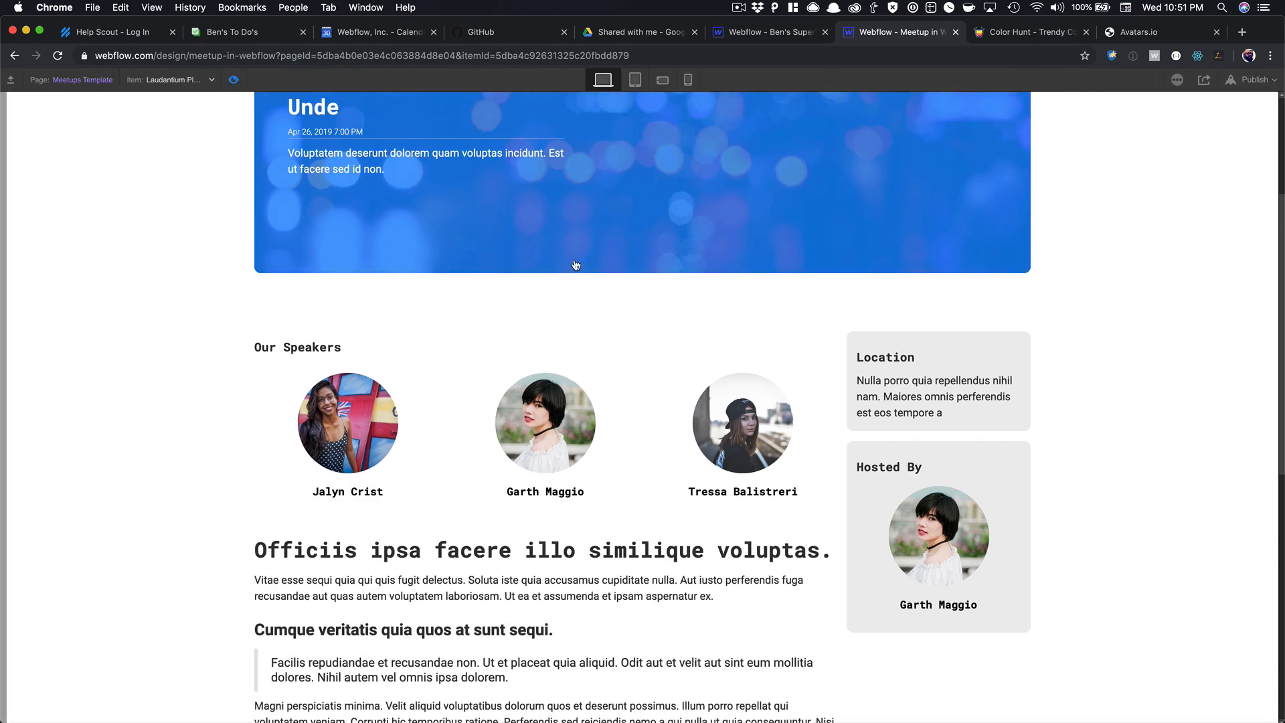
scroll(591, 243, down, 5)
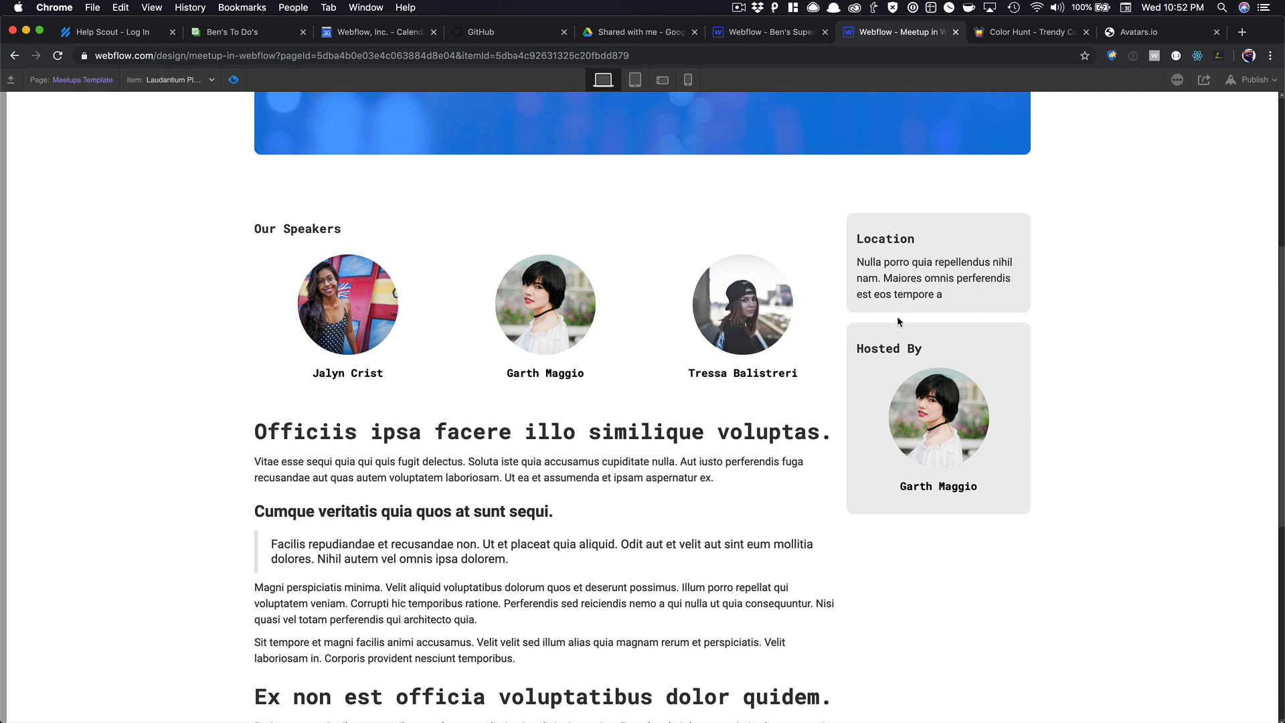
scroll(589, 240, down, 6)
scroll(900, 320, up, 7)
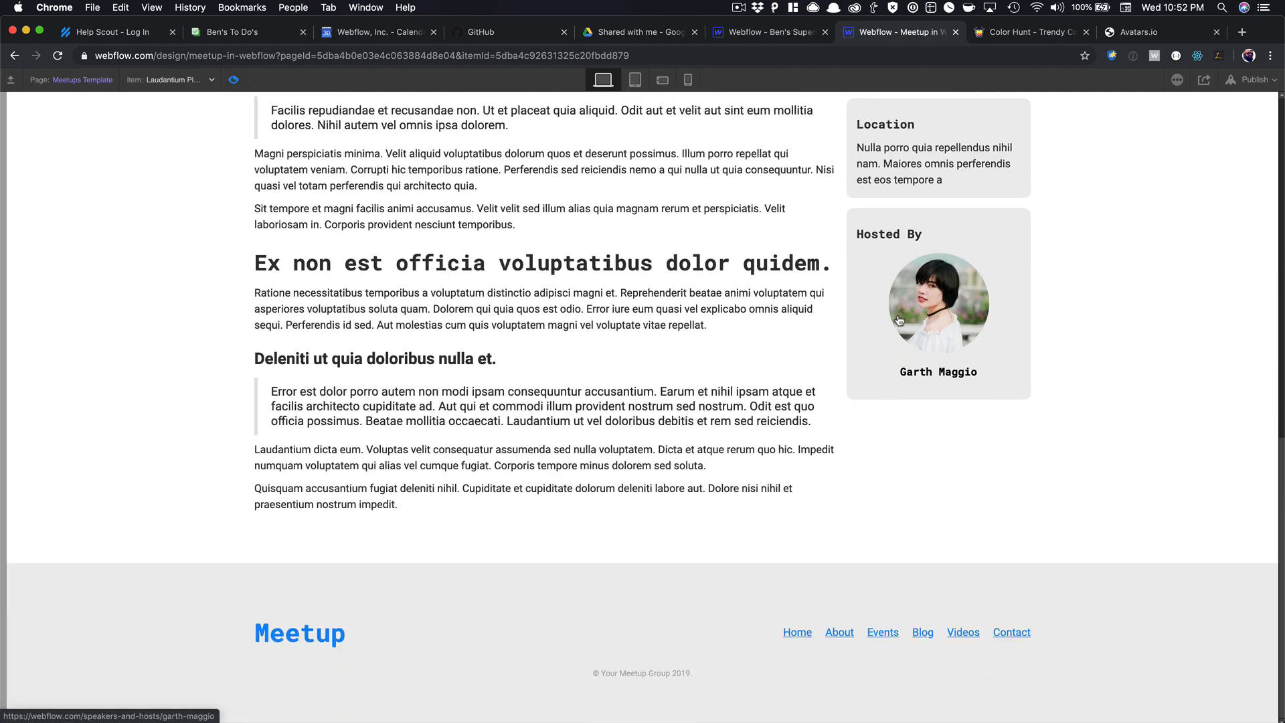
scroll(898, 318, up, 4)
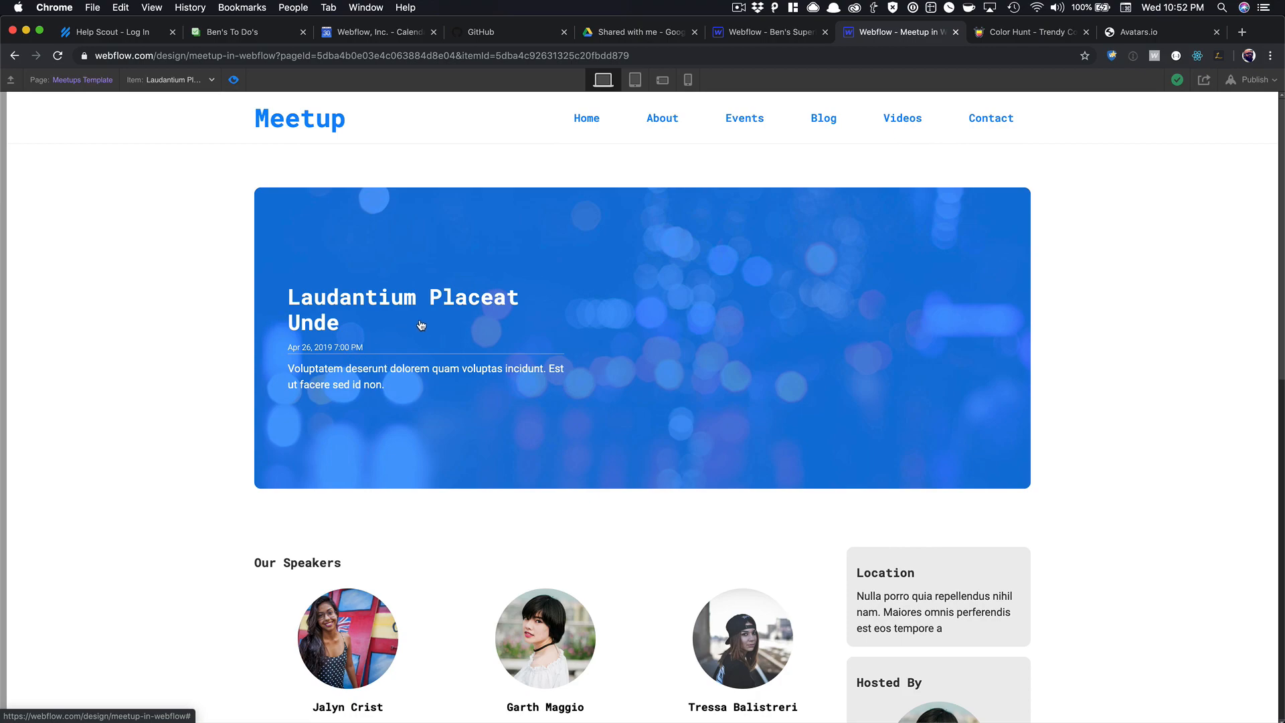
scroll(421, 326, down, 7)
scroll(422, 322, up, 5)
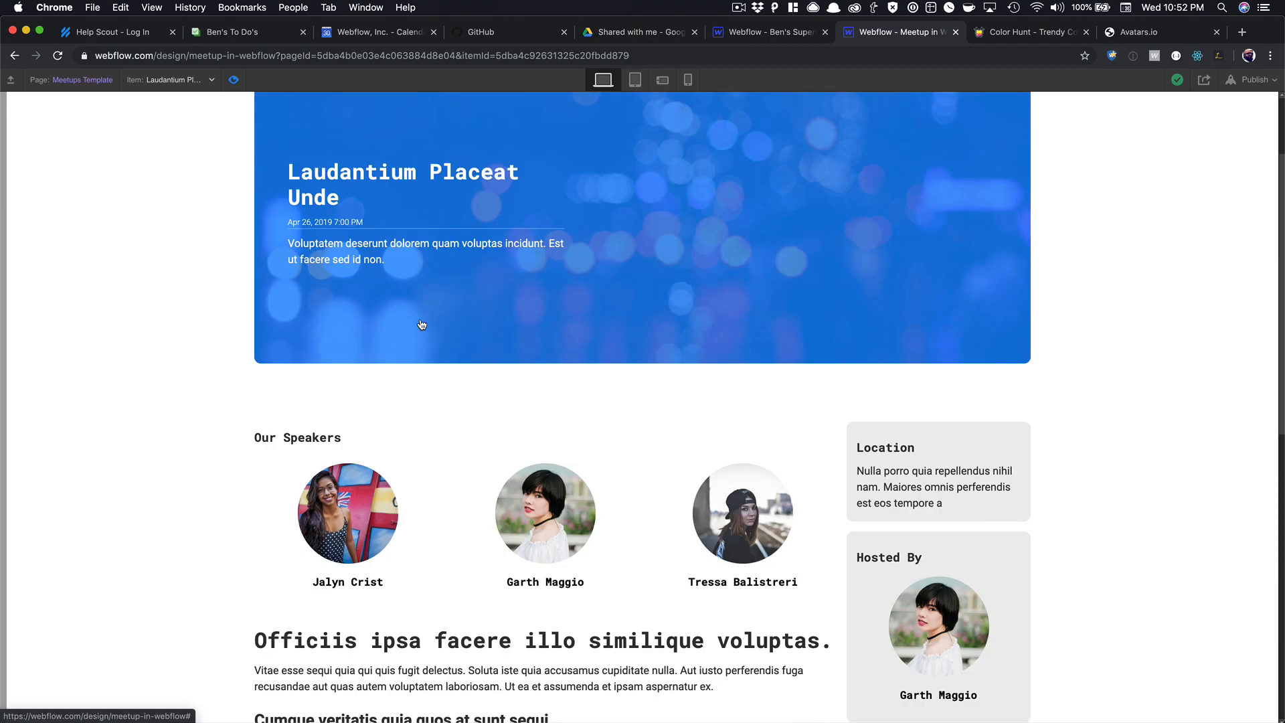
scroll(395, 267, up, 2)
scroll(597, 322, down, 11)
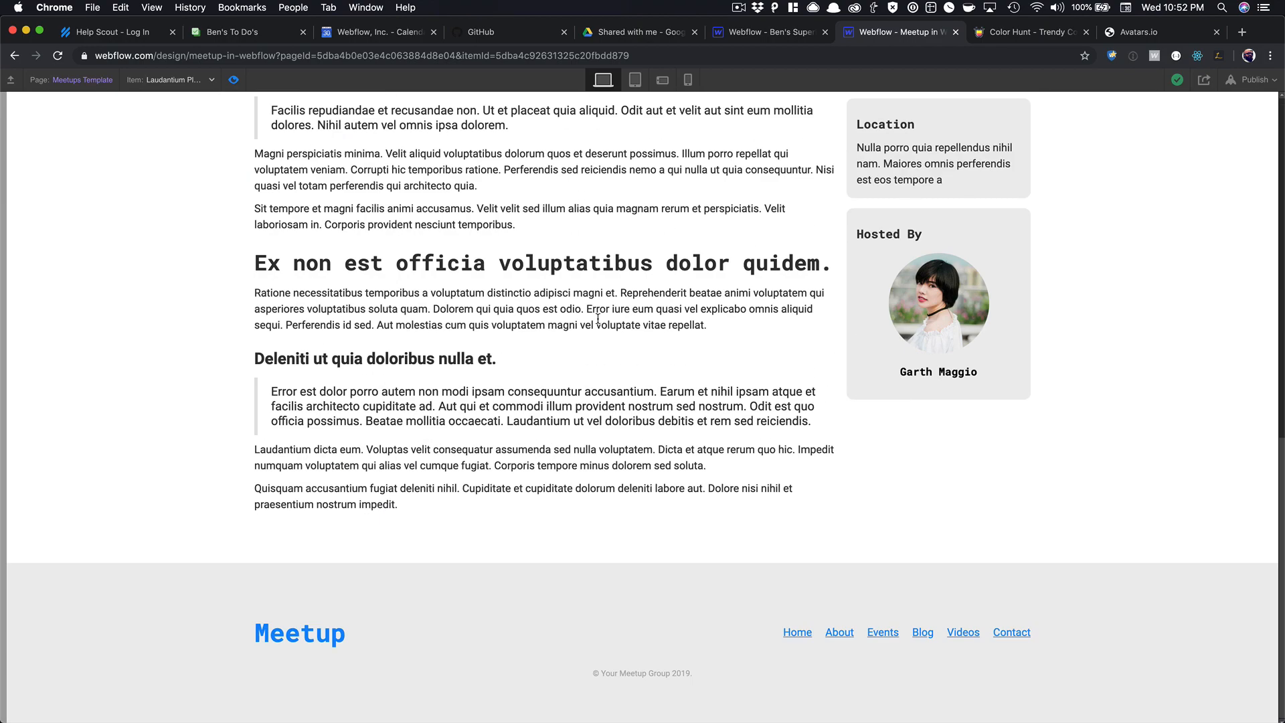
scroll(598, 319, up, 10)
scroll(598, 317, down, 10)
scroll(599, 324, up, 10)
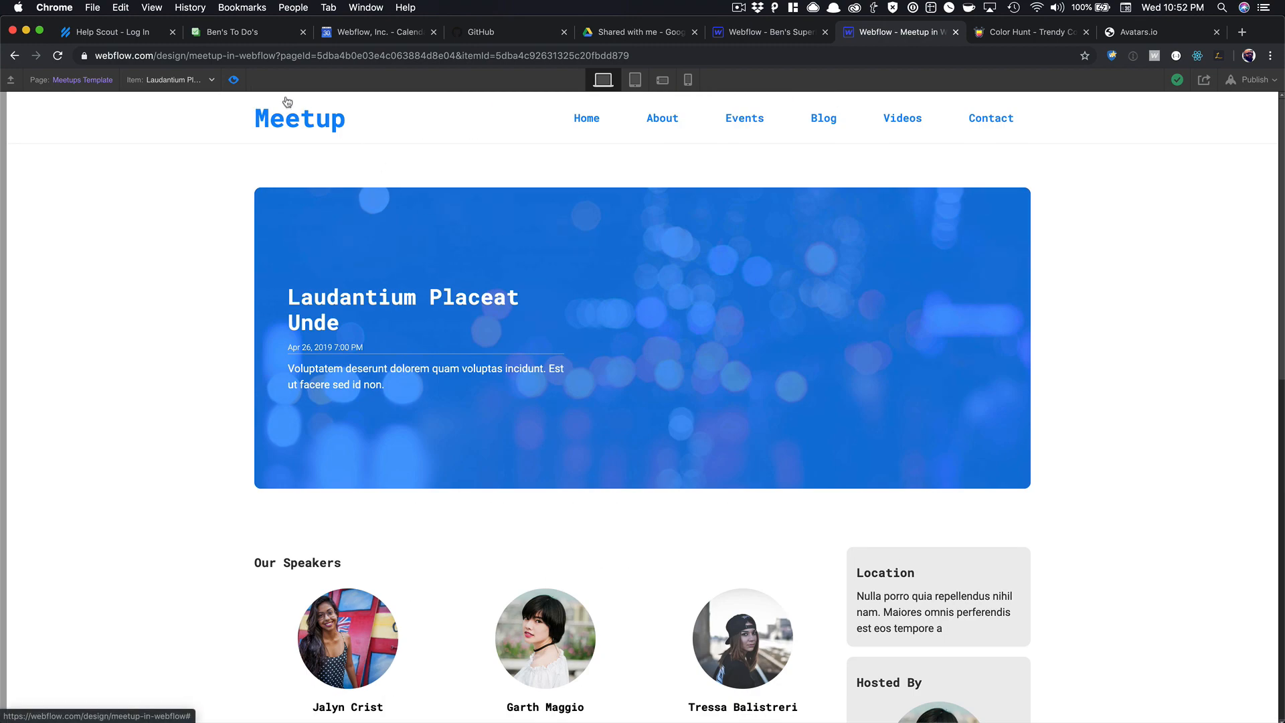
Exit preview, collapse the Left and Right Content layers, and select the Container.
click(234, 80)
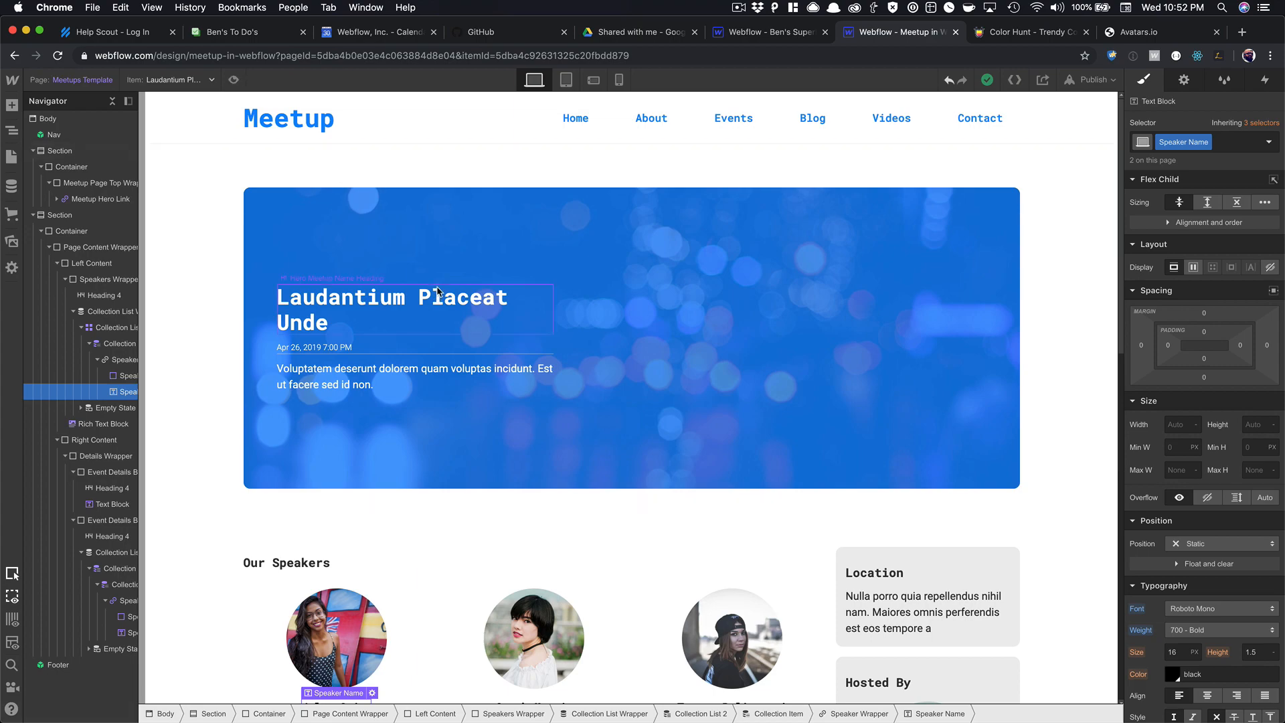
scroll(437, 292, down, 10)
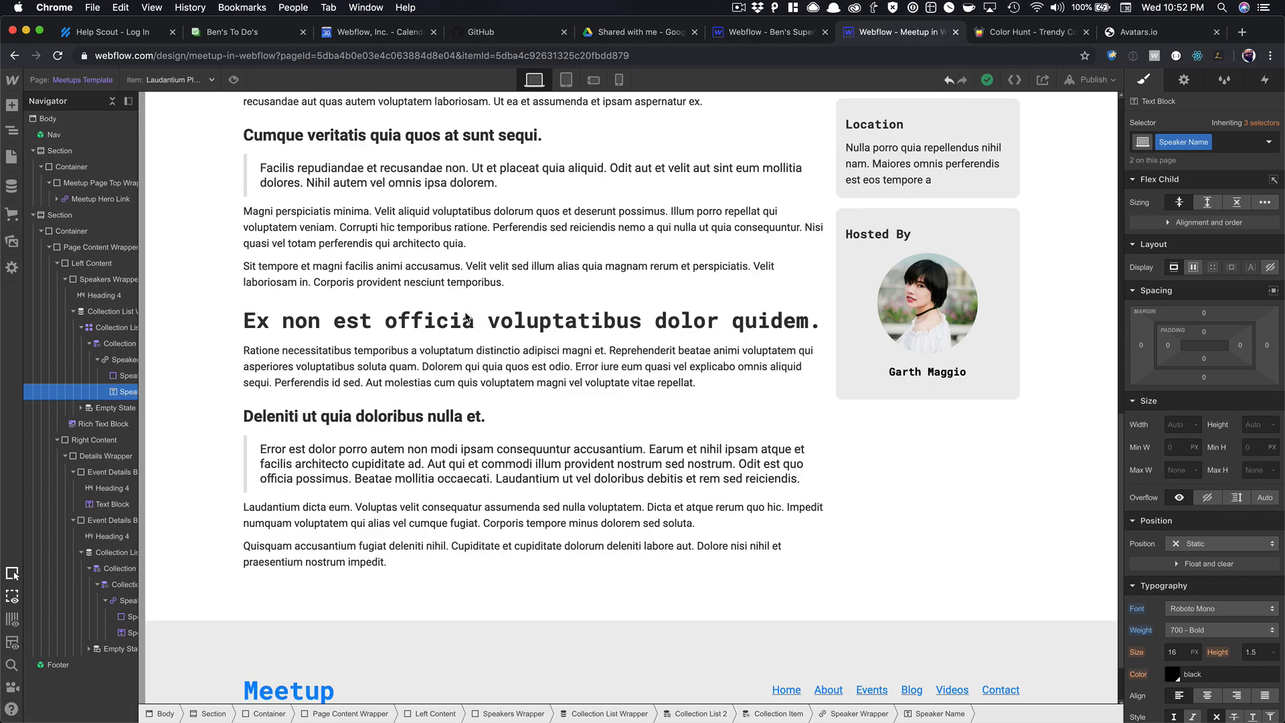
scroll(464, 311, up, 8)
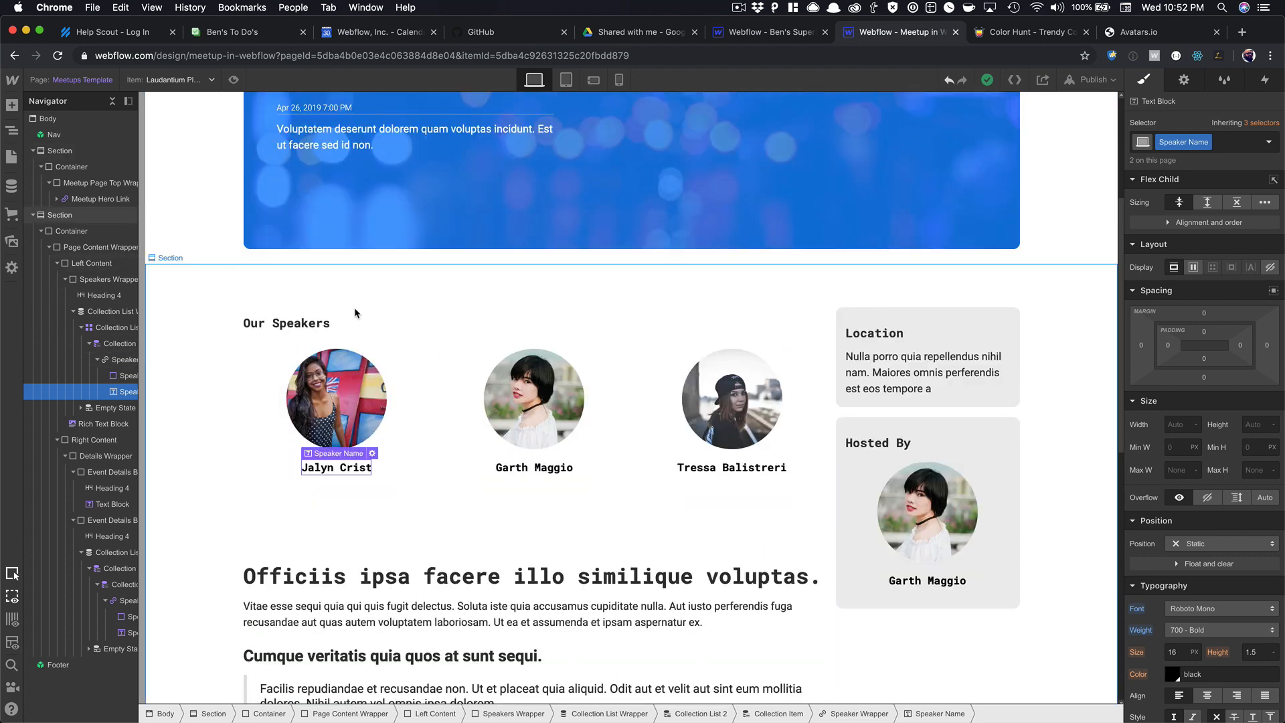
scroll(355, 313, up, 3)
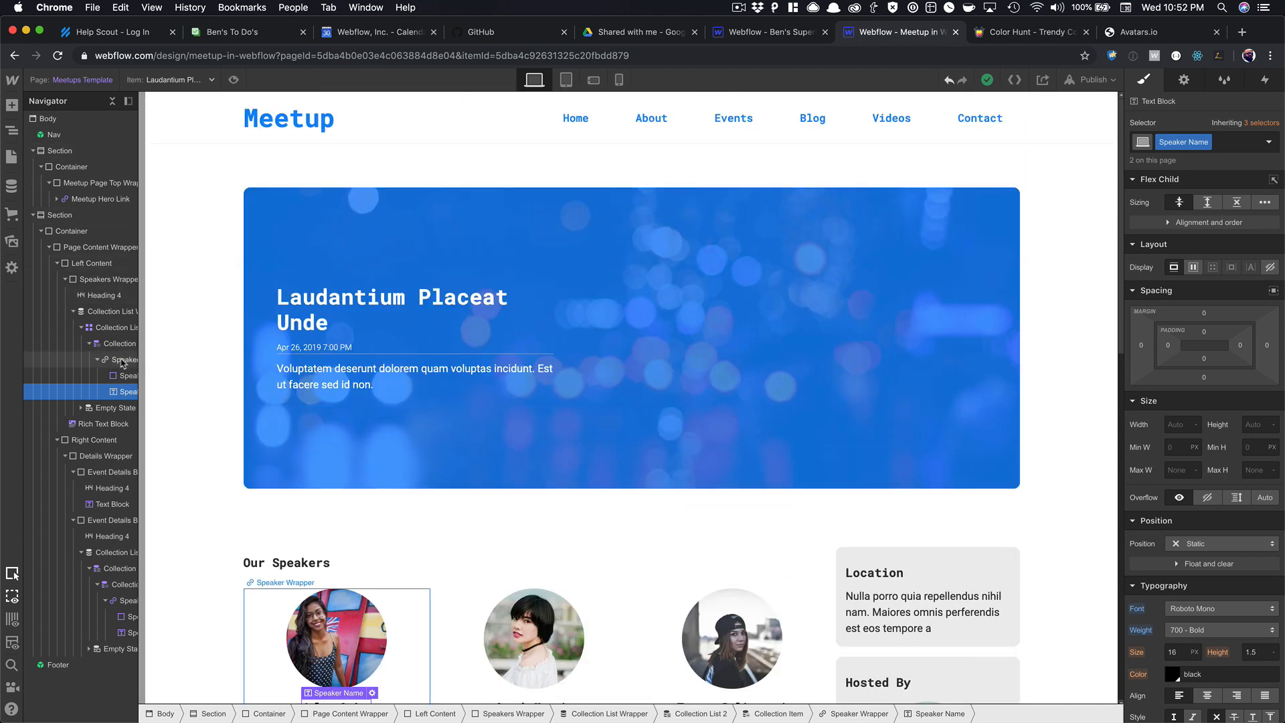
click(57, 264)
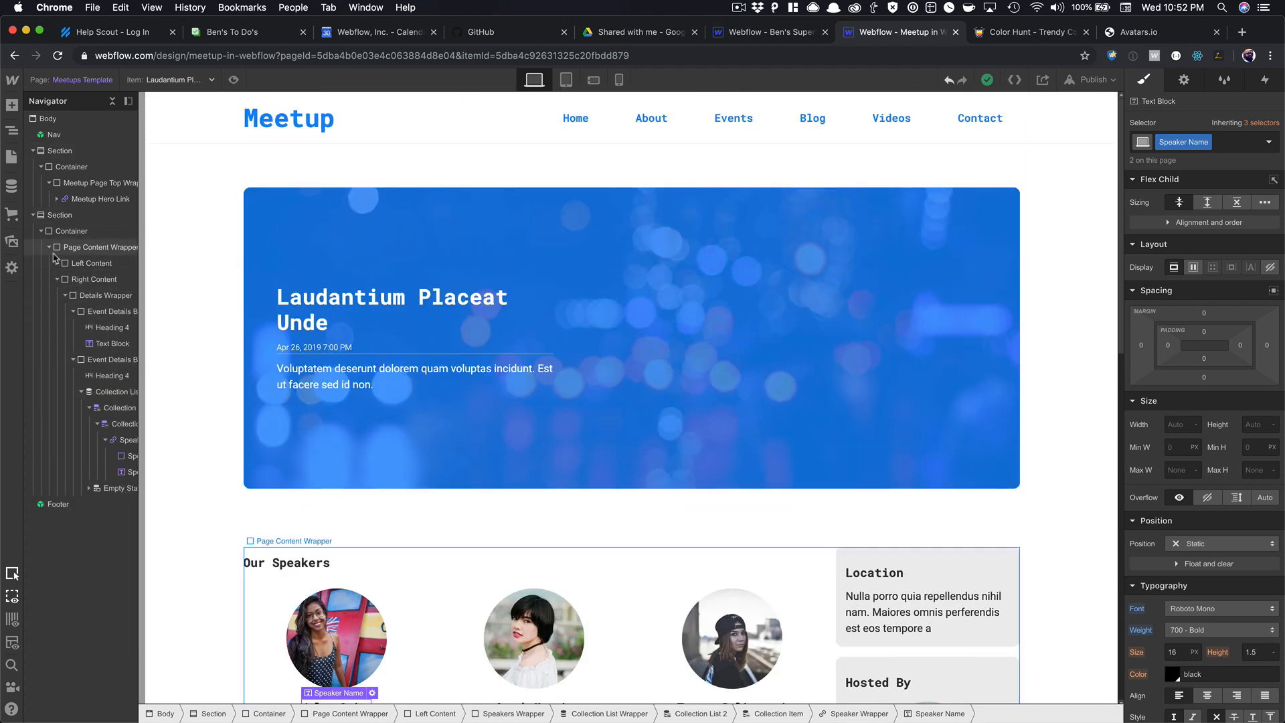
click(57, 280)
click(79, 264)
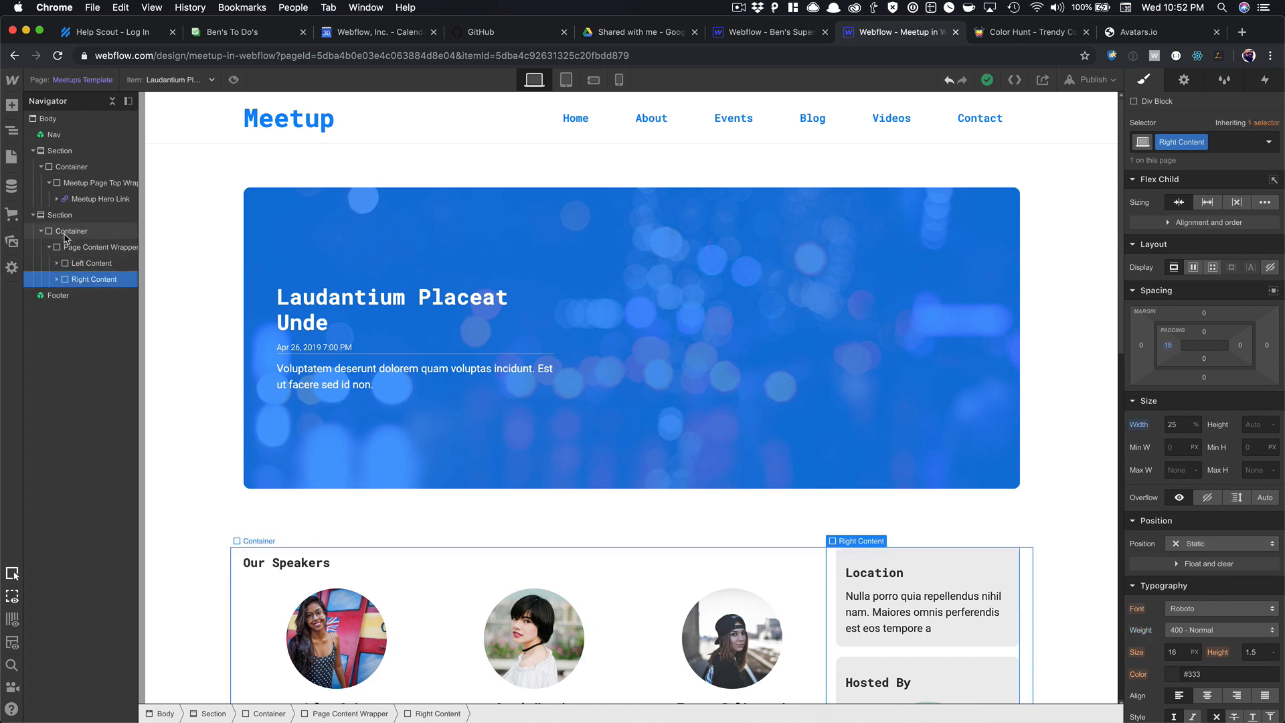
click(79, 231)
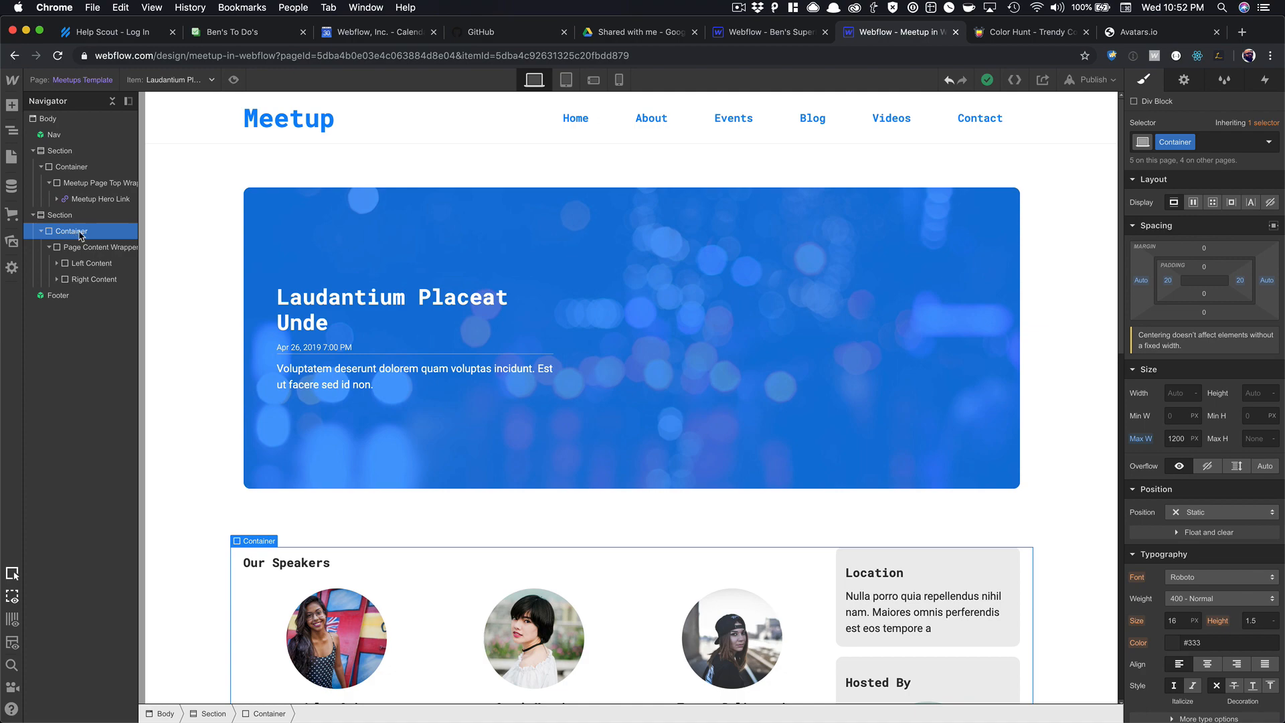
Add a Div Block above Page Content Wrapper with a new RSVP Section class.
key(super+e)
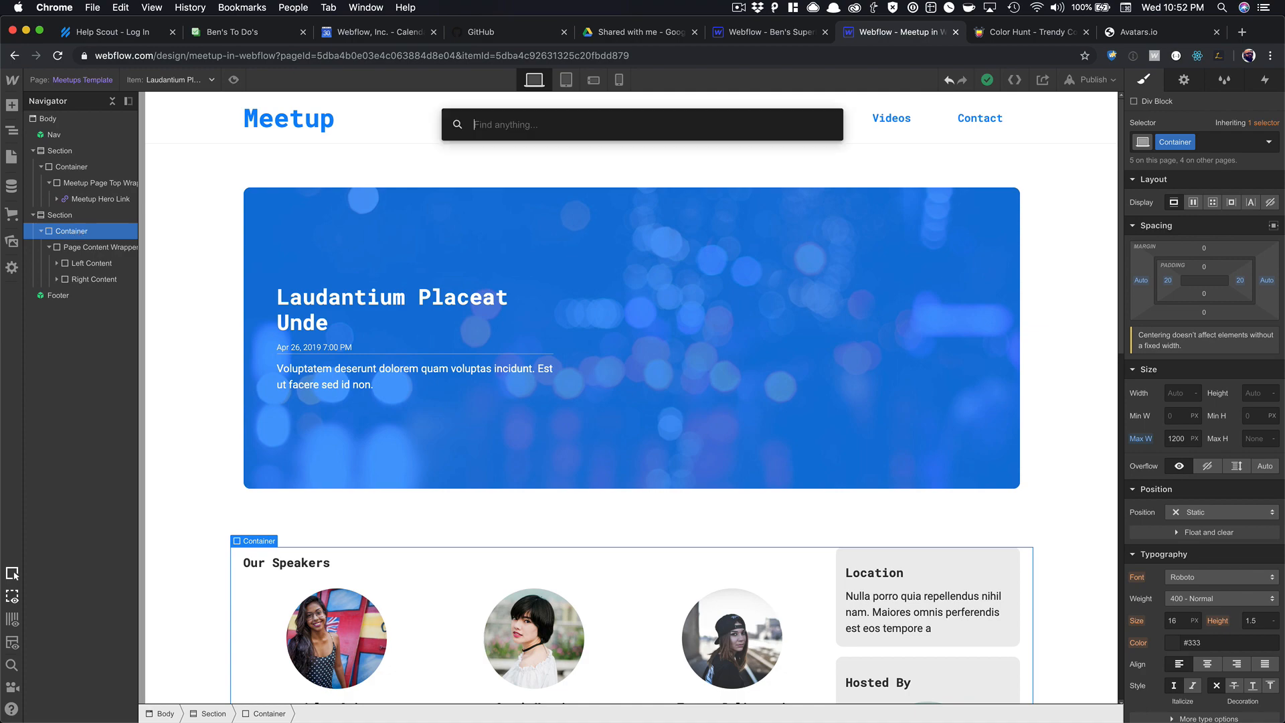
text(div)
key(Return)
drag(75, 299, 69, 249)
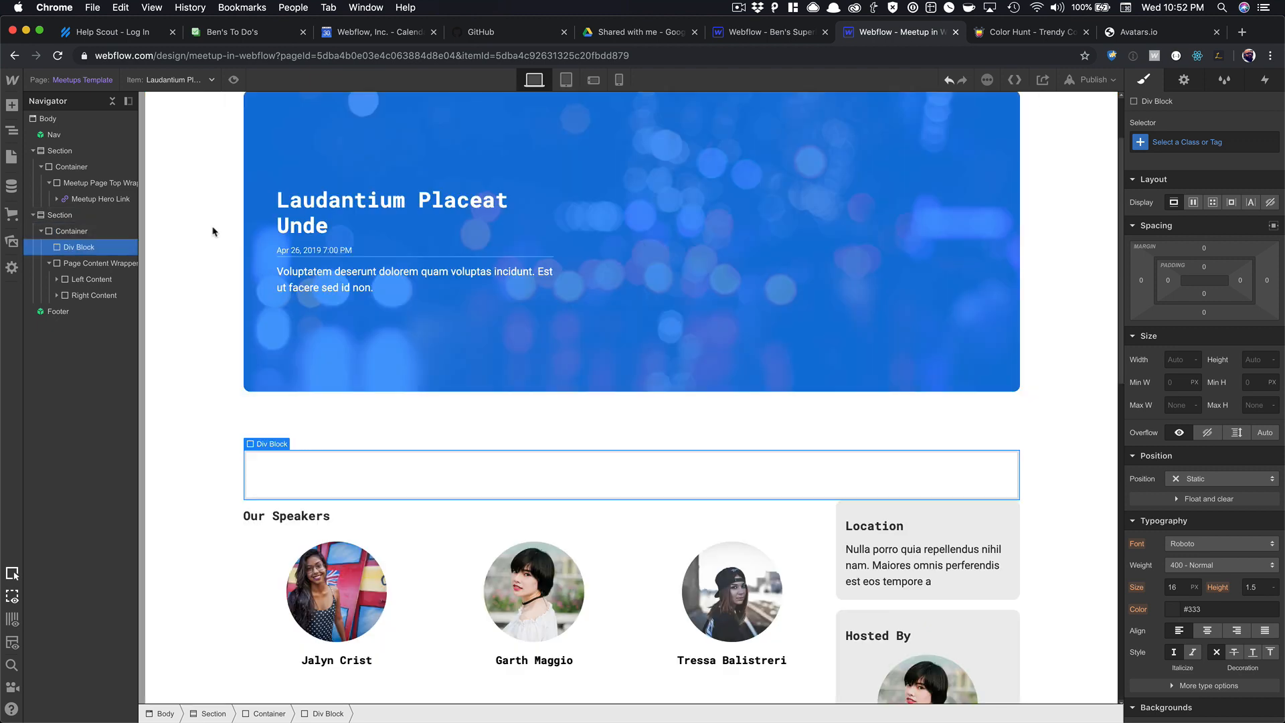
click(1171, 136)
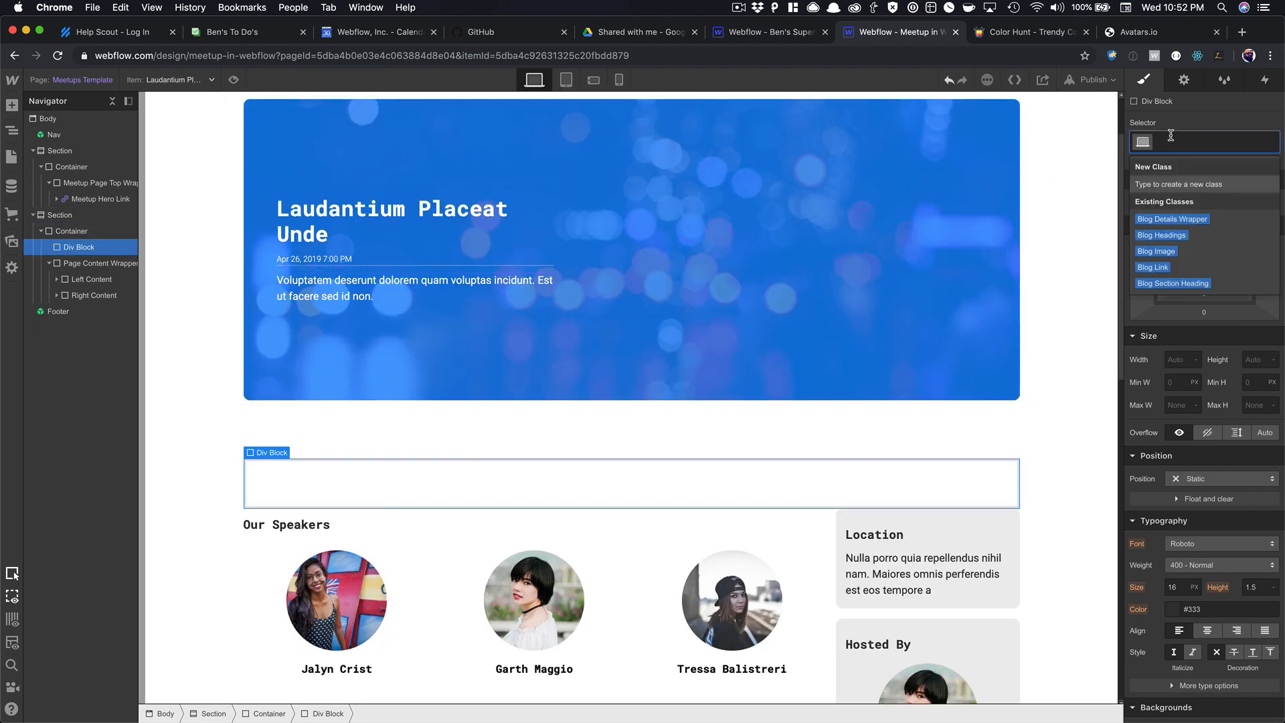
text(RSVP Se)
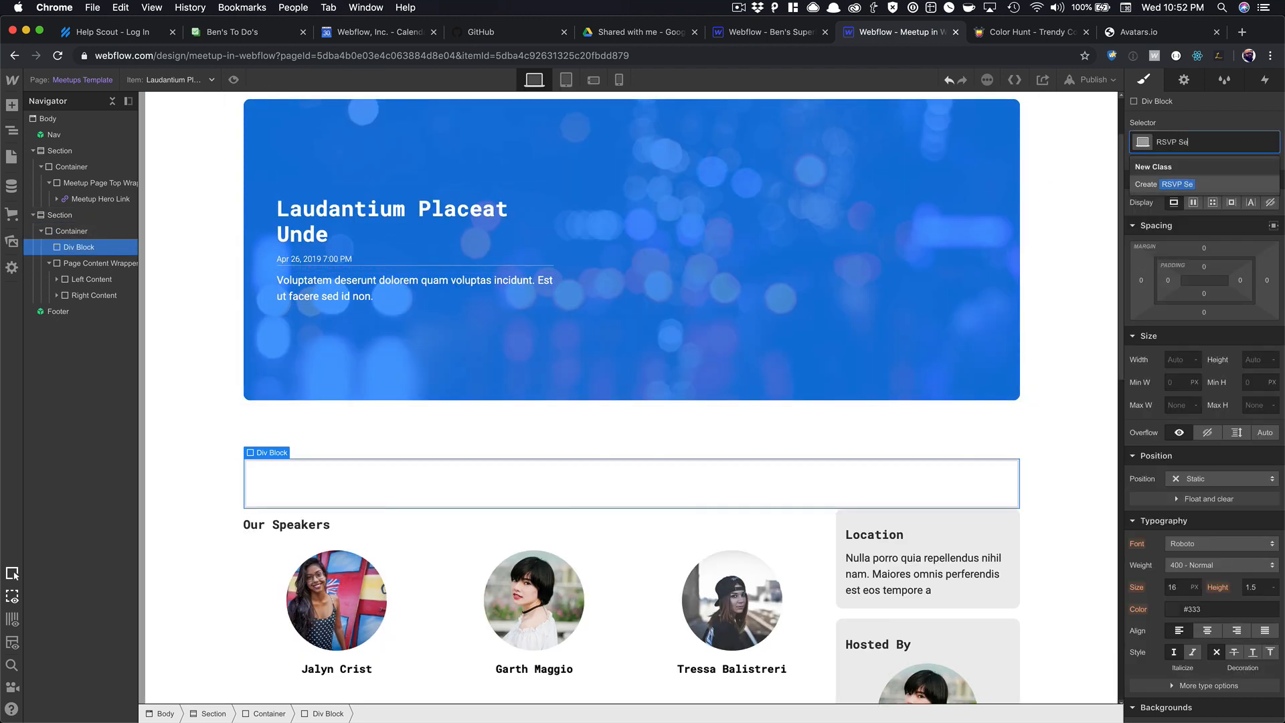
text(ction)
key(Return)
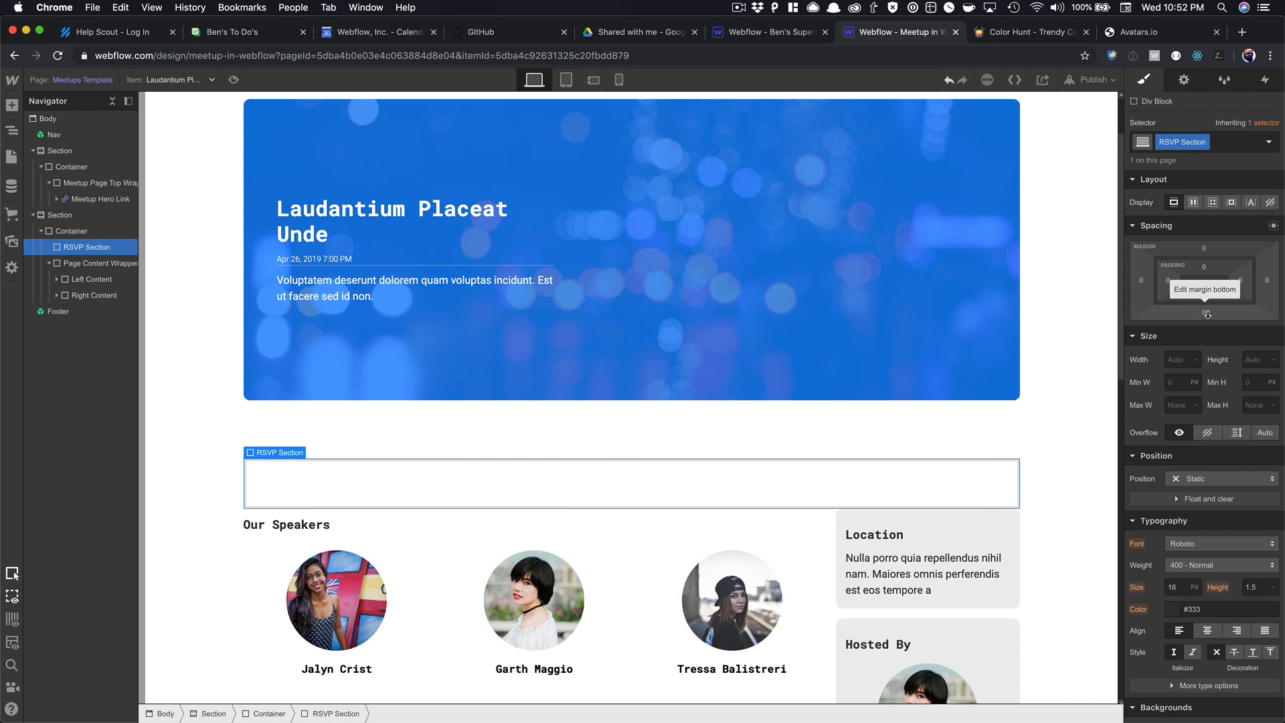
Give the block a 30 px bottom margin and rename its class to RSVP Wrapper.
drag(1208, 311, 1212, 383)
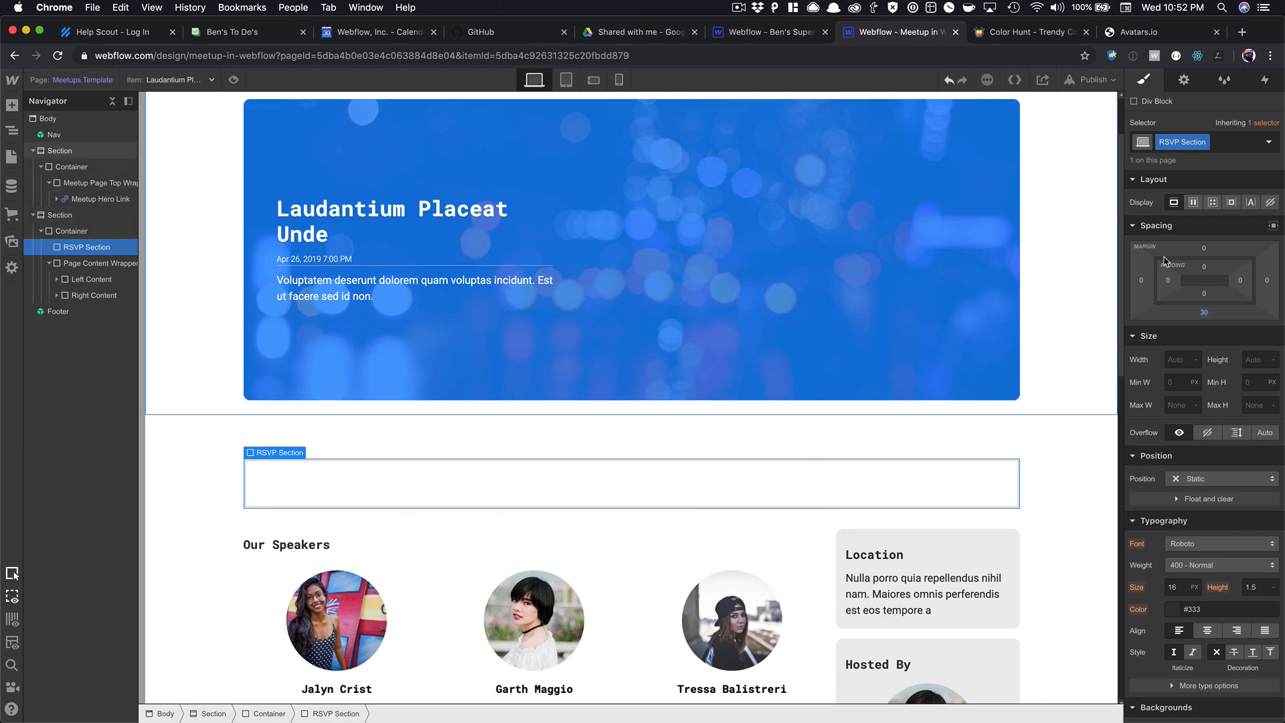
click(1206, 143)
click(1187, 161)
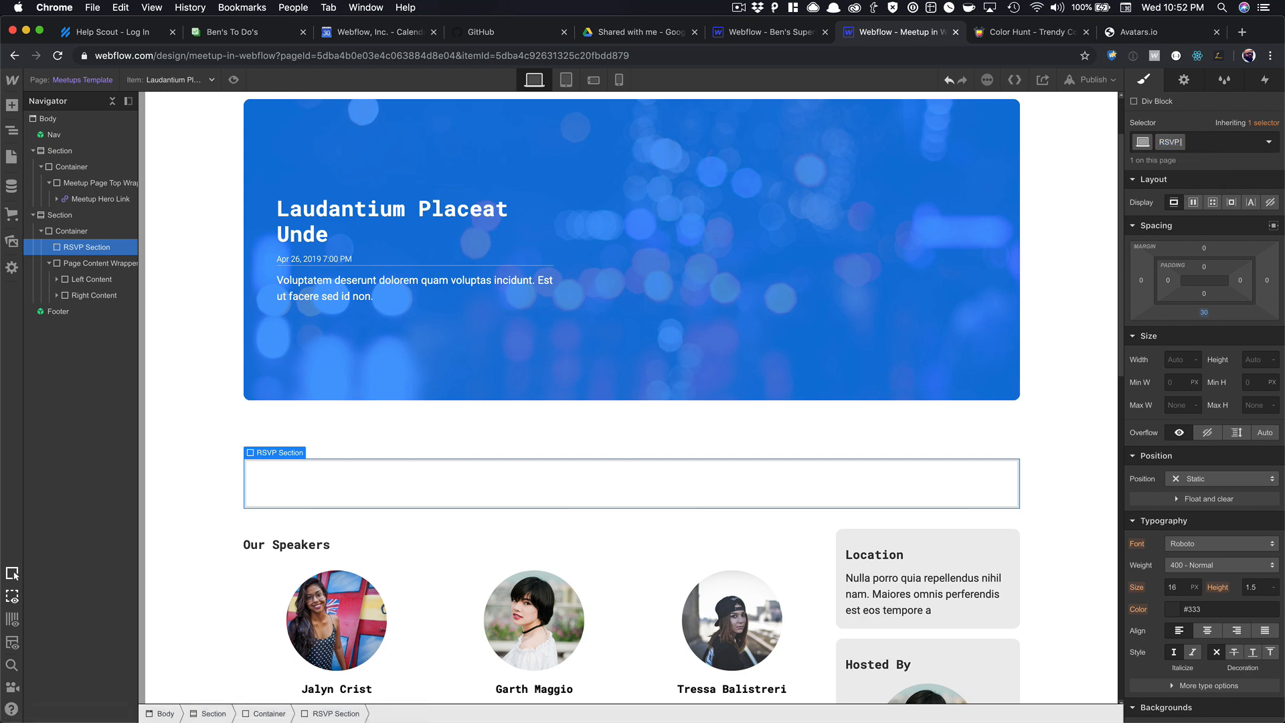
text(Wrapper)
key(Return)
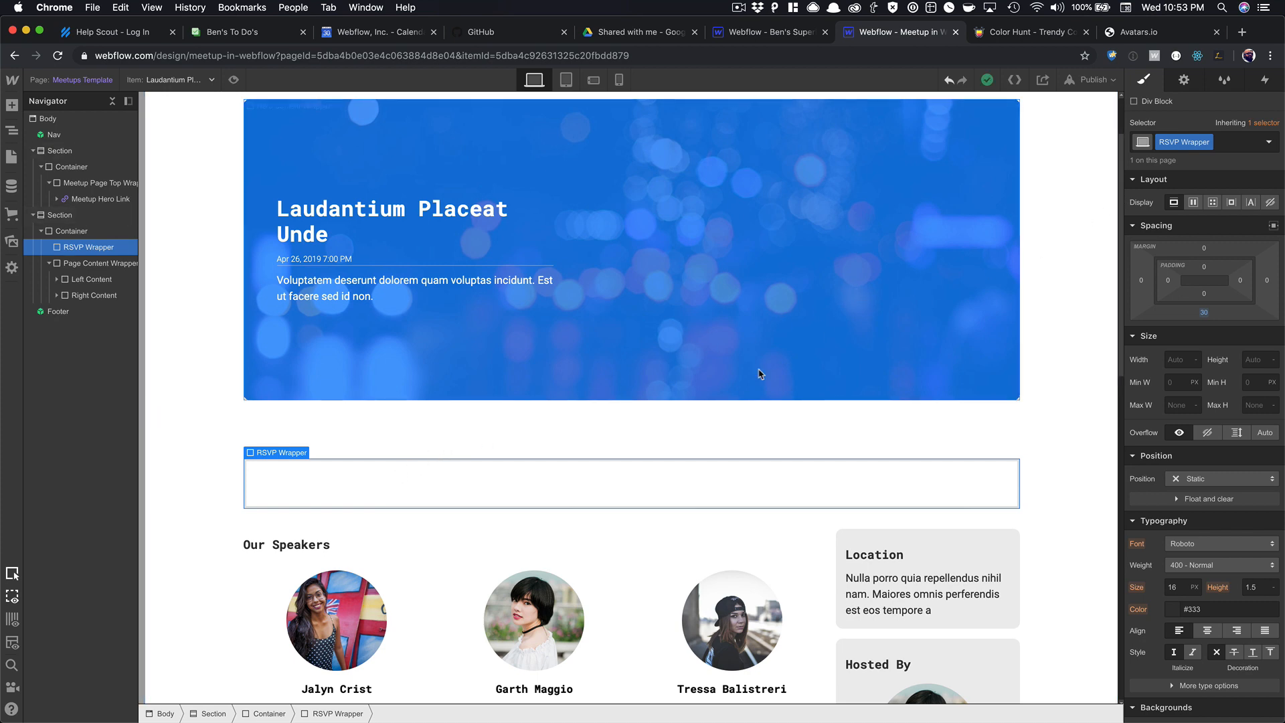
Insert a Form Block into the RSVP Wrapper with Quick Find.
key(super+e)
text(fom)
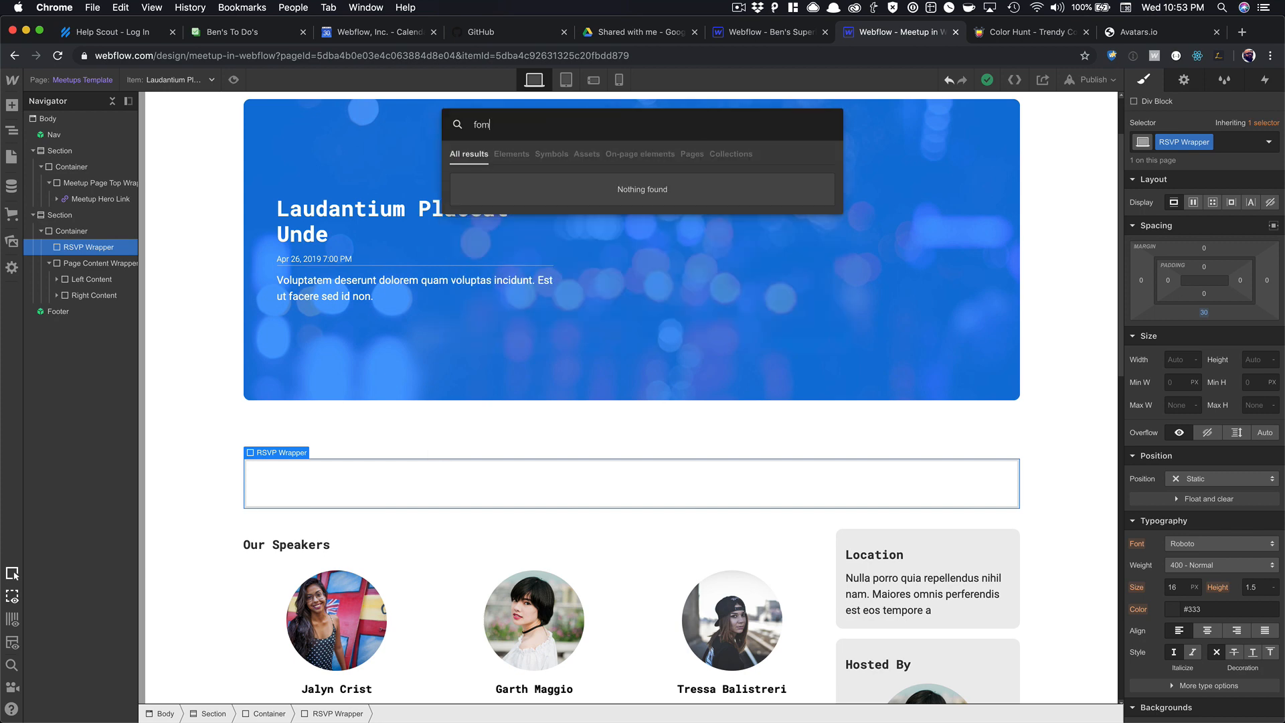
key(BackSpace)
key(Return)
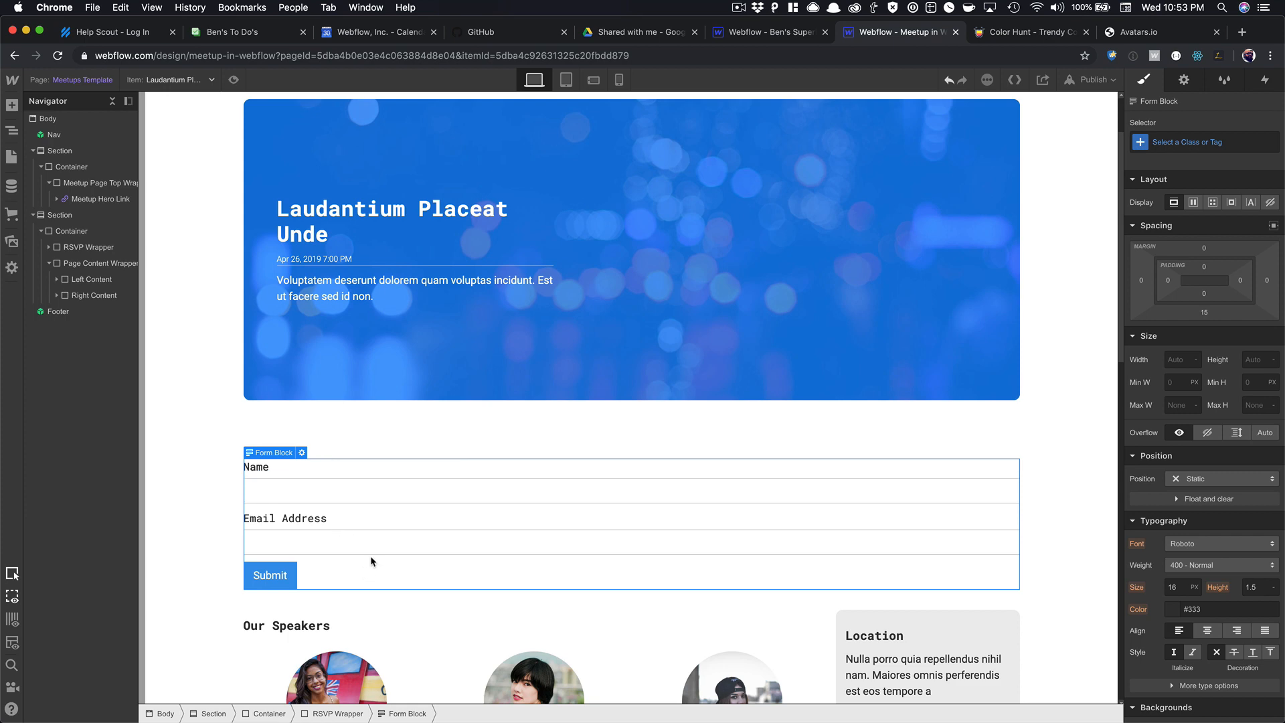
Add a Div Block to the RSVP Wrapper and move the Form Block inside it.
key(Up)
key(super+e)
text(div)
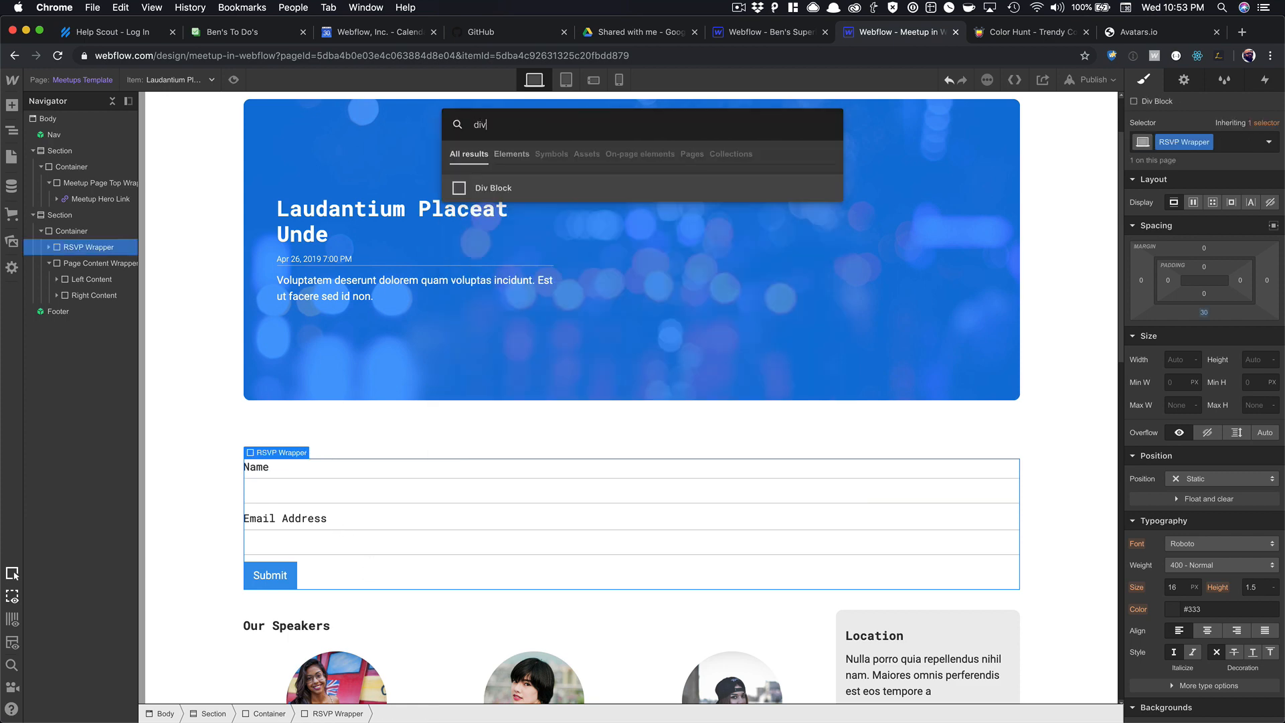
key(Return)
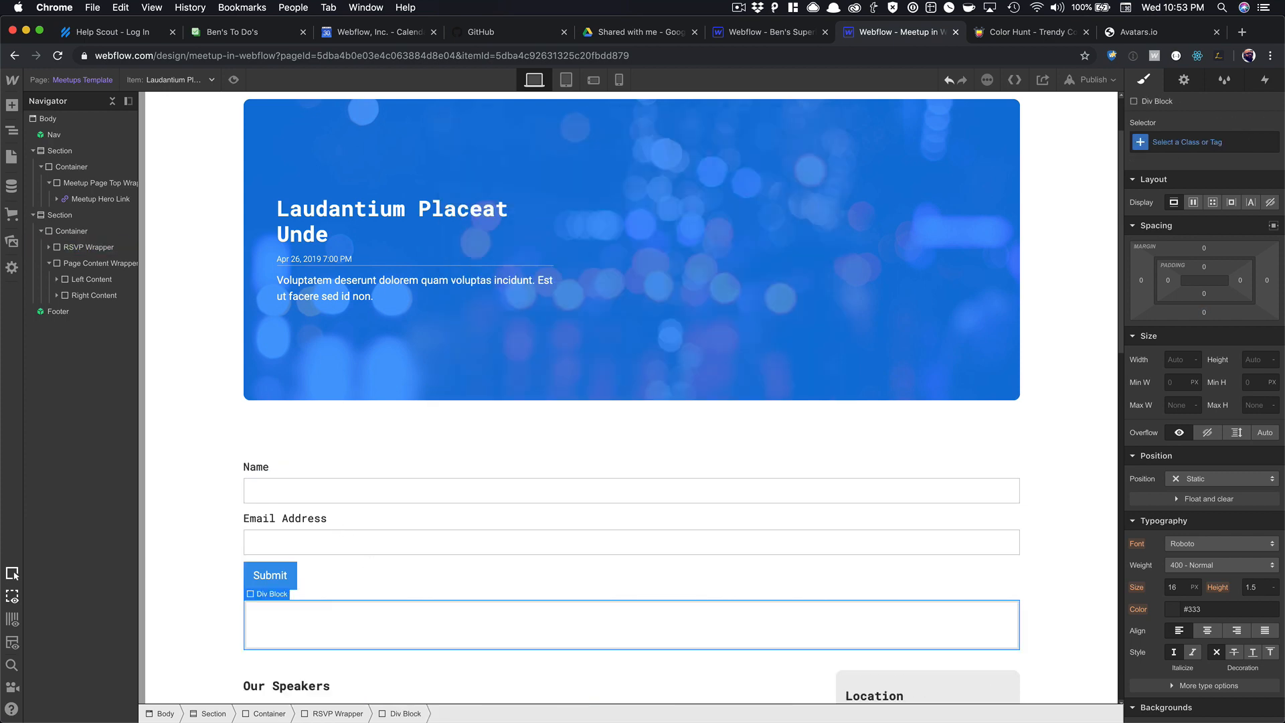
click(275, 540)
click(57, 263)
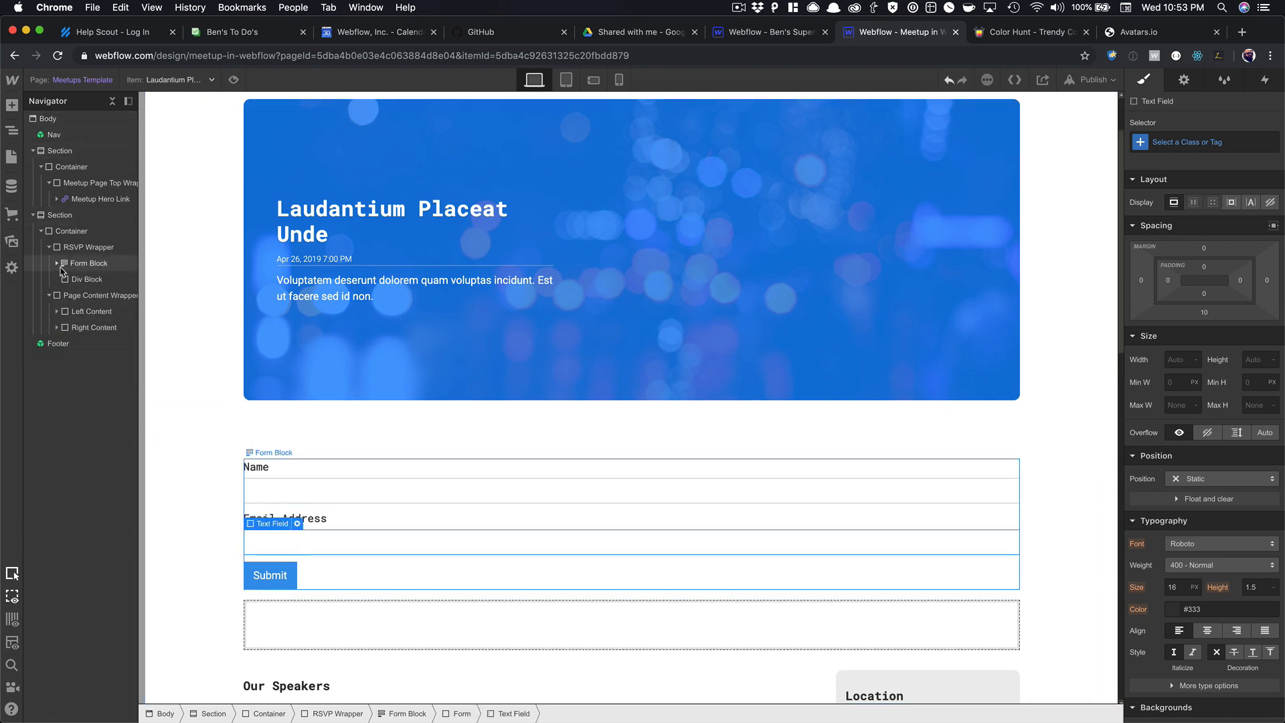
drag(69, 265, 79, 279)
click(75, 264)
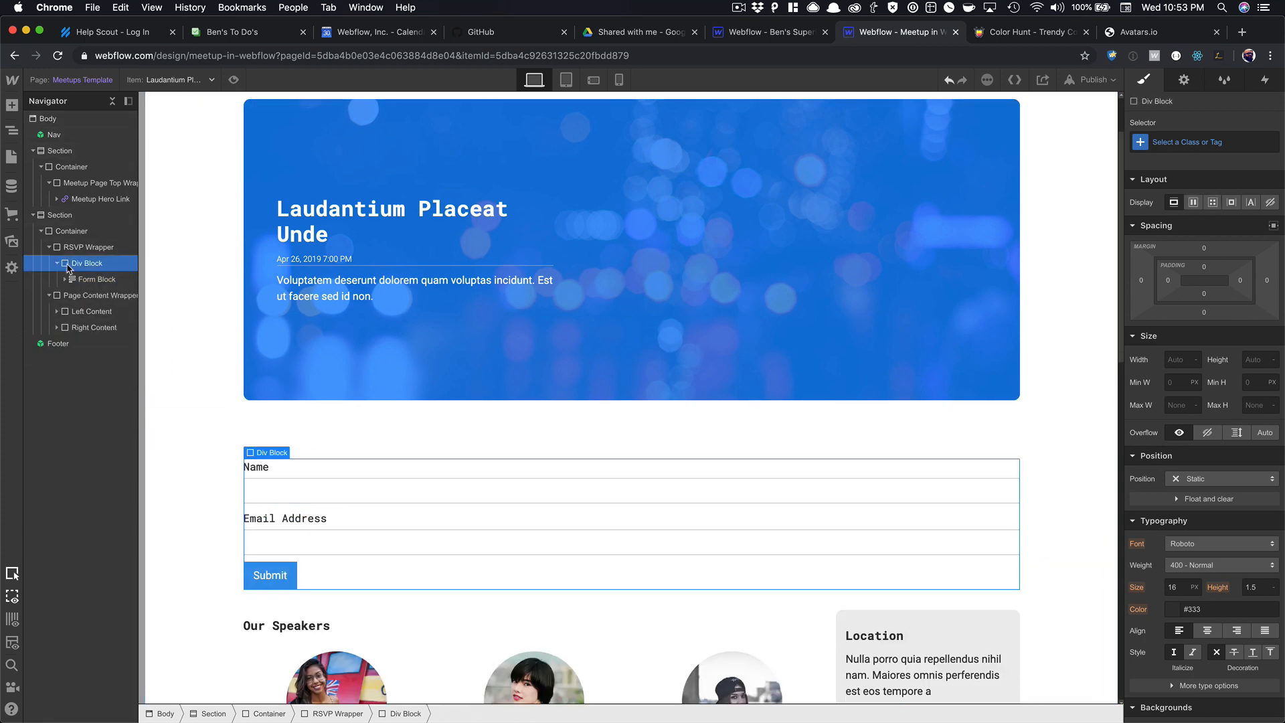
click(58, 263)
Give the new div the class 'Form Wrapper'.
click(1195, 135)
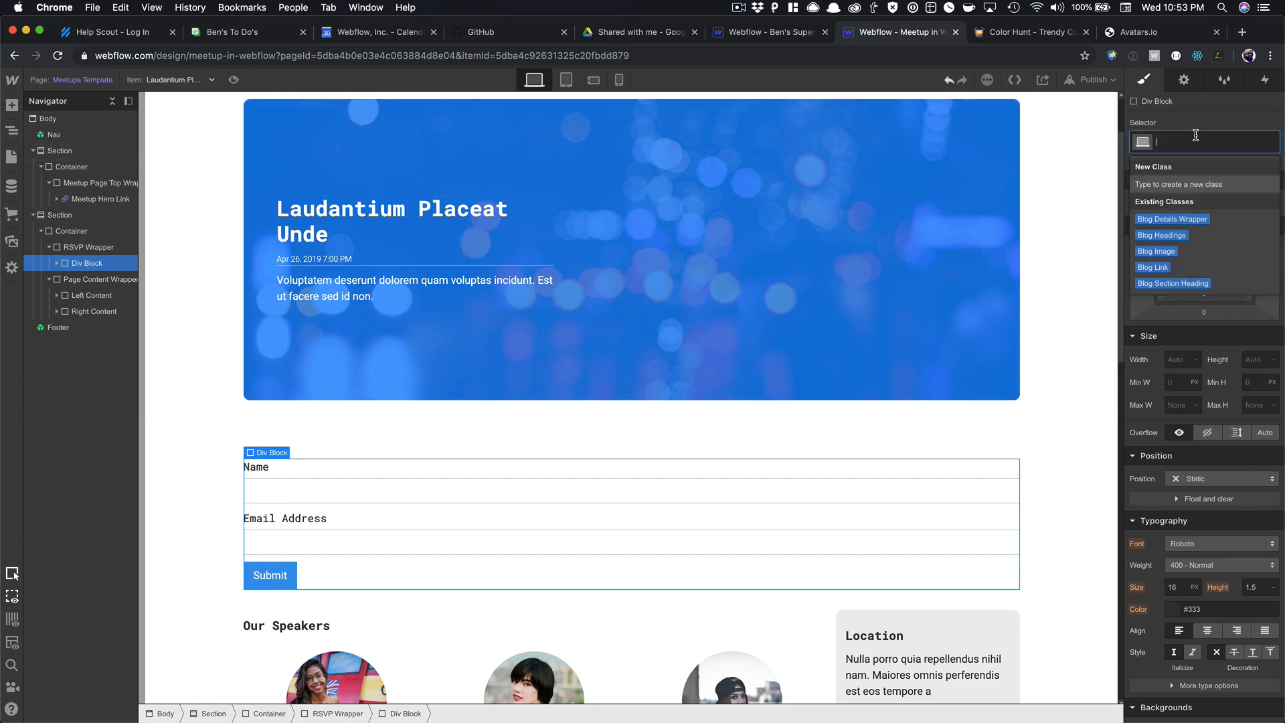
text(Form W)
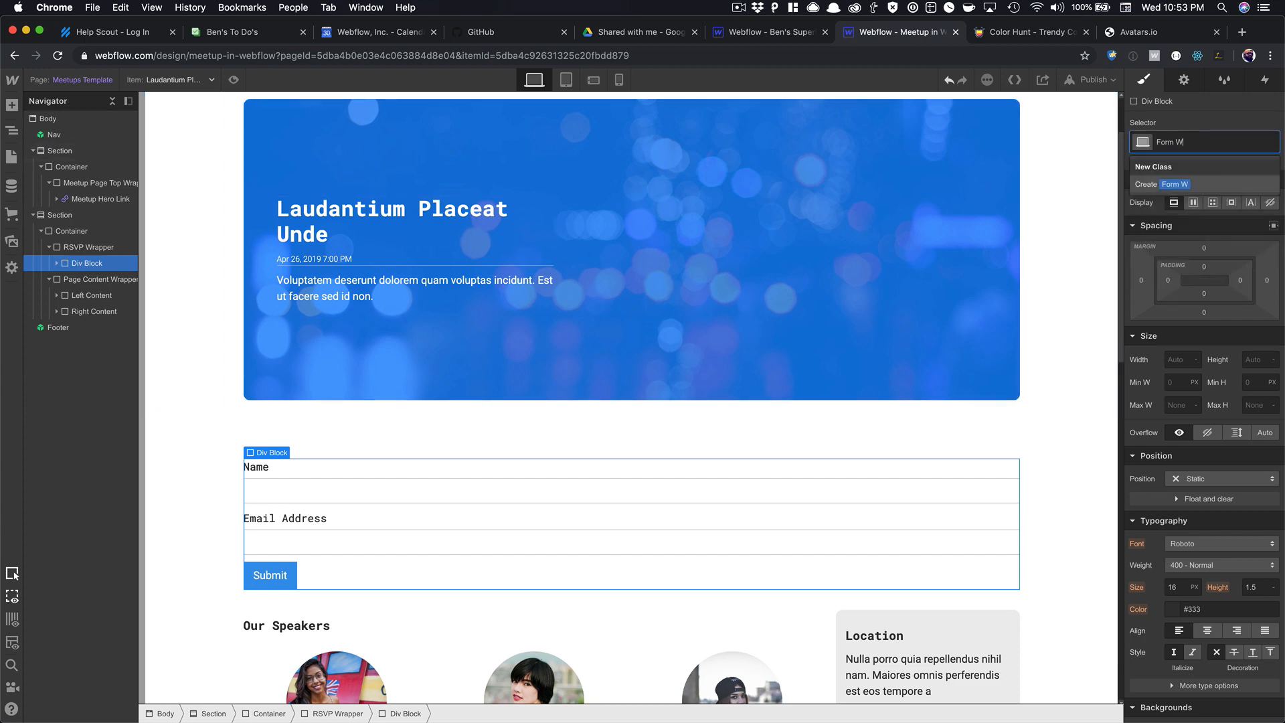
text(rapper)
key(Return)
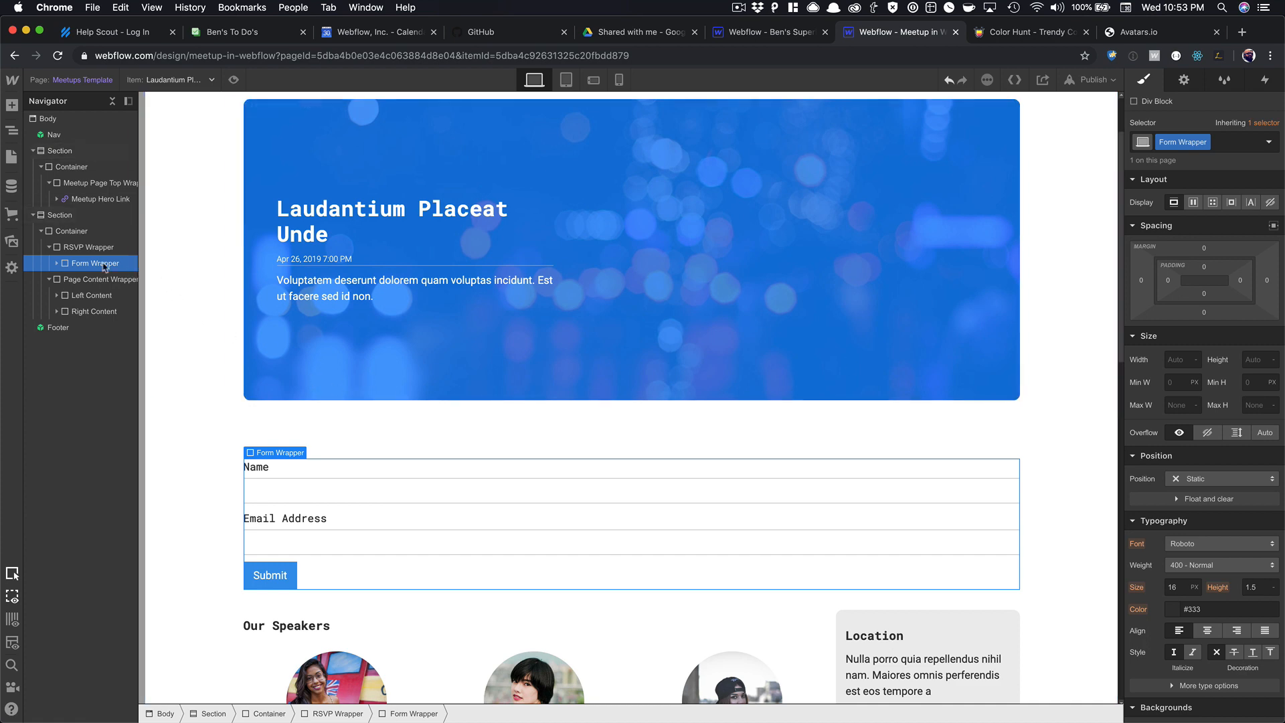
click(87, 249)
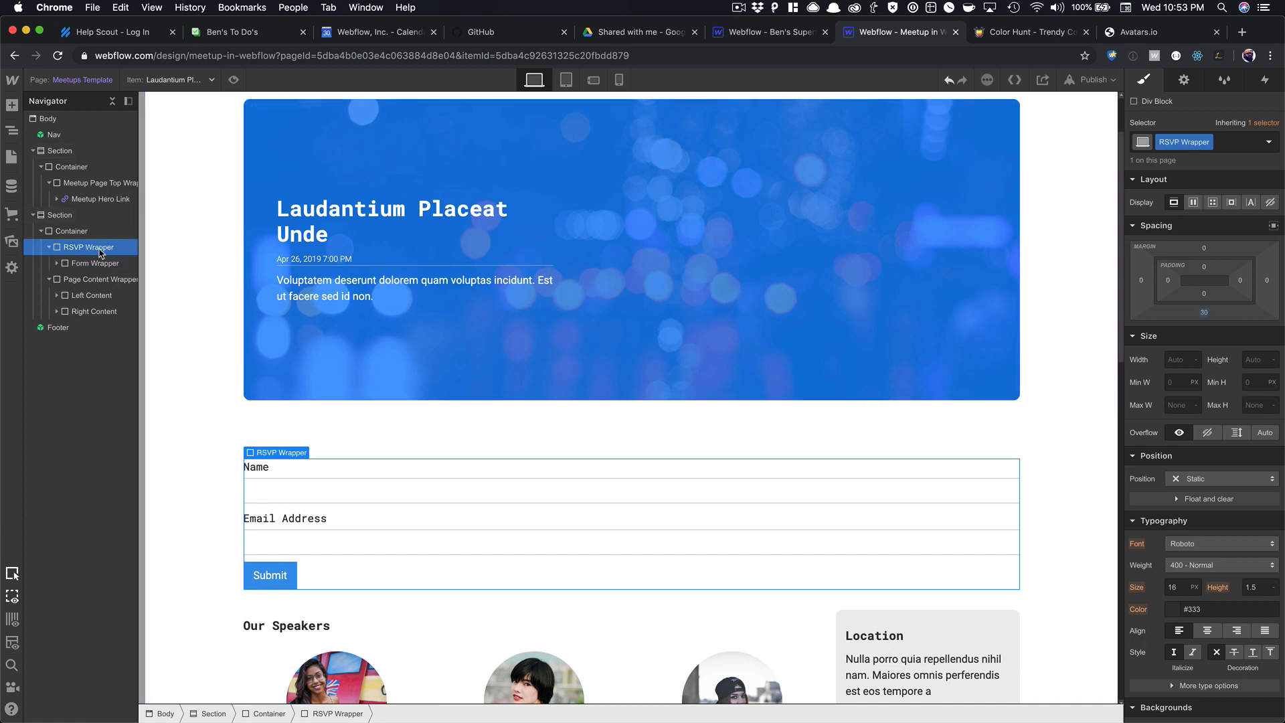
Add a Button to the RSVP Wrapper and place it above the Form Wrapper.
key(super+e)
text(bu)
key(Return)
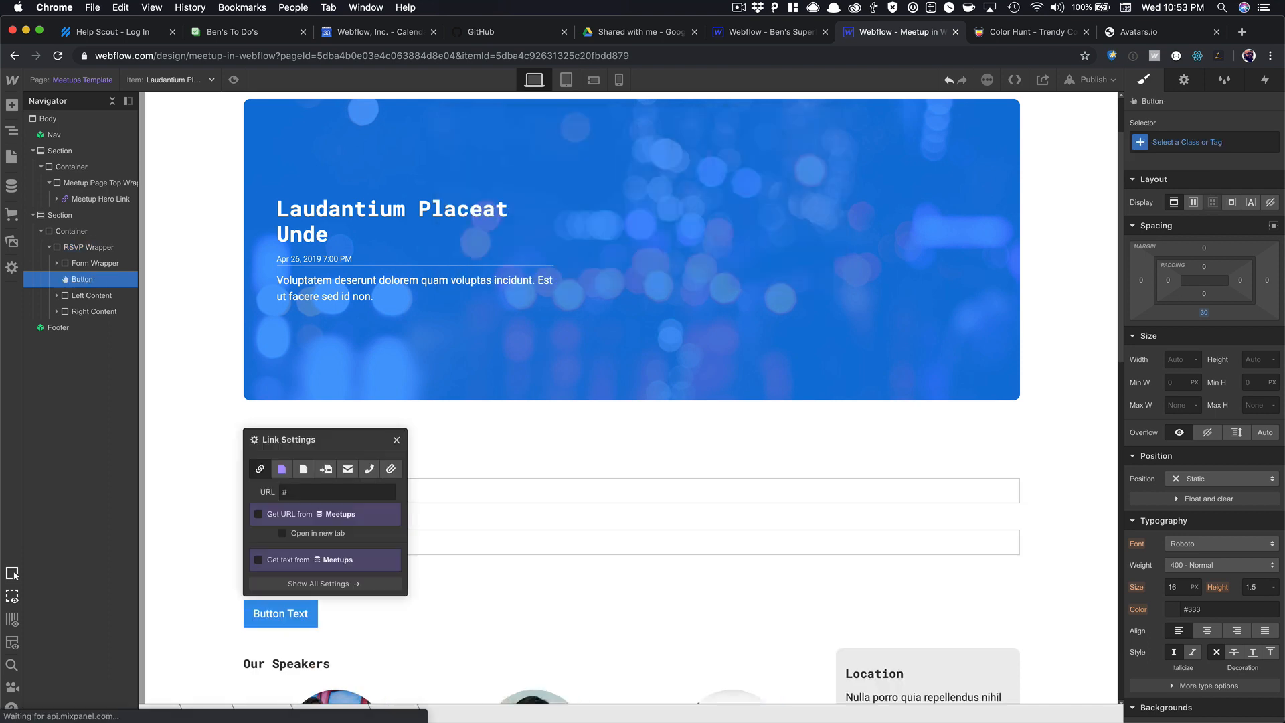
drag(101, 288, 87, 259)
Give the button the existing Button class plus a new RSVP combo class.
click(1203, 142)
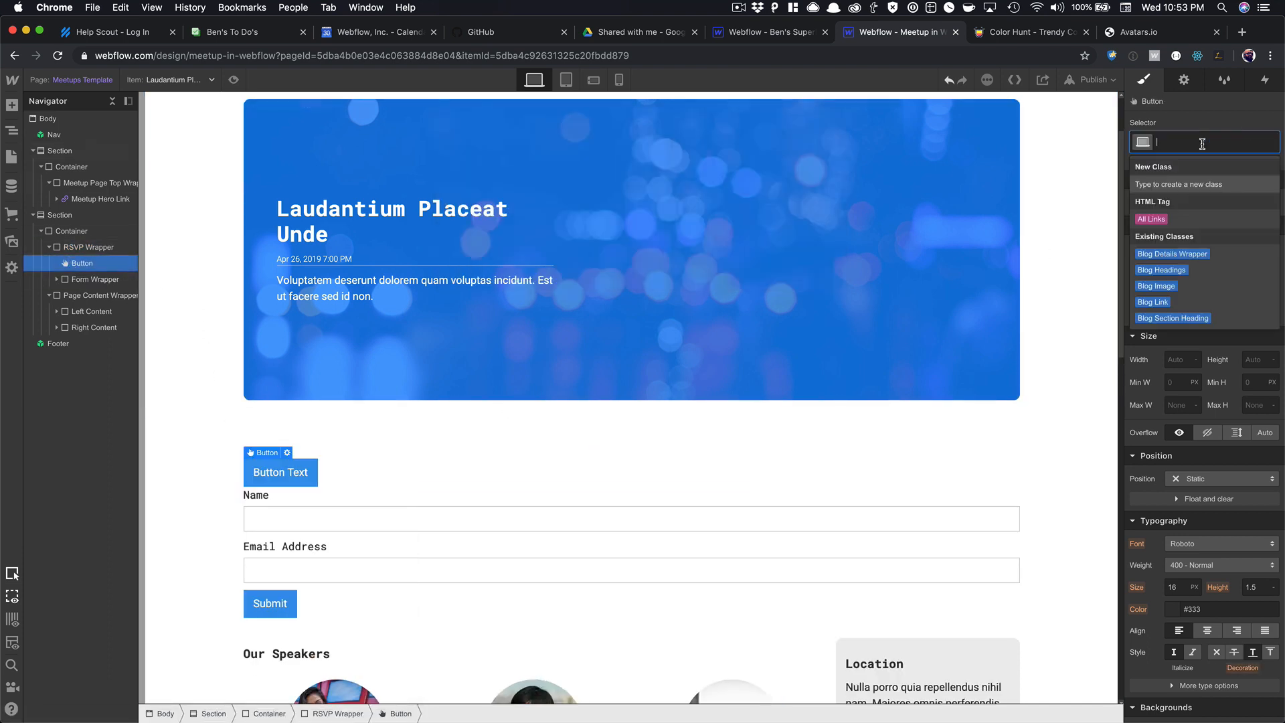
text(But)
key(Down)
key(Return)
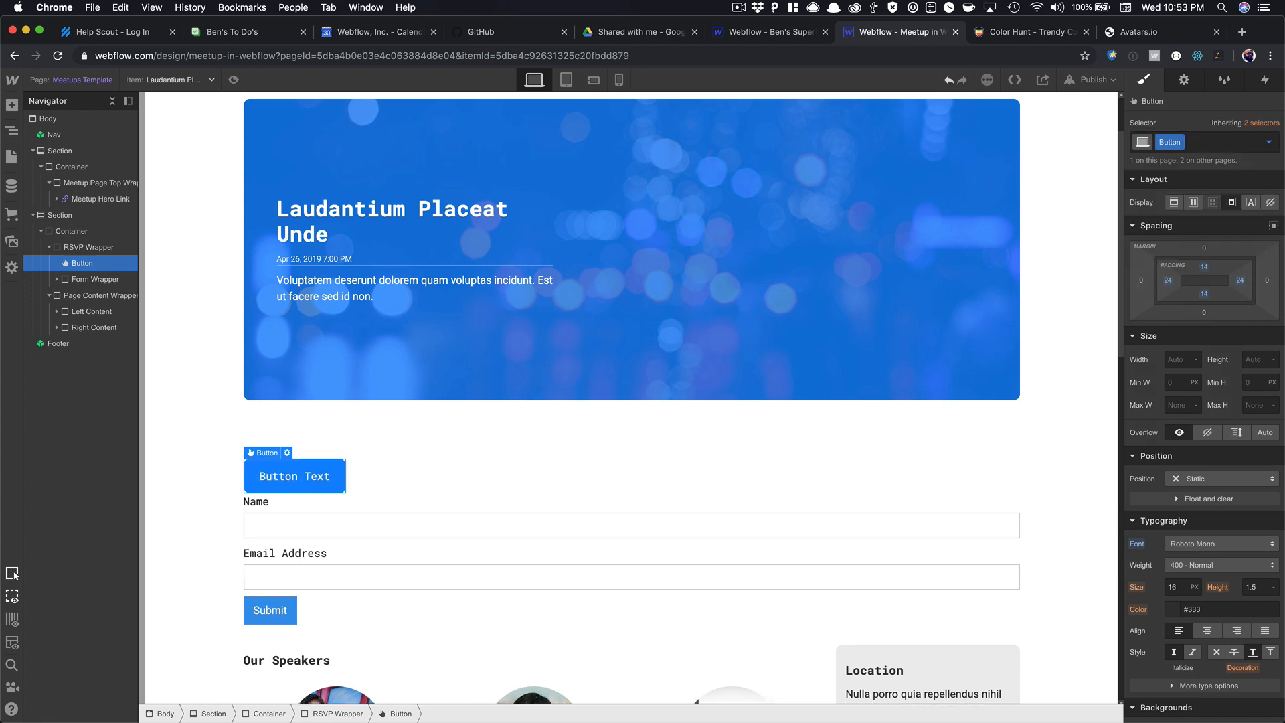
click(1207, 144)
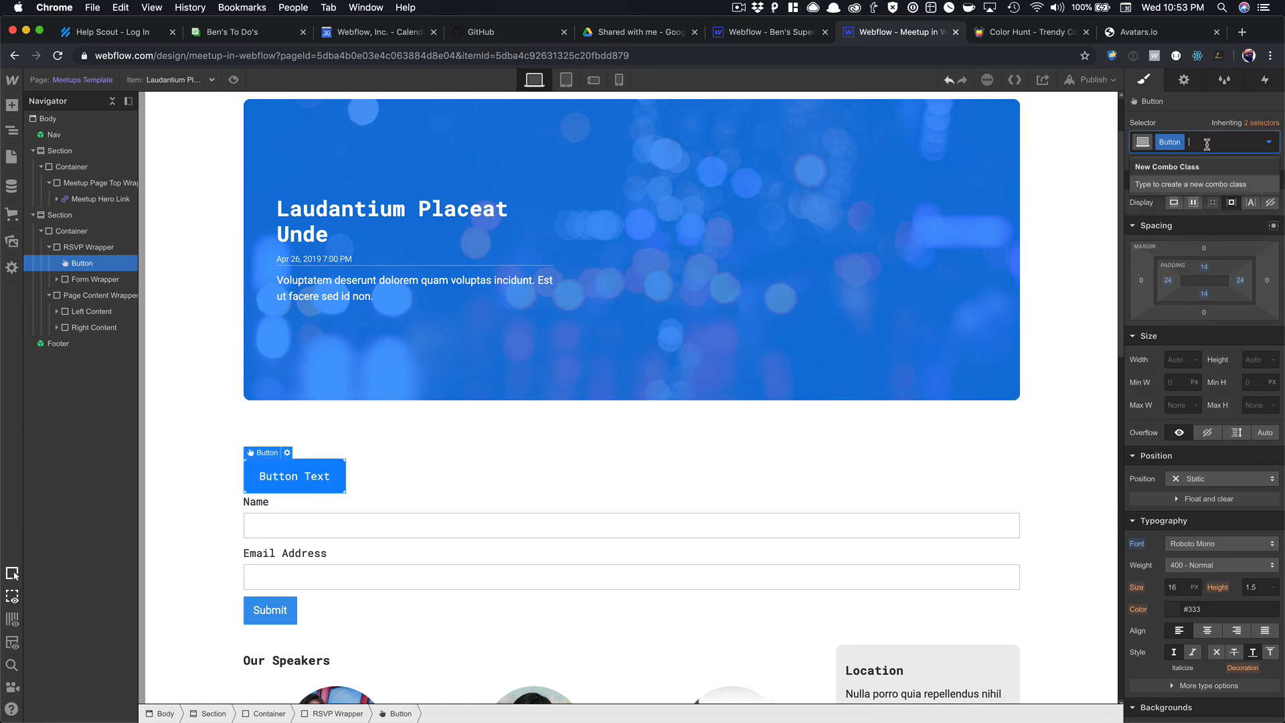
text(RSVP)
key(Return)
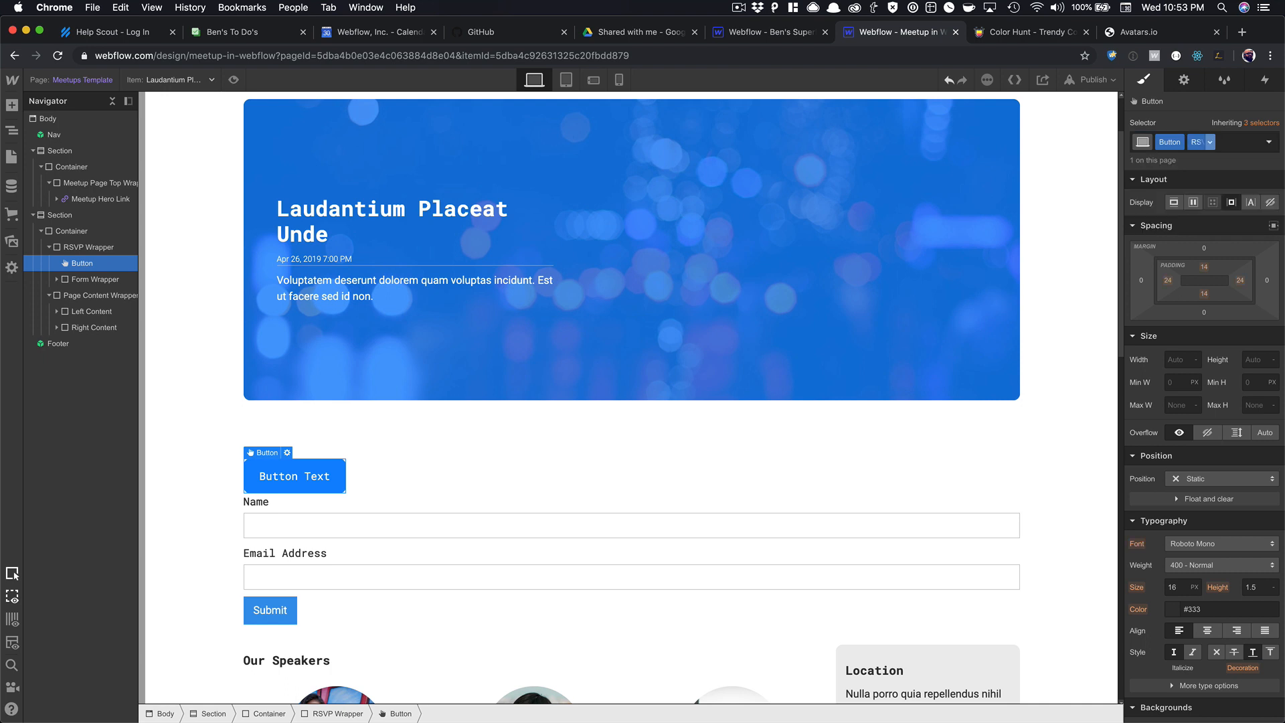
Make the button display as a full-width block with centred label 'RSVP NOW!!!!'.
click(1172, 203)
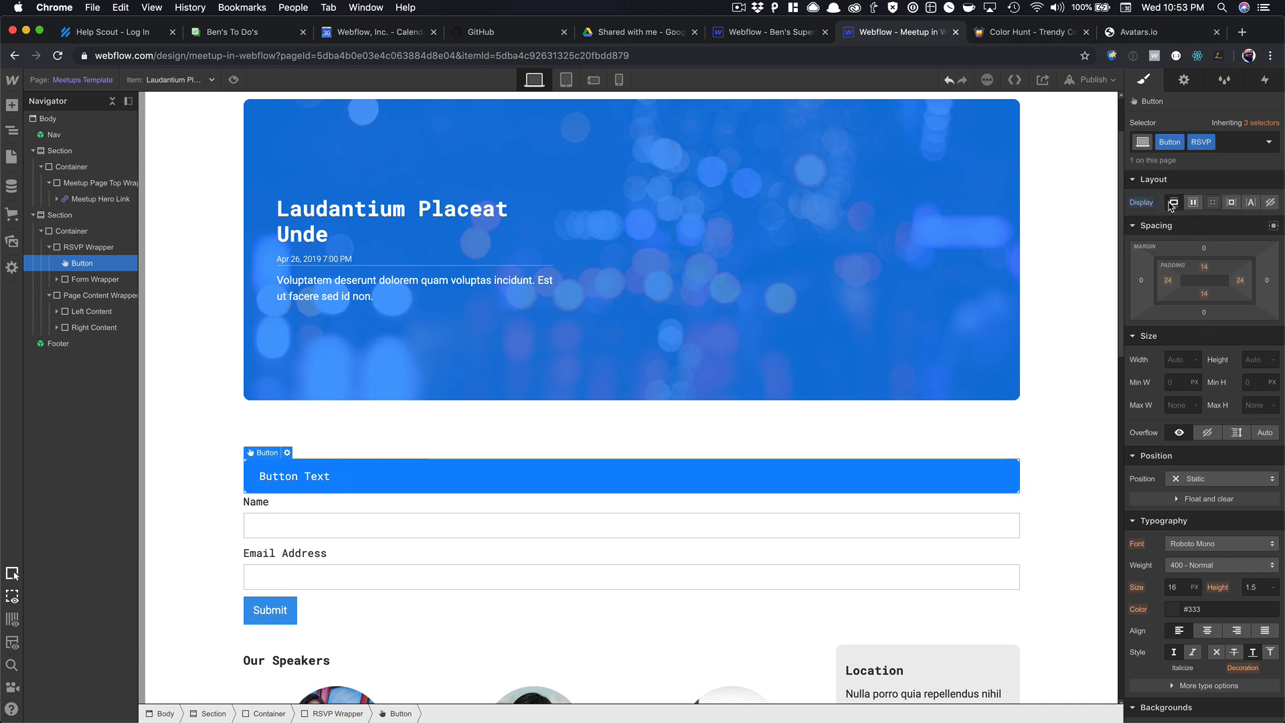
click(1207, 631)
double_click(654, 478)
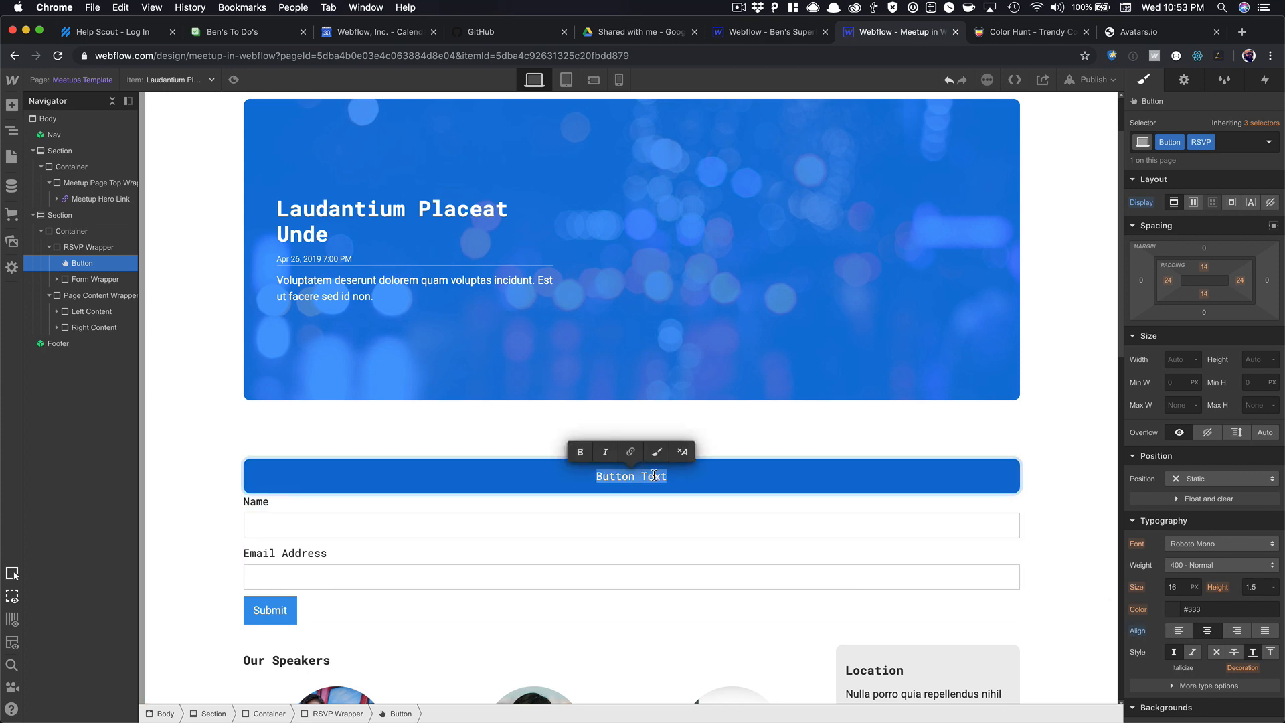
text(RSVP NOW)
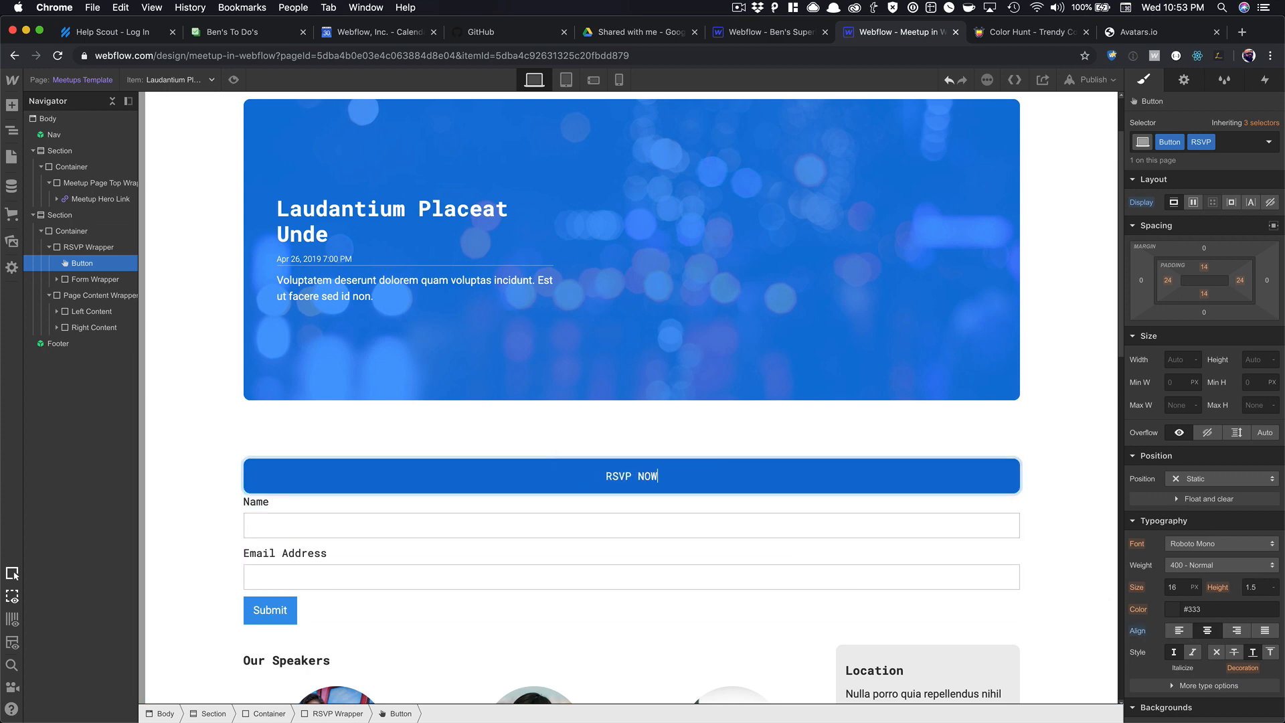
text(!!!!)
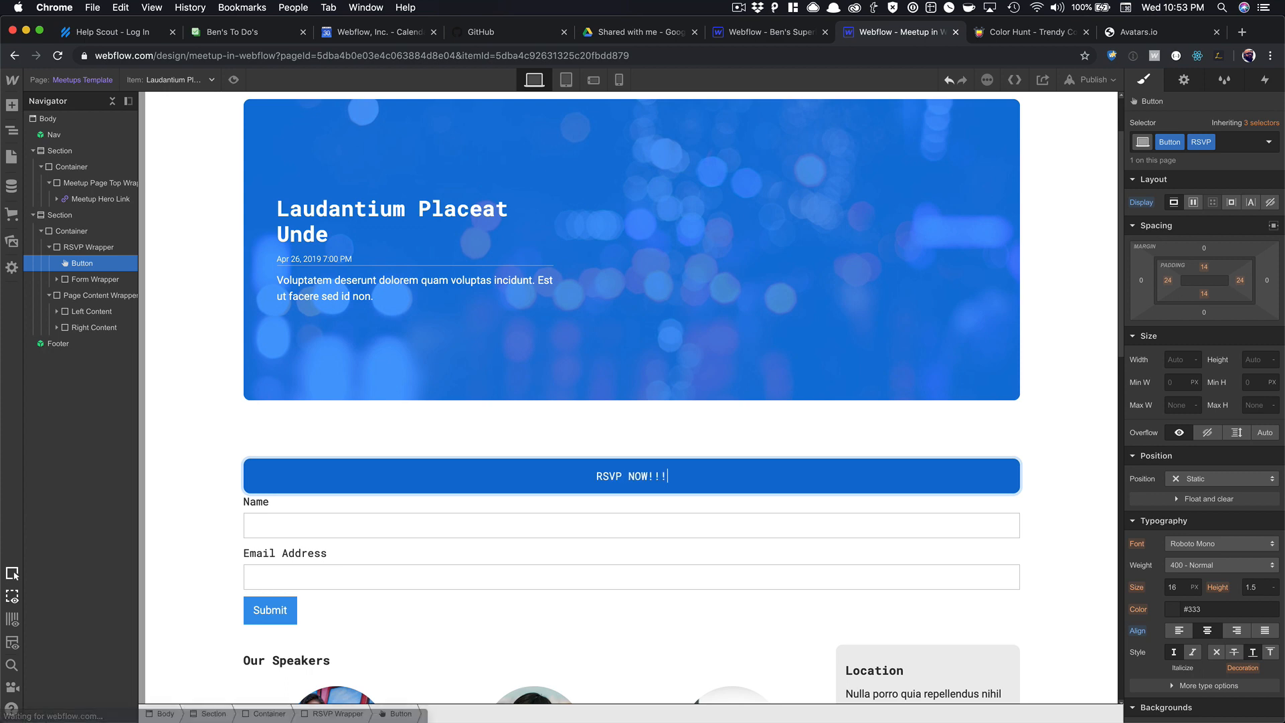
click(646, 429)
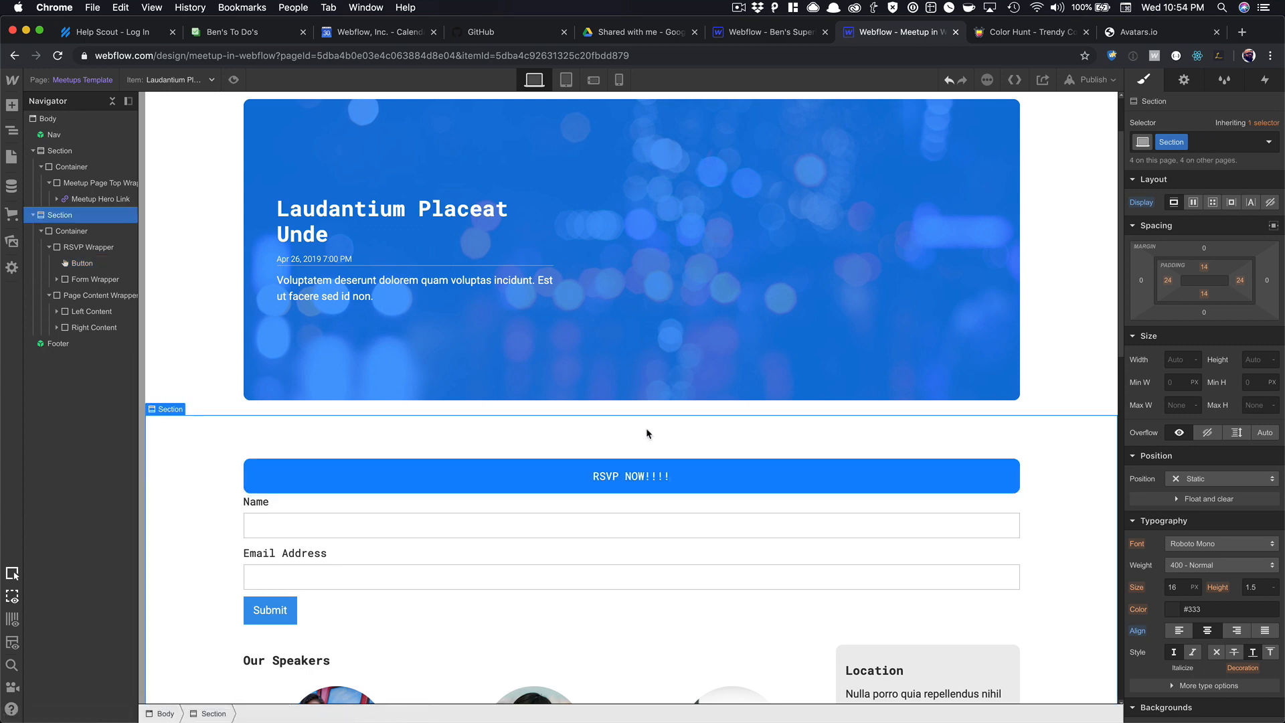
click(726, 470)
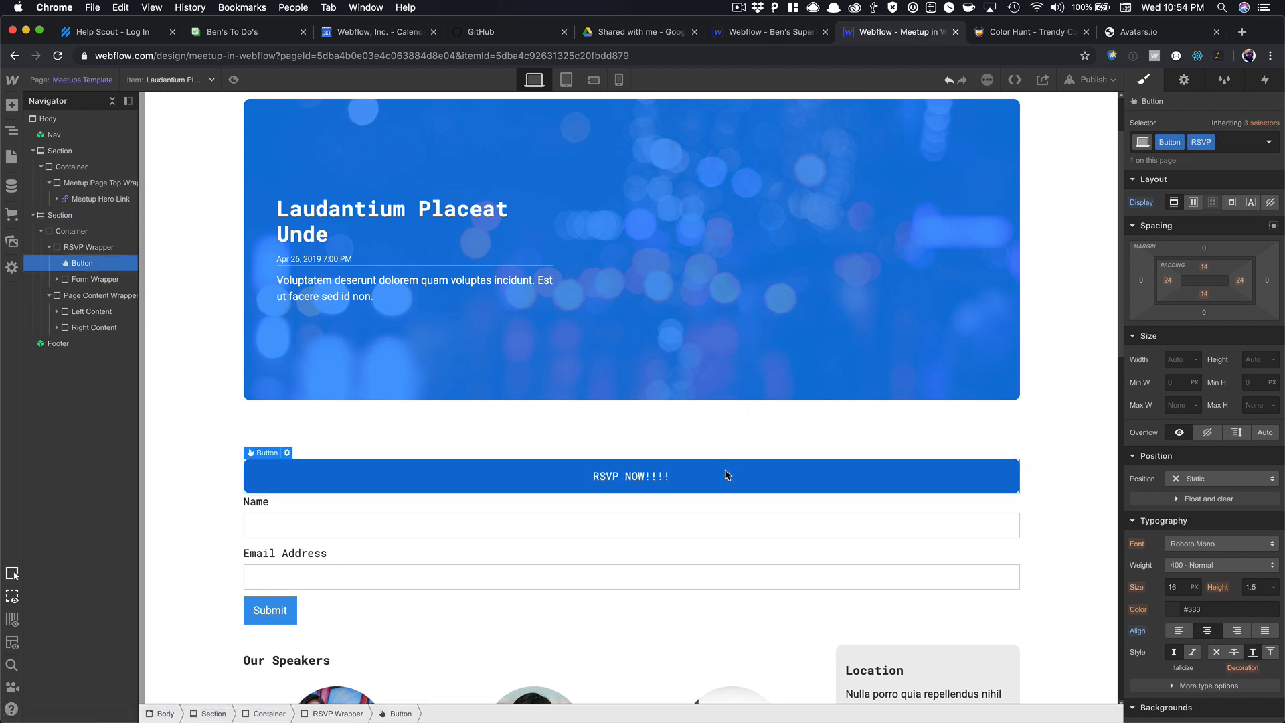
scroll(726, 475, down, 1)
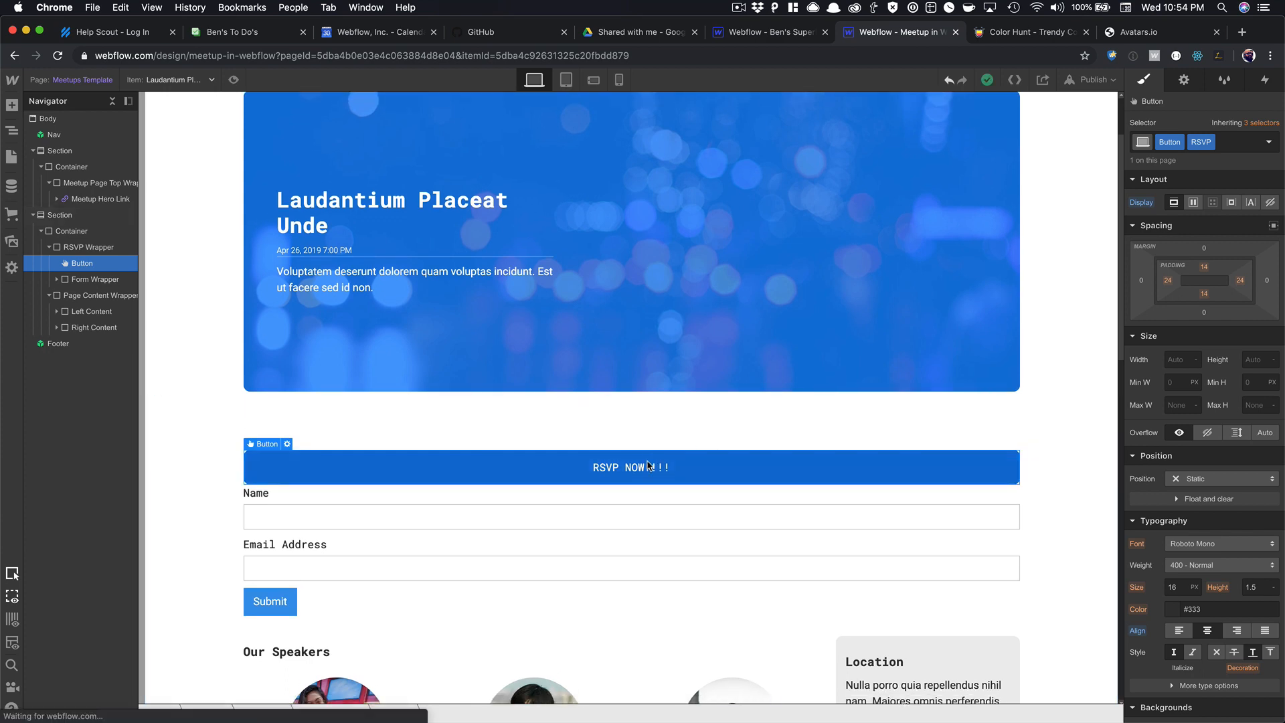
scroll(589, 455, down, 2)
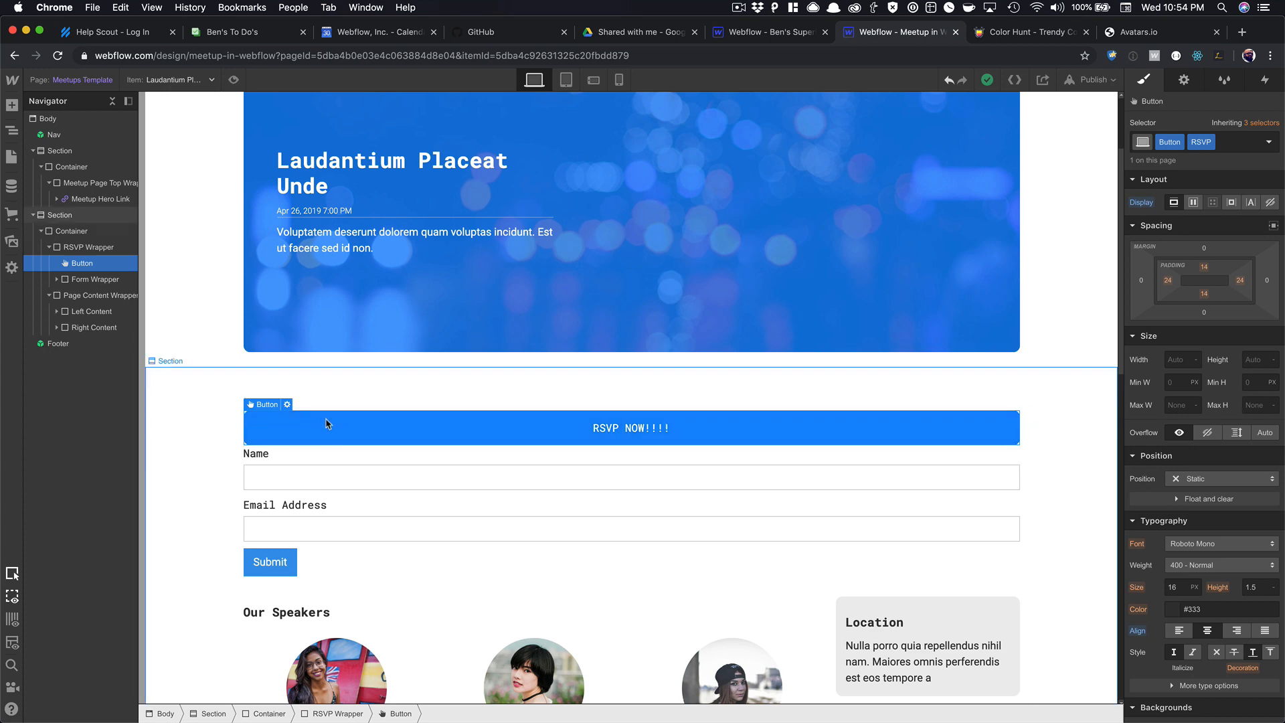
click(94, 279)
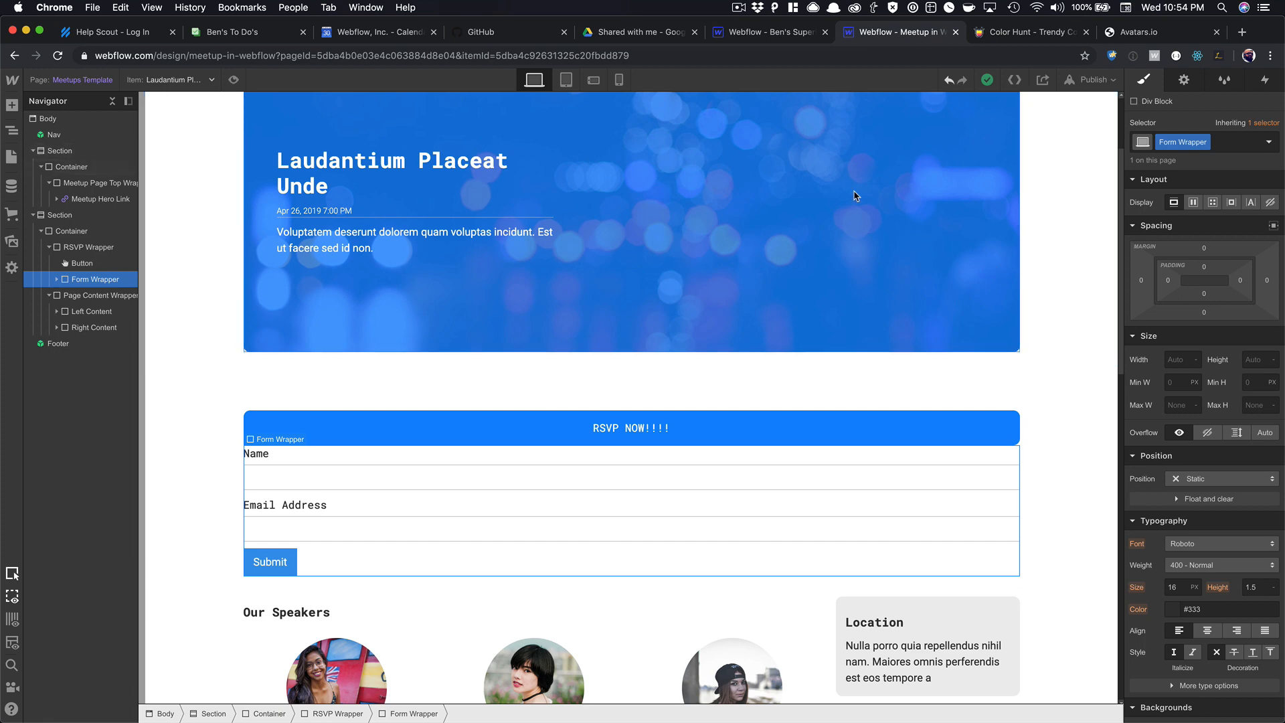
key(super+grave)
click(302, 51)
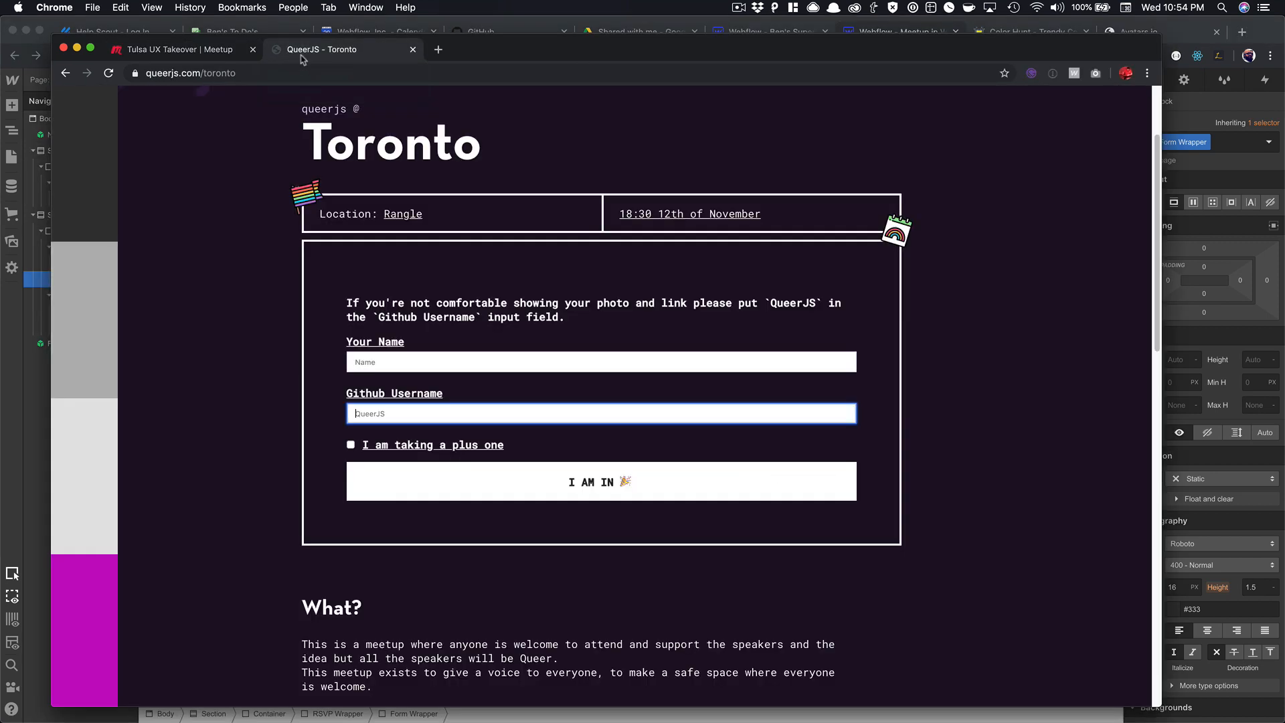
click(962, 229)
key(super+r)
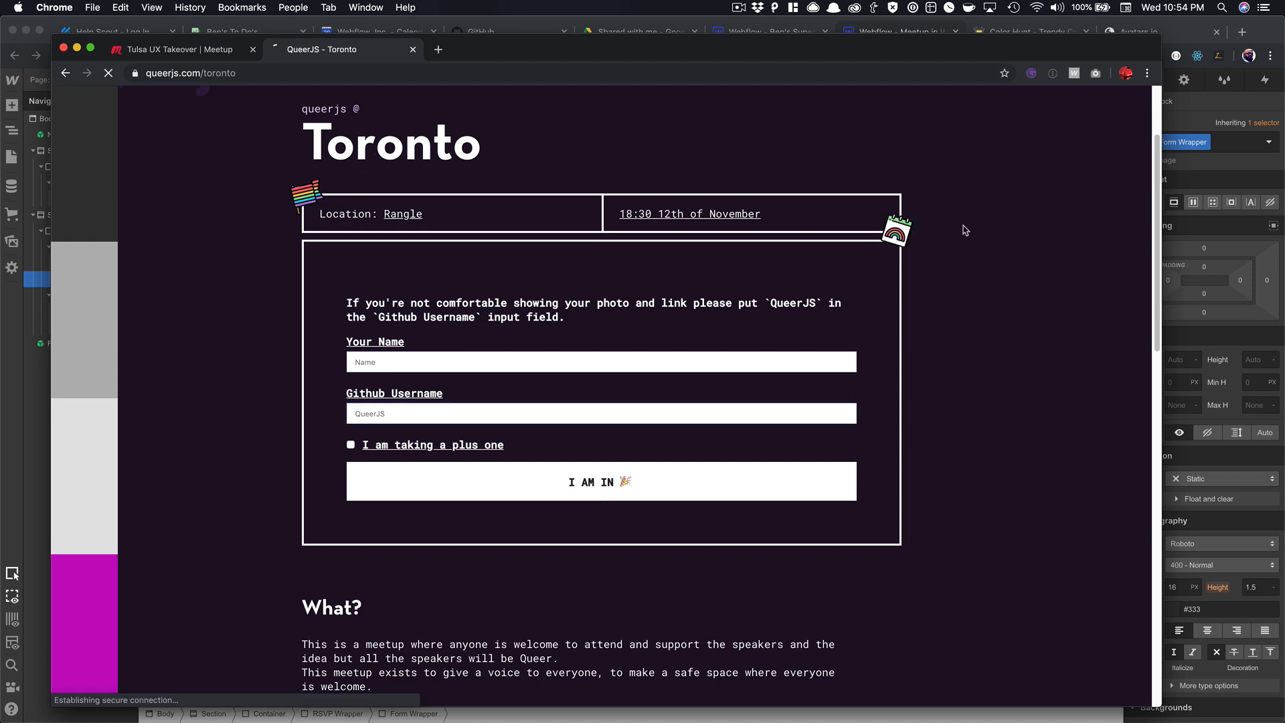
click(615, 391)
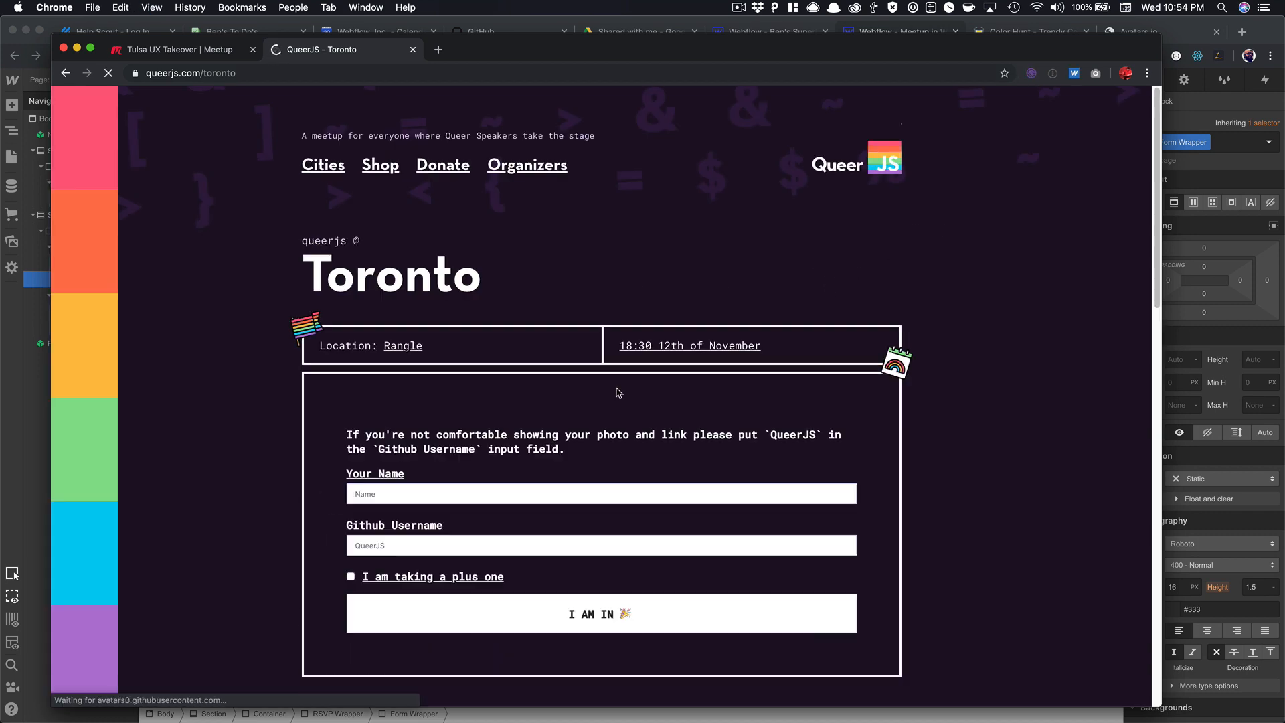
scroll(639, 362, down, 5)
scroll(669, 252, up, 5)
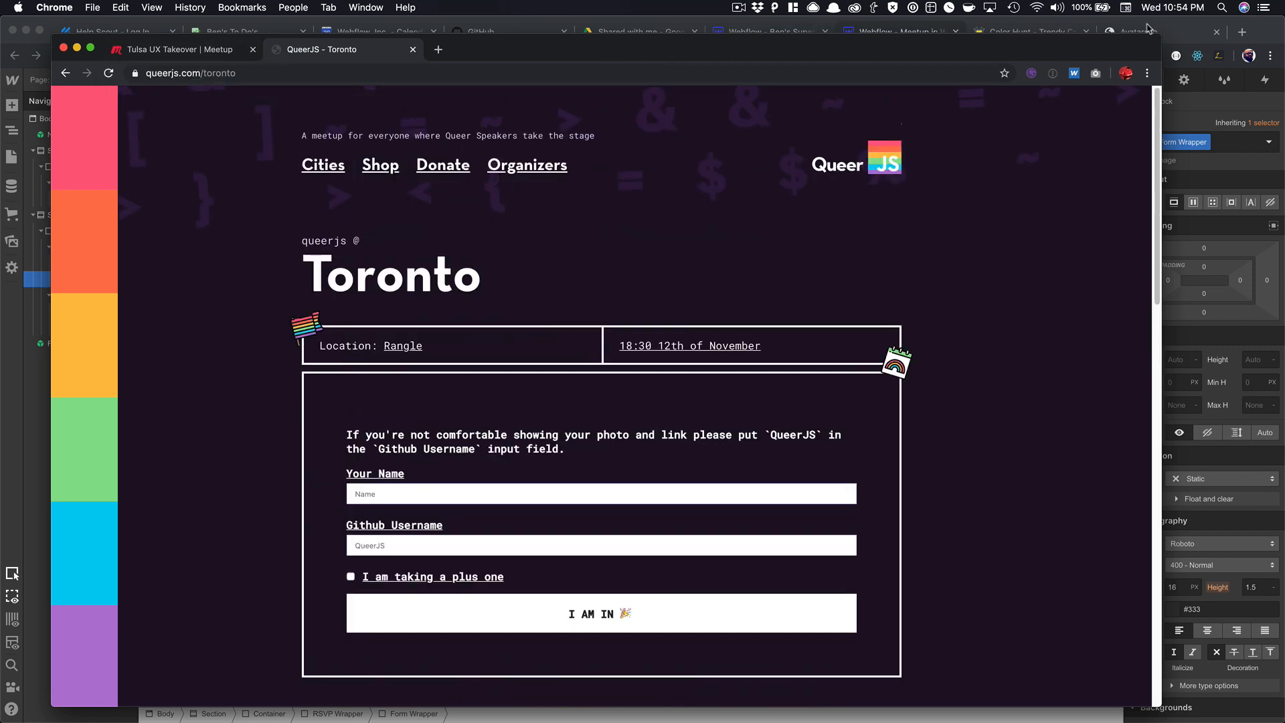
click(1278, 32)
scroll(576, 424, down, 1)
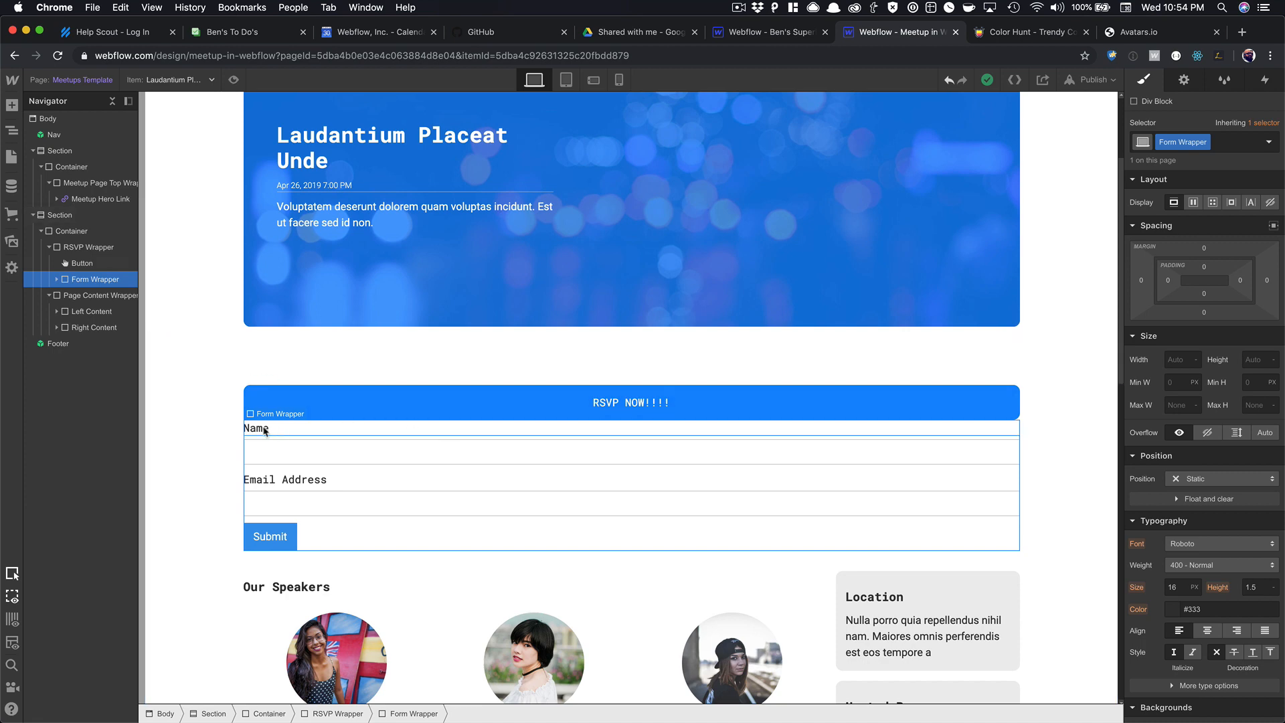
Hide the Form Wrapper and give the RSVP NOW!!!! button a mouse-click trigger that starts an animation.
click(1270, 202)
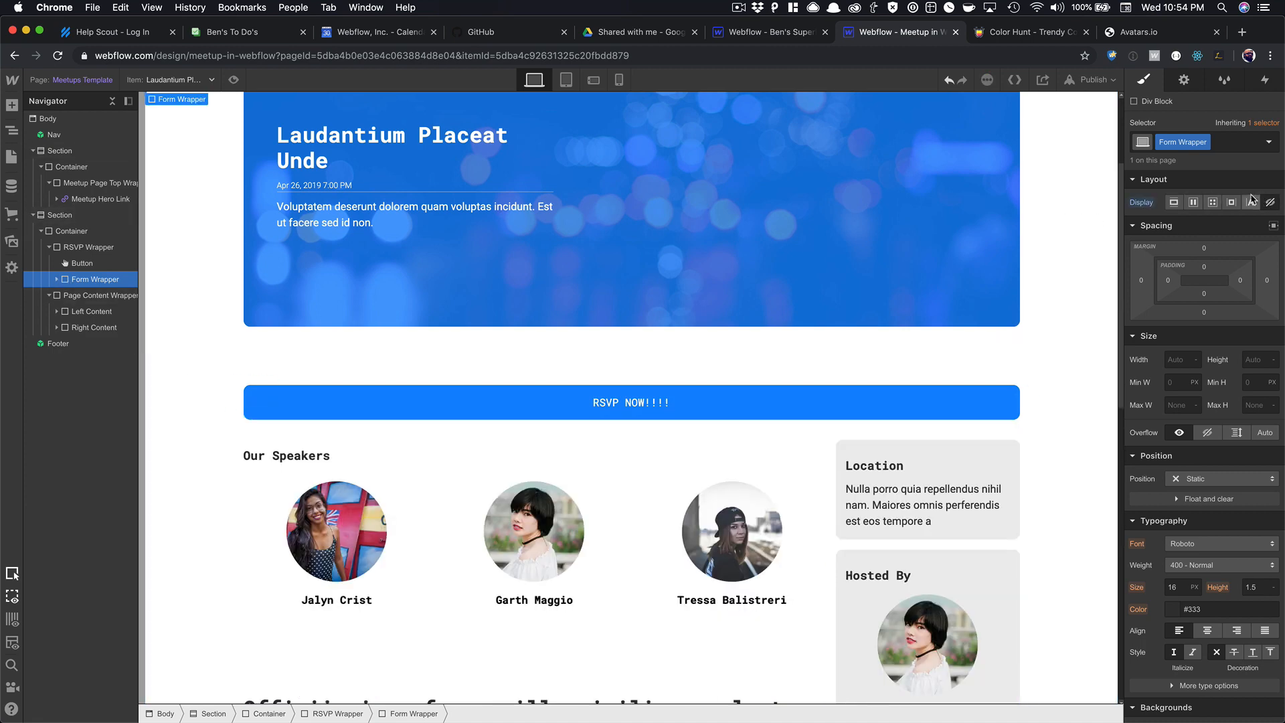
click(285, 402)
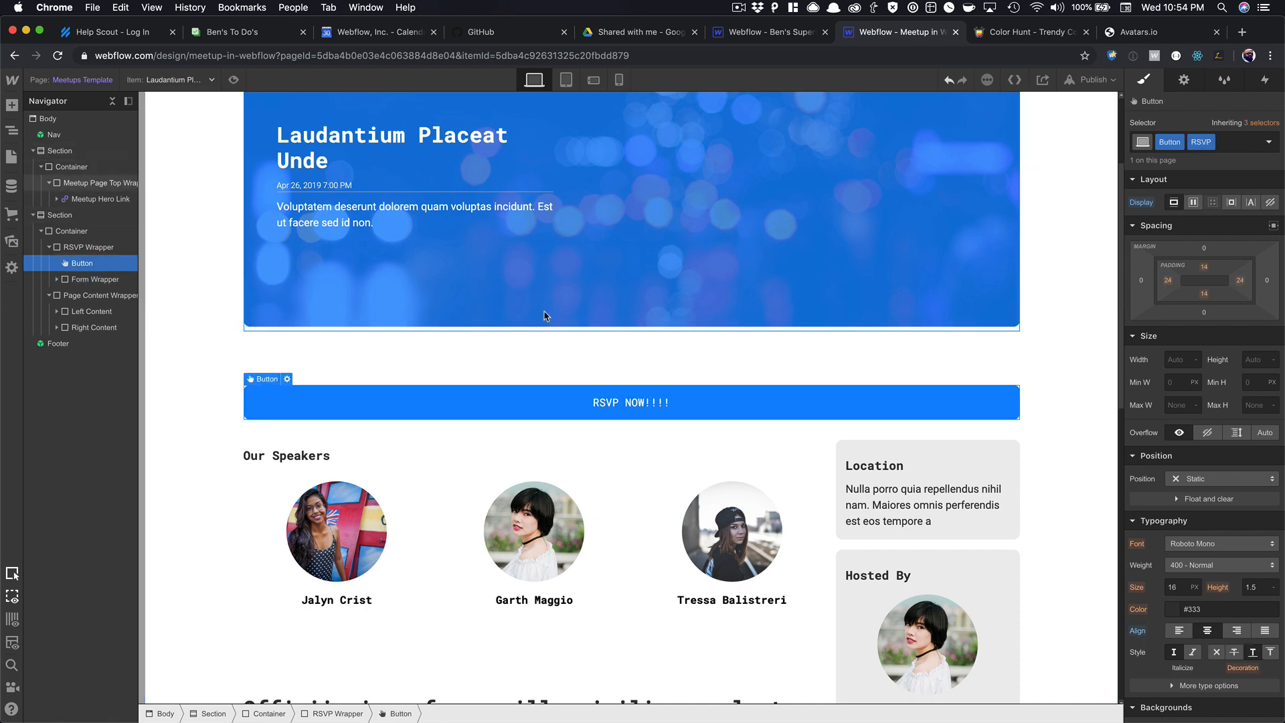
click(1265, 80)
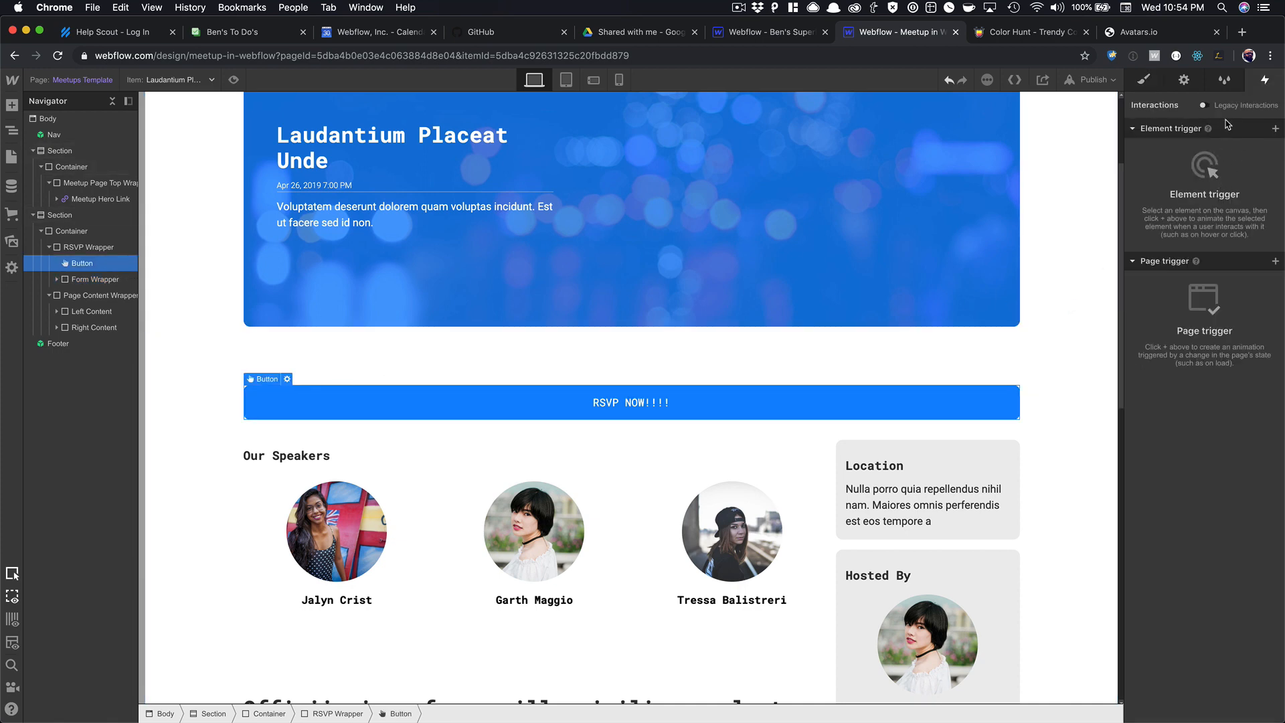
click(1275, 129)
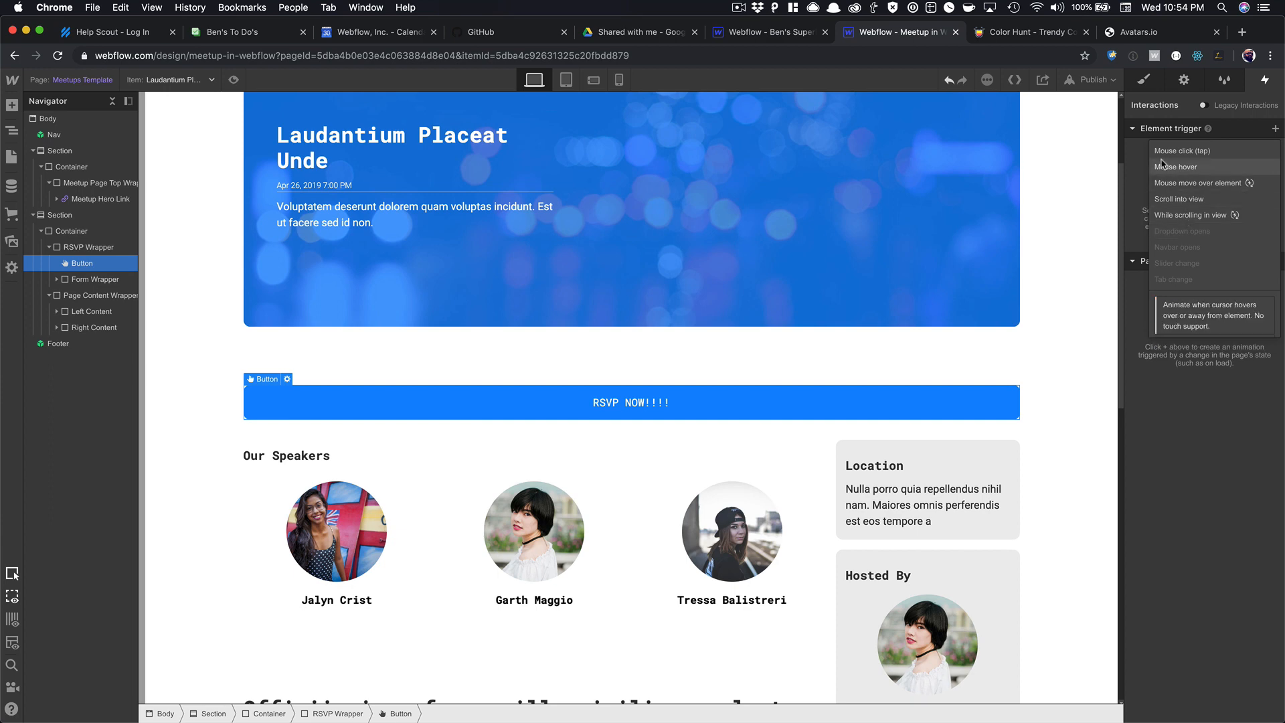
click(1181, 151)
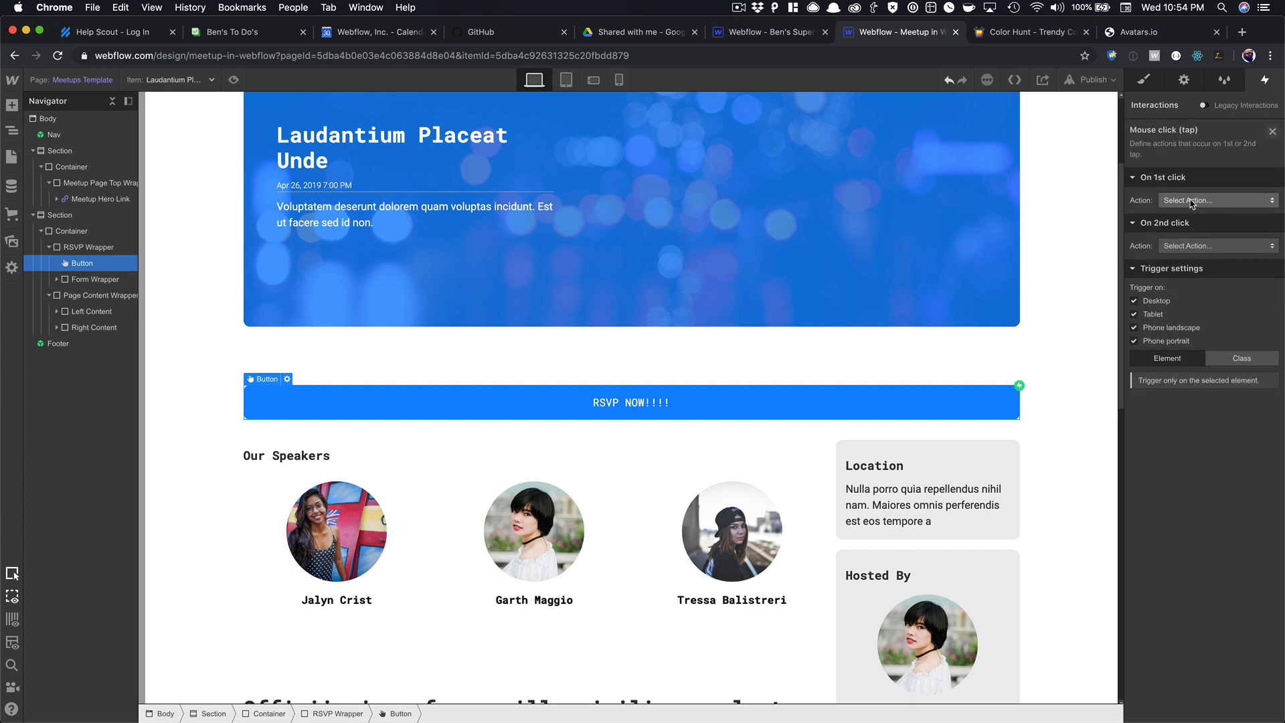
click(1191, 201)
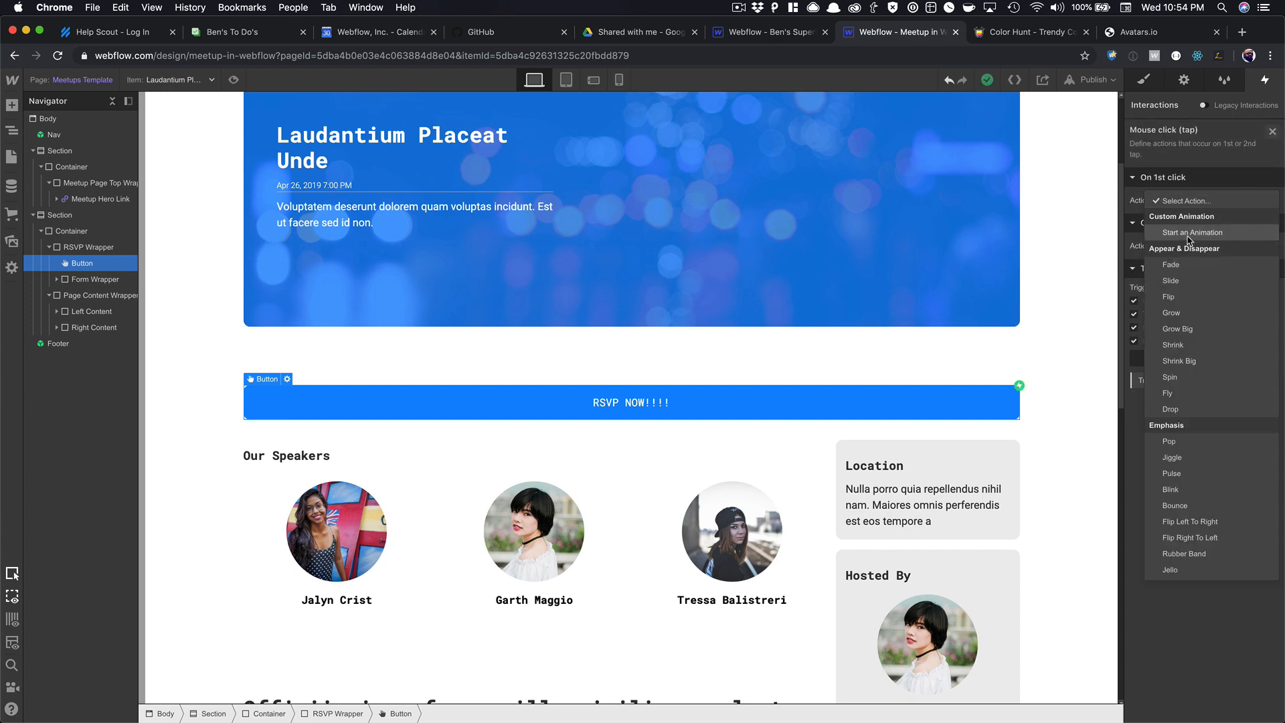
click(1189, 233)
Create a 'Show RSVP Form' animation with a Hide/Show action on the Form Wrapper as its initial state.
click(1271, 222)
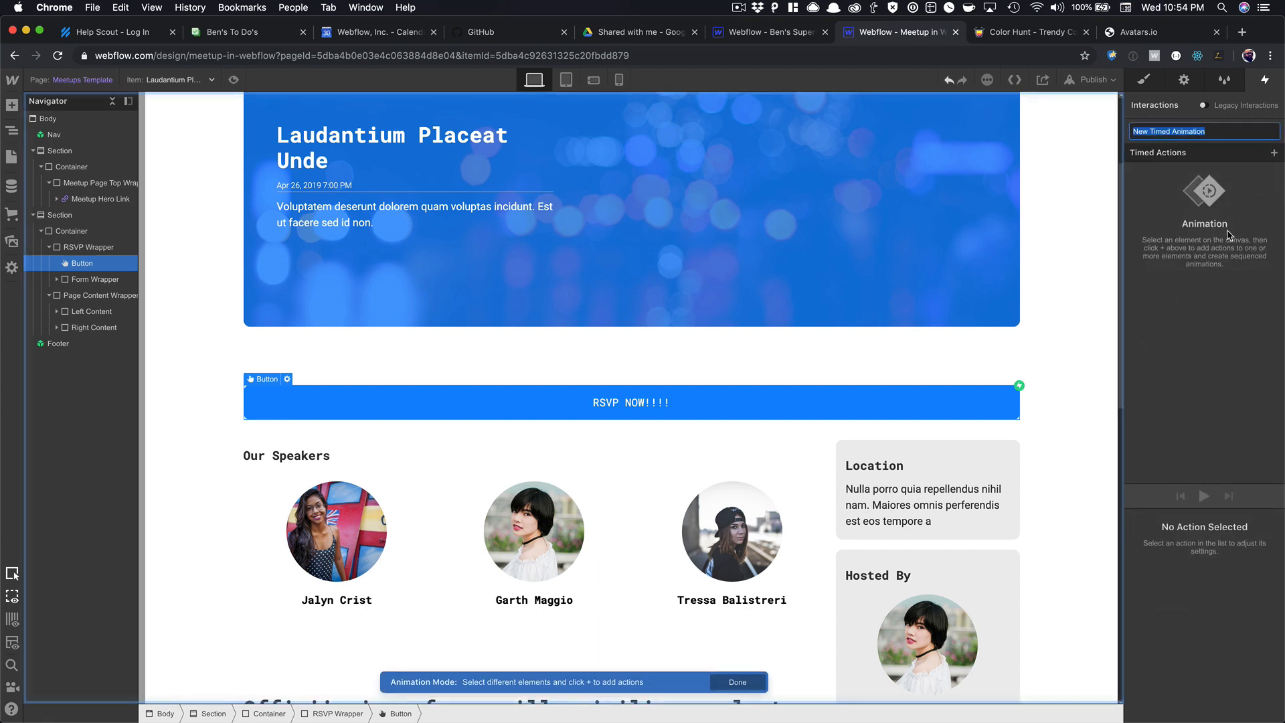
text(Show RSVP F)
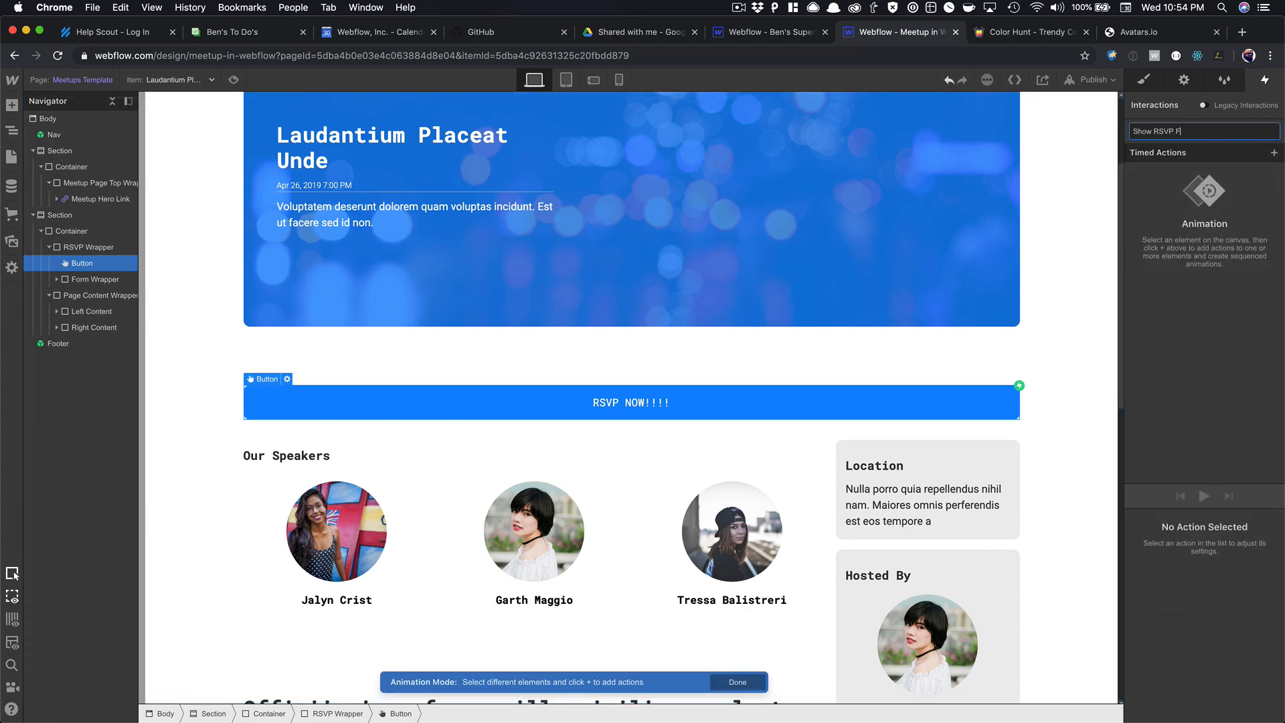
text(orm)
key(Return)
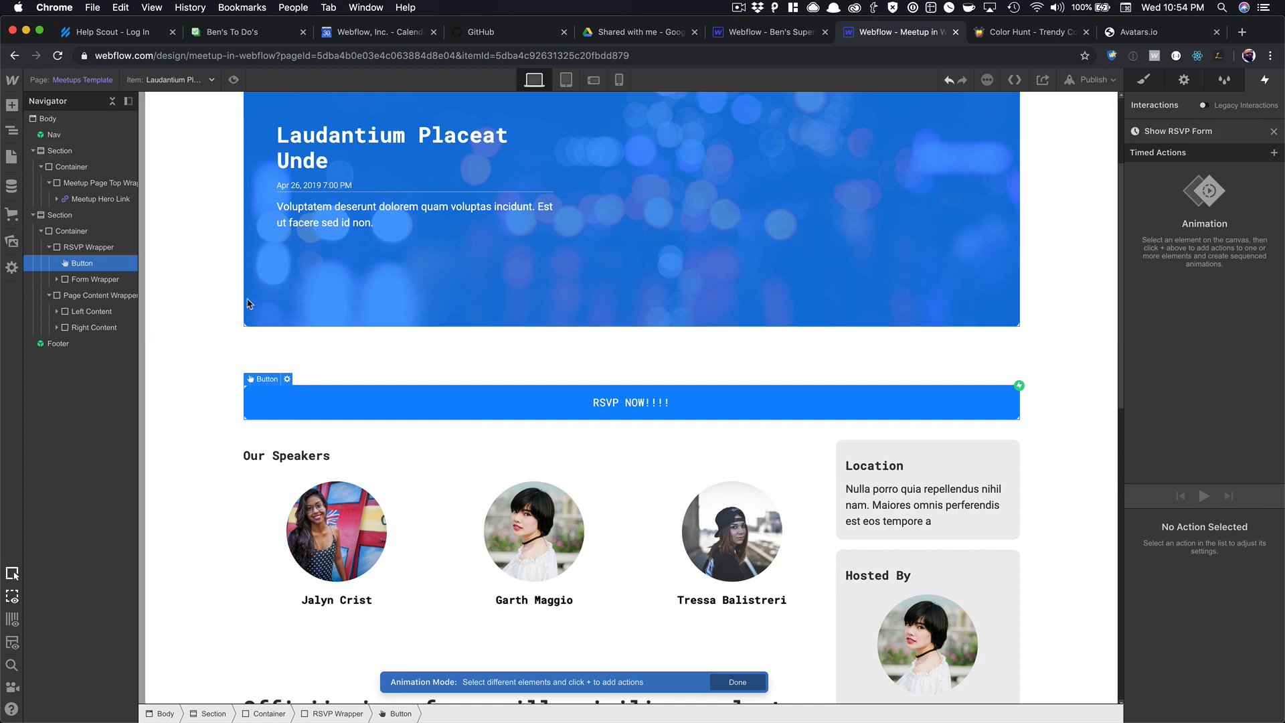
click(89, 285)
click(1274, 153)
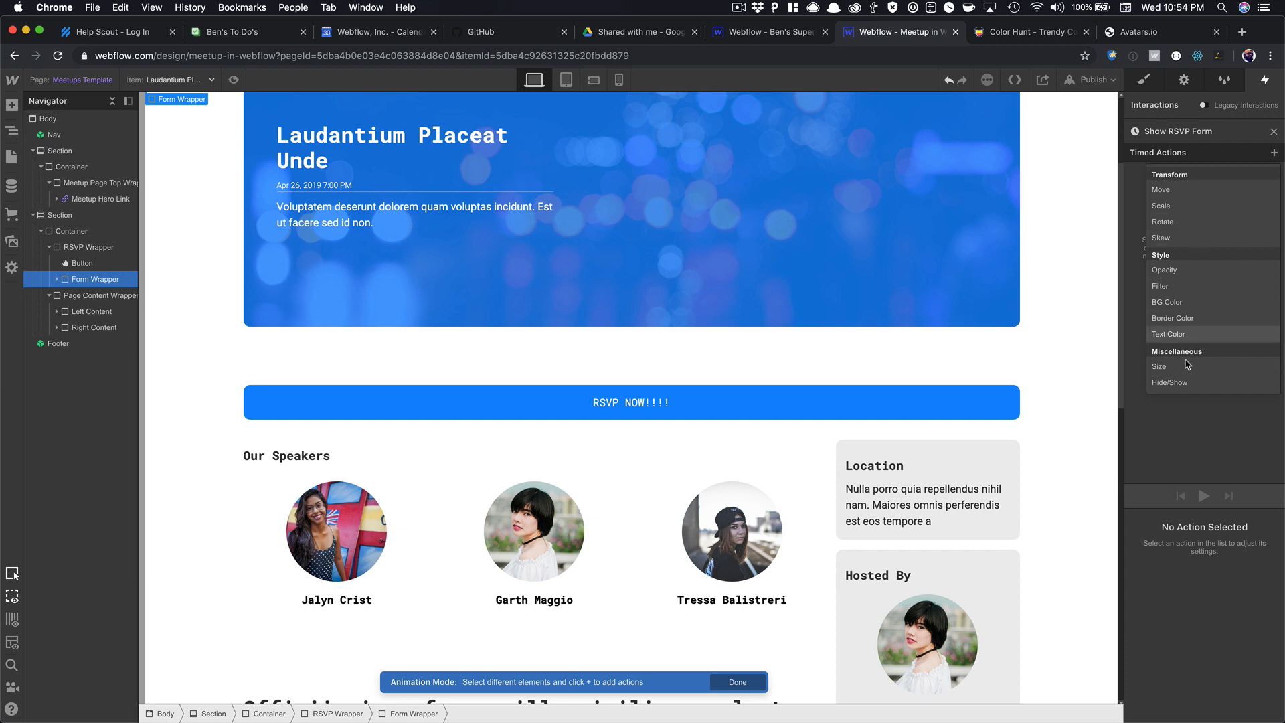
click(1178, 383)
scroll(1270, 712, down, 2)
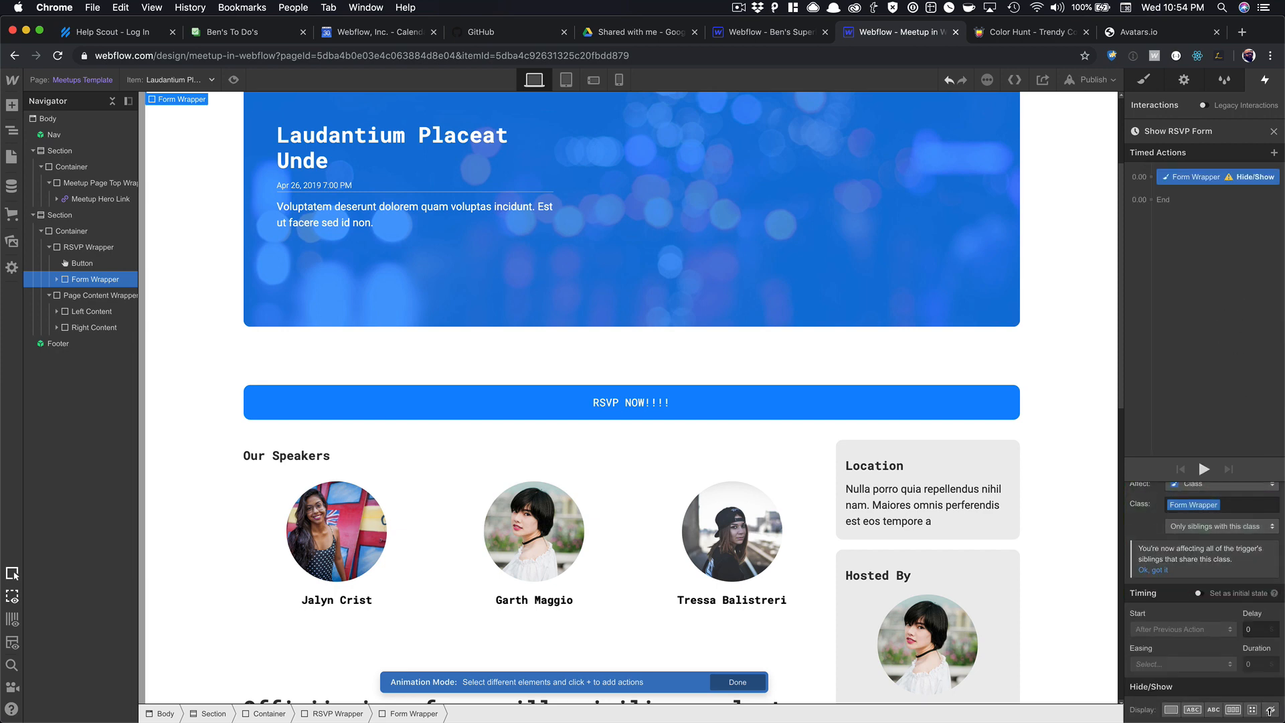
click(1198, 593)
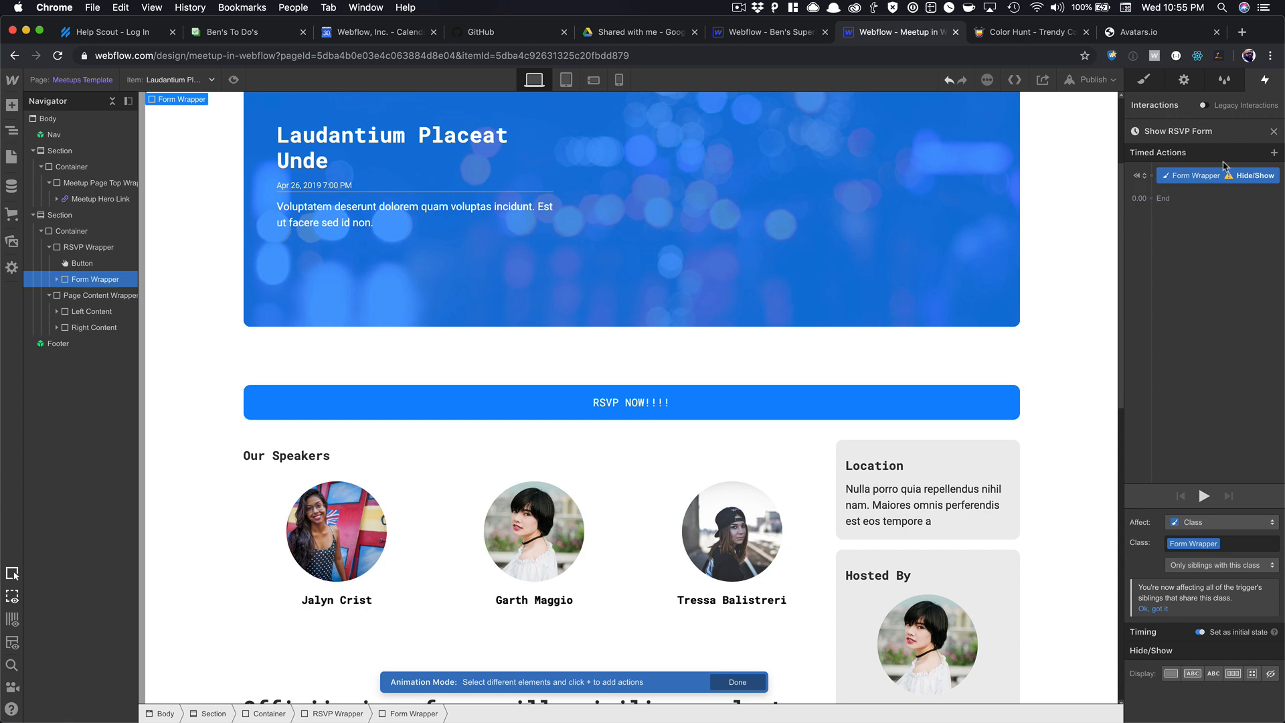
Add a second action showing the form as Block, hide it initially, and preview the animation.
click(1273, 155)
click(1170, 382)
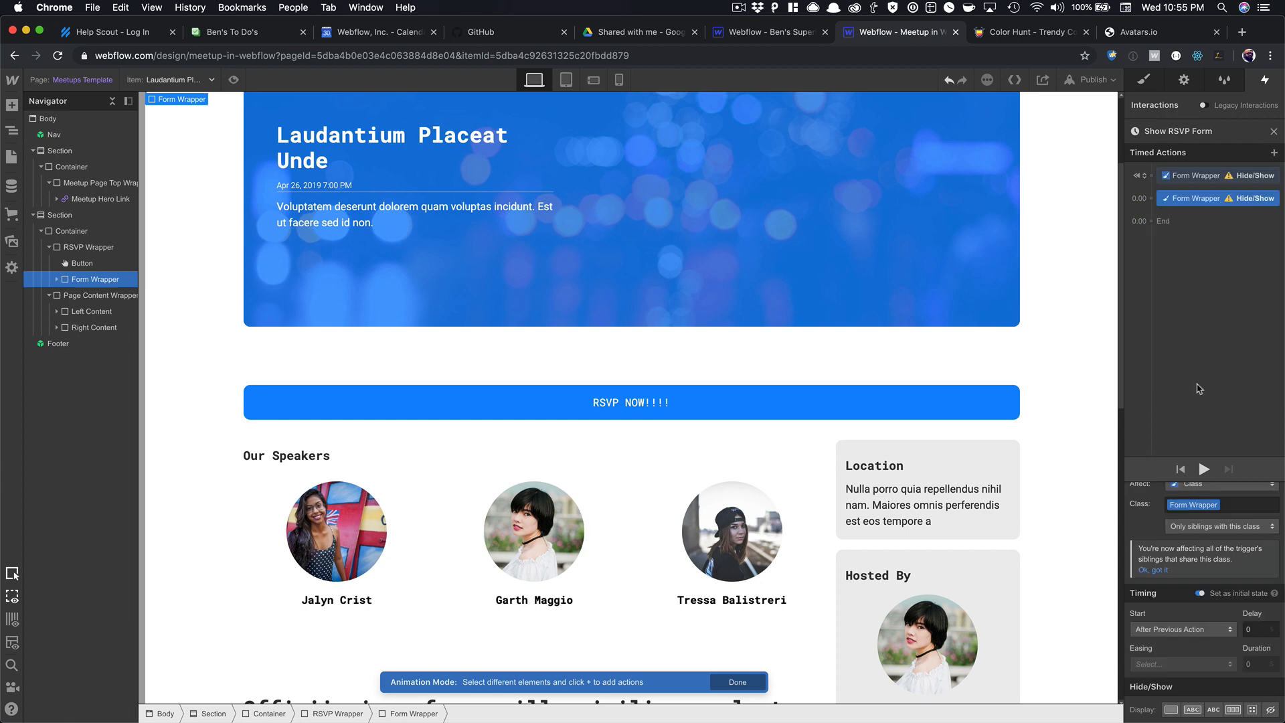
click(1171, 709)
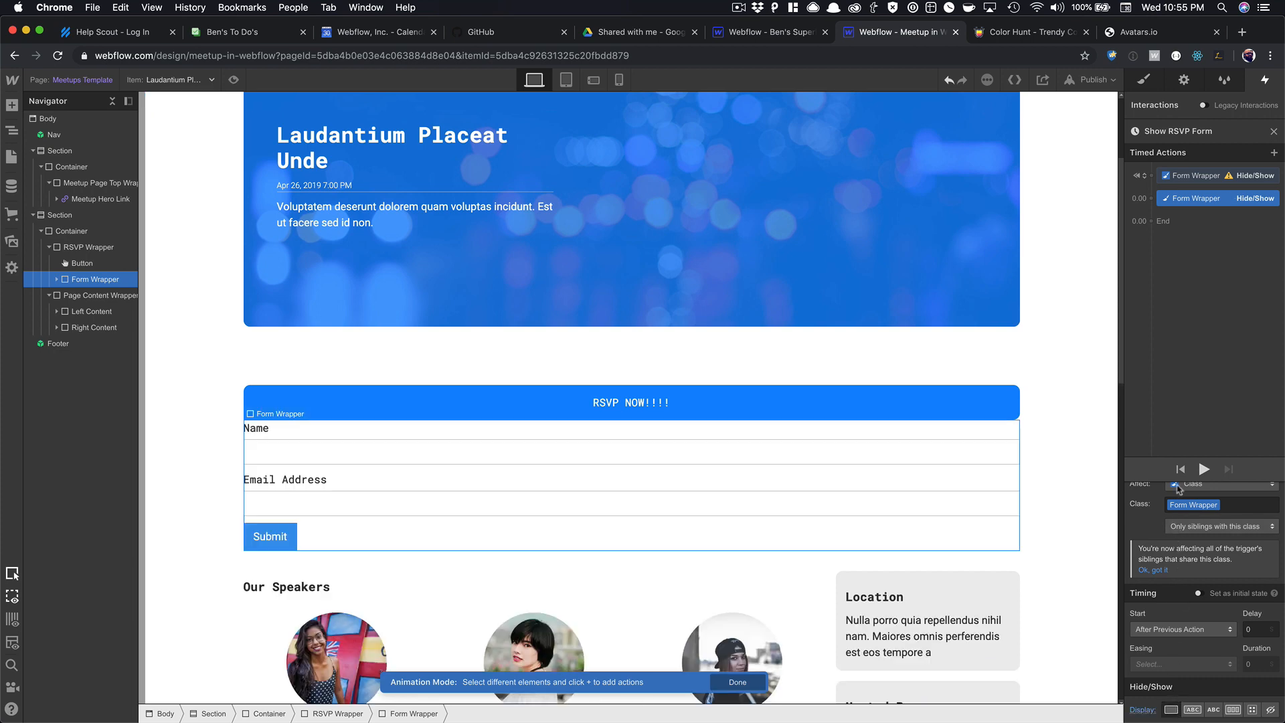
click(1205, 470)
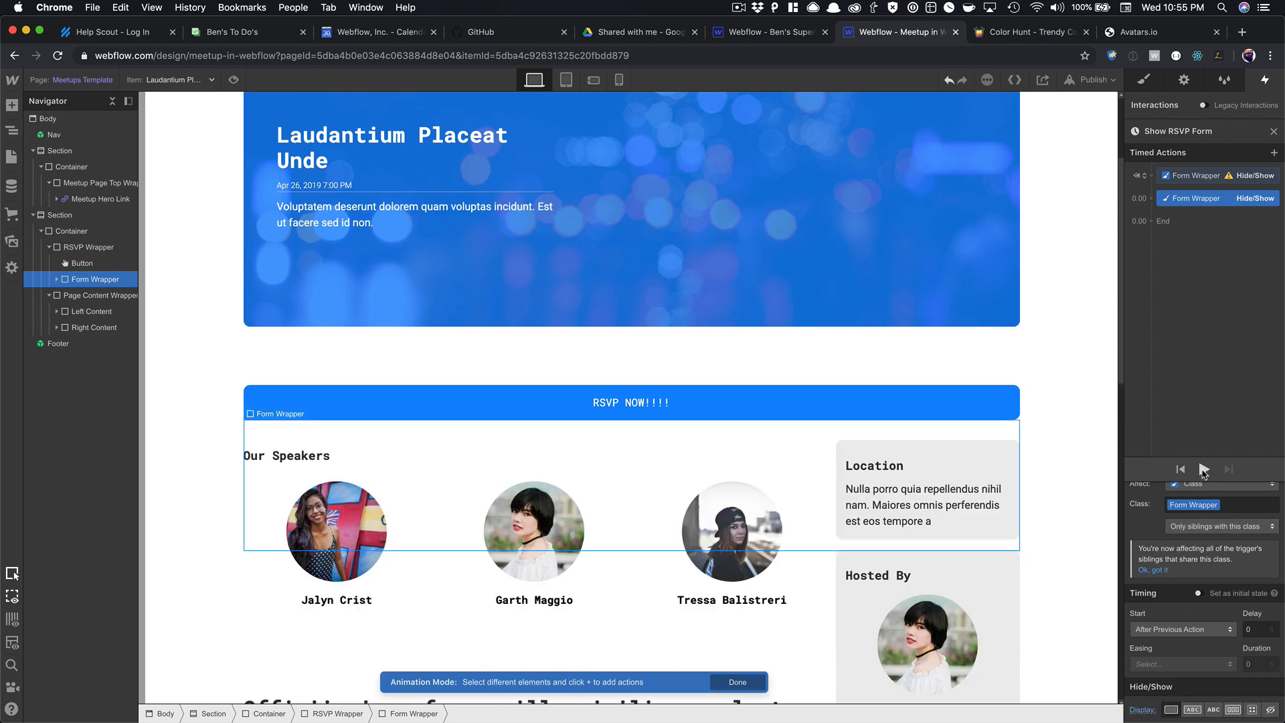
click(1198, 178)
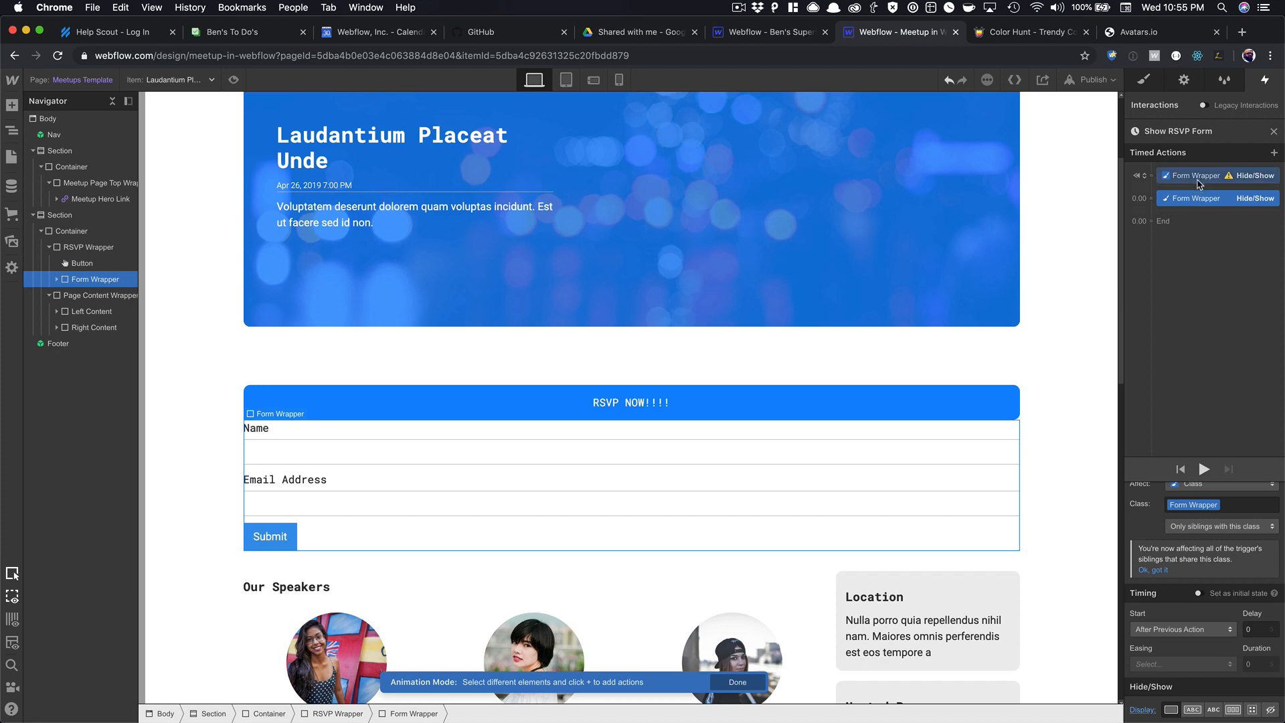
click(1270, 673)
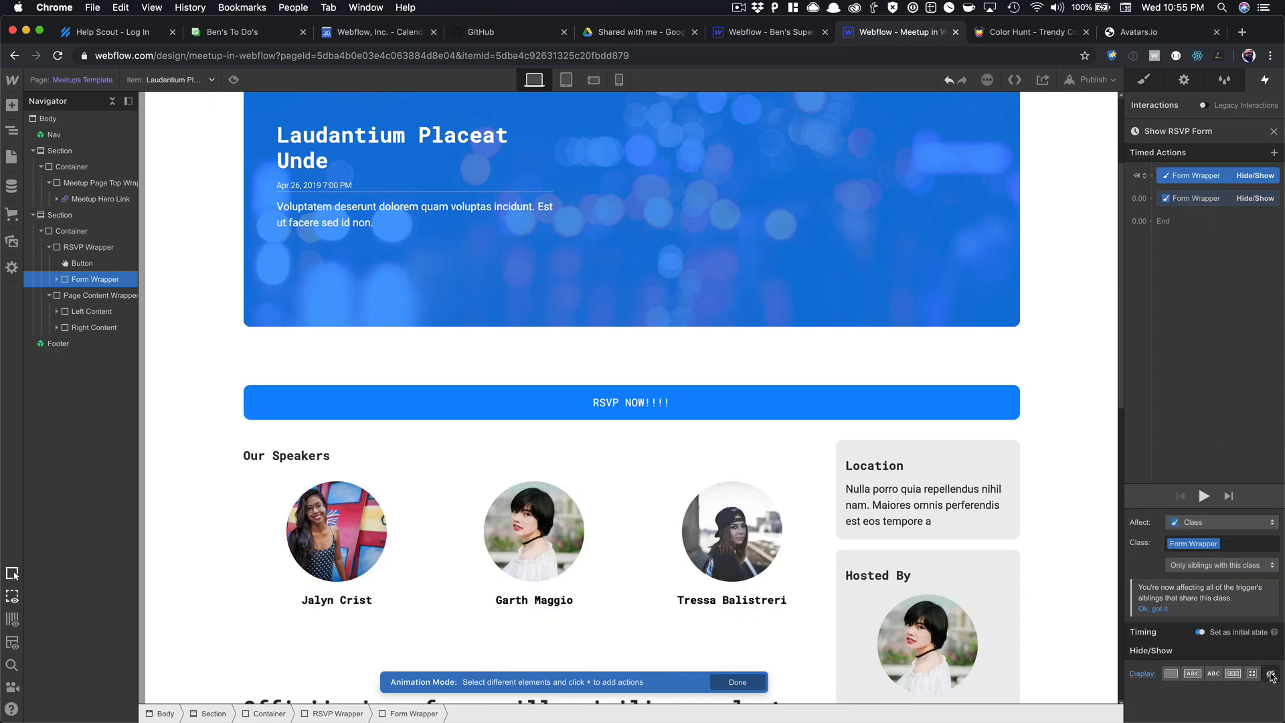
click(1202, 496)
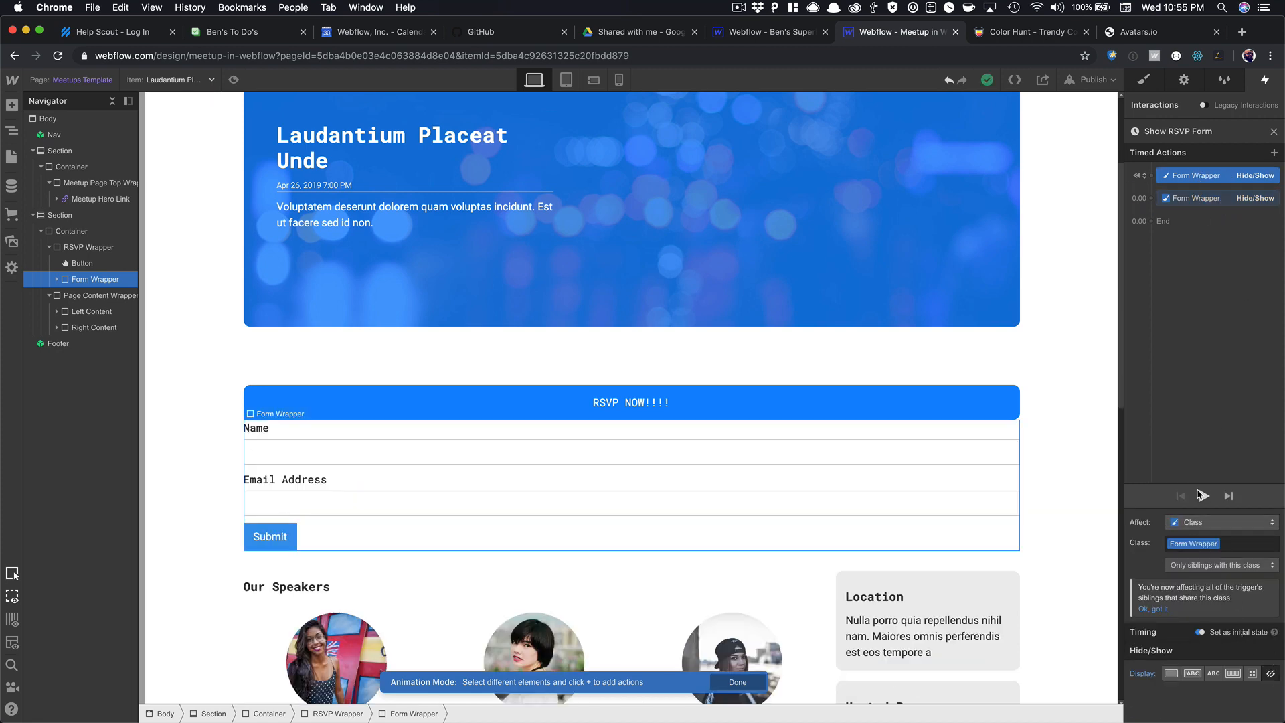
click(1176, 345)
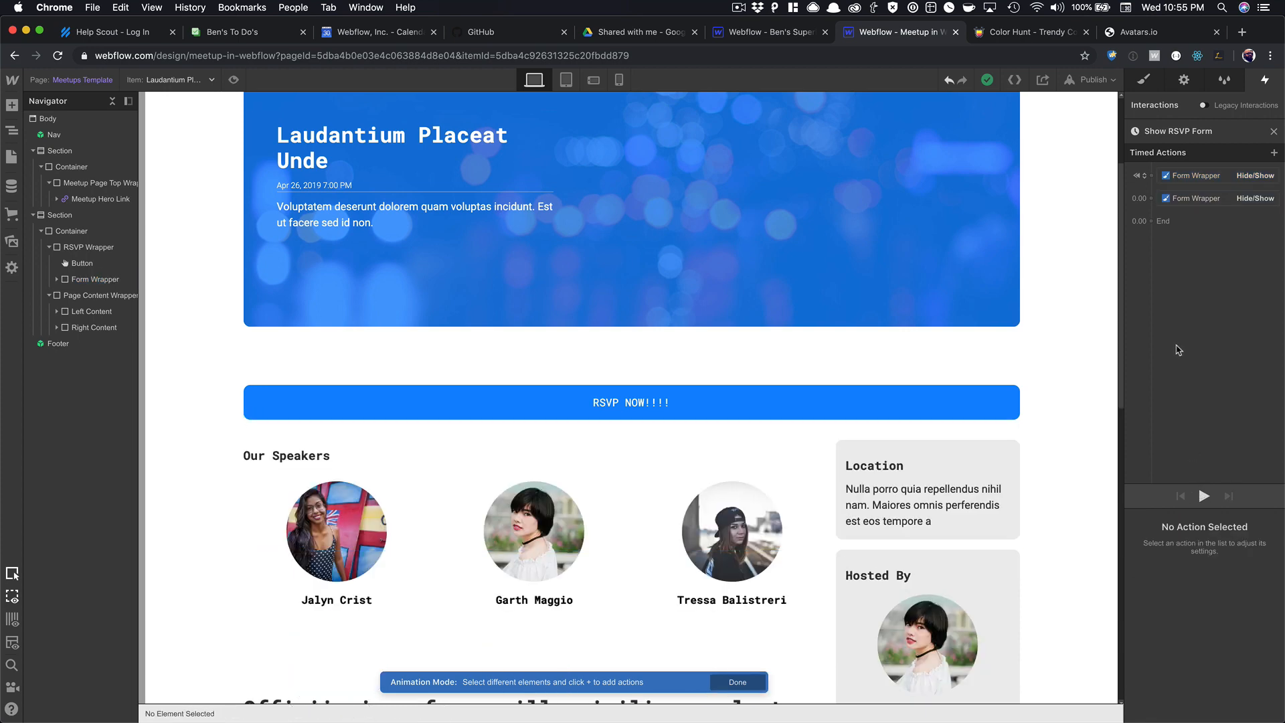
click(1204, 497)
click(1204, 495)
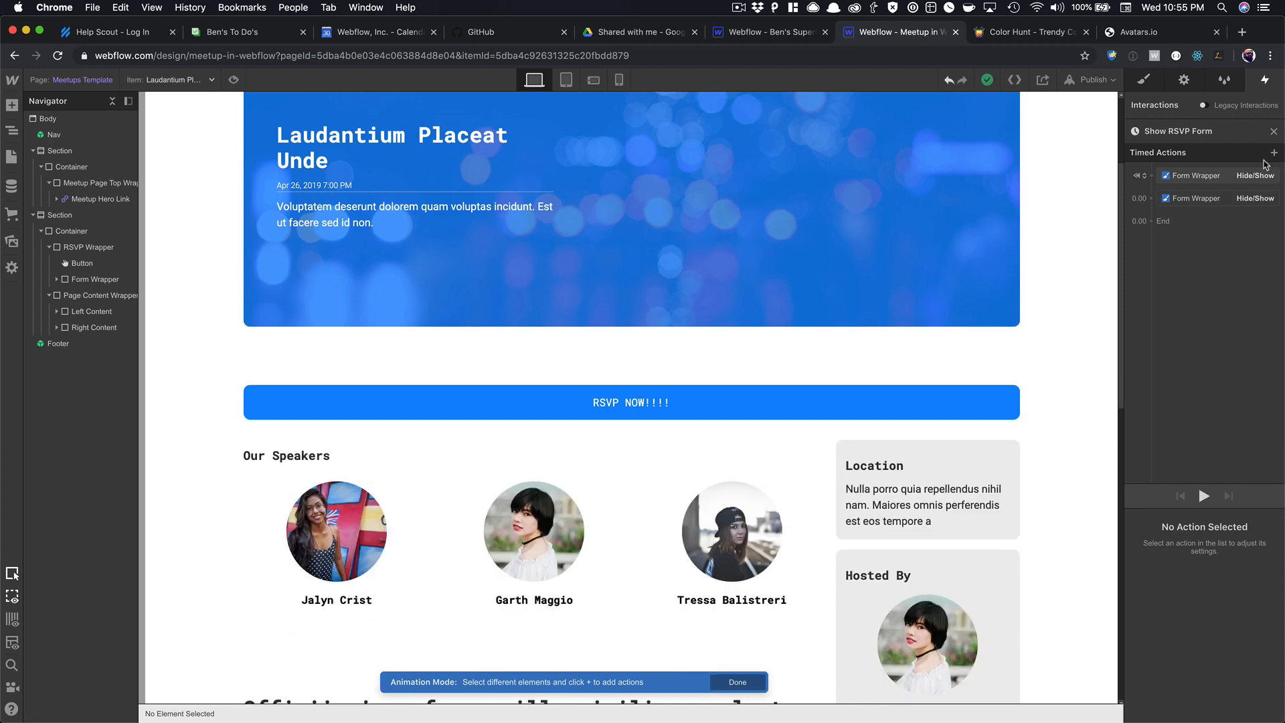
Close the animation editor and set the Form Wrapper back to Display Block for editing.
click(1274, 131)
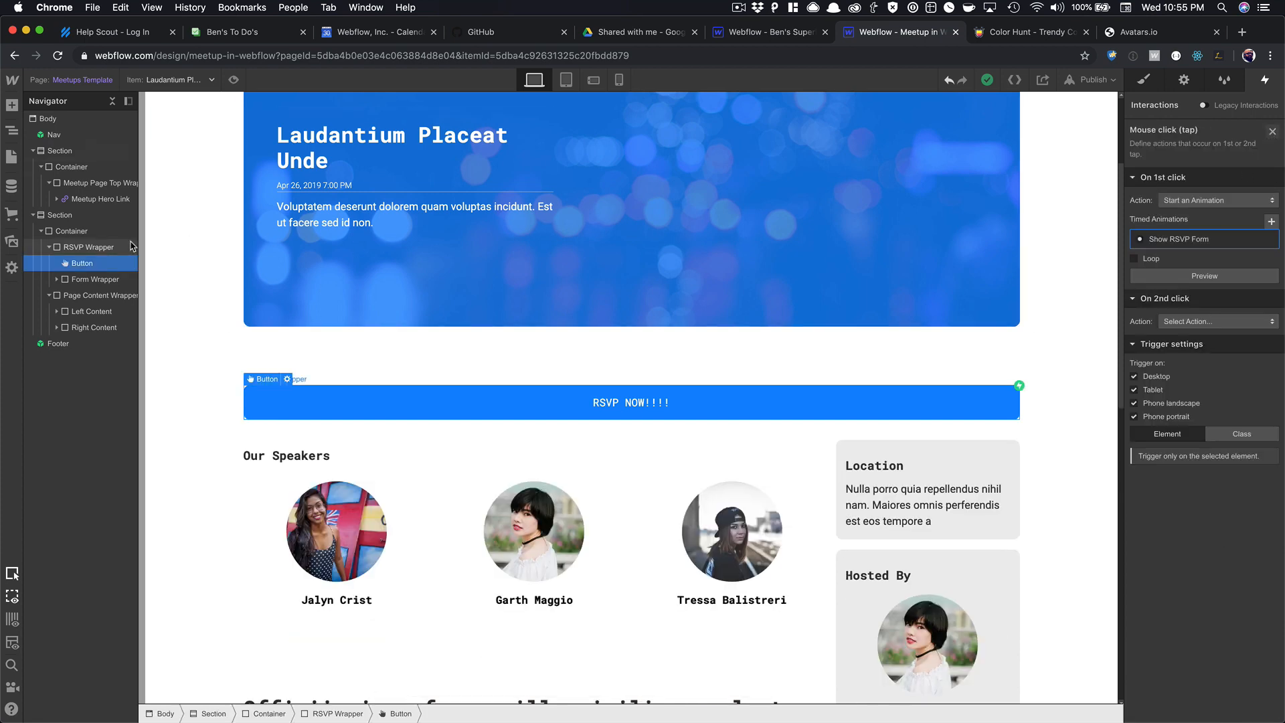
click(96, 285)
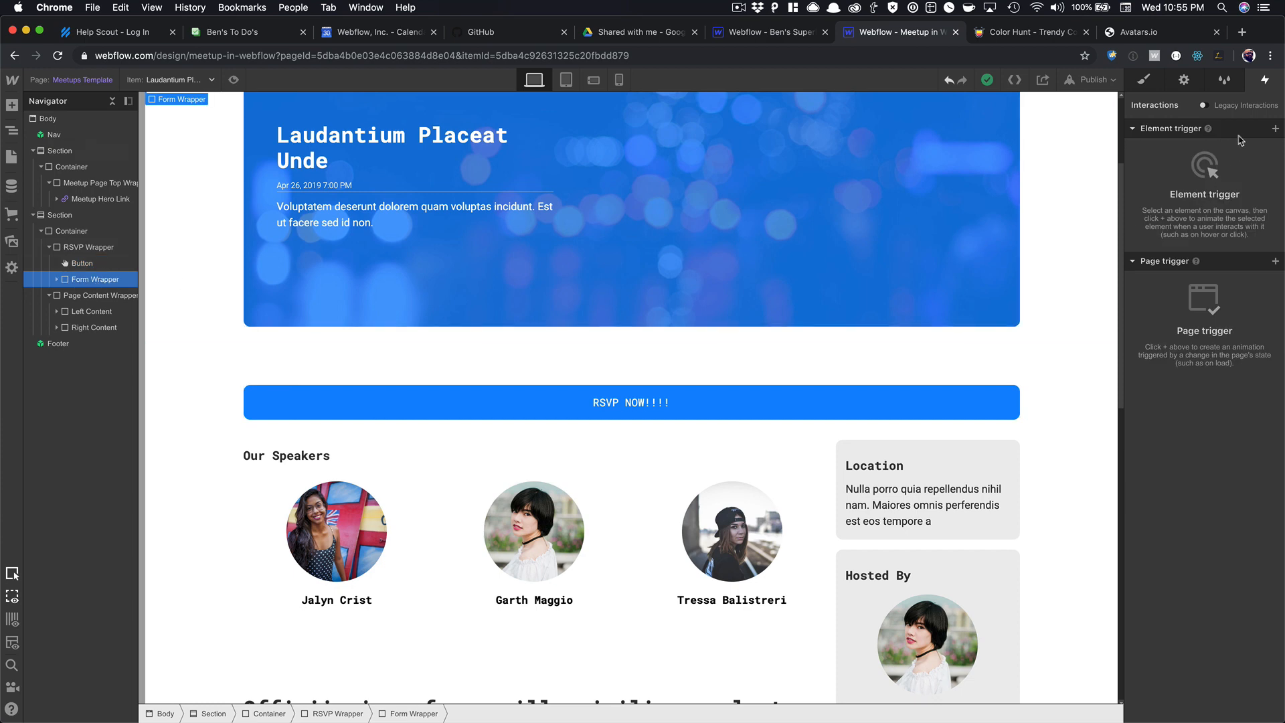
click(1144, 80)
click(1176, 203)
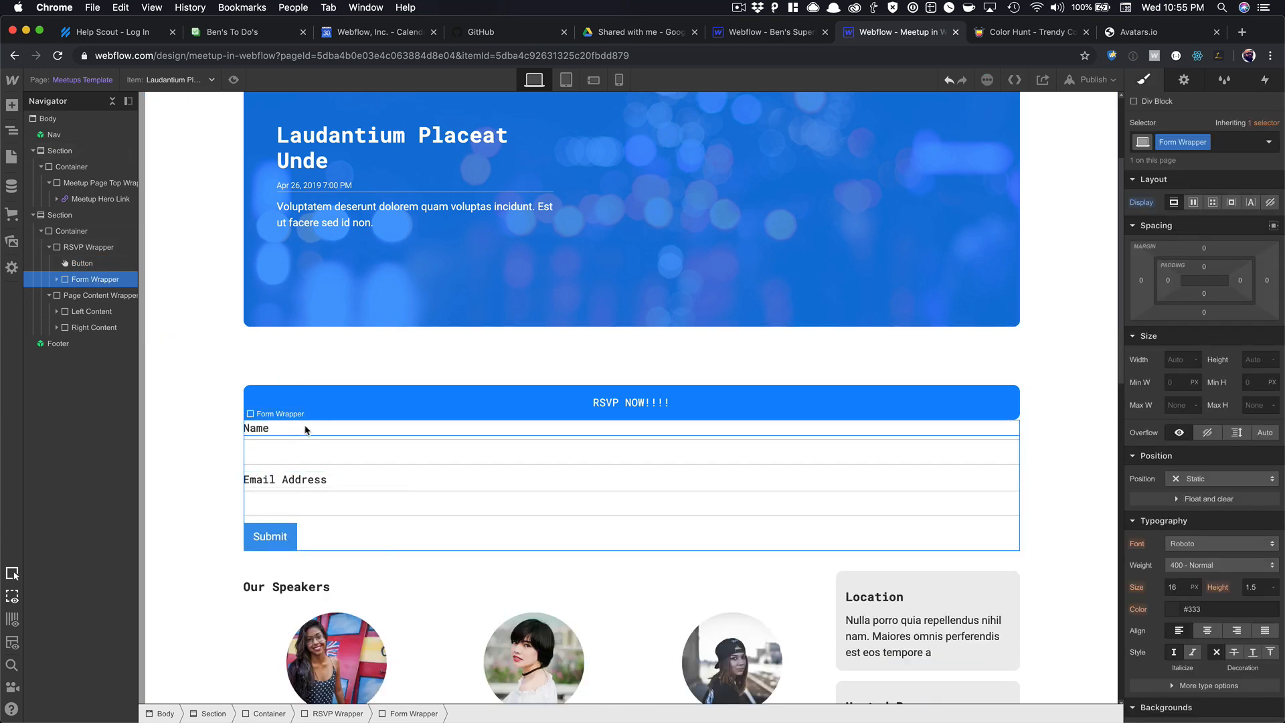
Give the Form Wrapper 25 px of top and bottom padding.
click(275, 430)
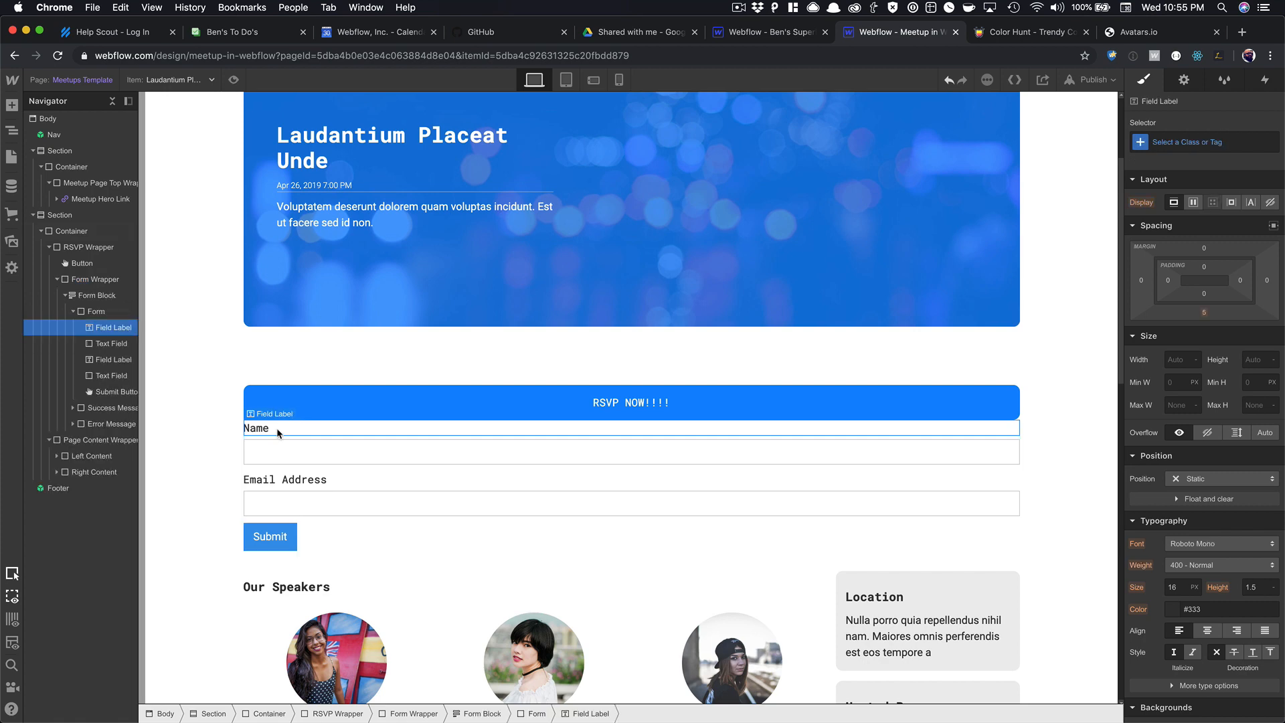
key(Up)
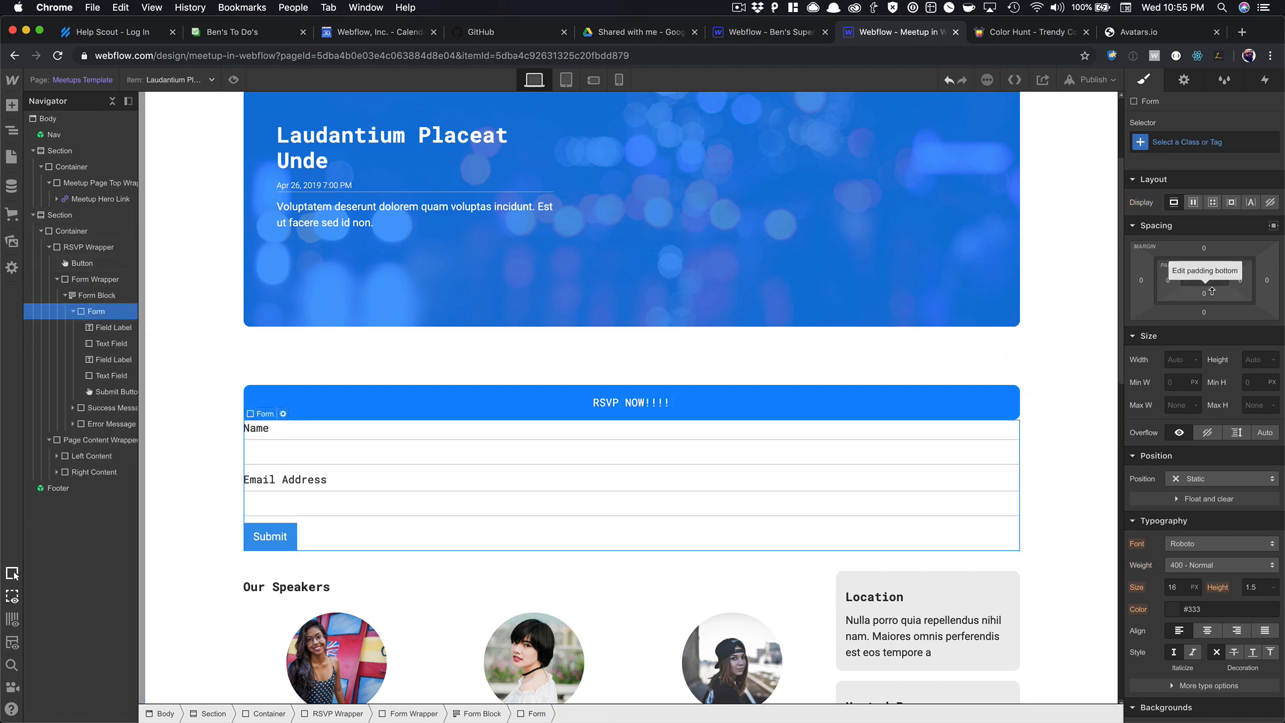
key(Up)
key(Up)
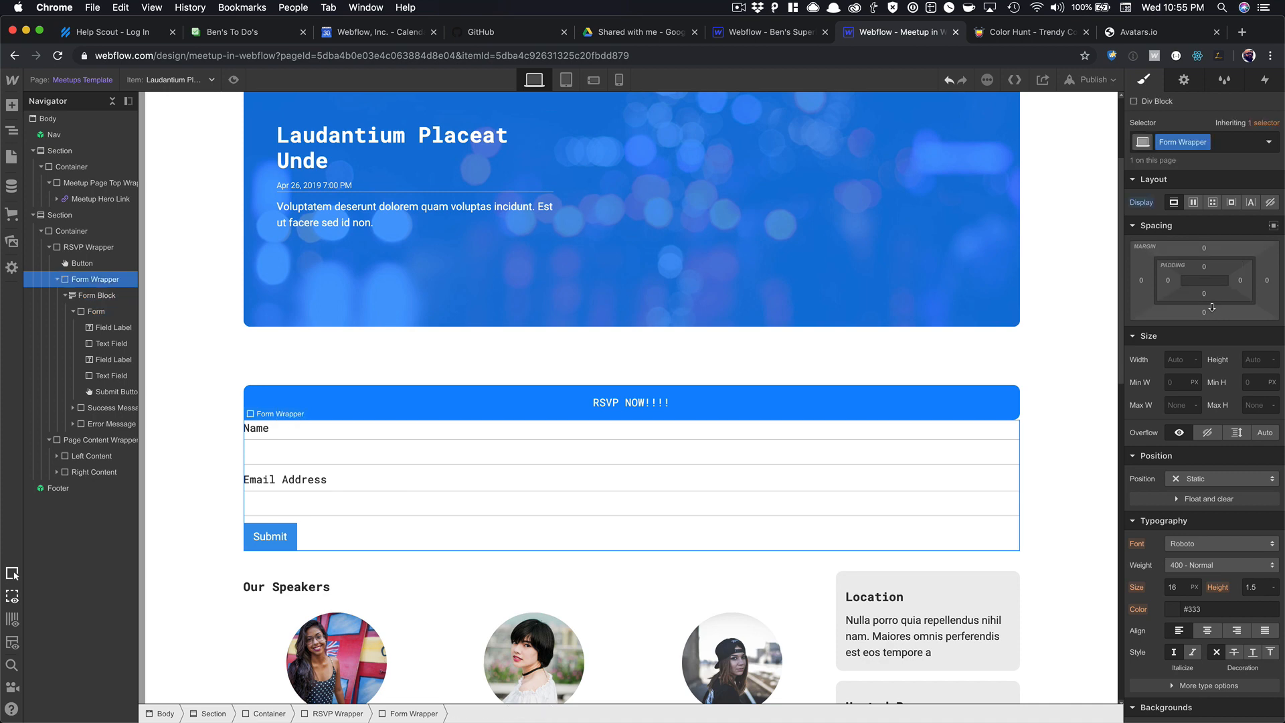
drag(1206, 291, 1202, 249)
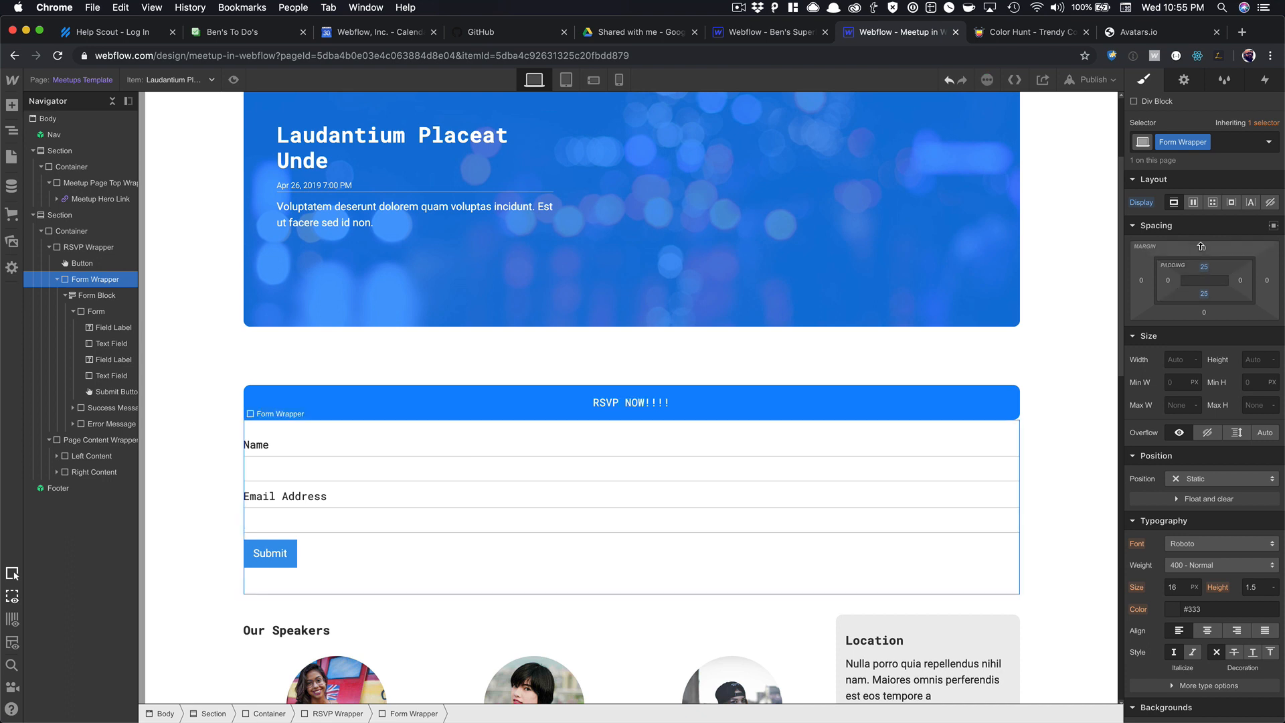
scroll(600, 481, down, 1)
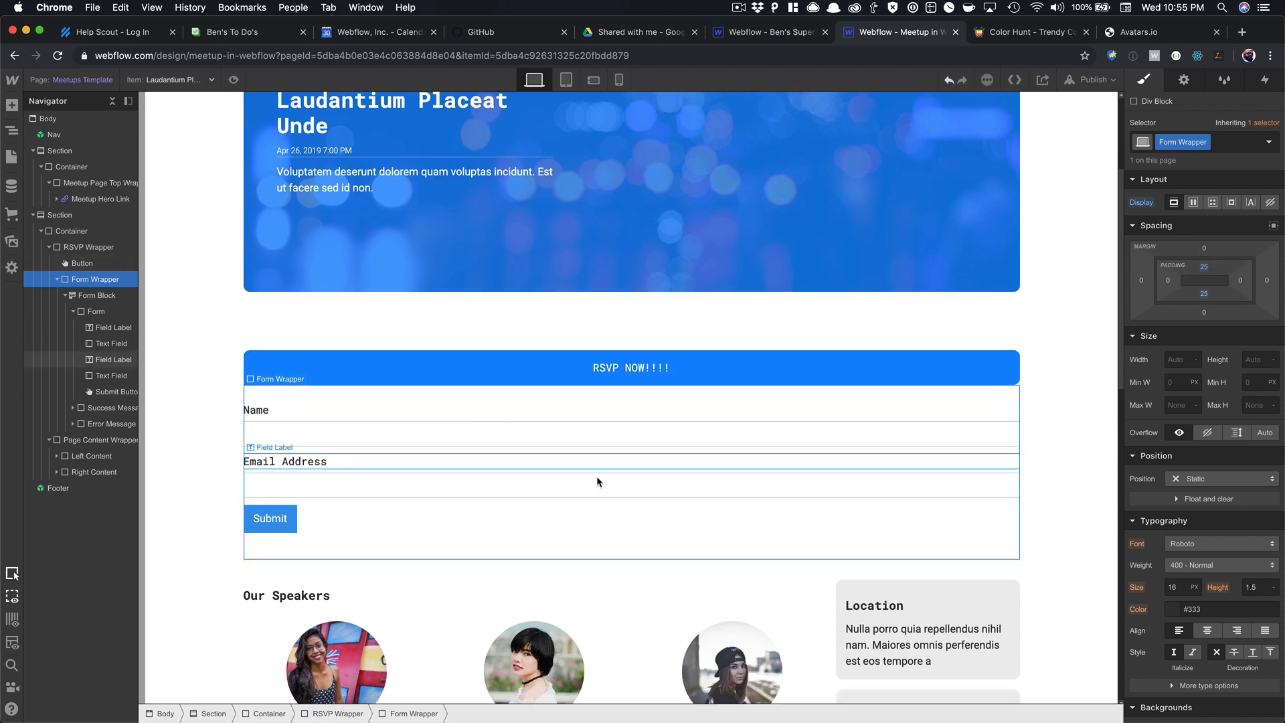
Replace the Email Address label text with 'Where do you work'.
click(288, 411)
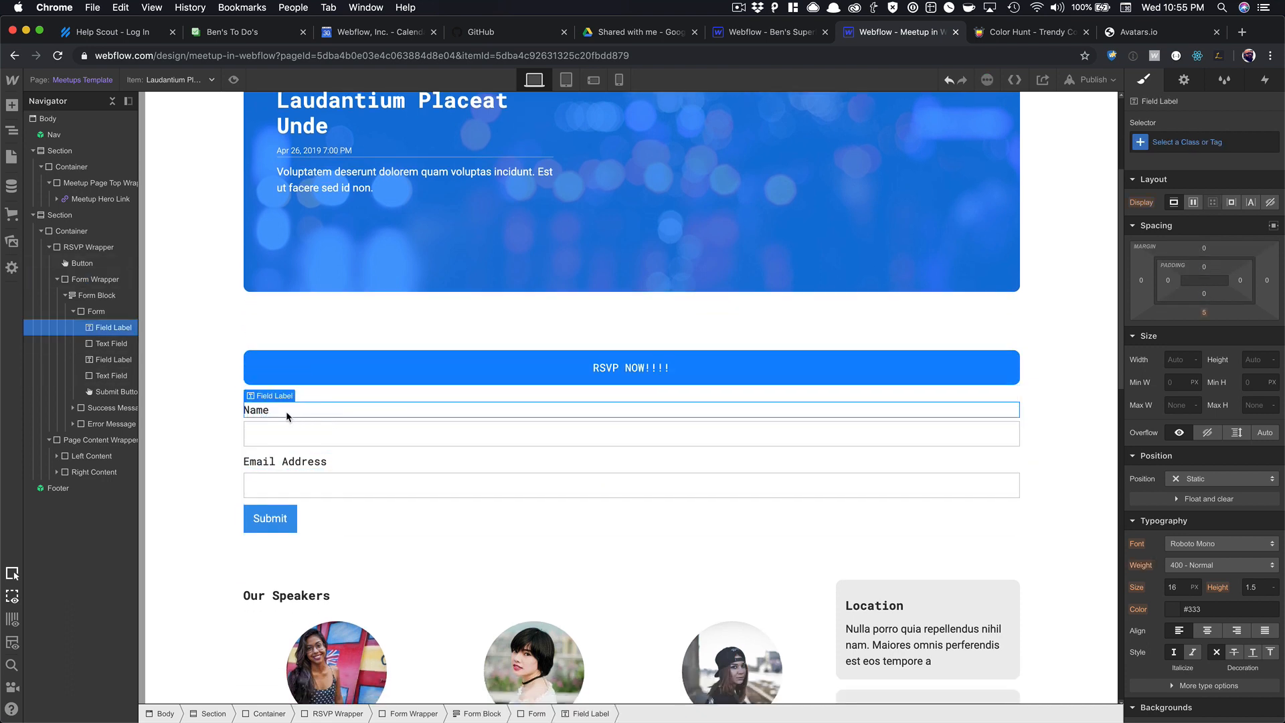
click(284, 462)
triple_click(284, 462)
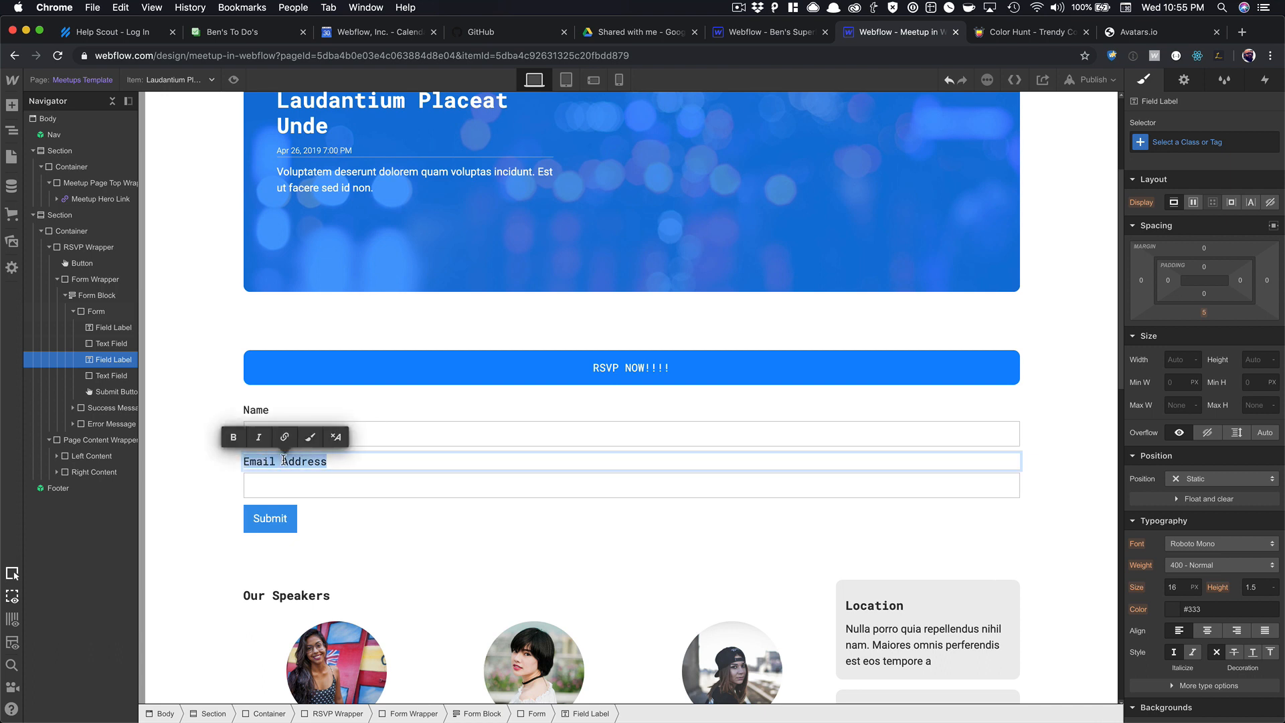
text(Where do you work?)
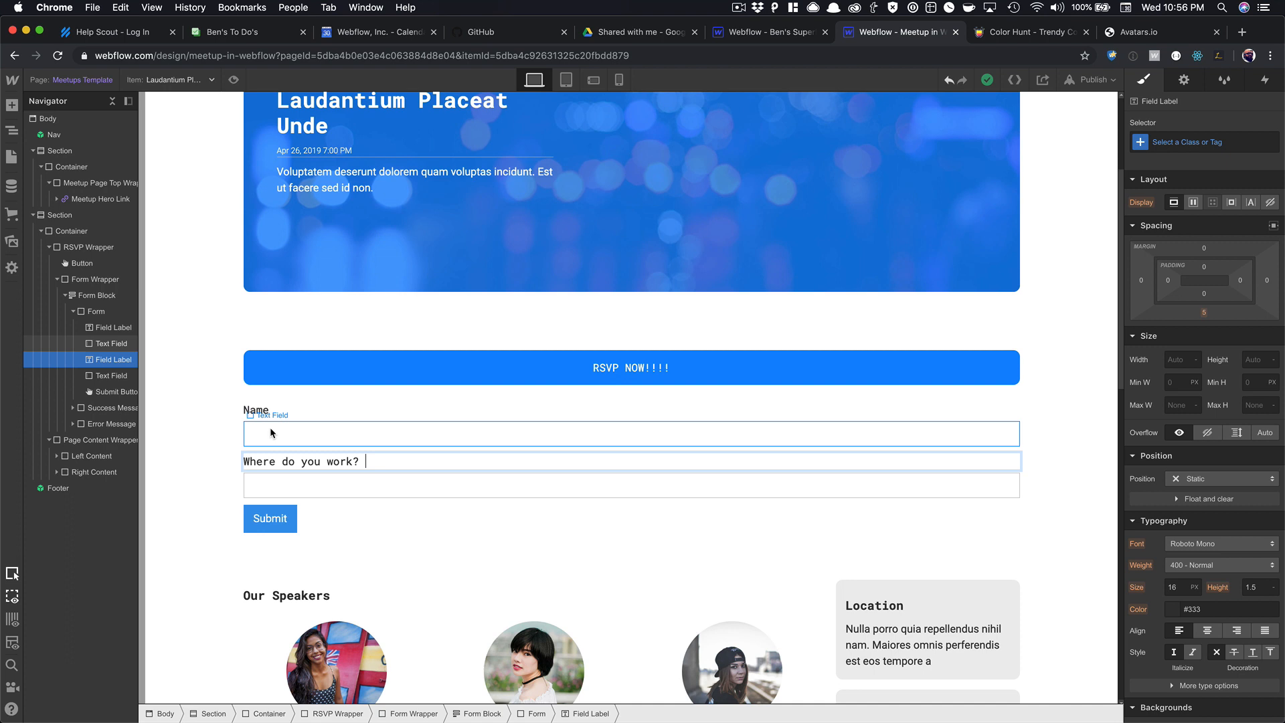
Apply the input class to the Name and Where do you work fields.
click(271, 432)
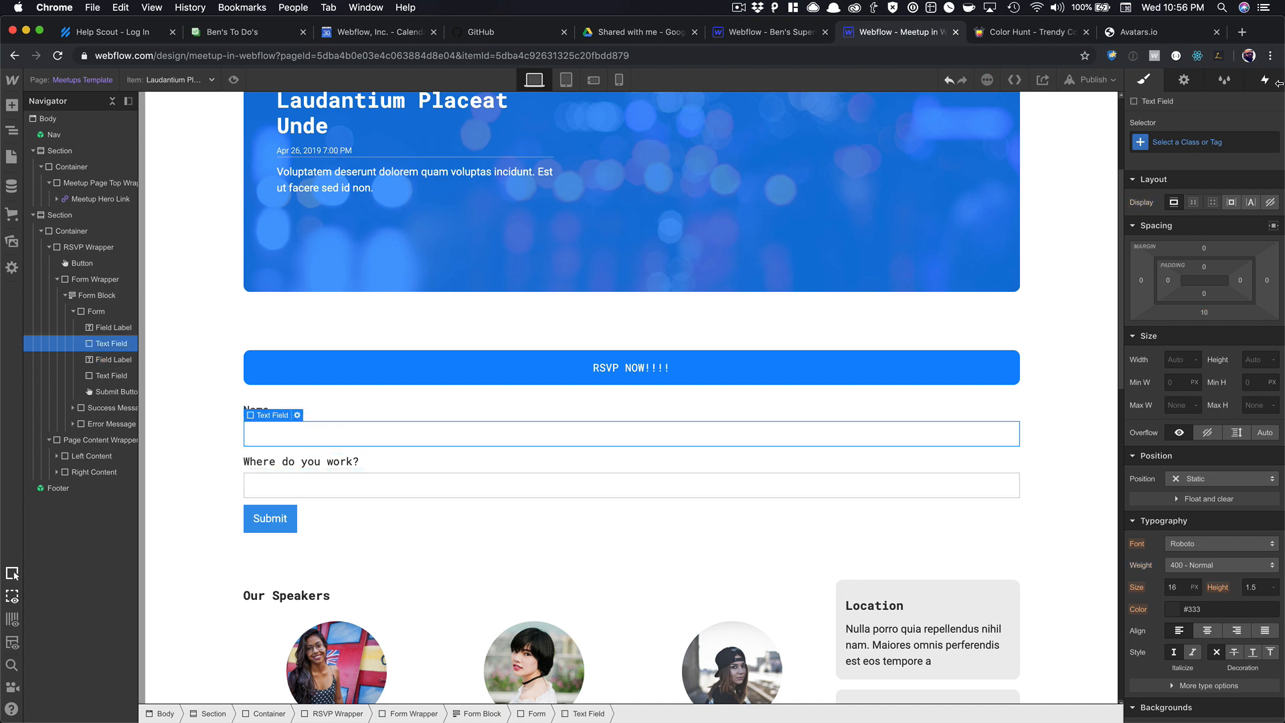
click(1199, 140)
text(input)
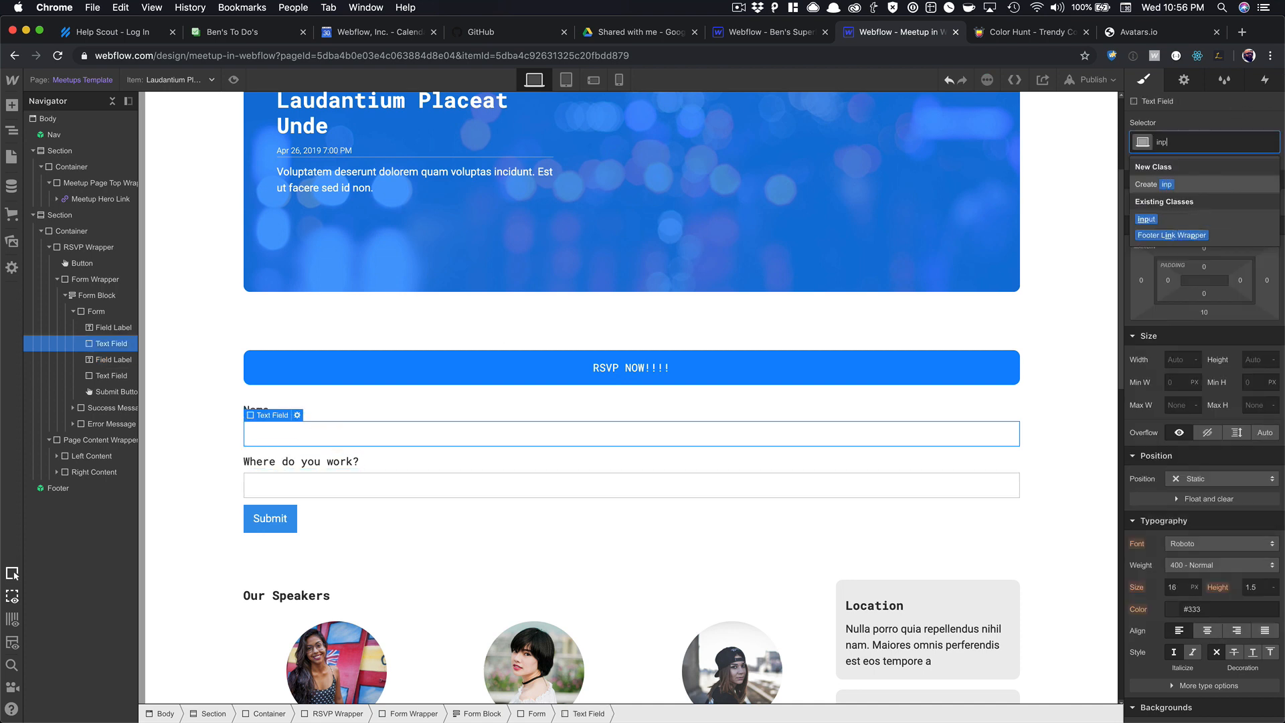
key(Return)
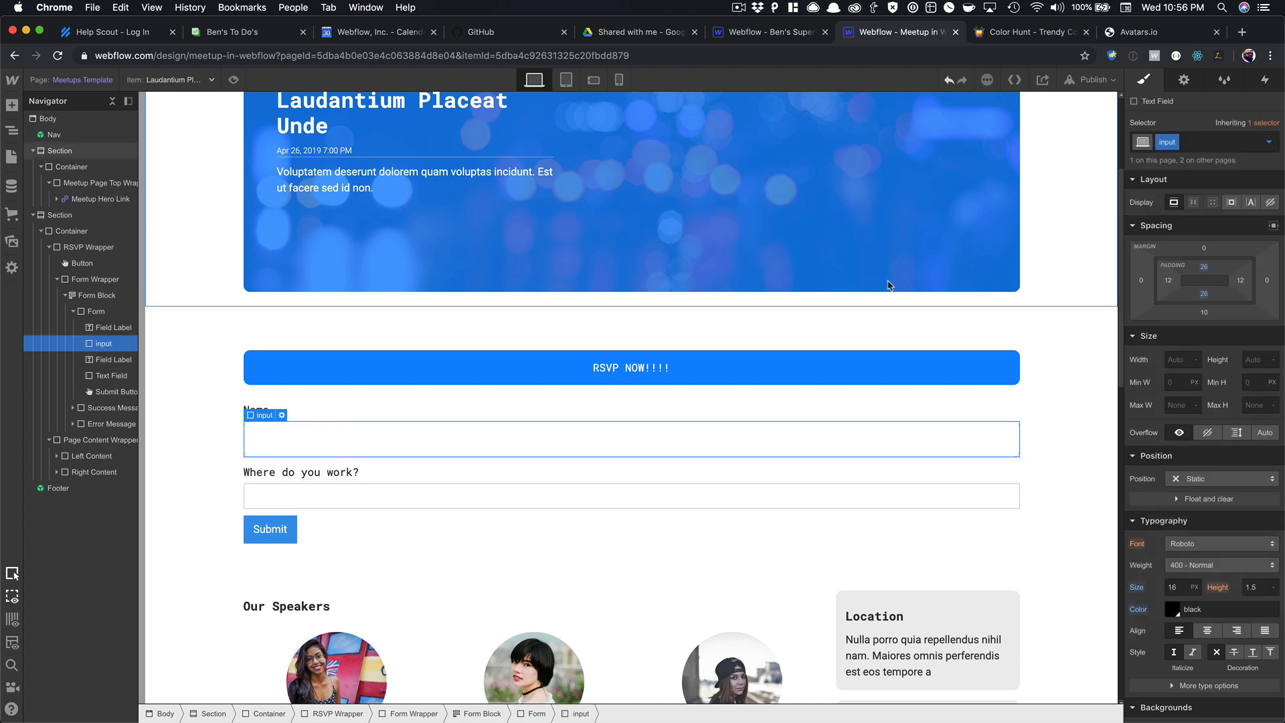
click(536, 496)
click(1205, 138)
text(in)
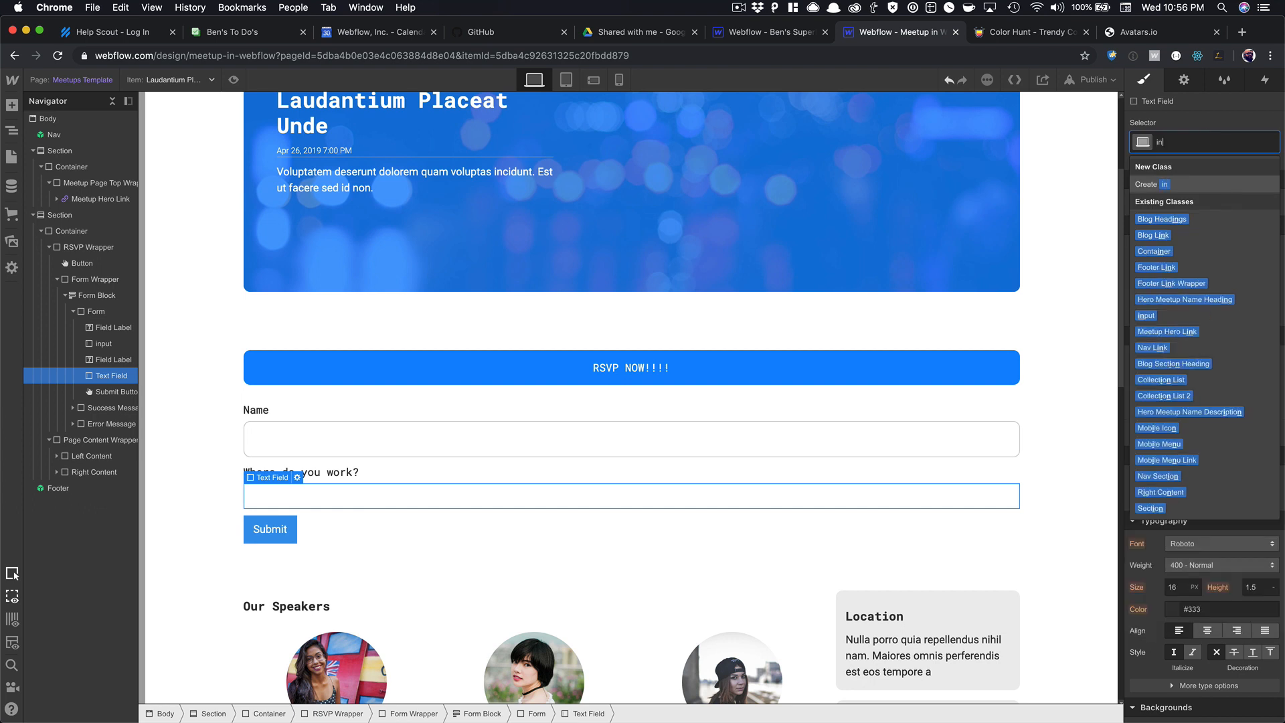
key(Down)
key(Down)
key(Down)
key(Down)
key(Down)
key(Down)
key(Down)
key(Return)
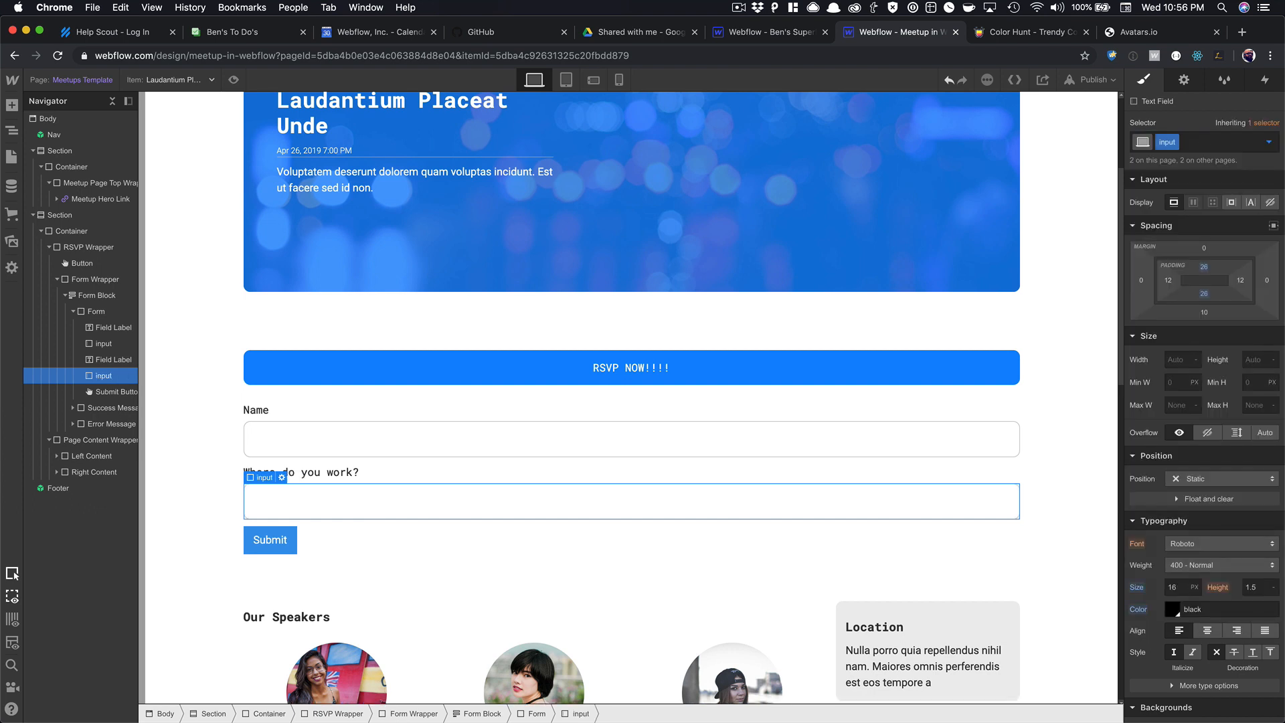
Give the Submit button the existing Button class.
click(270, 540)
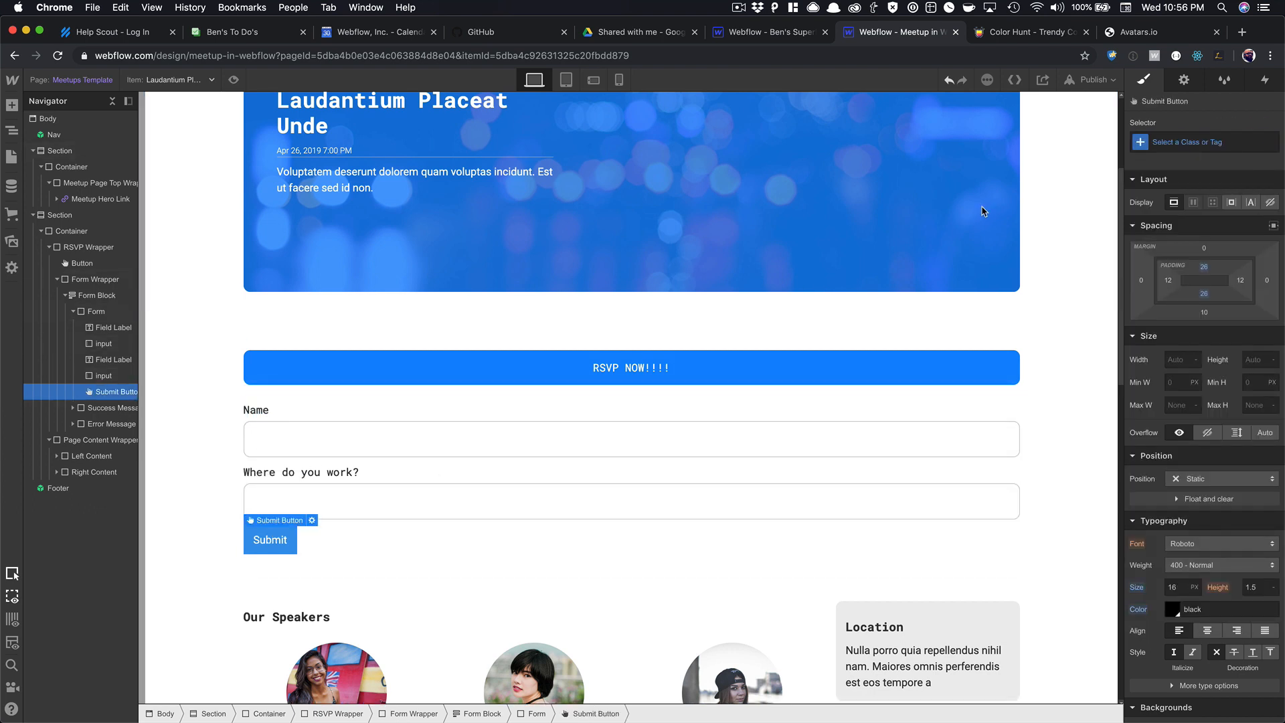
click(1181, 140)
text(but)
key(Down)
key(Return)
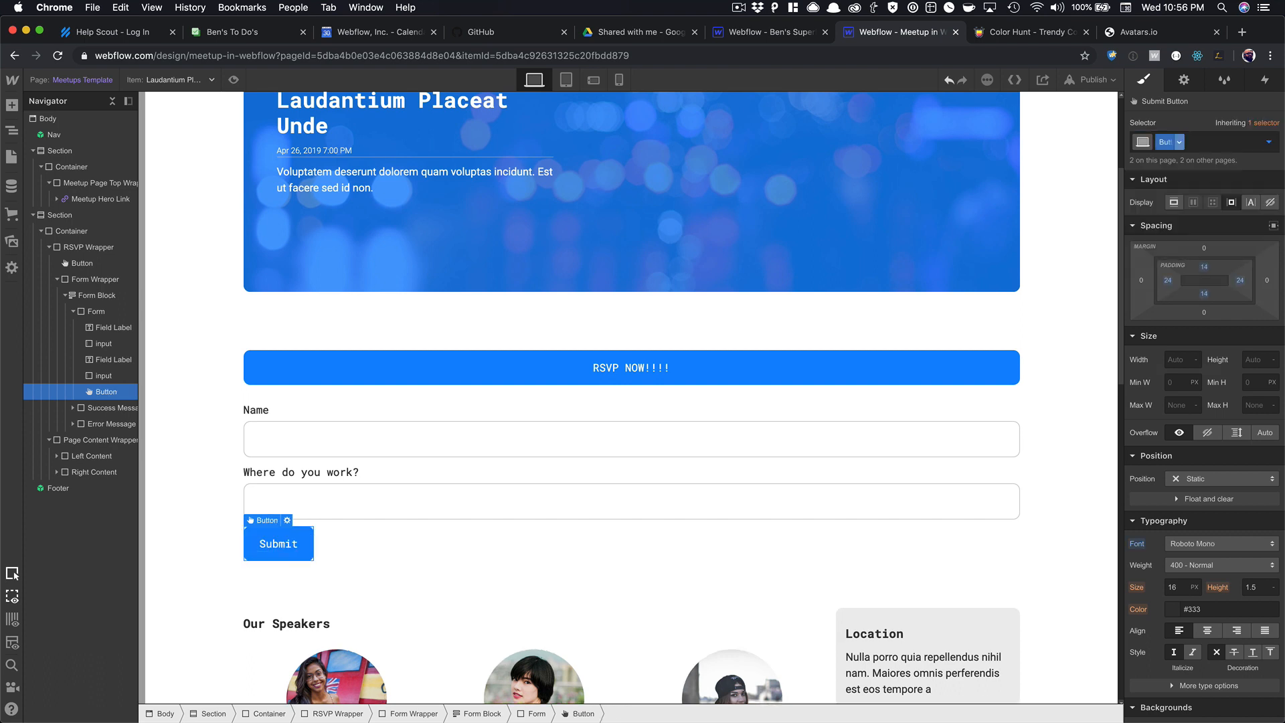
Insert a Tabs element below the work field and bring the Flaticon window on screen.
click(439, 490)
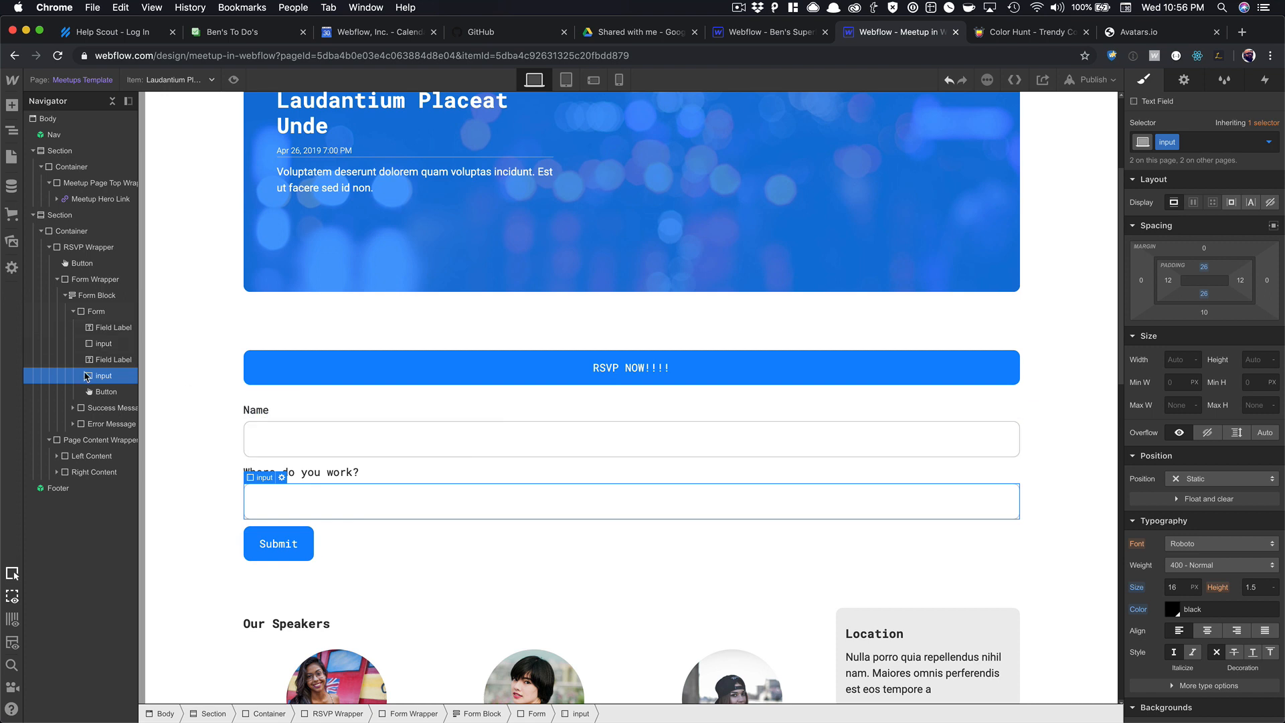
key(super+e)
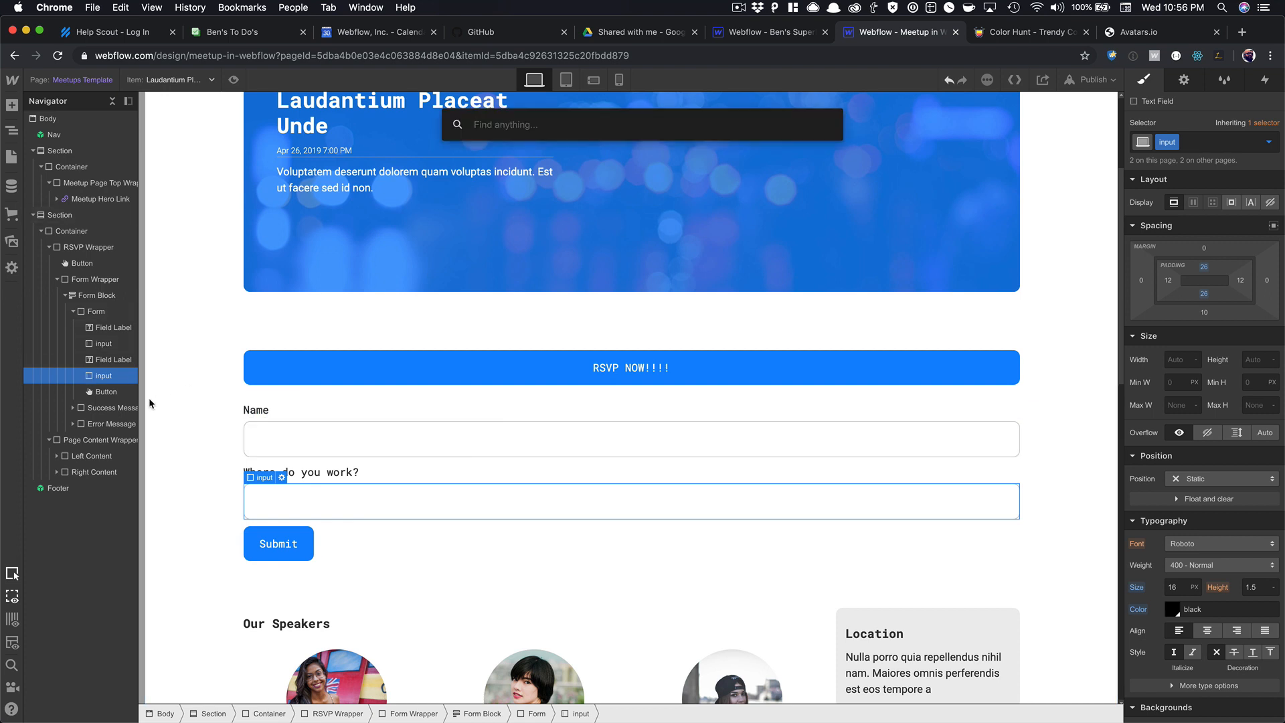
text(tab)
key(Return)
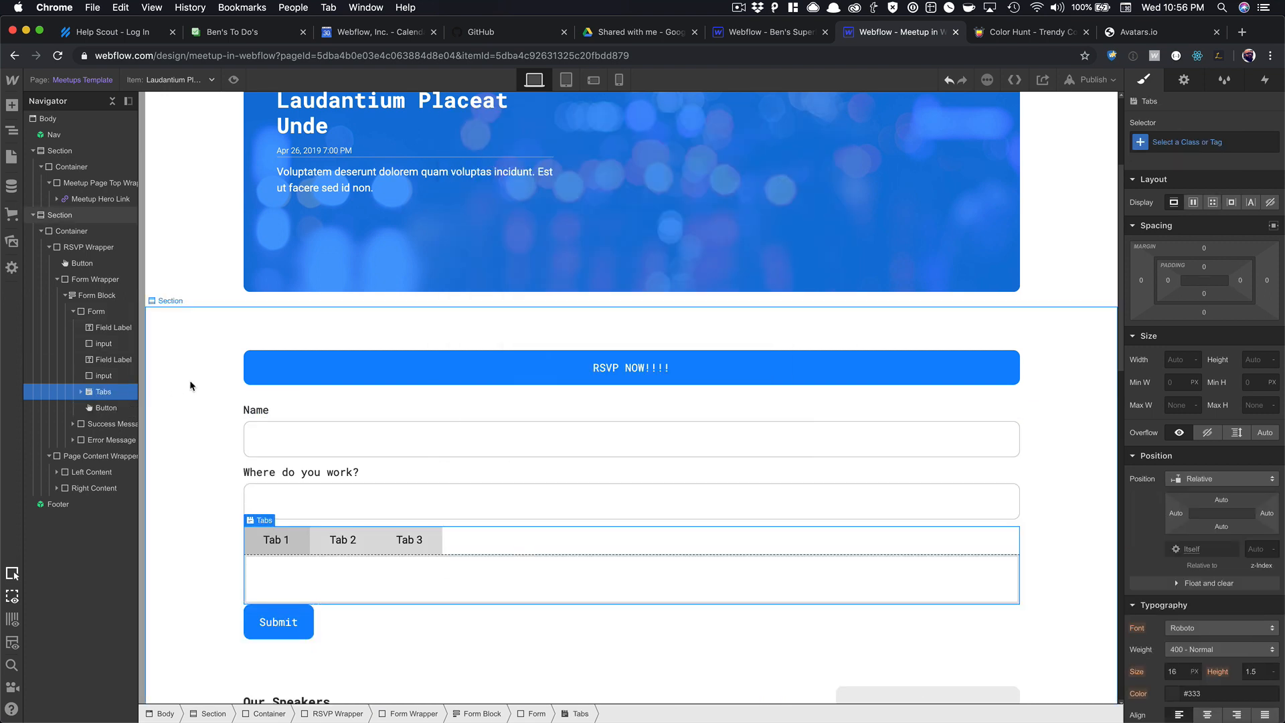
click(283, 545)
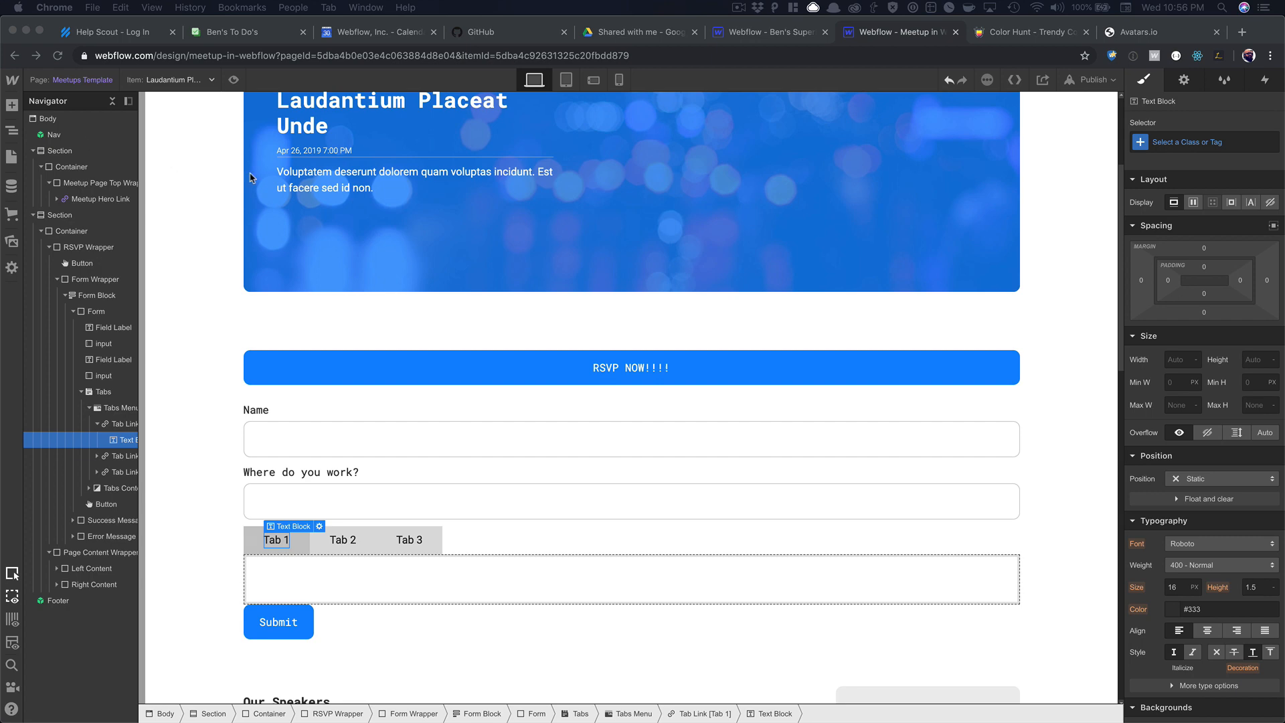
drag(251, 174, 872, 101)
drag(788, 109, 891, 73)
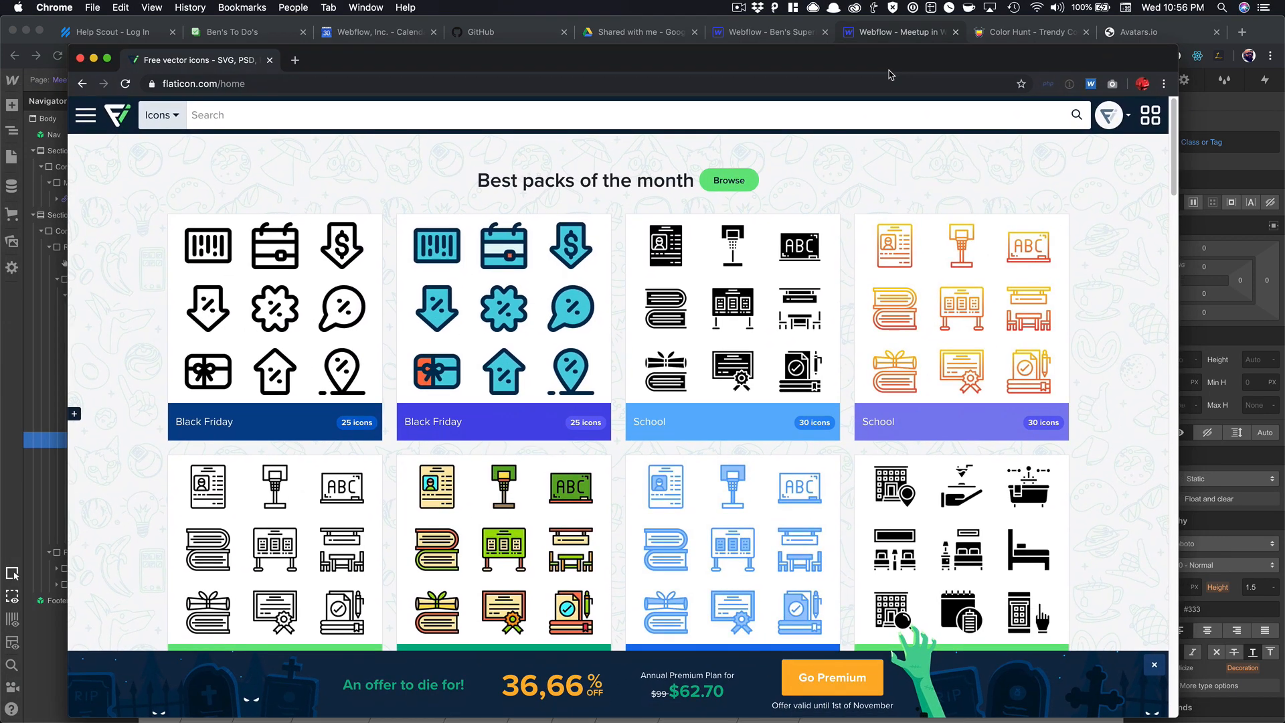
Search 'github' and download the Github Logo icon as a free SVG.
click(485, 116)
text(github)
key(Return)
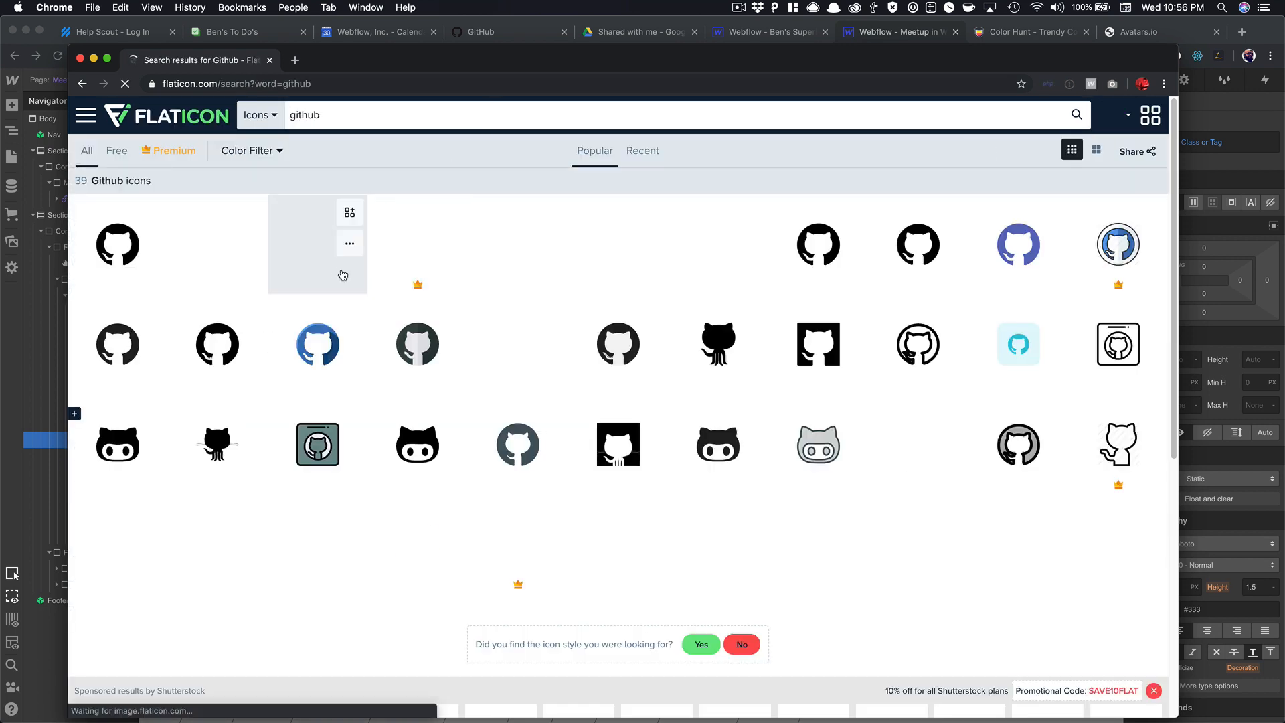
click(121, 260)
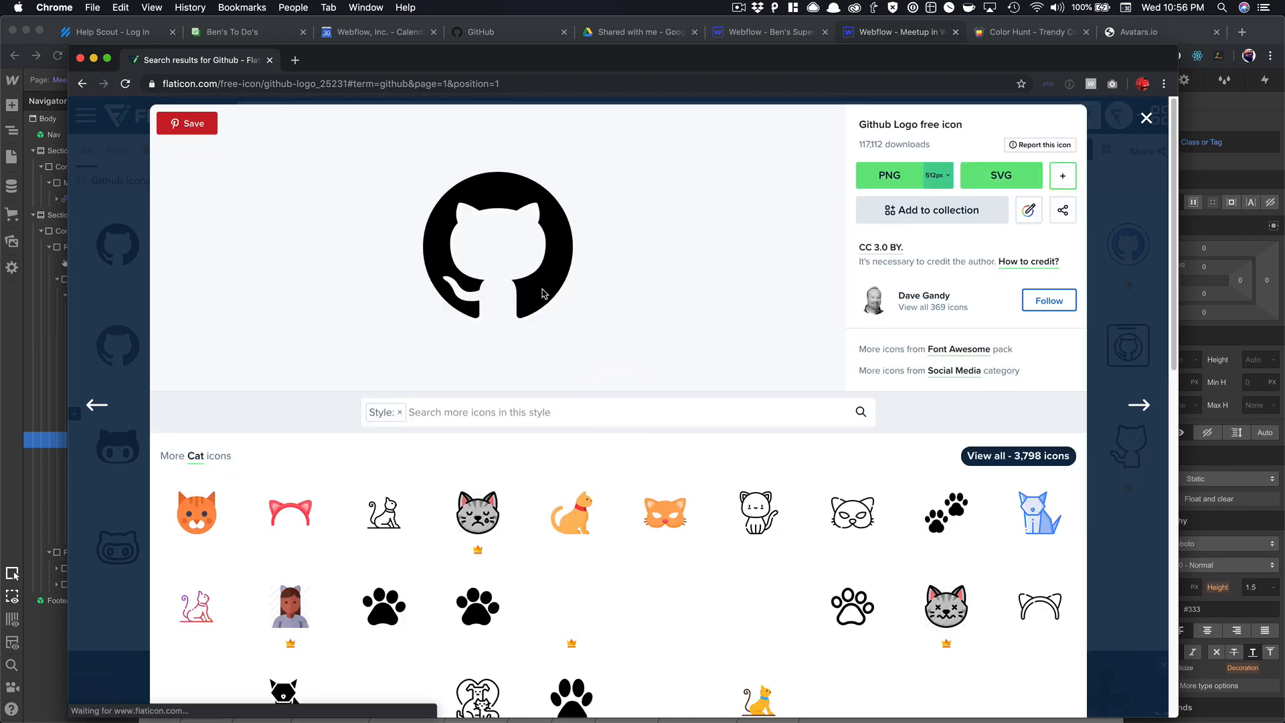
click(1015, 189)
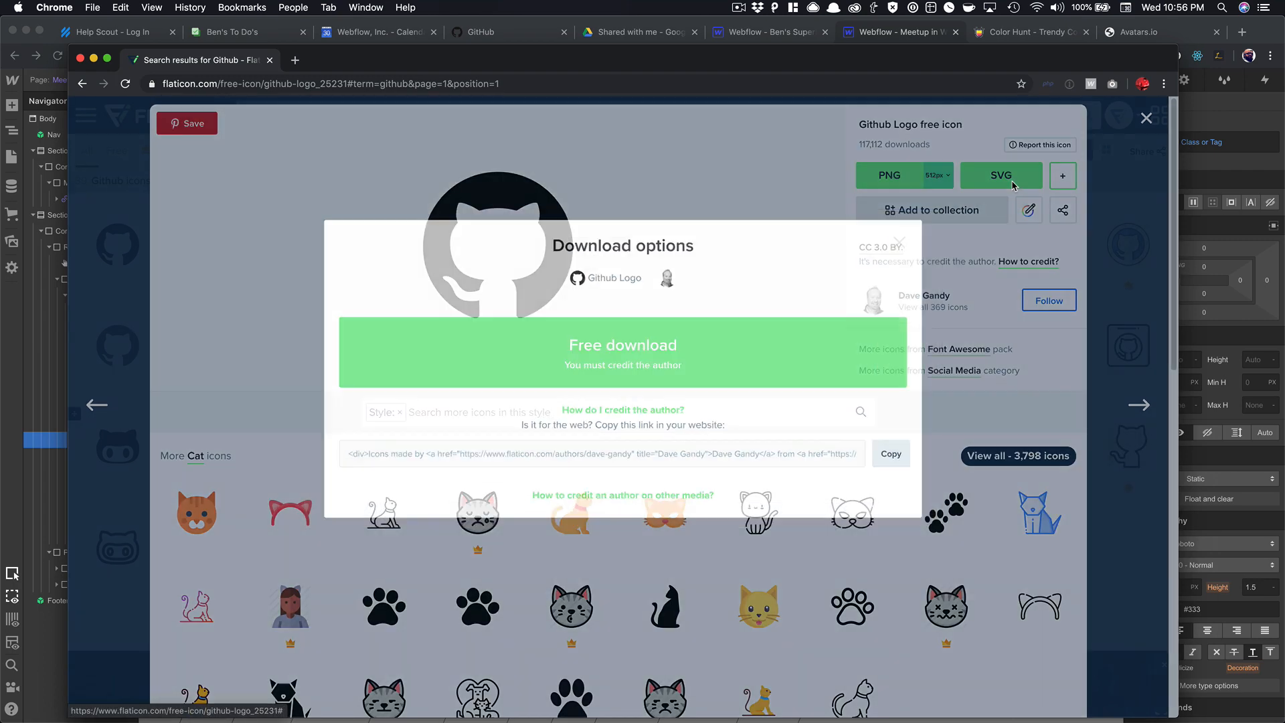
click(806, 364)
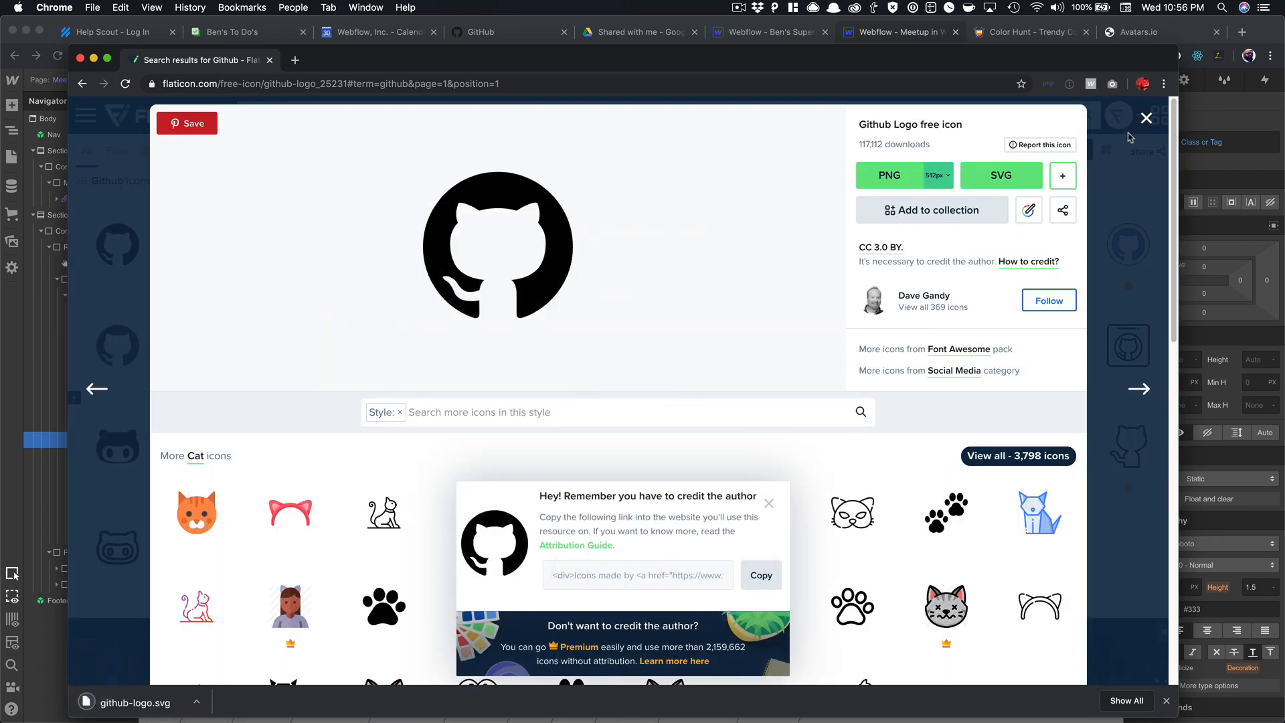
click(1146, 117)
Search 'twitter' and download the round black Twitter icon as a free SVG.
click(367, 123)
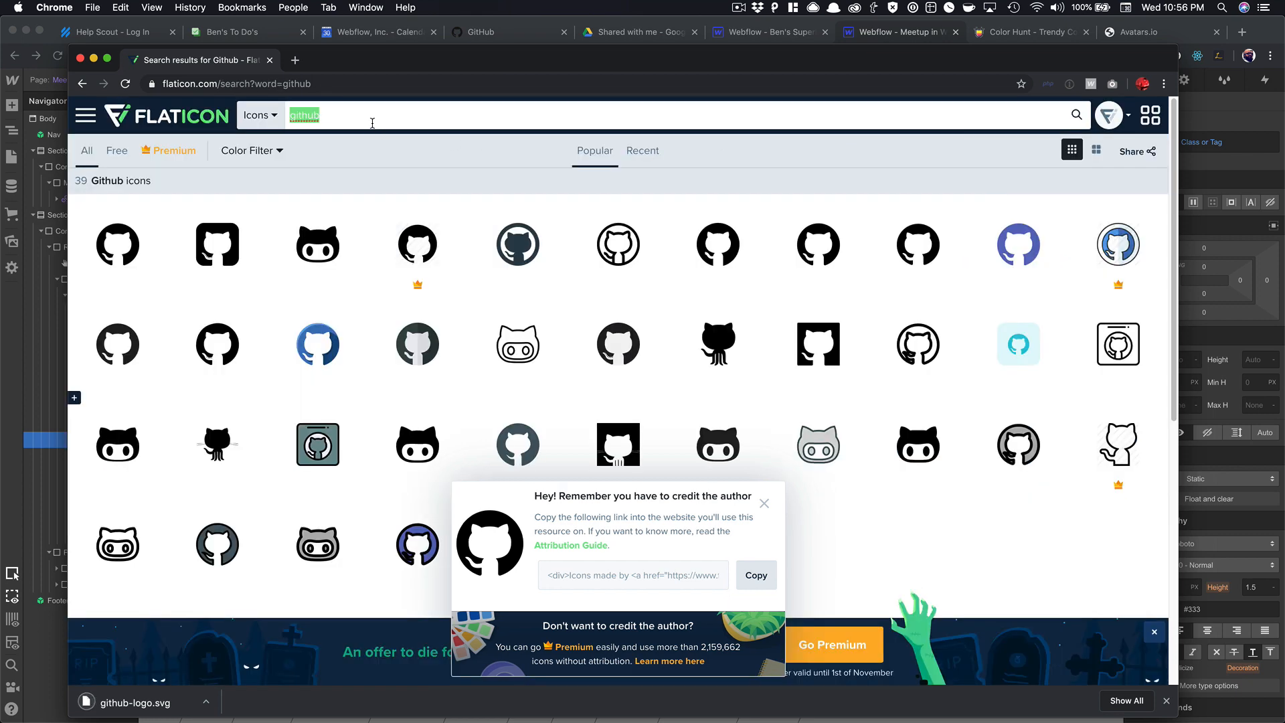
text(twitter)
key(Return)
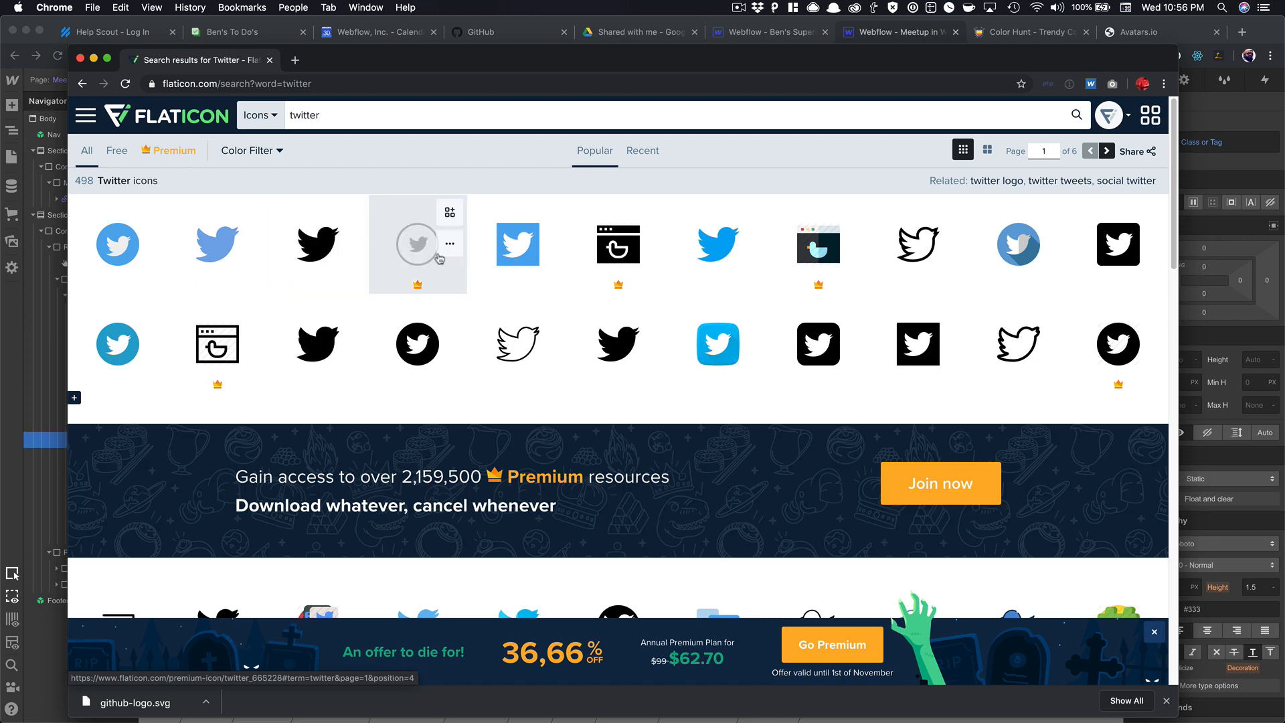
click(406, 345)
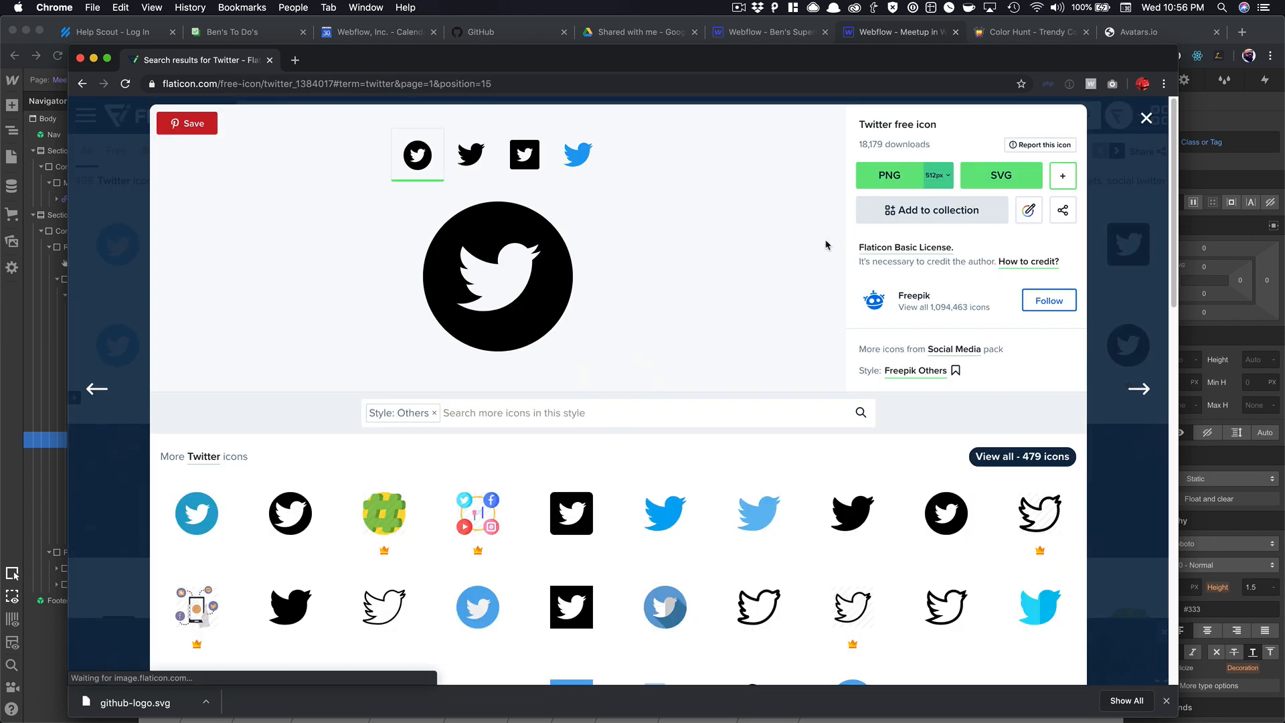
click(1009, 179)
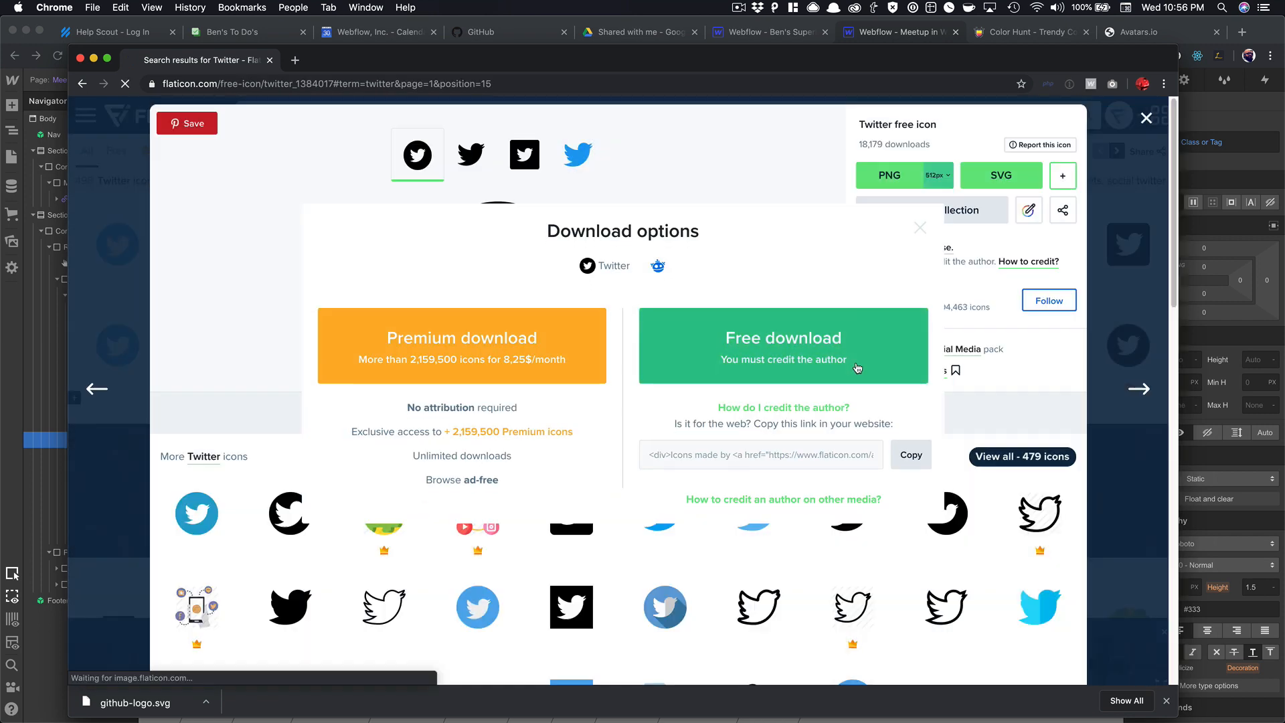
click(855, 367)
click(1146, 117)
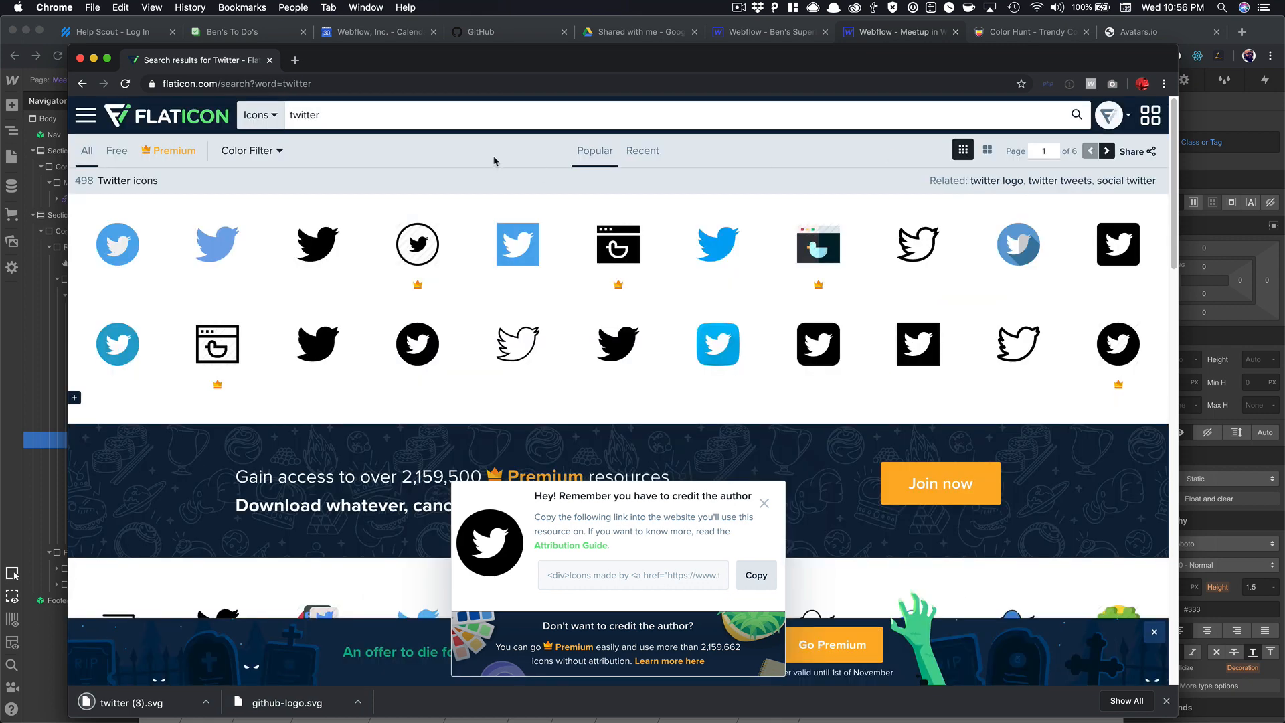
Search 'envelope', download the round email icon as SVG, and close Flaticon.
click(346, 120)
text(envel)
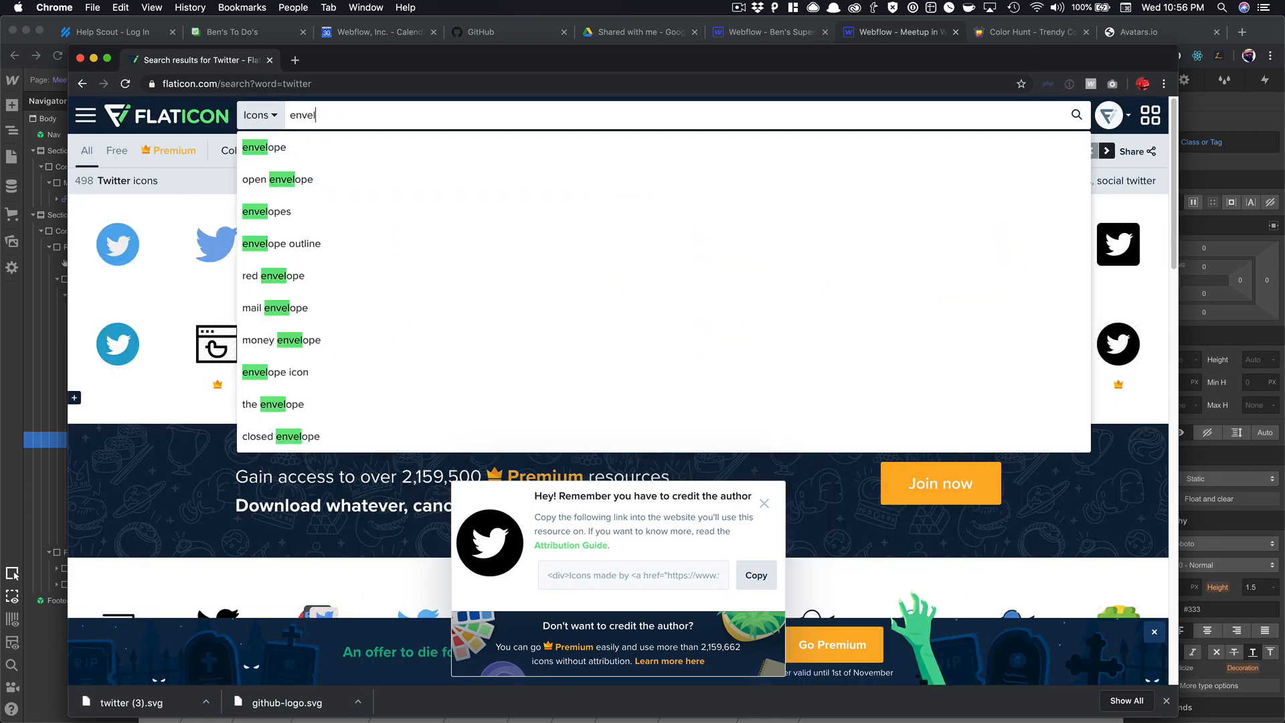
key(Down)
key(Return)
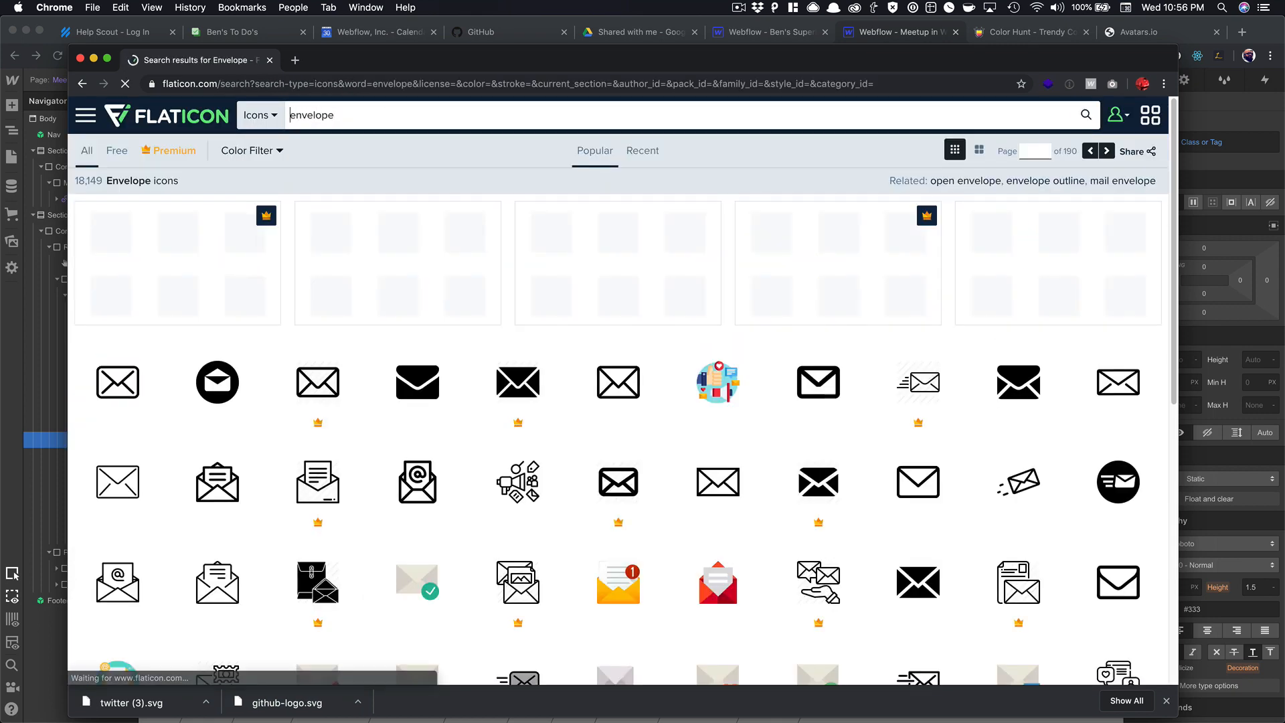
click(216, 382)
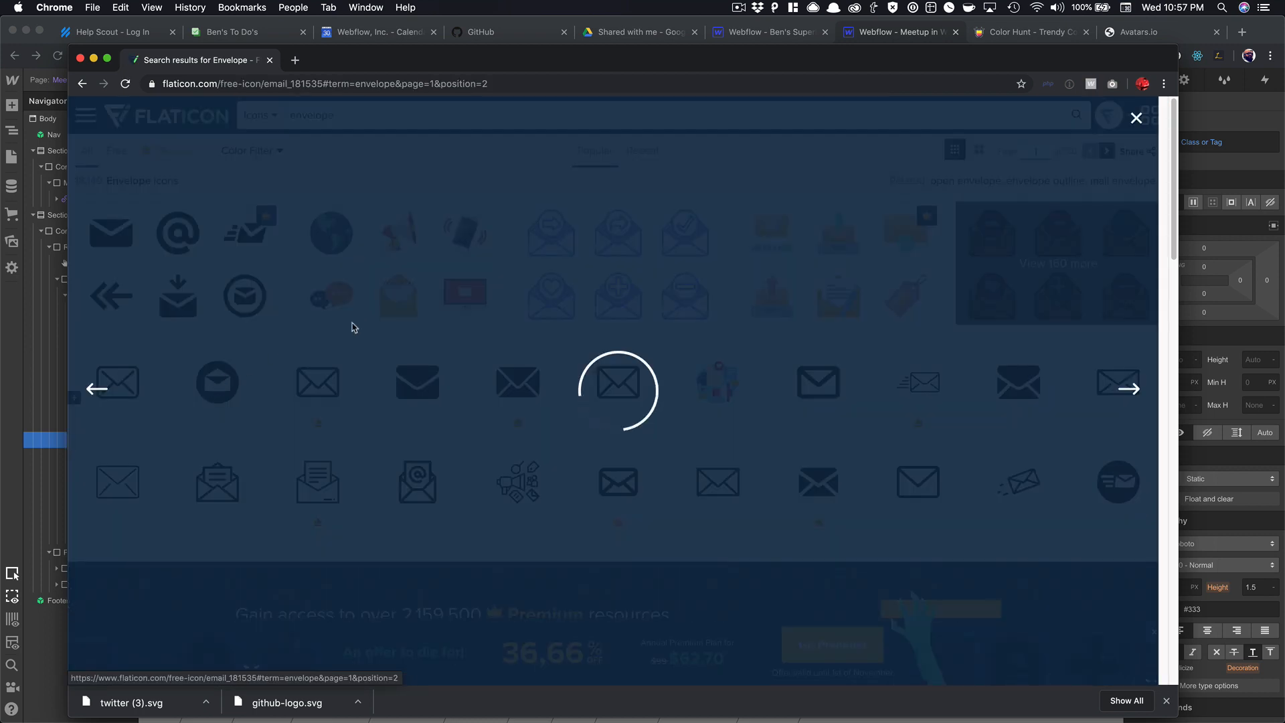
click(978, 184)
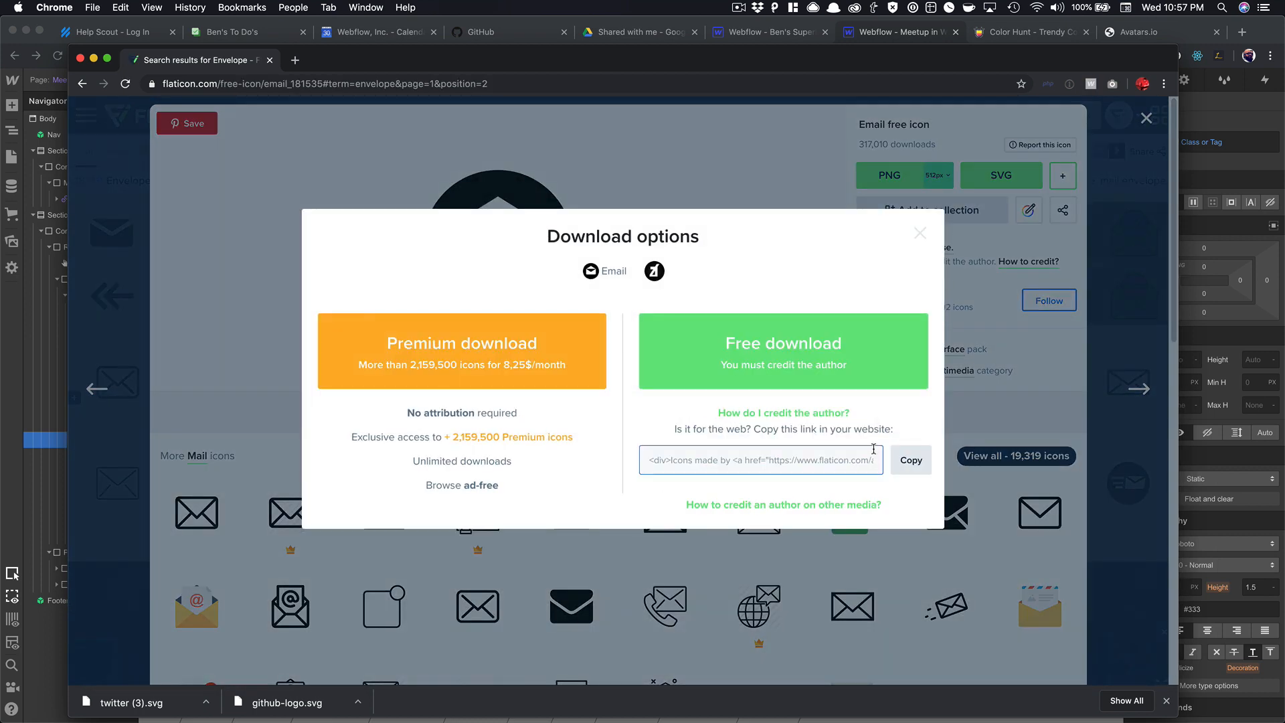
click(872, 359)
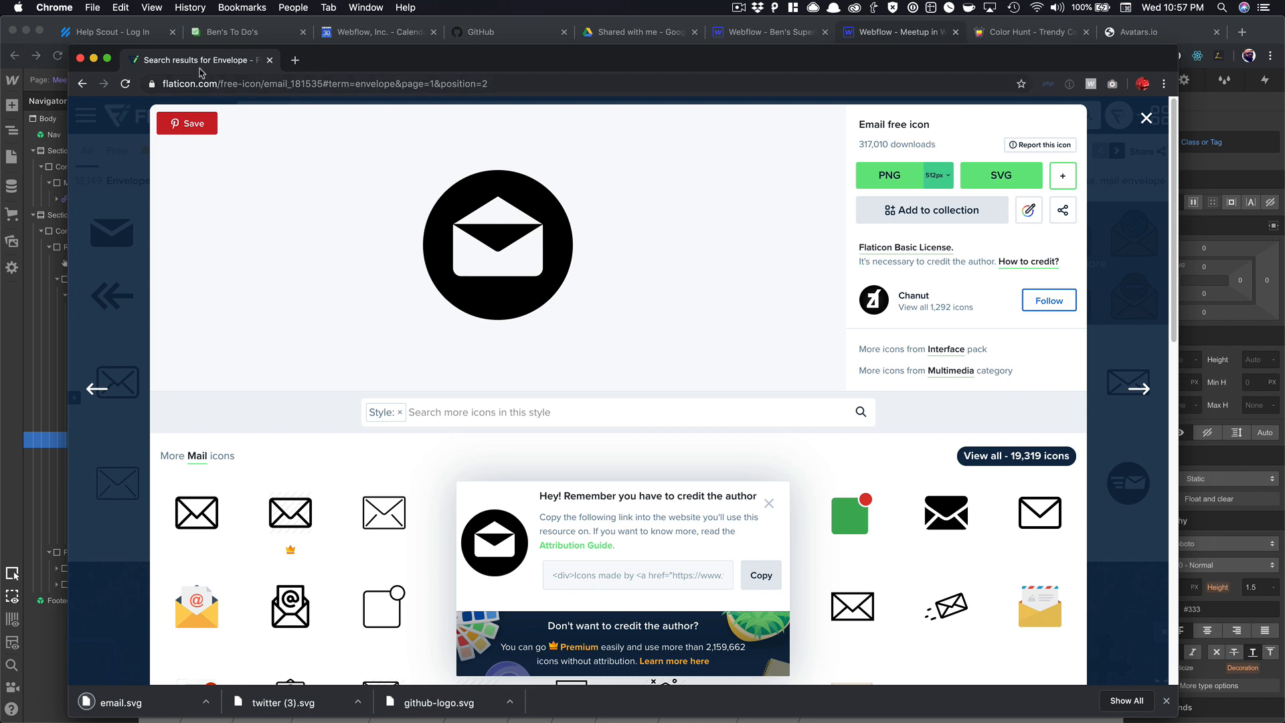
click(80, 59)
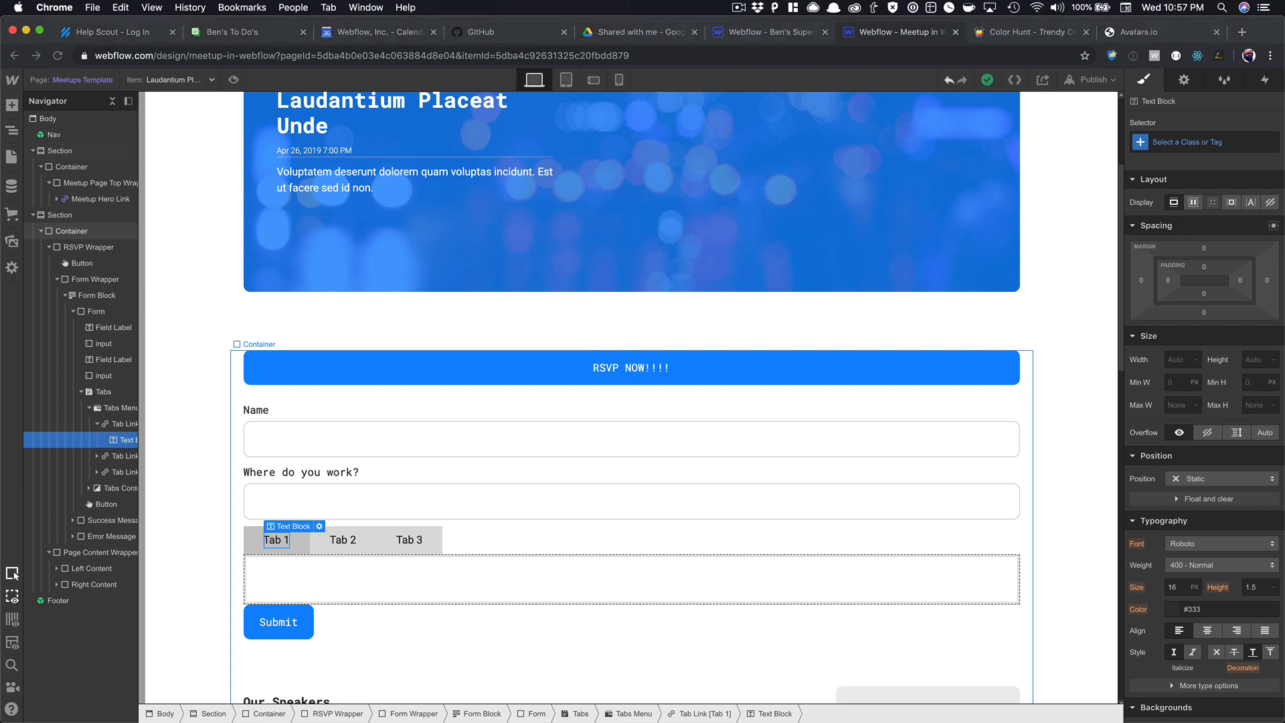
Select github-logo.svg, twitter (3).svg and email.svg in Downloads, then show Webflow's Assets panel.
key(super+Tab)
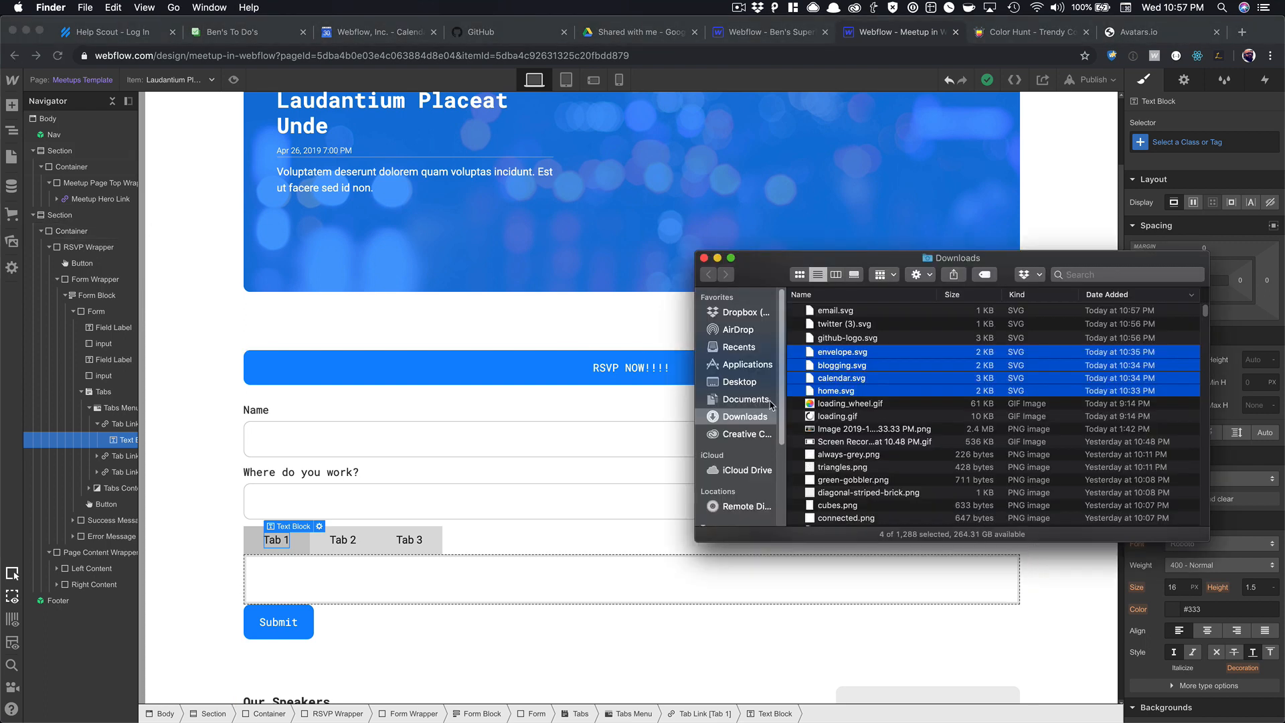
click(853, 338)
shift+click(824, 315)
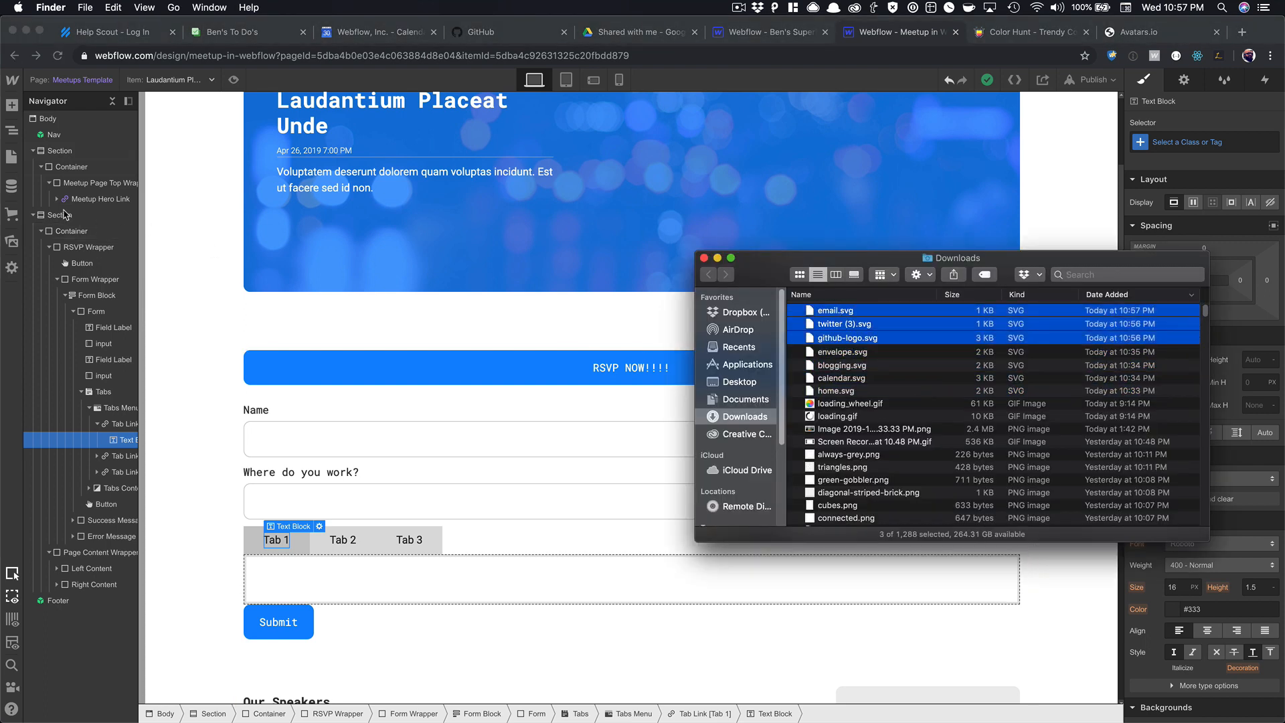
key(super+Tab)
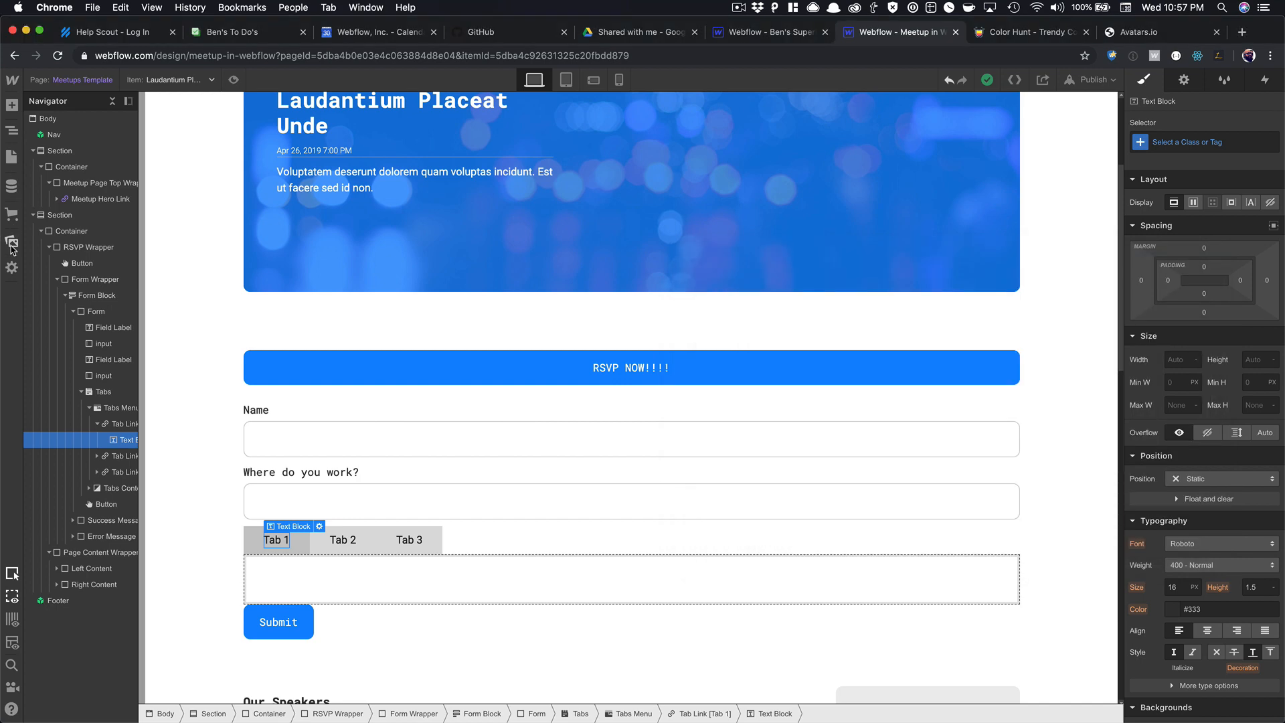
click(11, 247)
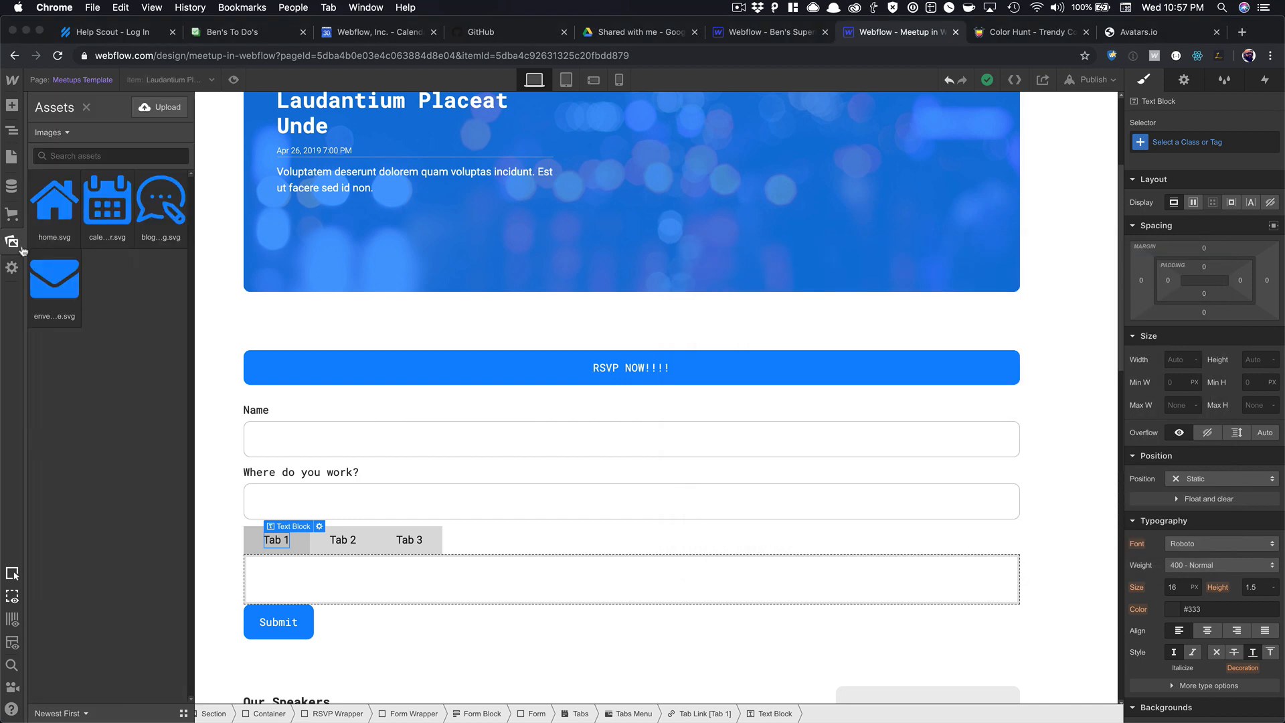
Upload the GitHub, Twitter and email SVGs to Assets and insert github.svg as an image in Tab 1.
key(super+Tab)
drag(850, 320, 115, 372)
click(390, 325)
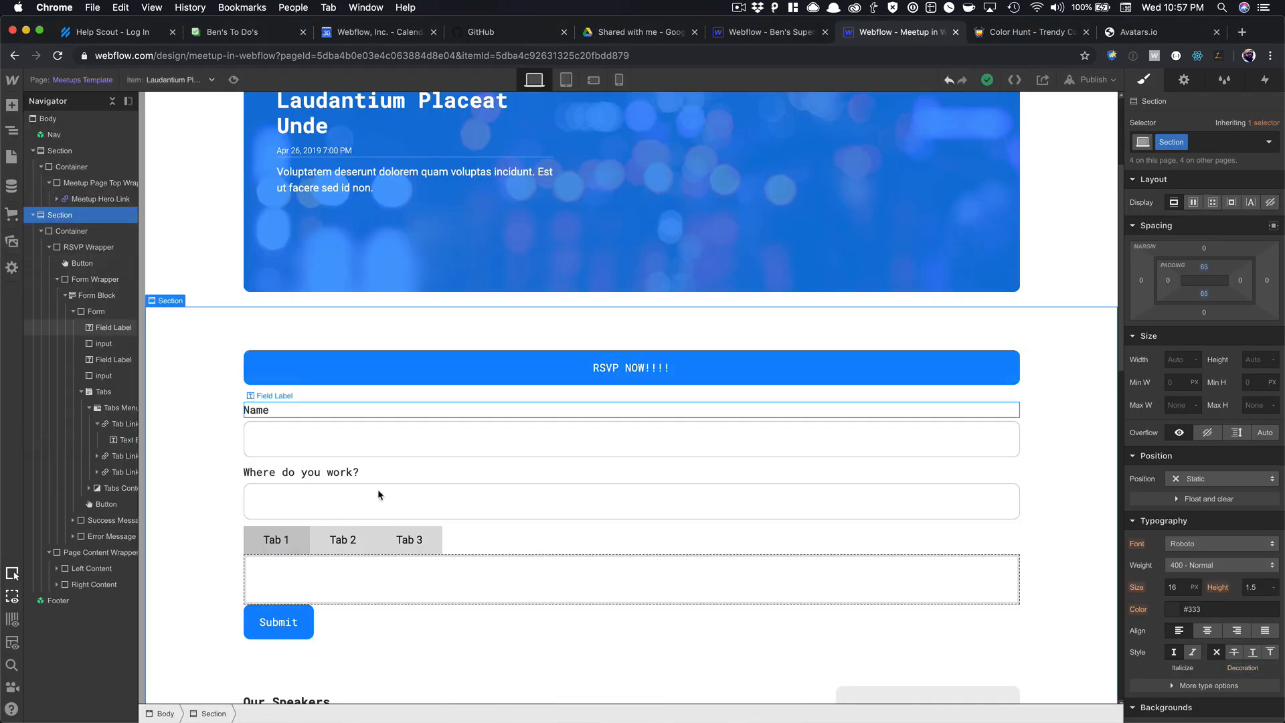
click(284, 540)
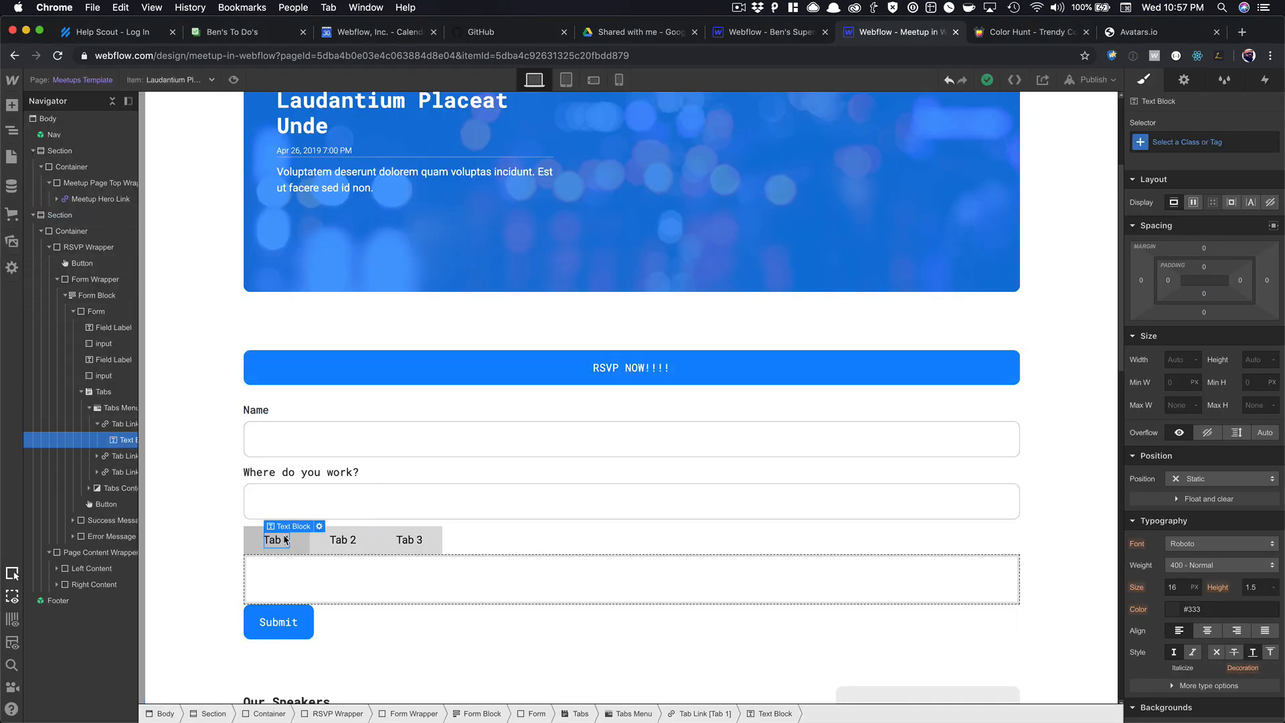
key(super+e)
text(imag)
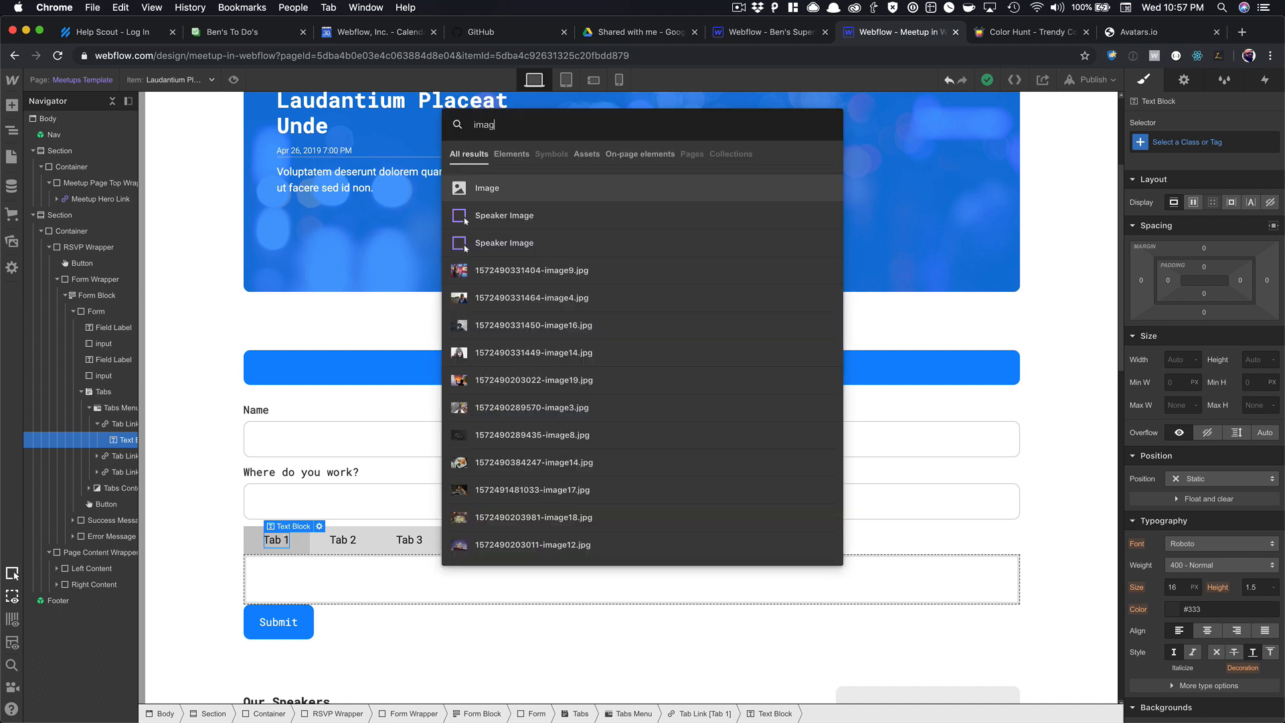
key(Return)
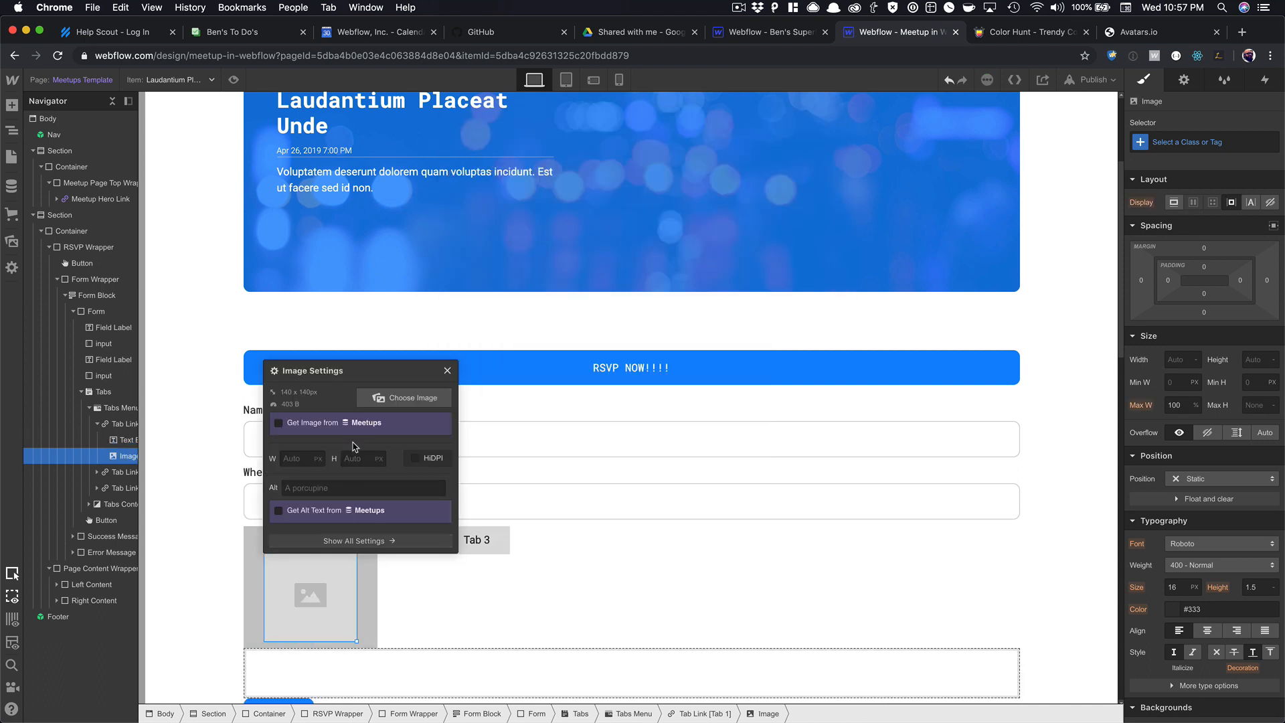
click(402, 397)
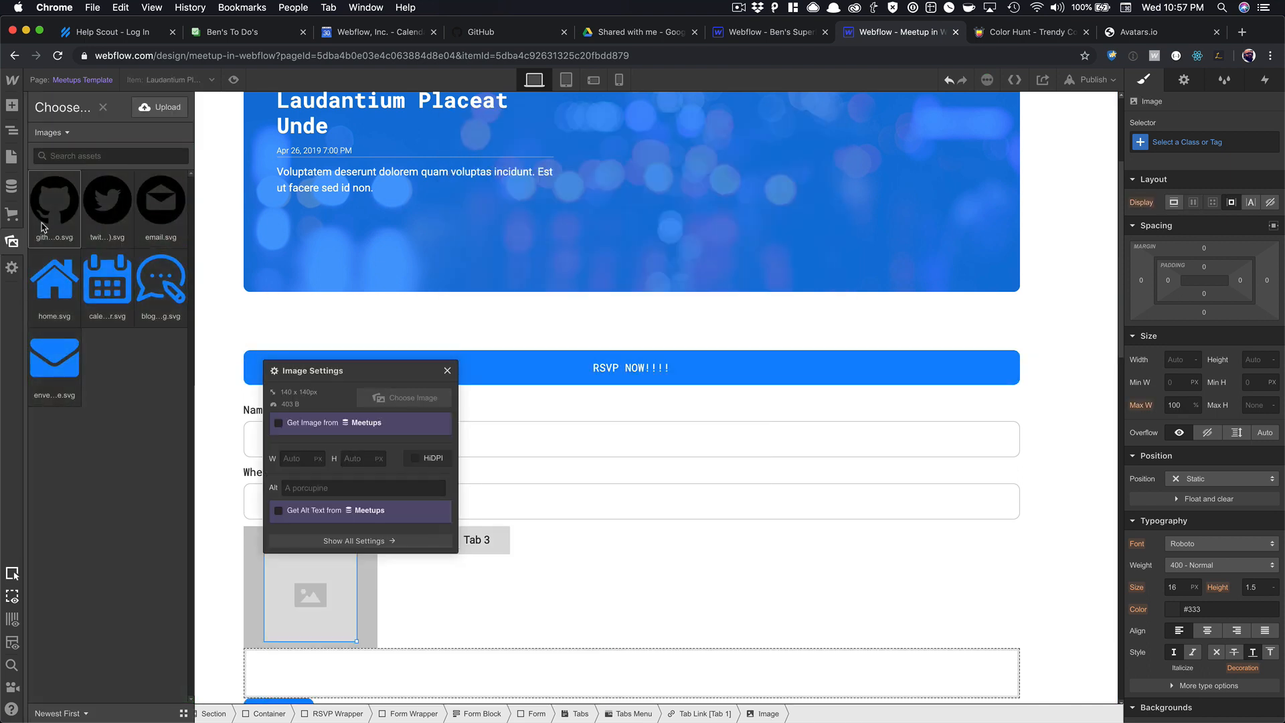
click(41, 227)
click(447, 370)
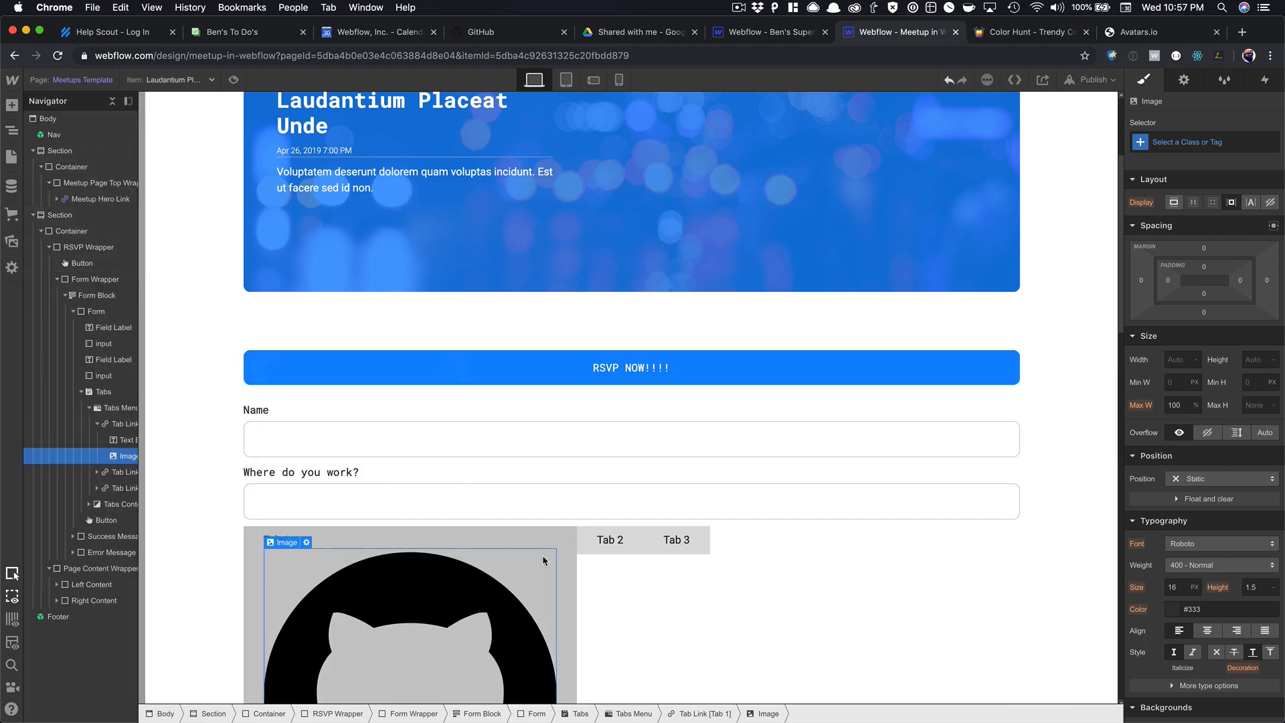
Give the icon the class Register Icon and a 20px width, then delete the Tab 1 label text.
click(1189, 143)
text(Reg)
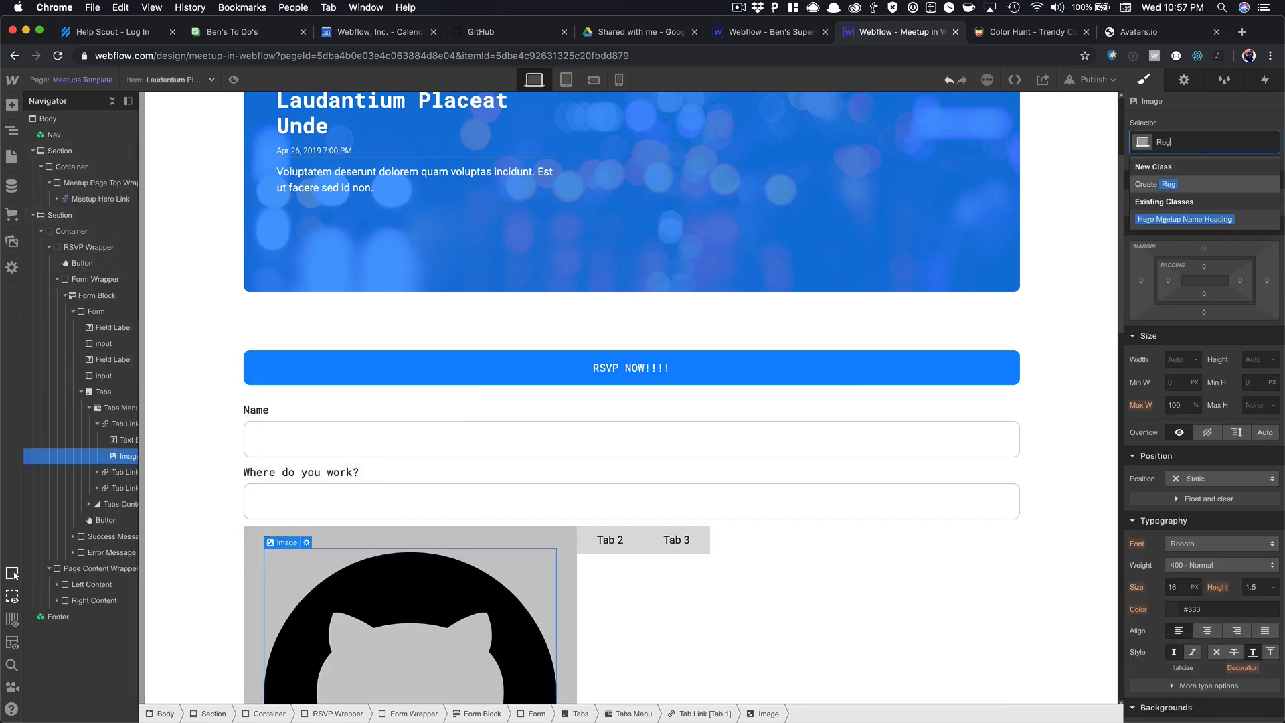
text(ister Icon)
key(Return)
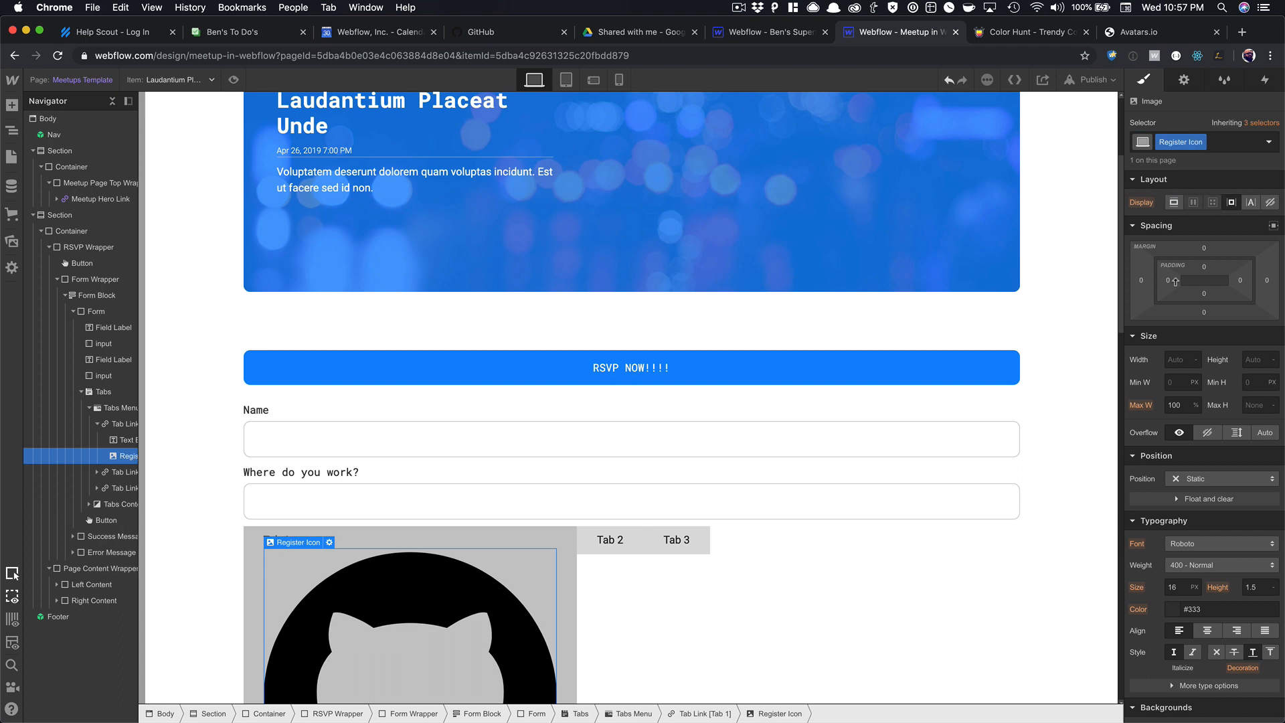
click(1172, 361)
text(20)
key(Return)
click(431, 585)
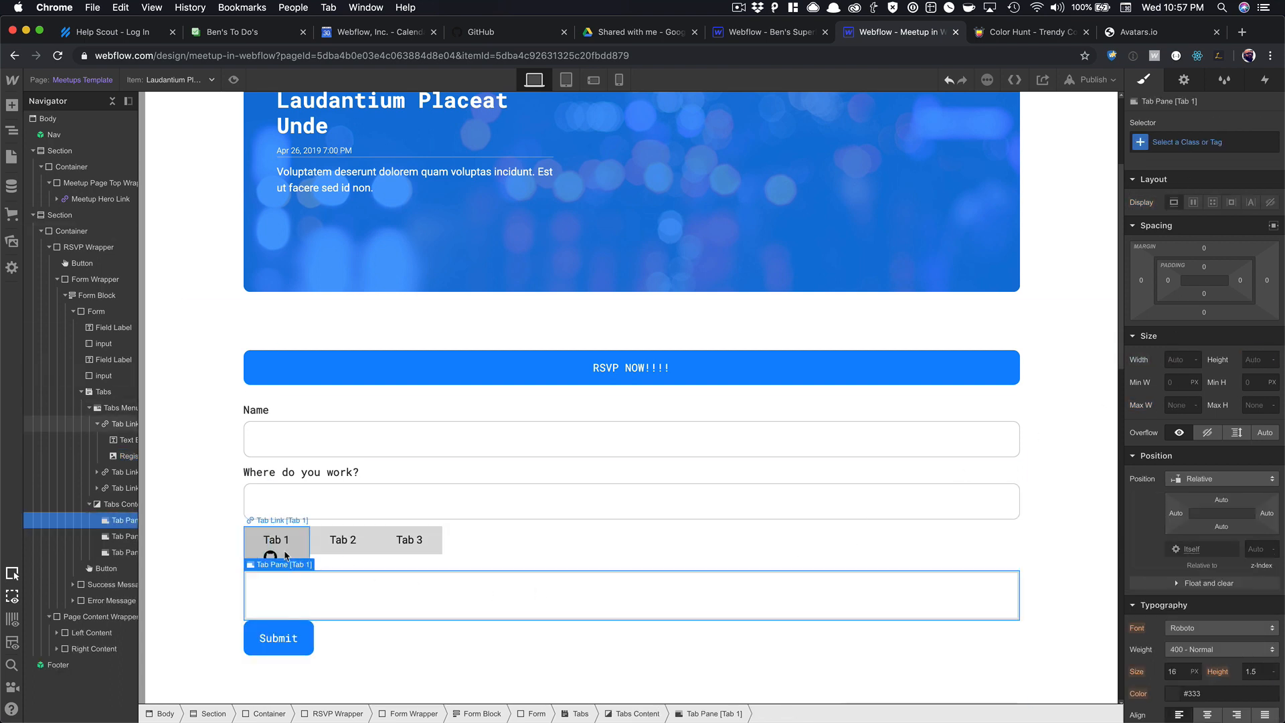
click(281, 541)
key(Delete)
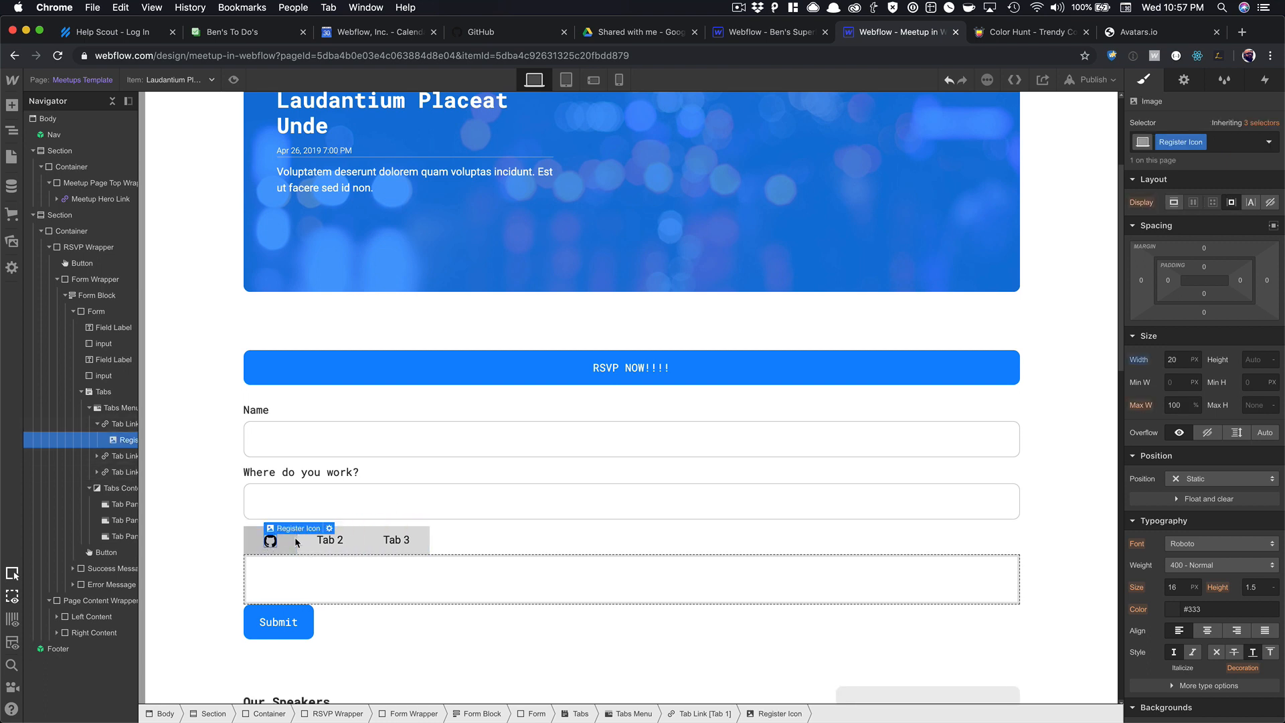
Set the GitHub icon's alt text to 'Github Icon'.
click(1184, 80)
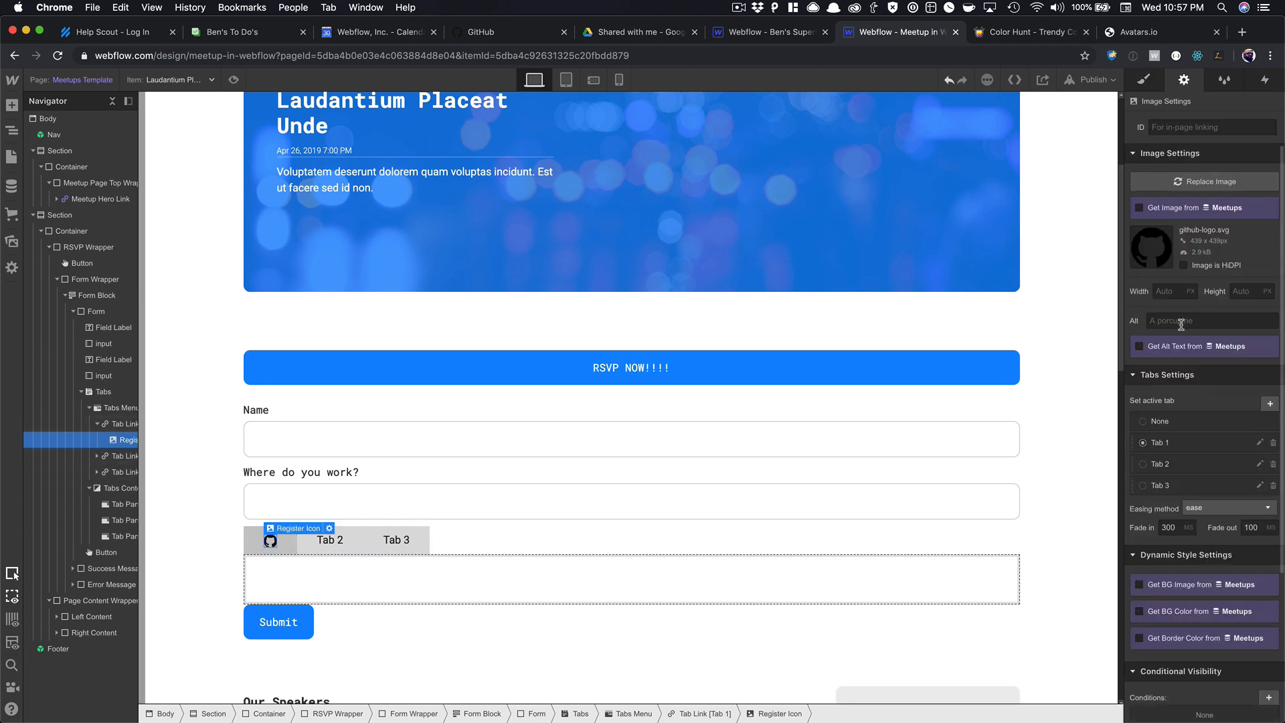
click(1179, 321)
click(560, 547)
Copy the GitHub icon into Tab 2 and Tab 3 and delete their text labels.
click(273, 544)
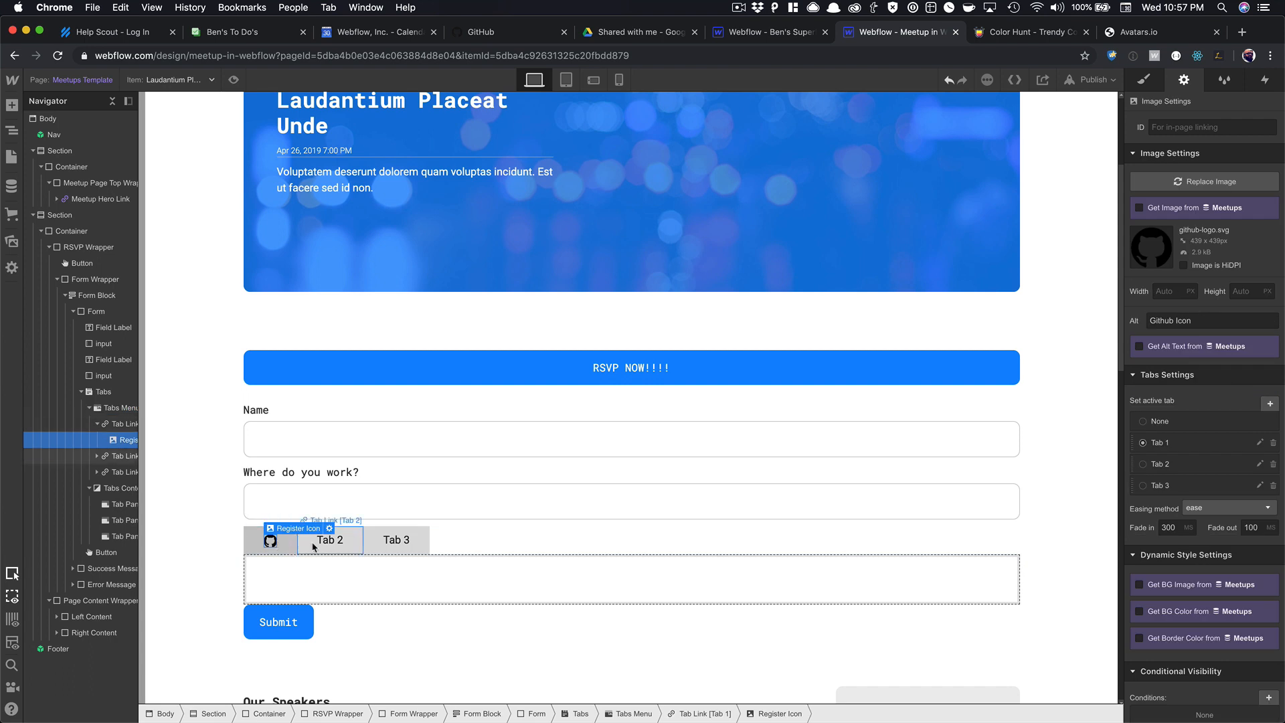
click(324, 543)
click(271, 543)
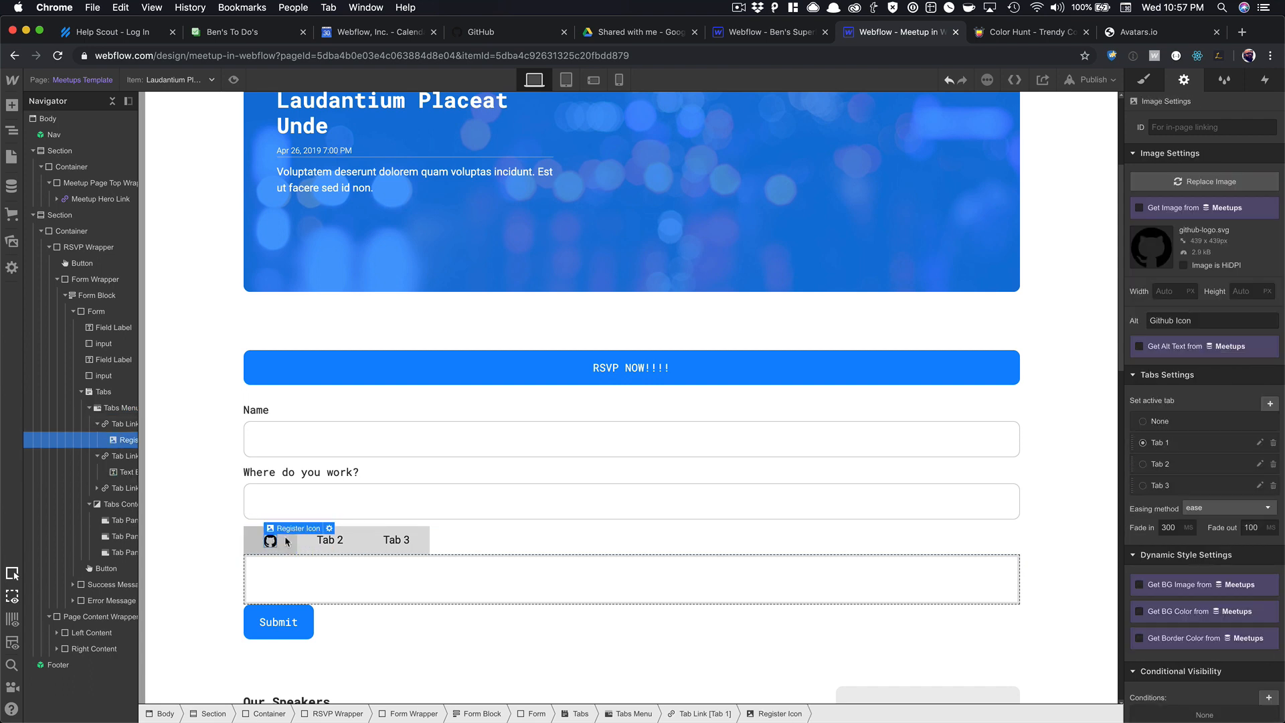
key(ctrl+c)
click(331, 539)
key(ctrl+v)
click(396, 539)
key(ctrl+v)
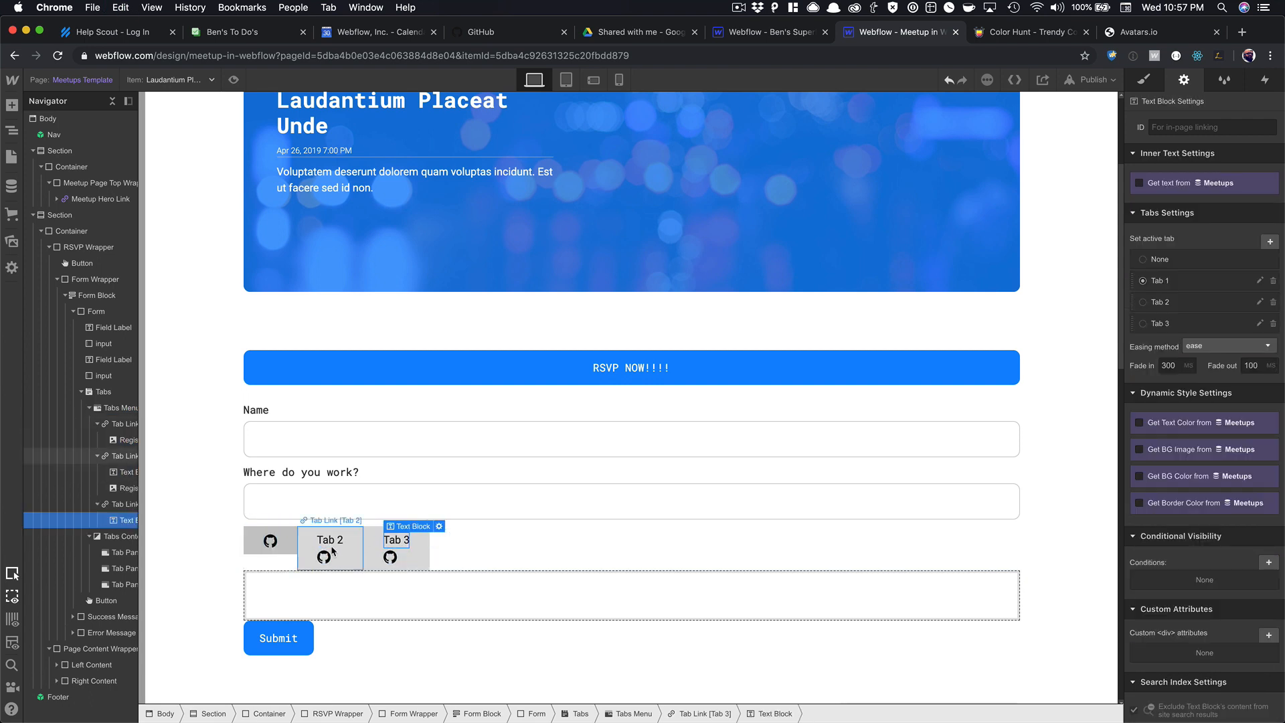
click(330, 539)
key(Delete)
click(396, 540)
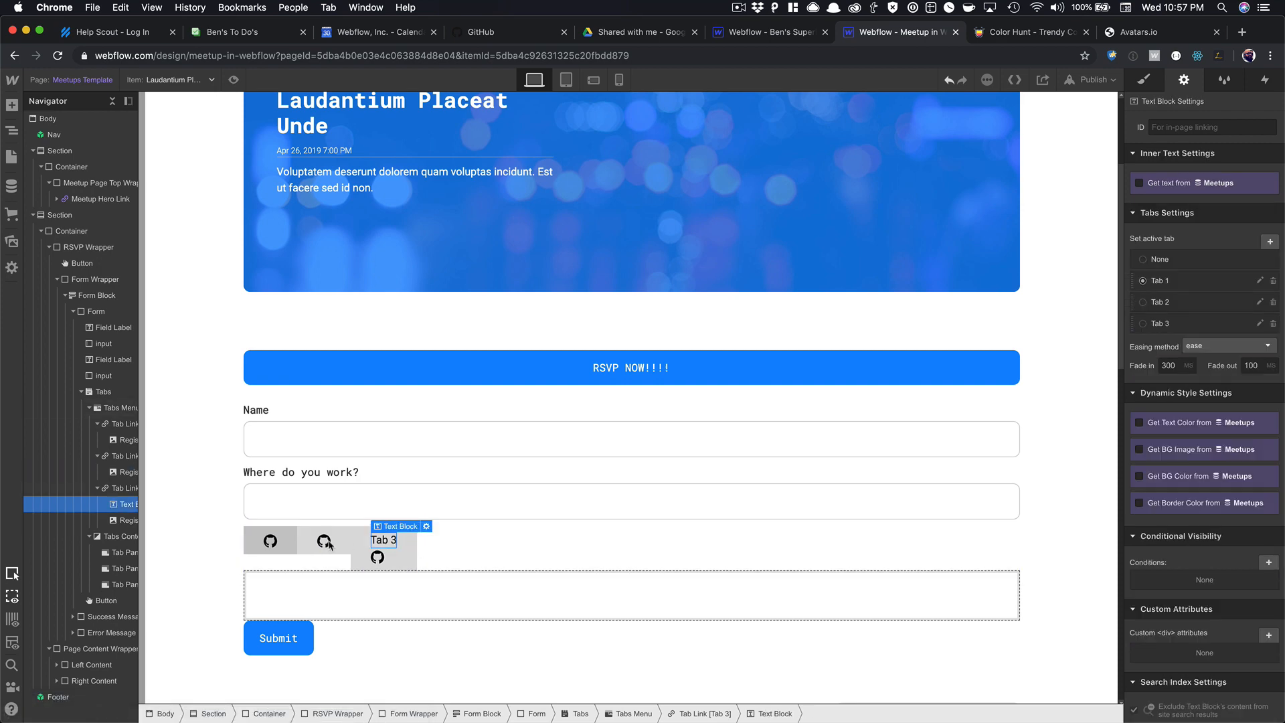
key(Delete)
Replace the Tab 2 and Tab 3 icons with twitter.svg and email.svg.
double_click(324, 541)
click(458, 375)
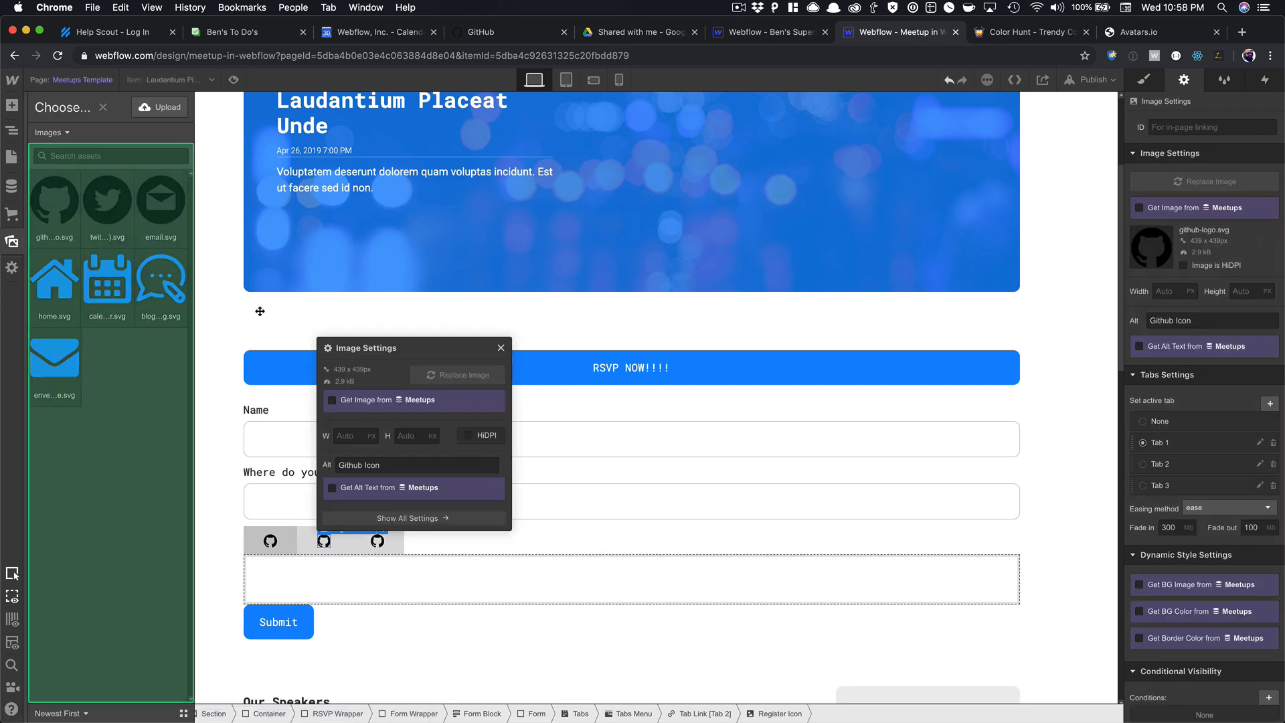
click(160, 281)
click(106, 201)
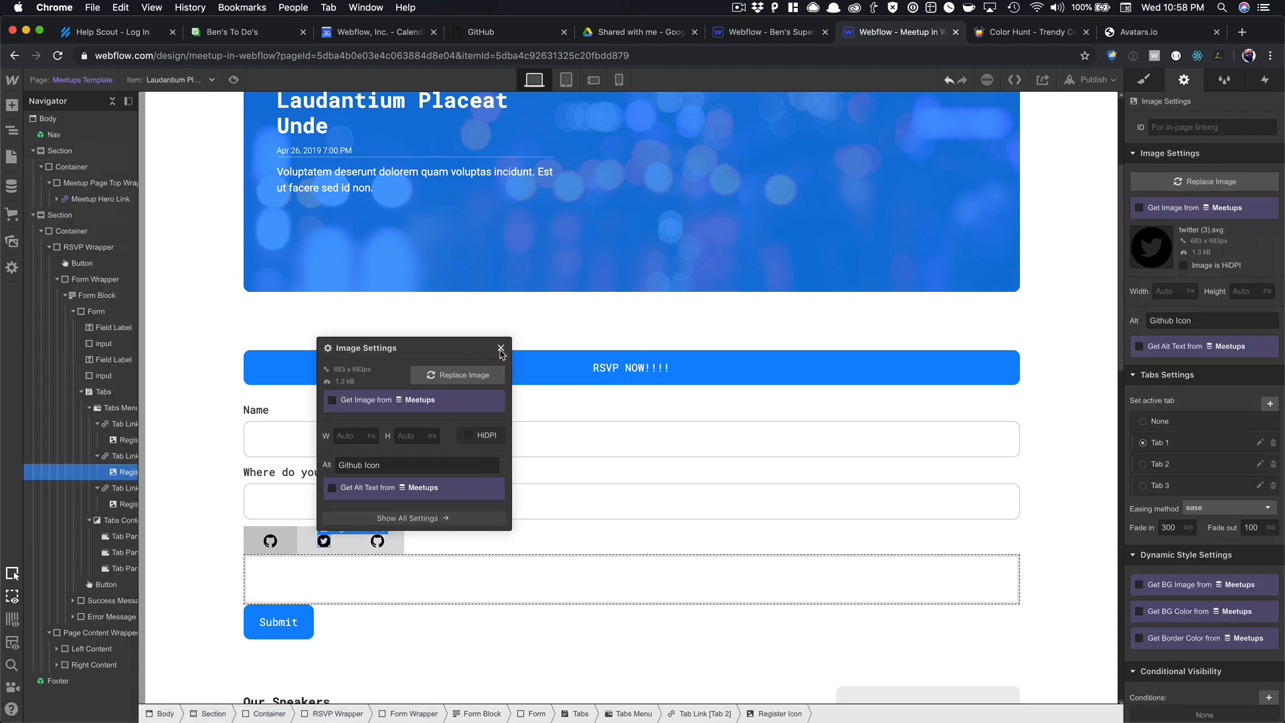
click(501, 348)
double_click(378, 541)
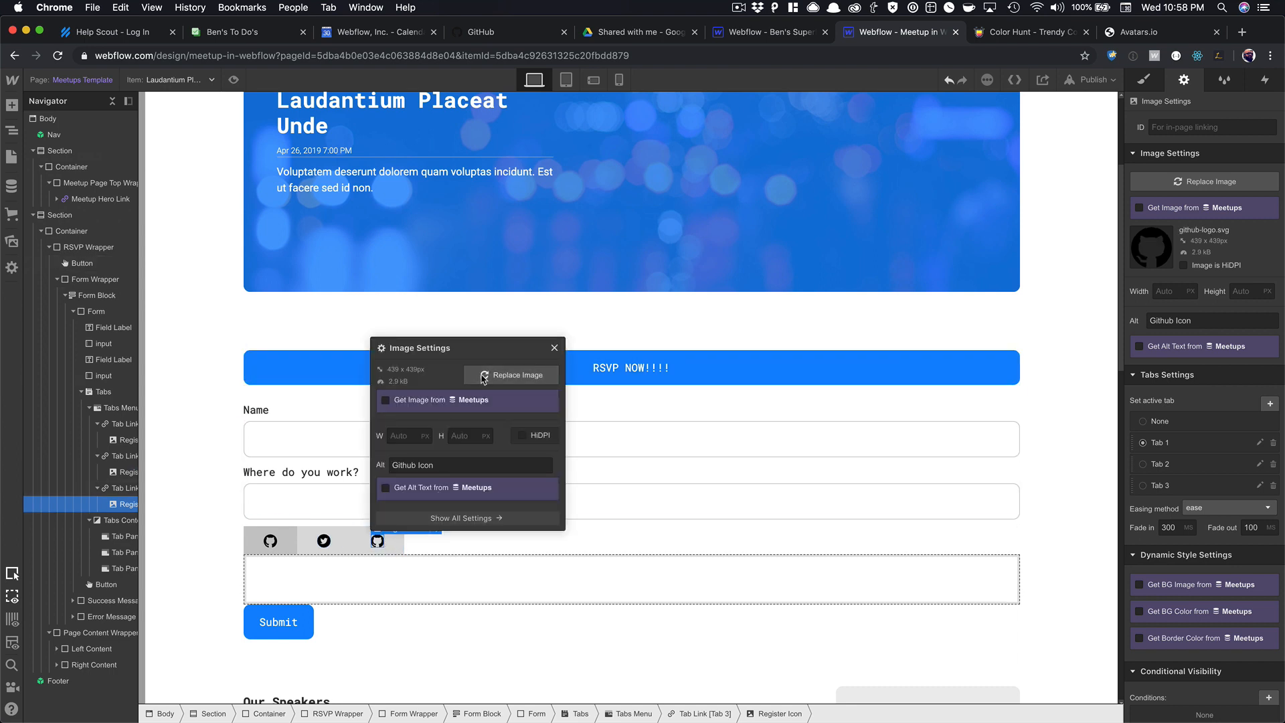
click(483, 376)
click(51, 355)
click(554, 348)
click(271, 541)
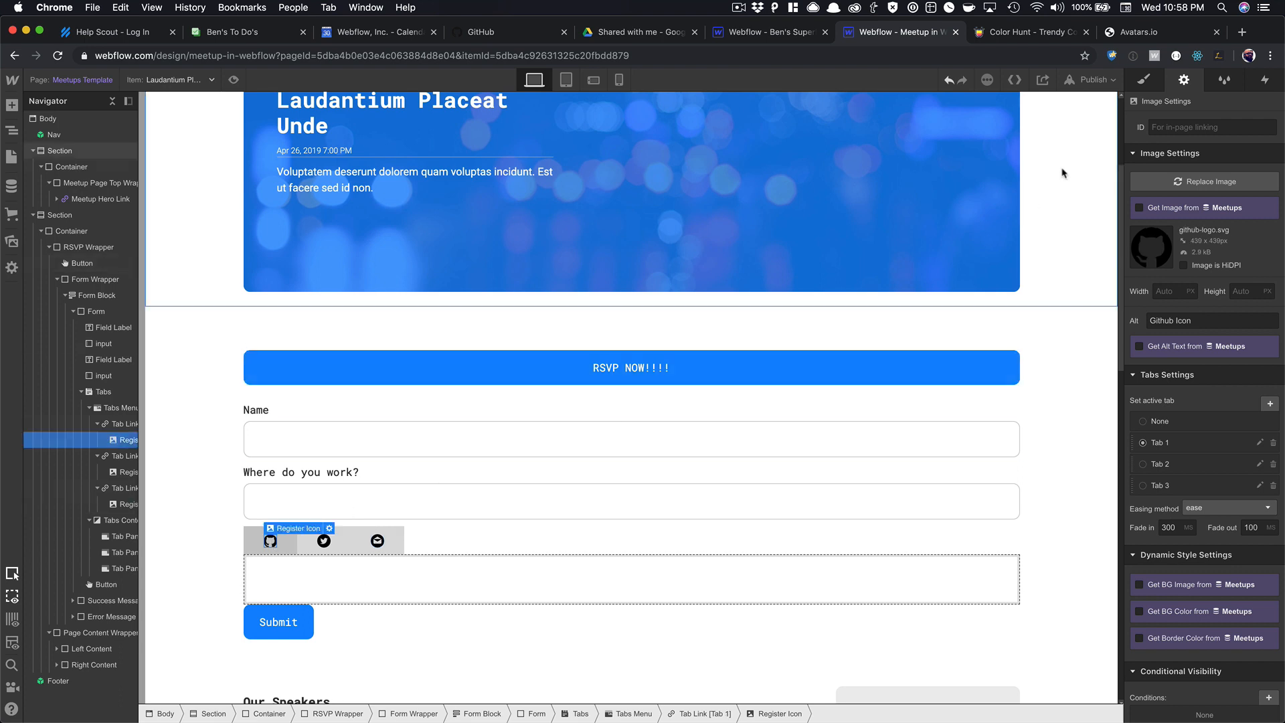
click(1148, 88)
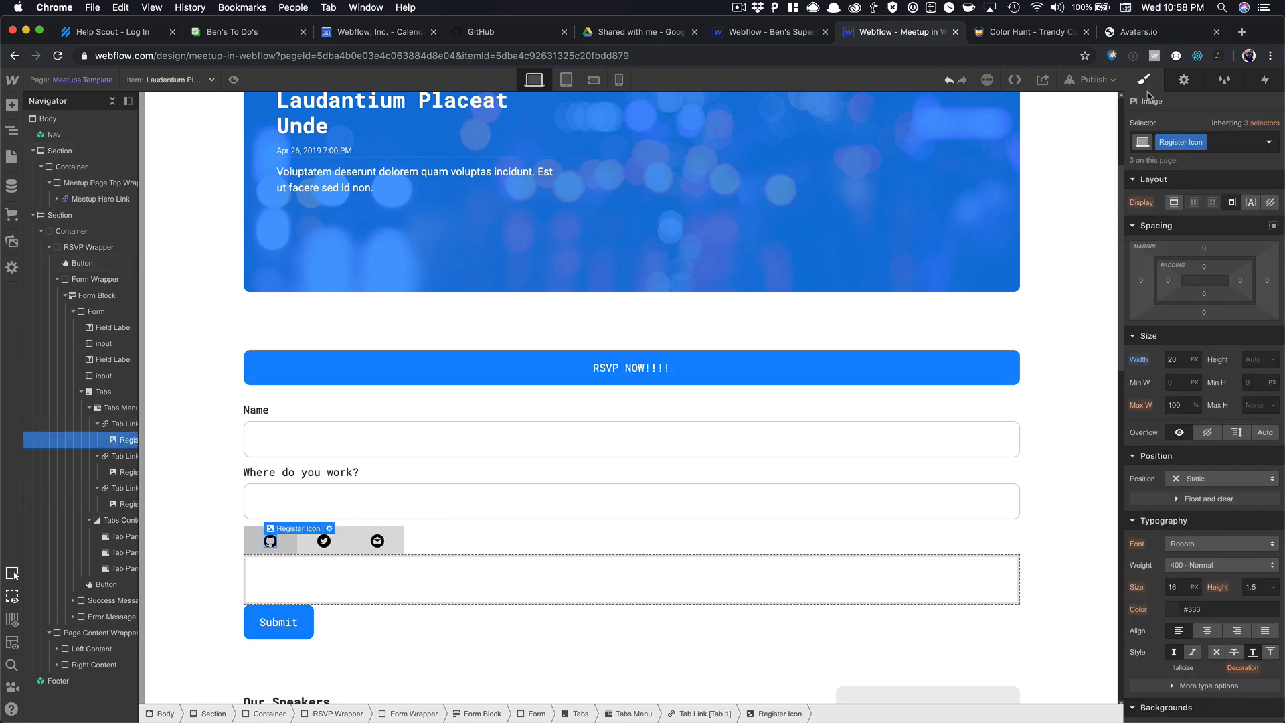
click(1177, 361)
Set the icon width to 40 and make the third tab link's background transparent.
text(40)
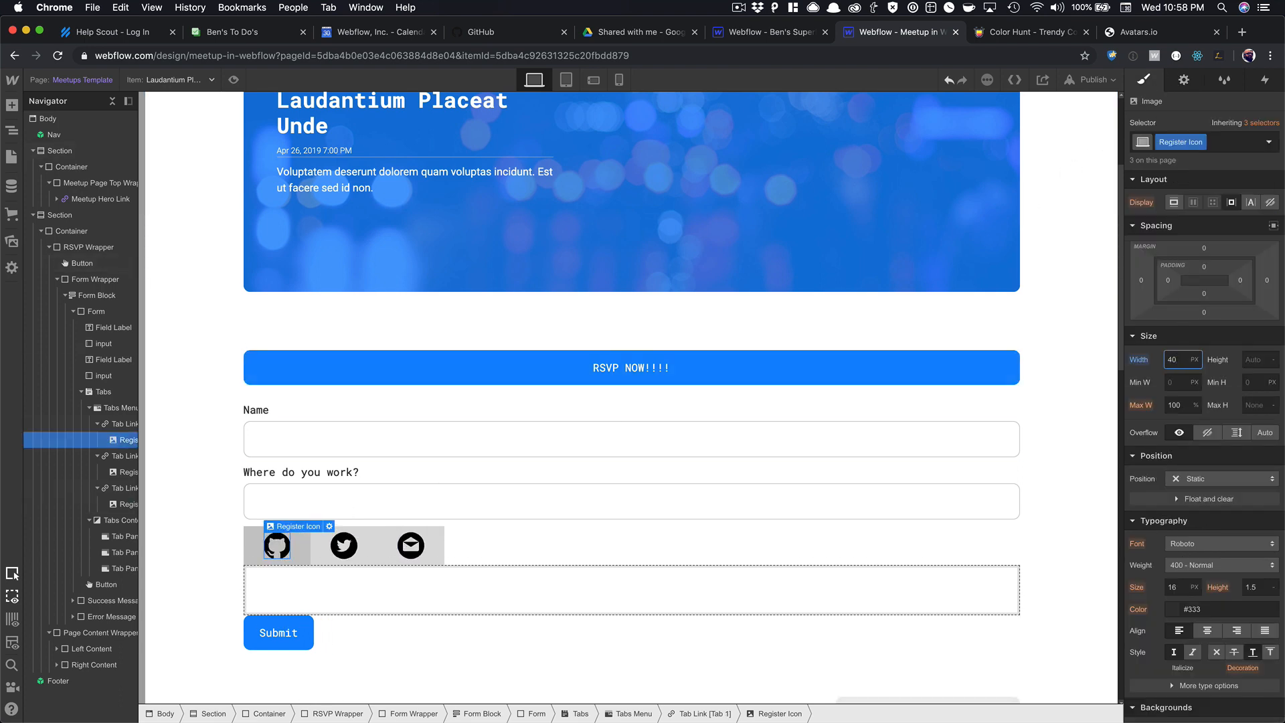
click(438, 549)
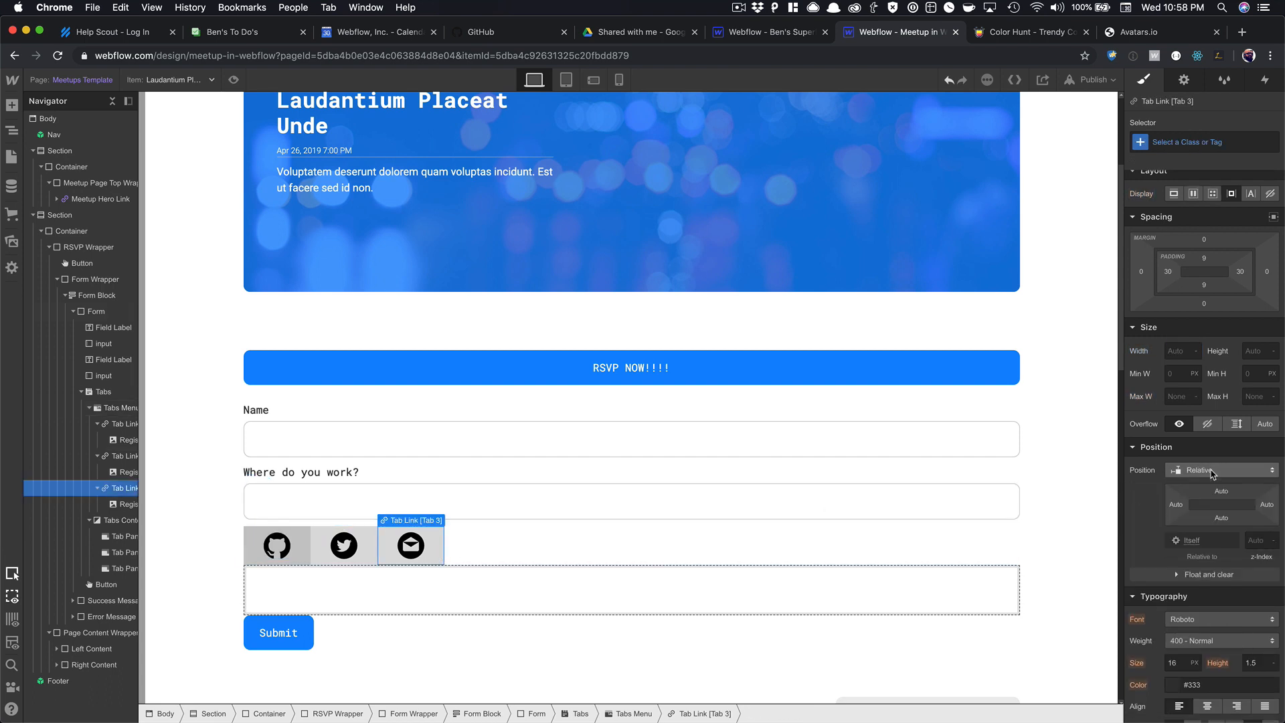
scroll(1212, 474, down, 5)
click(1186, 442)
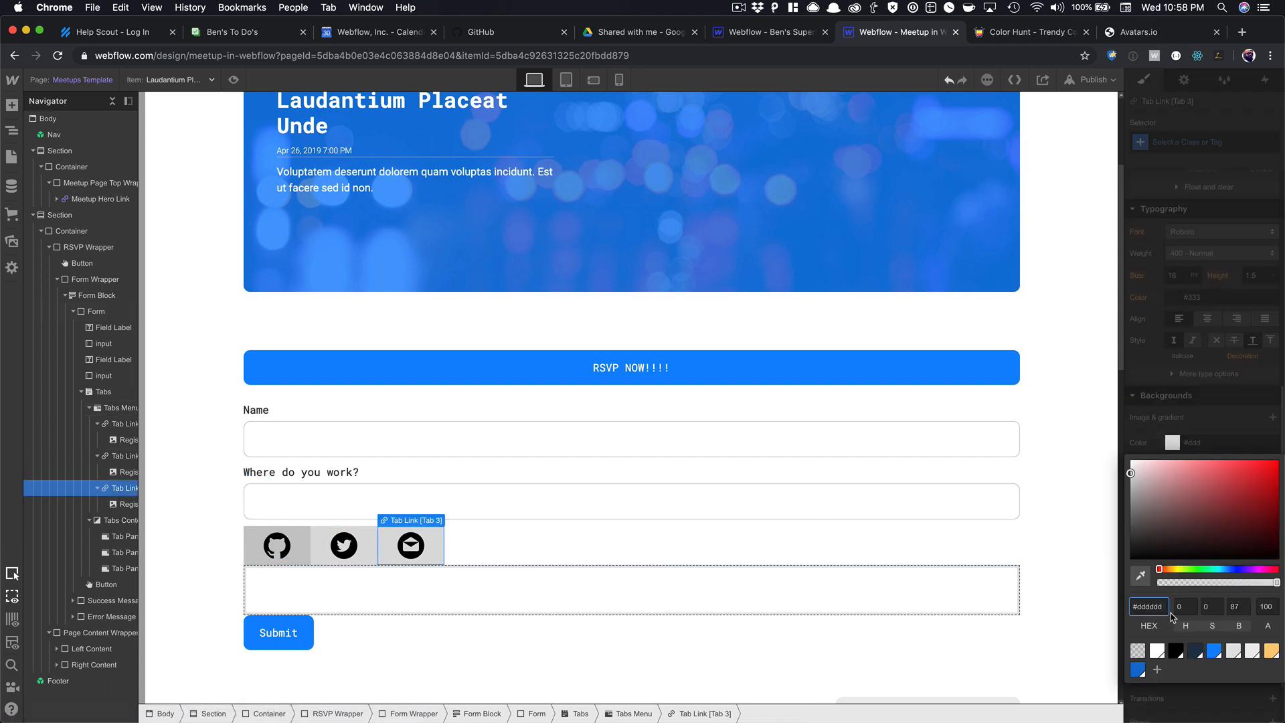
click(1137, 651)
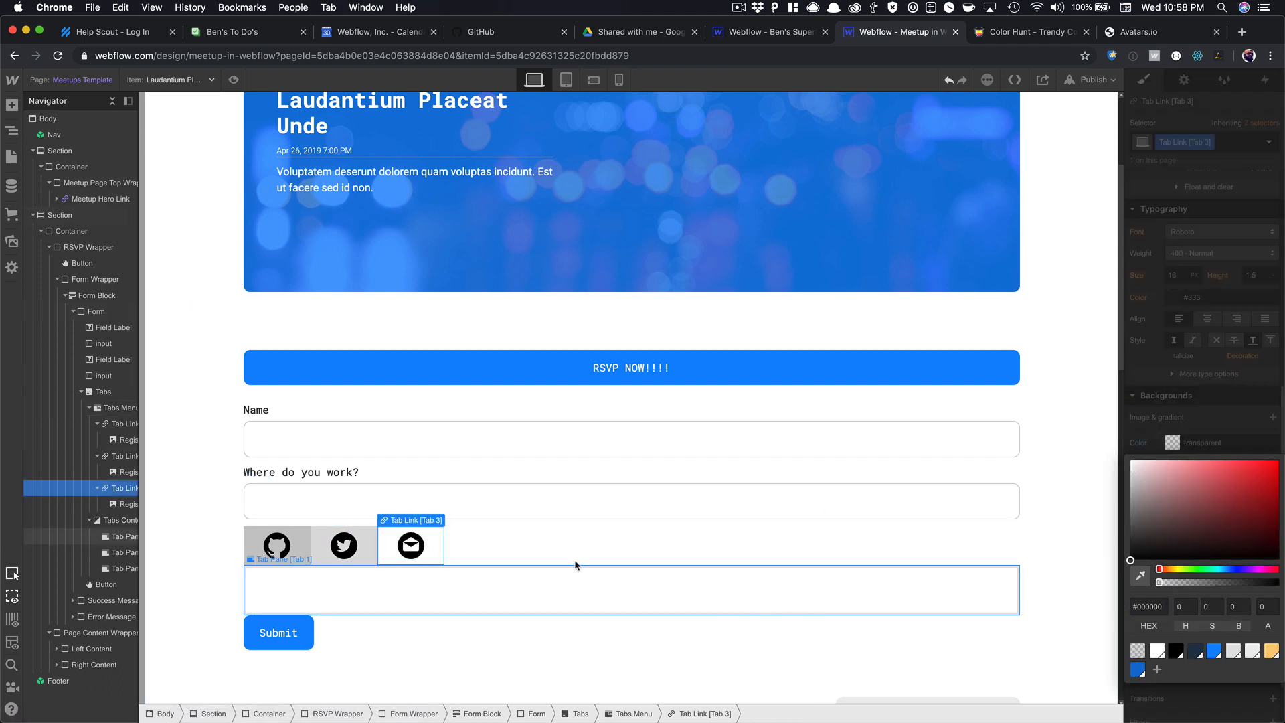
click(369, 550)
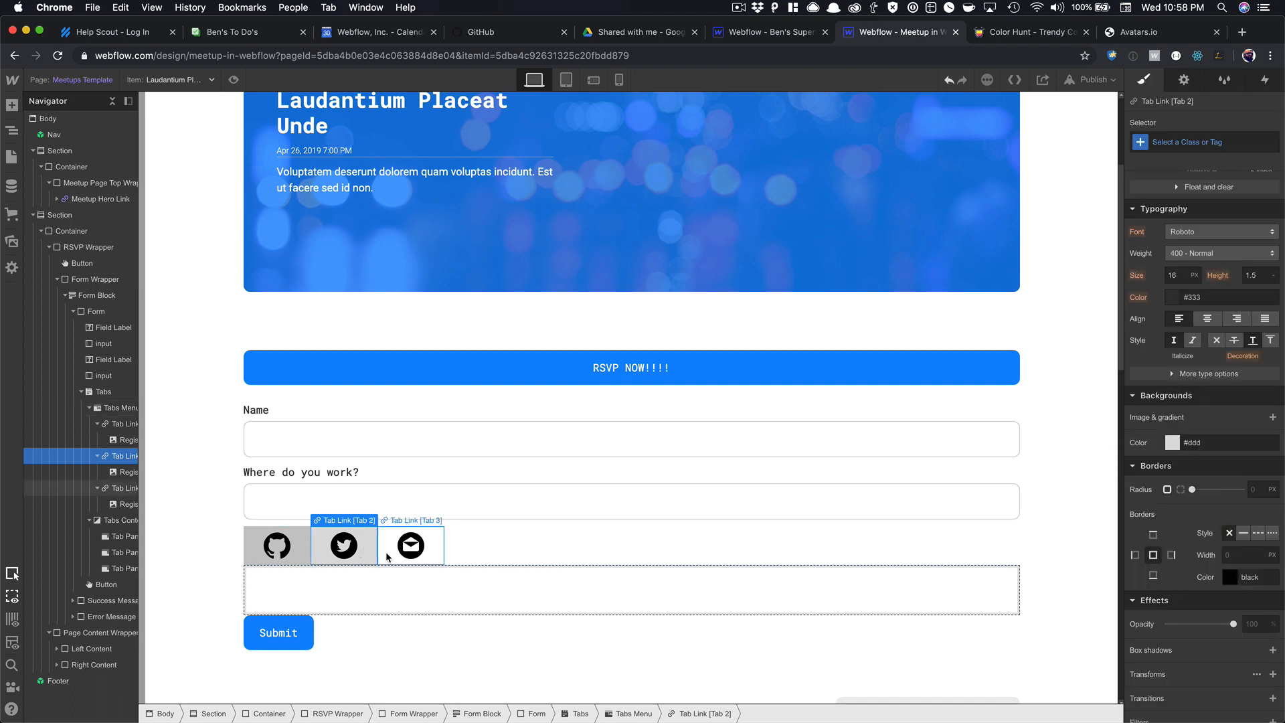
Rename the third tab link's class to Tab Link.
click(1211, 142)
click(1203, 163)
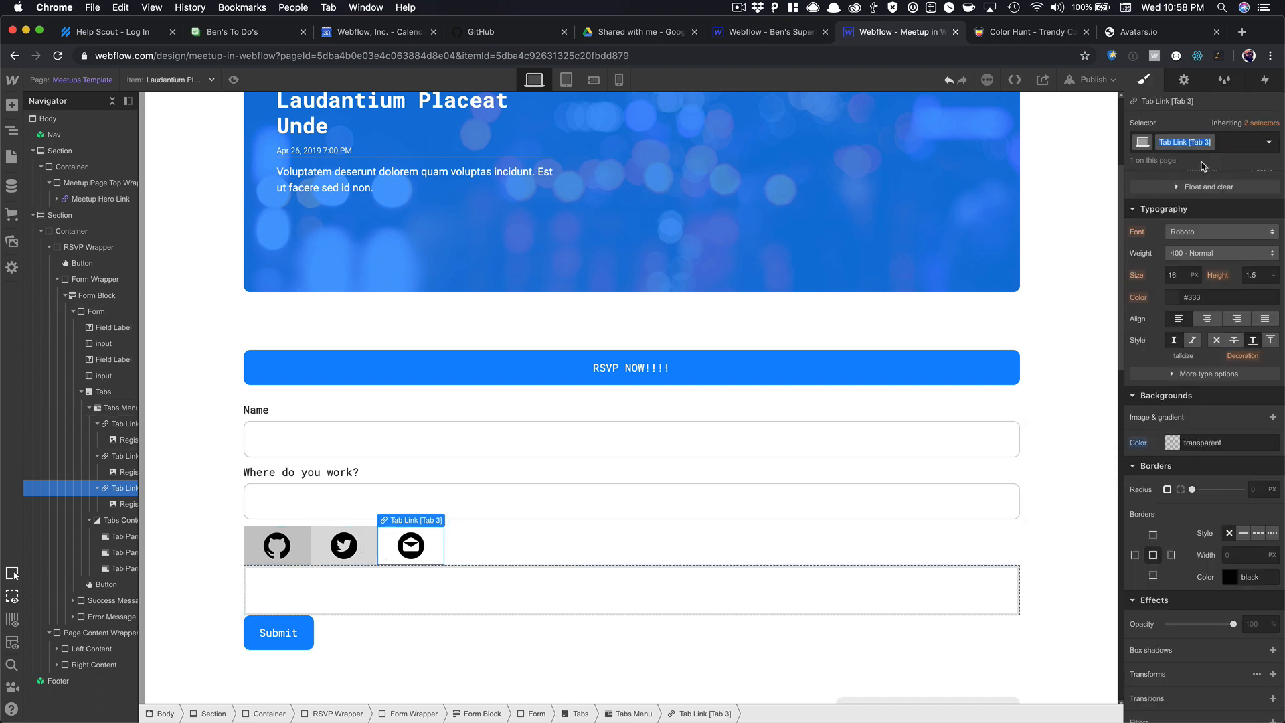
text(Tab Link)
key(Return)
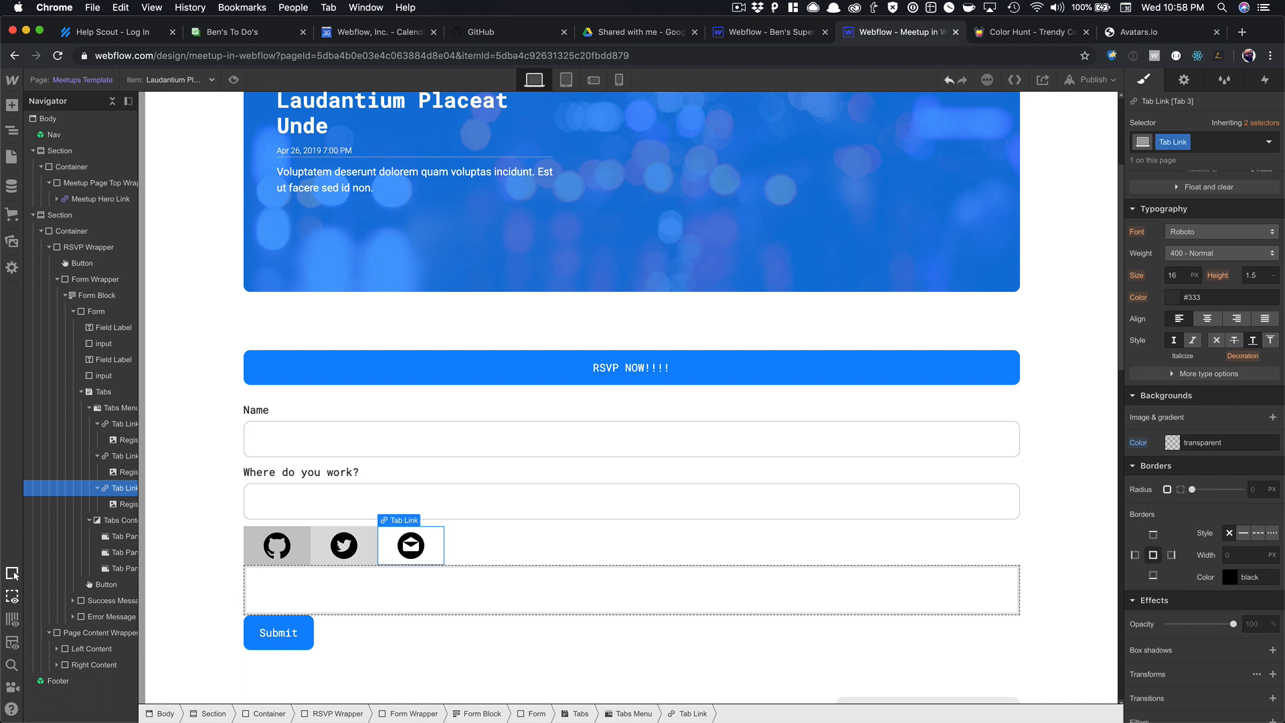
Apply the Tab Link class to the Twitter and GitHub tab links.
click(361, 539)
click(1203, 142)
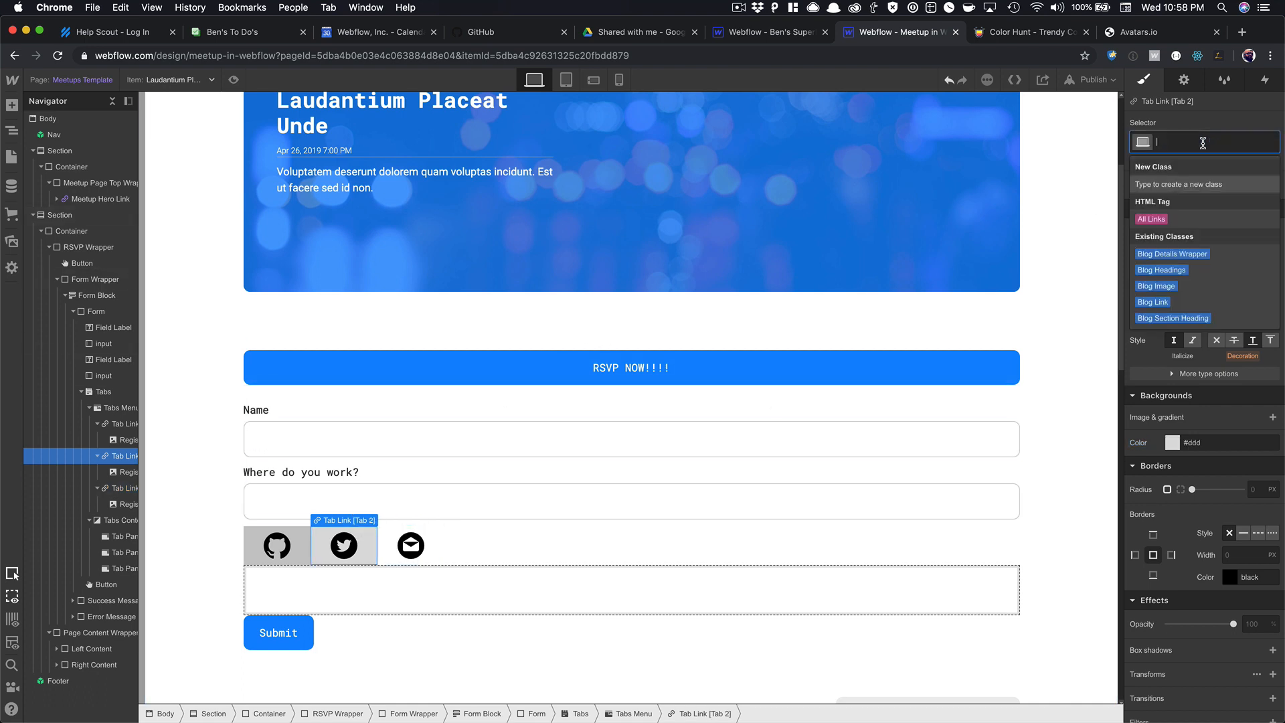
text(Tab)
key(BackSpace)
key(BackSpace)
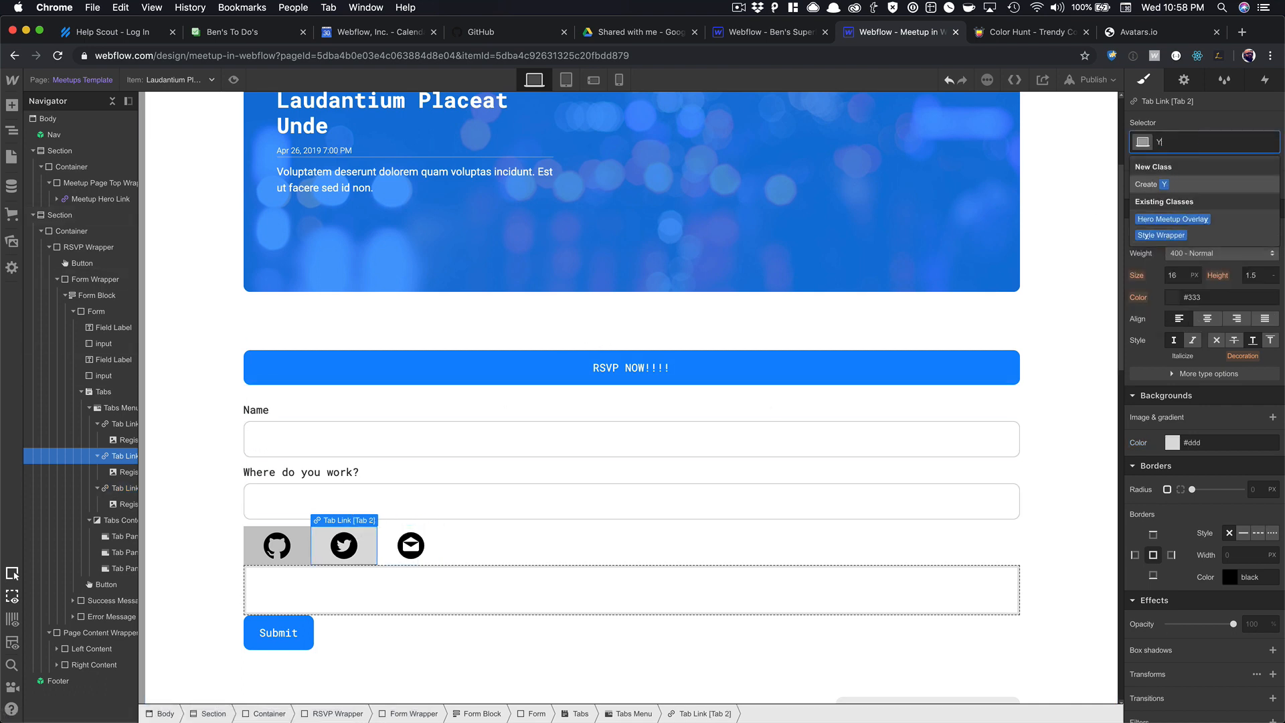
key(BackSpace)
text(Tab)
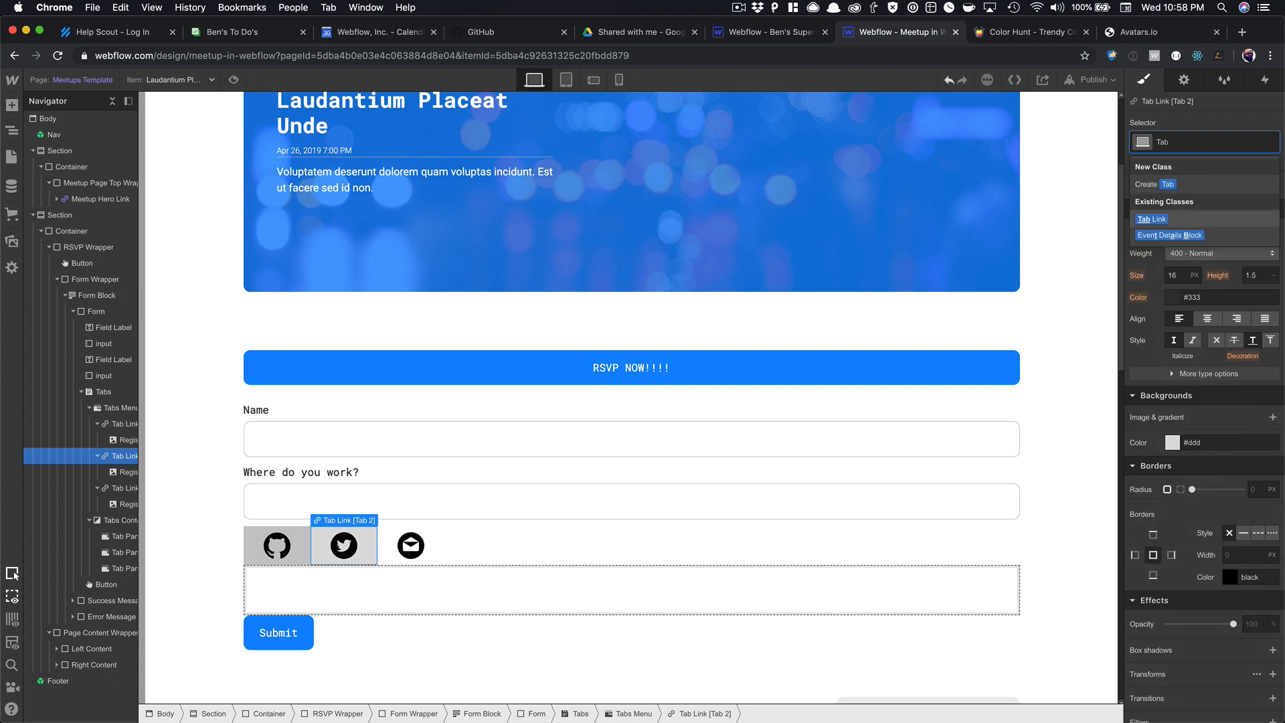
key(Return)
click(301, 541)
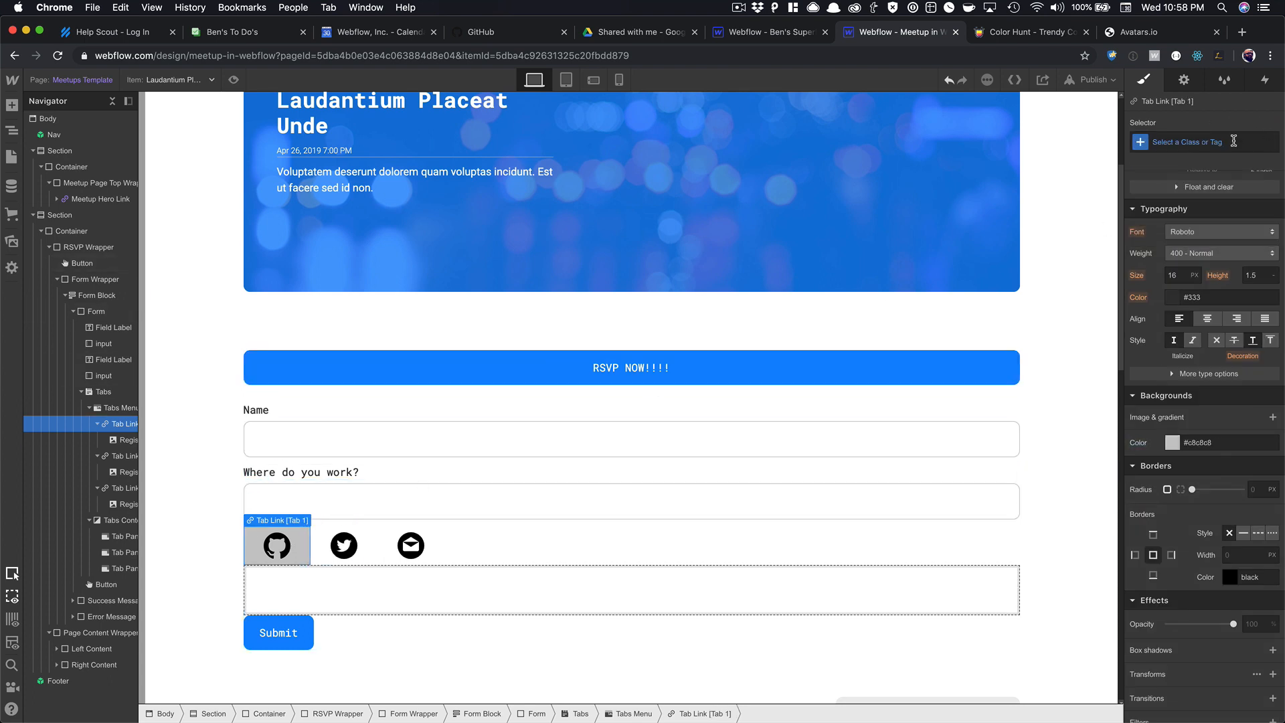
click(1233, 141)
text(Tab)
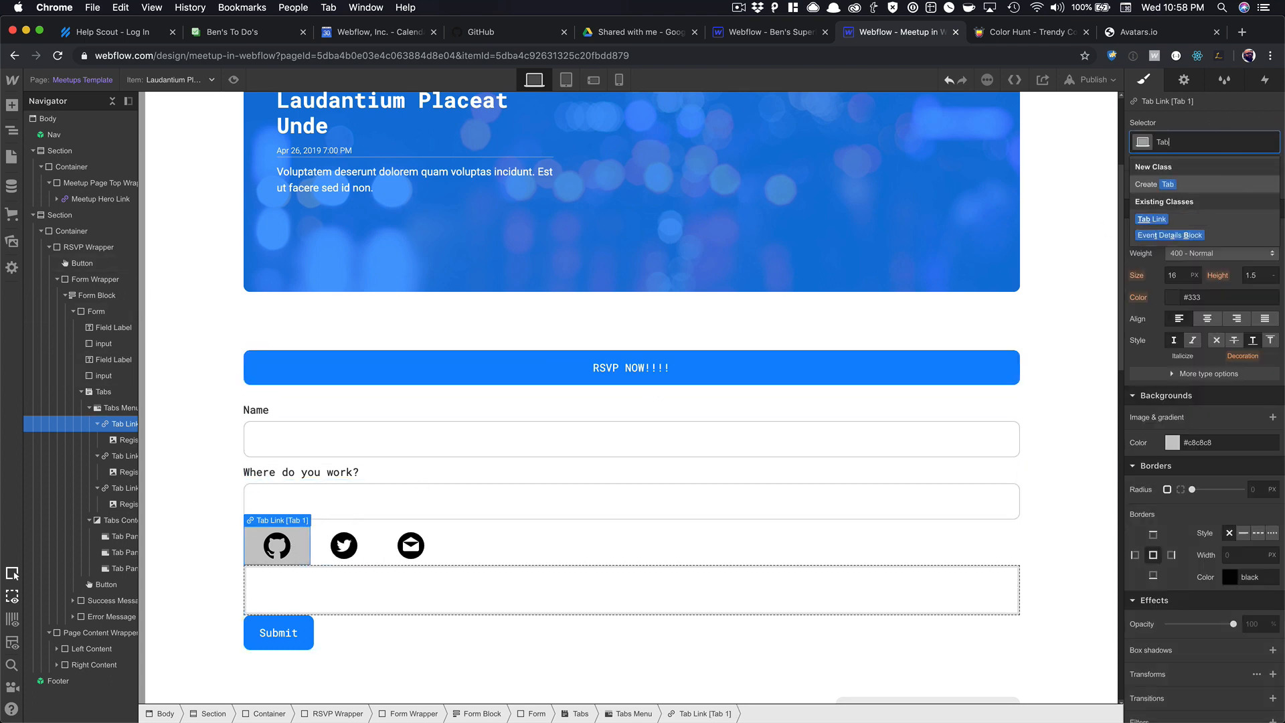
key(Down)
key(Return)
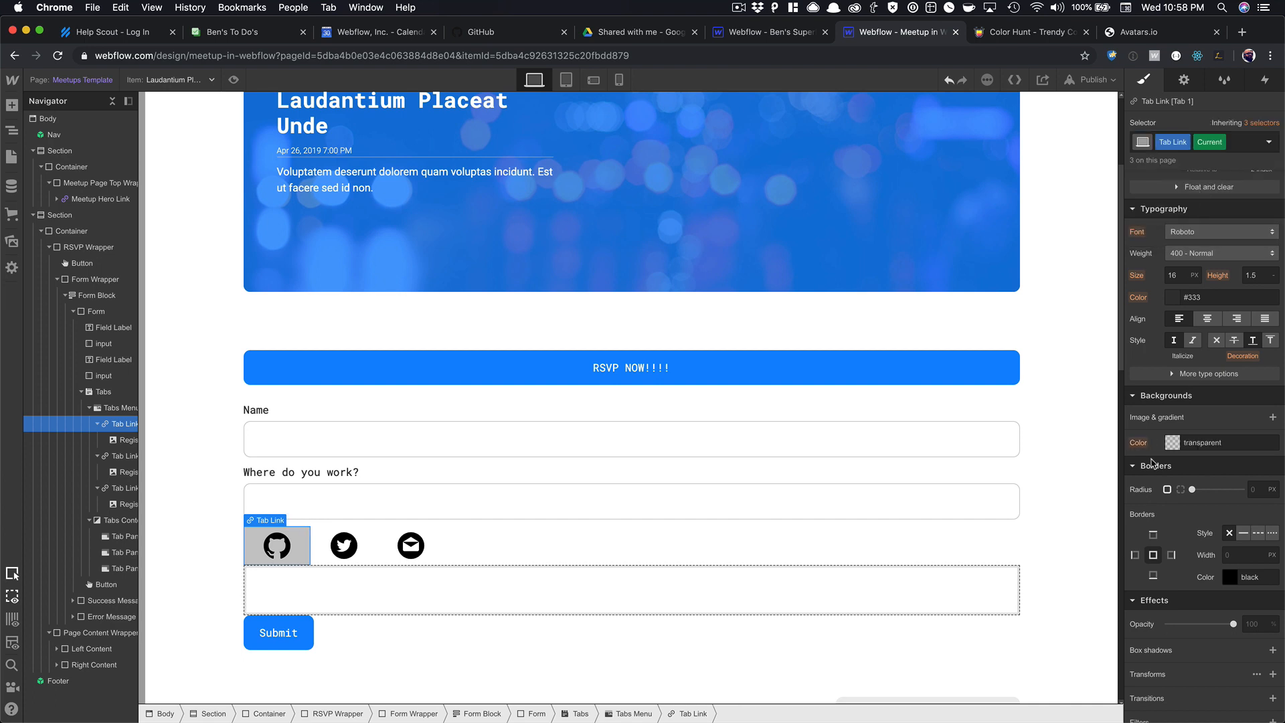
Give the tab links a 10px corner radius, undoing a trial Navajo White border.
scroll(1162, 439, down, 2)
scroll(1212, 382, up, 2)
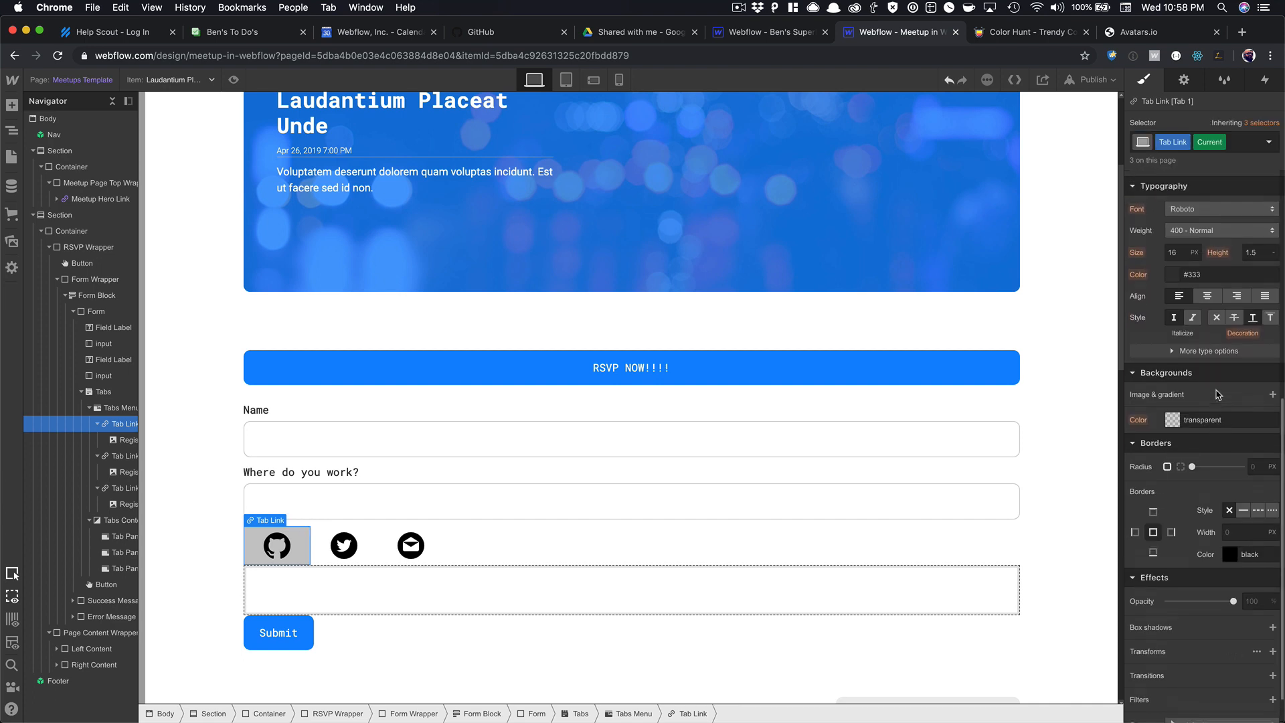
click(1254, 474)
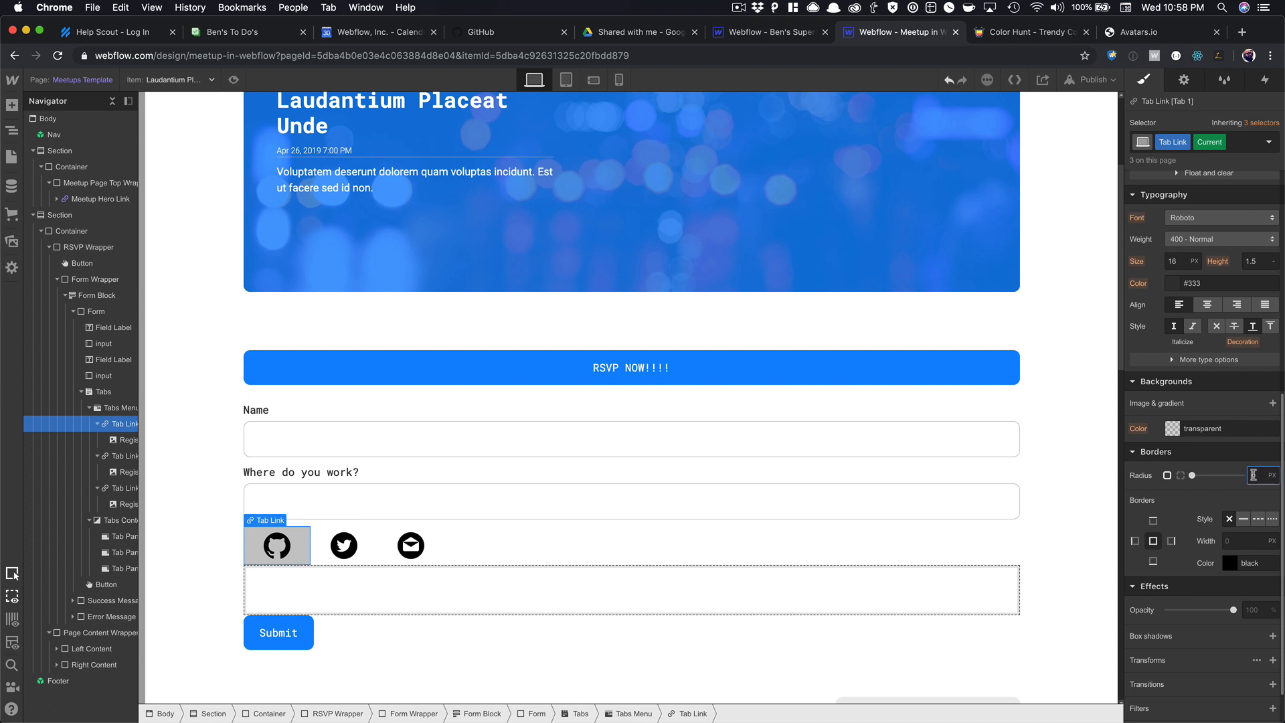
text(10)
key(Tab)
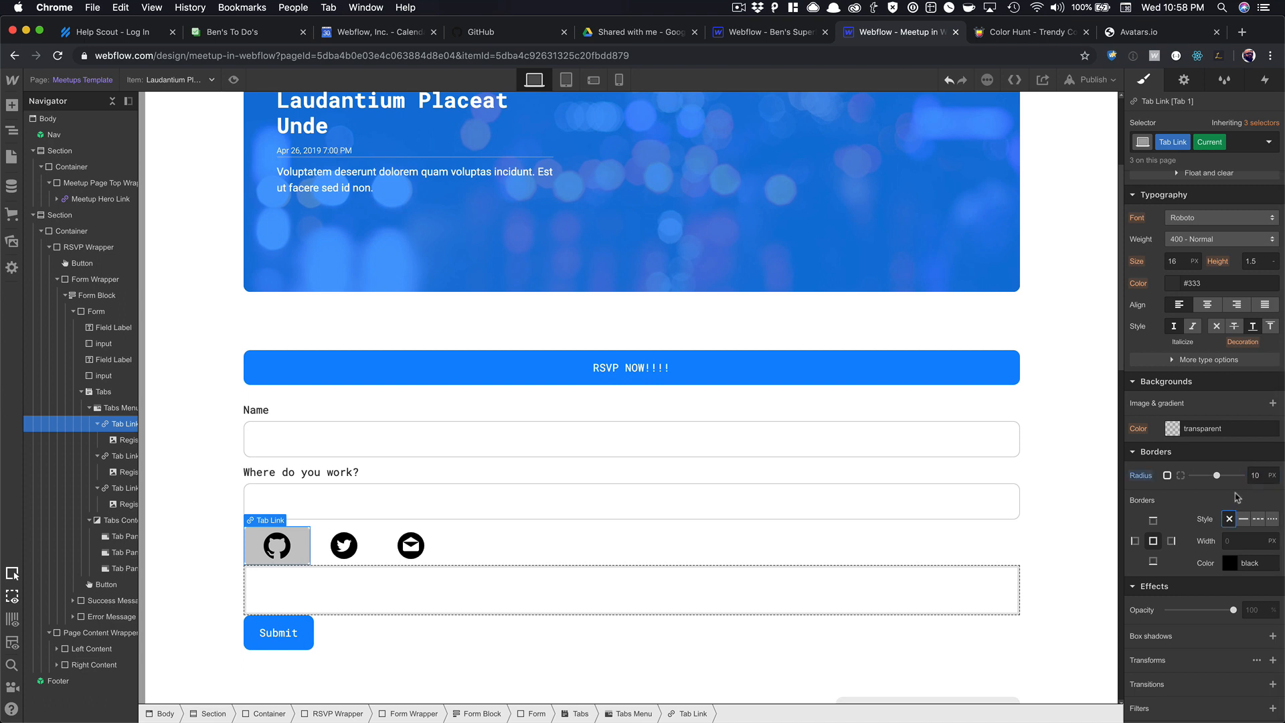
click(1229, 564)
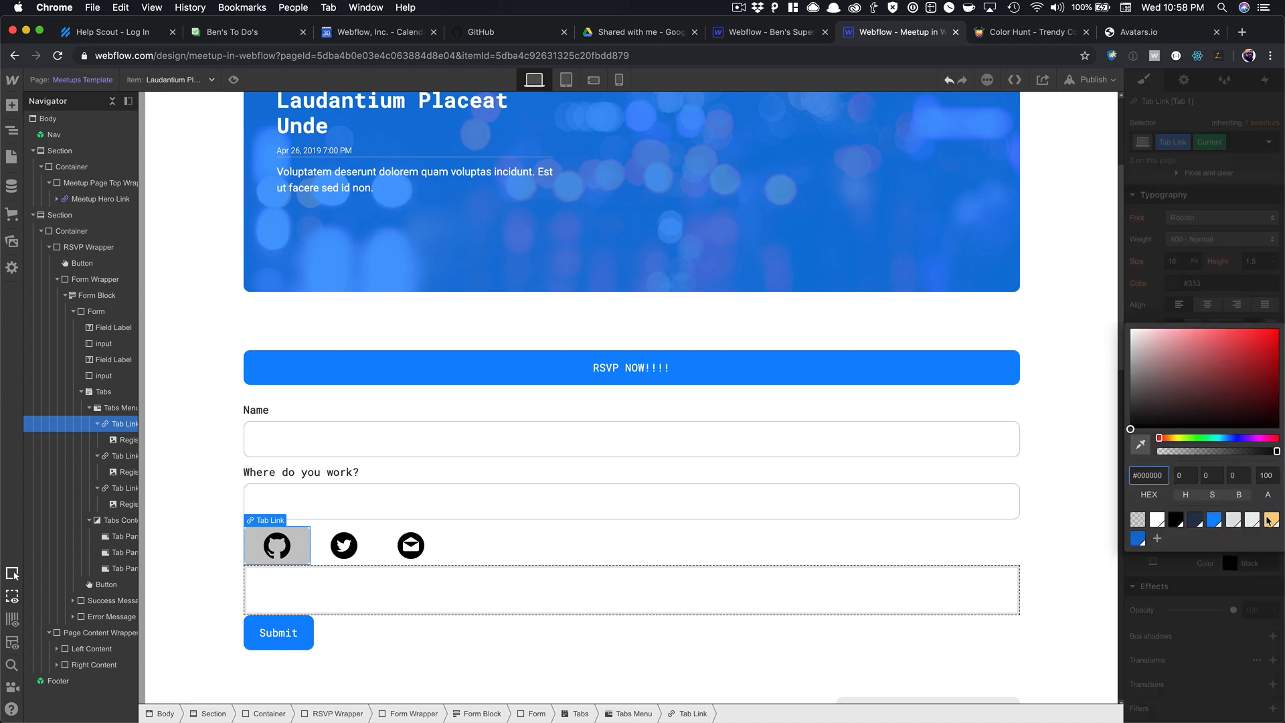
click(1268, 521)
click(1233, 584)
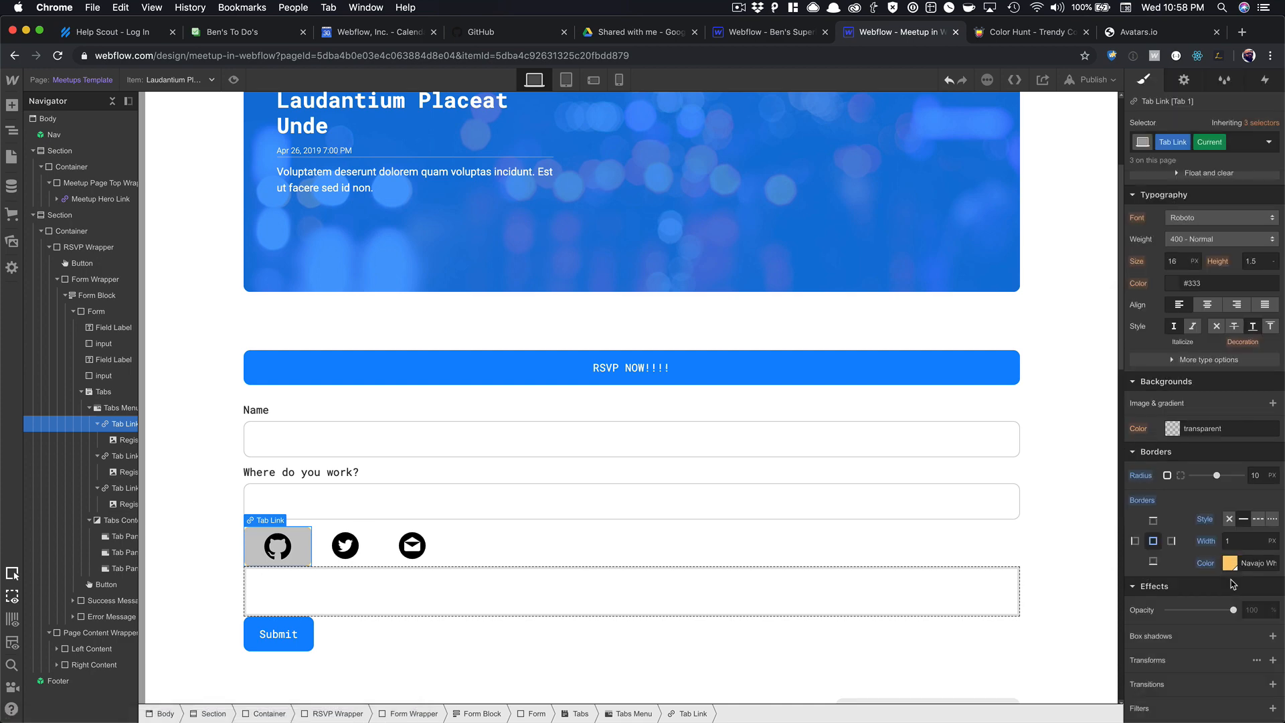
key(super+z)
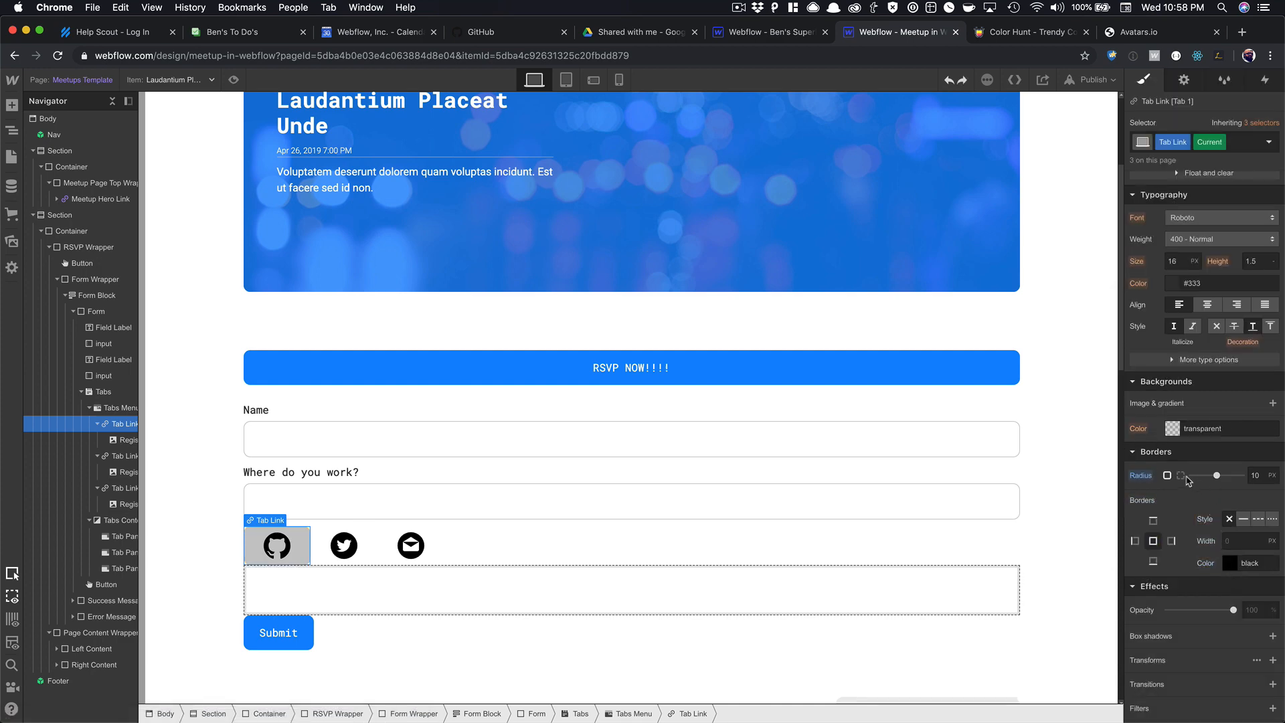
Fill the GitHub tab link's background with Navajo White.
click(1174, 429)
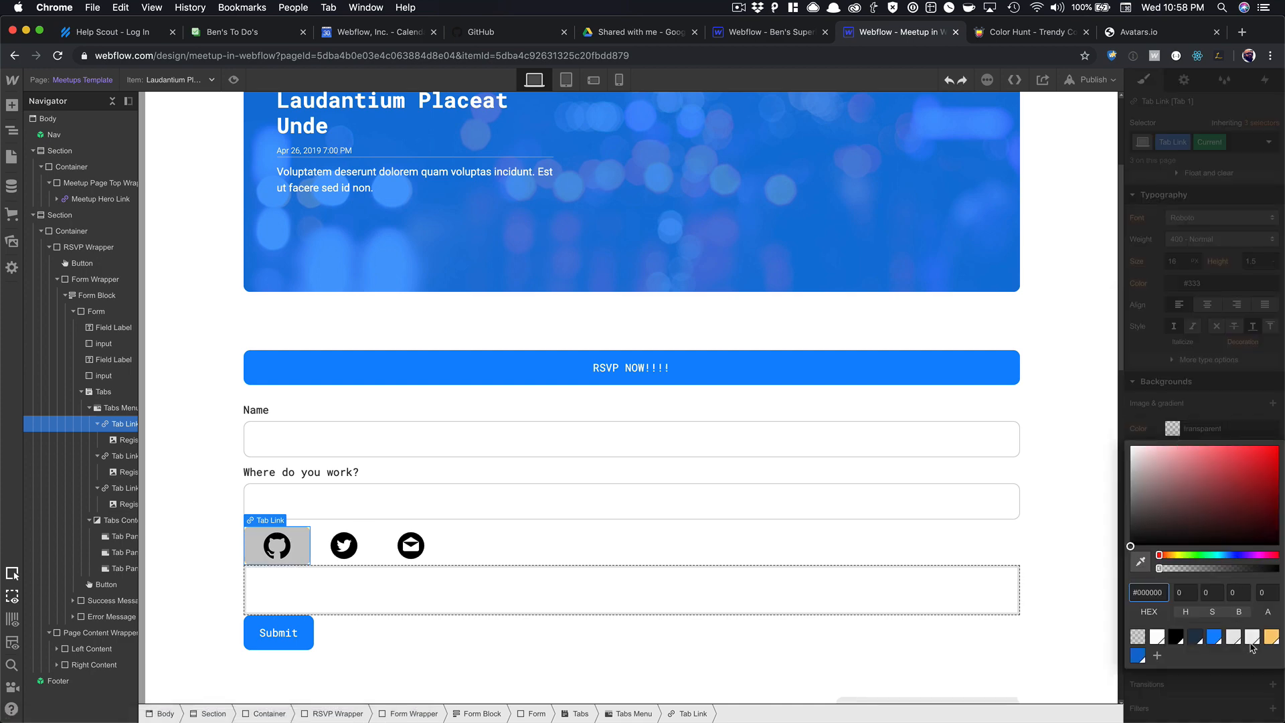
click(1264, 640)
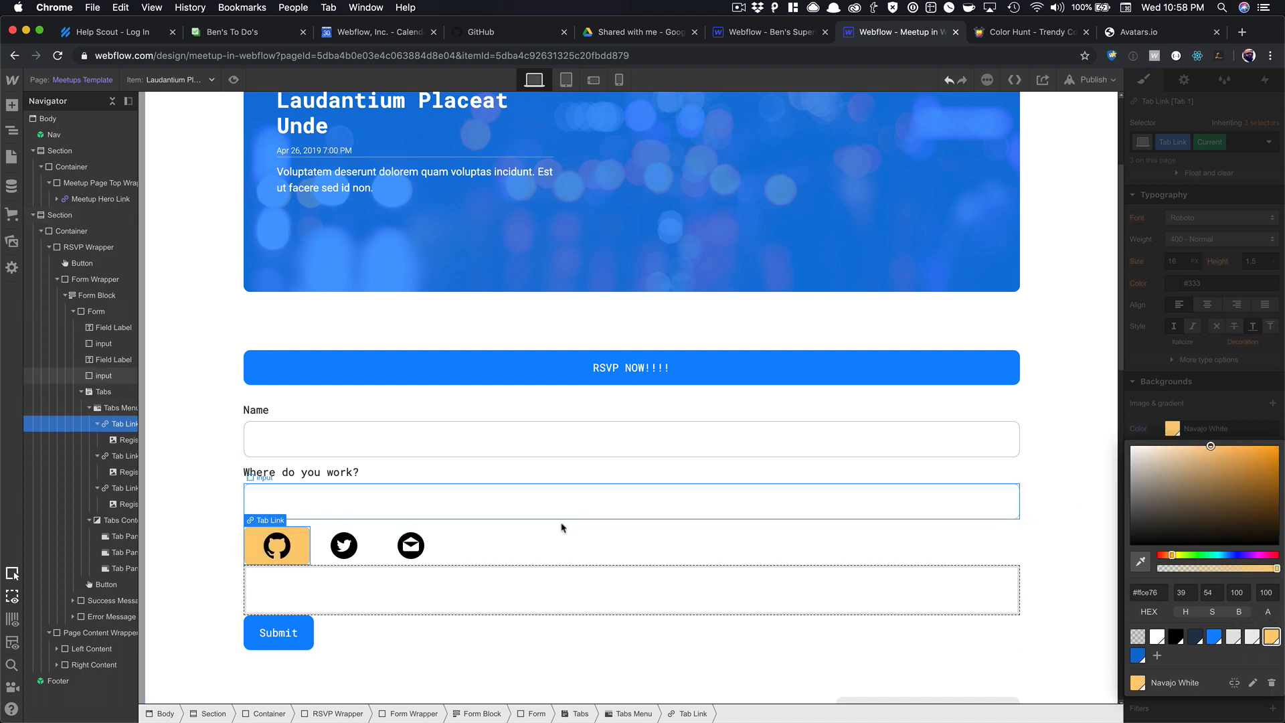
click(561, 528)
click(395, 570)
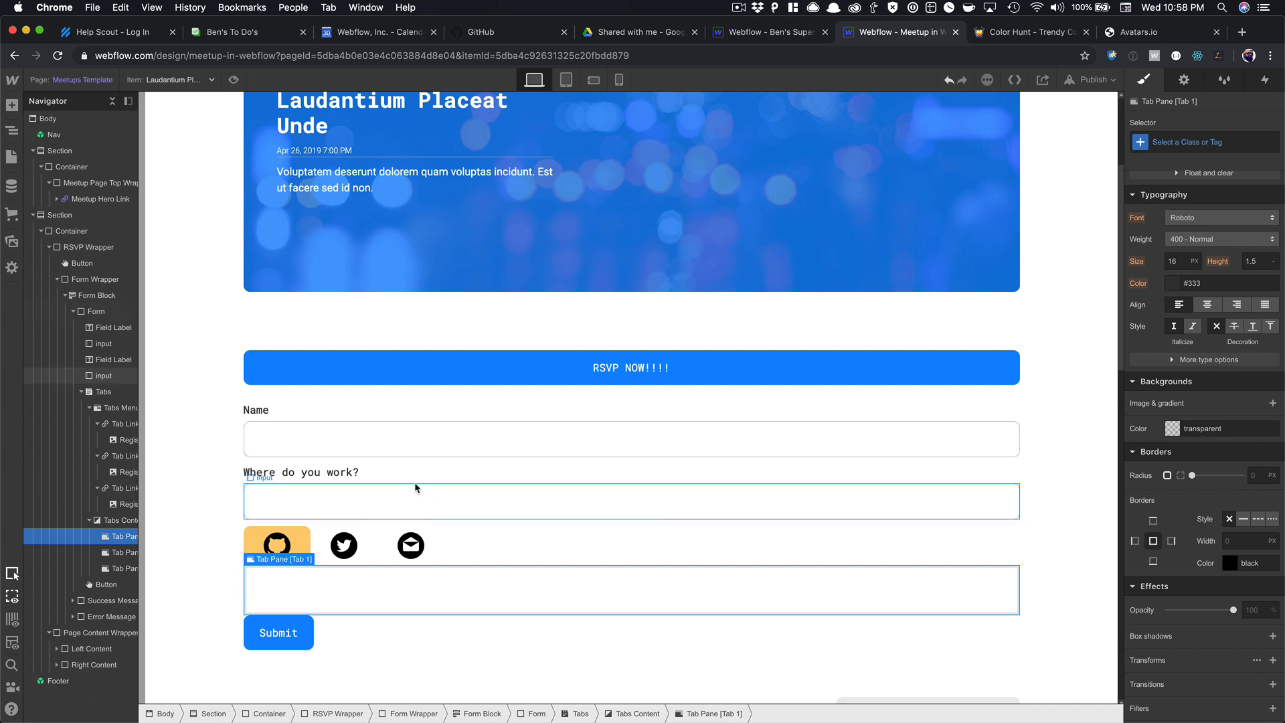
click(398, 496)
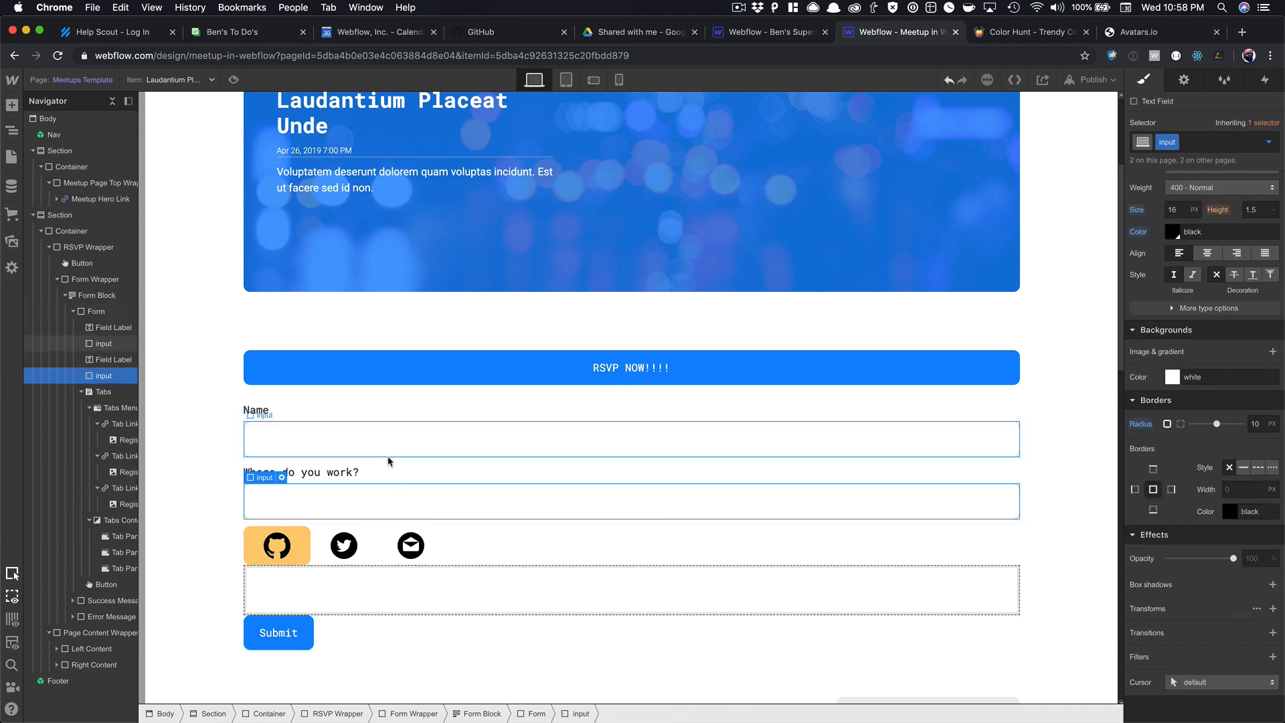
click(281, 477)
Rename the Where do you work? input's field name from Email to Work.
double_click(305, 558)
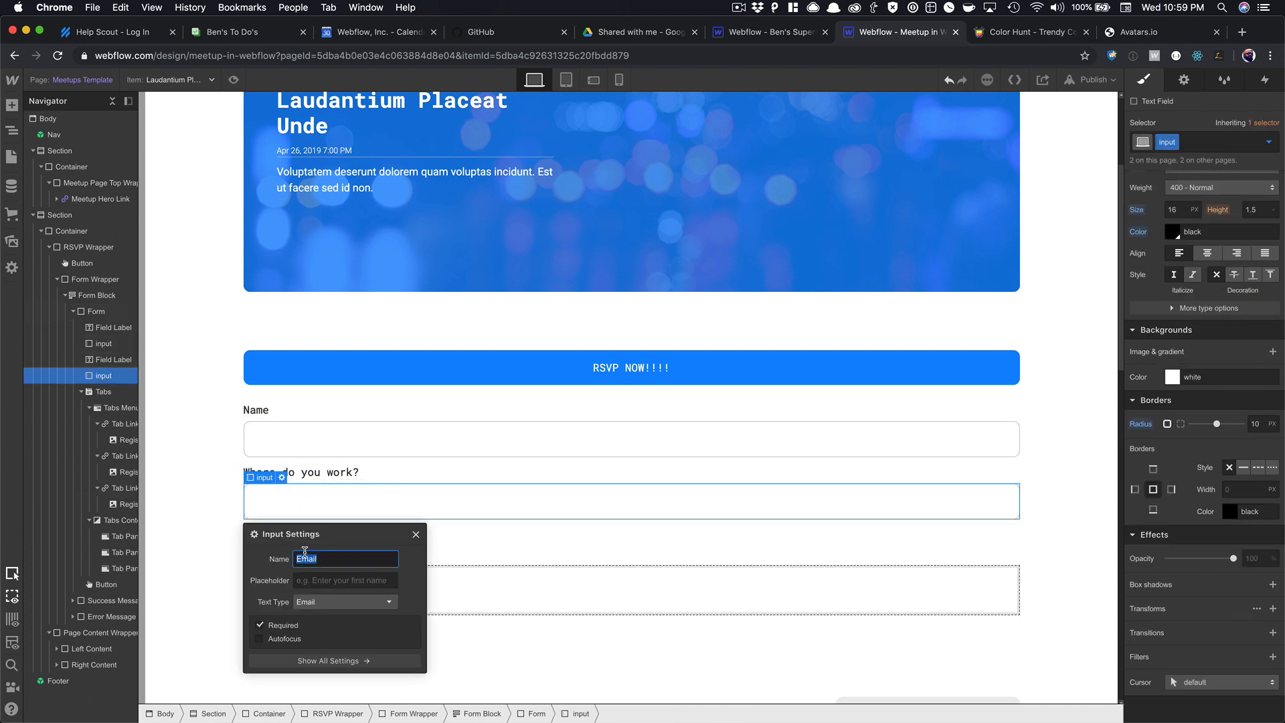
text(Work)
click(417, 535)
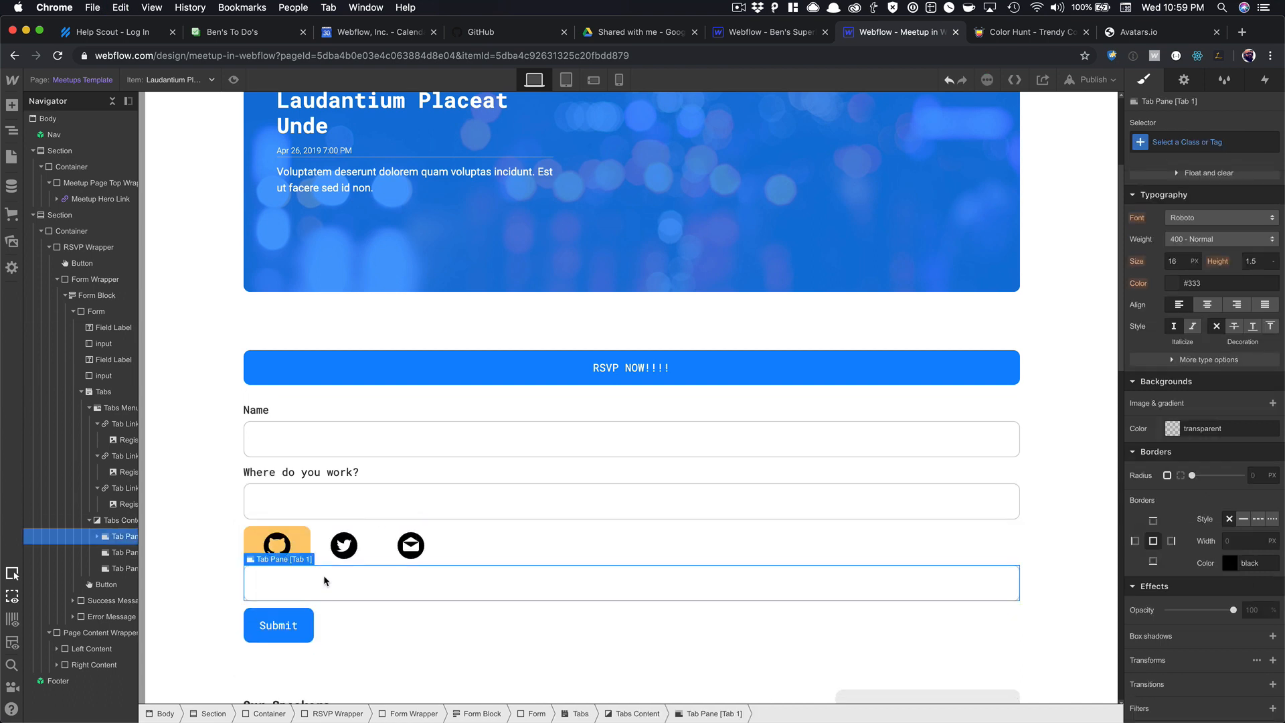
Name the GitHub pane's input Github with placeholder 'Enter your Github username'.
click(348, 579)
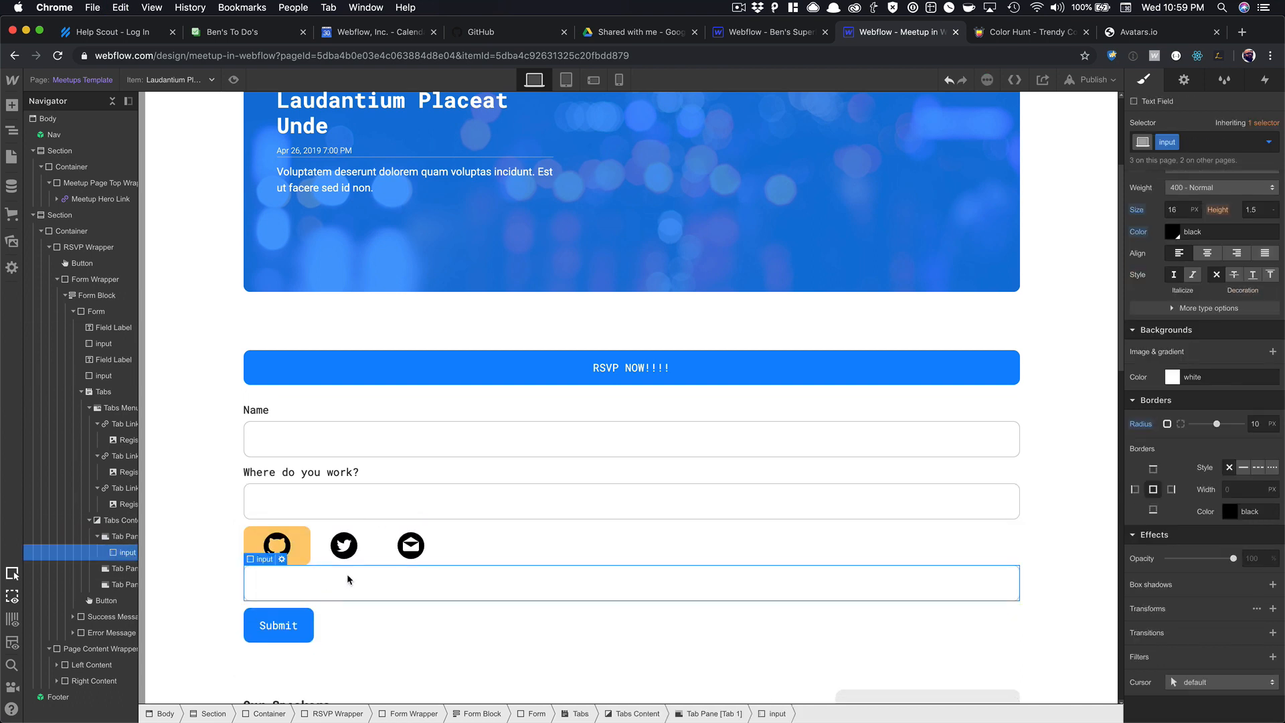
click(114, 523)
scroll(1266, 291, up, 6)
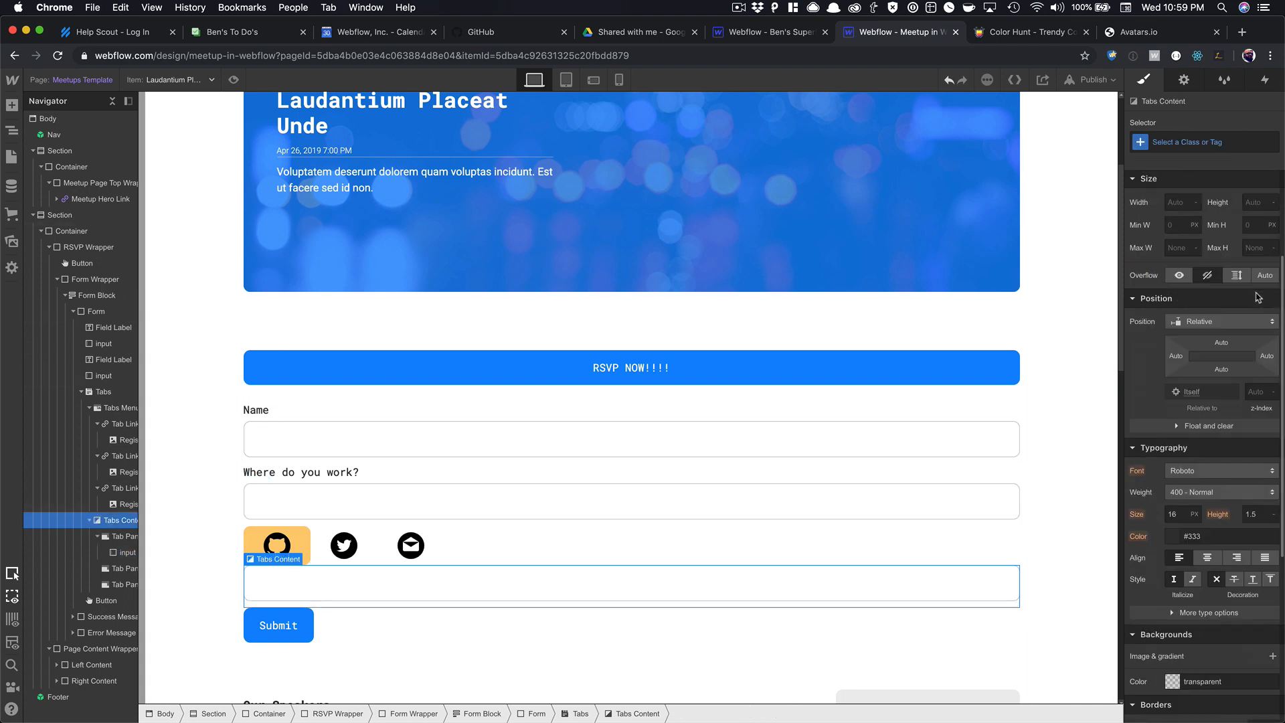
drag(1216, 267, 1215, 250)
click(353, 589)
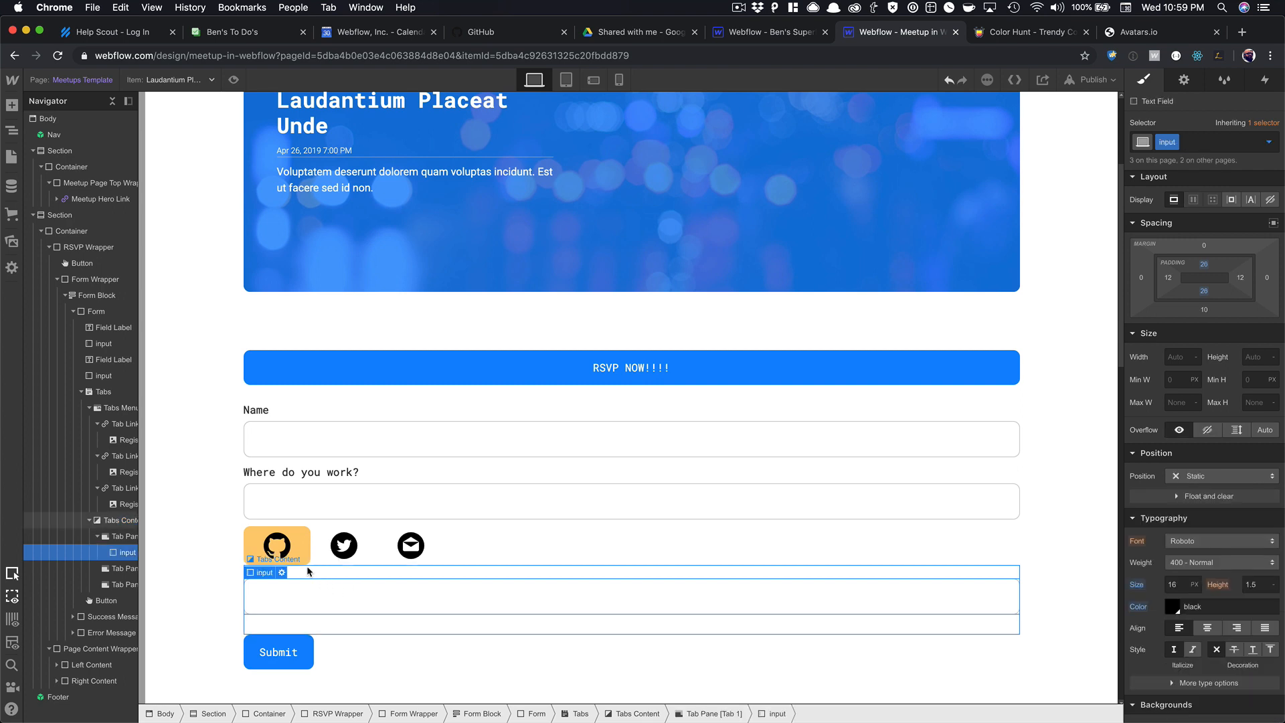
click(285, 574)
double_click(342, 461)
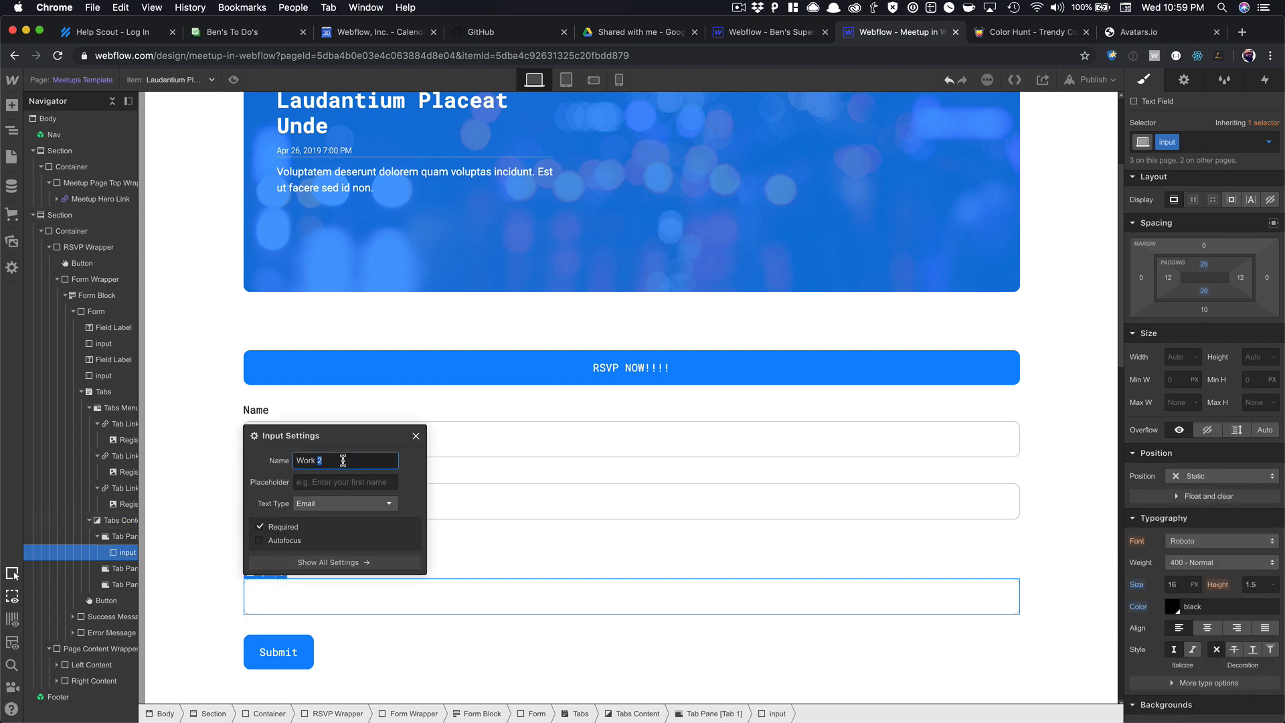
key(super+a)
text(Gith)
click(345, 476)
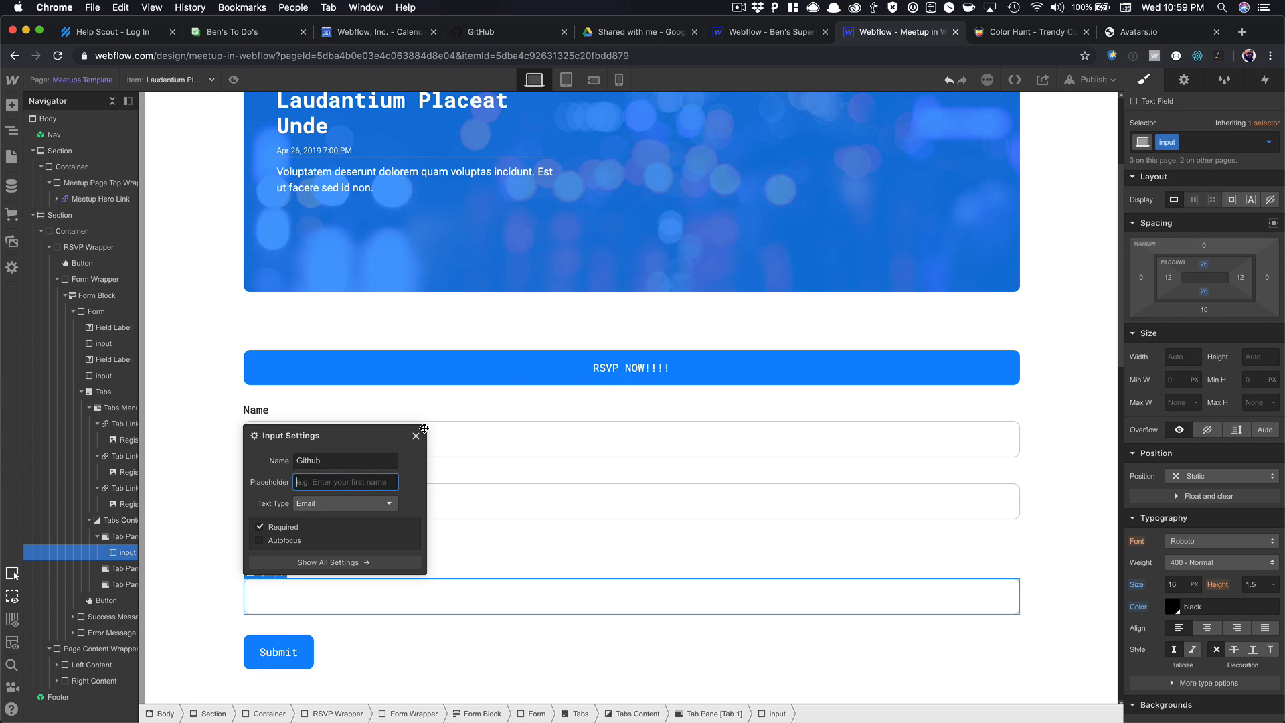
text(Enter your G)
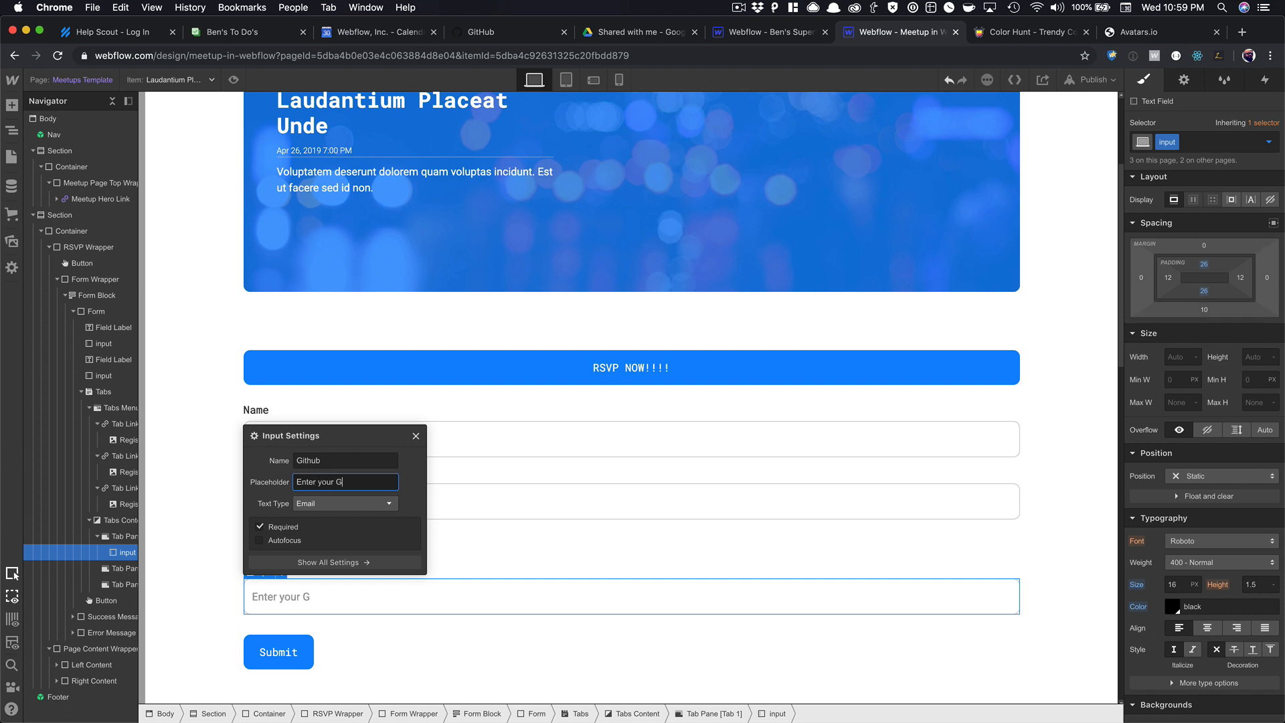
text(ithub us)
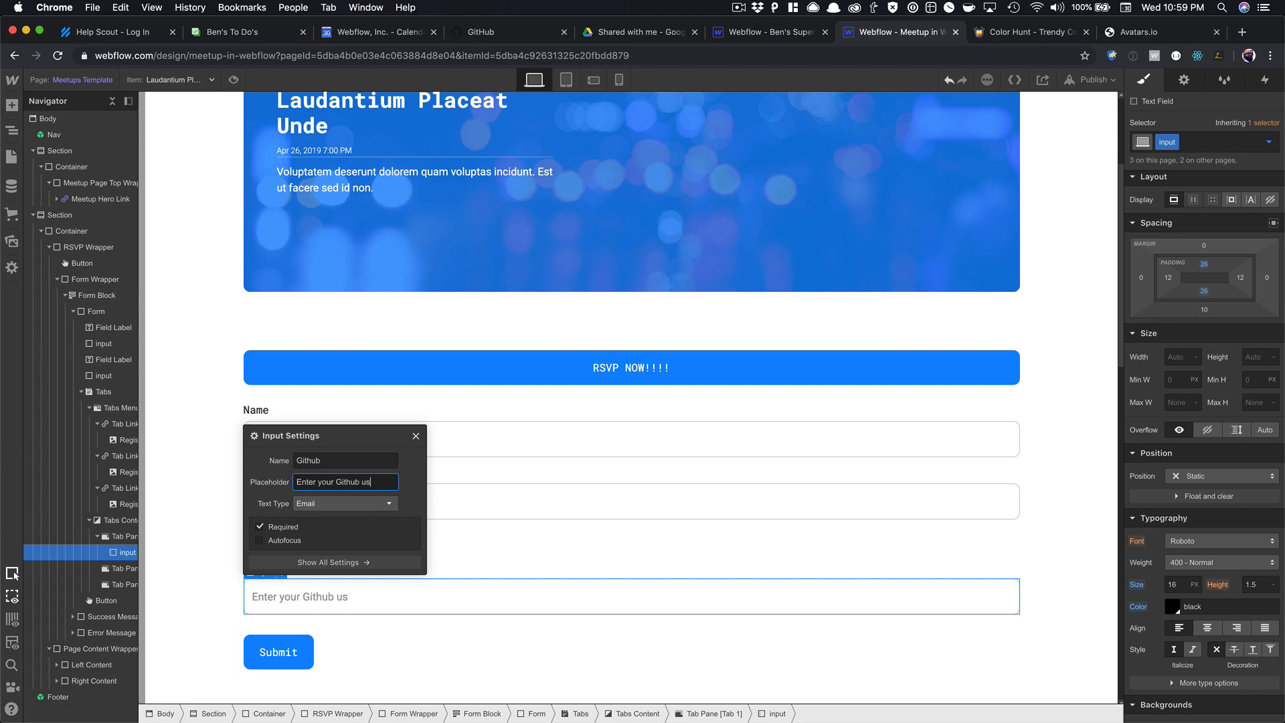
text(ername)
click(416, 436)
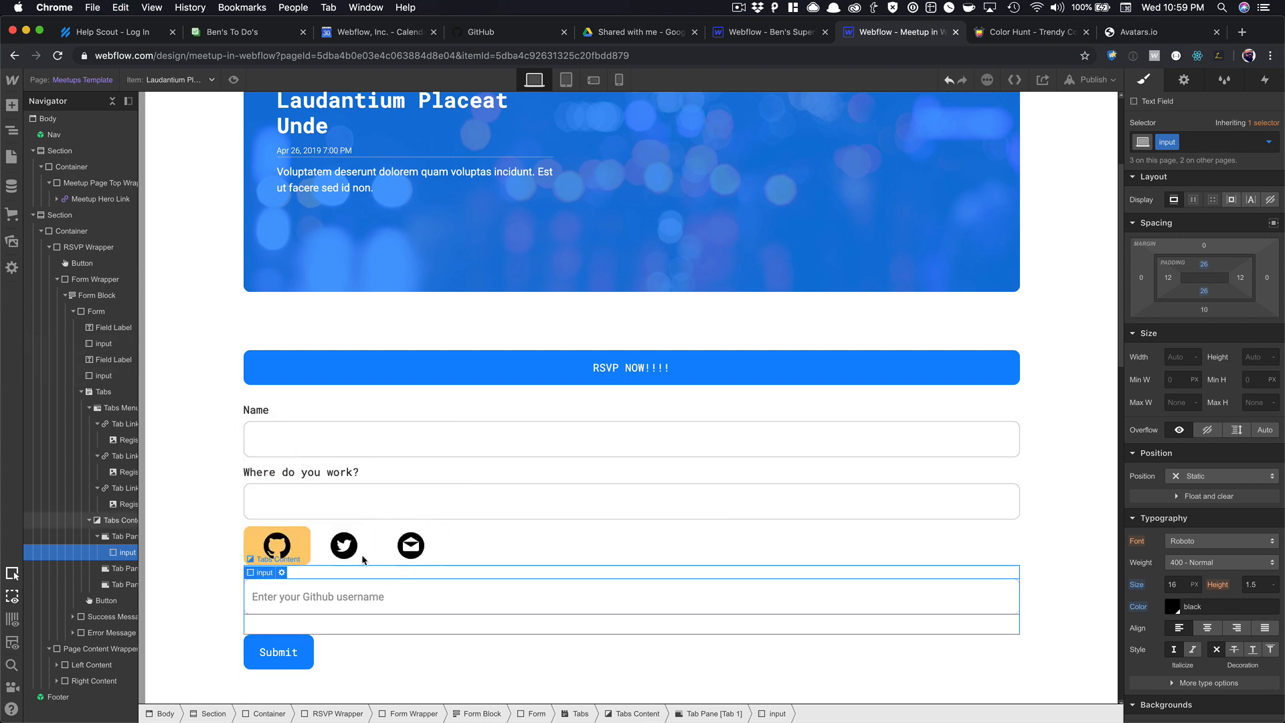
Paste the Github input into the Twitter pane, renamed for Twitter with placeholder 'Enter your Twitter handle'.
click(1184, 80)
click(1173, 249)
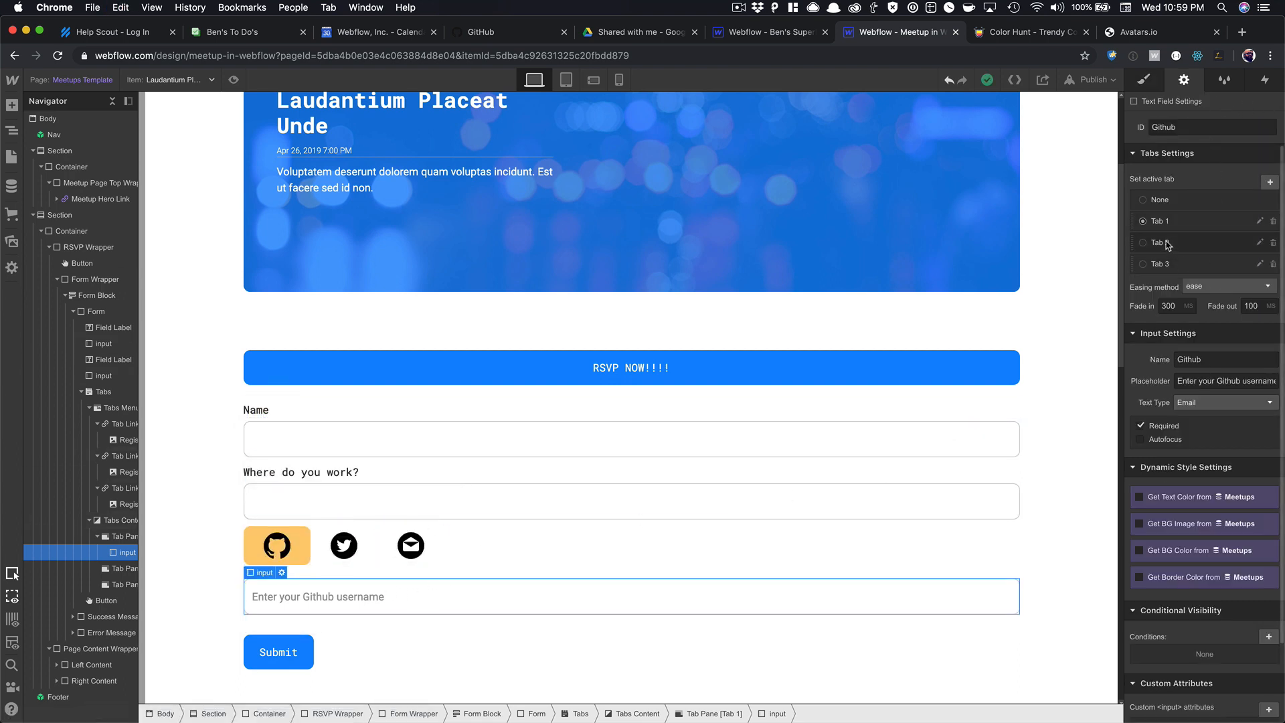
click(349, 610)
key(super+v)
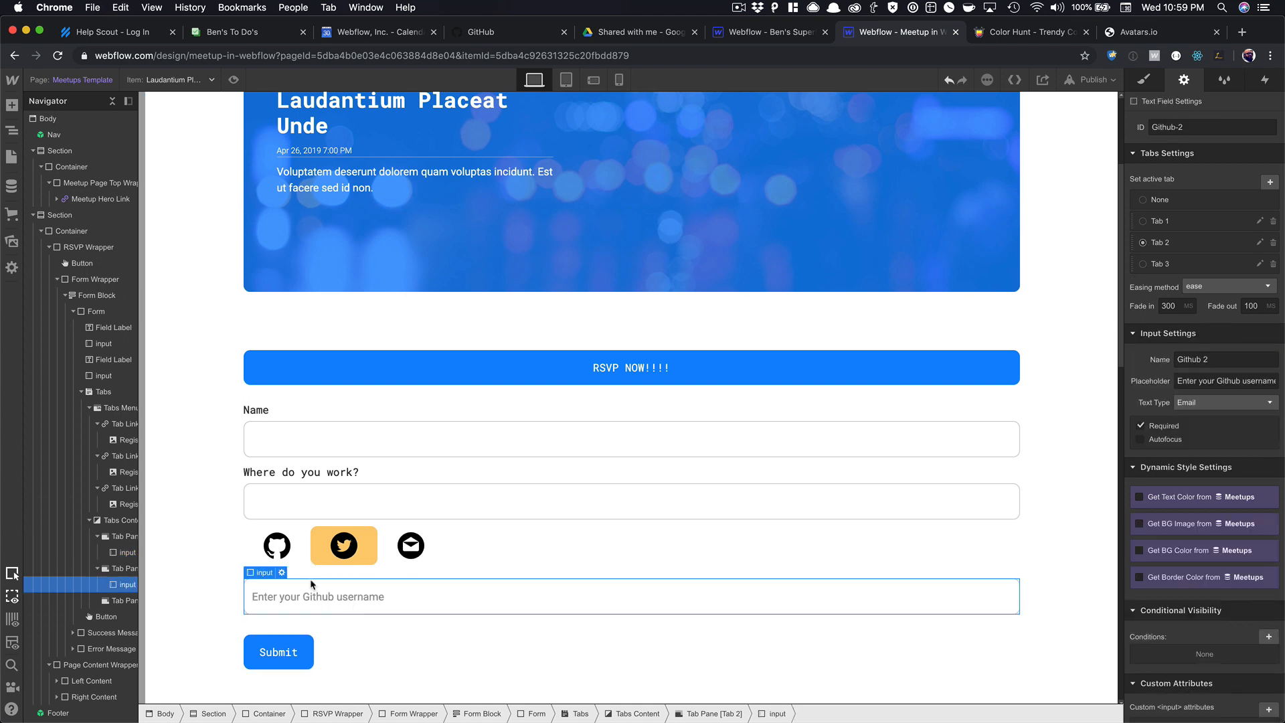
click(281, 572)
double_click(317, 461)
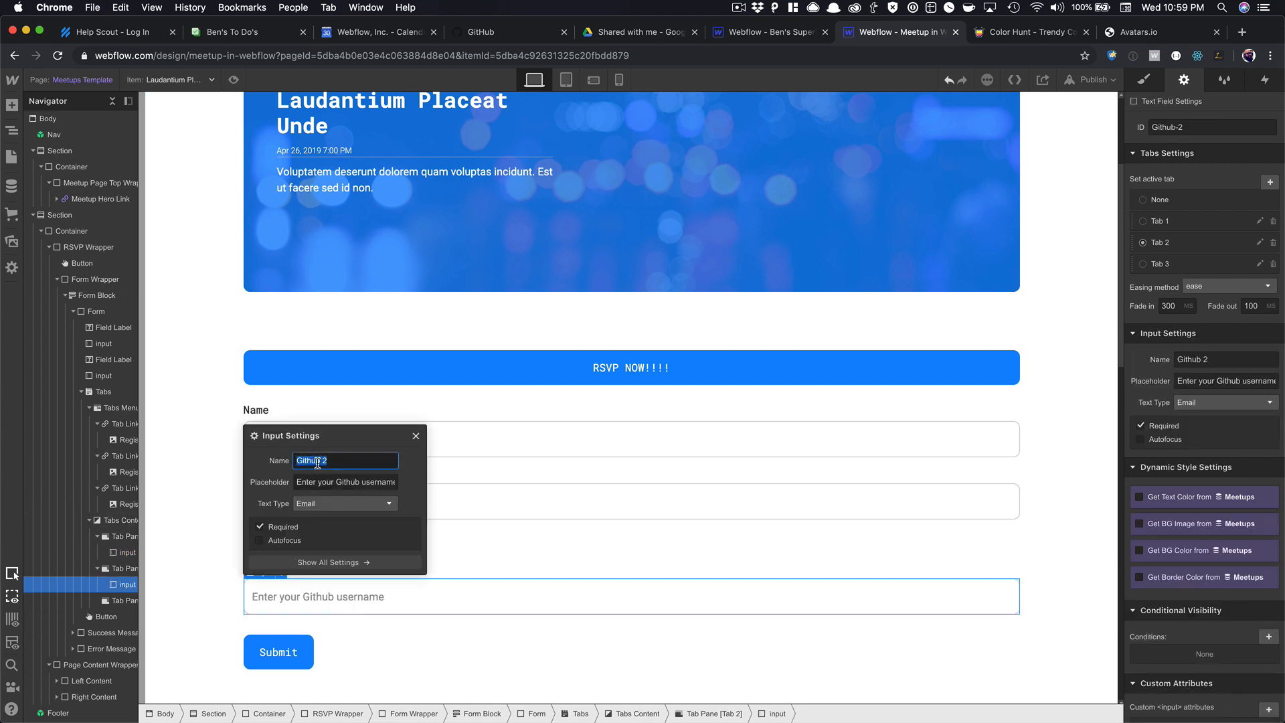
text(Twi)
double_click(336, 482)
text(Twitter)
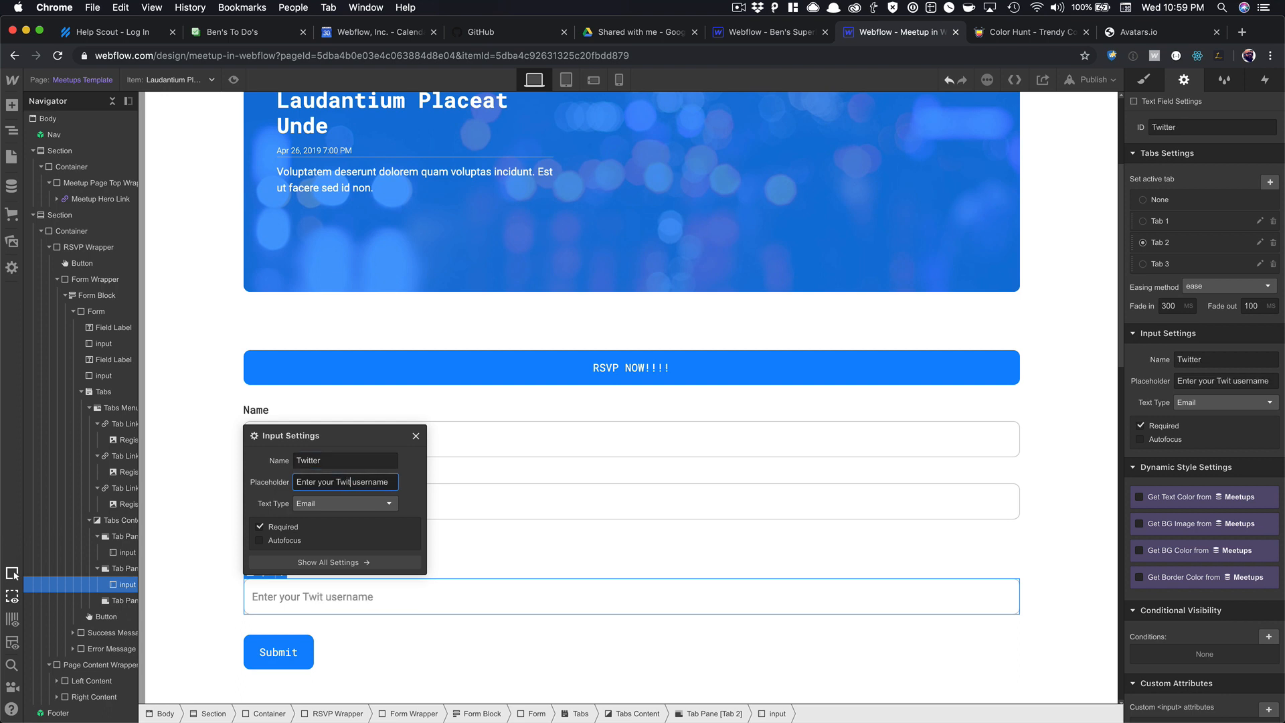
double_click(373, 482)
text(handle)
click(416, 436)
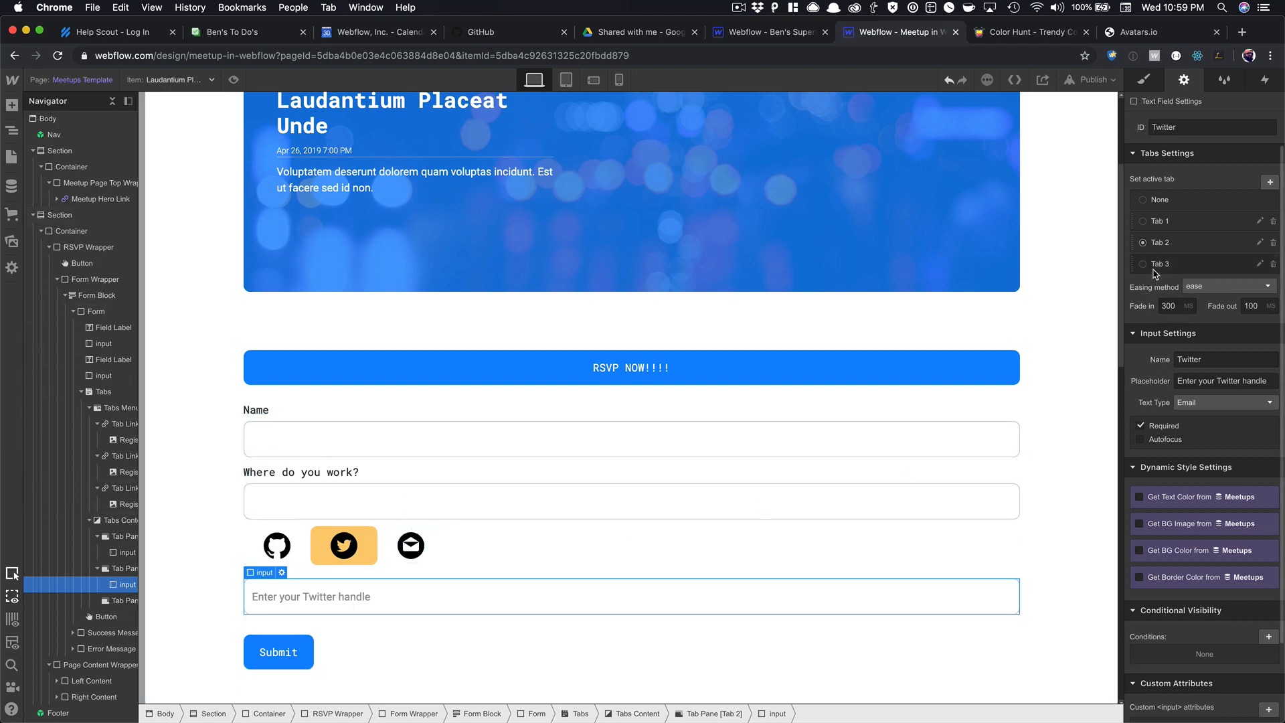
Rename the third tab pane's input to Email.
click(1154, 269)
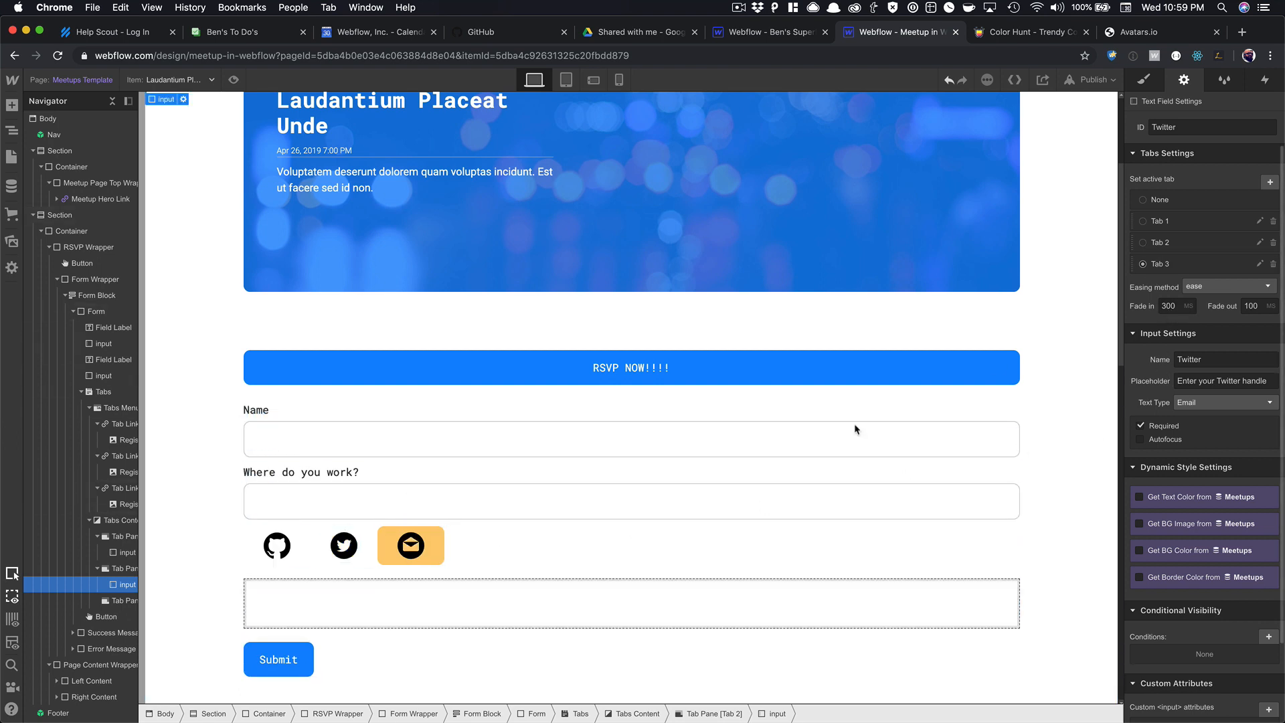
click(375, 608)
click(403, 598)
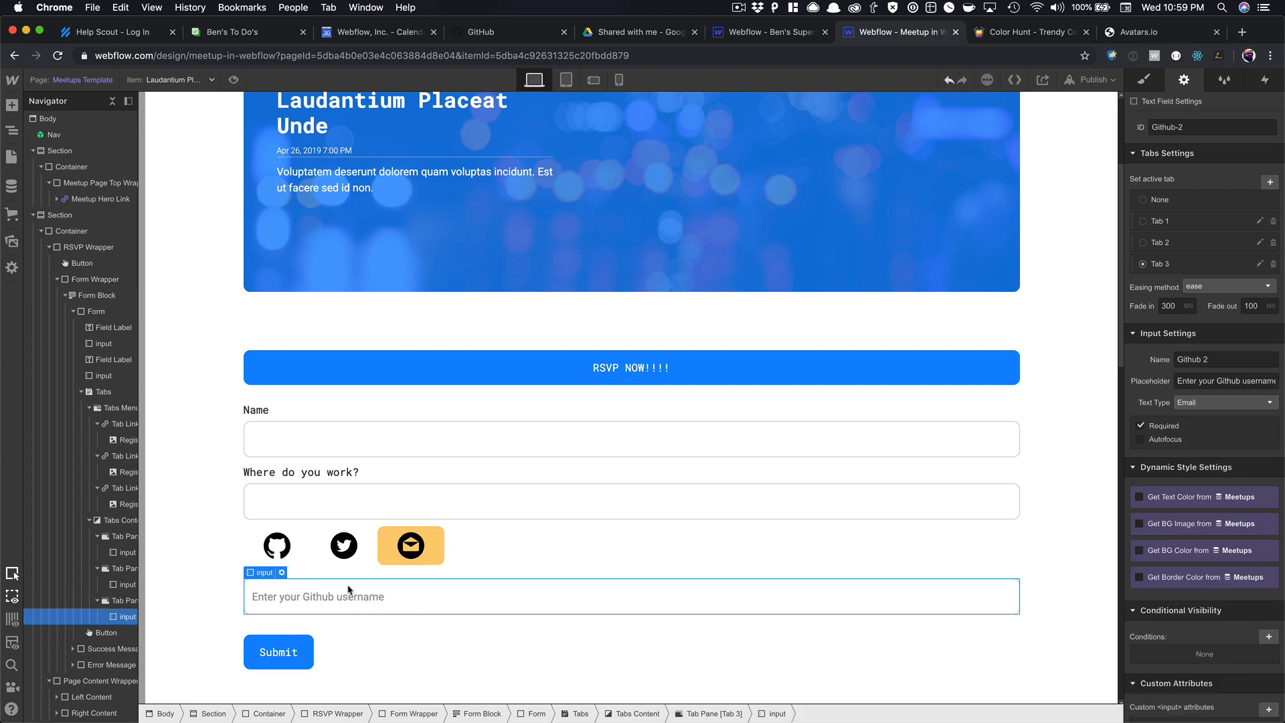
click(284, 574)
click(359, 465)
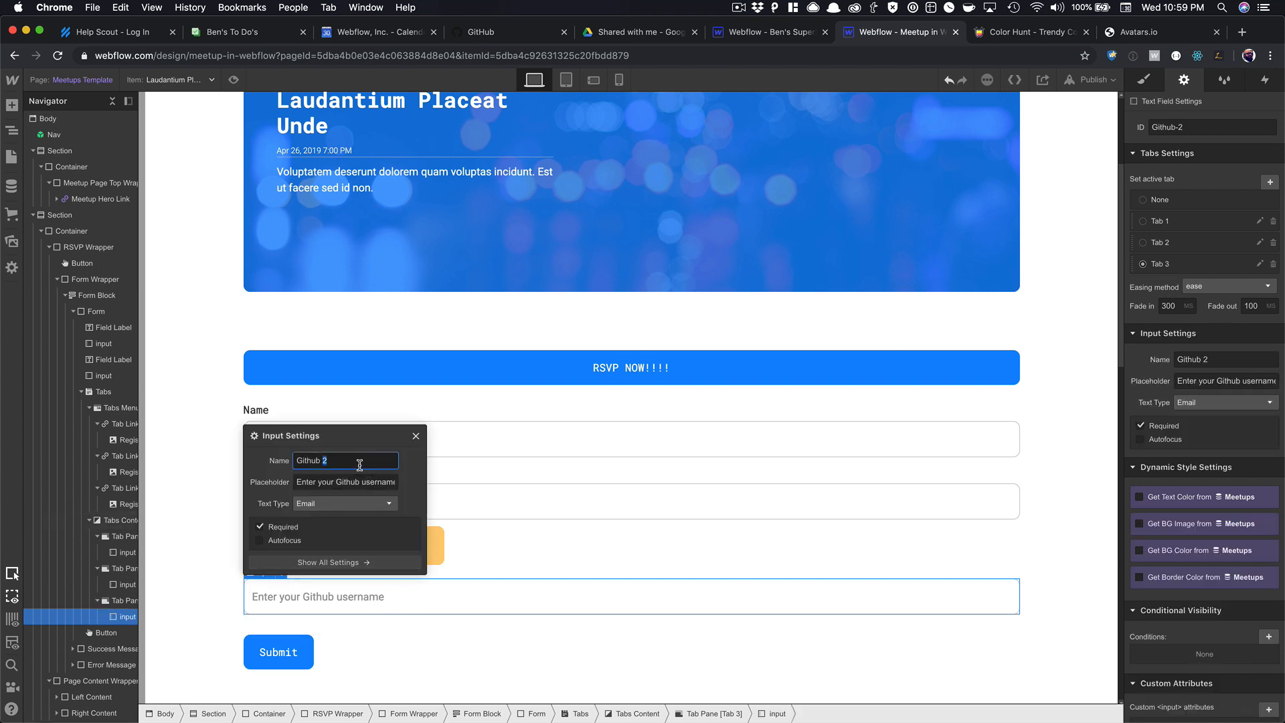
key(super+a)
text(Email)
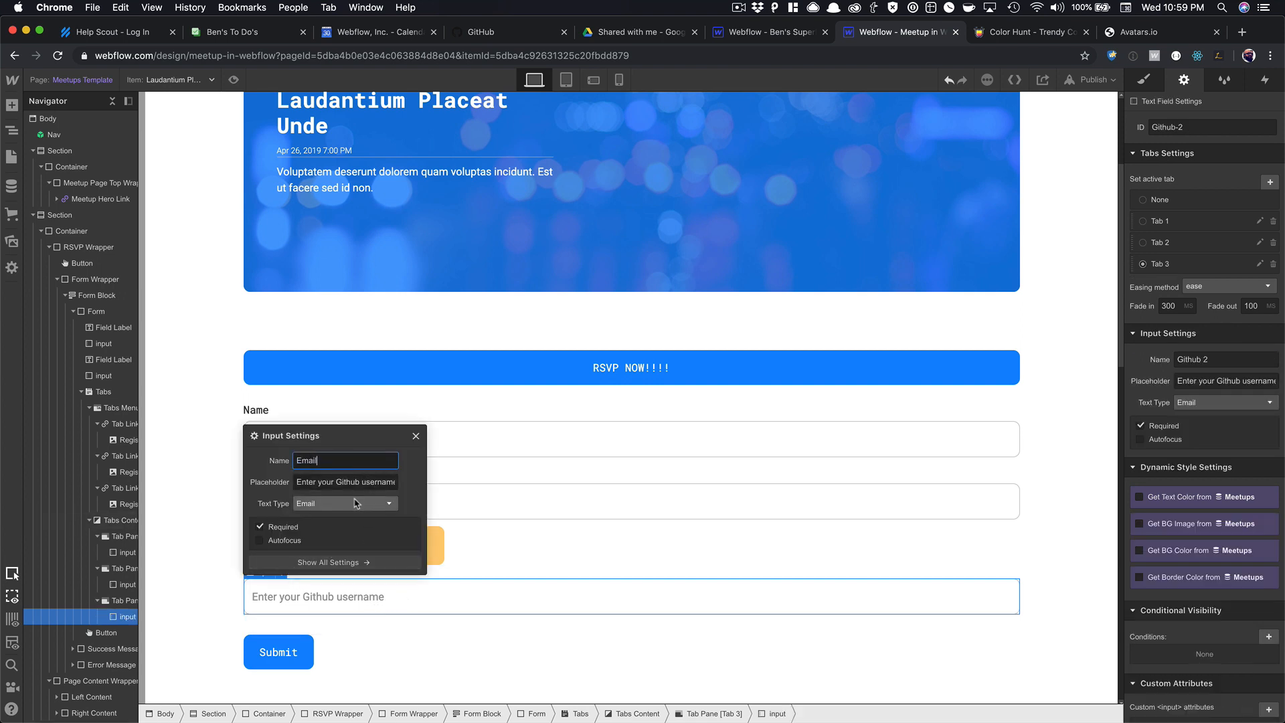
click(344, 483)
key(super+a)
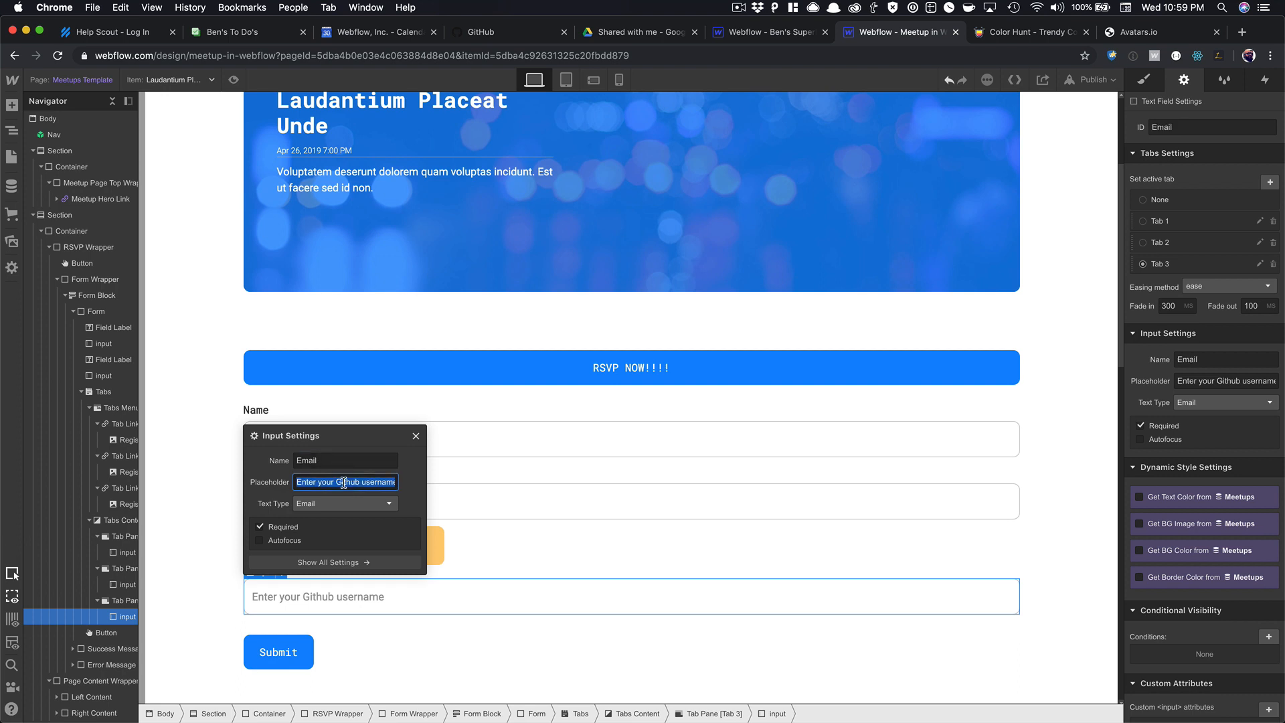
Change that input's placeholder to 'Enter your email address'.
click(339, 482)
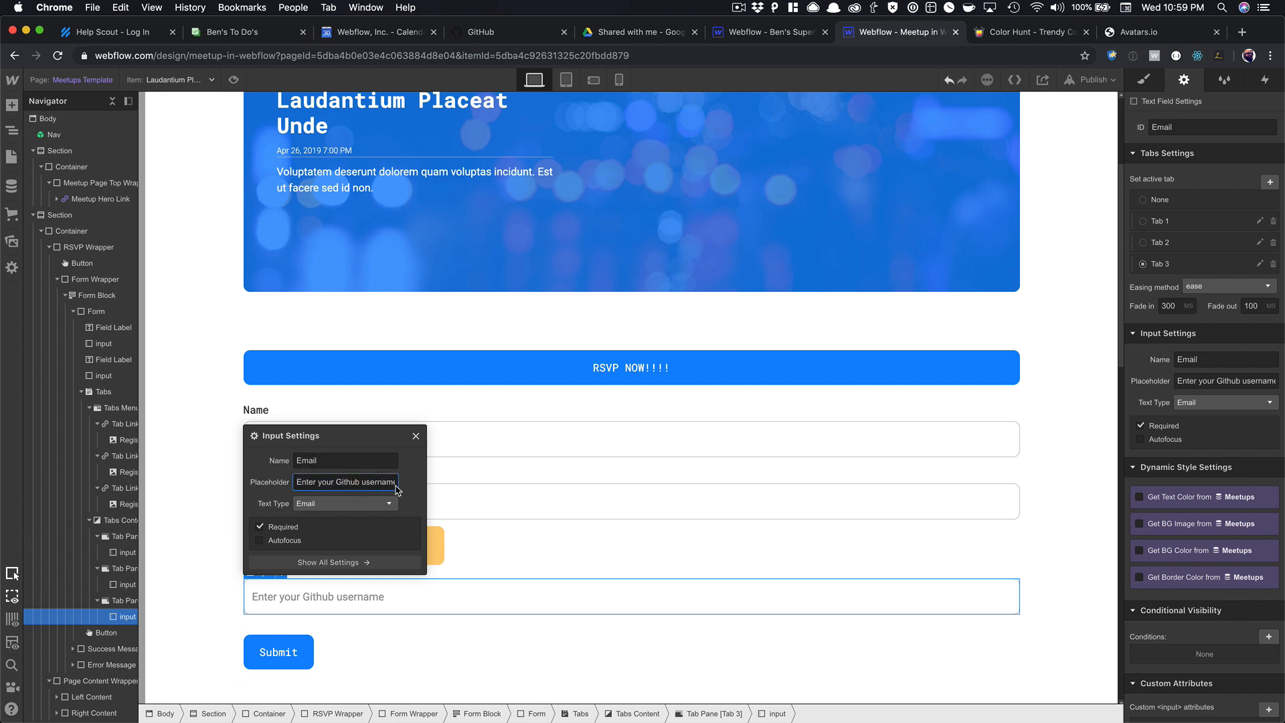
triple_click(391, 483)
key(Right)
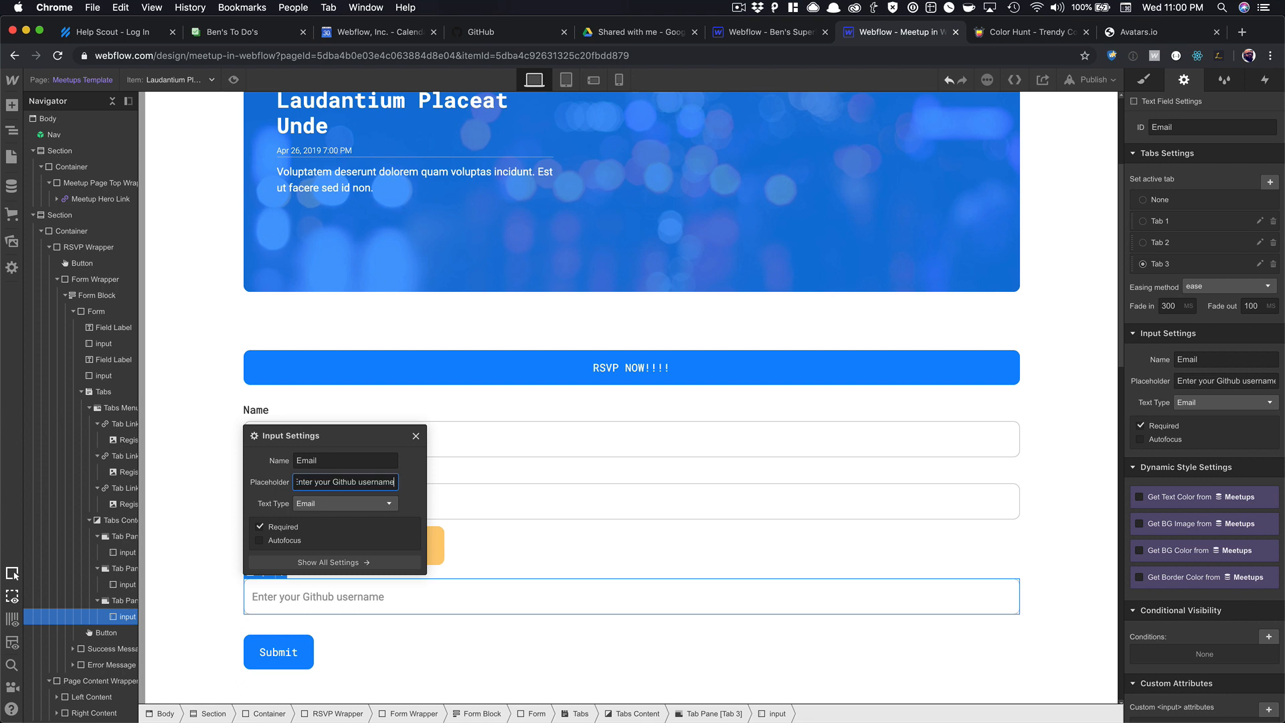
key(super+a)
key(Right)
drag(334, 482, 392, 482)
text(email)
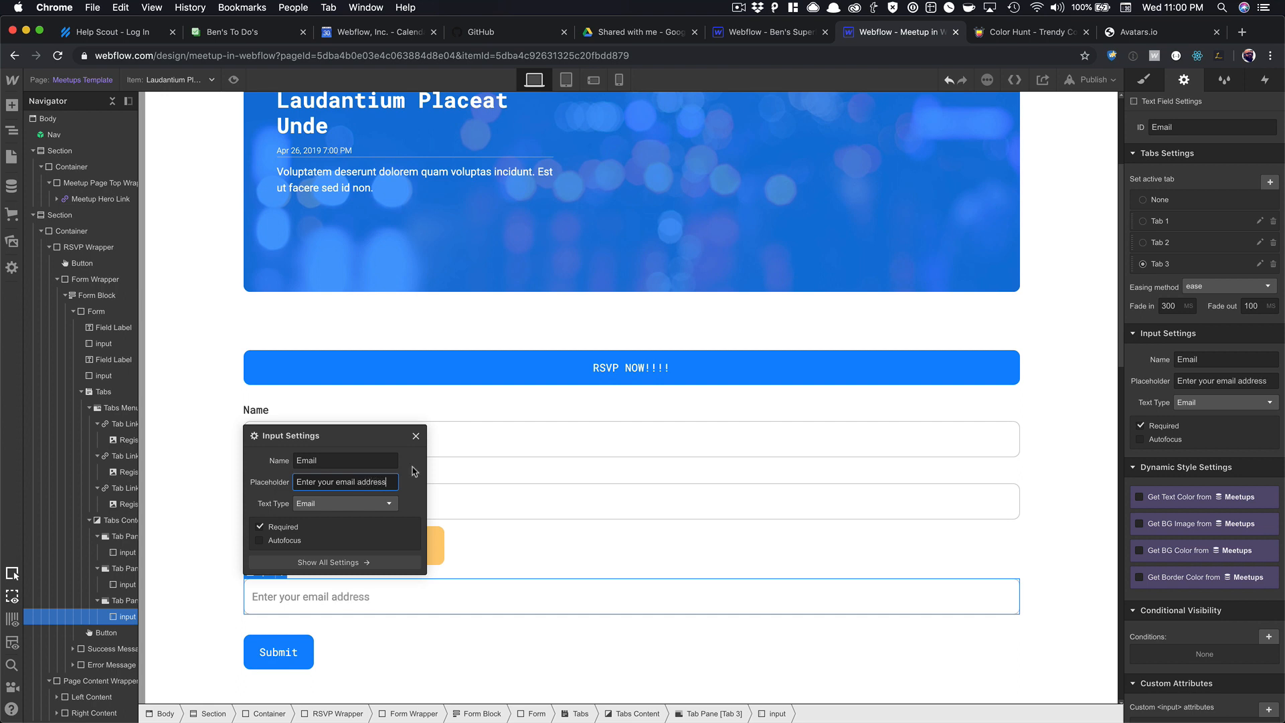
click(415, 436)
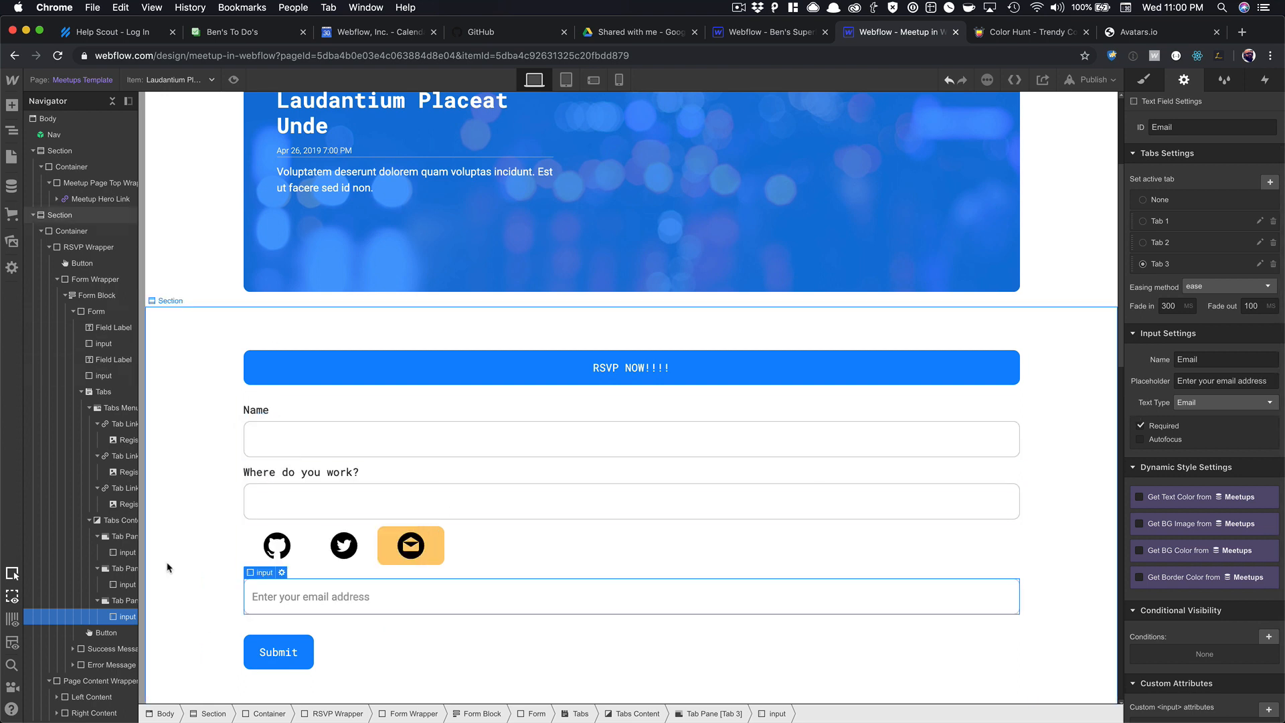
Set the Twitter and Github inputs to Plain text and make Tab 1 the default tab.
click(118, 585)
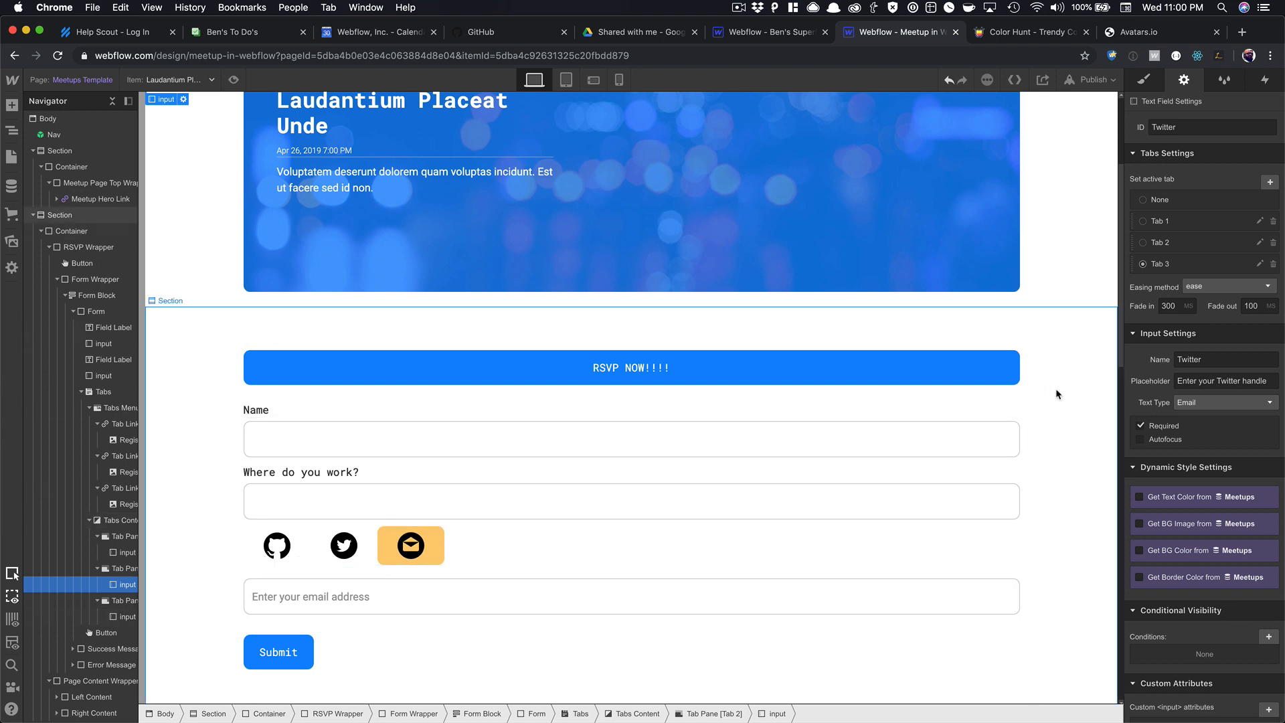
click(1185, 402)
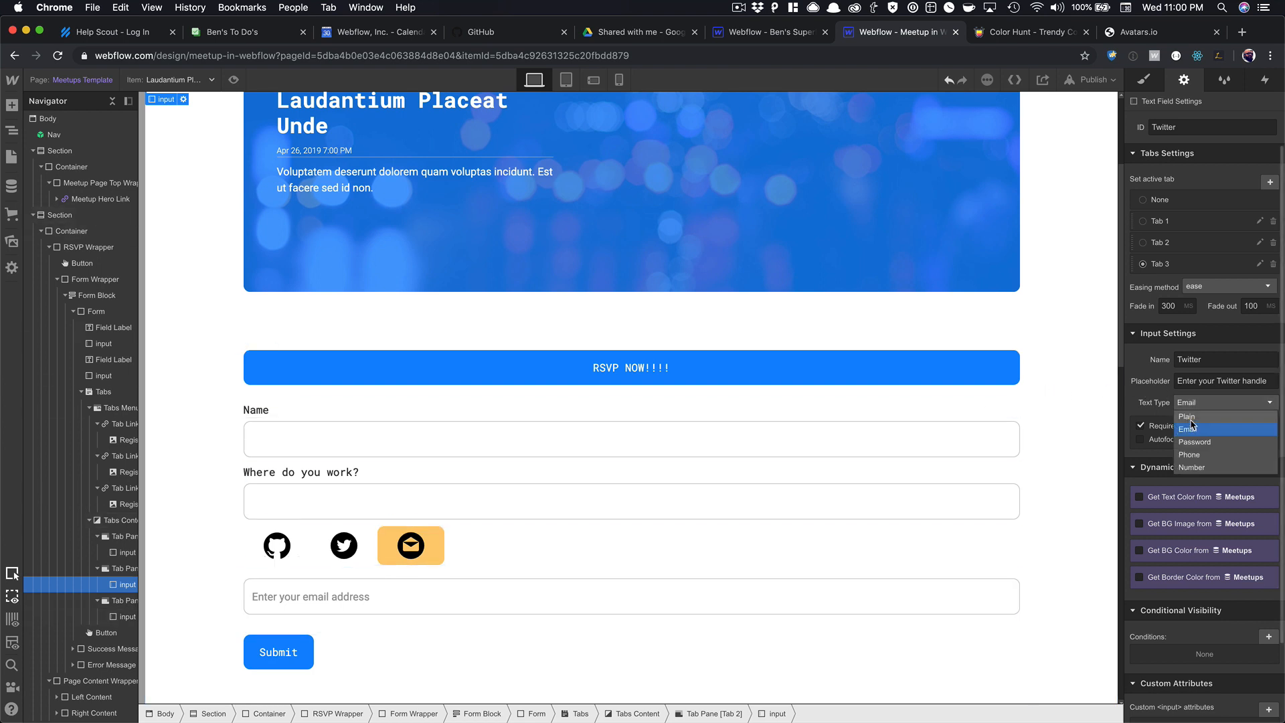
click(1189, 428)
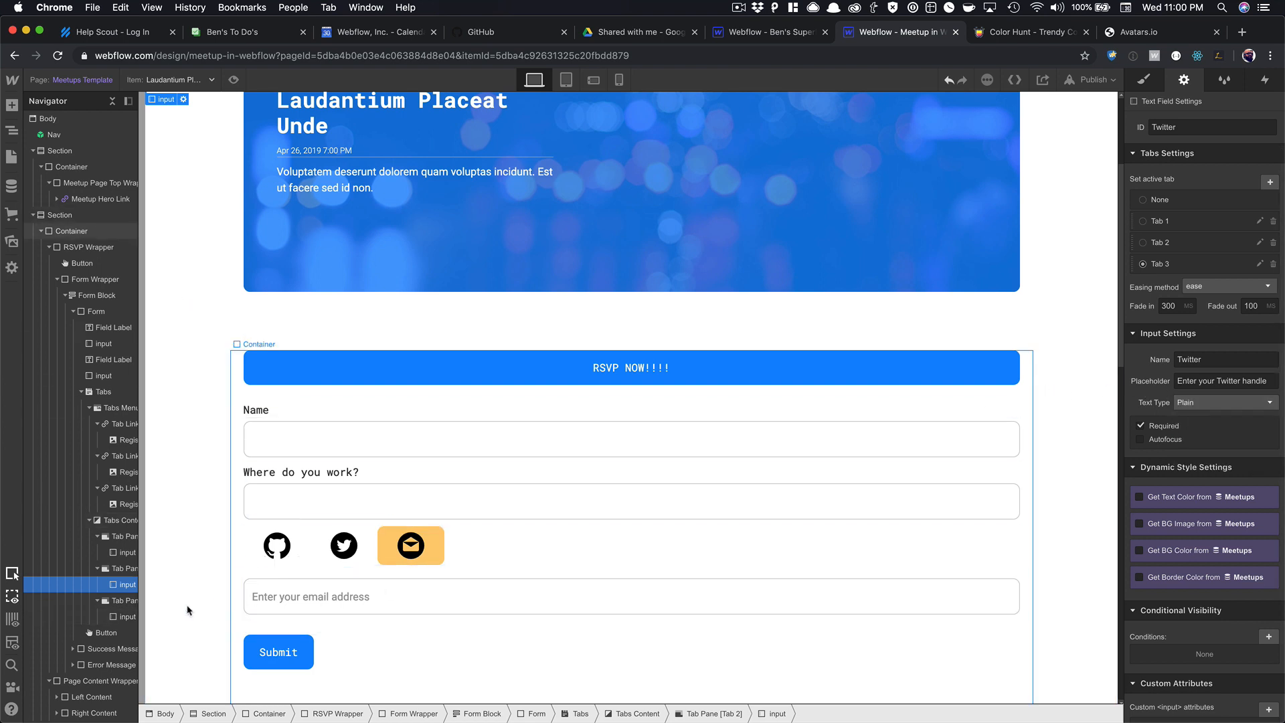
click(126, 552)
click(1205, 402)
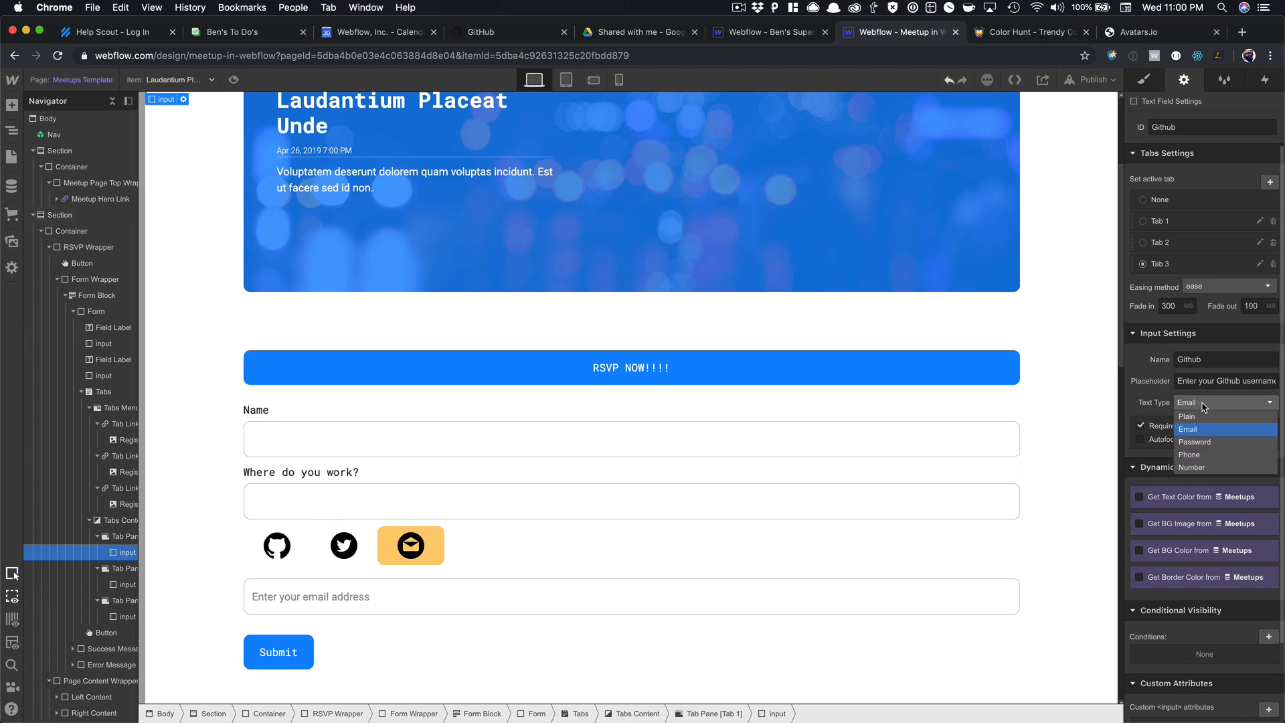
click(1188, 416)
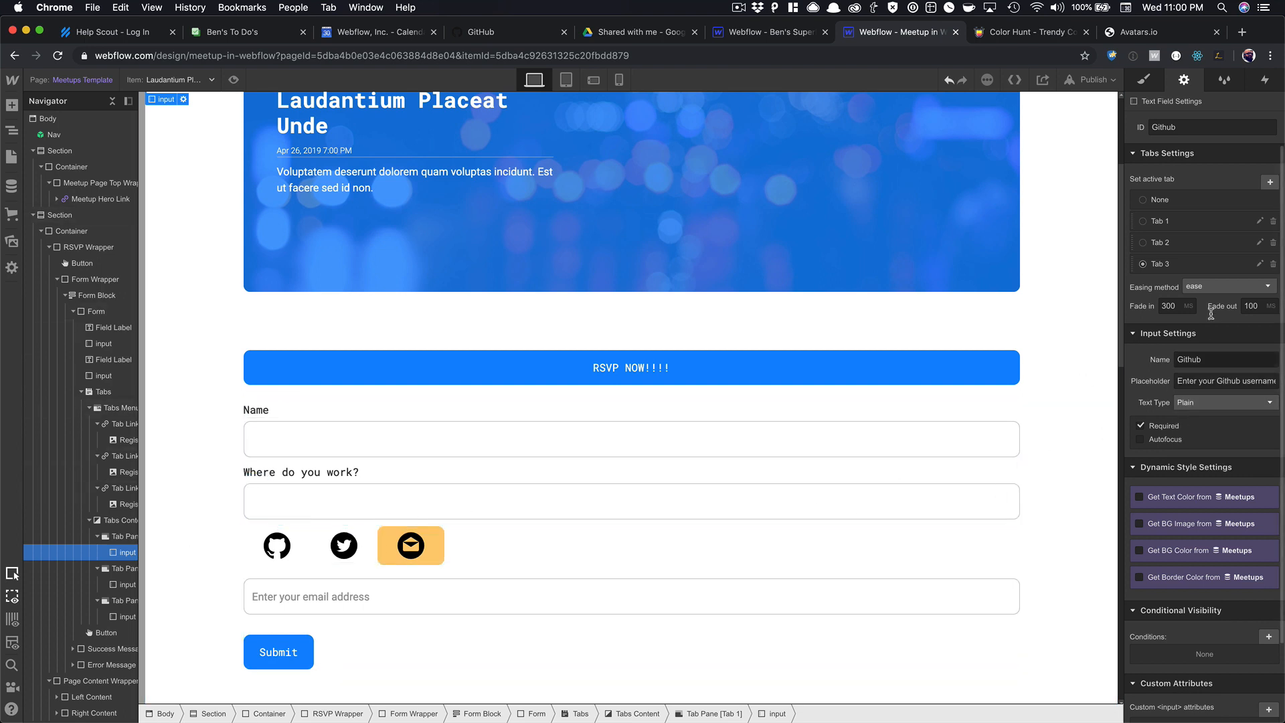
click(1155, 217)
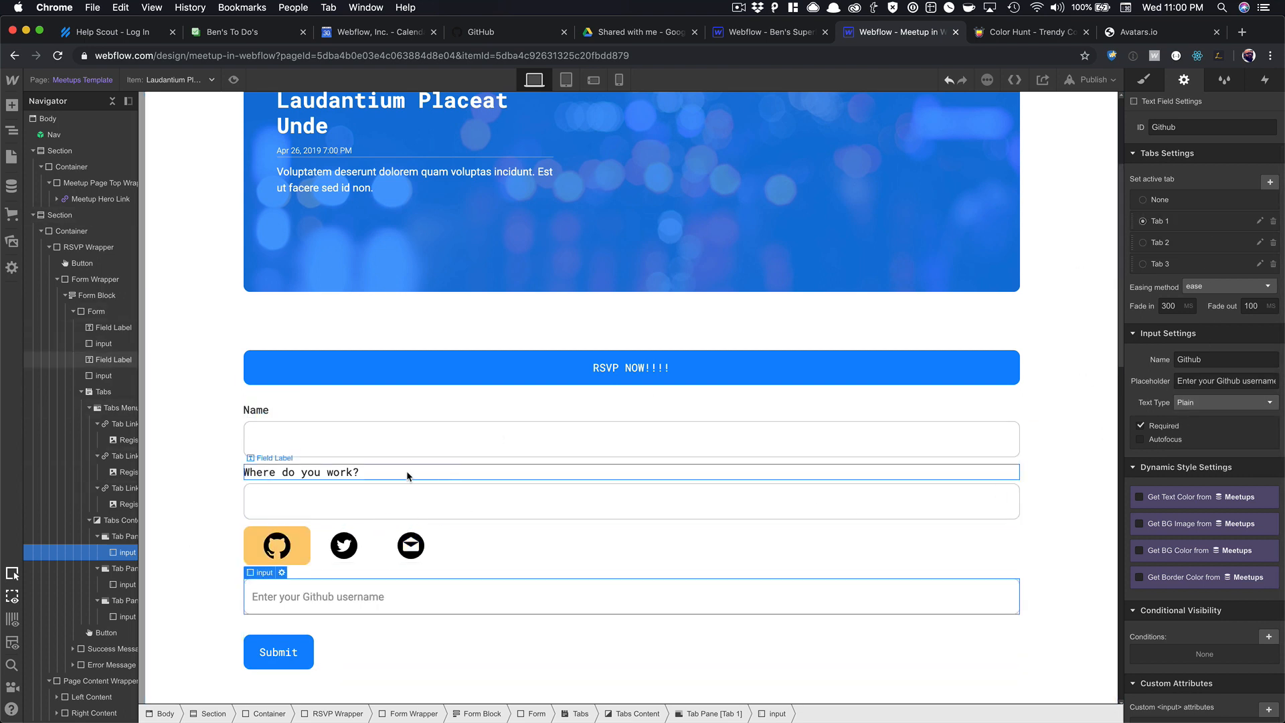
Set the Where do you work? input's text type to Plain.
click(355, 500)
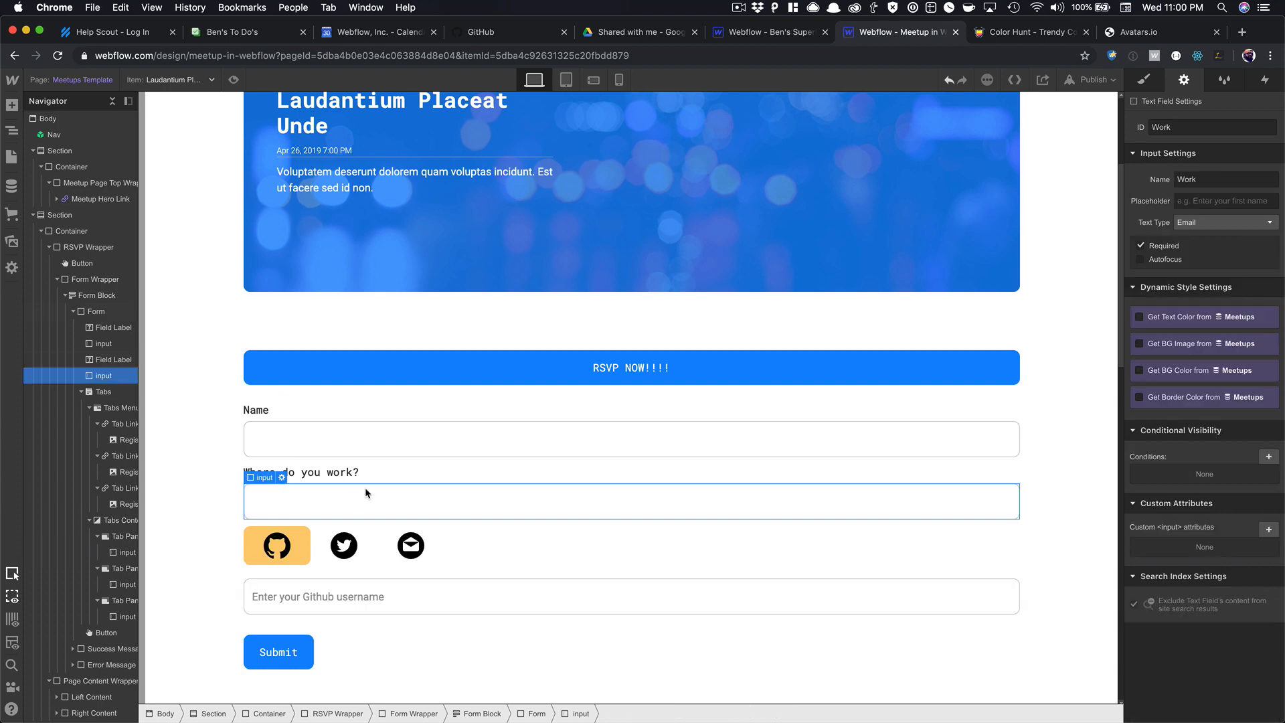
click(1211, 222)
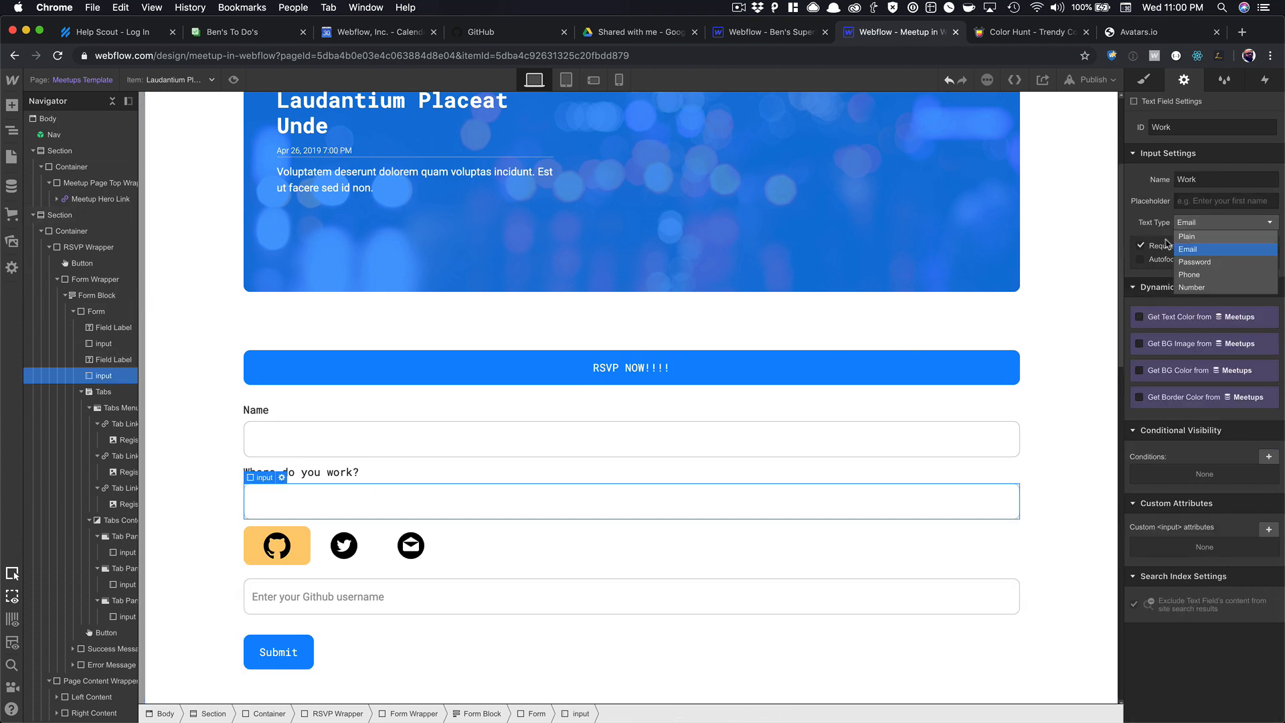
click(392, 441)
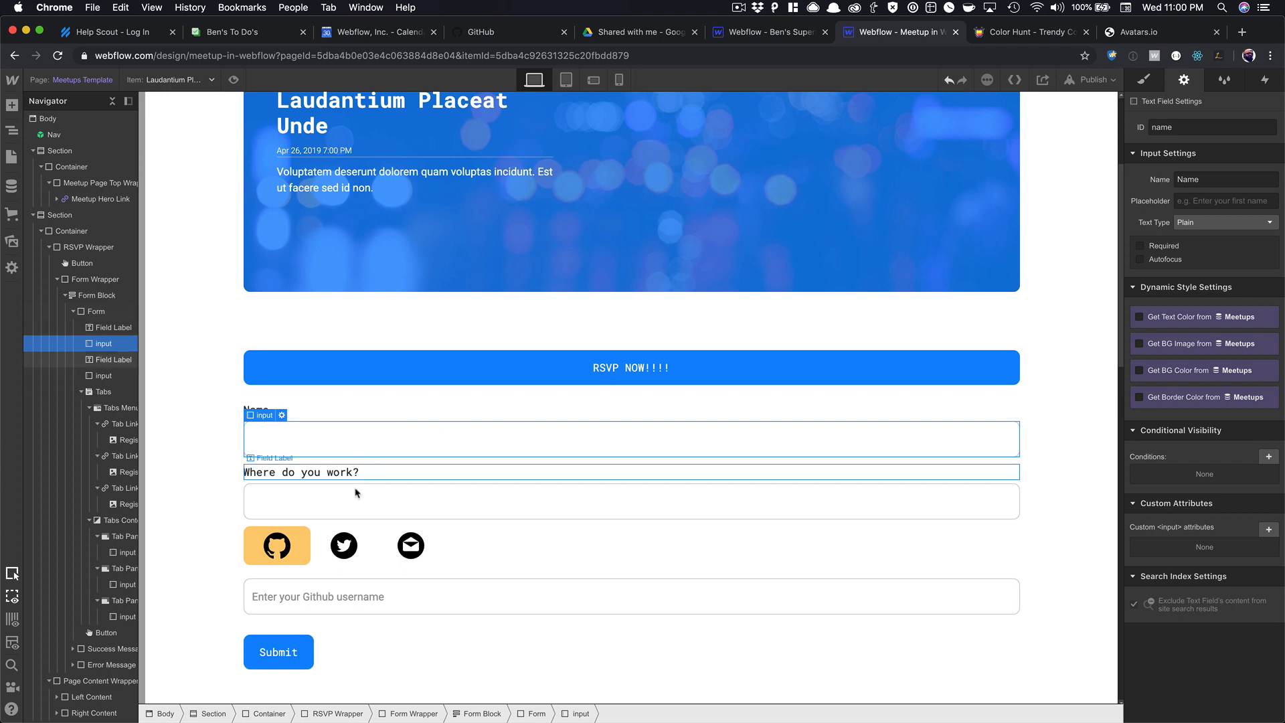
click(356, 498)
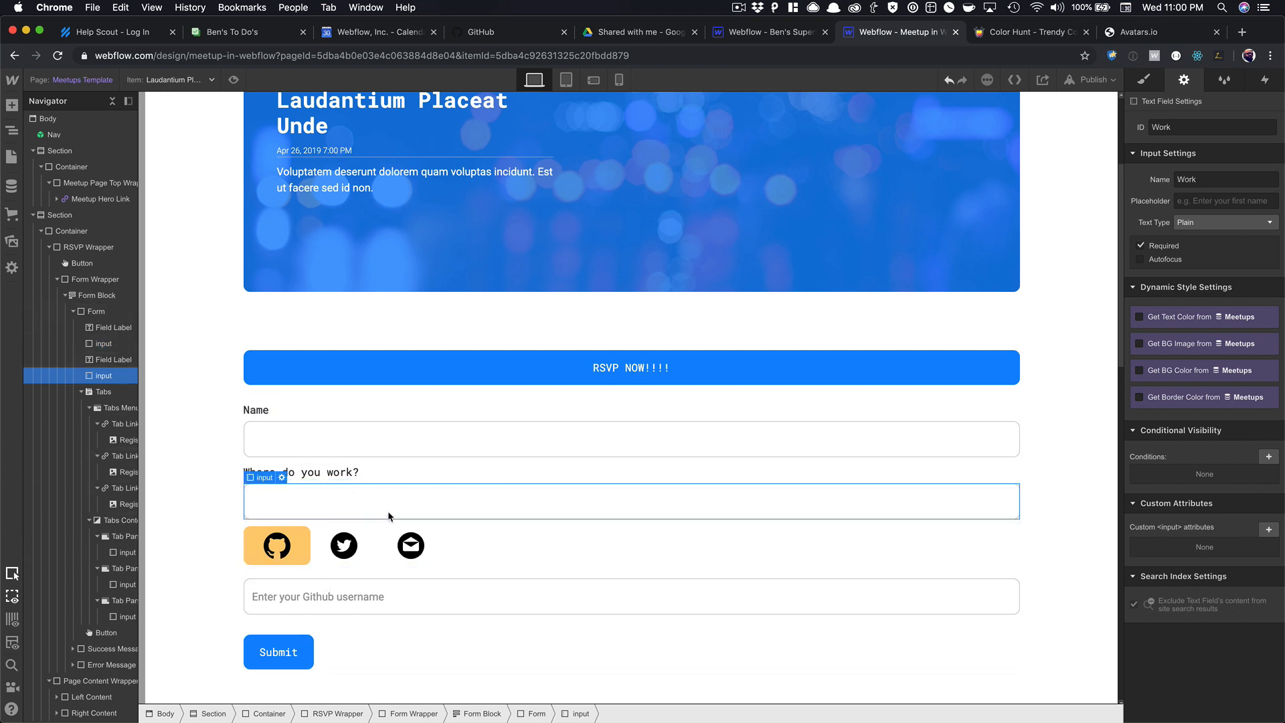
scroll(389, 516, down, 1)
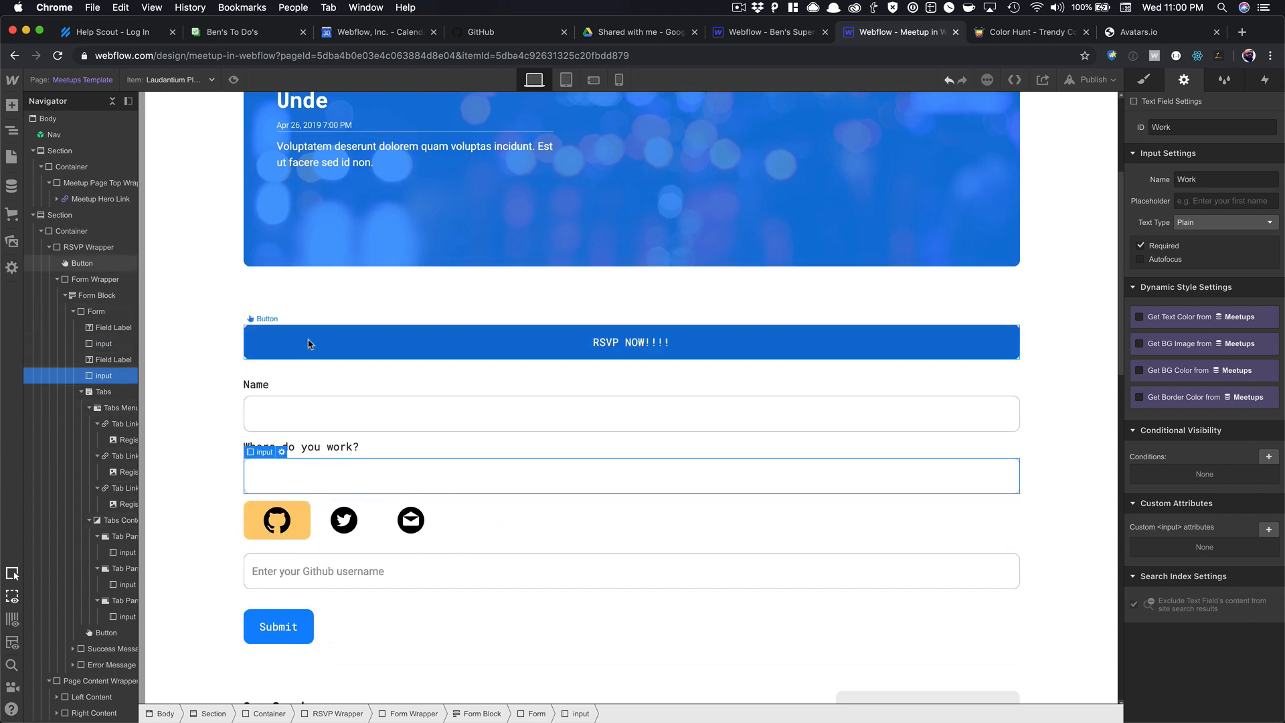
click(233, 81)
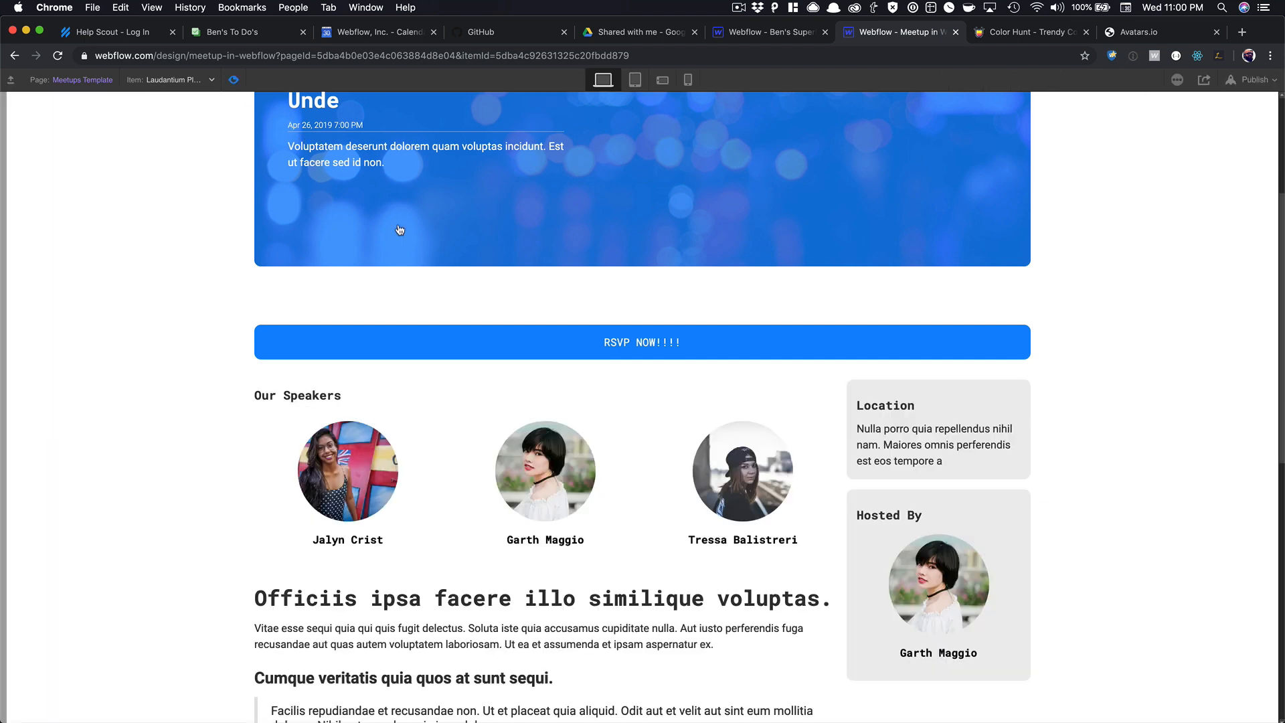
click(568, 351)
click(392, 417)
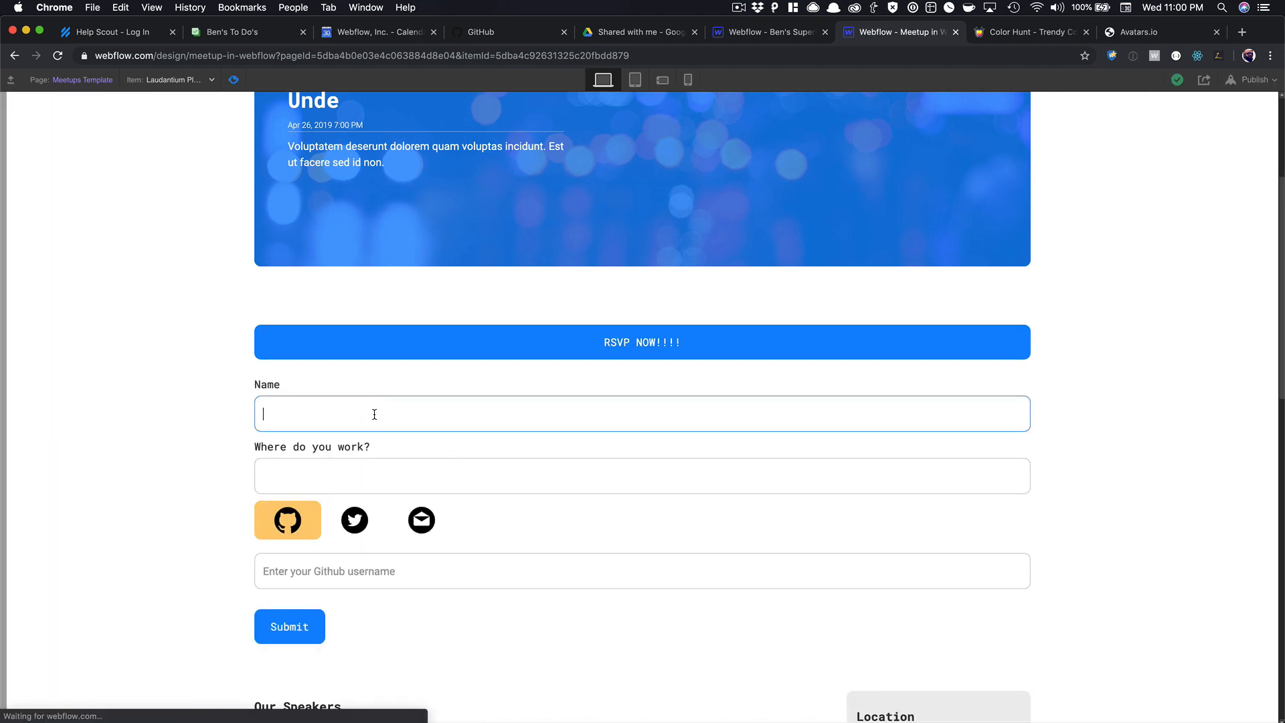
click(341, 475)
click(341, 525)
click(429, 527)
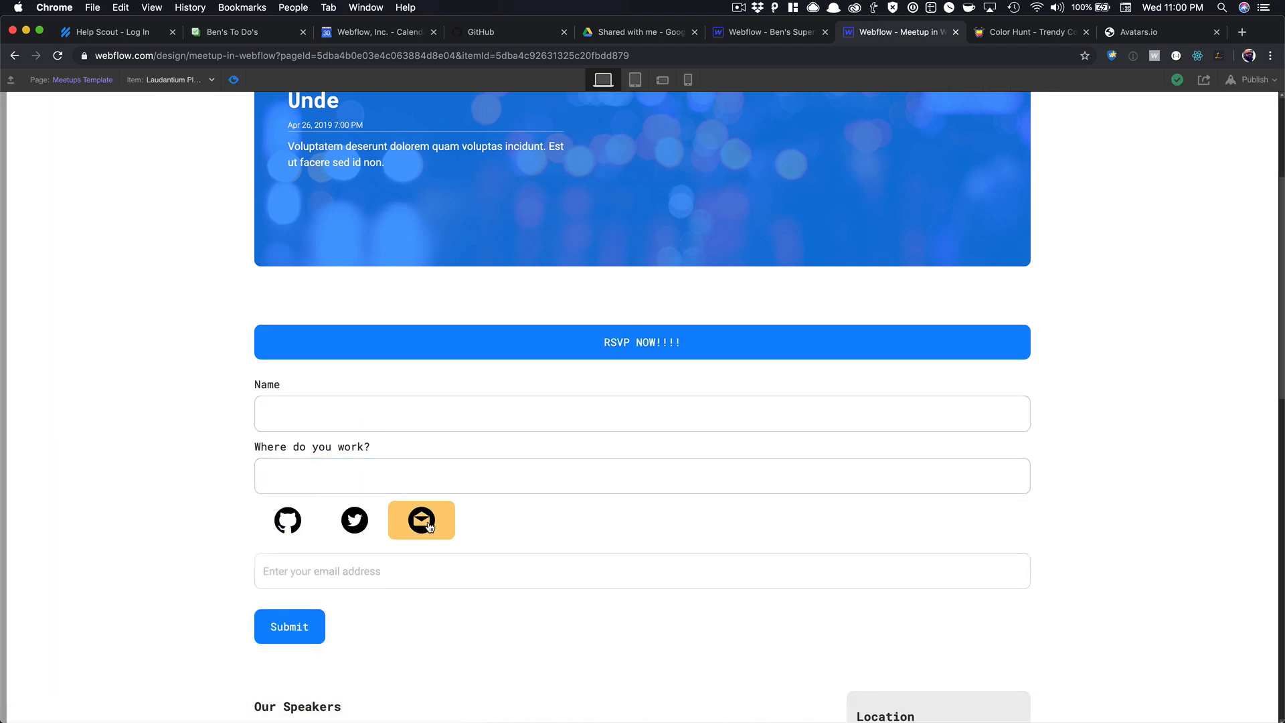
click(355, 520)
click(288, 520)
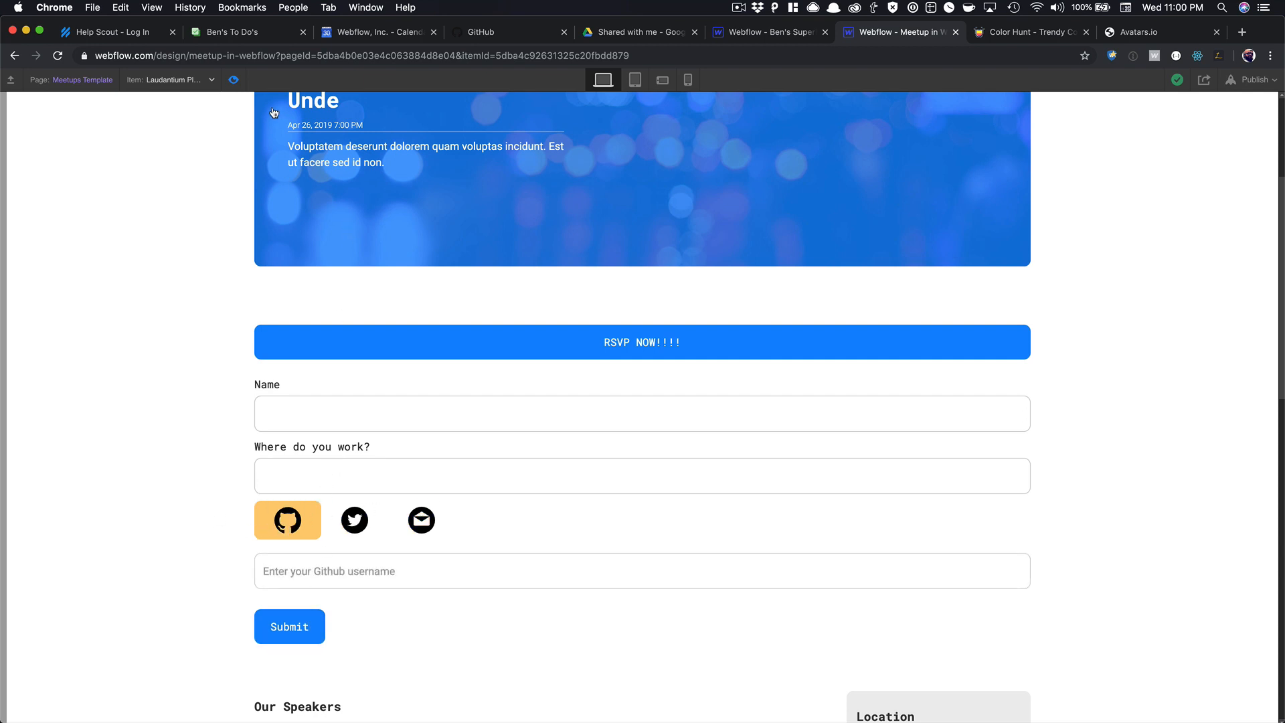
click(233, 80)
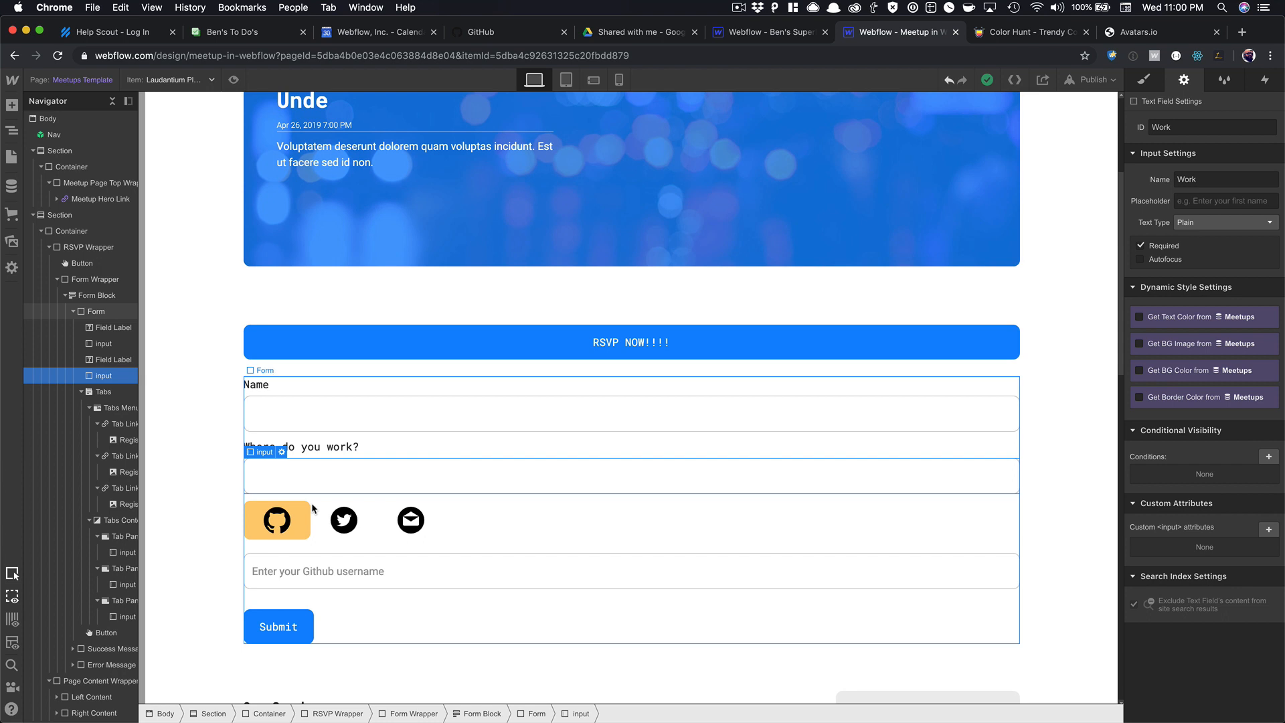
Duplicate the 'Where do you work?' label below the work input and reword it 'What service would you like to register with?'.
click(310, 450)
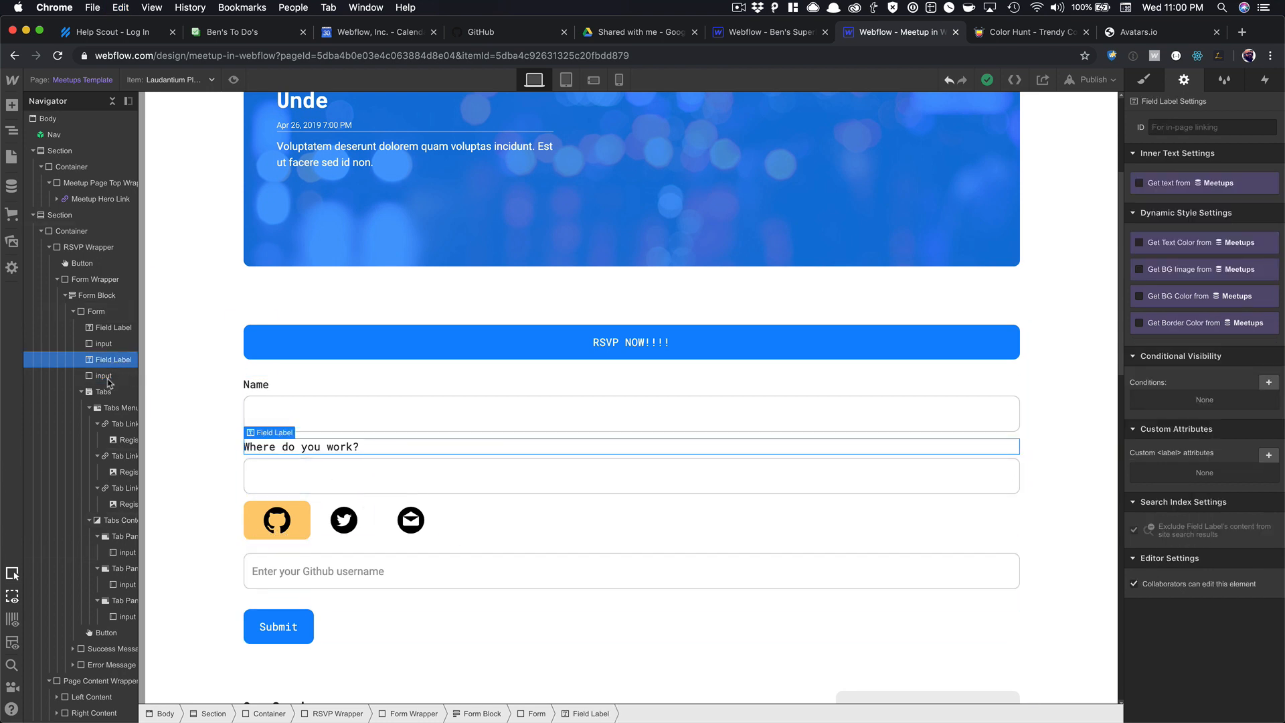
click(107, 377)
key(super+v)
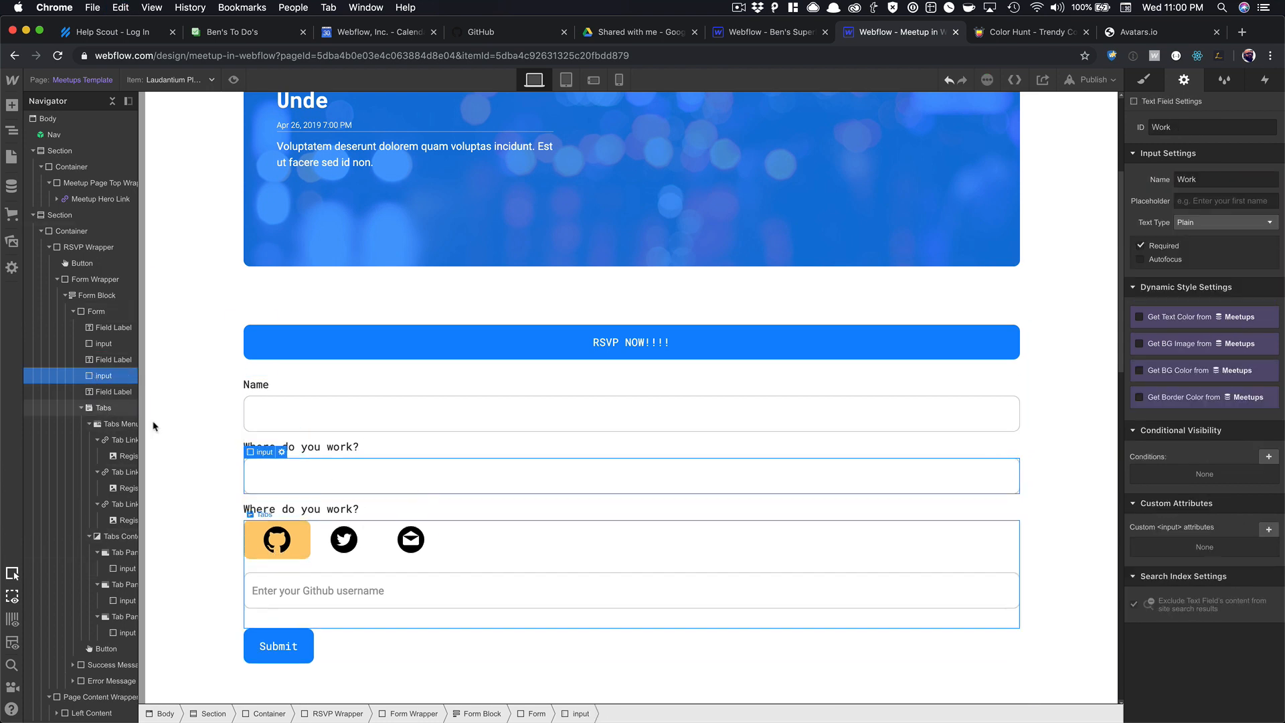
double_click(314, 510)
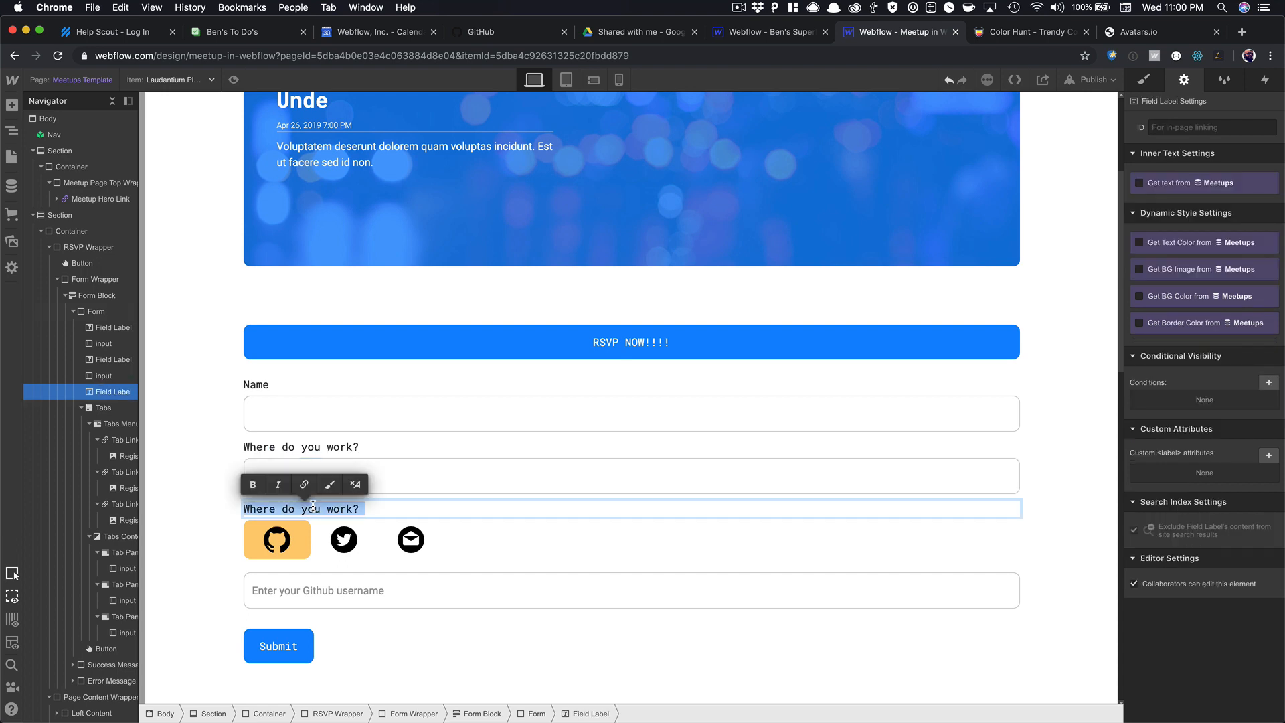
text(Wh)
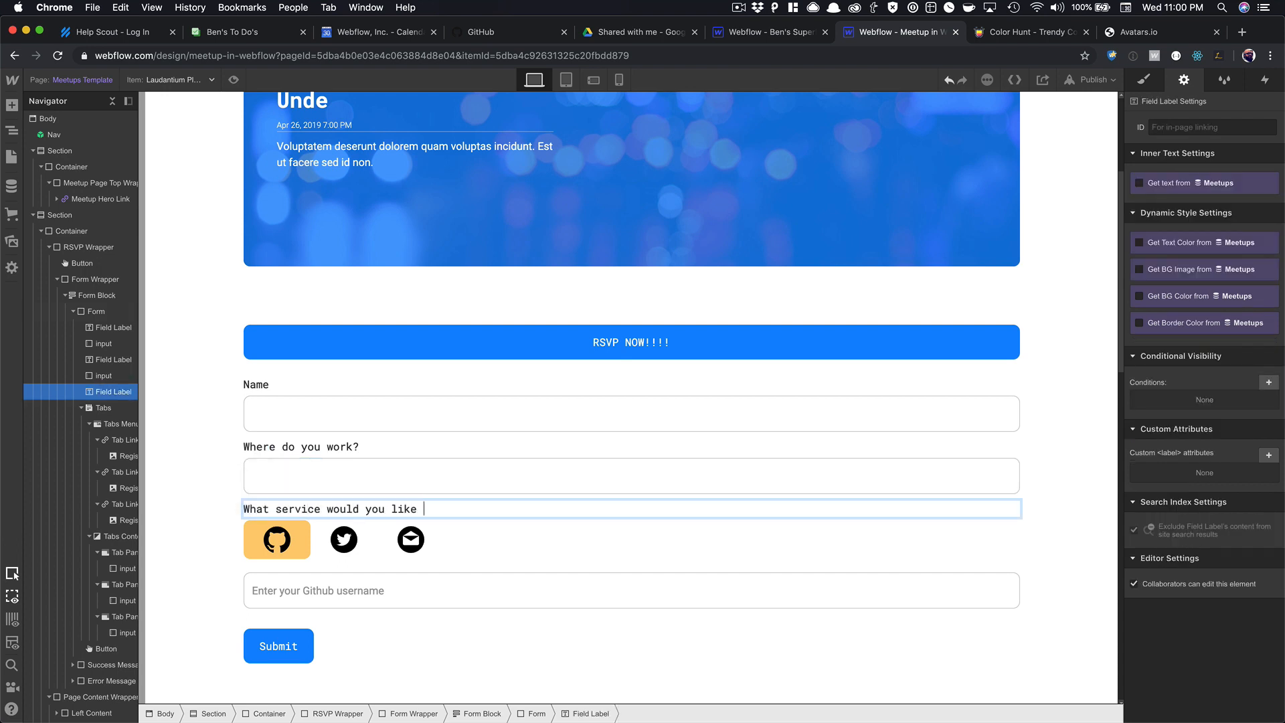
text(gister with?)
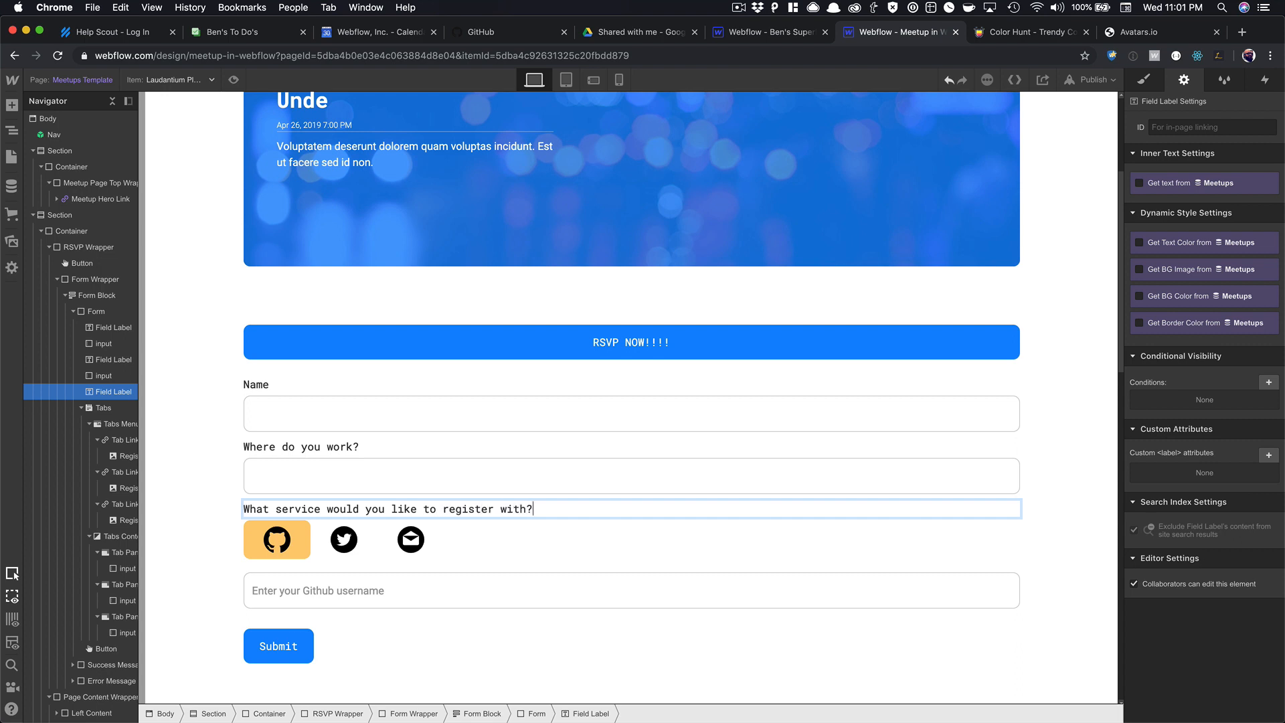
click(516, 510)
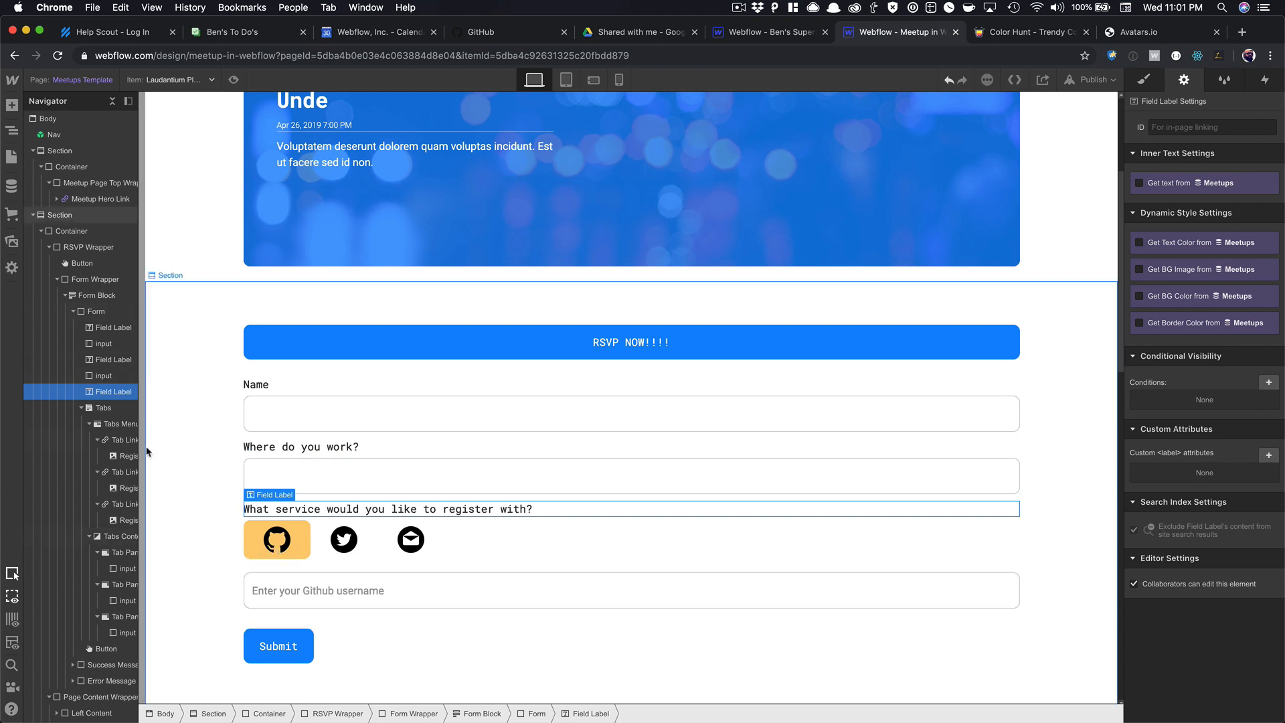
Give the Tabs element a 30 px top margin below the service question.
click(99, 409)
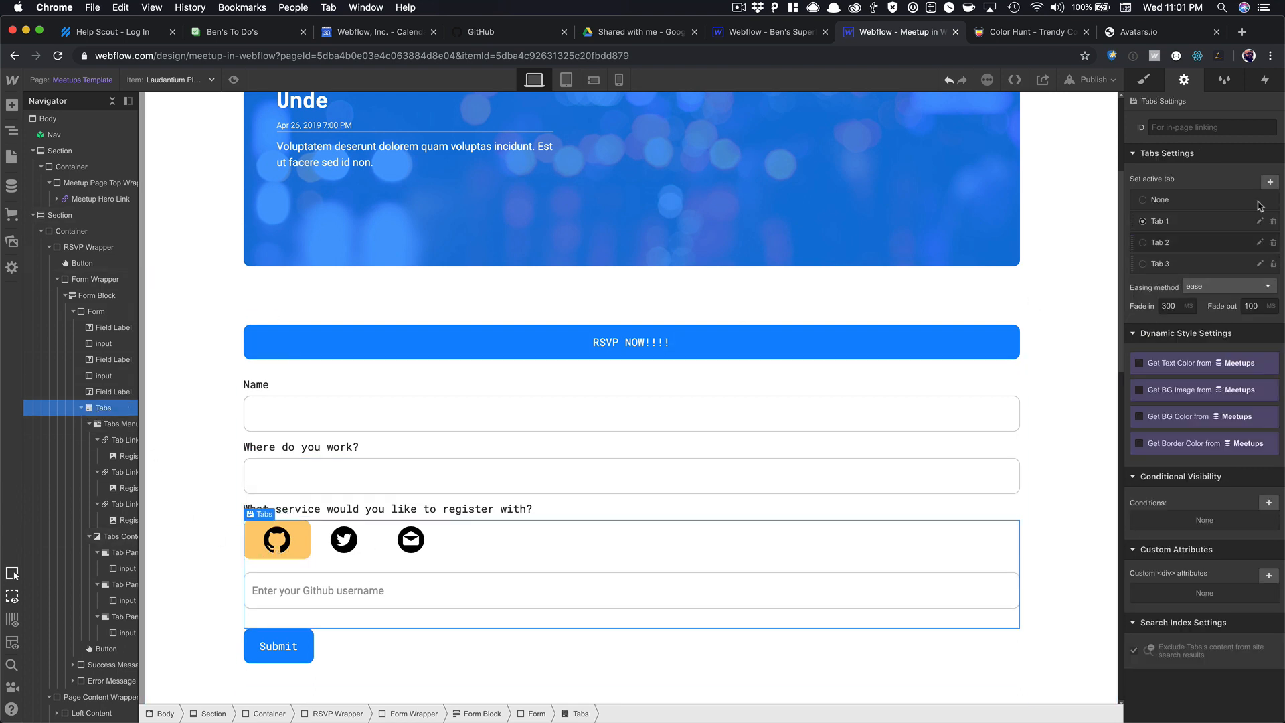
key(s)
drag(1212, 248, 1212, 187)
Preview the page and test the RSVP form's fields and Github, Twitter and Email tabs.
click(234, 80)
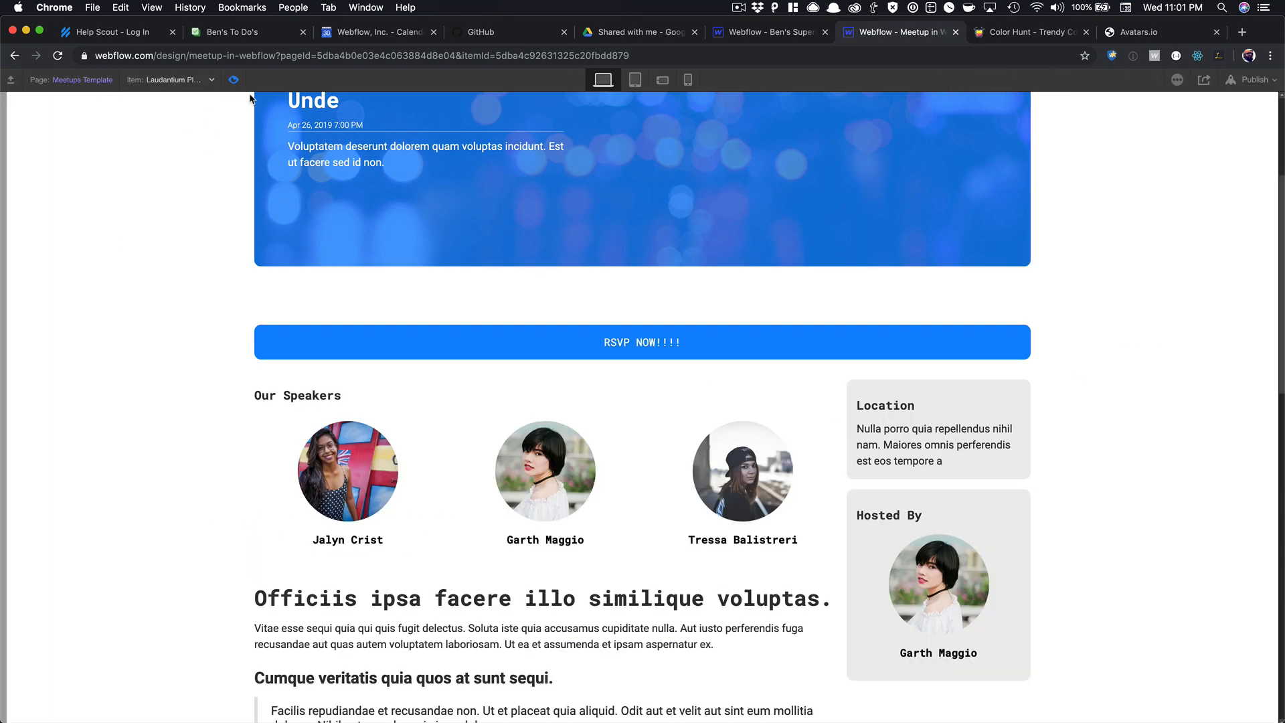
scroll(475, 257, down, 3)
scroll(475, 257, up, 3)
click(602, 314)
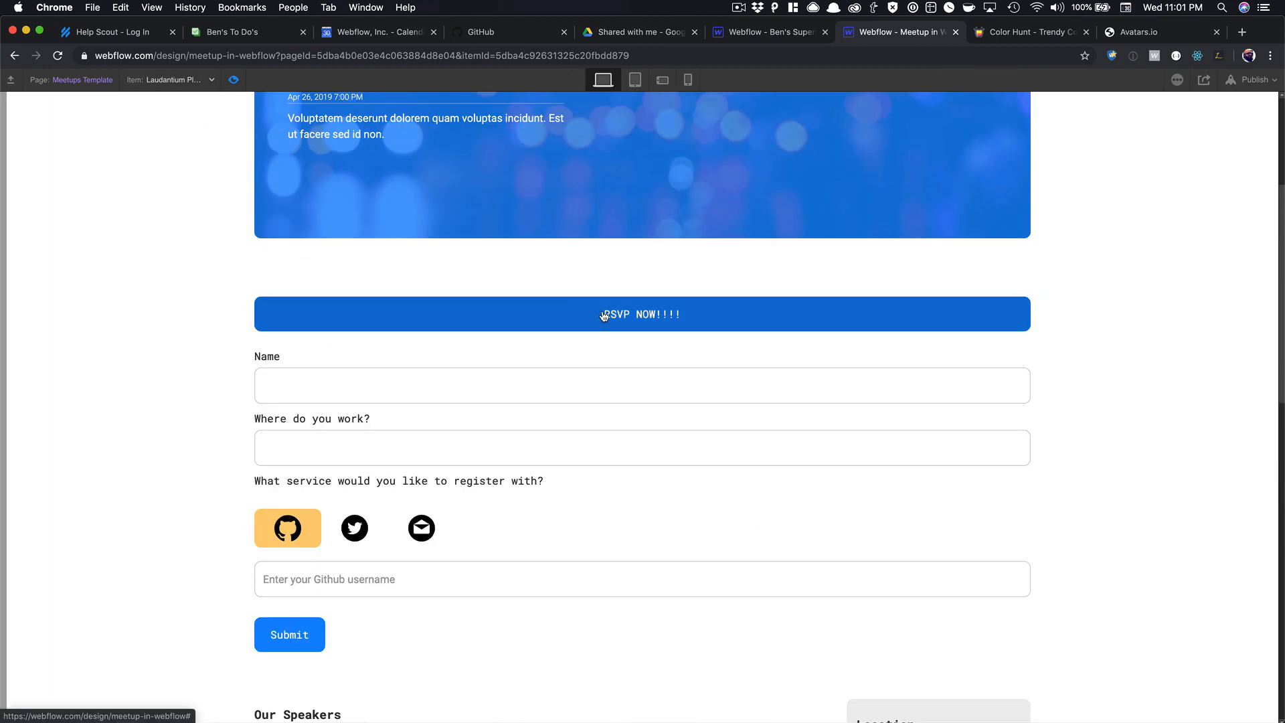
click(333, 386)
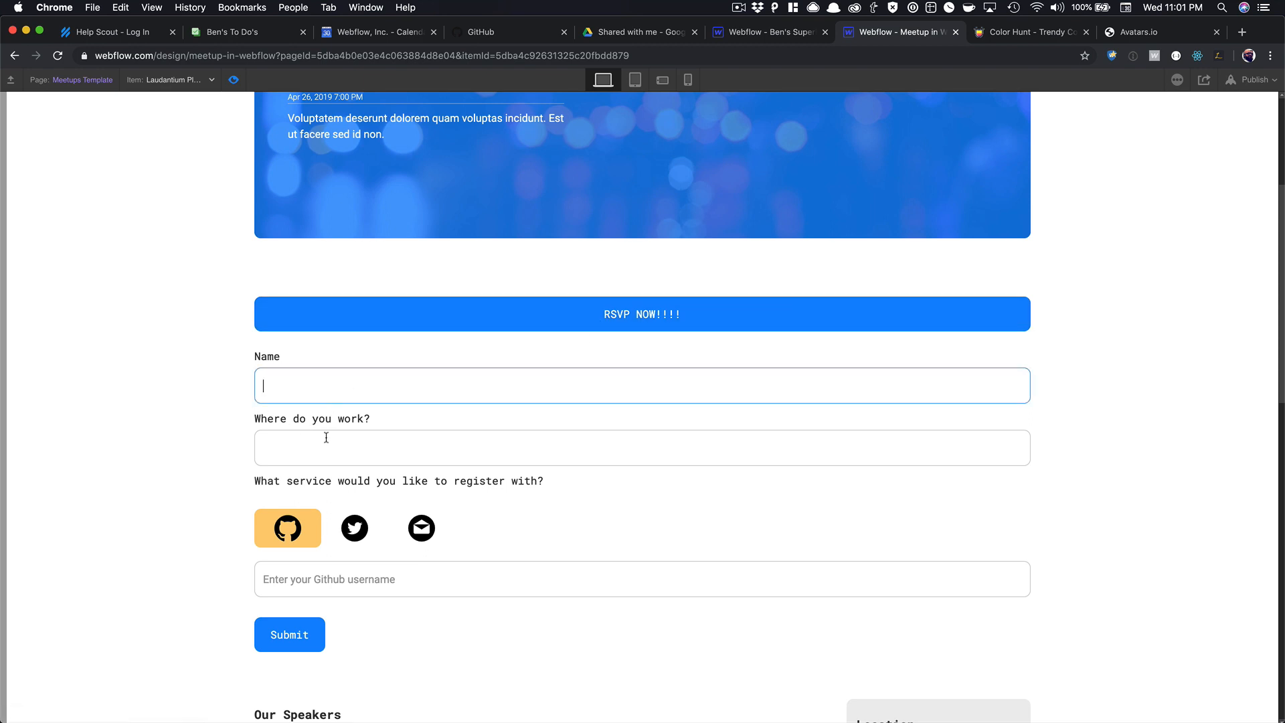
click(326, 438)
click(339, 528)
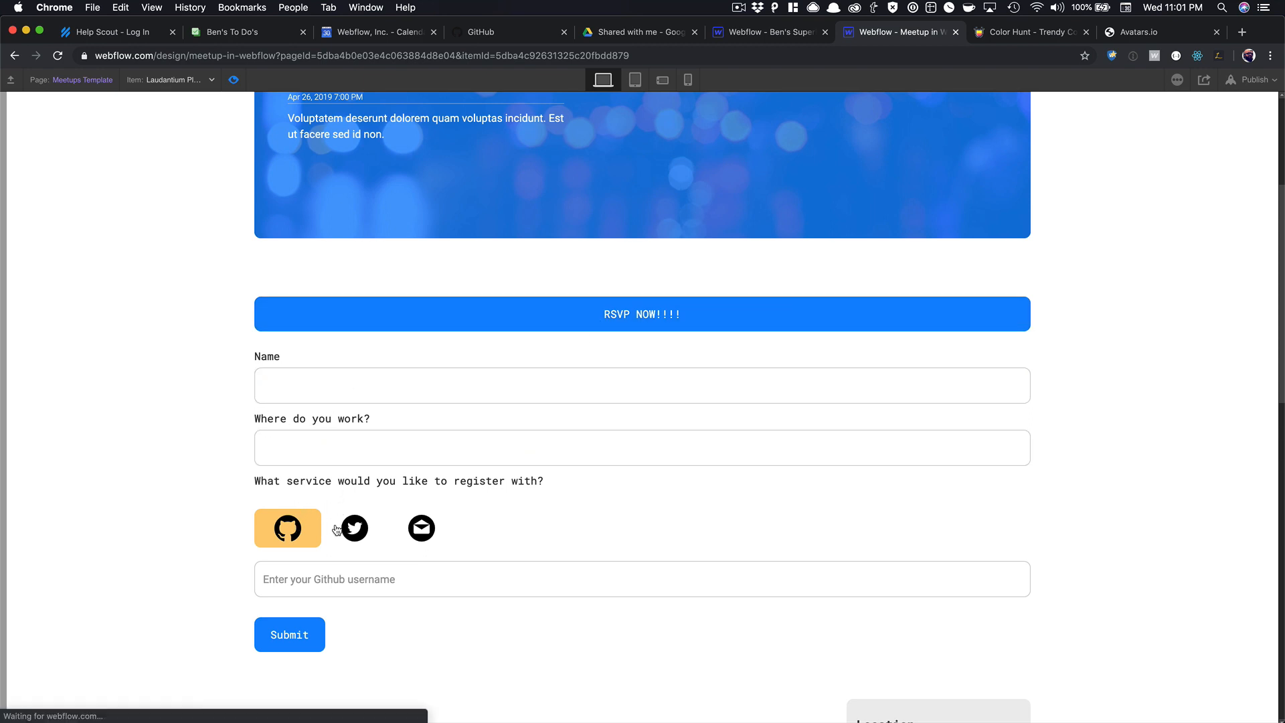
click(420, 530)
click(293, 523)
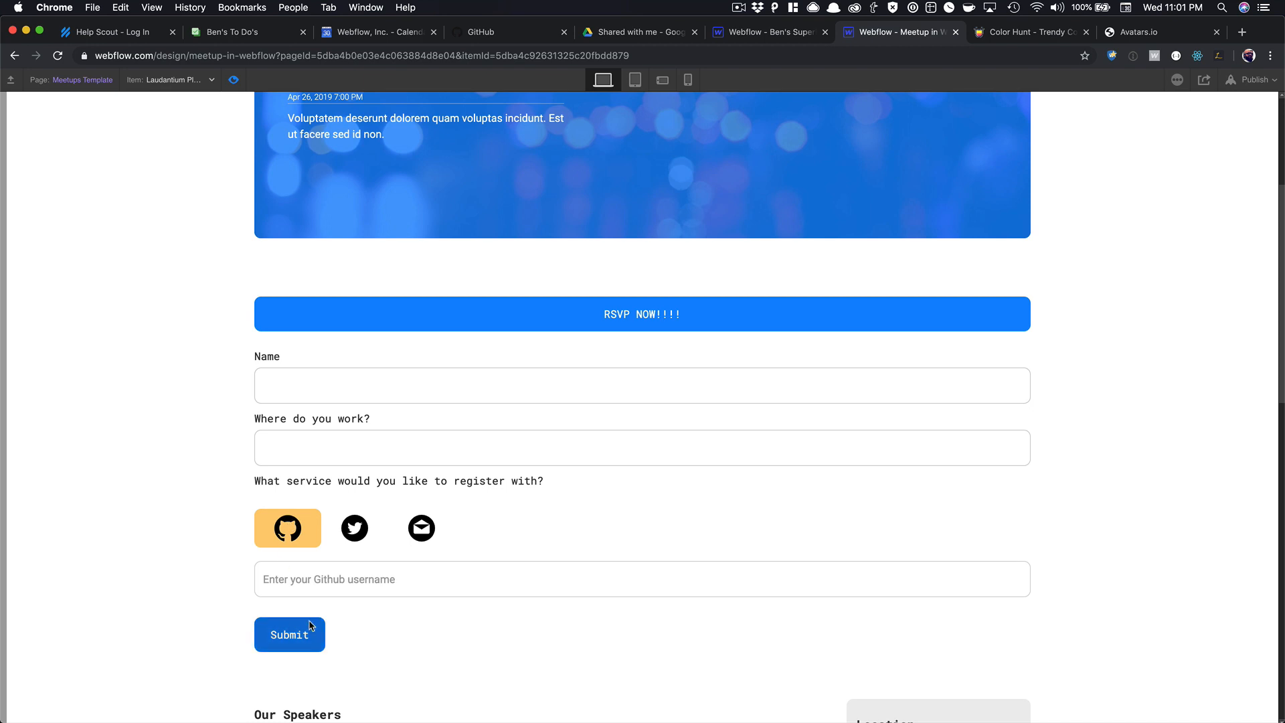
click(235, 80)
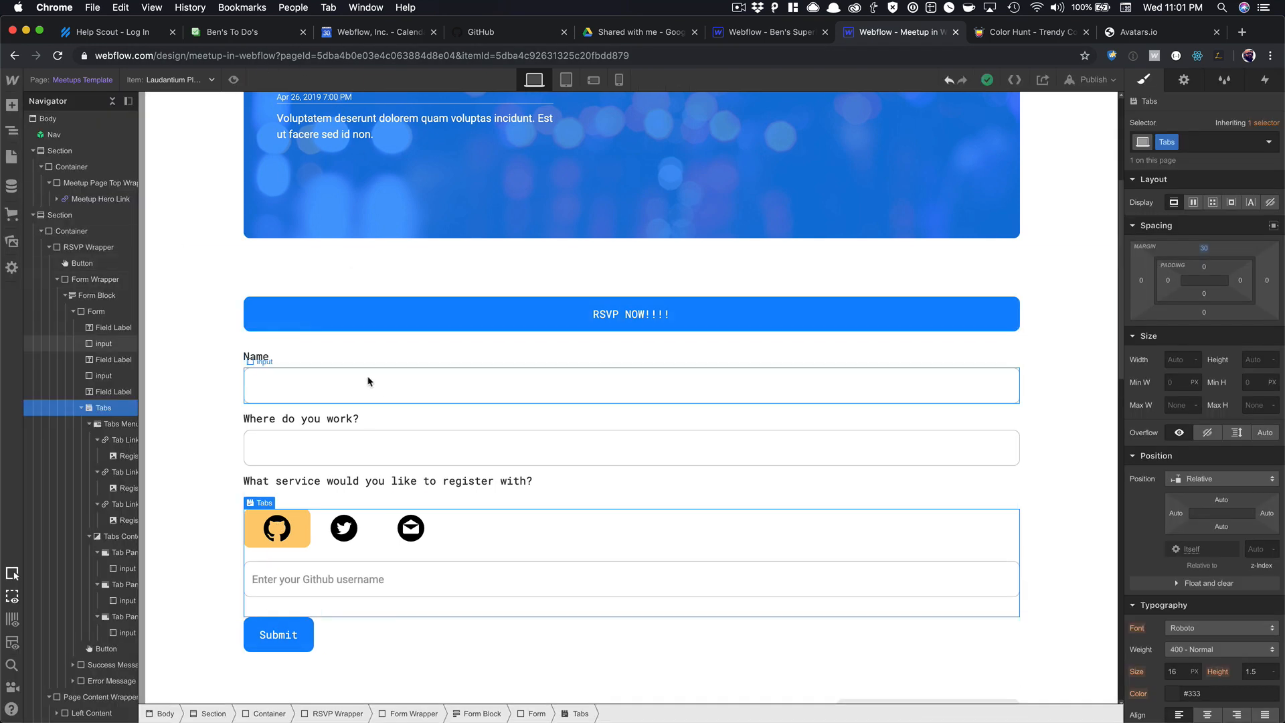
Show the Form Block's success state and give its message a new Success class.
click(97, 295)
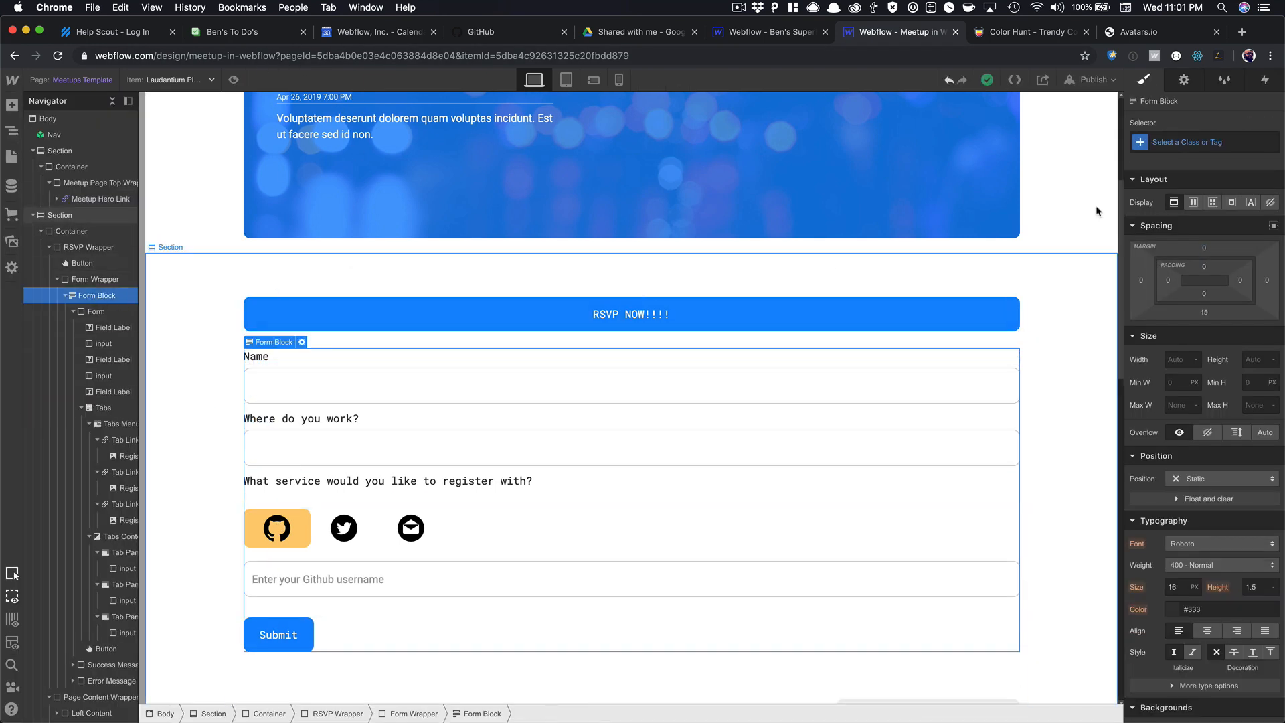
click(1185, 79)
click(1221, 185)
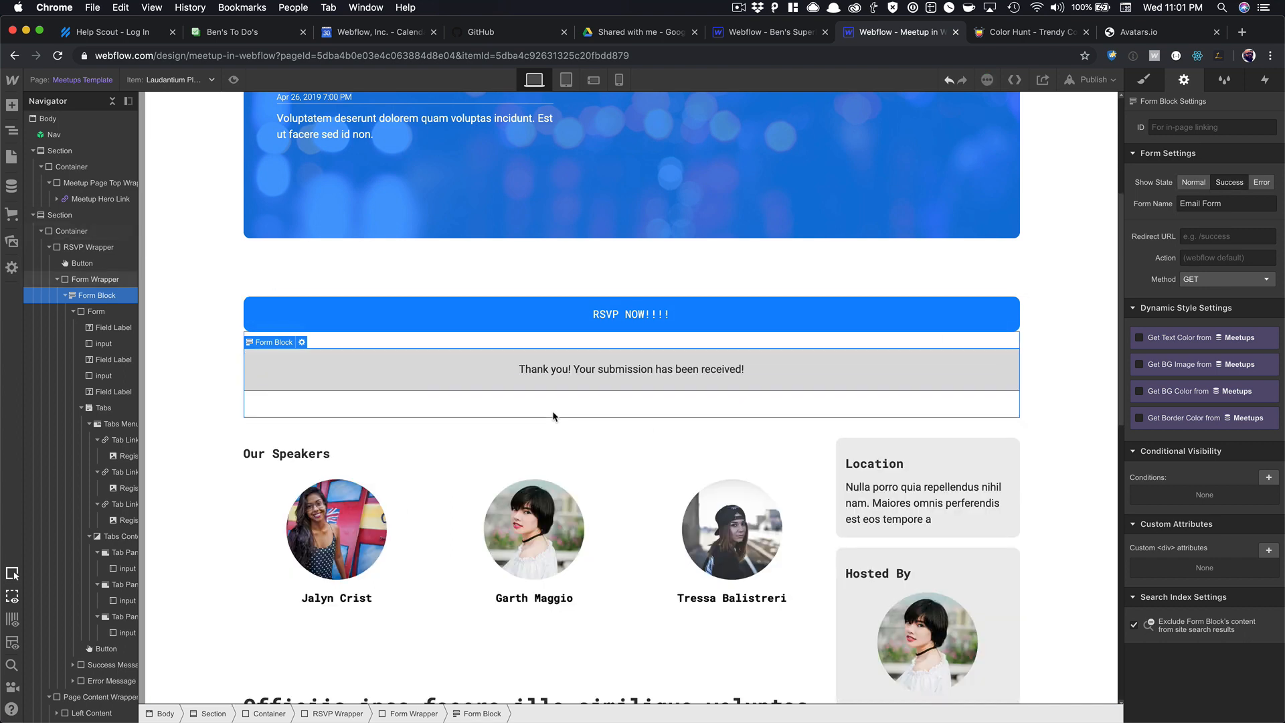
click(1150, 81)
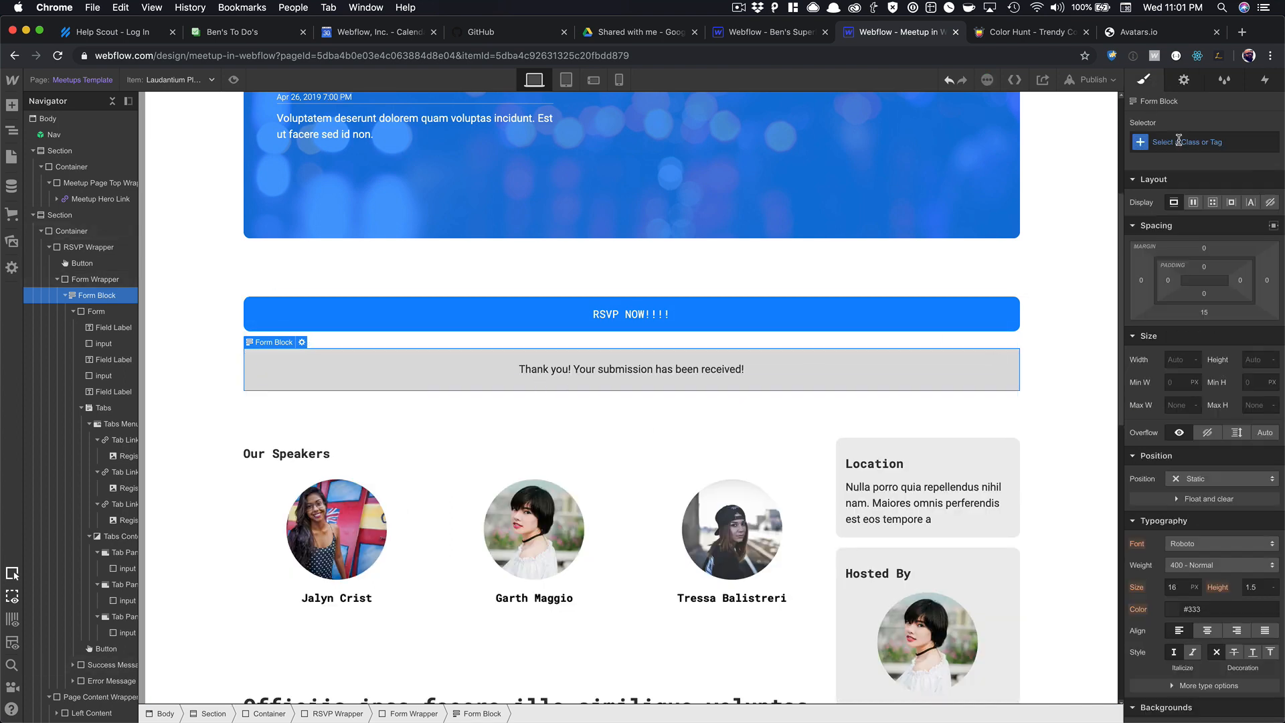
click(785, 376)
click(785, 387)
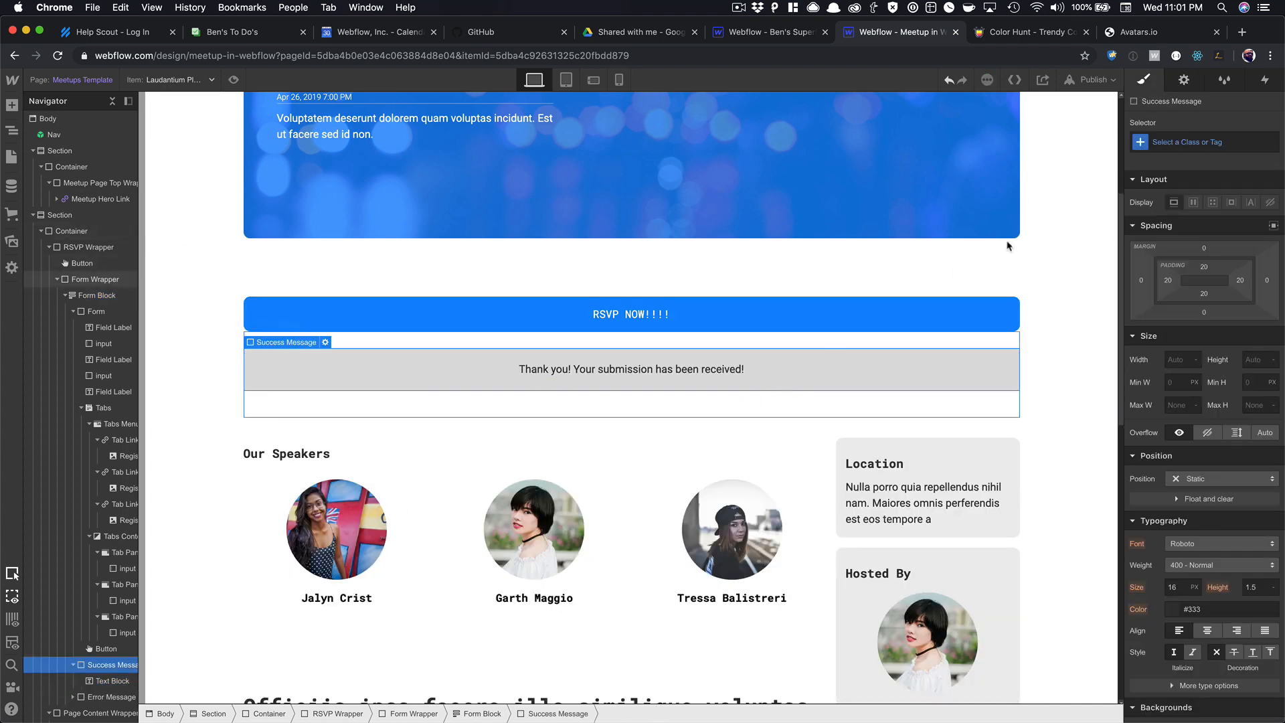
key(super+Return)
text(Succ)
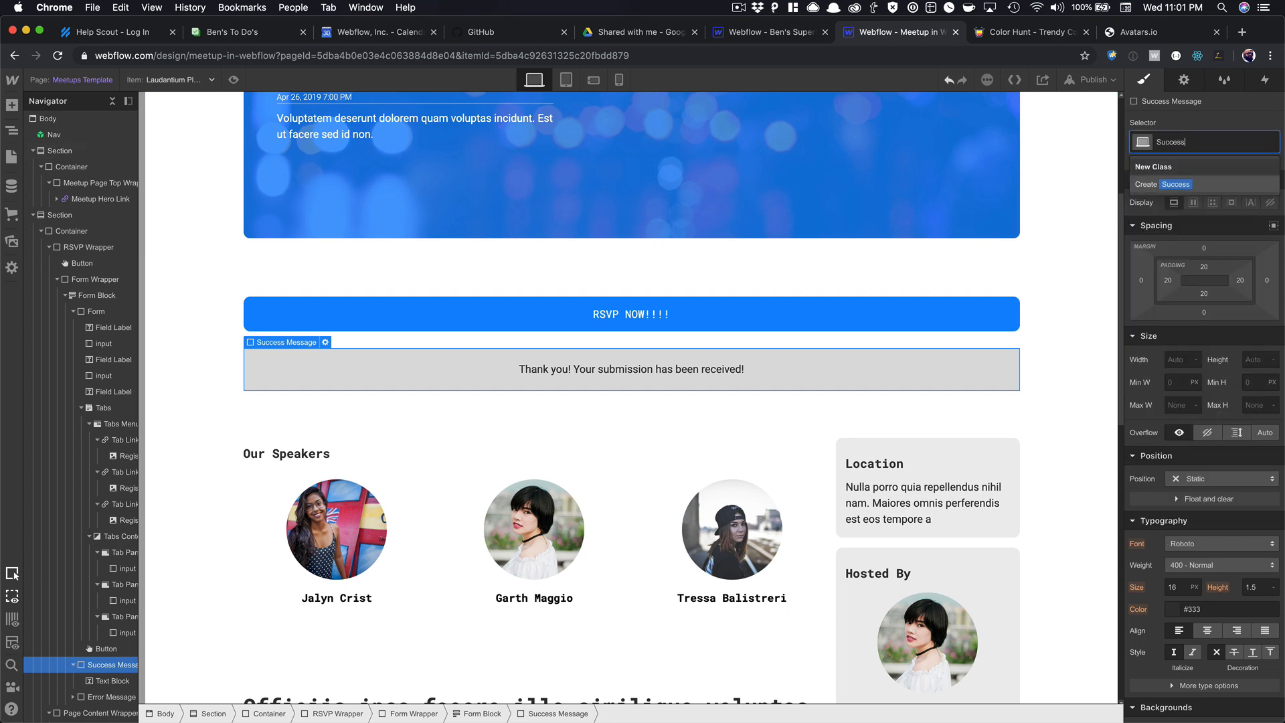
text(ess)
key(Return)
Style the Success message with a transparent background, 500 Medium weight and Roboto Mono.
click(1184, 80)
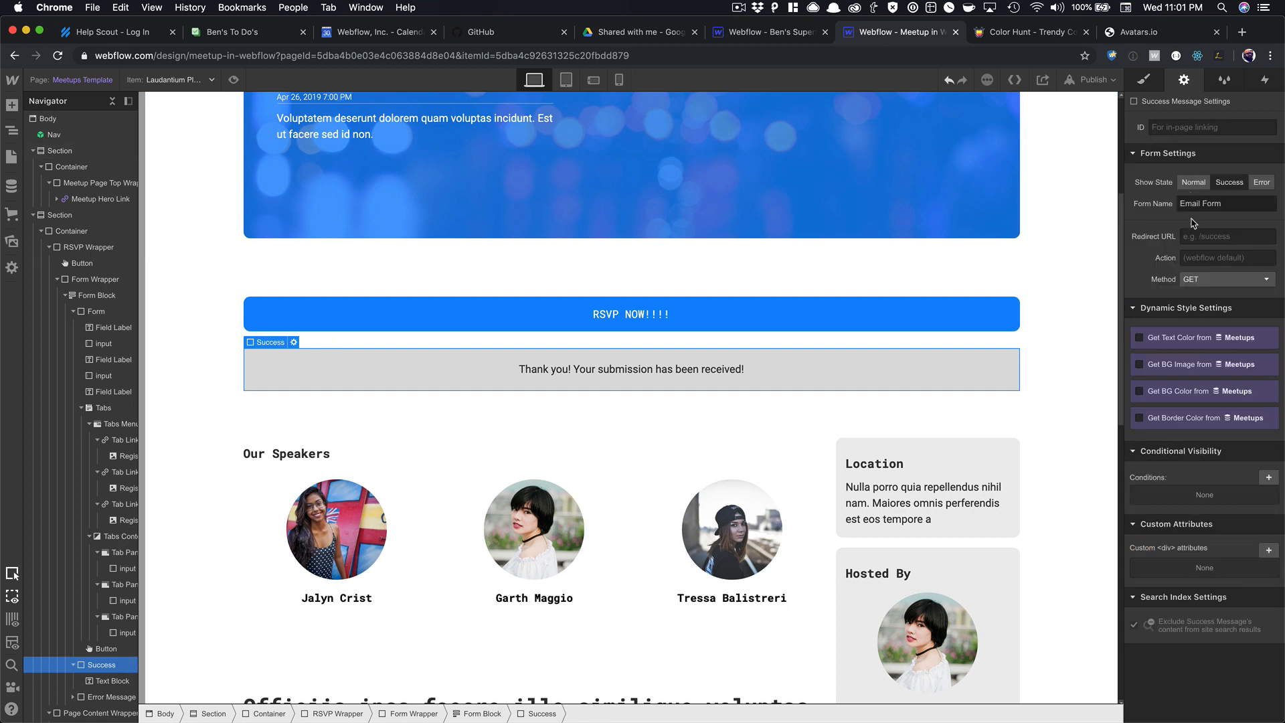
click(1144, 80)
scroll(1168, 603, down, 3)
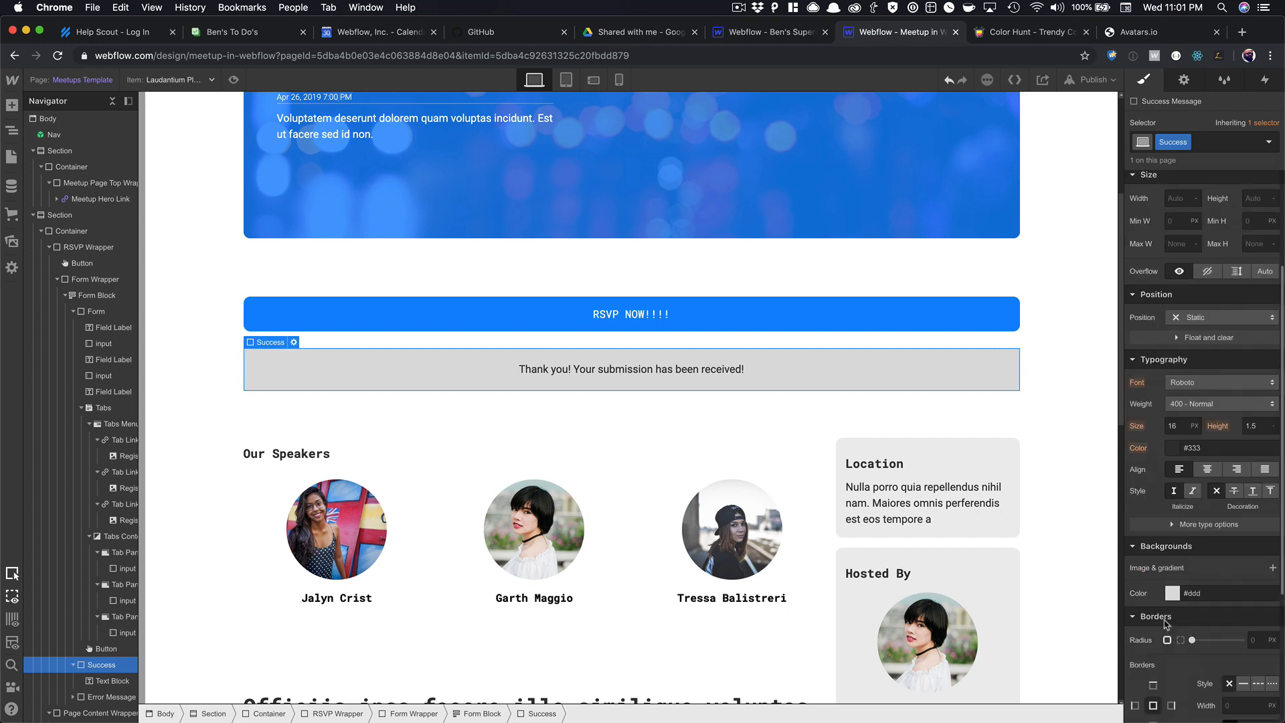
click(1172, 595)
click(1132, 550)
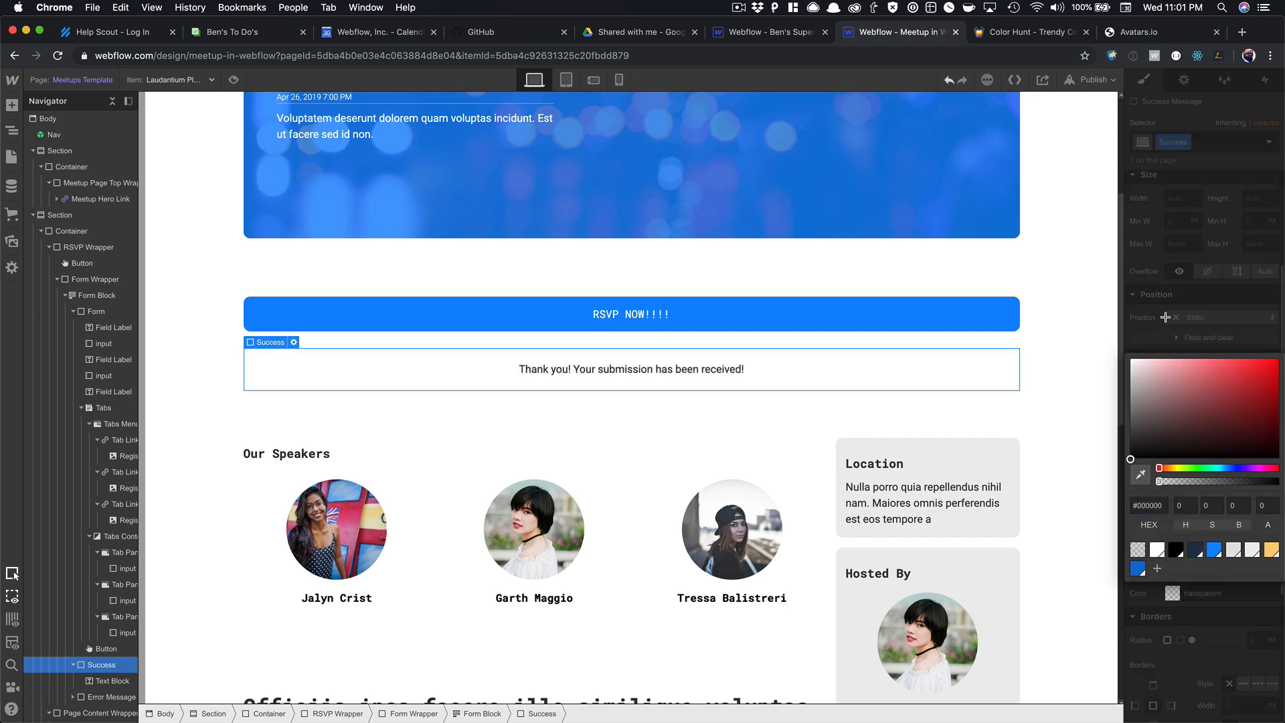
click(1171, 288)
click(1207, 411)
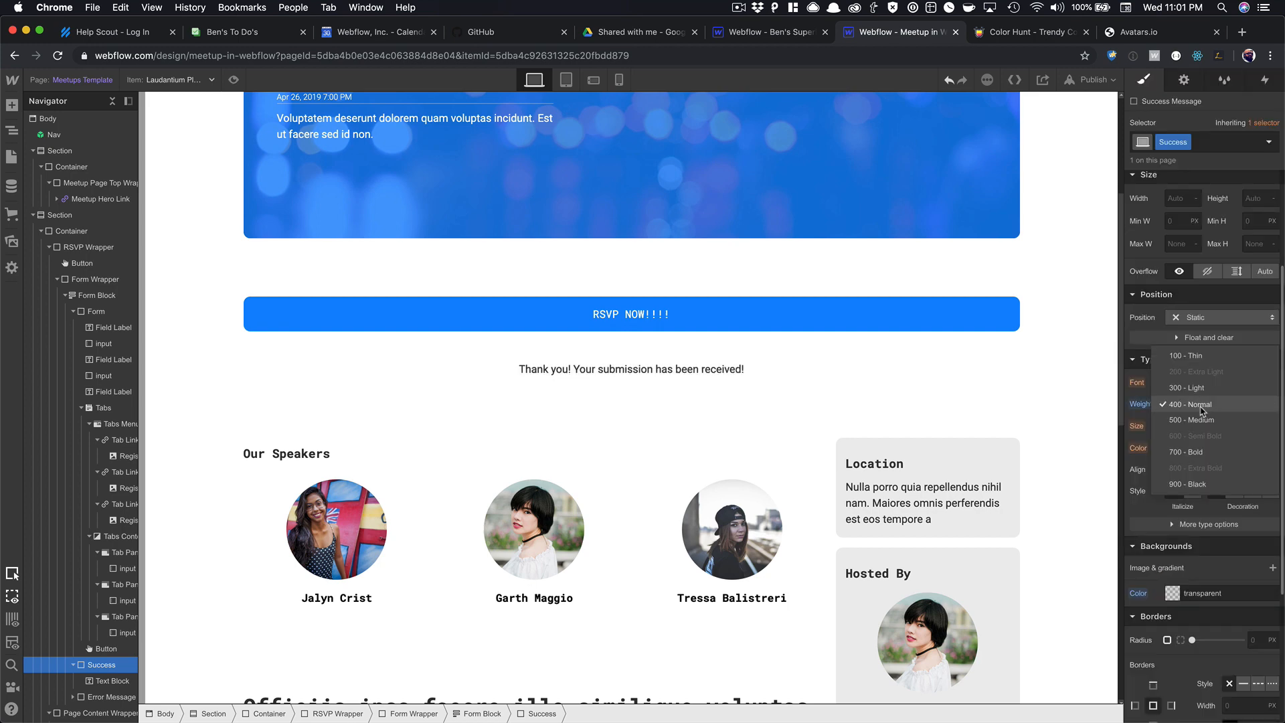
click(1201, 420)
click(1198, 382)
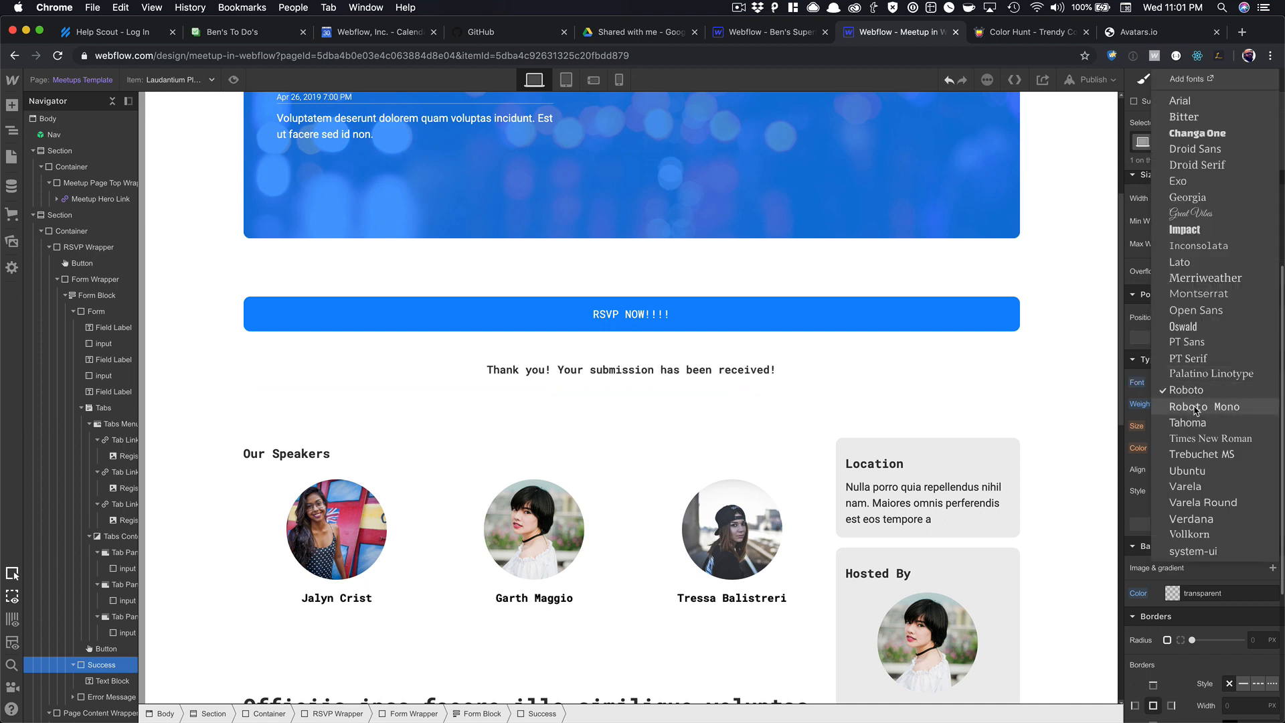
click(1196, 407)
Change the message to 'Thank you! We can't wait to see you there!' and reselect the Form Block.
click(535, 370)
double_click(535, 365)
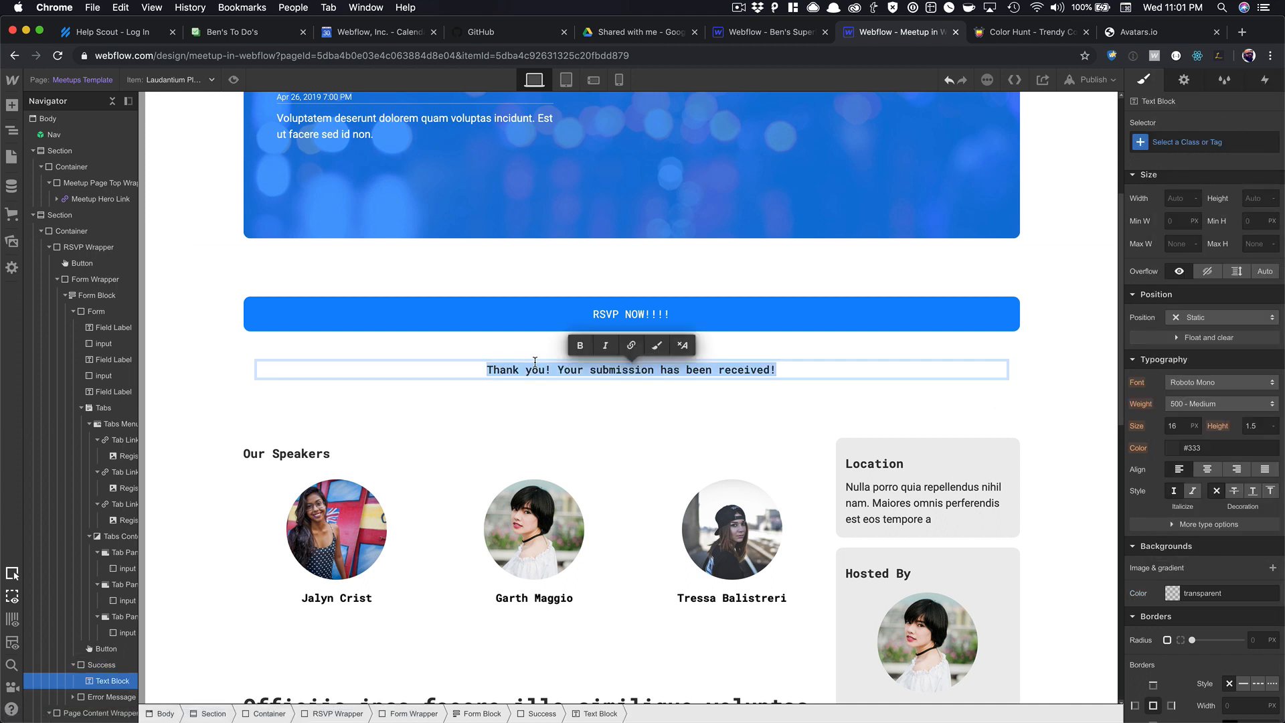
click(555, 371)
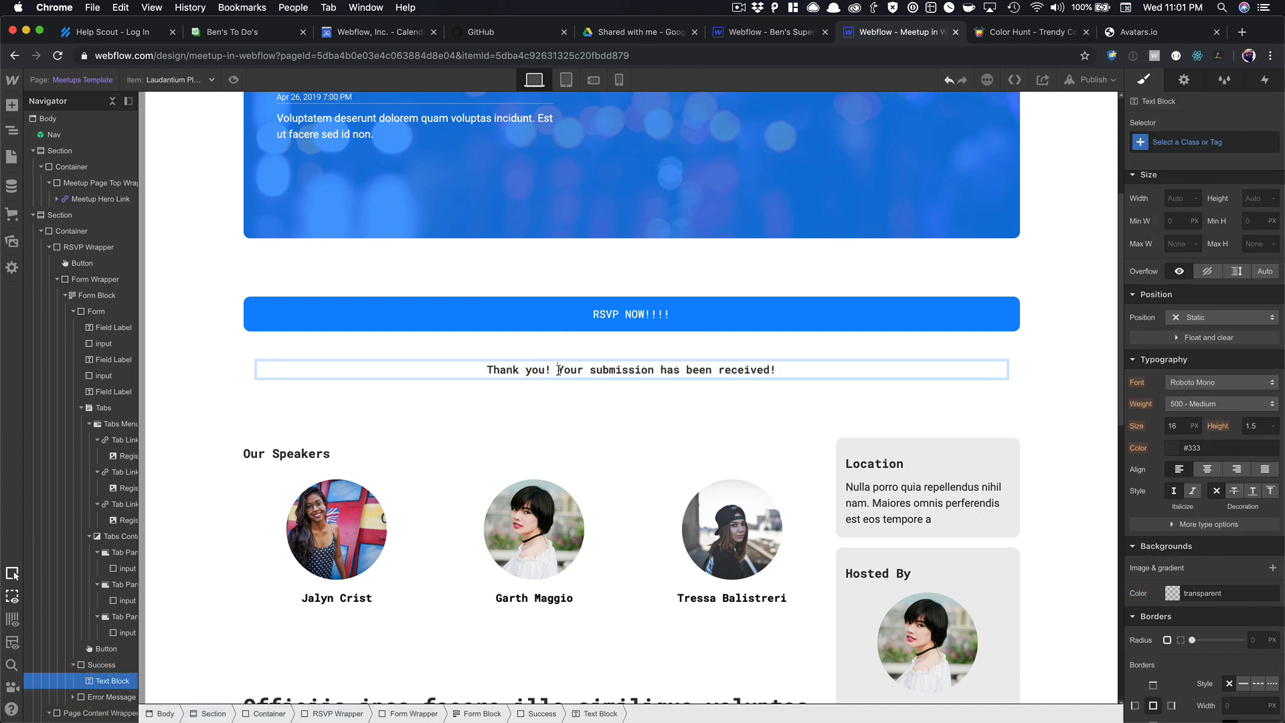
drag(559, 369, 777, 370)
text(We can't)
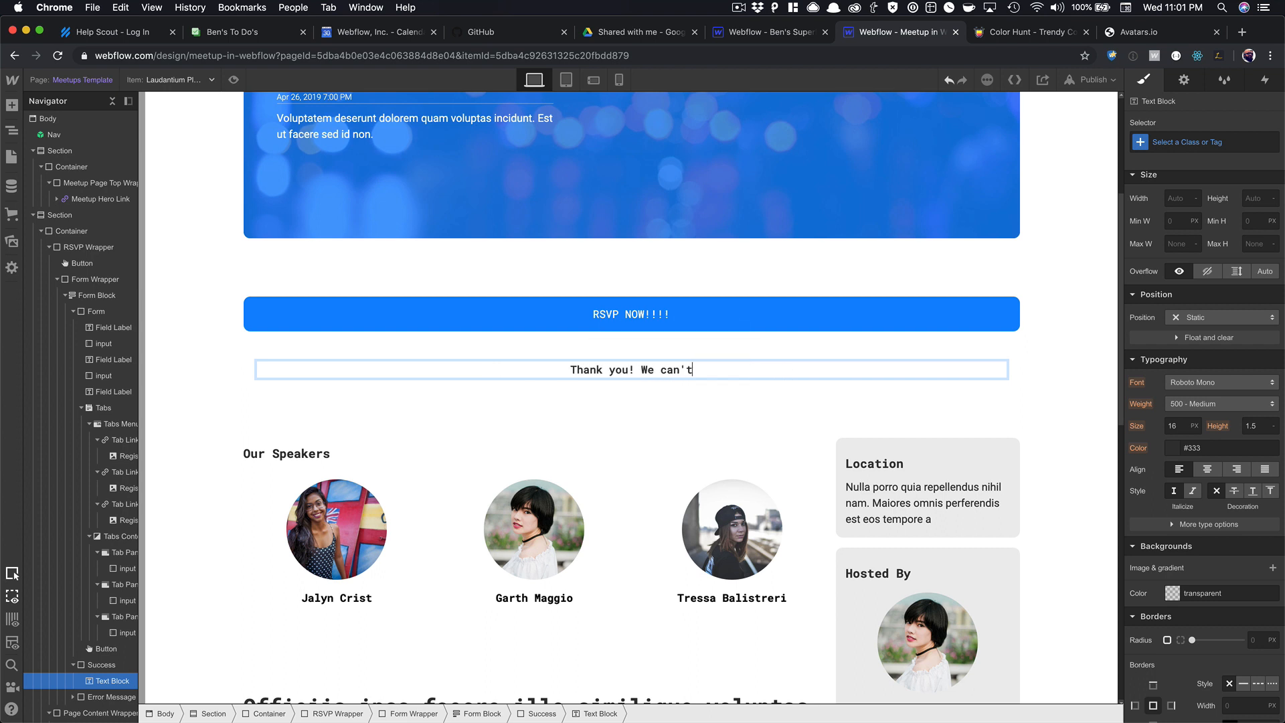
text( wait to see y)
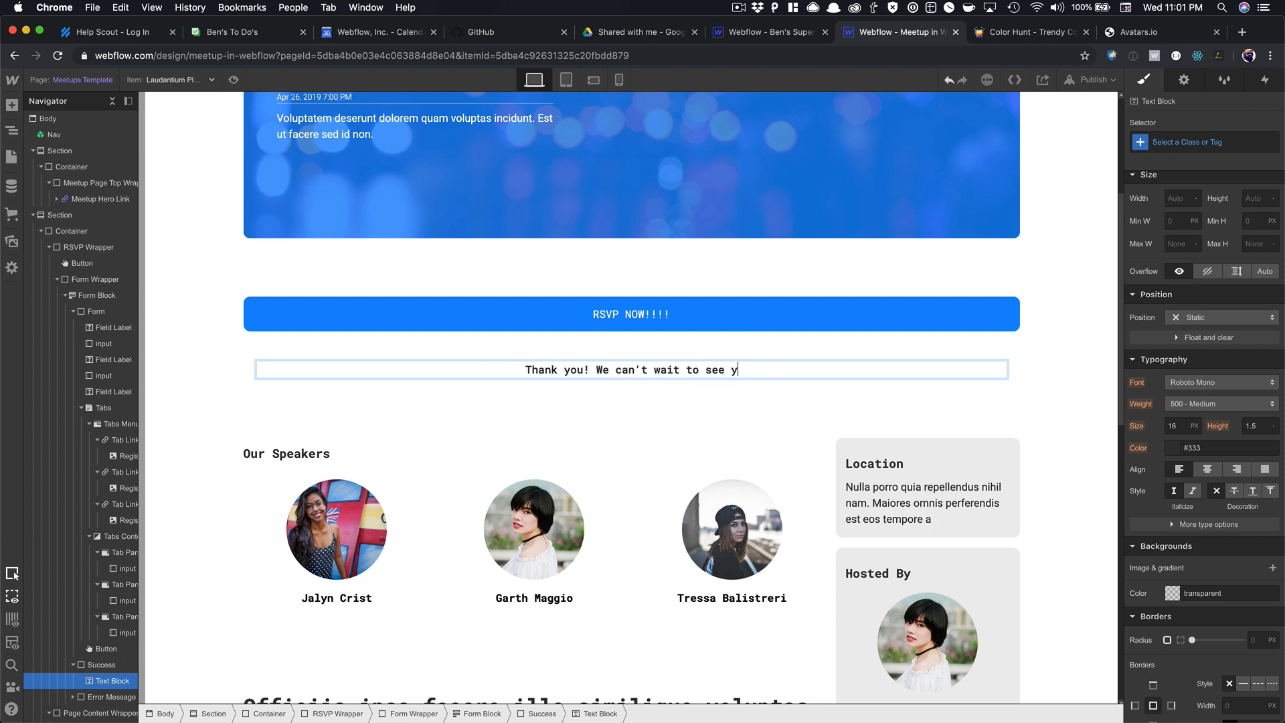
text(ou )
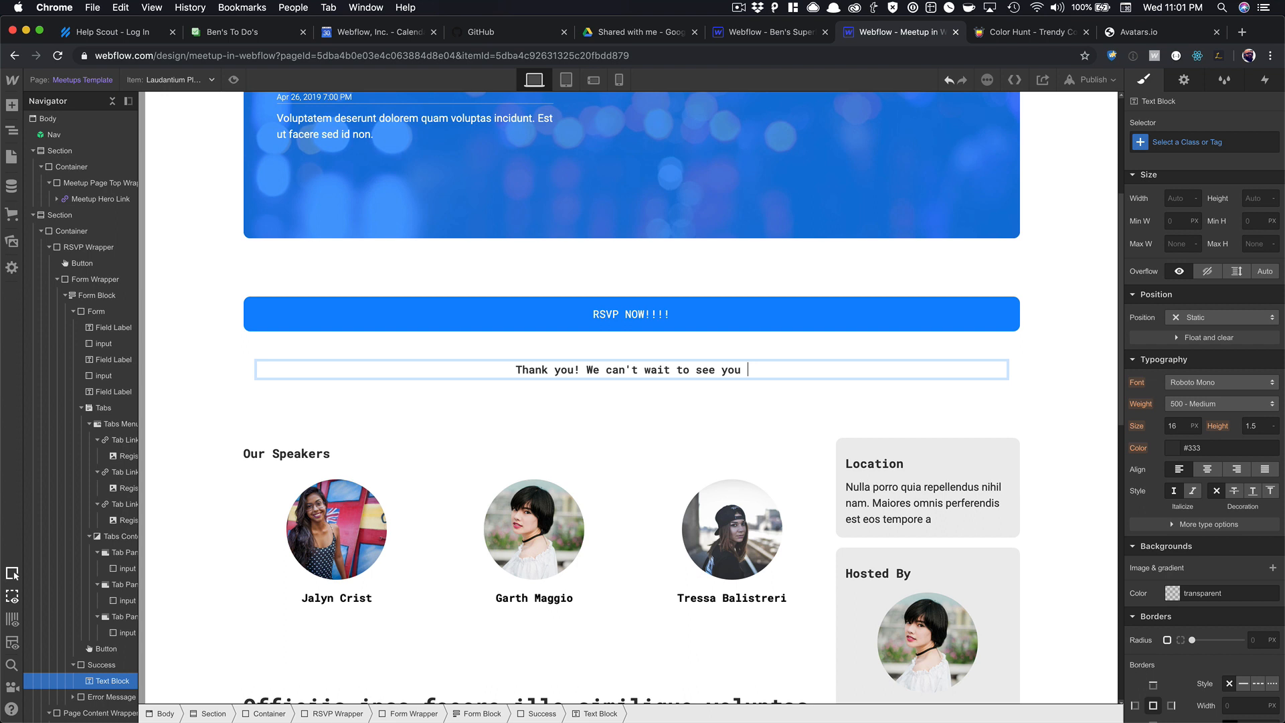
text(there!)
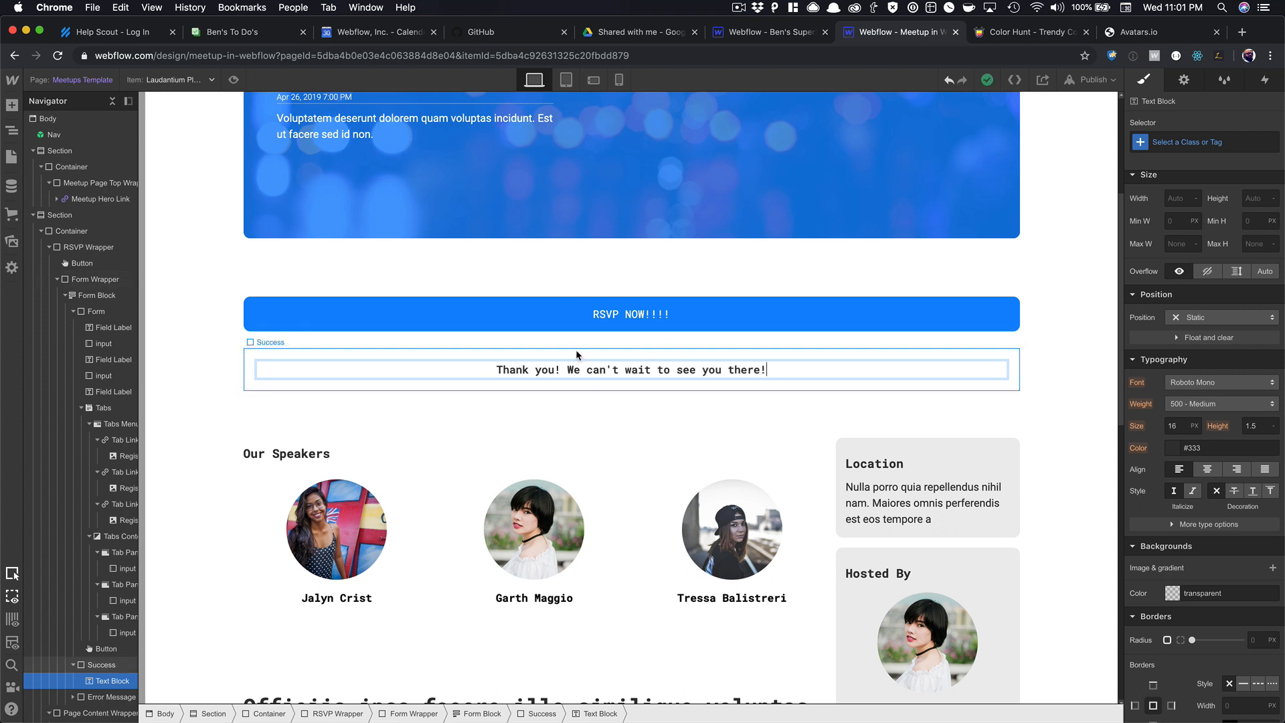
click(574, 340)
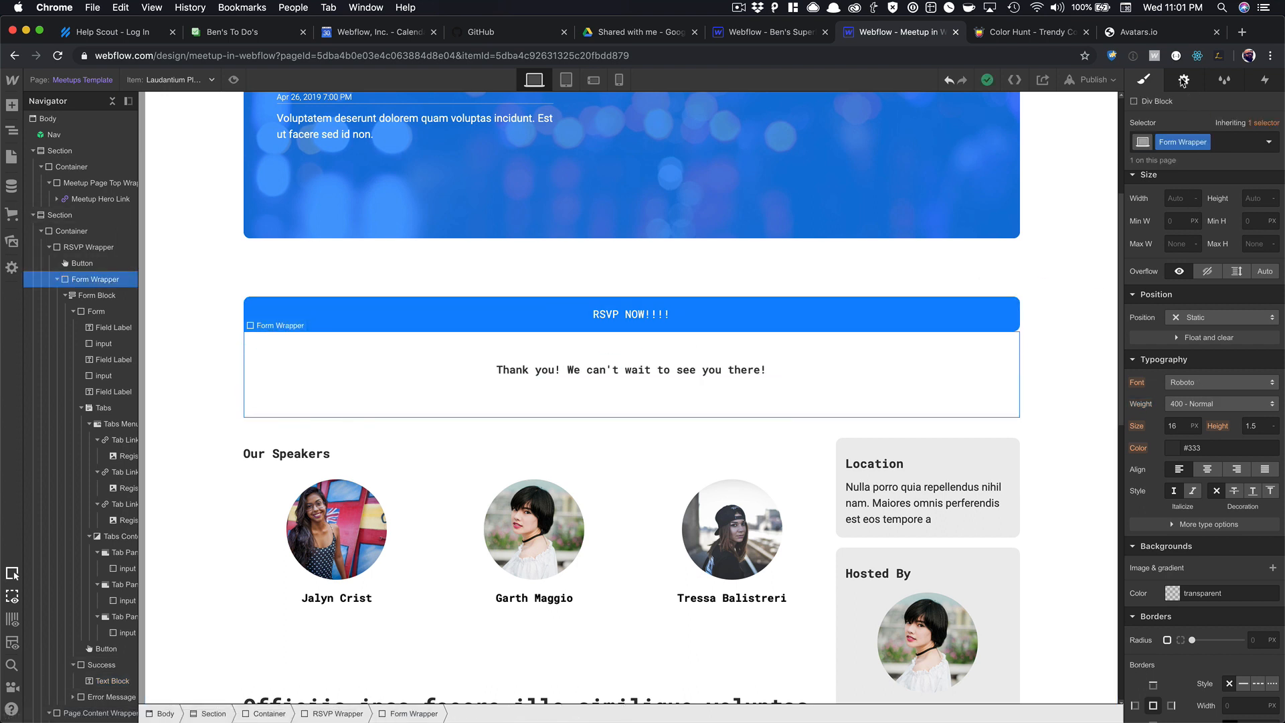
click(1183, 81)
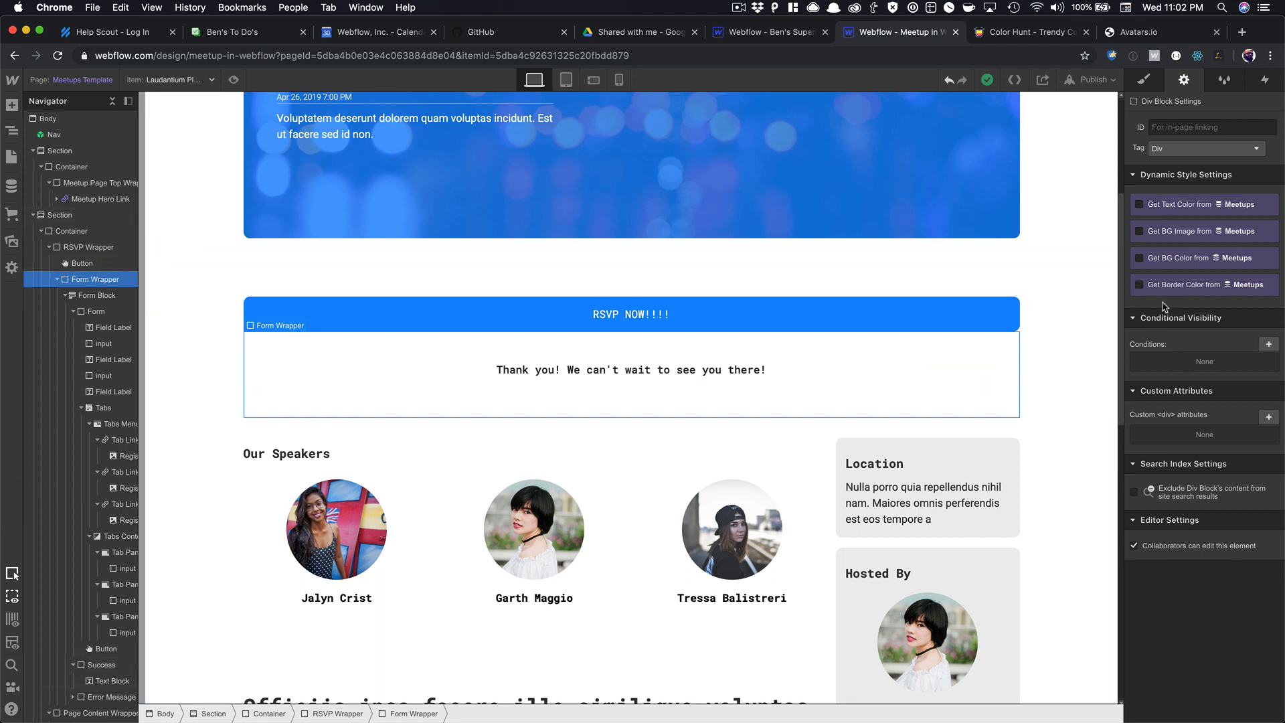
key(Down)
Return the form to its normal state, then preview the page and open the RSVP form.
click(1194, 182)
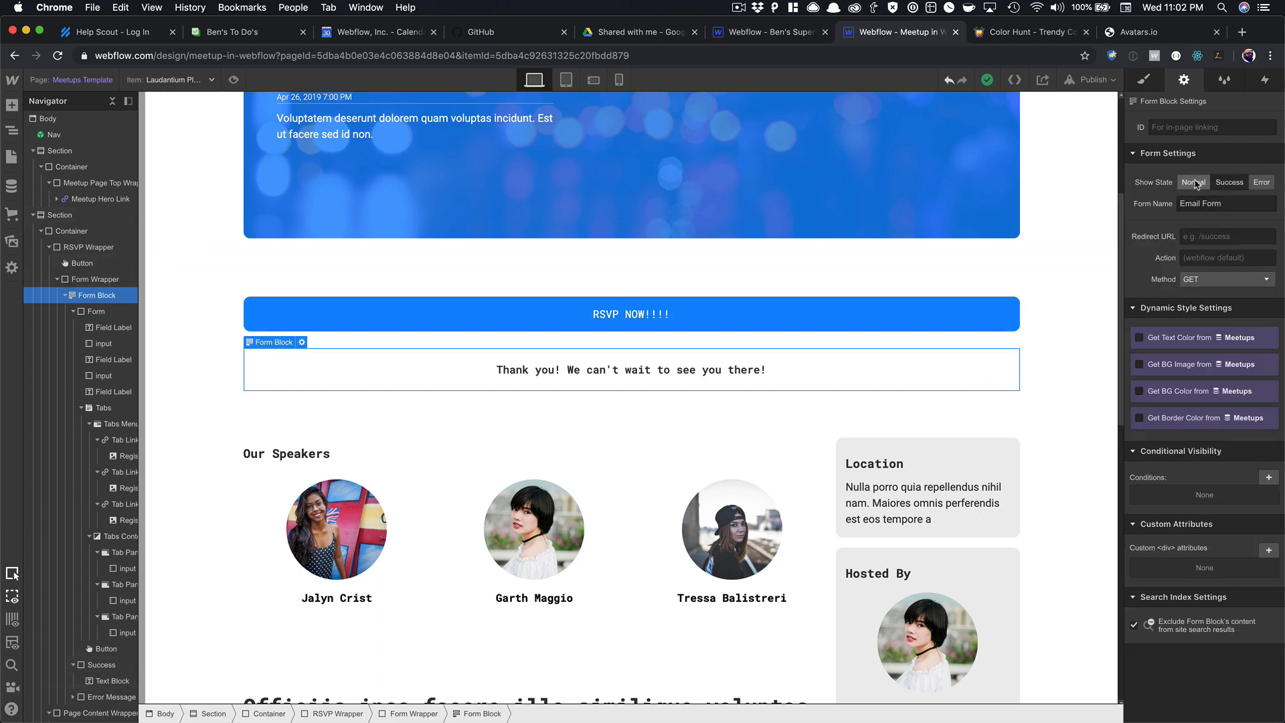
click(233, 79)
scroll(561, 250, down, 3)
scroll(561, 250, down, 5)
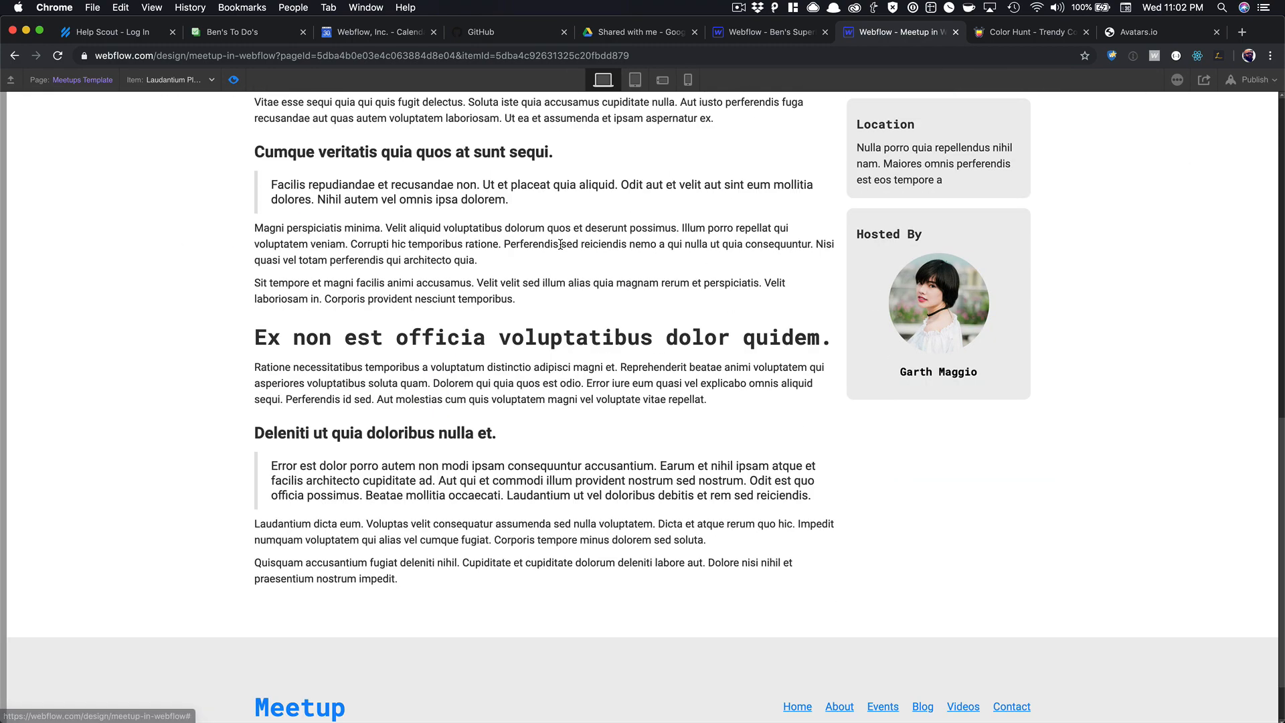
scroll(547, 264, up, 8)
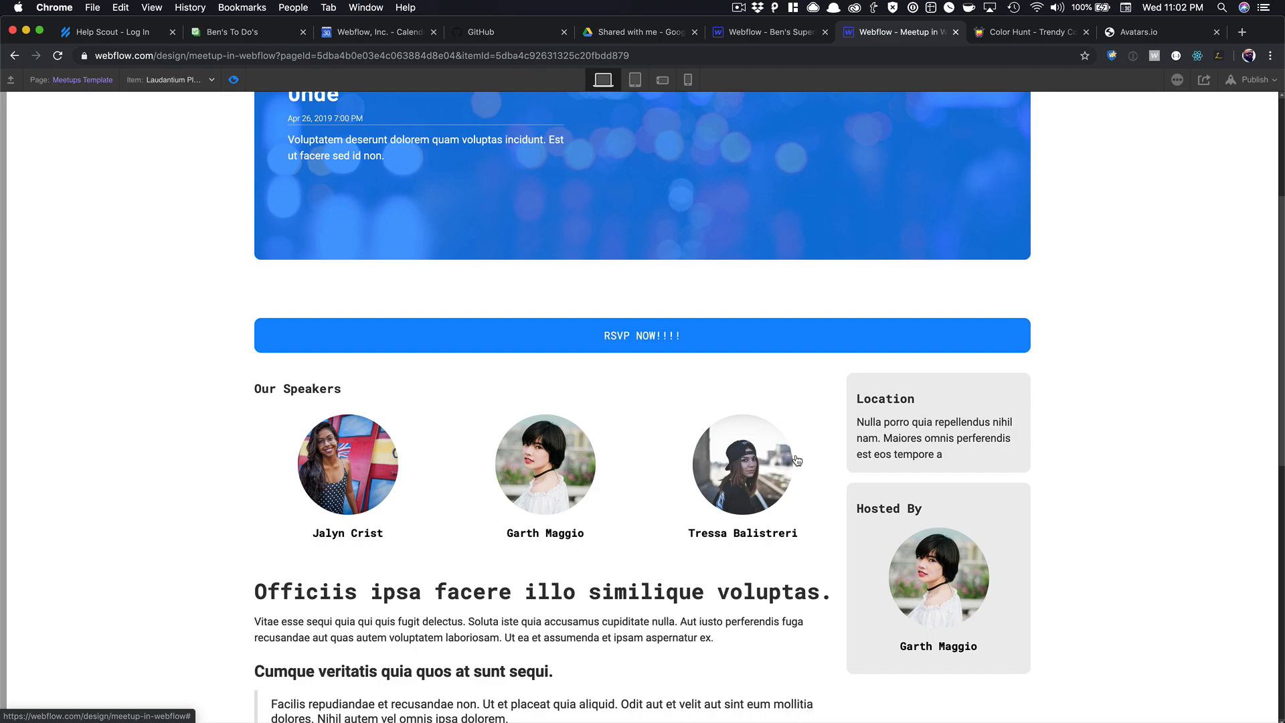
scroll(797, 460, down, 10)
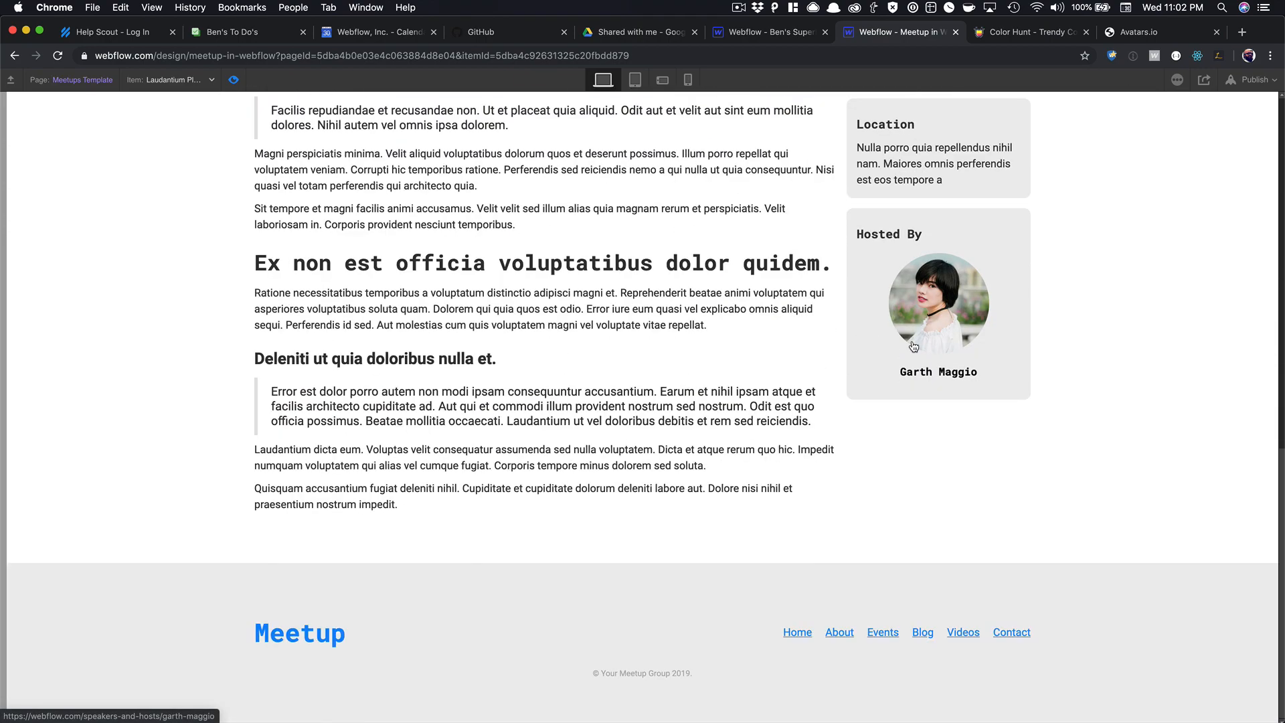
scroll(914, 346, up, 15)
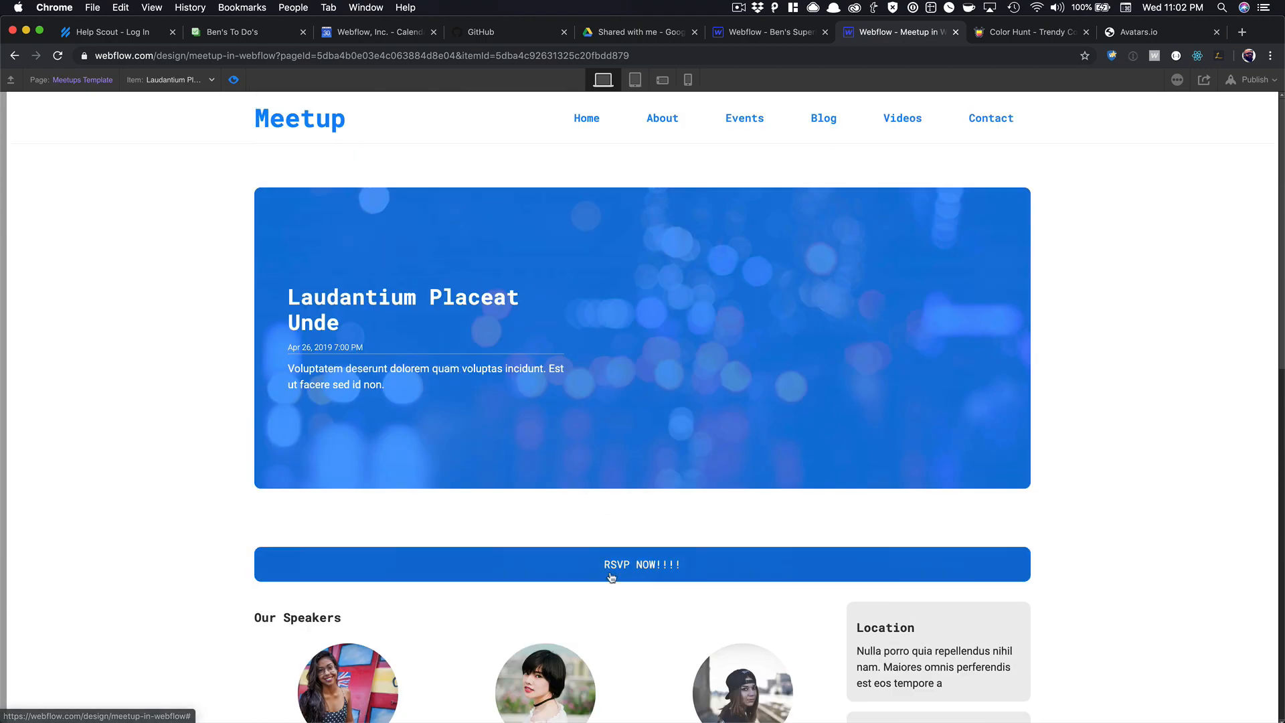
click(586, 562)
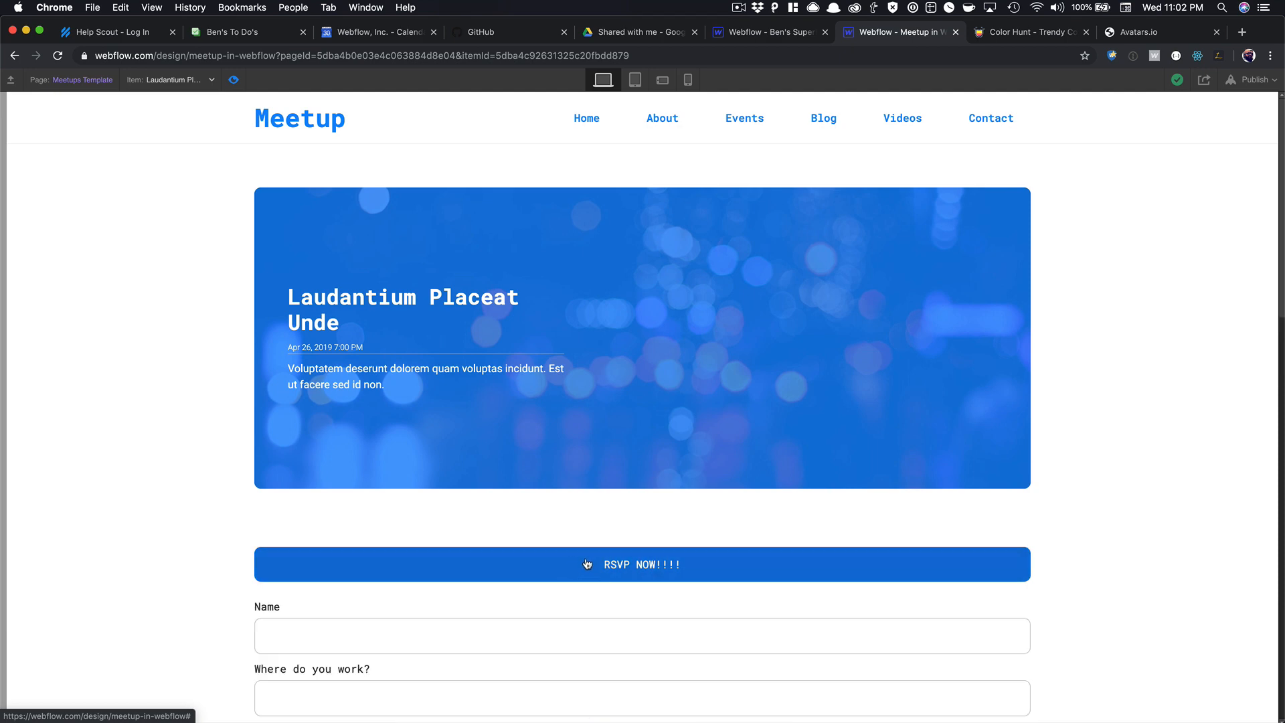
scroll(596, 522, down, 5)
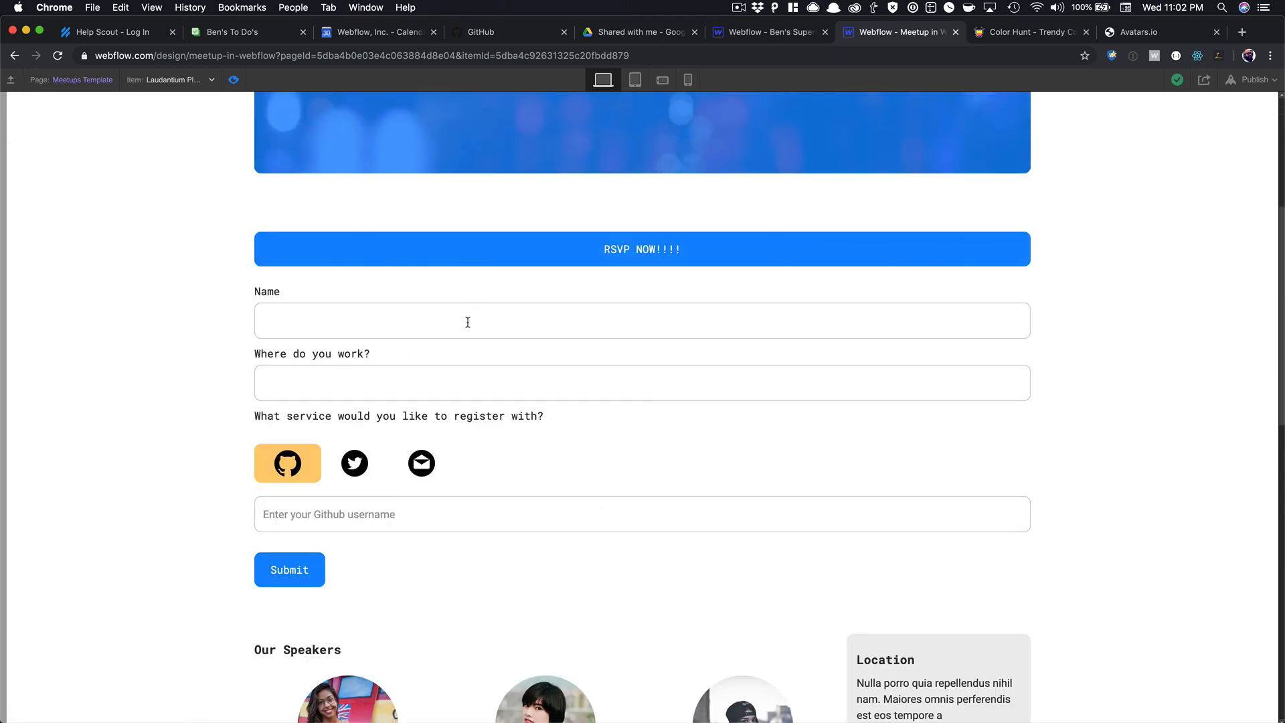
Fill in a name, then a GitHub username, a Twitter handle and an e-mail address.
click(448, 332)
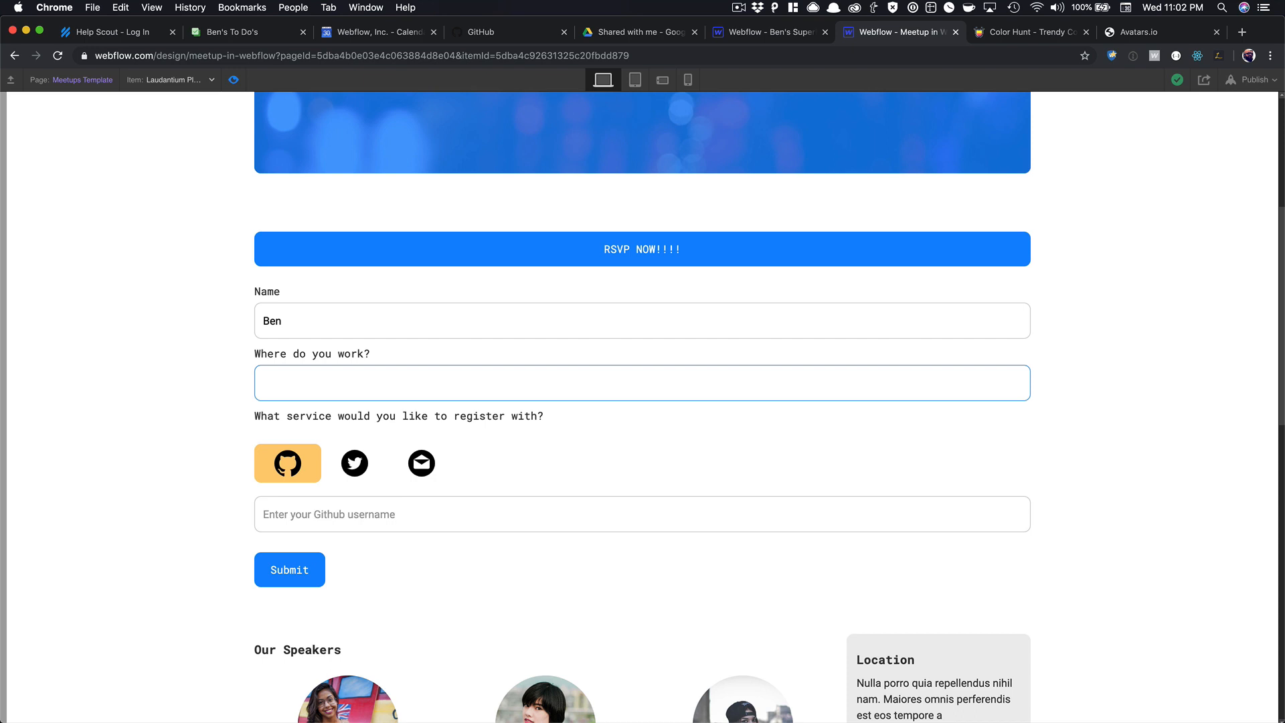
text(Webflow)
click(355, 506)
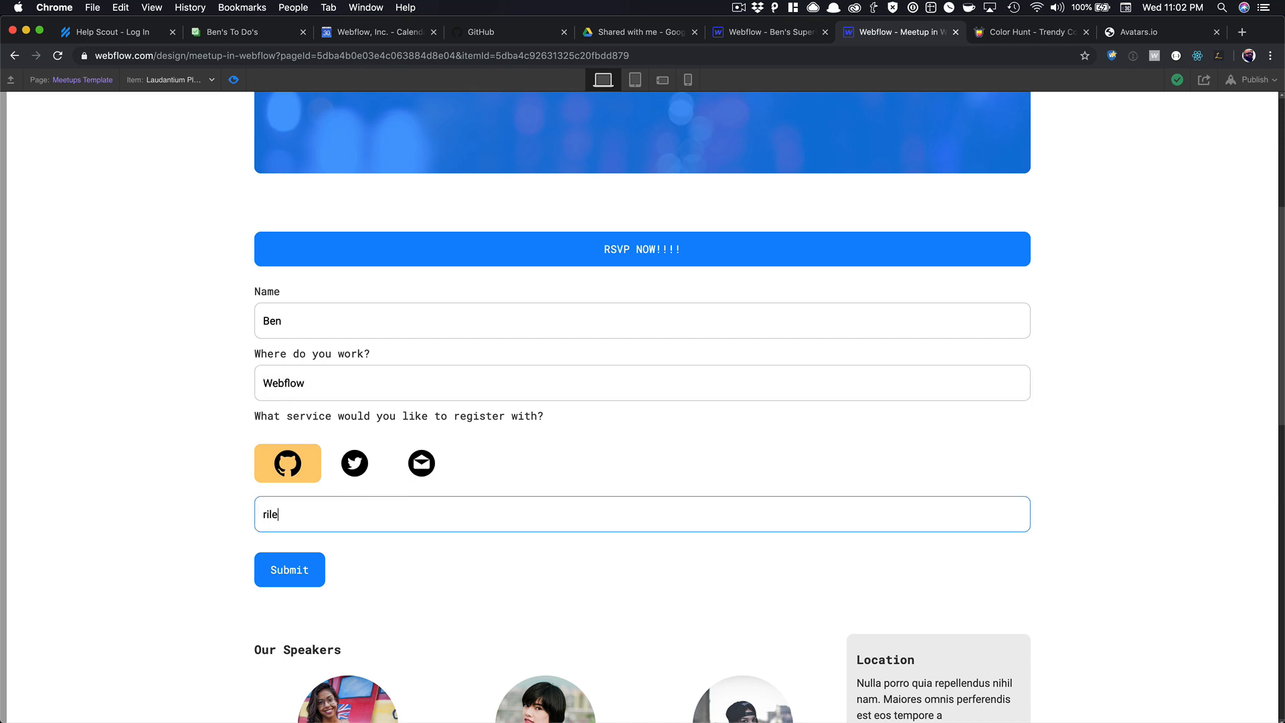
click(367, 468)
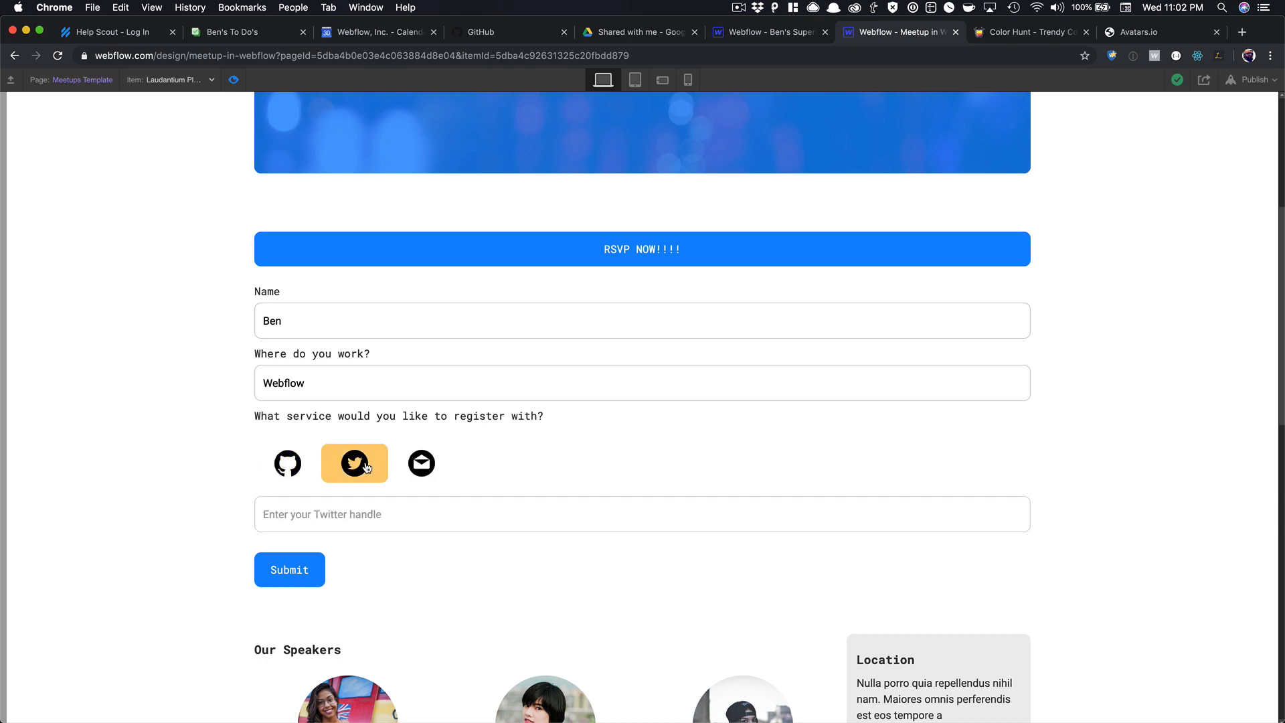
click(335, 505)
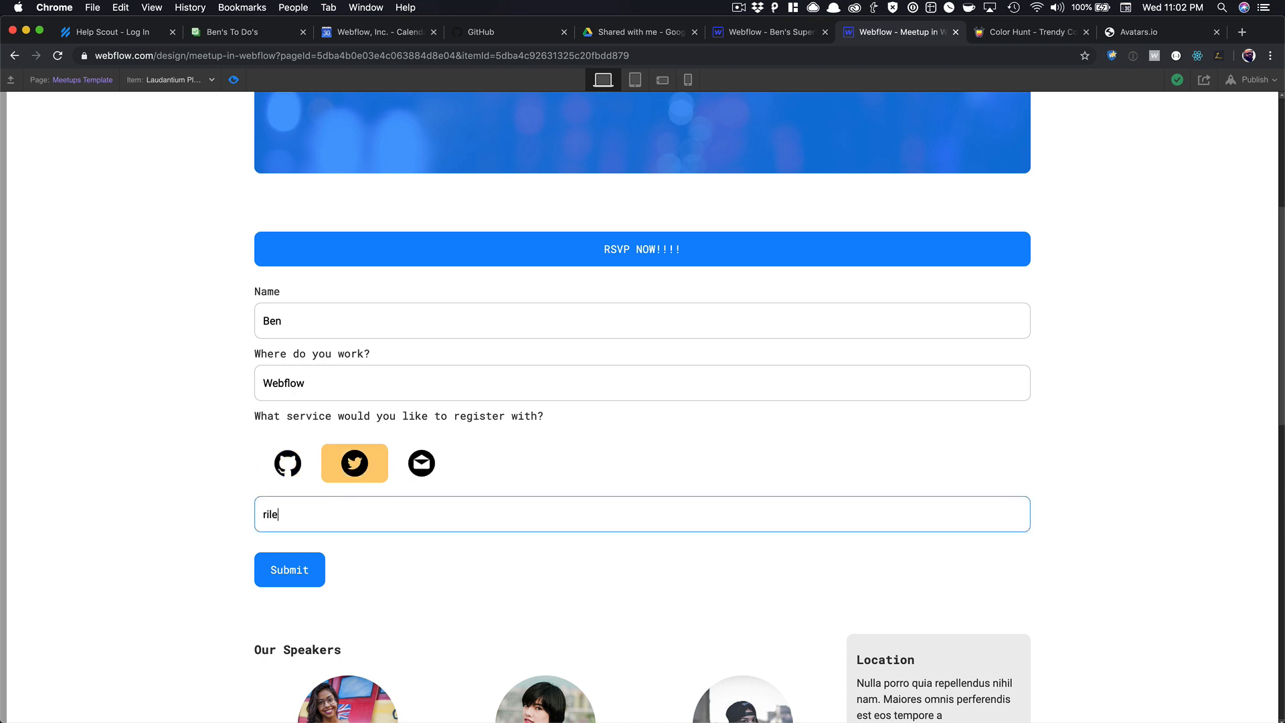
click(405, 472)
click(361, 514)
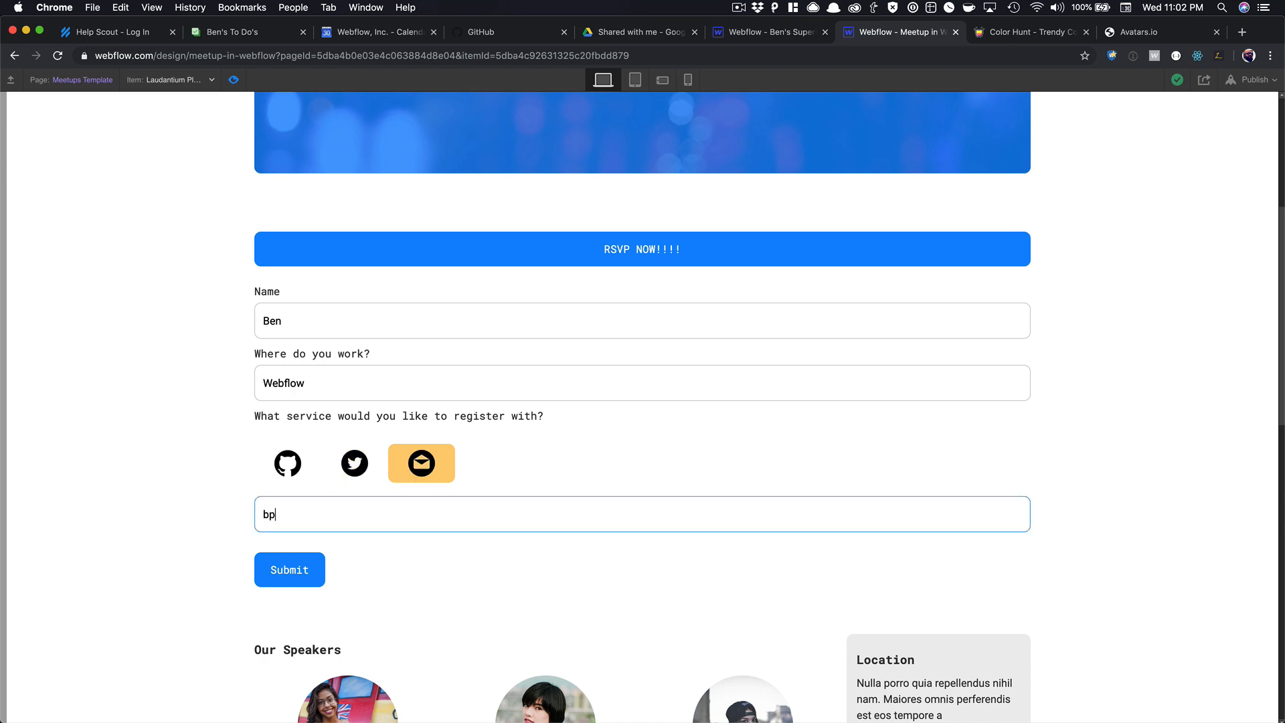
Submit the form, dismiss the published-site-only warning, and exit preview.
click(302, 568)
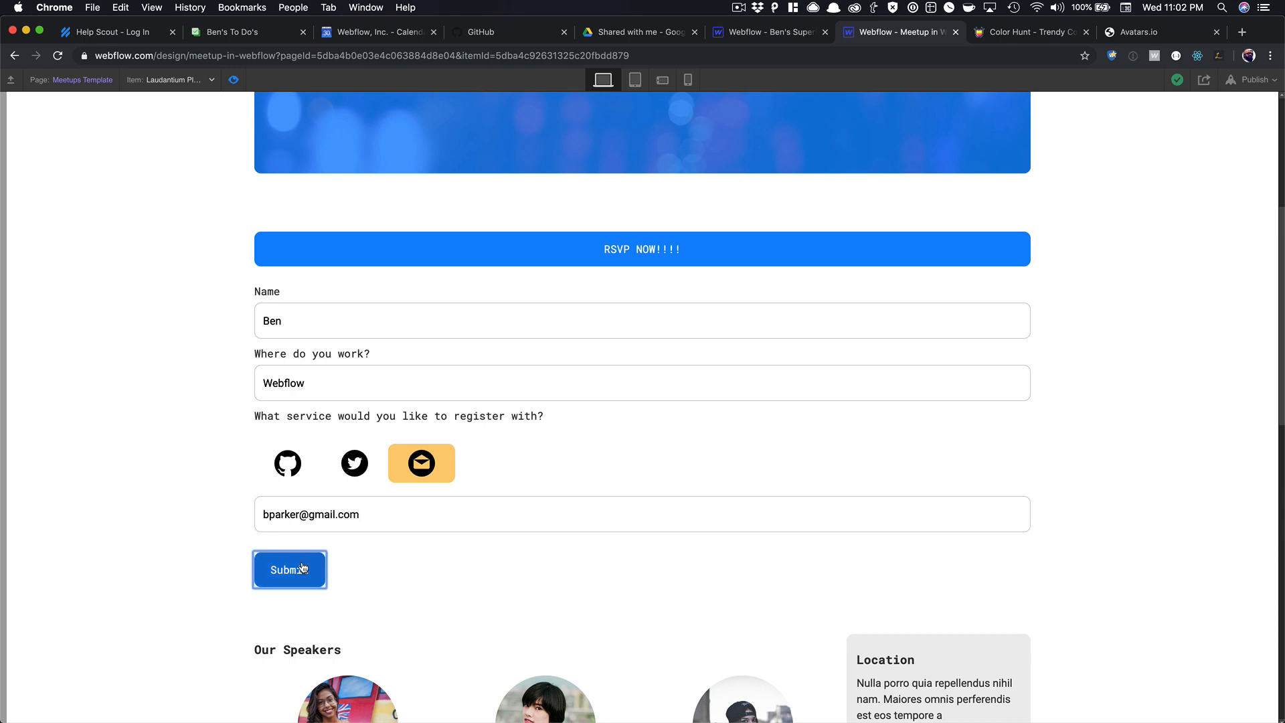
click(751, 154)
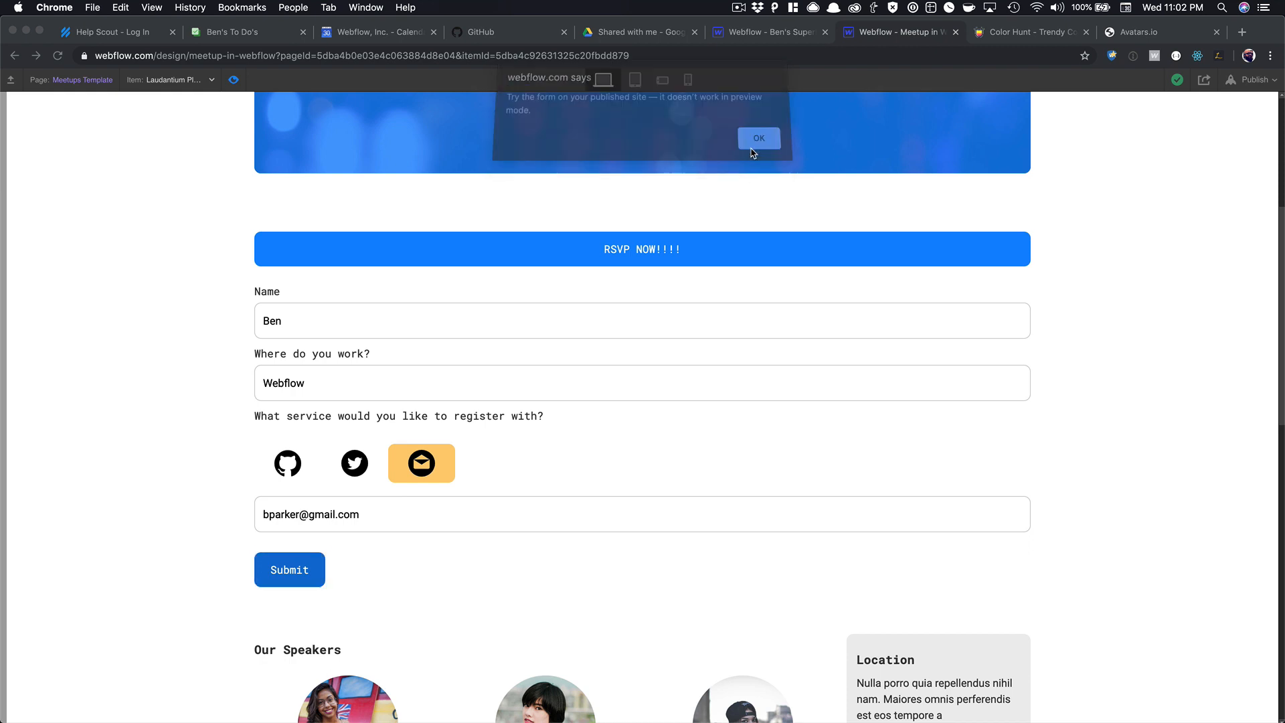
click(234, 79)
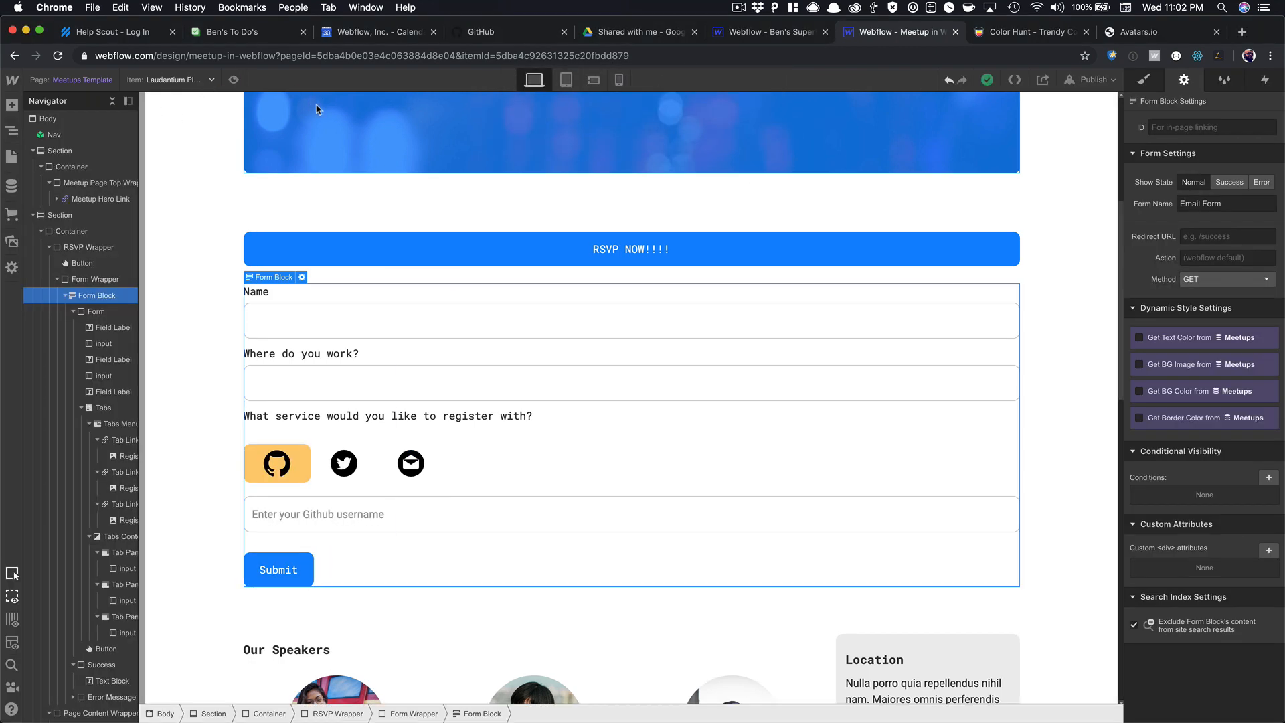
Publish the site to its webflow.io domain and open the live page in a new tab.
click(1093, 80)
click(1001, 210)
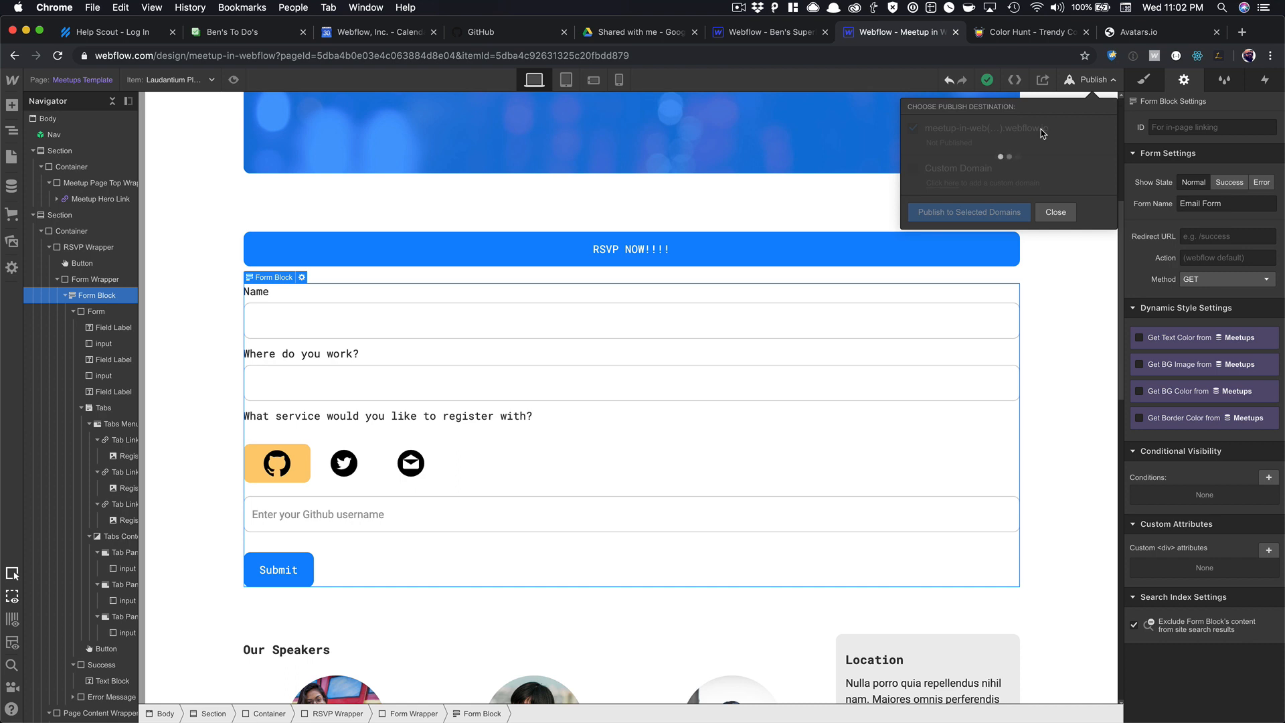
click(1051, 128)
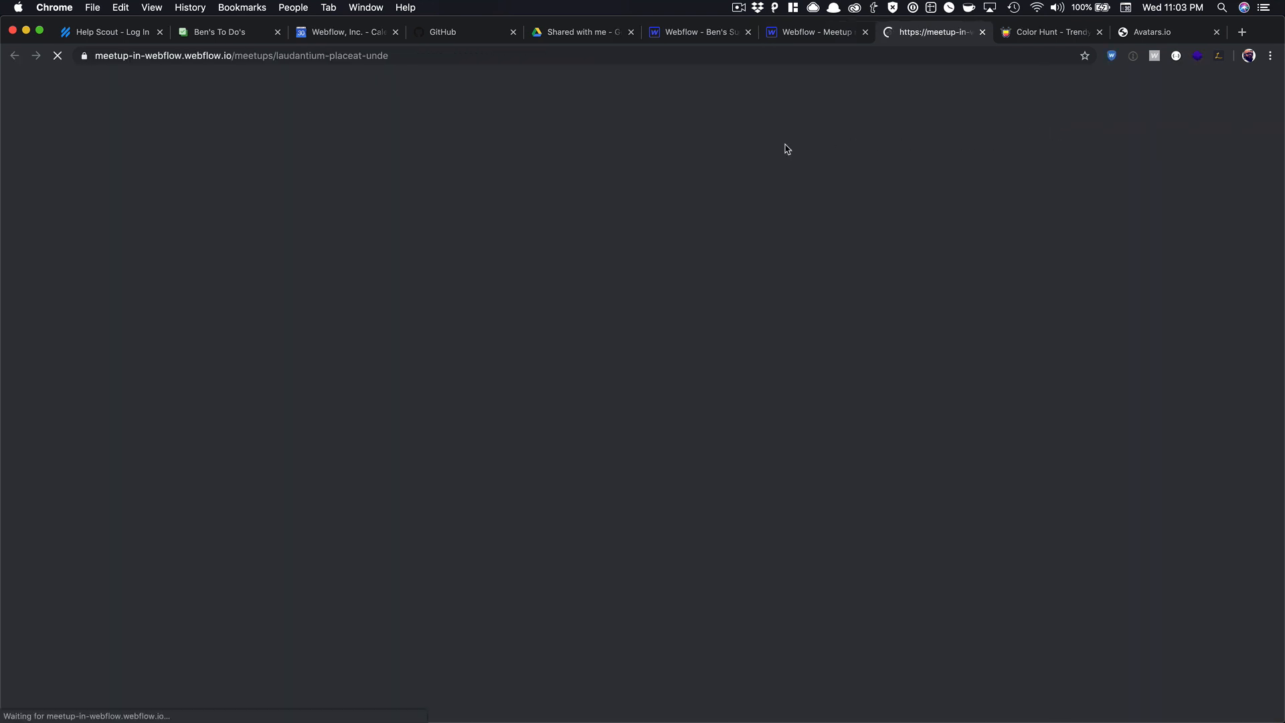
scroll(502, 261, down, 7)
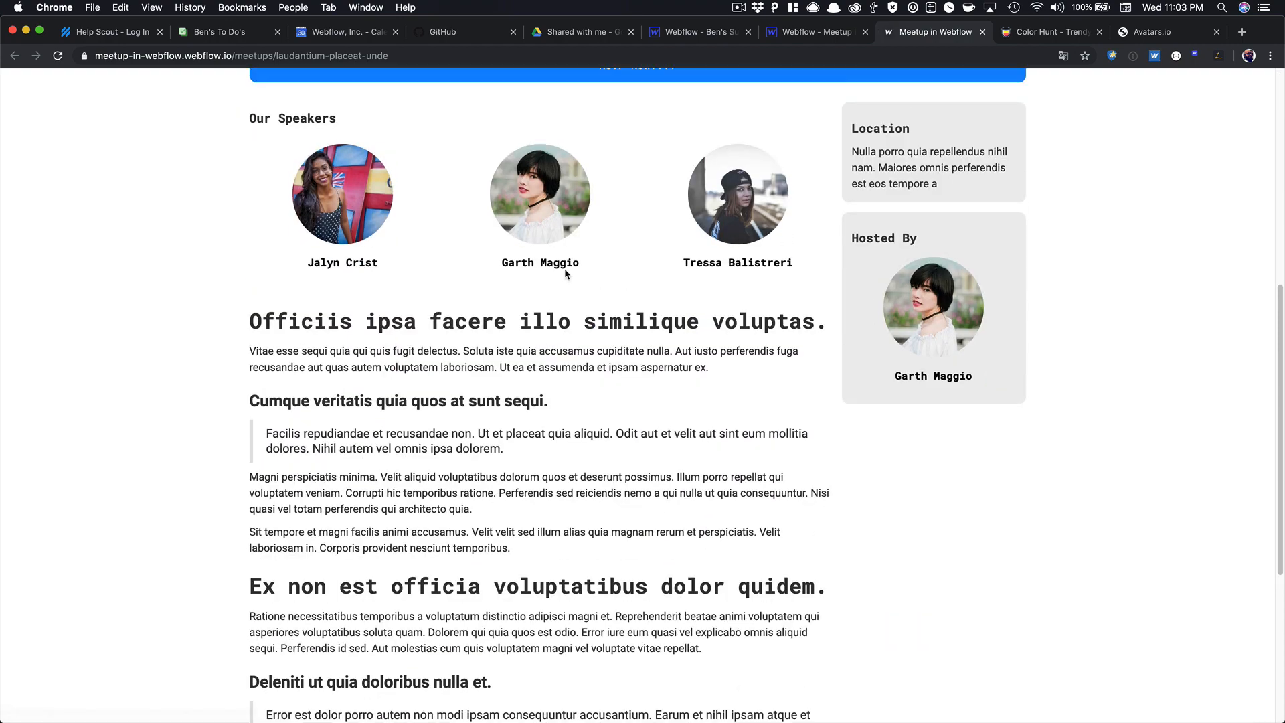
scroll(566, 273, up, 7)
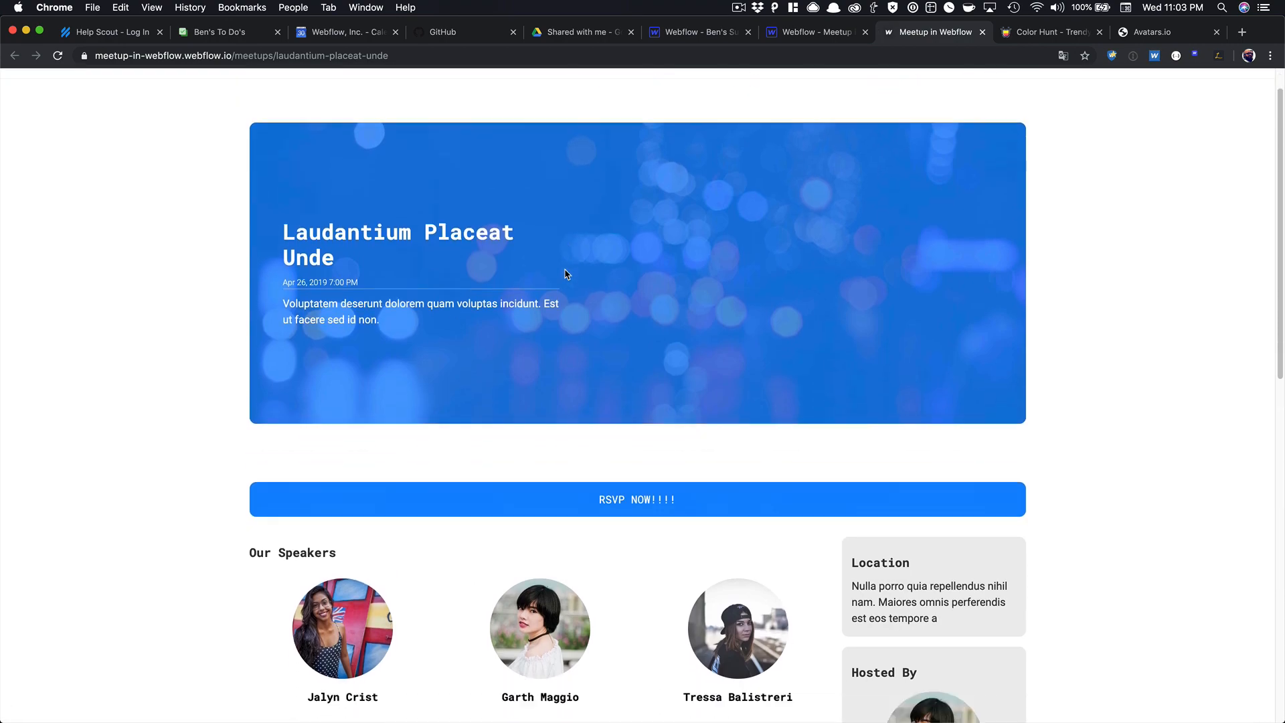
Open the live RSVP form and fill in a name and 'Webflow' as the workplace.
scroll(566, 273, down, 2)
click(594, 359)
scroll(393, 244, down, 3)
click(354, 213)
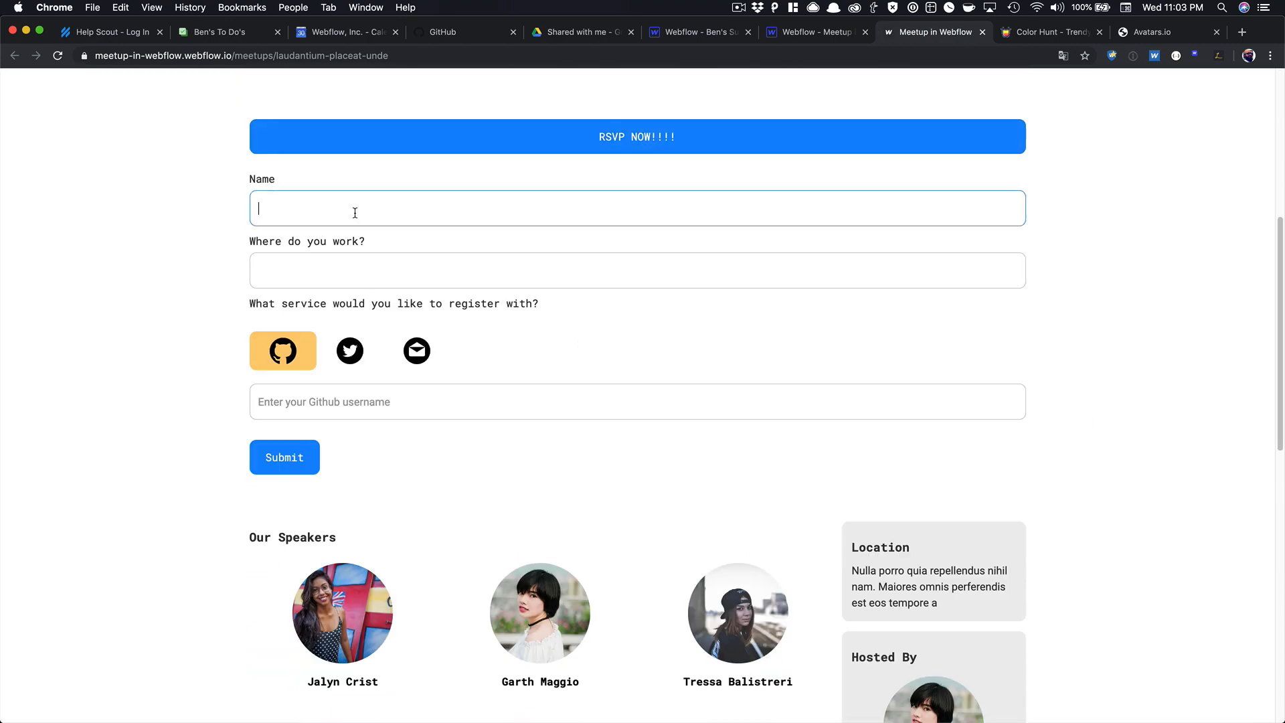
text(Ben)
key(Tab)
text(Webflow)
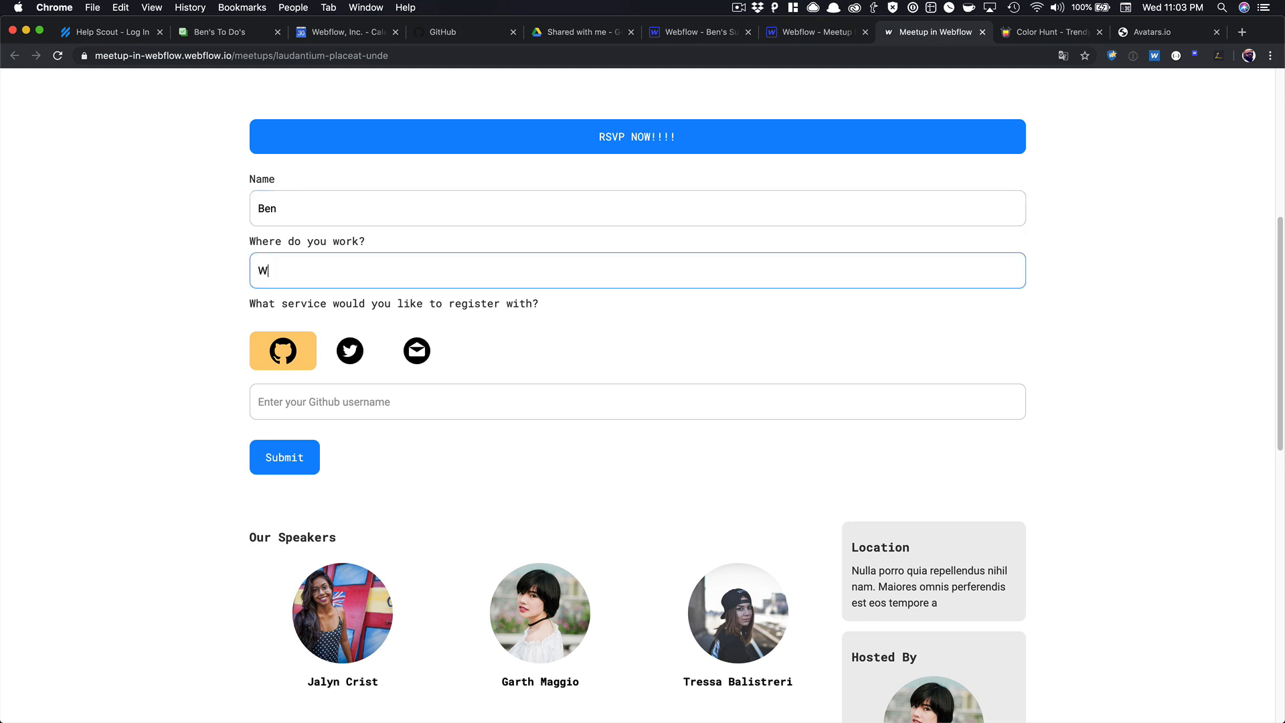
Enter GitHub and Twitter usernames, switch to Email, enter an address and submit.
click(318, 391)
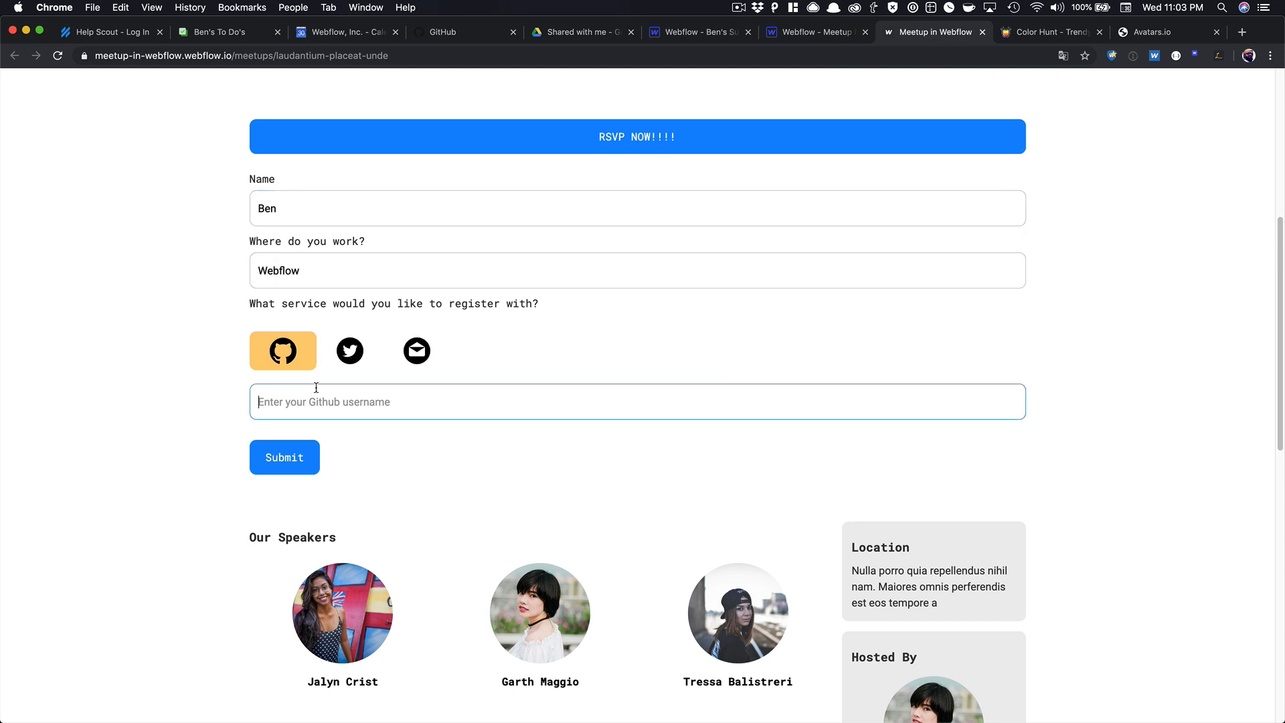
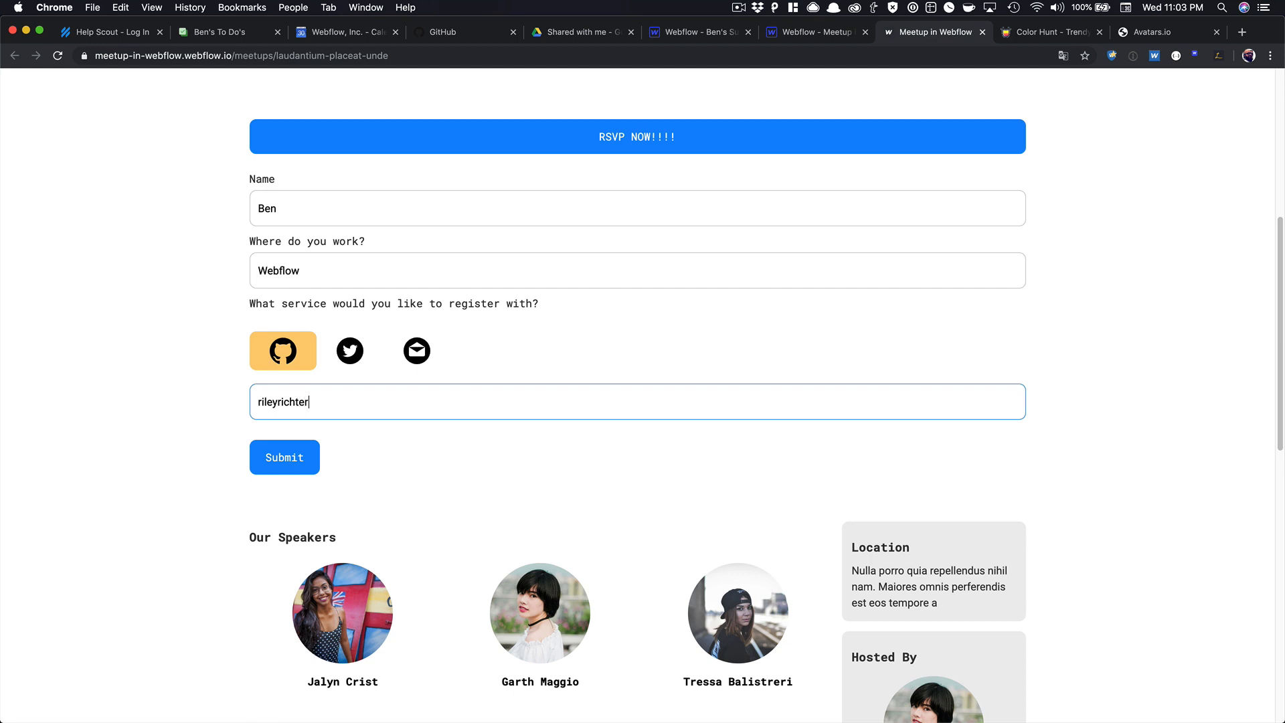
click(350, 346)
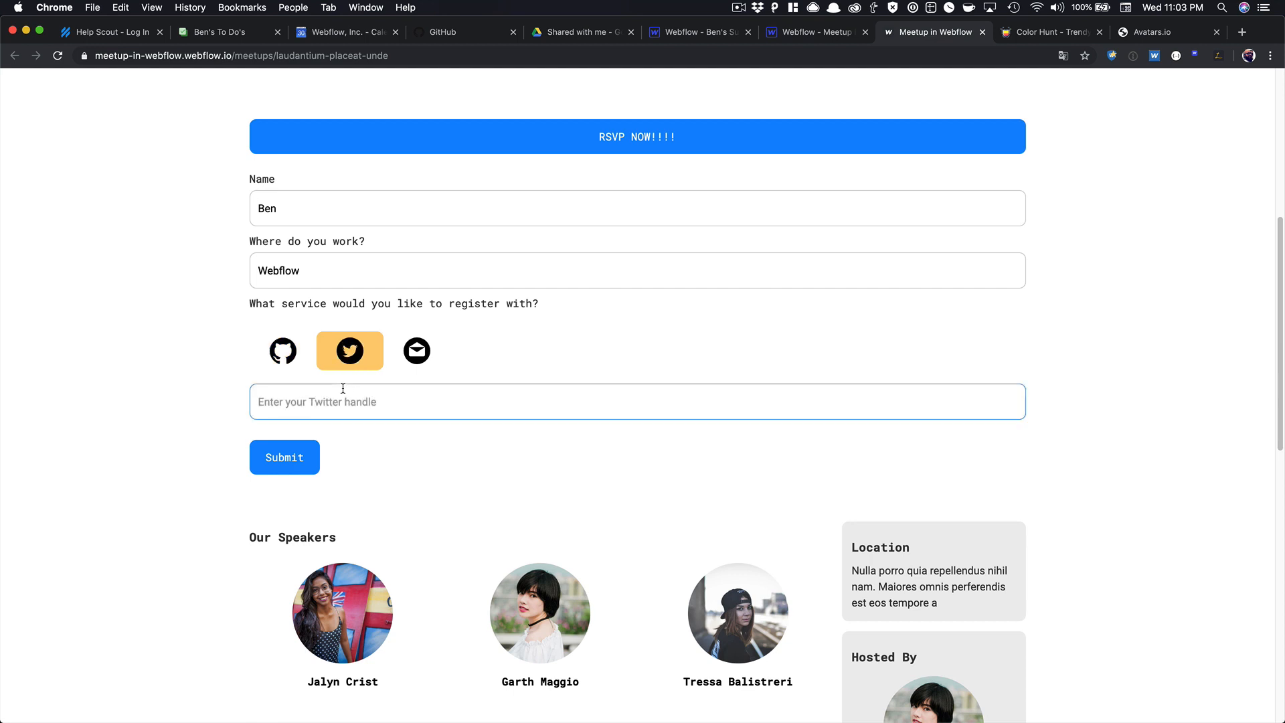
click(423, 357)
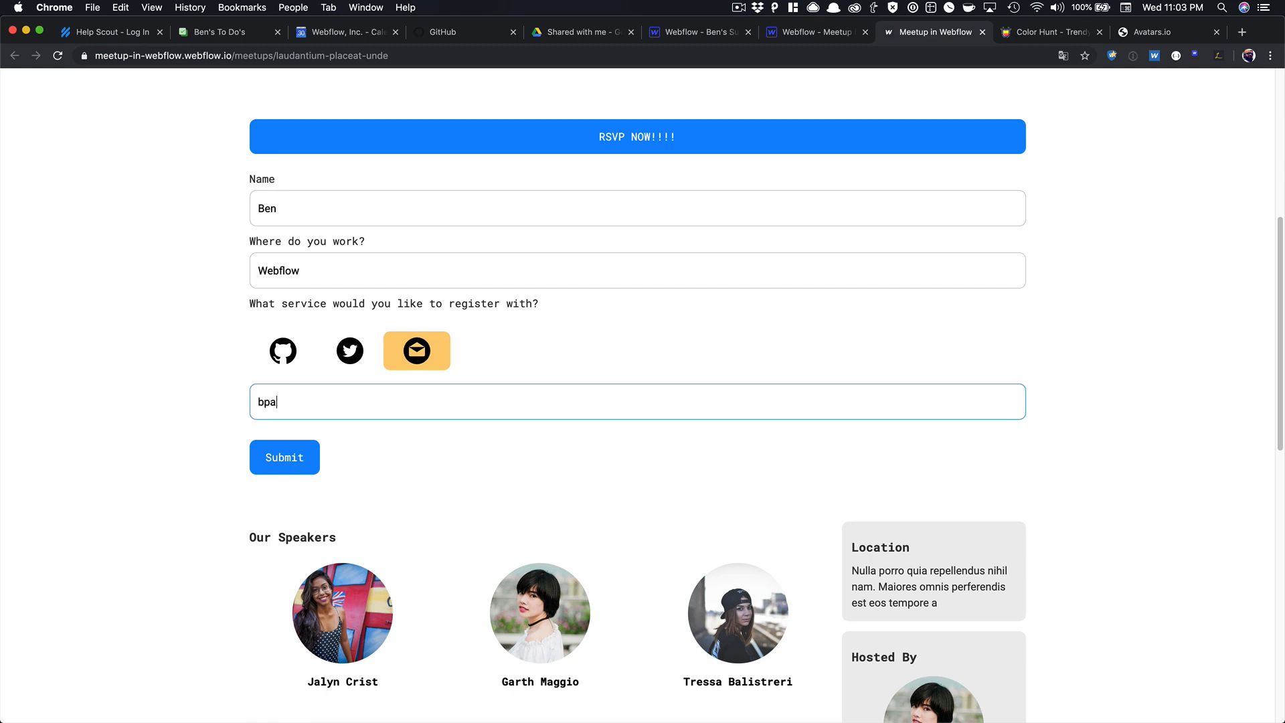
click(300, 450)
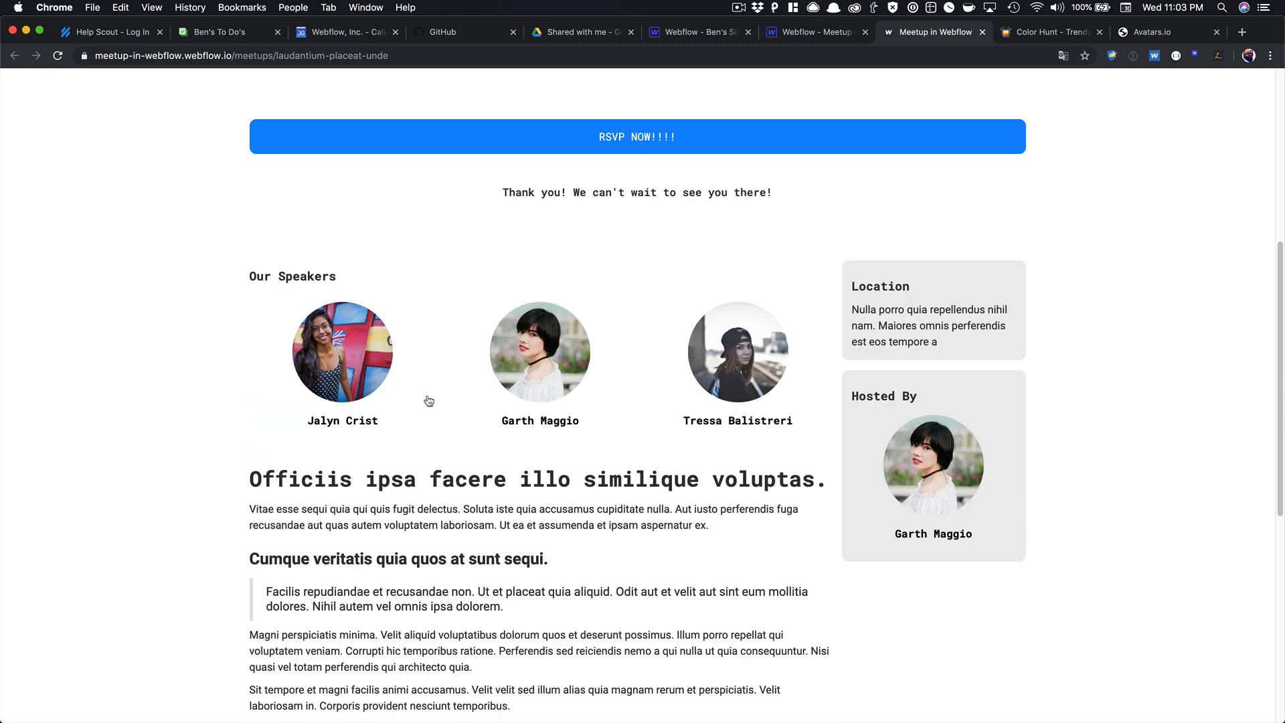
Reload the live page, reopen the RSVP form, and return to the Designer tab.
scroll(554, 214, up, 6)
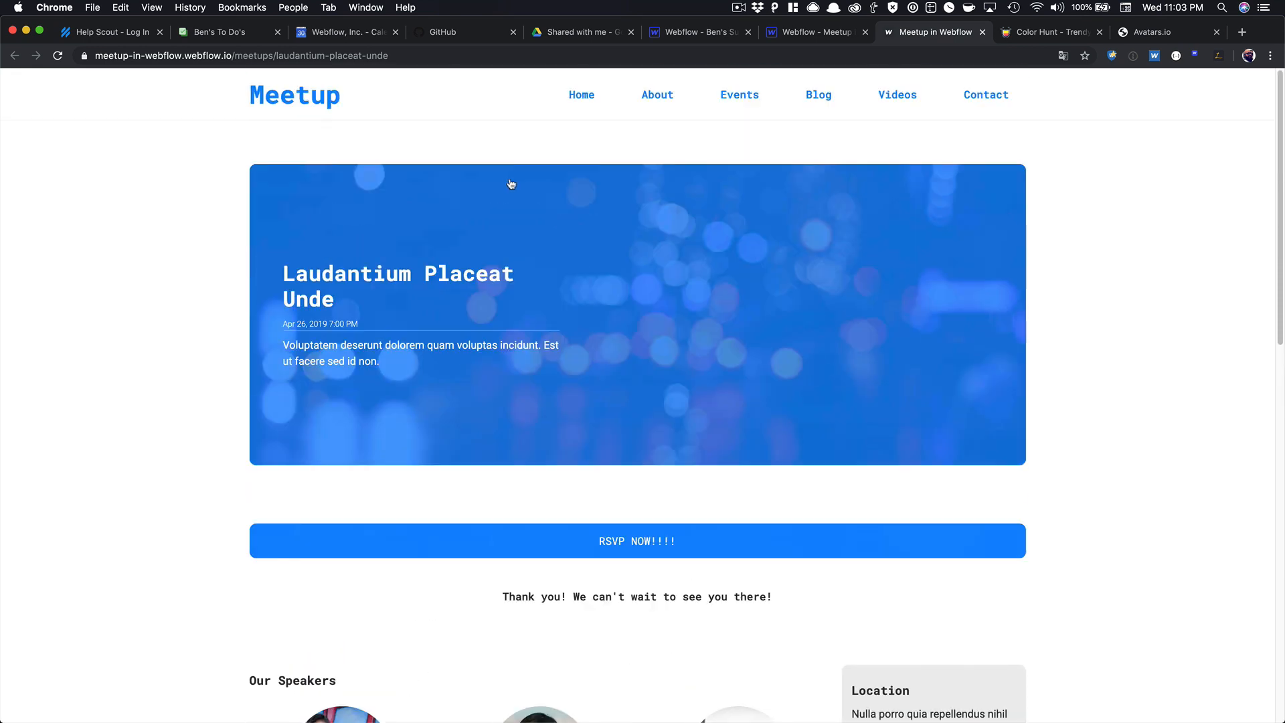
key(super+r)
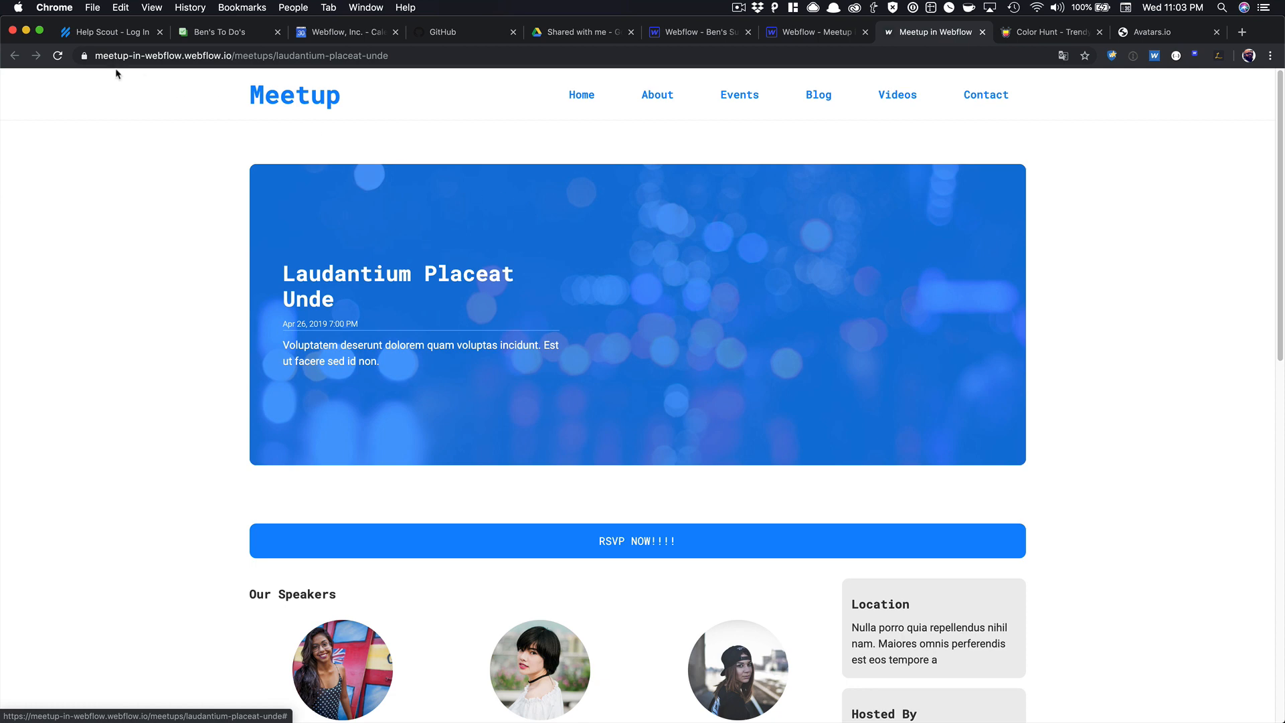
click(57, 55)
scroll(499, 315, down, 5)
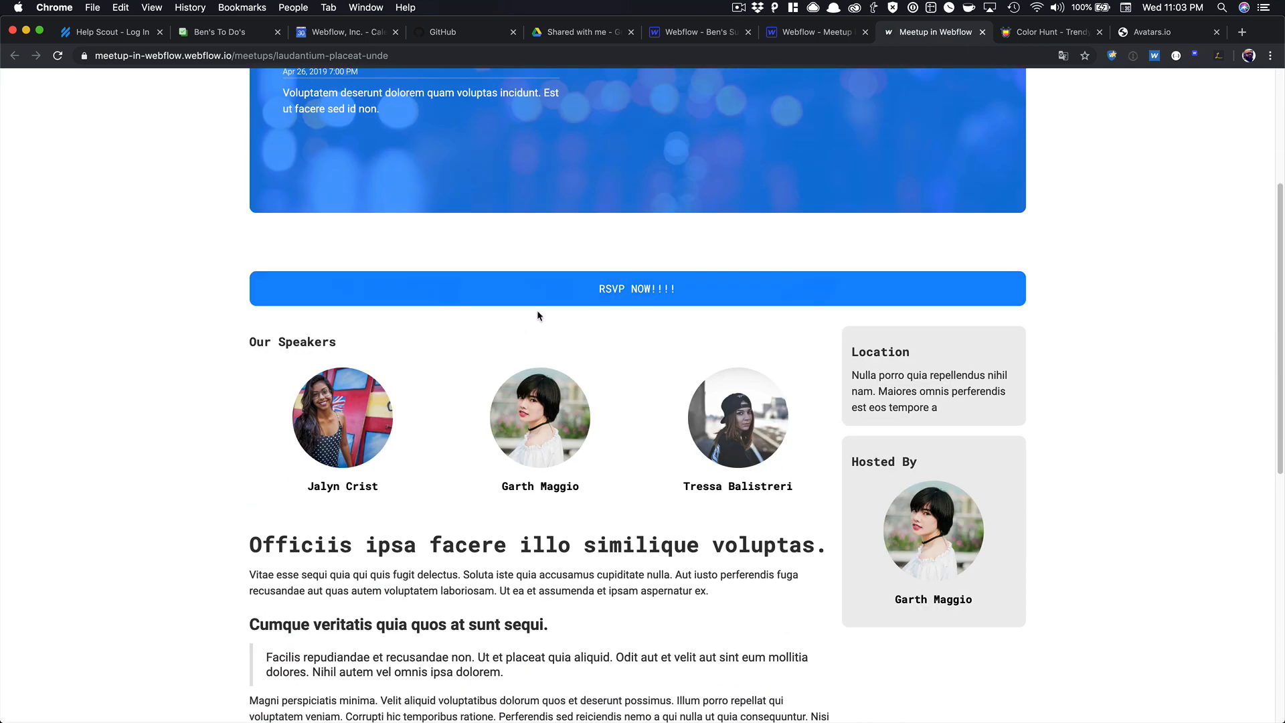
click(535, 293)
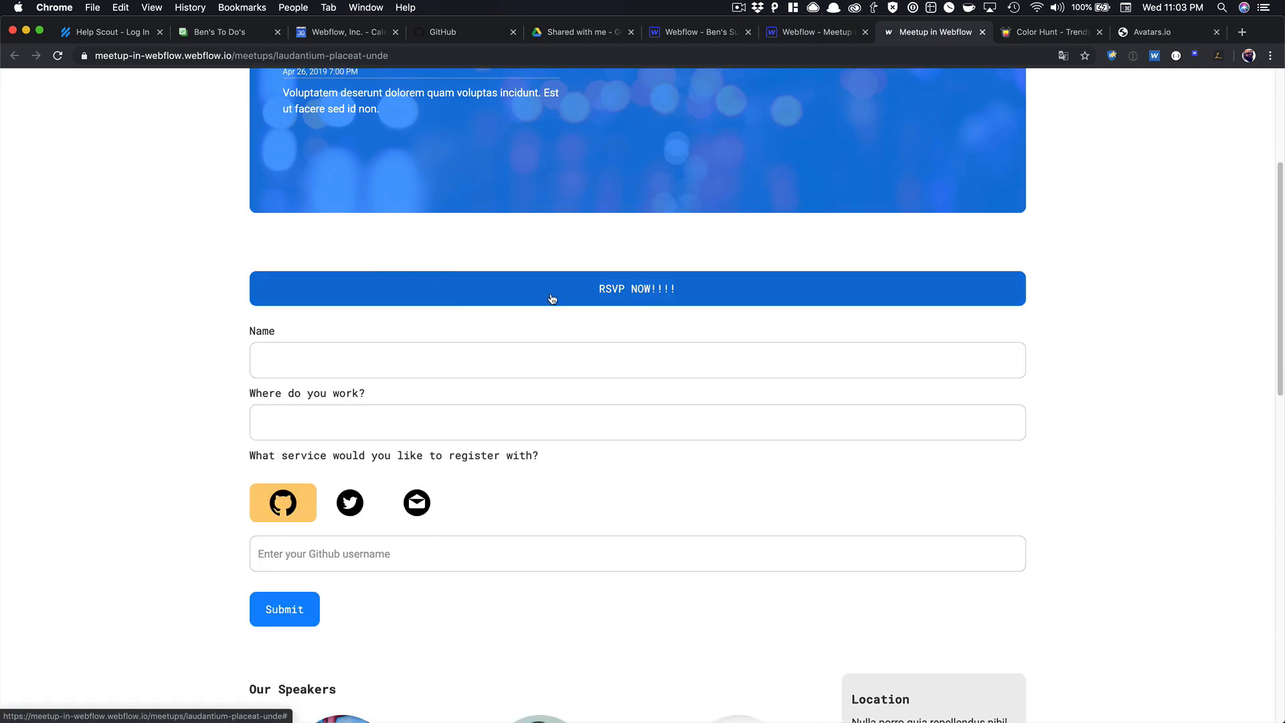
scroll(521, 238, down, 4)
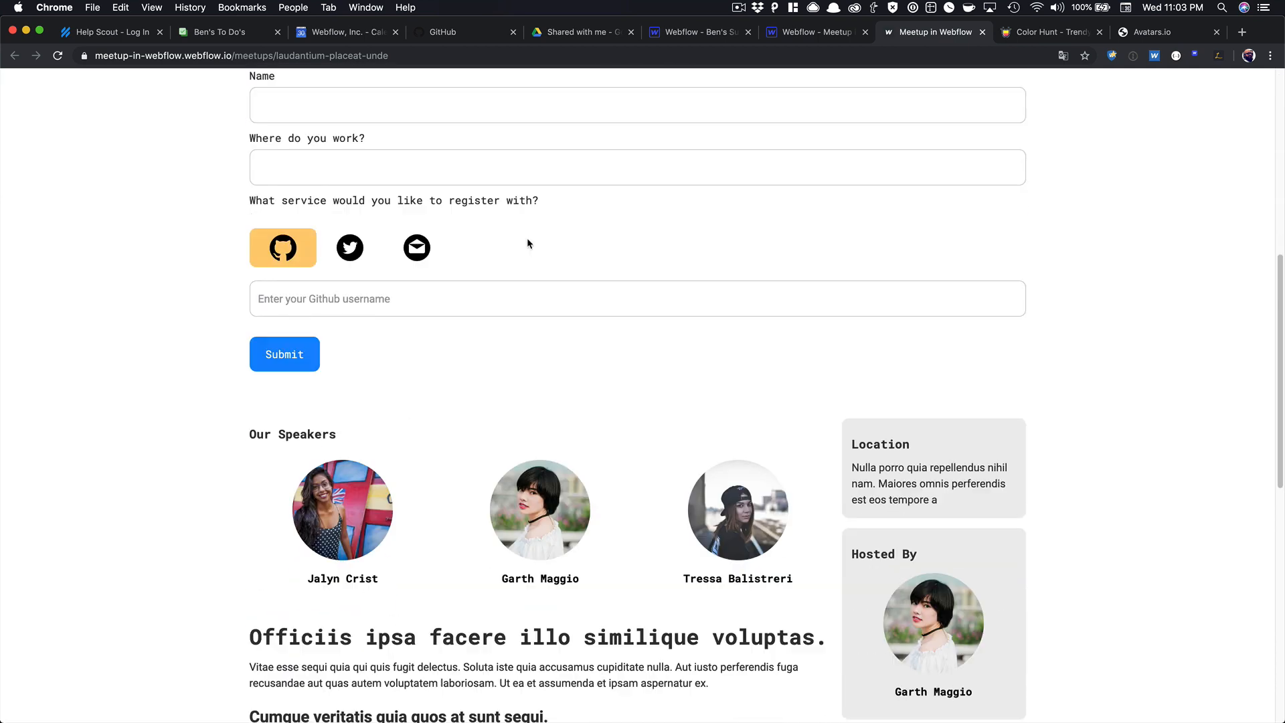
scroll(527, 238, up, 6)
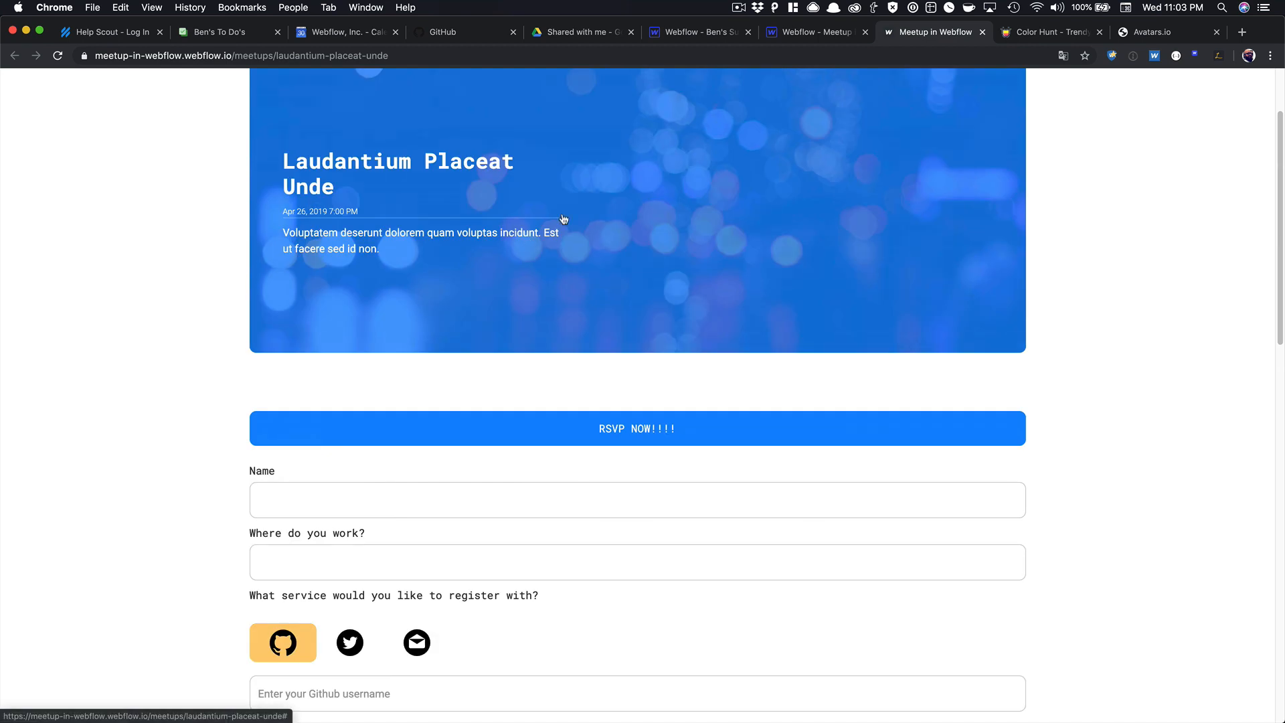
click(812, 33)
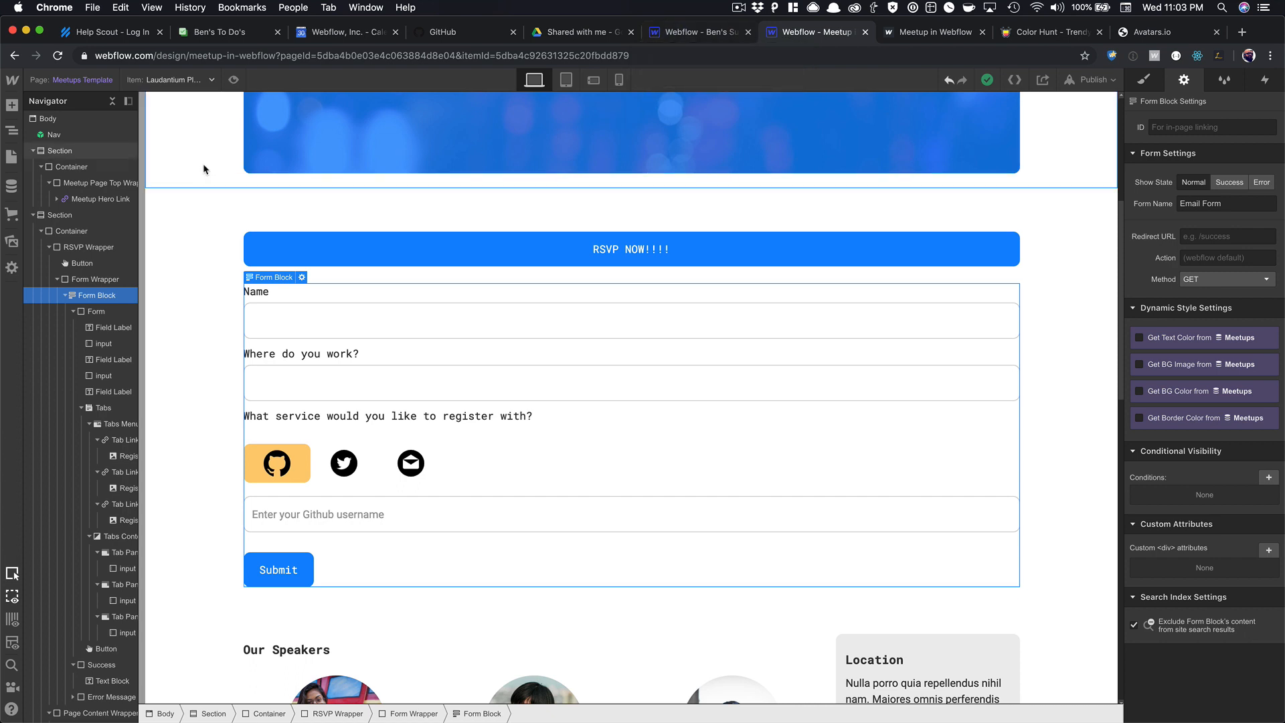
Start a new CMS collection named Attendees with a plain-text Github field.
click(13, 185)
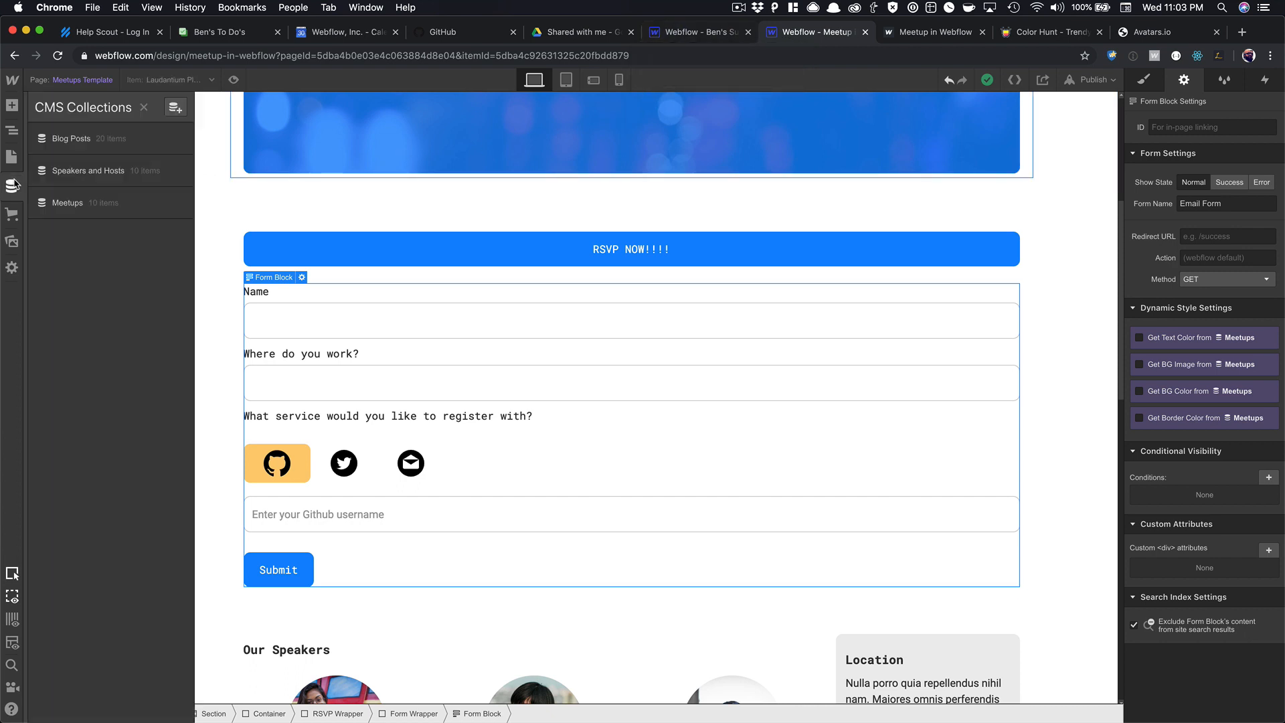
click(175, 107)
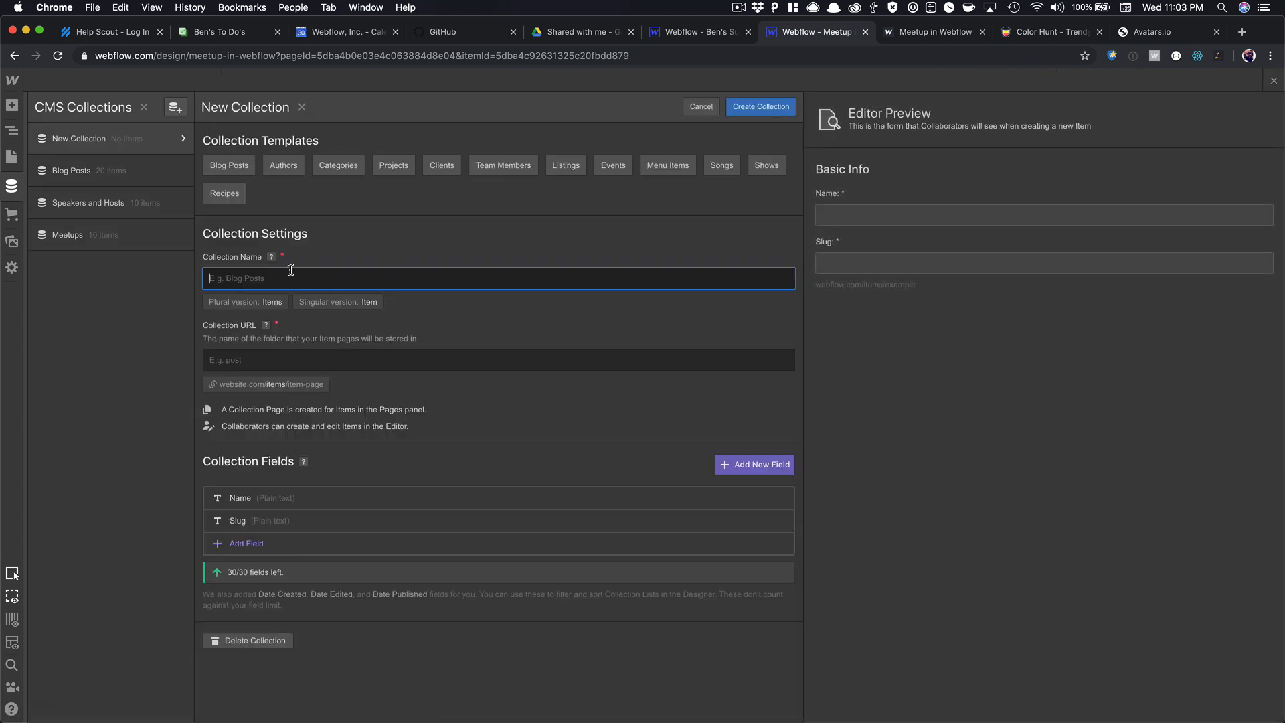
text(Att)
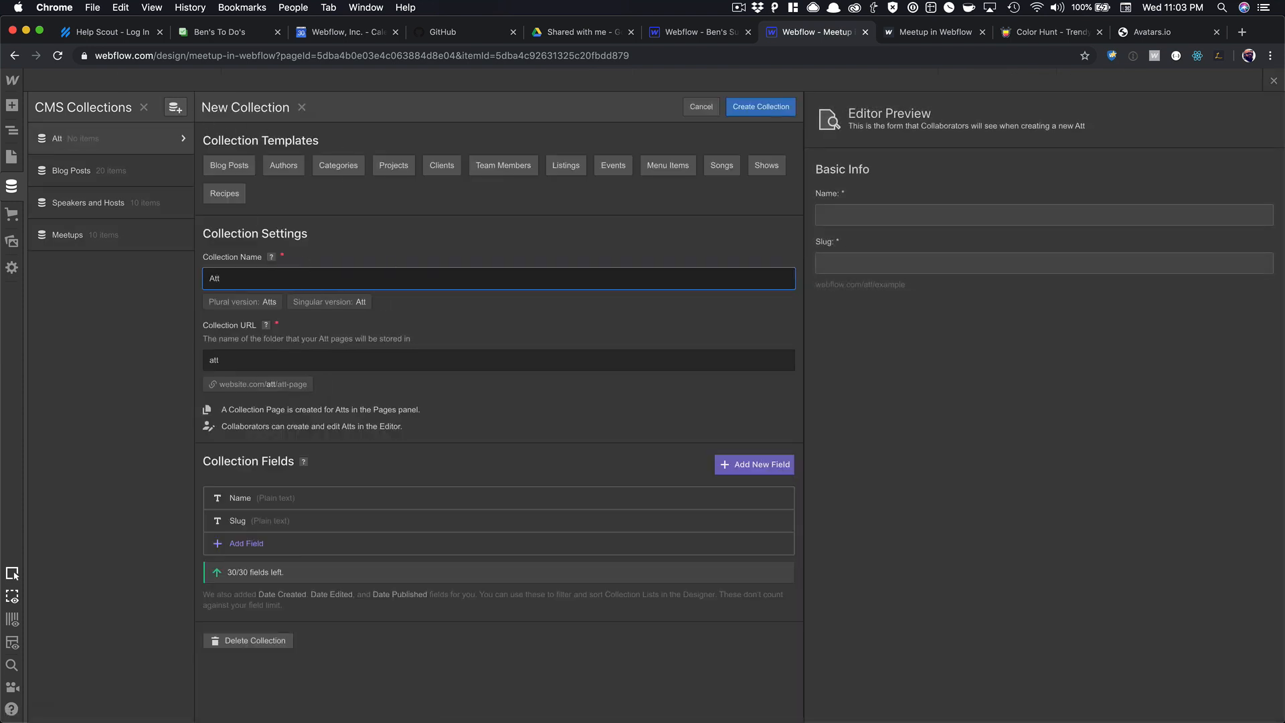
text(endees)
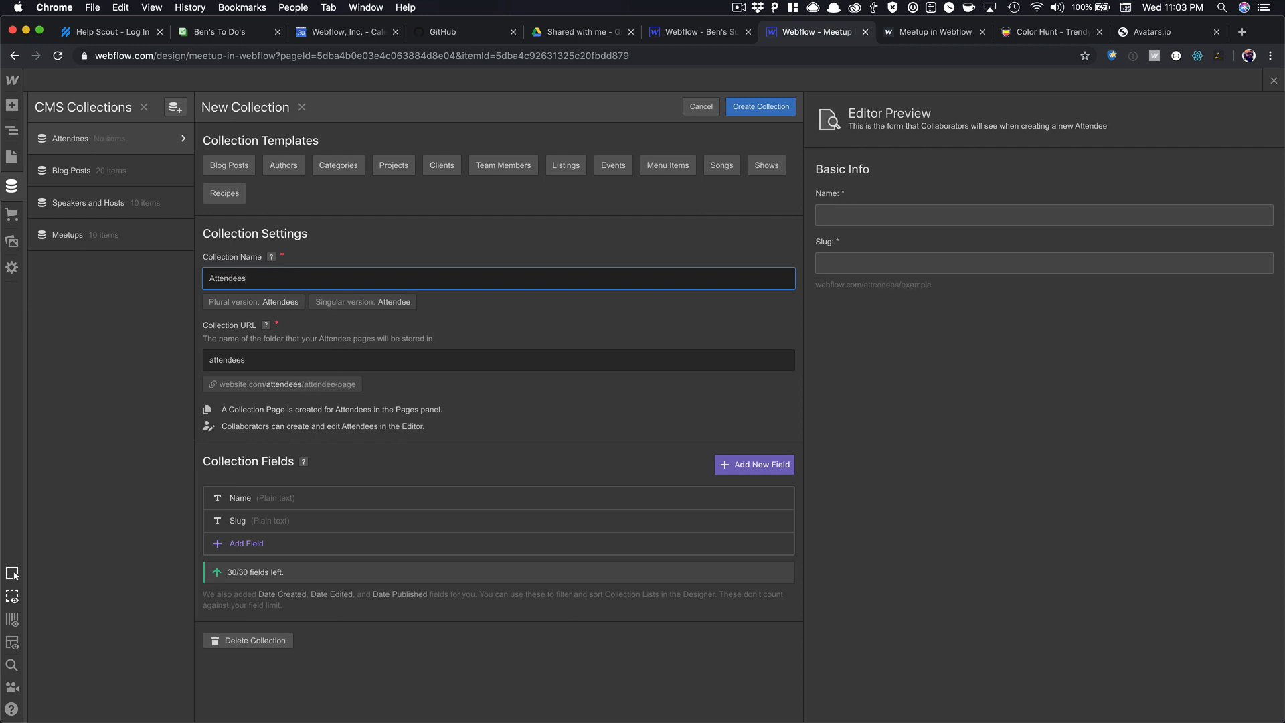
click(254, 543)
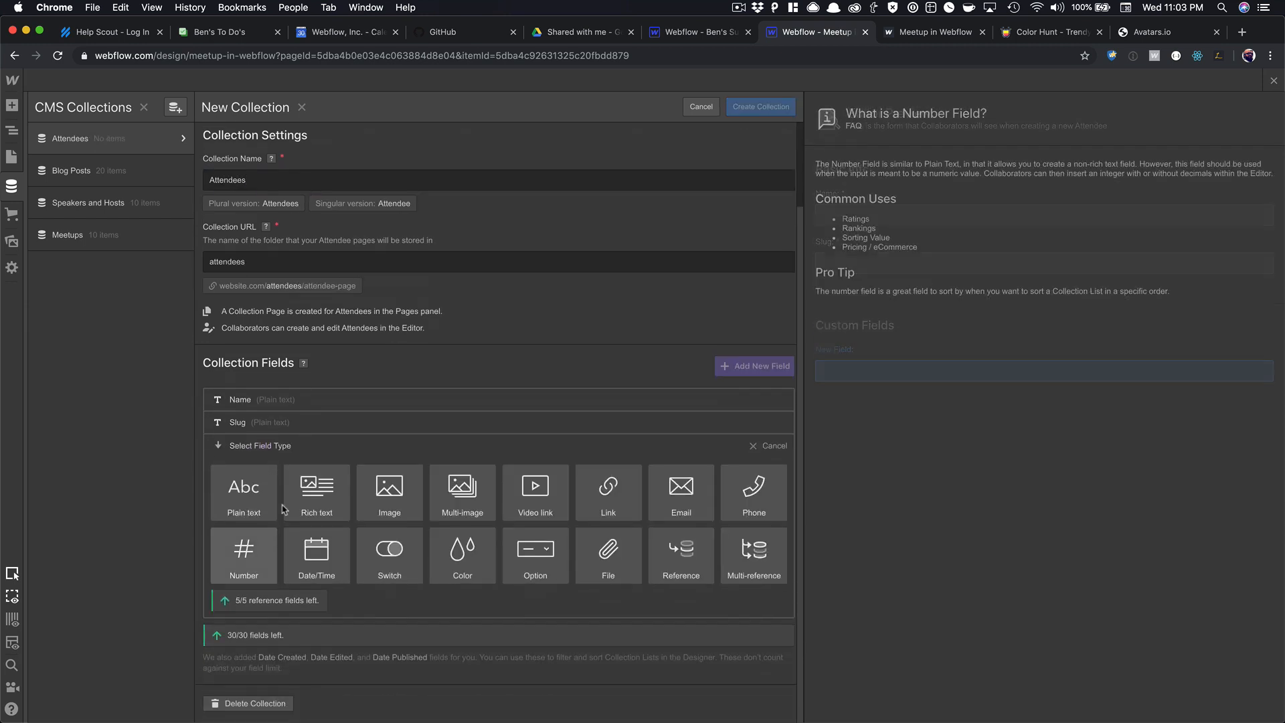
click(246, 496)
text(Github)
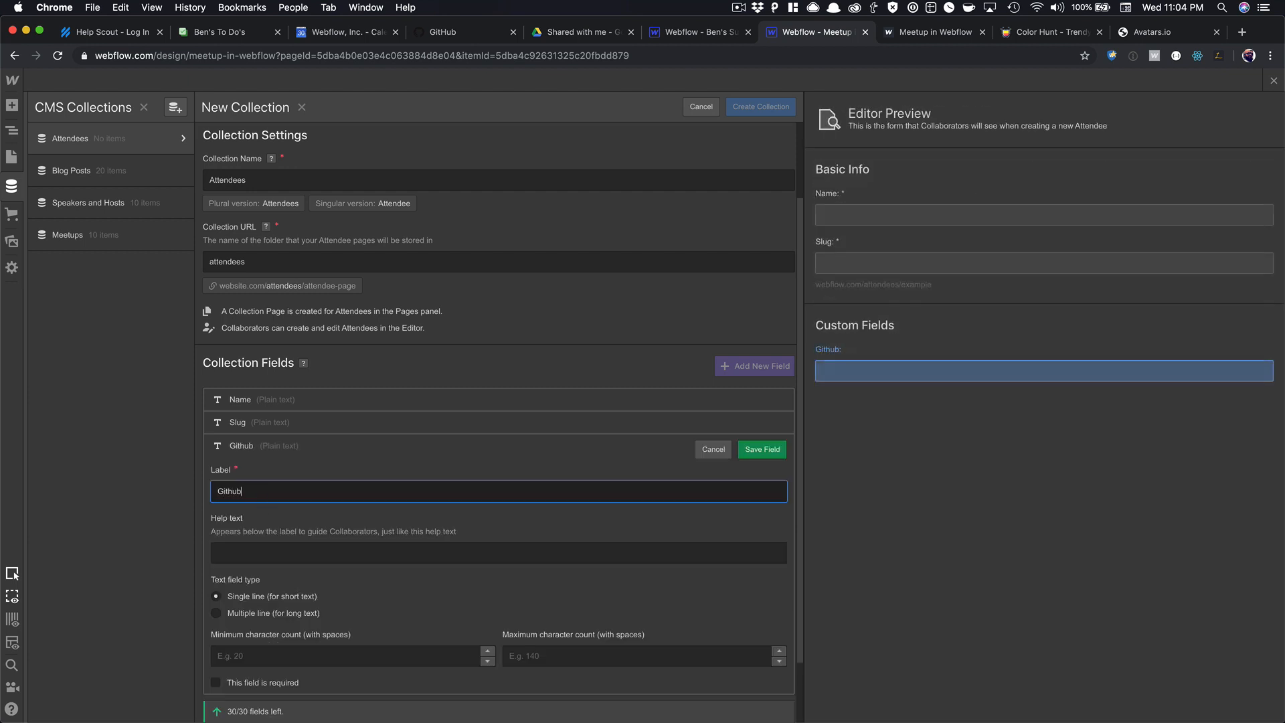
key(Return)
Add plain-text Twitter and Email fields to the Attendees collection.
click(258, 562)
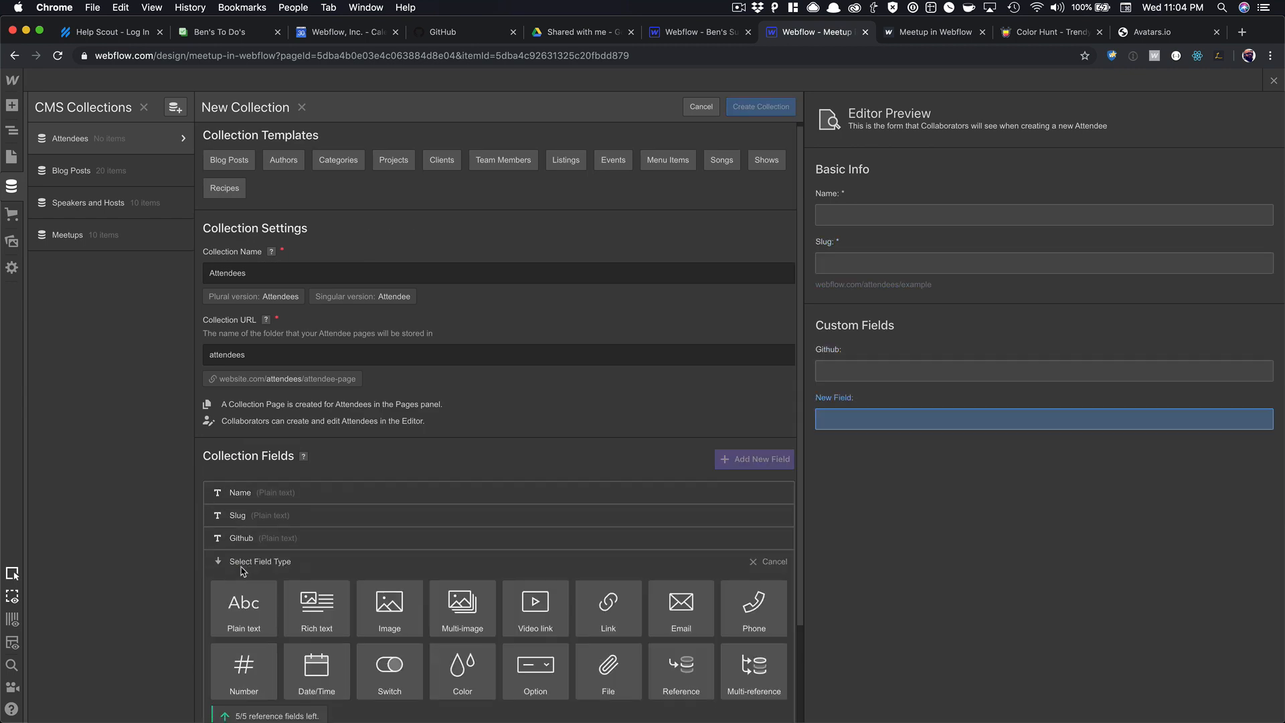
click(266, 492)
text(Twi)
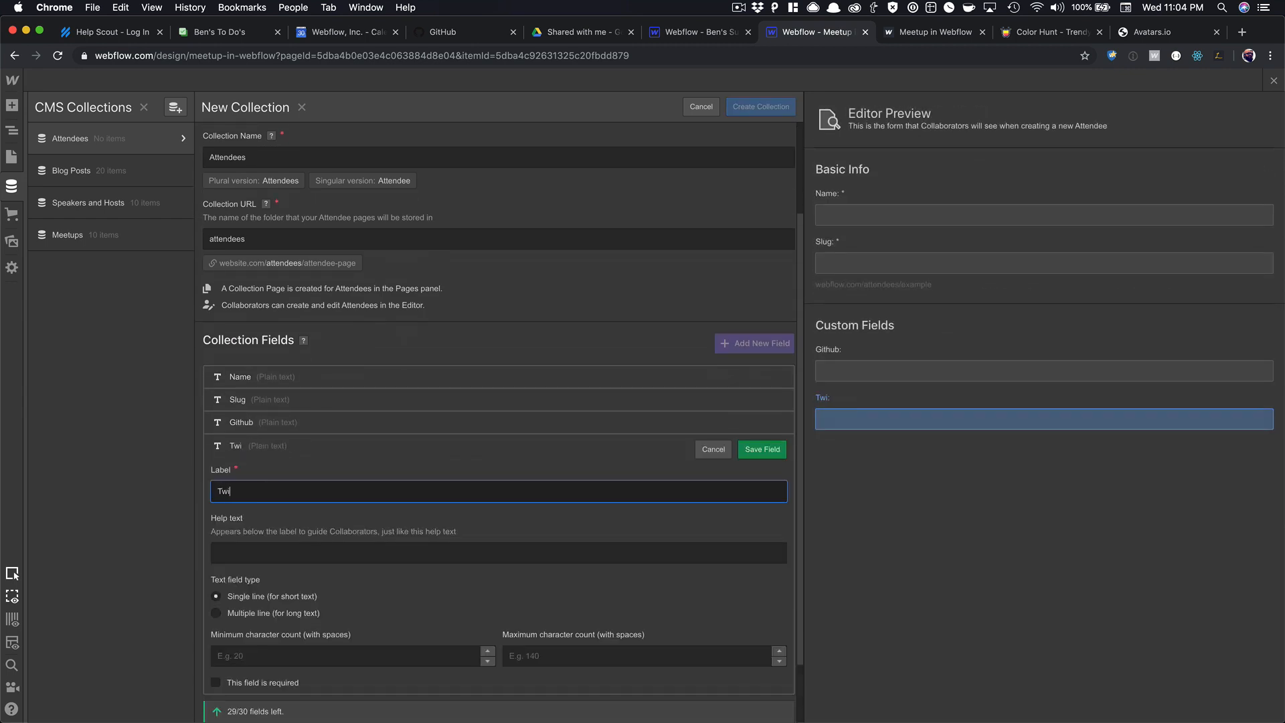
text(tter)
key(Return)
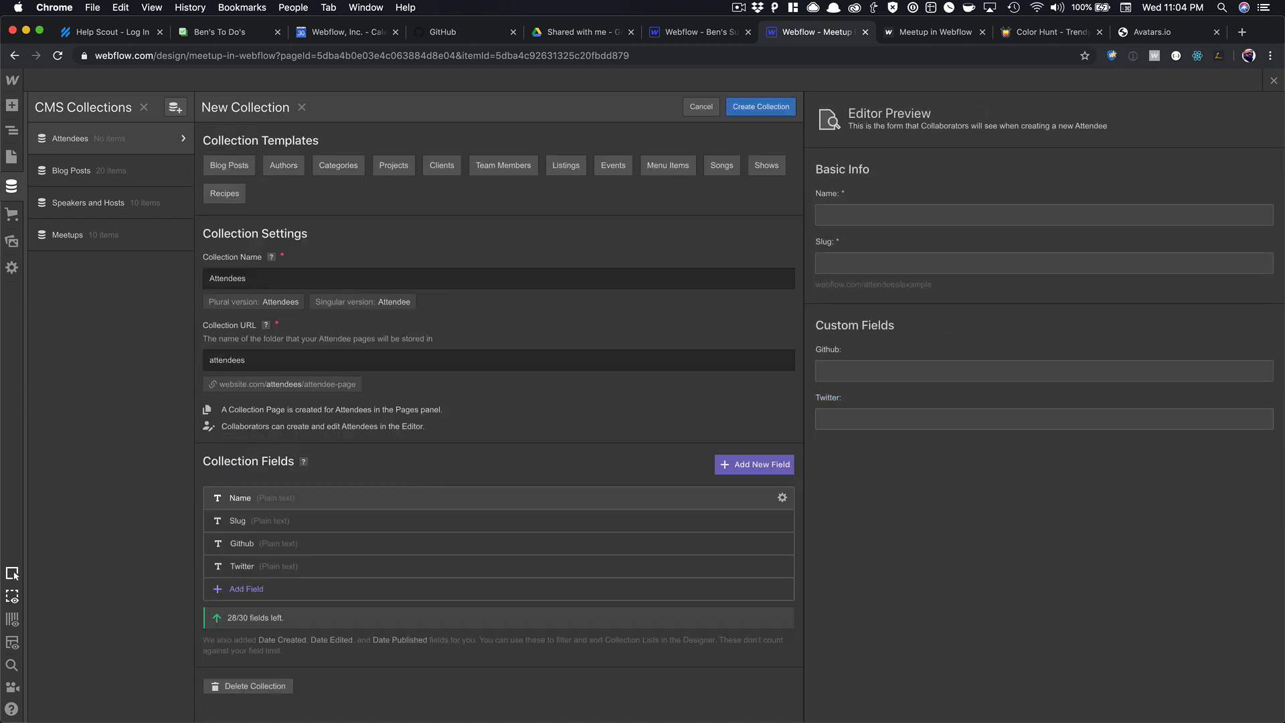
click(252, 589)
click(273, 483)
text(Email)
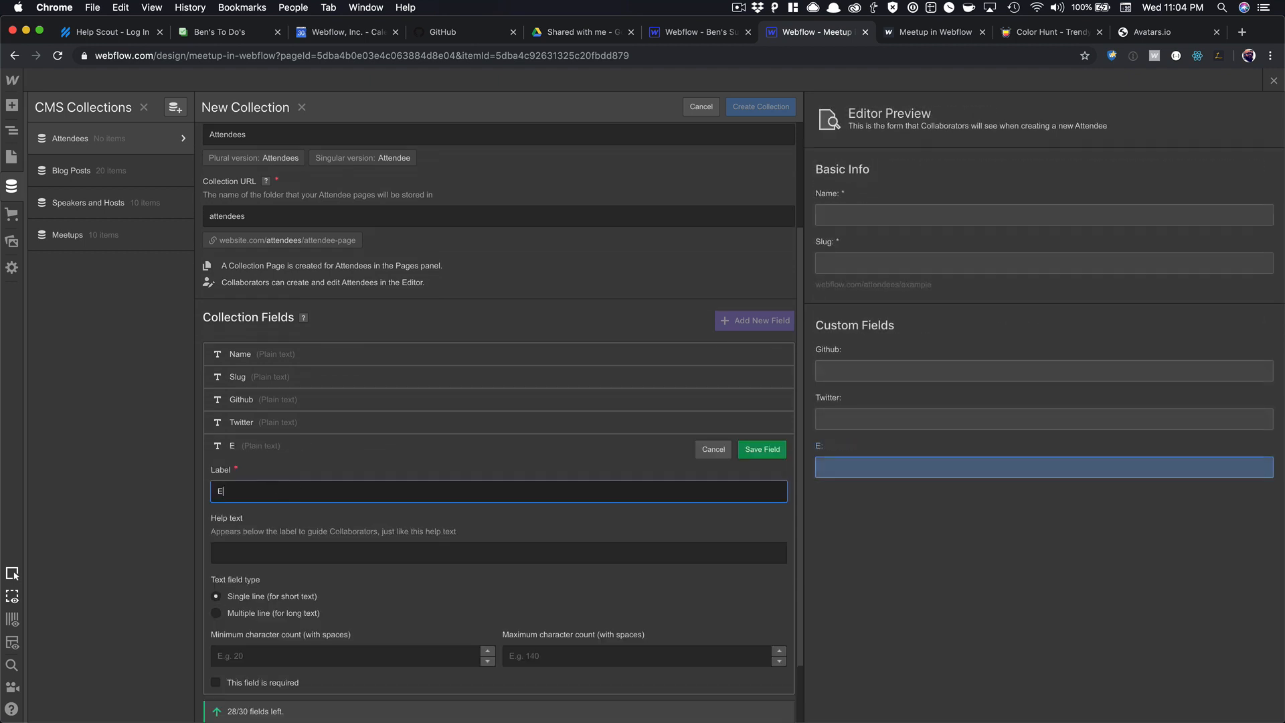
key(Return)
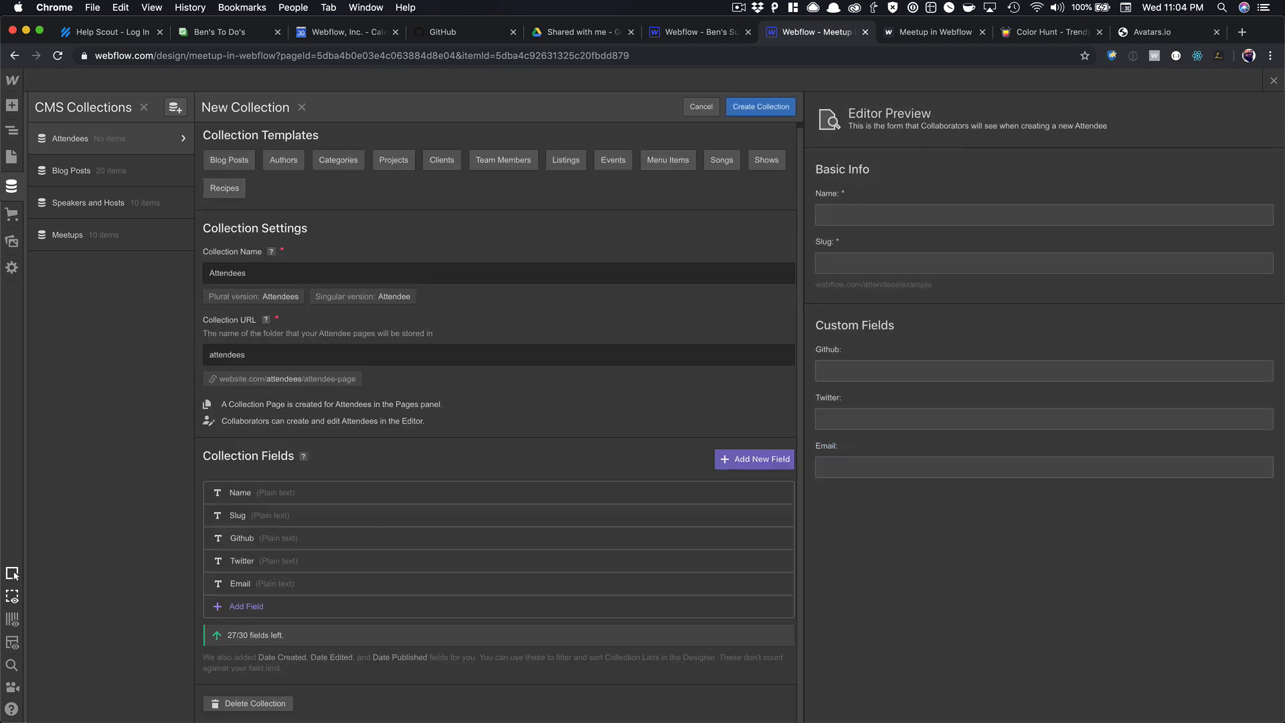
Add a Meetup reference field pointing to Meetups and create the collection.
click(246, 608)
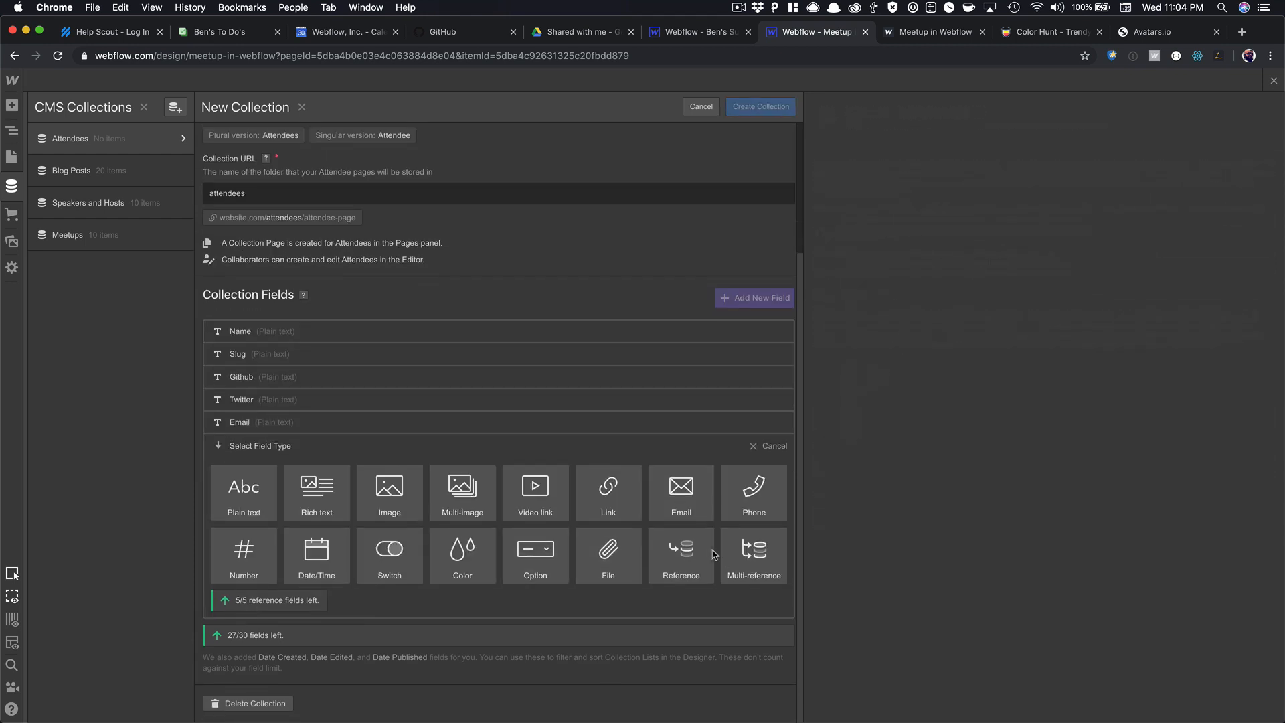
click(696, 550)
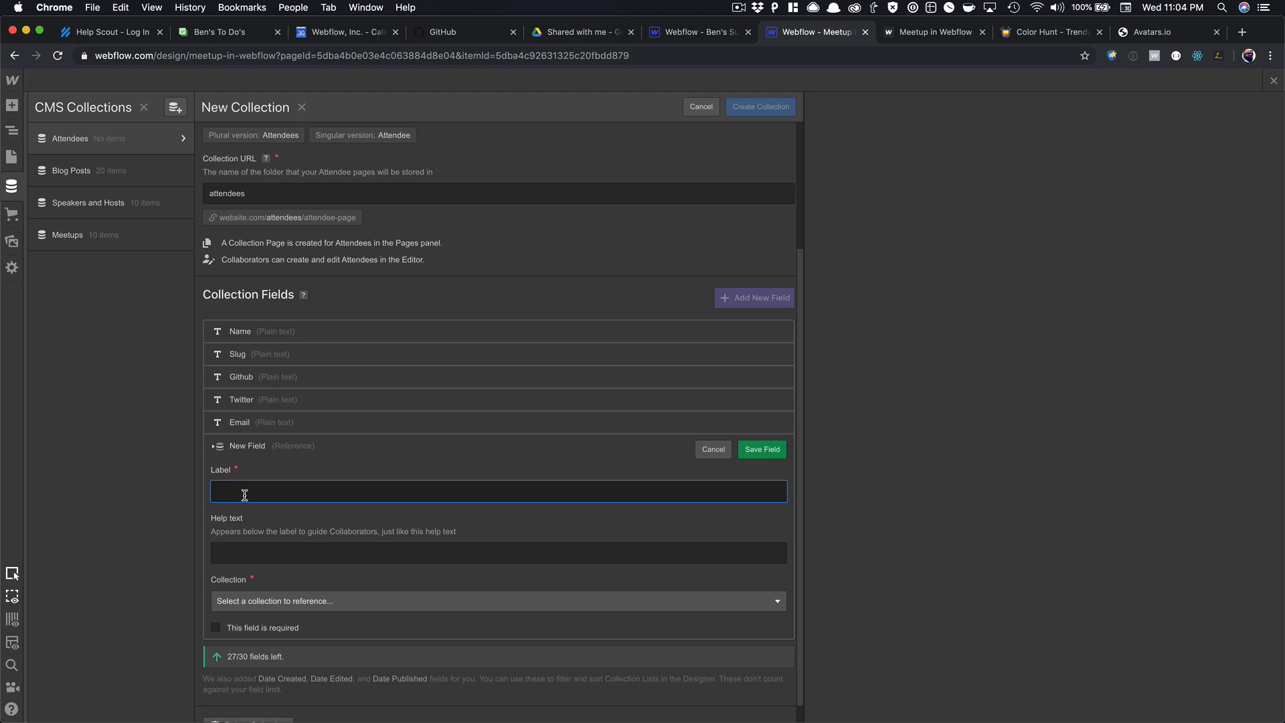
text(Meetup)
click(231, 600)
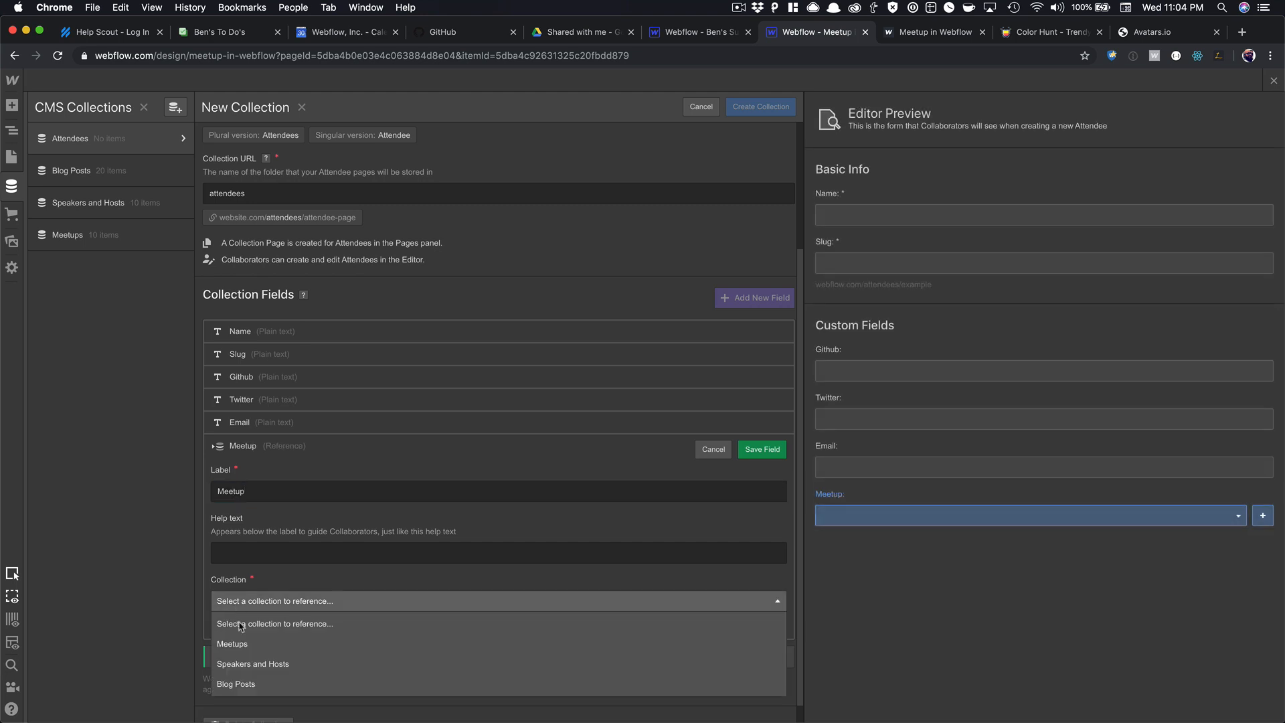
click(245, 644)
click(762, 449)
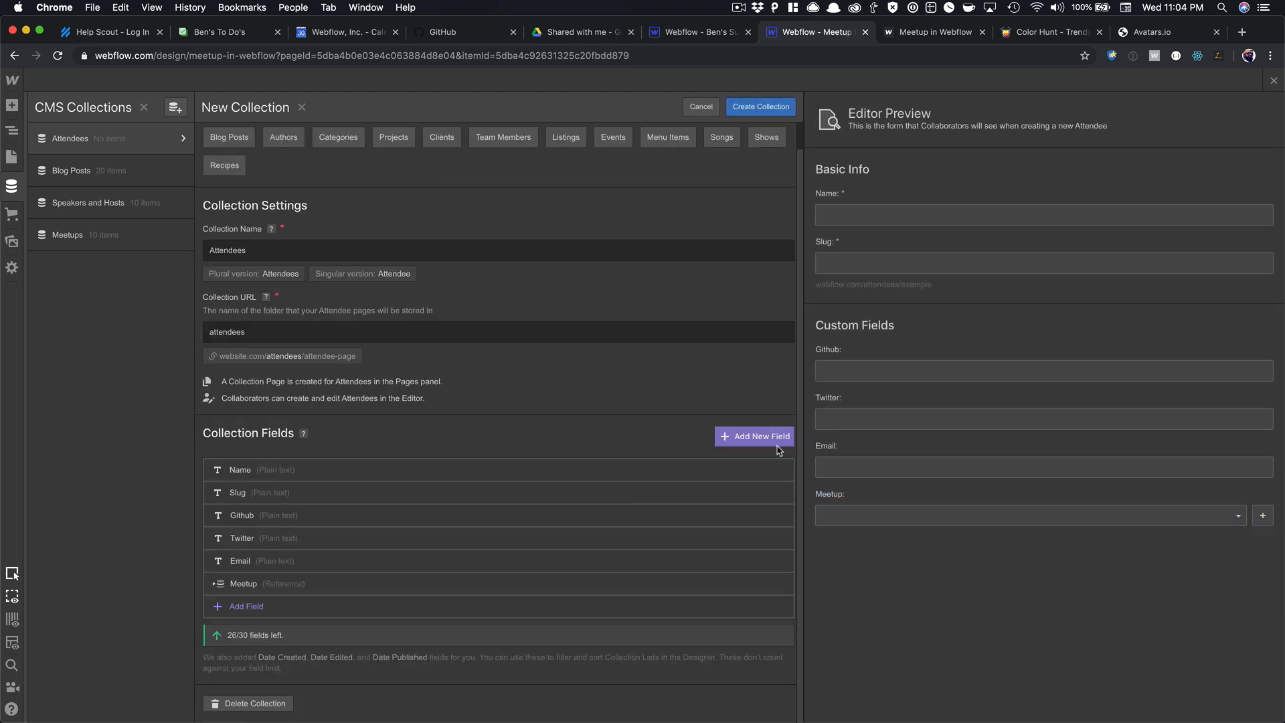
click(744, 109)
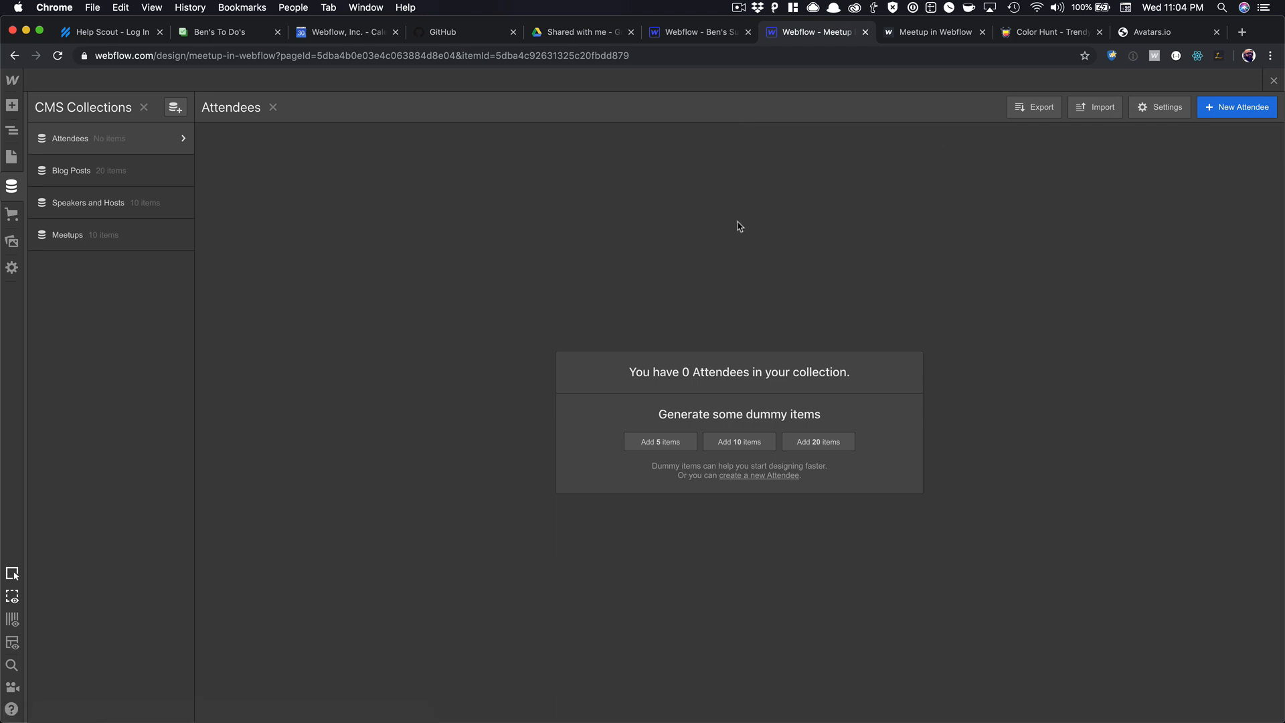
Close the CMS panel and open Project Settings in a separate window to view Integrations.
click(1274, 80)
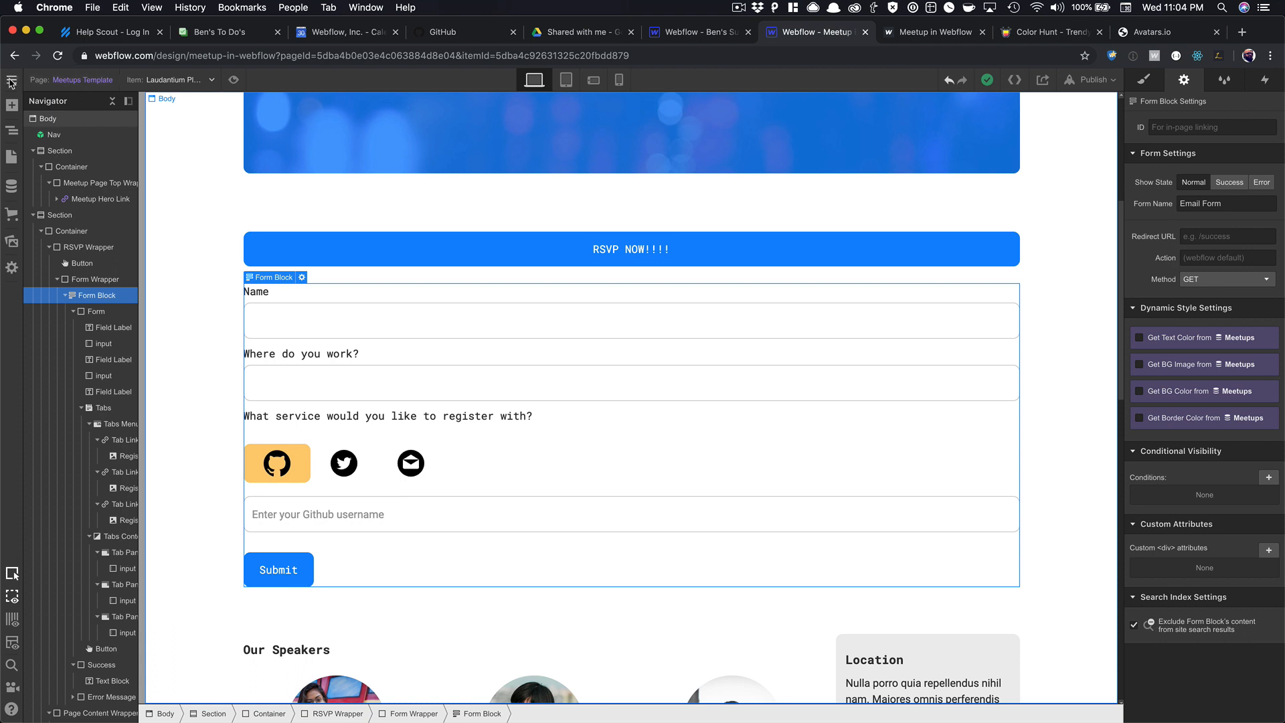
click(10, 81)
super+click(60, 116)
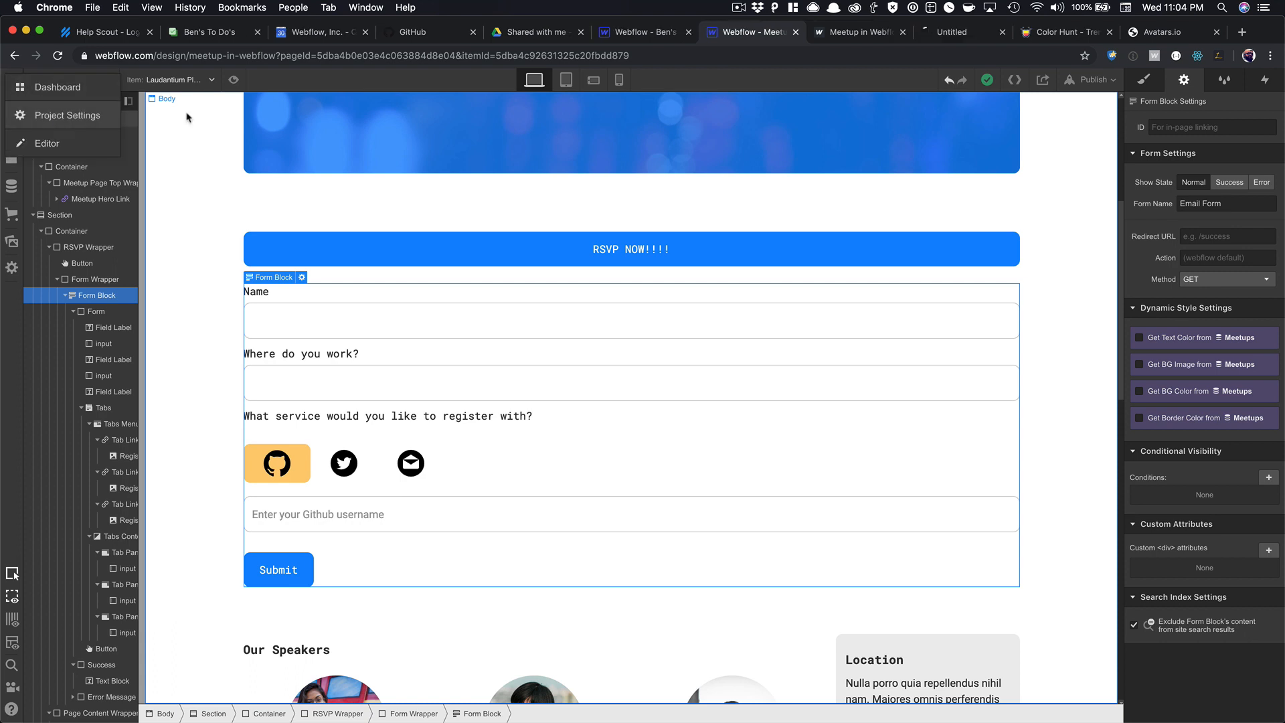
click(940, 40)
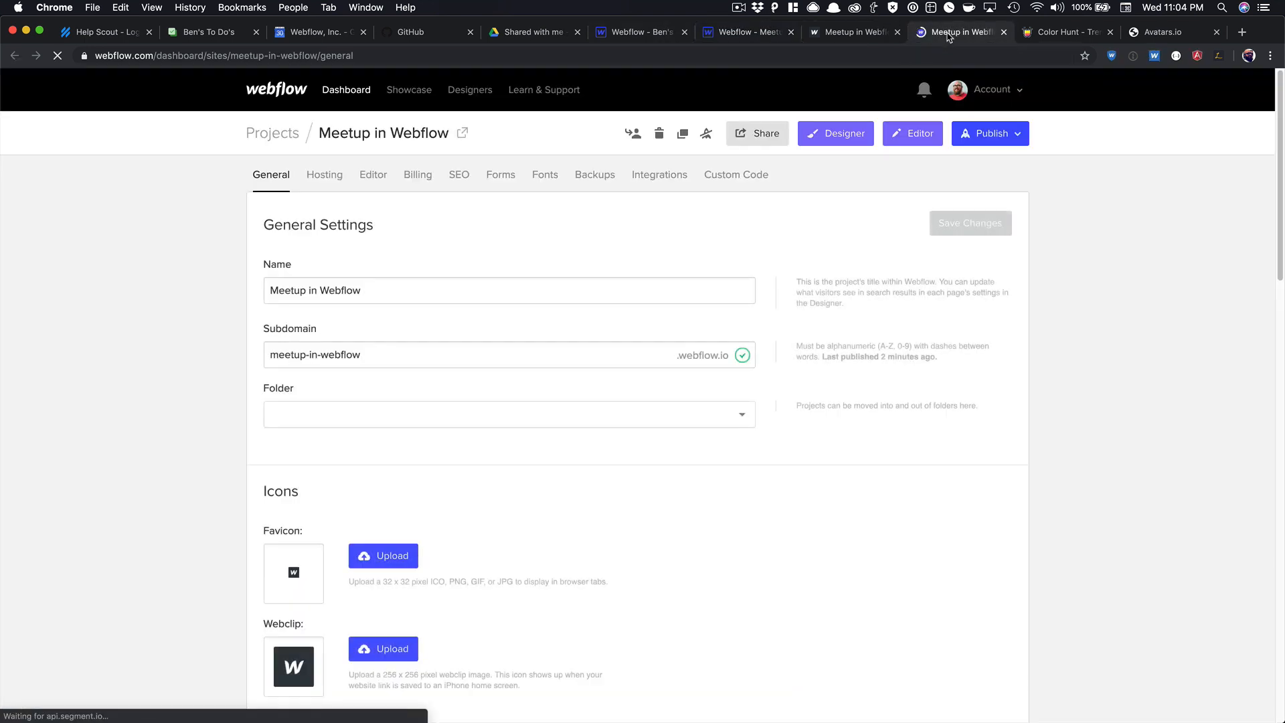
drag(939, 40, 2, 214)
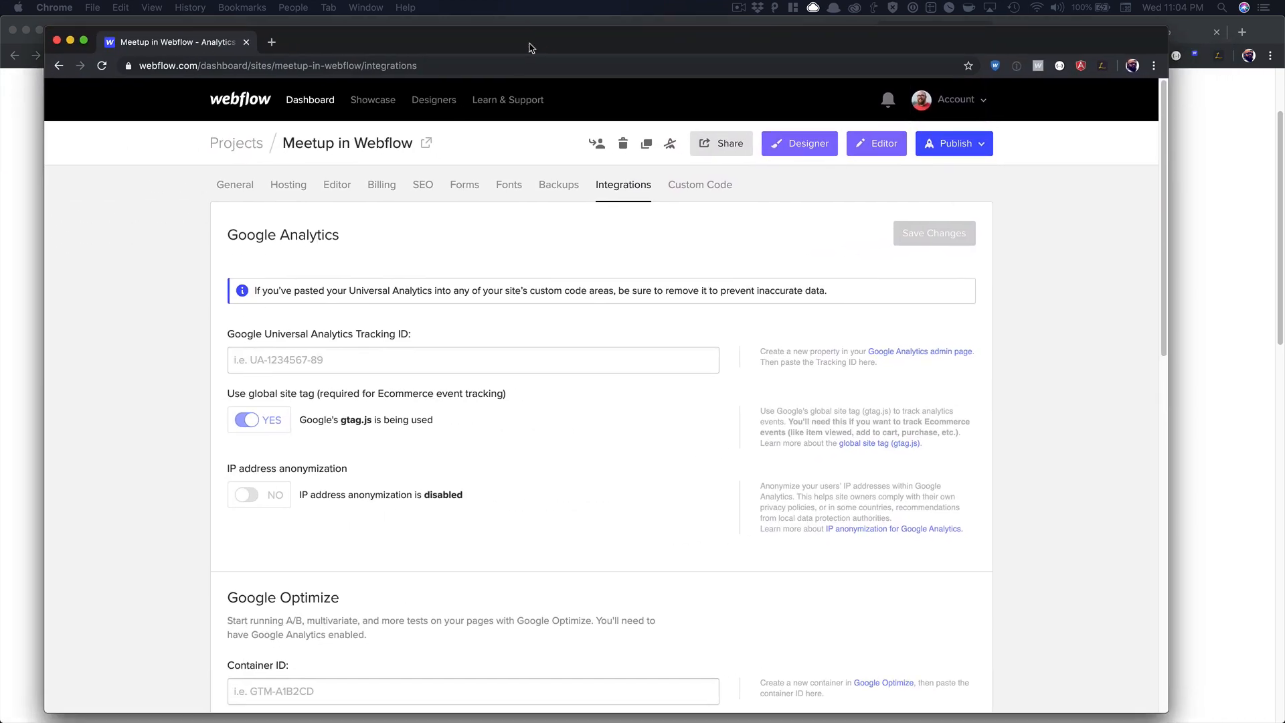
scroll(499, 278, down, 10)
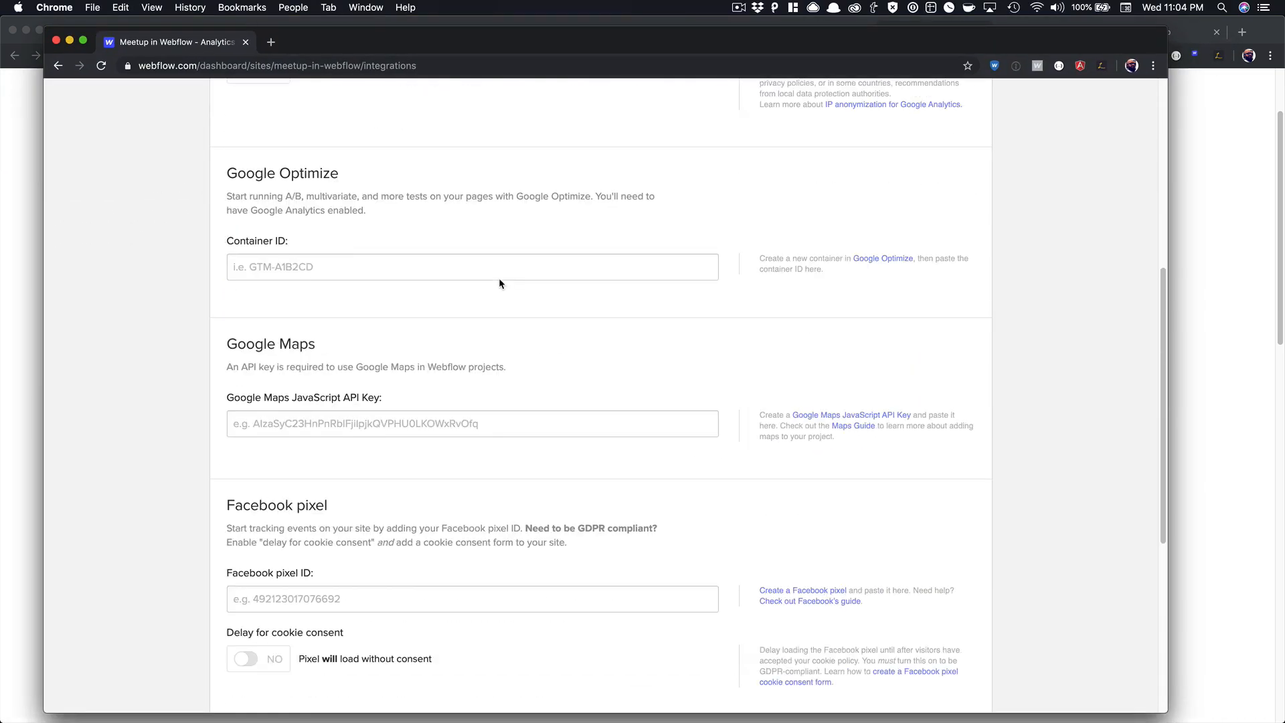
scroll(467, 346, down, 2)
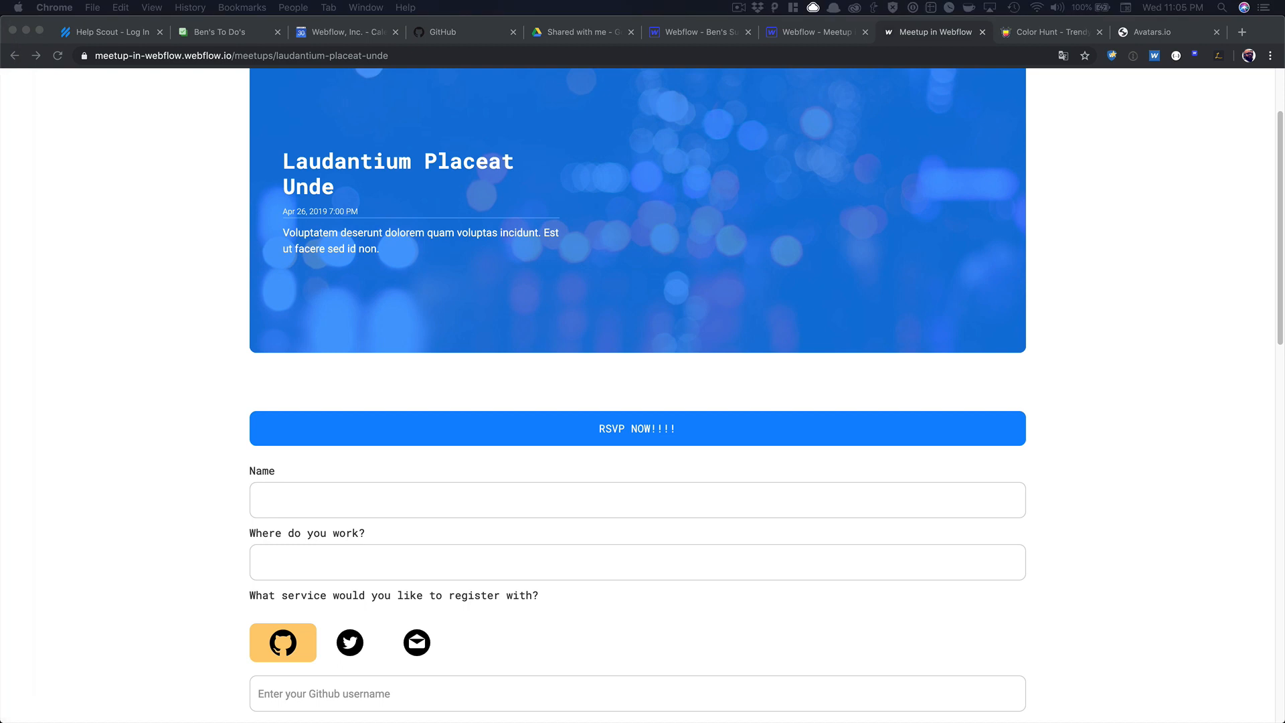
Scroll the live meetup page back to the top and launch Postman from Spotlight search.
scroll(279, 346, up, 3)
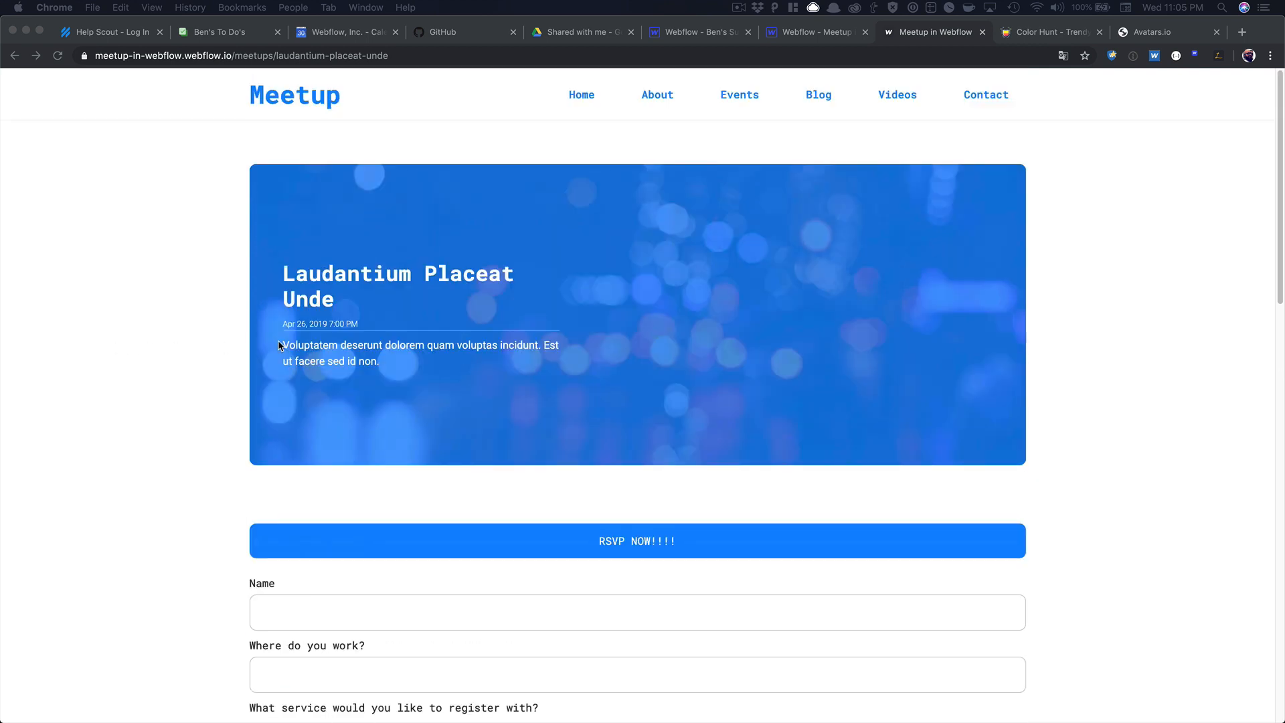
click(302, 141)
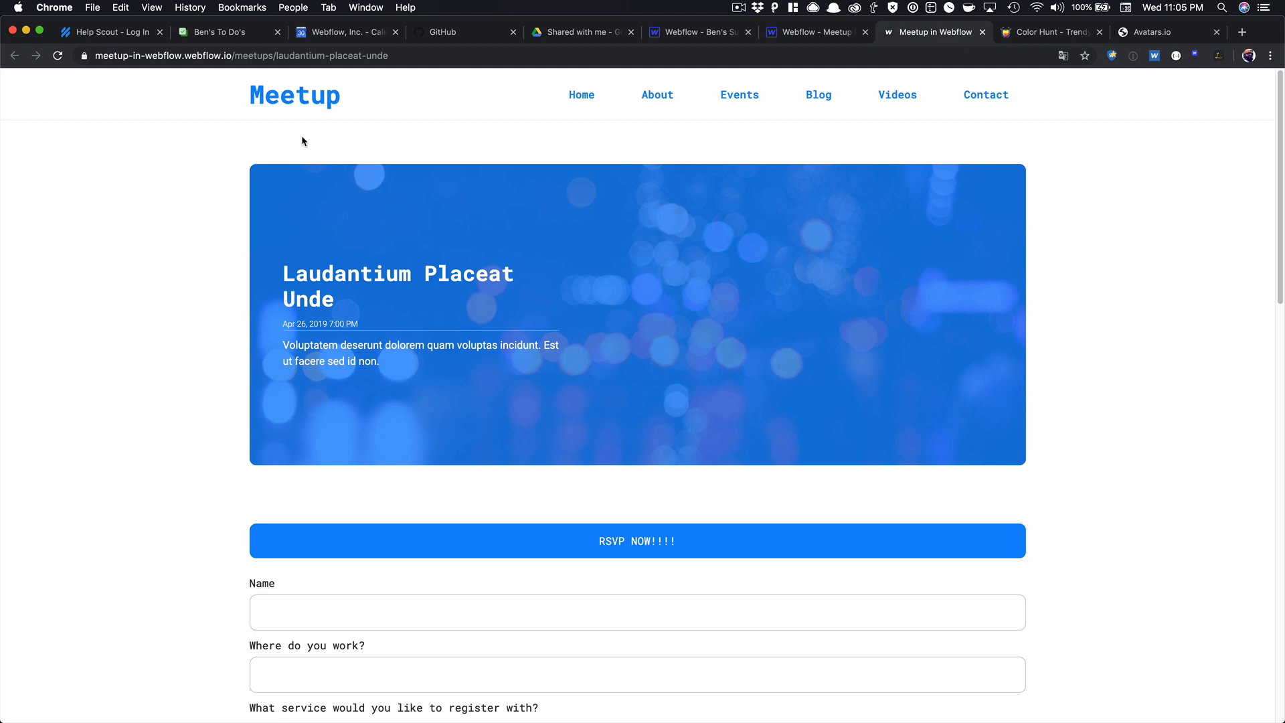
key(super+space)
text(po)
key(Return)
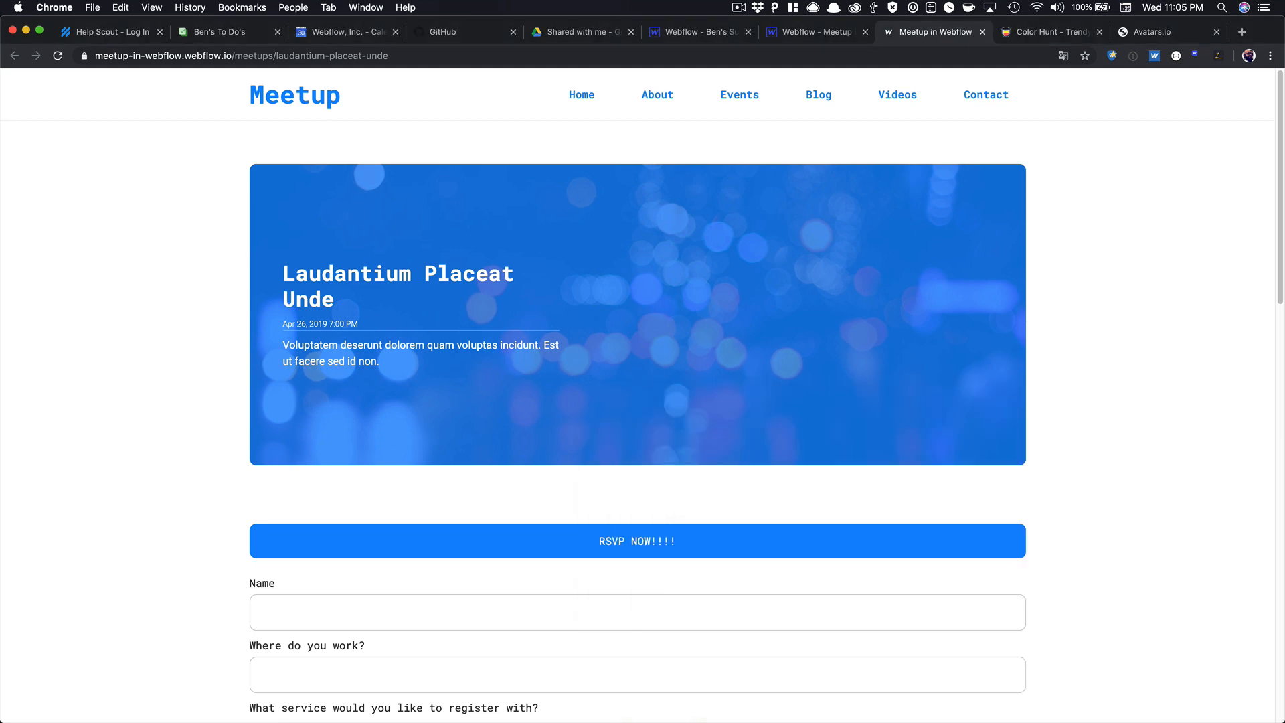
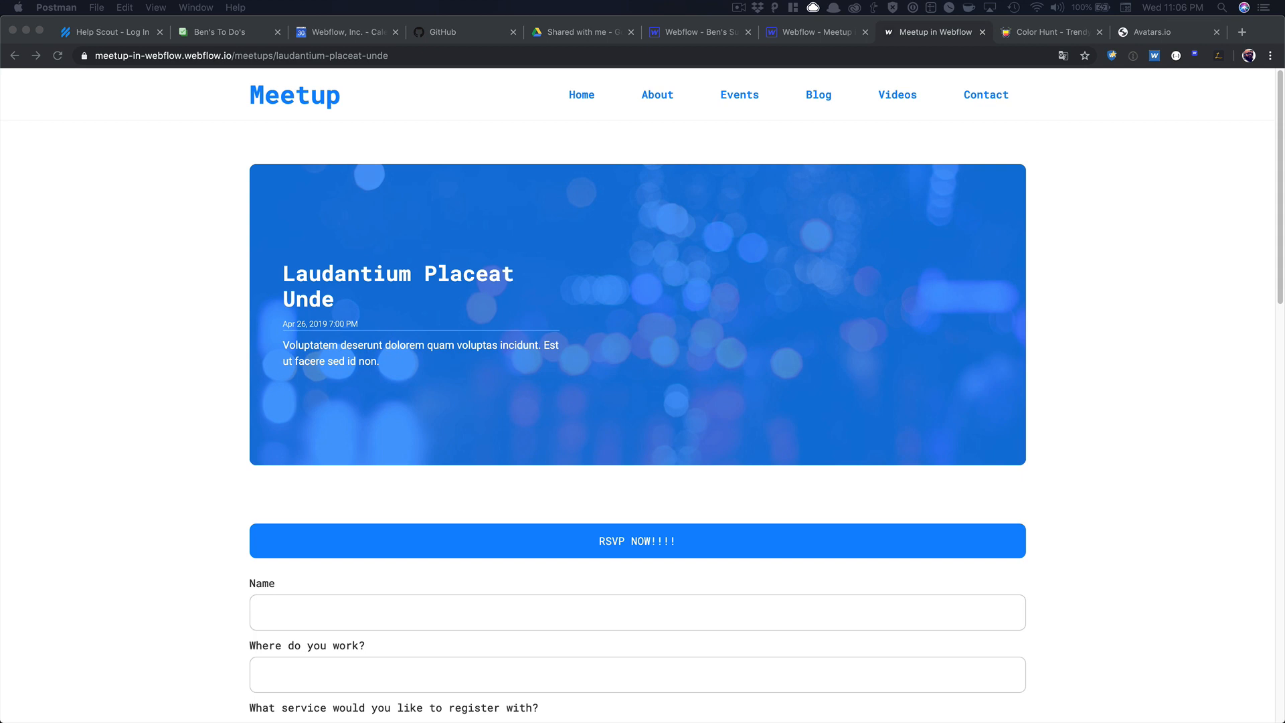
Go to the Webflow Designer's CMS and open the Meetups collection settings.
click(542, 284)
click(810, 31)
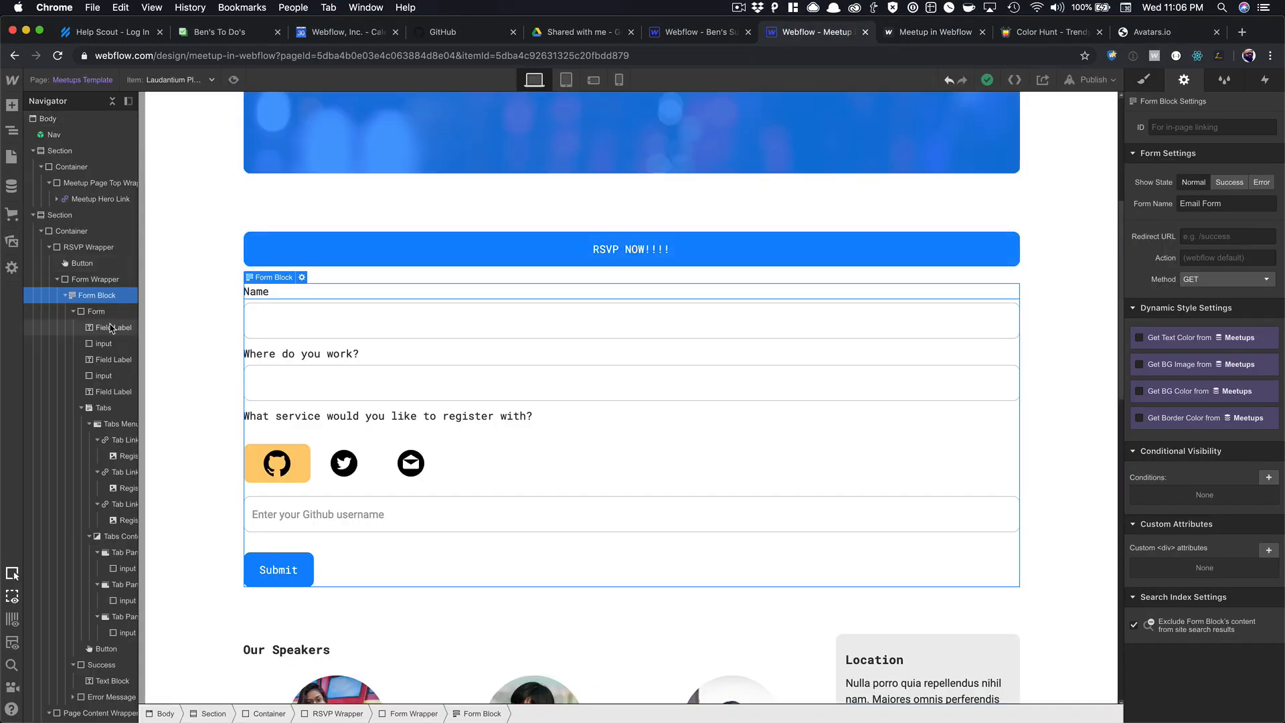
click(12, 185)
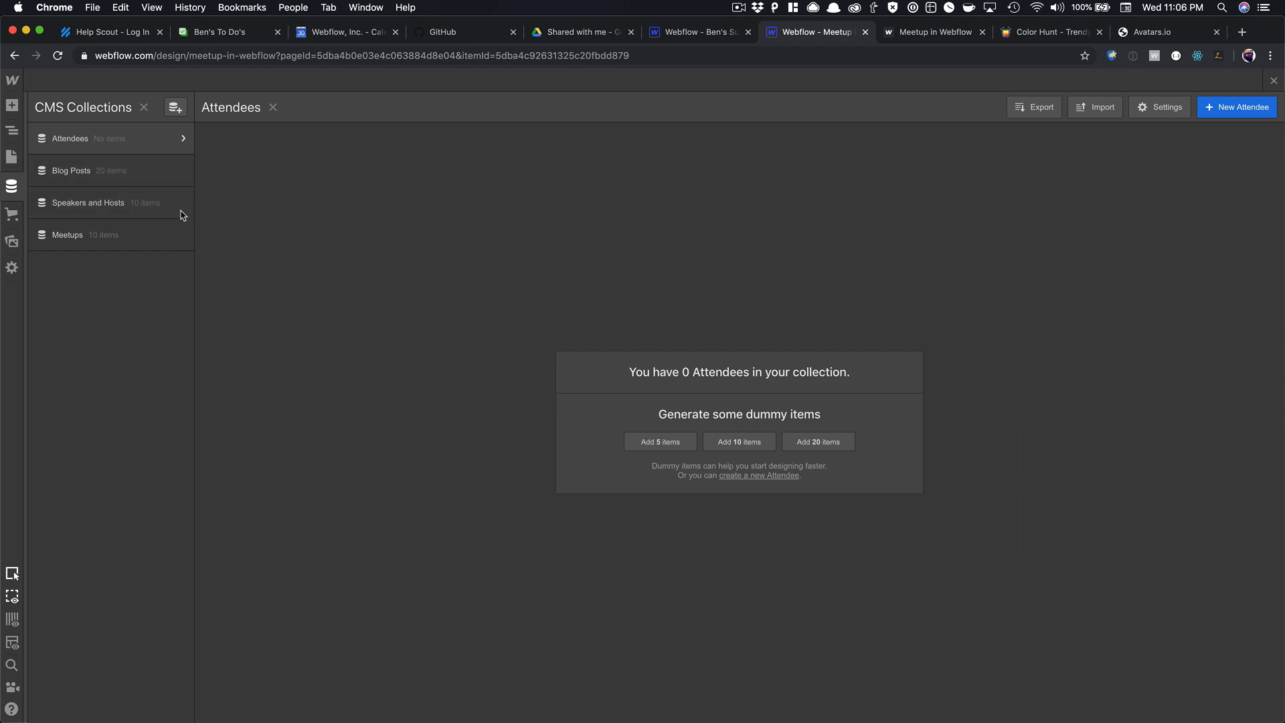
click(180, 235)
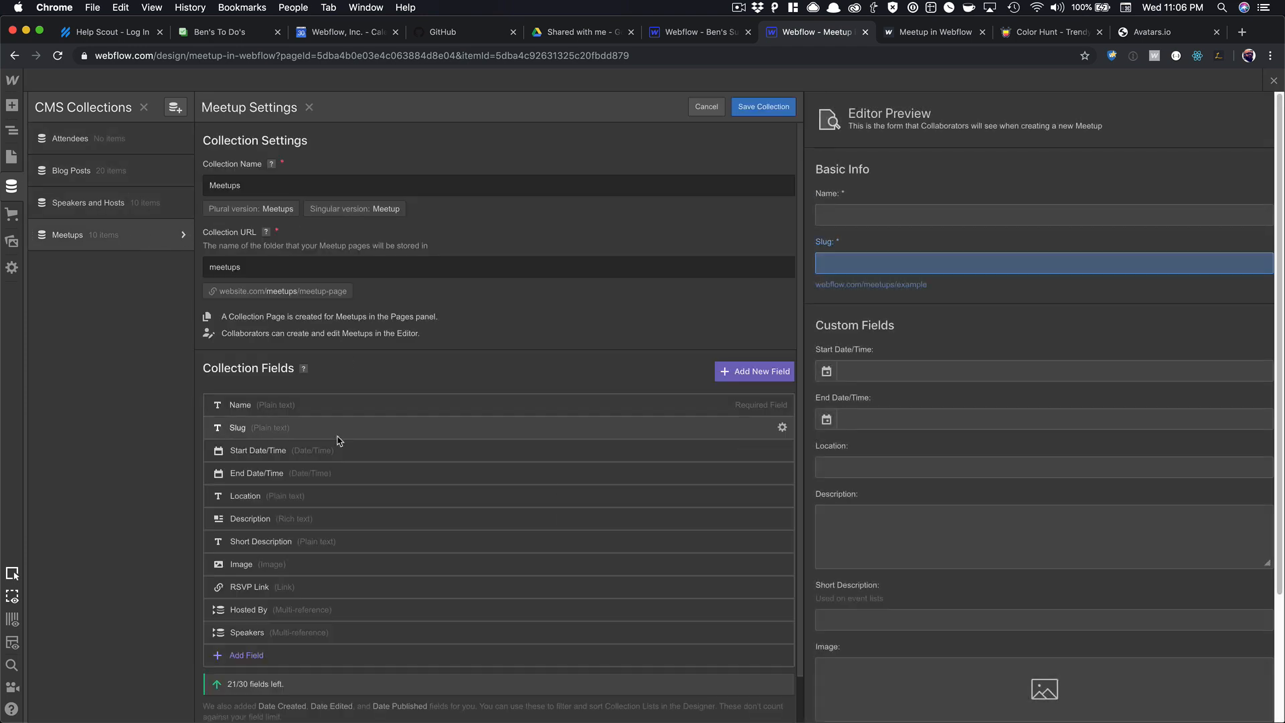
scroll(338, 440, down, 2)
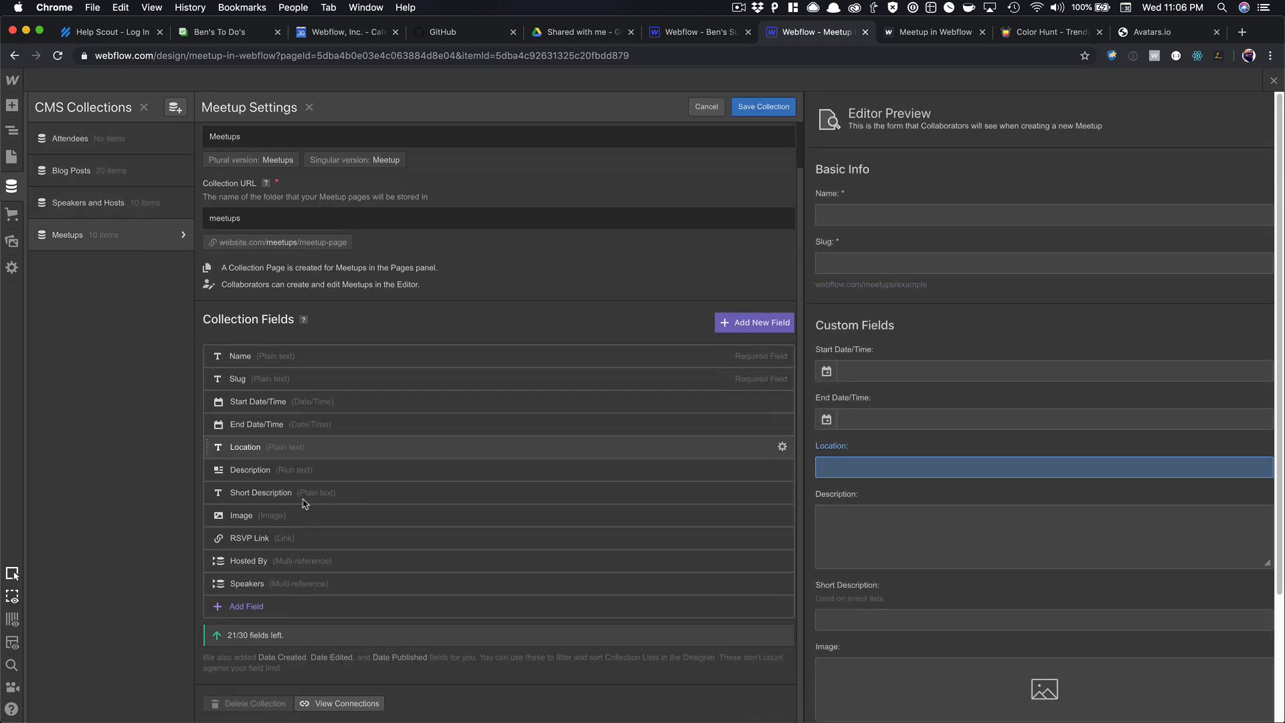
Add a plain-text field labelled 'Item ID' to Meetups and save the collection.
click(241, 607)
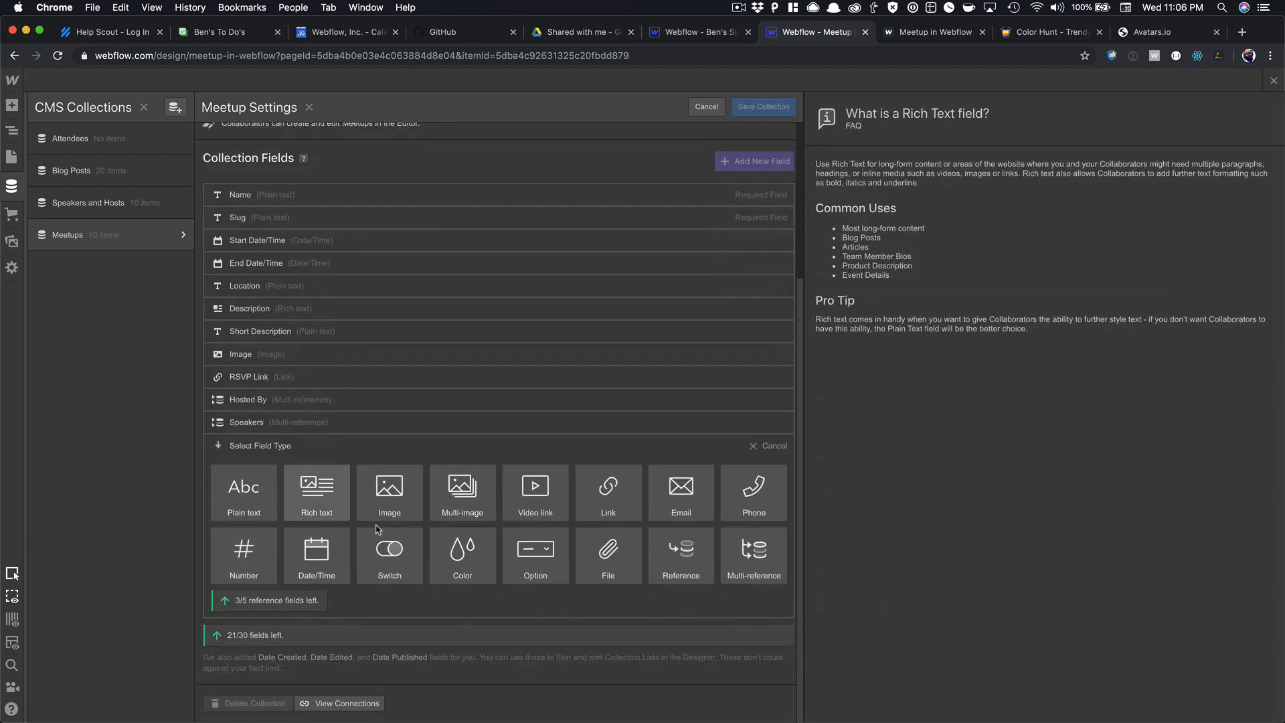
click(252, 508)
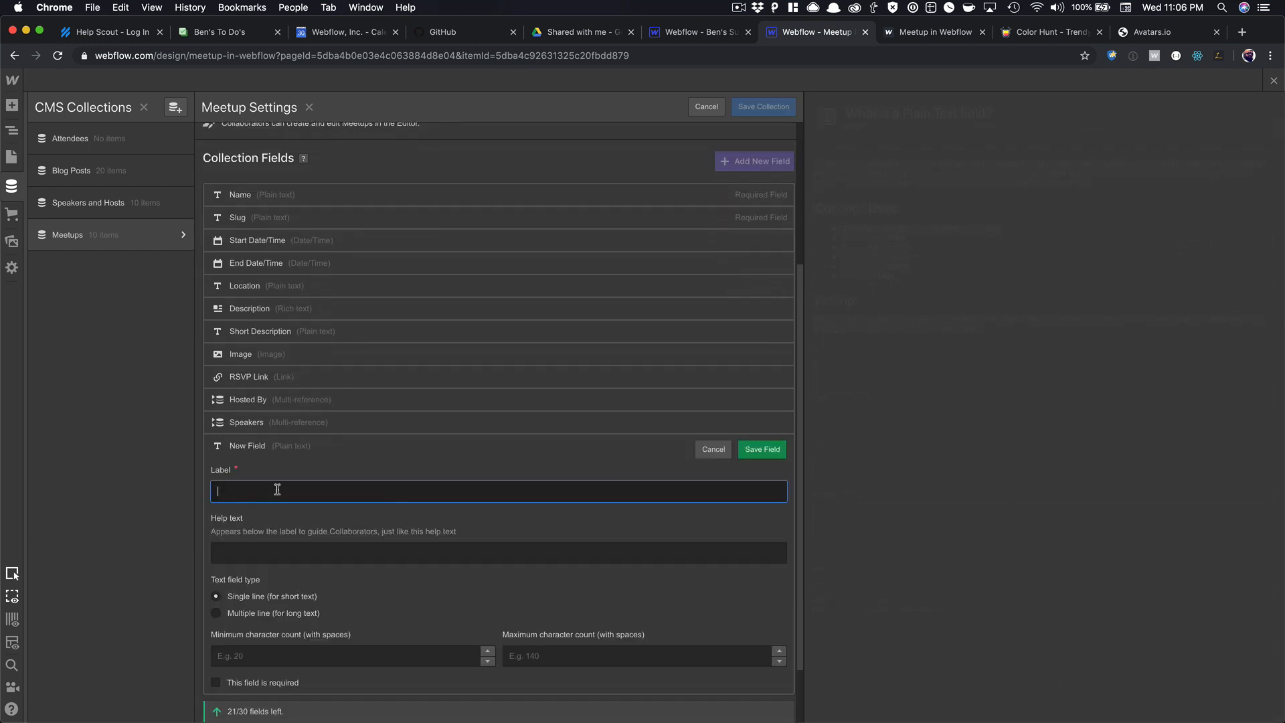
text(ID)
scroll(508, 469, down, 2)
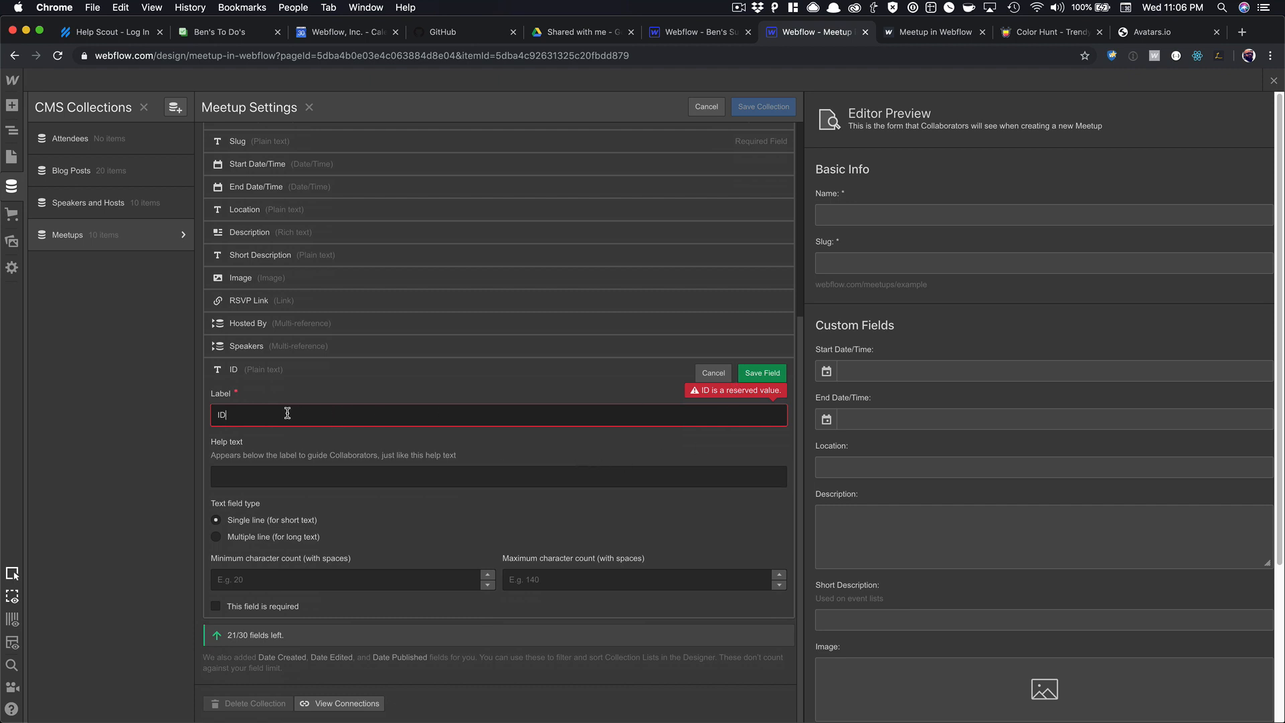
key(BackSpace)
key(BackSpace)
text(Item ID)
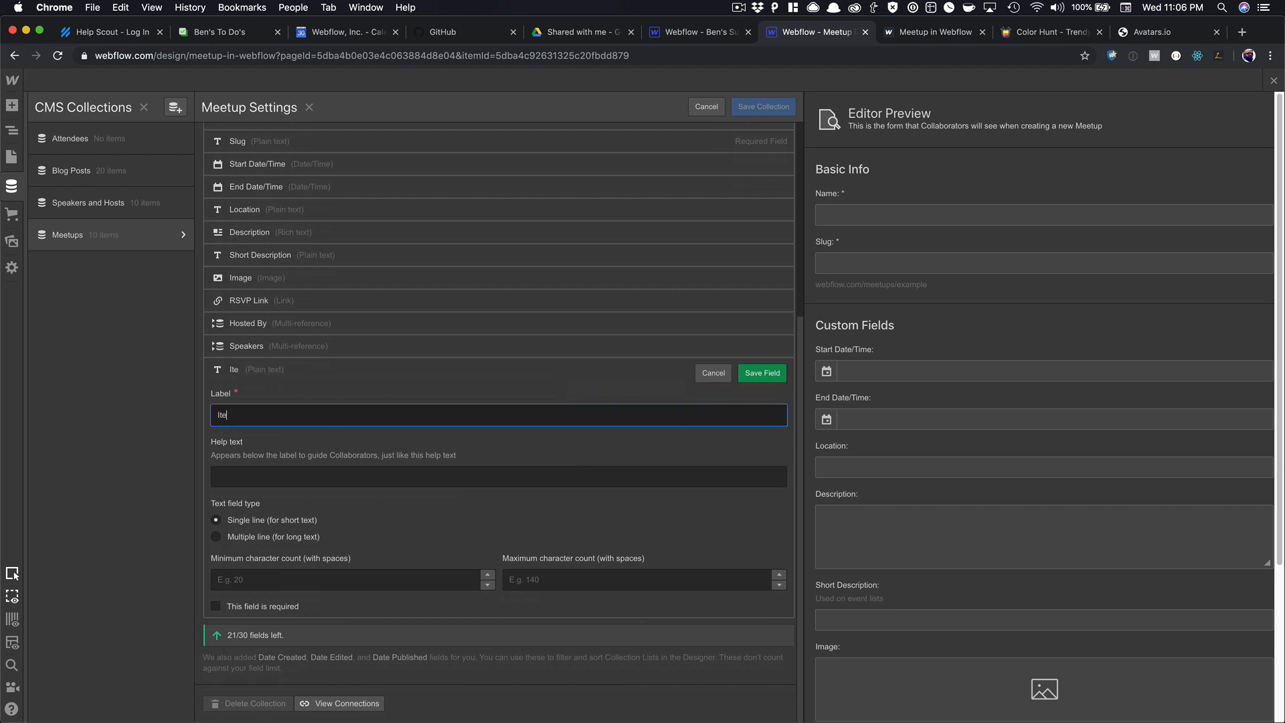
click(760, 373)
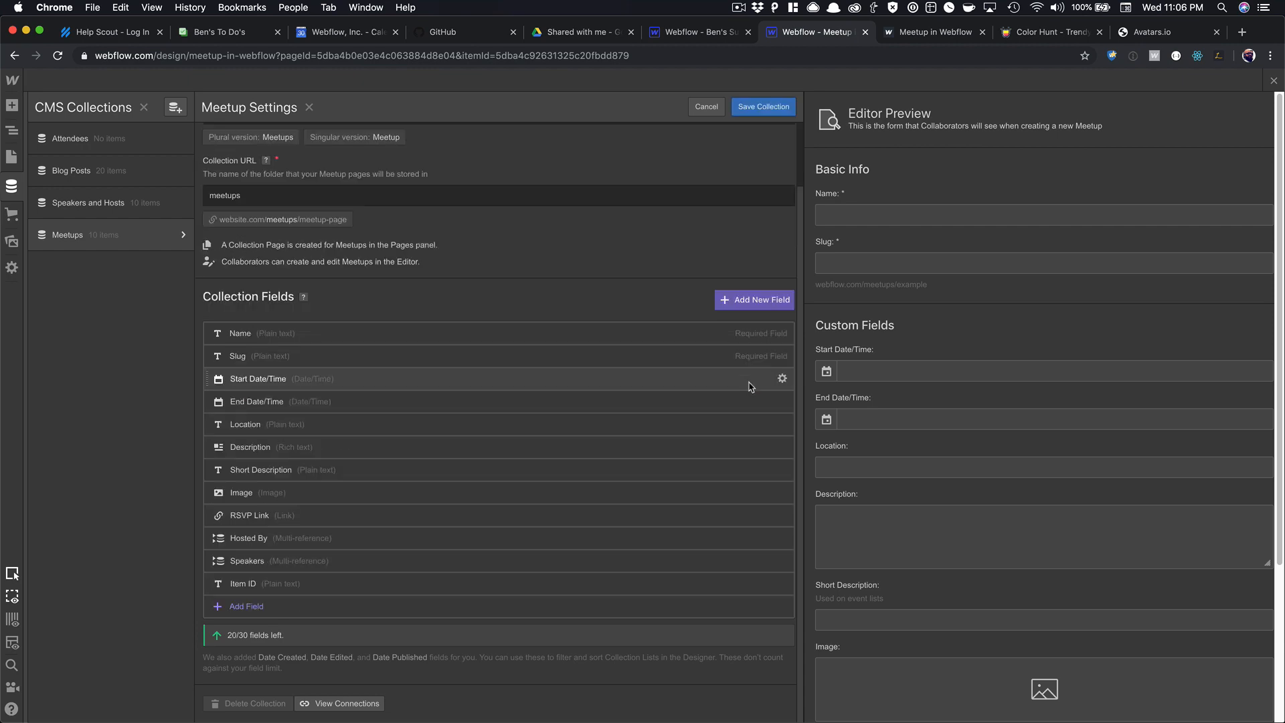
click(771, 108)
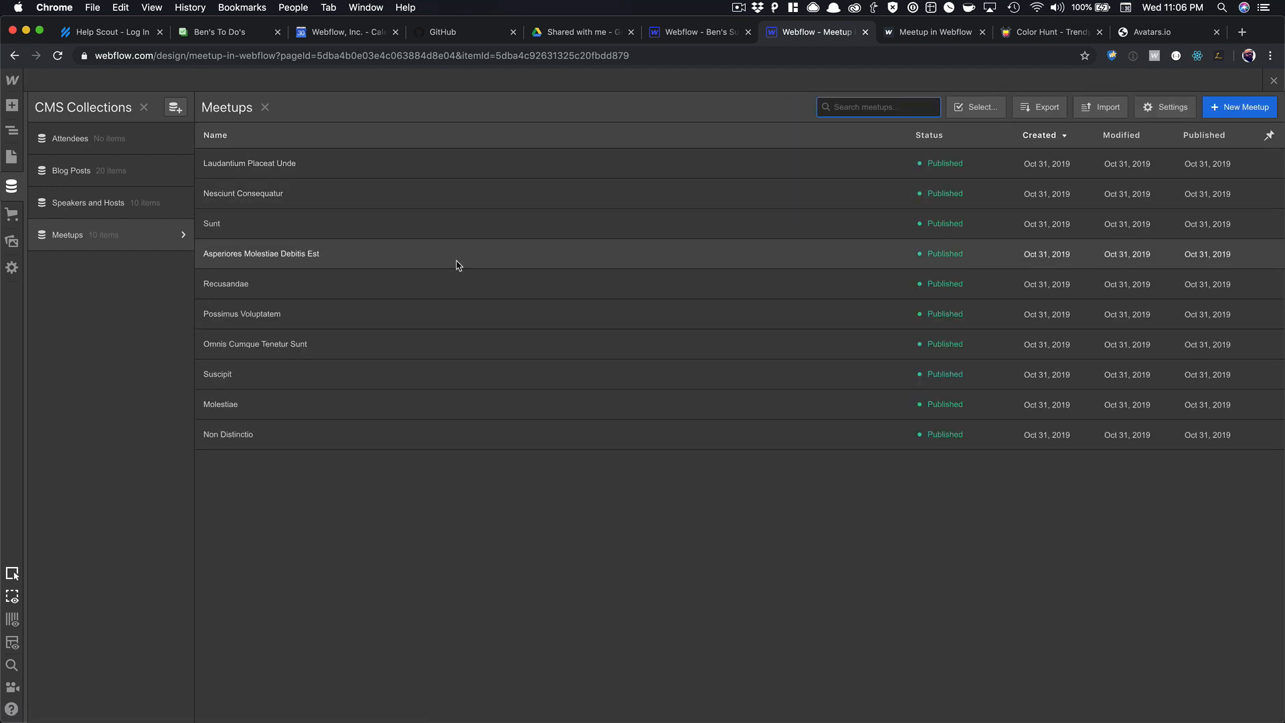
Paste the Laudantium Placeat Unde item's own ID into its Item ID field and save.
click(329, 169)
scroll(462, 418, down, 7)
click(451, 644)
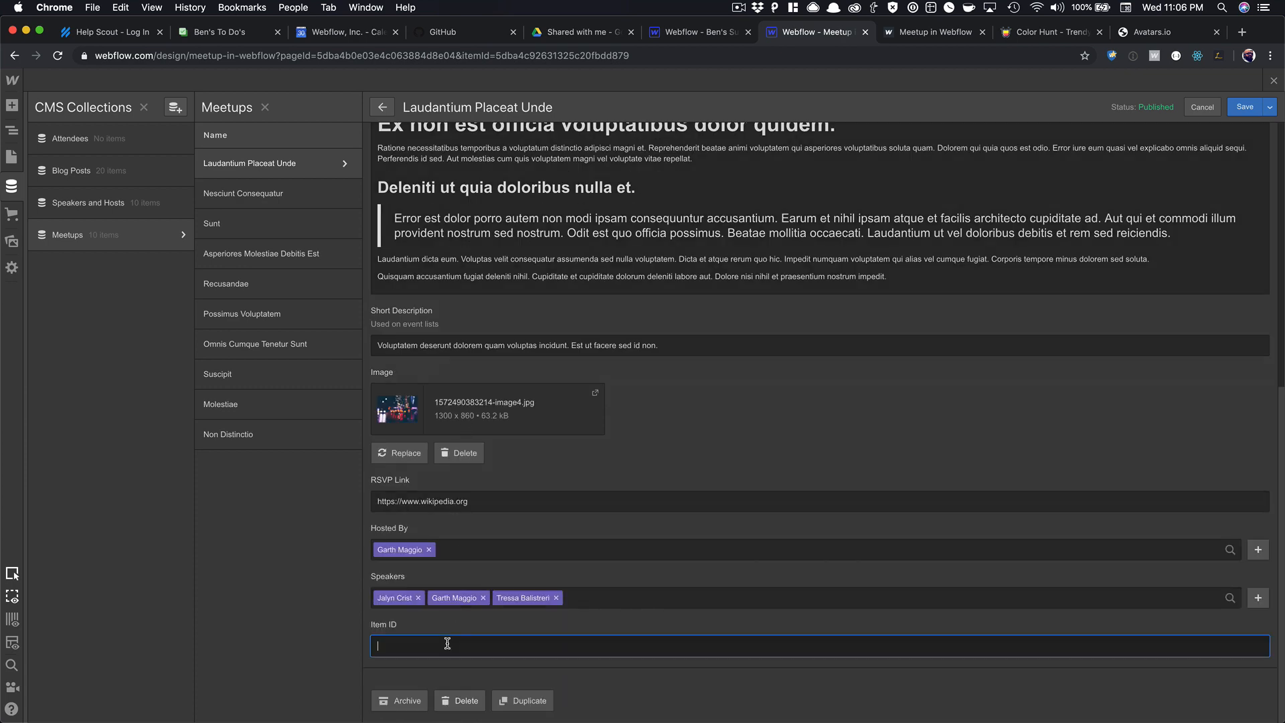
text(5dba4c92631325c20fbdd879)
click(1245, 107)
click(1274, 80)
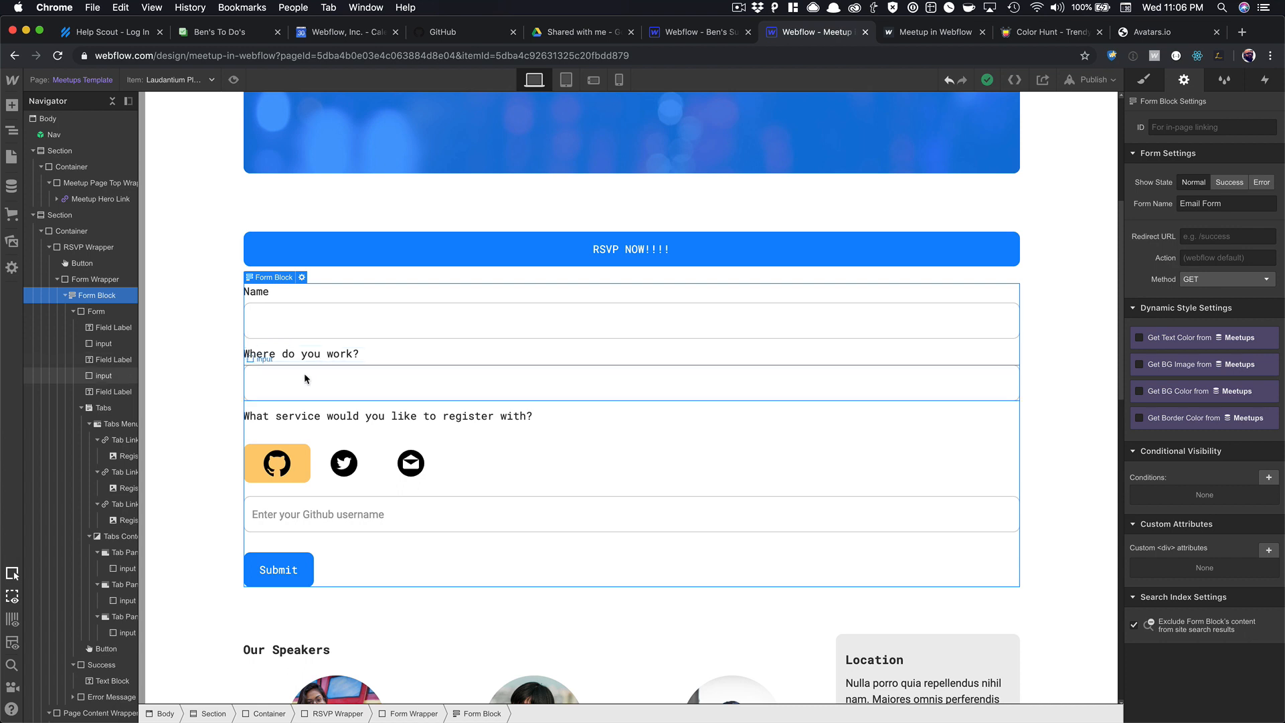
Embed an input named 'id' whose value is the Item ID field after the work input.
click(354, 383)
key(super+e)
text(embe)
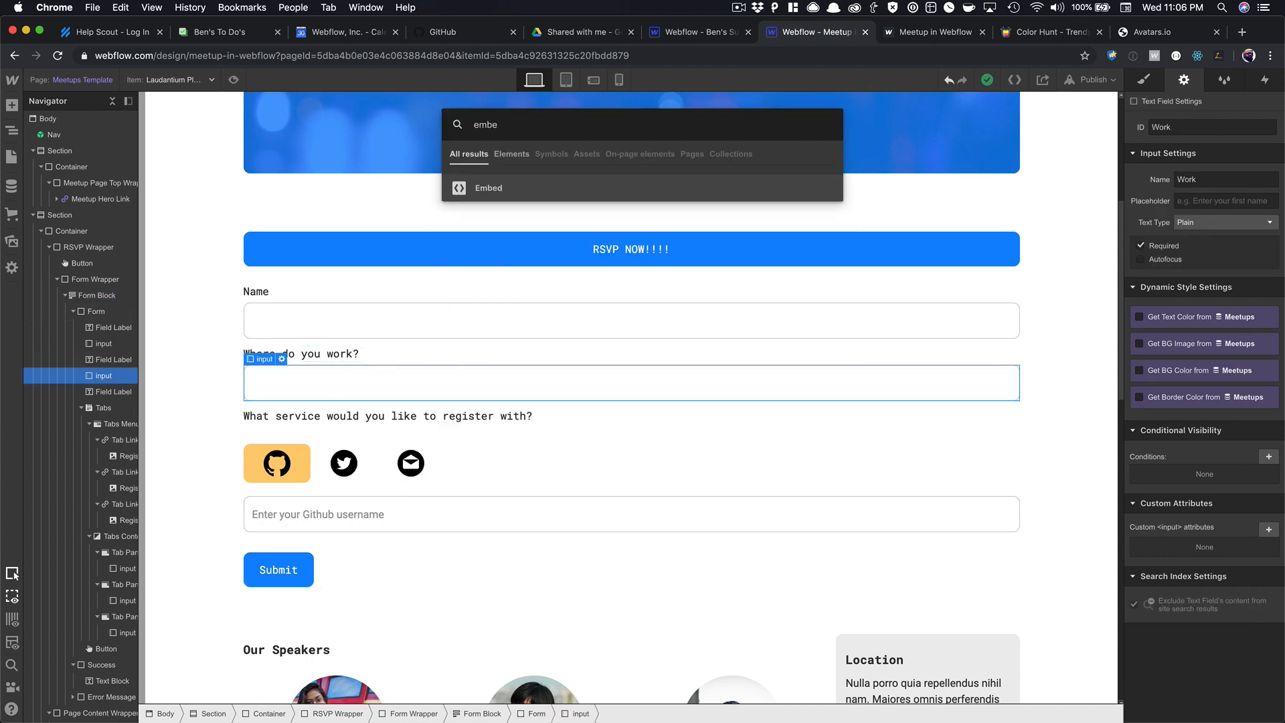
key(Return)
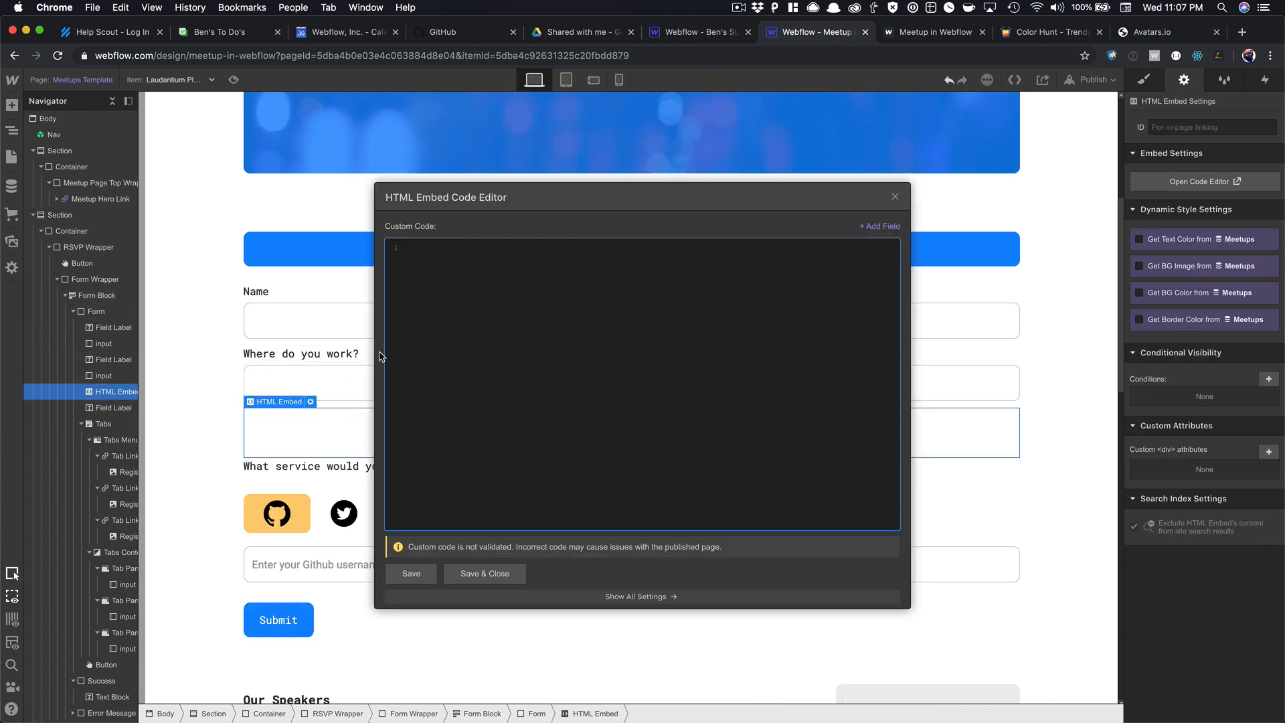
text(<input type="text" name)
text(="id" value=")
click(880, 226)
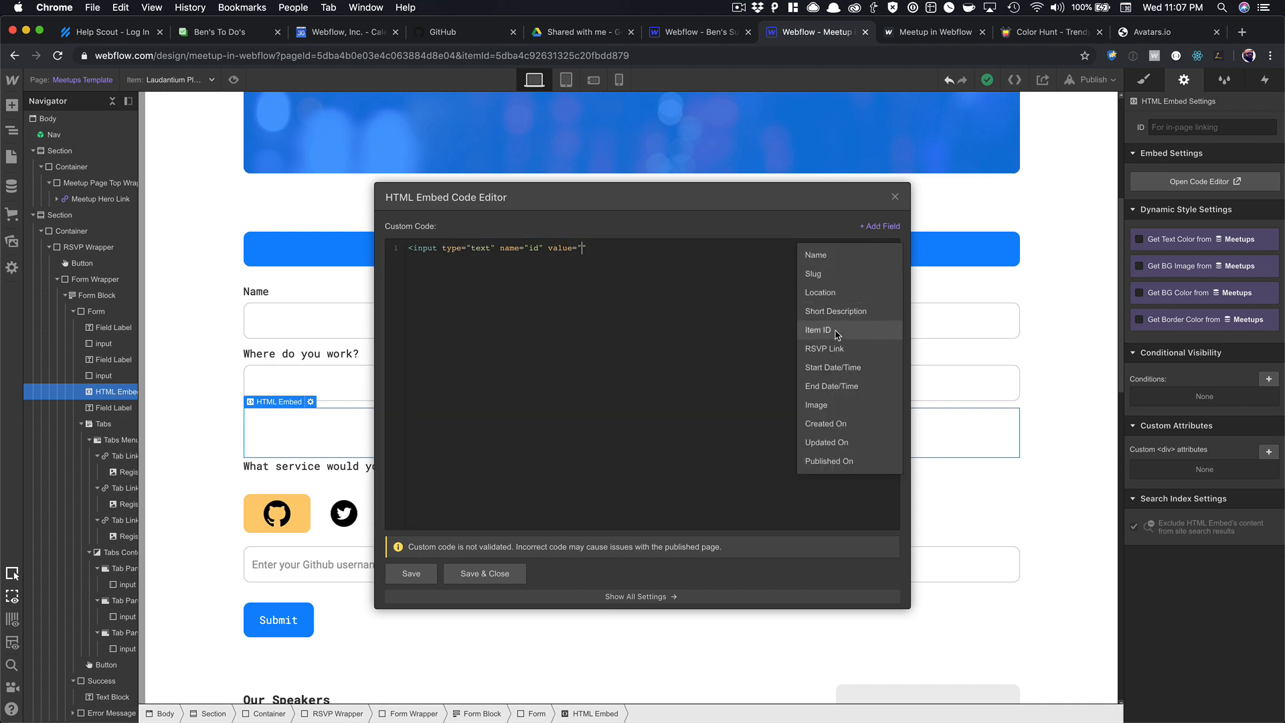
click(837, 333)
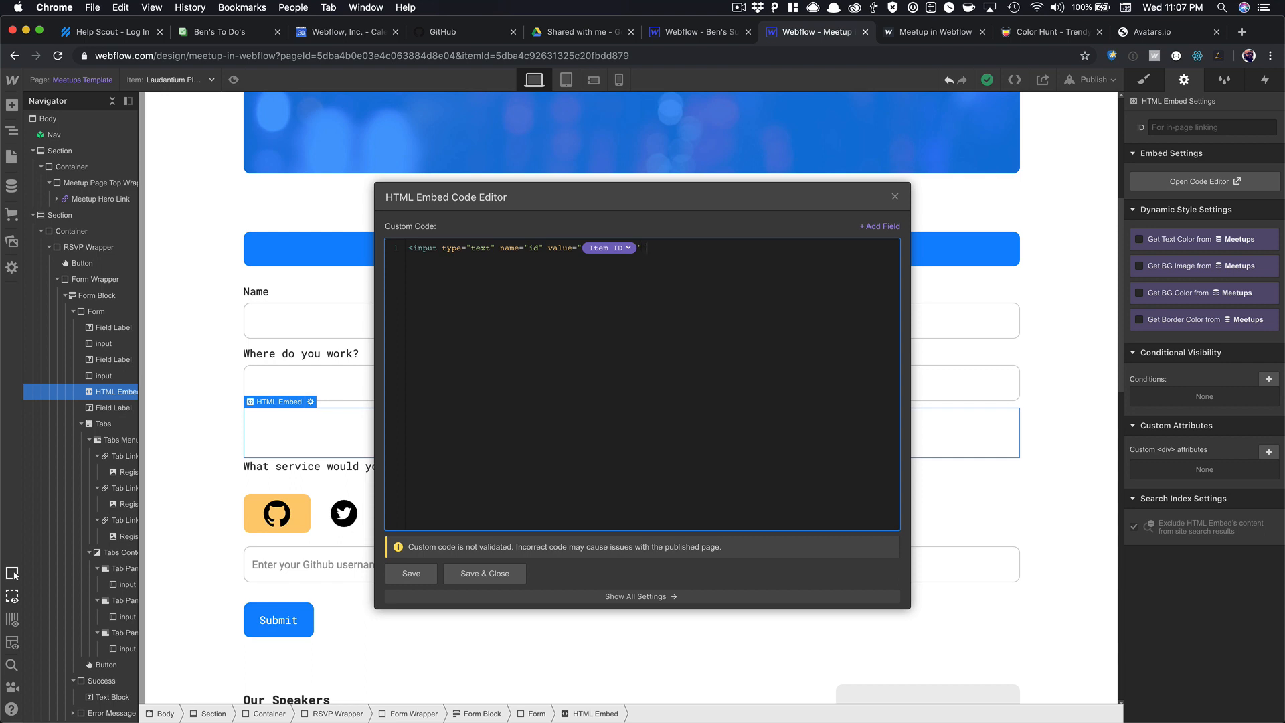
click(492, 574)
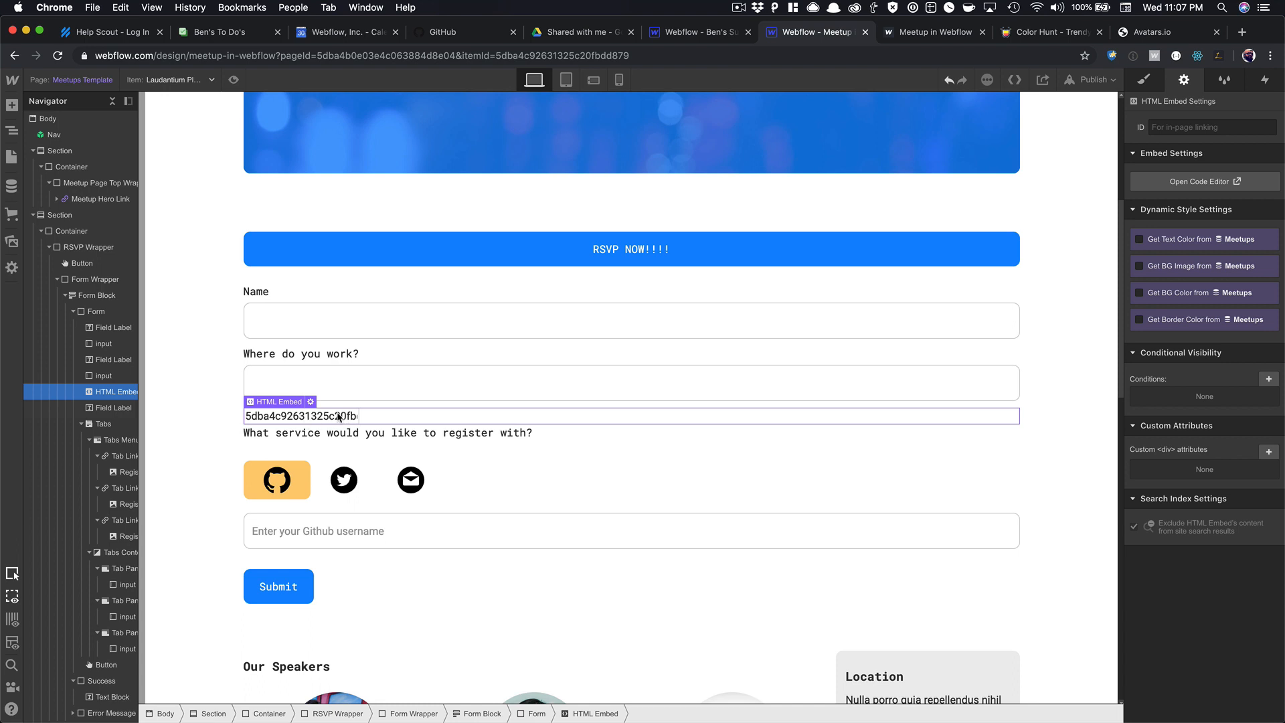
Change the embedded input's type from text to hidden.
click(310, 402)
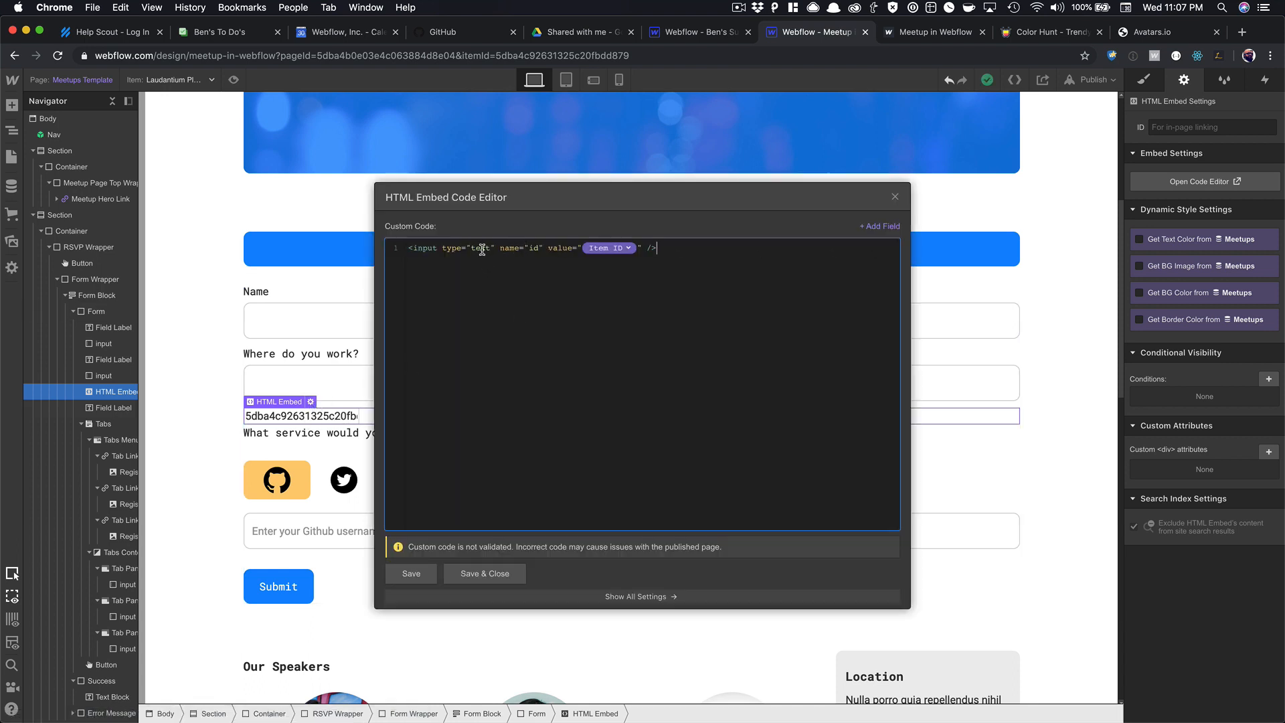
double_click(483, 250)
text(hidden)
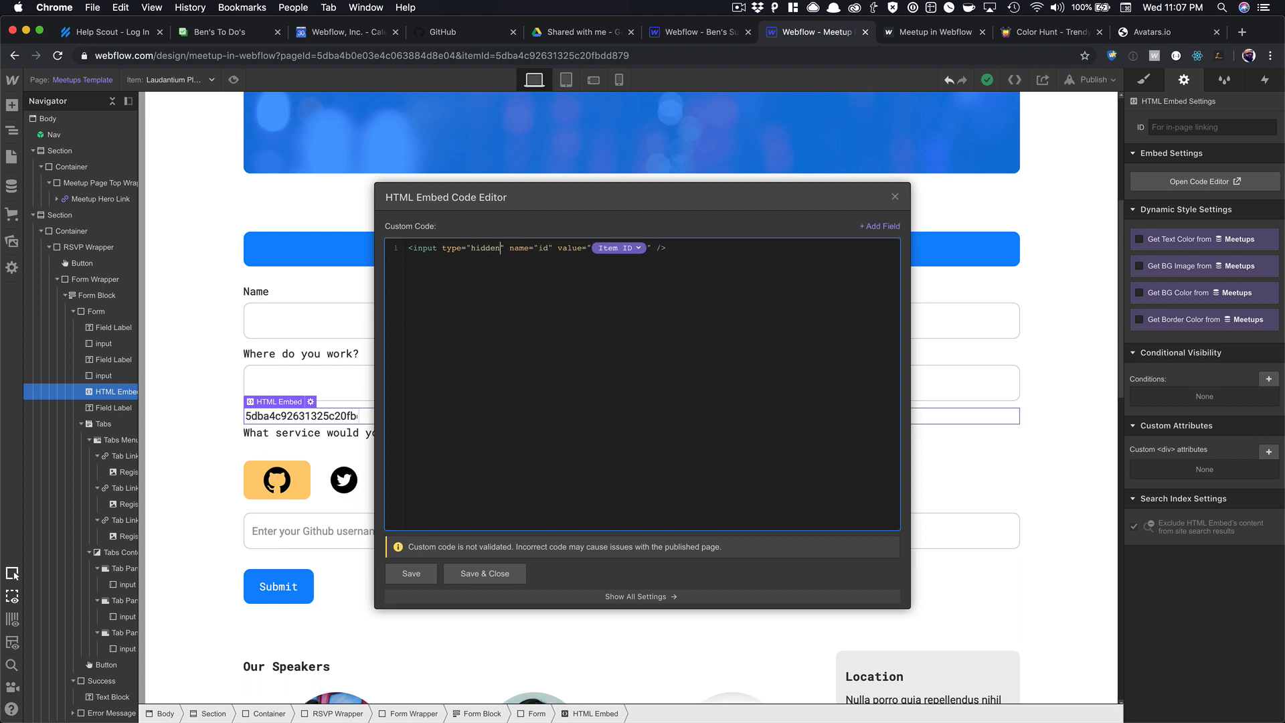
click(483, 573)
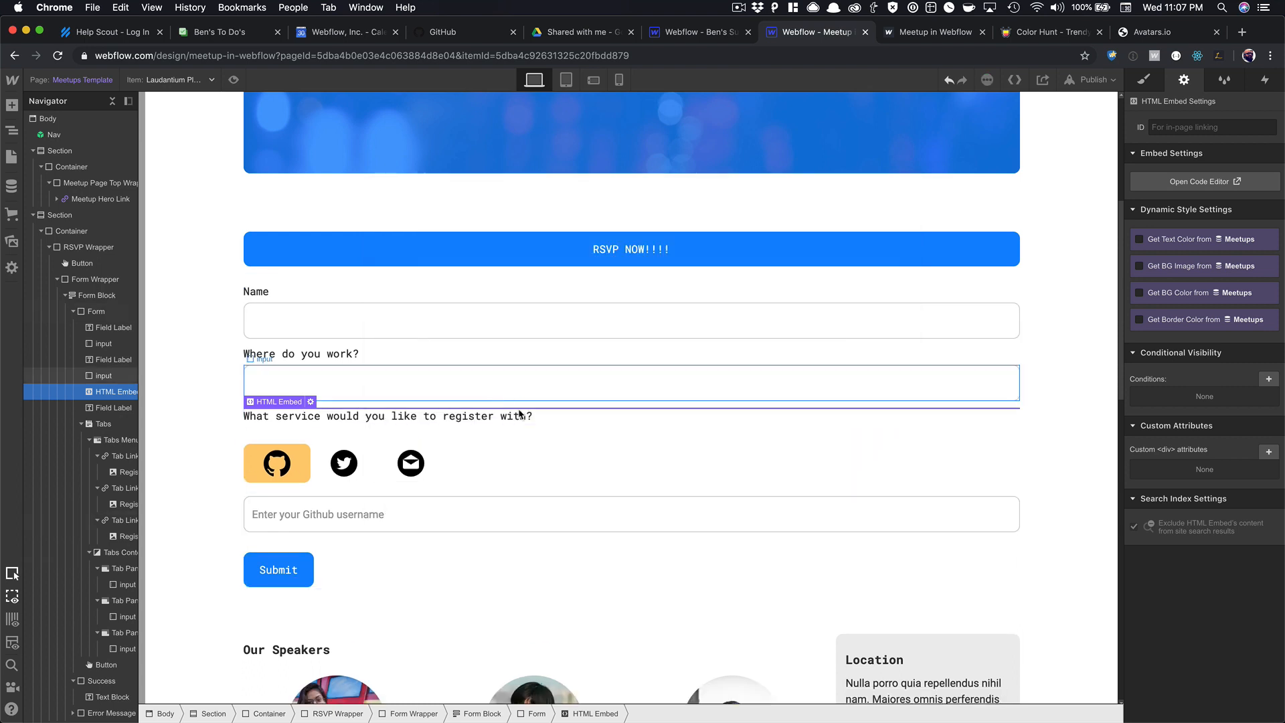
Publish the site and switch to the live meetup page.
click(462, 375)
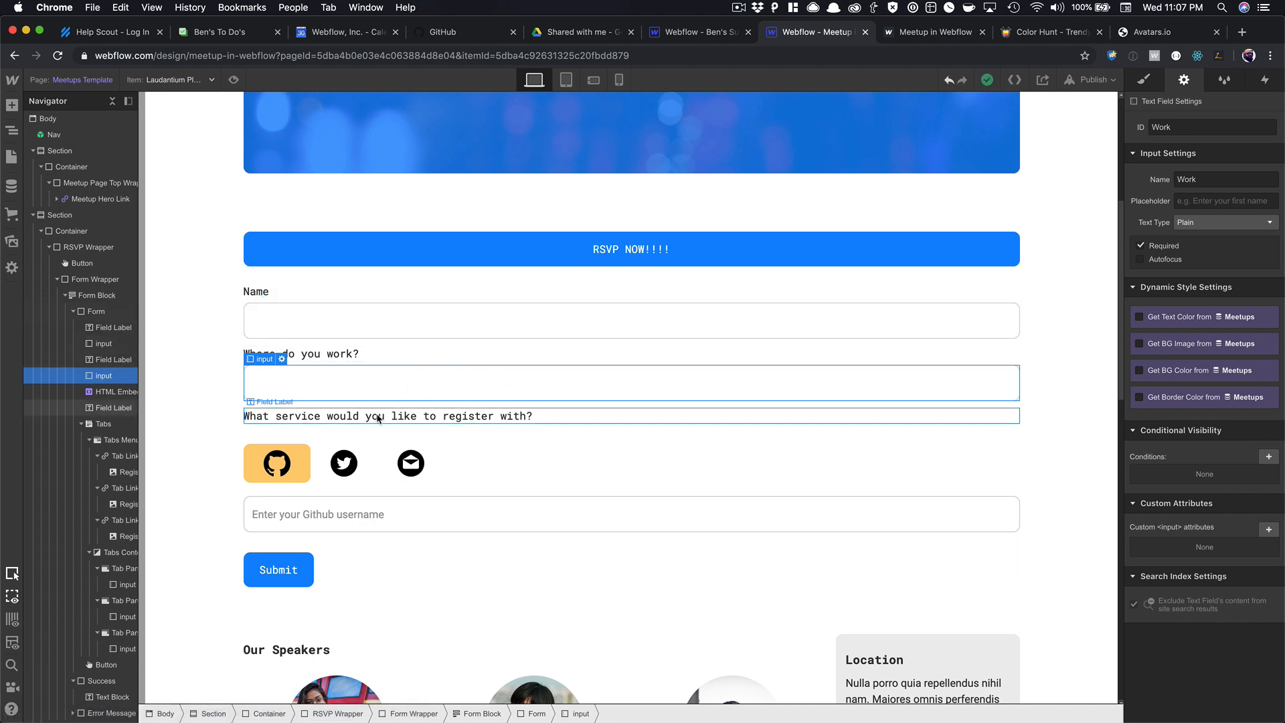
key(shift+p)
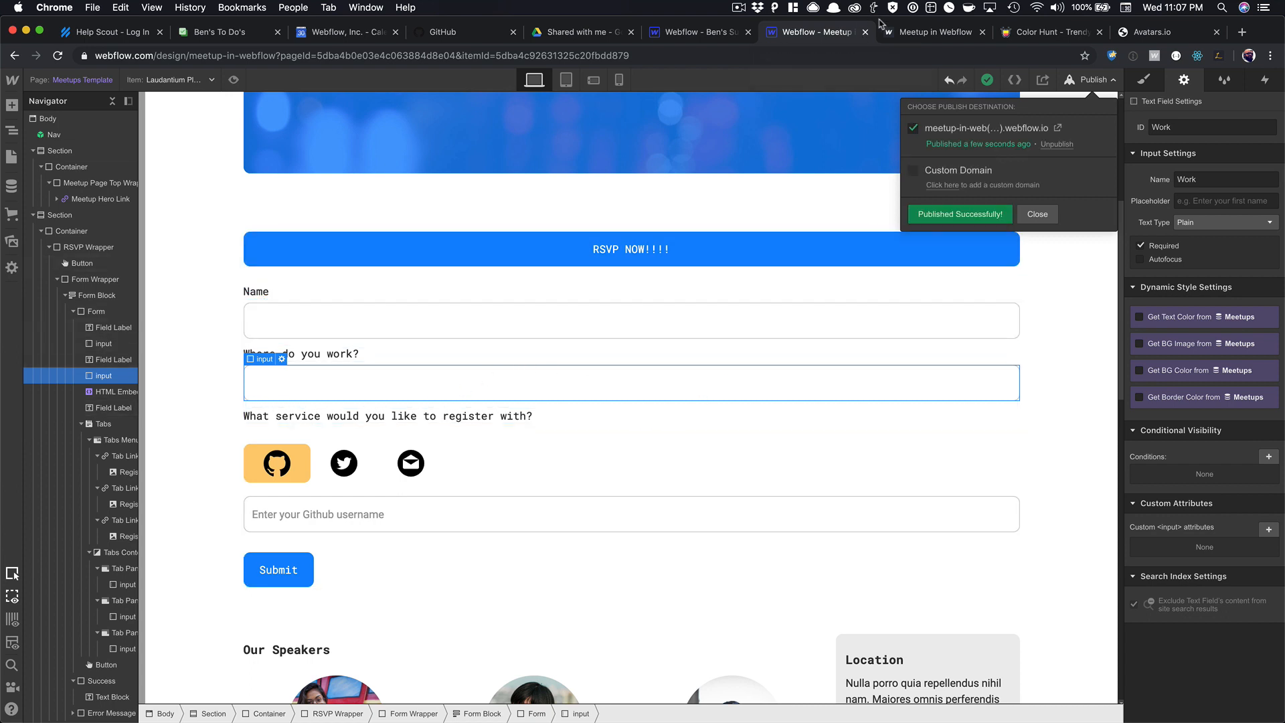
click(986, 128)
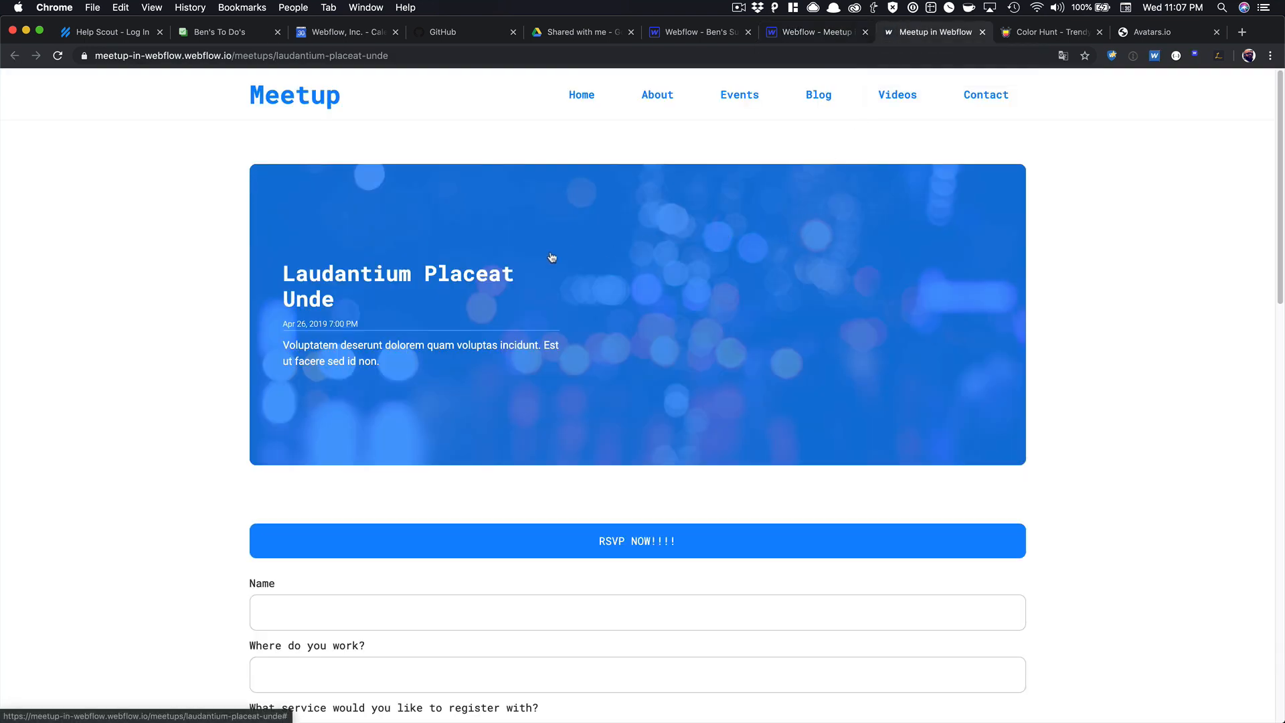
Reload the live page and enter the attendee's name, workplace 'Webflow' and GitHub username.
key(super+r)
scroll(636, 224, down, 5)
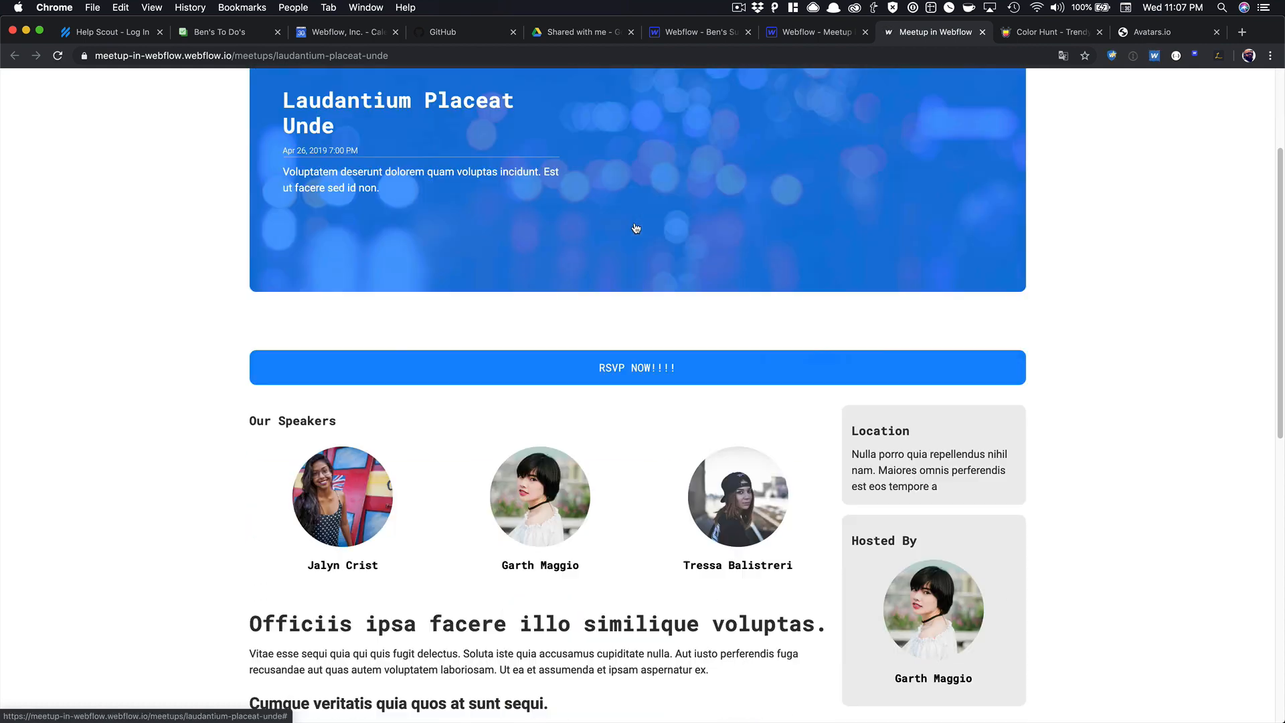
click(364, 280)
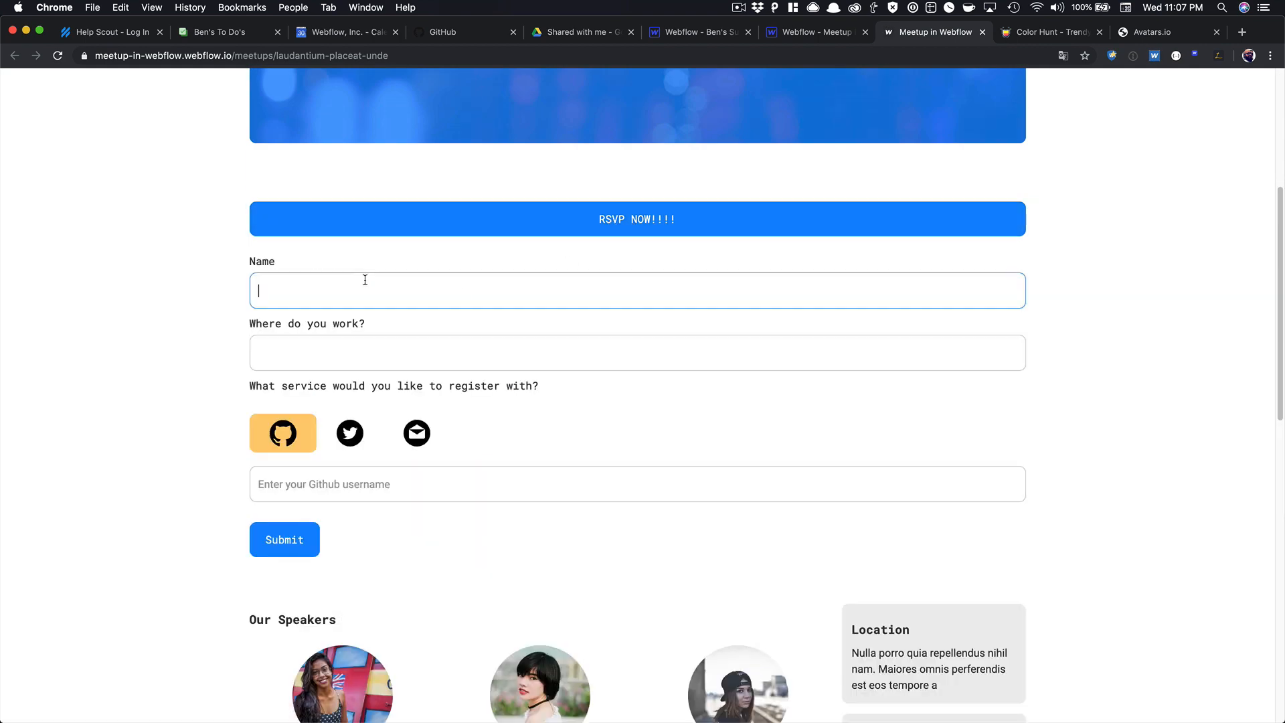
text(Ben)
key(Tab)
text(Webflow)
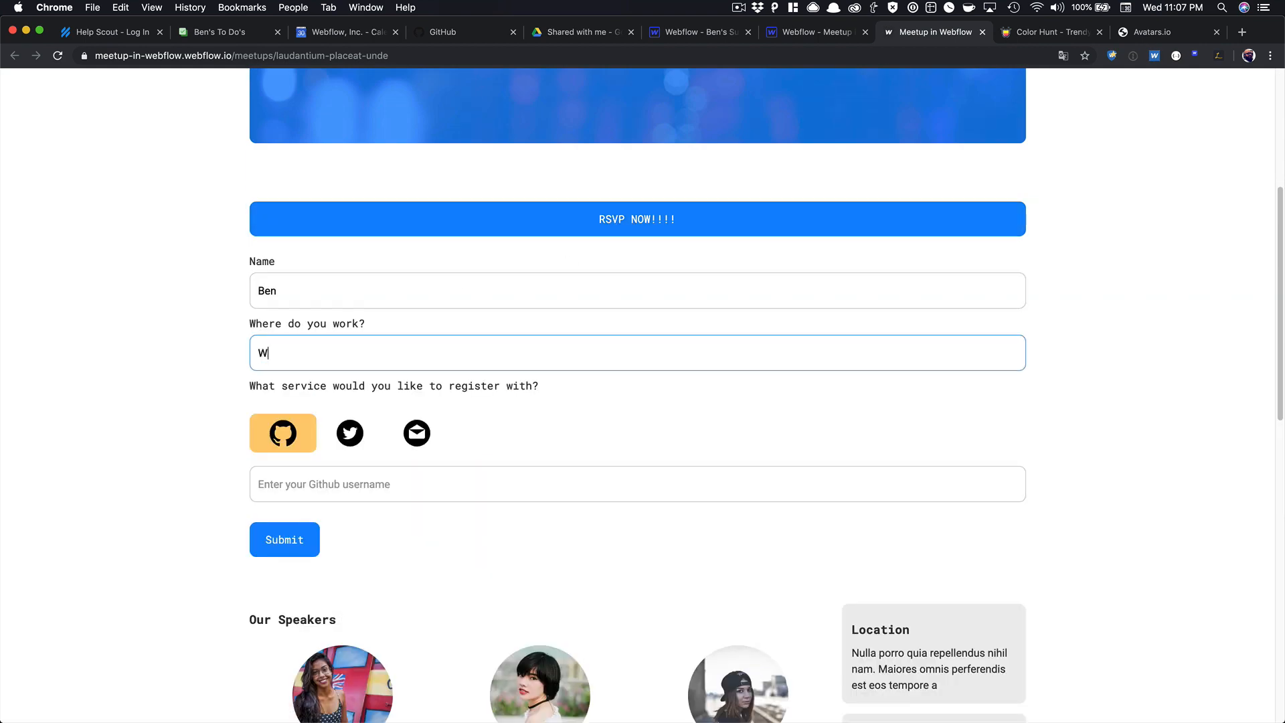
click(319, 497)
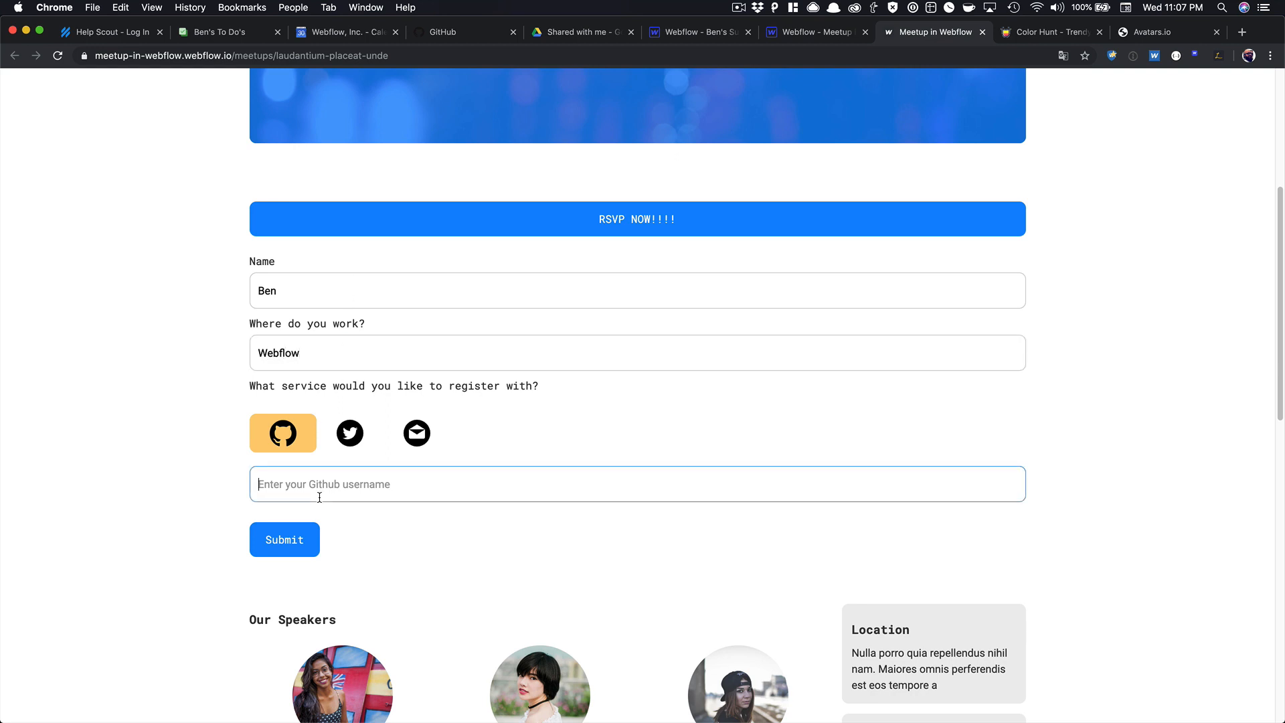
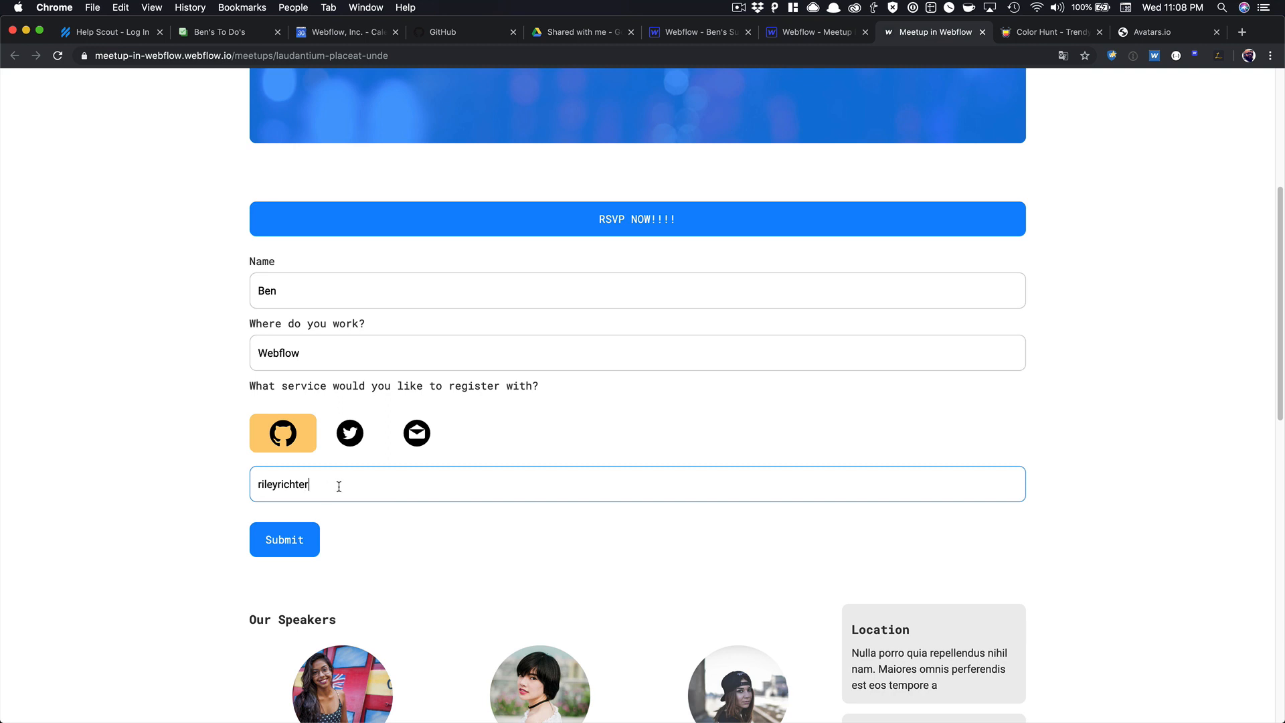
Switch registration to email, enter the attendee's email address, and submit the RSVP.
click(350, 433)
click(333, 481)
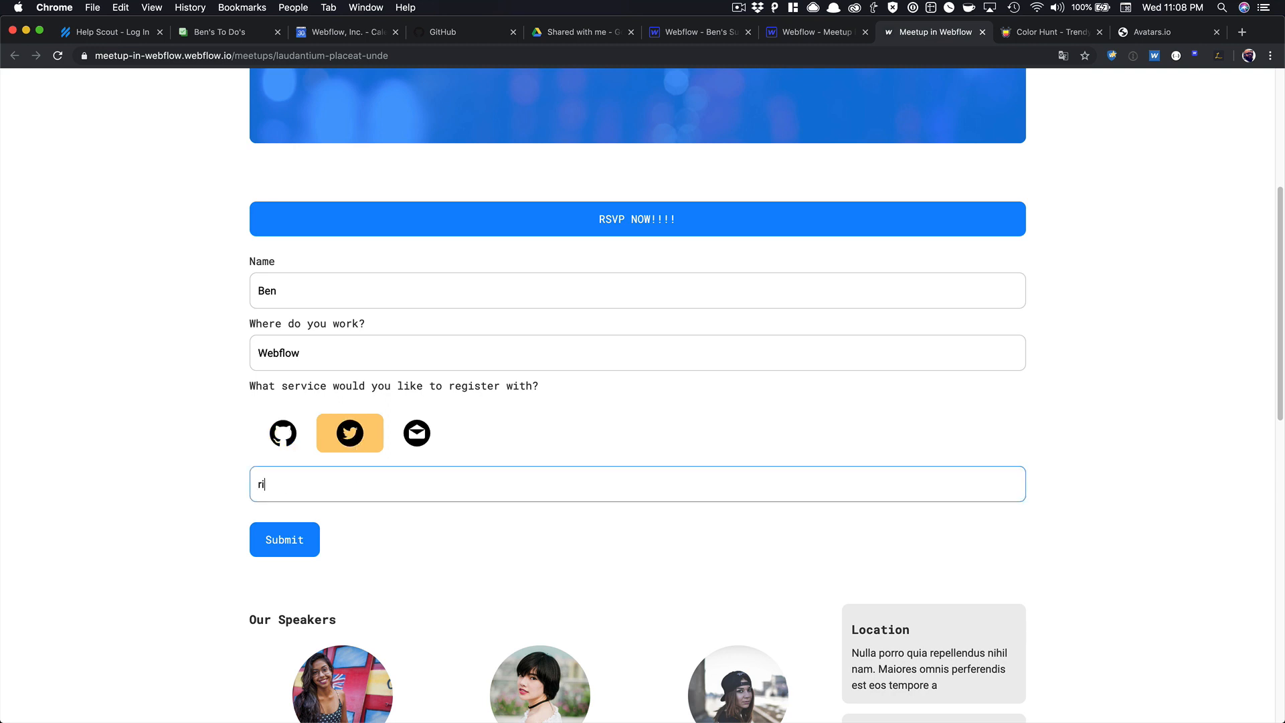
click(417, 433)
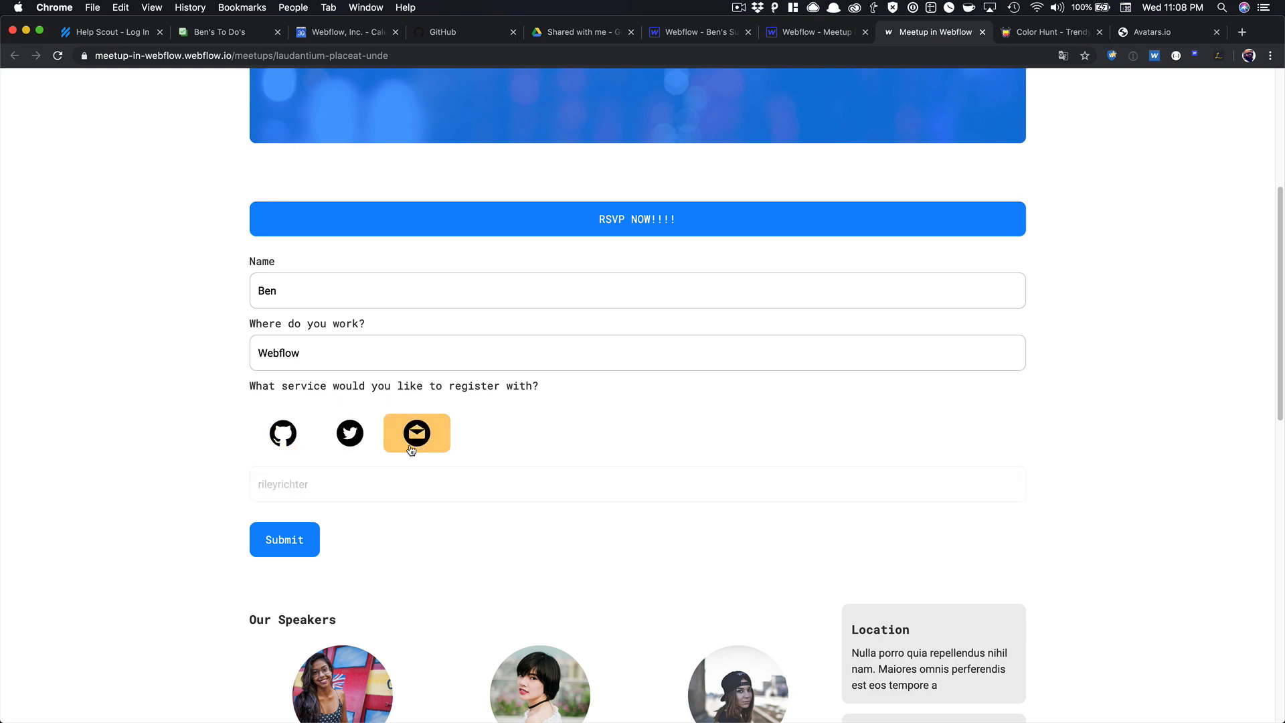
click(376, 476)
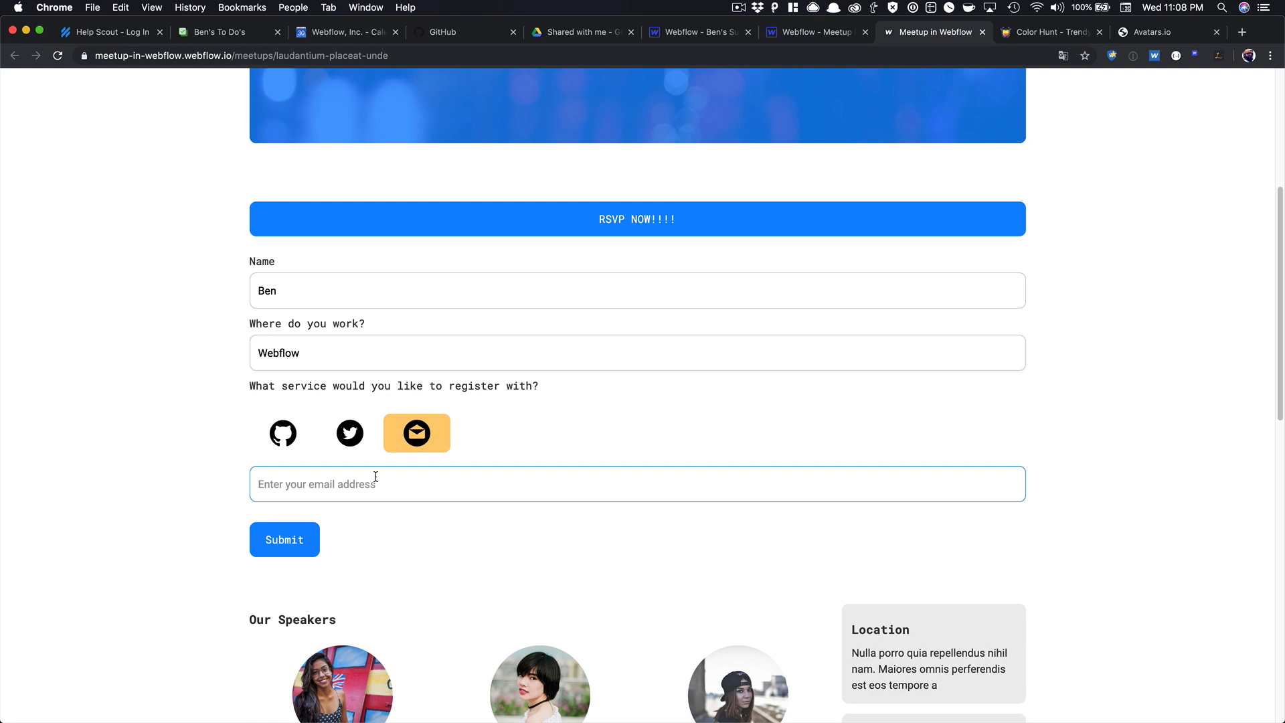
click(285, 540)
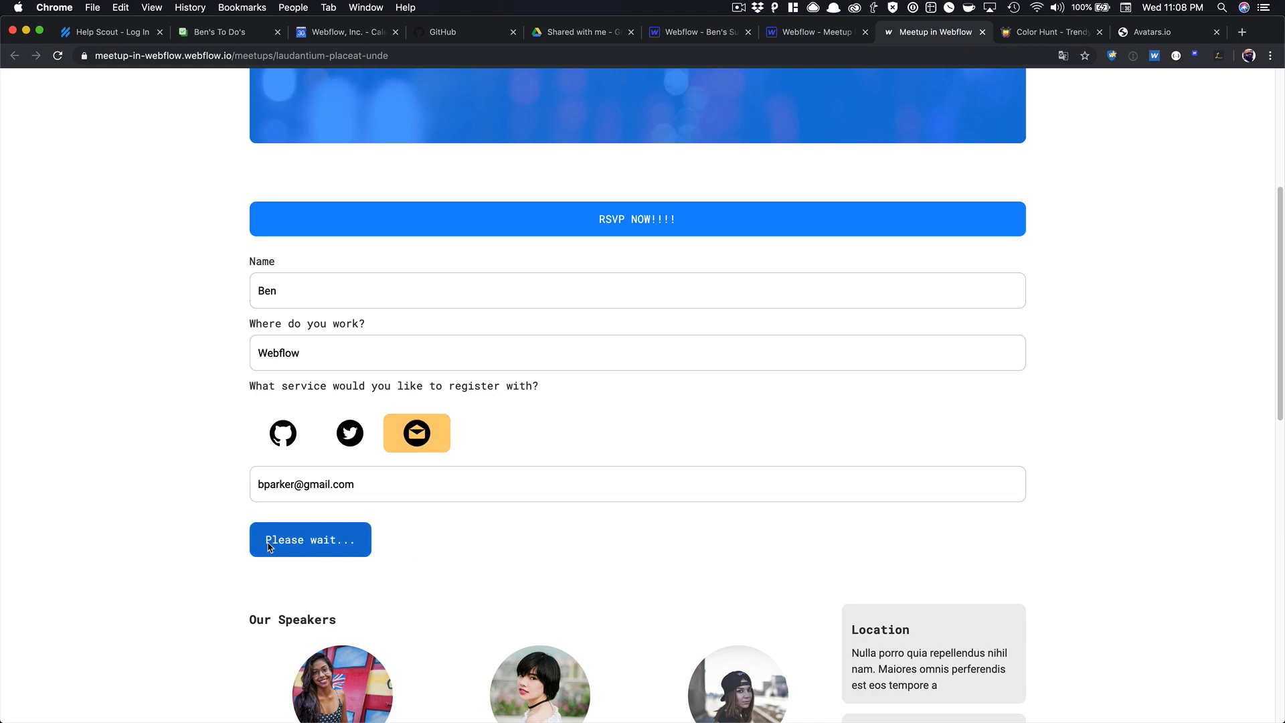
scroll(709, 156, up, 5)
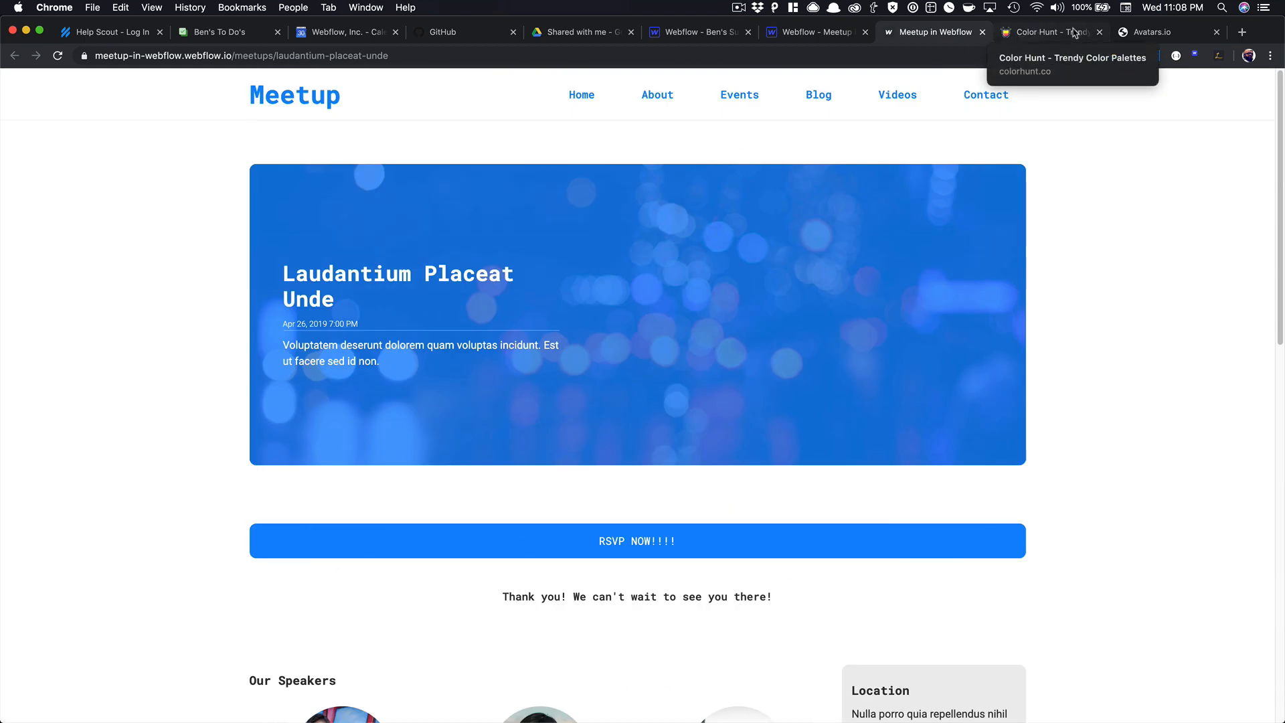
Open Zapier in a new tab and start a new zap named 'Meetup'.
click(1241, 32)
text(zapier)
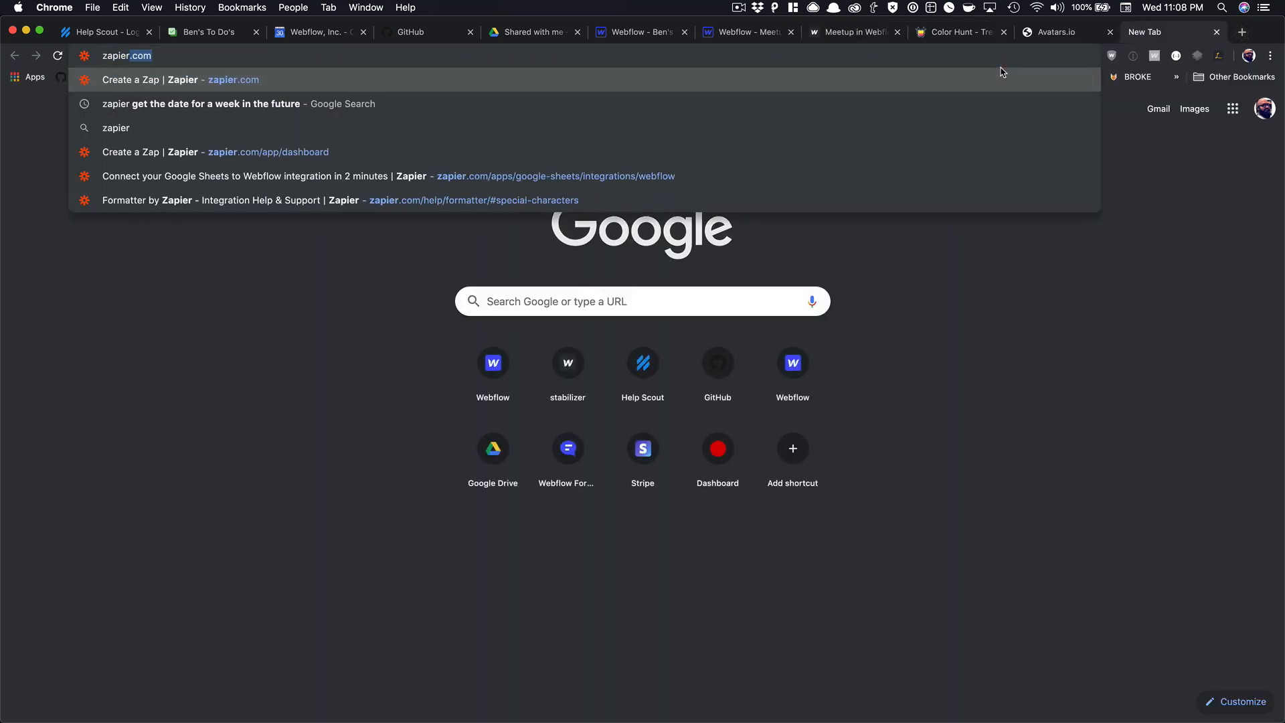
key(Return)
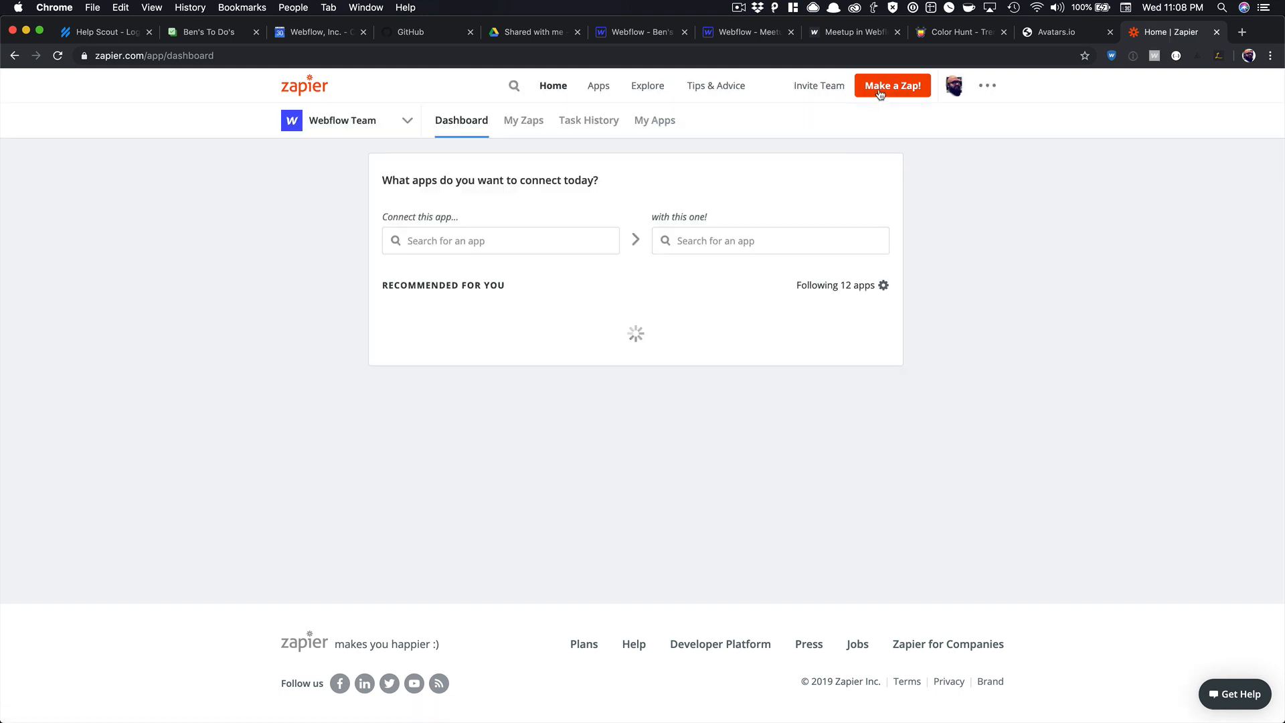
click(881, 90)
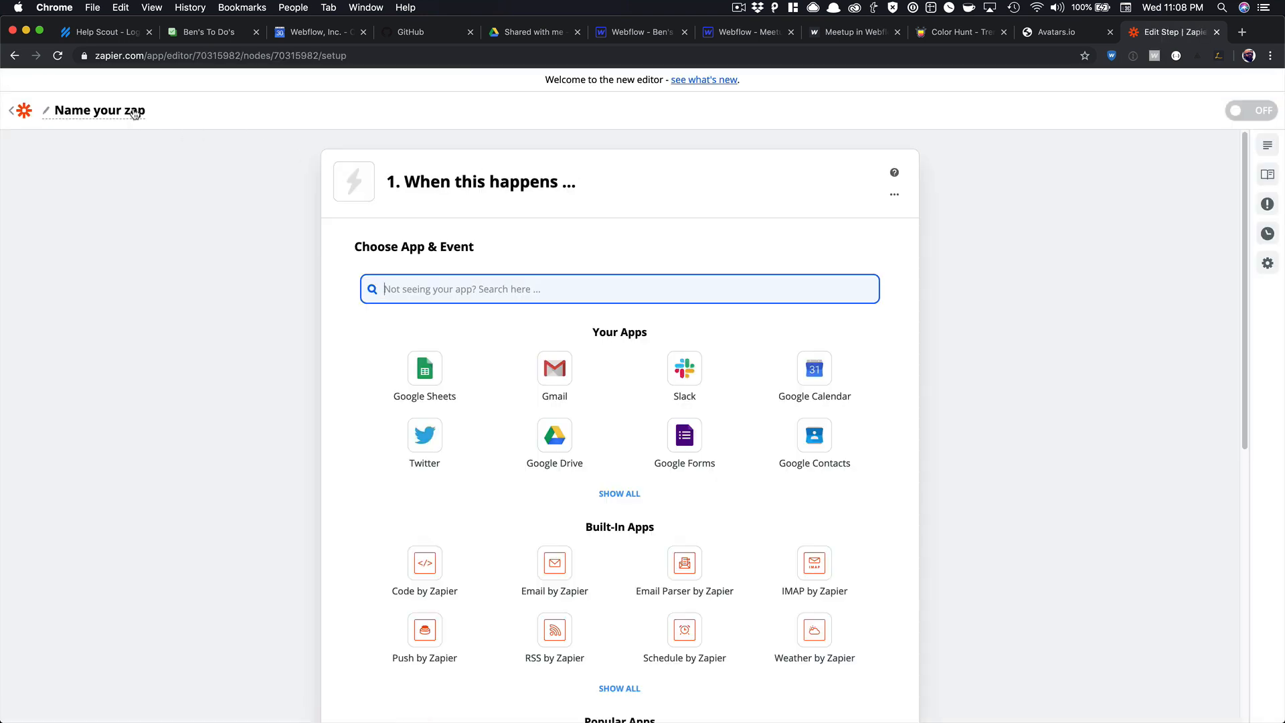
click(134, 114)
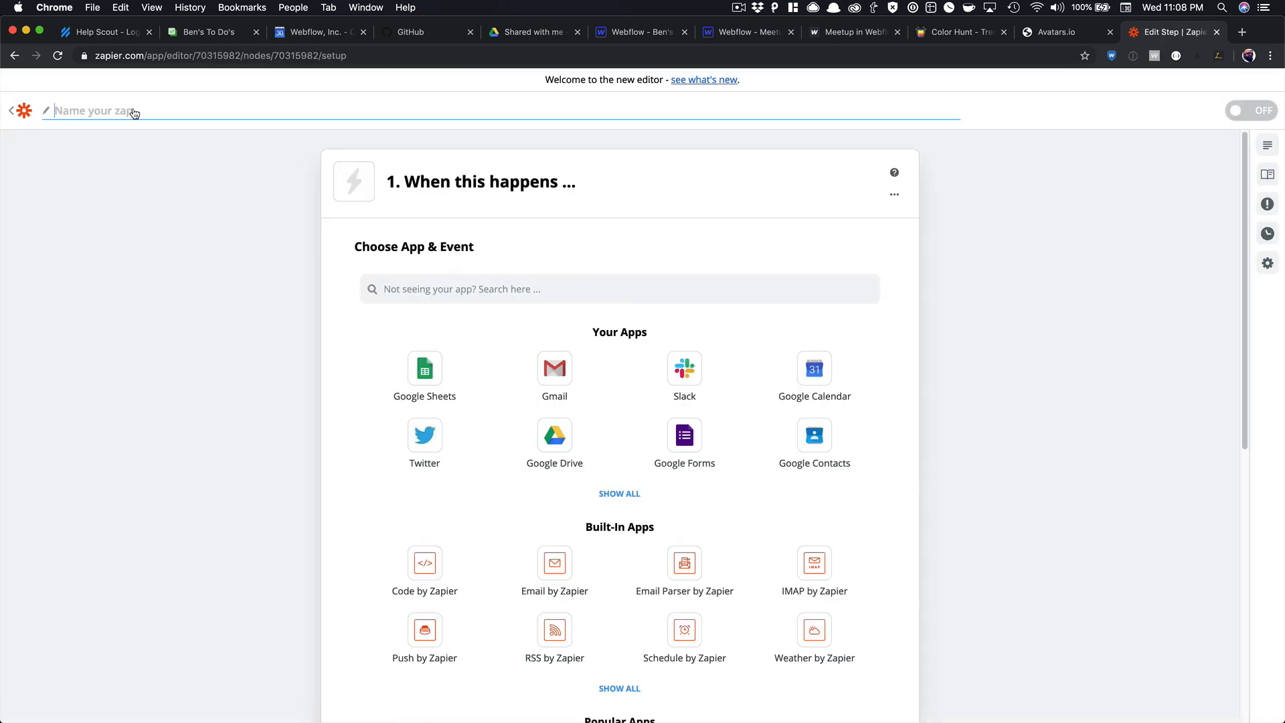
text(Meetup)
key(Return)
scroll(444, 401, down, 5)
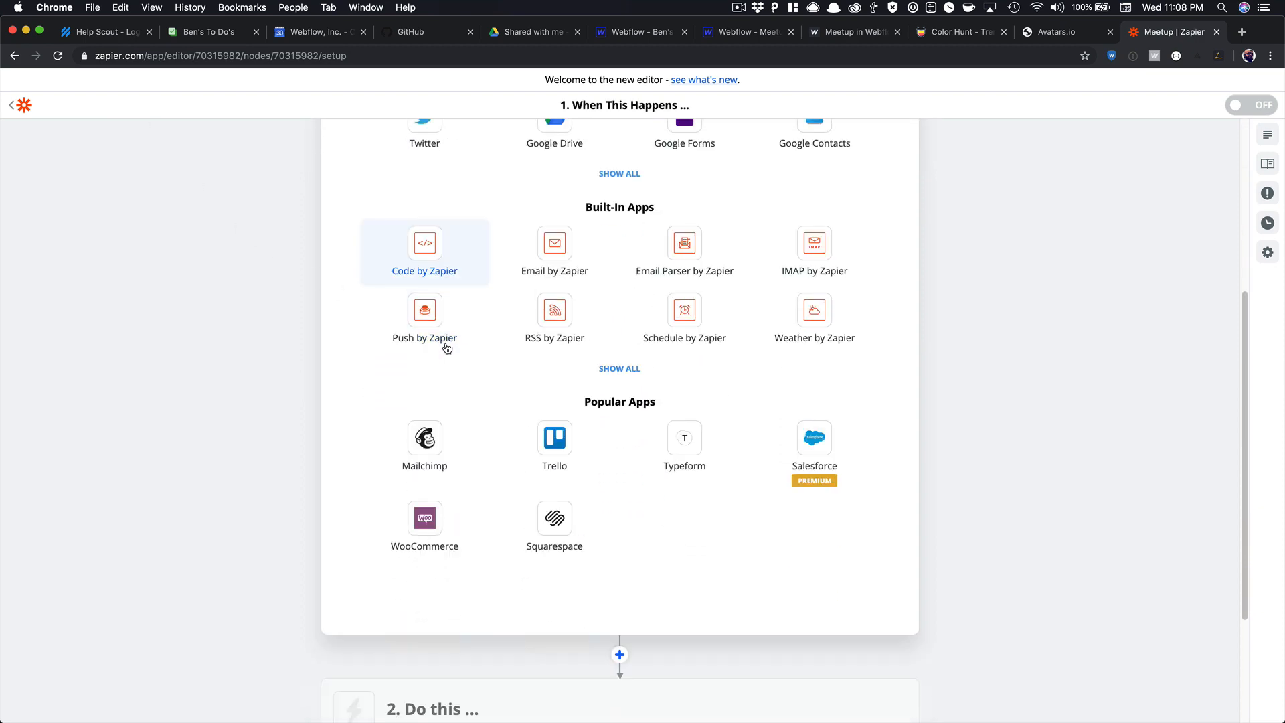
scroll(446, 348, up, 5)
Set the trigger to Webflow's Form Submission event.
click(484, 293)
text(web)
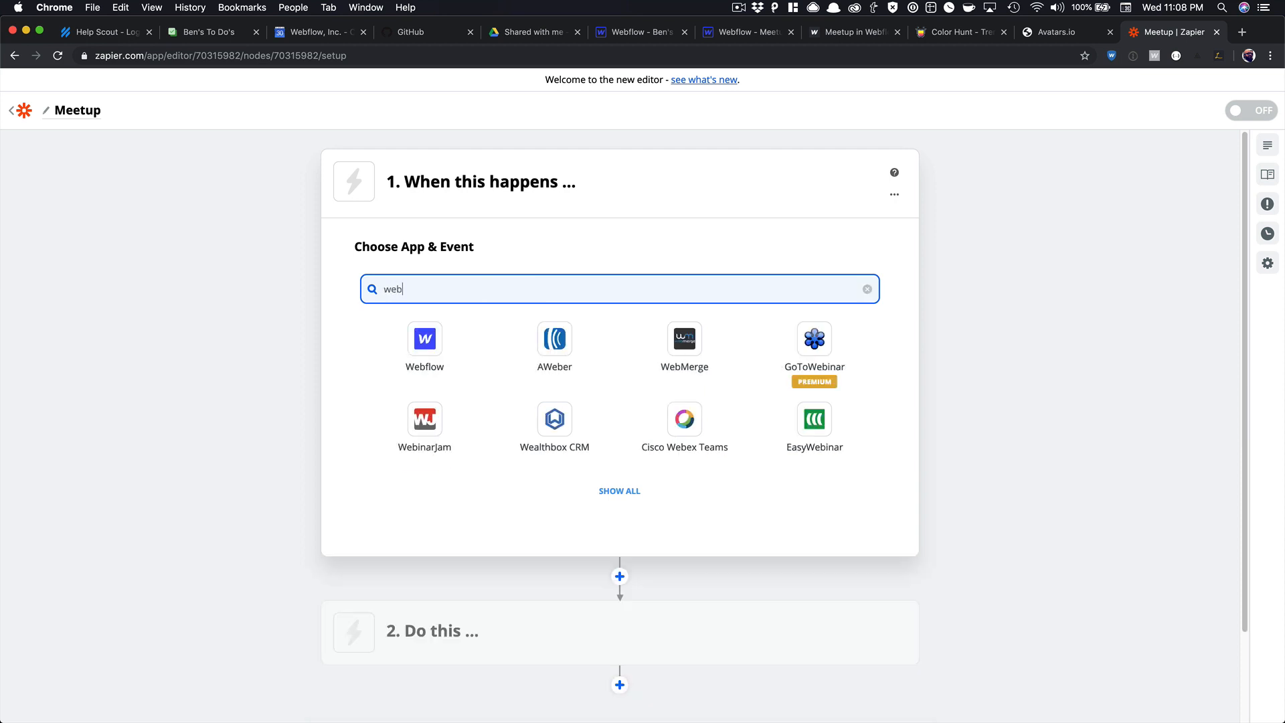
click(441, 340)
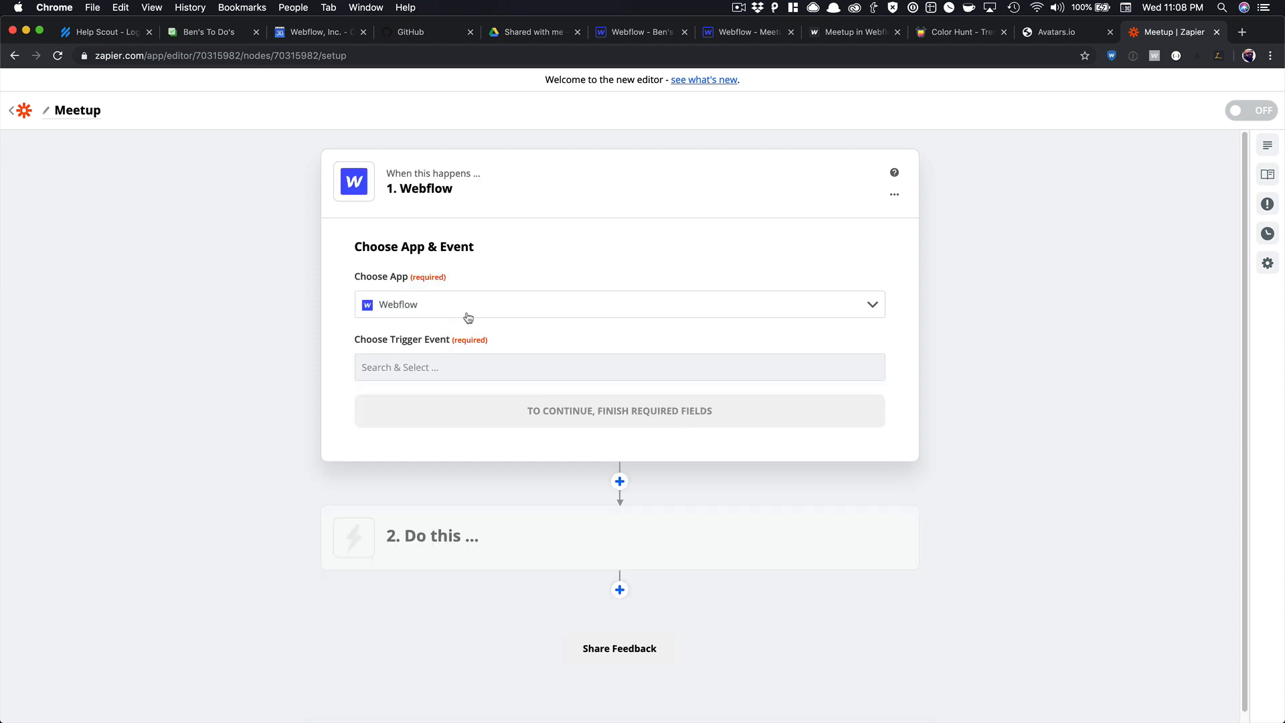
click(477, 356)
click(438, 482)
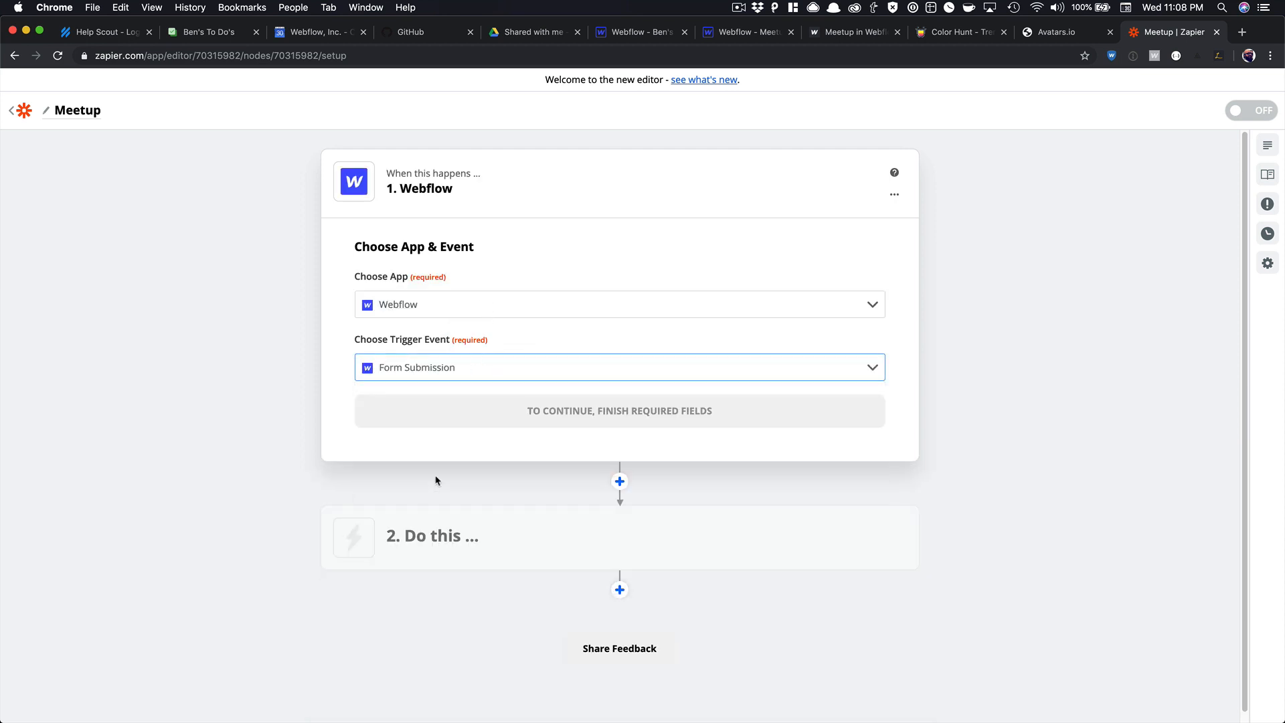
click(520, 408)
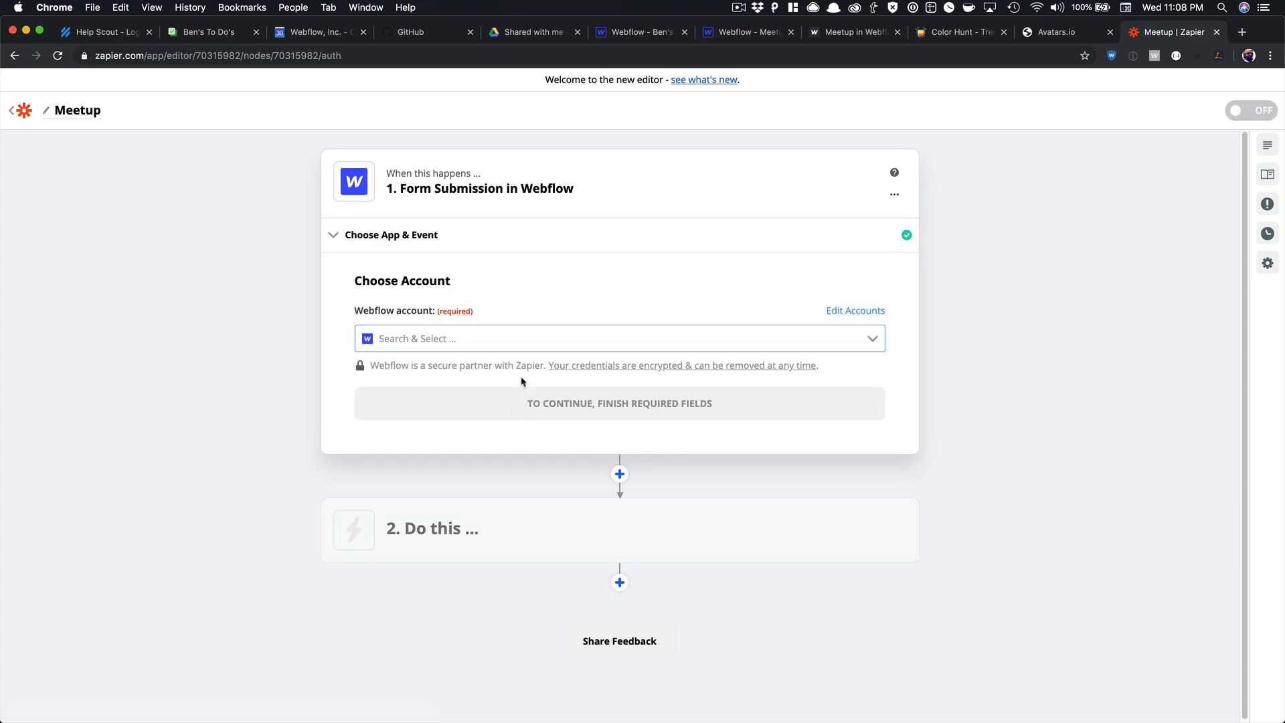
Connect a new Webflow account authorized for the Meetup in Webflow site.
click(525, 339)
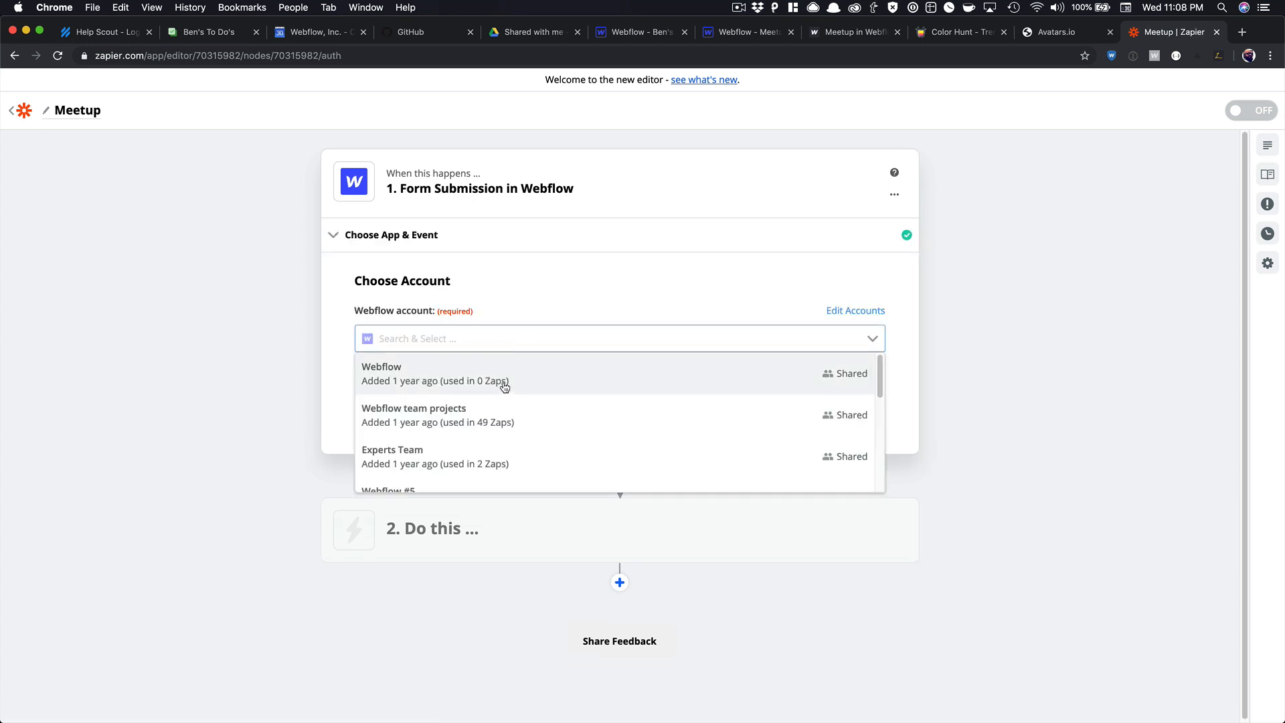
click(505, 387)
click(509, 340)
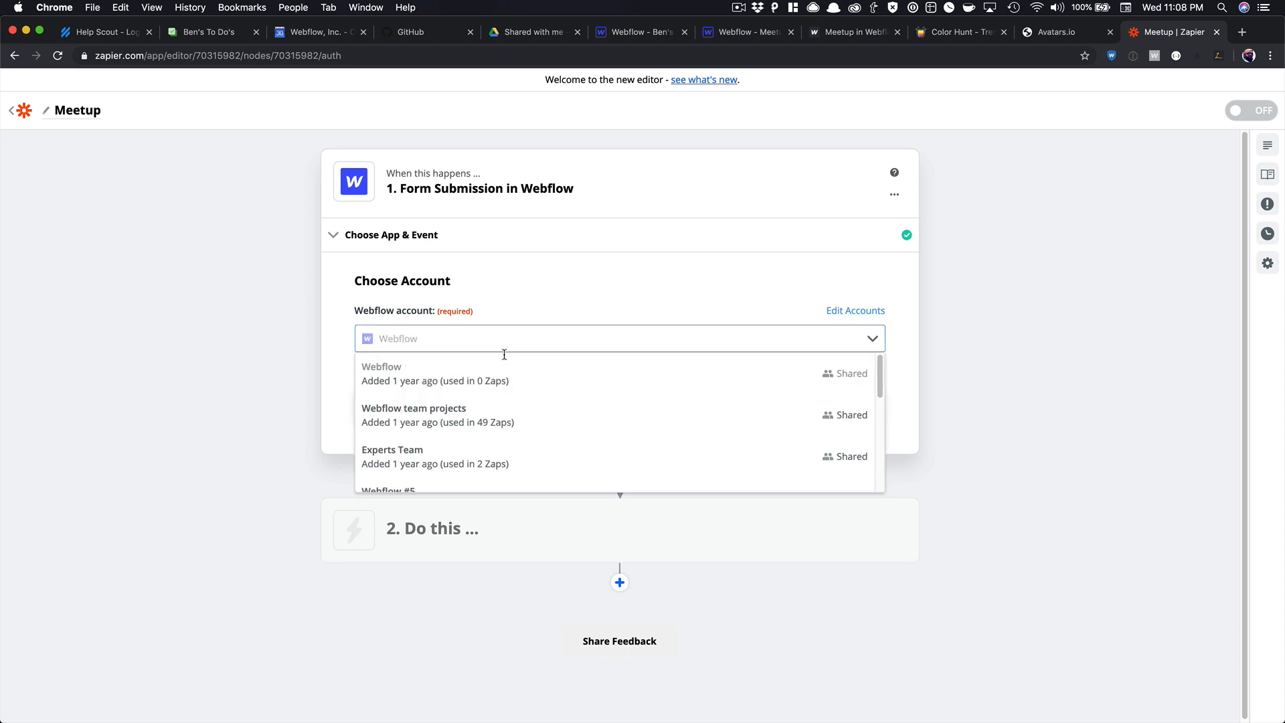
scroll(493, 423, down, 5)
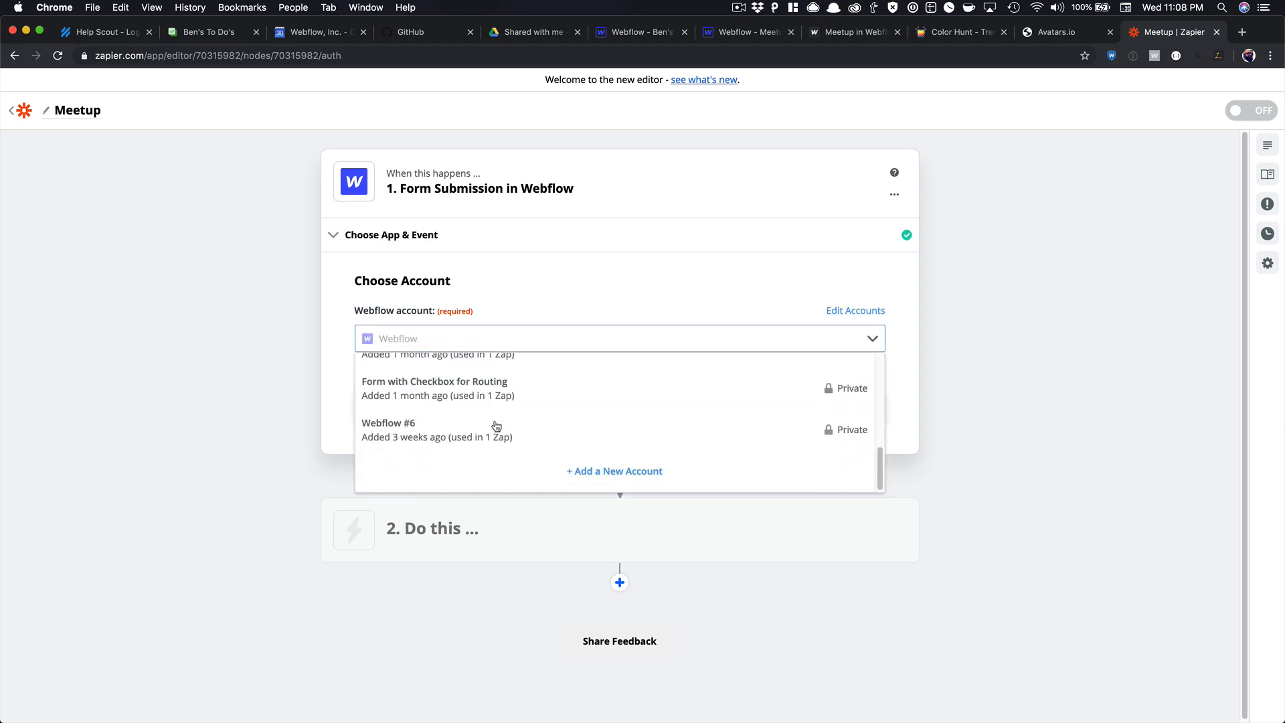
click(589, 475)
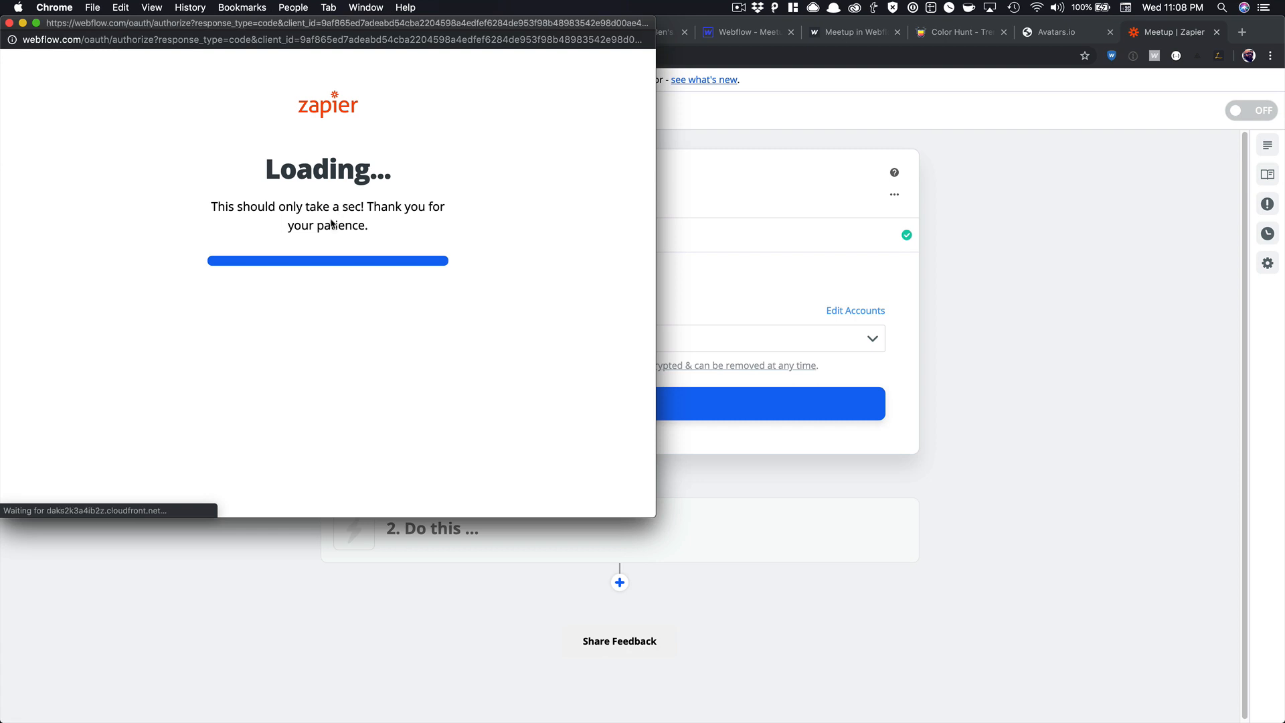
scroll(314, 388, down, 5)
scroll(323, 379, down, 4)
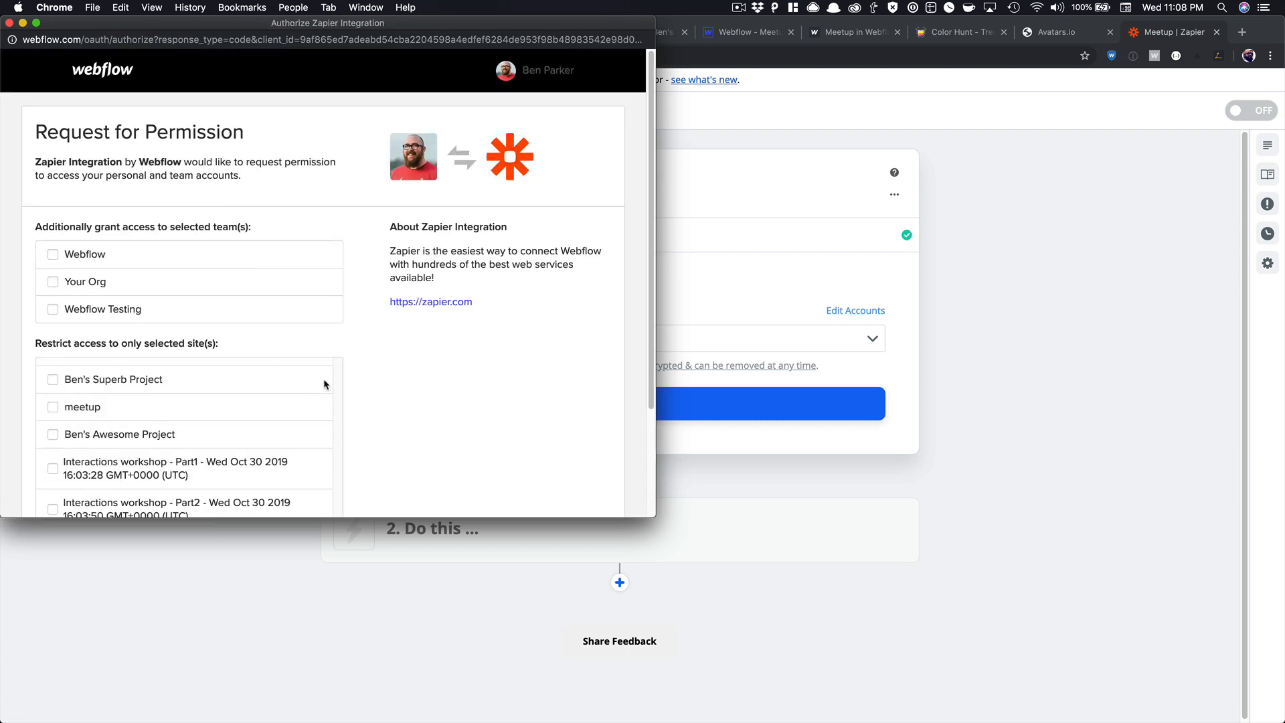
scroll(388, 378, down, 3)
click(137, 409)
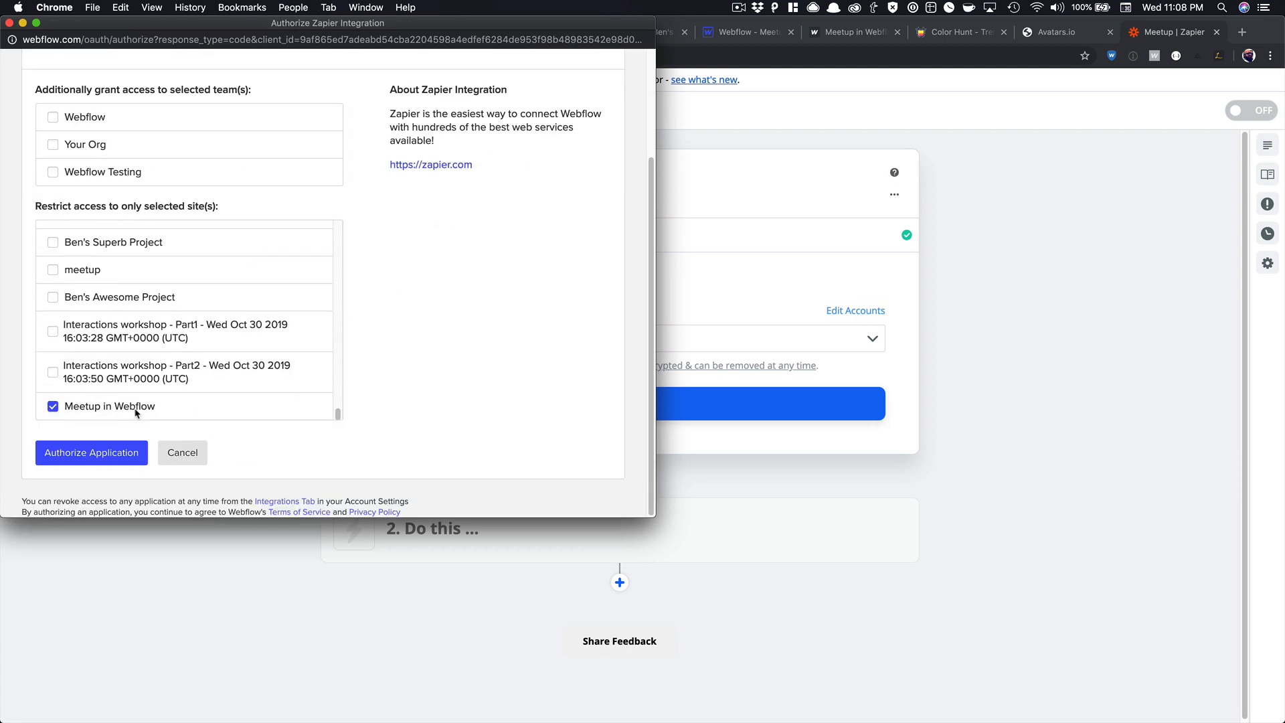
click(97, 452)
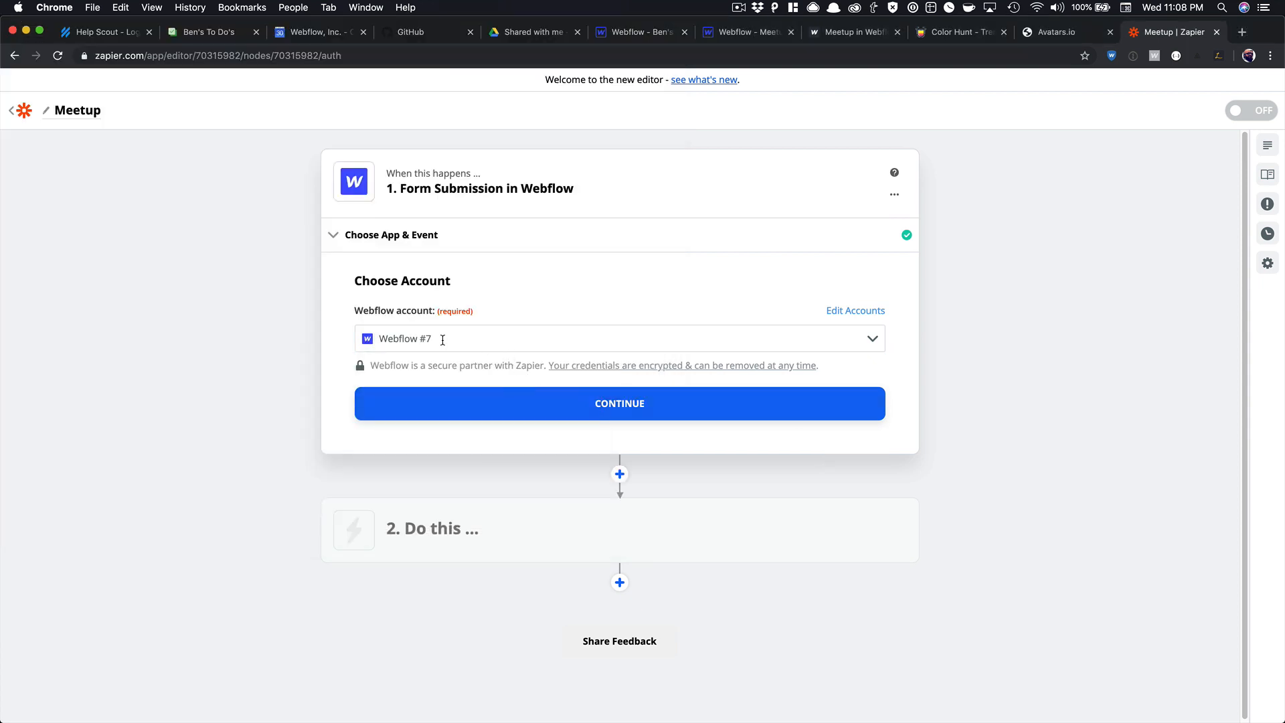
Watch the Meetup in Webflow site's Email Form and test the trigger.
click(553, 405)
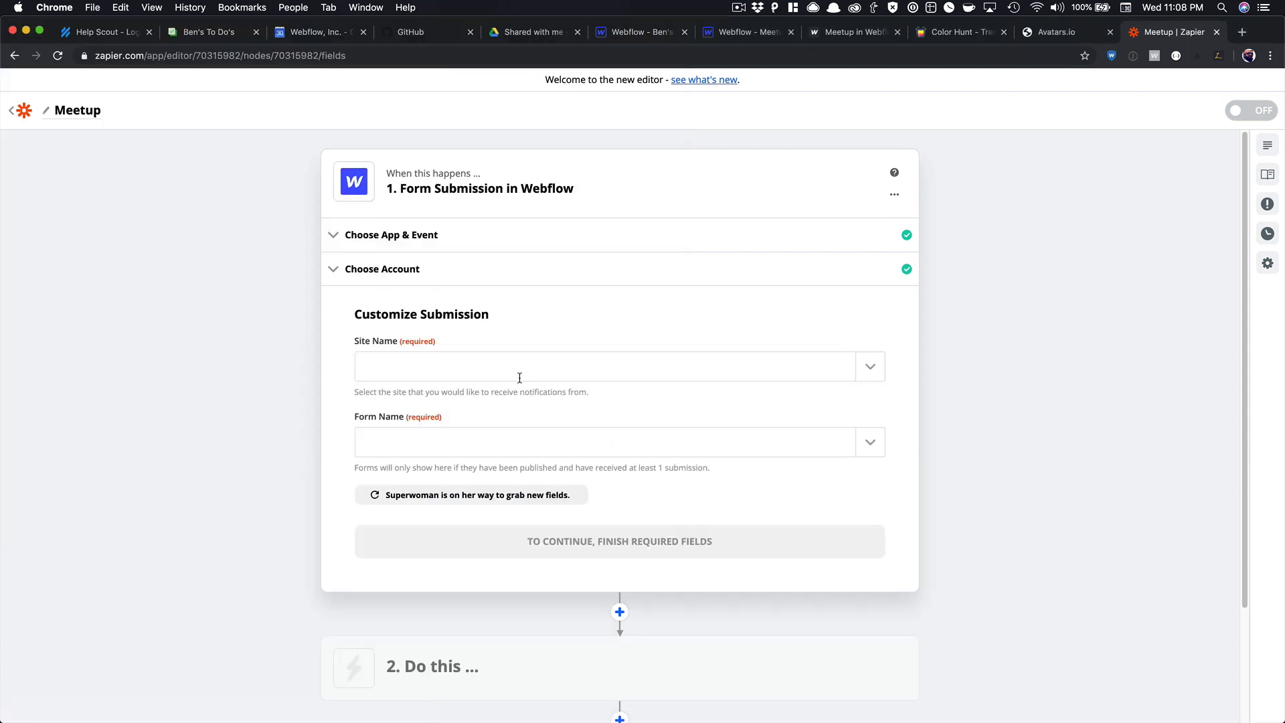
click(486, 367)
click(469, 419)
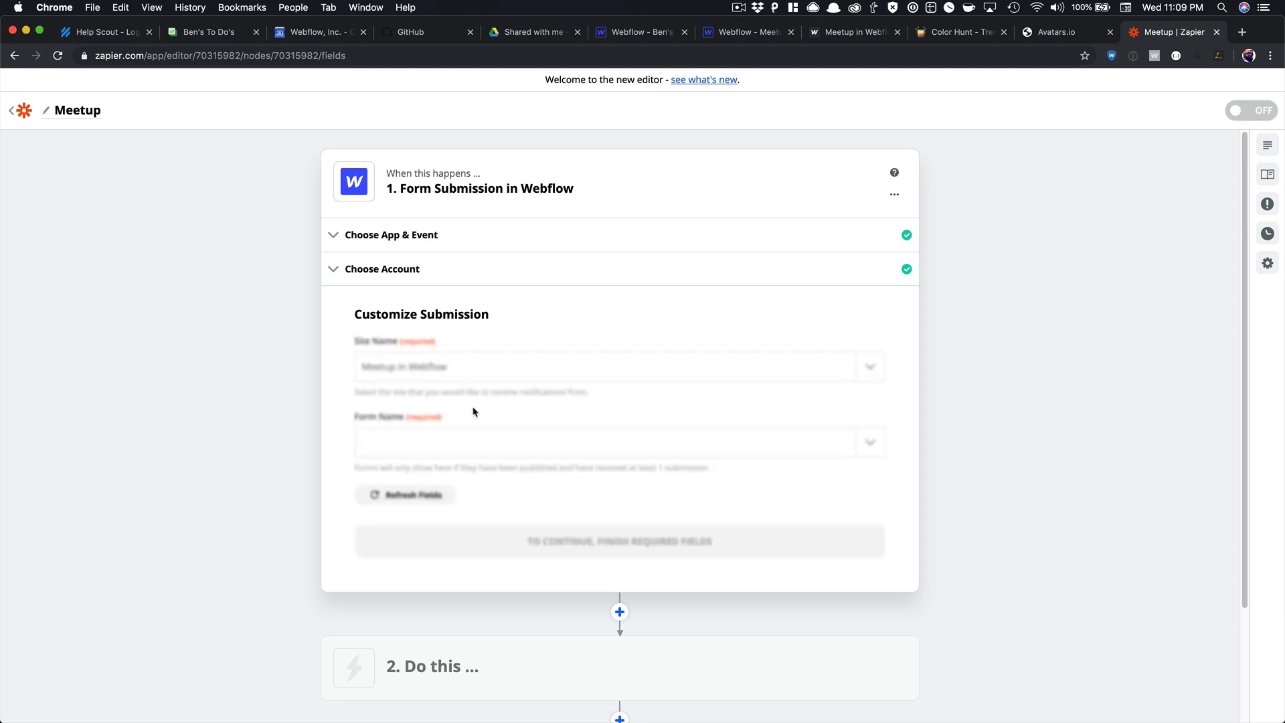
click(446, 442)
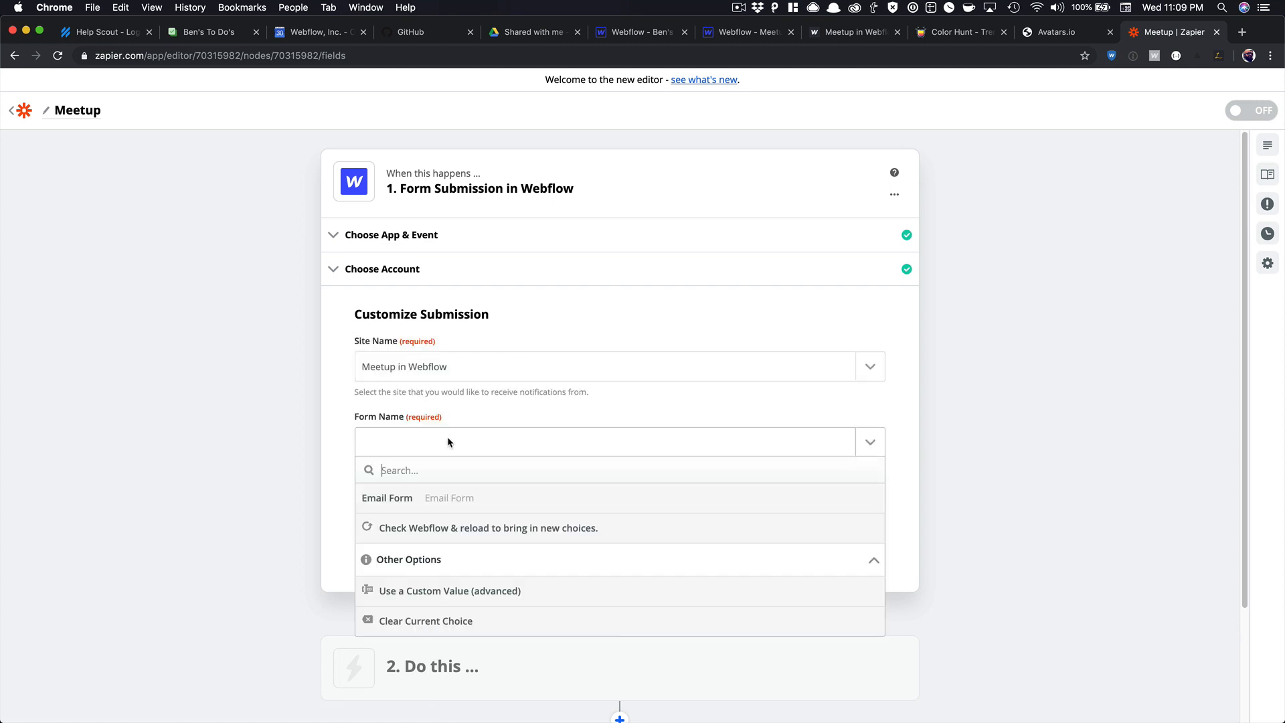
click(445, 496)
click(564, 531)
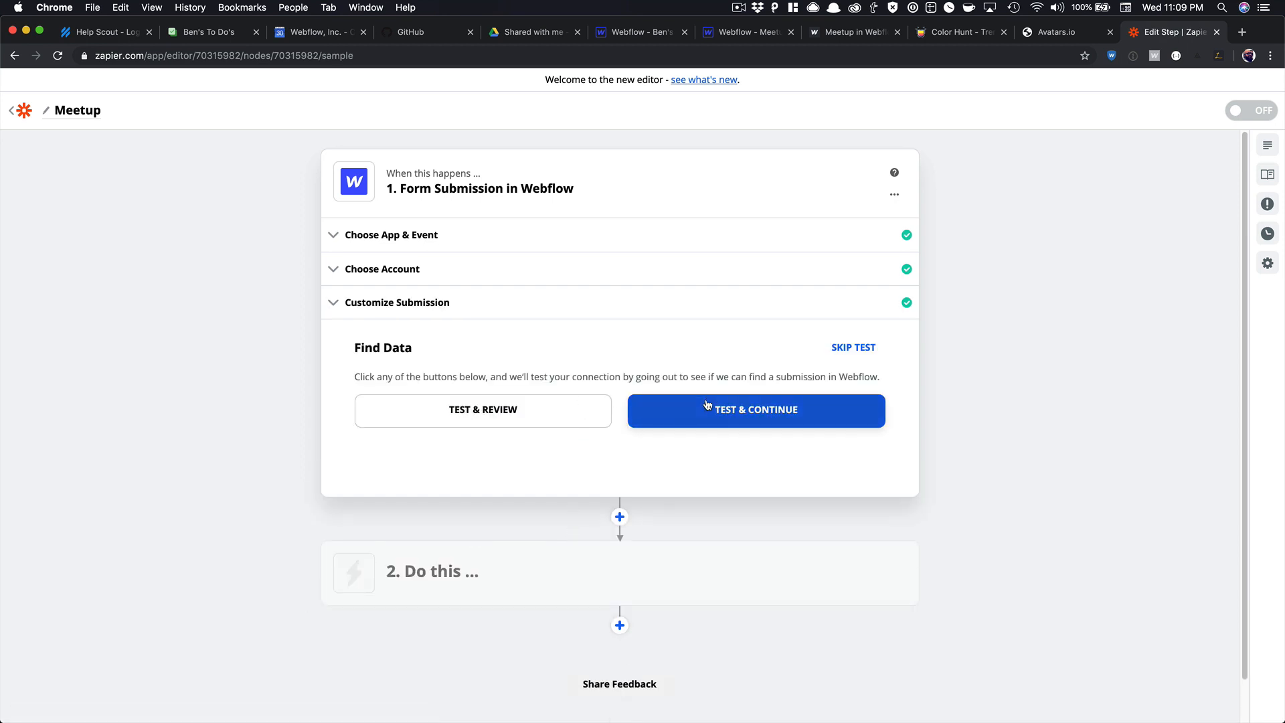
click(707, 405)
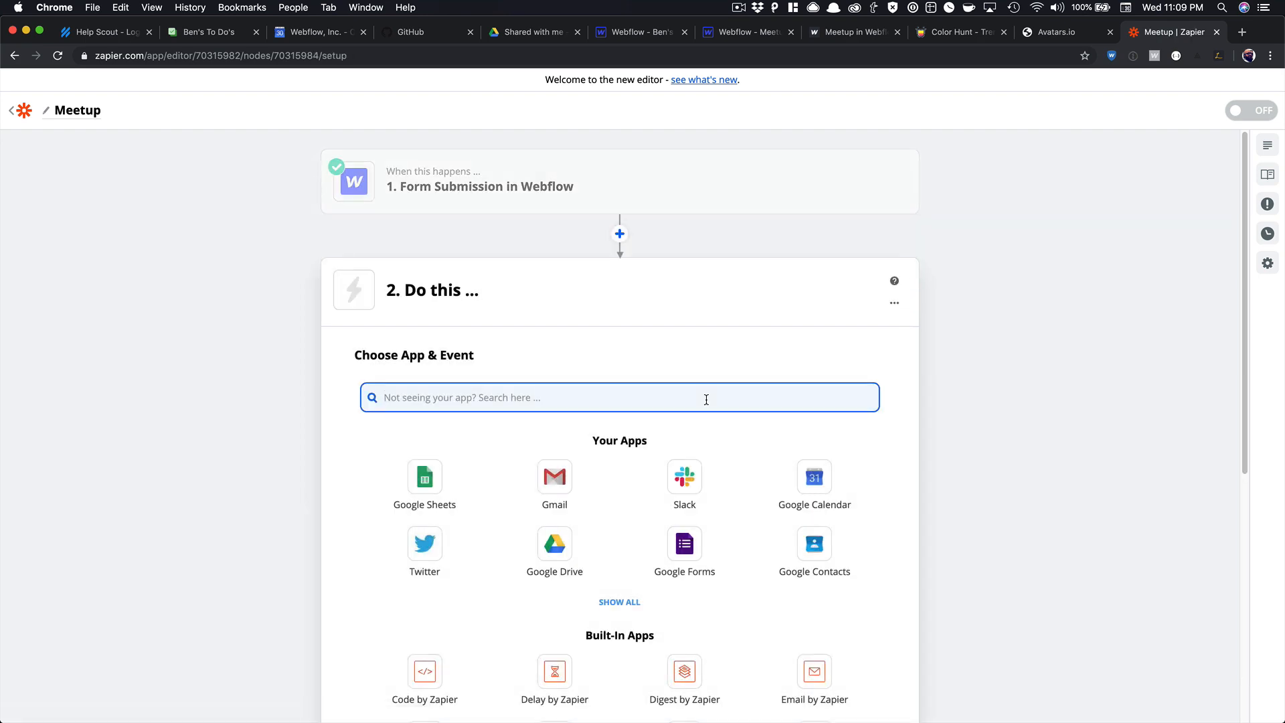
Set the action to Webflow's Create Live Item event.
scroll(707, 405, down, 3)
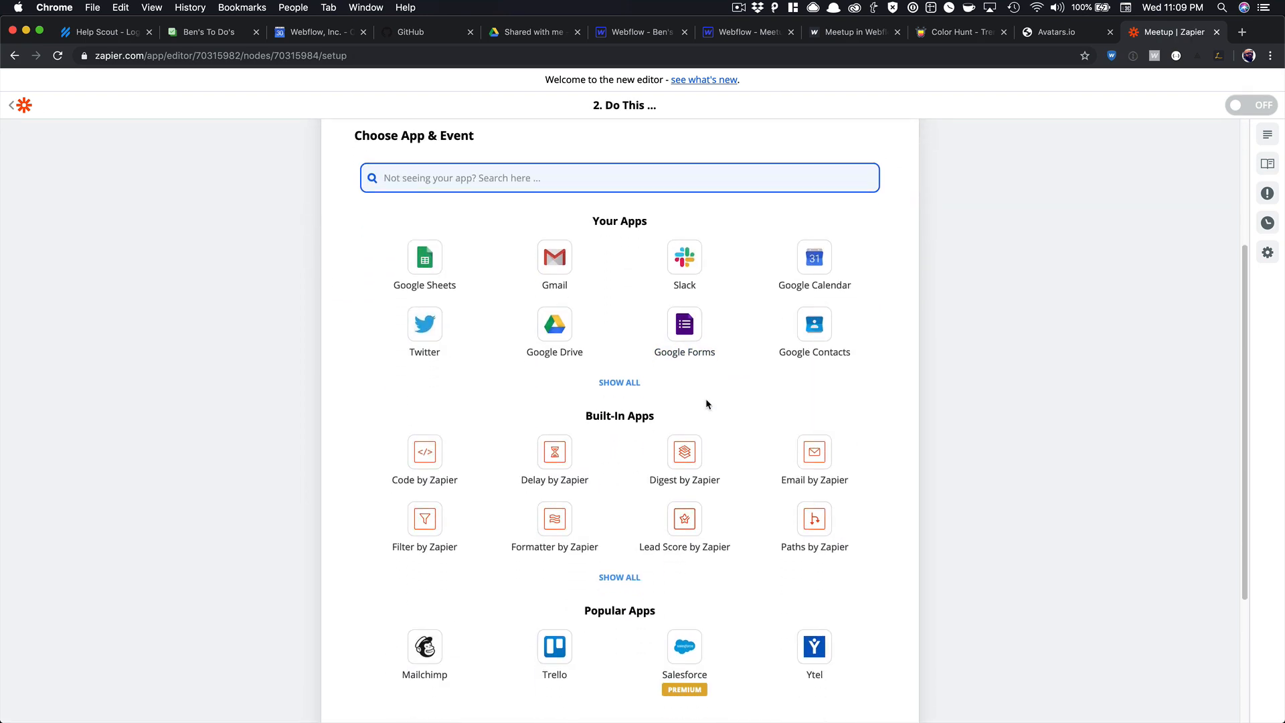
scroll(706, 405, down, 3)
scroll(706, 405, up, 7)
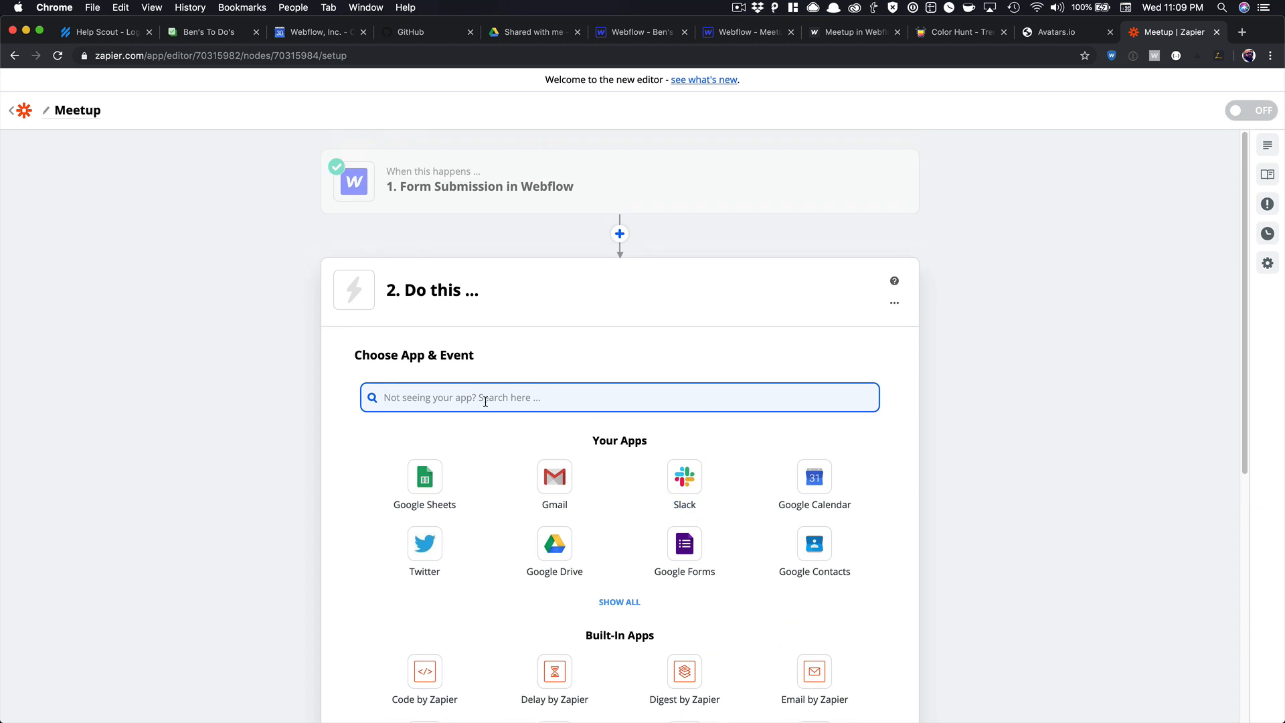
text(webflo)
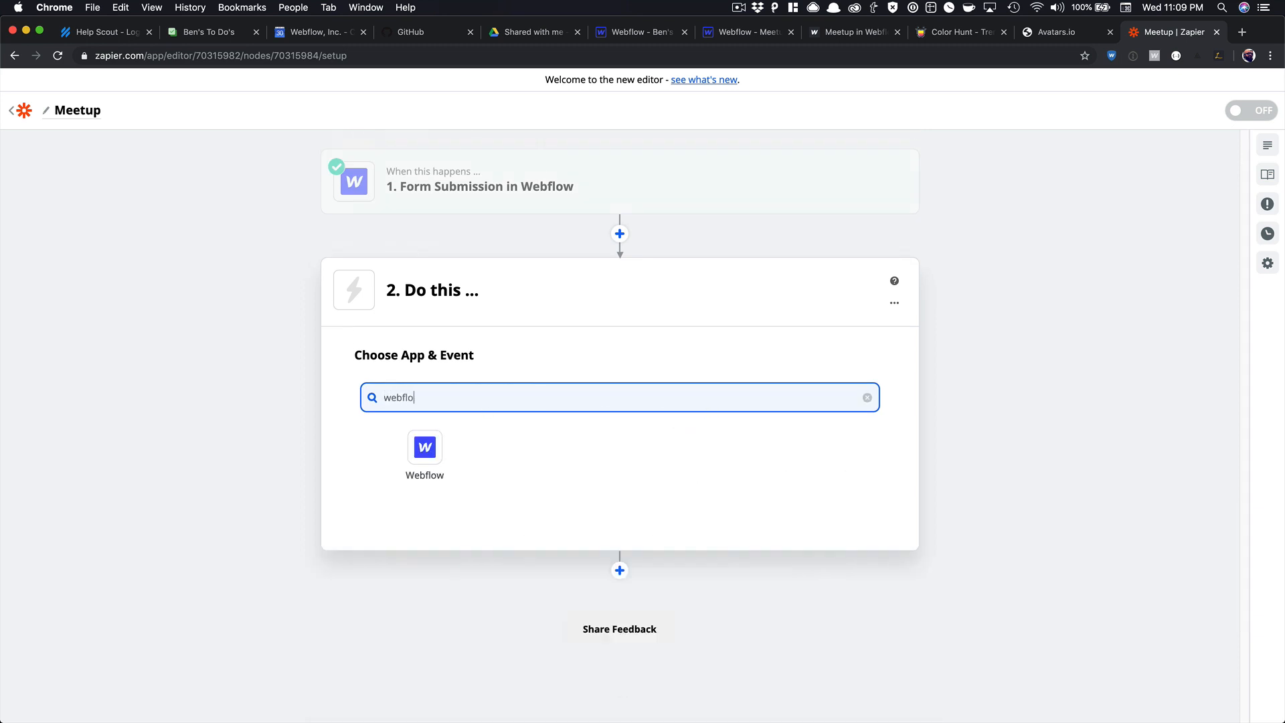
click(426, 445)
click(459, 404)
click(459, 401)
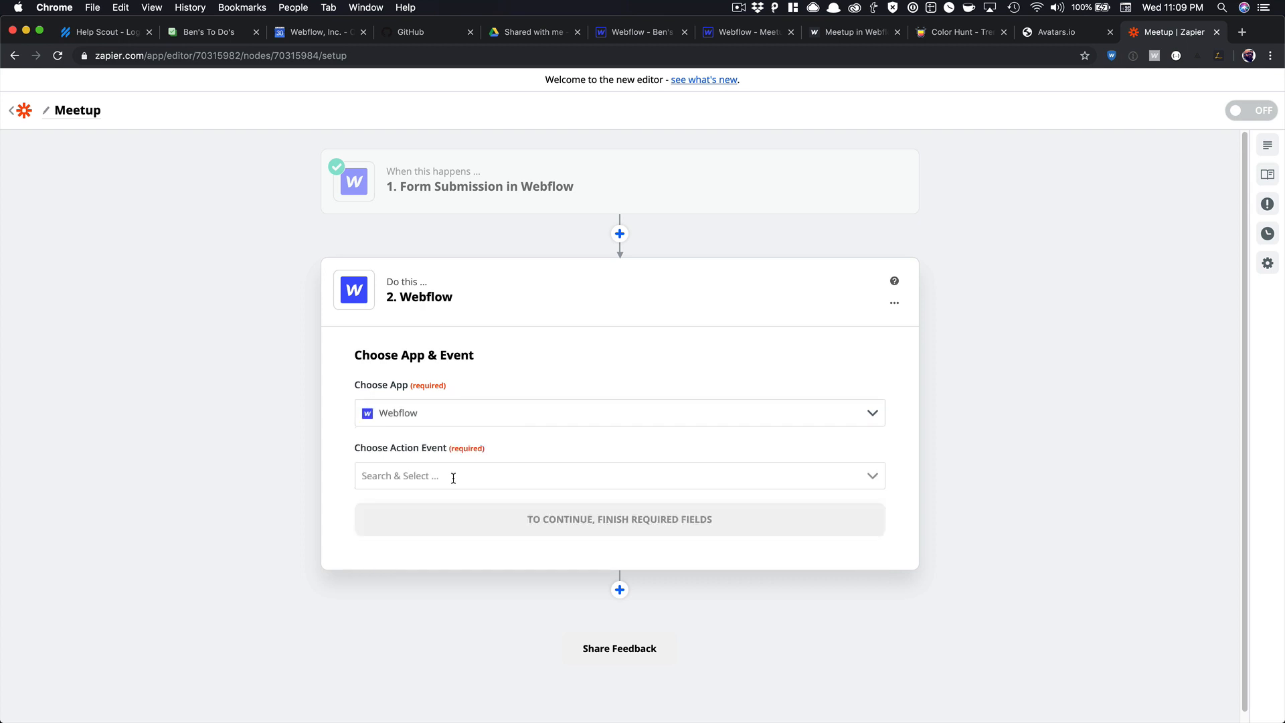
click(457, 475)
scroll(445, 582, down, 5)
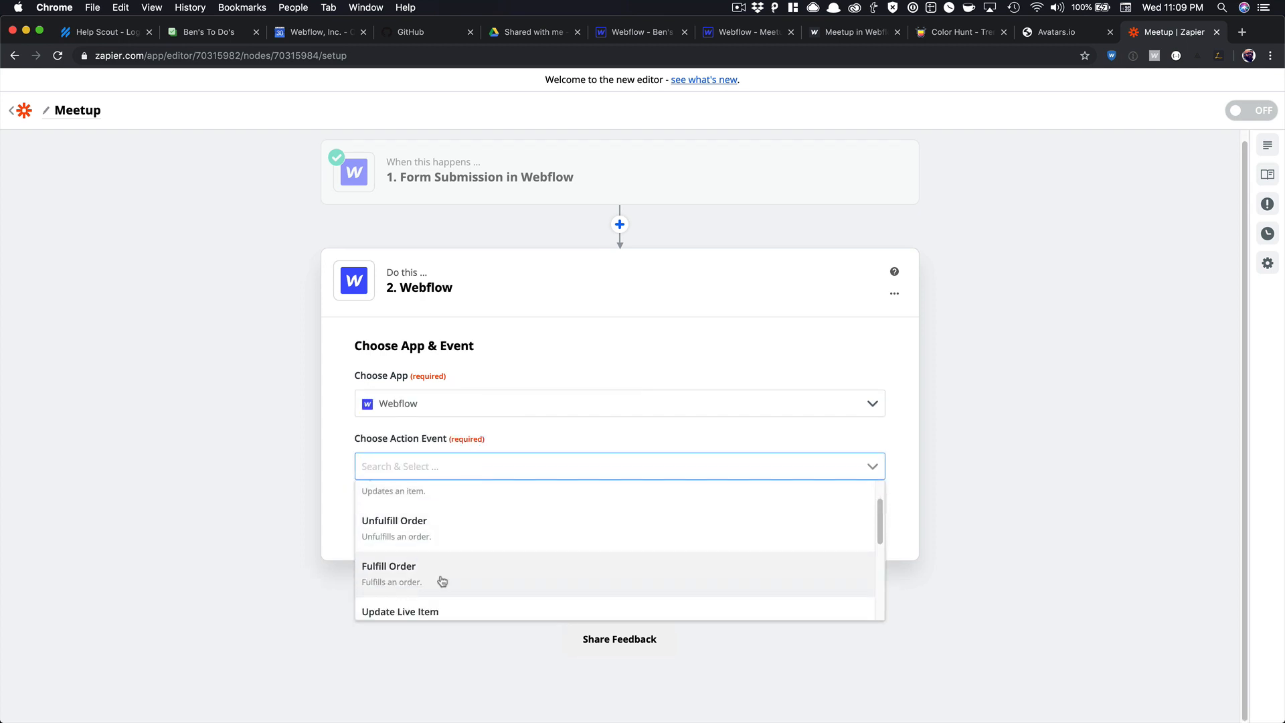
click(443, 566)
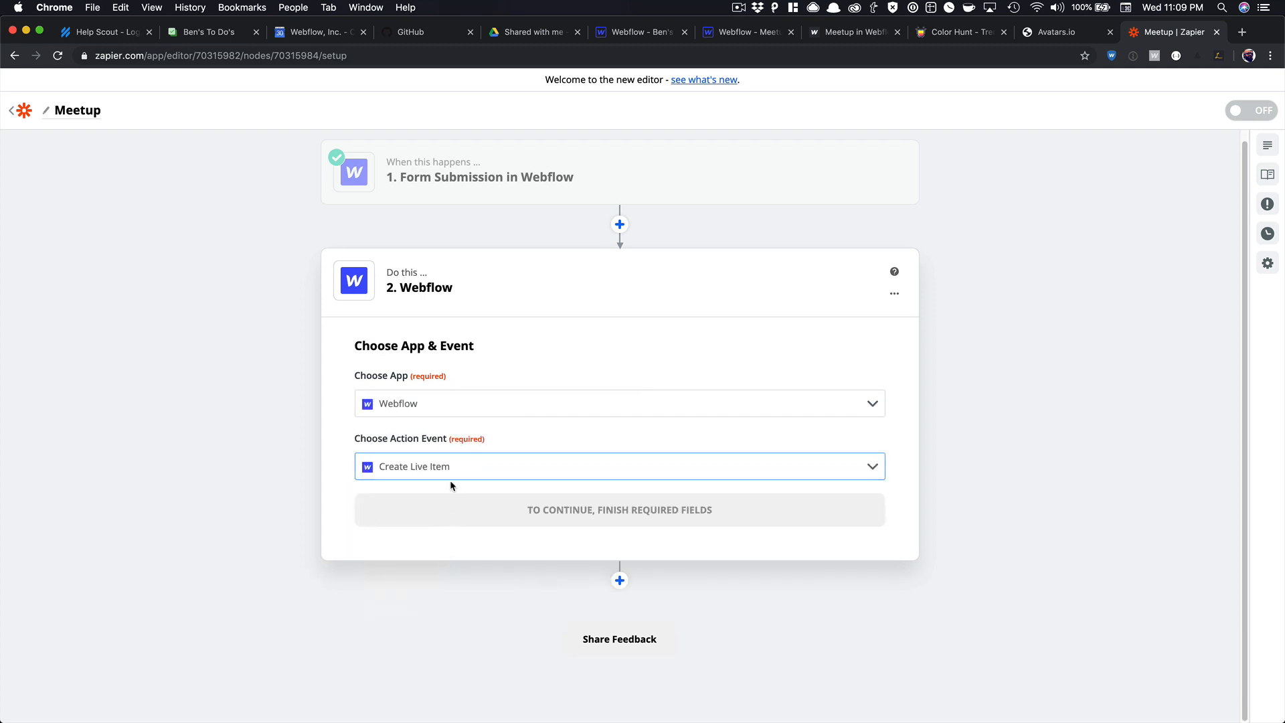
click(519, 507)
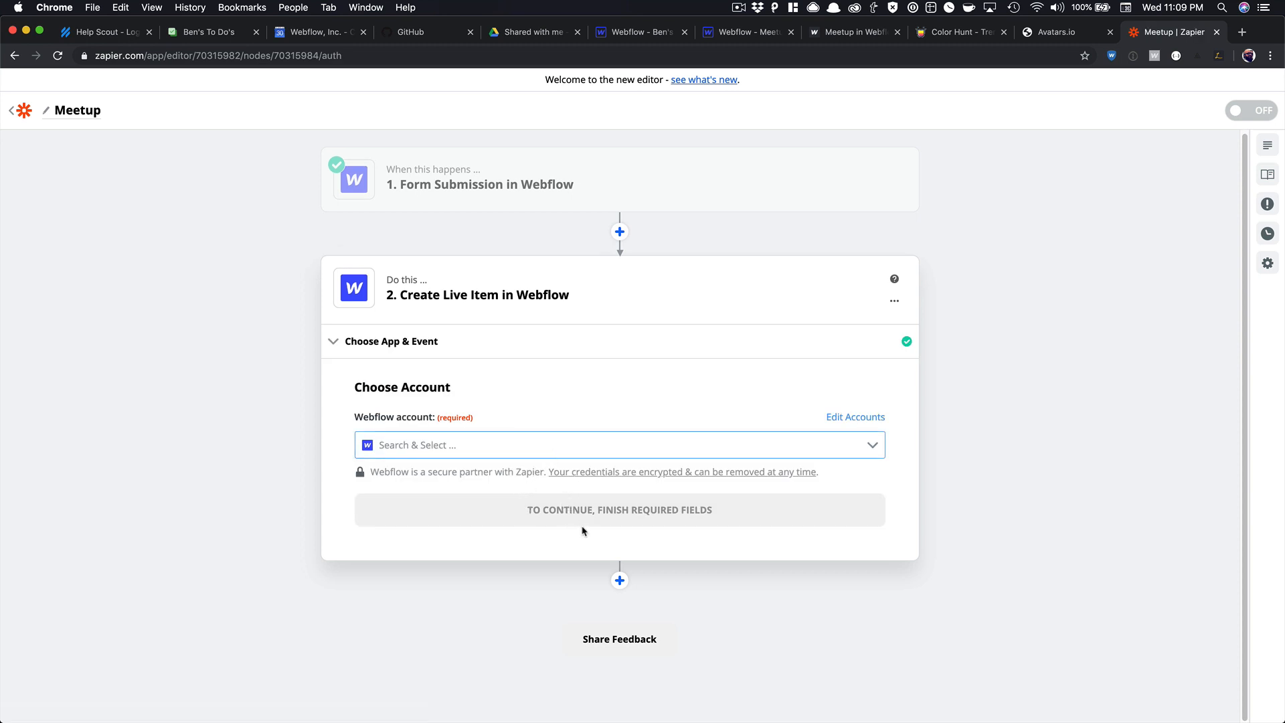
Use the newest Webflow account with the Meetup in Webflow site's Attendees collection.
click(458, 443)
scroll(447, 488, down, 5)
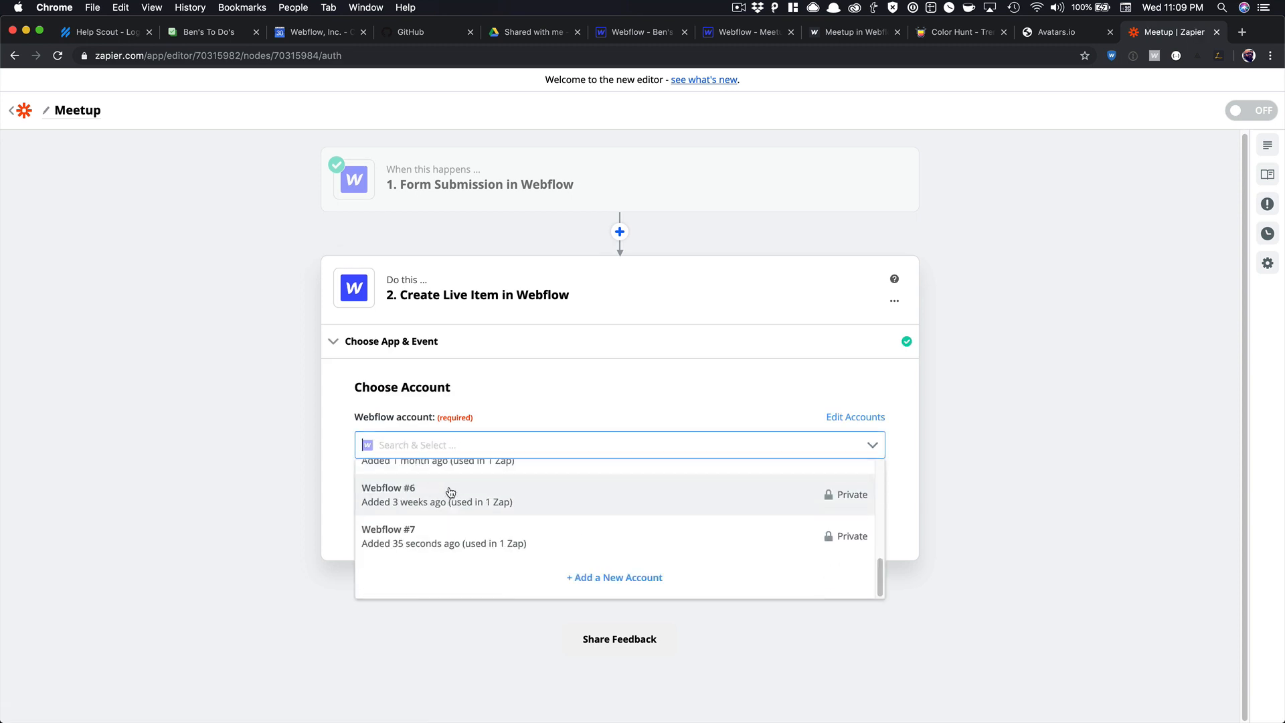
click(449, 543)
click(536, 495)
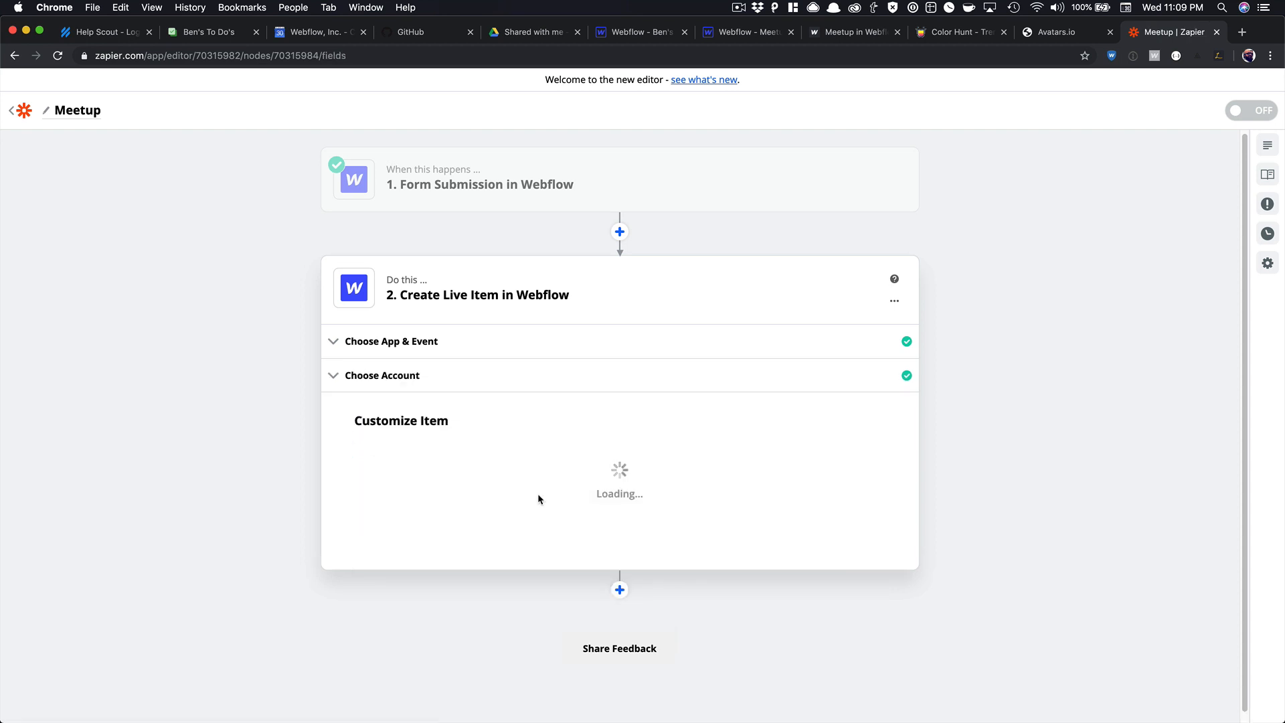
click(487, 476)
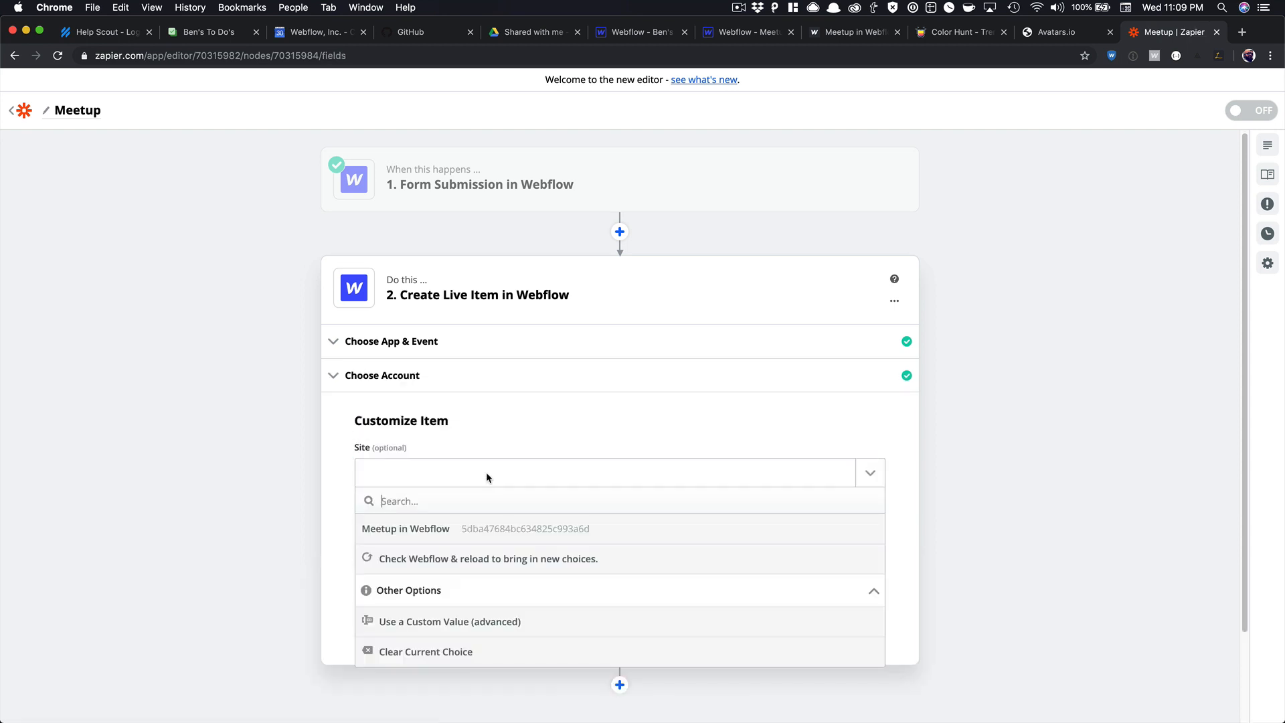
click(503, 535)
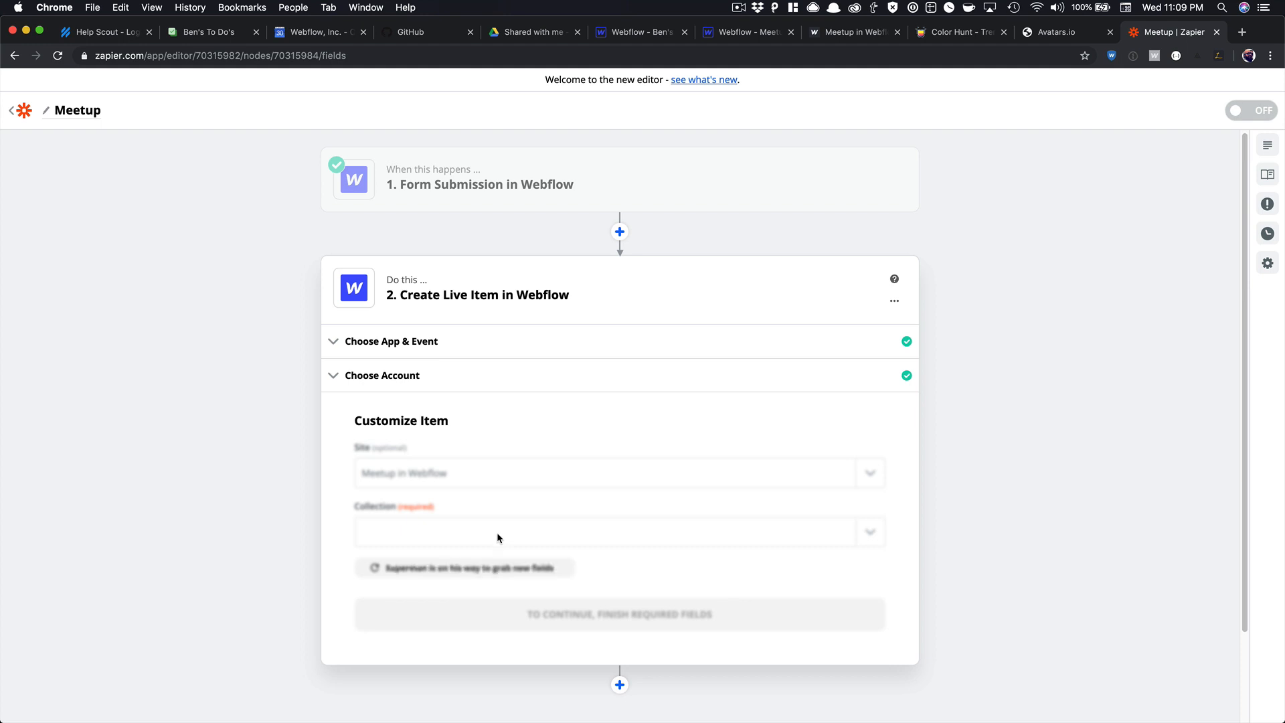
click(493, 533)
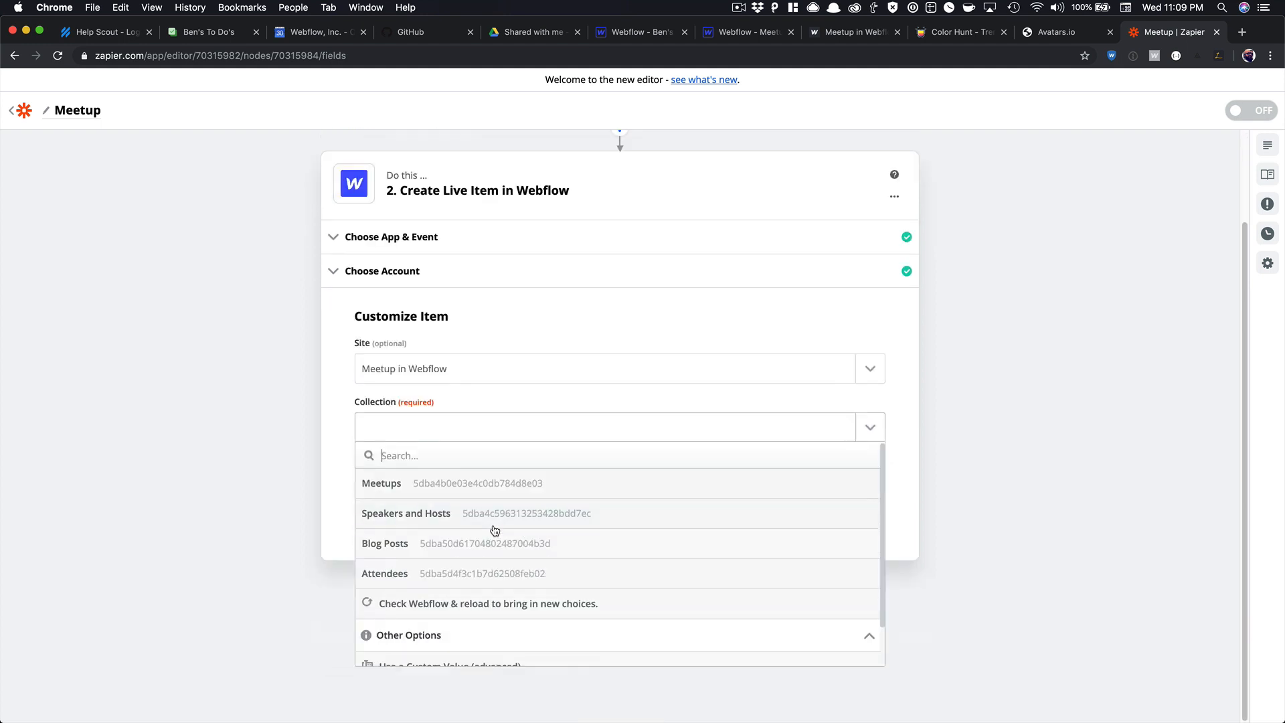
click(466, 579)
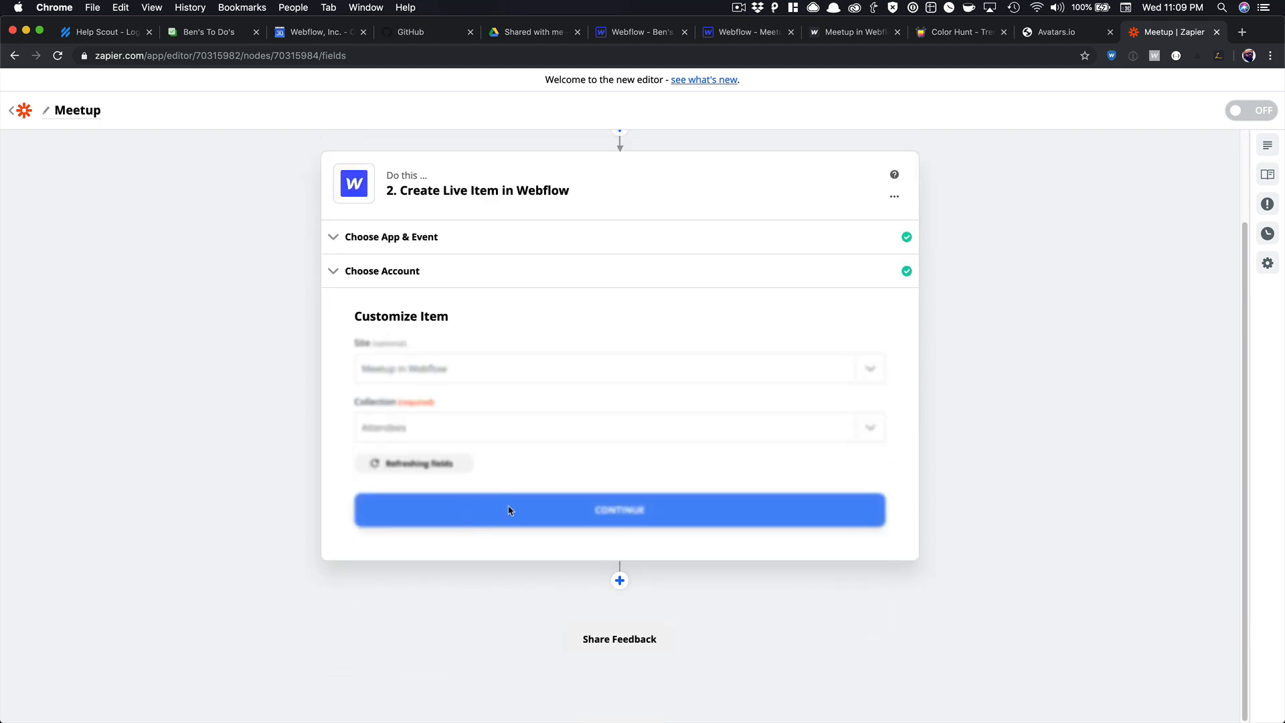
scroll(470, 502, down, 4)
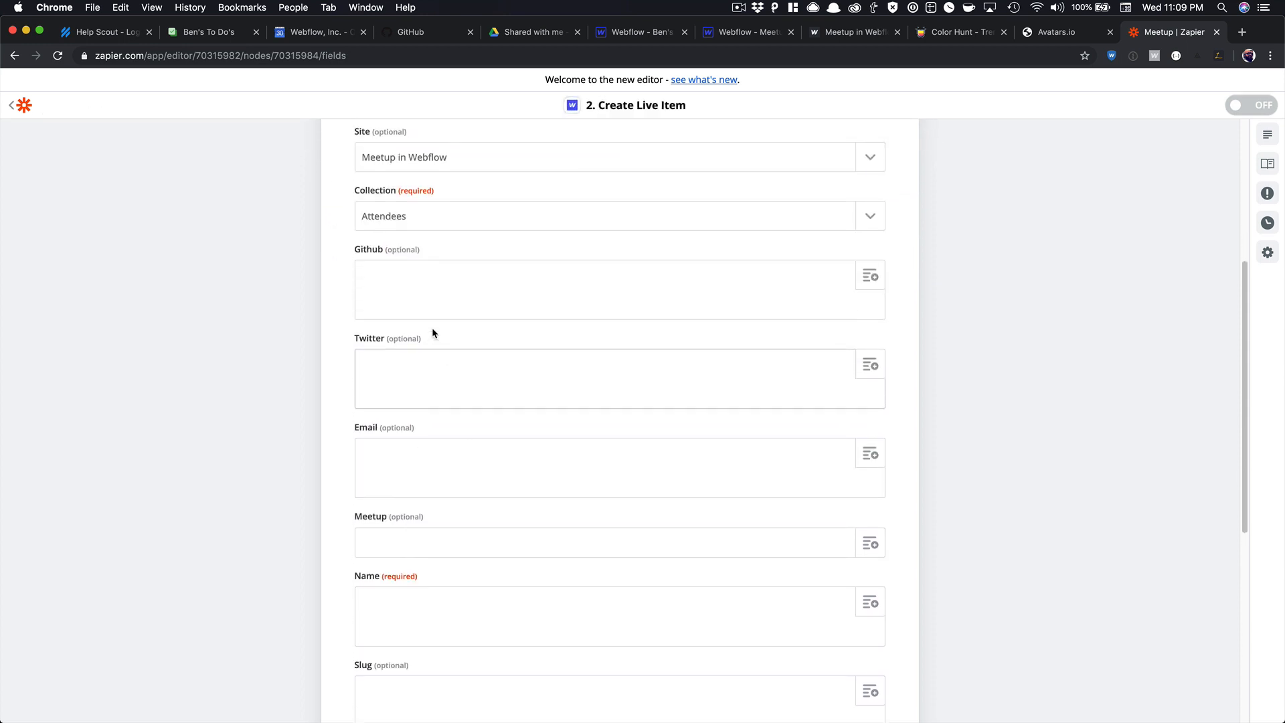
Map Data Name into the Name field and Data ID into the Meetup field.
scroll(432, 331, down, 3)
click(460, 533)
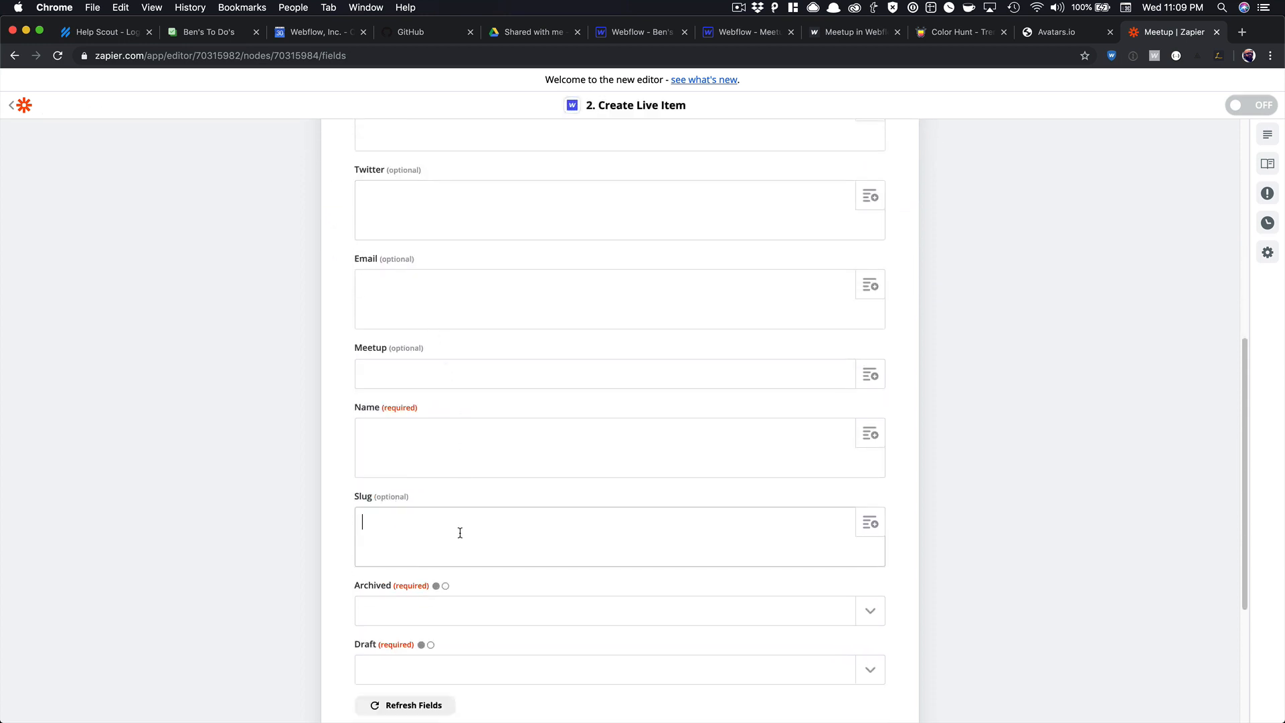
click(468, 450)
click(873, 435)
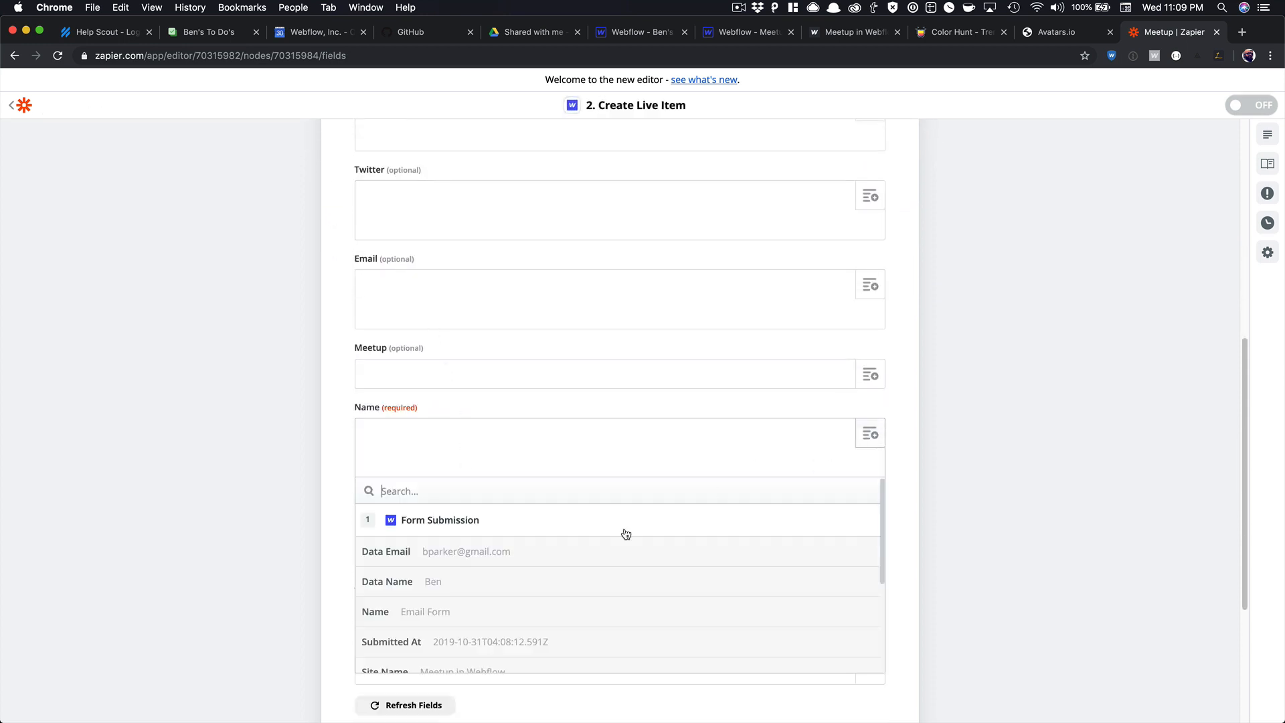
click(502, 583)
scroll(553, 462, up, 1)
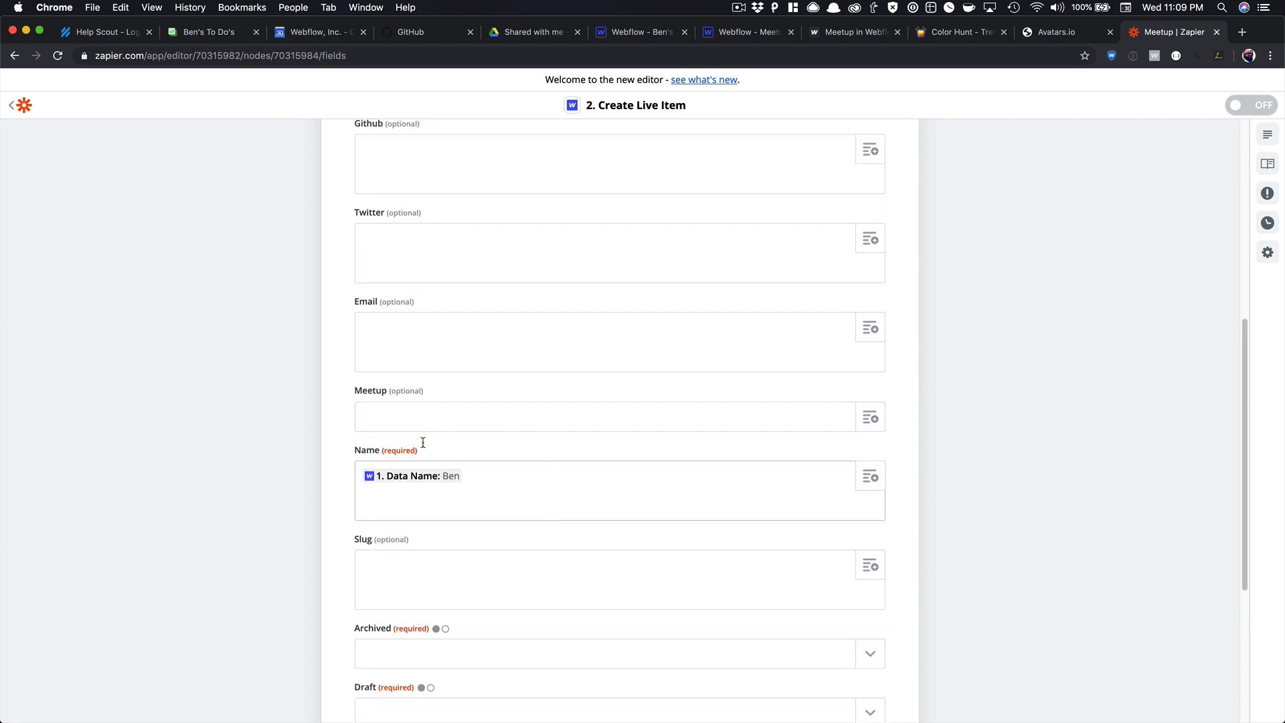
click(510, 421)
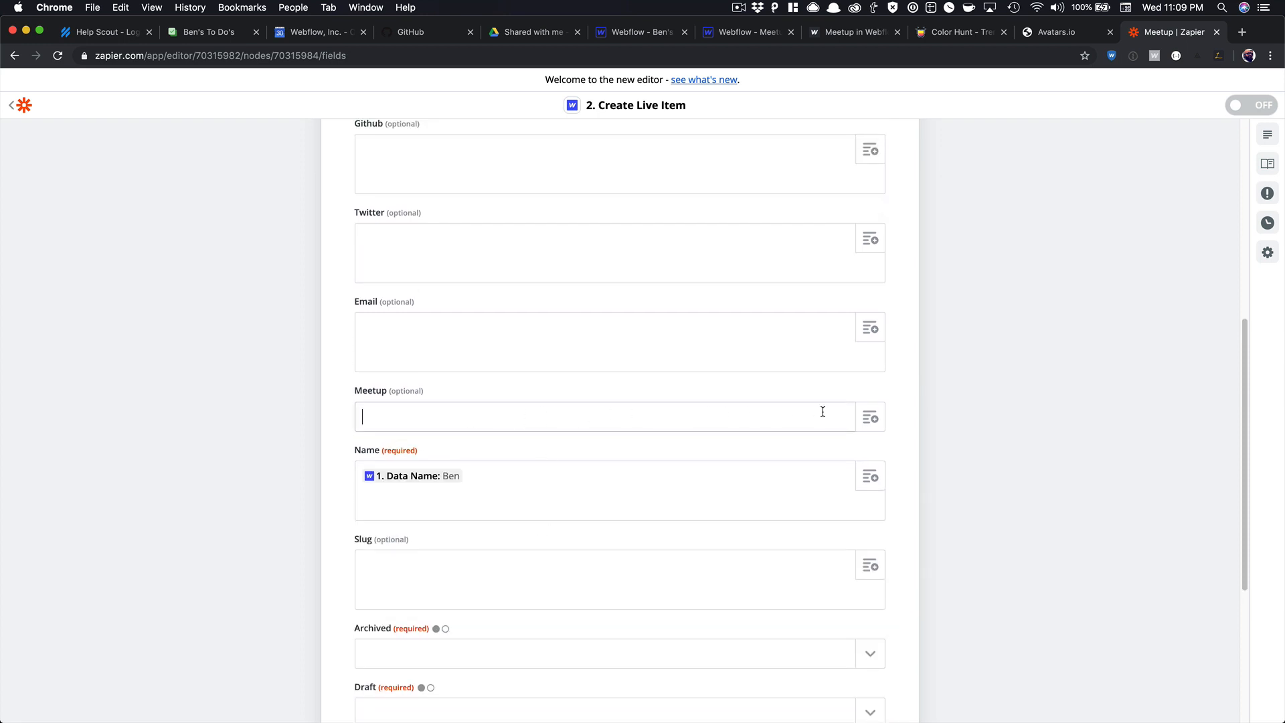
click(863, 418)
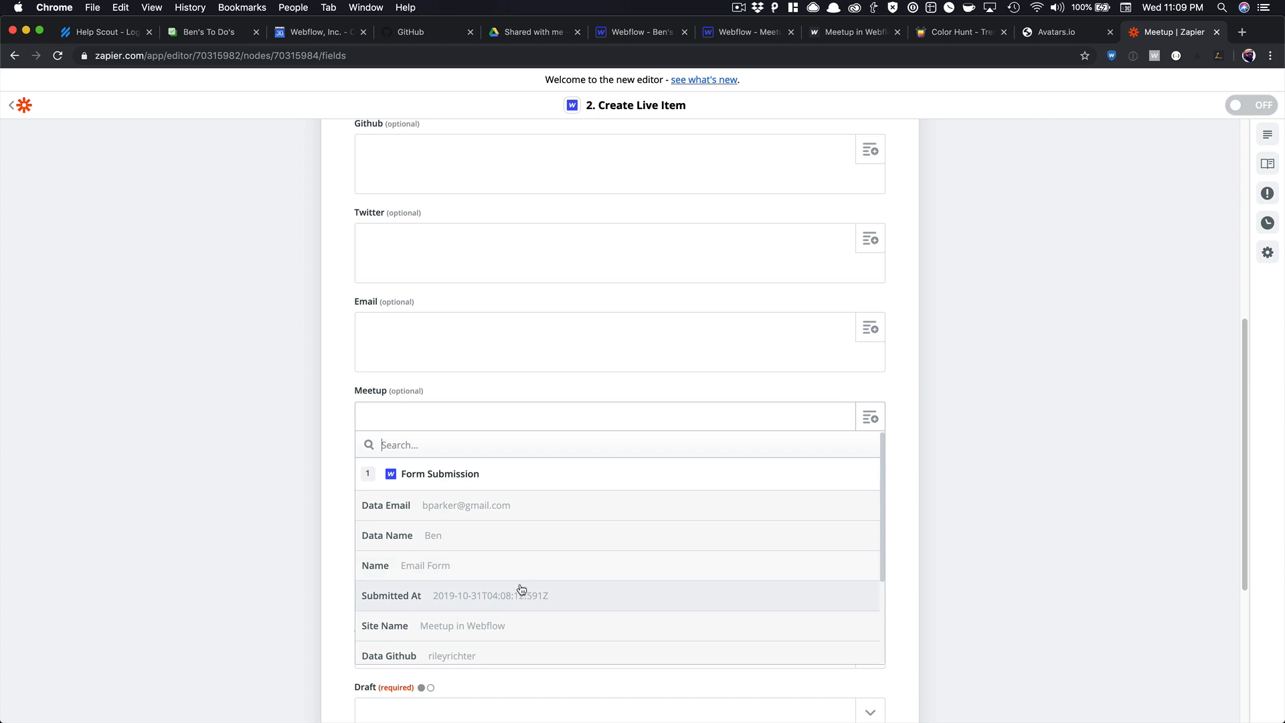
scroll(521, 590, down, 5)
click(516, 614)
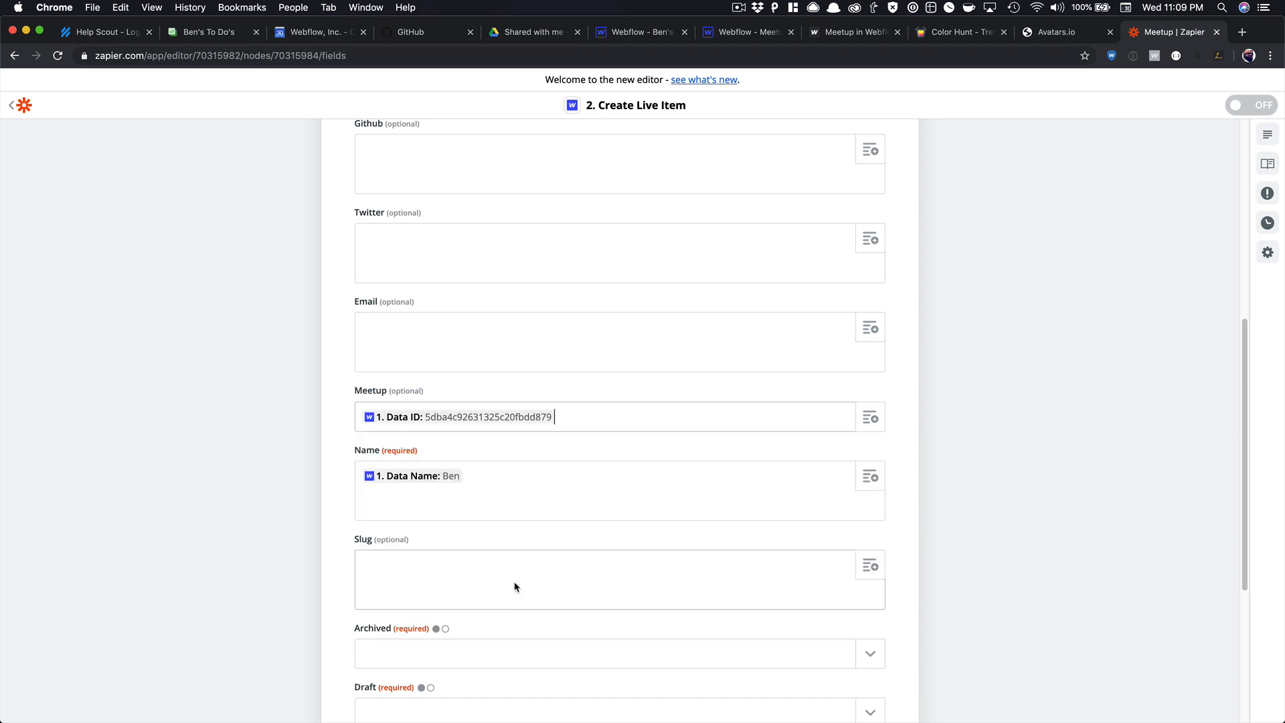
Map Data Github, Data Twitter and Data Email into the Github, Twitter and Email fields.
scroll(533, 469, down, 3)
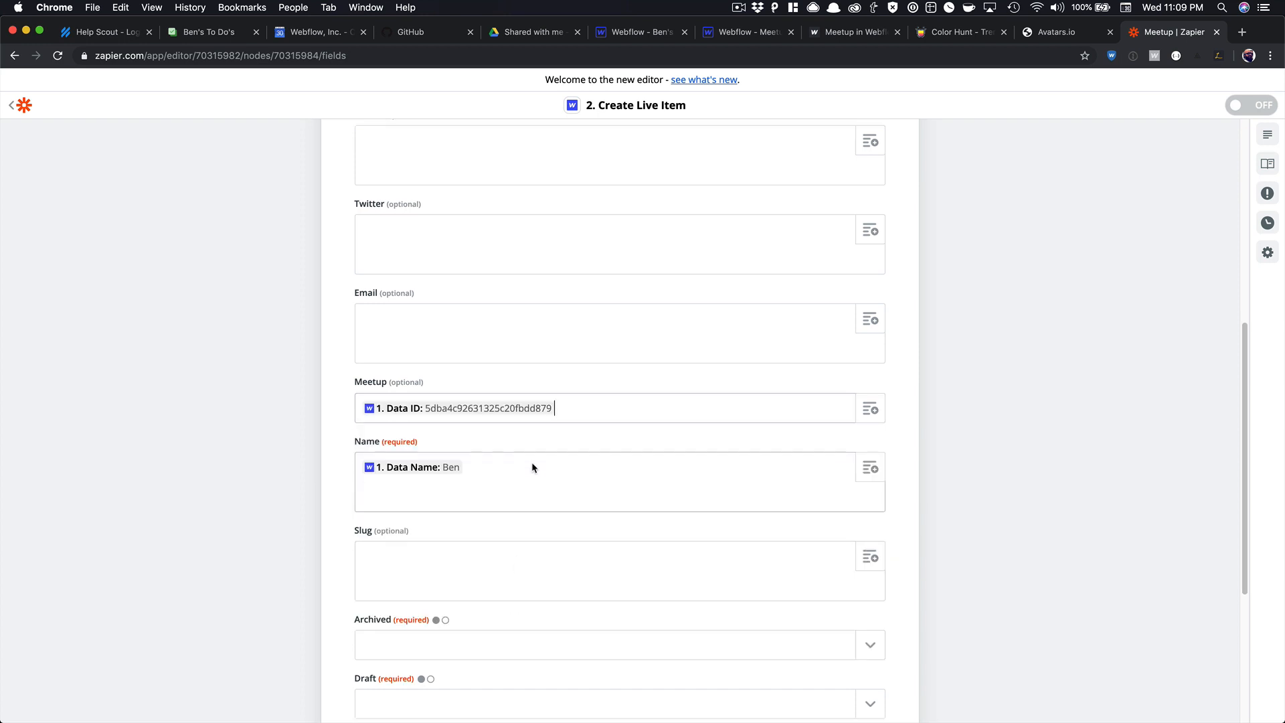
scroll(532, 462, down, 2)
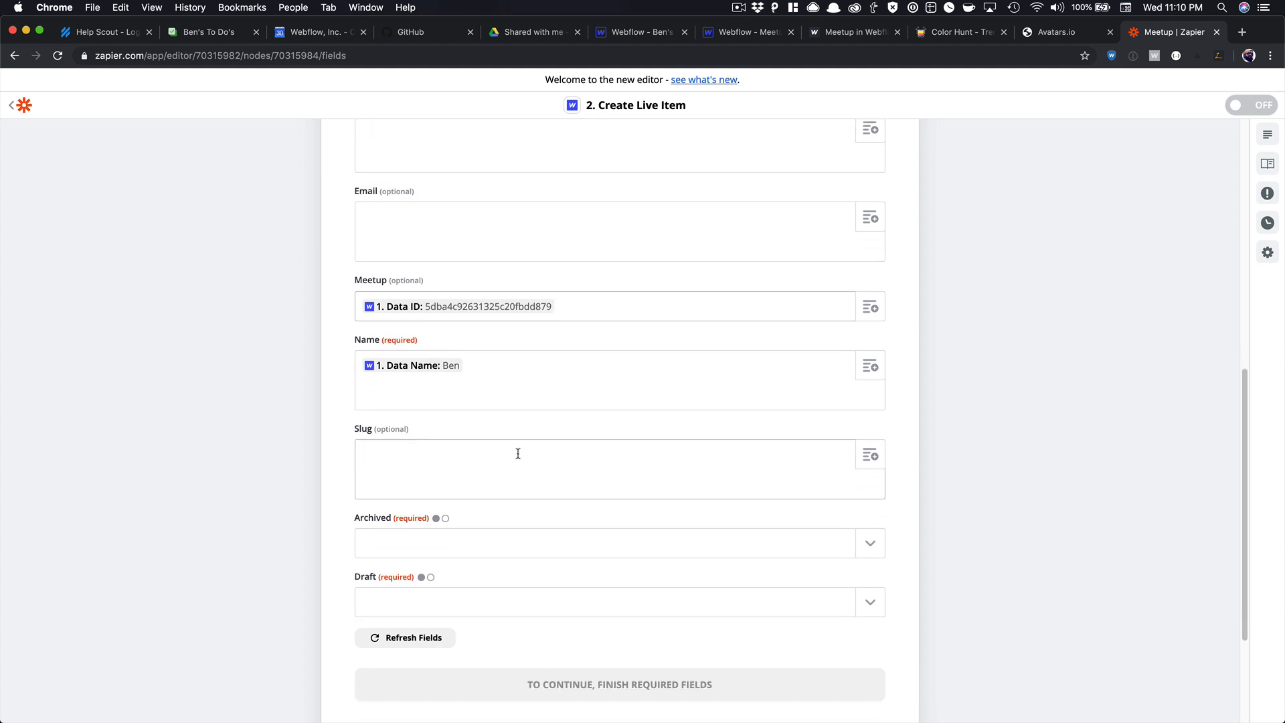
scroll(518, 454, up, 8)
click(726, 297)
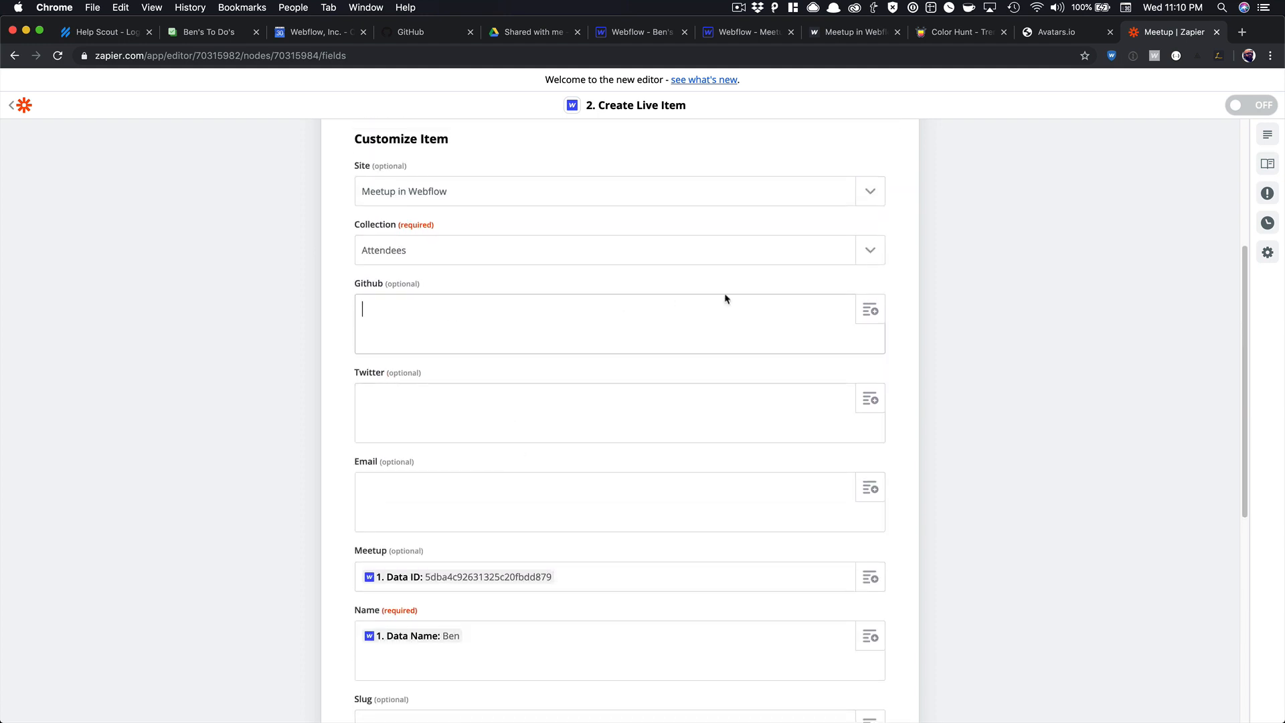
click(870, 310)
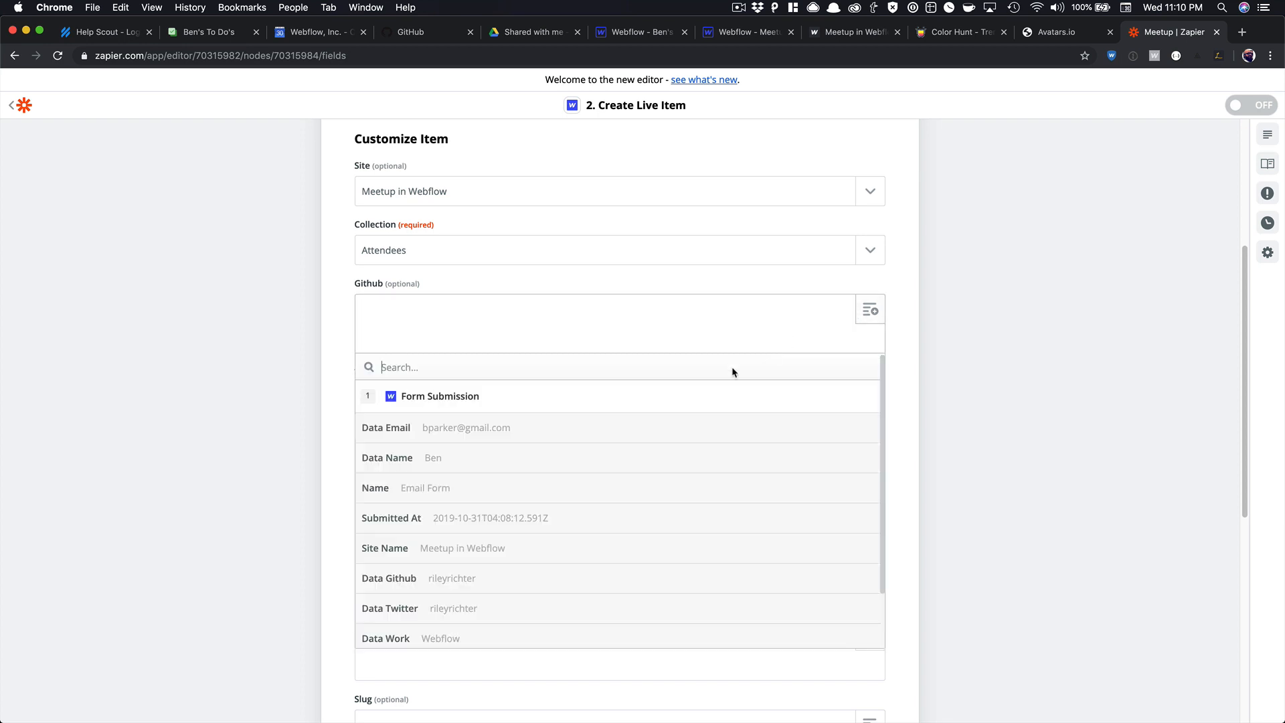
click(484, 588)
click(490, 411)
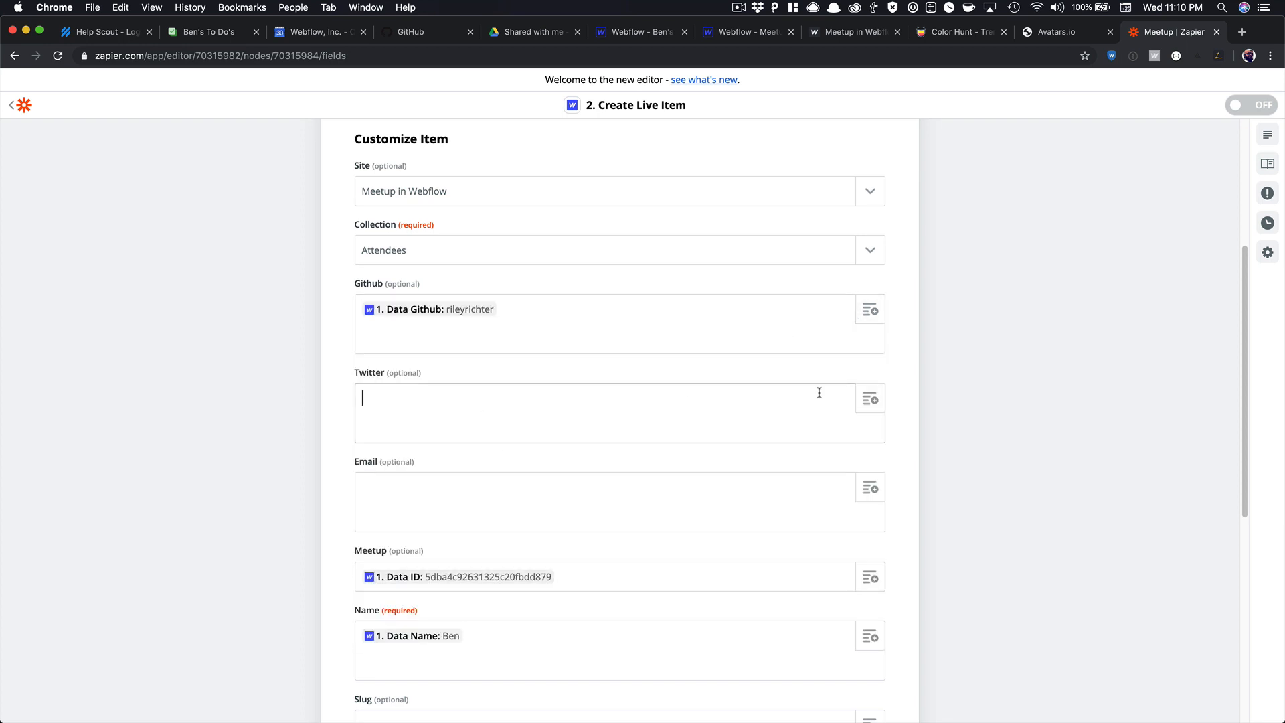
click(870, 399)
scroll(543, 551, down, 3)
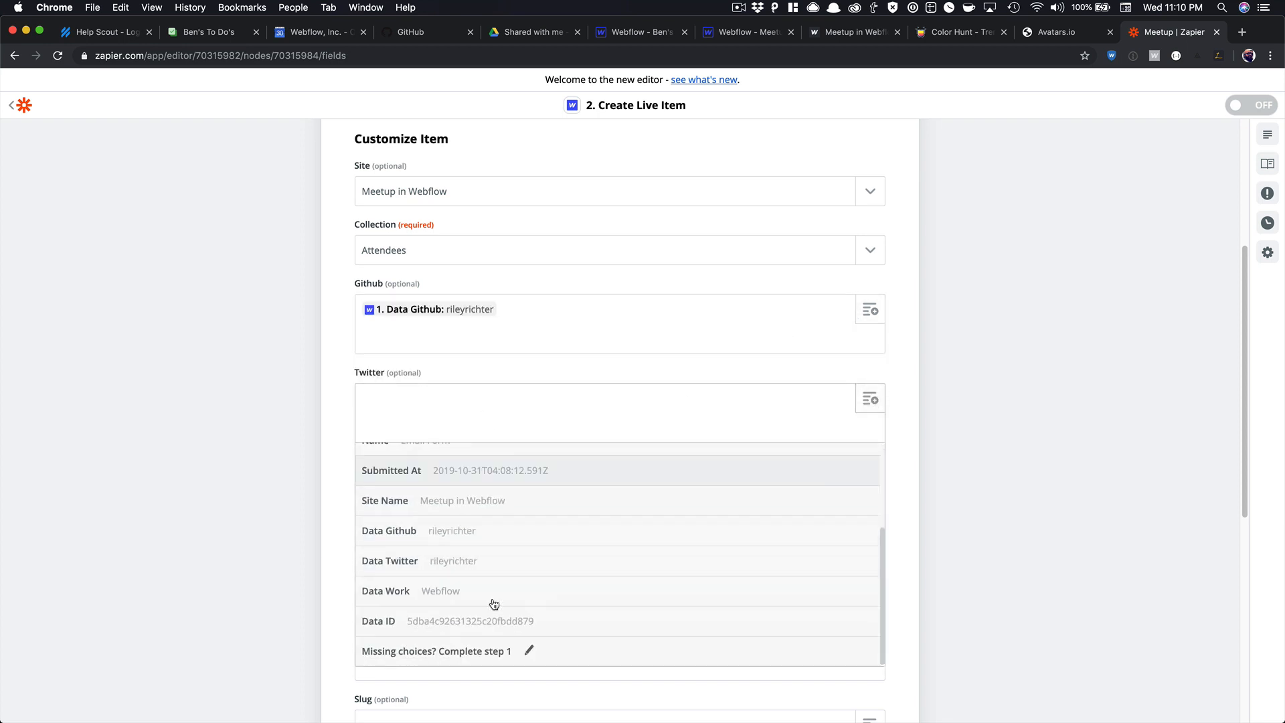
click(488, 562)
click(496, 480)
click(868, 488)
scroll(686, 528, down, 3)
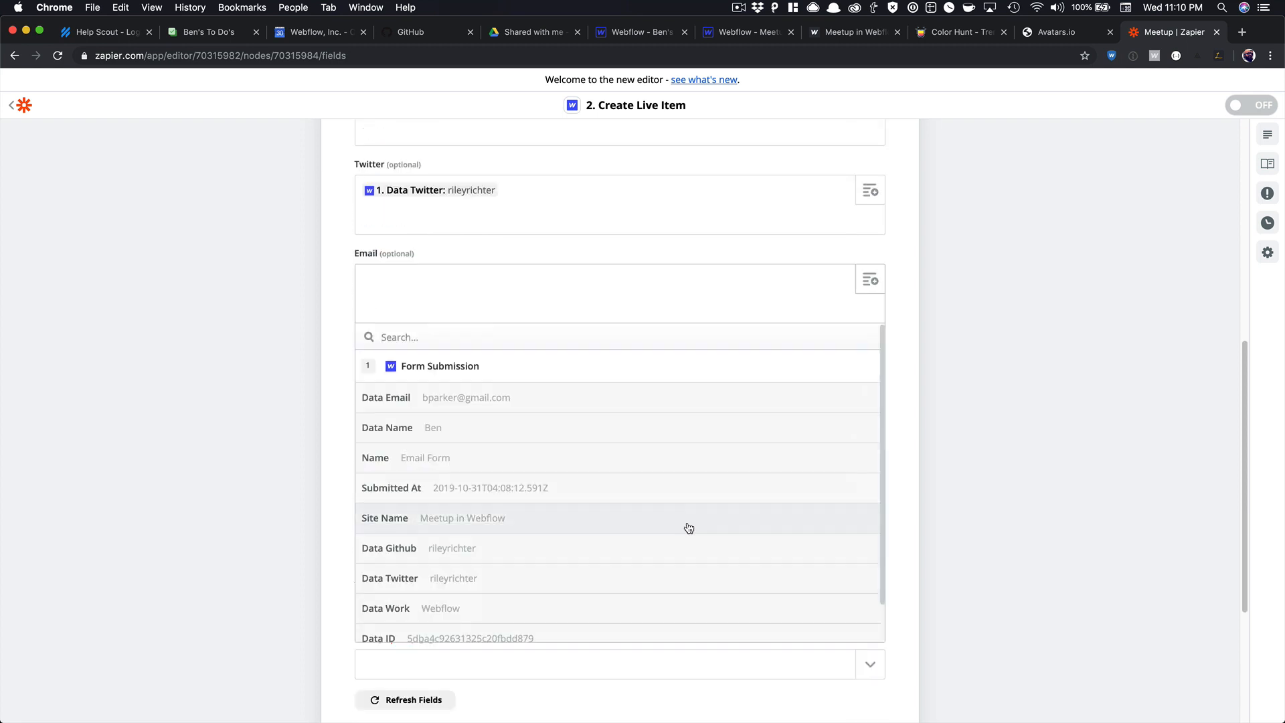
click(481, 399)
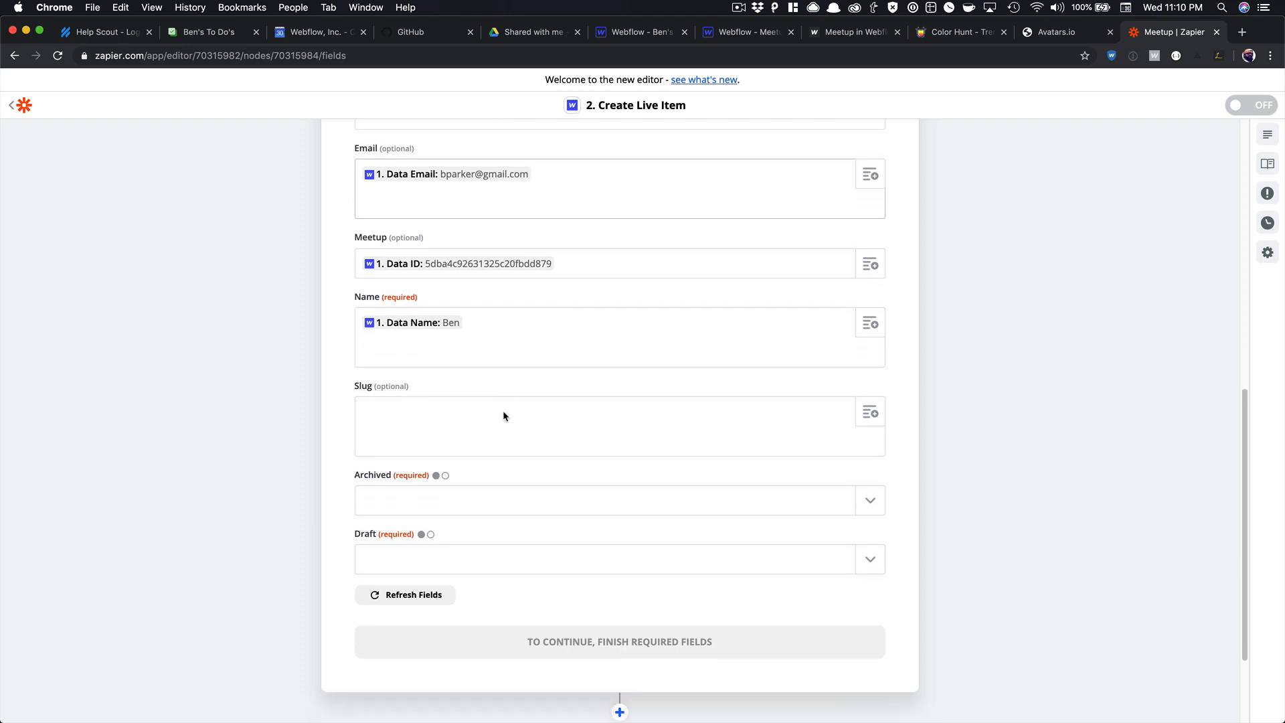
Set both the Archived and Draft options to no.
click(476, 508)
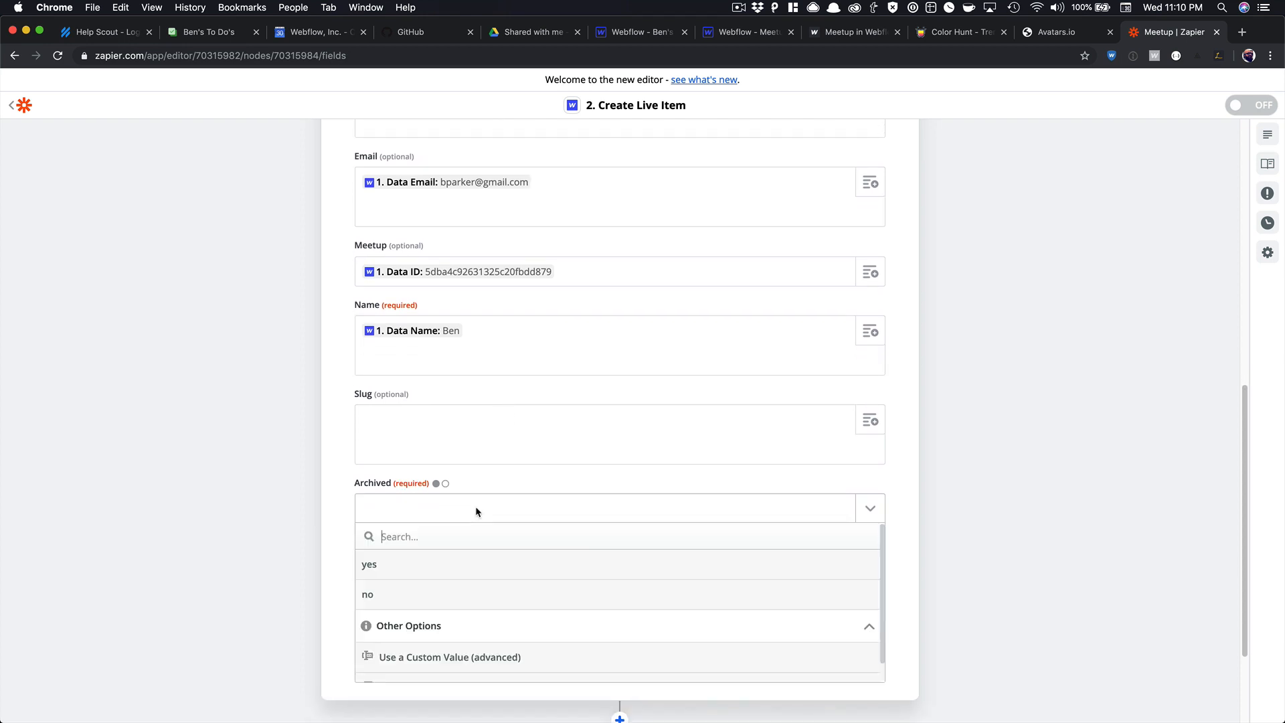
click(437, 595)
click(433, 574)
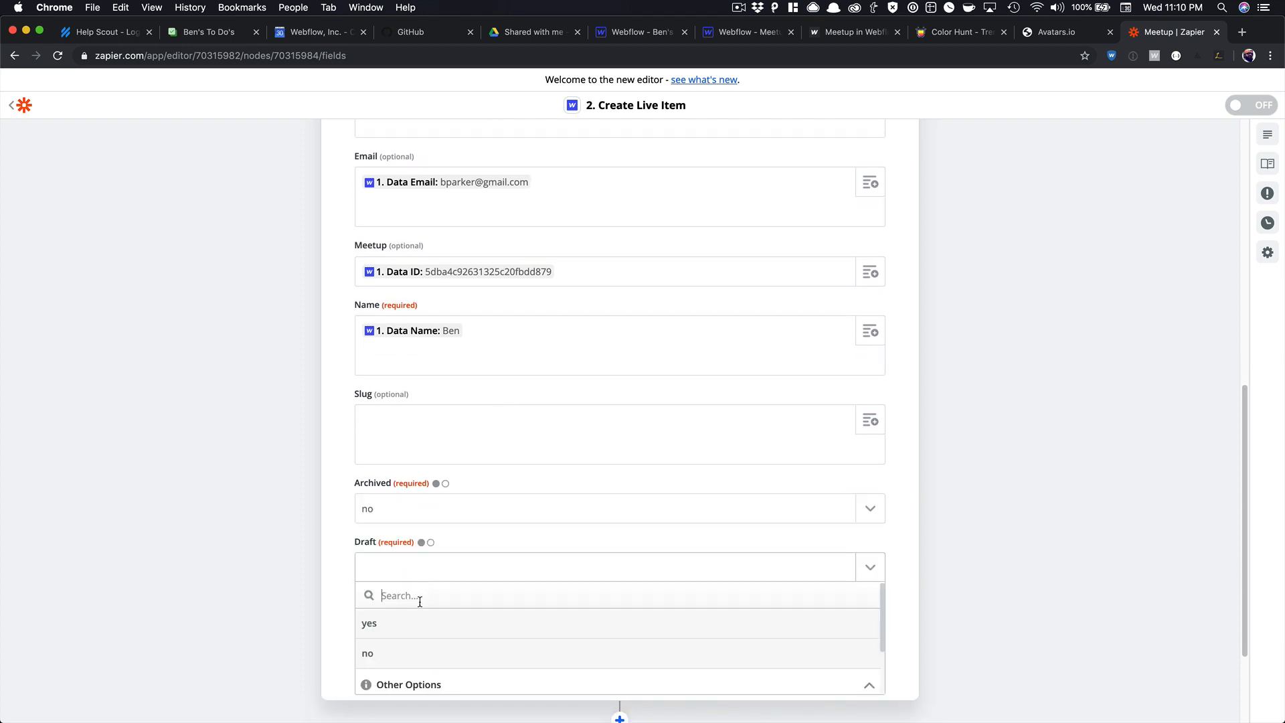
click(411, 649)
scroll(438, 448, up, 2)
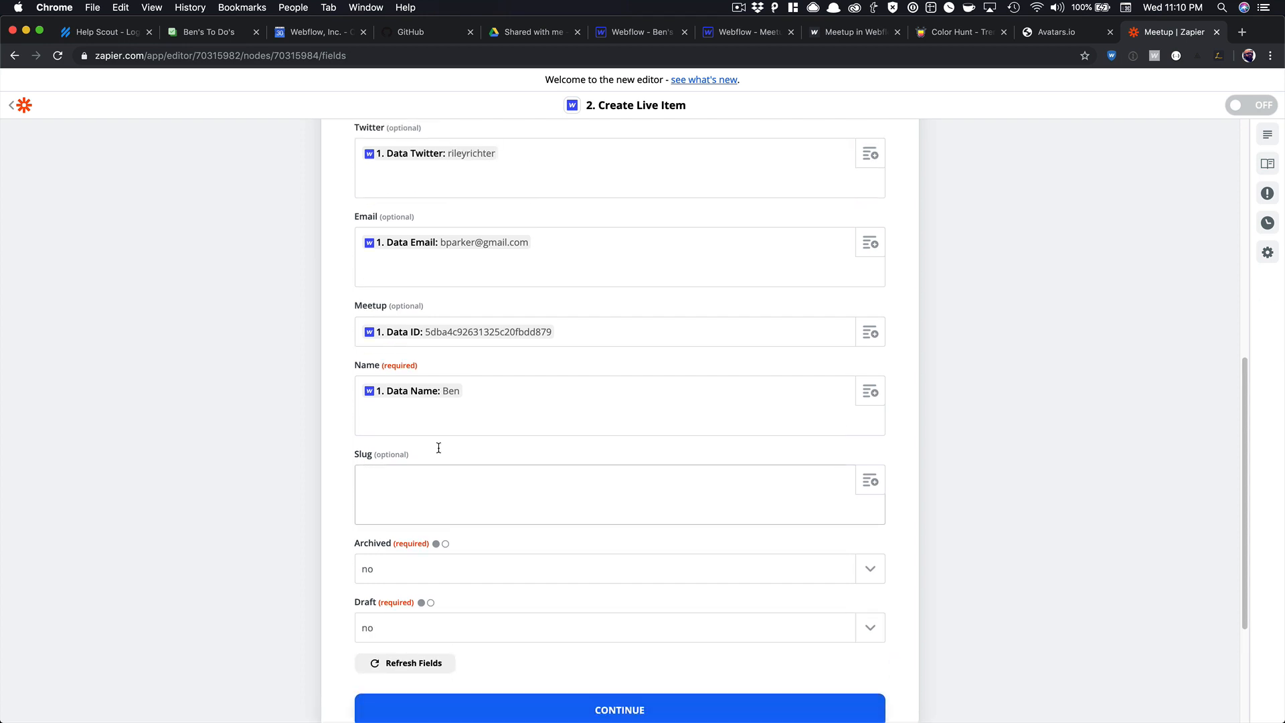
scroll(437, 448, up, 1)
click(498, 407)
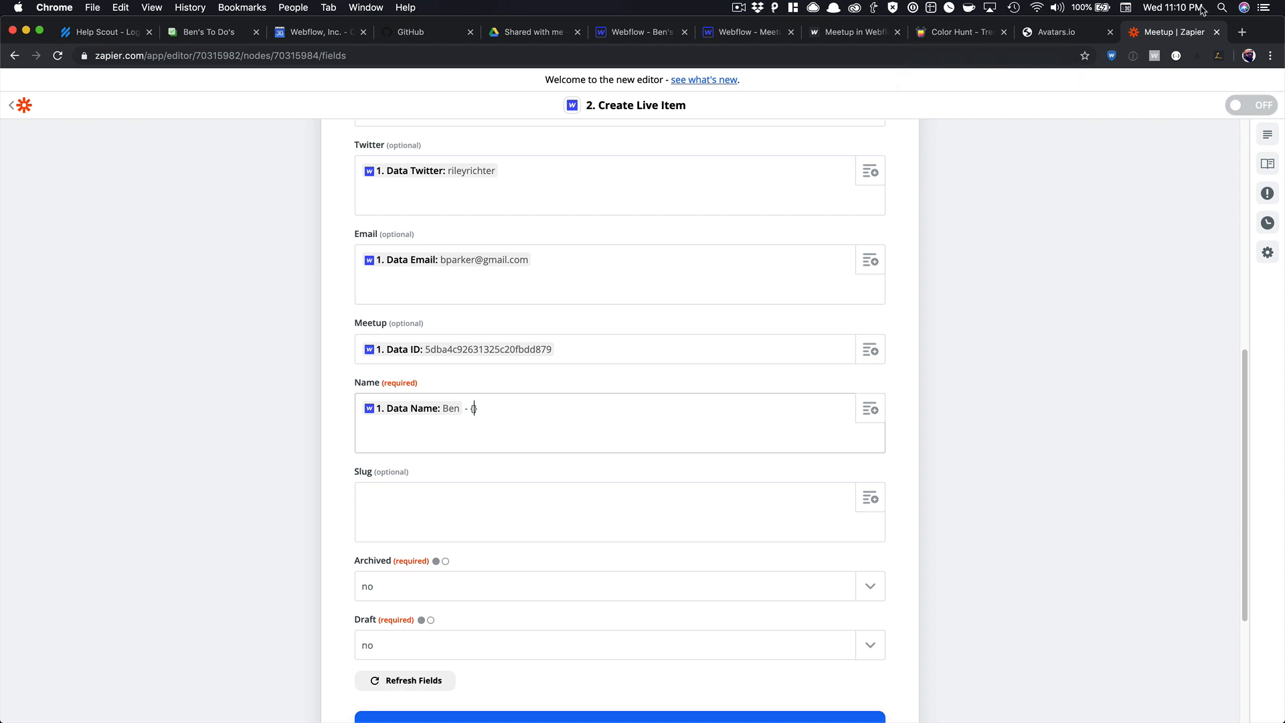
click(1242, 32)
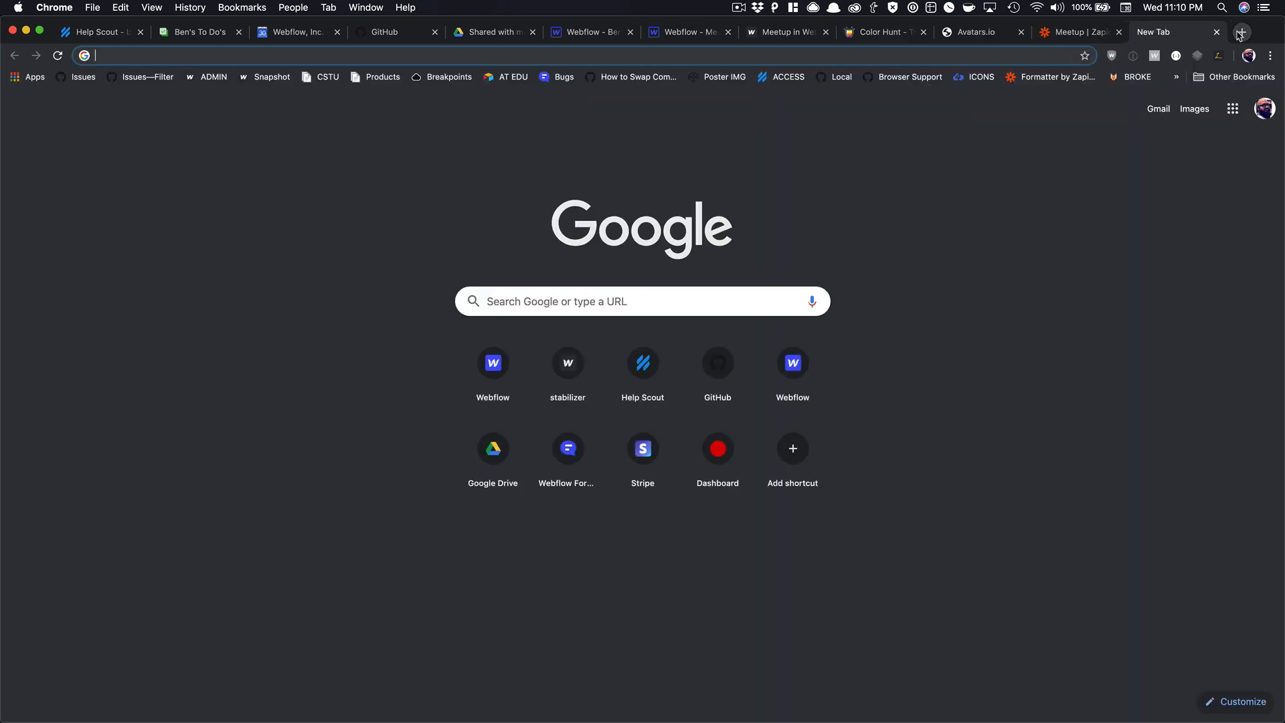
Search for 'zapier current date' and open Zapier's help article on inserting Zap run time.
text(xz)
key(BackSpace)
key(BackSpace)
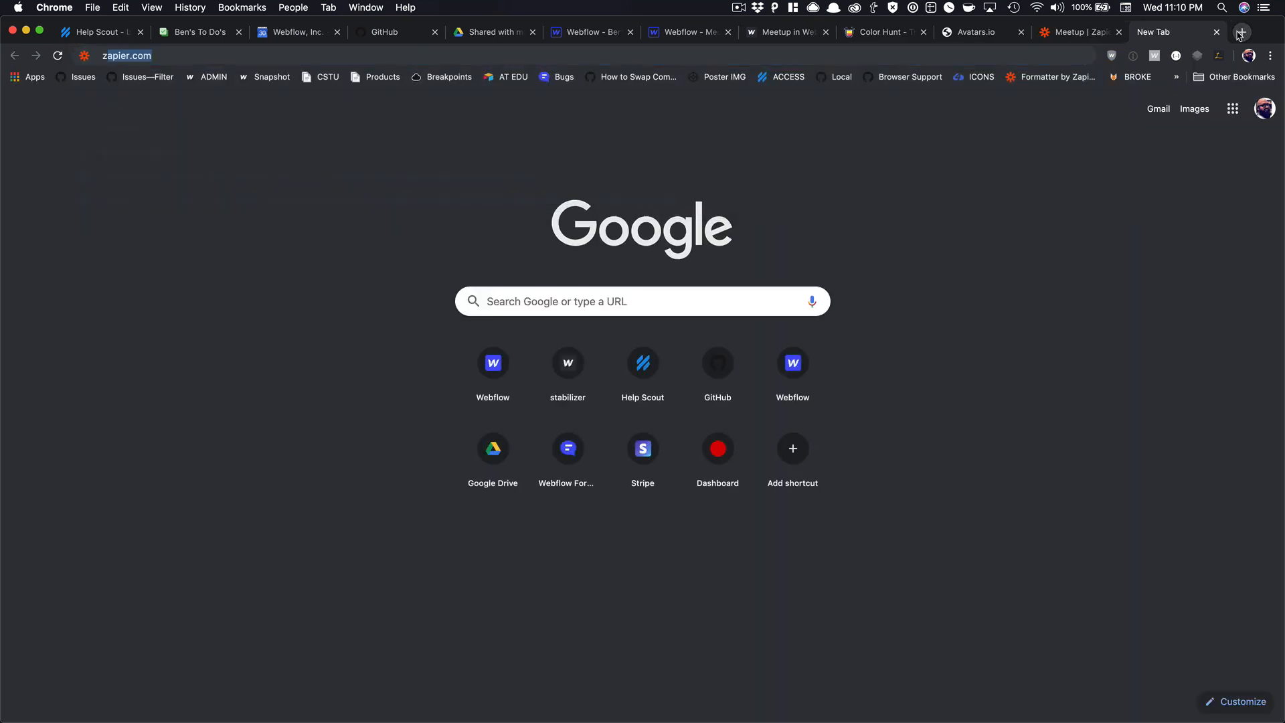
text(zapier current time)
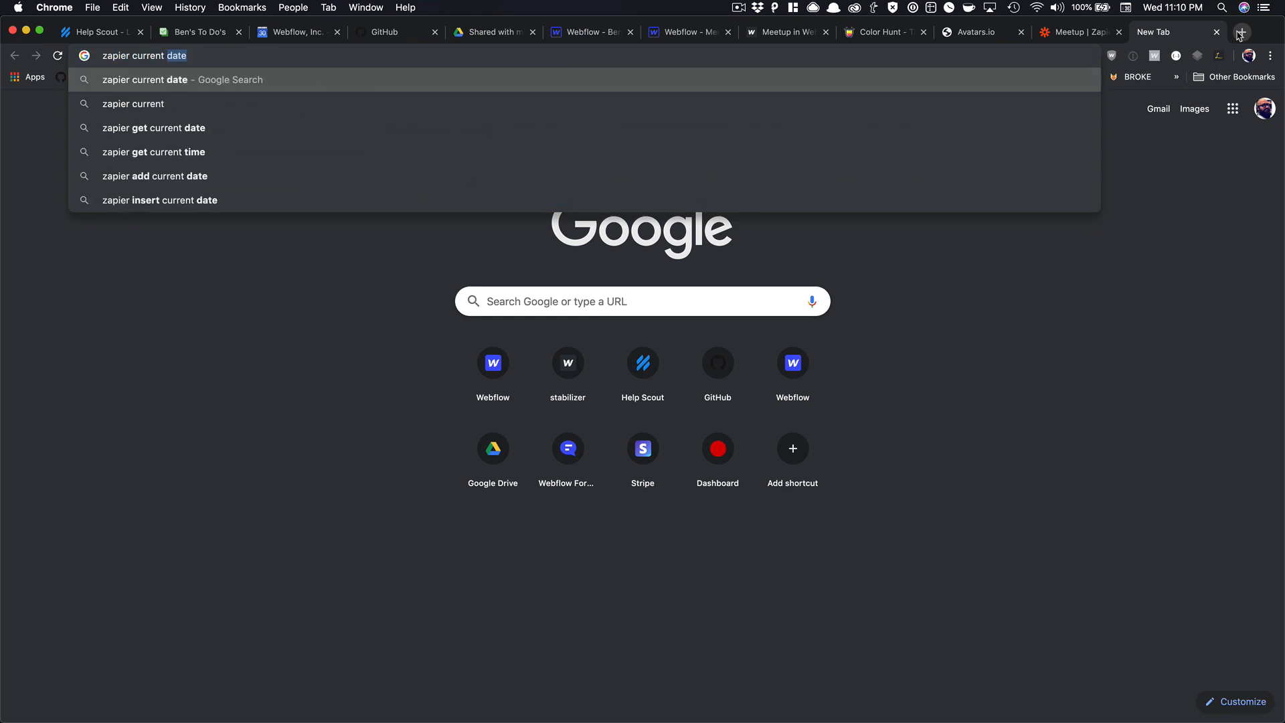
key(BackSpace)
key(BackSpace)
key(BackSpace)
key(BackSpace)
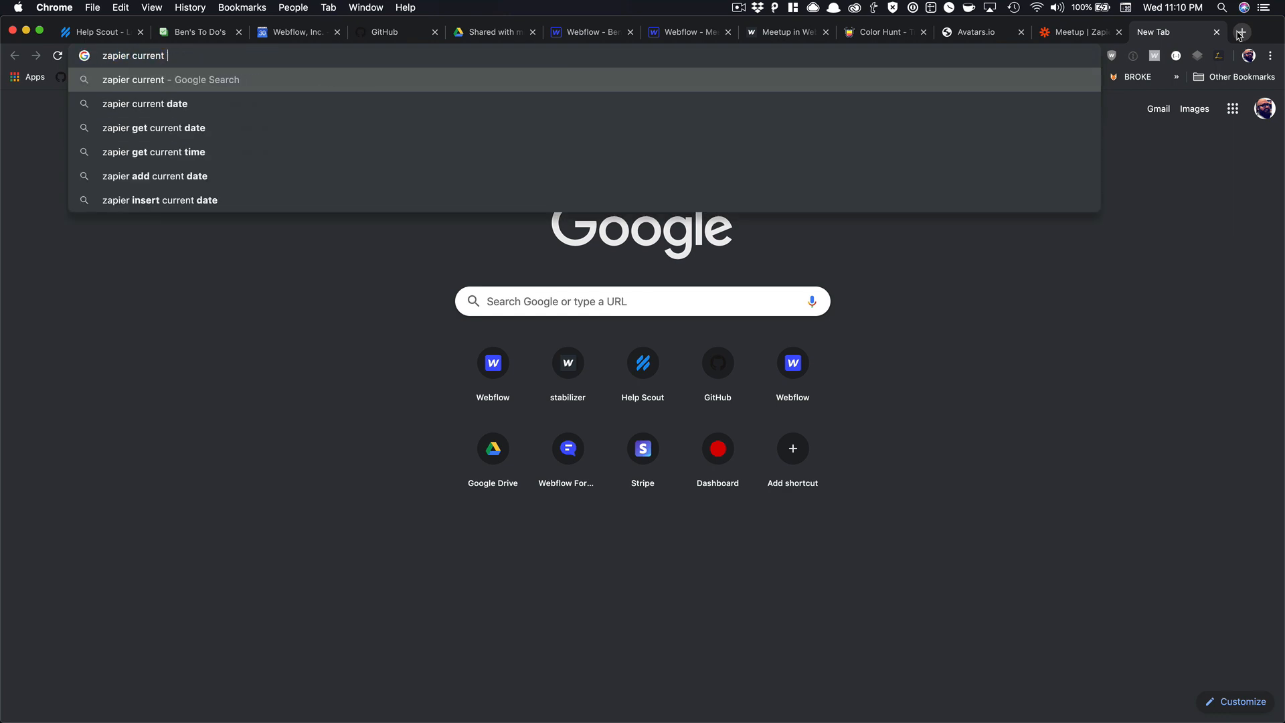
key(Down)
key(Return)
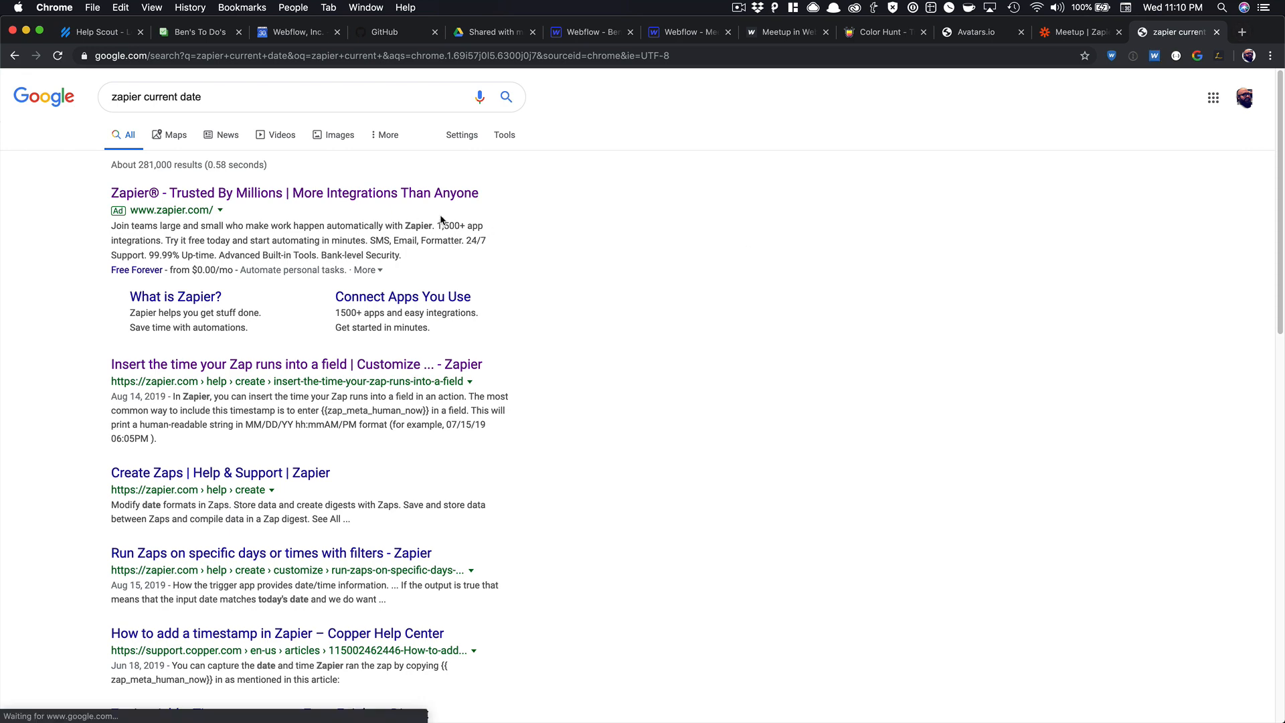
click(318, 370)
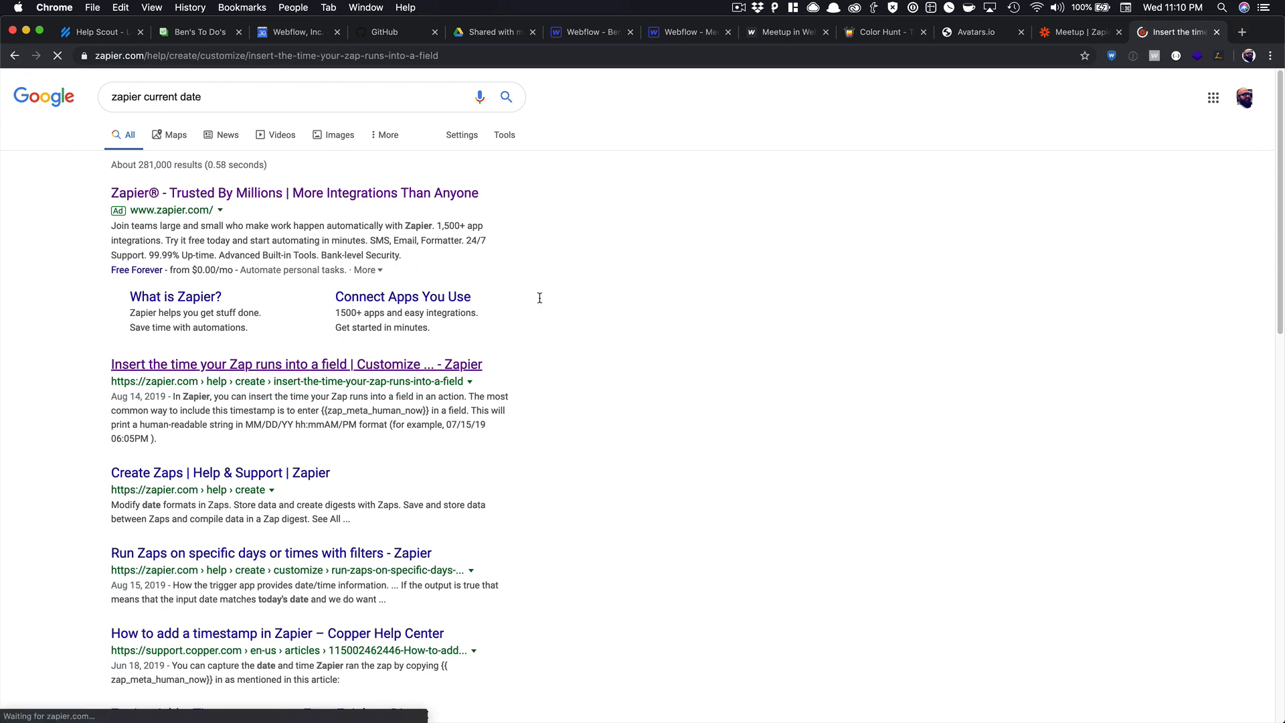
Copy the {{zap_meta_cst_iso}} timestamp code and return to the Meetup Zap editor.
scroll(532, 344, down, 15)
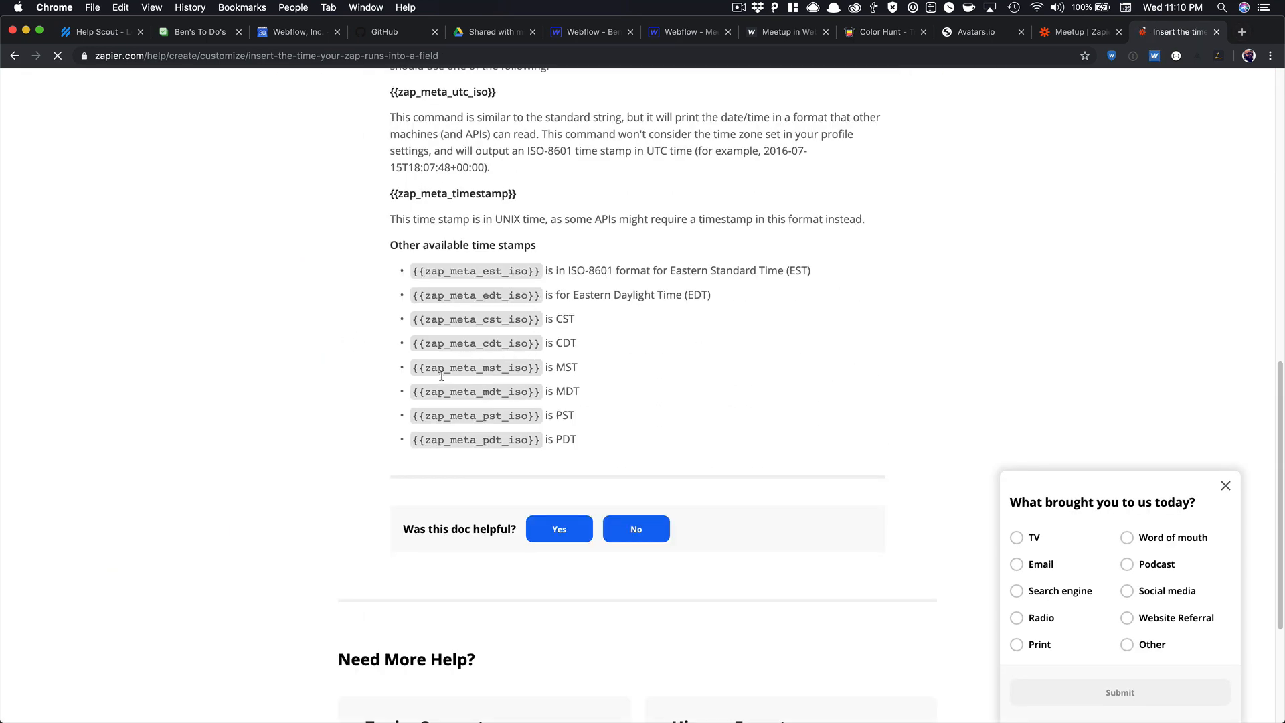
triple_click(432, 319)
click(523, 319)
drag(538, 321, 415, 320)
key(super+c)
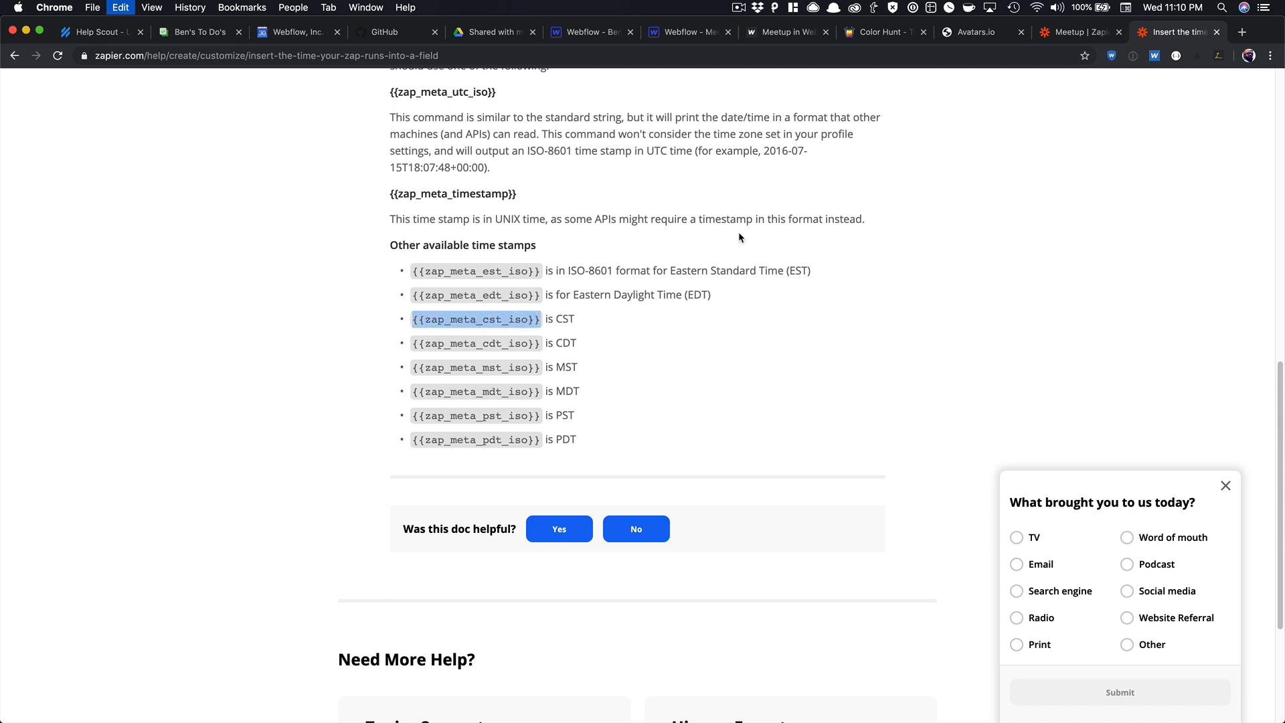
click(1084, 33)
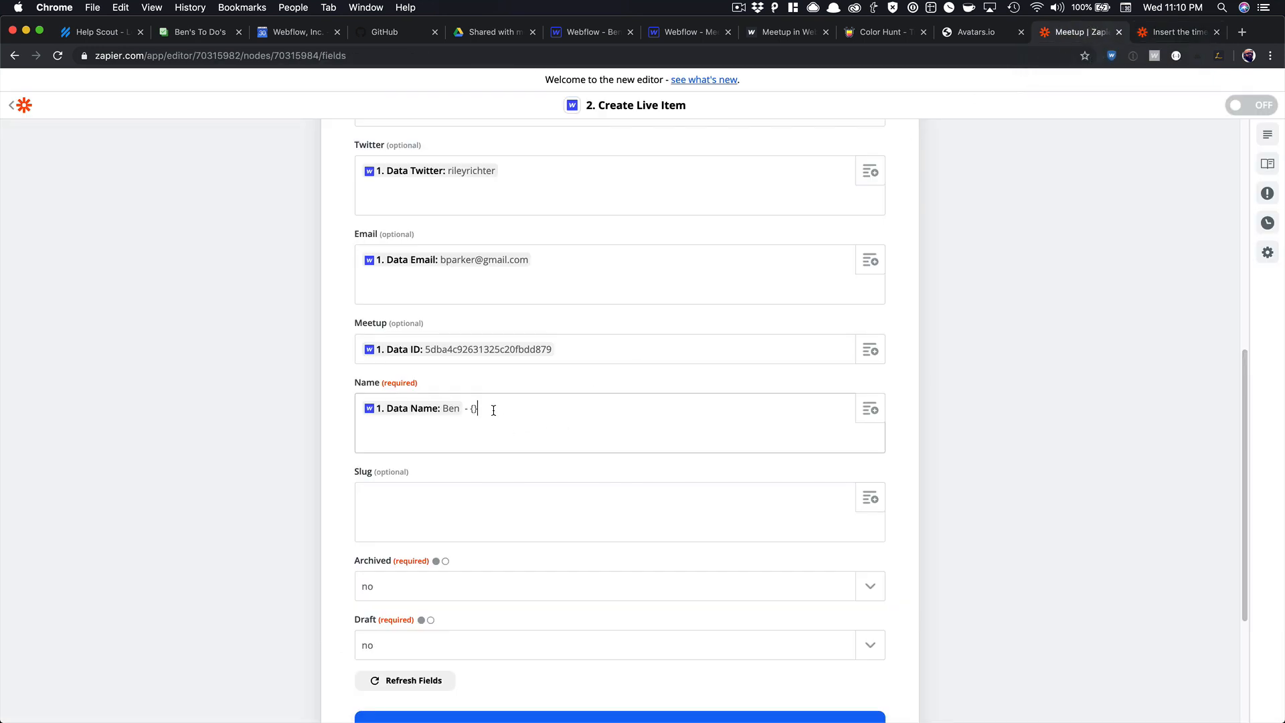
Paste {{zap_meta_cst_iso}} after 'Ben -' in the Name field and send a test item to Webflow.
key(super+v)
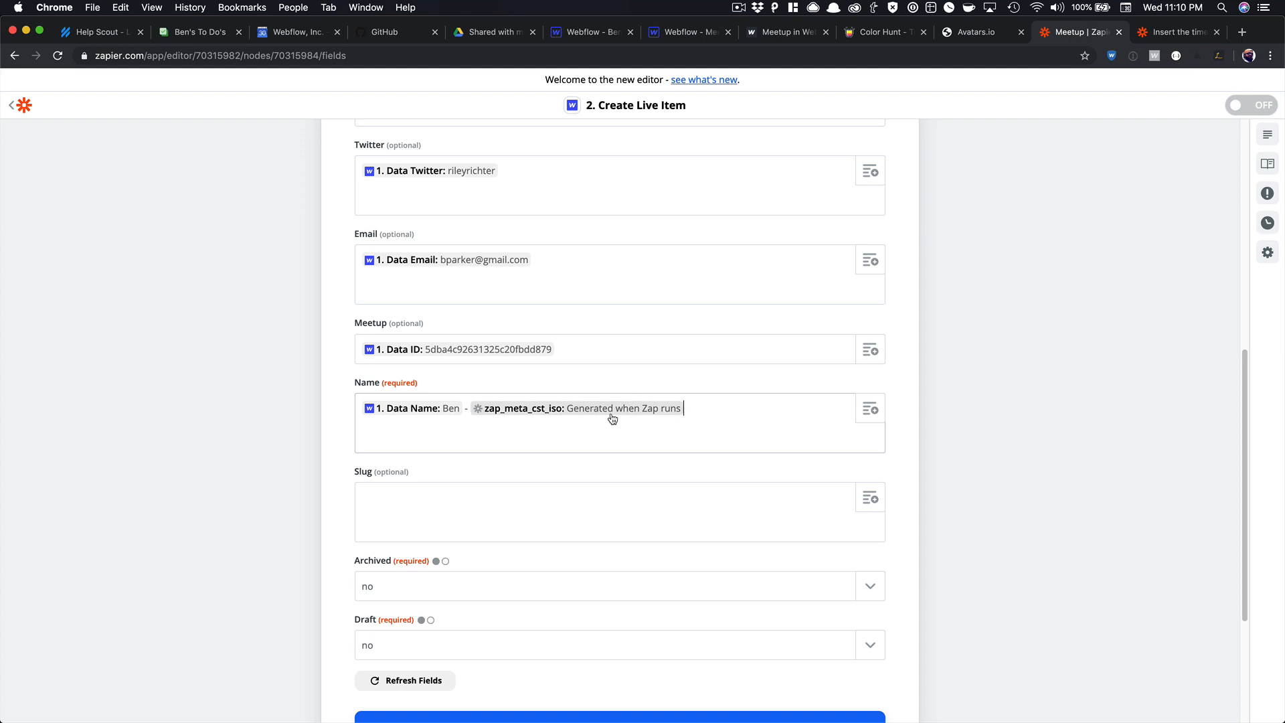
scroll(614, 429, down, 3)
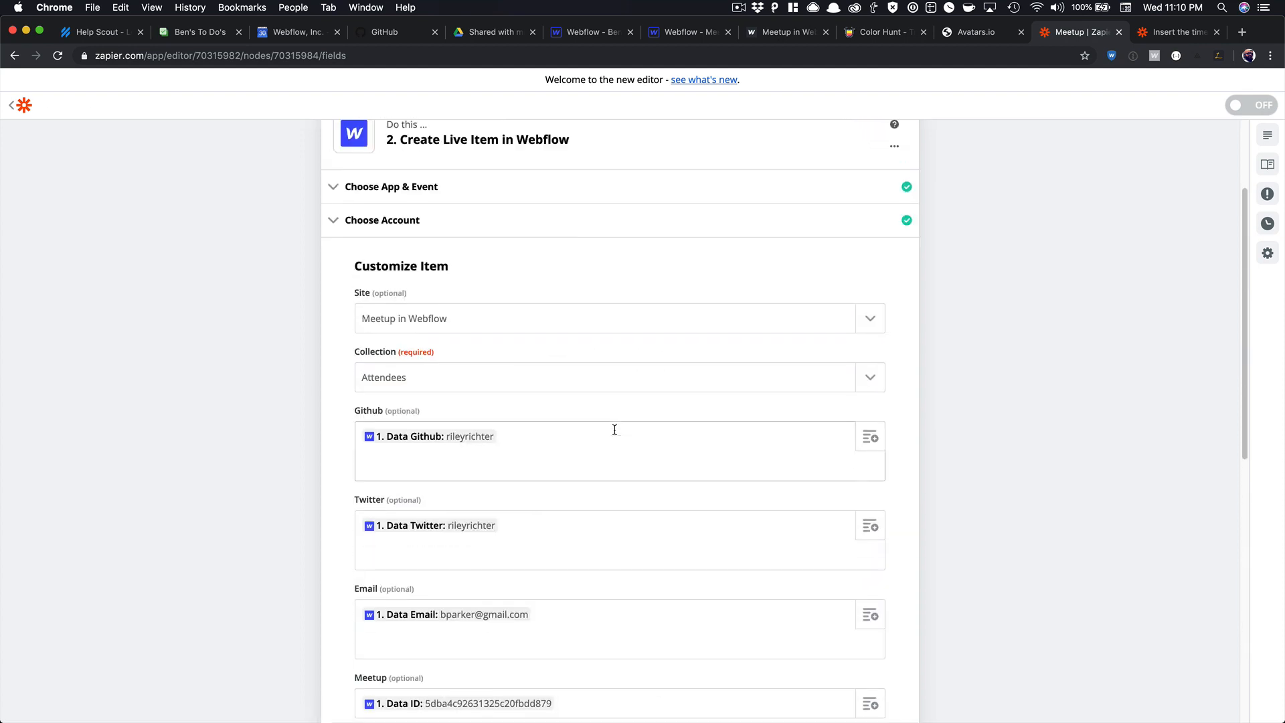
scroll(613, 429, down, 10)
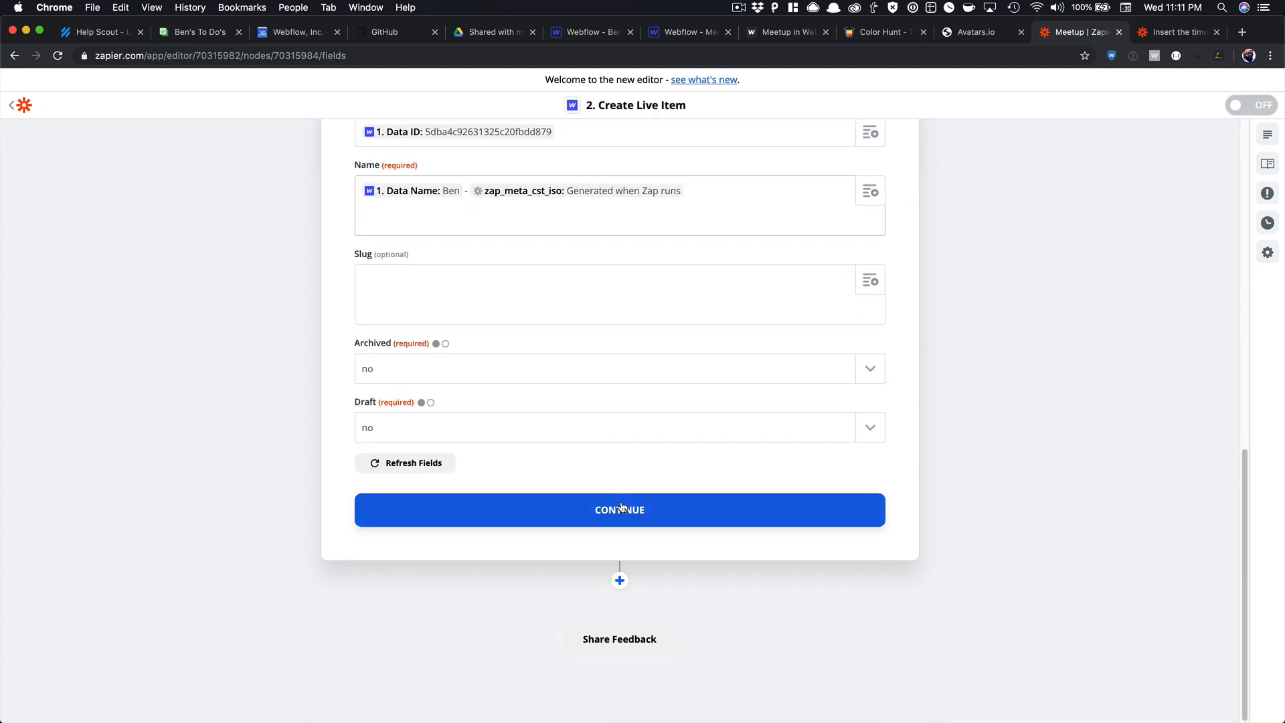
click(622, 504)
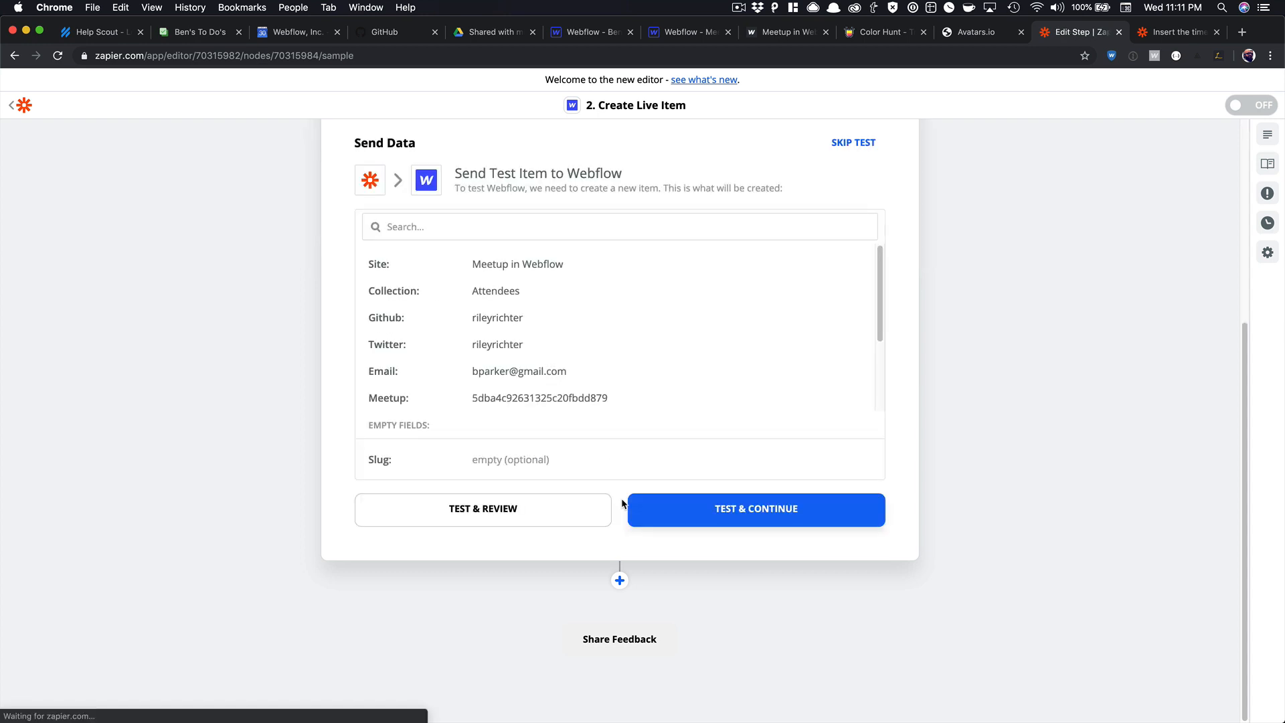
click(668, 506)
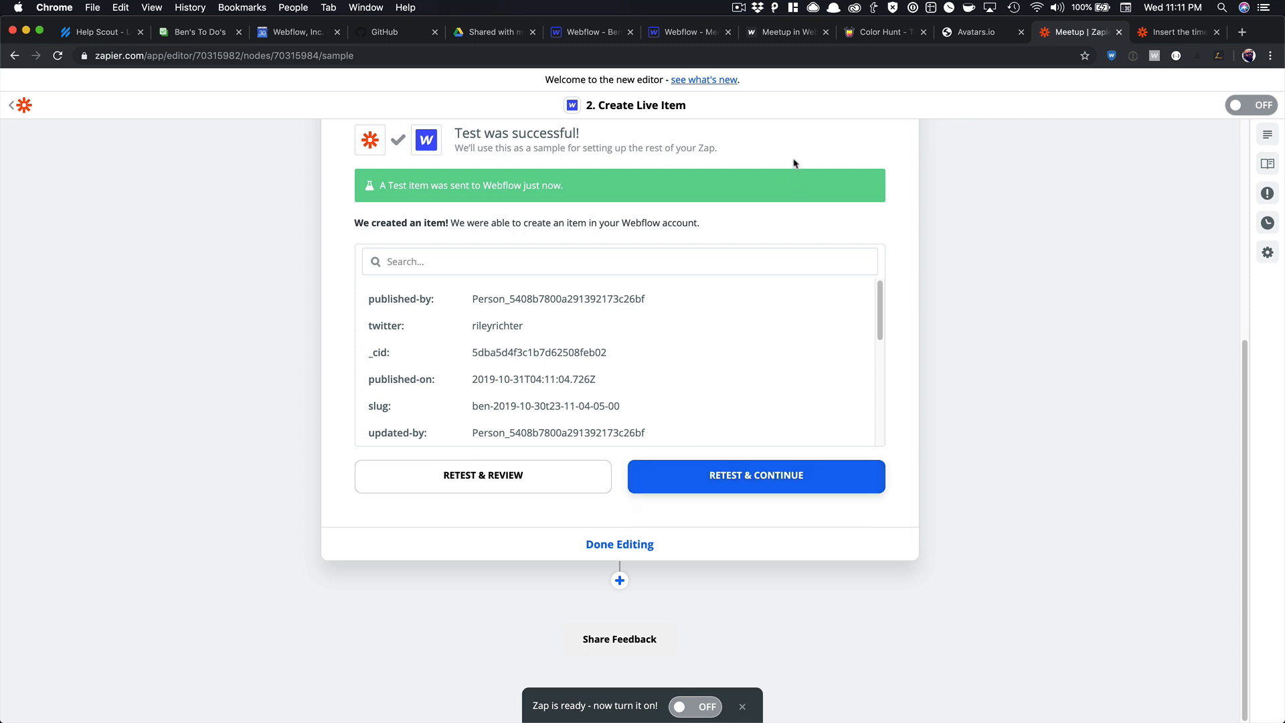
click(686, 32)
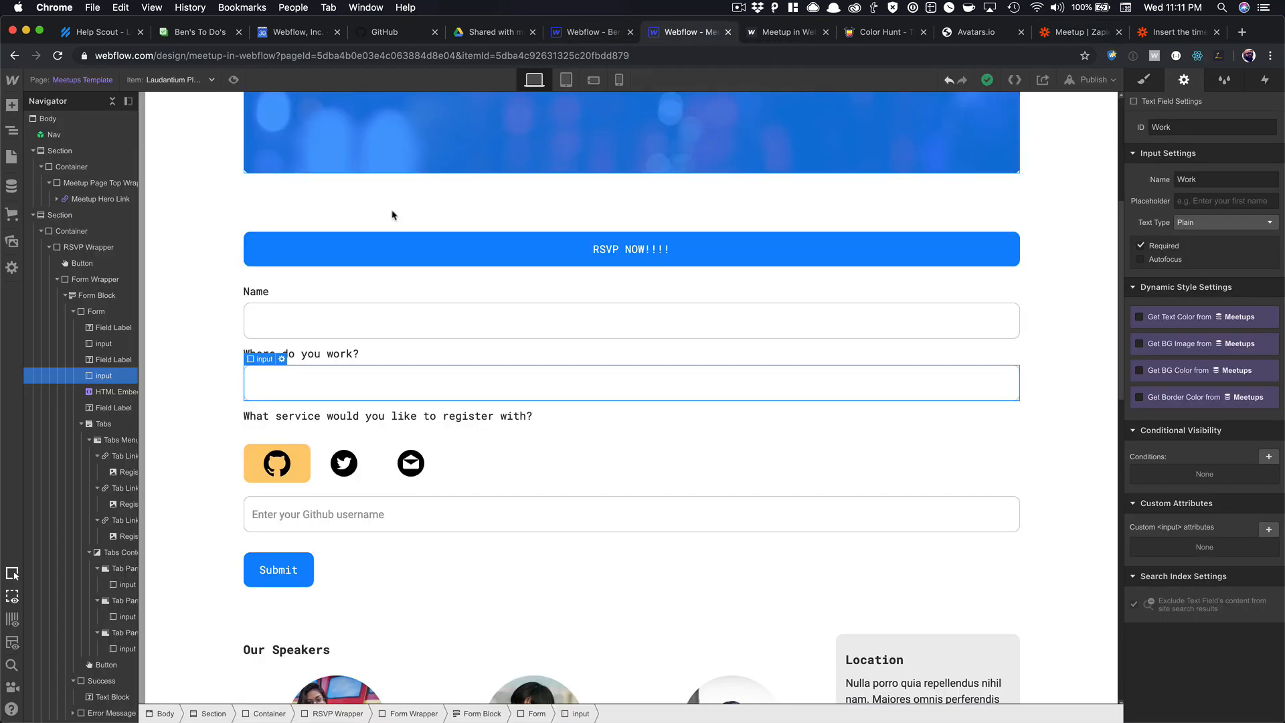
Reload the designer and inspect the new Ben item in the Attendees collection.
click(12, 186)
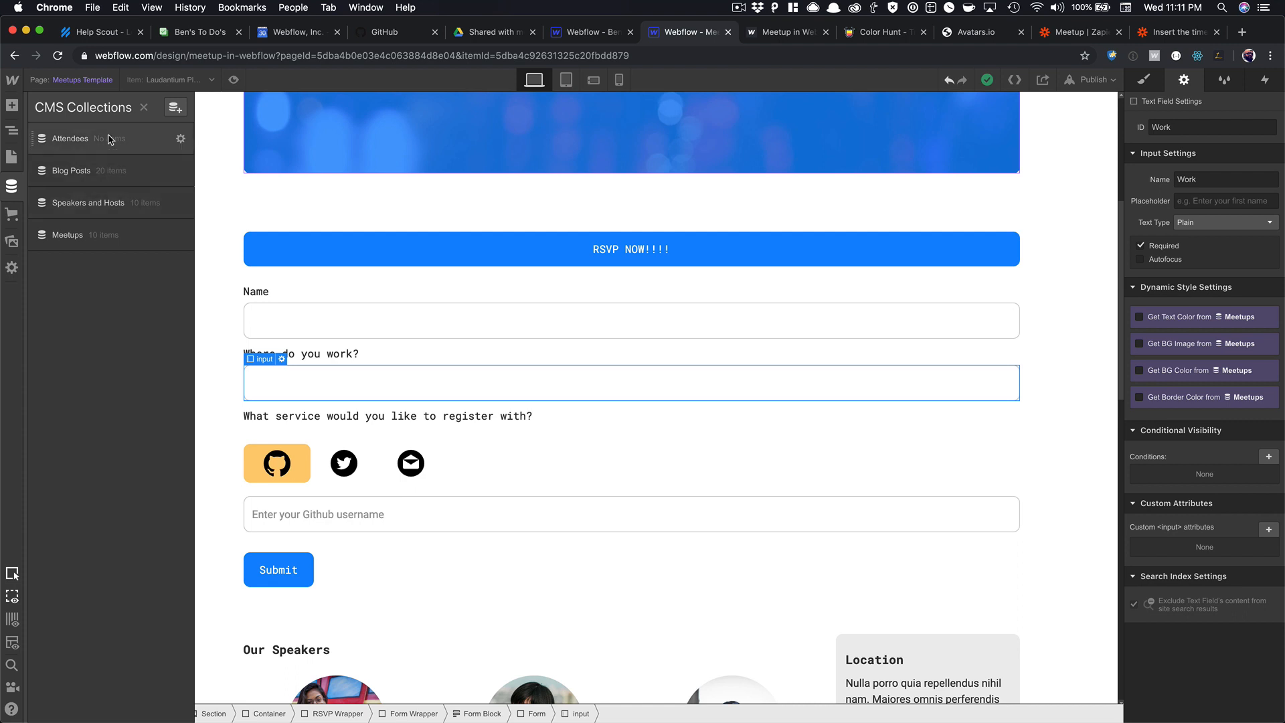
click(64, 58)
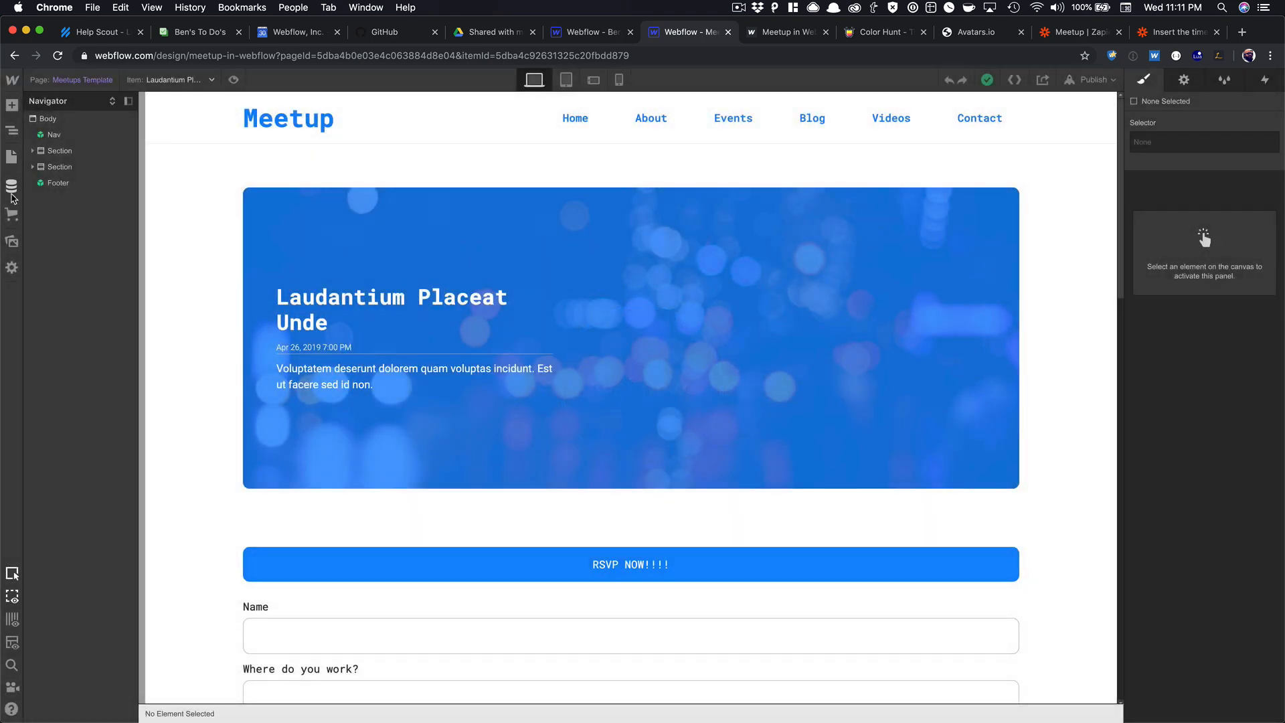
click(11, 186)
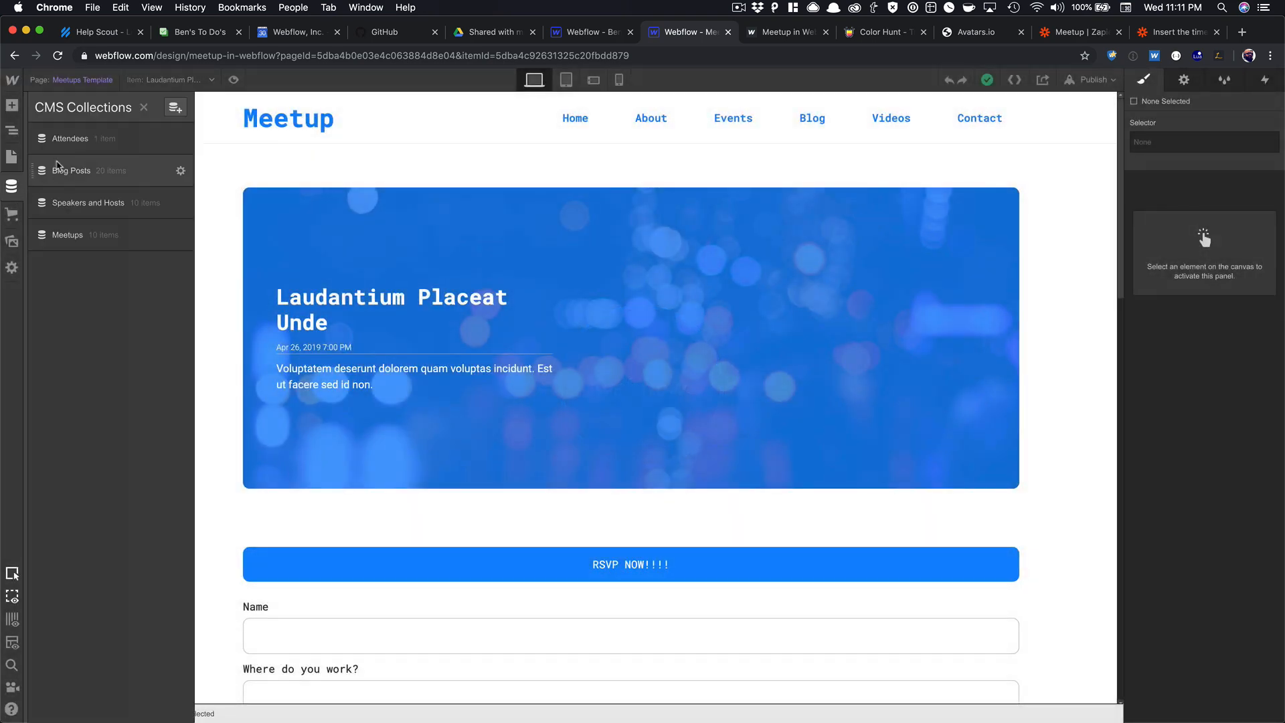
click(94, 139)
click(272, 164)
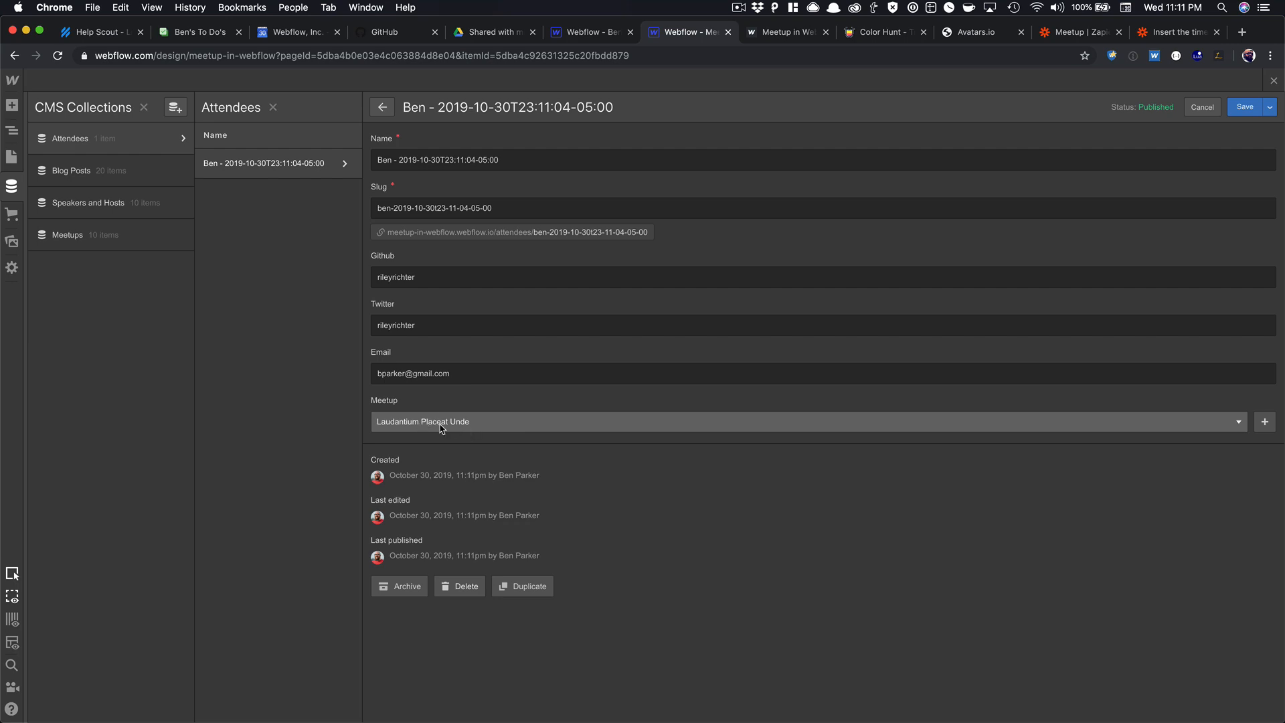
click(1274, 81)
scroll(507, 388, down, 15)
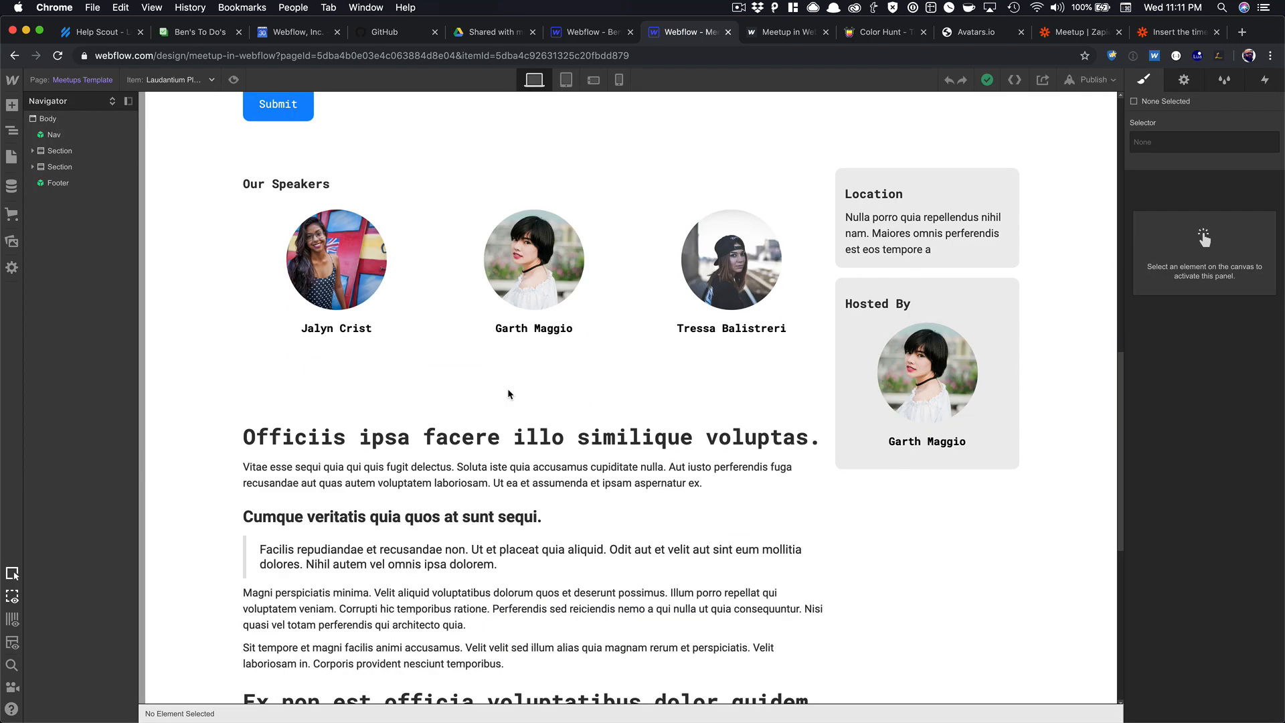
Duplicate the Our Speakers heading below the article and retitle it Attendees.
scroll(508, 388, up, 10)
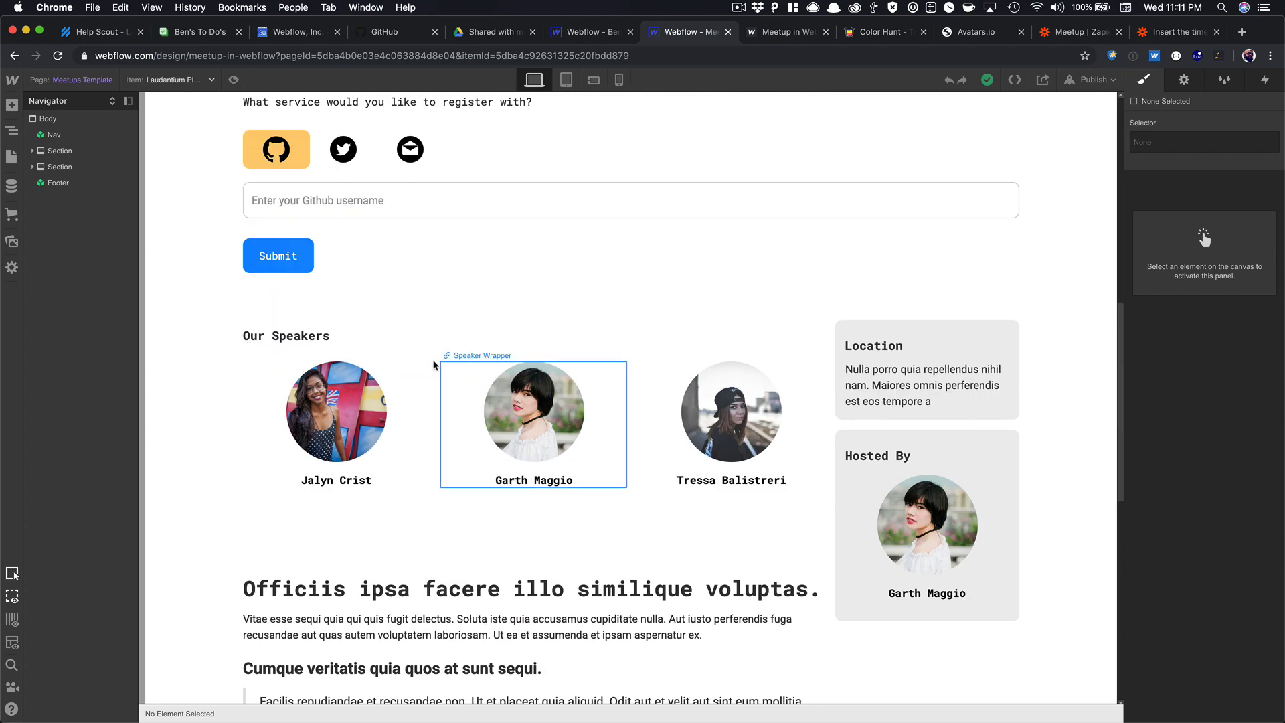
click(309, 335)
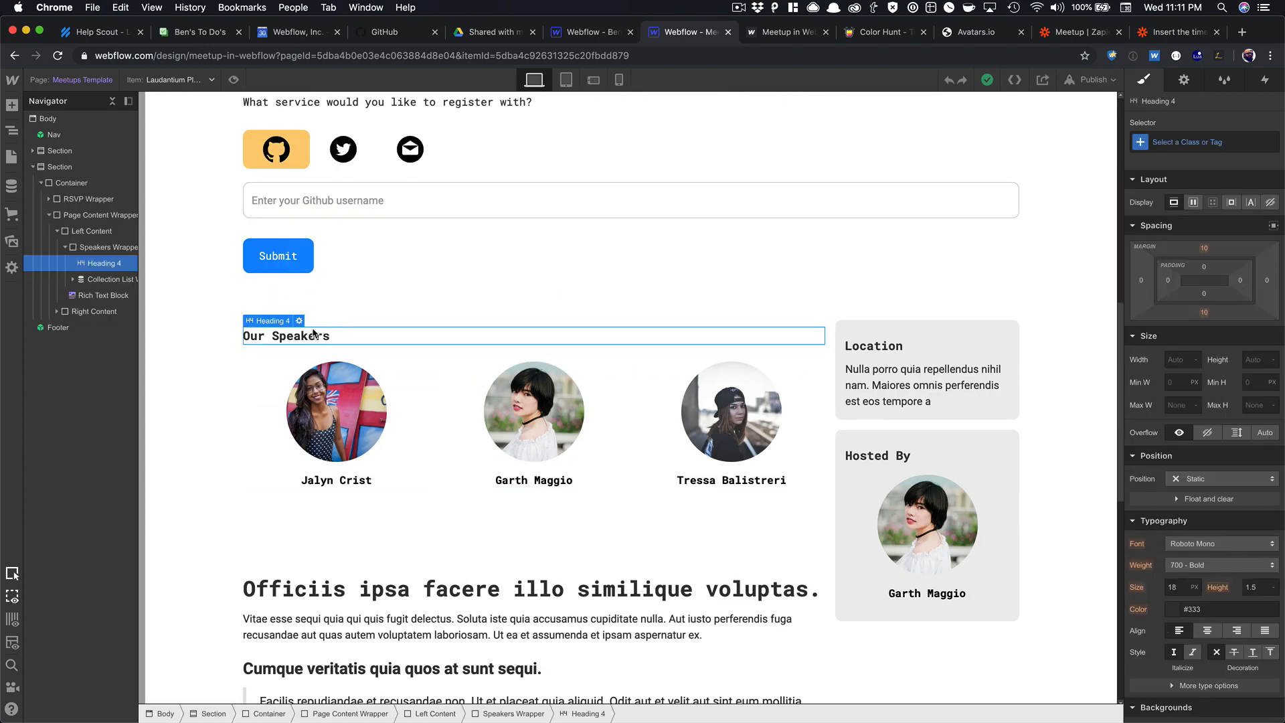
scroll(314, 333, down, 8)
click(314, 396)
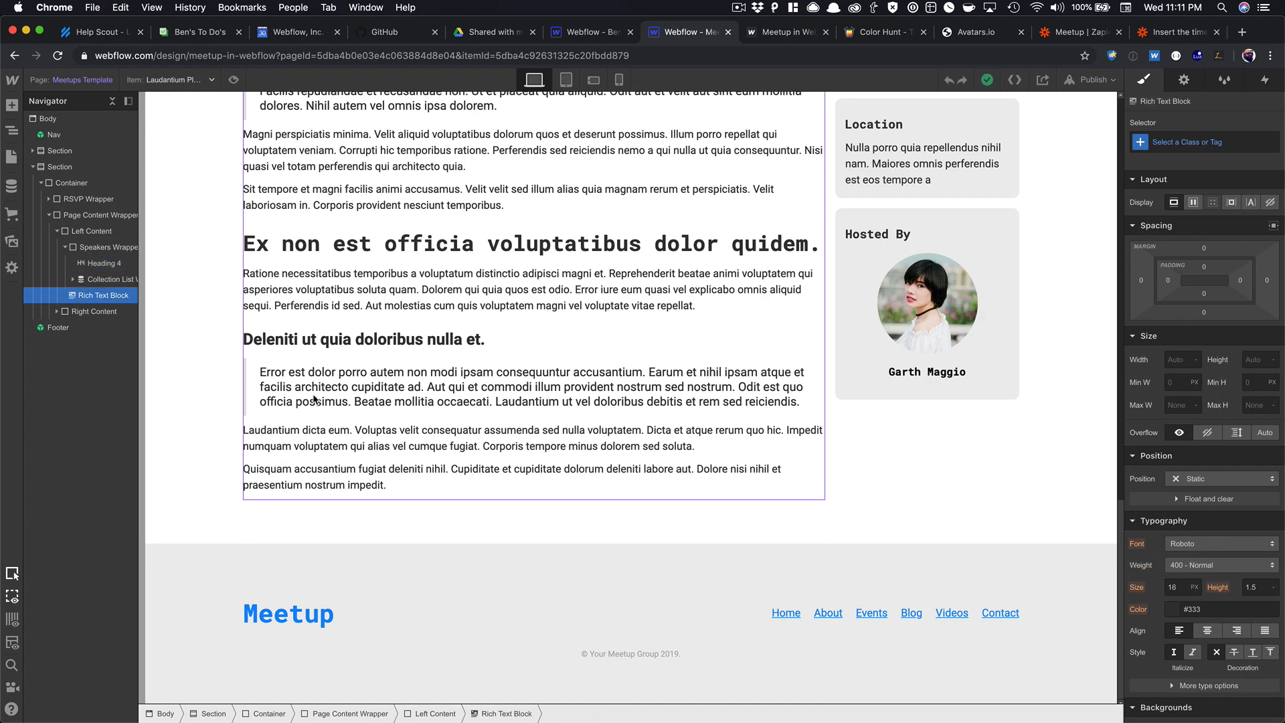
key(ctrl+v)
key(Return)
text(A)
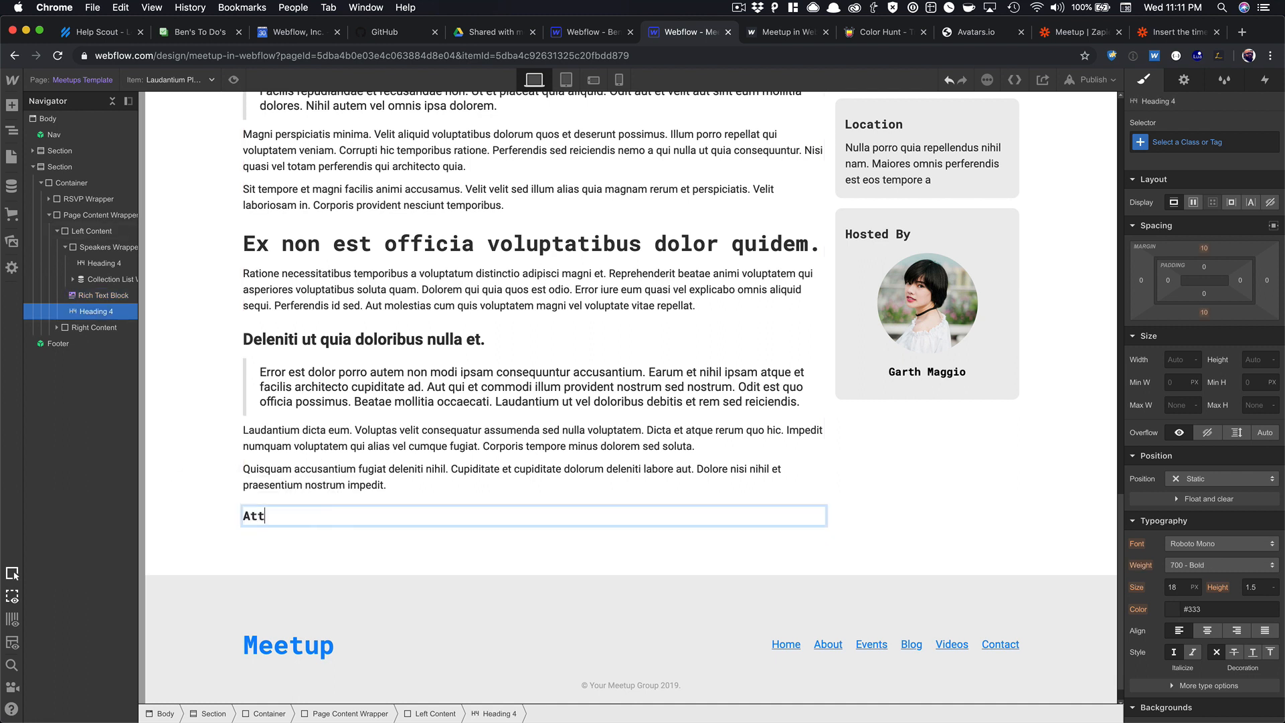
key(Escape)
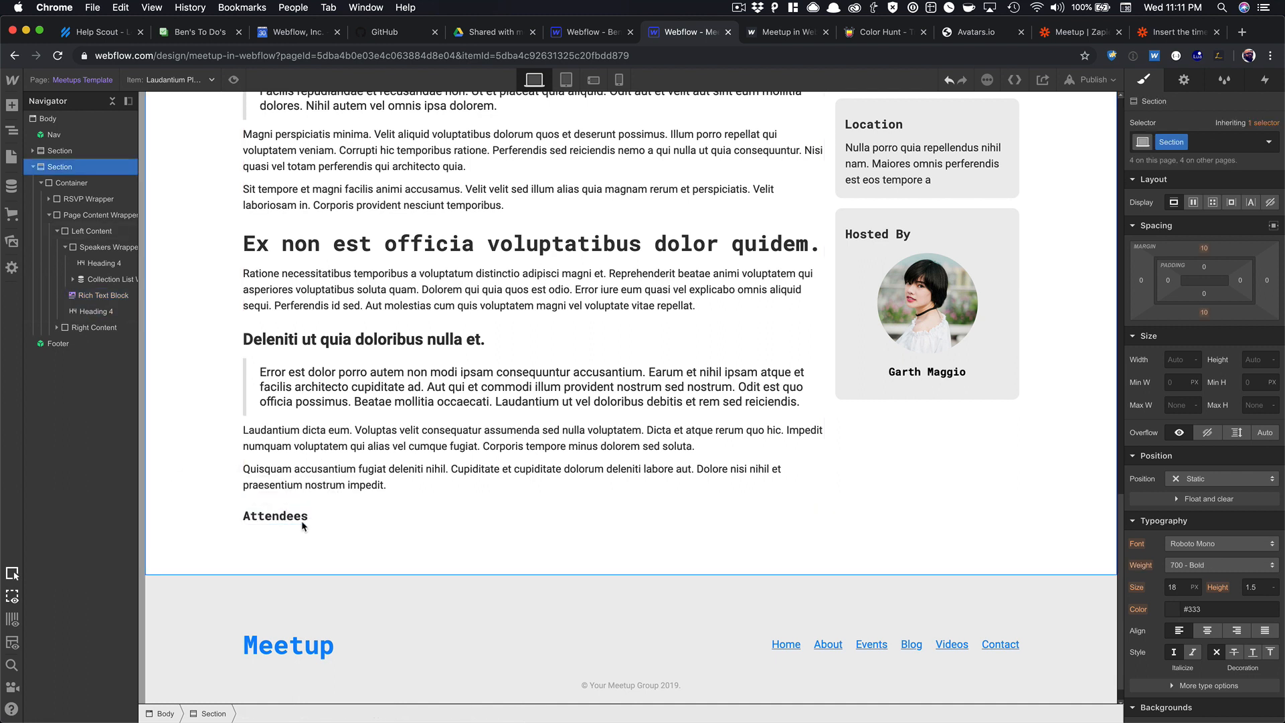
Insert a Collection List below the heading connected to the Attendees collection.
key(super+e)
text(coll)
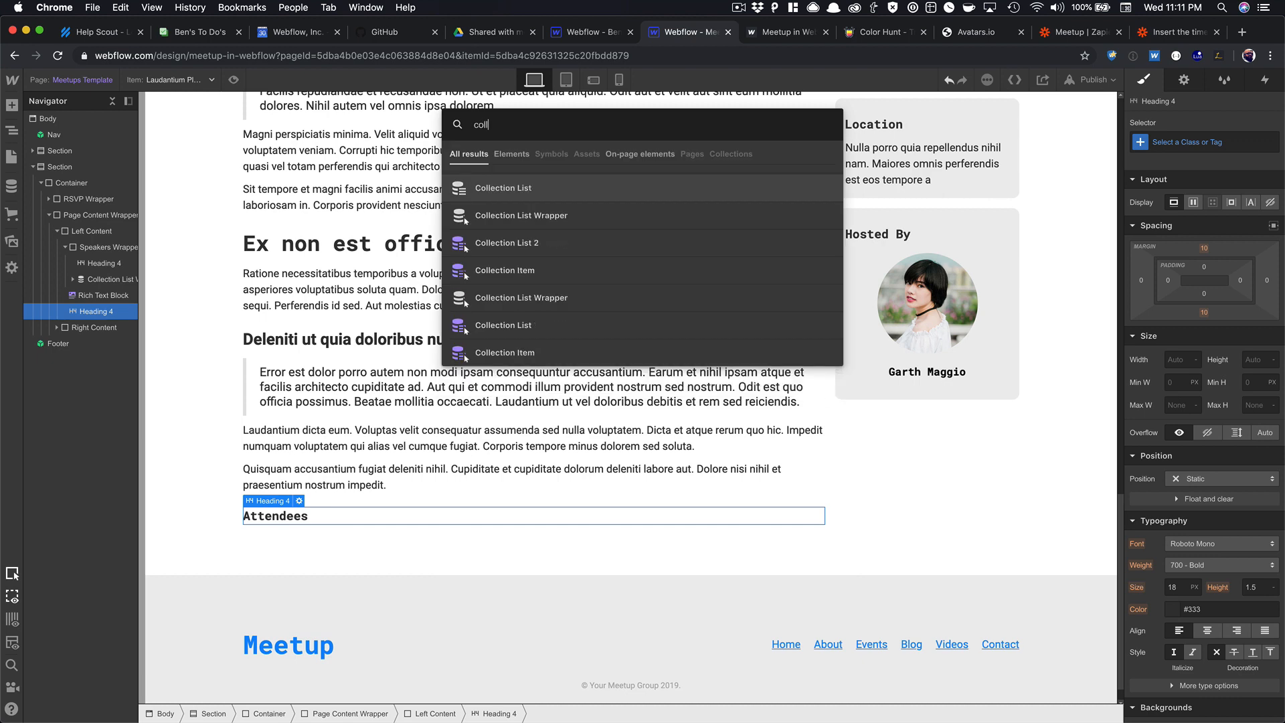
key(Return)
click(304, 454)
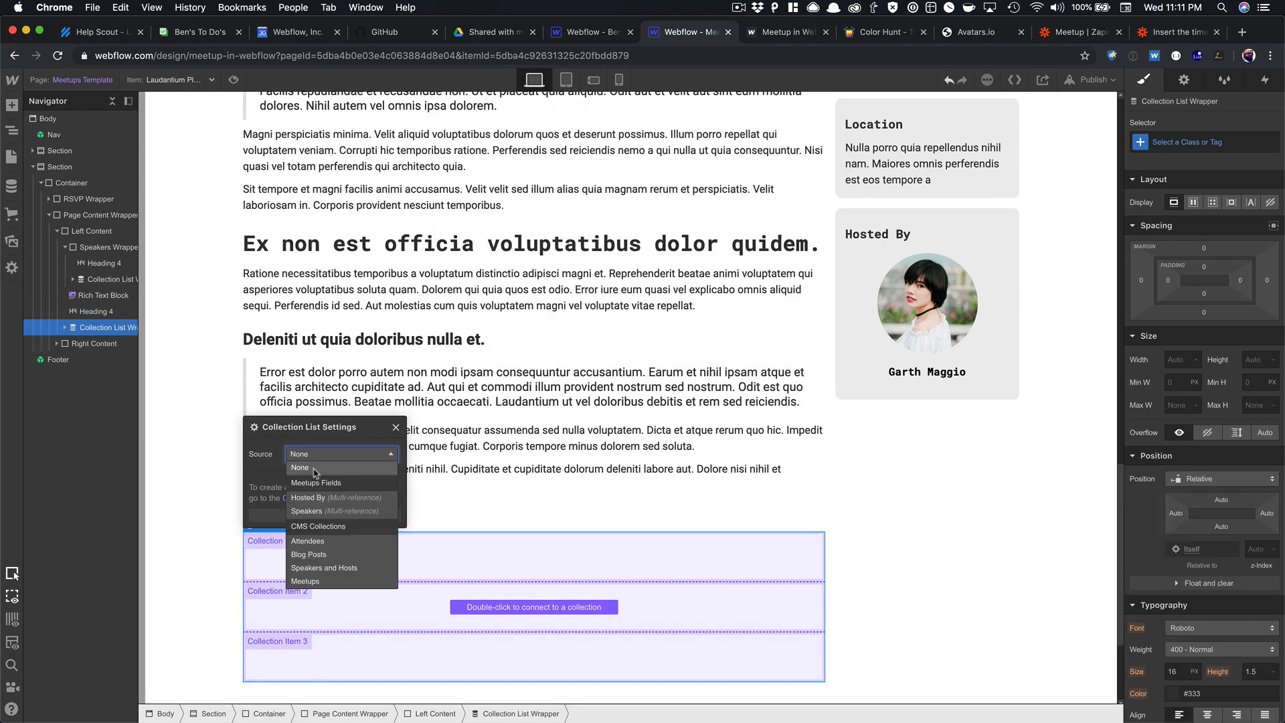
click(315, 542)
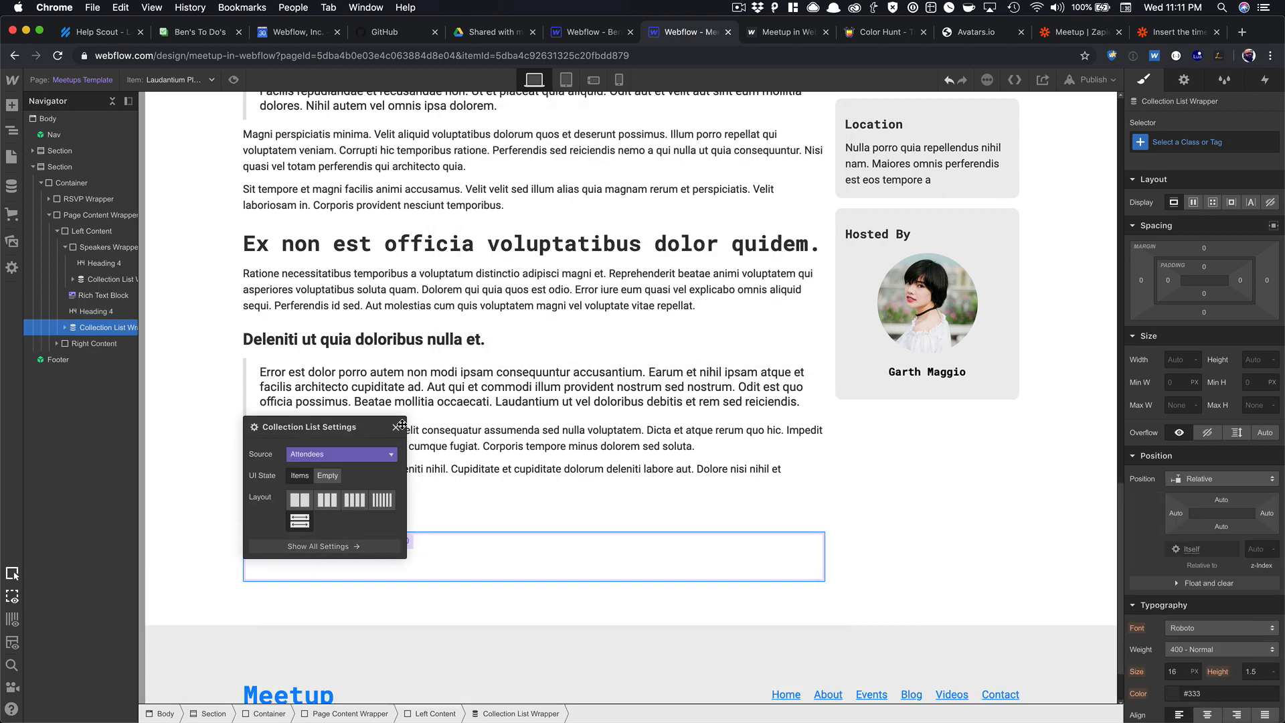
click(396, 428)
Filter the attendee list to show only items whose Meetup is the Current Meetup.
click(1185, 80)
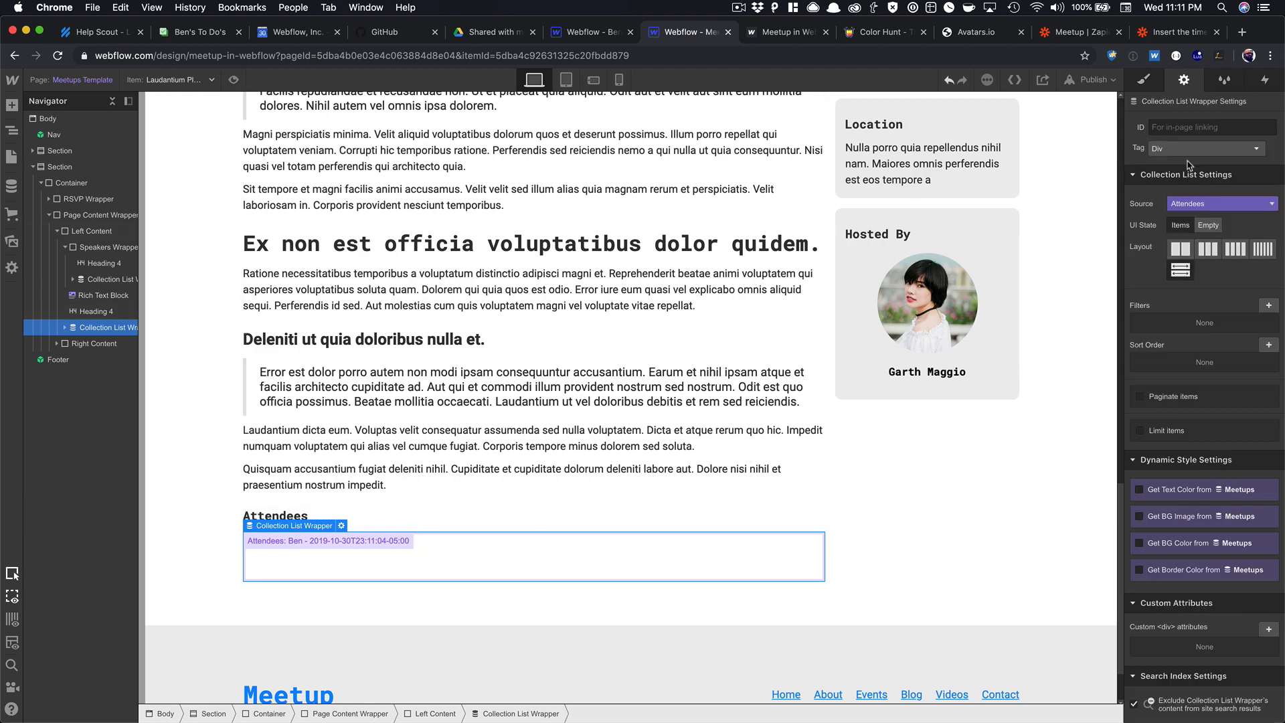
click(1269, 306)
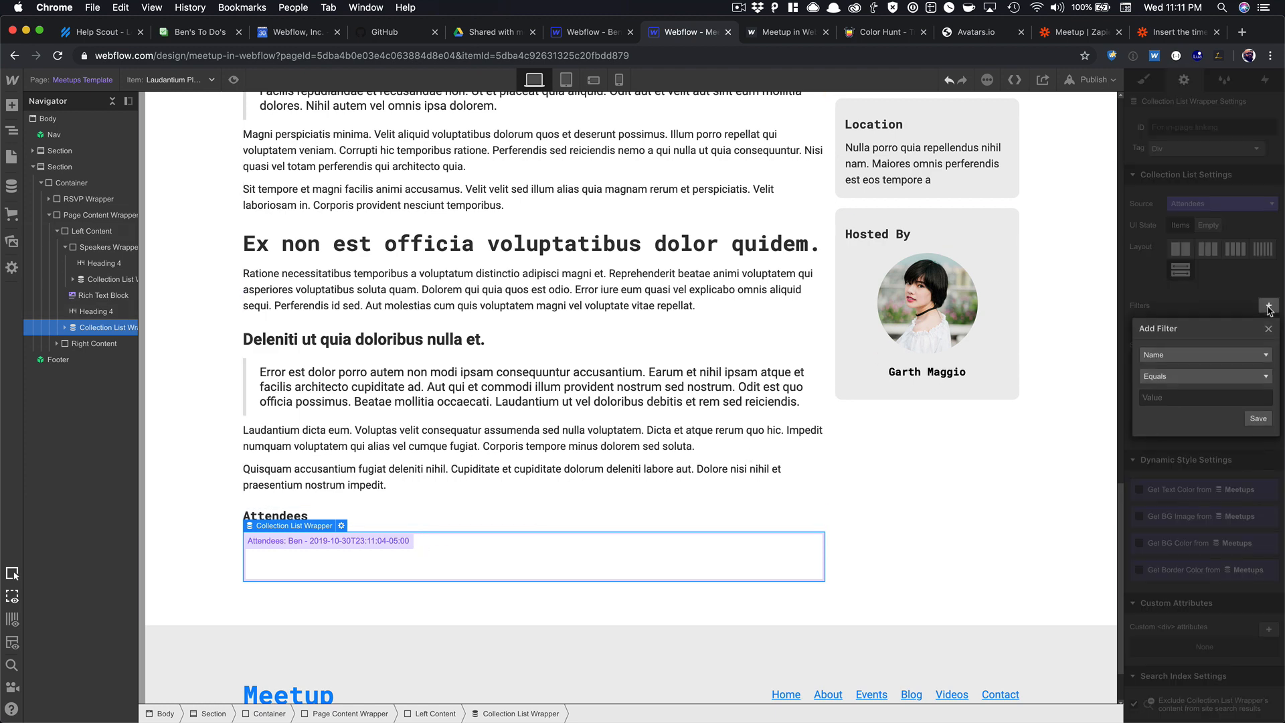
click(1232, 355)
scroll(1198, 405, down, 1)
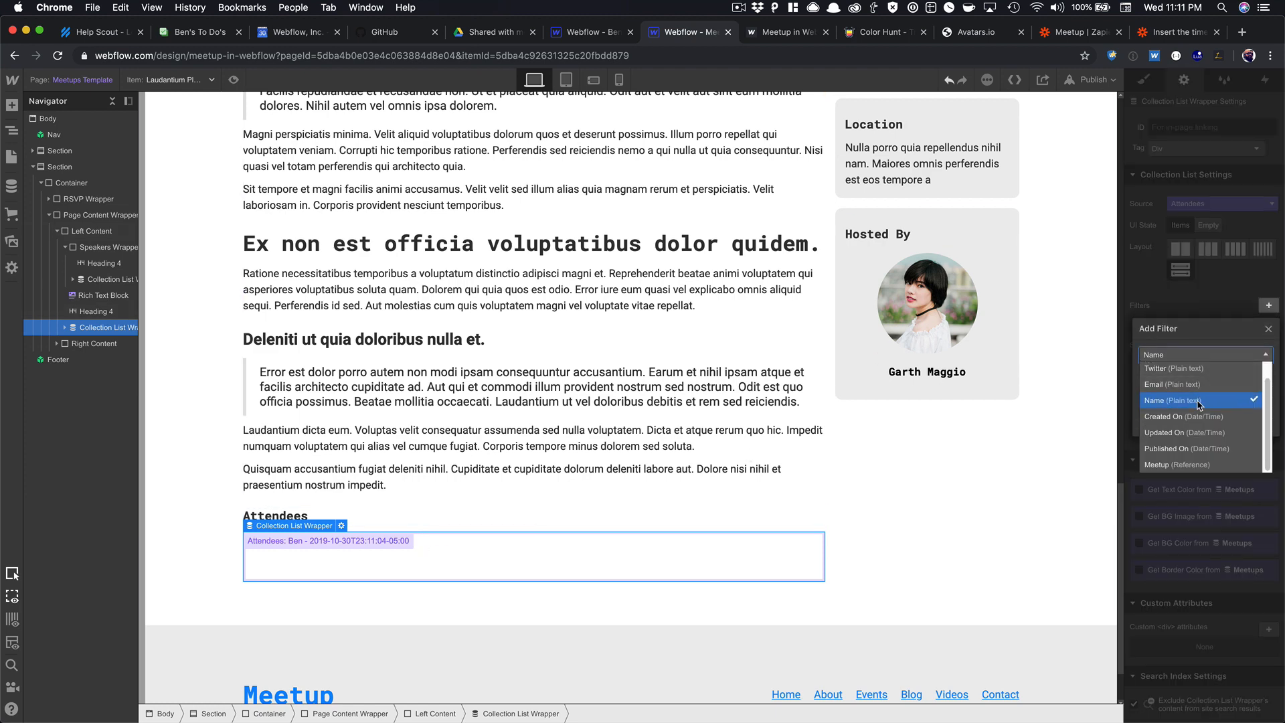
click(1199, 462)
click(1257, 418)
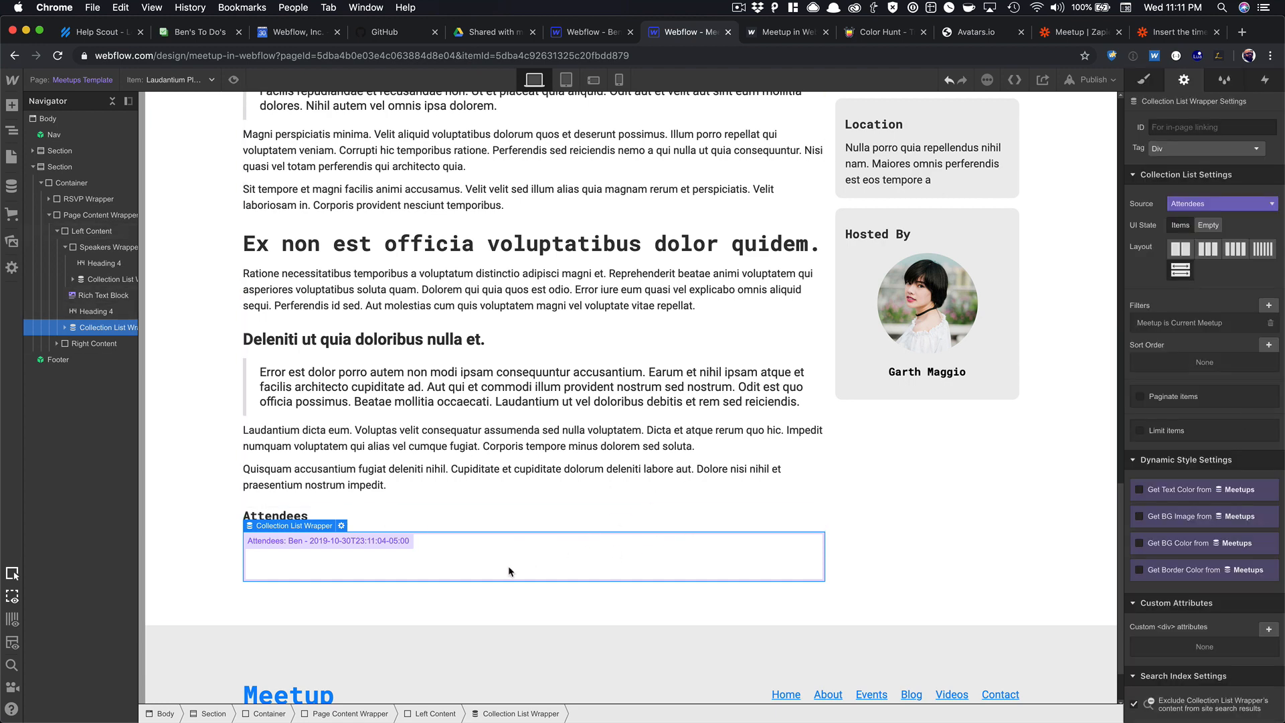
Set the attendee Collection List to display as flex.
click(360, 537)
click(120, 343)
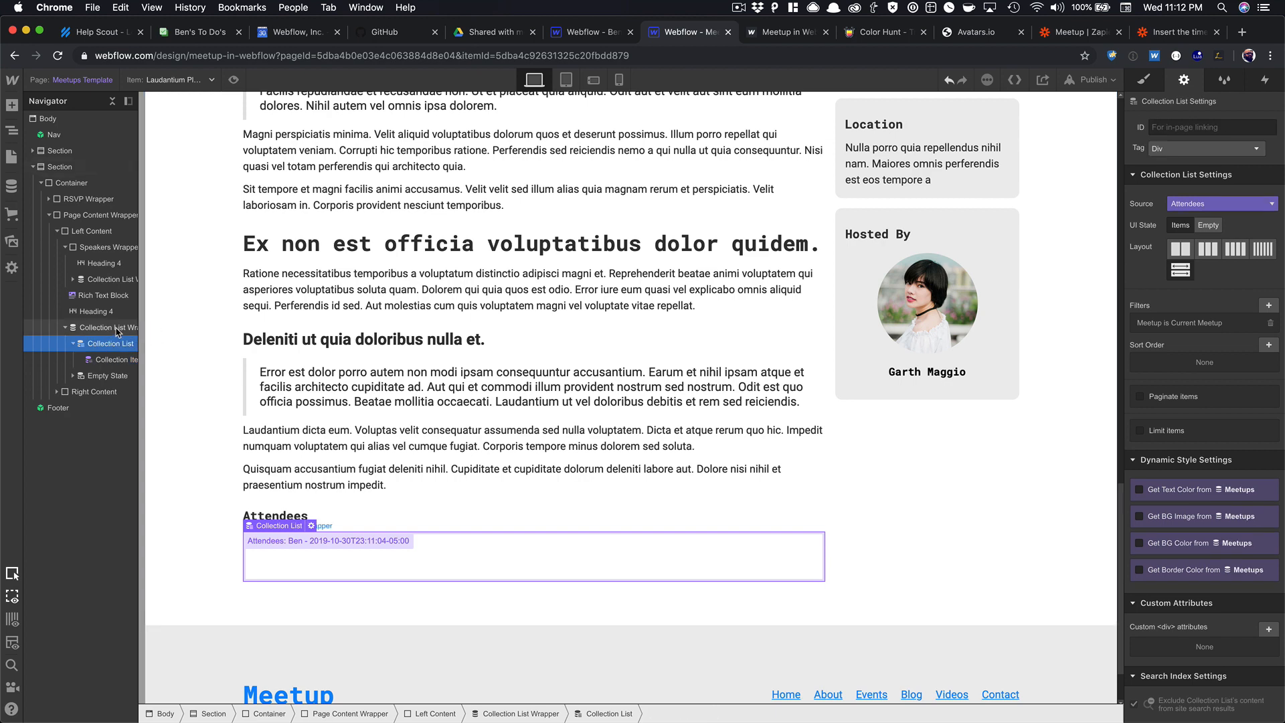
click(1144, 80)
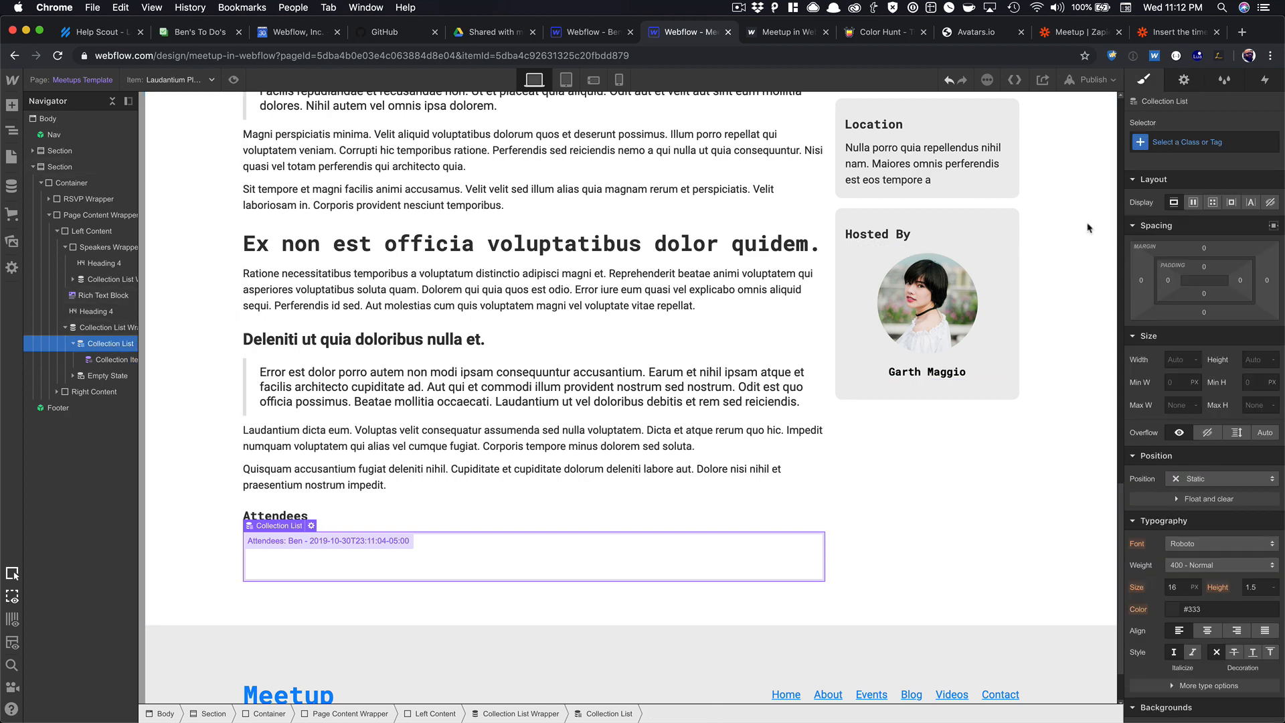
click(1194, 202)
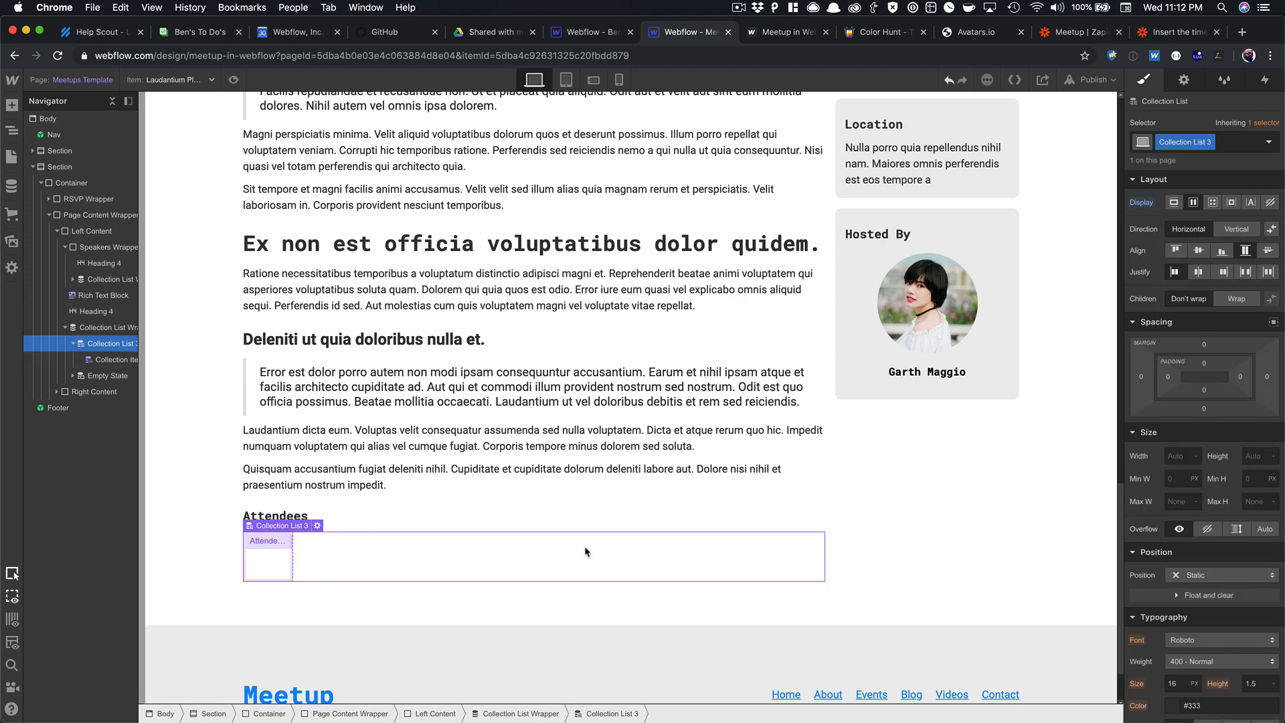
click(283, 556)
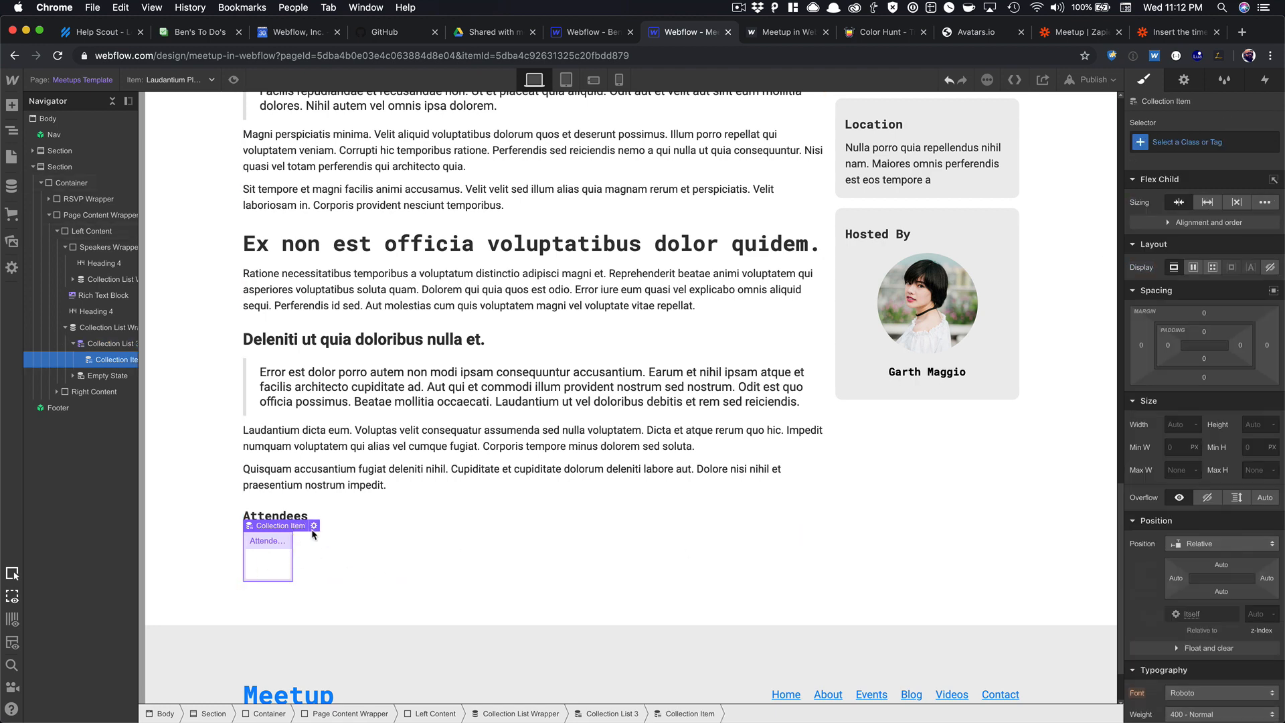
click(592, 31)
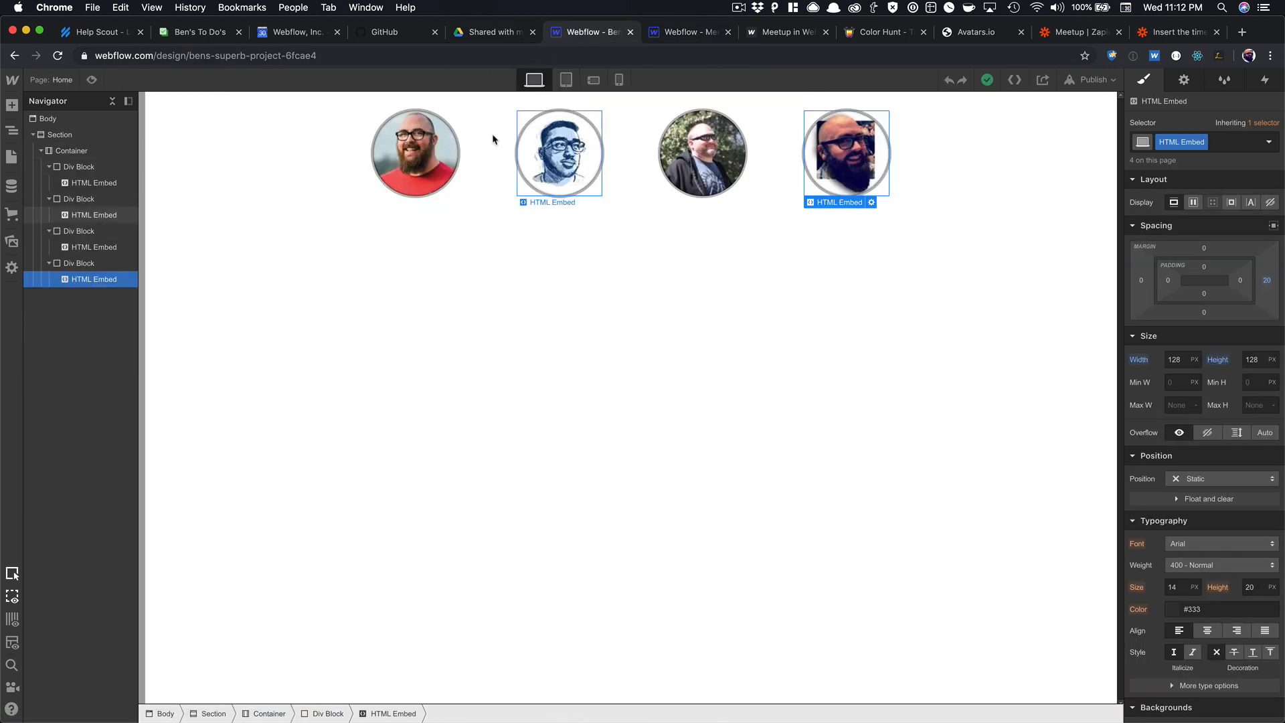
Copy the first avatar's embed code and paste it into a new HTML Embed in the attendee item.
click(415, 151)
double_click(415, 151)
key(super+a)
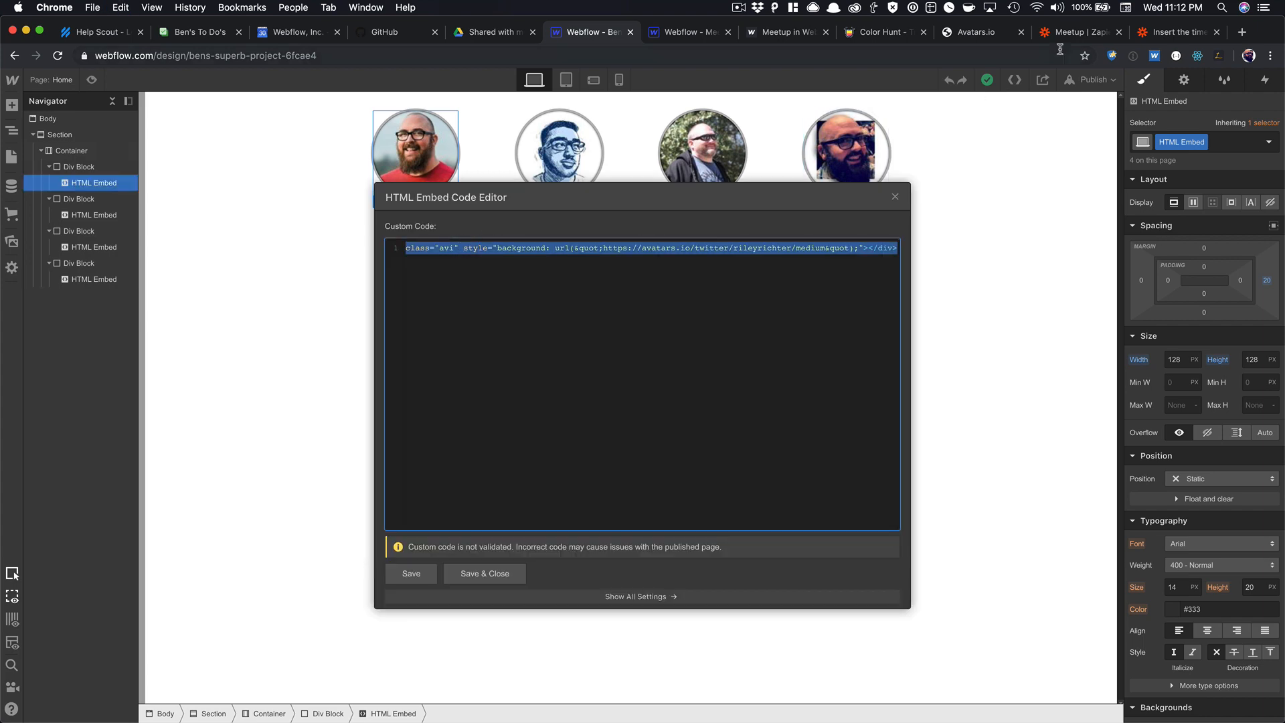
click(693, 31)
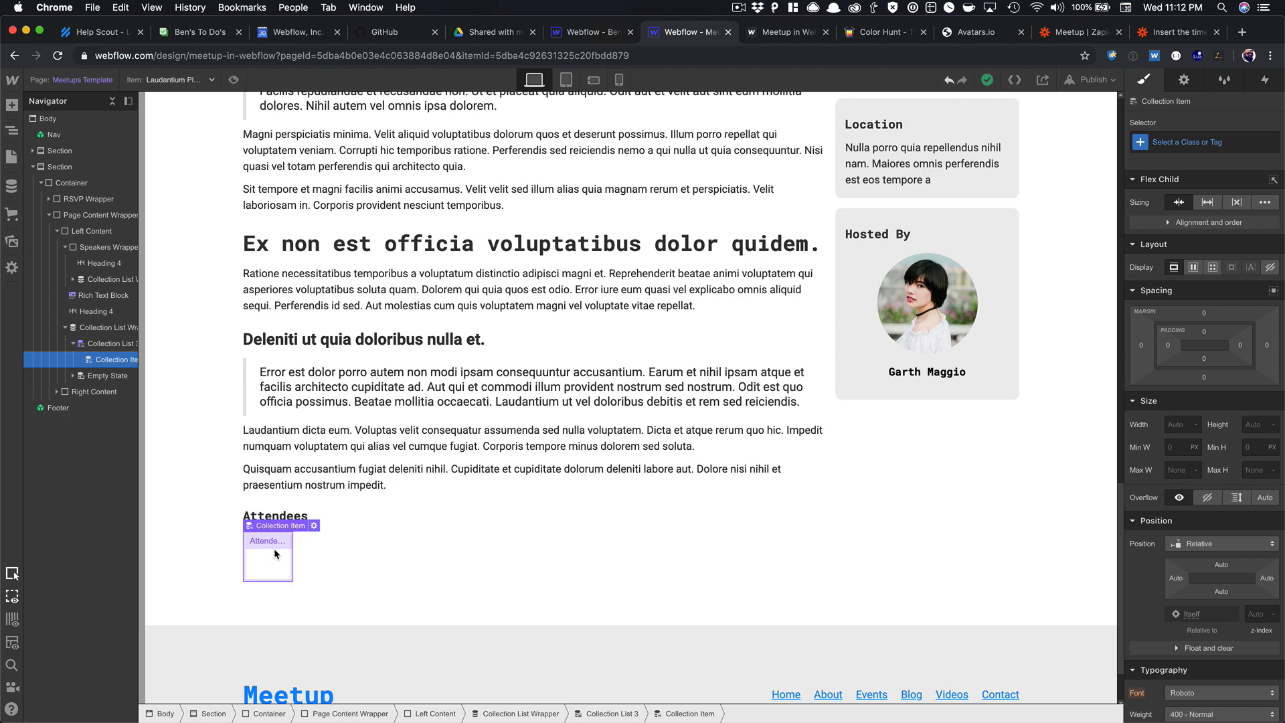
key(super+e)
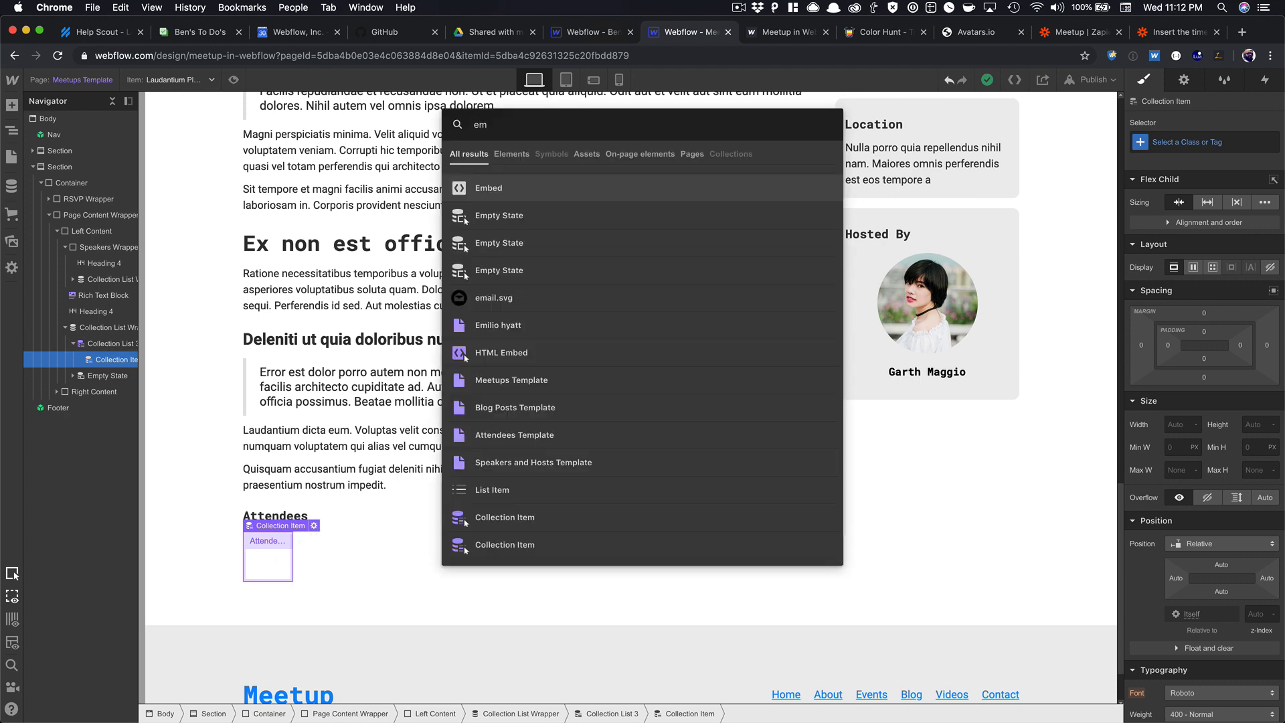
key(Return)
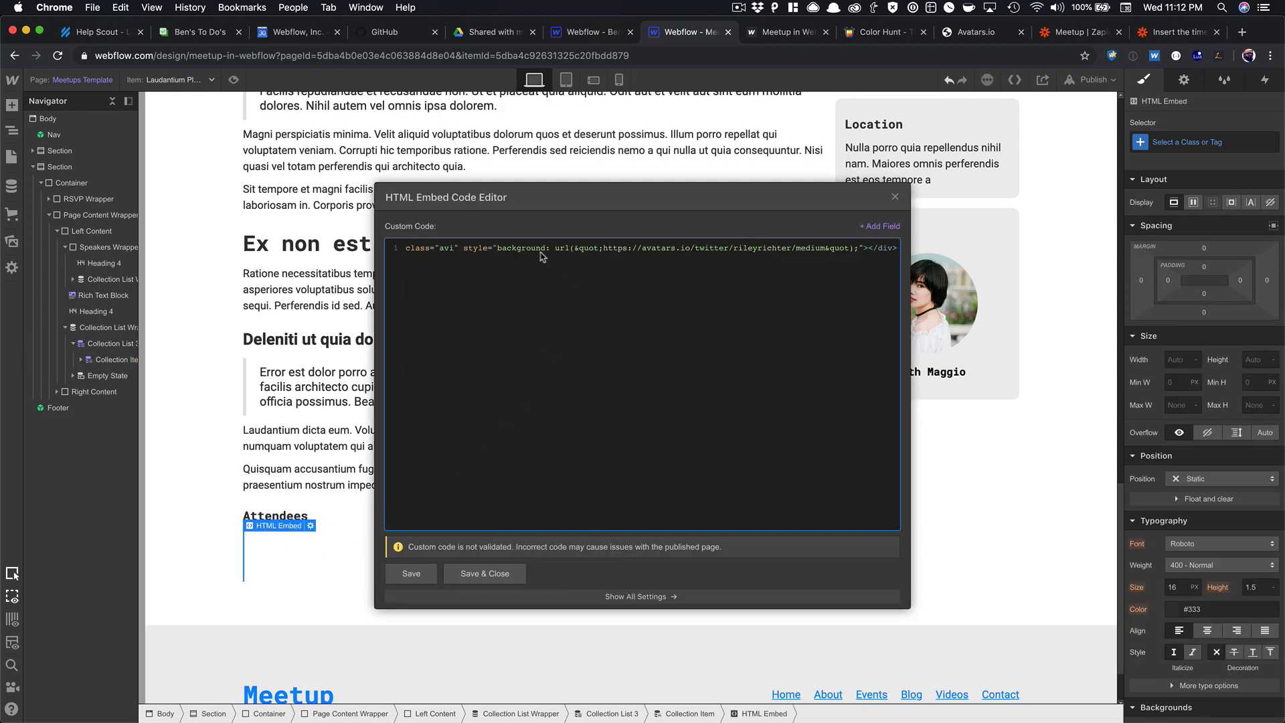
click(483, 573)
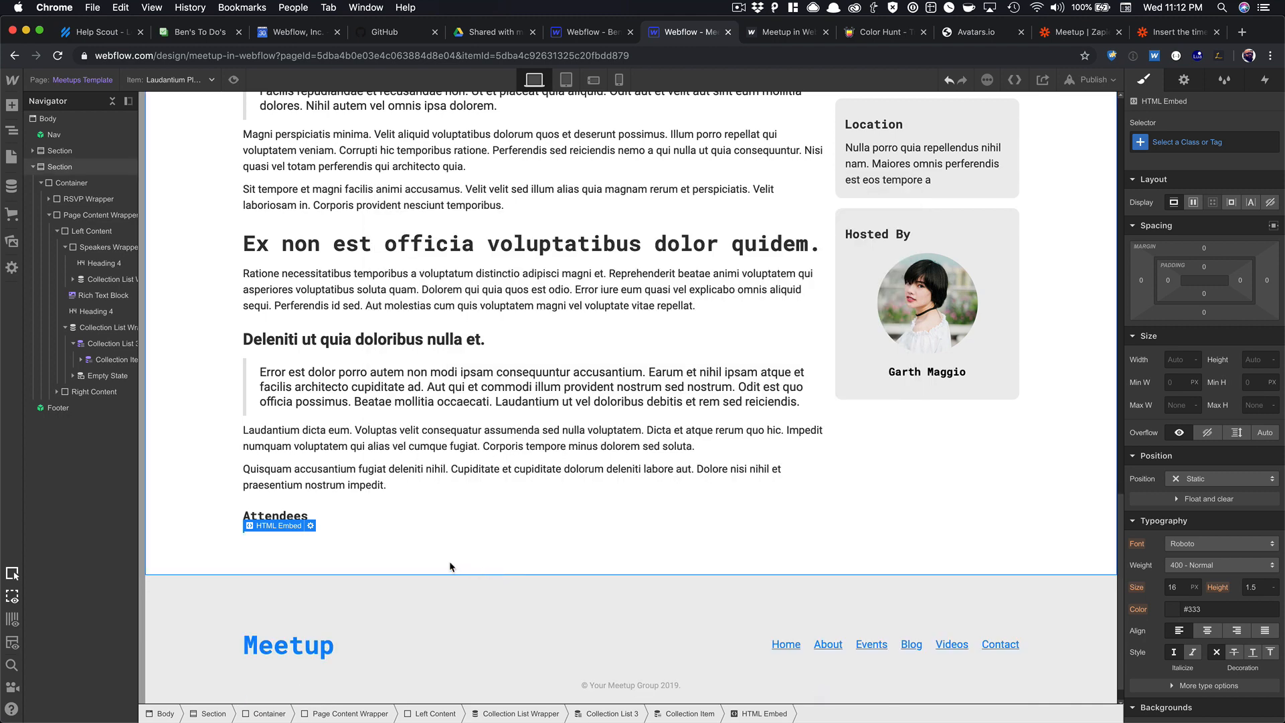
Insert a Div Block below the Attendees heading with the class 'avi'.
click(347, 520)
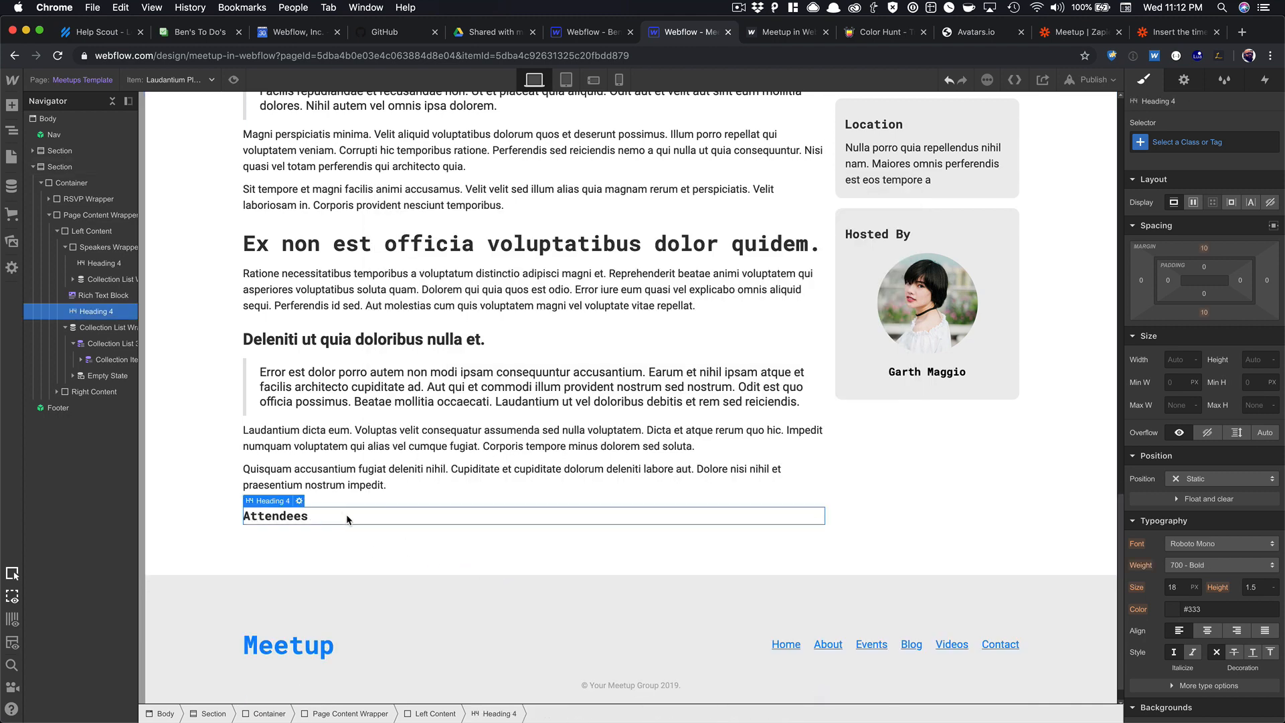
key(super+e)
text(div)
key(Return)
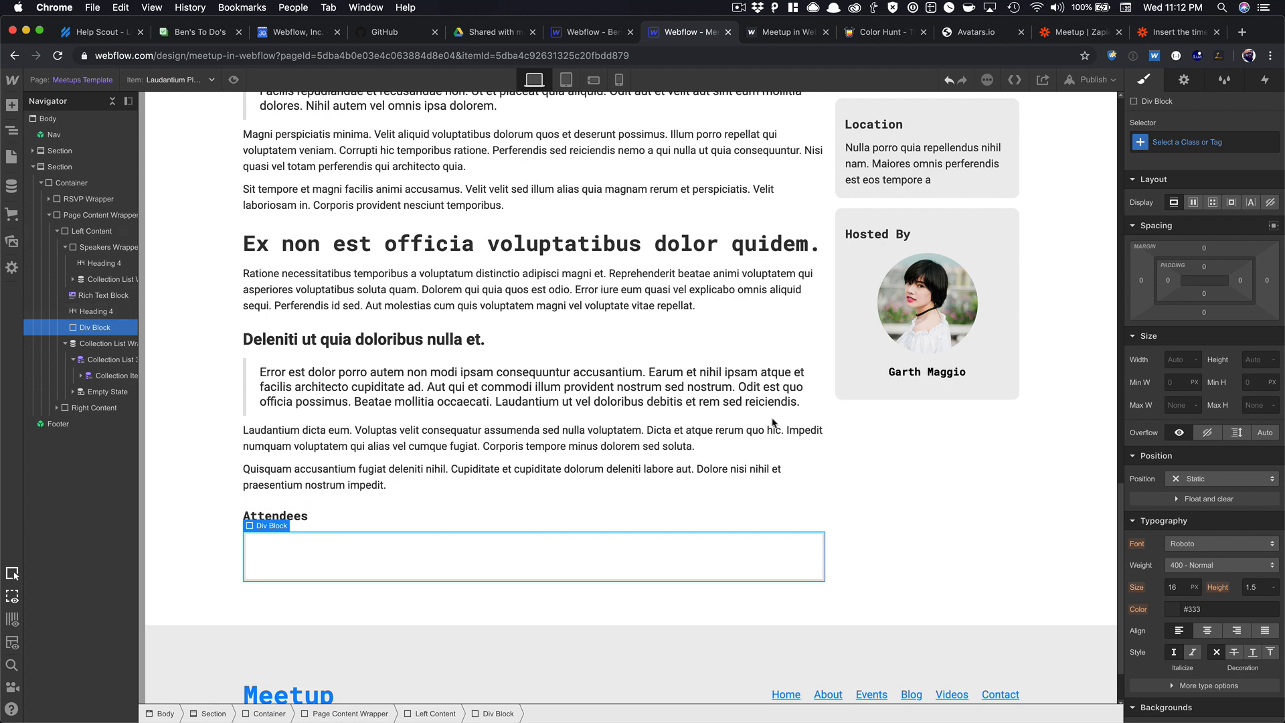
key(super+Return)
text(avi)
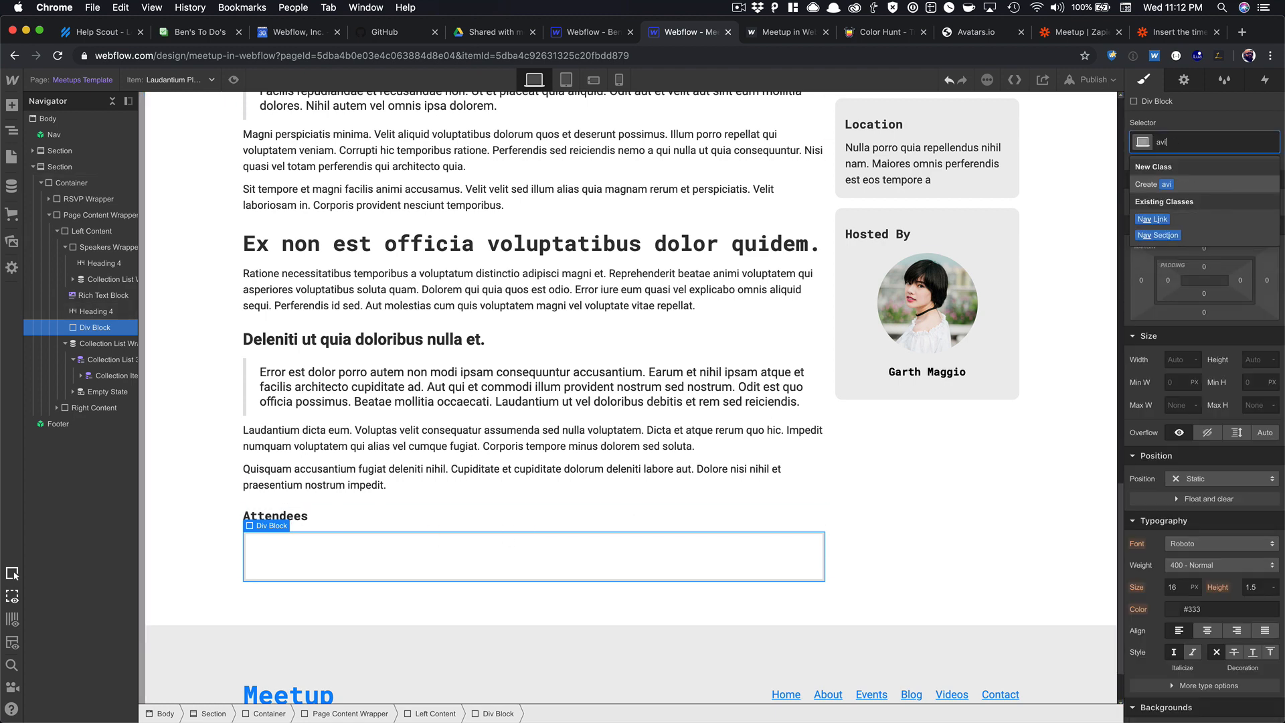
key(Return)
Set the avi block's width and height to 128 px.
click(1175, 357)
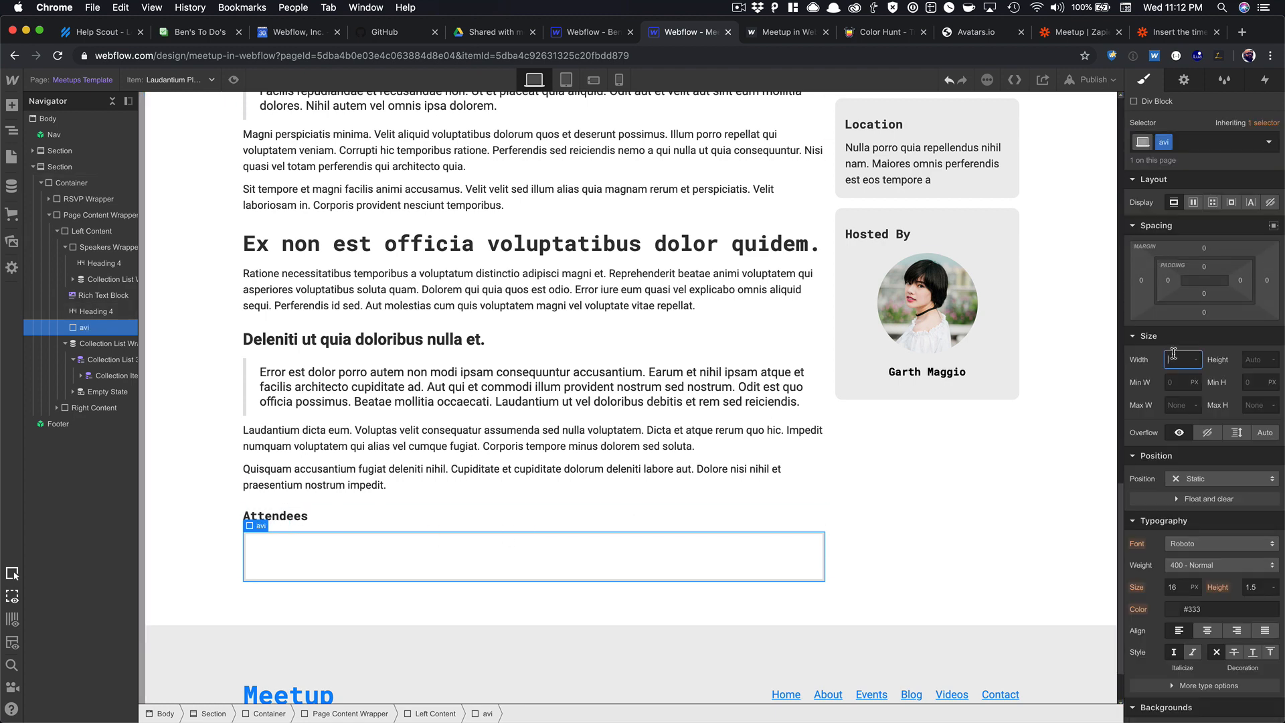
text(20)
key(Tab)
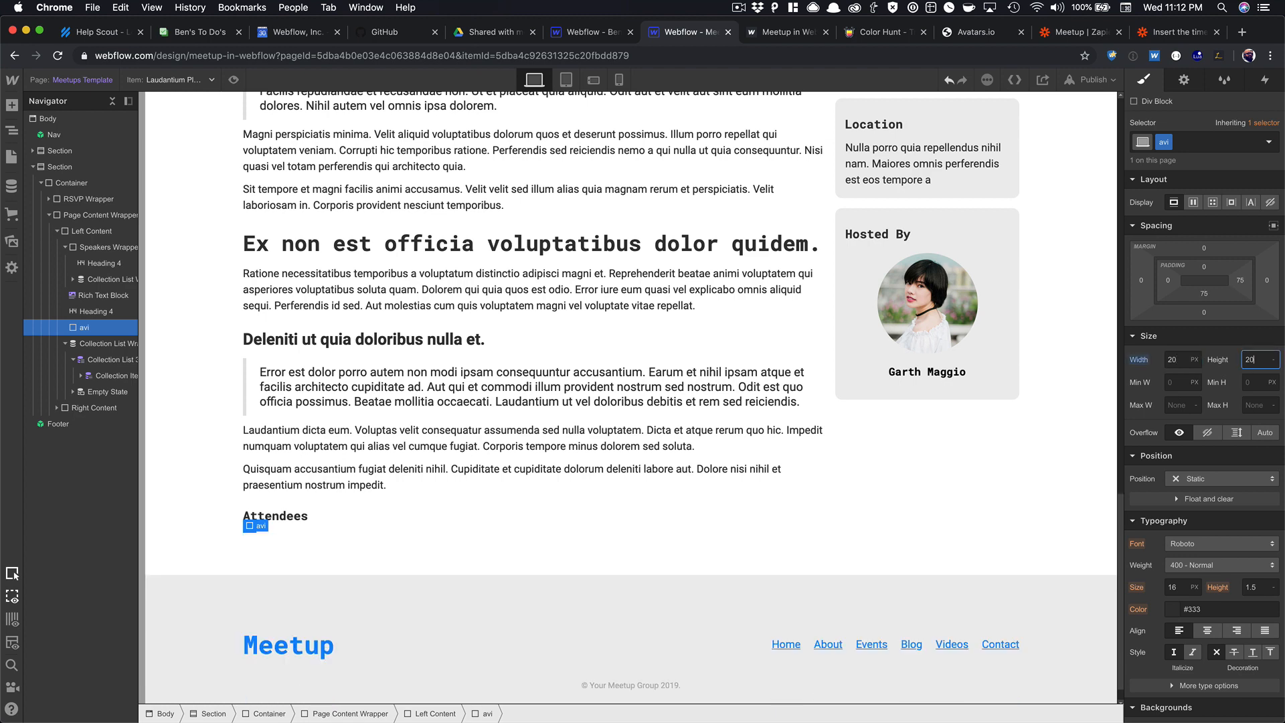
key(Tab)
click(628, 518)
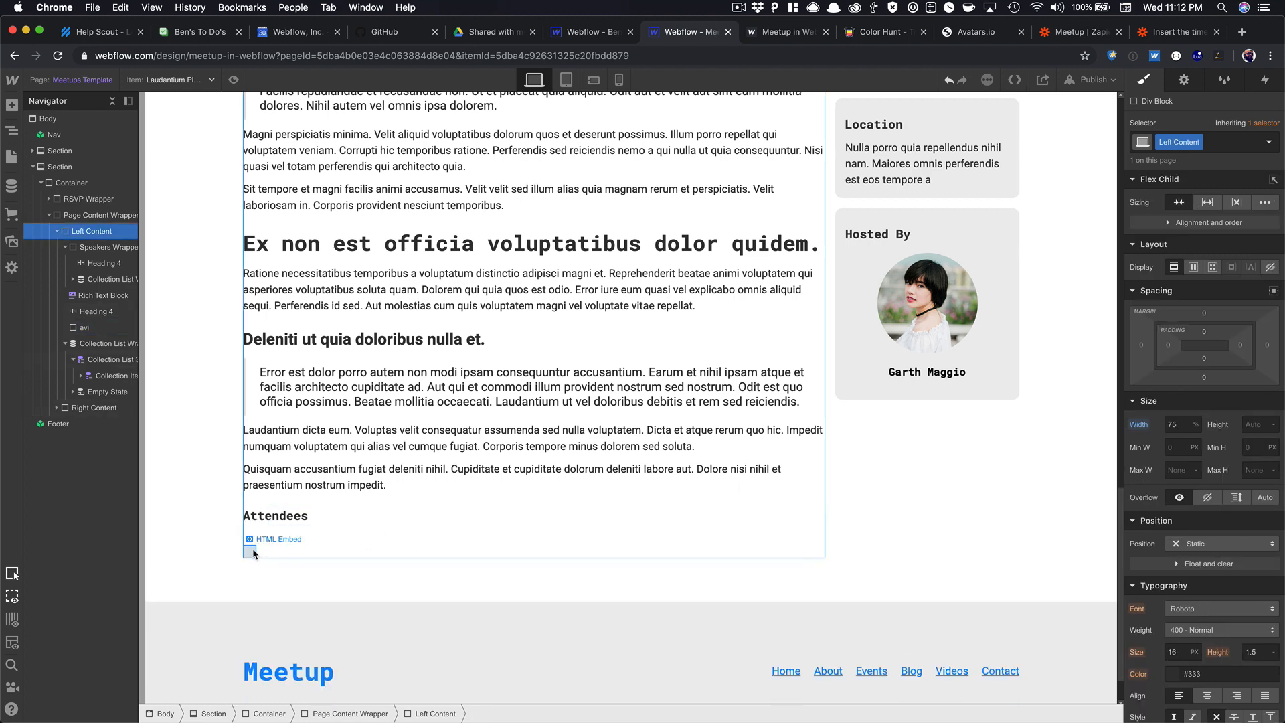
click(253, 542)
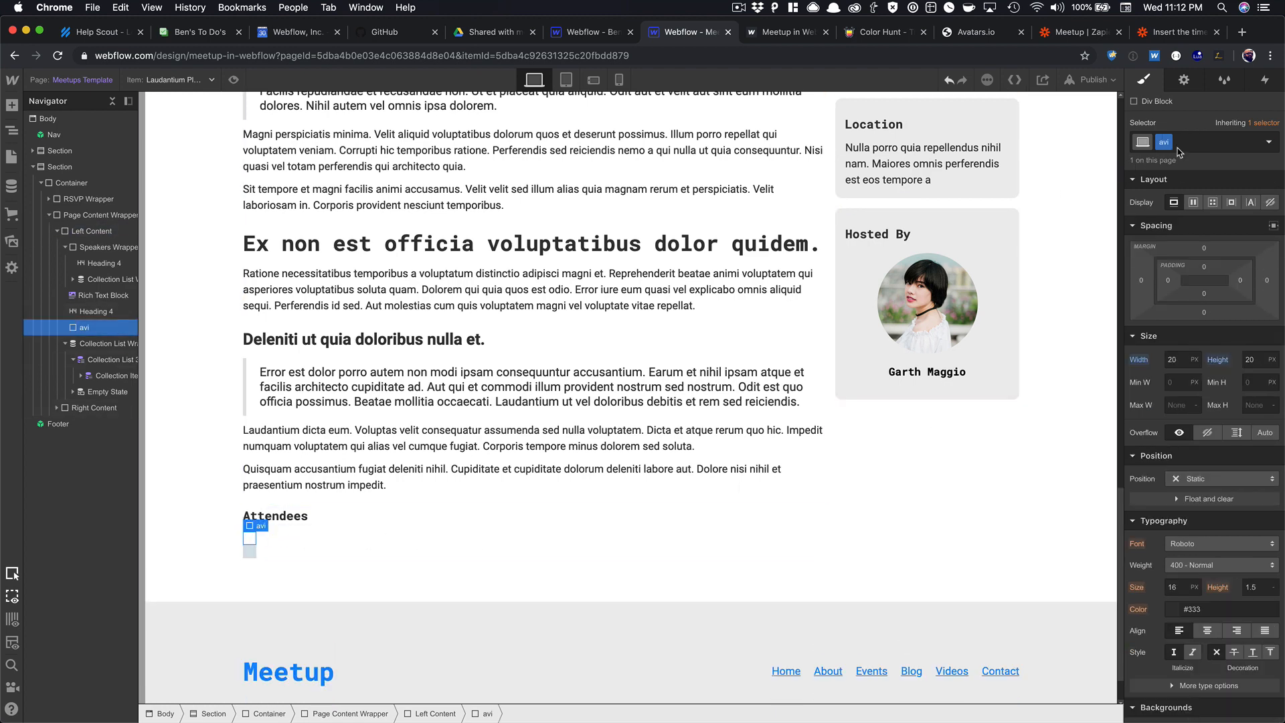
click(1181, 355)
text(128)
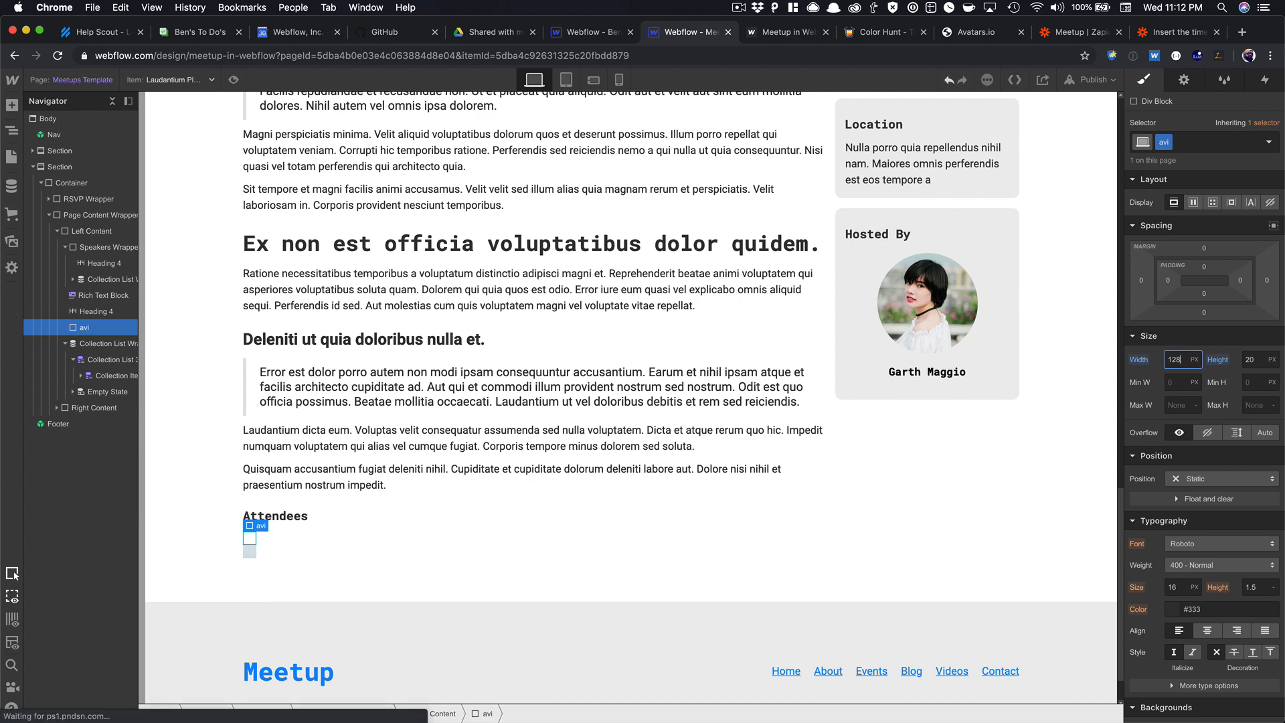
key(Tab)
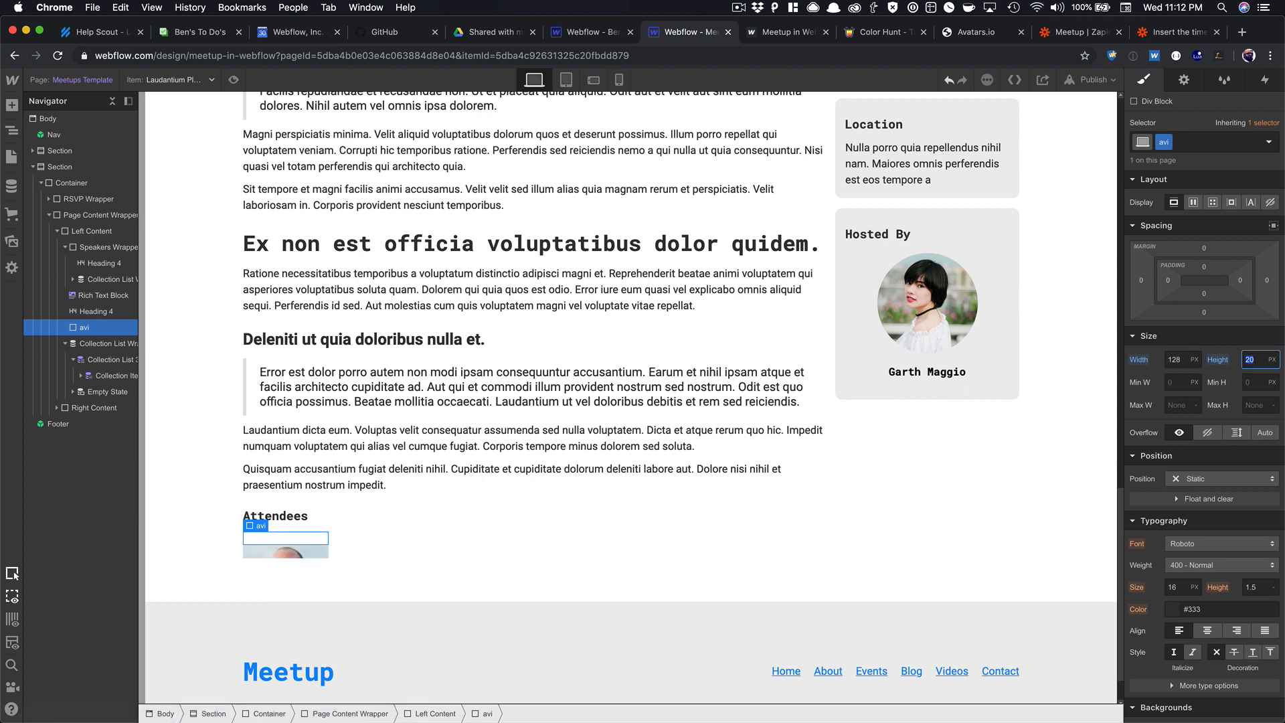
text(128)
key(Return)
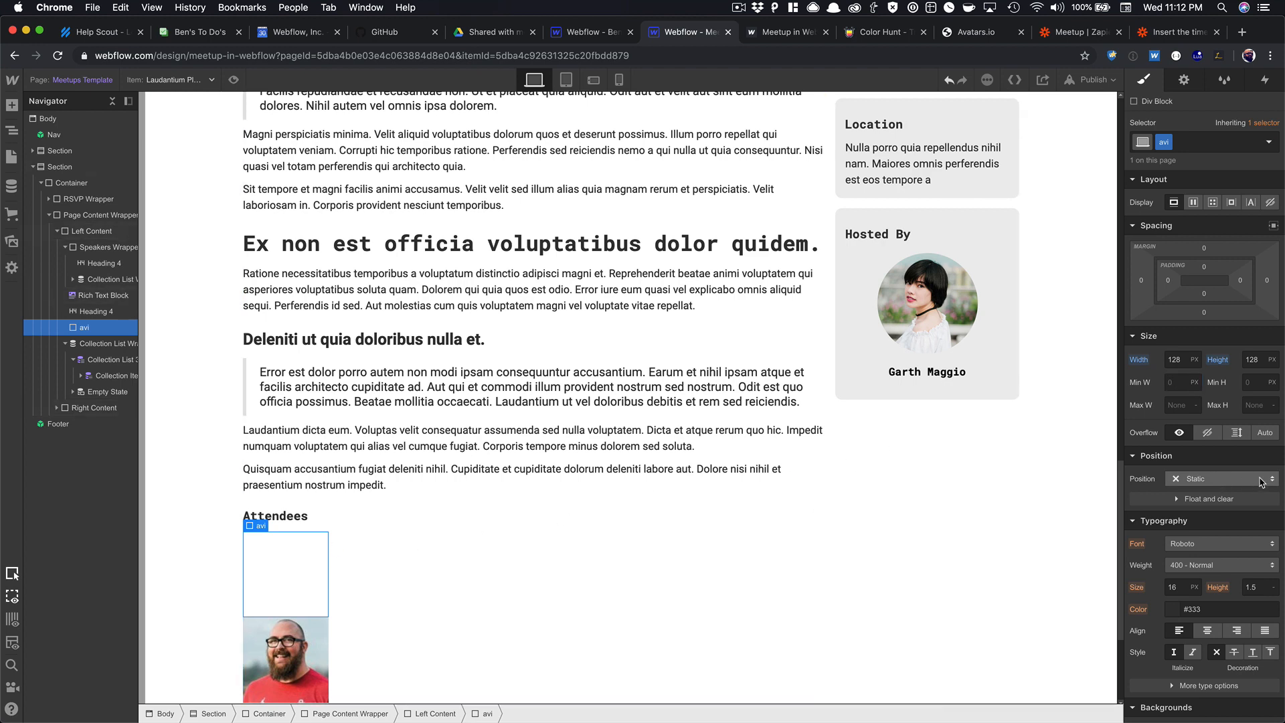
Switch the avi corner radius to percent for a 50% circular shape.
scroll(1260, 477, down, 5)
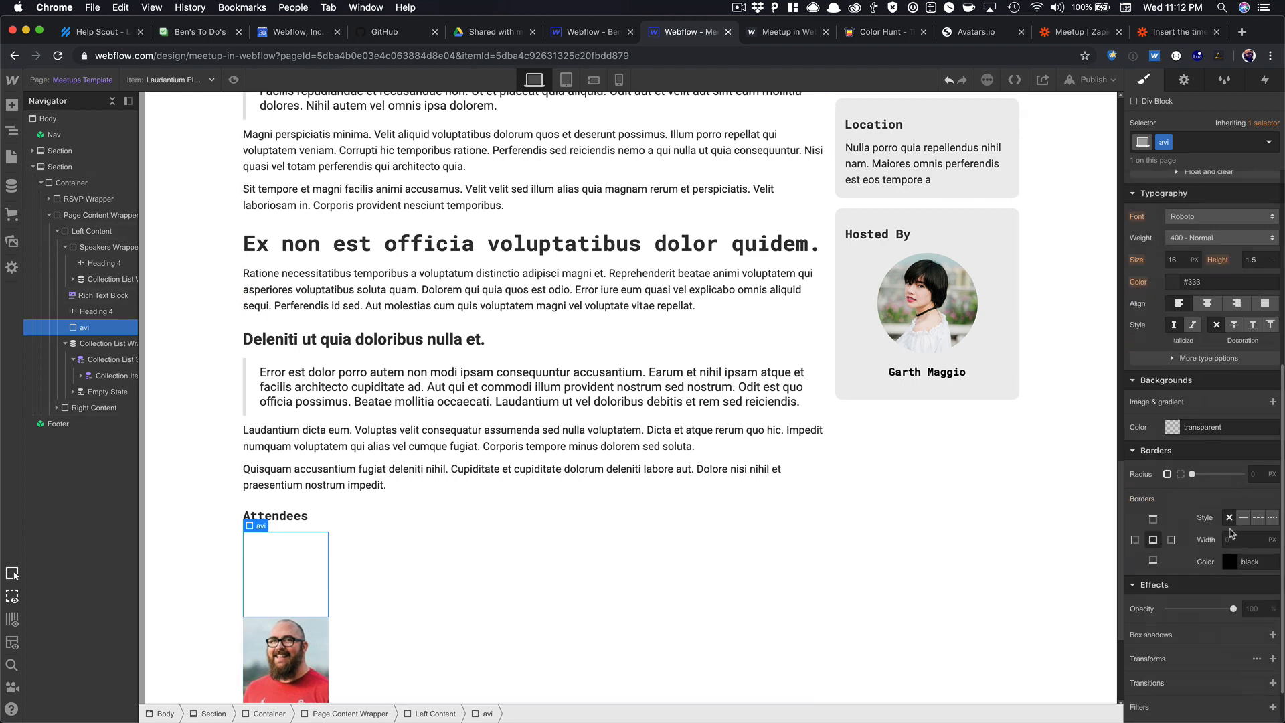
scroll(1243, 533, down, 1)
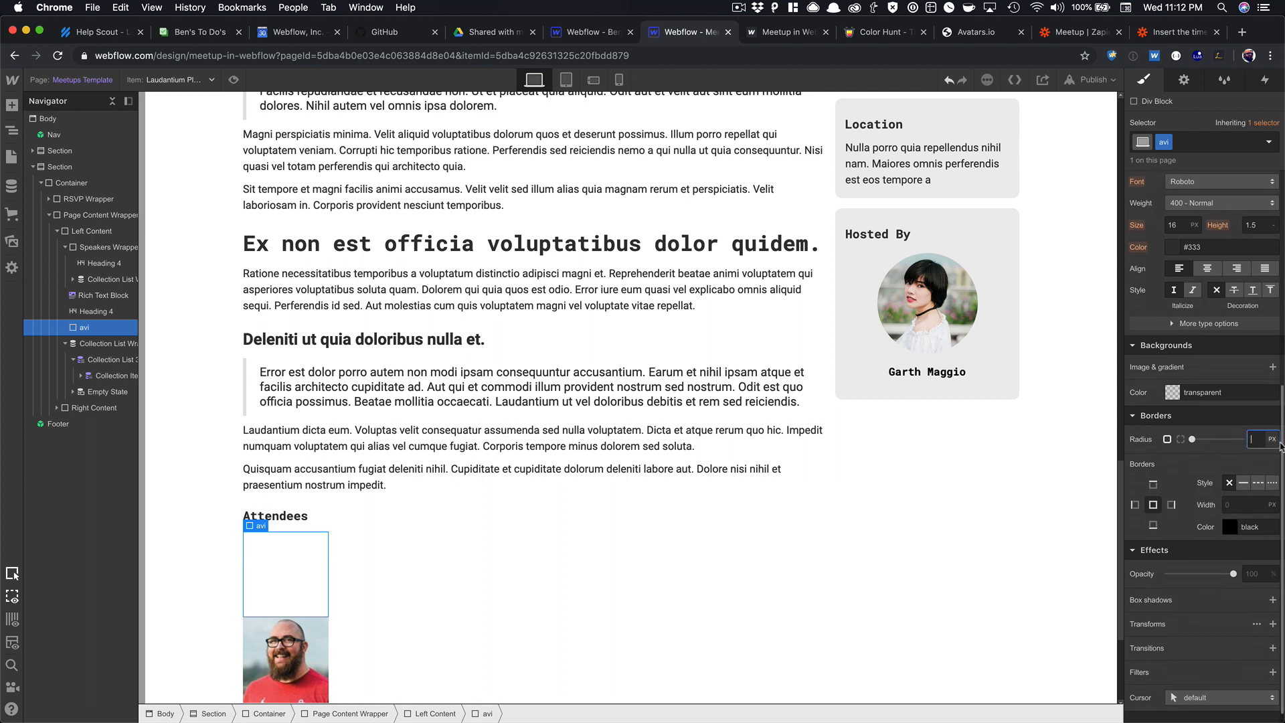
click(1272, 440)
click(1260, 454)
click(1255, 436)
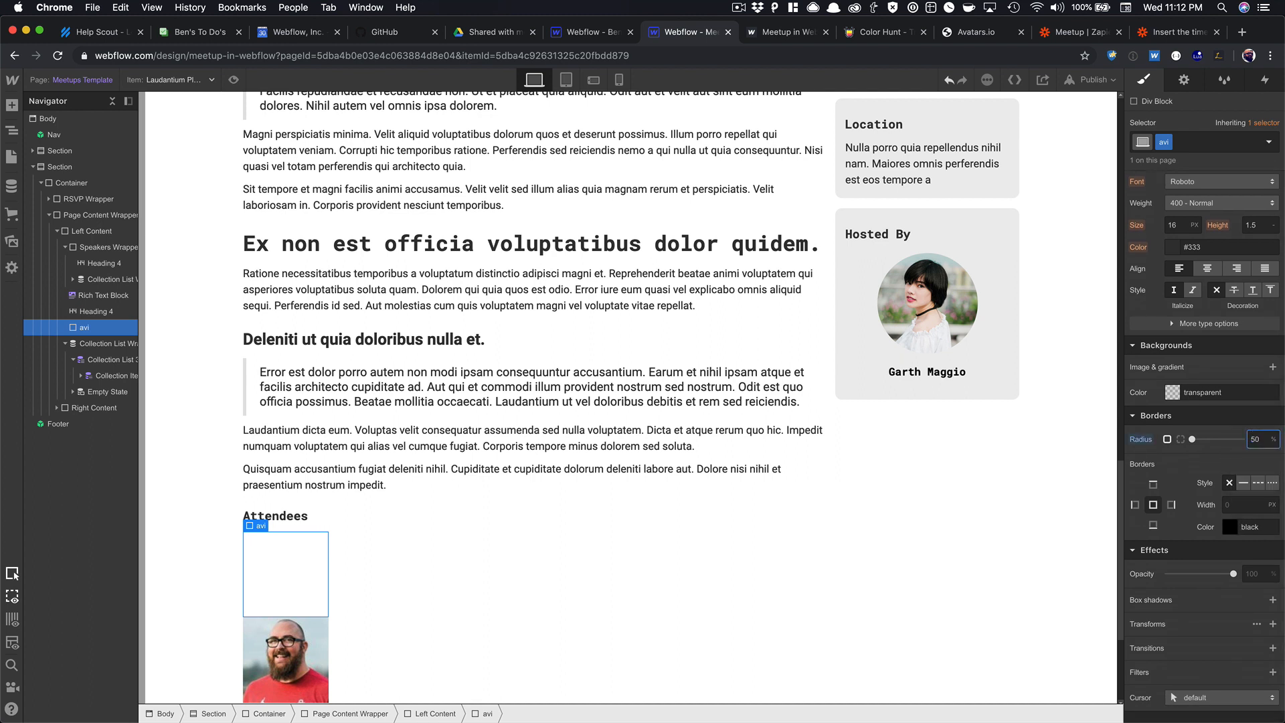
scroll(294, 440, down, 3)
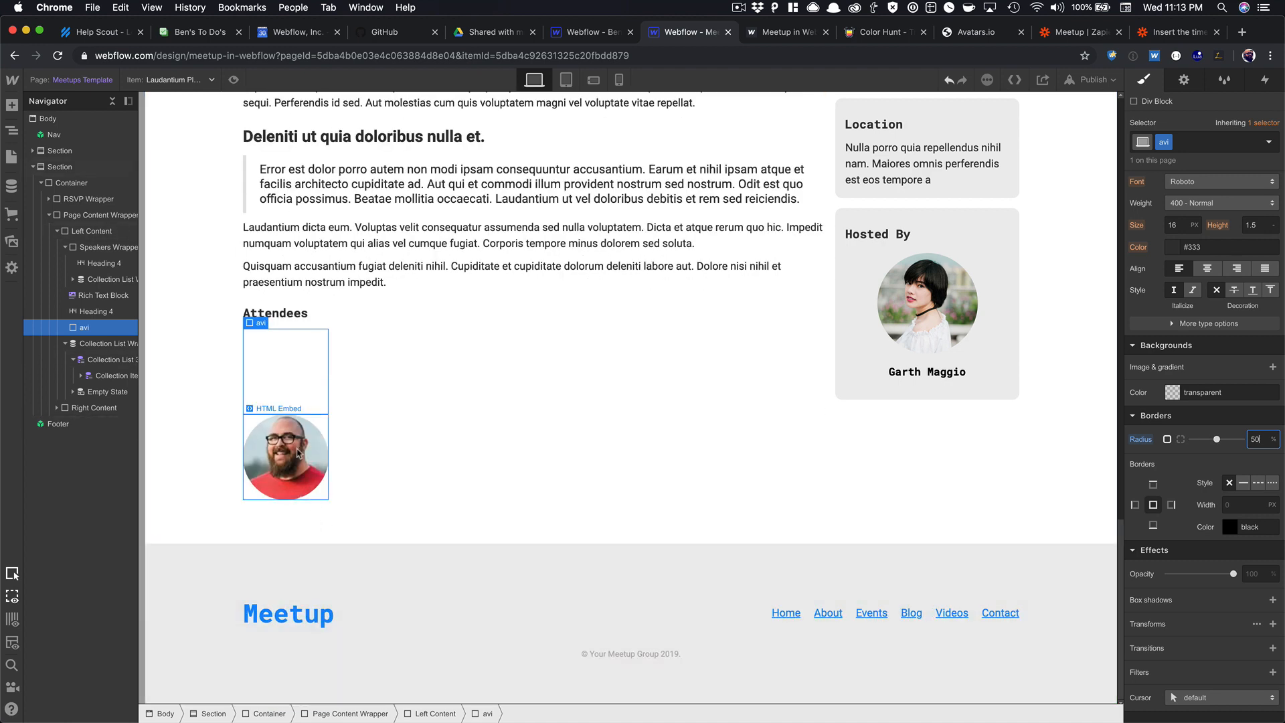
Replace the hard-coded username in the avatar embed URL with the Twitter field.
double_click(295, 440)
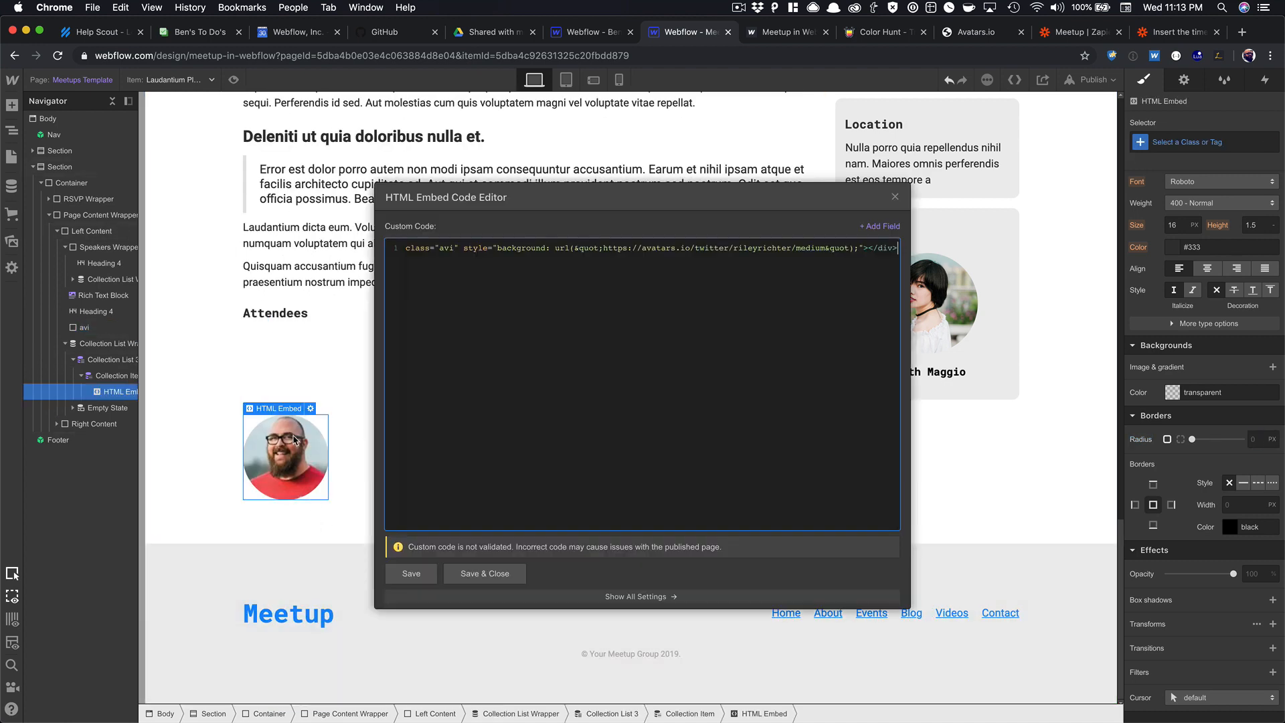
double_click(755, 253)
click(880, 226)
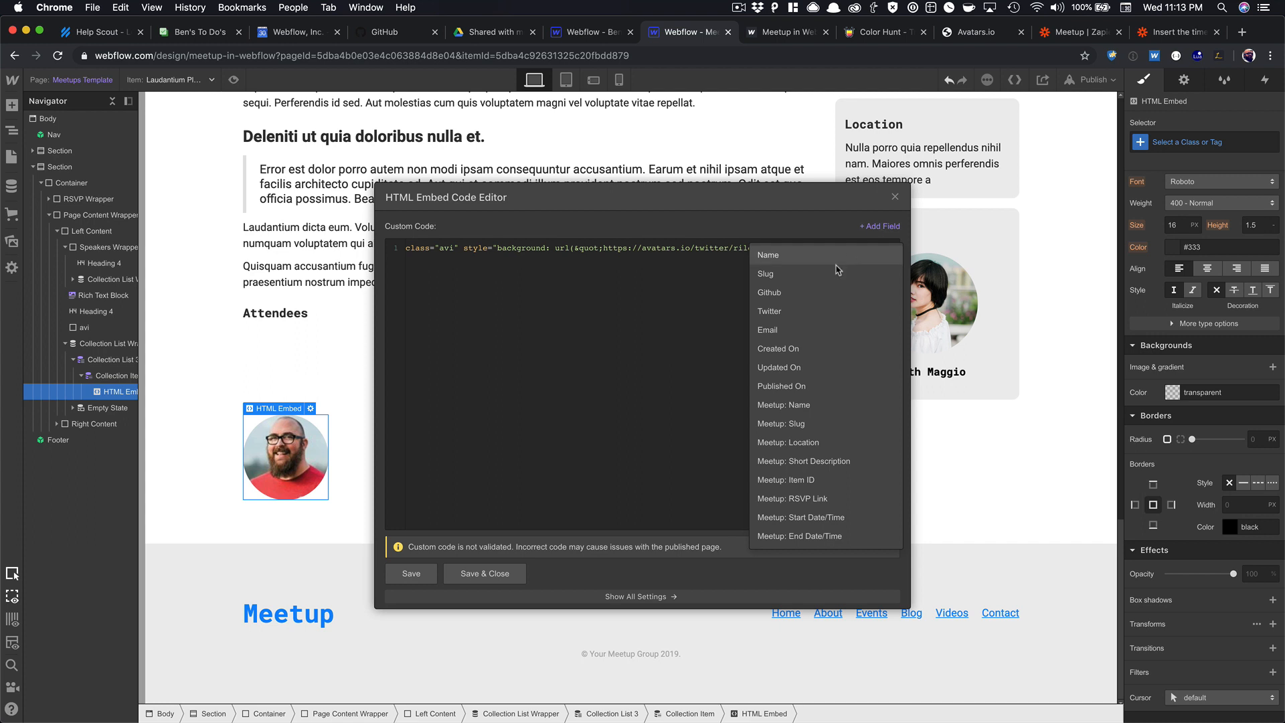
click(790, 305)
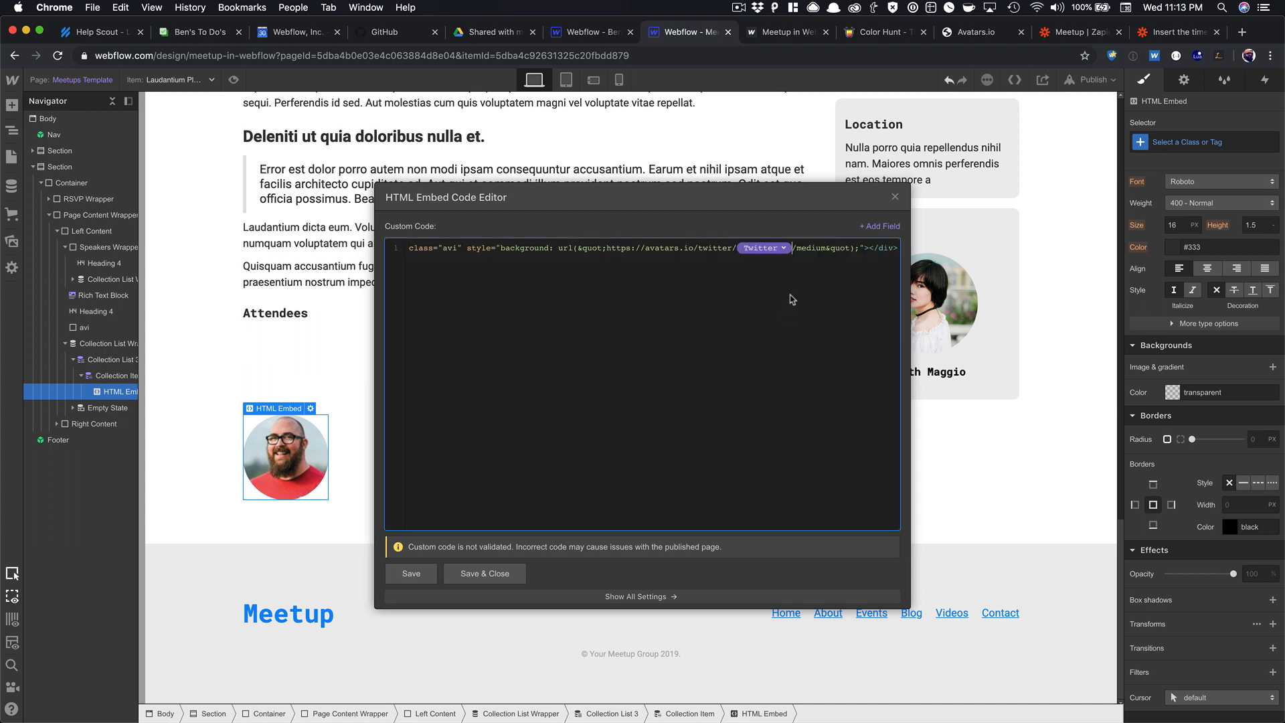
click(484, 573)
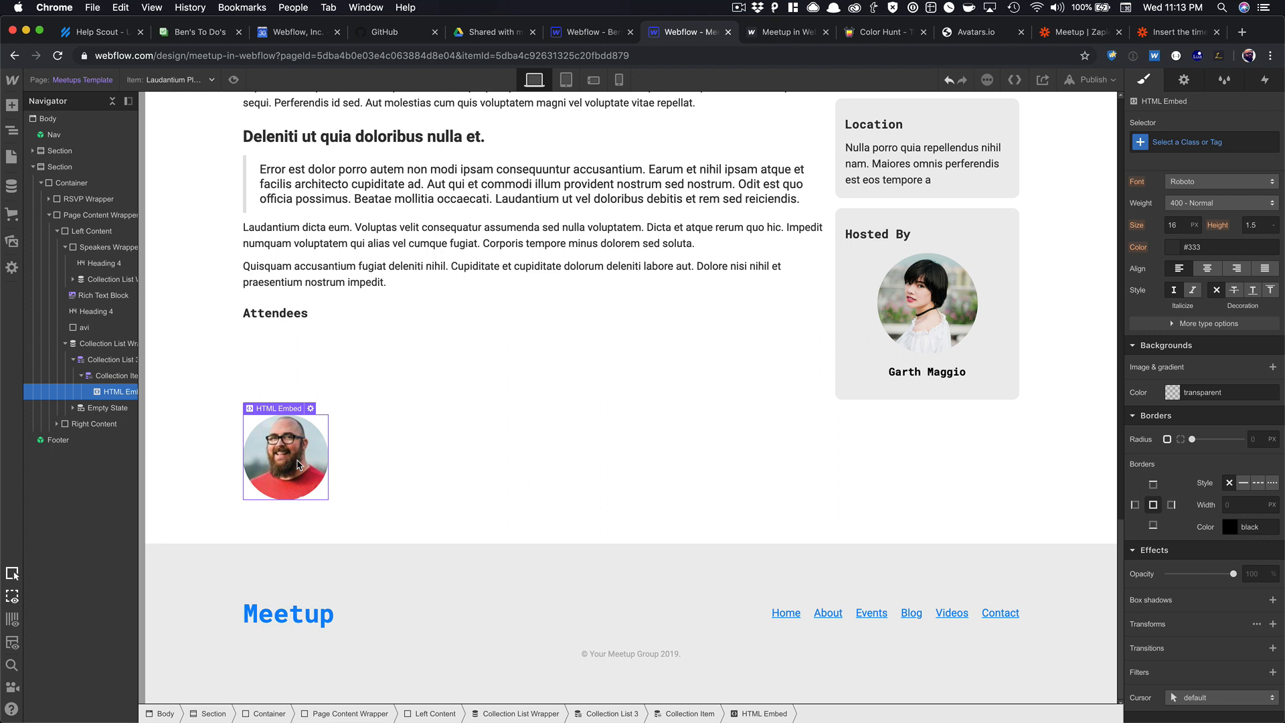
Paste a second copy of the avatar embed into the attendee item.
click(340, 459)
key(super+v)
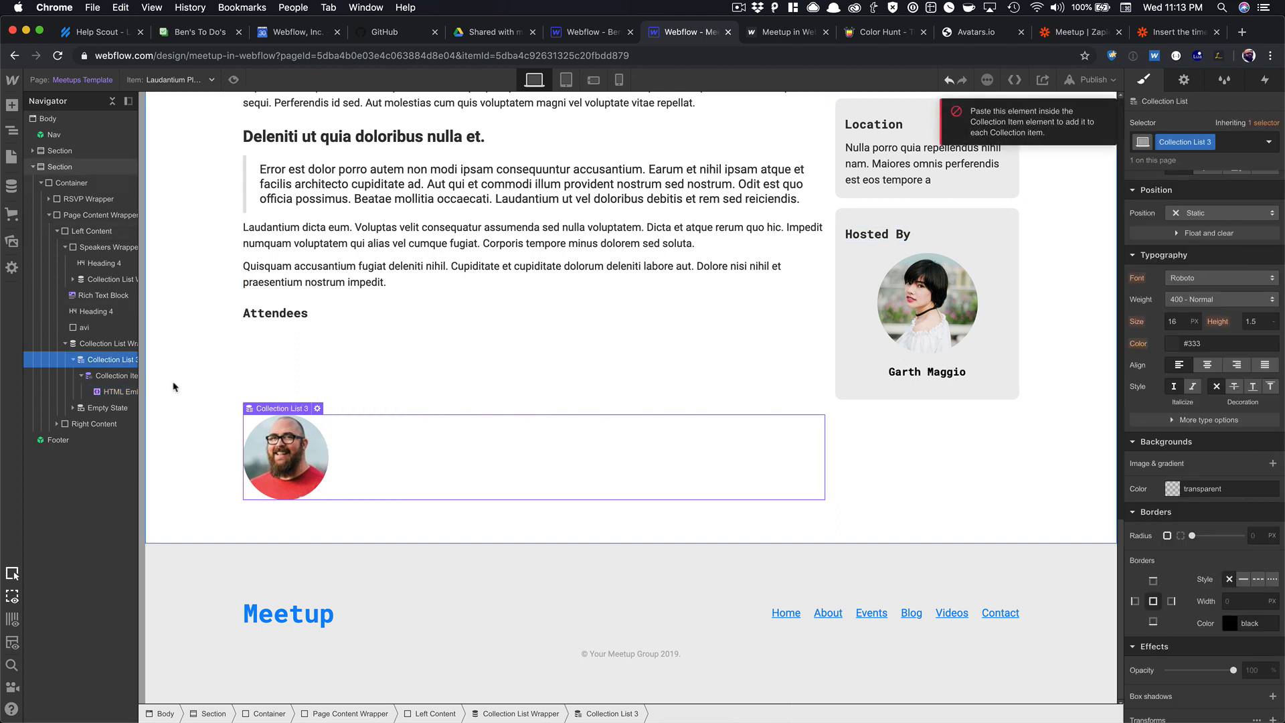
click(112, 392)
key(super+v)
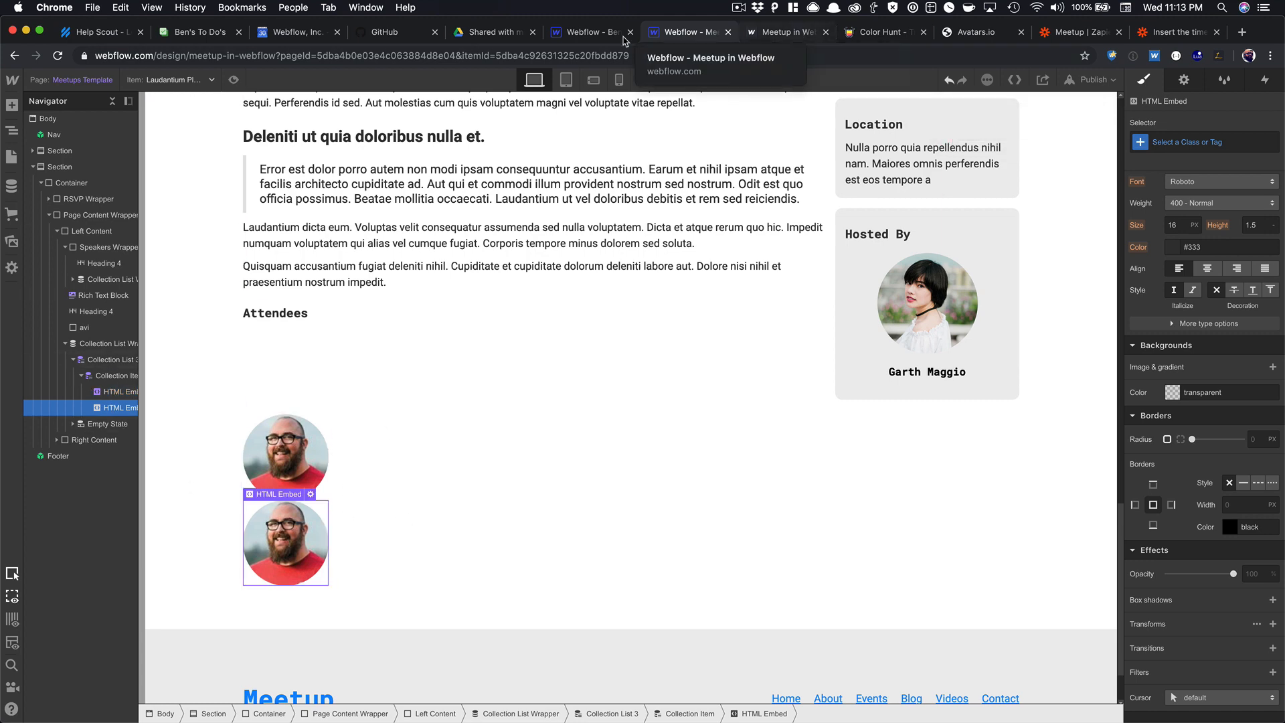
click(564, 39)
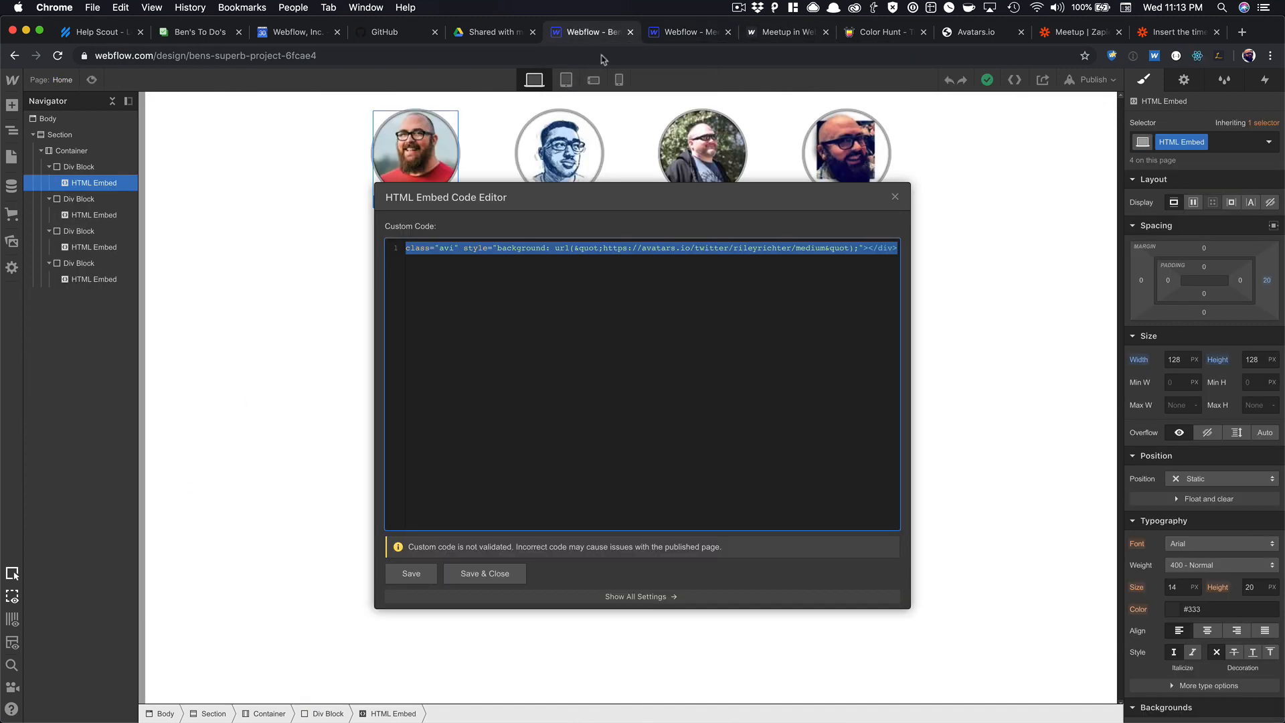
click(893, 195)
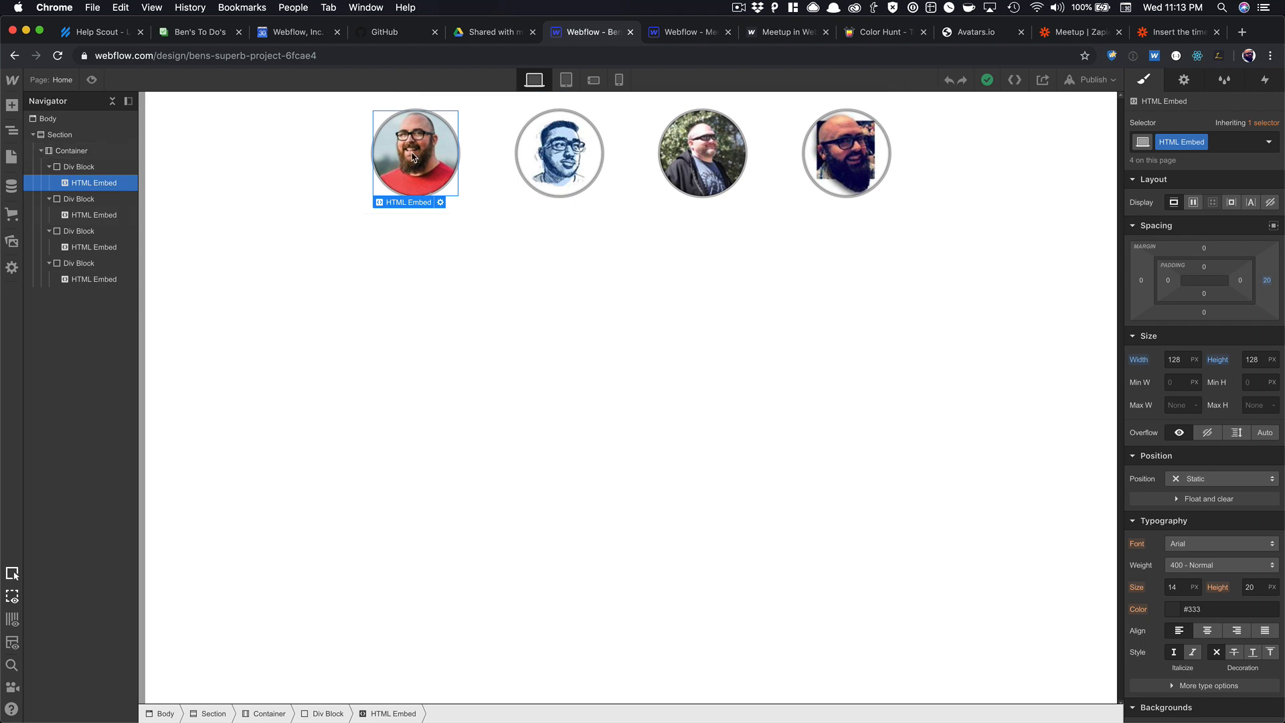
click(683, 32)
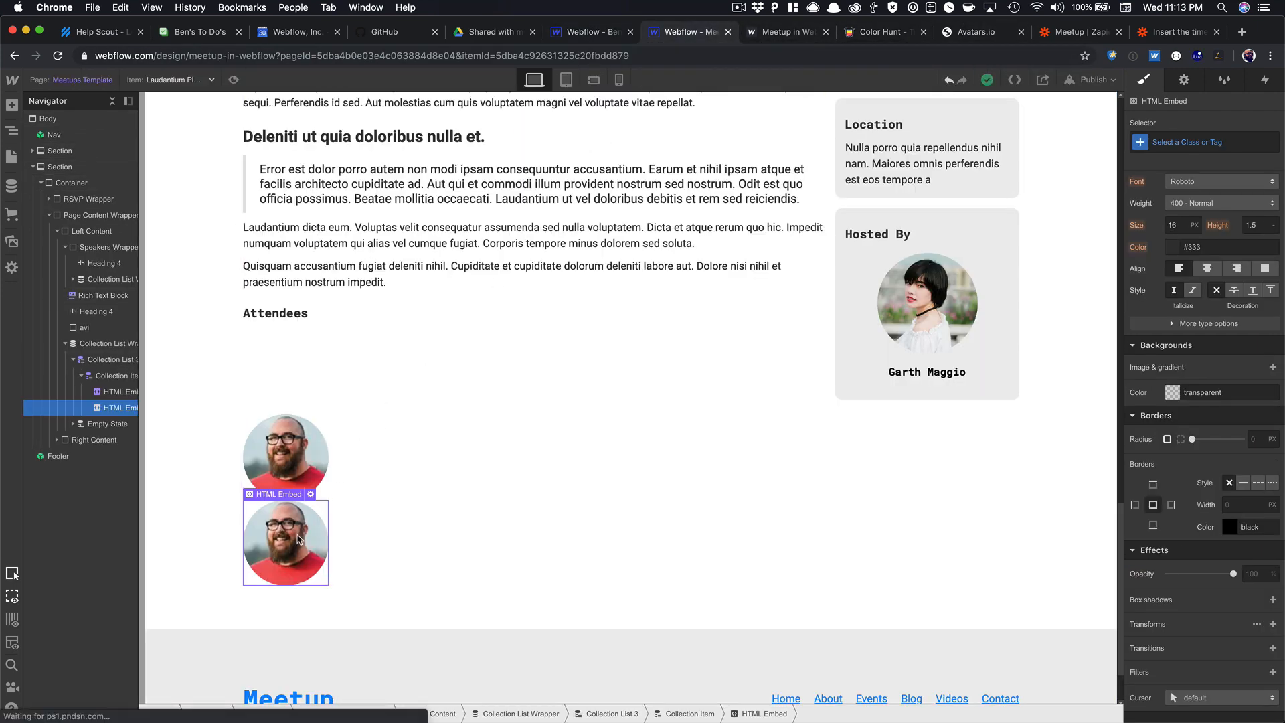
Point the second embed's avatars.io URL to gravatar using the Email field.
click(310, 494)
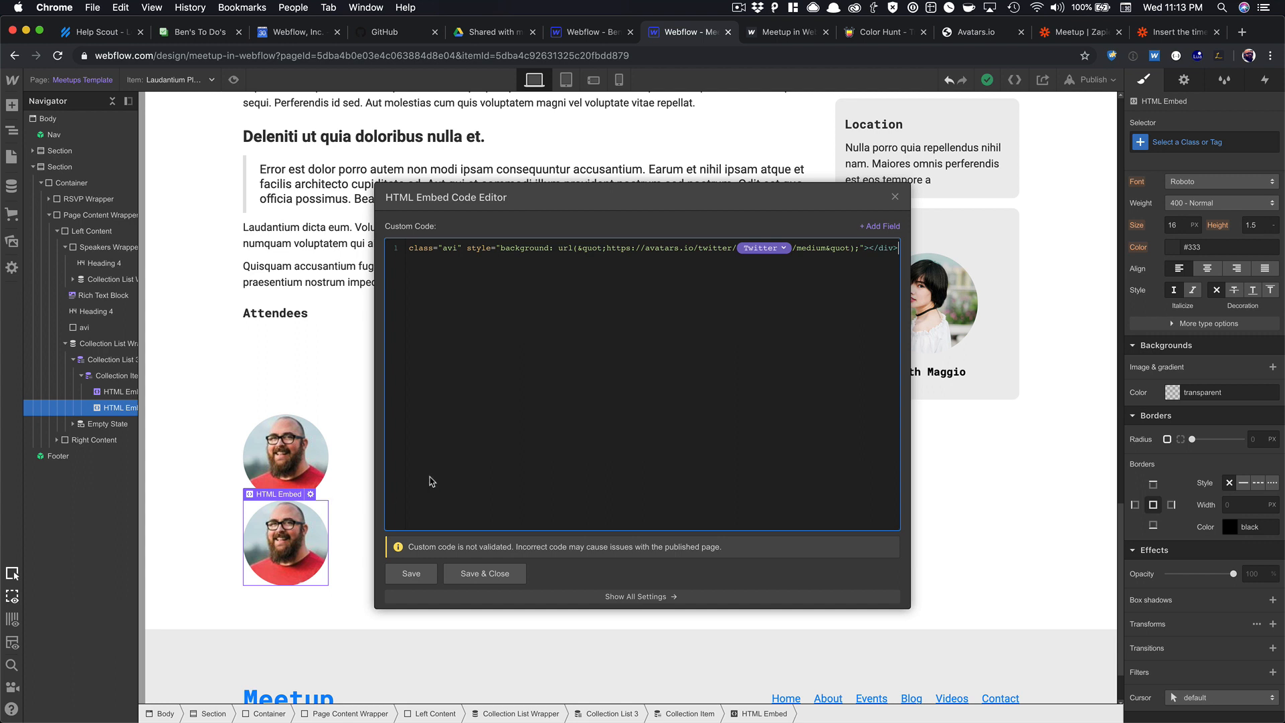
double_click(707, 248)
text(gravatar)
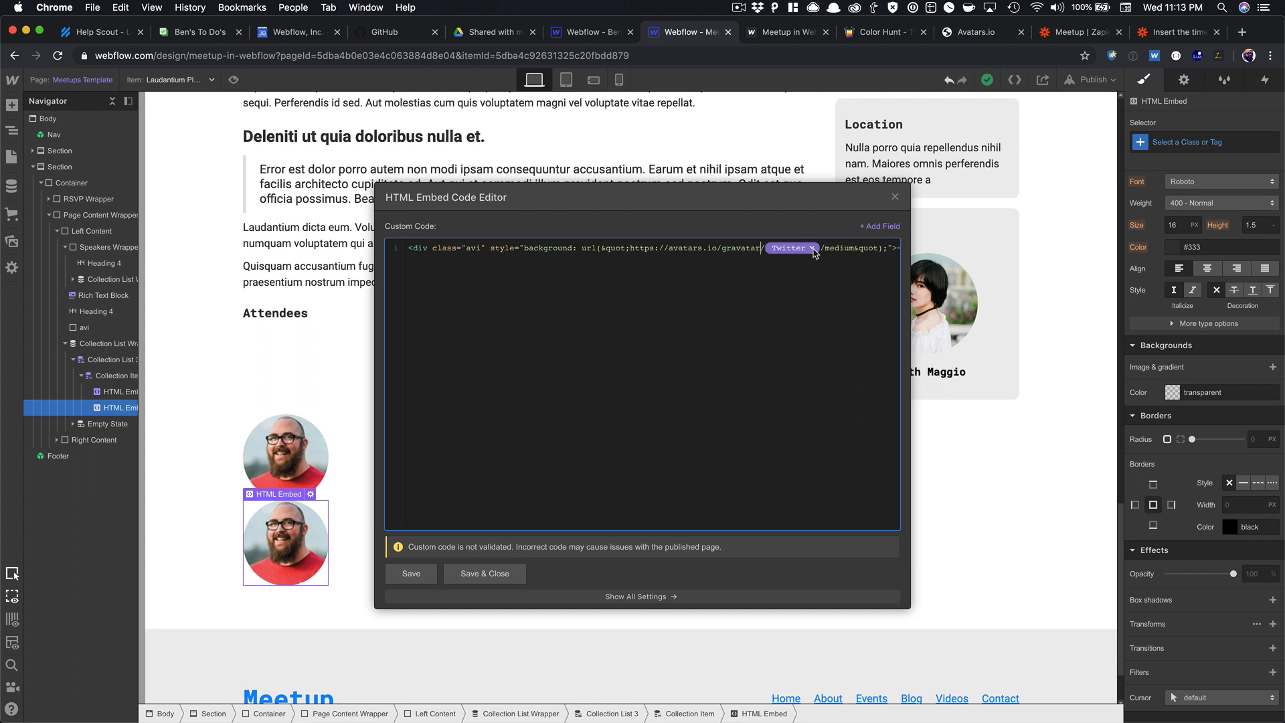
click(812, 248)
click(797, 334)
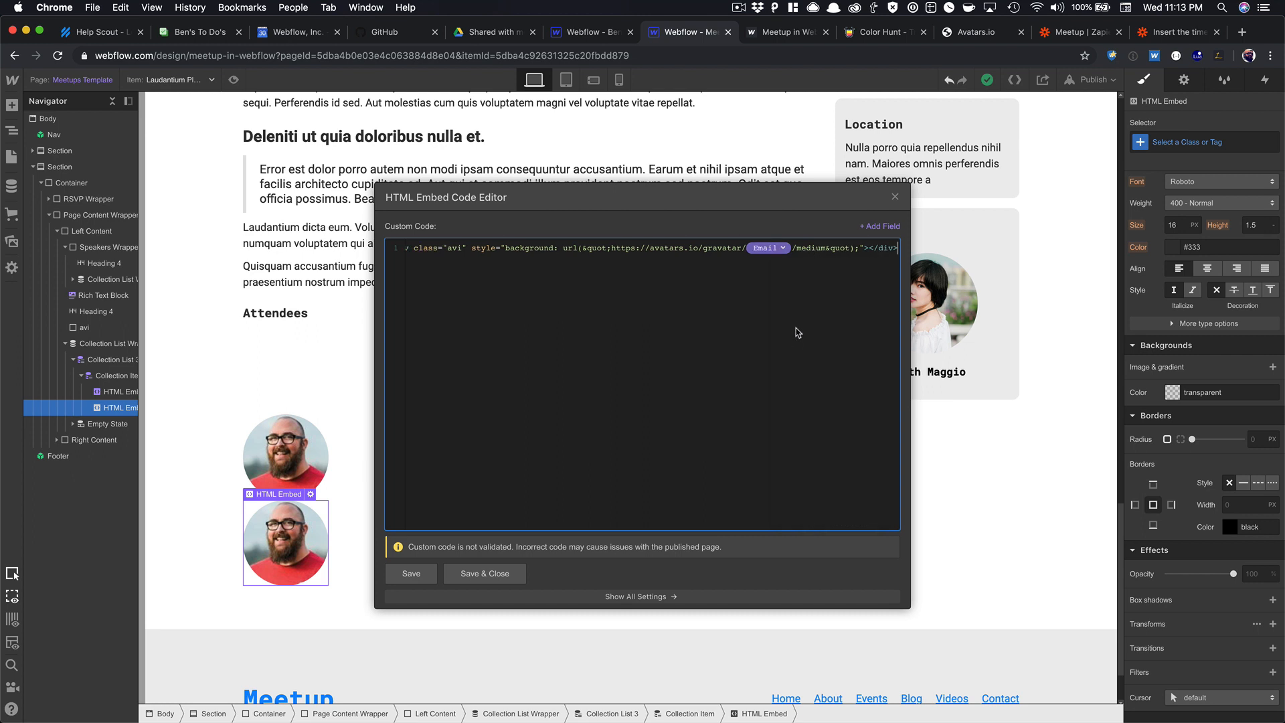
click(495, 574)
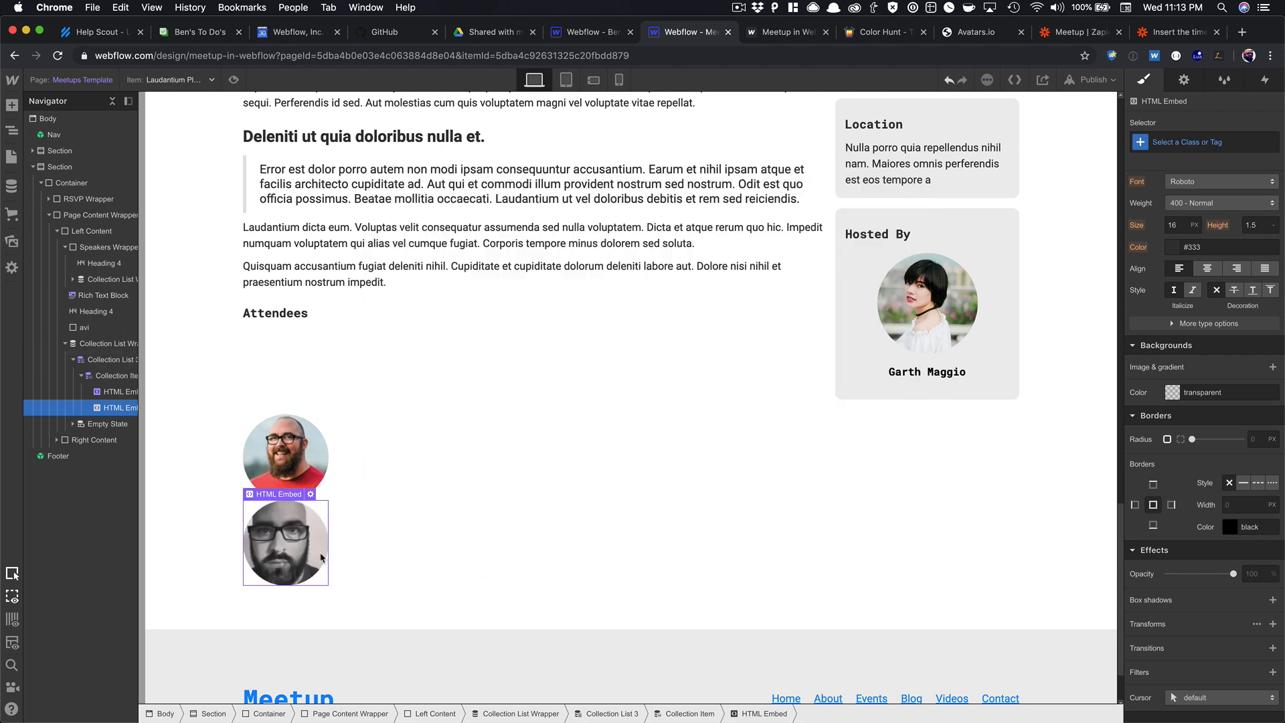
Paste a third copy of the avatar embed into the attendee item.
click(288, 587)
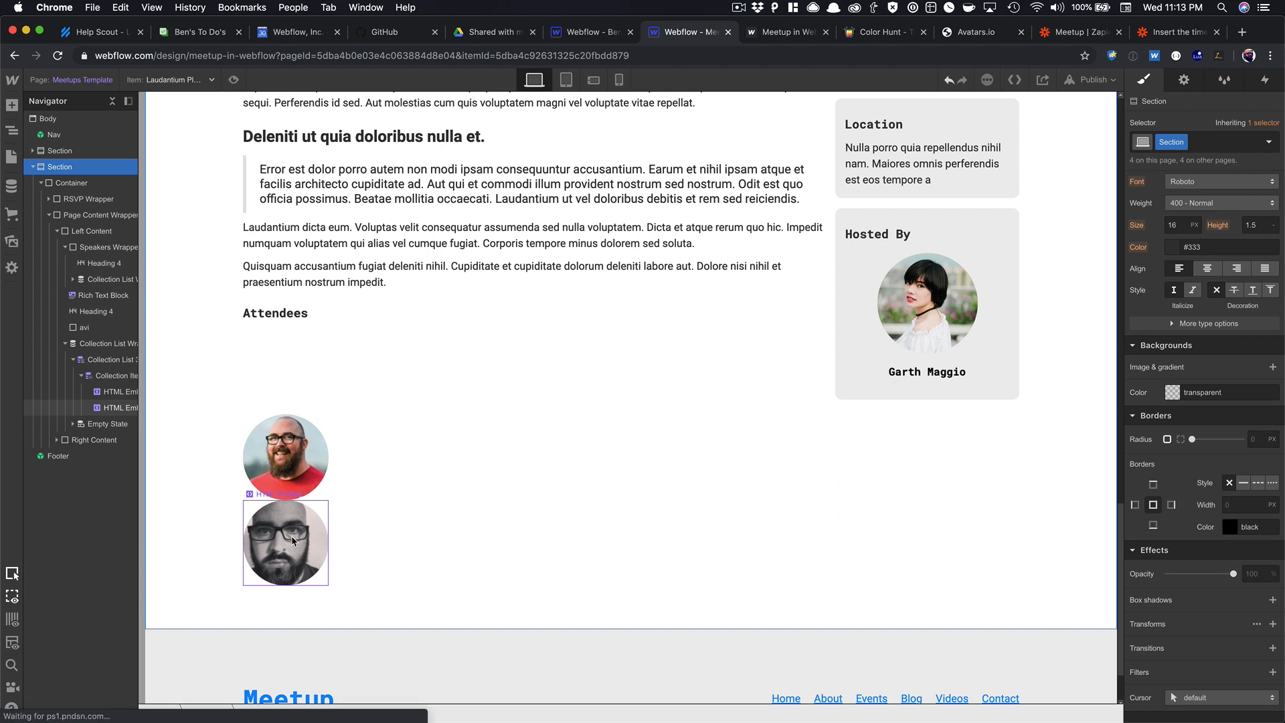
click(312, 534)
click(373, 516)
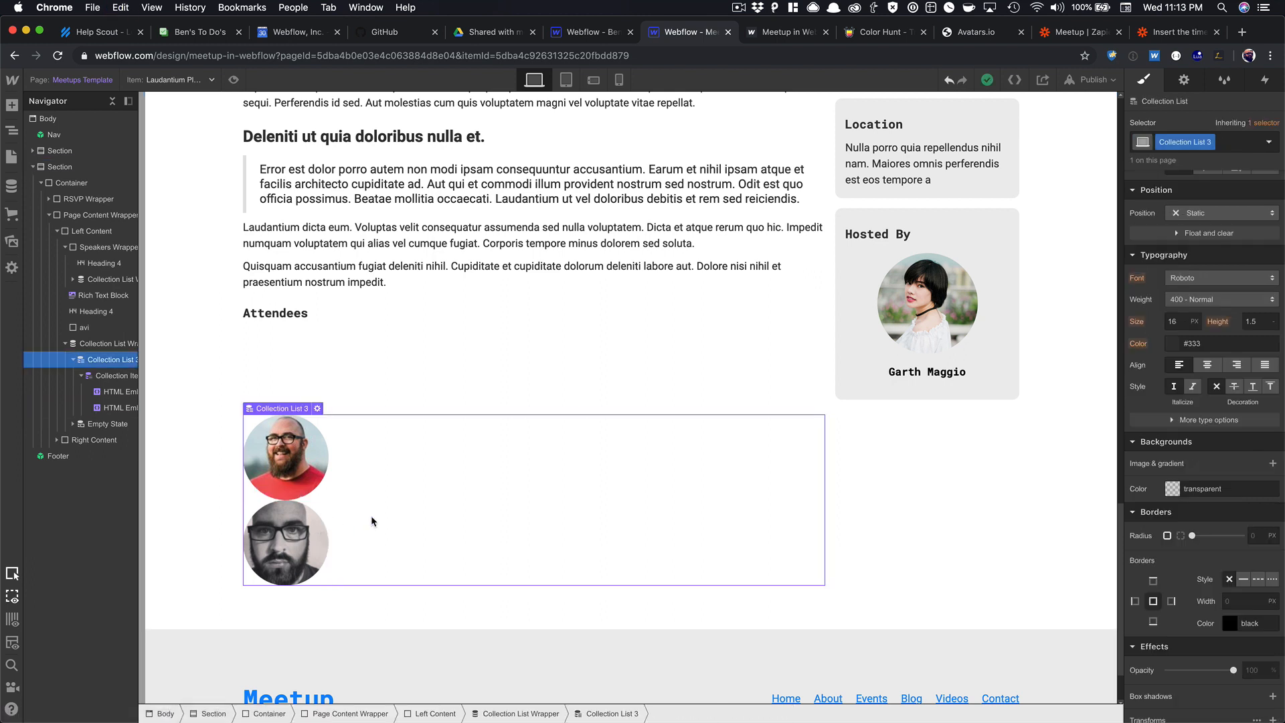
key(cmd+v)
click(327, 547)
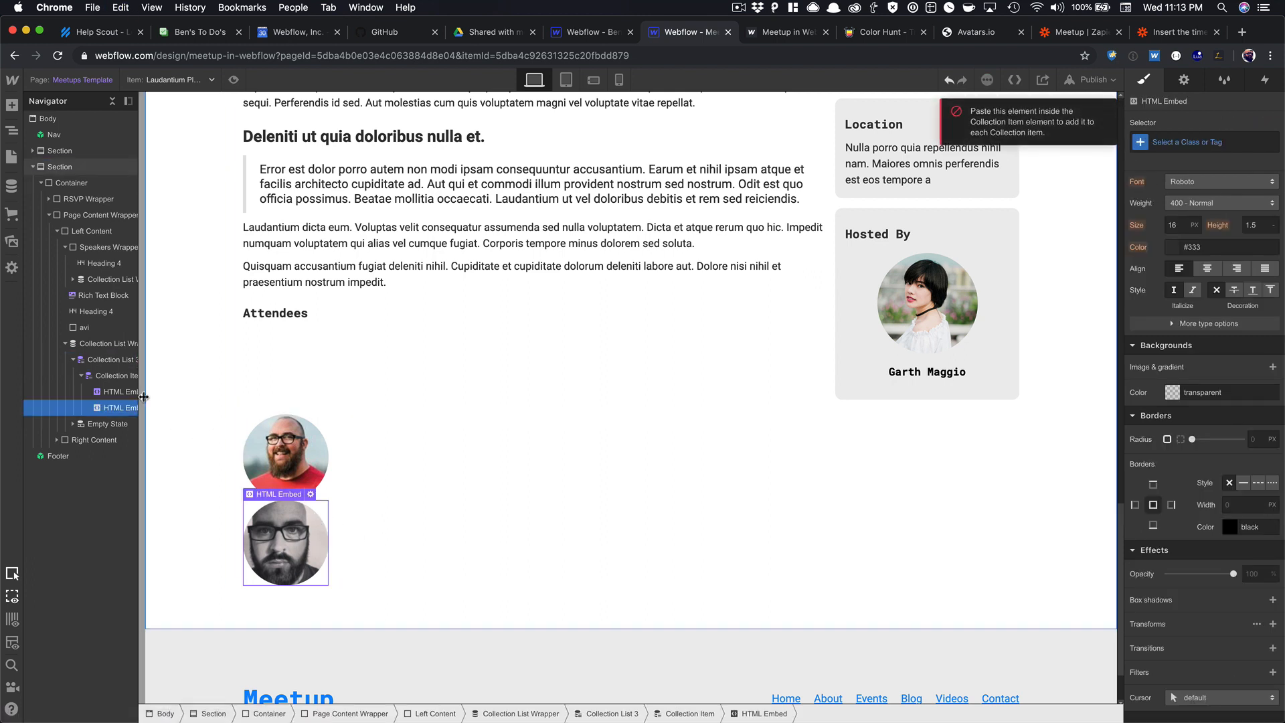
key(super+v)
scroll(301, 603, down, 1)
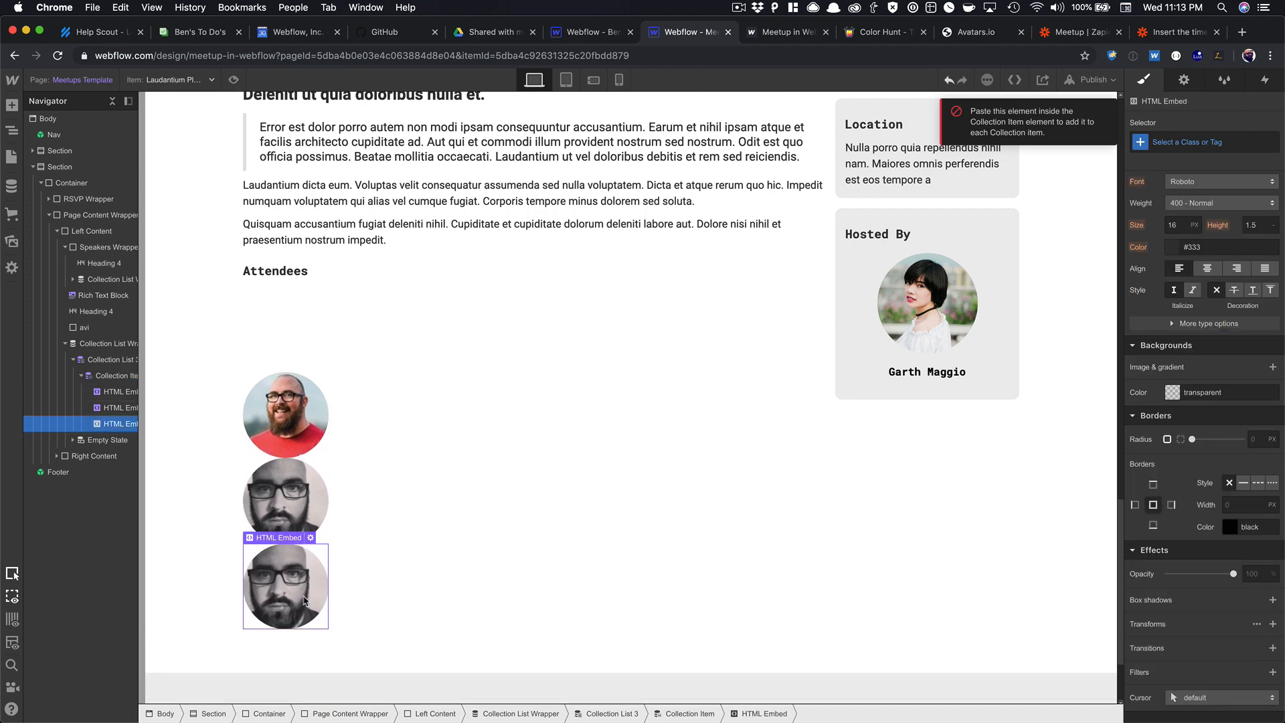
click(310, 539)
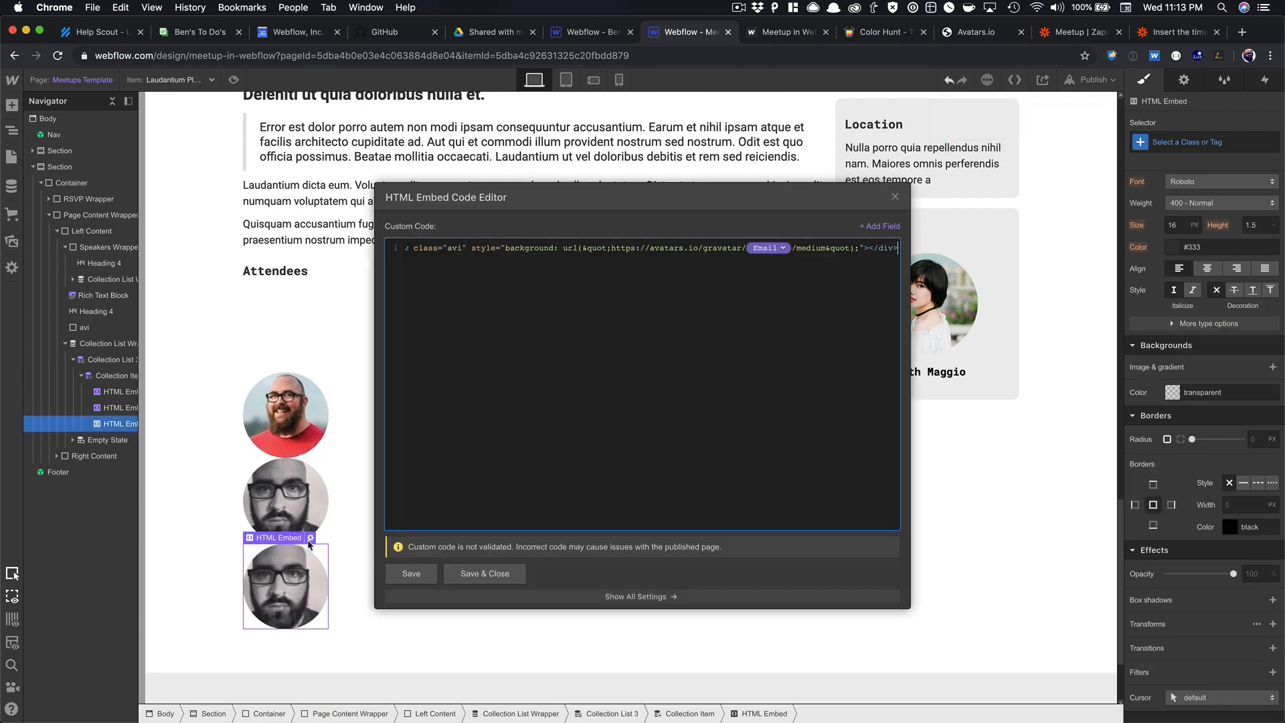
Replace the third embed's code with the GitHub avatar markup bound to the Github field.
click(608, 37)
double_click(815, 153)
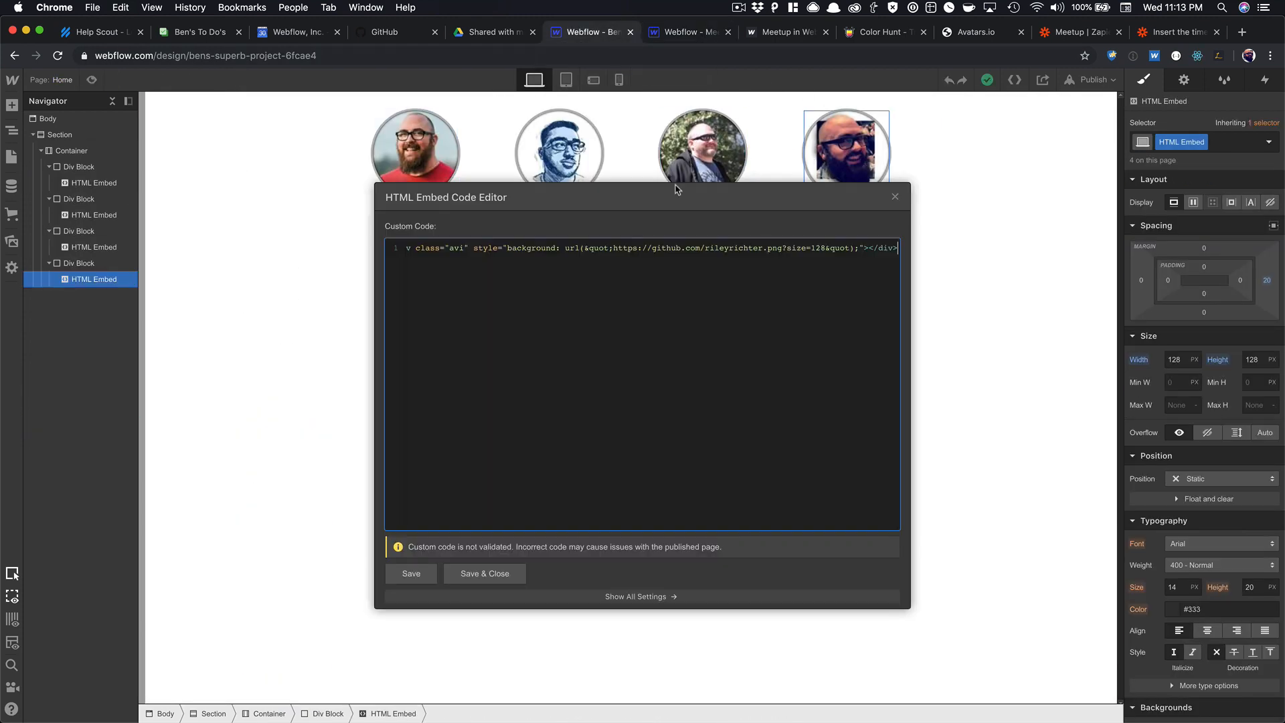
triple_click(585, 248)
key(super+c)
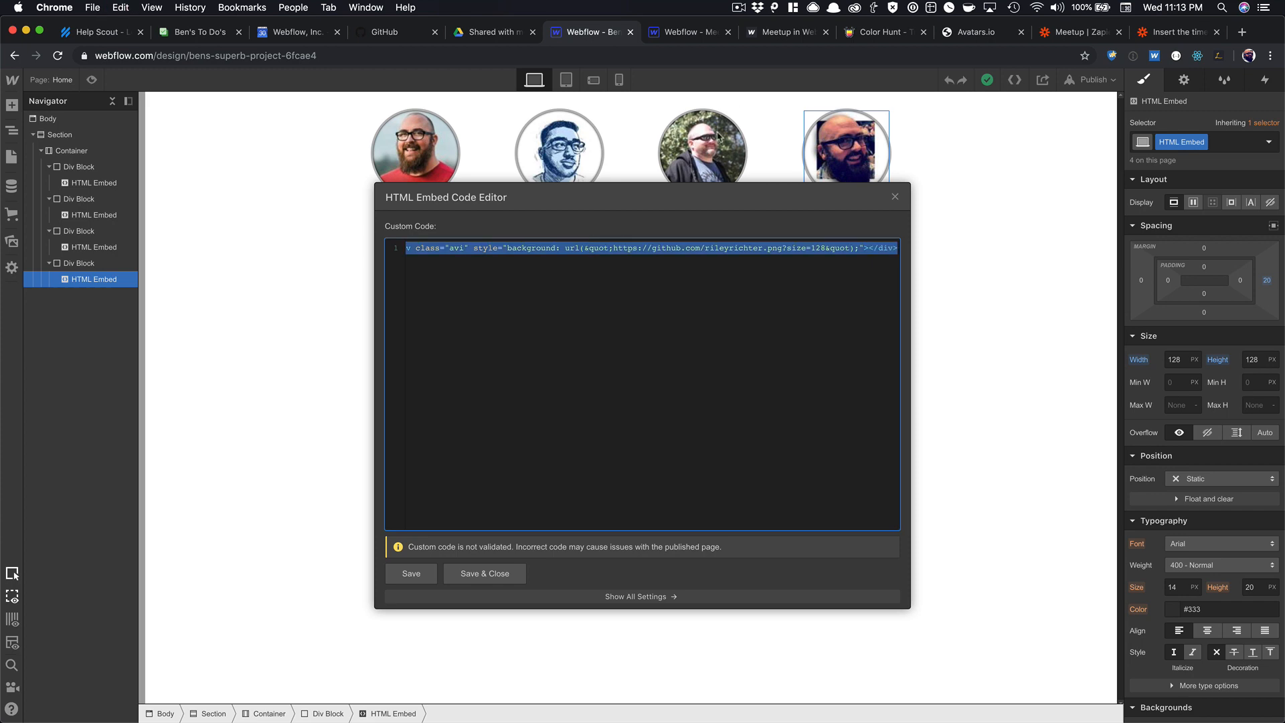
click(691, 37)
triple_click(573, 251)
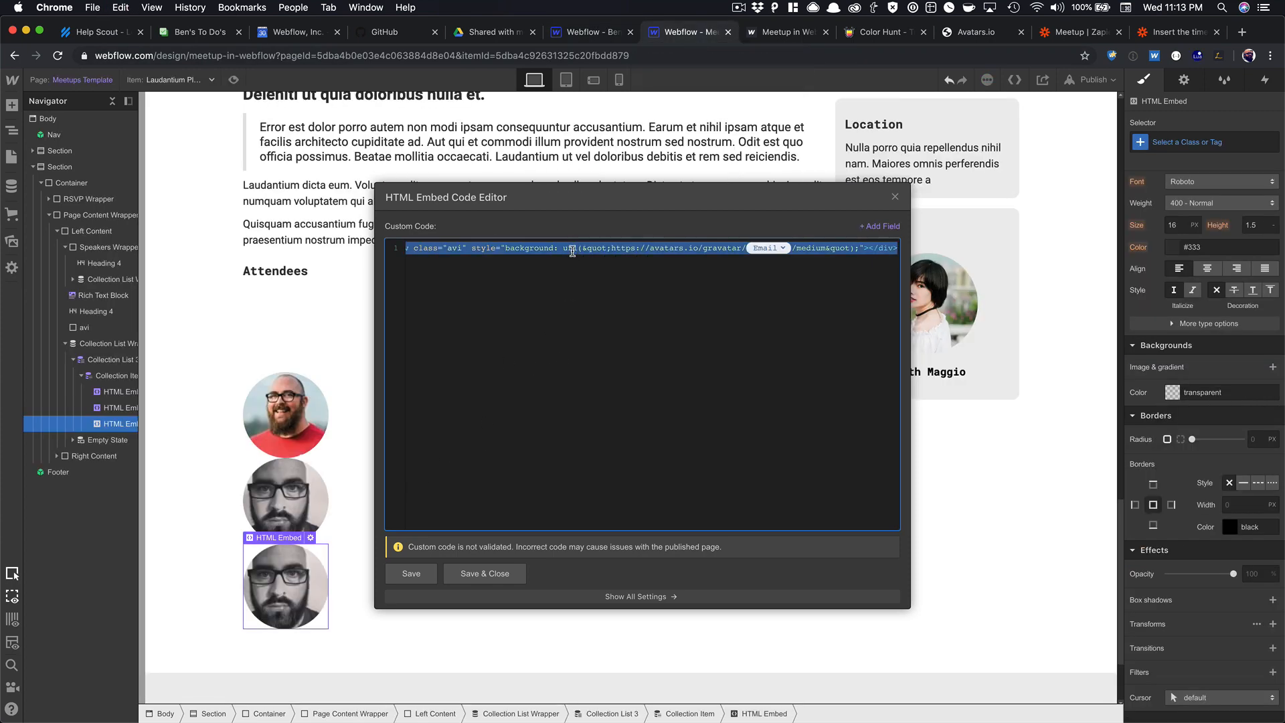
key(super+v)
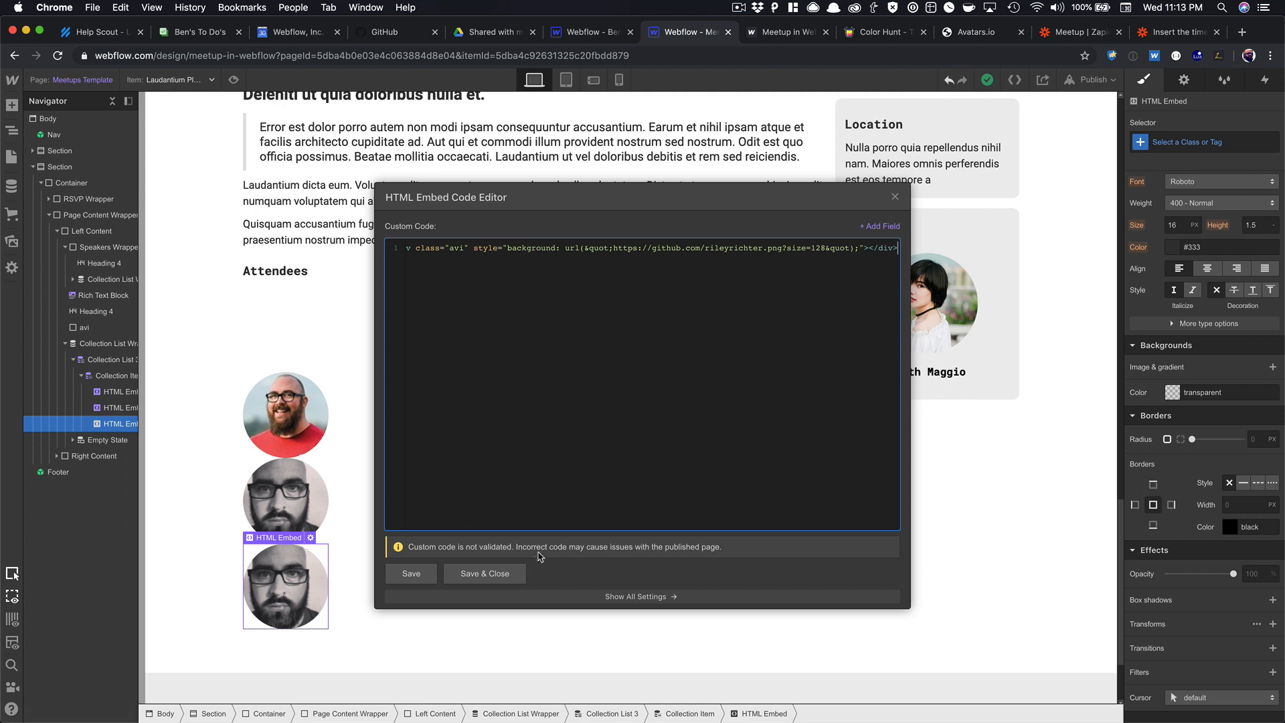
double_click(733, 247)
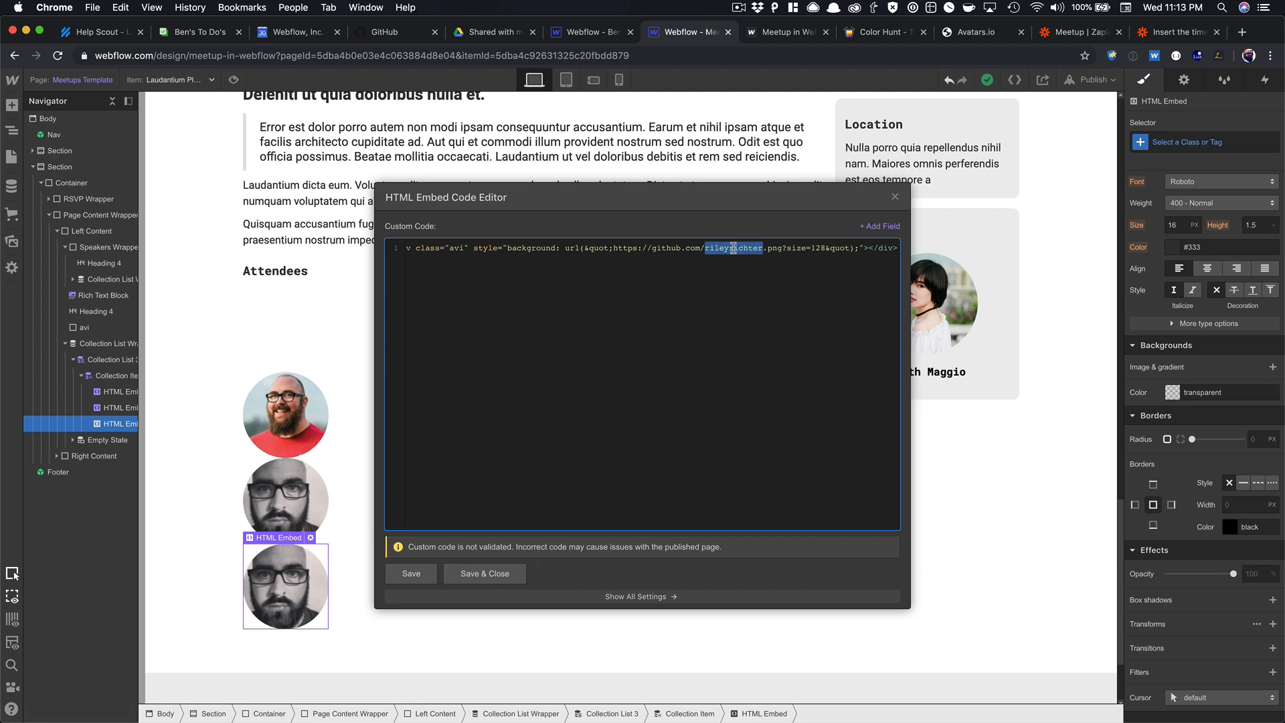
click(878, 223)
click(785, 296)
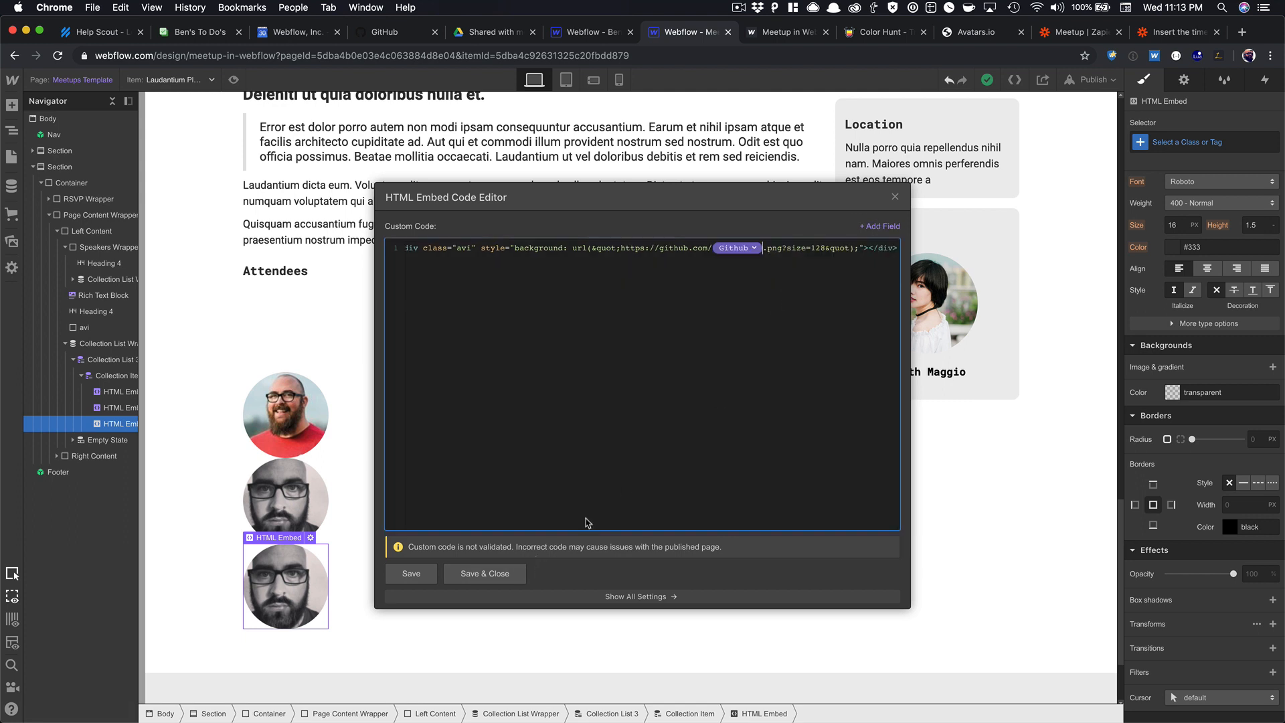
click(497, 574)
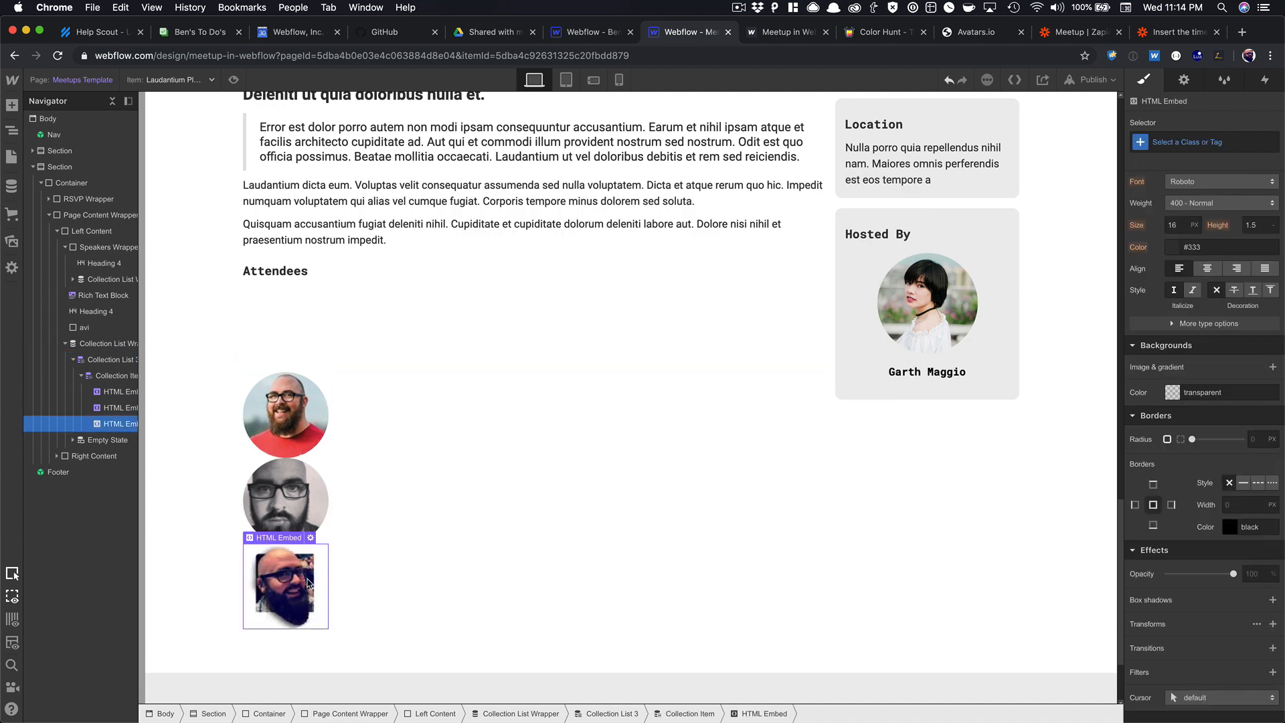
click(311, 402)
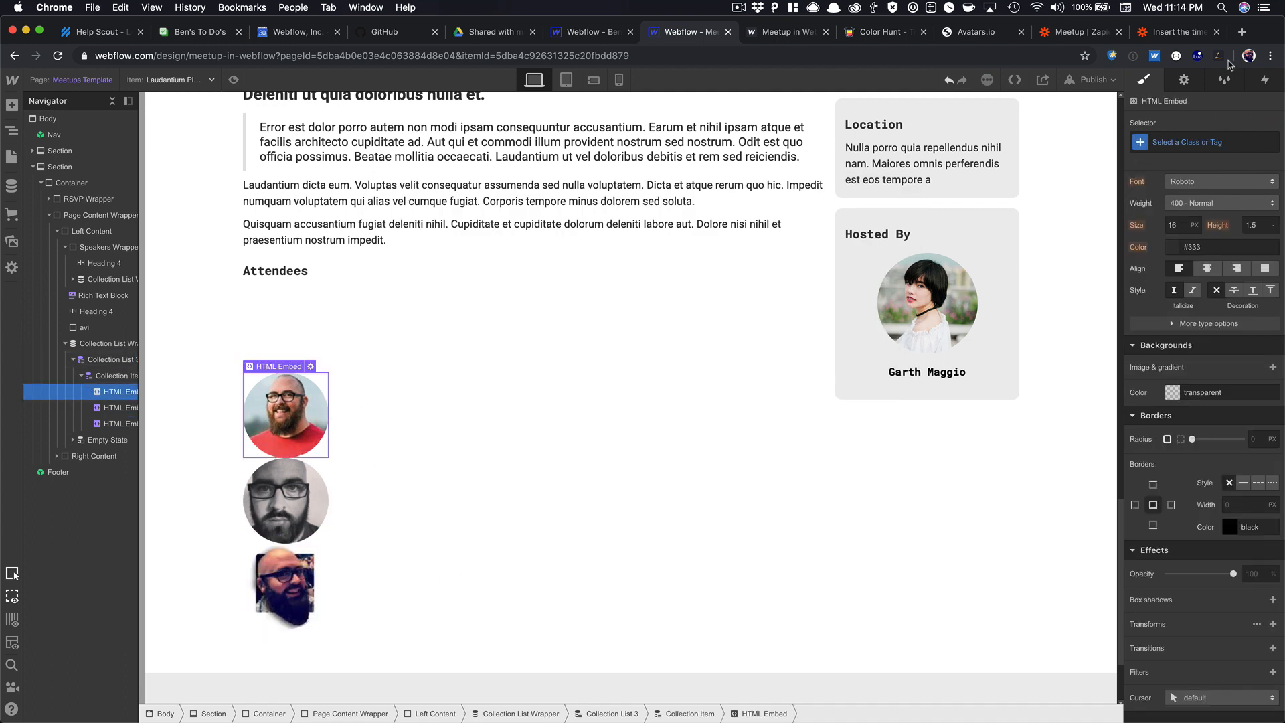
Show the first avatar embed only when the attendee's Twitter field is set.
click(1186, 82)
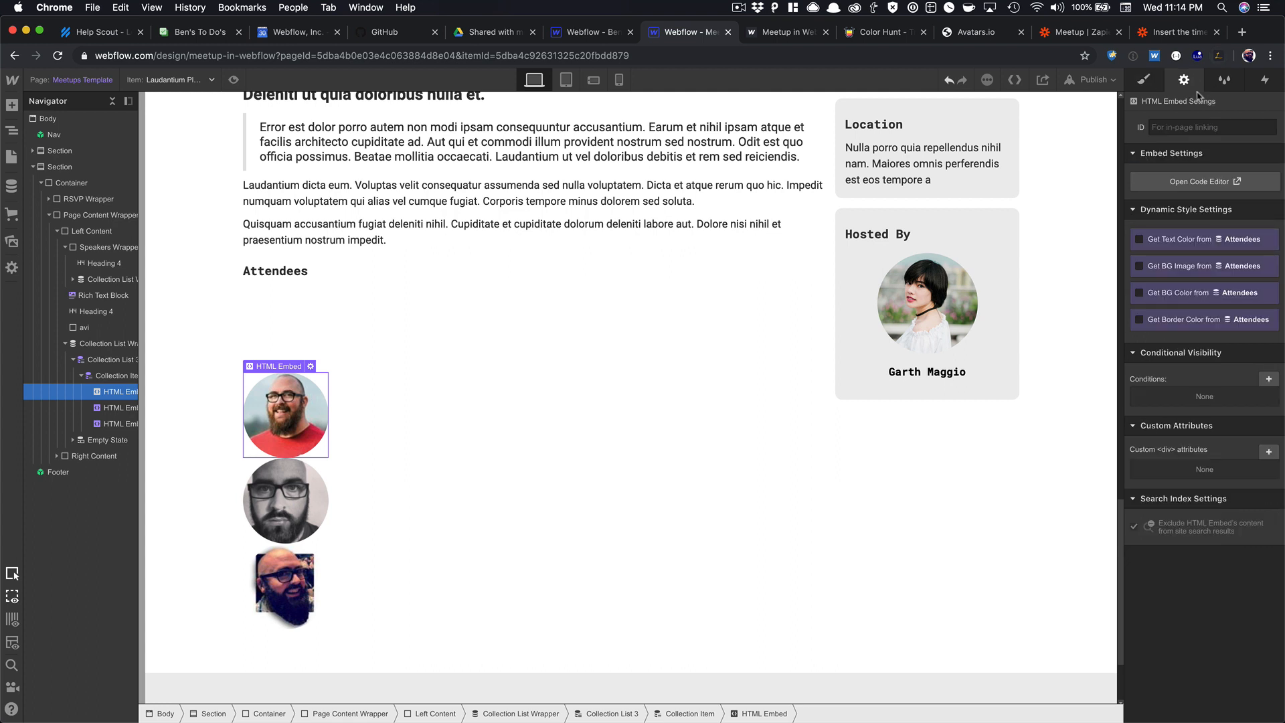
click(1267, 380)
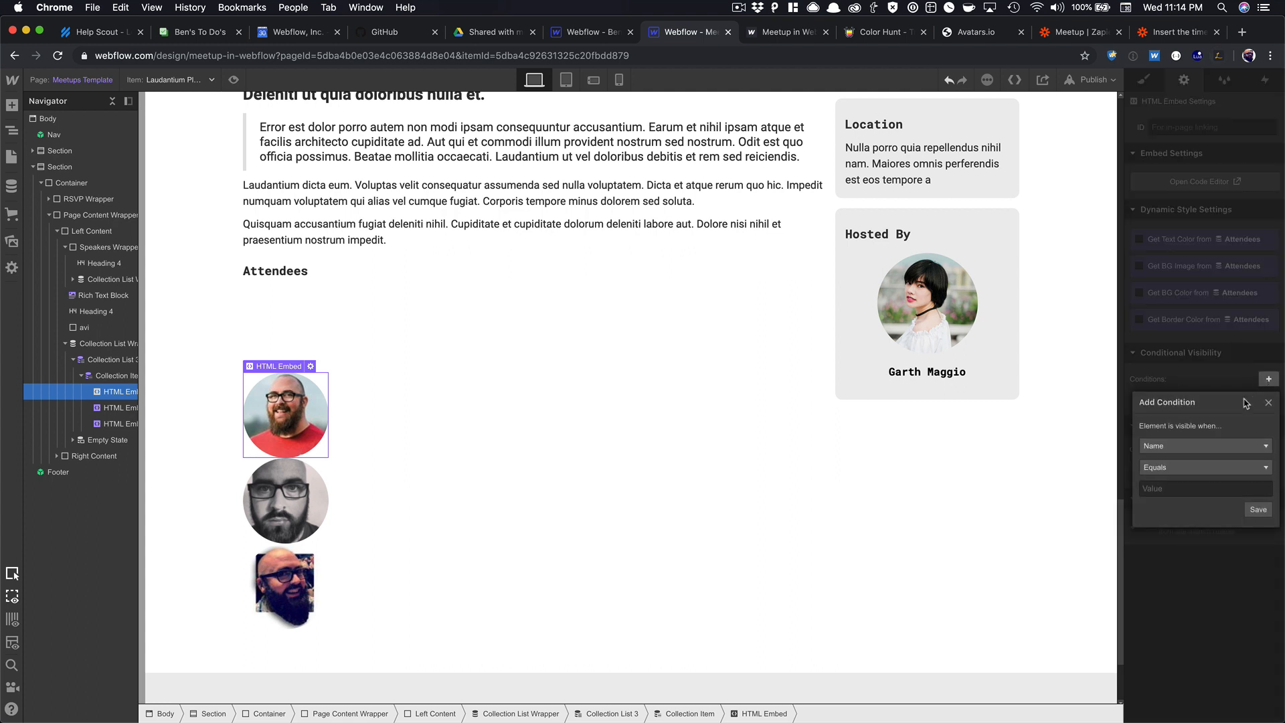
click(1208, 446)
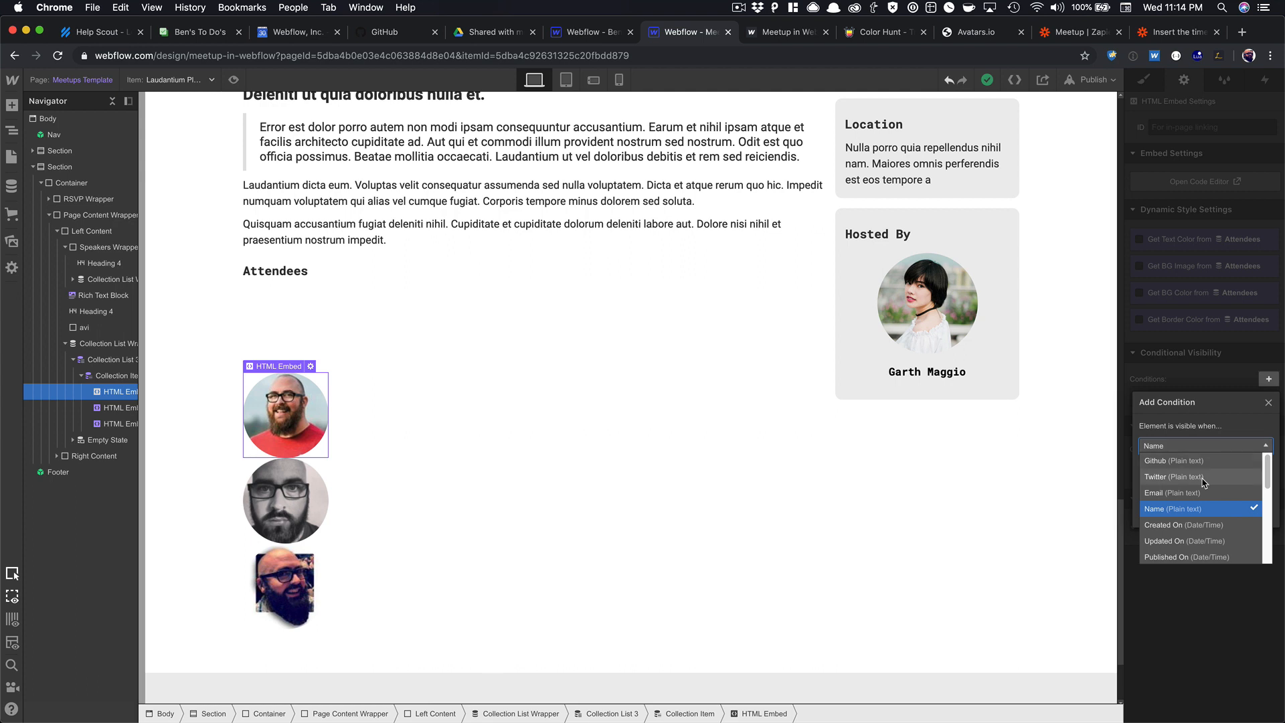
click(1200, 477)
click(1198, 467)
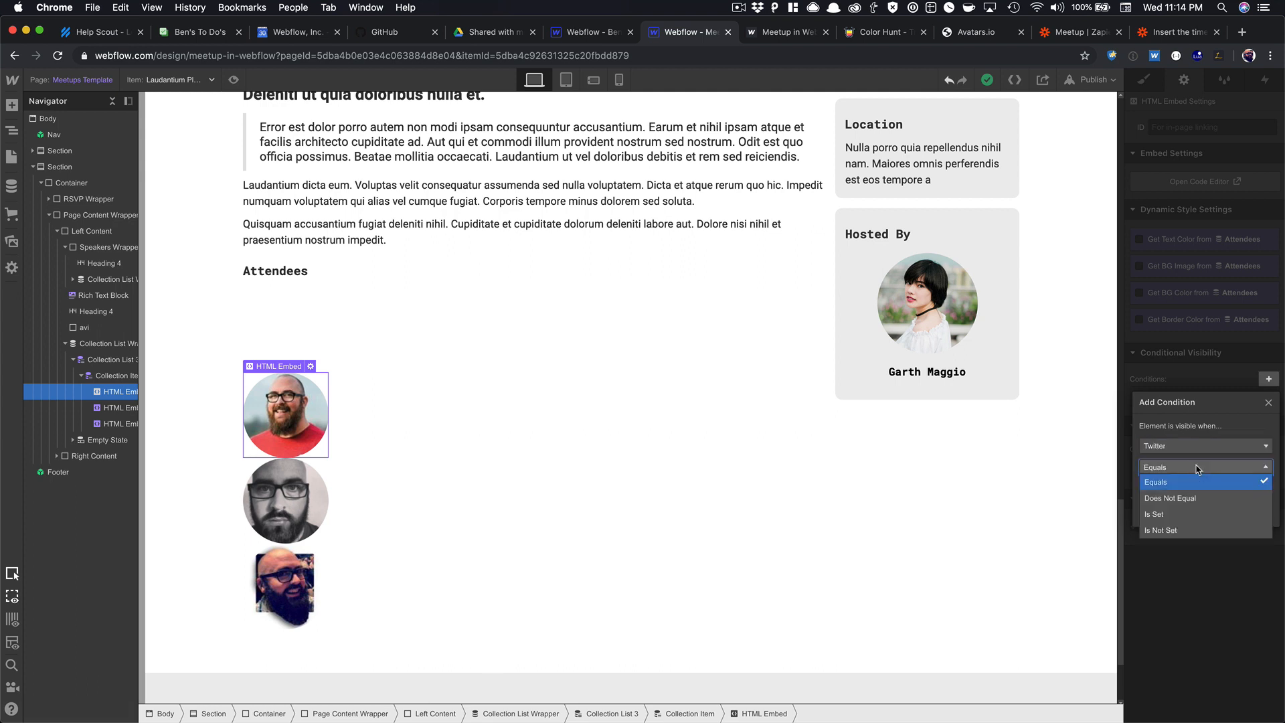
click(1188, 506)
click(1257, 495)
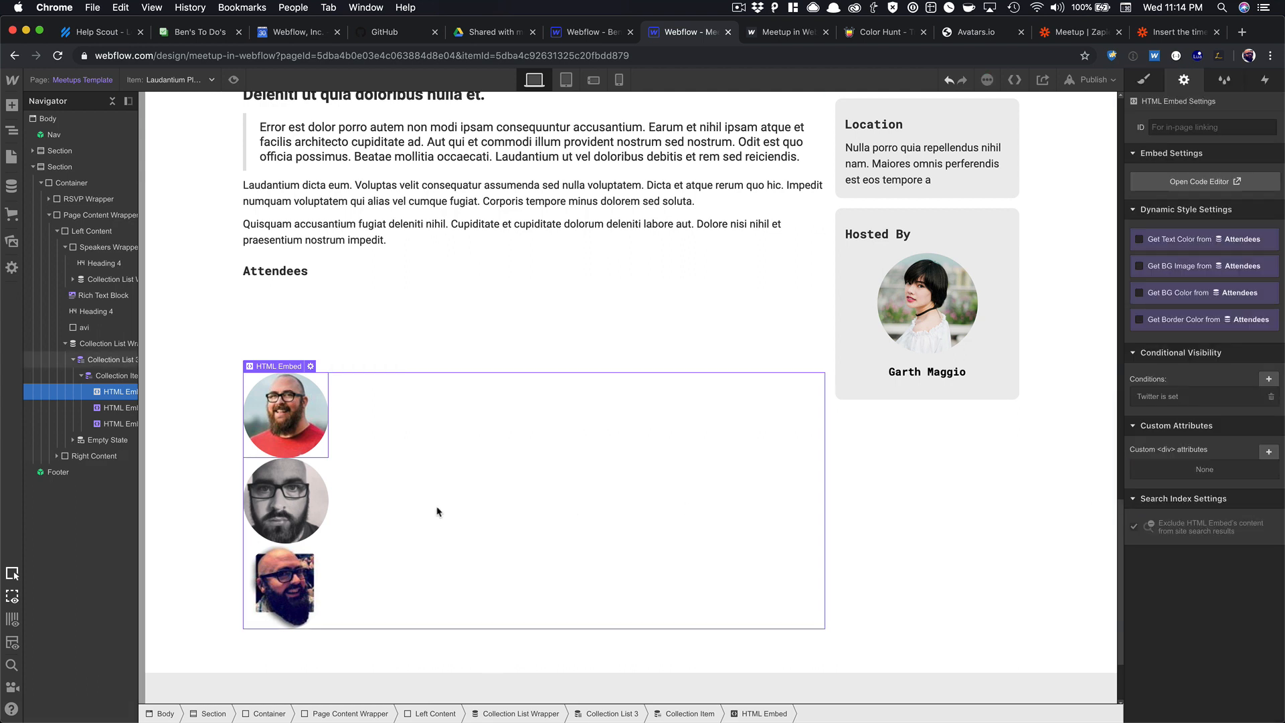
Show the second avatar embed only when the Email field is set.
click(319, 500)
click(1264, 378)
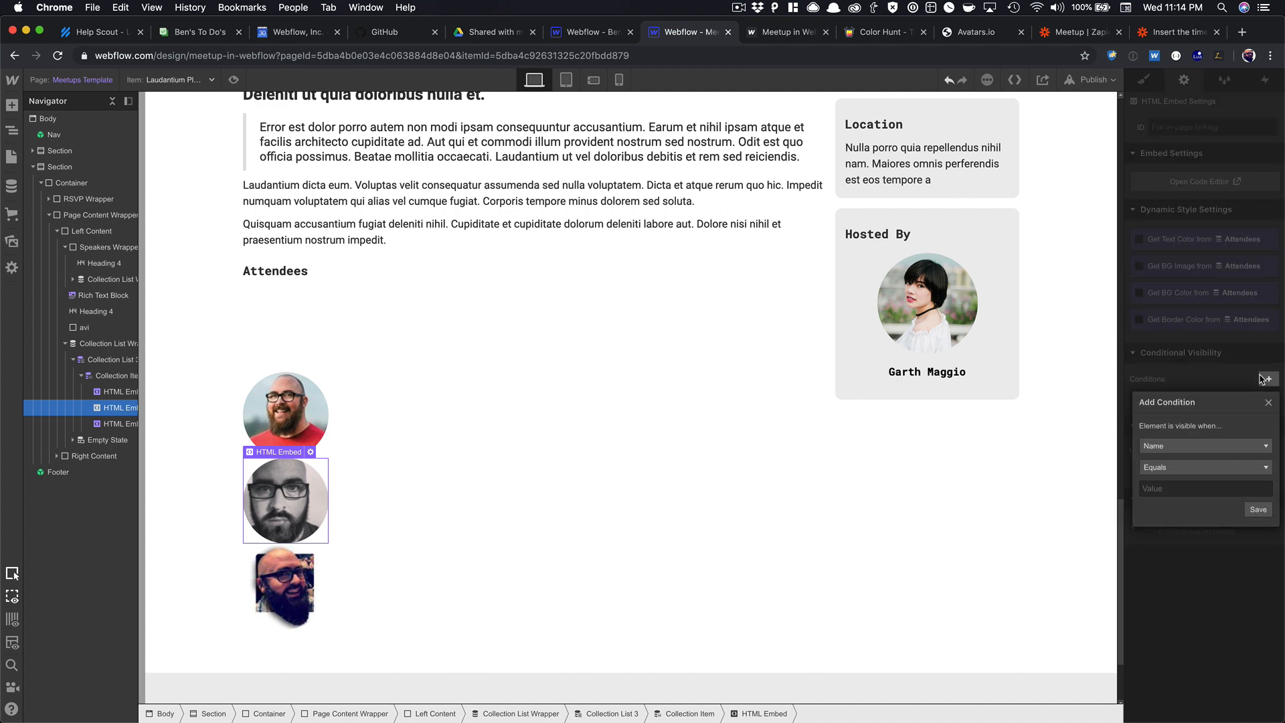
click(1205, 446)
click(1199, 495)
click(1198, 476)
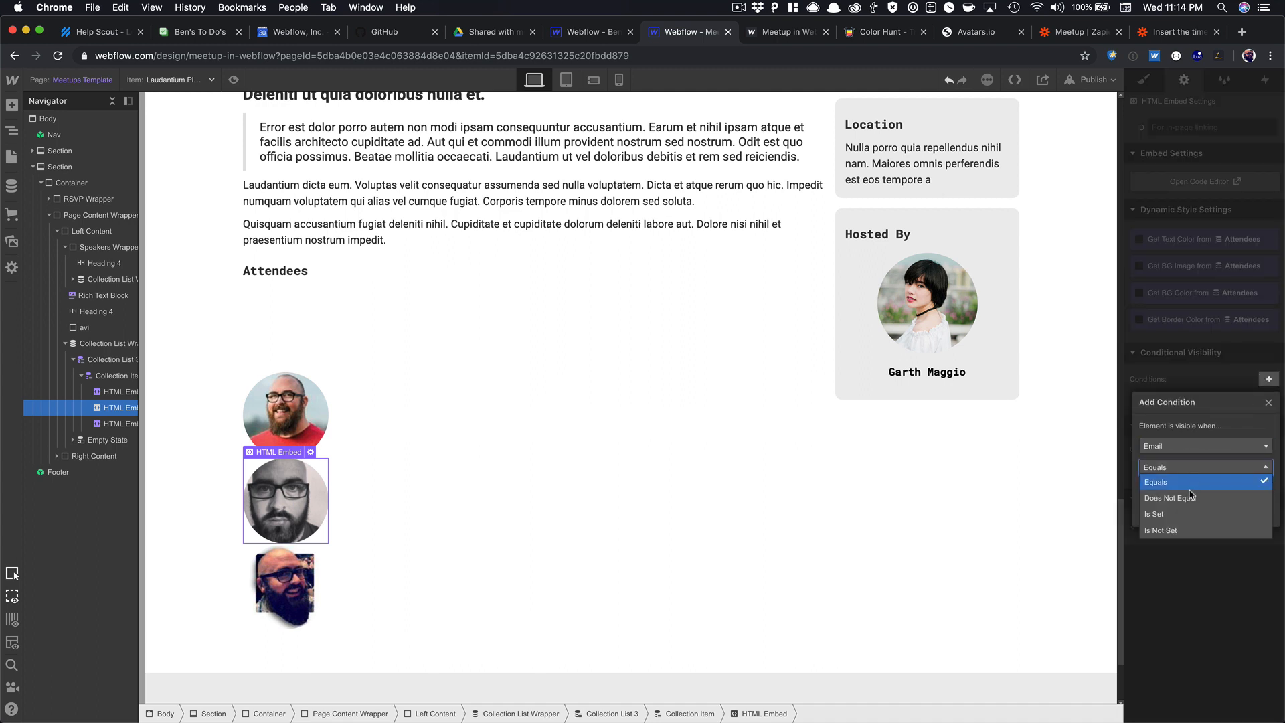
click(1193, 517)
click(1258, 494)
Show the third avatar embed only when the Github field is set.
click(304, 561)
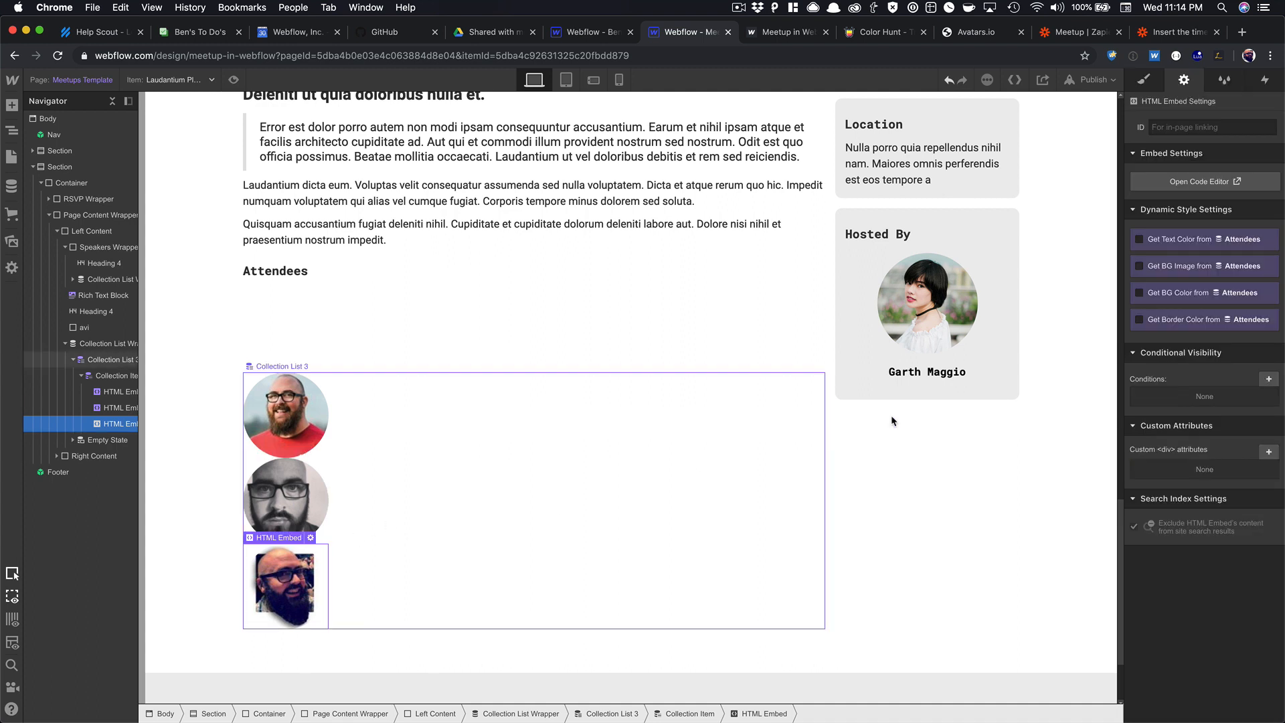
click(1270, 379)
click(1195, 467)
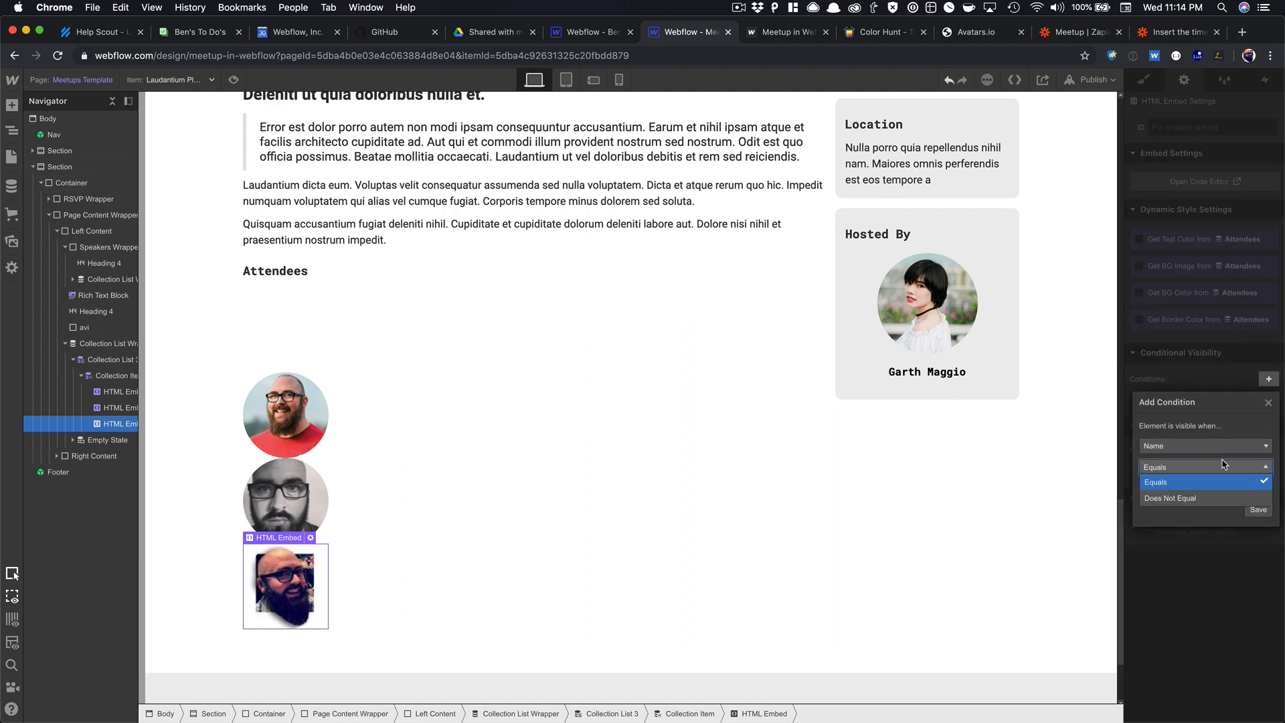
click(1195, 446)
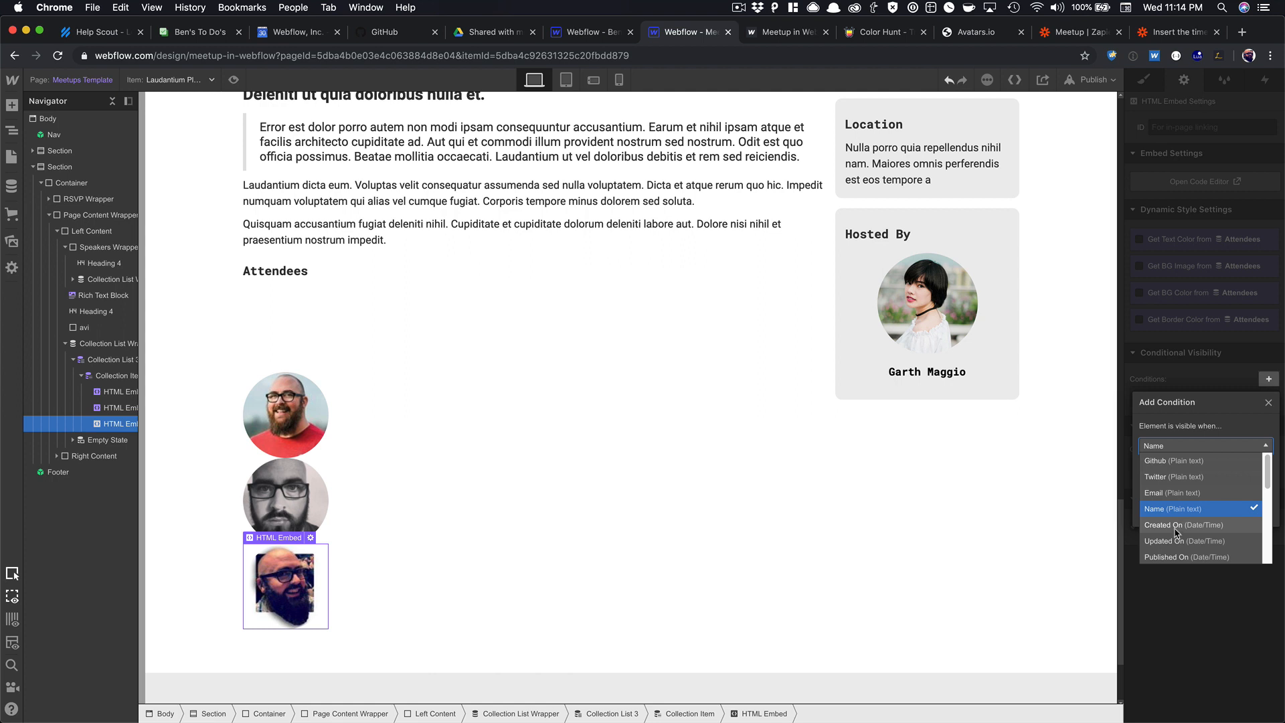
click(1170, 460)
click(1182, 467)
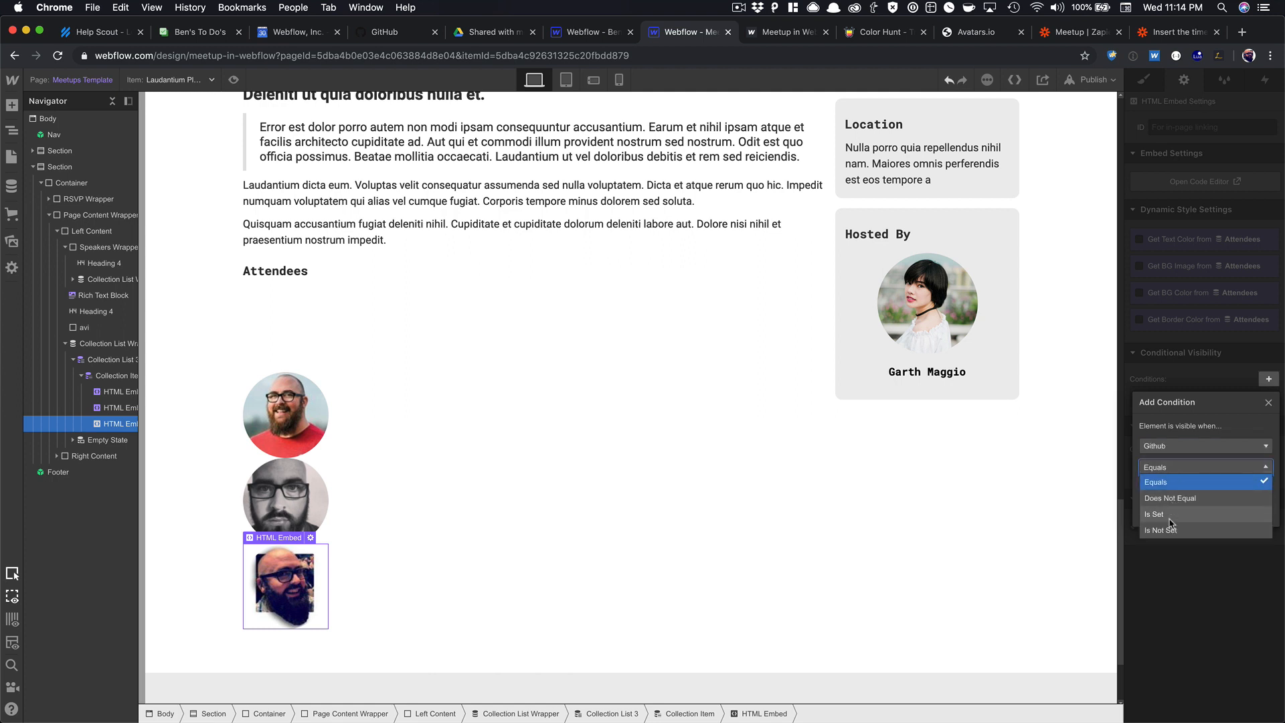
click(1169, 516)
click(1258, 498)
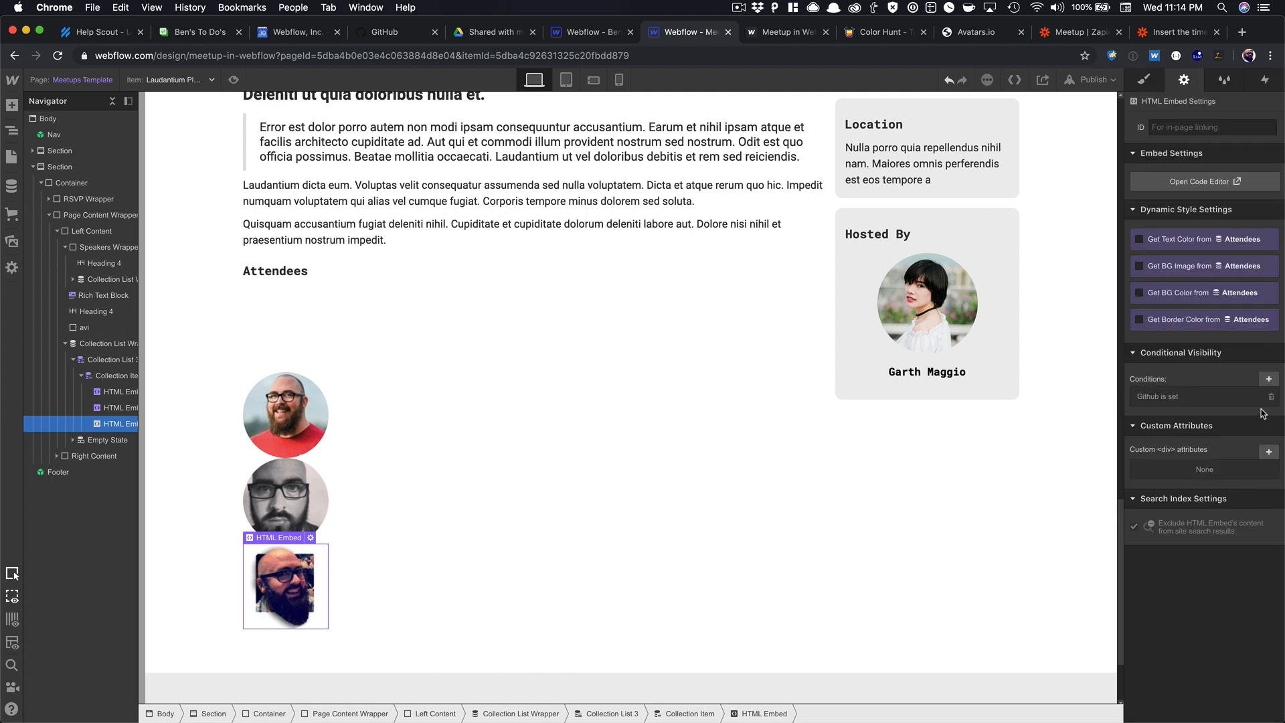
click(275, 442)
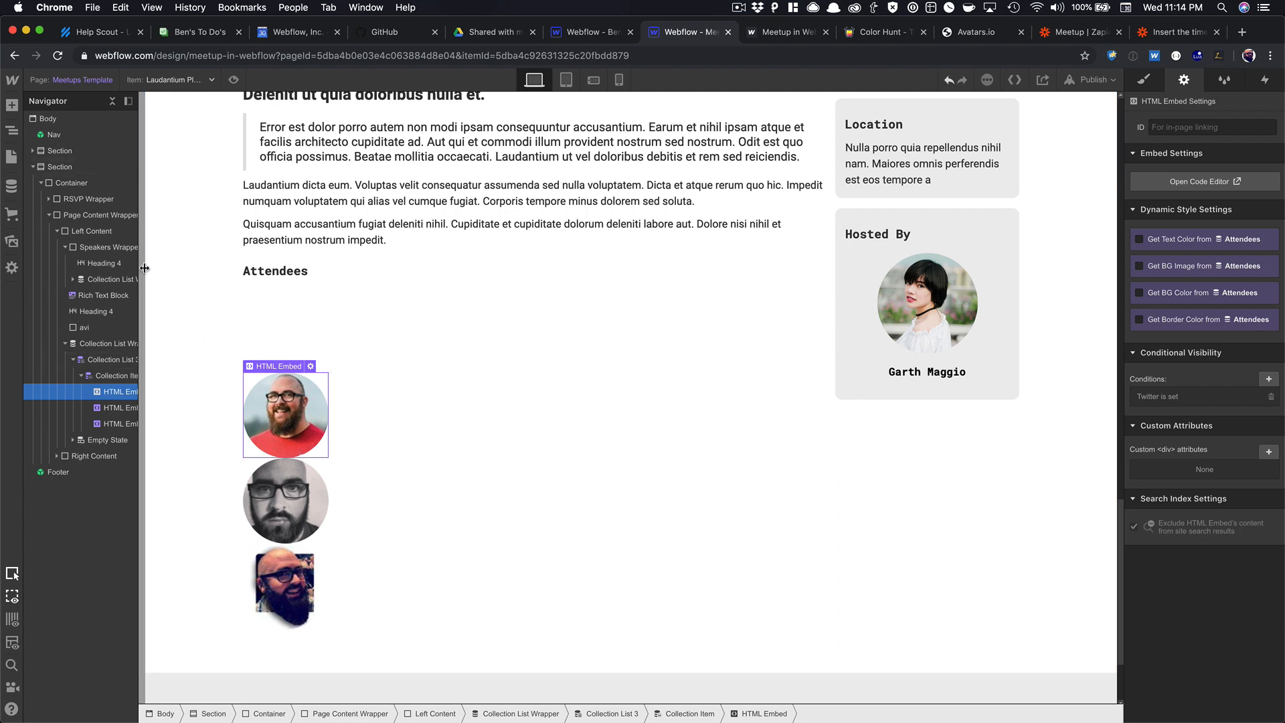
Clear the test attendee's Twitter and Email values in the CMS and save the entry.
click(11, 185)
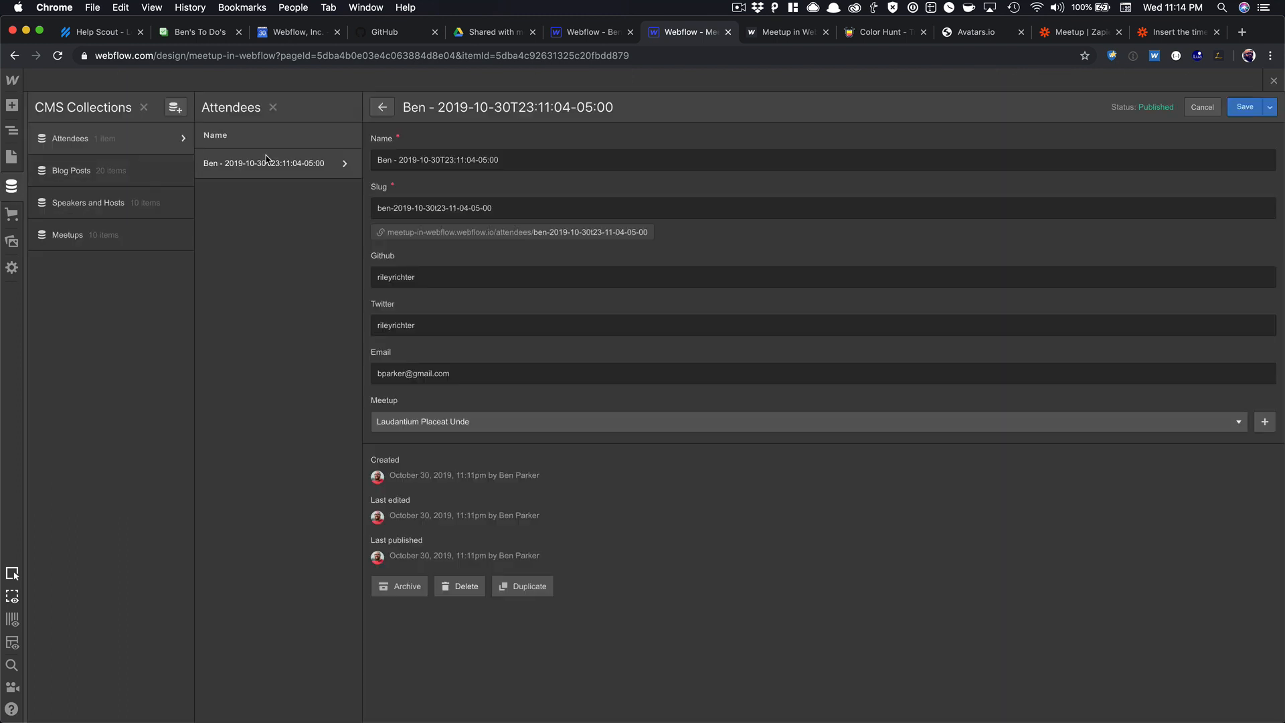
double_click(397, 324)
key(BackSpace)
double_click(422, 372)
key(BackSpace)
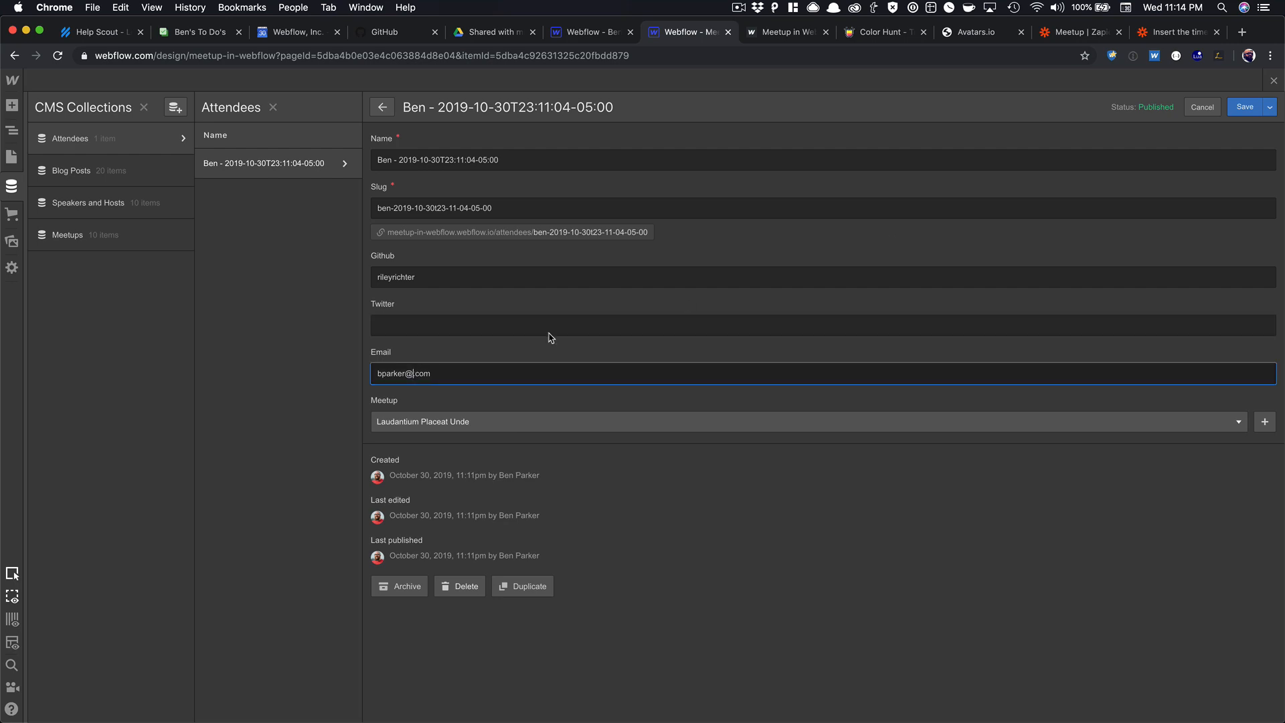
triple_click(394, 382)
key(BackSpace)
click(1245, 107)
Return to the canvas, select the avatar embed and preview the page.
click(1274, 81)
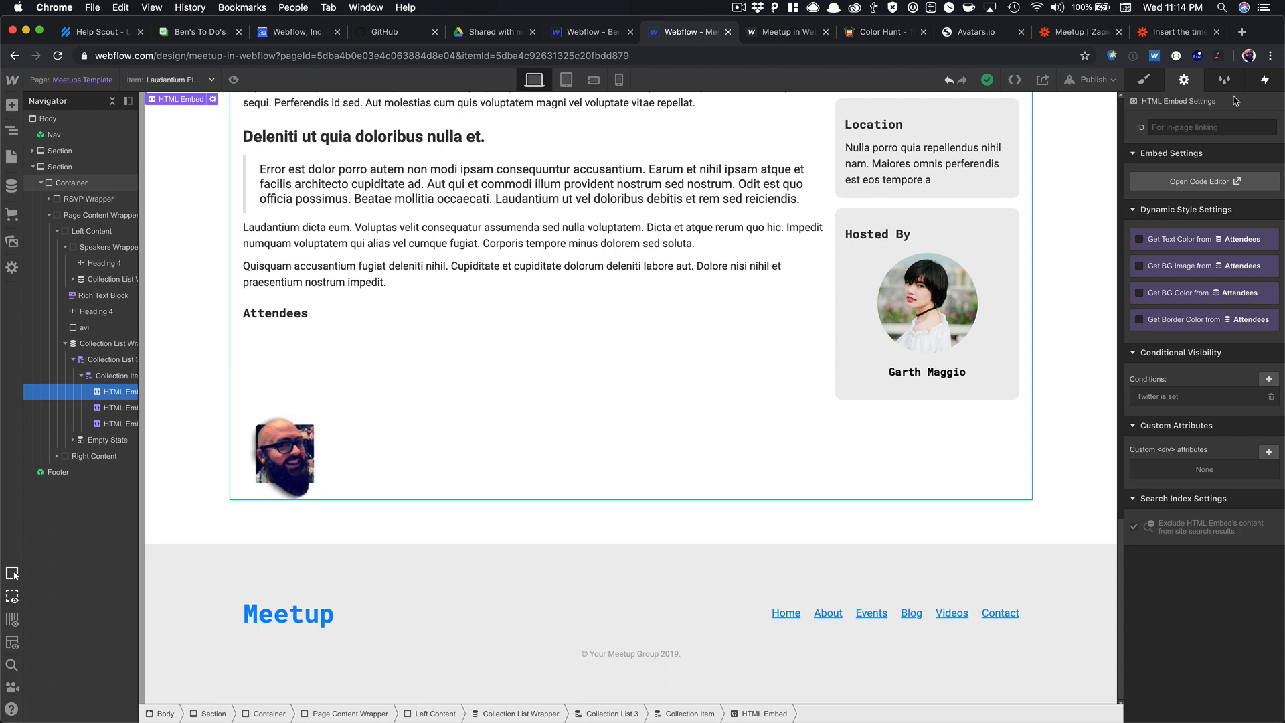
click(292, 445)
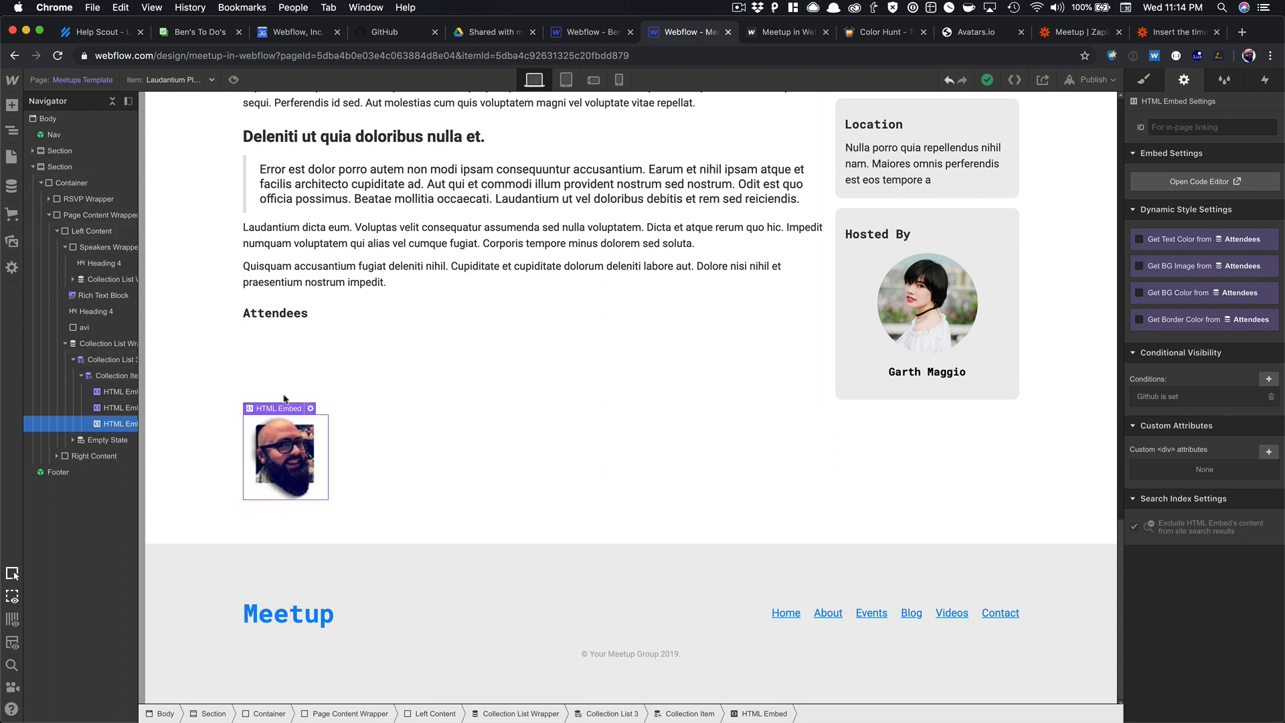
click(233, 79)
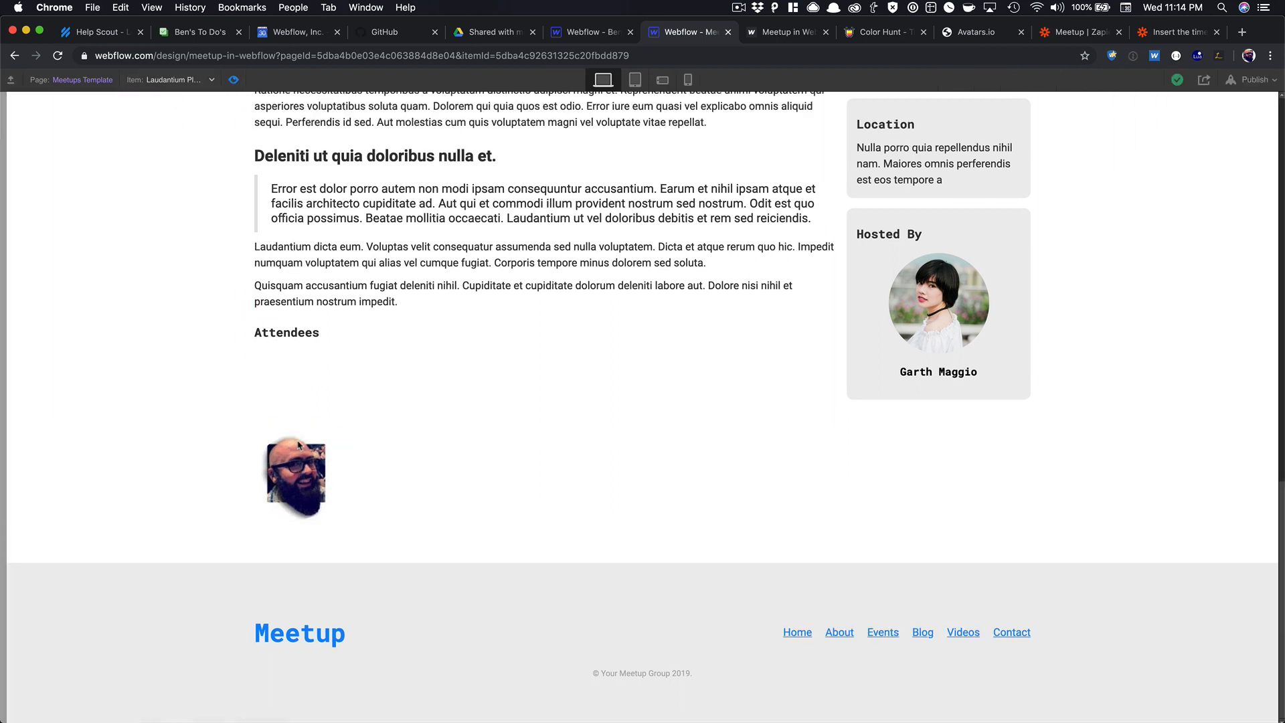
Delete the empty avi box above the avatar and preview the result.
click(237, 80)
click(277, 408)
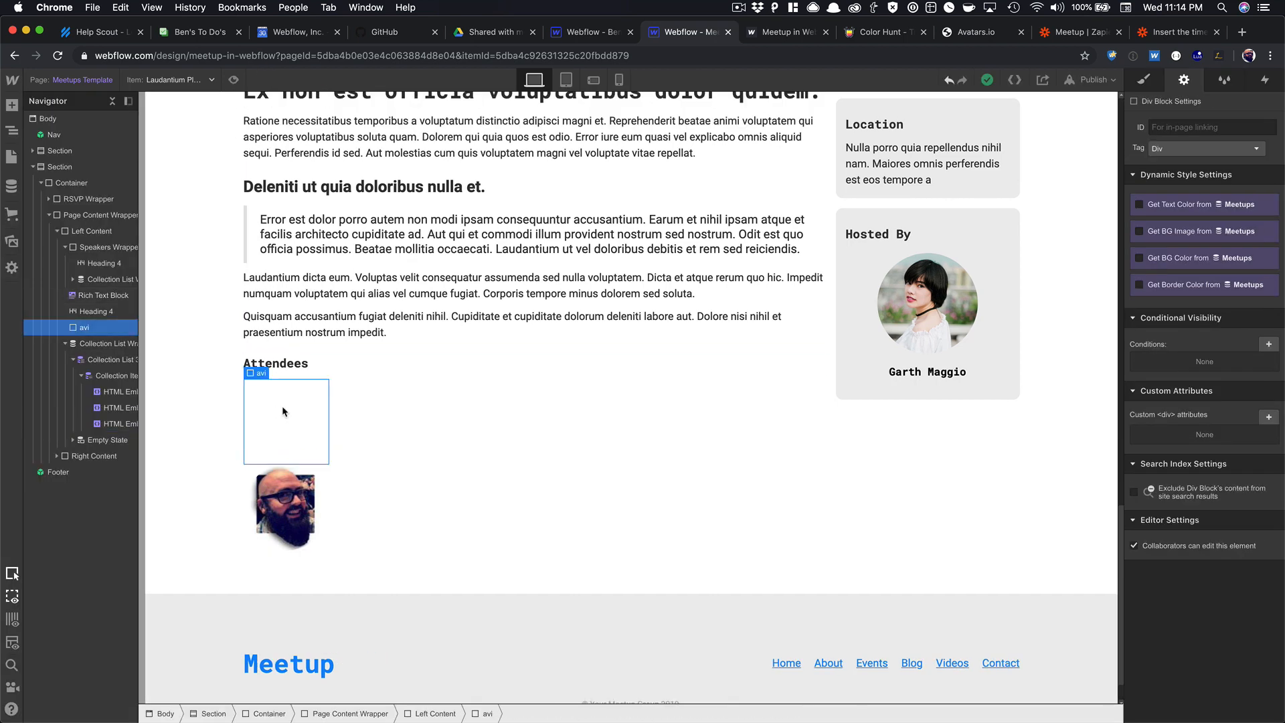
key(Delete)
click(234, 80)
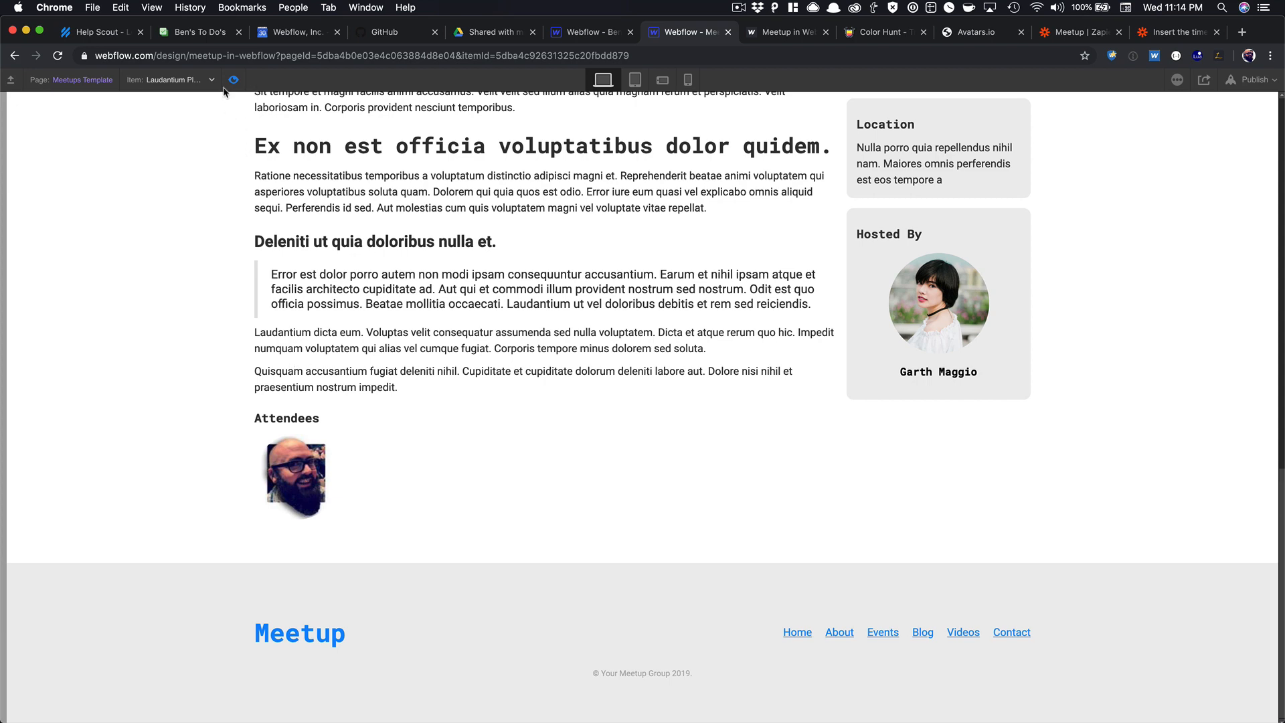
Inspect the avatar HTML Embed's custom code and close it unchanged.
click(234, 80)
click(279, 495)
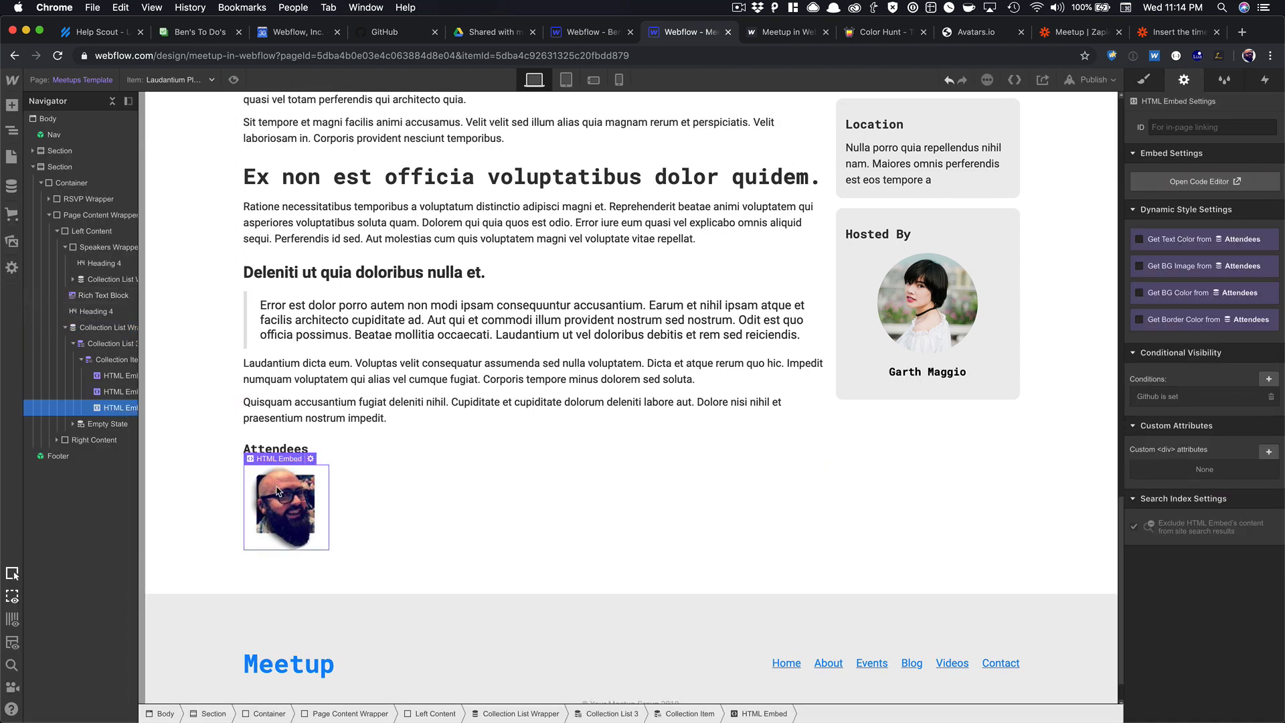
click(311, 458)
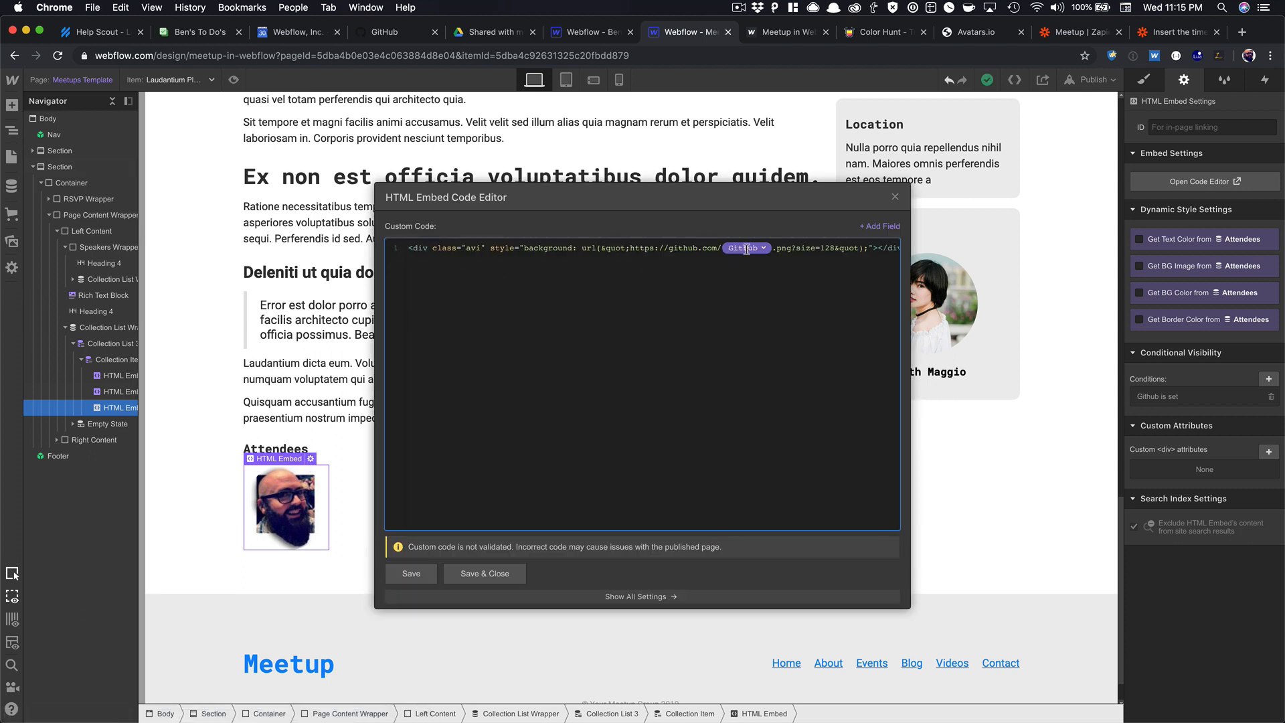
click(895, 198)
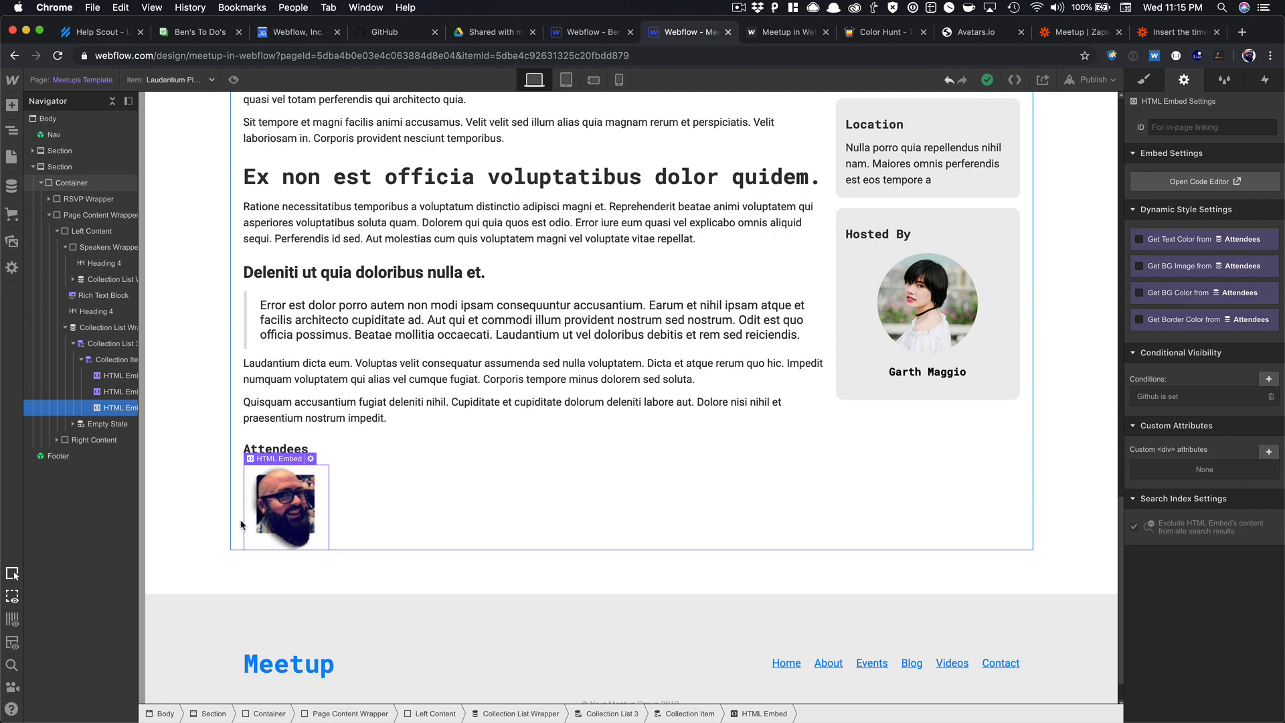
scroll(332, 494, up, 5)
scroll(330, 495, down, 6)
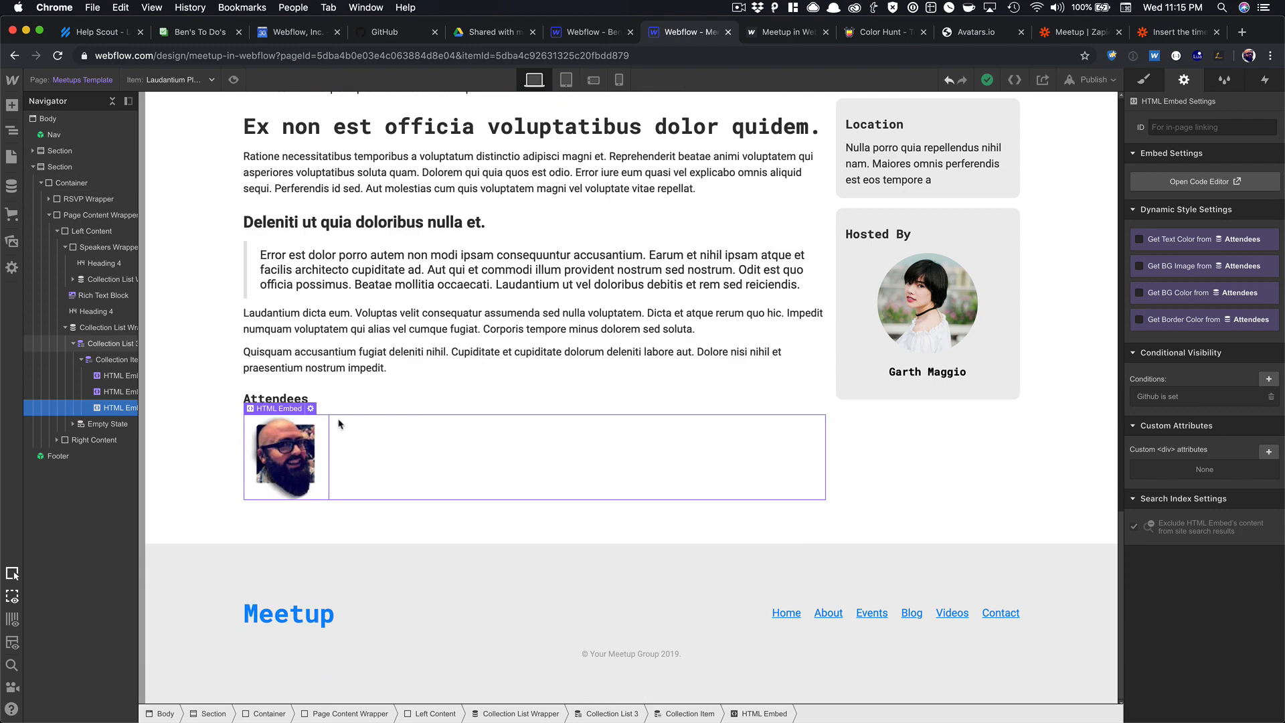
scroll(339, 422, up, 20)
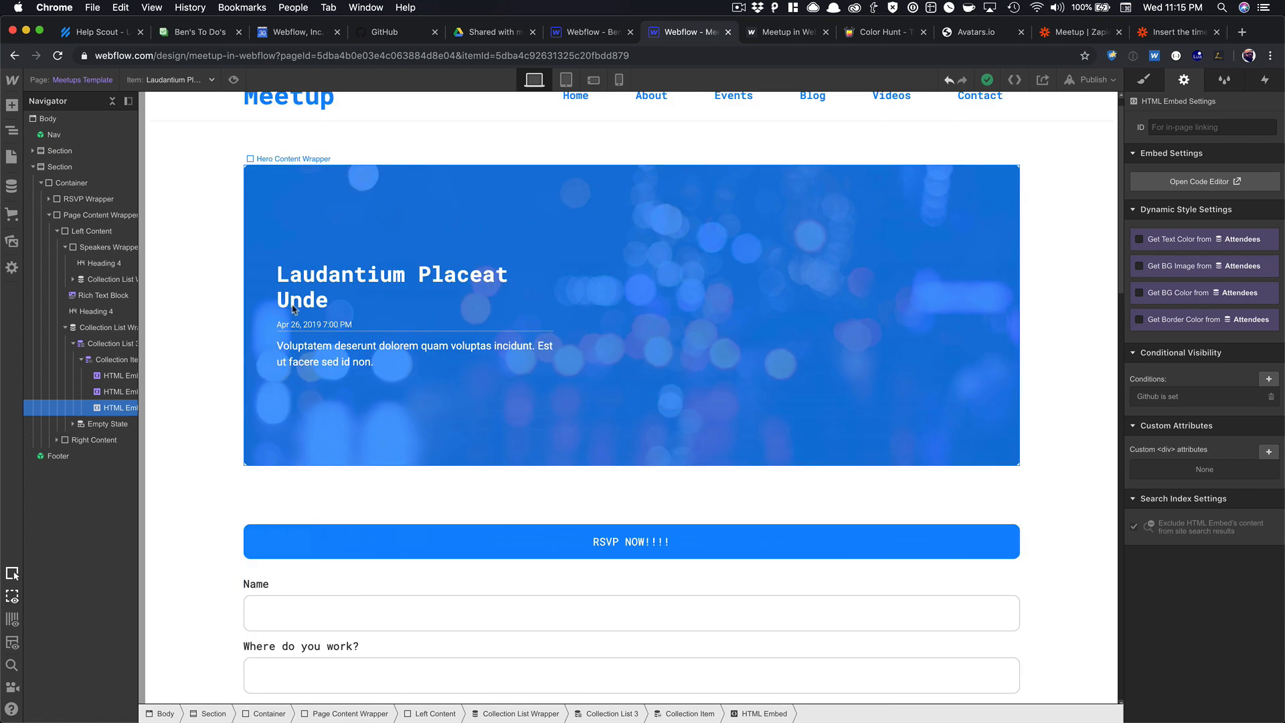
key(super+shift+p)
scroll(402, 201, down, 6)
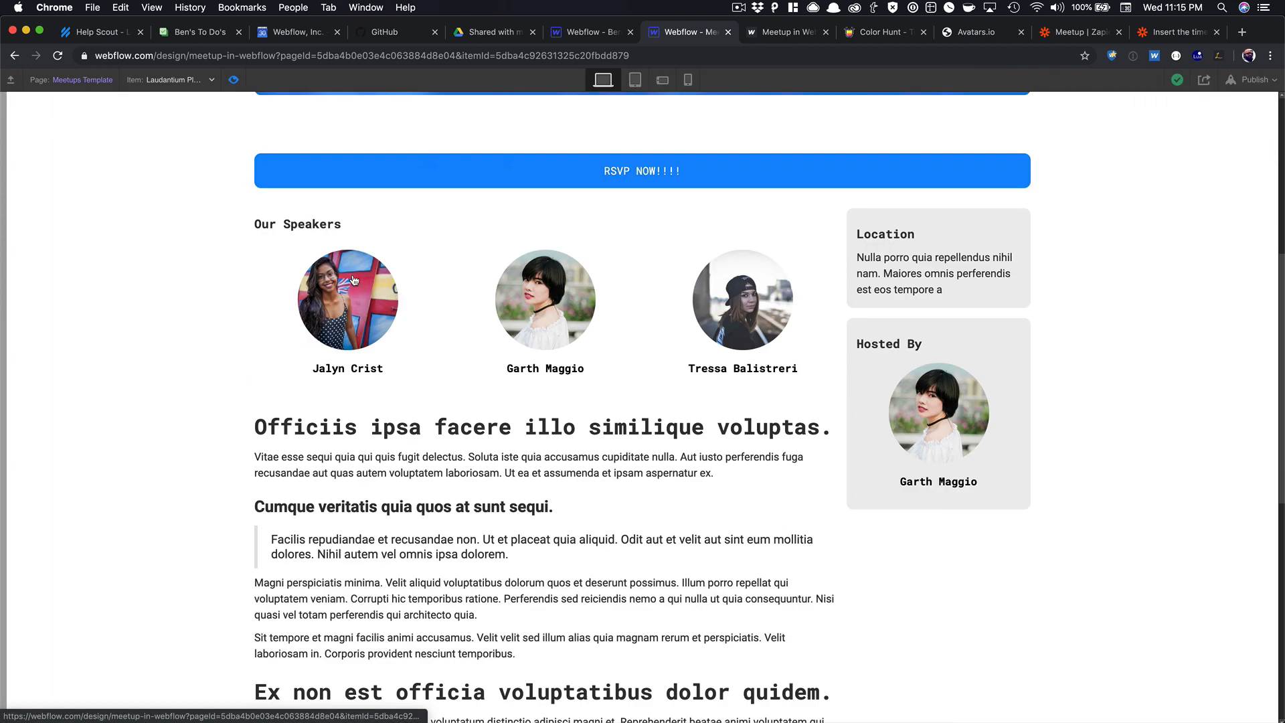
click(439, 169)
scroll(352, 367, down, 1)
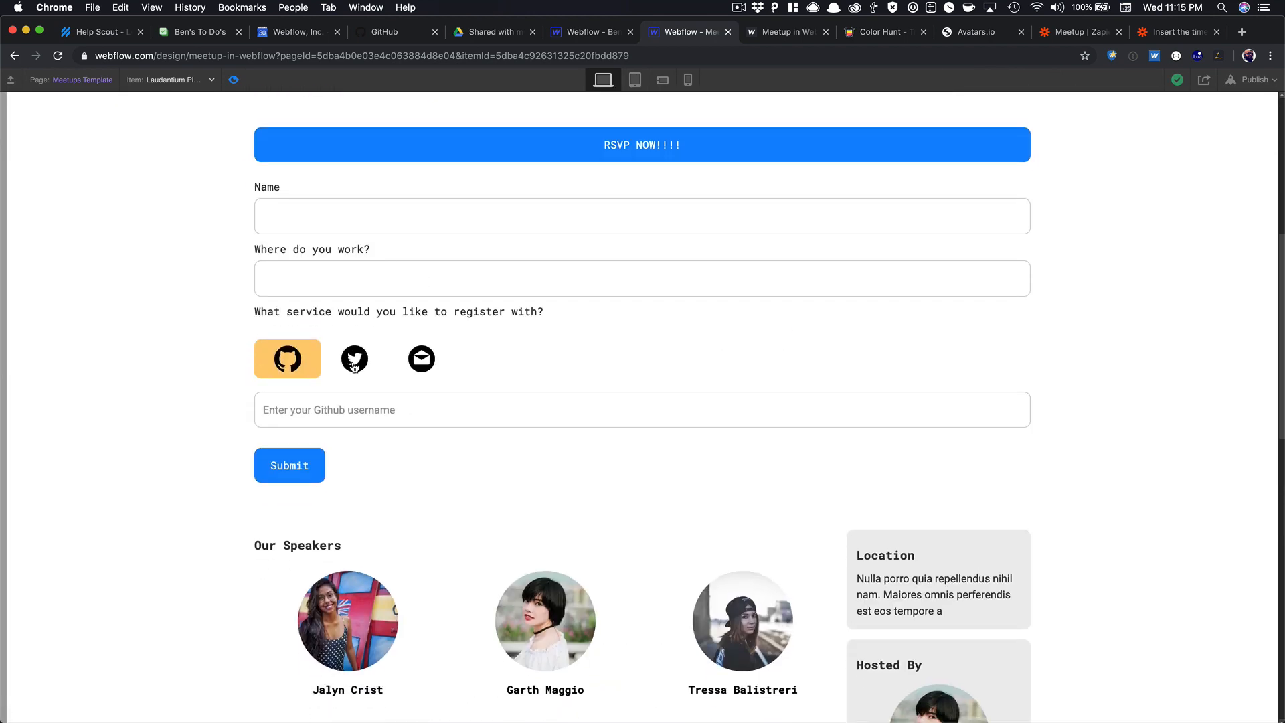
click(358, 359)
click(361, 401)
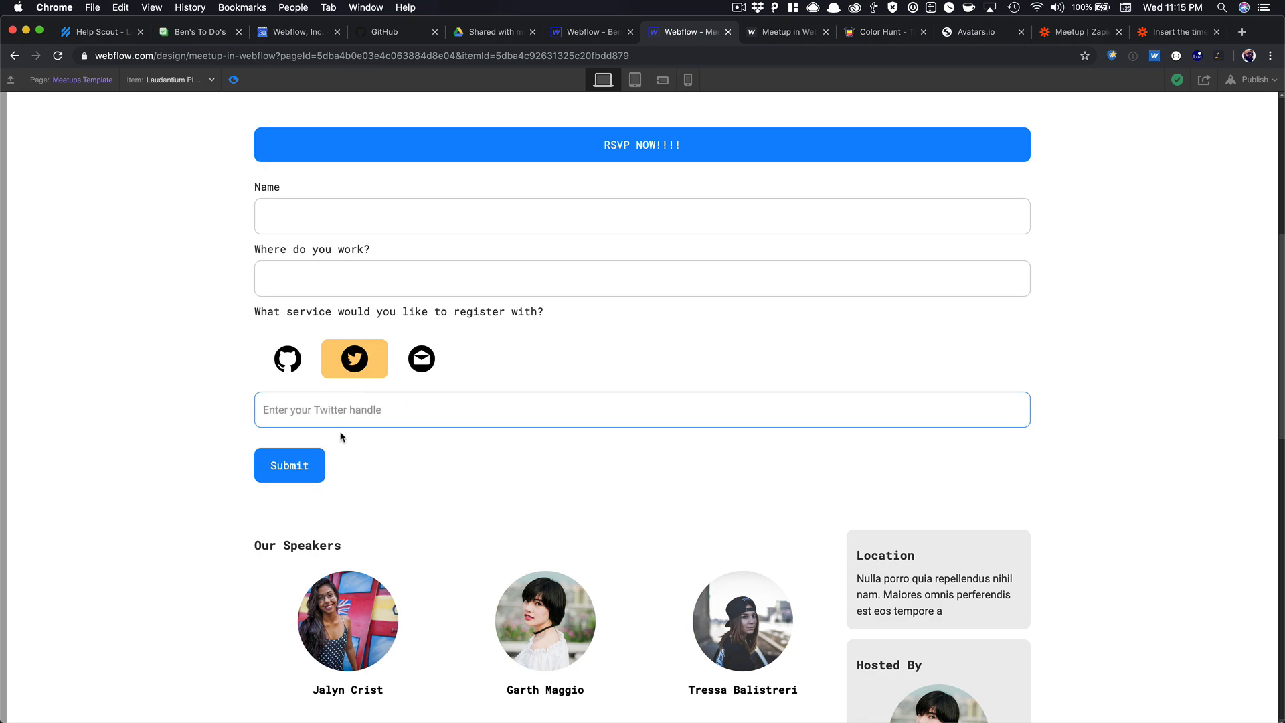
scroll(338, 436, down, 15)
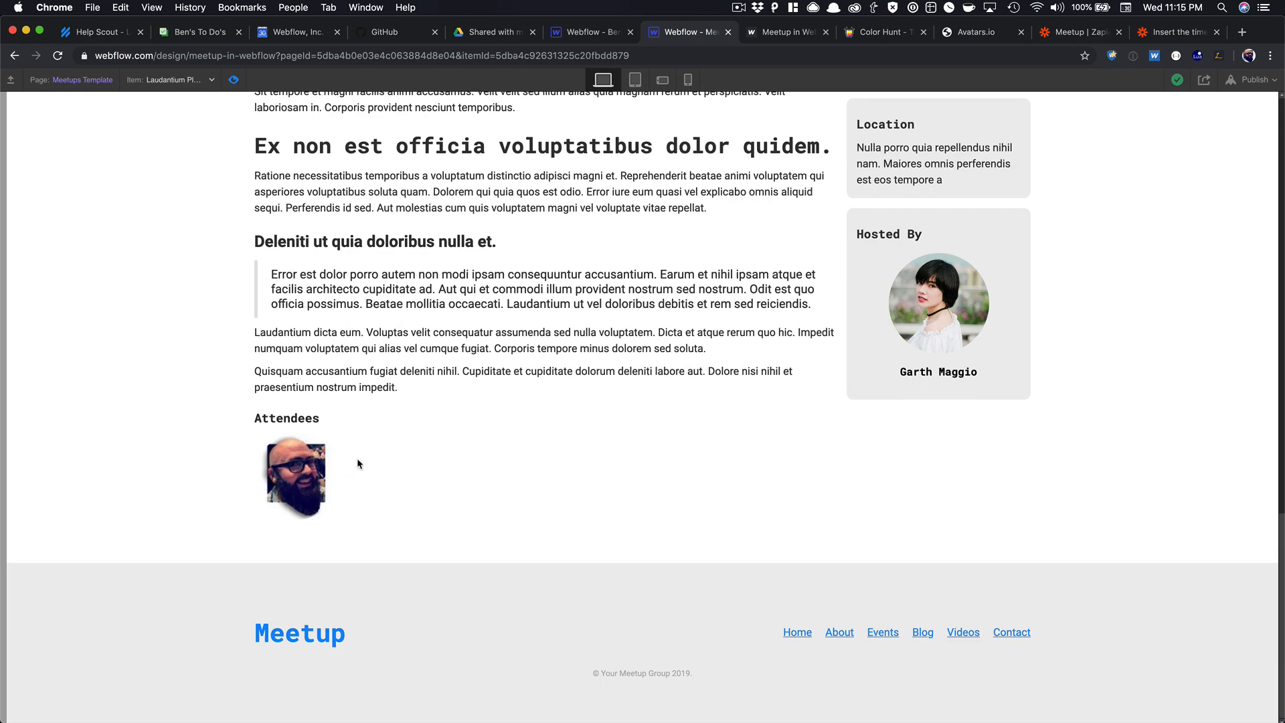
scroll(358, 463, up, 6)
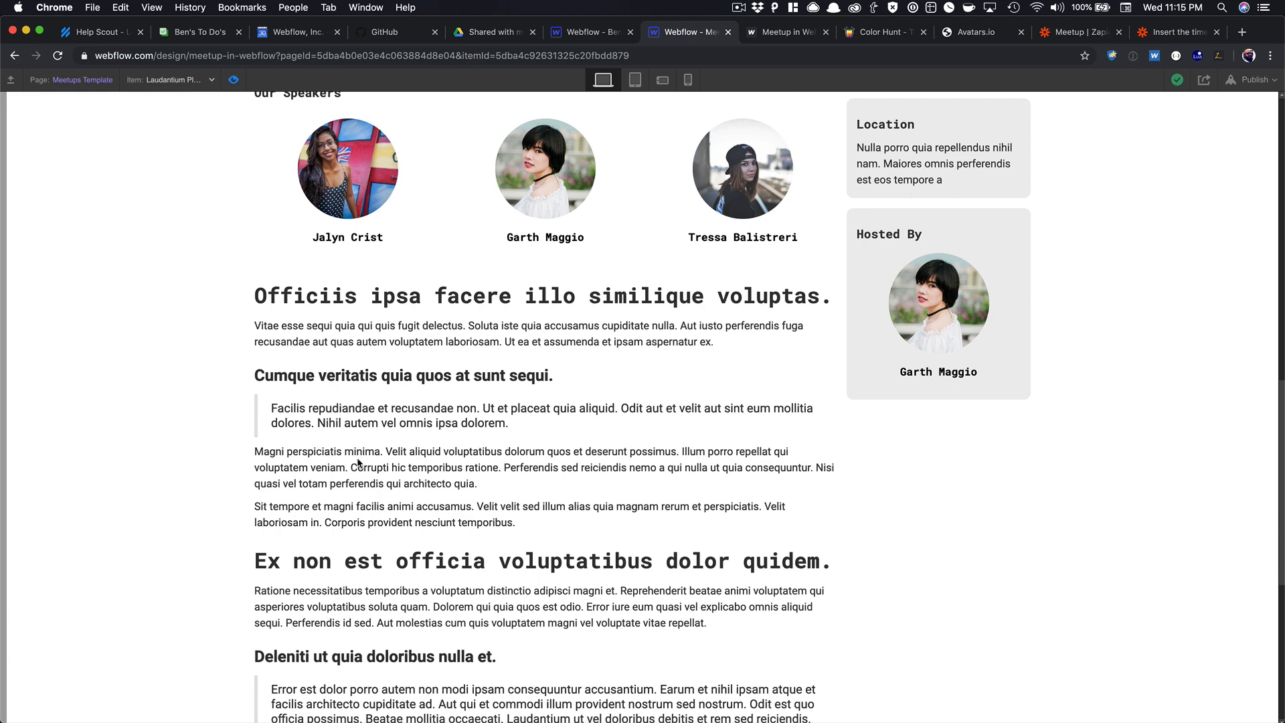
click(234, 79)
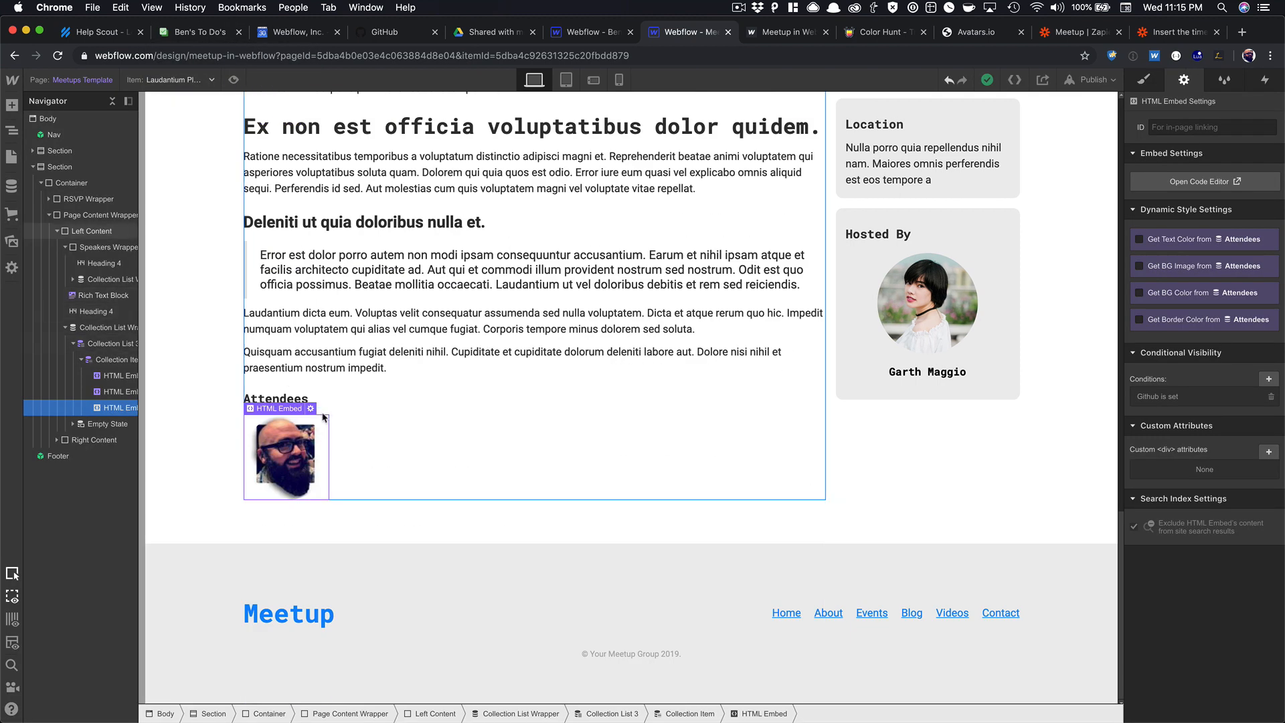
Change the Attendees heading to read 'Attendees (1)'.
double_click(316, 399)
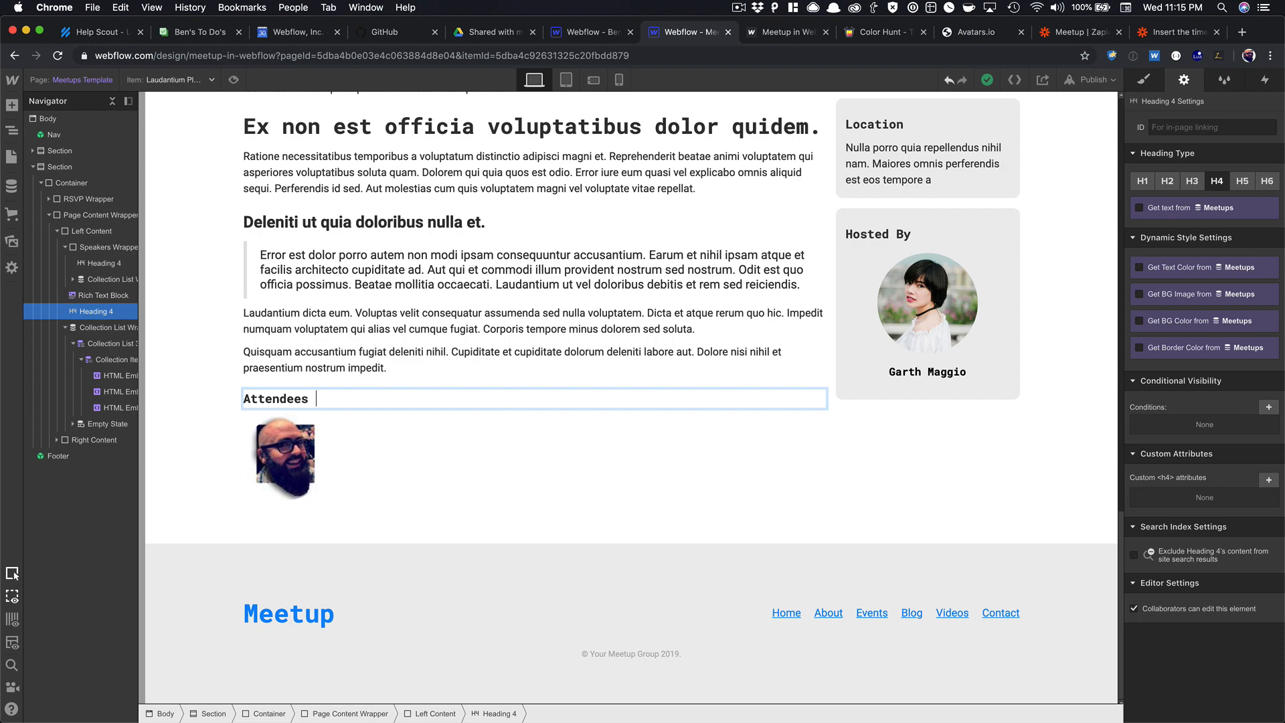
click(310, 352)
scroll(391, 418, up, 12)
scroll(392, 418, down, 15)
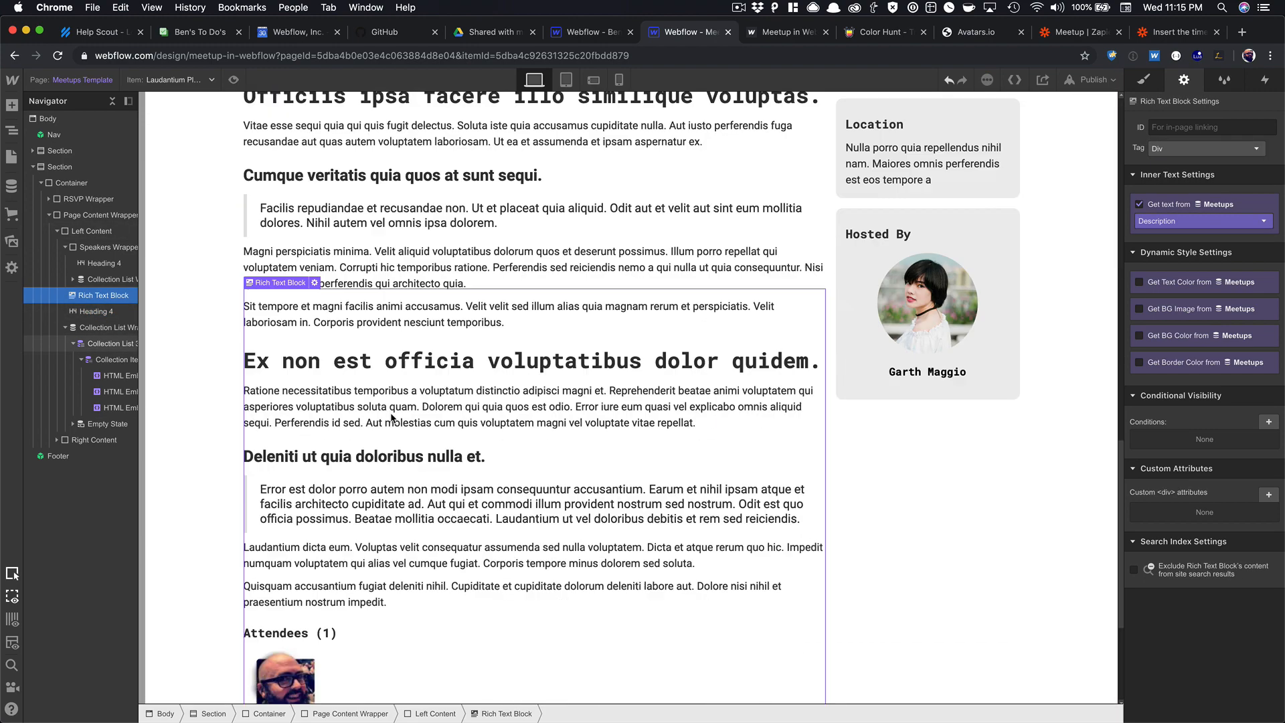
Bring up the Pages panel and switch to the Home page.
scroll(392, 418, up, 15)
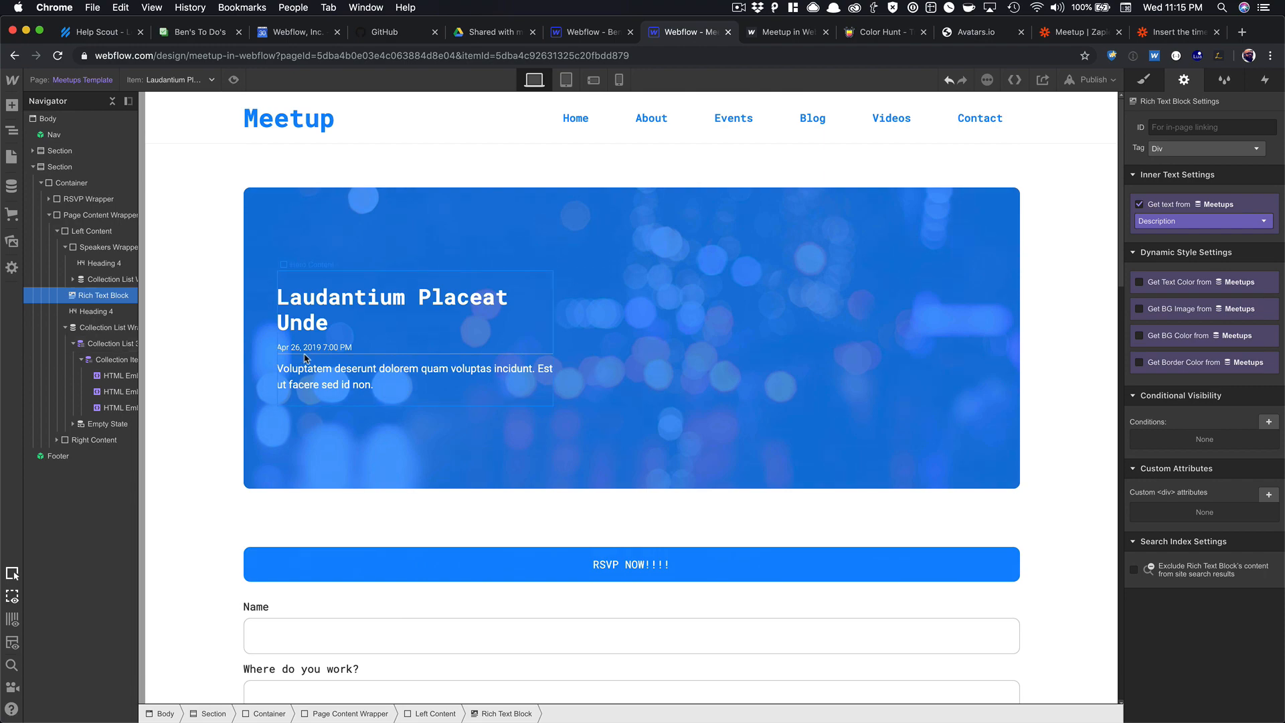
scroll(264, 311, down, 10)
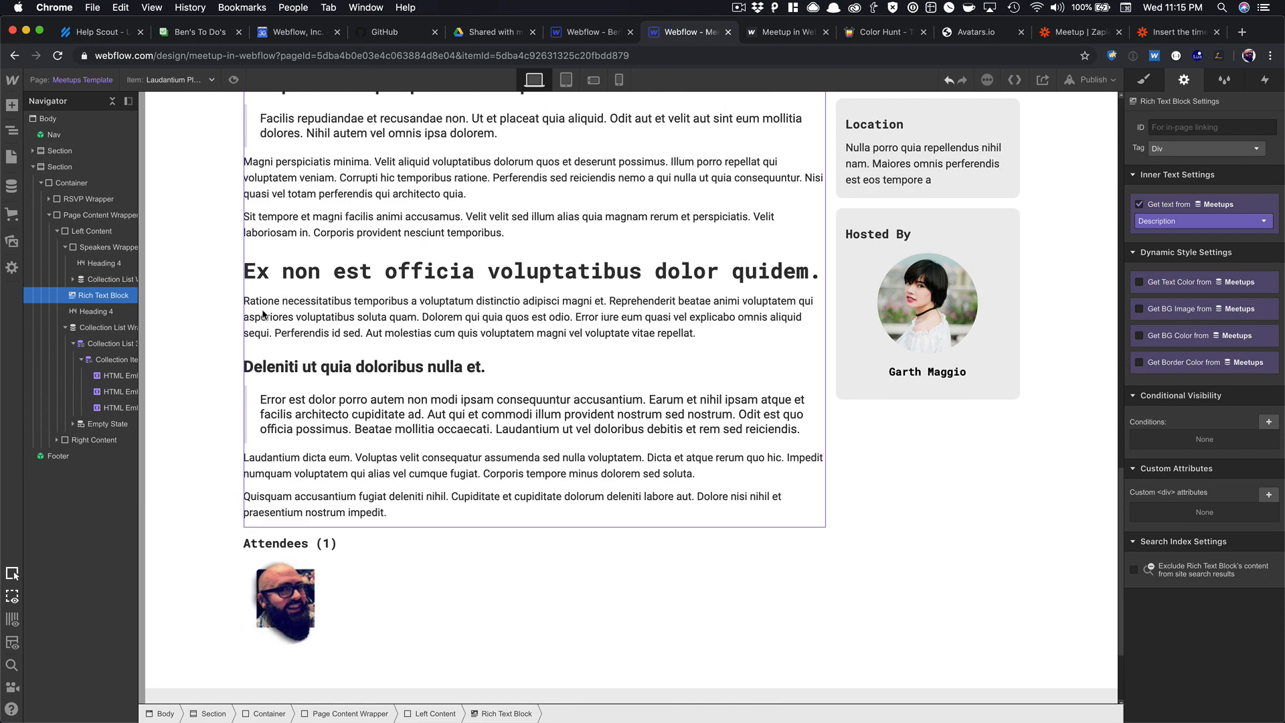
scroll(260, 323, up, 10)
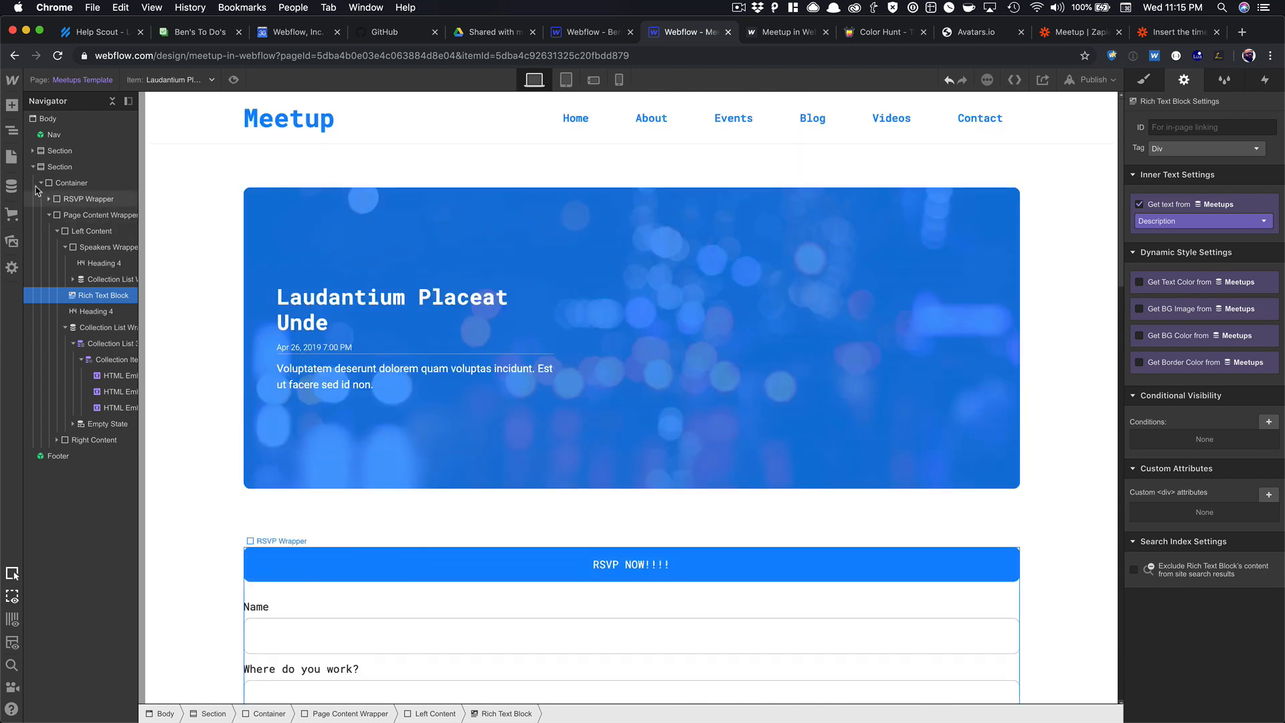
click(12, 156)
click(77, 184)
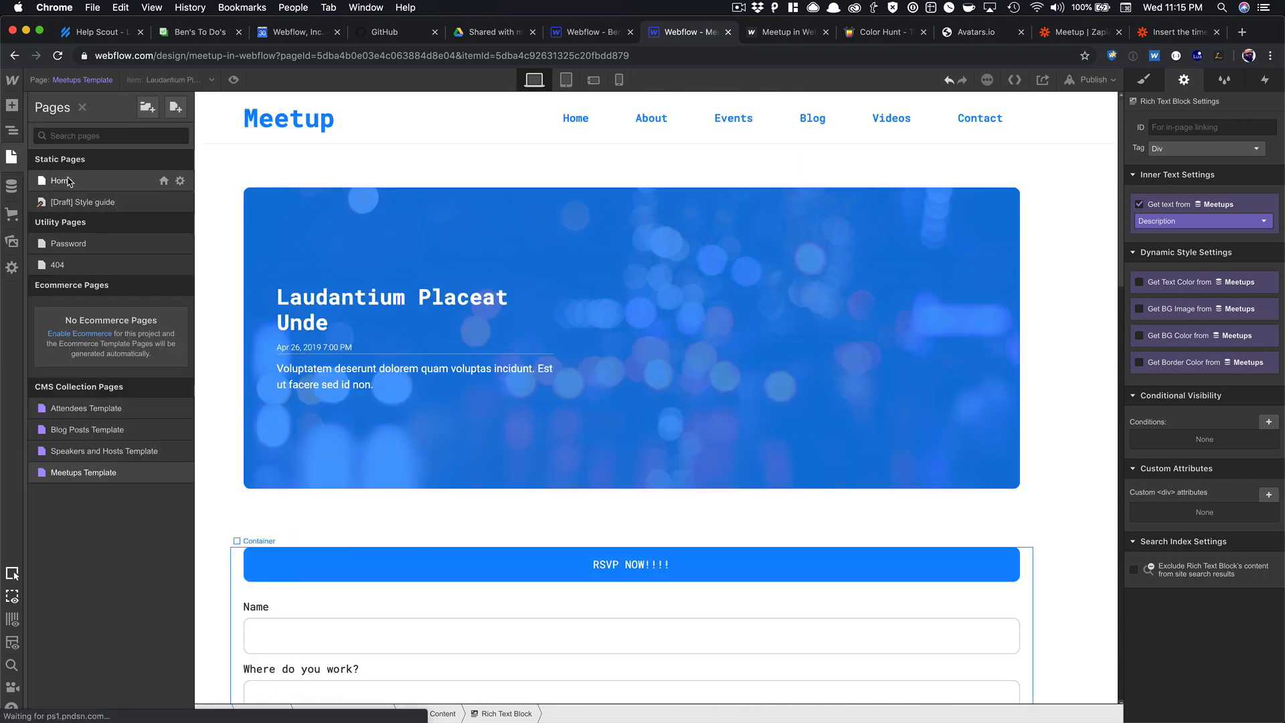
Check the attendee collections in the CMS, then return to the canvas.
scroll(398, 292, down, 5)
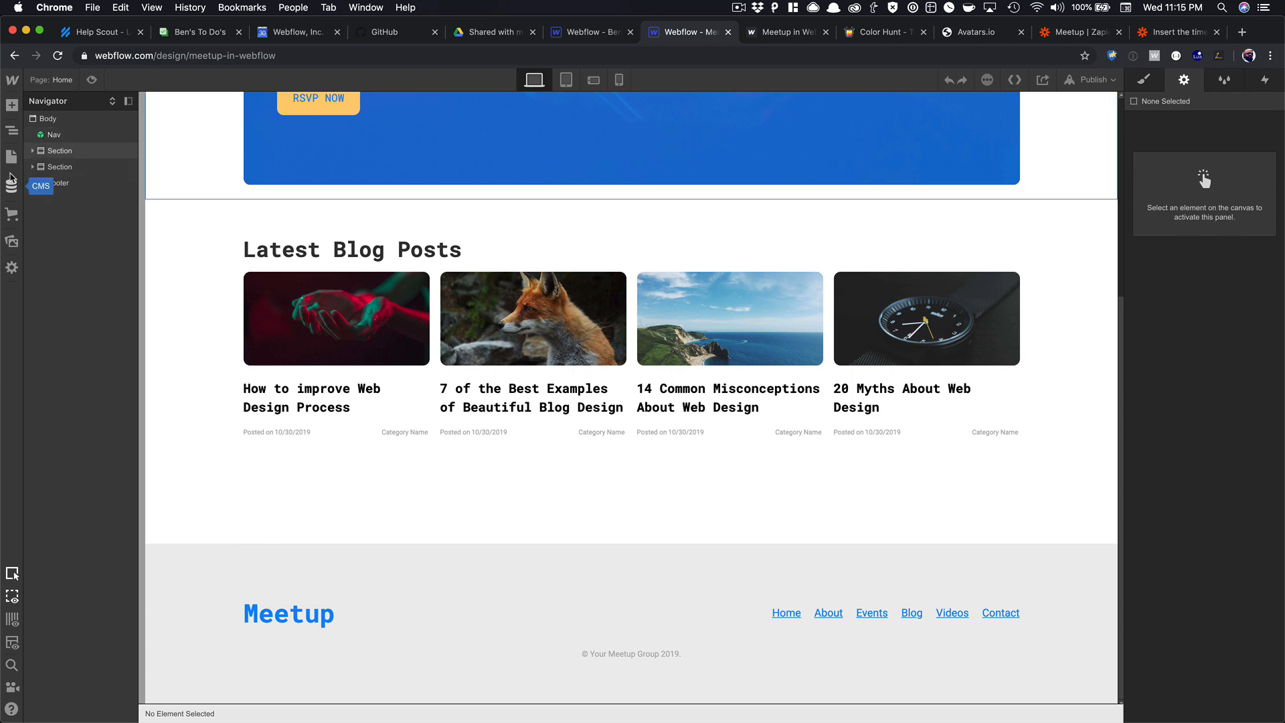
scroll(201, 252, up, 5)
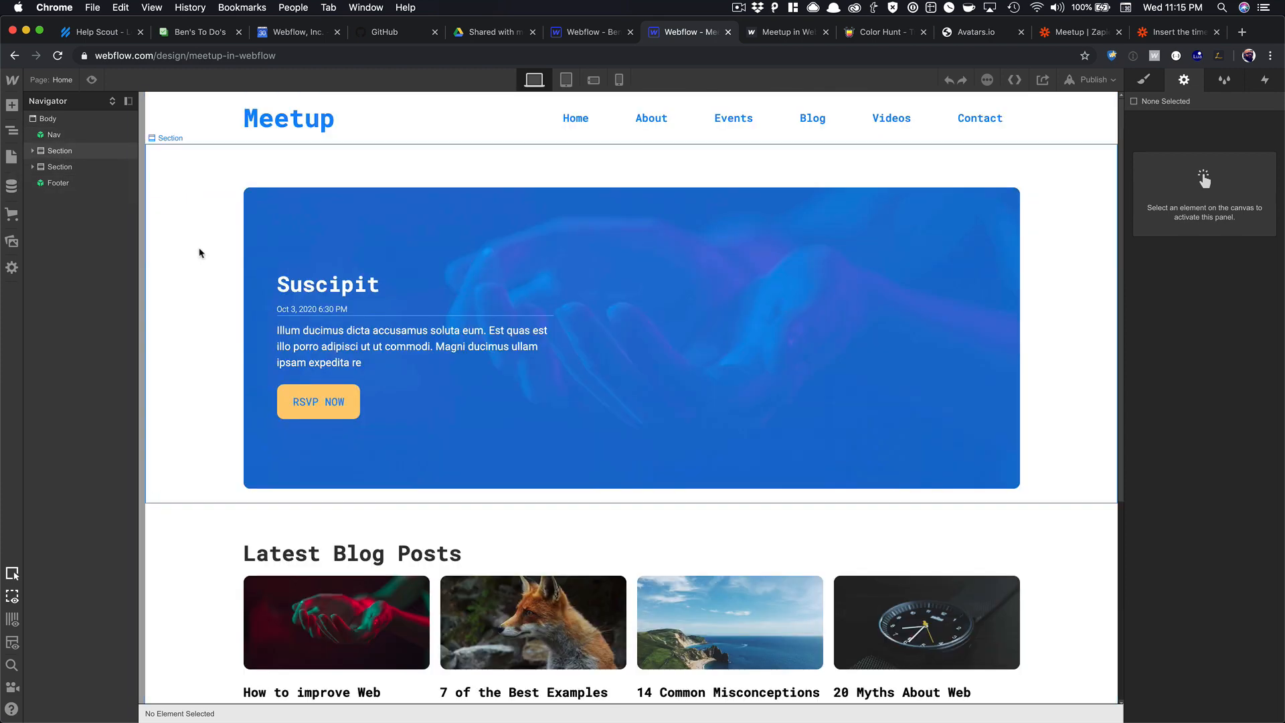
click(11, 158)
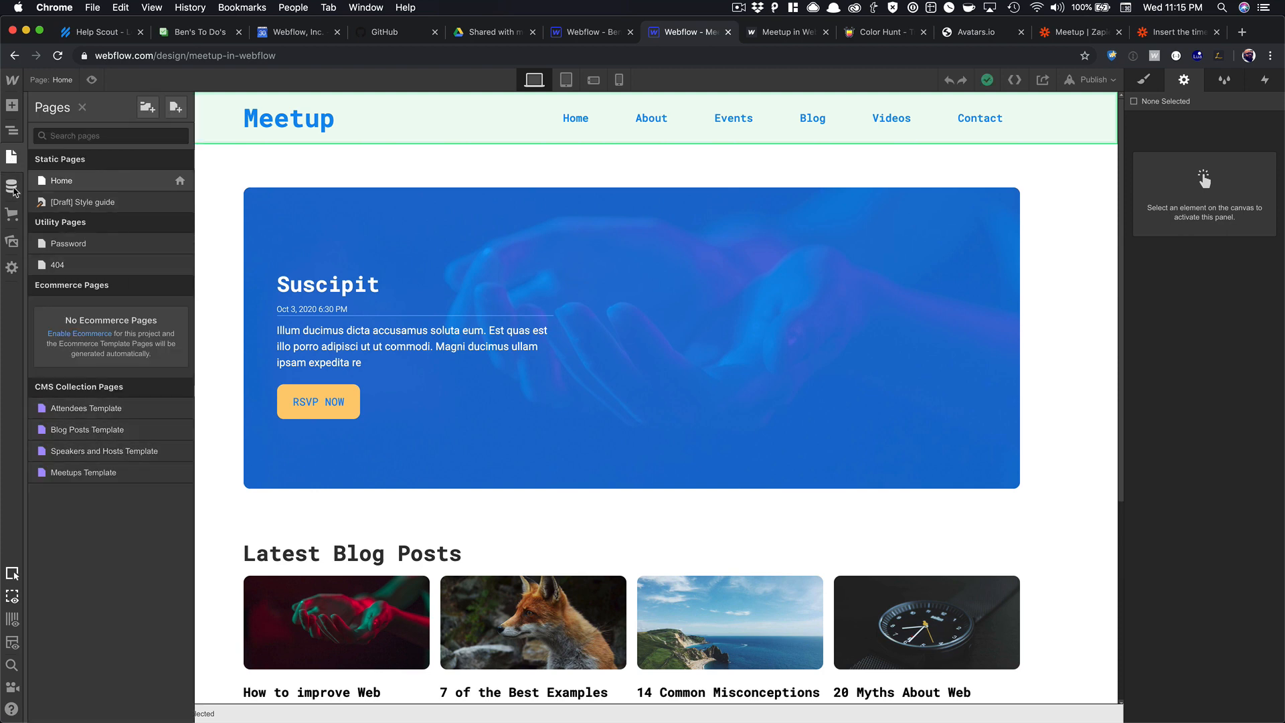
click(12, 188)
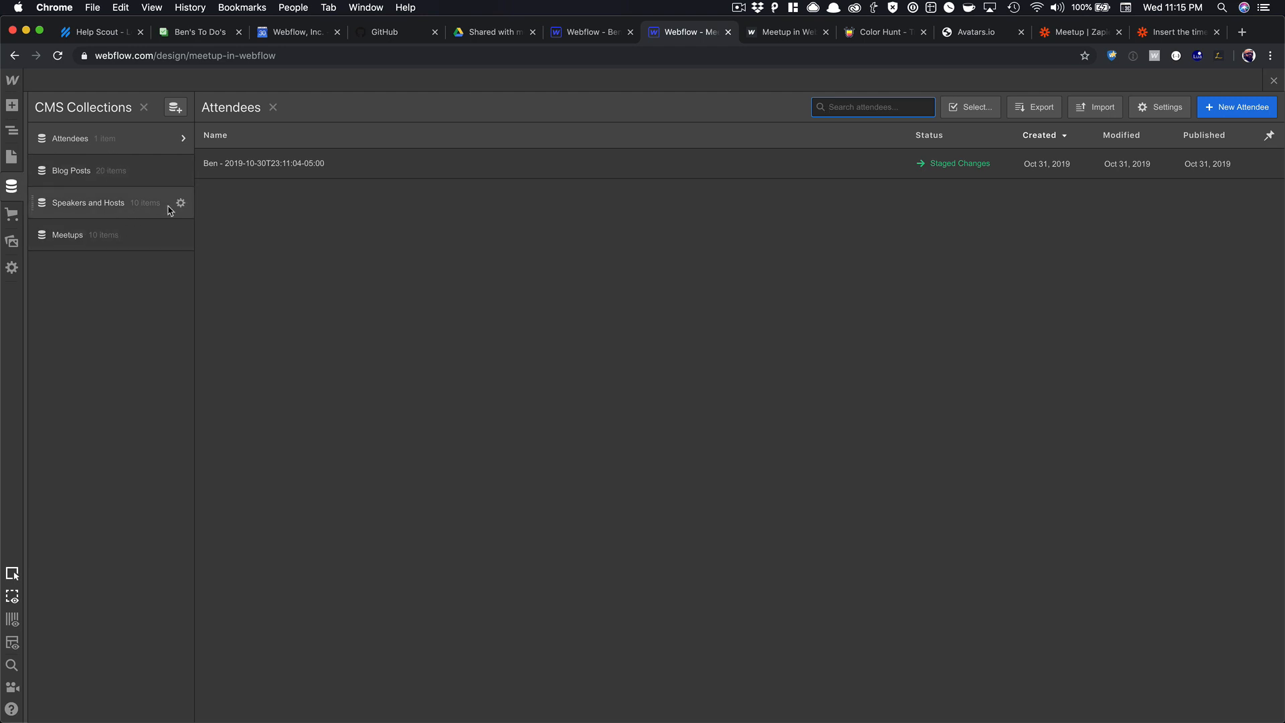
click(1274, 81)
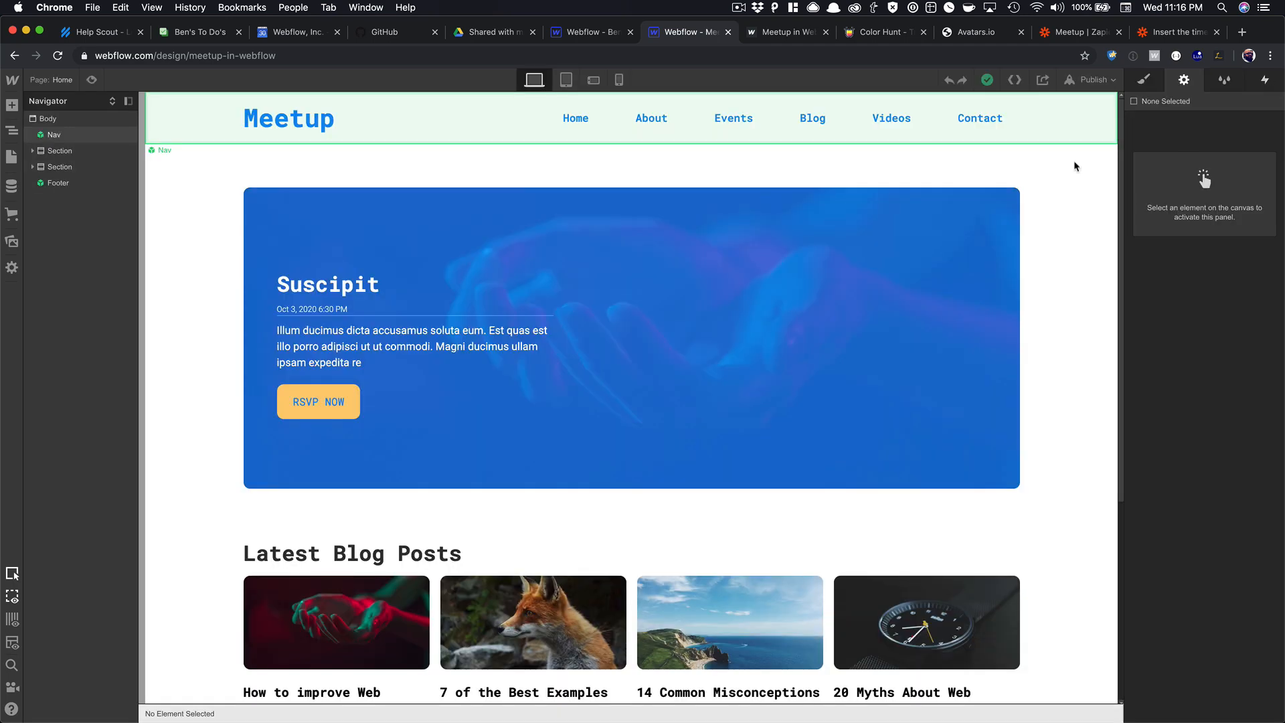
Open the Meetups Template page from the Pages panel.
scroll(626, 214, down, 5)
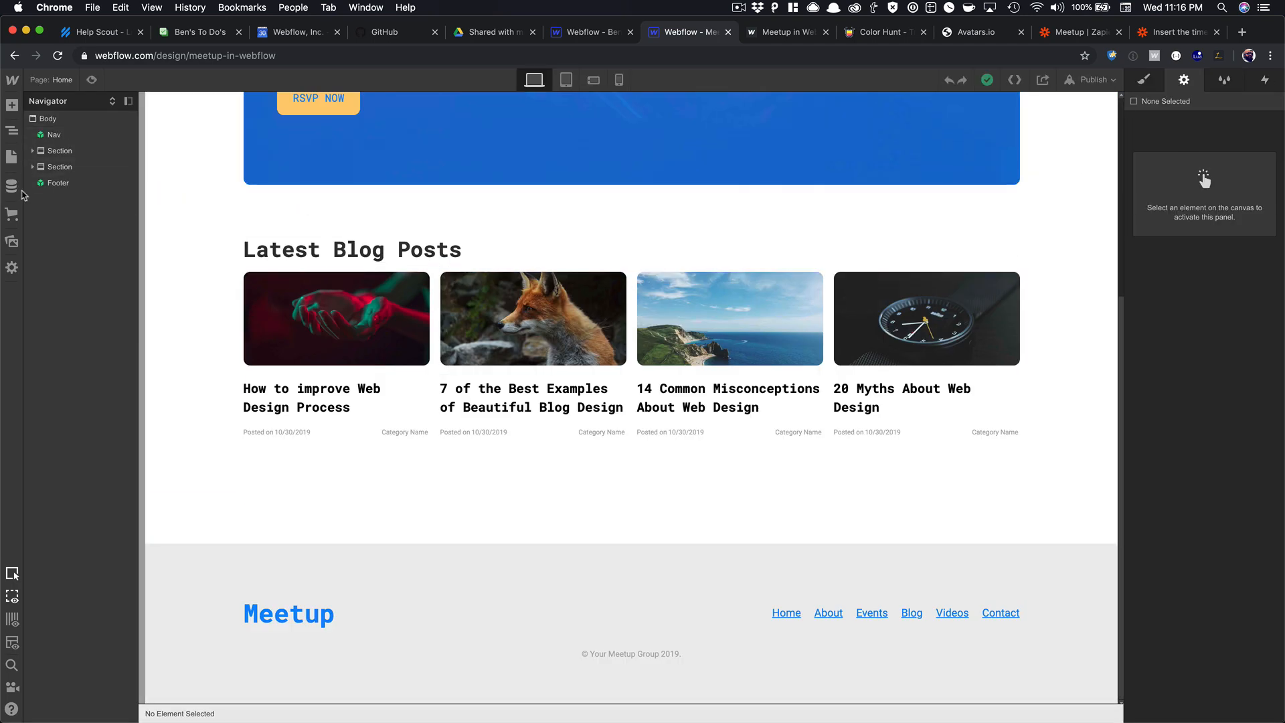
click(13, 160)
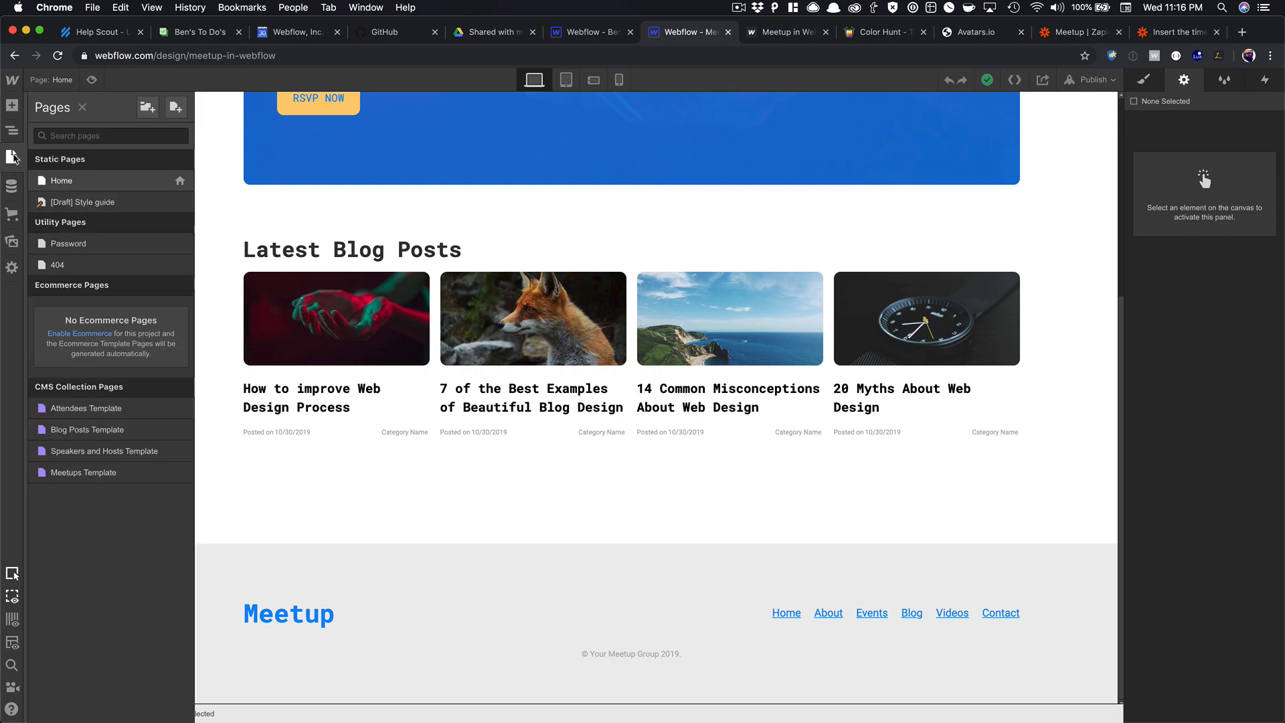
click(100, 473)
scroll(603, 348, down, 10)
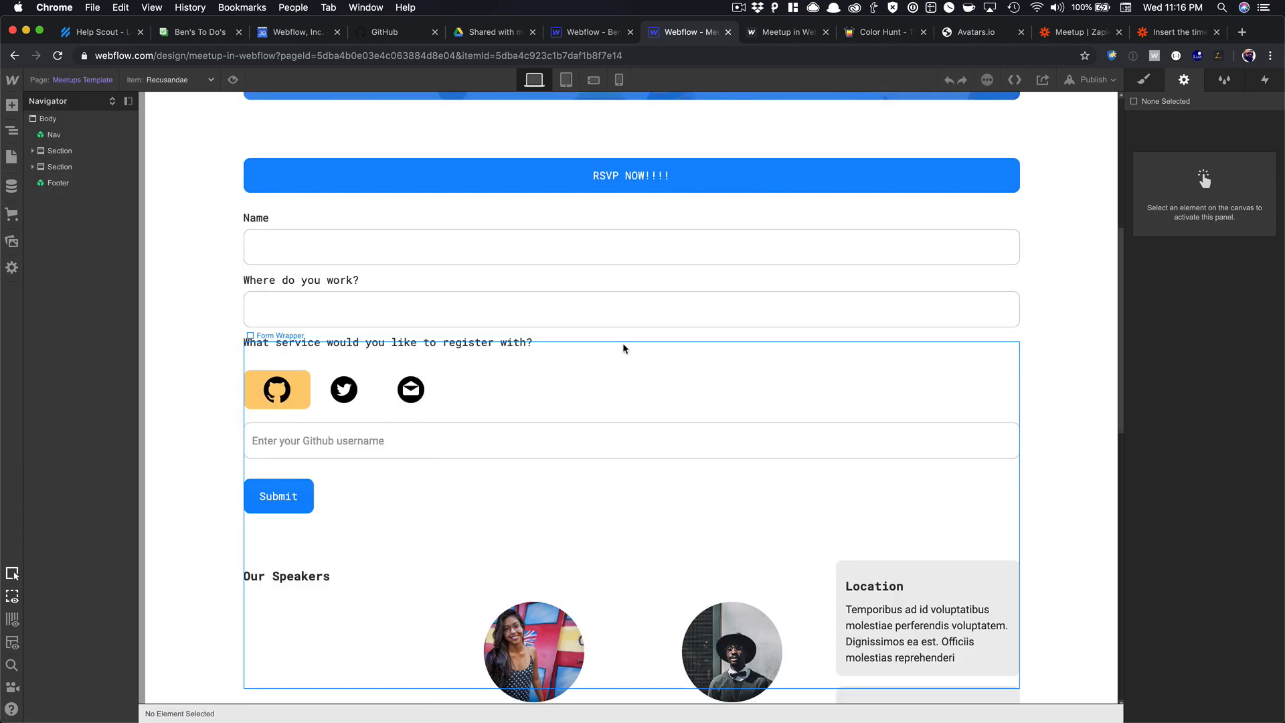
scroll(482, 271, down, 6)
scroll(554, 411, up, 4)
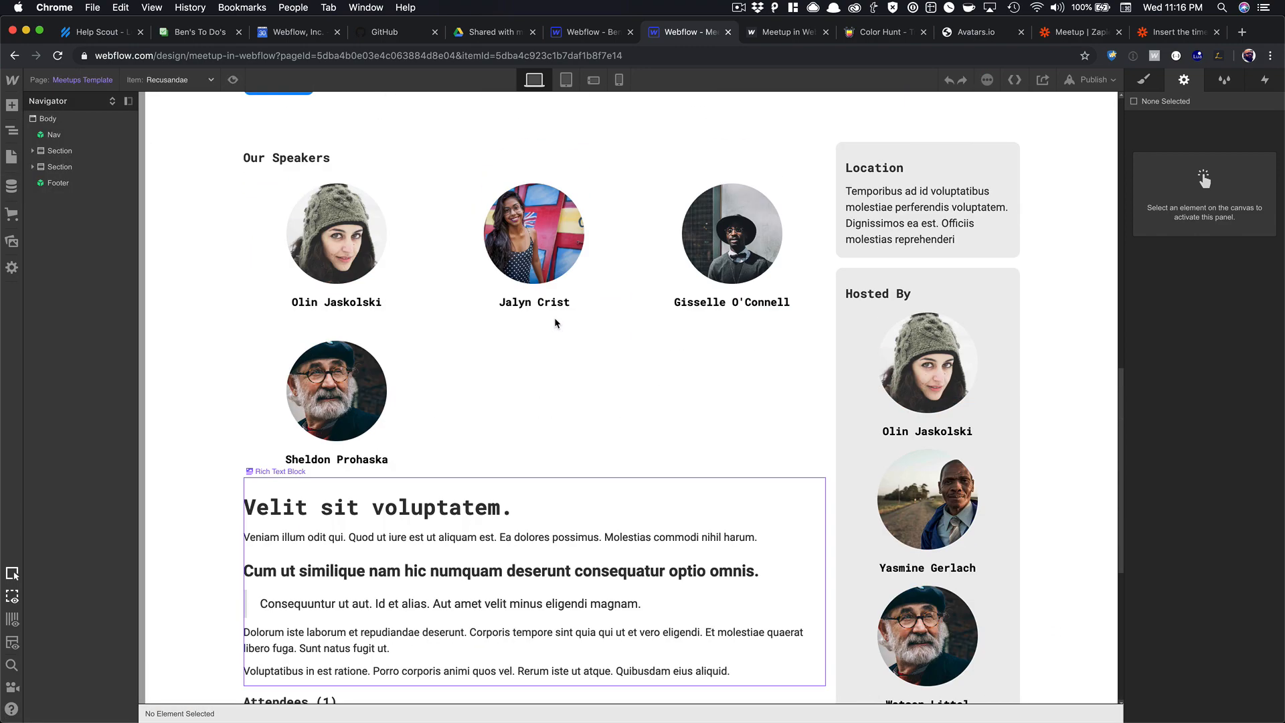
scroll(554, 410, down, 6)
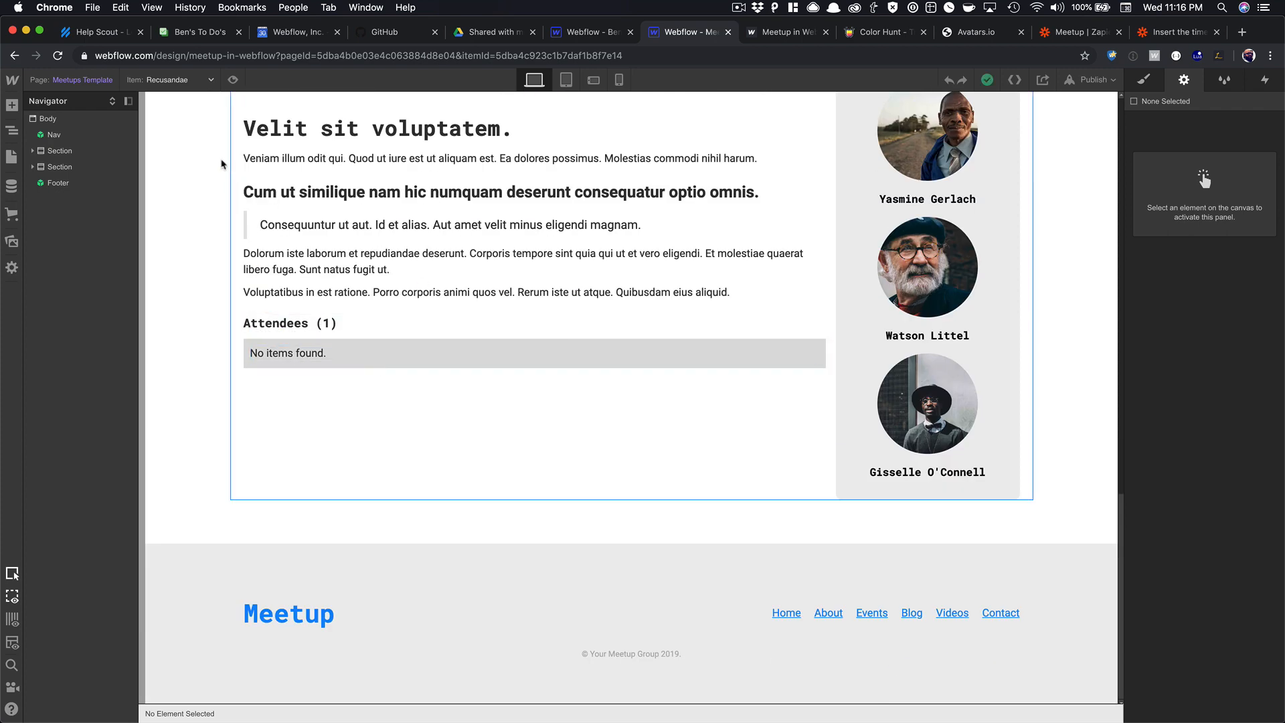
Switch the template preview item to Laudantium Placeat Unde and review the page.
click(174, 79)
click(154, 127)
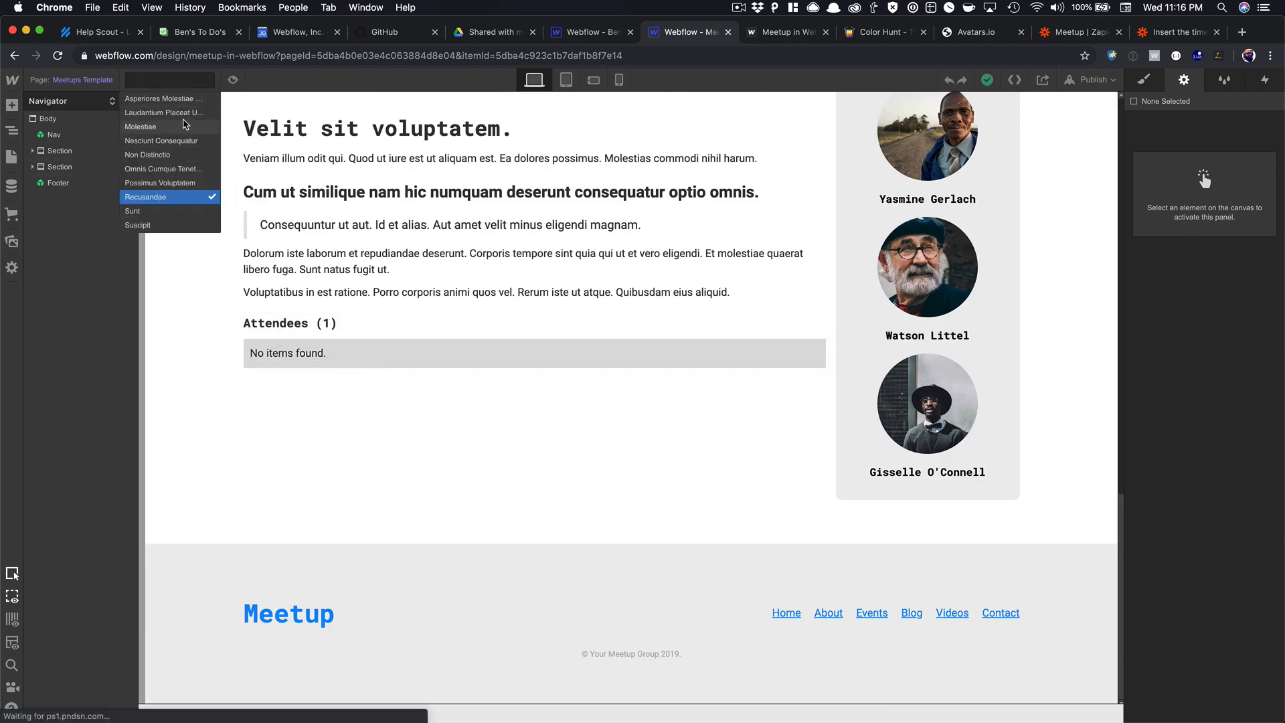
click(173, 81)
click(170, 113)
scroll(411, 324, down, 15)
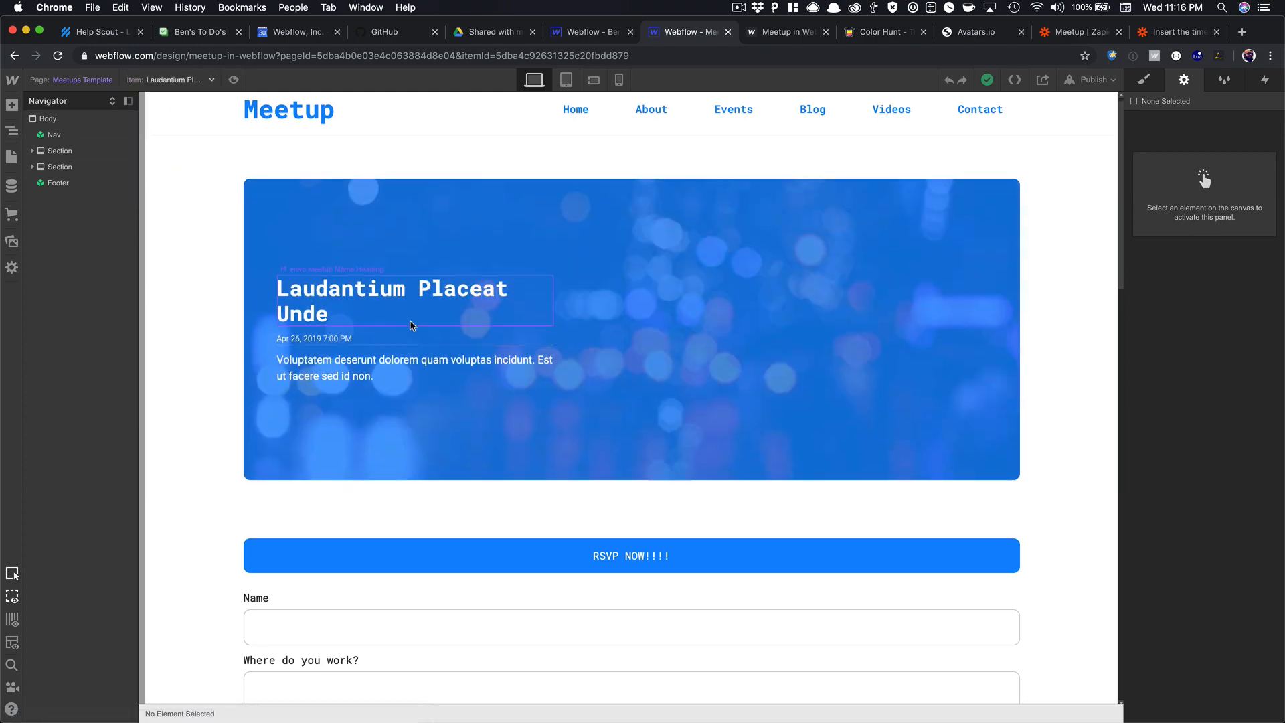
scroll(410, 324, down, 5)
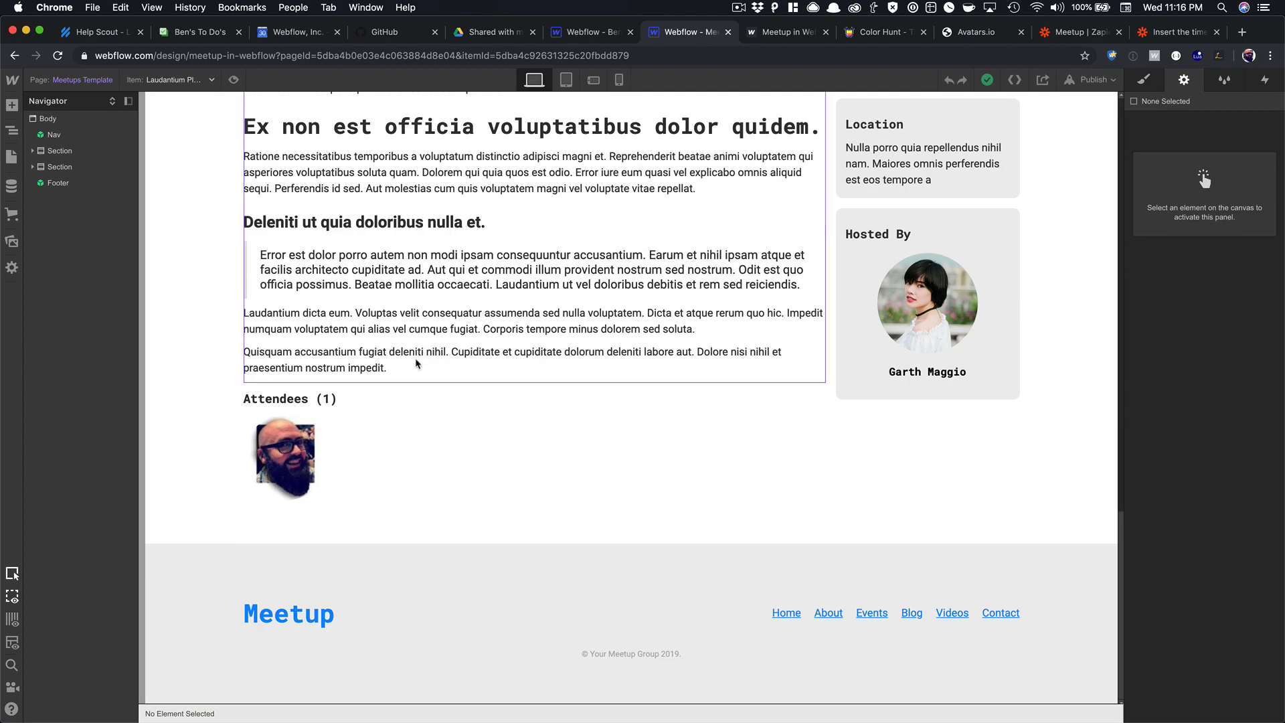
scroll(414, 362, up, 20)
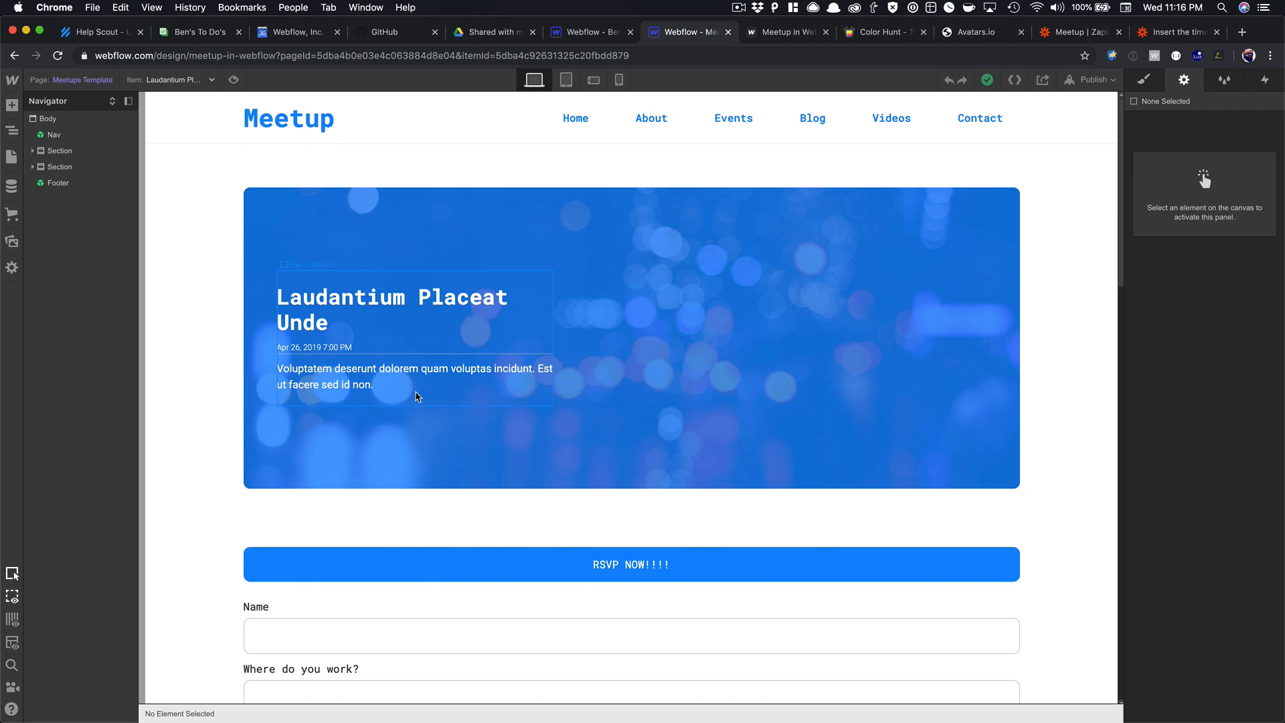
scroll(385, 258, down, 1)
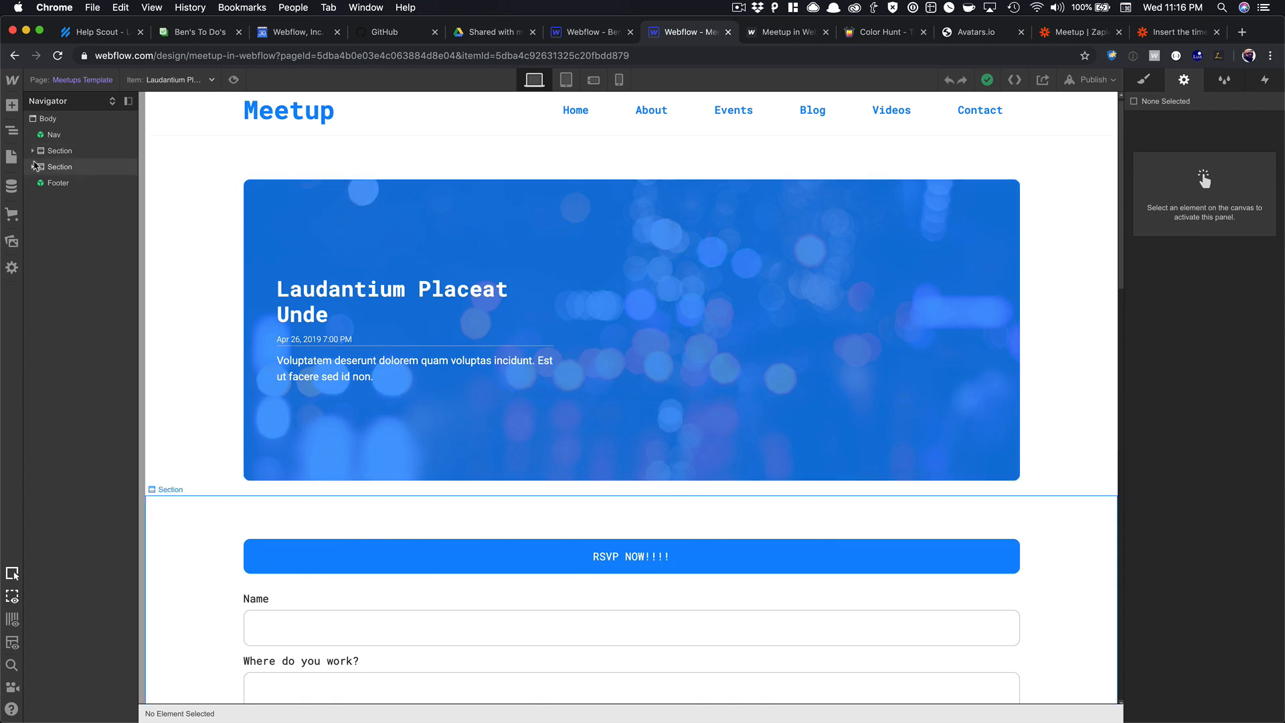
click(10, 159)
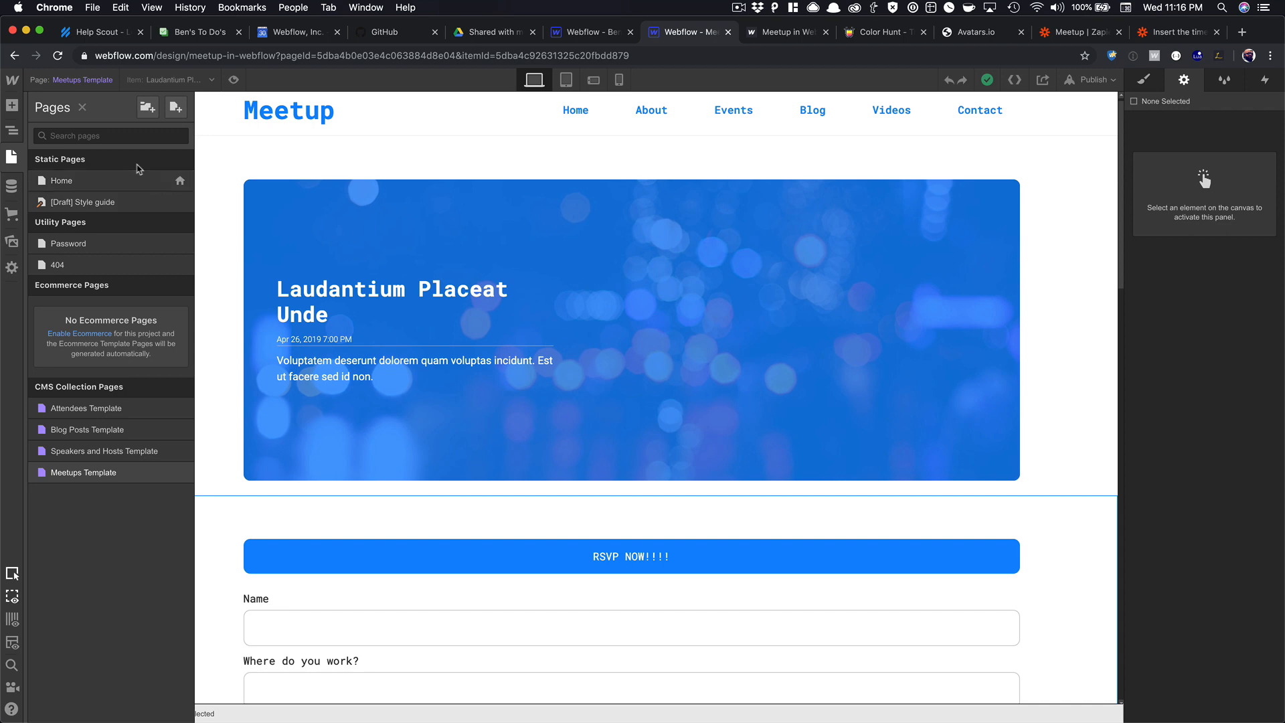
Add a new page named 'Event Creation' and select its Body.
click(176, 114)
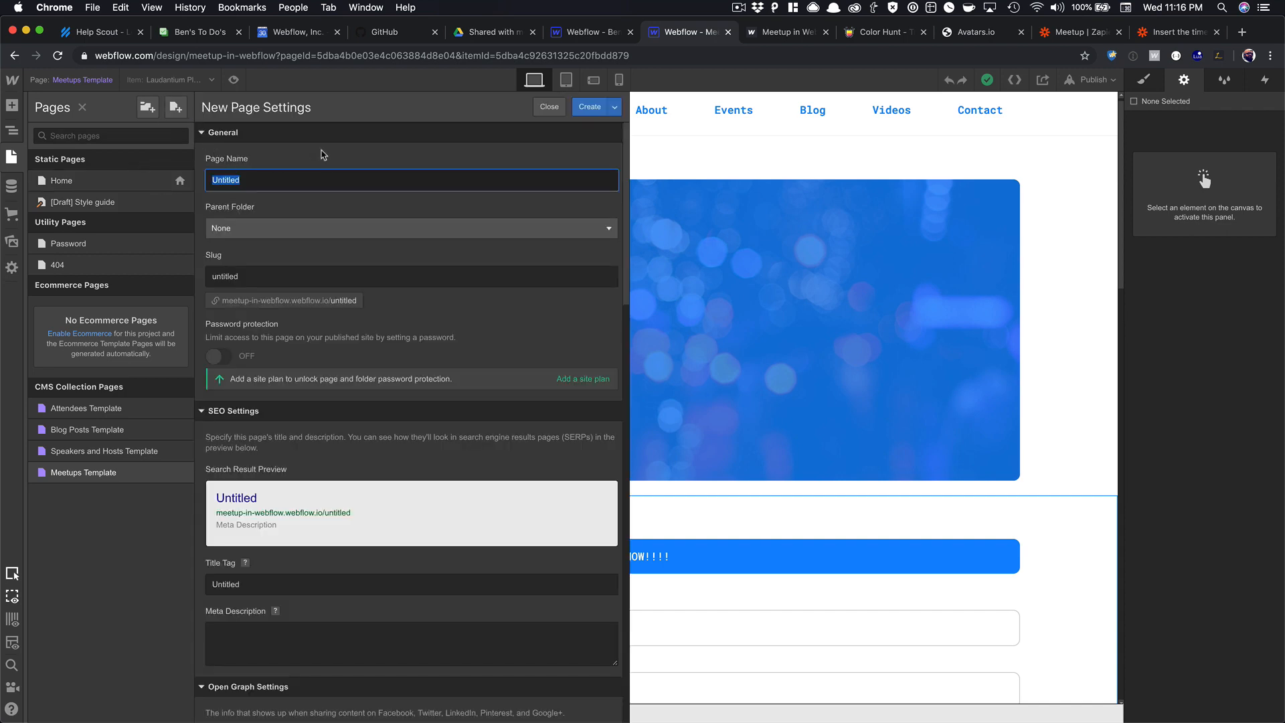
text(Event)
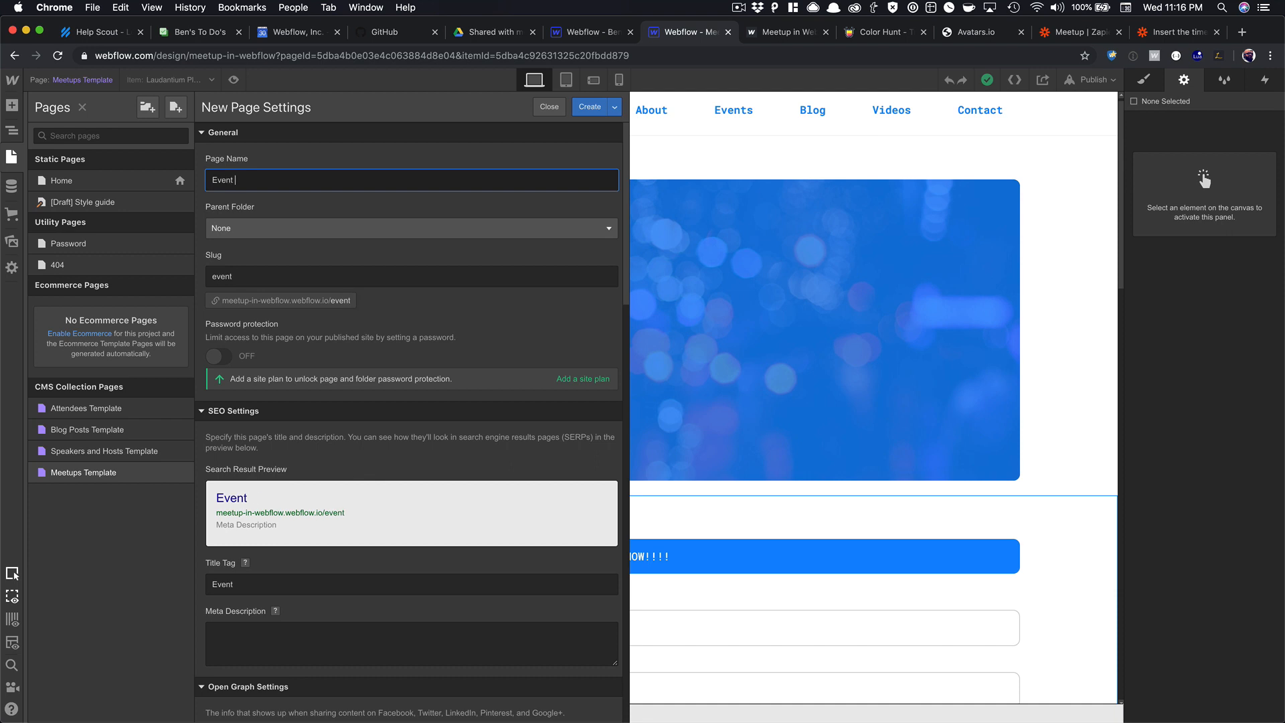
text( Creation)
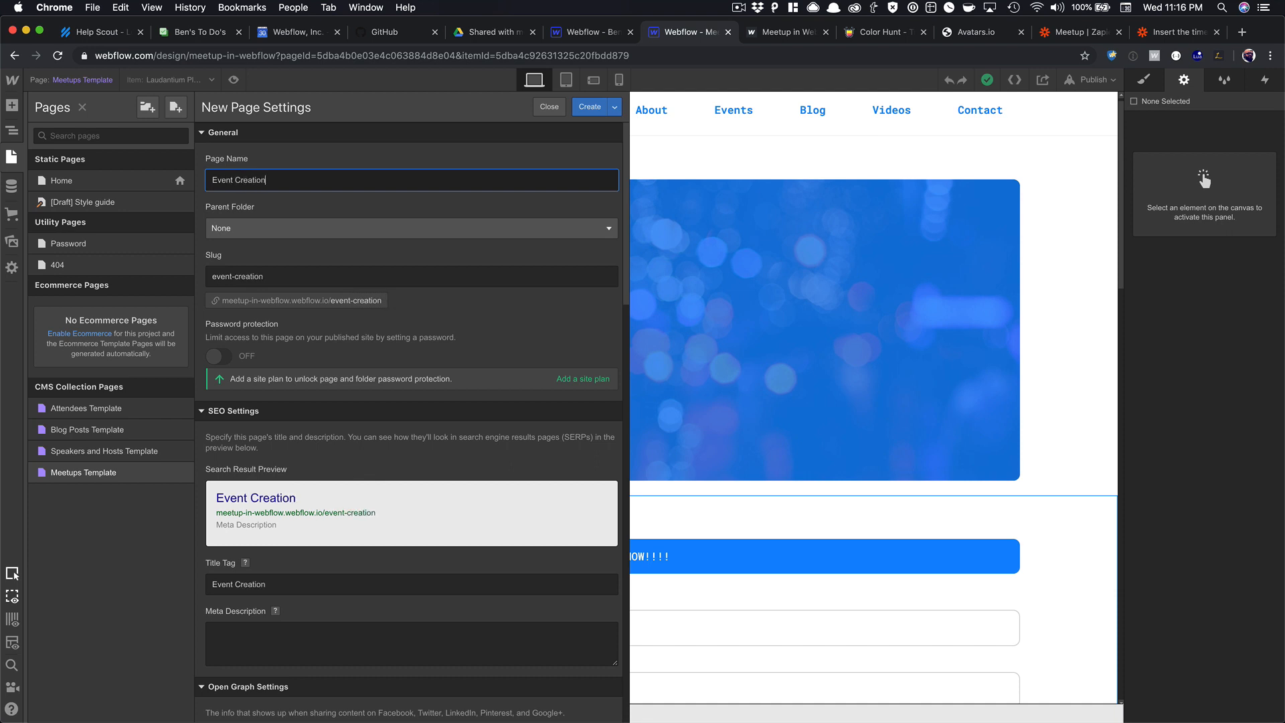
key(Return)
click(261, 145)
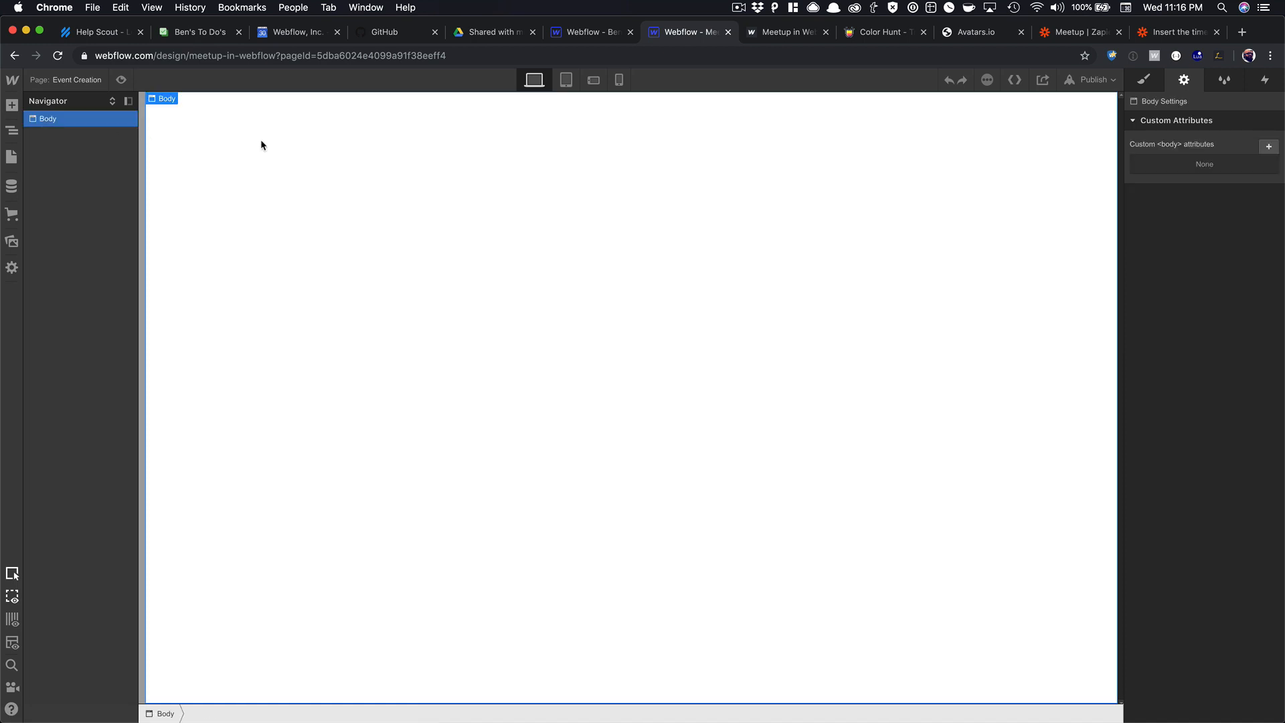
Insert the shared Nav symbol at the top of the page.
key(super+e)
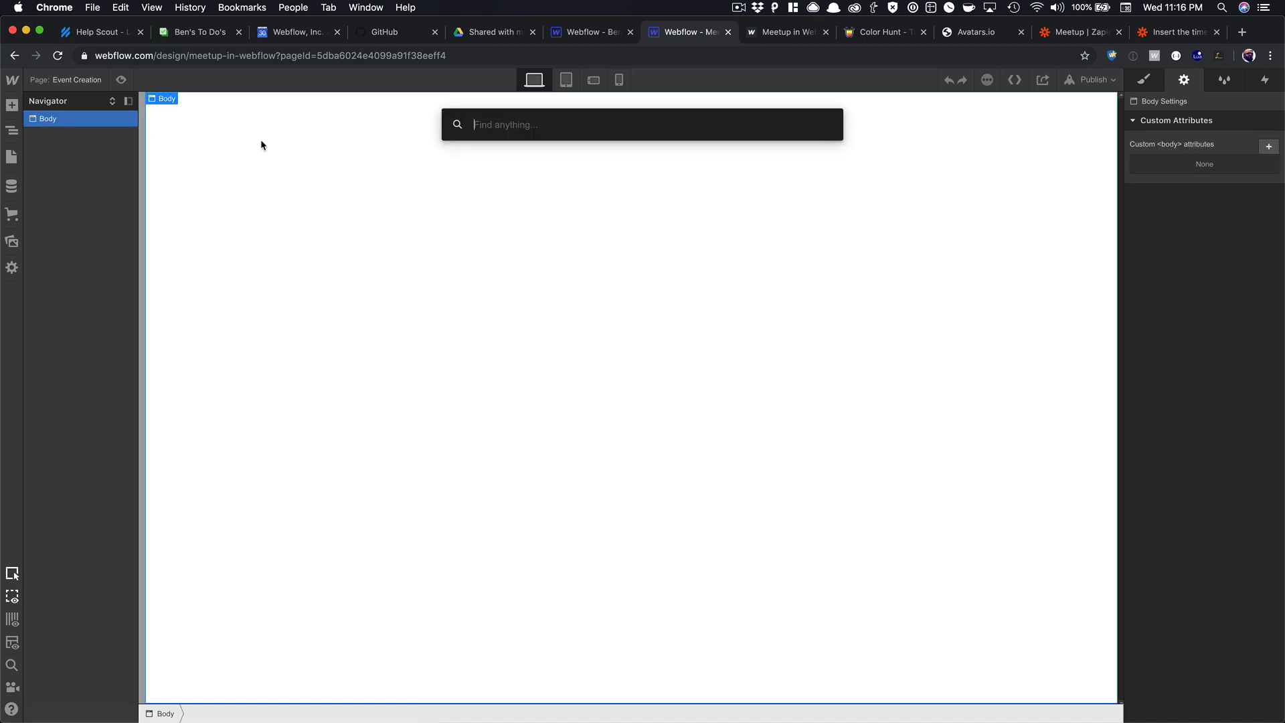
text(na)
key(Return)
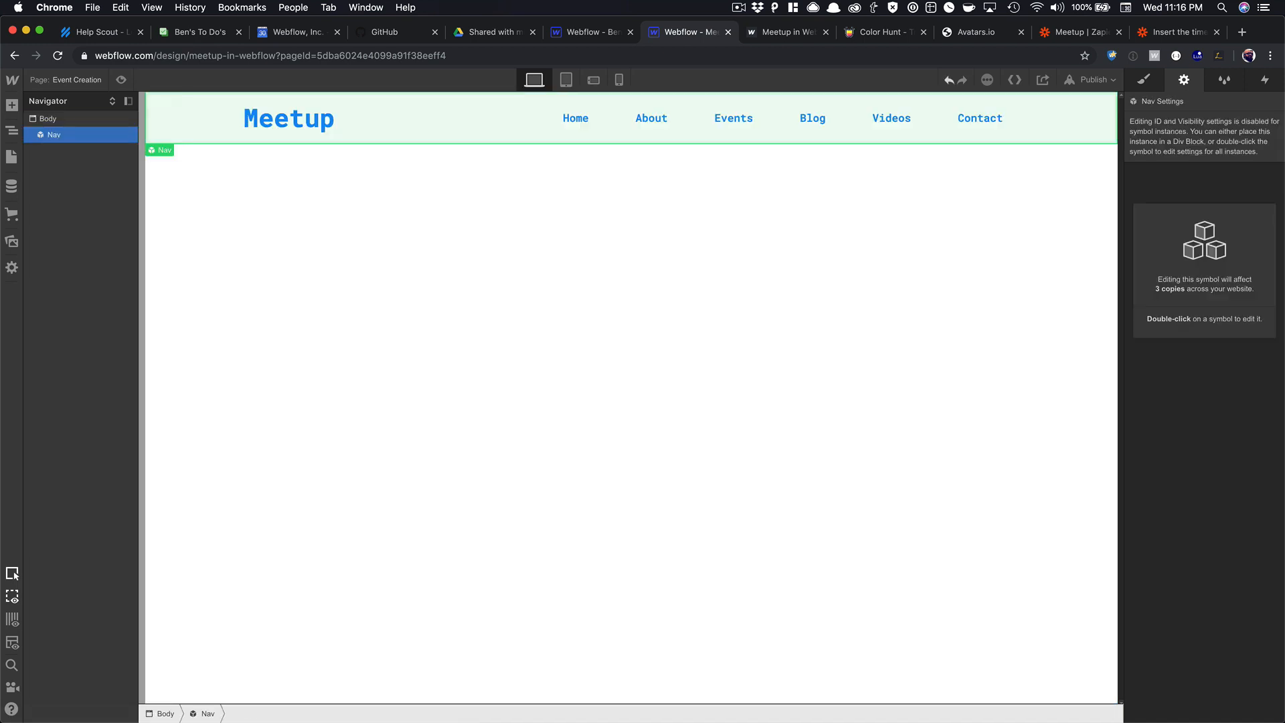
key(super+e)
text(se)
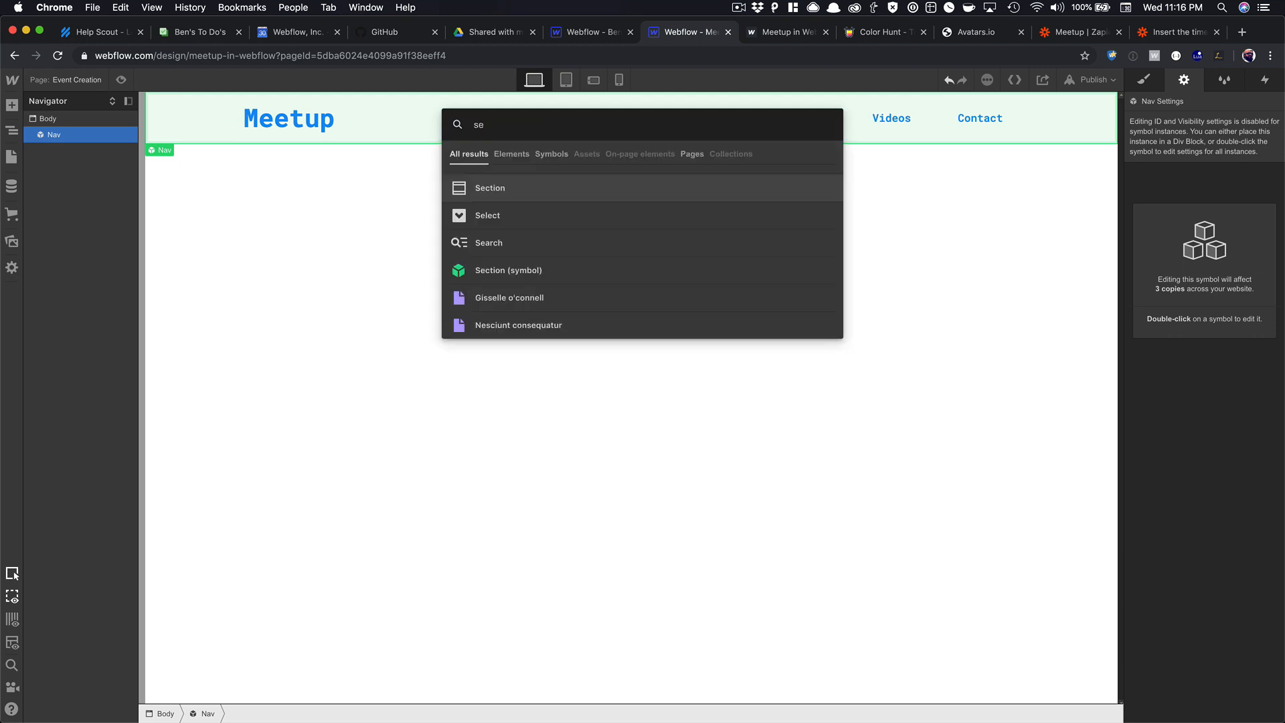
key(Return)
key(super+z)
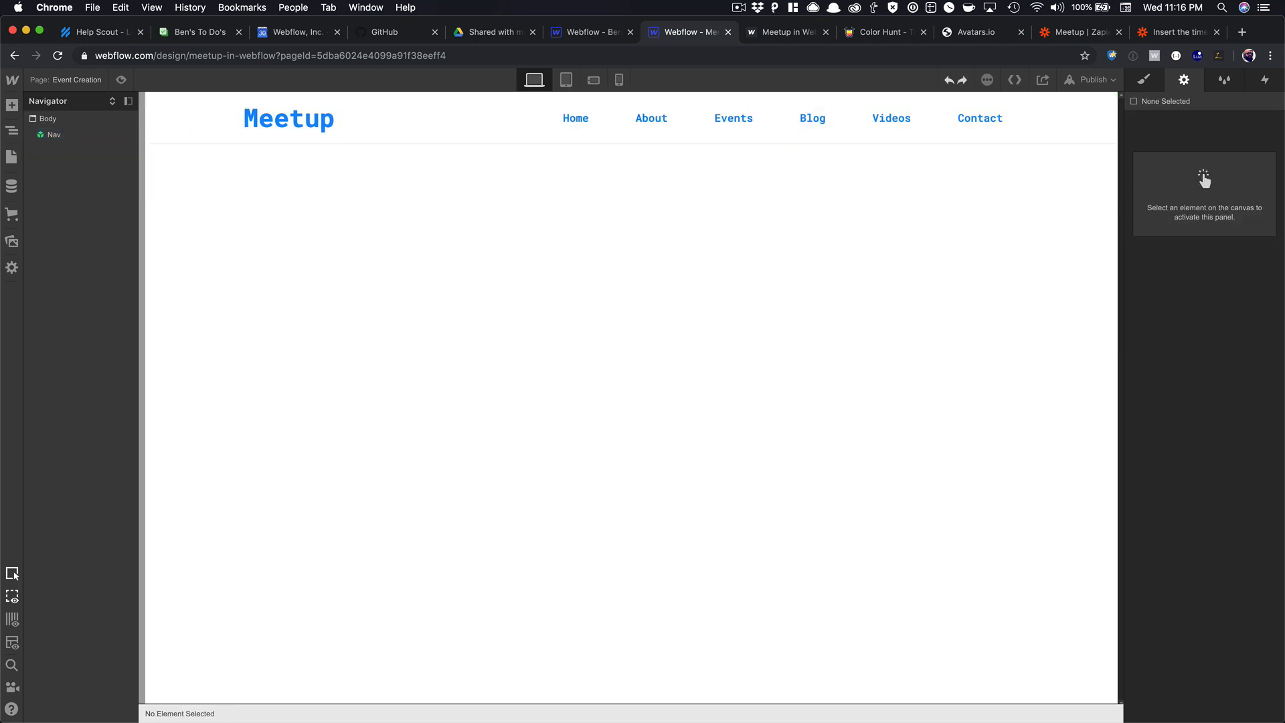
Add the Section symbol and the Footer symbol below the nav.
key(super+e)
text(se)
key(Down)
key(Down)
key(Down)
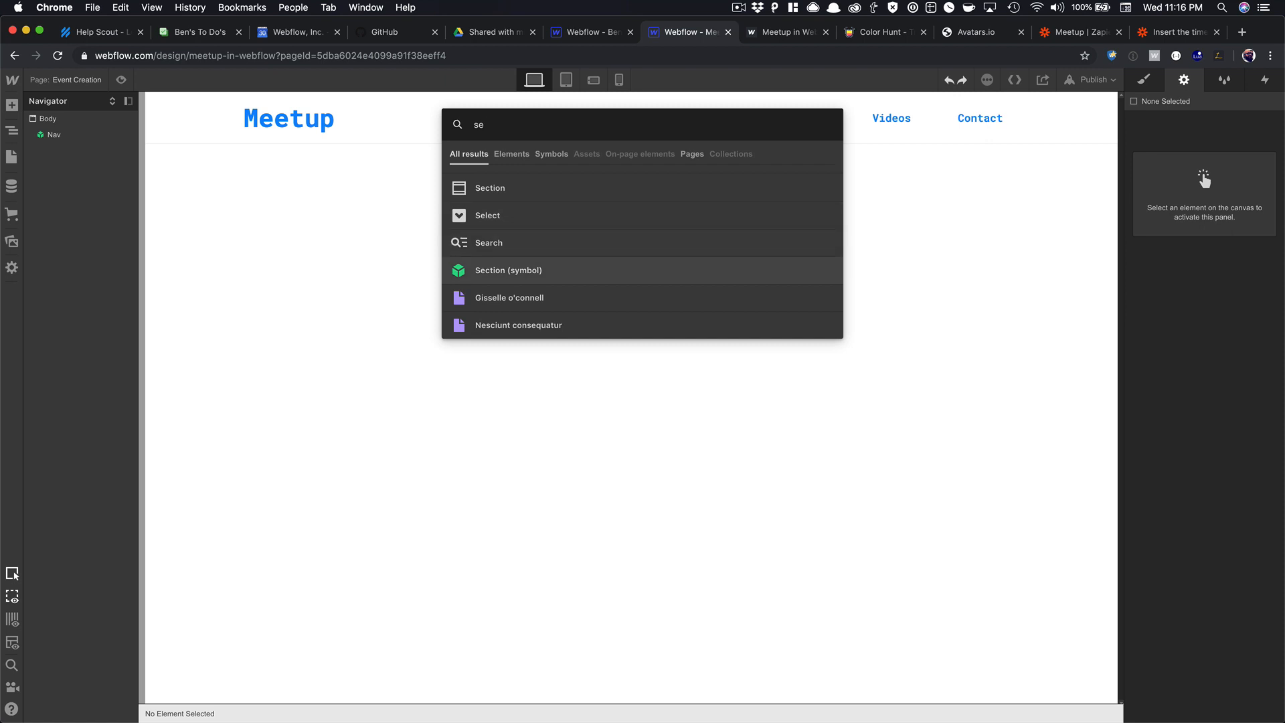
key(Return)
key(super+e)
text(foo)
key(Return)
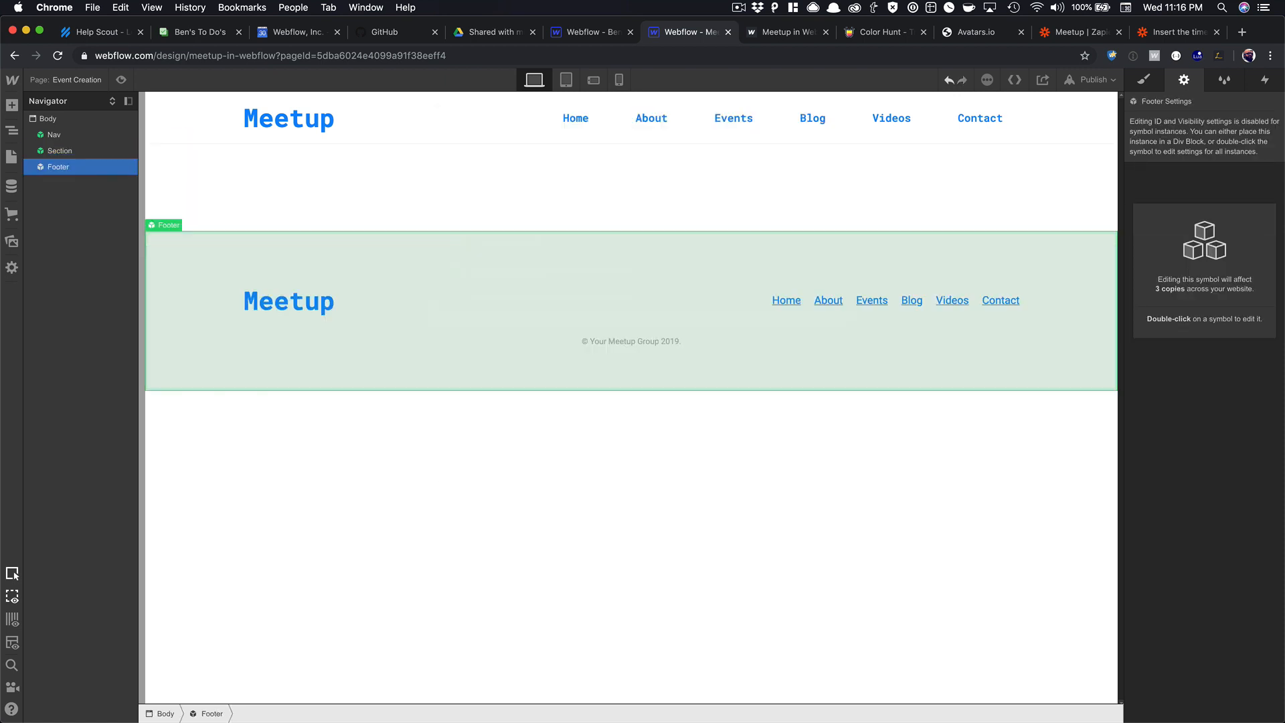
Unlink the Section from its symbol and select the Container inside it.
right_click(227, 168)
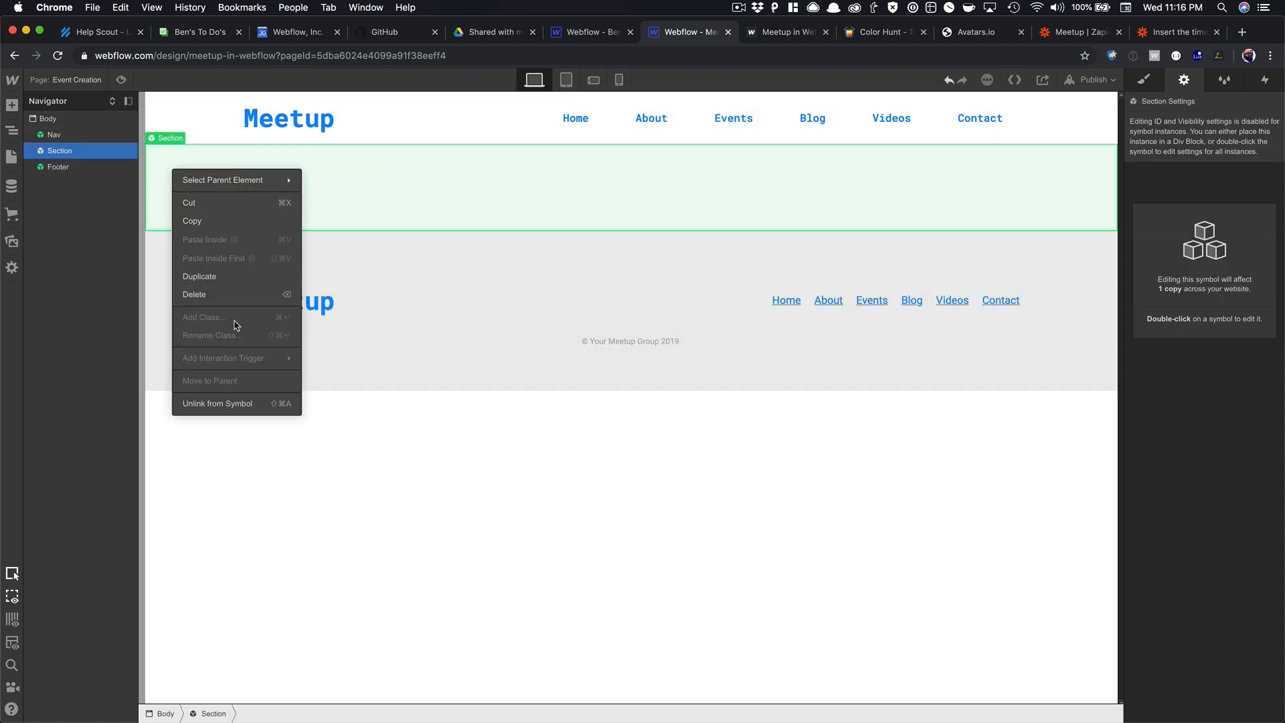
click(231, 403)
click(377, 184)
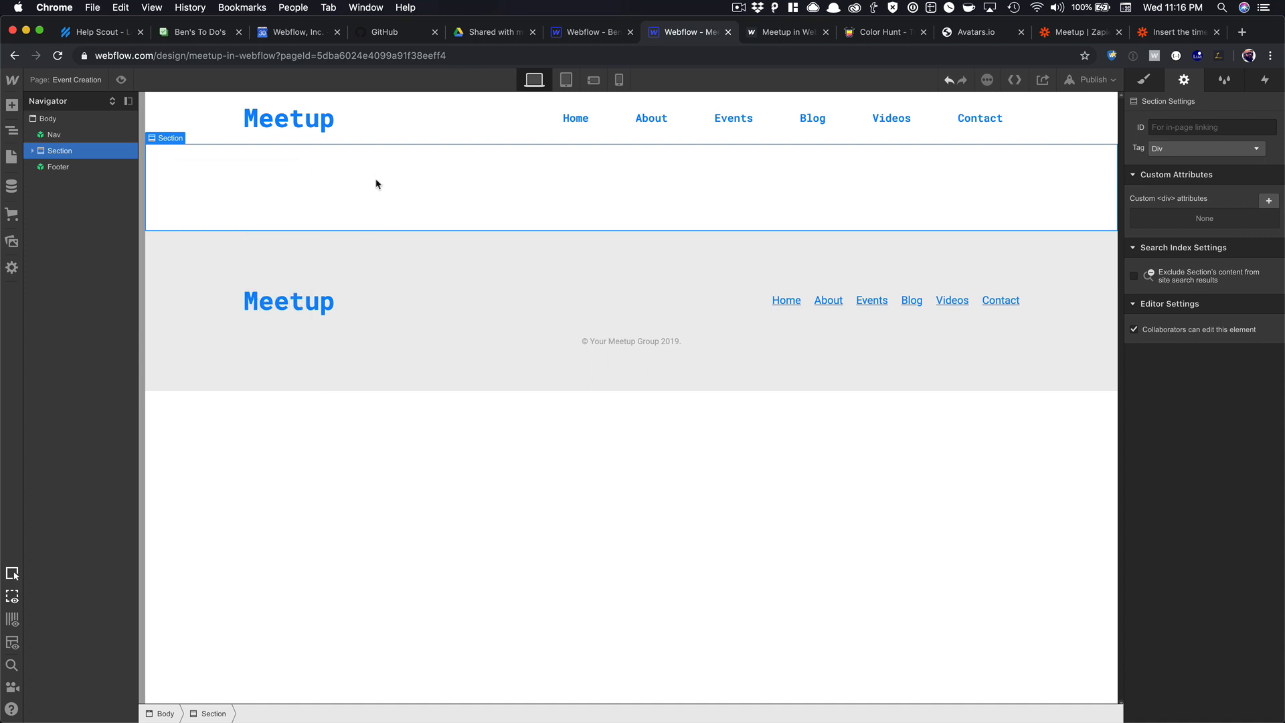
click(32, 150)
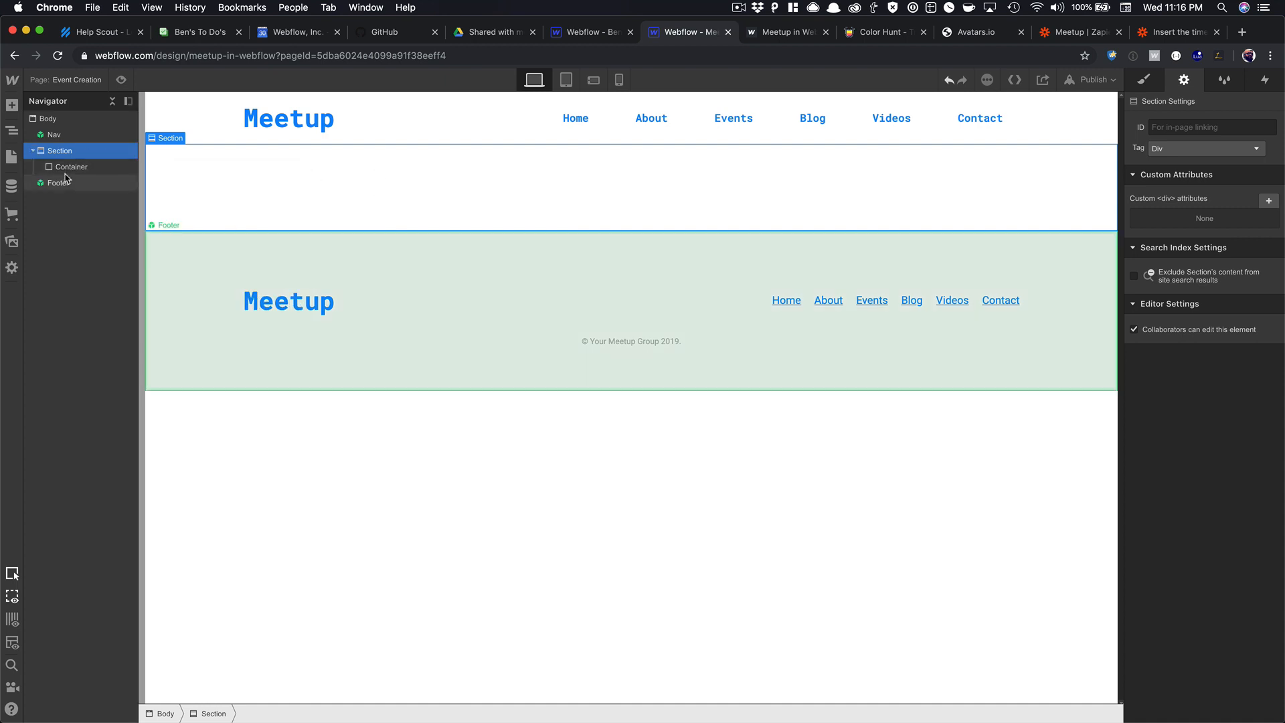
click(58, 183)
click(227, 184)
Insert a Form Block into the Container and rename the form 'New Meetup'.
key(super+e)
text(form)
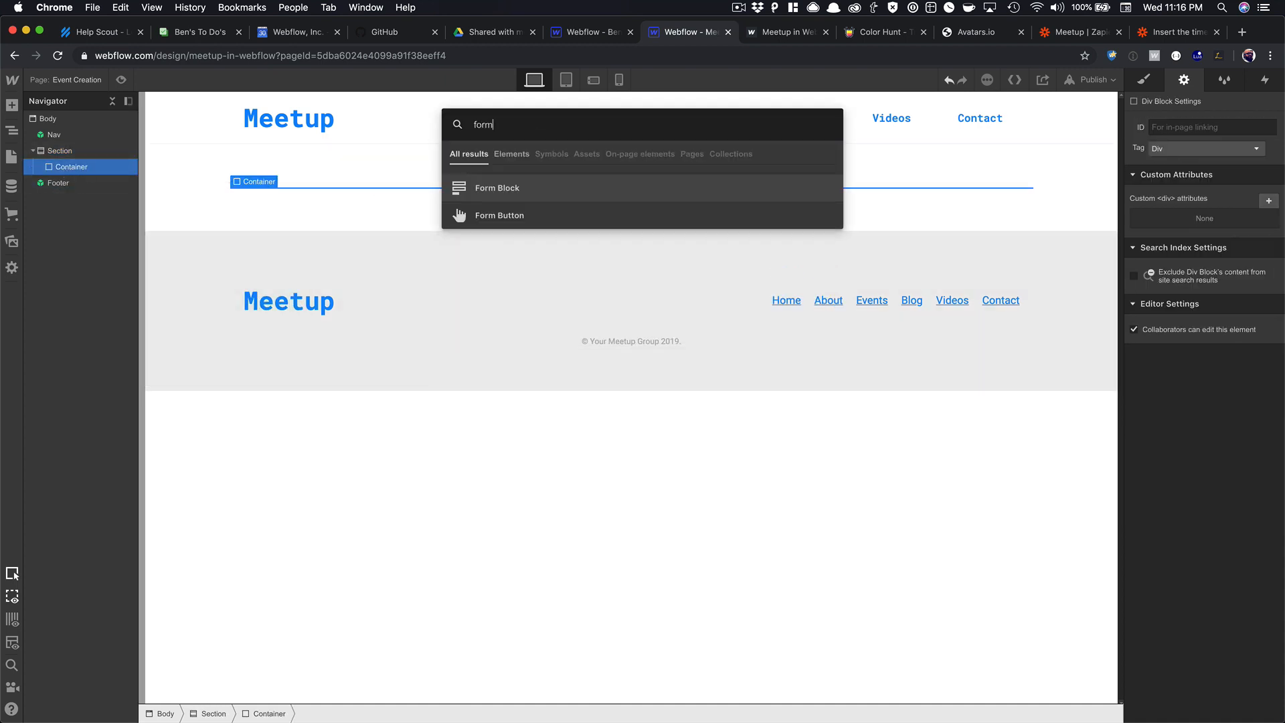
key(Return)
double_click(337, 382)
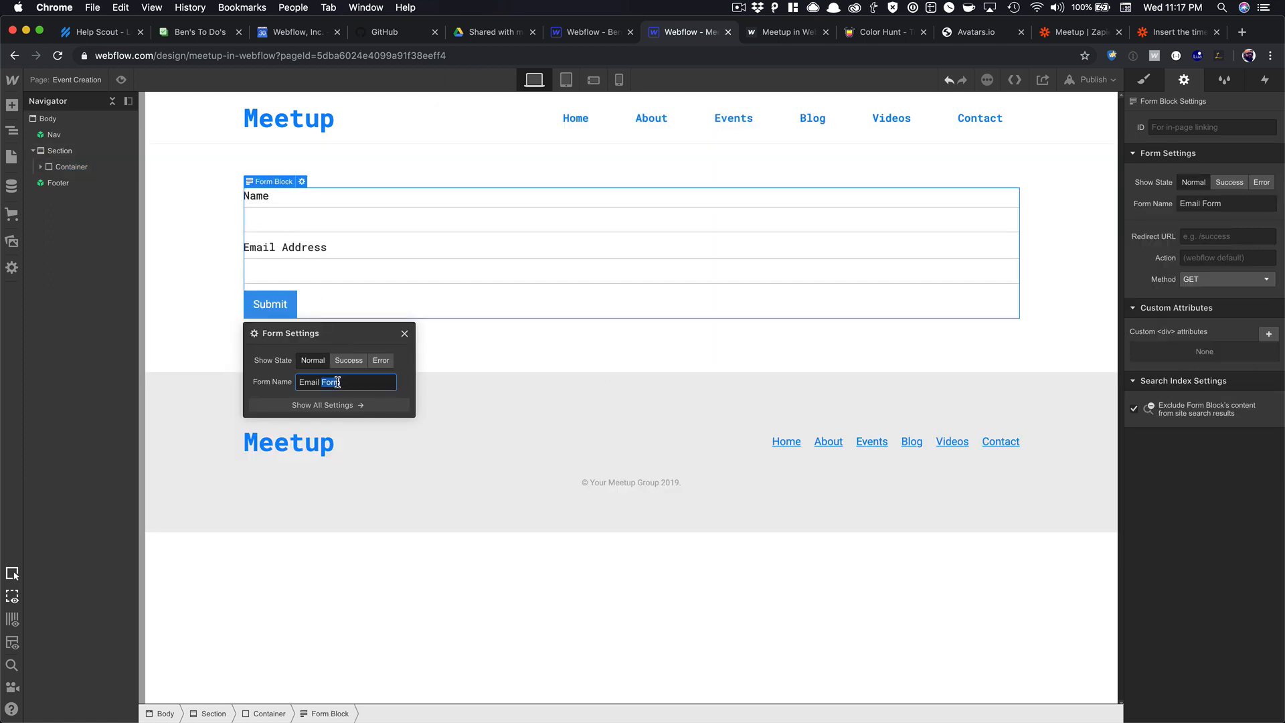
text(New Meetup)
click(404, 333)
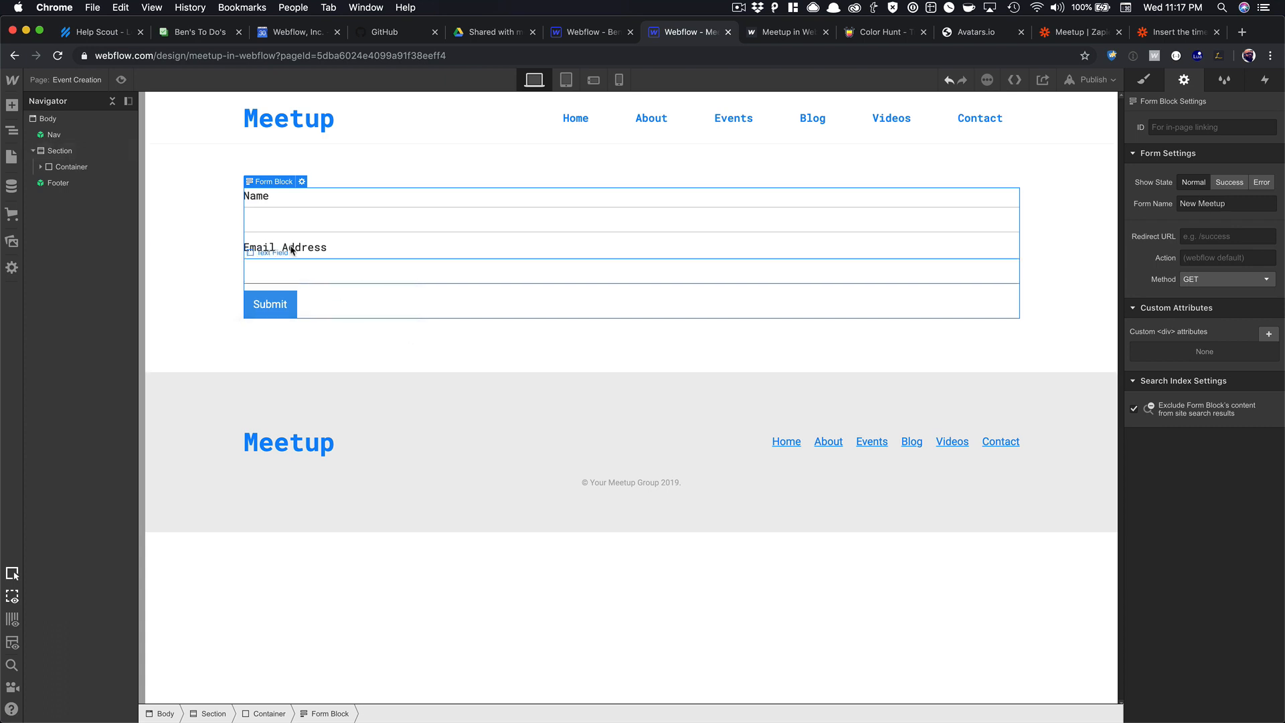
click(12, 186)
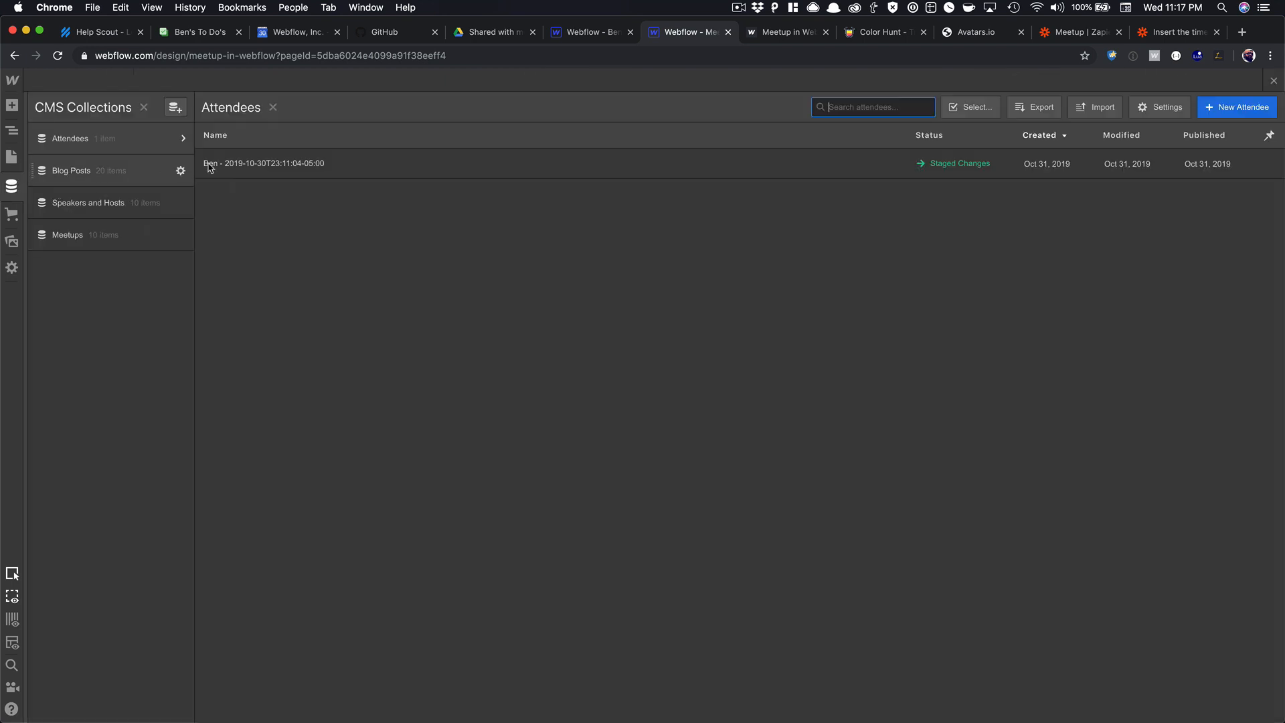
Review the Laudantium Placeat Unde item's fields in the Meetups collection, then close the CMS.
click(120, 234)
click(318, 170)
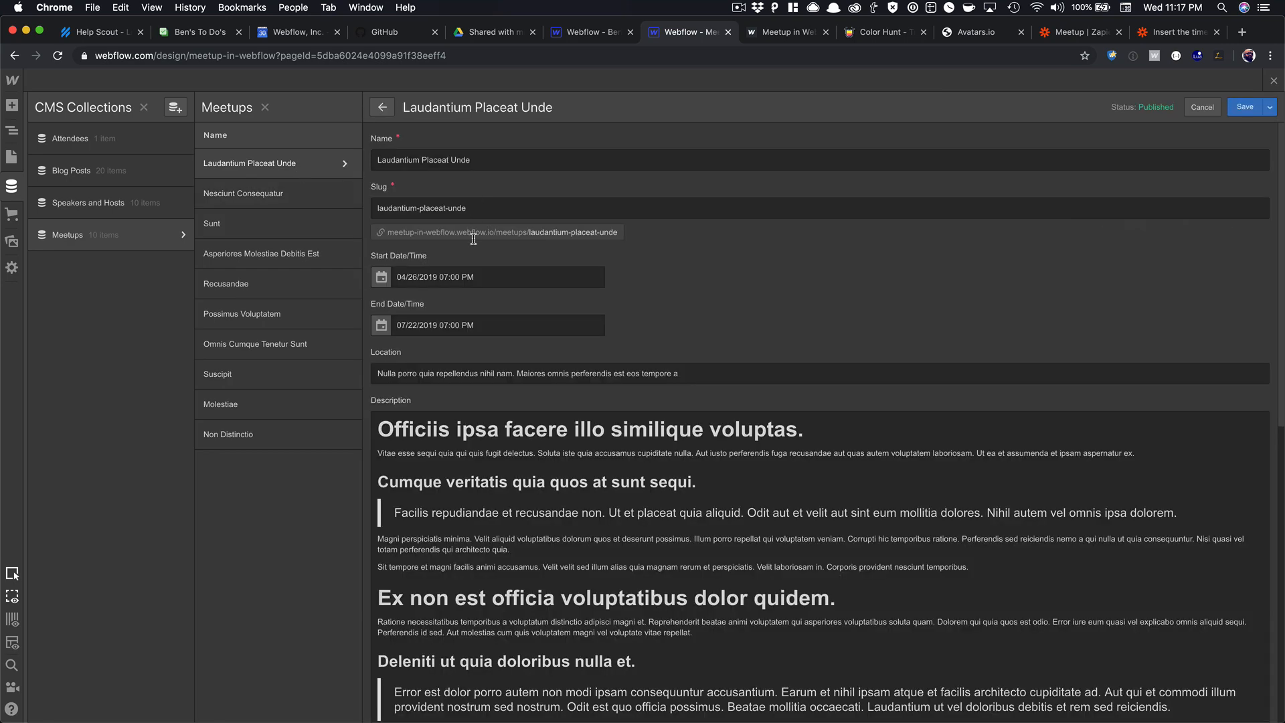
scroll(473, 239, down, 9)
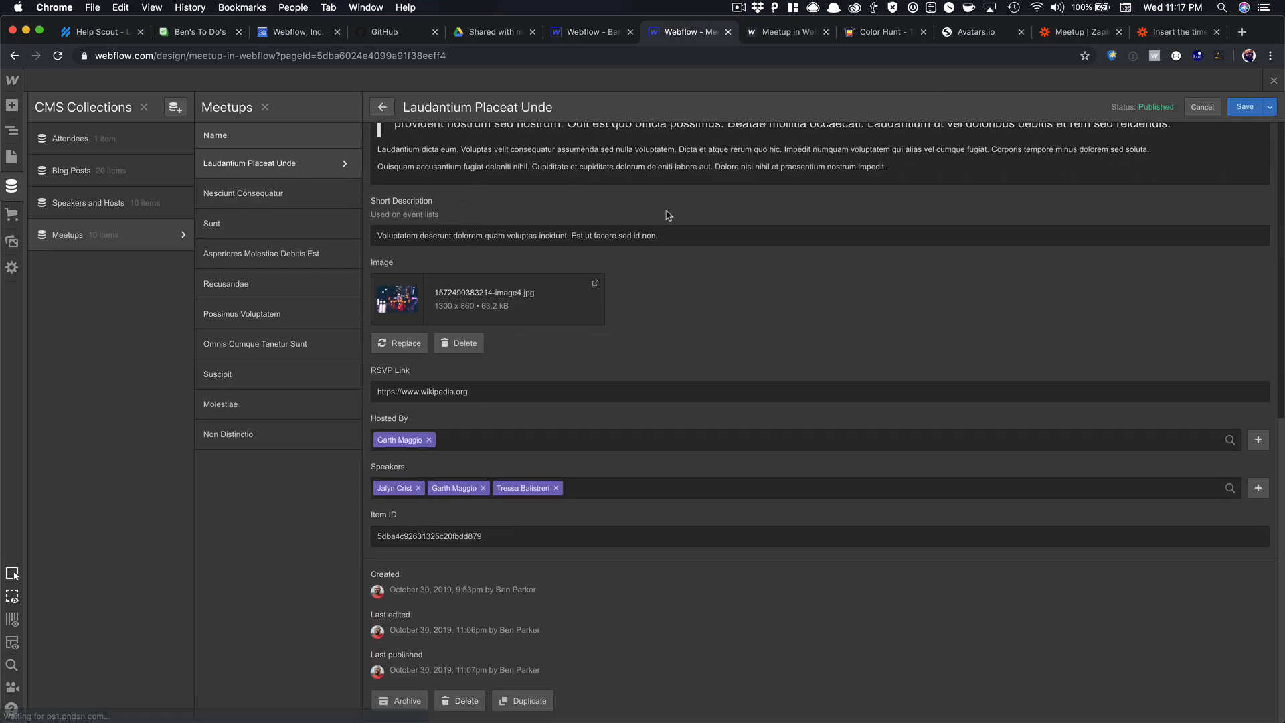
click(1274, 81)
Delete the Email Address field and give the Name field the input class.
click(319, 253)
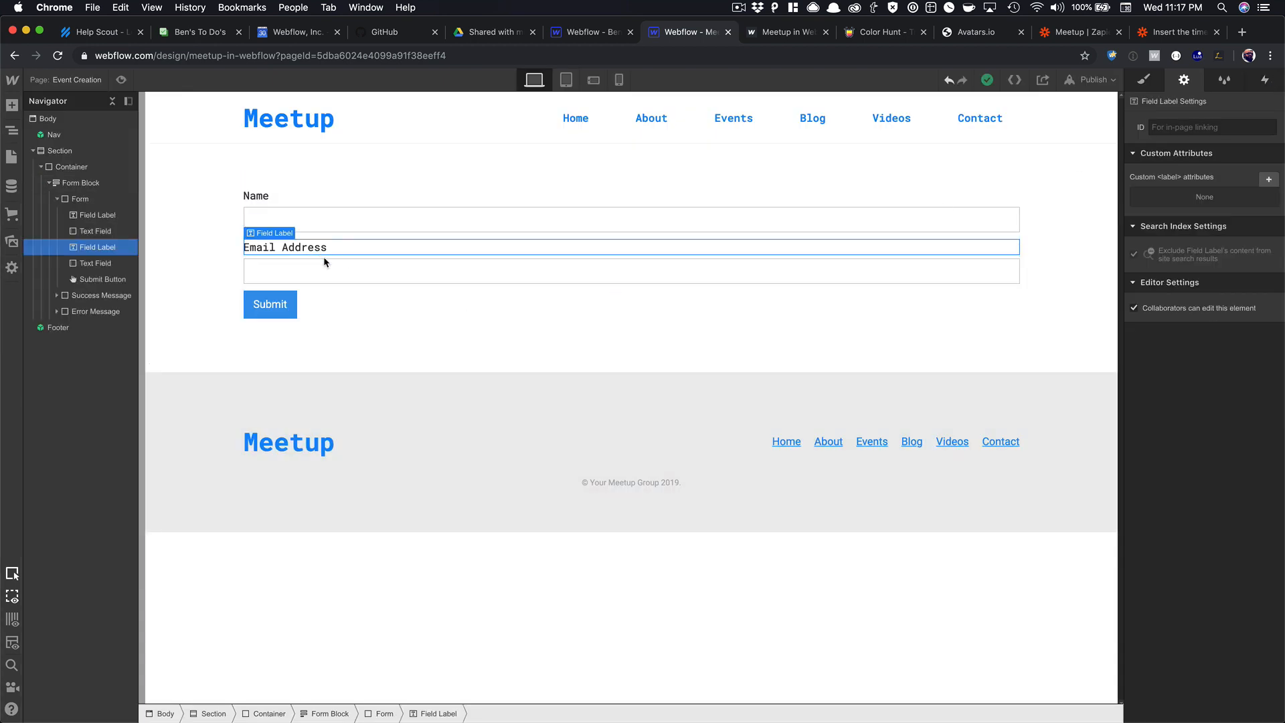
key(Delete)
key(Delete)
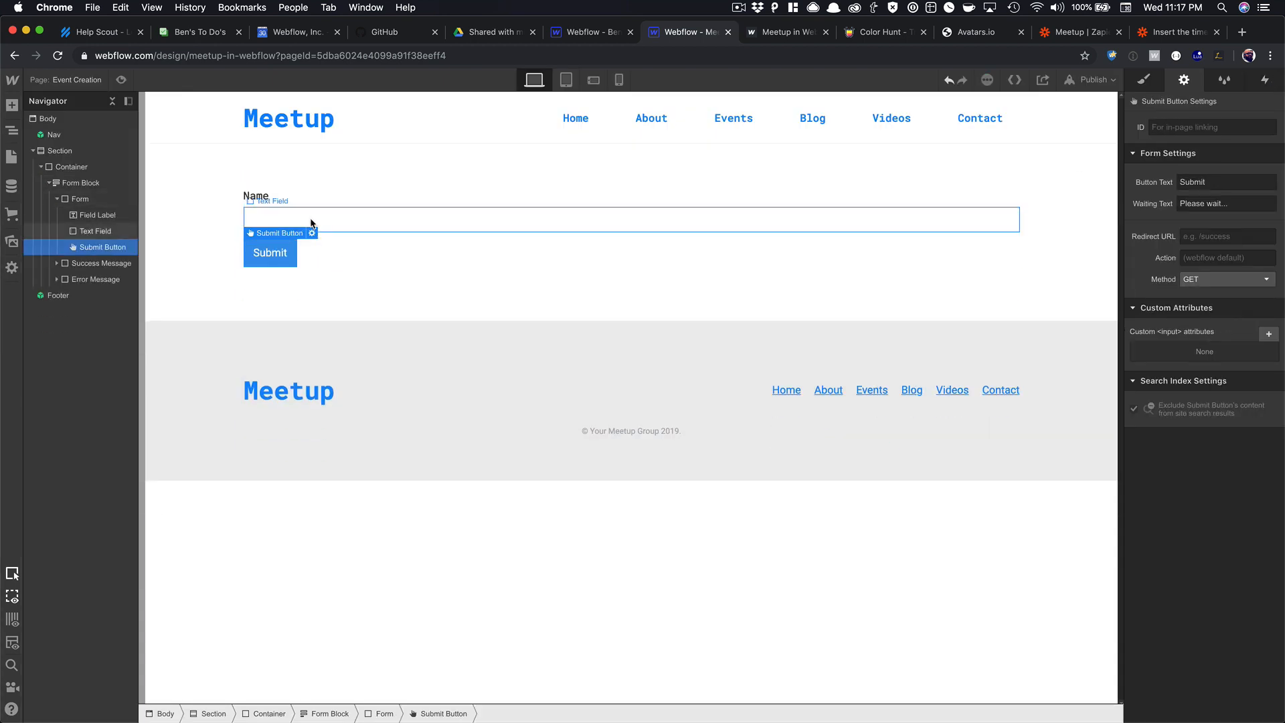
click(310, 223)
click(1142, 87)
click(1180, 142)
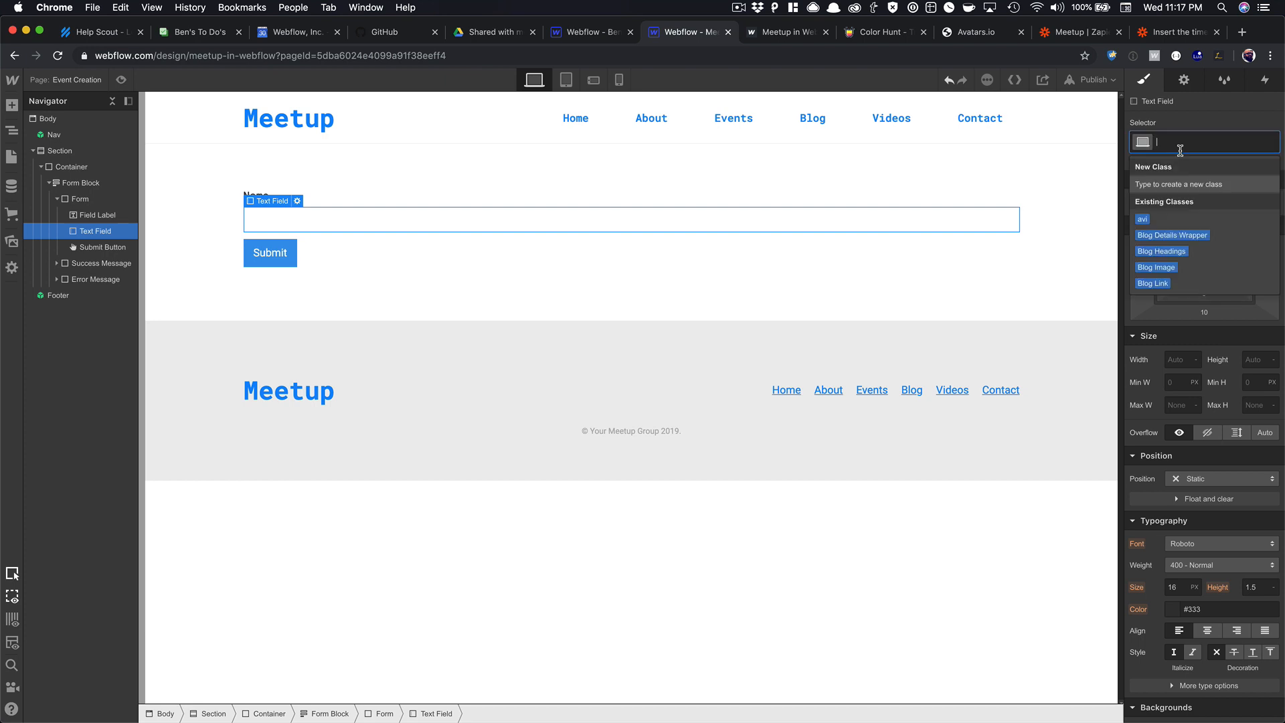
text(inpiu)
key(BackSpace)
key(BackSpace)
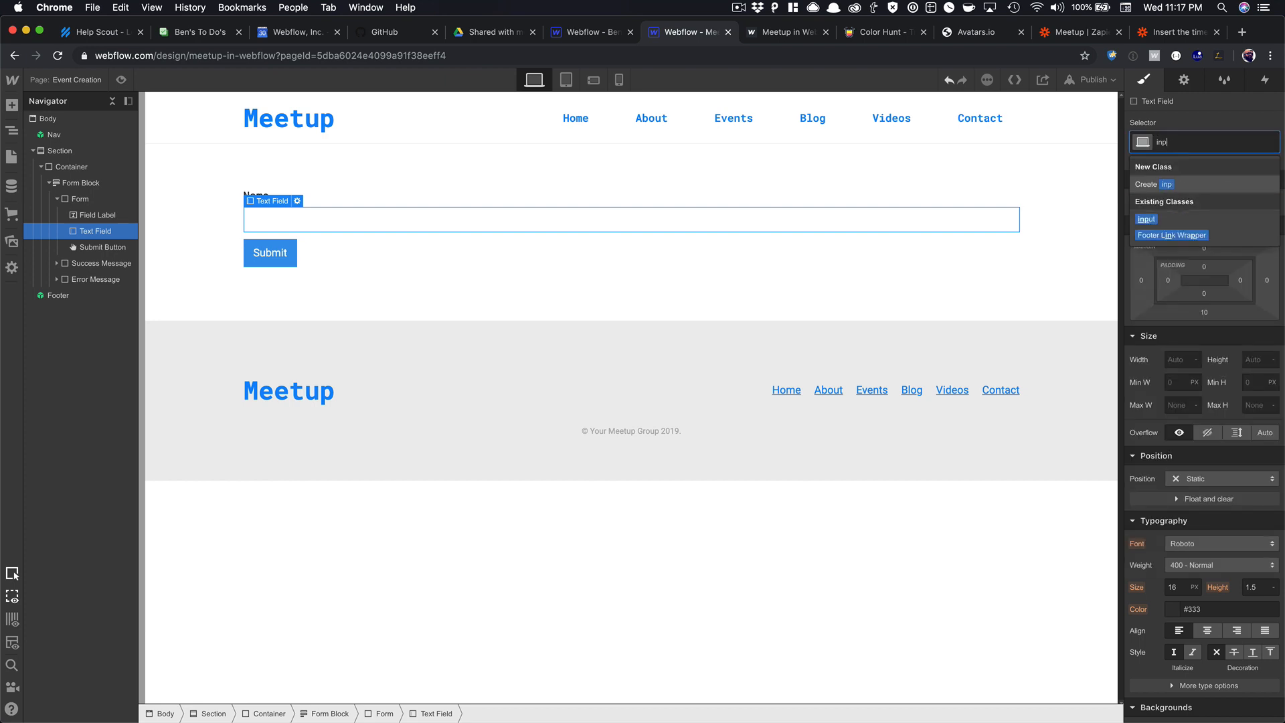
key(Down)
key(Return)
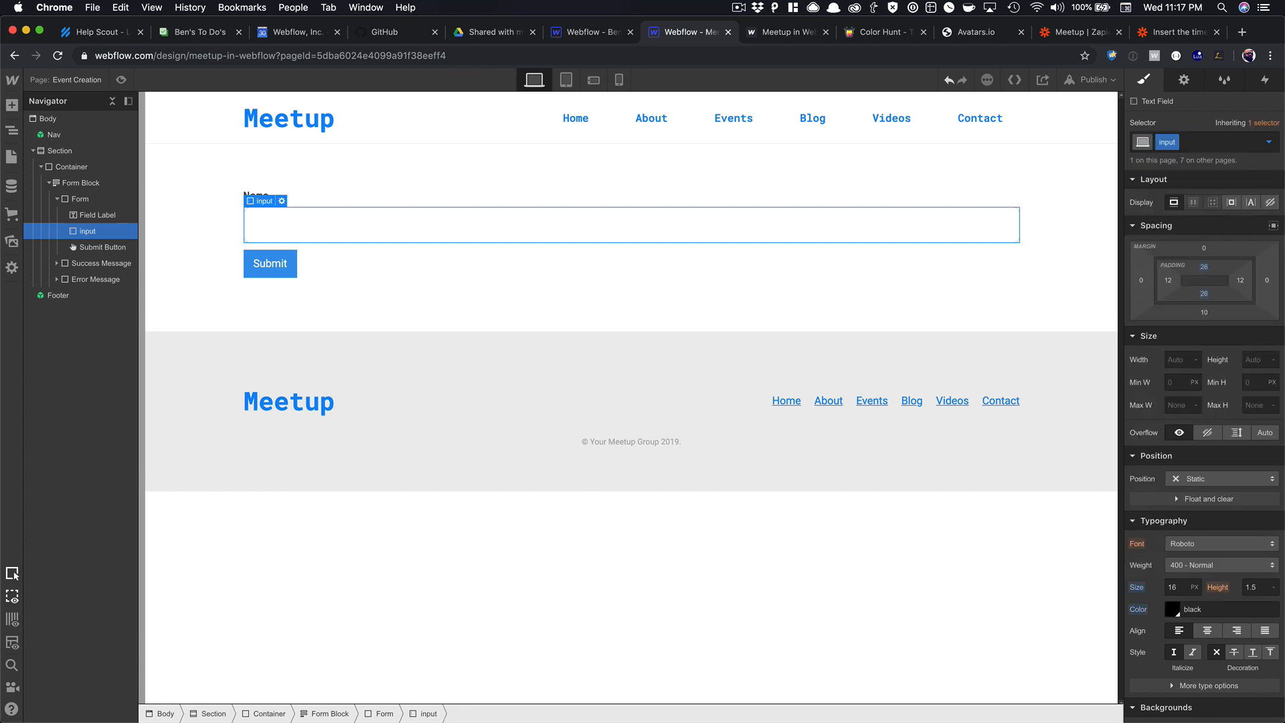
Apply the existing Button class to the Submit button.
click(267, 250)
click(1170, 142)
text(but)
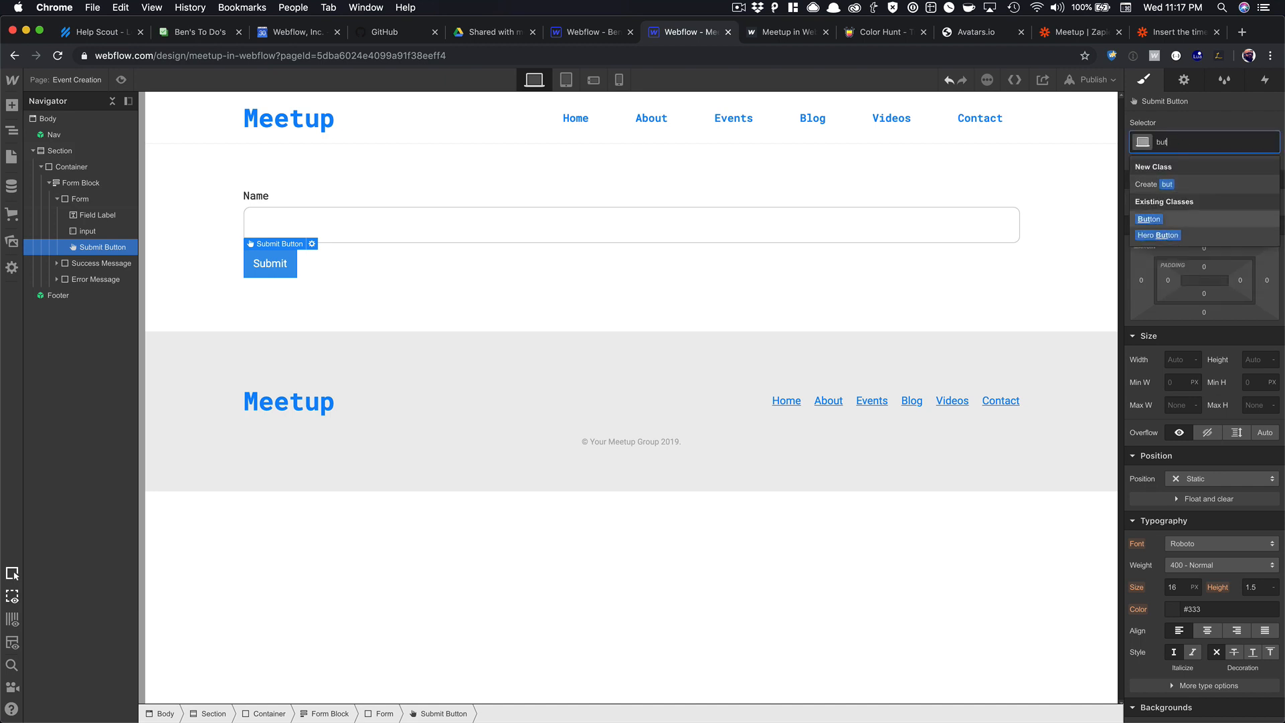
key(Return)
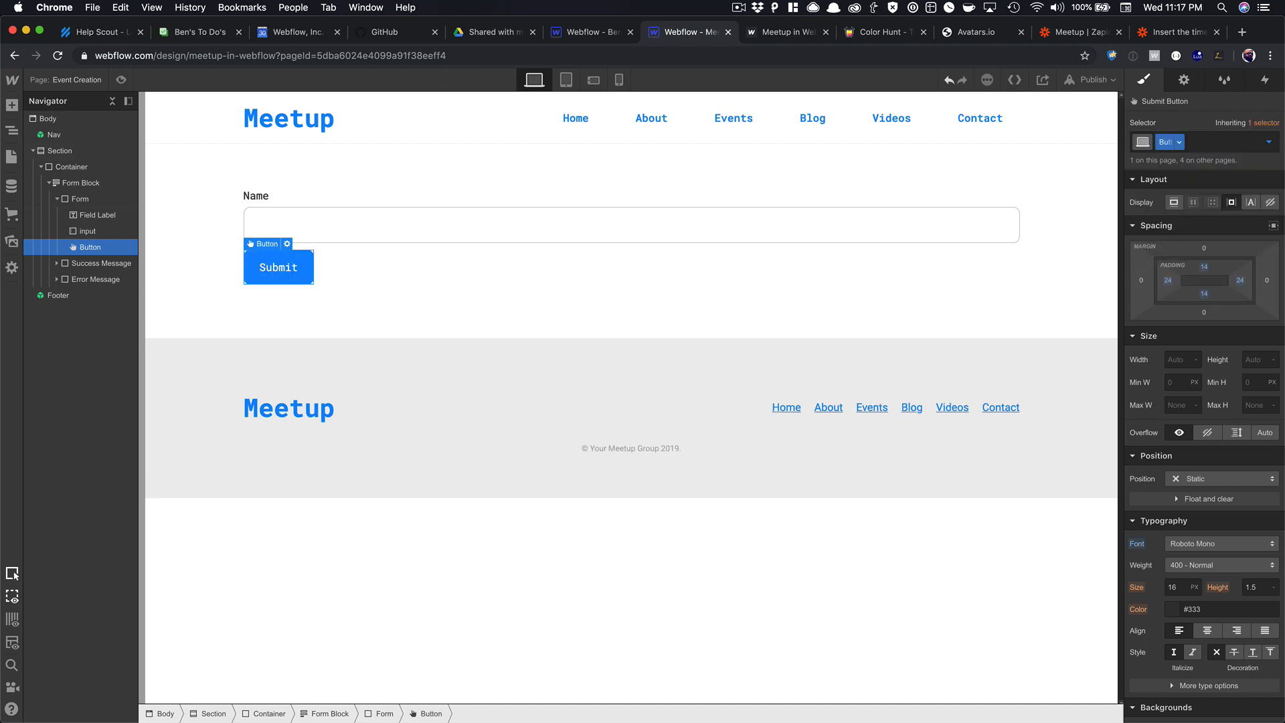
click(1184, 80)
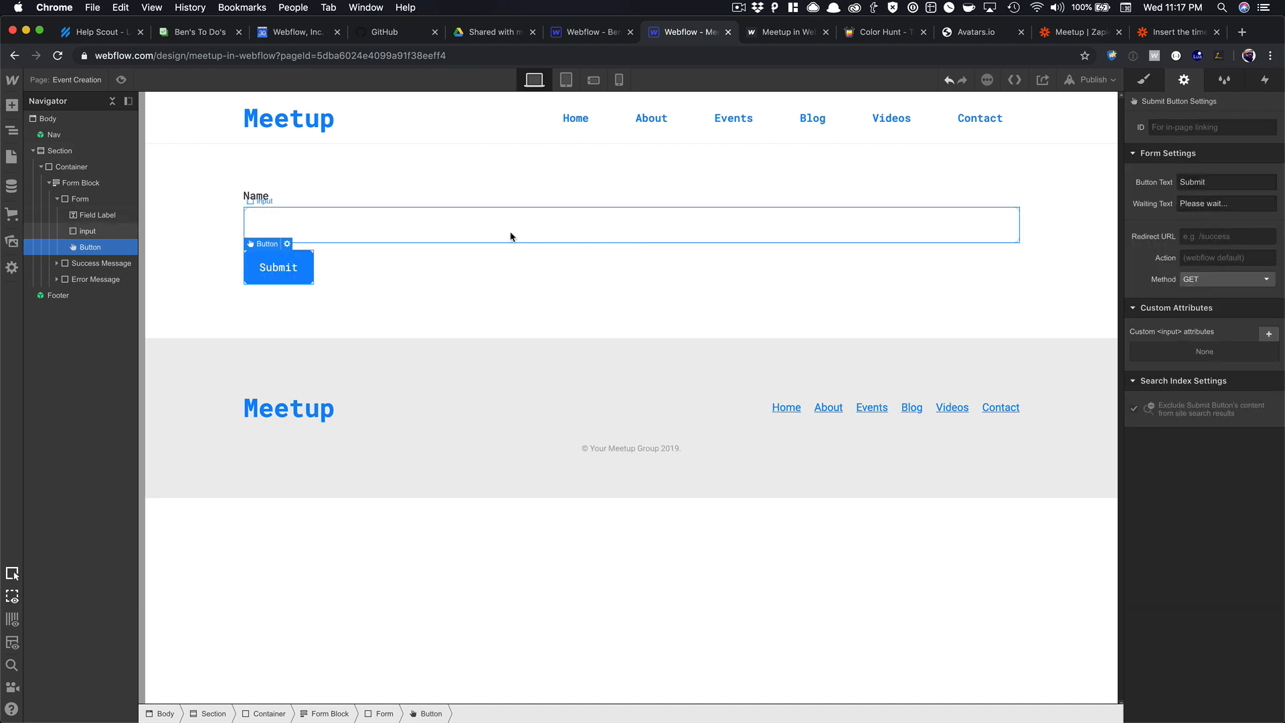
Give the form's success message the Success class, then return the form to its Normal state.
click(133, 188)
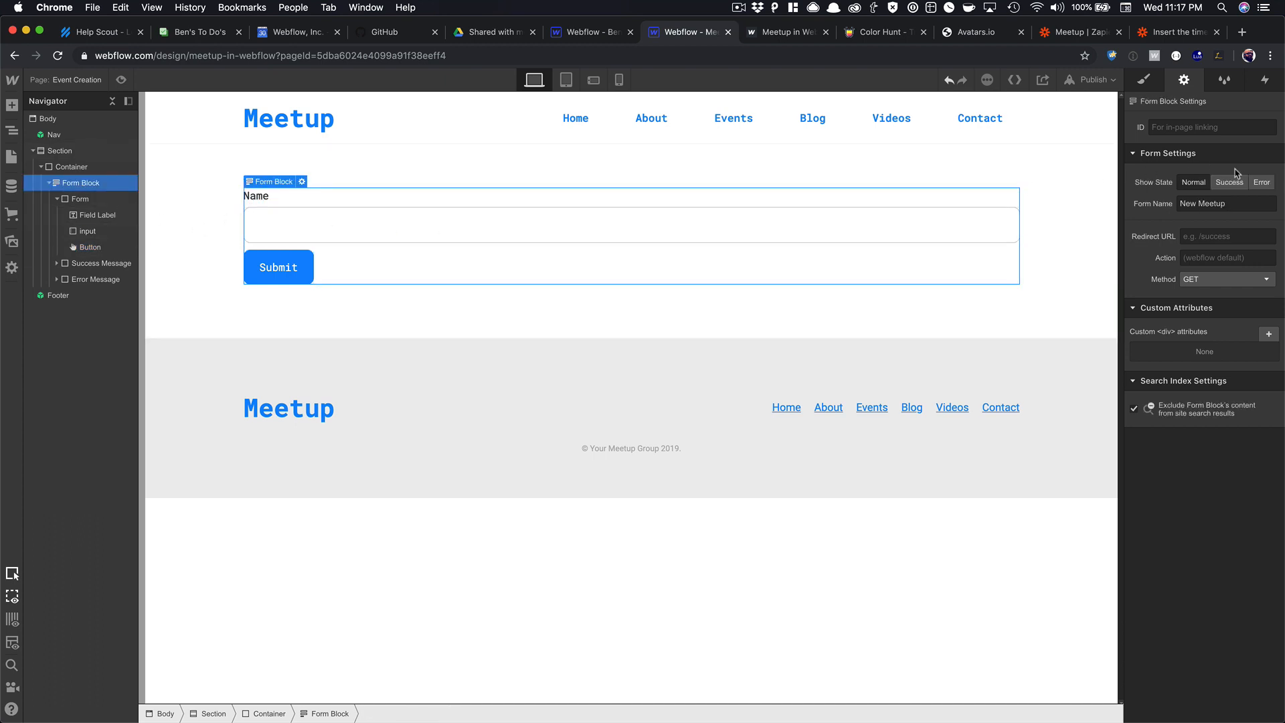
click(1230, 182)
click(899, 218)
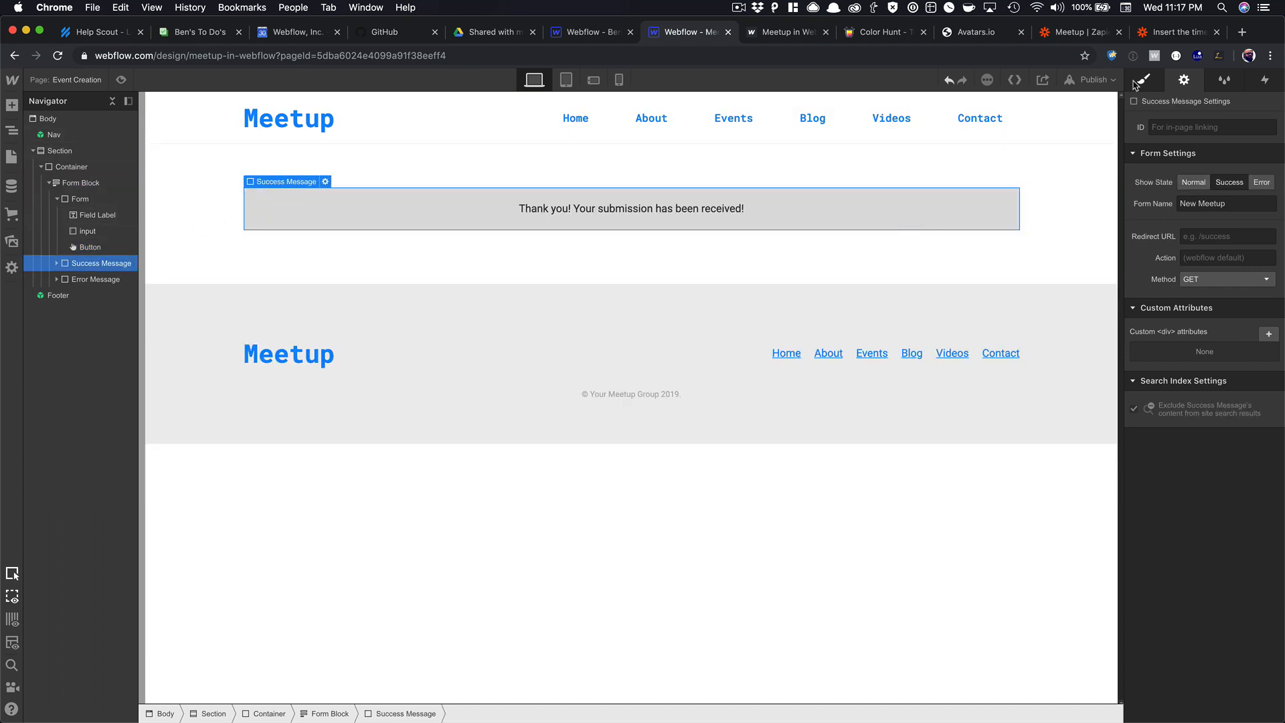
key(s)
click(1166, 143)
text(success)
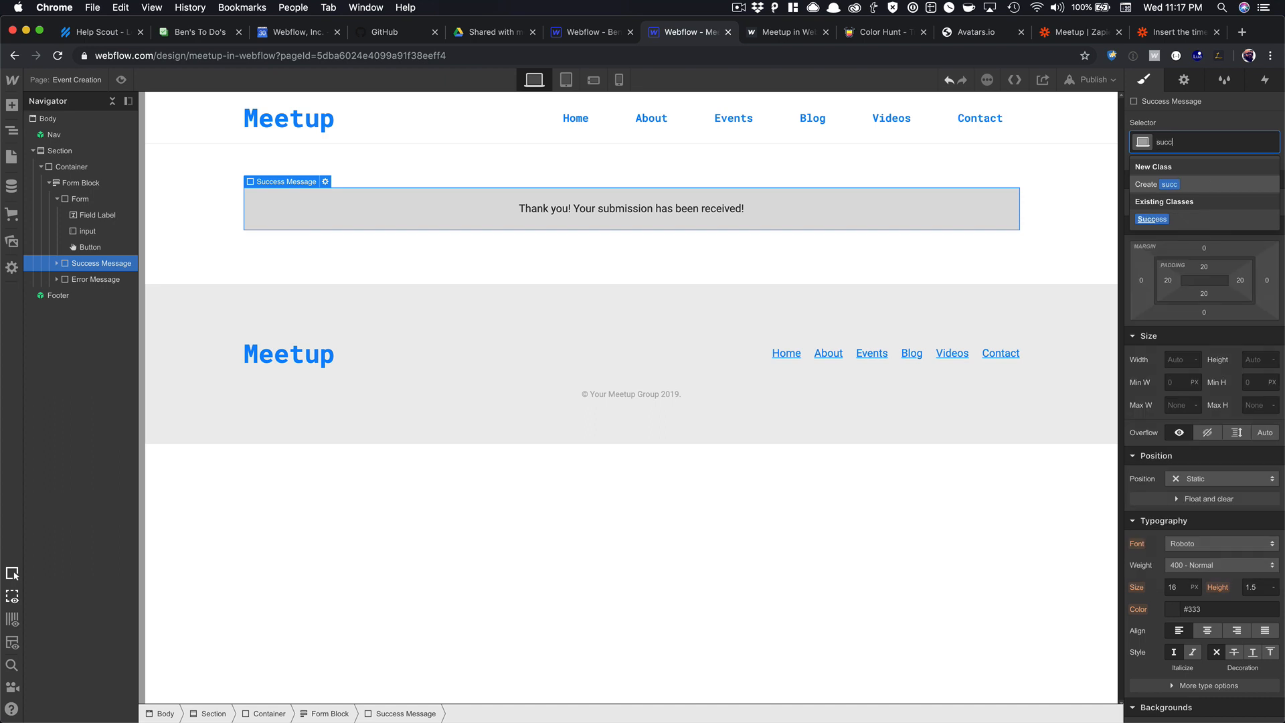
key(Return)
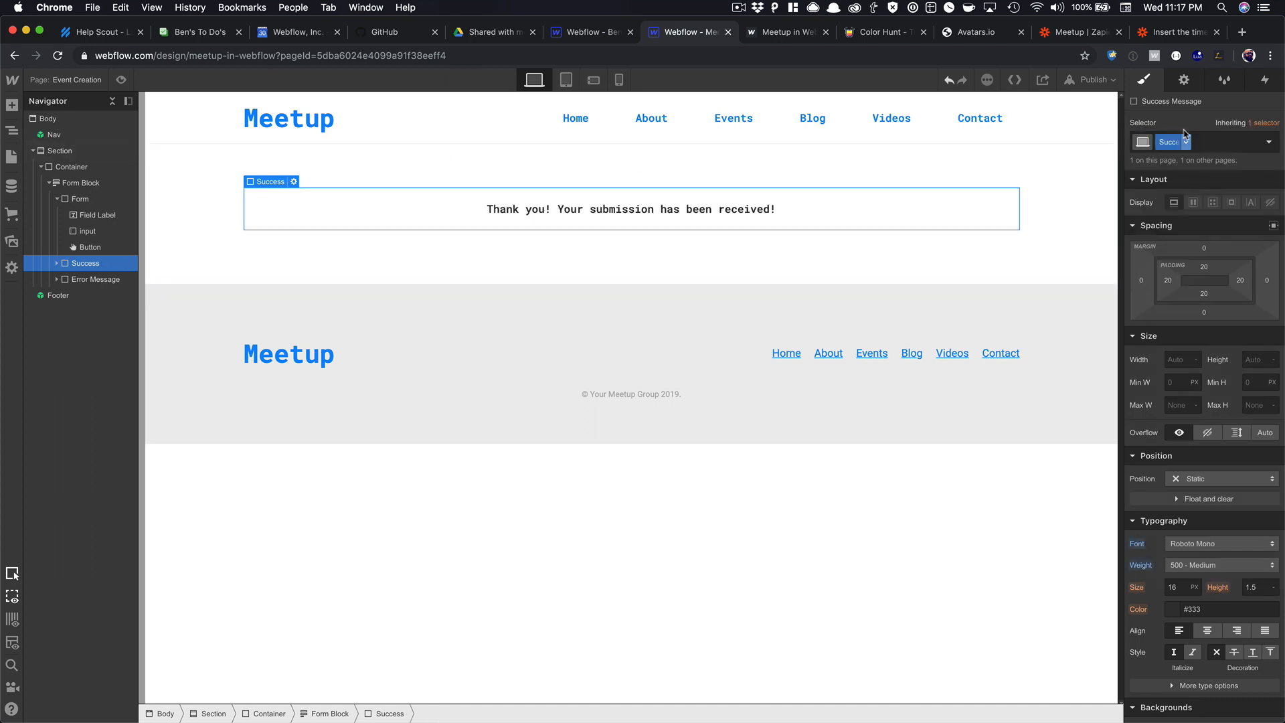
key(d)
click(1191, 186)
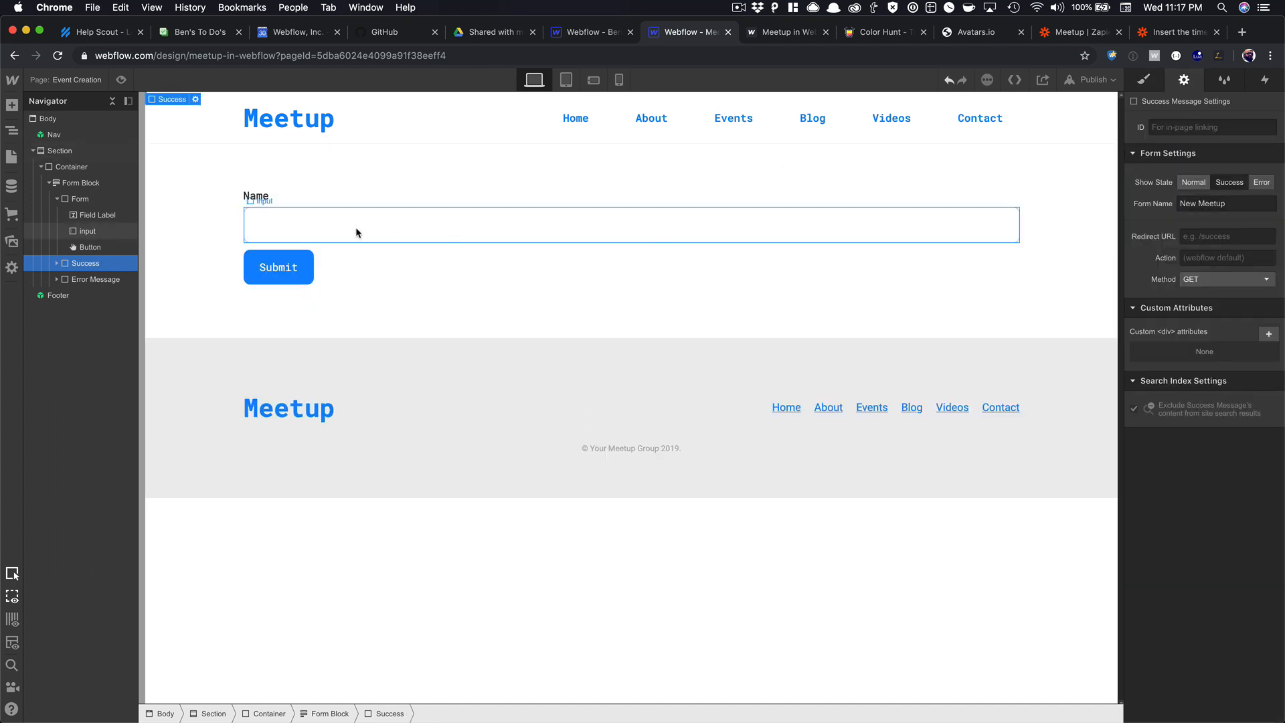
click(338, 258)
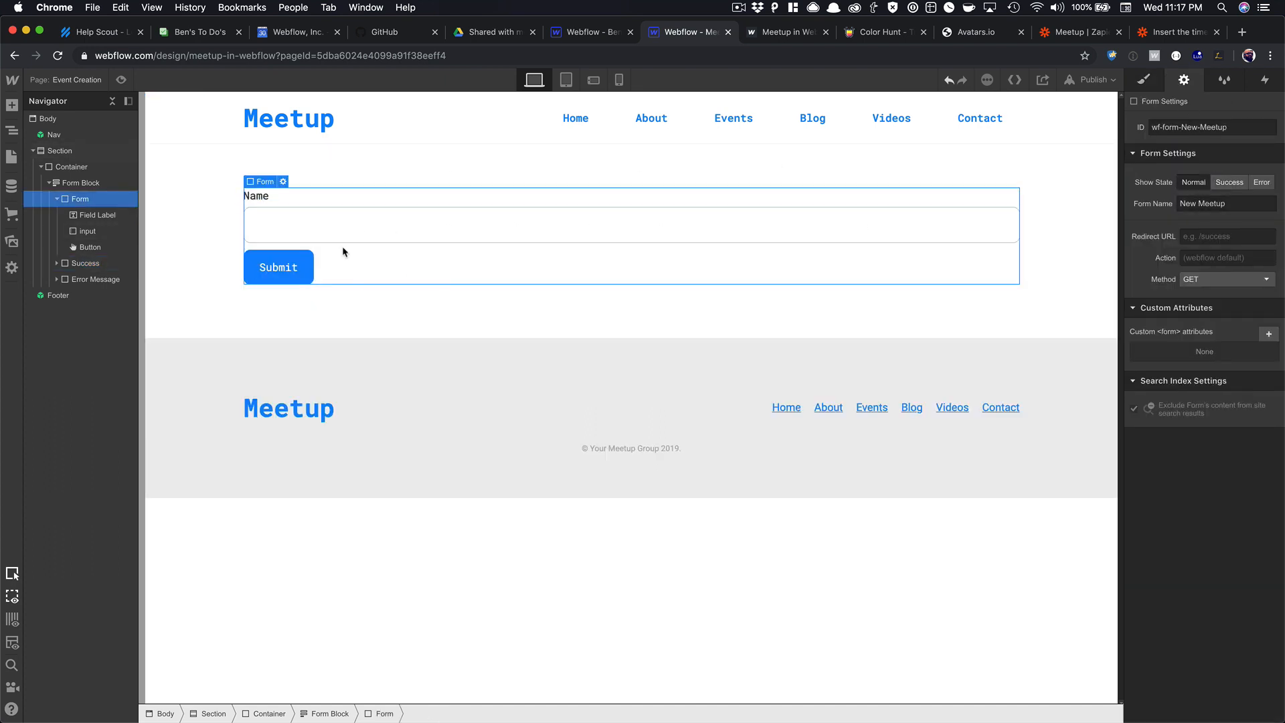
click(11, 157)
Review the Event Creation page's settings, then close them.
click(178, 225)
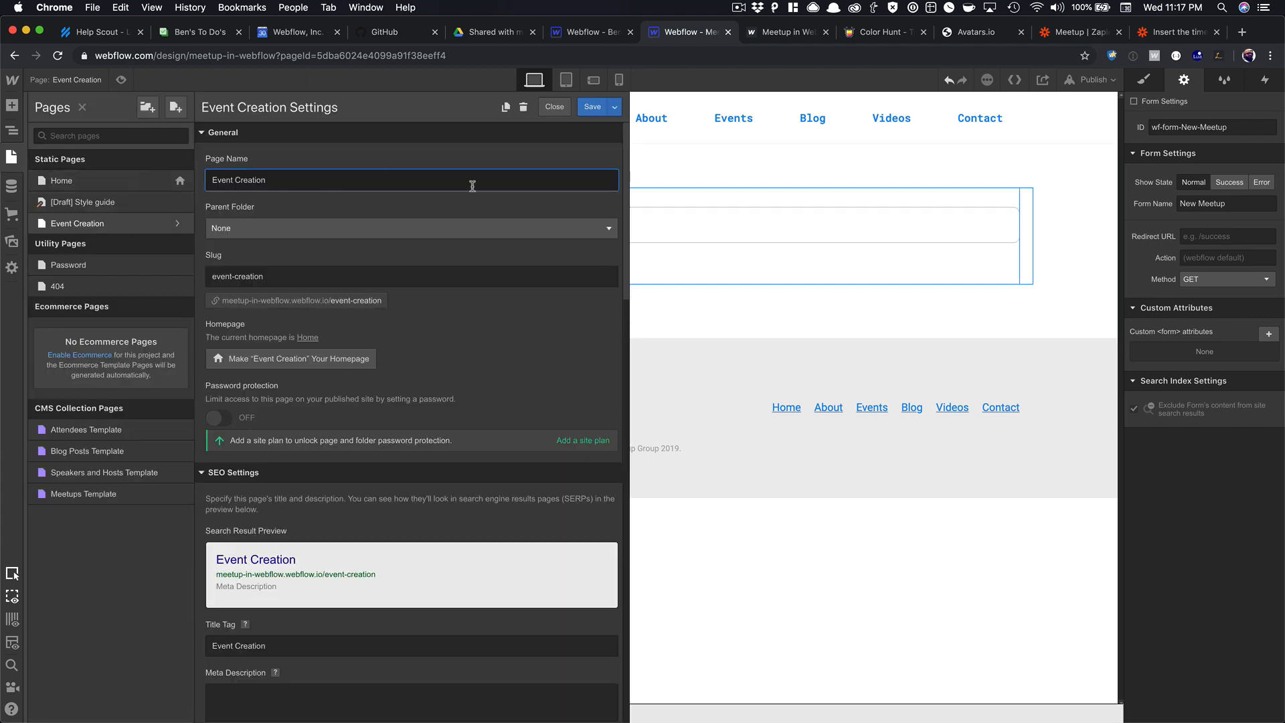
scroll(478, 180, down, 15)
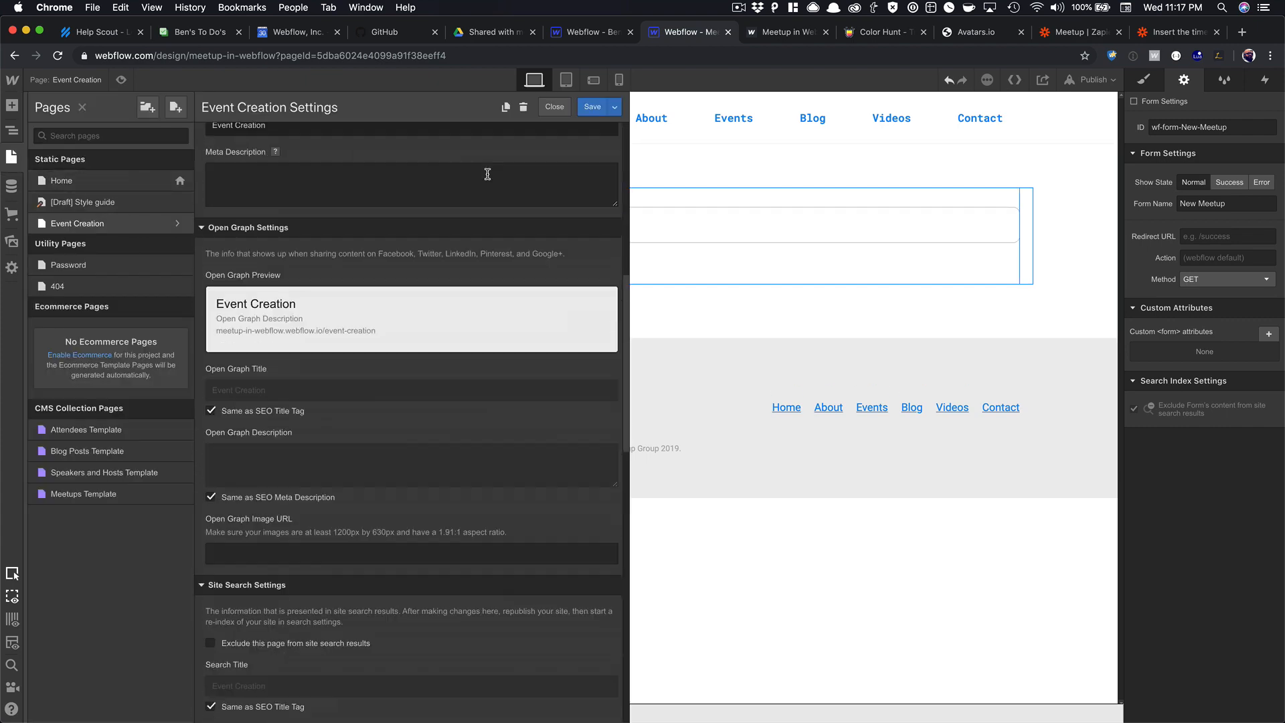
scroll(488, 178, down, 5)
scroll(488, 179, up, 8)
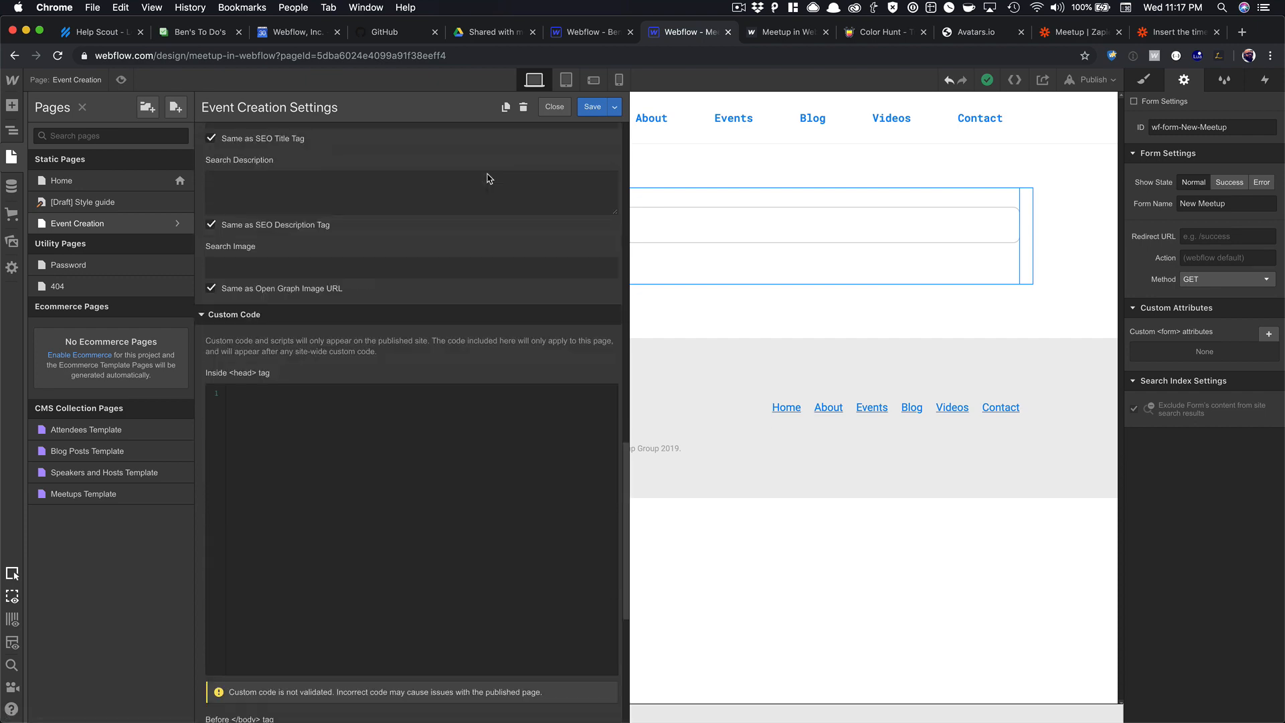
scroll(487, 177, up, 9)
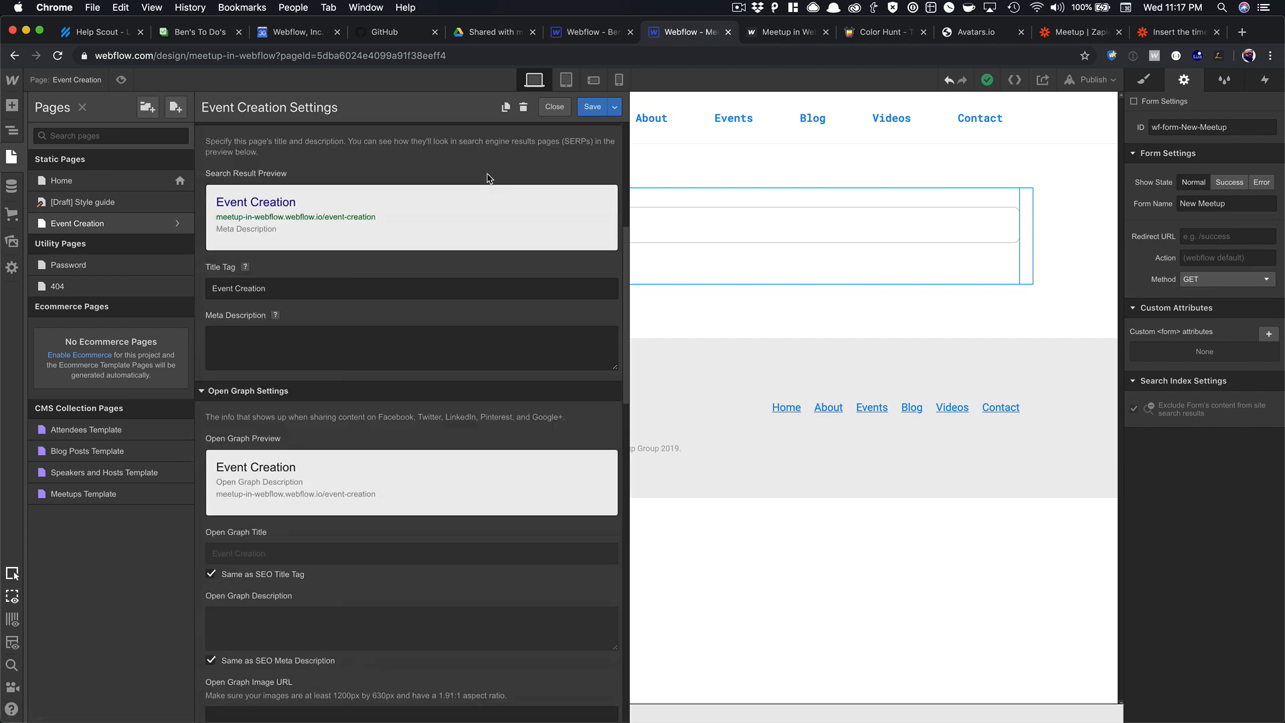
scroll(488, 179, up, 2)
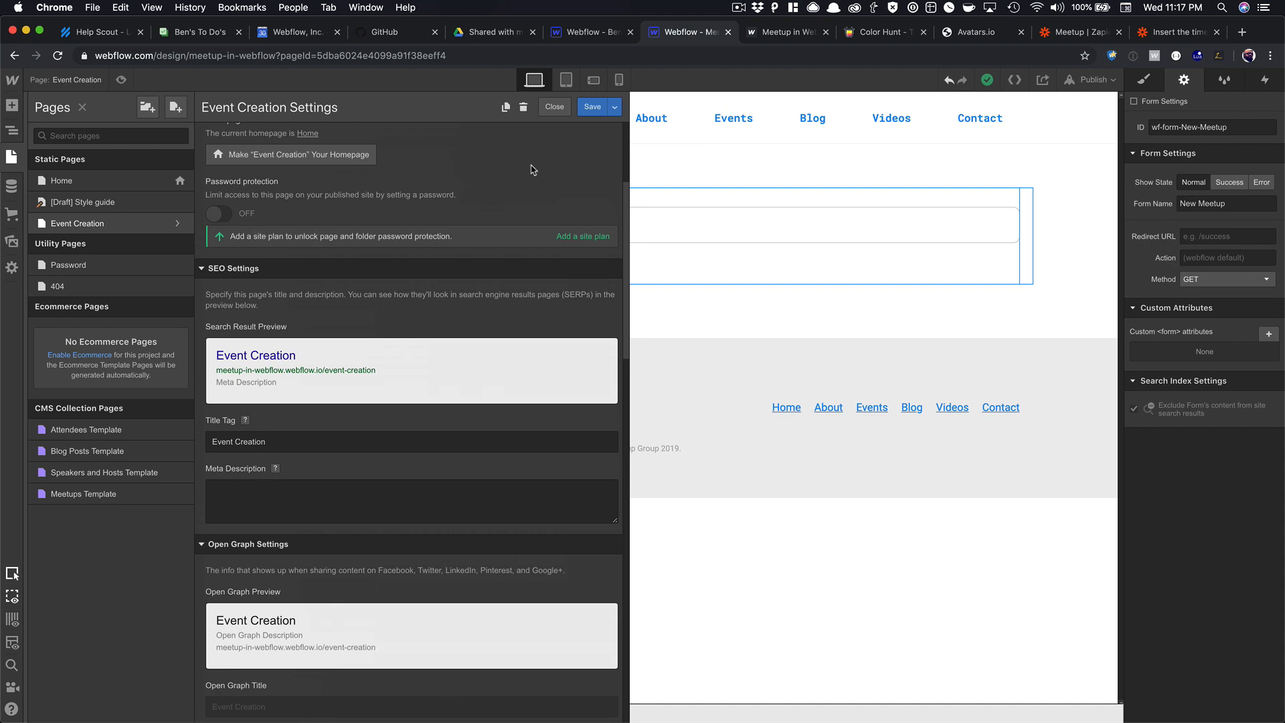
click(556, 108)
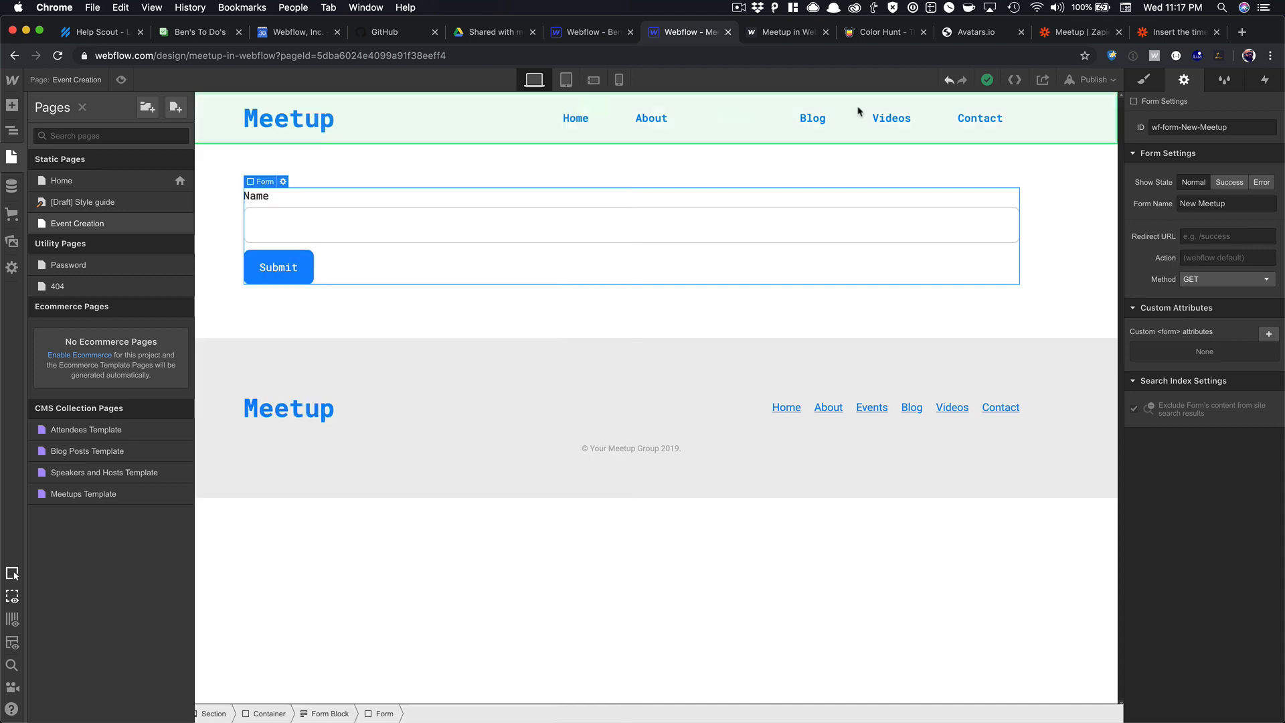
Publish the site to its webflow.io domain and open the live page in a new tab.
click(1091, 80)
click(948, 218)
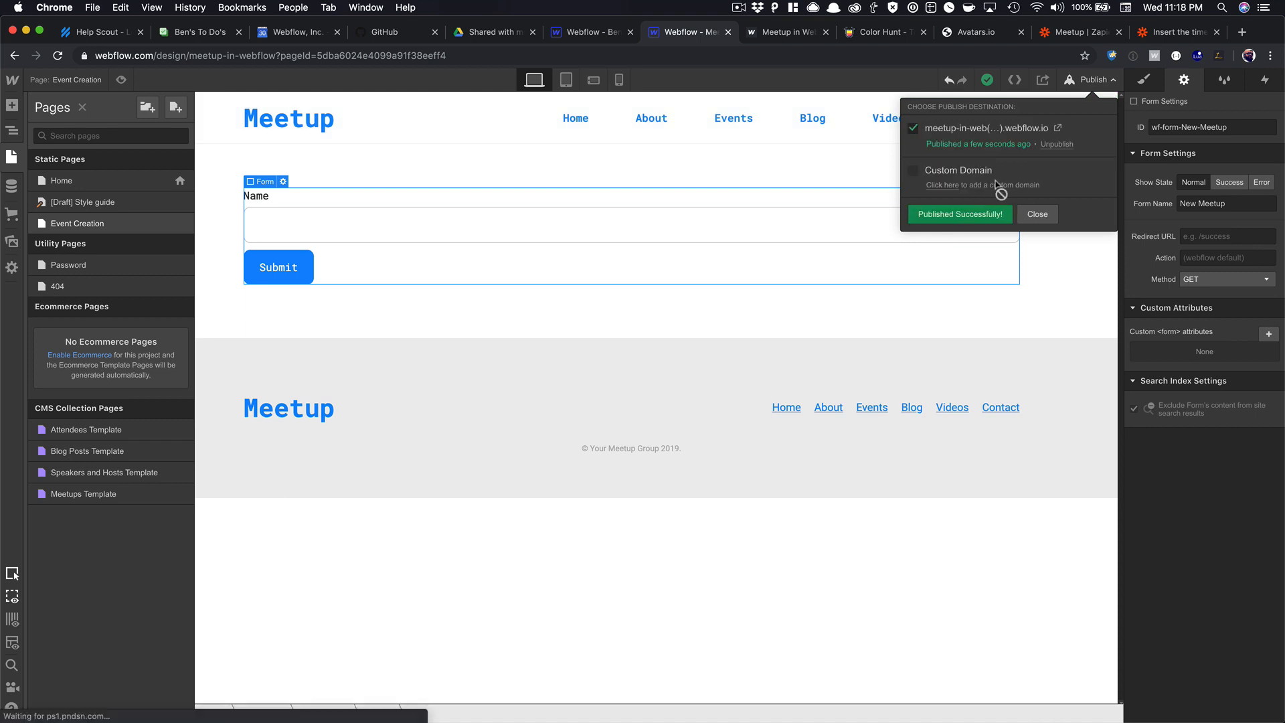
click(1057, 129)
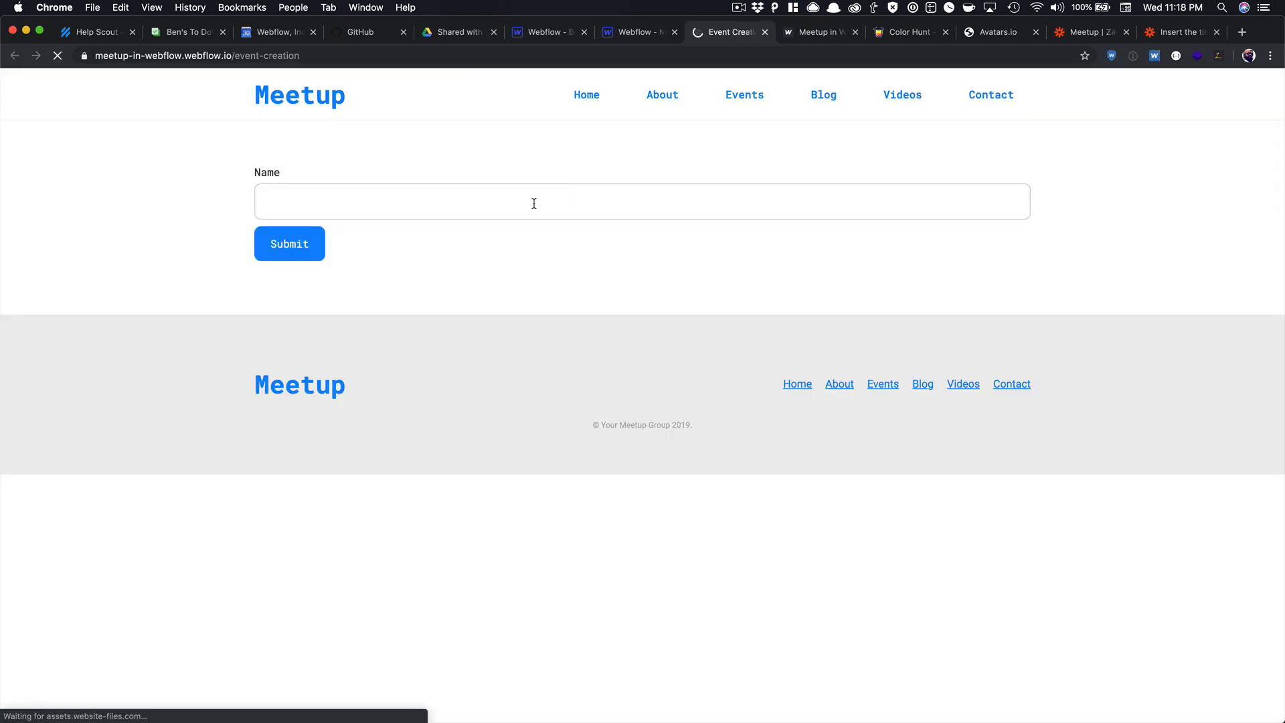
Submit a test meetup name through the live form, then return to the Meetup Zap in Zapier.
click(361, 210)
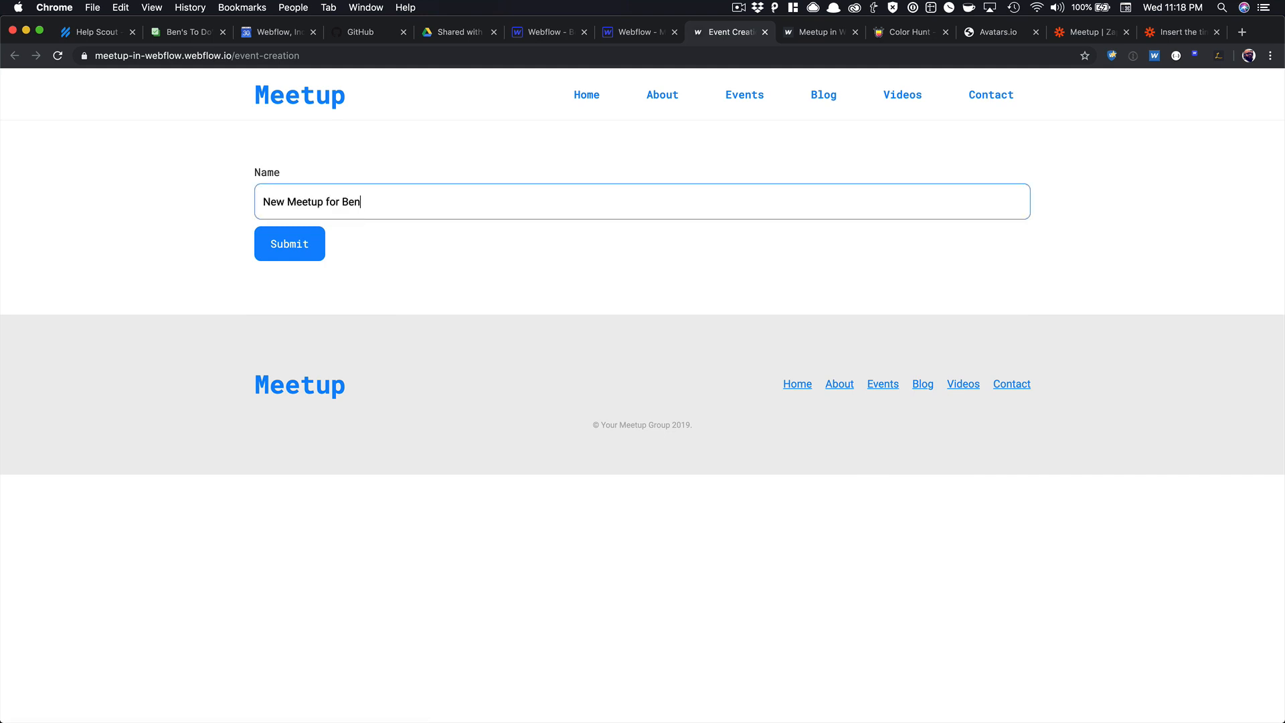
click(312, 247)
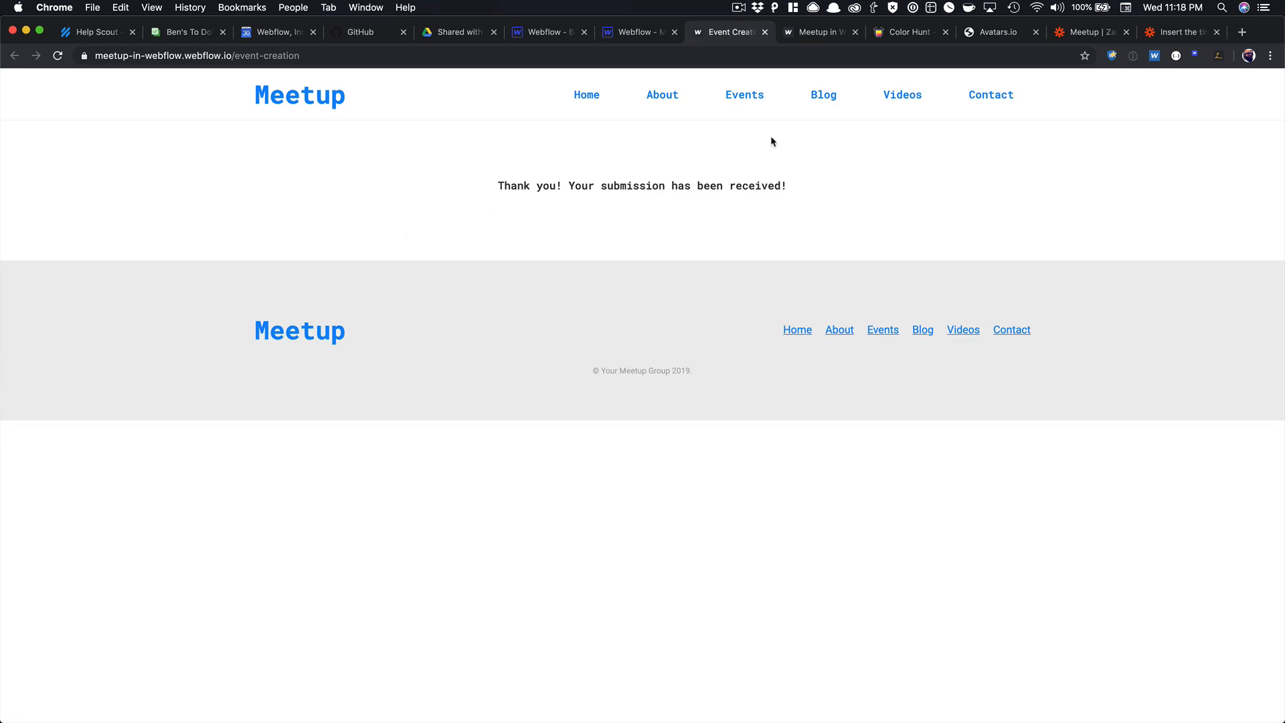
click(1071, 37)
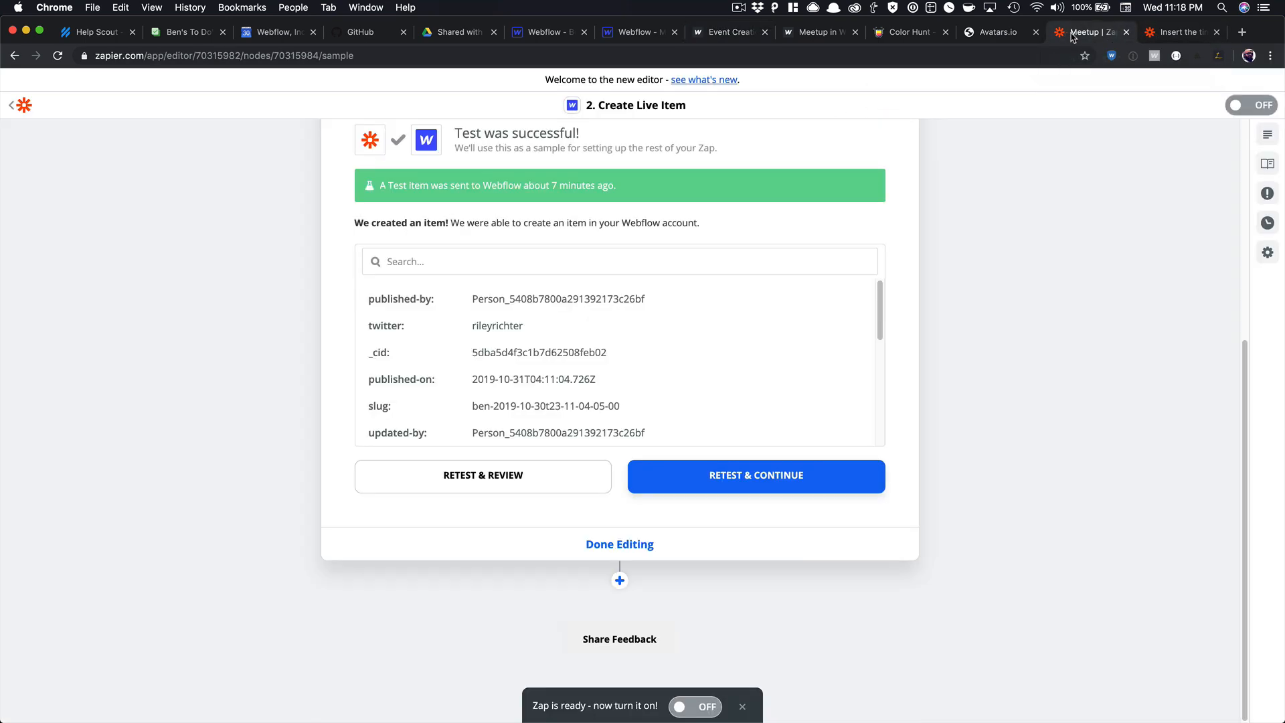
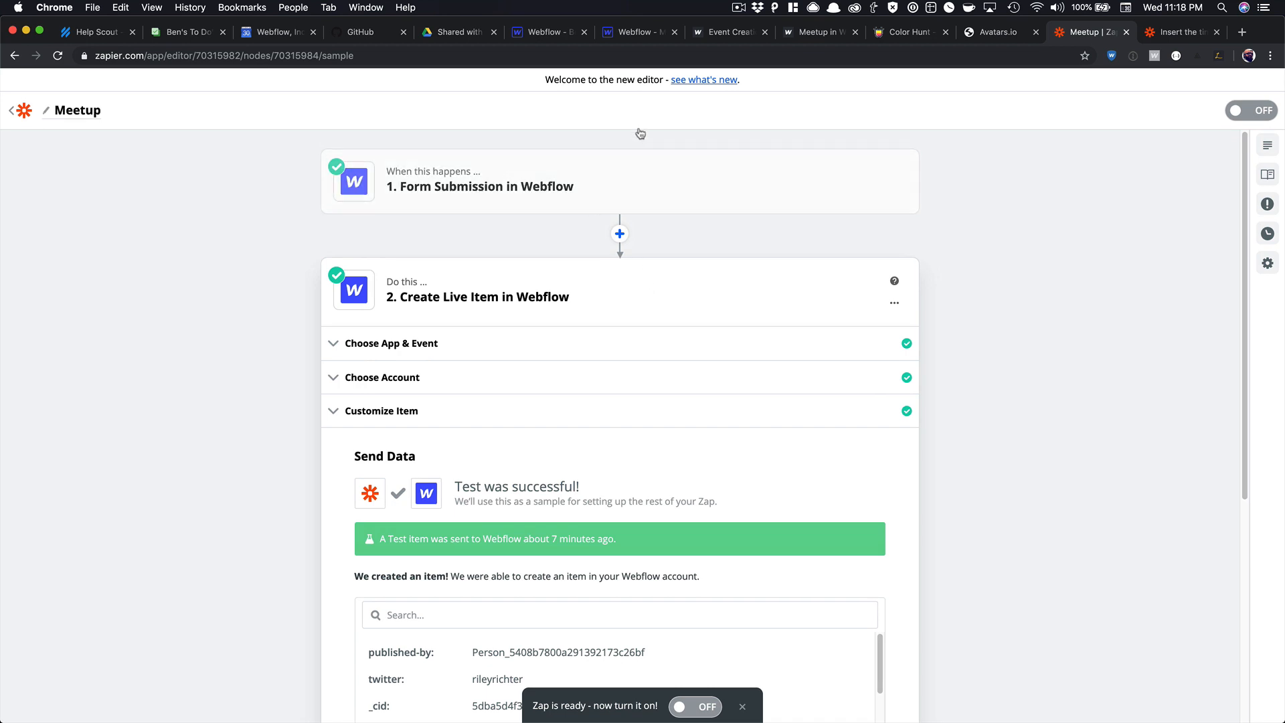
Start a new zap triggered by Webflow Form Submission.
click(20, 114)
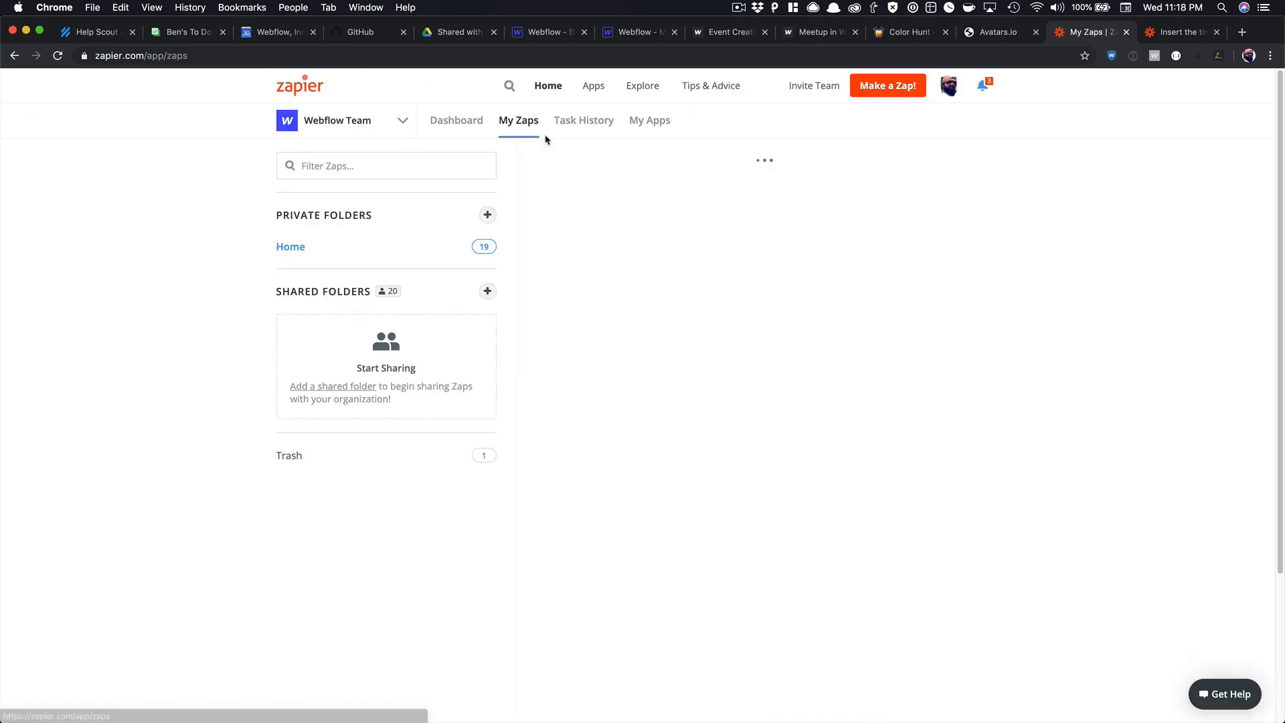
click(872, 94)
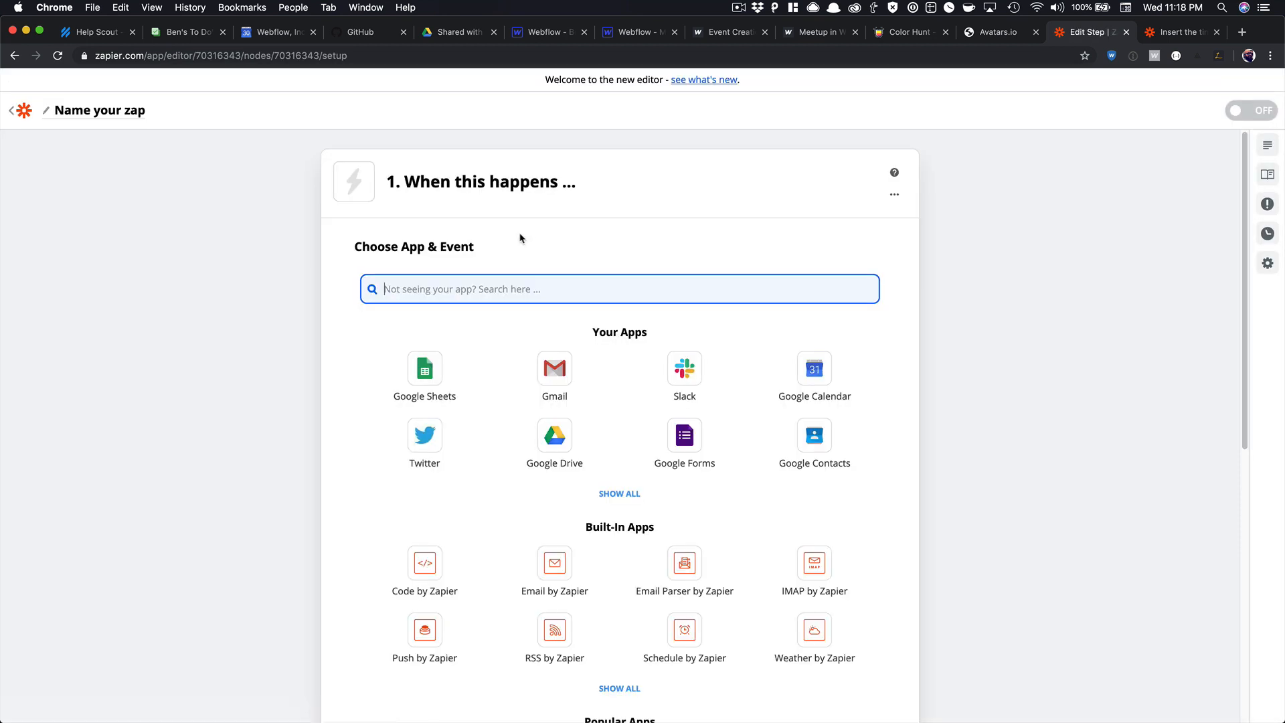
text(web)
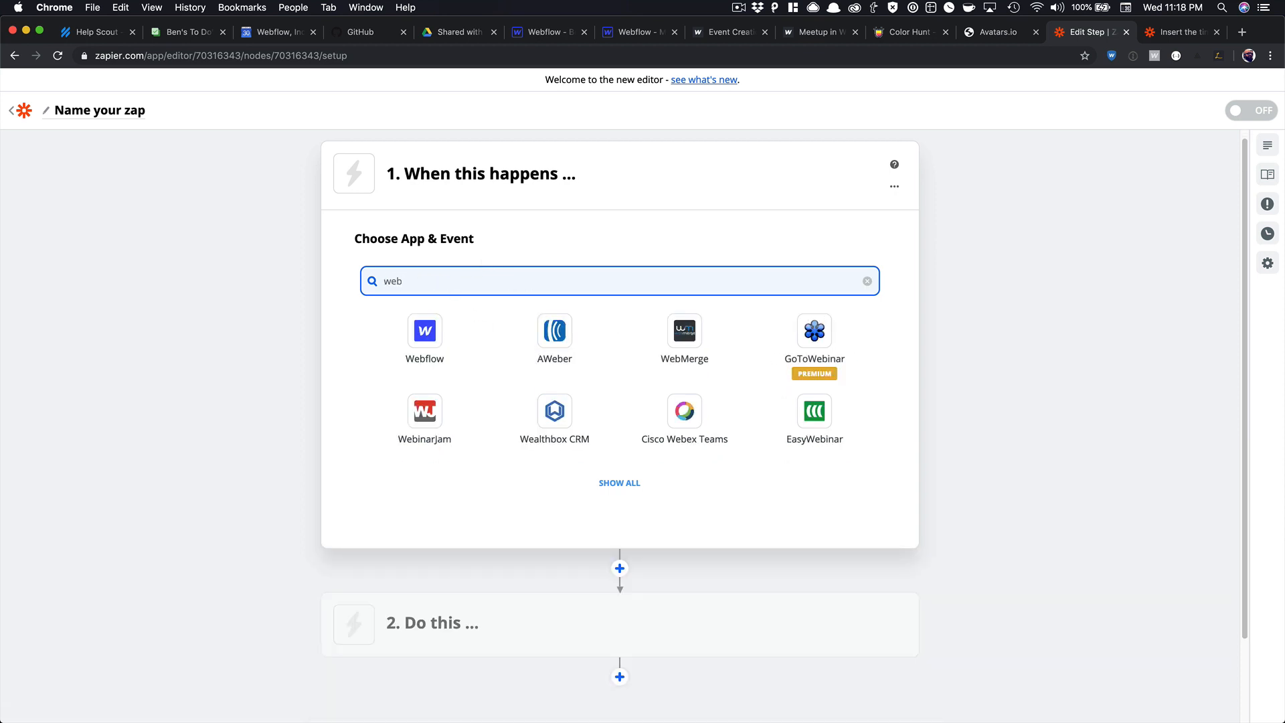
click(396, 341)
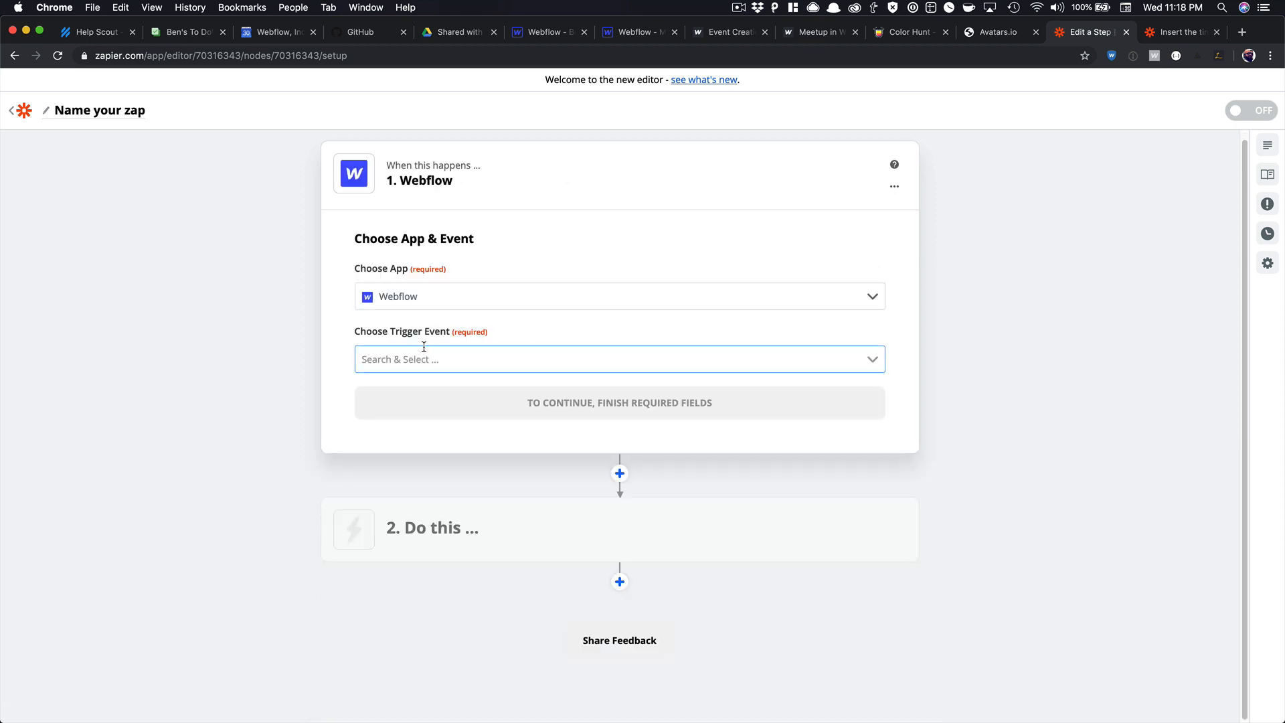
click(423, 348)
click(415, 485)
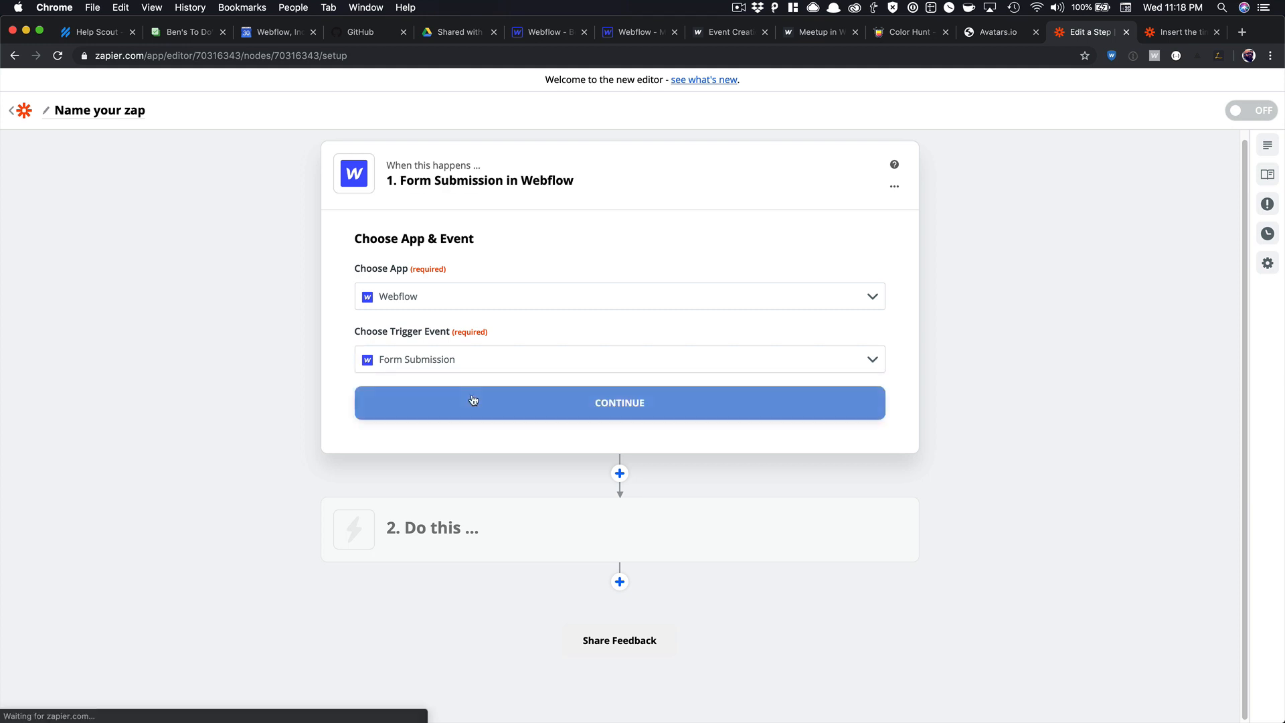
click(473, 399)
Pick the Webflow account, site 'Meetup in Webflow' and form 'New Meetup', then test the trigger.
click(461, 336)
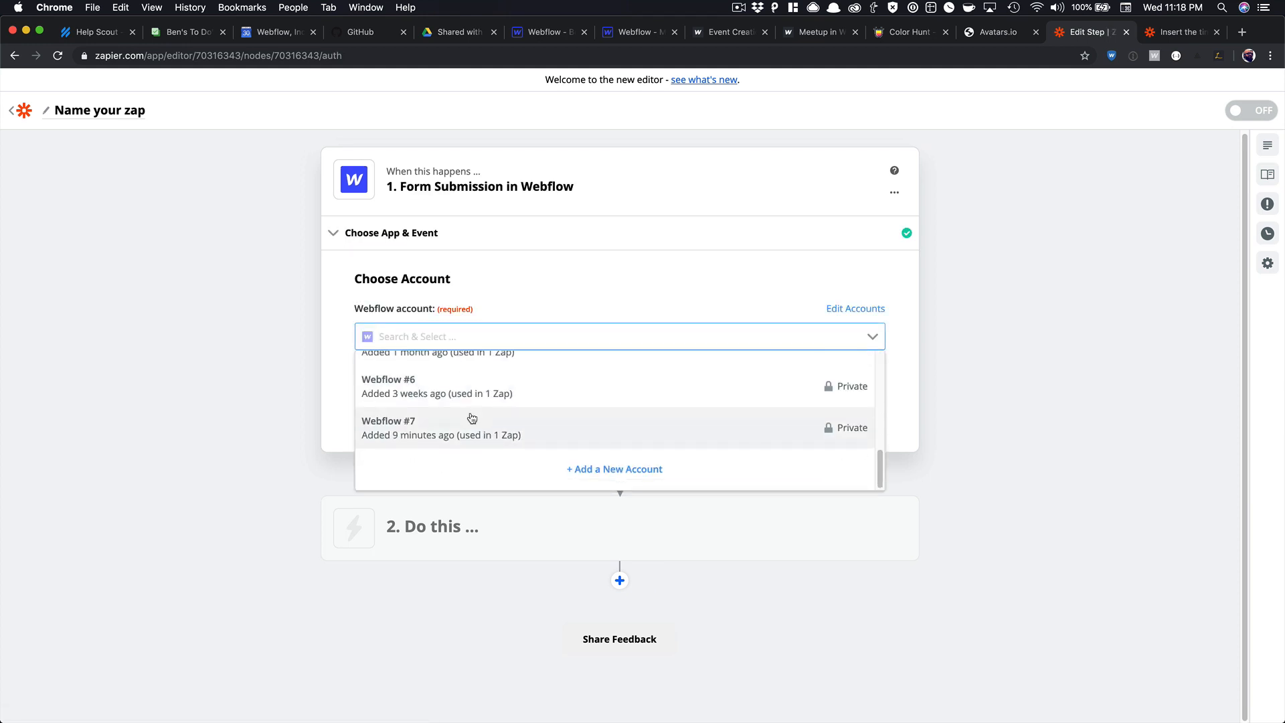
click(472, 421)
click(599, 401)
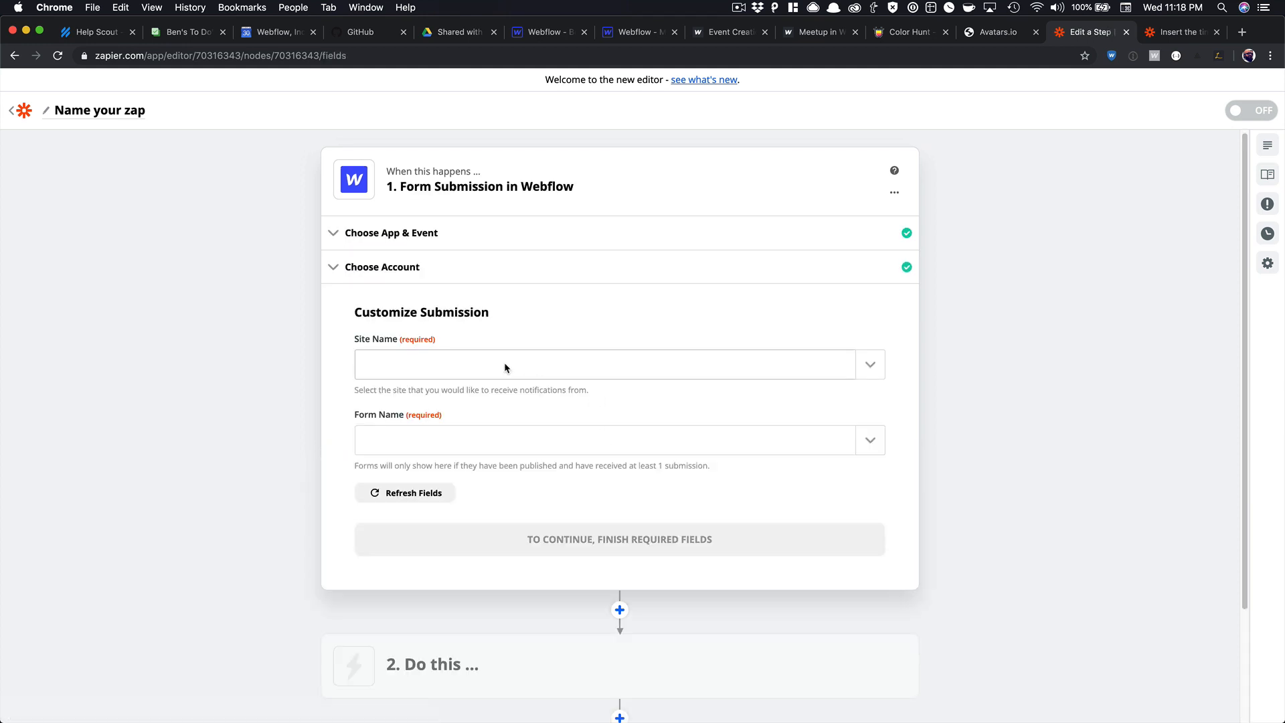
click(504, 365)
click(469, 419)
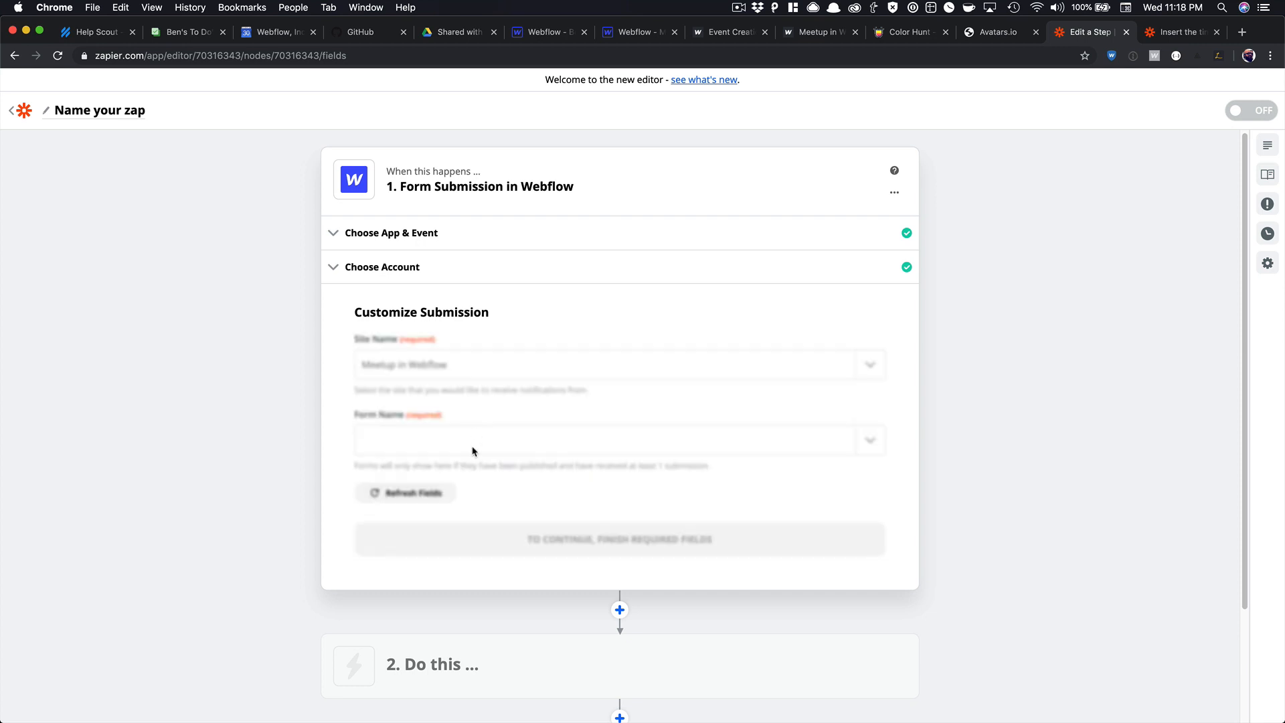
click(468, 439)
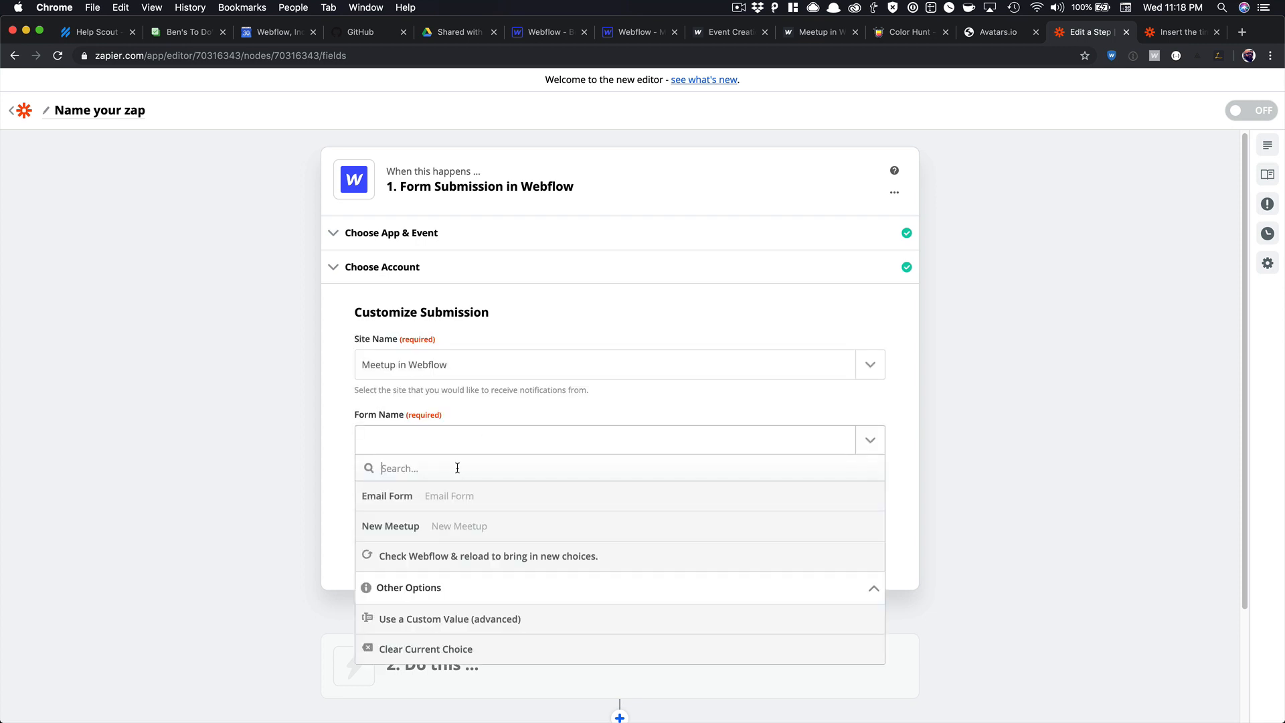
click(453, 528)
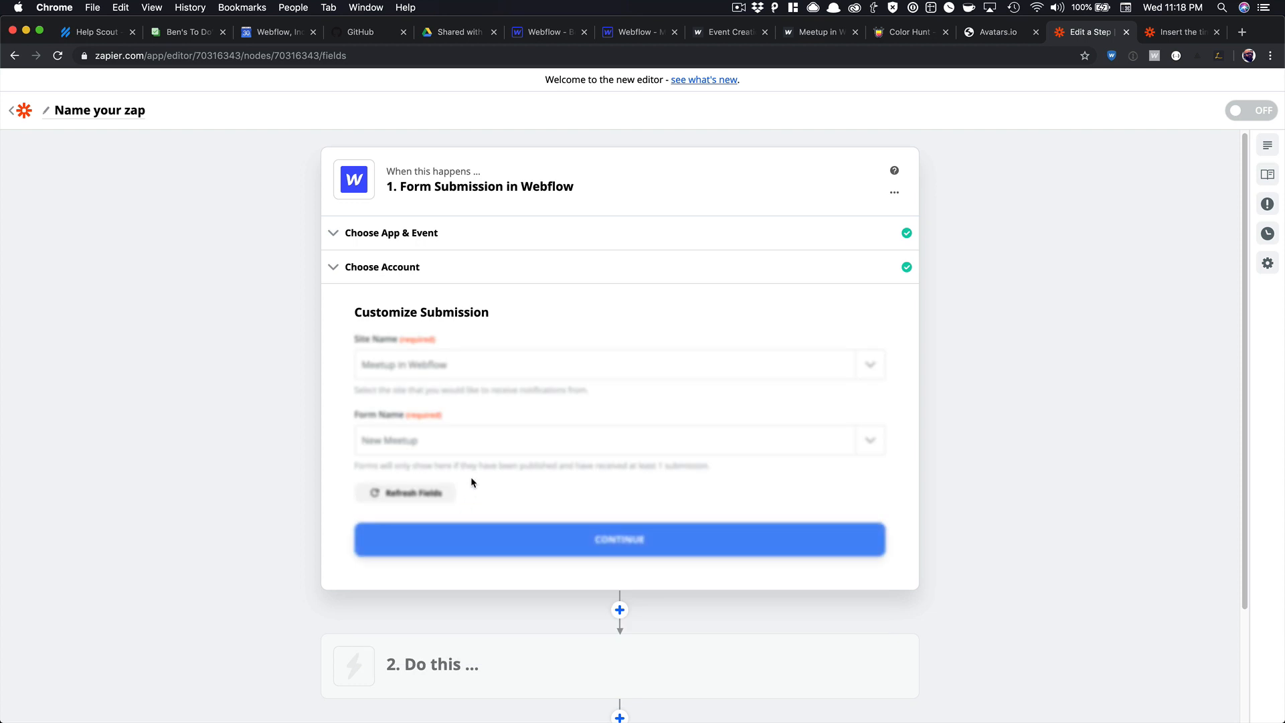
click(535, 555)
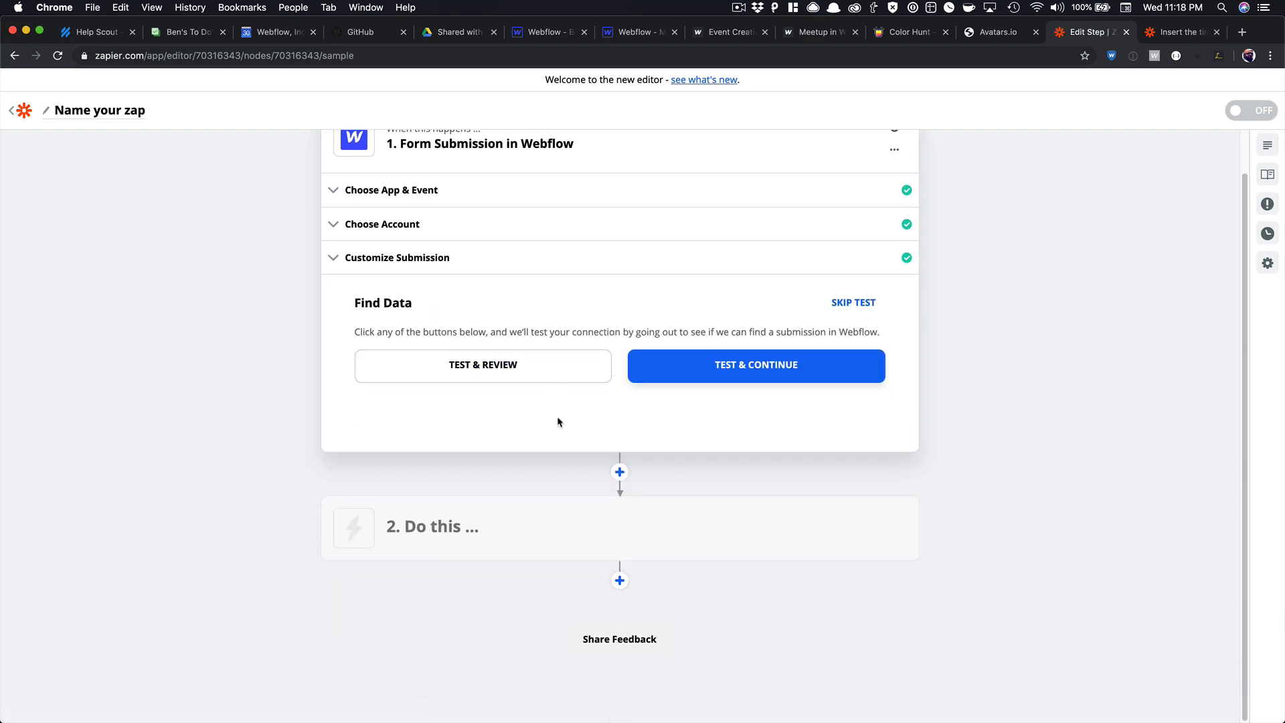
click(687, 360)
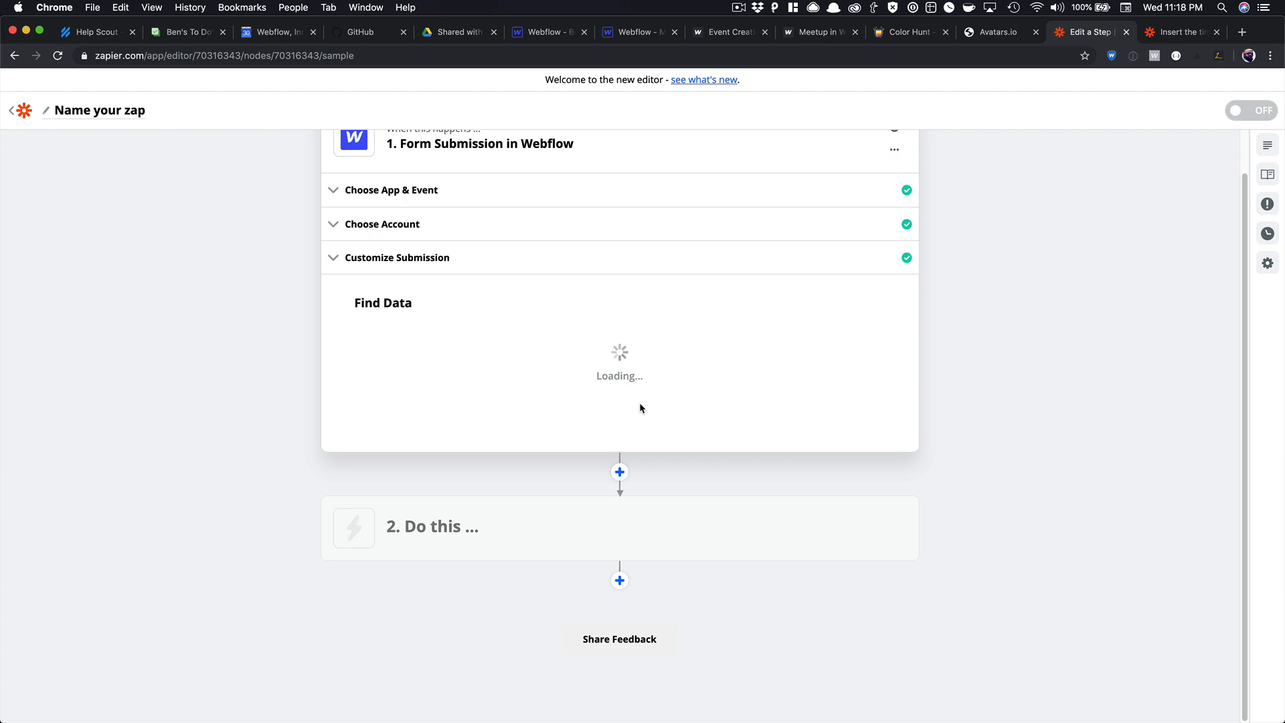
scroll(640, 403, down, 6)
Set step 2 to the Webflow Create Live Item action.
scroll(820, 432, up, 3)
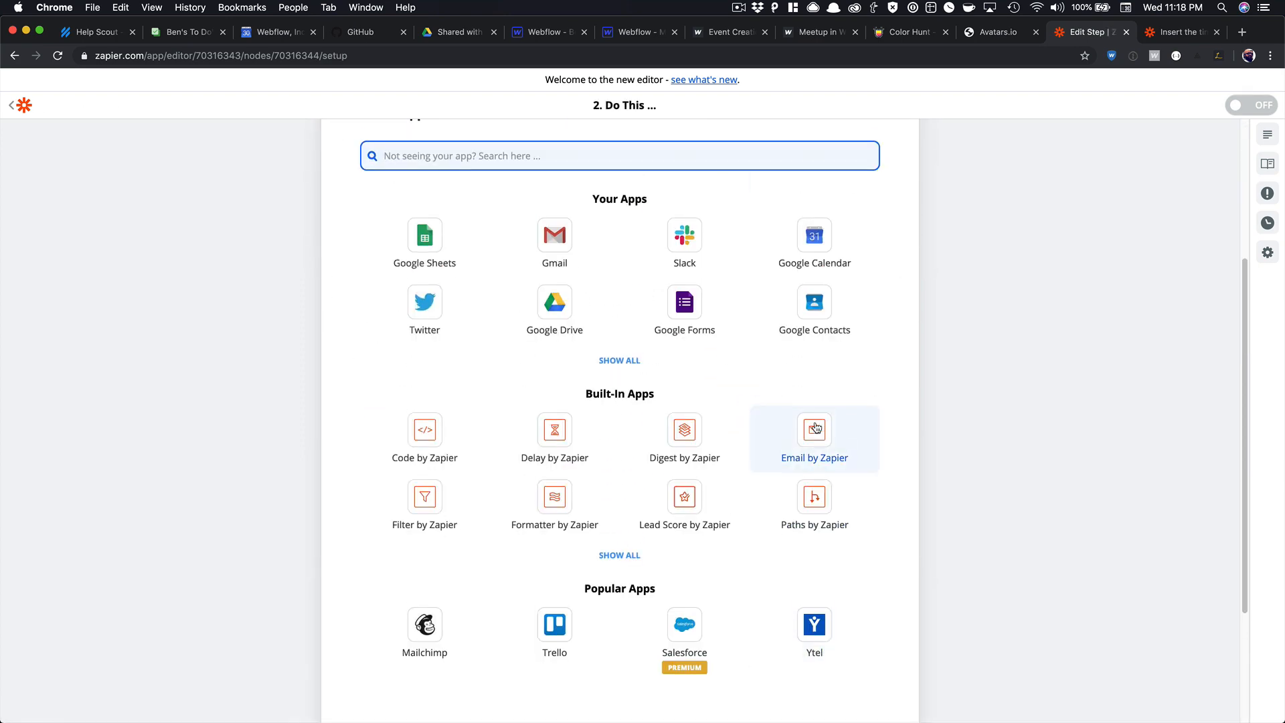
text(web)
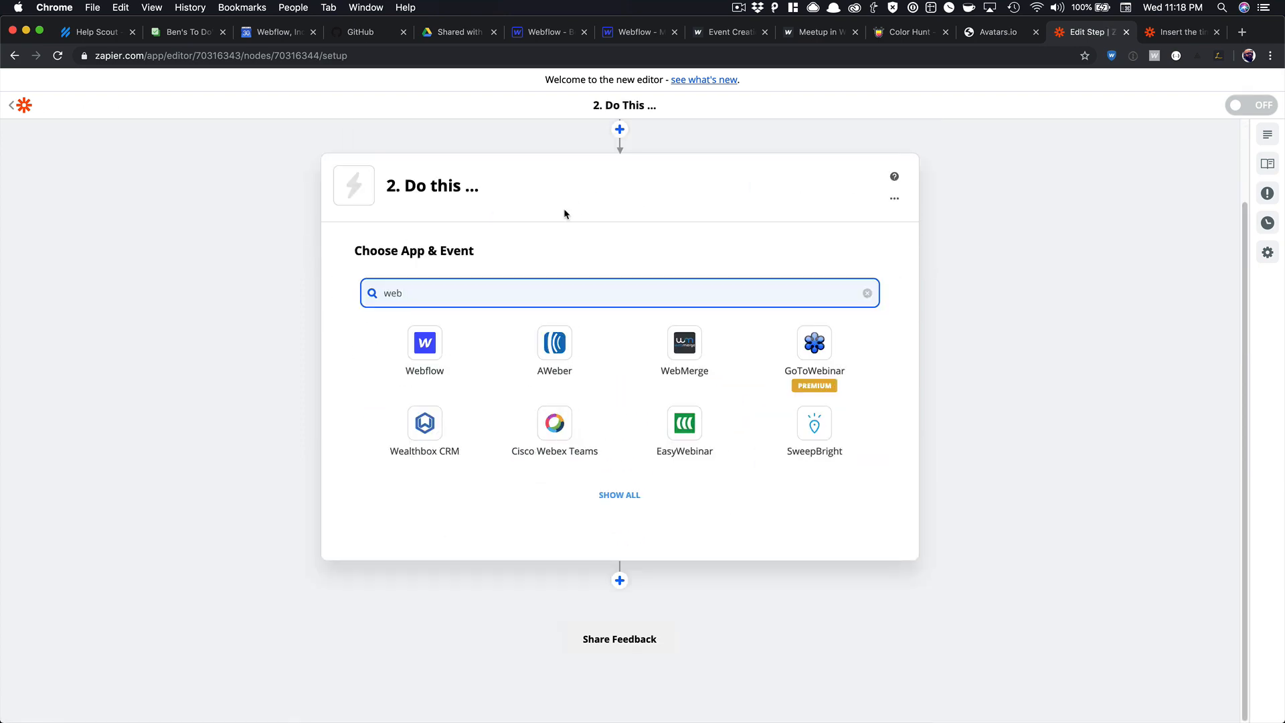
click(433, 343)
click(469, 468)
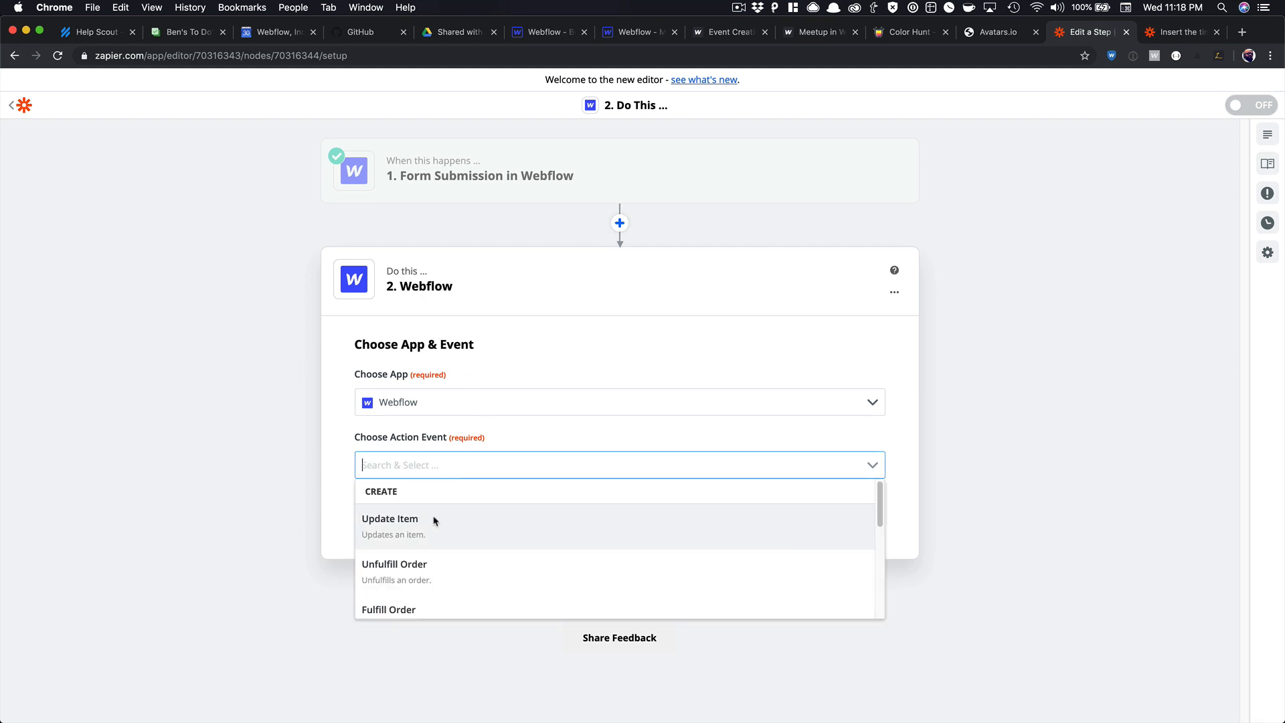
scroll(419, 577, down, 3)
click(419, 608)
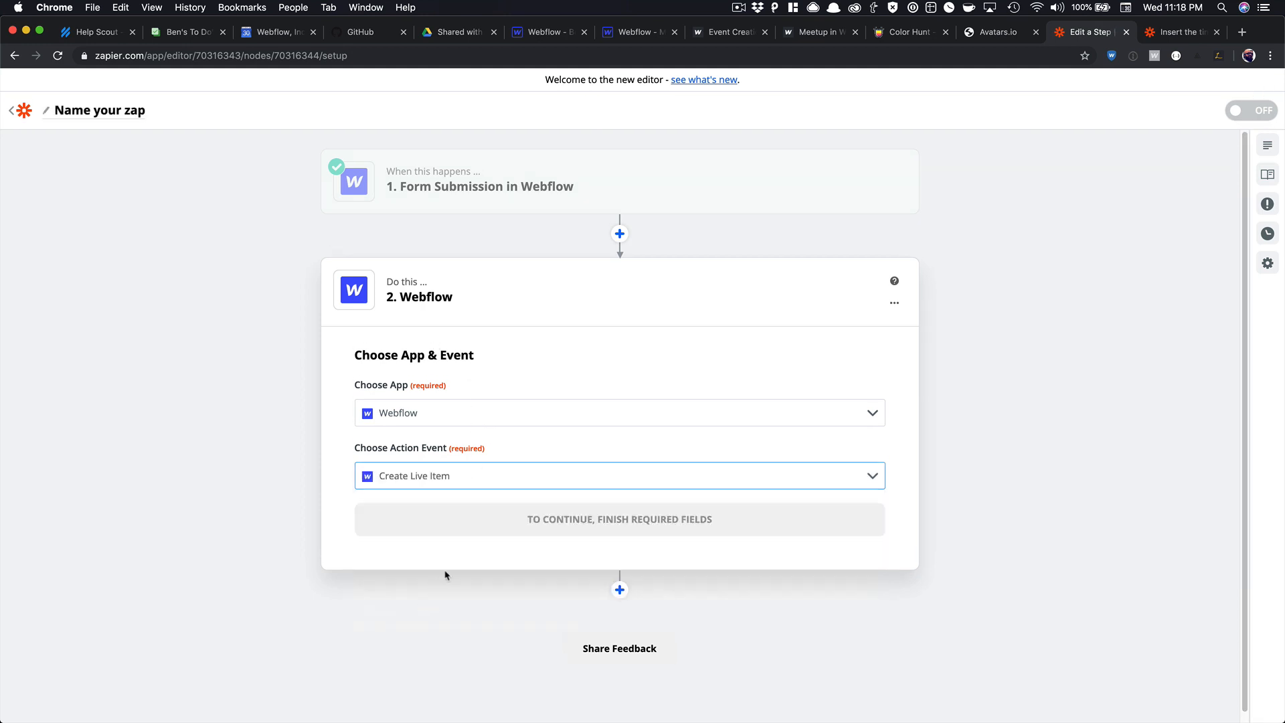
click(583, 522)
Choose the Webflow account, the Meetup in Webflow site and the Meetups collection.
click(477, 444)
scroll(436, 569, down, 3)
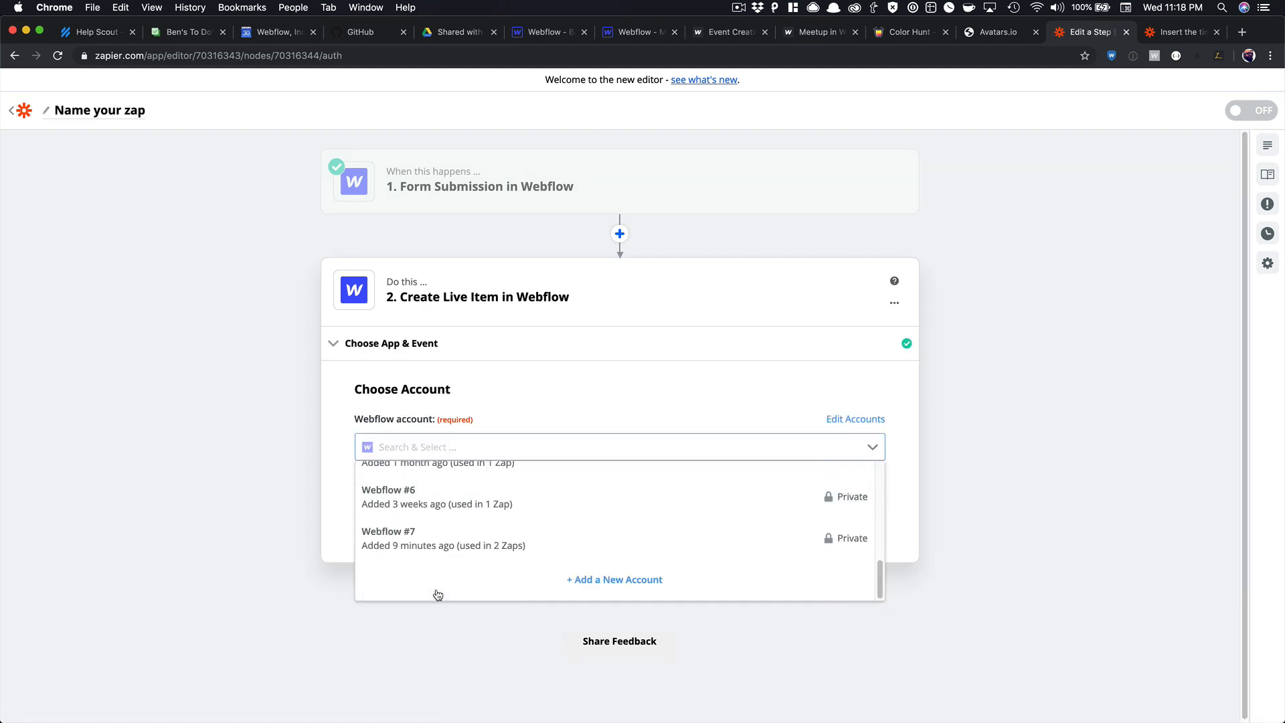
click(436, 553)
click(501, 519)
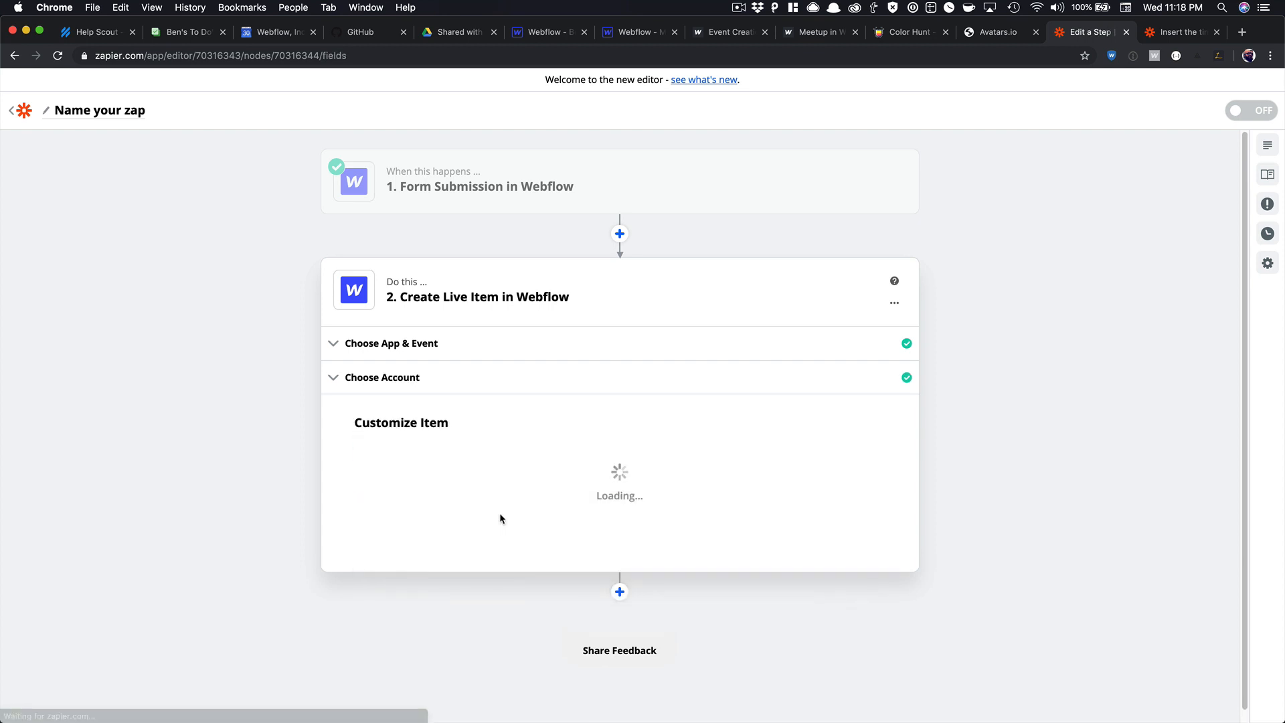
click(447, 477)
click(426, 530)
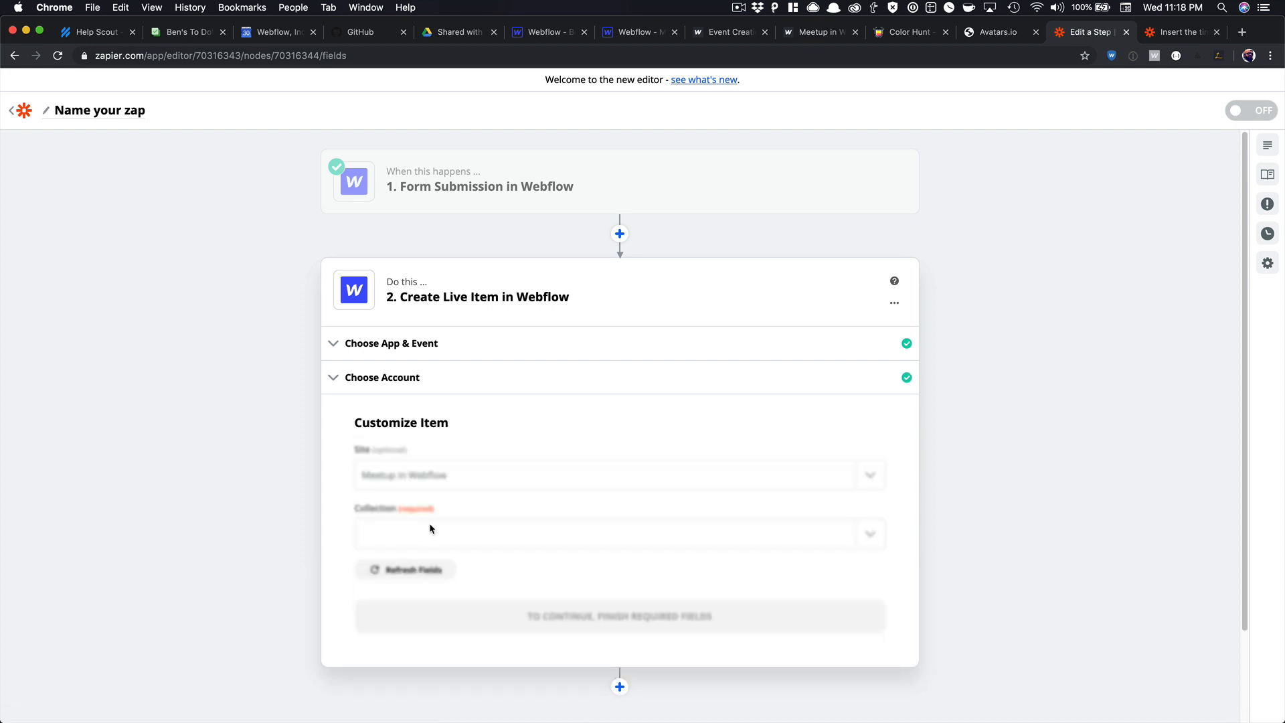
click(432, 544)
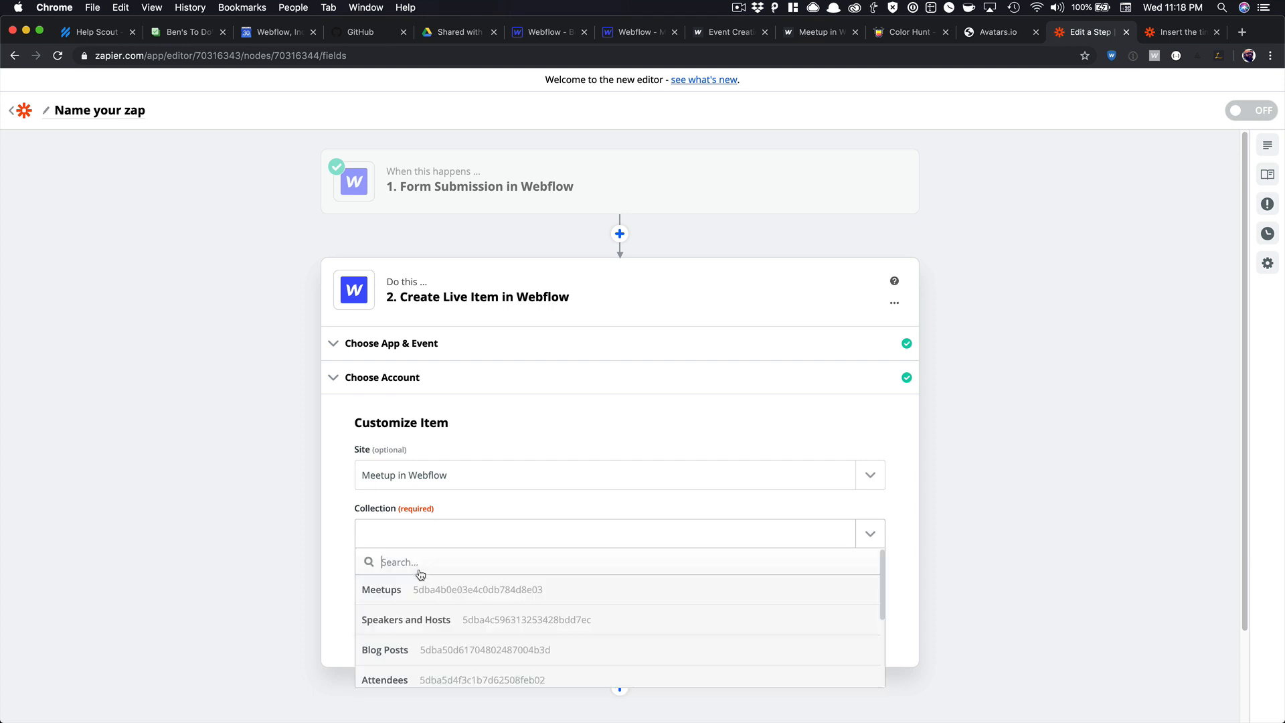
click(425, 588)
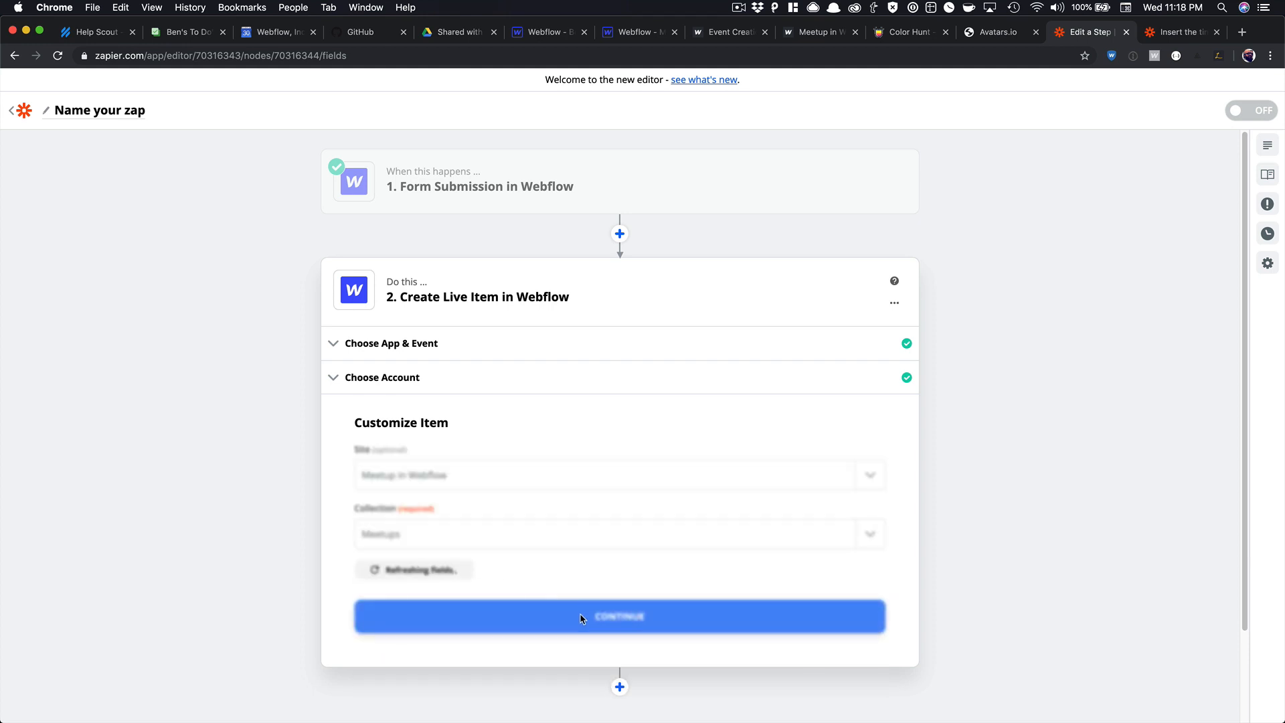
Map the item's Name to the form's Data Name.
scroll(534, 576, down, 5)
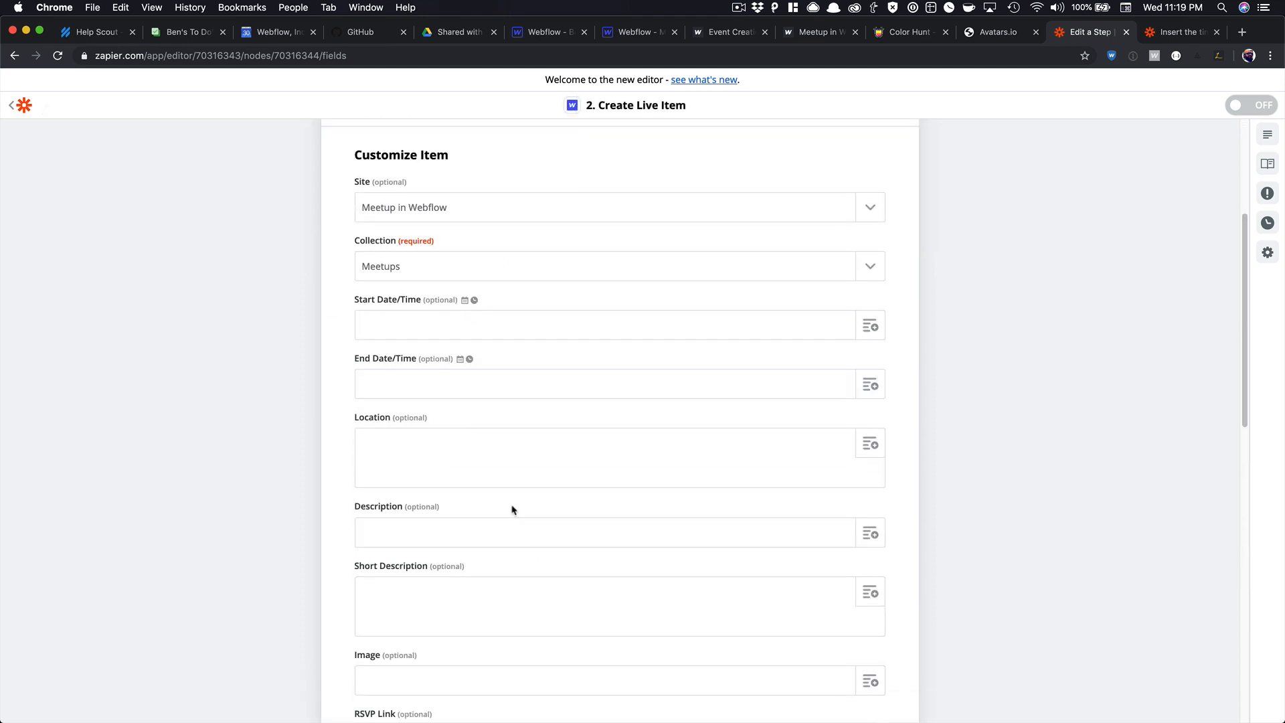
scroll(512, 510, down, 8)
click(497, 486)
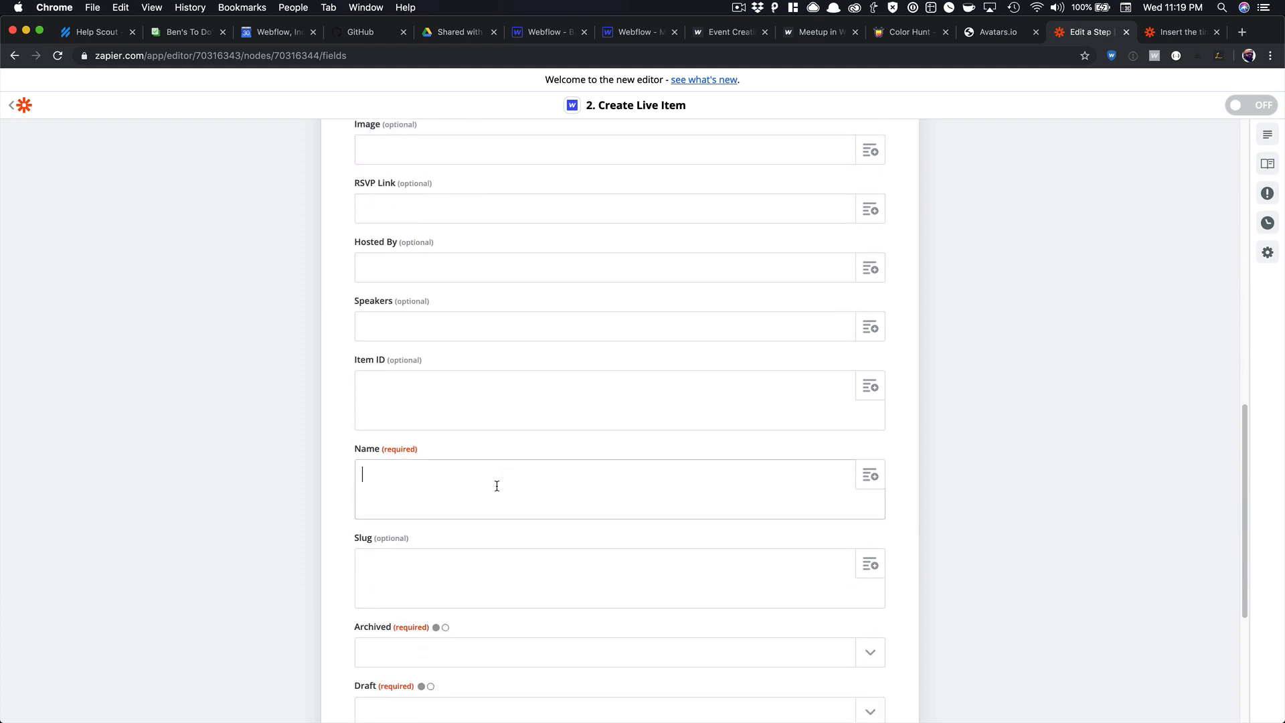
scroll(562, 477, down, 1)
click(876, 447)
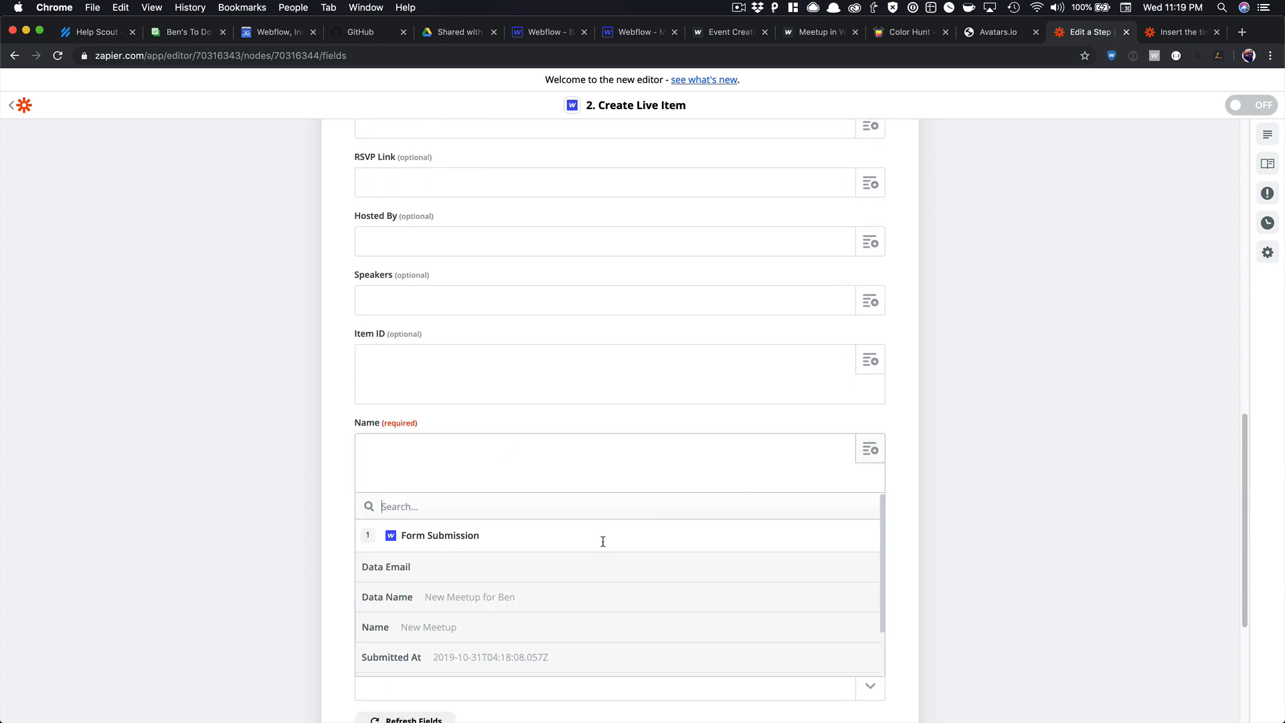
click(519, 598)
Set Archived and Draft to no, then test creating the live item.
scroll(469, 482, down, 3)
click(468, 478)
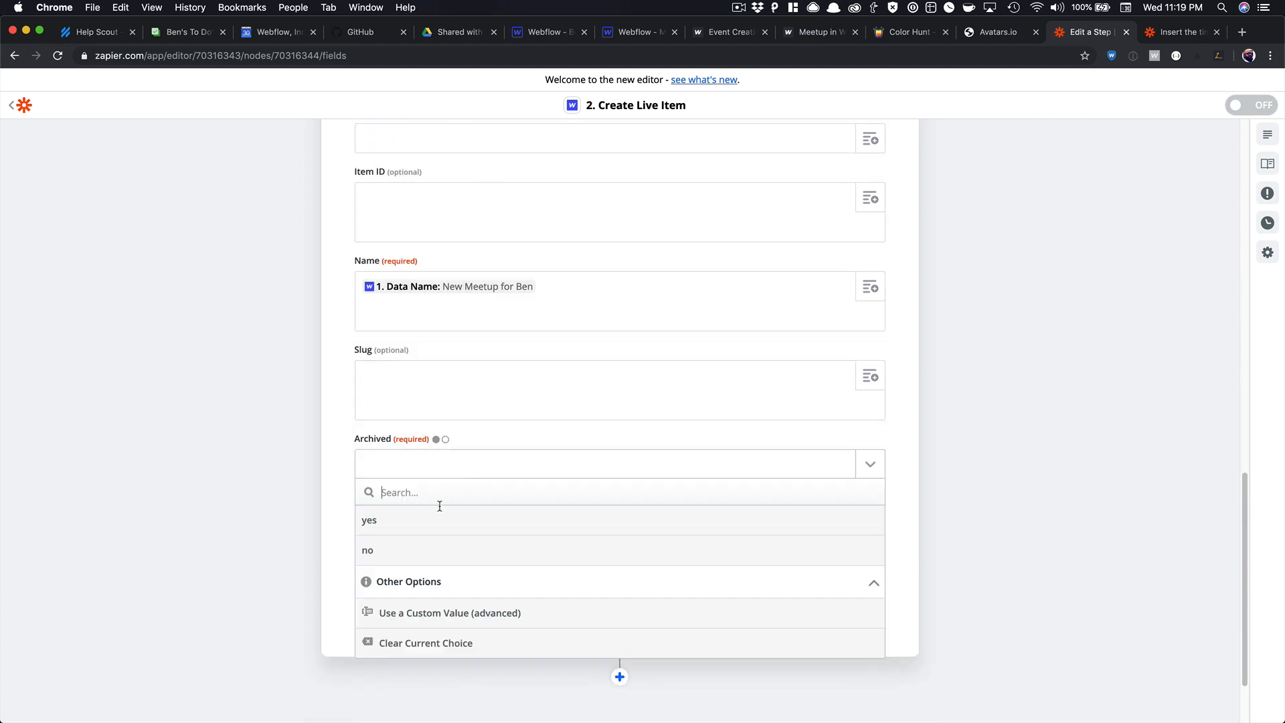
click(424, 549)
click(436, 525)
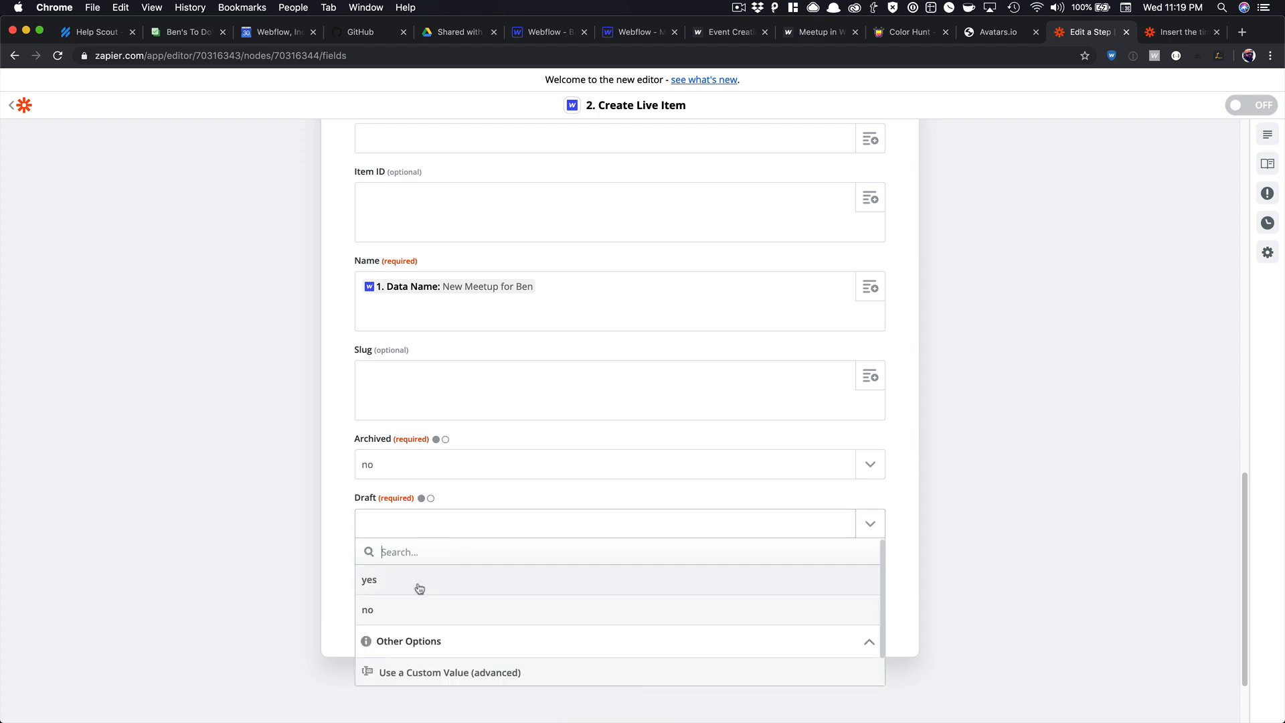
click(415, 610)
click(494, 613)
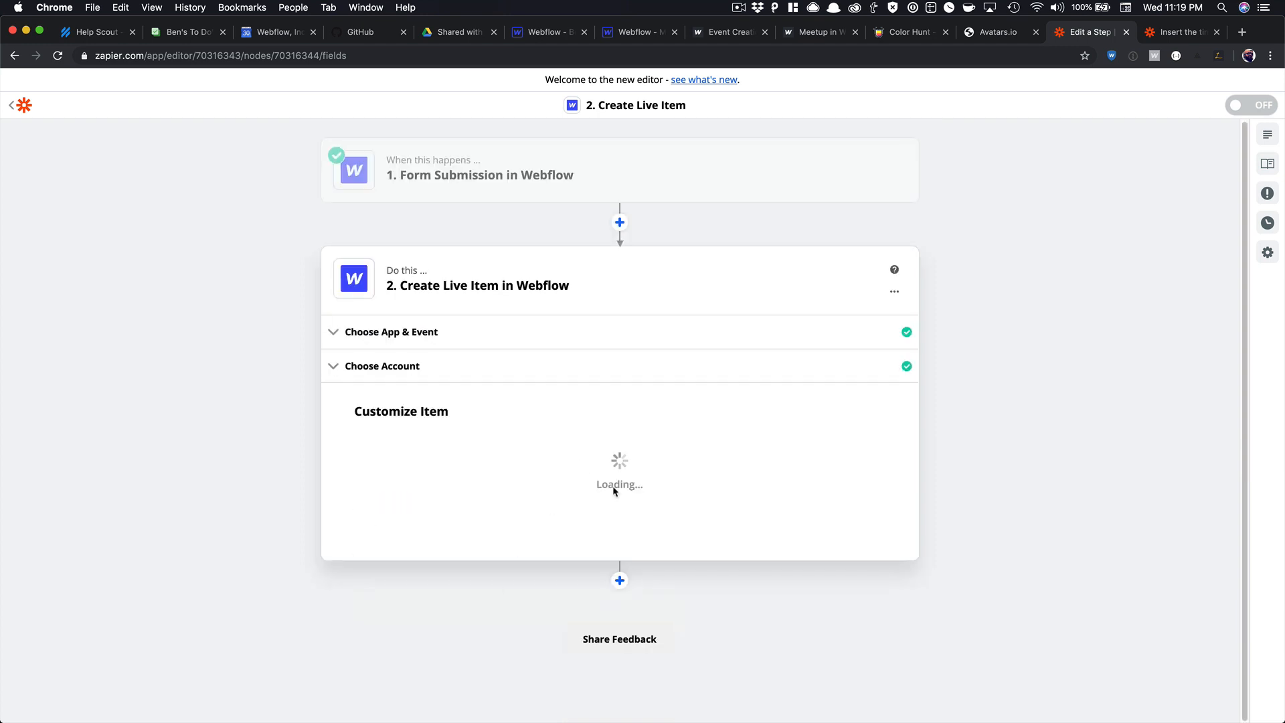
click(652, 503)
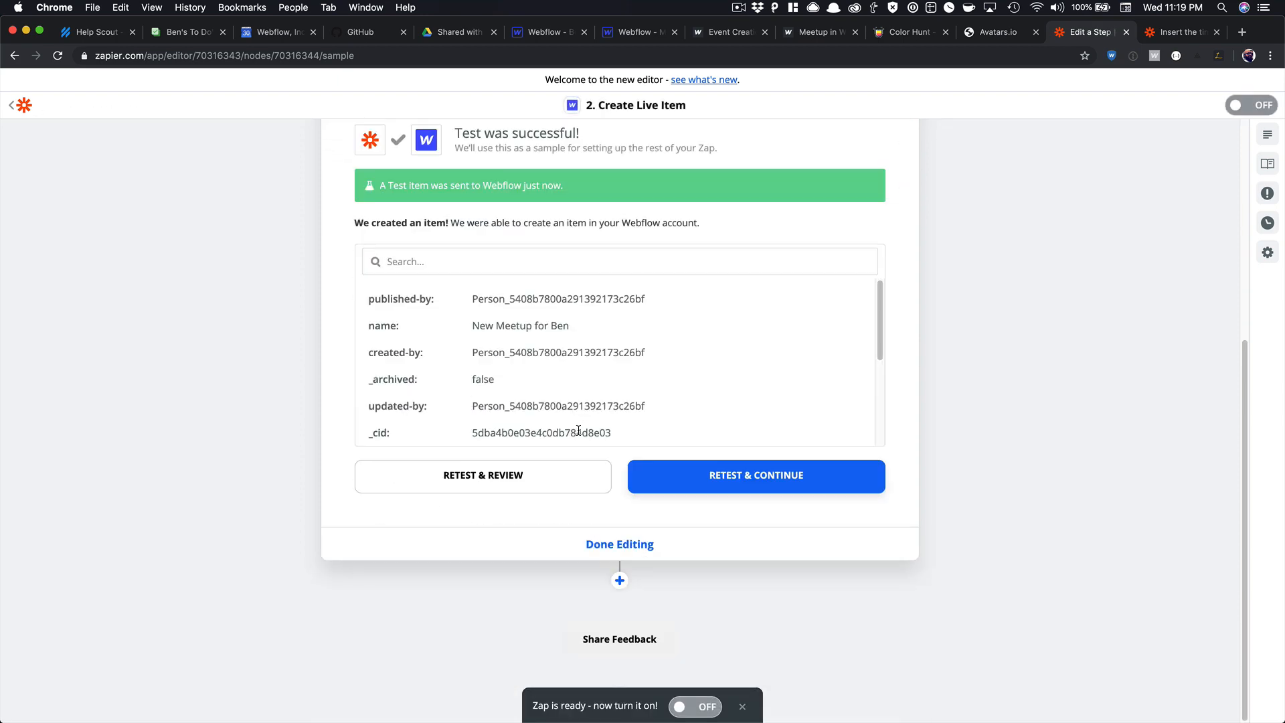
Add a third zap step using the Webflow app.
click(620, 580)
text(web)
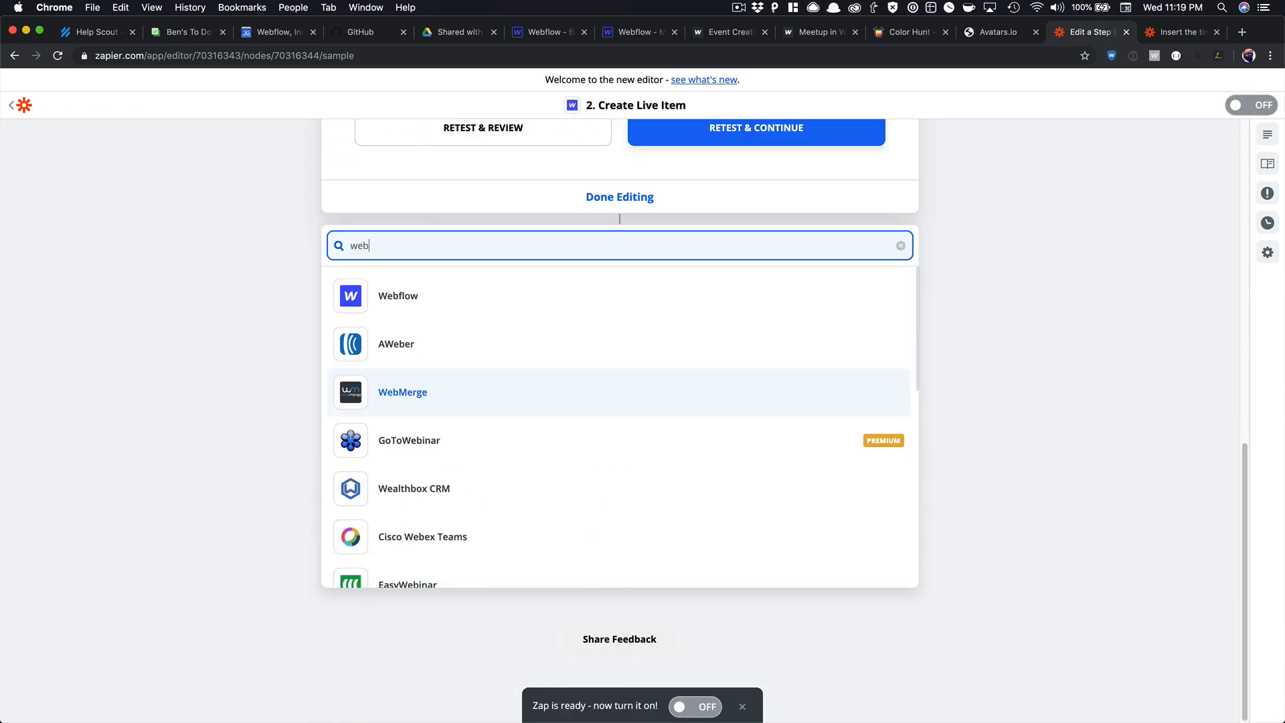
click(410, 308)
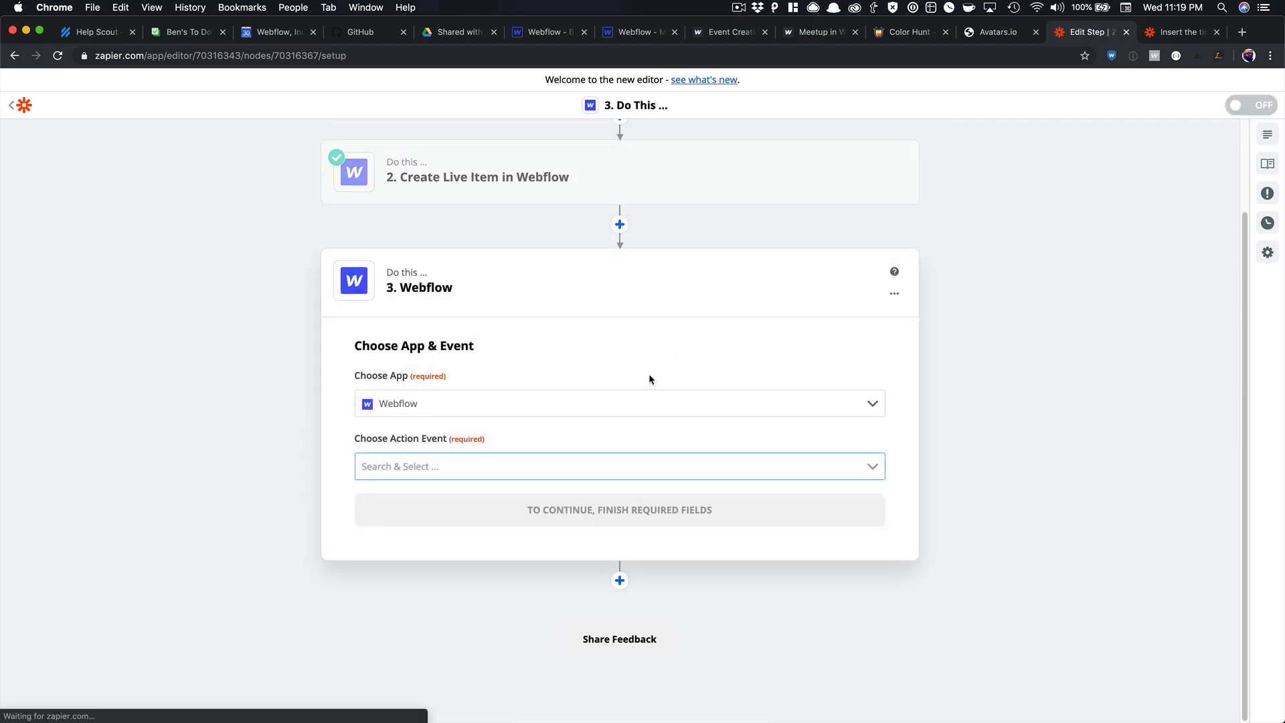
click(458, 465)
Set step 3 to the Webflow Update Live Item action.
scroll(432, 586, down, 2)
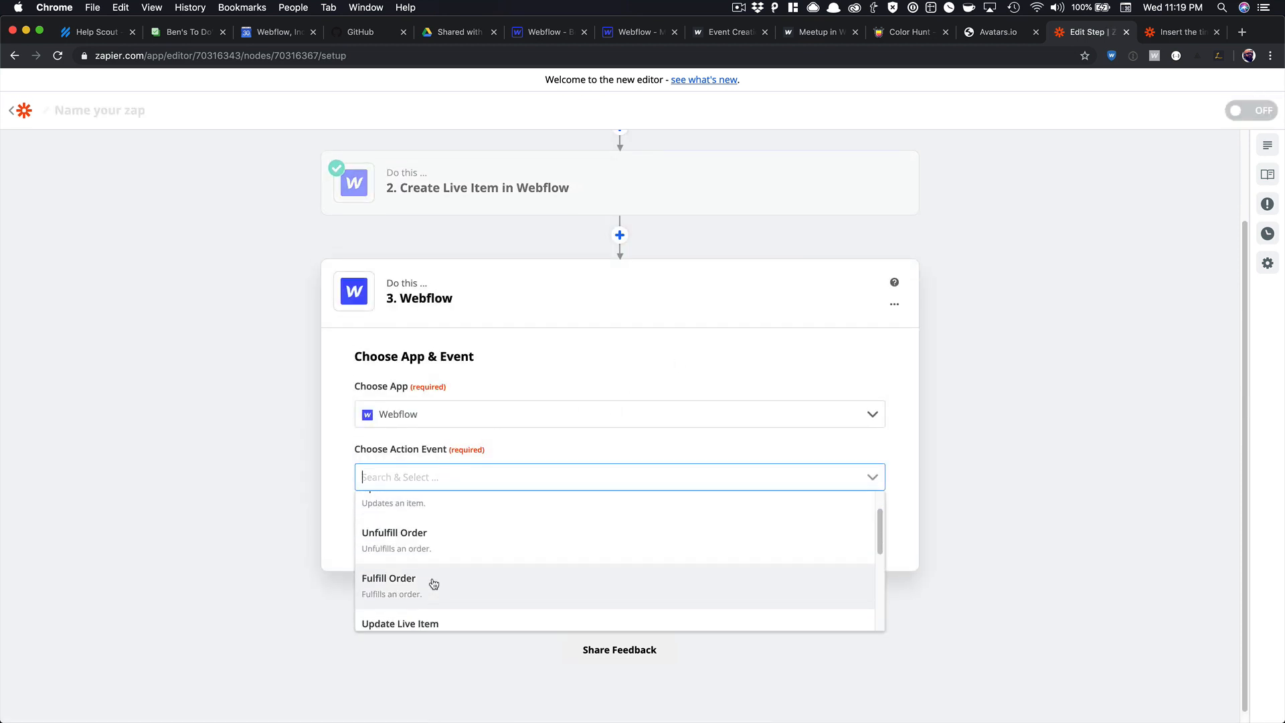
scroll(433, 586, up, 2)
scroll(434, 584, down, 2)
click(435, 602)
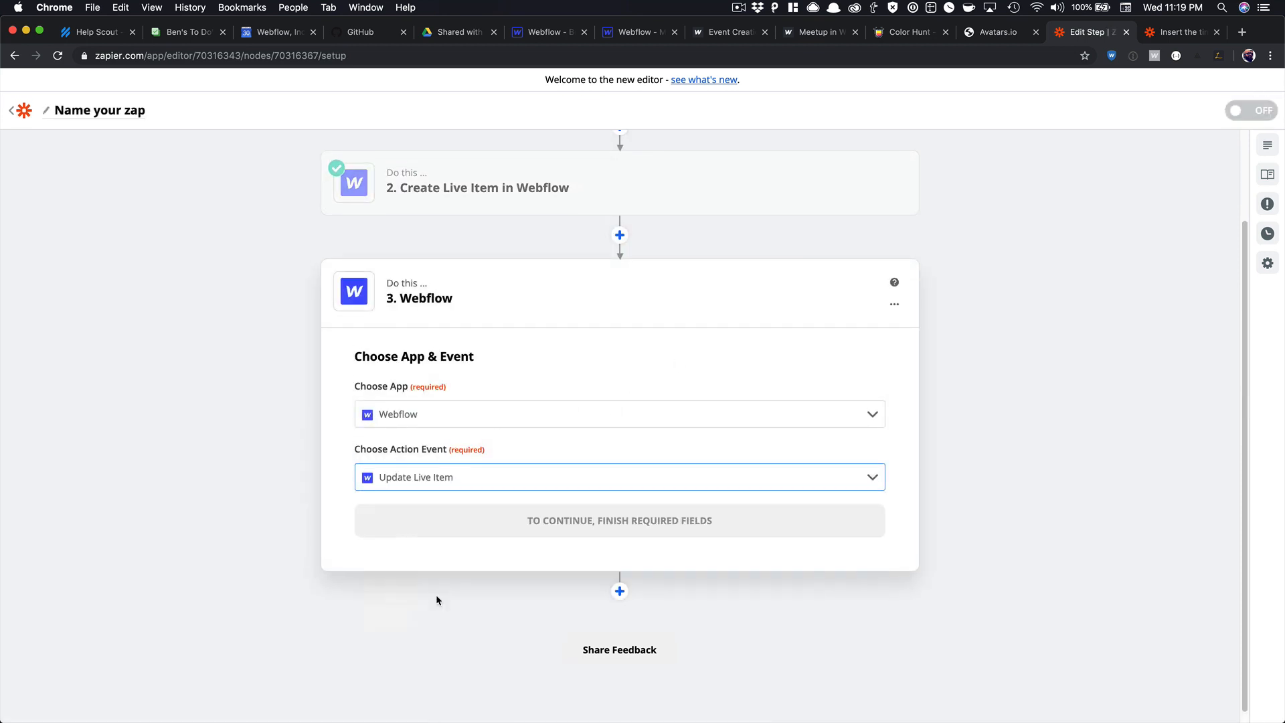
click(494, 517)
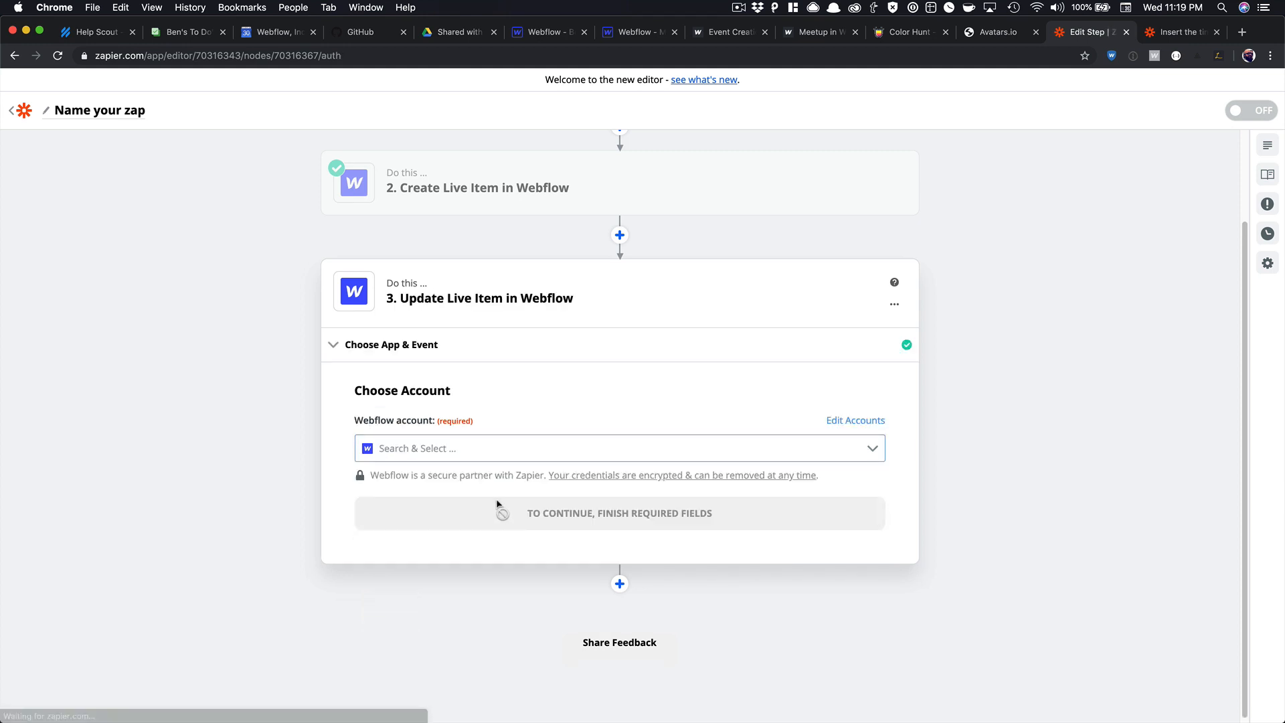
Choose the Webflow account, the Meetup in Webflow site and the Meetups collection.
click(484, 448)
scroll(491, 515, down, 5)
click(441, 550)
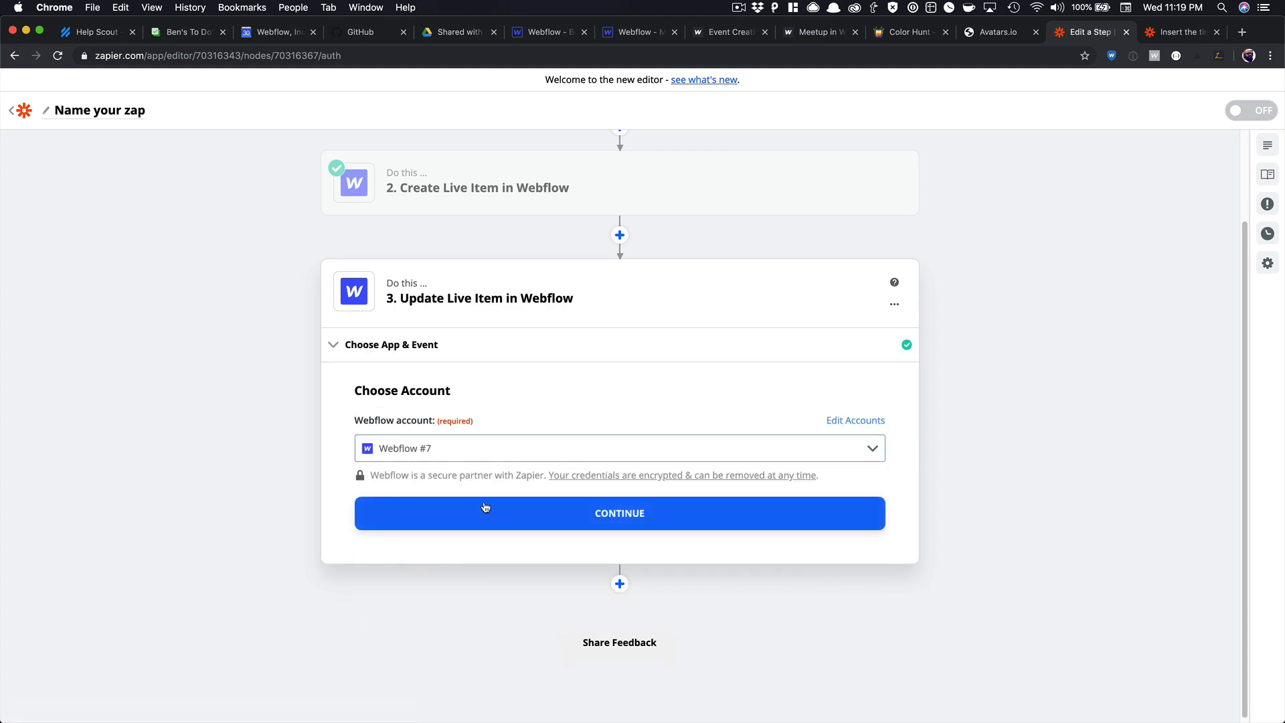
click(478, 511)
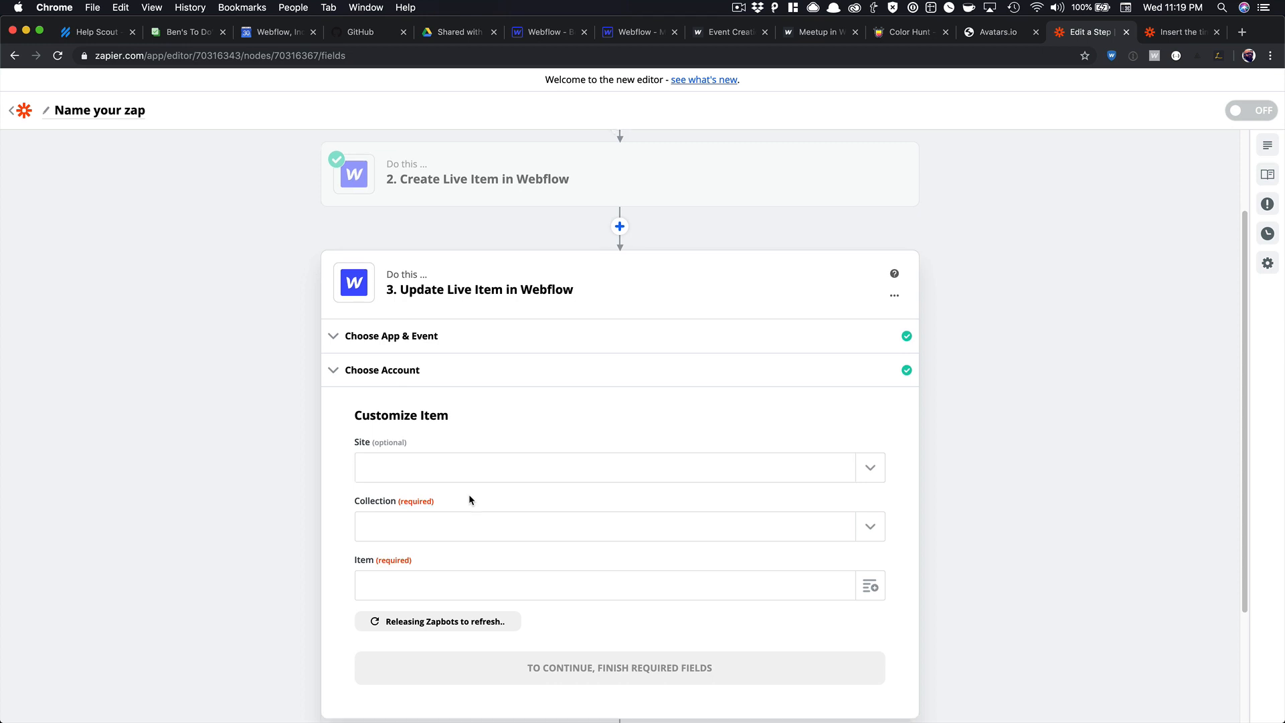
scroll(468, 494, down, 3)
click(442, 328)
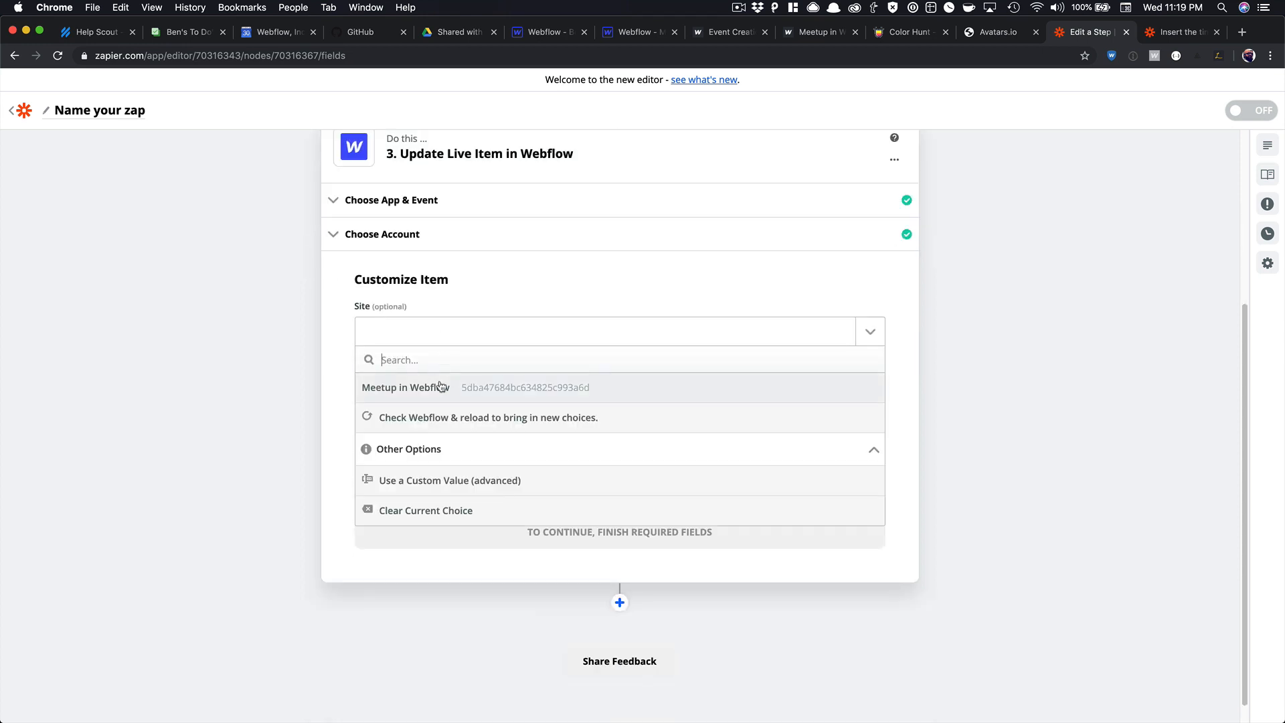
click(437, 383)
click(439, 394)
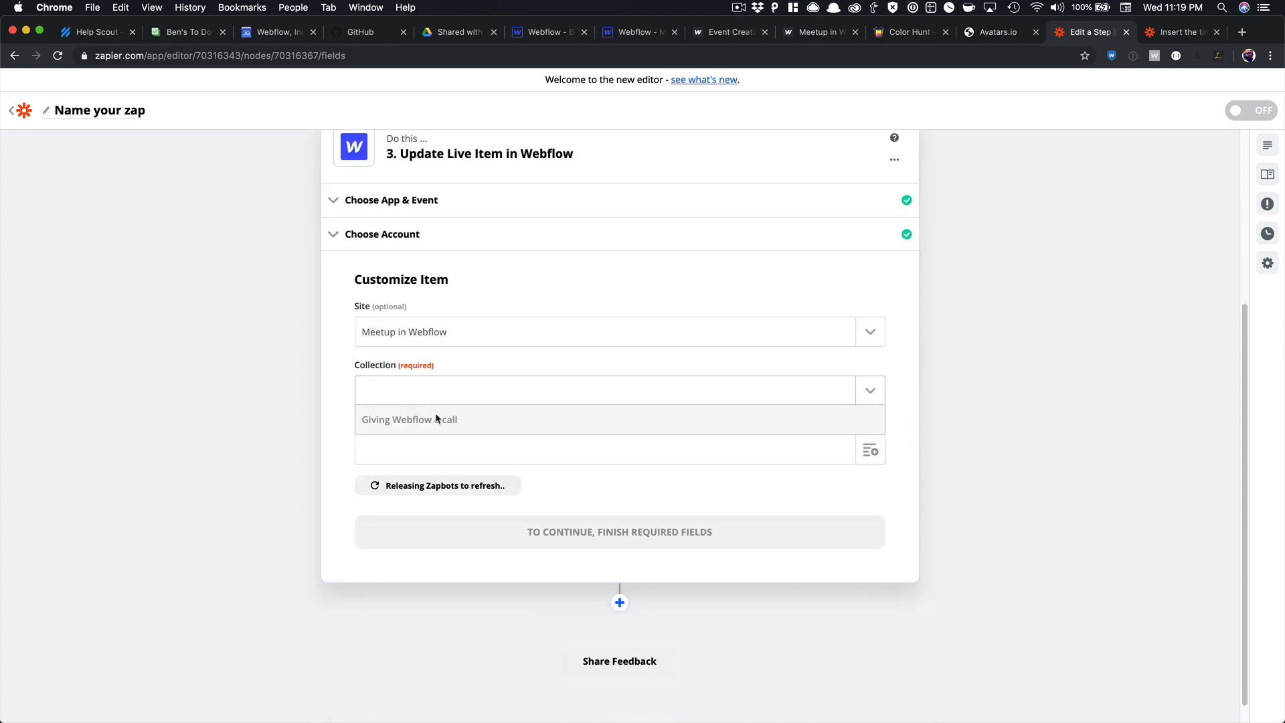
click(431, 440)
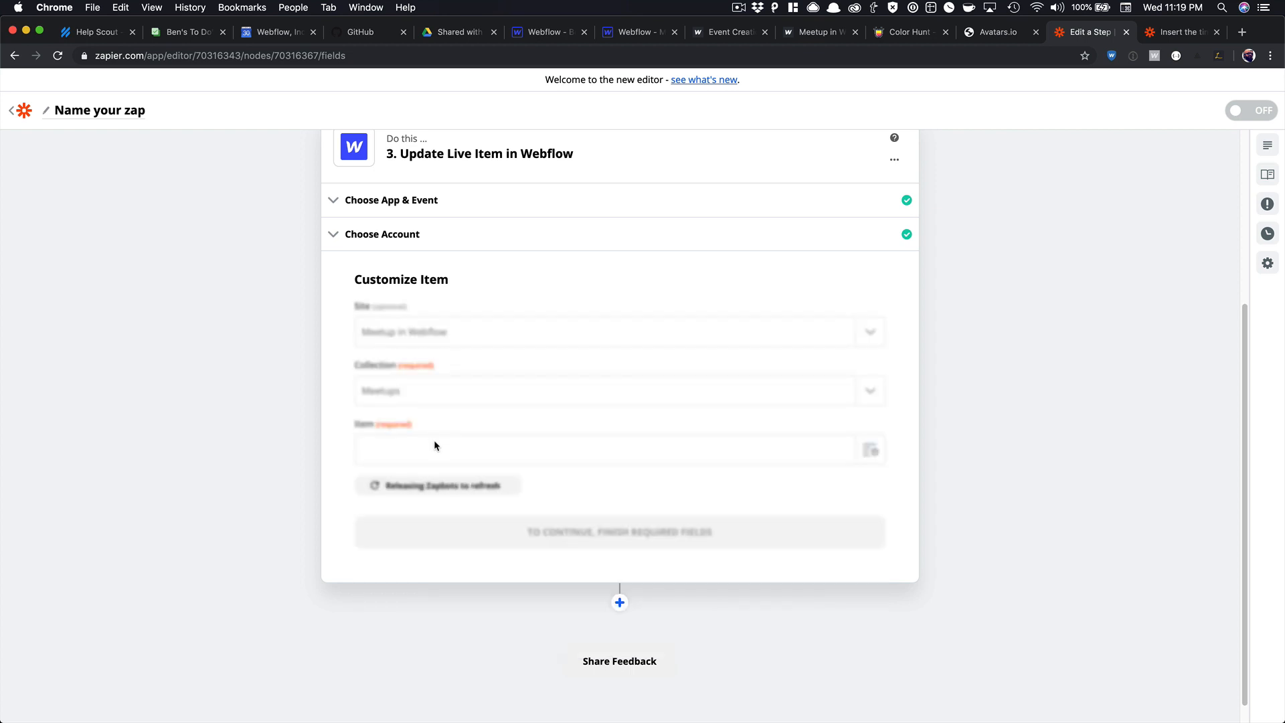
Map both Item and Item ID to the ID from the Create Live Item step.
scroll(440, 441, down, 6)
scroll(525, 336, up, 2)
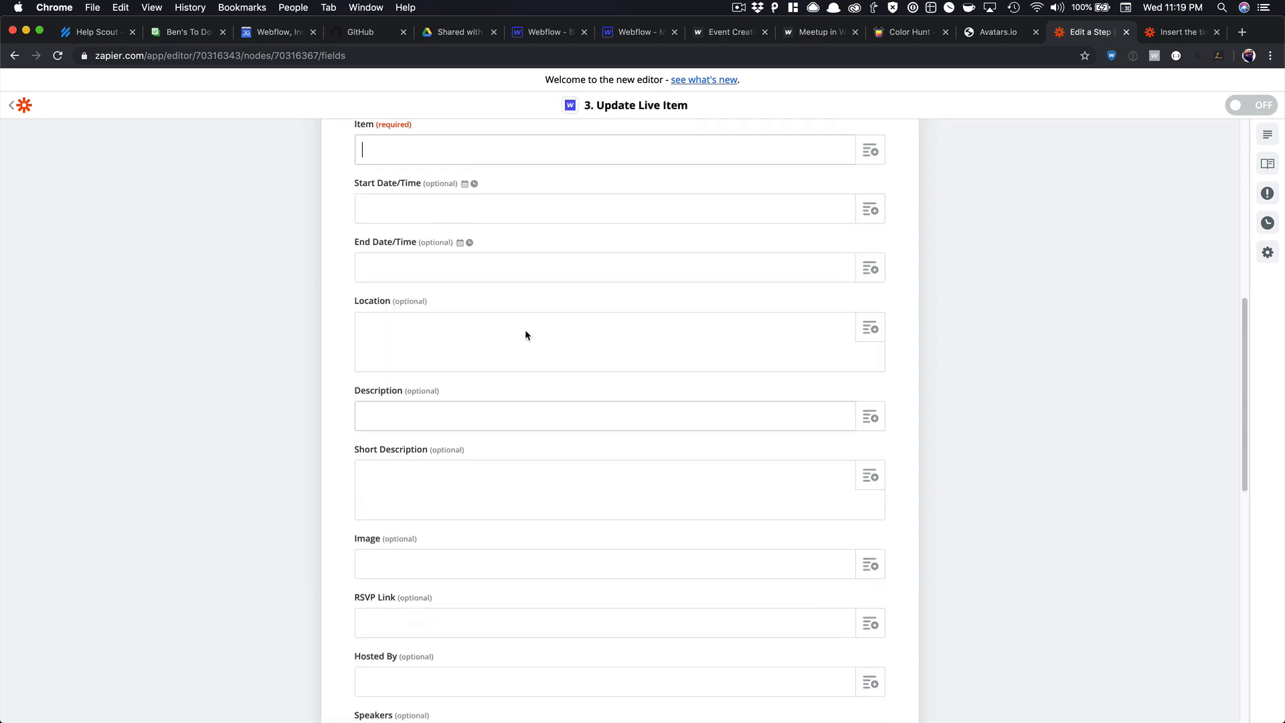
click(869, 177)
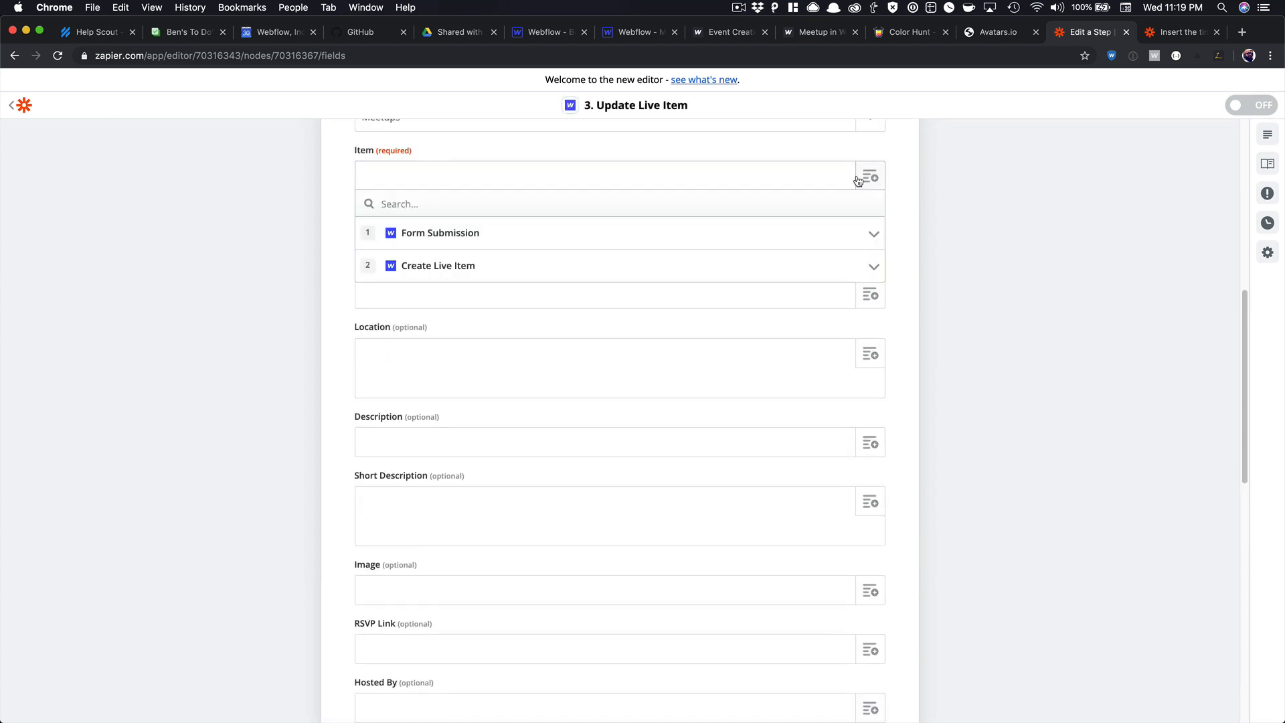
click(800, 270)
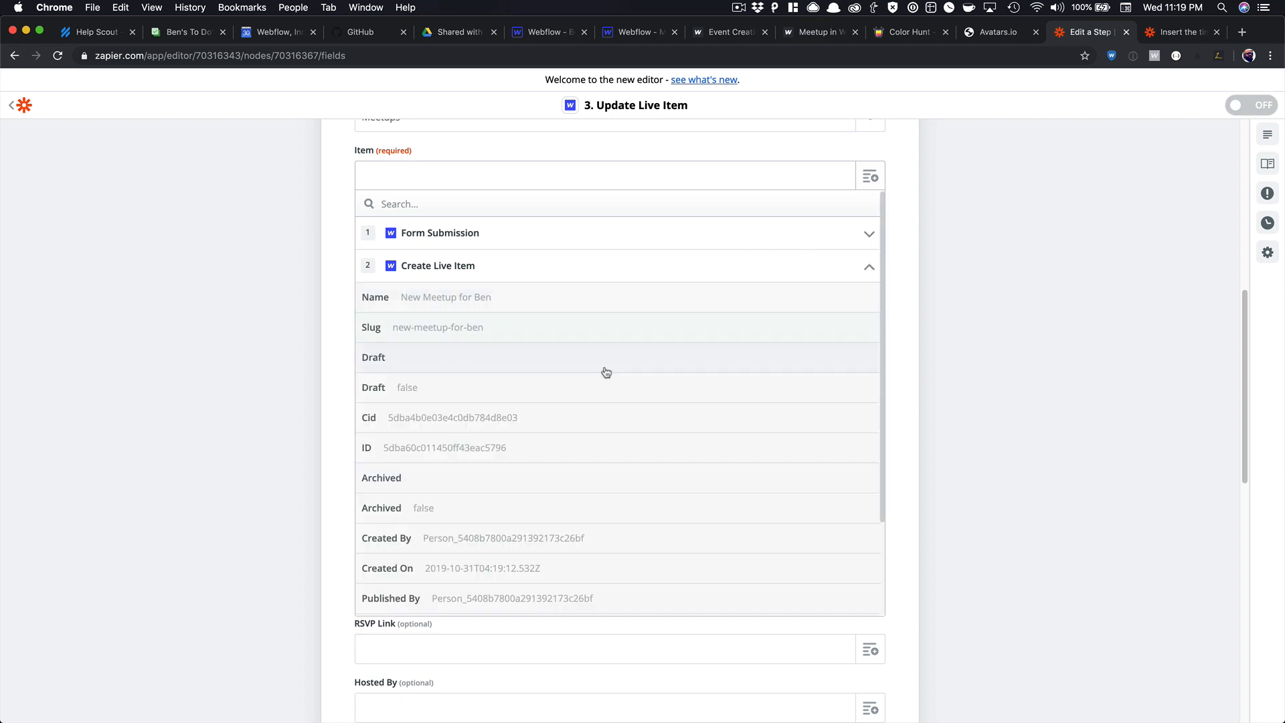
click(480, 450)
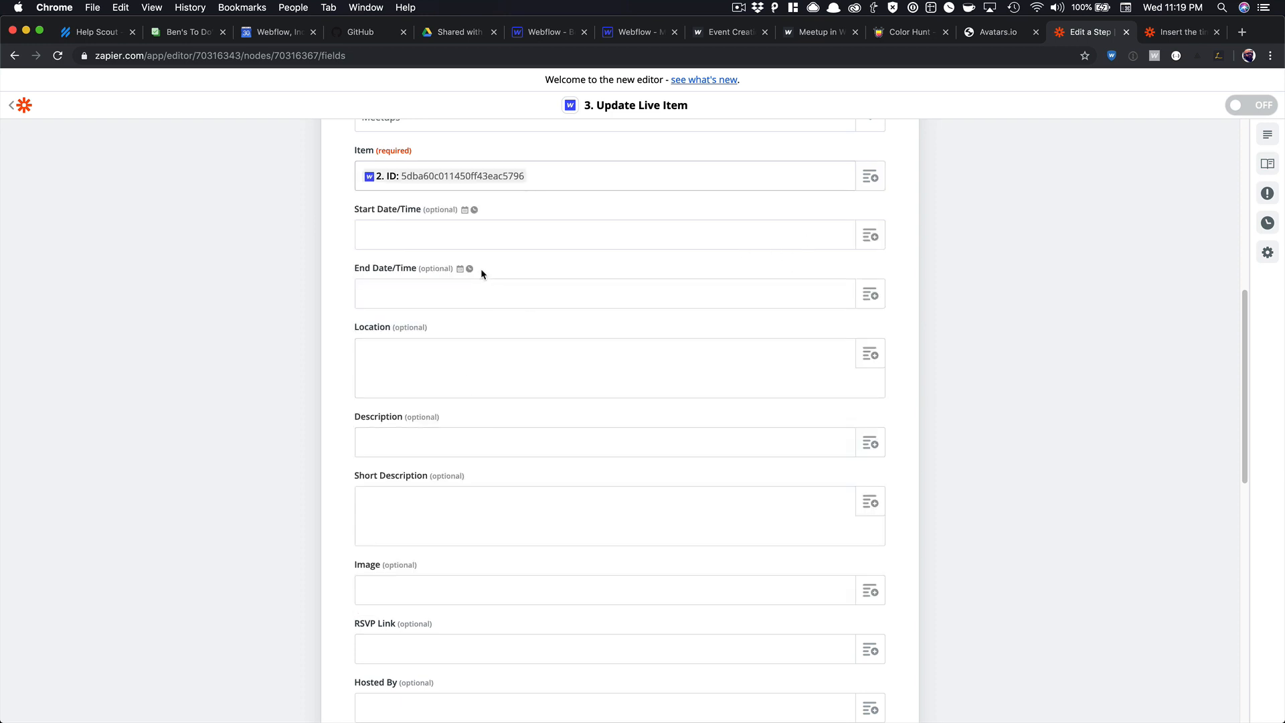
scroll(481, 271, down, 5)
scroll(481, 274, down, 2)
click(459, 428)
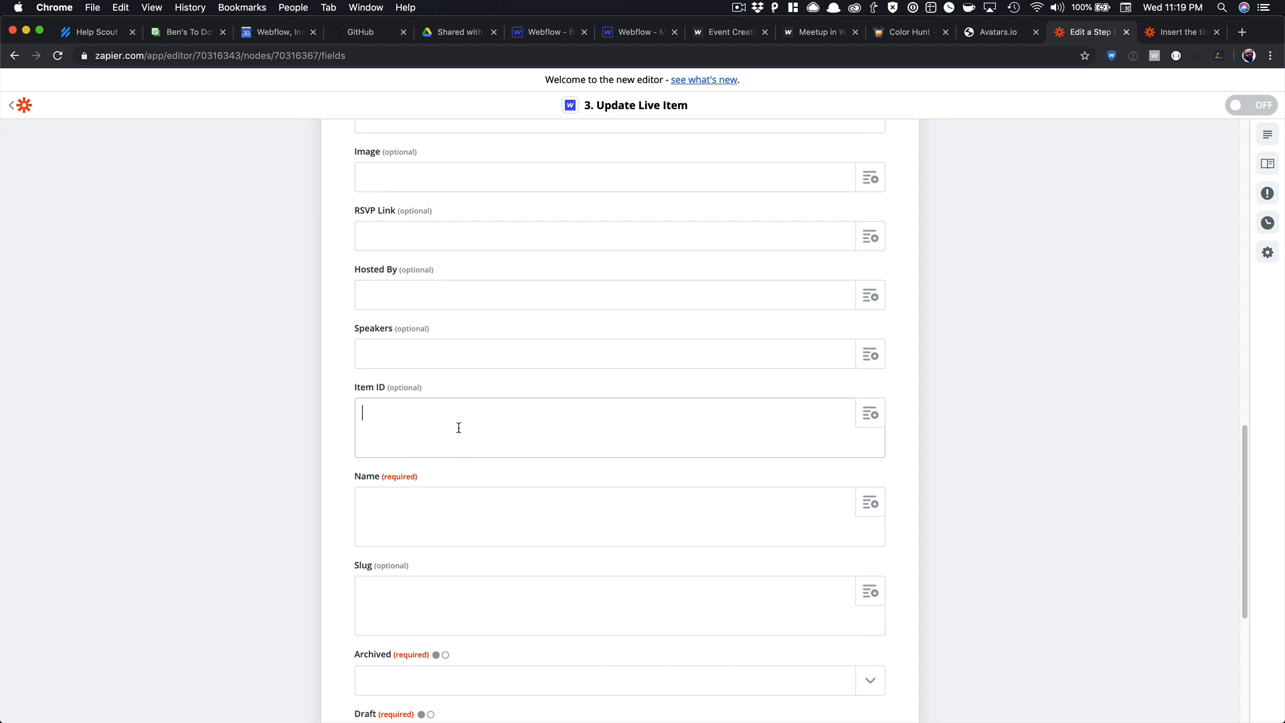
click(870, 414)
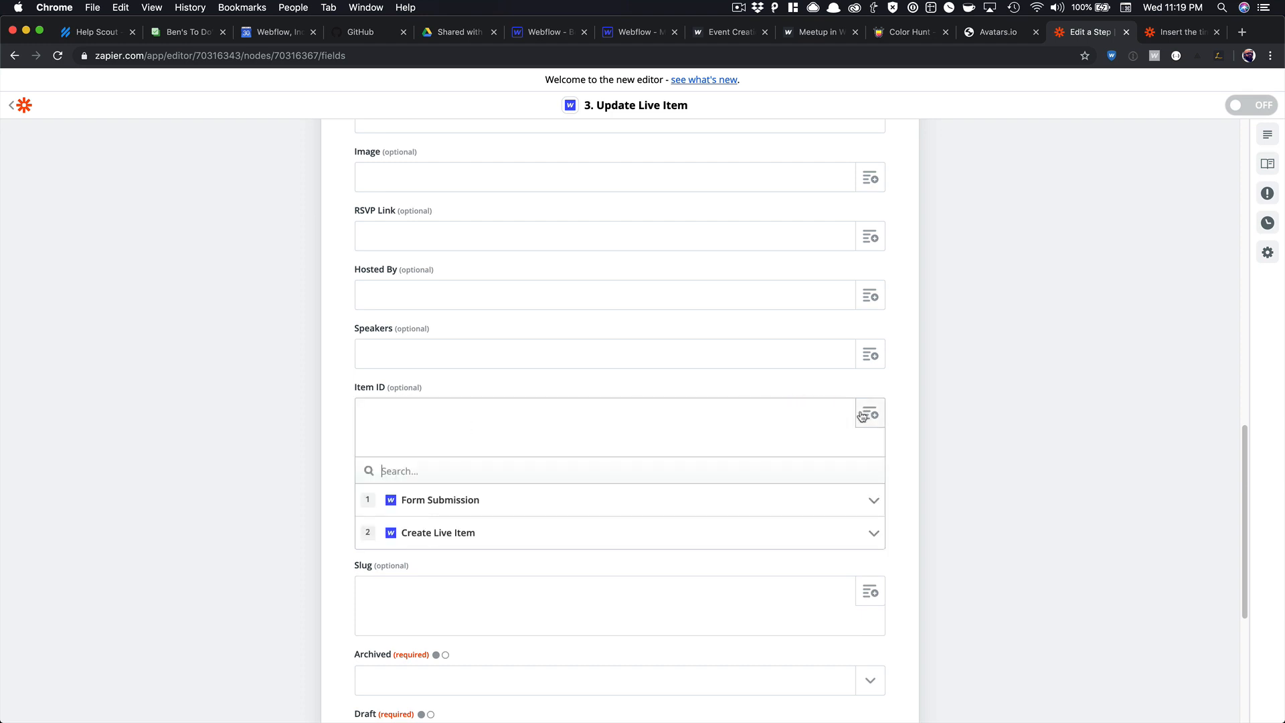
click(511, 532)
scroll(490, 568, down, 3)
click(481, 589)
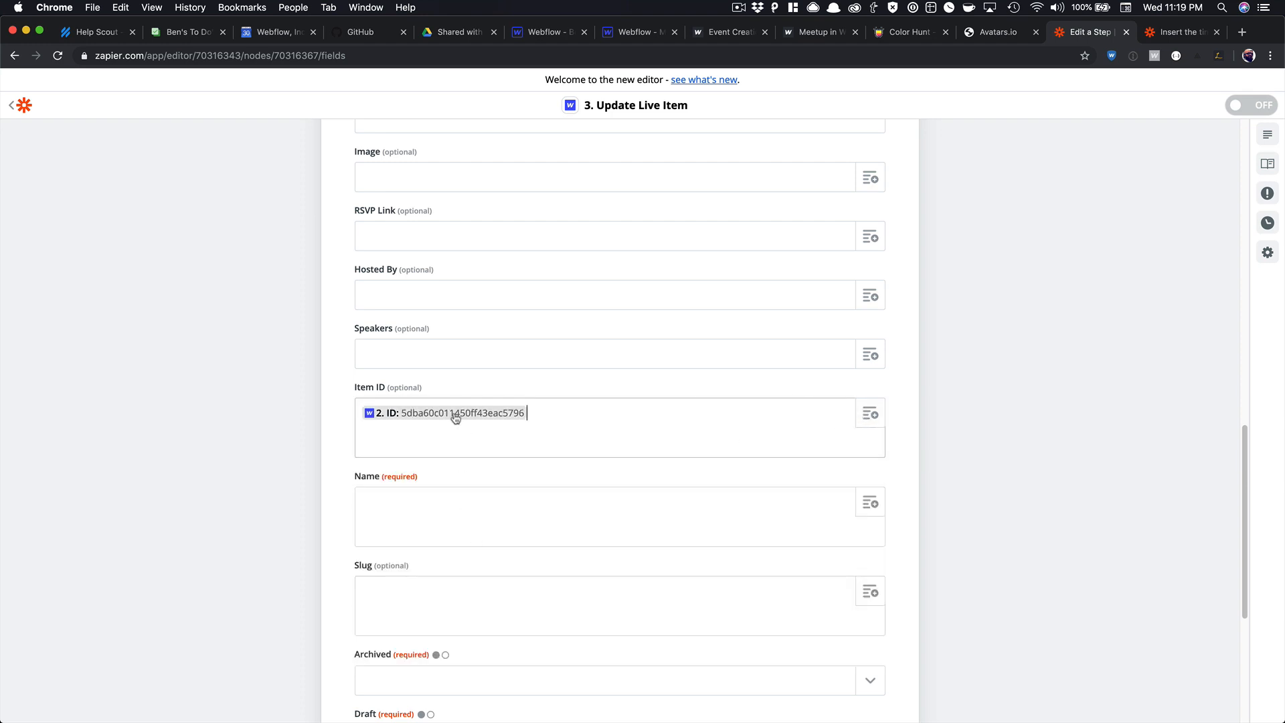
Map the Name field to the submitted Data Name.
scroll(464, 415, down, 2)
click(565, 373)
click(881, 359)
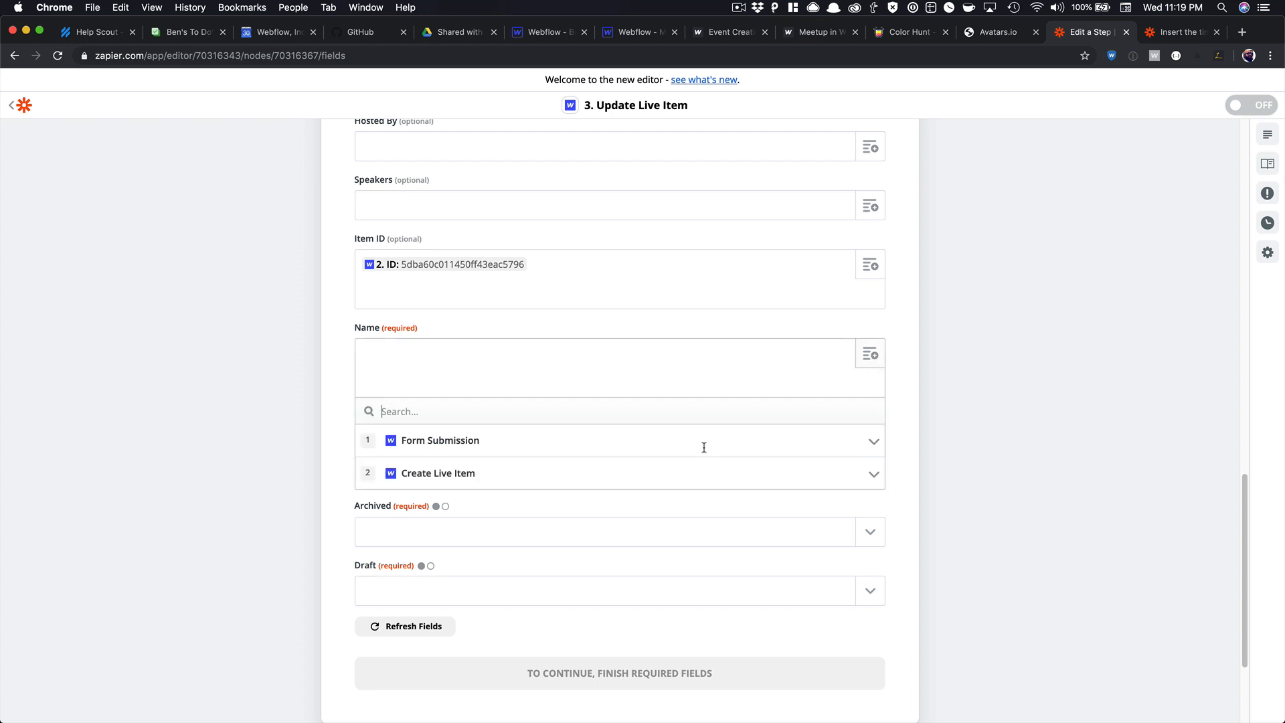
click(577, 445)
click(517, 507)
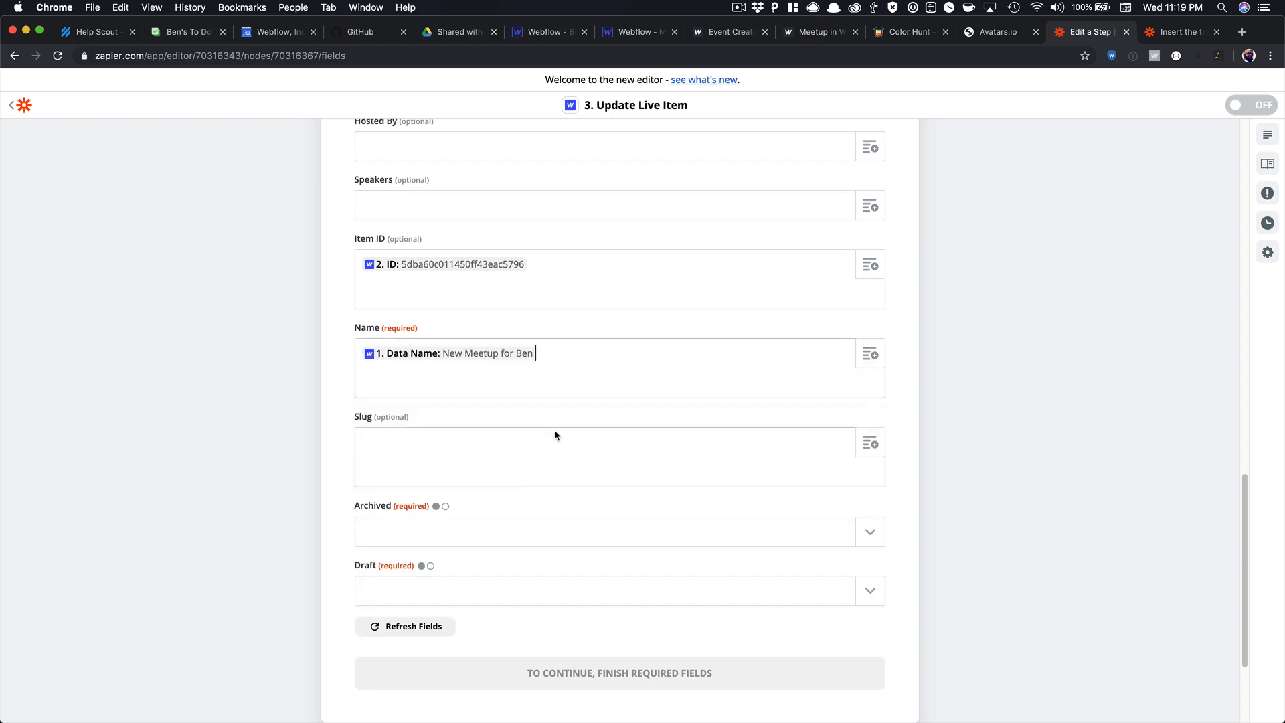
Set Archived and Draft to no, test the update step, and return to the Webflow Designer.
scroll(542, 431, down, 2)
click(531, 427)
click(431, 517)
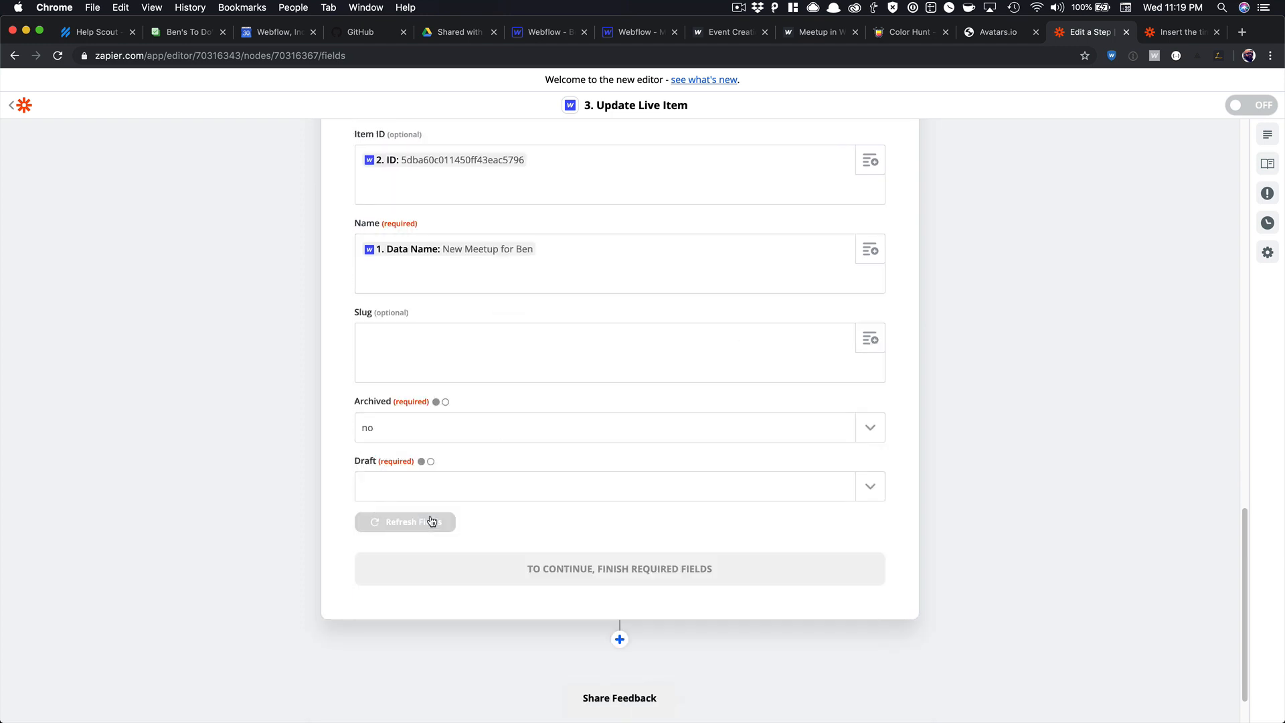
click(419, 482)
click(410, 568)
click(693, 568)
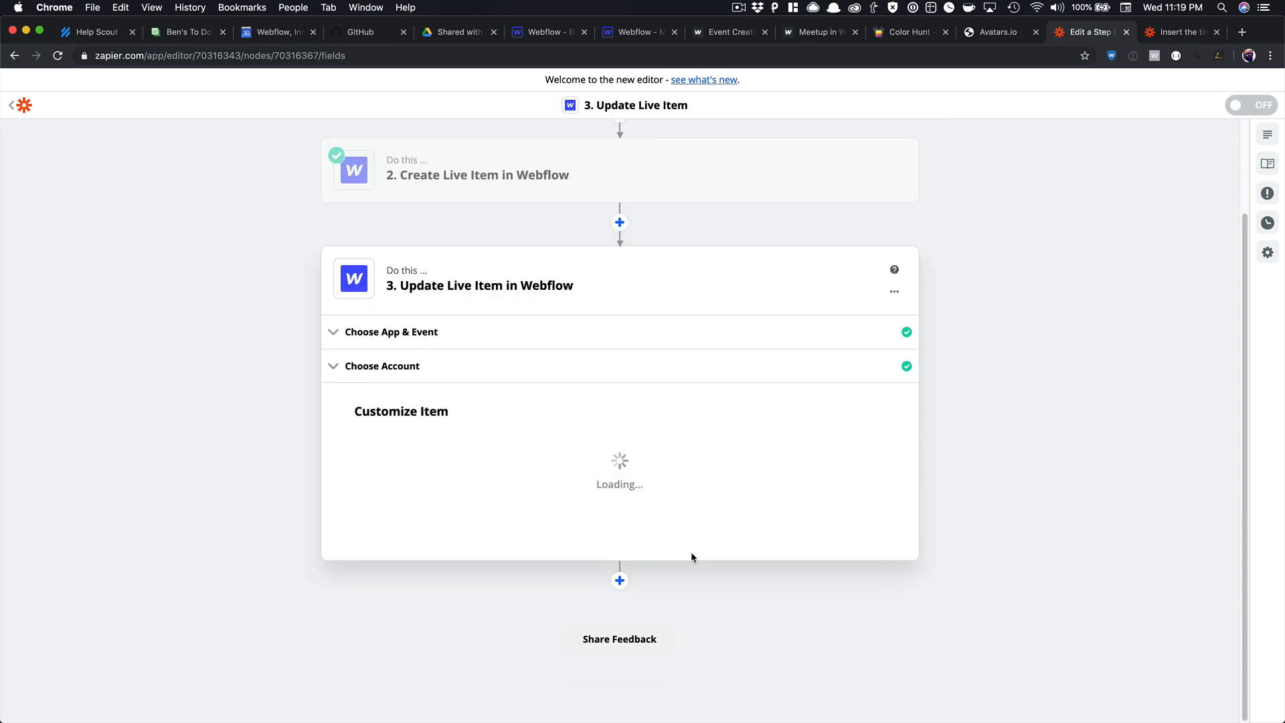
click(674, 509)
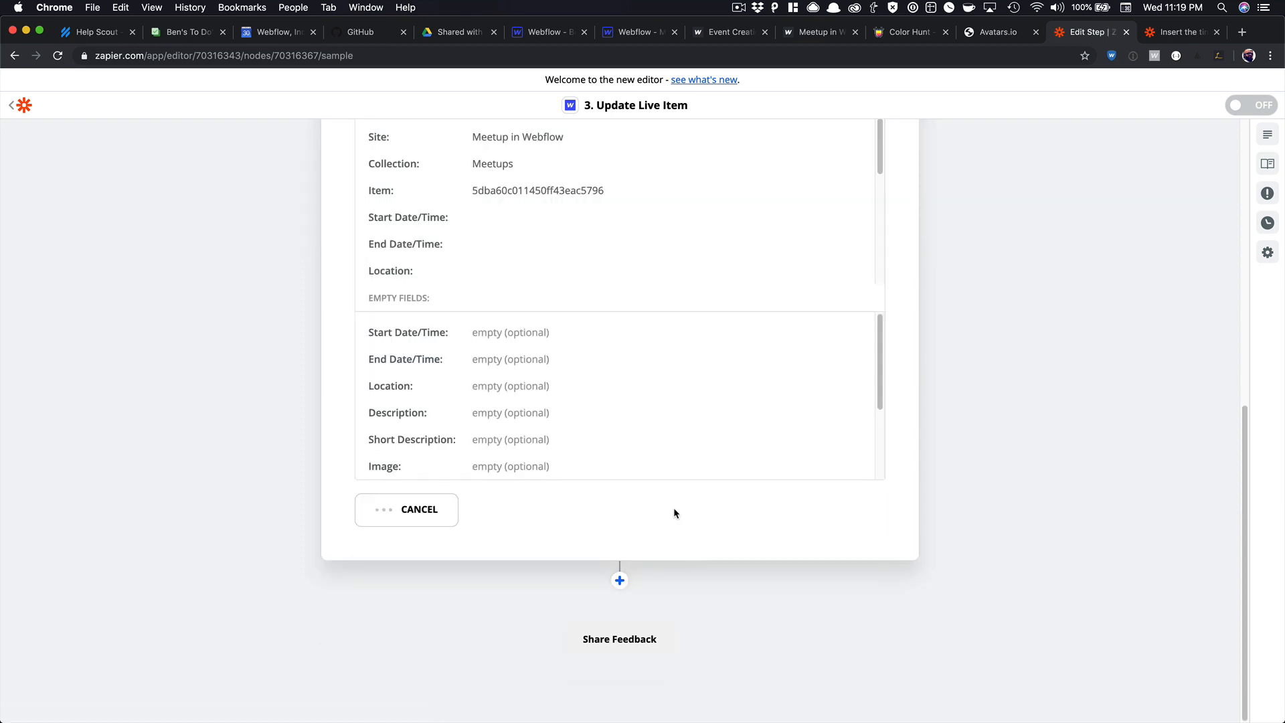
click(577, 35)
click(629, 32)
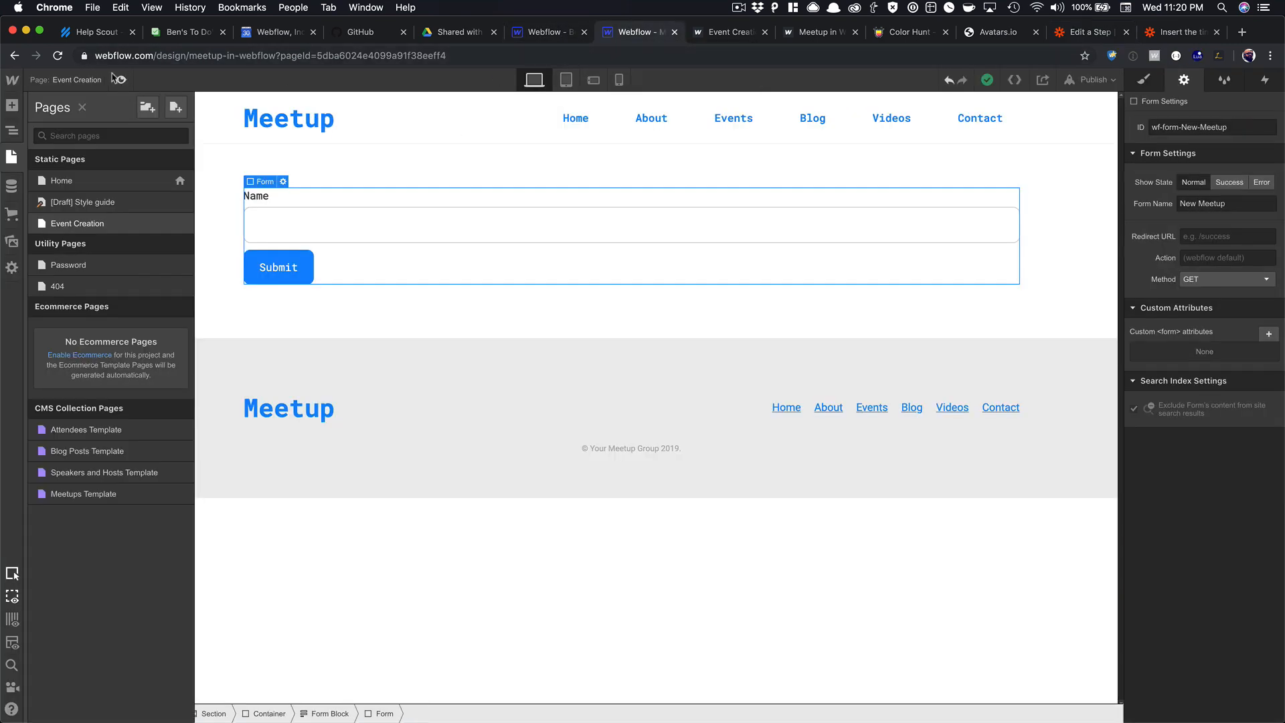
Reload the Designer and open the new item in the Meetups collection to check its Item ID.
click(57, 56)
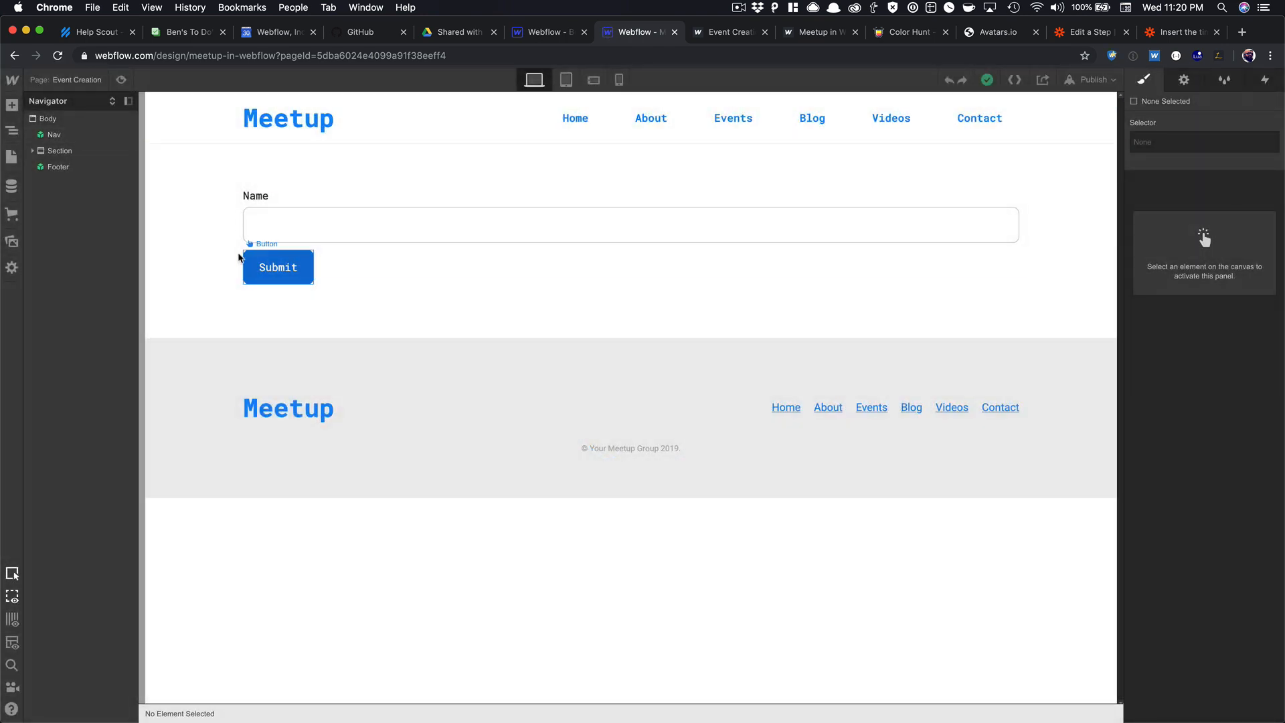
key(c)
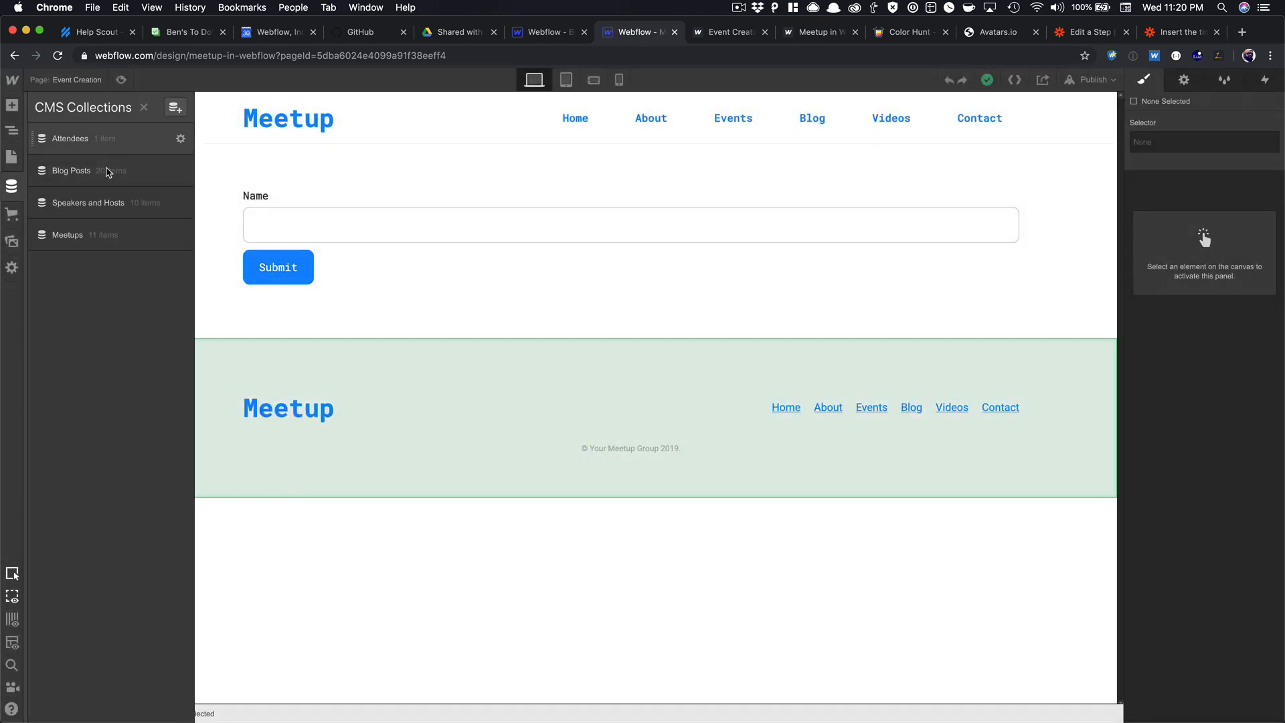
click(104, 236)
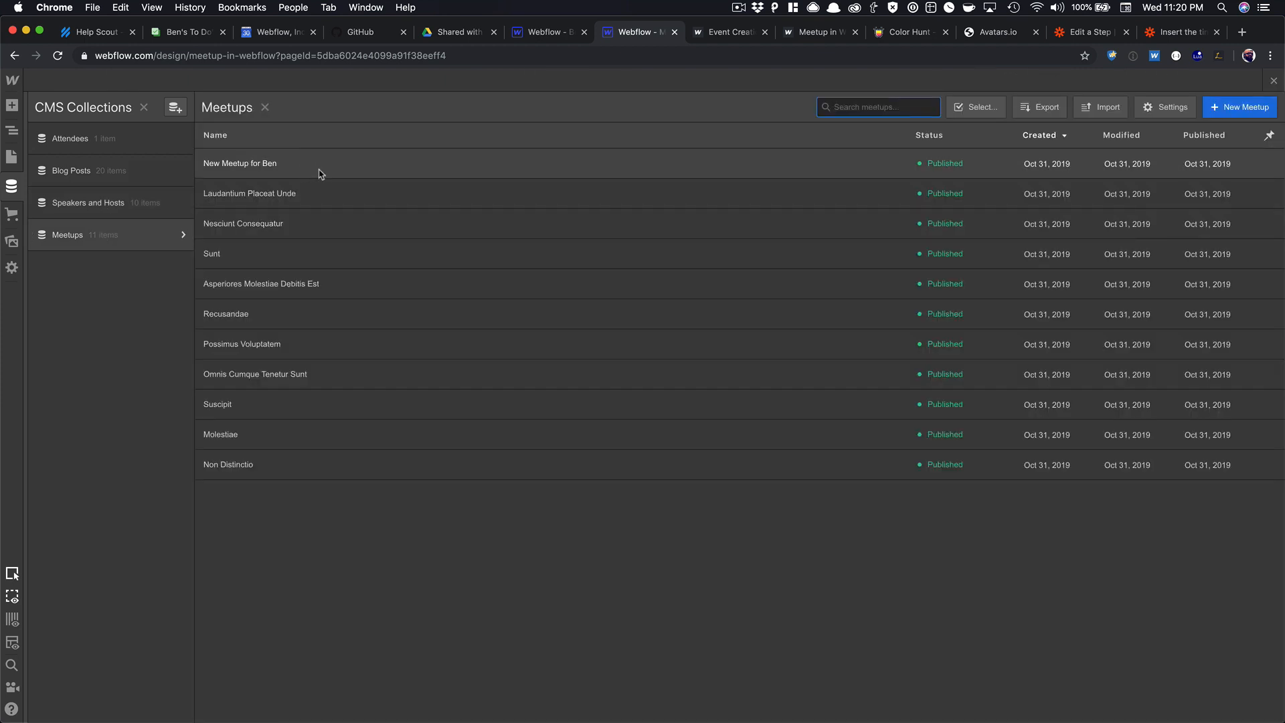
click(312, 172)
scroll(504, 196, down, 3)
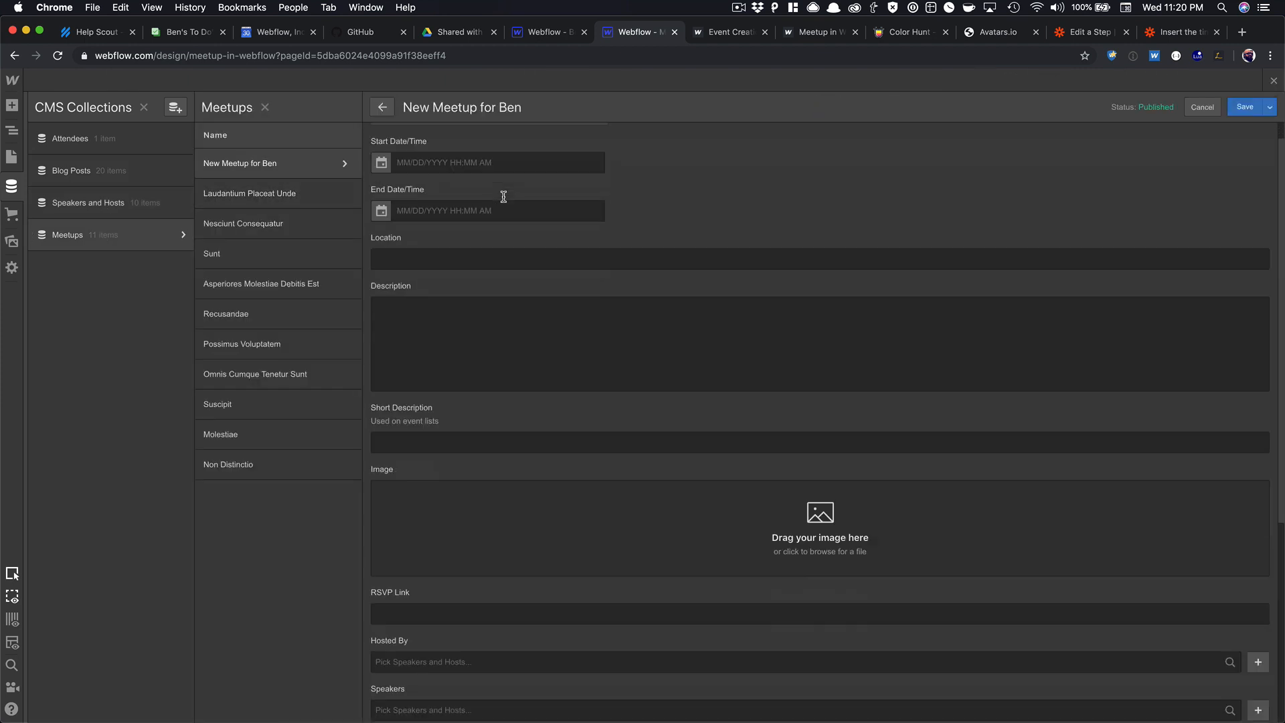
scroll(503, 196, down, 3)
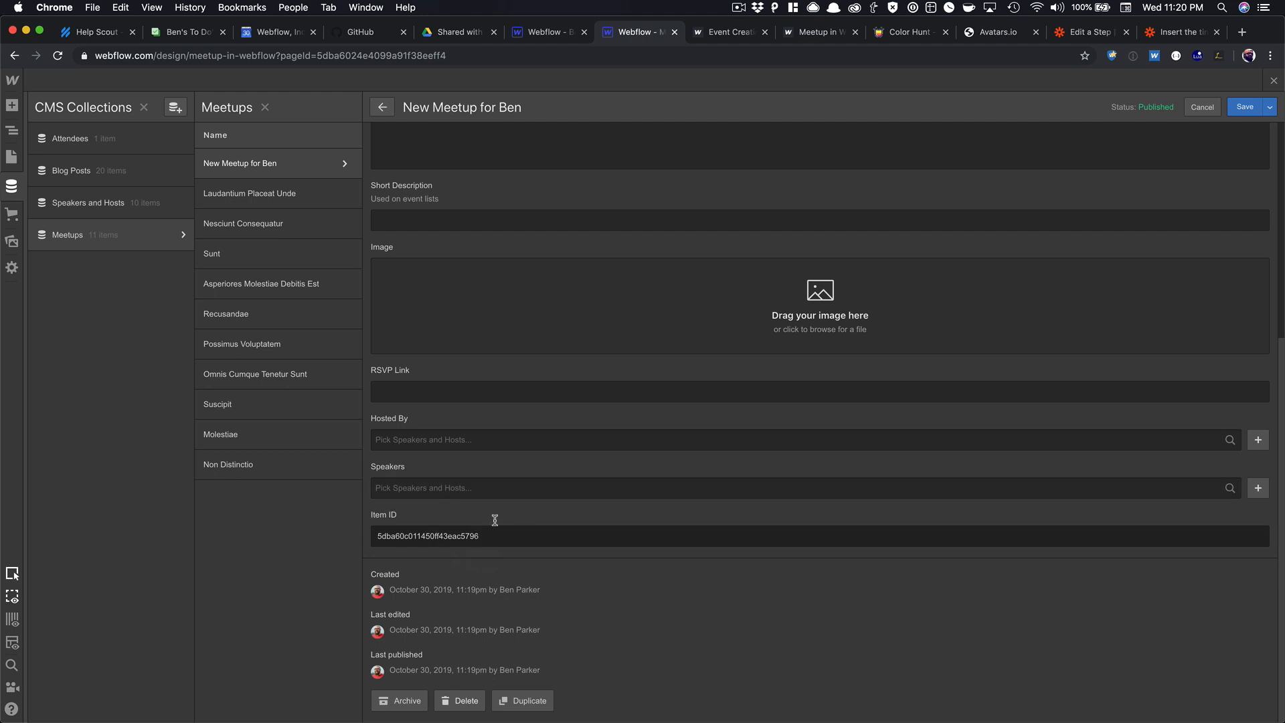
scroll(447, 537, up, 5)
scroll(444, 268, down, 5)
Add a speaker and a host to the meetup item, save it, and close the CMS panel.
click(468, 489)
click(432, 528)
click(418, 441)
click(421, 497)
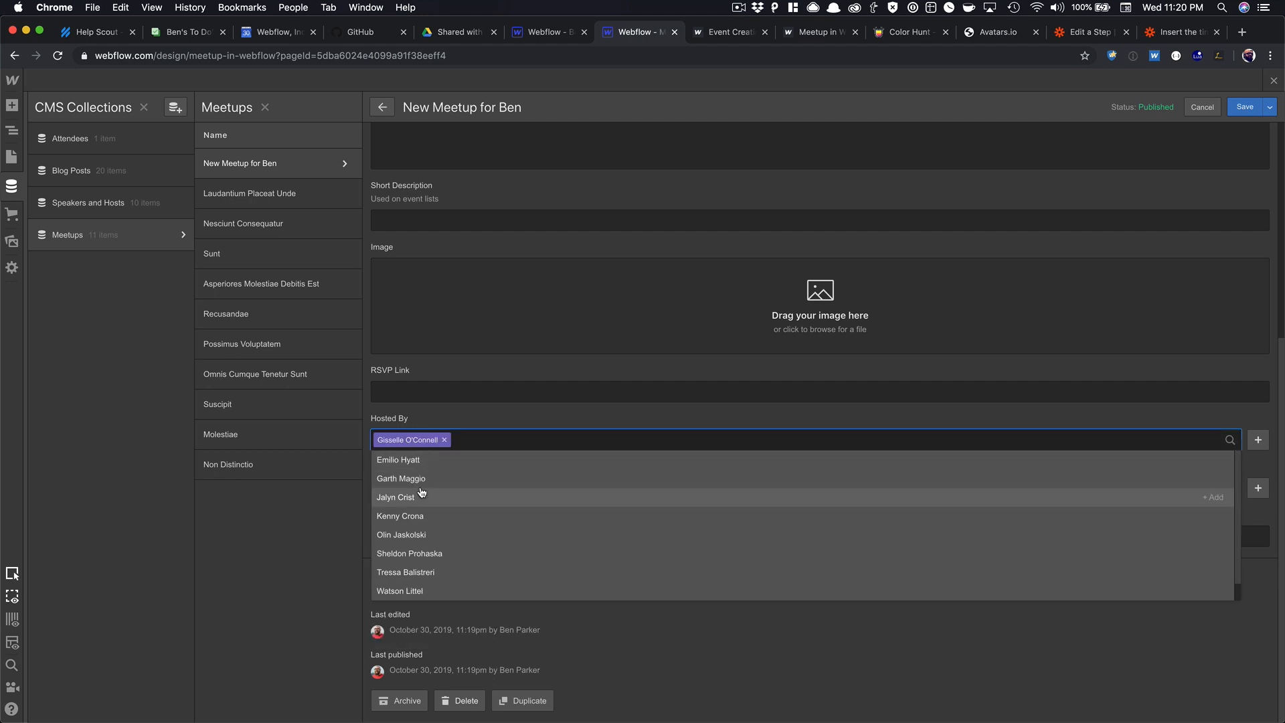
click(508, 406)
scroll(492, 388, up, 5)
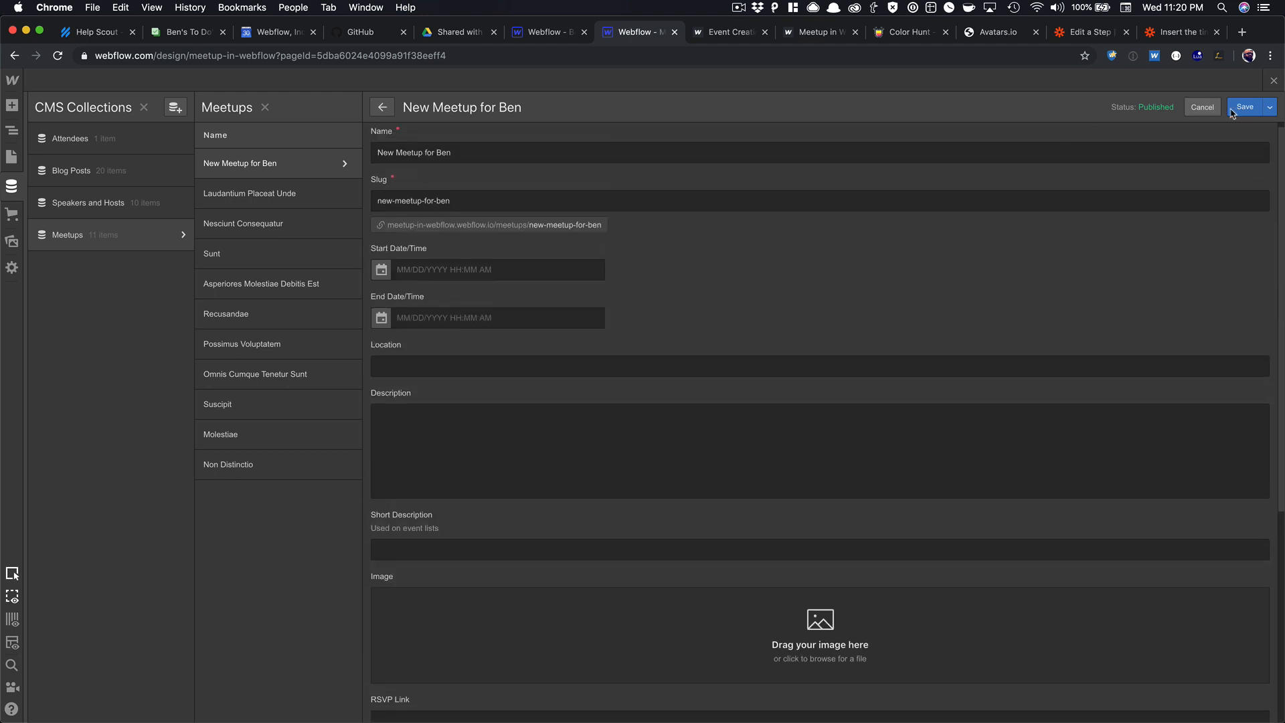
scroll(1004, 241, down, 5)
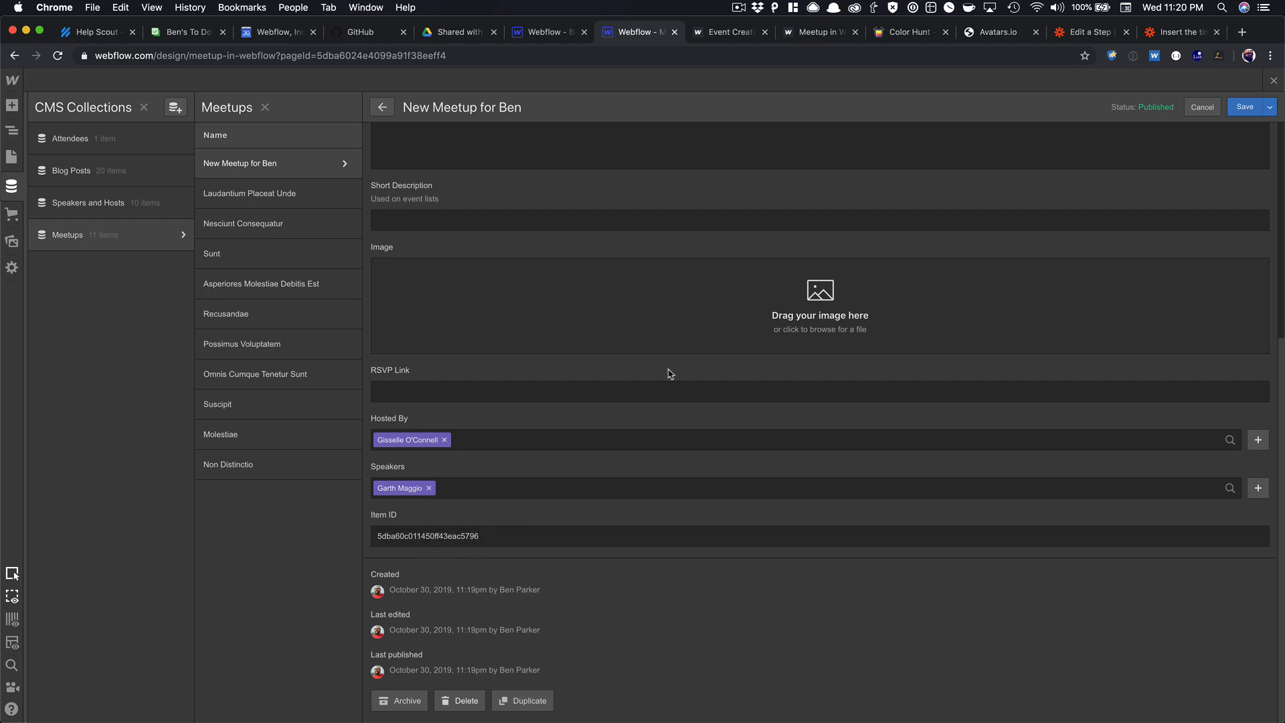
click(1245, 107)
click(1274, 81)
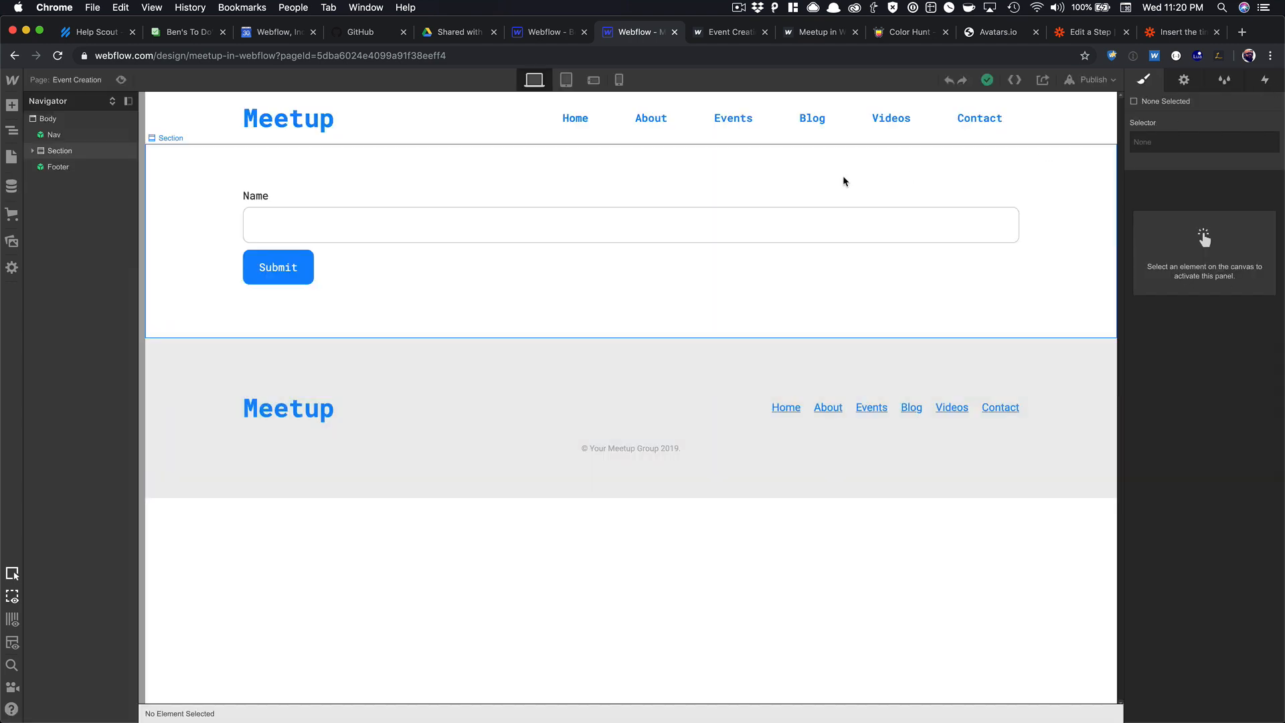